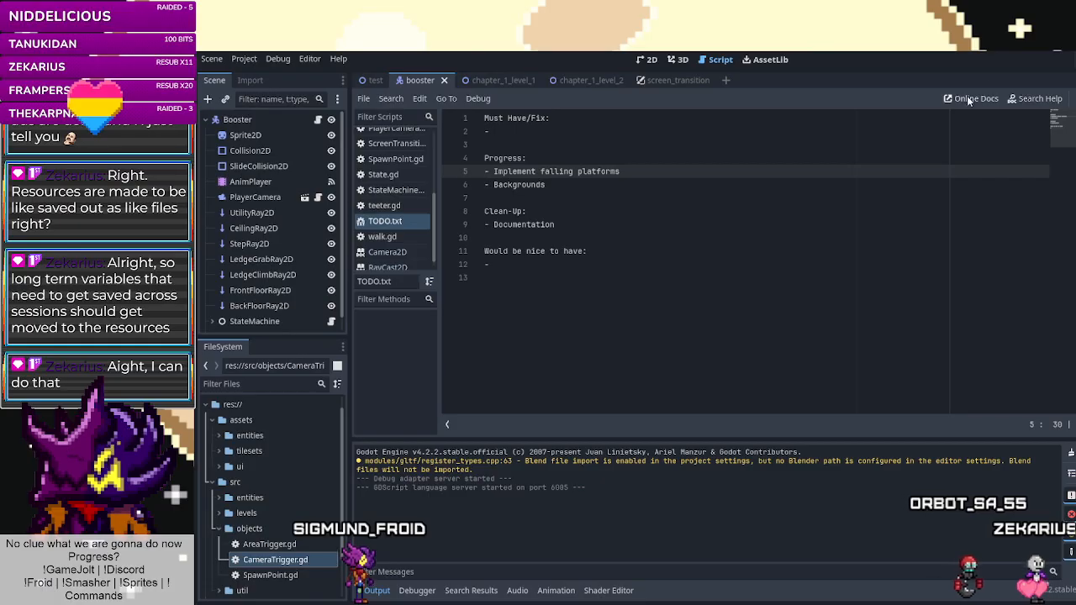
pyautogui.press('super+Down')
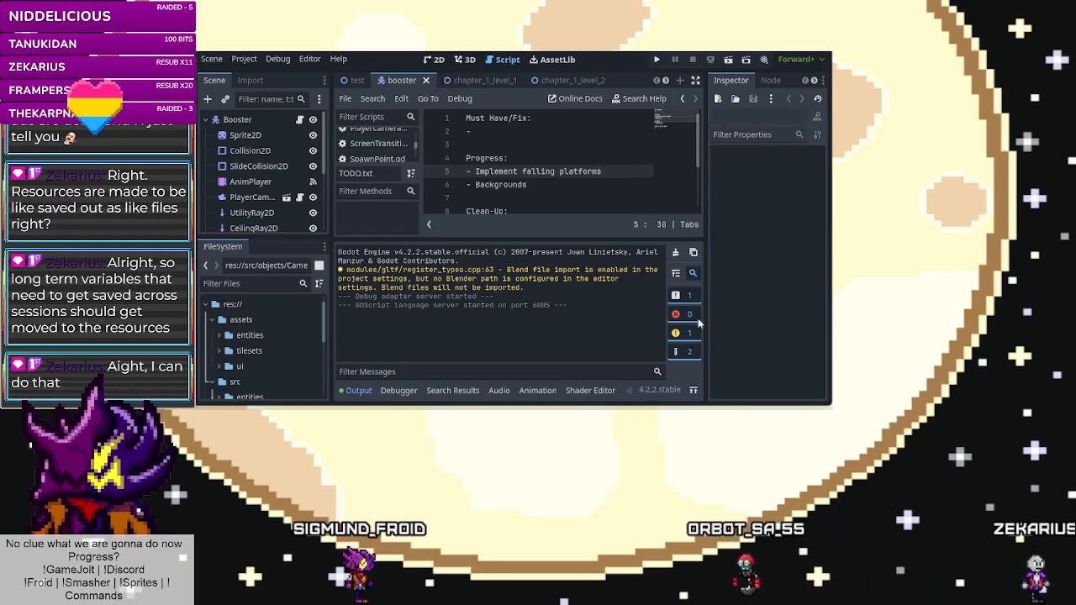
pyautogui.press('super+Up')
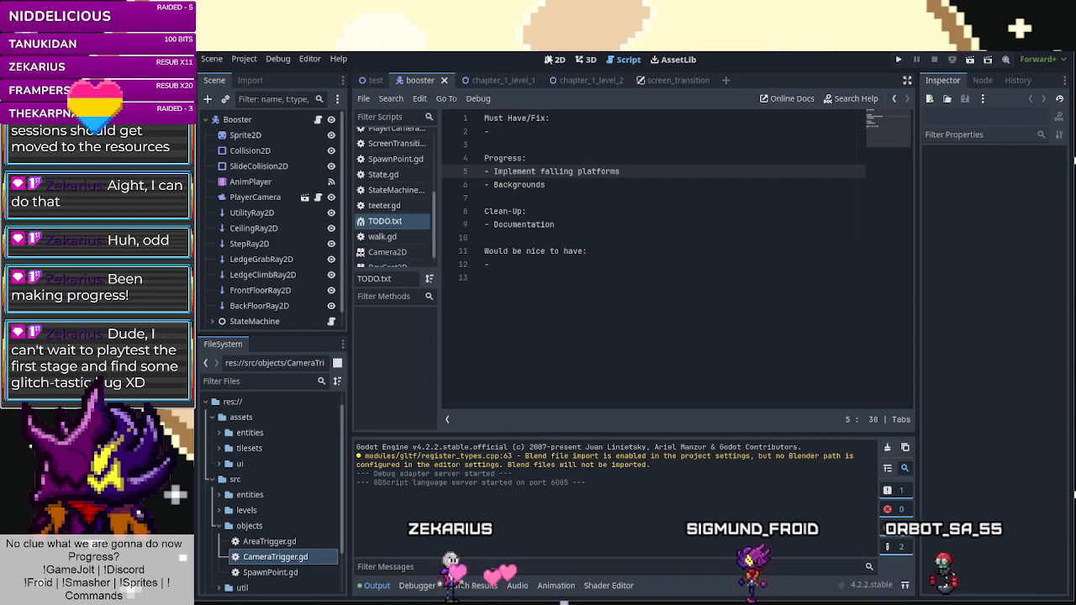
# Open the chapter_1_level_2 scene in the 2D view and examine the gap between the floor platforms up close.
pyautogui.click(580, 80)
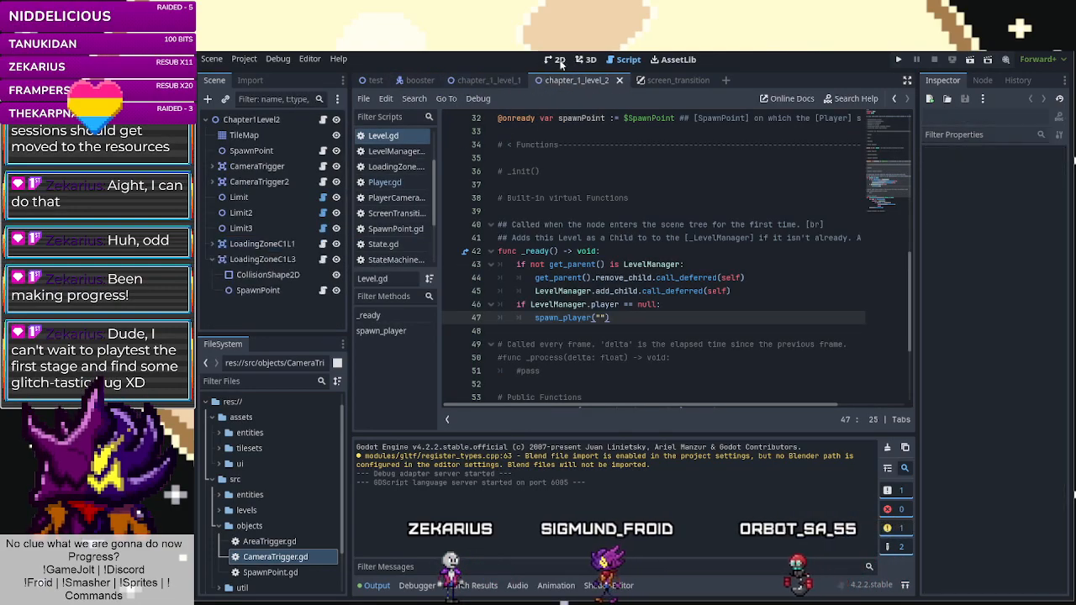
pyautogui.click(558, 60)
pyautogui.scroll(5, 667, 278)
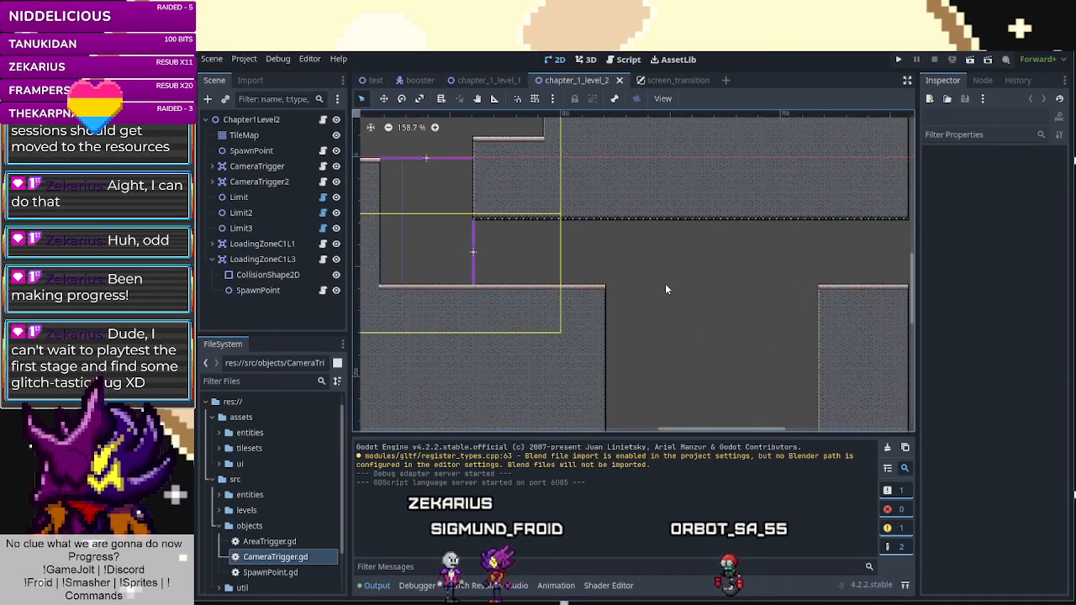
pyautogui.scroll(3, 665, 289)
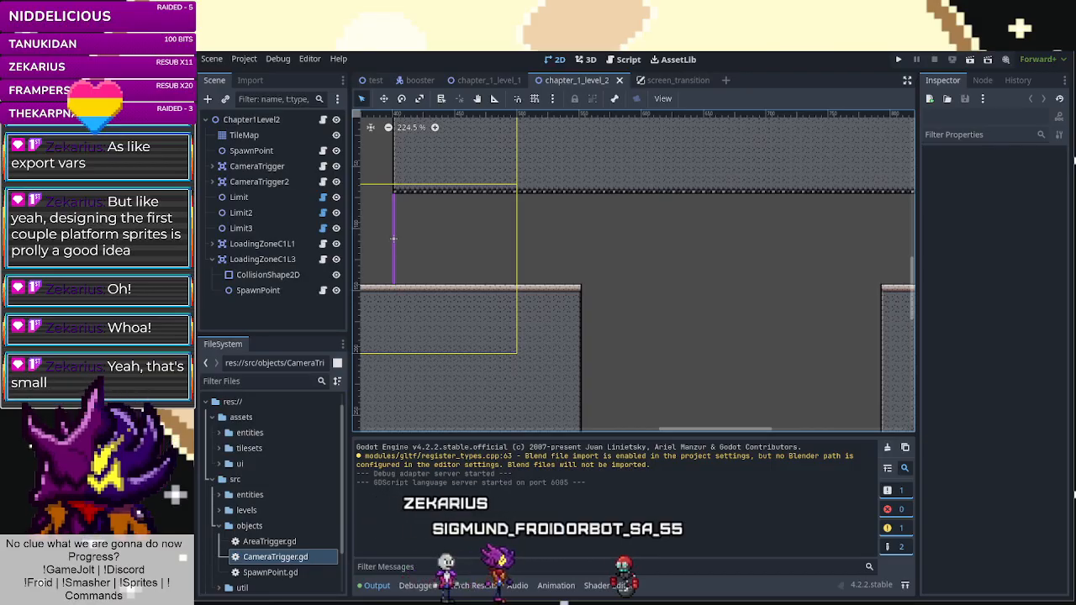
# Switch to Aseprite and play the Crumbling_Floor sprite's animation to frame 12.
pyautogui.hotkey('alt', 'Tab')
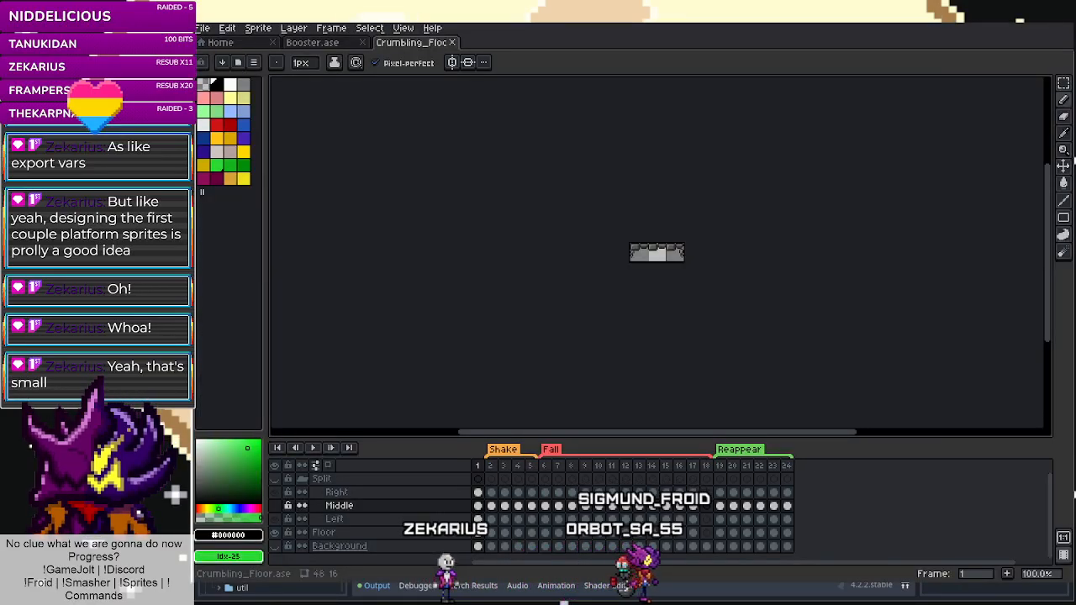
pyautogui.scroll(4, 655, 252)
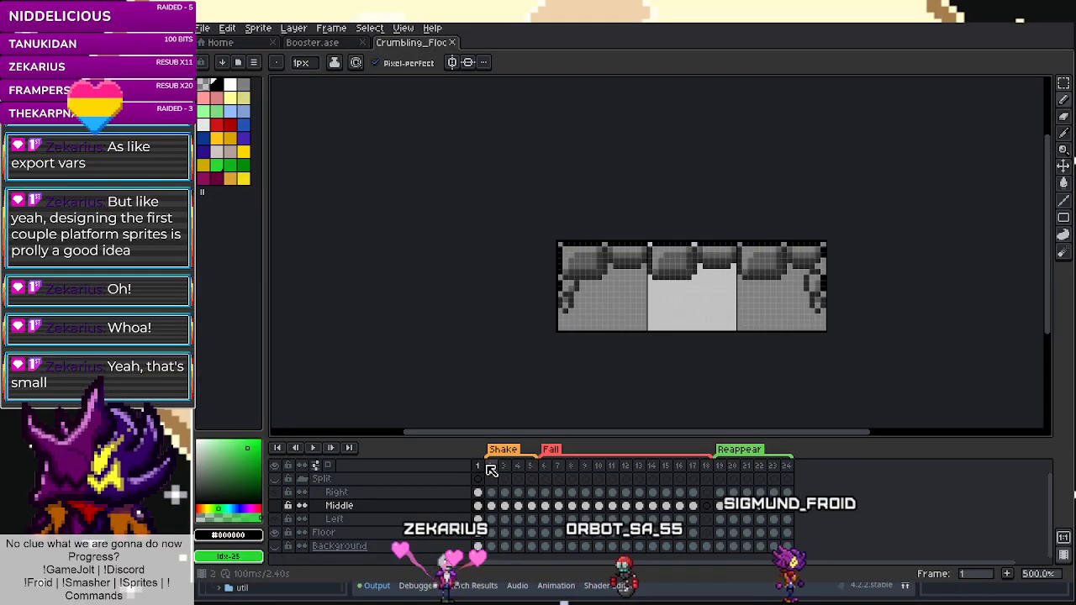
pyautogui.click(313, 447)
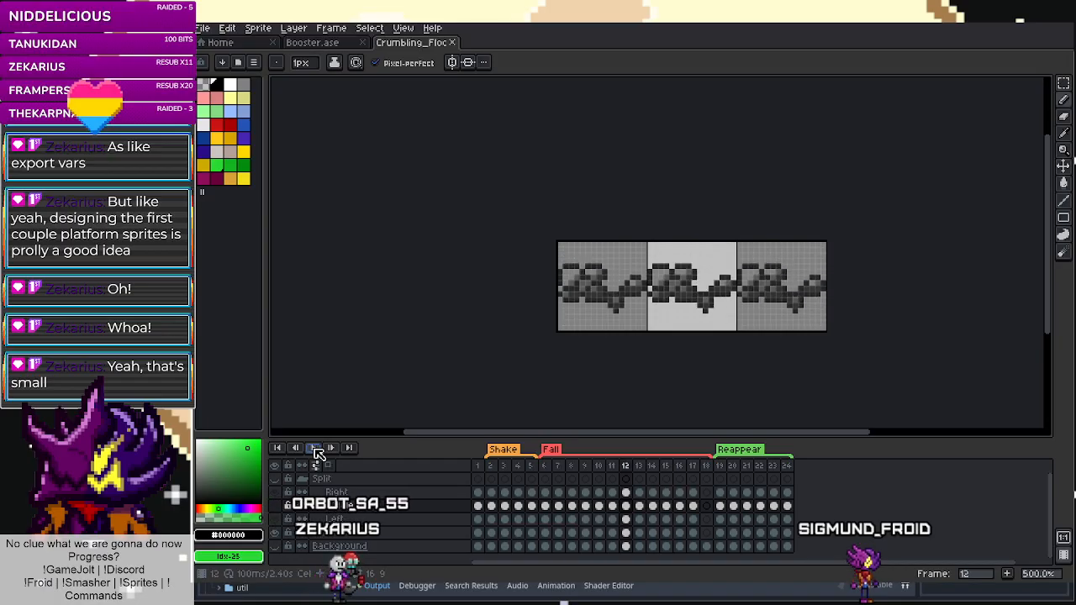
pyautogui.scroll(2, 656, 302)
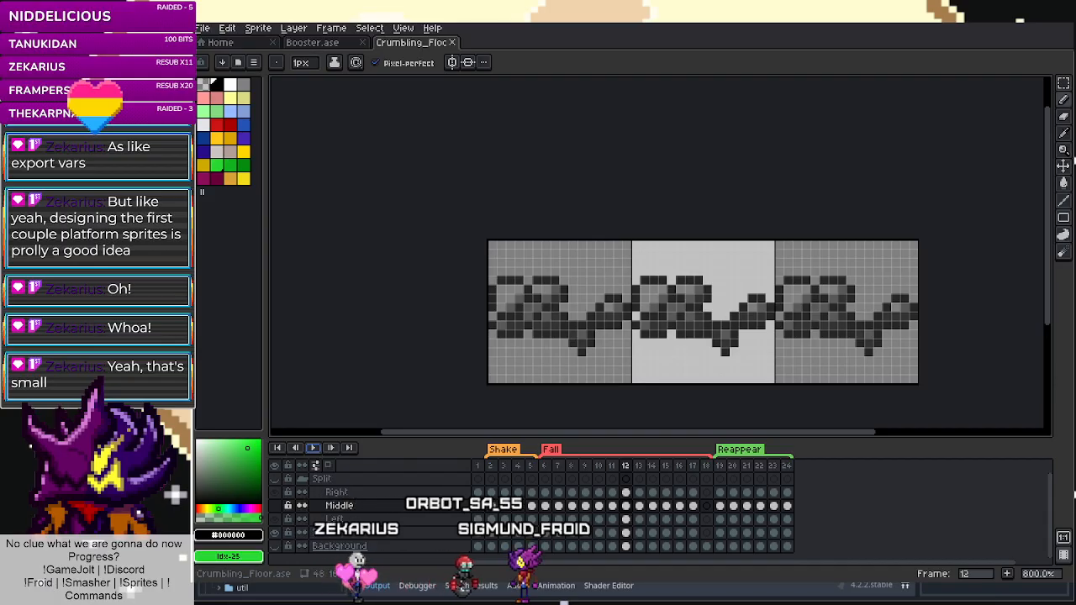
# Open the chapter_1_con tileset sprite and marquee-select its first 8 by 8 pixel tile to check the tile size.
pyautogui.scroll(9, 620, 219)
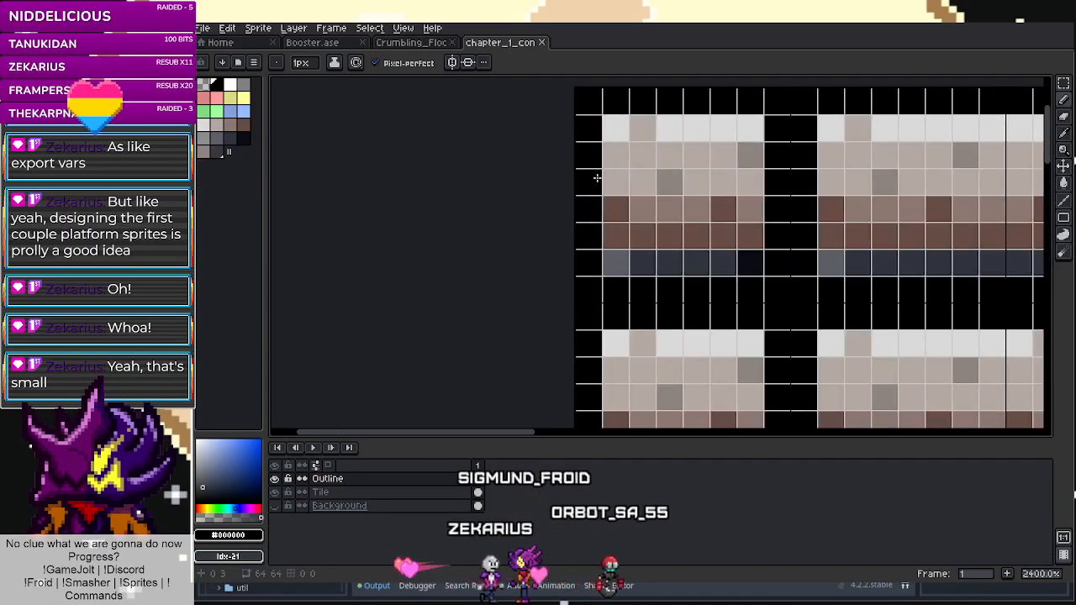
pyautogui.scroll(-4, 597, 181)
pyautogui.press('m')
pyautogui.moveTo(616, 180); pyautogui.dragTo(653, 211)
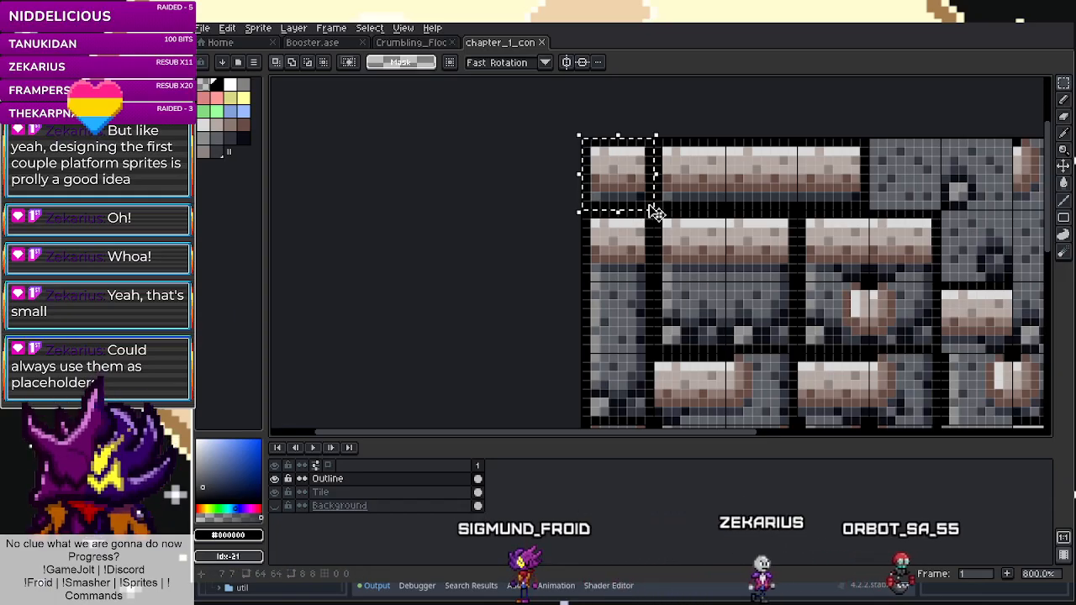
# Return to the Crumbling_Floor sprite's first frame and marquee-select an 8 by 8 pixel area at its upper-left corner for comparison.
pyautogui.click(416, 43)
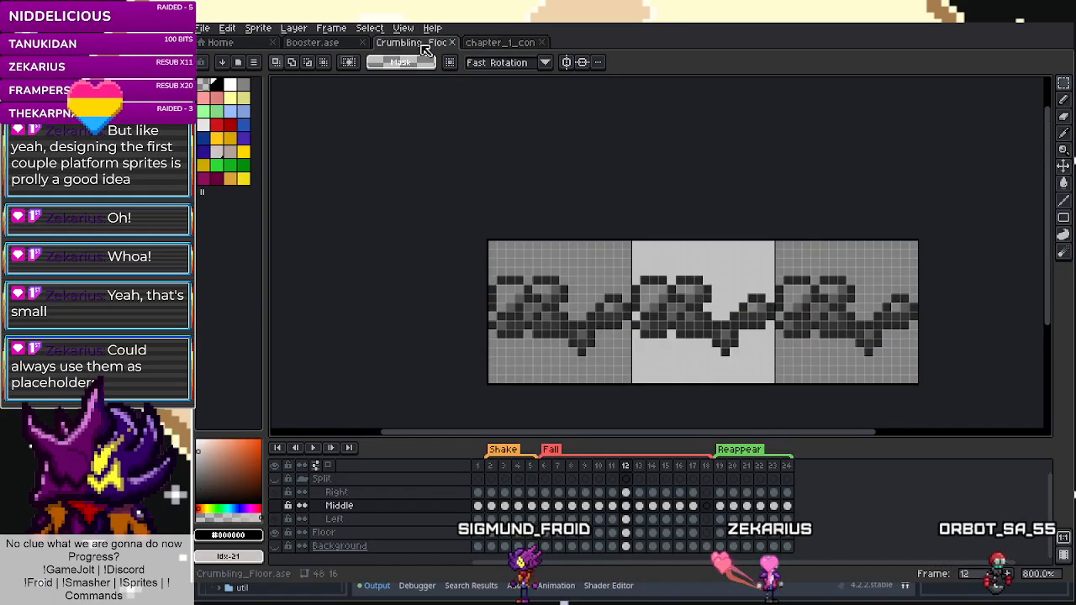
pyautogui.scroll(1, 558, 228)
pyautogui.click(477, 473)
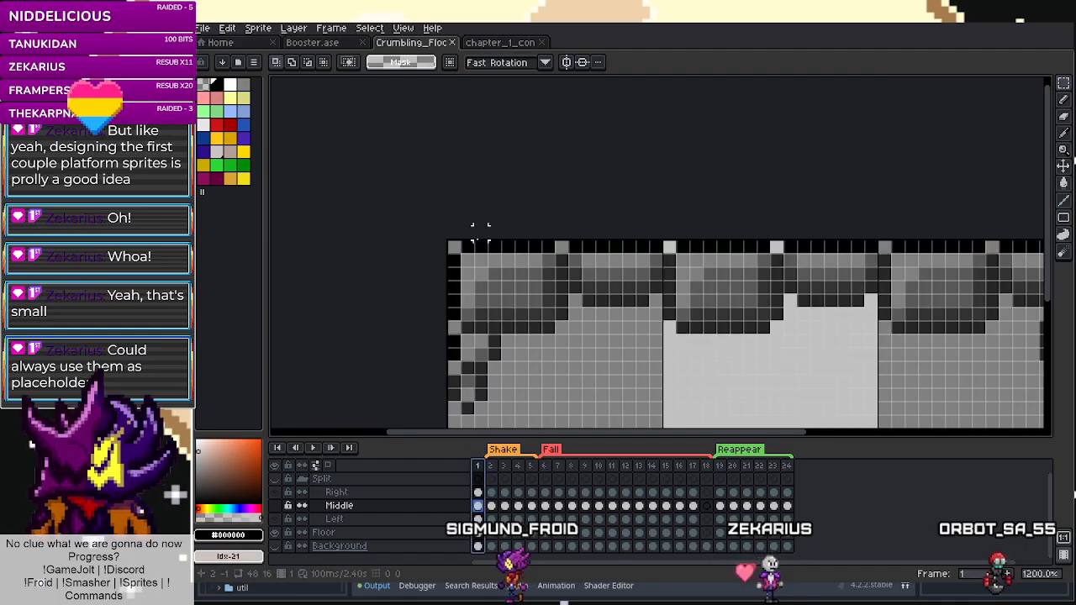
pyautogui.moveTo(454, 243); pyautogui.dragTo(547, 341)
pyautogui.scroll(-3, 623, 340)
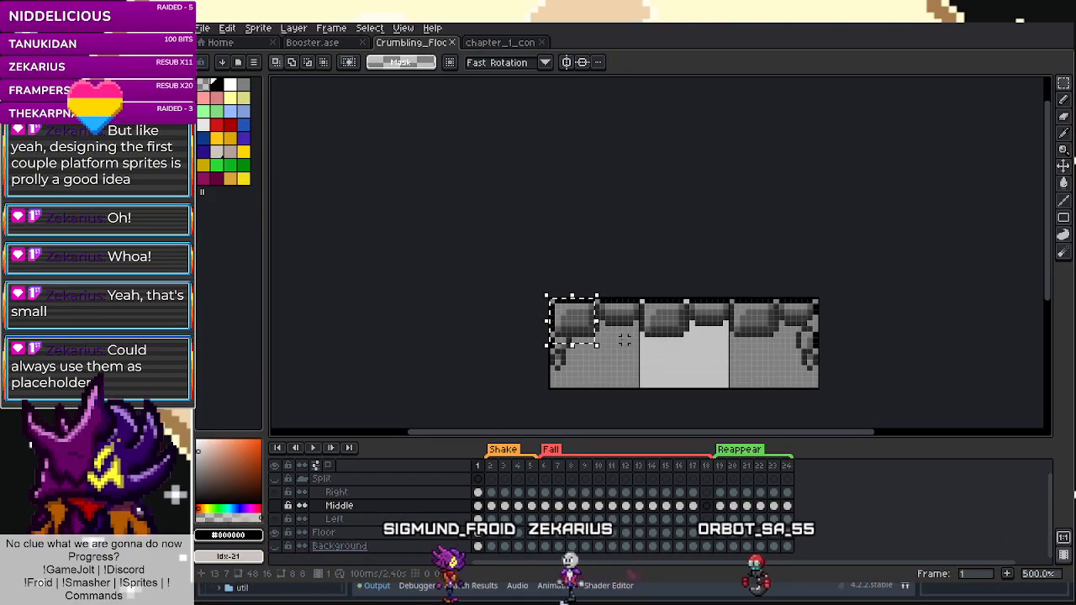
# Measure the left section of the Crumbling_Floor sprite with rectangular selections, clearing each selection.
pyautogui.scroll(1, 623, 340)
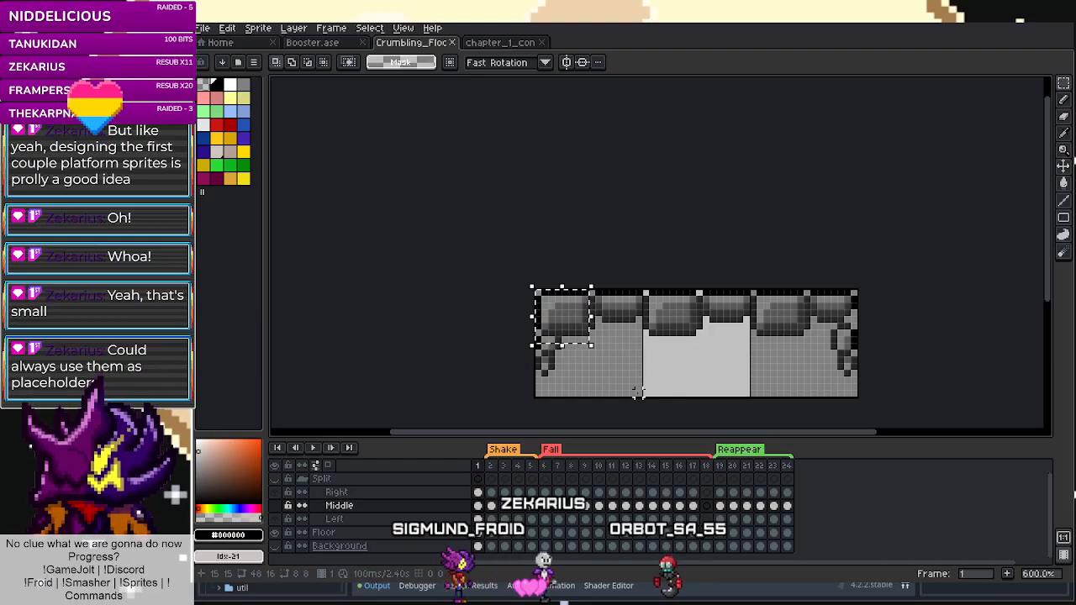
pyautogui.moveTo(639, 392); pyautogui.dragTo(477, 293)
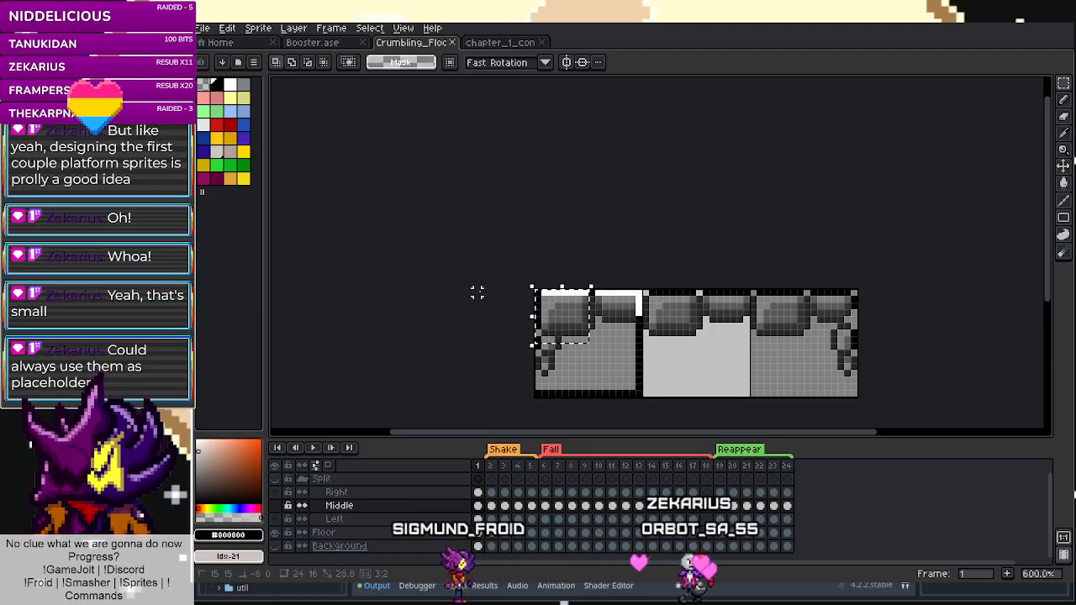
pyautogui.click(706, 353)
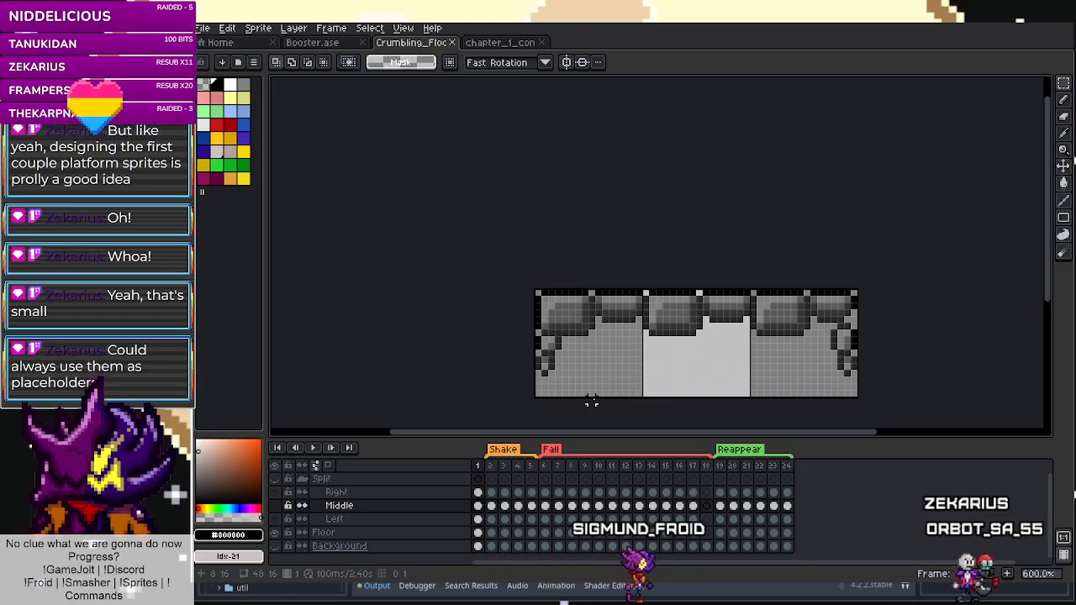
pyautogui.click(638, 393)
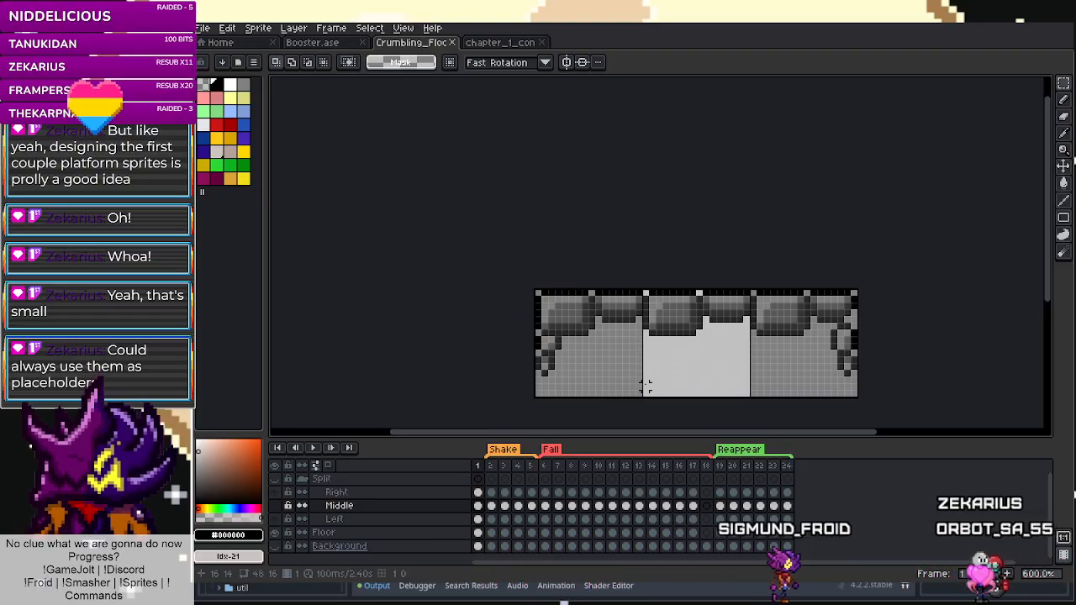
pyautogui.moveTo(612, 360); pyautogui.dragTo(516, 279)
pyautogui.click(726, 360)
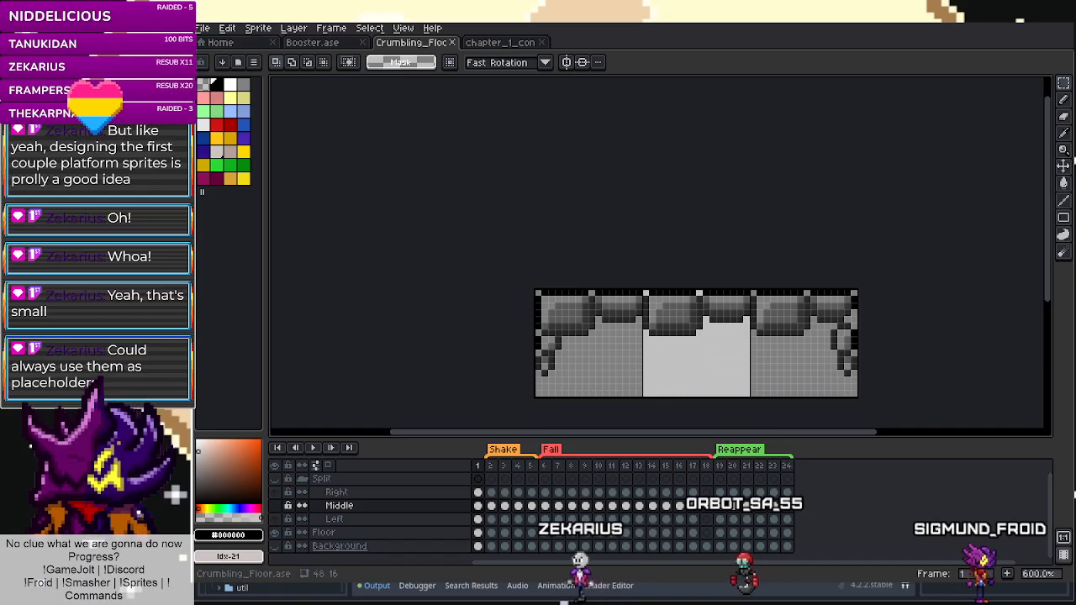
# View the Booster.ase character sprite for comparison and return to the Crumbling_Floor sprite.
pyautogui.click(318, 43)
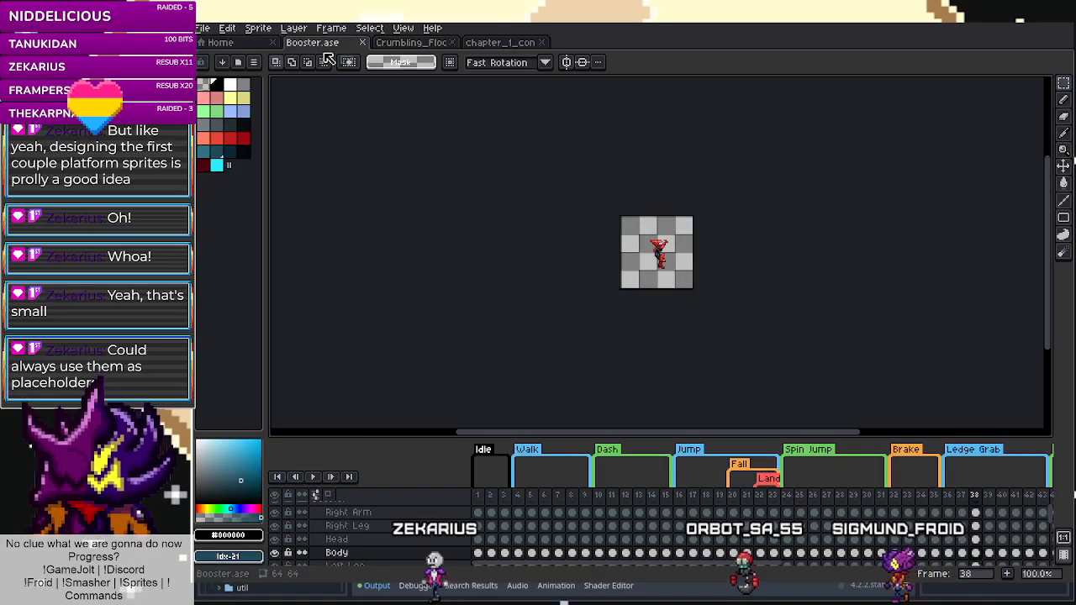
pyautogui.click(399, 43)
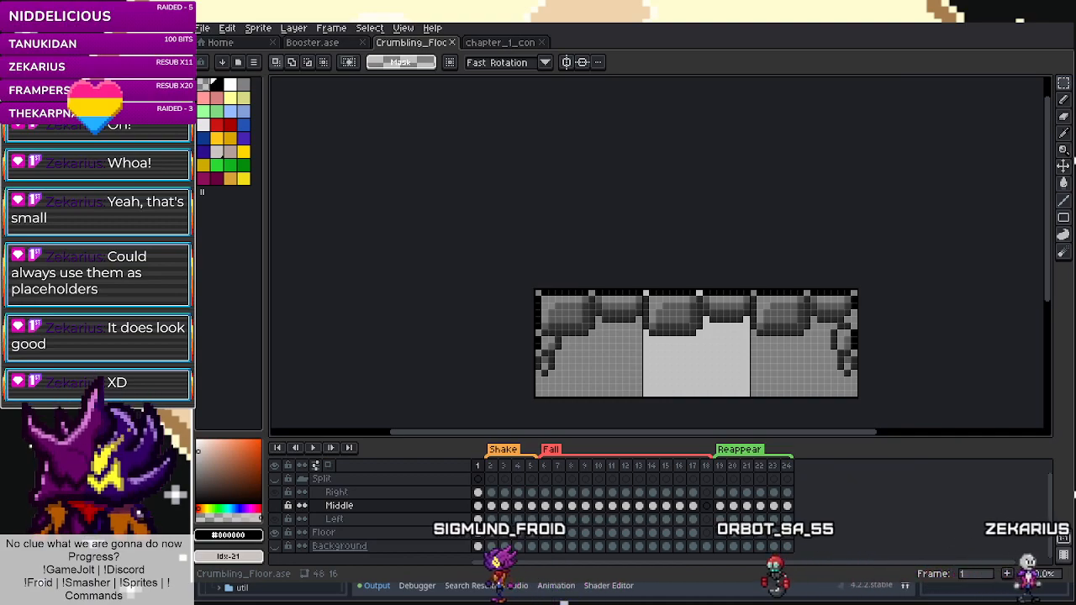
# Switch to Godot and open the project's assets folder in the system file manager.
pyautogui.hotkey('alt', 'Tab')
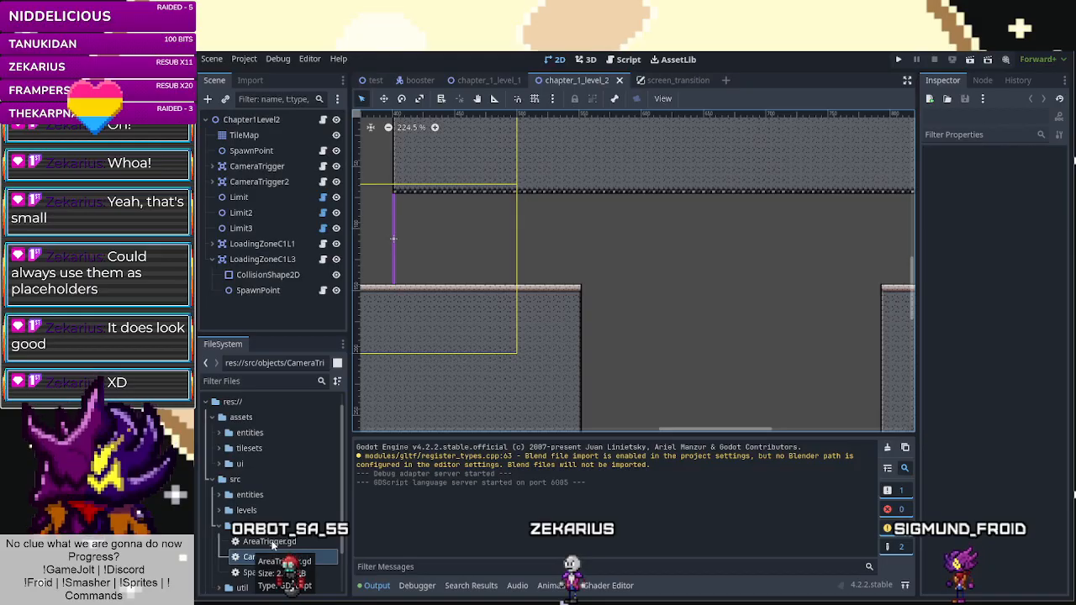
pyautogui.scroll(-3, 271, 543)
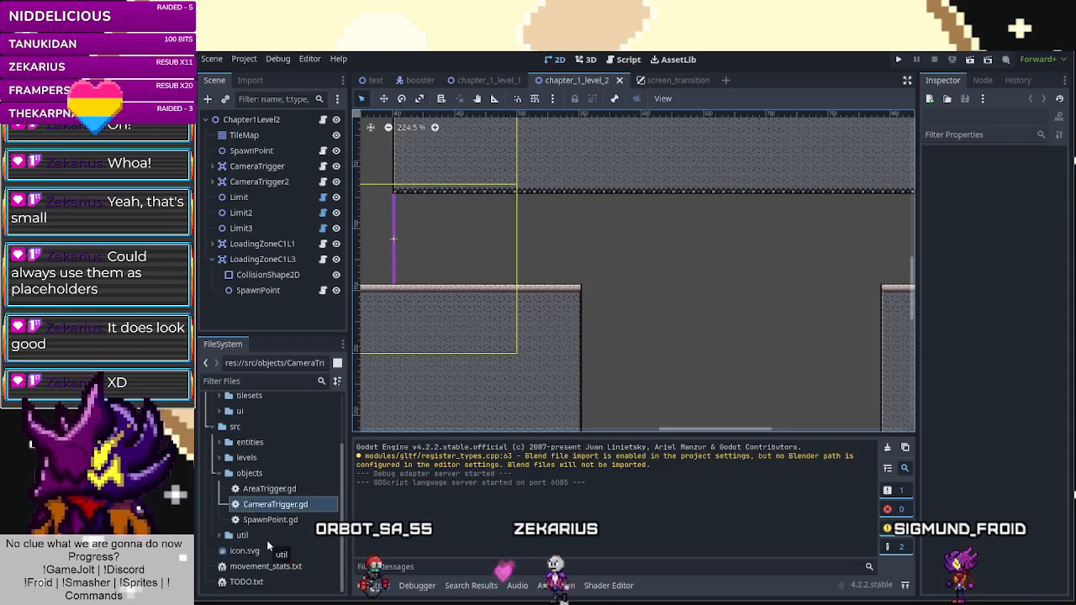
pyautogui.scroll(3, 253, 487)
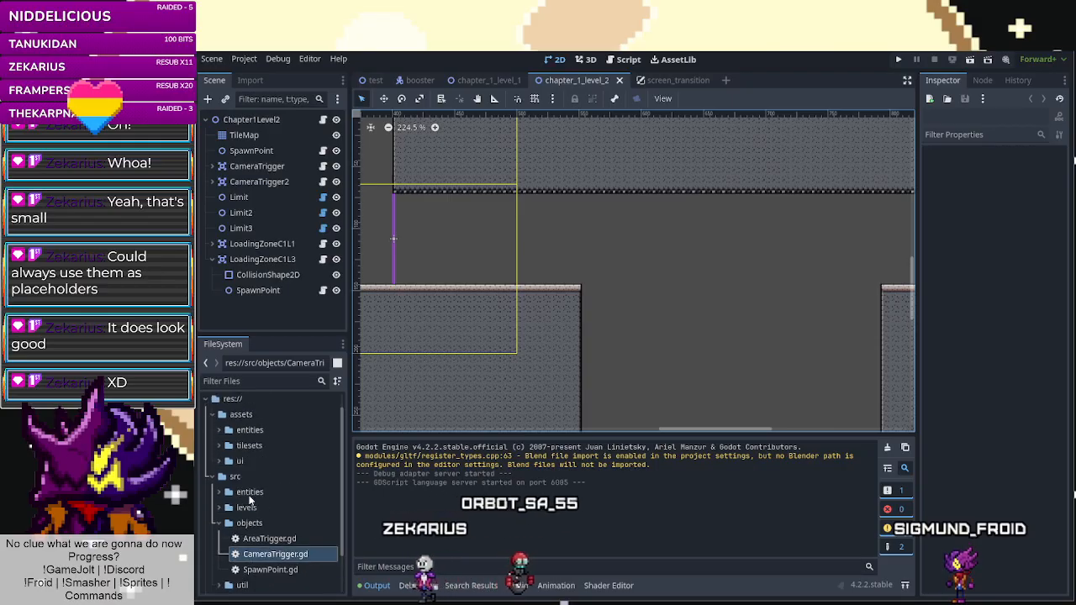
pyautogui.scroll(1, 245, 454)
pyautogui.rightClick(240, 432)
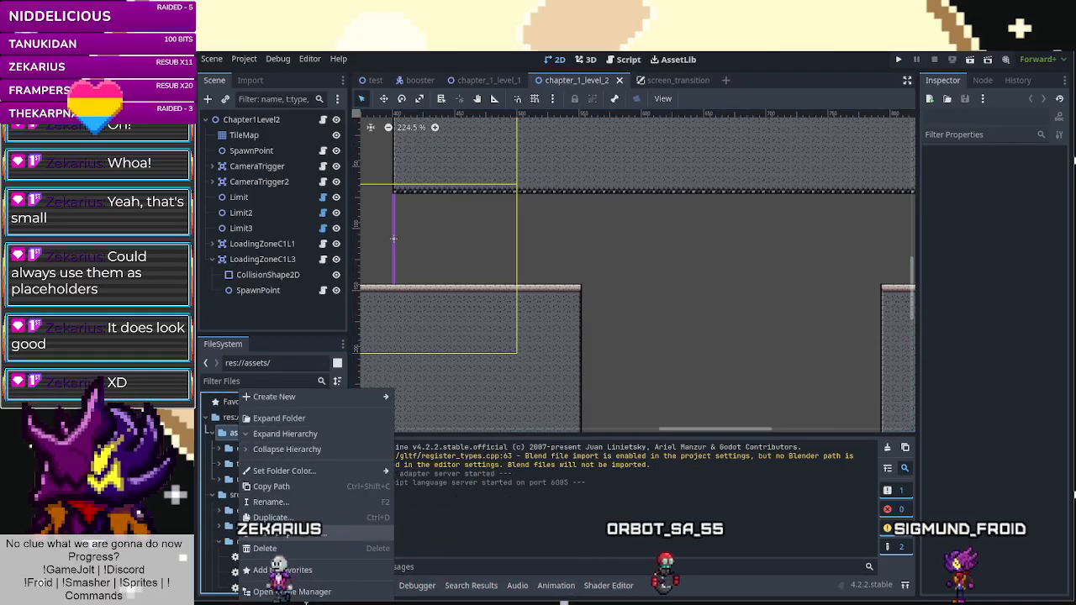
pyautogui.click(295, 591)
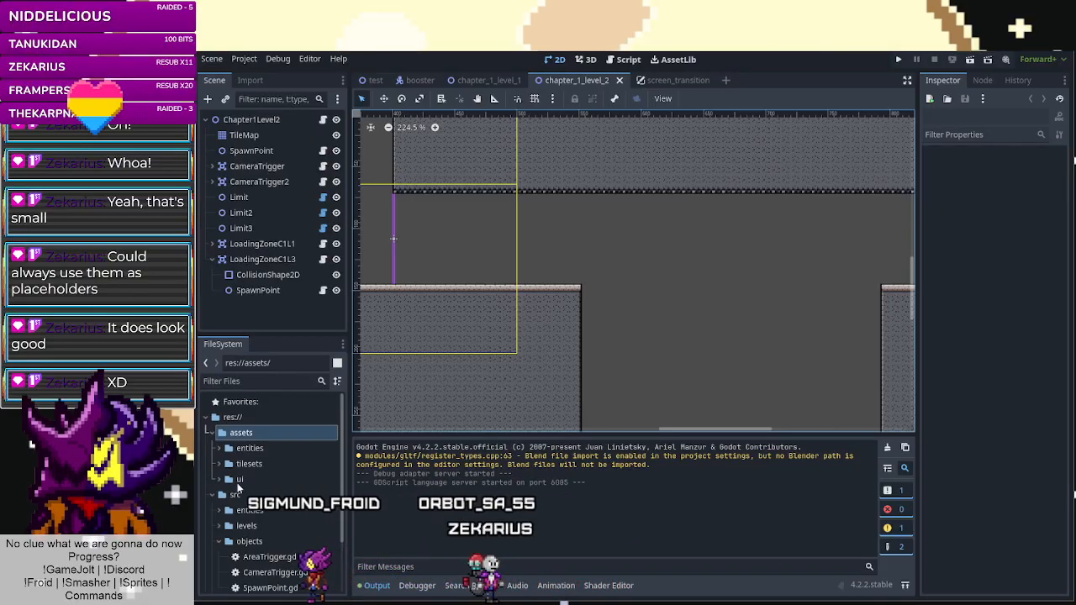
# Create a folder named "interactive" inside res://assets/tilesets/ and open it in the system file manager.
pyautogui.scroll(-1, 252, 458)
pyautogui.doubleClick(232, 438)
pyautogui.rightClick(234, 438)
pyautogui.moveTo(259, 471)
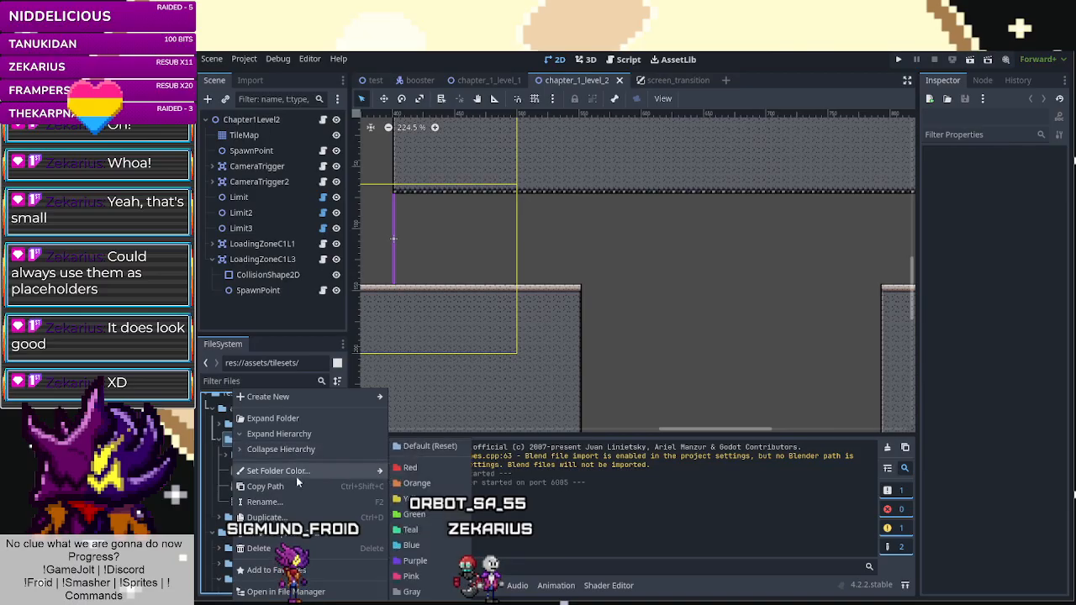
pyautogui.moveTo(276, 397)
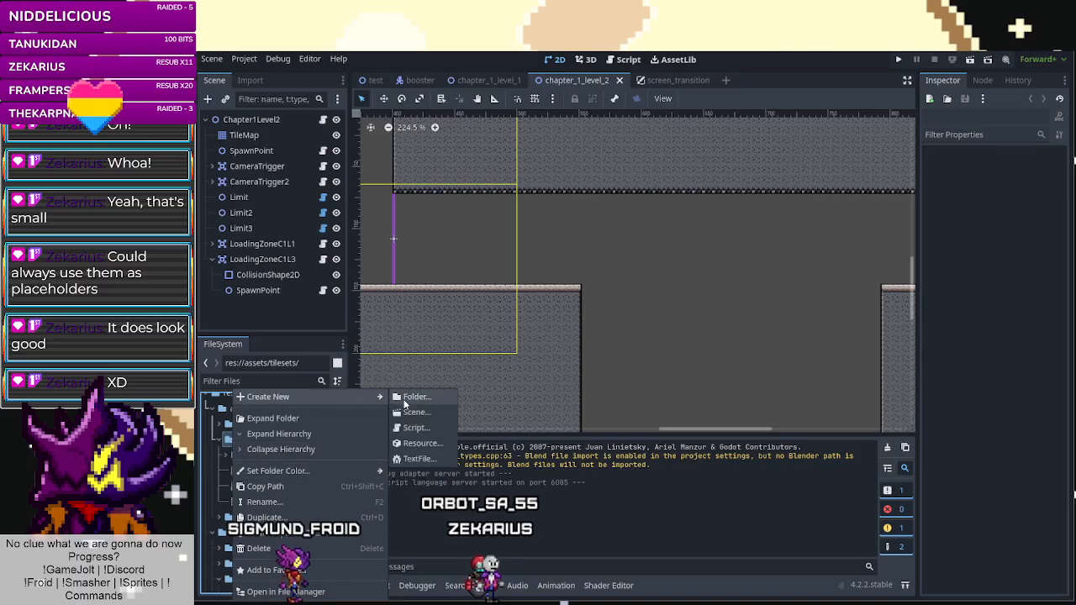
pyautogui.click(403, 399)
pyautogui.write('interactive')
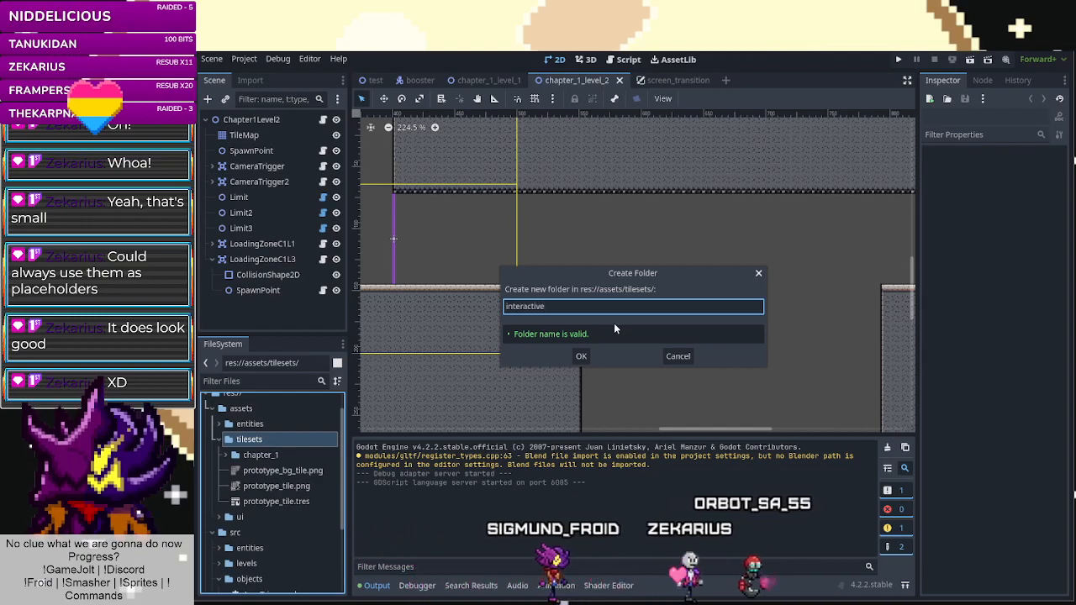
pyautogui.press('Return')
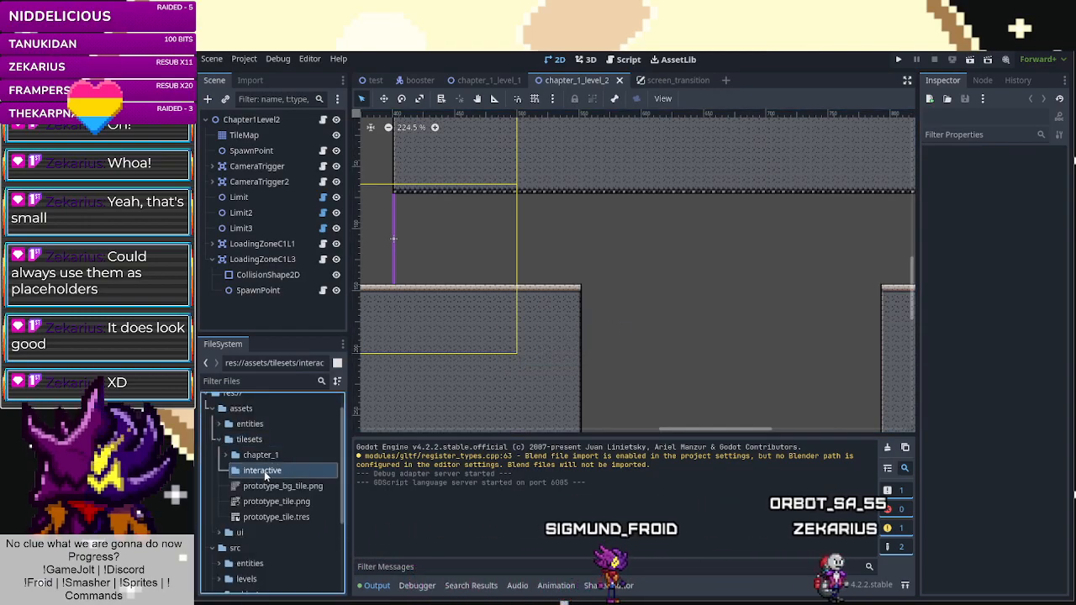
pyautogui.rightClick(264, 471)
pyautogui.click(311, 592)
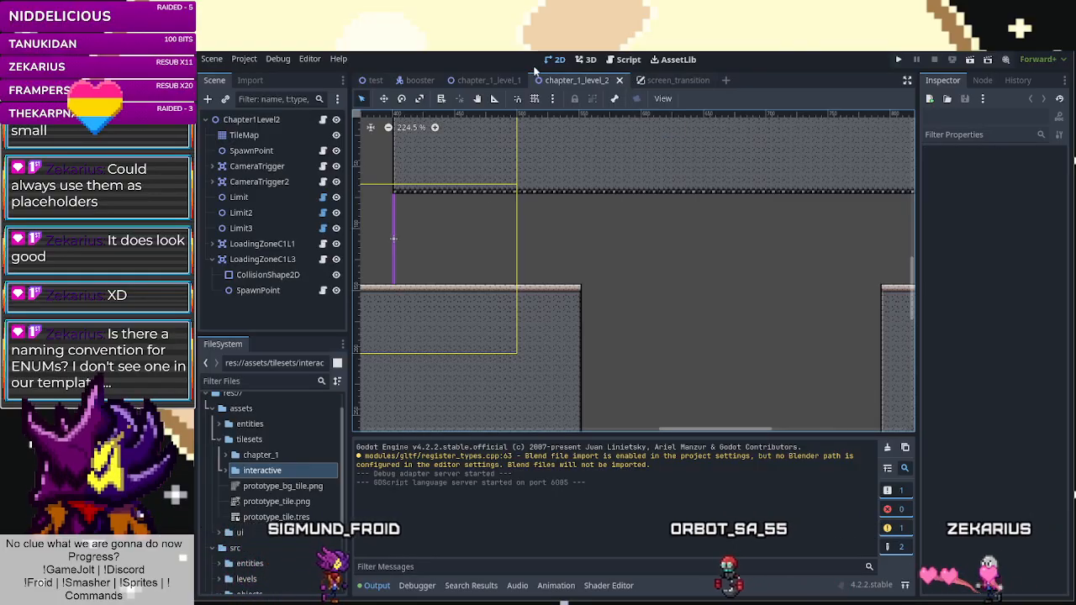
# Review the naming-convention comments and variable sections at the start of the Level.gd script, and open the LevelManager script.
pyautogui.click(622, 60)
pyautogui.scroll(10, 578, 320)
pyautogui.scroll(1, 579, 320)
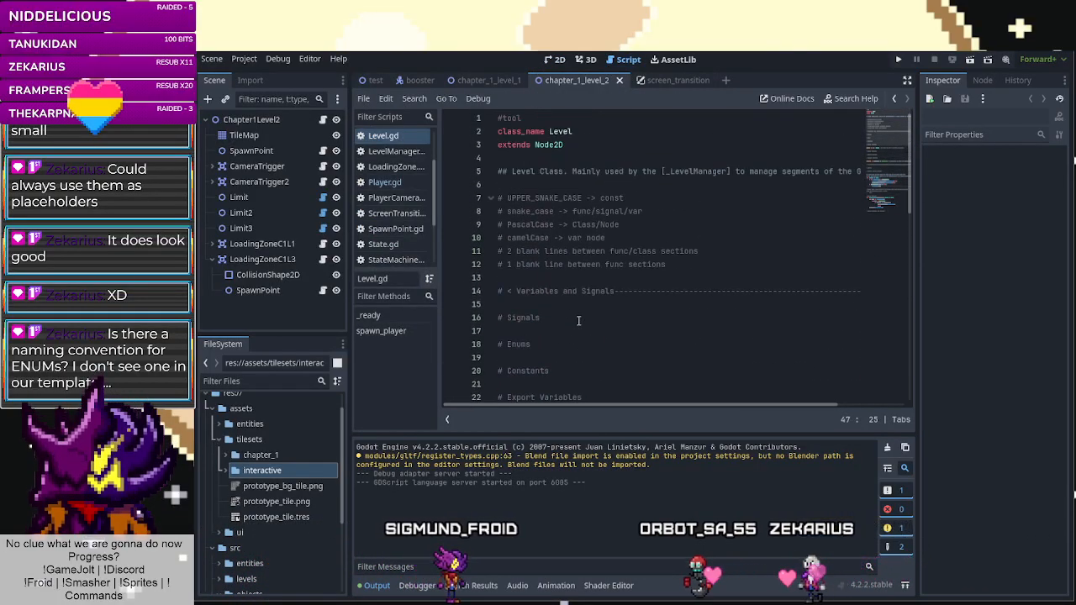
pyautogui.click(627, 228)
pyautogui.scroll(-3, 630, 252)
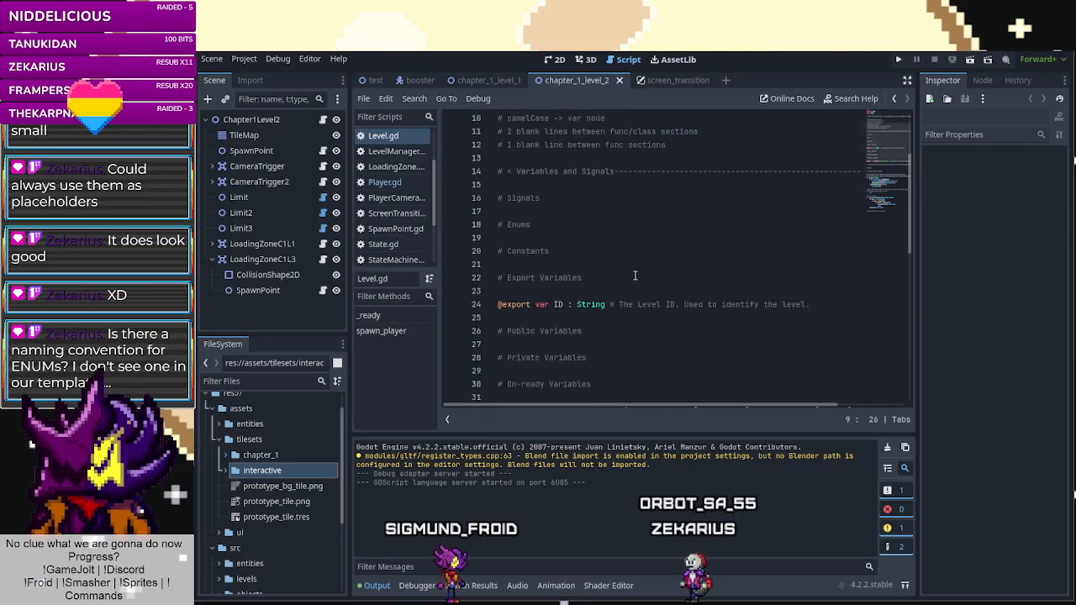
pyautogui.scroll(3, 634, 275)
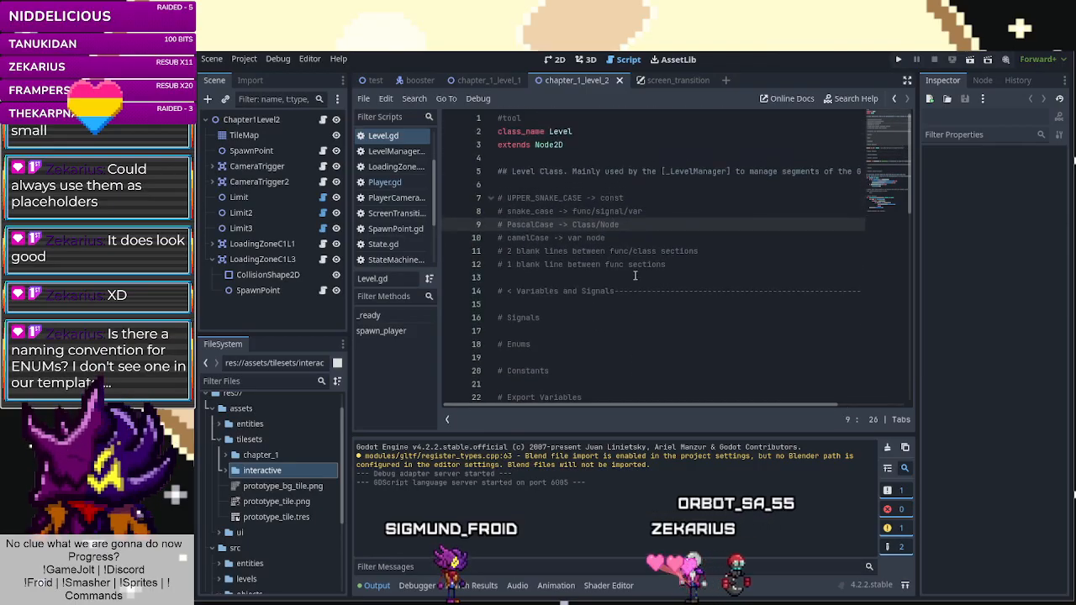
pyautogui.click(406, 153)
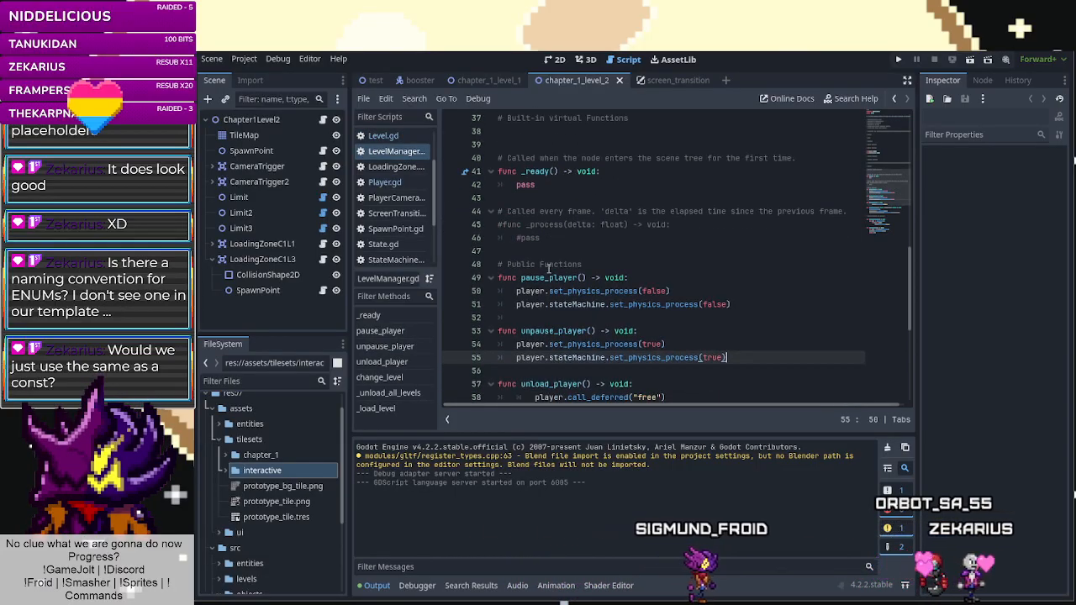
# Check the variable sections of the LevelManager script and open Statics.gd from the res://src/util/ folder.
pyautogui.scroll(7, 549, 269)
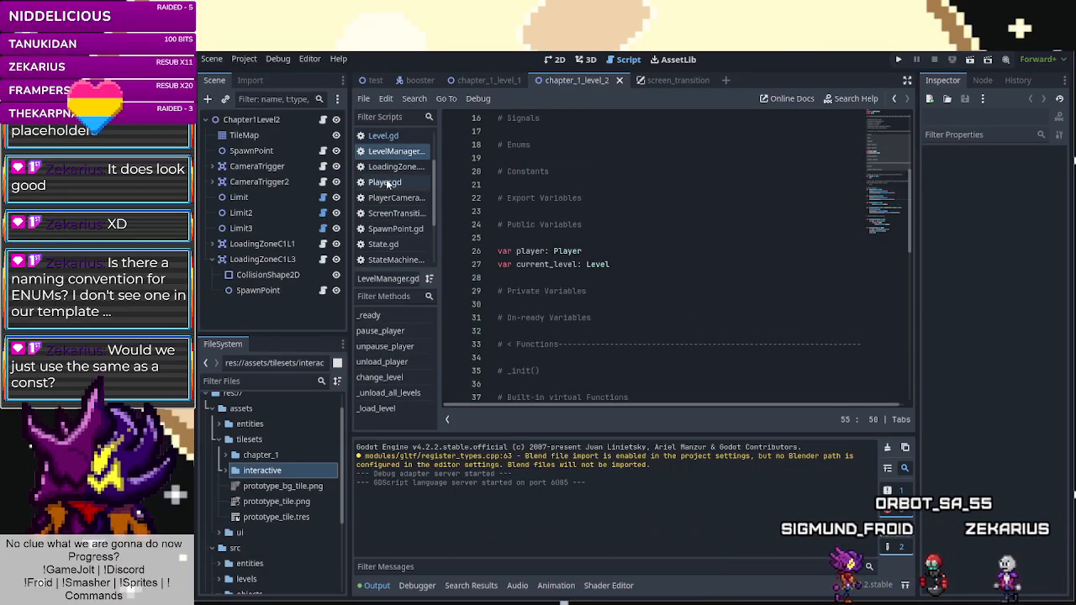
pyautogui.scroll(-2, 395, 226)
pyautogui.scroll(1, 398, 181)
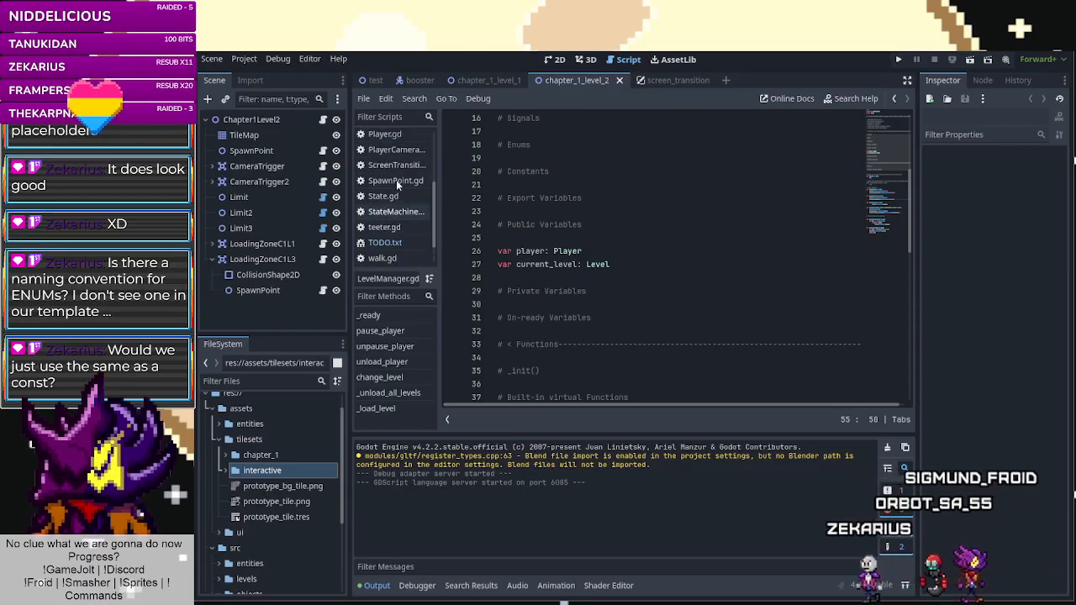
pyautogui.scroll(-3, 271, 513)
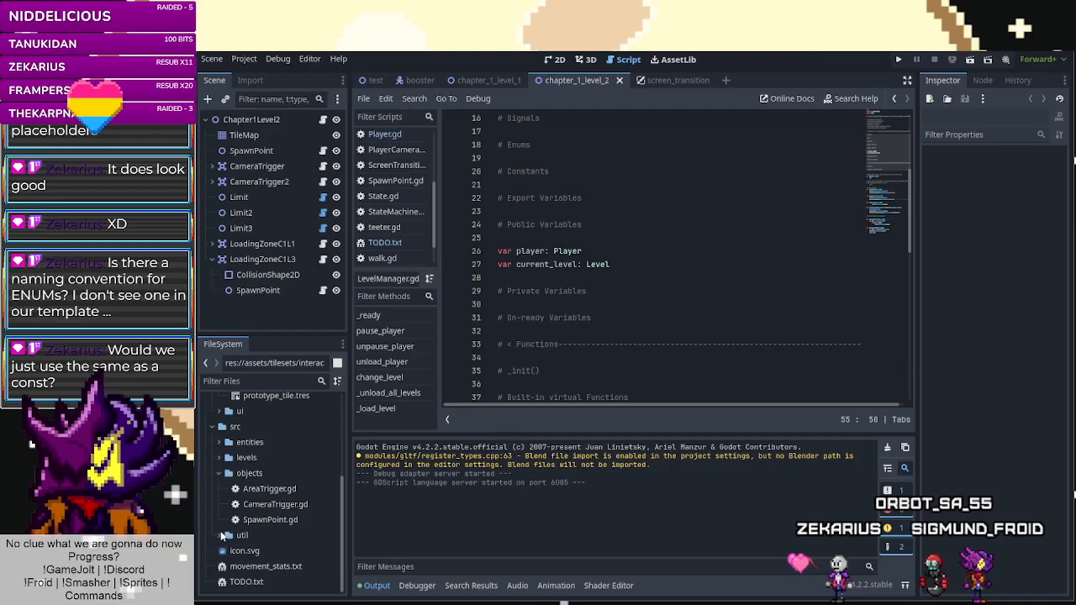
pyautogui.scroll(-3, 254, 537)
pyautogui.doubleClick(267, 535)
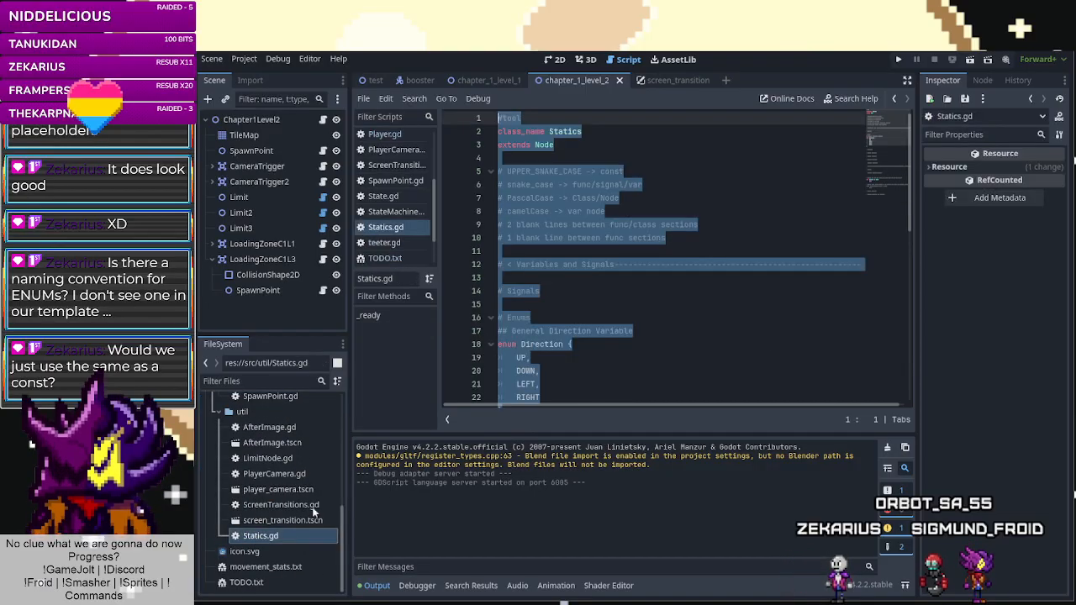
# Examine the Direction enum in Statics.gd, comparing how the enum name and its members are capitalised.
pyautogui.click(611, 284)
pyautogui.scroll(-2, 613, 287)
pyautogui.moveTo(549, 333); pyautogui.dragTo(494, 267)
pyautogui.click(568, 306)
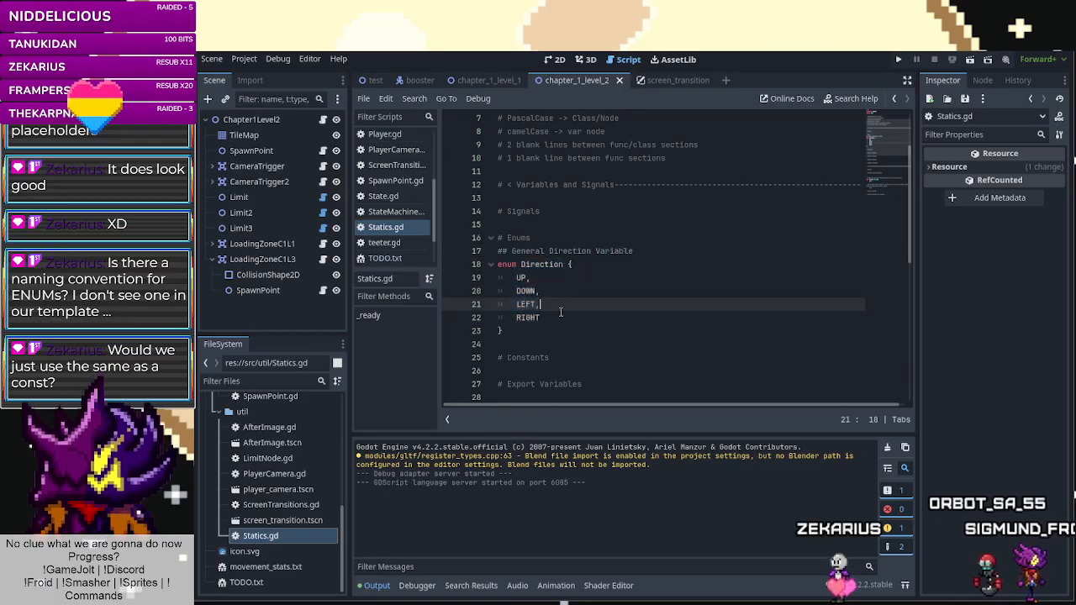
pyautogui.doubleClick(543, 263)
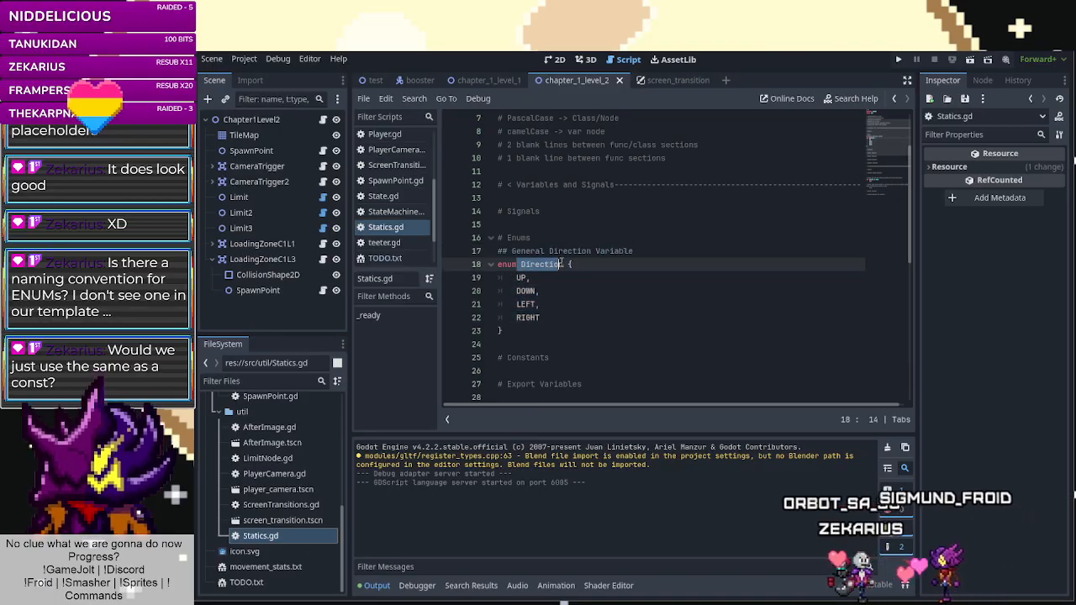
pyautogui.click(605, 309)
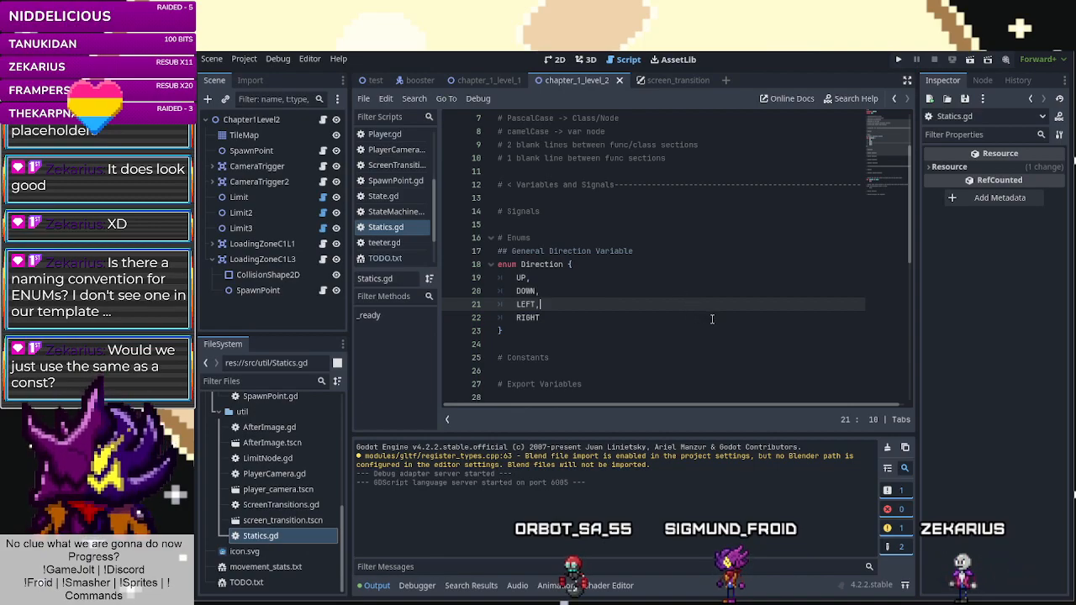
pyautogui.moveTo(583, 319); pyautogui.dragTo(516, 279)
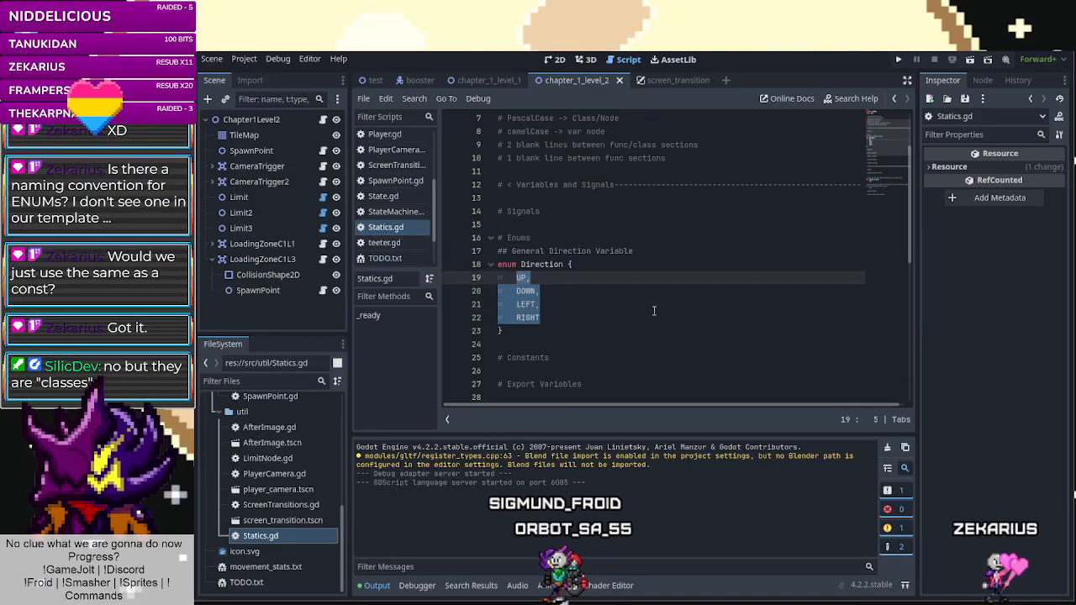
# Compare the naming-convention comments at the start of Statics.gd with the Direction enum's member names.
pyautogui.scroll(2, 654, 311)
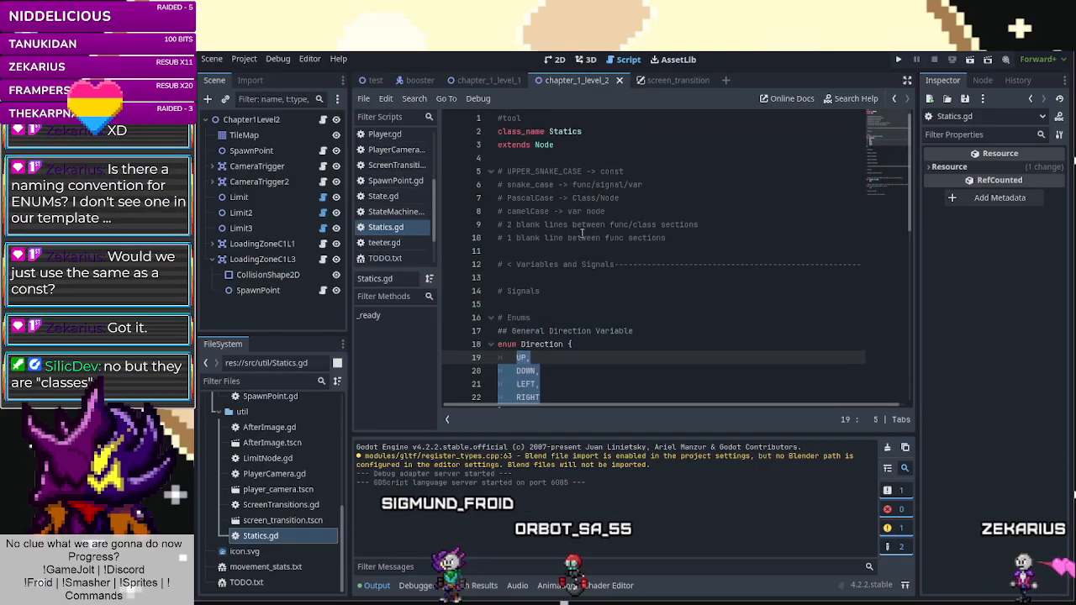
pyautogui.click(572, 201)
pyautogui.click(683, 257)
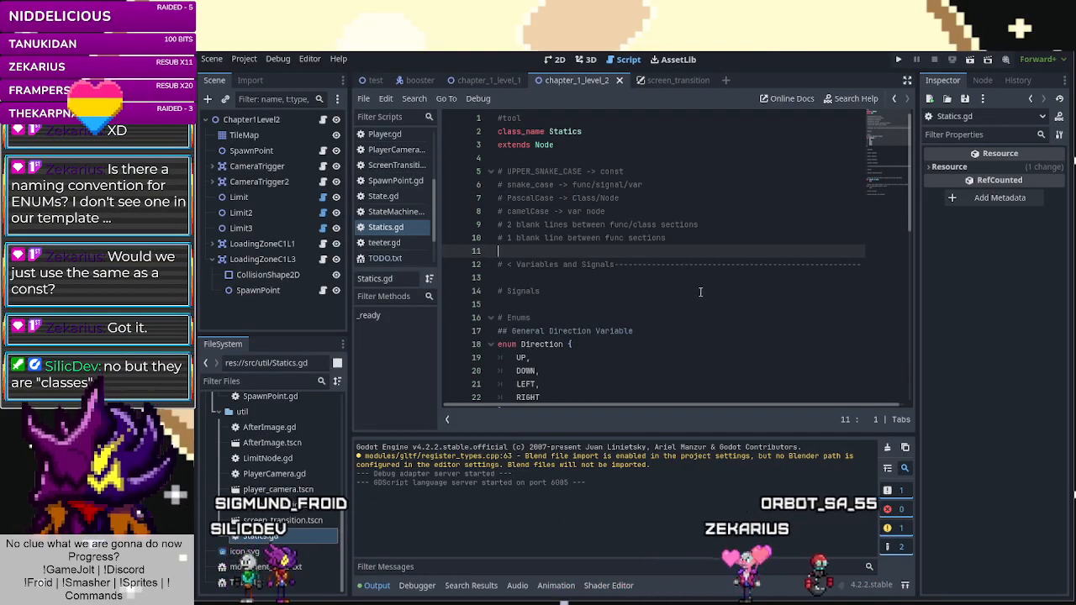
pyautogui.scroll(-2, 698, 291)
pyautogui.moveTo(544, 318); pyautogui.dragTo(500, 277)
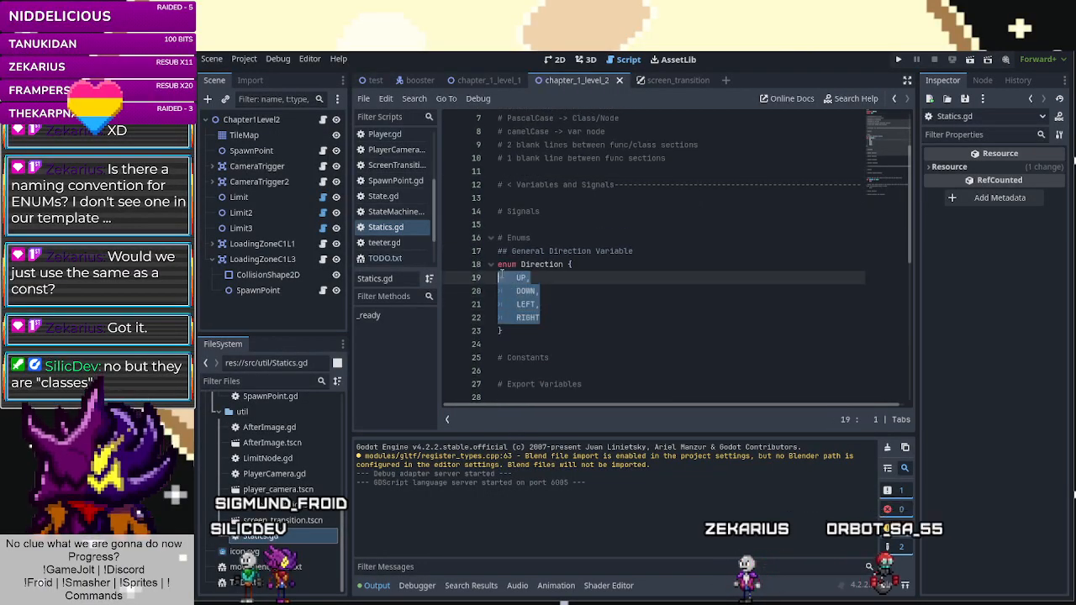
pyautogui.click(615, 318)
pyautogui.moveTo(553, 322); pyautogui.dragTo(516, 277)
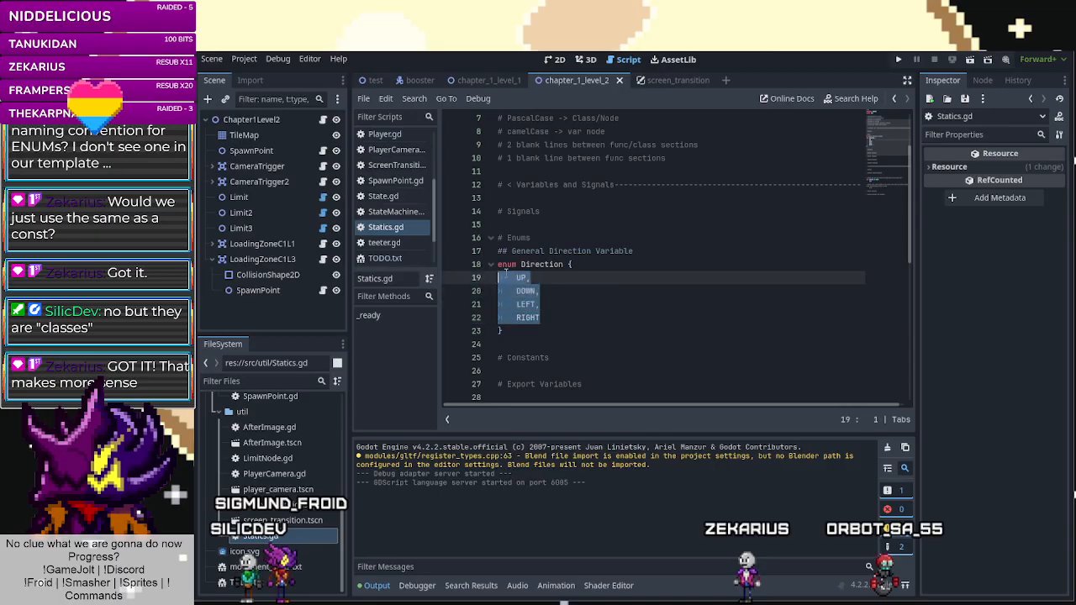
pyautogui.click(645, 324)
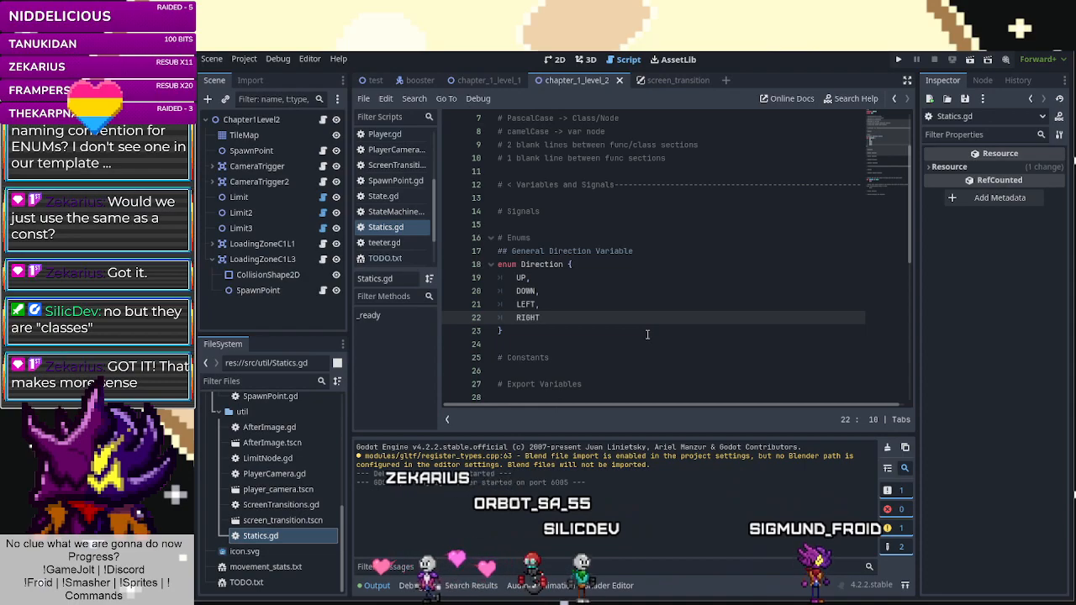
pyautogui.scroll(2, 645, 333)
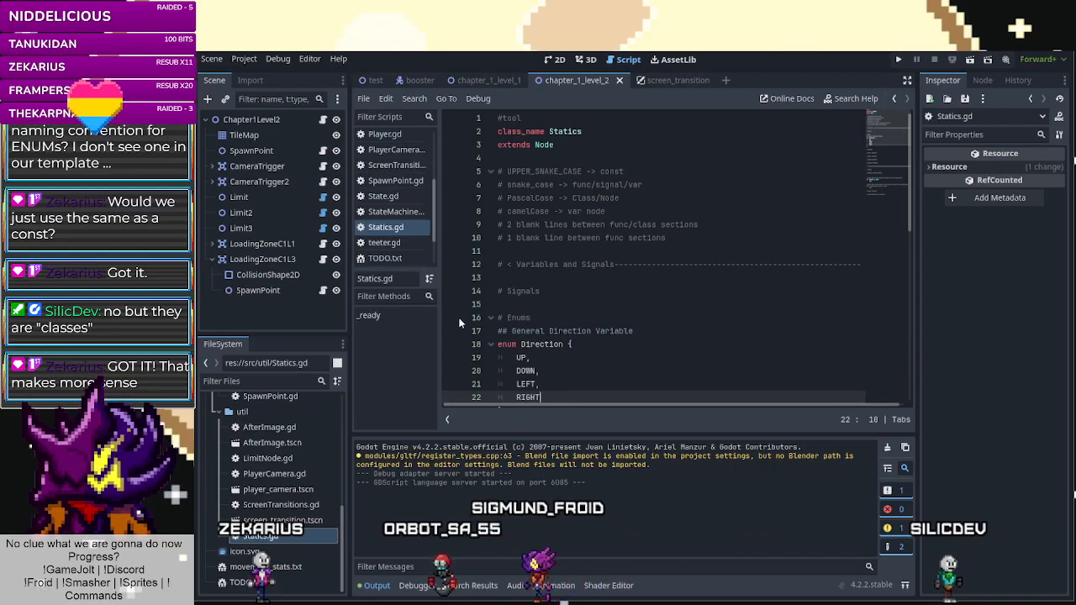
# Browse the contents of the res://assets/tilesets/chapter_1/ folder and collapse it.
pyautogui.scroll(3, 389, 226)
pyautogui.scroll(10, 286, 484)
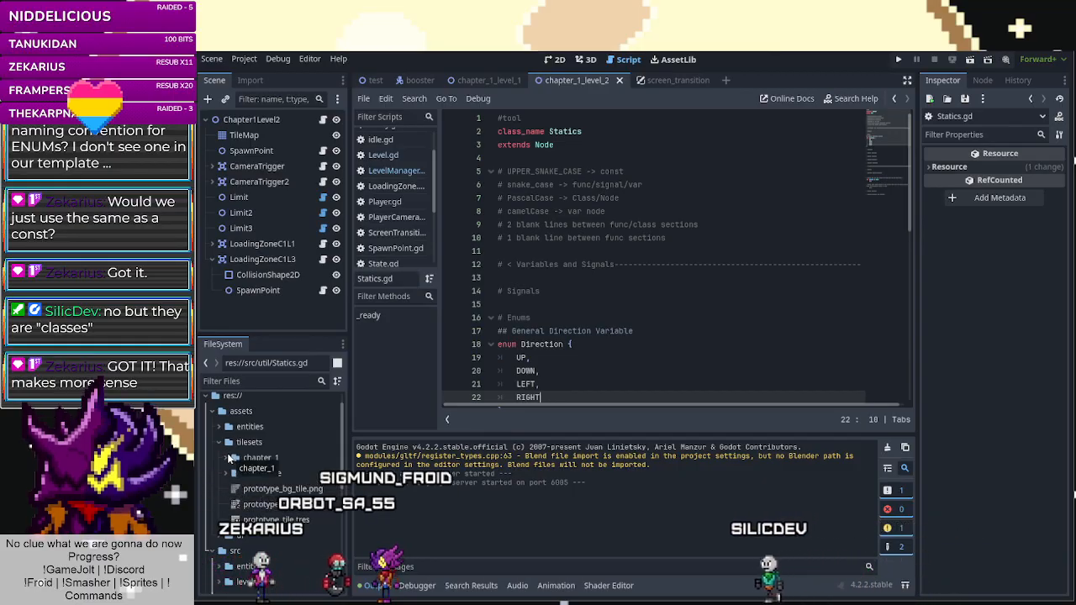
pyautogui.click(226, 456)
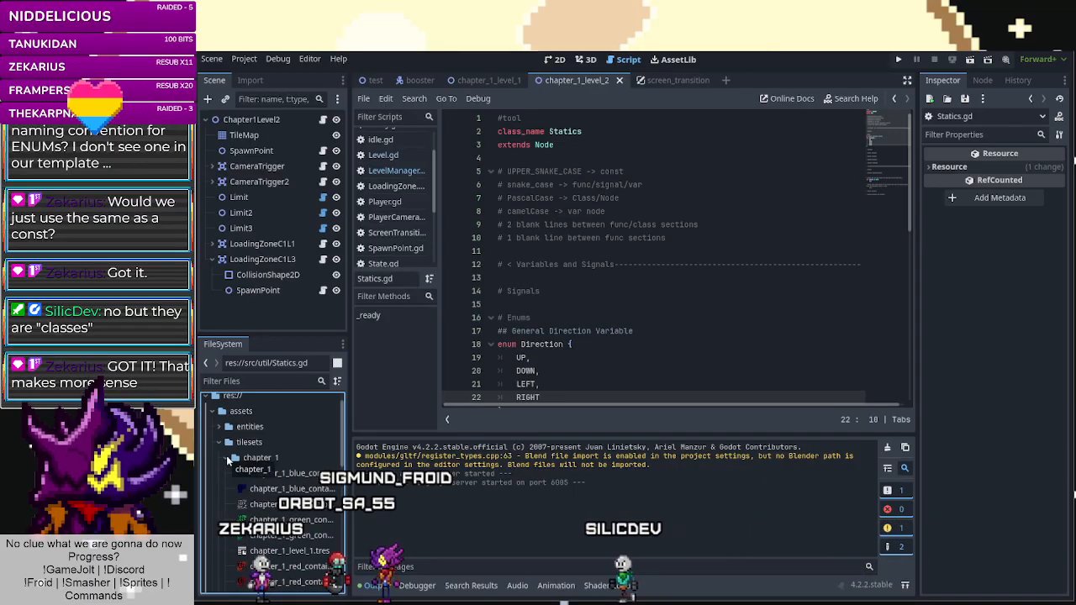
pyautogui.scroll(-4, 250, 469)
pyautogui.scroll(3, 250, 471)
pyautogui.click(226, 432)
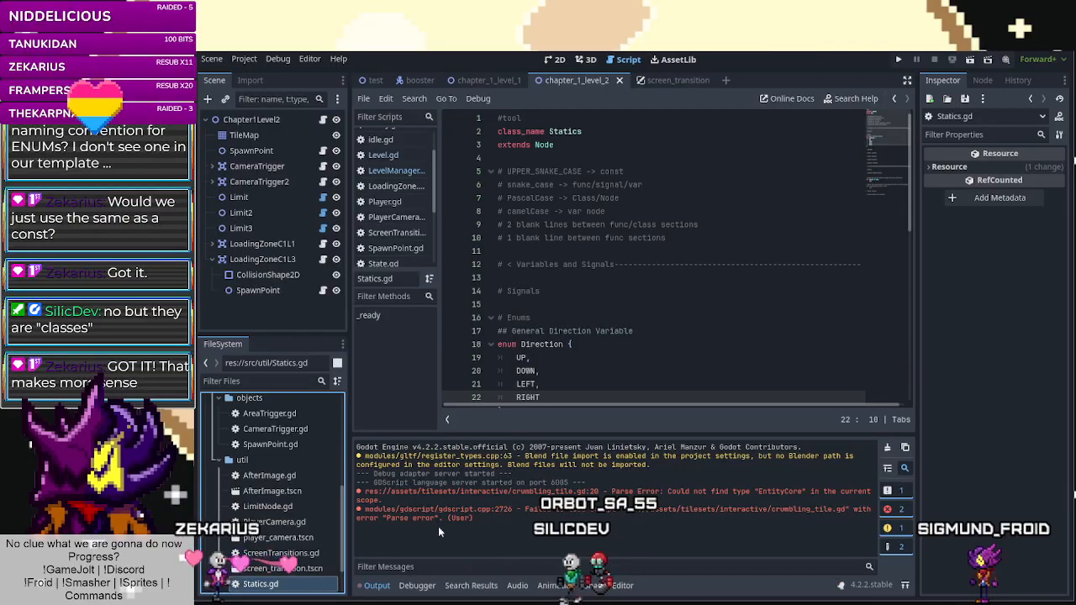
# Expand the interactive tileset folder and open the crumbling_tile.gd script.
pyautogui.scroll(3, 271, 495)
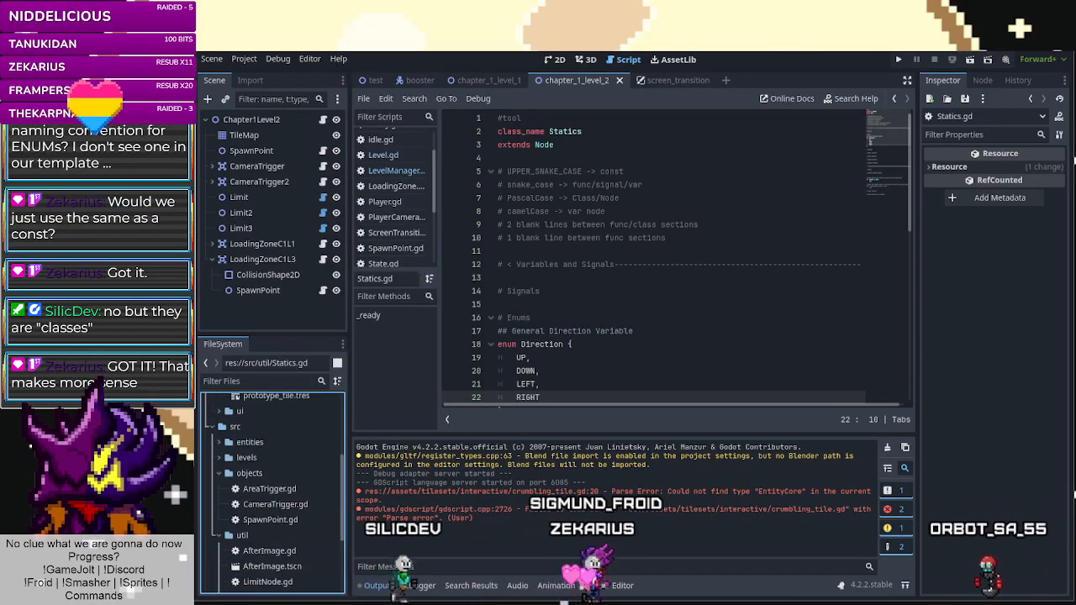
pyautogui.scroll(2, 271, 492)
pyautogui.scroll(2, 271, 491)
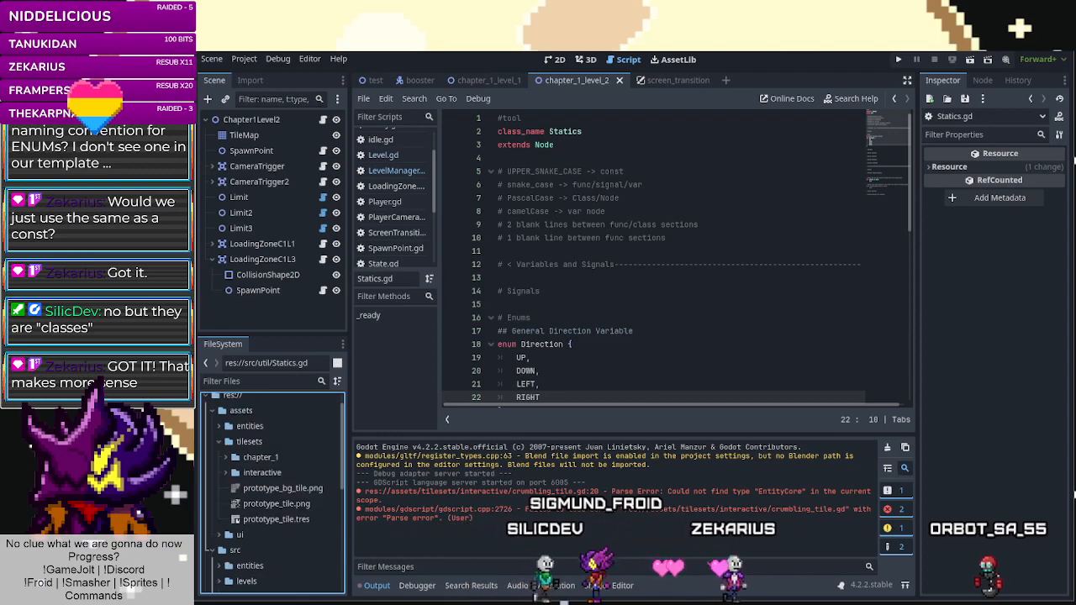
pyautogui.click(225, 472)
pyautogui.scroll(-1, 277, 505)
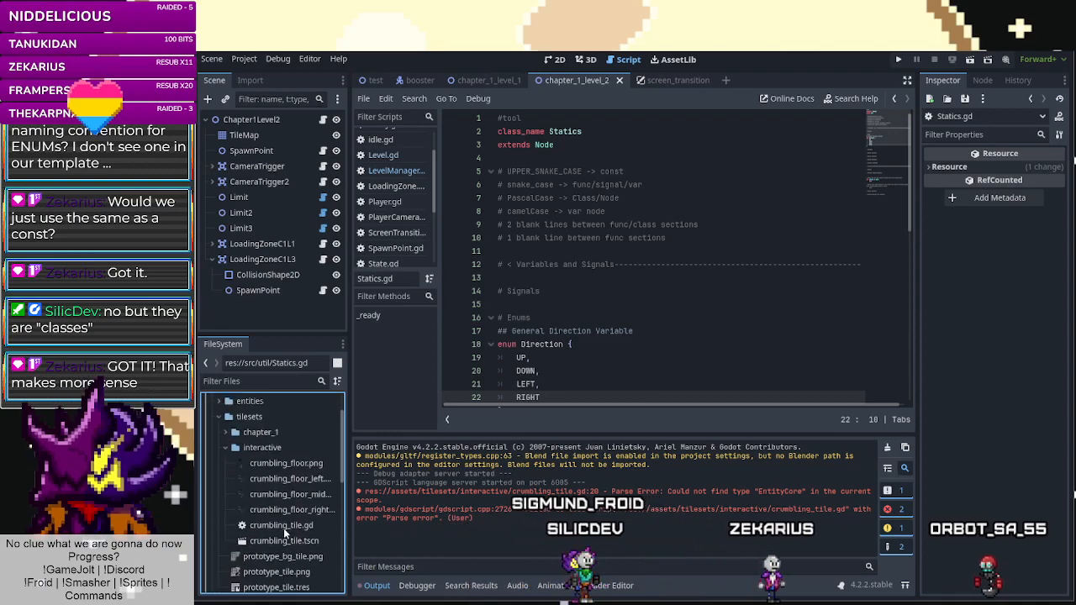
pyautogui.doubleClick(283, 528)
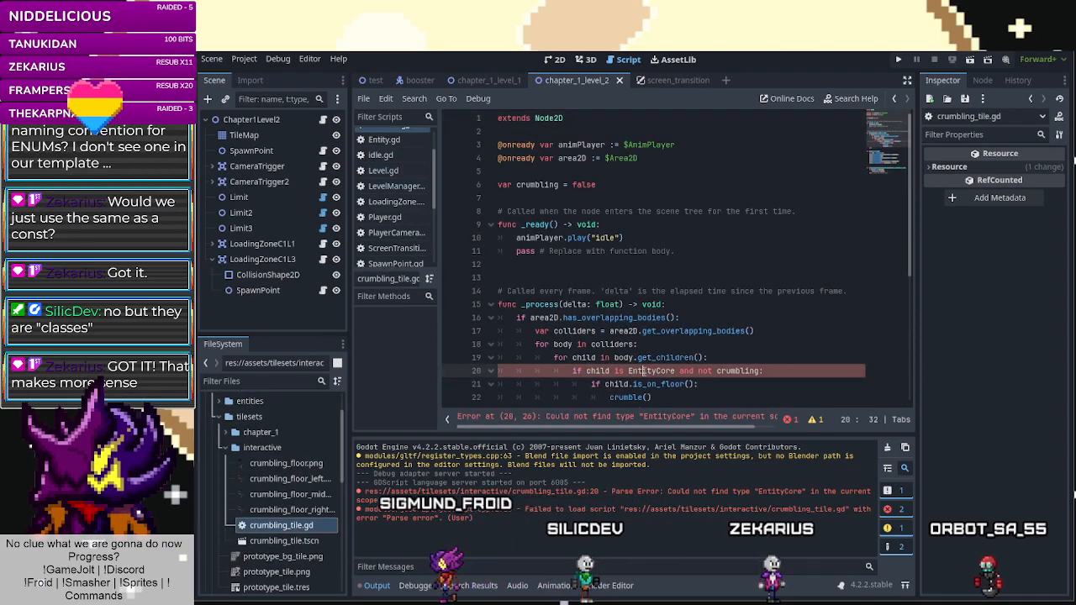
# Change the child's type check in _process to Entity and review the rest of the crumbling_tile.gd script.
pyautogui.moveTo(656, 371); pyautogui.dragTo(675, 371)
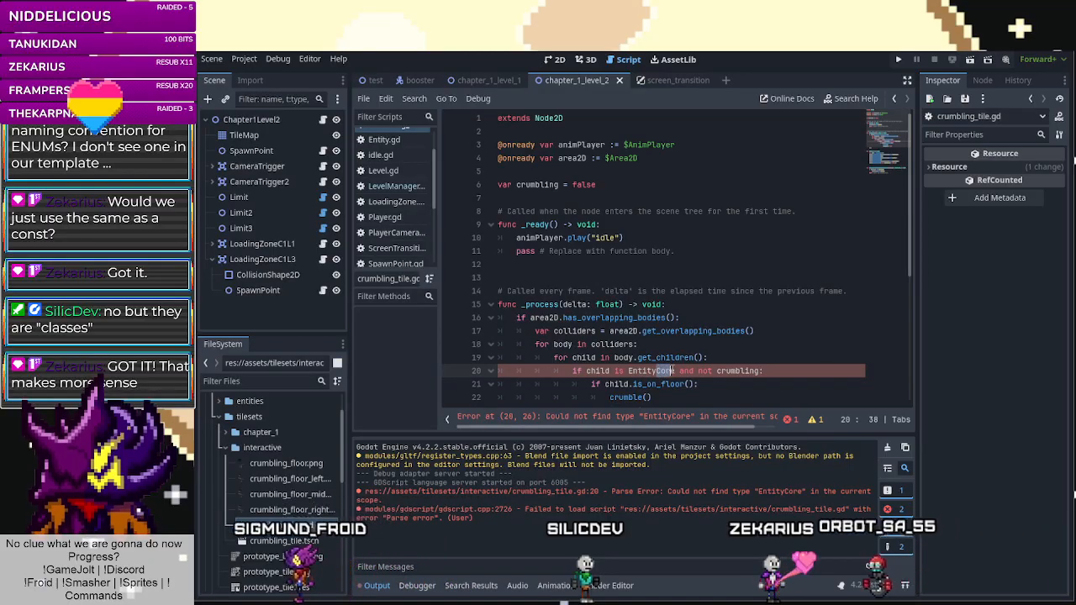
pyautogui.press('BackSpace')
pyautogui.press('Up')
pyautogui.press('Up')
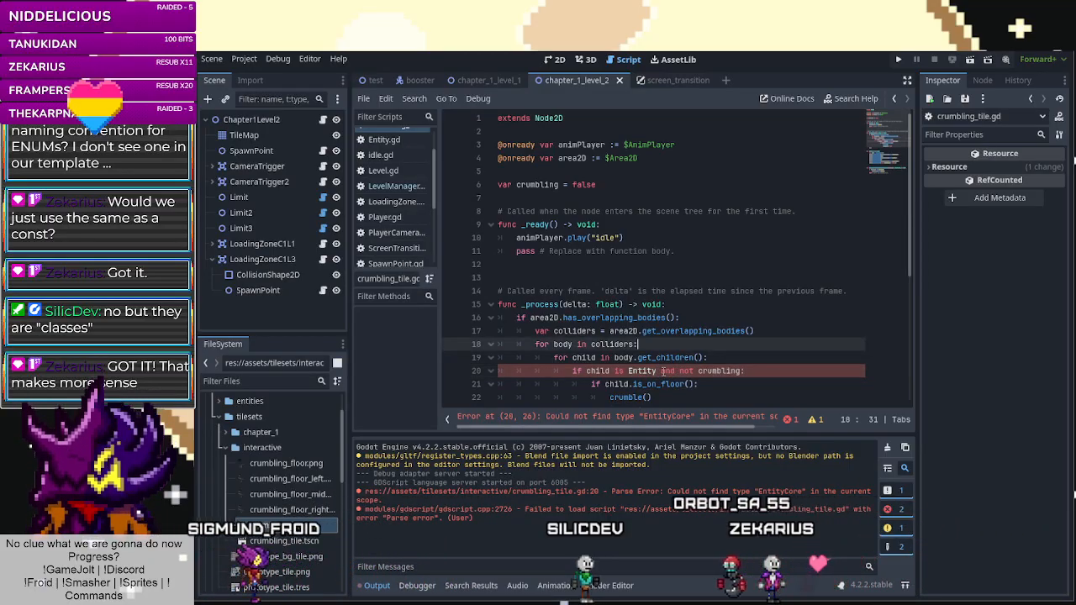
pyautogui.scroll(-6, 664, 371)
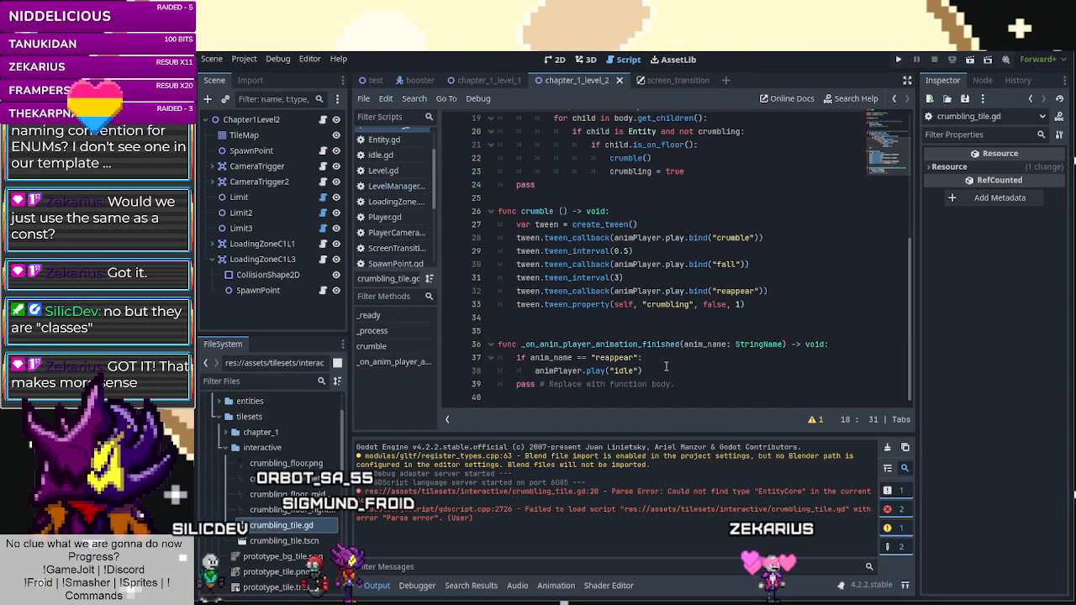
pyautogui.scroll(6, 664, 371)
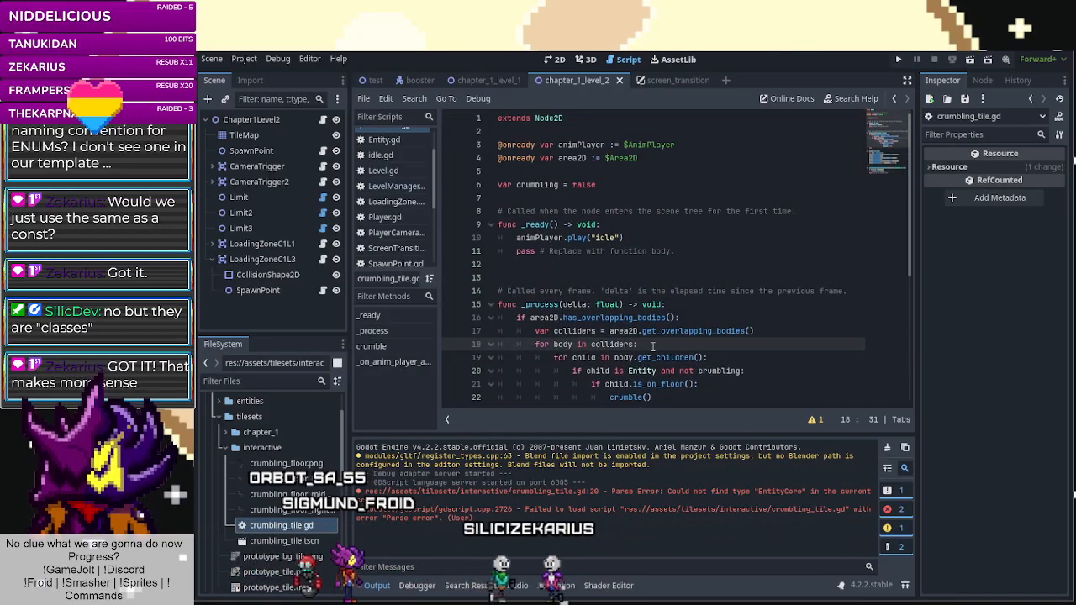
# Open the crumbling_tile.tscn scene and bring up its missing dependencies for repair.
pyautogui.doubleClick(263, 542)
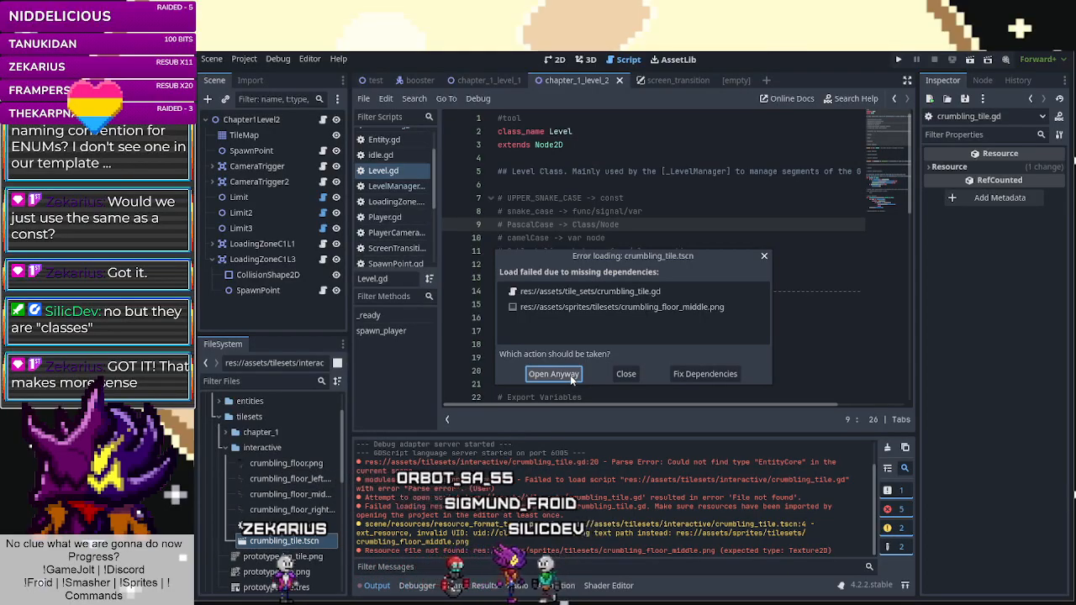
pyautogui.click(702, 375)
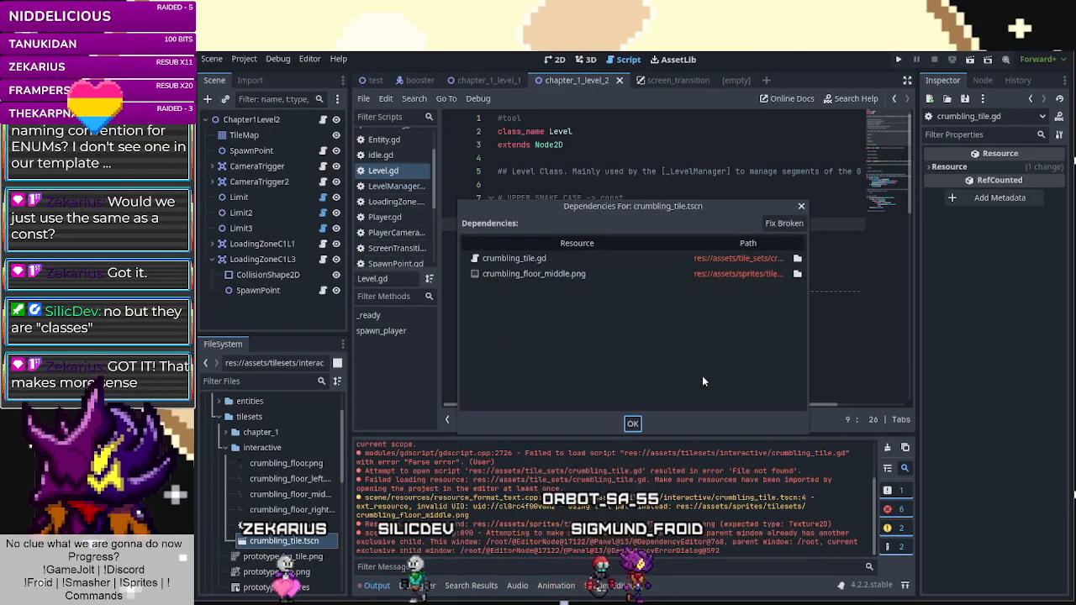
pyautogui.click(571, 258)
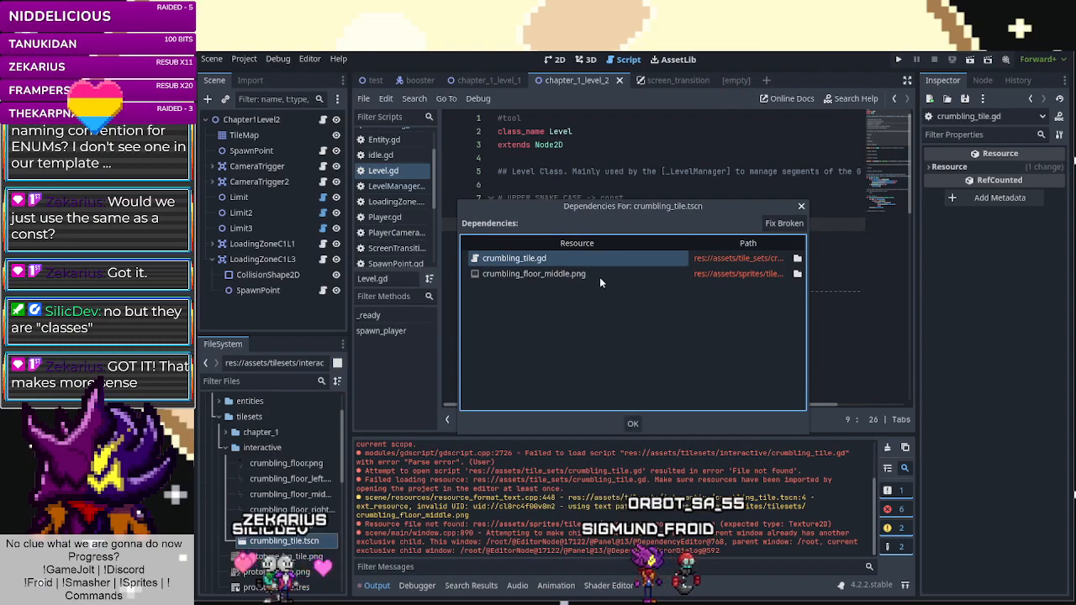
pyautogui.click(796, 258)
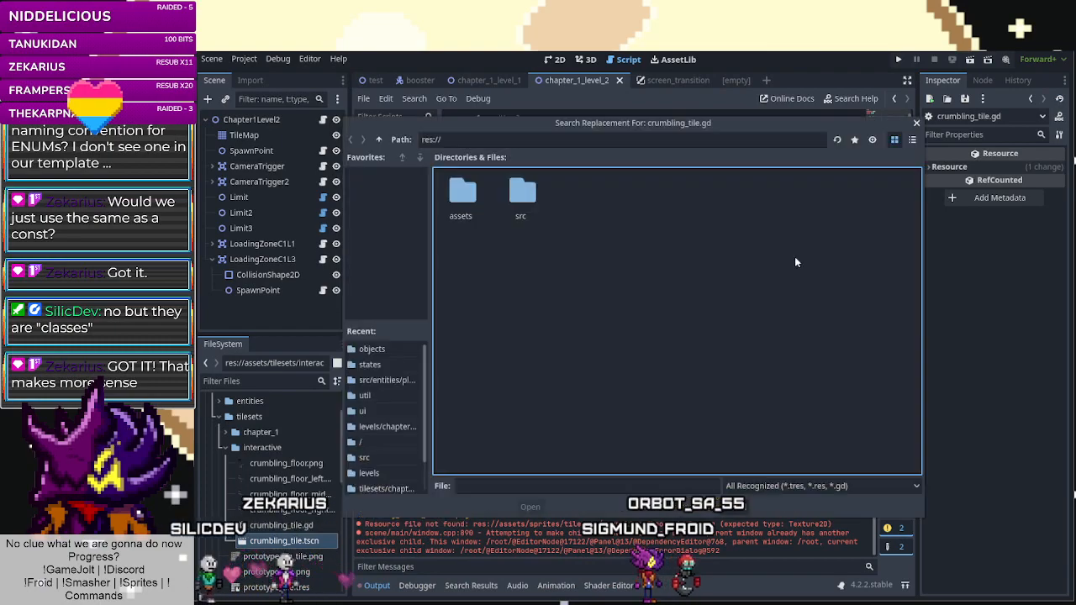
pyautogui.click(472, 202)
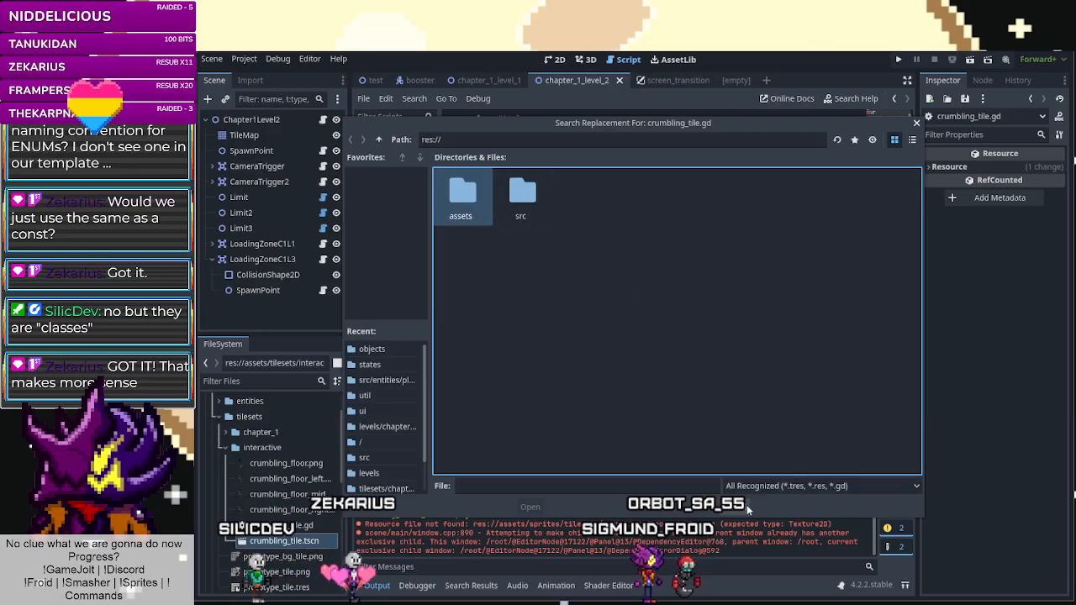
pyautogui.press('Escape')
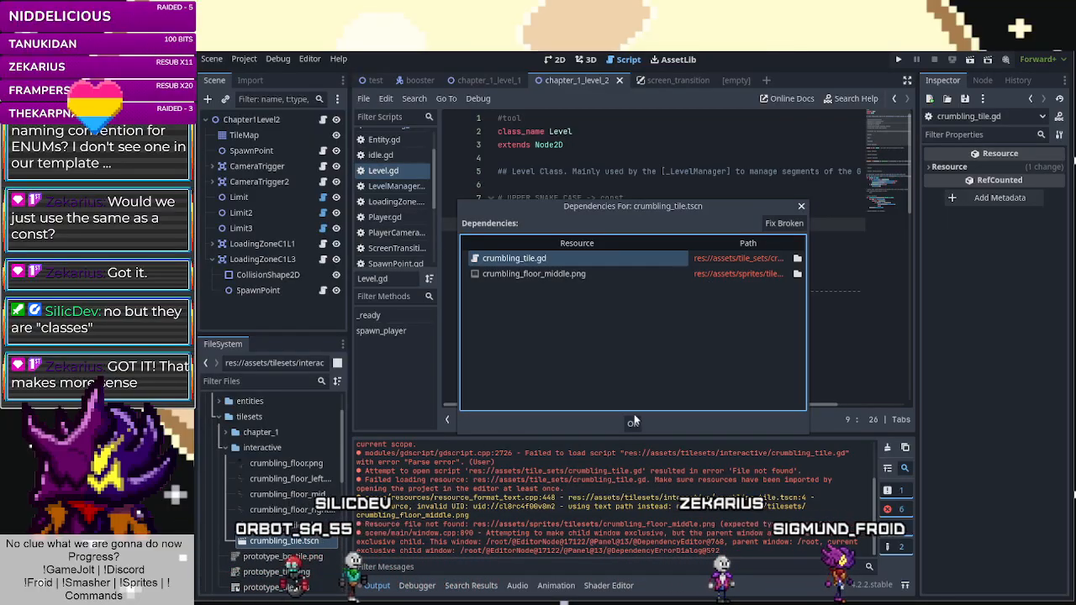
# Point the crumbling_tile.gd dependency to res://assets/tilesets/interactive/crumbling_tile.gd.
pyautogui.click(798, 258)
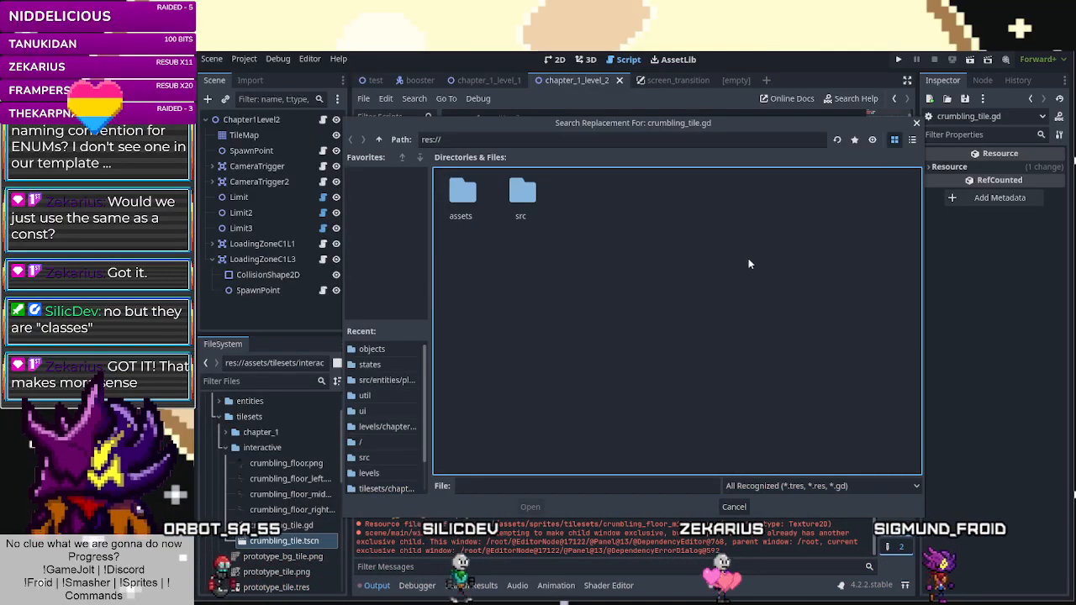
pyautogui.doubleClick(477, 197)
pyautogui.doubleClick(525, 197)
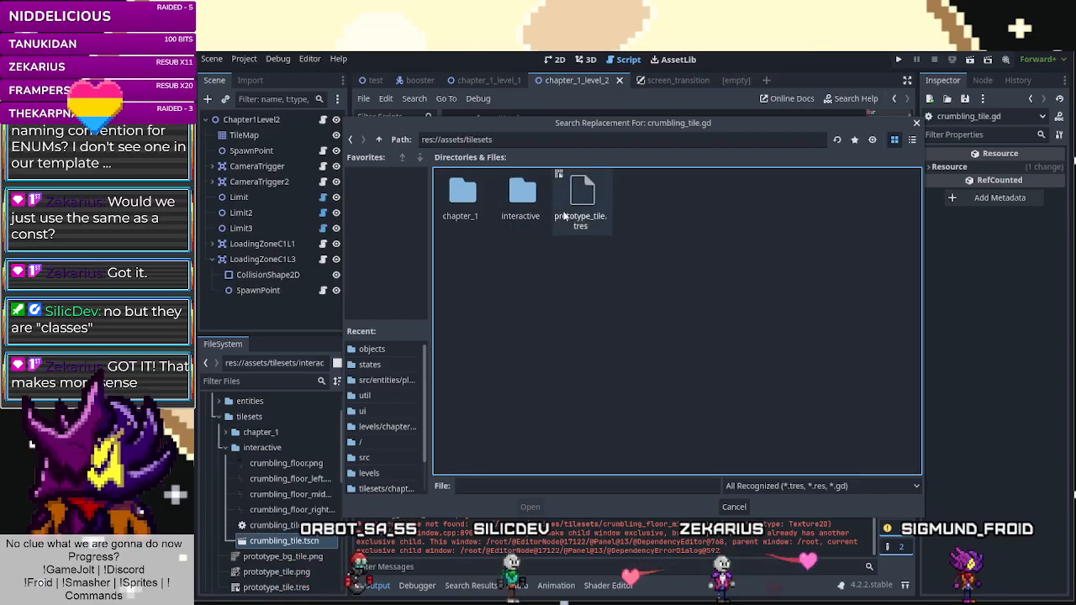
pyautogui.doubleClick(517, 202)
pyautogui.click(463, 195)
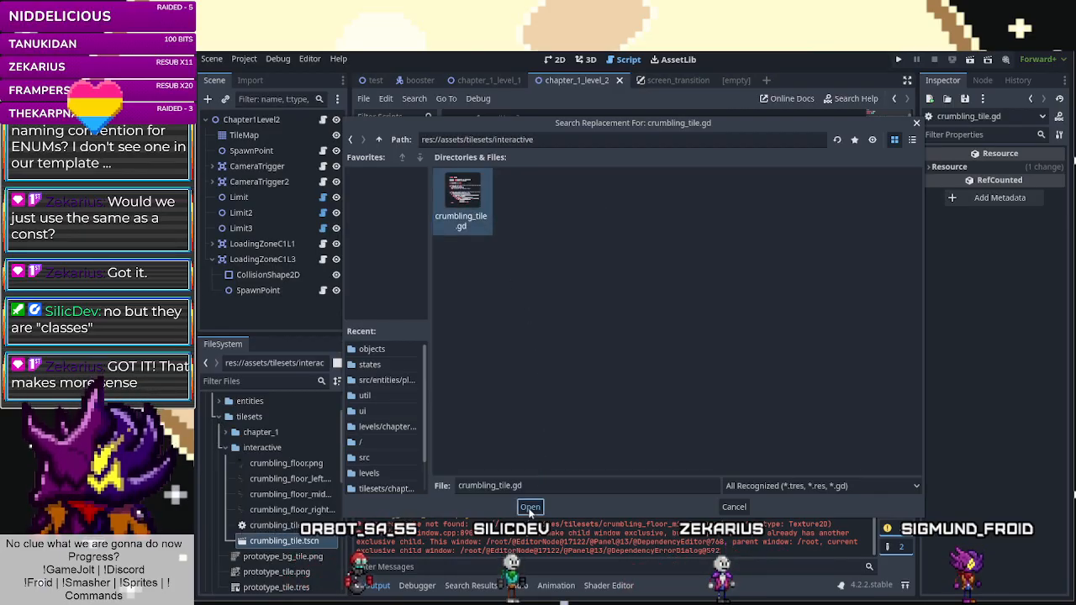
pyautogui.doubleClick(462, 195)
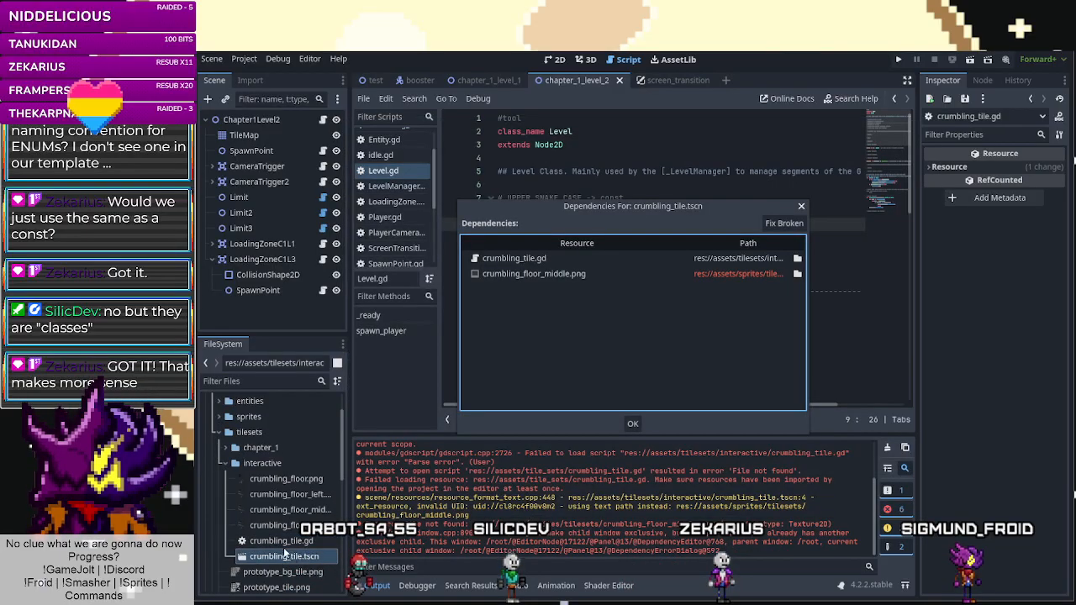
# Point the crumbling_floor_middle.png dependency to the copy in res://assets/tilesets/interactive and close the dependency list.
pyautogui.click(796, 273)
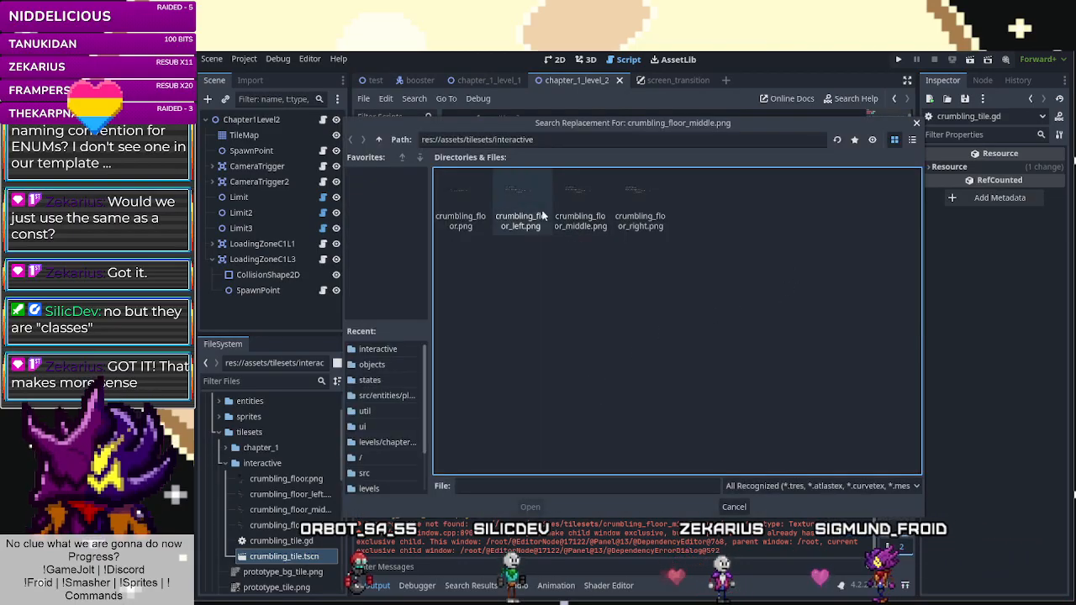
pyautogui.click(578, 202)
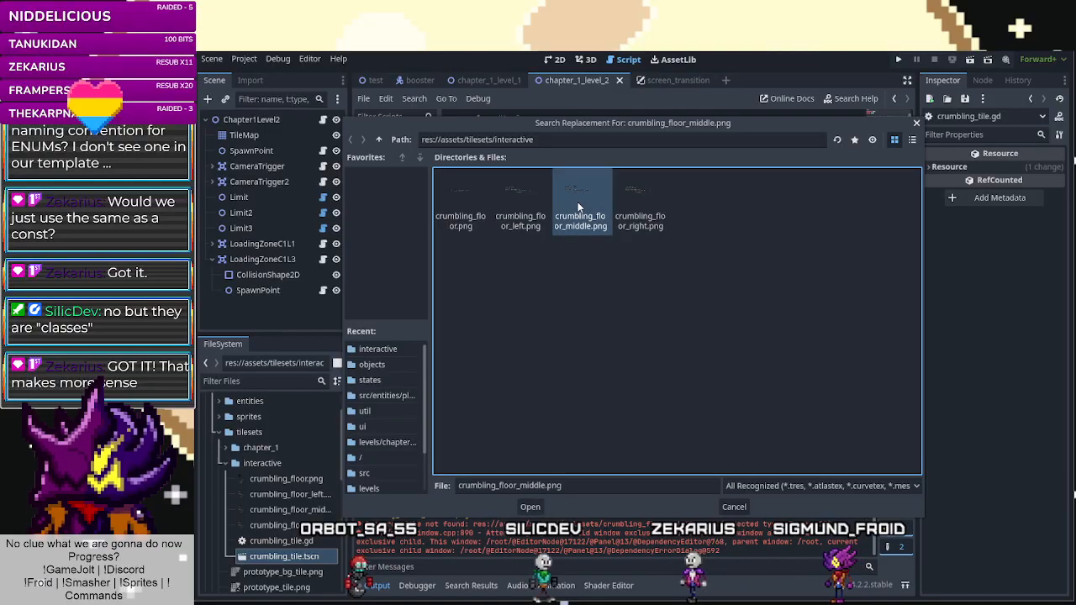
pyautogui.click(531, 507)
pyautogui.click(633, 422)
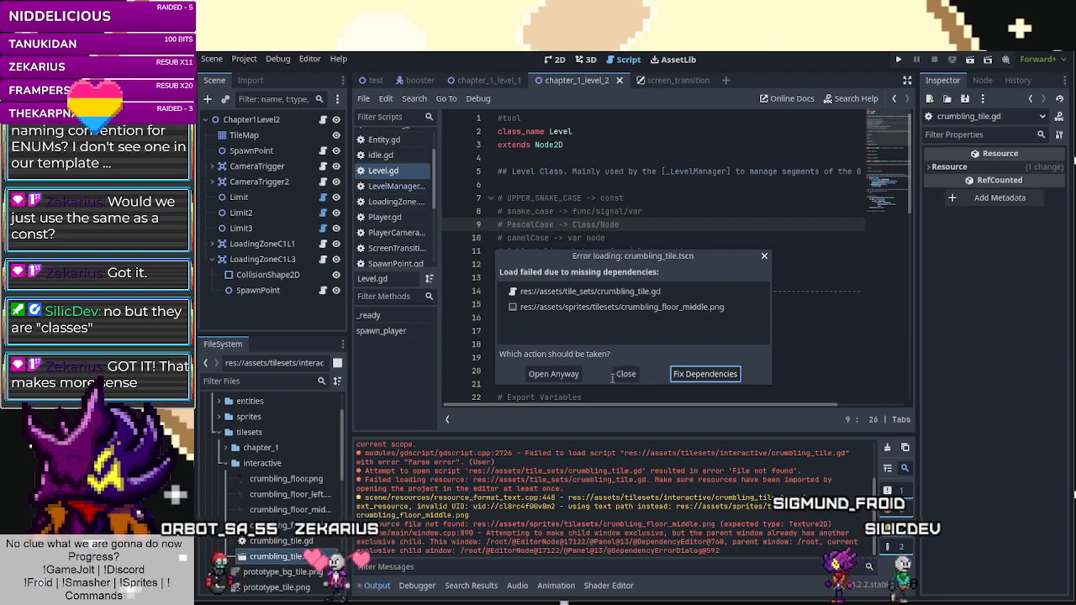
# Recheck the scene's dependencies, open crumbling_tile.tscn anyway and show it in the 2D view.
pyautogui.click(692, 375)
pyautogui.click(633, 422)
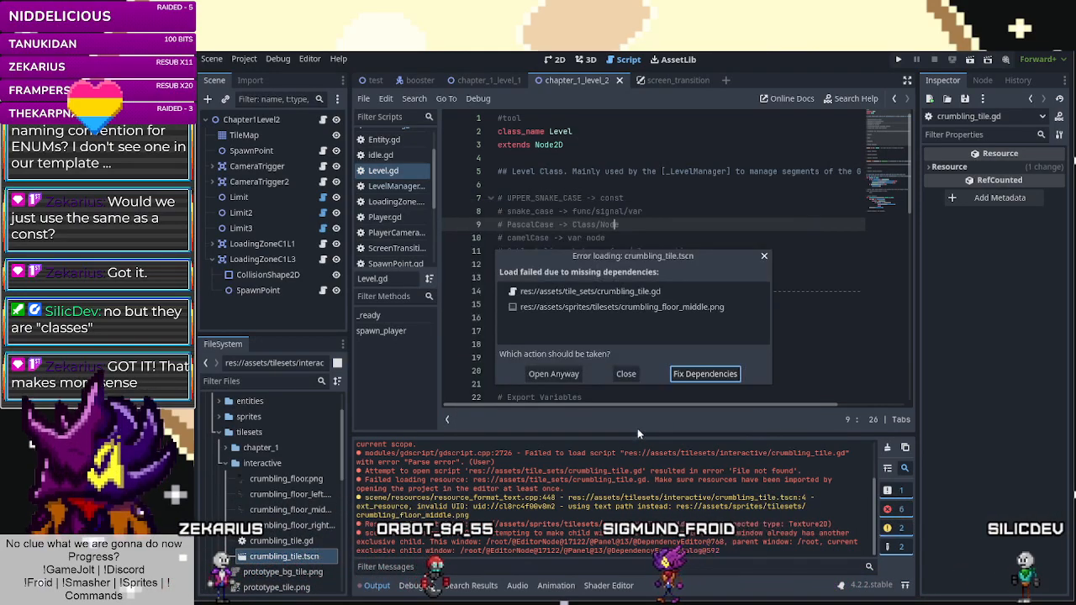
pyautogui.click(562, 374)
pyautogui.scroll(-5, 561, 378)
pyautogui.scroll(5, 561, 380)
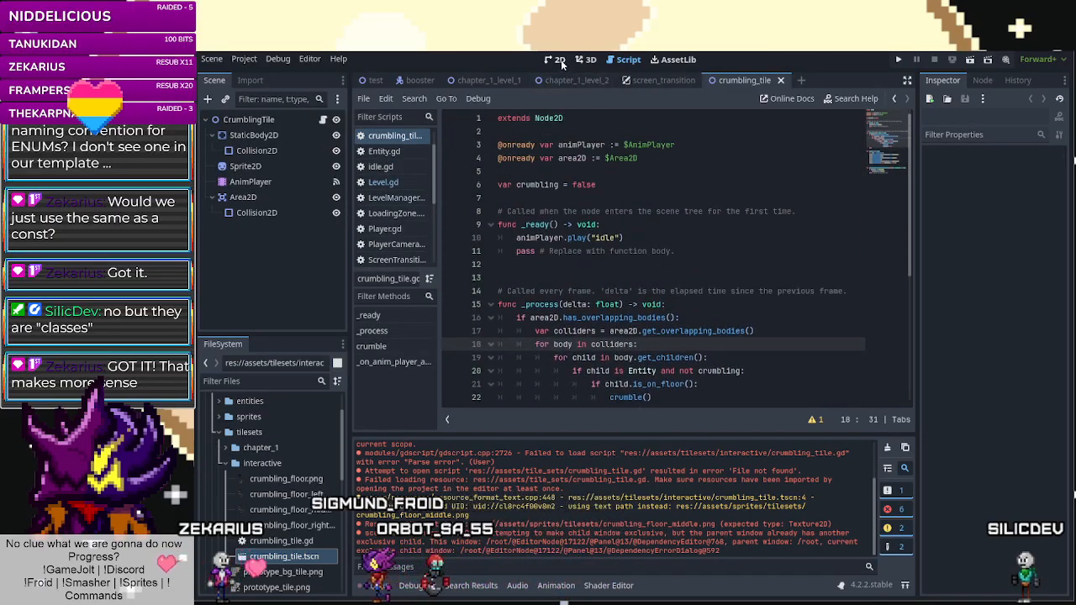
pyautogui.click(559, 60)
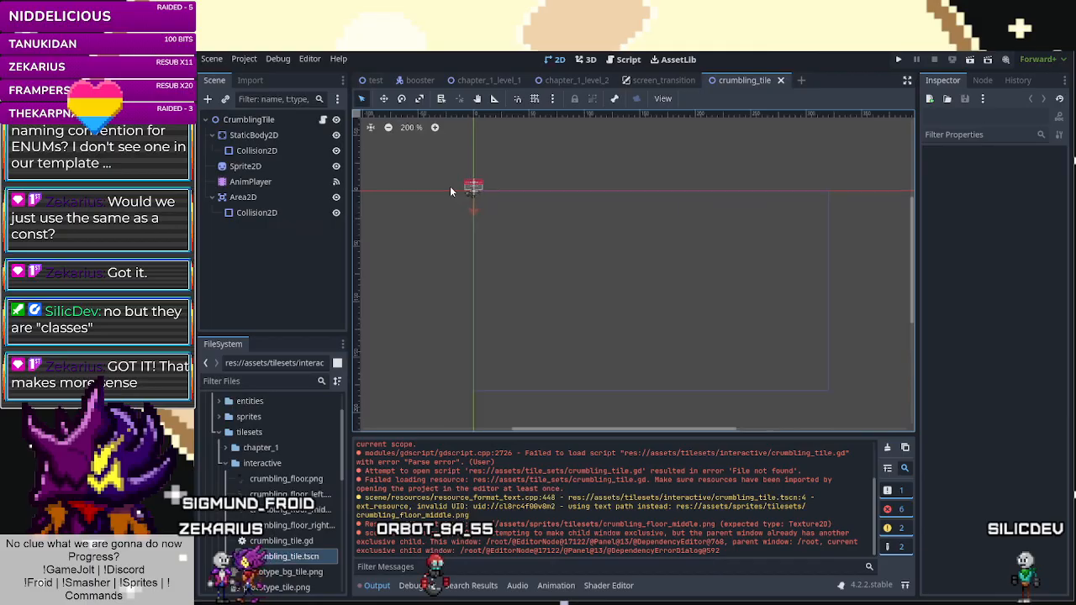
# Examine the crumbling tile's collision nodes, AnimPlayer and root properties, including its crumble and idle animations.
pyautogui.scroll(5, 454, 186)
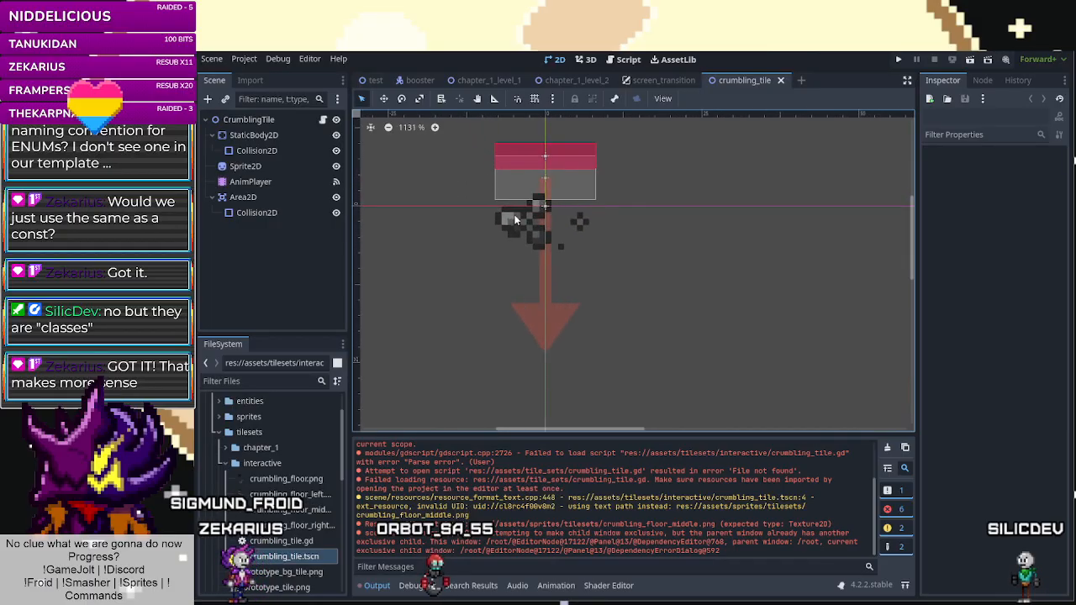
pyautogui.click(263, 136)
pyautogui.click(259, 151)
pyautogui.click(282, 181)
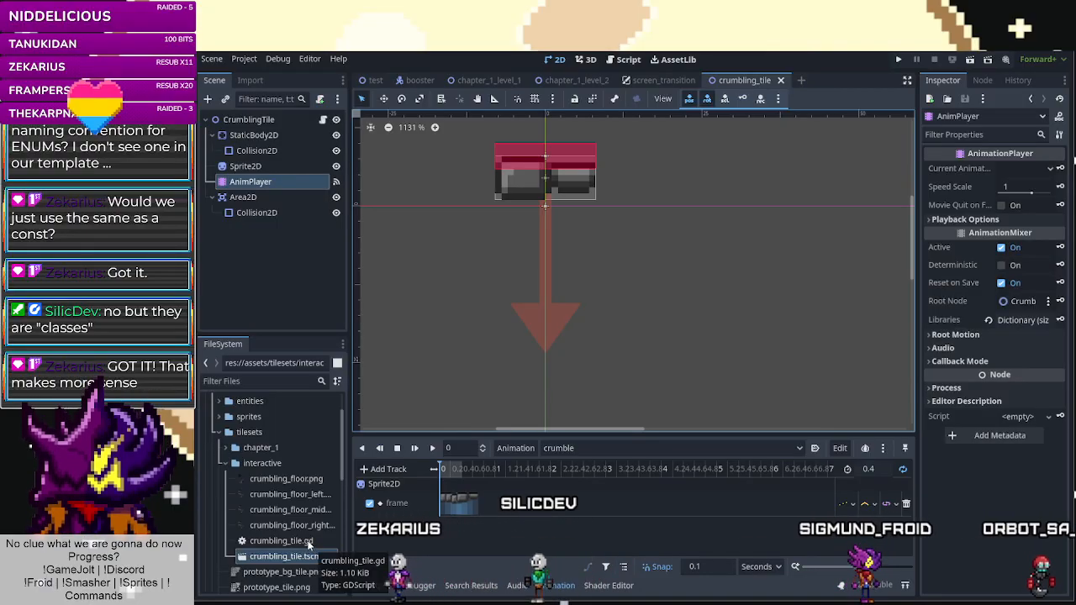
pyautogui.scroll(-5, 307, 540)
pyautogui.scroll(-3, 228, 542)
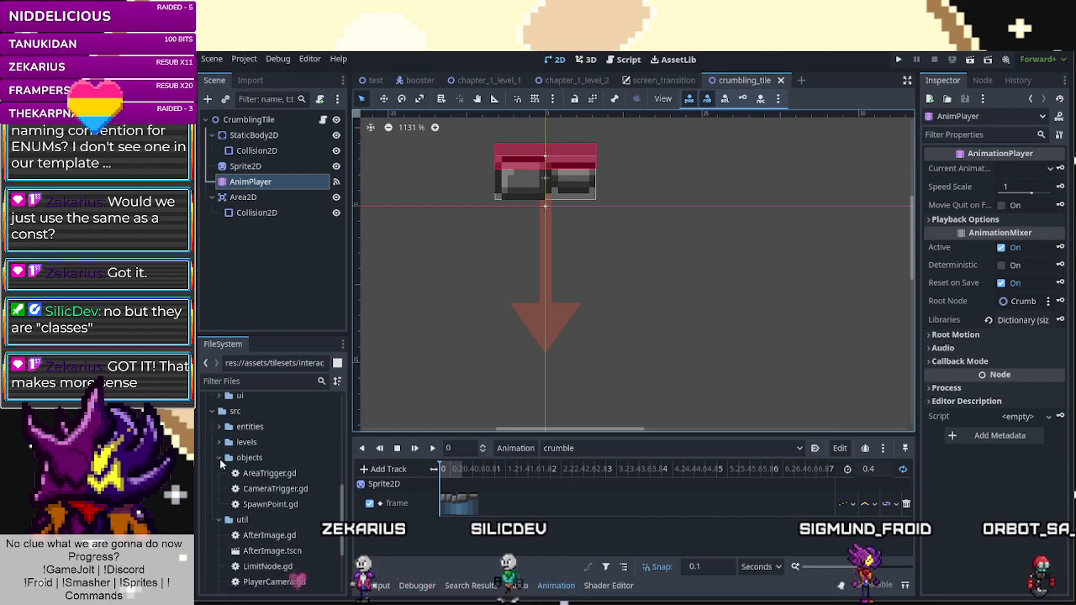
pyautogui.scroll(5, 224, 464)
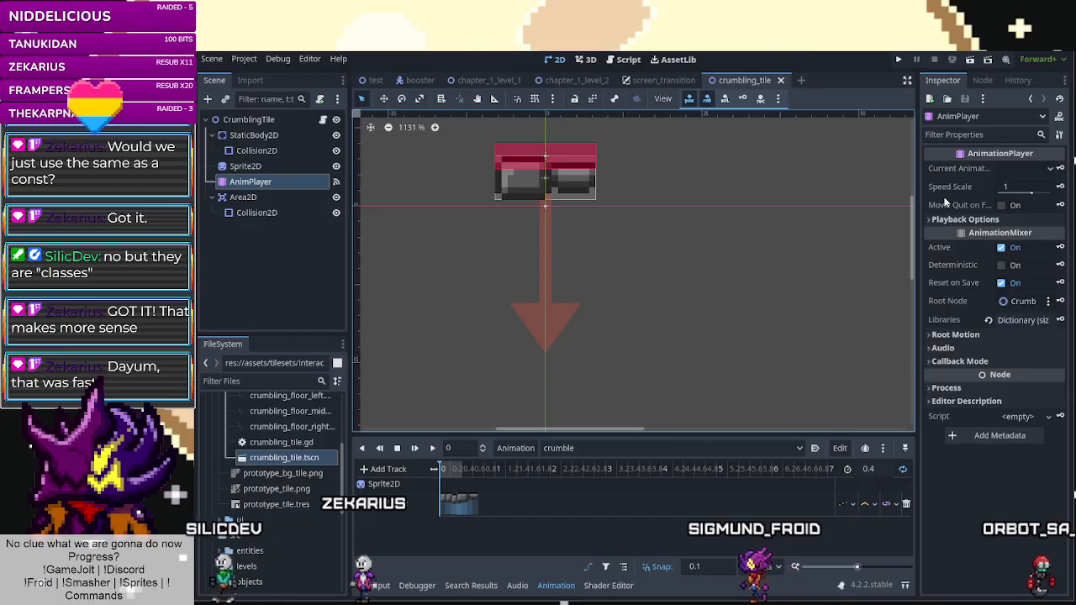
pyautogui.click(249, 119)
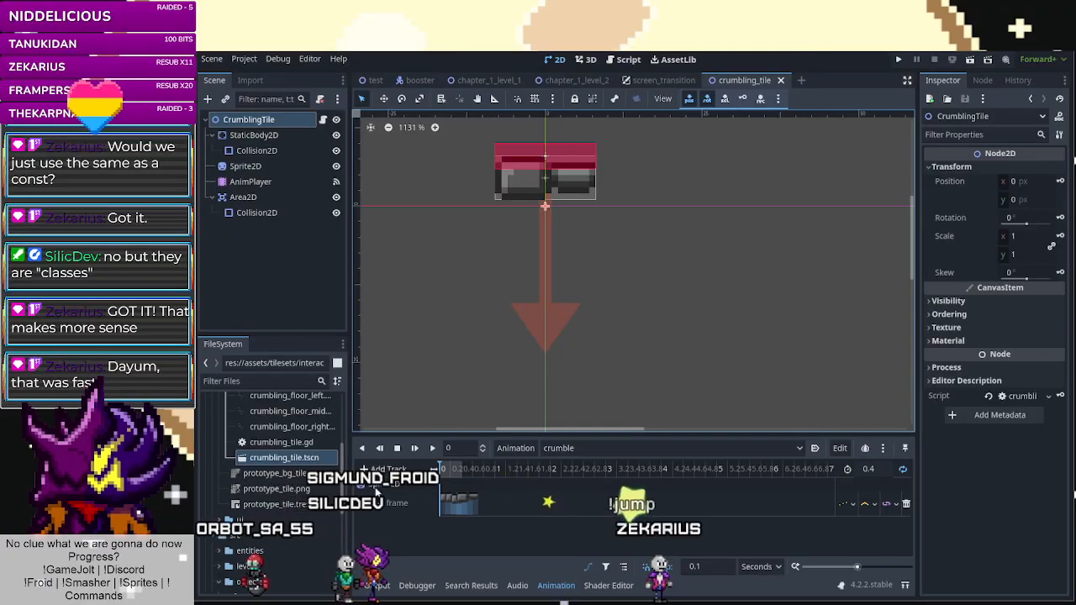
pyautogui.click(559, 448)
pyautogui.click(573, 492)
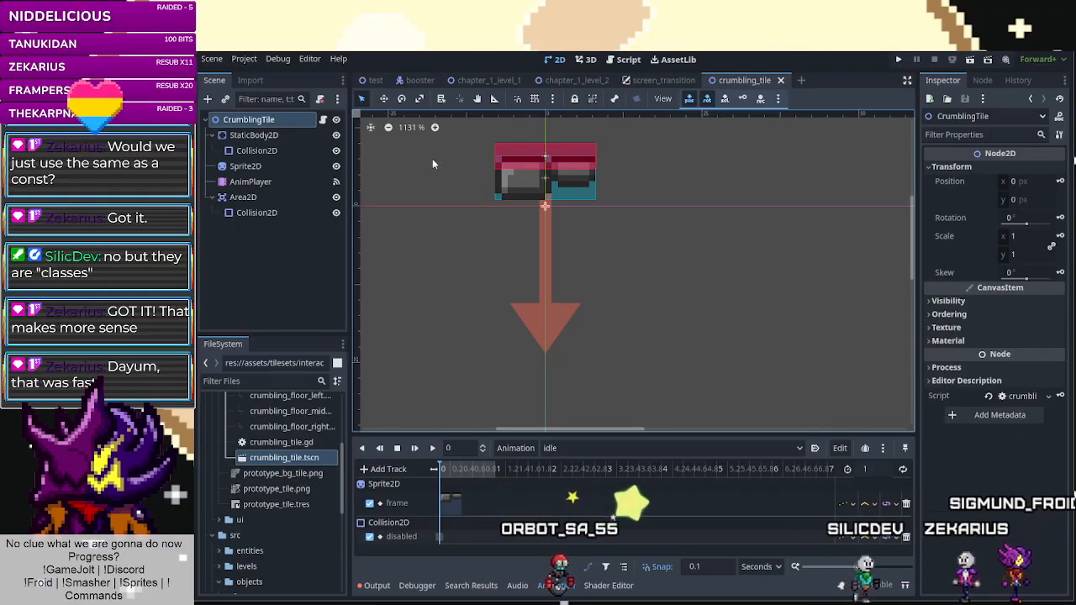
# Switch to the chapter_1_level_2 scene and bring up its TileMap's tile set in an expanded TileSet editor.
pyautogui.moveTo(559, 87)
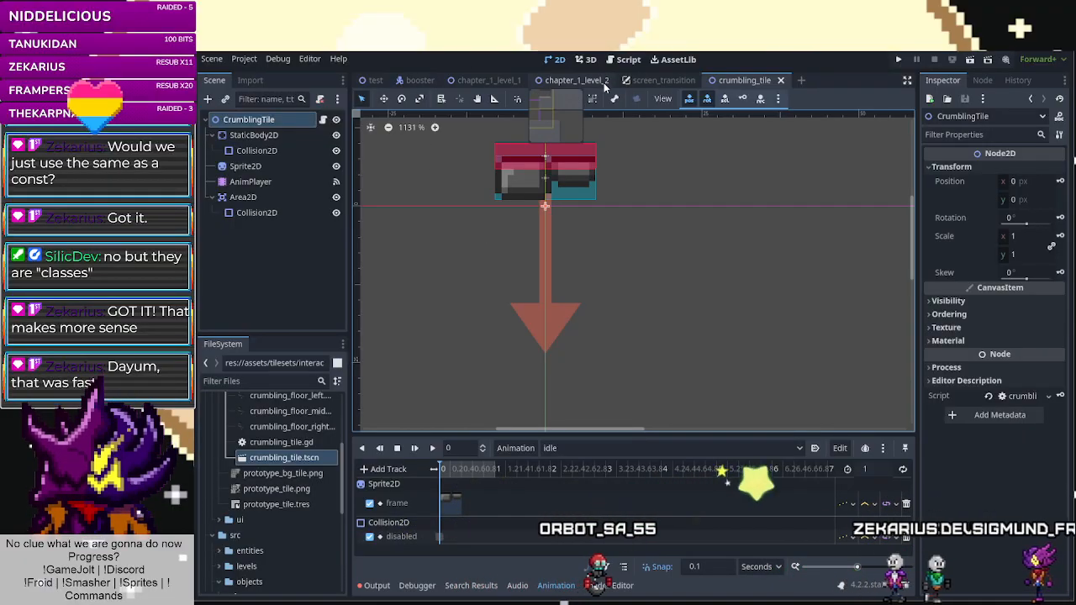
pyautogui.click(558, 81)
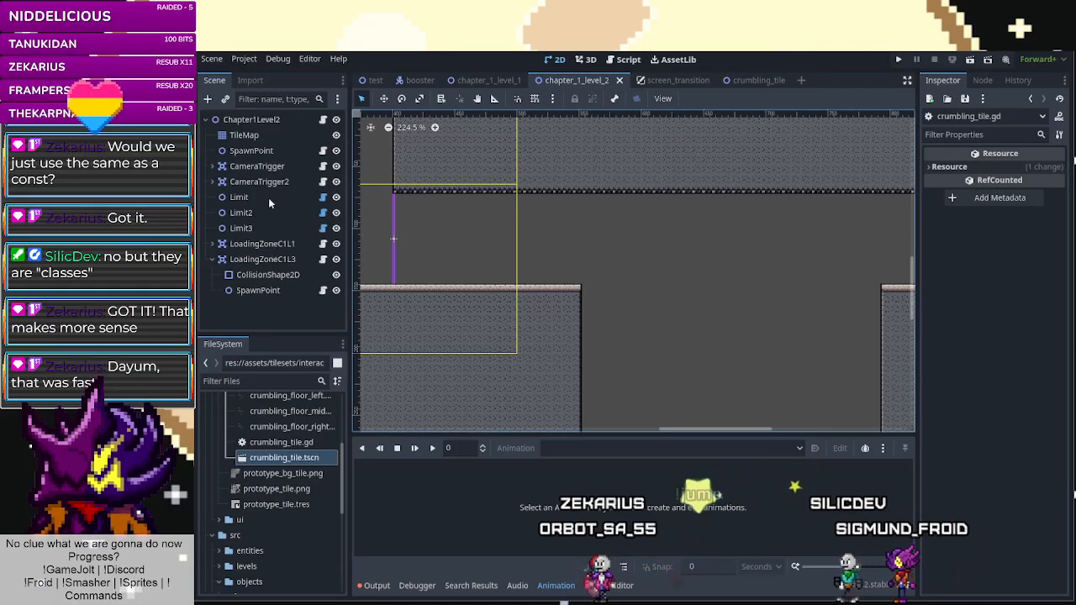
pyautogui.click(271, 136)
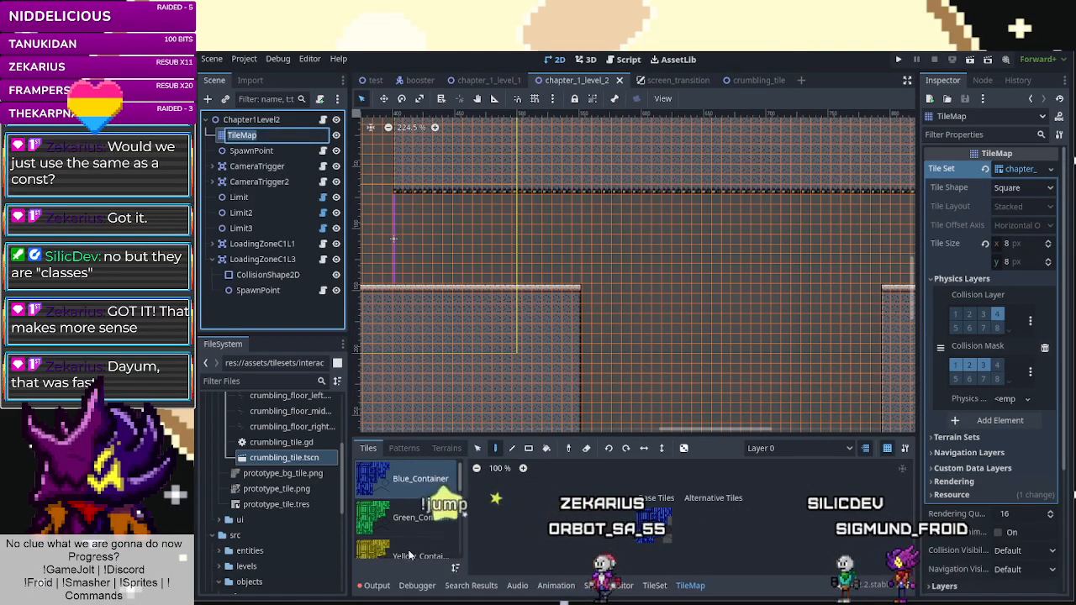
pyautogui.scroll(-2, 425, 501)
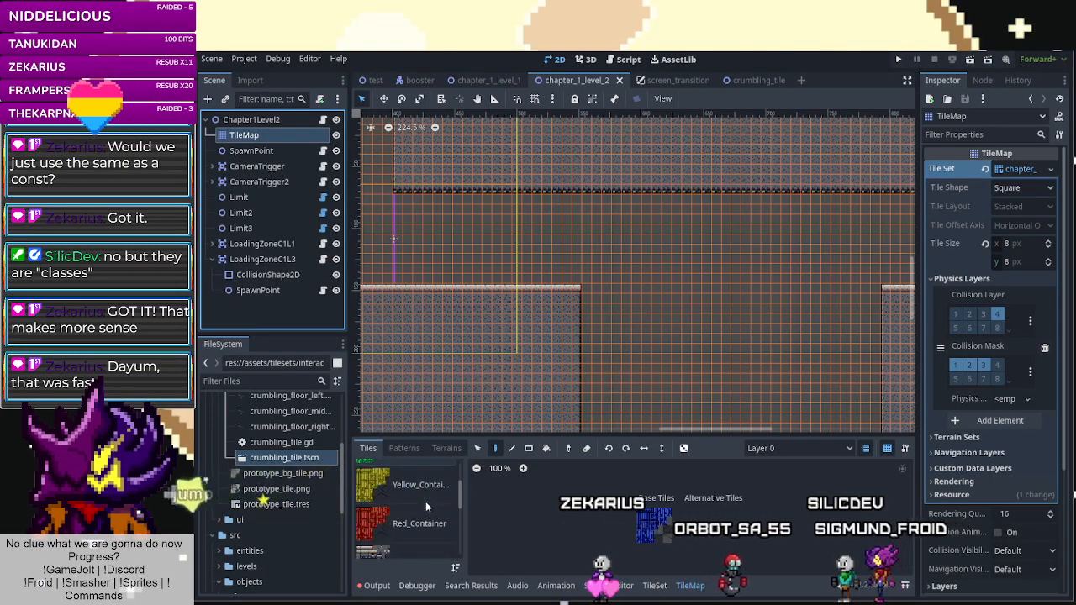
pyautogui.click(662, 586)
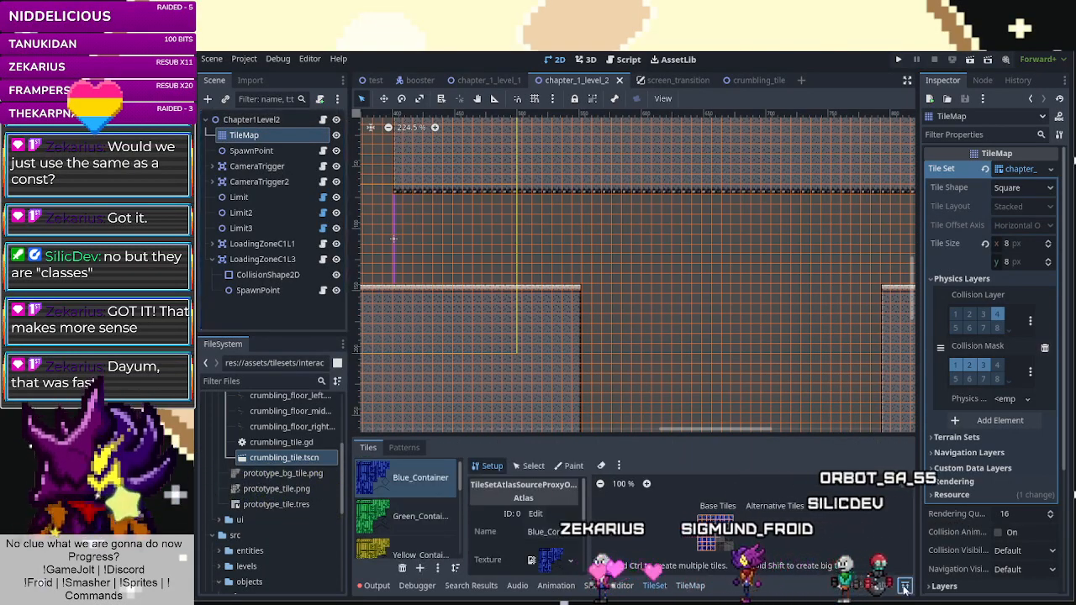
pyautogui.hotkey('shift', 'F12')
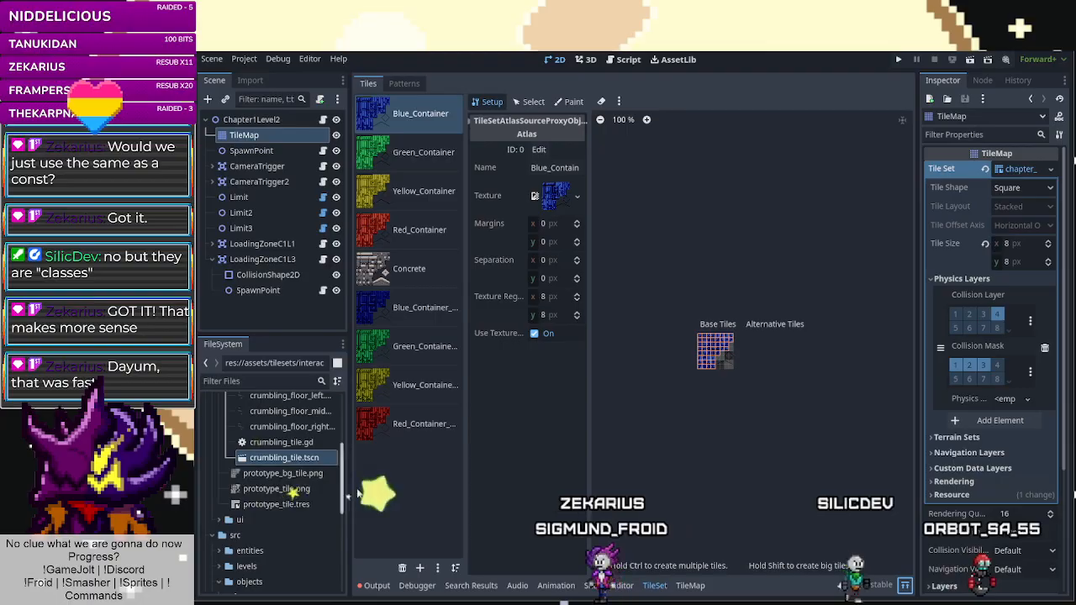
pyautogui.click(418, 569)
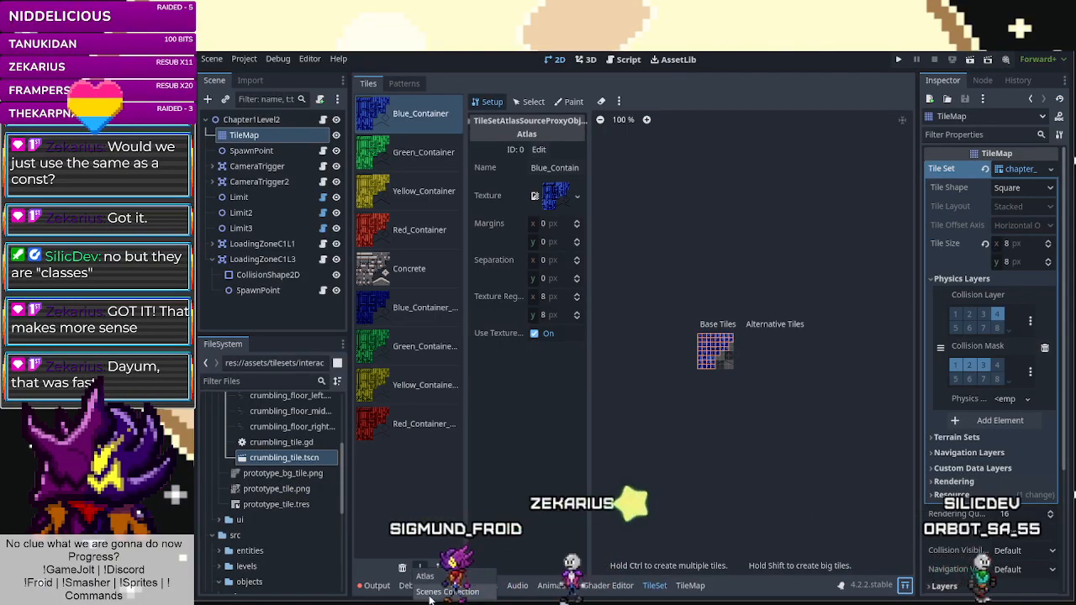
pyautogui.click(430, 592)
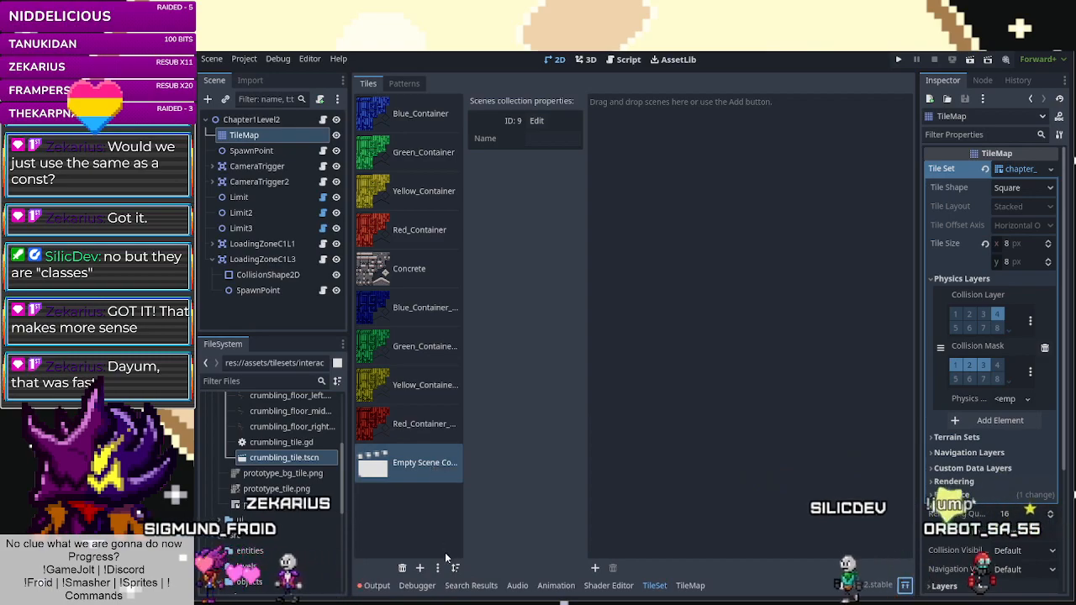
pyautogui.click(403, 568)
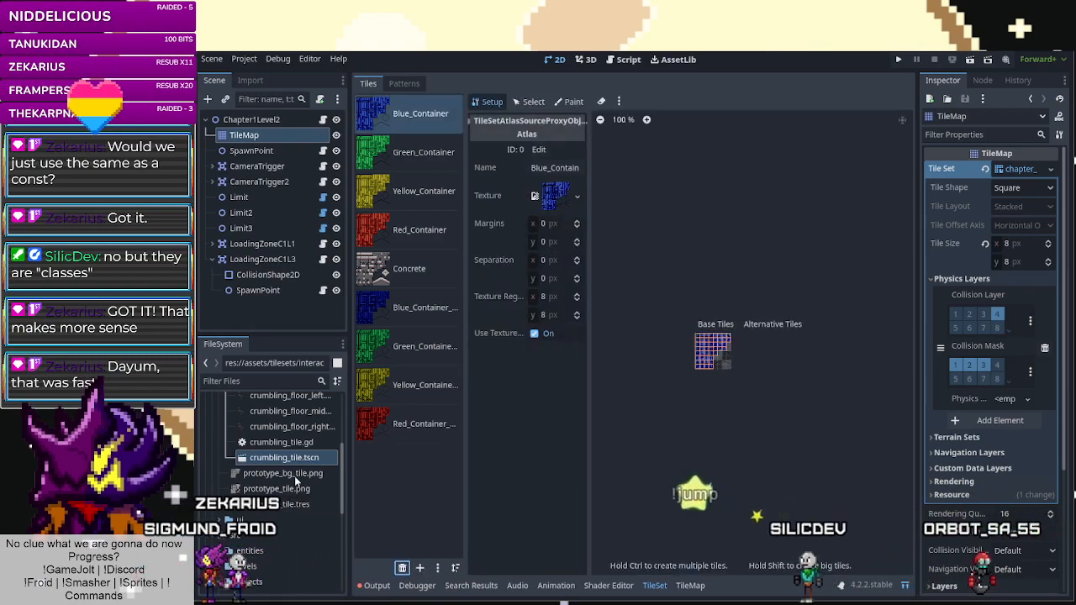
# Try to add crumbling_tile.tscn directly to the tile set's list of sources.
pyautogui.moveTo(288, 461); pyautogui.dragTo(402, 471)
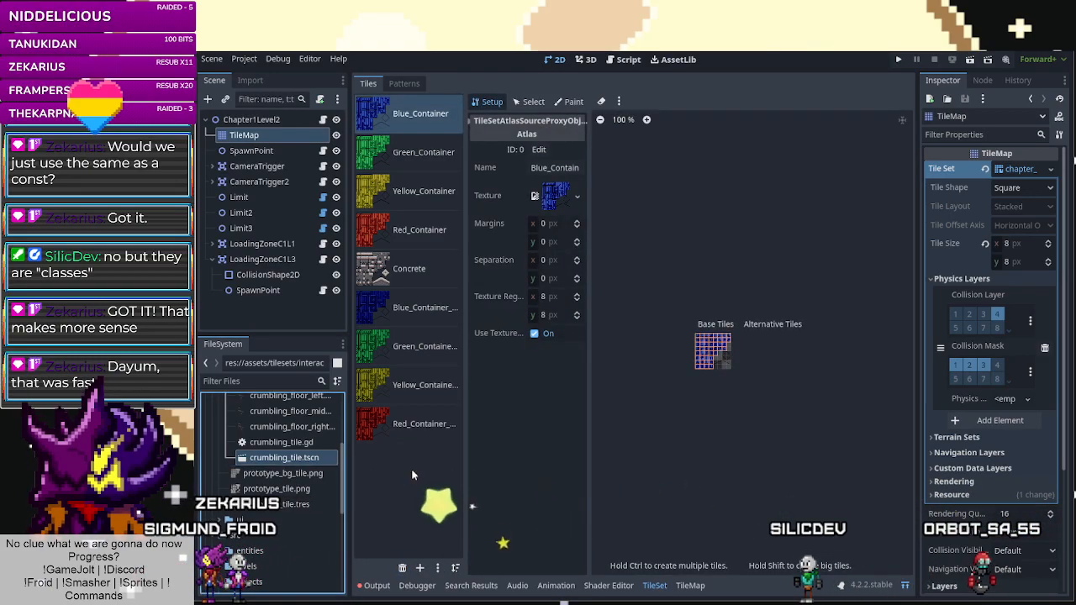
pyautogui.click(437, 569)
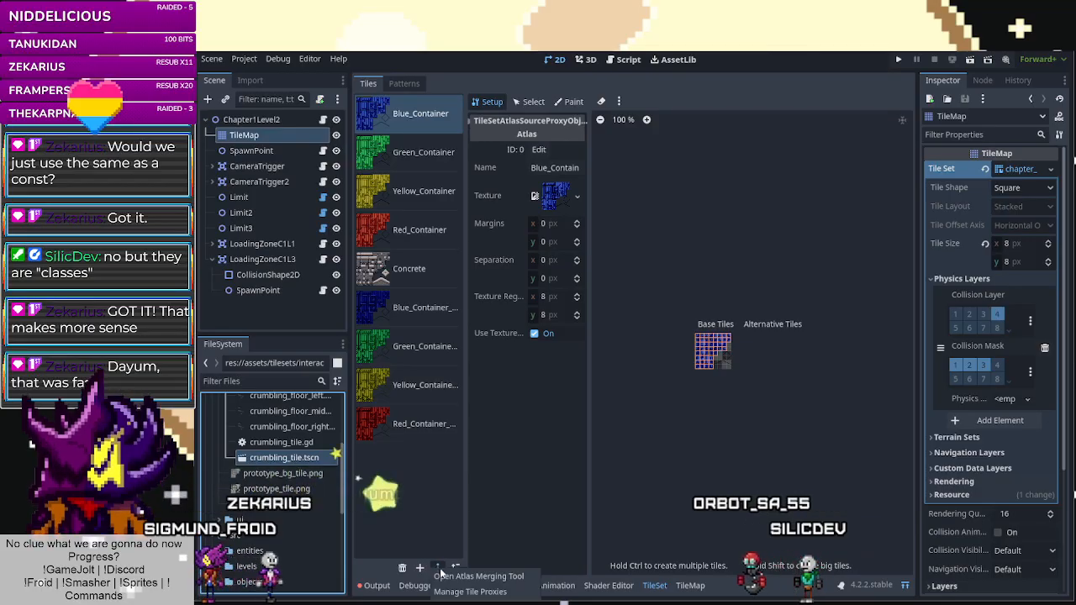
pyautogui.click(423, 570)
# Add a scenes collection to the tile set and put crumbling_tile.tscn into it, keeping its source ID.
pyautogui.click(422, 569)
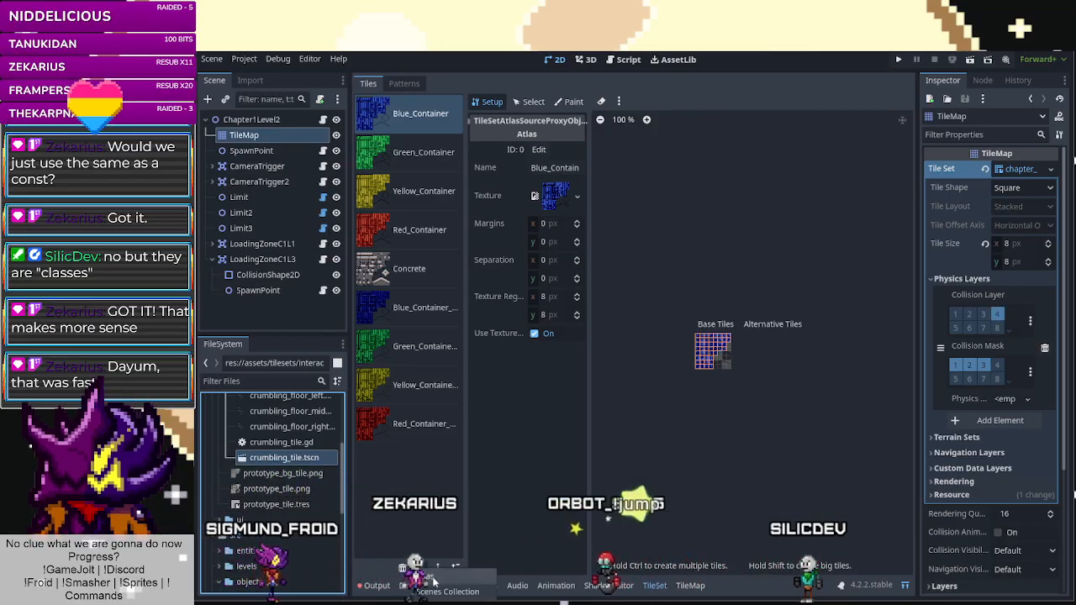
pyautogui.click(447, 591)
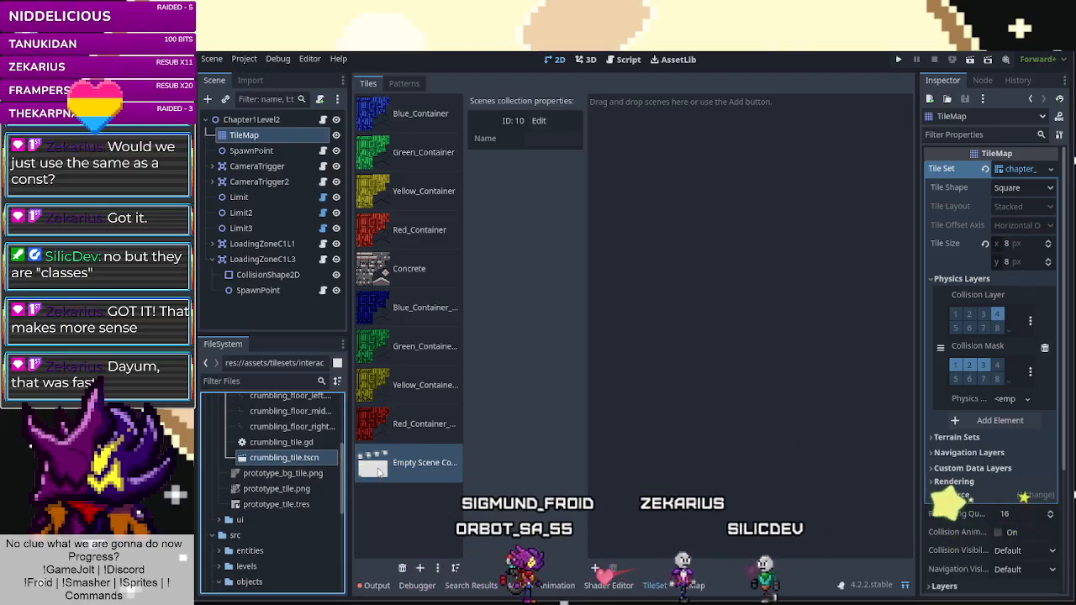
pyautogui.click(542, 120)
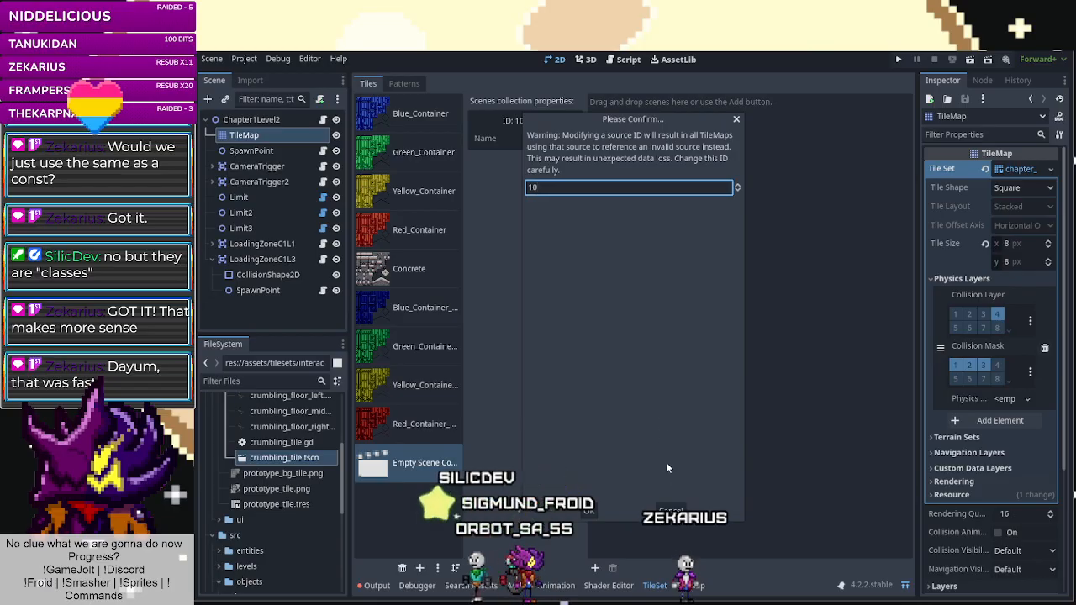
pyautogui.click(673, 508)
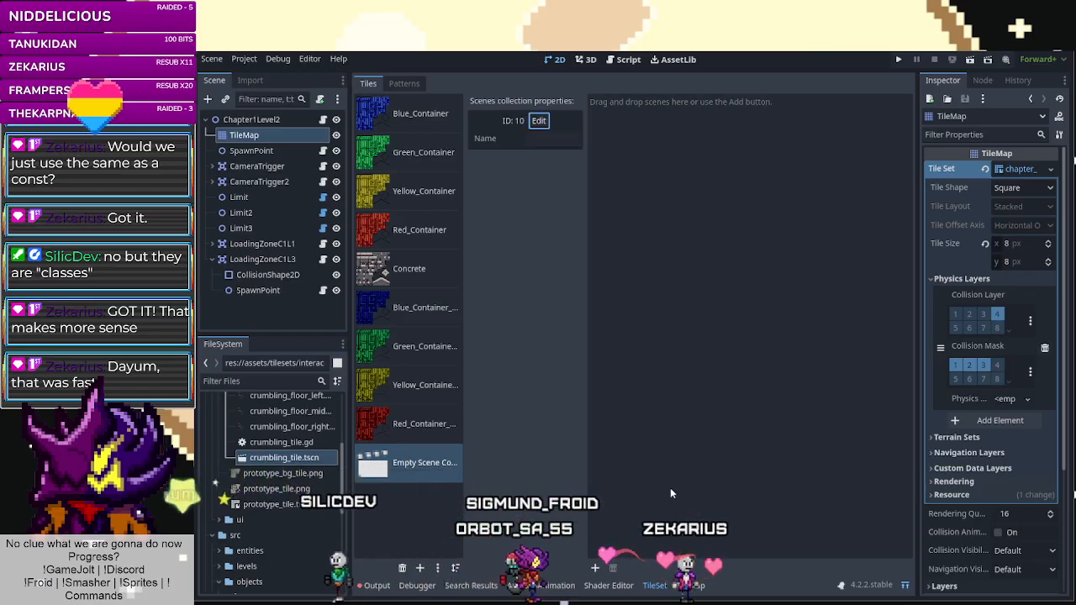
pyautogui.moveTo(293, 454); pyautogui.dragTo(666, 360)
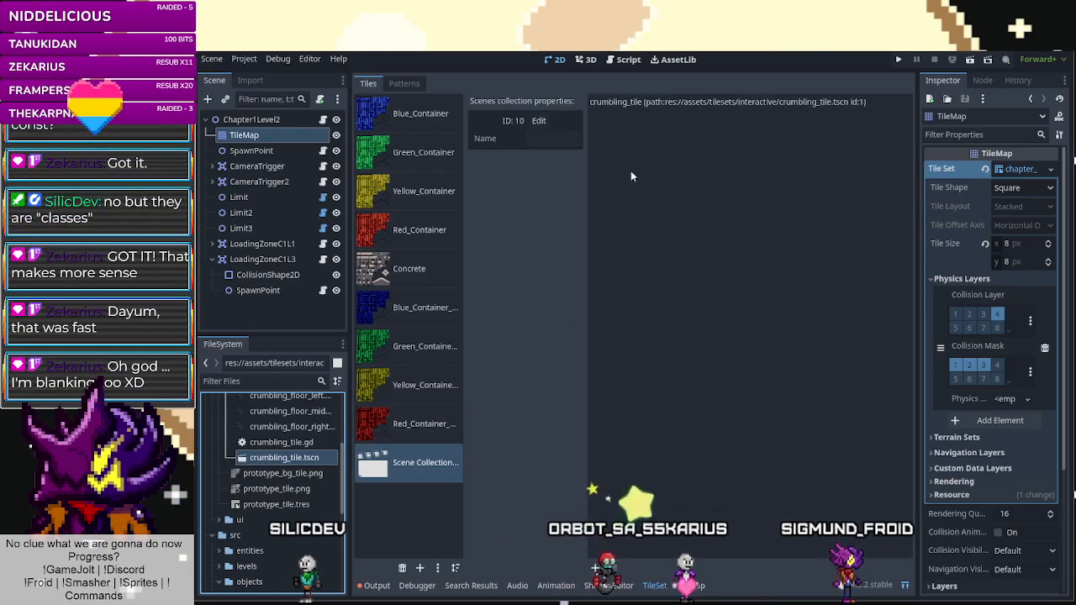
# Name the scenes collection Crumbling_Tiles and show it among the TileMap's paintable tiles.
pyautogui.click(687, 586)
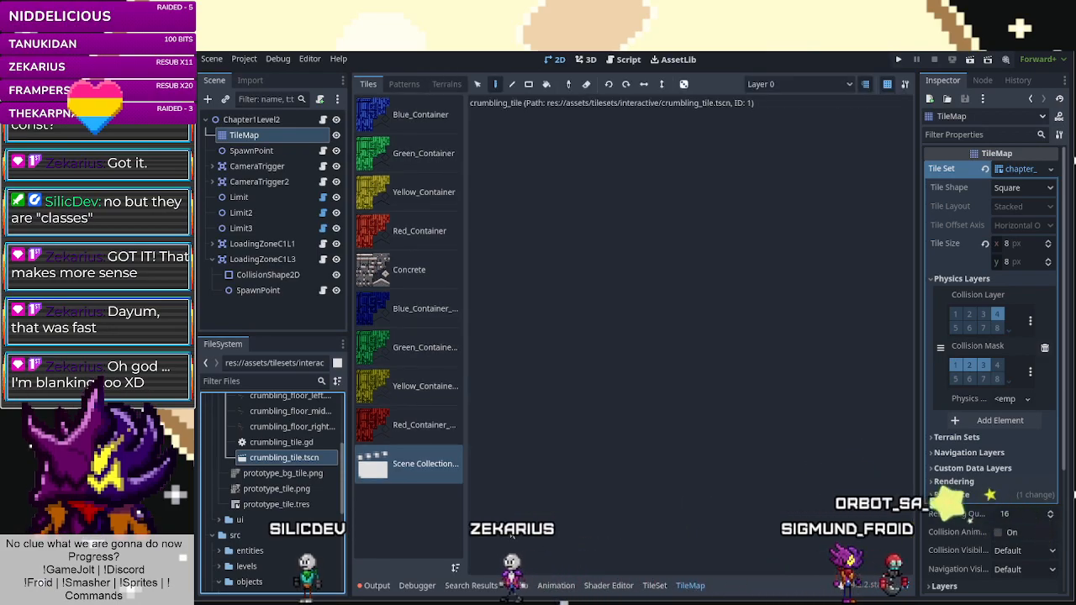
pyautogui.doubleClick(432, 480)
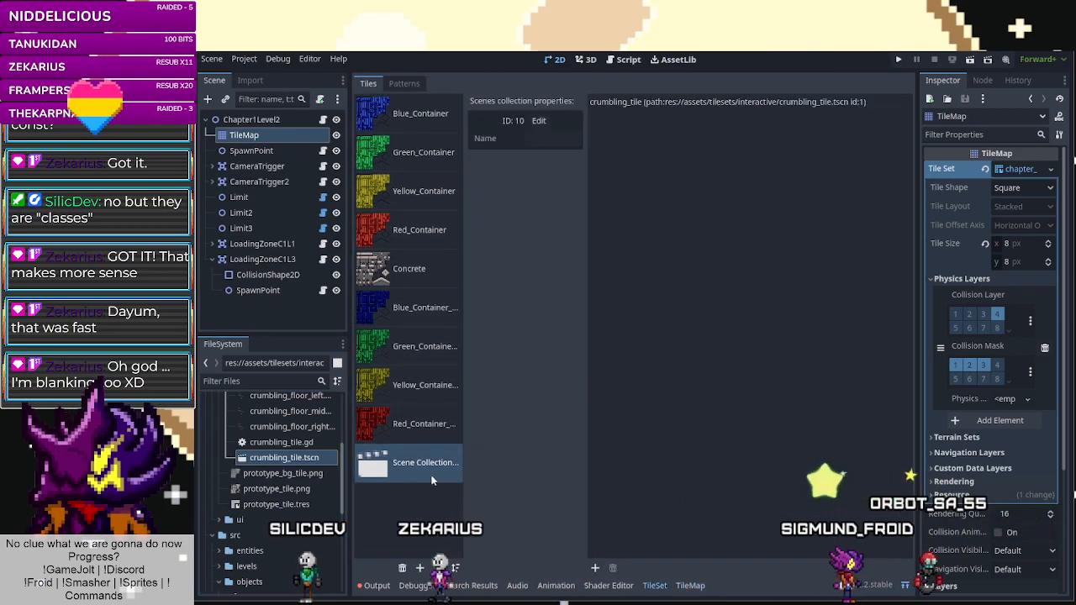
pyautogui.click(548, 141)
pyautogui.write('Cr')
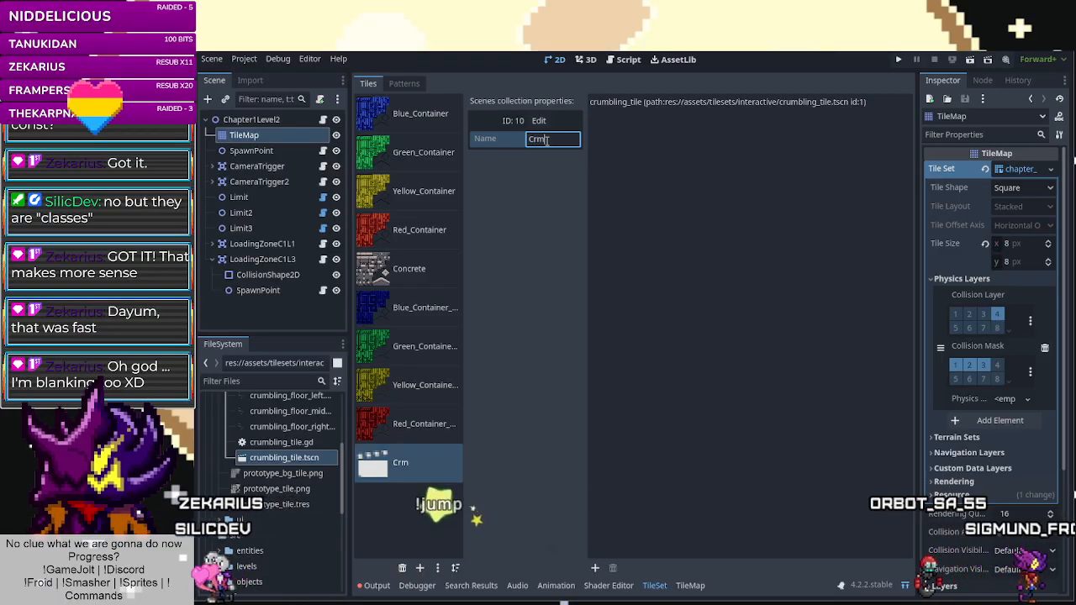
pyautogui.write('umbling')
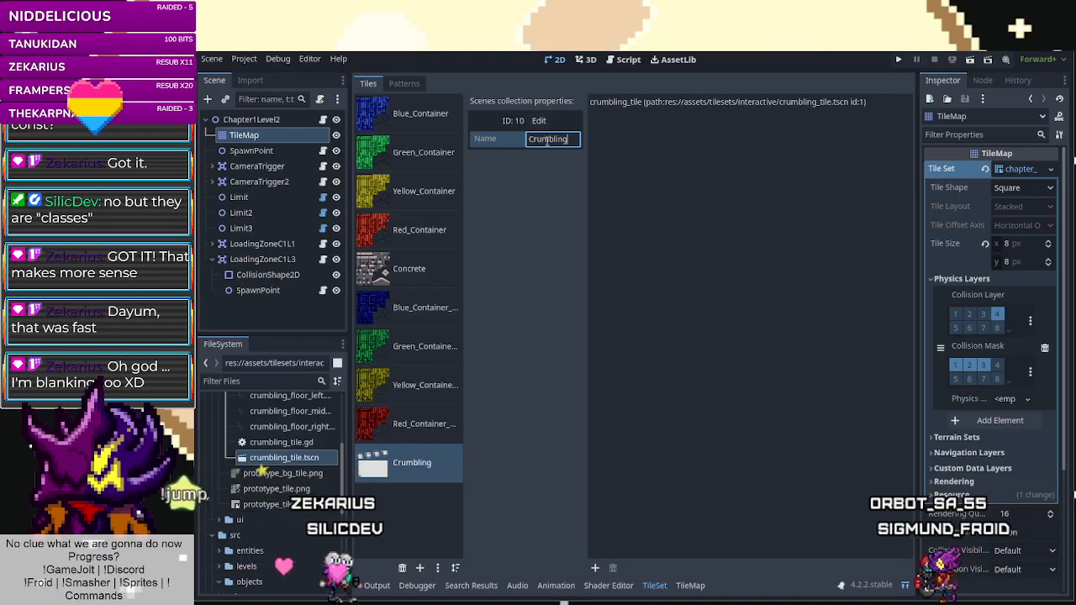
pyautogui.write('_Tiles')
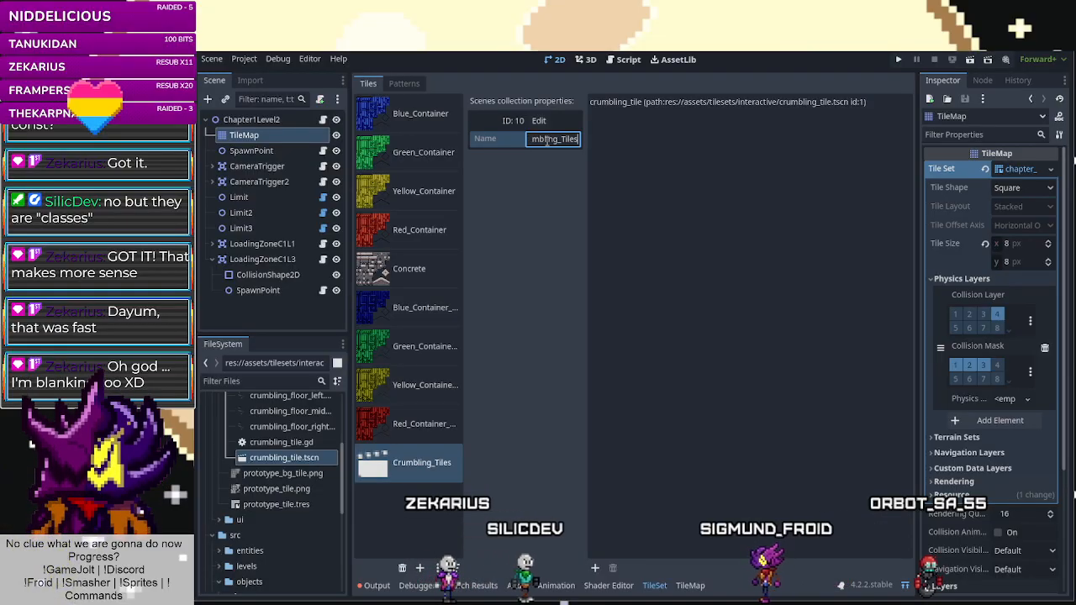
pyautogui.press('Return')
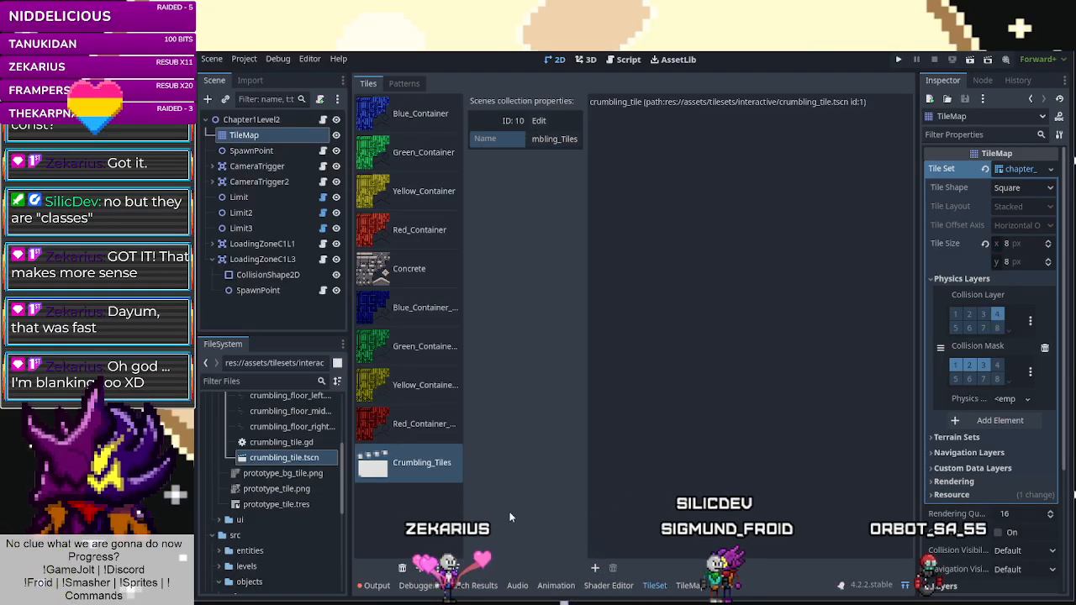
pyautogui.click(688, 585)
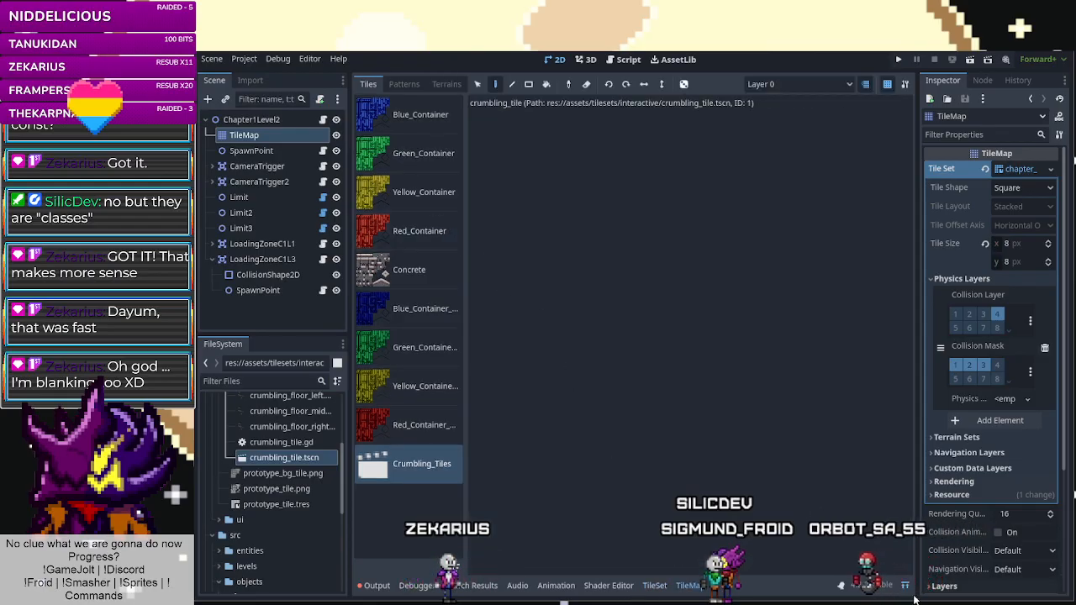
# Restore the tile editor to its normal height and open the Crumbling_Tiles collection's properties in the tile set.
pyautogui.click(905, 586)
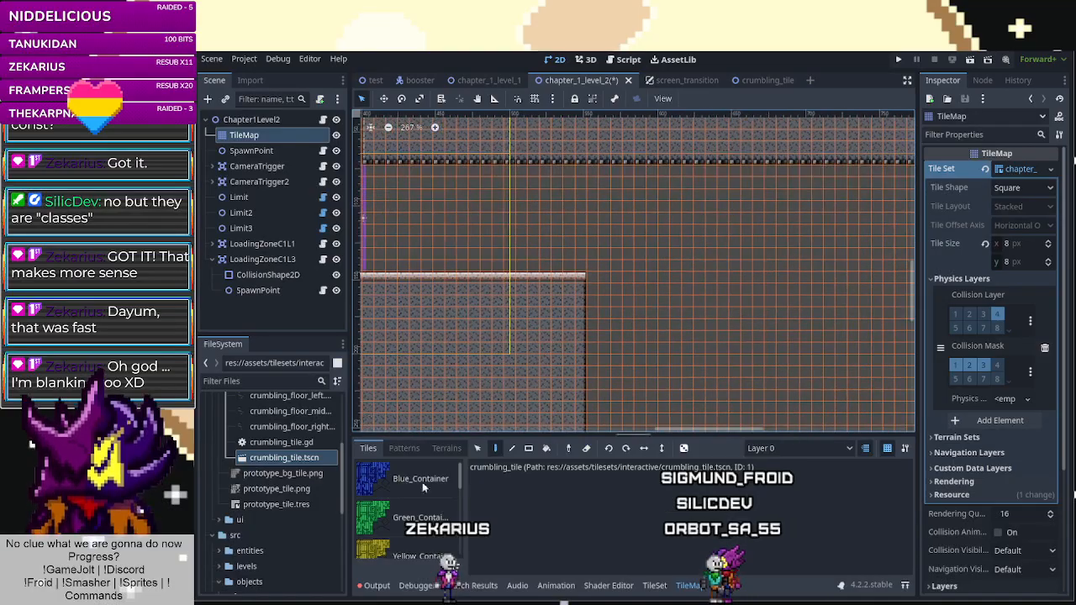
pyautogui.scroll(-3, 413, 505)
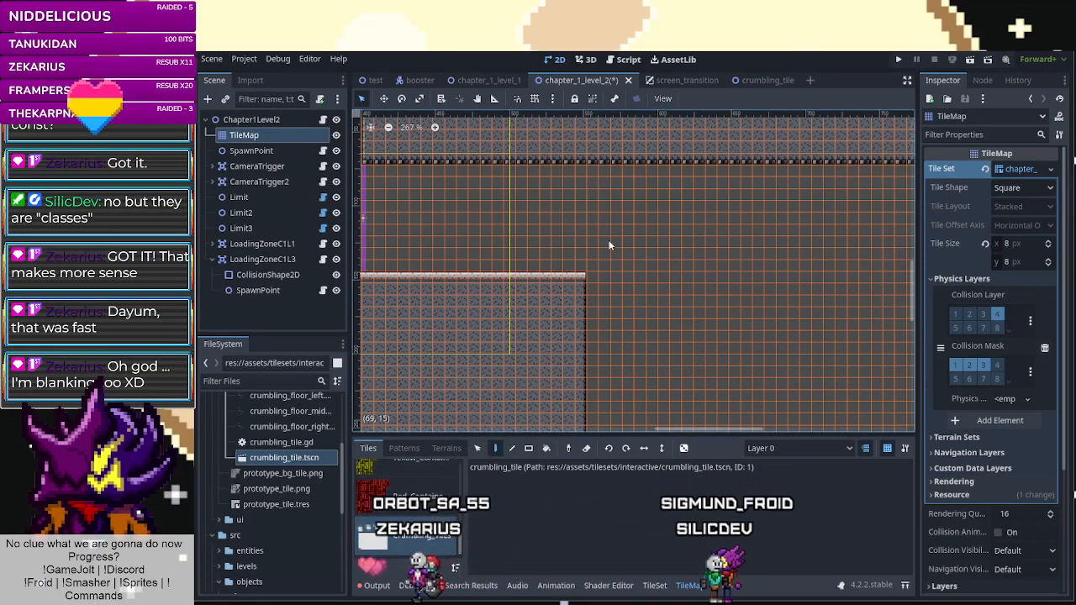
pyautogui.doubleClick(432, 525)
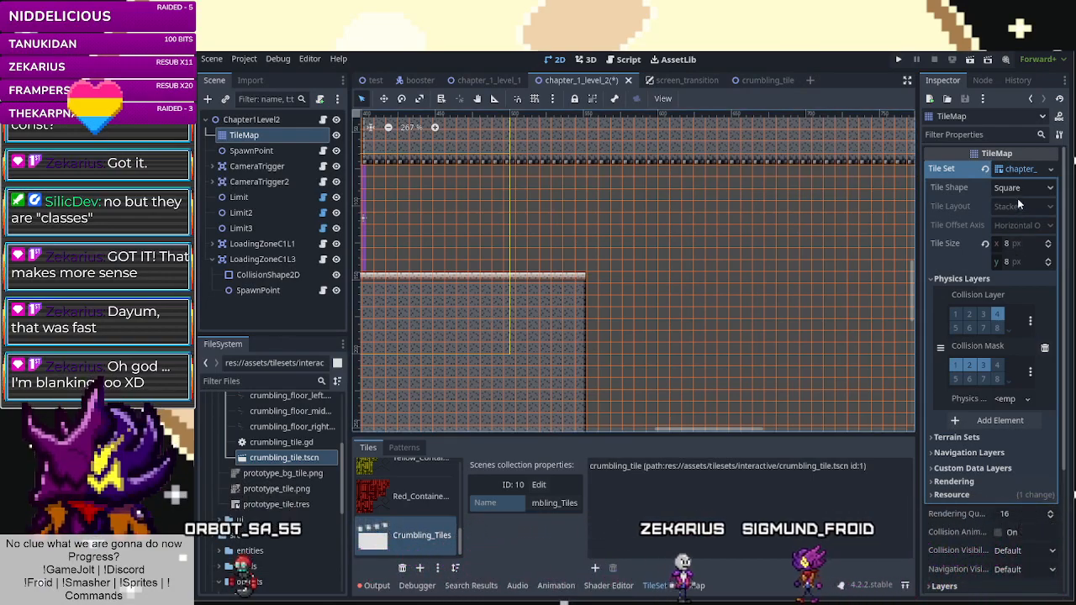
# Try a tile width of 16 px for the tile set and set it back to 8 px.
pyautogui.click(1022, 262)
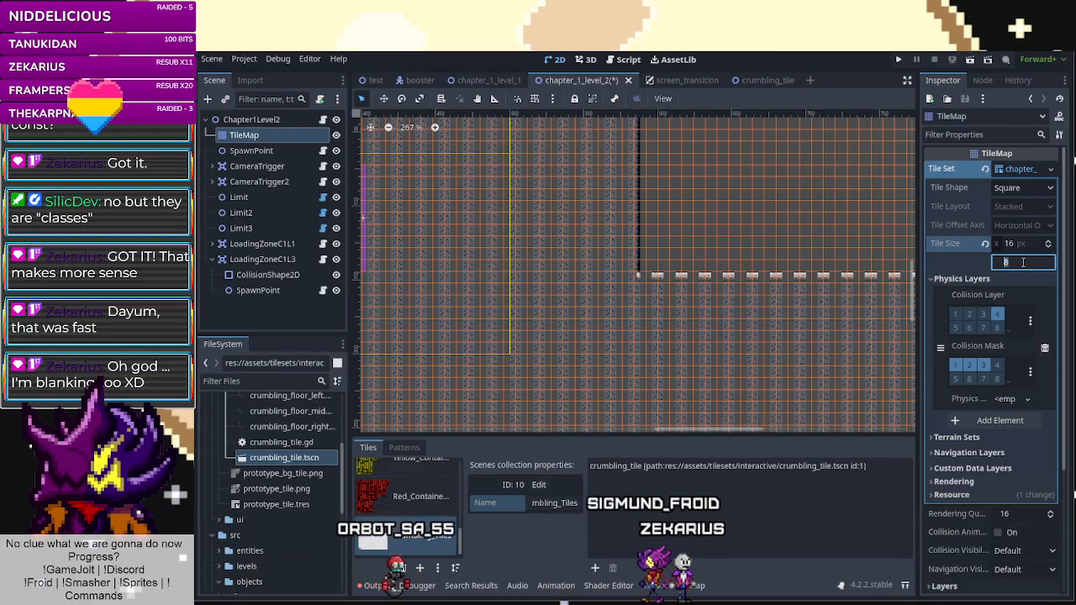
pyautogui.press('Return')
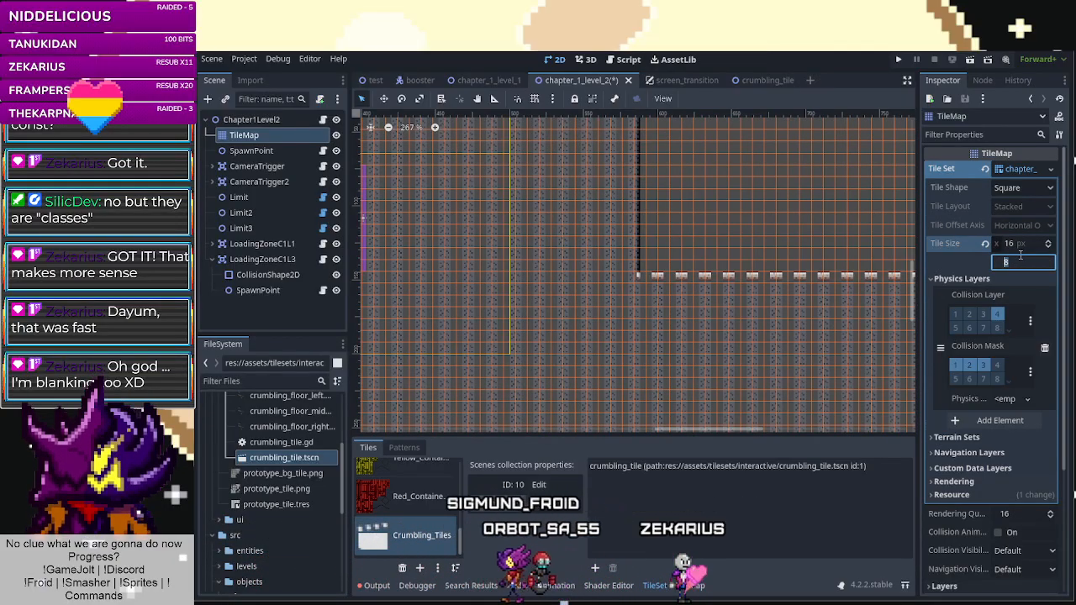
pyautogui.click(1019, 244)
pyautogui.write('8')
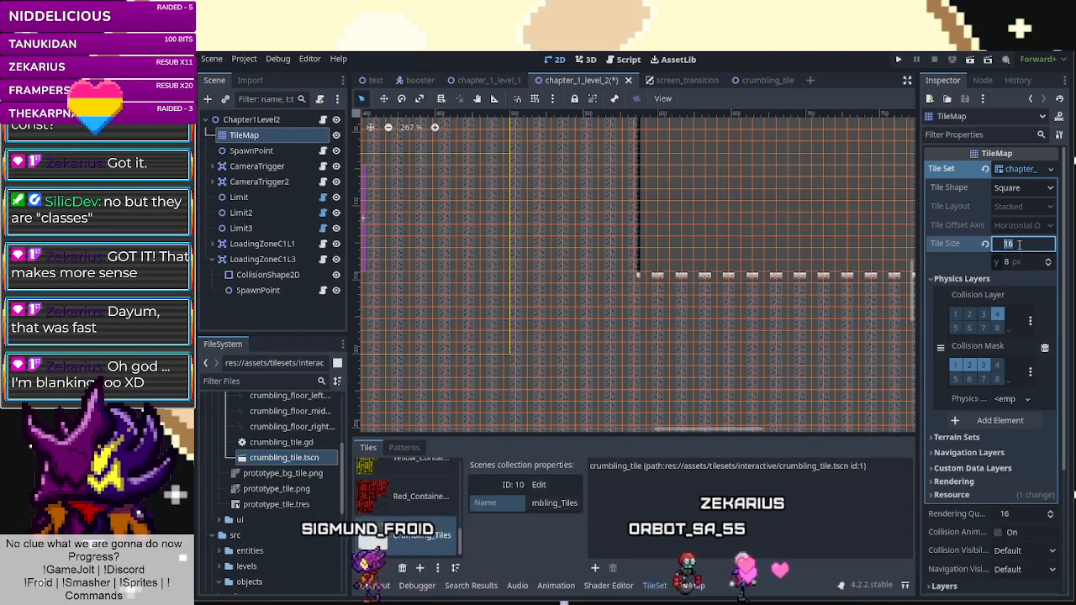
pyautogui.press('Return')
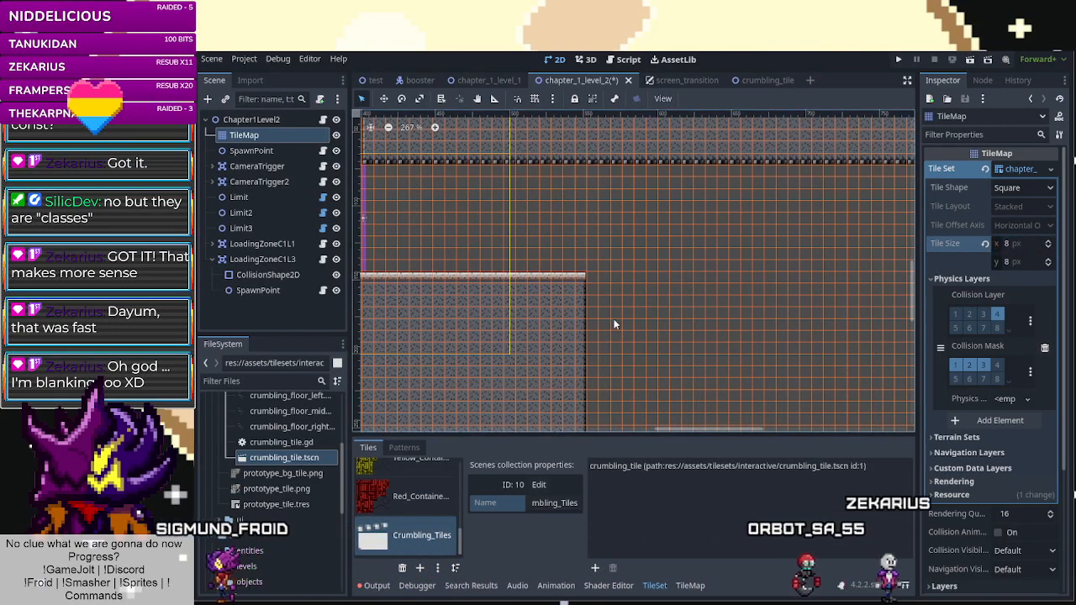
# Return to painting on the TileMap and choose the crumbling_tile scene from Crumbling_Tiles with the Paint tool.
pyautogui.click(598, 294)
pyautogui.click(243, 134)
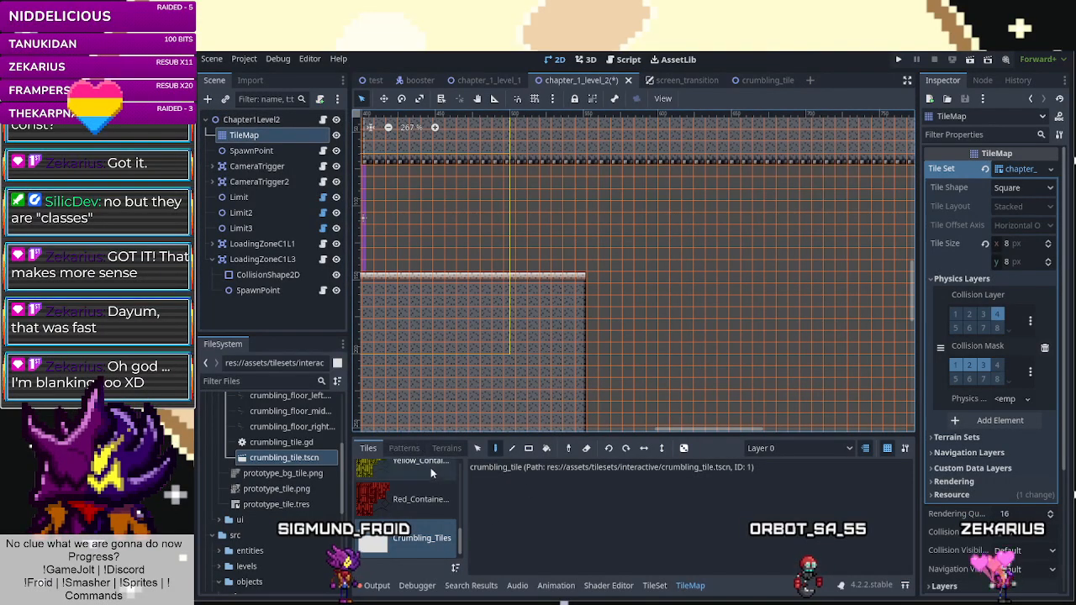
pyautogui.click(447, 448)
pyautogui.scroll(-2, 432, 506)
pyautogui.scroll(2, 432, 506)
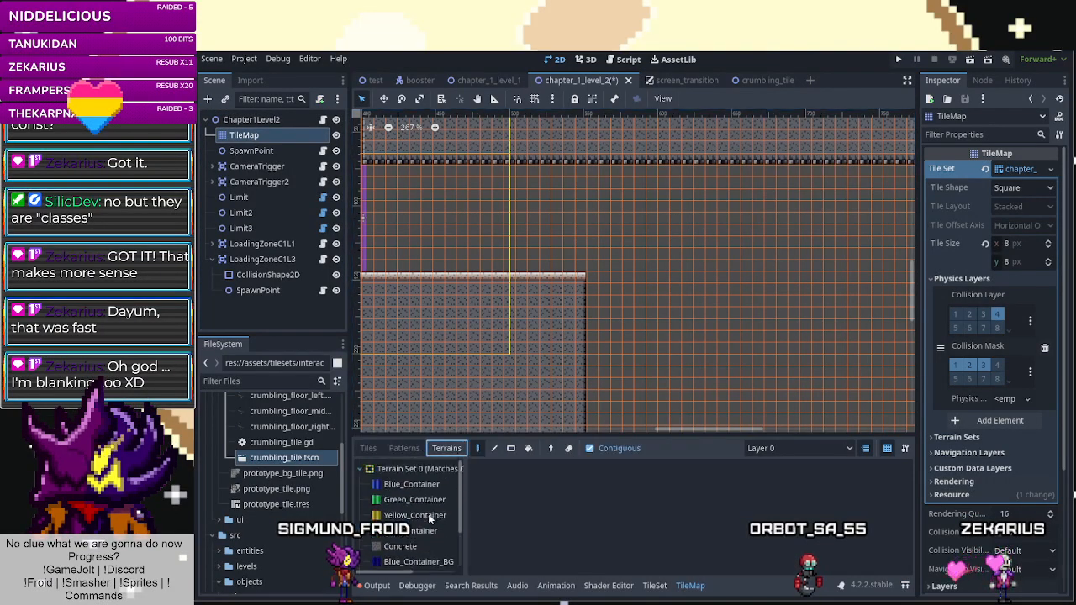
pyautogui.click(370, 448)
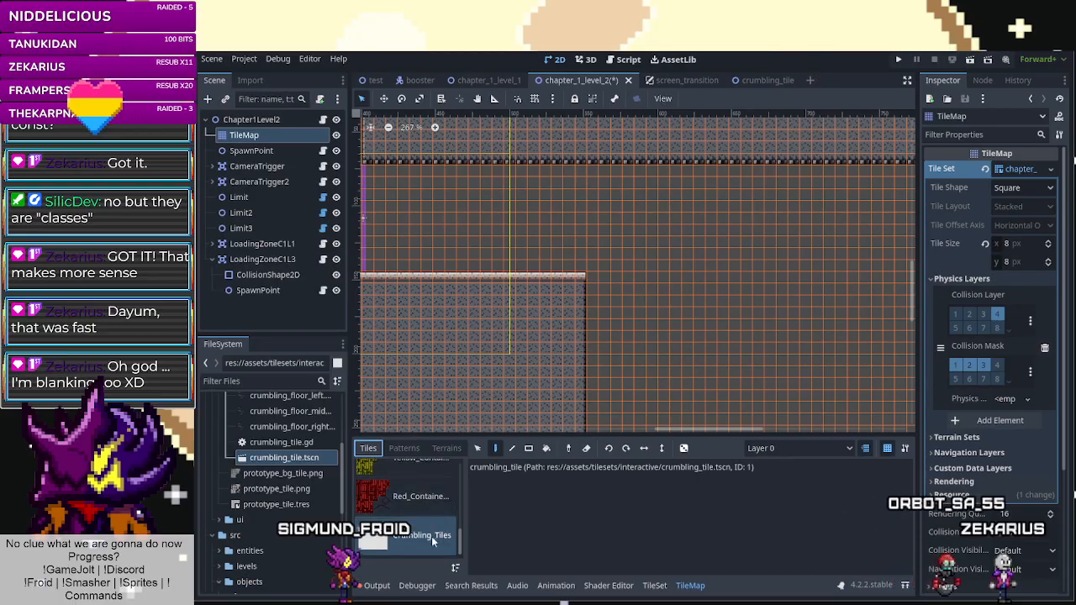
pyautogui.click(495, 448)
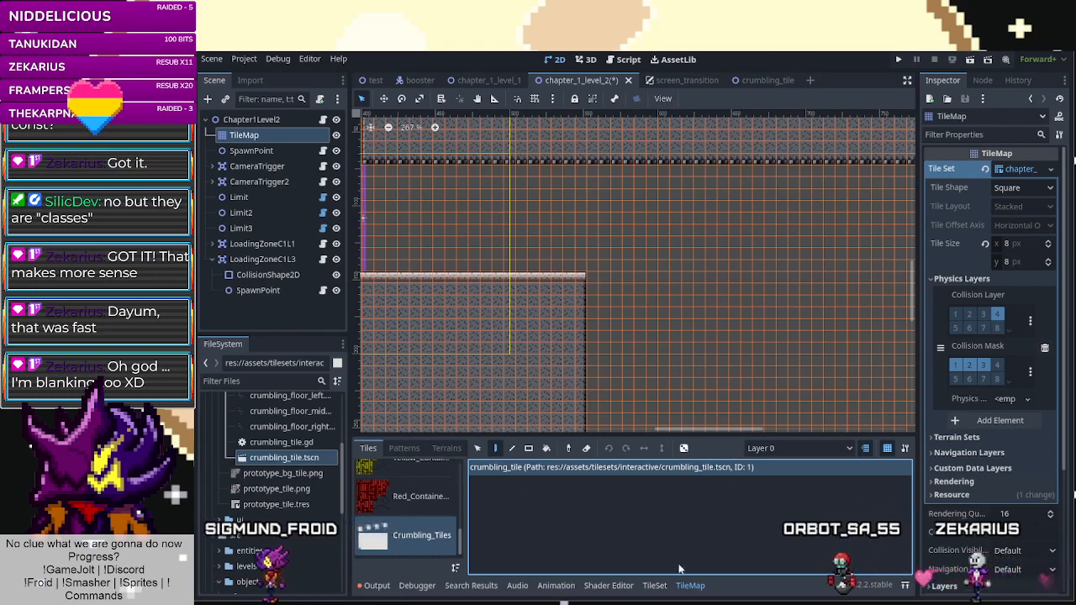
pyautogui.click(656, 588)
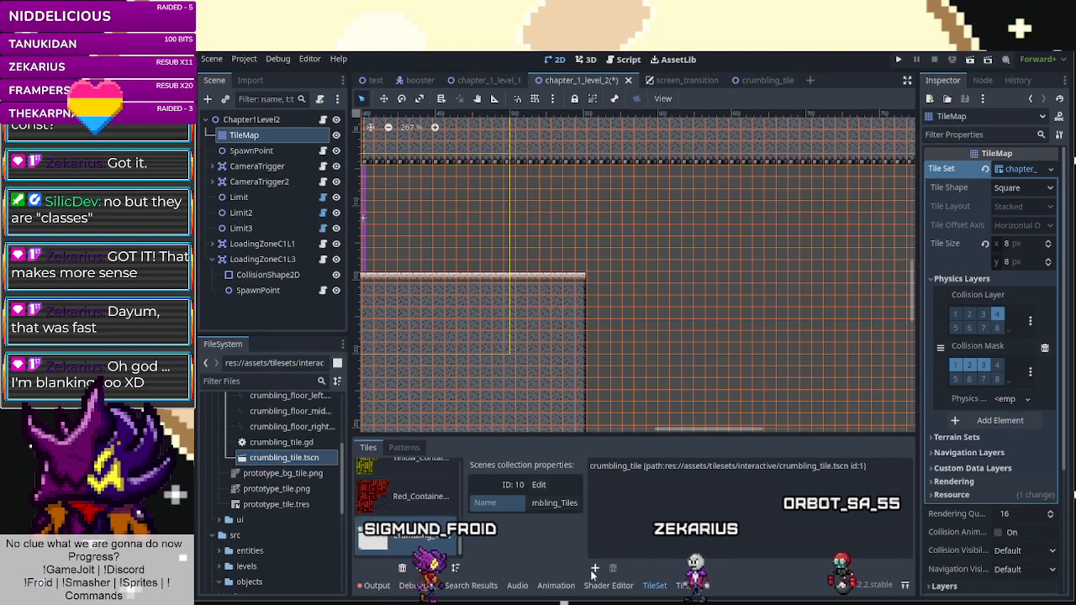
pyautogui.click(690, 587)
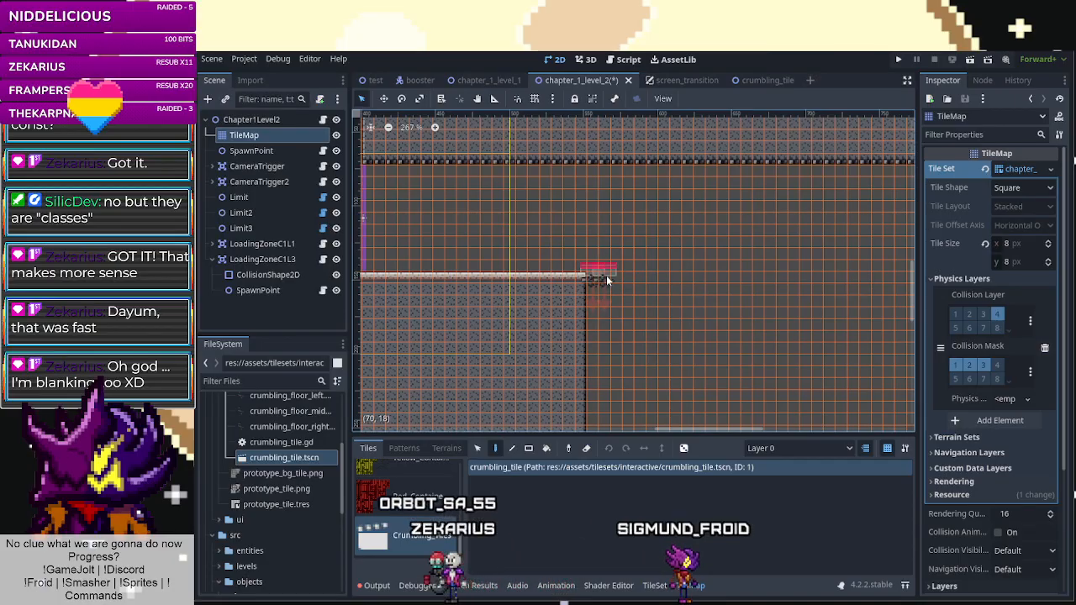
# Paint four crumbling tiles at every second cell beside the ledge, starting at (70, 18), and erase the overlapping one at (69, 18).
pyautogui.scroll(2, 592, 286)
pyautogui.scroll(1, 590, 286)
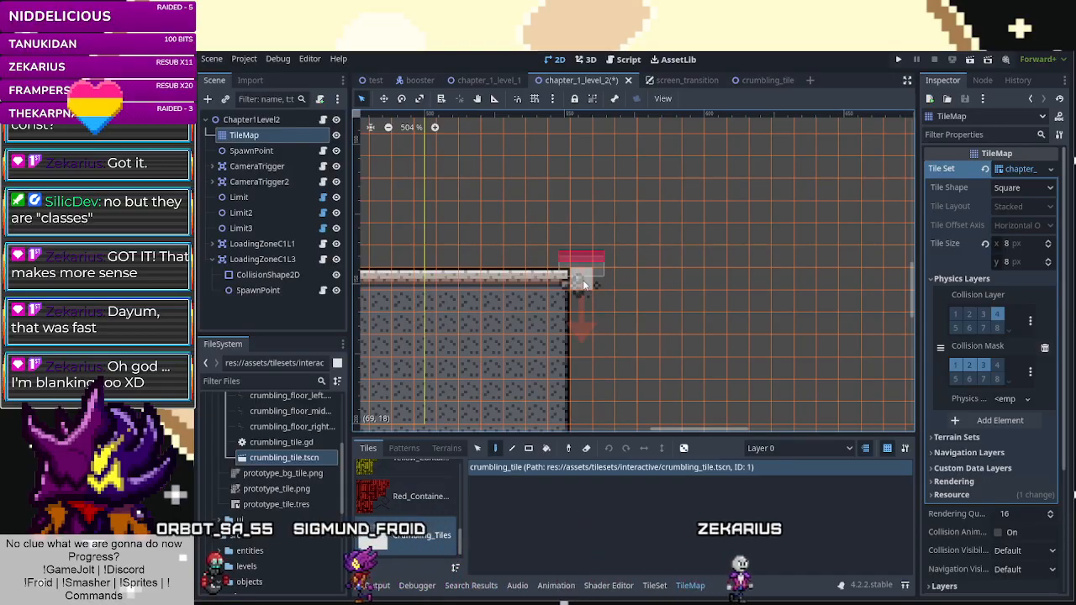
pyautogui.moveTo(588, 283); pyautogui.dragTo(607, 283)
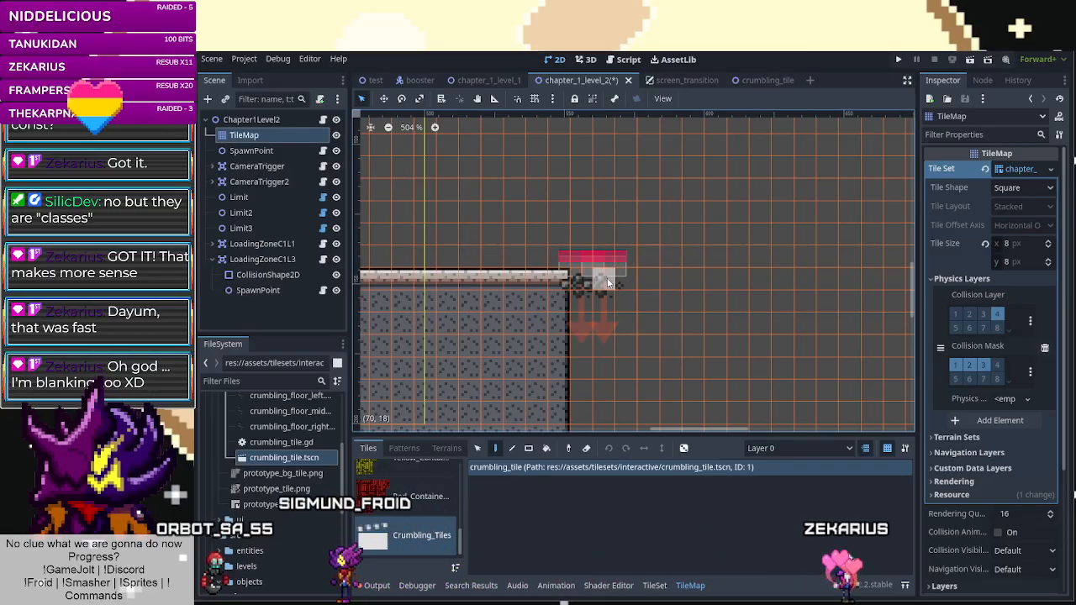
pyautogui.rightClick(590, 280)
pyautogui.click(601, 281)
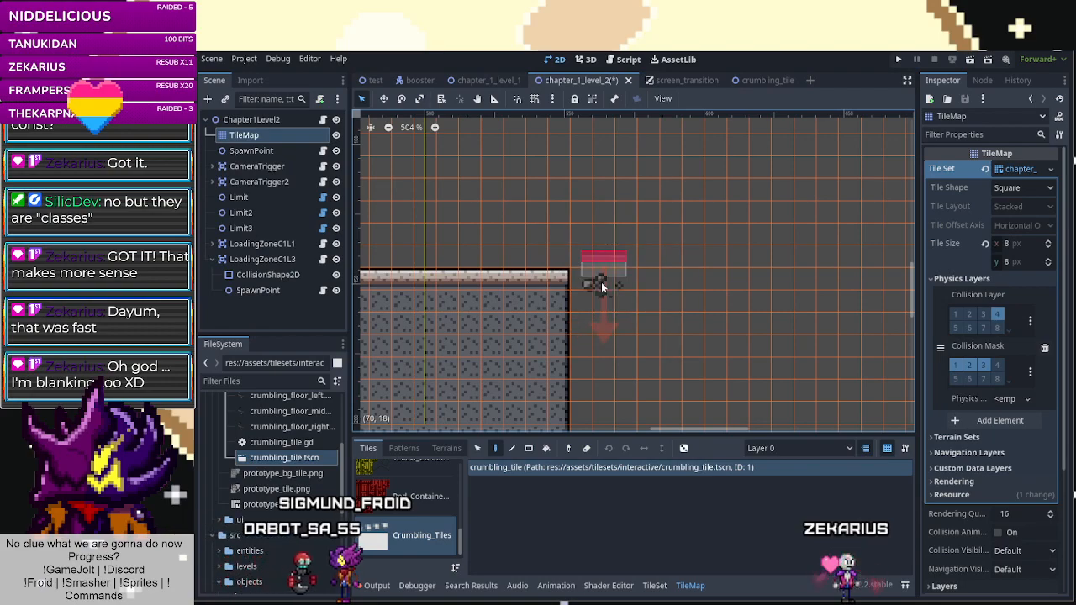
pyautogui.click(655, 283)
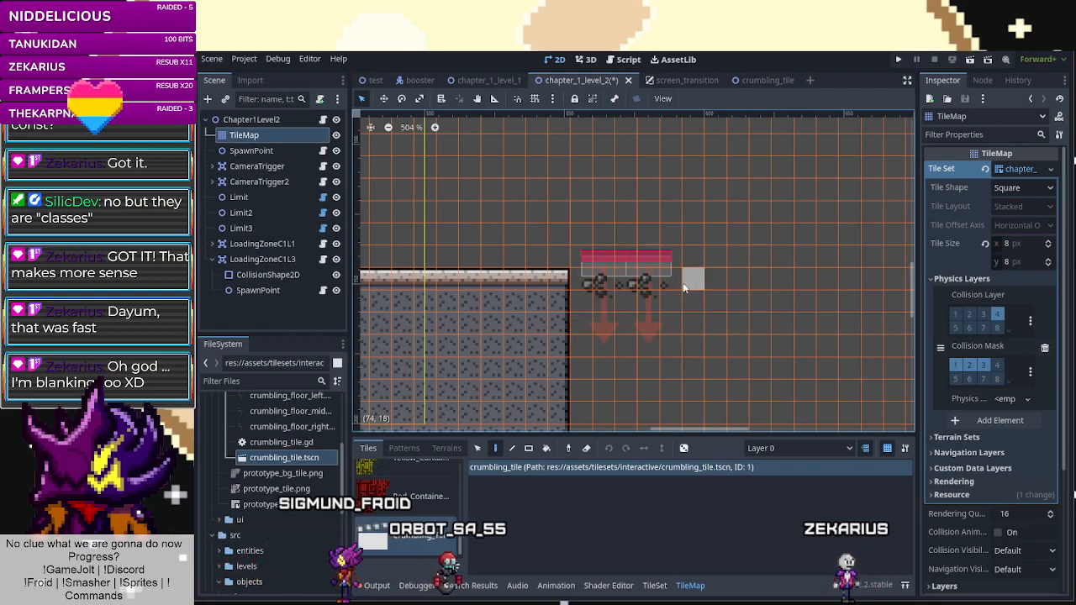
pyautogui.click(733, 284)
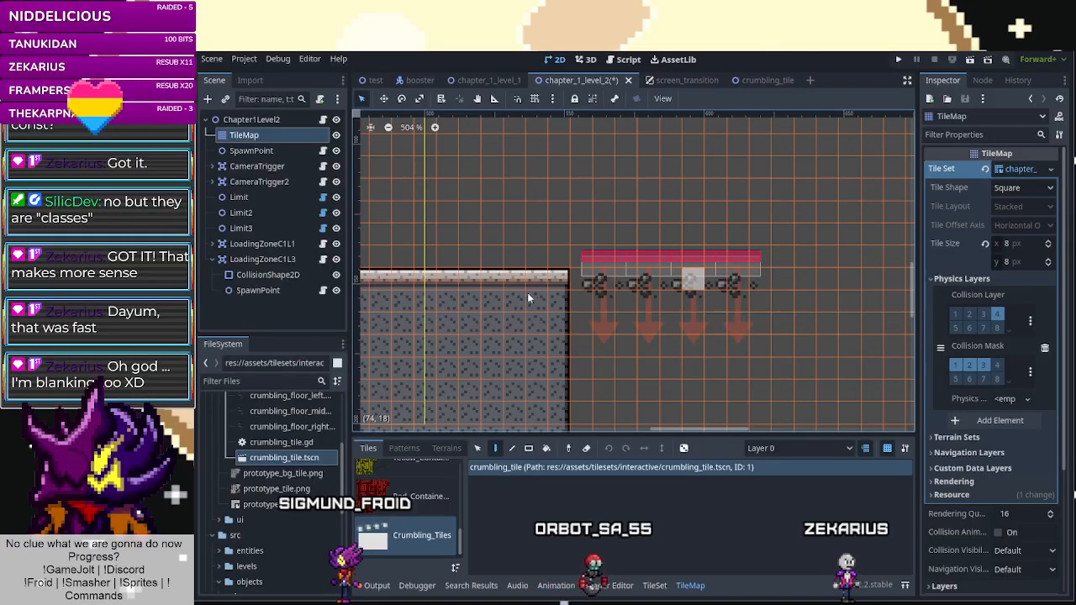
# Extend the row of crumbling tiles, one every second cell, across the gap to the opposite ledge.
pyautogui.scroll(-2, 509, 298)
pyautogui.scroll(-1, 503, 306)
pyautogui.scroll(1, 691, 290)
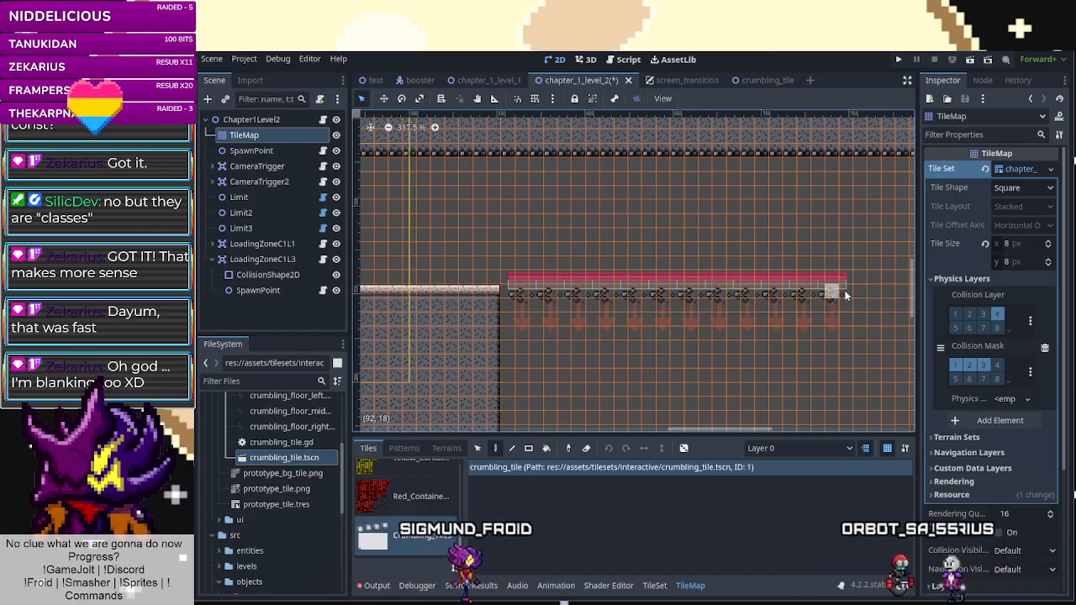
pyautogui.click(857, 292)
pyautogui.scroll(-9, 663, 315)
pyautogui.scroll(6, 815, 304)
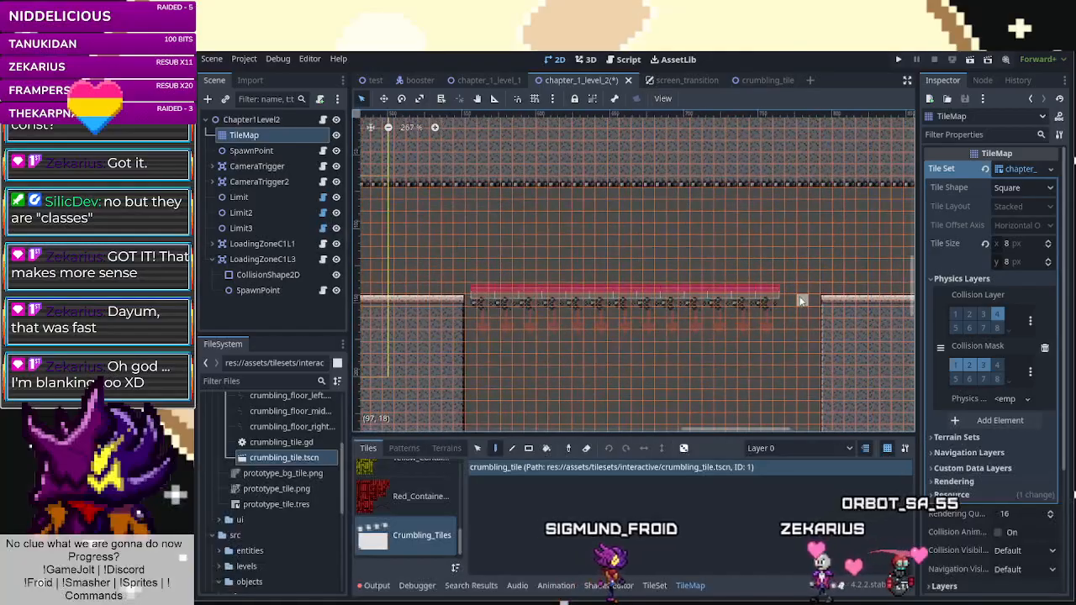
pyautogui.scroll(6, 799, 300)
pyautogui.click(788, 301)
pyautogui.click(819, 301)
pyautogui.scroll(-7, 802, 329)
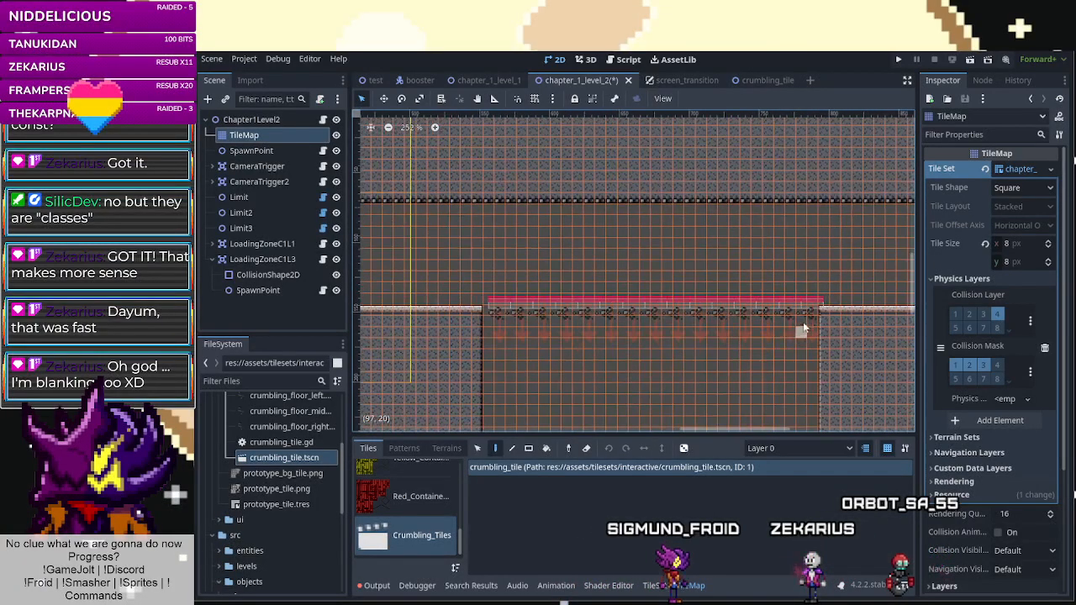
pyautogui.scroll(-6, 740, 329)
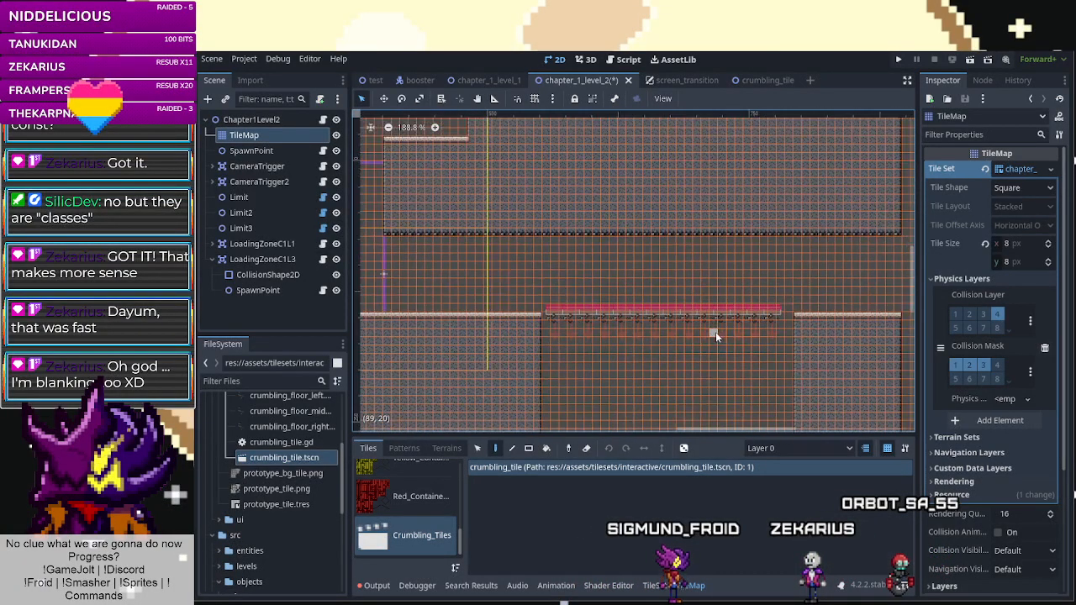
pyautogui.scroll(9, 707, 327)
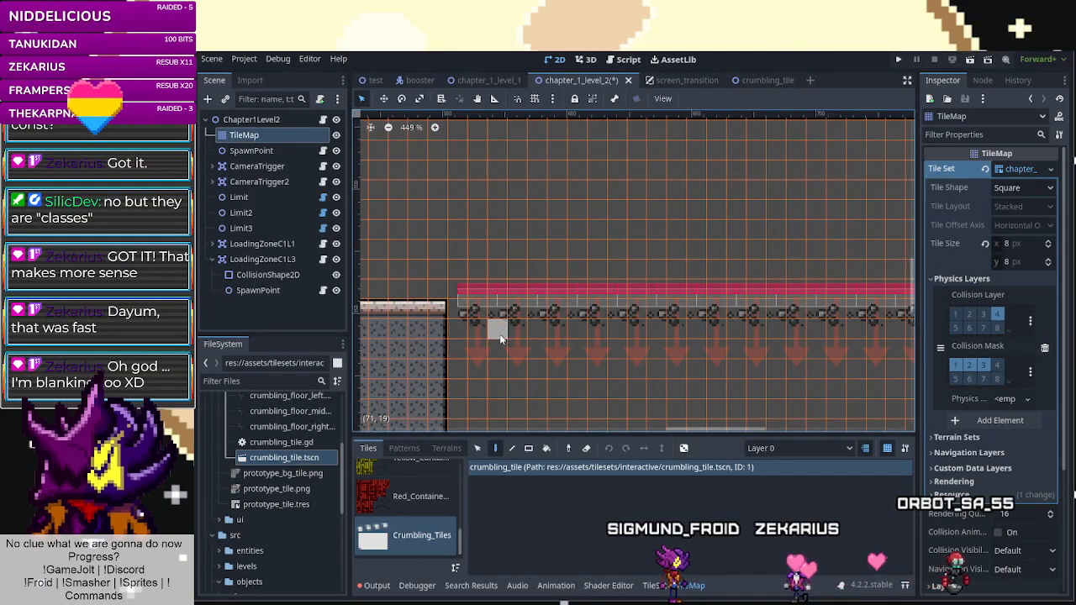
# Playtest chapter_1_level_2 by moving the player, and stop the run with the crumbling_tile scene open.
pyautogui.click(968, 63)
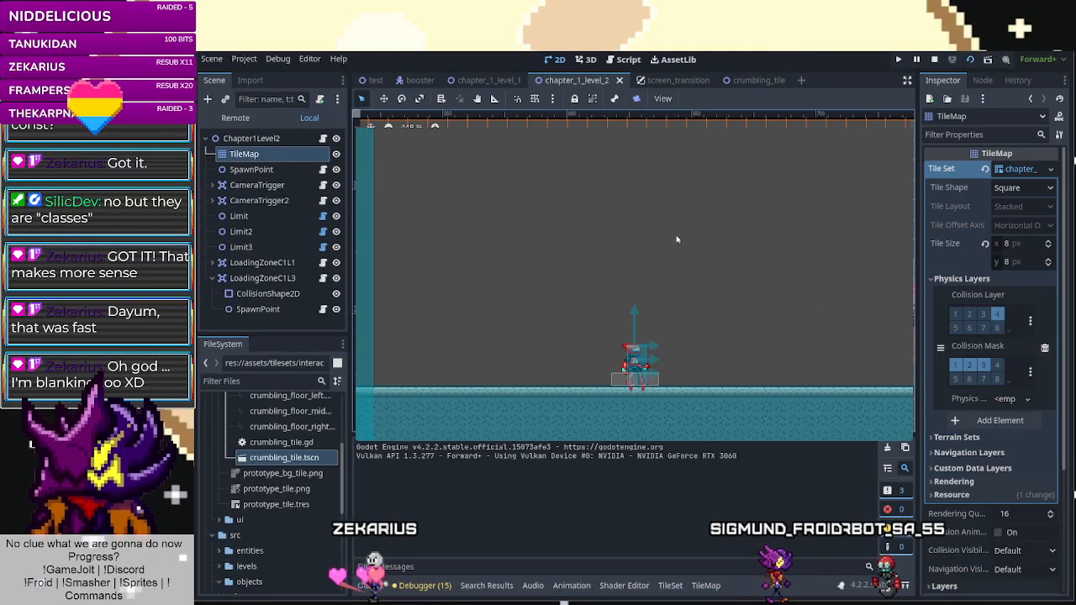
pyautogui.press('Right')
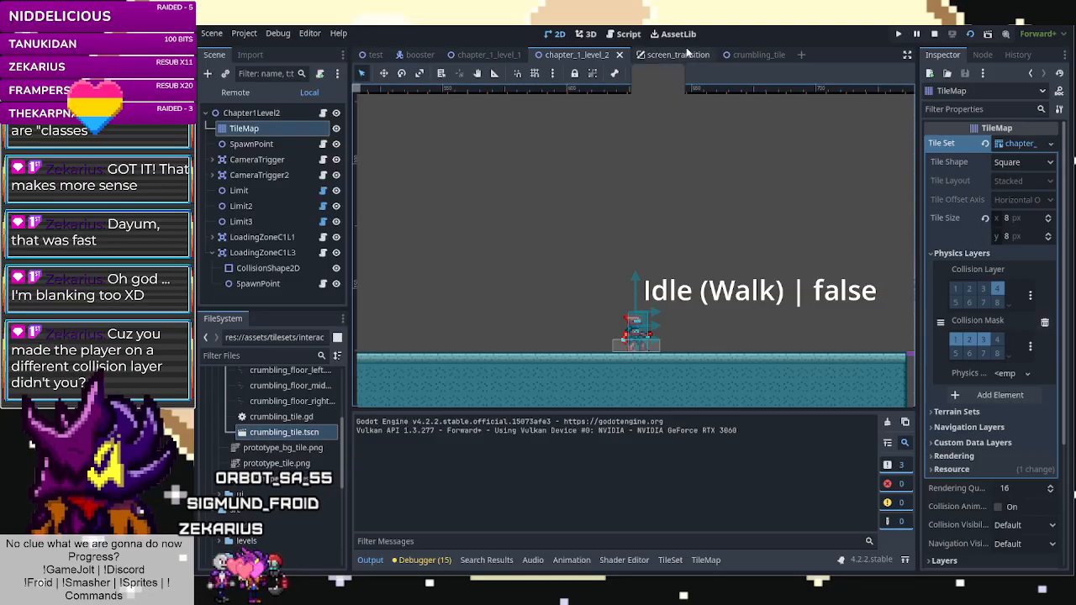
pyautogui.click(752, 54)
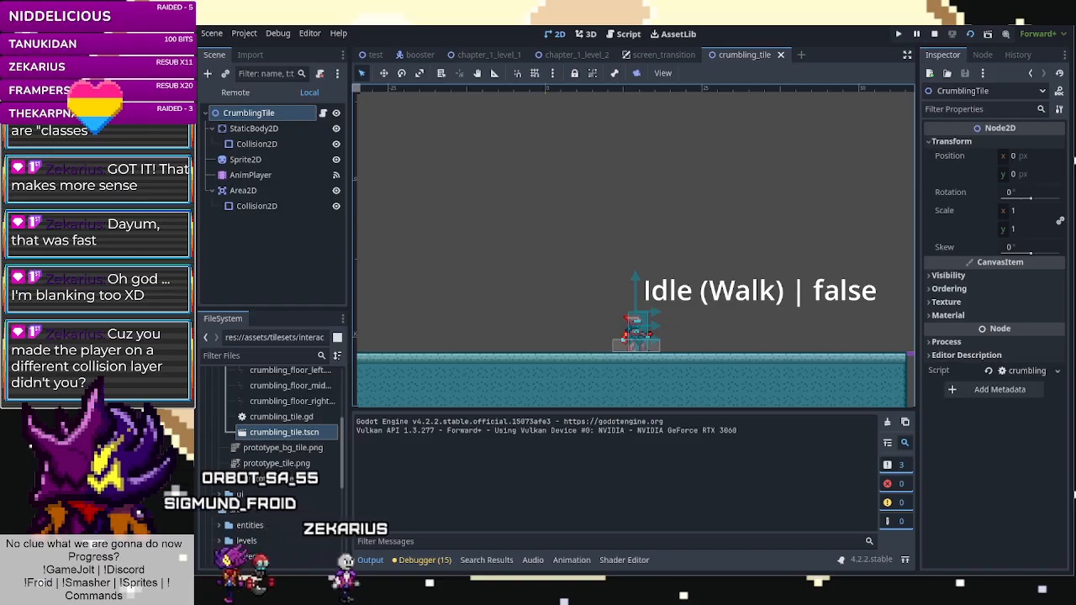
pyautogui.press('F8')
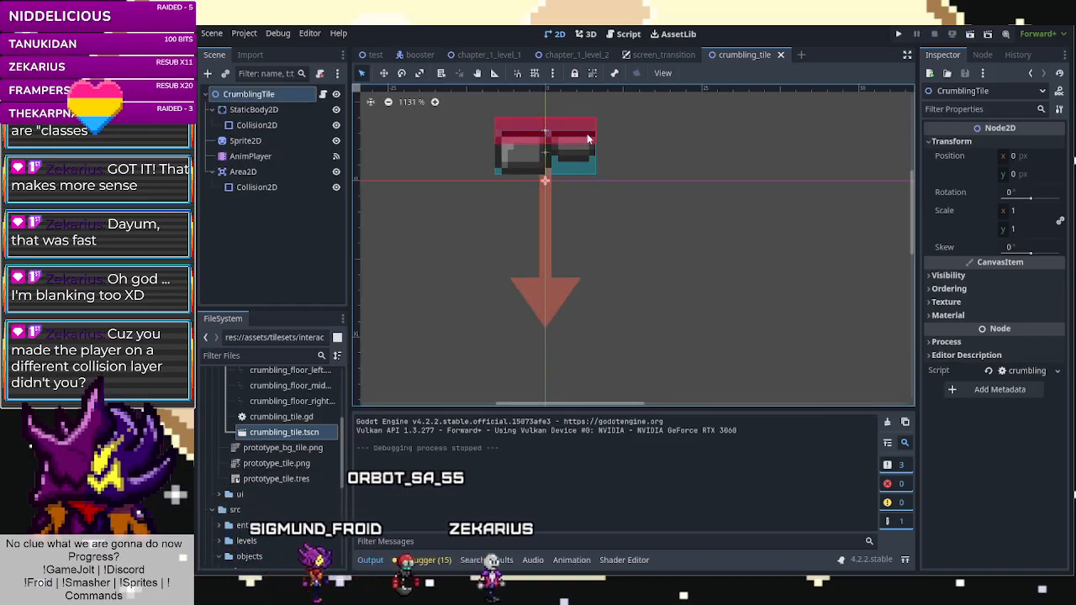
# Check the crumbling tile's StaticBody2D, its collision shape and the collision layers of its Area2D.
pyautogui.click(275, 110)
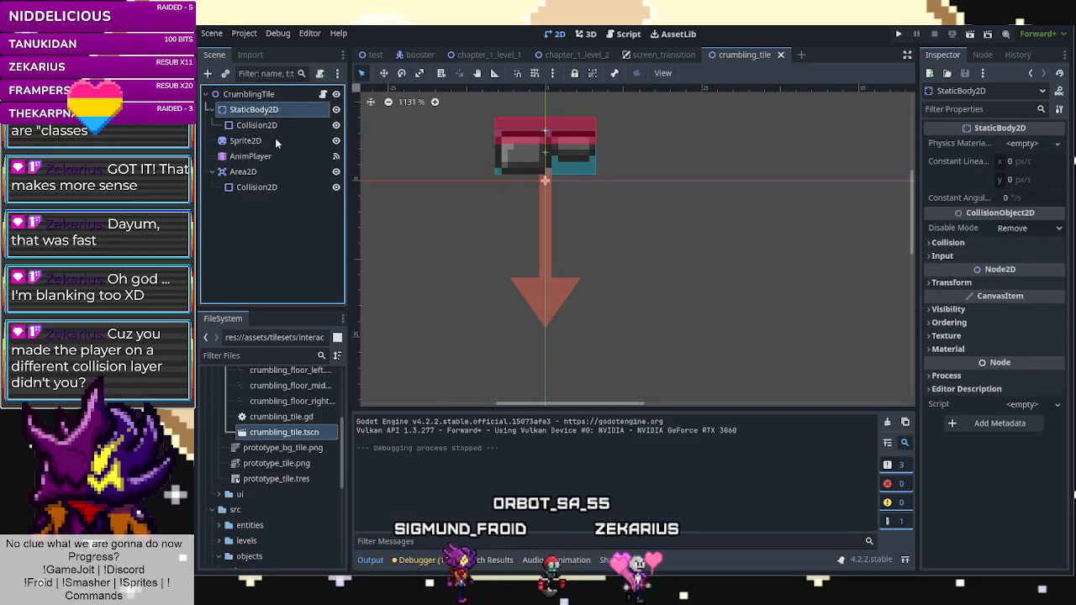
pyautogui.click(258, 126)
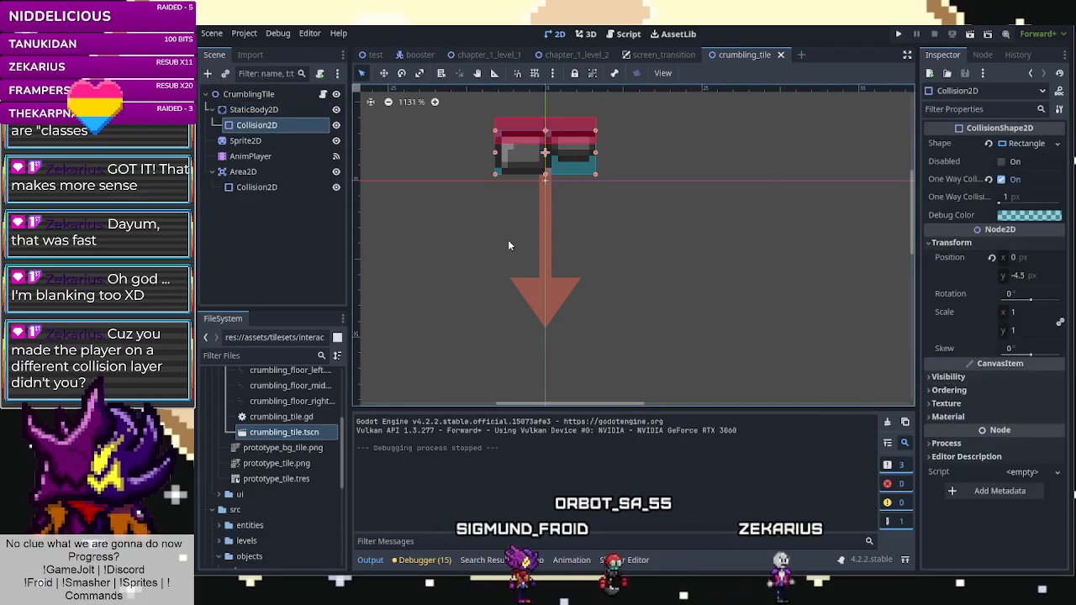
pyautogui.click(244, 171)
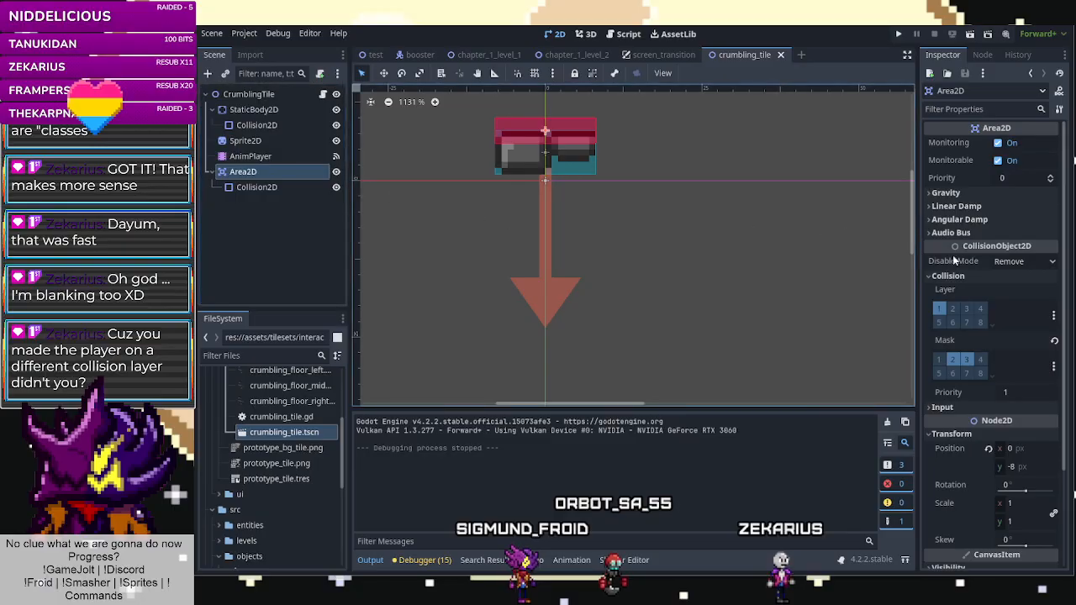
# Put the crumbling tile's StaticBody2D on collision layer 4 only with mask 1, 2 and 3, matching chapter_1_level_1's TileMap.
pyautogui.click(237, 111)
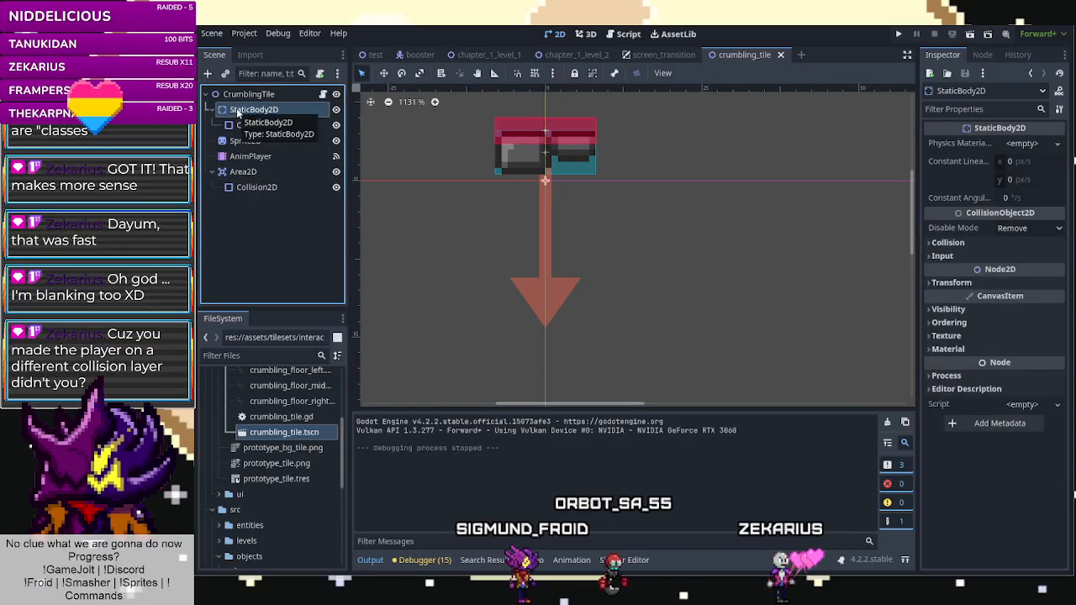
pyautogui.click(1000, 244)
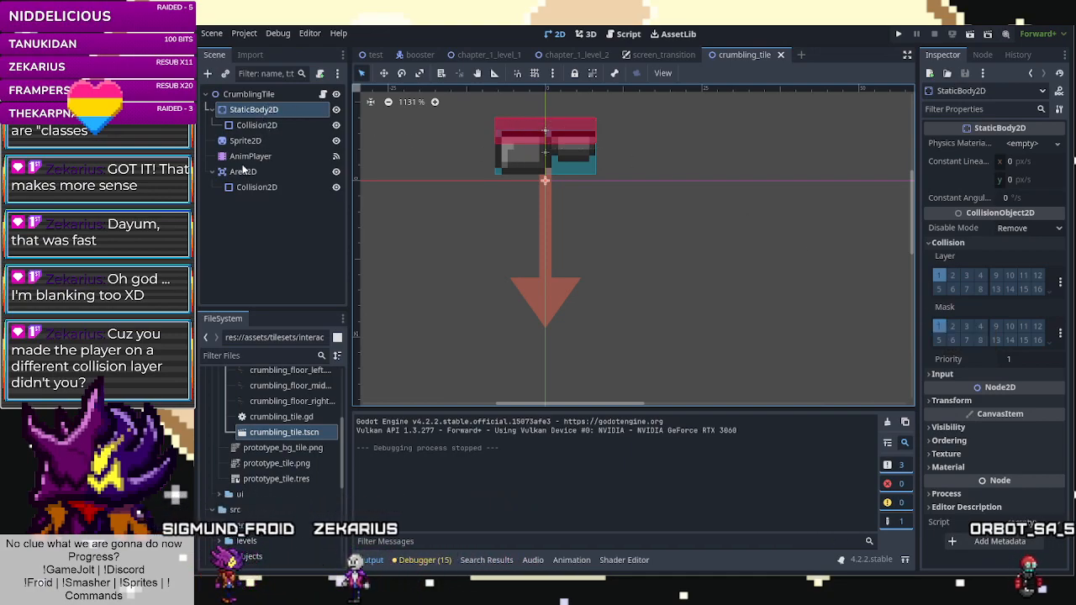
pyautogui.click(334, 126)
pyautogui.click(334, 125)
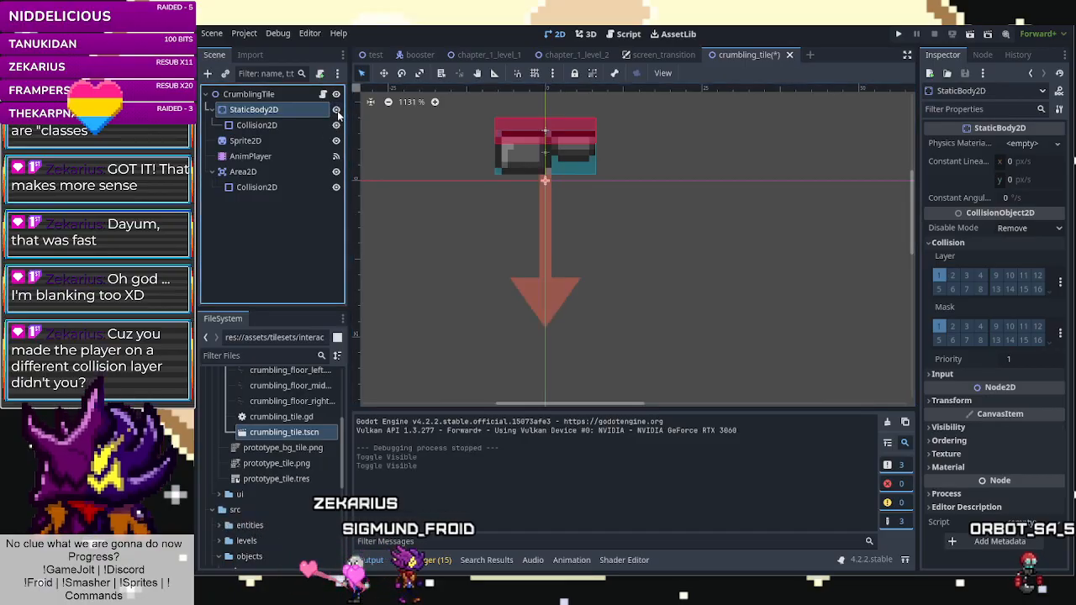
pyautogui.click(980, 276)
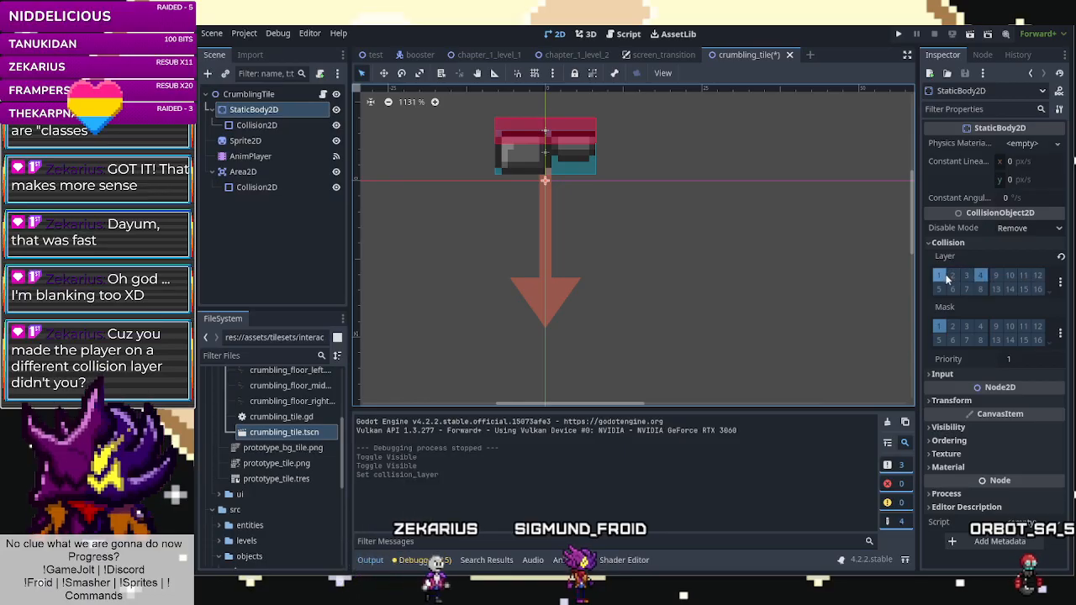
pyautogui.click(955, 325)
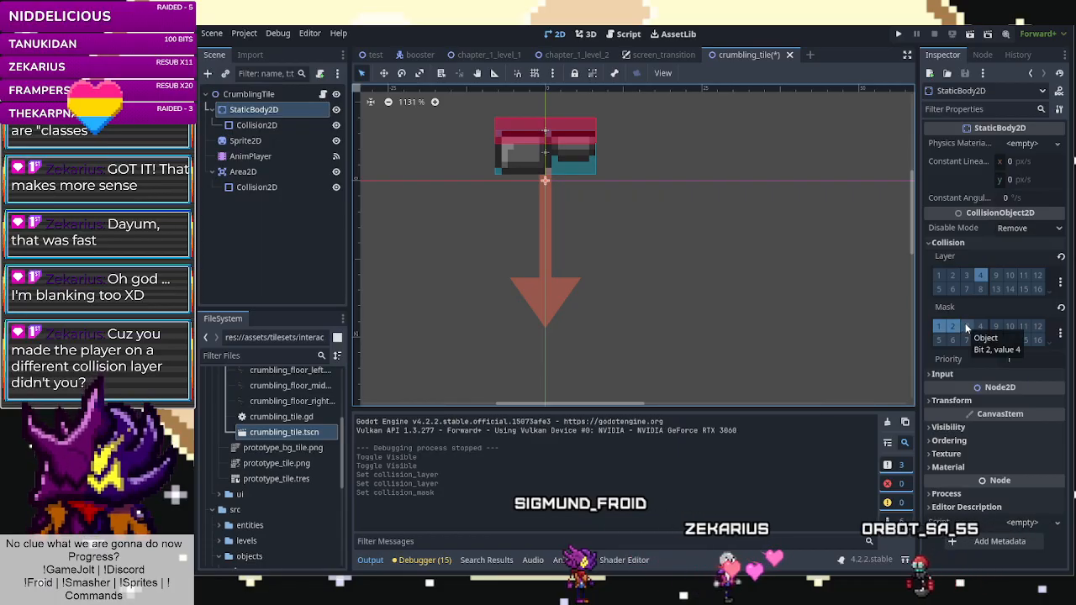
pyautogui.click(493, 53)
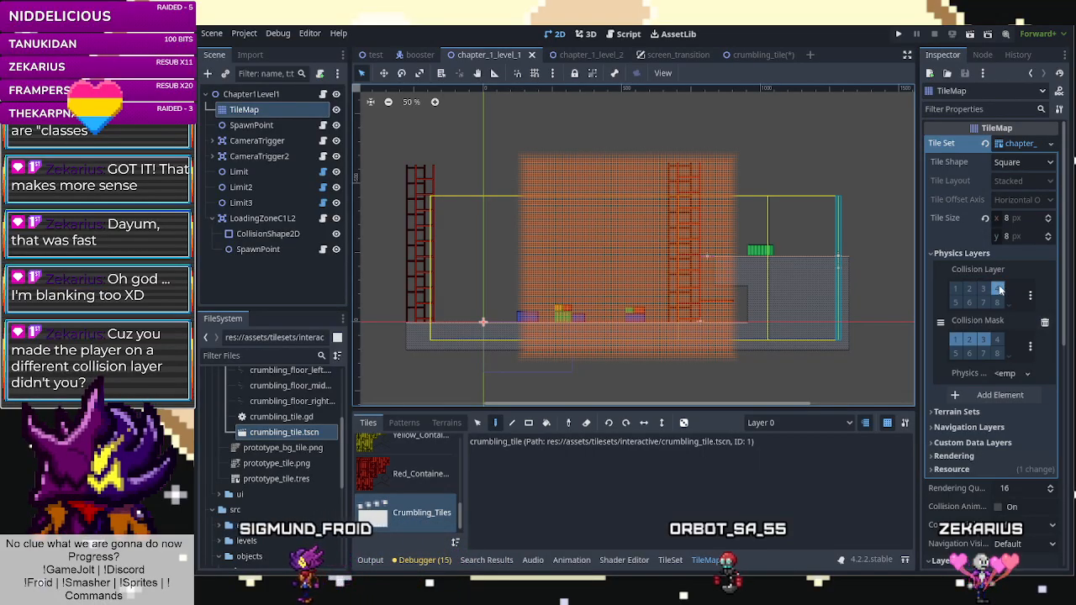
pyautogui.click(754, 56)
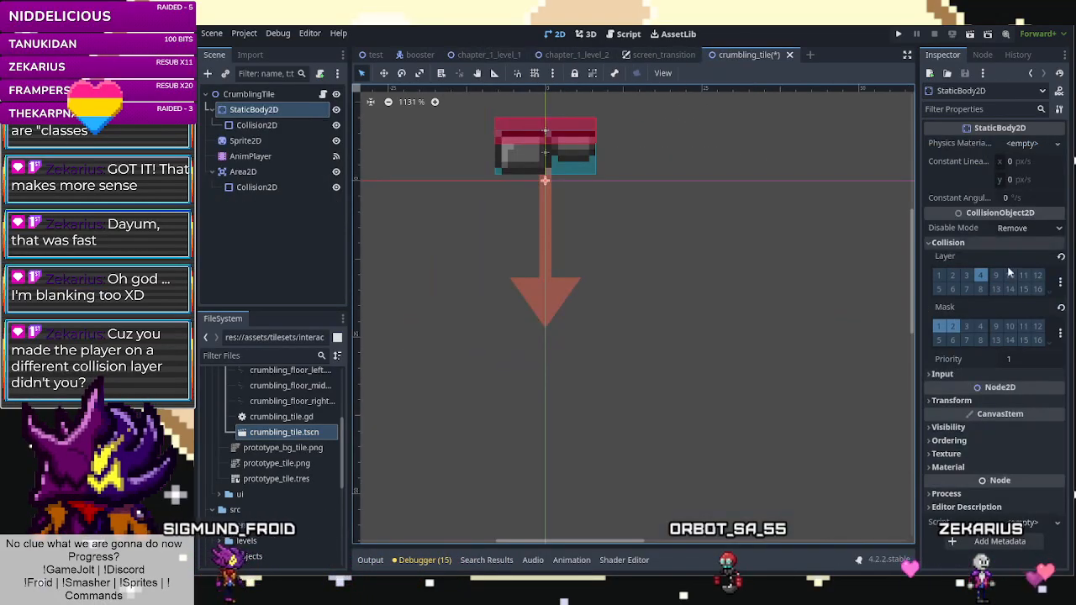
pyautogui.click(969, 321)
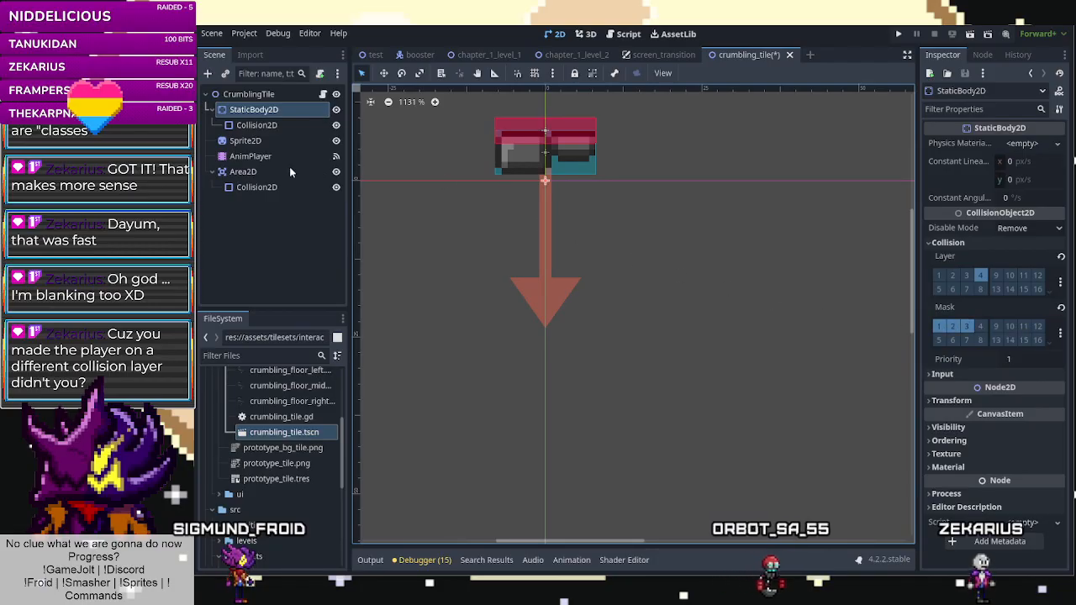
# Clear all collision layers of the crumbling tile's Area2D and set its mask to 1 and 2.
pyautogui.click(273, 170)
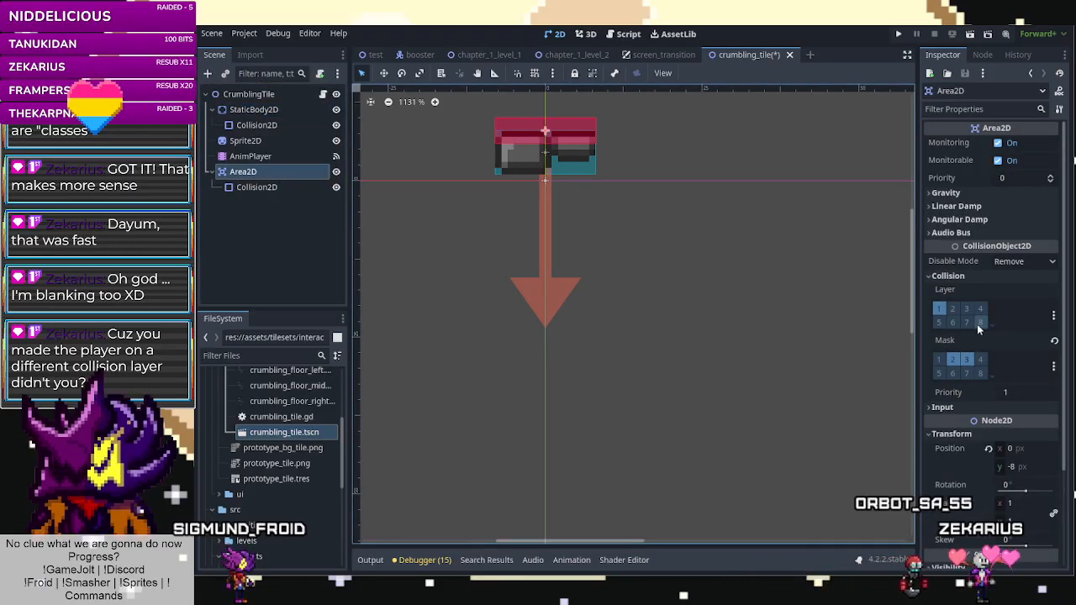
pyautogui.click(940, 308)
pyautogui.click(941, 359)
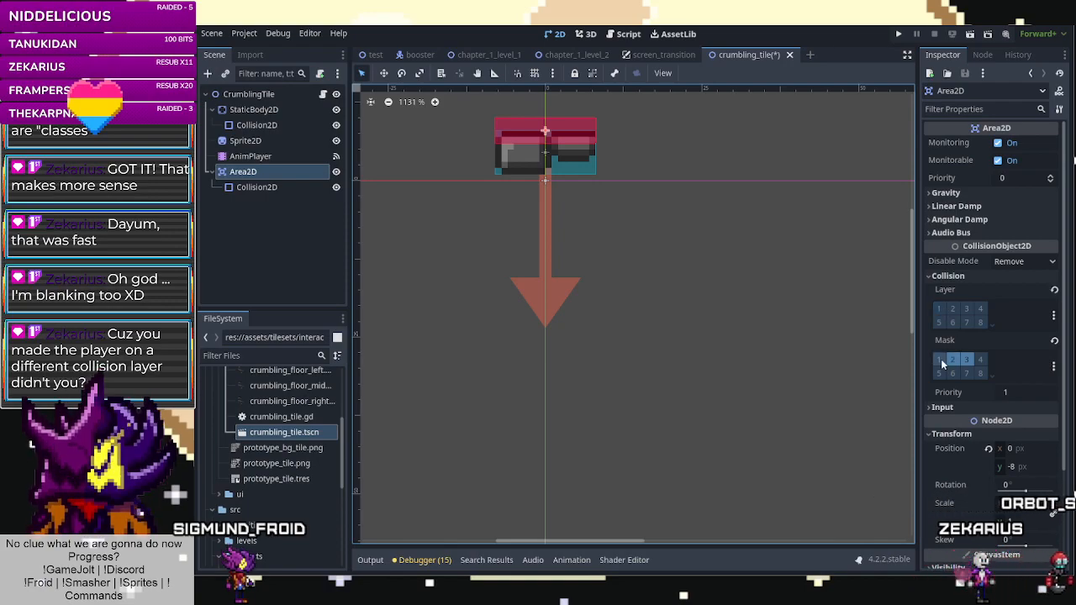
pyautogui.click(951, 361)
pyautogui.click(966, 360)
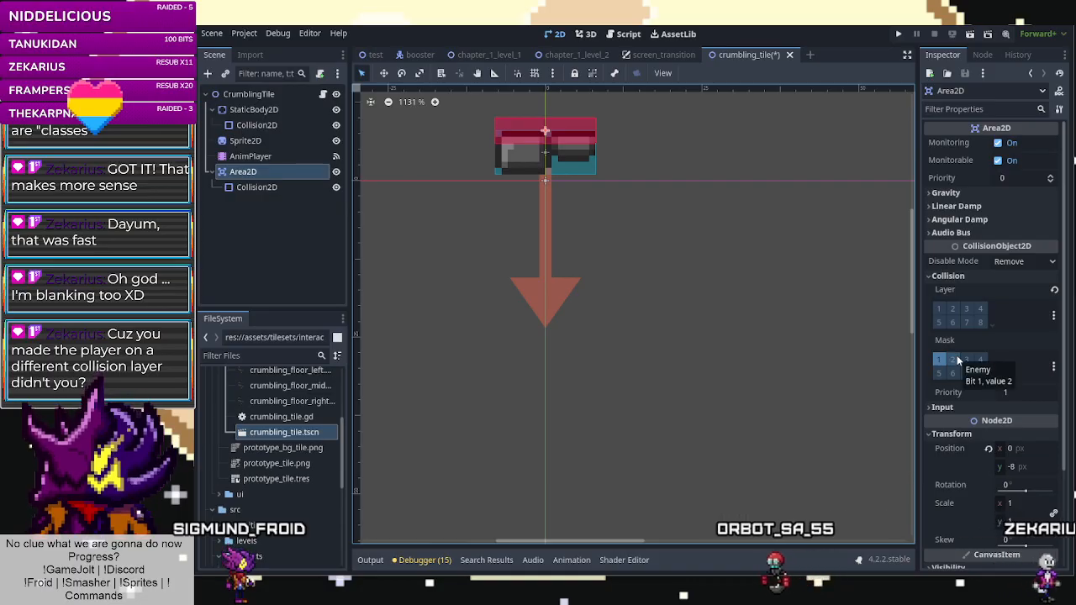
pyautogui.click(959, 360)
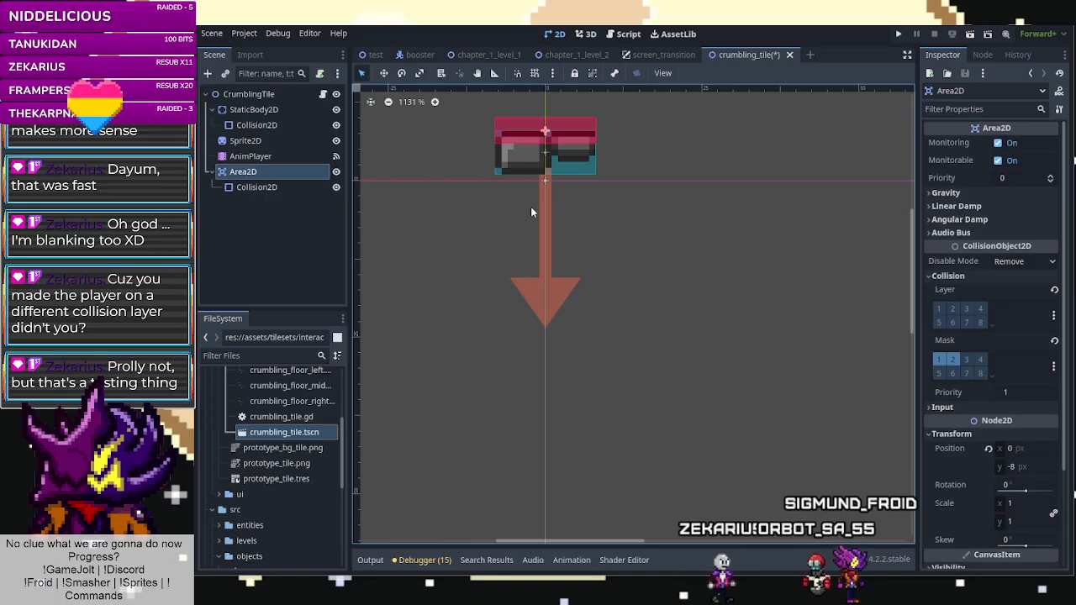
# Check the Area2D and its collision shape, clear the selection and save the crumbling_tile scene.
pyautogui.click(257, 187)
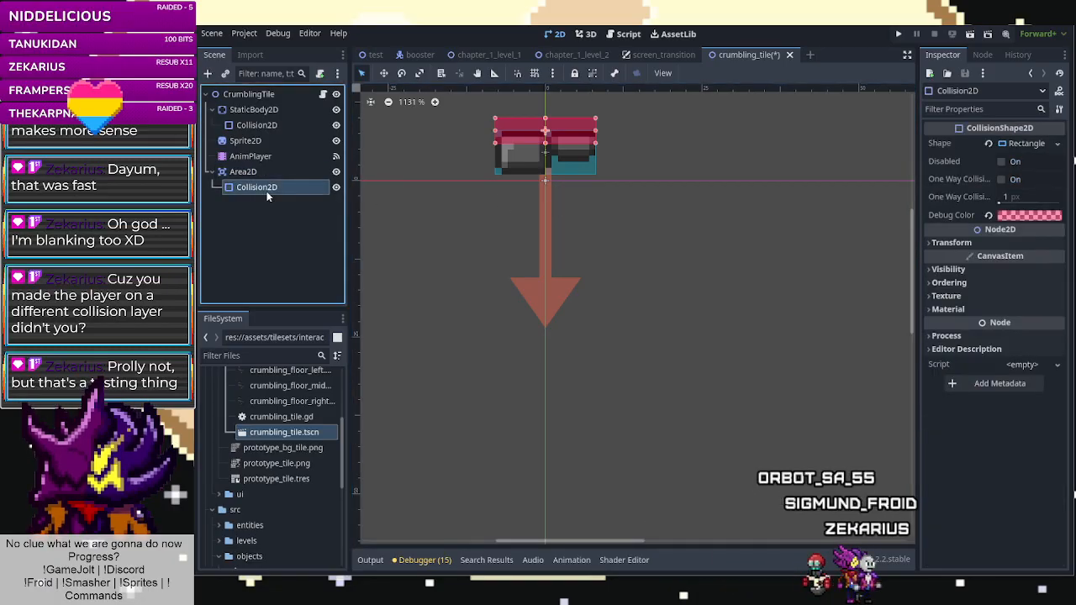
pyautogui.click(244, 172)
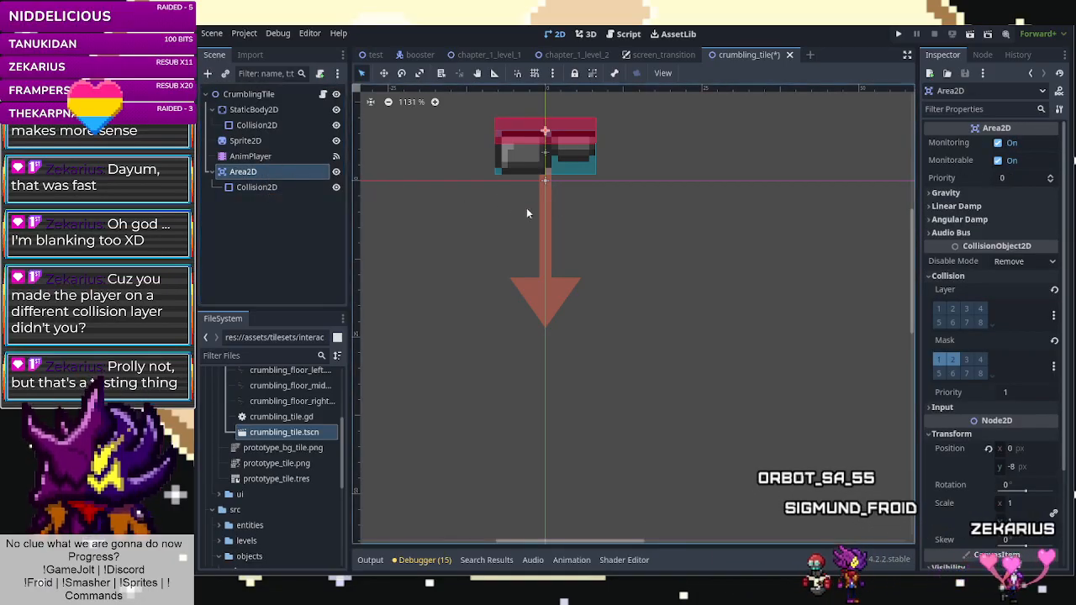
pyautogui.click(555, 290)
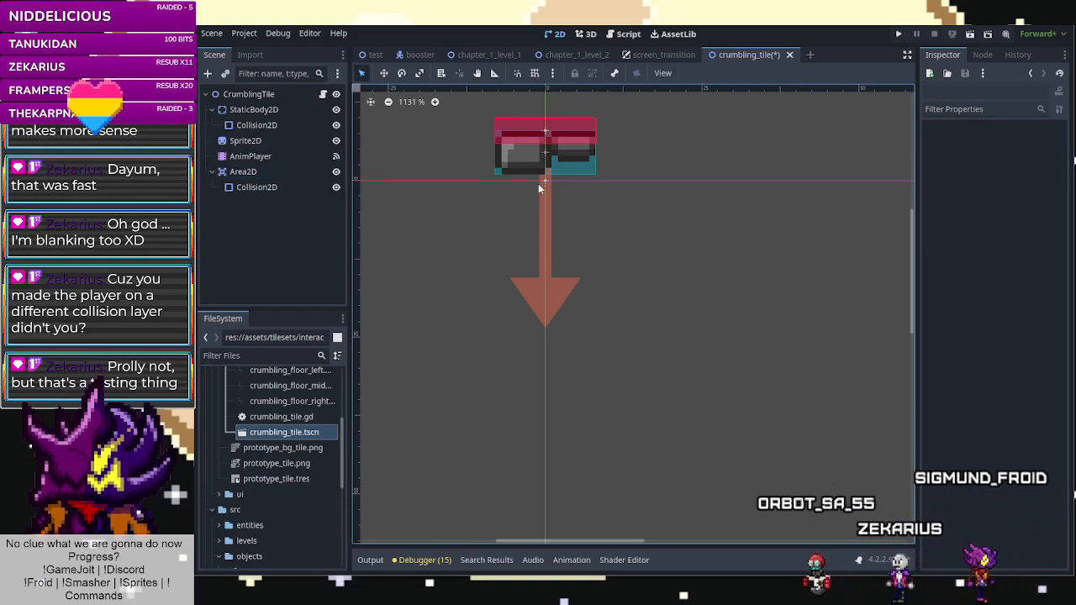
pyautogui.moveTo(665, 48)
pyautogui.hotkey('ctrl', 's')
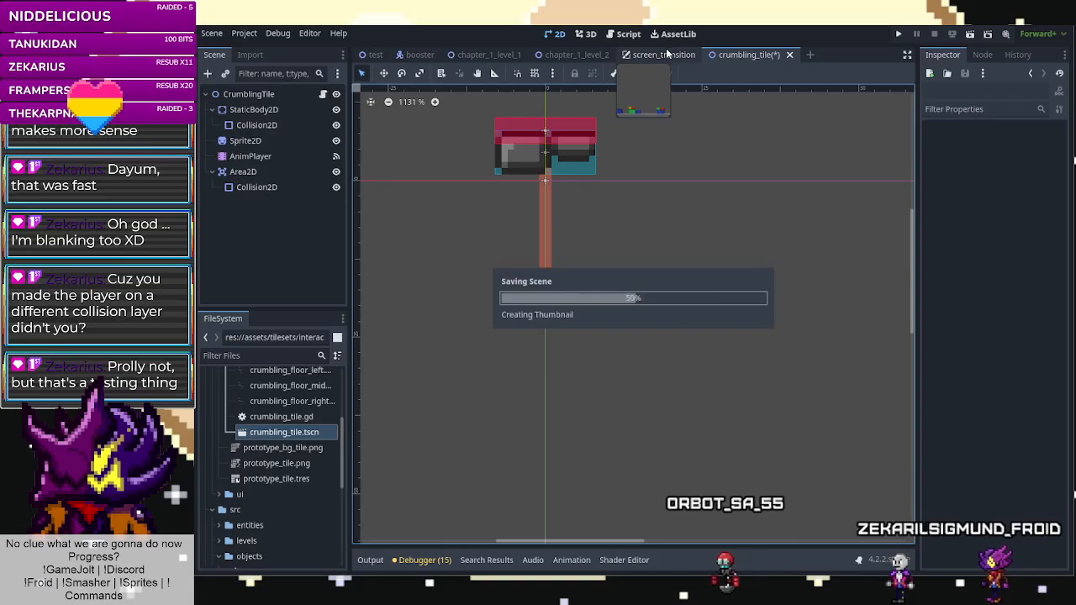
# Run chapter_1_level_2 and move the player over the gap to test the crumbling tiles' collision.
pyautogui.click(551, 55)
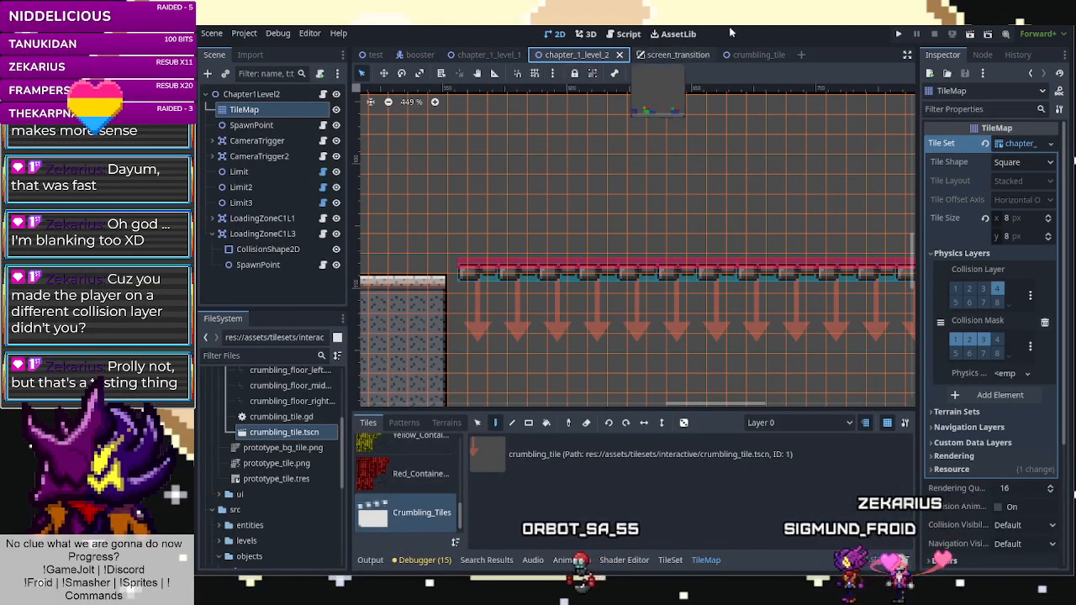
pyautogui.click(970, 34)
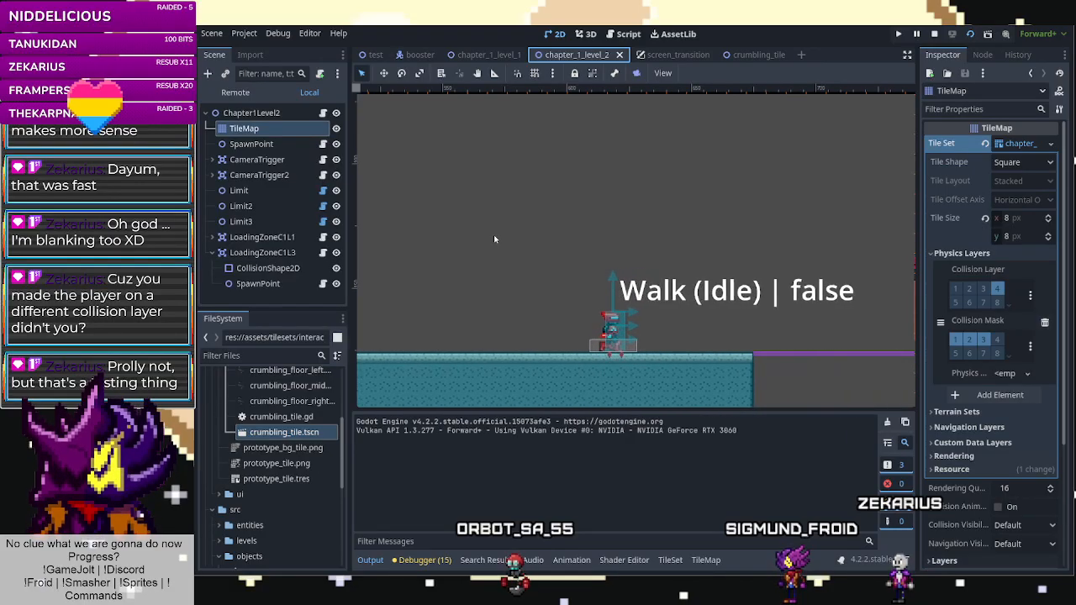
pyautogui.press('Right')
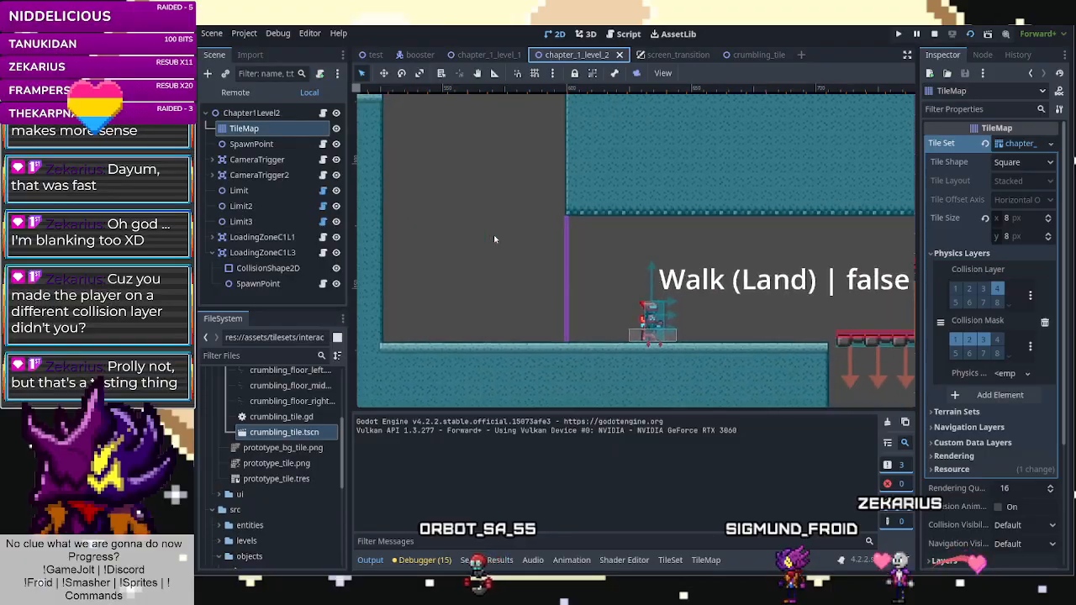
pyautogui.press('Right')
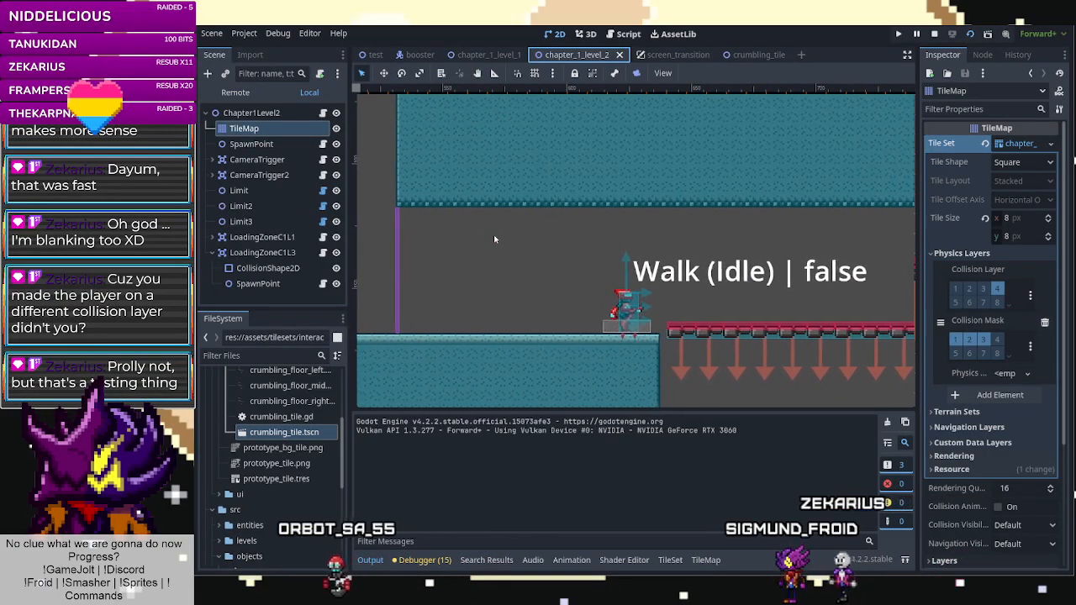
pyautogui.press('Right')
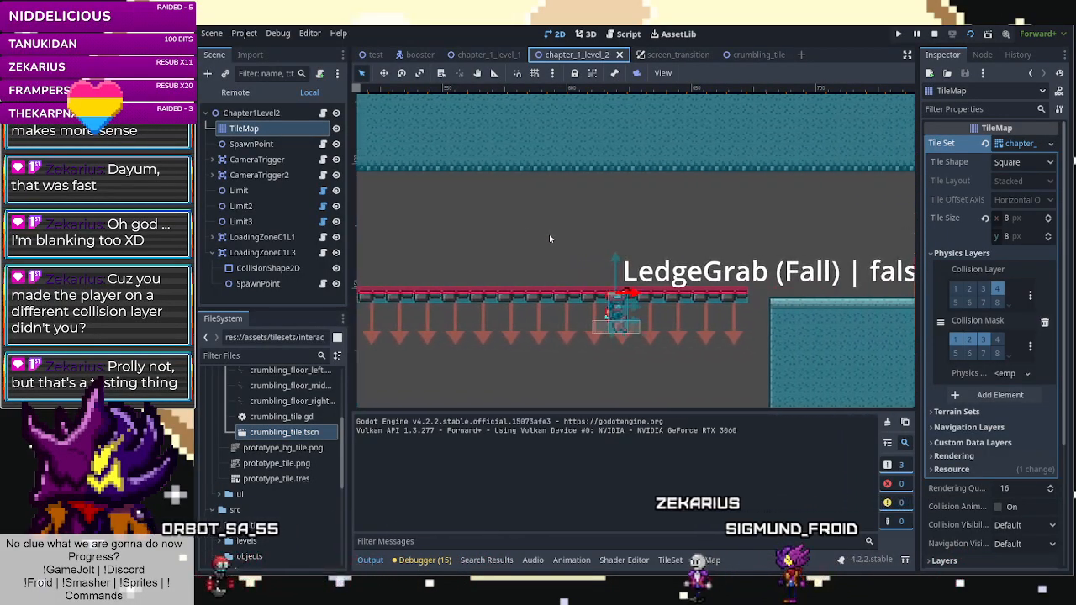
pyautogui.press('Down')
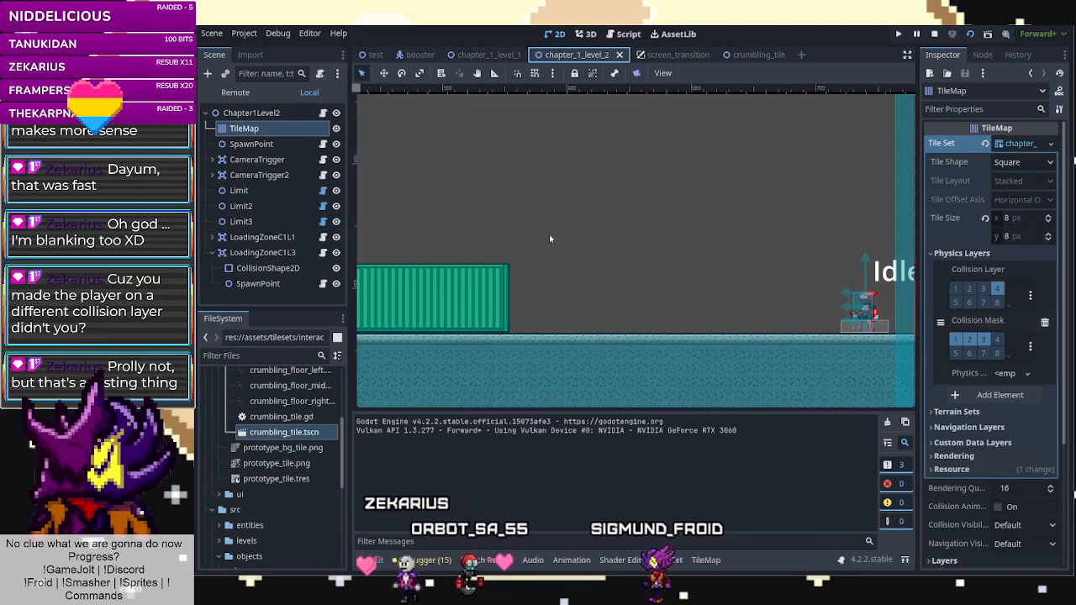
# Walk the player from the level entrance to the gap again, climb onto the crumbling tiles and return to the row's near end.
pyautogui.press('Right')
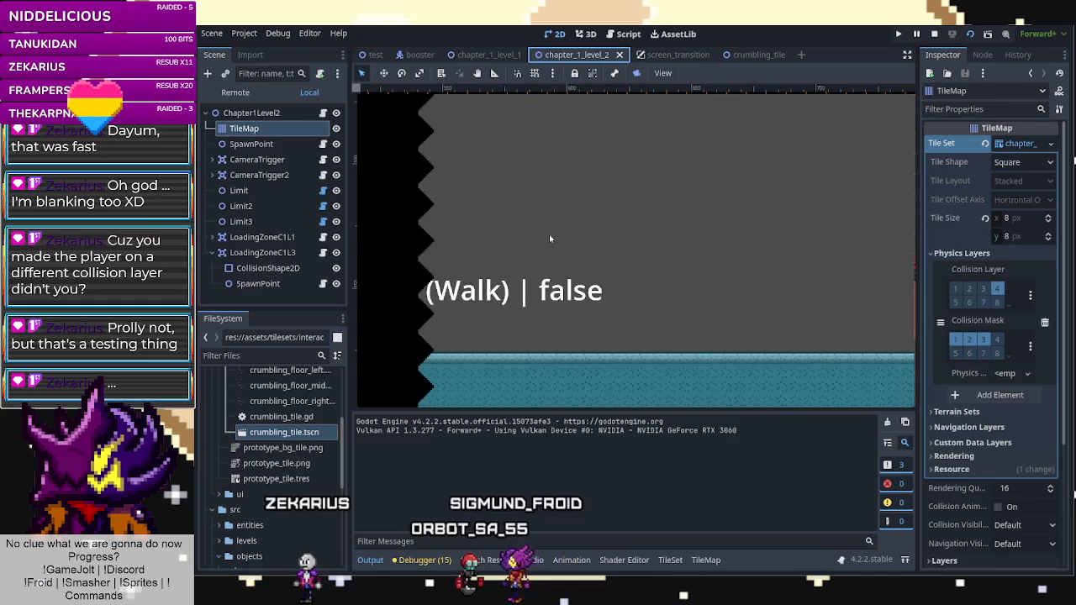
pyautogui.press('Right')
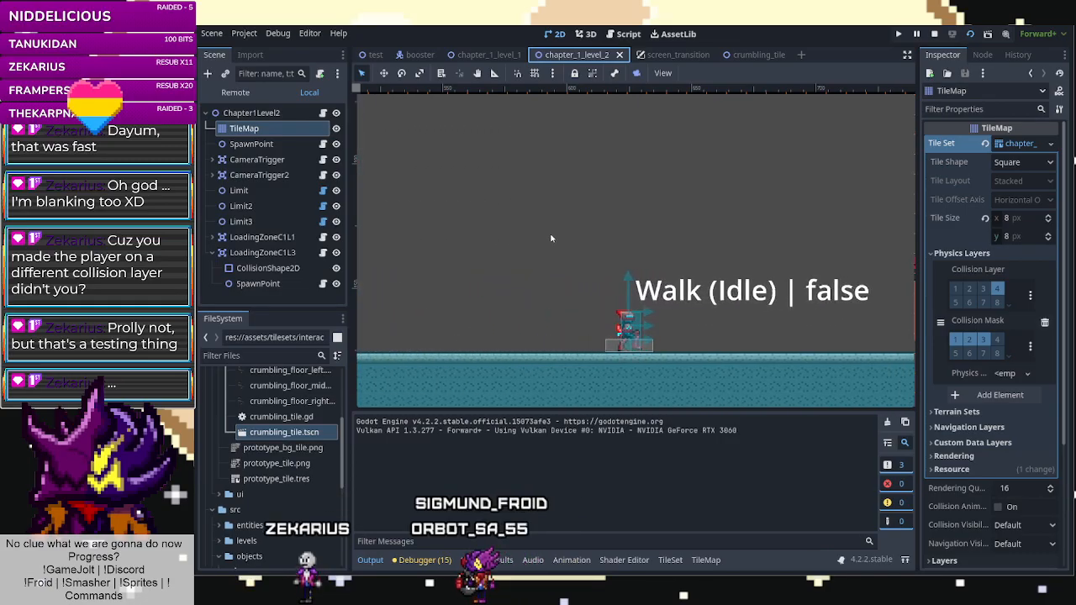
pyautogui.press('Right')
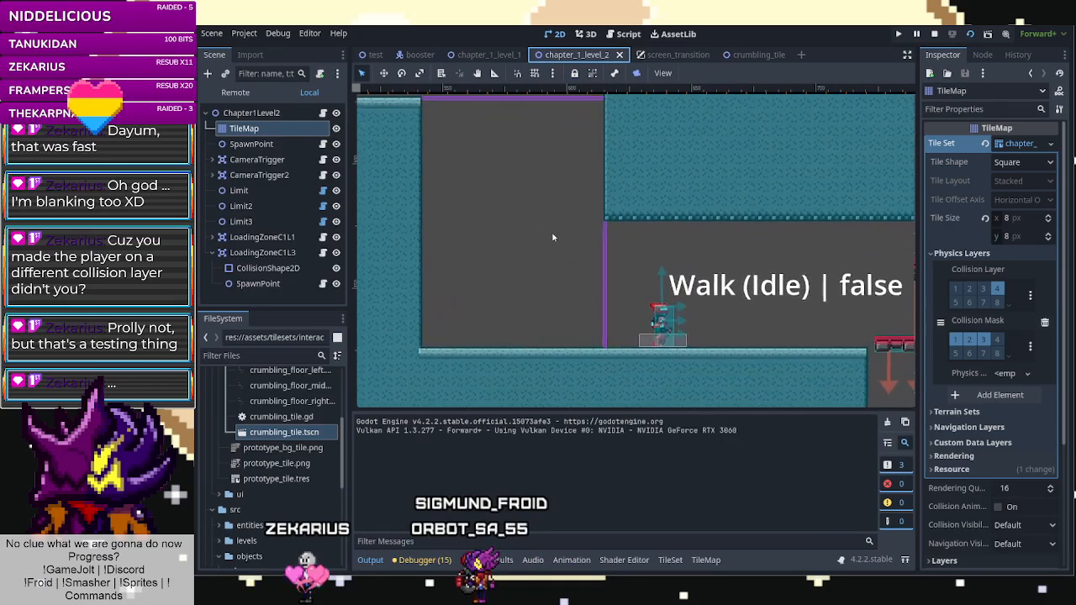
pyautogui.press('Right')
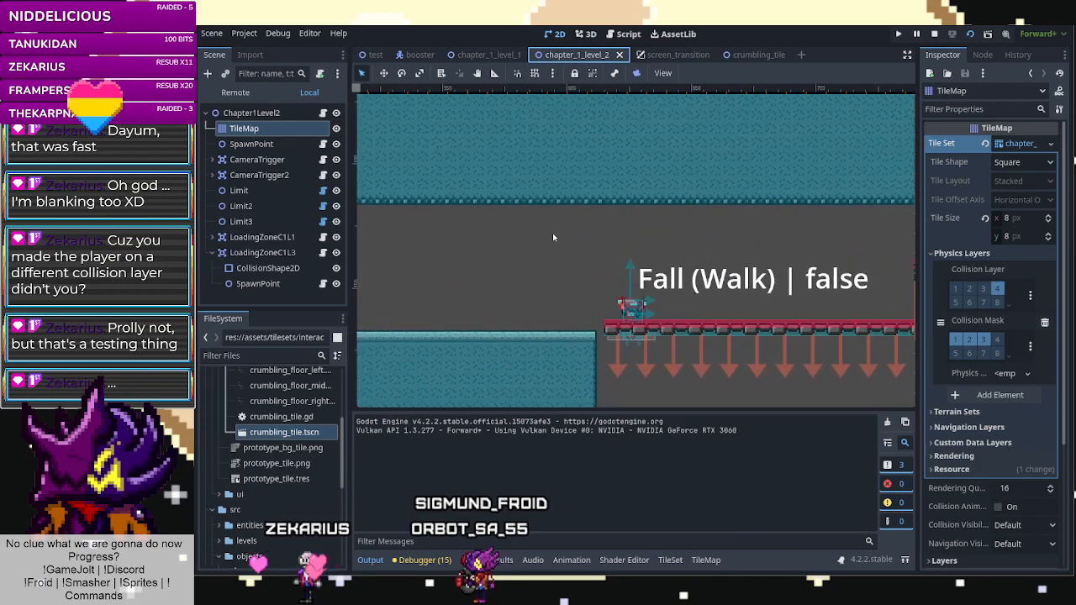
pyautogui.press('Right')
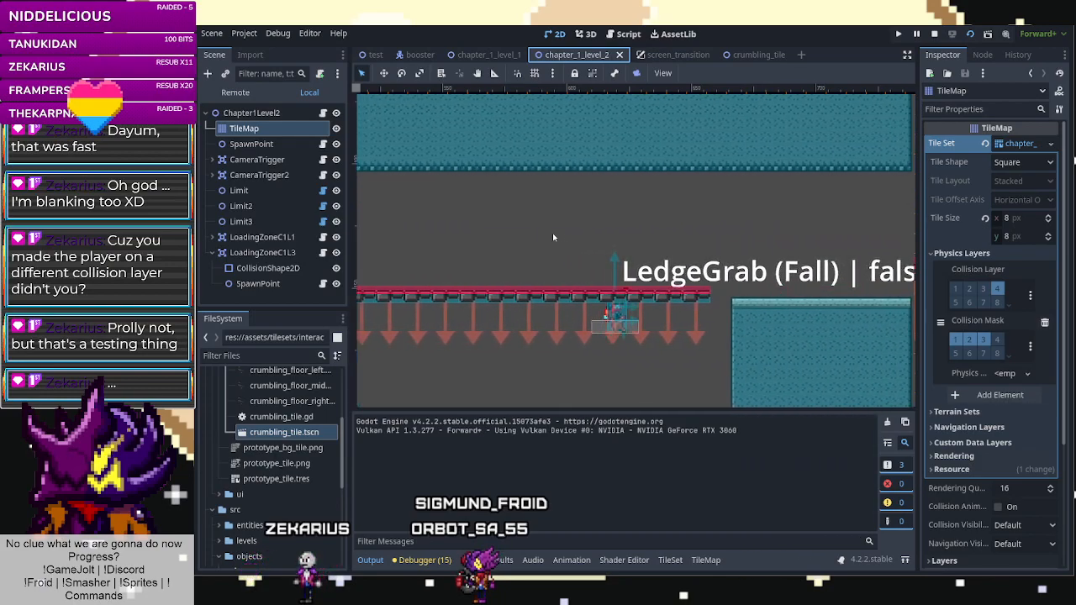
pyautogui.press('space')
pyautogui.press('Right')
pyautogui.press('Left')
pyautogui.press('space')
pyautogui.press('Left')
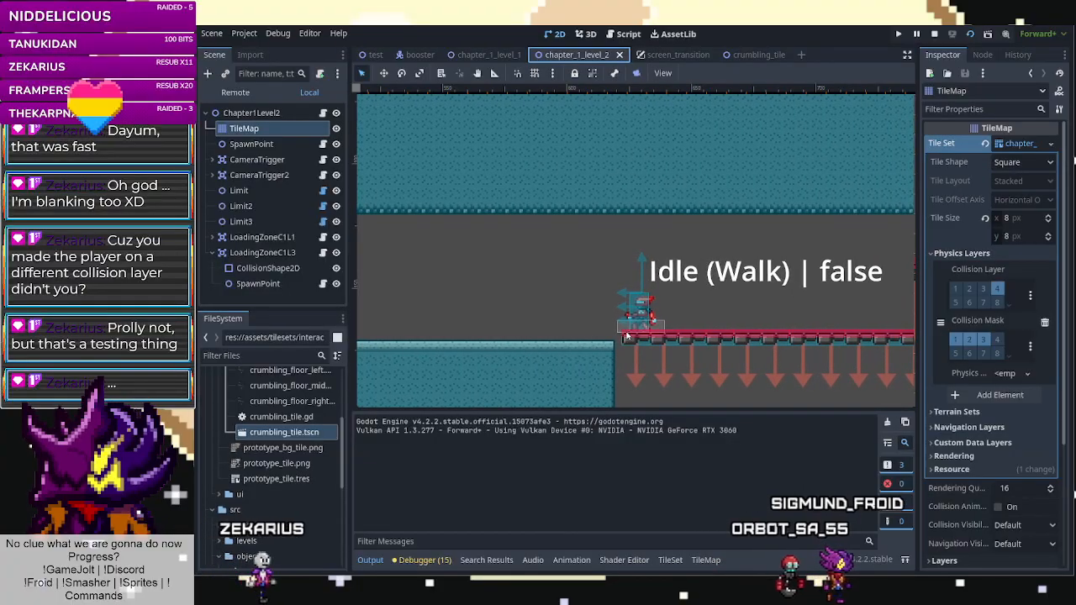
# Walk the player across the crumbling row to the opposite ledge, then bring it back to the first ledge, testing the ledge grab.
pyautogui.press('Right')
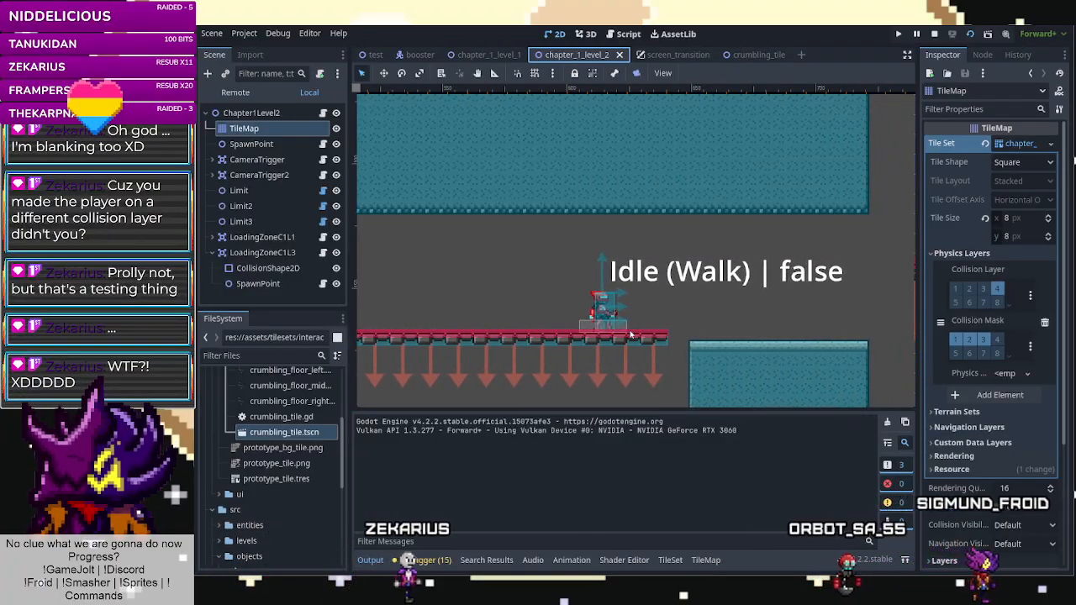
pyautogui.press('Right')
pyautogui.press('Left')
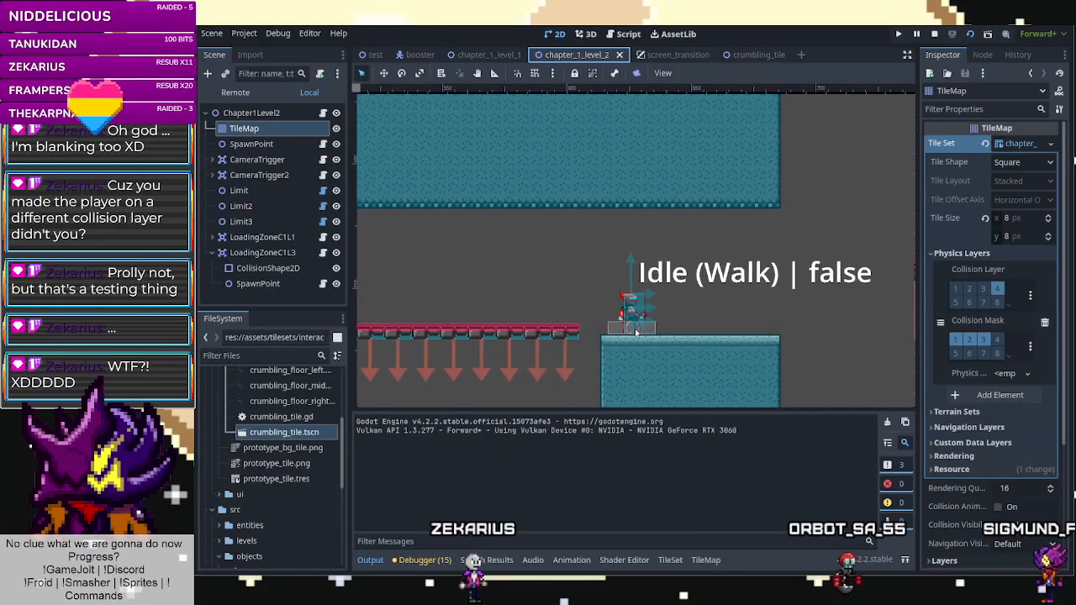
pyautogui.press('Left')
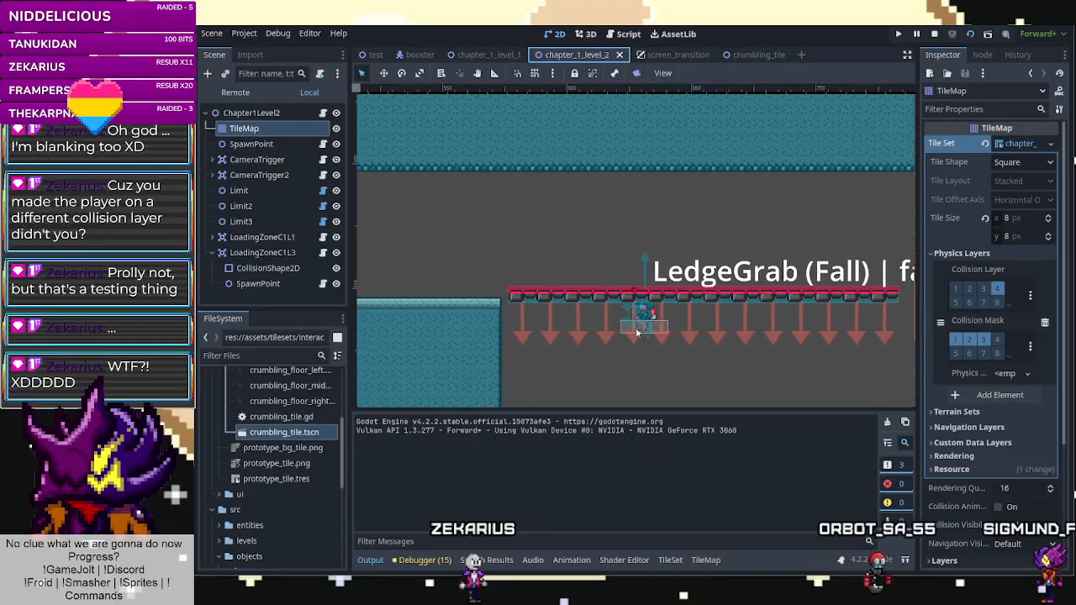
pyautogui.press('space')
pyautogui.press('Left')
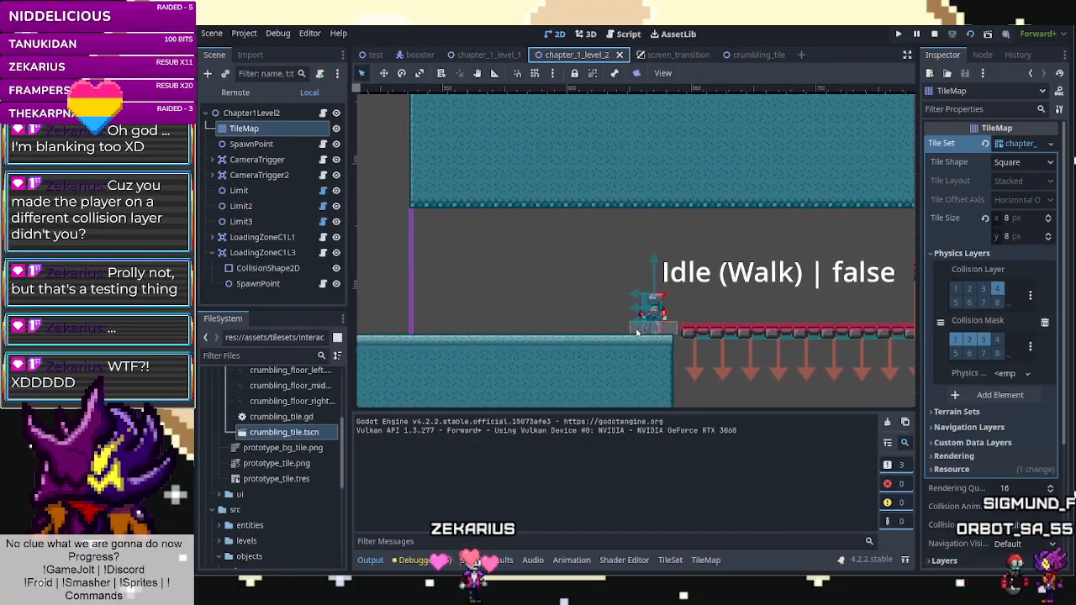
# Jump the player between the first ledge and the near end of the crumbling row to test the landing.
pyautogui.press('Right')
pyautogui.press('space')
pyautogui.press('Left')
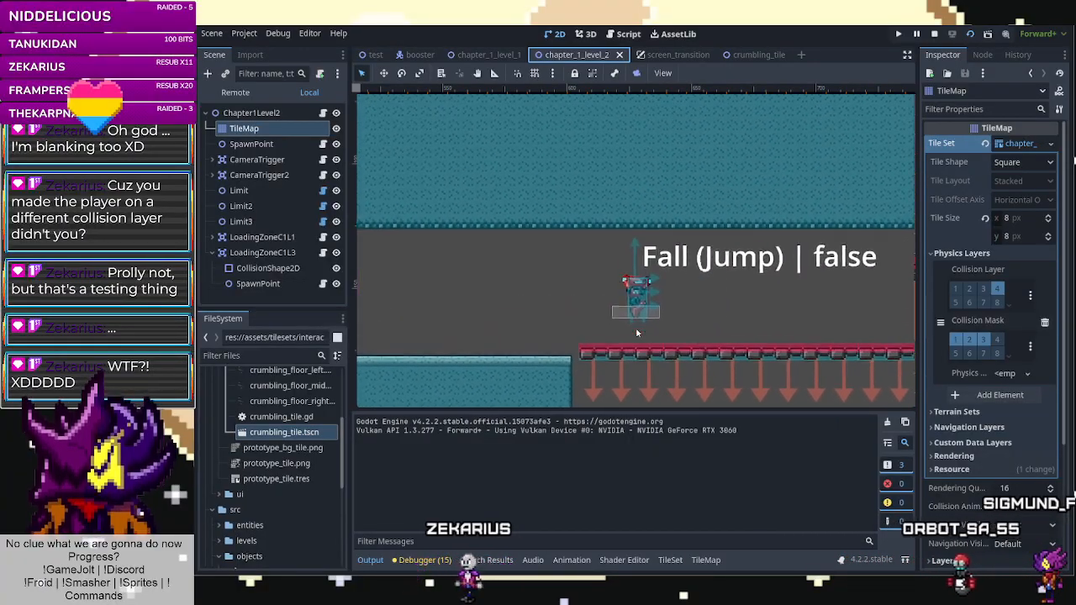
pyautogui.press('Right')
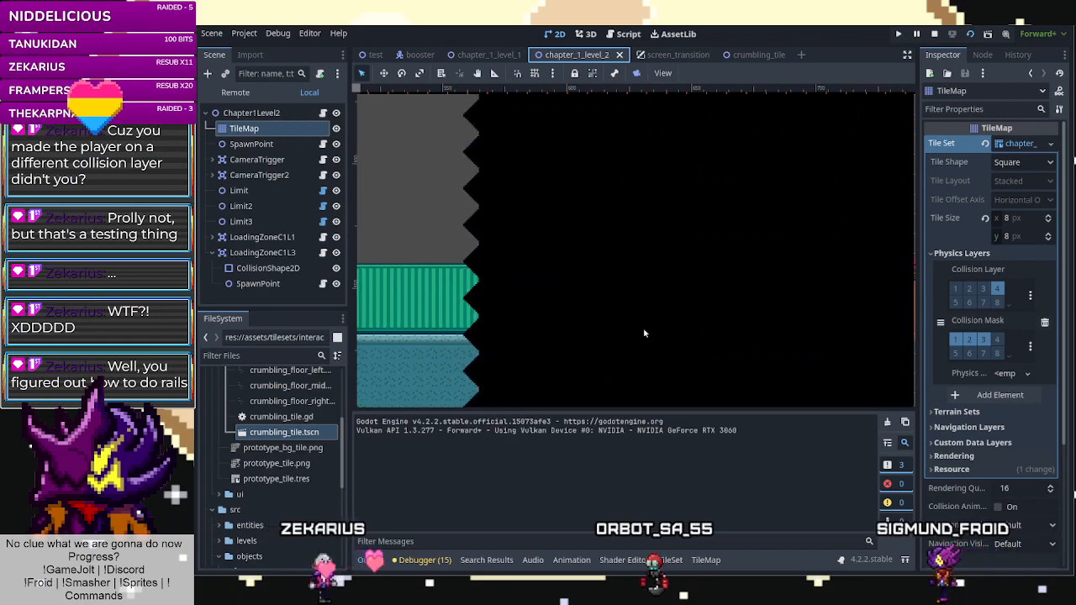
# Bring the player from the level entrance back onto the crumbling tiles, then test the ledge grab and drop at the row's near end.
pyautogui.press('Right')
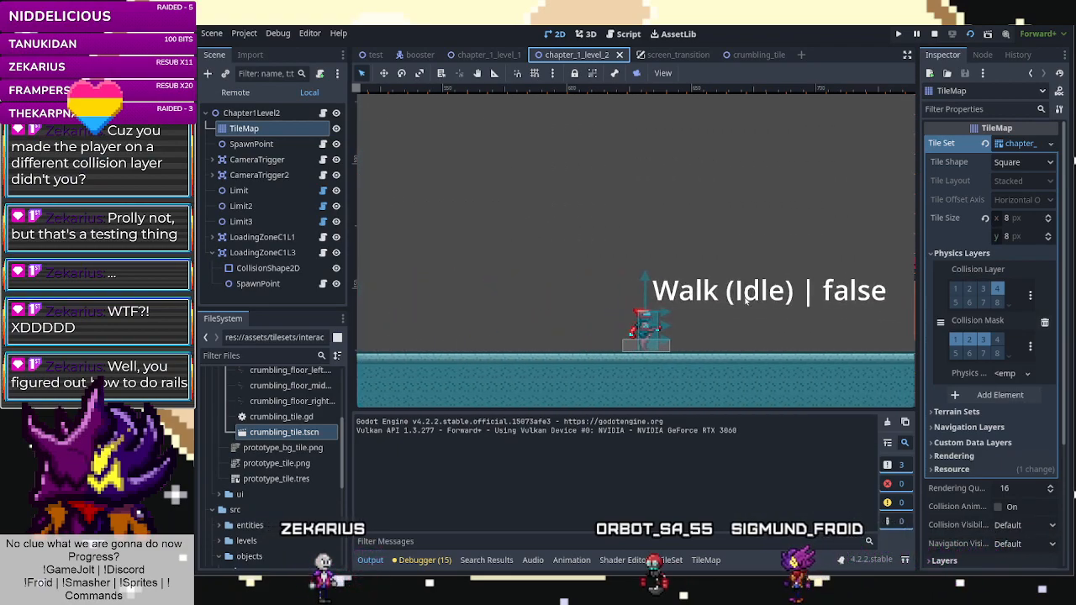
pyautogui.press('space')
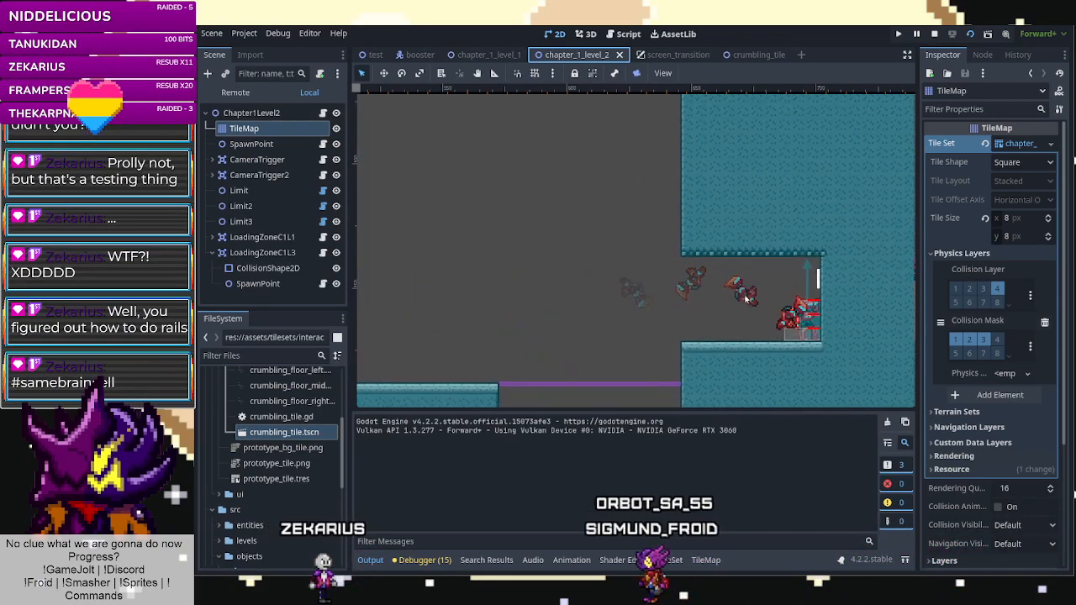
pyautogui.press('Left')
pyautogui.press('Right')
pyautogui.press('space')
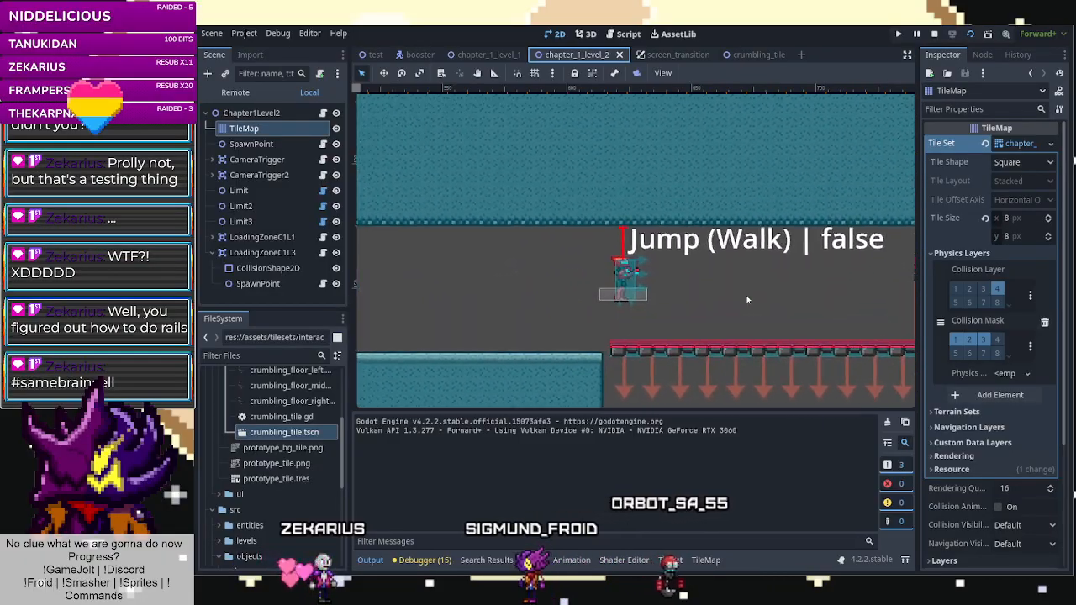
pyautogui.press('space')
pyautogui.press('Left')
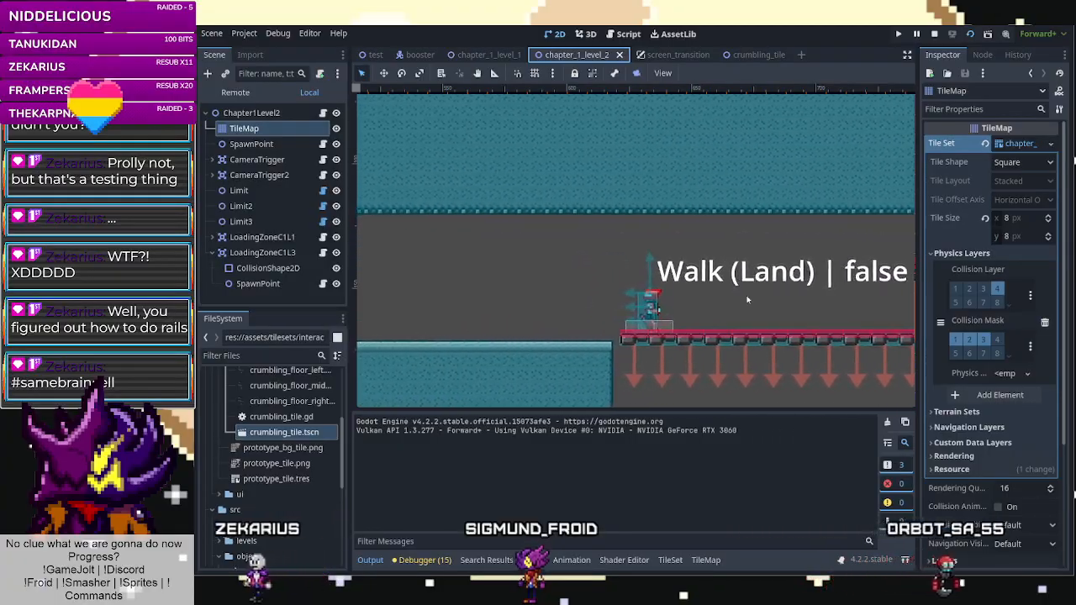
pyautogui.press('Left')
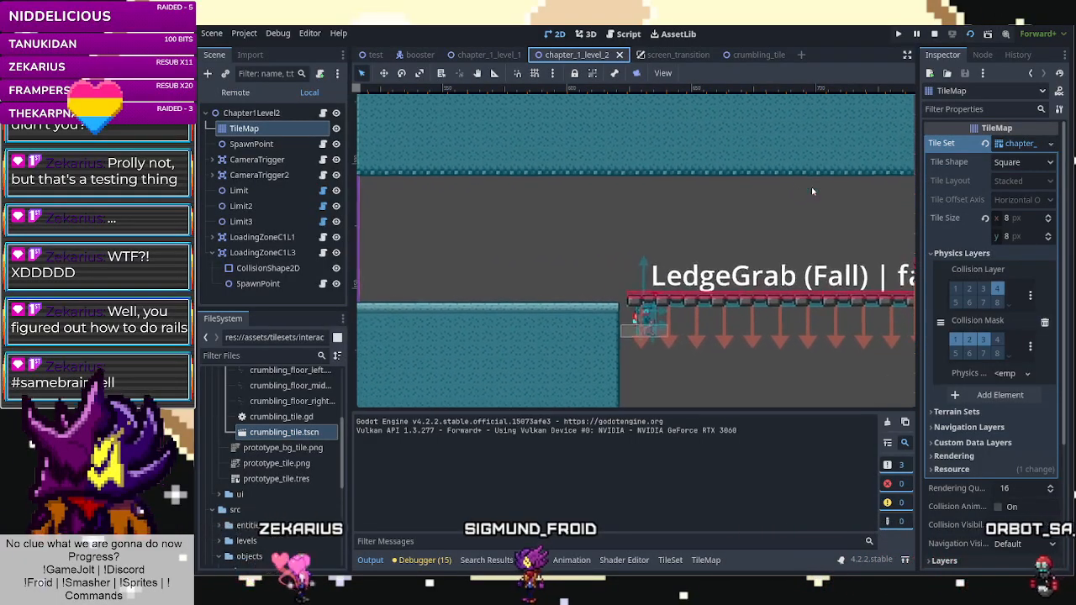
pyautogui.press('Down')
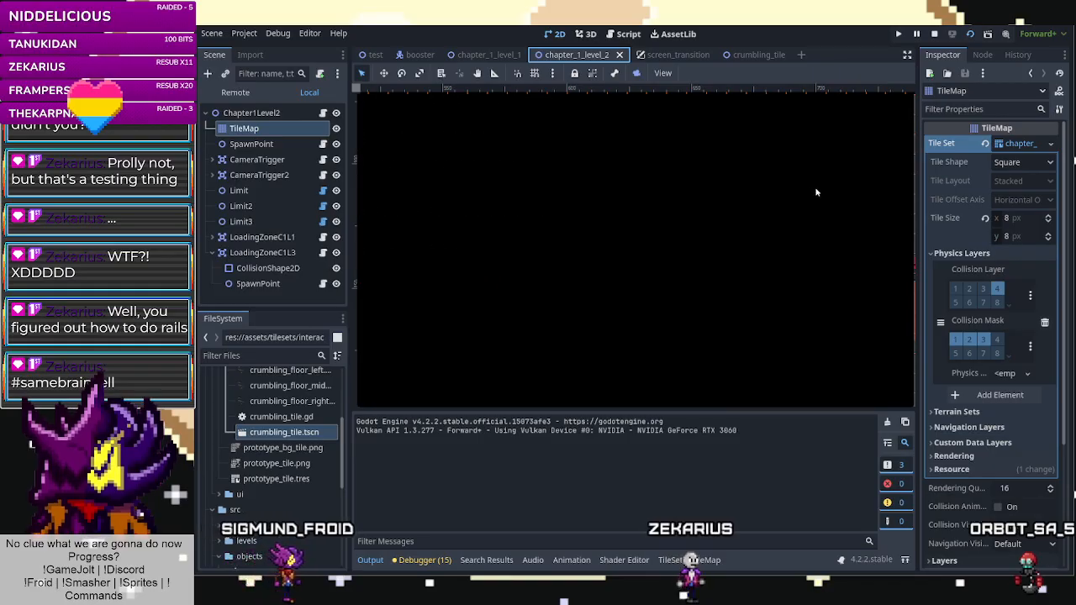
# Run the player from the level entrance across to the alcove, wall-jump off the shaft and drop down it toward the gap.
pyautogui.press('Right')
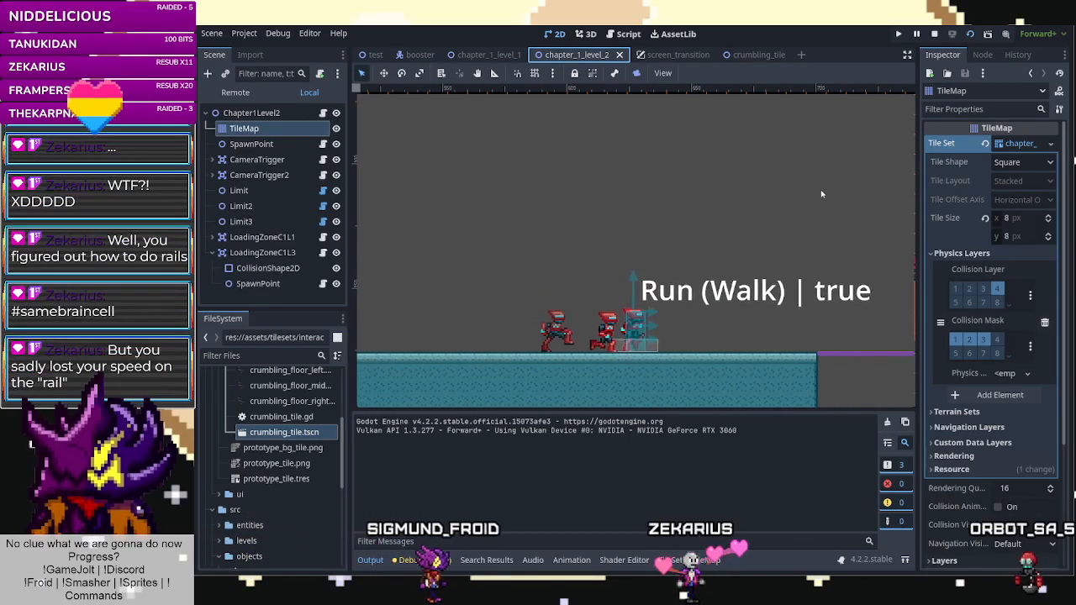
pyautogui.press('space')
pyautogui.press('Left')
pyautogui.press('space')
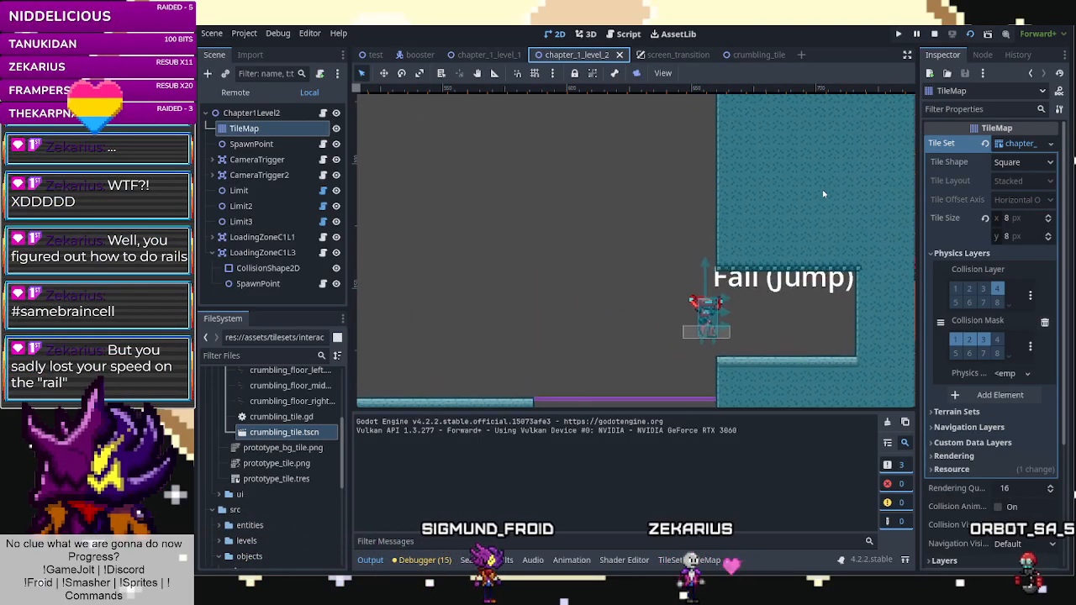
pyautogui.press('Right')
pyautogui.press('Left')
pyautogui.press('space')
pyautogui.press('Left')
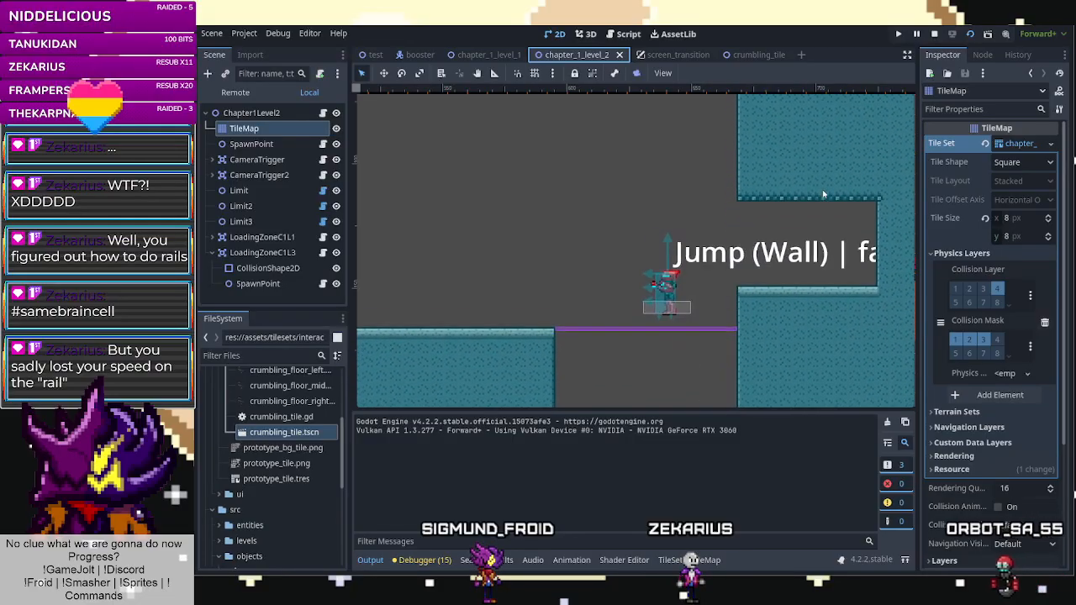
pyautogui.press('space')
pyautogui.press('Right')
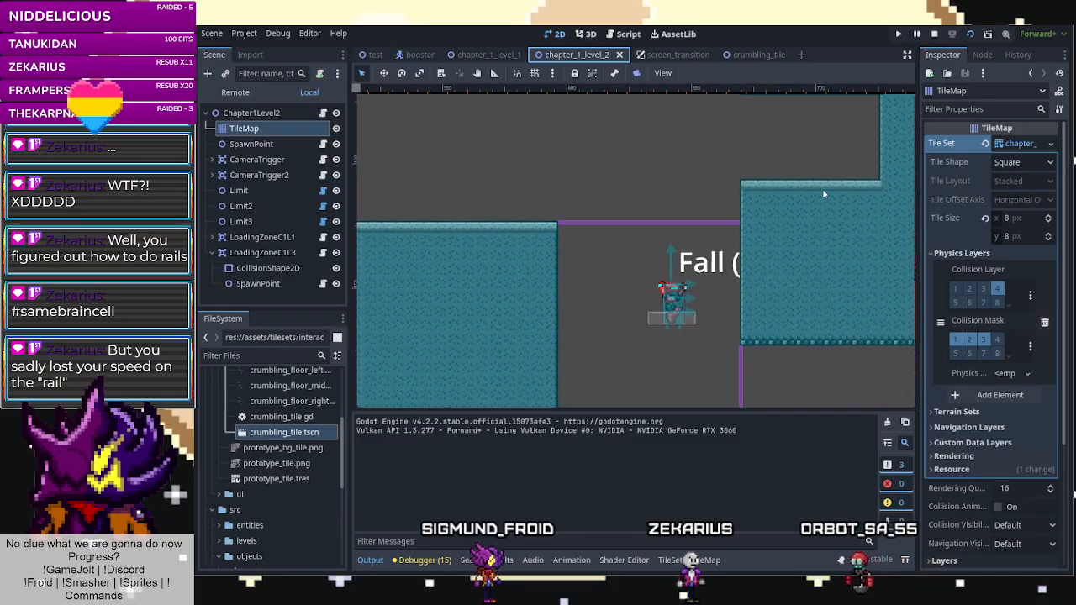
# Walk the player to the crumbling row, test a wall jump beneath its near end and end the test run.
pyautogui.press('Right')
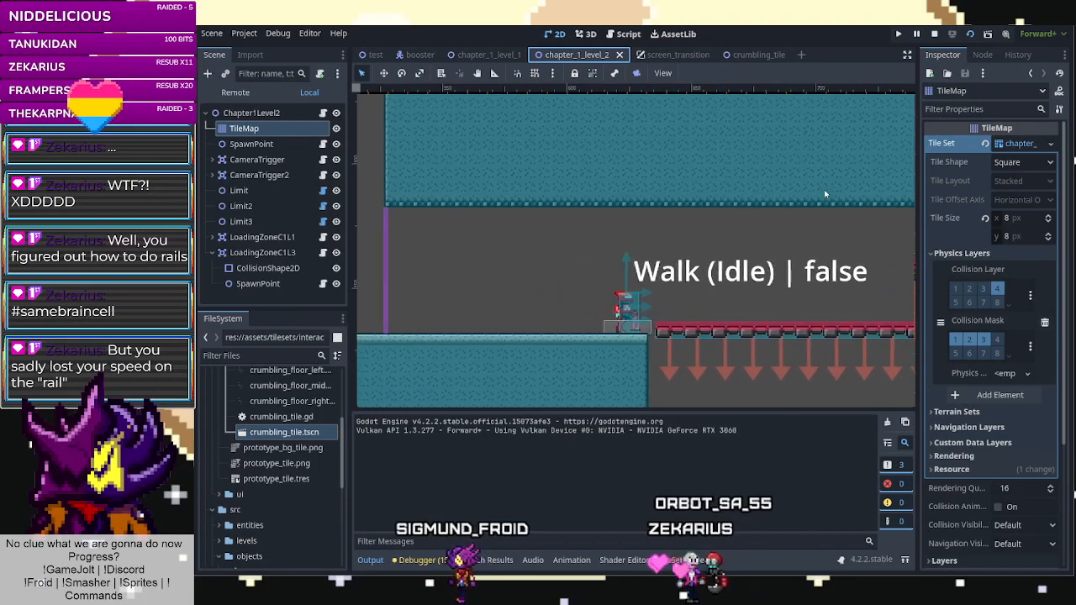
pyautogui.press('Right')
pyautogui.press('Down')
pyautogui.press('Left')
pyautogui.press('space')
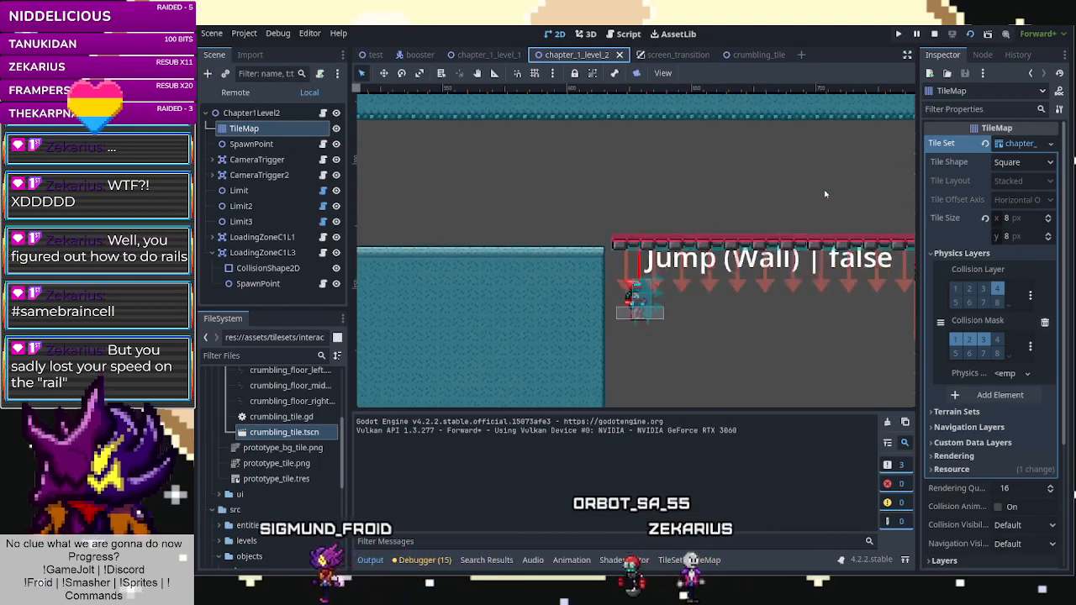
pyautogui.press('Right')
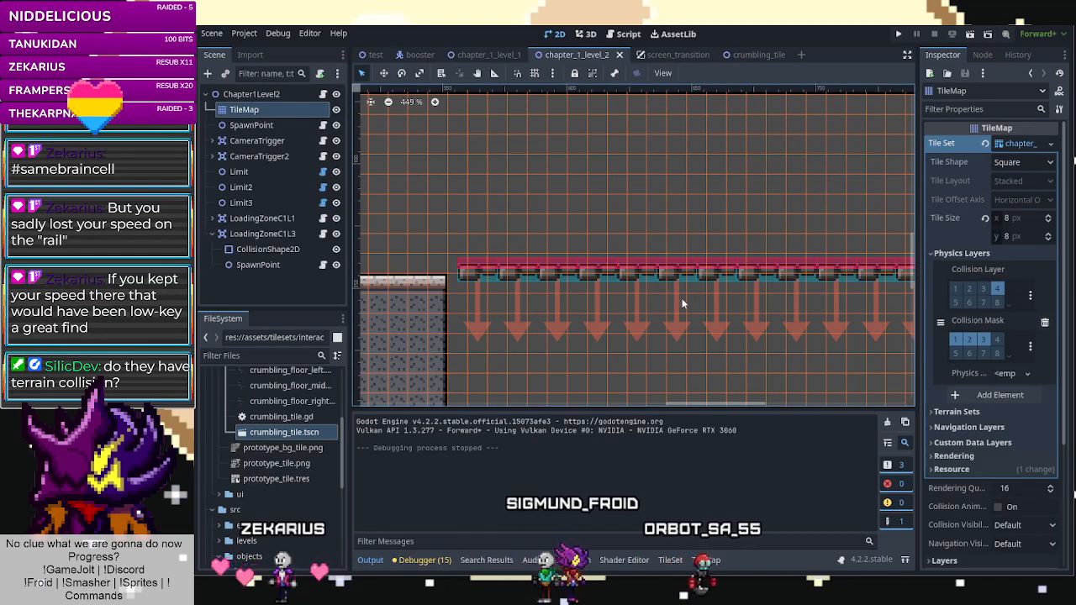
# Clear the selection, open the crumbling_tile scene and inspect the StaticBody2D's collision layers, masks and collision shape.
pyautogui.click(643, 277)
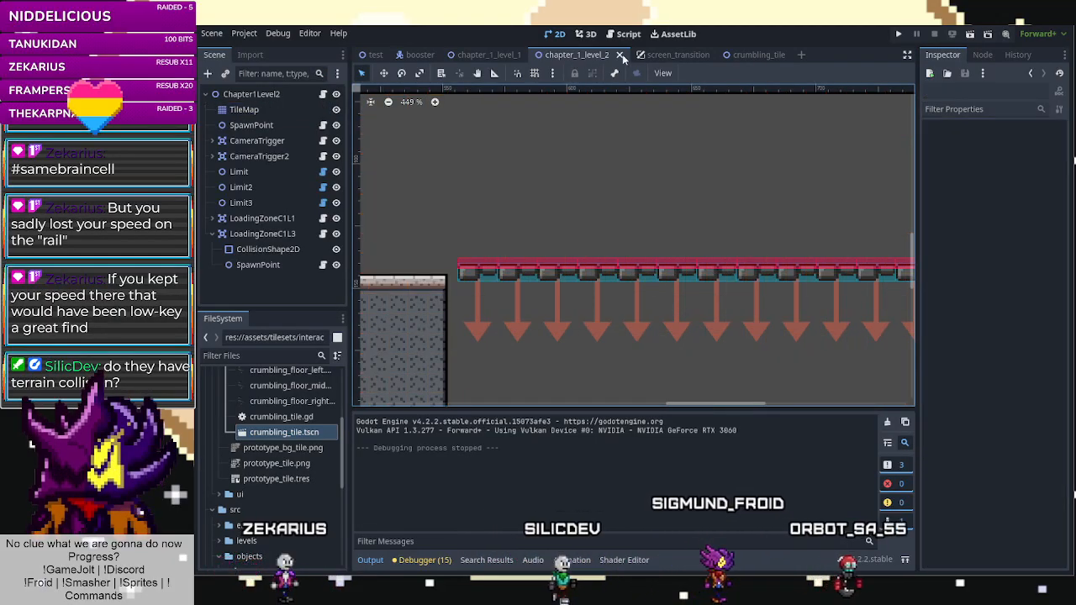
pyautogui.click(756, 55)
pyautogui.click(250, 172)
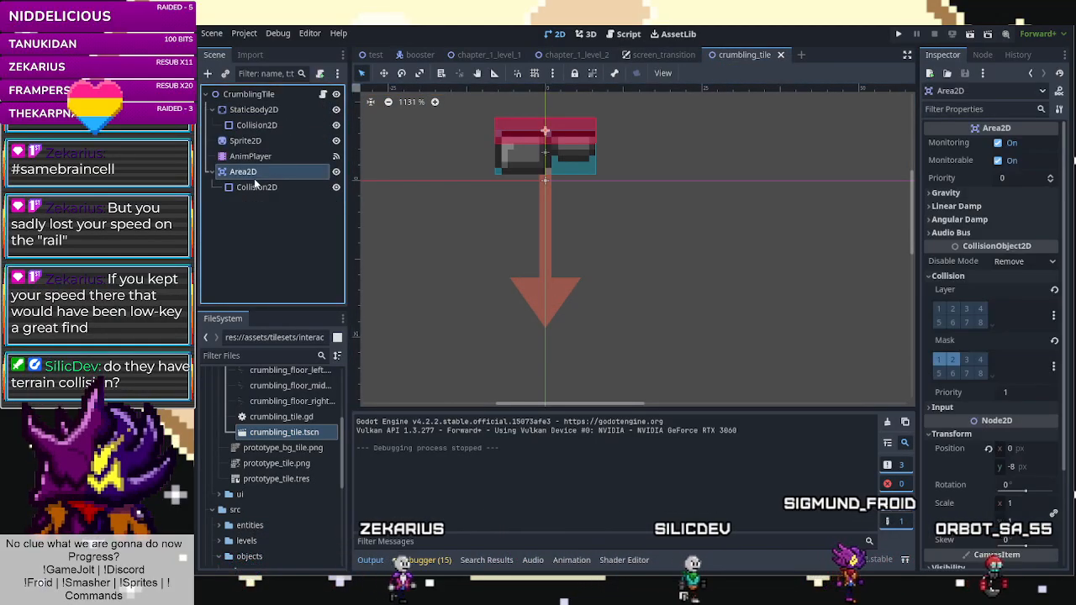
pyautogui.click(257, 124)
pyautogui.click(257, 110)
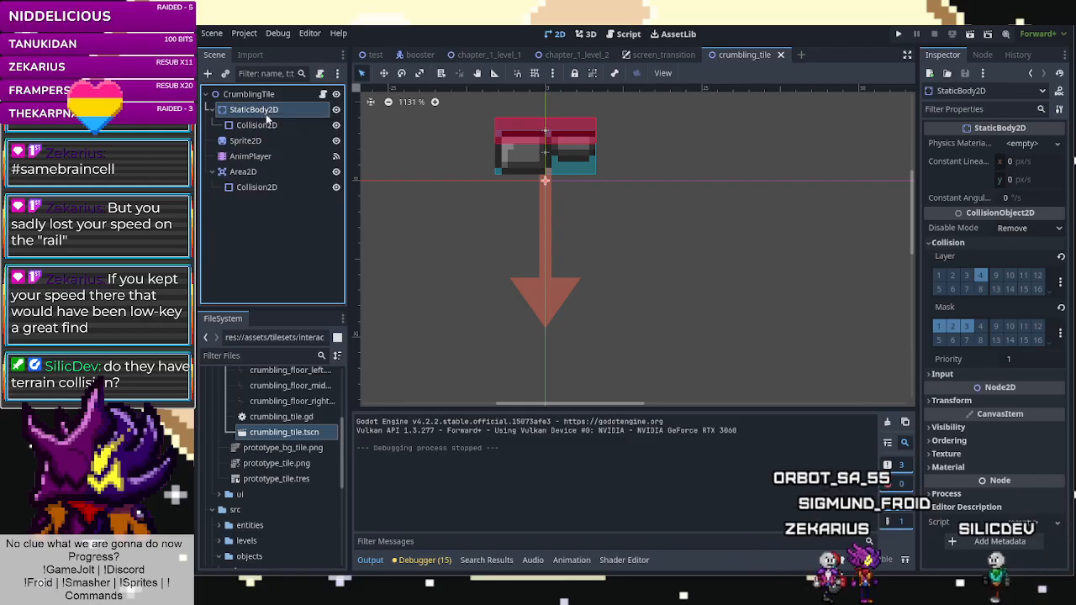
pyautogui.click(266, 125)
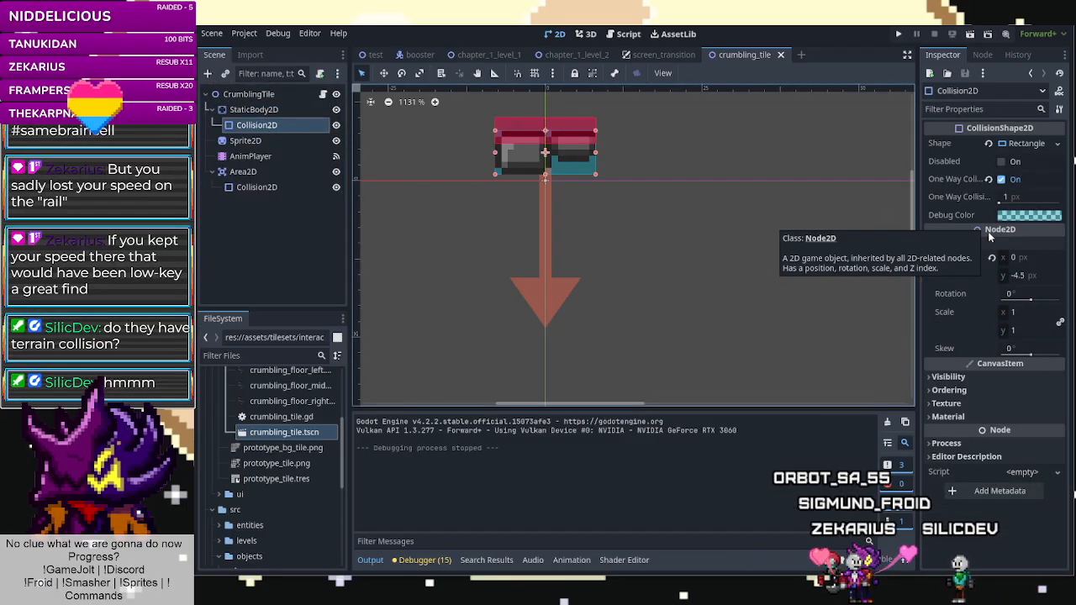
# Inspect the settings of the Sprite2D, AnimPlayer, Area2D and the Area2D's collision shape.
pyautogui.click(246, 141)
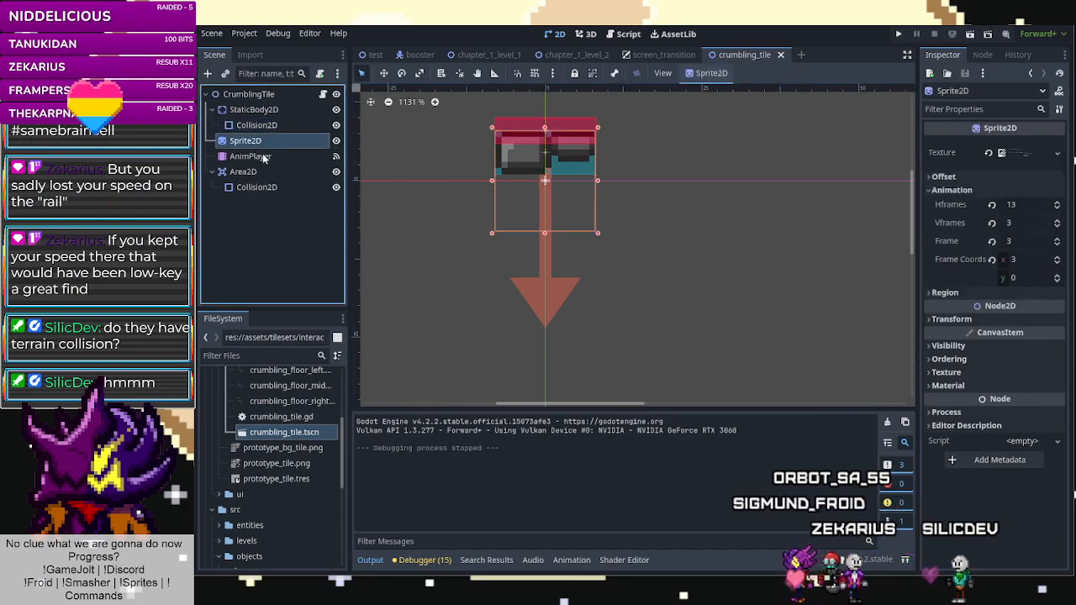
pyautogui.click(266, 158)
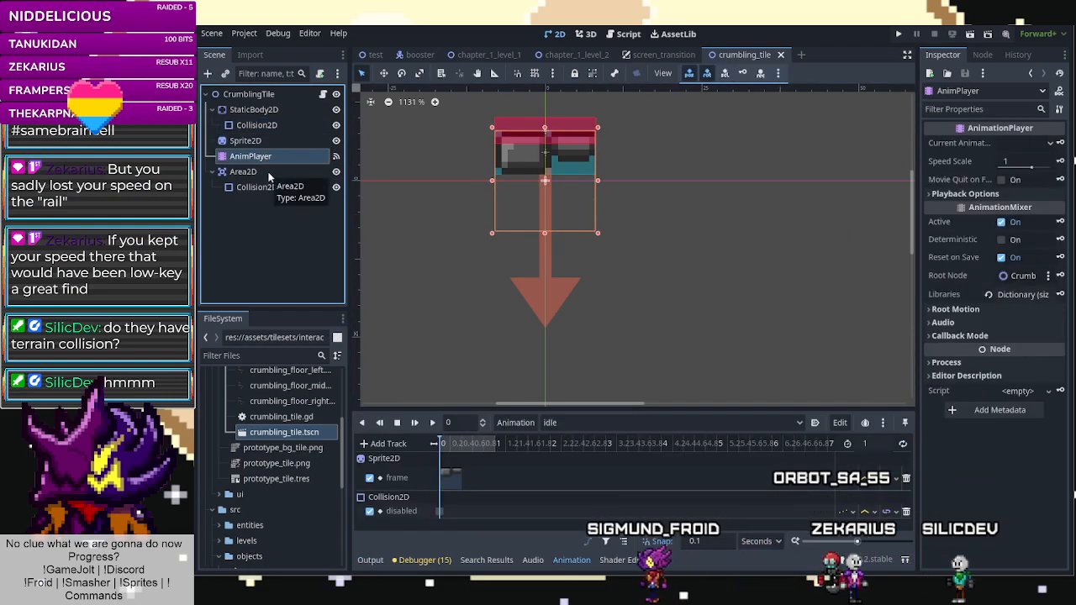
pyautogui.click(268, 173)
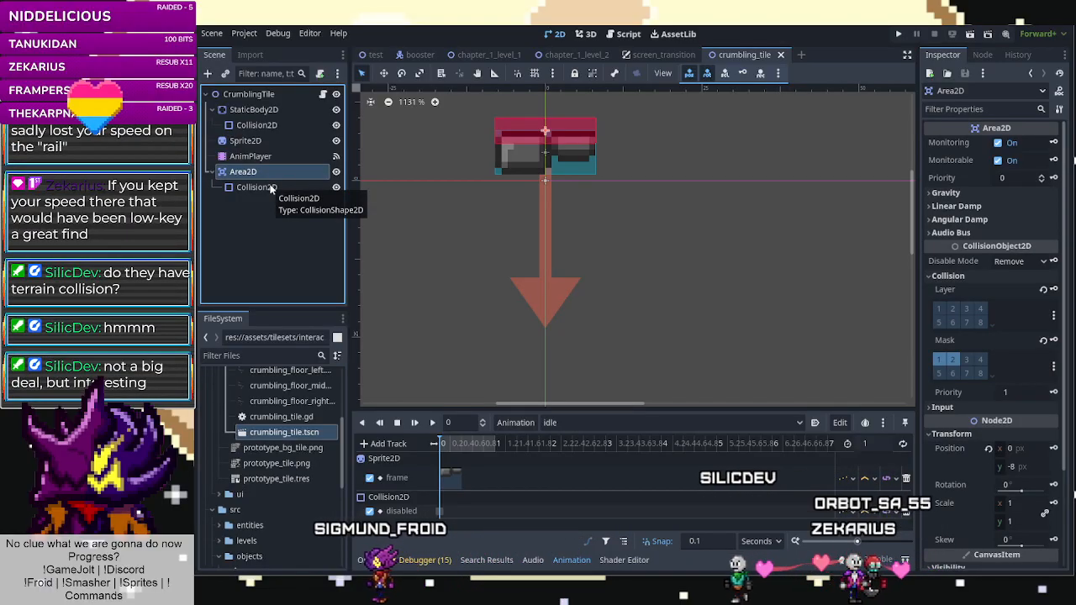
pyautogui.click(269, 188)
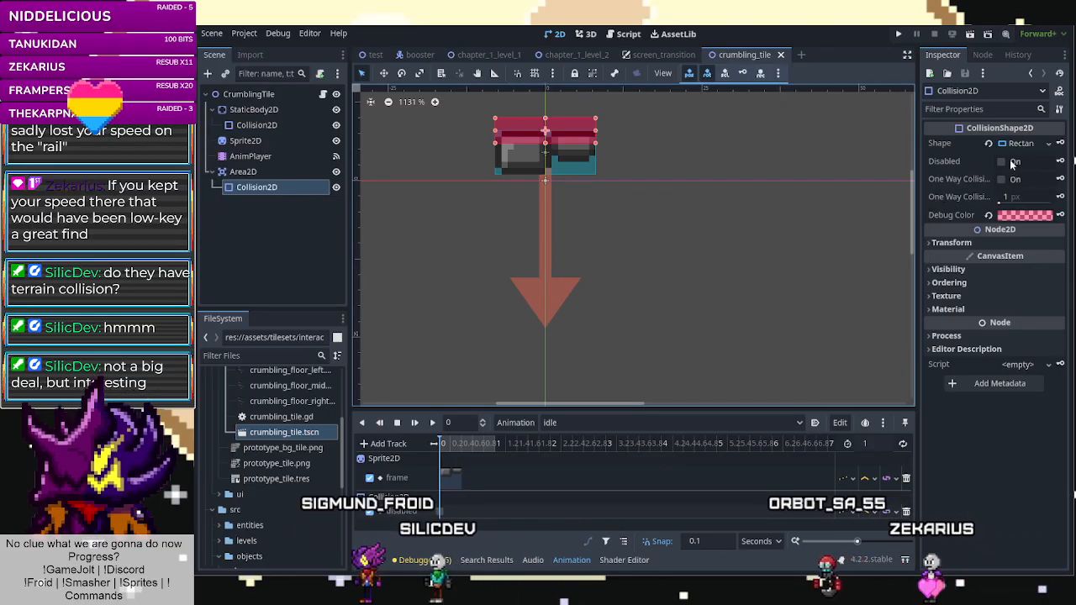
pyautogui.click(979, 240)
pyautogui.click(975, 243)
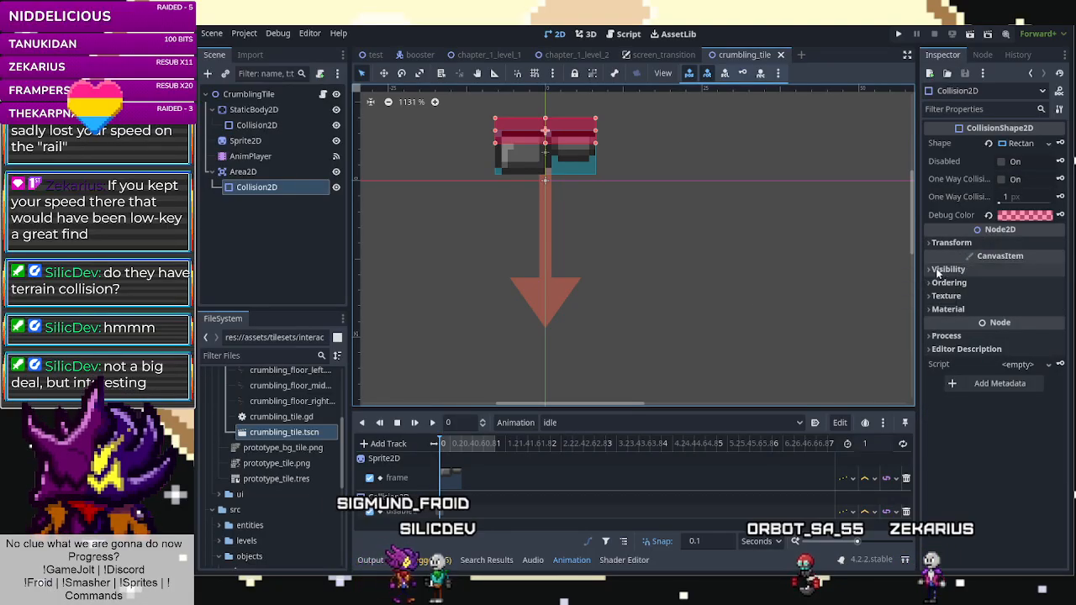
# Open the CrumblingTile node's script, look at Level.gd and PlayerCamera.gd, and return to crumbling_tile.gd.
pyautogui.click(322, 95)
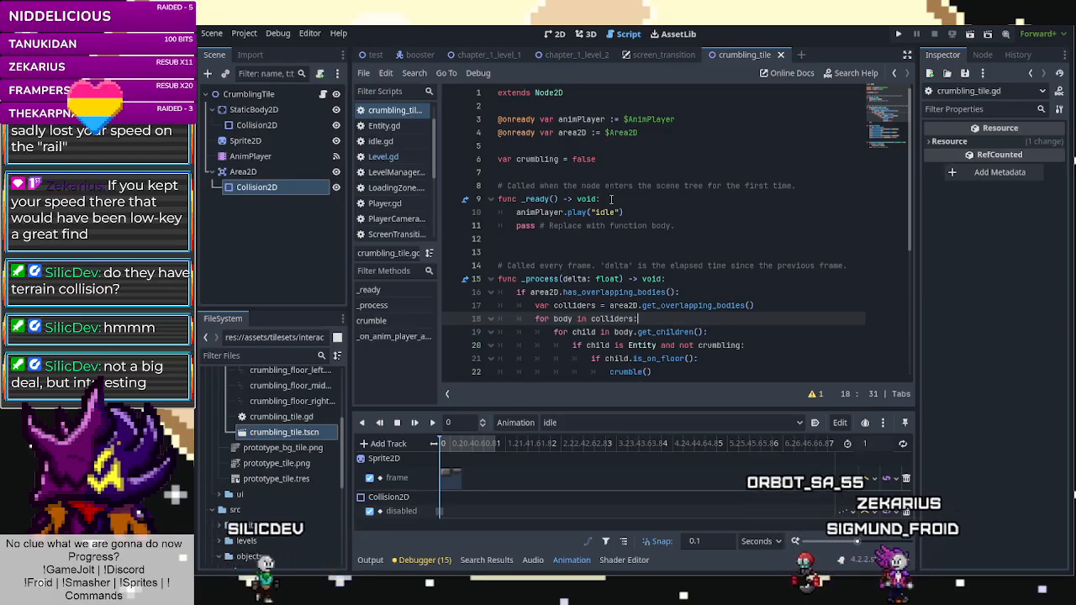
pyautogui.scroll(-5, 611, 200)
pyautogui.scroll(5, 611, 199)
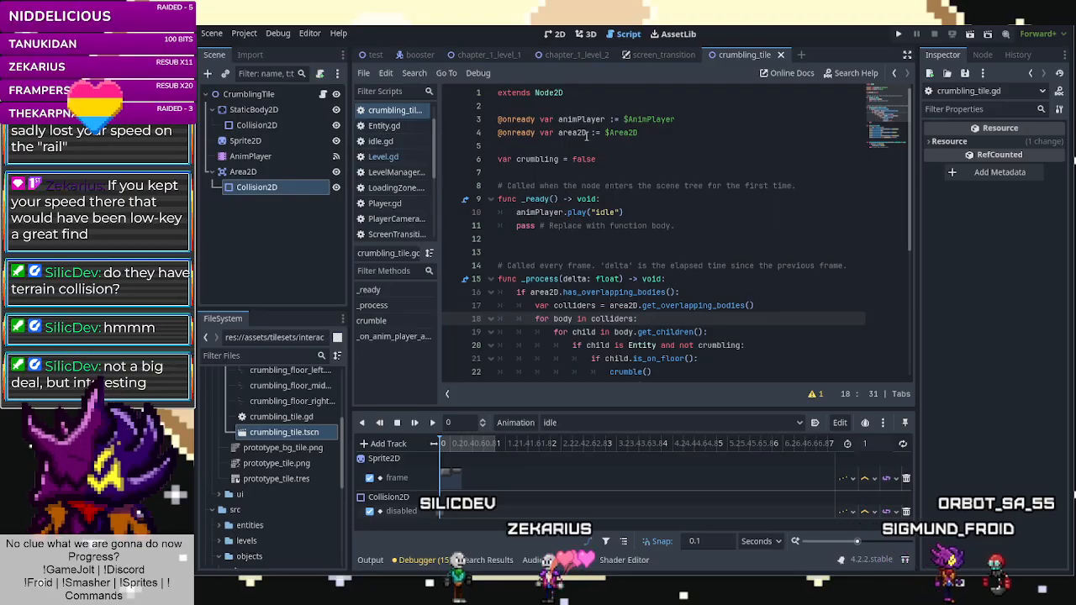
pyautogui.click(383, 157)
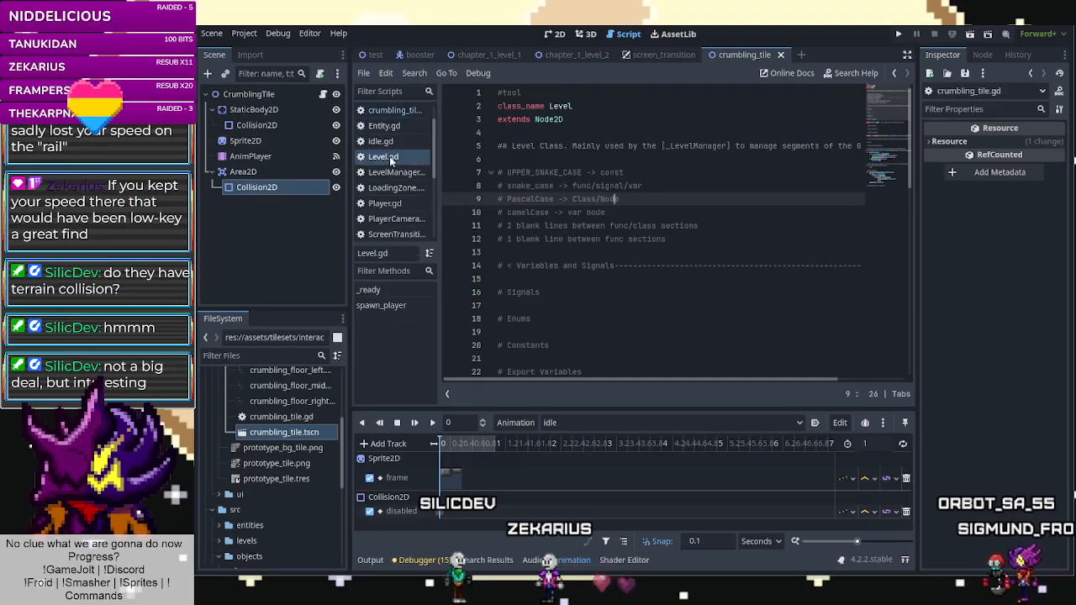
pyautogui.click(395, 218)
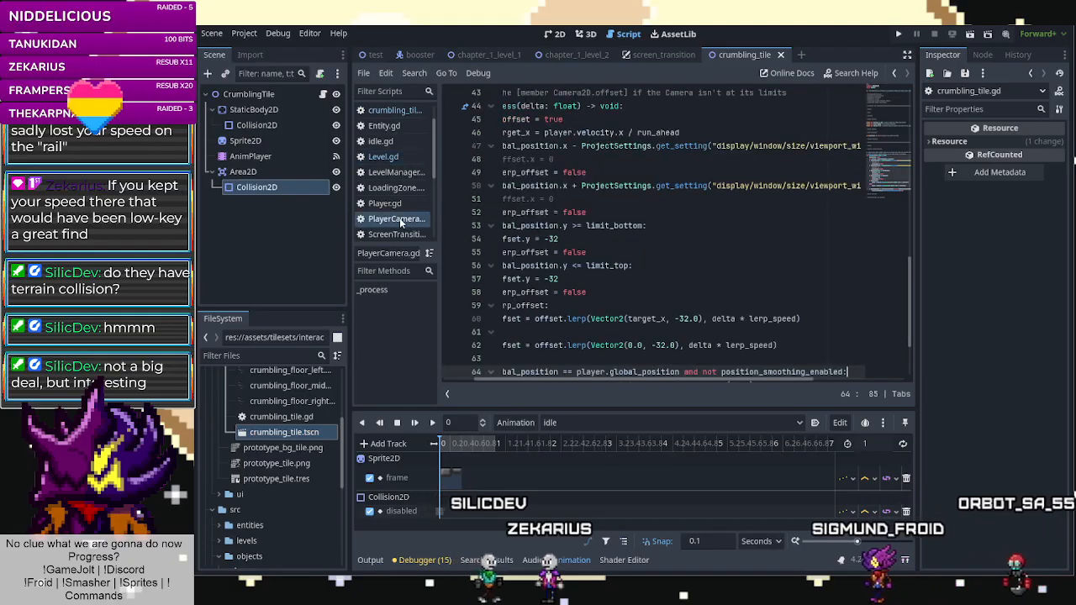
pyautogui.click(390, 157)
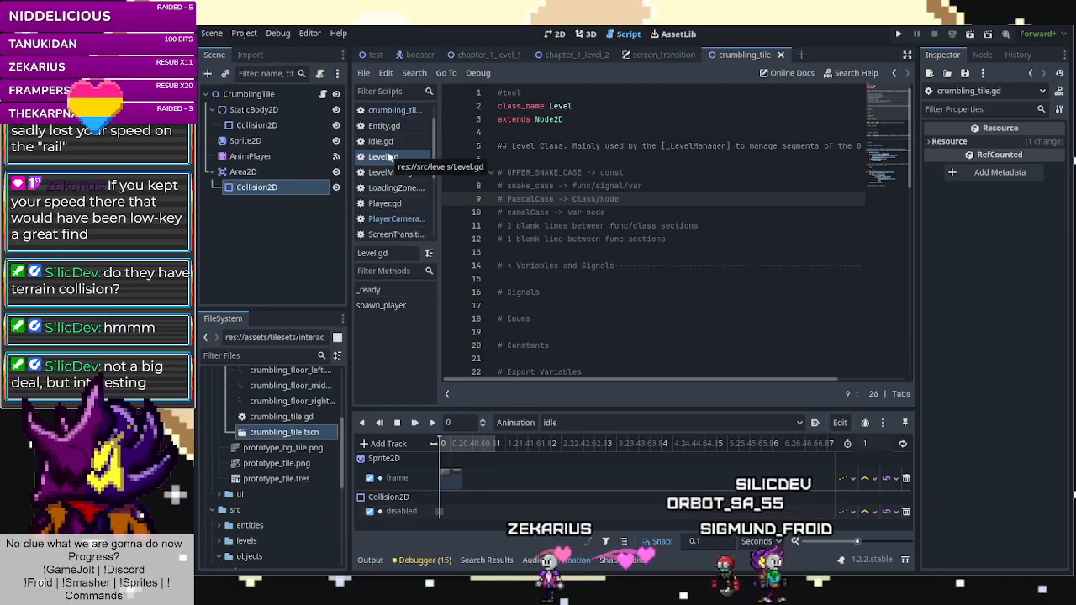
pyautogui.click(389, 110)
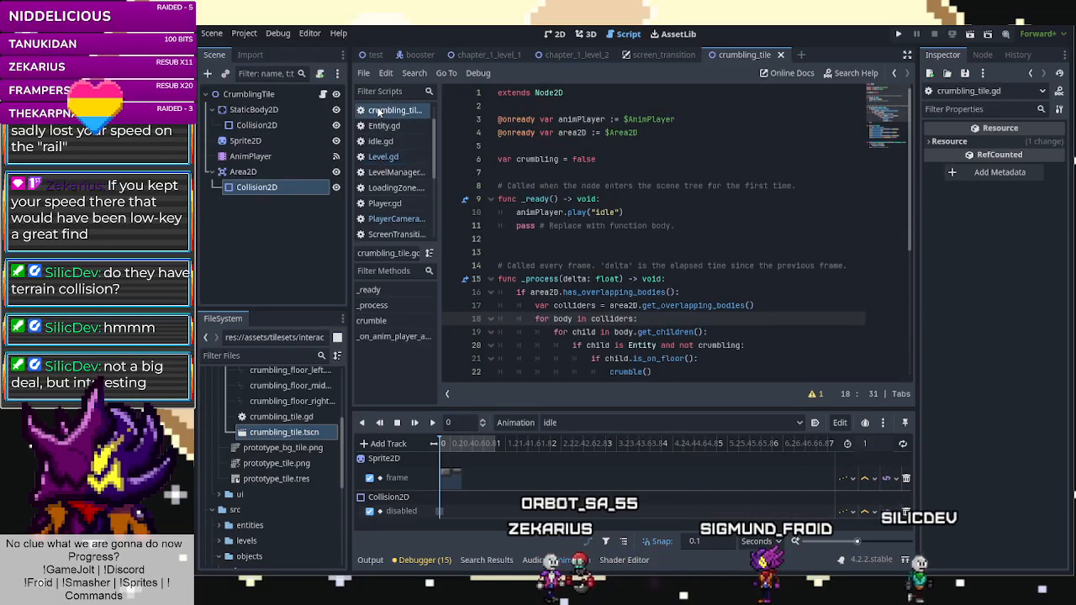
# Examine the area2D variable and the _process and crumble functions in crumbling_tile.gd.
pyautogui.click(559, 133)
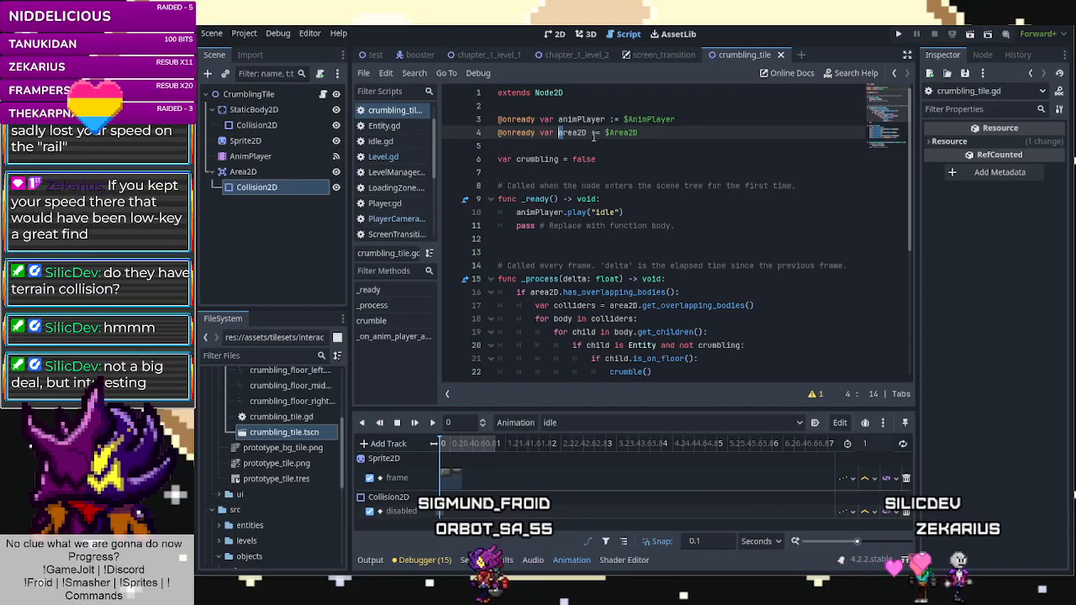
pyautogui.scroll(-5, 597, 136)
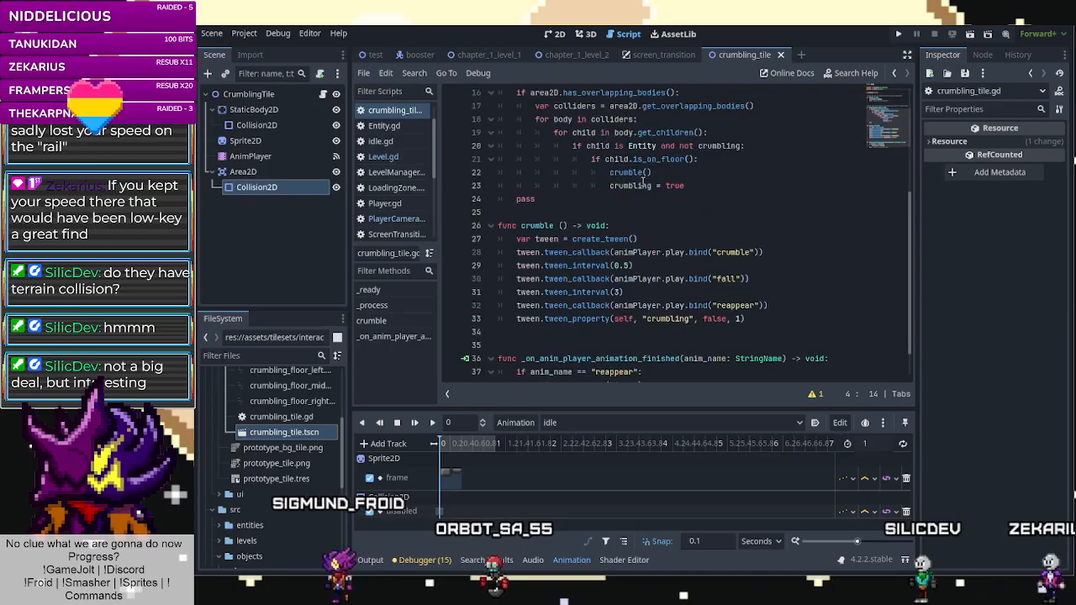
pyautogui.click(643, 185)
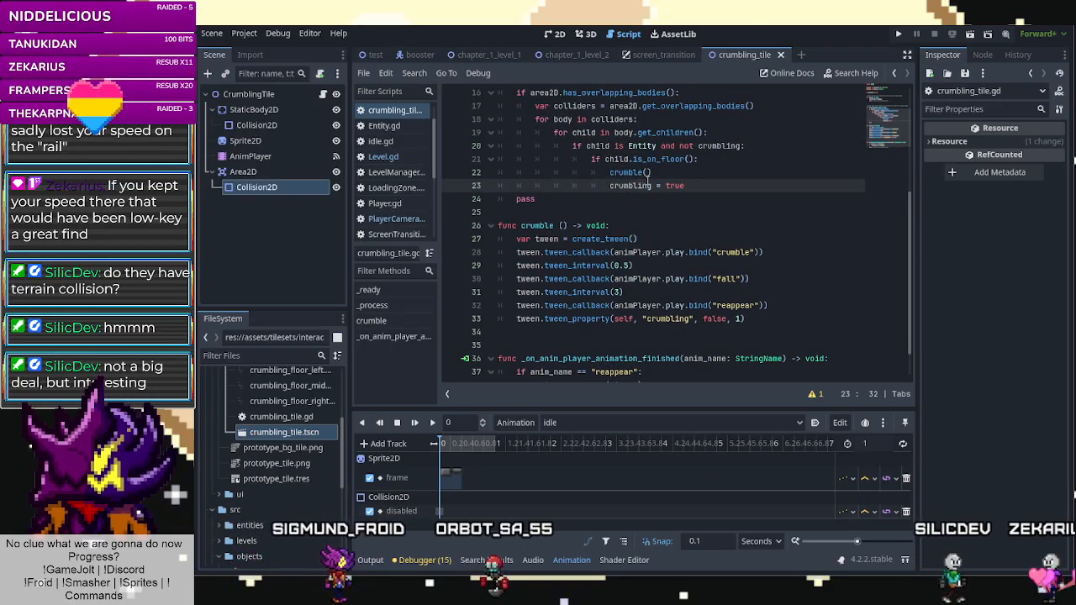
pyautogui.scroll(-1, 650, 181)
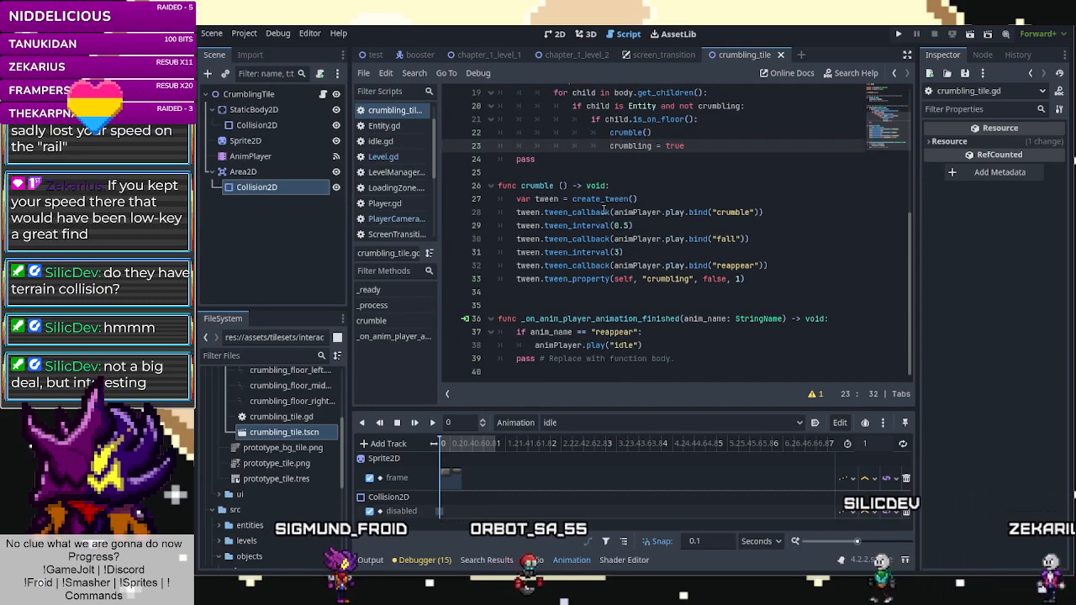
pyautogui.scroll(4, 603, 208)
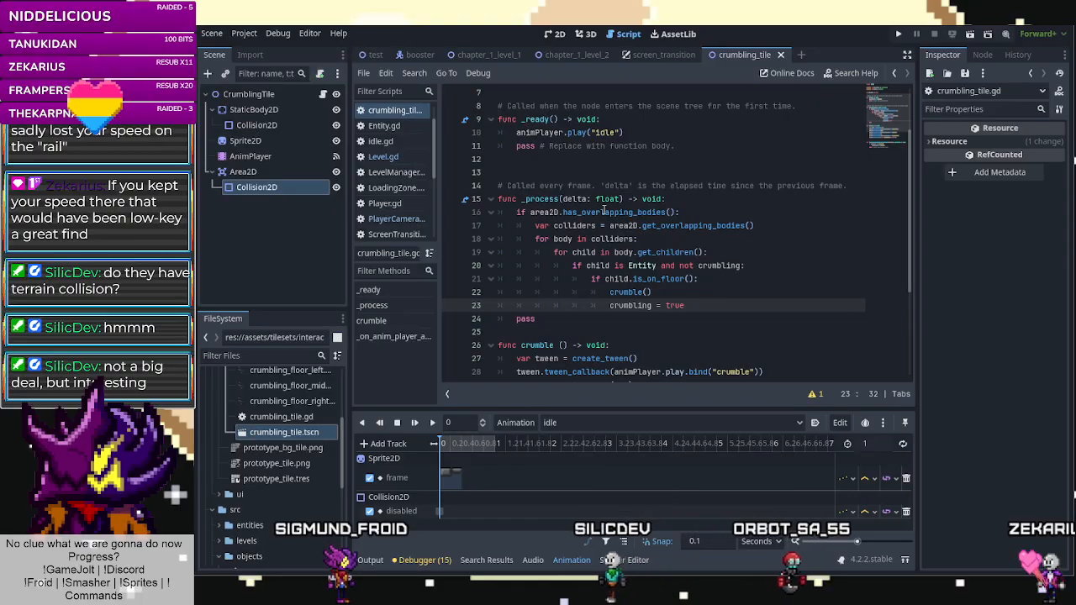
# Delete the "for child in body.get_children():" line from _process and outdent the nested if block beneath it by one level.
pyautogui.click(619, 212)
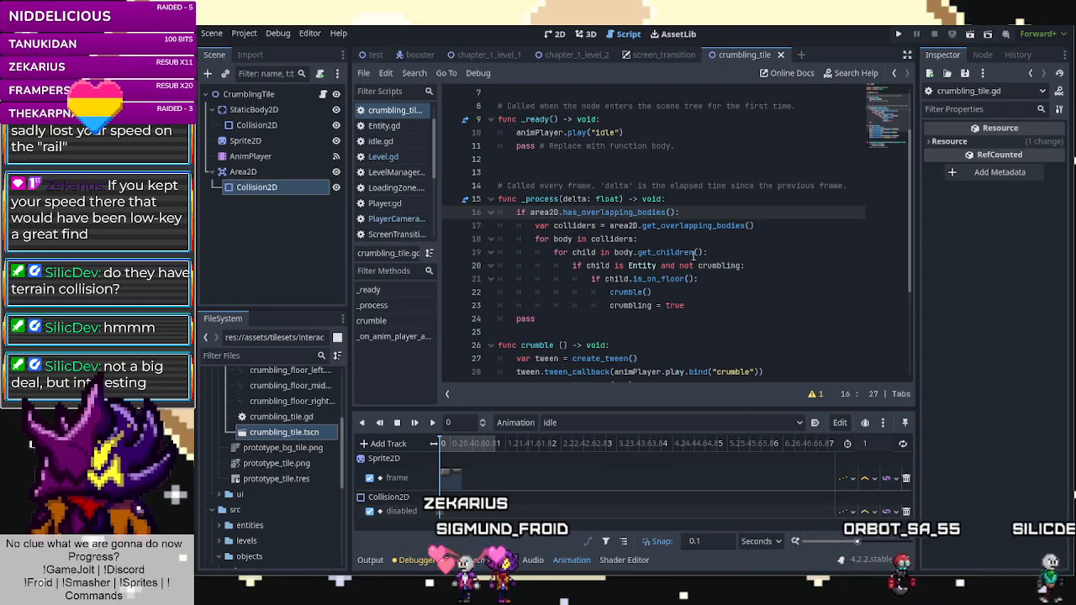
pyautogui.click(681, 253)
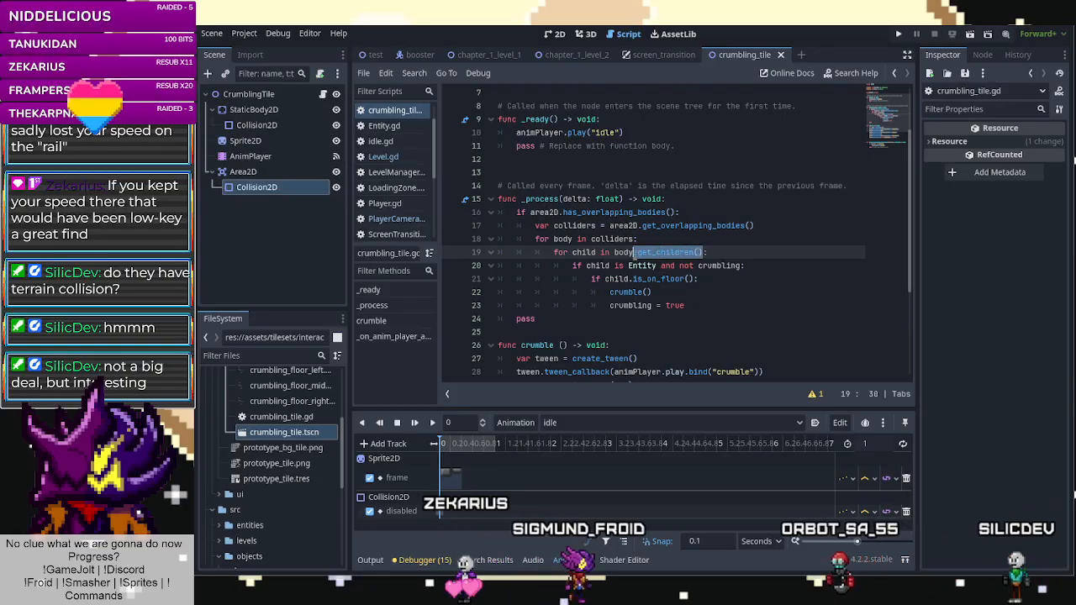
pyautogui.moveTo(726, 253); pyautogui.dragTo(645, 242)
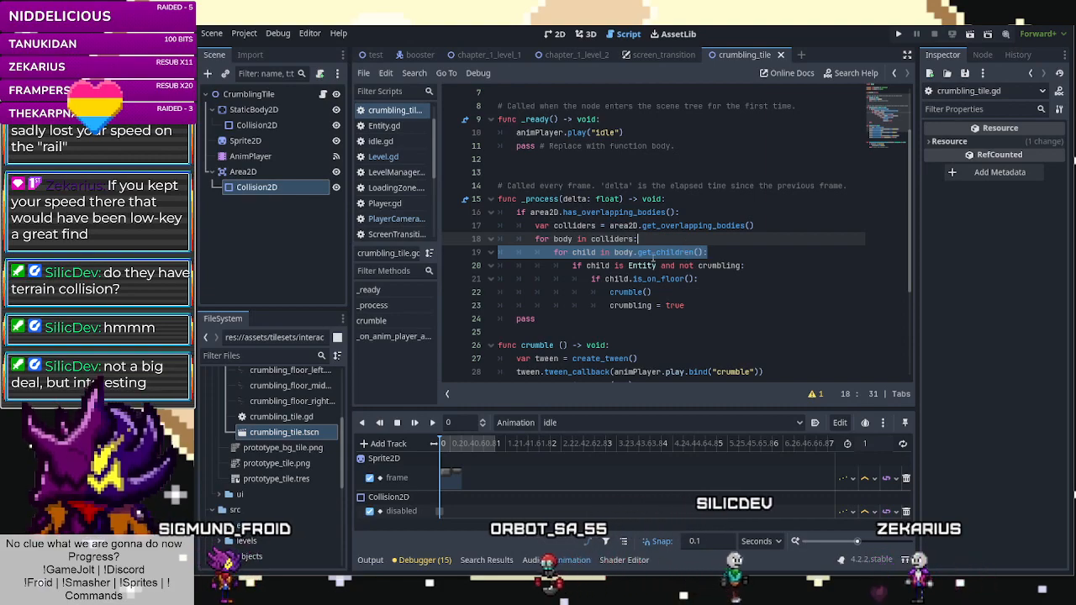
pyautogui.press('BackSpace')
pyautogui.click(572, 252)
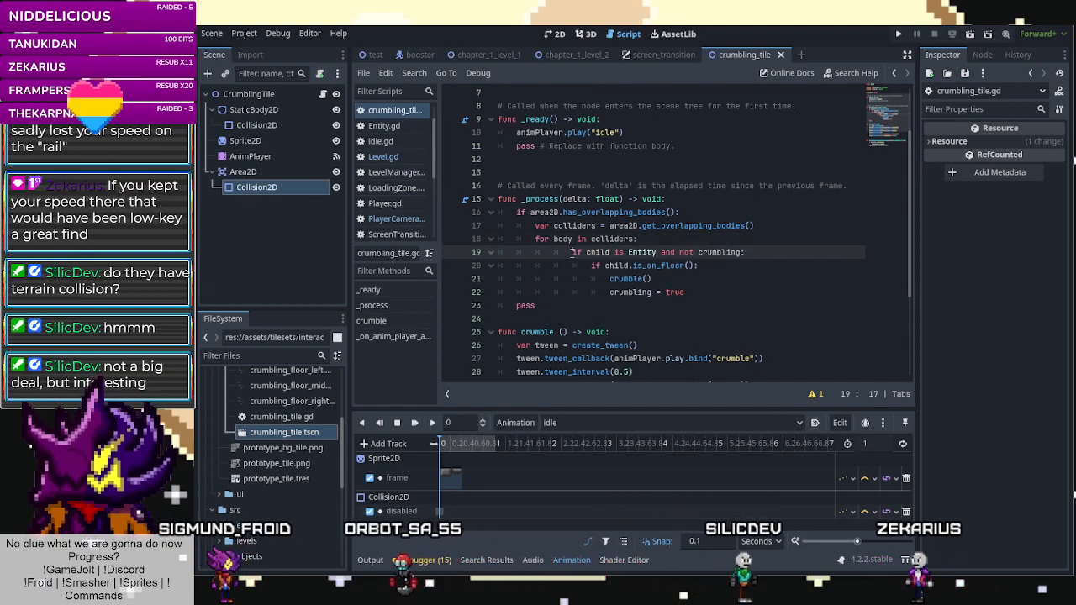
pyautogui.moveTo(571, 252); pyautogui.dragTo(713, 292)
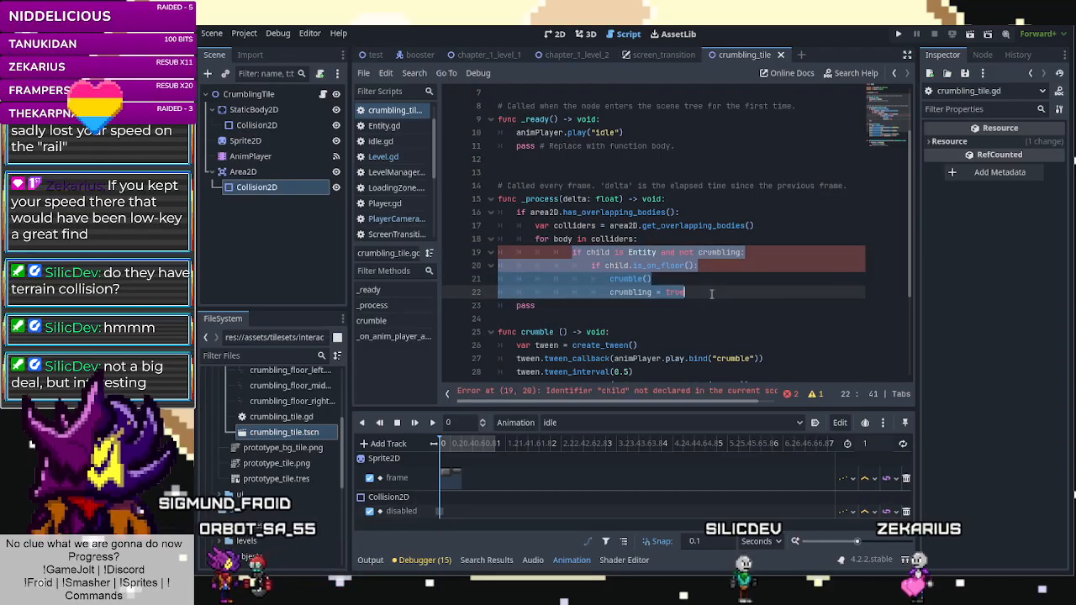
pyautogui.hotkey('shift', 'Tab')
# Replace child with body in the Entity check and the is_on_floor() condition, and save the scene.
pyautogui.moveTo(591, 252); pyautogui.dragTo(569, 252)
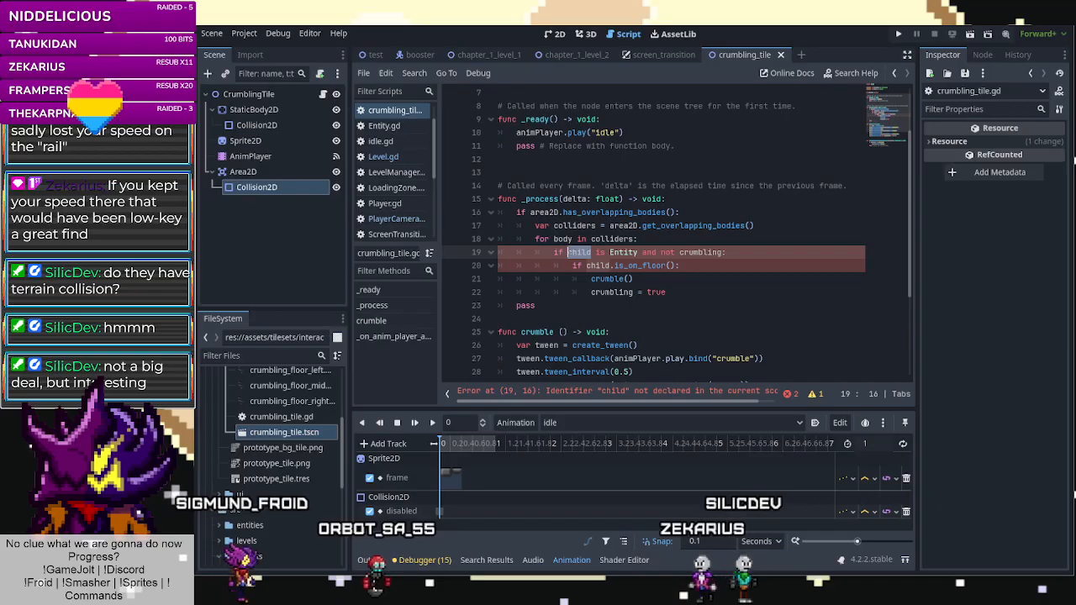
pyautogui.write('body')
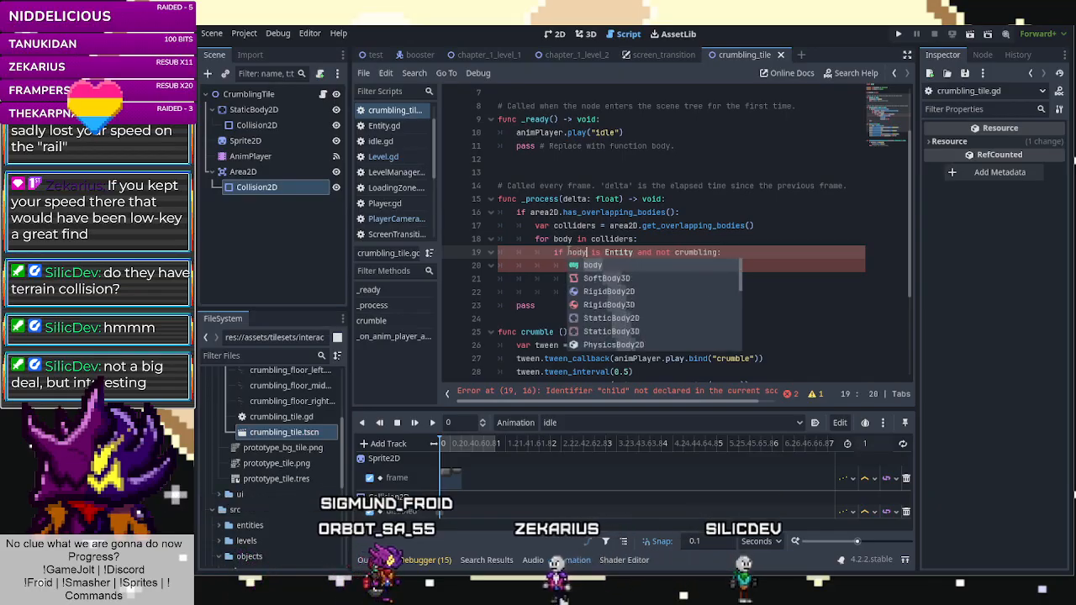
pyautogui.click(522, 214)
pyautogui.moveTo(609, 266); pyautogui.dragTo(586, 266)
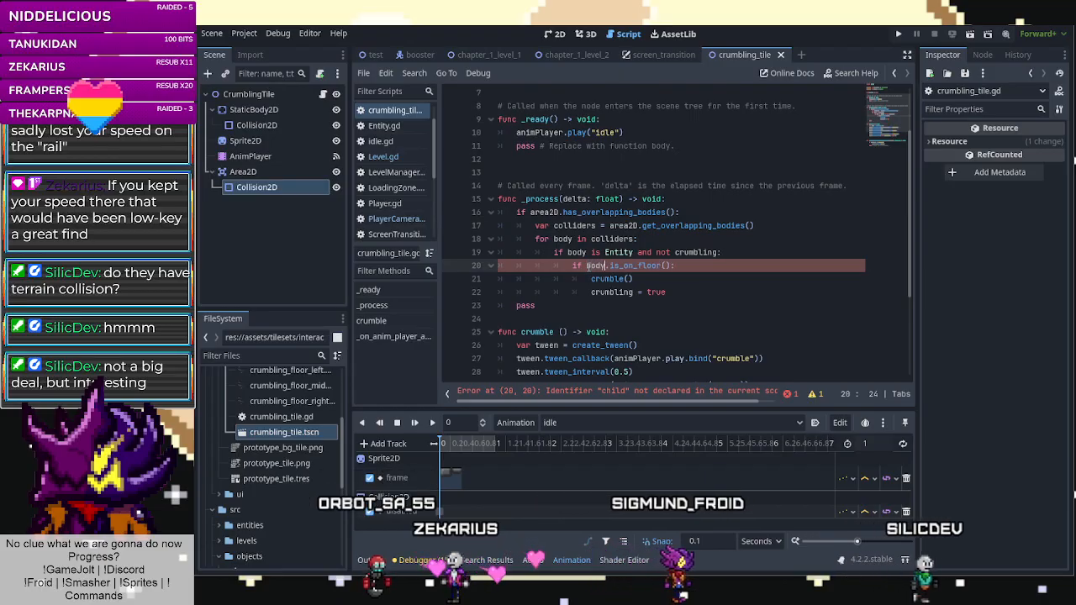
pyautogui.write('body')
pyautogui.click(540, 276)
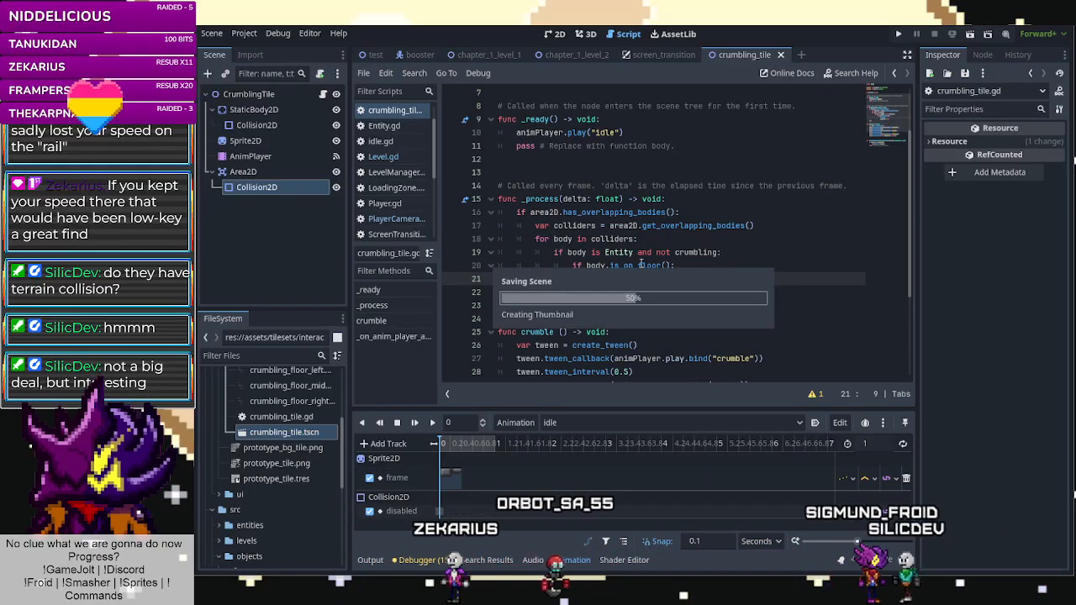
# Return to the 2D view of chapter_1_level_2 and run that scene.
pyautogui.click(479, 54)
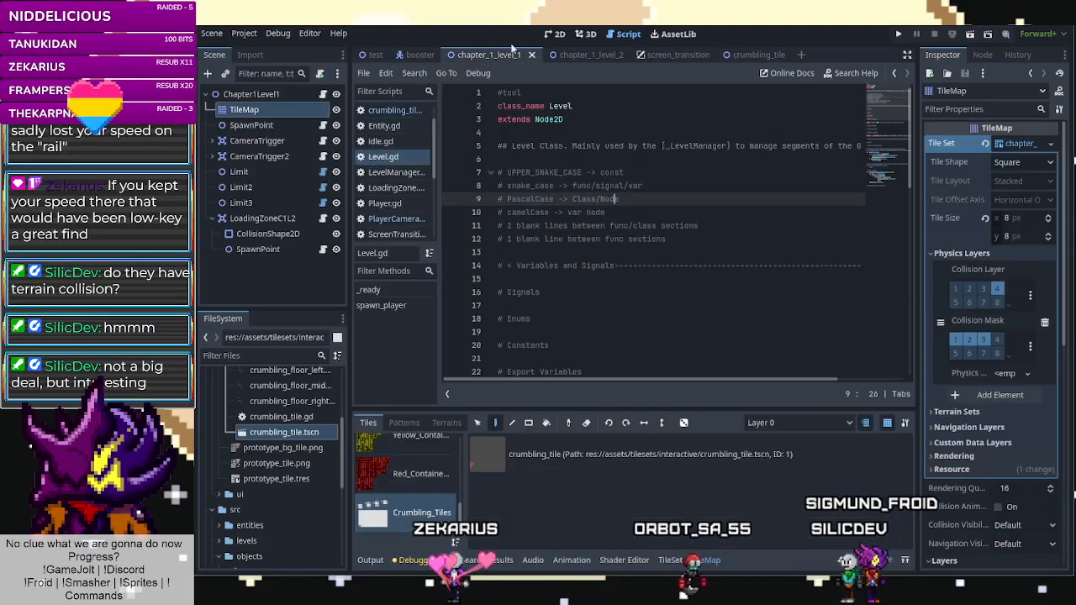
pyautogui.click(554, 34)
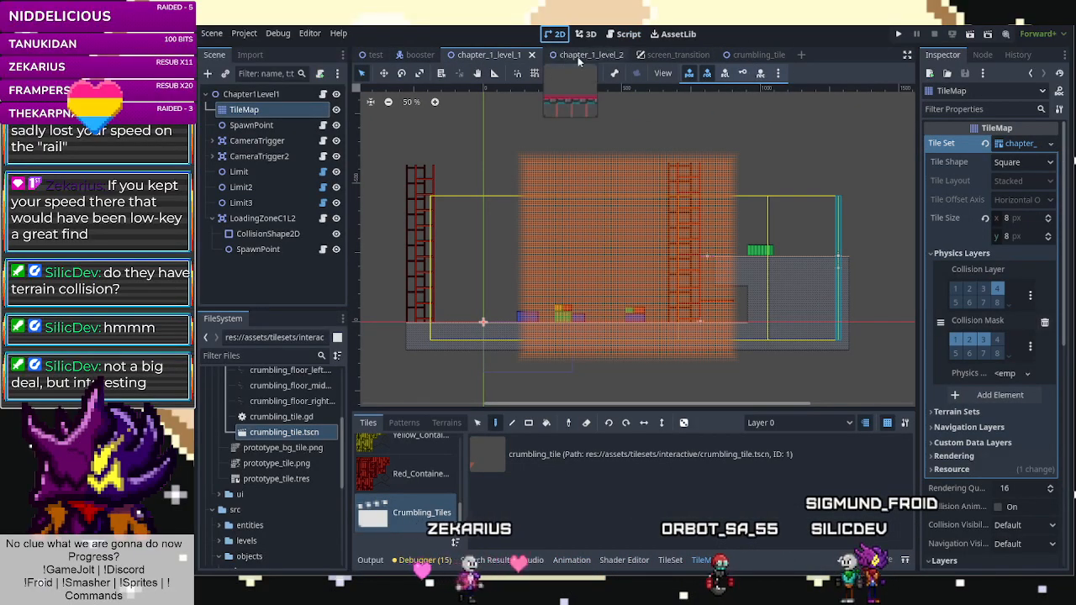
pyautogui.click(580, 54)
pyautogui.press('F6')
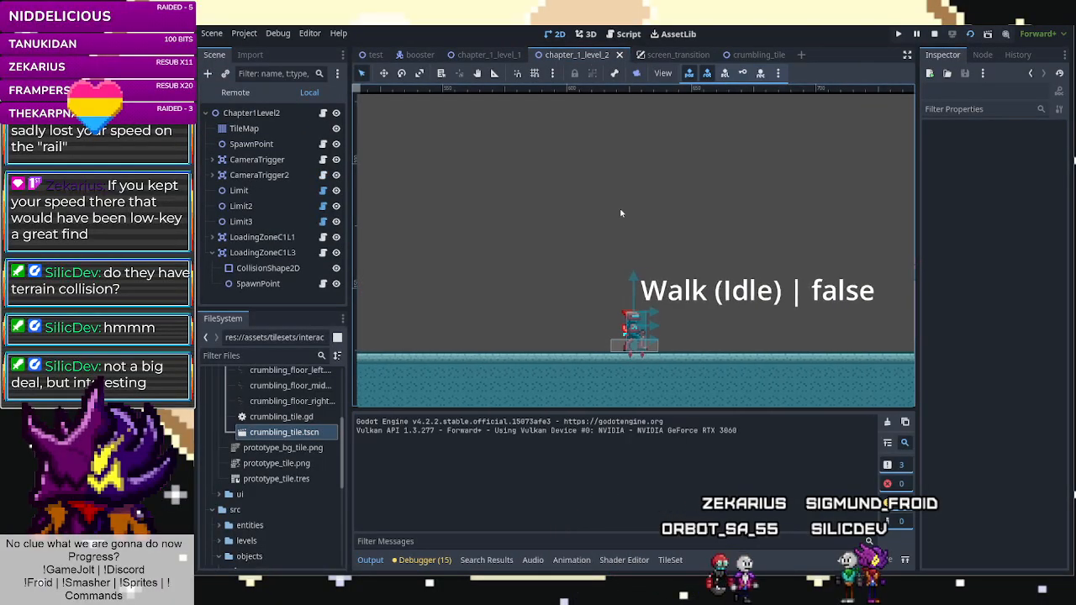
# Run and jump the player through the level onto the crumbling platform to test it, and stop the game.
pyautogui.press('Right')
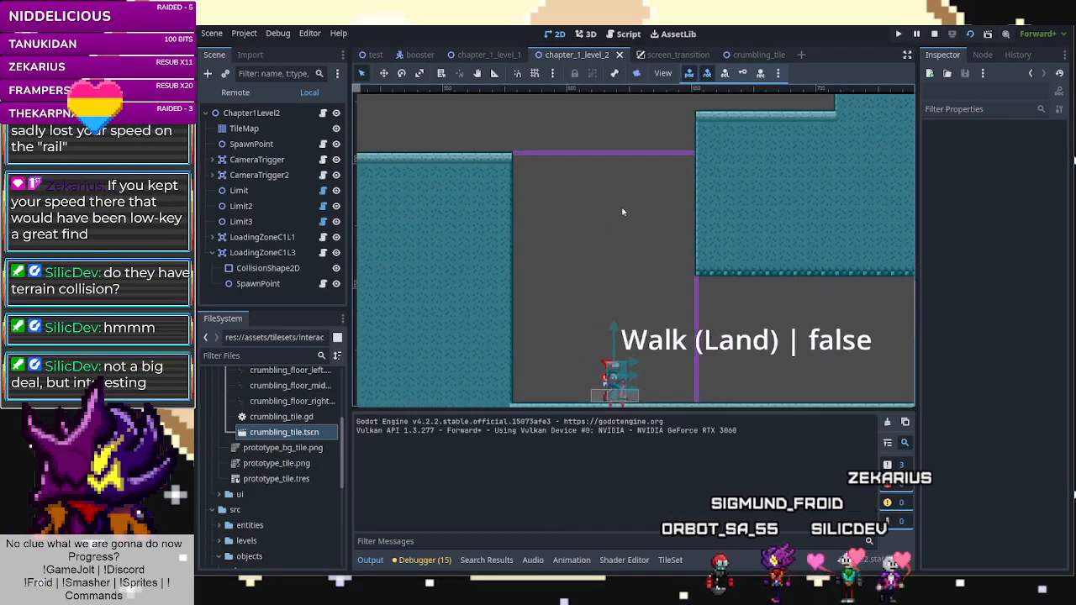
pyautogui.press('Right')
pyautogui.press('space')
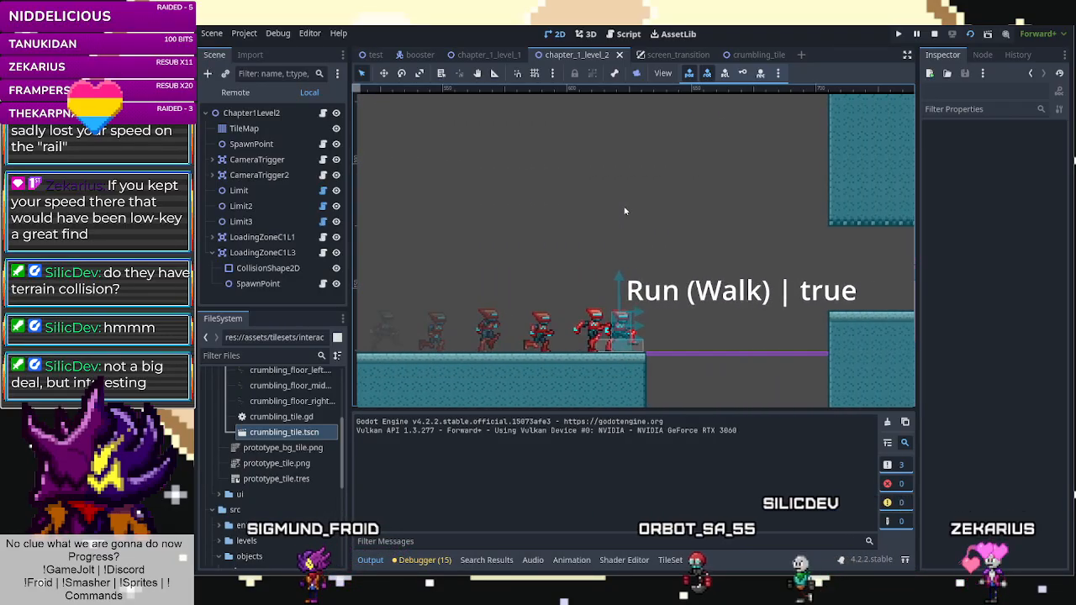
pyautogui.press('Right')
pyautogui.press('Right')
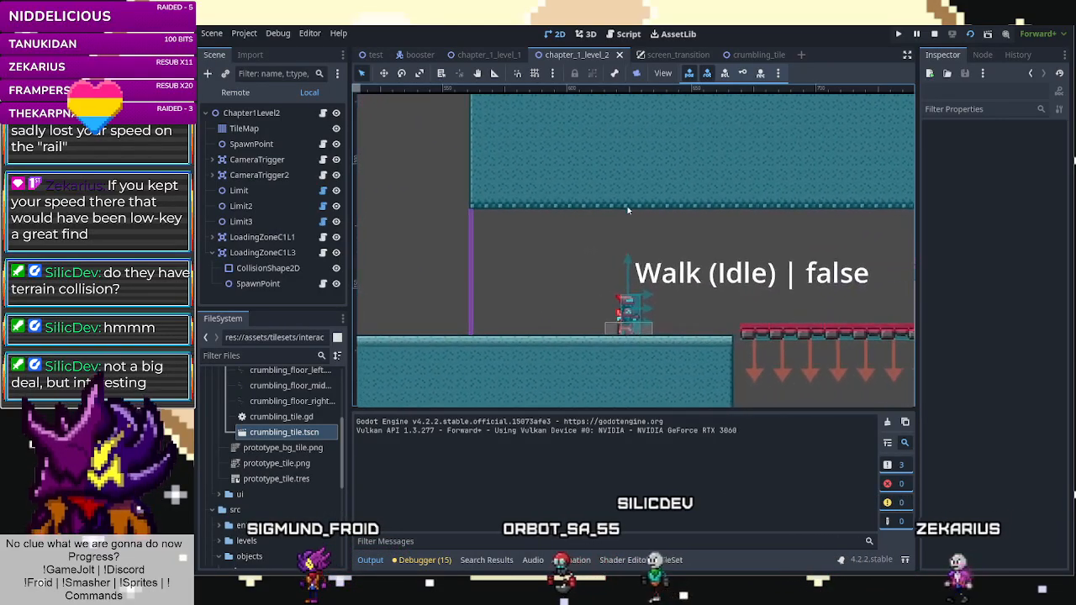
pyautogui.press('space')
pyautogui.press('Right')
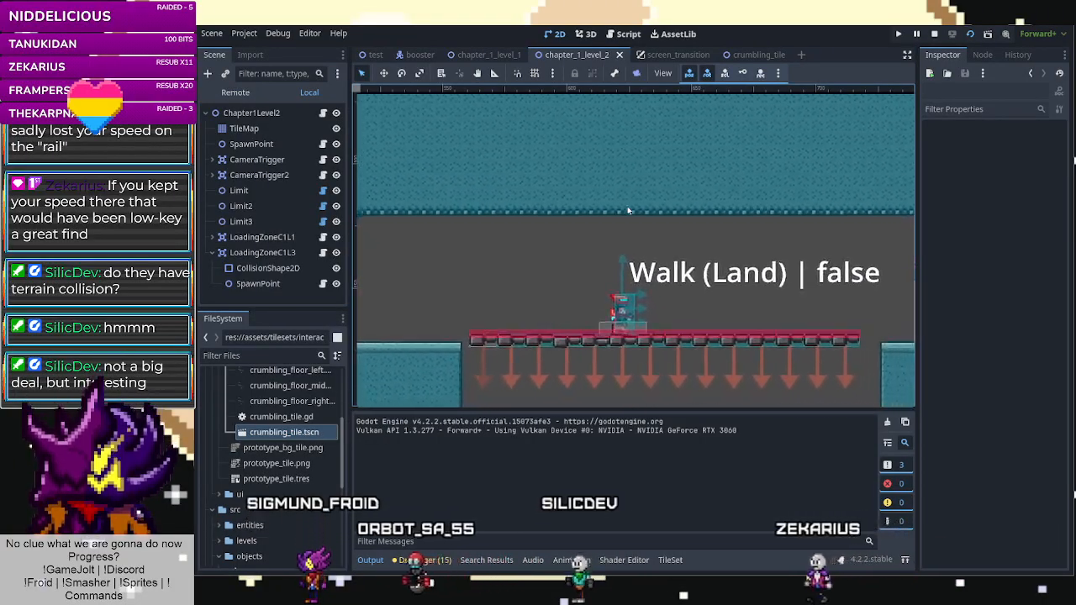
pyautogui.press('Left')
pyautogui.press('space')
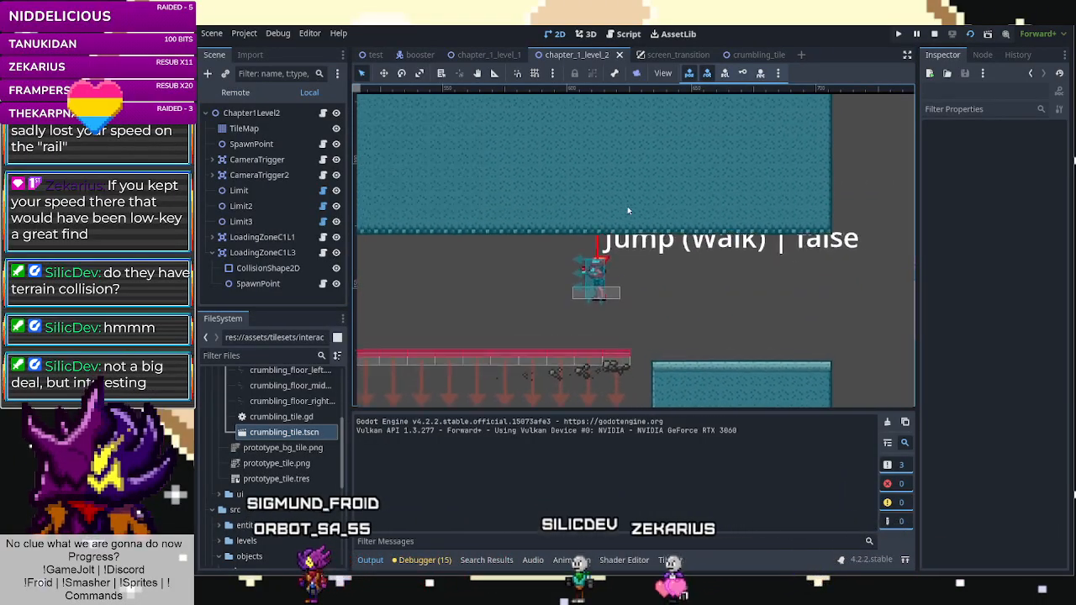
pyautogui.press('F8')
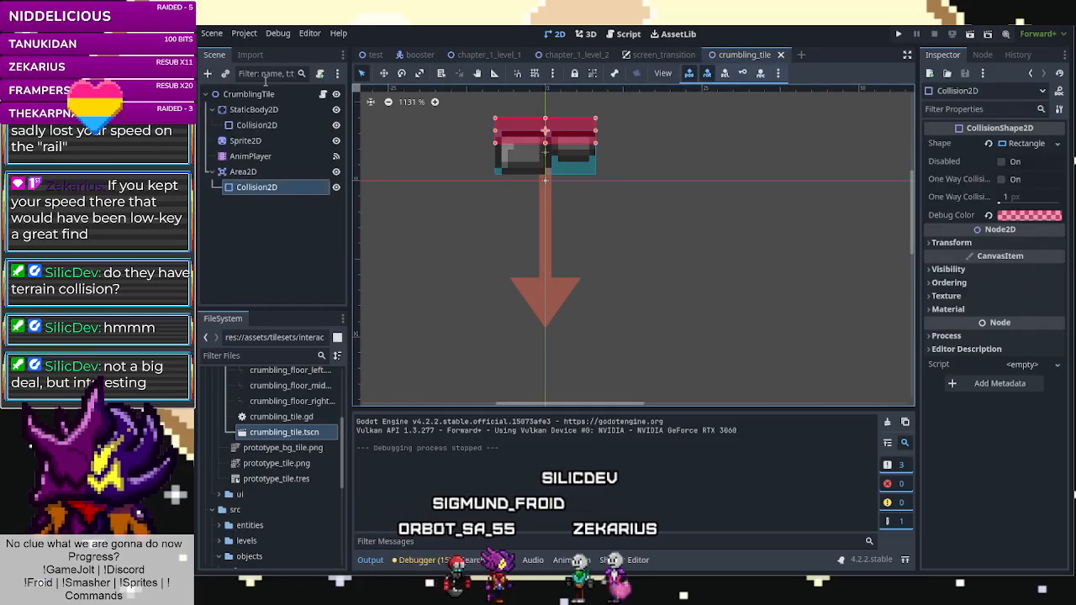
pyautogui.click(322, 94)
pyautogui.scroll(2, 611, 258)
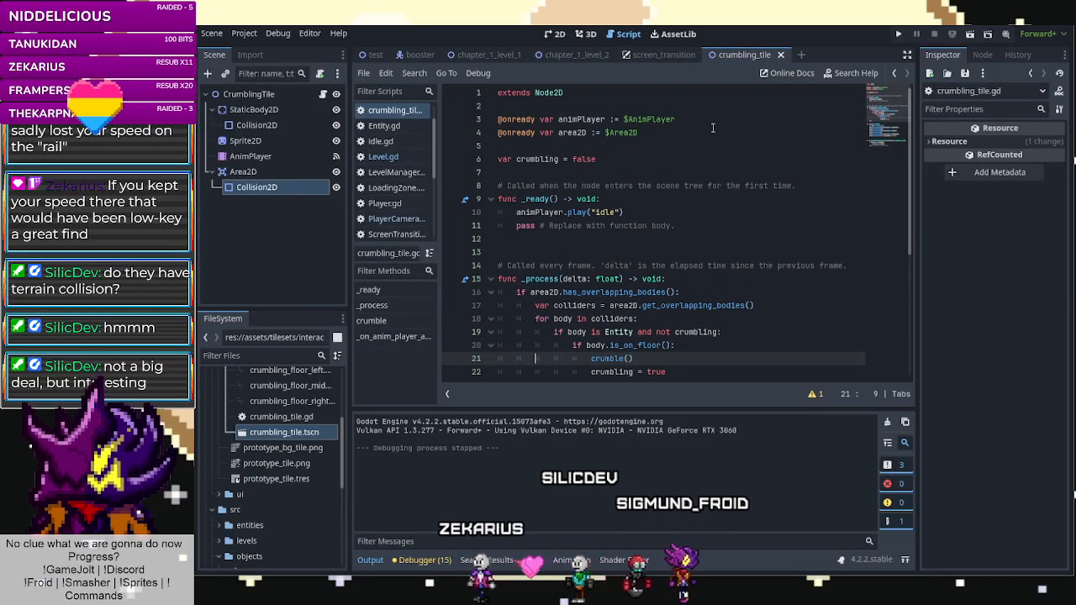
pyautogui.click(508, 106)
pyautogui.press('Return')
pyautogui.press('Return')
pyautogui.click(508, 118)
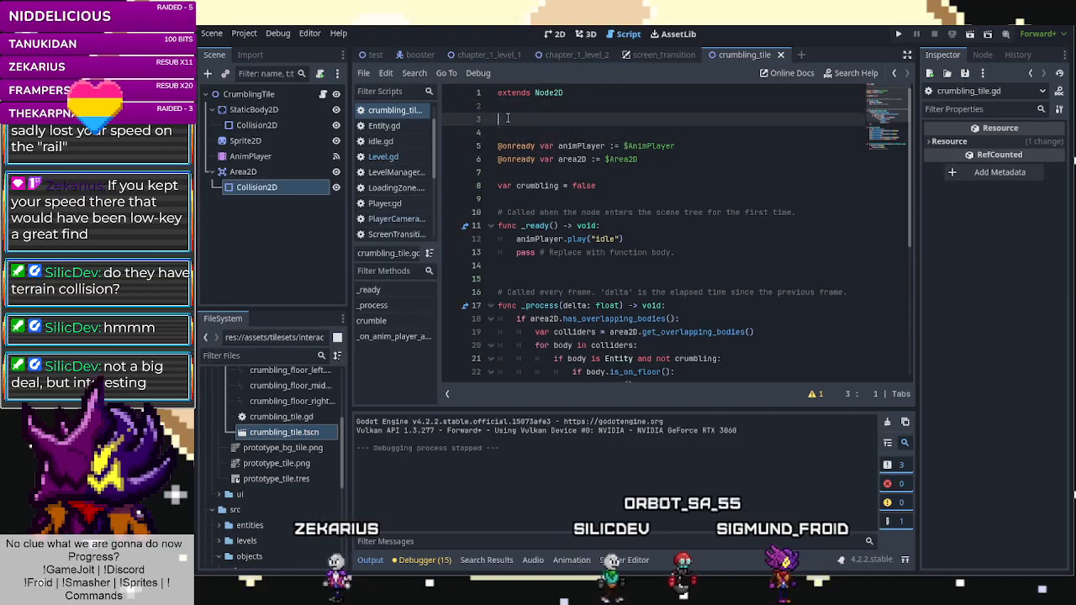
pyautogui.write('@exp')
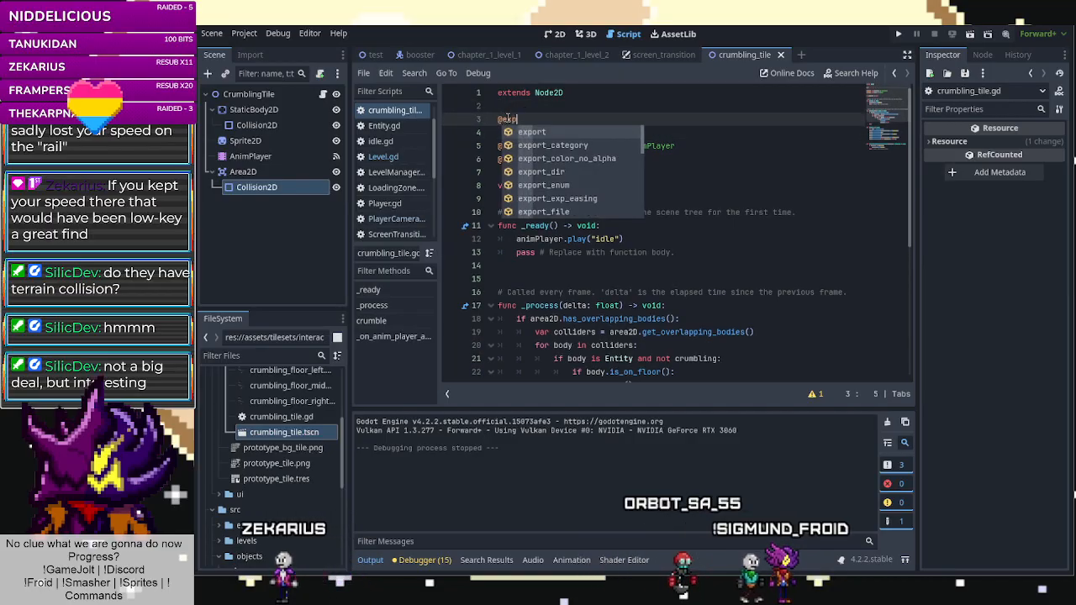
pyautogui.write('ort')
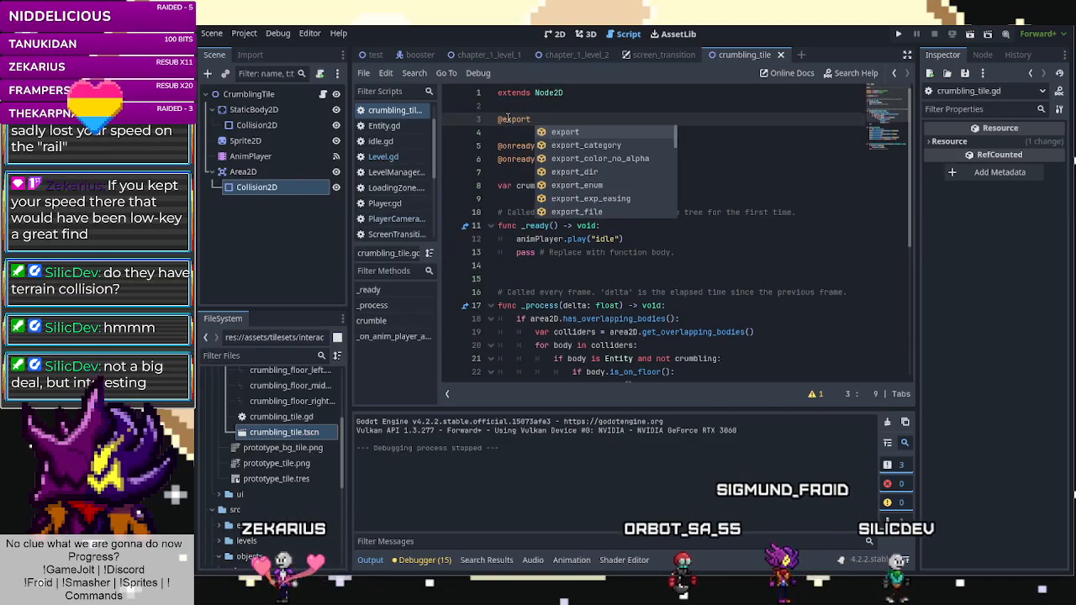
pyautogui.write(' var timer')
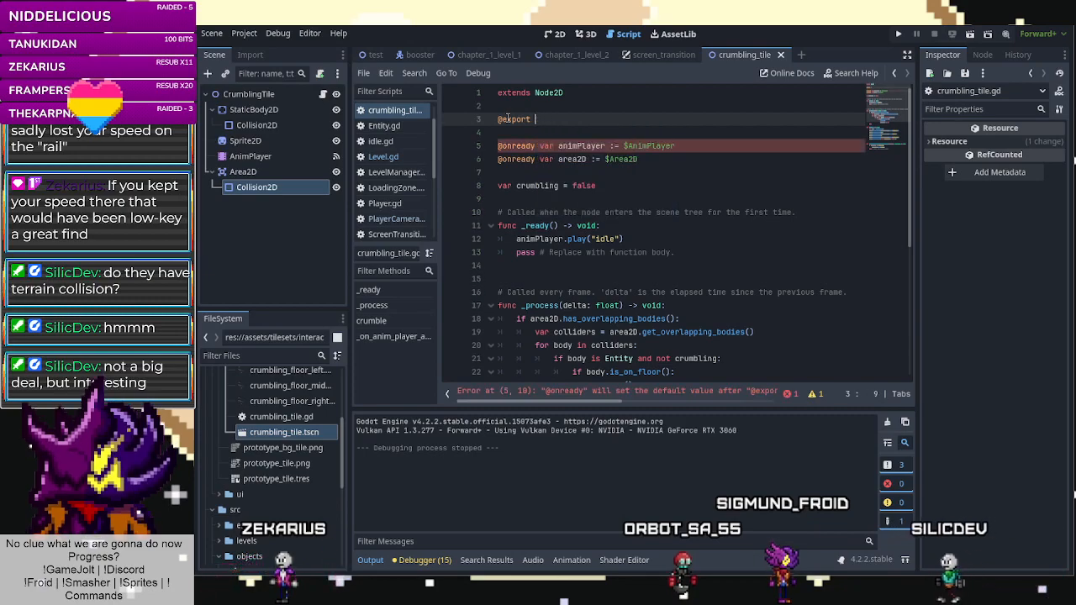
pyautogui.write(' :=')
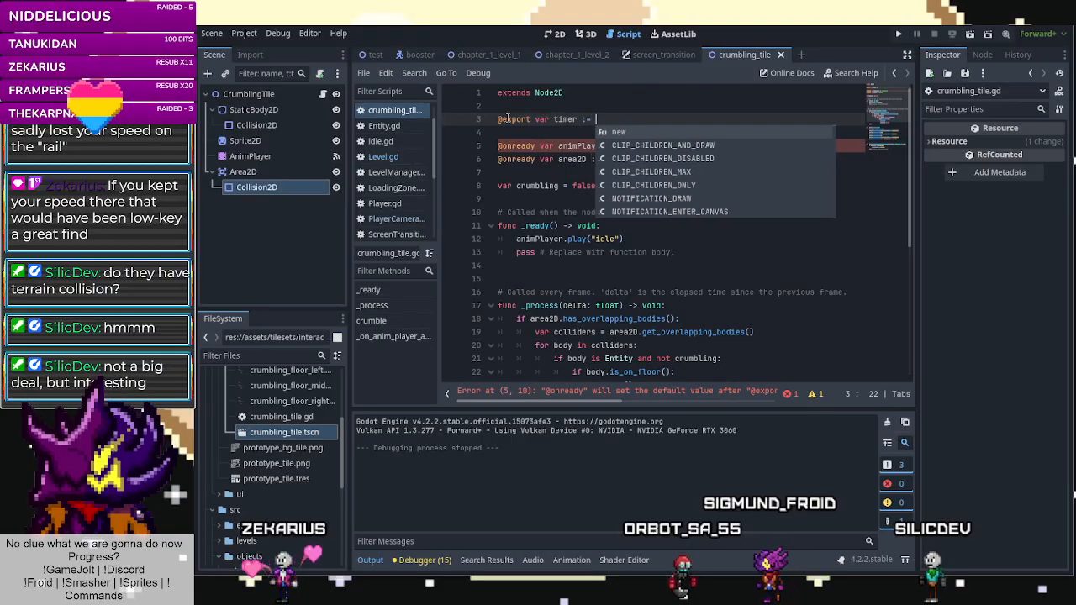
# Rename the exported variable to crumble_timer and give it a default value of 0.5.
pyautogui.scroll(-5, 538, 244)
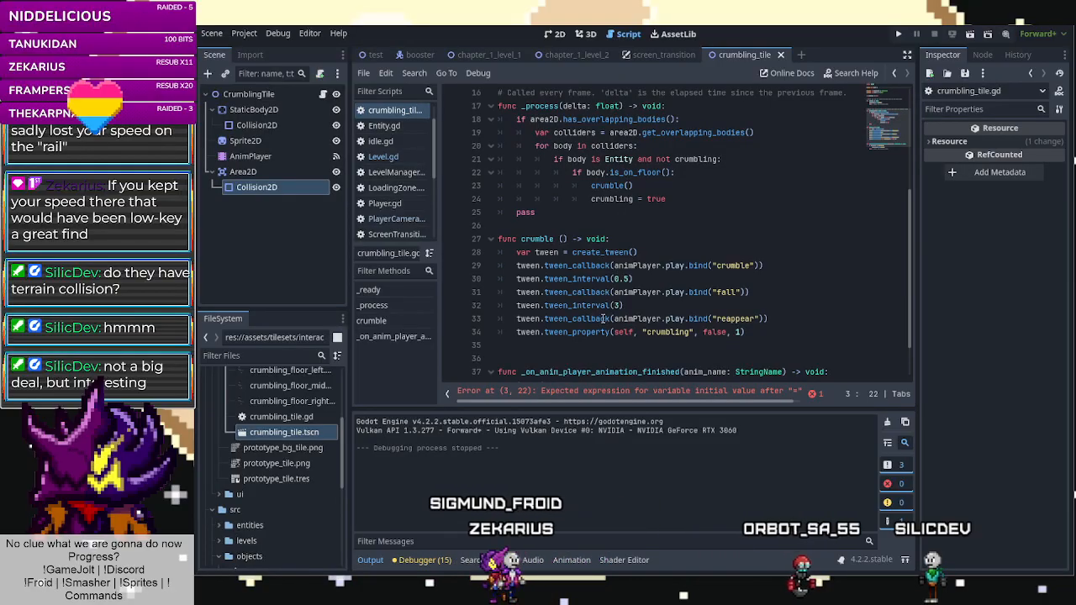
pyautogui.scroll(5, 603, 319)
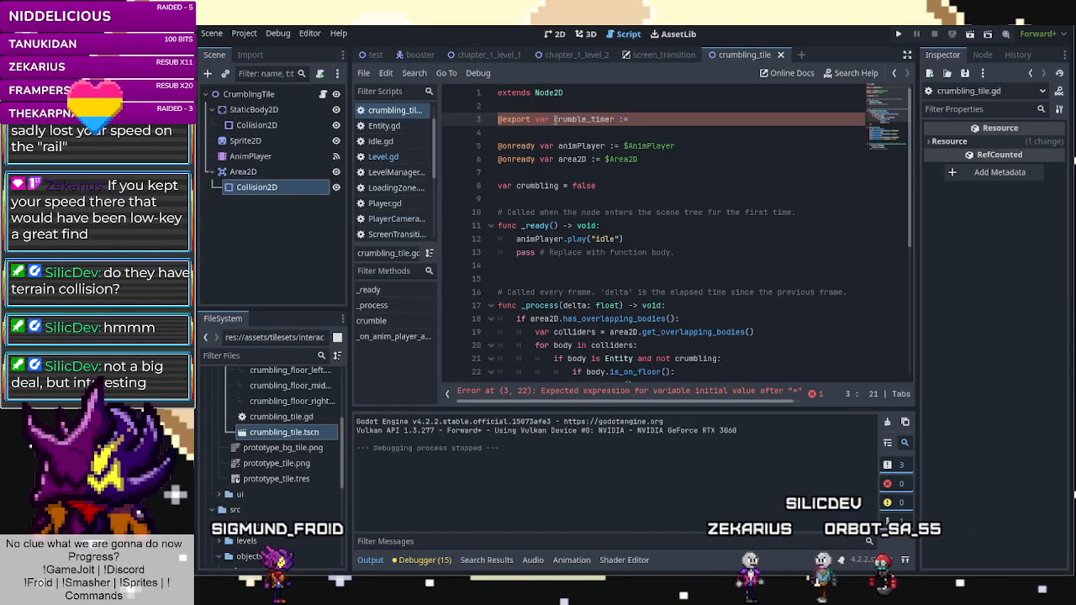
pyautogui.click(685, 122)
pyautogui.write('0')
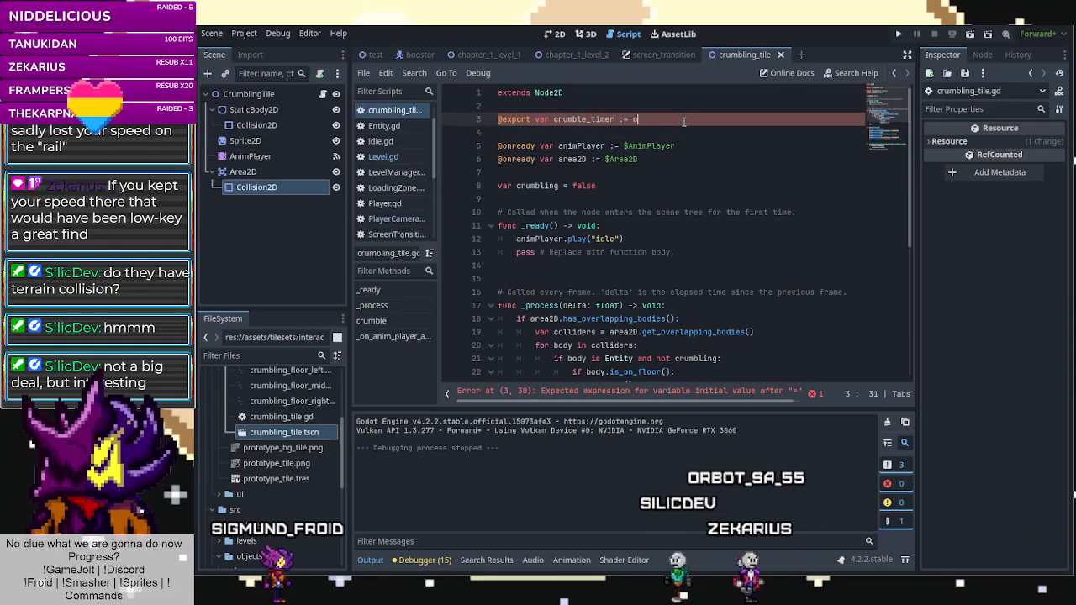
pyautogui.write('.5')
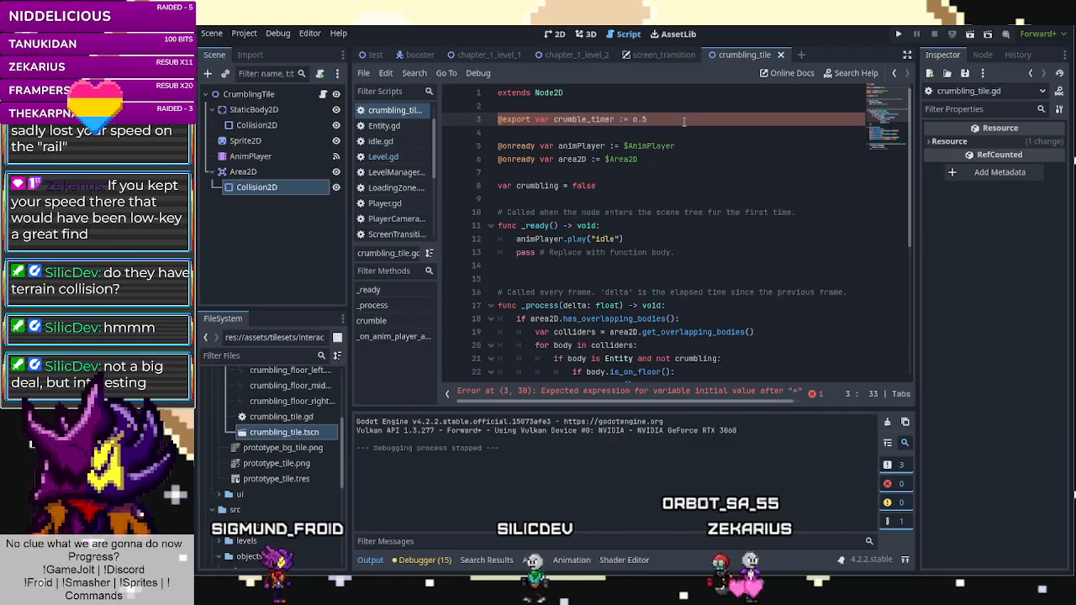
pyautogui.click(639, 120)
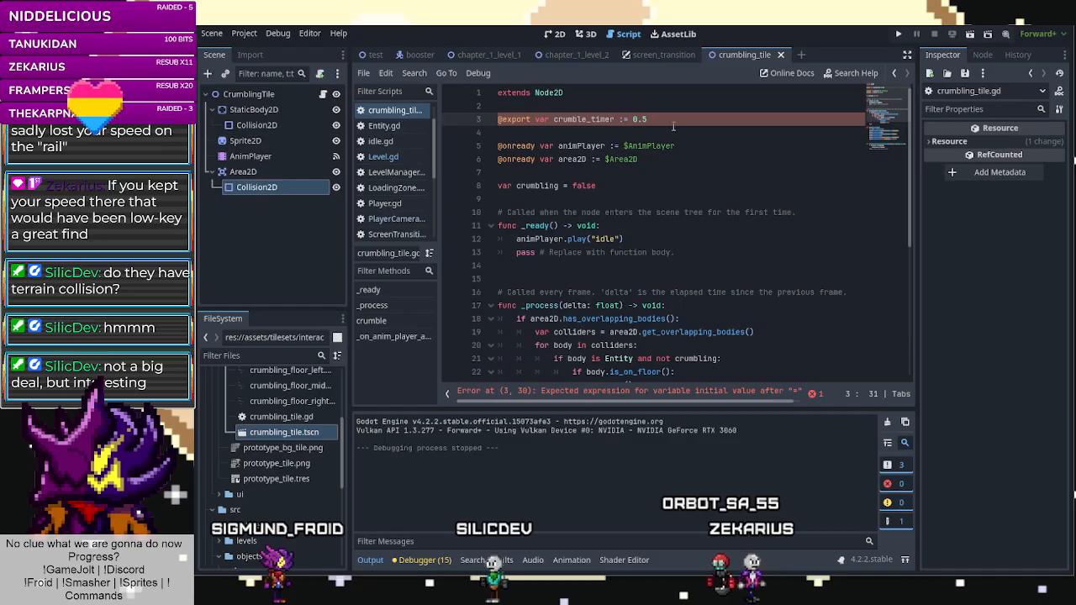
# Use crumble_timer as the argument of the first tween_interval call in the crumble function.
pyautogui.scroll(-6, 660, 217)
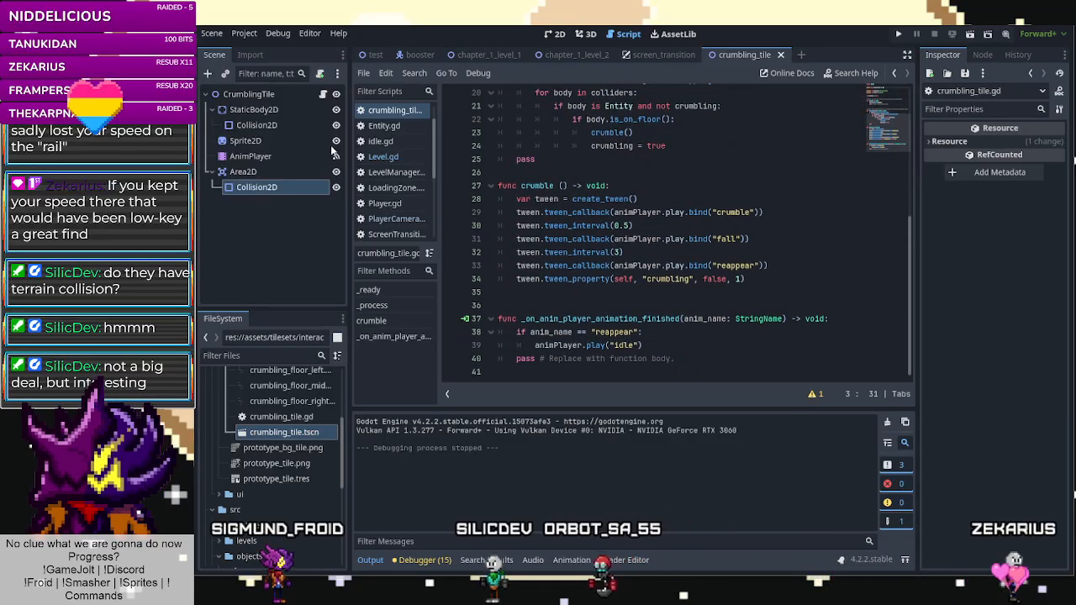
pyautogui.doubleClick(626, 225)
pyautogui.write('erval(cr')
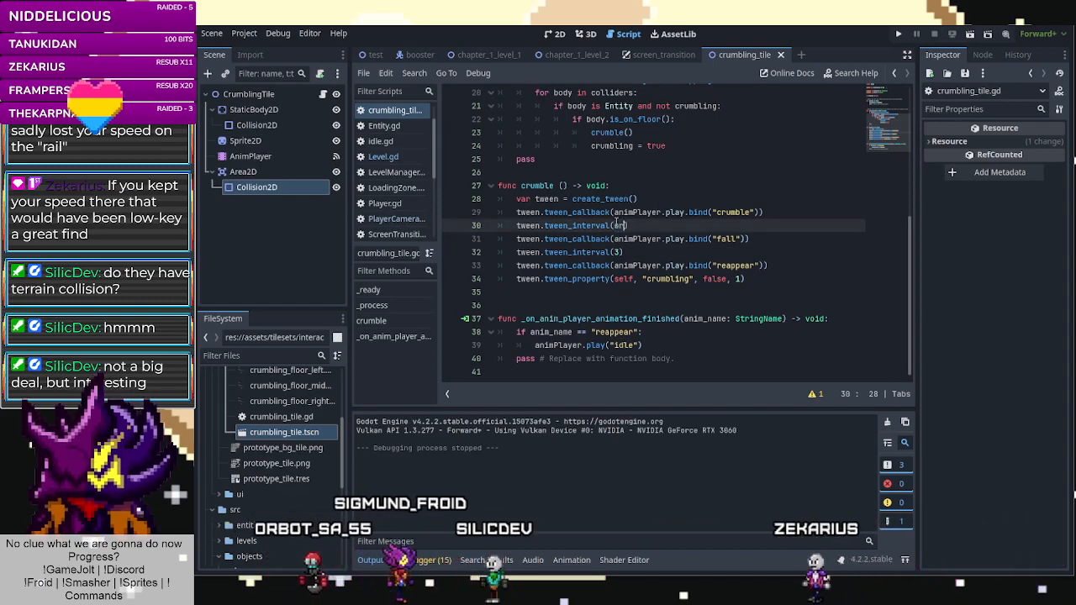
pyautogui.write('umble')
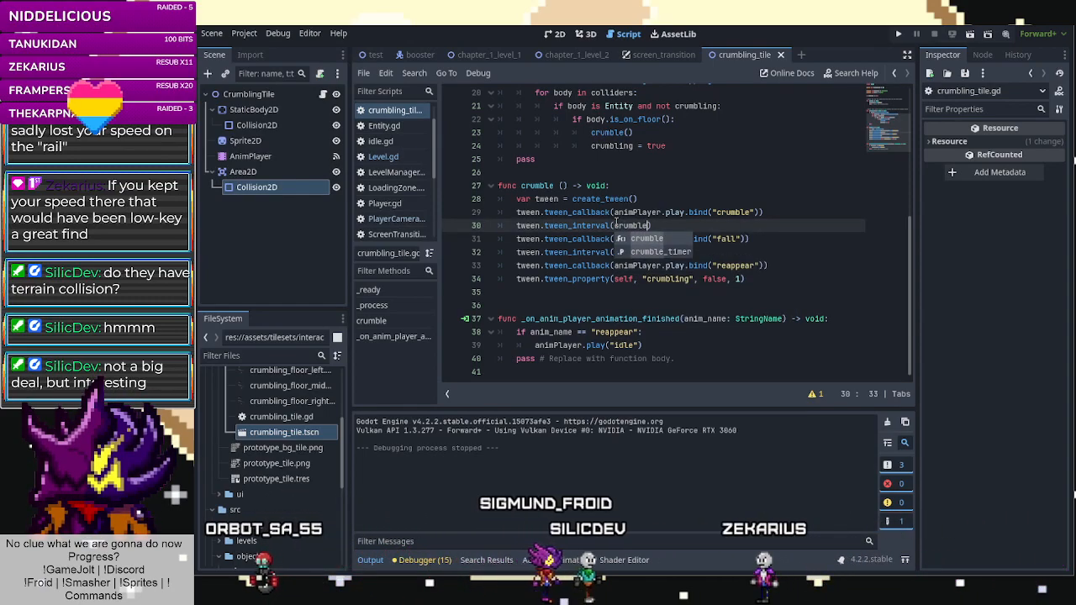
pyautogui.press('Down')
pyautogui.press('Return')
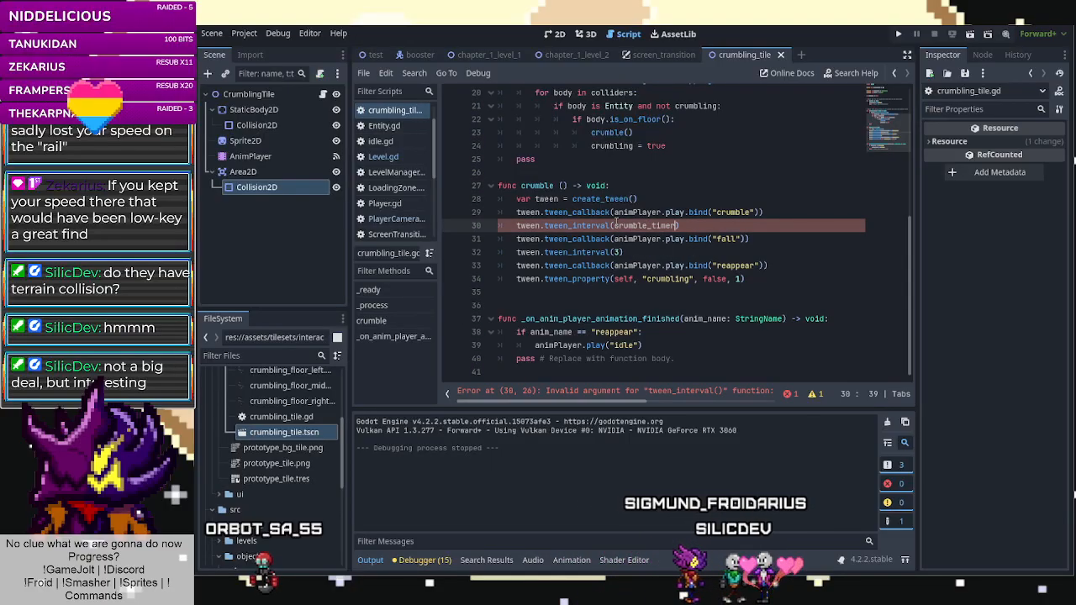
# Set the CrumblingTile root node's Crumble Timer to 0.25 and save the scene.
pyautogui.click(647, 266)
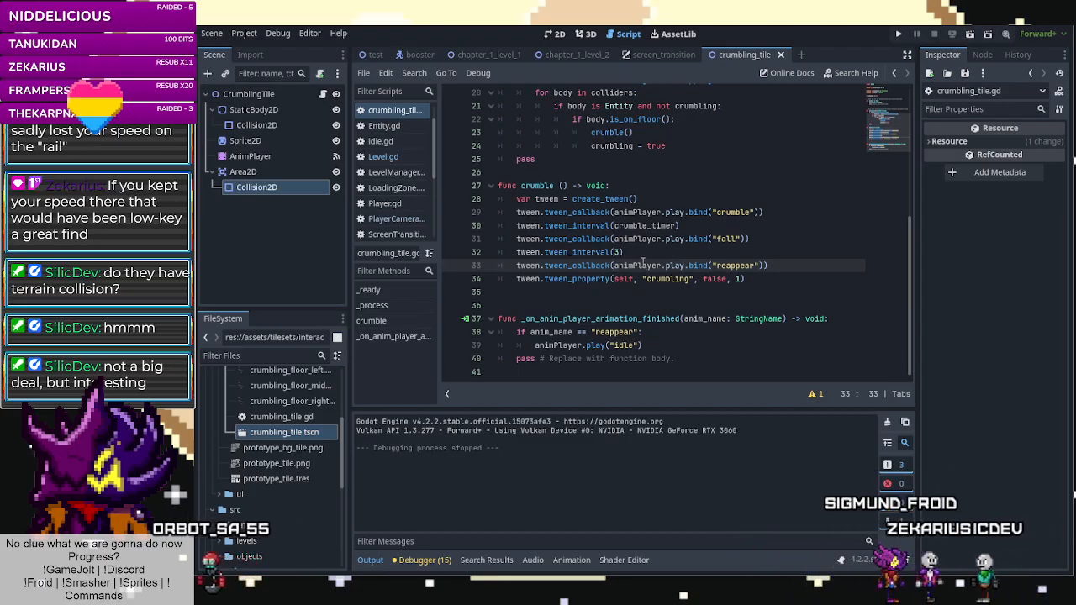
pyautogui.click(617, 251)
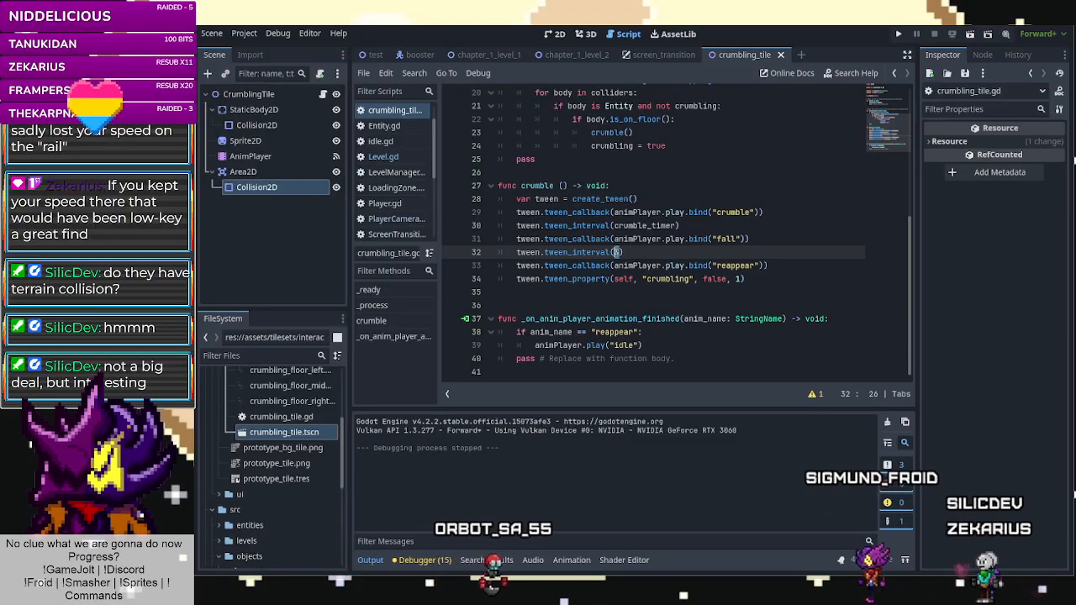
pyautogui.click(239, 94)
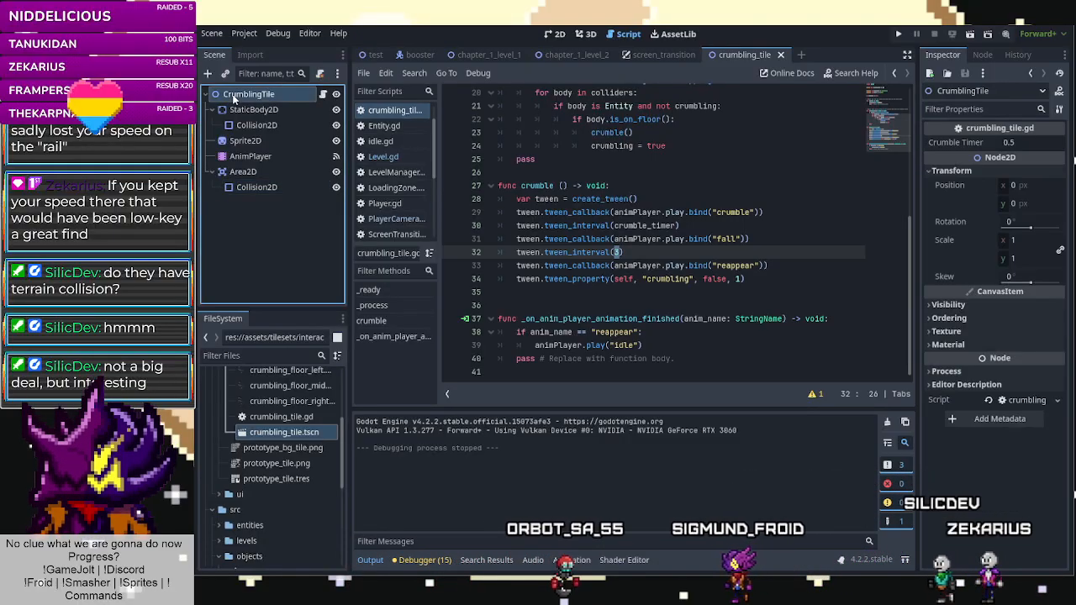
pyautogui.click(320, 95)
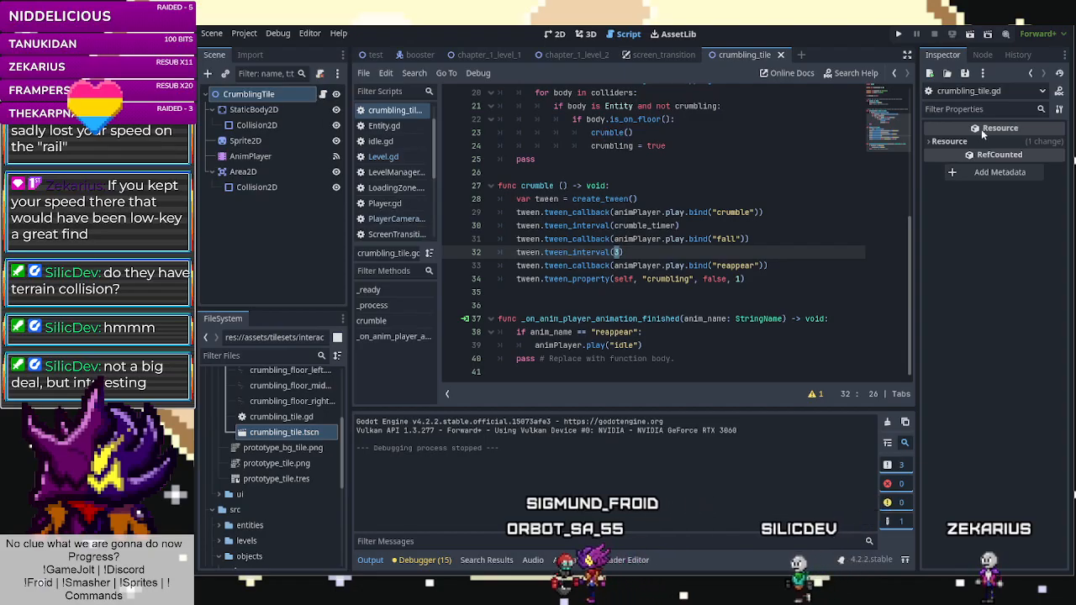
pyautogui.click(271, 101)
pyautogui.click(1025, 142)
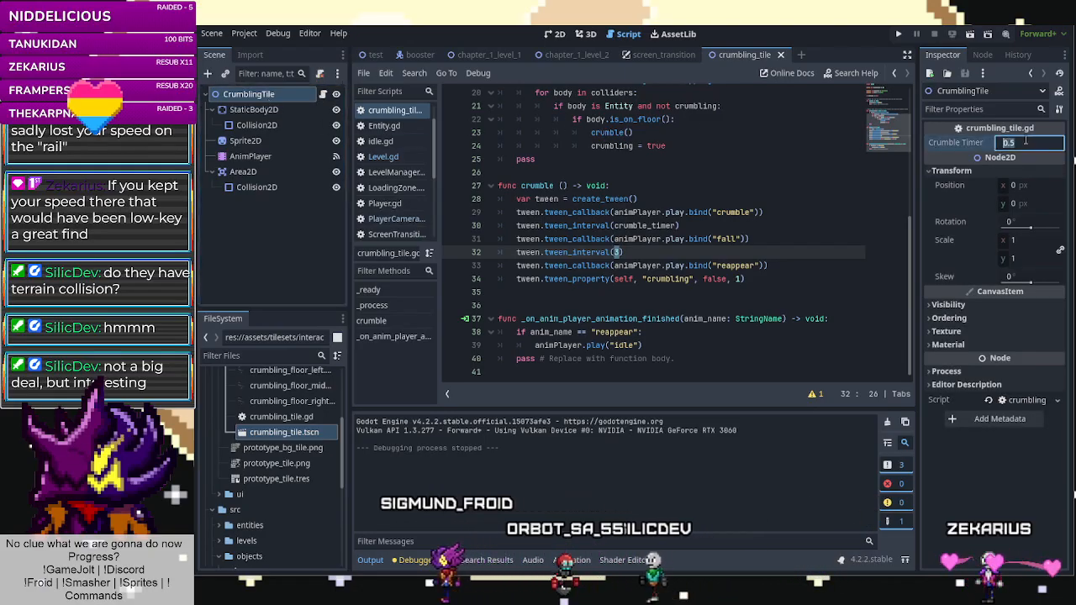
pyautogui.write('0.25')
pyautogui.hotkey('ctrl', 's')
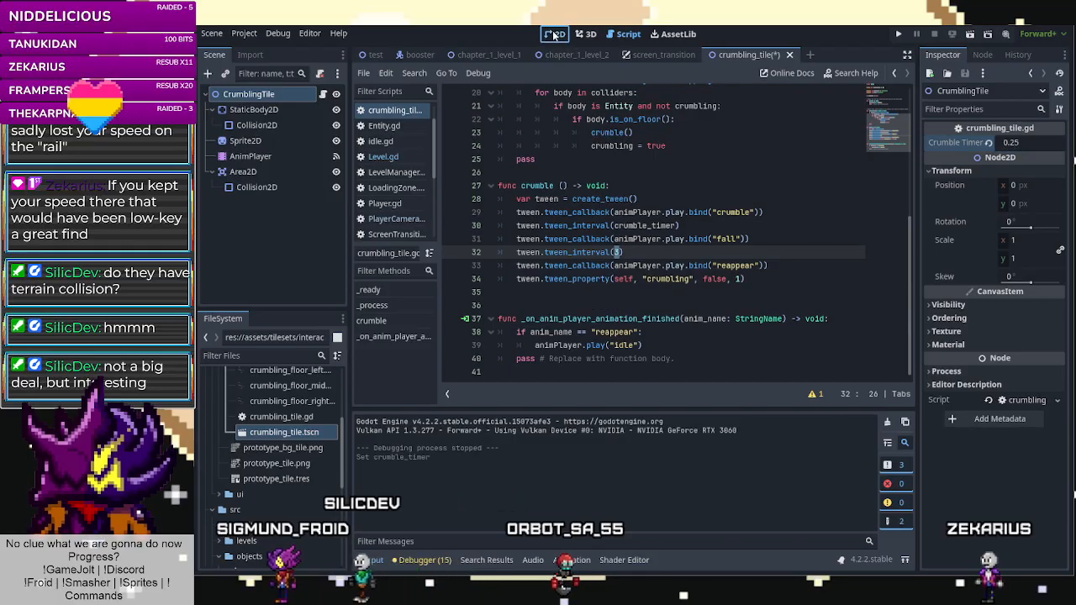
# Run the chapter_1_level_2 scene, take the player across the crumbling platform to test the 0.25 timer, and stop the game.
pyautogui.click(553, 34)
pyautogui.click(567, 59)
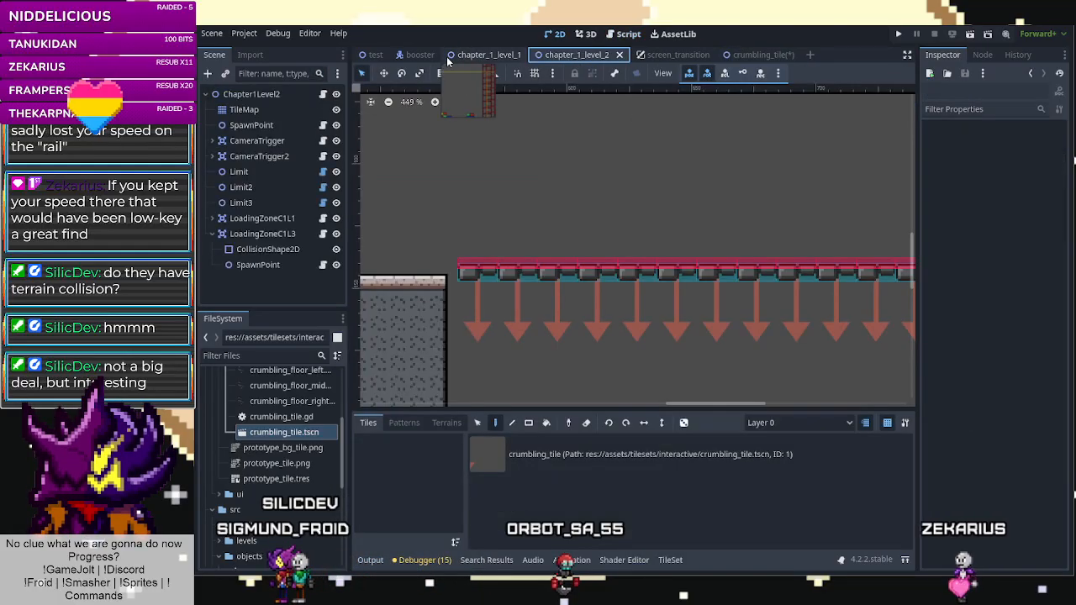
pyautogui.click(489, 56)
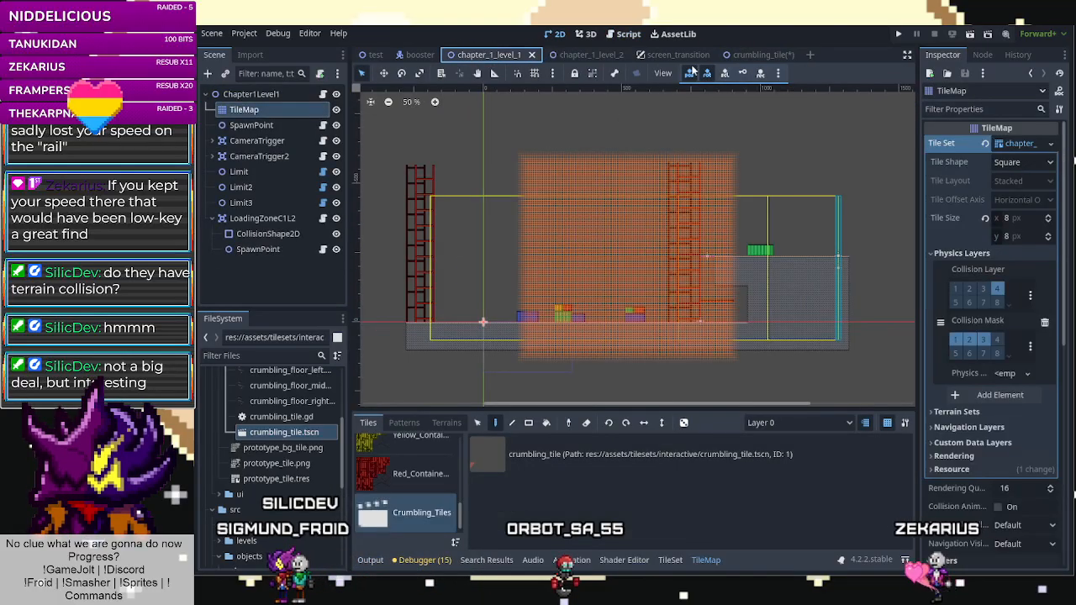
pyautogui.click(576, 55)
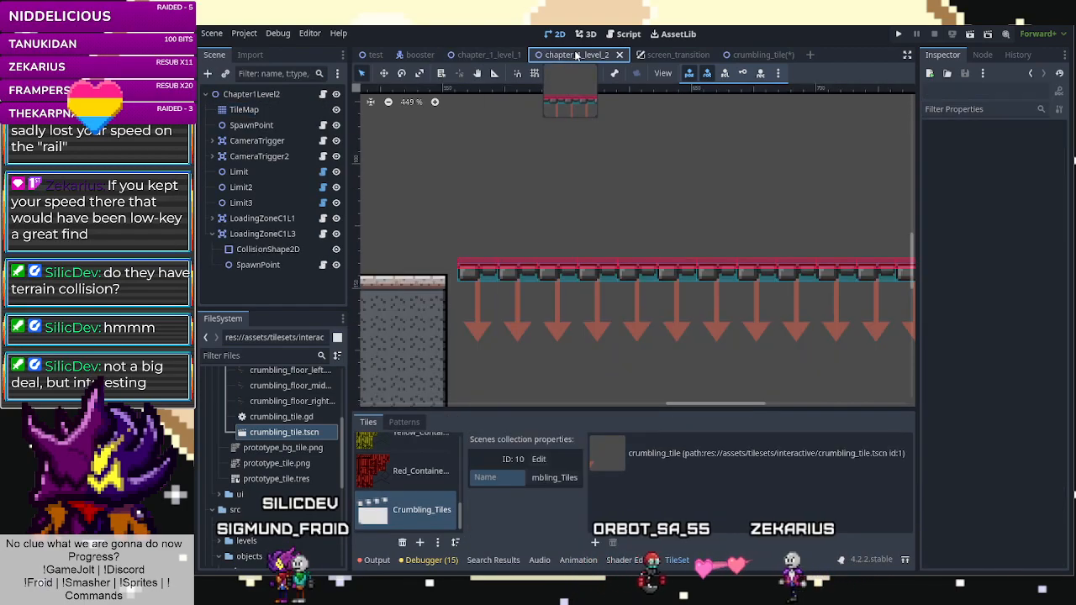
pyautogui.click(969, 35)
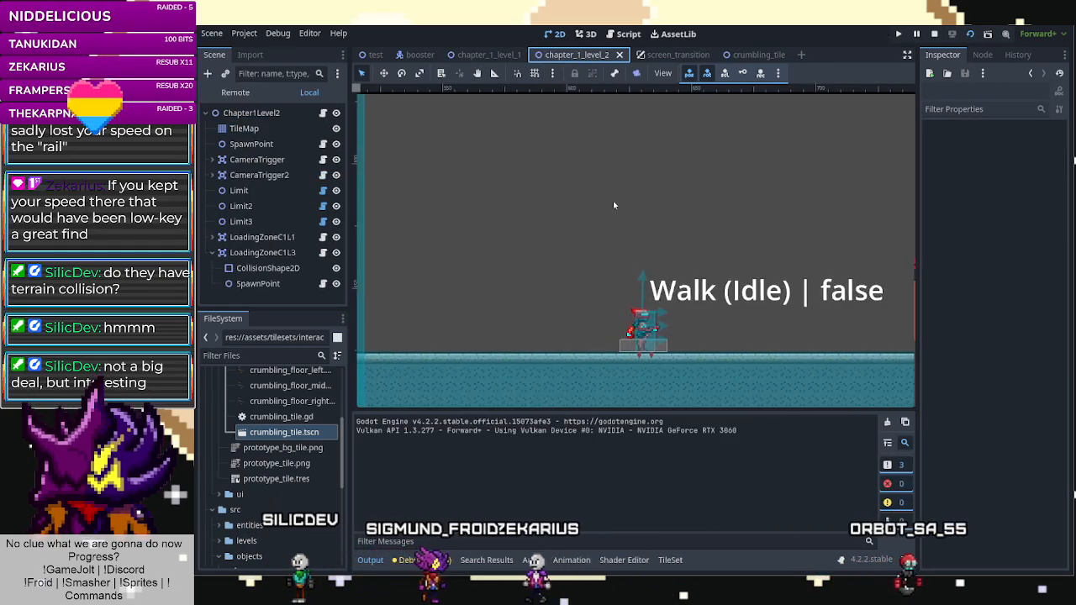
pyautogui.press('Right')
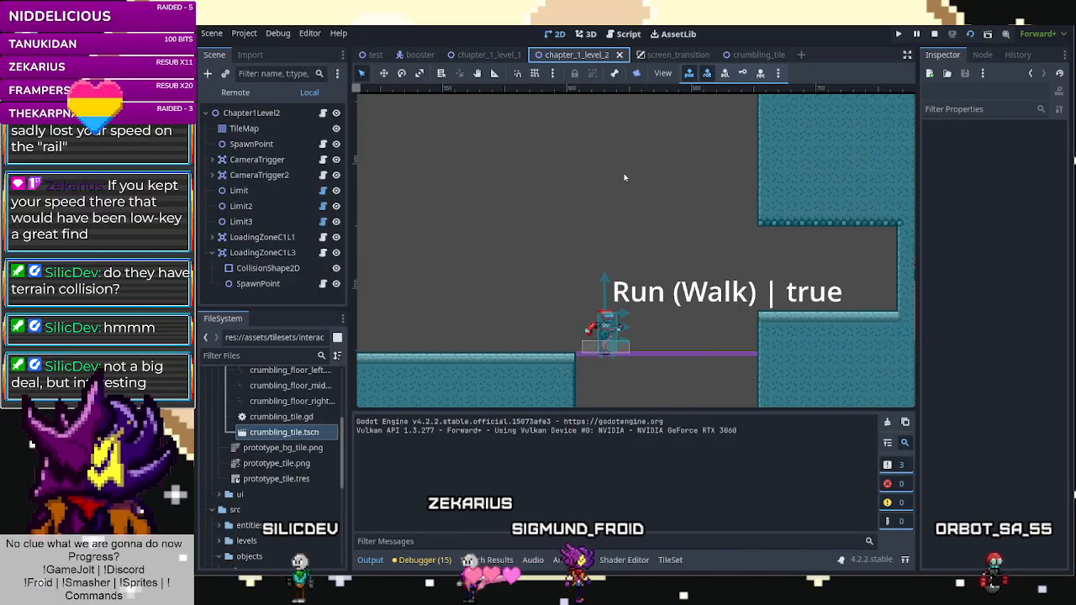
pyautogui.press('Right')
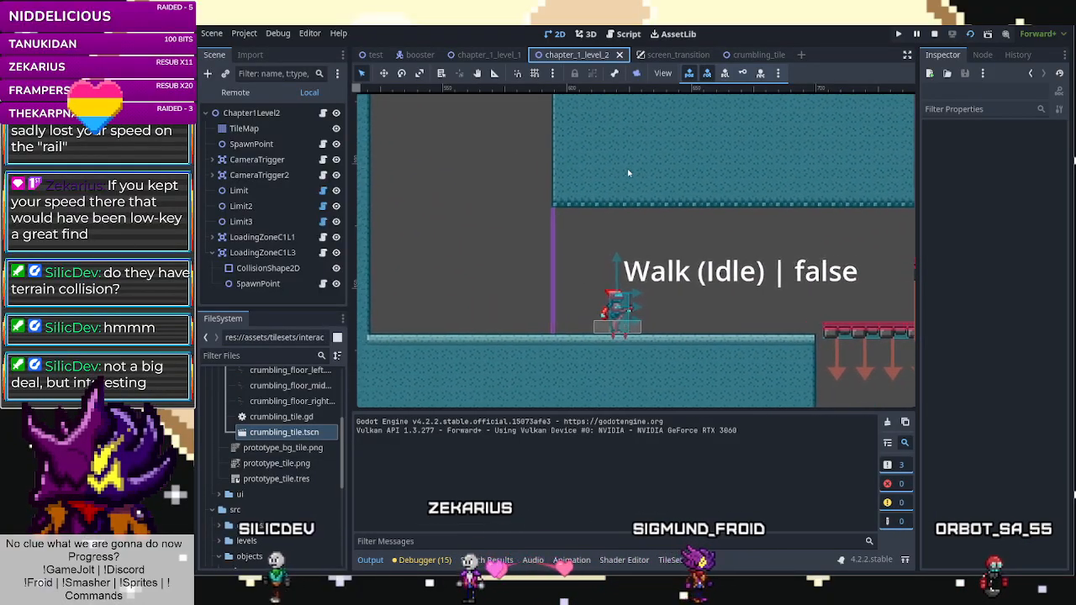
pyautogui.press('space')
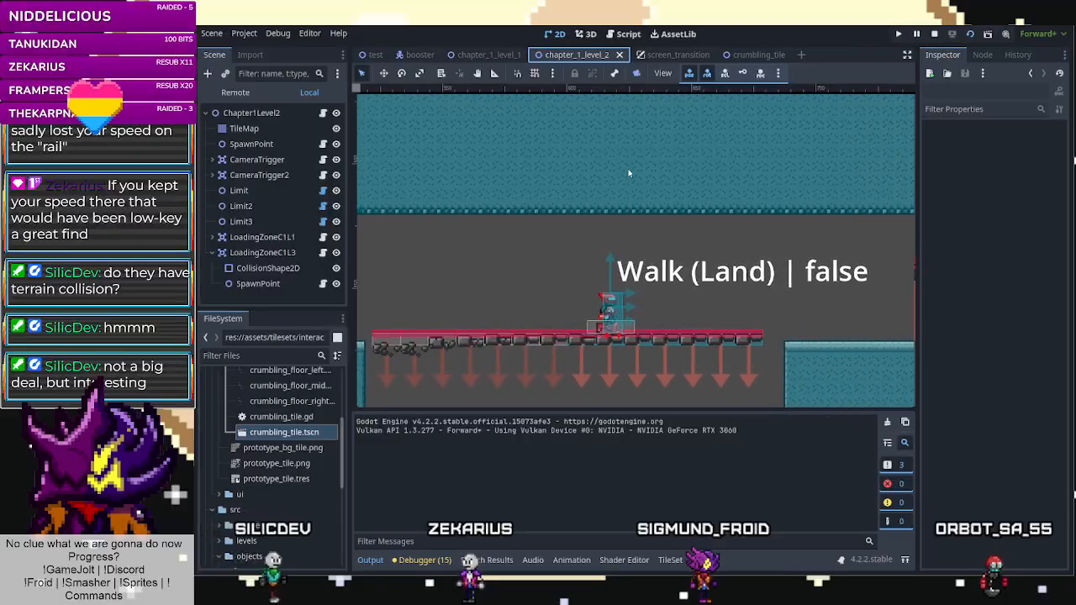
pyautogui.press('Right')
pyautogui.press('space')
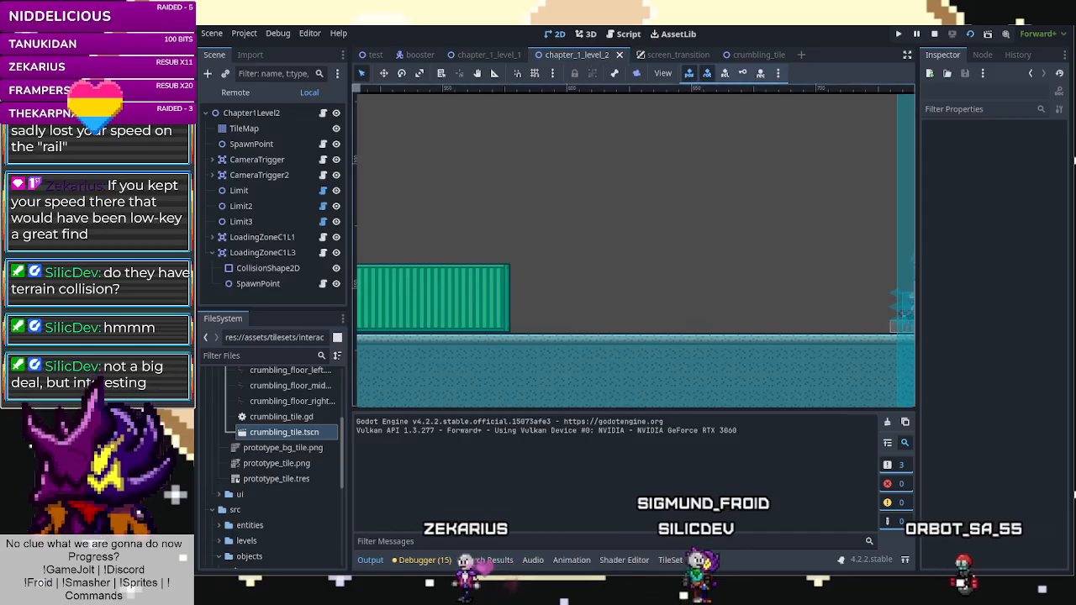
pyautogui.click(933, 34)
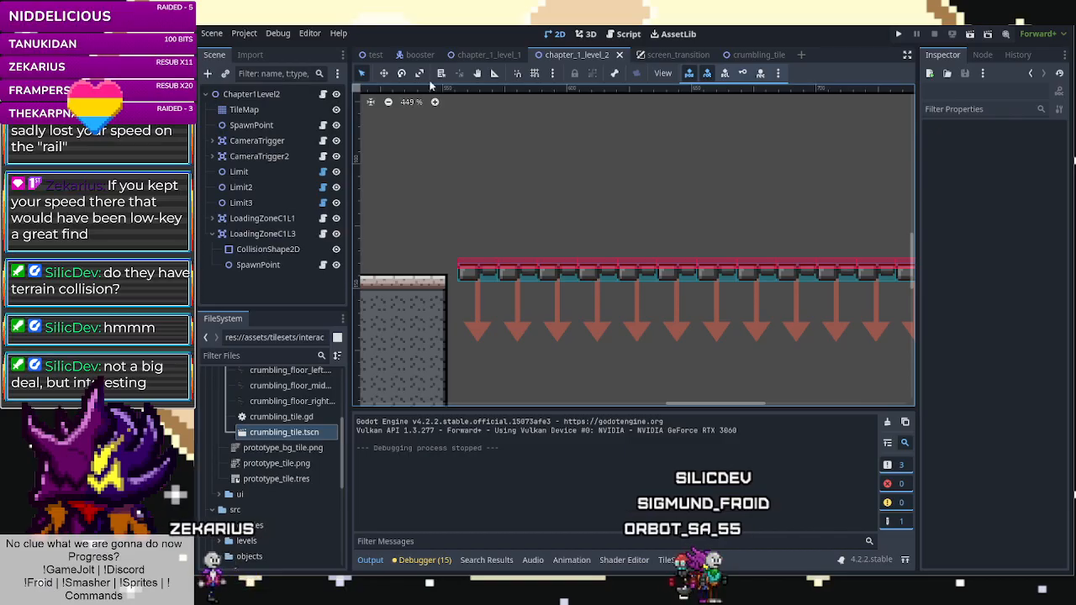
# Lower the Crumble Timer of the CrumblingTile node to 0.1 and save the crumbling_tile scene.
pyautogui.click(759, 54)
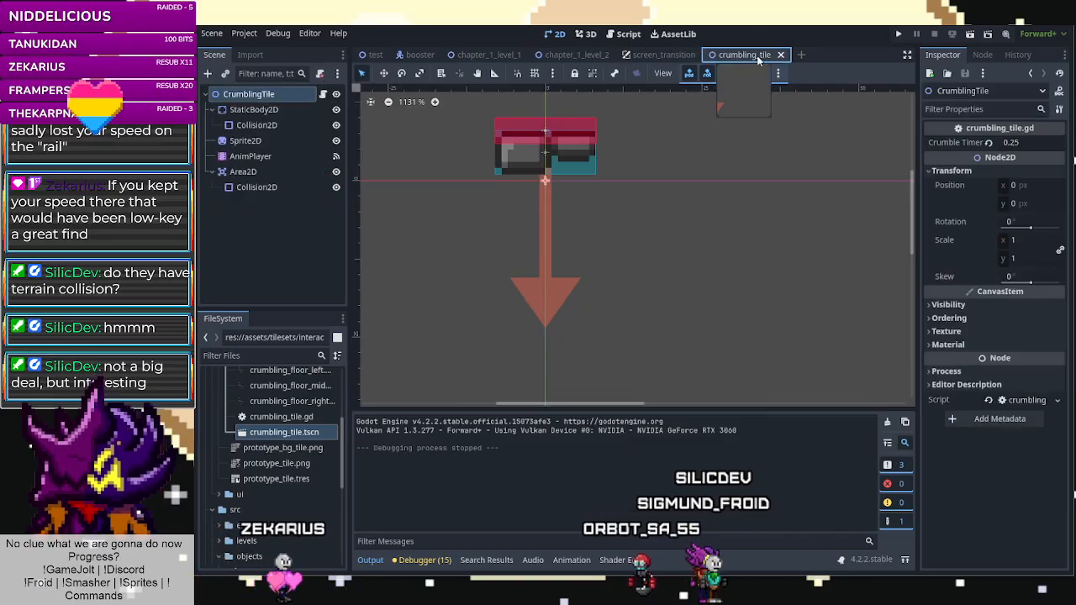
pyautogui.click(1037, 144)
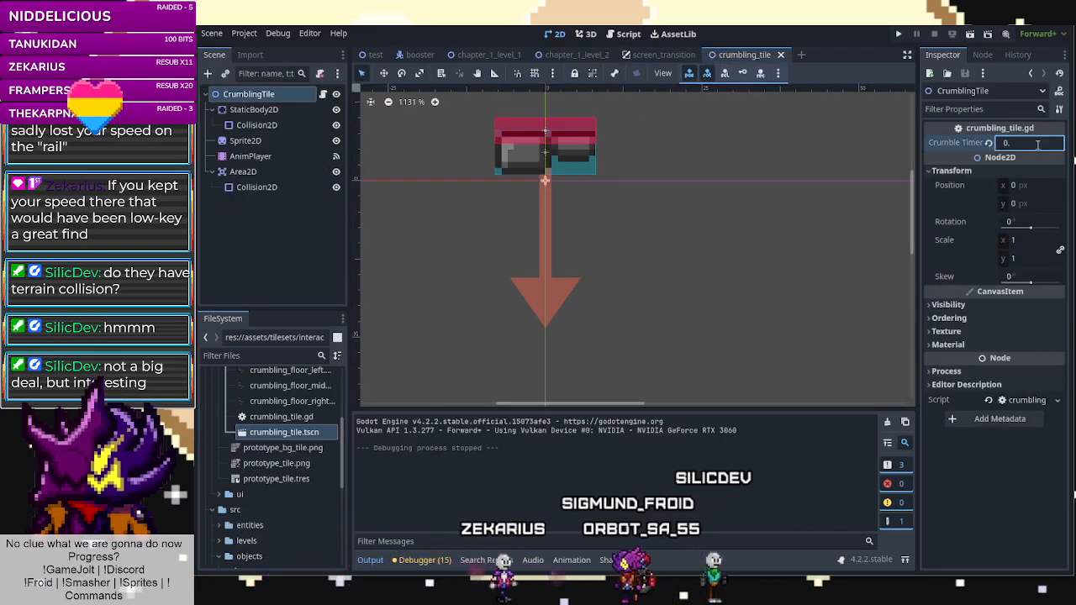
pyautogui.write('0.1')
pyautogui.hotkey('ctrl', 's')
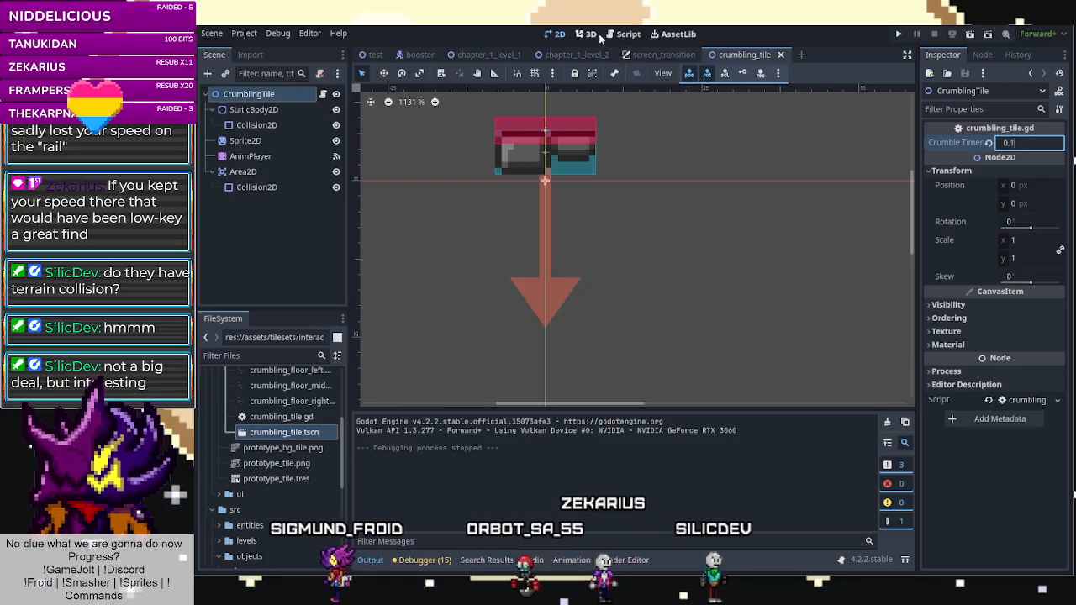
# Run chapter_1_level_2, cross the crumbling platform in both directions to test the 0.1 timer, and stop the game.
pyautogui.click(590, 55)
pyautogui.click(970, 34)
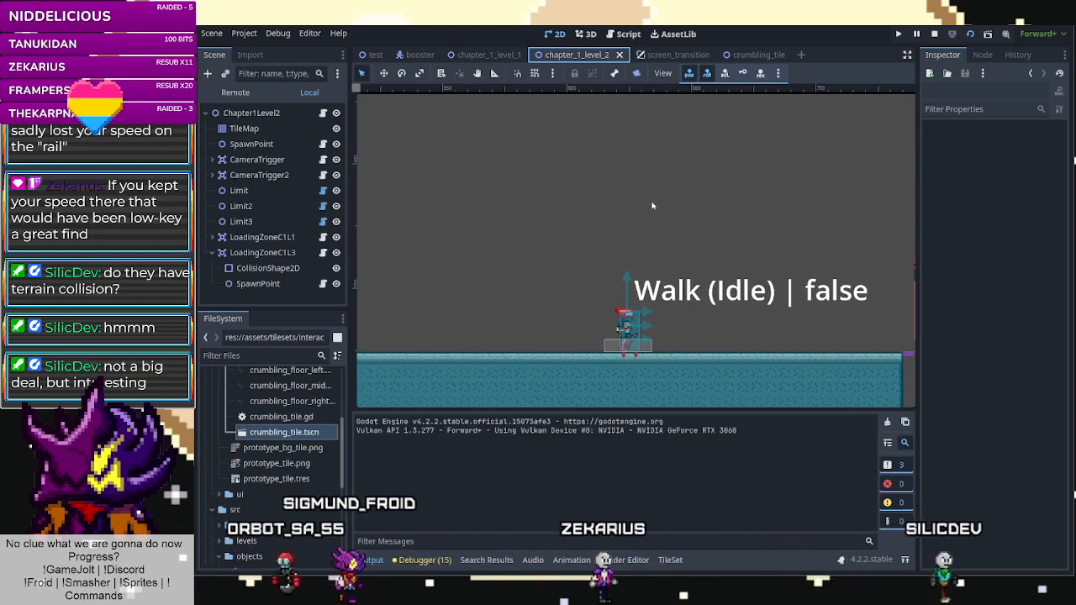
pyautogui.press('Right')
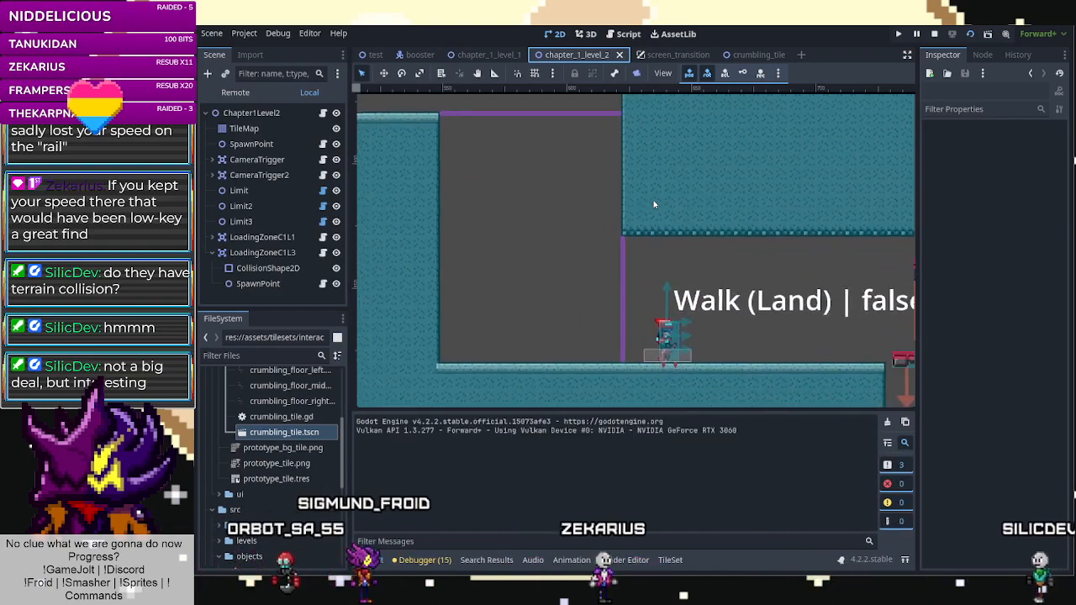
pyautogui.press('space')
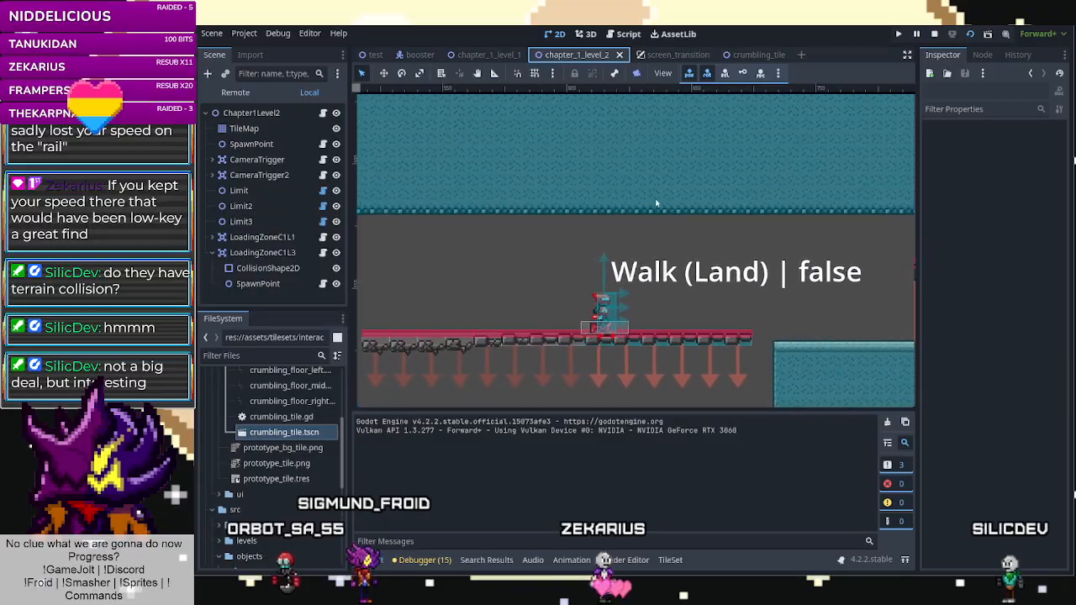
pyautogui.press('Right')
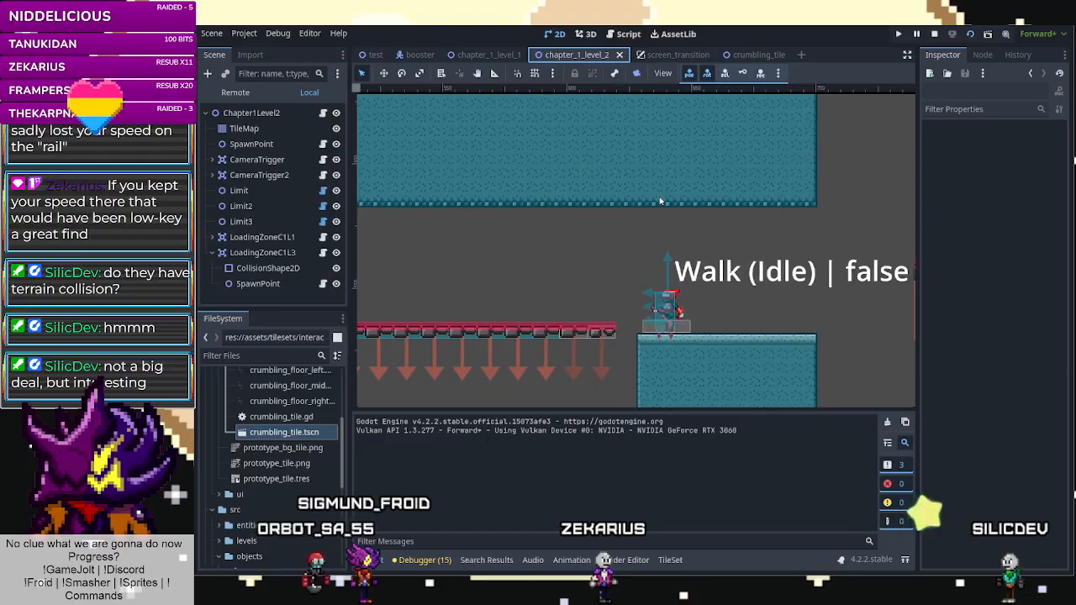
pyautogui.press('Left')
pyautogui.press('space')
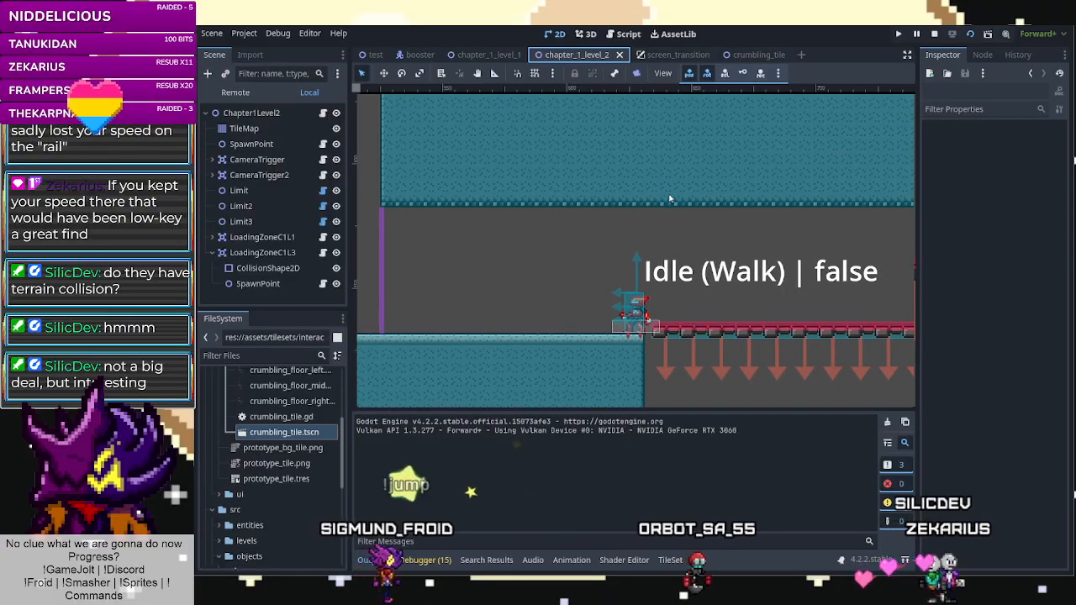
pyautogui.click(934, 34)
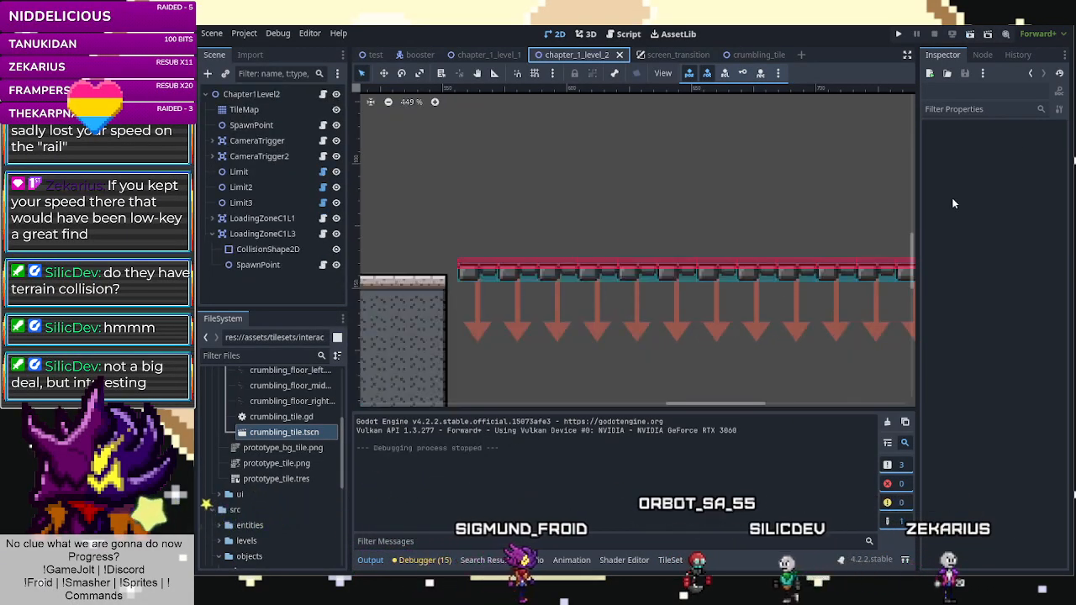
# Reduce the CrumblingTile node's Crumble Timer to 0.05 in the crumbling_tile scene.
pyautogui.click(764, 55)
pyautogui.click(1011, 143)
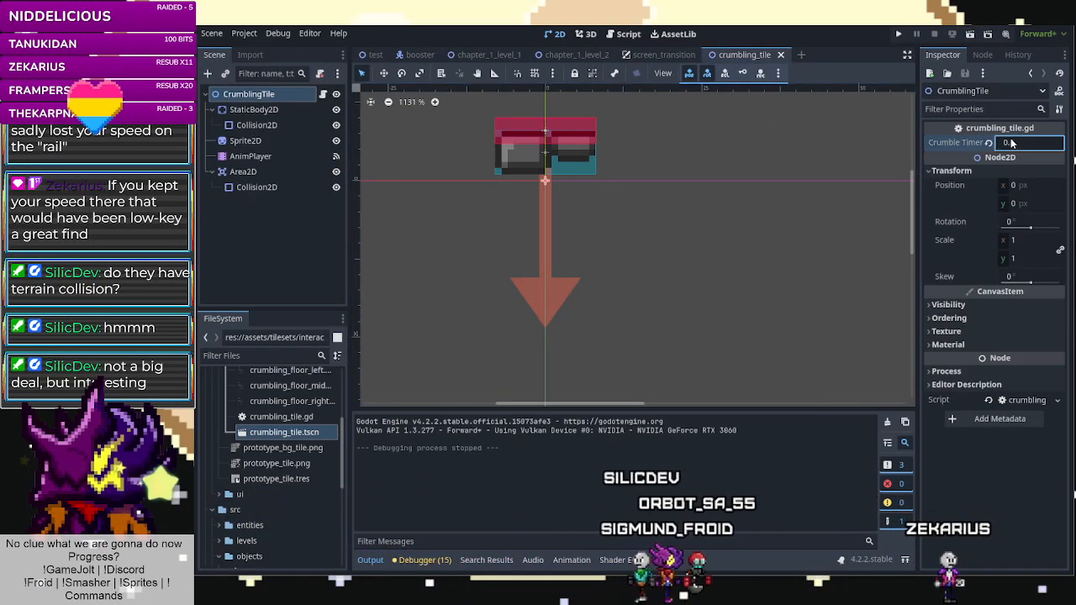
pyautogui.write('5')
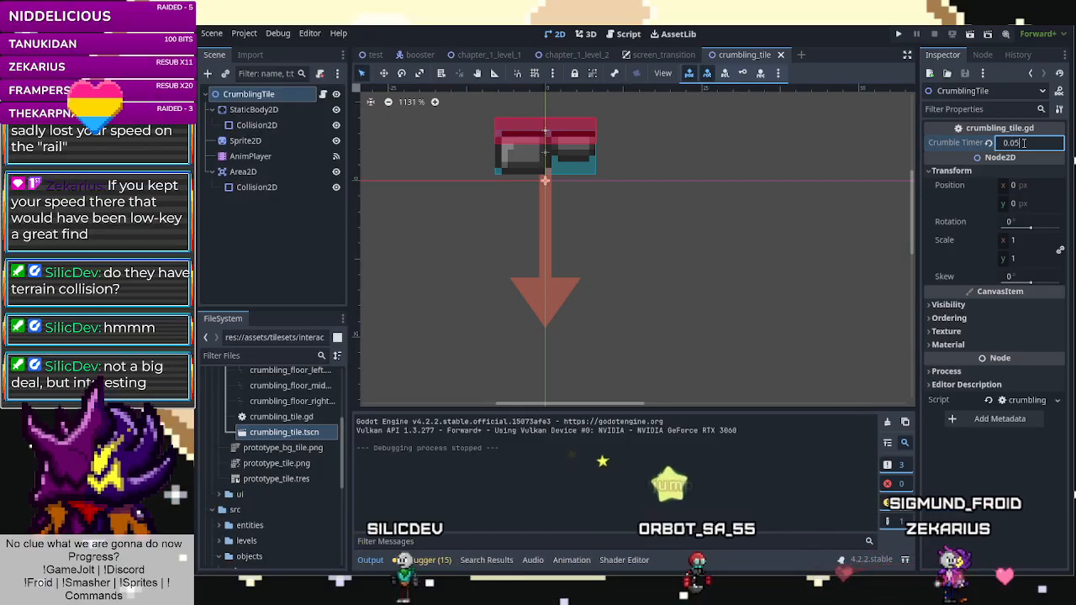
# Run chapter_1_level_2, move the player onto the crumbling platform to test the 0.05 timer, and stop the game.
pyautogui.click(575, 55)
pyautogui.click(969, 36)
pyautogui.press('Right')
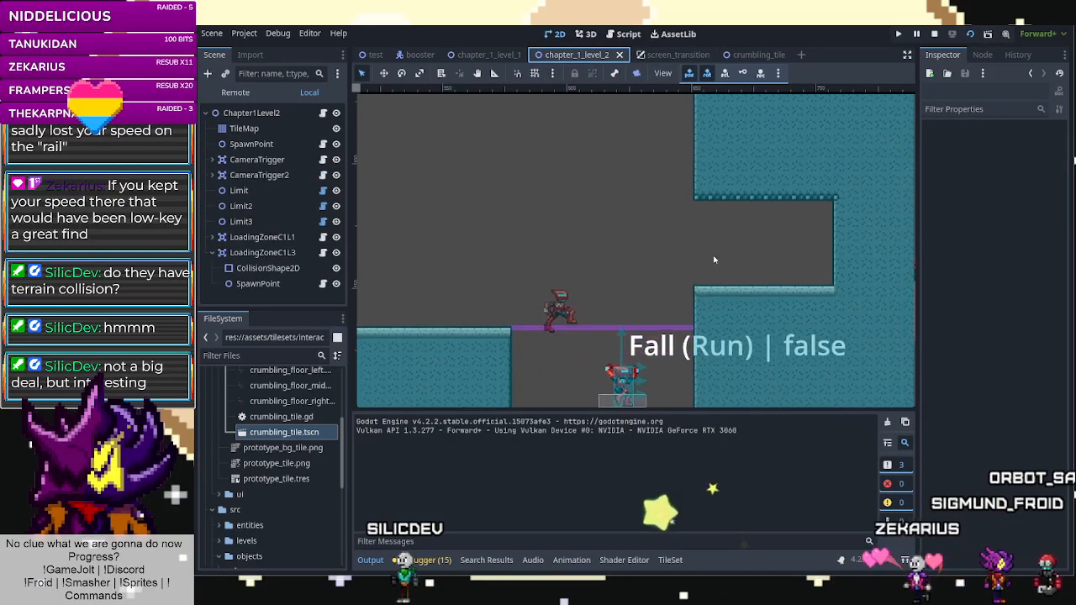
pyautogui.press('space')
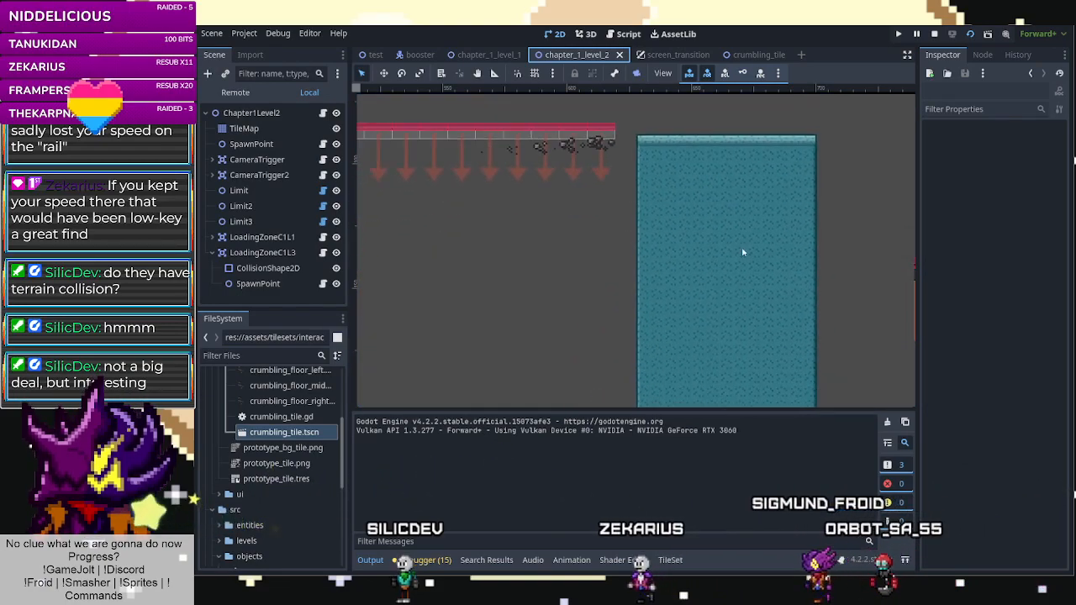
pyautogui.press('F8')
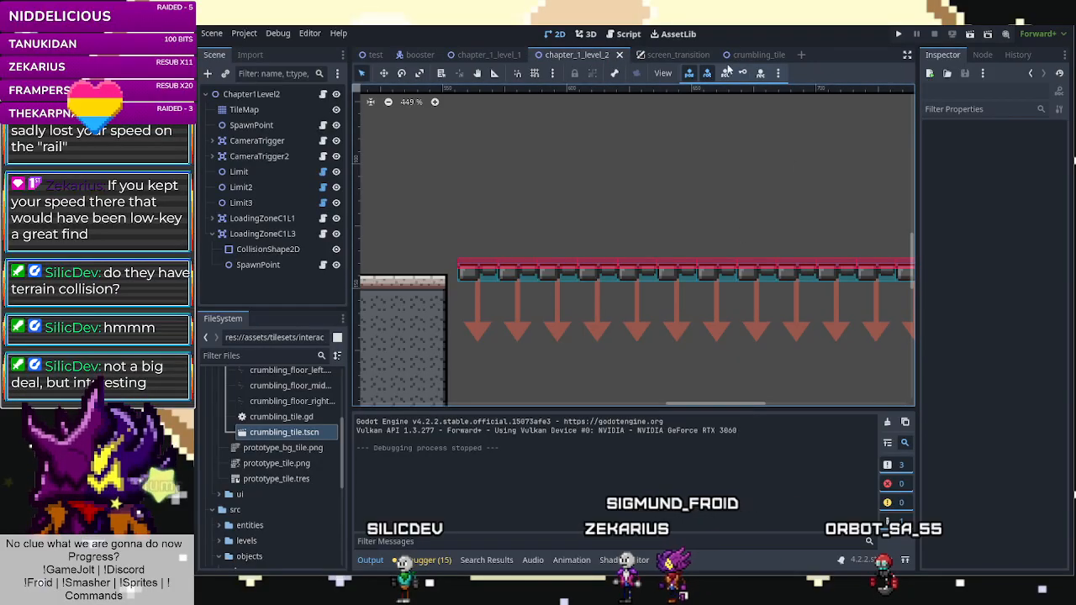
# Set the Crumble Timer of the CrumblingTile node to 0.01 and save the crumbling_tile scene.
pyautogui.click(748, 55)
pyautogui.click(1033, 144)
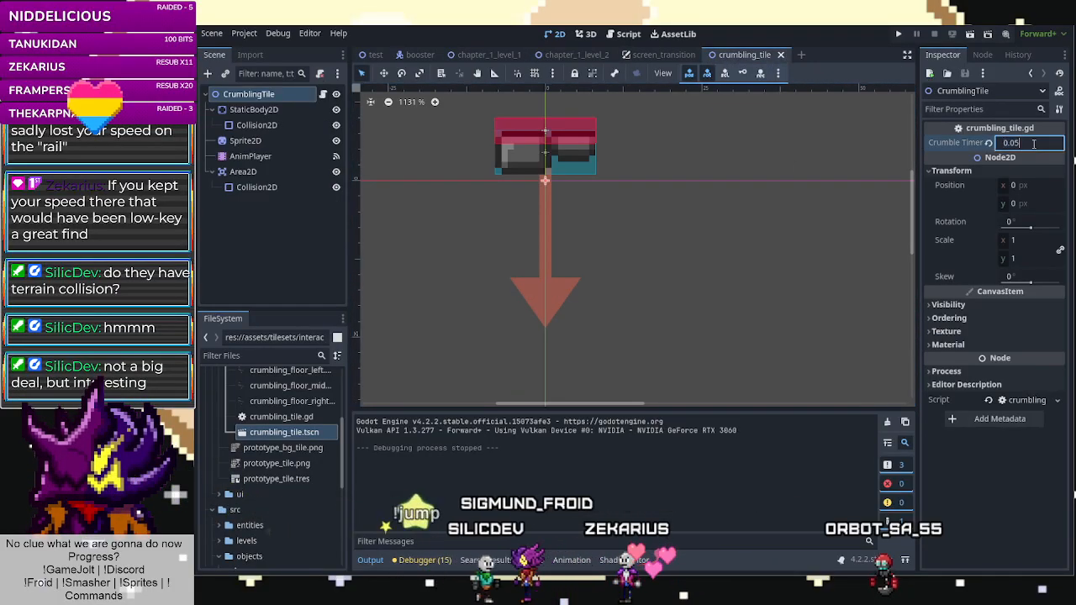
pyautogui.write('0.01')
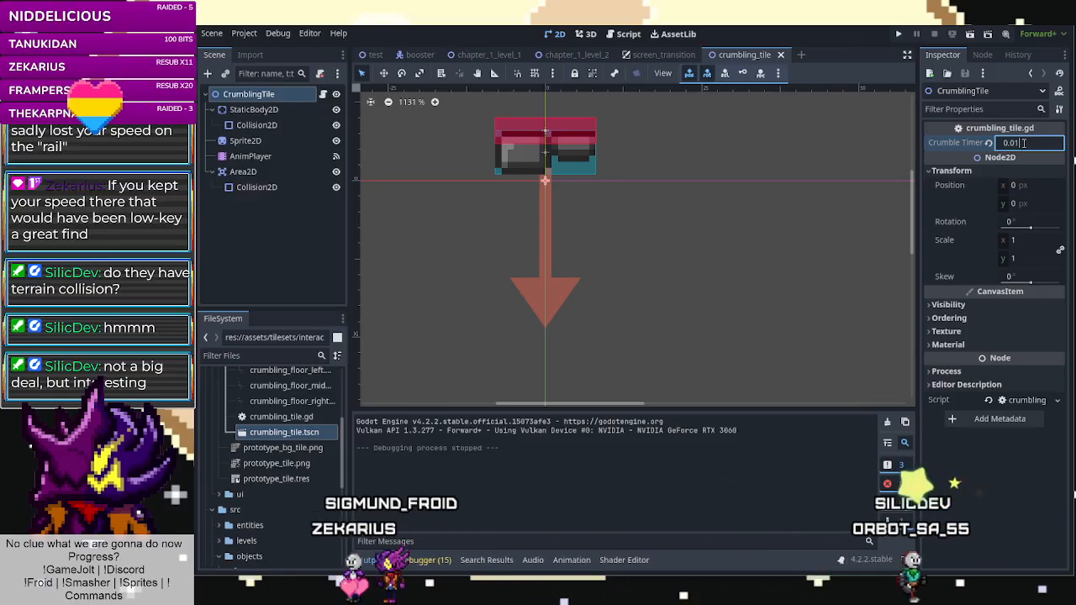
pyautogui.hotkey('ctrl', 's')
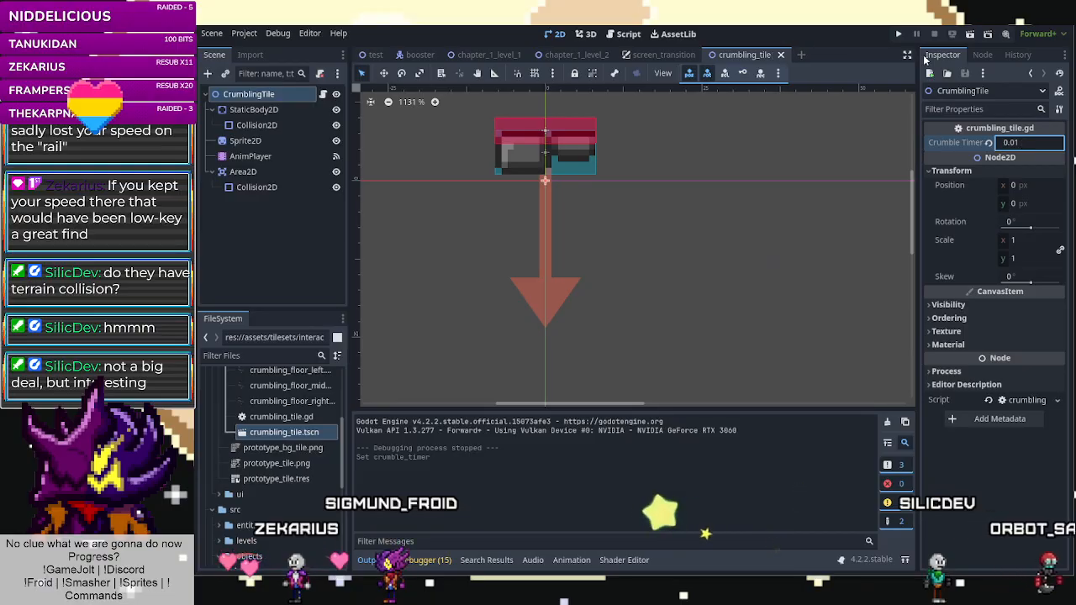
# Run chapter_1_level_2 and move the player right onto the crumbling platform to test the 0.01 crumble timer.
pyautogui.click(969, 34)
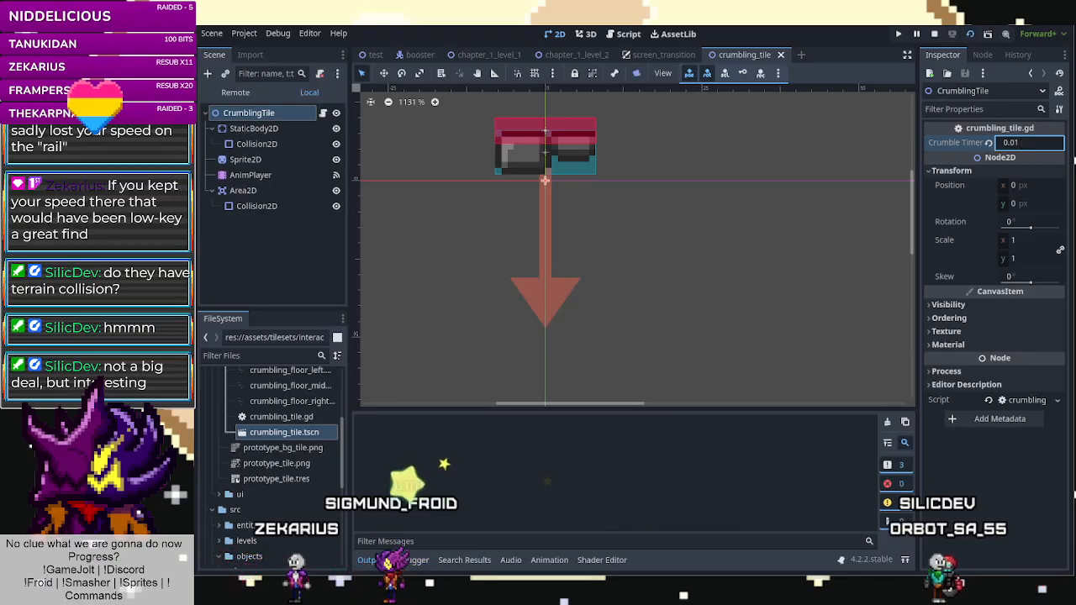
pyautogui.press('F8')
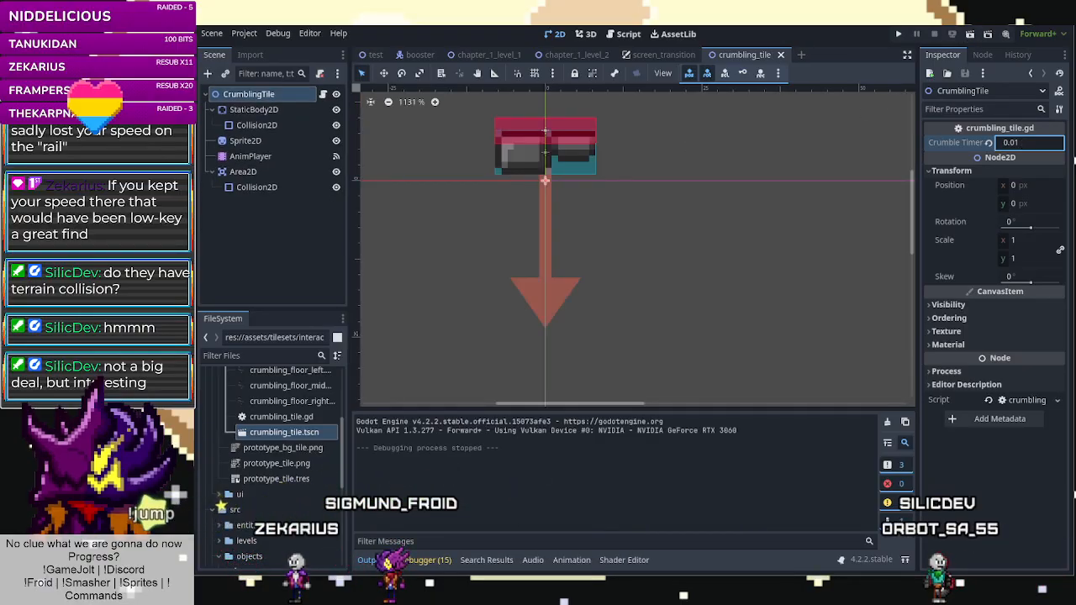
pyautogui.click(586, 56)
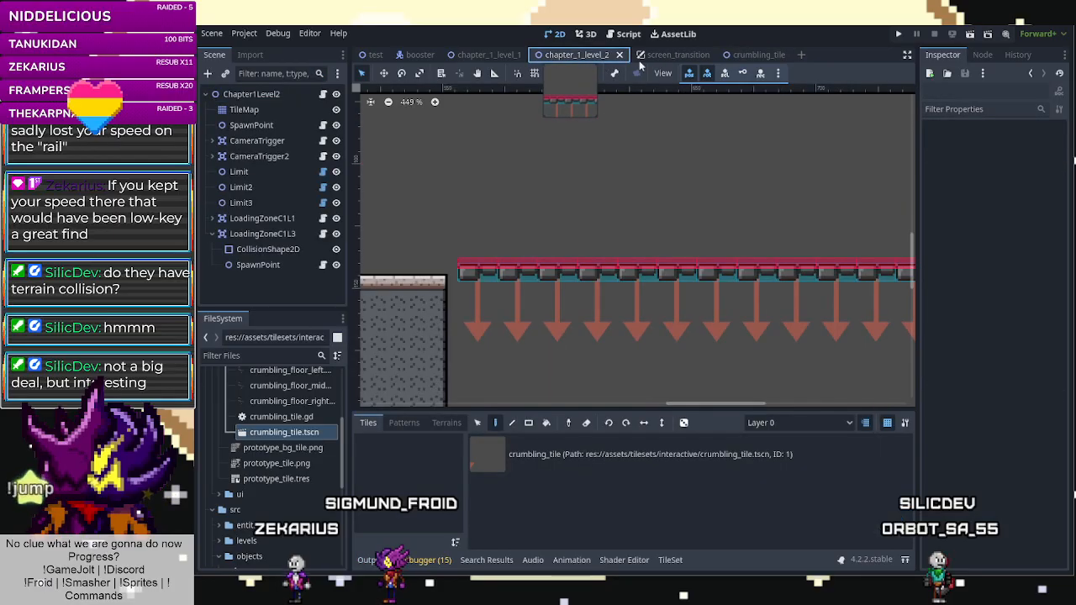
pyautogui.click(970, 34)
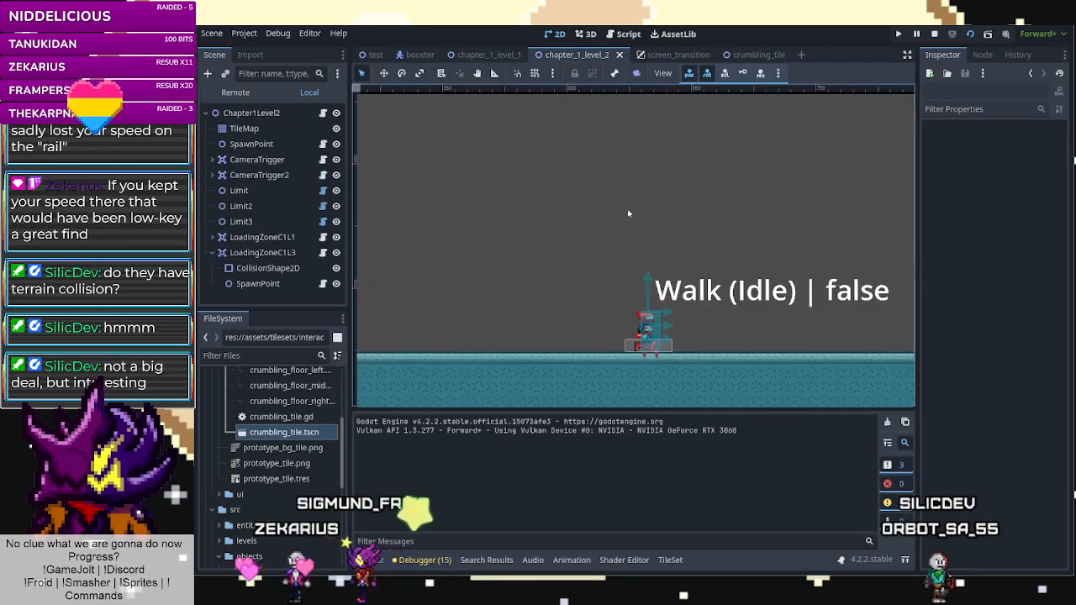
pyautogui.press('Right')
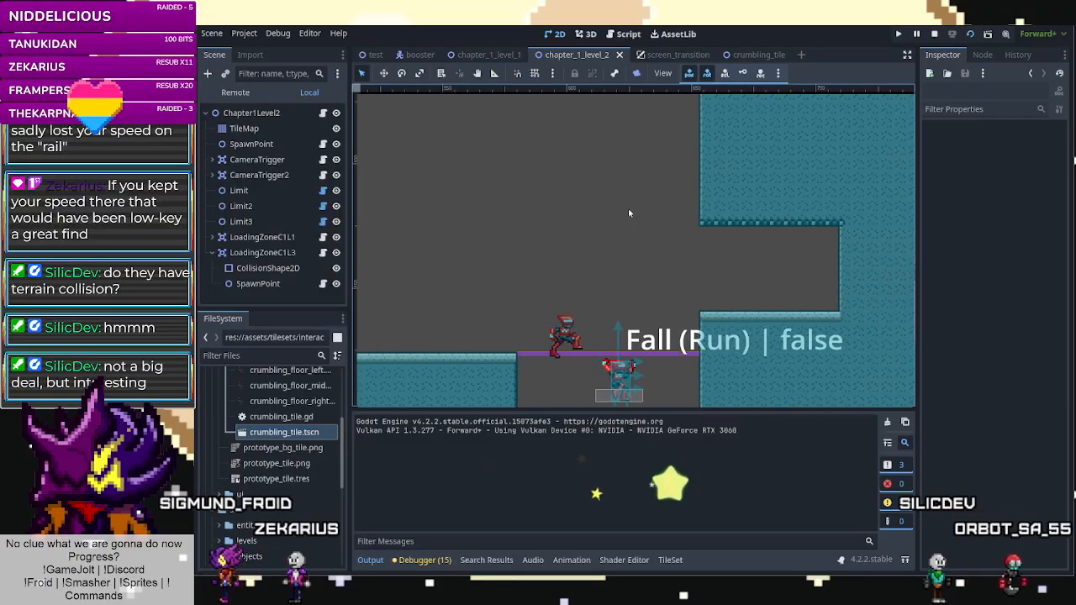
pyautogui.press('Right')
pyautogui.press('space')
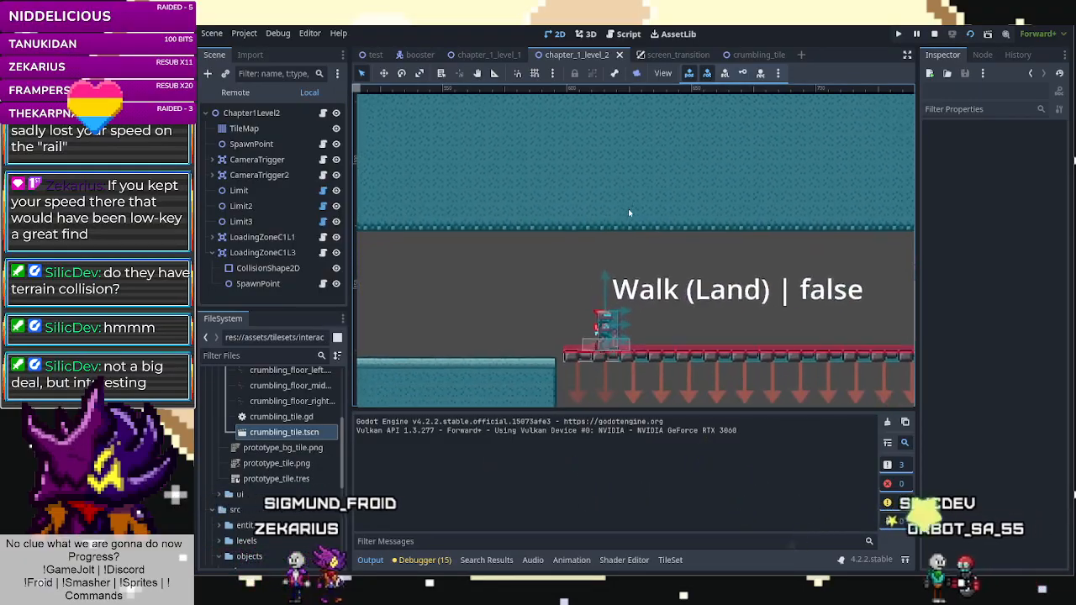
pyautogui.press('Right')
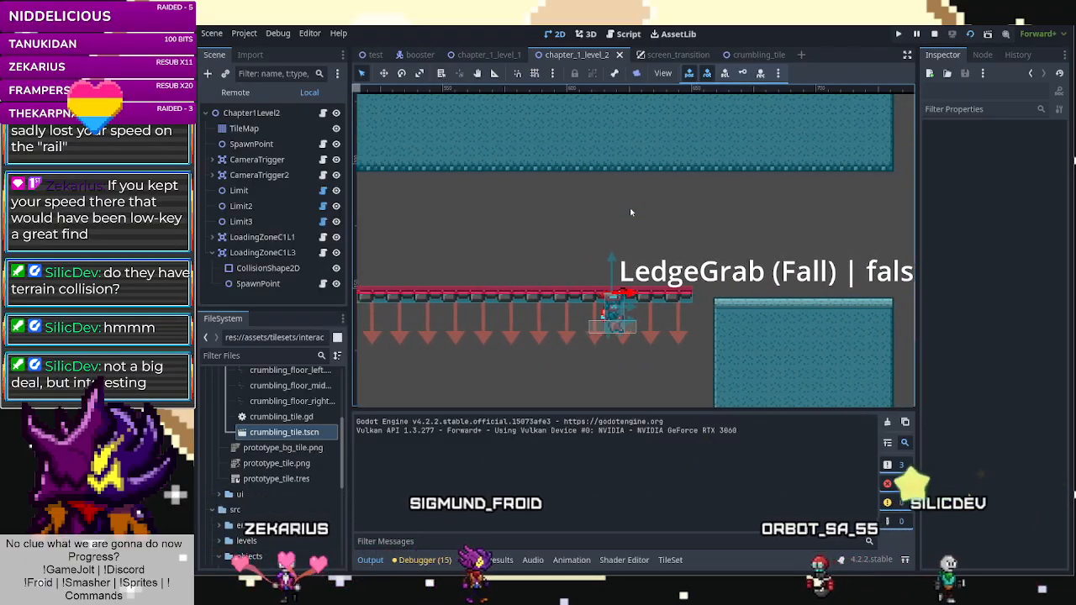
# Jump the player back and forth along the crumbling platform, grabbing onto its tiles from both directions.
pyautogui.press('space')
pyautogui.press('Left')
pyautogui.press('space')
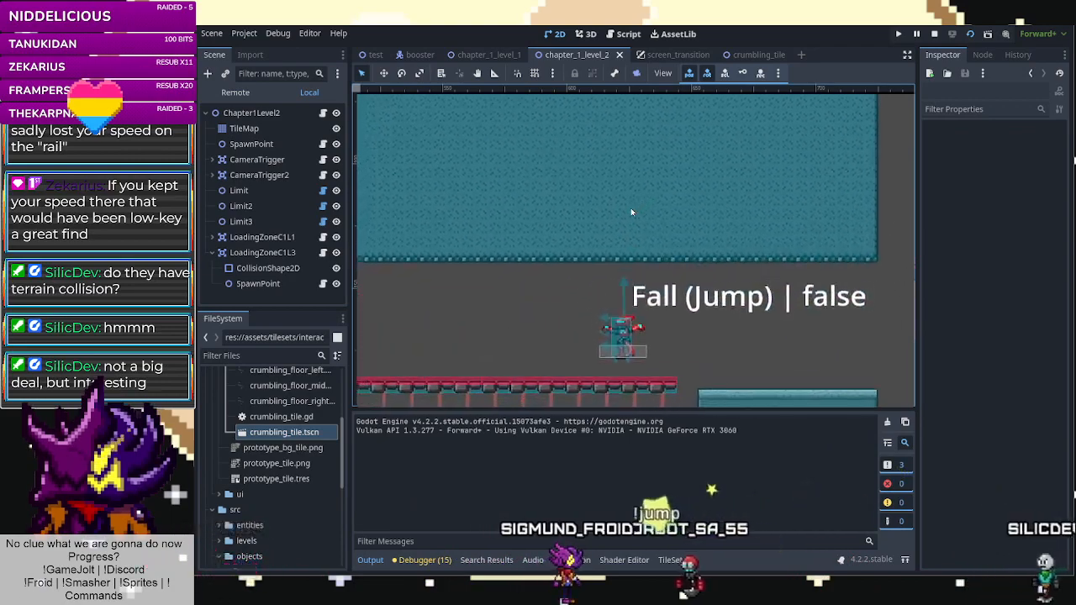
pyautogui.press('Left')
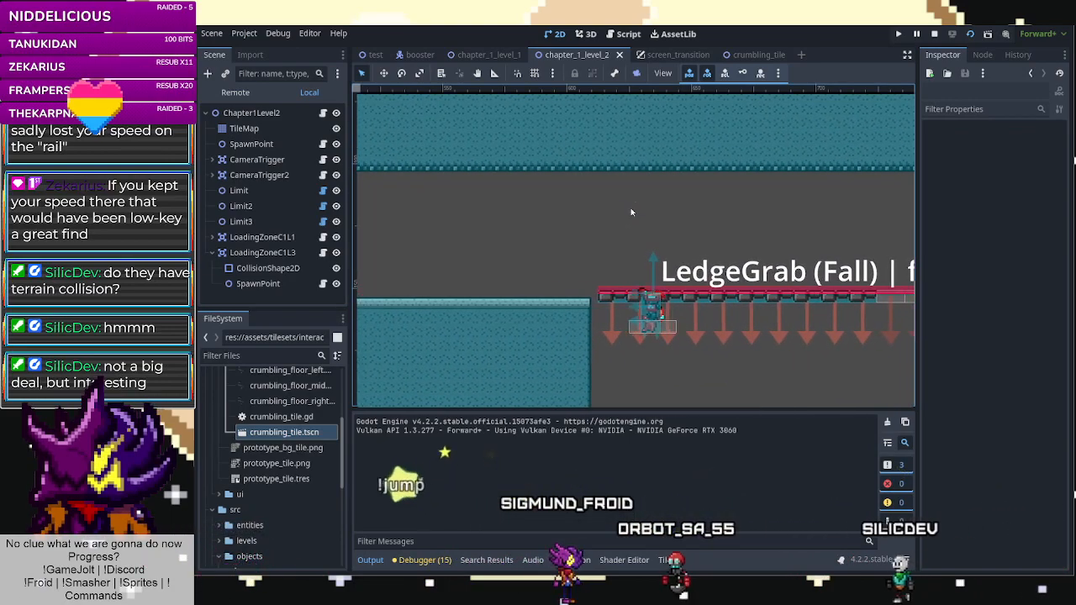
pyautogui.press('space')
pyautogui.press('Right')
pyautogui.press('space')
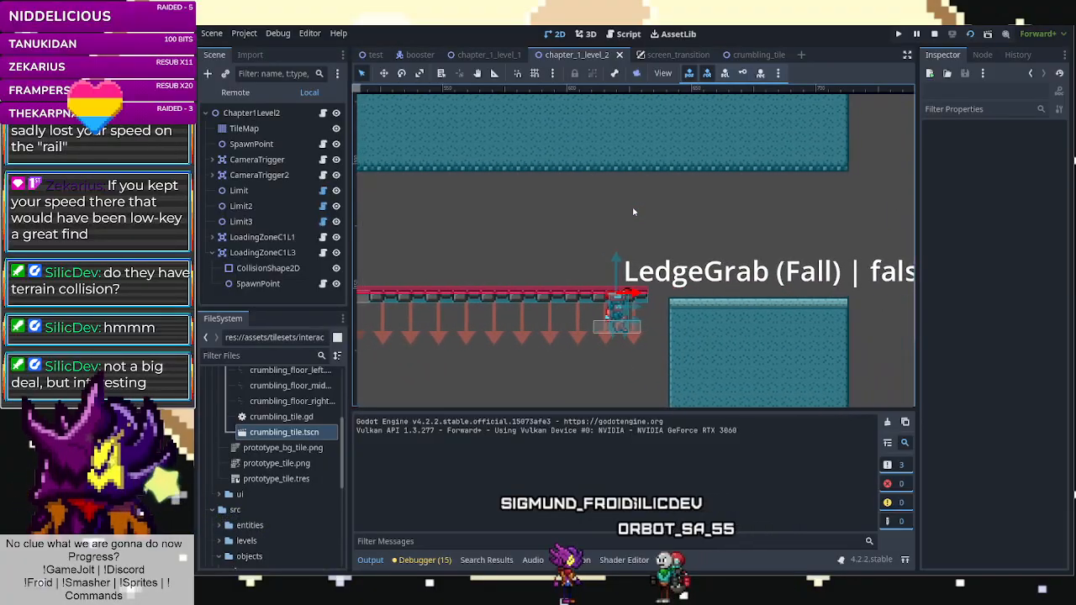
pyautogui.press('space')
pyautogui.press('Left')
pyautogui.press('space')
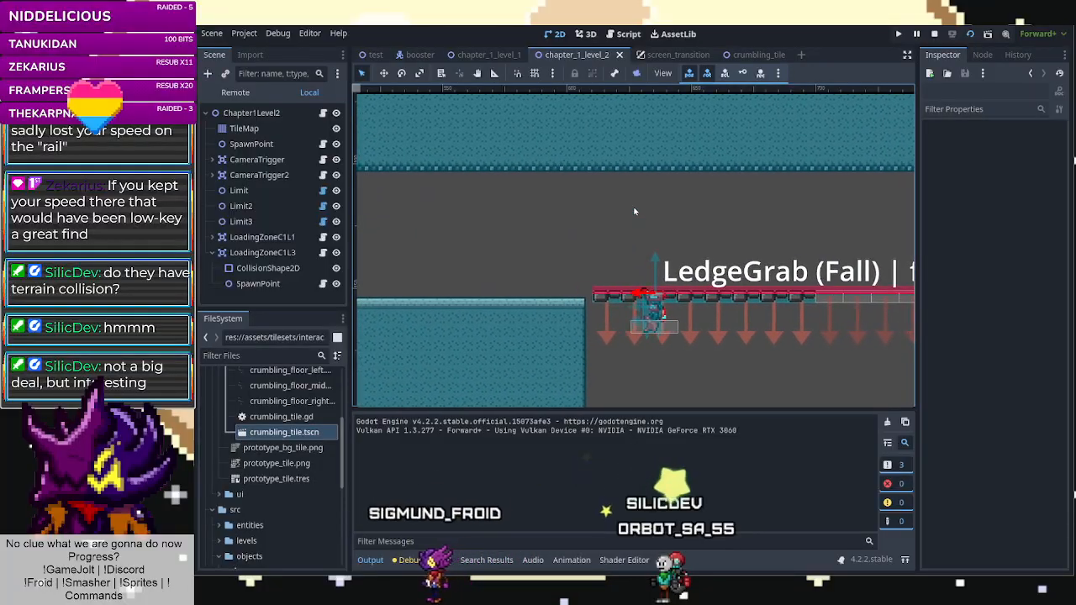
pyautogui.press('Left')
pyautogui.press('Right')
pyautogui.press('space')
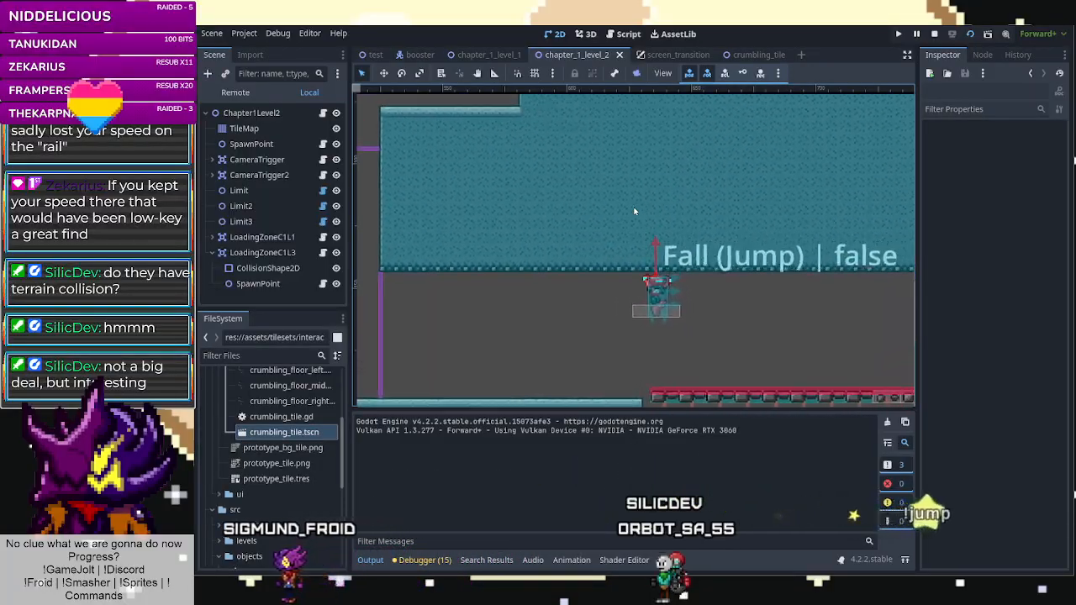
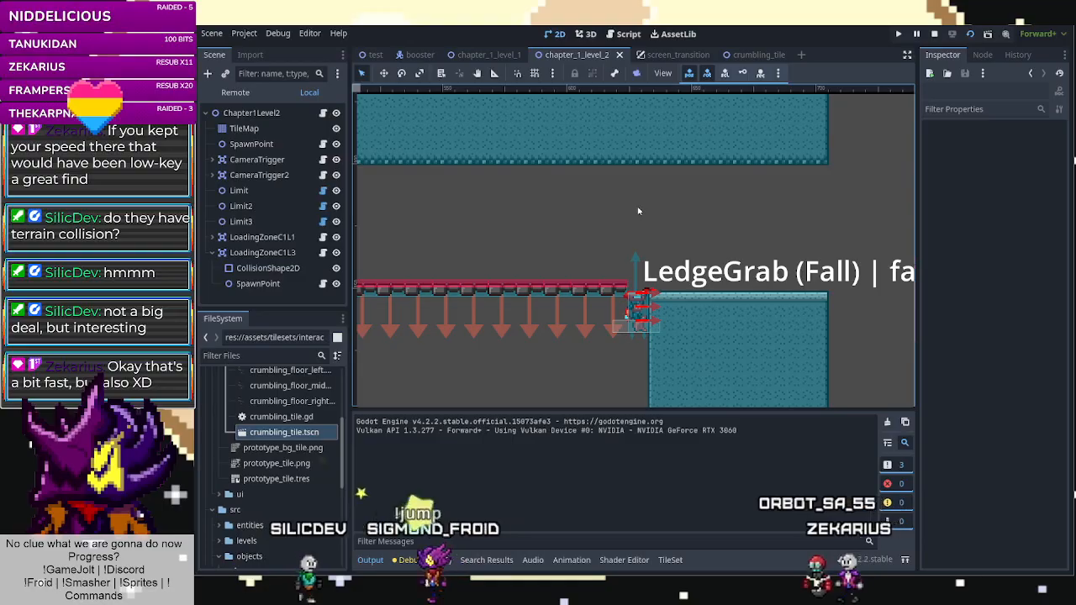
# Climb up at the platform's right end, move the player back left over the crumbling tiles, and stop the game.
pyautogui.press('space')
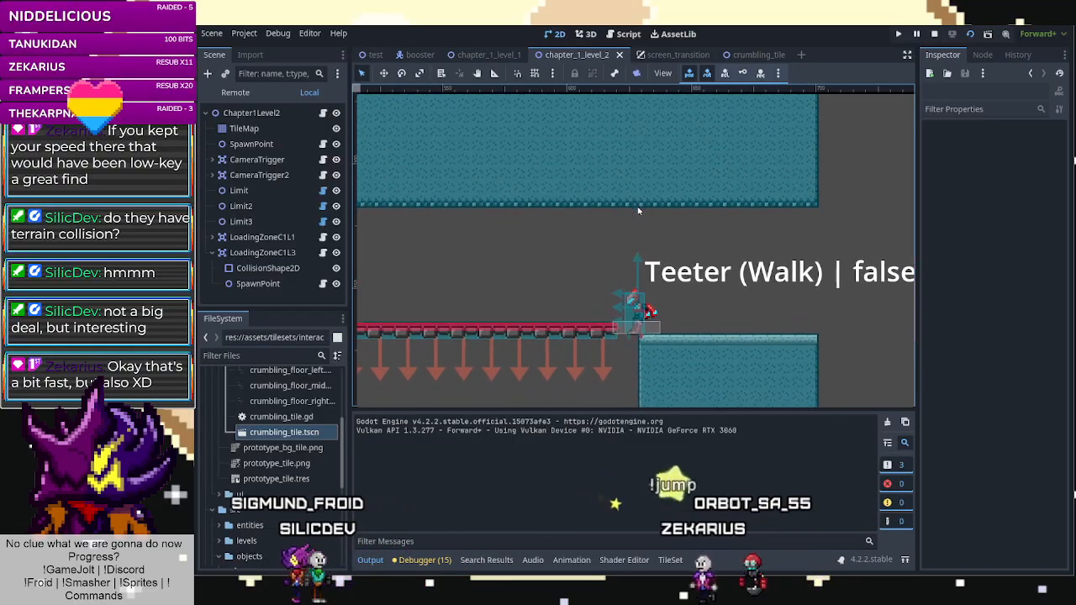
pyautogui.press('space')
pyautogui.press('Left')
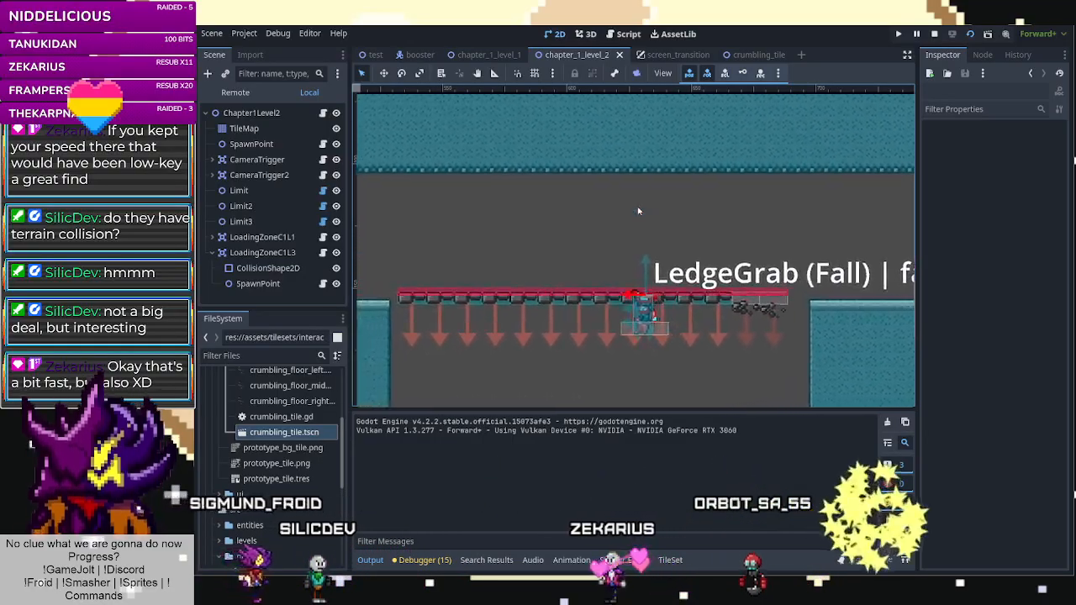
pyautogui.press('F8')
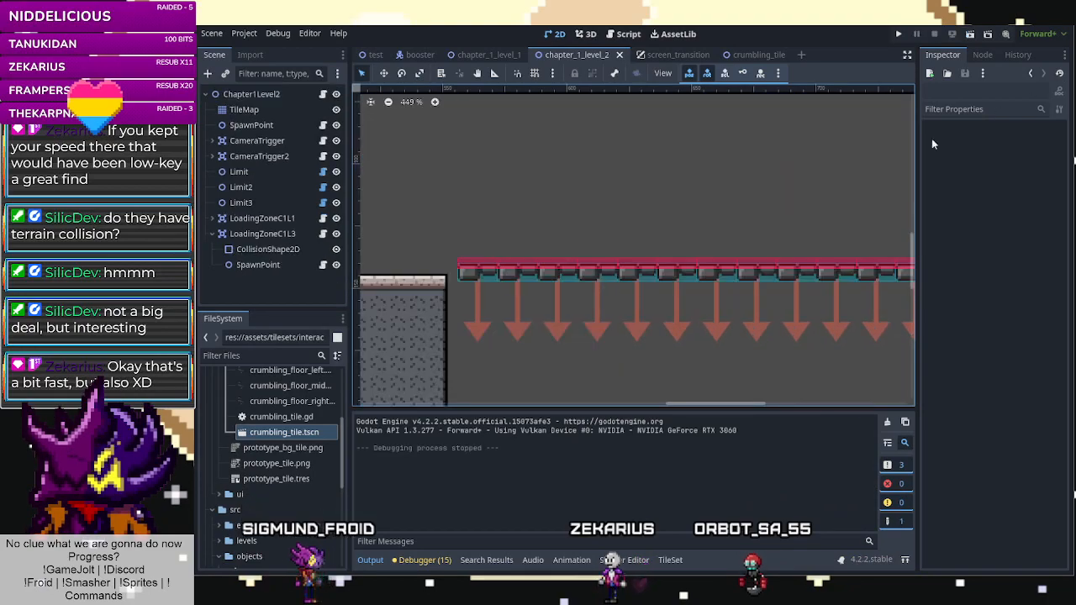
# Open the test scene and select its TileMap node for editing.
pyautogui.click(374, 54)
pyautogui.scroll(-2, 632, 345)
pyautogui.scroll(7, 475, 309)
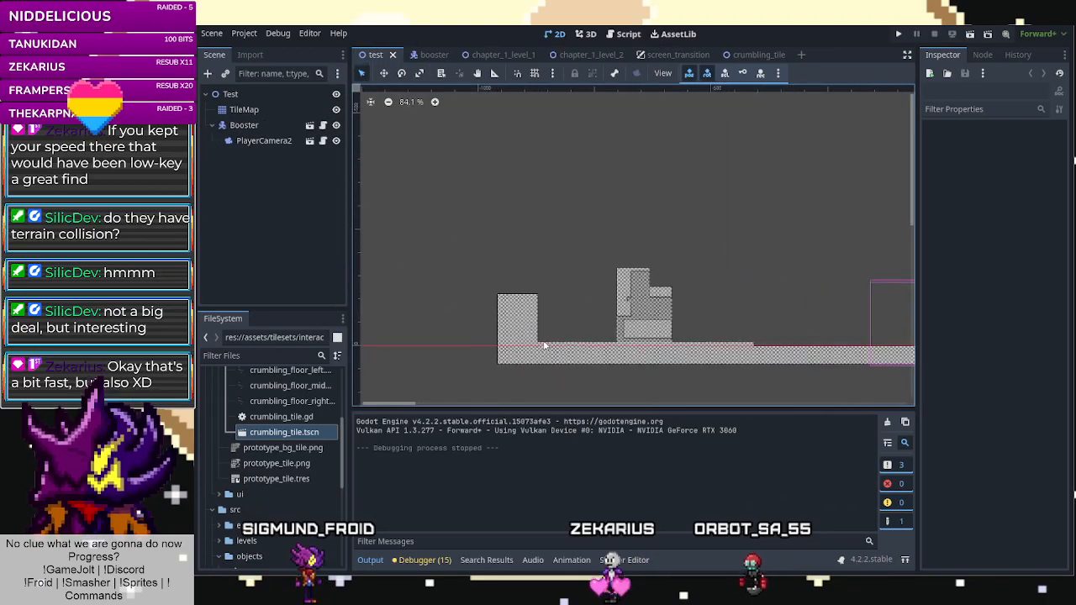
pyautogui.scroll(-5, 551, 326)
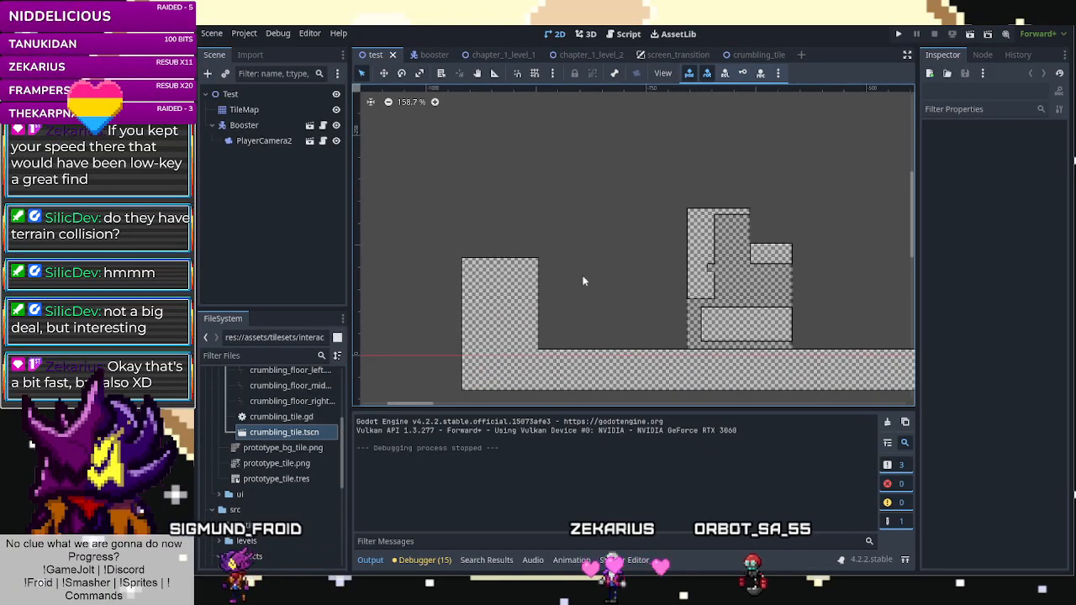
pyautogui.scroll(4, 670, 121)
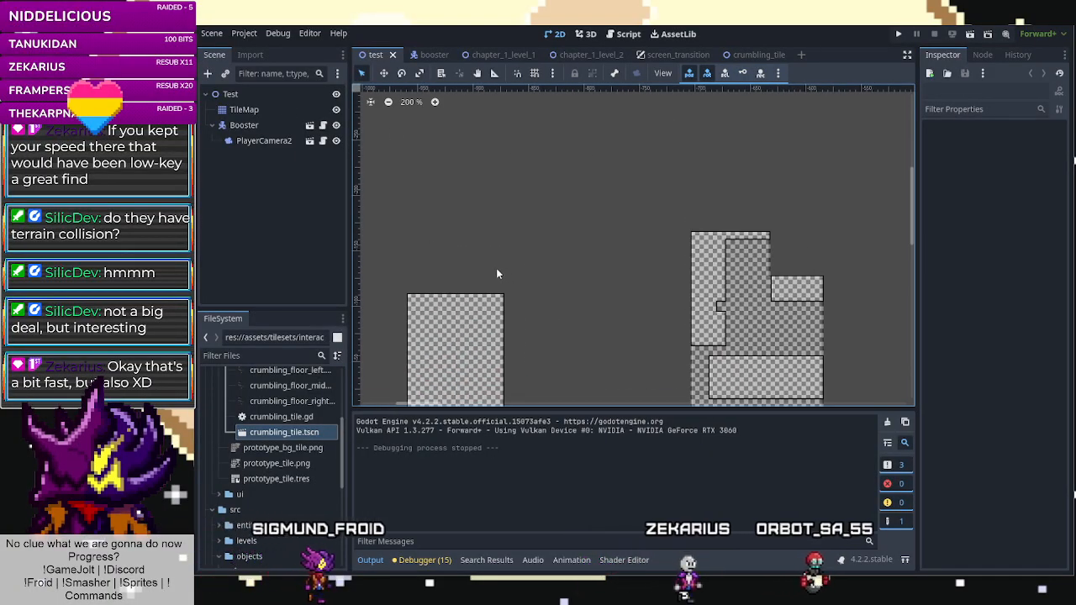
pyautogui.click(282, 110)
pyautogui.scroll(-1, 624, 310)
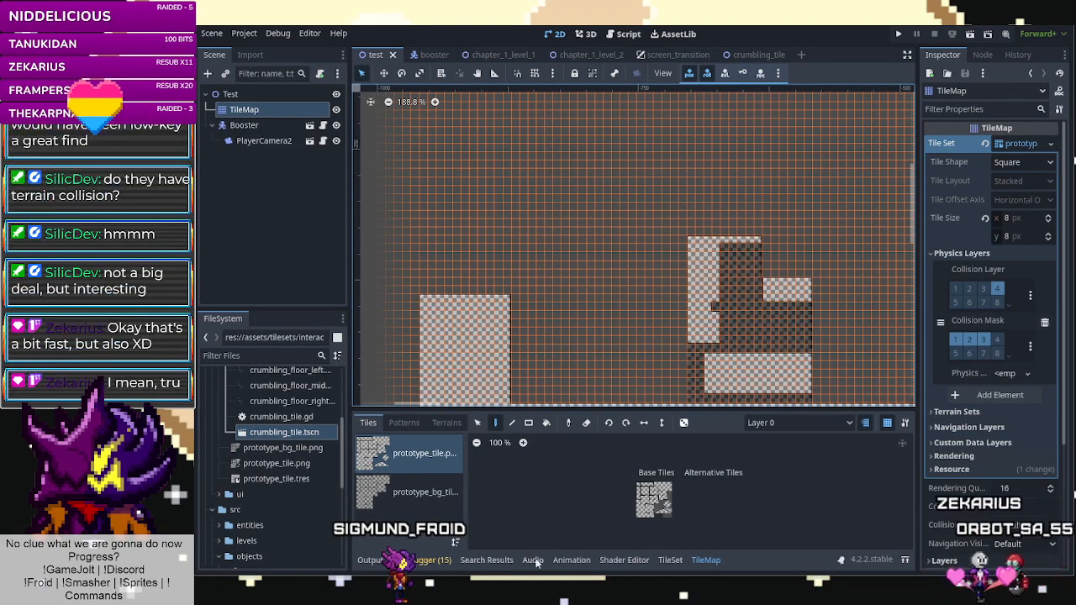
# Add a scenes collection named Crumbling_Tiles to the TileMap's tile set, put crumbling_tile.tscn in it, and save the scene.
pyautogui.click(669, 559)
pyautogui.click(420, 540)
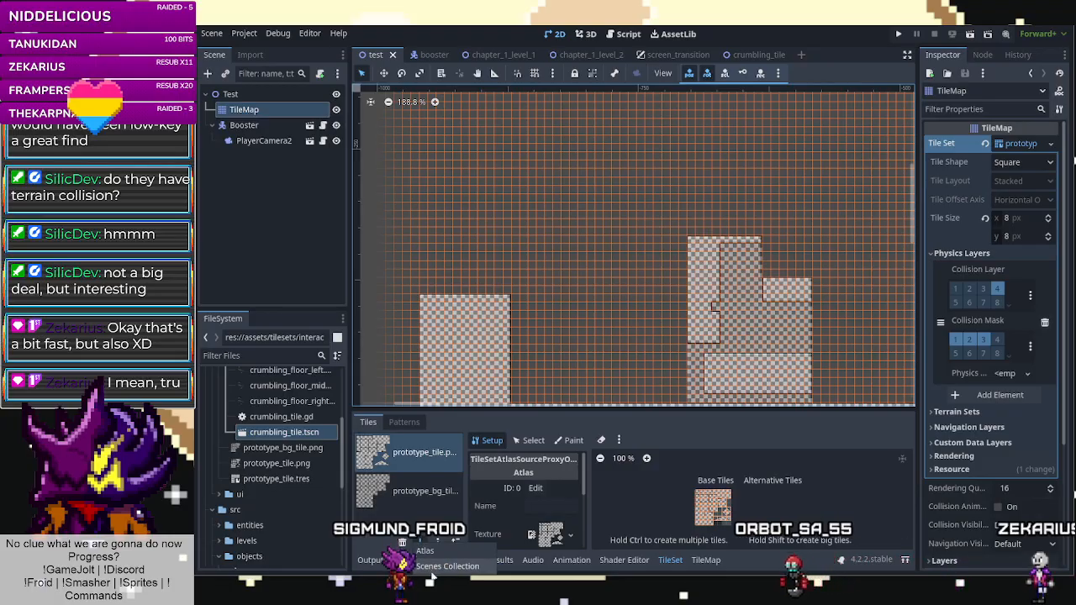
pyautogui.click(433, 567)
pyautogui.click(560, 479)
pyautogui.write('Cru')
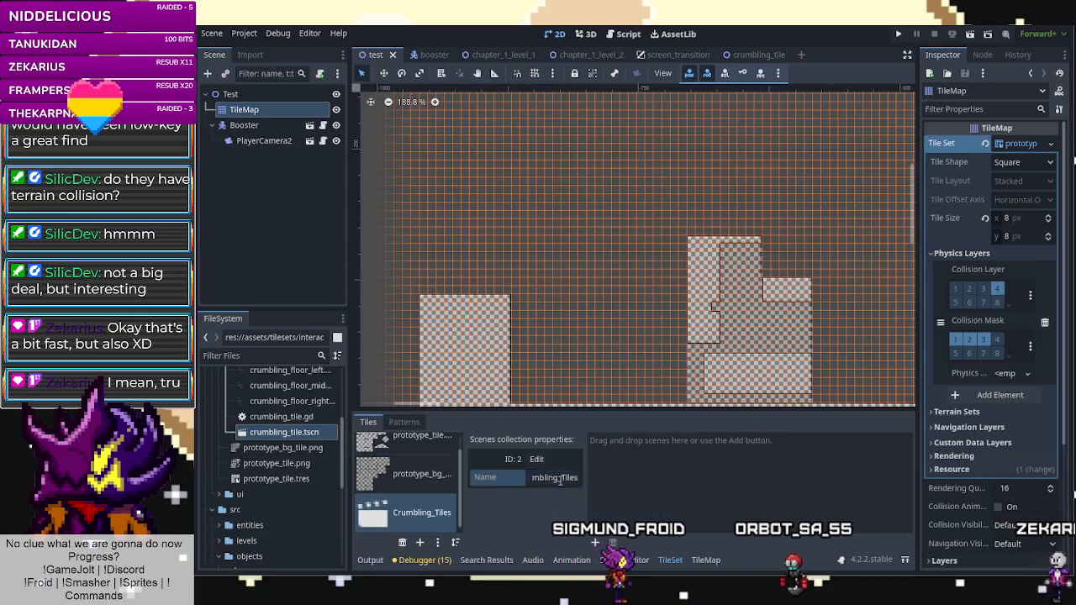
pyautogui.moveTo(307, 430); pyautogui.dragTo(645, 483)
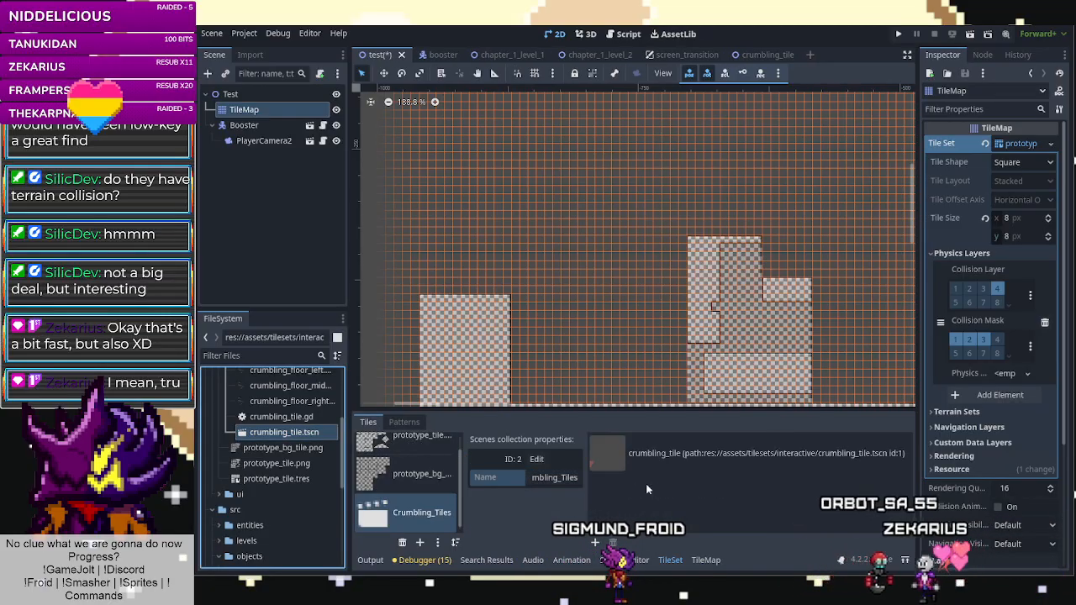
pyautogui.hotkey('ctrl', 's')
# Paint a filled block of Terrain 0 in the gap between the tall left block and the existing structure.
pyautogui.click(706, 560)
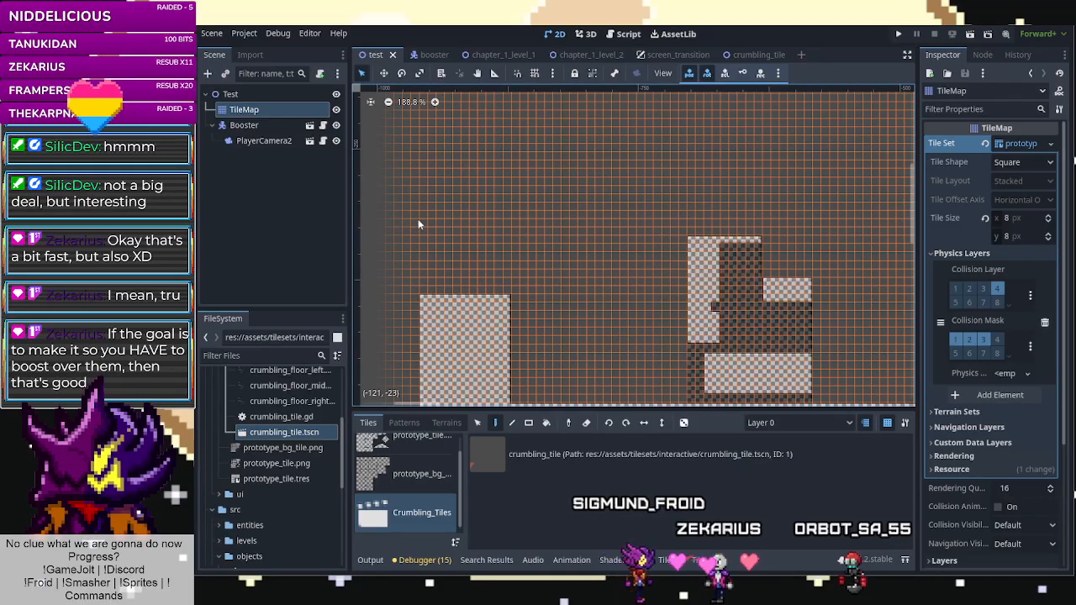
pyautogui.scroll(-5, 439, 225)
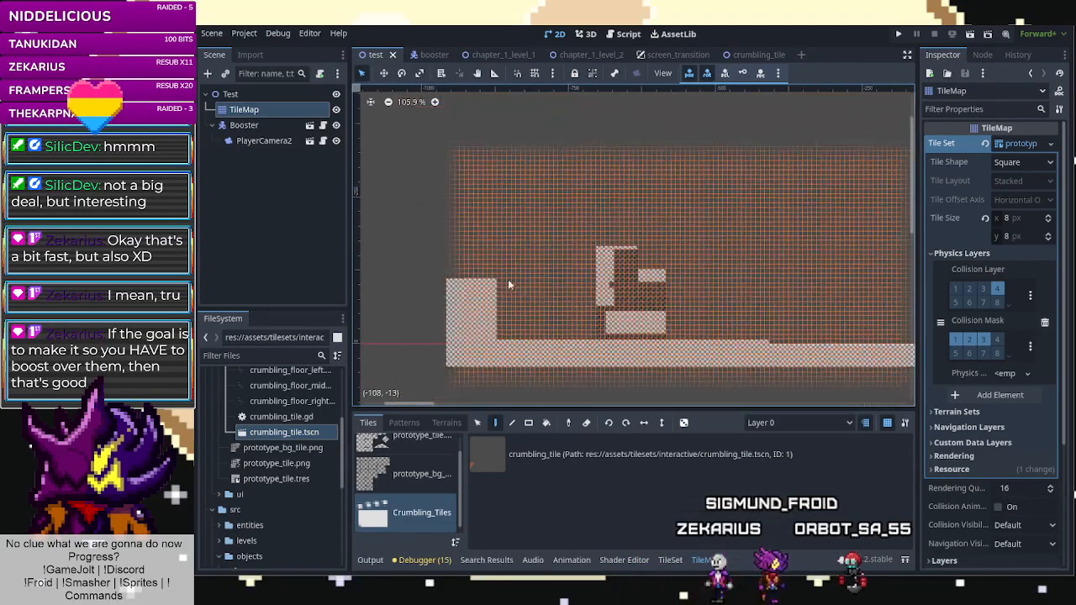
pyautogui.scroll(5, 537, 260)
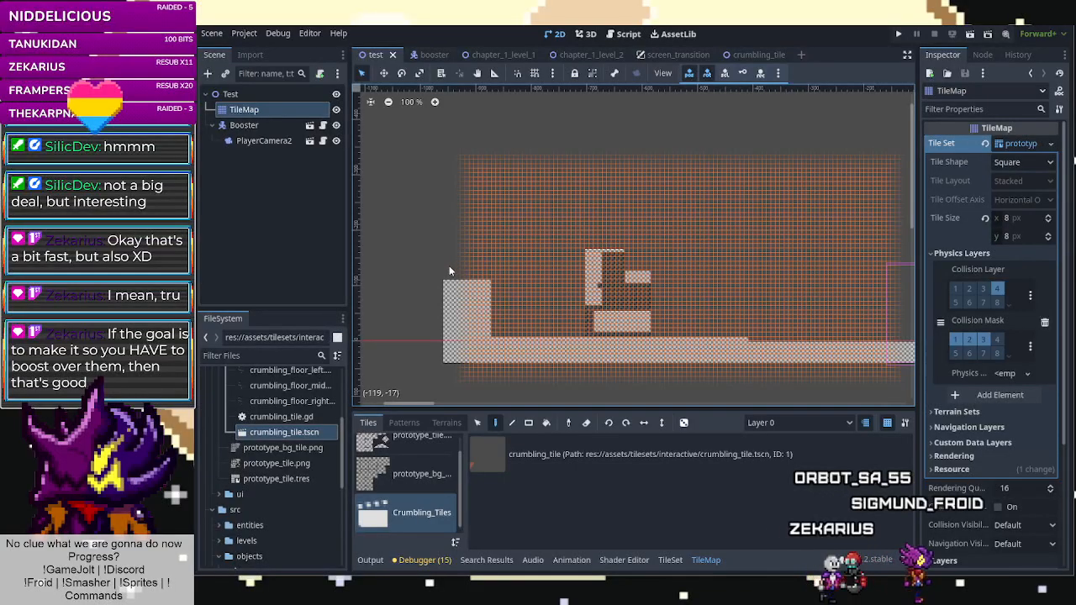
pyautogui.scroll(5, 450, 276)
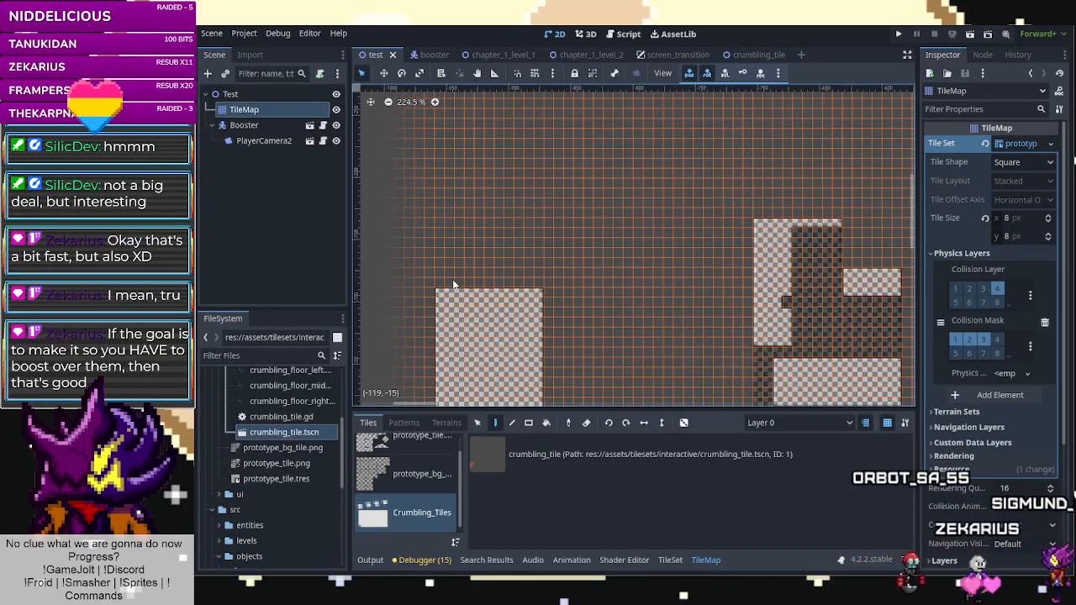
pyautogui.scroll(-1, 528, 303)
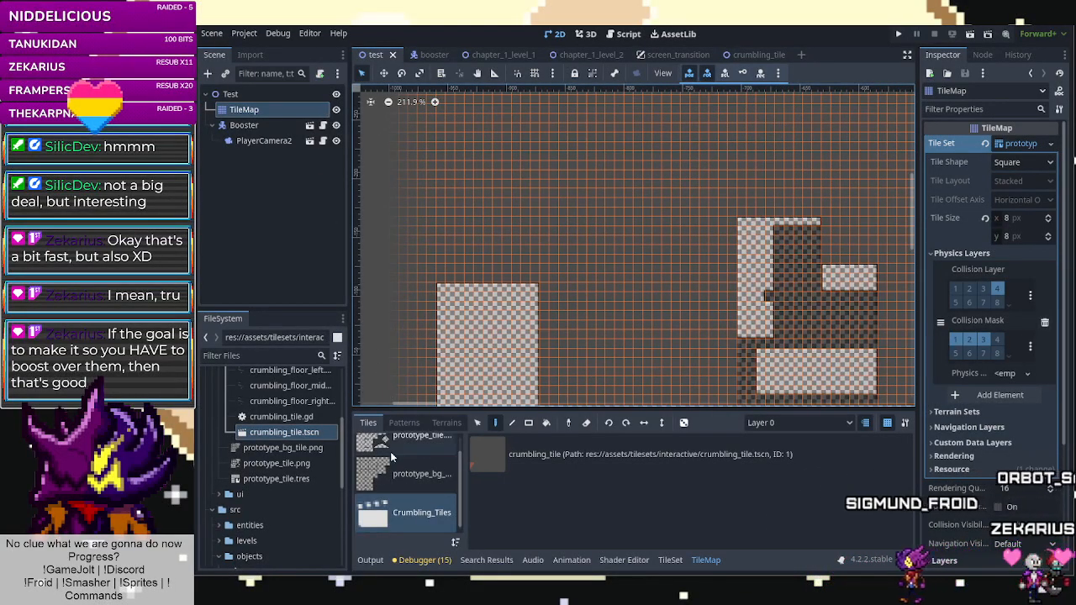
pyautogui.scroll(1, 390, 451)
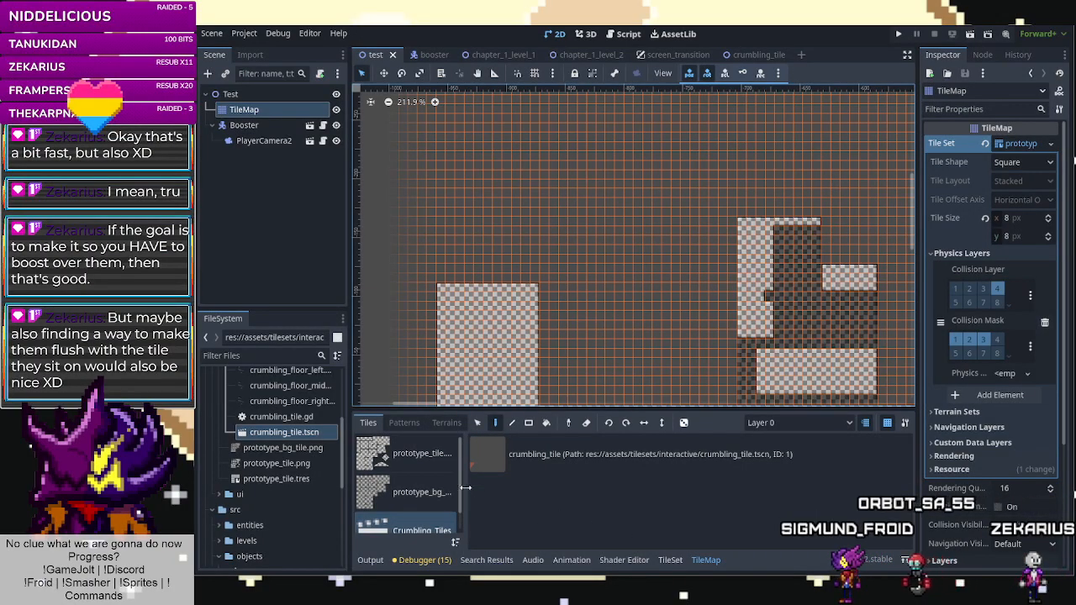
pyautogui.click(446, 423)
pyautogui.click(395, 458)
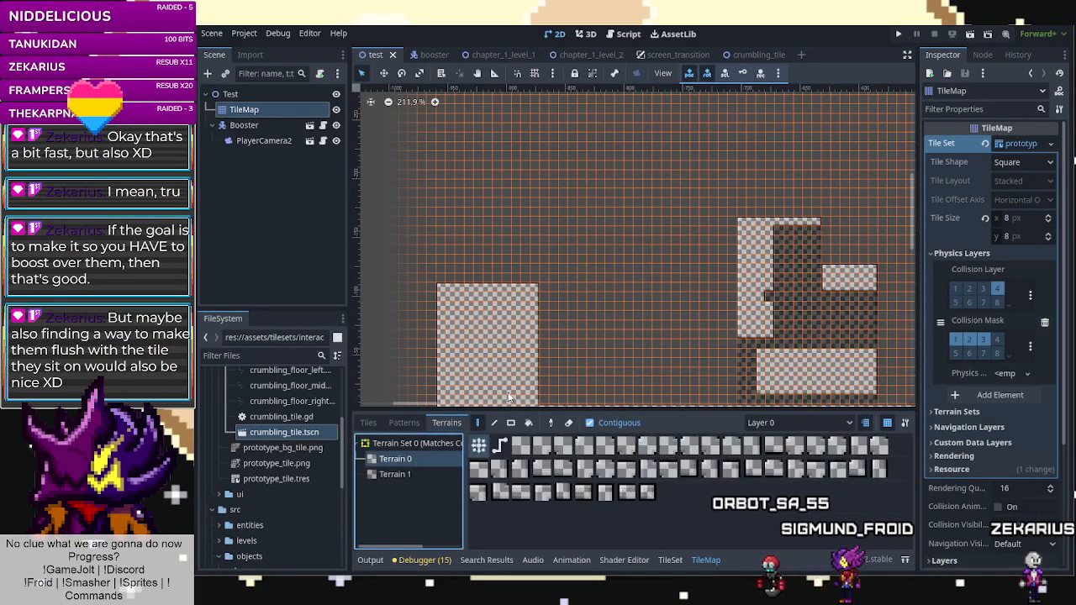
pyautogui.scroll(-2, 549, 294)
pyautogui.scroll(7, 588, 340)
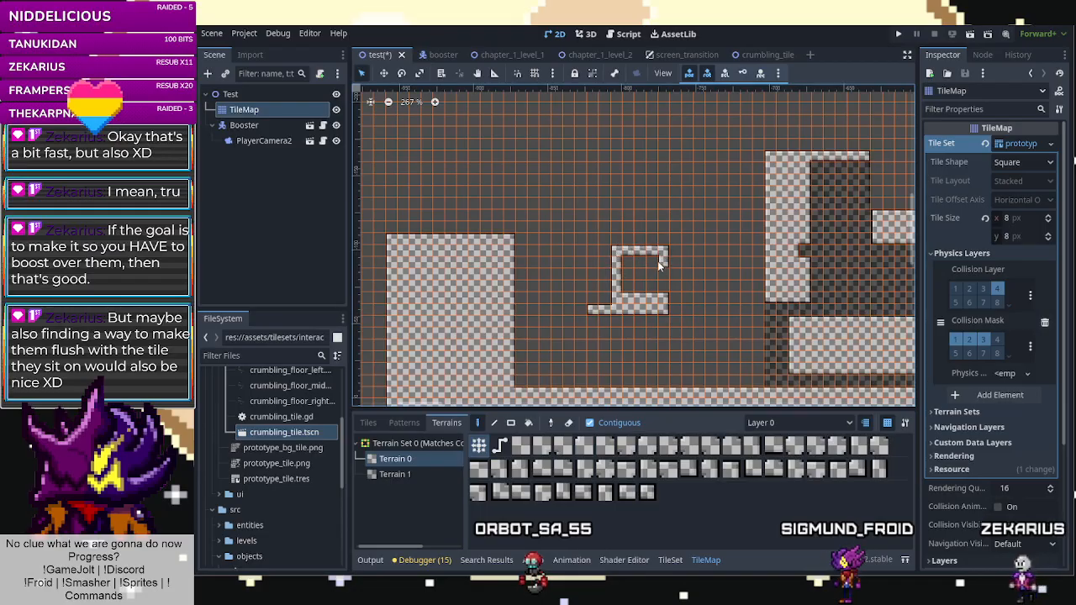
pyautogui.moveTo(661, 288)
pyautogui.mouseDown()
pyautogui.moveTo(632, 258)
pyautogui.moveTo(637, 285)
pyautogui.mouseUp()
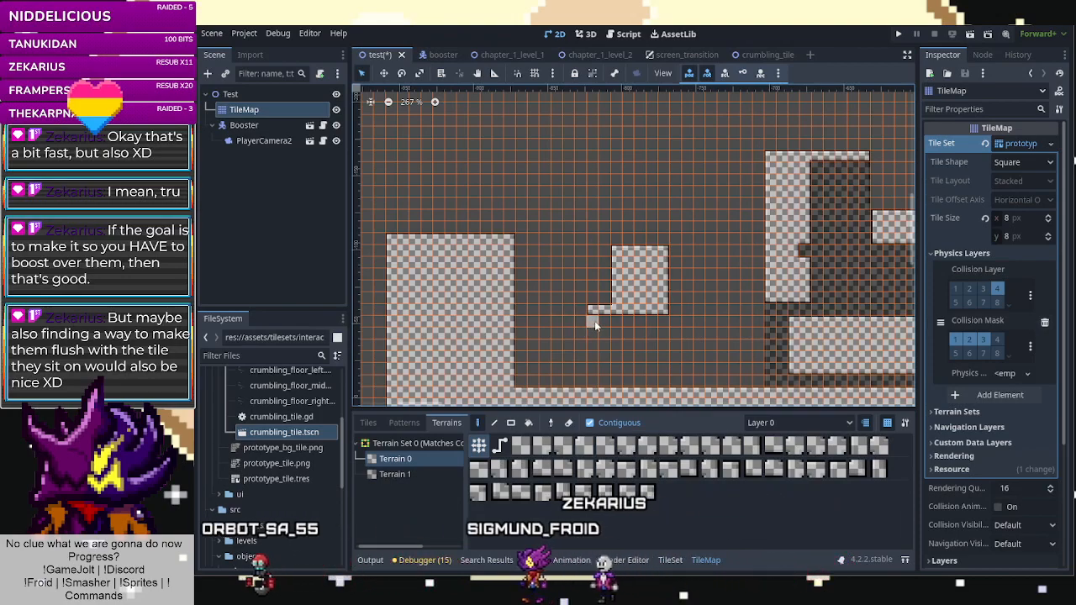
# Extend the new block's base downward with a step to the left, and paint a floating strip about six tiles wide to its upper left.
pyautogui.moveTo(594, 320); pyautogui.dragTo(661, 321)
pyautogui.moveTo(570, 332); pyautogui.dragTo(664, 334)
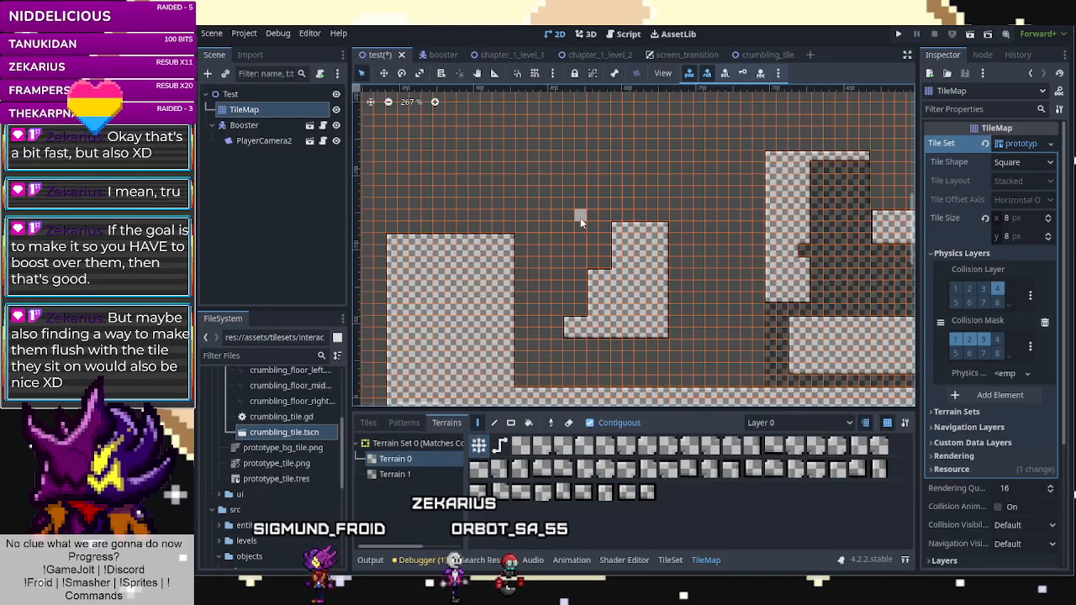
pyautogui.moveTo(566, 180); pyautogui.dragTo(509, 180)
pyautogui.scroll(-6, 654, 281)
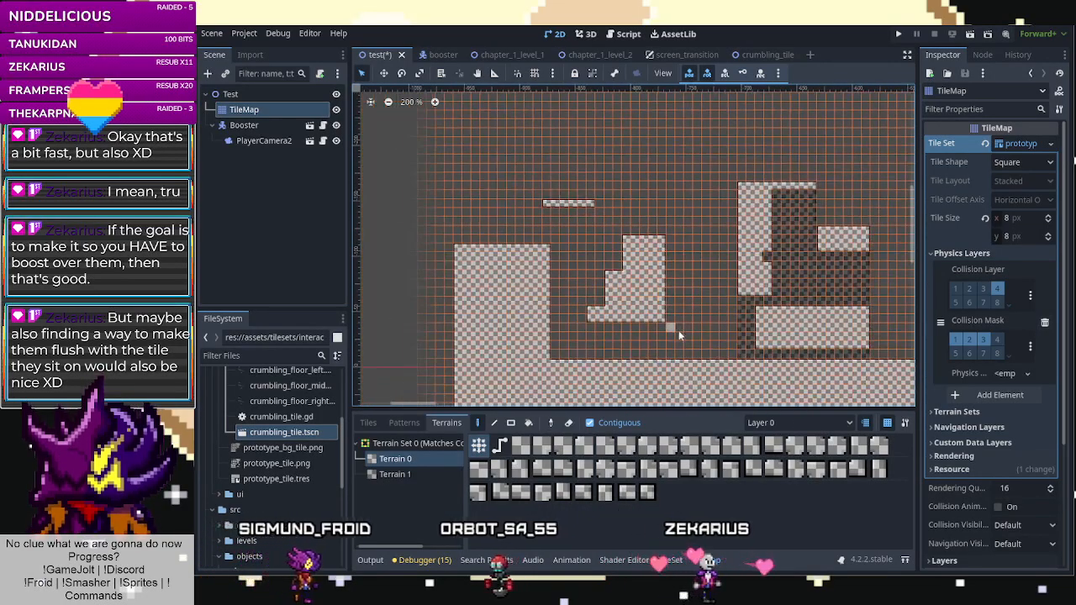
pyautogui.scroll(-5, 680, 329)
pyautogui.scroll(9, 447, 238)
pyautogui.scroll(-5, 555, 236)
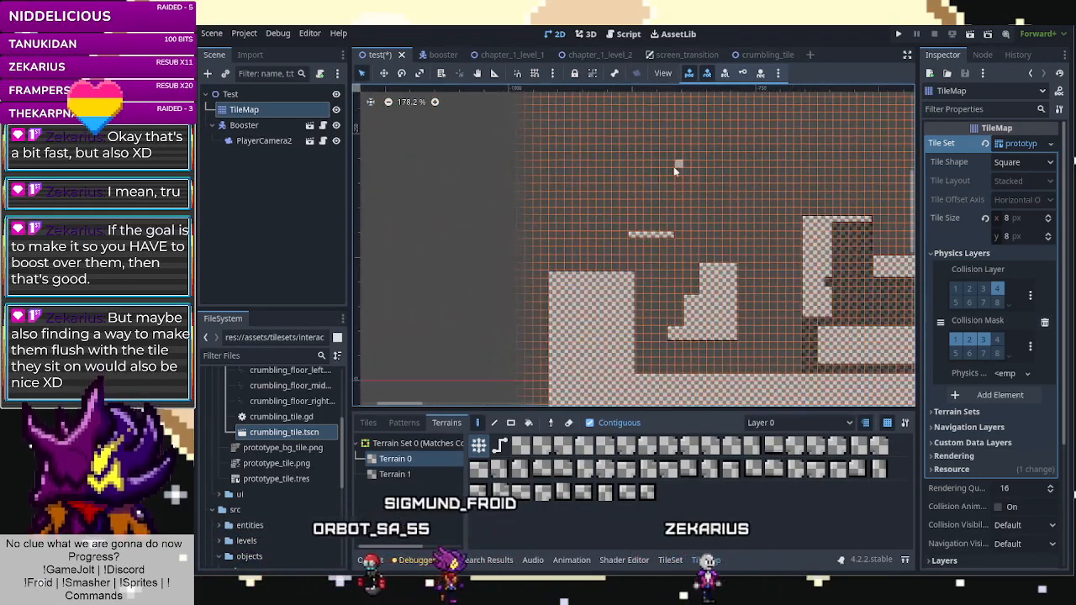
# Extend the tall left block much farther left with a filled rectangle of Terrain 0.
pyautogui.scroll(-5, 563, 191)
pyautogui.scroll(11, 398, 274)
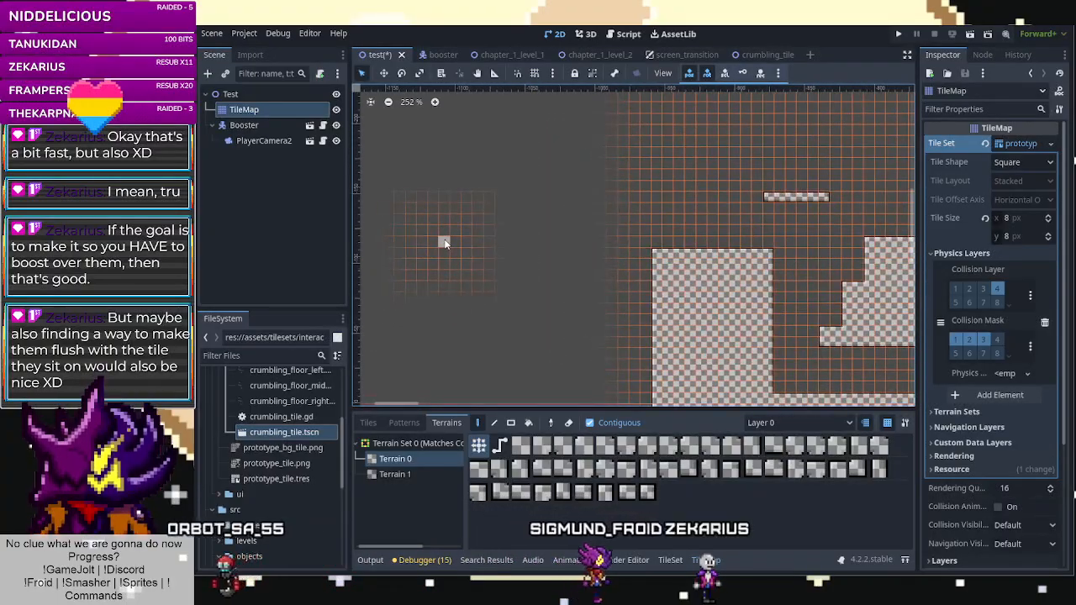
pyautogui.moveTo(442, 240); pyautogui.dragTo(602, 395)
pyautogui.scroll(-3, 591, 268)
pyautogui.scroll(-1, 591, 265)
pyautogui.moveTo(591, 266)
pyautogui.mouseDown(button='middle')
pyautogui.moveTo(596, 238)
pyautogui.moveTo(622, 238)
pyautogui.mouseUp(button='middle')
pyautogui.click(511, 422)
pyautogui.moveTo(516, 230); pyautogui.dragTo(670, 373)
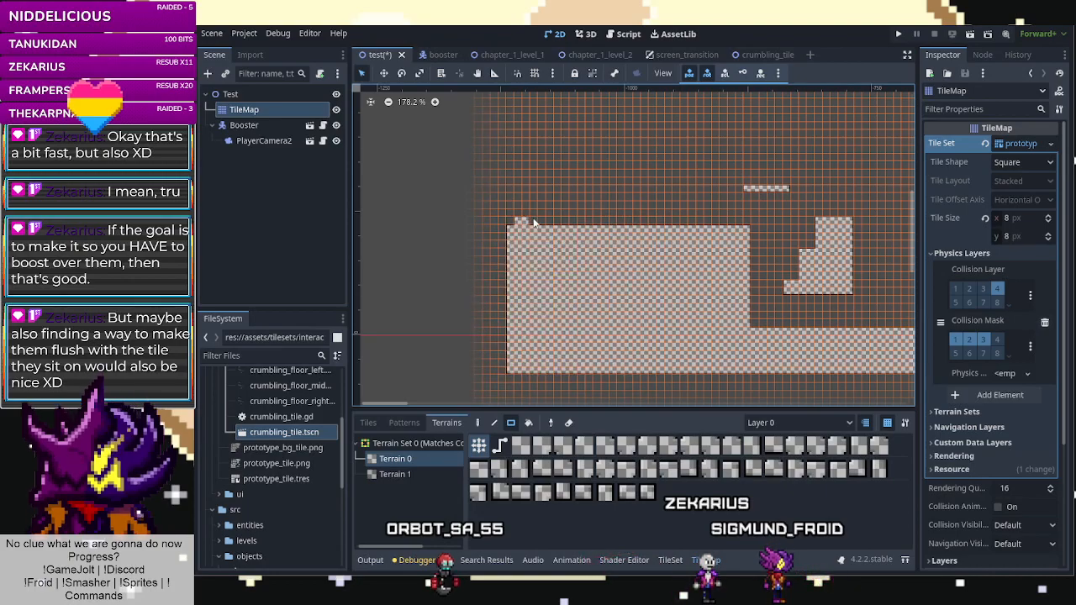
pyautogui.scroll(-12, 545, 260)
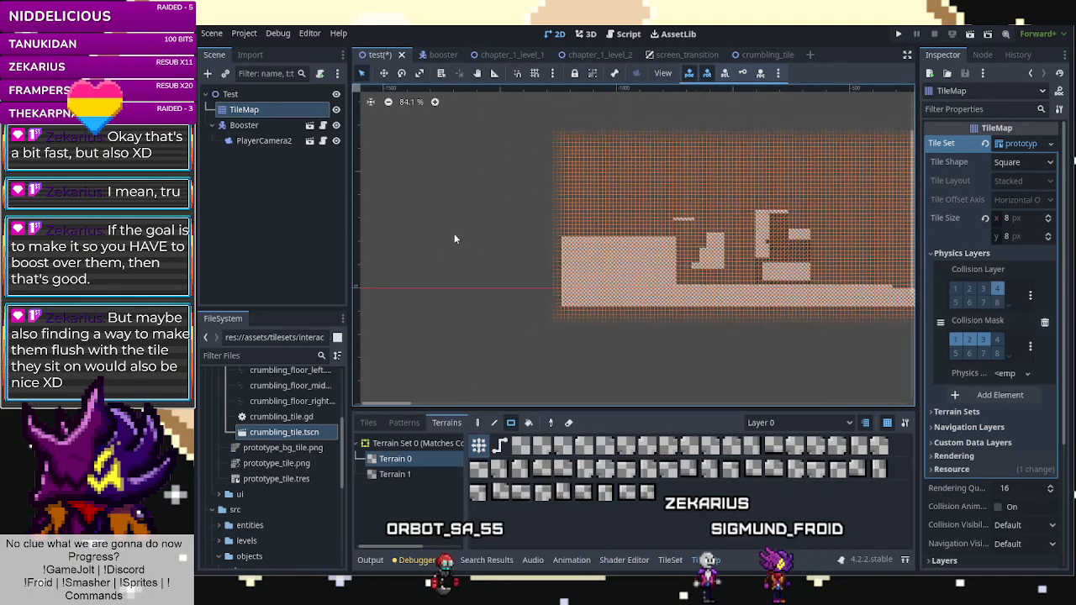
# Paint a lower Terrain 0 rectangle against the tall block's left side, and erase its top row to deepen the step.
pyautogui.scroll(9, 454, 234)
pyautogui.scroll(1, 527, 283)
pyautogui.moveTo(633, 258); pyautogui.dragTo(452, 349)
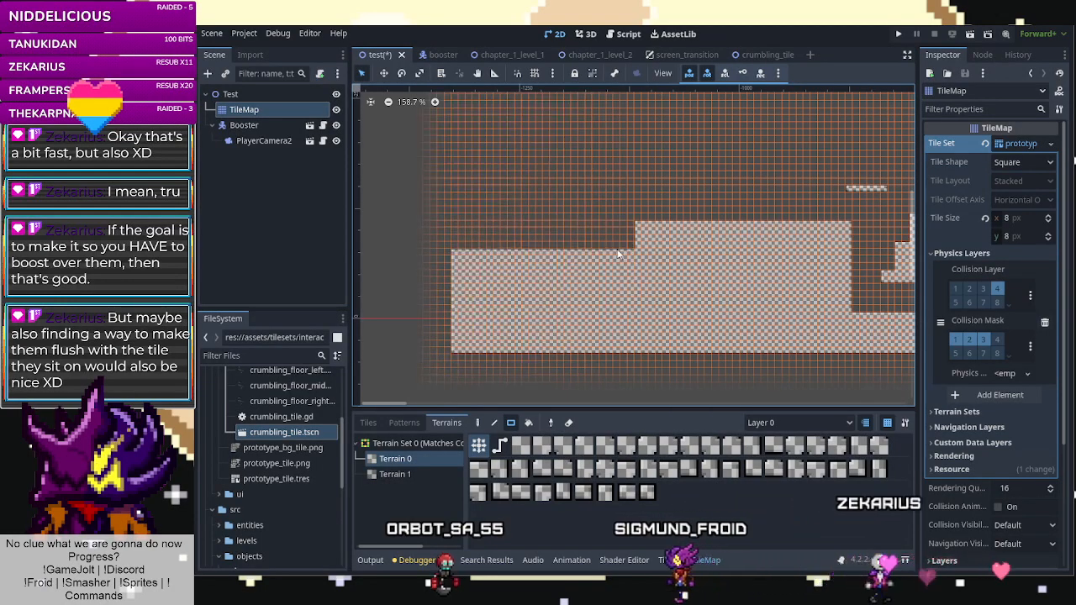
pyautogui.moveTo(630, 252); pyautogui.dragTo(451, 259, button='right')
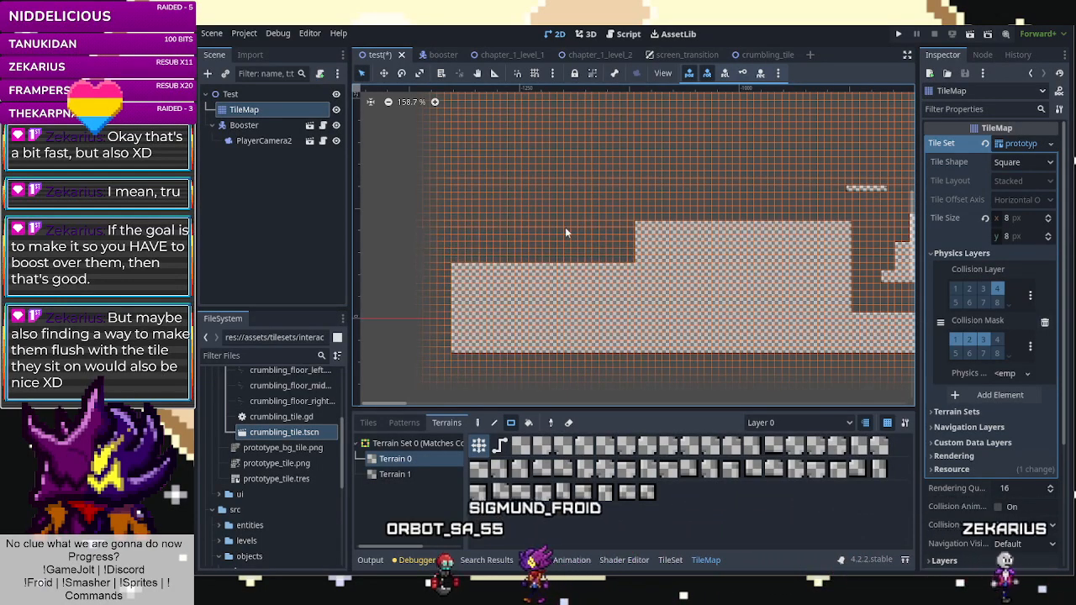
# Extend the lower ground farther left and raise a narrow wall at its end, level with the tall block, forming a pit.
pyautogui.scroll(5, 511, 209)
pyautogui.moveTo(499, 288); pyautogui.dragTo(403, 402)
pyautogui.scroll(-3, 662, 249)
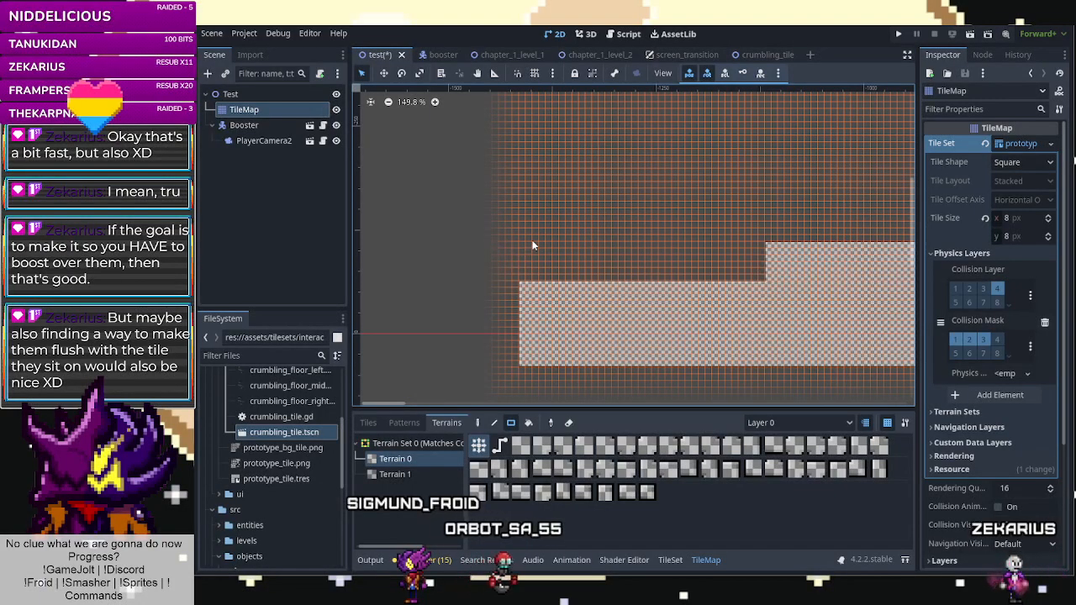
pyautogui.moveTo(504, 280); pyautogui.dragTo(501, 362)
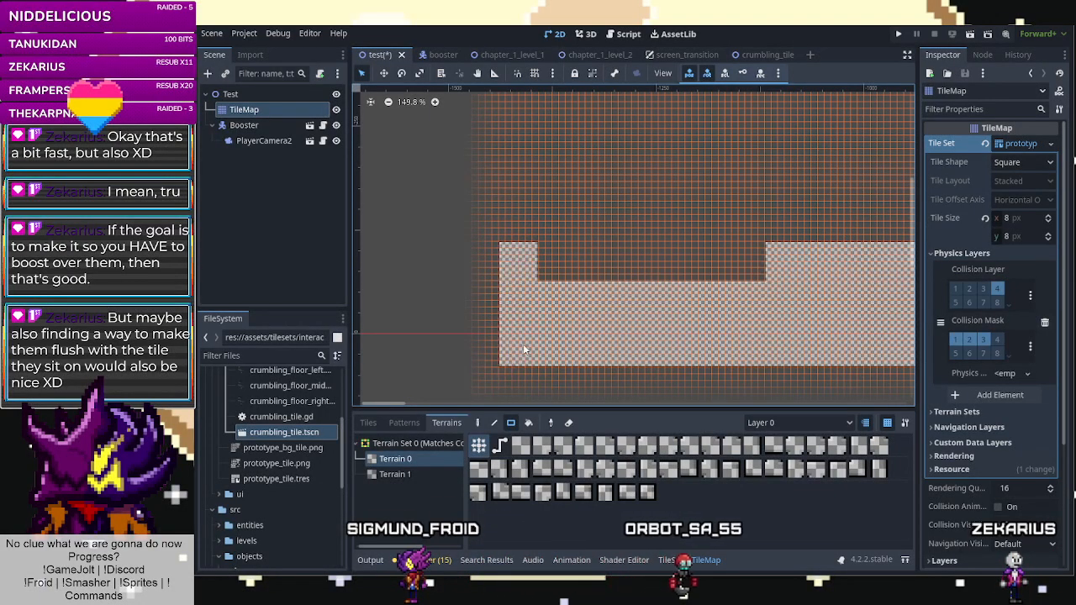
# Inspect the crumbling_tile entry's properties in the tile set's Crumbling_Tiles collection.
pyautogui.click(670, 560)
pyautogui.scroll(-1, 431, 480)
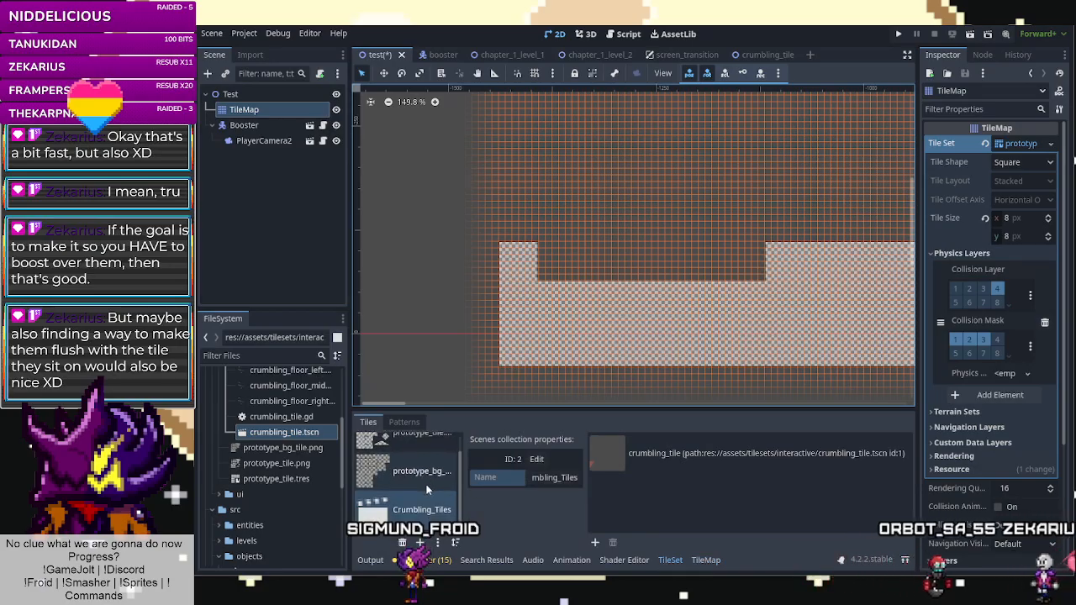
pyautogui.click(426, 488)
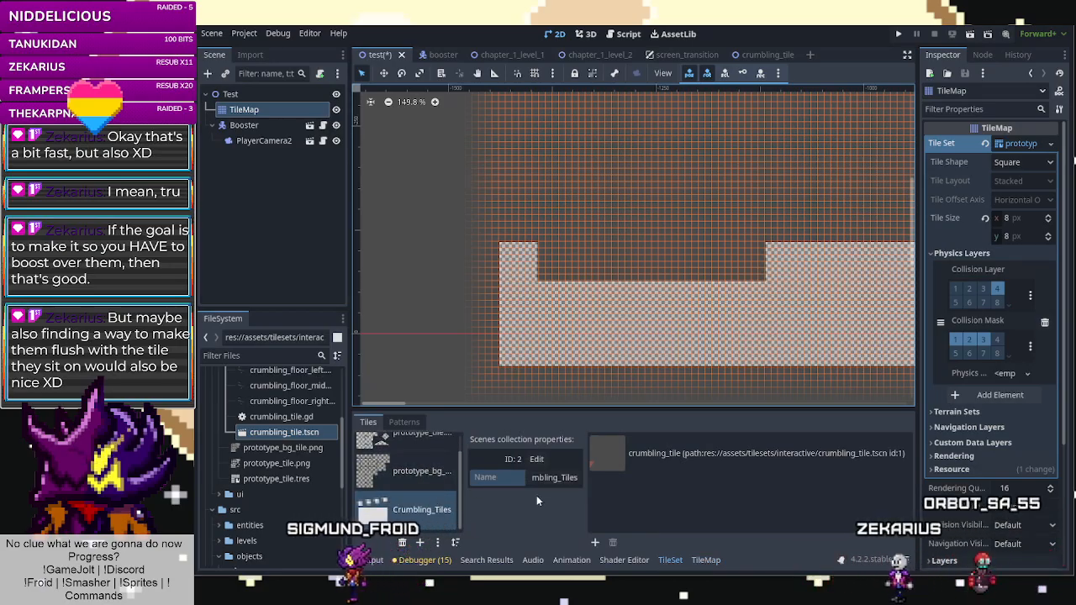
pyautogui.scroll(1, 621, 210)
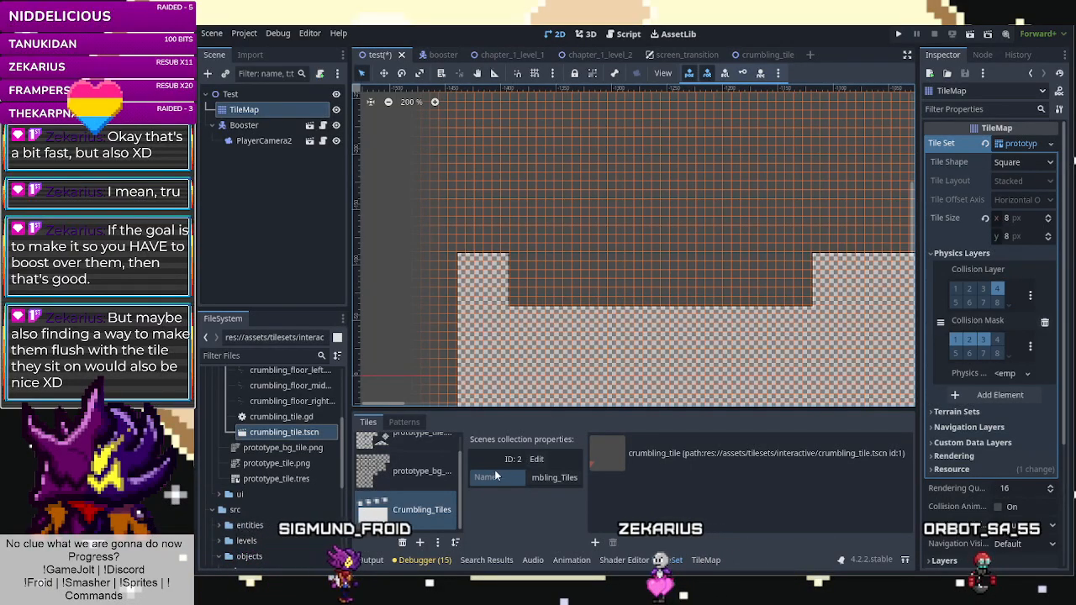
pyautogui.click(609, 465)
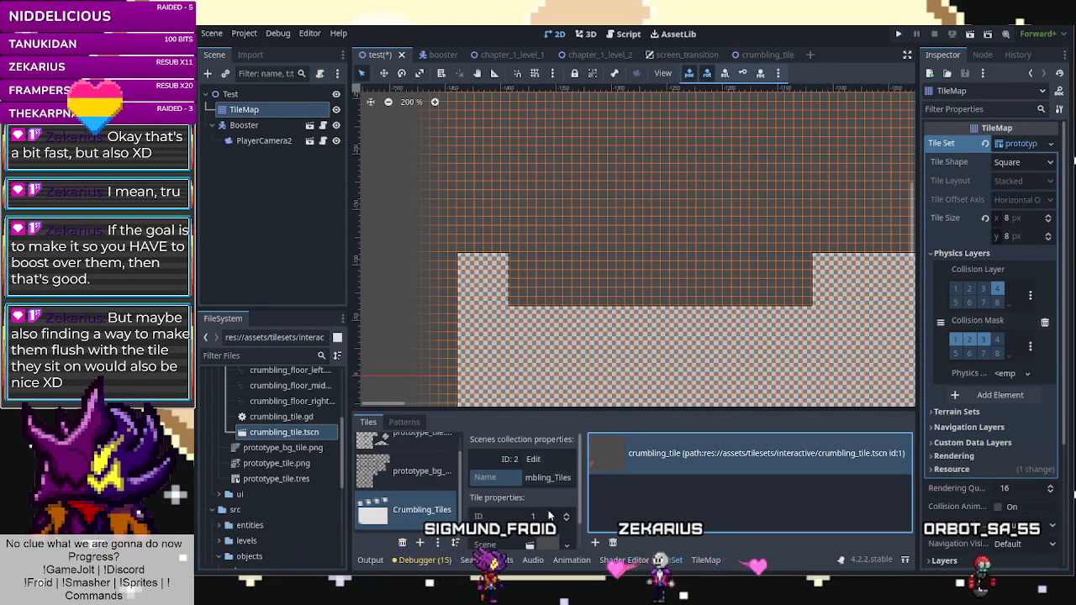
pyautogui.scroll(-1, 501, 529)
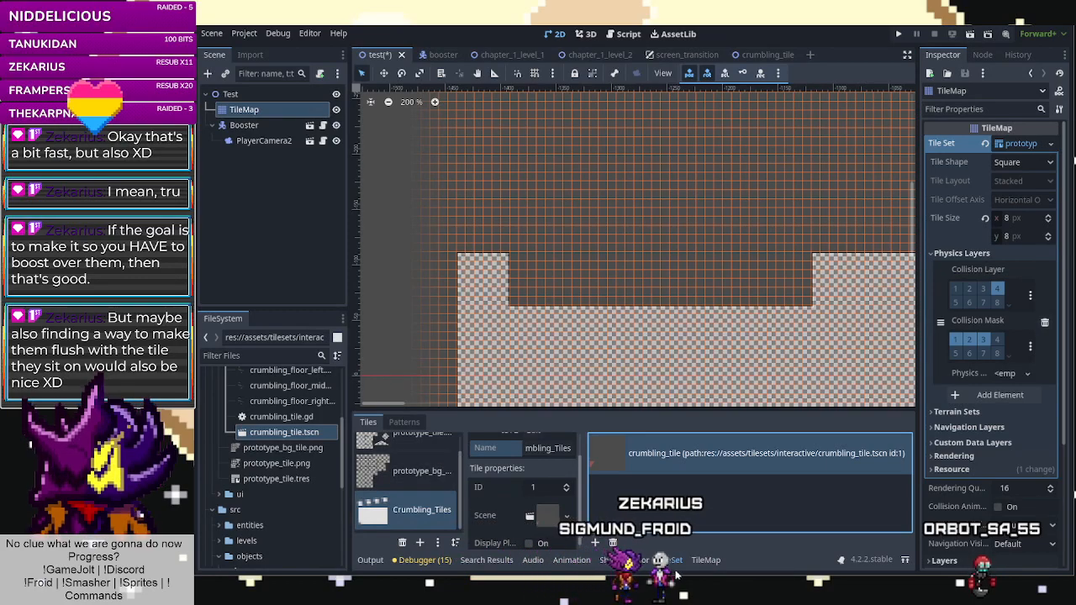
# Paint a continuous row of crumbling_tile scene tiles across the pit, level with the blocks' top edges, and save the scene.
pyautogui.click(706, 559)
pyautogui.click(370, 422)
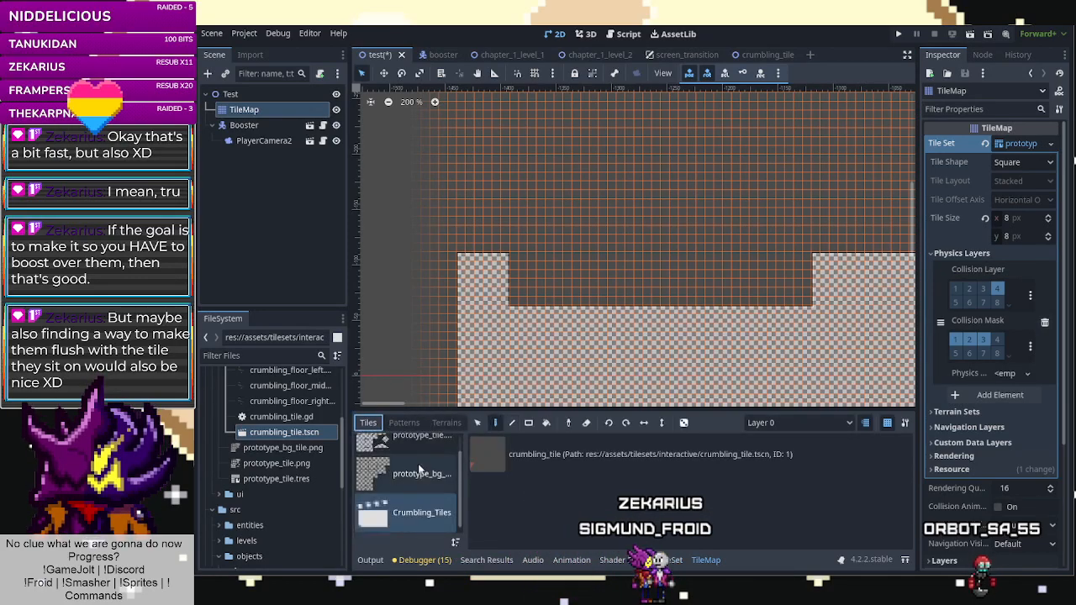
pyautogui.scroll(3, 805, 258)
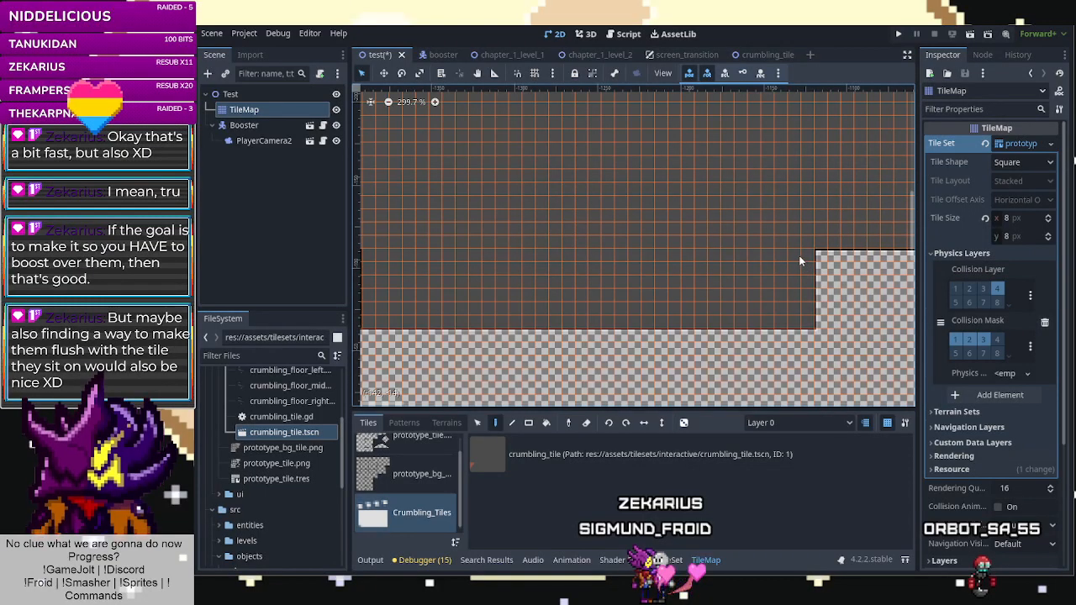
pyautogui.click(484, 452)
pyautogui.moveTo(819, 252); pyautogui.dragTo(624, 256)
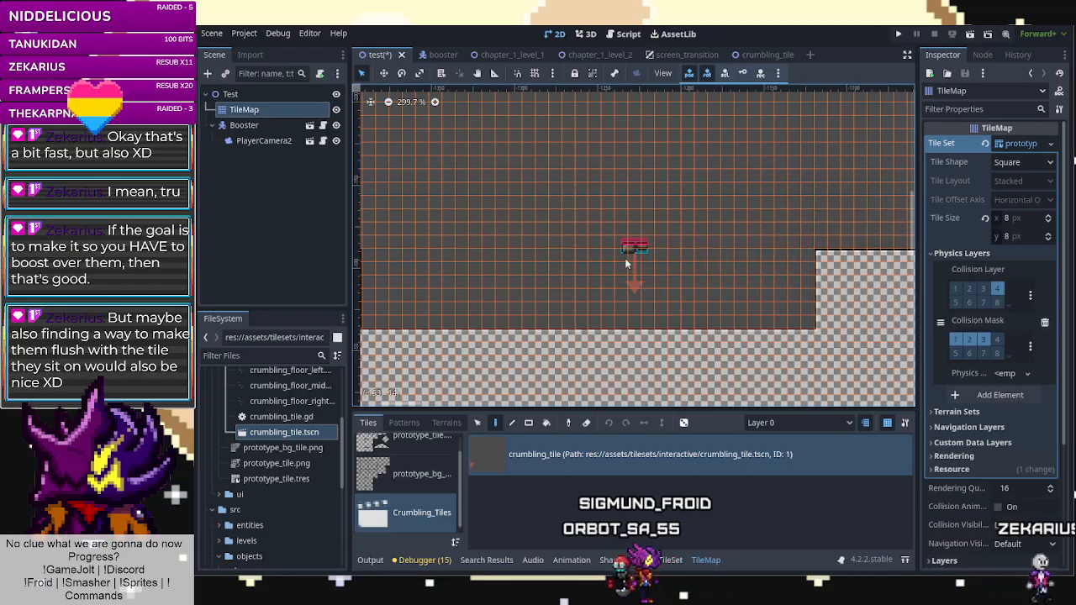
pyautogui.moveTo(811, 267); pyautogui.dragTo(459, 267)
pyautogui.scroll(-7, 663, 240)
pyautogui.scroll(6, 485, 253)
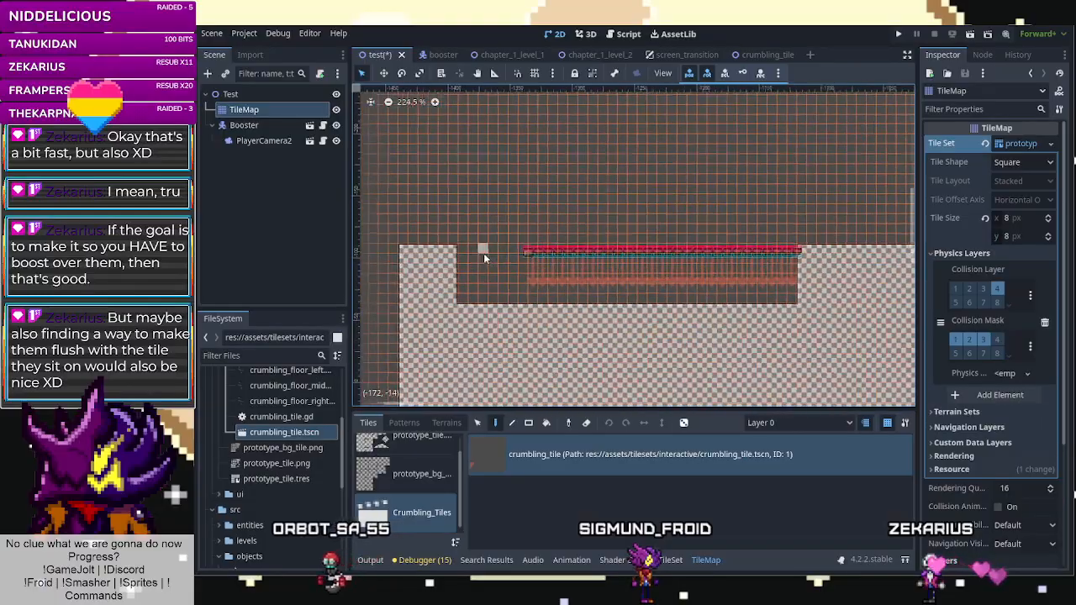
pyautogui.moveTo(458, 252); pyautogui.dragTo(480, 254)
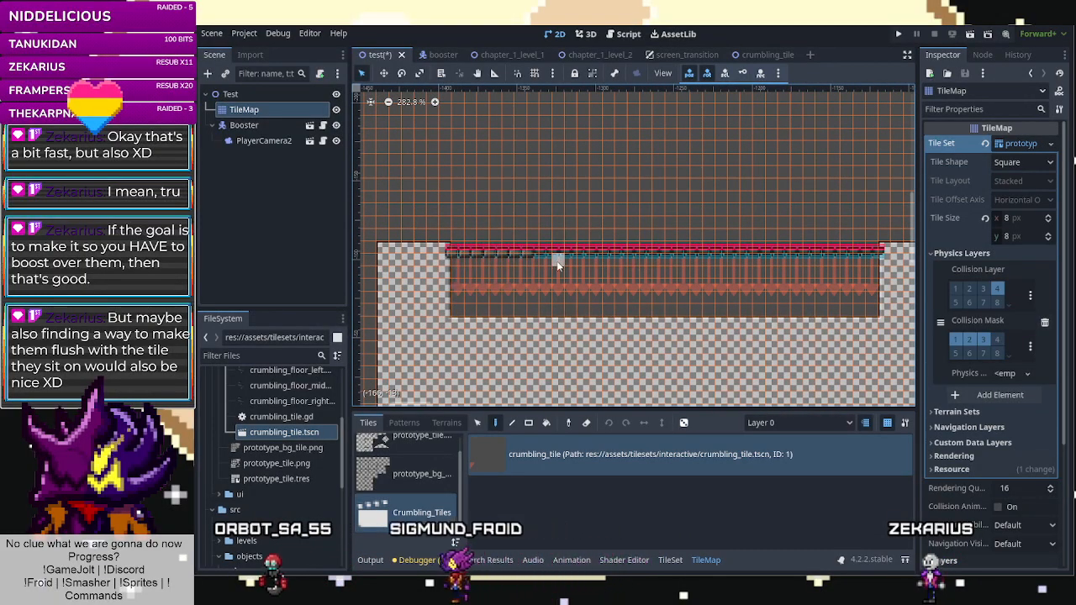
pyautogui.scroll(-3, 602, 273)
pyautogui.hotkey('ctrl', 's')
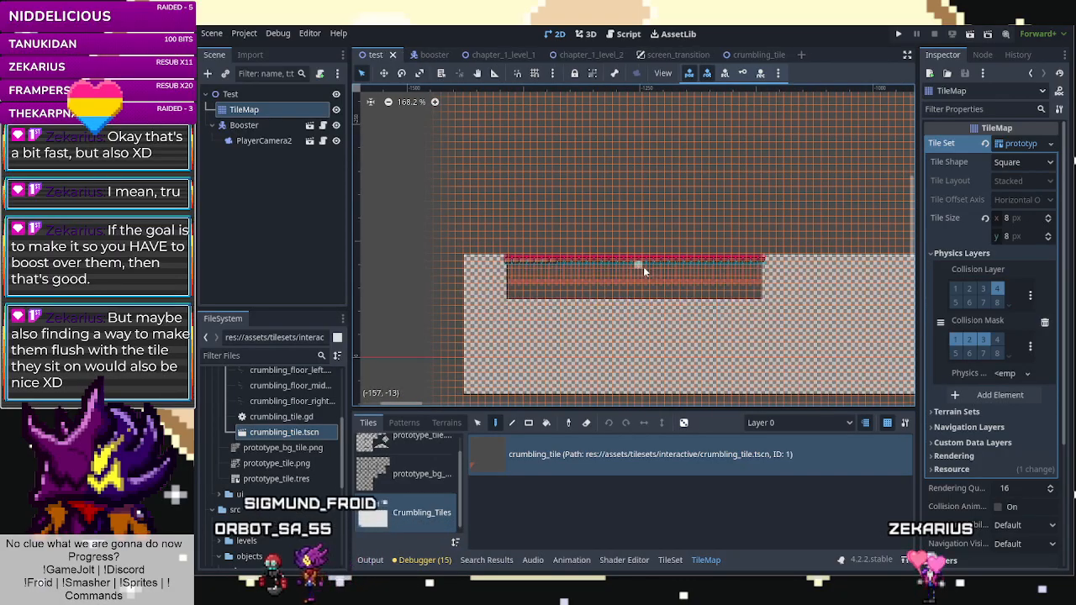
# Run the test scene and move the character left through the structures onto the tall block beside the crumbling tiles.
pyautogui.click(970, 33)
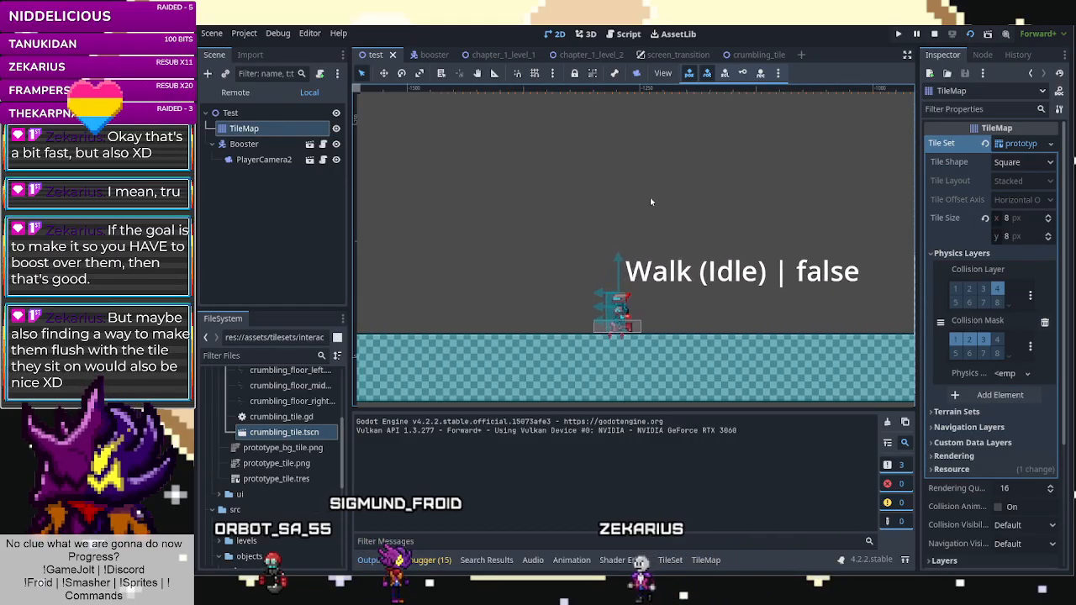
pyautogui.press('Left')
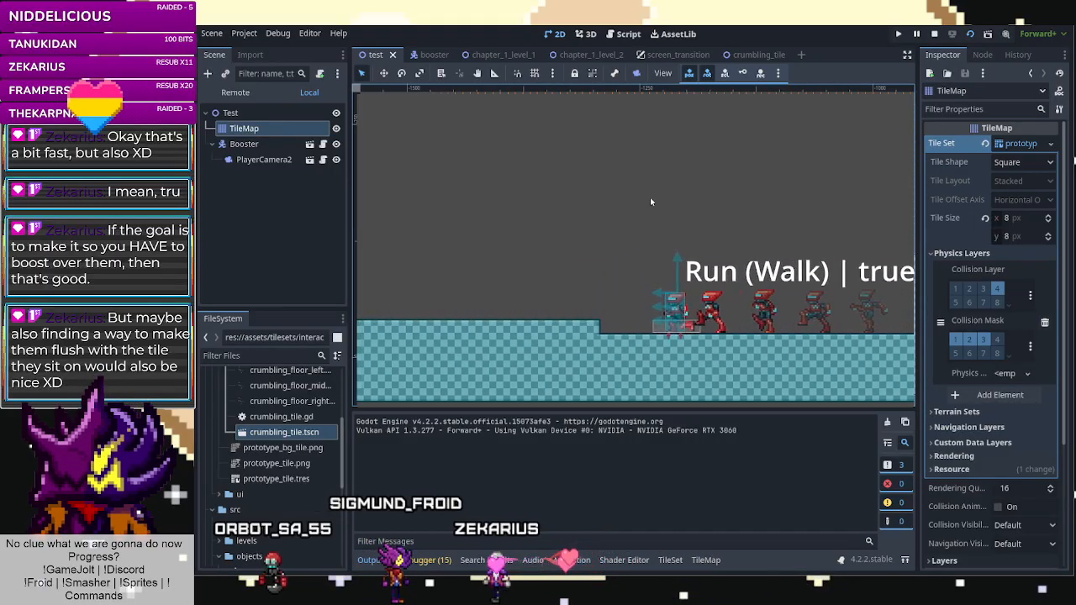
pyautogui.press('space')
pyautogui.press('space')
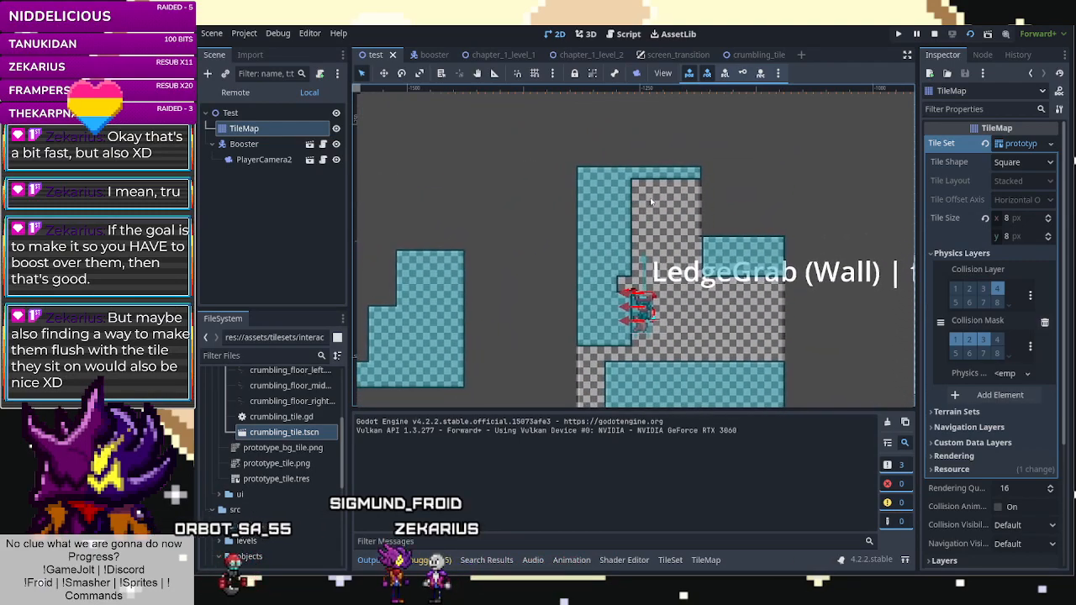
pyautogui.press('space')
pyautogui.press('Up')
pyautogui.press('Left')
pyautogui.press('Left')
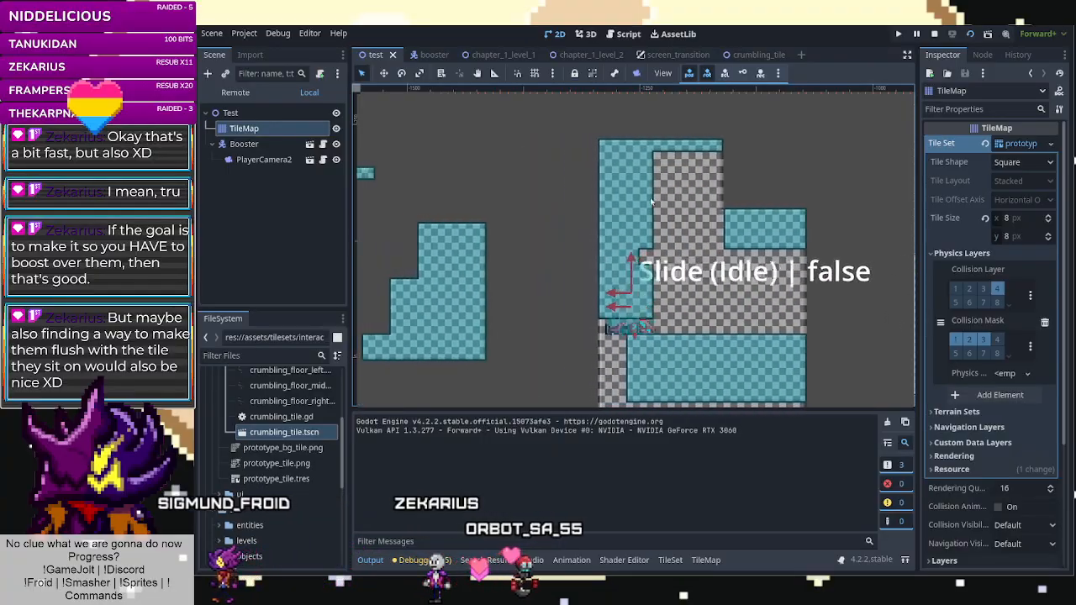
pyautogui.press('space')
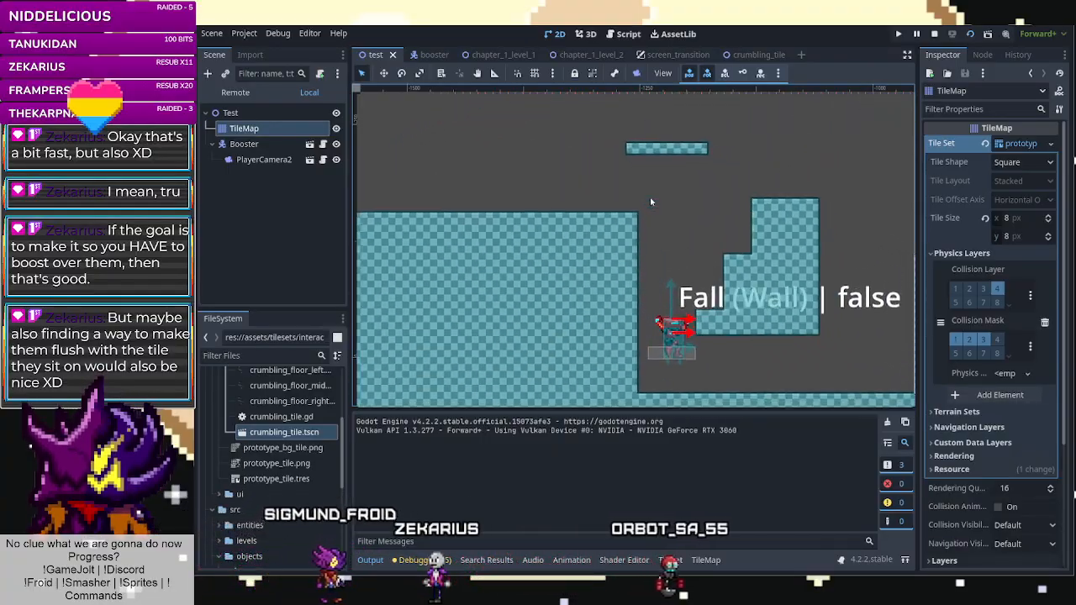
pyautogui.press('space')
pyautogui.press('Right')
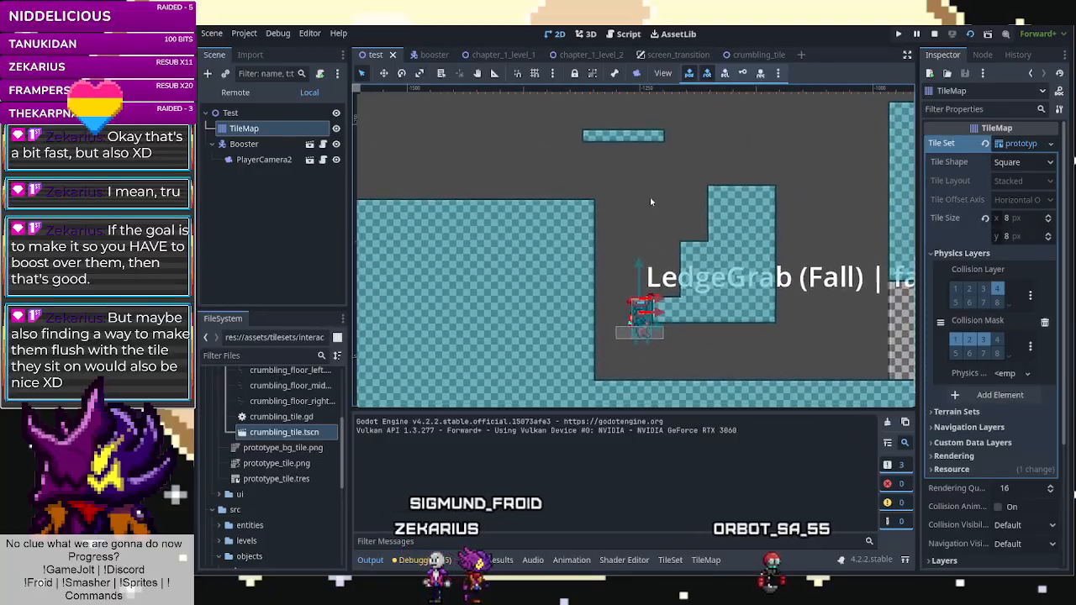
pyautogui.press('space')
pyautogui.press('space')
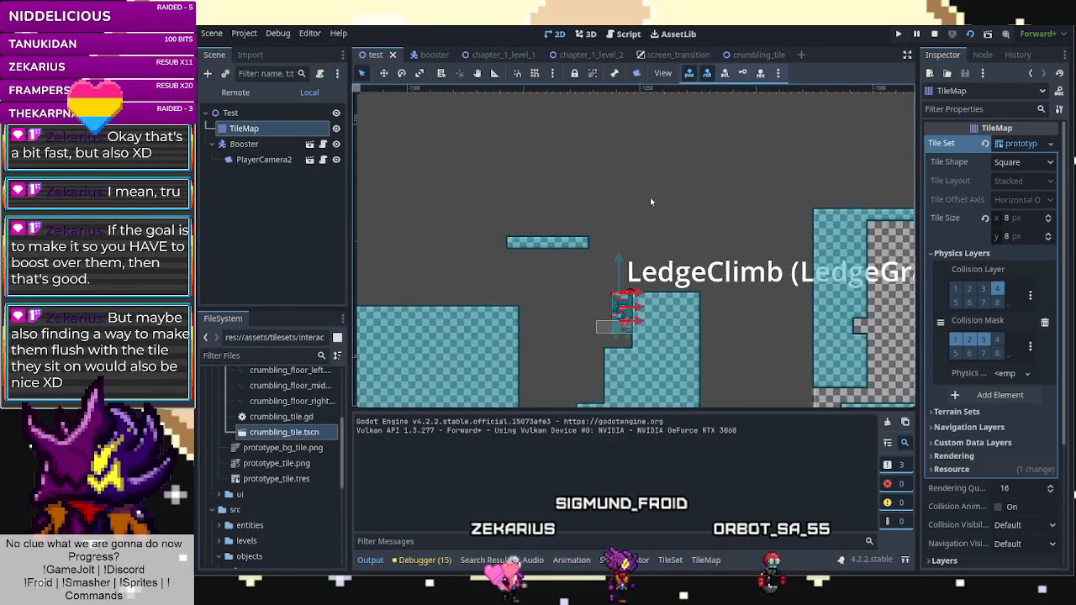
pyautogui.press('space')
pyautogui.press('Left')
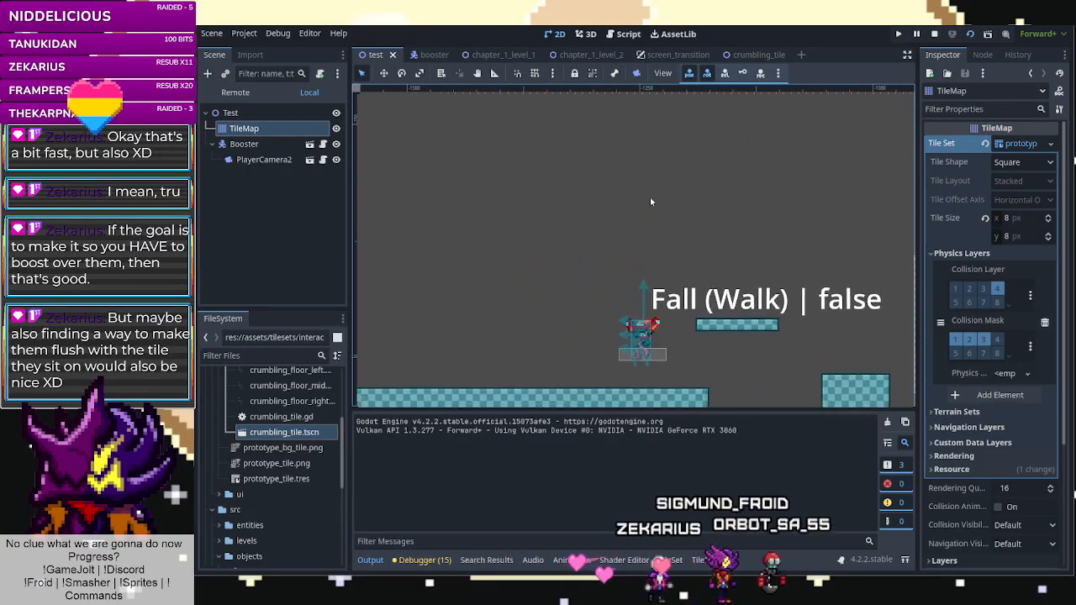
# Playtest running, jumping and ledge-grabbing back and forth over the crumbling tiles, and stop the scene.
pyautogui.press('shift')
pyautogui.press('space')
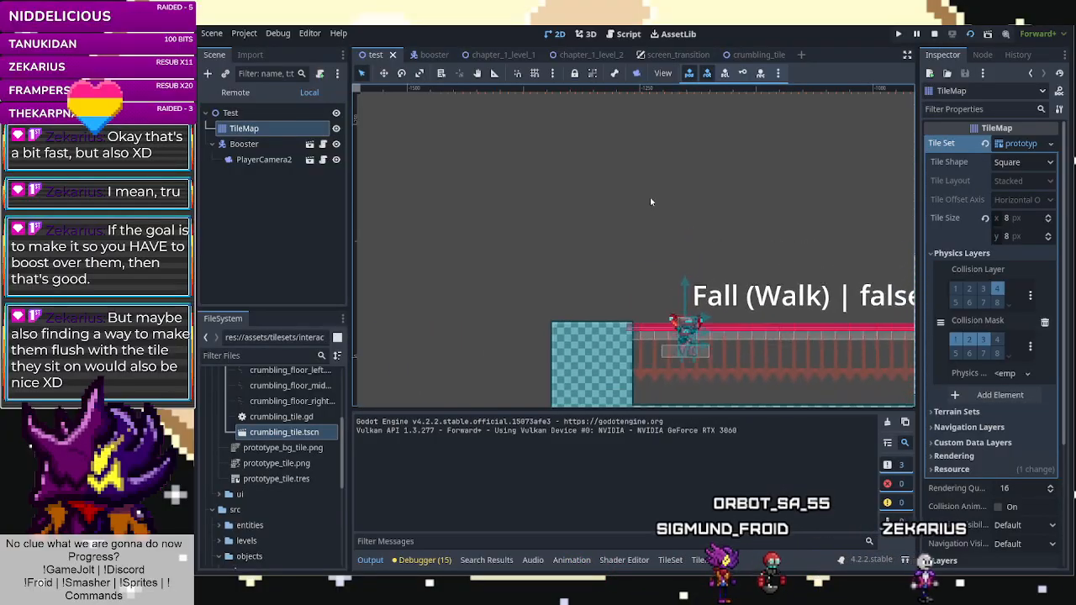
pyautogui.press('Right')
pyautogui.press('space')
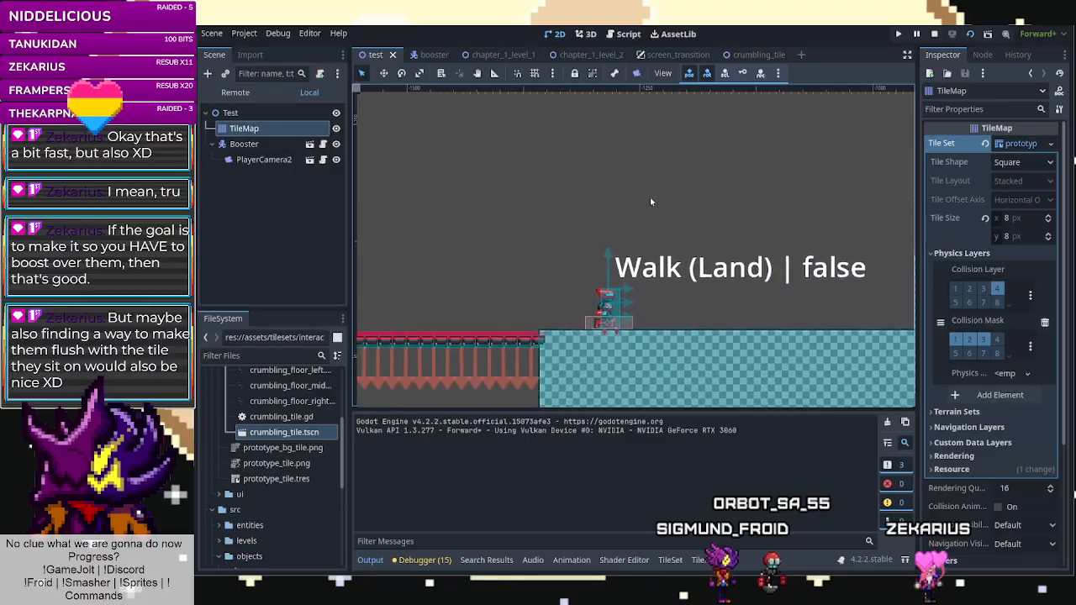
pyautogui.press('Left')
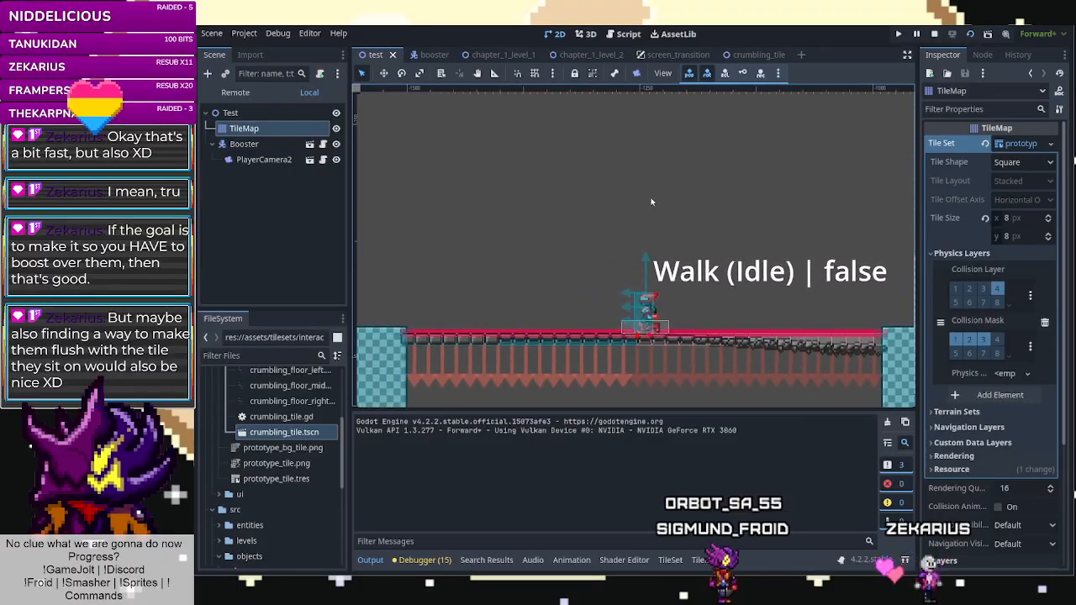
pyautogui.press('space')
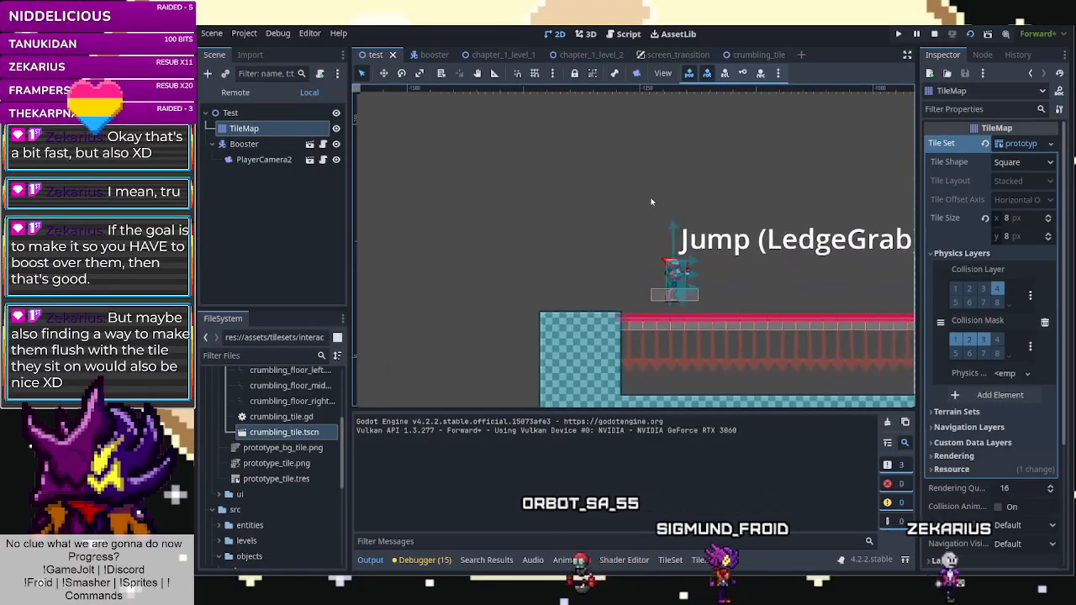
pyautogui.press('space')
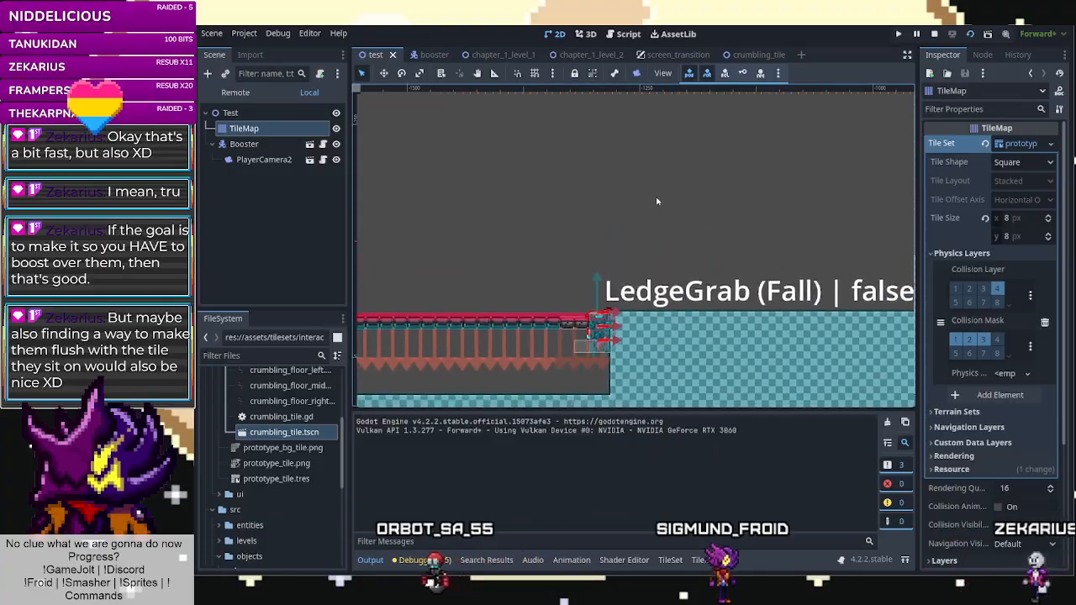
pyautogui.press('space')
pyautogui.press('Left')
pyautogui.press('Right')
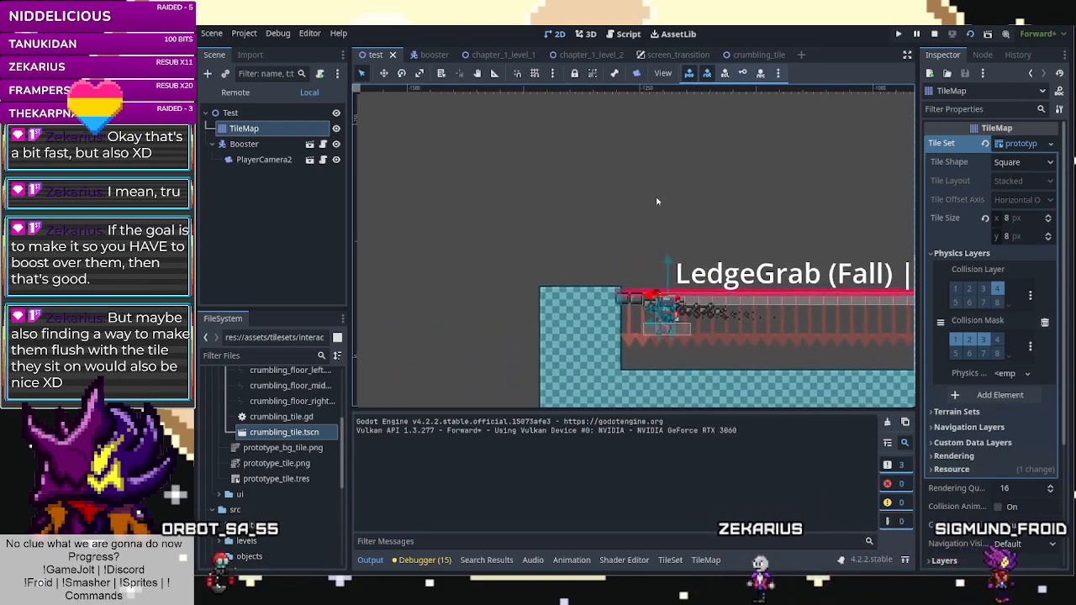
pyautogui.press('space')
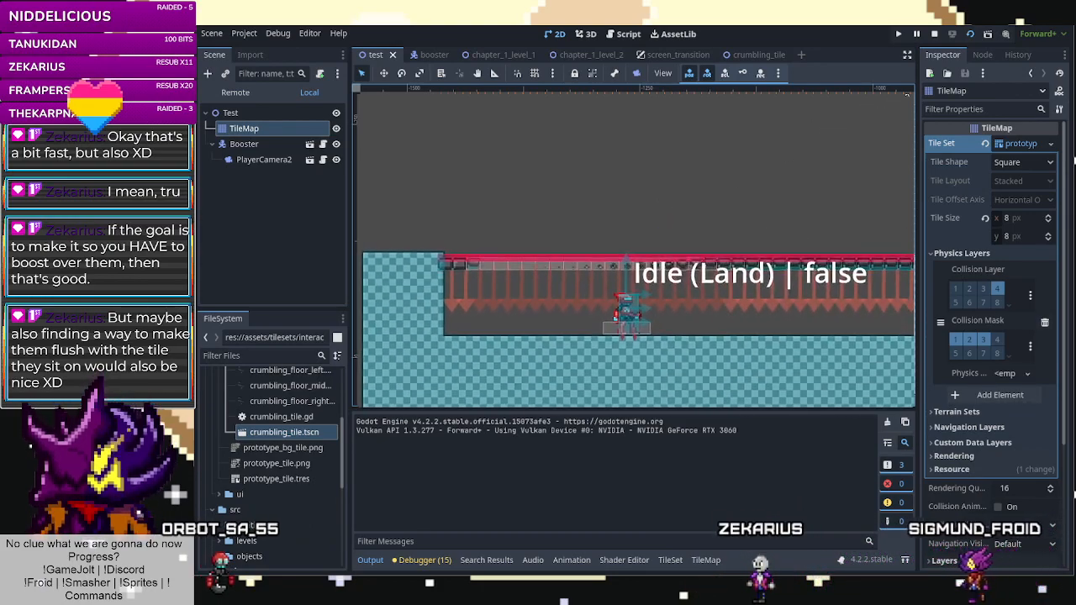
pyautogui.press('F8')
# Repaint the right part of the crumbling tile row with tiles only in every second cell, the last one overlapping the right block.
pyautogui.scroll(18, 764, 255)
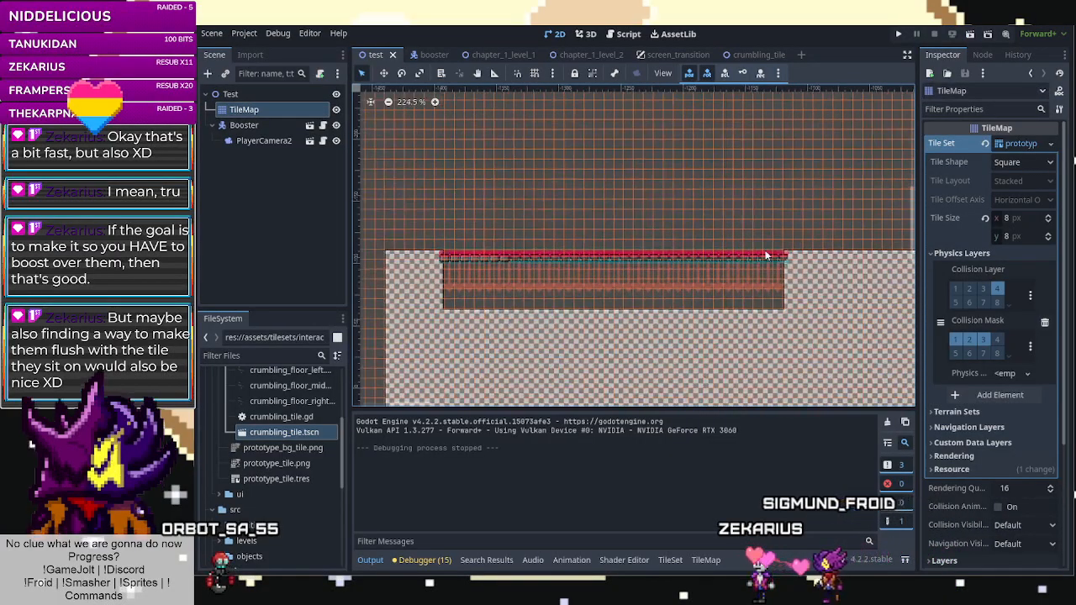
pyautogui.rightClick(770, 260)
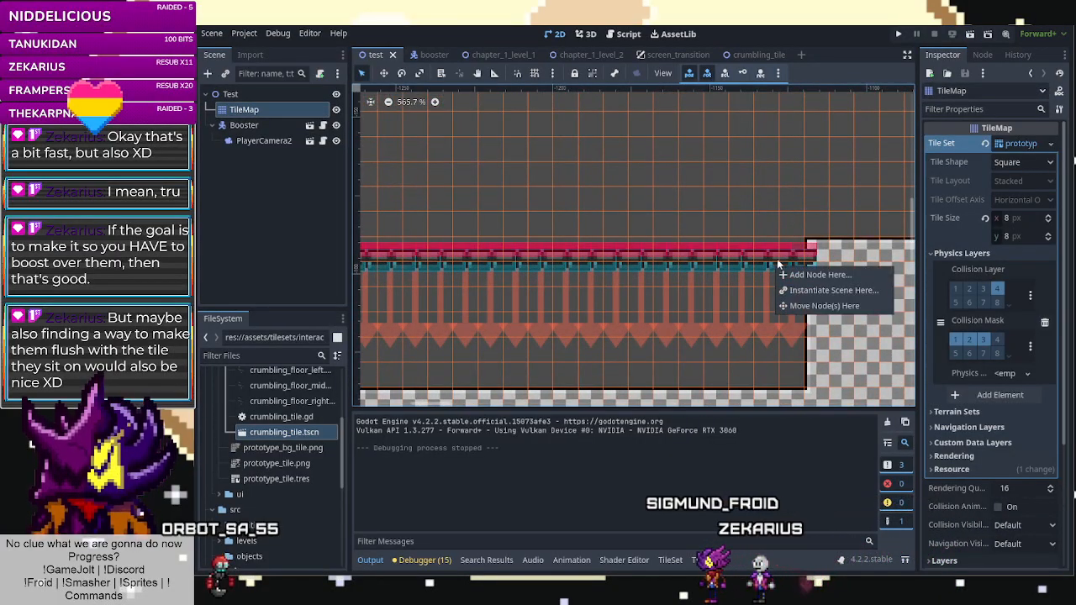
pyautogui.click(770, 242)
pyautogui.click(704, 257)
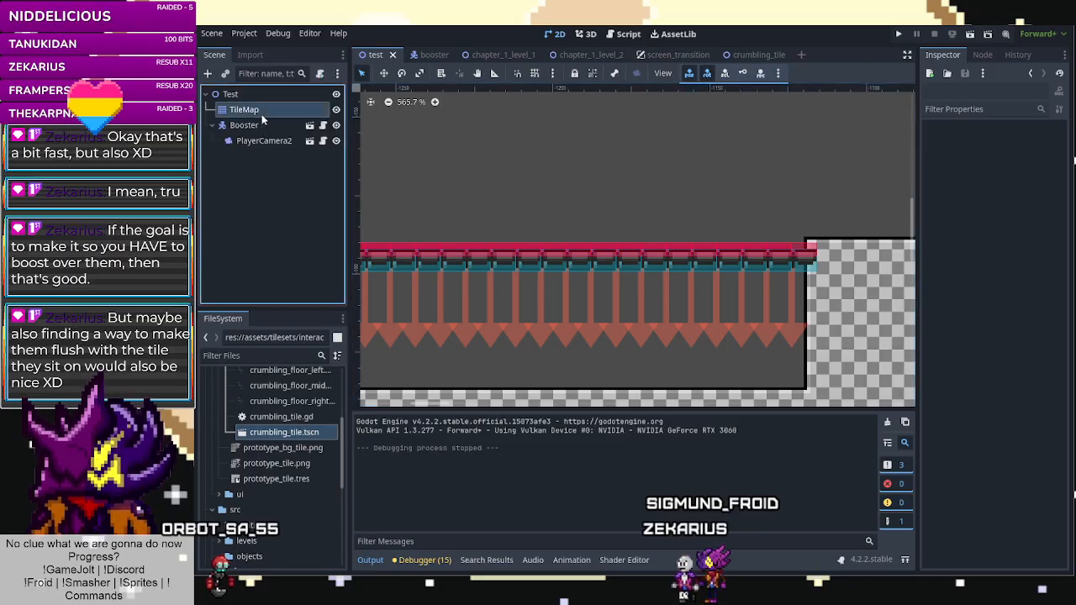
pyautogui.moveTo(790, 268); pyautogui.dragTo(798, 273, button='right')
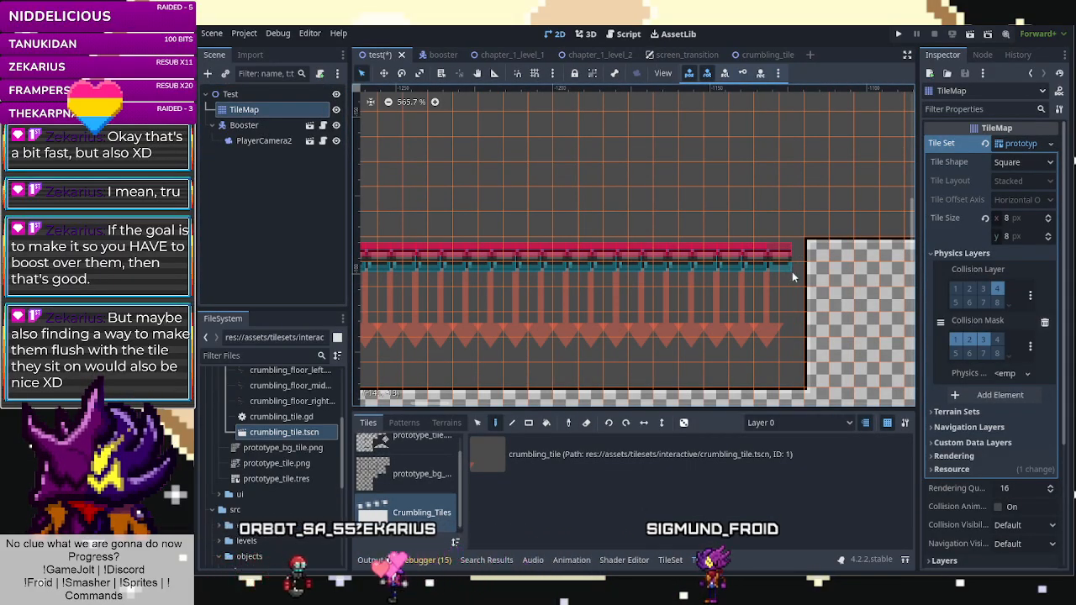
pyautogui.click(491, 459)
pyautogui.click(792, 267)
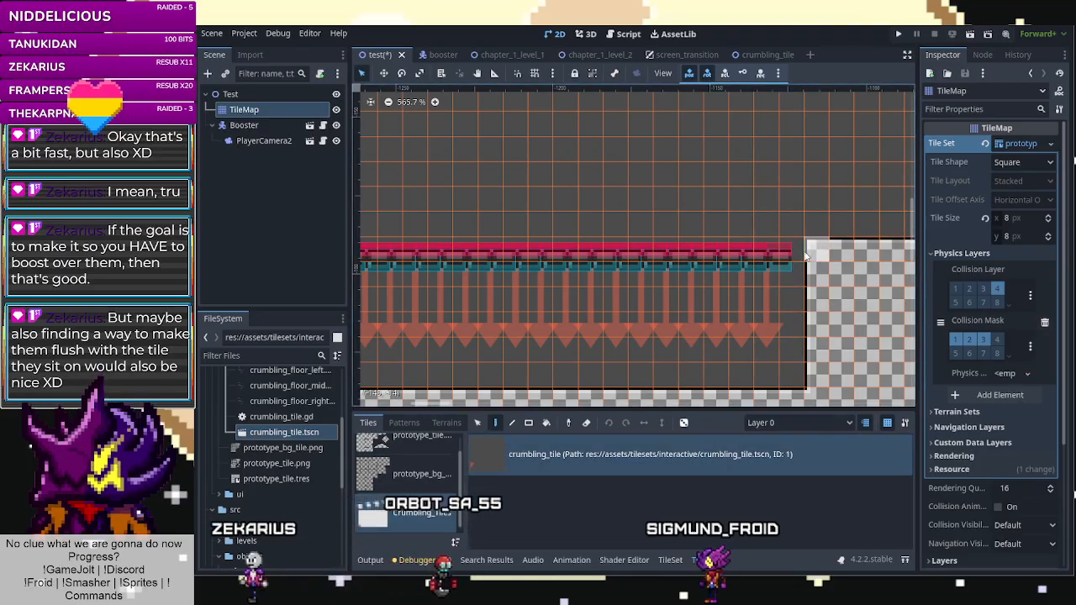
pyautogui.rightClick(765, 271)
pyautogui.rightClick(719, 271)
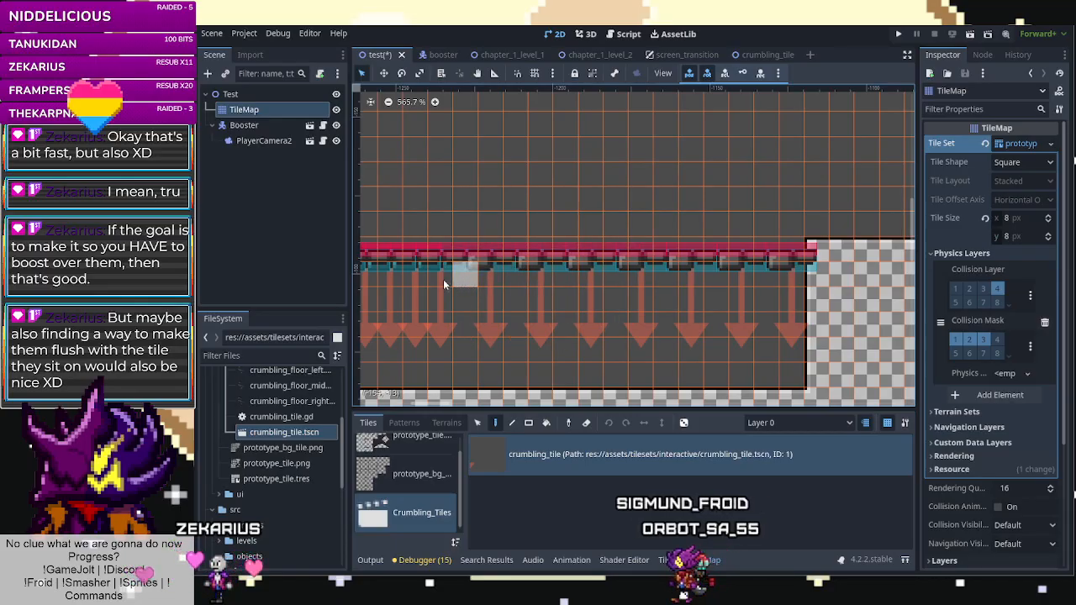
# Space the remaining crumbling tiles at every second cell up to the pit's left end, with the first one overlapping the left block.
pyautogui.scroll(-4, 437, 284)
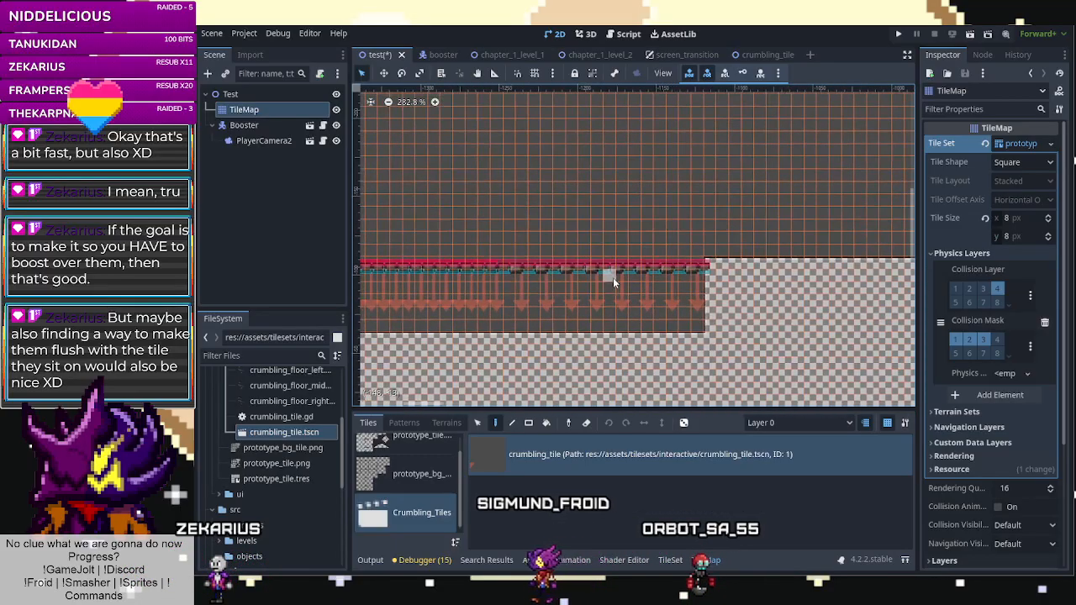
pyautogui.scroll(2, 497, 277)
pyautogui.scroll(-3, 709, 278)
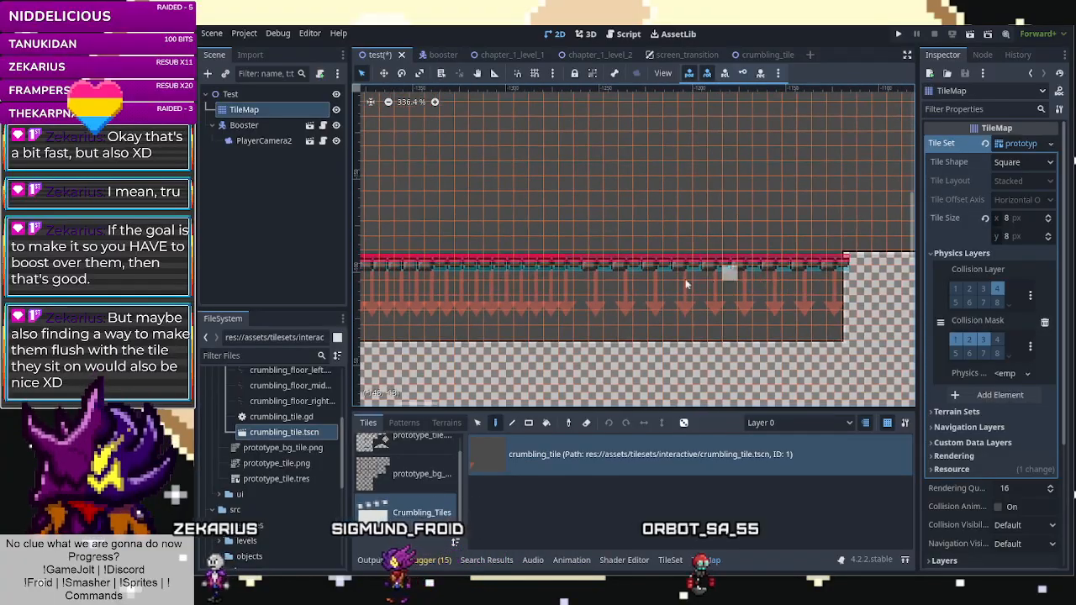
pyautogui.scroll(2, 557, 272)
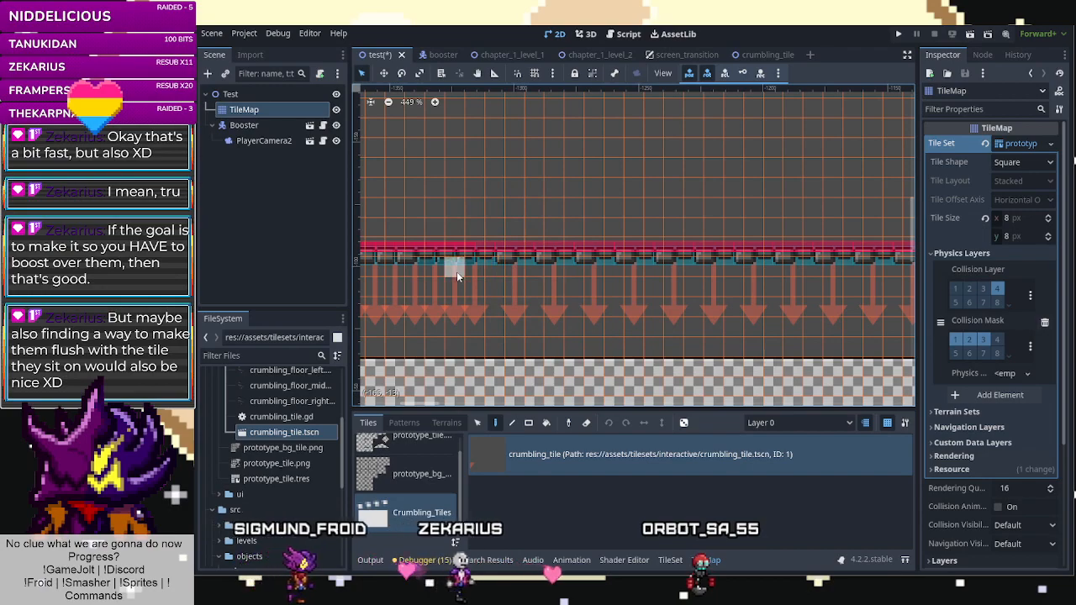
pyautogui.scroll(-3, 653, 299)
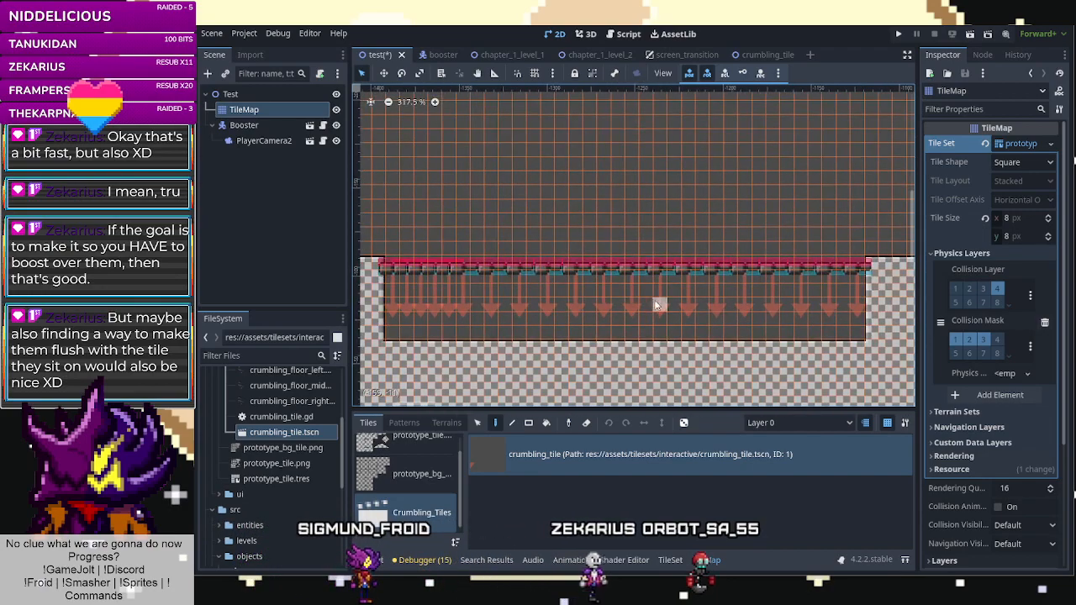
pyautogui.scroll(2, 502, 284)
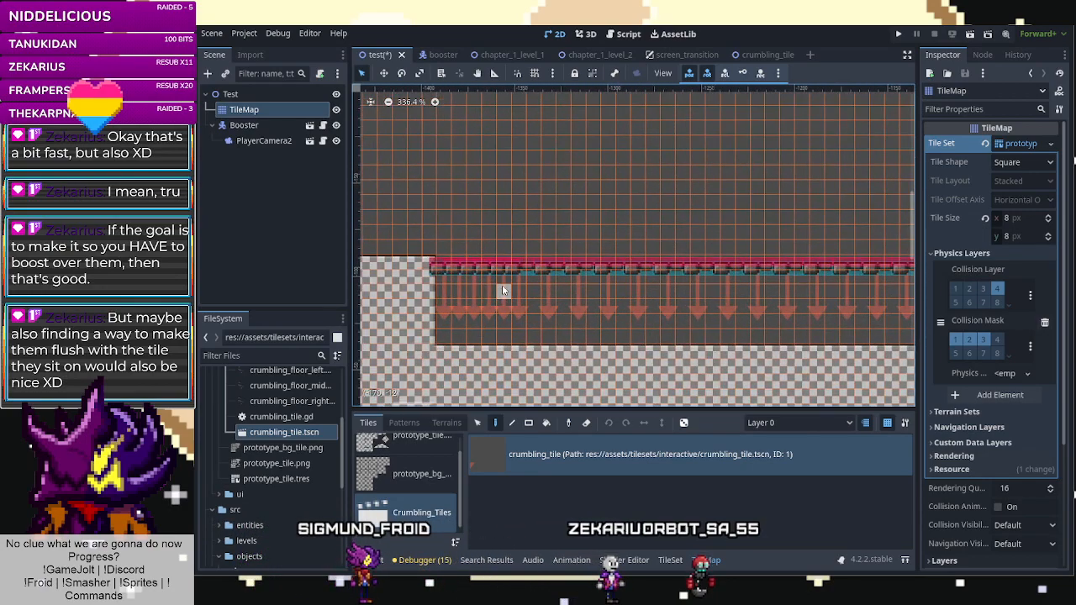
pyautogui.click(448, 278)
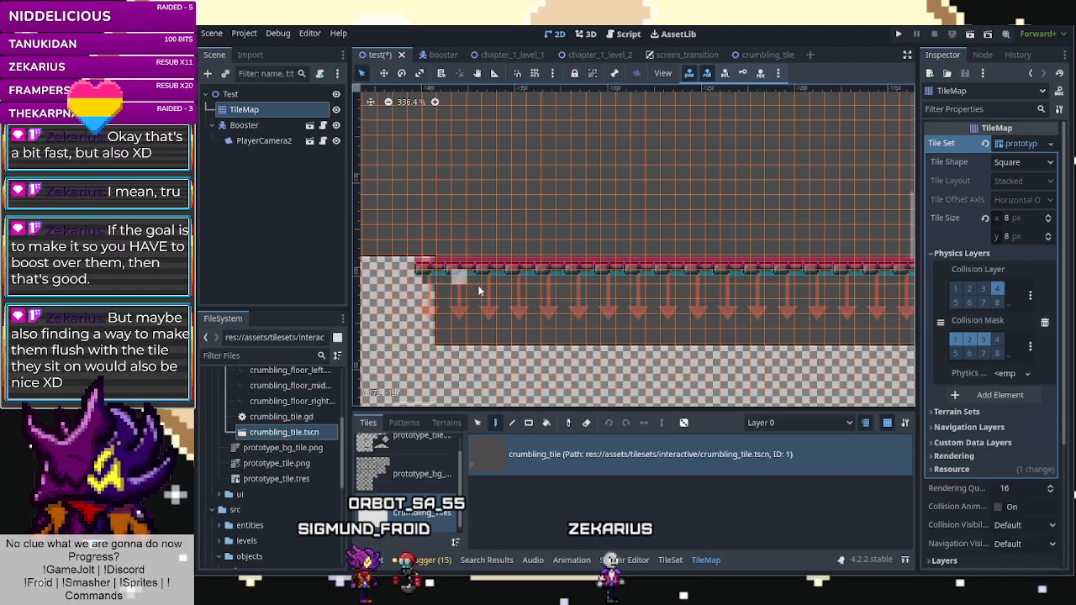
# Using Terrain 0, erase one column of the pit's left wall beneath the first crumbling tile and save the scene.
pyautogui.click(447, 423)
pyautogui.click(405, 459)
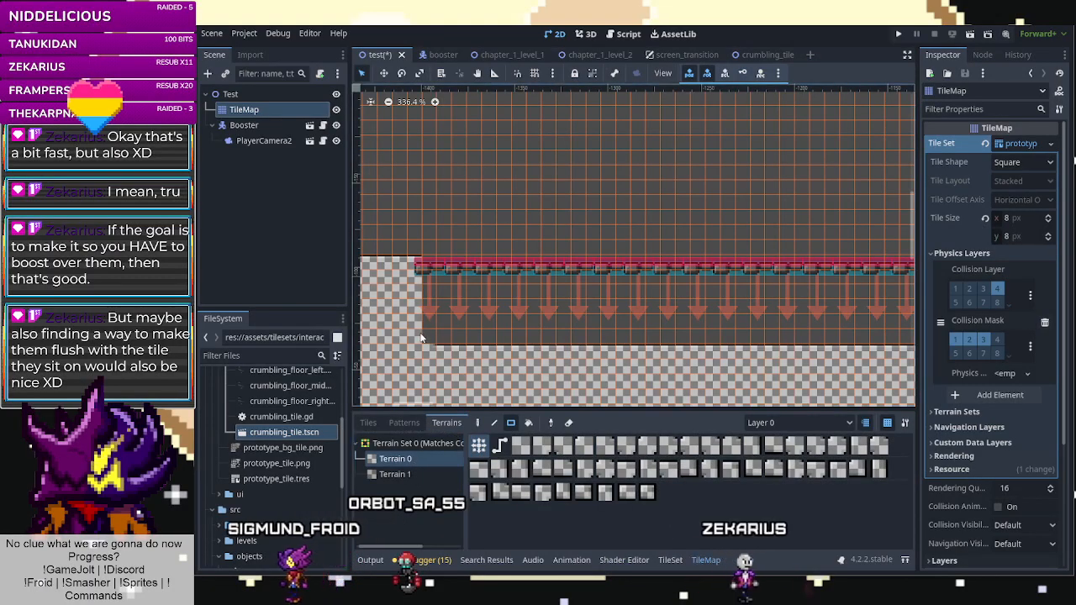
pyautogui.moveTo(409, 261); pyautogui.dragTo(409, 262, button='right')
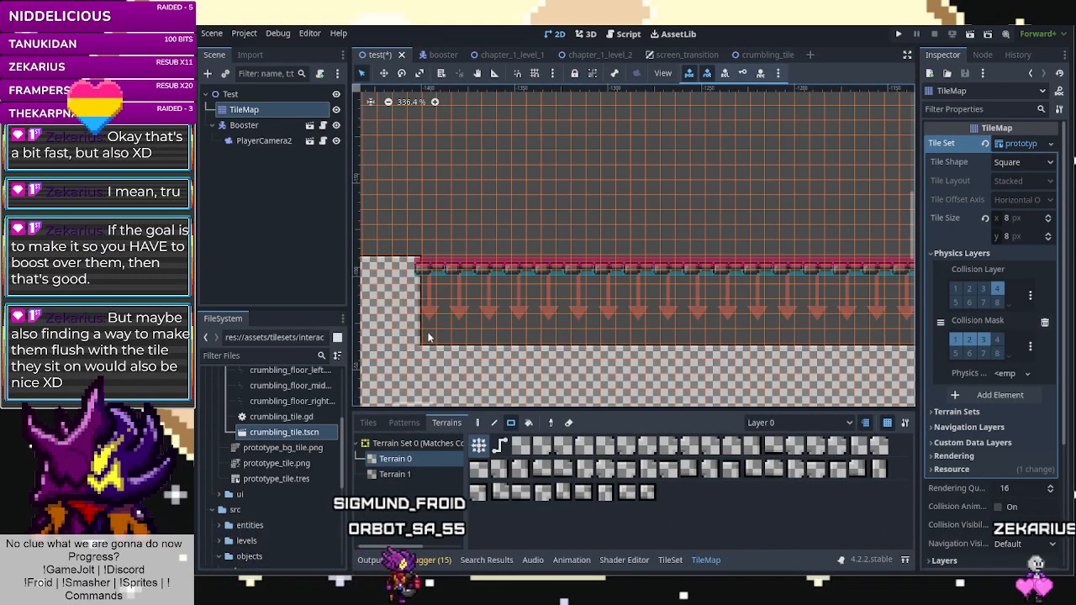
pyautogui.scroll(-3, 605, 270)
pyautogui.hotkey('ctrl', 's')
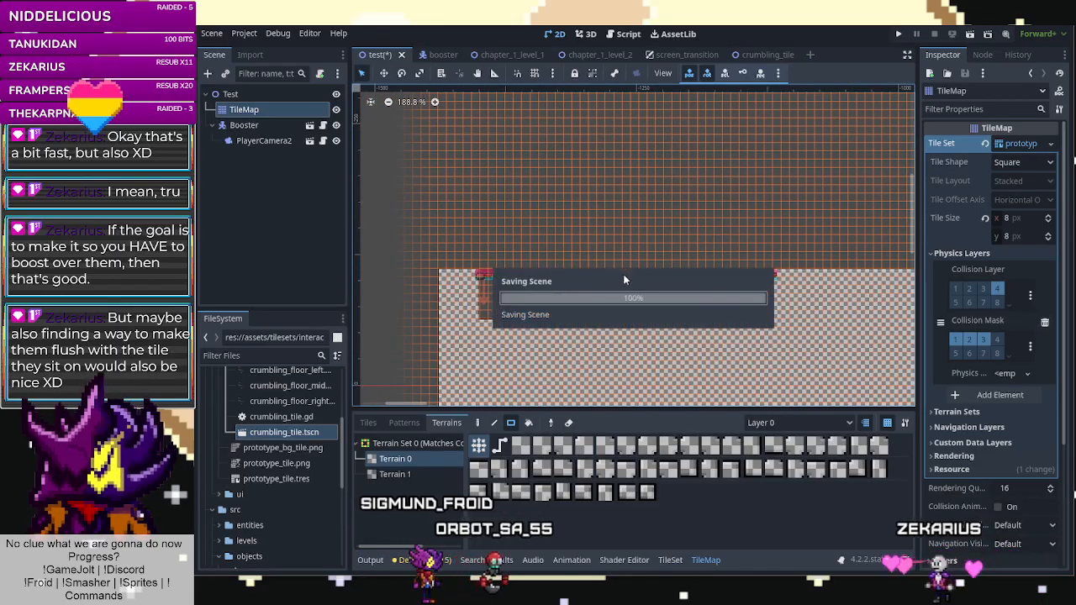
# Run the test scene and move the character left through the structures and across the platforms to the crumbling tiles.
pyautogui.click(967, 35)
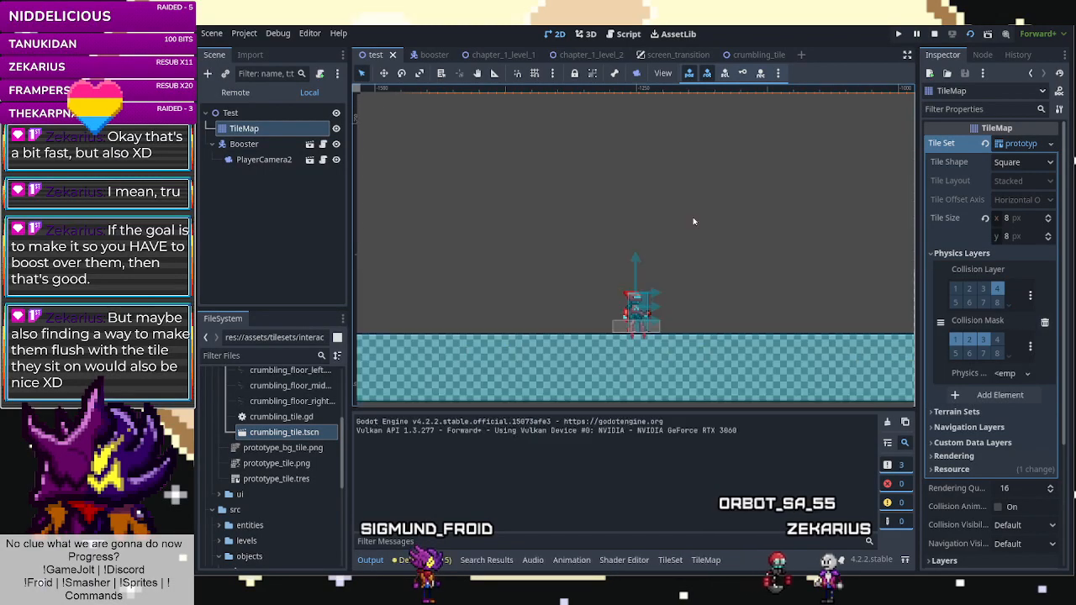
pyautogui.press('Left')
pyautogui.press('Down')
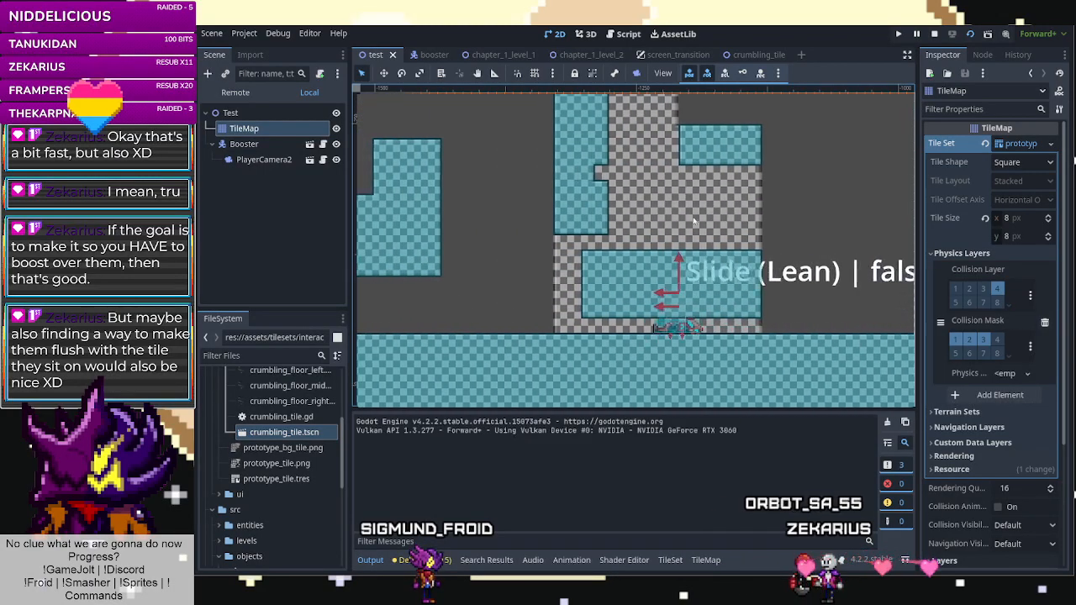
pyautogui.press('Left')
pyautogui.press('space')
pyautogui.press('space')
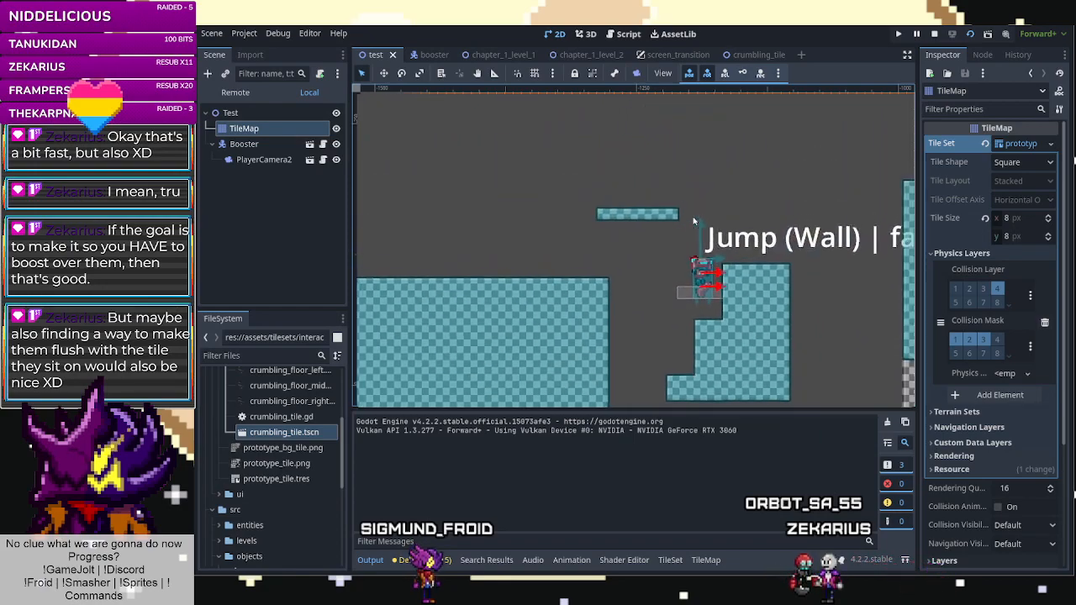
pyautogui.press('space')
pyautogui.press('Left')
pyautogui.press('space')
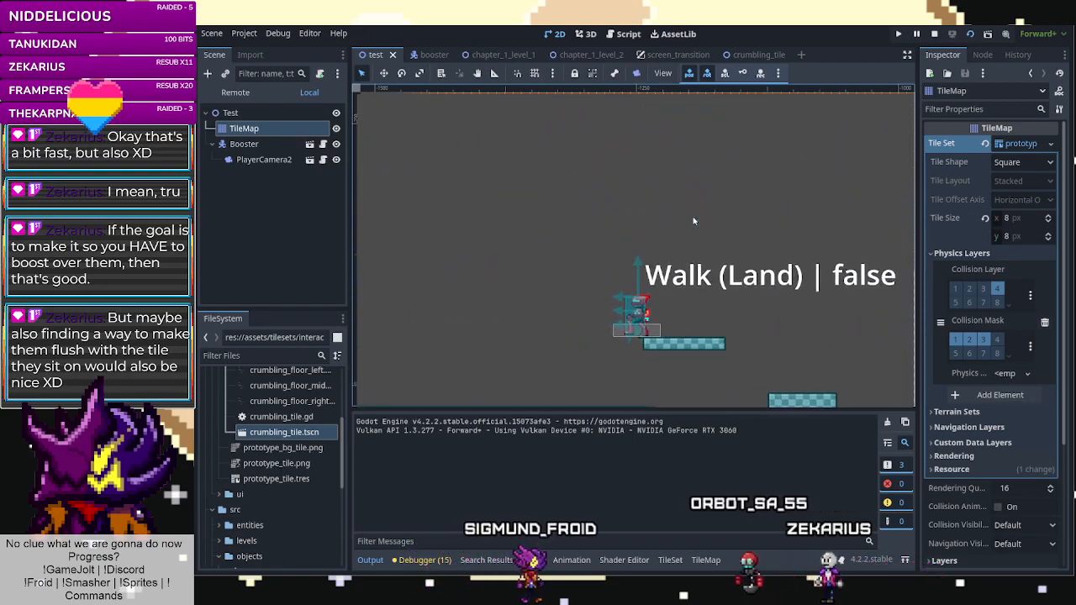
pyautogui.press('Left')
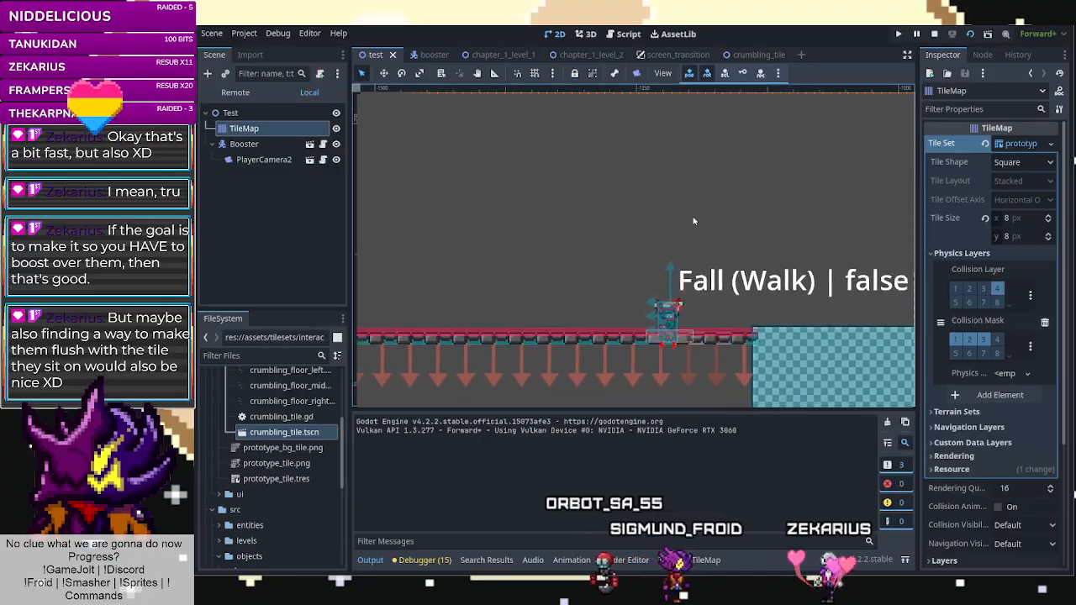
# Playtest the spaced crumbling tiles by jumping off them, returning across the block and gap, and stop the scene.
pyautogui.press('space')
pyautogui.press('Right')
pyautogui.press('space')
pyautogui.press('space')
pyautogui.press('space')
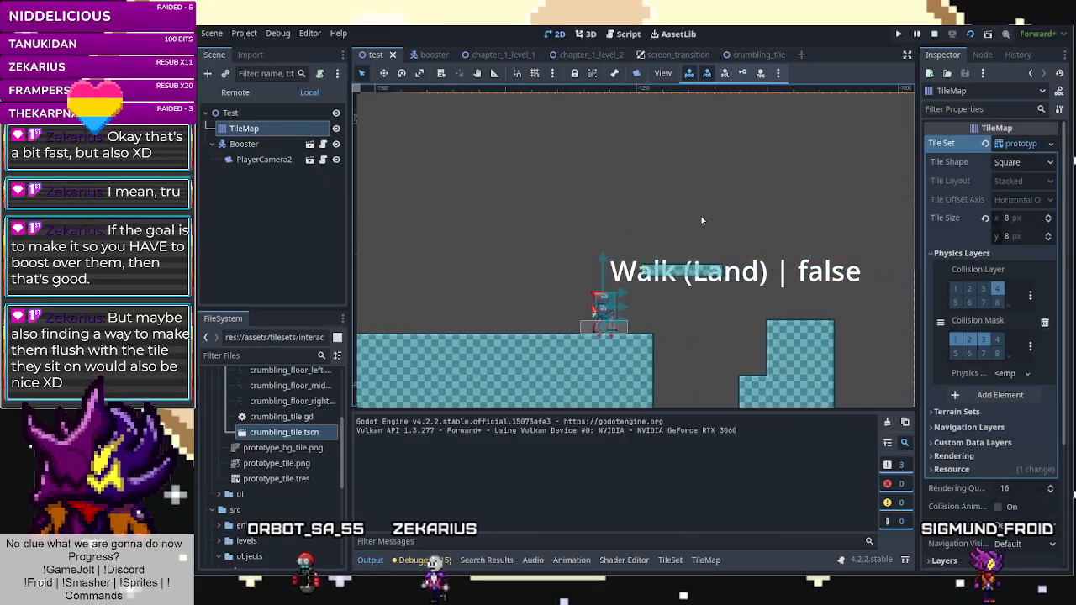
pyautogui.press('Right')
pyautogui.press('space')
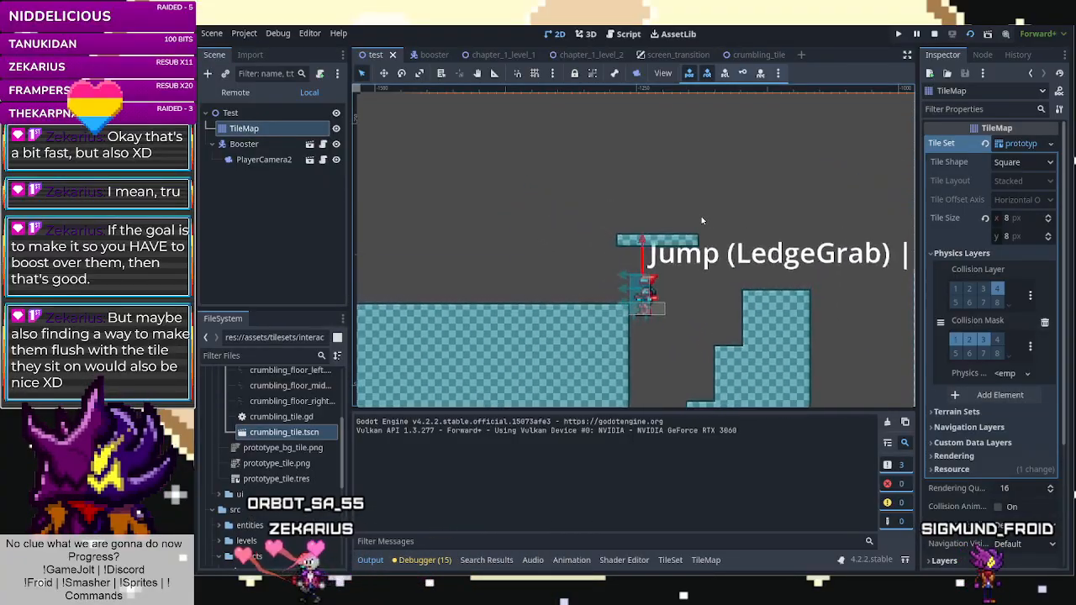
pyautogui.press('Left')
pyautogui.press('space')
pyautogui.press('Right')
pyautogui.press('space')
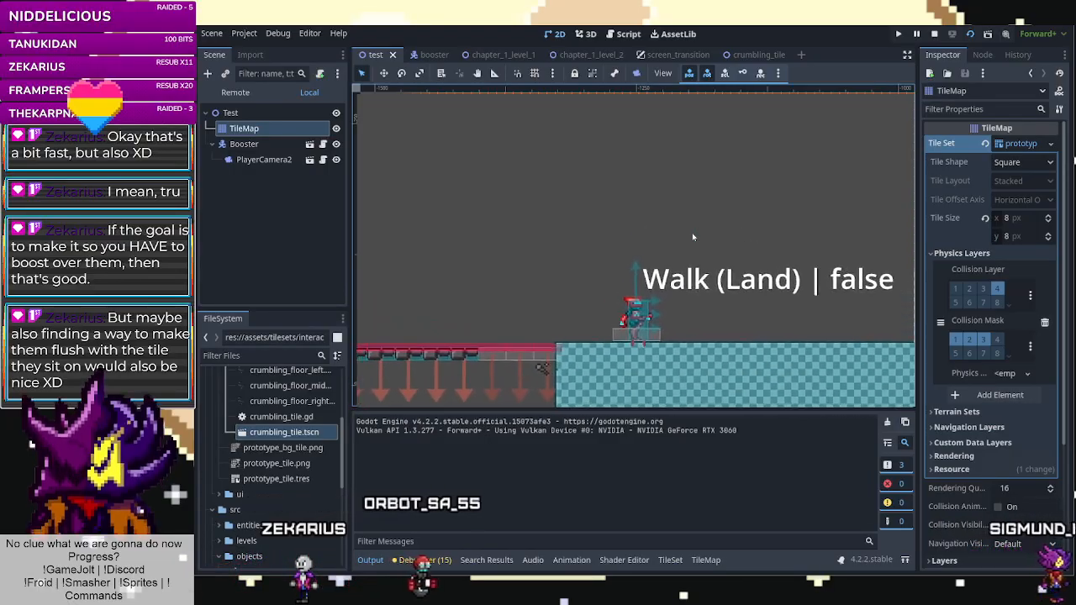
pyautogui.click(934, 34)
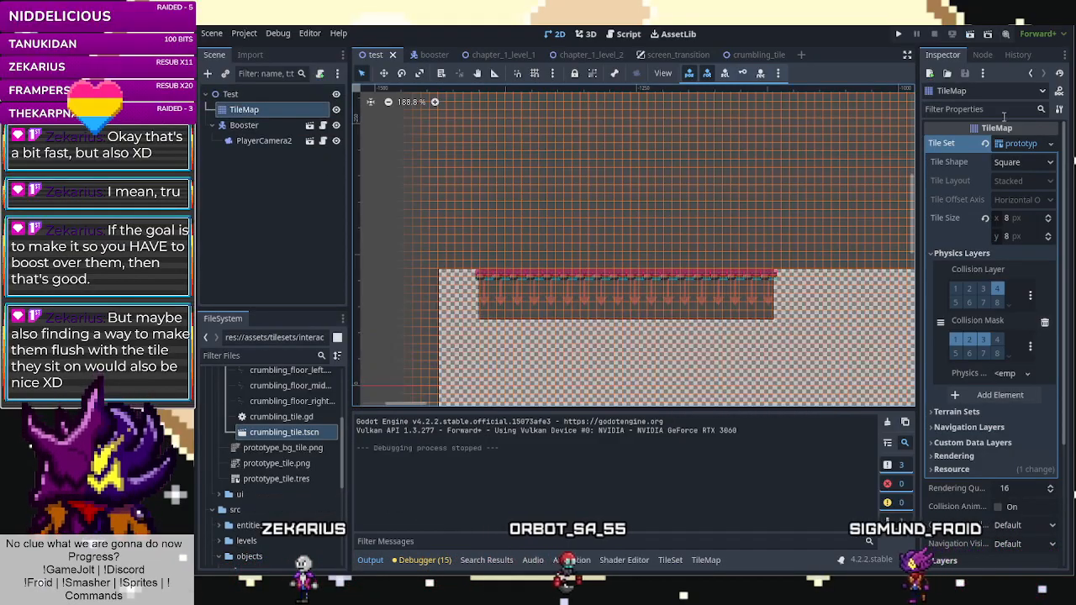
# Shorten the pit by filling its right part with Terrain 0 blocks, replacing the crumbling tiles there.
pyautogui.scroll(-6, 702, 278)
pyautogui.scroll(6, 725, 276)
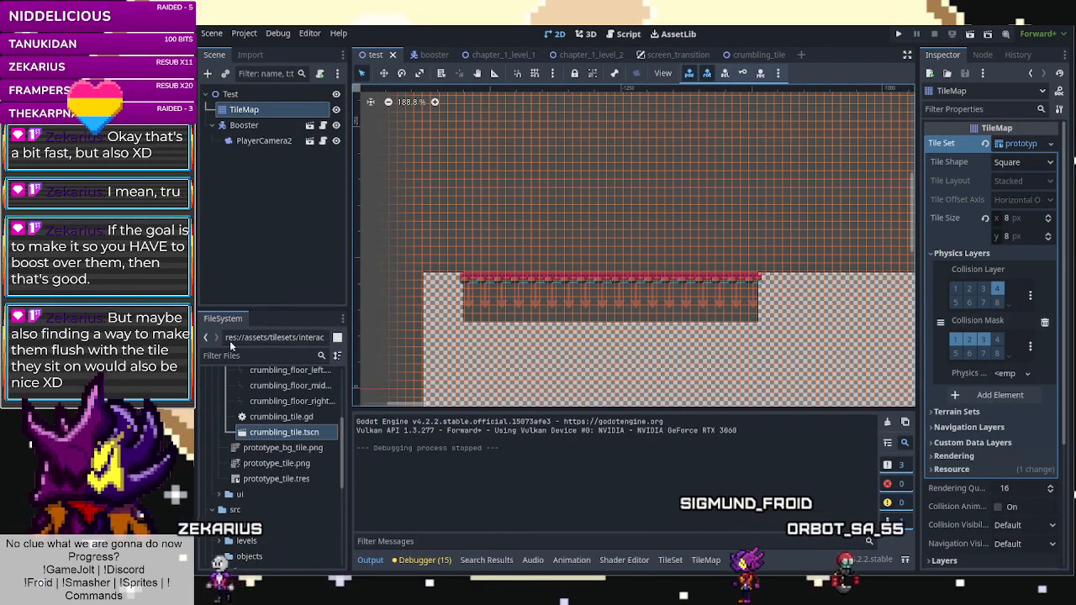
pyautogui.click(705, 559)
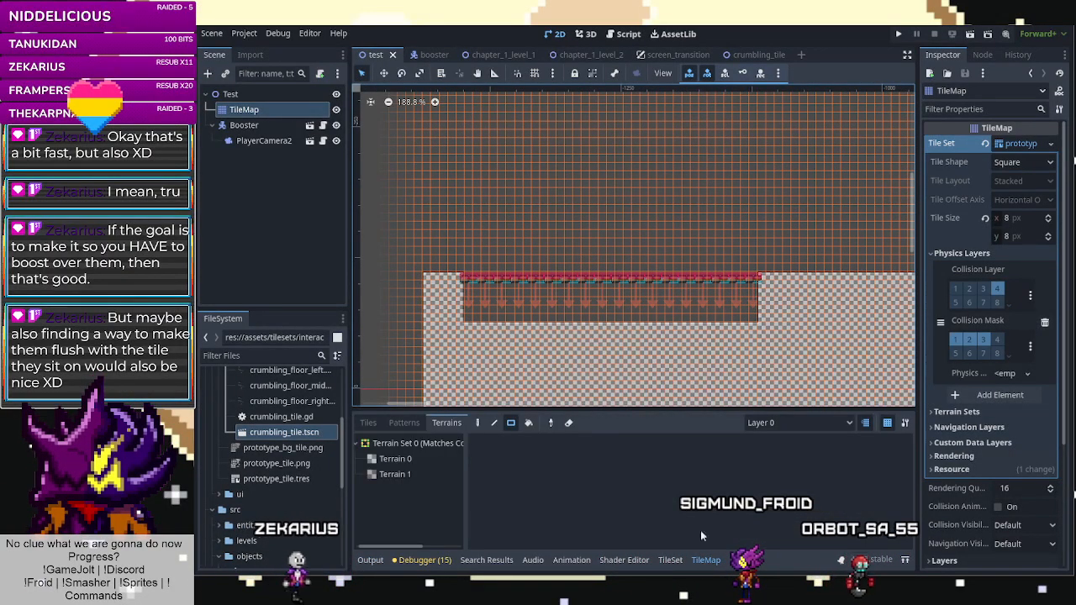
pyautogui.click(418, 460)
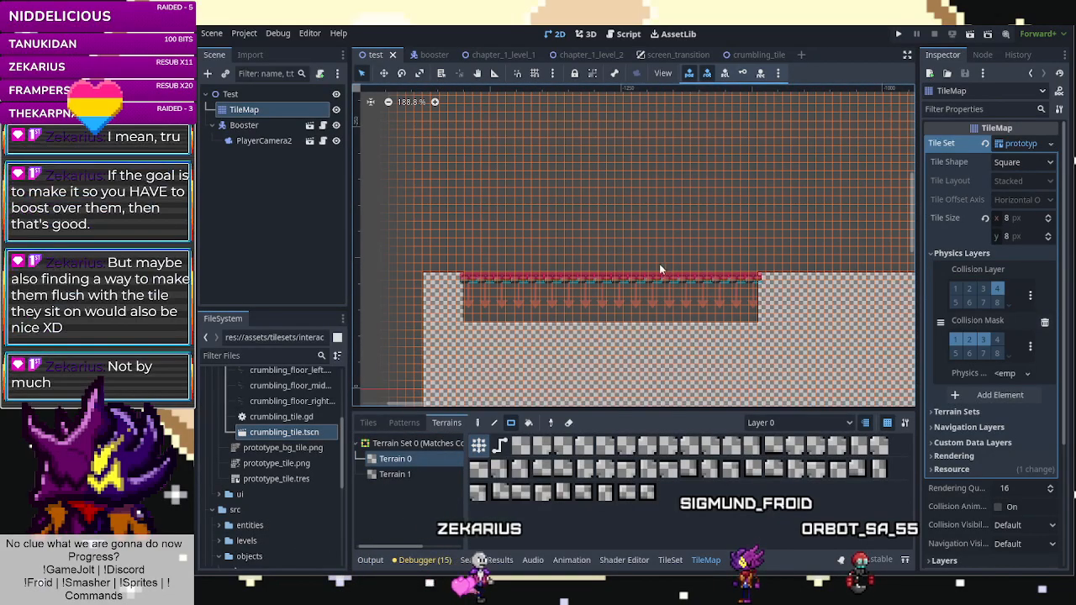
pyautogui.moveTo(652, 277)
pyautogui.mouseDown(button='right')
pyautogui.moveTo(731, 332)
pyautogui.moveTo(755, 326)
pyautogui.mouseUp(button='right')
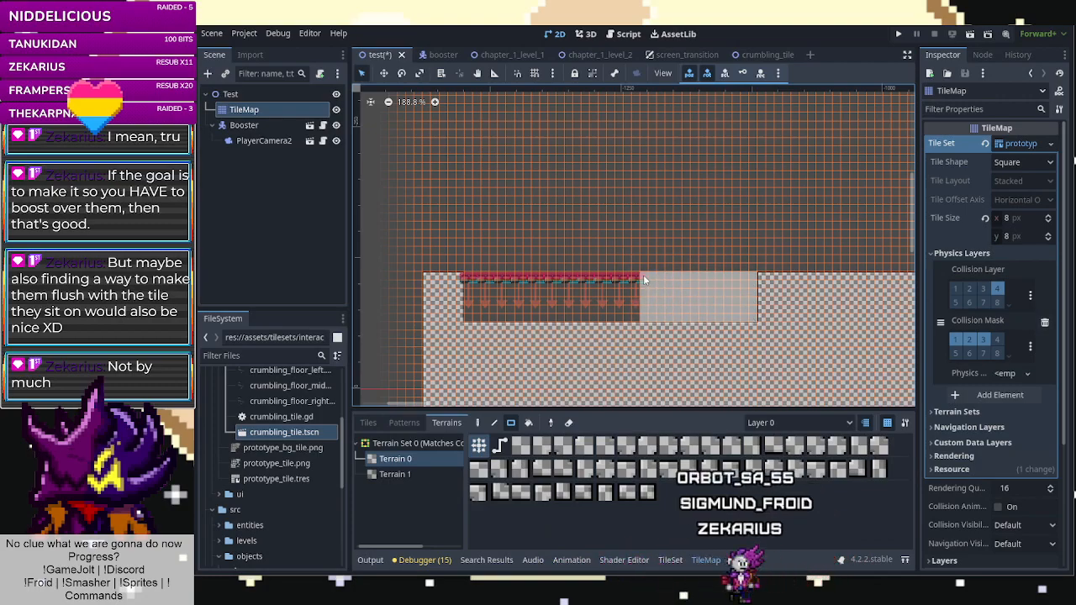
# Erase the raised blocks left of the crumbling tiles down to the level of the pit floor.
pyautogui.scroll(-3, 581, 258)
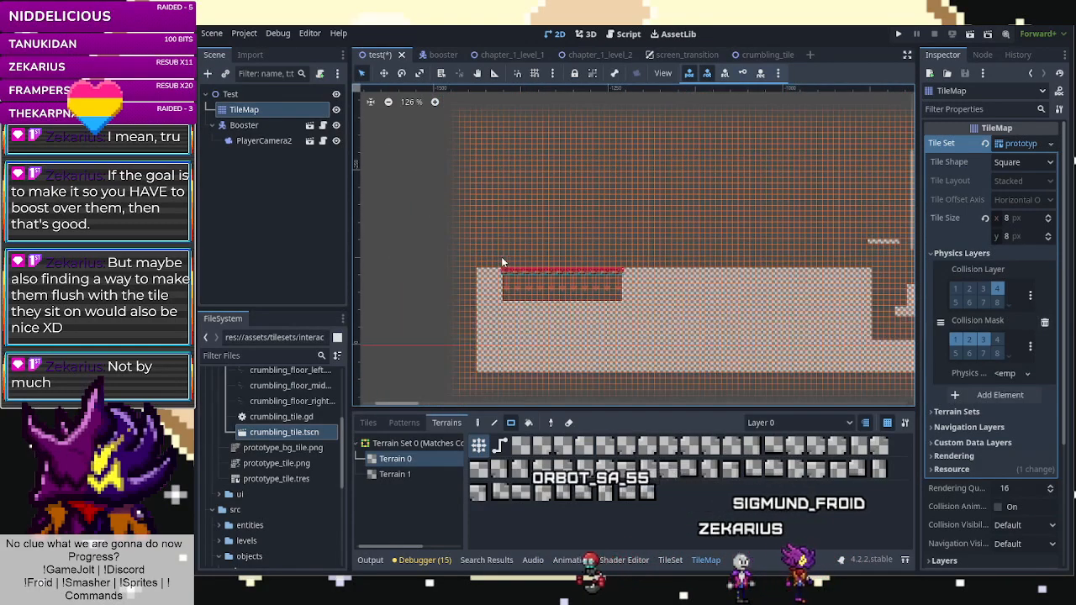
pyautogui.scroll(4, 503, 261)
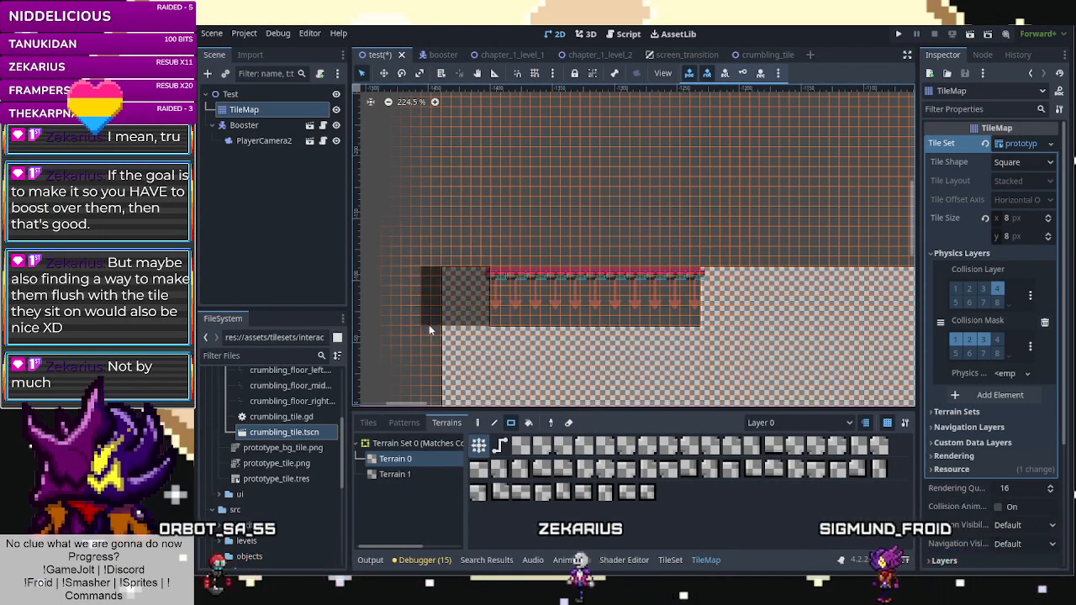
pyautogui.scroll(-4, 432, 325)
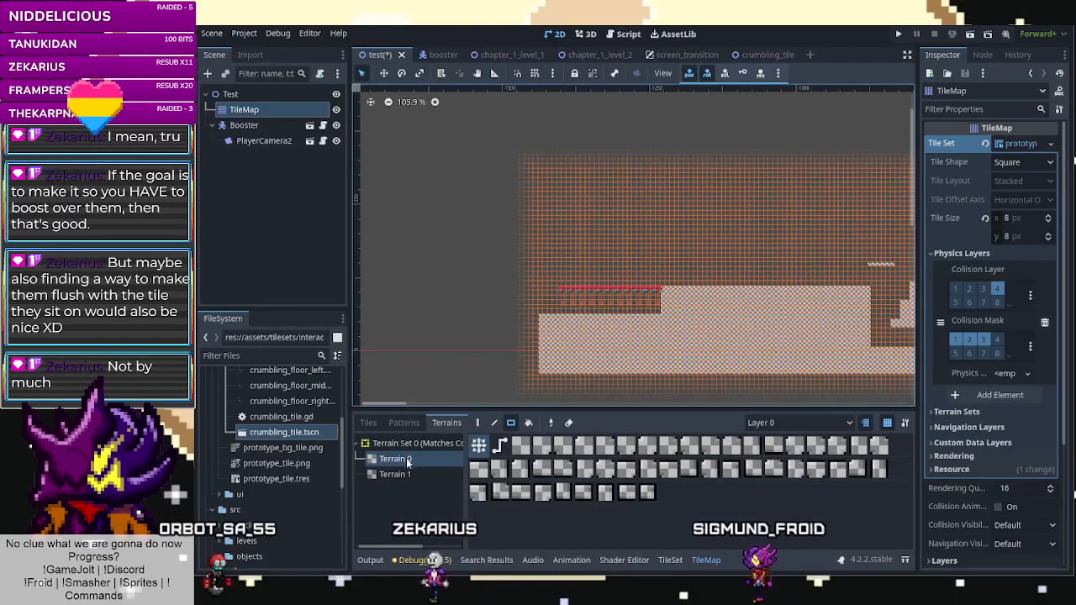
# Extend the row of crumbling tiles leftward with evenly spaced crumbling_tile scenes, past the left end of the pit floor.
pyautogui.click(670, 559)
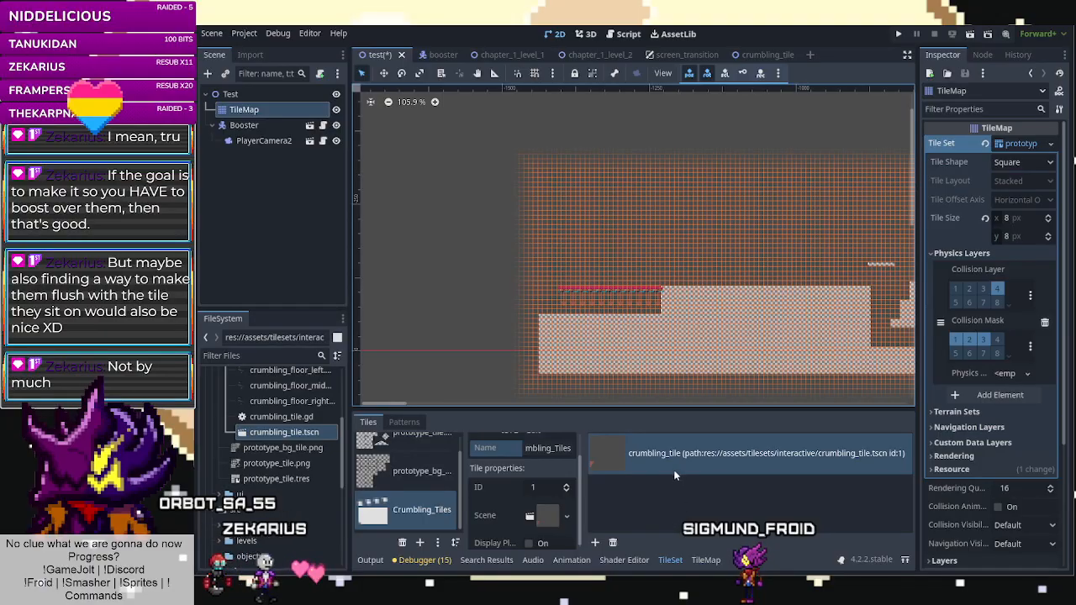
pyautogui.scroll(5, 504, 289)
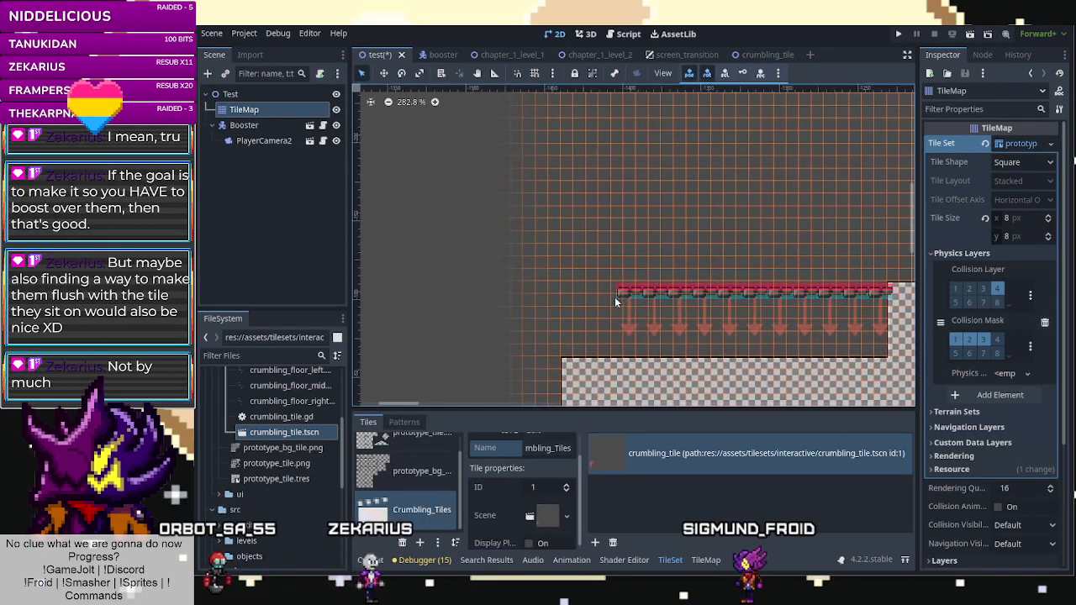
pyautogui.click(591, 301)
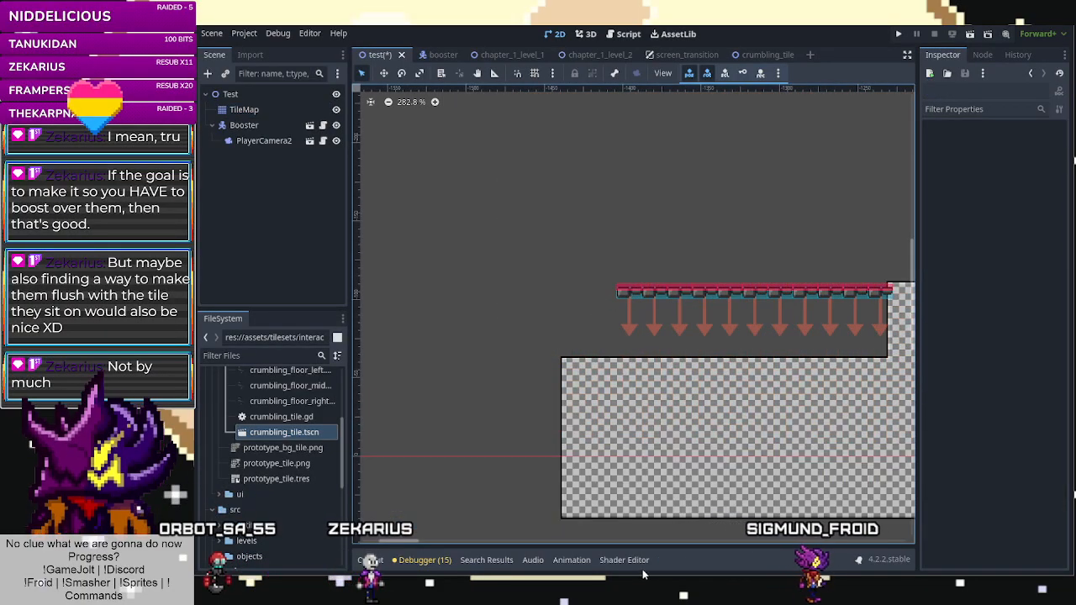
pyautogui.click(751, 477)
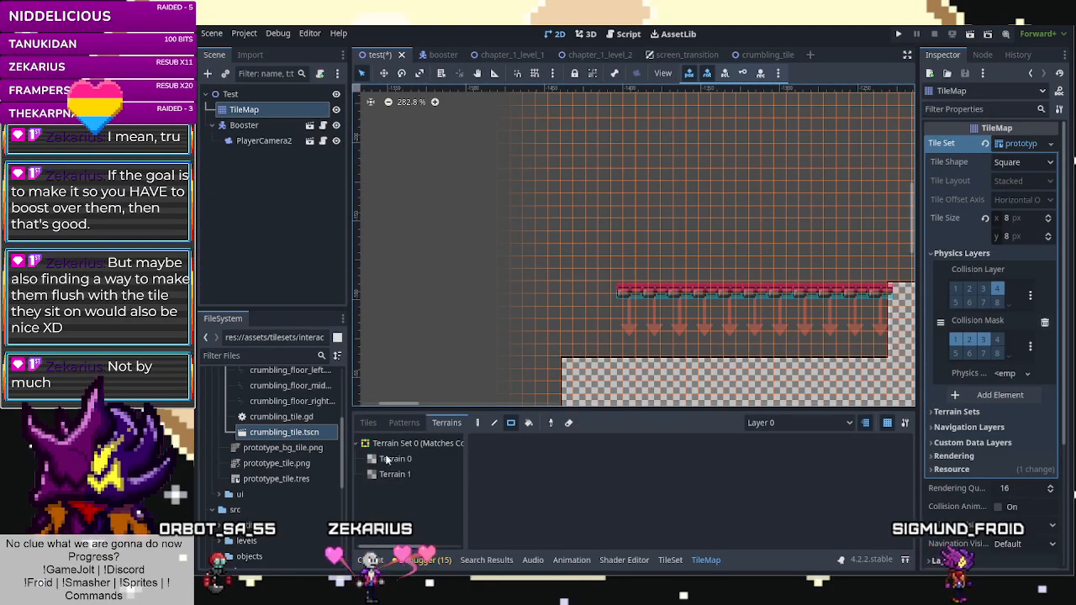
pyautogui.click(370, 424)
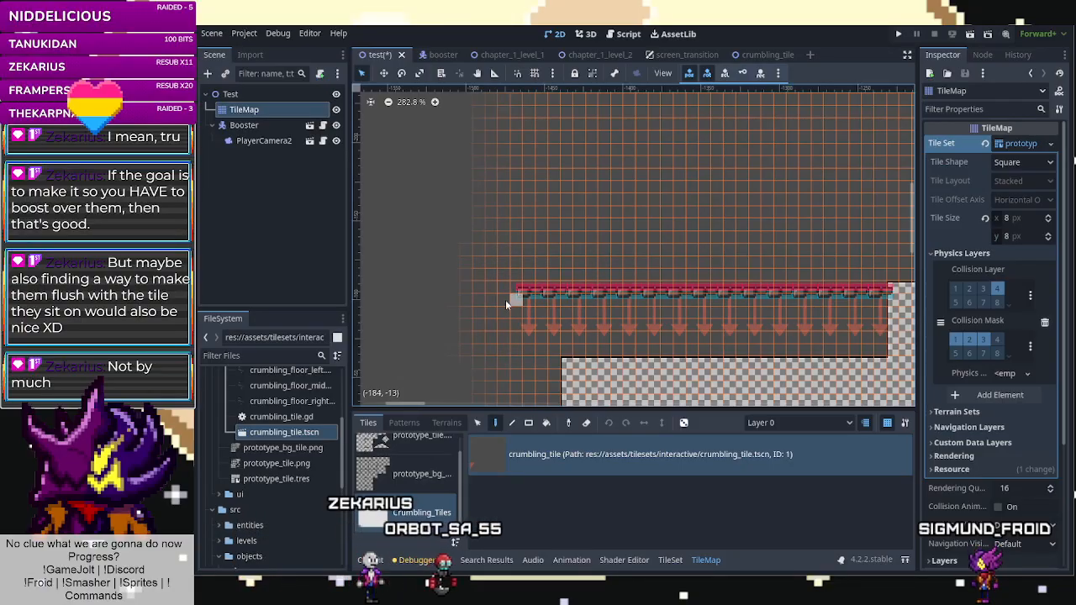
pyautogui.click(498, 300)
pyautogui.click(473, 300)
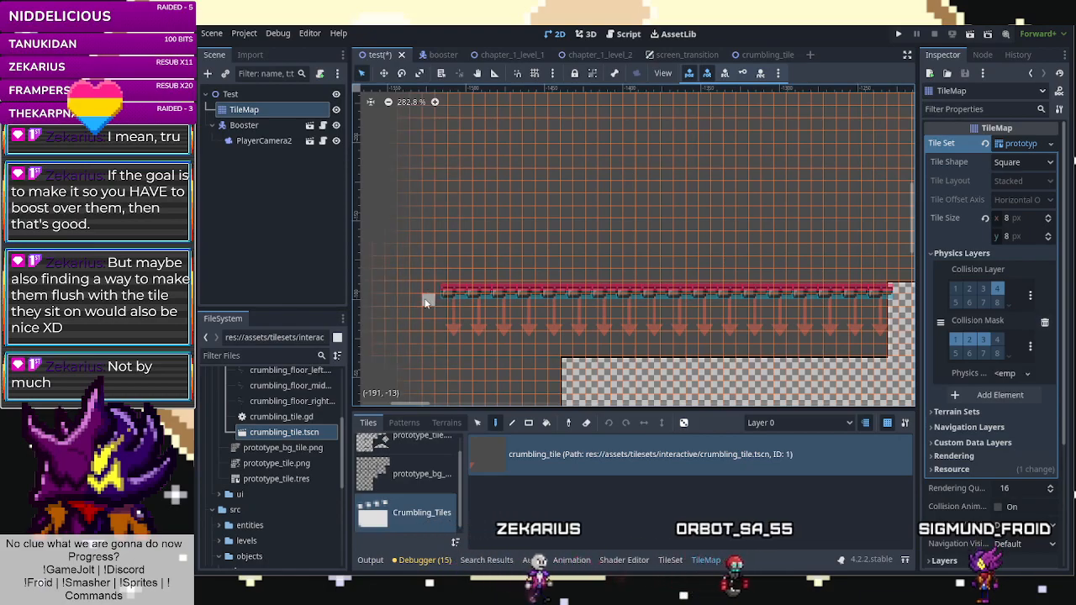
pyautogui.click(400, 298)
pyautogui.click(376, 300)
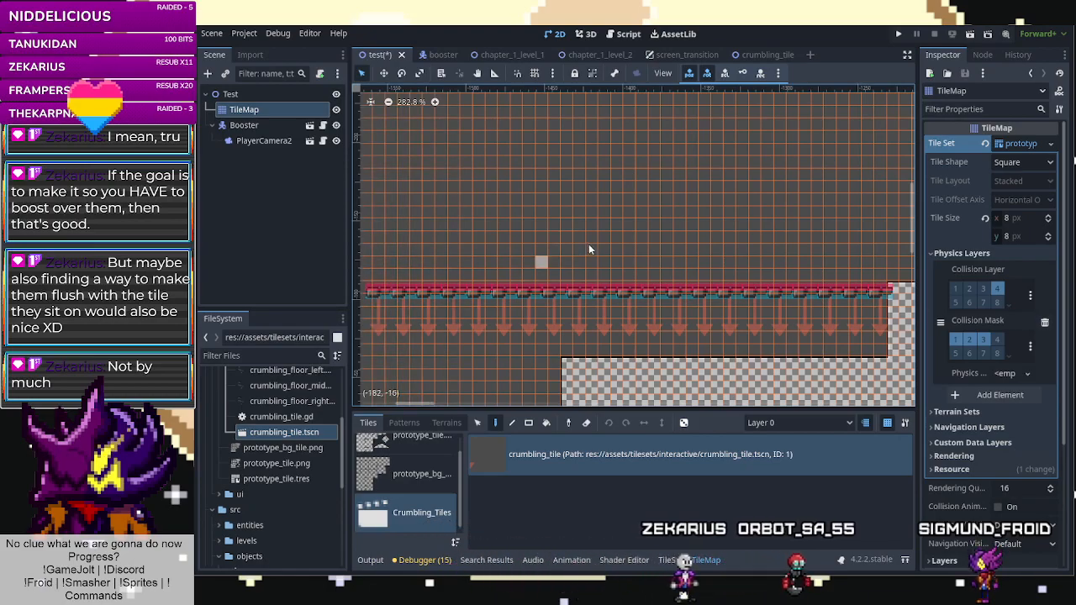
pyautogui.scroll(-12, 629, 240)
pyautogui.scroll(6, 501, 267)
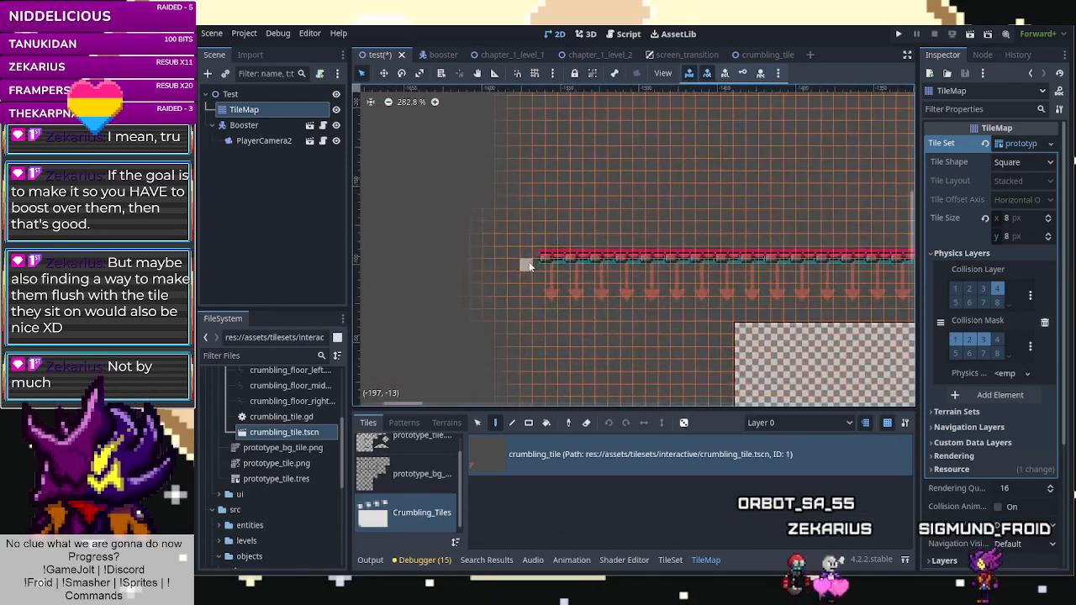
pyautogui.click(496, 260)
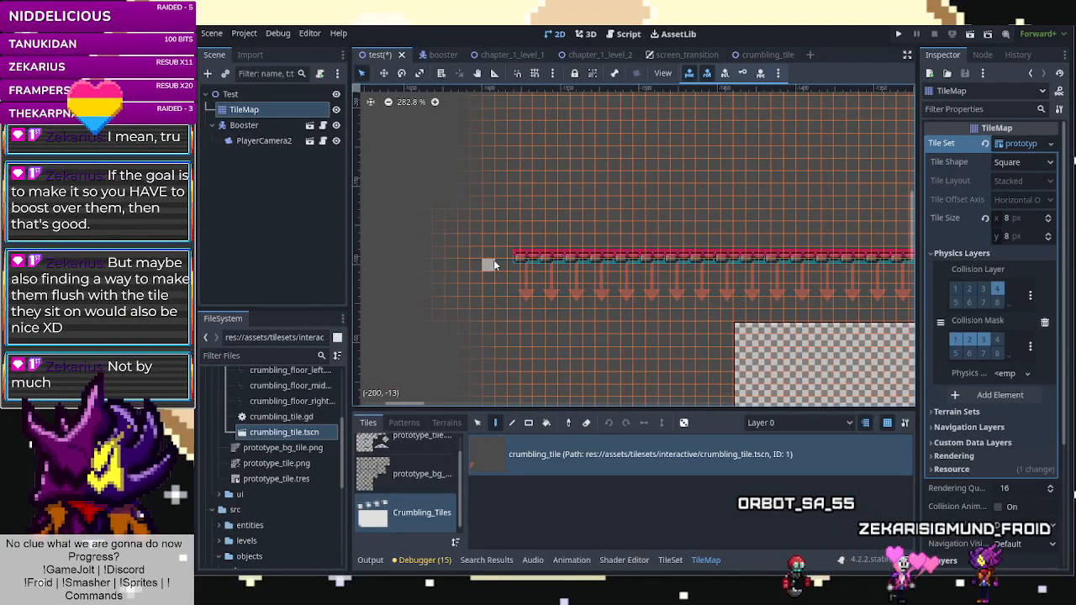
# Fill in the pit floor beneath the added crumbling tiles and a left wall level with them using Terrain 0, and save the scene.
pyautogui.click(445, 423)
pyautogui.click(416, 457)
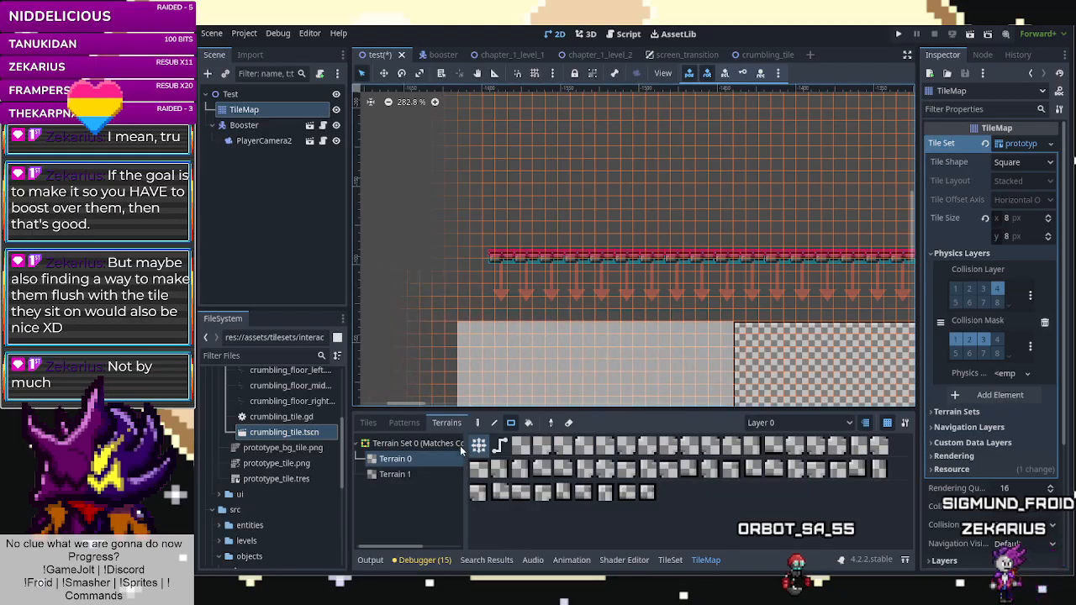
pyautogui.scroll(-5, 575, 324)
pyautogui.scroll(3, 516, 363)
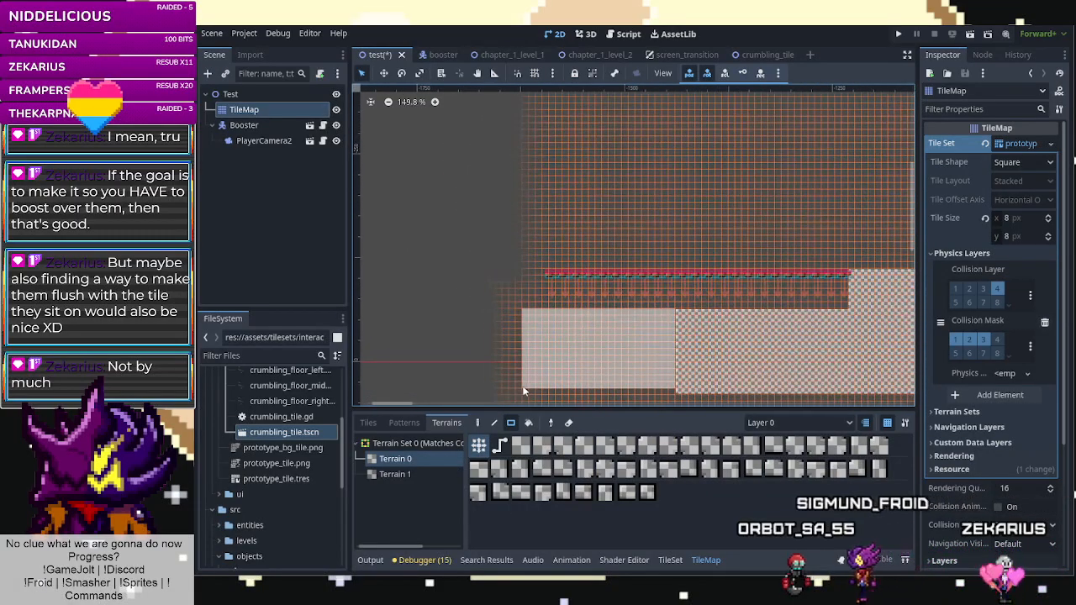
pyautogui.moveTo(542, 271)
pyautogui.mouseDown()
pyautogui.moveTo(504, 365)
pyautogui.moveTo(511, 391)
pyautogui.mouseUp()
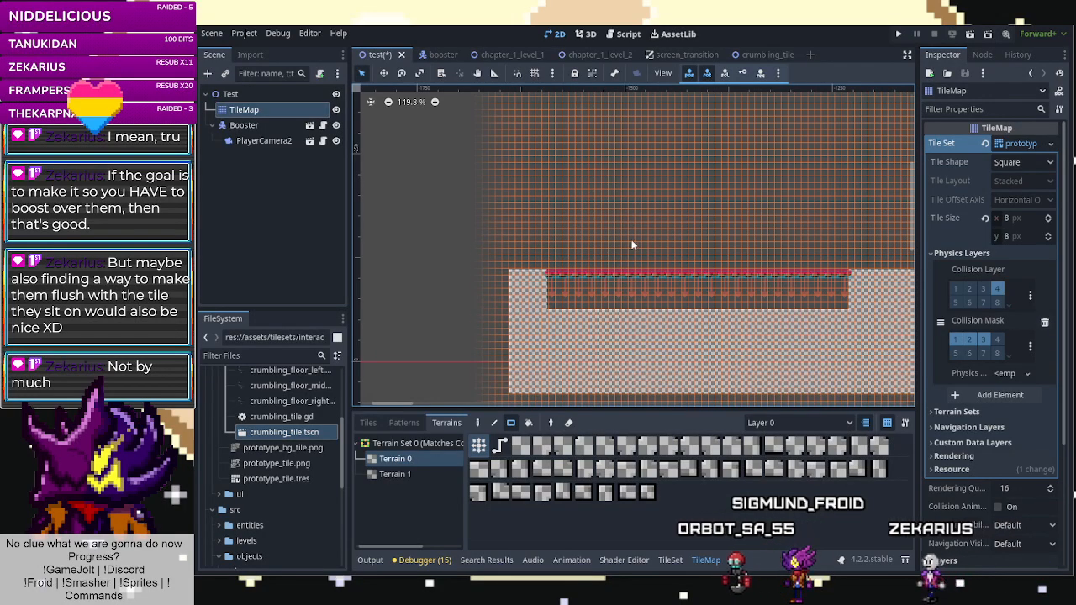
pyautogui.hotkey('ctrl', 's')
# Run the test scene and move the character left through the level and over the crumbling tiles to the pit's left wall.
pyautogui.click(969, 35)
pyautogui.press('Left')
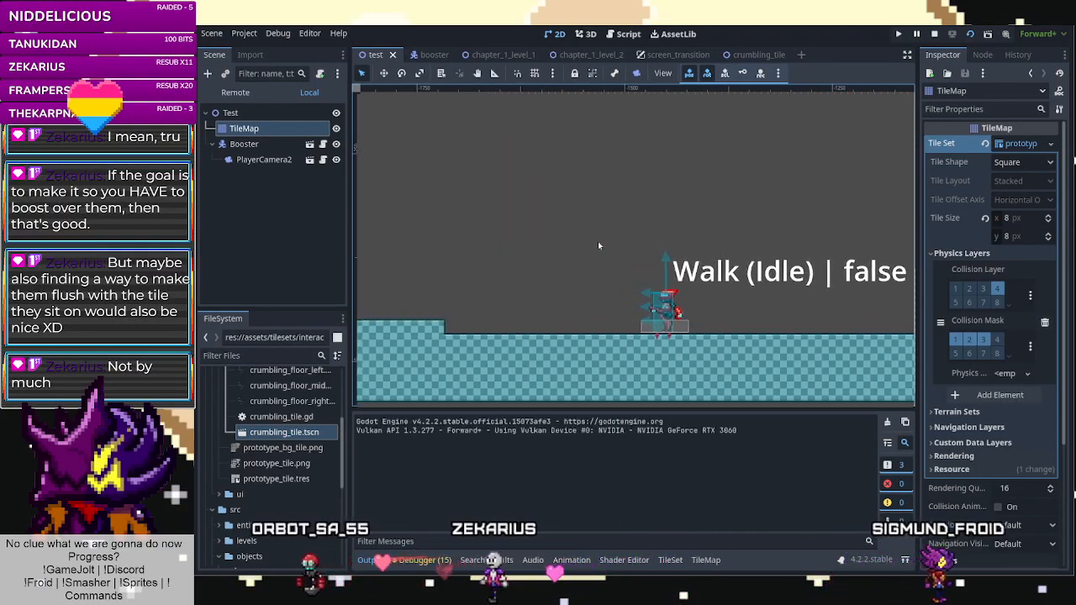
pyautogui.press('Down')
pyautogui.press('space')
pyautogui.press('Left')
pyautogui.press('space')
pyautogui.press('Left')
pyautogui.press('Left')
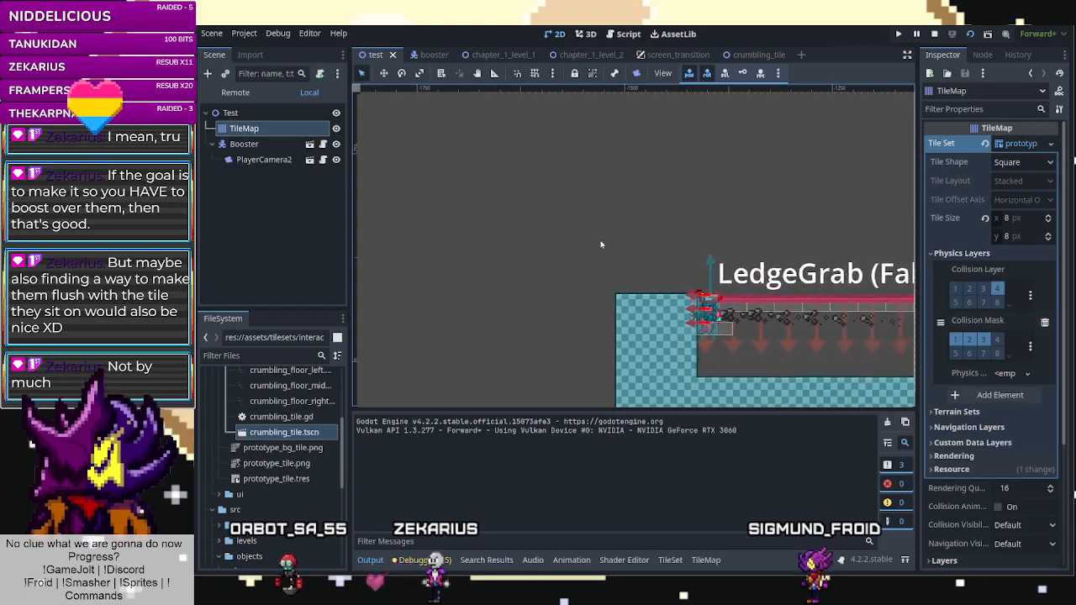
# Playtest climbing from the left ledge and heading back right over the pit to the solid block, and attempt the crossing again.
pyautogui.press('space')
pyautogui.press('space')
pyautogui.press('Right')
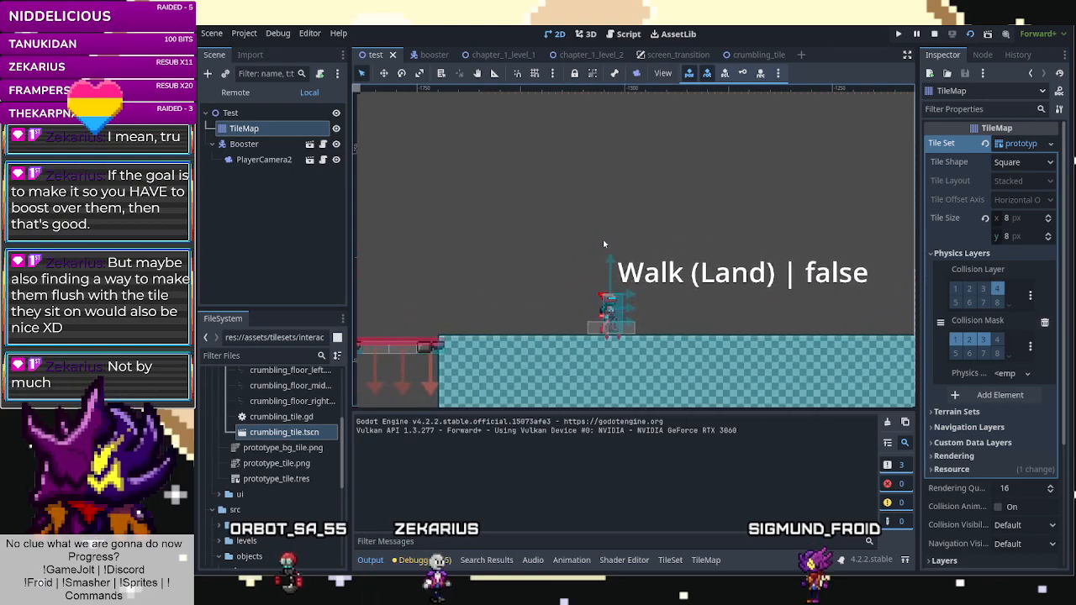
pyautogui.press('Right')
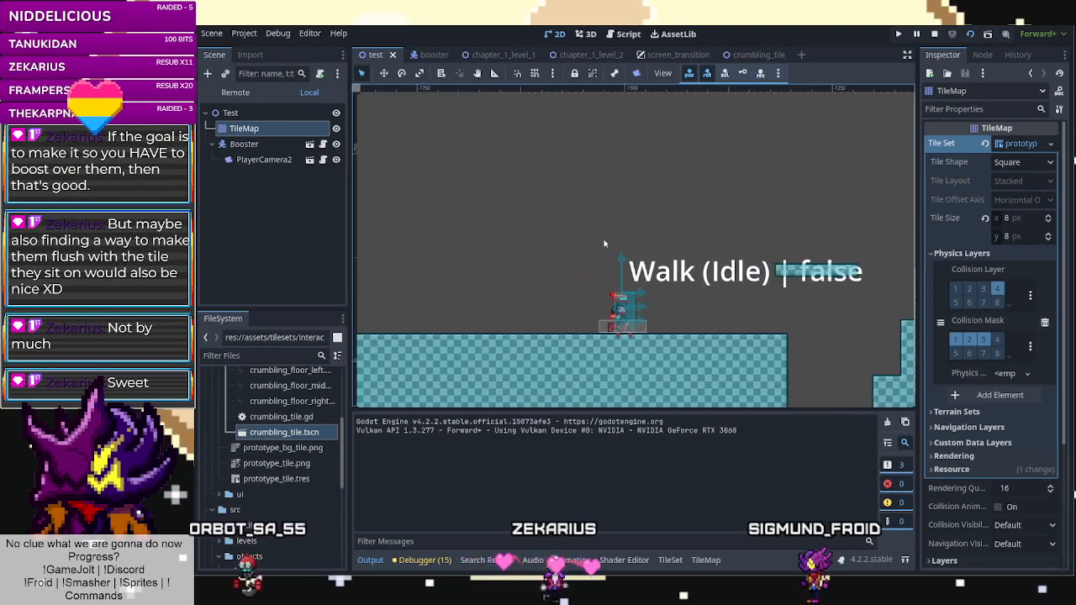
pyautogui.press('Right')
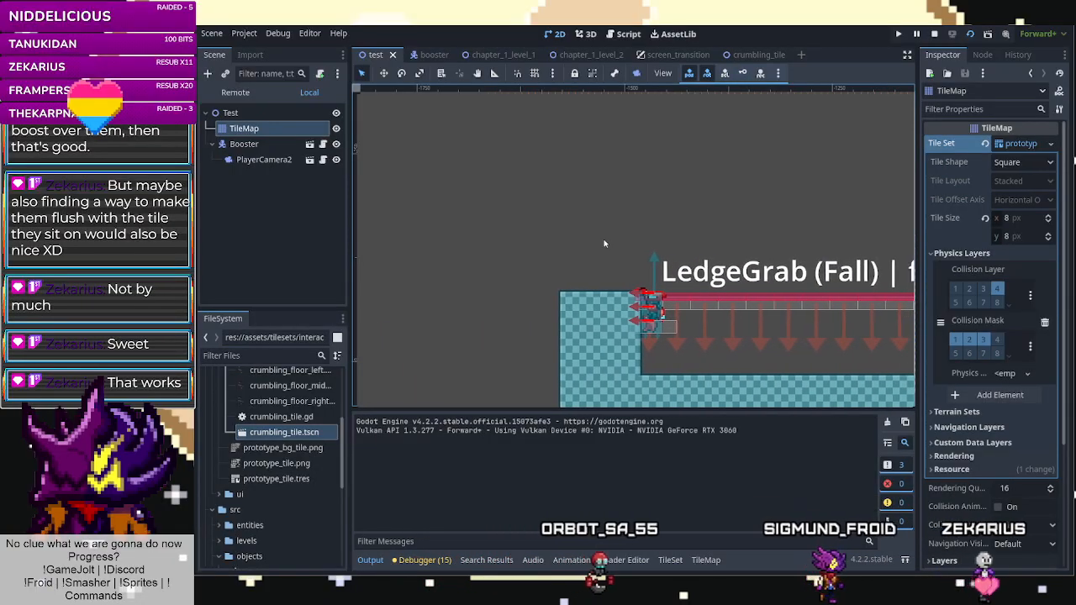
# Playtest running right along the pit floor, climbing out at the right wall, and walking to the far edge of the block.
pyautogui.press('space')
pyautogui.press('Right')
pyautogui.press('Right')
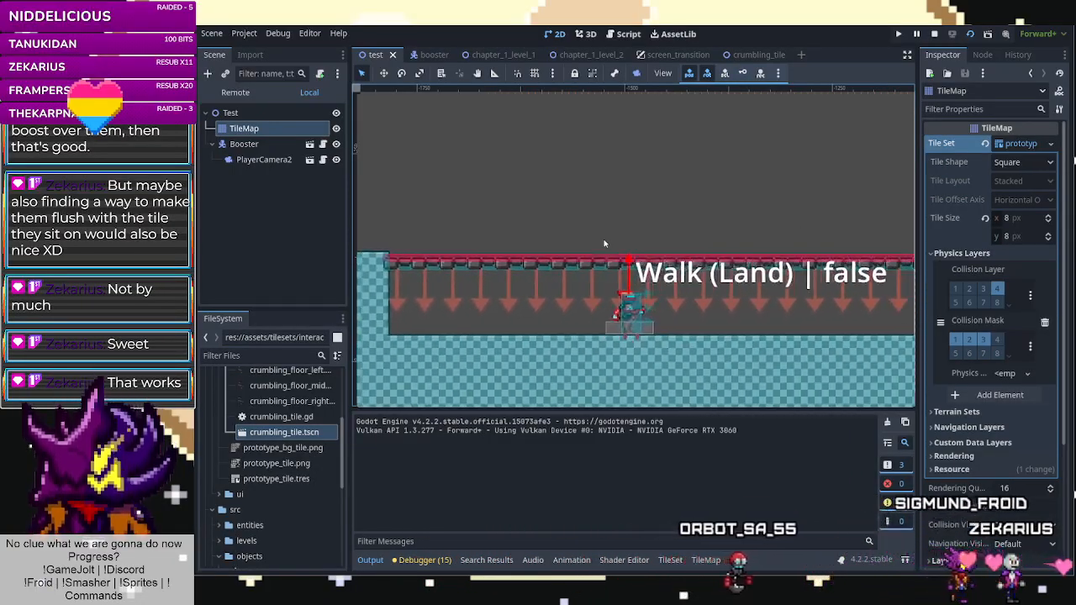
pyautogui.press('space')
pyautogui.press('space')
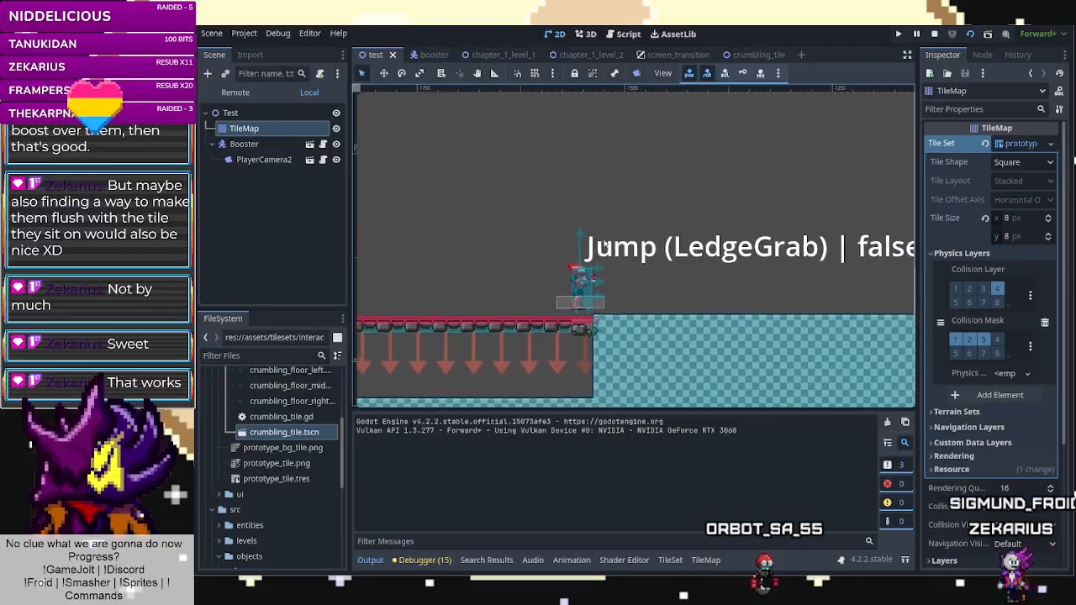
pyautogui.press('Right')
pyautogui.press('Right')
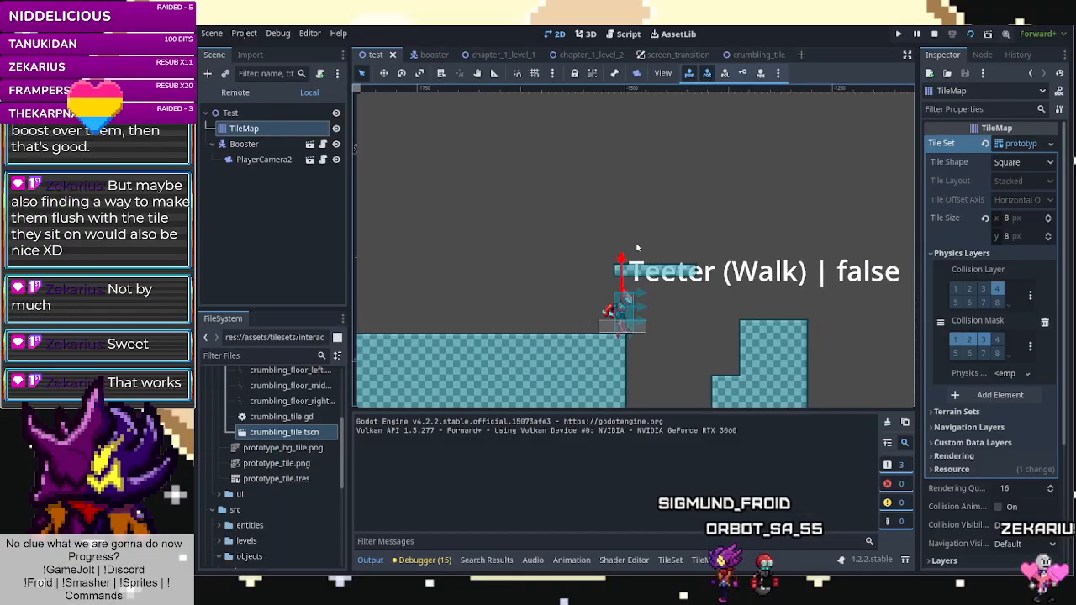
# Playtest crossing the crumbling tiles to the left wall, returning through the pit, and jumping across the gap toward the right structures.
pyautogui.press('Left')
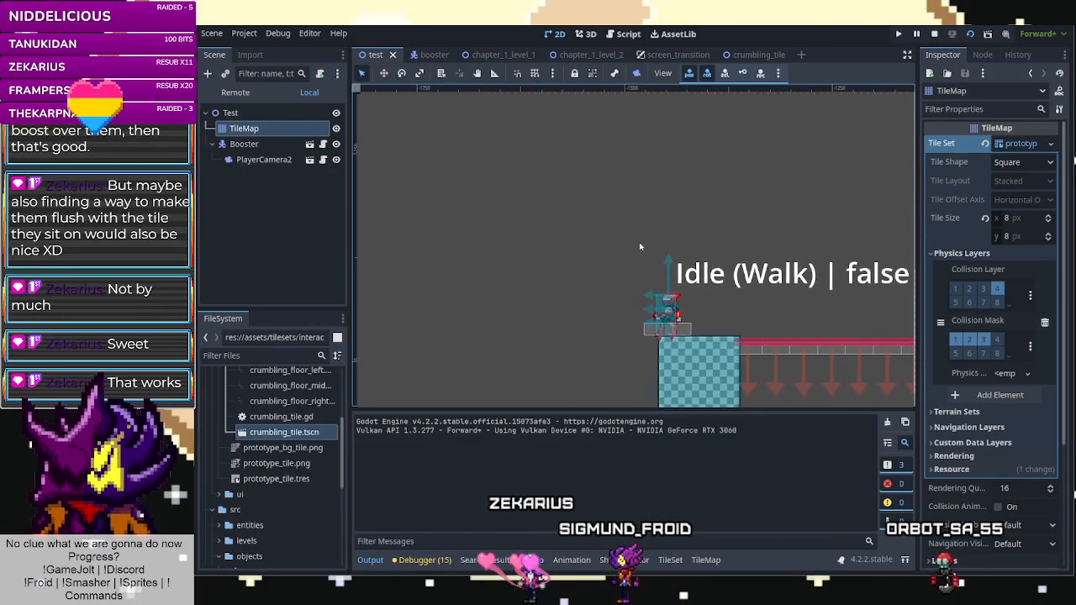
pyautogui.press('Right')
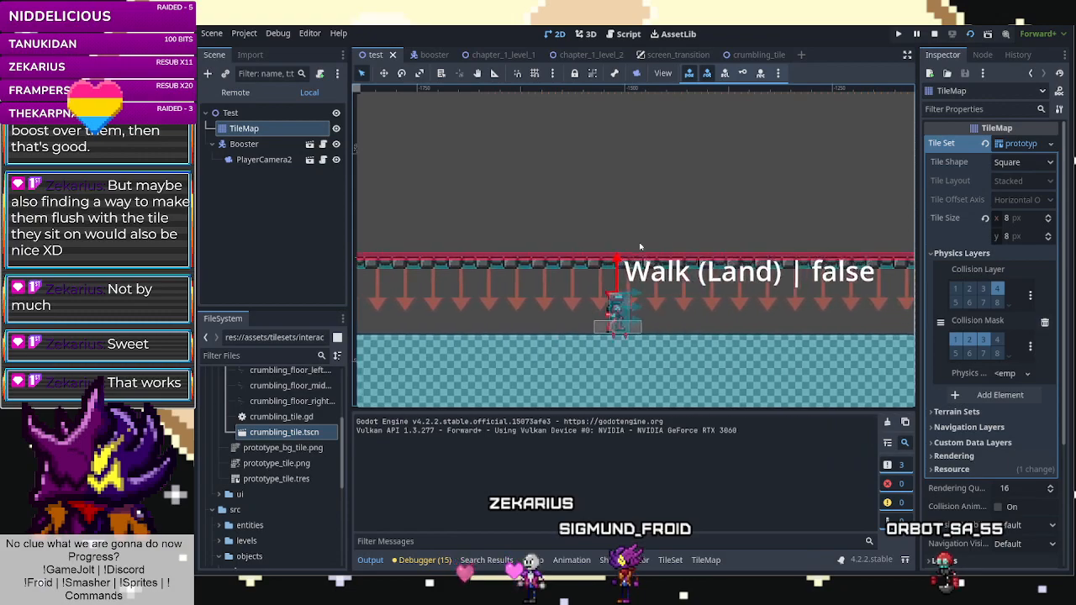
pyautogui.press('Right')
pyautogui.press('space')
pyautogui.press('space')
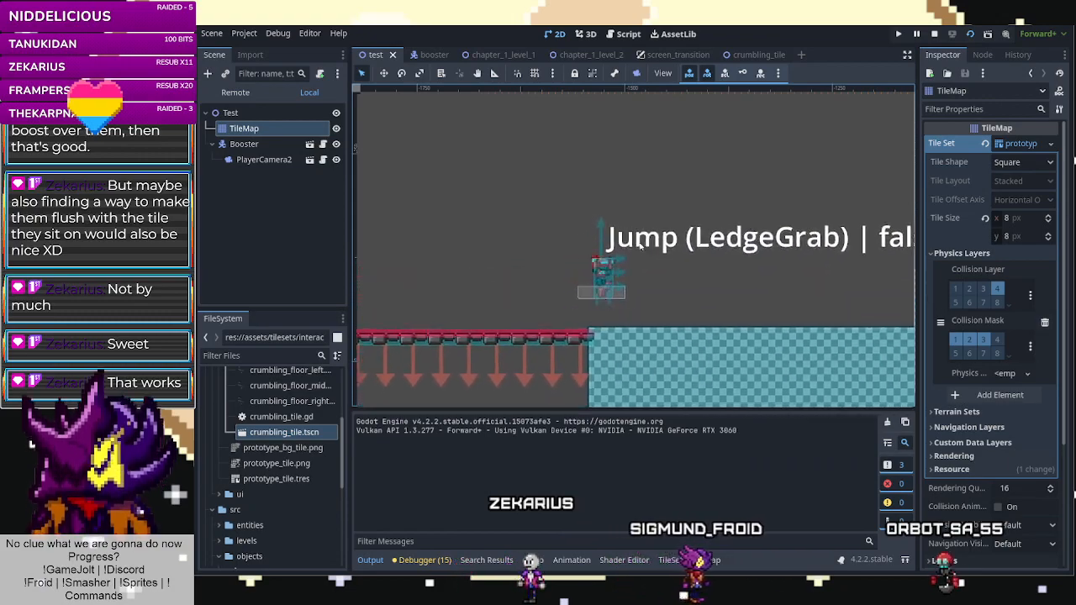
pyautogui.press('Right')
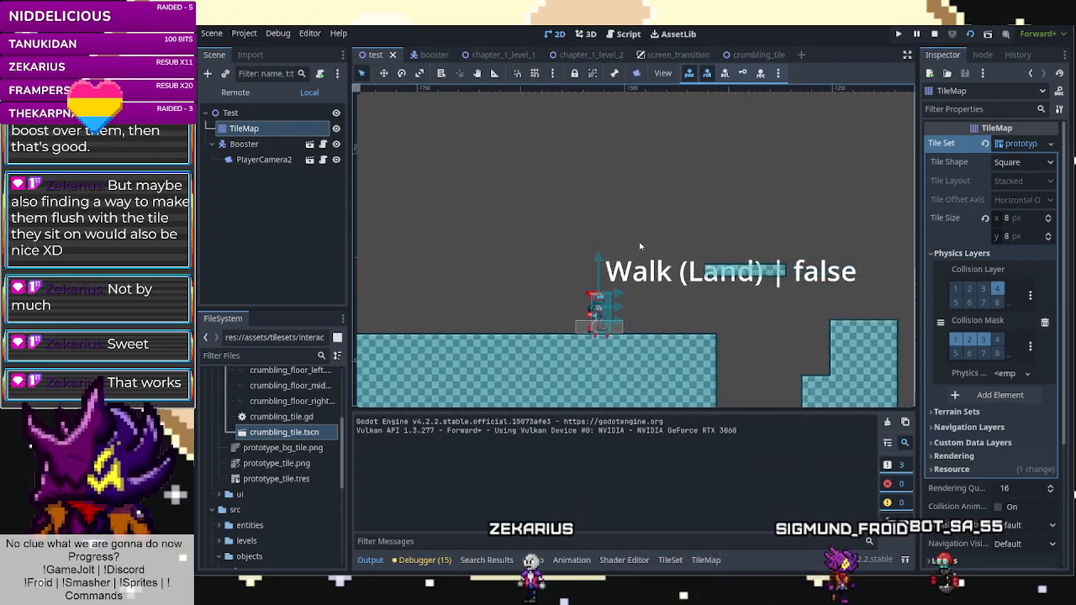
pyautogui.press('space')
pyautogui.press('Right')
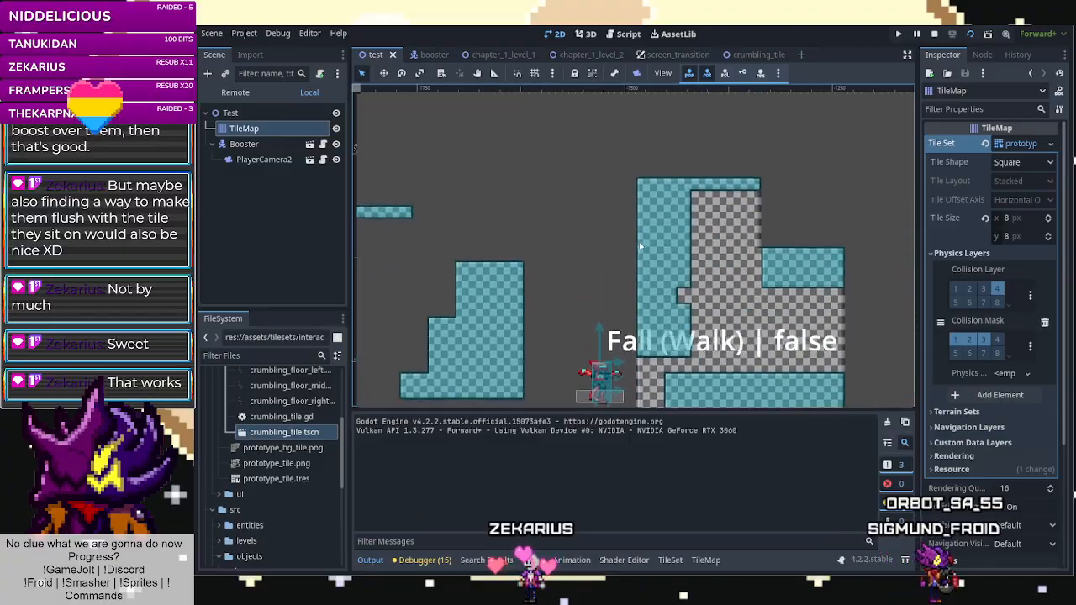
# Playtest the character running right through the test level, sliding under the low block, wall-jumping and spin-jumping over the terrain.
pyautogui.press('Down')
pyautogui.press('Right')
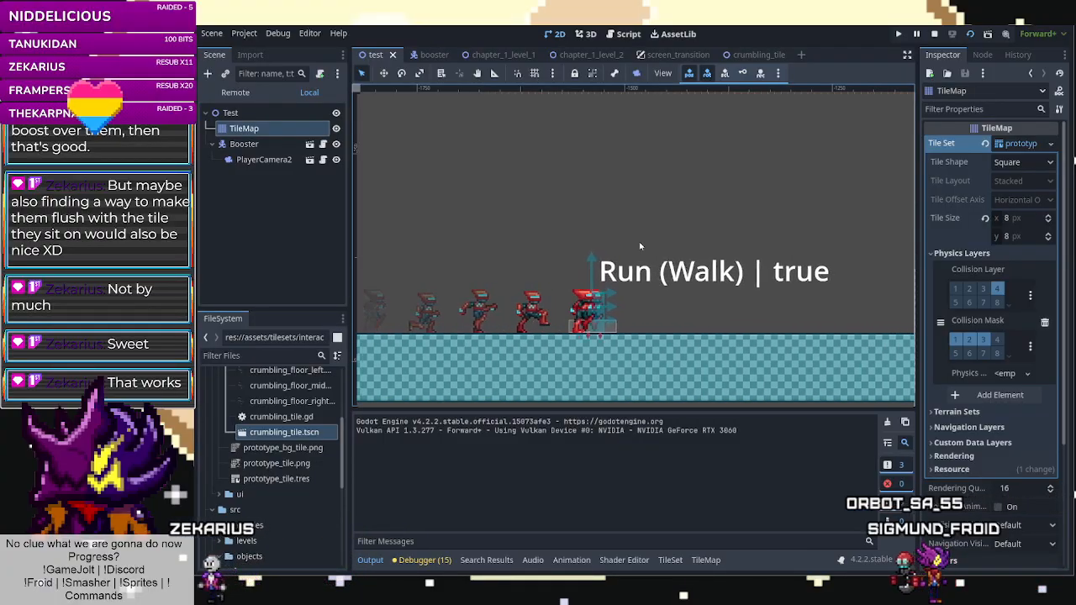
pyautogui.press('Right')
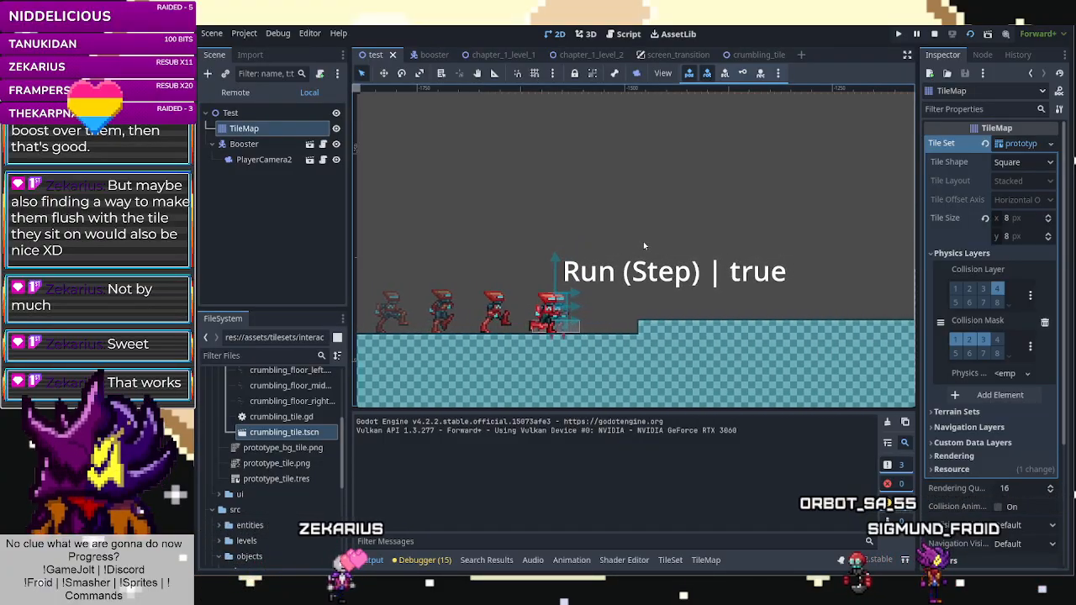
pyautogui.press('Right')
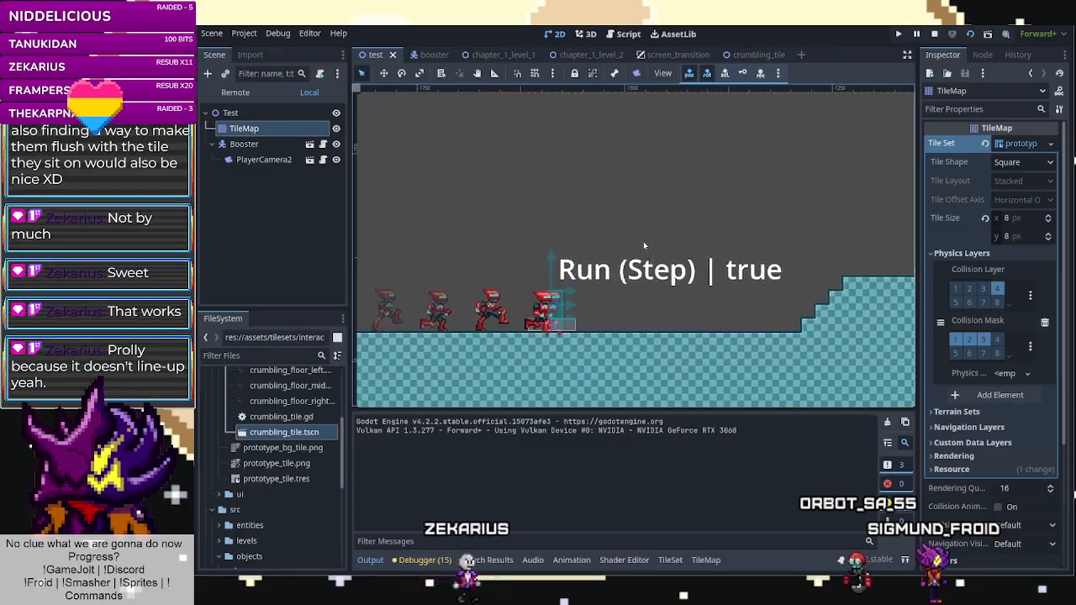
pyautogui.press('Down')
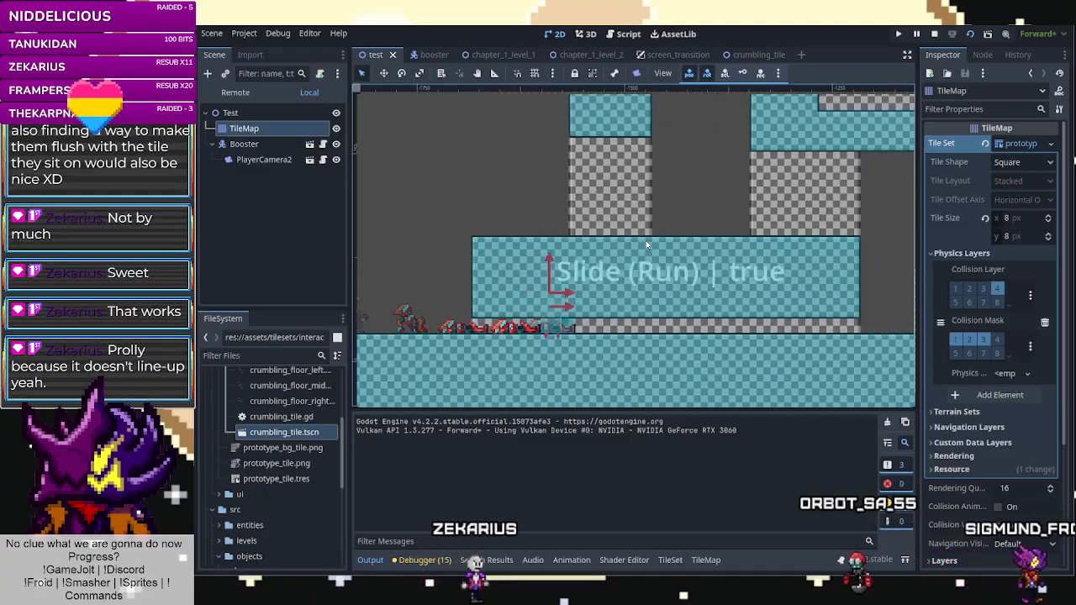
pyautogui.press('space')
pyautogui.press('space')
pyautogui.press('Left')
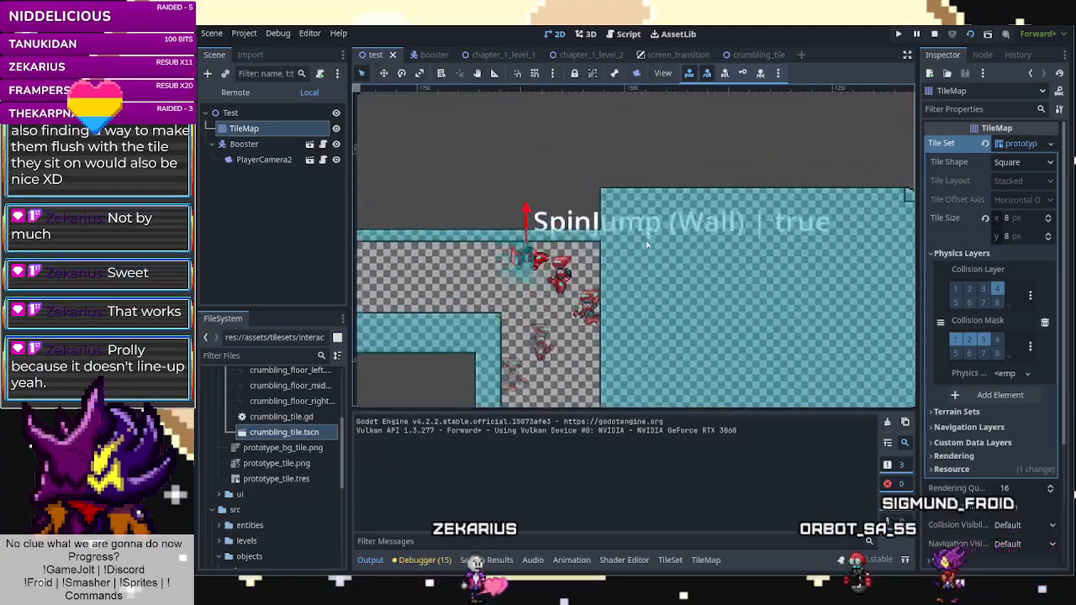
pyautogui.press('space')
pyautogui.press('space')
pyautogui.press('Right')
pyautogui.press('space')
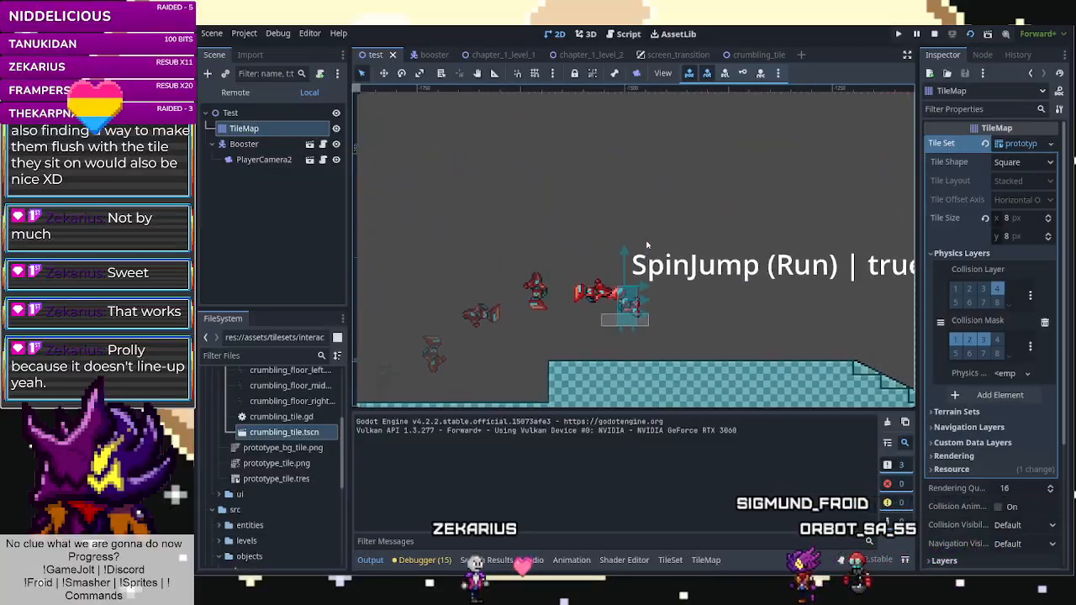
# Playtest the character heading back left from the slope through the test level, walking, jumping between platforms and running.
pyautogui.press('Left')
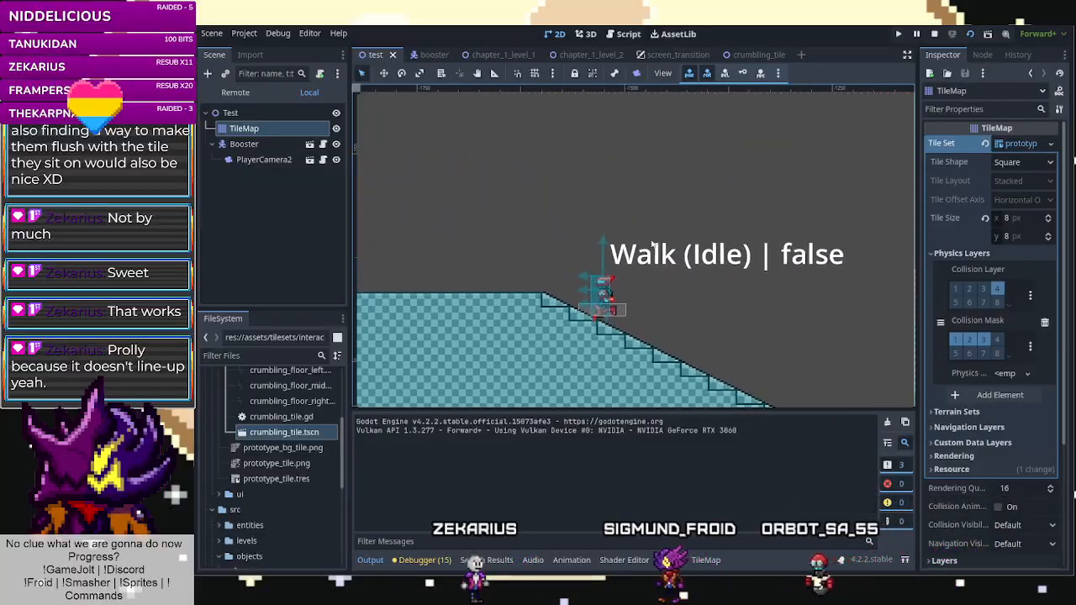
pyautogui.press('shift')
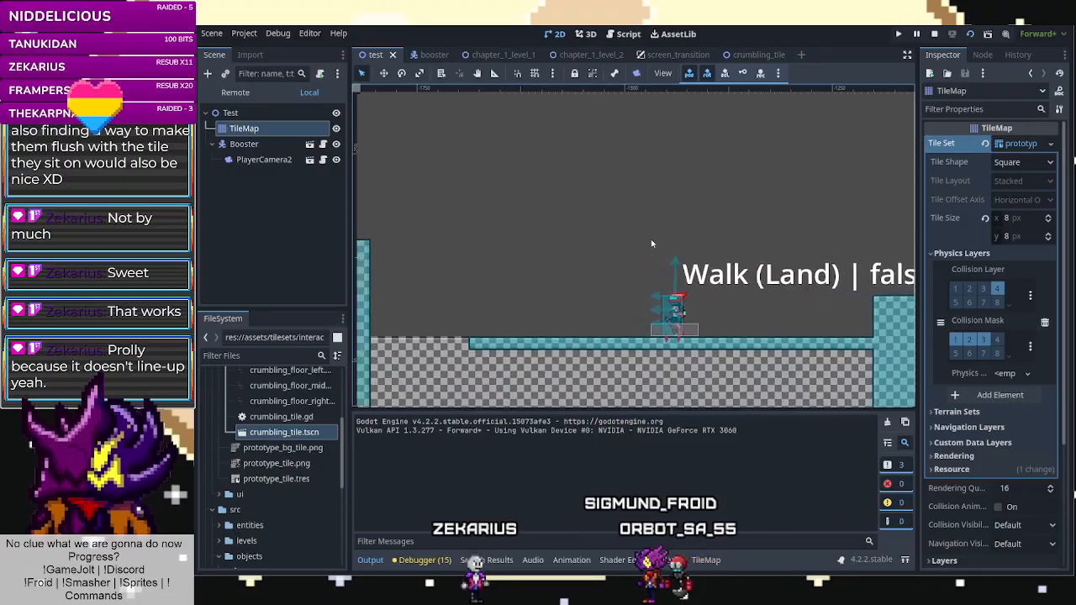
pyautogui.press('space')
pyautogui.press('space')
pyautogui.press('space')
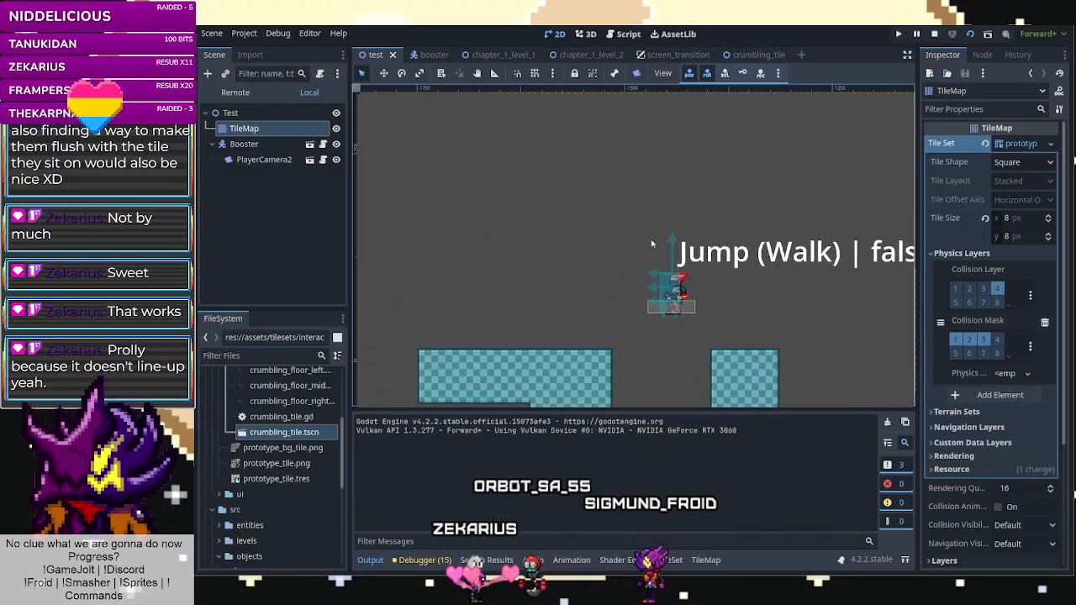
pyautogui.press('Left')
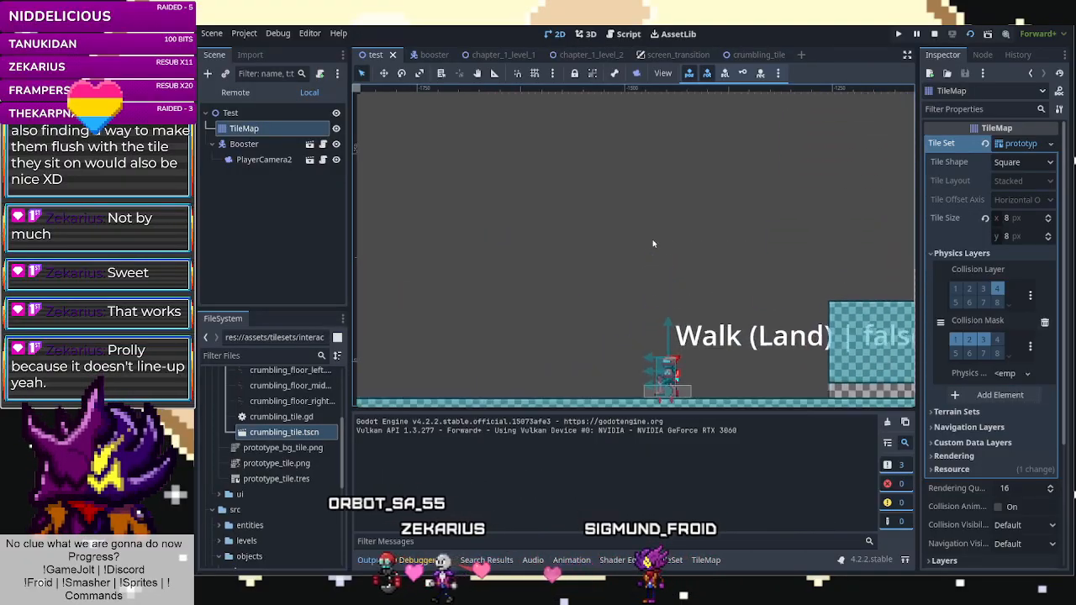
pyautogui.press('shift')
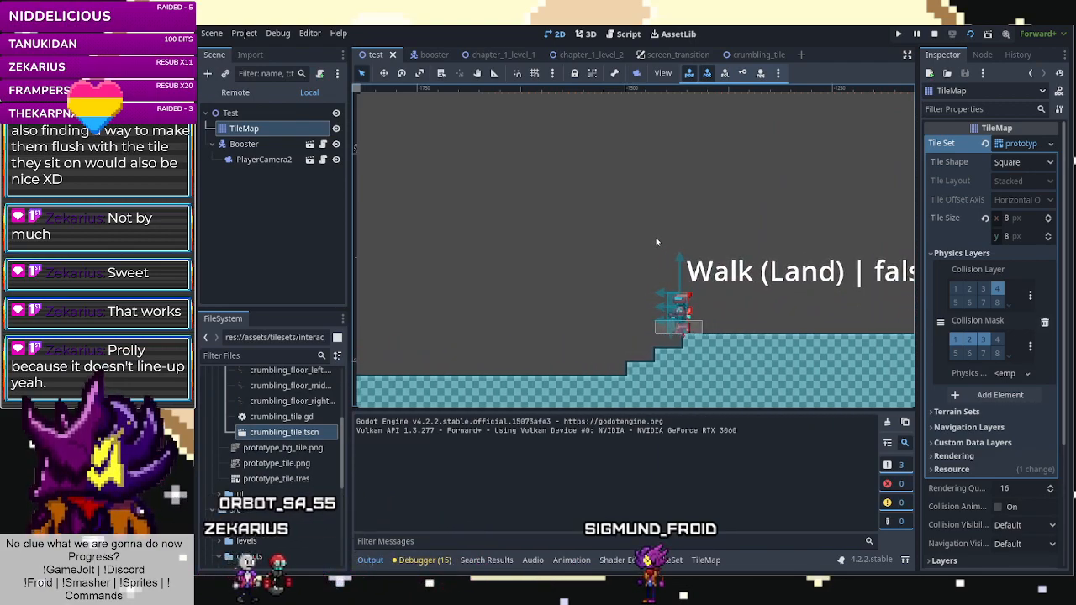
pyautogui.press('shift')
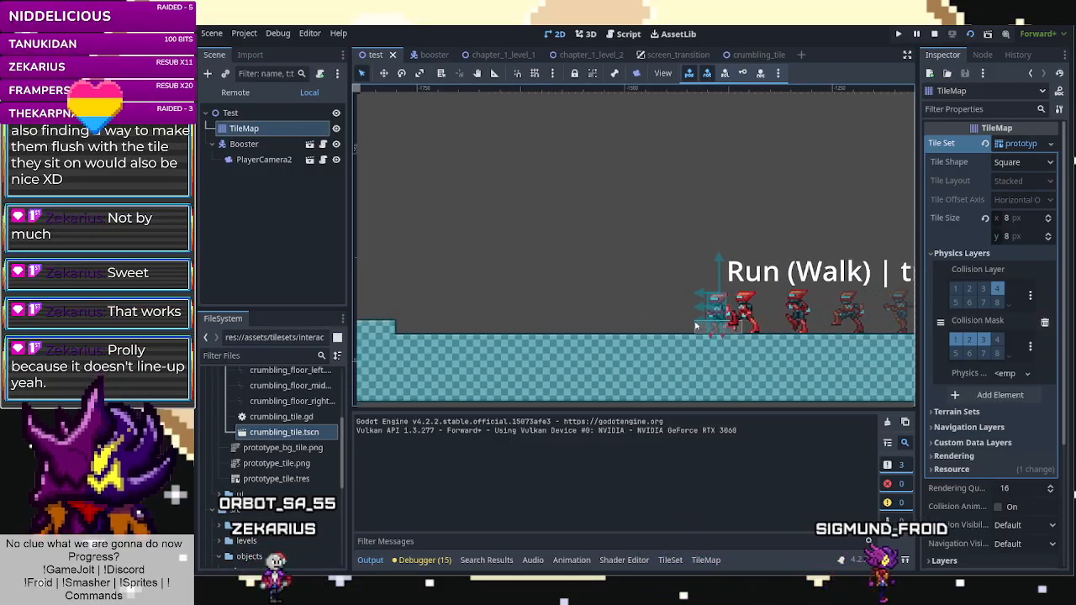
# Playtest sliding under the low block, jumping onto the upper platforms and leaving the ledge beside the crumbling tiles.
pyautogui.press('s')
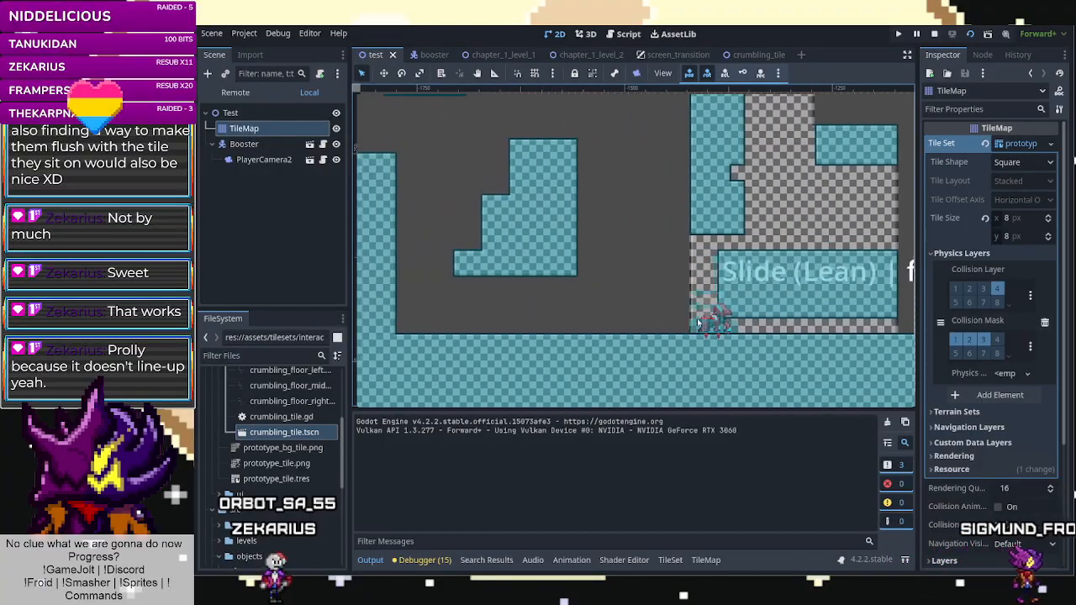
pyautogui.press('space')
pyautogui.press('Right')
pyautogui.press('space')
pyautogui.press('Left')
pyautogui.press('space')
pyautogui.press('Left')
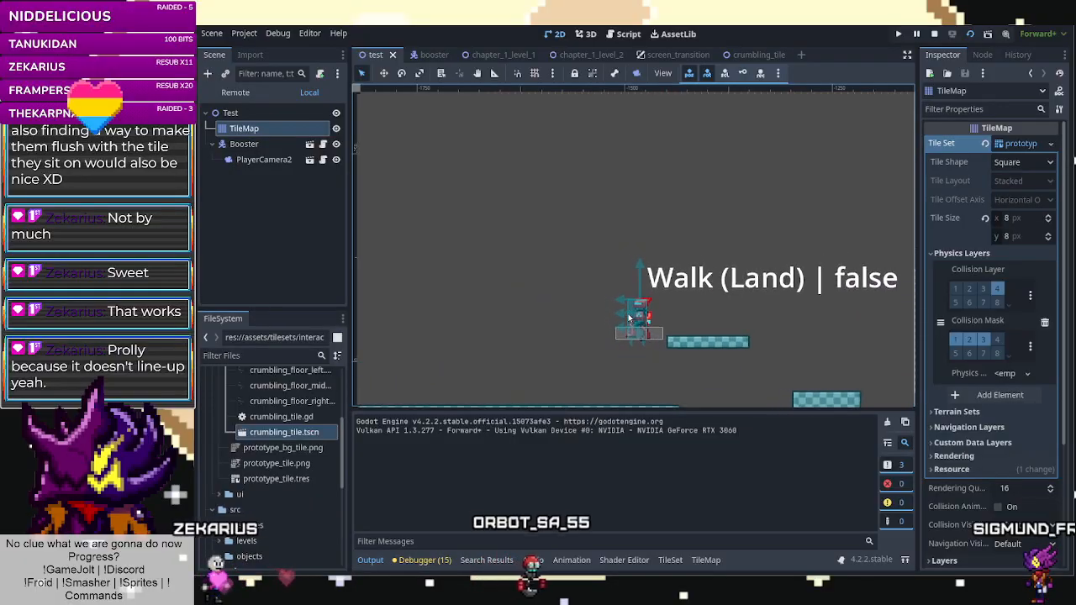
pyautogui.press('shift')
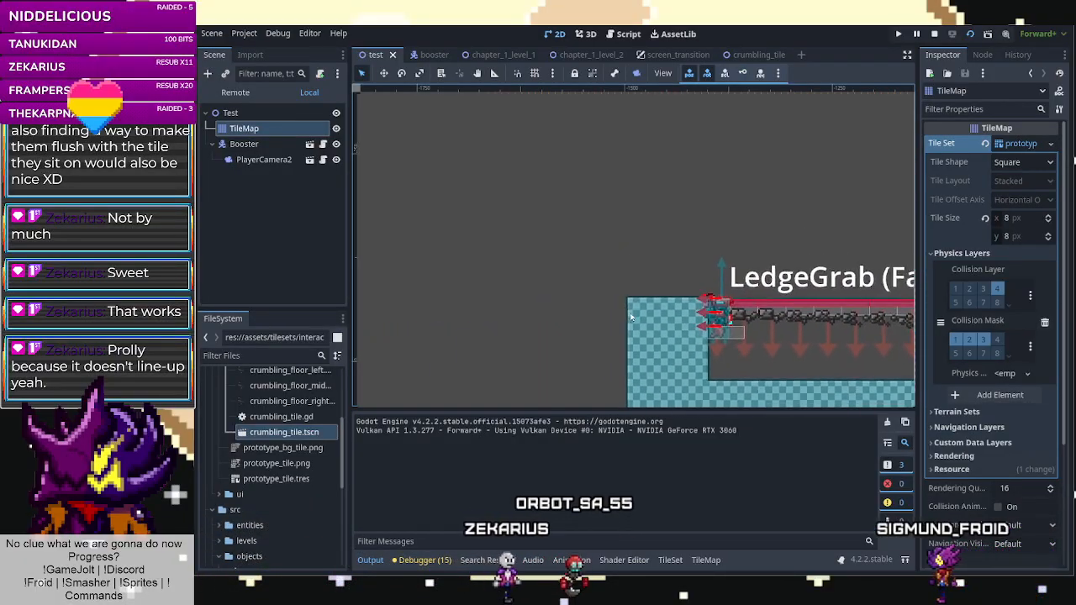
pyautogui.press('space')
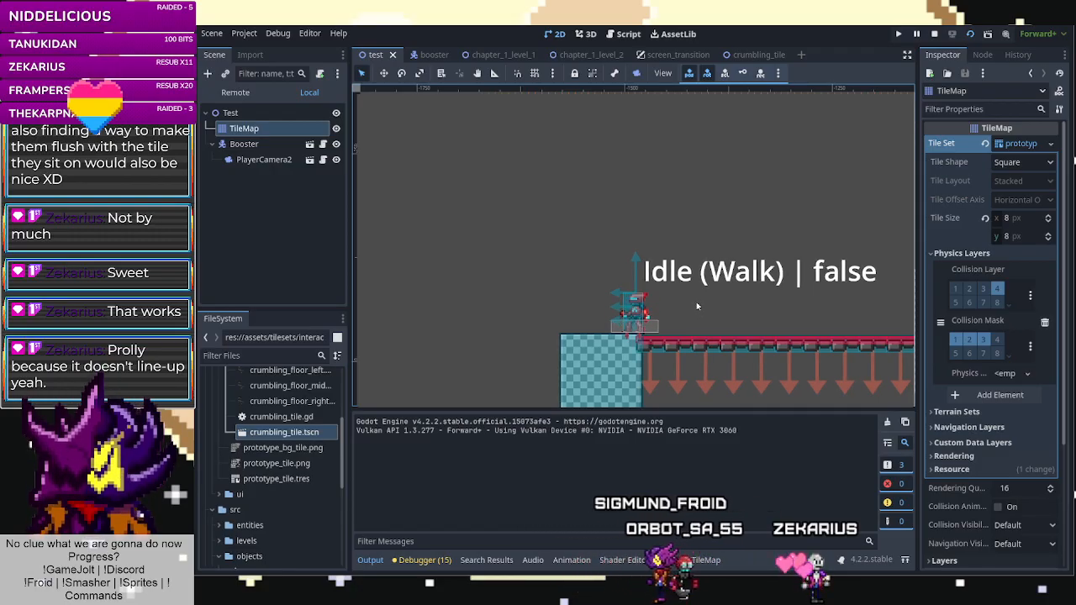
# Playtest moving right across the row of crumbling tiles and climbing onto the far ledge, and stop the running game.
pyautogui.press('Right')
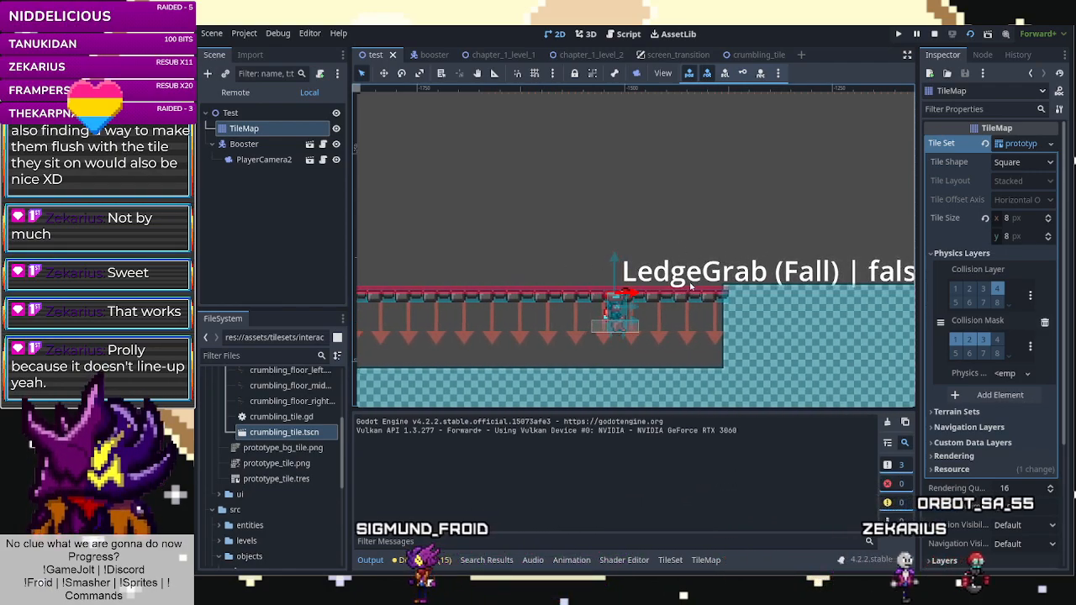
pyautogui.press('Right')
pyautogui.press('space')
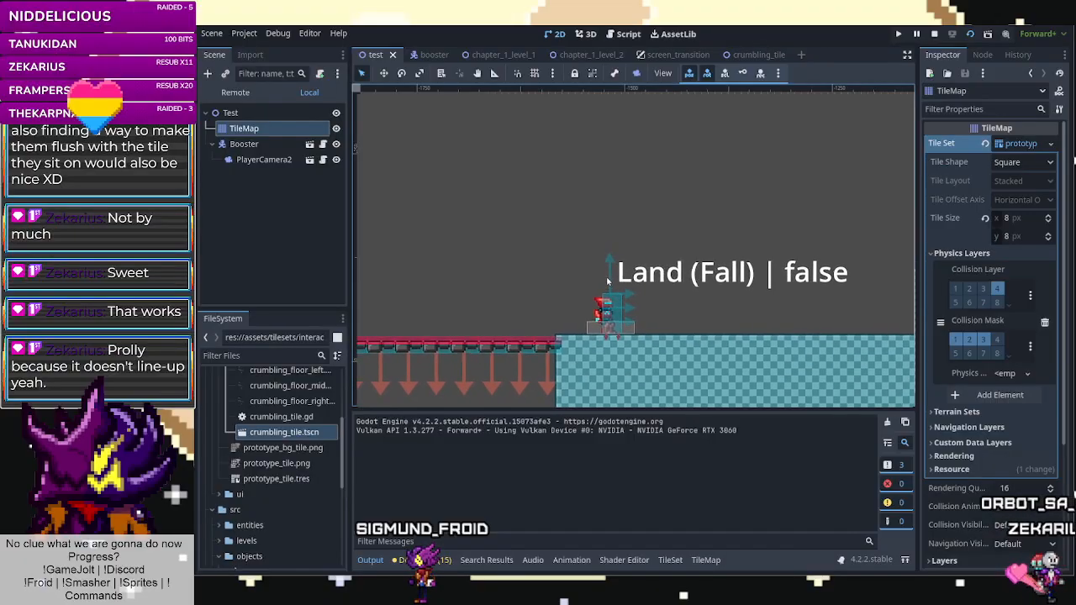
pyautogui.press('F8')
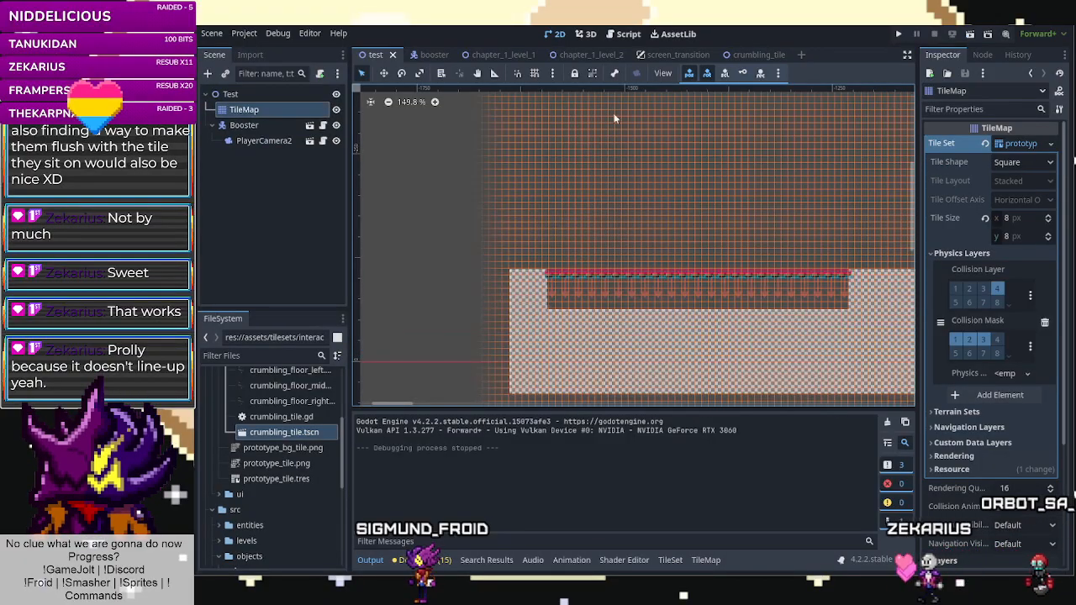
# Shift all the crumbling_tile scene's canvas nodes together 8 px to the right of the origin and save the scene.
pyautogui.click(750, 55)
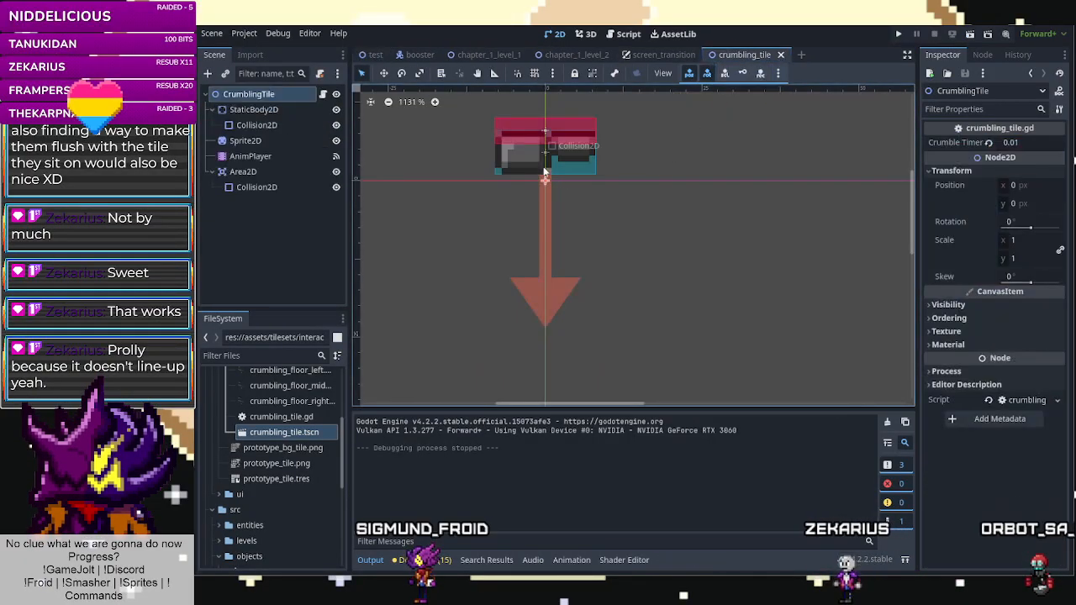
pyautogui.scroll(-3, 630, 295)
pyautogui.scroll(3, 618, 263)
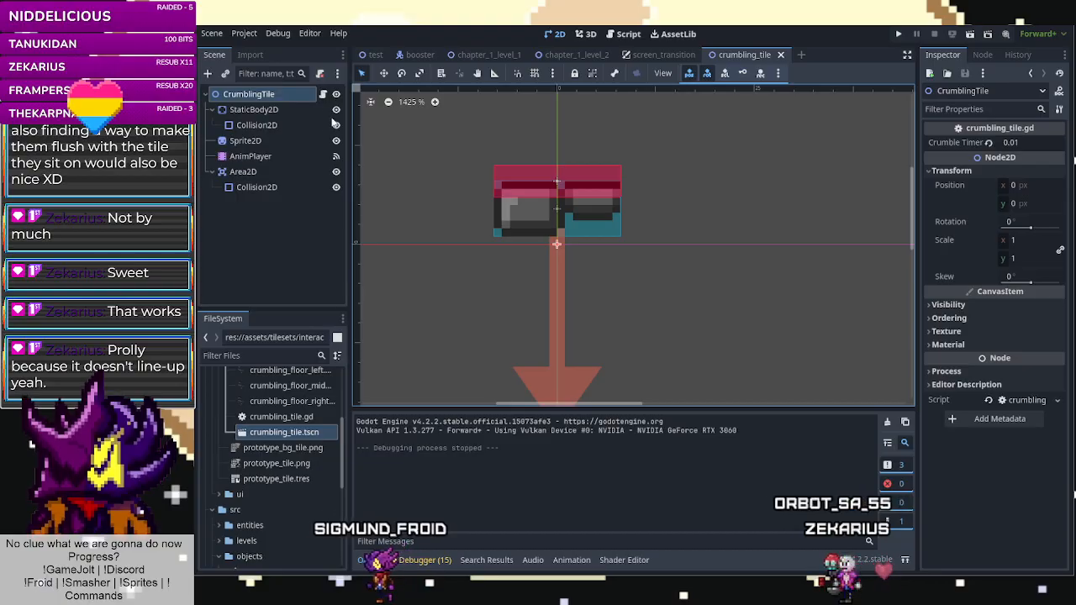
pyautogui.moveTo(446, 130); pyautogui.dragTo(620, 307)
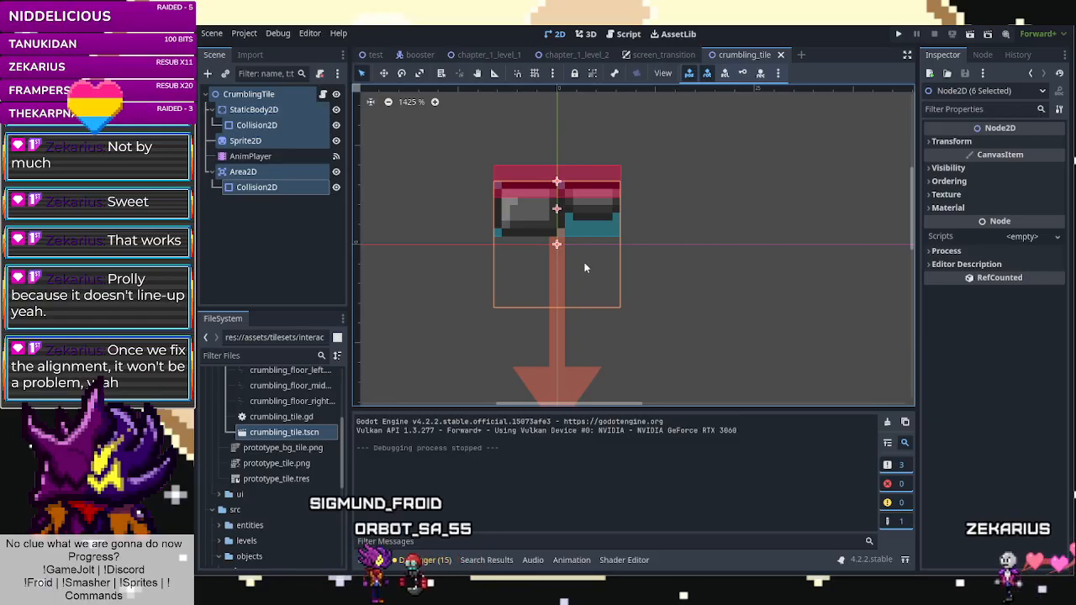
pyautogui.click(524, 267)
pyautogui.moveTo(470, 118); pyautogui.dragTo(648, 316)
pyautogui.moveTo(555, 241); pyautogui.dragTo(614, 225)
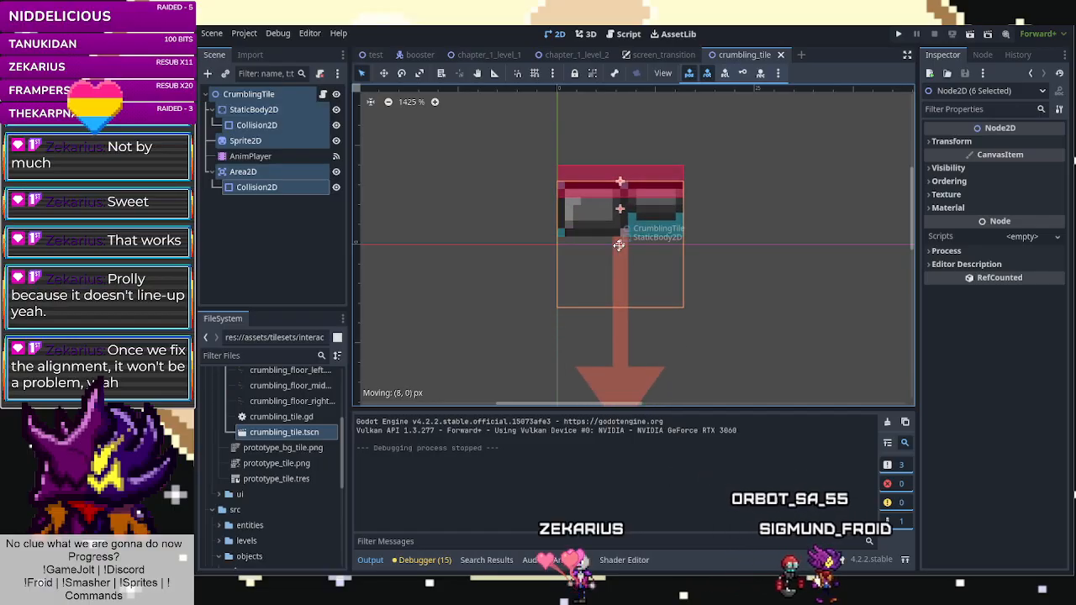
pyautogui.click(525, 248)
pyautogui.hotkey('ctrl', 's')
# Move the crumbling_tile nodes up 8 px to put CrumblingTile at (8, -8), and save the scene.
pyautogui.moveTo(505, 139); pyautogui.dragTo(740, 348)
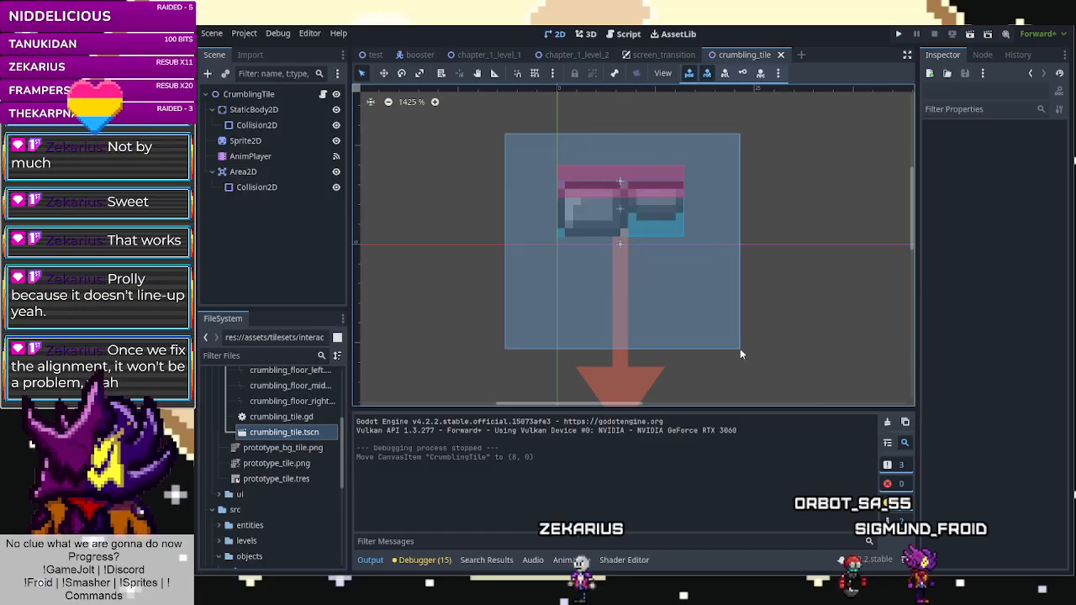
pyautogui.moveTo(519, 137); pyautogui.dragTo(622, 193)
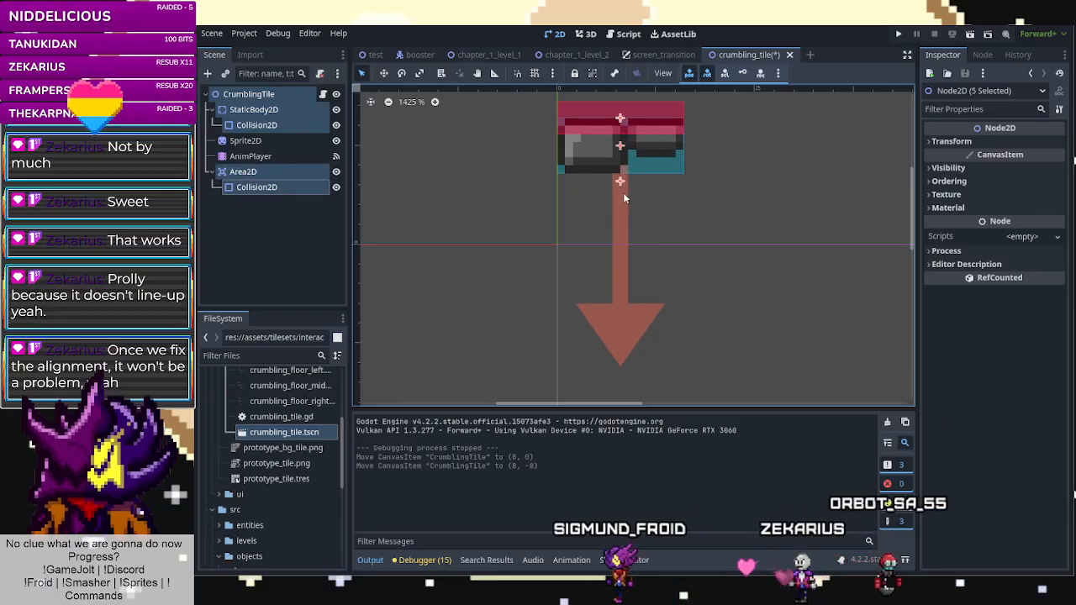
pyautogui.hotkey('ctrl', 's')
# In the chapter_1_level_2 scene, choose the crumbling_tile from the Crumbling_Tiles source for painting on the TileMap.
pyautogui.click(558, 58)
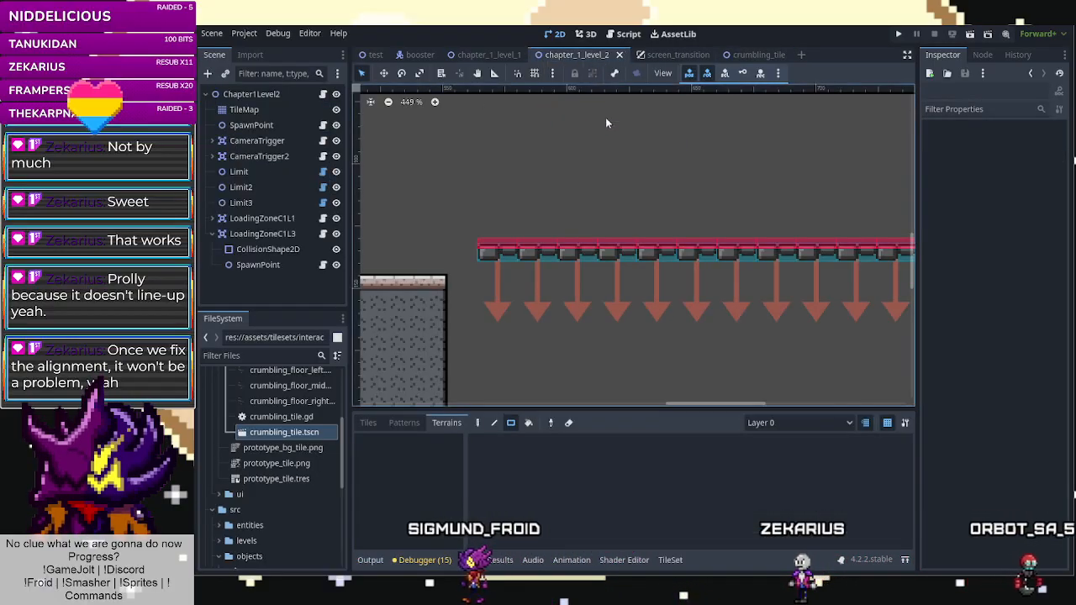
pyautogui.click(290, 111)
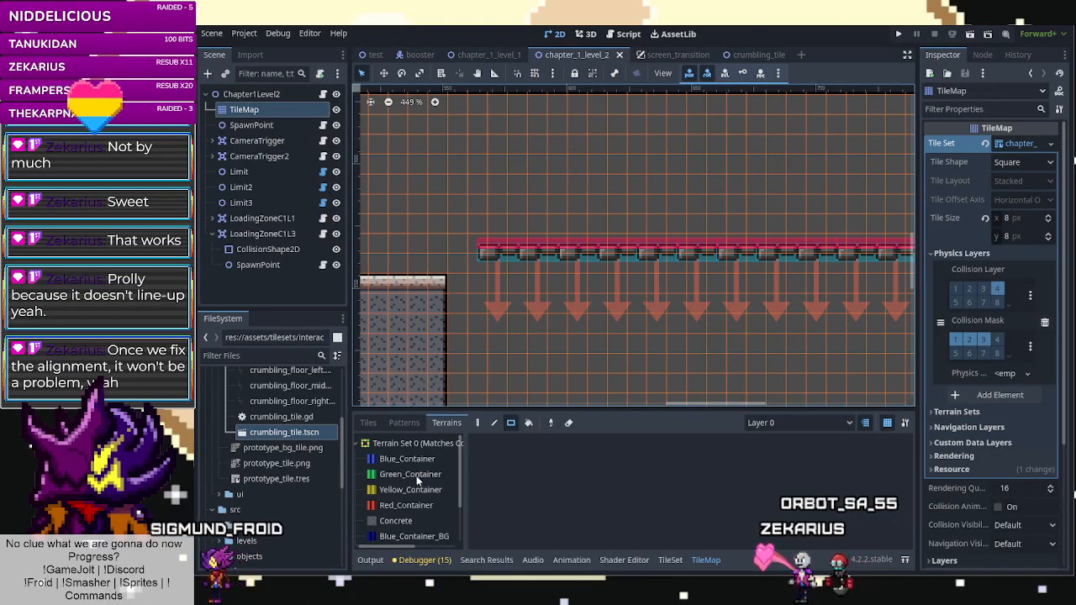
pyautogui.click(369, 423)
pyautogui.scroll(-5, 413, 525)
pyautogui.click(413, 514)
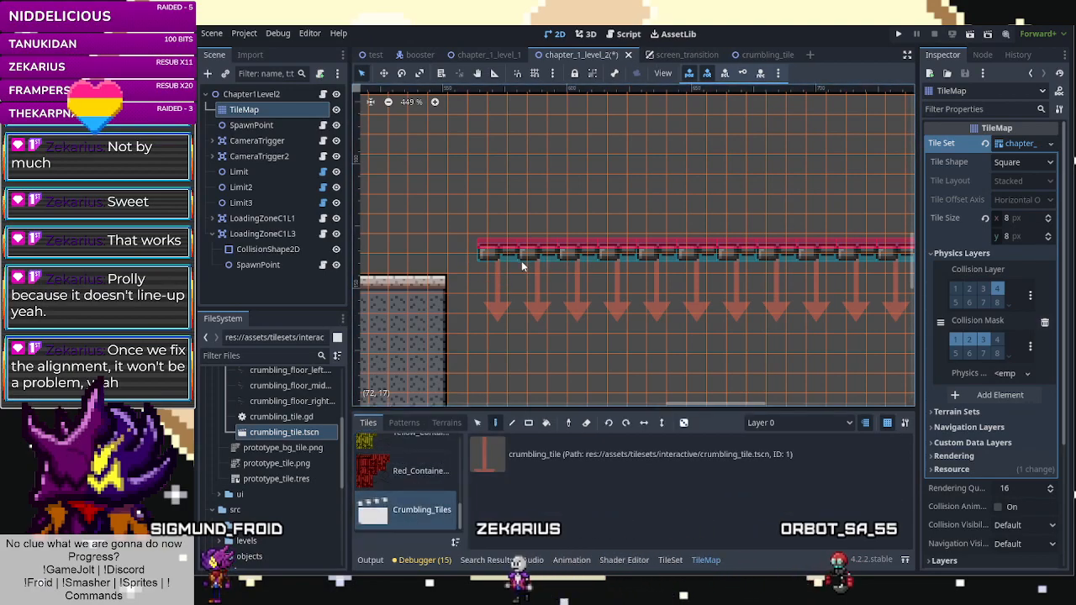
pyautogui.click(506, 463)
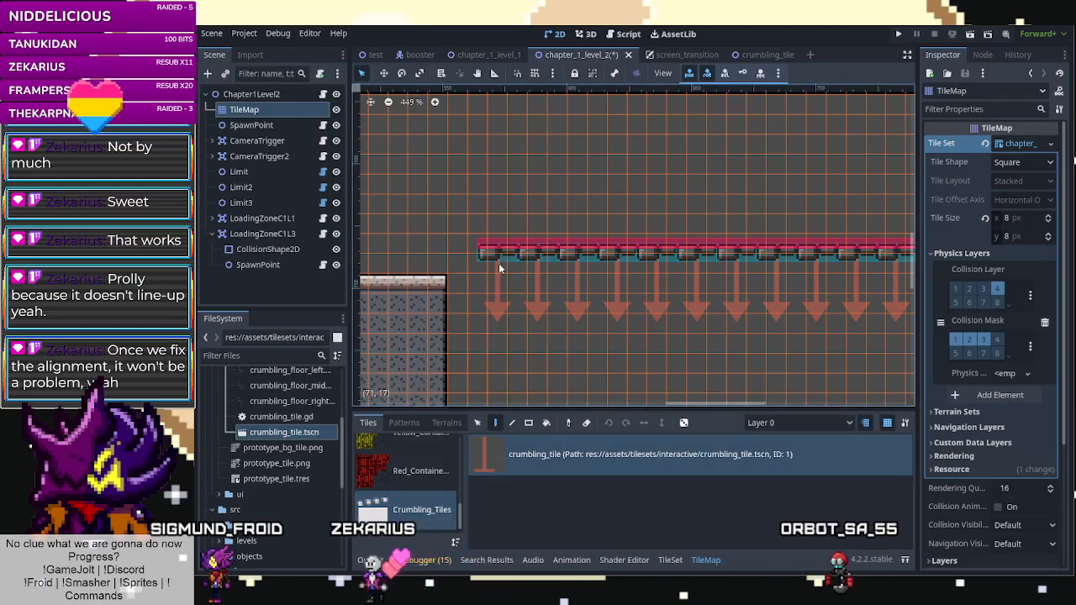
# Erase the leftmost crumbling tile of the row and try placing a replacement at cell (70, 18).
pyautogui.moveTo(495, 282); pyautogui.dragTo(473, 282, button='right')
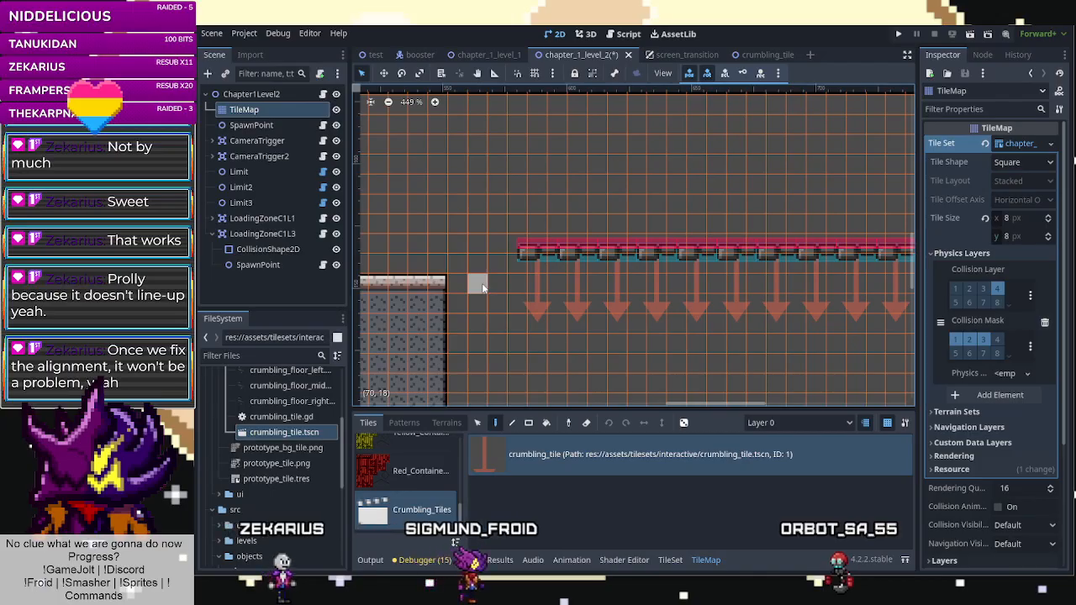
pyautogui.click(482, 286)
pyautogui.rightClick(483, 286)
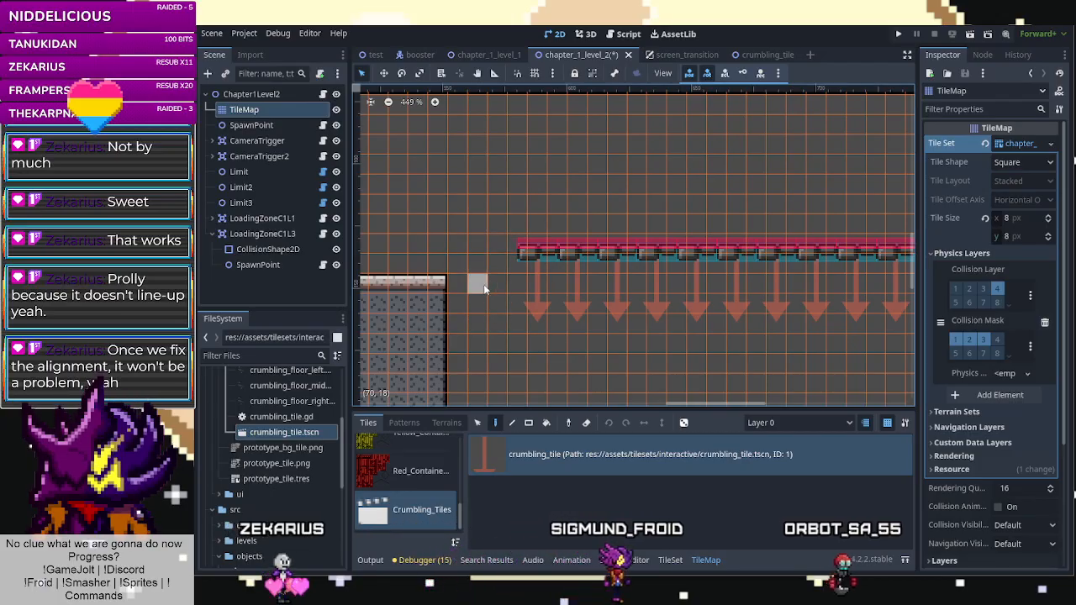
# In the crumbling_tile scene, move all the canvas nodes together 16 px left and about 16 px down.
pyautogui.click(752, 55)
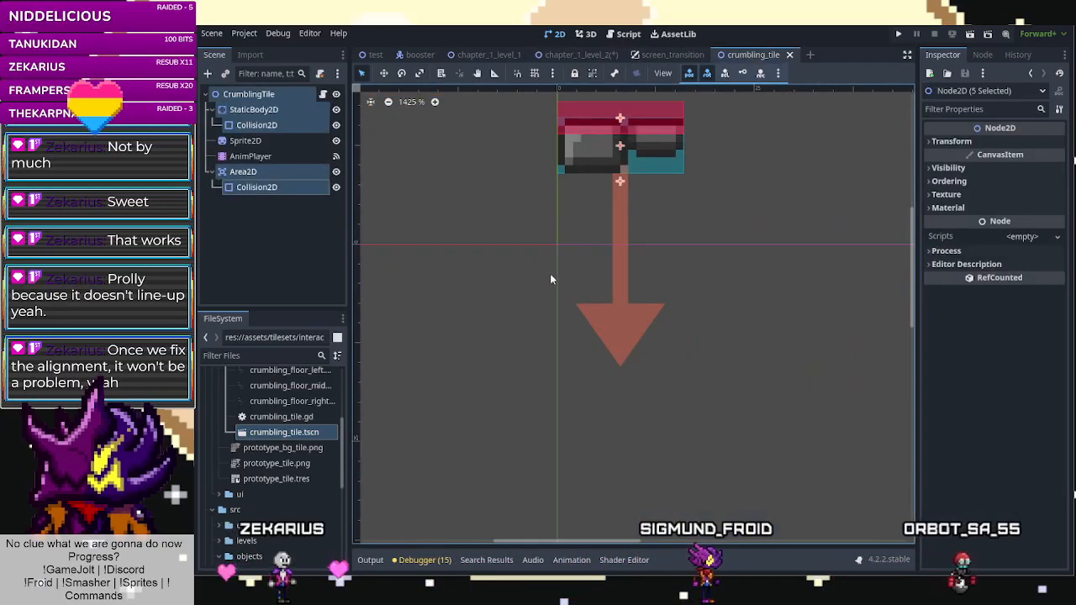
pyautogui.scroll(-2, 547, 250)
pyautogui.moveTo(718, 254); pyautogui.dragTo(504, 116)
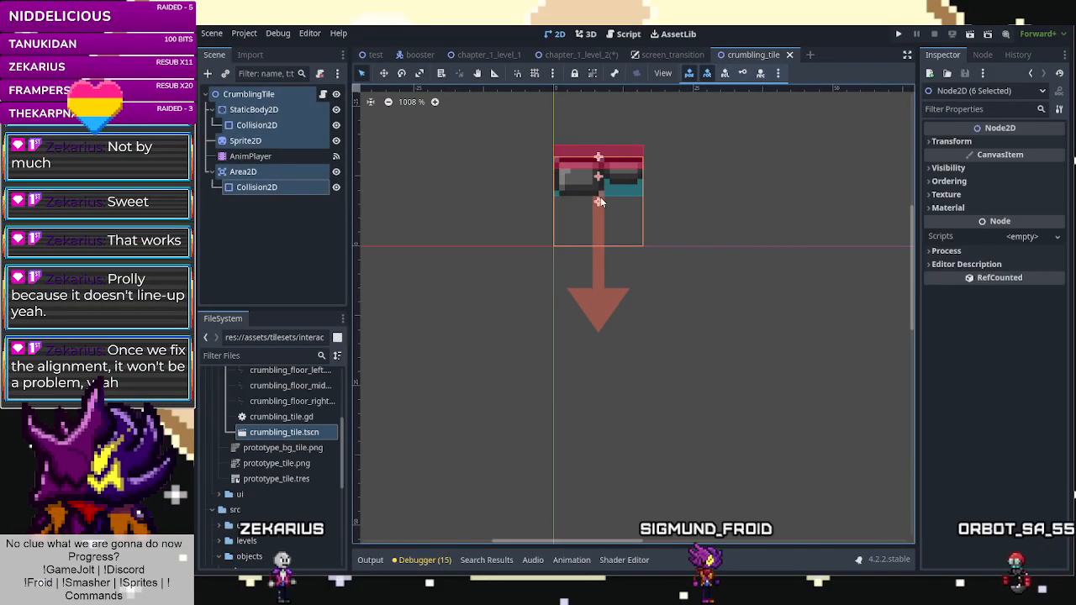
pyautogui.moveTo(598, 204); pyautogui.dragTo(513, 271)
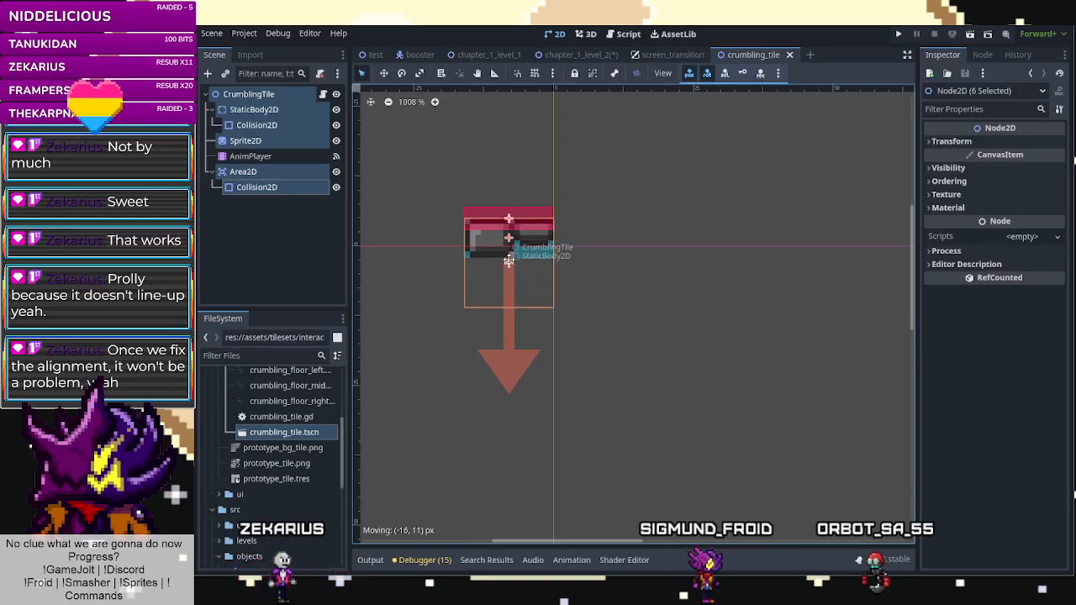
pyautogui.moveTo(508, 255); pyautogui.dragTo(508, 289)
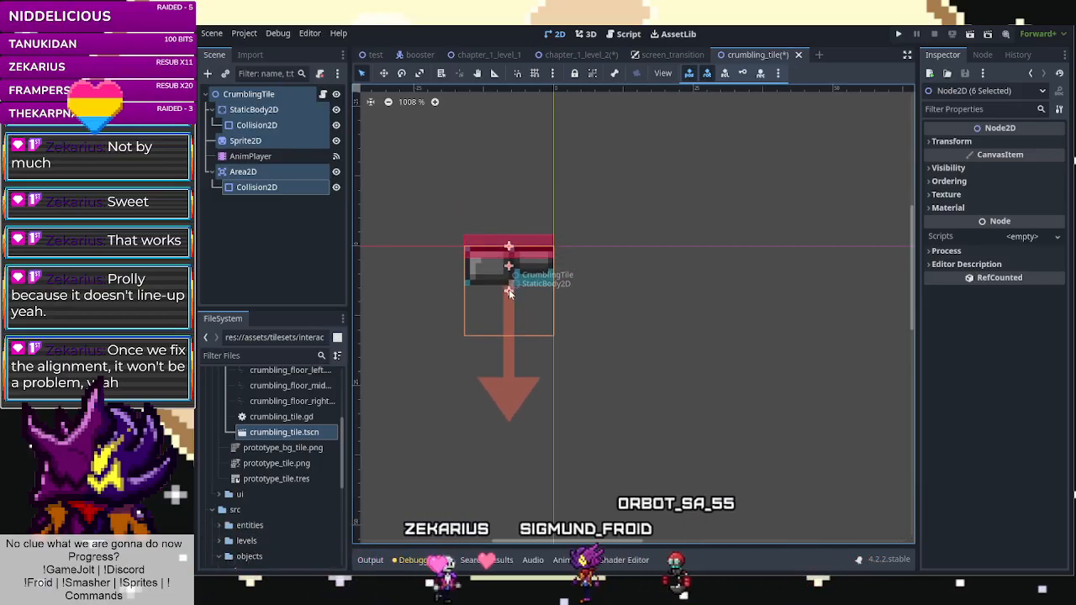
# Save the crumbling_tile scene, and in chapter_1_level_2 test placing and erasing a crumbling_tile from the Crumbling_Tiles source at cell (72, 18).
pyautogui.click(659, 257)
pyautogui.hotkey('ctrl', 's')
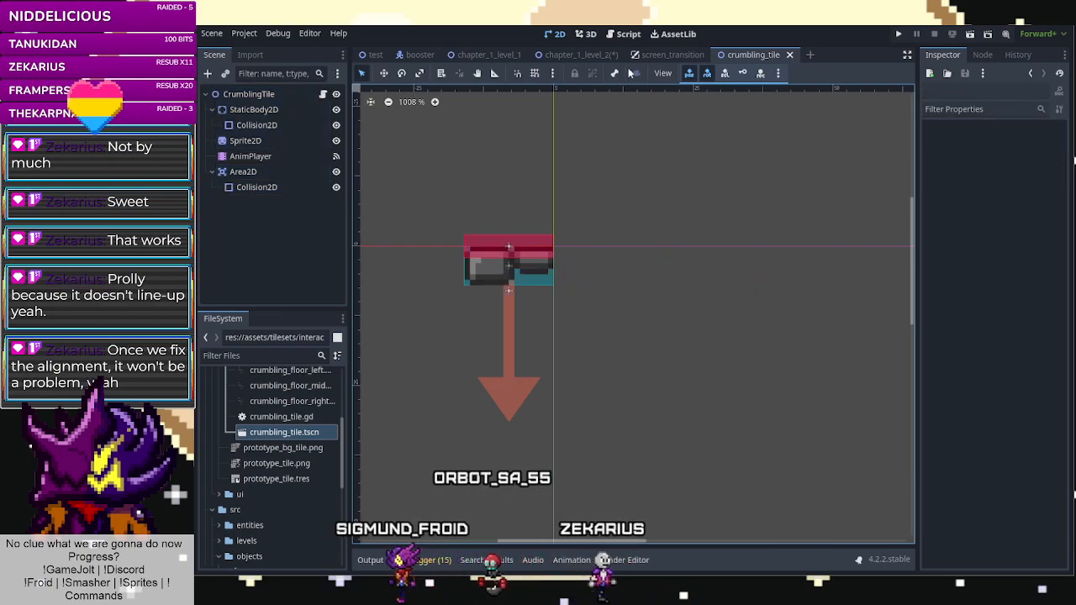
pyautogui.click(580, 54)
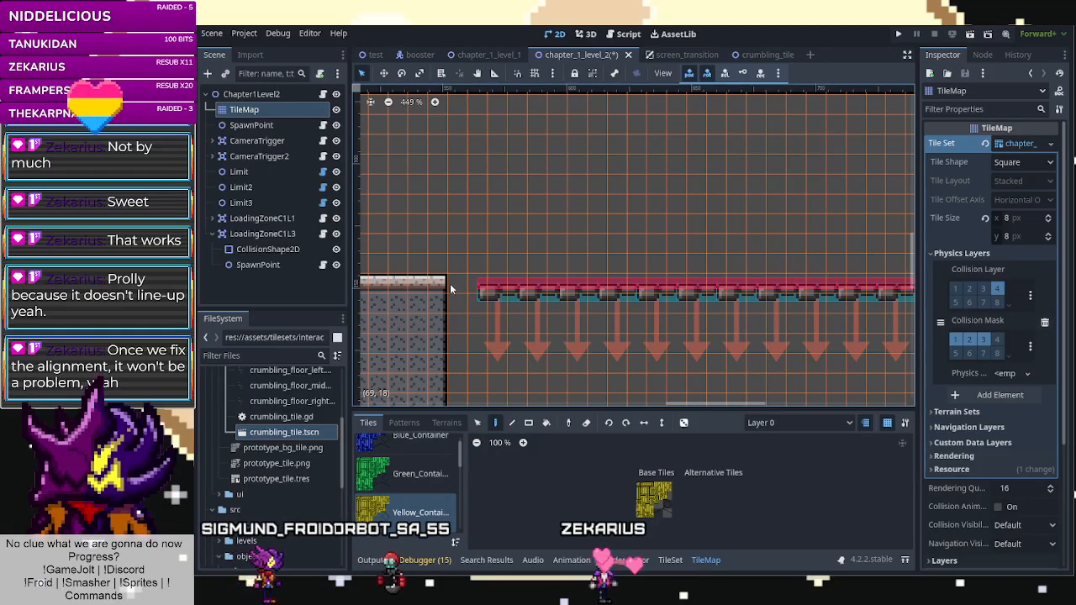
pyautogui.scroll(-3, 420, 492)
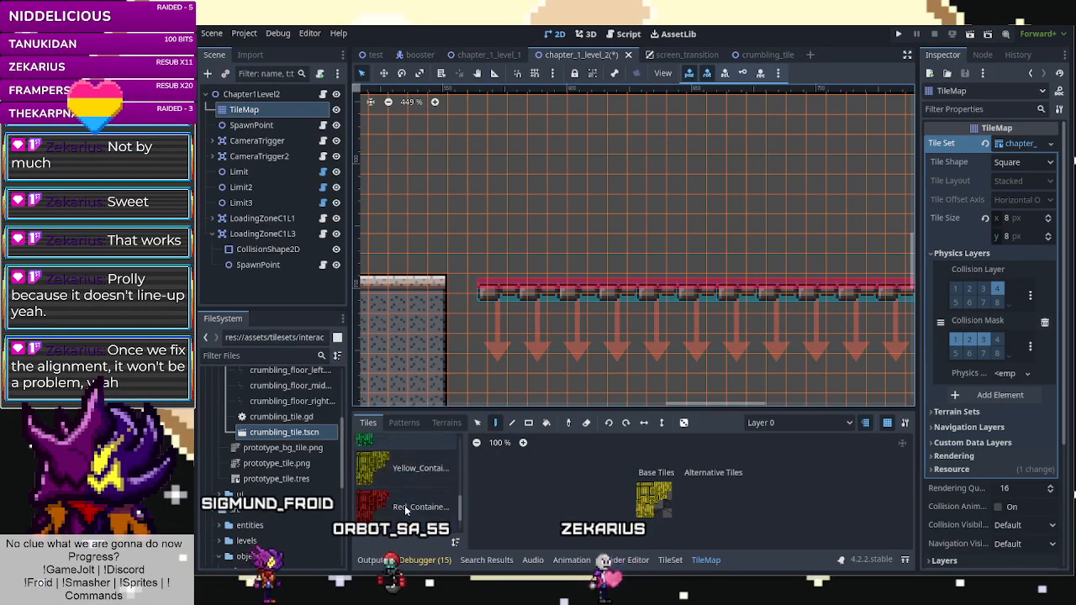
pyautogui.click(404, 508)
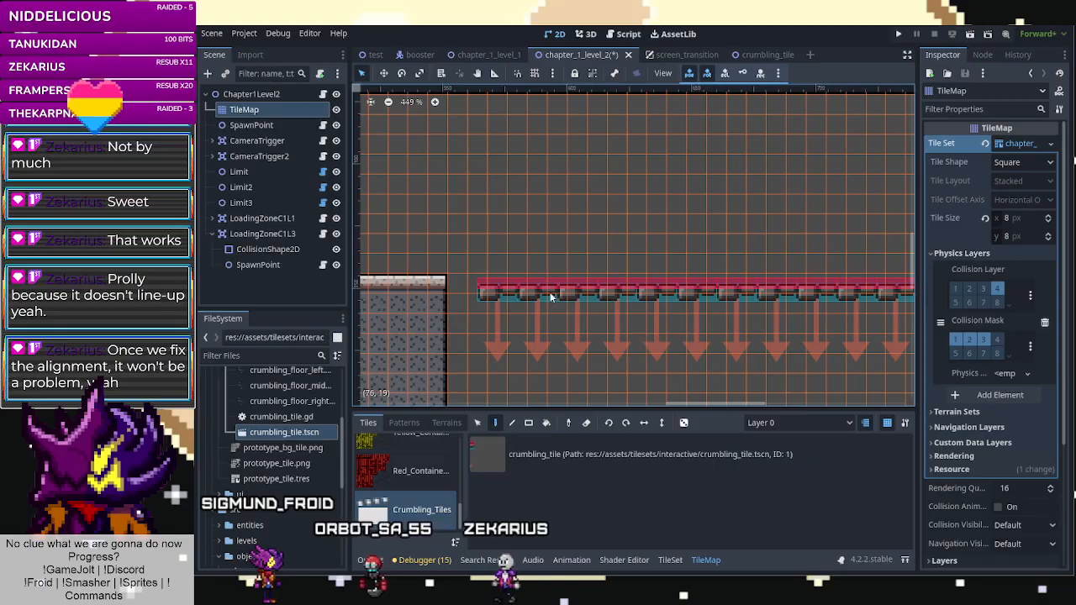
pyautogui.click(491, 468)
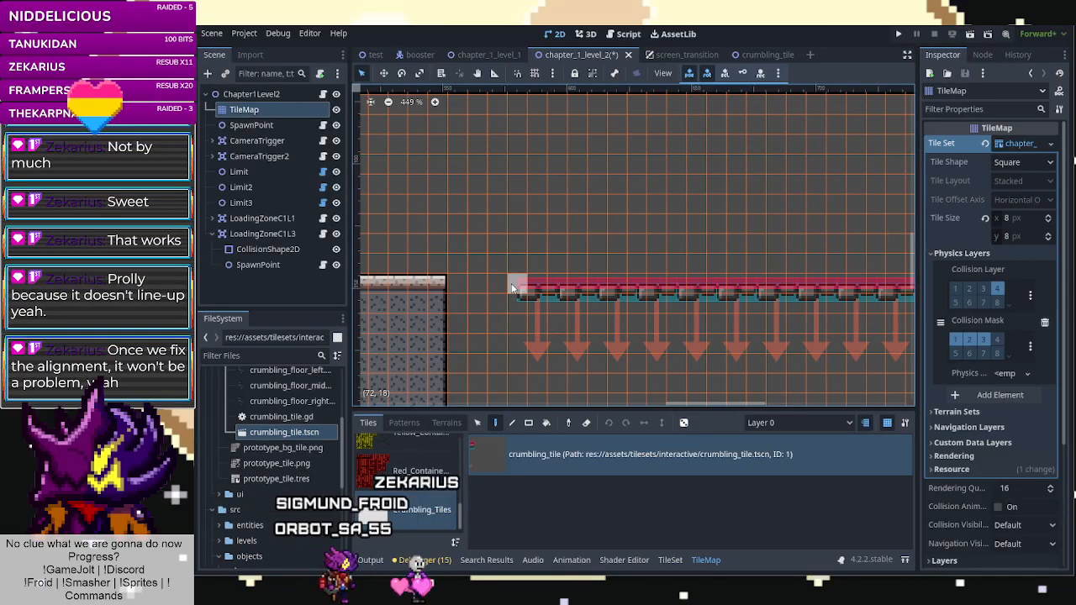
pyautogui.click(513, 288)
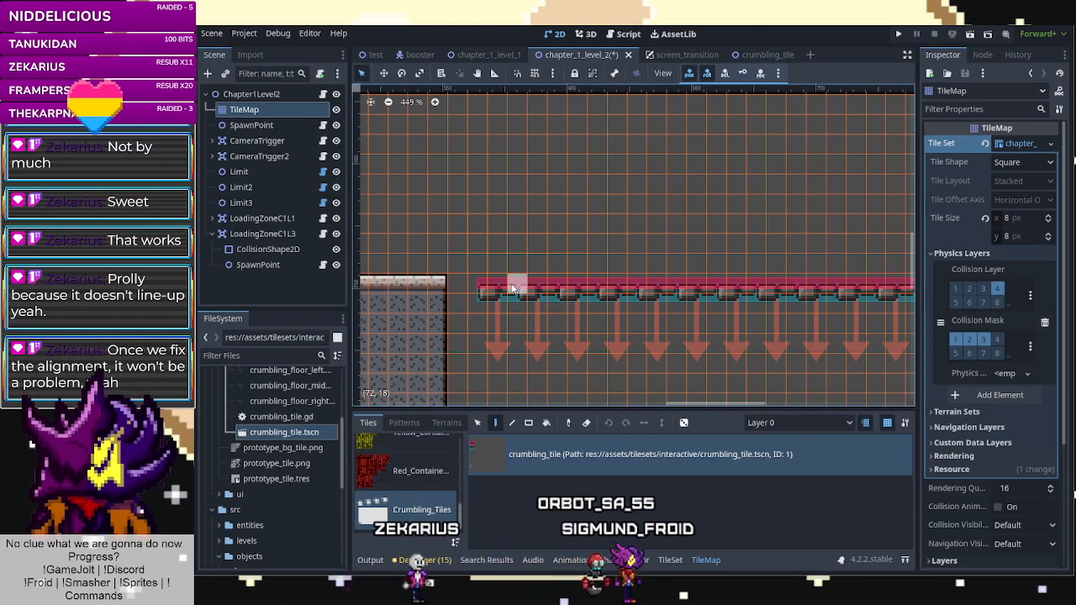
pyautogui.rightClick(511, 289)
# In the crumbling_tile scene, move all the canvas nodes together 8 px right and 16 px up, and save the scene.
pyautogui.click(770, 50)
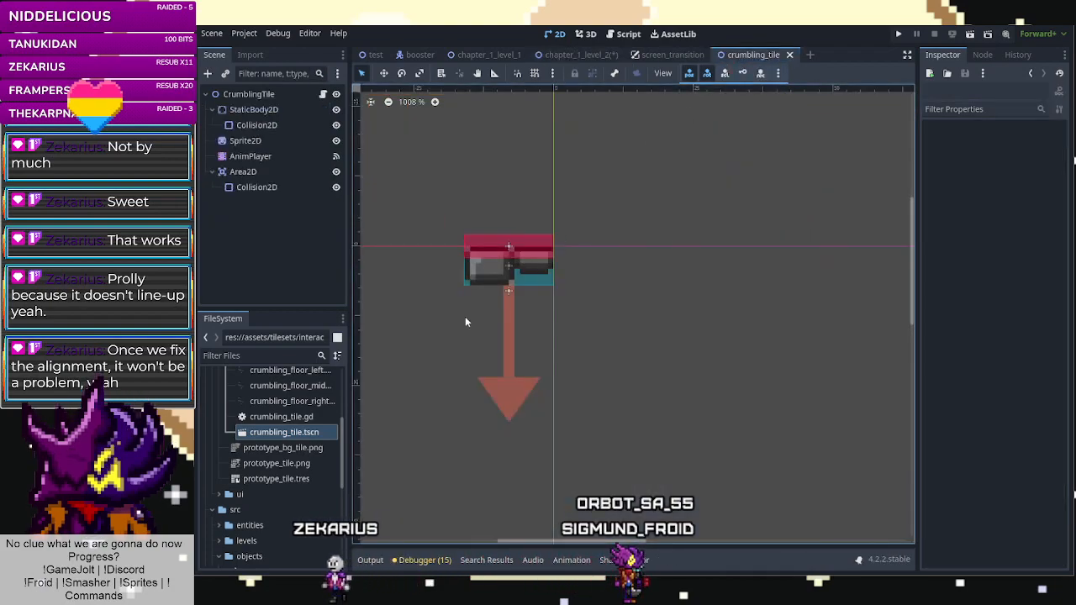
pyautogui.moveTo(450, 221); pyautogui.dragTo(575, 349)
pyautogui.moveTo(508, 292); pyautogui.dragTo(552, 201)
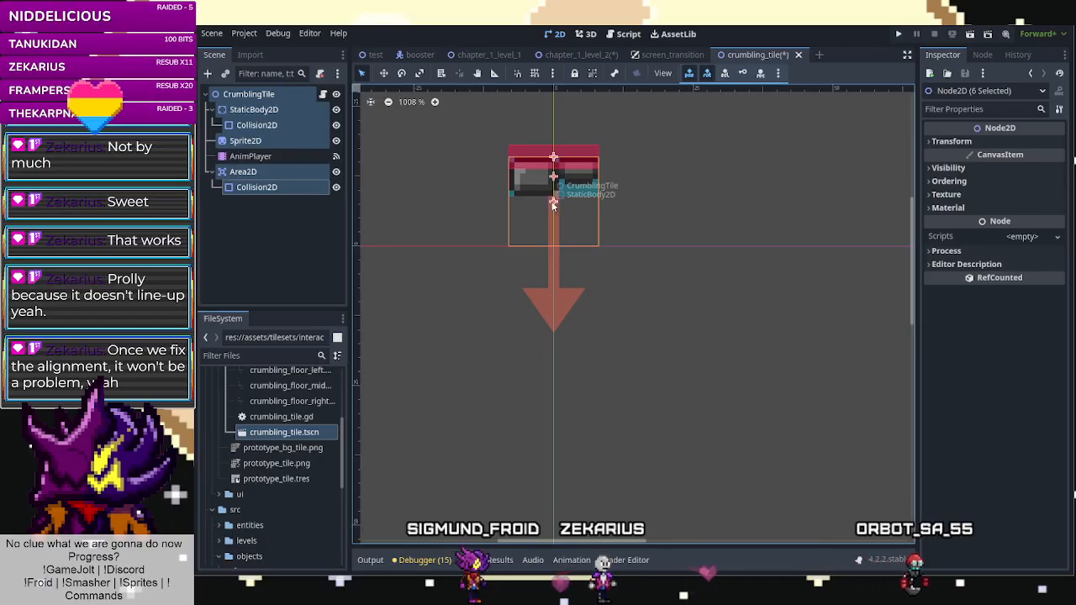
pyautogui.click(639, 234)
pyautogui.hotkey('ctrl', 's')
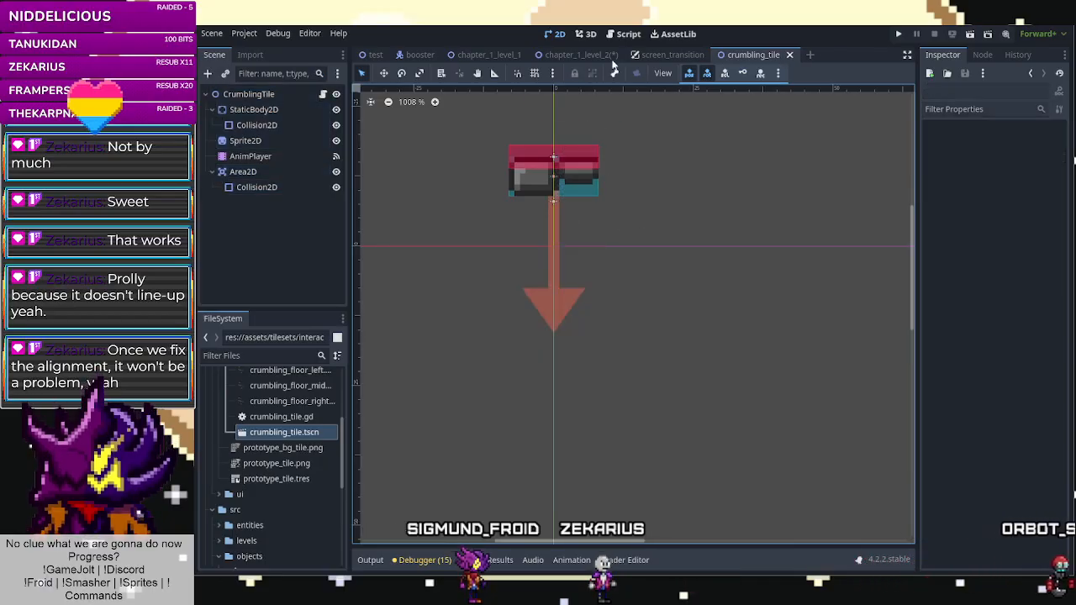
# In chapter_1_level_2, choose the crumbling_tile again and test placing and erasing it in the empty cells just beside the stone ledge.
pyautogui.click(579, 55)
pyautogui.scroll(-3, 413, 504)
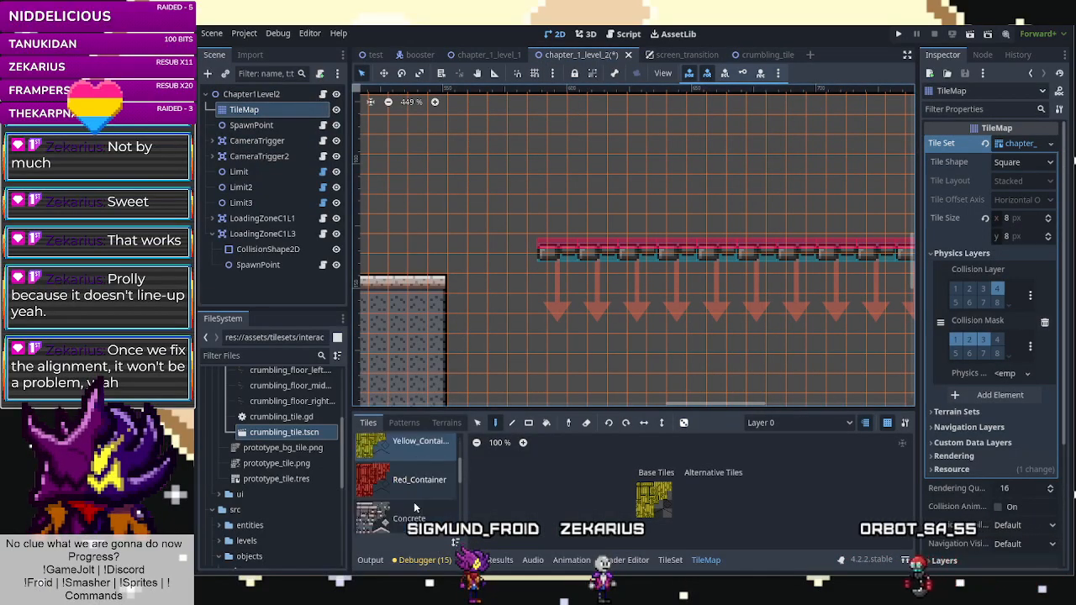
pyautogui.click(412, 510)
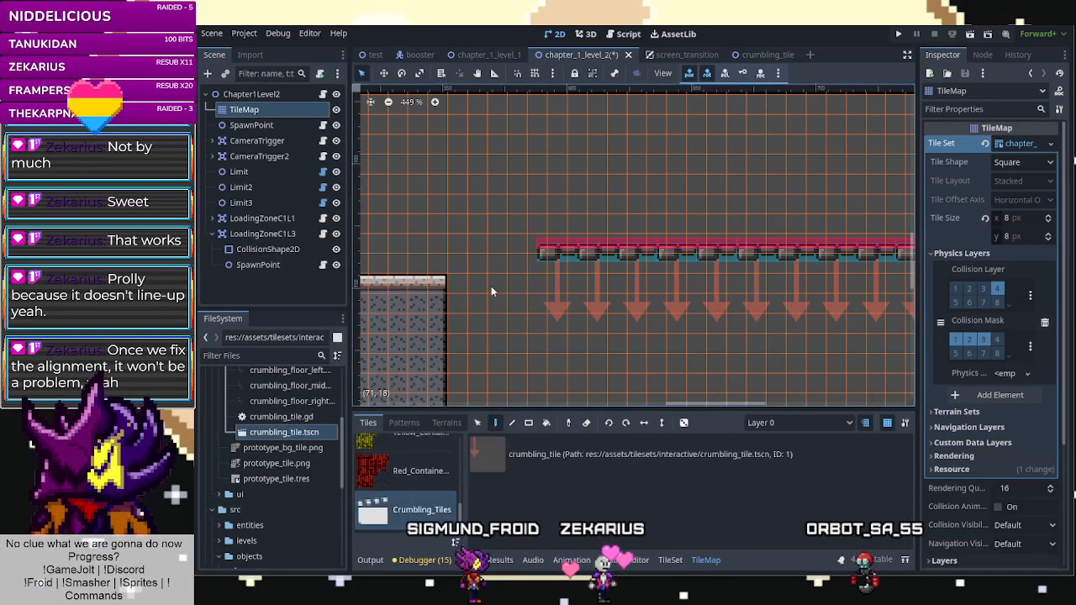
pyautogui.click(484, 458)
pyautogui.click(477, 256)
pyautogui.rightClick(478, 287)
pyautogui.click(477, 304)
pyautogui.rightClick(475, 310)
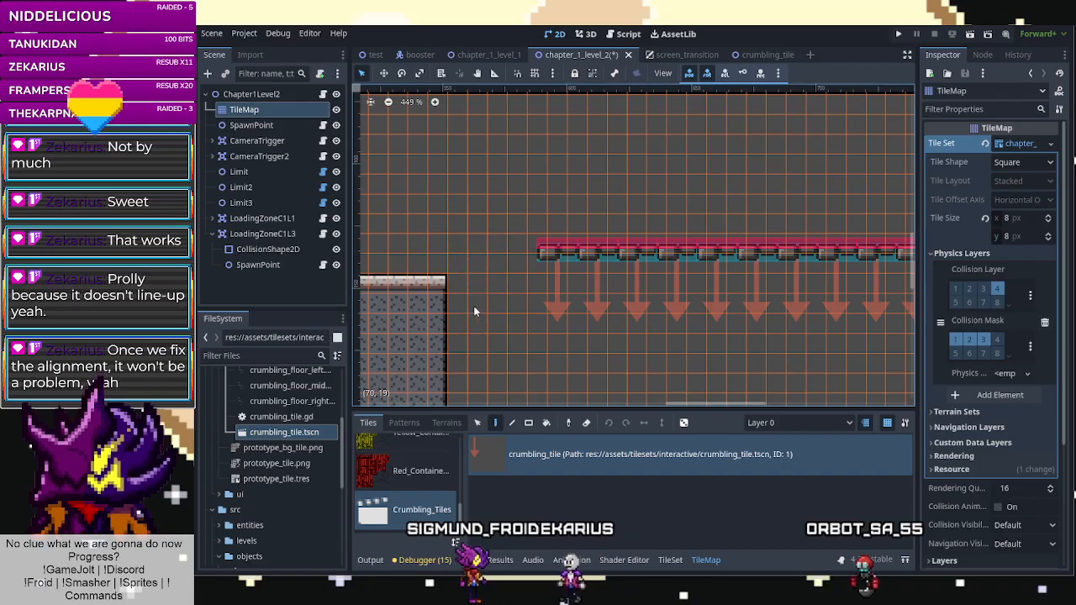
# In the crumbling_tile scene, move all the canvas nodes together 8 px right and 8 px down, and save the scene.
pyautogui.click(700, 53)
pyautogui.click(764, 54)
pyautogui.moveTo(458, 121); pyautogui.dragTo(636, 280)
pyautogui.moveTo(528, 169); pyautogui.dragTo(595, 245)
pyautogui.click(801, 291)
pyautogui.hotkey('ctrl', 's')
# In chapter_1_level_2, choose the crumbling_tile and place one at cell (69, 18), directly beside the stone ledge.
pyautogui.click(580, 54)
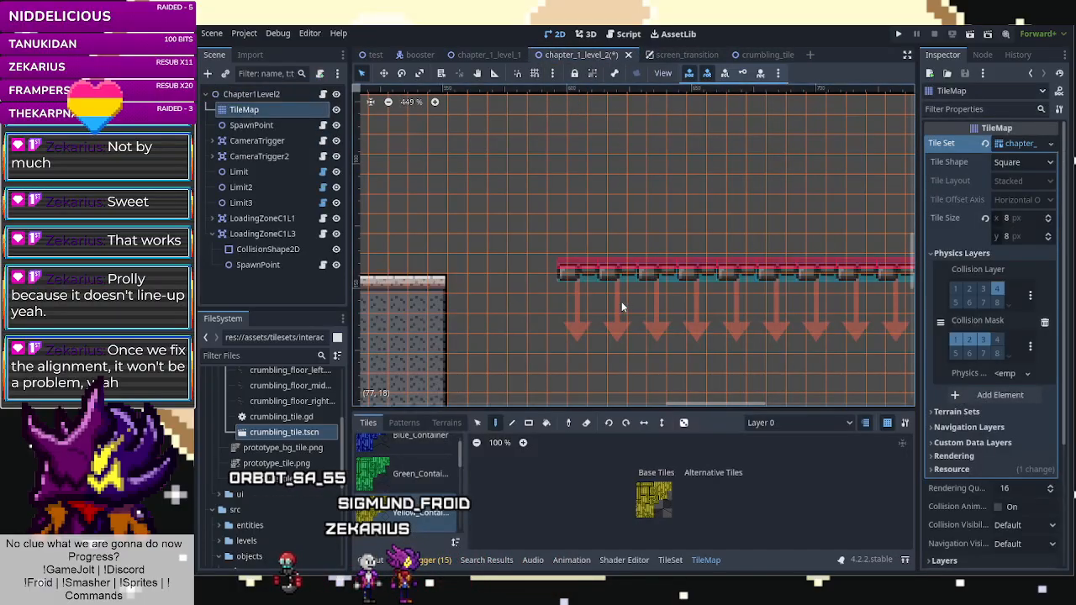
pyautogui.scroll(1, 586, 278)
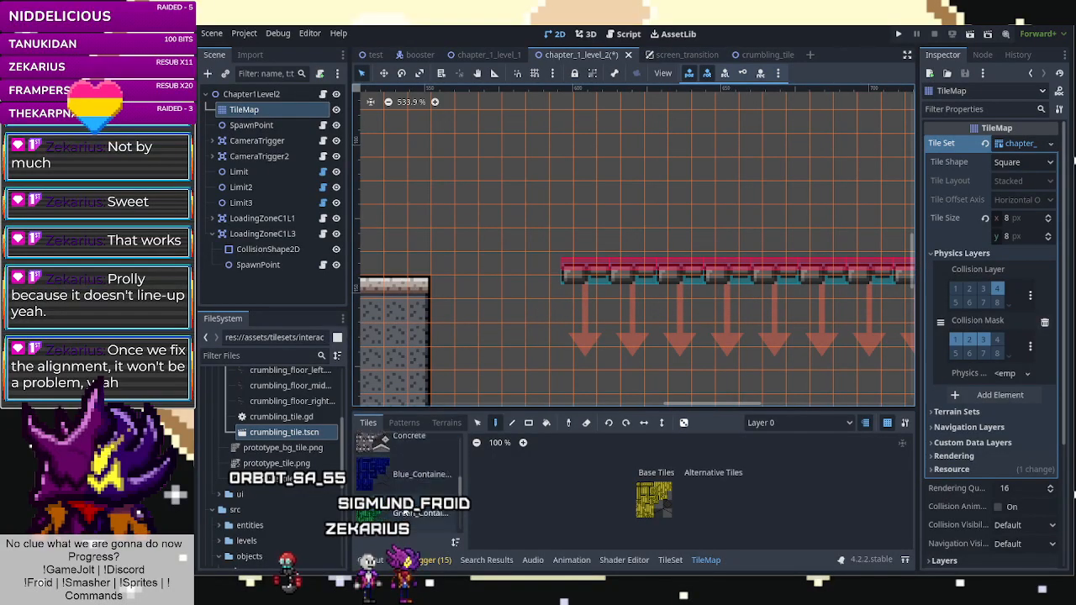
pyautogui.click(405, 511)
pyautogui.click(494, 453)
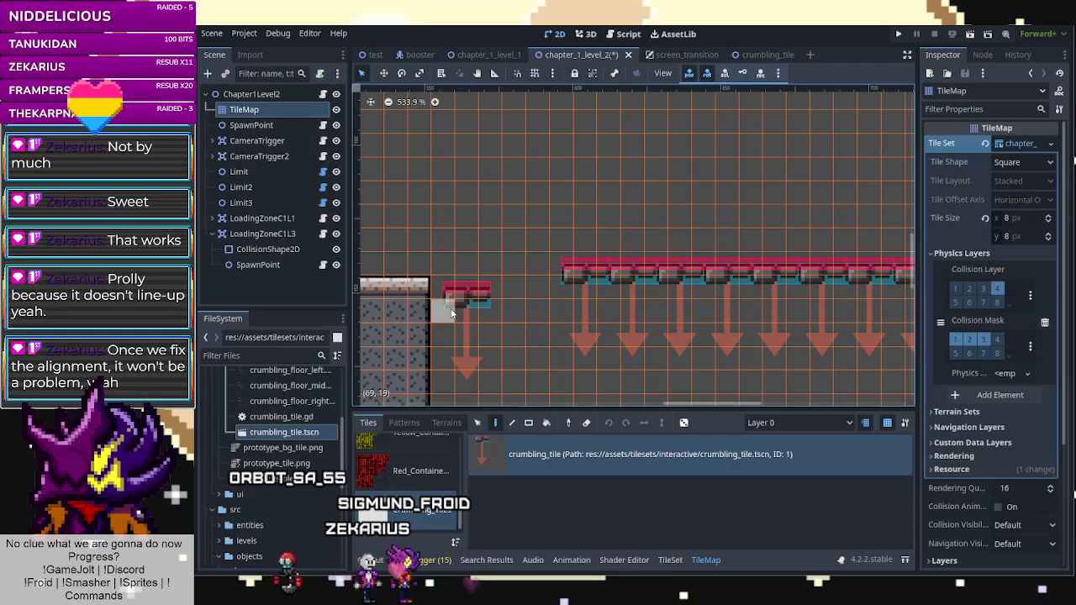
pyautogui.rightClick(442, 296)
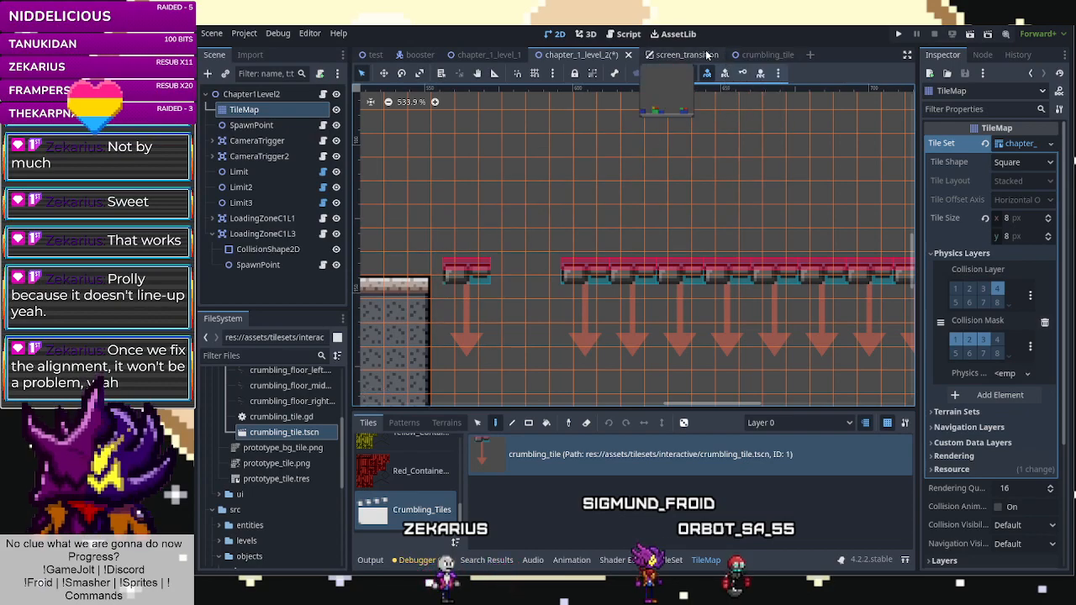
# In the crumbling_tile scene, move all the canvas nodes together 4 px left and 4 px down, and save the scene.
pyautogui.click(751, 54)
pyautogui.moveTo(533, 157); pyautogui.dragTo(753, 347)
pyautogui.click(606, 255)
pyautogui.moveTo(689, 325); pyautogui.dragTo(550, 175)
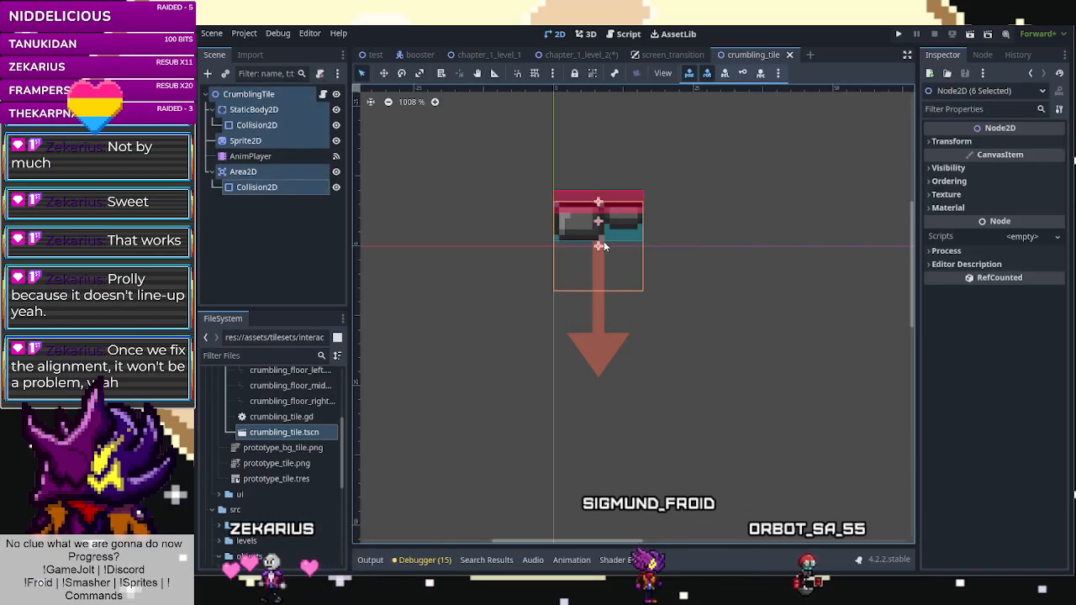
pyautogui.moveTo(604, 245); pyautogui.dragTo(579, 267)
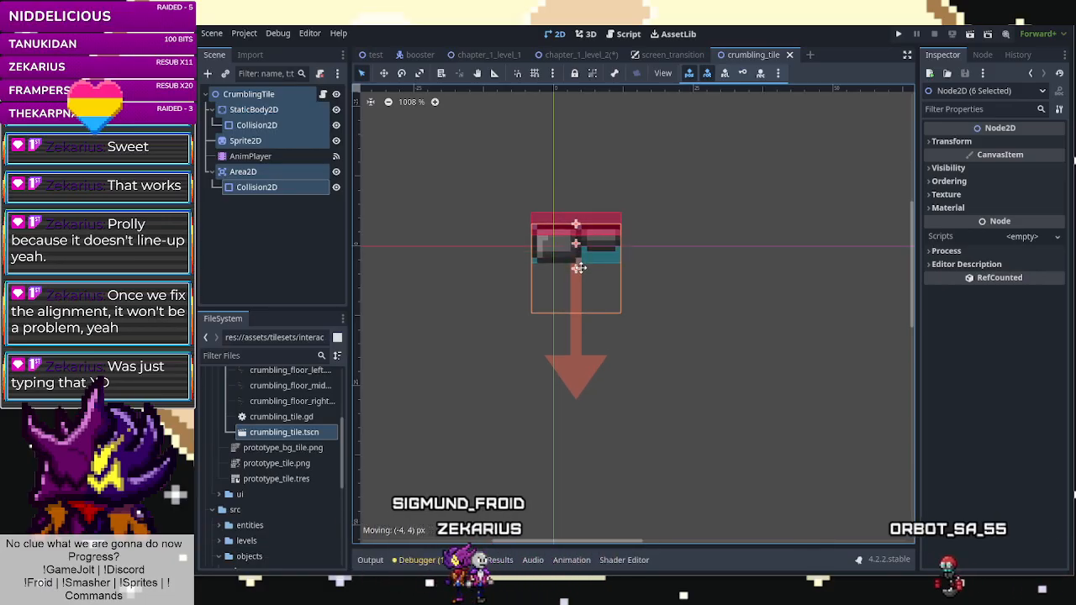
pyautogui.click(714, 289)
pyautogui.hotkey('ctrl', 's')
# In chapter_1_level_2, choose the crumbling_tile for painting and erase the old row of crumbling tiles, keeping the one at the ledge.
pyautogui.click(576, 55)
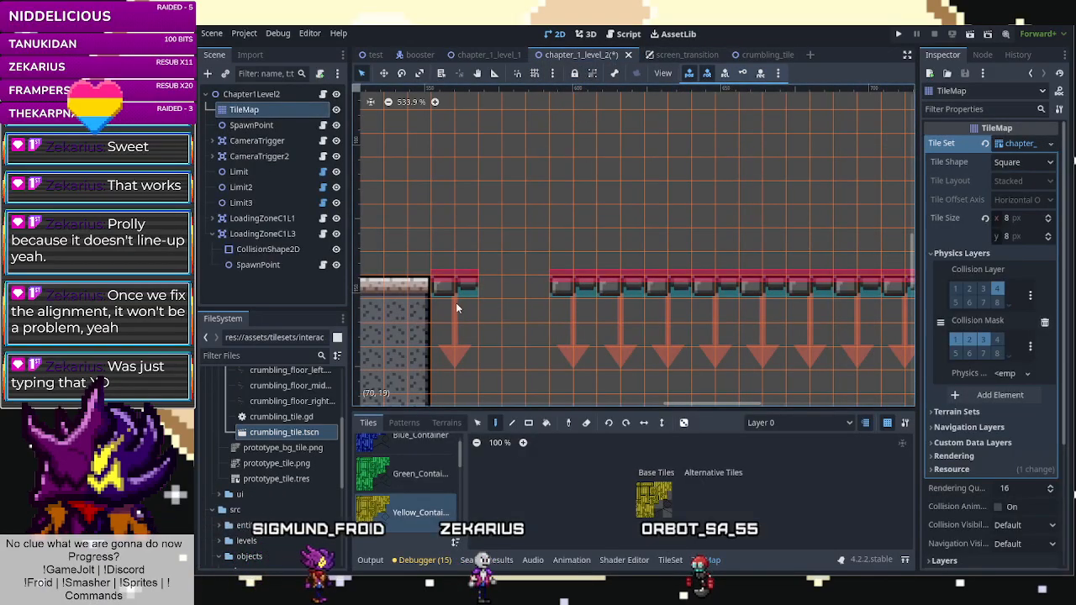
pyautogui.scroll(-2, 414, 503)
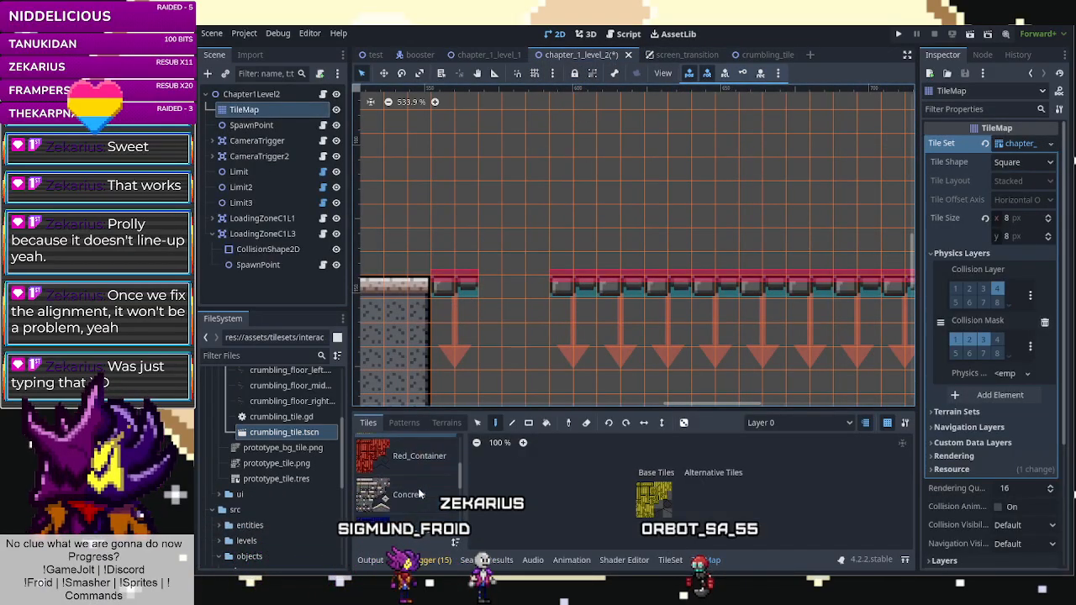
pyautogui.click(414, 504)
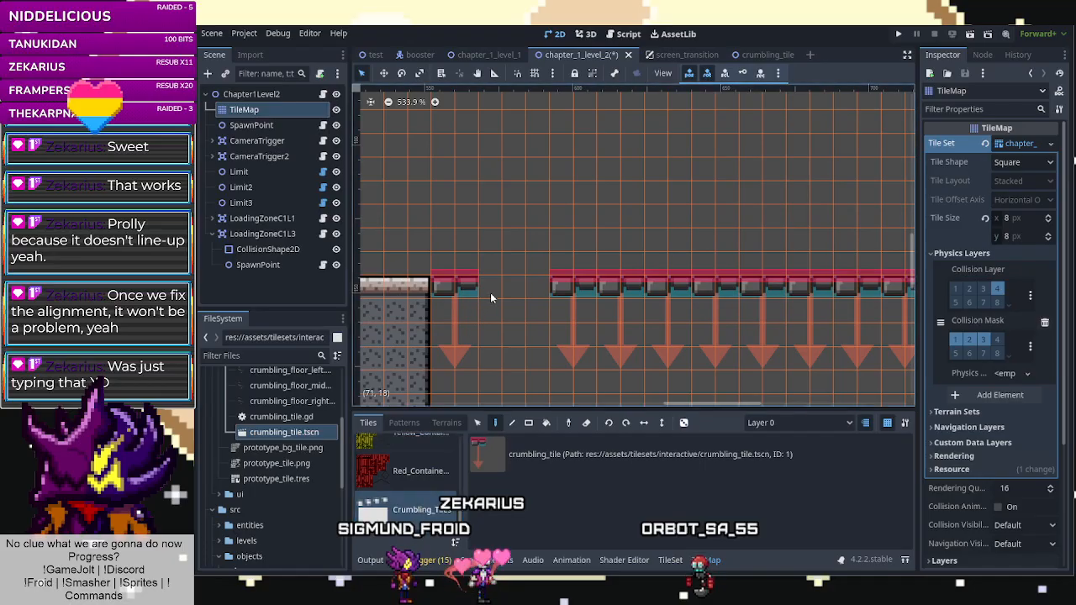
pyautogui.click(514, 446)
pyautogui.scroll(-4, 580, 258)
pyautogui.scroll(2, 819, 275)
pyautogui.rightClick(839, 266)
pyautogui.scroll(-6, 598, 258)
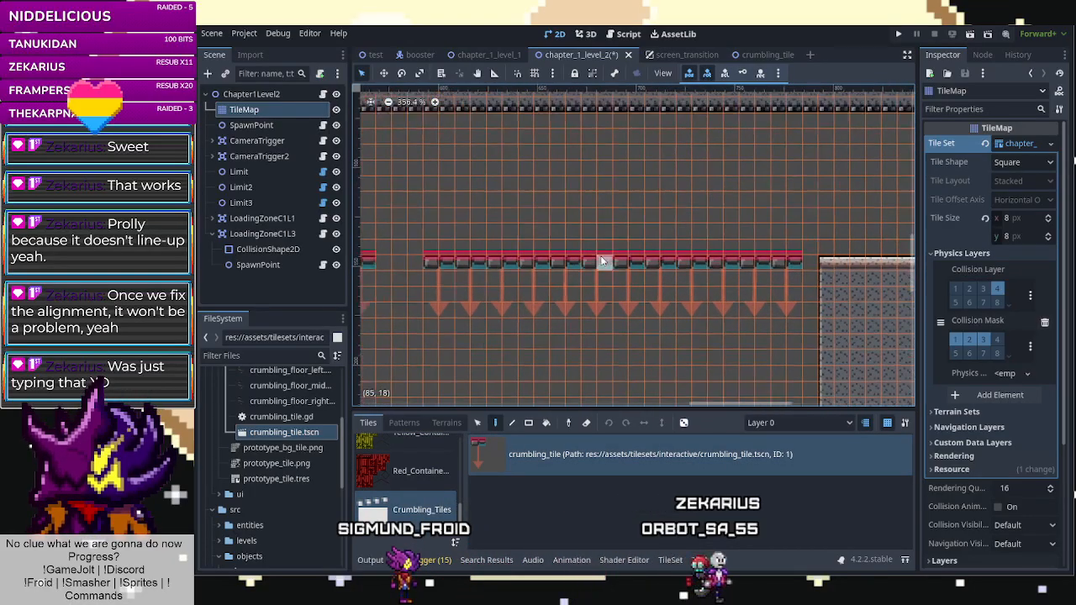
pyautogui.moveTo(580, 267); pyautogui.dragTo(750, 262, button='right')
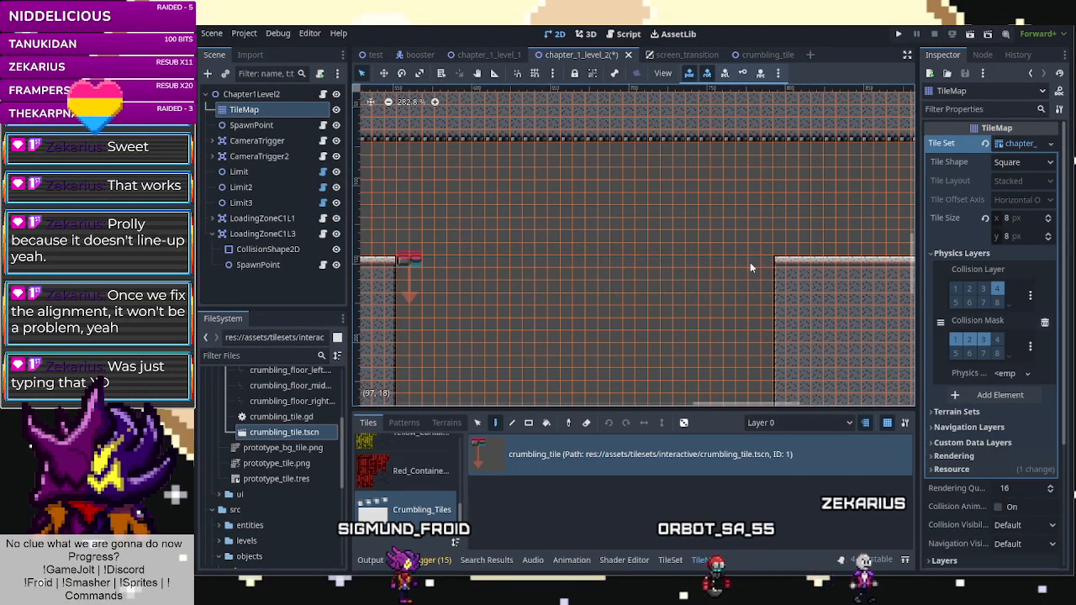
# Paint crumbling tiles on every second cell of row 18 until the gap between the ledges is filled, erasing overlaps, and save the level.
pyautogui.moveTo(420, 260); pyautogui.dragTo(476, 264)
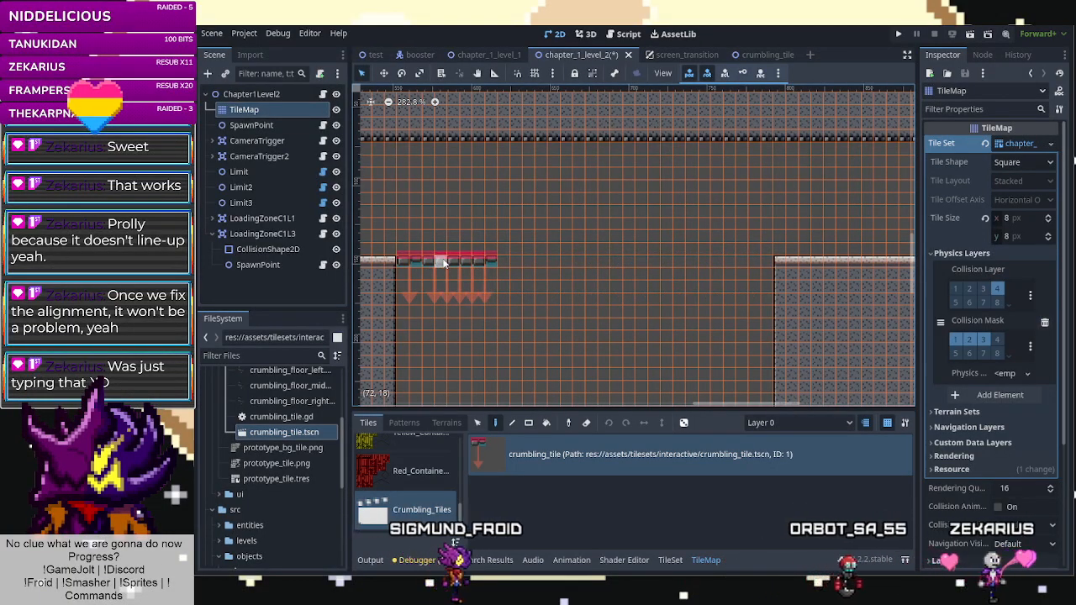
pyautogui.rightClick(442, 262)
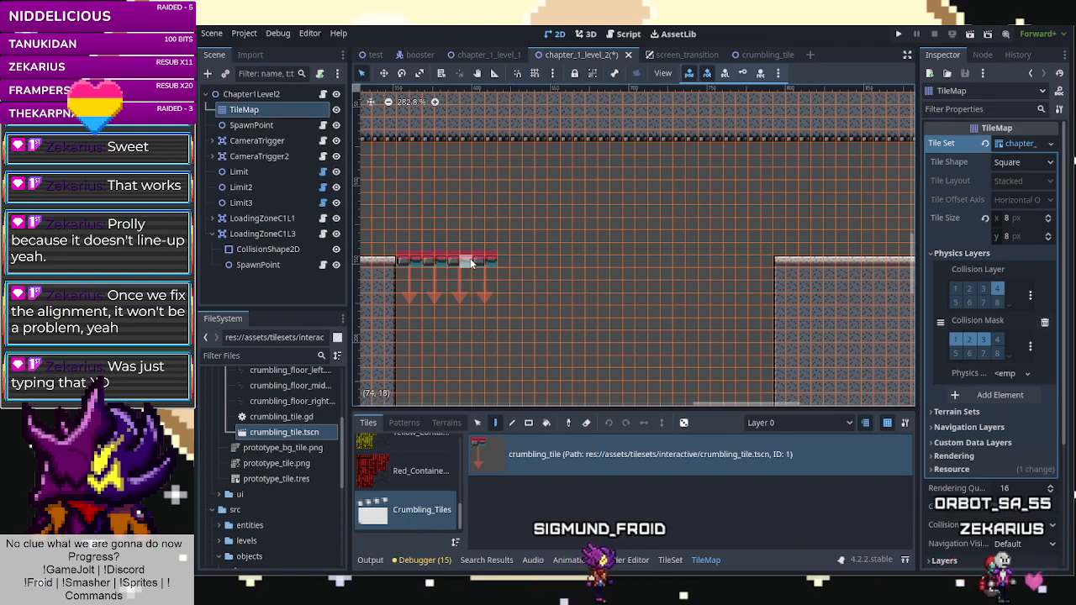
pyautogui.click(514, 263)
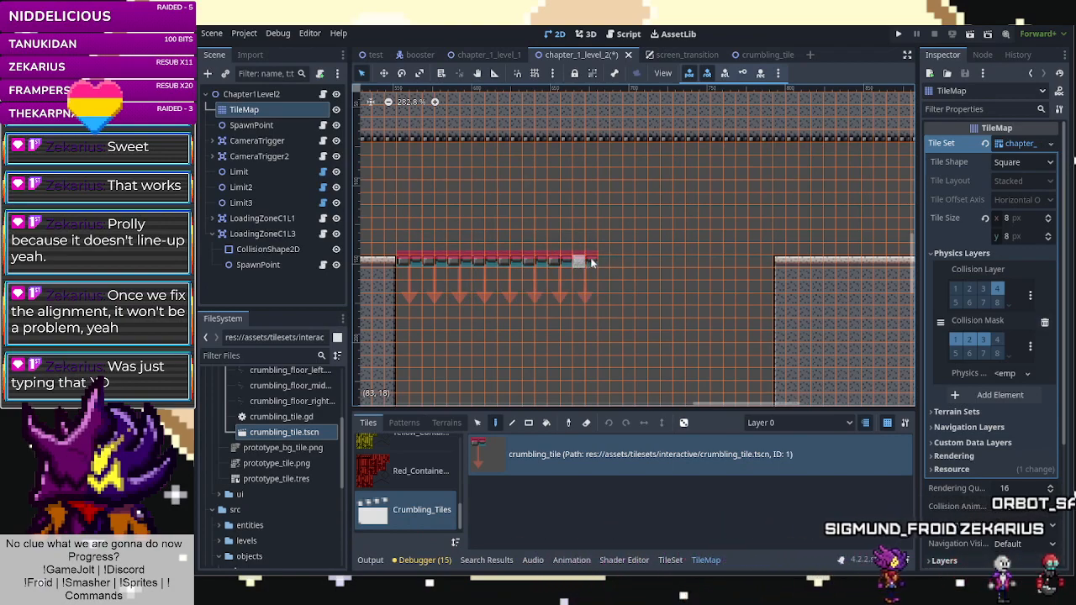
pyautogui.click(660, 264)
pyautogui.click(689, 264)
pyautogui.click(716, 263)
pyautogui.click(729, 264)
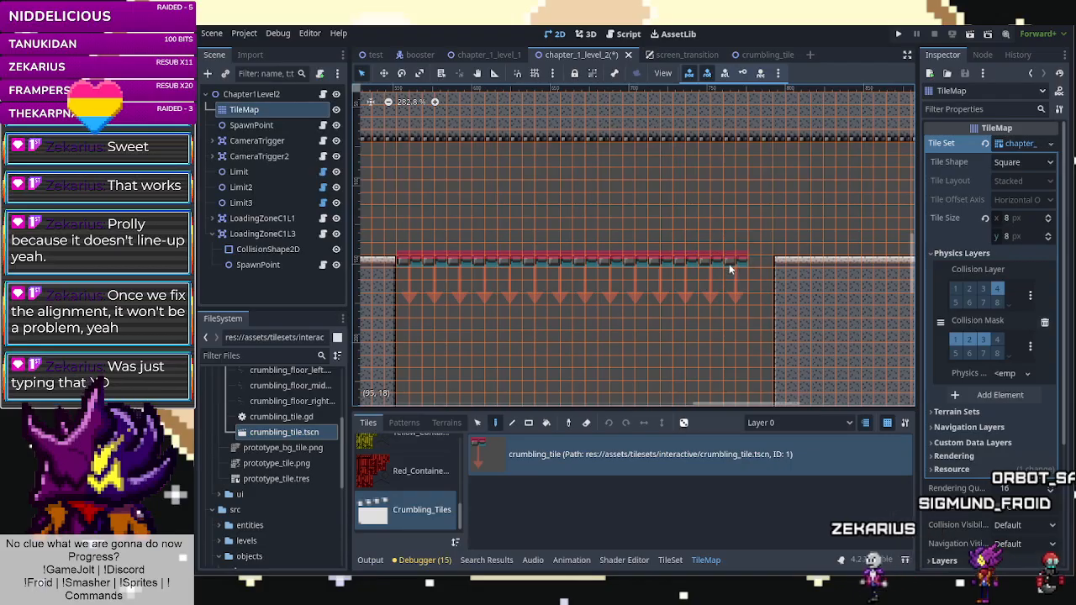
pyautogui.click(750, 261)
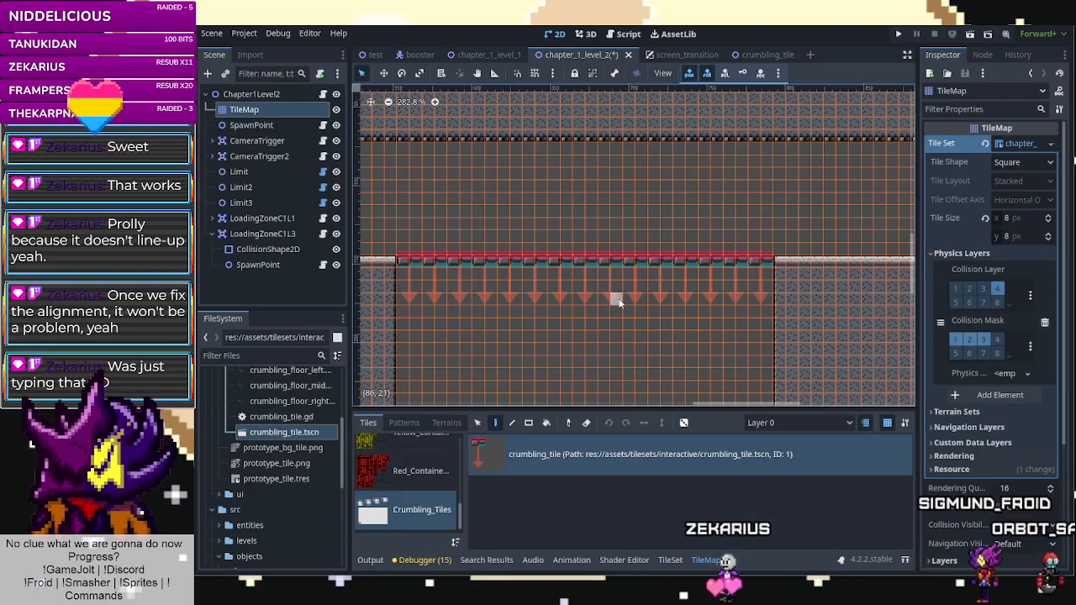
pyautogui.hotkey('ctrl', 's')
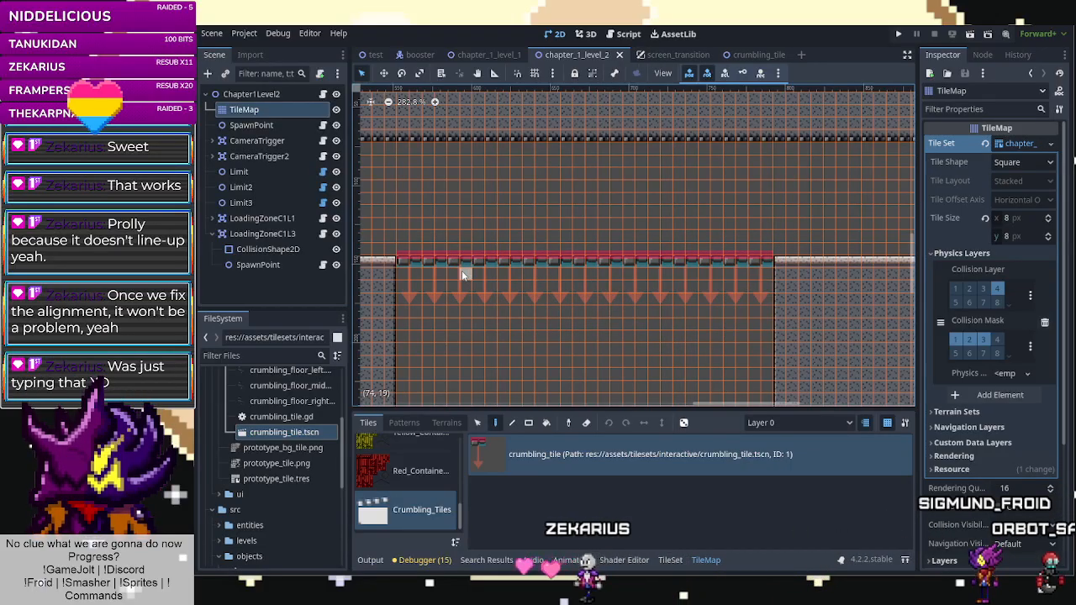
# In the crumbling_tile scene, add a RayCast2D as a child of the CrumblingTile root node.
pyautogui.click(761, 56)
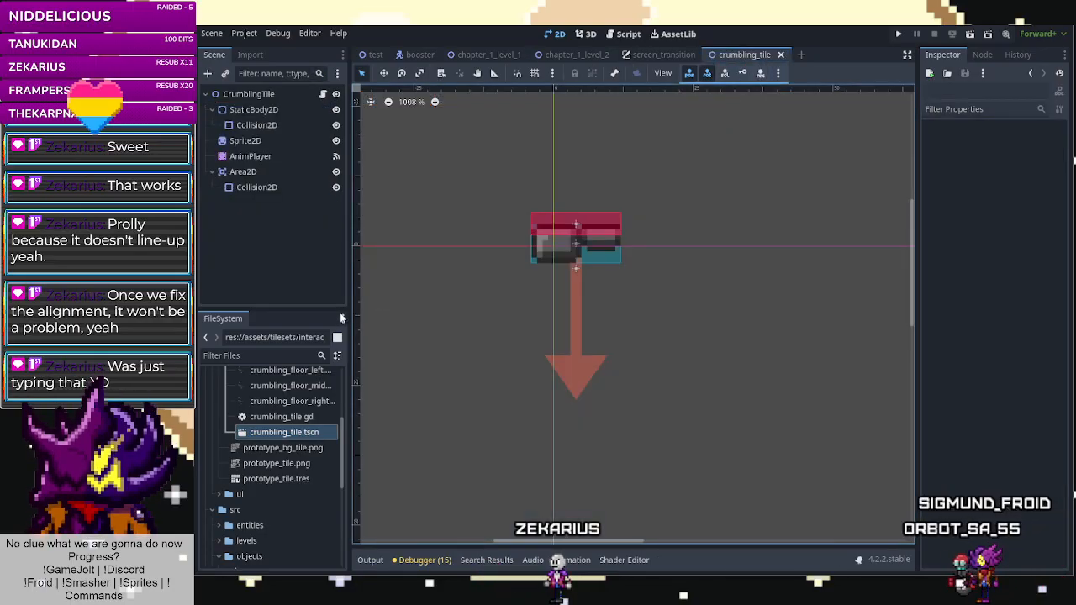
pyautogui.click(244, 141)
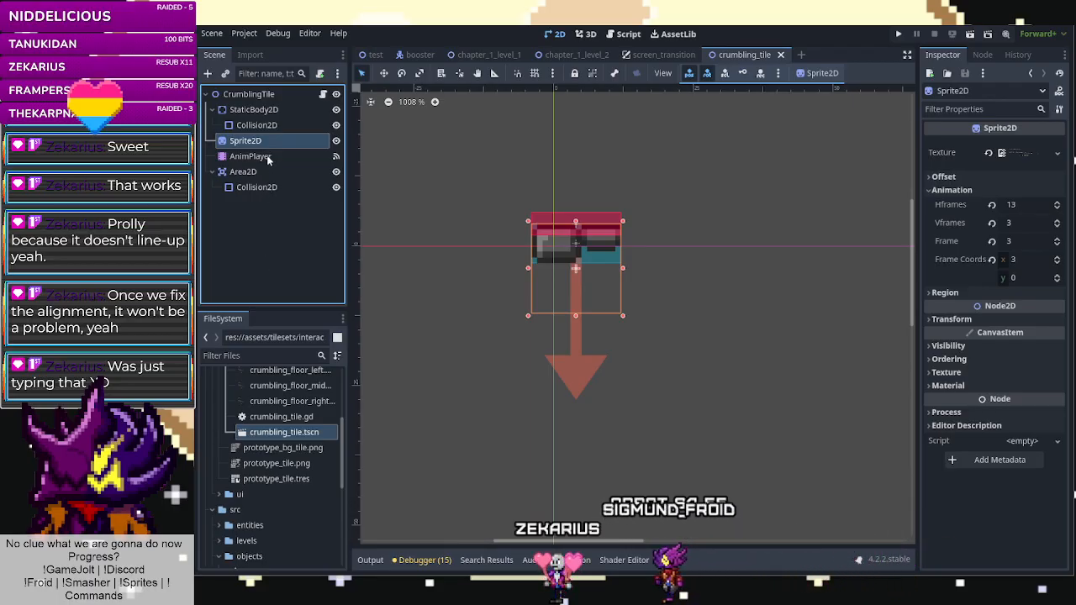
pyautogui.scroll(5, 629, 256)
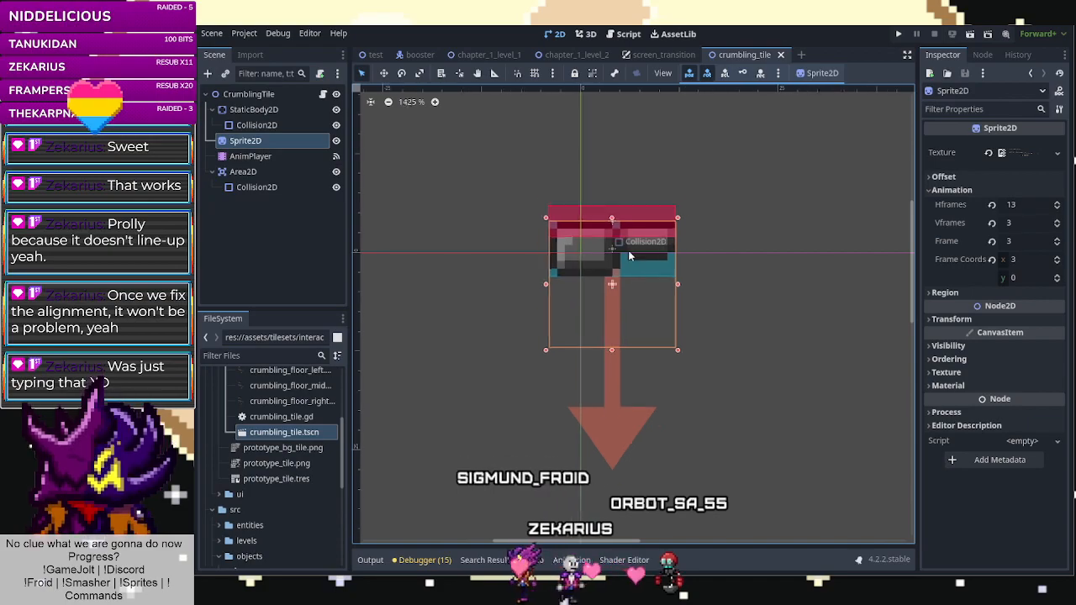
pyautogui.click(248, 93)
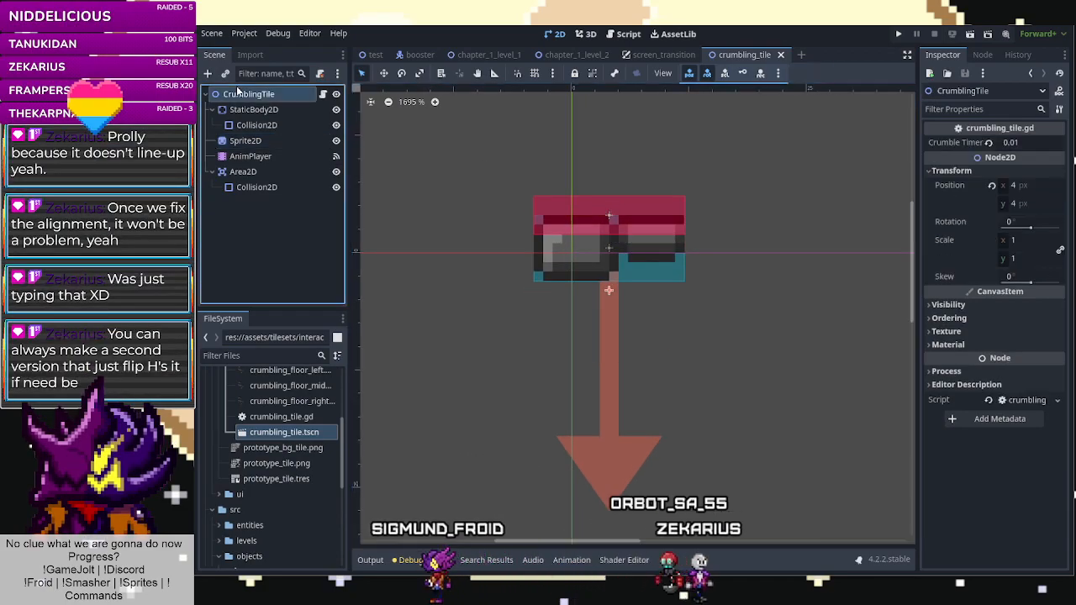
pyautogui.rightClick(248, 93)
pyautogui.click(277, 121)
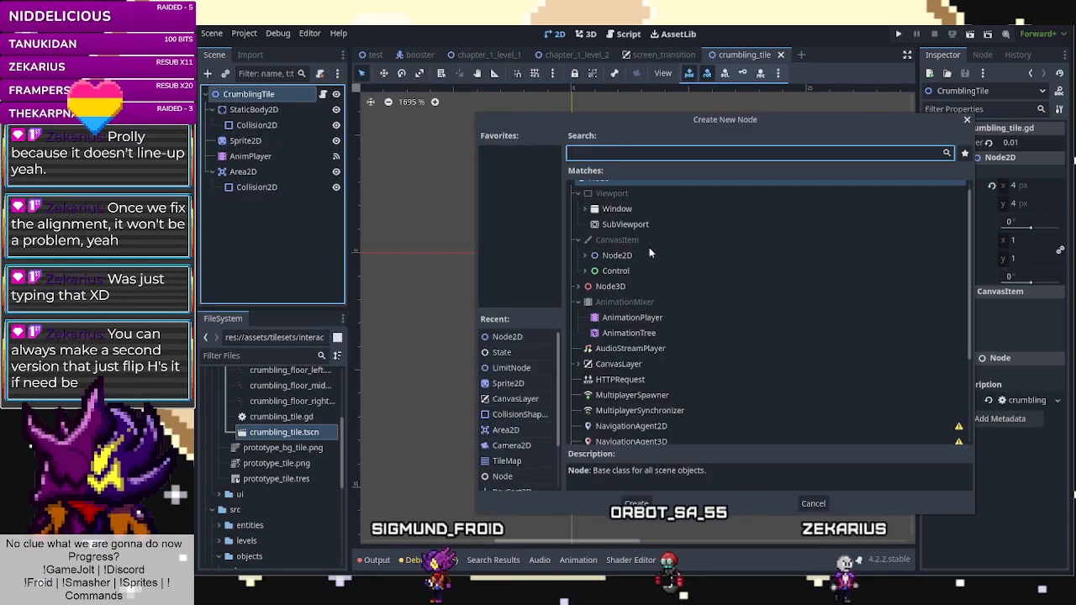
pyautogui.write('ray')
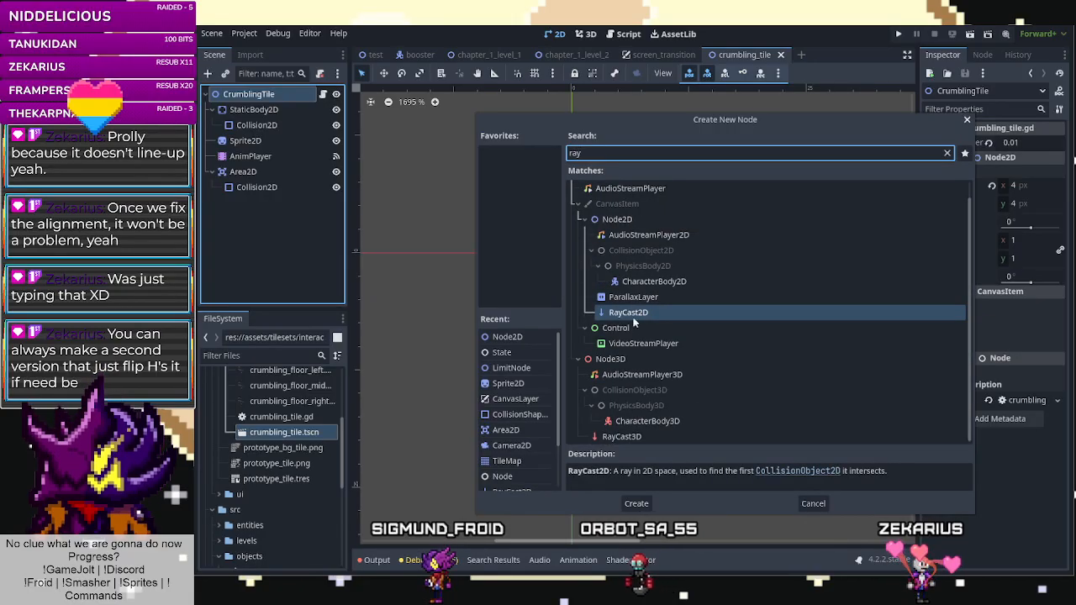
pyautogui.doubleClick(636, 313)
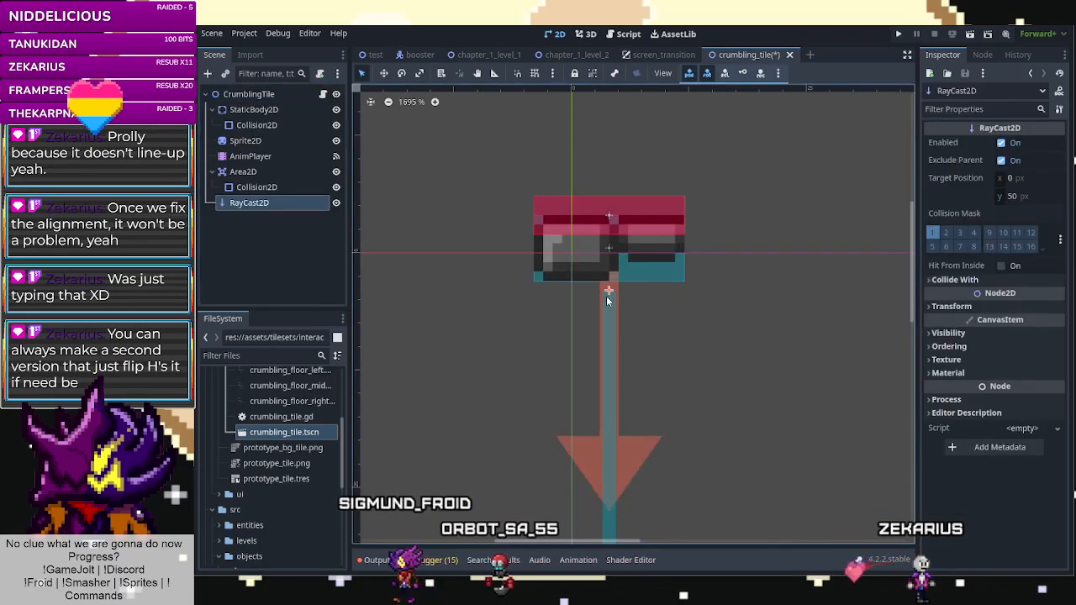
# Move the RayCast2D to the tile's left edge at the x-axis line and point its target to x -1 px, y 0 px.
pyautogui.scroll(-1, 607, 370)
pyautogui.click(607, 370)
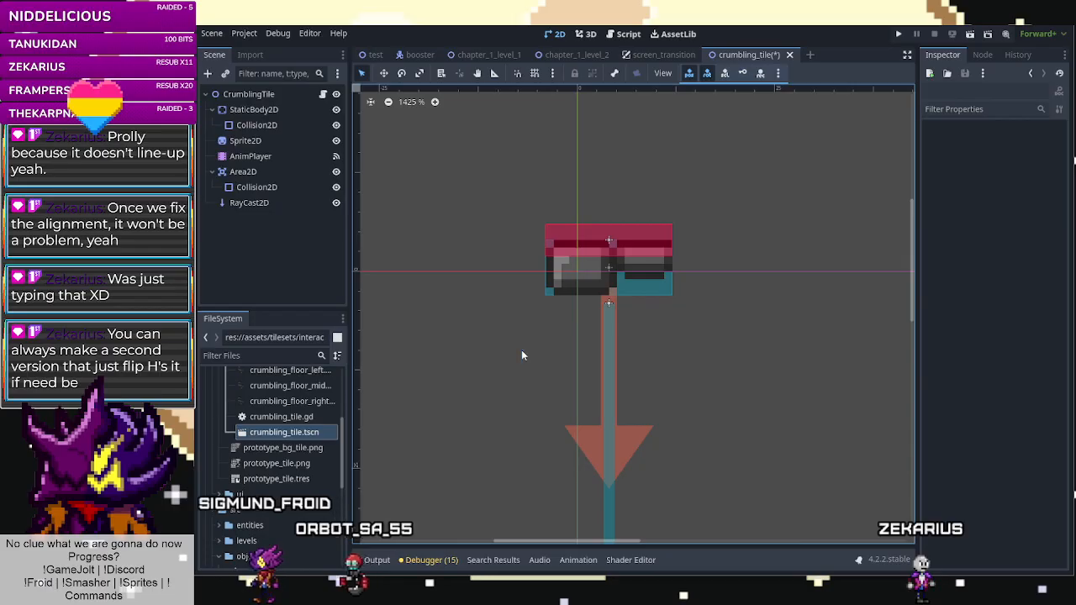
pyautogui.moveTo(606, 307); pyautogui.dragTo(711, 298)
pyautogui.scroll(-2, 711, 297)
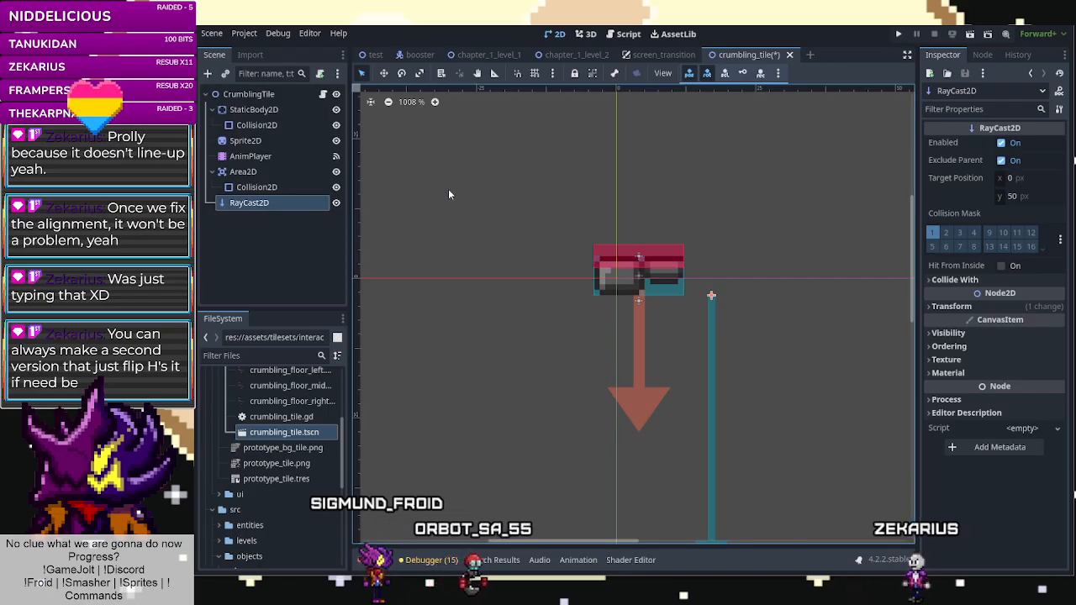
pyautogui.scroll(-1, 496, 189)
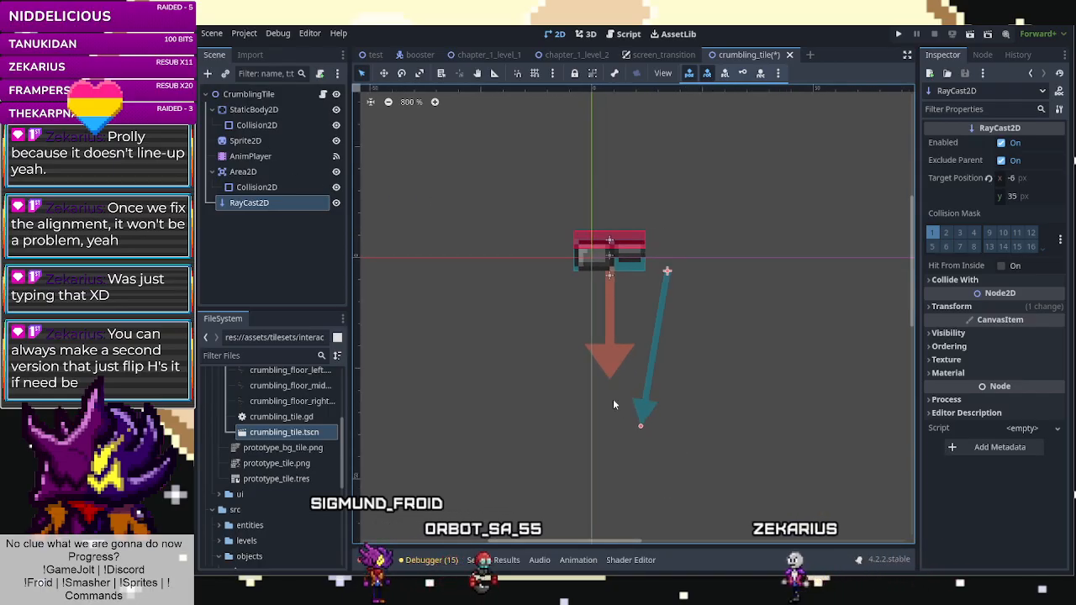
pyautogui.moveTo(533, 278); pyautogui.dragTo(565, 258)
pyautogui.scroll(3, 557, 256)
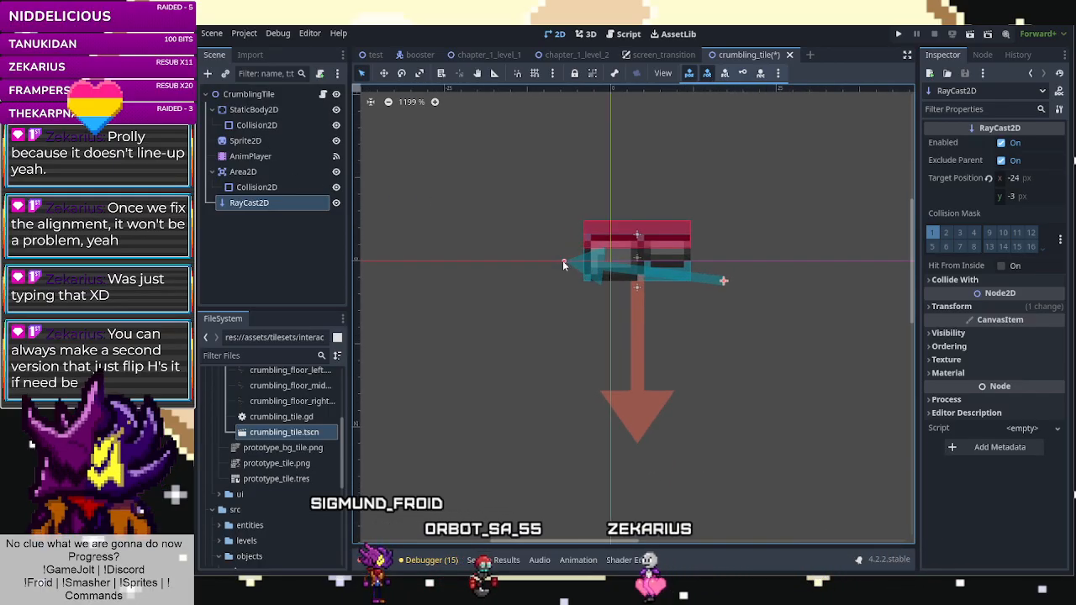
pyautogui.moveTo(756, 290); pyautogui.dragTo(589, 268)
pyautogui.scroll(1, 578, 263)
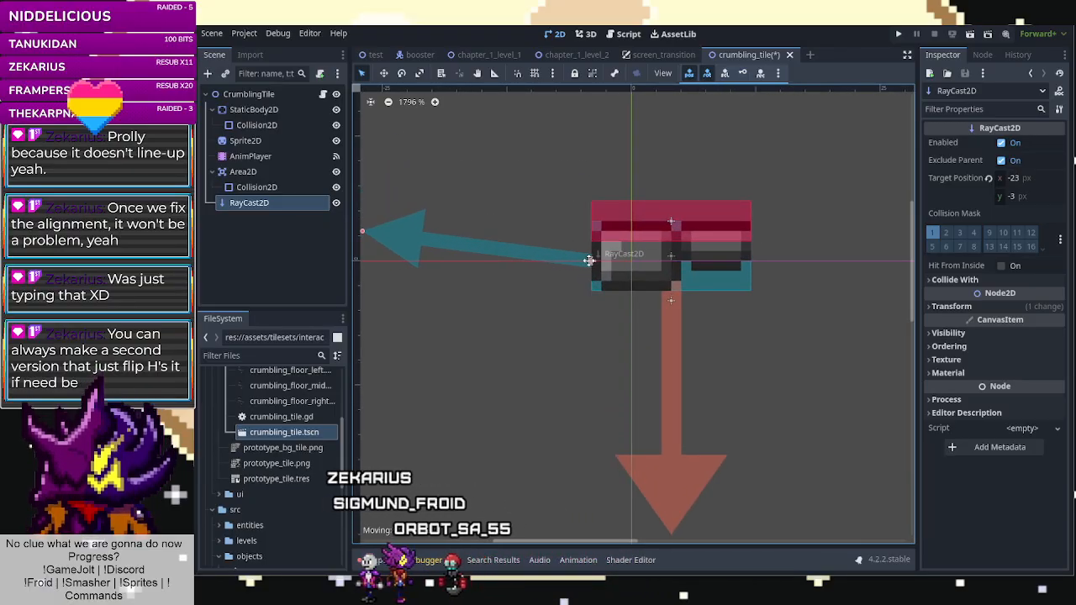
pyautogui.moveTo(364, 234); pyautogui.dragTo(583, 261)
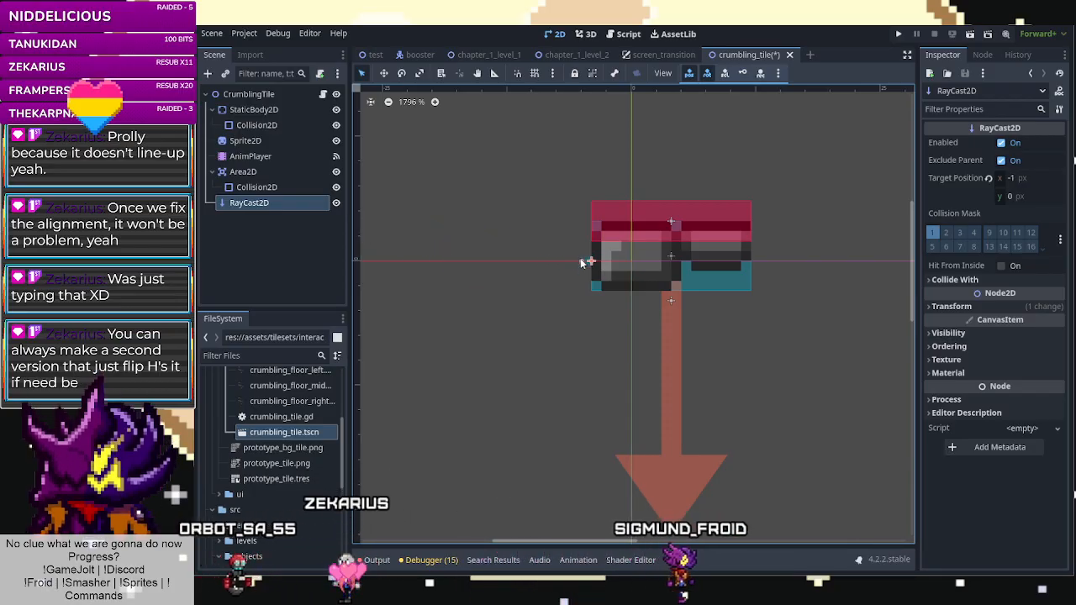
# Rename the RayCast2D node as RayCastLeft.
pyautogui.doubleClick(297, 203)
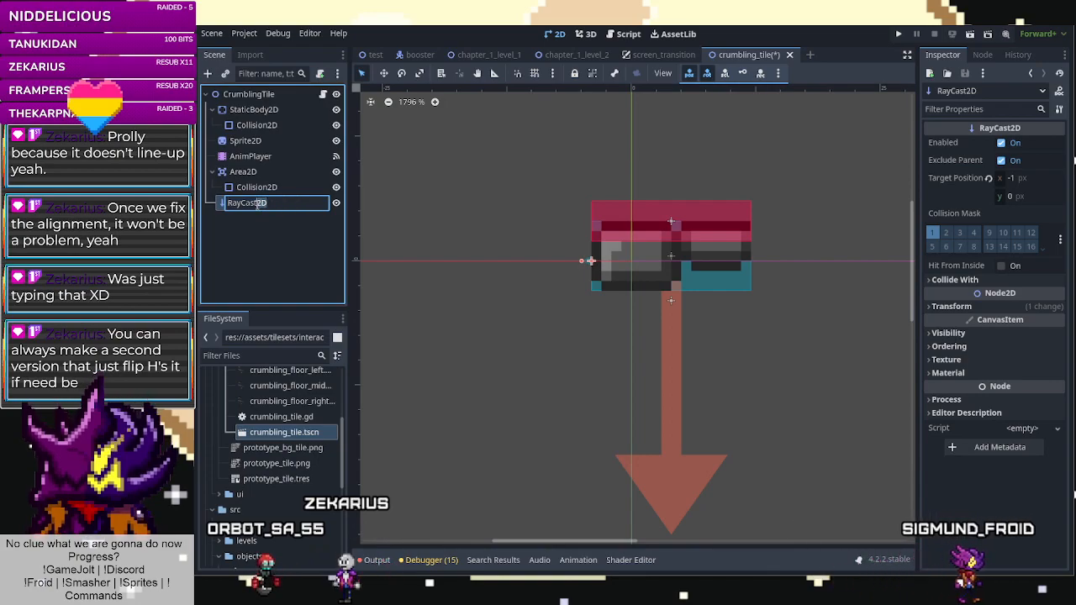
pyautogui.write('Left')
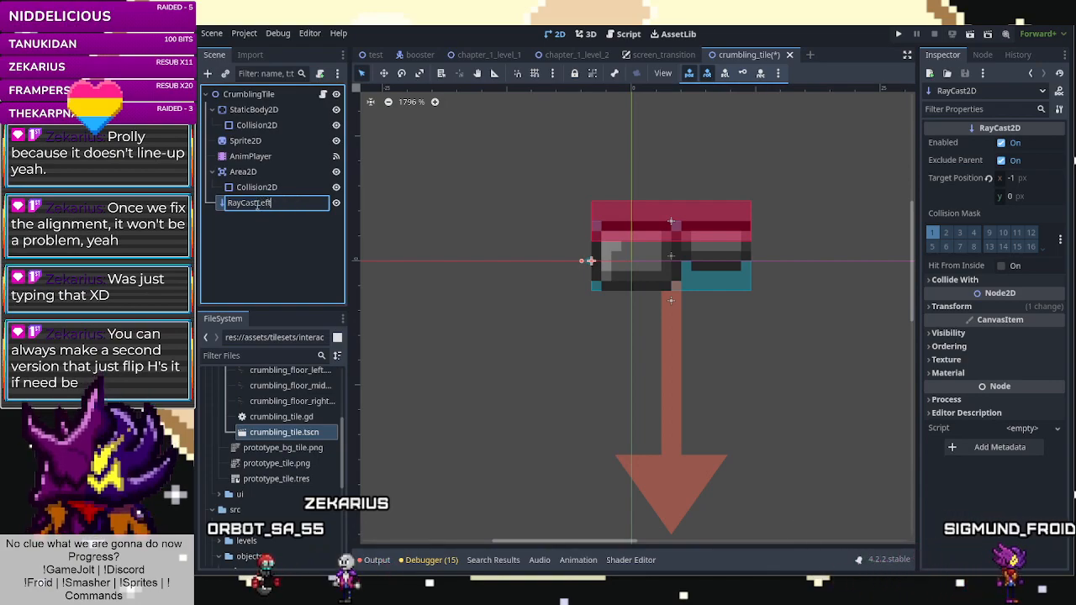
pyautogui.click(752, 253)
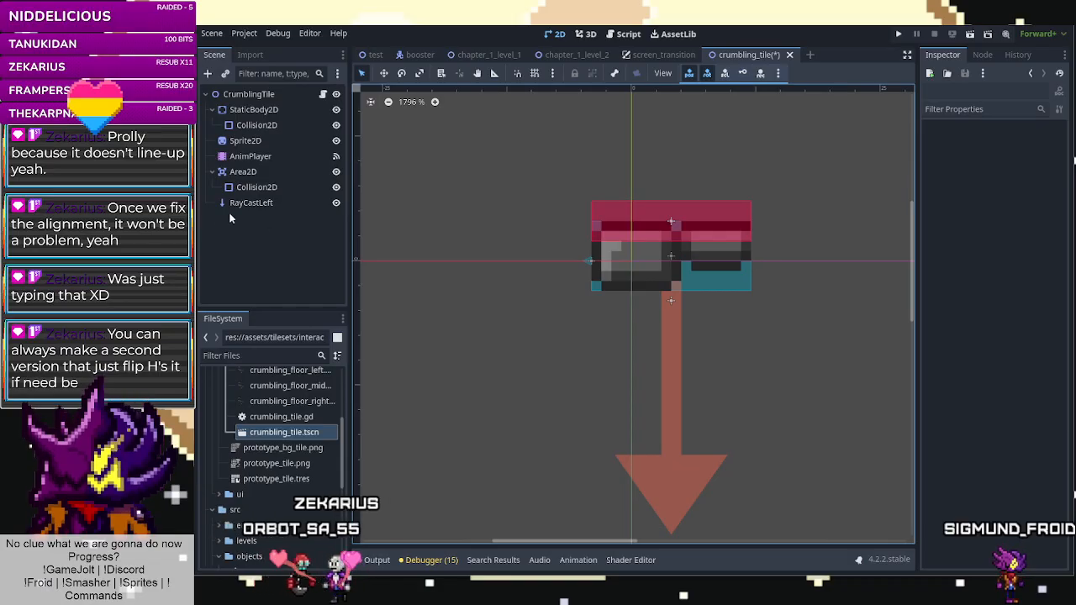
# Add a second RayCast2D under the CrumblingTile root and name it RayCastRight.
pyautogui.click(236, 94)
pyautogui.rightClick(237, 95)
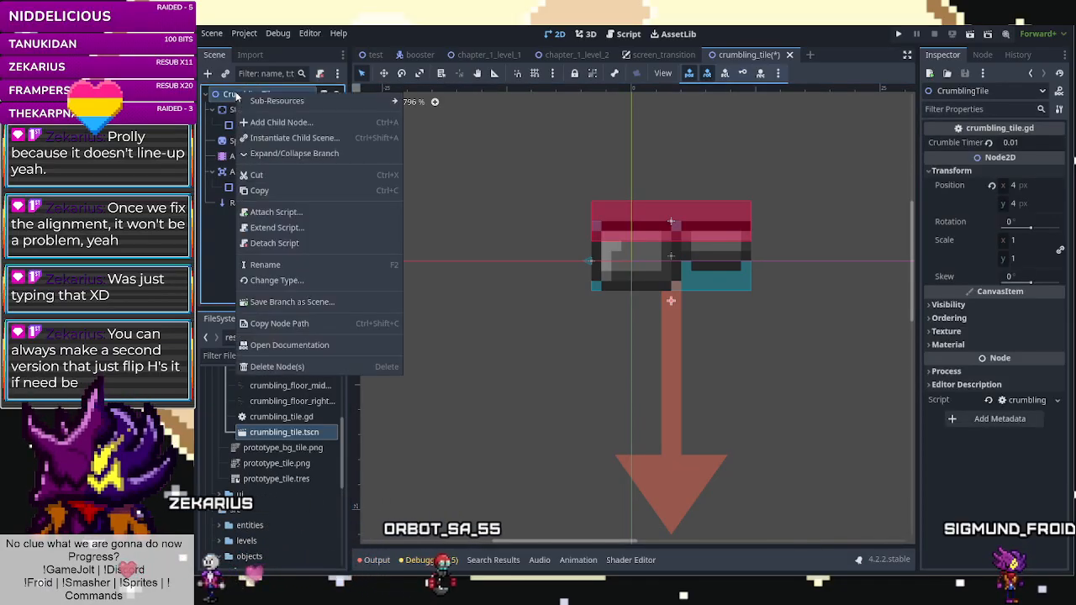
pyautogui.click(281, 122)
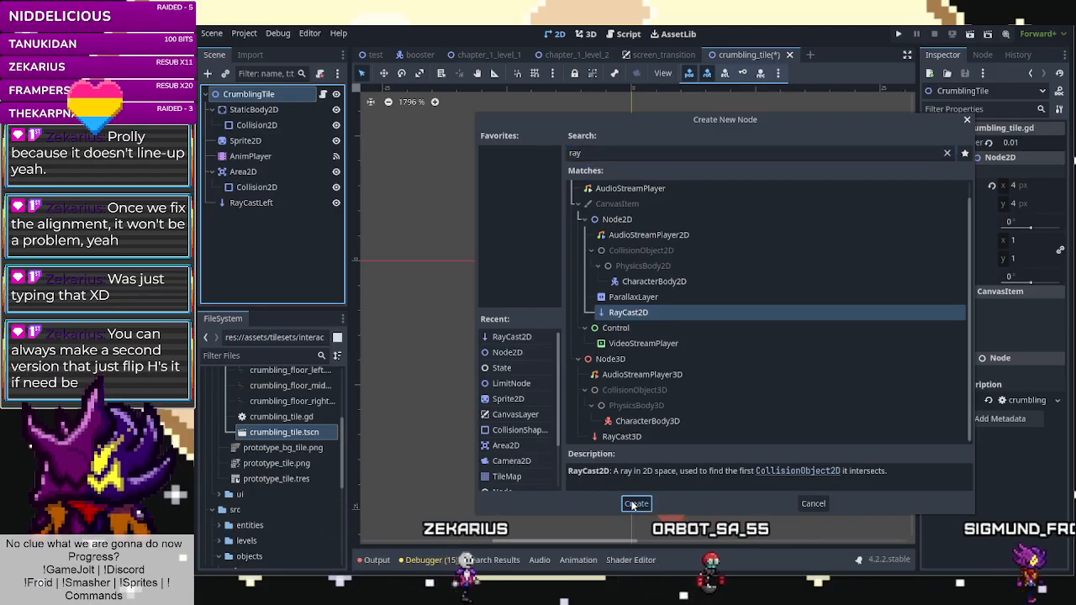
pyautogui.click(636, 504)
pyautogui.doubleClick(289, 218)
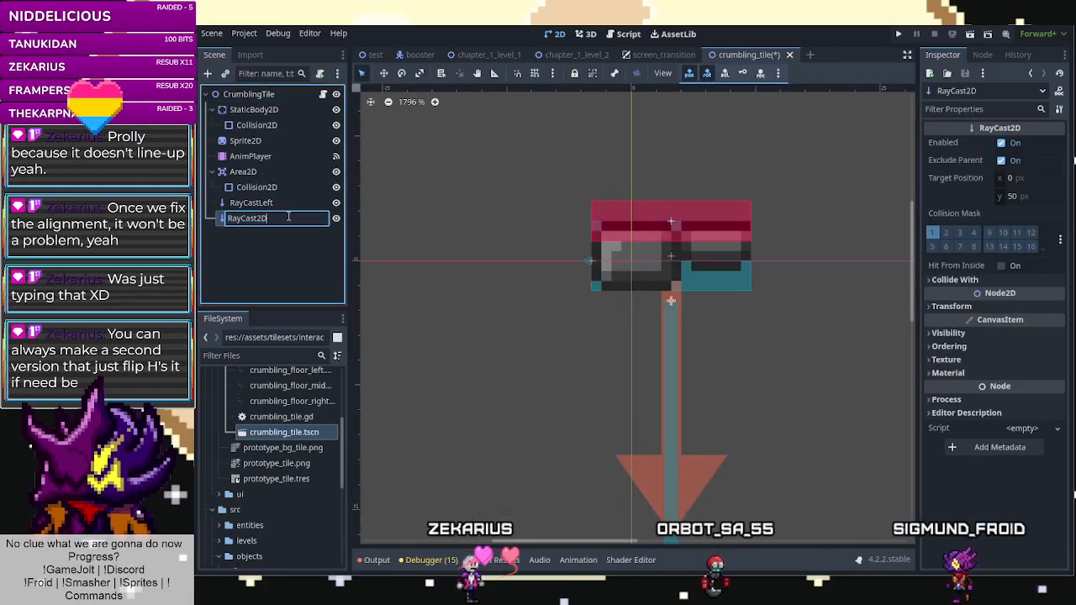
pyautogui.write('Right')
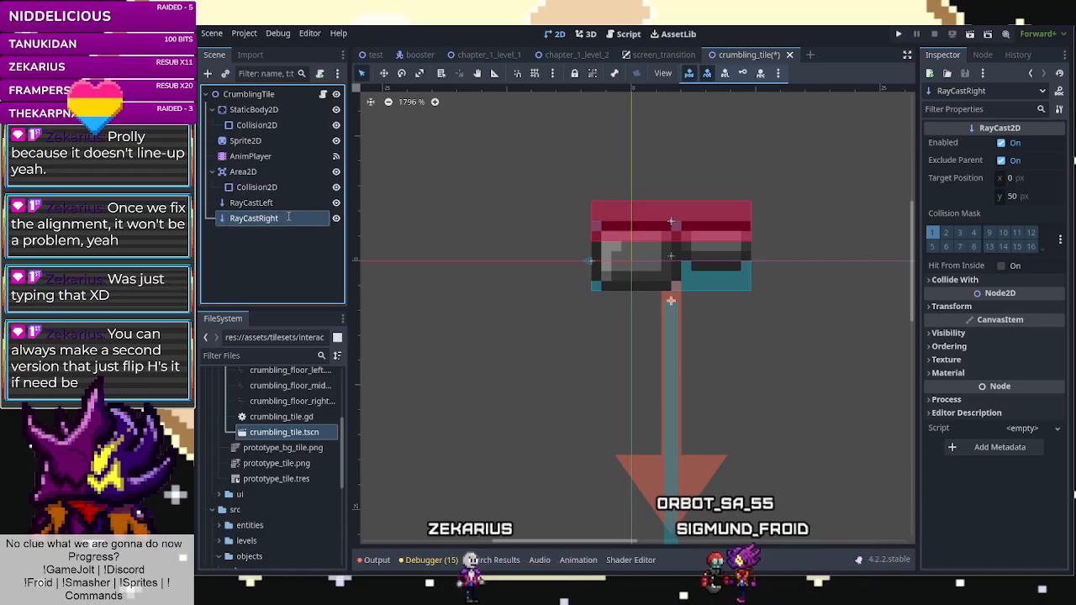
# Move RayCastRight to the tile's right edge at the x-axis line, point its target to x 1 px, y 0 px, and save the scene.
pyautogui.click(653, 356)
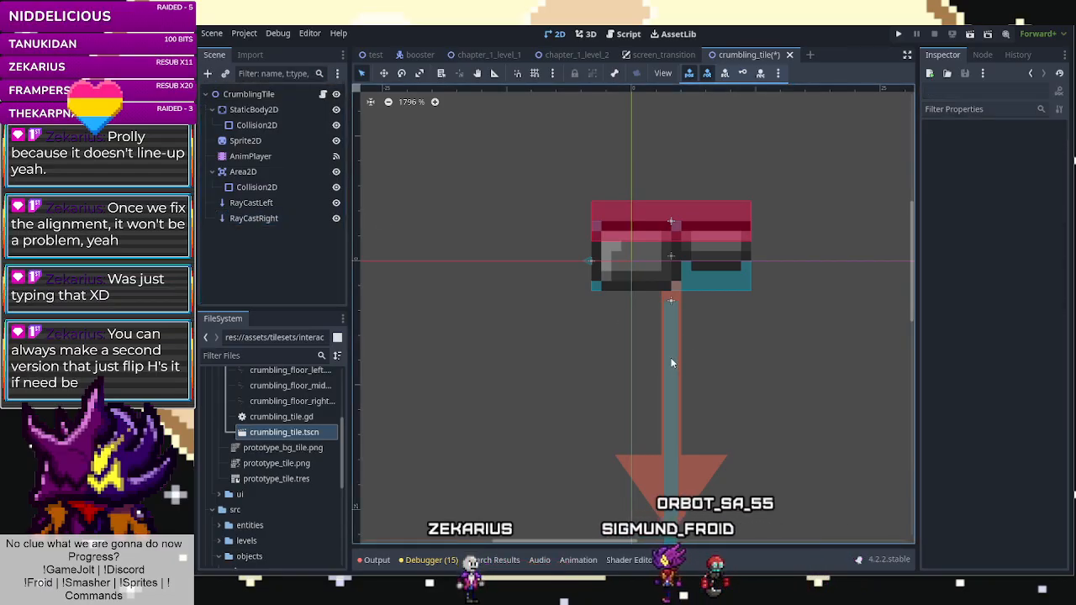
pyautogui.moveTo(673, 300); pyautogui.dragTo(750, 261)
pyautogui.scroll(-5, 757, 226)
pyautogui.scroll(3, 751, 461)
pyautogui.moveTo(758, 458); pyautogui.dragTo(760, 178)
pyautogui.scroll(4, 761, 180)
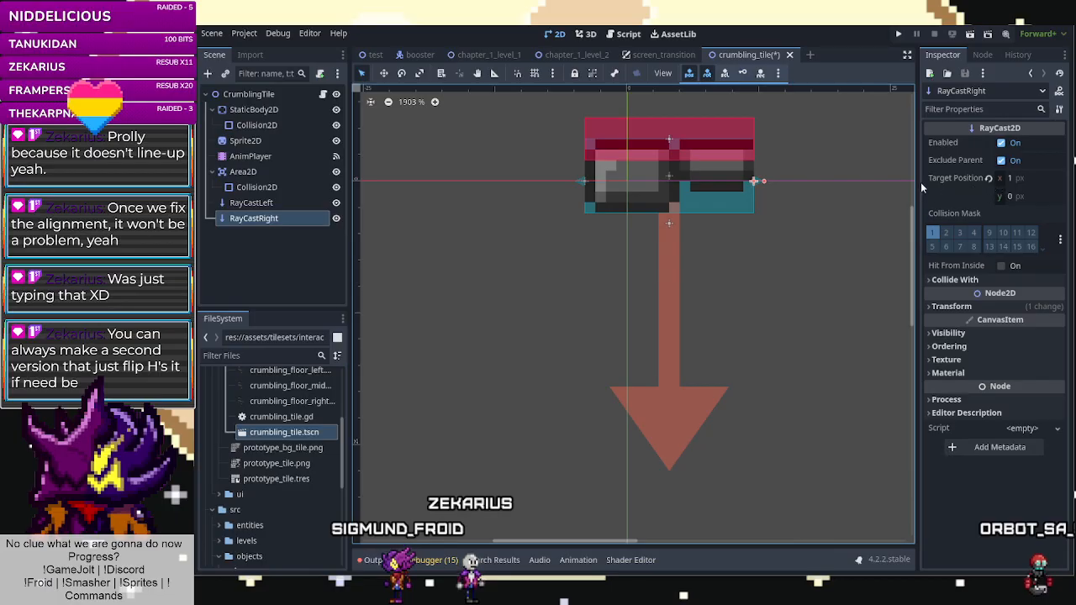
pyautogui.hotkey('ctrl', 's')
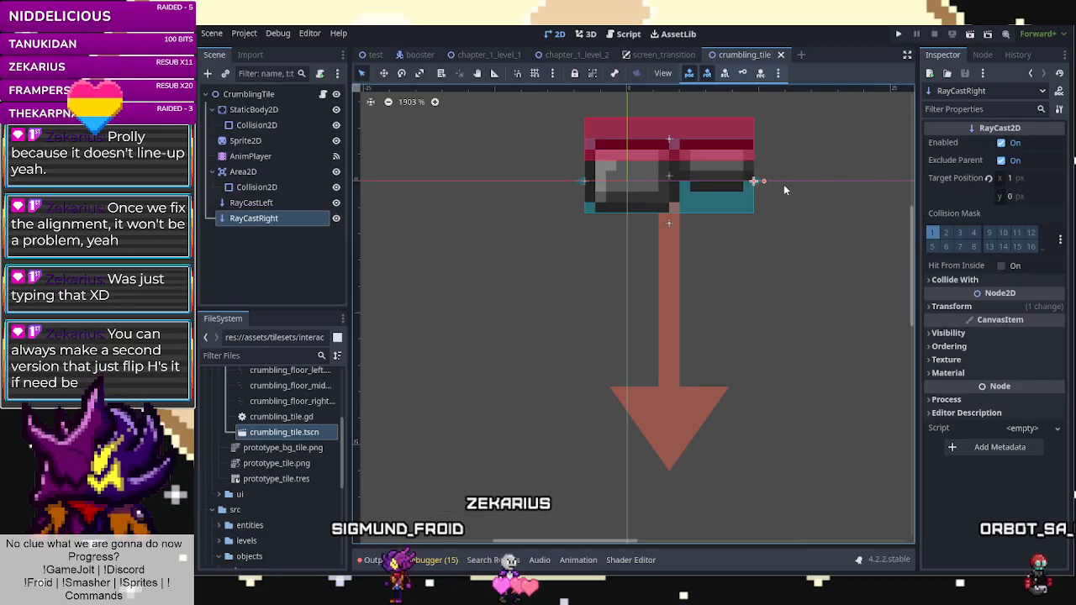
# Set the collision mask of both RayCastRight and RayCastLeft to layer 4 only, and save the scene.
pyautogui.click(932, 234)
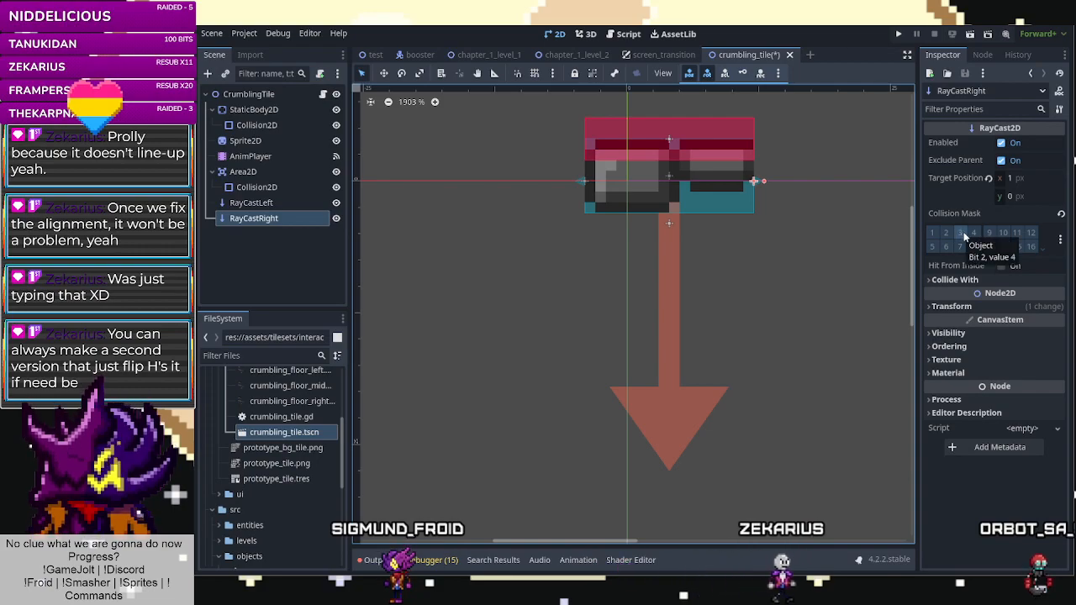
pyautogui.click(585, 182)
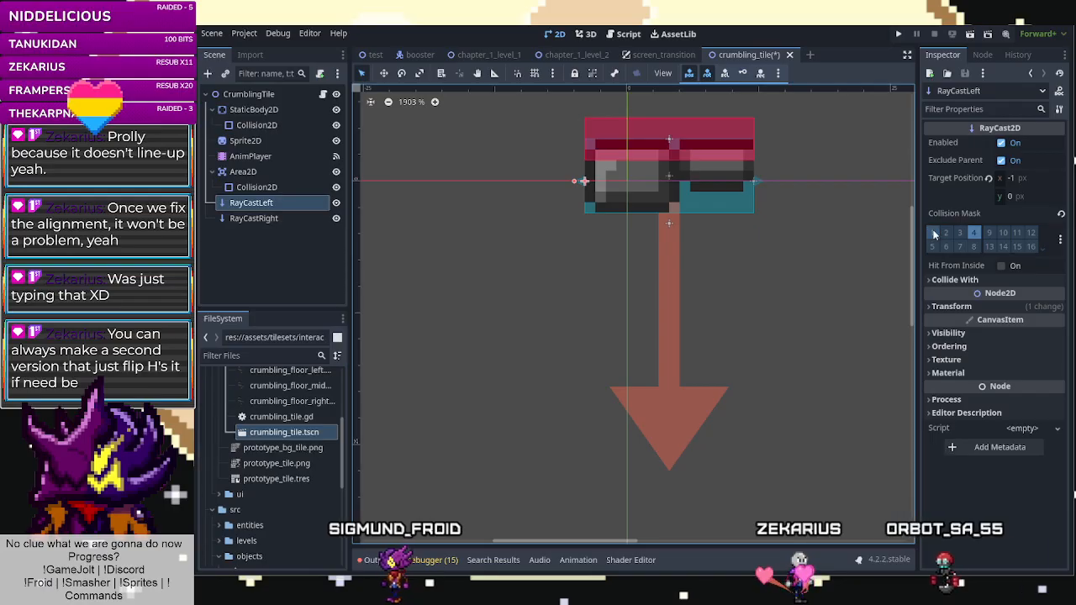
pyautogui.hotkey('ctrl', 's')
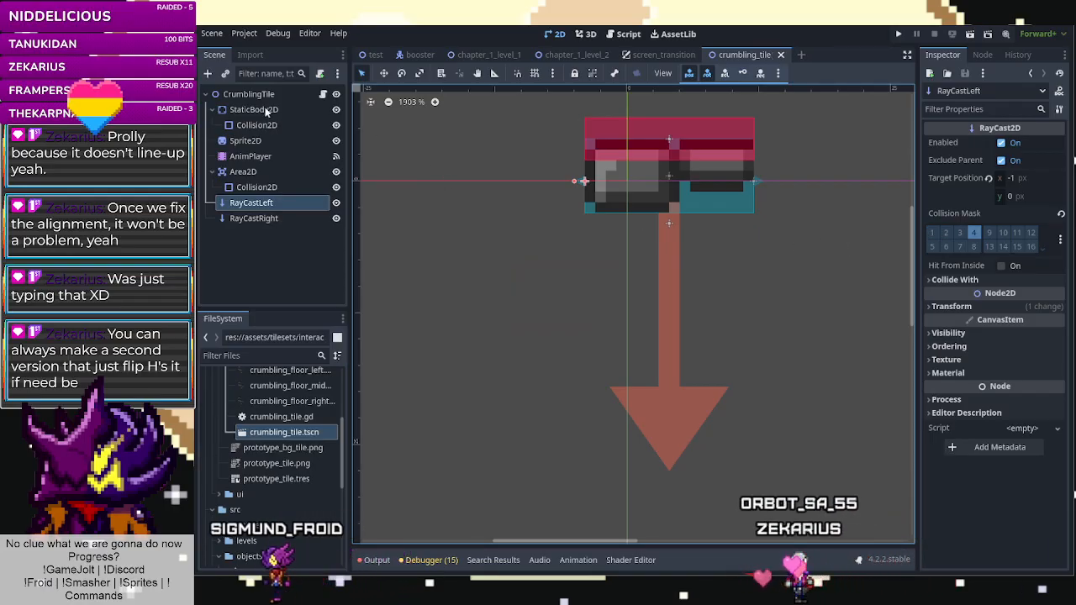
pyautogui.click(323, 94)
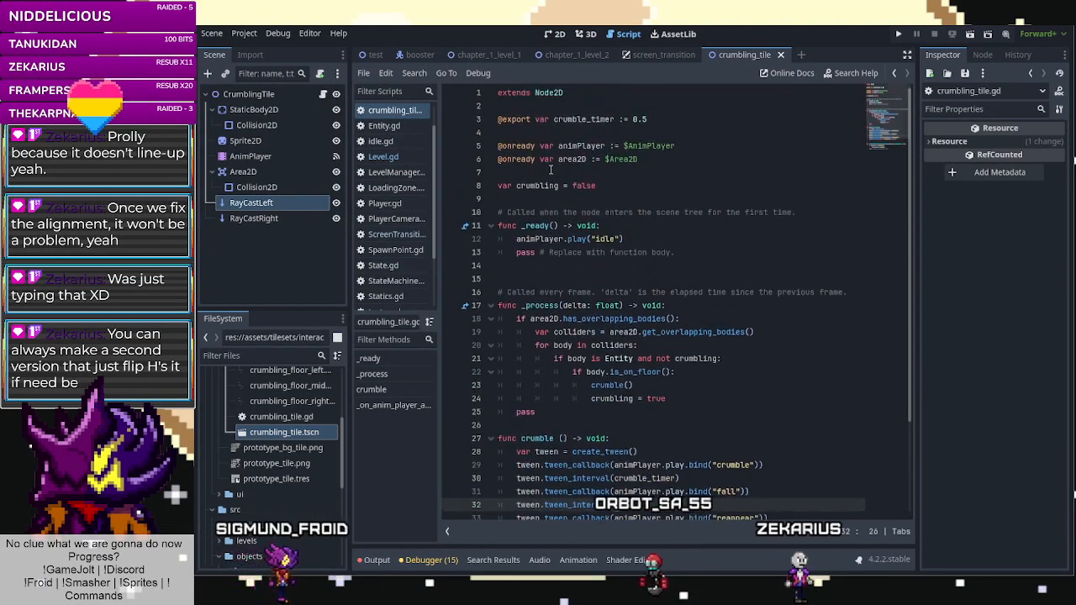
pyautogui.click(656, 157)
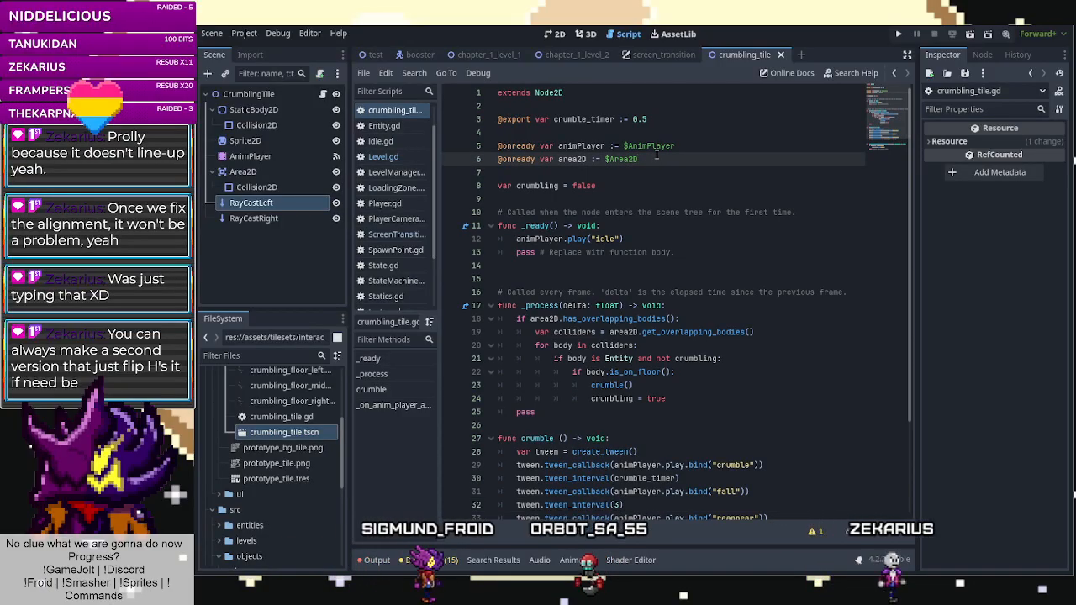
pyautogui.press('Return')
pyautogui.write('@onready var ray')
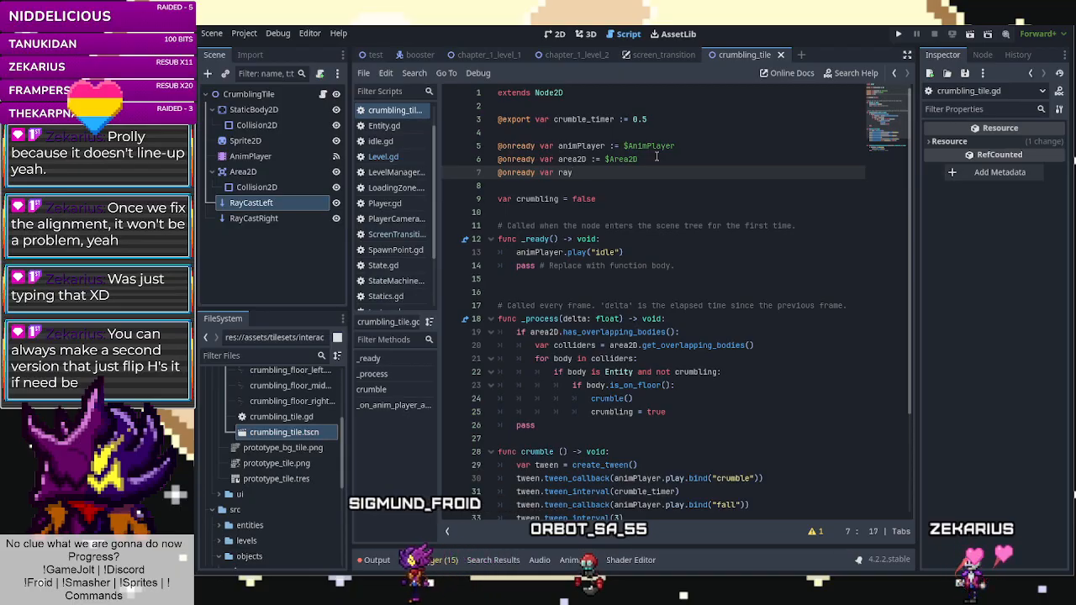
pyautogui.write('Left := ')
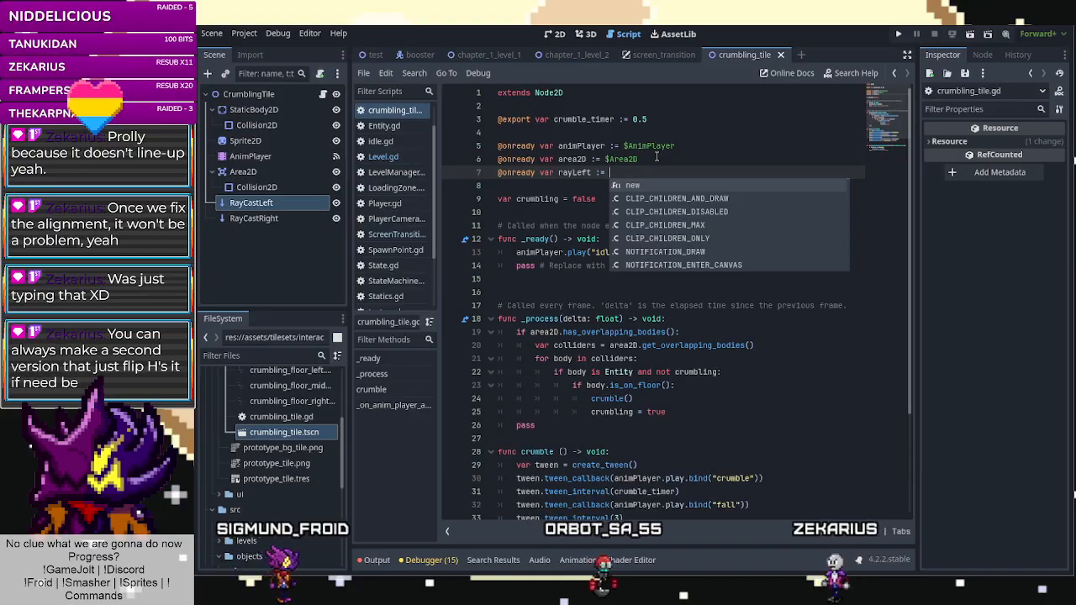
pyautogui.write('$')
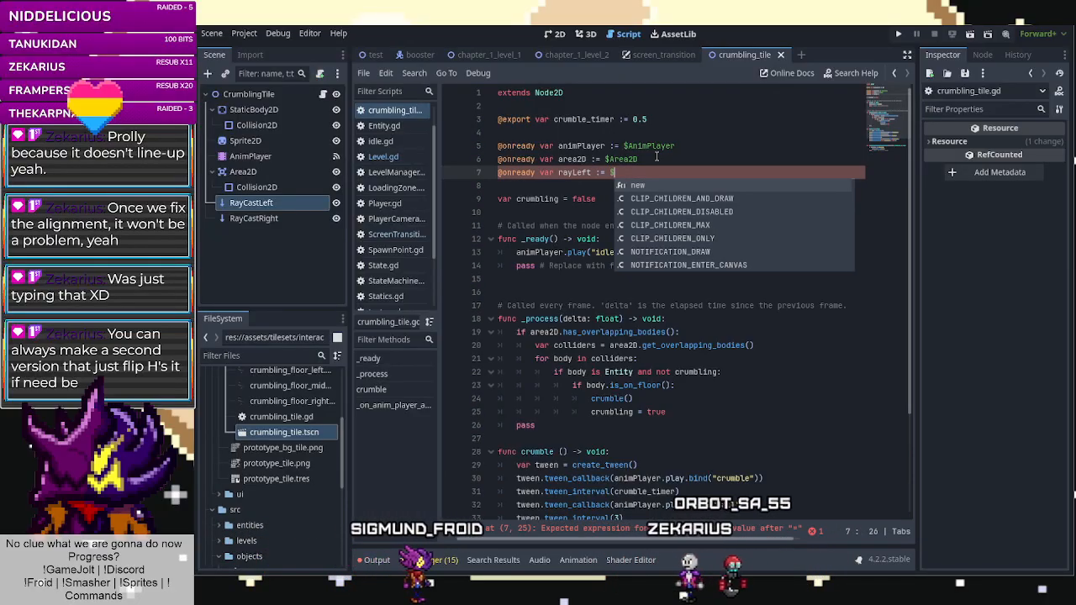
pyautogui.write('RayCastLeft')
pyautogui.press('Return')
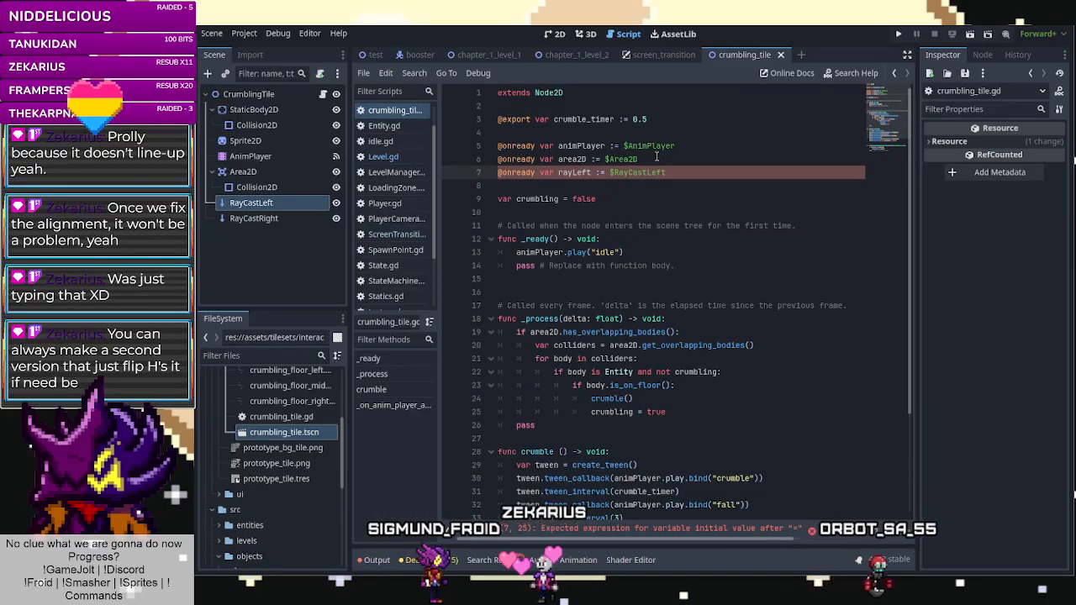
pyautogui.press('Return')
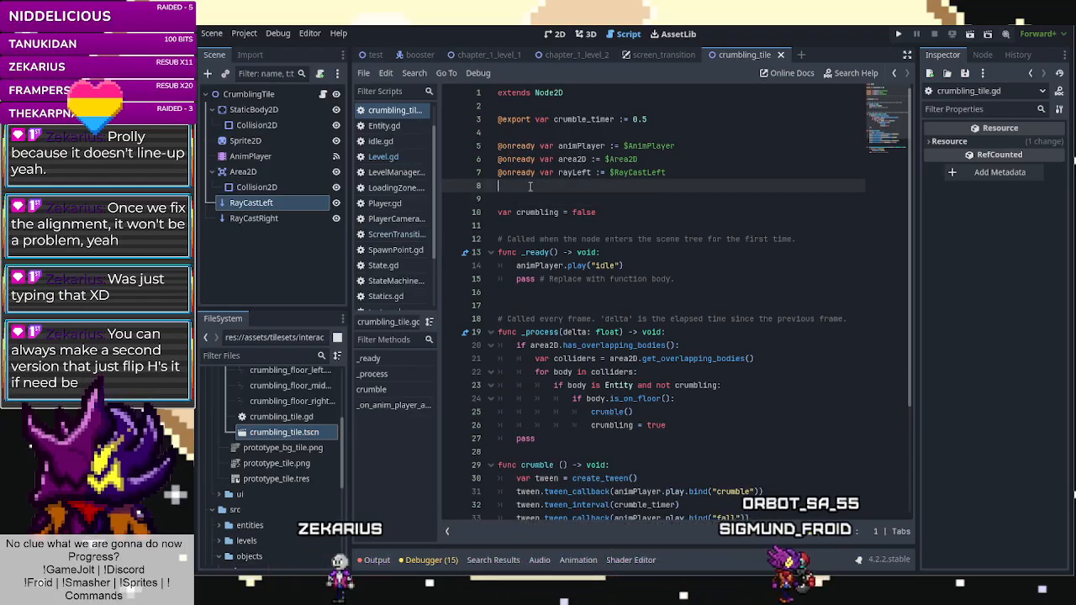
pyautogui.write('onready')
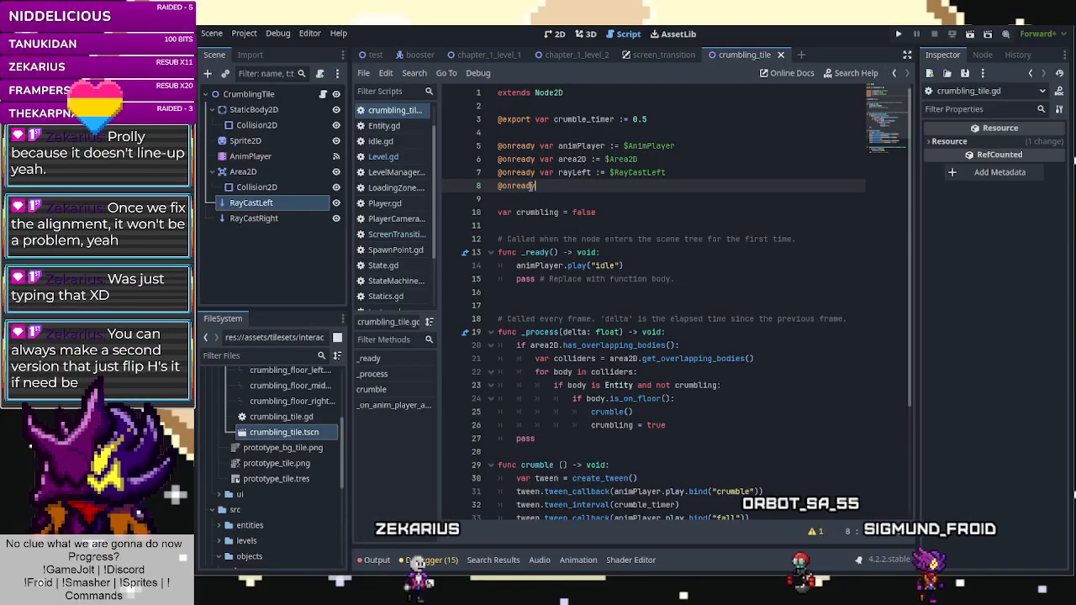
pyautogui.write(' var')
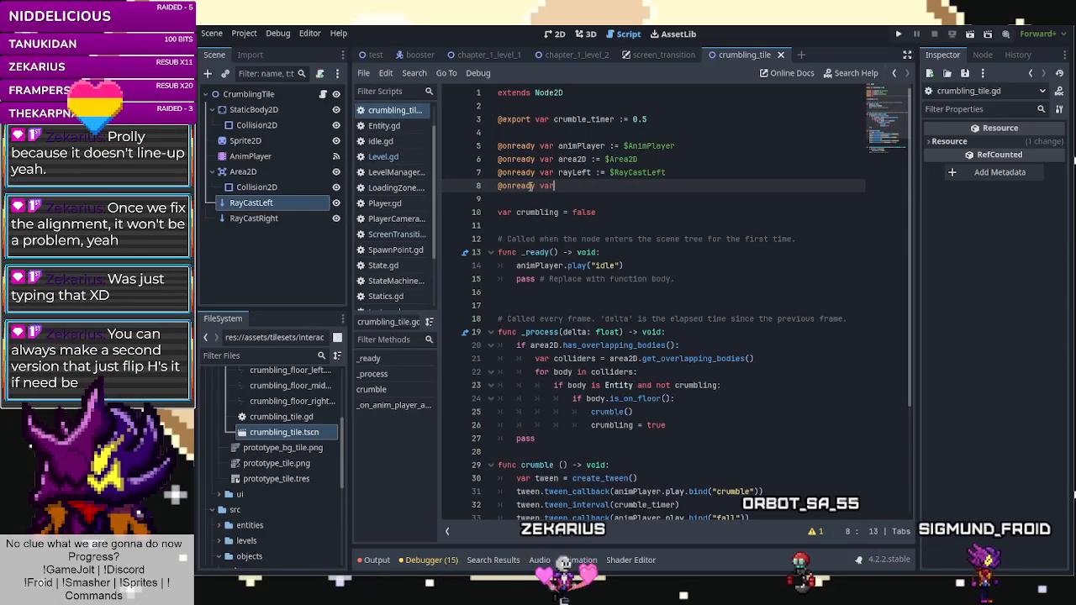
pyautogui.write(' ray')
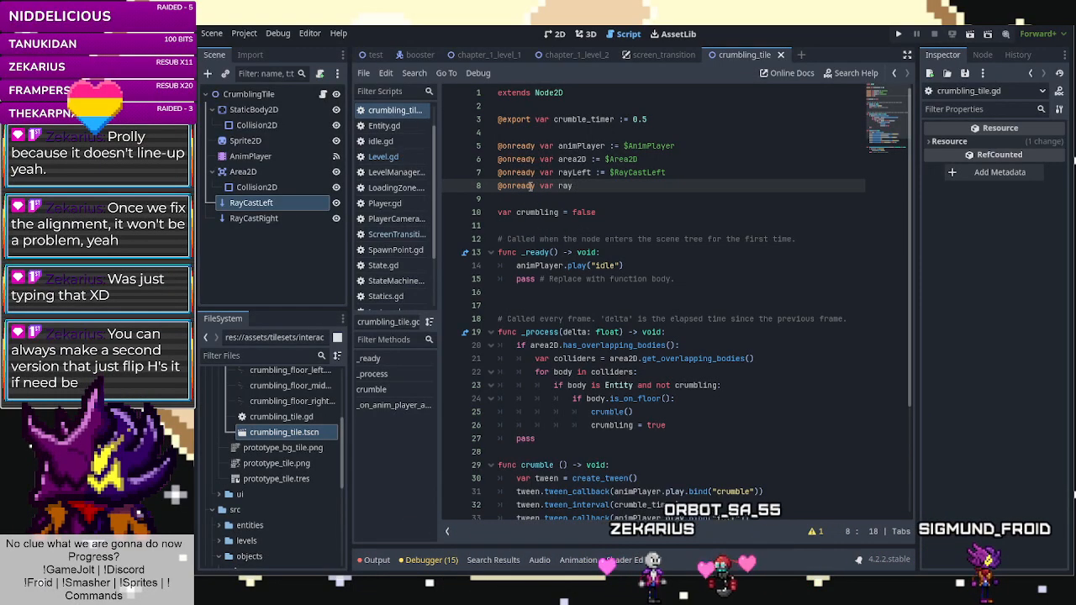
pyautogui.write('Right :=')
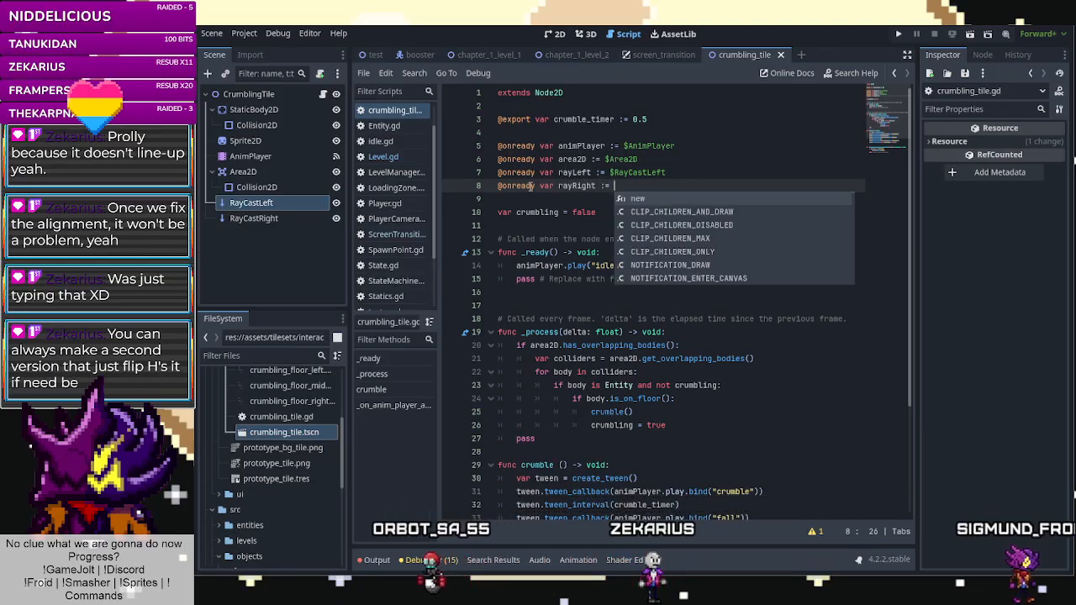
pyautogui.write(' $Ra')
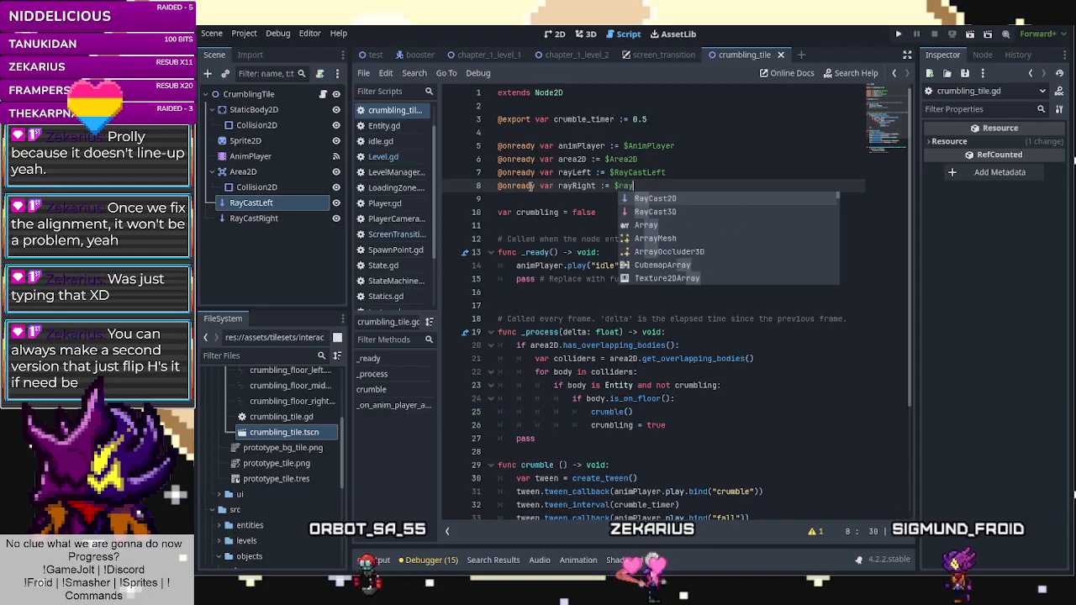
pyautogui.write('y')
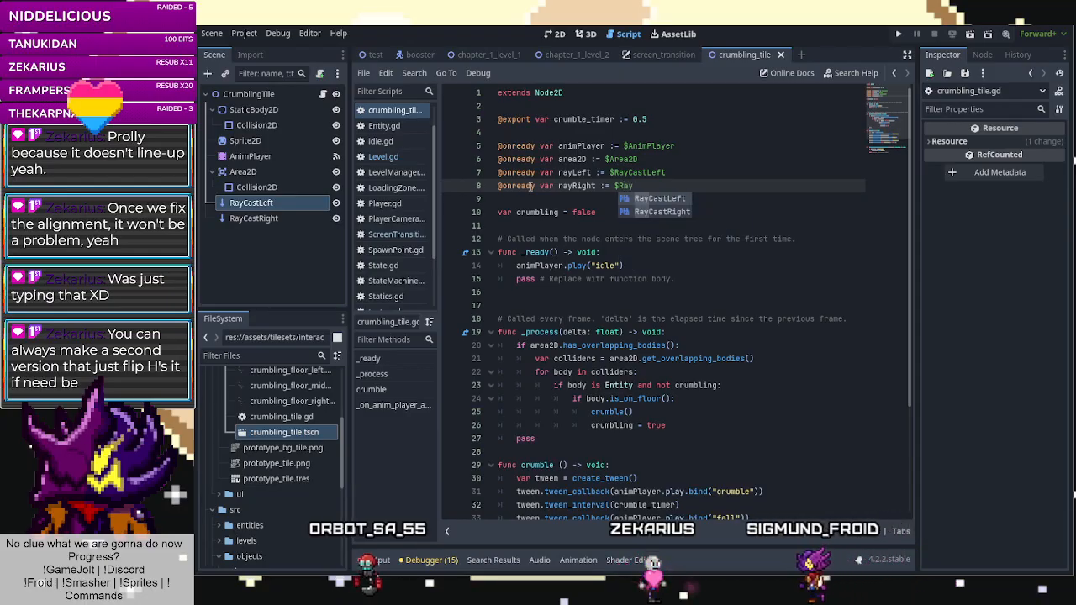
pyautogui.press('Down')
pyautogui.press('Return')
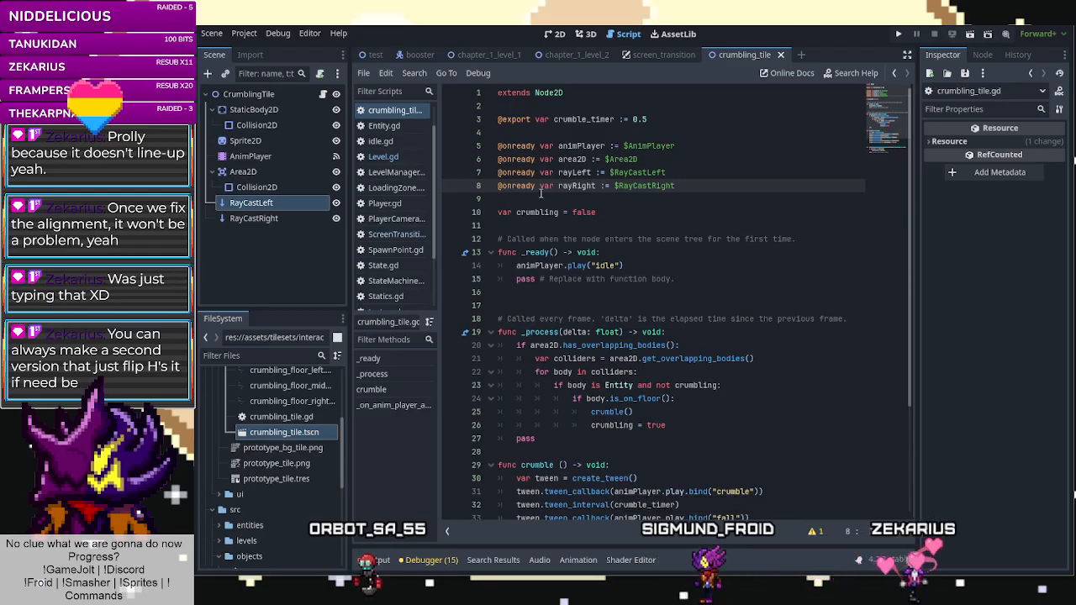
# Start an if statement on a member of rayLeft below the idle animation call in _ready().
pyautogui.scroll(-4, 551, 207)
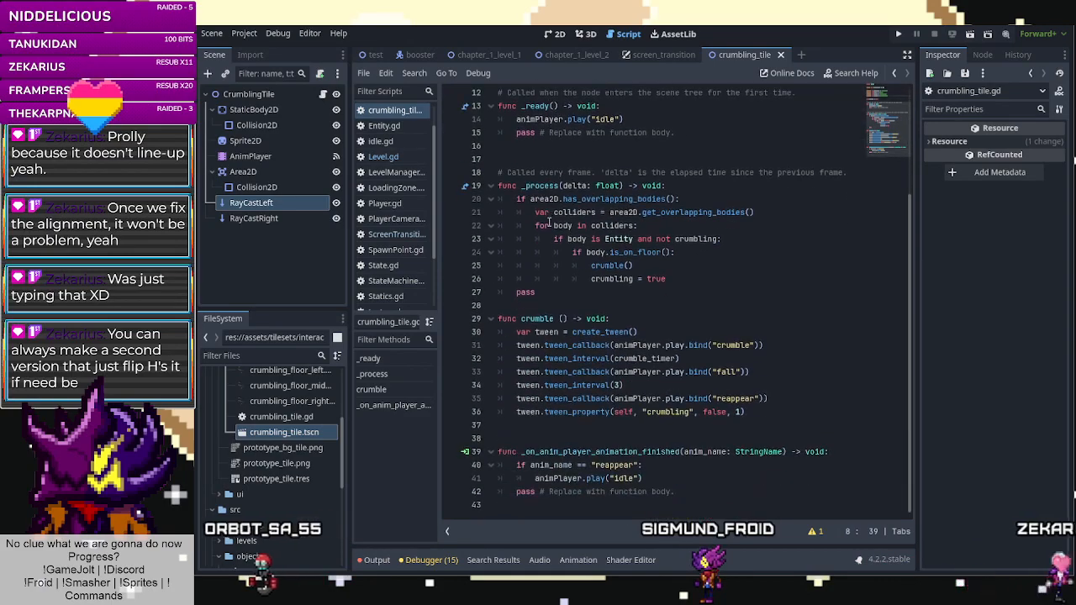
pyautogui.scroll(4, 560, 236)
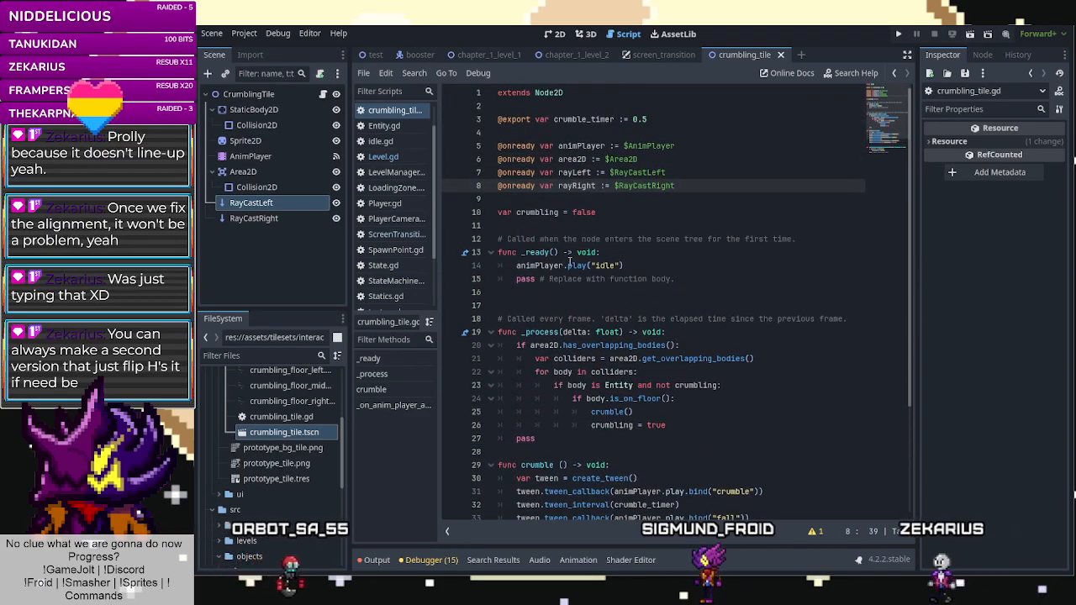
pyautogui.scroll(-1, 568, 261)
pyautogui.click(659, 225)
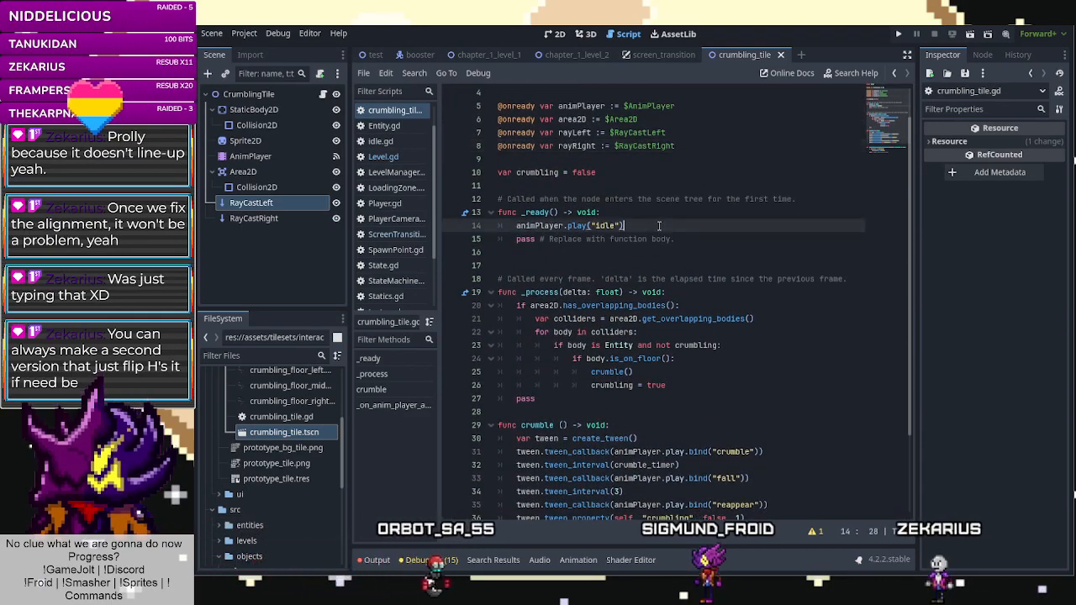
pyautogui.press('Return')
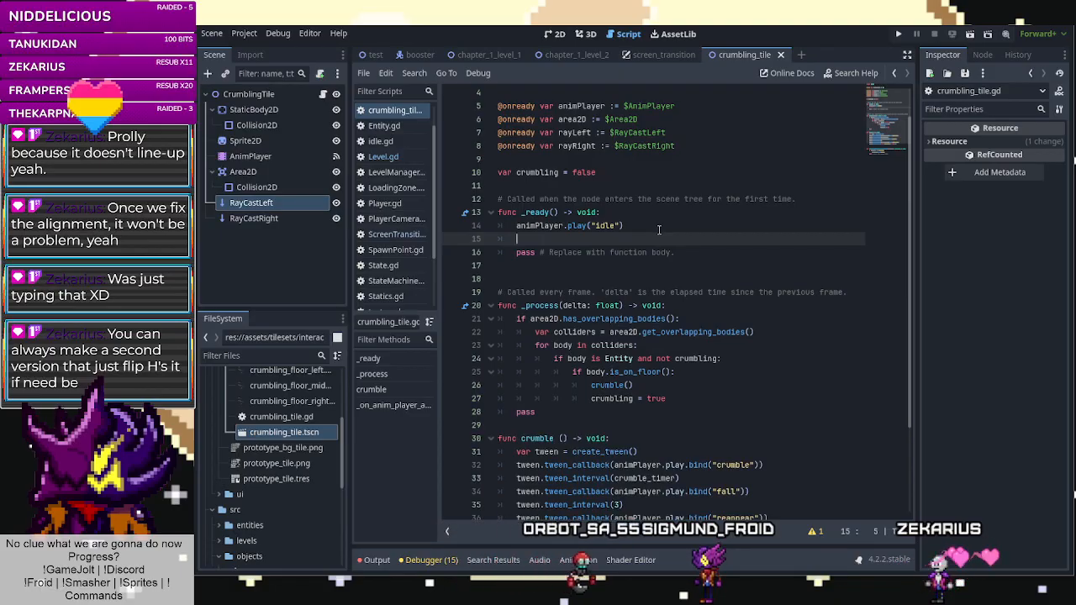
pyautogui.write('if')
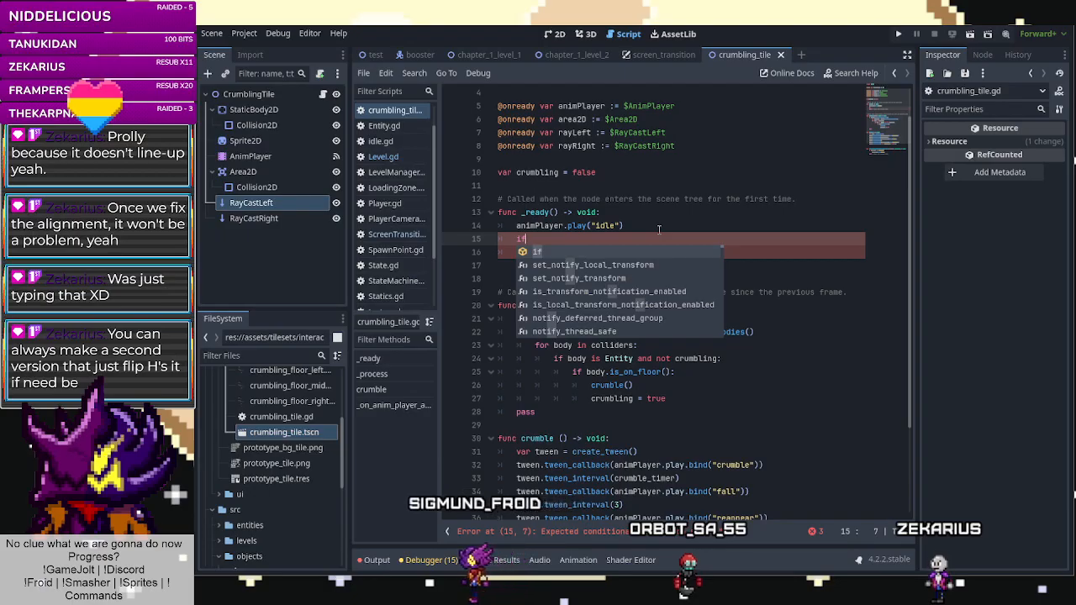
pyautogui.press('BackSpace')
pyautogui.press('BackSpace')
pyautogui.write('if')
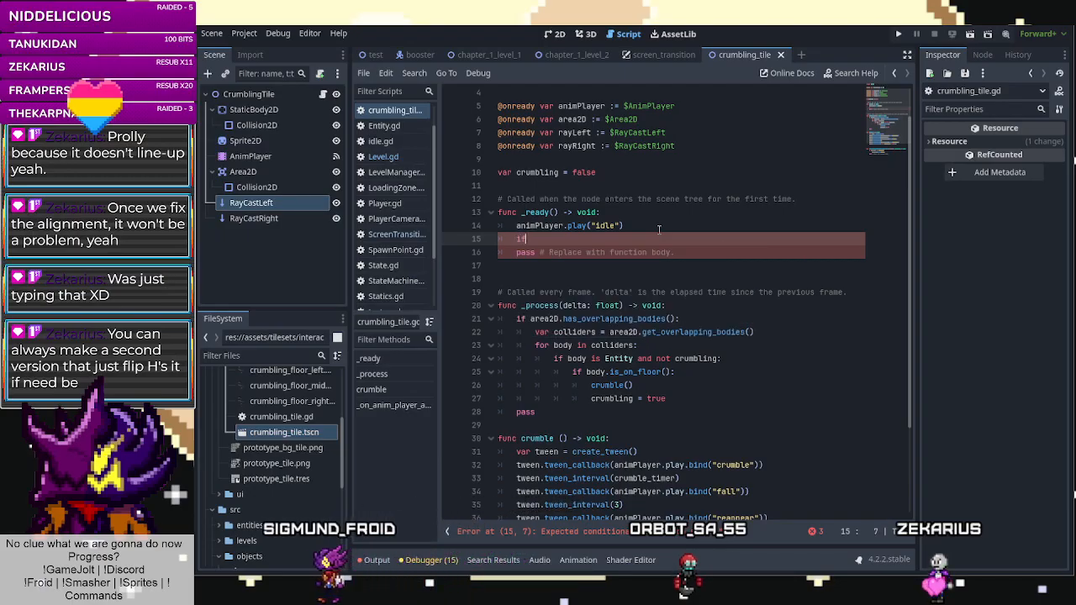
pyautogui.write(' ray')
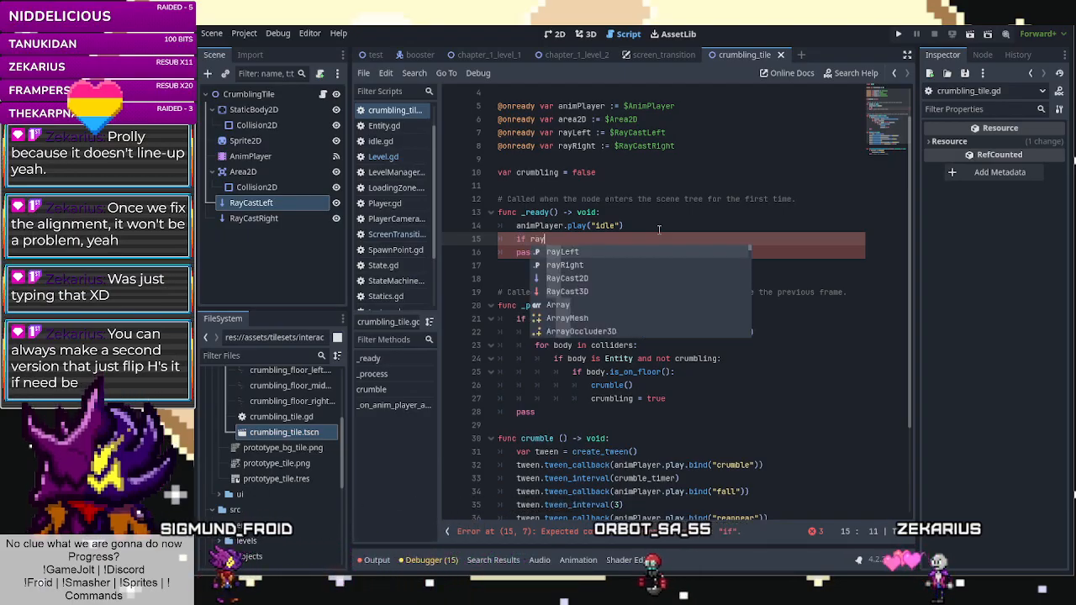
pyautogui.press('Return')
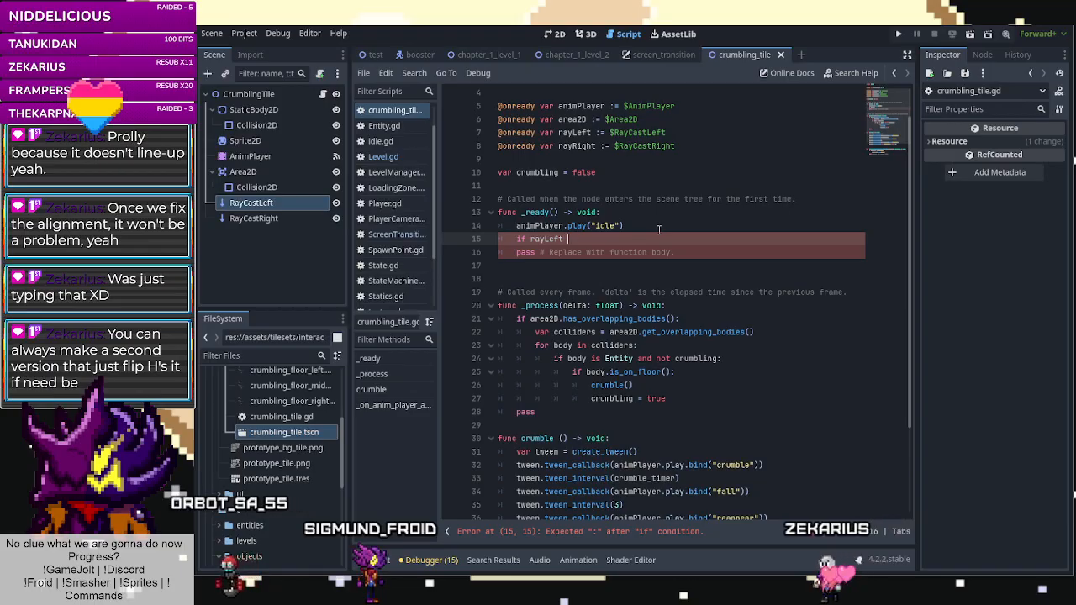
pyautogui.write('s')
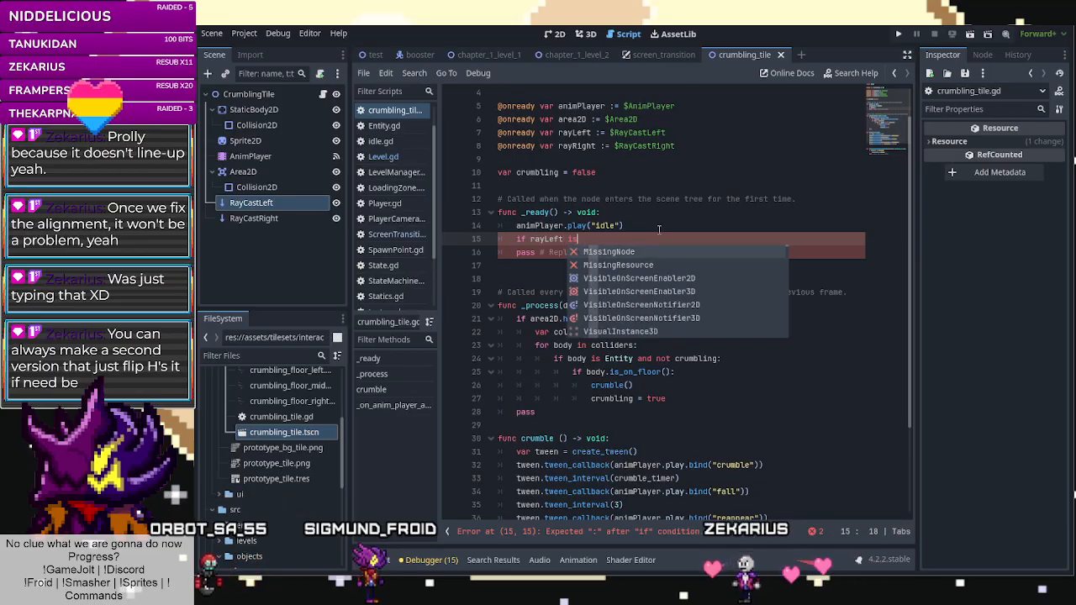
pyautogui.press('BackSpace')
pyautogui.press('BackSpace')
pyautogui.write('.c')
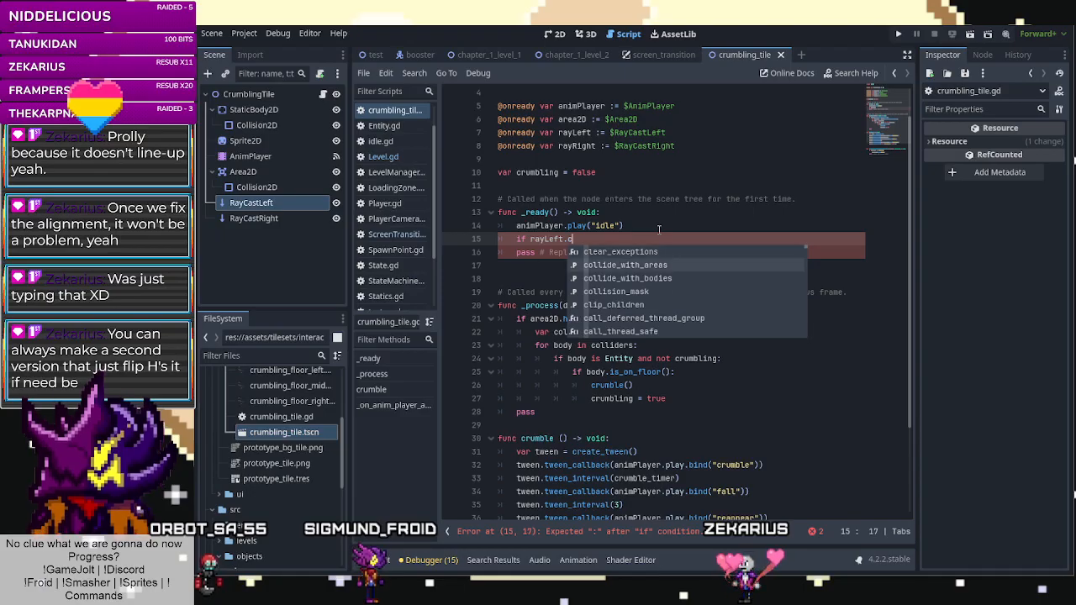
# Look through the code completion suggestions for rayLeft for a member that checks collision.
pyautogui.press('Down')
pyautogui.press('Down')
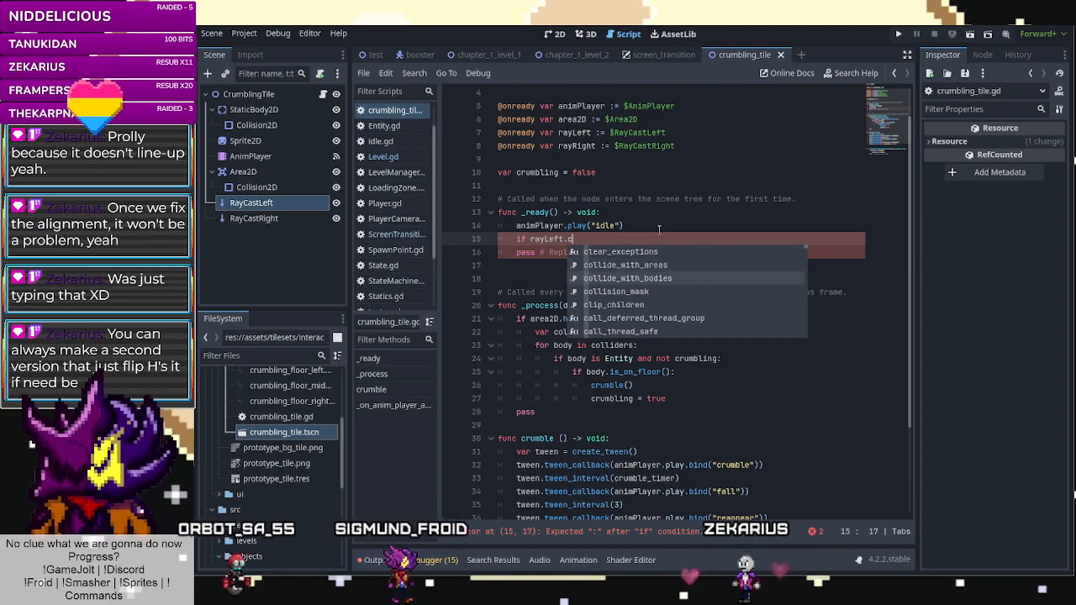
pyautogui.press('Down')
pyautogui.press('Up')
pyautogui.press('Down')
pyautogui.press('Down')
pyautogui.press('Down')
pyautogui.press('Down')
pyautogui.press('Down')
pyautogui.press('Down')
pyautogui.press('Down')
pyautogui.press('Down')
pyautogui.press('Down')
pyautogui.press('Down')
pyautogui.press('Down')
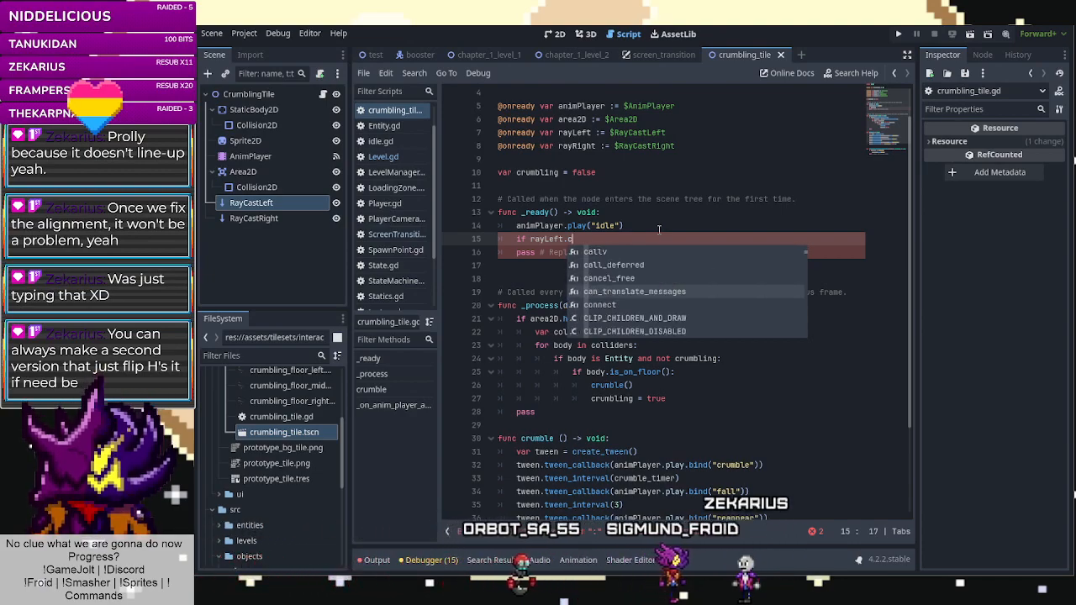
pyautogui.scroll(-12, 654, 293)
pyautogui.scroll(2, 653, 290)
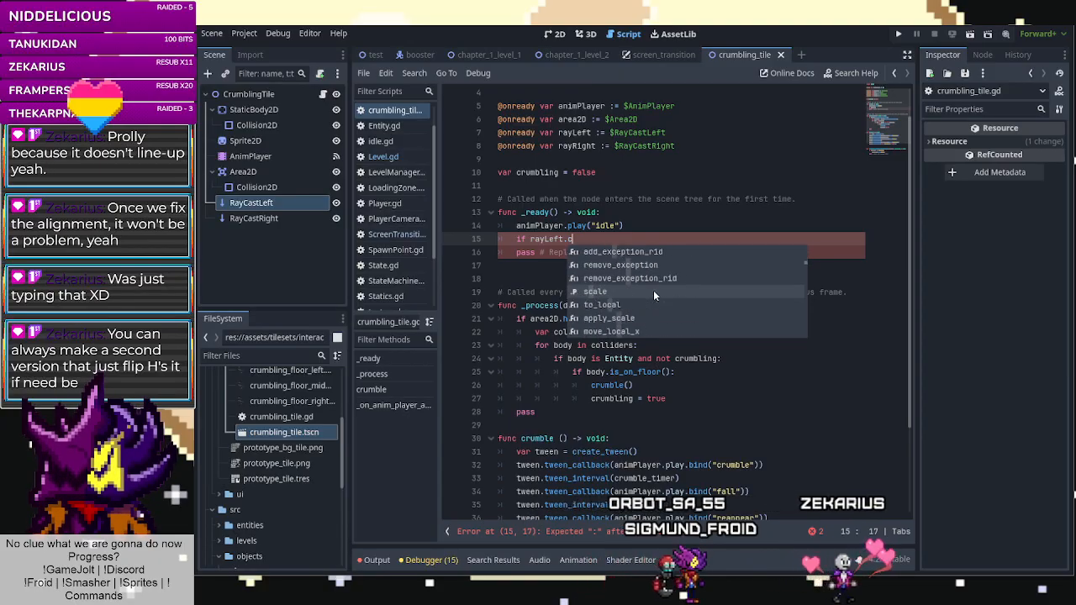
pyautogui.scroll(3, 653, 290)
pyautogui.scroll(-9, 653, 290)
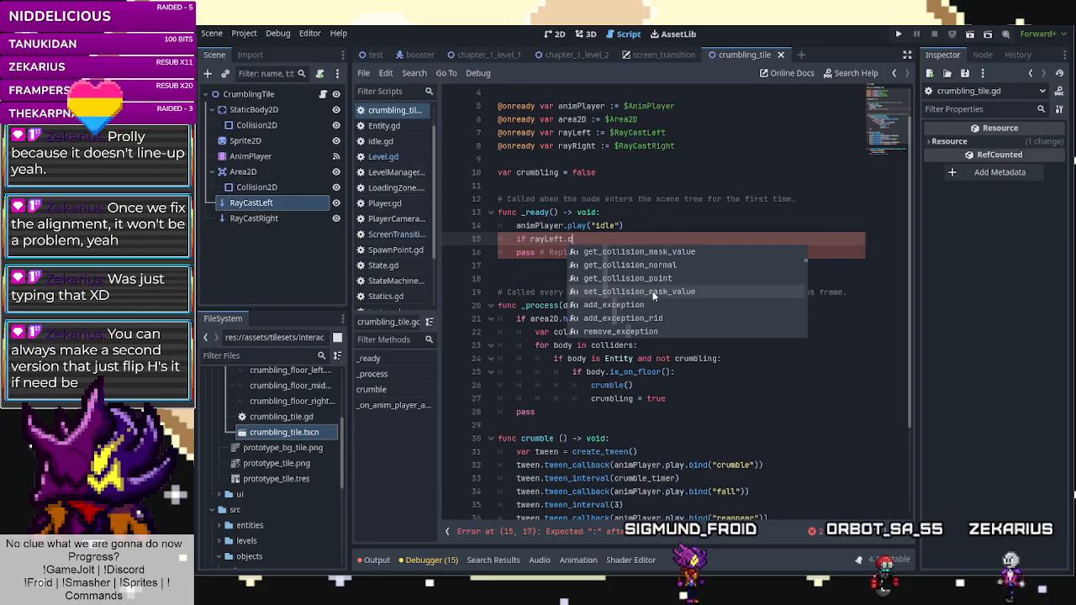
pyautogui.press('Escape')
# Examine Player.gd and idle.gd for how the existing code checks whether a RayCast2D is colliding.
pyautogui.scroll(1, 409, 147)
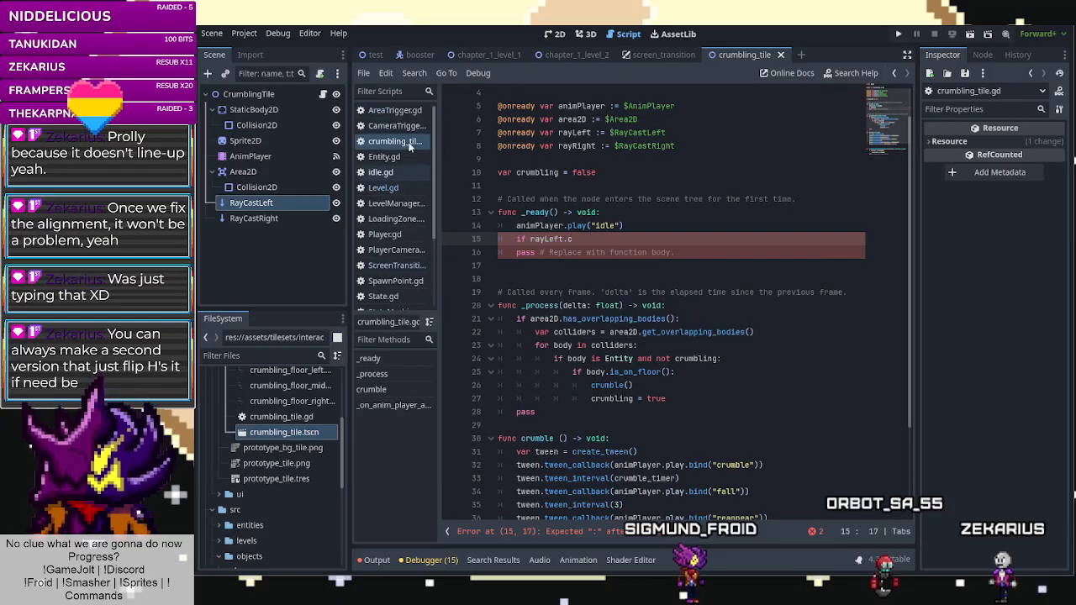
pyautogui.scroll(-2, 395, 229)
pyautogui.click(383, 185)
pyautogui.scroll(-20, 600, 302)
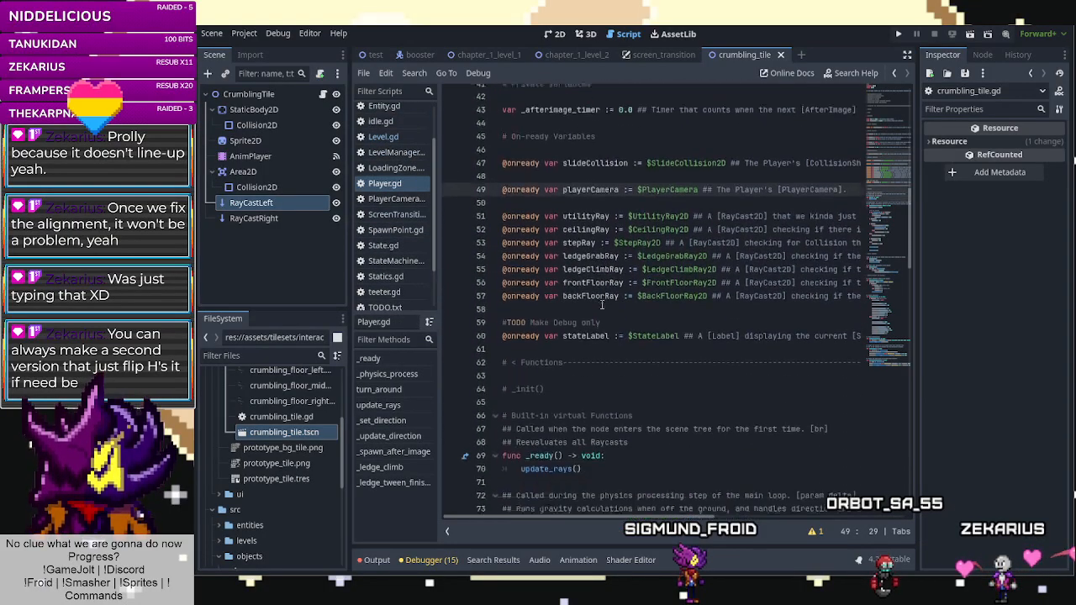
pyautogui.scroll(-9, 600, 303)
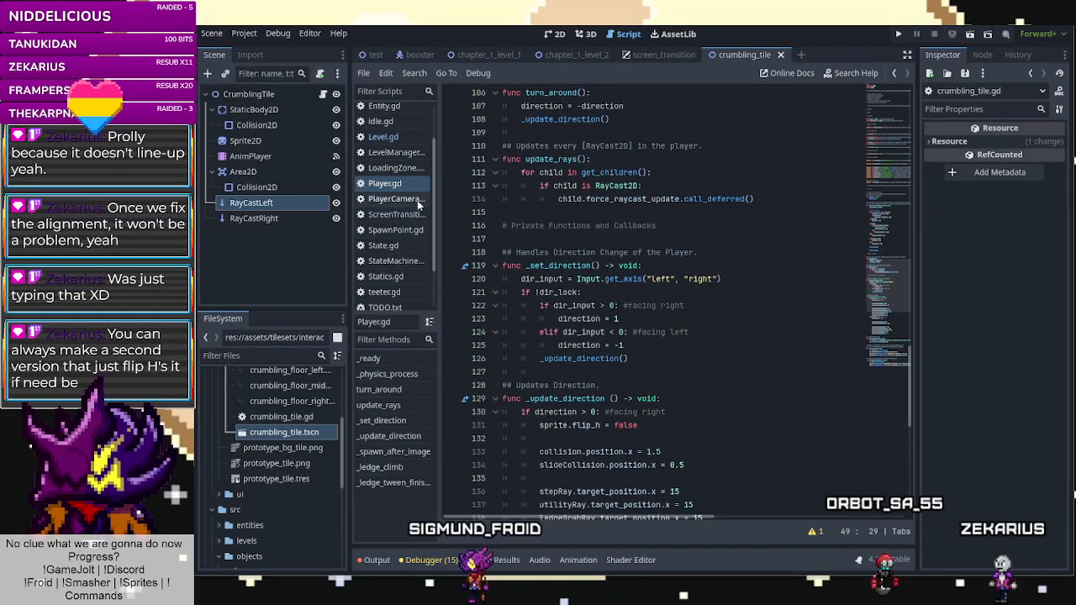
pyautogui.scroll(2, 404, 222)
pyautogui.click(395, 171)
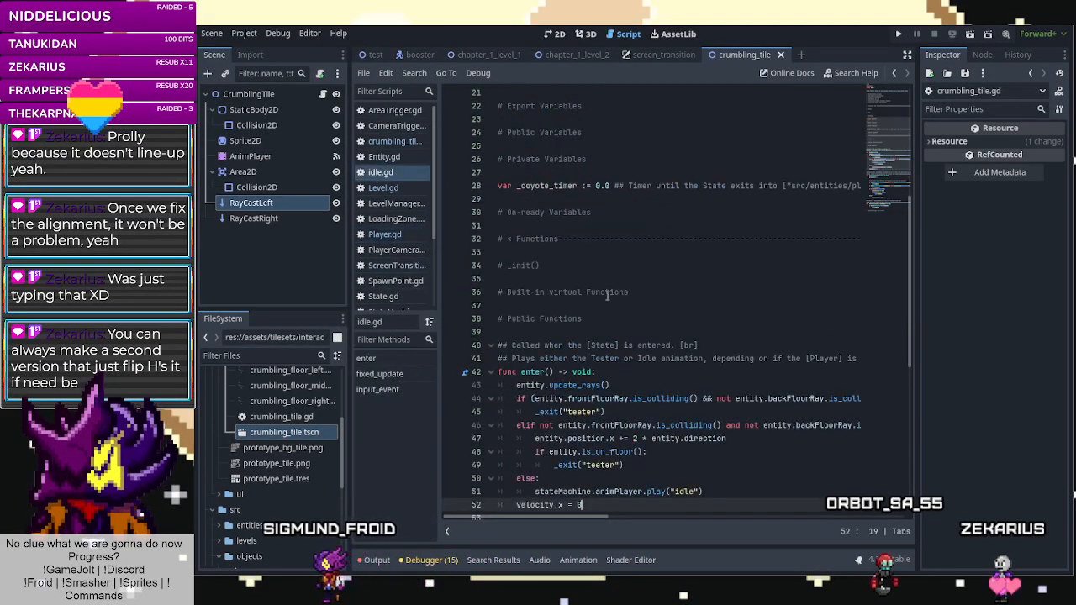
pyautogui.scroll(-4, 605, 310)
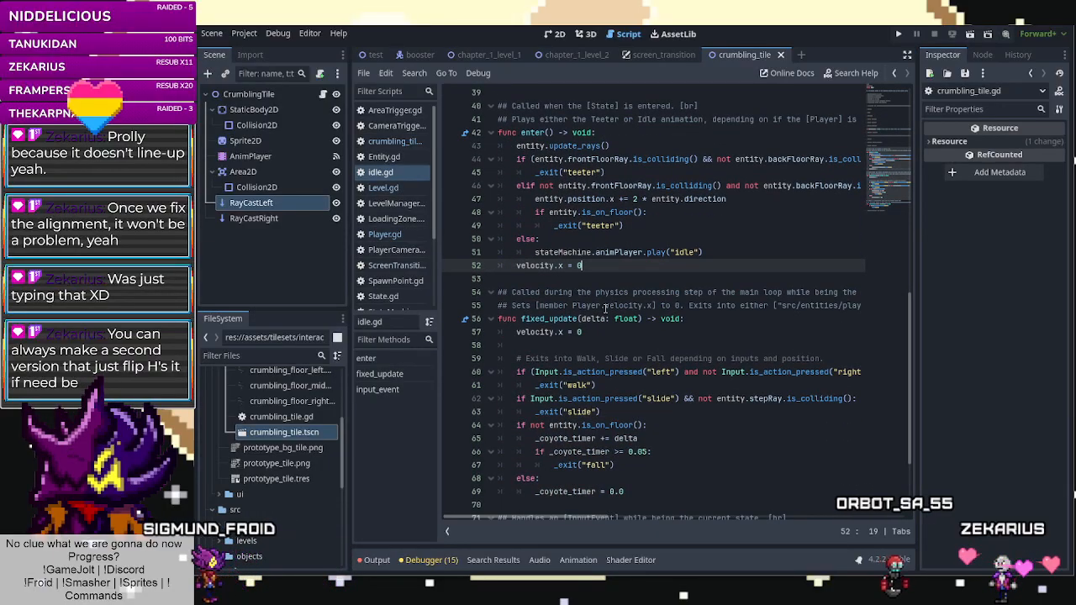
# Copy ".is_colliding()" from the stepRay condition in idle.gd and complete "if rayLeft.is_colliding():" in the crumbling_tile script's _ready().
pyautogui.moveTo(782, 398); pyautogui.dragTo(855, 400)
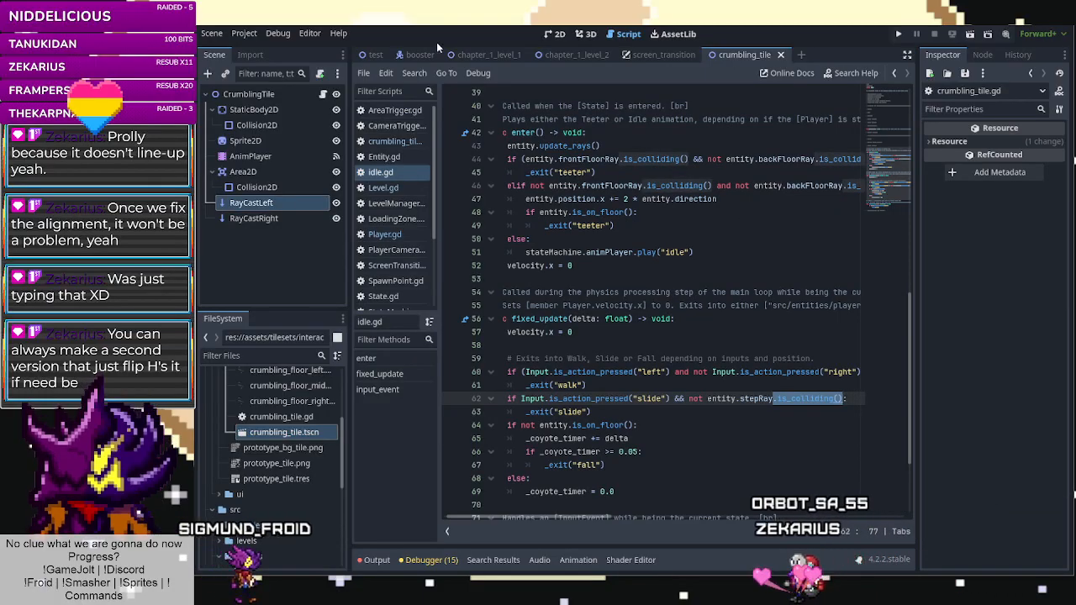
pyautogui.click(394, 141)
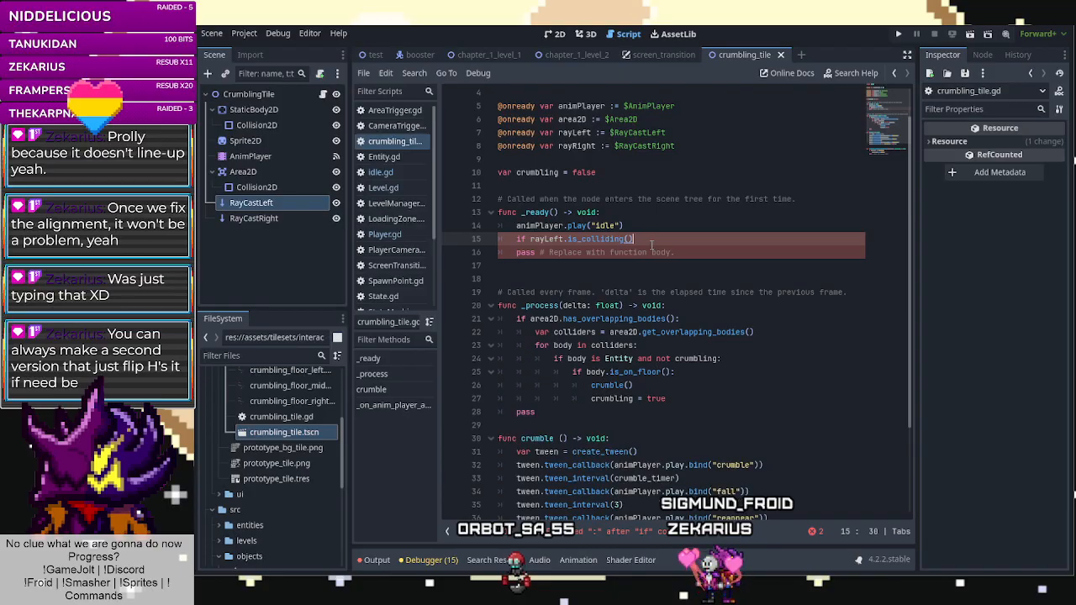
pyautogui.write(':')
pyautogui.press('Return')
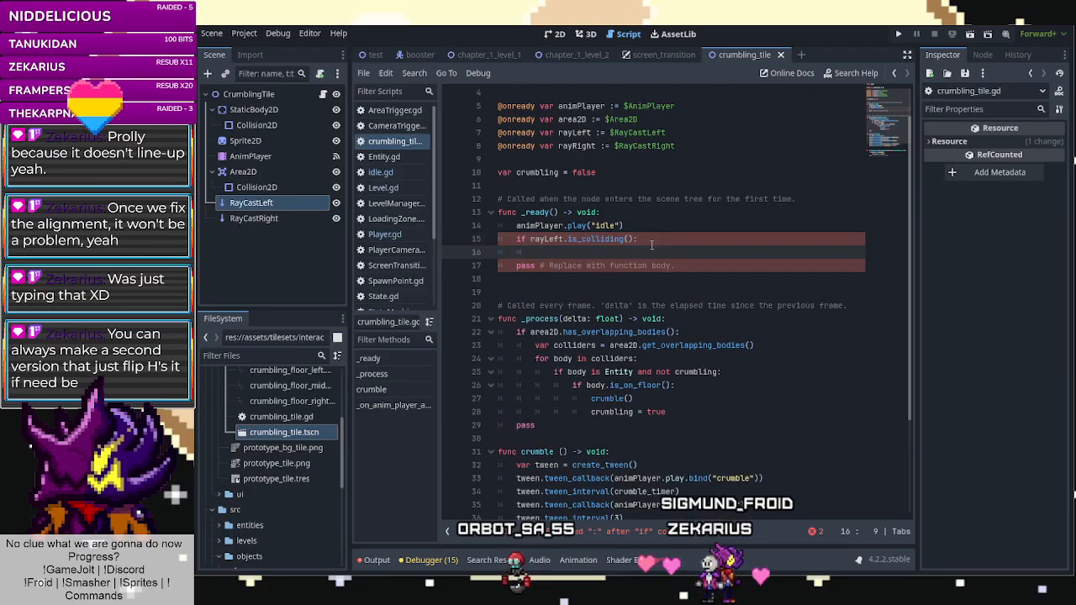
# Nest "if rayRight.is_colliding():" inside the rayLeft condition and open an indented line beneath it.
pyautogui.write('if ray')
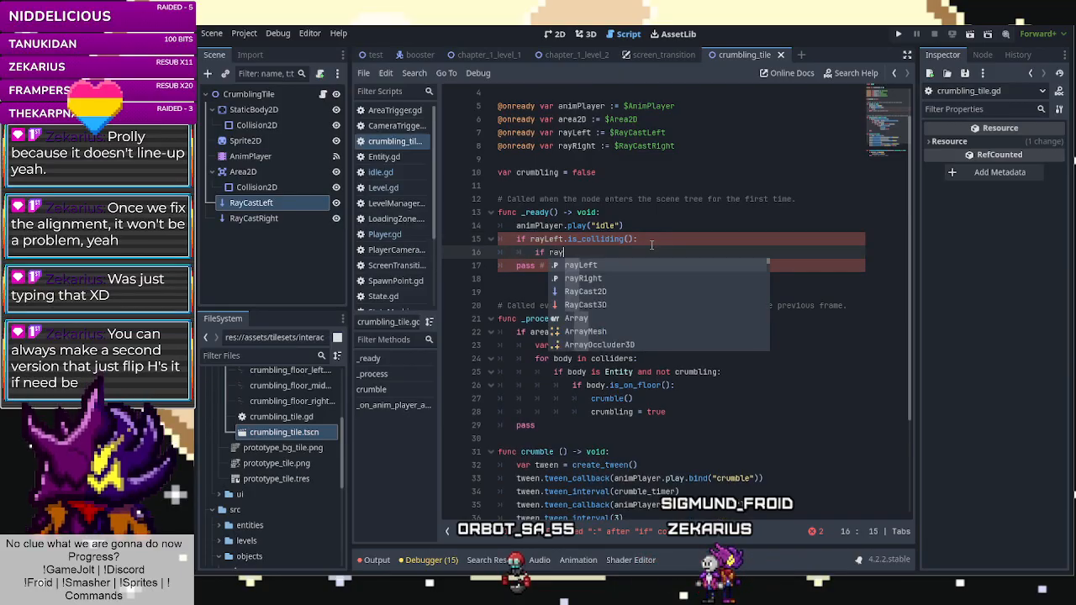
pyautogui.write('r')
pyautogui.press('Return')
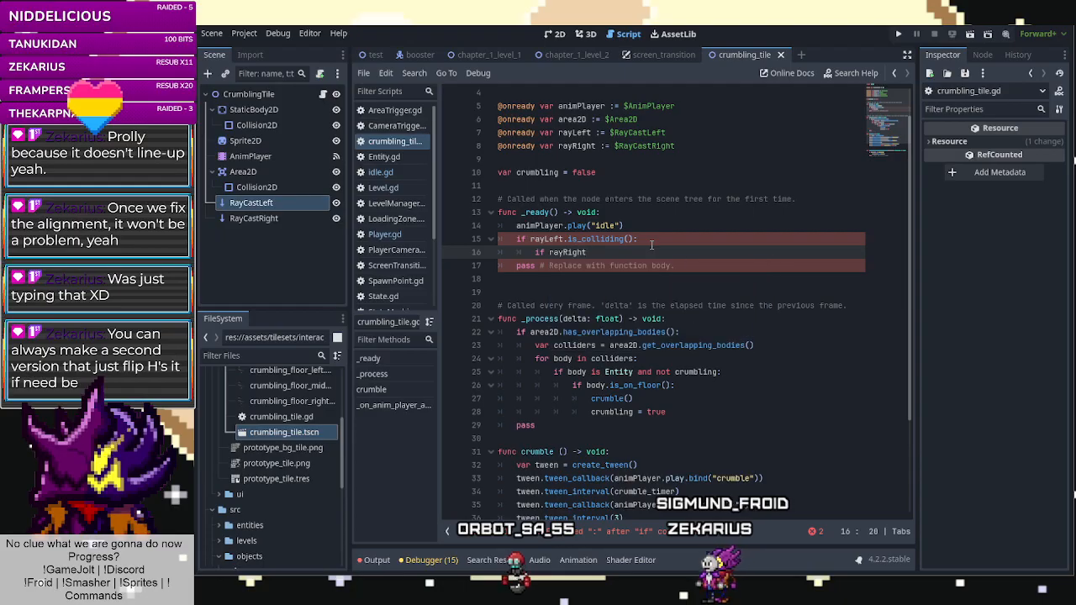
pyautogui.write('.is')
pyautogui.press('Return')
pyautogui.write(':')
pyautogui.press('Return')
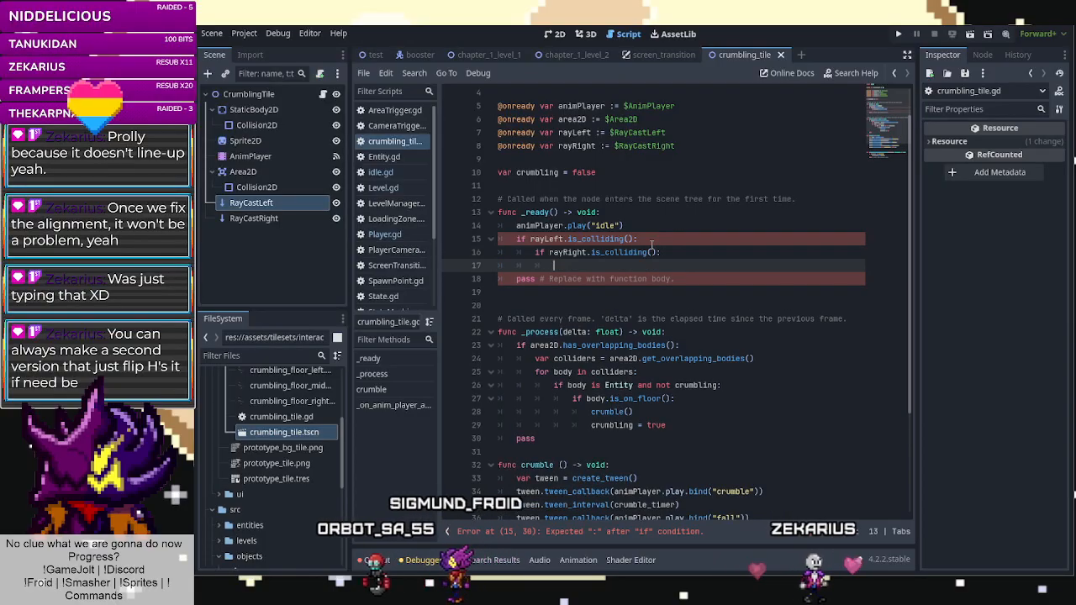
pyautogui.write('s')
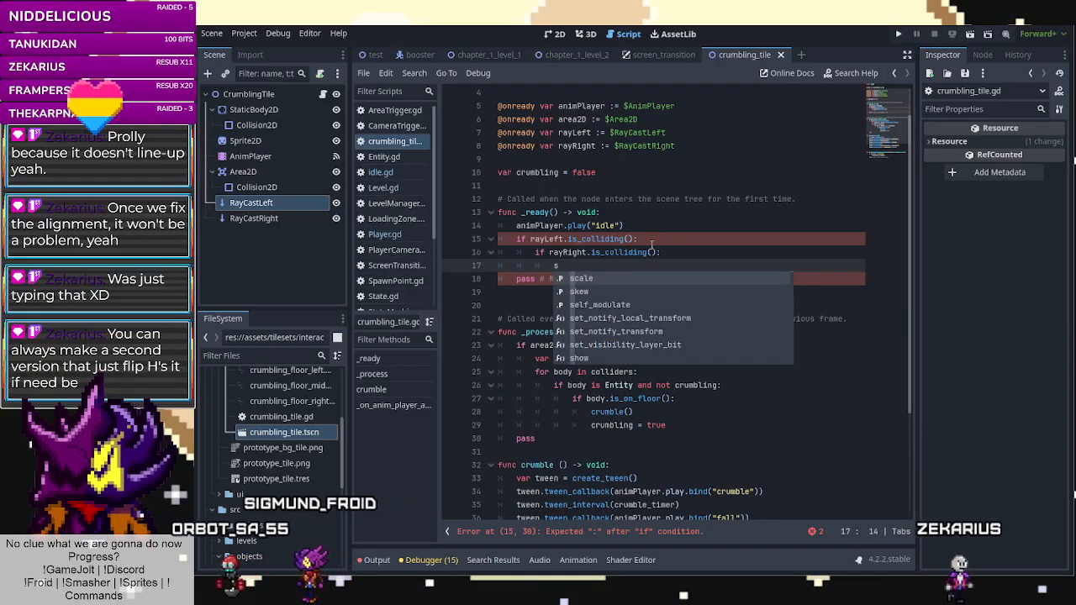
pyautogui.press('BackSpace')
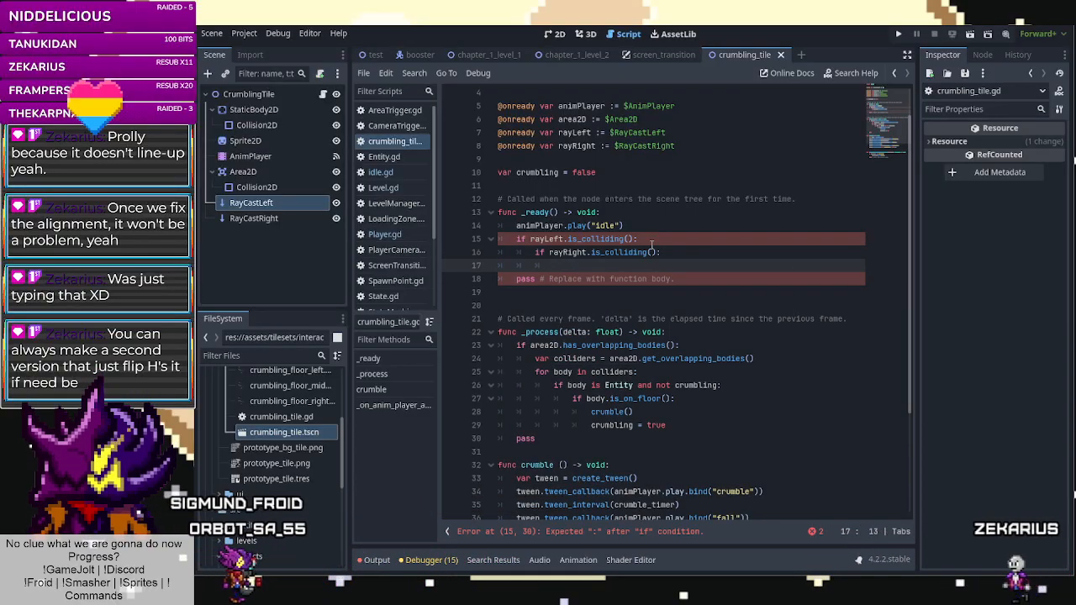
pyautogui.scroll(2, 706, 192)
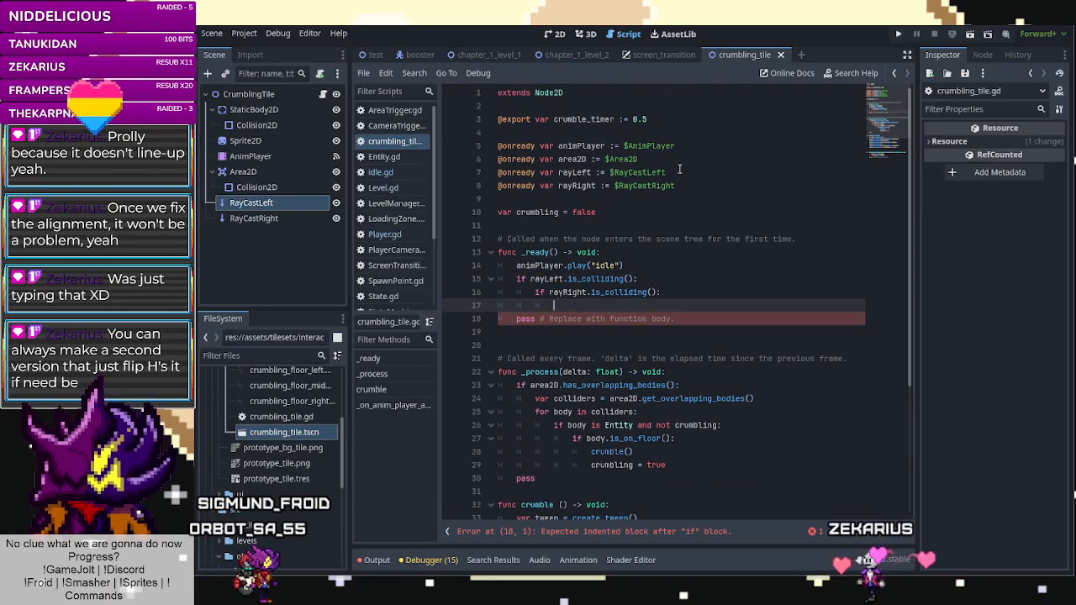
pyautogui.click(706, 192)
pyautogui.press('Return')
pyautogui.press('Return')
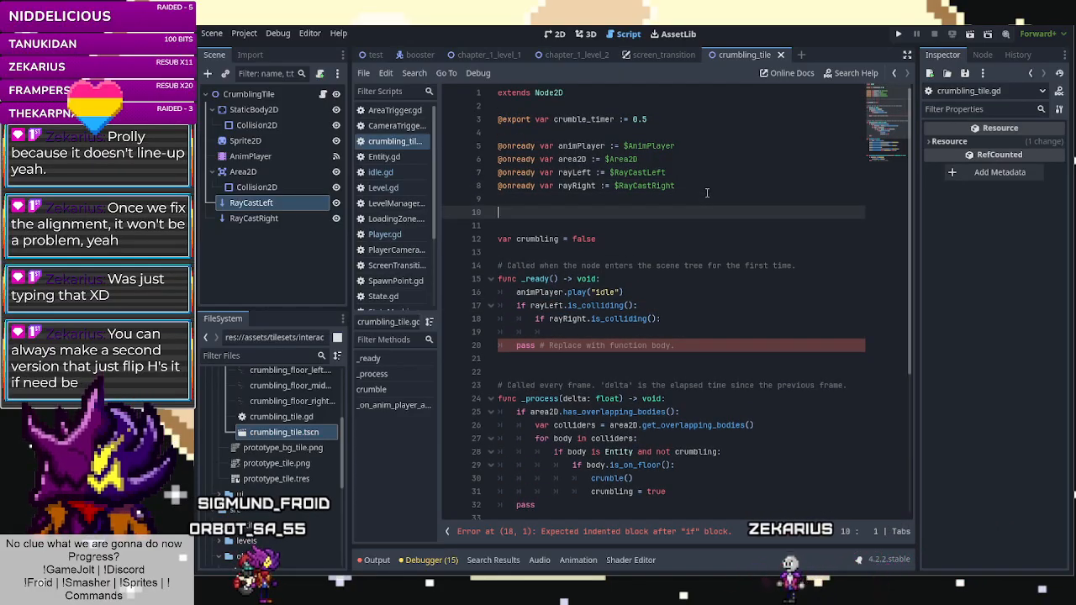
pyautogui.press('BackSpace')
pyautogui.press('BackSpace')
pyautogui.click(670, 159)
pyautogui.press('Return')
pyautogui.press('Return')
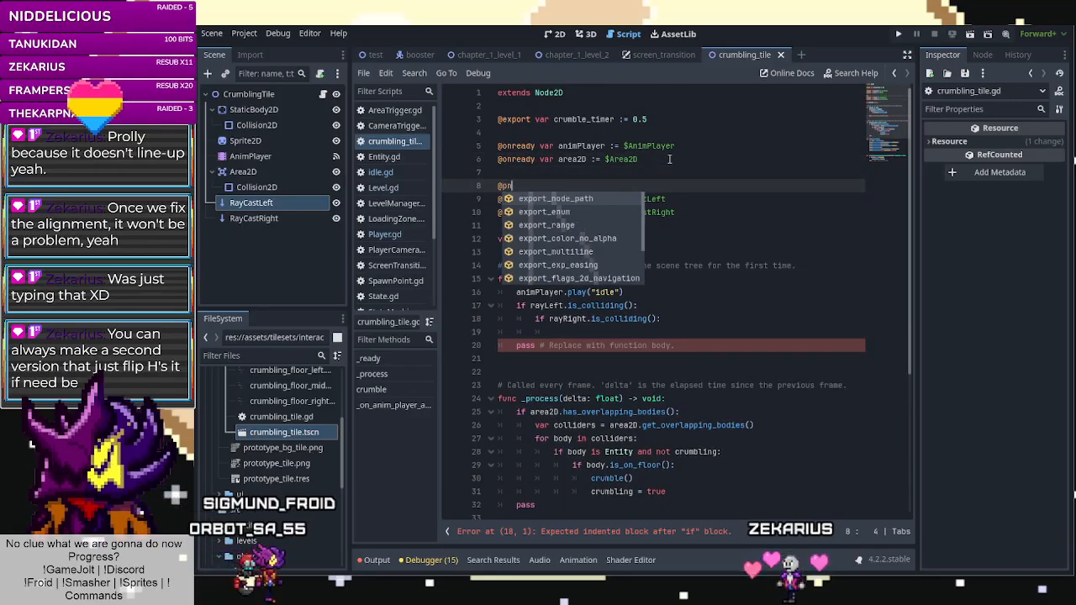
pyautogui.write('@onready')
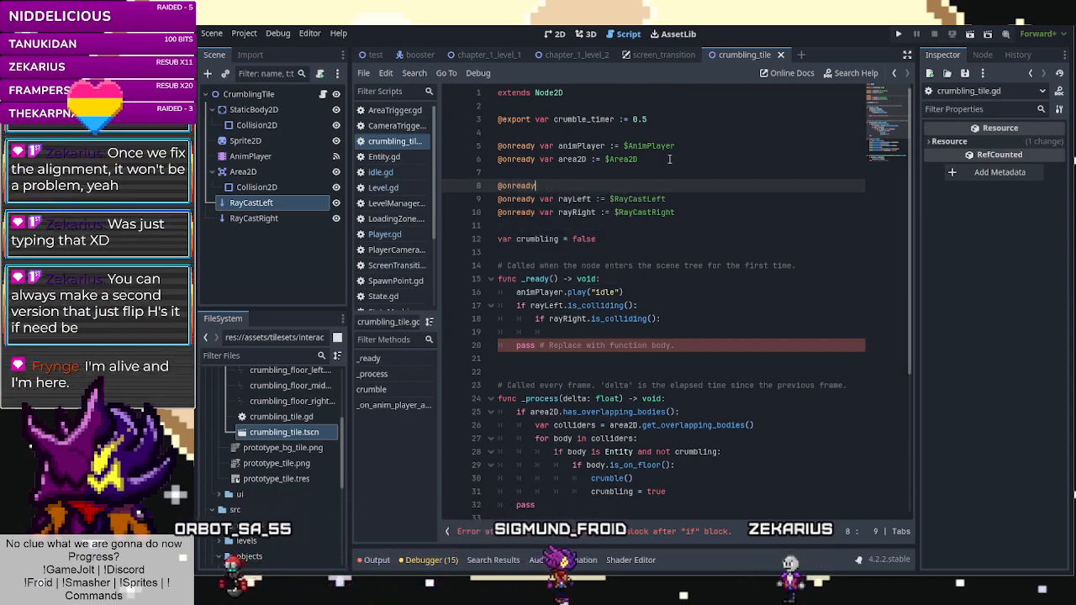
pyautogui.write(' var Sprite')
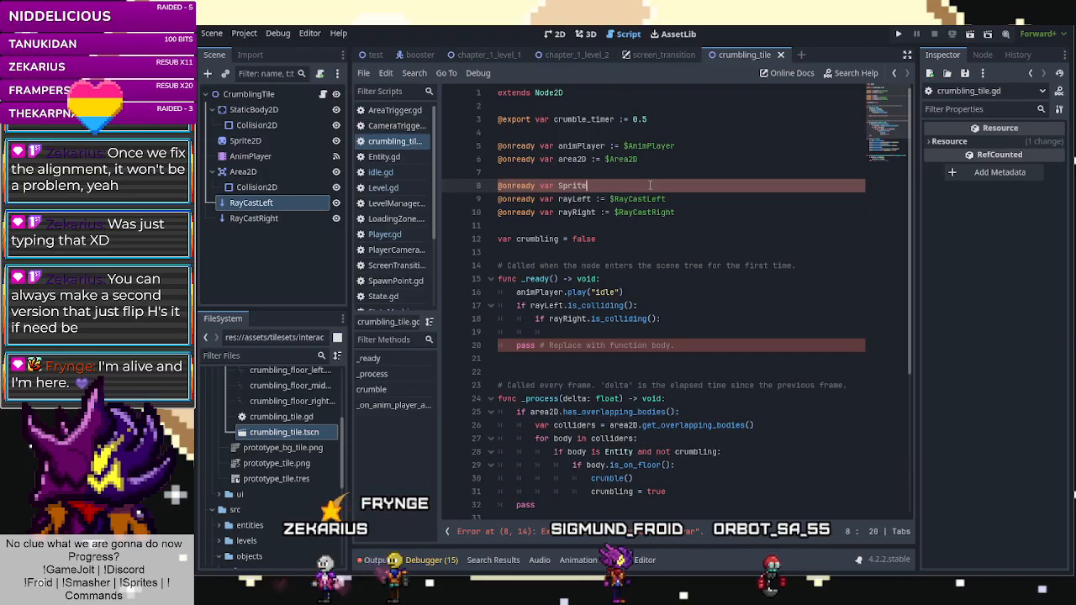
pyautogui.press('BackSpace')
pyautogui.press('BackSpace')
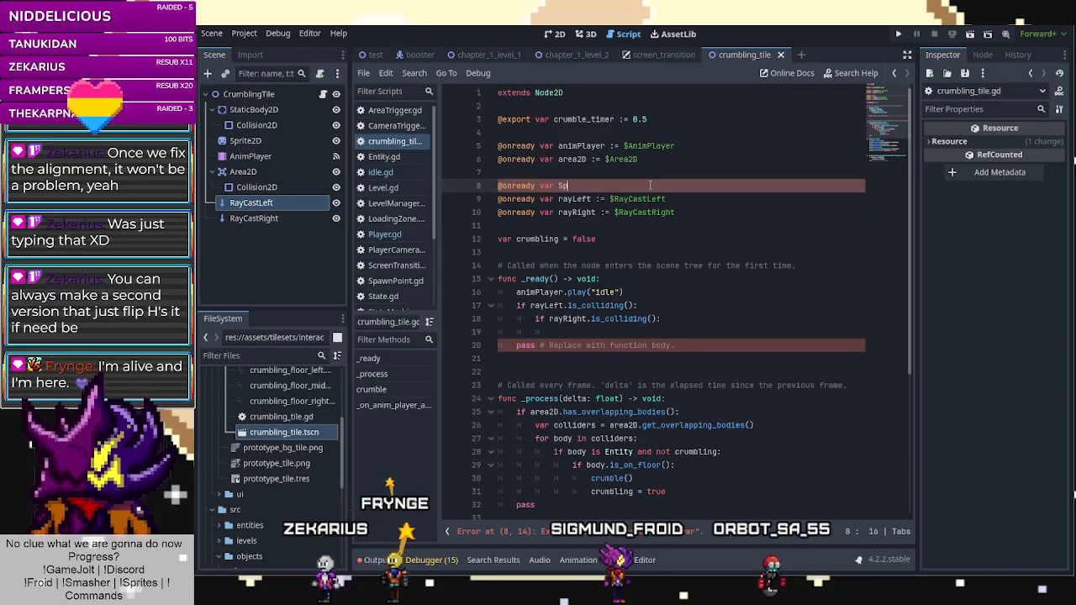
pyautogui.press('BackSpace')
pyautogui.press('BackSpace')
pyautogui.write('sprite :')
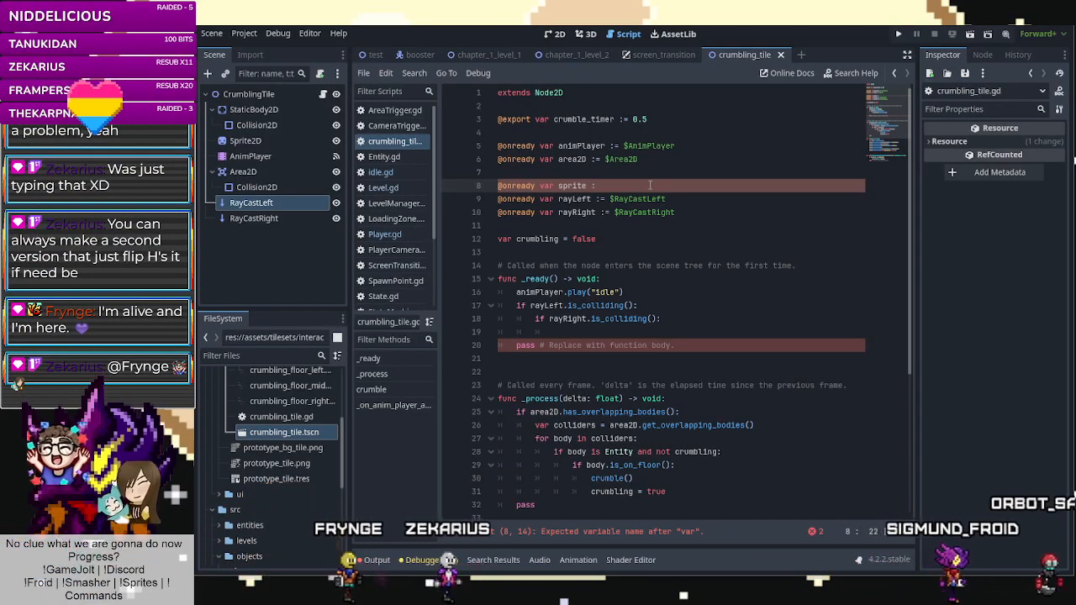
pyautogui.write('= $')
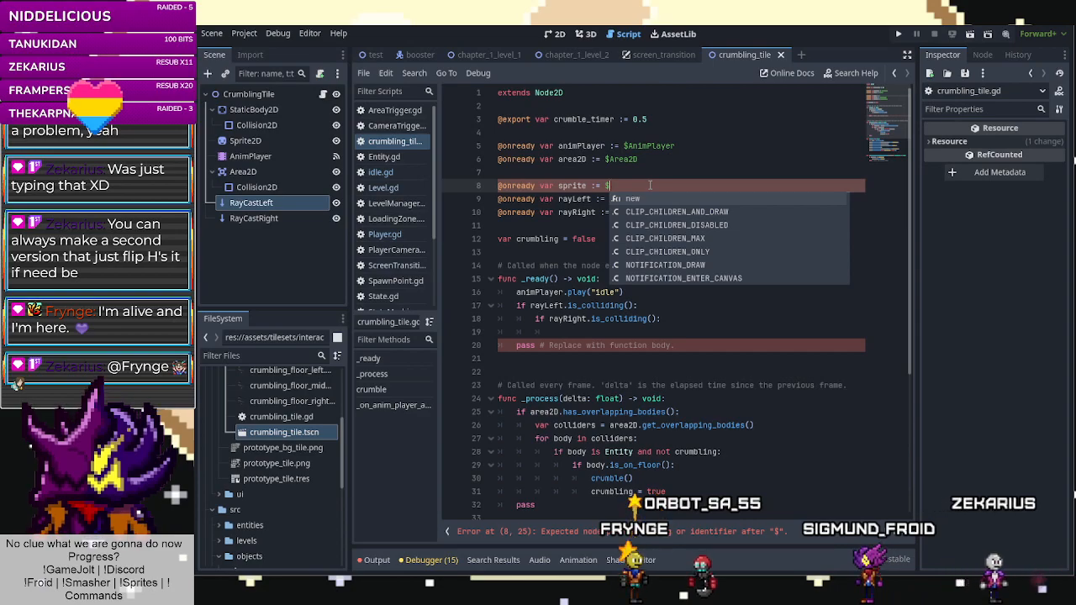
pyautogui.write('p')
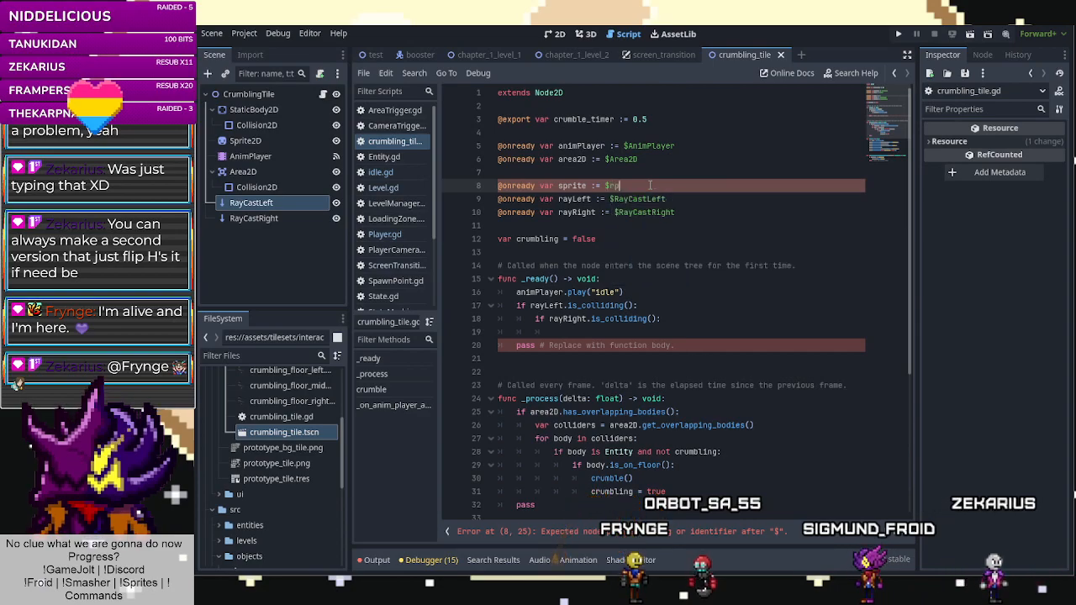
pyautogui.press('Return')
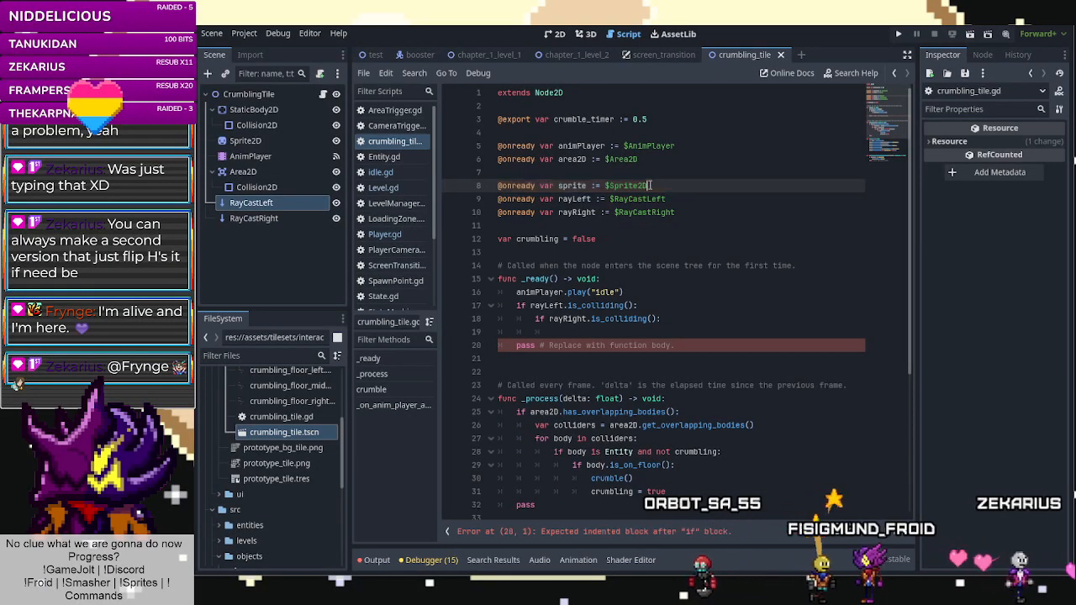
pyautogui.press('Return')
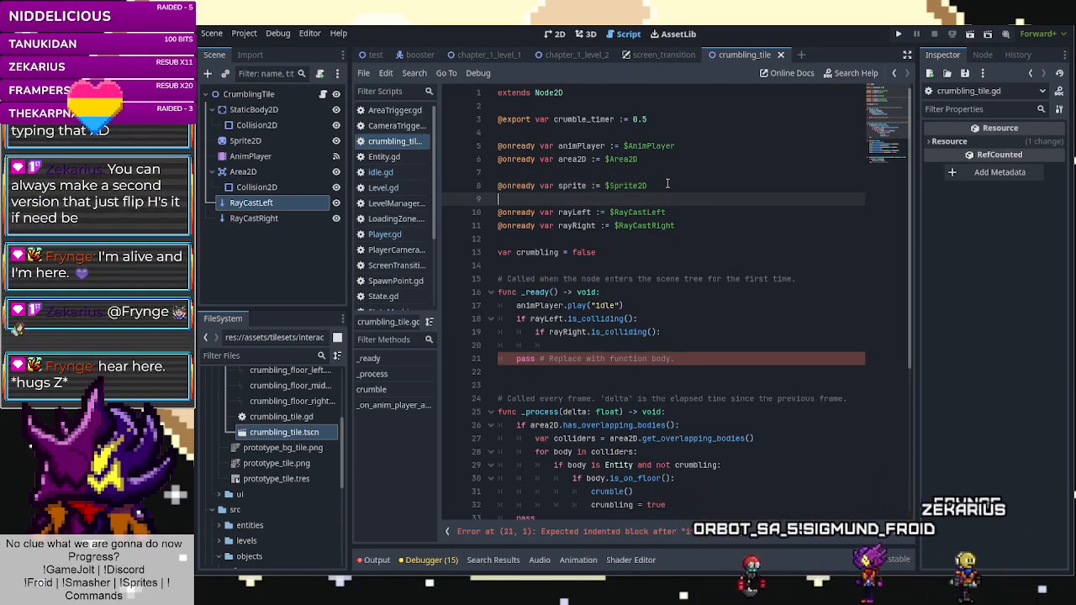
# Add "sprite.texture = preload()" inside the rayRight collision condition in _ready().
pyautogui.click(587, 346)
pyautogui.write('sprite.texture =')
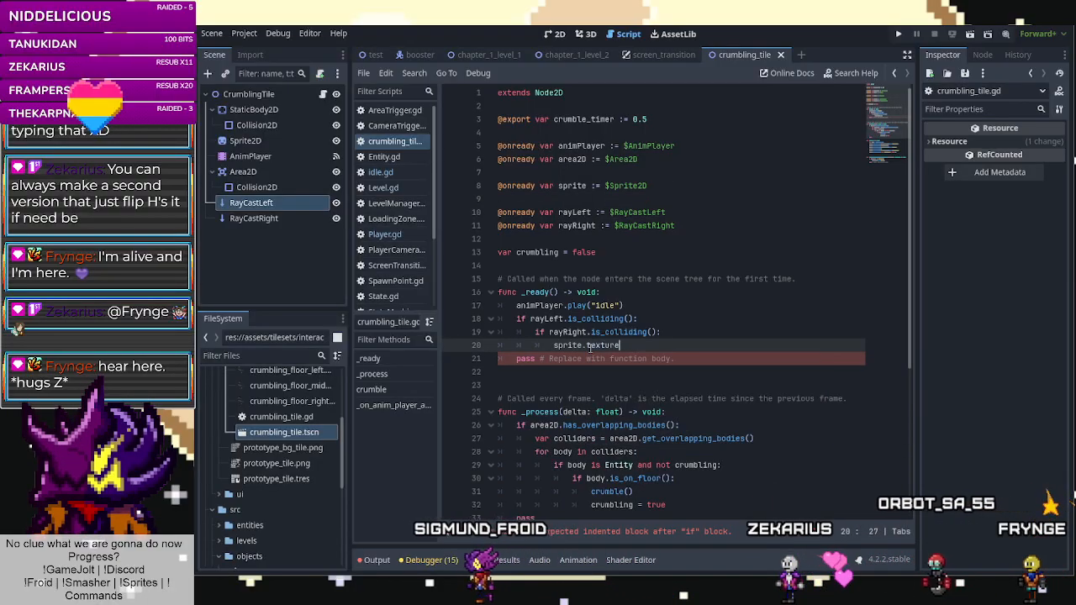
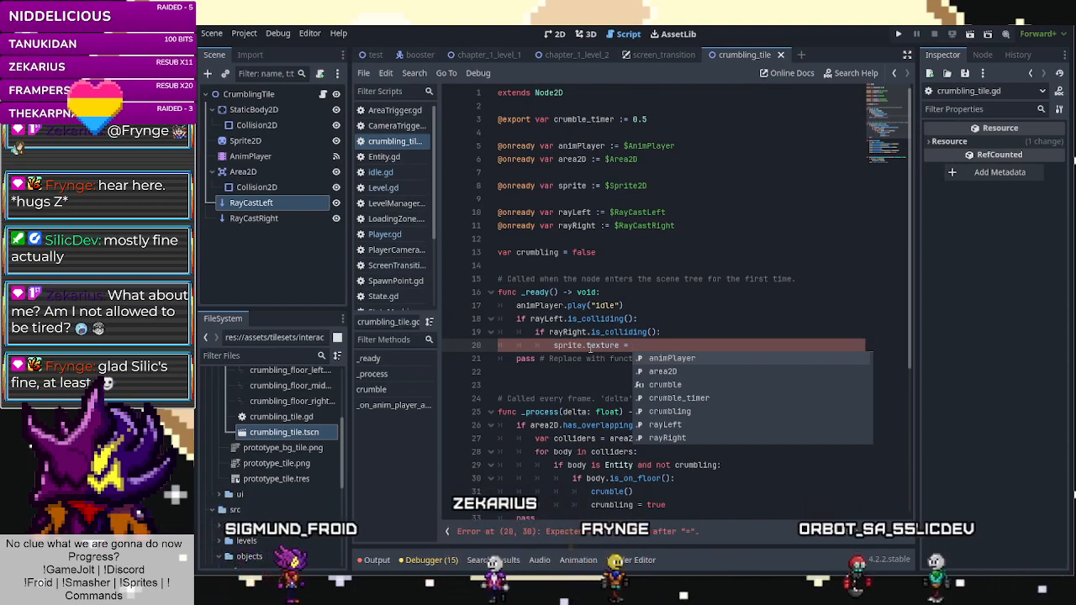
pyautogui.write('p')
pyautogui.write('reload()')
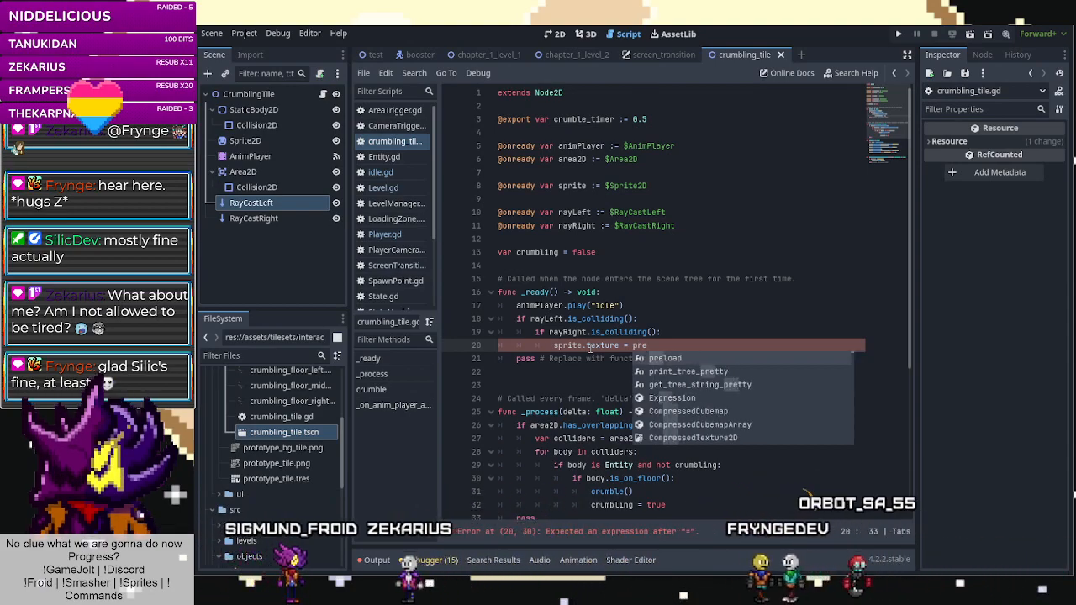
pyautogui.press('Return')
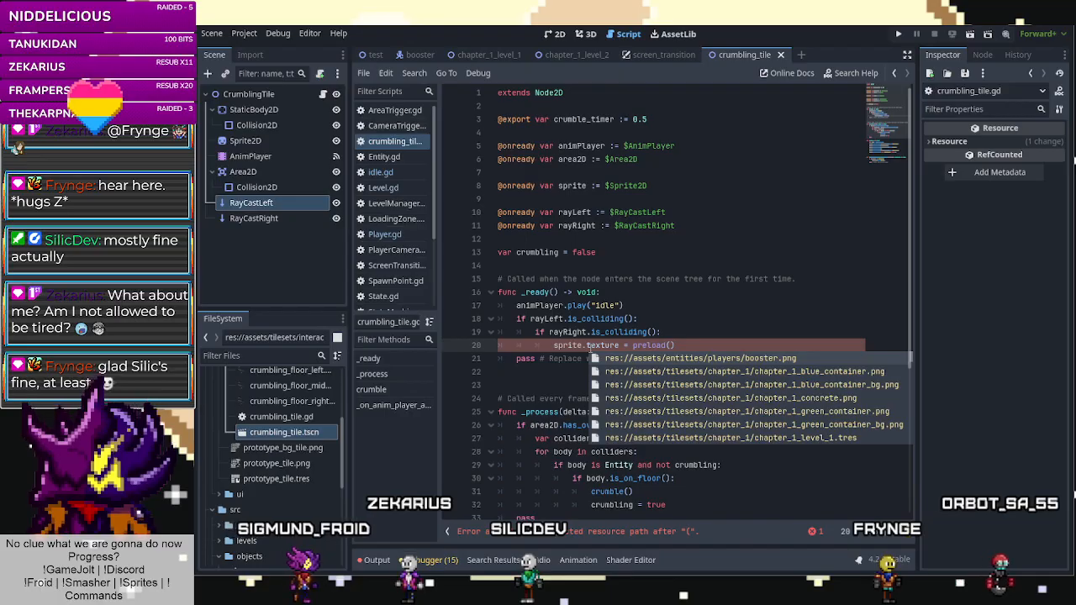
pyautogui.write('tile')
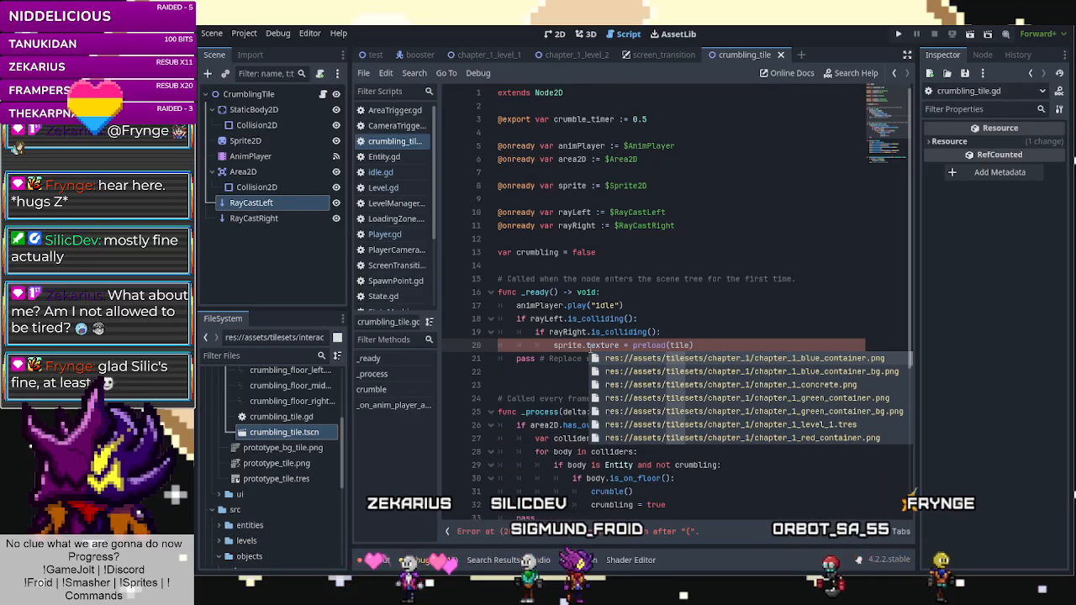
pyautogui.press('BackSpace')
pyautogui.press('BackSpace')
pyautogui.press('BackSpace')
pyautogui.press('BackSpace')
# Fill the preload call with "res://assets/tilesets/interactive/crumbling_floor.png" and open a new line beneath the texture assignment.
pyautogui.write('crumb')
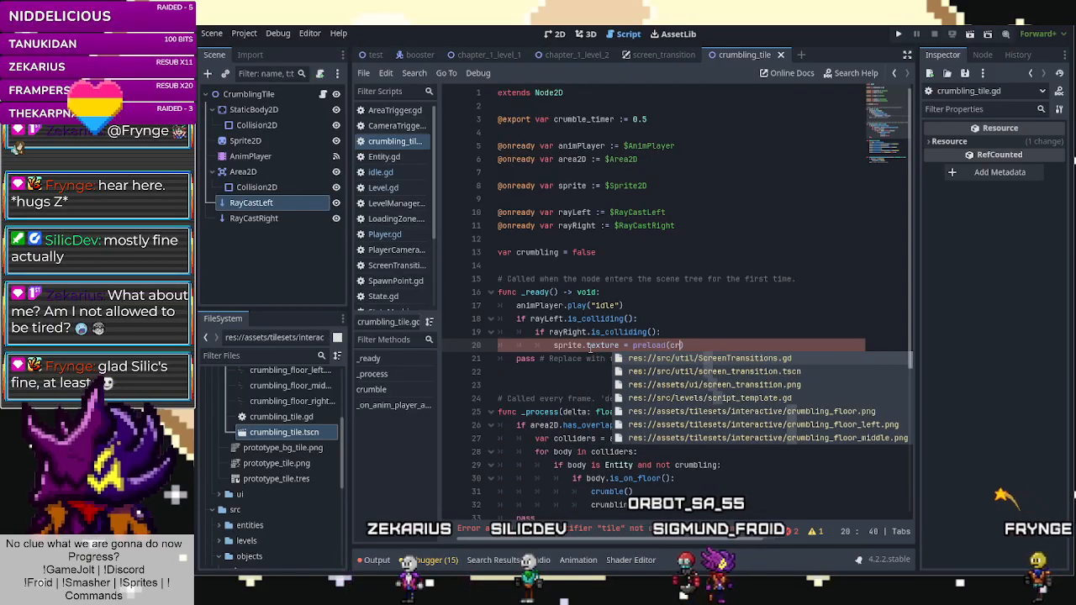
pyautogui.press('Down')
pyautogui.press('Down')
pyautogui.press('Up')
pyautogui.press('Up')
pyautogui.press('Return')
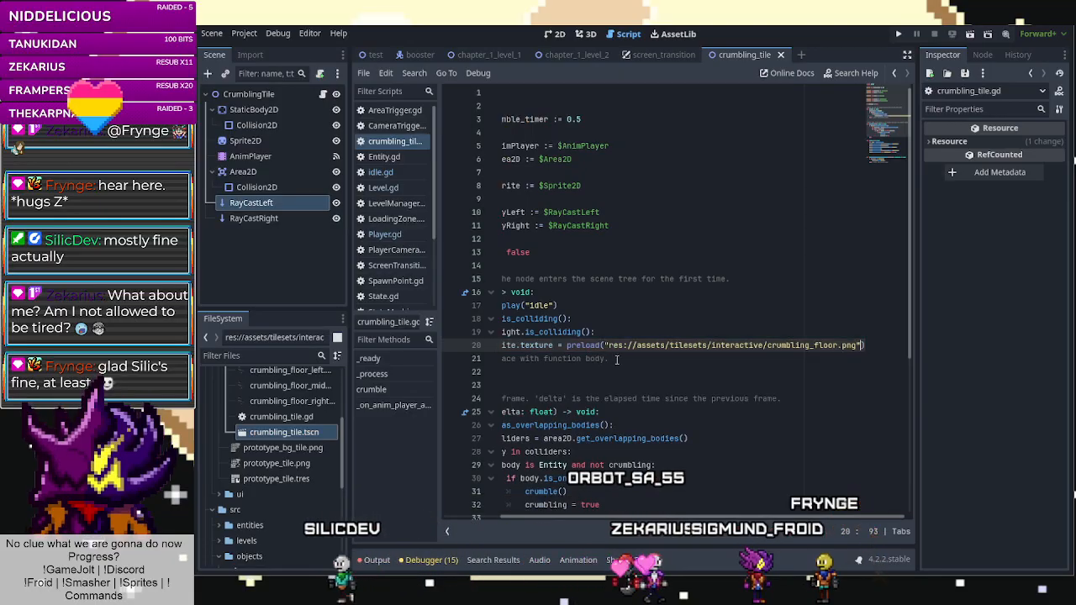
pyautogui.press('Return')
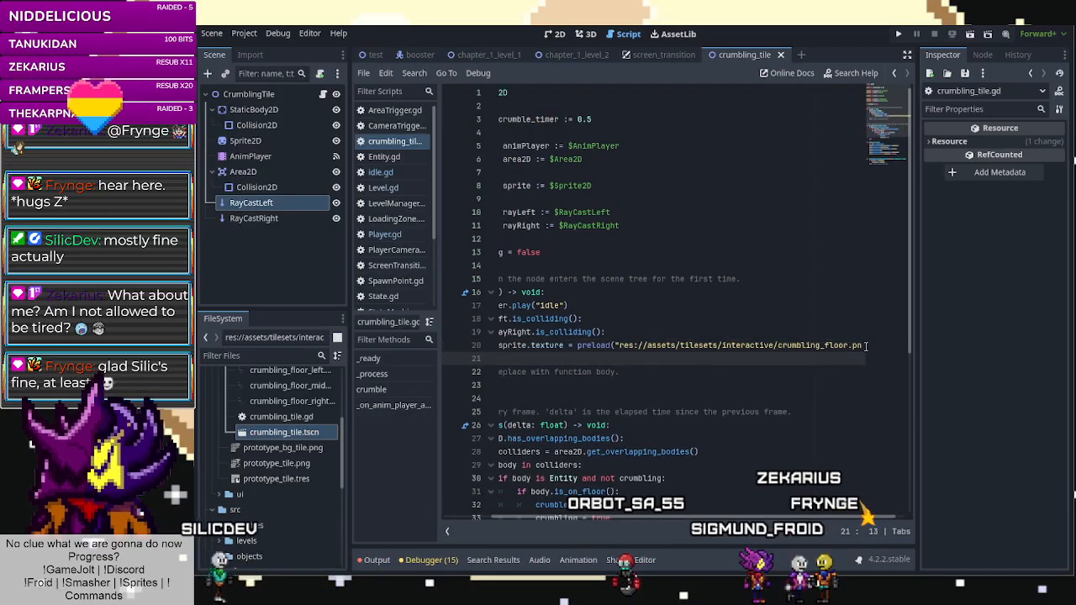
pyautogui.press('BackSpace')
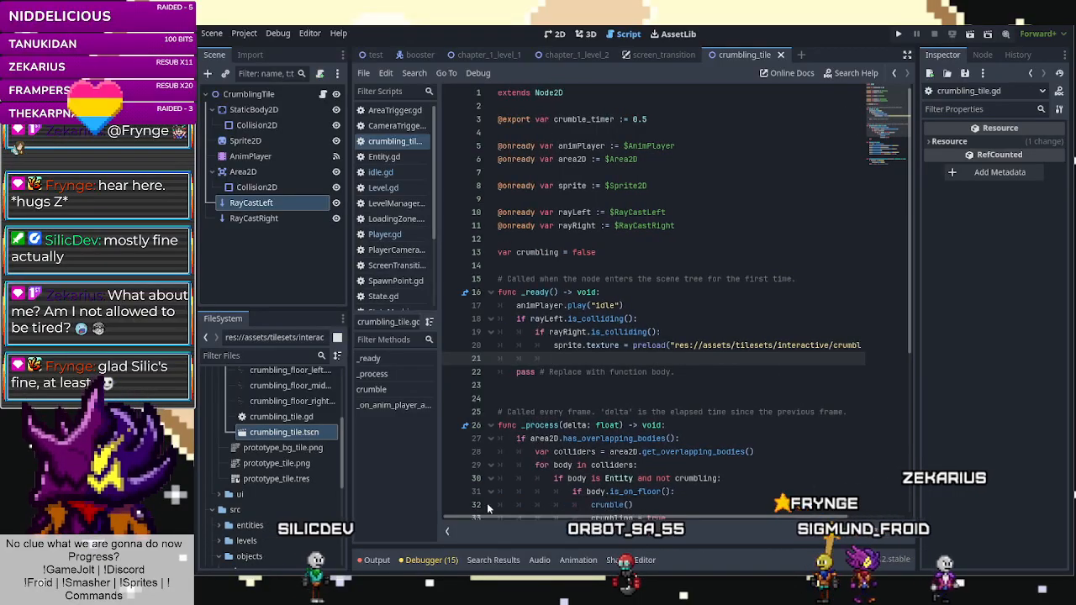
pyautogui.press('Tab')
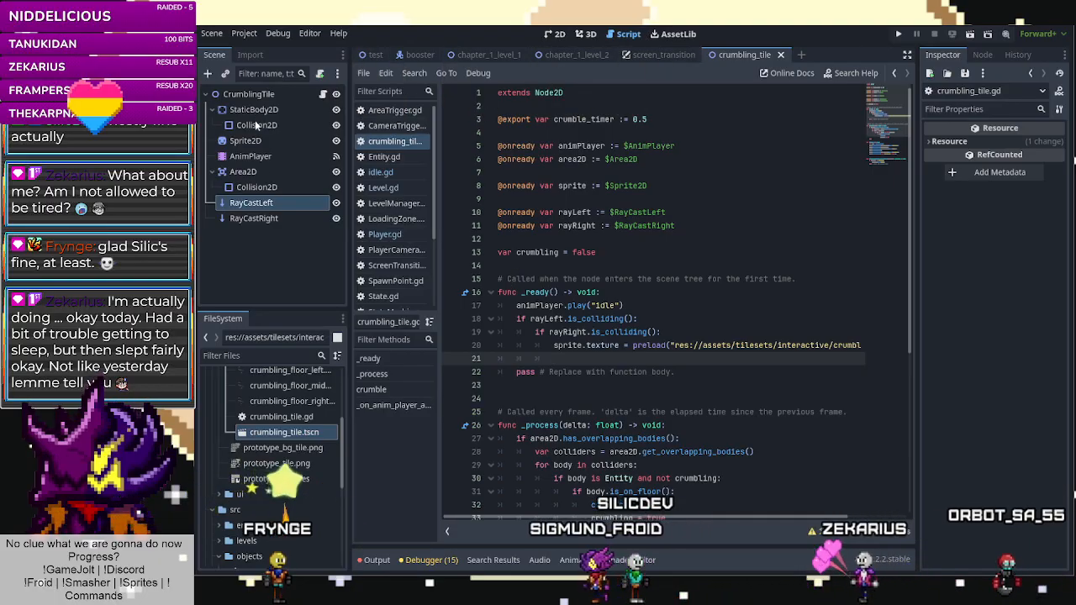
# Move RayCastLeft and RayCastRight in the 2D view down to just below the tile's collision area and save the scene.
pyautogui.click(555, 34)
pyautogui.scroll(3, 583, 181)
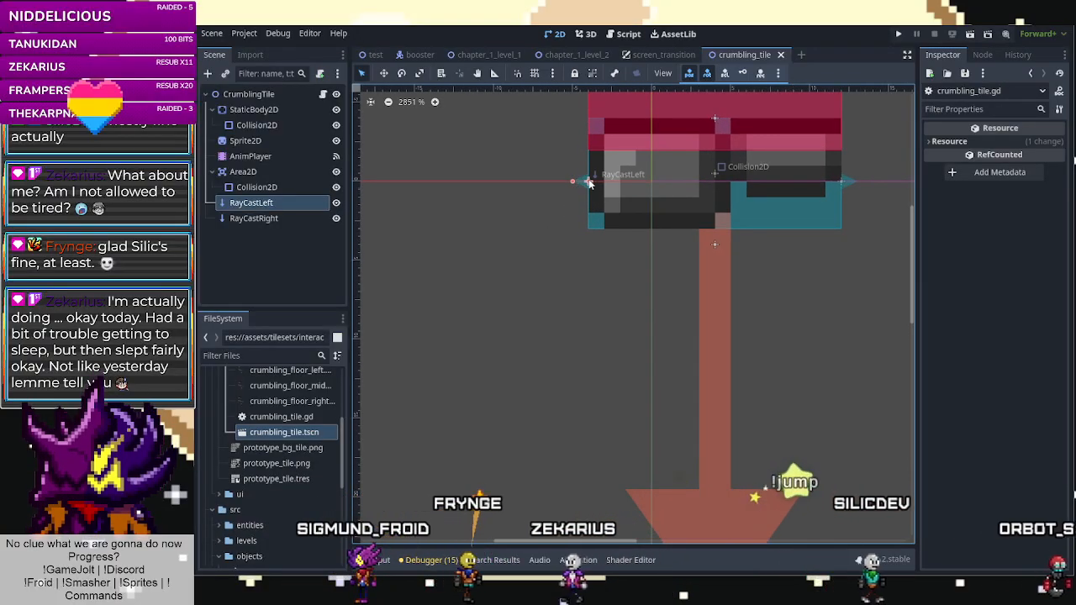
pyautogui.moveTo(588, 182); pyautogui.dragTo(591, 243)
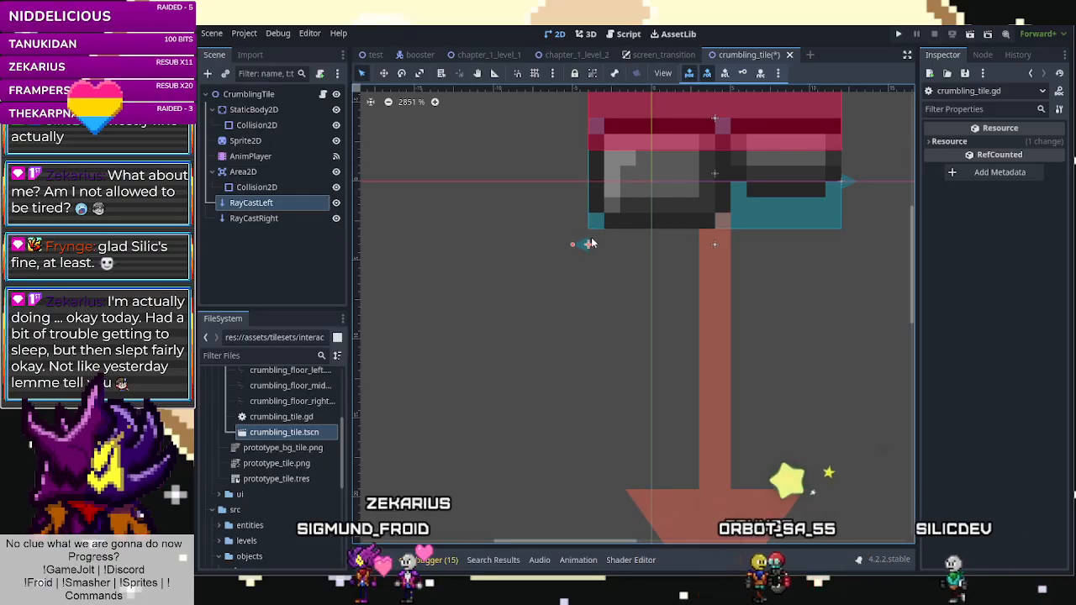
pyautogui.moveTo(843, 188); pyautogui.dragTo(834, 246)
pyautogui.click(786, 288)
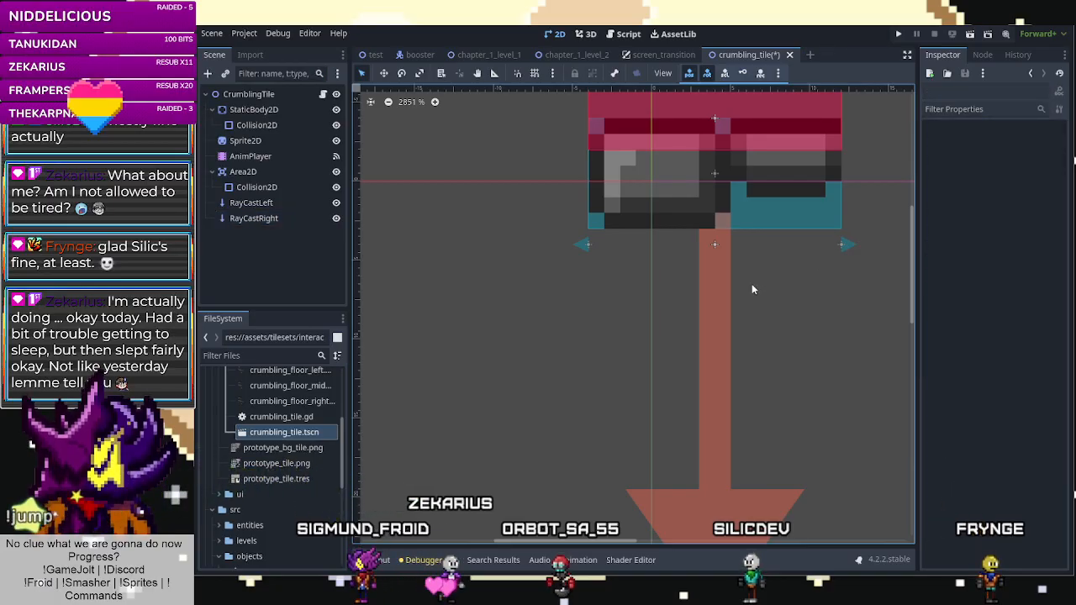
pyautogui.hotkey('ctrl', 's')
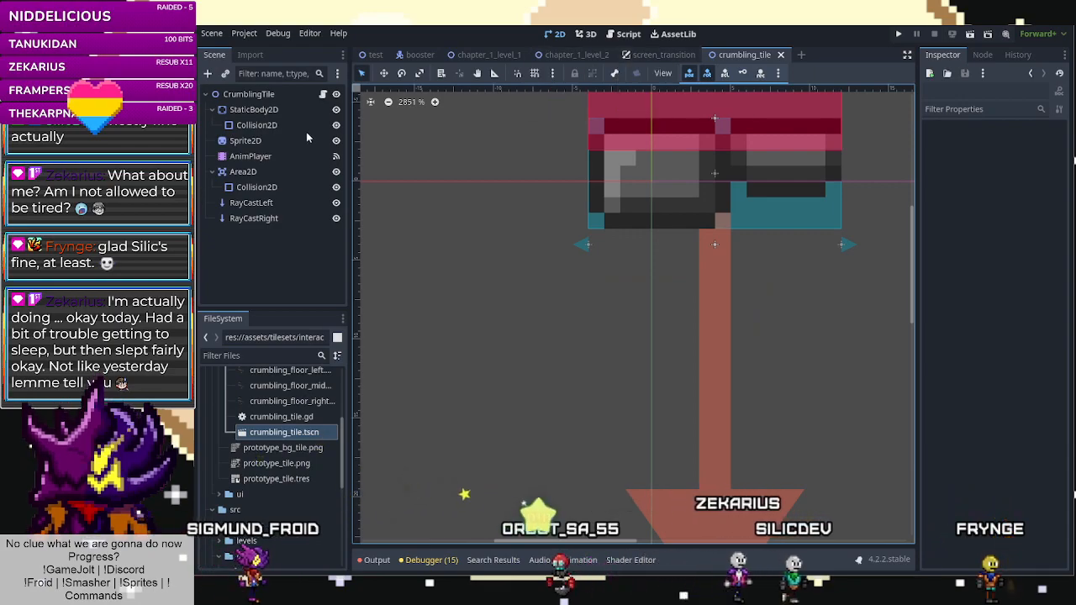
# Return to the crumbling_tile script and add an "else:" branch to the rayRight collision condition.
pyautogui.click(323, 95)
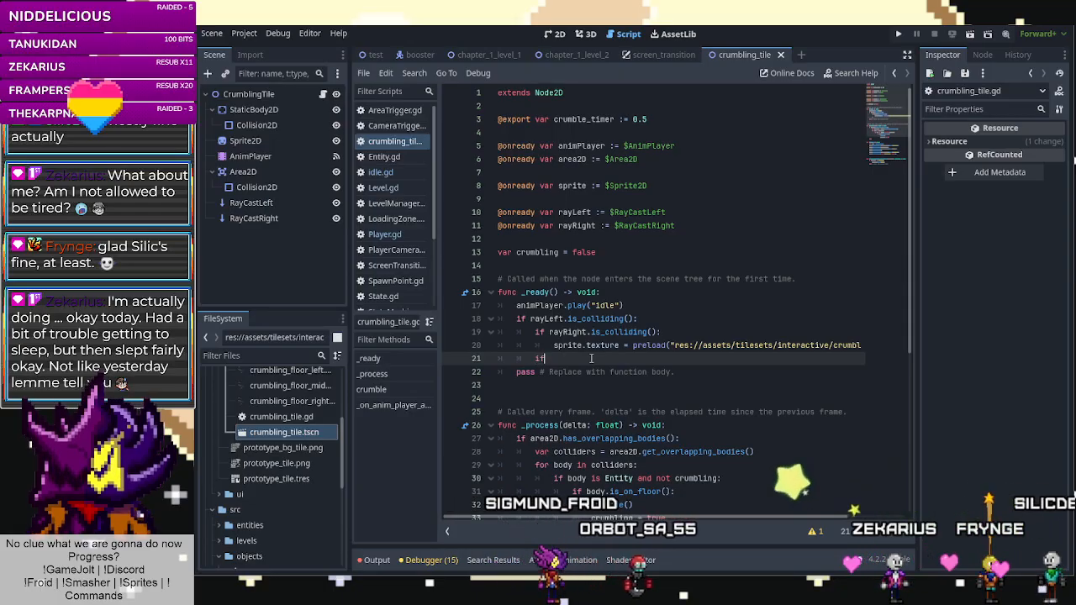
pyautogui.write('if')
pyautogui.press('BackSpace')
pyautogui.press('BackSpace')
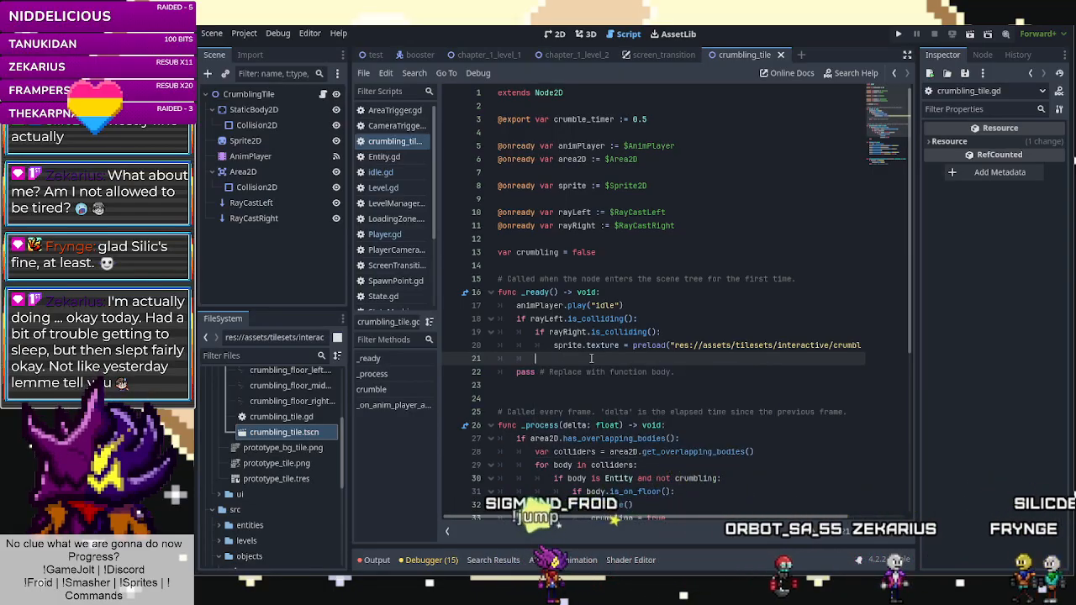
pyautogui.write('else:')
pyautogui.press('Return')
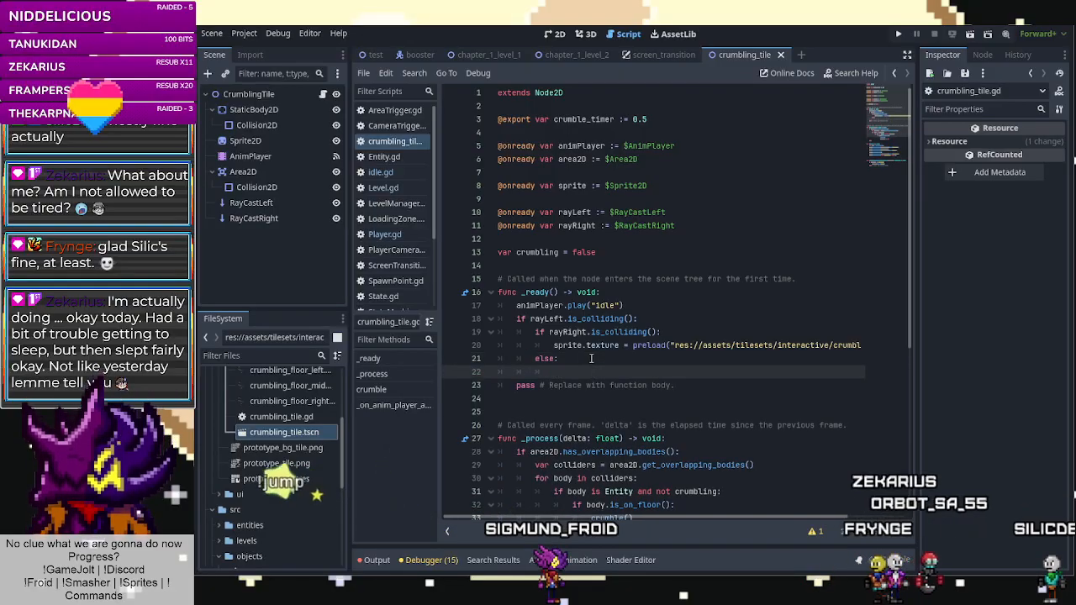
# Copy the sprite.texture preload line into the else branch and change its file to crumbling_floor_left.png.
pyautogui.moveTo(553, 346); pyautogui.dragTo(871, 346)
pyautogui.hotkey('ctrl', 'c')
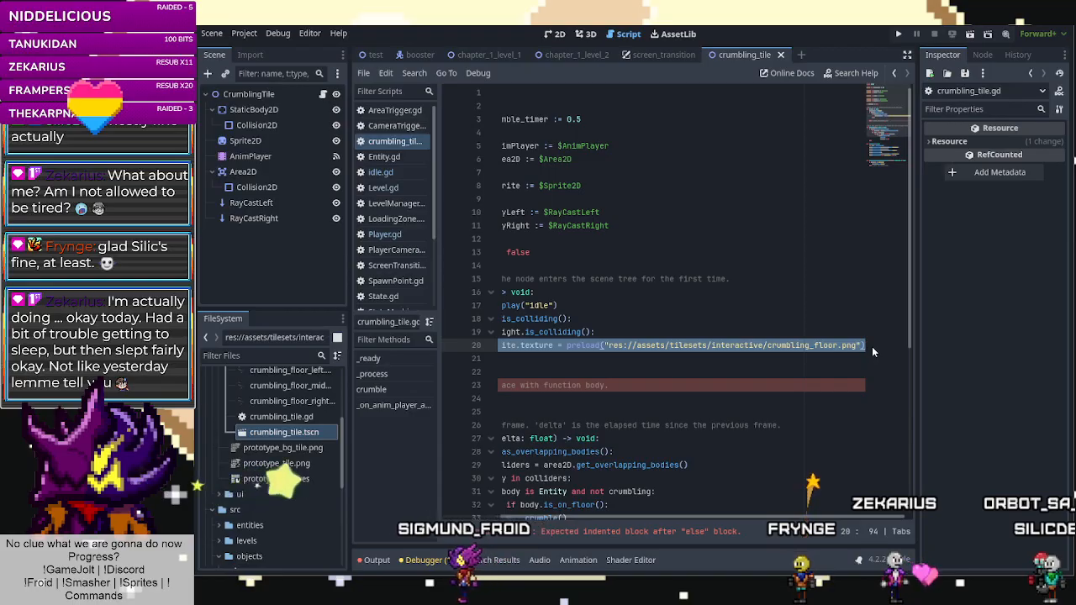
pyautogui.click(598, 372)
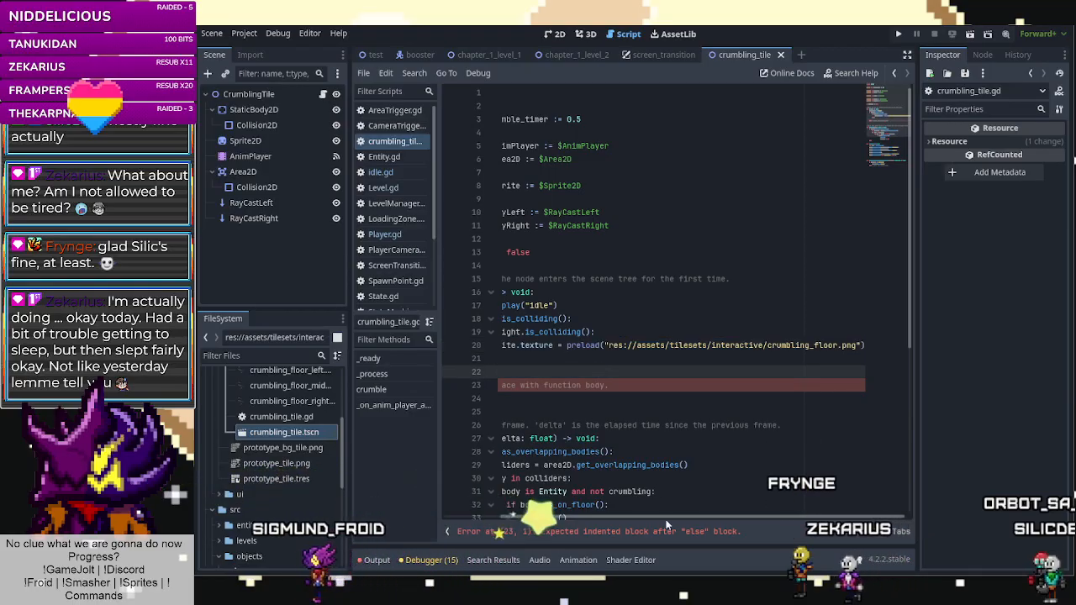
pyautogui.hotkey('ctrl', 'v')
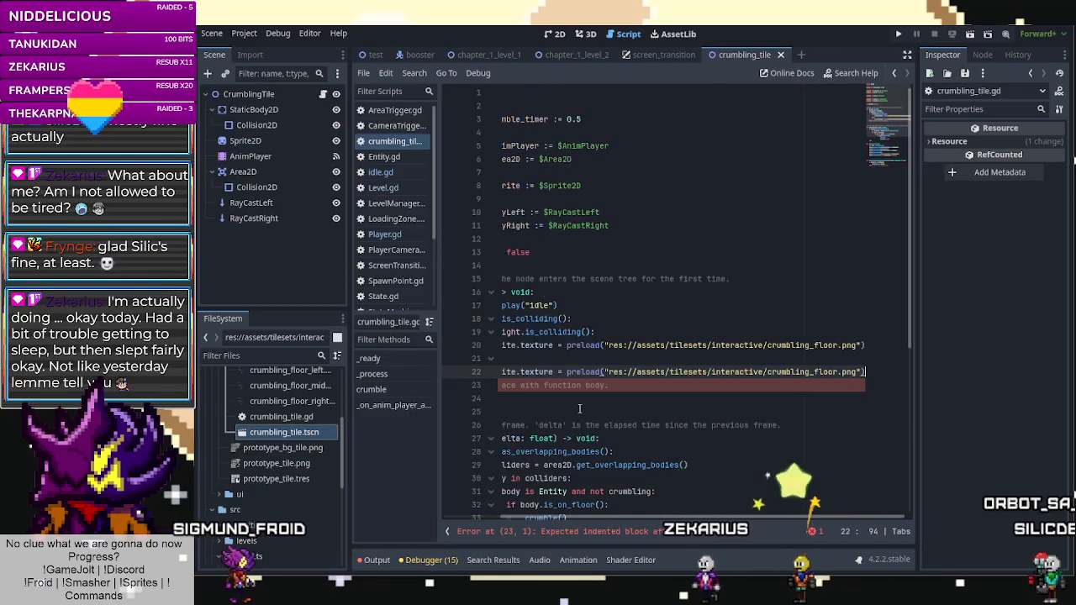
pyautogui.click(838, 372)
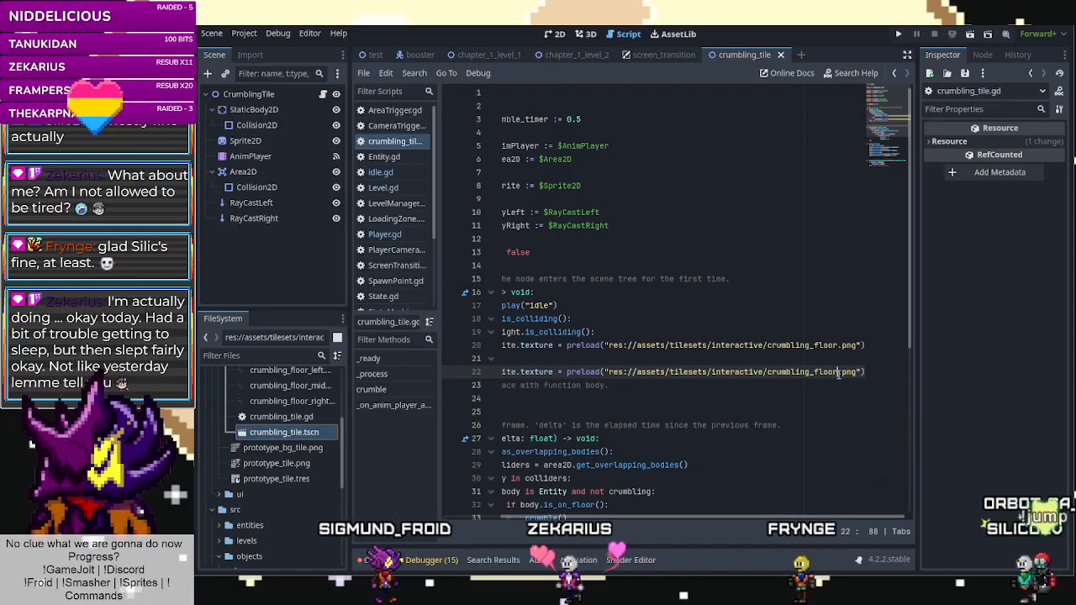
pyautogui.write('_left')
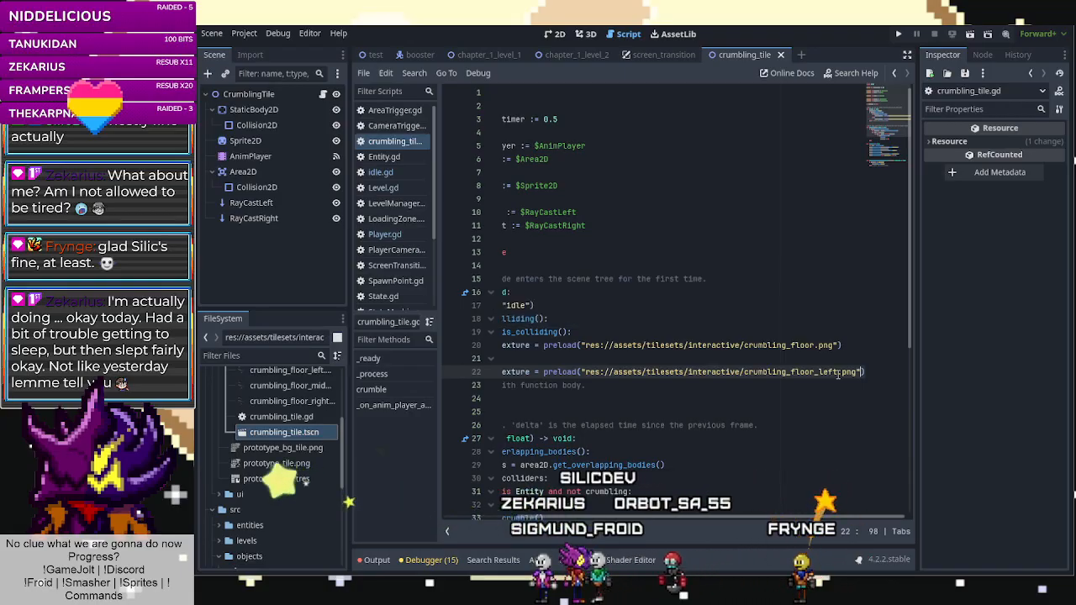
pyautogui.moveTo(572, 516); pyautogui.dragTo(443, 515)
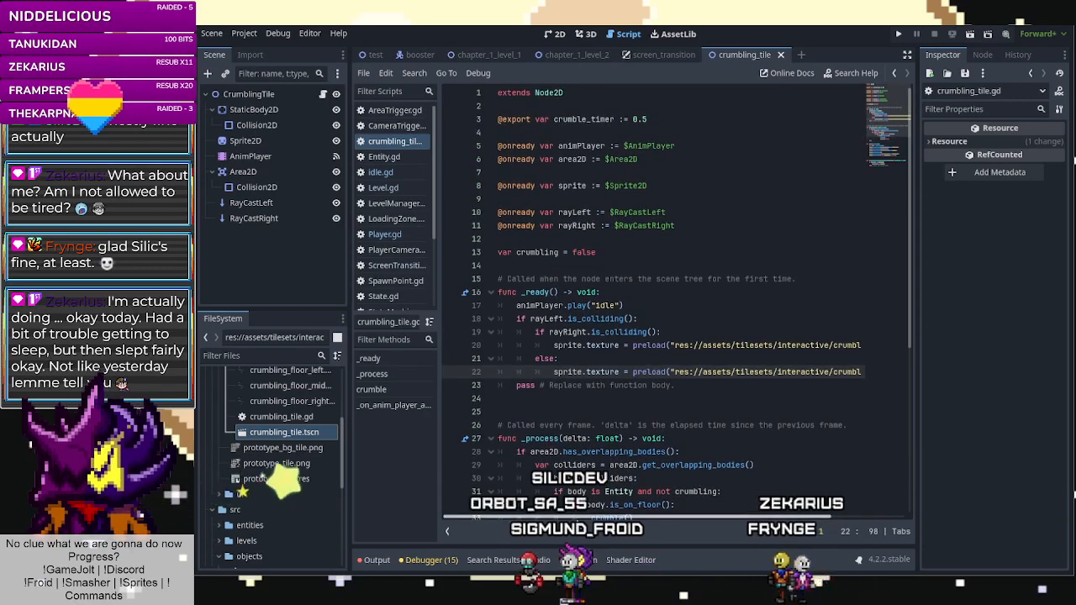
pyautogui.keyDown('shift'); pyautogui.hscroll(3, 859, 349); pyautogui.keyUp('shift')
pyautogui.click(868, 372)
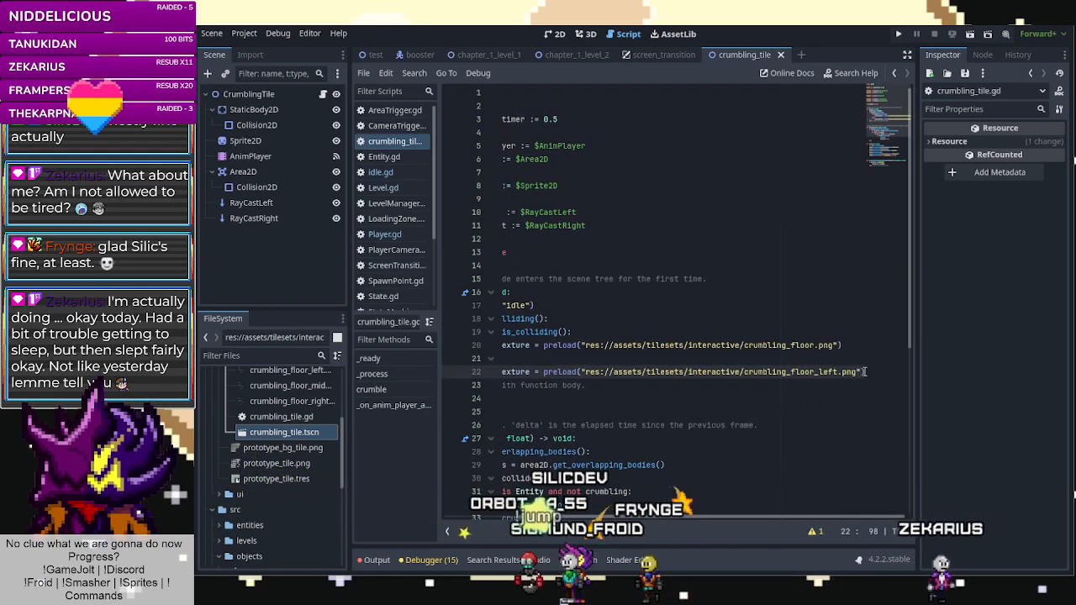
# Add an "elif rayRight.is_colliding():" branch at the outer if level in _ready() and open an indented line beneath it.
pyautogui.press('Return')
pyautogui.press('Return')
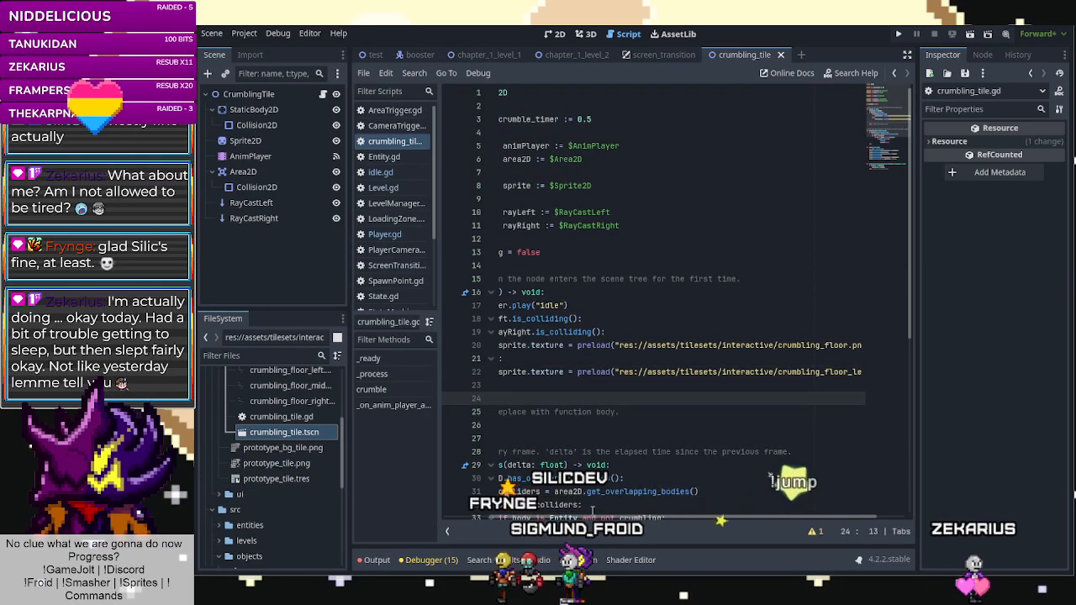
pyautogui.click(558, 385)
pyautogui.press('BackSpace')
pyautogui.press('BackSpace')
pyautogui.write('elif:')
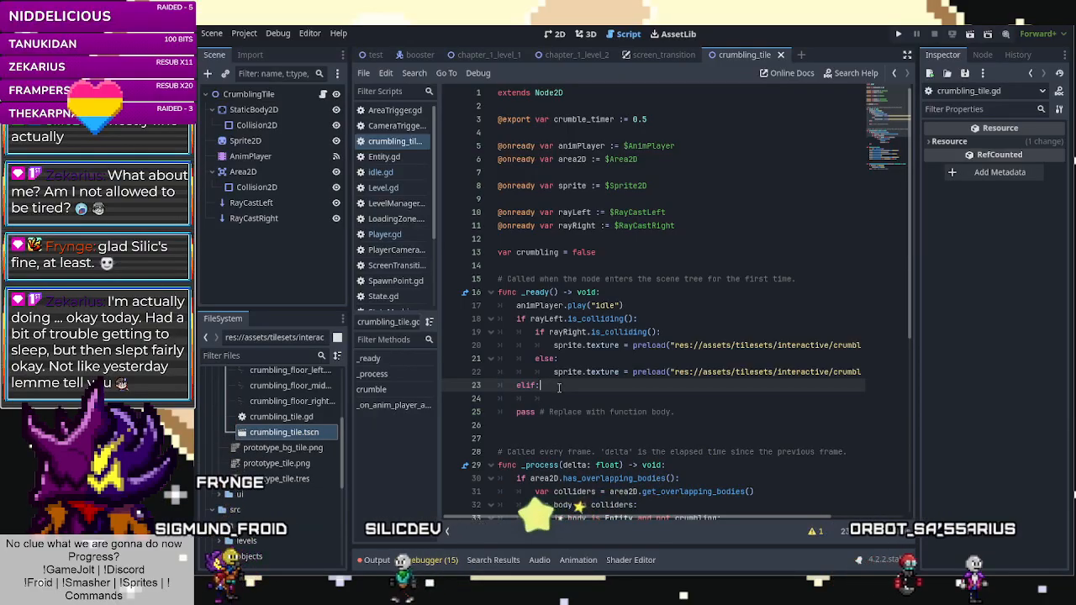
pyautogui.click(568, 400)
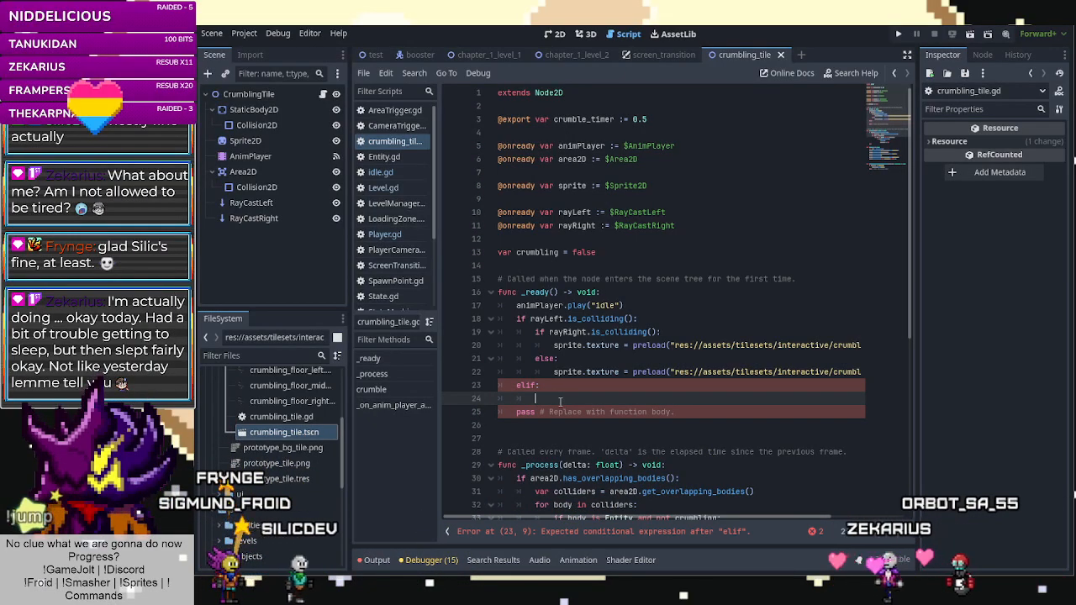
pyautogui.click(540, 385)
pyautogui.write('rayRight.')
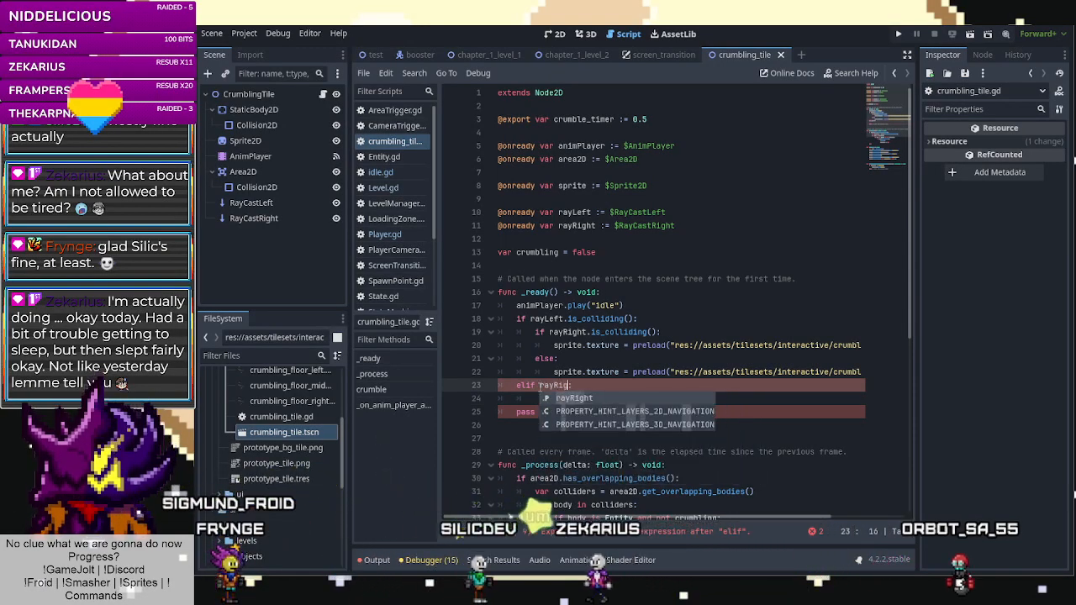
pyautogui.write('is:')
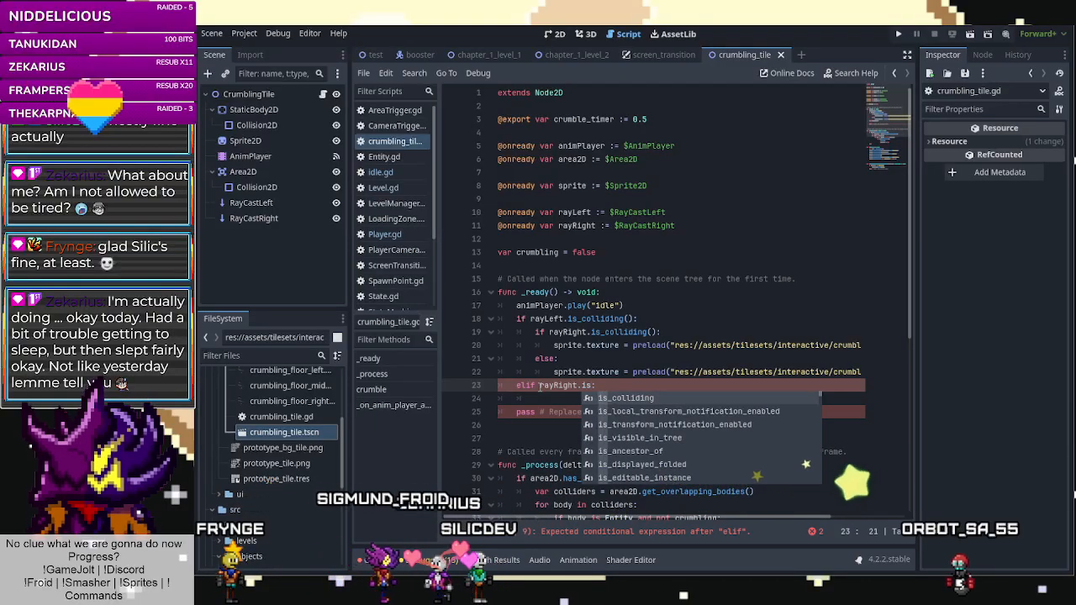
pyautogui.press('Return')
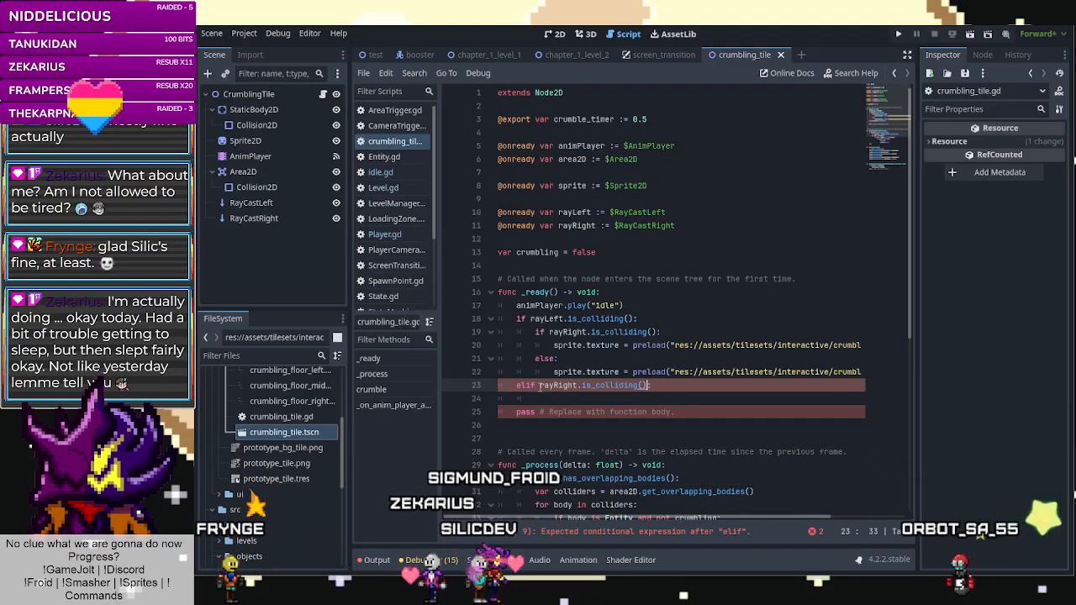
pyautogui.press('Return')
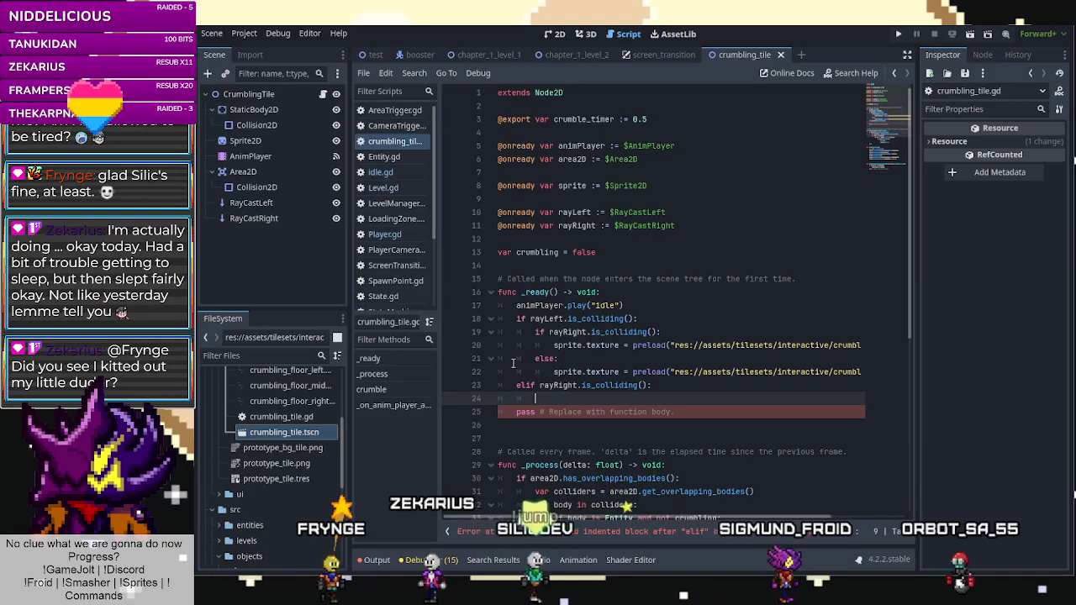
# Copy the crumbling_floor_left.png texture assignment into the elif branch and change its file to crumbling_floor_right.png.
pyautogui.moveTo(554, 372); pyautogui.dragTo(865, 372)
pyautogui.hotkey('ctrl', 'c')
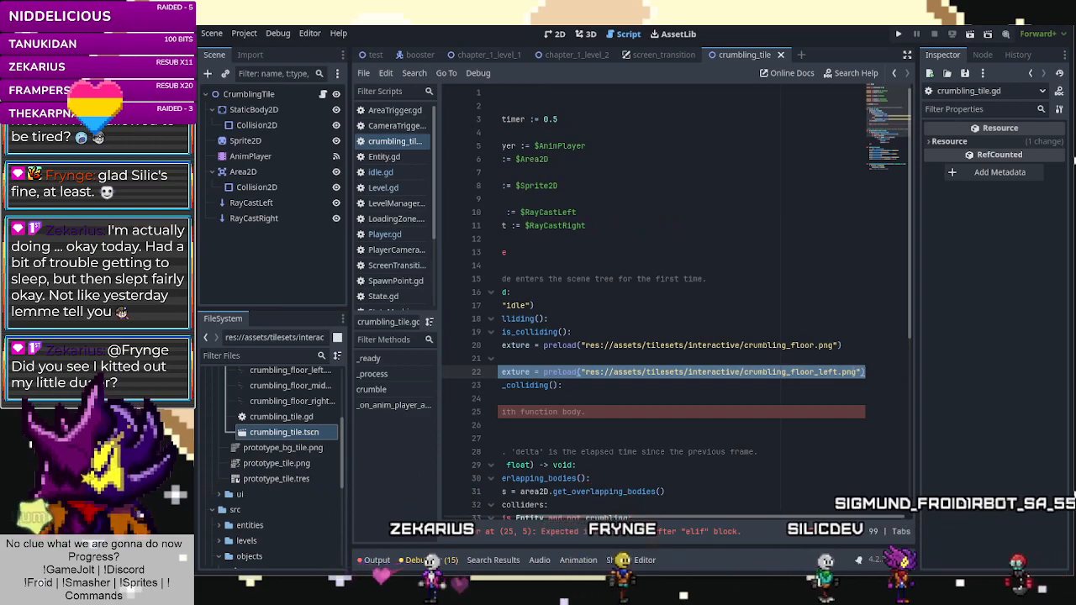
pyautogui.moveTo(653, 517); pyautogui.dragTo(471, 493)
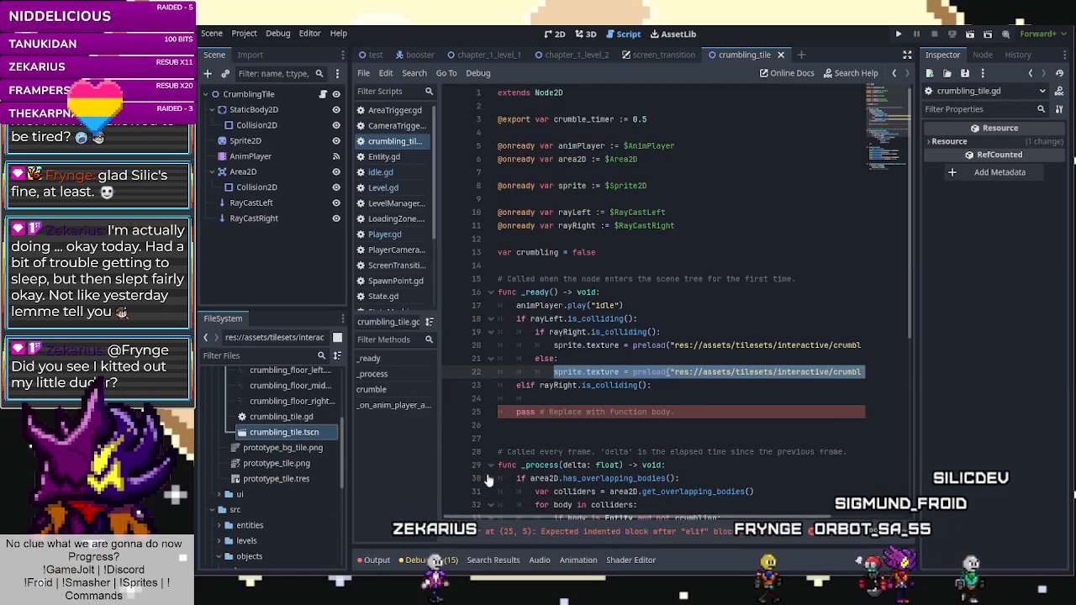
pyautogui.click(566, 401)
pyautogui.hotkey('ctrl', 'v')
pyautogui.write(')')
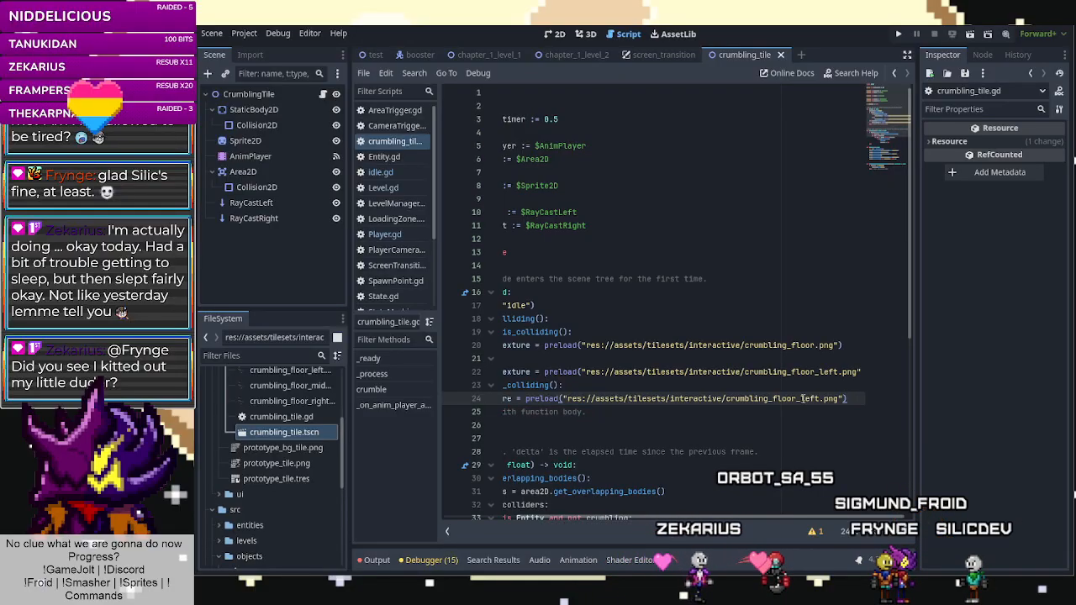
pyautogui.moveTo(805, 398); pyautogui.dragTo(819, 399)
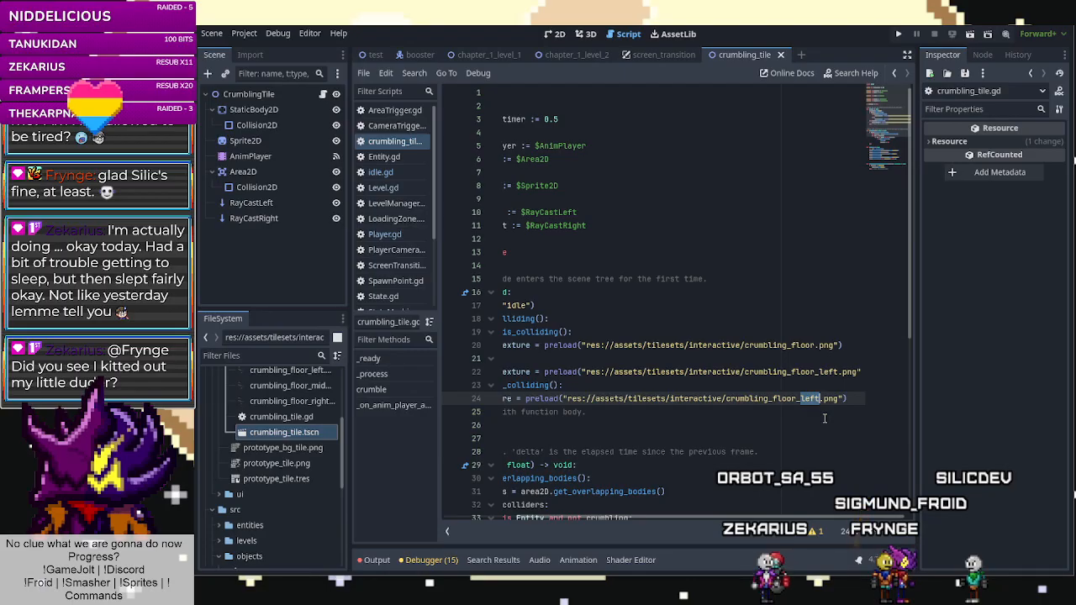
pyautogui.write('right')
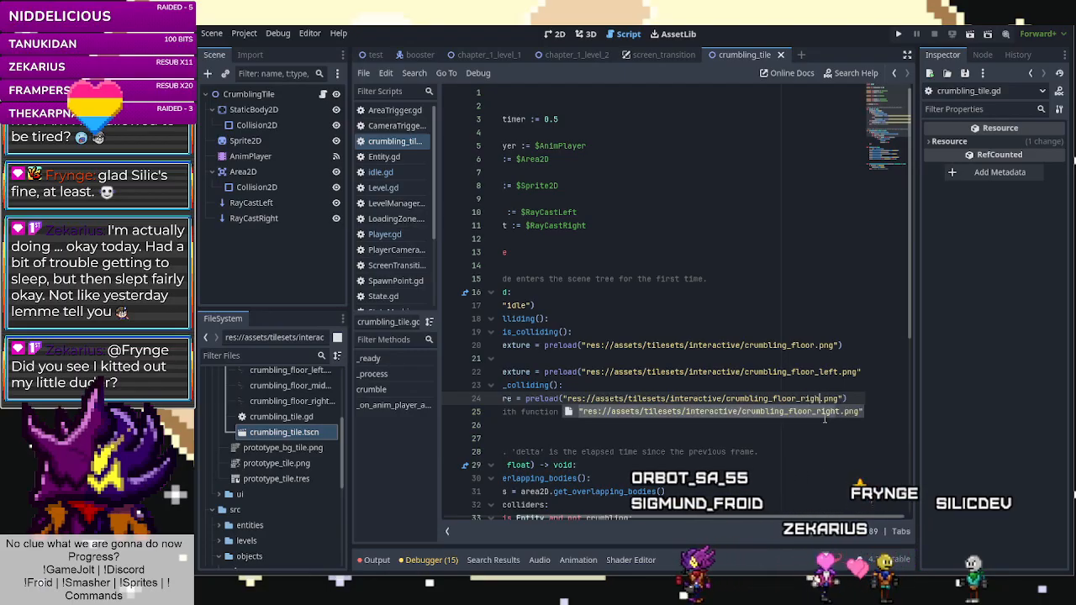
pyautogui.click(757, 333)
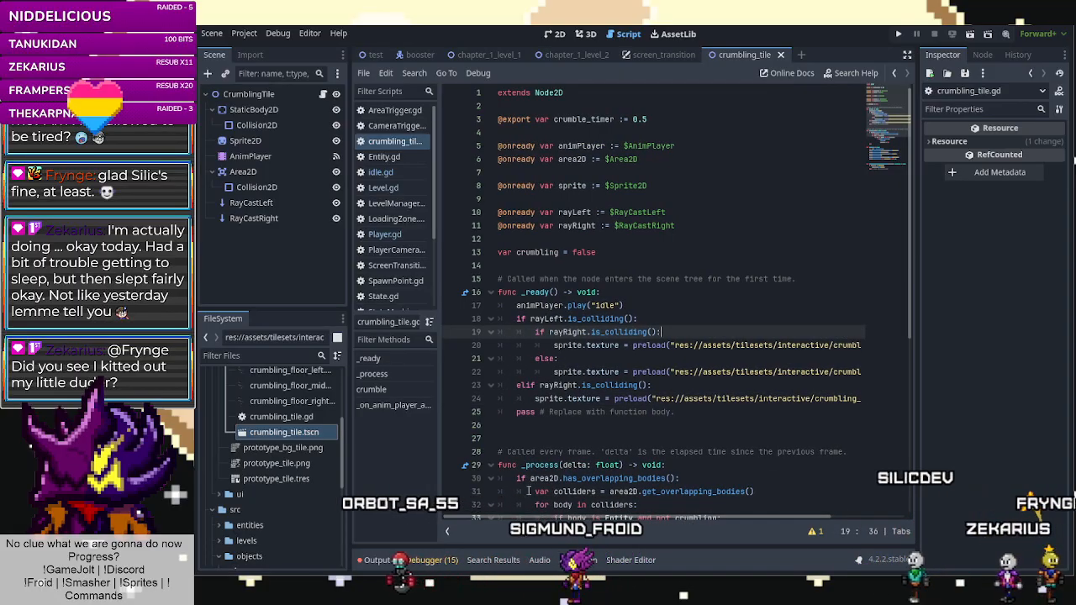
# Insert an "else:" branch above the pass line in _ready() and start its indented body.
pyautogui.click(519, 412)
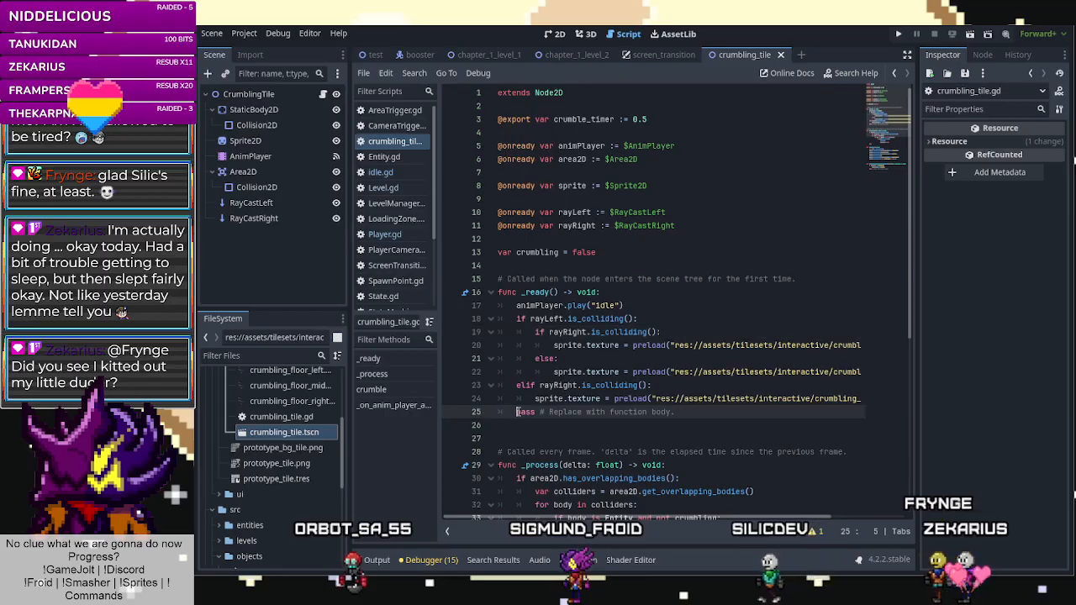
pyautogui.press('Return')
pyautogui.write('else')
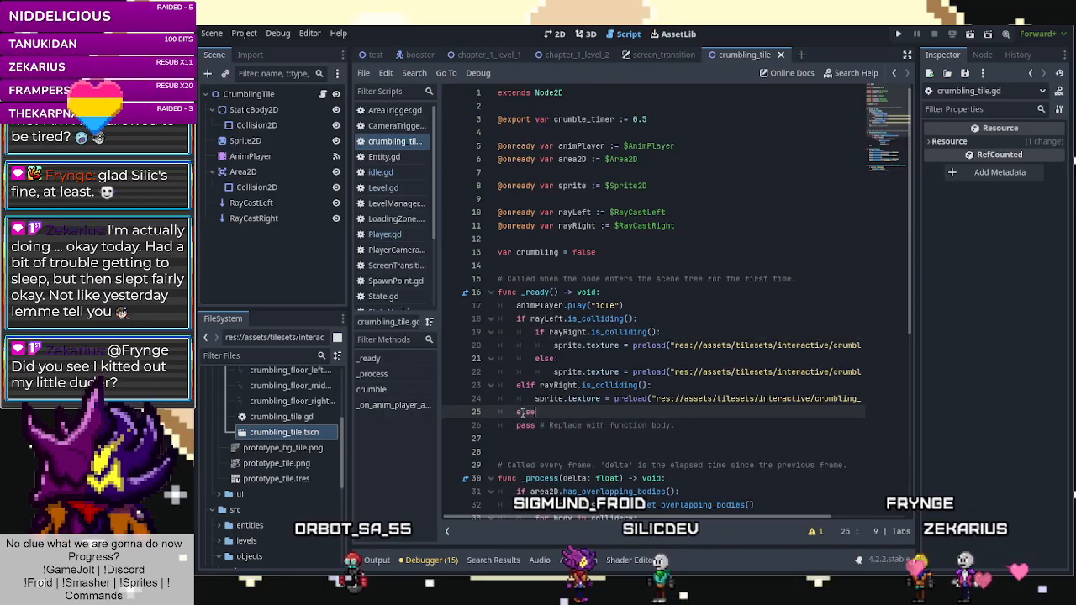
pyautogui.write(':')
pyautogui.press('Return')
# Assign sprite.texture a preload of "res://assets/tilesets/interactive/crumbling_floor_middle.png" in the else branch and save.
pyautogui.write('sprite.')
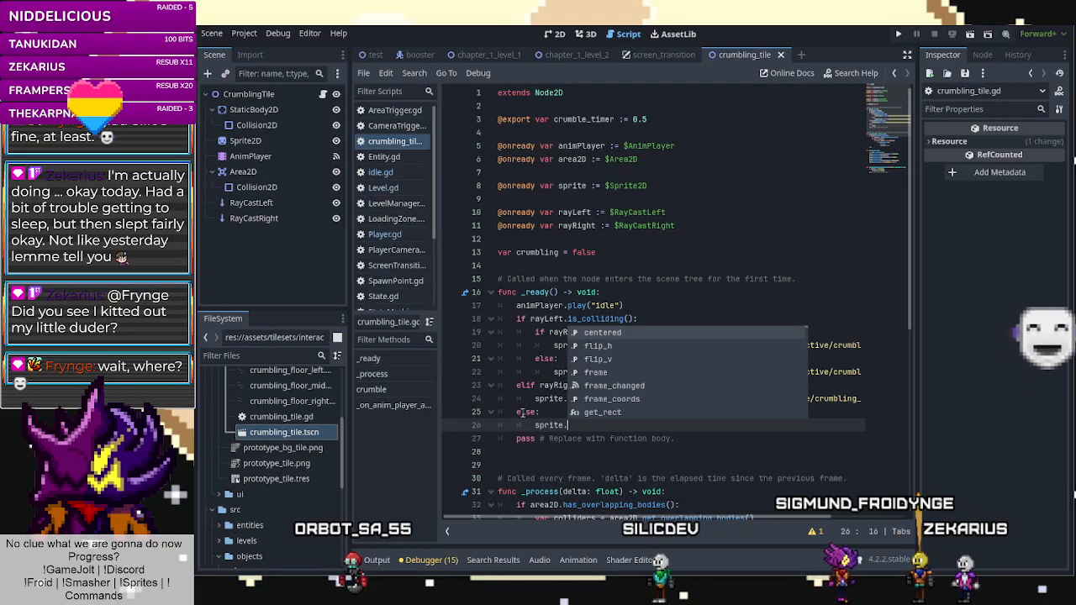
pyautogui.write('texture ')
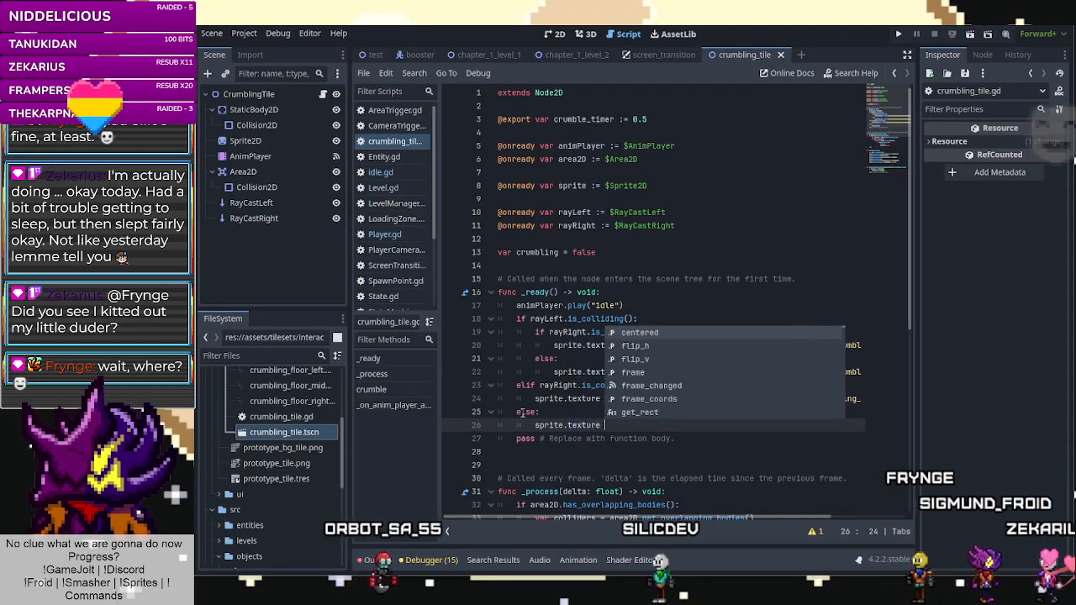
pyautogui.write('= p')
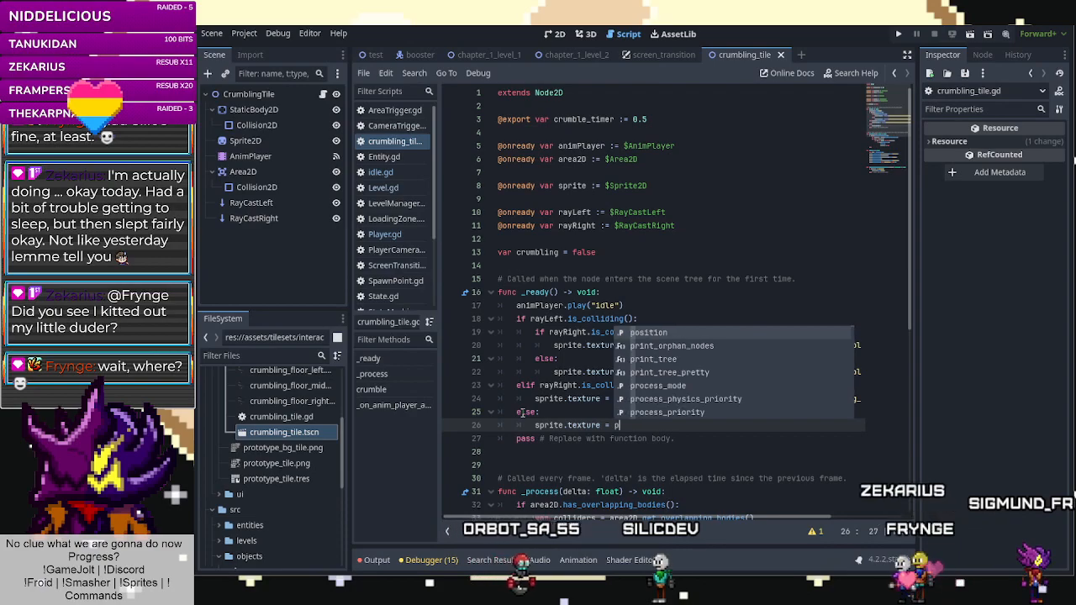
pyautogui.write('re')
pyautogui.press('Return')
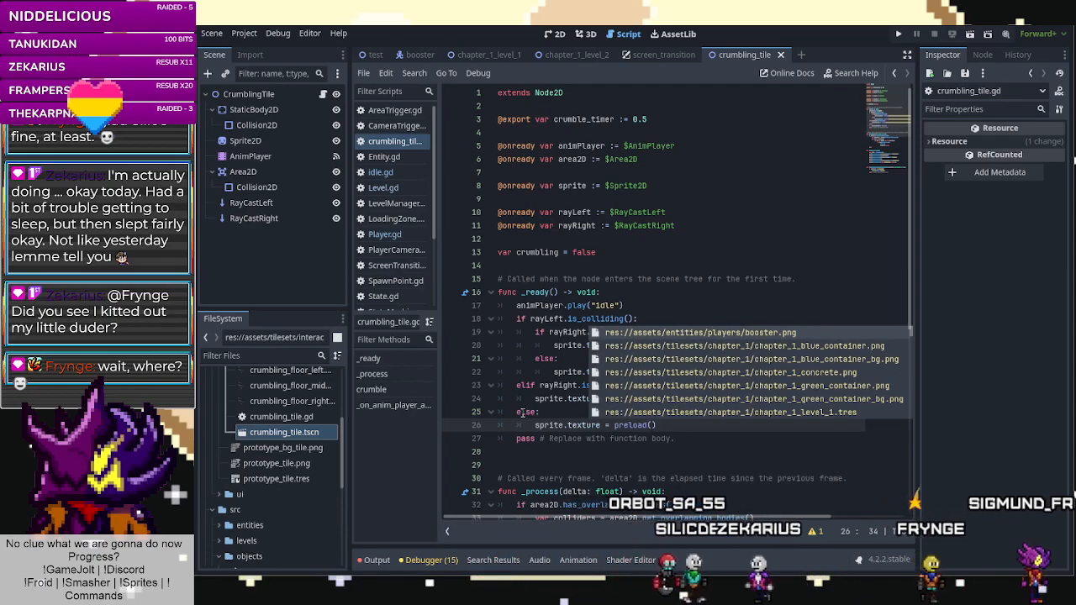
pyautogui.write('cru')
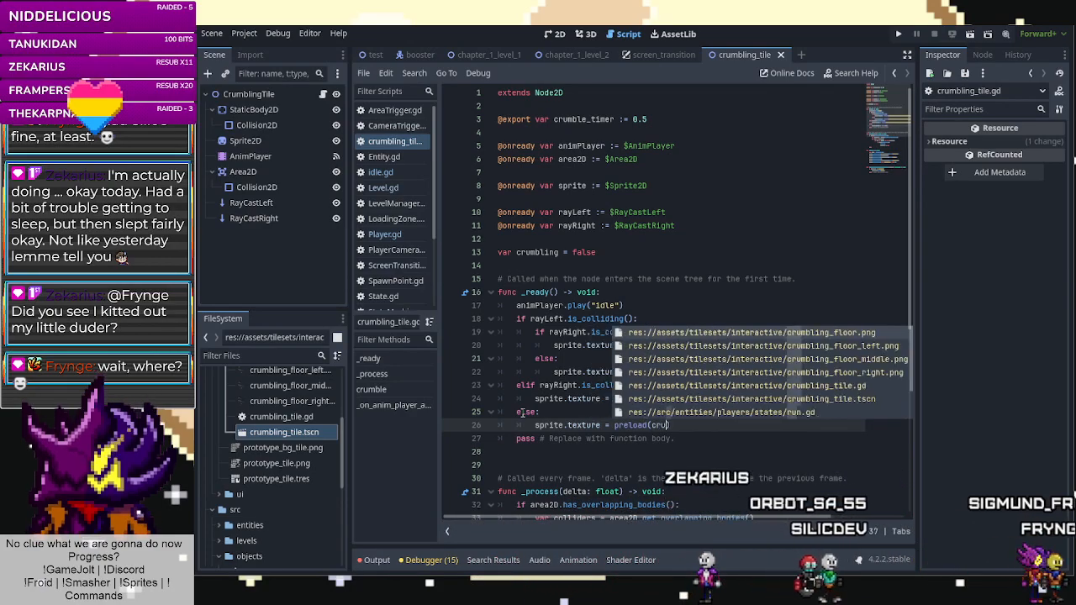
pyautogui.click(744, 359)
pyautogui.hotkey('ctrl', 's')
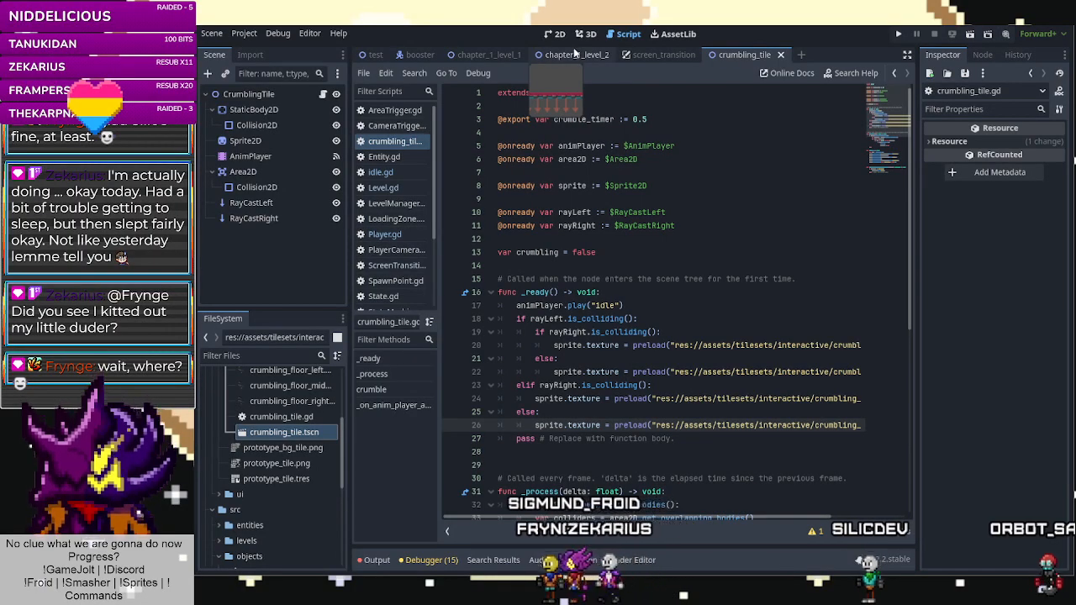
# Open chapter_1_level_2 in the 2D view, save the crumbling_tile scene again, and return to the level.
pyautogui.click(574, 54)
pyautogui.click(555, 34)
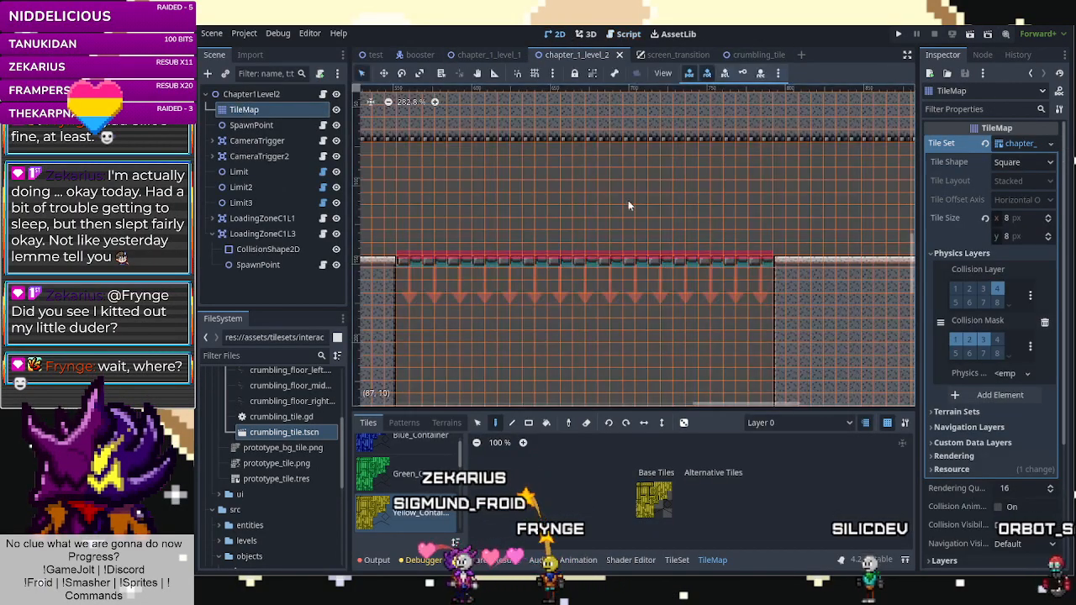
pyautogui.scroll(2, 397, 266)
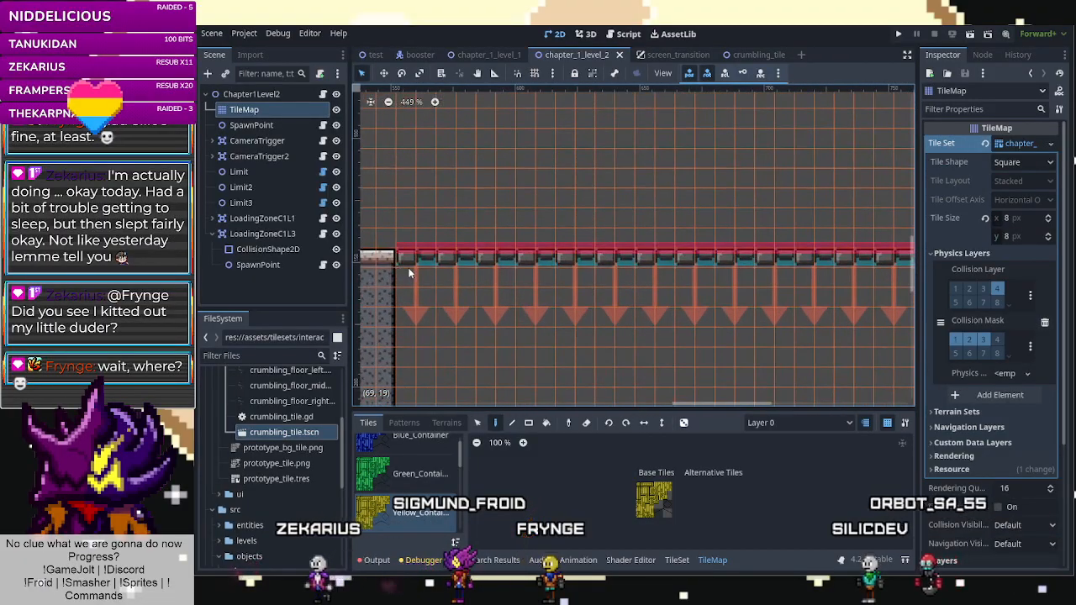
pyautogui.click(750, 56)
pyautogui.hotkey('ctrl', 's')
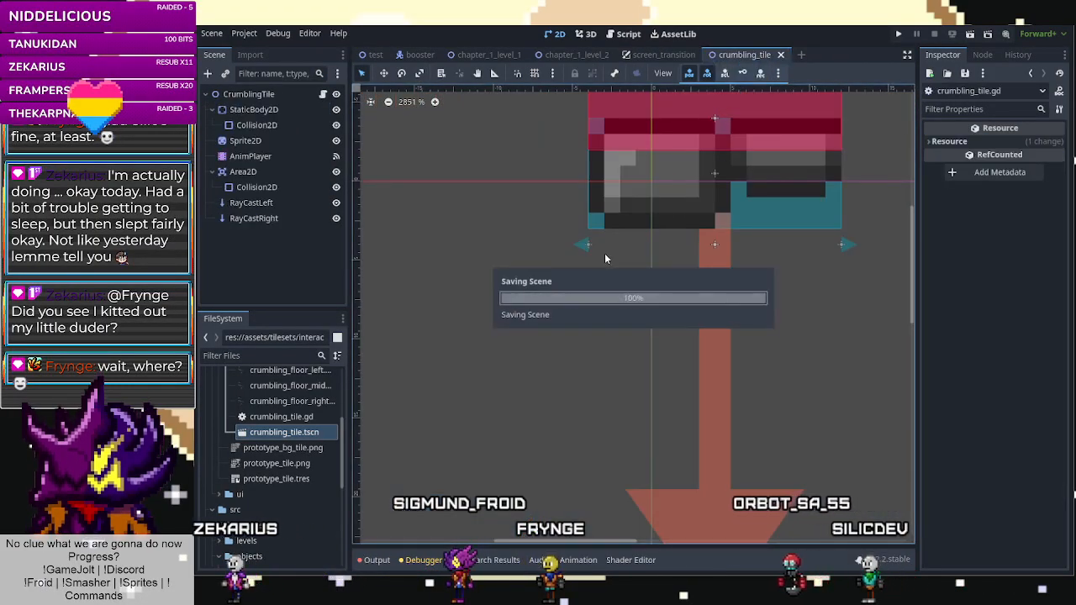
pyautogui.click(558, 55)
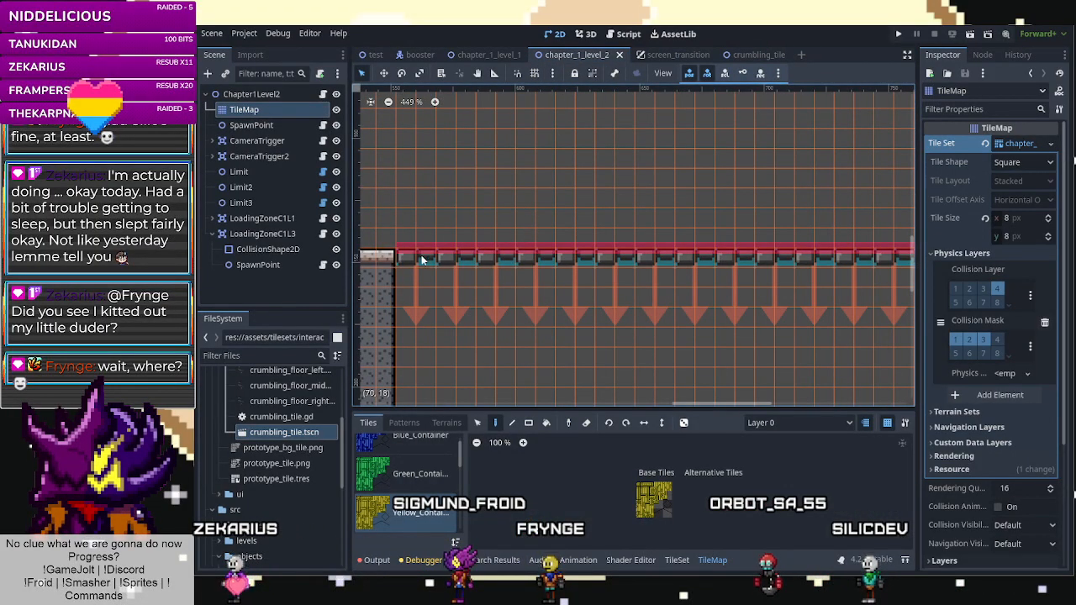
# Choose crumbling_tile from the Crumbling_Tiles source and begin repainting the platform row from the gap's left ledge, erasing the old tiles.
pyautogui.scroll(-6, 427, 504)
pyautogui.scroll(7, 428, 507)
pyautogui.scroll(-7, 428, 511)
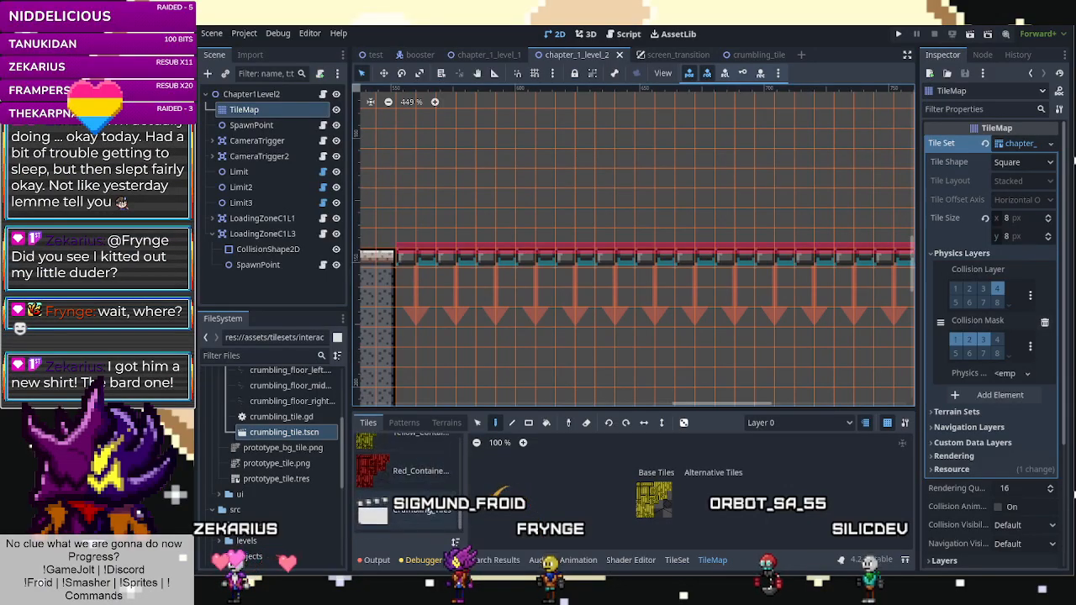
pyautogui.click(424, 511)
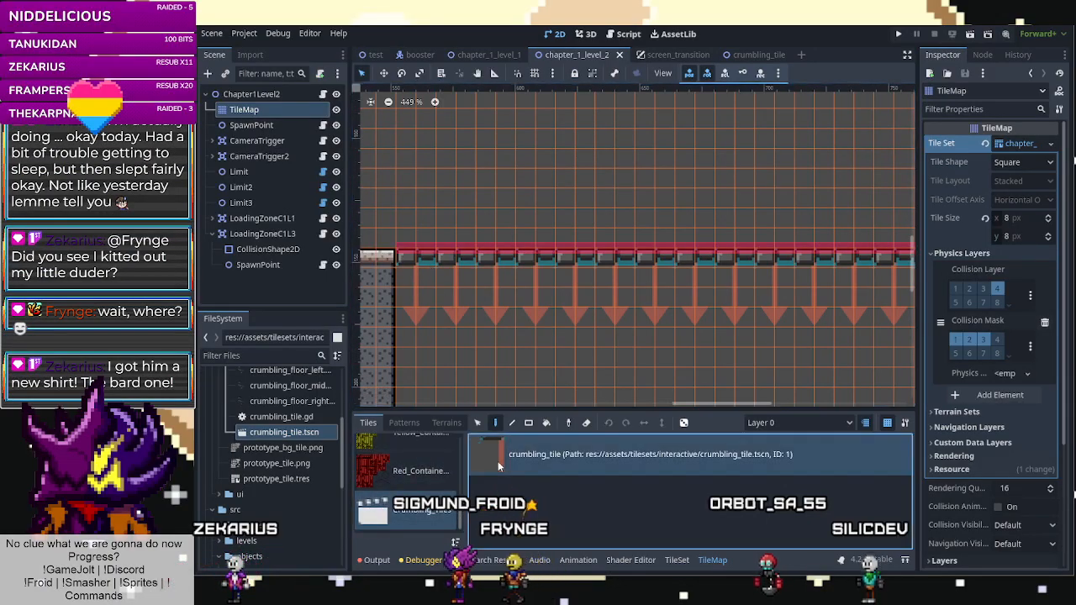
pyautogui.click(409, 265)
pyautogui.rightClick(438, 265)
pyautogui.click(441, 265)
pyautogui.moveTo(487, 263)
pyautogui.mouseDown(button='right')
pyautogui.moveTo(810, 263)
pyautogui.moveTo(569, 288)
pyautogui.mouseUp(button='right')
pyautogui.scroll(-7, 567, 316)
pyautogui.scroll(-4, 657, 300)
pyautogui.scroll(5, 782, 282)
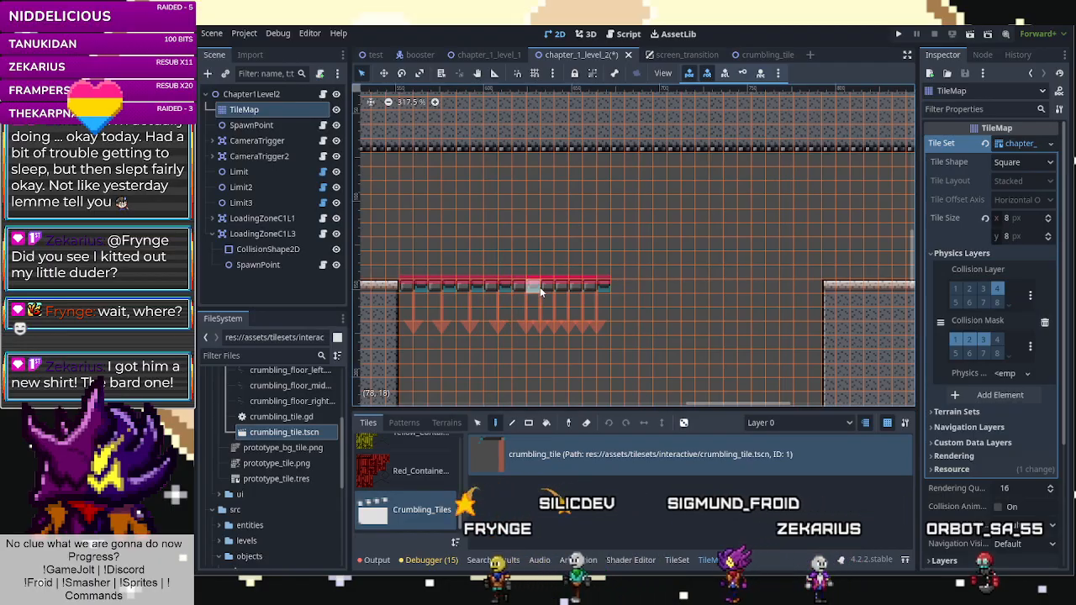
# Continue the crumbling tile row with one tile on every second cell until it reaches the gap's right ledge.
pyautogui.rightClick(591, 287)
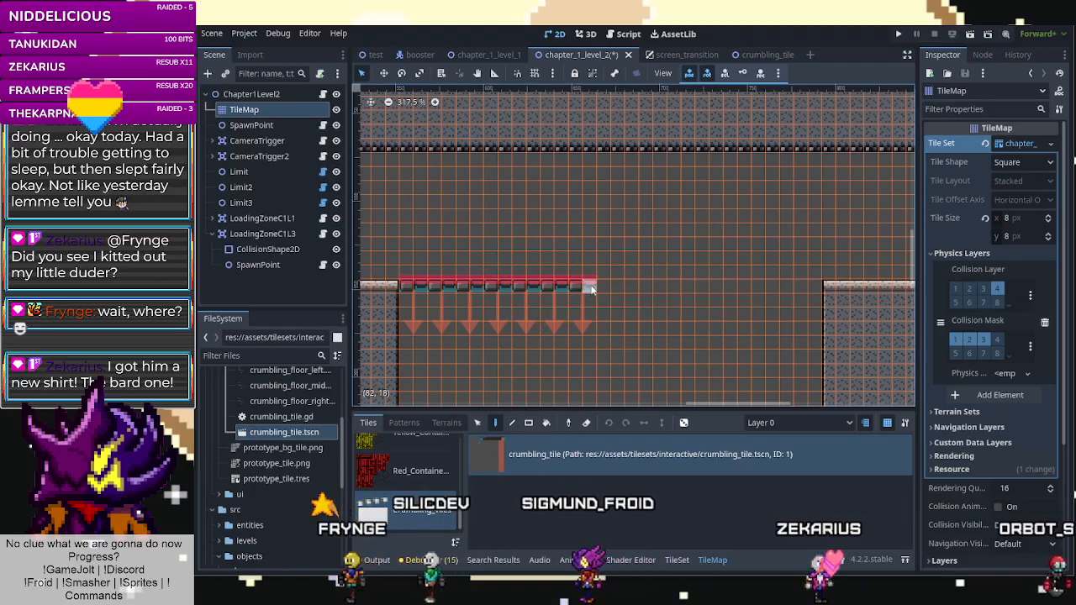
pyautogui.click(608, 288)
pyautogui.click(637, 286)
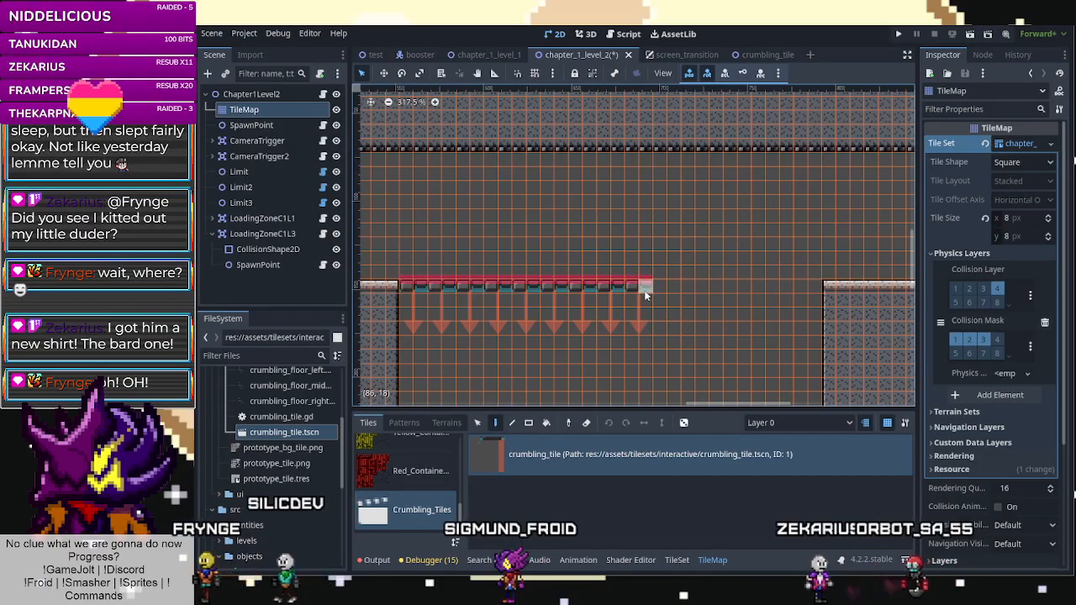
pyautogui.click(720, 286)
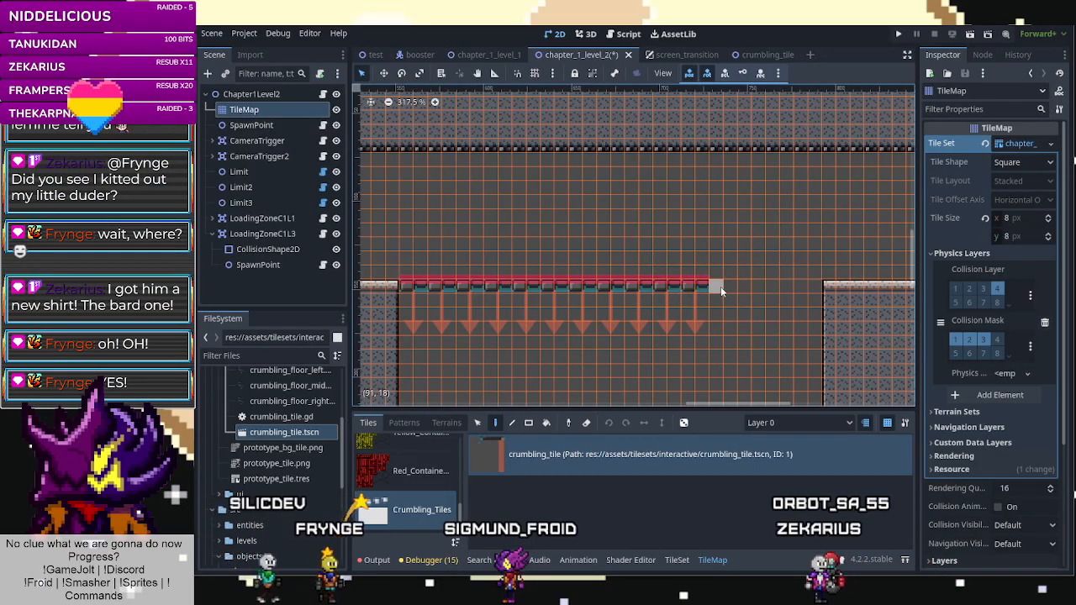
pyautogui.click(736, 286)
pyautogui.click(749, 286)
pyautogui.click(781, 287)
pyautogui.click(773, 286)
pyautogui.click(787, 286)
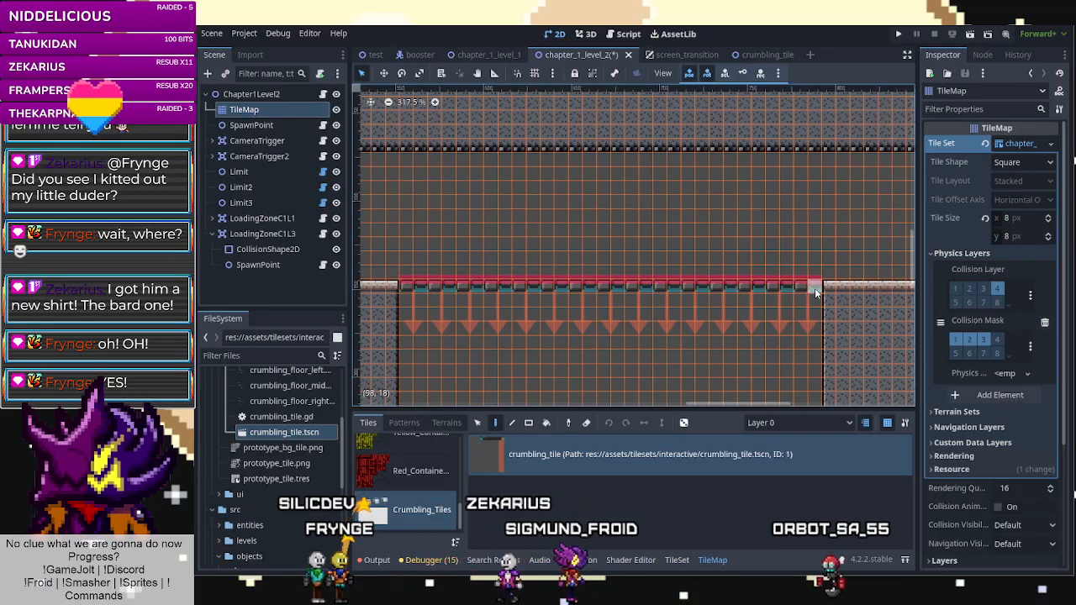
pyautogui.click(813, 288)
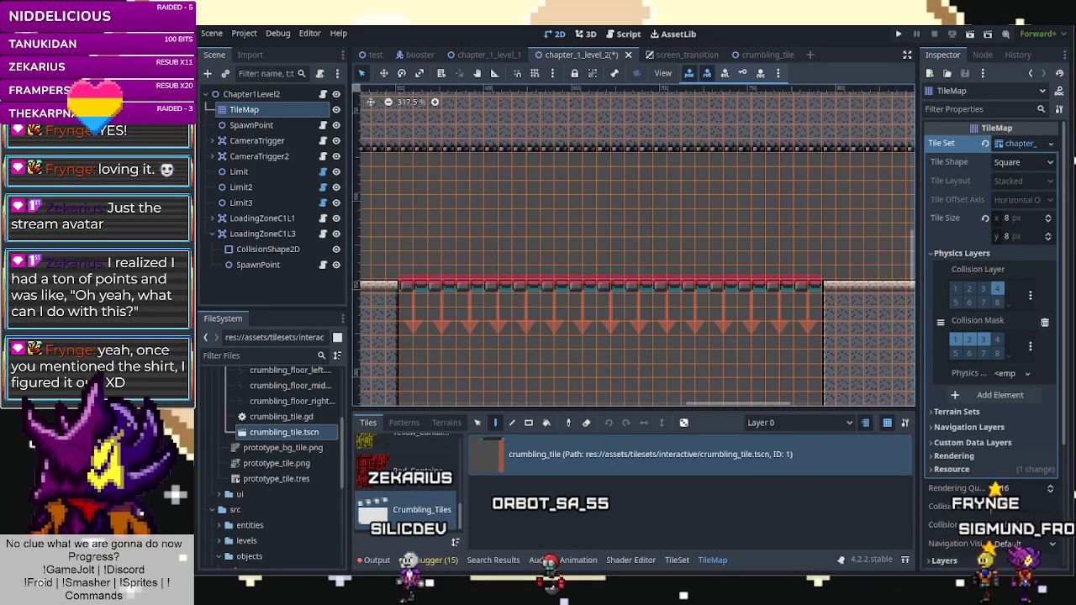
# Save chapter_1_level_2 and run it as the current scene.
pyautogui.hotkey('ctrl', 's')
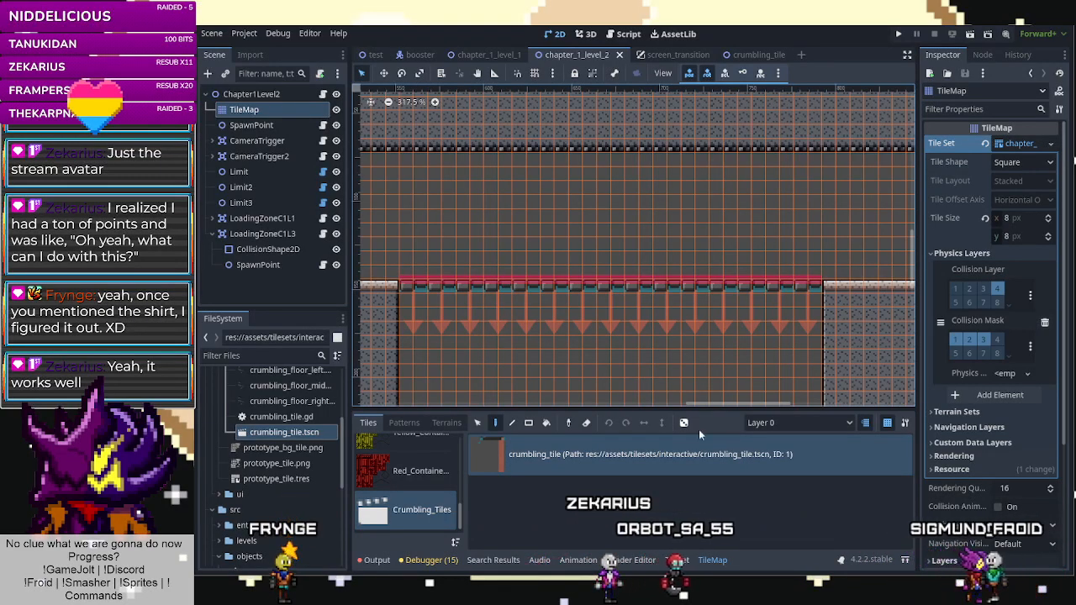
pyautogui.click(970, 38)
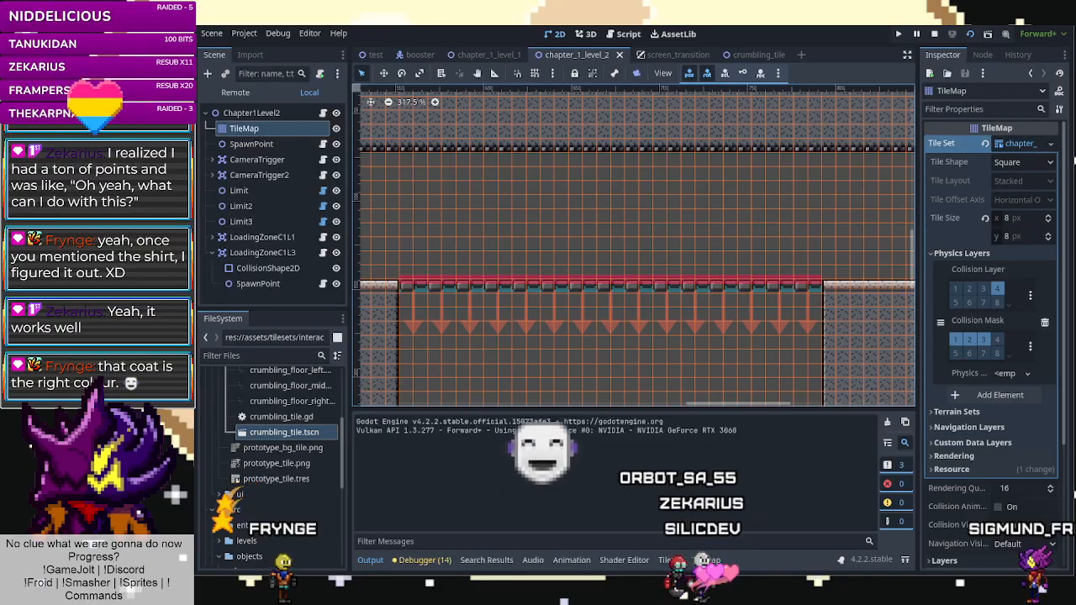
# Play across the crumbling tile row in both directions to check the tiles' appearance and behaviour, and stop the running level.
pyautogui.press('Right')
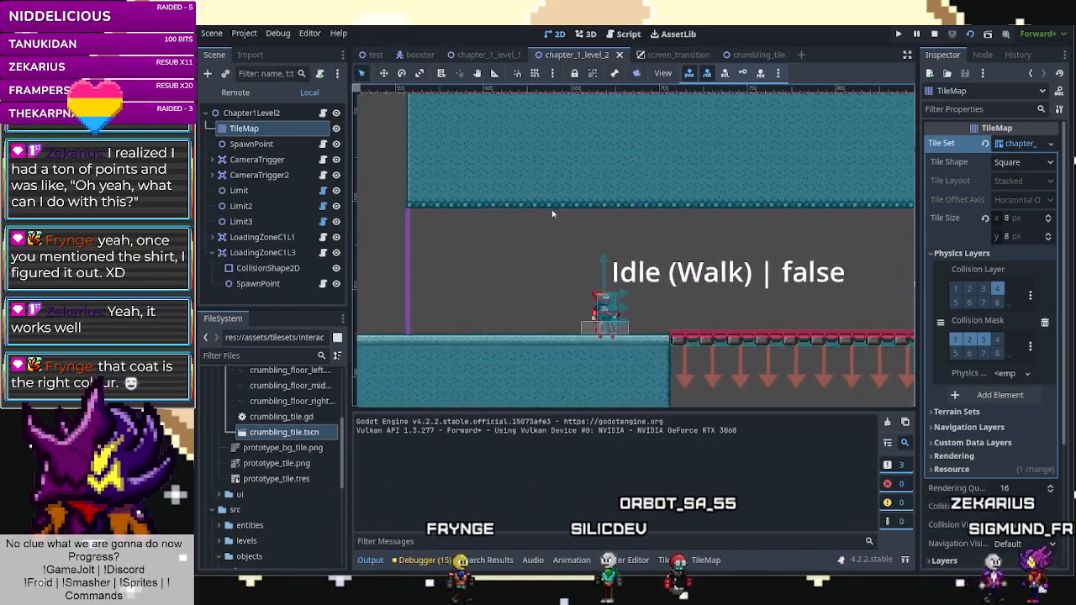
pyautogui.press('Right')
pyautogui.press('Right')
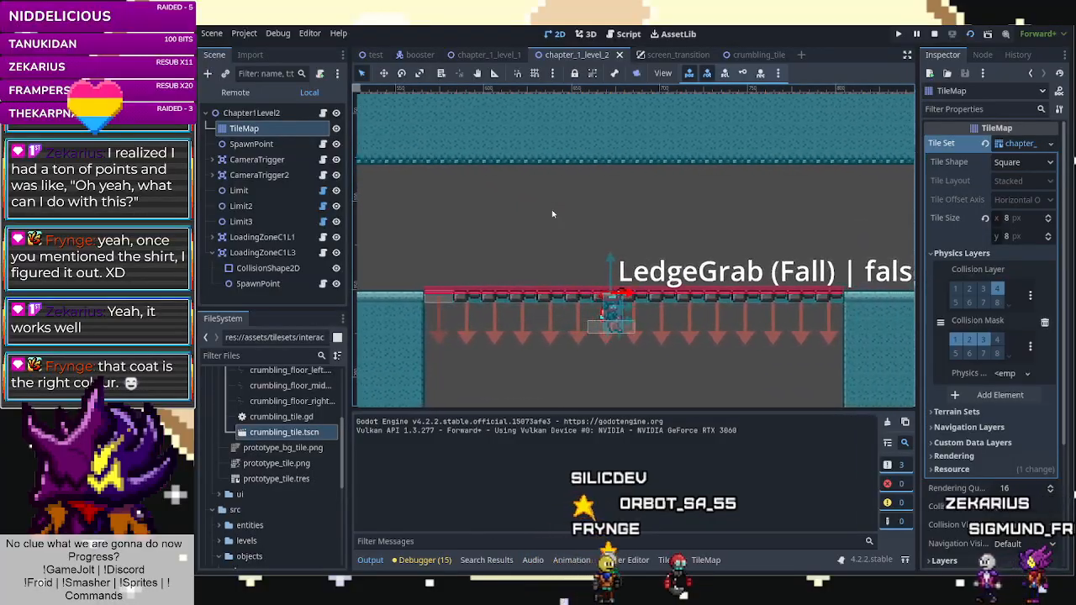
pyautogui.press('Right')
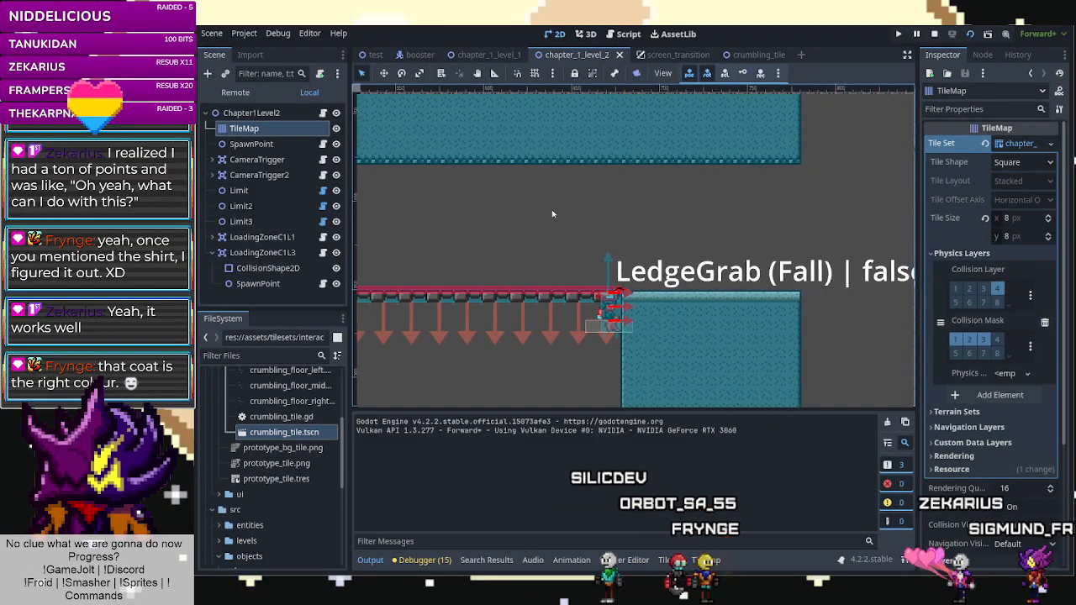
pyautogui.press('space')
pyautogui.press('Left')
pyautogui.press('Left')
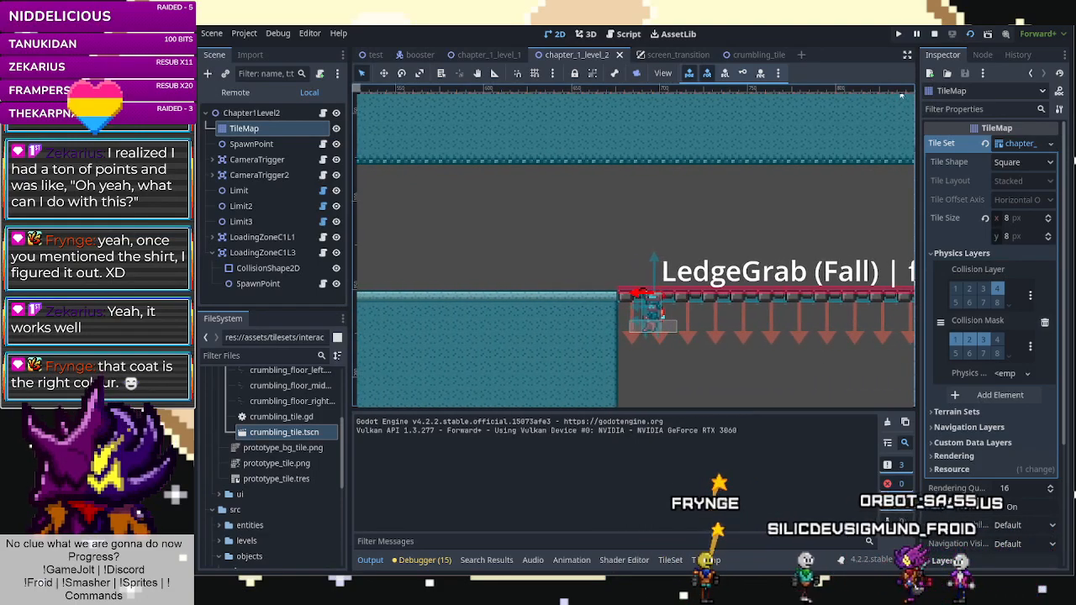
pyautogui.click(934, 34)
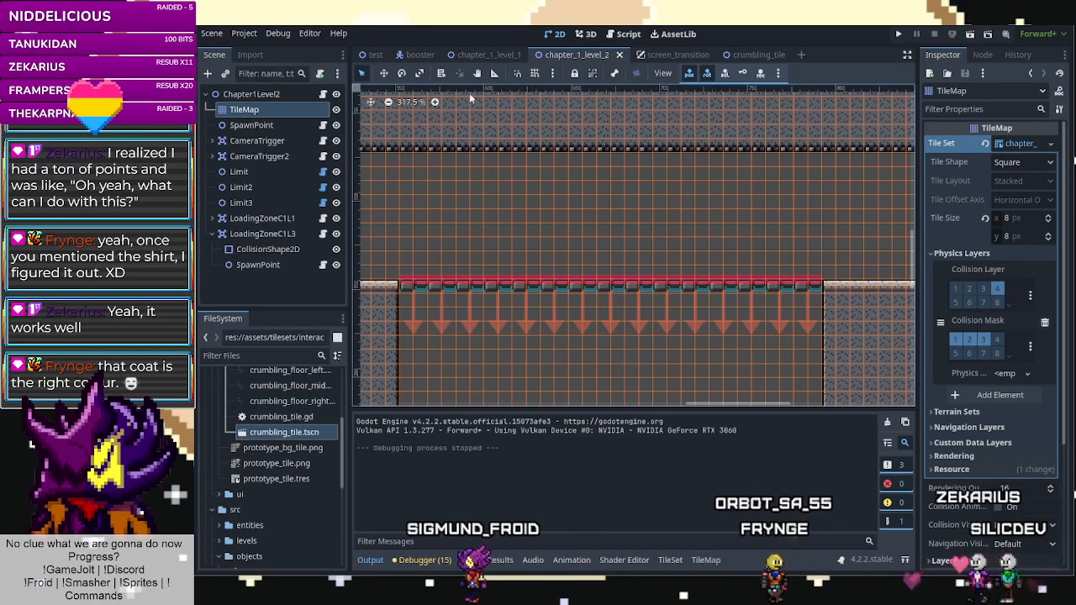
# Enable Hit From Inside on RayCastLeft and RayCastRight in the crumbling_tile scene, and save the scene.
pyautogui.click(752, 55)
pyautogui.click(280, 204)
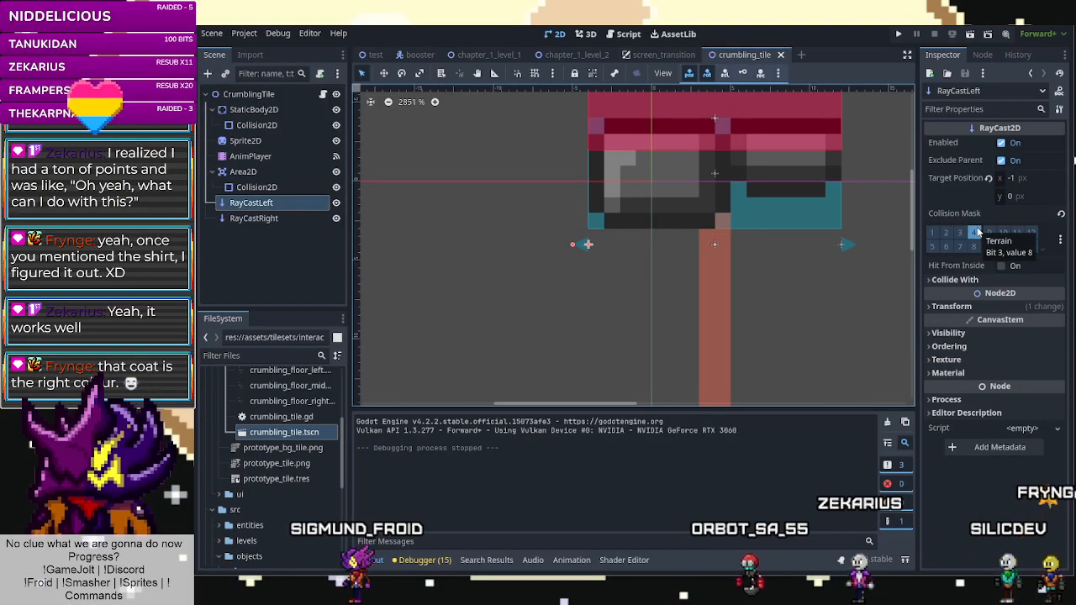
pyautogui.click(1001, 265)
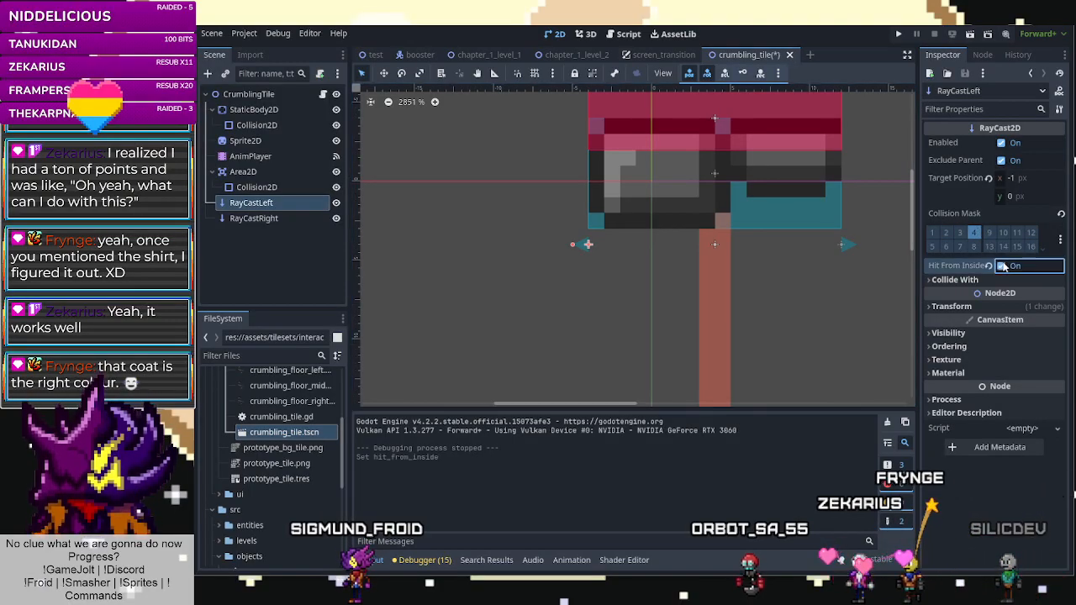
pyautogui.click(279, 220)
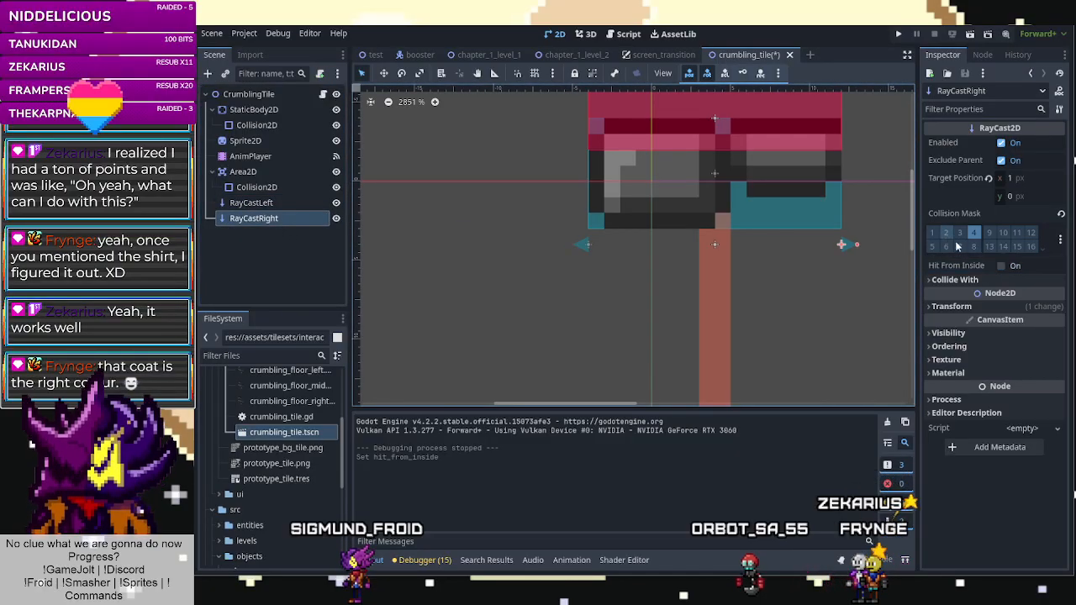
pyautogui.click(1001, 267)
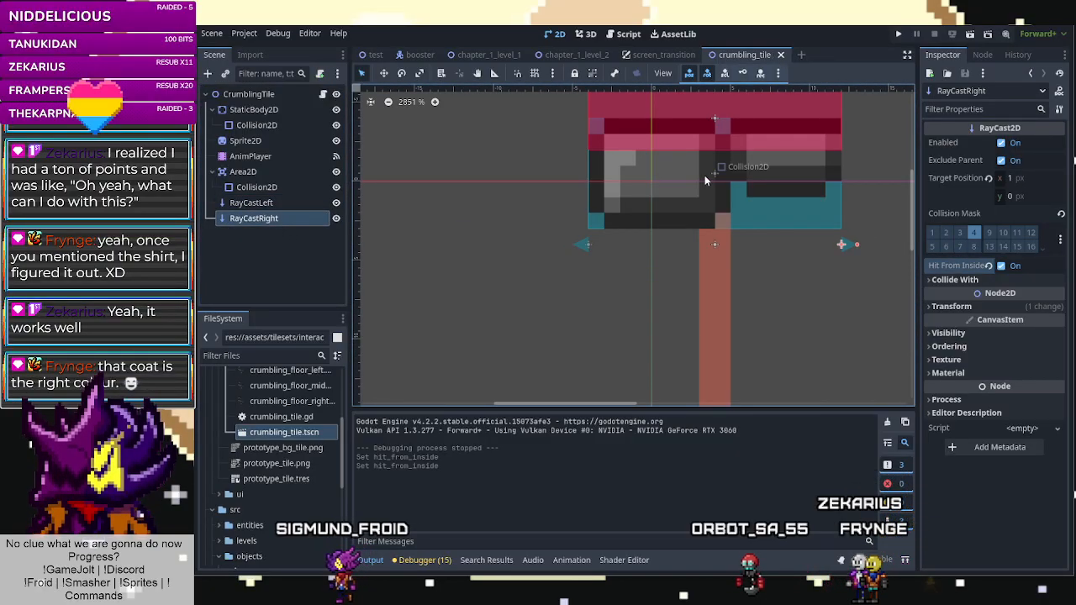
pyautogui.hotkey('ctrl', 's')
# Stop the crumbling_tile test run and run chapter_1_level_2 as the current scene instead.
pyautogui.click(970, 34)
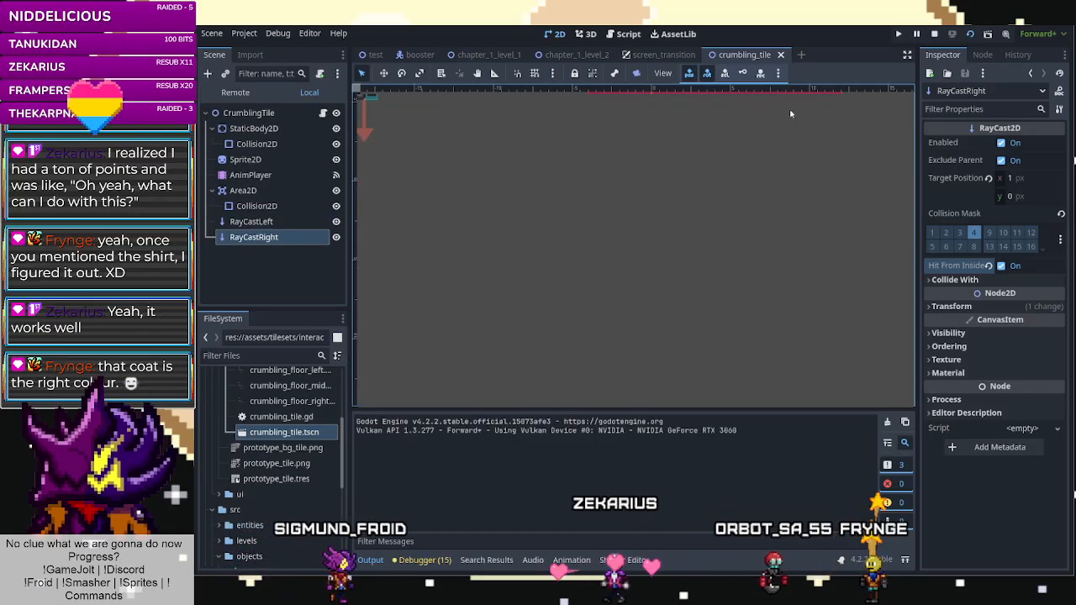
pyautogui.click(934, 34)
pyautogui.click(577, 55)
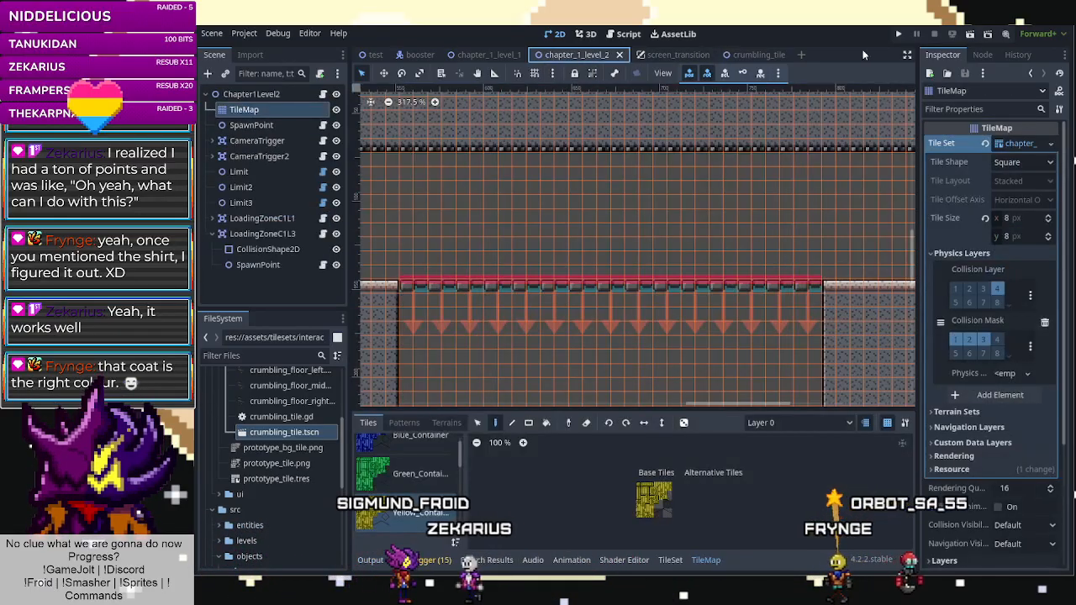
pyautogui.click(970, 34)
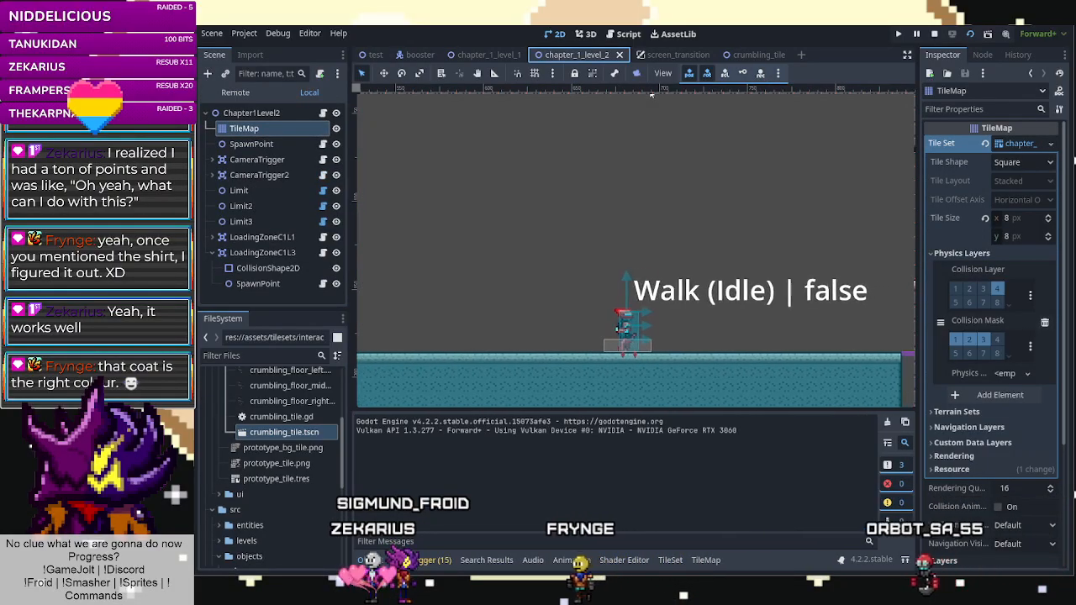
# Cross the crumbling tile row to the far ledge and back to check the tile textures, and stop the game.
pyautogui.press('Right')
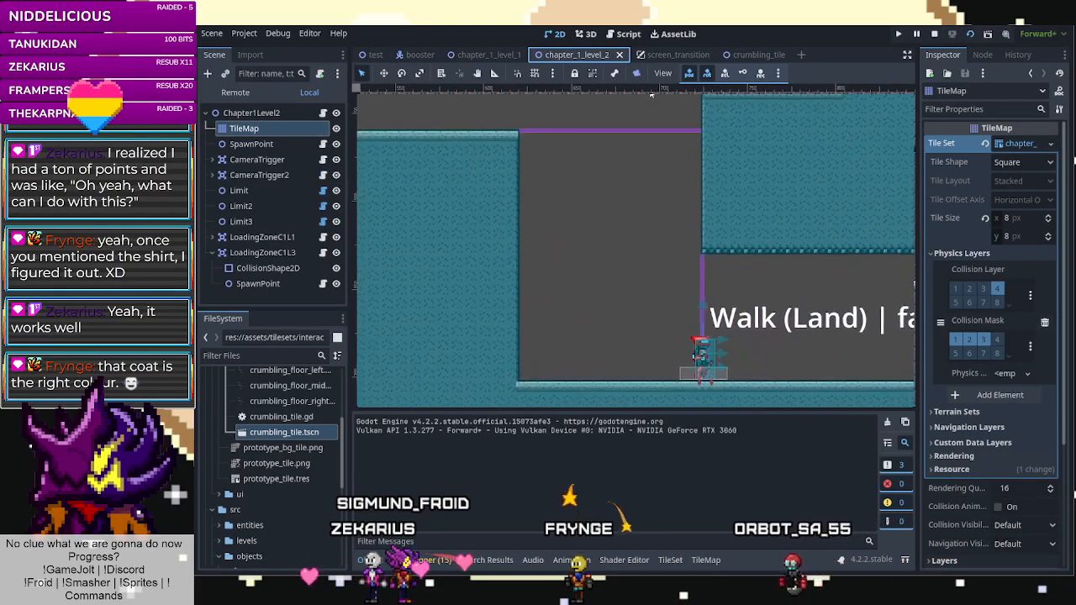
pyautogui.press('Right')
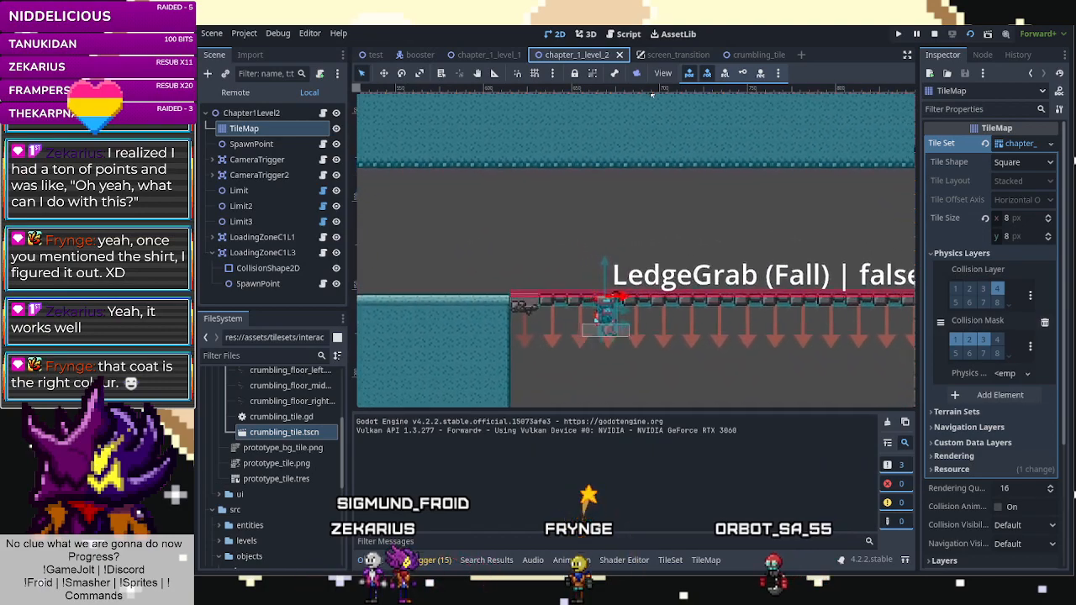
pyautogui.press('Right')
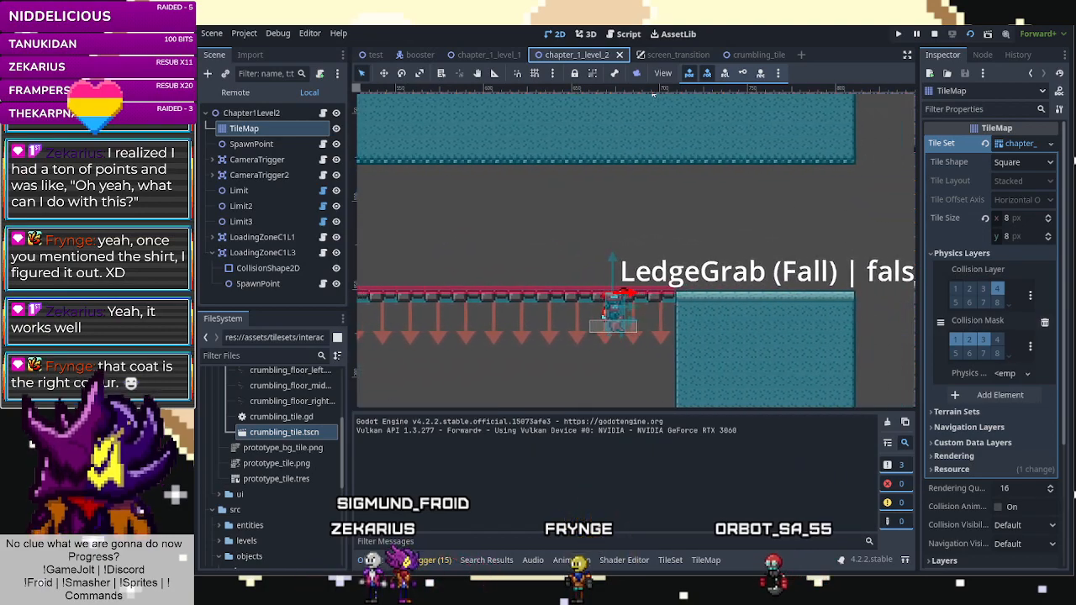
pyautogui.press('space')
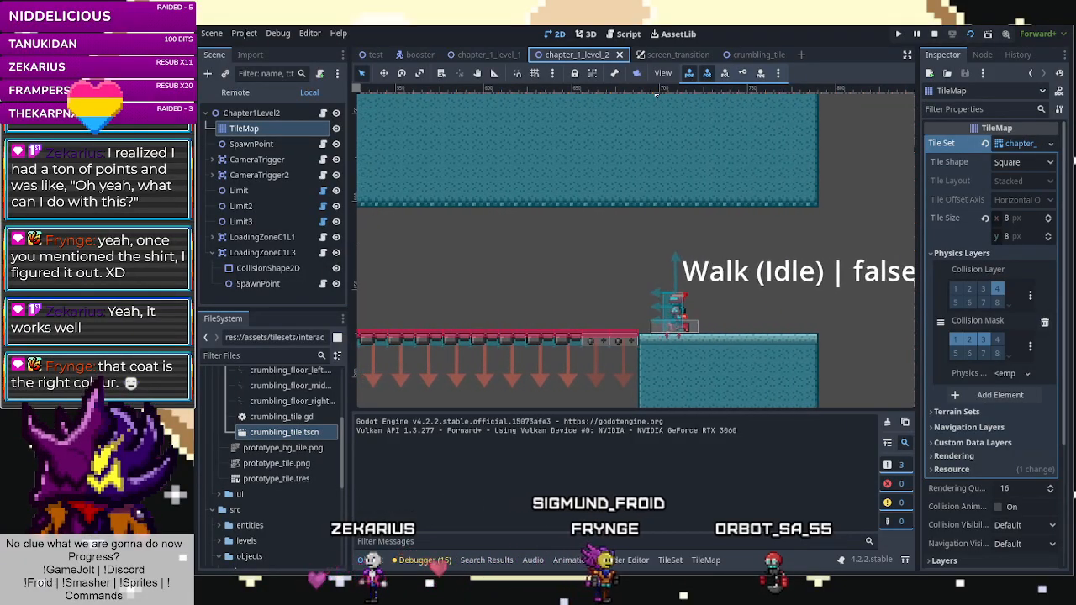
pyautogui.press('Left')
pyautogui.press('space')
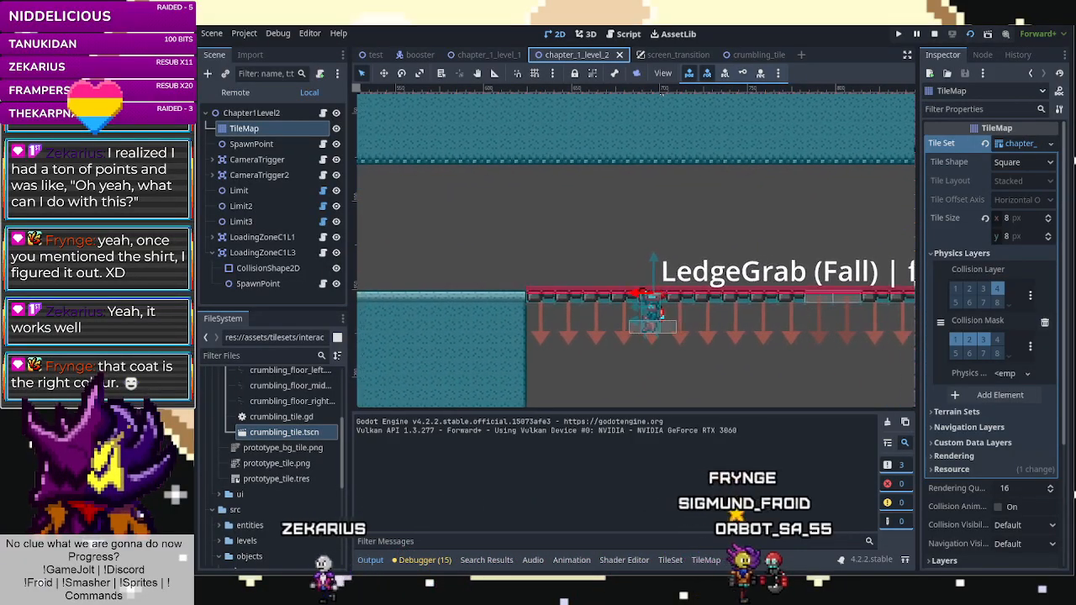
pyautogui.press('space')
pyautogui.press('Left')
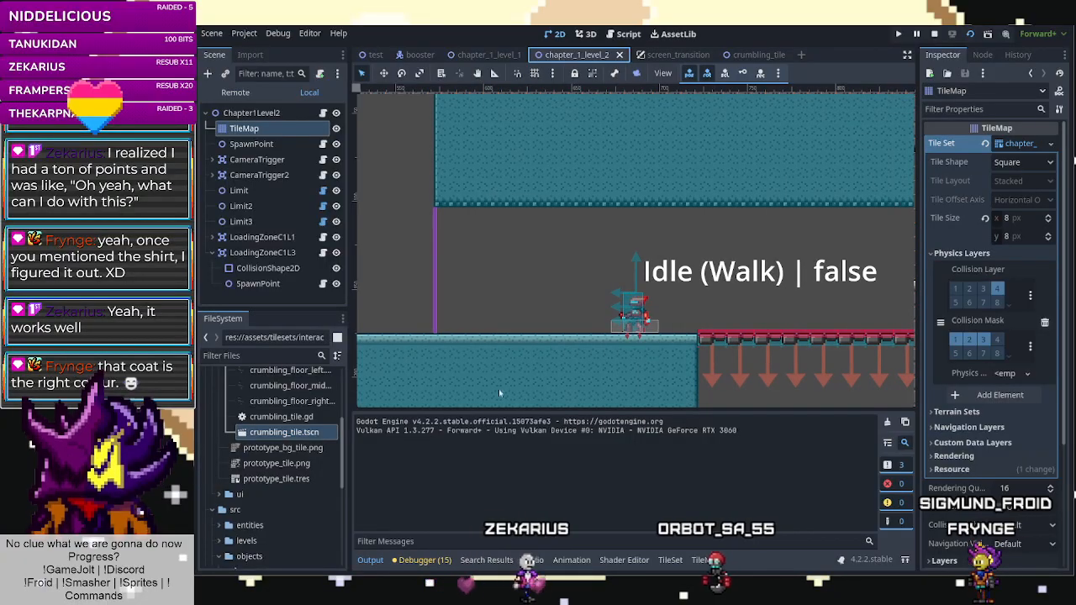
pyautogui.press('F8')
# Review the debugger's error list and inspect the Player.gd line behind the narrowing conversion warning.
pyautogui.click(416, 561)
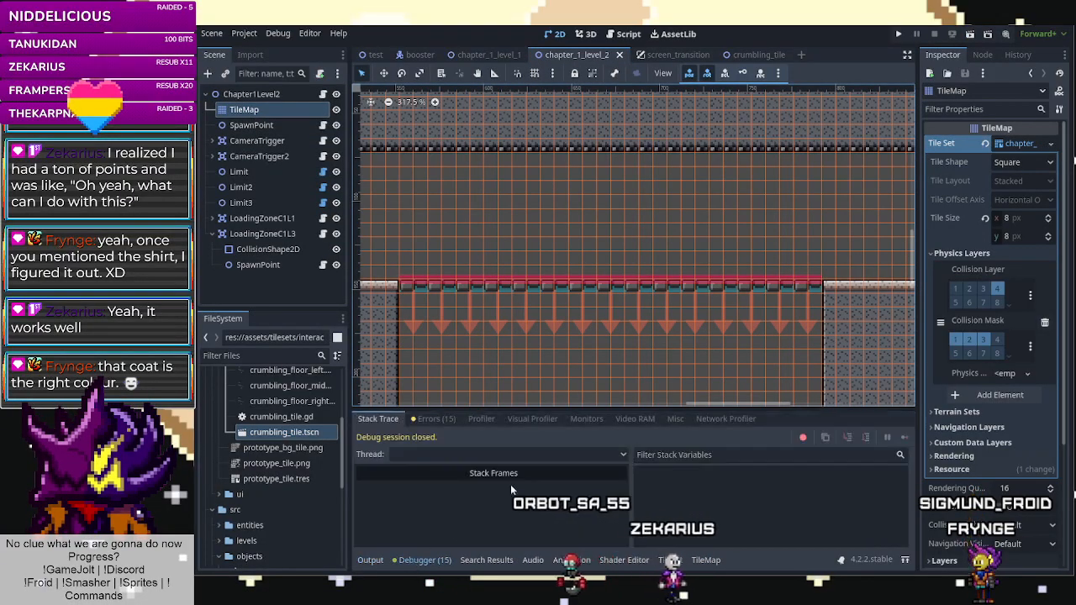
pyautogui.click(431, 420)
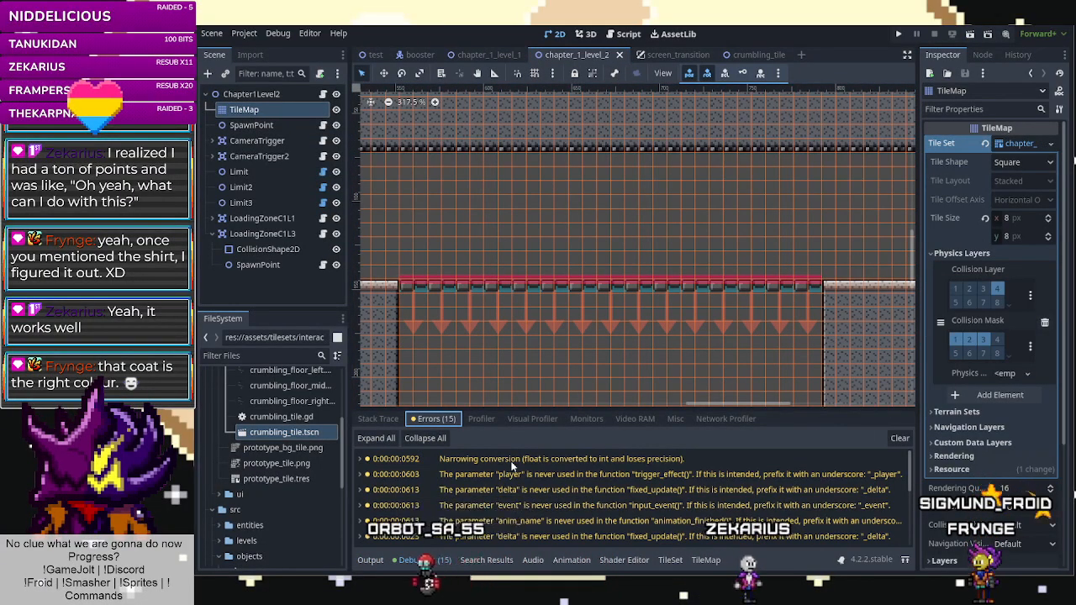
pyautogui.doubleClick(512, 461)
pyautogui.scroll(-1, 532, 495)
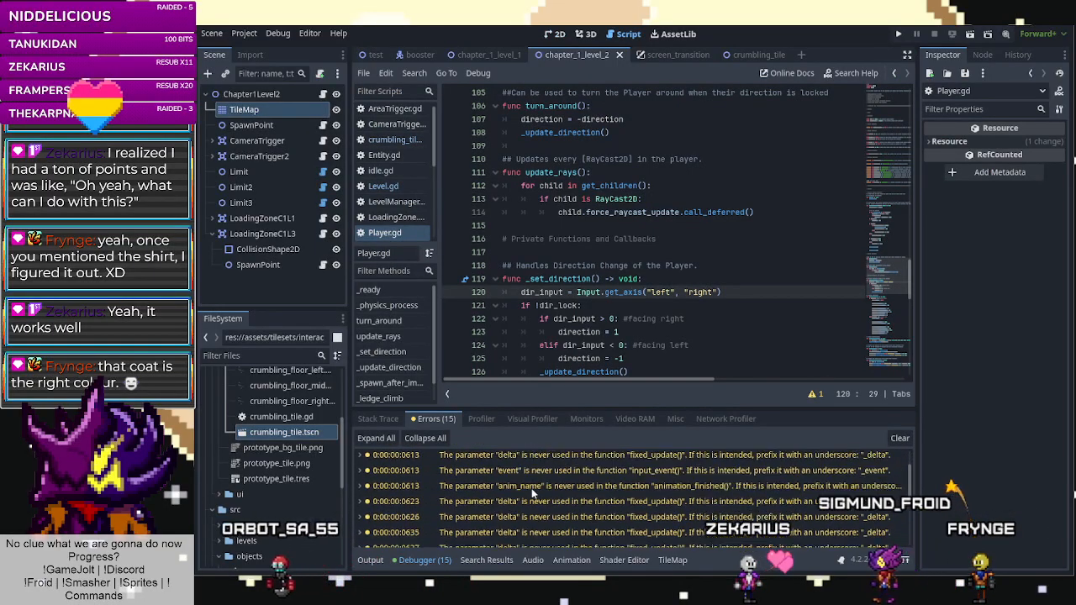
pyautogui.scroll(-2, 531, 487)
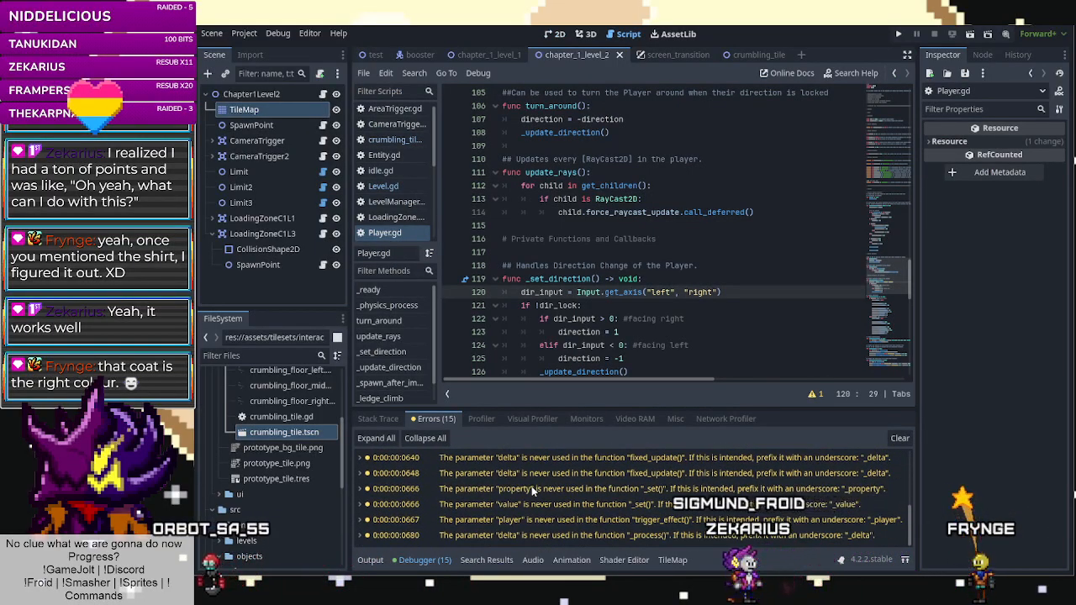
pyautogui.scroll(3, 531, 490)
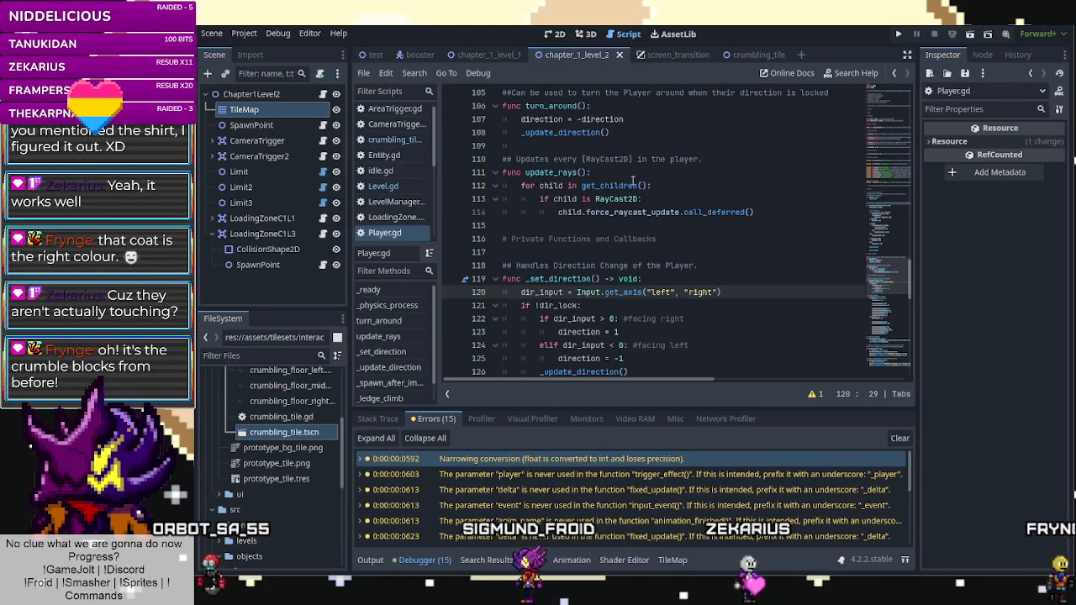
# Add the comment "# Stole this code from an old project of mine lol" below the extends line of the crumbling_tile script.
pyautogui.click(742, 54)
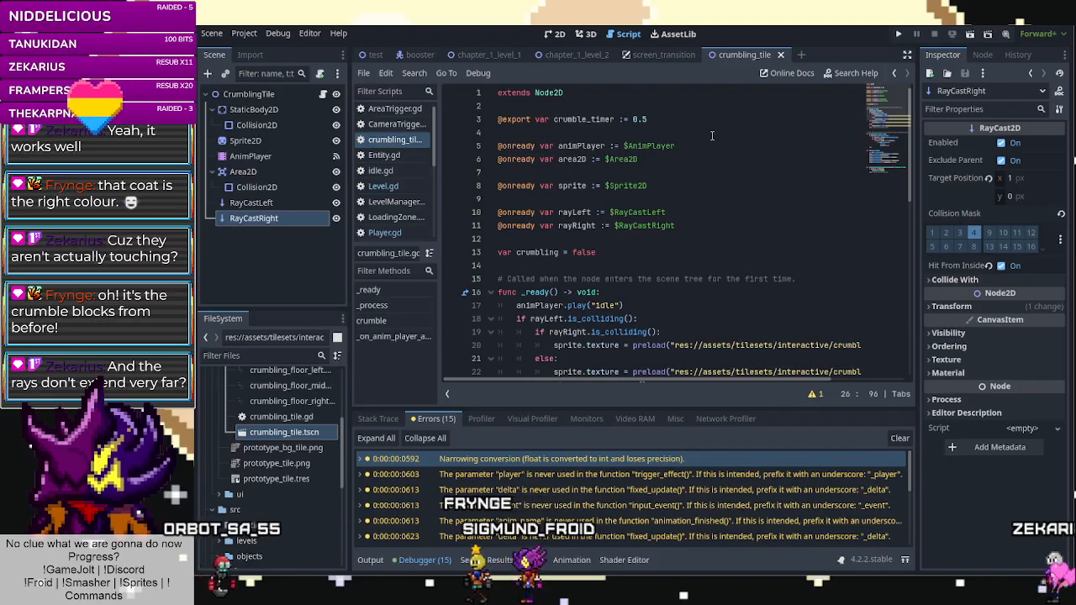
pyautogui.click(553, 106)
pyautogui.press('Return')
pyautogui.press('Return')
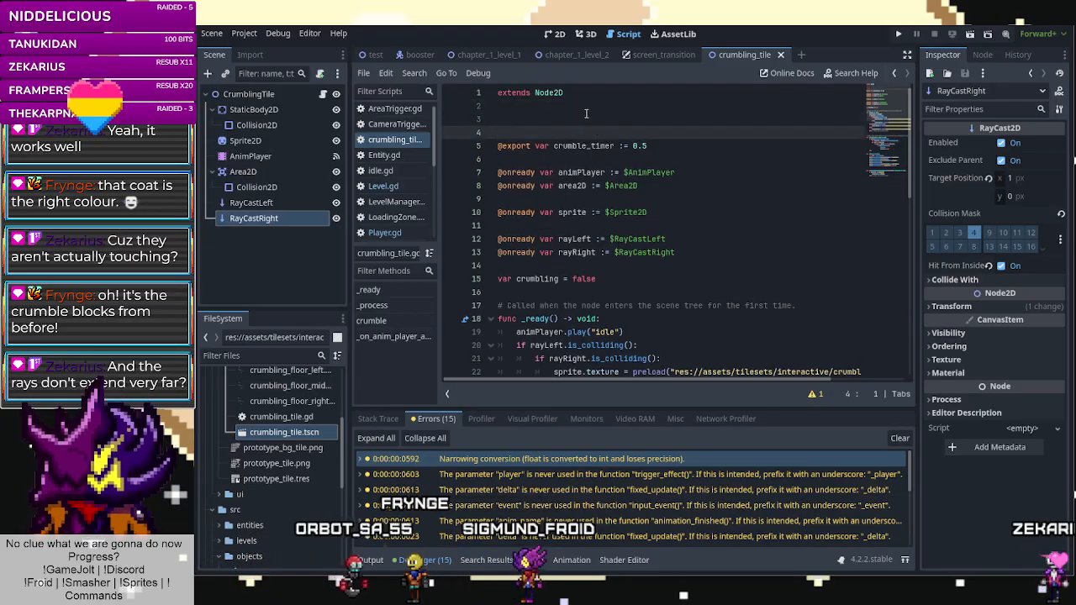
pyautogui.click(553, 118)
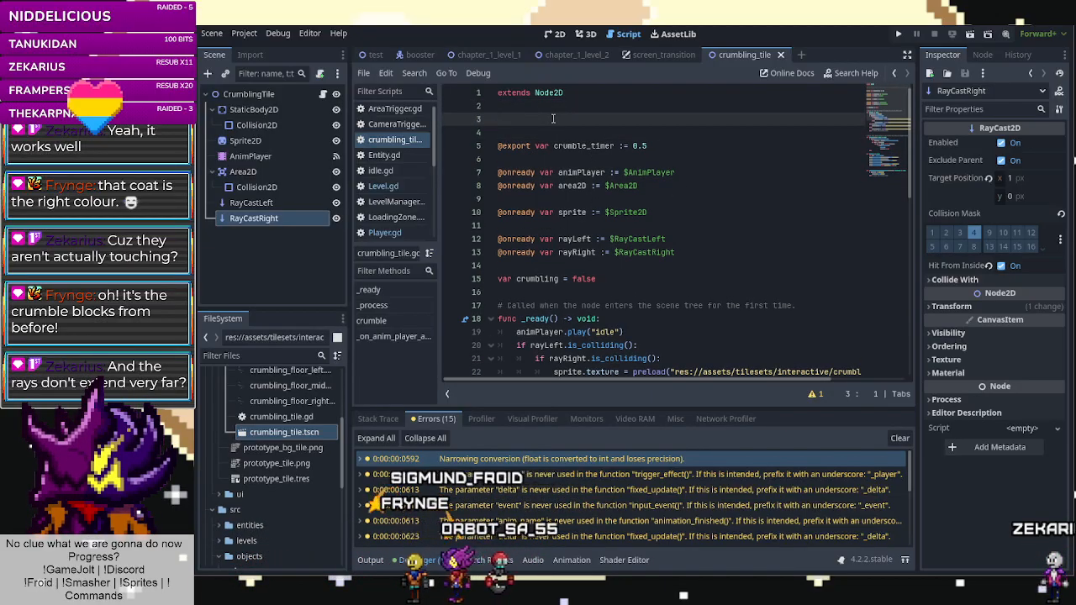
pyautogui.write('# Stole this code from an old project of mine lol')
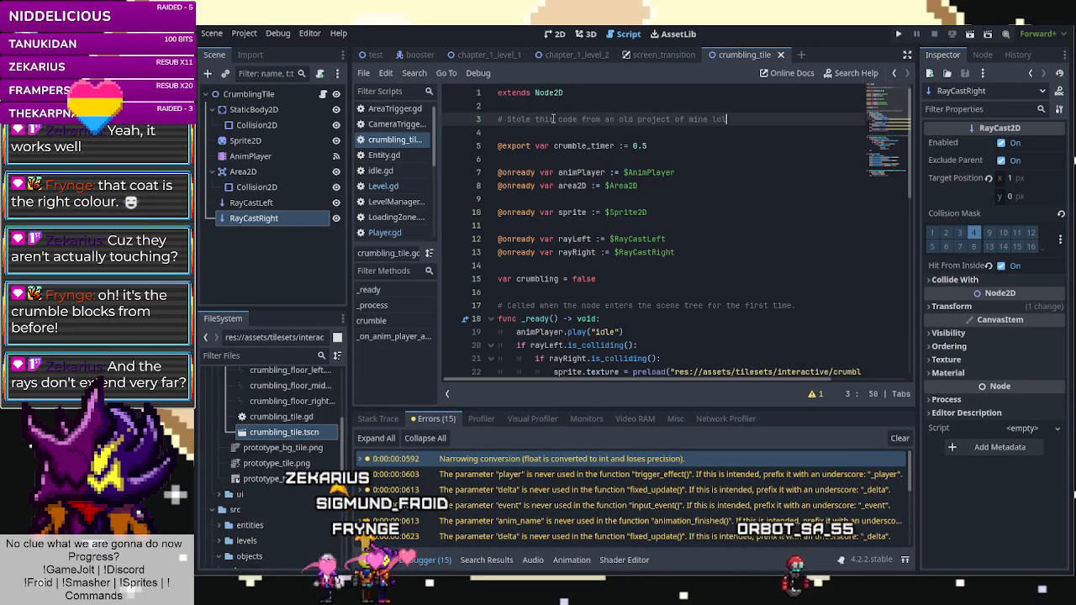
# Check the _ready texture code, and examine in chapter_1_level_2's 2D view how the first tile's rays reach the ledge and neighbouring tile.
pyautogui.scroll(-3, 672, 157)
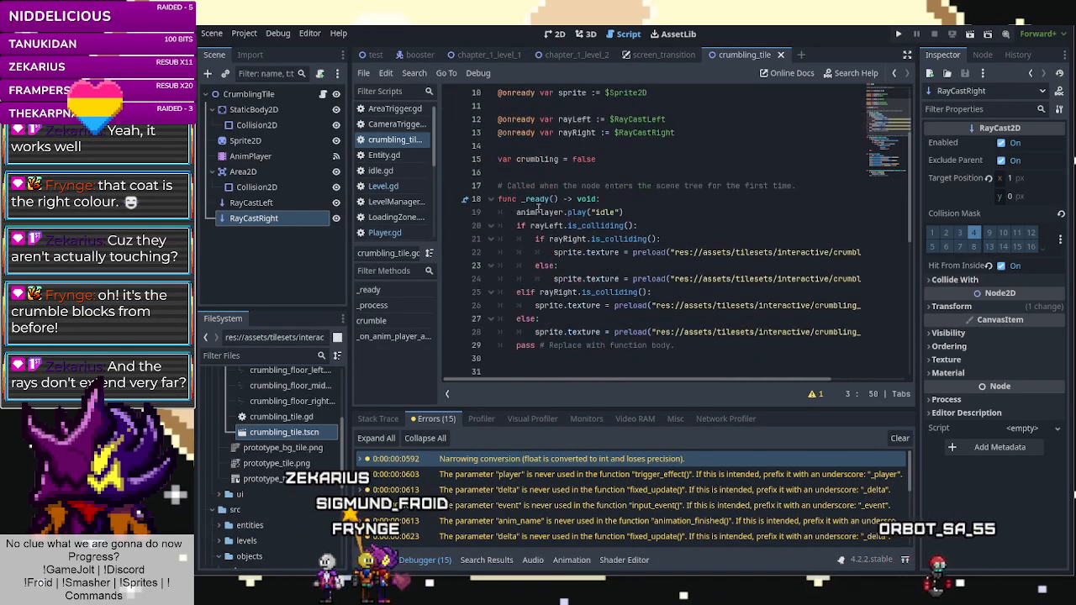
pyautogui.click(585, 57)
pyautogui.click(556, 37)
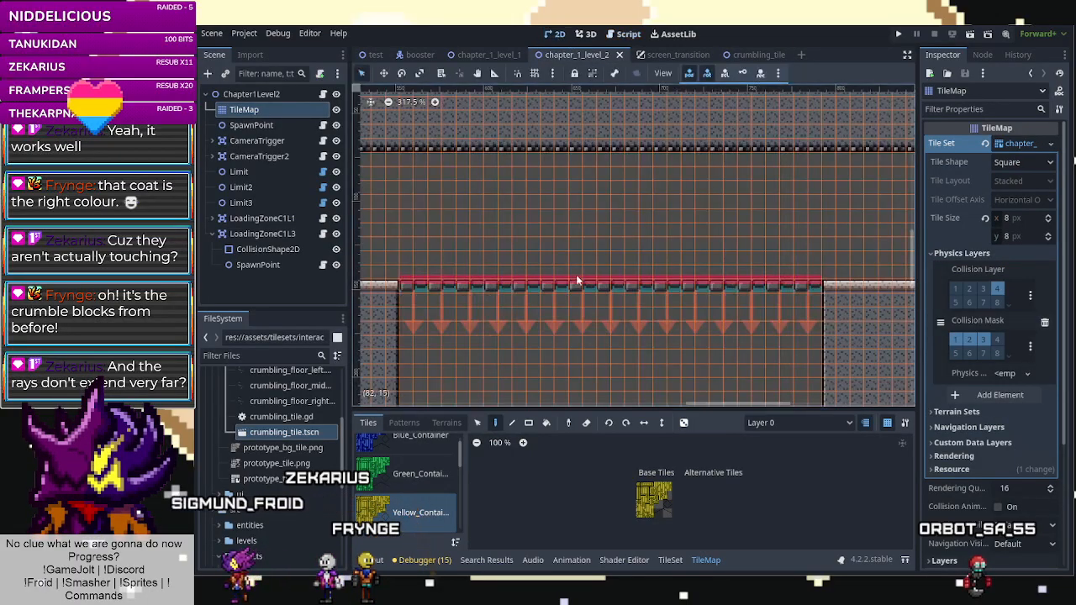
pyautogui.scroll(10, 369, 307)
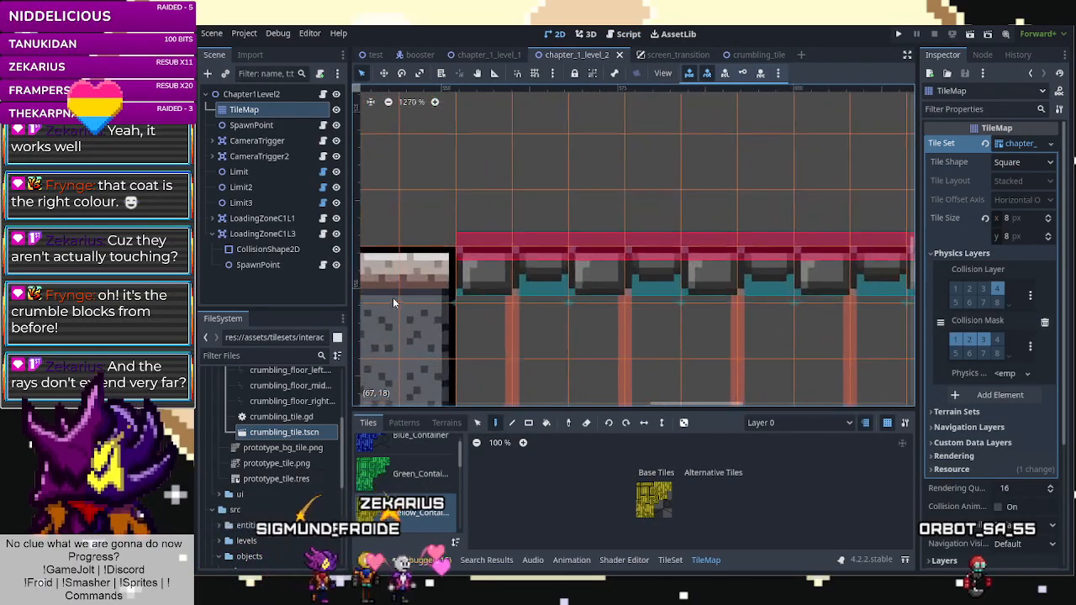
pyautogui.scroll(2, 437, 311)
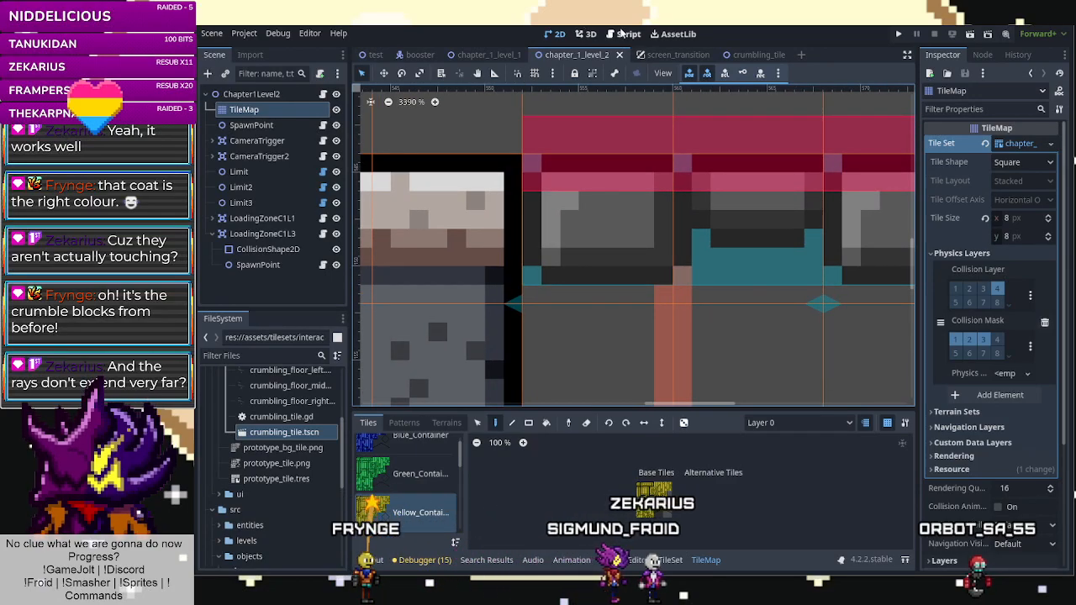
# Run chapter_1_level_2 and slide along the crumbling tile row while ledge-grabbing, to the far ledge and back, twice.
pyautogui.click(971, 35)
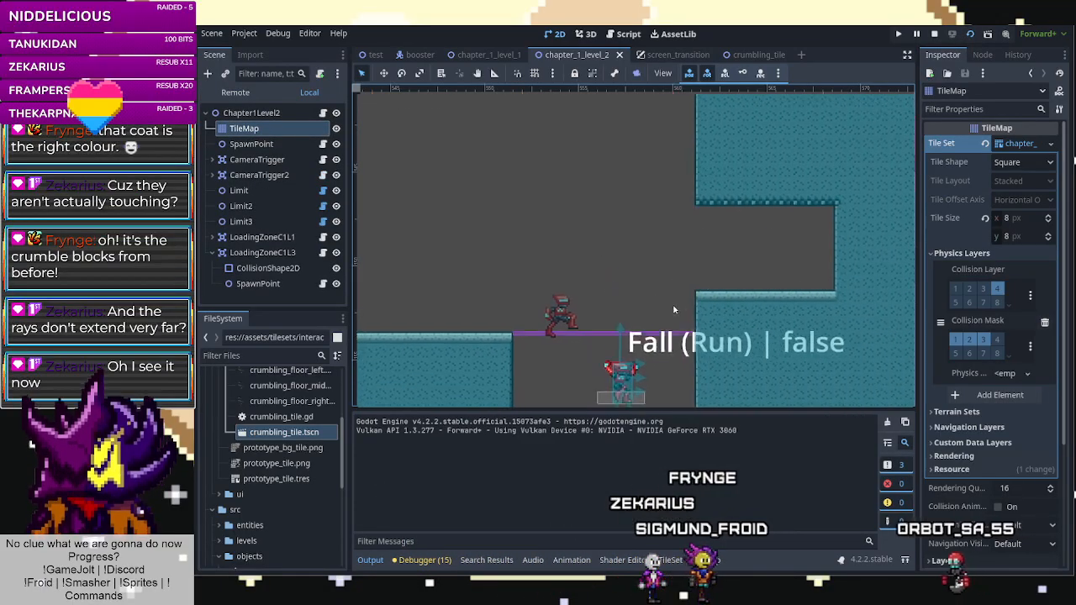
pyautogui.press('d')
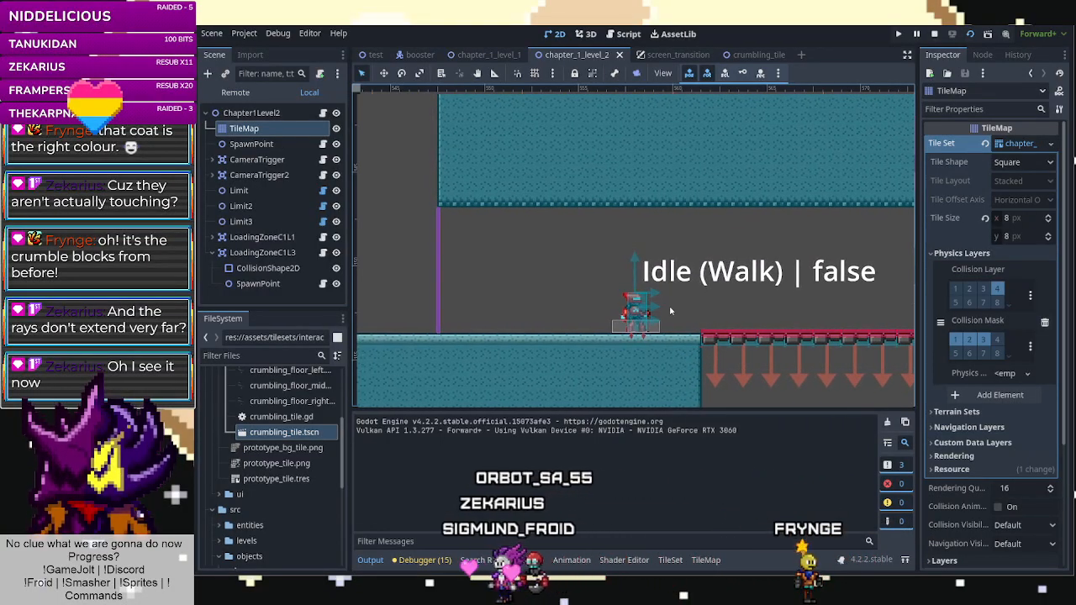
pyautogui.press('d')
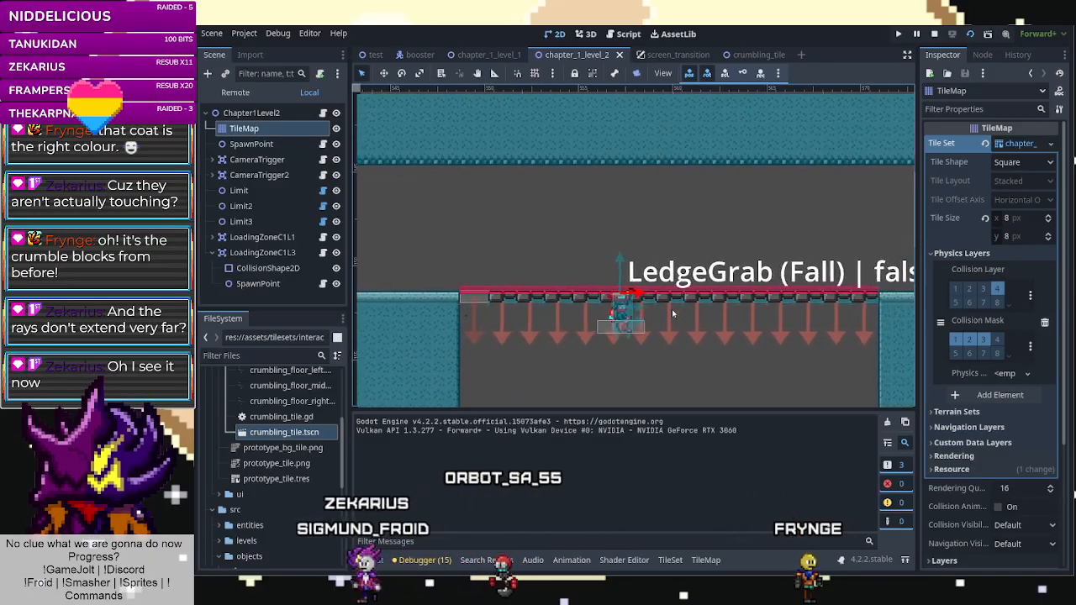
pyautogui.press('space')
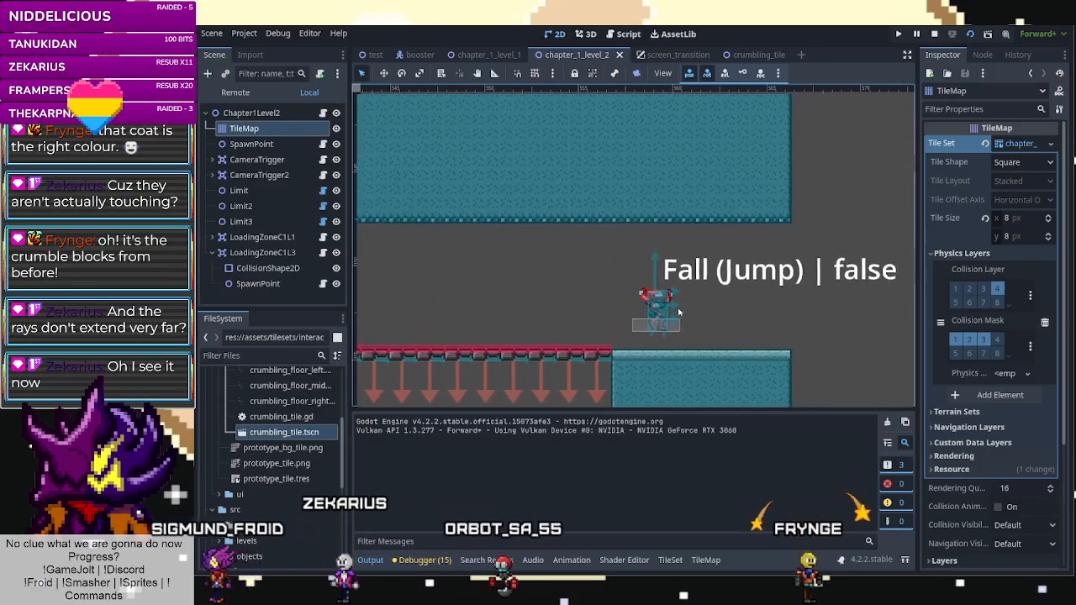
pyautogui.press('a')
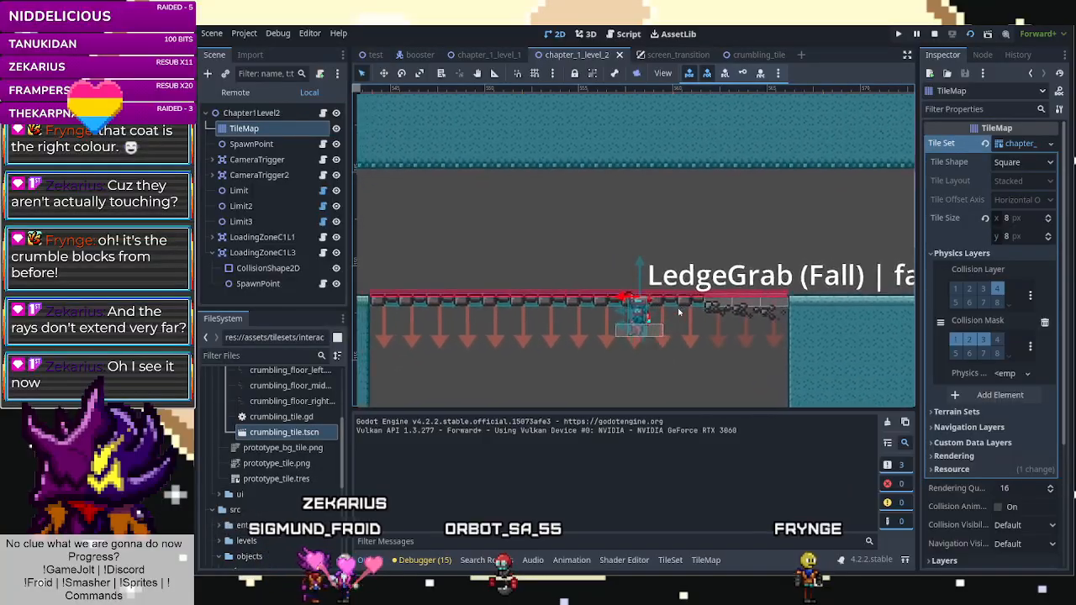
pyautogui.press('space')
pyautogui.press('d')
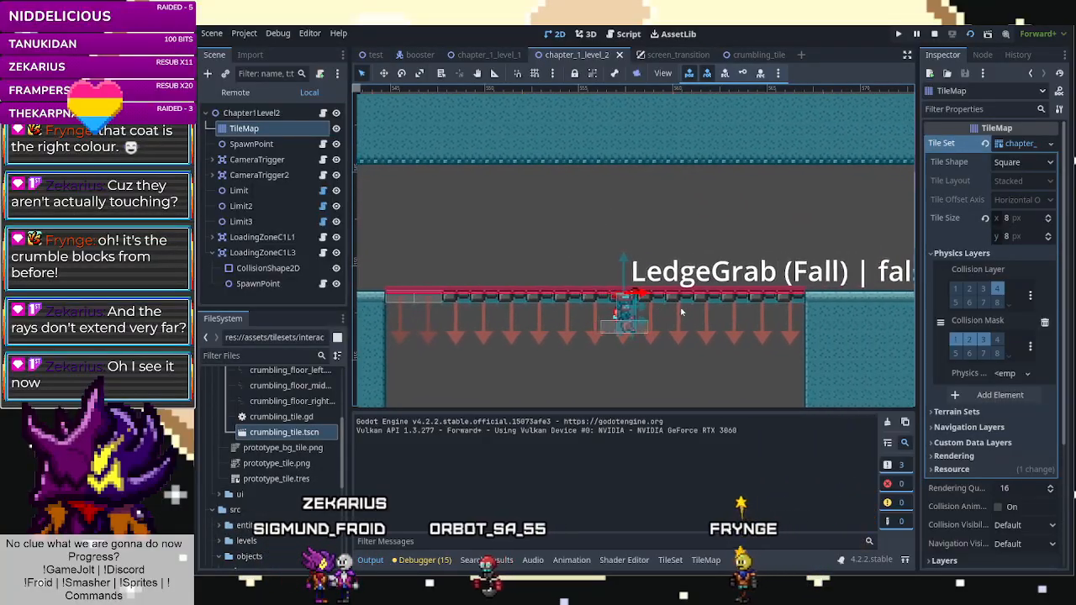
pyautogui.press('space')
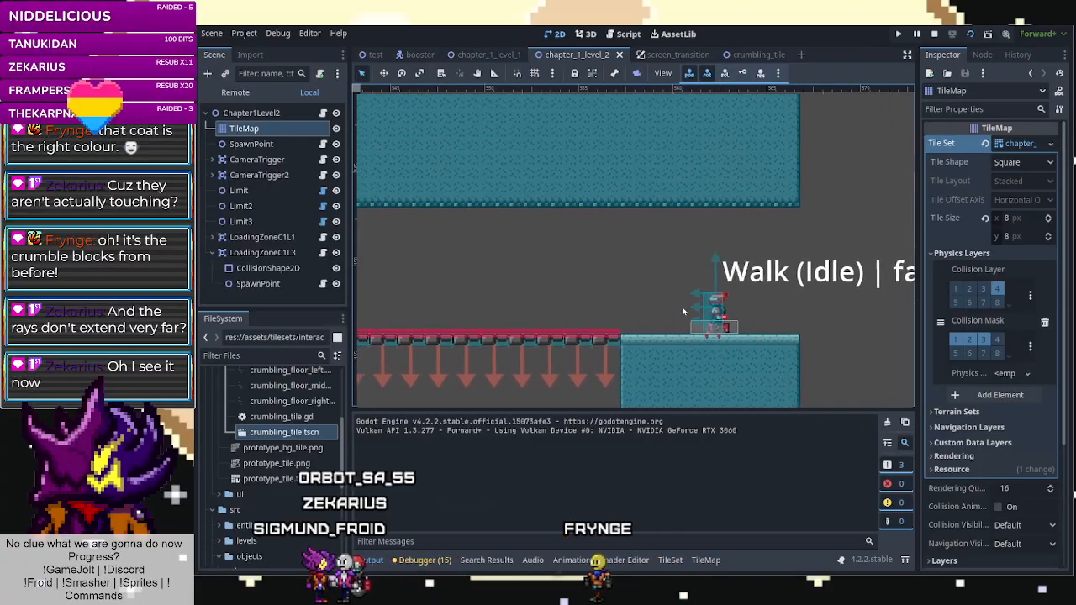
pyautogui.press('a')
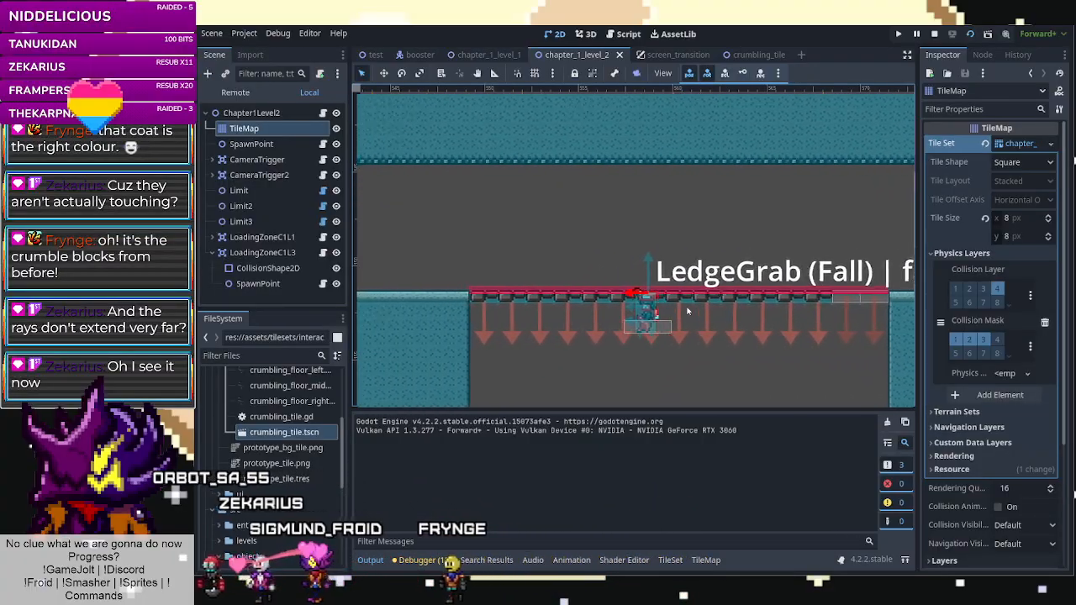
pyautogui.press('space')
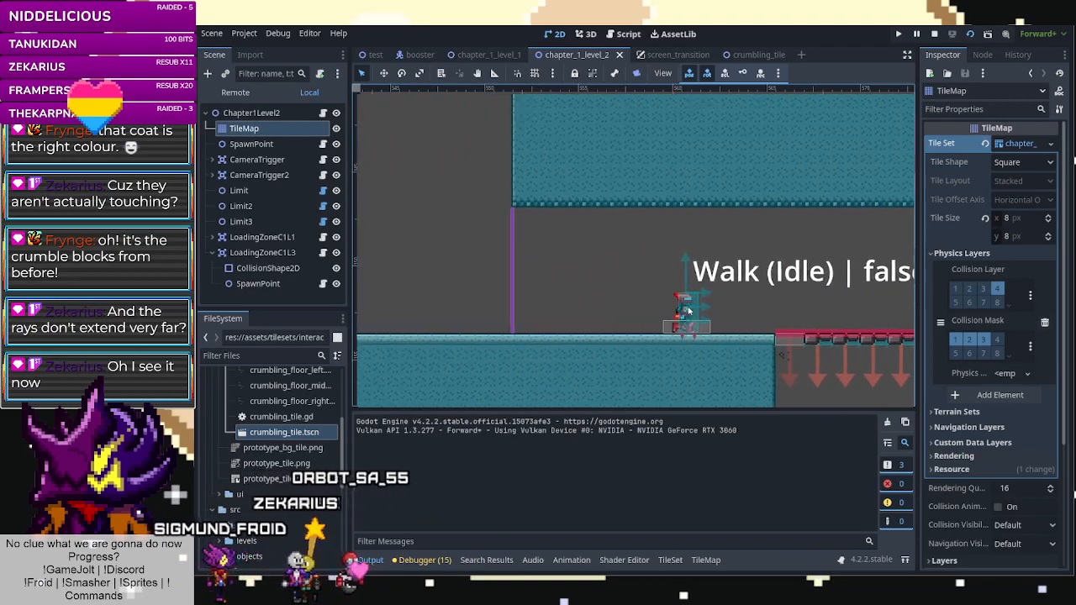
# Lean at the near ledge beside the first crumbling tile, drop into a ledge grab there and jump back up.
pyautogui.press('d')
pyautogui.press('d')
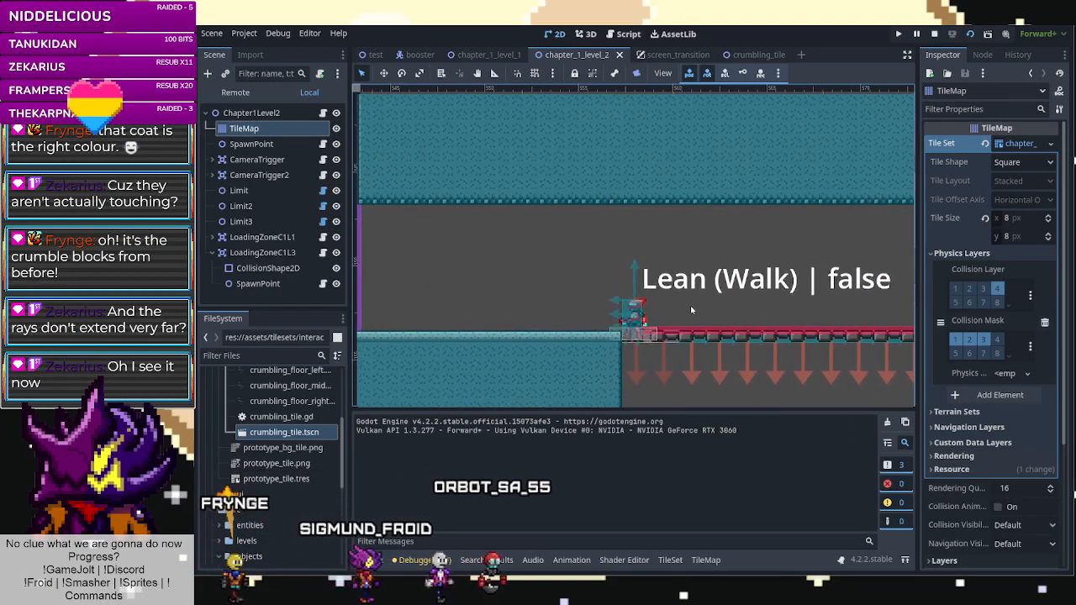
pyautogui.press('a')
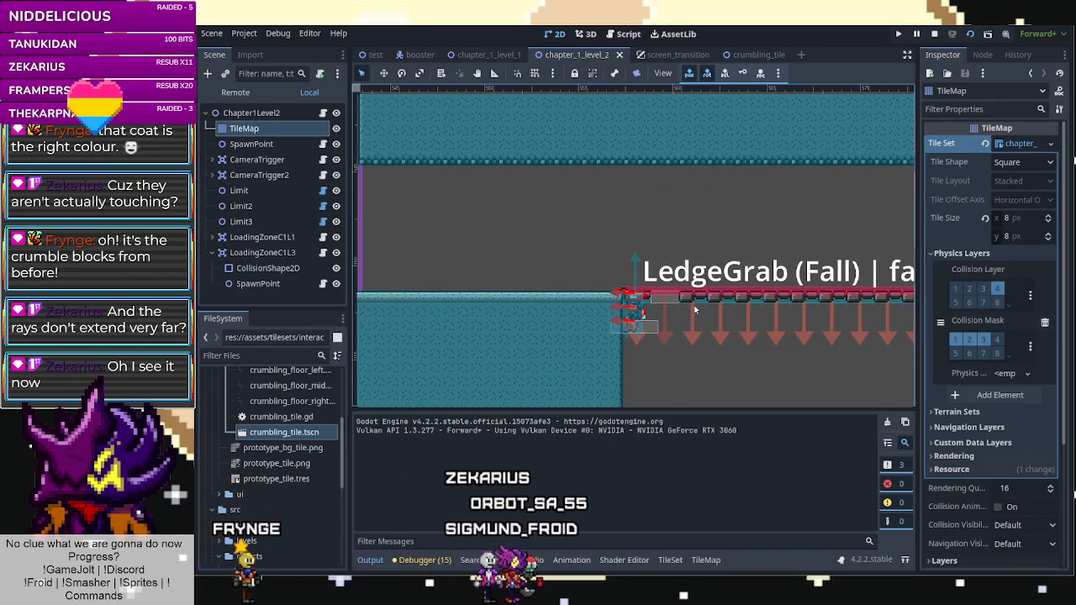
pyautogui.press('space')
pyautogui.press('space')
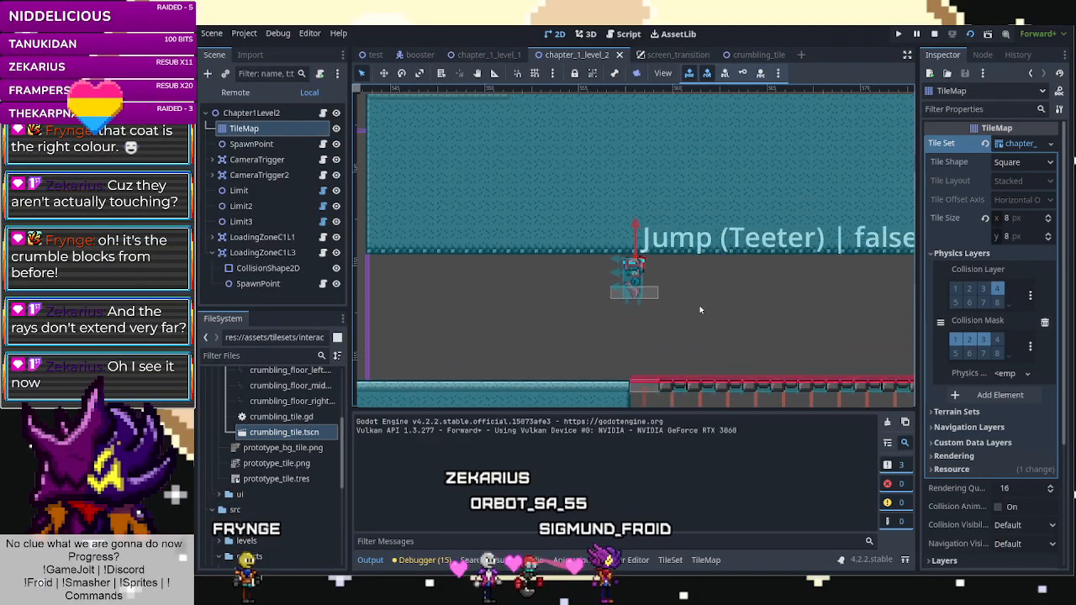
# Cross the crumbling tile row in ledge grabs once more, return to the near ledge to check the first tiles' textures, and stop the game.
pyautogui.press('d')
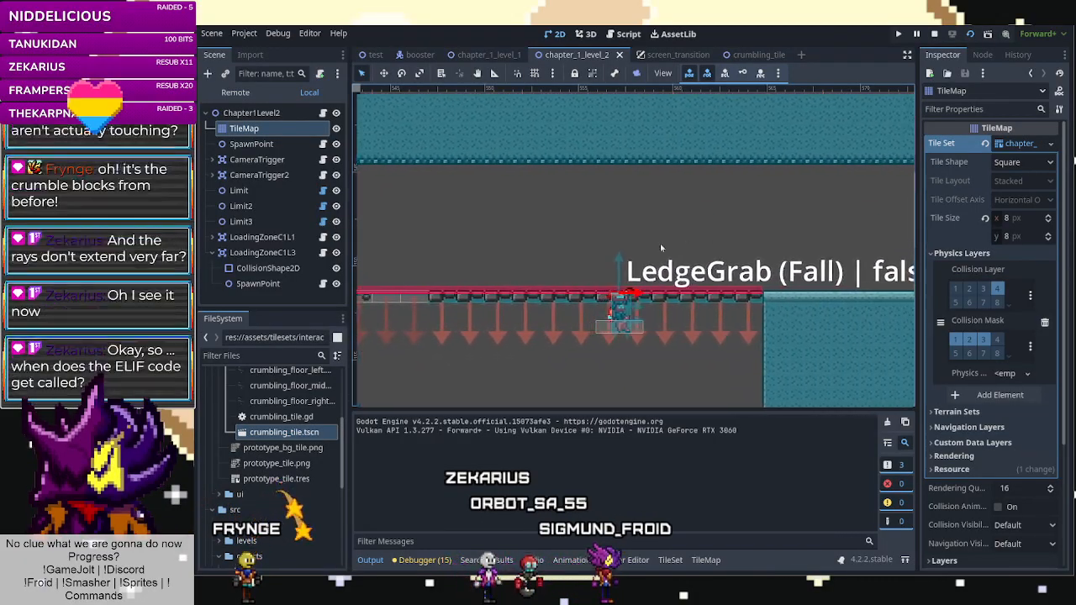
pyautogui.press('space')
pyautogui.press('Left')
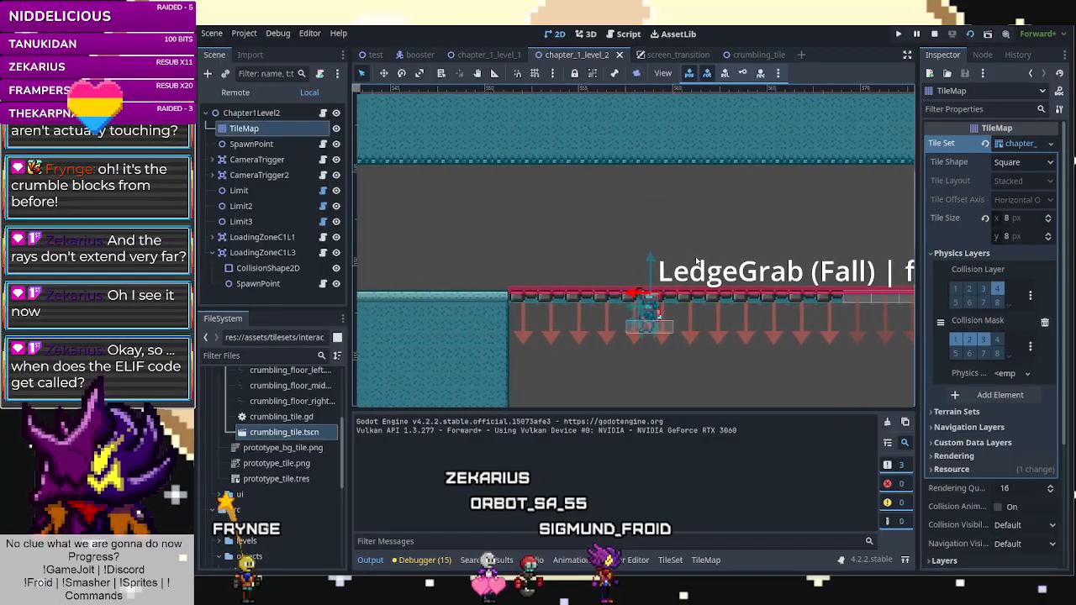
pyautogui.press('space')
pyautogui.press('Left')
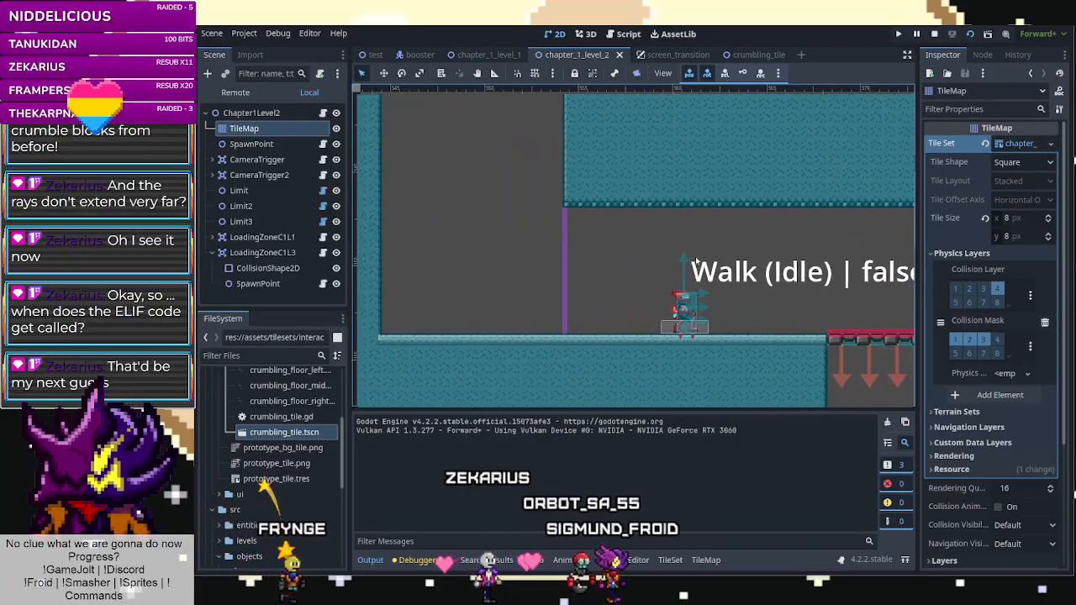
pyautogui.press('Right')
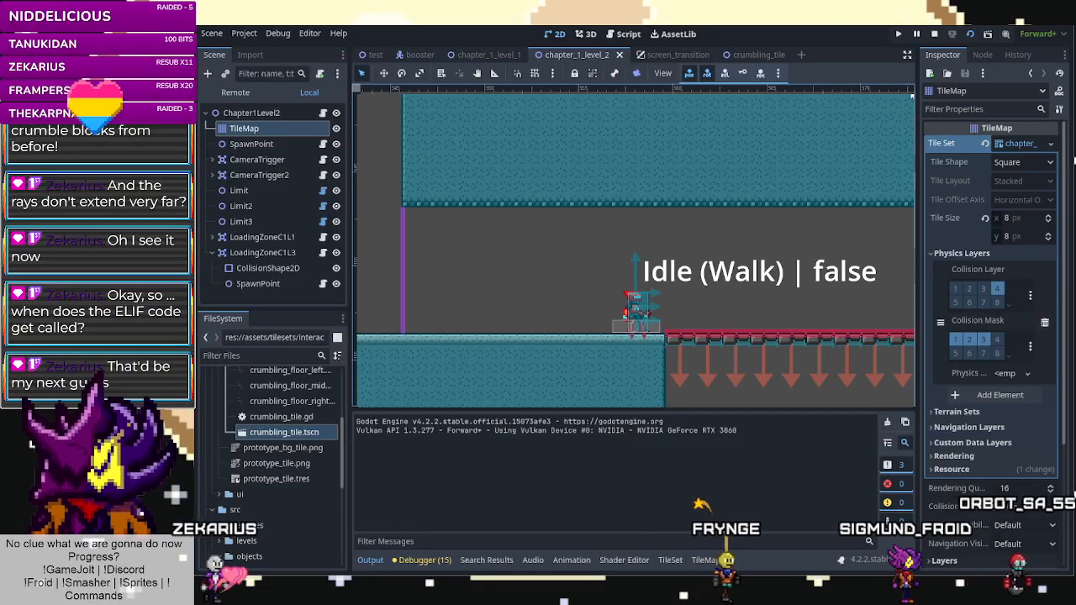
pyautogui.click(934, 35)
# Move the raycast texture if/elif/else block above animPlayer.play("idle") in the crumbling_tile script's _ready function and save.
pyautogui.click(755, 56)
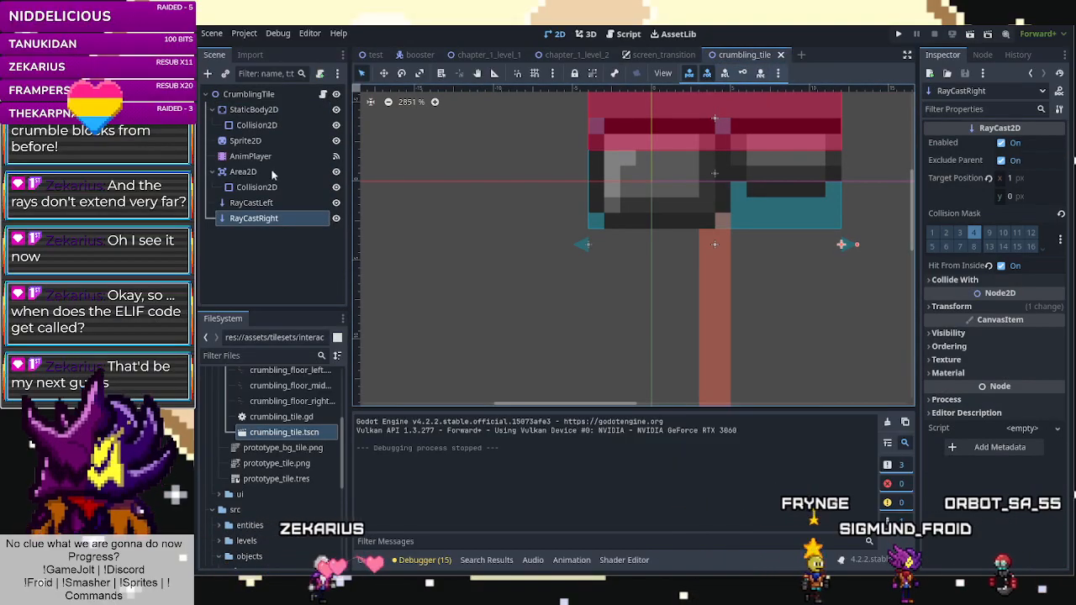
pyautogui.click(322, 94)
pyautogui.scroll(3, 612, 252)
pyautogui.scroll(-3, 614, 252)
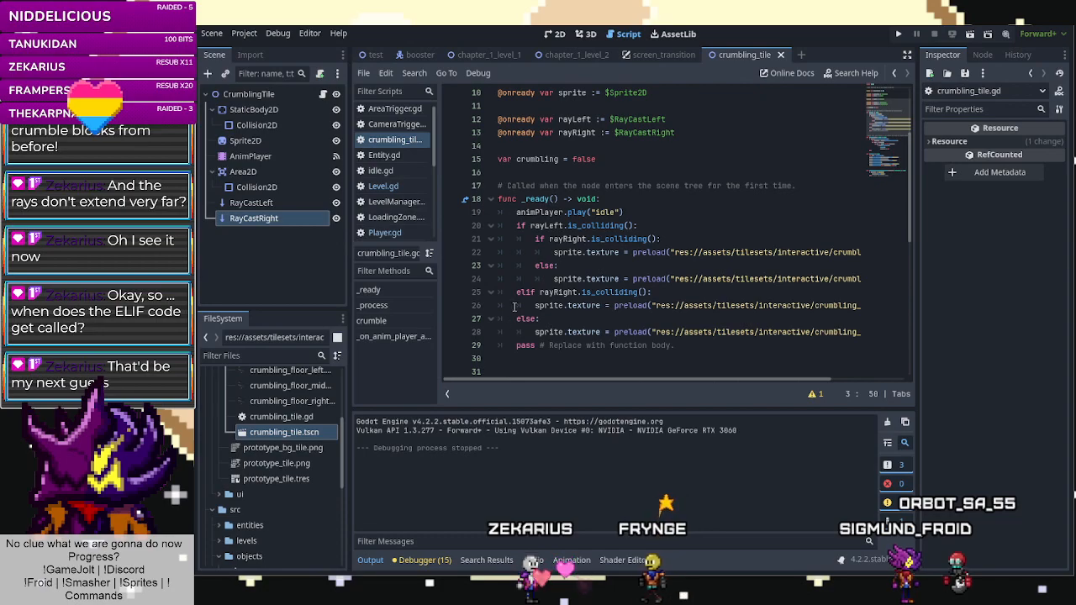
pyautogui.moveTo(516, 225); pyautogui.dragTo(928, 333)
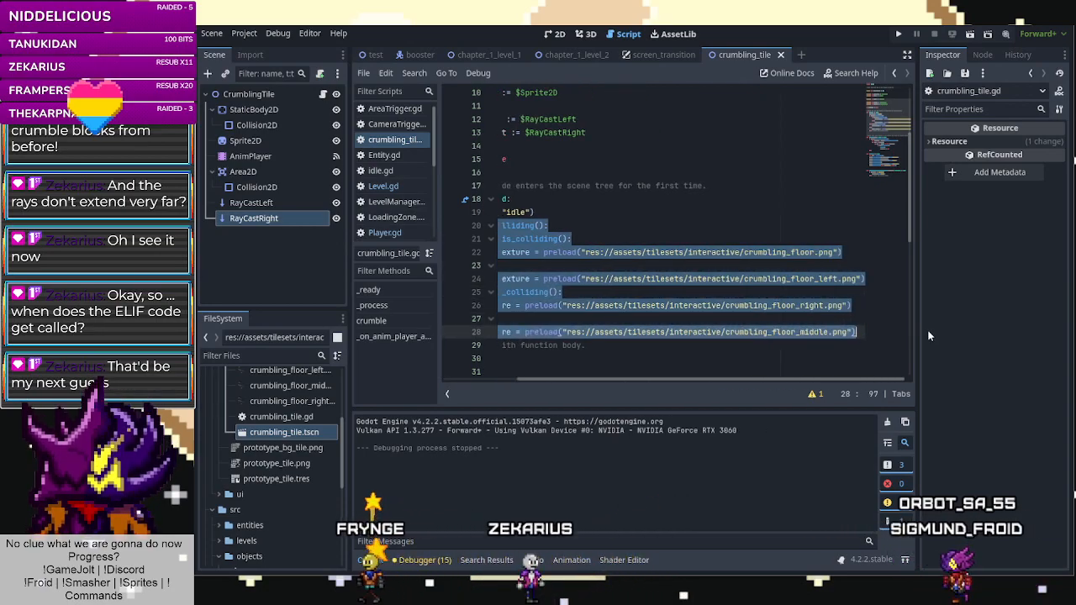
pyautogui.press('BackSpace')
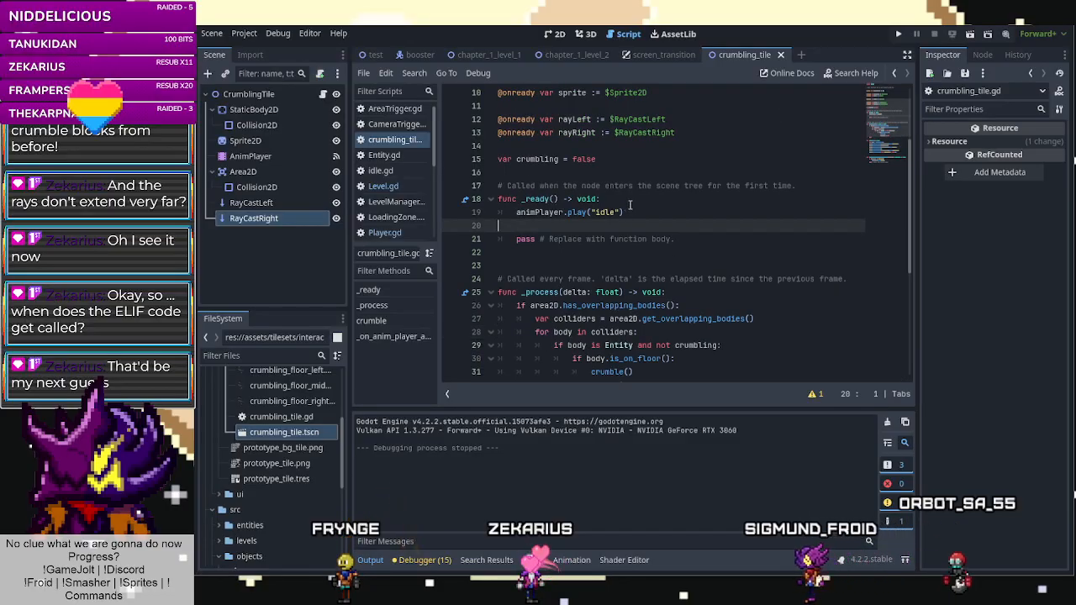
pyautogui.click(631, 199)
pyautogui.press('Return')
pyautogui.hotkey('ctrl', 'v')
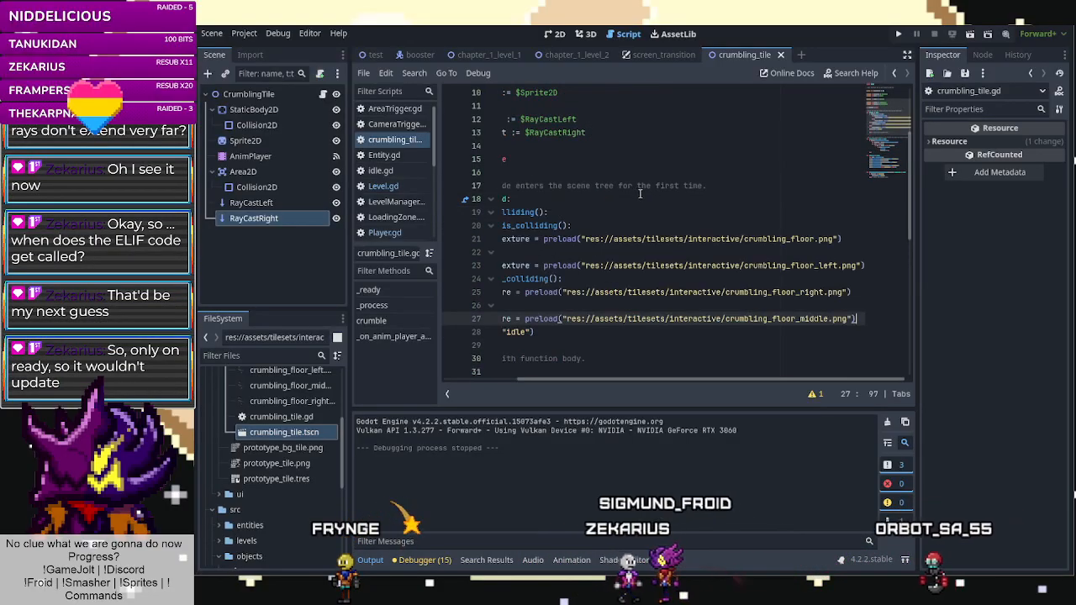
pyautogui.moveTo(664, 379); pyautogui.dragTo(454, 381)
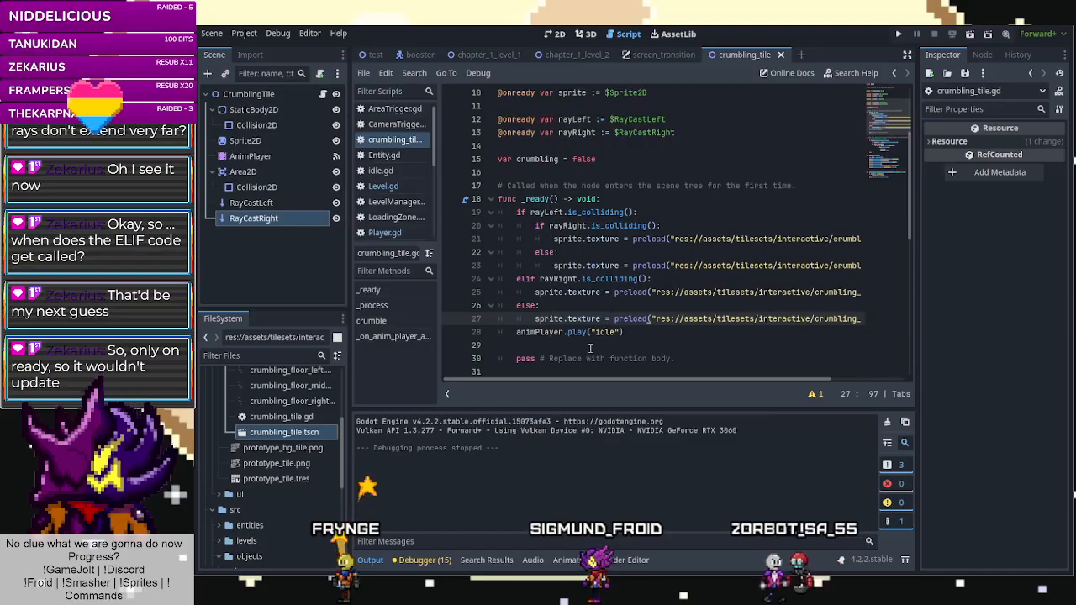
pyautogui.click(661, 334)
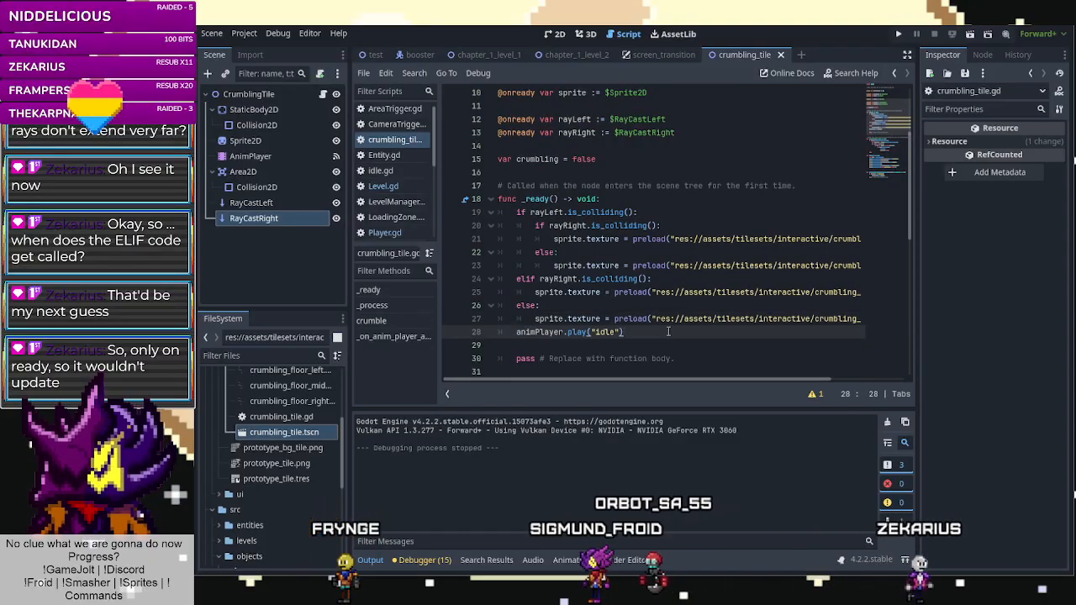
pyautogui.hotkey('ctrl', 's')
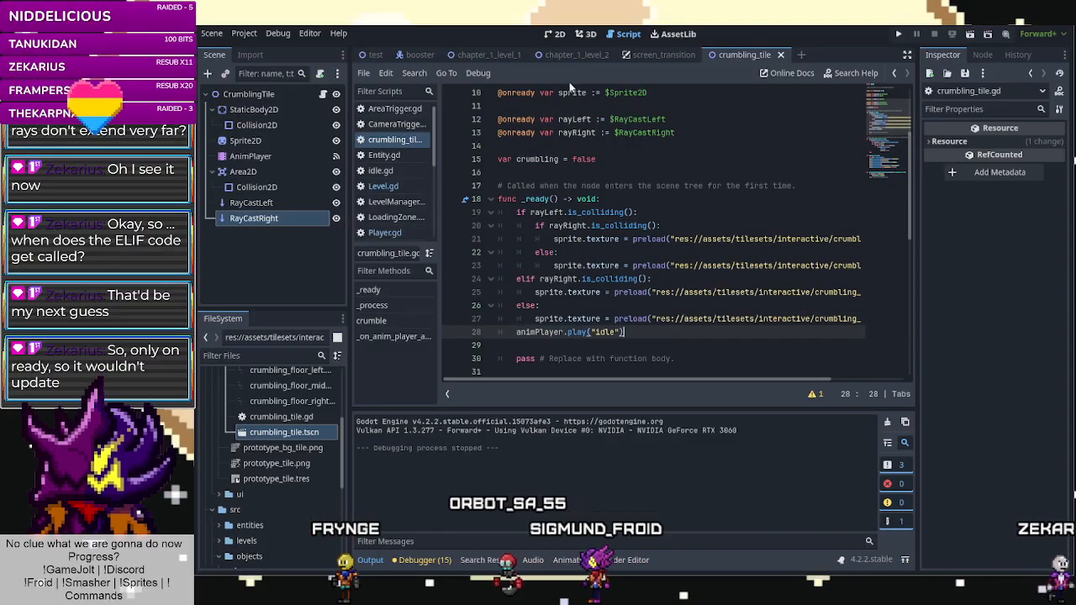
# Run chapter_1_level_2, walk up to the crumbling tile row to check the tile textures, and stop the game.
pyautogui.click(555, 34)
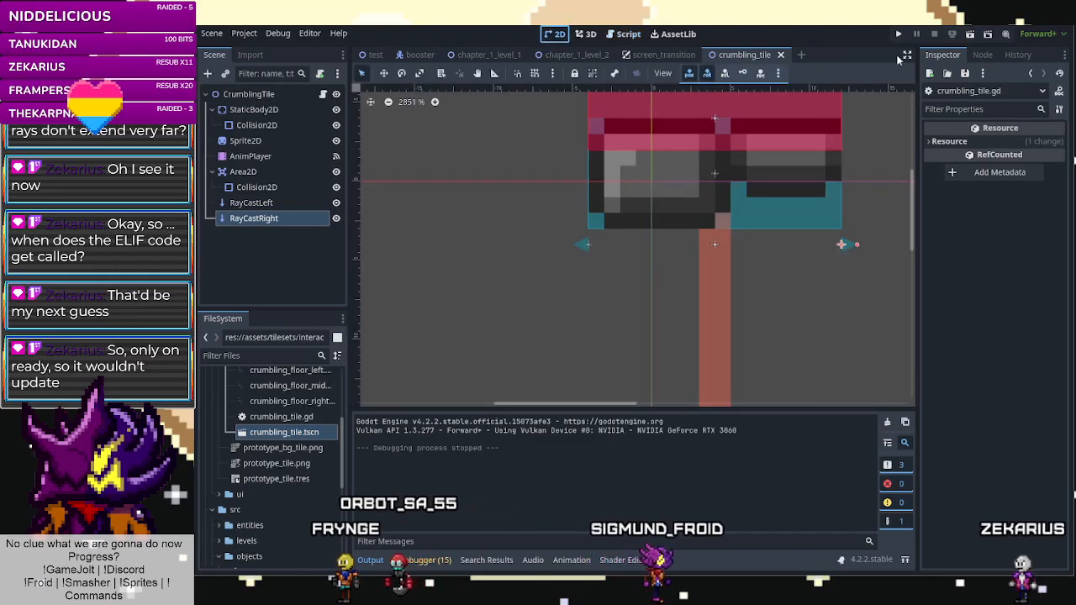
pyautogui.click(968, 35)
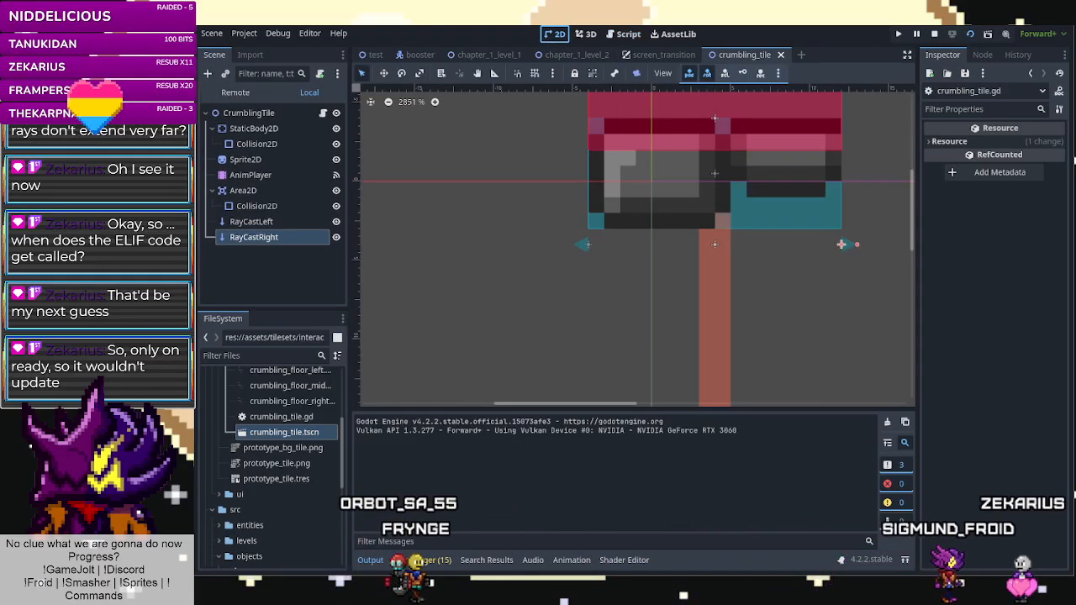
pyautogui.click(577, 55)
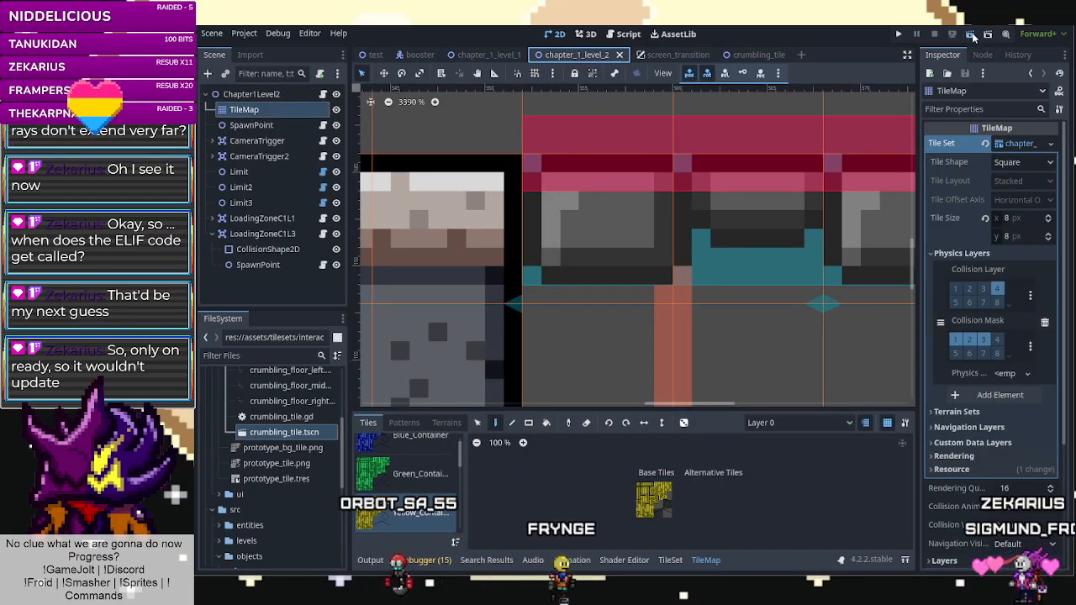
pyautogui.click(970, 35)
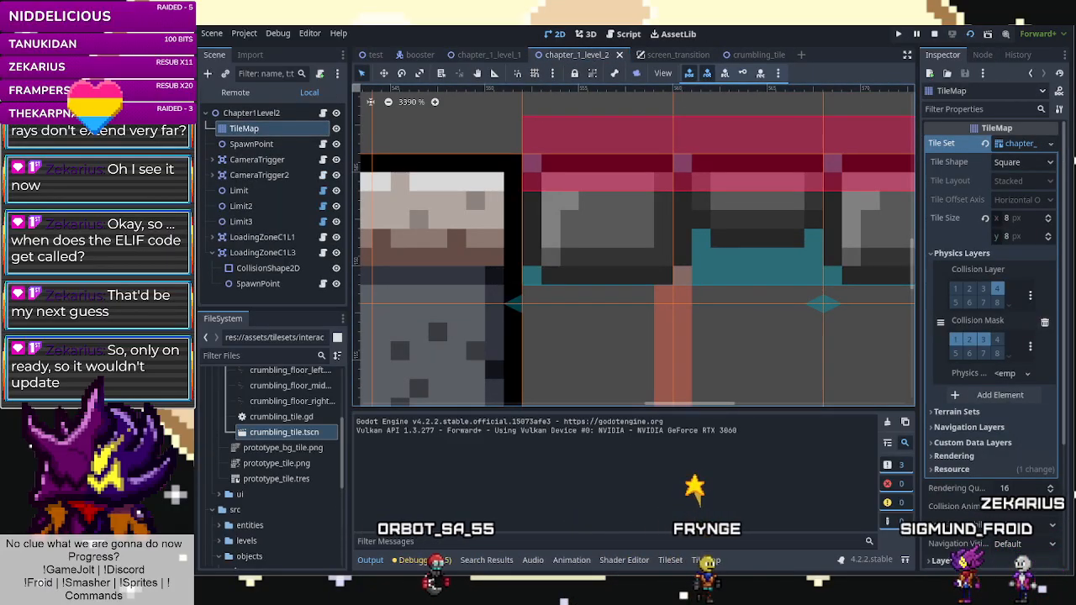
pyautogui.press('Right')
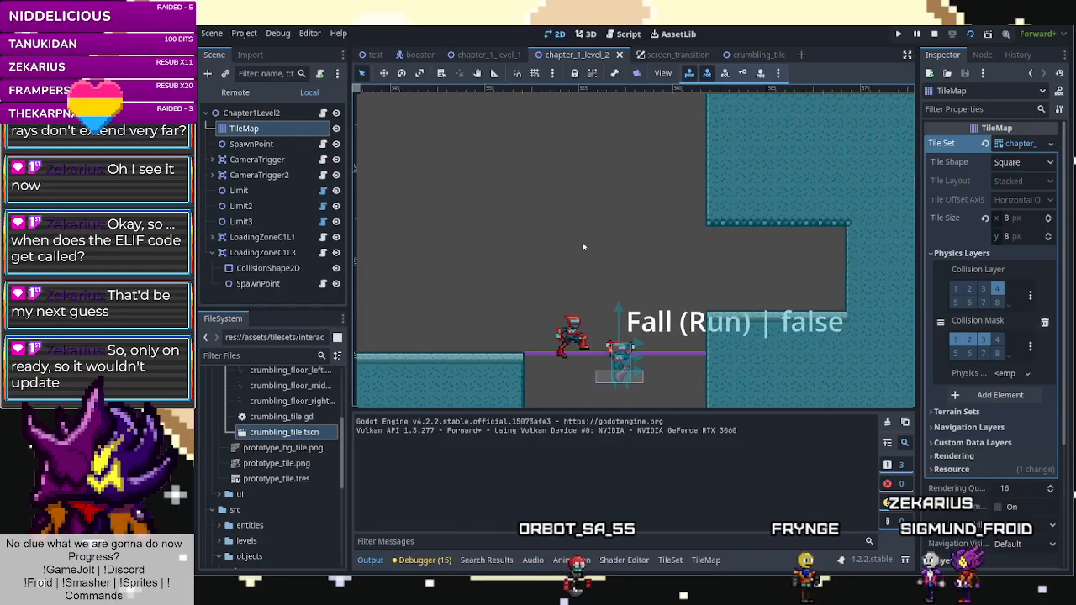
pyautogui.press('Right')
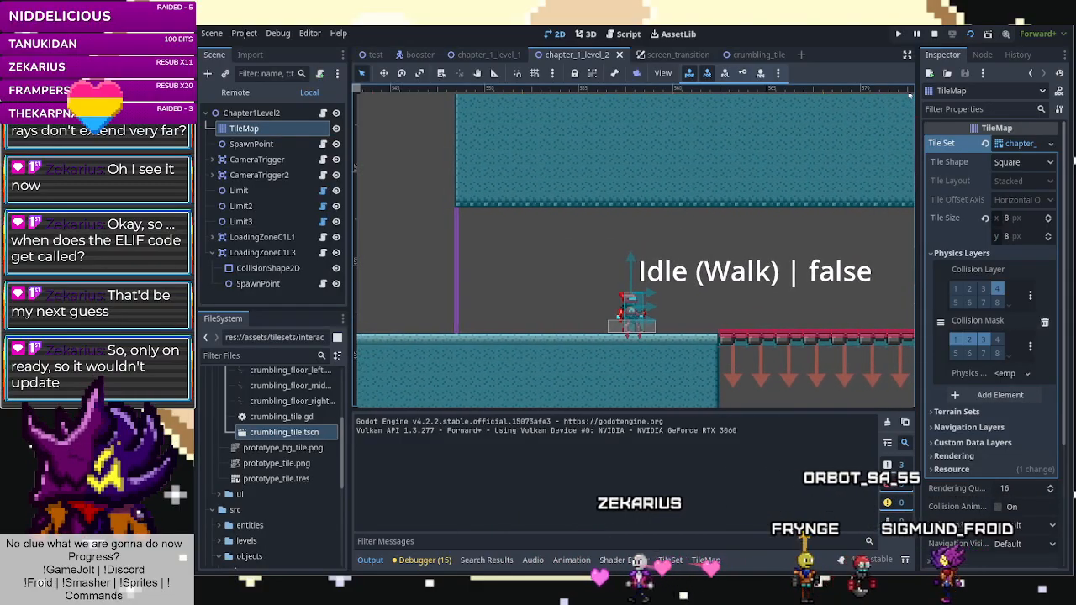
pyautogui.press('F8')
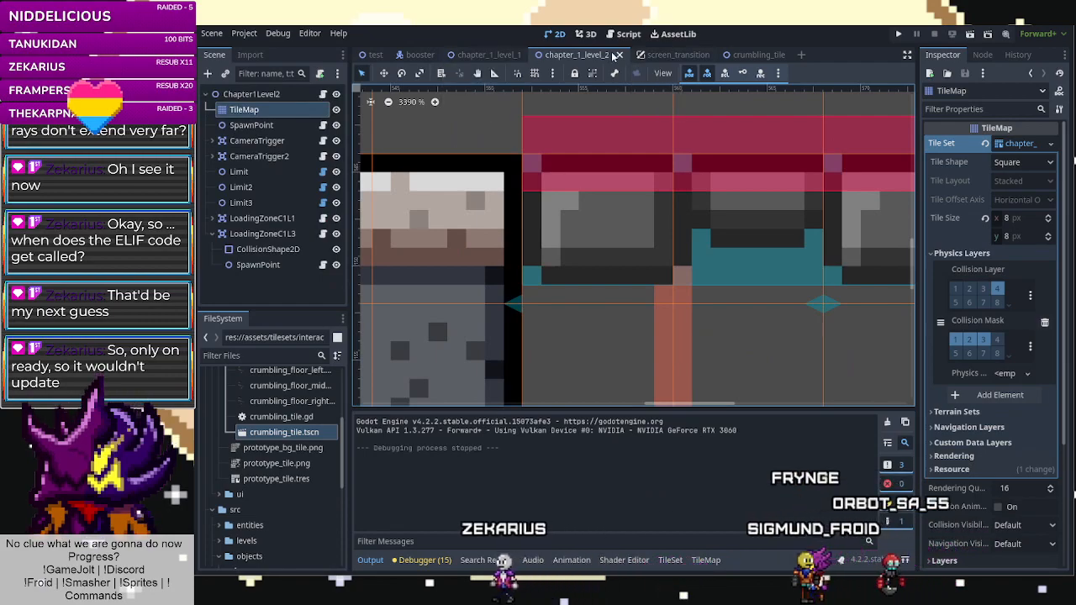
# Remove the raycast texture if/elif/else block from the _ready function of the crumbling_tile script.
pyautogui.click(754, 54)
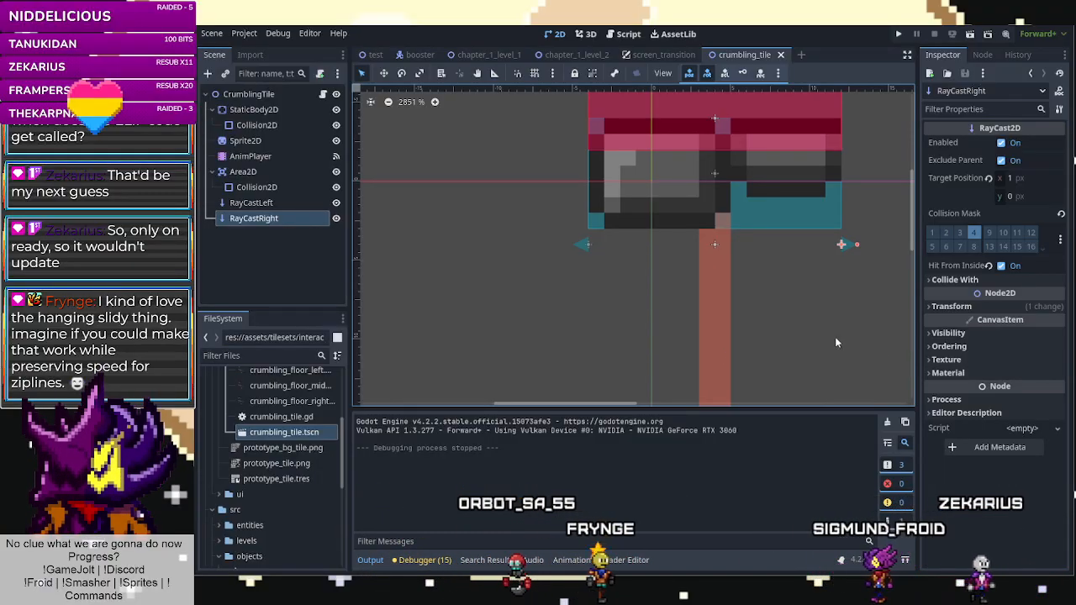
pyautogui.scroll(-5, 639, 311)
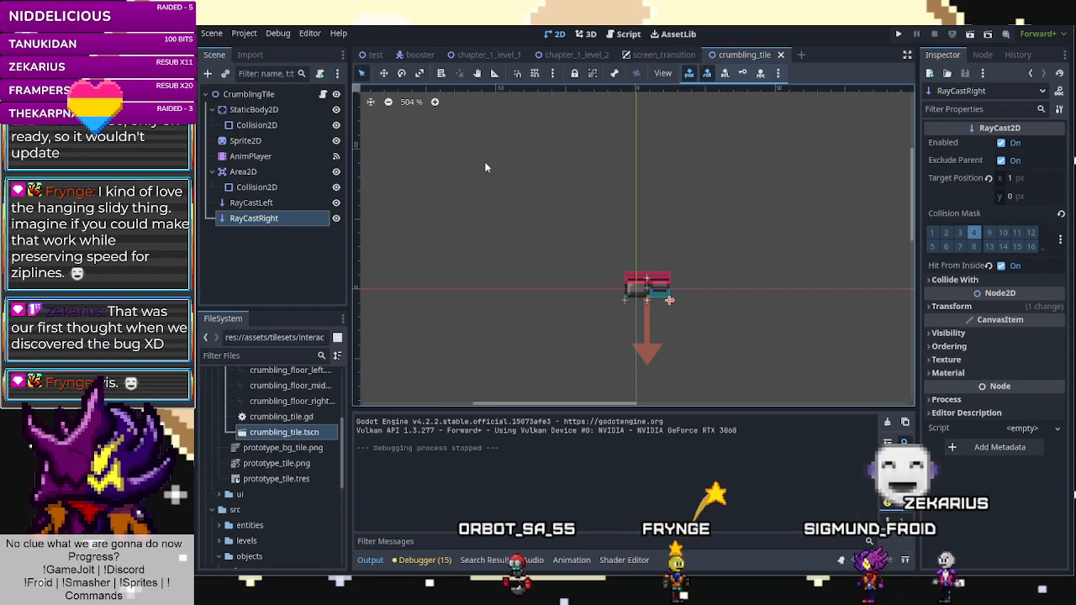
pyautogui.click(378, 53)
pyautogui.click(738, 54)
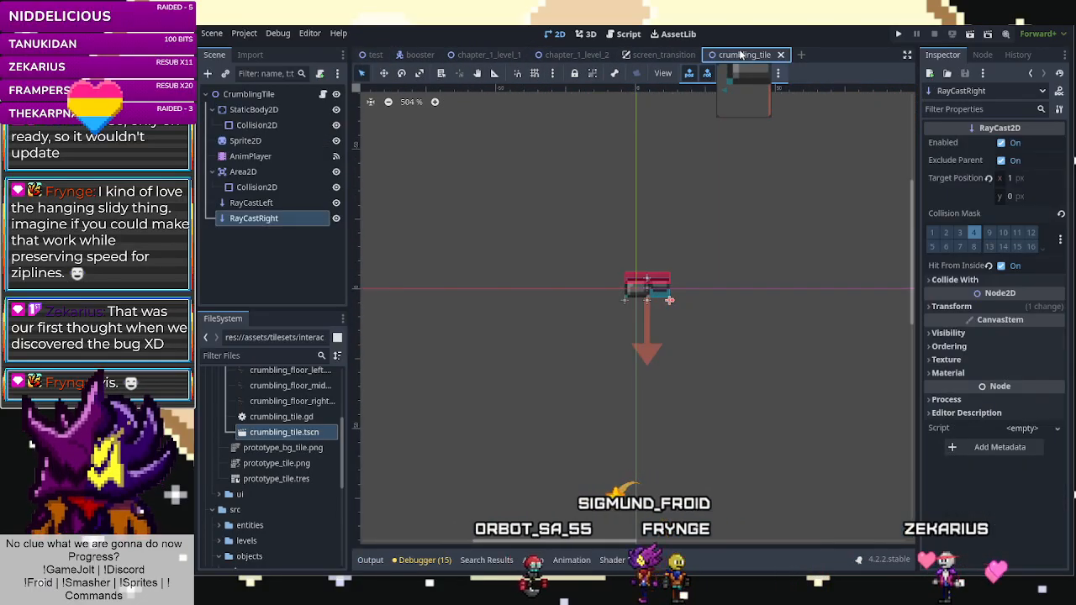
pyautogui.scroll(8, 677, 253)
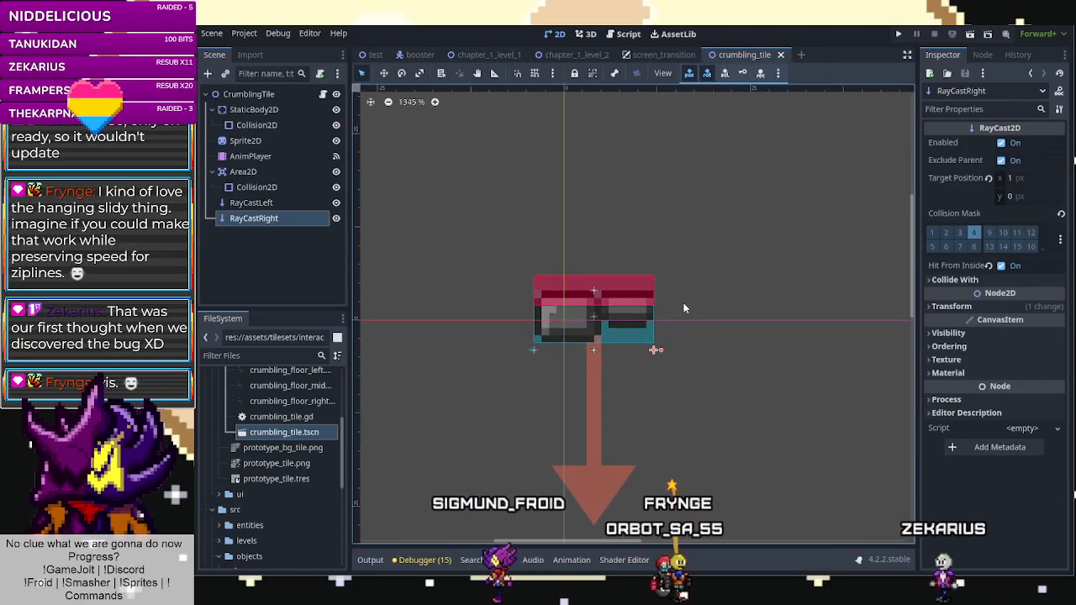
pyautogui.click(323, 94)
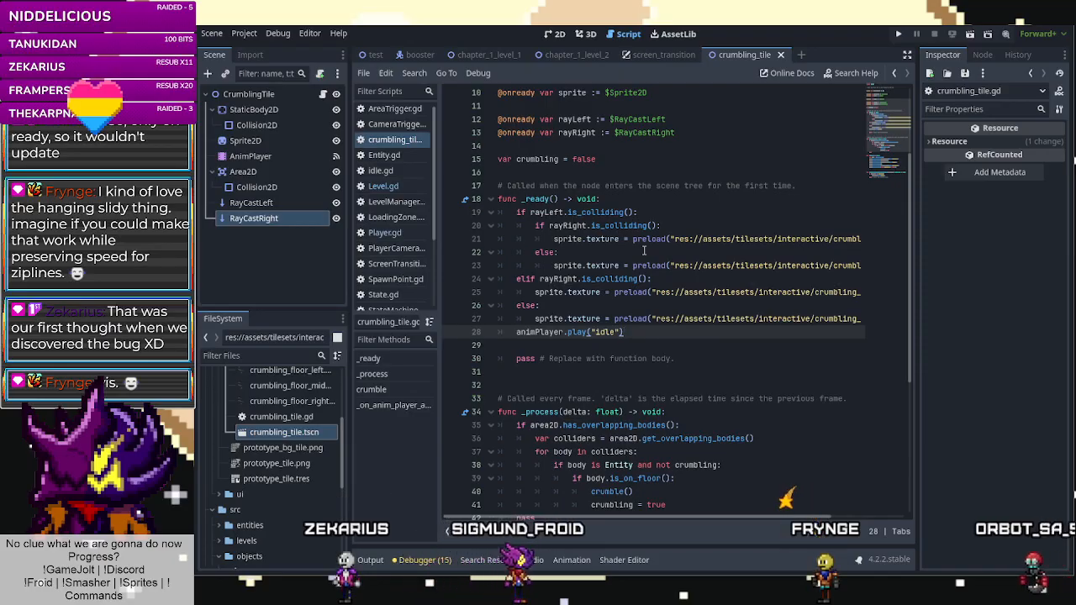
pyautogui.moveTo(516, 212); pyautogui.dragTo(629, 265)
pyautogui.moveTo(519, 212); pyautogui.dragTo(896, 312)
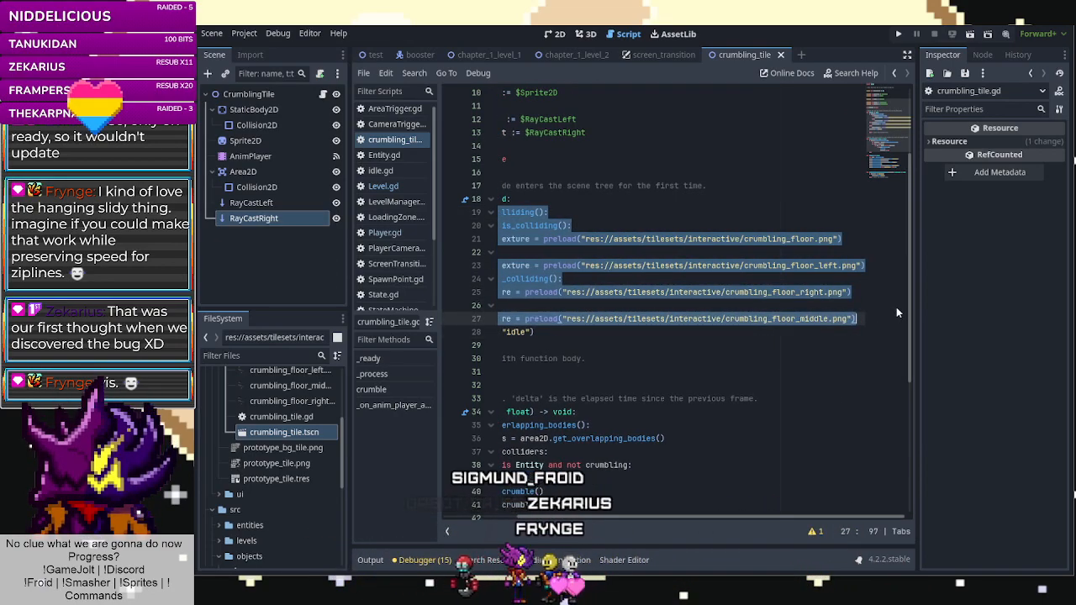
pyautogui.press('BackSpace')
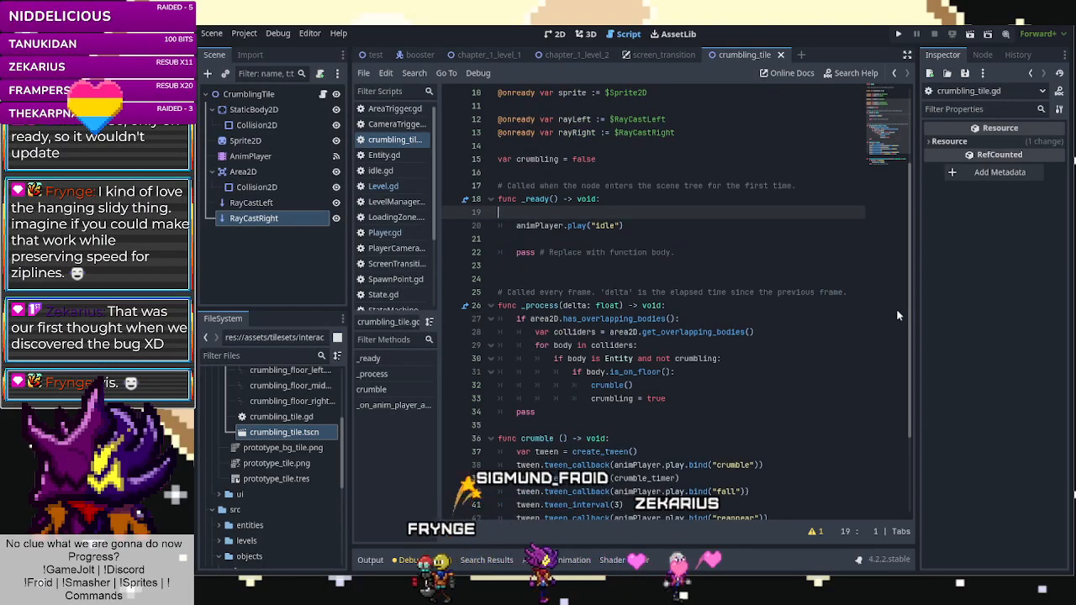
pyautogui.press('BackSpace')
# Paste the raycast texture if/elif/else block at the start of _process, above the has_overlapping_bodies check.
pyautogui.click(714, 292)
pyautogui.press('Return')
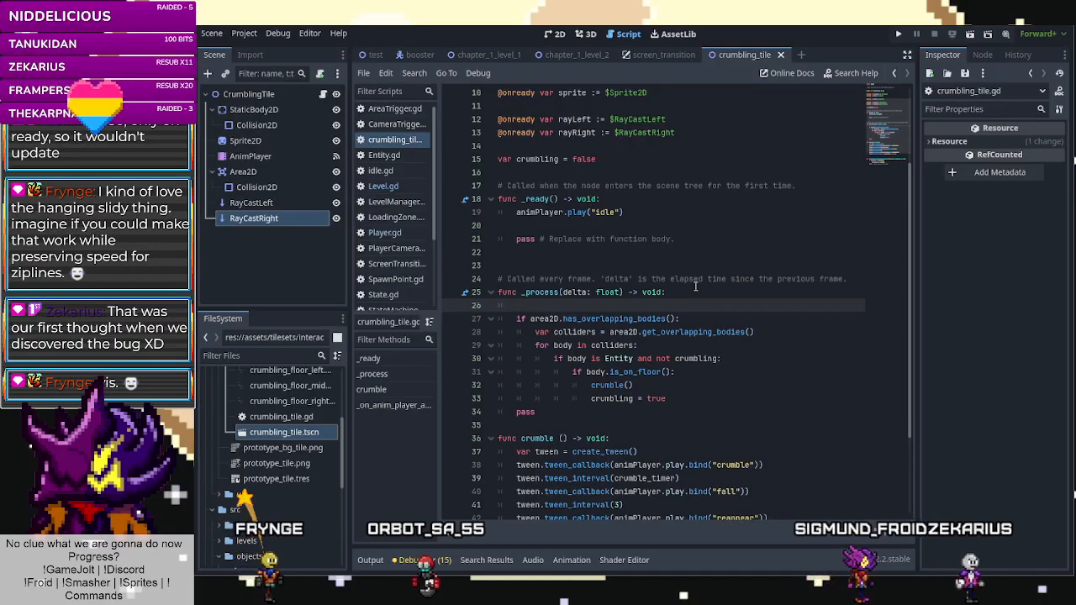
pyautogui.press('Return')
pyautogui.click(559, 305)
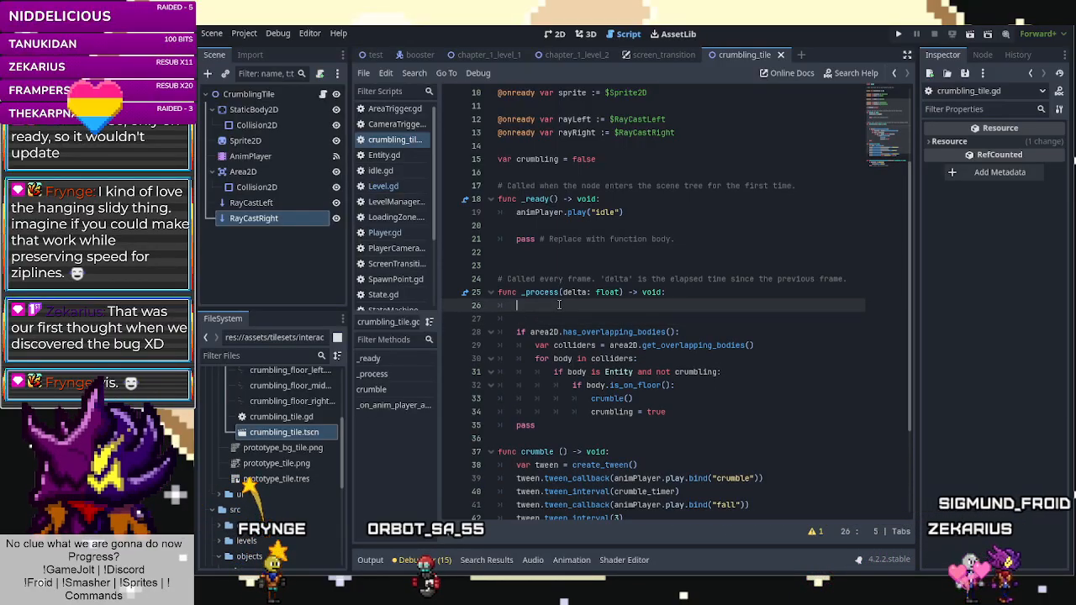
pyautogui.hotkey('ctrl', 'v')
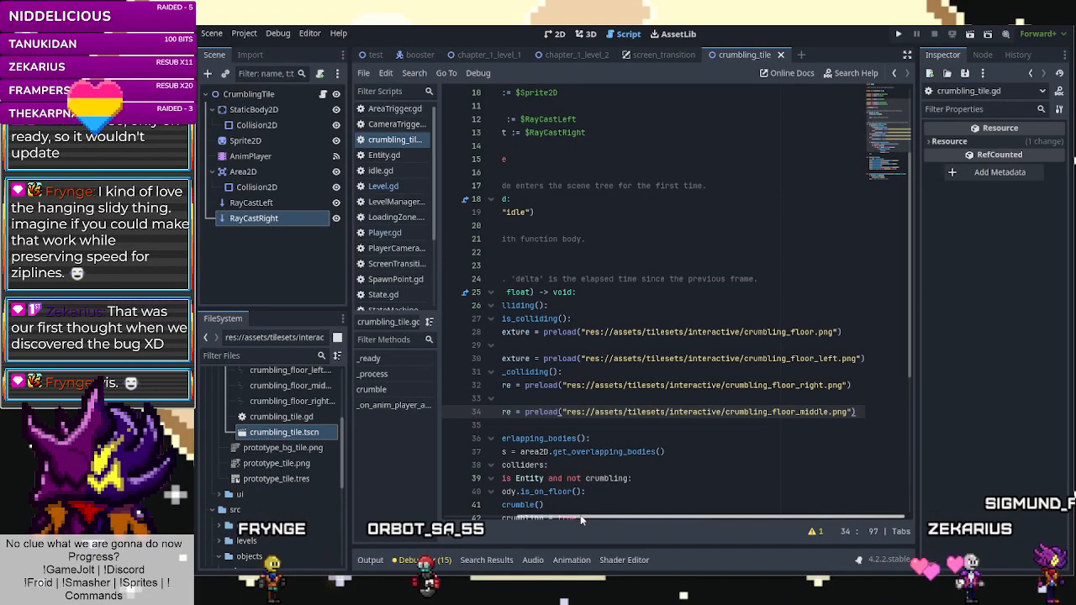
pyautogui.moveTo(583, 519); pyautogui.dragTo(418, 518)
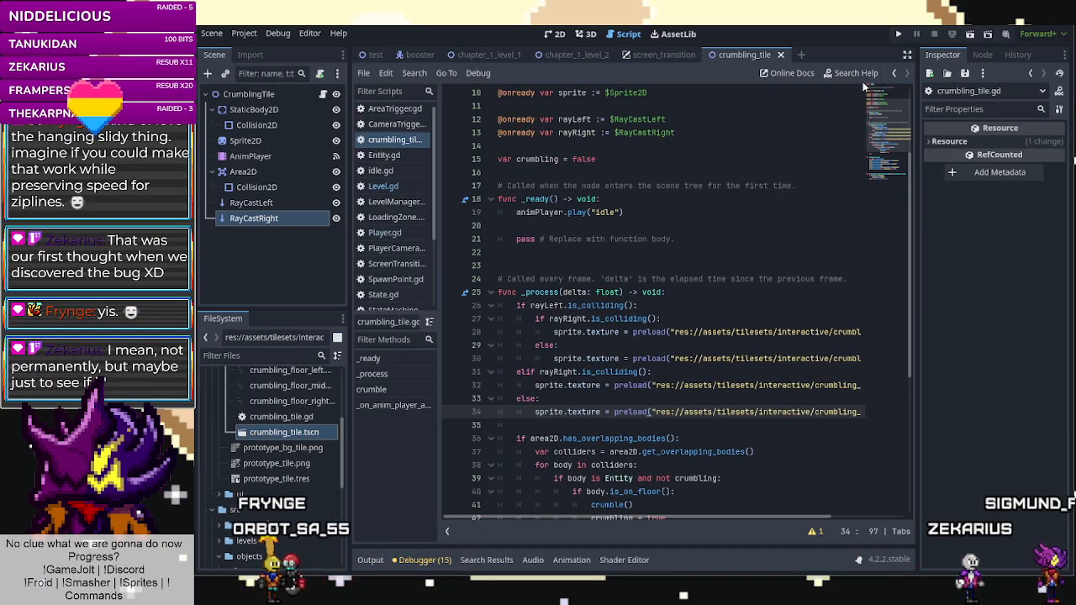
# Run chapter_1_level_2 and cross the crumbling tile row to the far ledge, checking the tile textures.
pyautogui.press('F6')
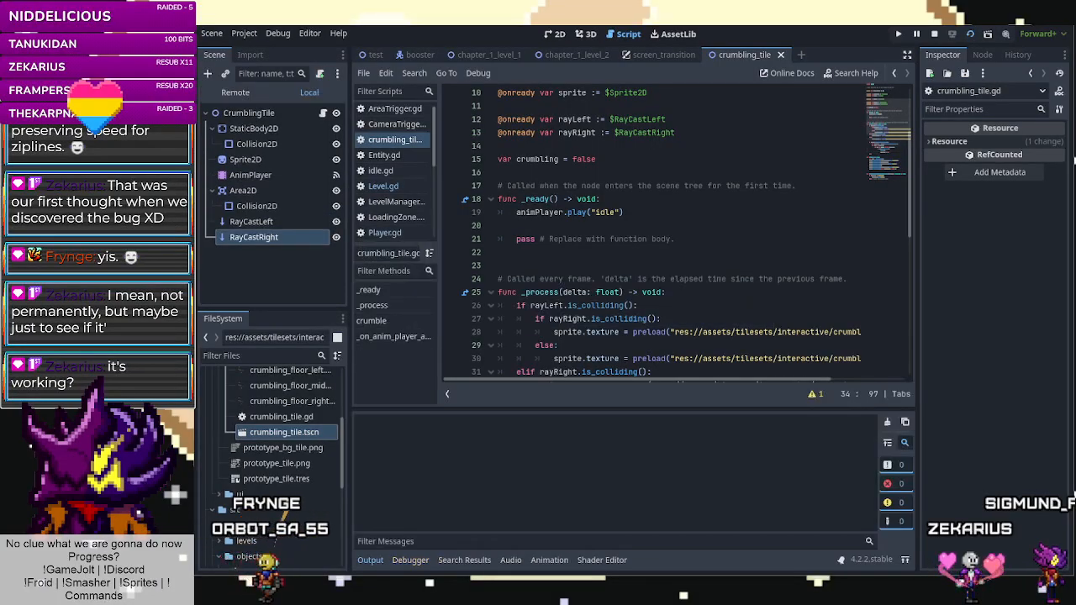
pyautogui.press('F8')
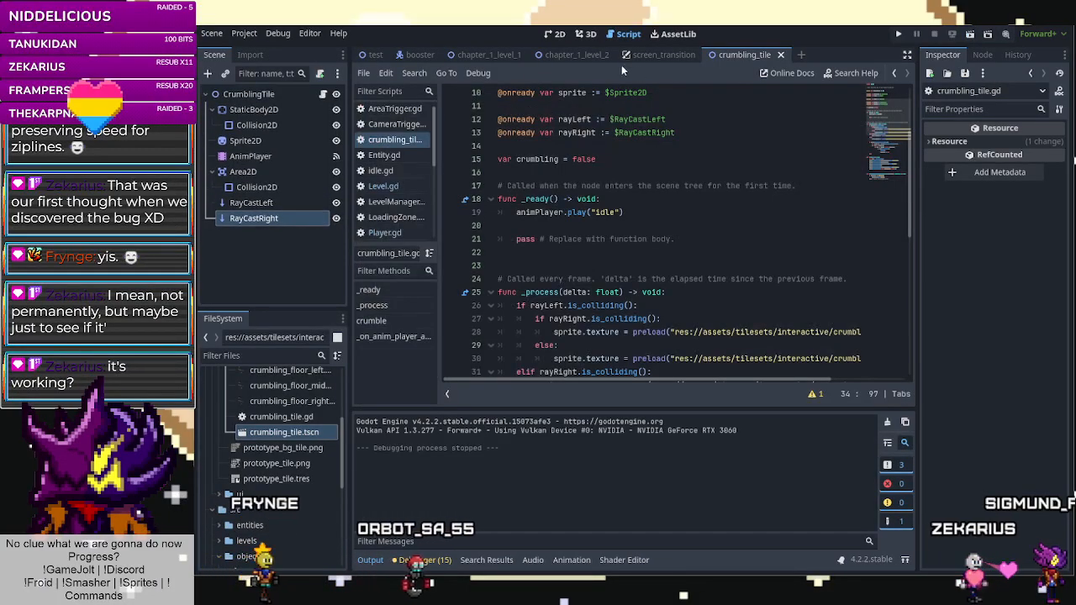
pyautogui.click(580, 55)
pyautogui.click(970, 36)
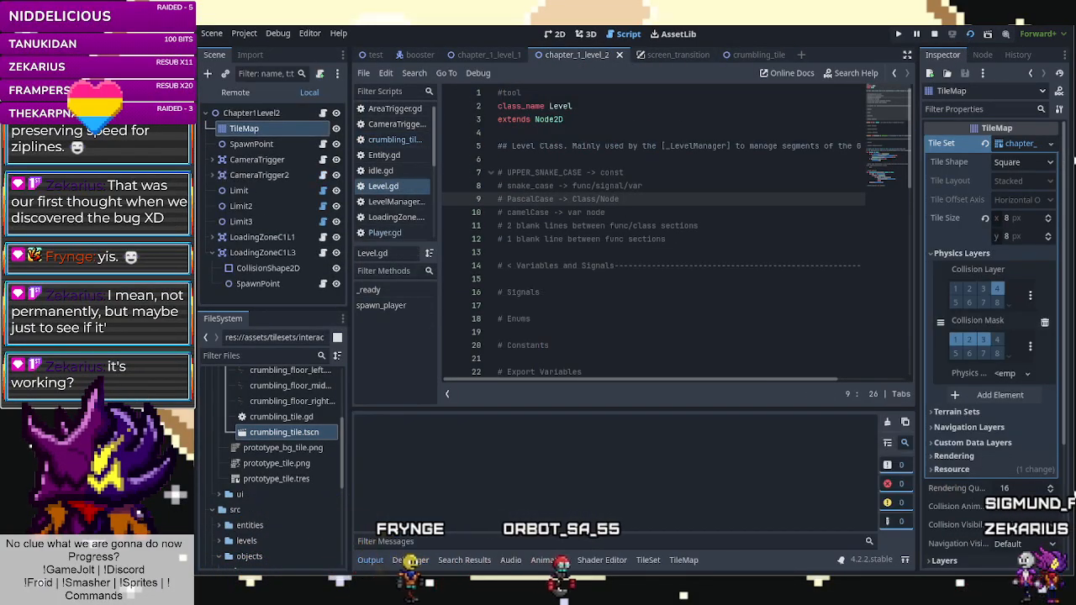
pyautogui.press('Right')
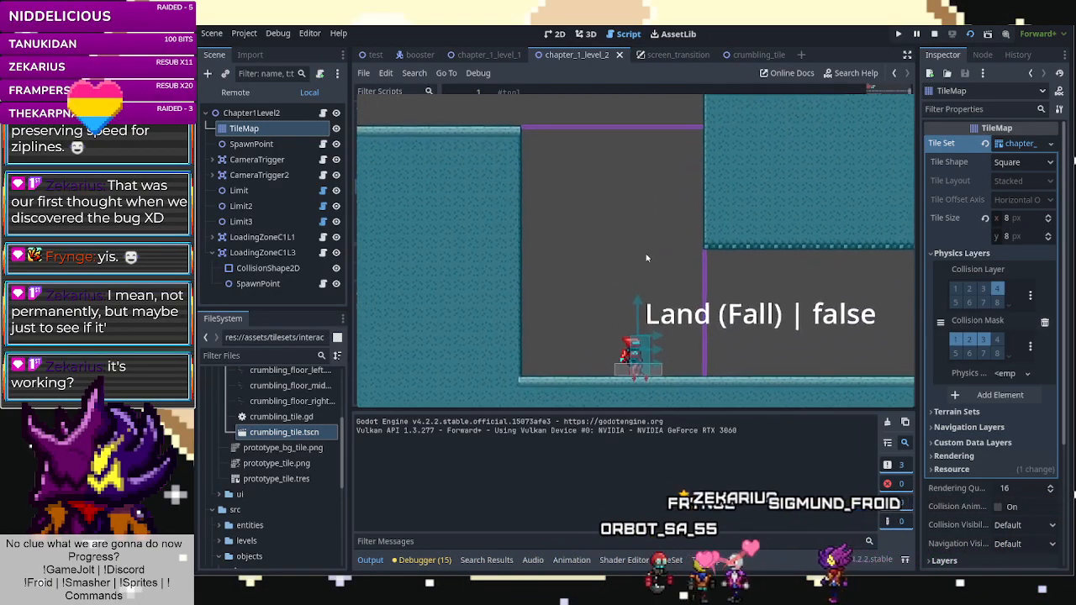
pyautogui.press('Right')
pyautogui.press('Right')
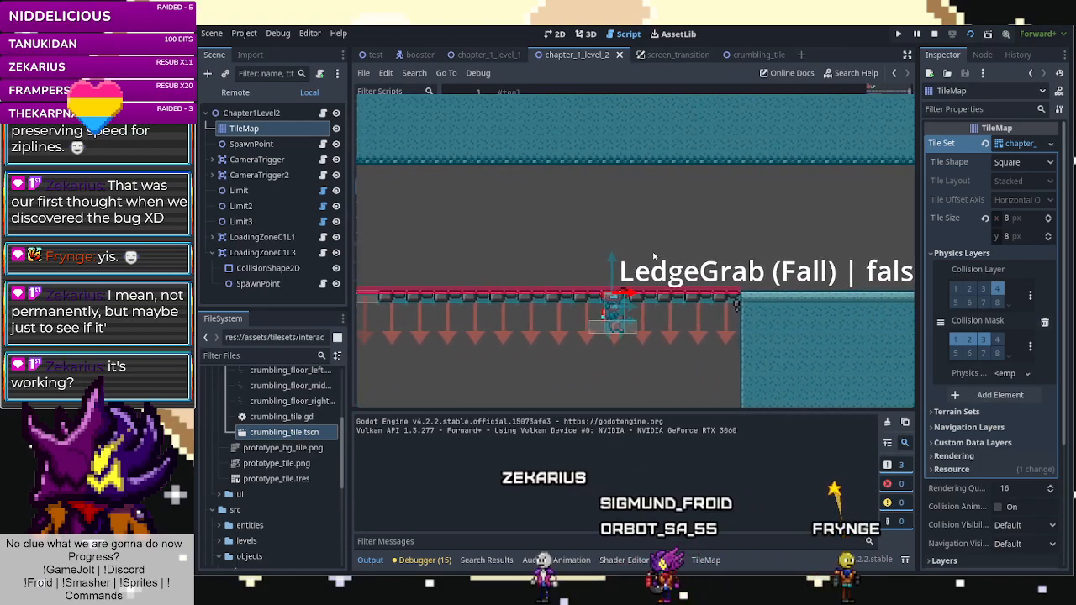
pyautogui.press('Right')
pyautogui.press('space')
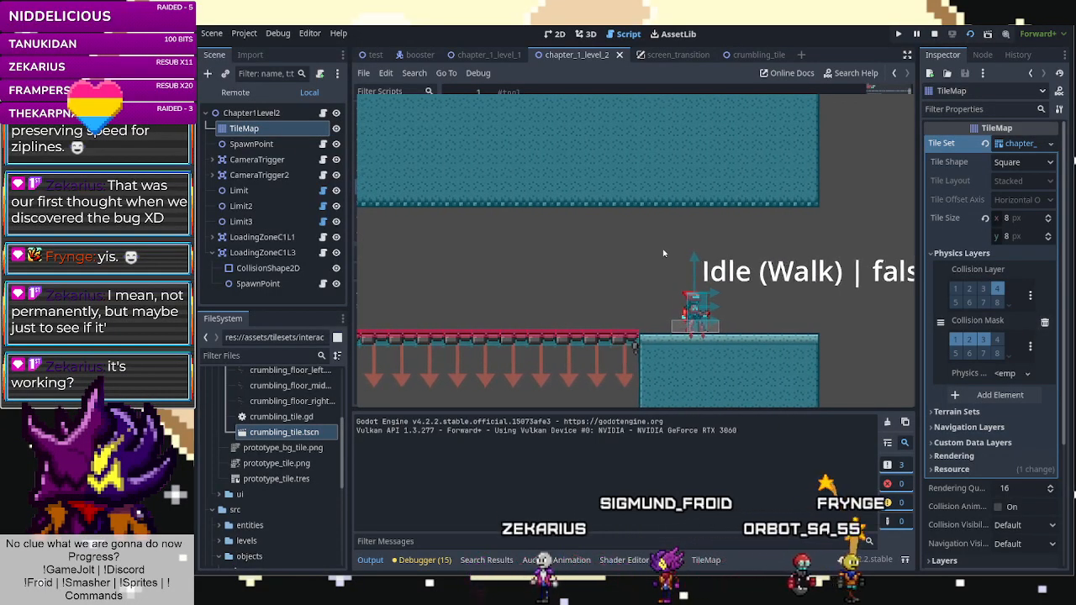
# Return over the crumbling tiles to the near ledge to check the first tiles' textures, and stop the game.
pyautogui.press('Right')
pyautogui.press('space')
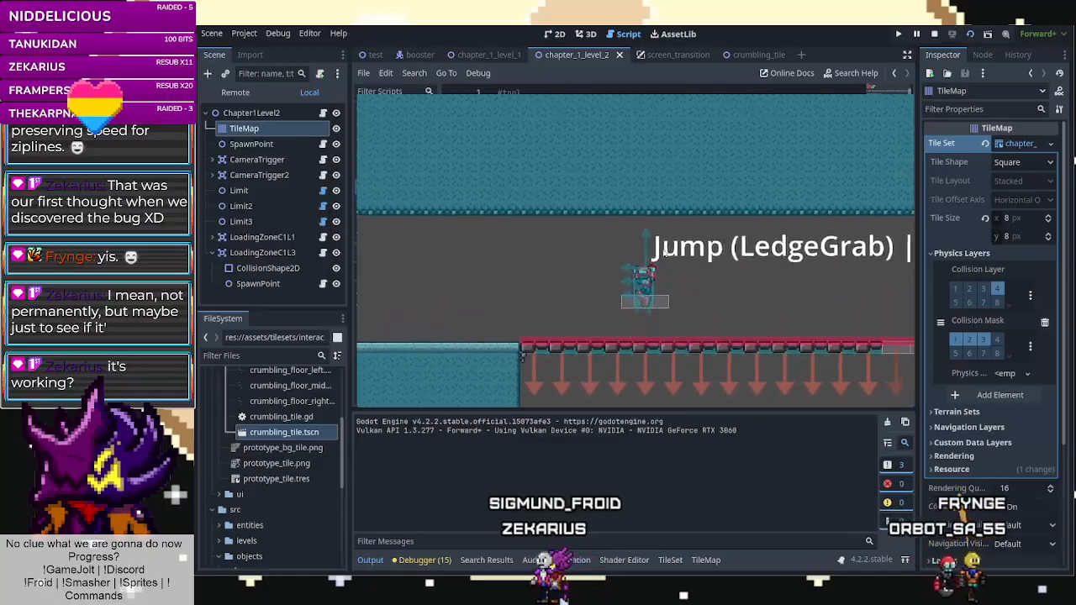
pyautogui.press('Left')
pyautogui.press('space')
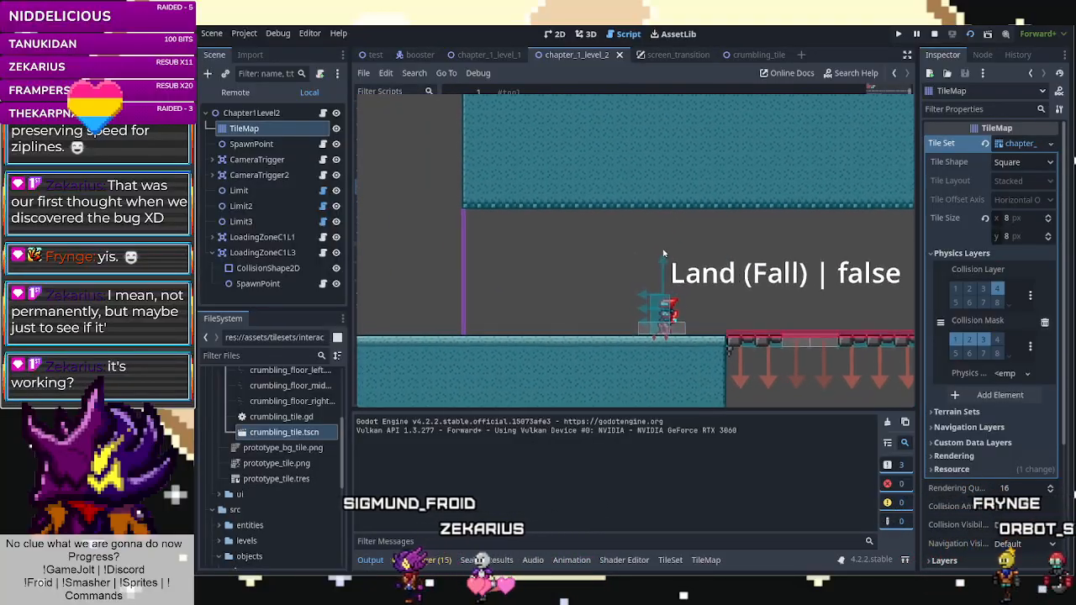
pyautogui.press('Right')
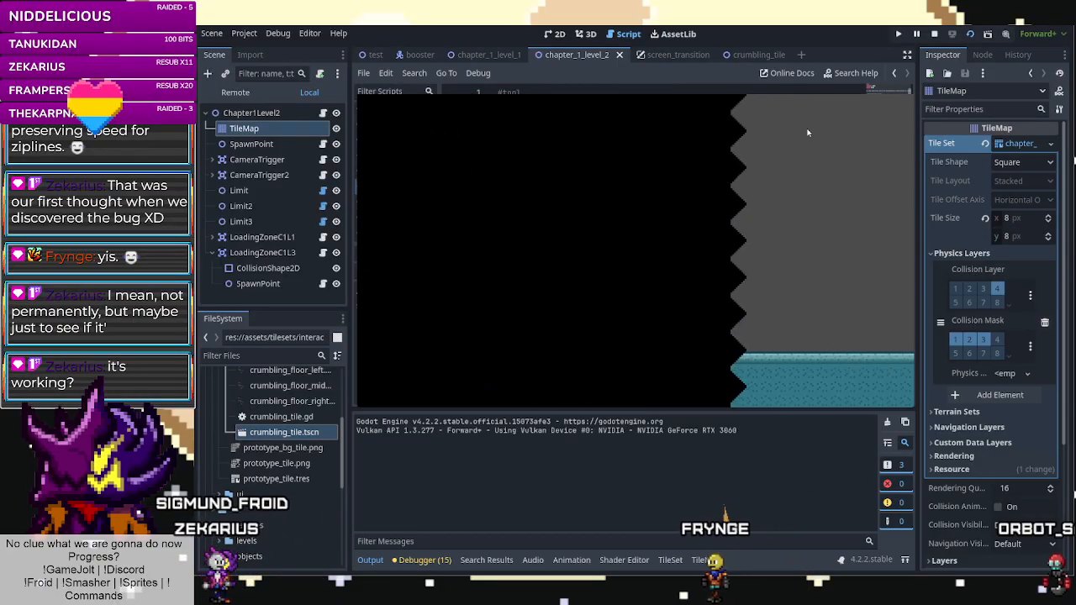
pyautogui.click(904, 94)
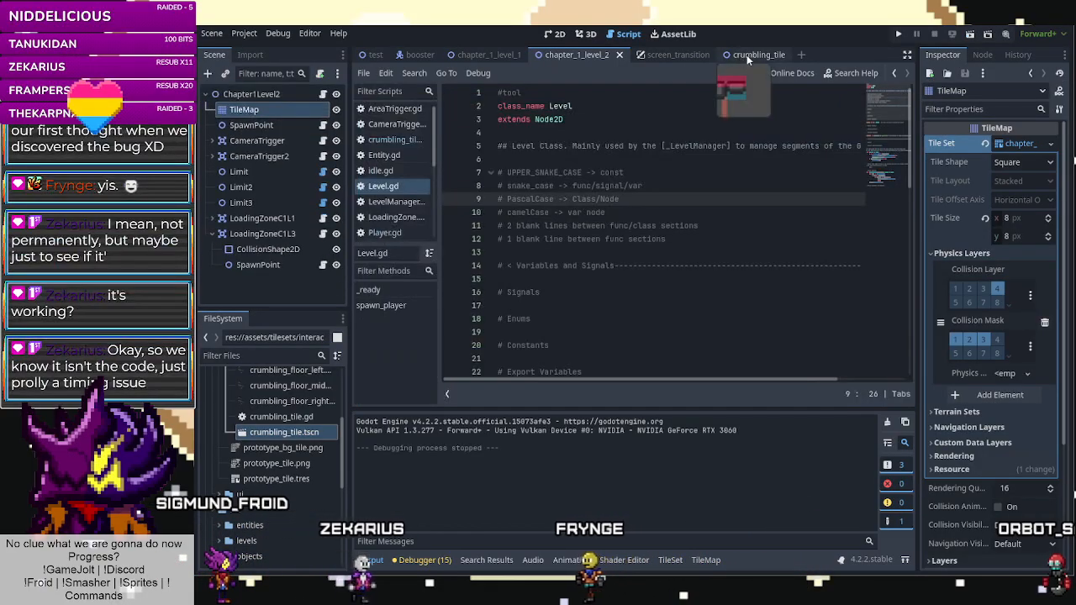
# Remove the raycast texture block and its leftover blank lines from _process in the crumbling_tile script.
pyautogui.click(765, 56)
pyautogui.scroll(-3, 644, 199)
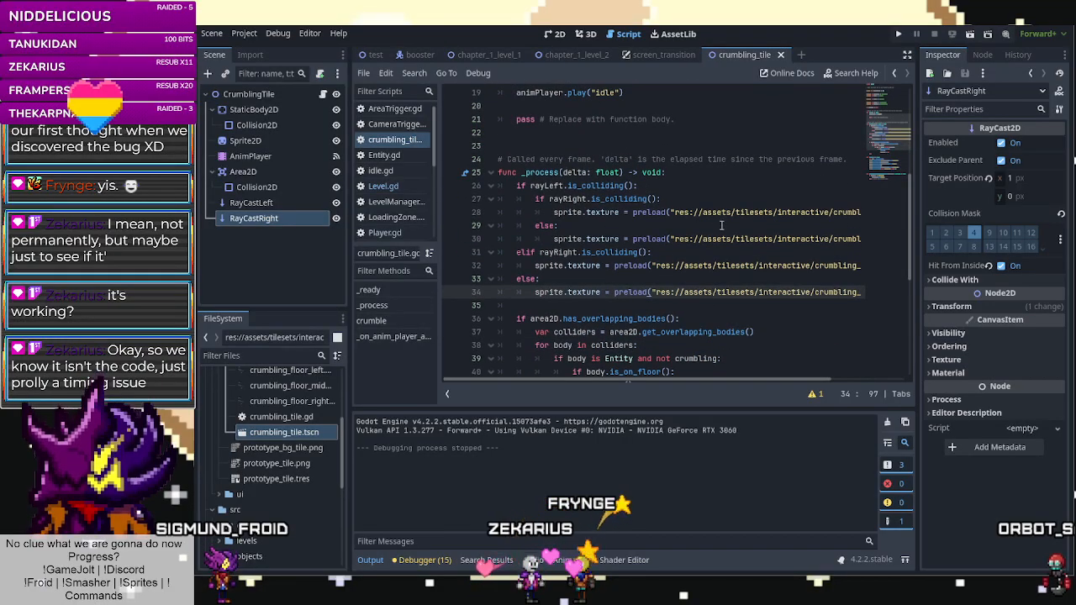
pyautogui.scroll(-1, 661, 277)
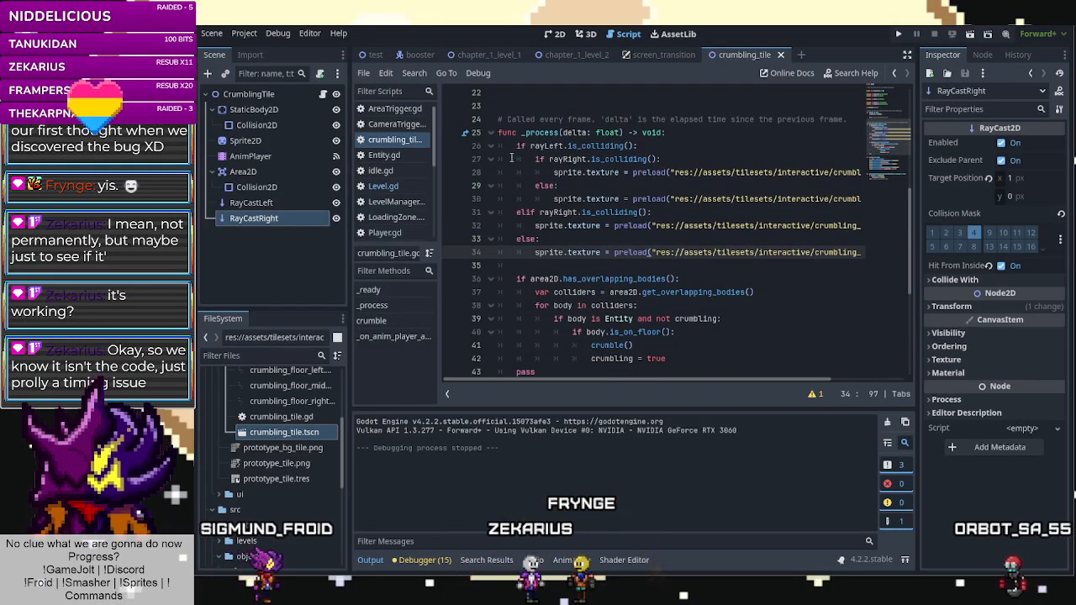
pyautogui.keyDown('shift'); pyautogui.click(518, 149); pyautogui.keyUp('shift')
pyautogui.press('BackSpace')
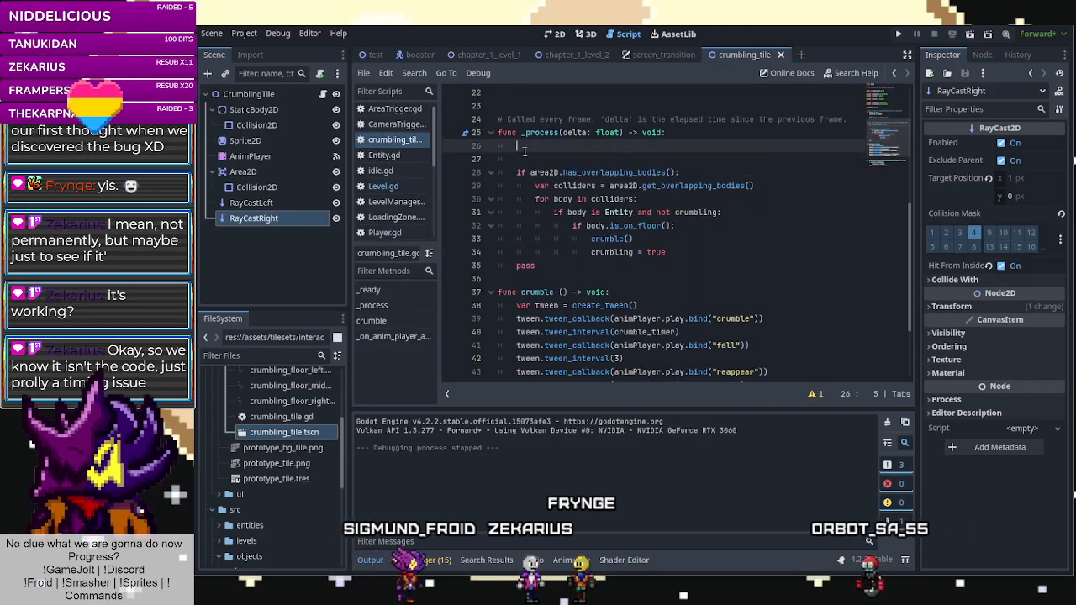
pyautogui.click(524, 159)
pyautogui.press('BackSpace')
pyautogui.press('BackSpace')
pyautogui.press('BackSpace')
# Add a function _choose_variant() -> void containing the raycast texture block, between crumble and _on_anim_player_animation_finished.
pyautogui.scroll(-2, 649, 275)
pyautogui.scroll(-1, 643, 298)
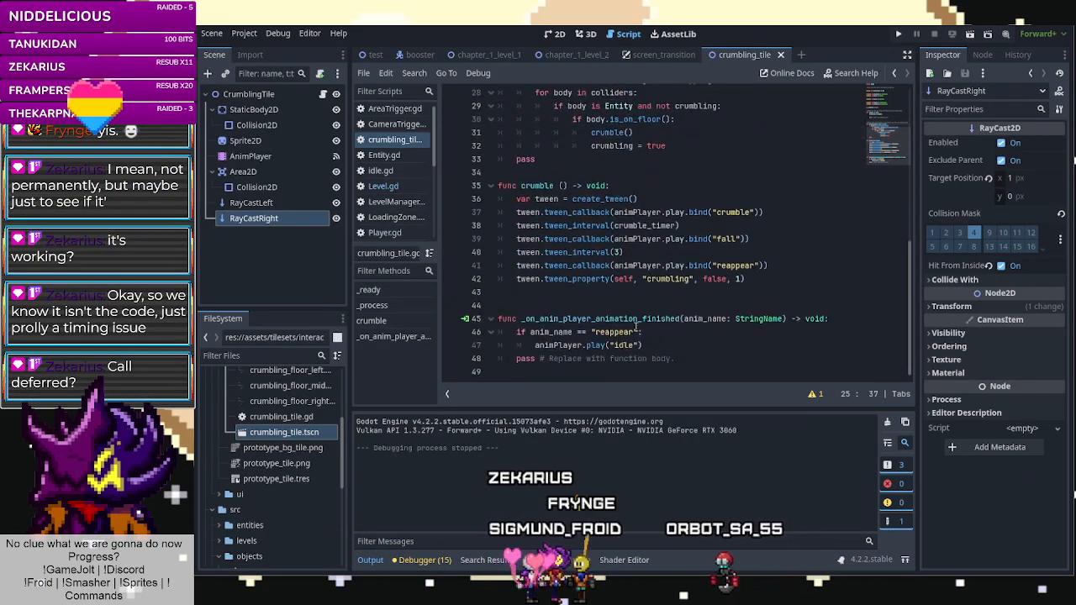
pyautogui.click(551, 306)
pyautogui.press('Return')
pyautogui.press('Return')
pyautogui.click(538, 309)
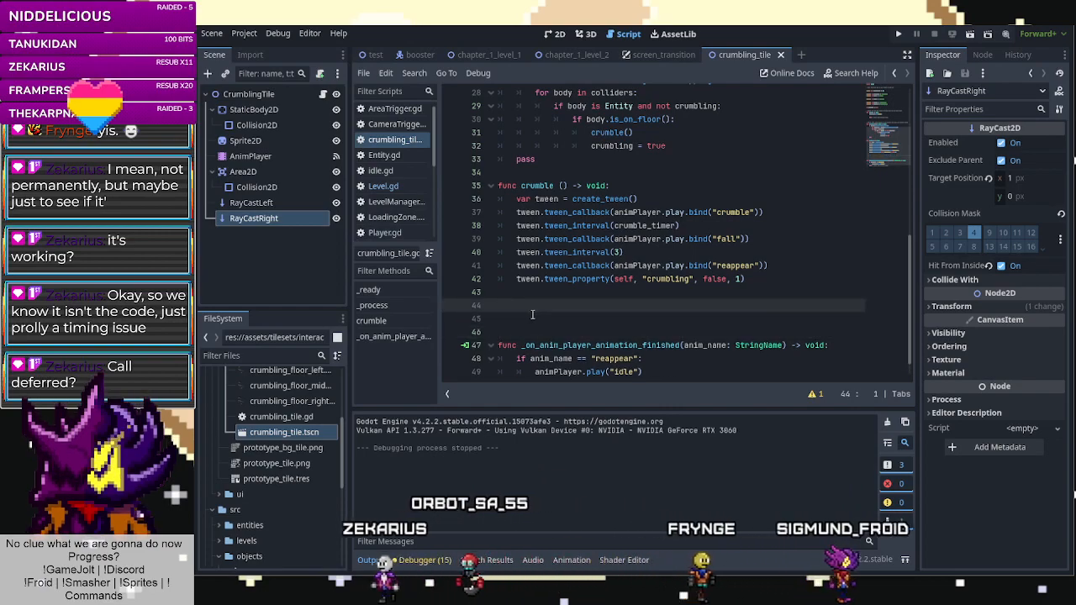
pyautogui.press('Delete')
pyautogui.write('f')
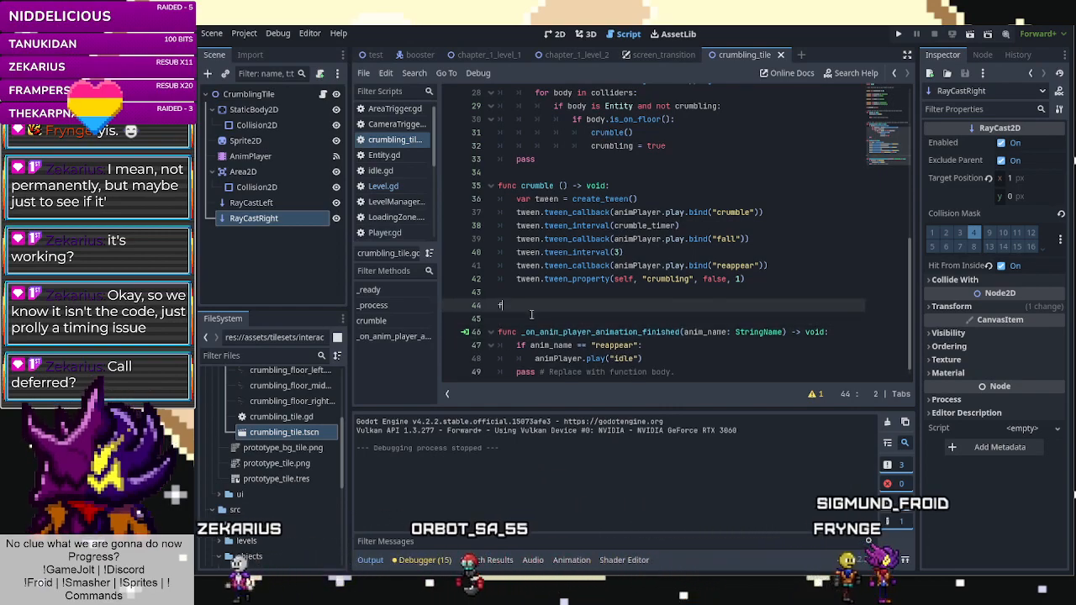
pyautogui.write('unc _')
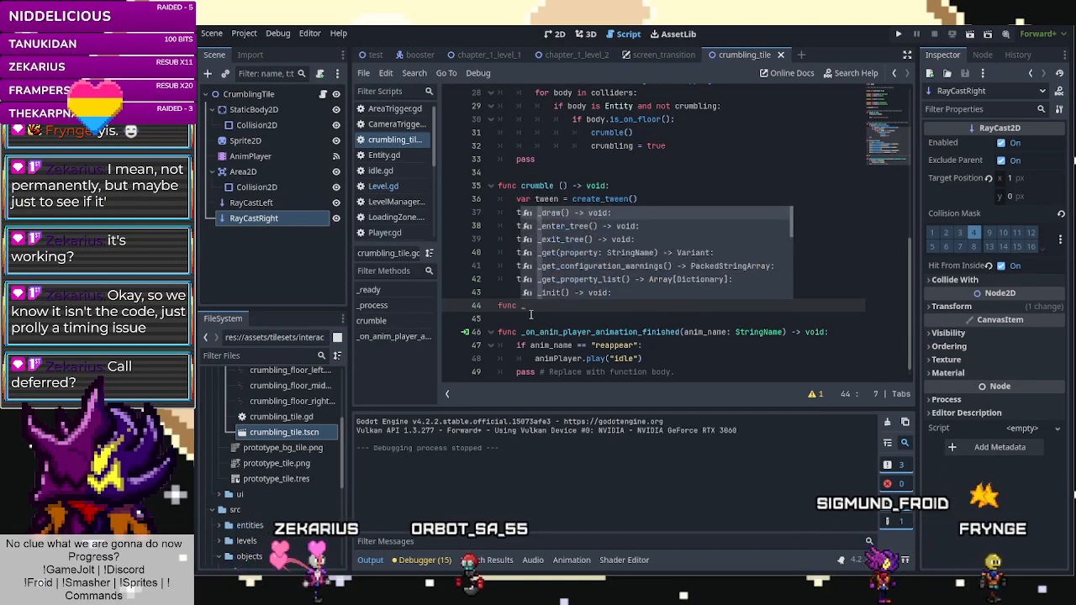
pyautogui.write('choose_variant(')
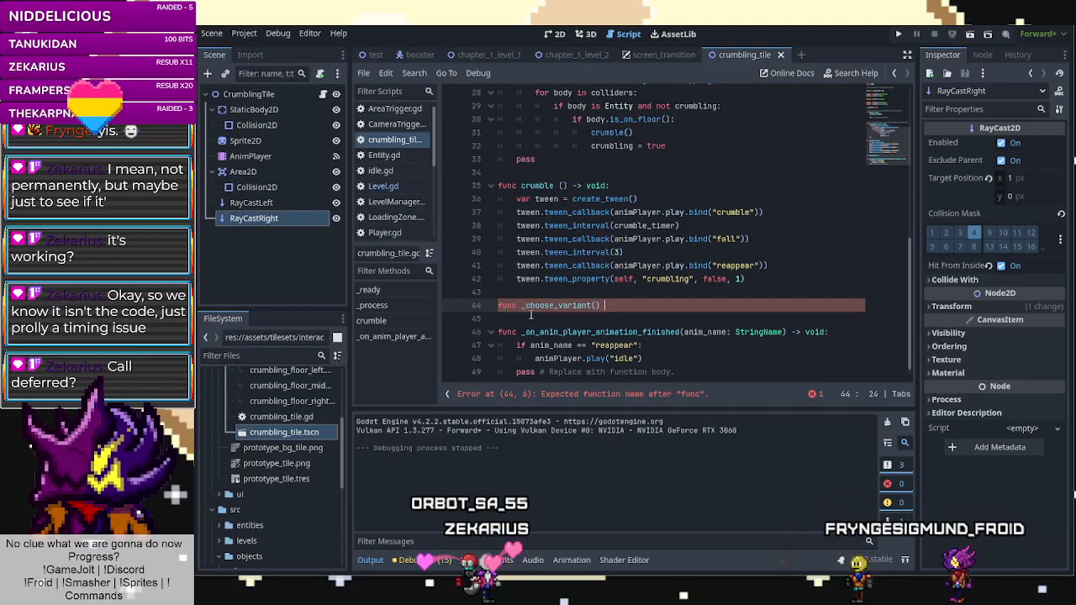
pyautogui.write('oid:')
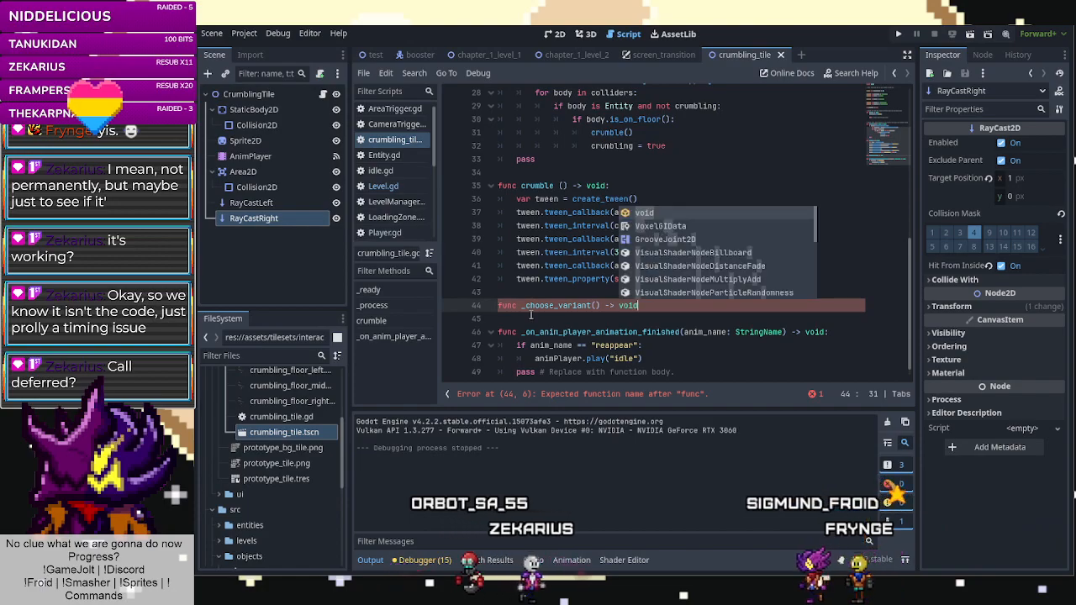
pyautogui.press('Return')
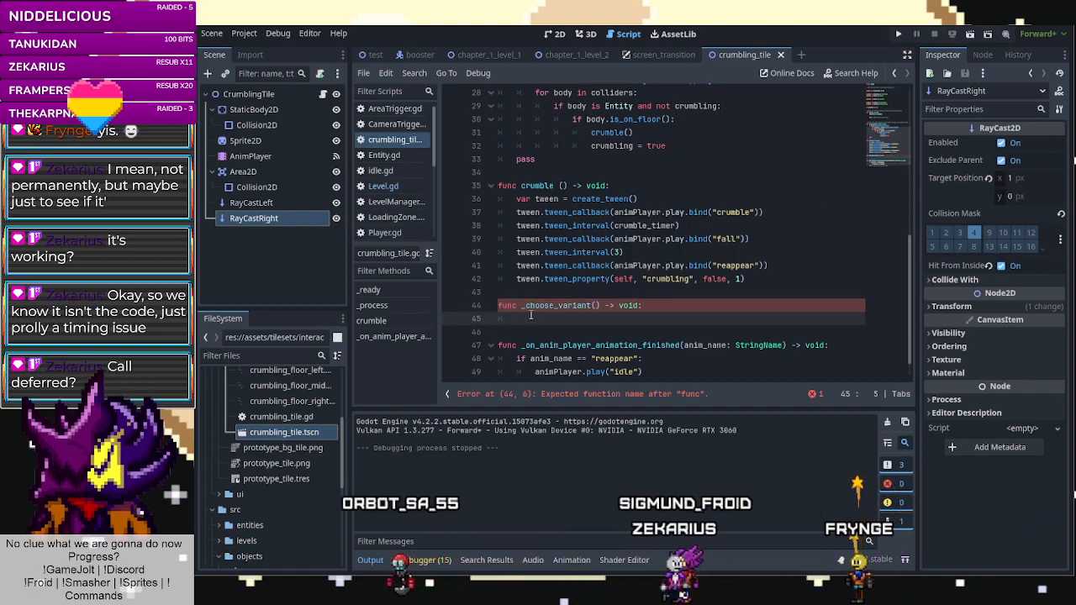
pyautogui.hotkey('ctrl', 'v')
pyautogui.moveTo(604, 381); pyautogui.dragTo(391, 369)
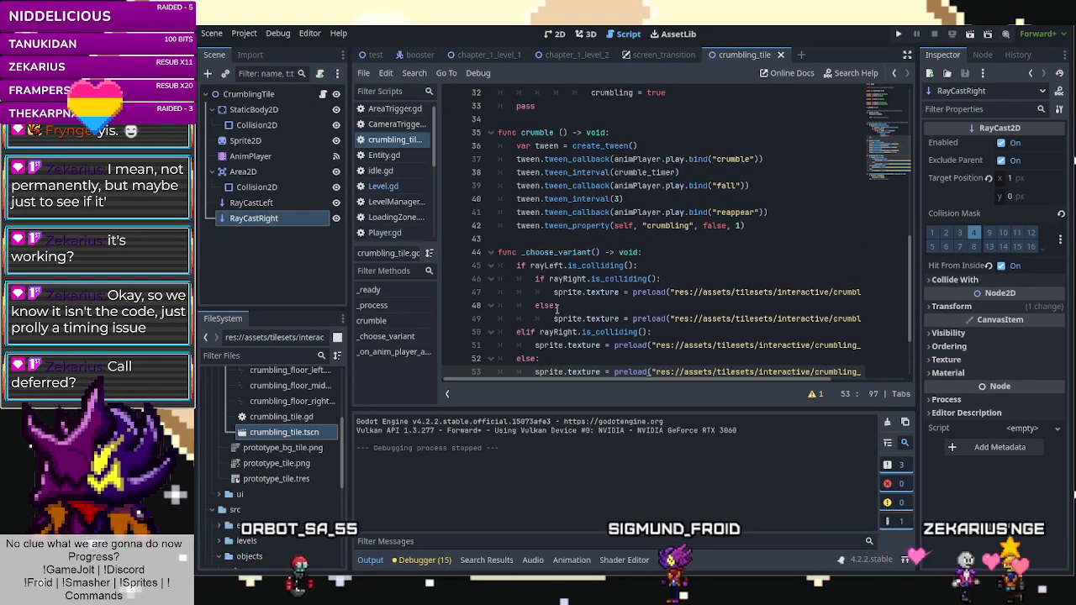
# Add _choose_variant.call_deferred() below the animPlayer.play("idle") line in the _ready function.
pyautogui.scroll(7, 617, 282)
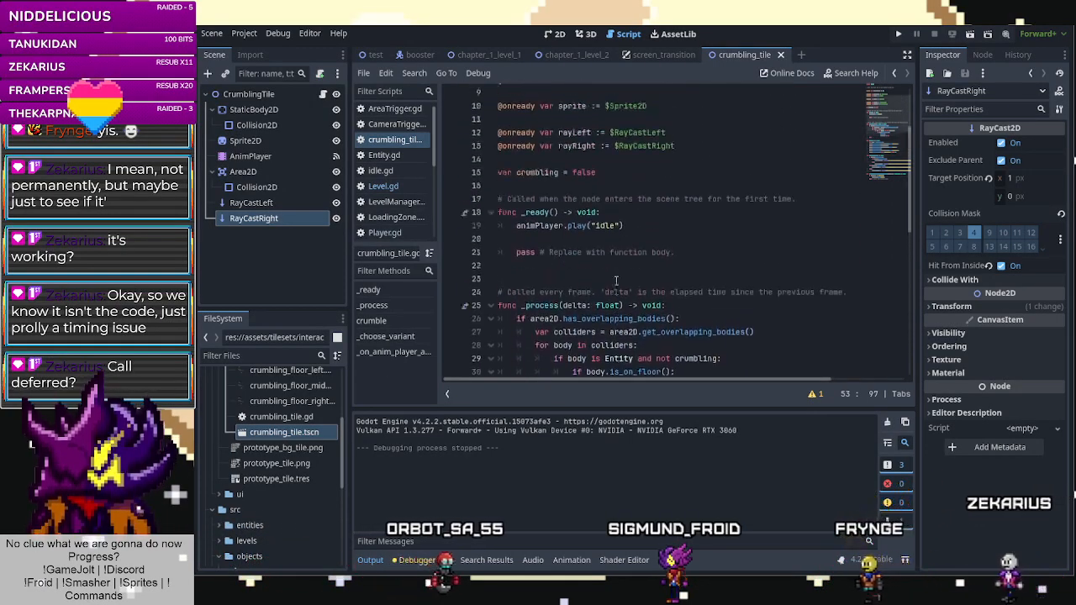
pyautogui.scroll(2, 616, 282)
pyautogui.click(605, 291)
pyautogui.press('Up')
pyautogui.press('Return')
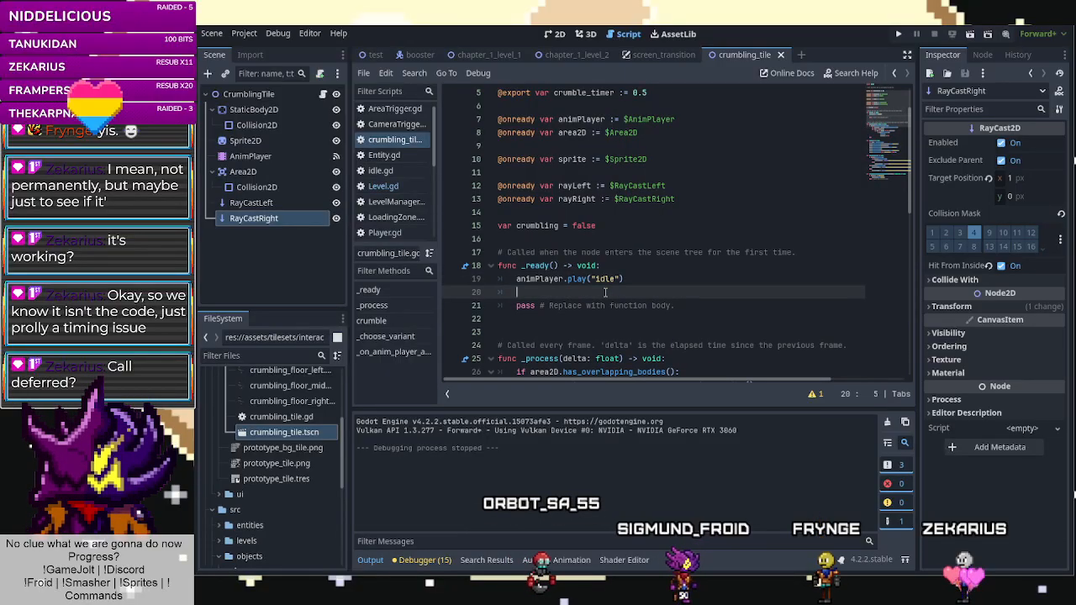
pyautogui.write('_choose_variant().call')
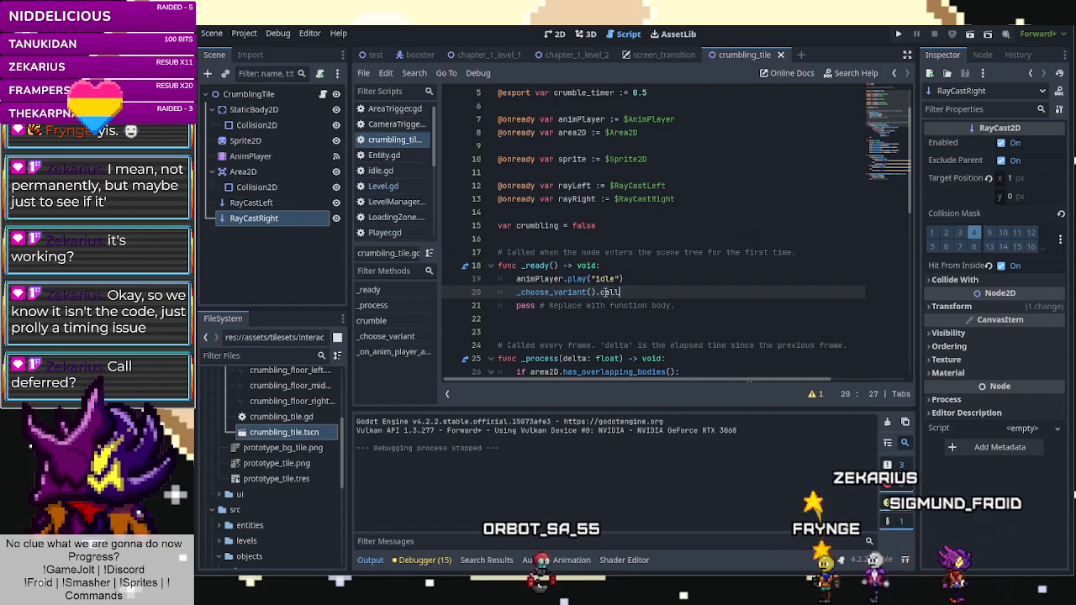
pyautogui.press('BackSpace')
pyautogui.press('BackSpace')
pyautogui.press('BackSpace')
pyautogui.press('BackSpace')
pyautogui.press('BackSpace')
pyautogui.press('BackSpace')
pyautogui.press('BackSpace')
pyautogui.write('.')
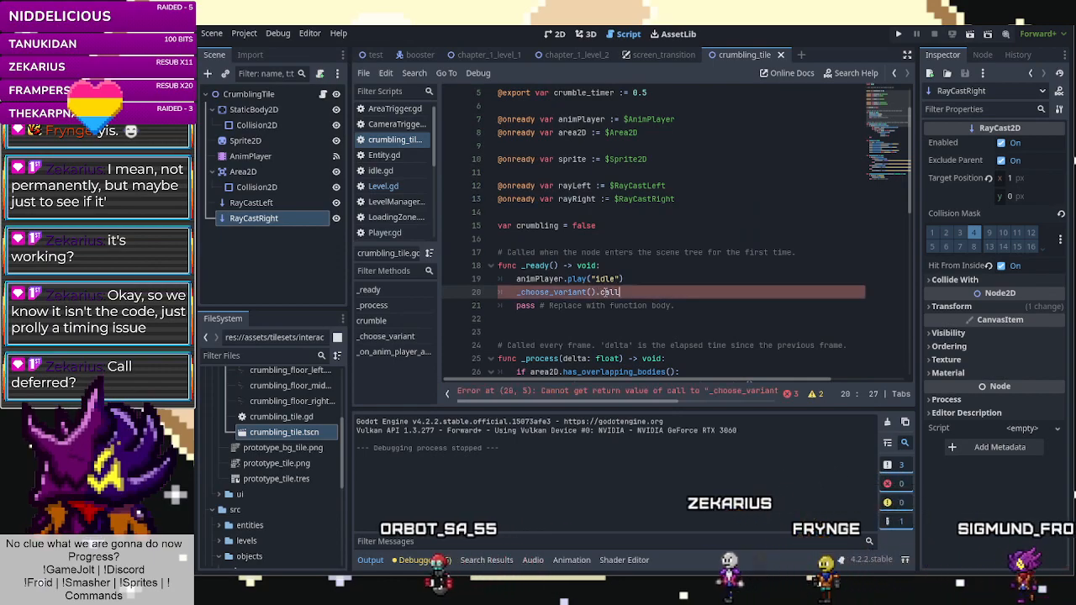
pyautogui.write('c')
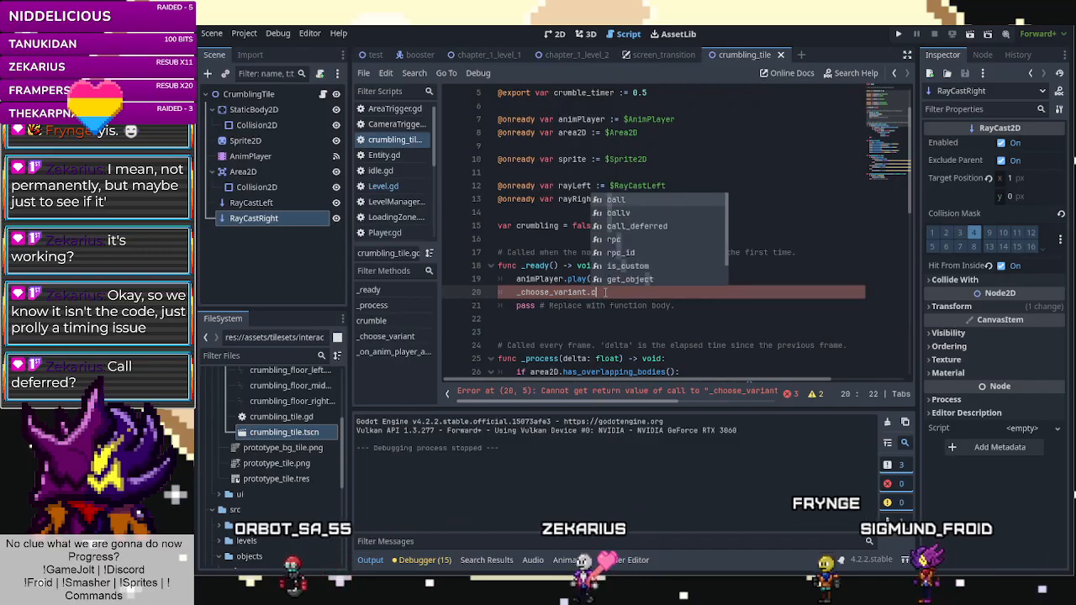
pyautogui.write('all')
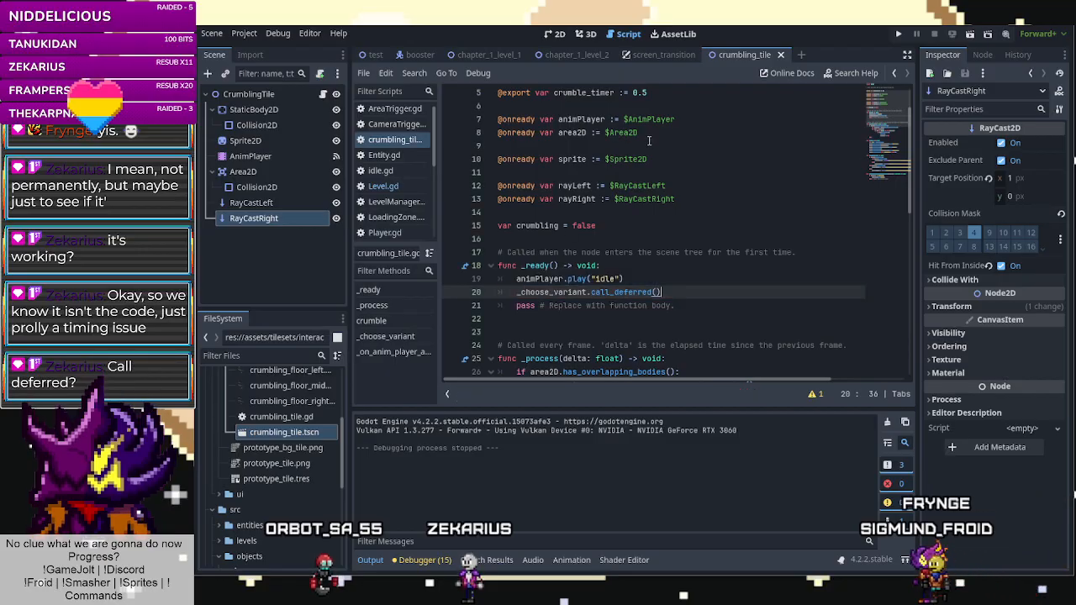
# Run chapter_1_level_2 and cross the crumbling tile row to the far ledge, checking the textures with the deferred call.
pyautogui.click(565, 56)
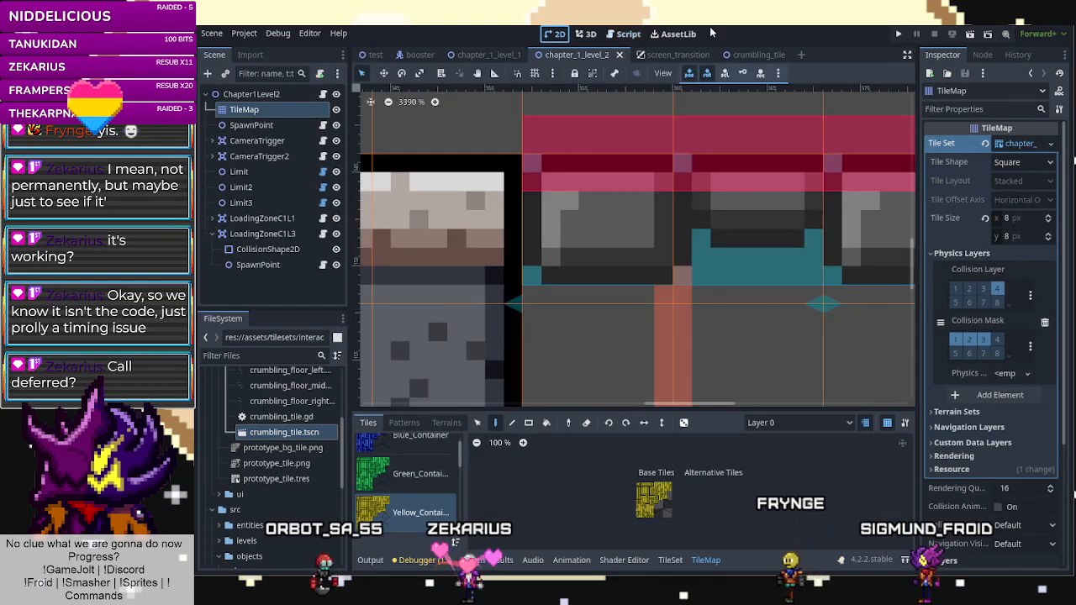
pyautogui.click(971, 33)
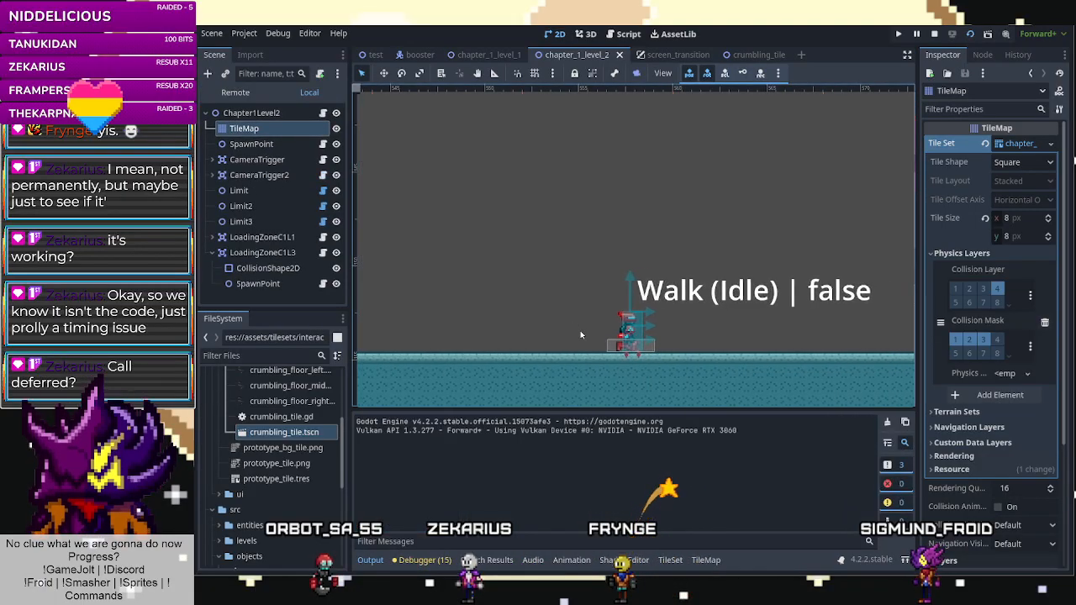
pyautogui.press('Right')
pyautogui.press('Right')
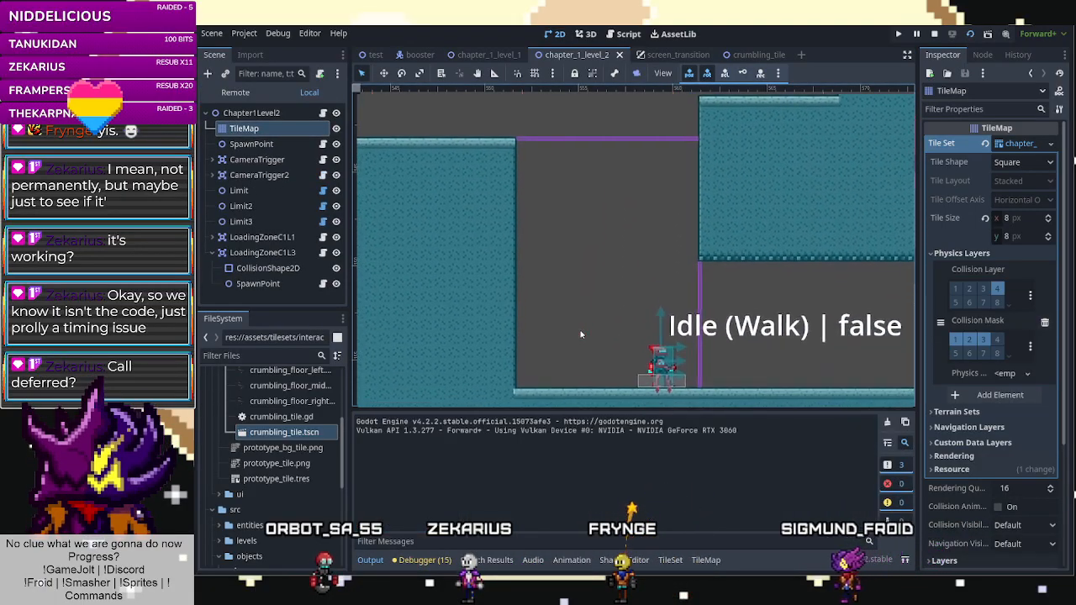
pyautogui.press('Right')
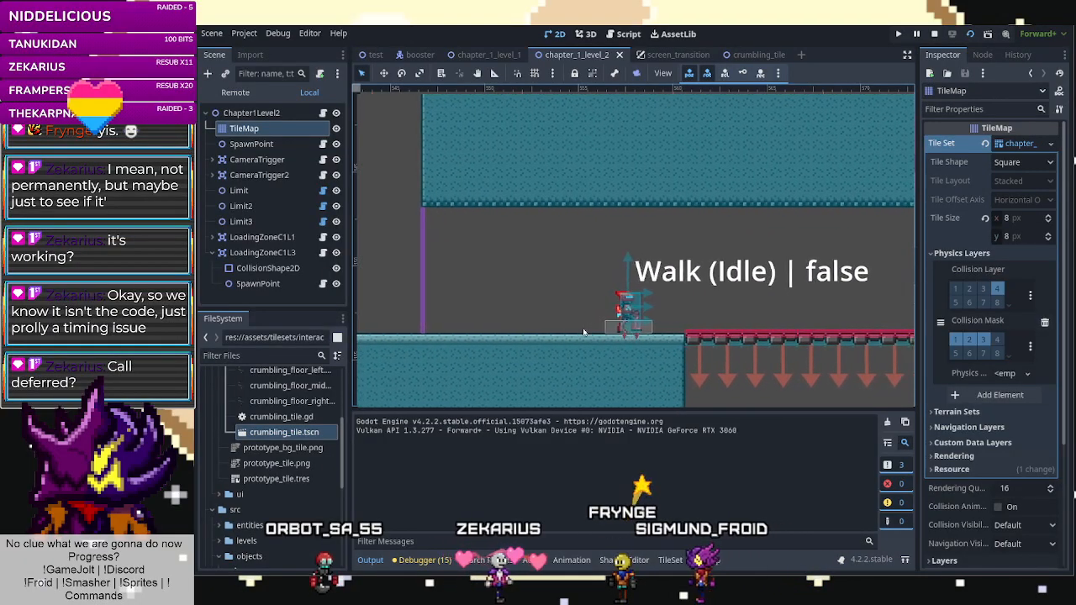
pyautogui.press('Right')
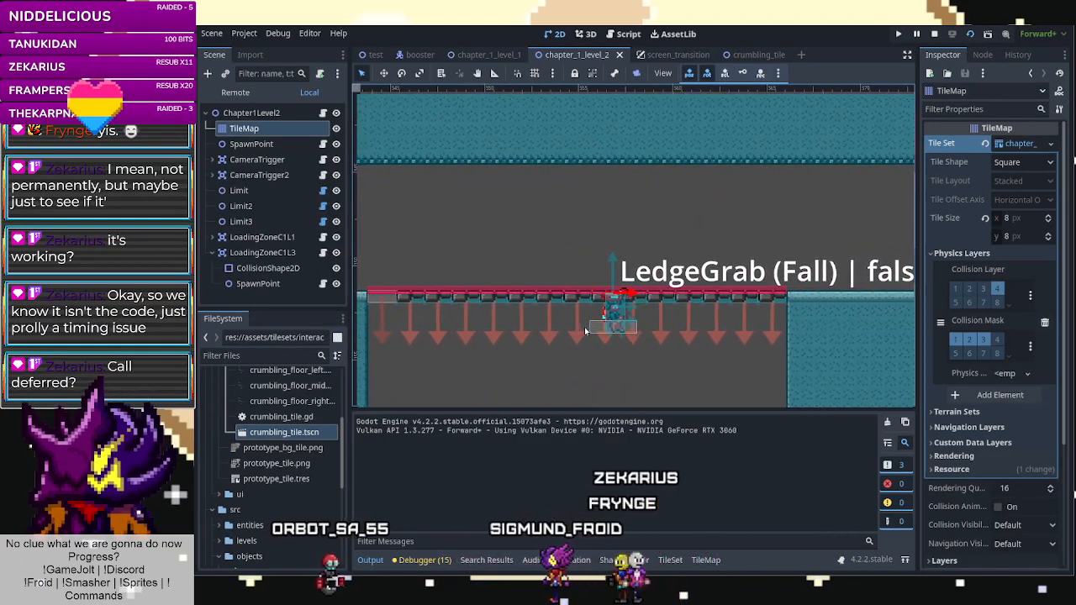
pyautogui.press('space')
pyautogui.press('Right')
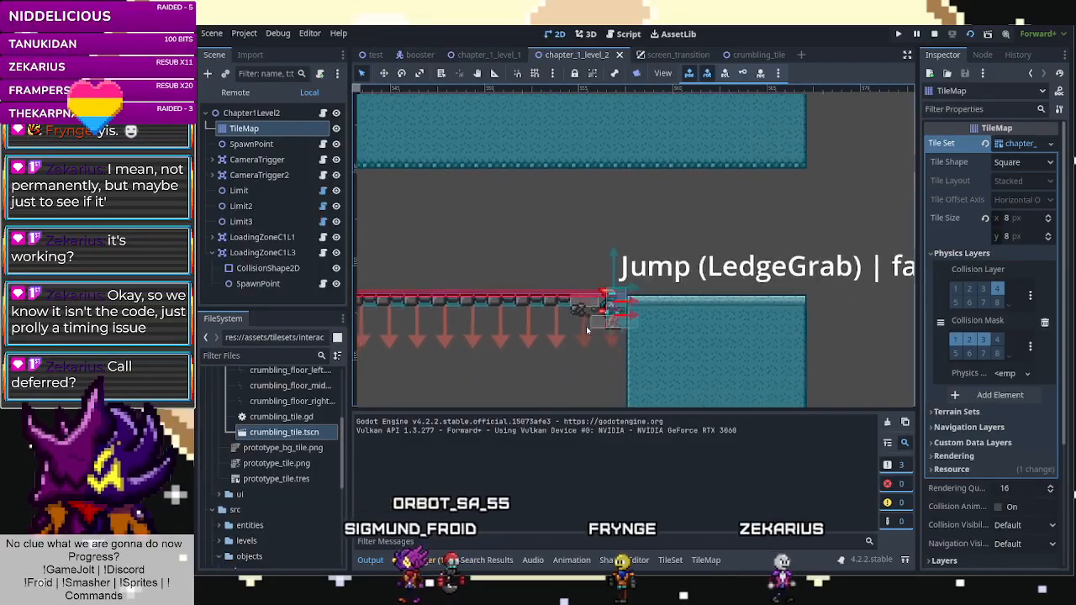
pyautogui.press('space')
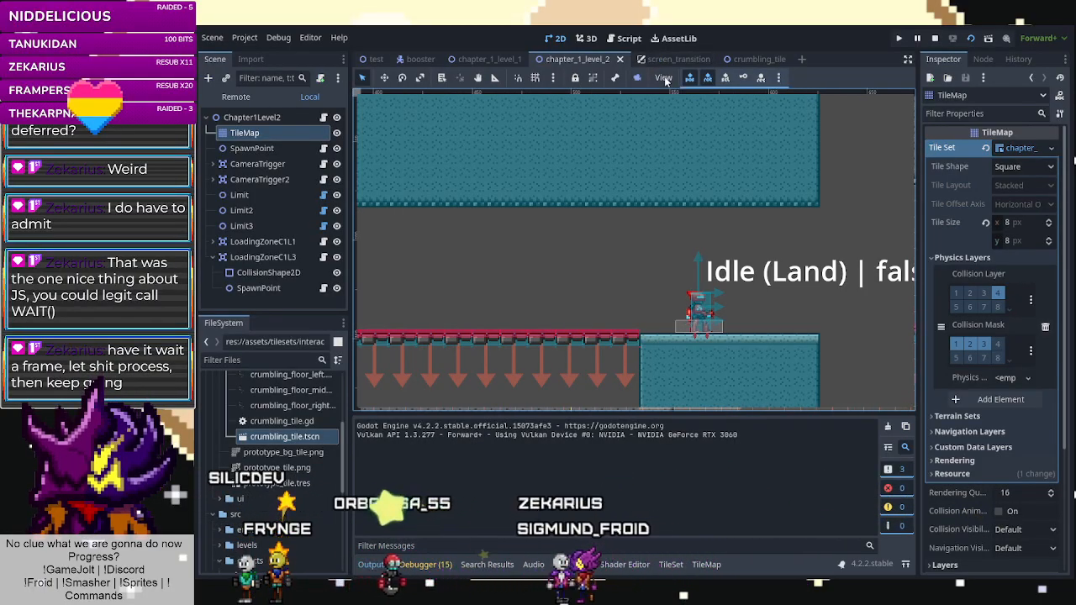
# Open the crumbling_tile script and begin a rayLeft method call on a new first line inside _choose_variant.
pyautogui.click(731, 59)
pyautogui.click(664, 47)
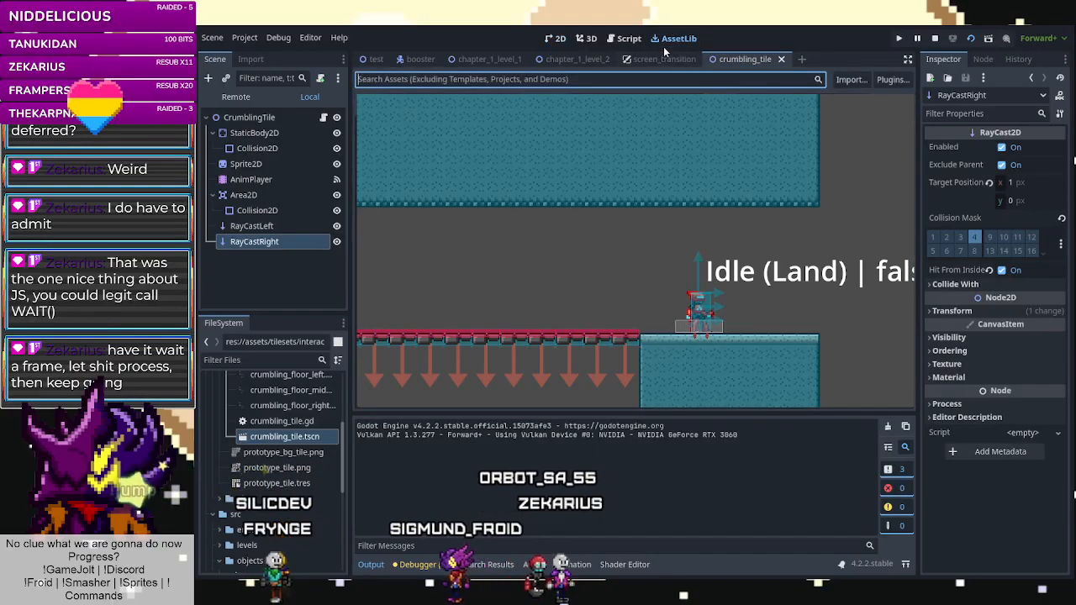
pyautogui.click(552, 38)
pyautogui.click(578, 59)
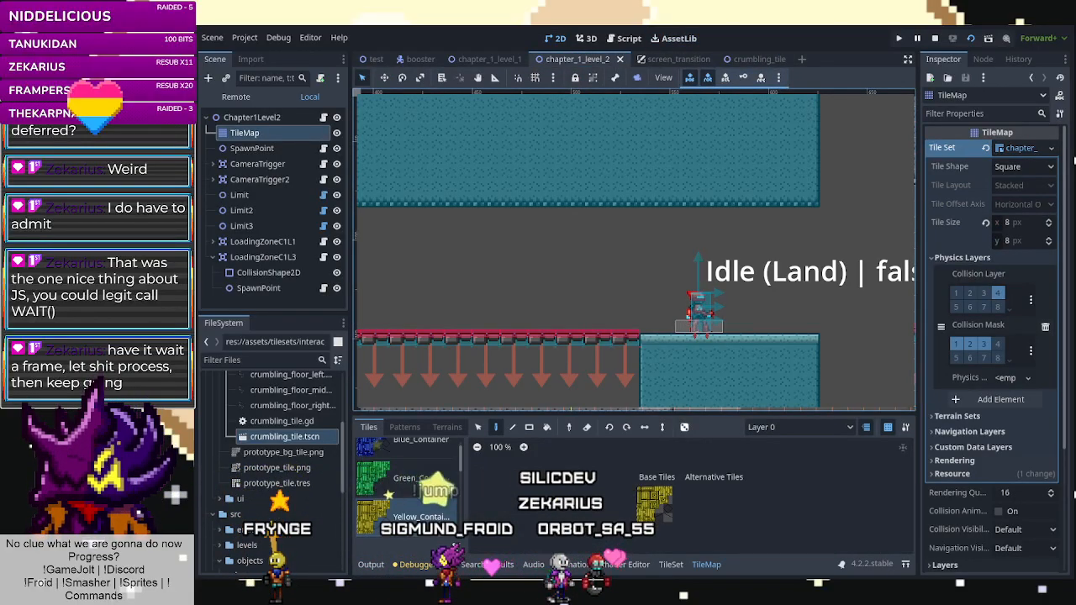
pyautogui.click(757, 58)
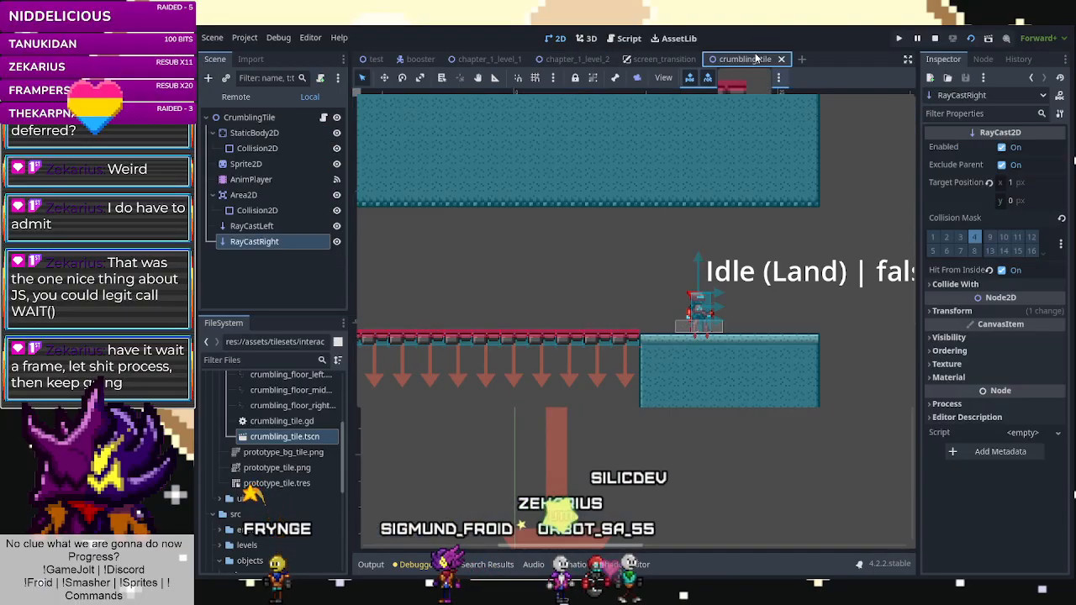
pyautogui.click(323, 117)
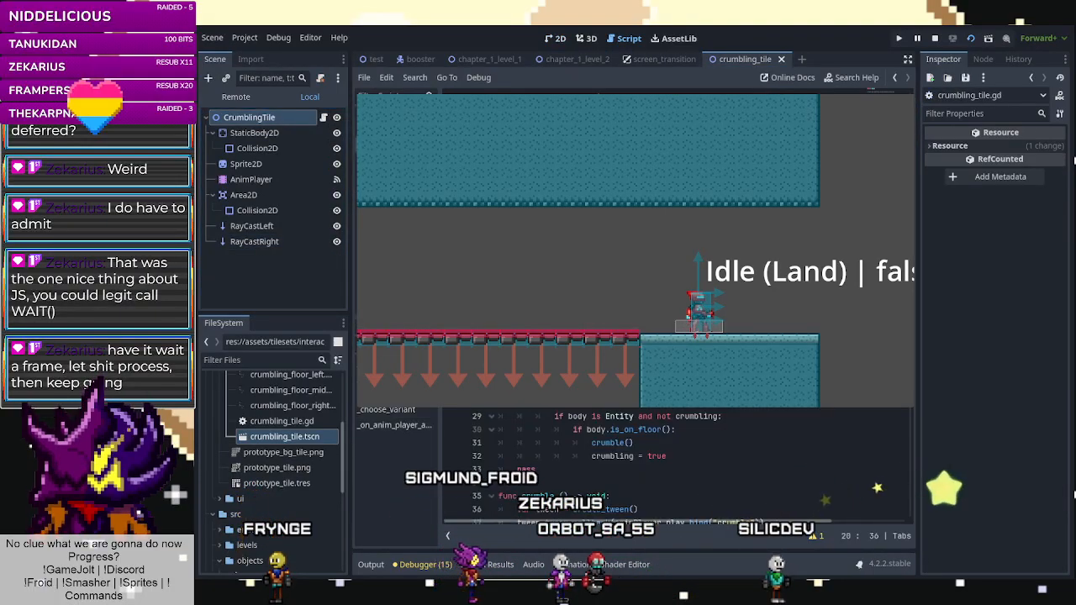
pyautogui.scroll(-8, 625, 467)
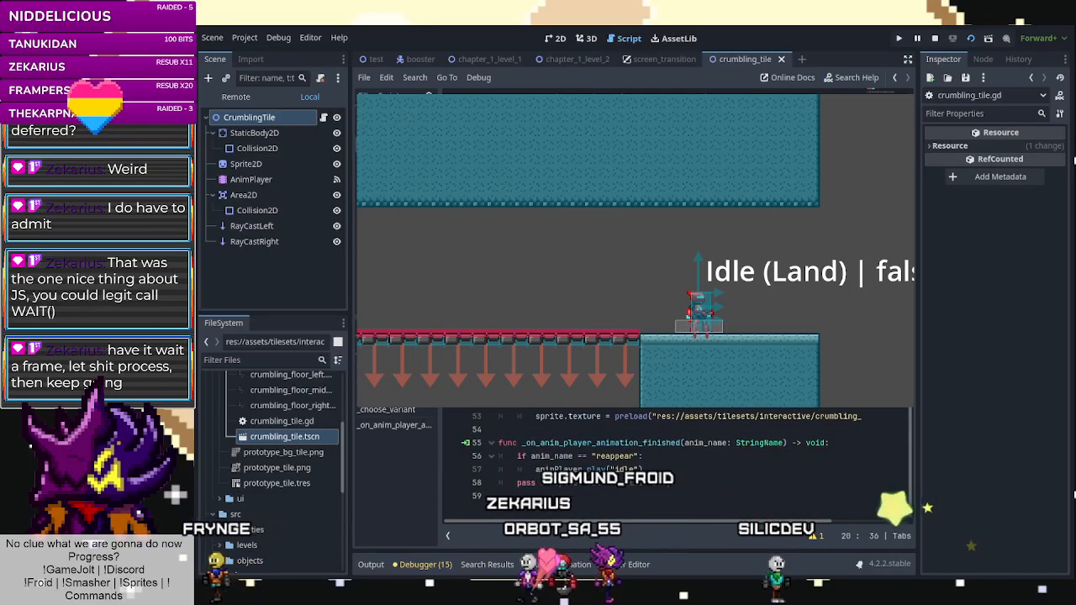
pyautogui.click(638, 295)
pyautogui.press('Return')
pyautogui.write('await g')
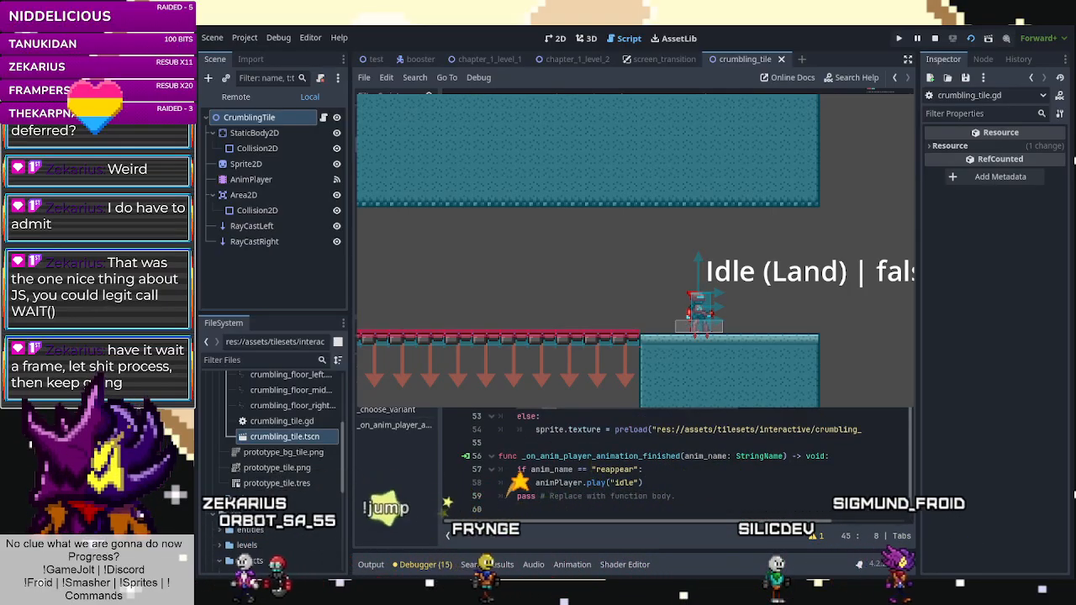
pyautogui.write('et')
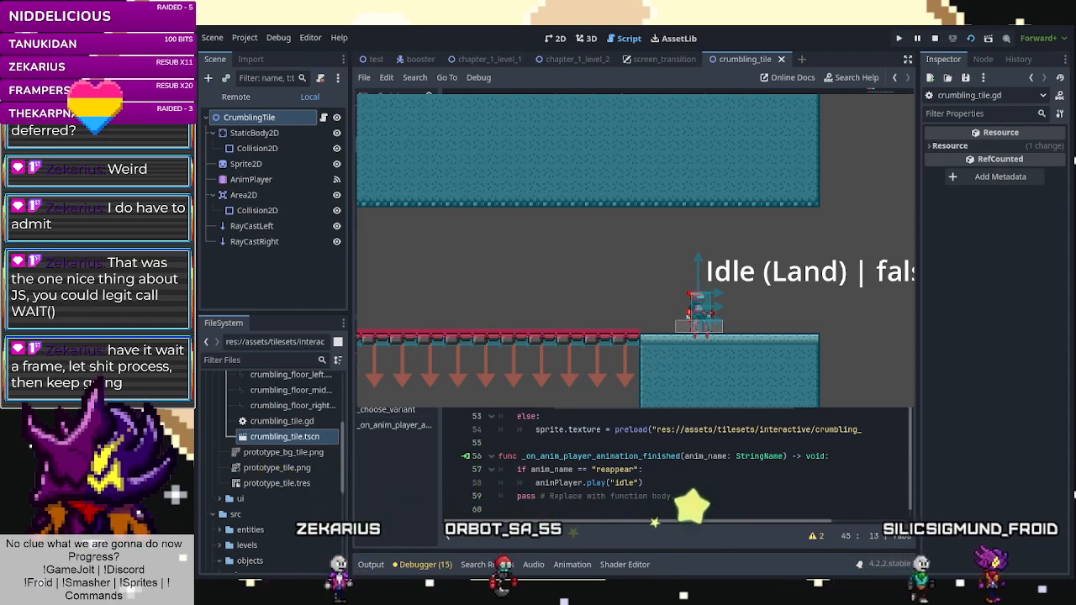
# Look through the Level, LevelManager, LoadingZone and Player scripts for a raycast update call, and return to the crumbling_tile script.
pyautogui.click(393, 187)
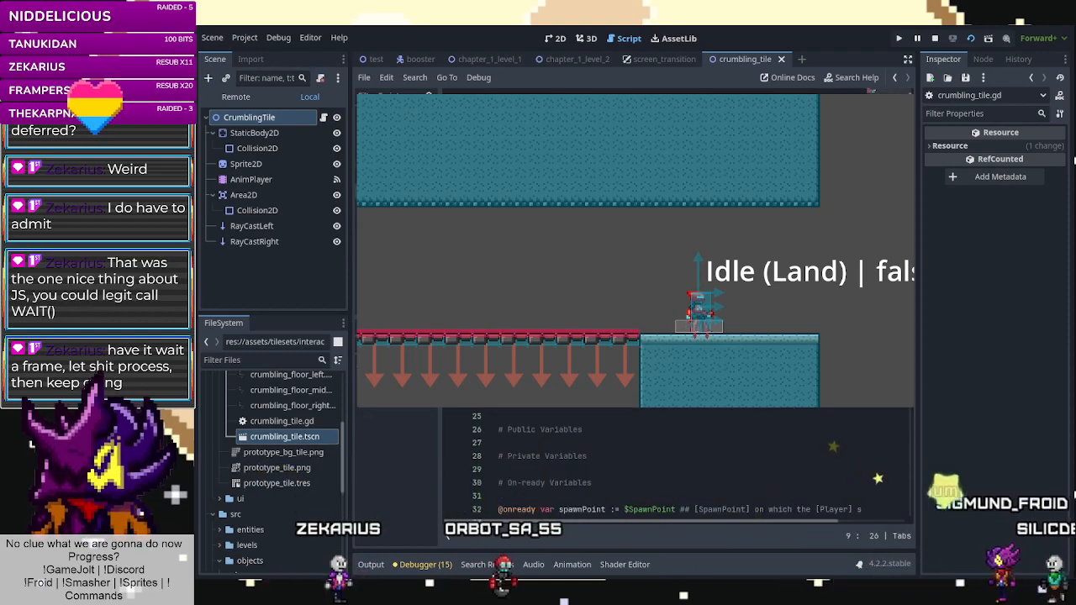
pyautogui.click(393, 202)
pyautogui.click(394, 217)
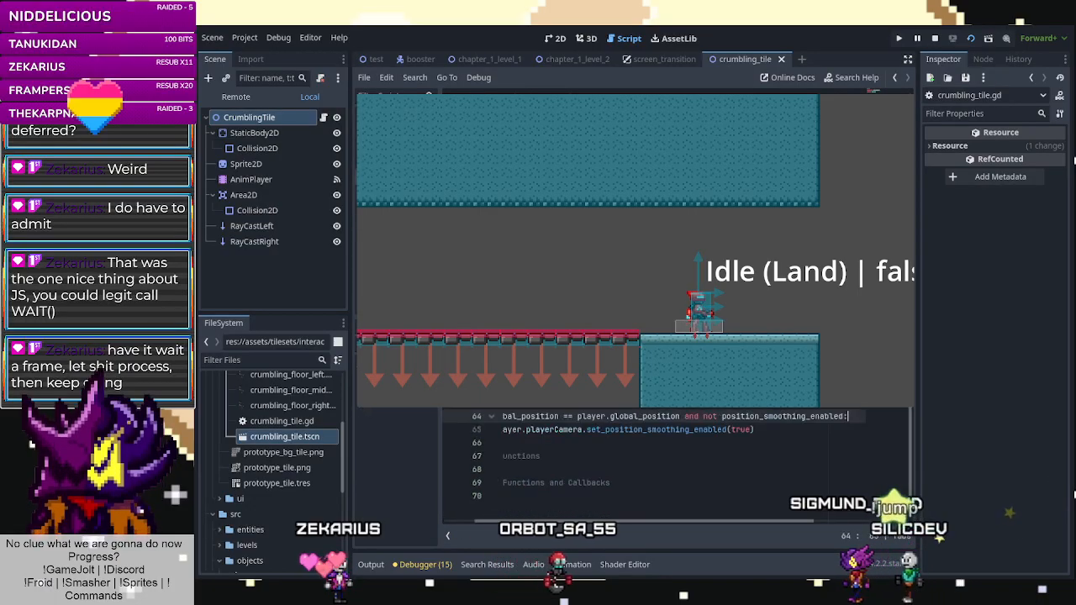
pyautogui.click(393, 232)
pyautogui.scroll(-3, 636, 353)
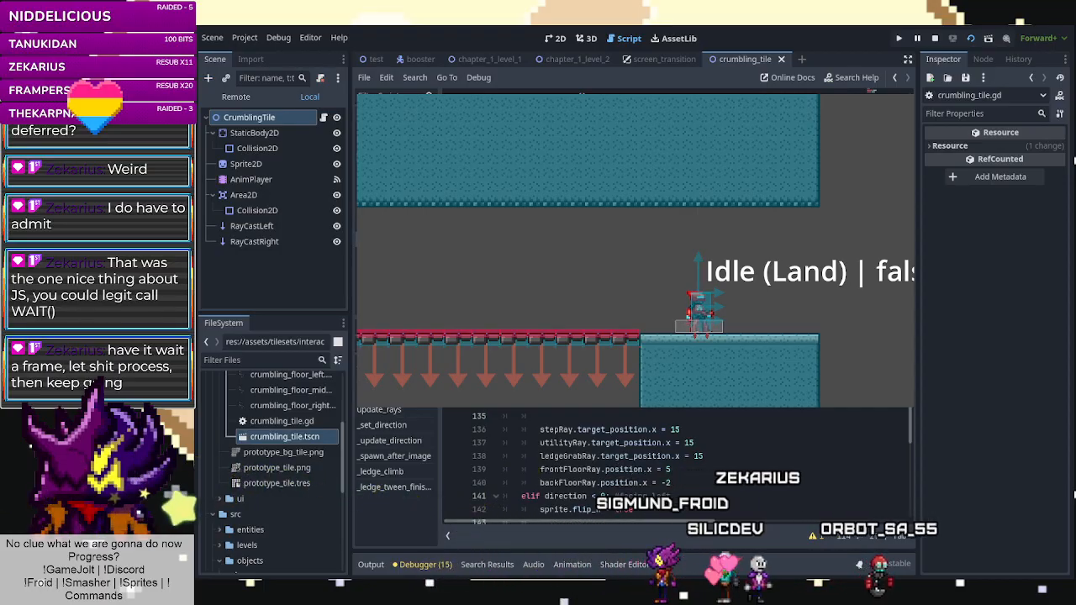
pyautogui.hotkey('alt', 'Left')
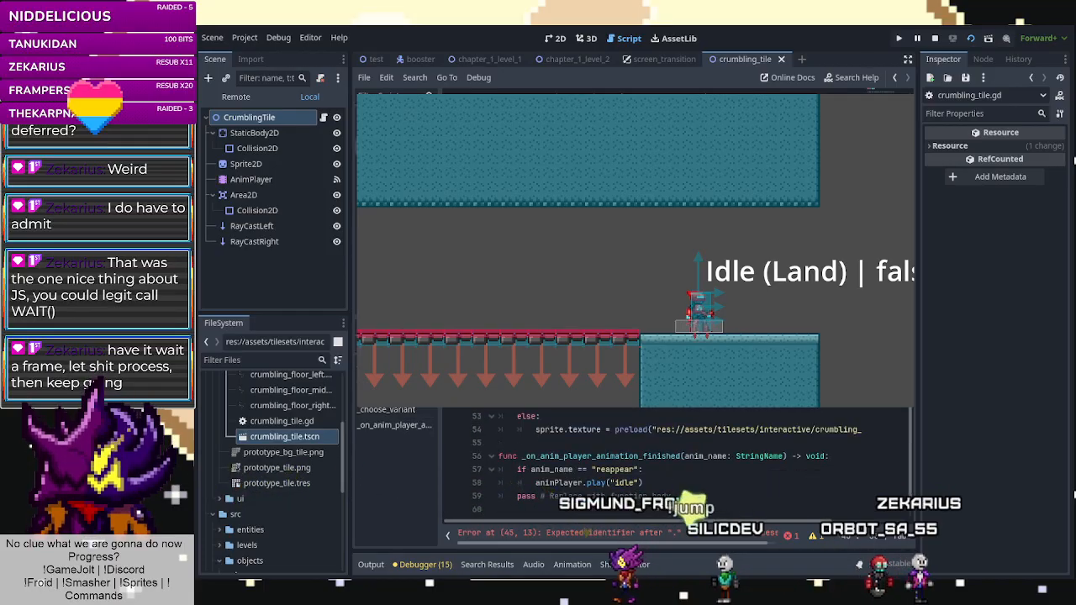
# Complete rayLeft.force_raycast_update(), add rayRight.force_raycast_update() below it, and leave a blank line before the collision checks.
pyautogui.press('Return')
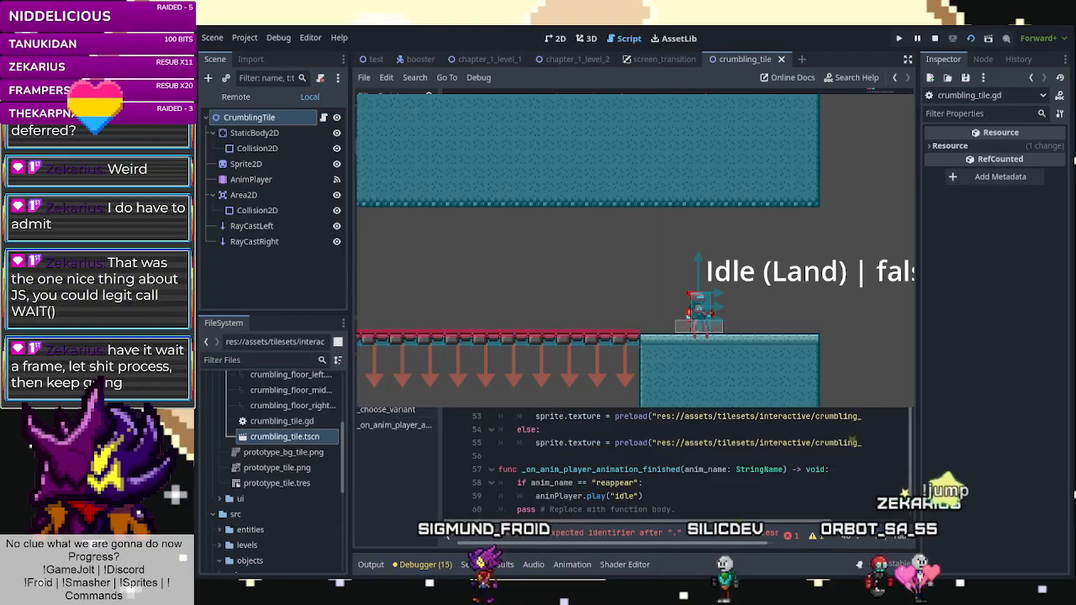
pyautogui.write('ray')
pyautogui.press('Return')
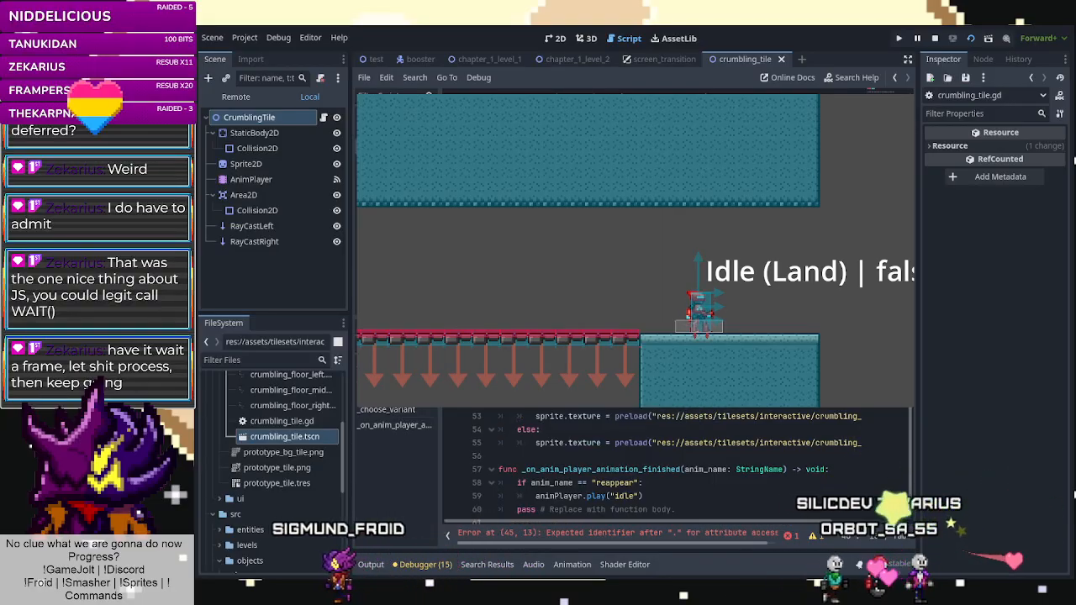
pyautogui.write('.f')
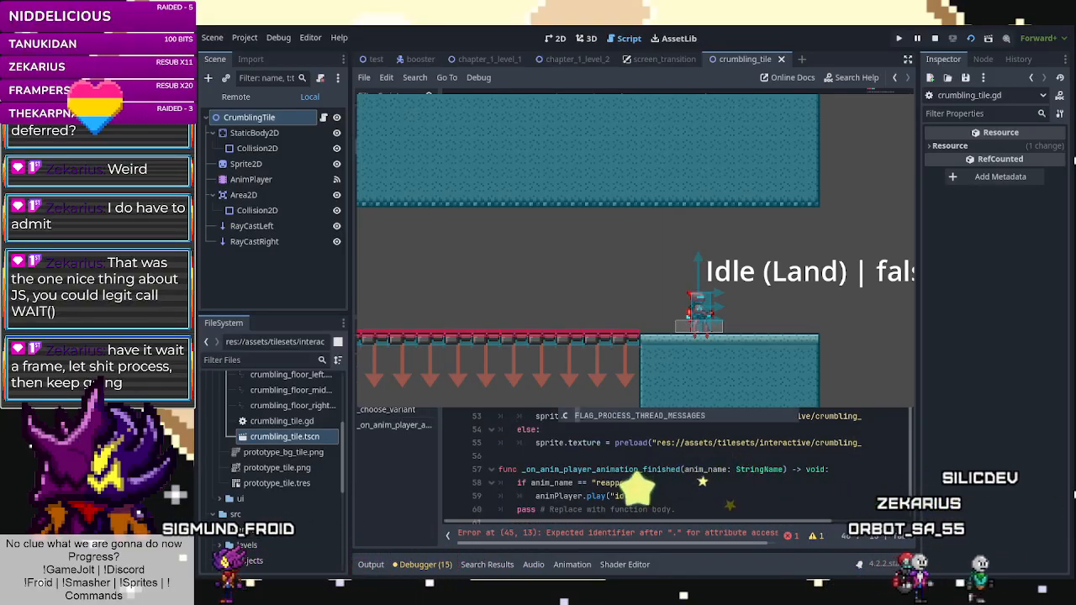
pyautogui.press('Return')
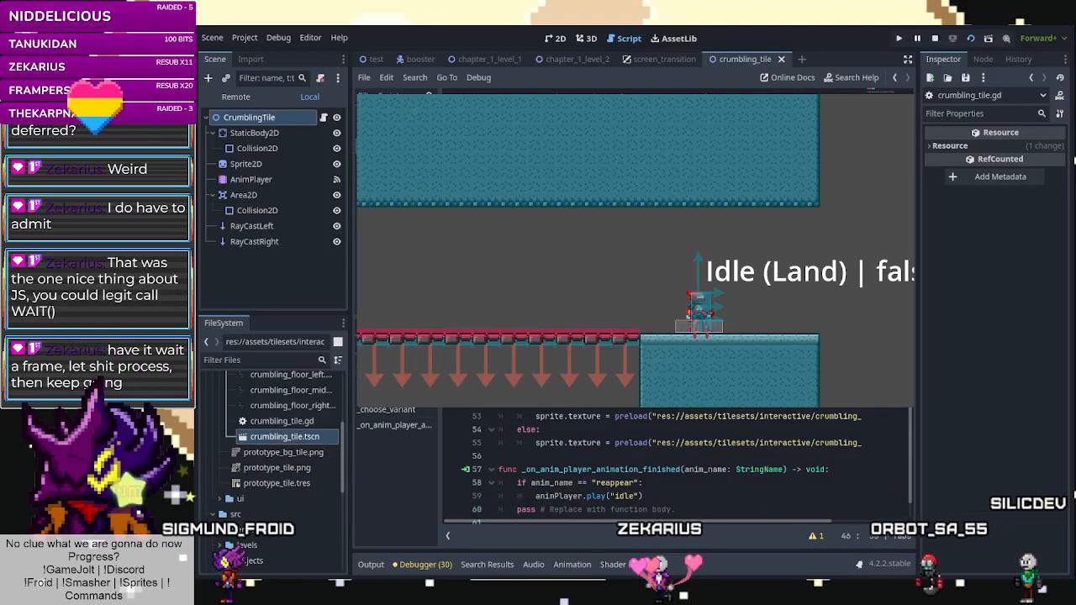
pyautogui.press('Return')
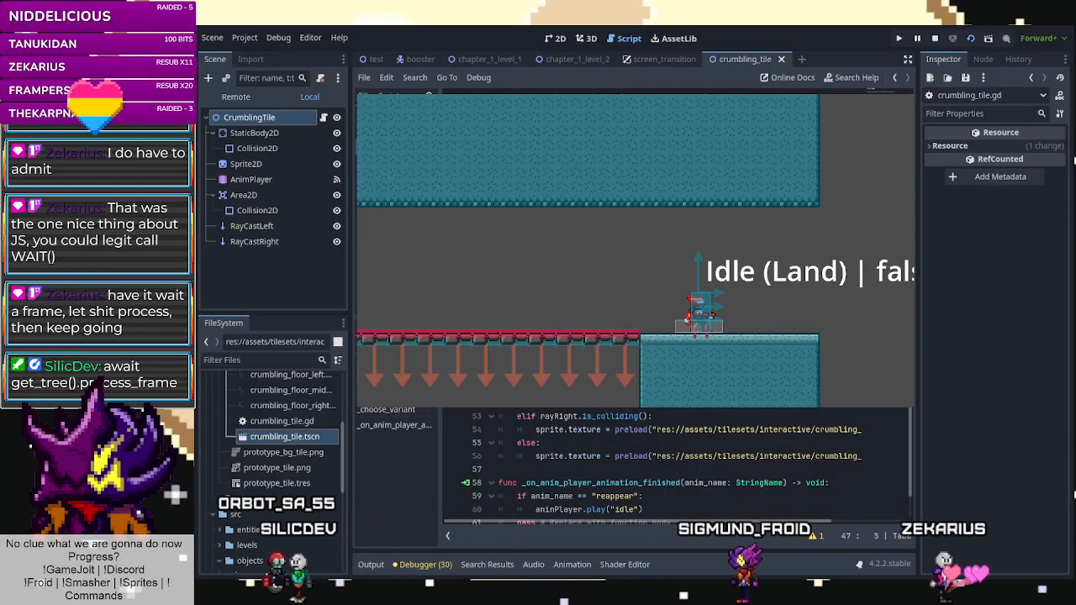
# Stop the running level and check the two force_raycast_update() lines in _choose_variant.
pyautogui.click(935, 40)
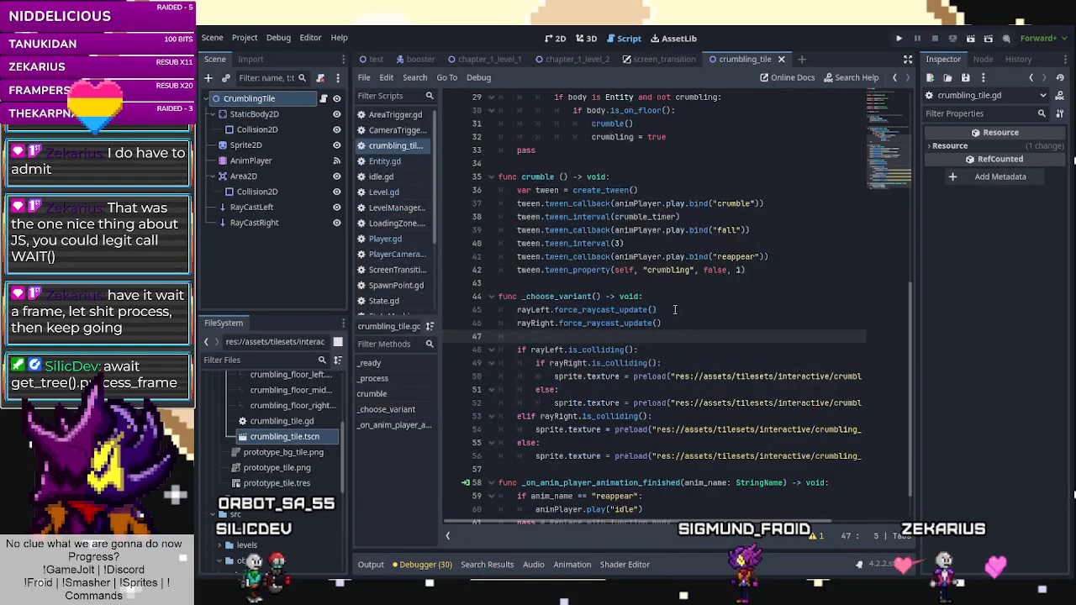
pyautogui.moveTo(664, 324); pyautogui.dragTo(561, 322)
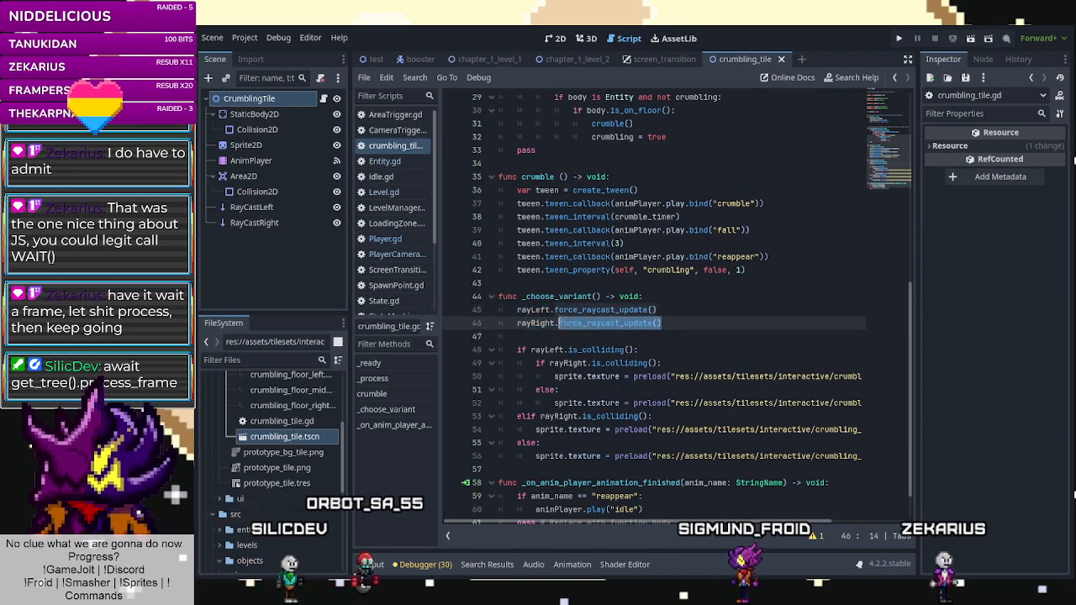
pyautogui.click(676, 335)
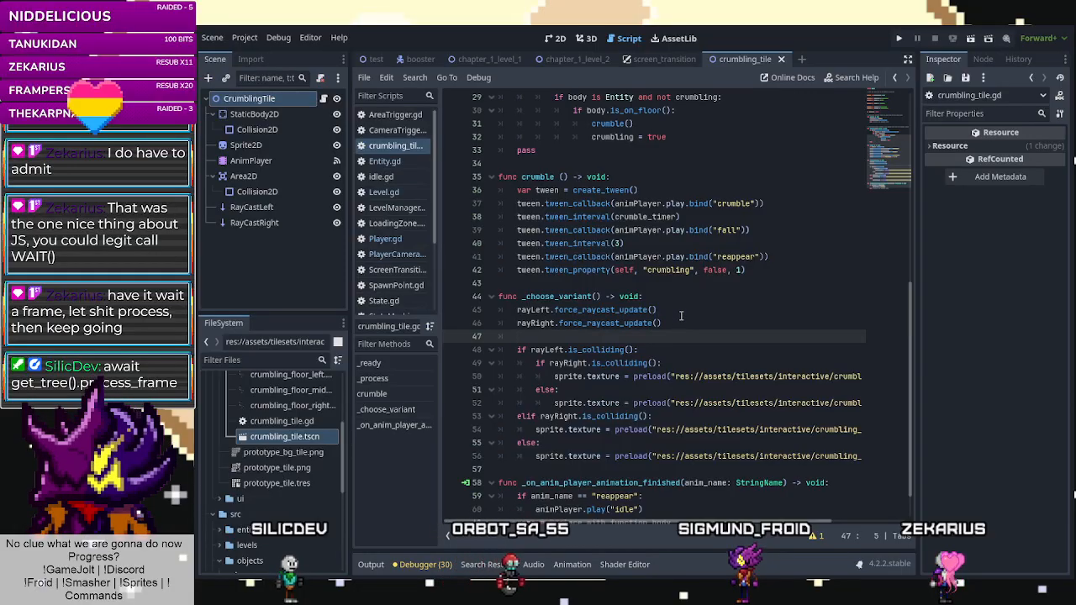
# Run chapter_1_level_2 and cross the crumbling tile row to the far ledge, checking the textures with the forced raycast updates.
pyautogui.click(565, 40)
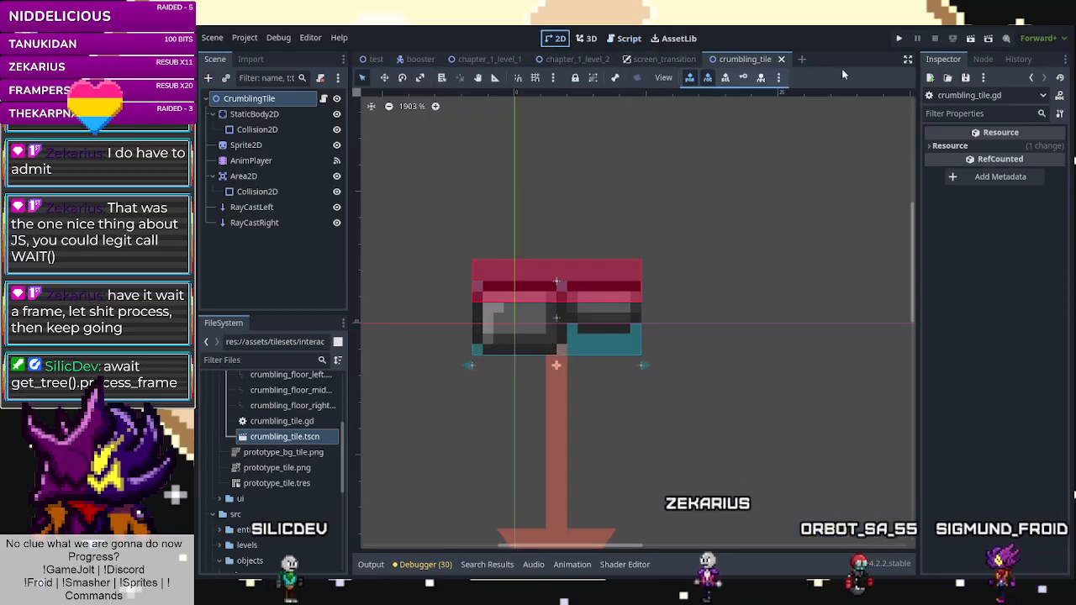
pyautogui.click(577, 59)
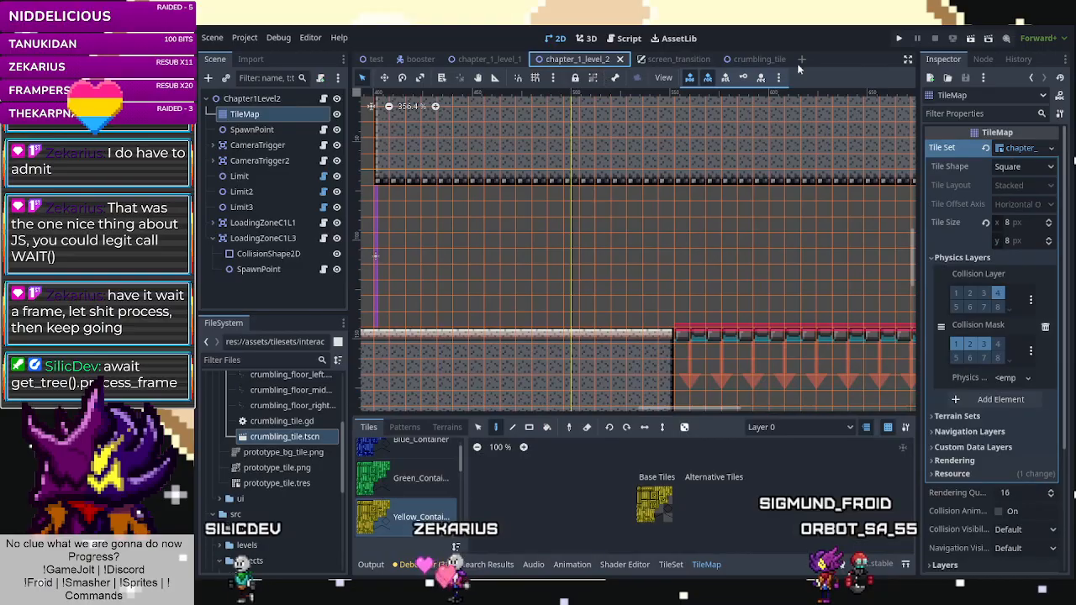
pyautogui.click(972, 40)
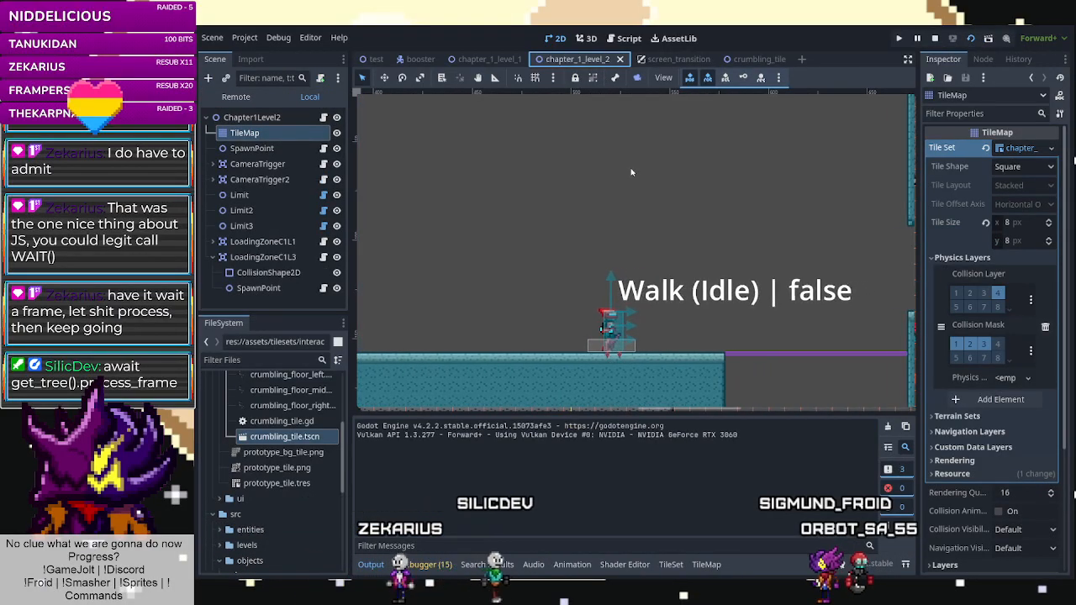
pyautogui.press('Right')
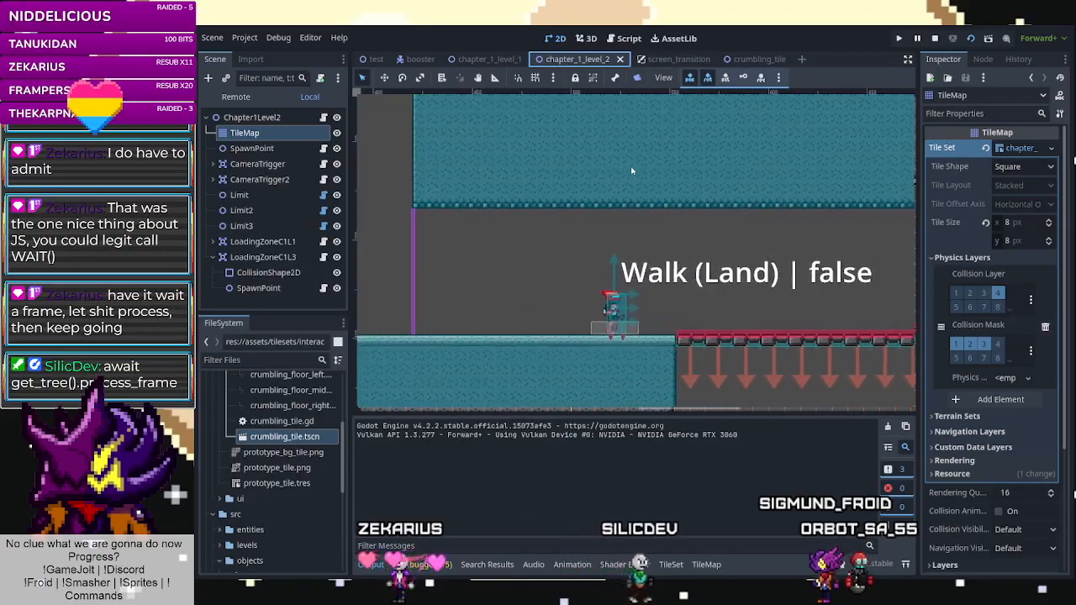
pyautogui.press('Right')
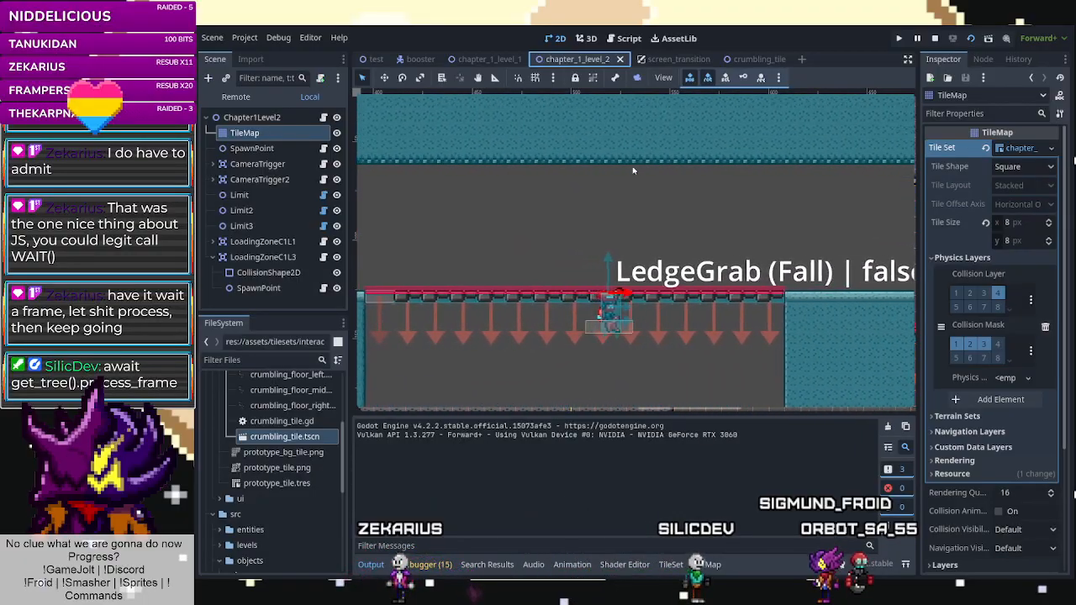
pyautogui.press('Right')
pyautogui.press('space')
pyautogui.press('Right')
pyautogui.press('Left')
pyautogui.press('space')
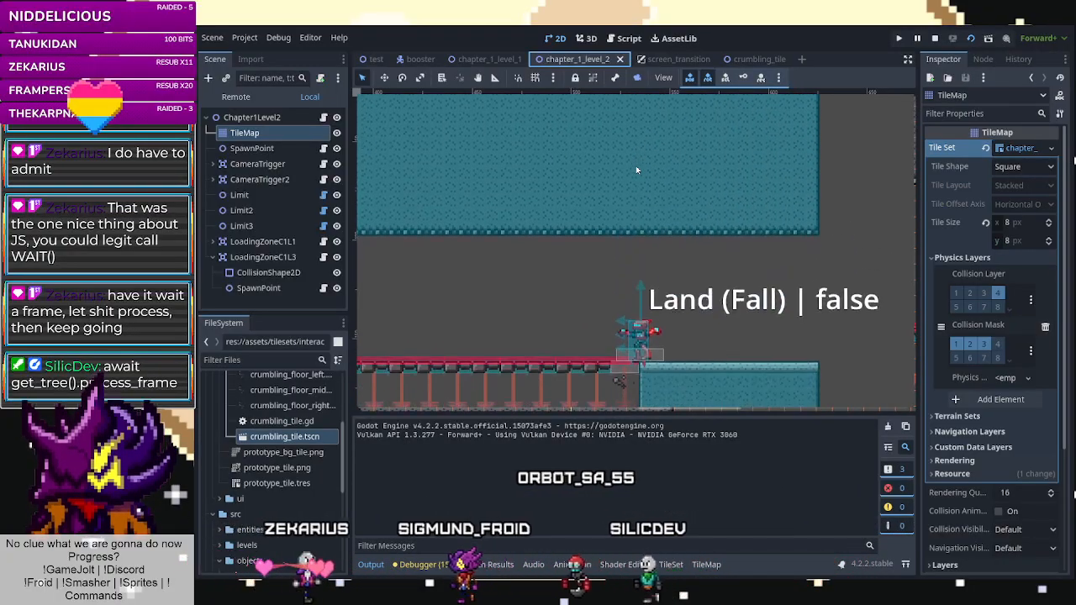
# Bring the player back across the crumbling tiles to the shaft wall beyond the near ledge.
pyautogui.press('Left')
pyautogui.press('space')
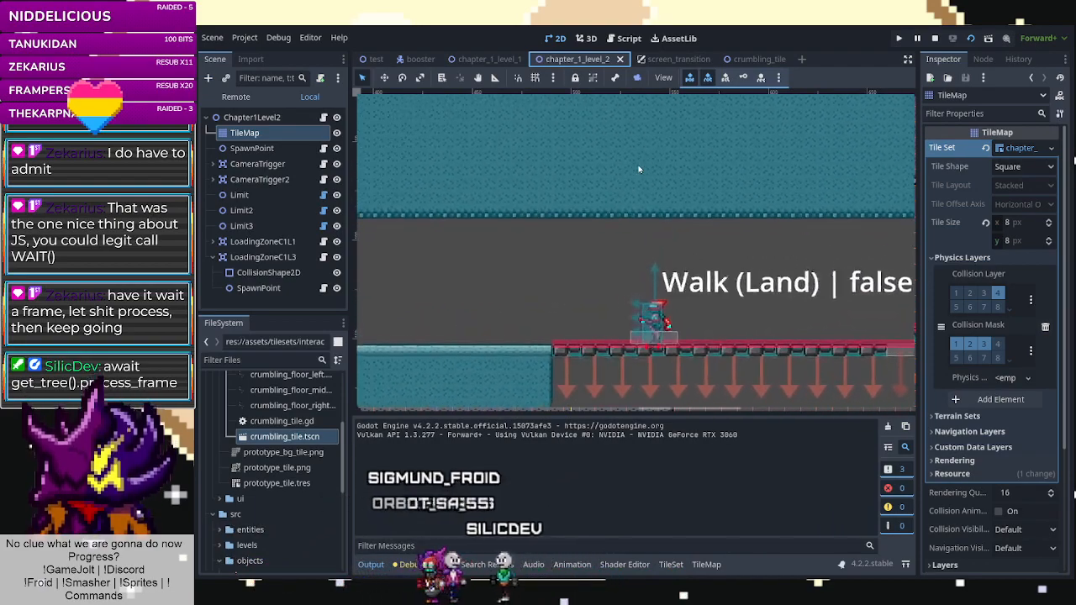
pyautogui.press('Left')
pyautogui.press('space')
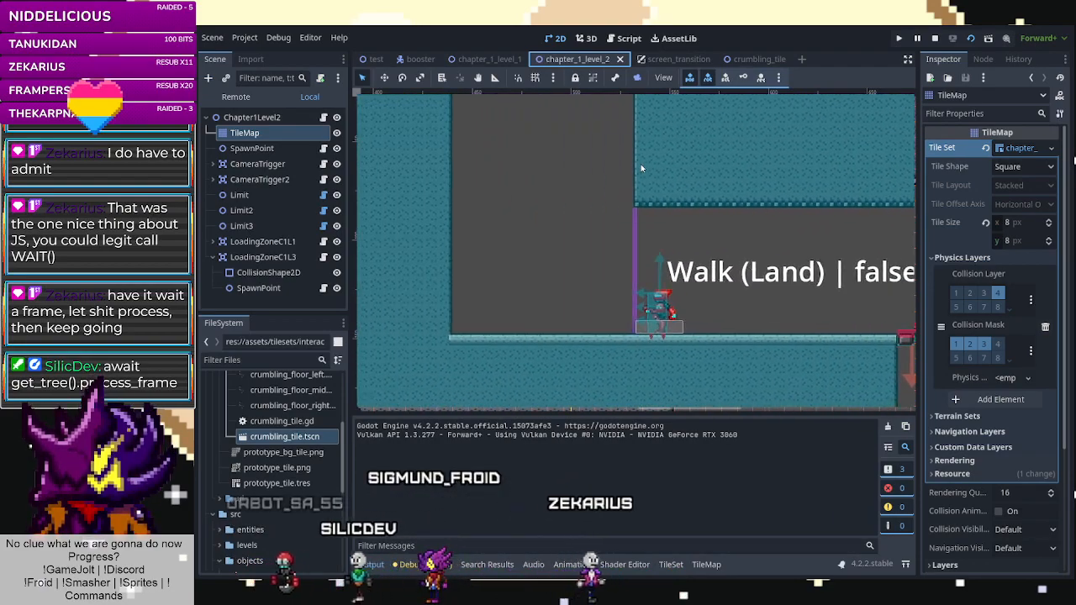
pyautogui.press('Left')
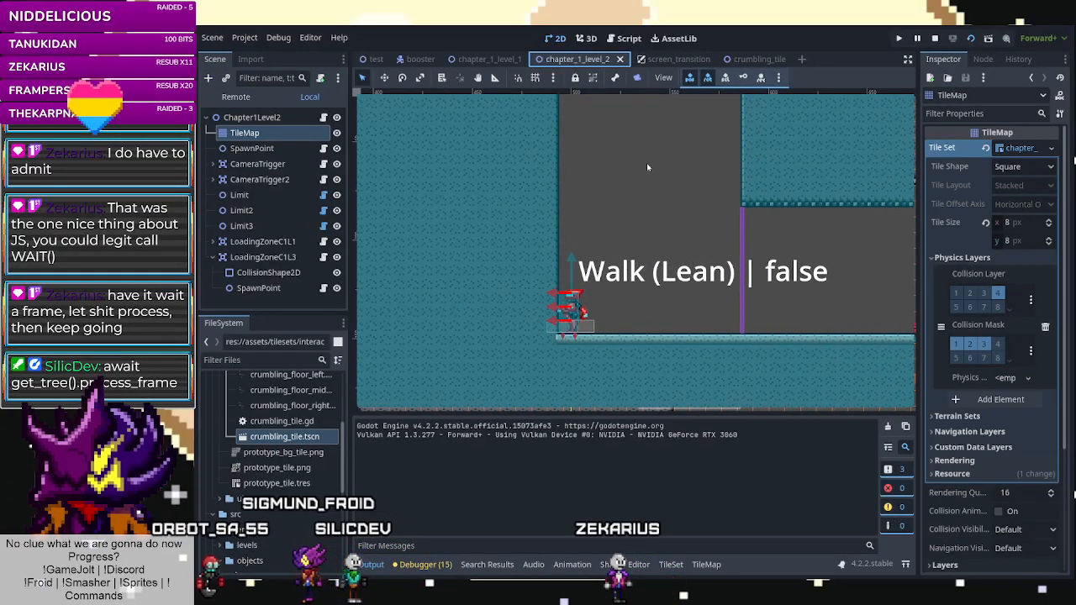
# Test jumping and leaning against the shaft wall in chapter_1_level_2, and stop the game.
pyautogui.press('space')
pyautogui.press('Right')
pyautogui.press('Left')
pyautogui.press('Left')
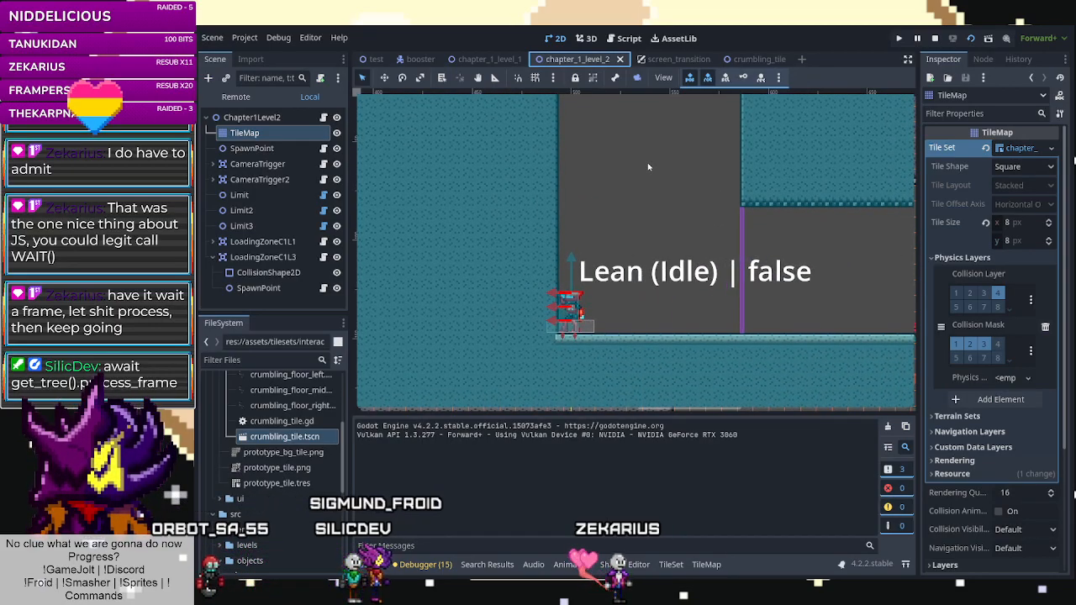
pyautogui.press('Left')
pyautogui.press('F8')
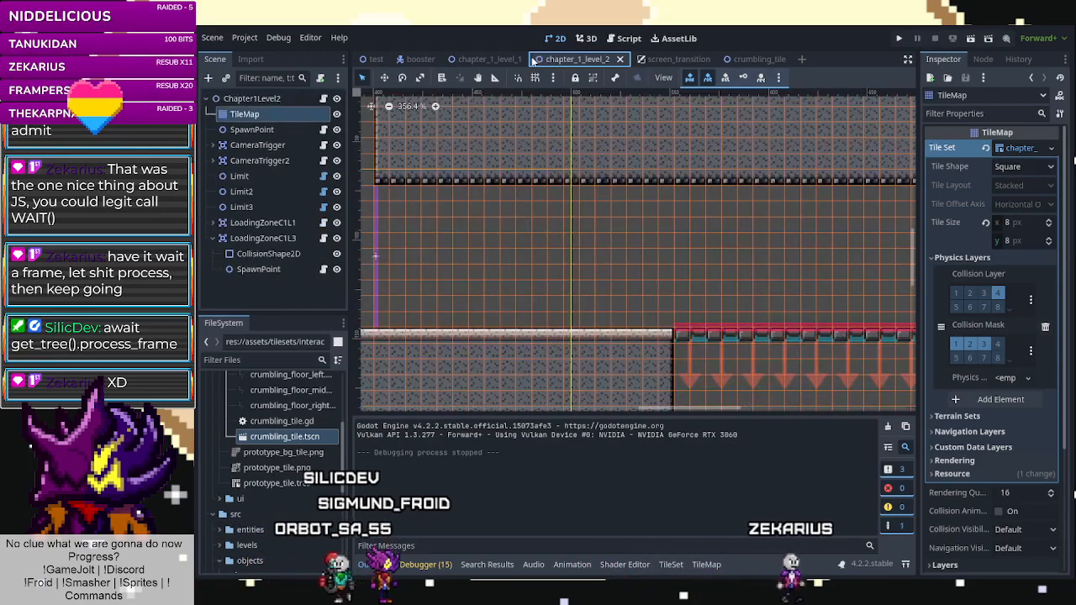
# Run chapter_1_level_1 and test the player leaning against the scaffold wall near the spawn point.
pyautogui.click(490, 58)
pyautogui.click(969, 41)
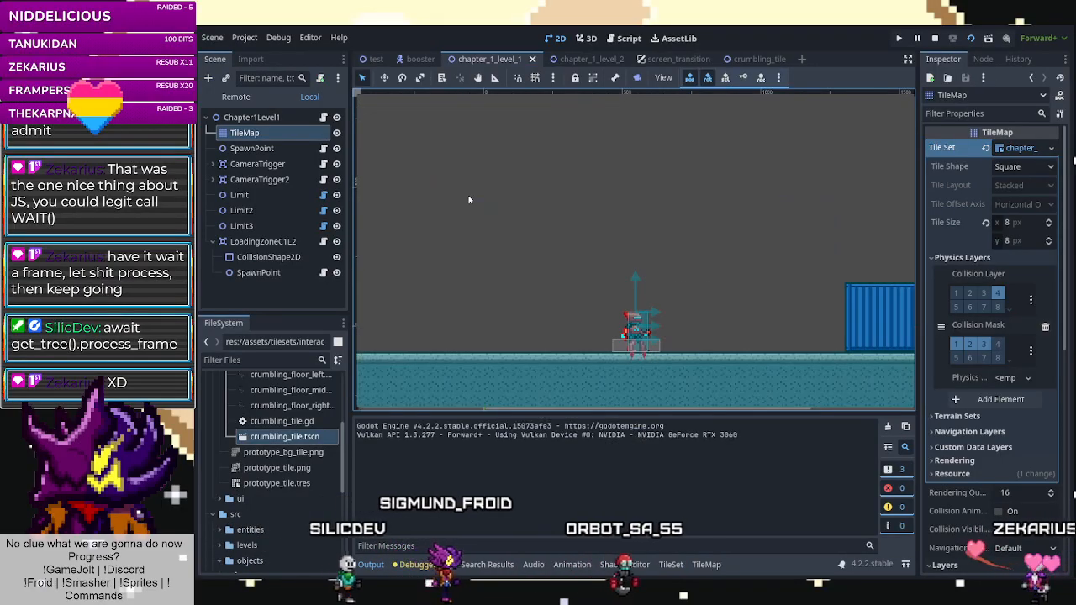
pyautogui.press('Left')
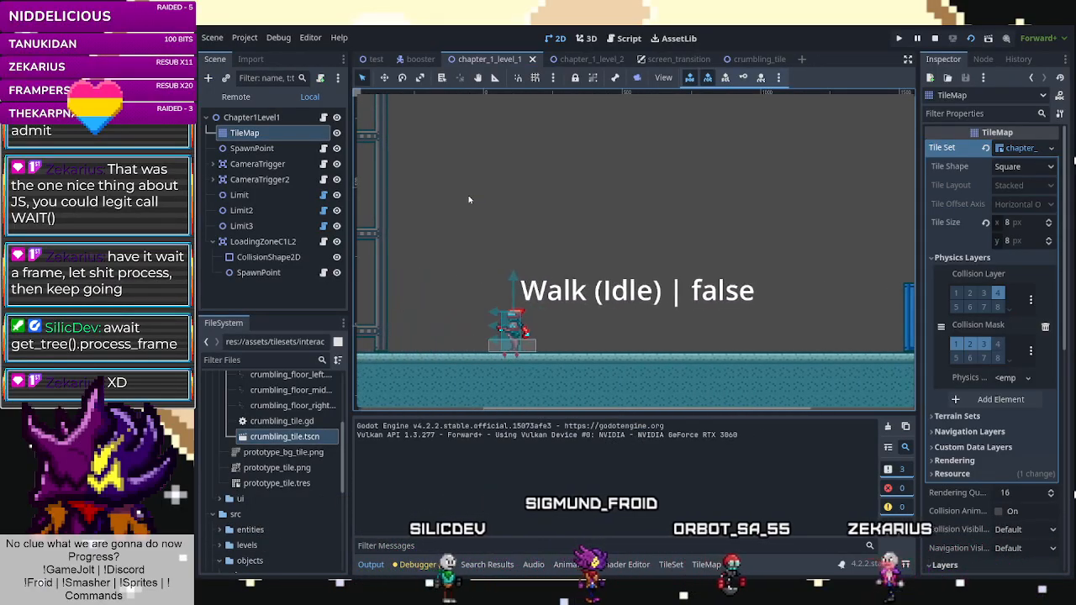
pyautogui.press('Right')
pyautogui.press('Left')
pyautogui.press('Left')
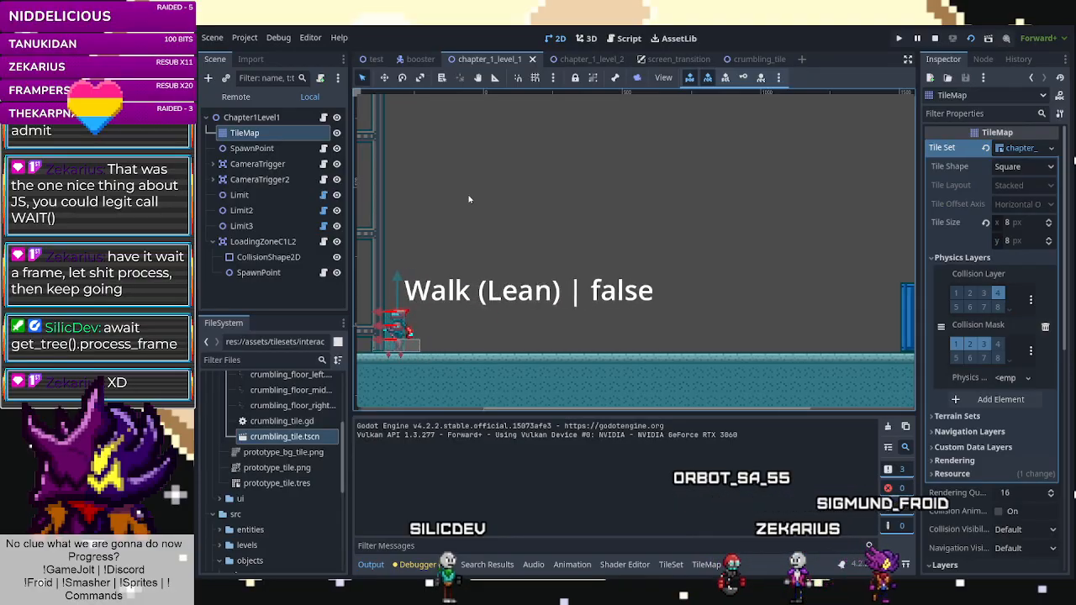
# Grab the first blue container's ledge from both sides and jump over the stacked green and grey containers.
pyautogui.press('Right')
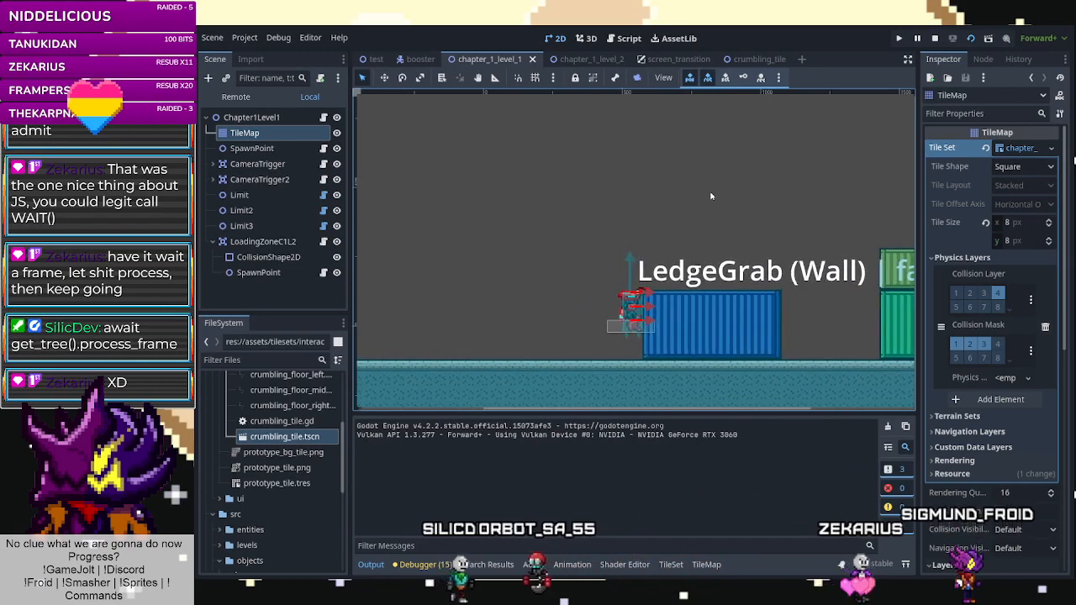
pyautogui.press('space')
pyautogui.press('Right')
pyautogui.press('Right')
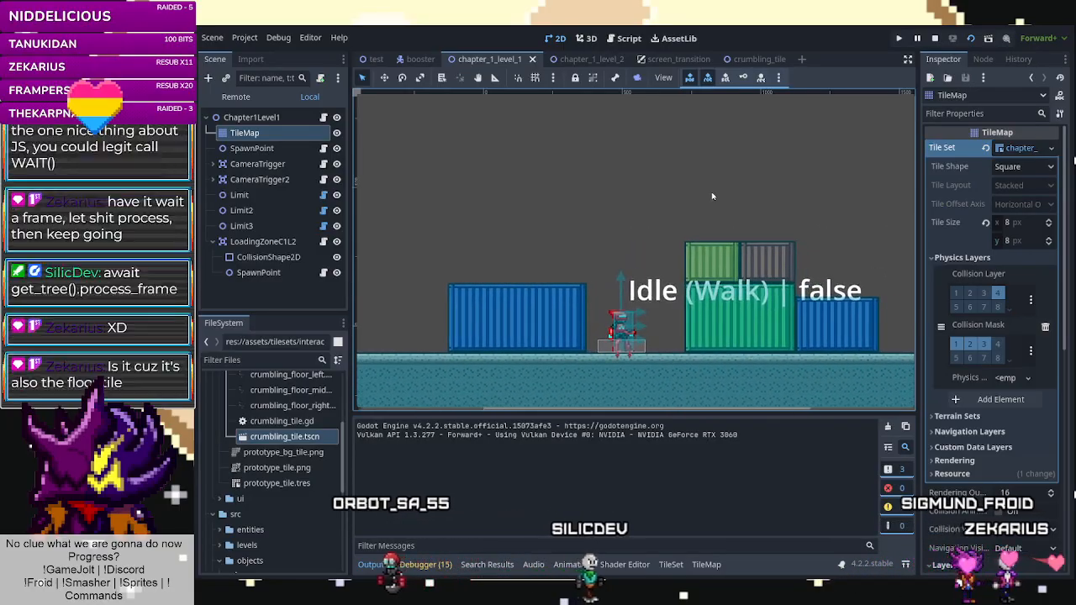
pyautogui.press('Left')
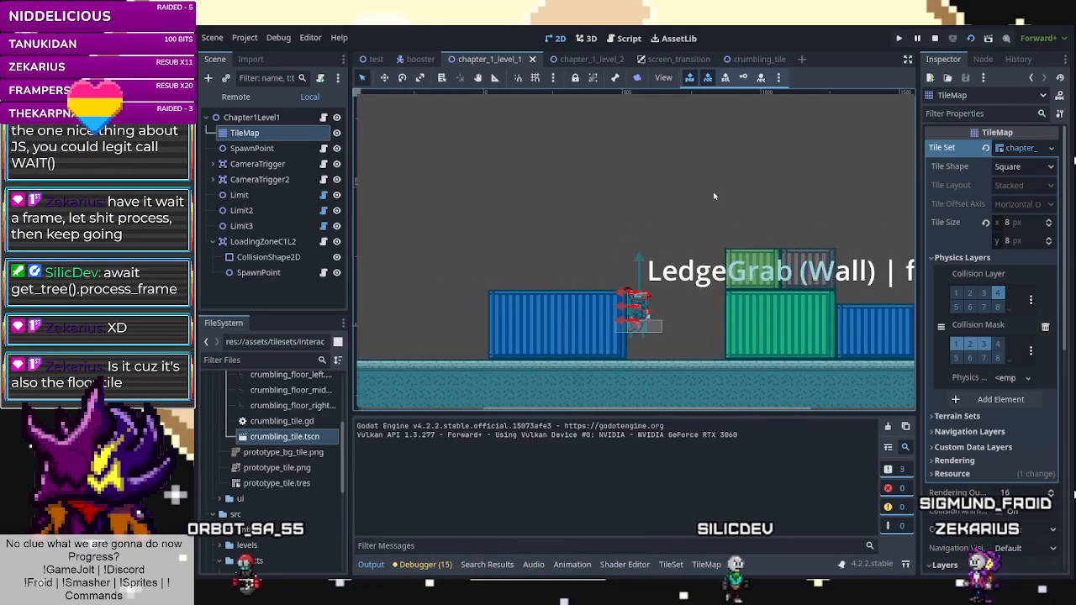
pyautogui.press('space')
pyautogui.press('Right')
pyautogui.press('space')
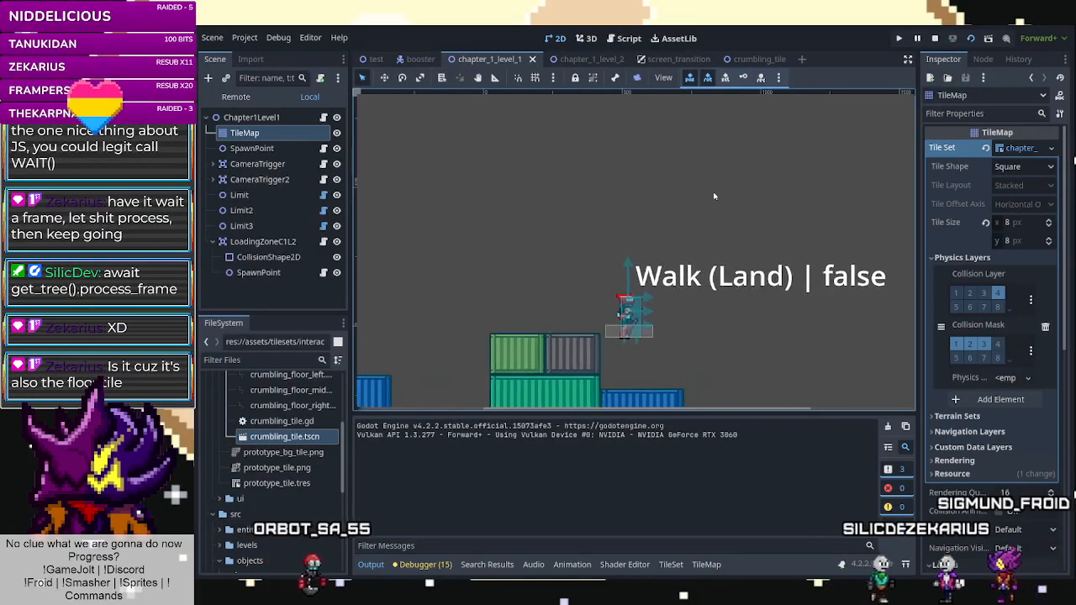
# Move the player past the remaining containers and the red scaffolding to the wall at the end of the lower floor.
pyautogui.press('Left')
pyautogui.press('Right')
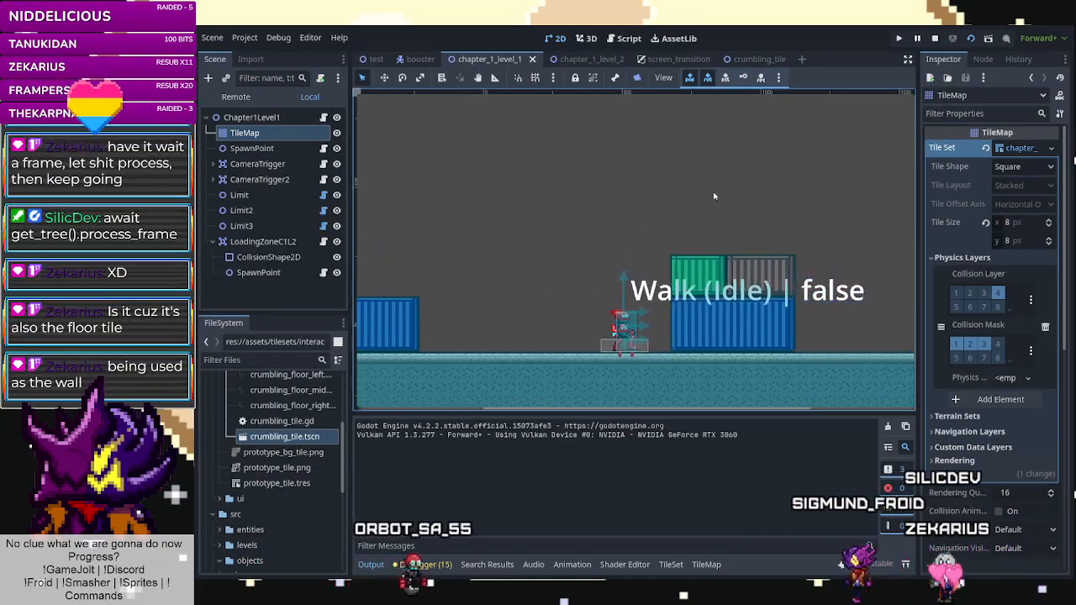
pyautogui.press('Right')
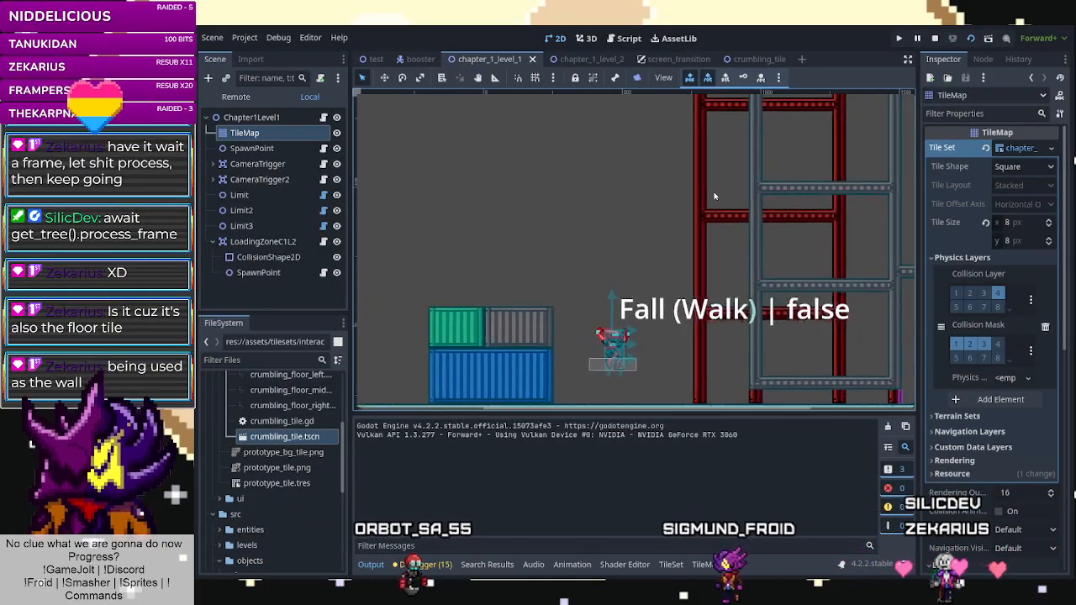
pyautogui.press('Right')
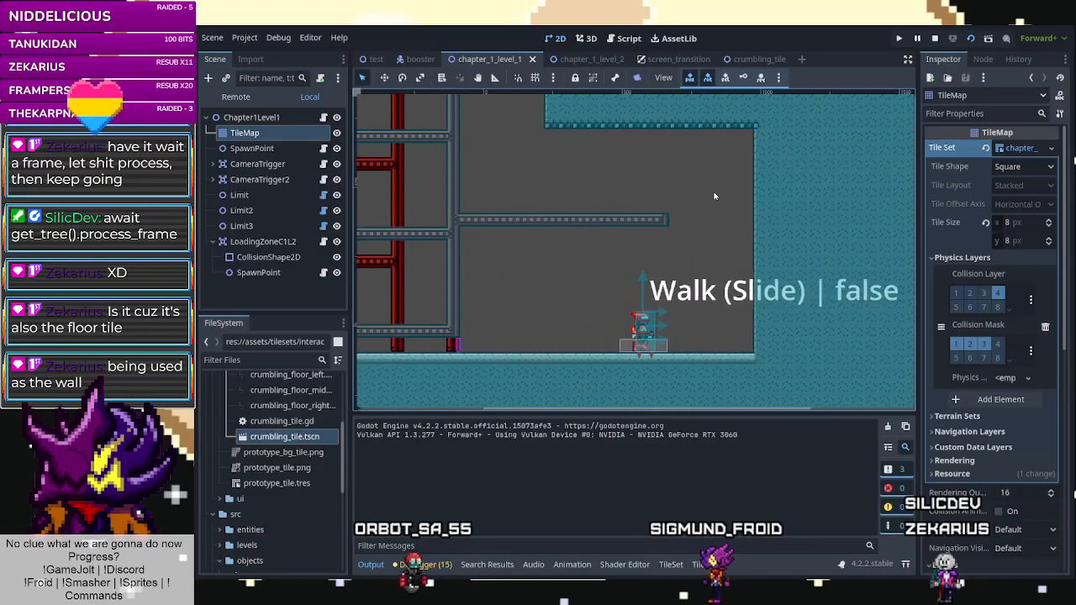
pyautogui.press('Right')
pyautogui.press('Left')
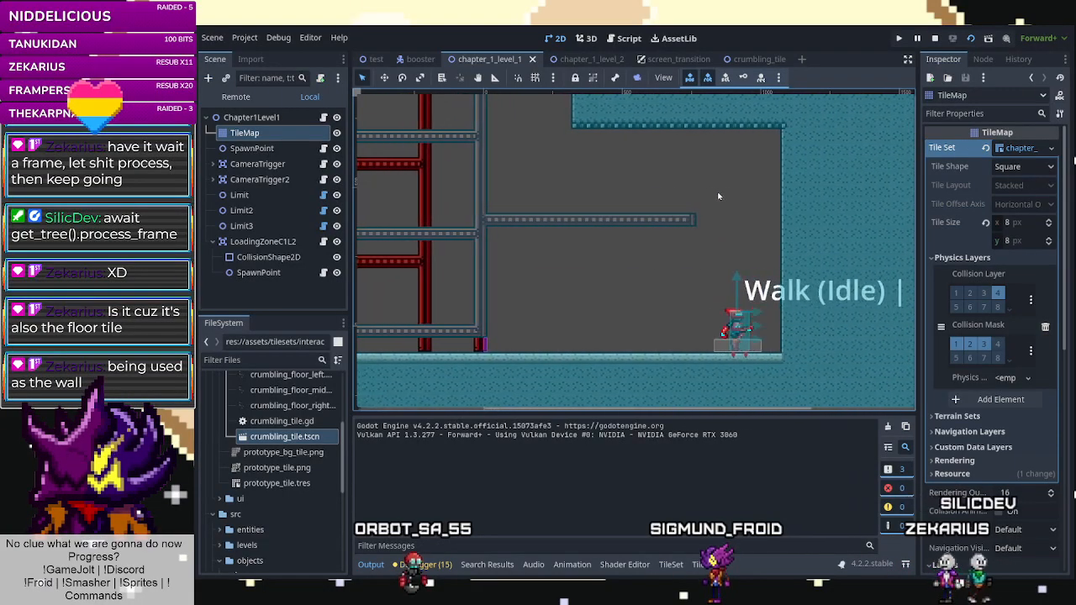
# Jump the player up to the upper floor and over the long green container.
pyautogui.press('Right')
pyautogui.press('space')
pyautogui.press('space')
pyautogui.press('Left')
pyautogui.press('space')
pyautogui.press('Right')
pyautogui.press('space')
pyautogui.press('space')
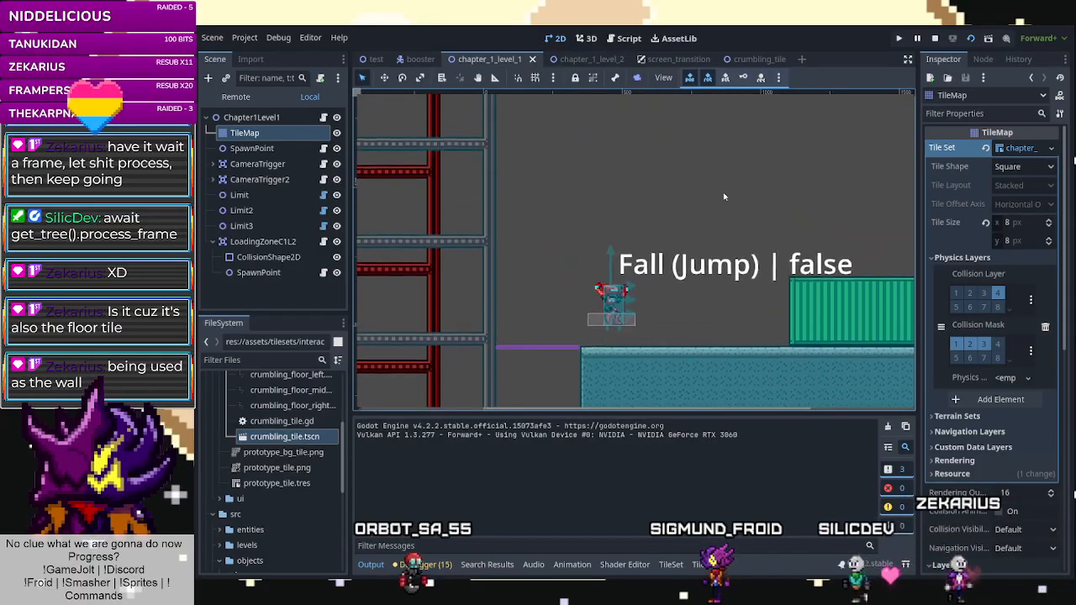
pyautogui.press('space')
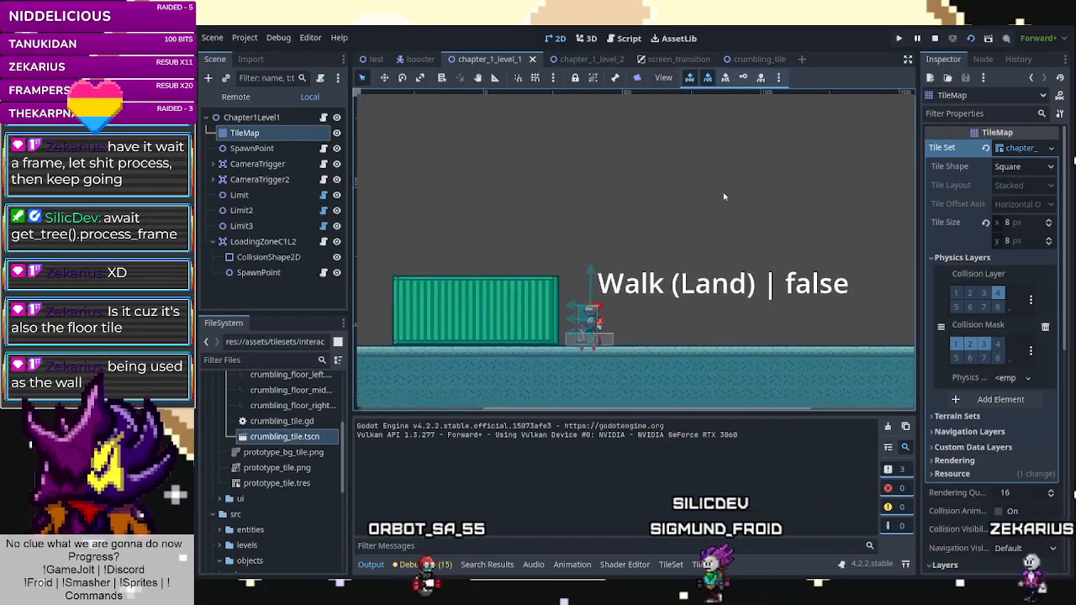
# Test the player leaning against the side of the long green container.
pyautogui.press('Left')
pyautogui.press('Right')
pyautogui.press('Left')
pyautogui.press('Left')
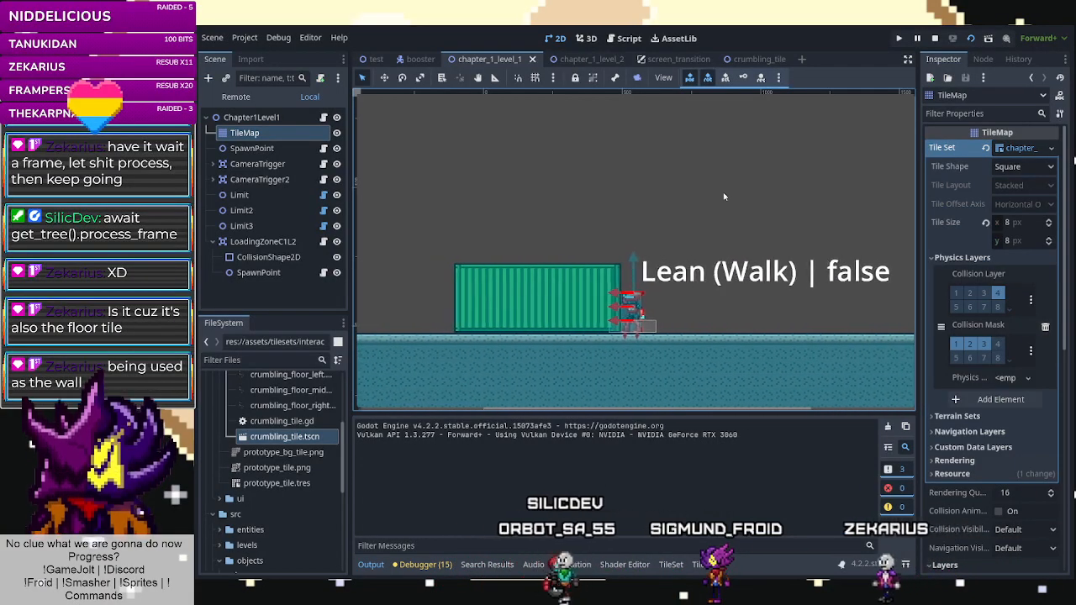
# Run the player on to the floor gap, drop into the shaft and lean against its wall.
pyautogui.press('Right')
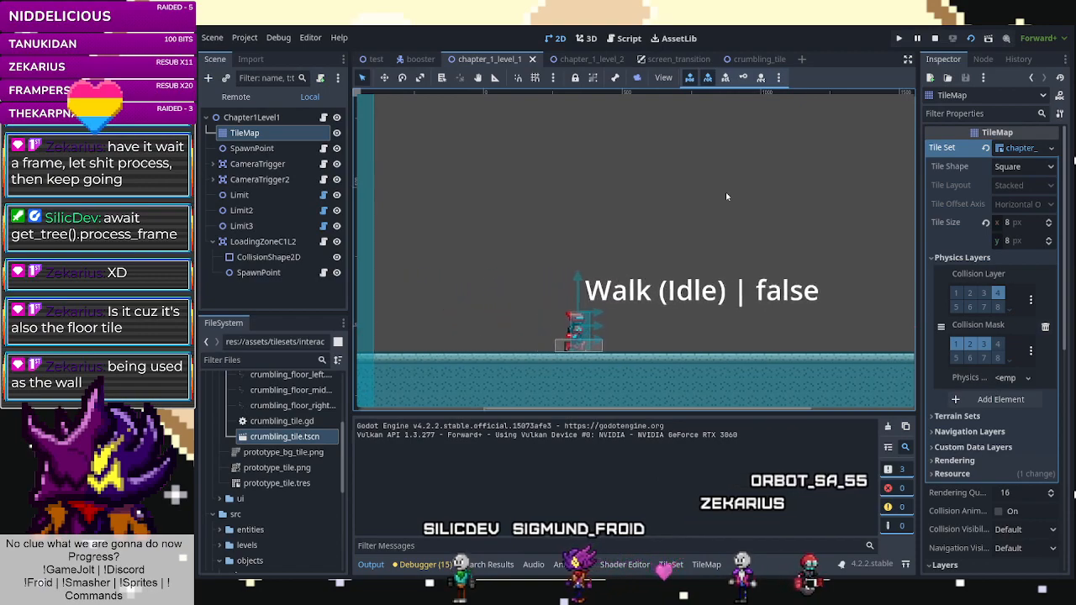
pyautogui.press('Right')
pyautogui.press('Left')
pyautogui.press('space')
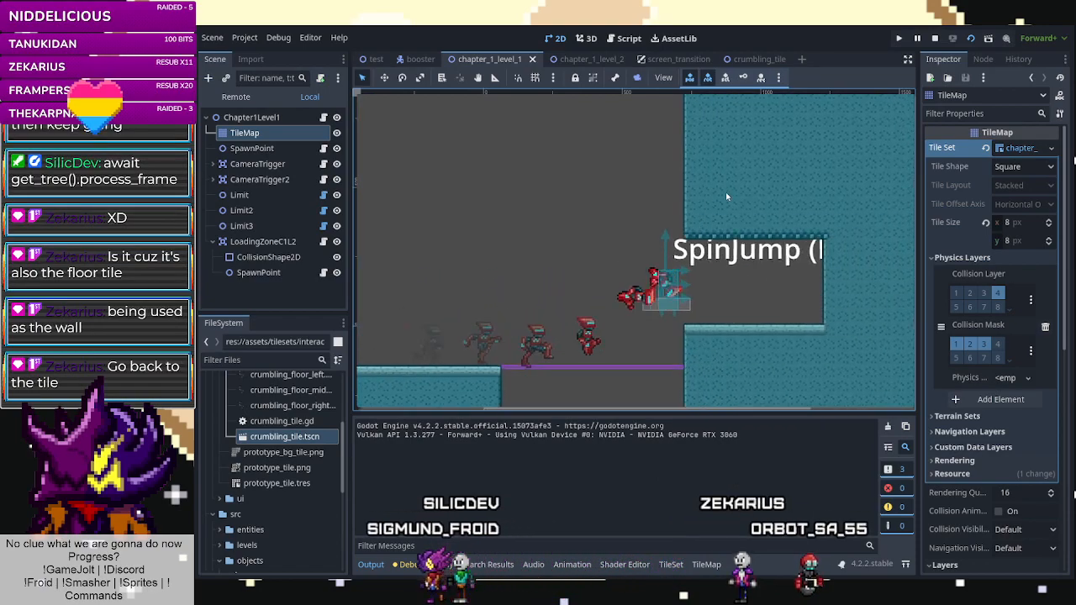
pyautogui.press('Left')
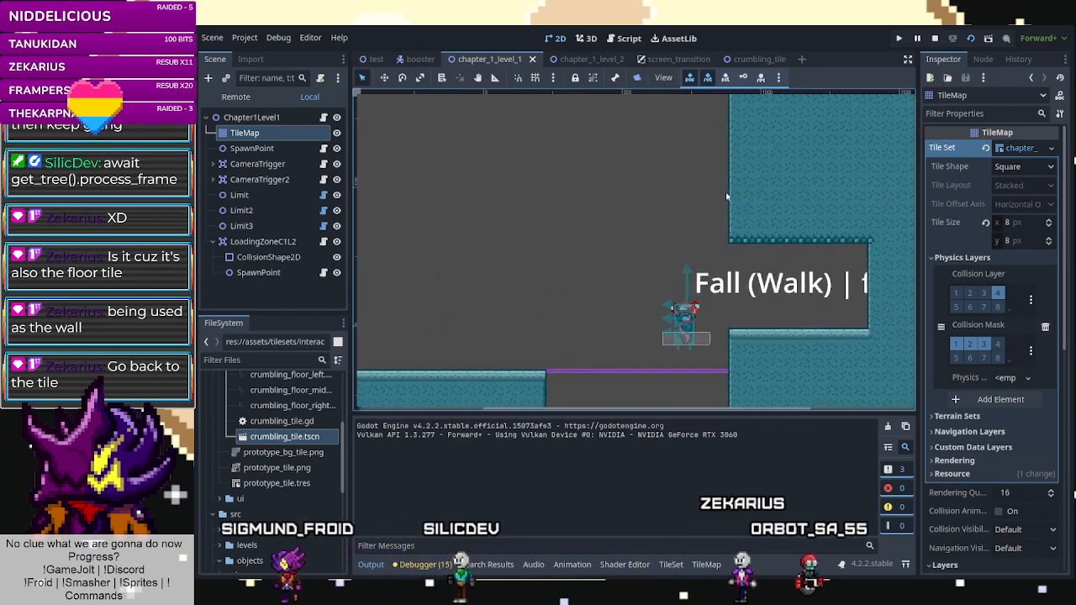
pyautogui.press('Left')
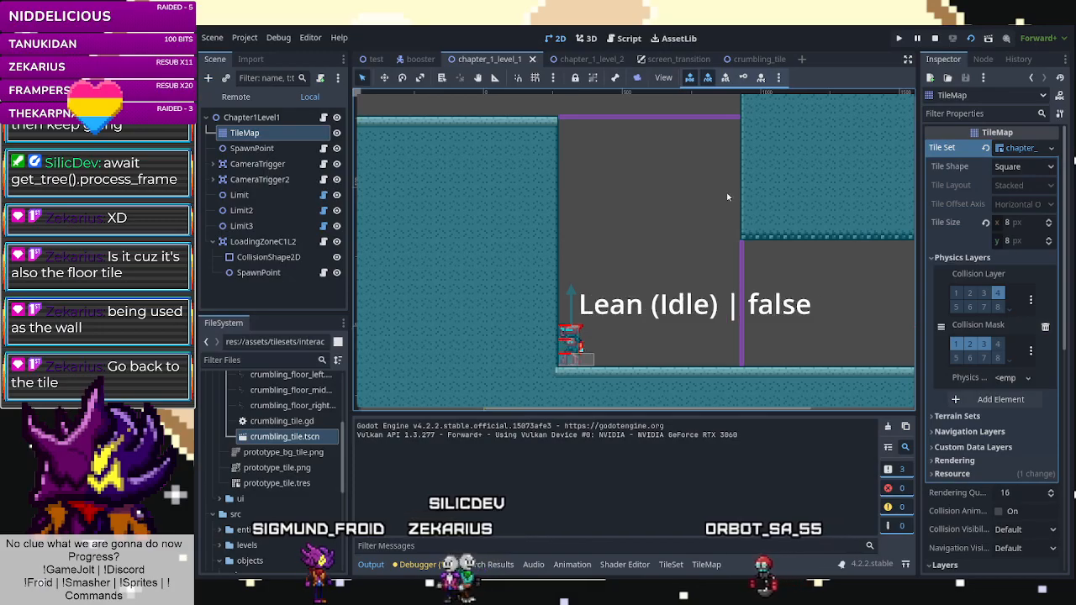
# Repeat walking, leaning and jumping against the shaft wall in chapter_1_level_1 to compare the lean behaviour.
pyautogui.press('space')
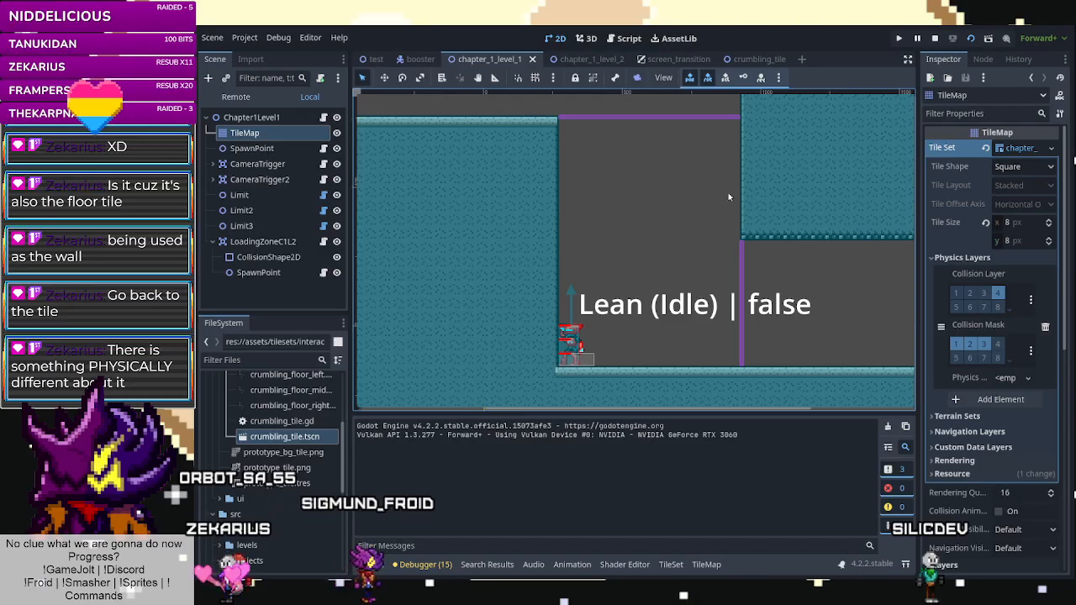
pyautogui.press('space')
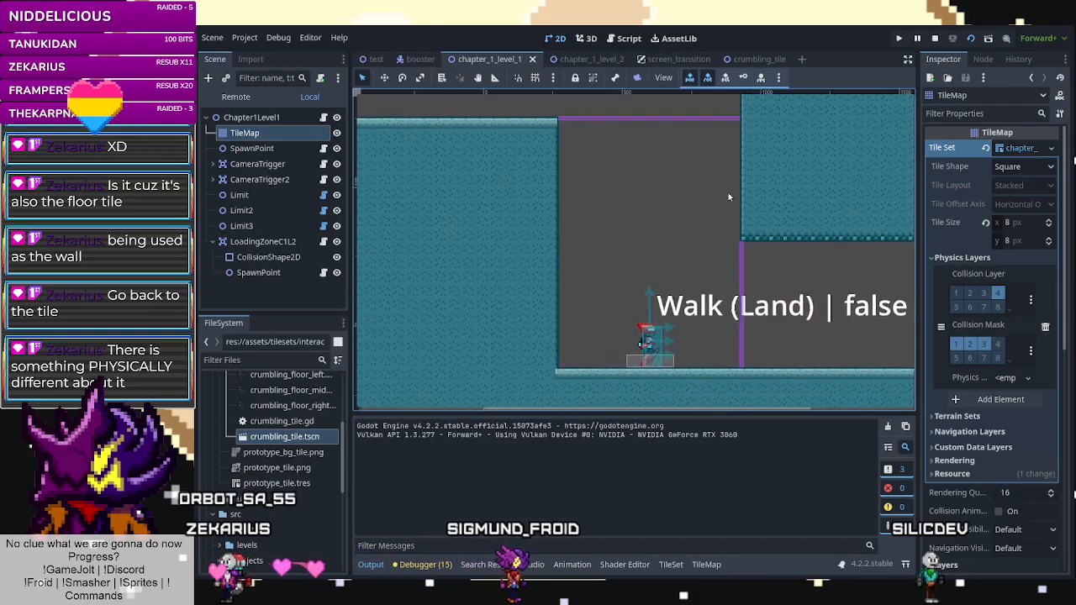
pyautogui.press('Right')
pyautogui.press('Left')
pyautogui.press('Right')
pyautogui.press('Left')
pyautogui.press('space')
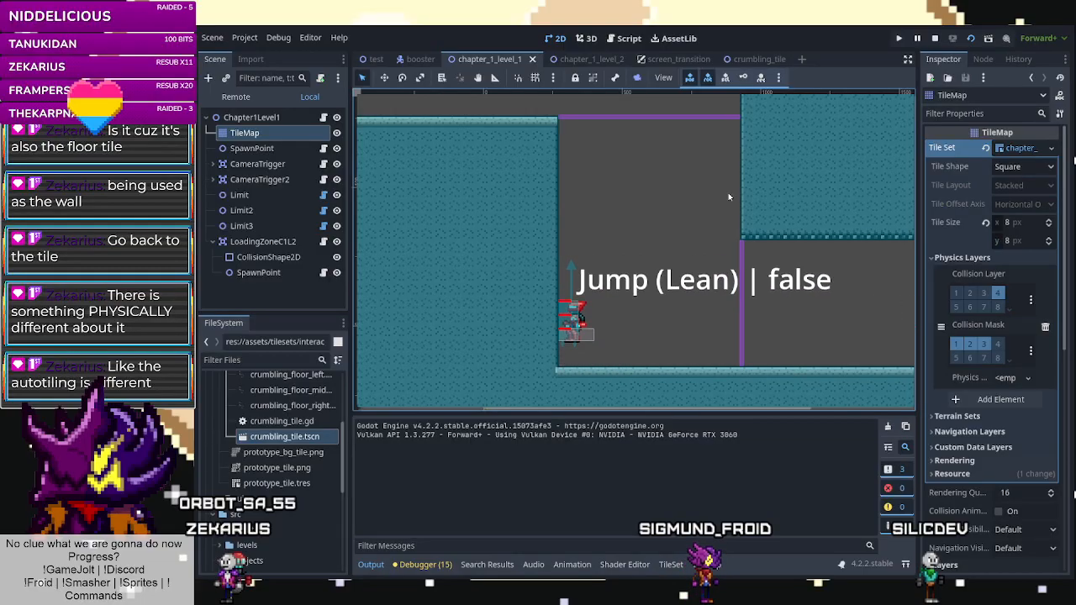
# Test the player leaning against the wall at the shaft's bottom, and walk away to the crumbling floor.
pyautogui.press('Left')
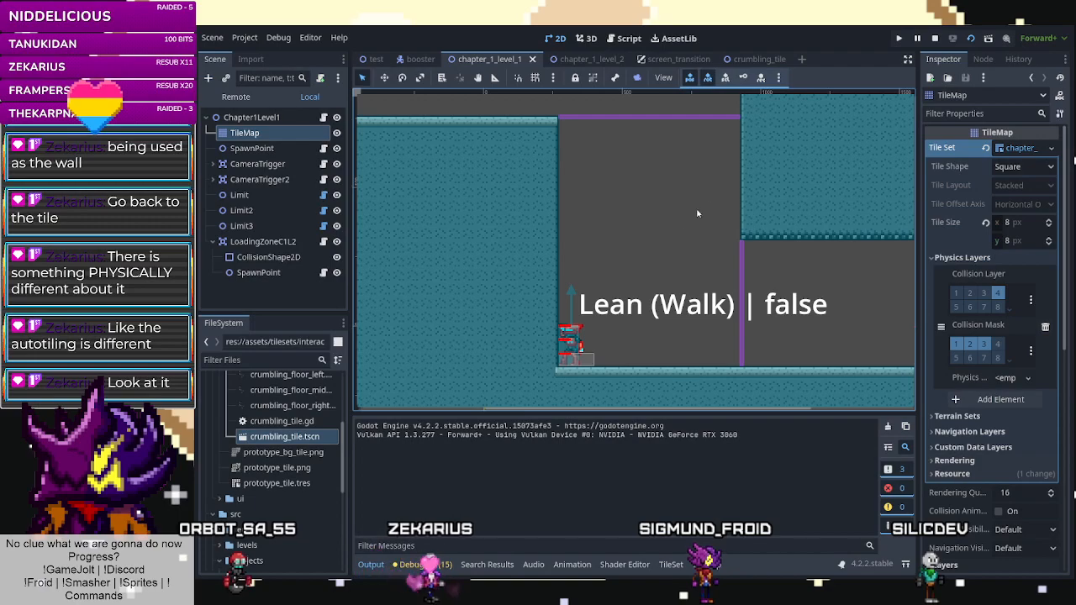
pyautogui.press('Left')
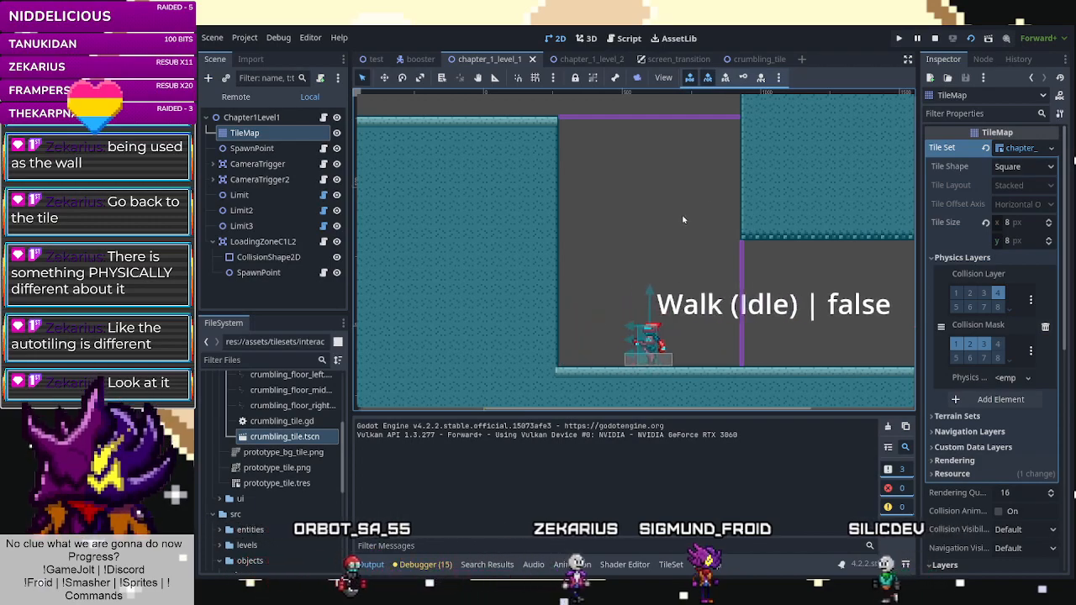
pyautogui.press('Right')
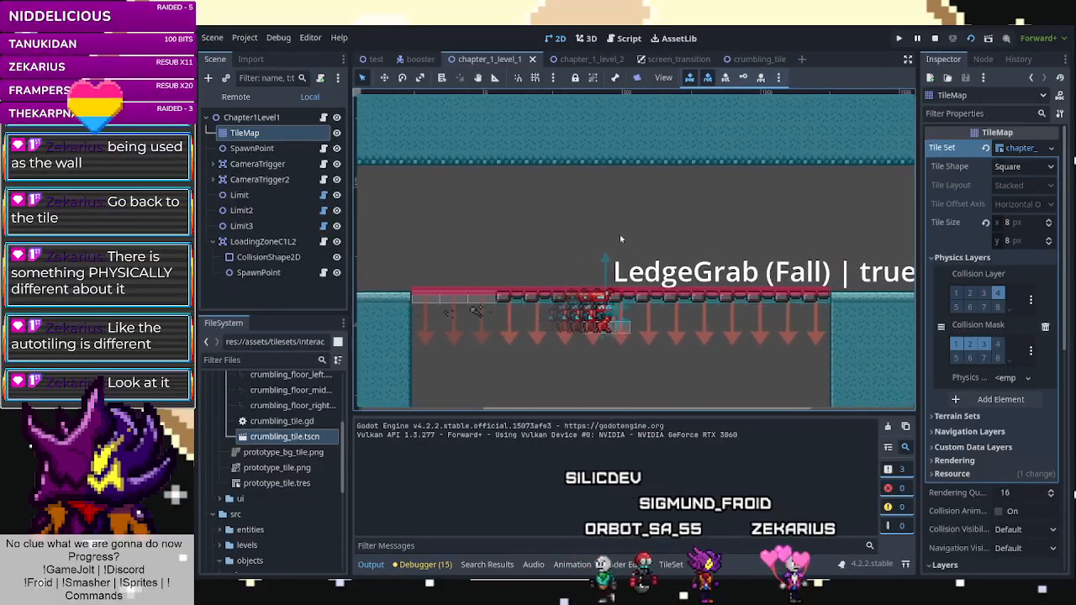
# Cross the crumbling floor to the solid ground at its far end and back, jumping up from ledge grabs on the tiles.
pyautogui.press('space')
pyautogui.press('Right')
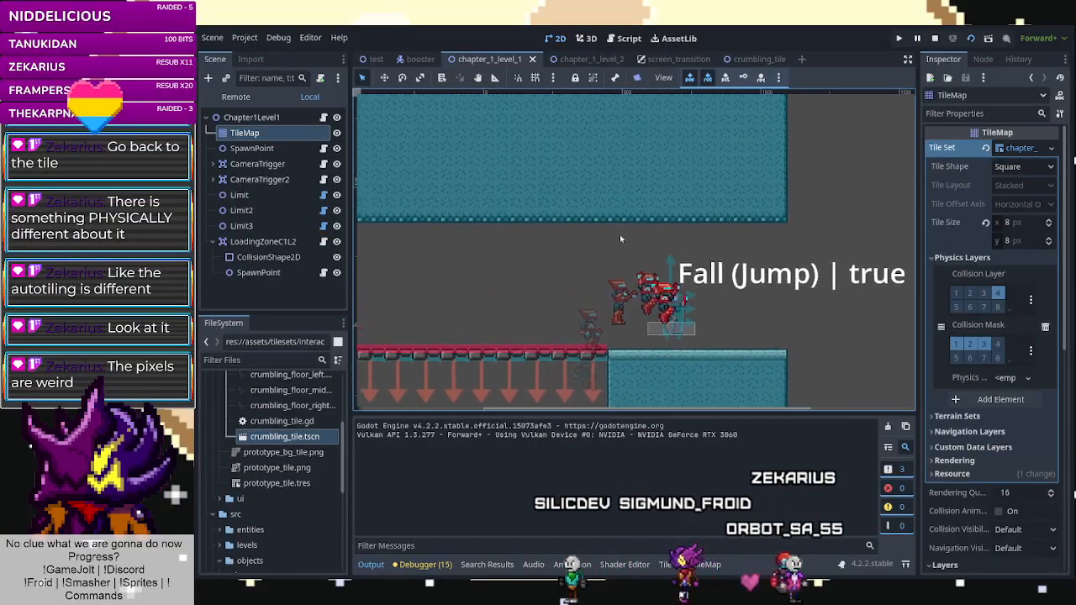
pyautogui.press('Left')
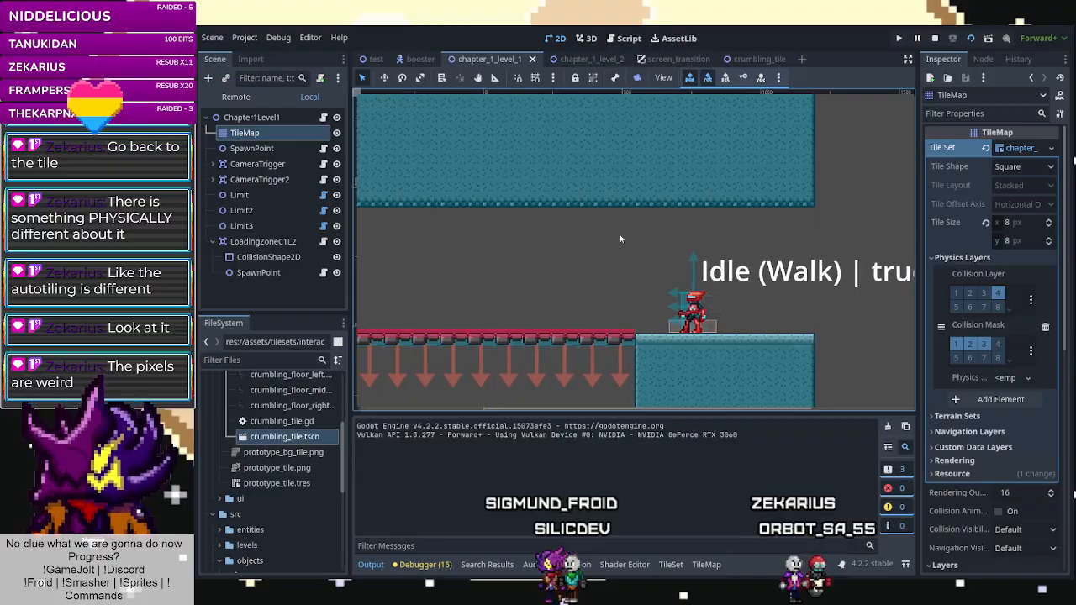
pyautogui.press('Left')
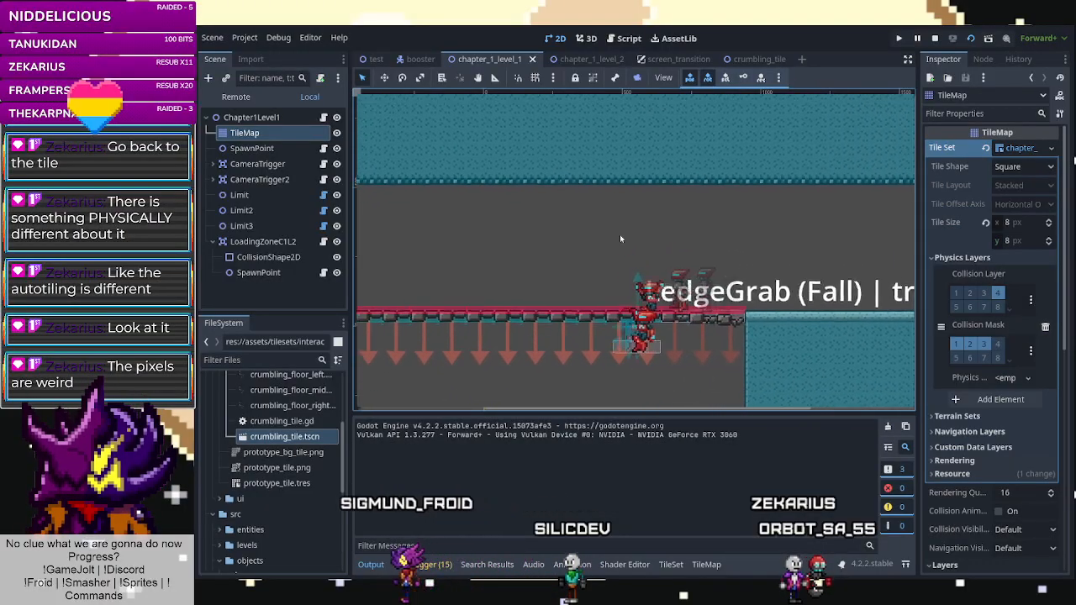
pyautogui.press('space')
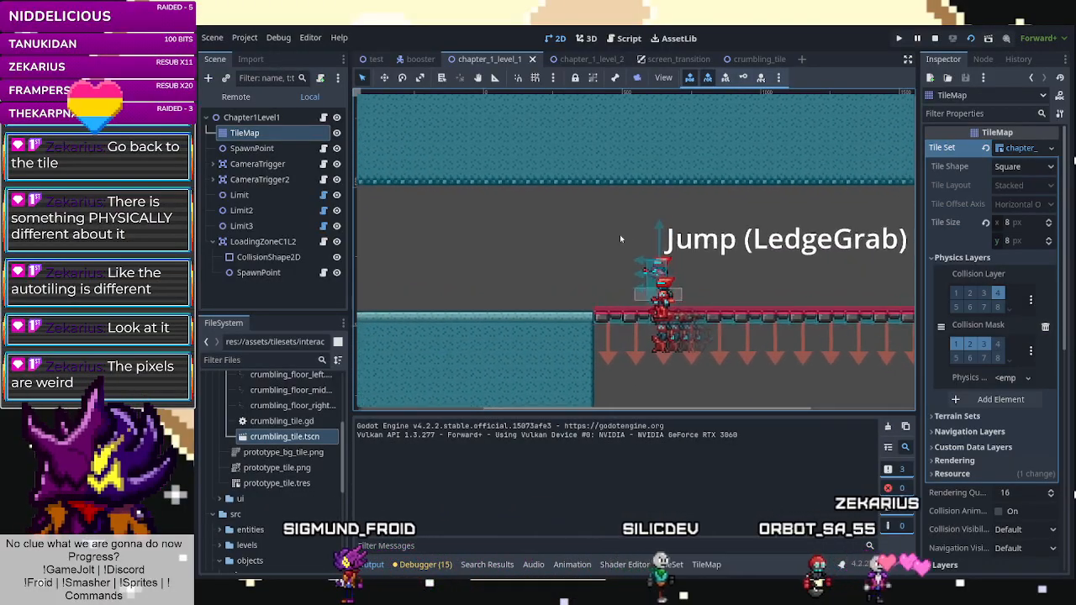
# Run back across the crumbling floor, hang from its tiles toward the far end, and drop off the ledge.
pyautogui.press('Right')
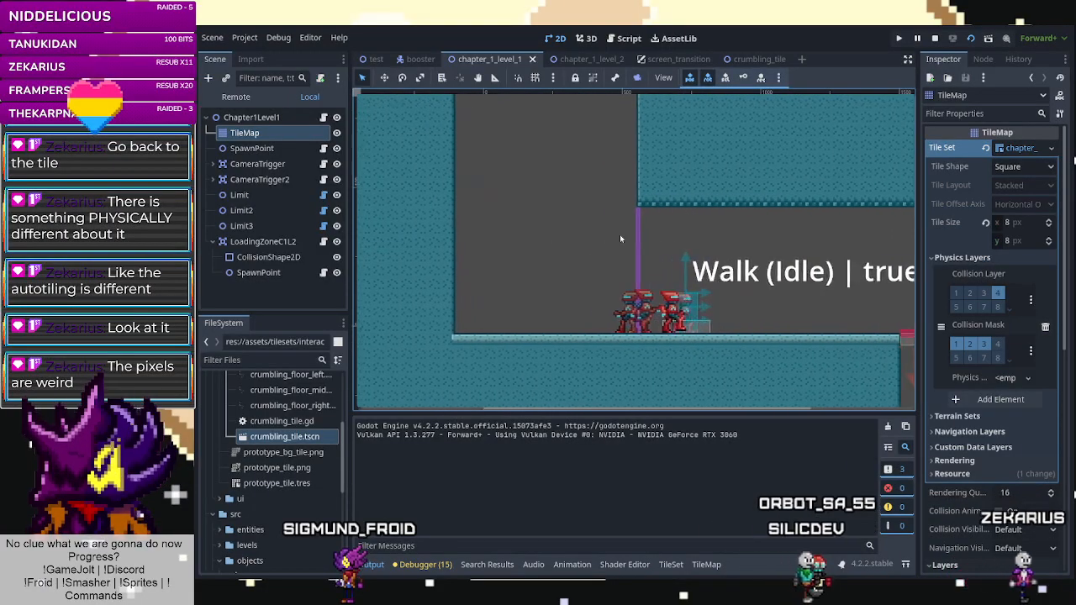
pyautogui.press('Left')
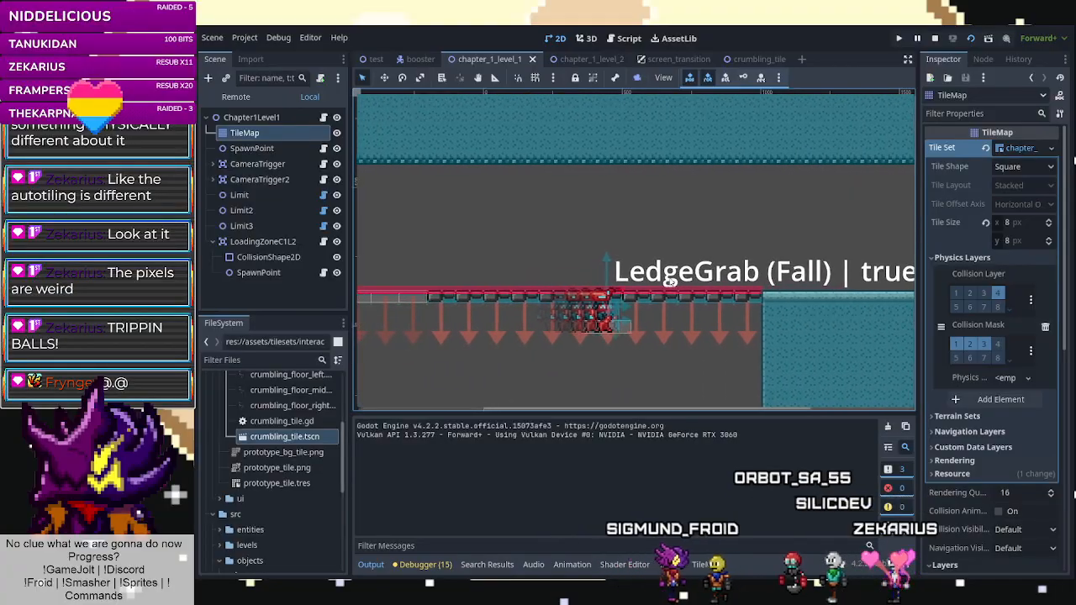
pyautogui.press('space')
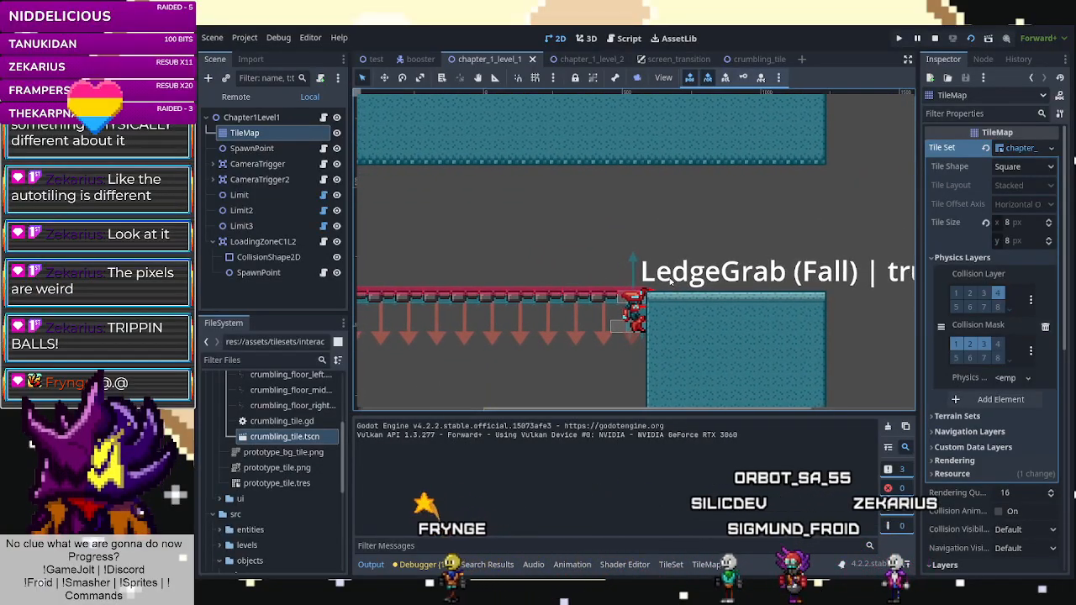
pyautogui.press('Down')
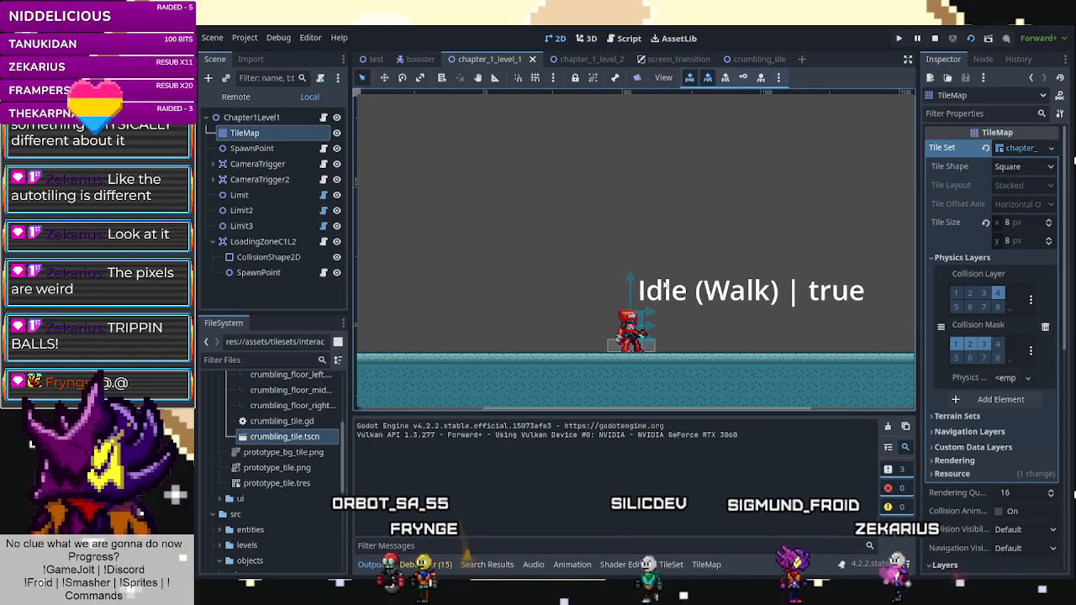
# Walk the player along the upper floor and drop into the shaft again.
pyautogui.press('d')
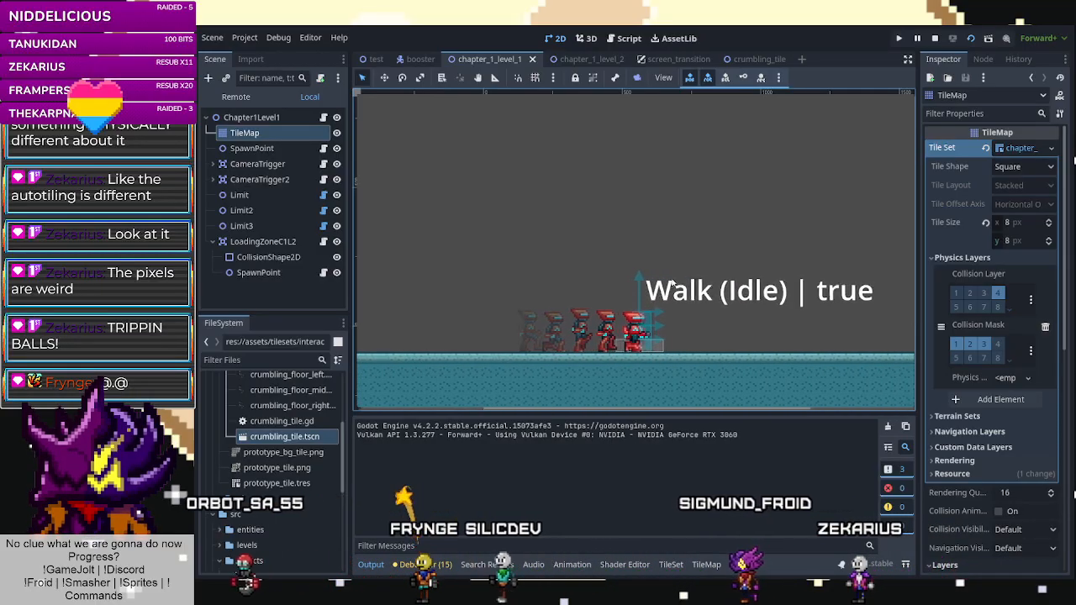
pyautogui.press('d')
pyautogui.press('space')
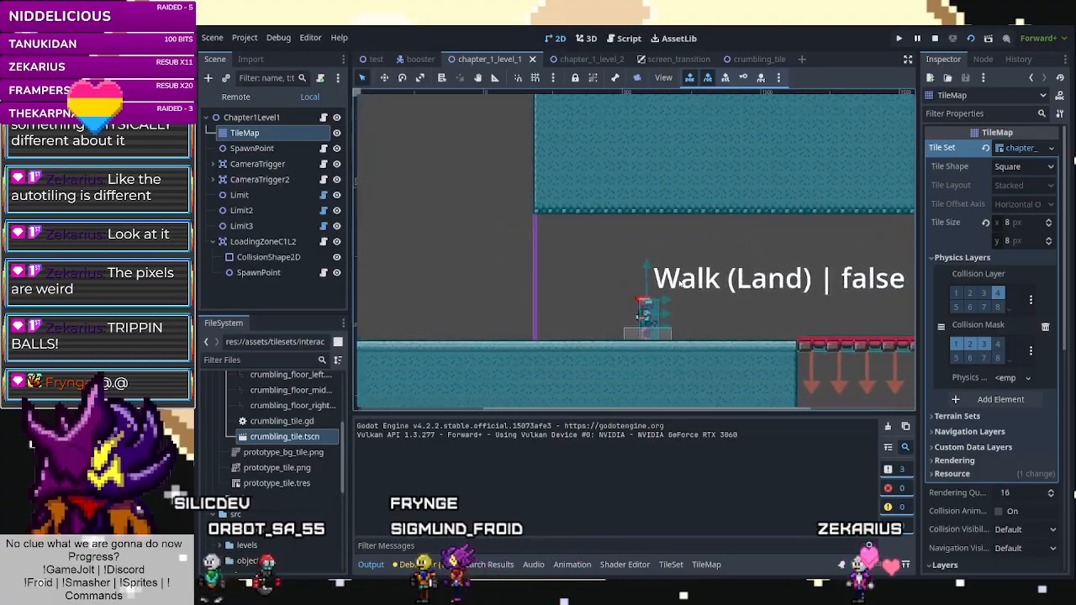
# Test ledge-grabbing the first crumbling tiles and jump back toward the solid floor by the shaft.
pyautogui.press('d')
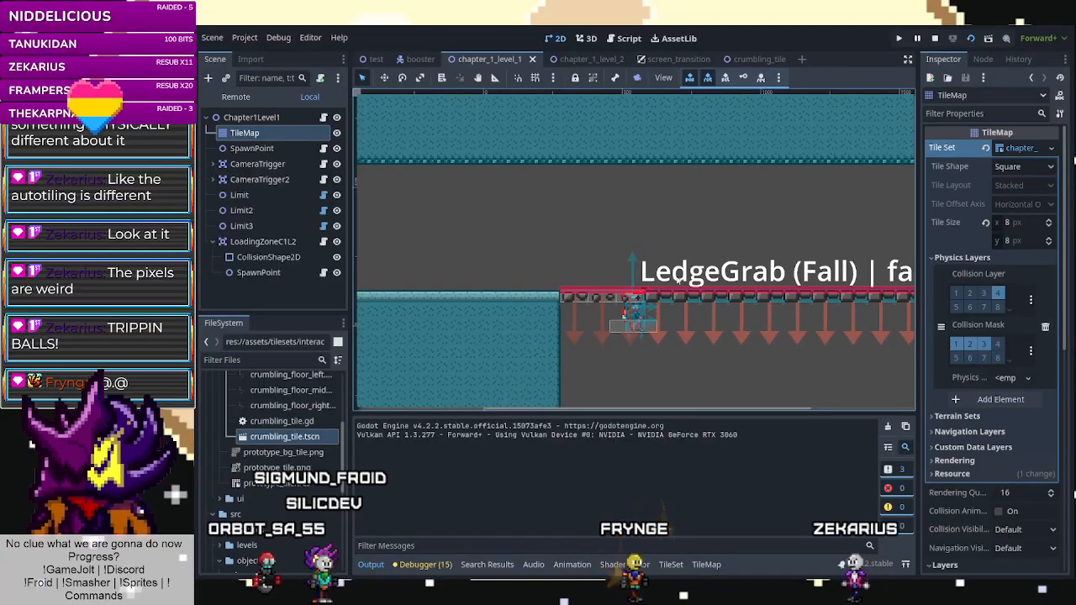
pyautogui.press('space')
pyautogui.press('a')
pyautogui.press('space')
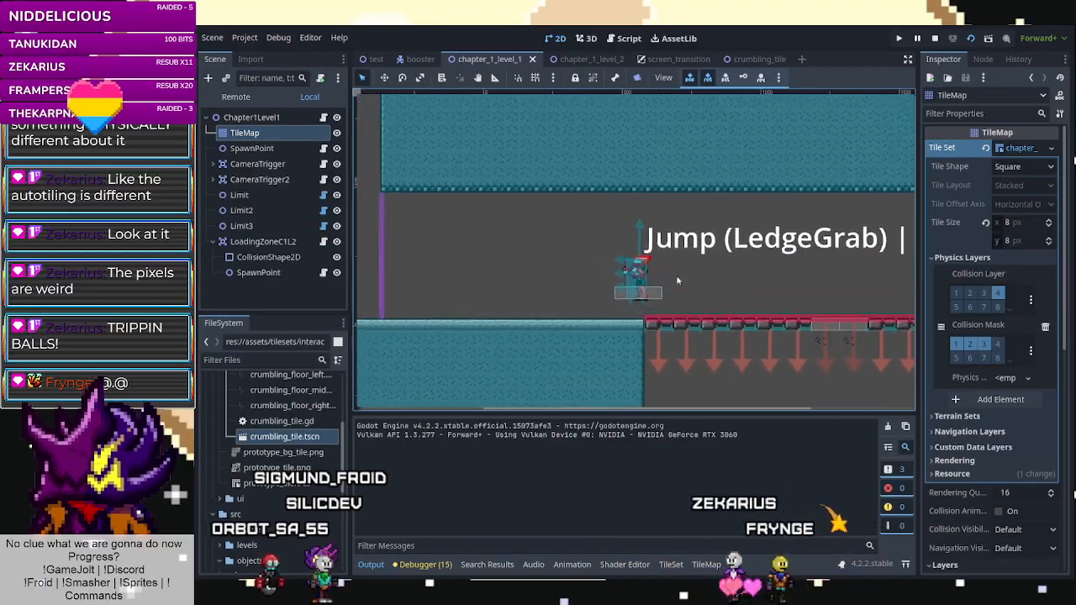
# Lean the player against the shaft's left wall once more, walk off, and stop the game.
pyautogui.press('a')
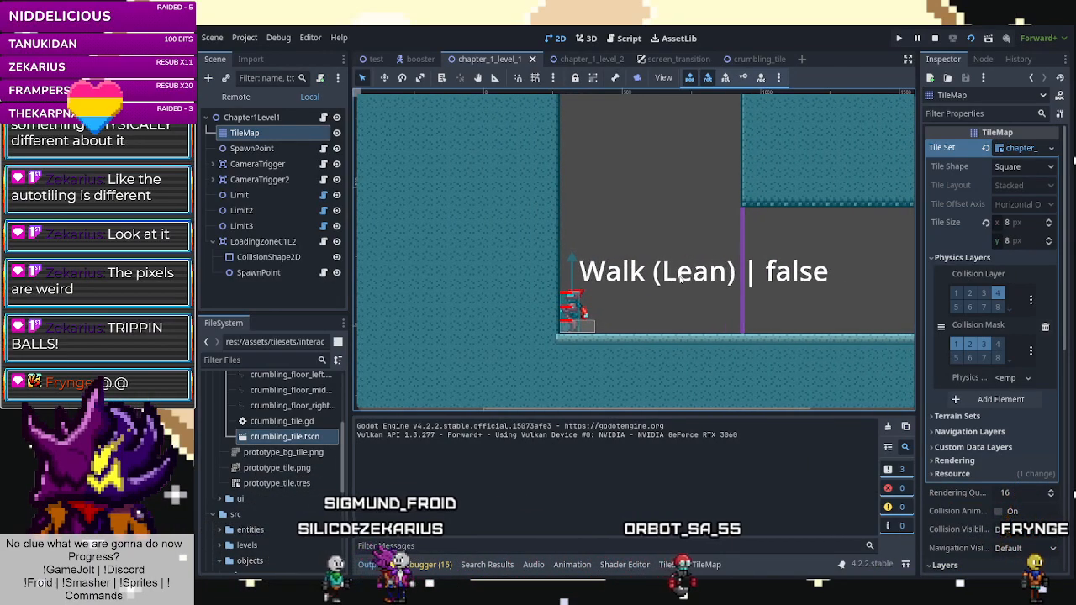
pyautogui.press('space')
pyautogui.press('d')
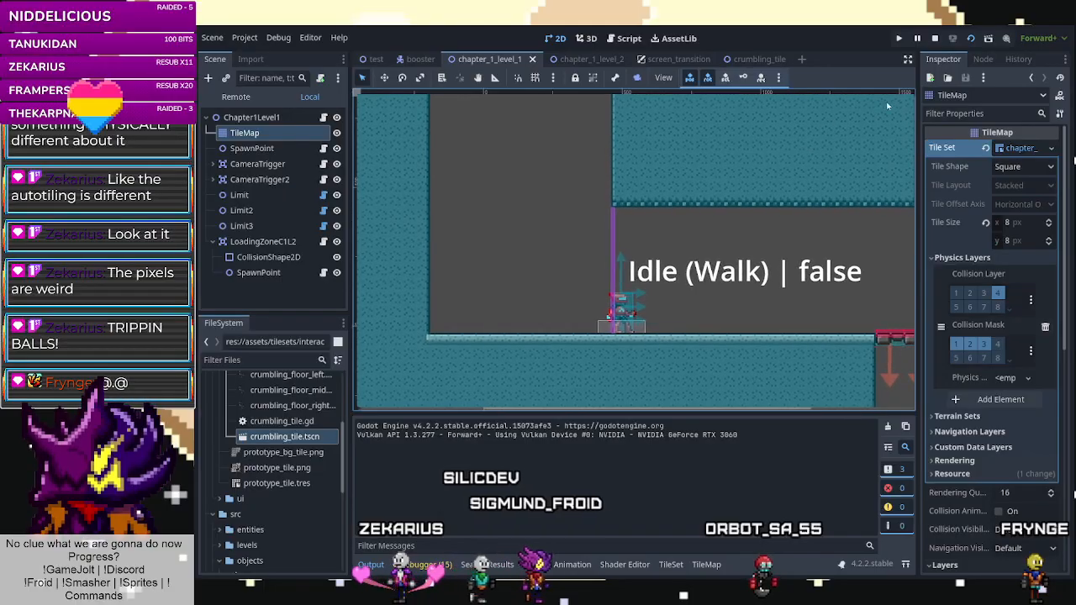
pyautogui.press('F8')
# Examine the corner tiles where the wall meets the floor in chapter_1_level_1.
pyautogui.scroll(15, 724, 332)
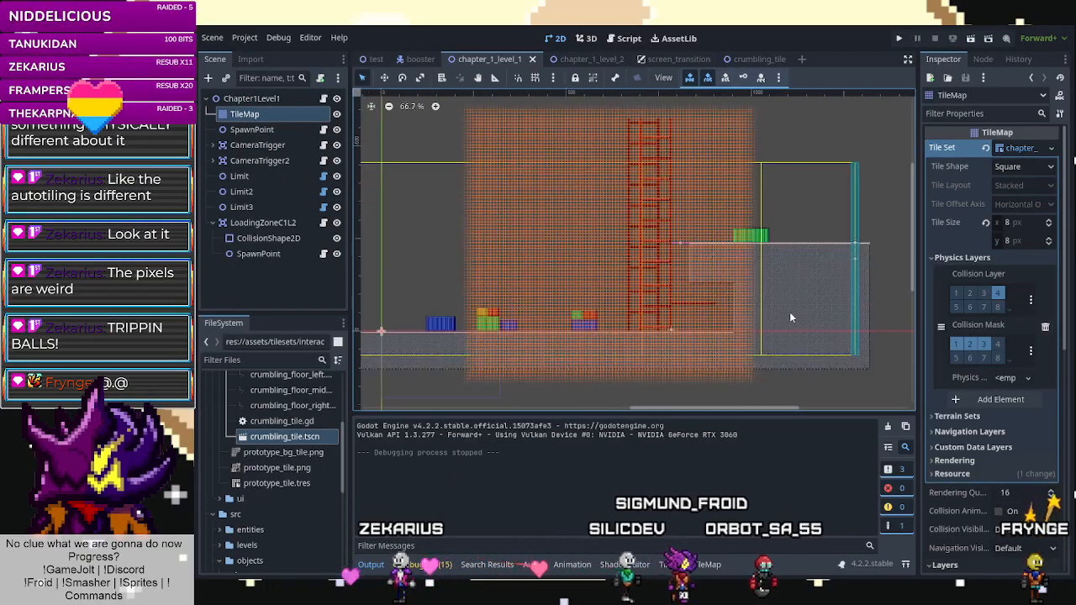
pyautogui.scroll(12, 728, 337)
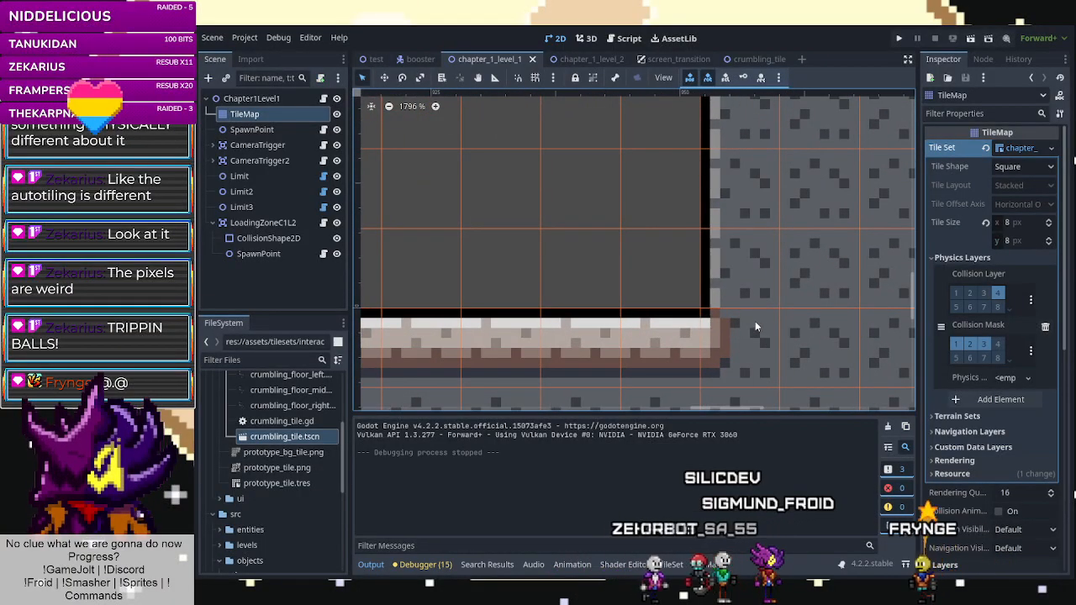
pyautogui.scroll(-11, 751, 327)
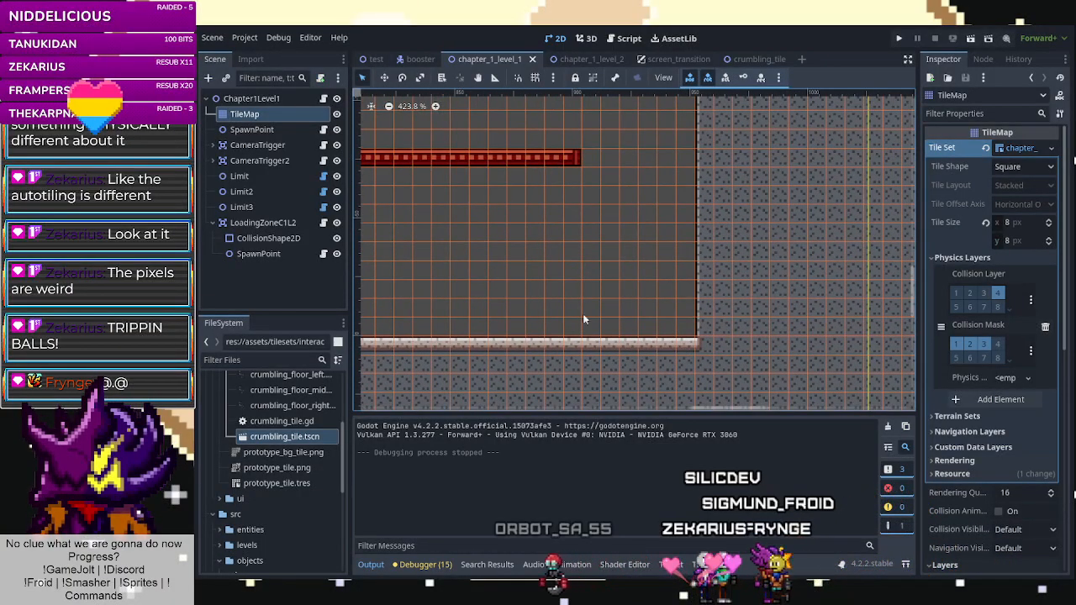
# Examine the shaft's lower left corner tiles in the chapter_1_level_2 scene for comparison.
pyautogui.click(579, 60)
pyautogui.scroll(-6, 673, 197)
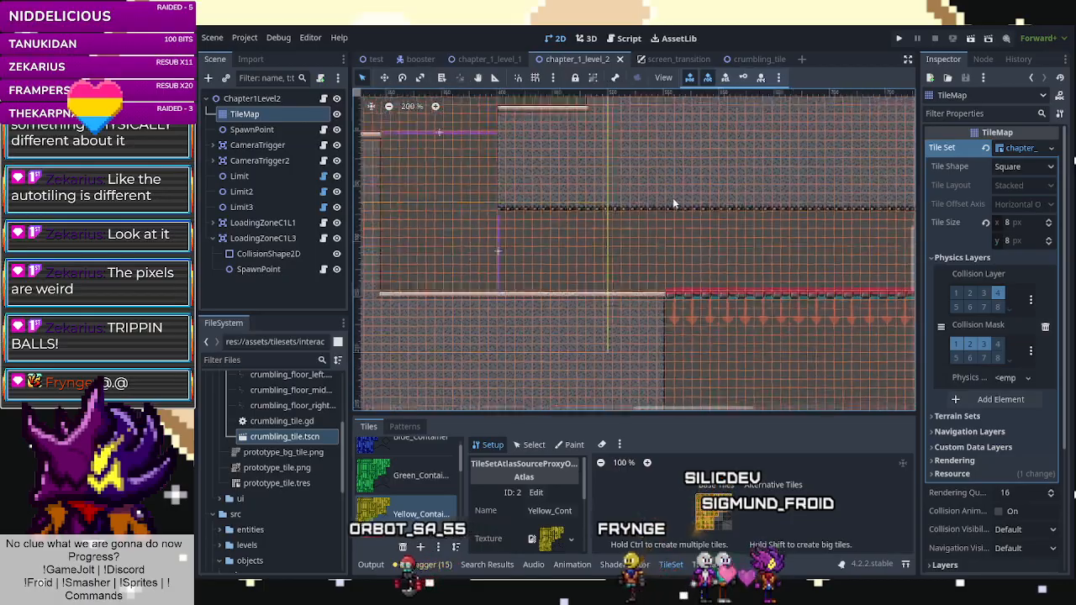
pyautogui.scroll(16, 525, 251)
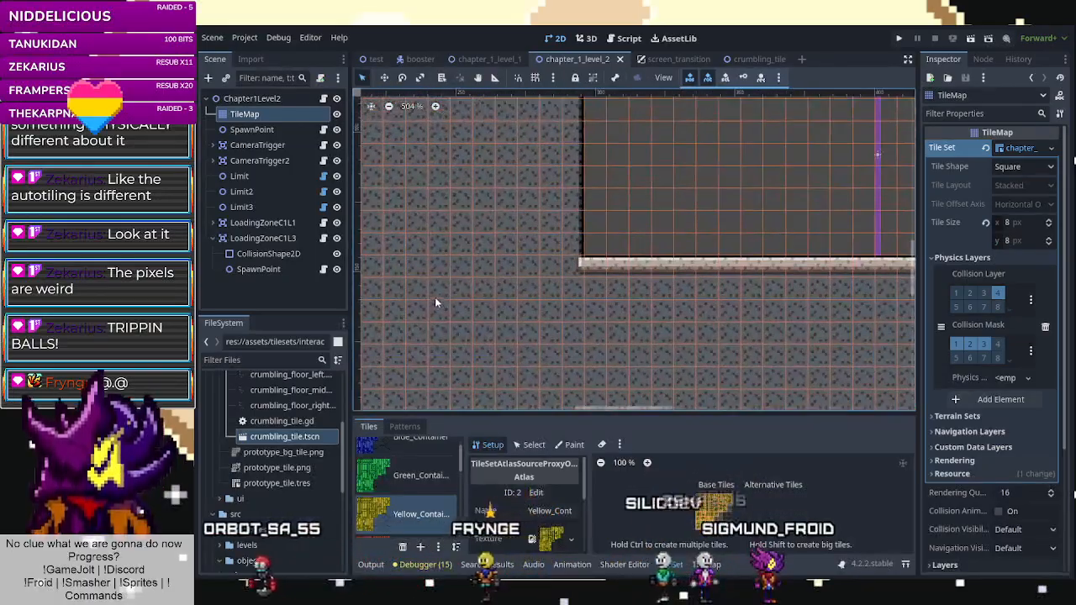
pyautogui.scroll(10, 567, 261)
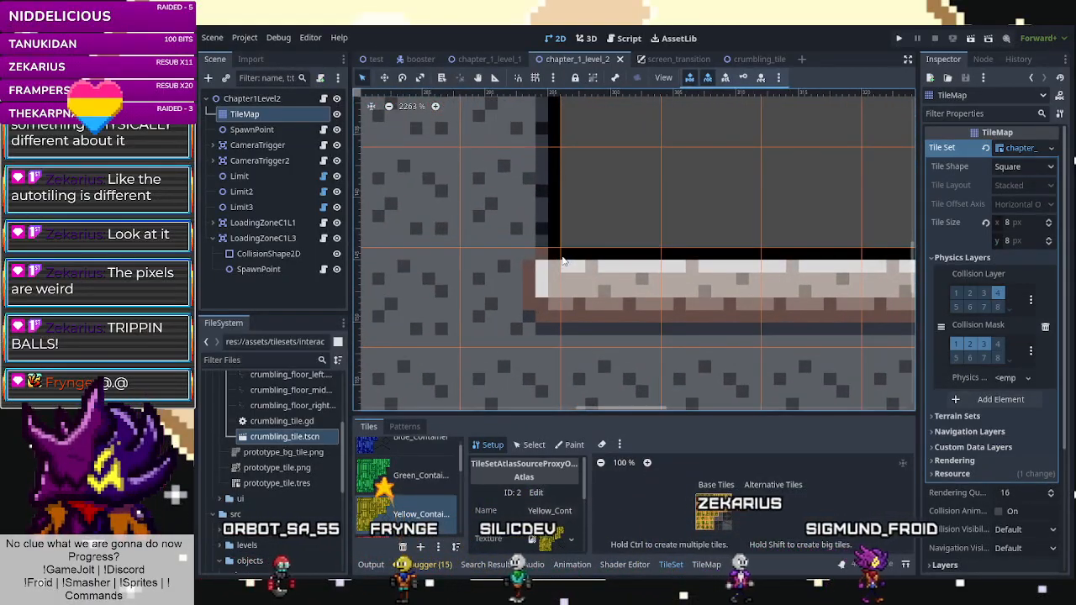
pyautogui.scroll(-9, 520, 308)
pyautogui.scroll(-12, 520, 315)
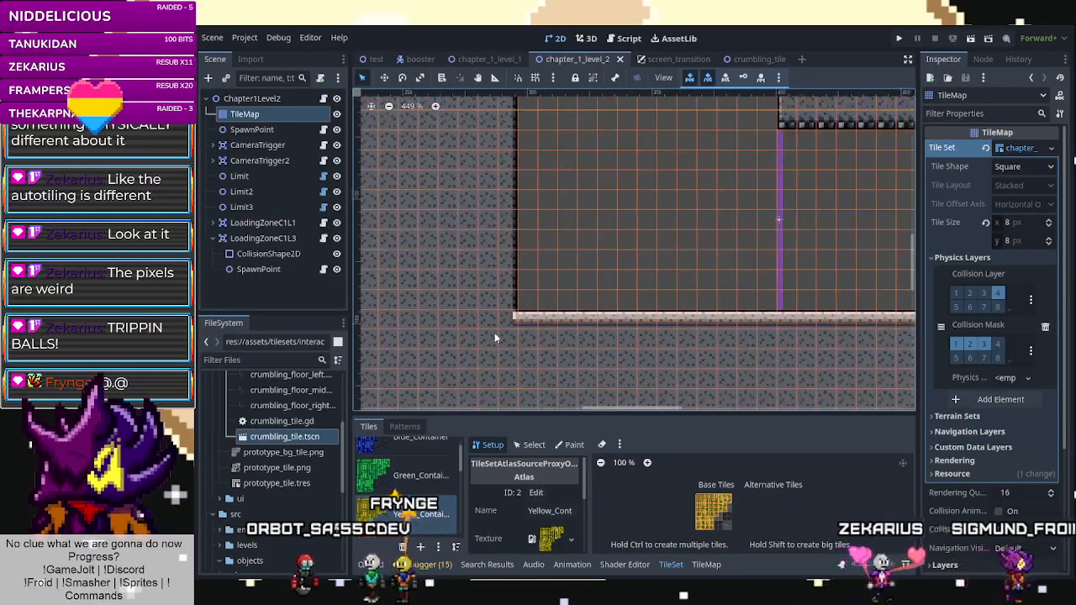
pyautogui.scroll(2, 521, 338)
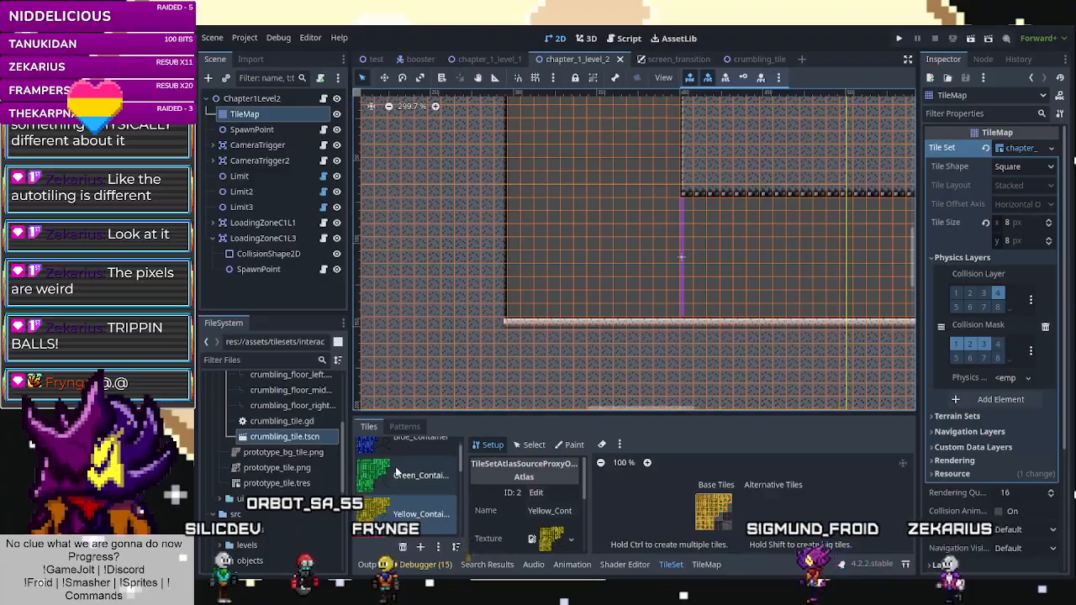
# Erase and repaint the tiles at the shaft's lower left corner with the Concrete terrain.
pyautogui.click(402, 426)
pyautogui.click(368, 426)
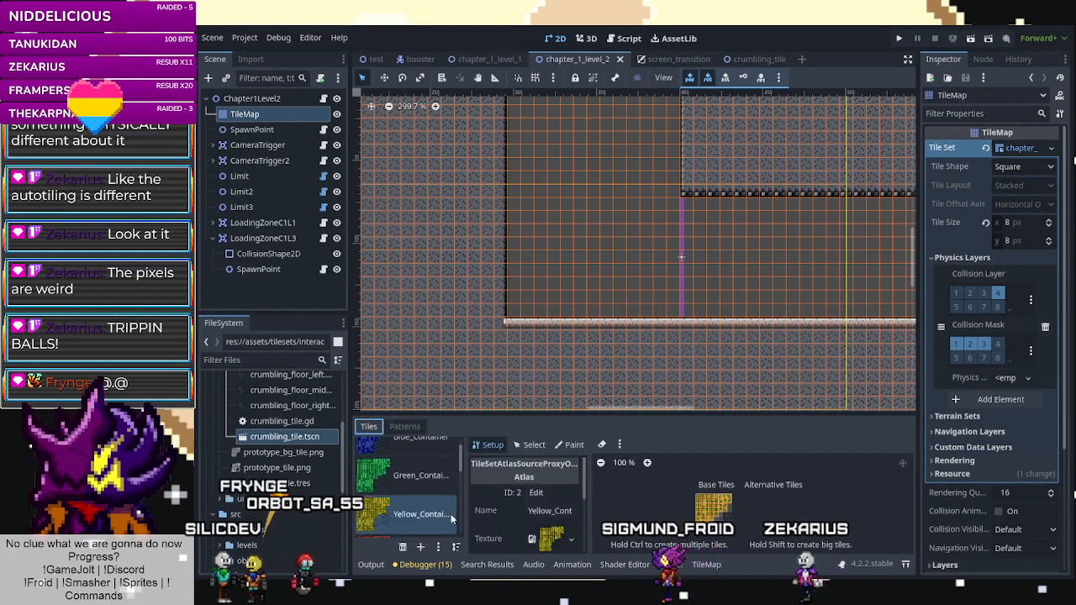
pyautogui.click(696, 566)
pyautogui.click(448, 428)
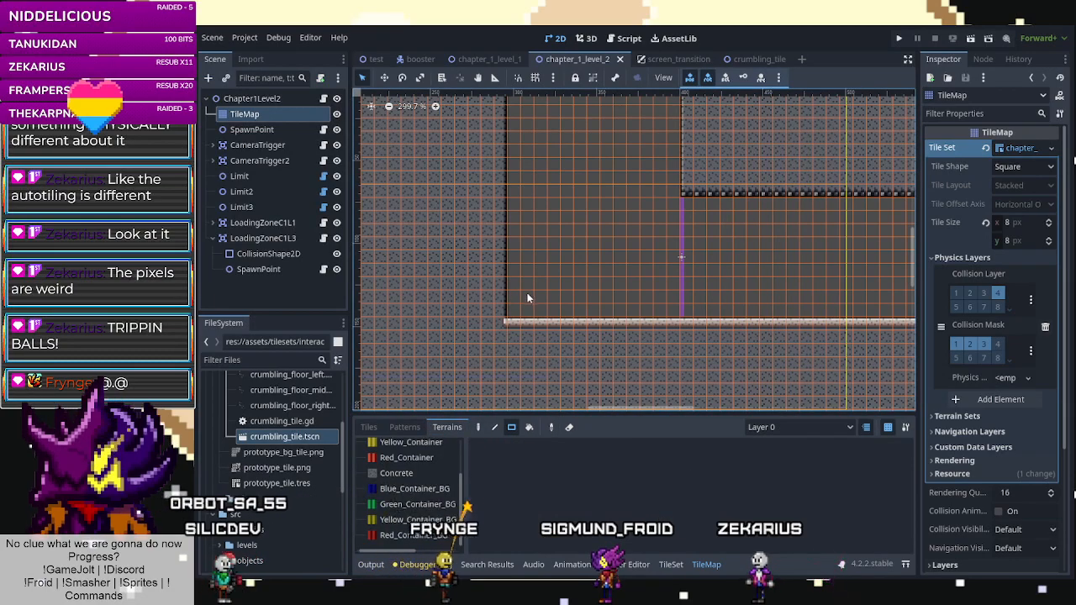
pyautogui.click(413, 474)
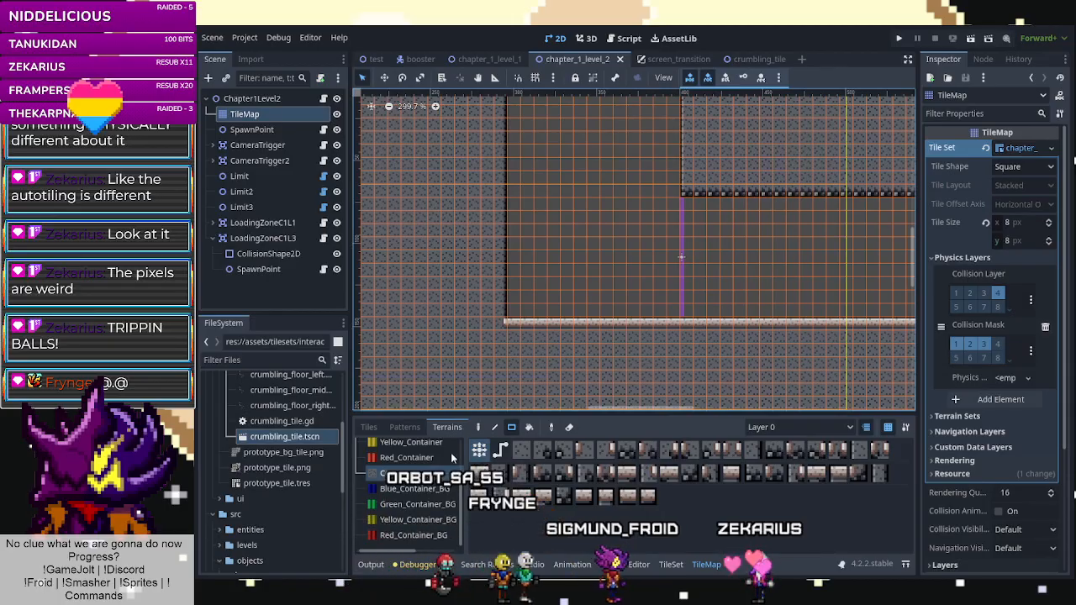
pyautogui.moveTo(521, 289)
pyautogui.mouseDown(button='right')
pyautogui.moveTo(509, 319)
pyautogui.moveTo(500, 314)
pyautogui.mouseUp(button='right')
pyautogui.moveTo(500, 314); pyautogui.dragTo(490, 279)
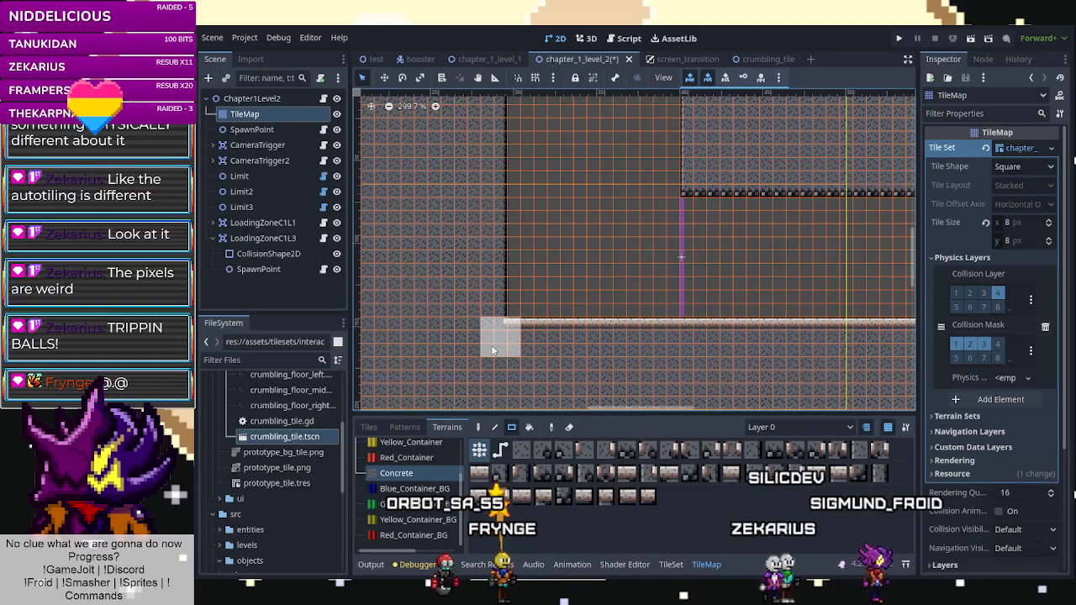
# Run chapter_1_level_2 and jump the player over the floor gap to lean against the alcove's end wall.
pyautogui.click(970, 38)
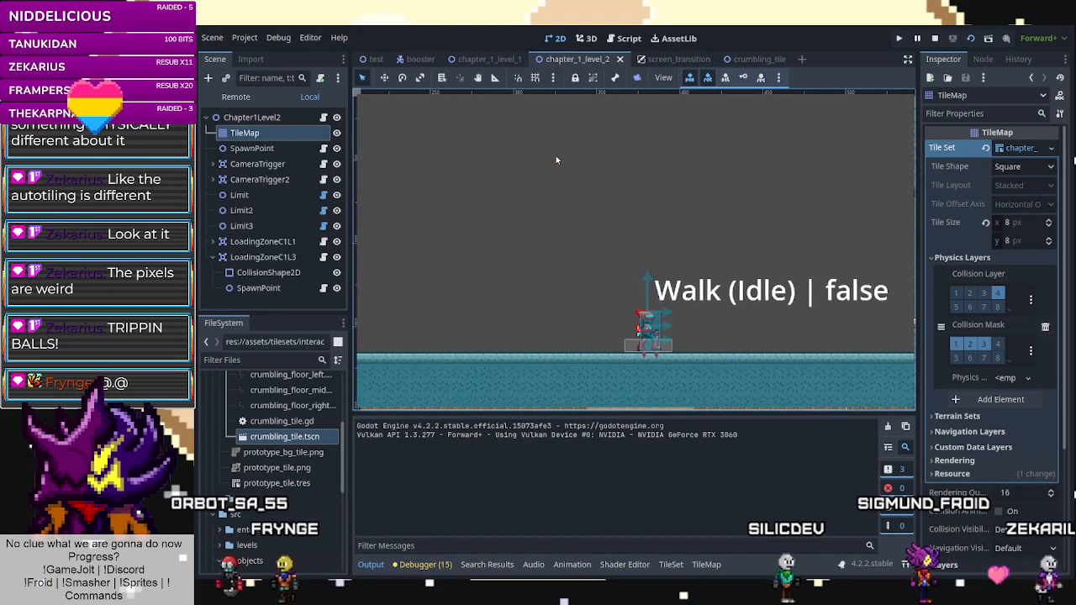
pyautogui.press('Right')
pyautogui.press('space')
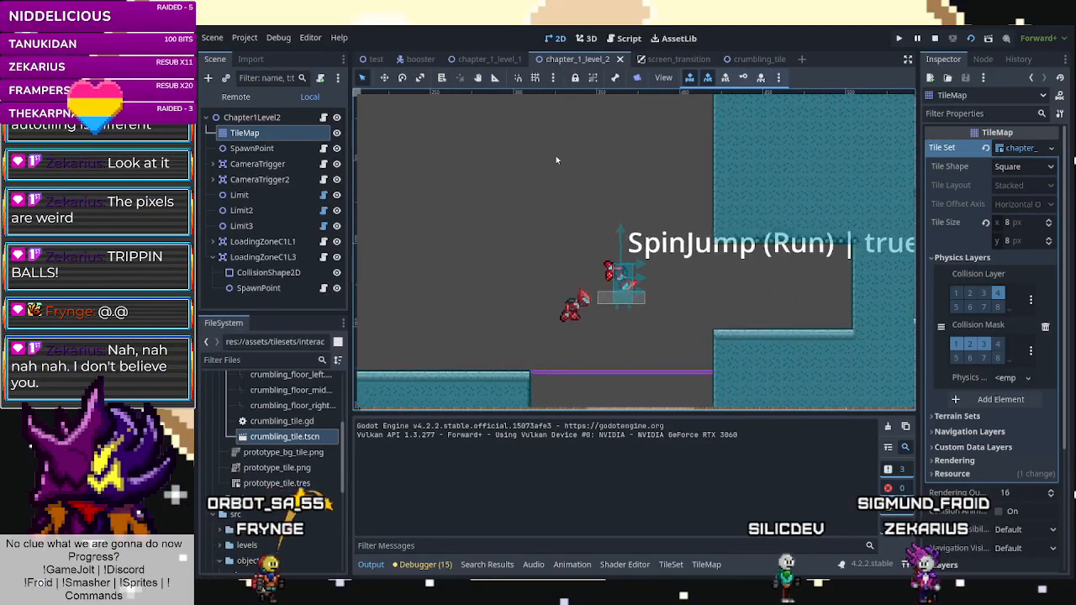
pyautogui.press('space')
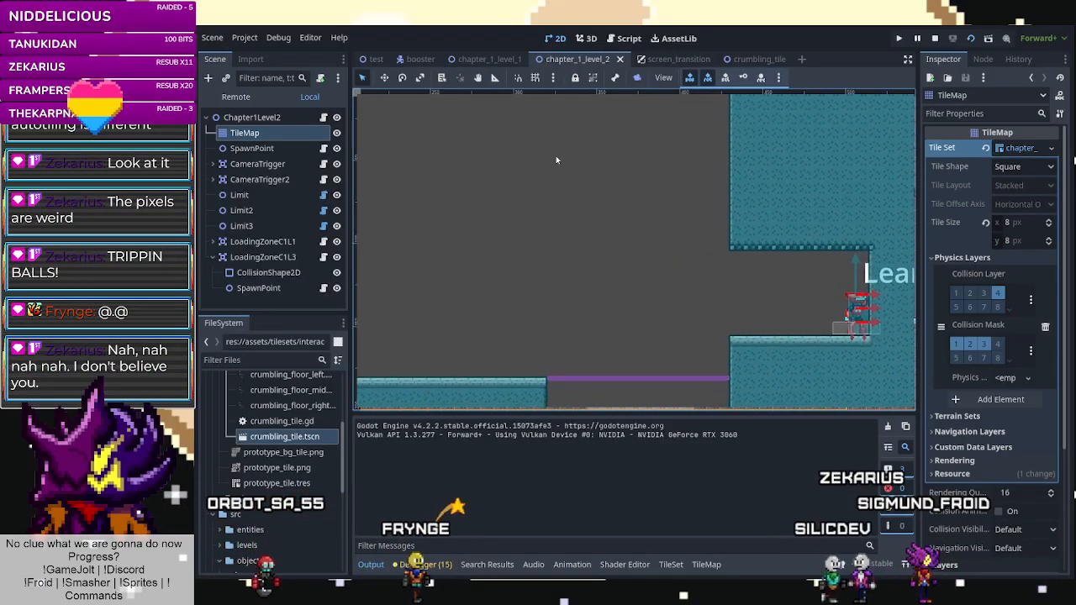
# Playtest the drop into the shaft, moving the character against the wall in its lower corner.
pyautogui.press('Left')
pyautogui.press('Left')
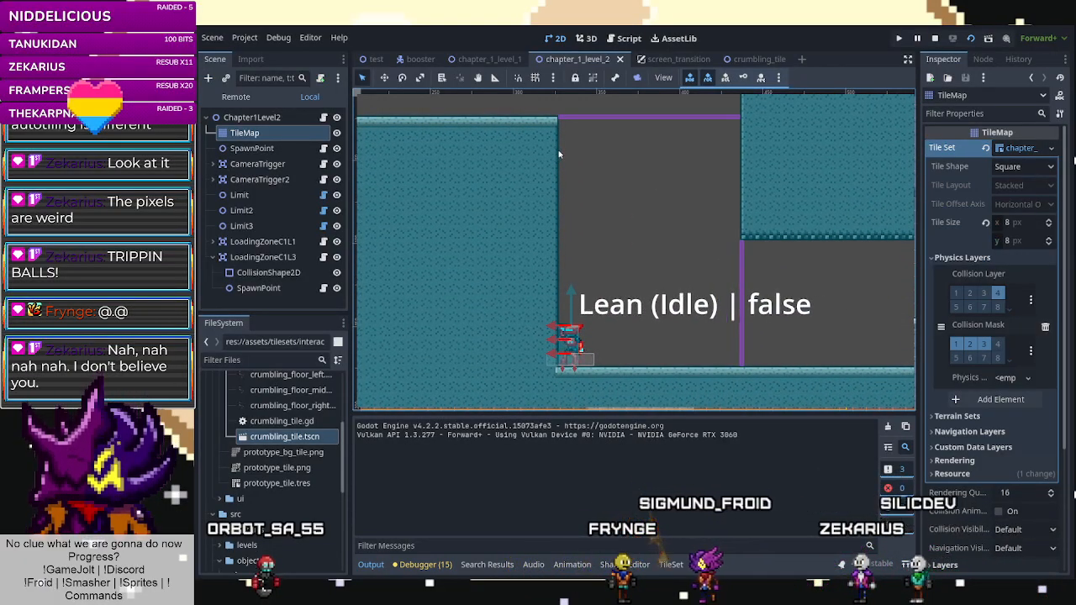
pyautogui.press('space')
pyautogui.press('Right')
pyautogui.press('Left')
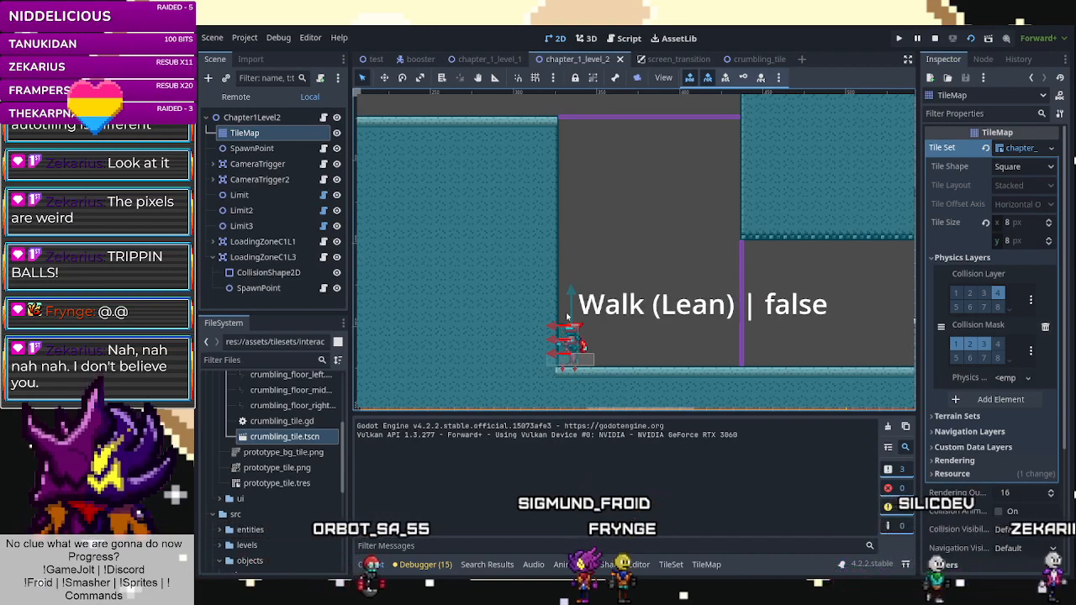
# Playtest the level transition, re-enter the level, and spin-jump back down the shaft to the lower corridor.
pyautogui.press('Right')
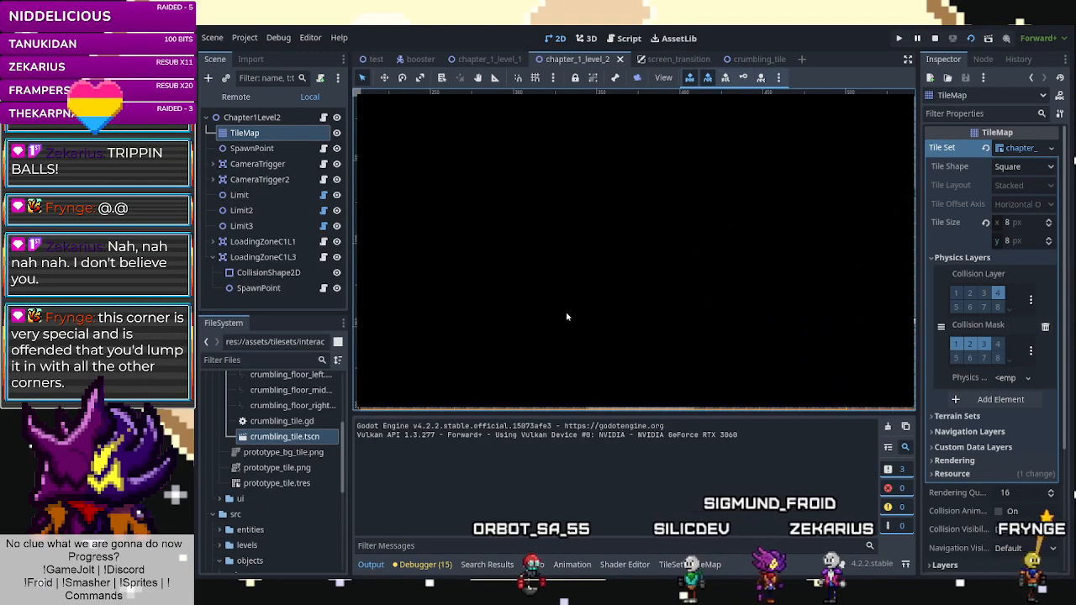
pyautogui.press('Right')
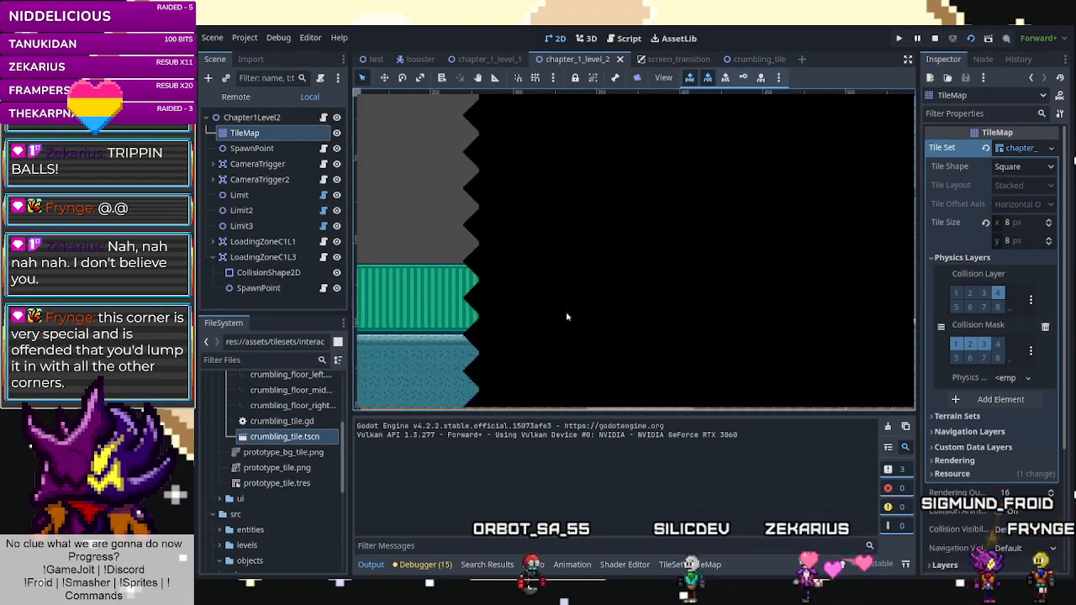
pyautogui.press('space')
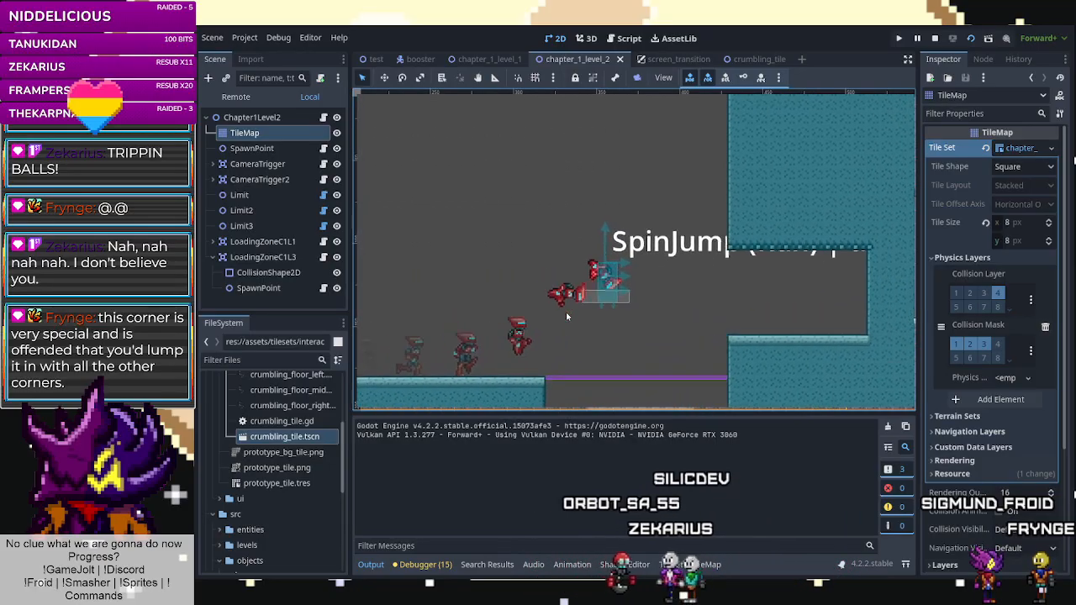
pyautogui.press('Left')
pyautogui.press('Right')
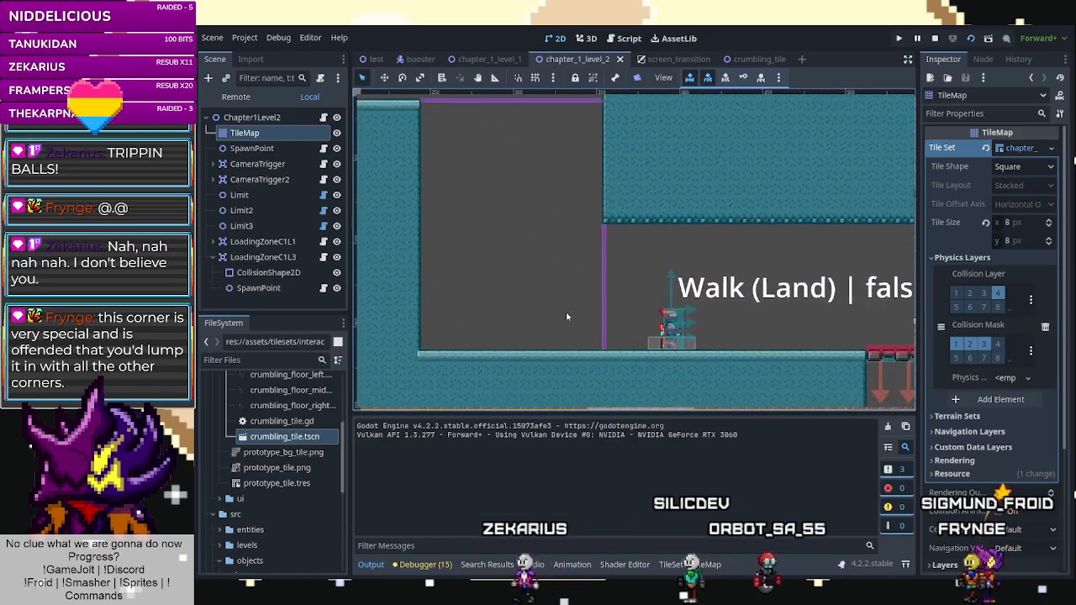
# Test running, ledge-grabbing and jumping across the crumbling floor in both directions, and stop the running game.
pyautogui.press('Right')
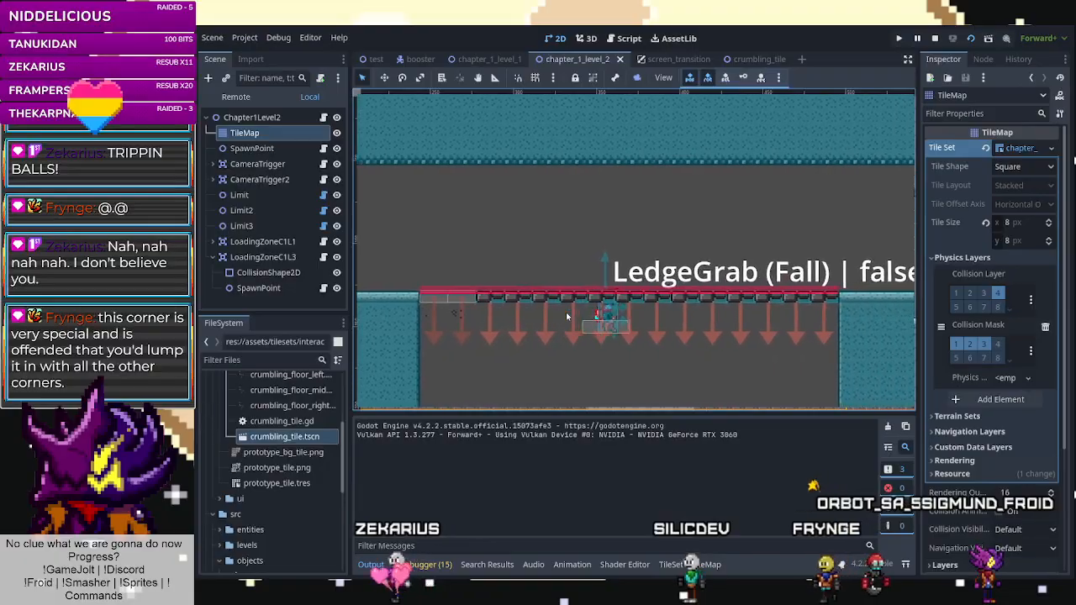
pyautogui.press('space')
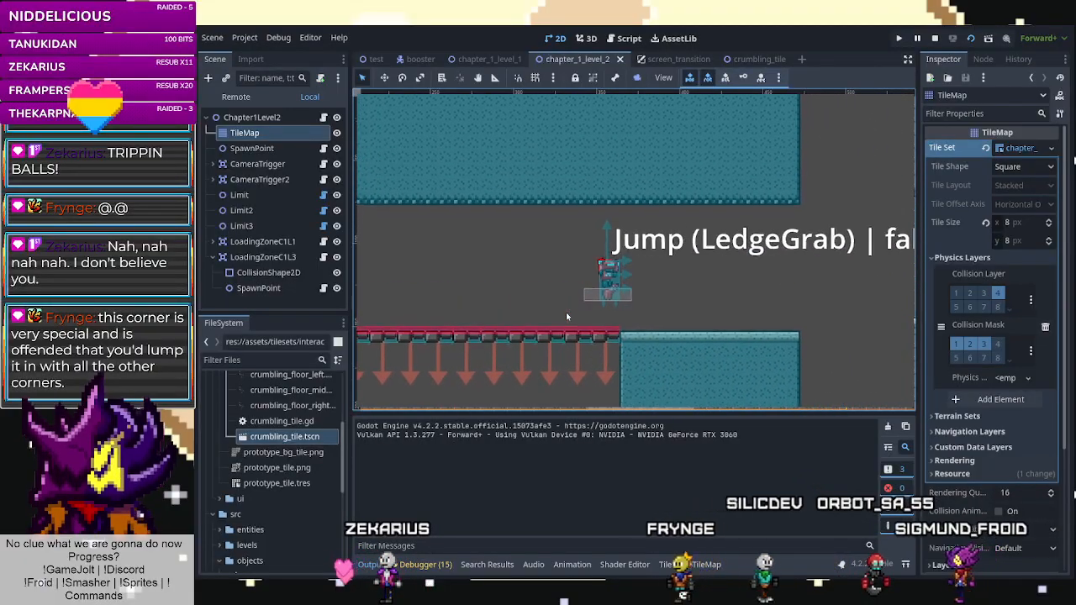
pyautogui.press('Left')
pyautogui.press('space')
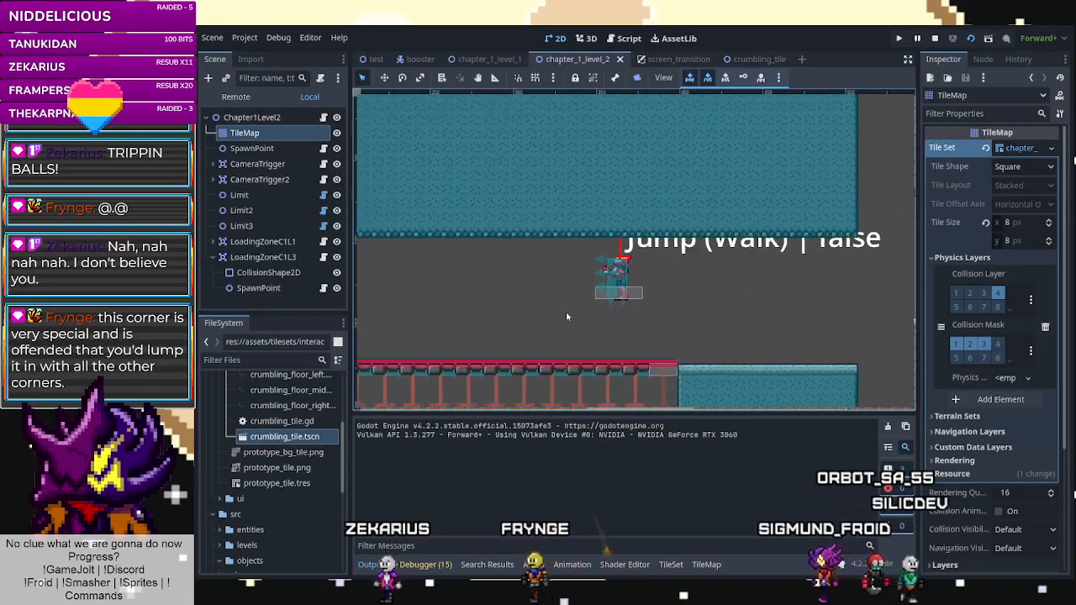
pyautogui.press('space')
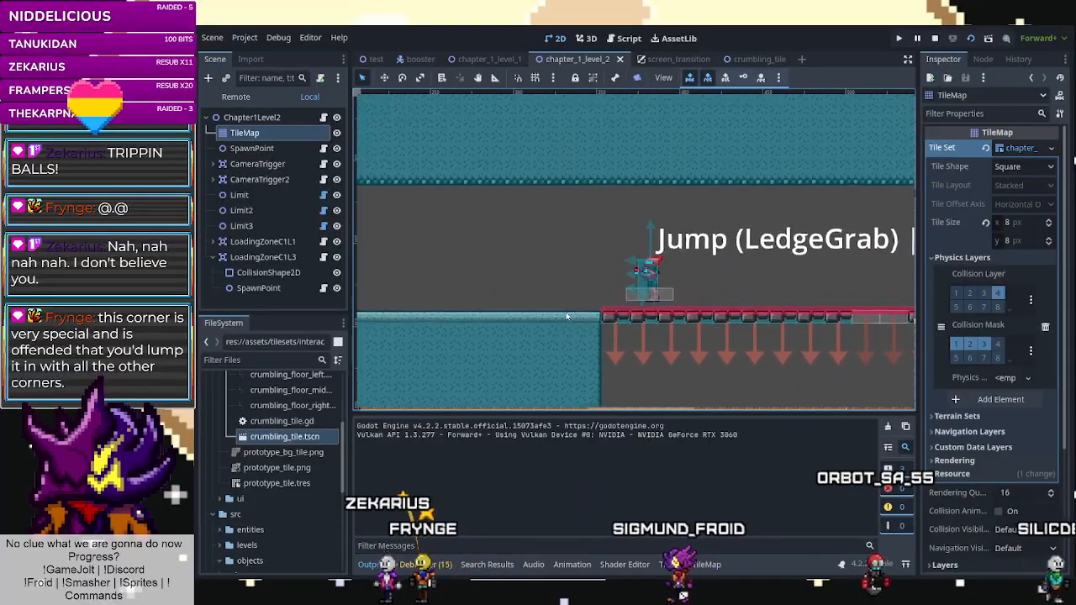
pyautogui.press('F8')
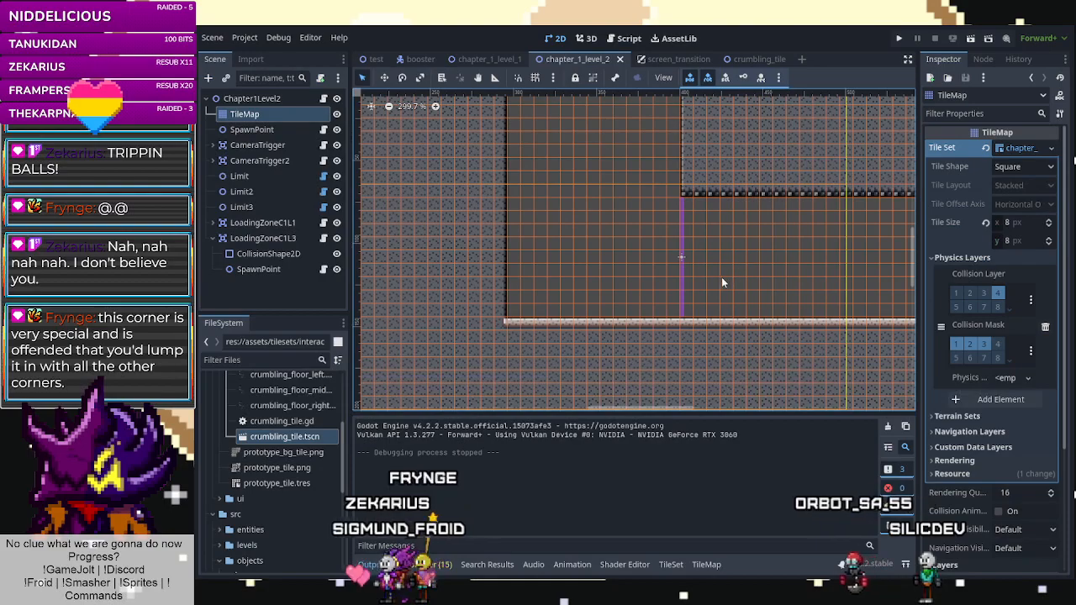
# Open the script attached to the CrumblingTile root node in the crumbling_tile scene.
pyautogui.scroll(-5, 635, 301)
pyautogui.scroll(-11, 634, 301)
pyautogui.scroll(13, 694, 311)
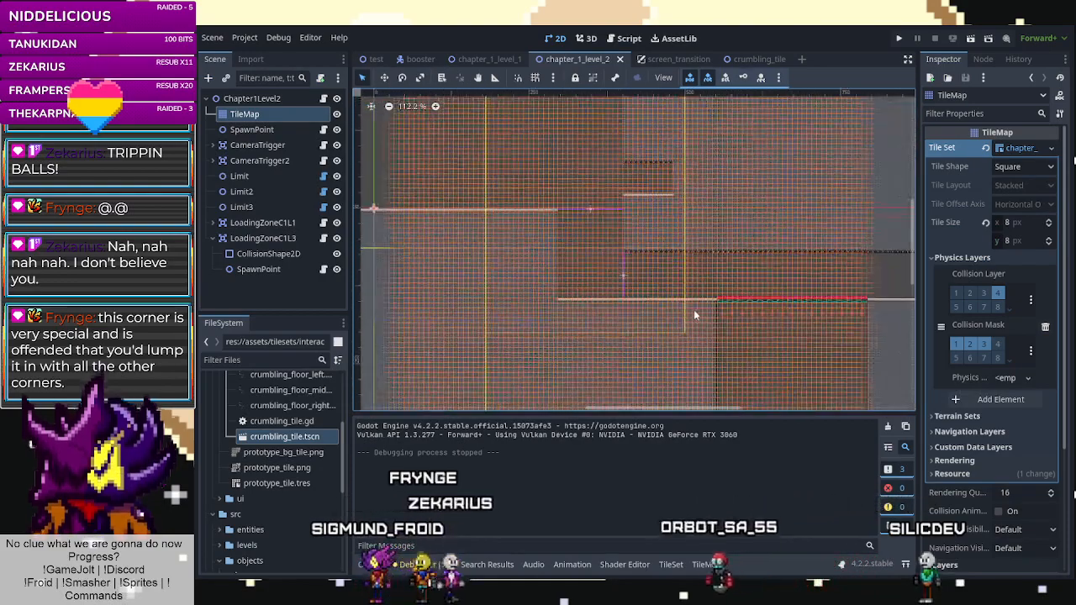
pyautogui.click(760, 58)
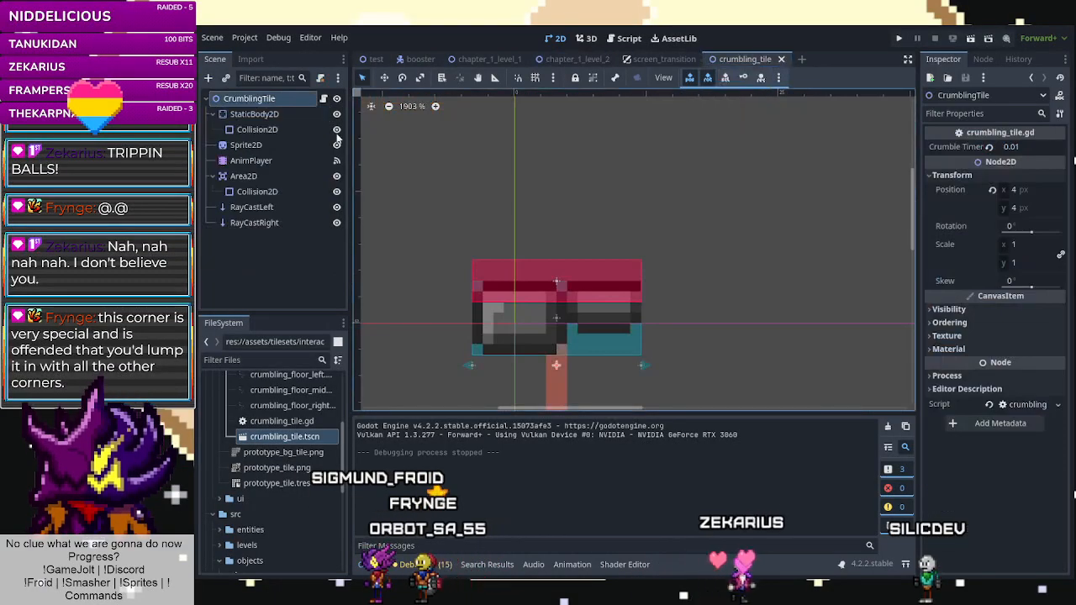
pyautogui.click(324, 99)
# Add the item "- That one corner there... WTF" under Clean-Up in TODO.txt and save the file.
pyautogui.scroll(-5, 393, 188)
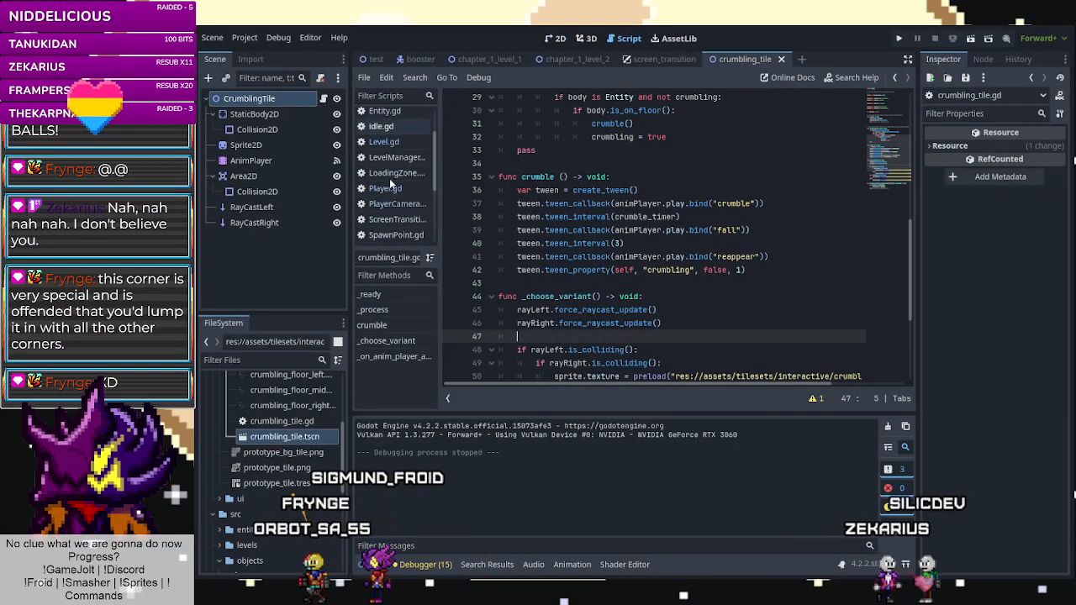
pyautogui.click(385, 187)
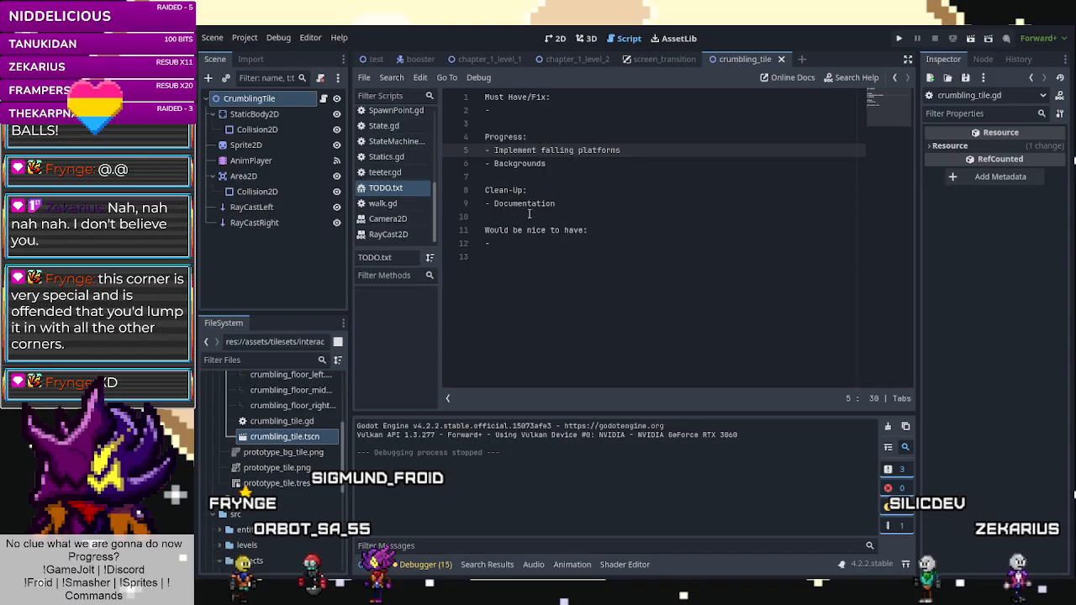
pyautogui.click(587, 112)
pyautogui.click(626, 201)
pyautogui.press('Return')
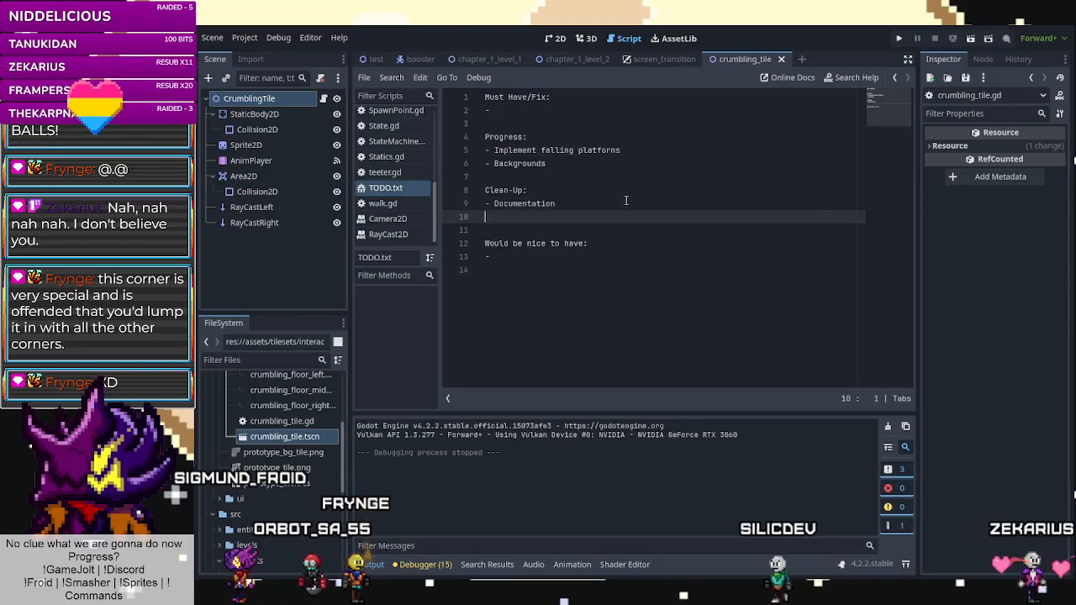
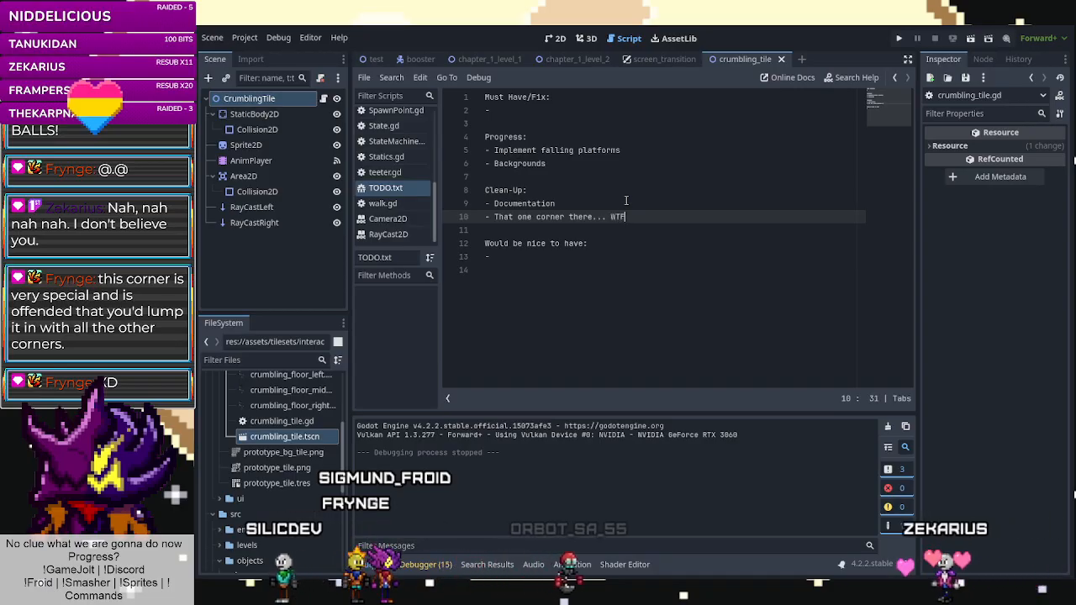
pyautogui.click(630, 198)
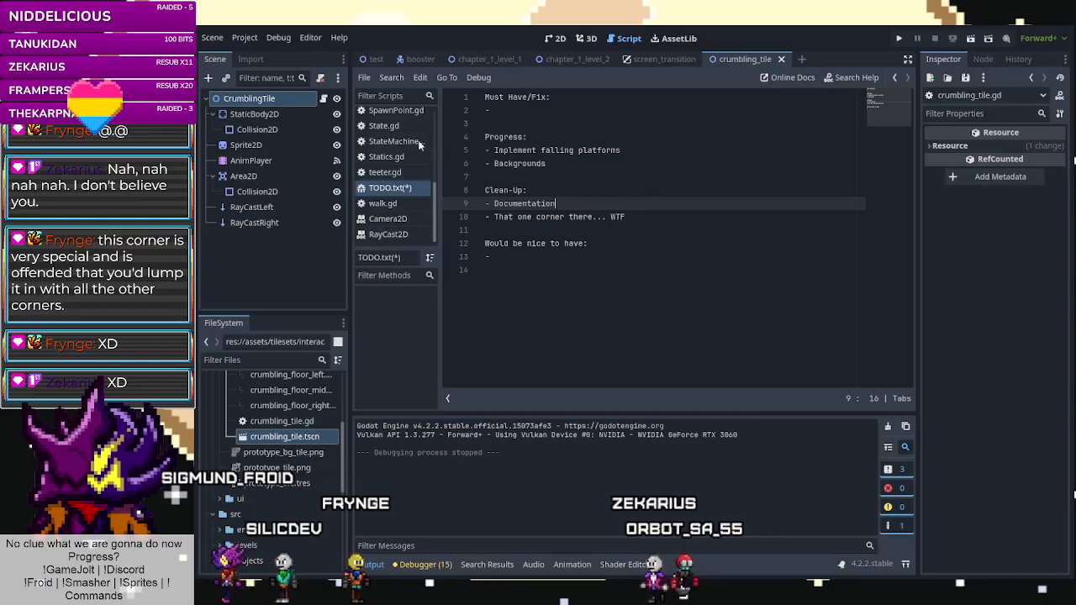
pyautogui.hotkey('ctrl', 's')
# Return to the crumbling_tile.gd script and go to its variable declarations.
pyautogui.scroll(5, 387, 168)
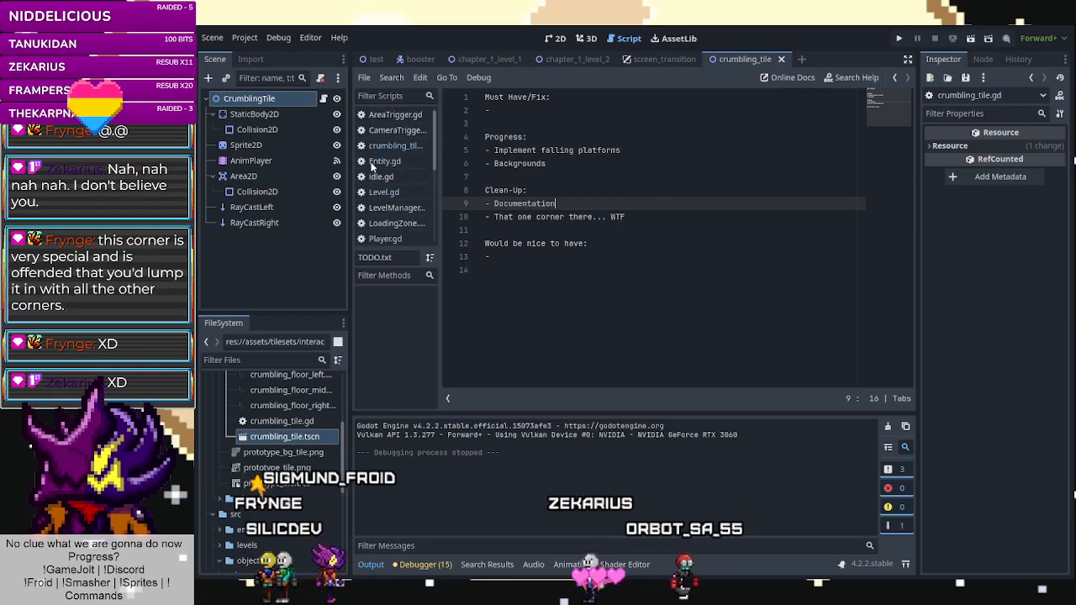
pyautogui.click(383, 146)
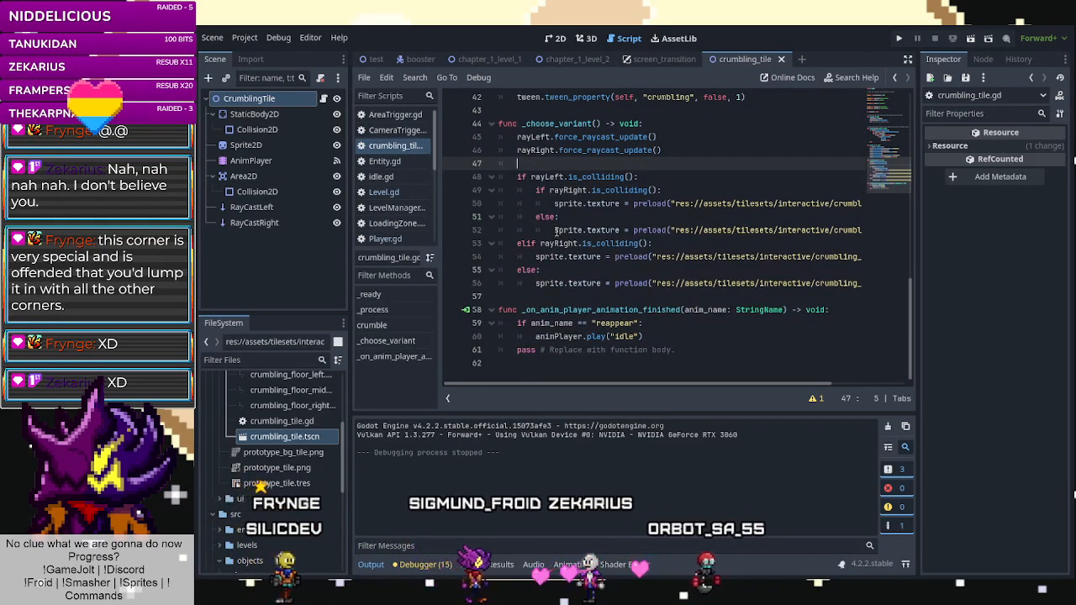
pyautogui.scroll(14, 566, 227)
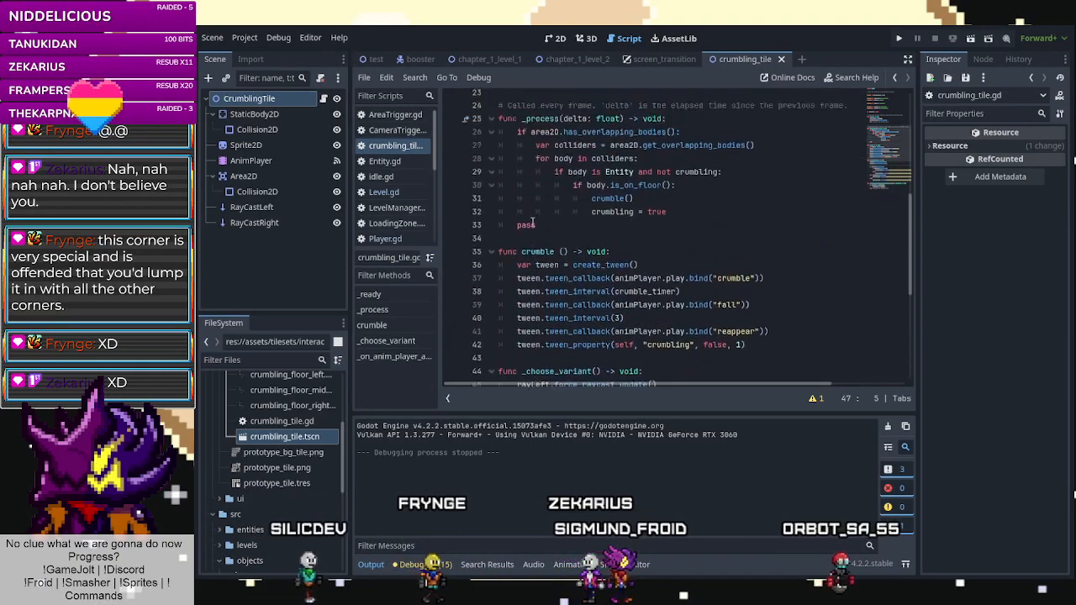
pyautogui.scroll(-2, 563, 252)
pyautogui.scroll(2, 588, 269)
pyautogui.click(692, 254)
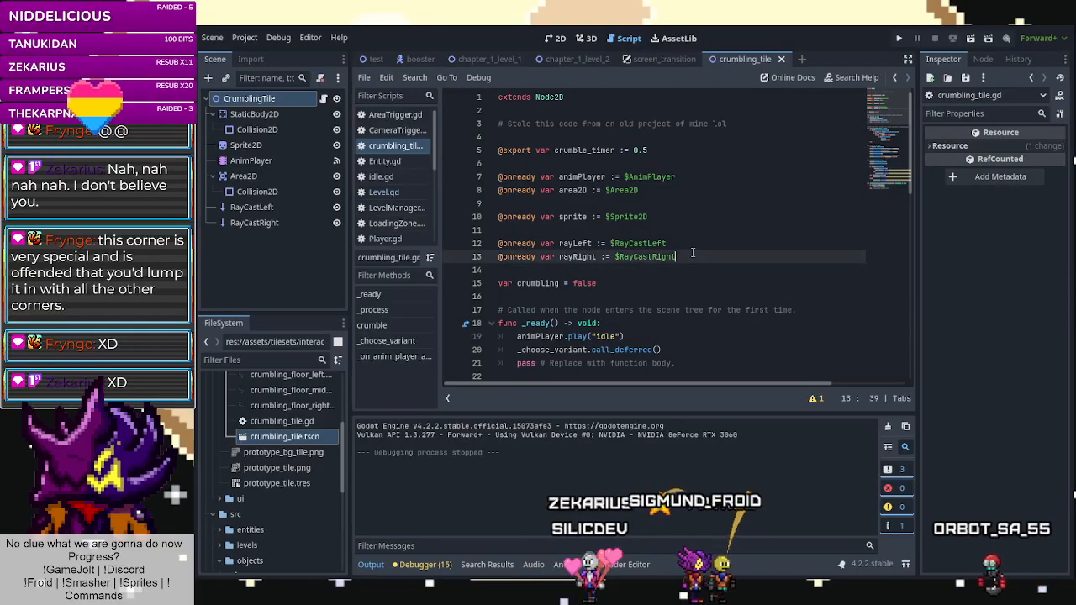
pyautogui.press('Return')
pyautogui.press('Return')
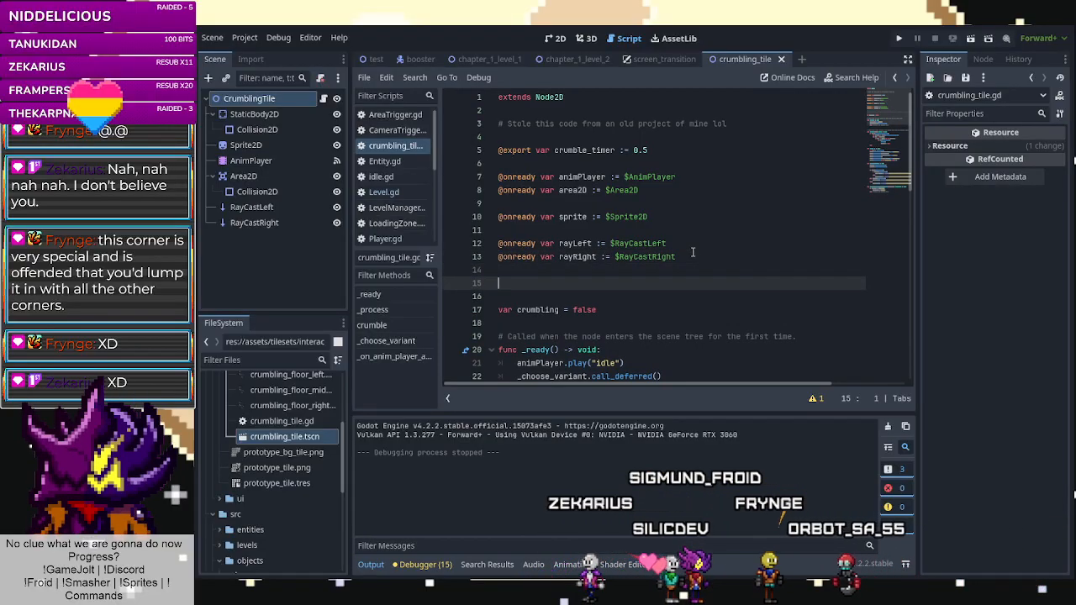
pyautogui.press('BackSpace')
pyautogui.press('BackSpace')
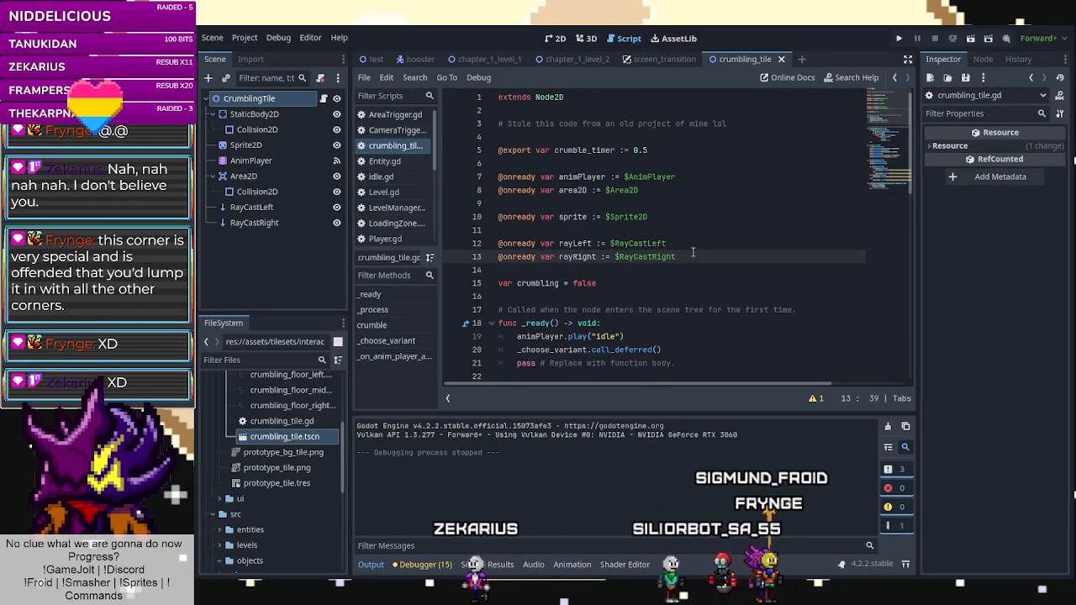
# Declare the variable _corner_updated with the value false below the crumbling variable, separated by a blank line.
pyautogui.click(693, 288)
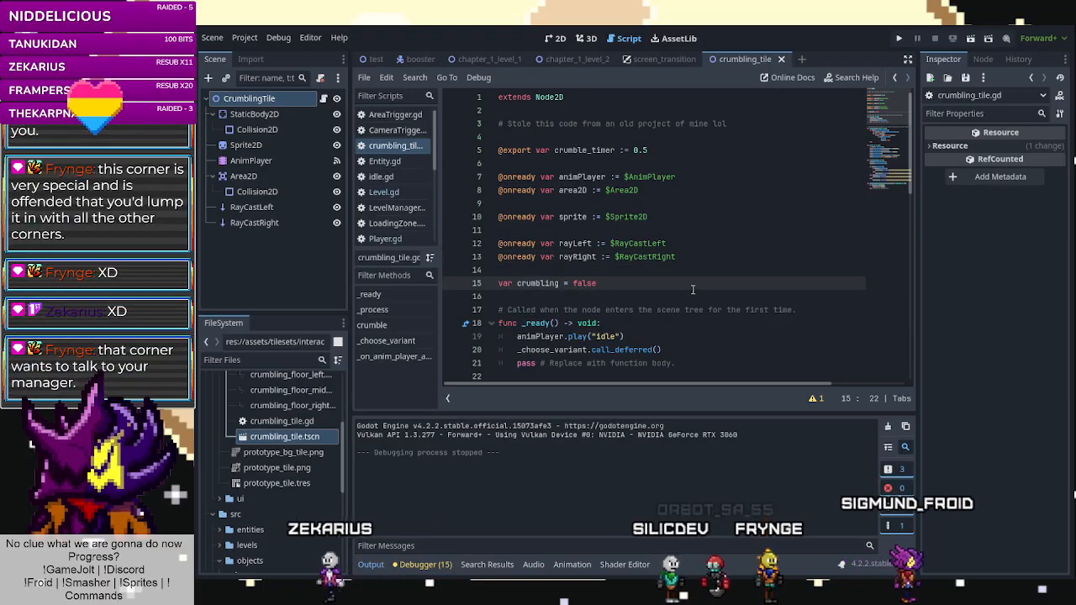
pyautogui.press('Return')
pyautogui.write('var c')
pyautogui.press('BackSpace')
pyautogui.press('BackSpace')
pyautogui.press('BackSpace')
pyautogui.press('BackSpace')
pyautogui.press('BackSpace')
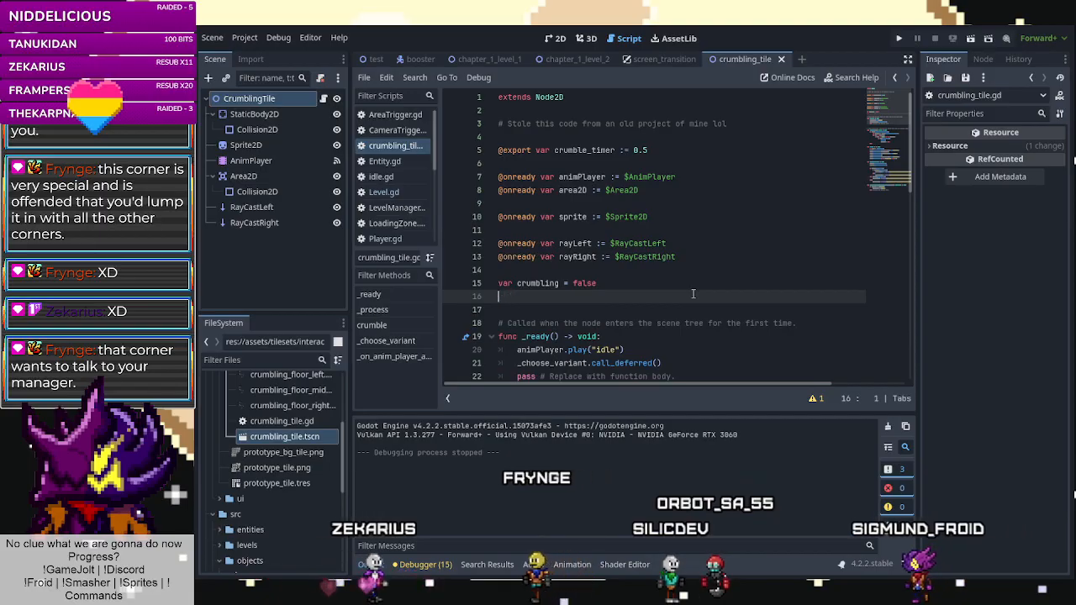
pyautogui.press('Return')
pyautogui.write('var _corner_updated')
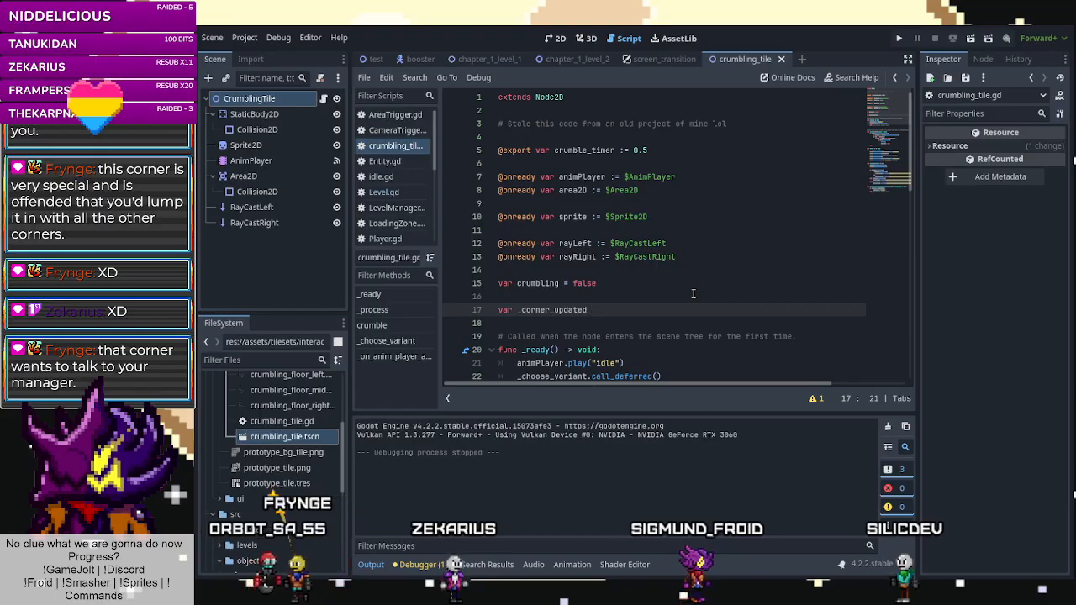
pyautogui.write('false')
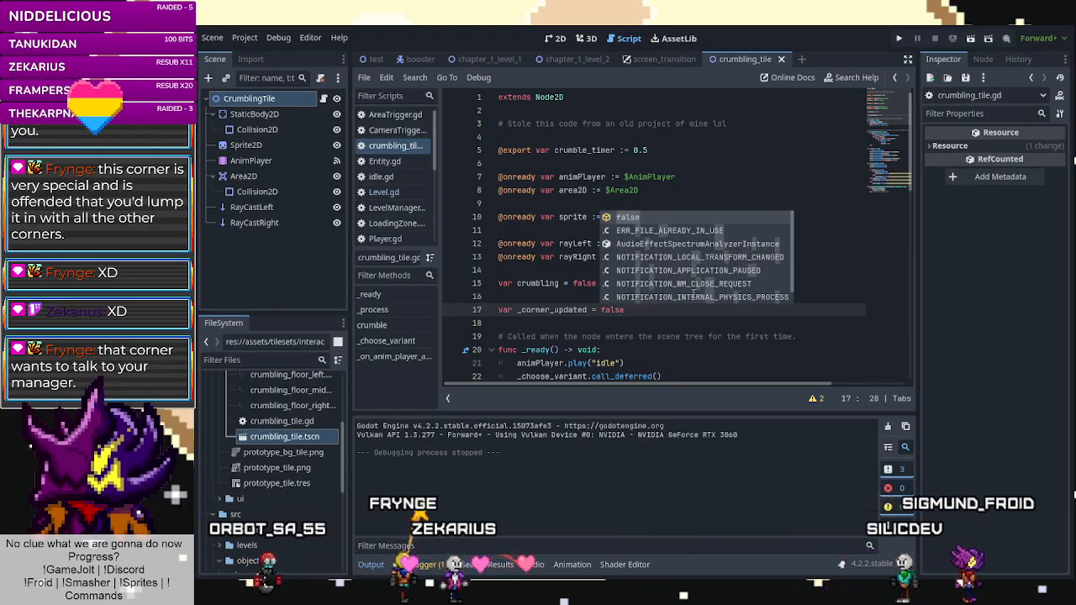
pyautogui.press('Escape')
# Set _corner_updated to true at the end of the _choose_variant function, after the if/else block.
pyautogui.scroll(-12, 672, 320)
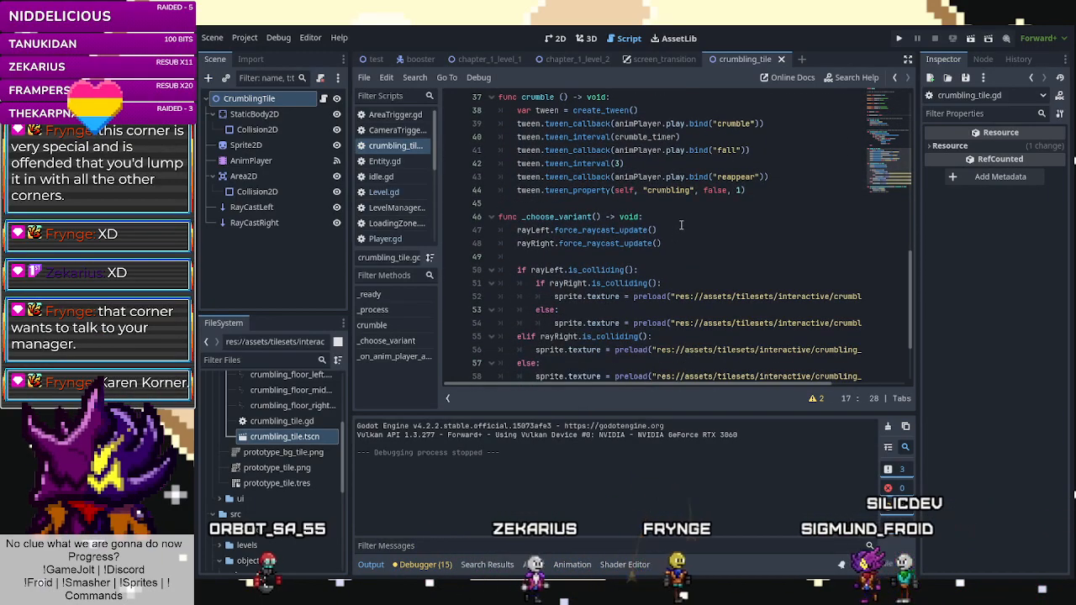
pyautogui.scroll(-3, 681, 224)
pyautogui.click(538, 297)
pyautogui.press('Return')
pyautogui.press('Up')
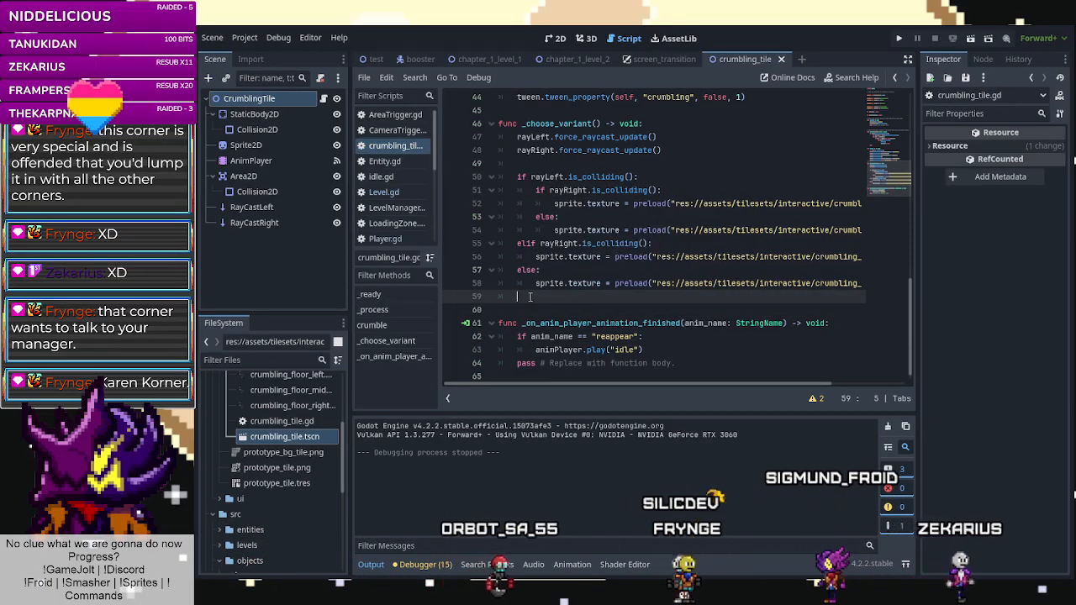
pyautogui.write('corner_')
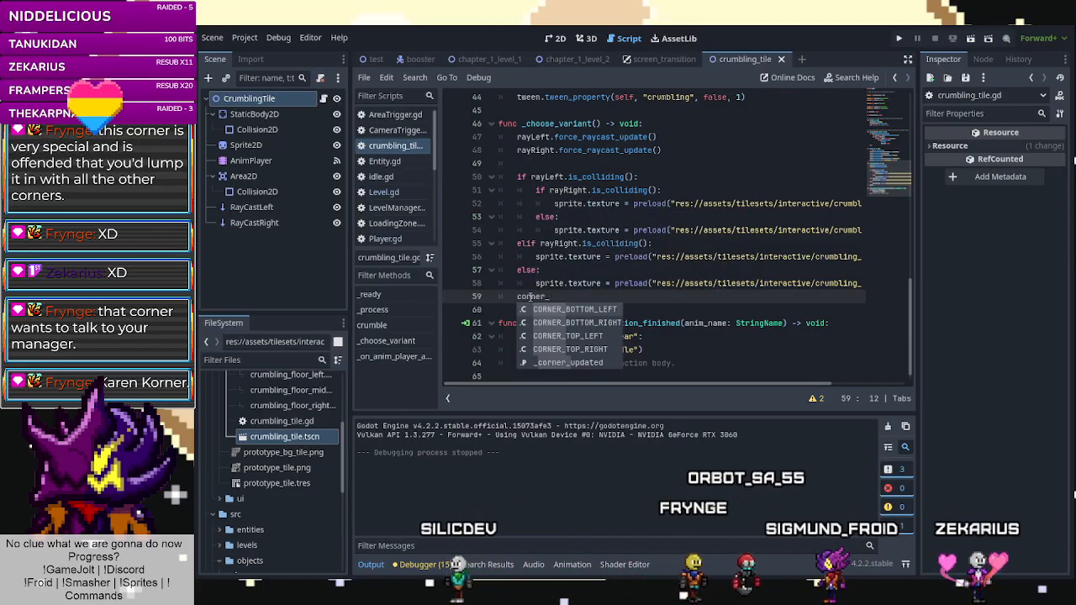
pyautogui.write('updated')
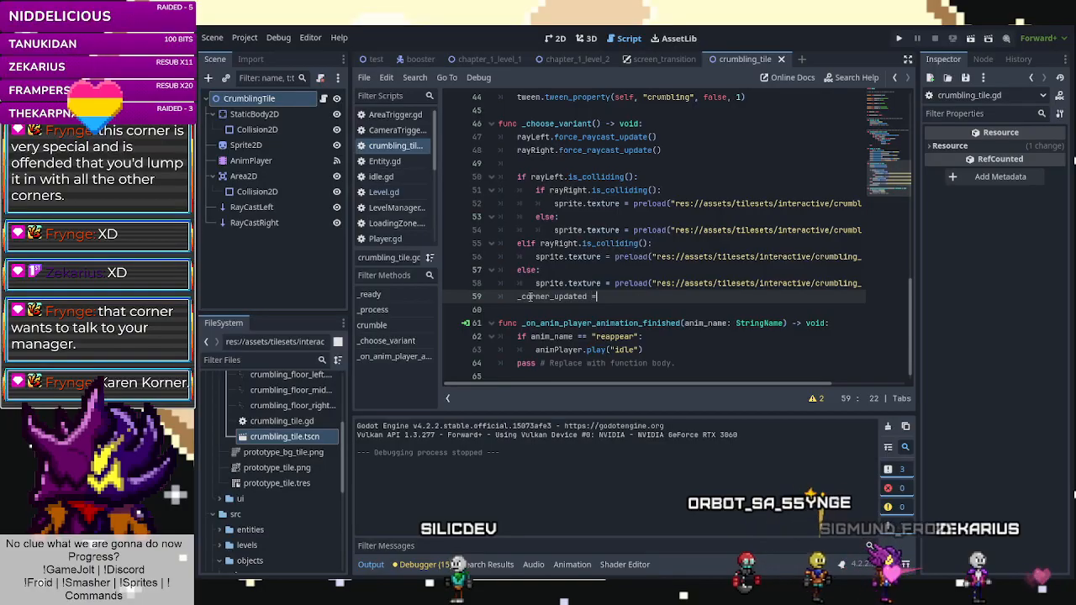
pyautogui.write(' = true')
pyautogui.click(509, 297)
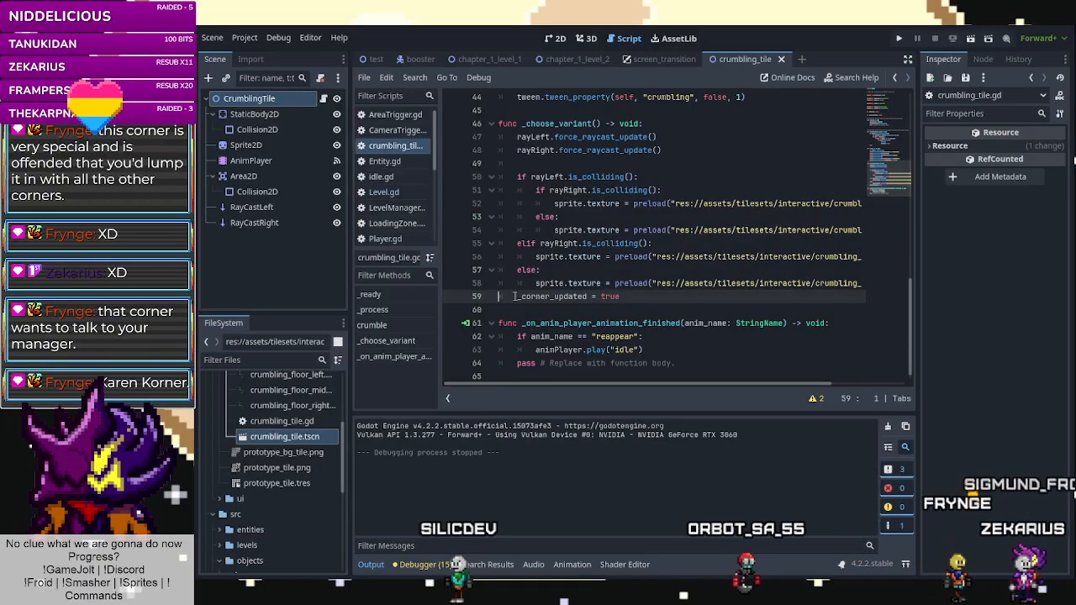
# Remove the _choose_variant.call_deferred() line from the _ready function.
pyautogui.scroll(7, 588, 252)
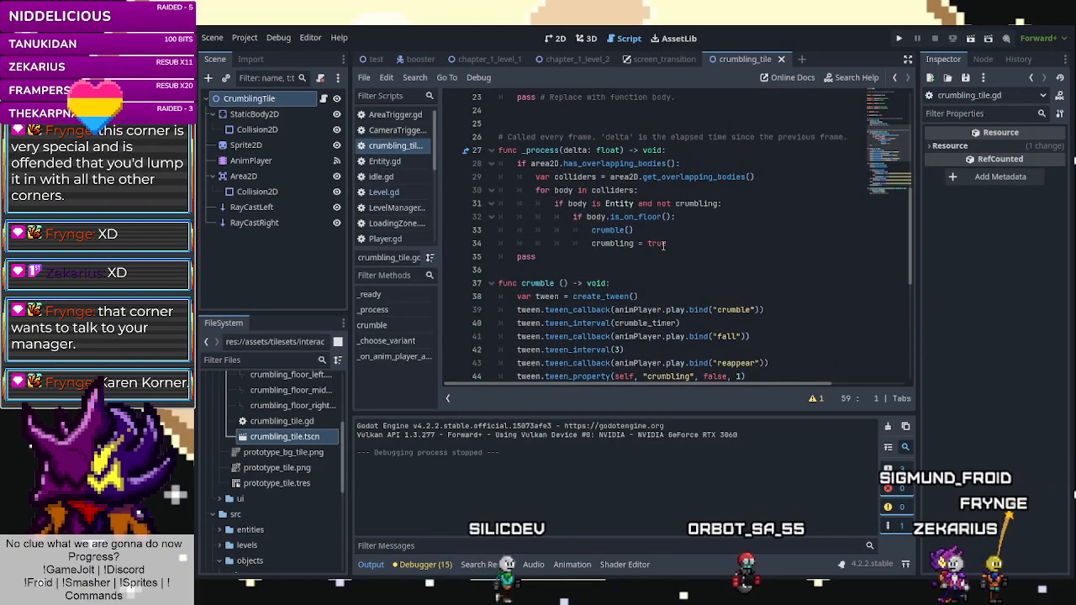
pyautogui.scroll(4, 668, 244)
pyautogui.click(697, 243)
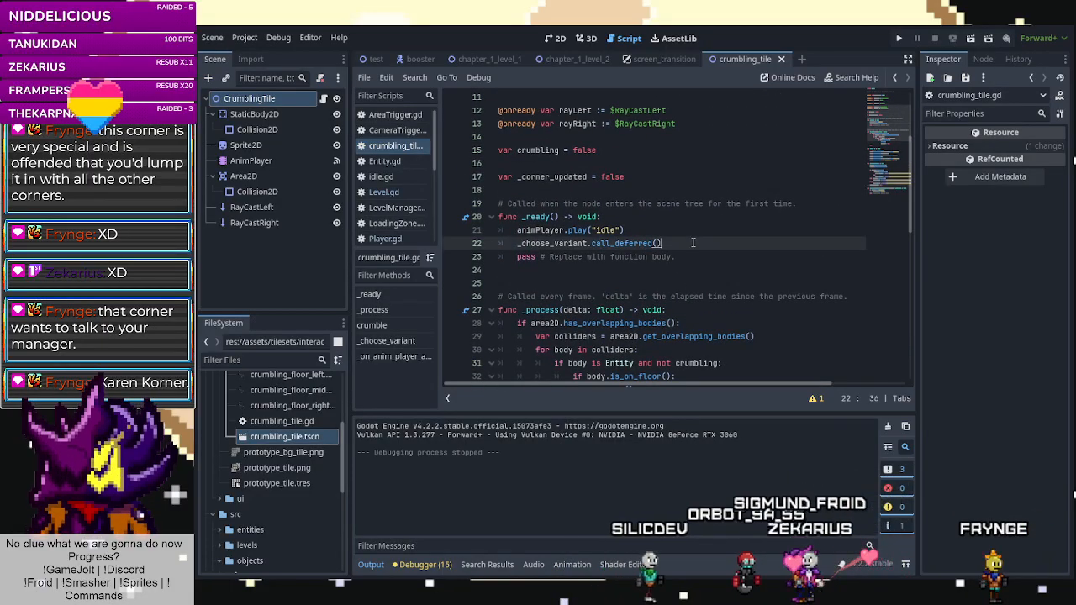
pyautogui.hotkey('shift', 'Home')
pyautogui.press('BackSpace')
pyautogui.press('BackSpace')
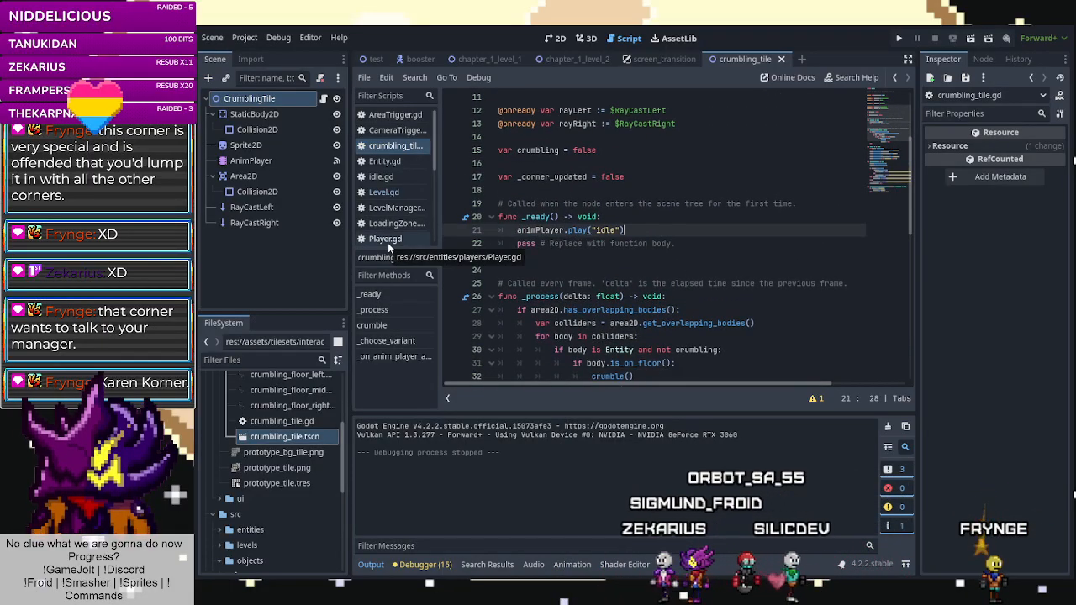
# Add the line "if _corner_updated = false:" before pass in the _process function, with an indented line below it.
pyautogui.scroll(-4, 684, 216)
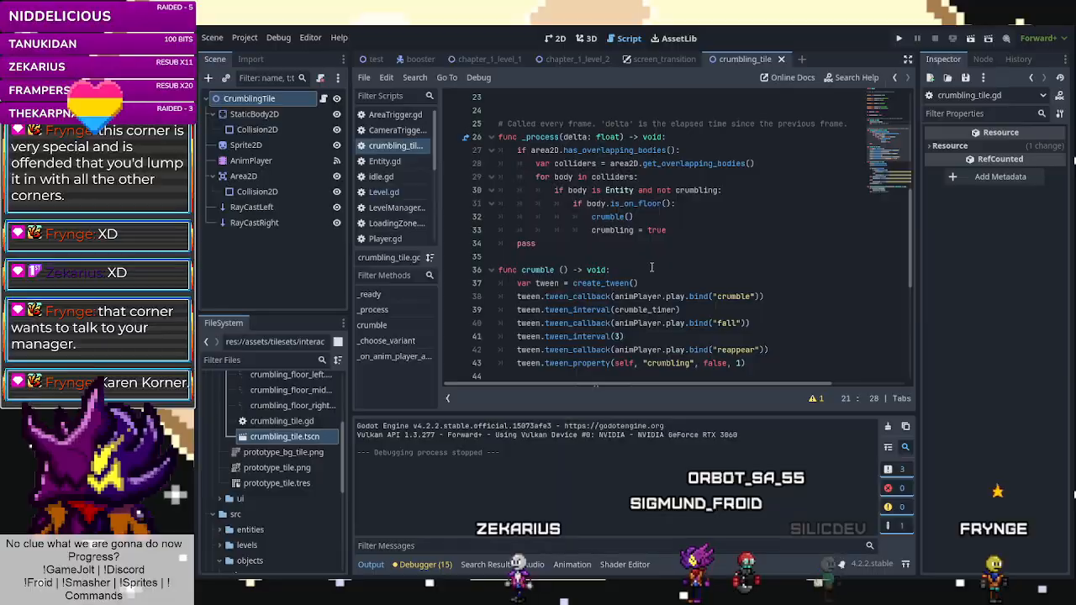
pyautogui.click(631, 250)
pyautogui.click(692, 228)
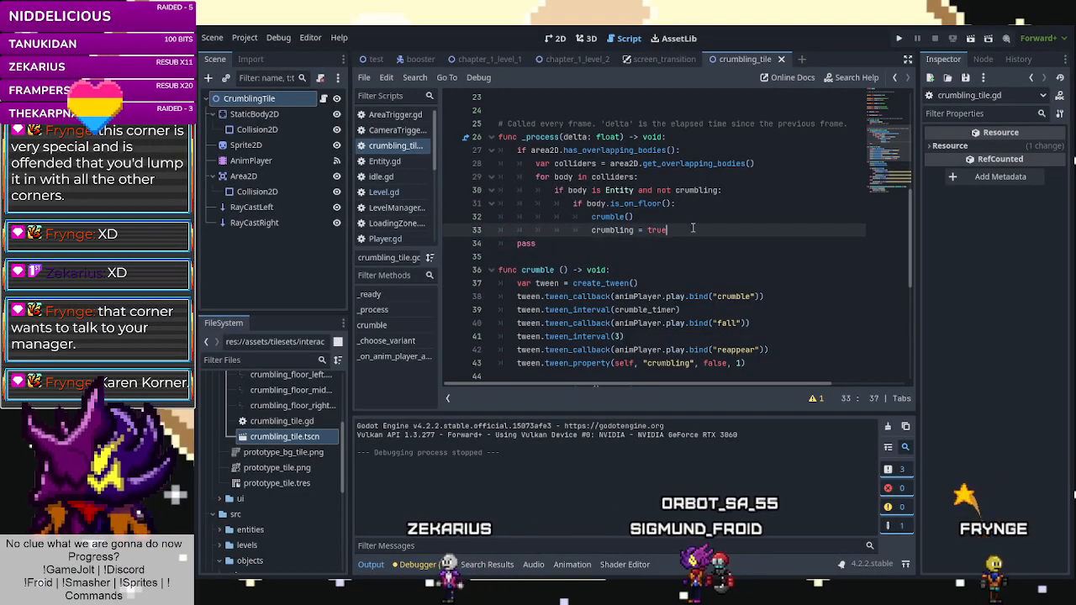
pyautogui.press('Return')
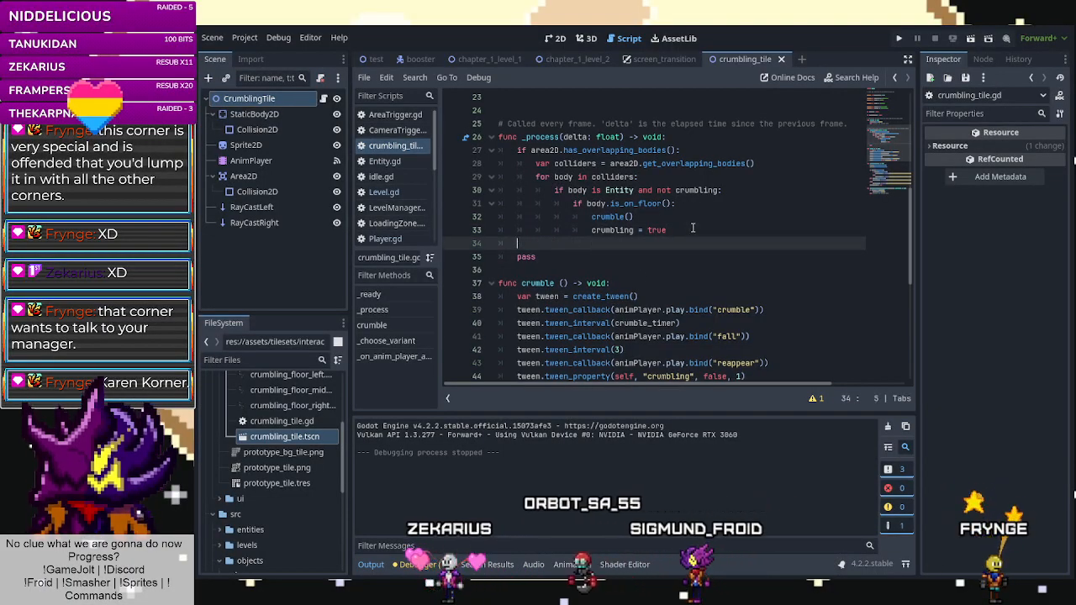
pyautogui.write('if _c')
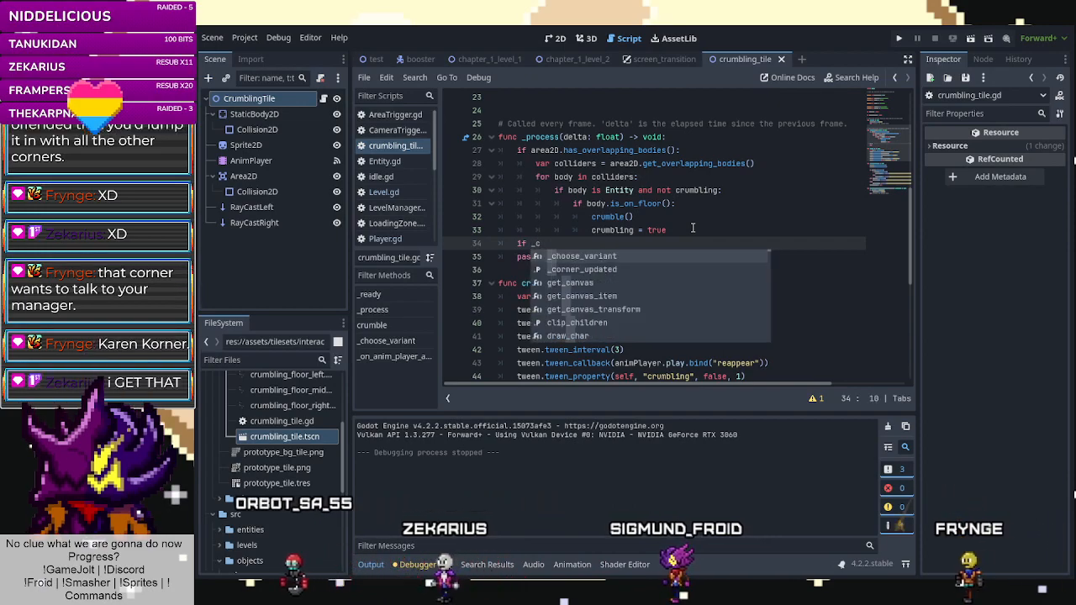
pyautogui.write('orner_updated ')
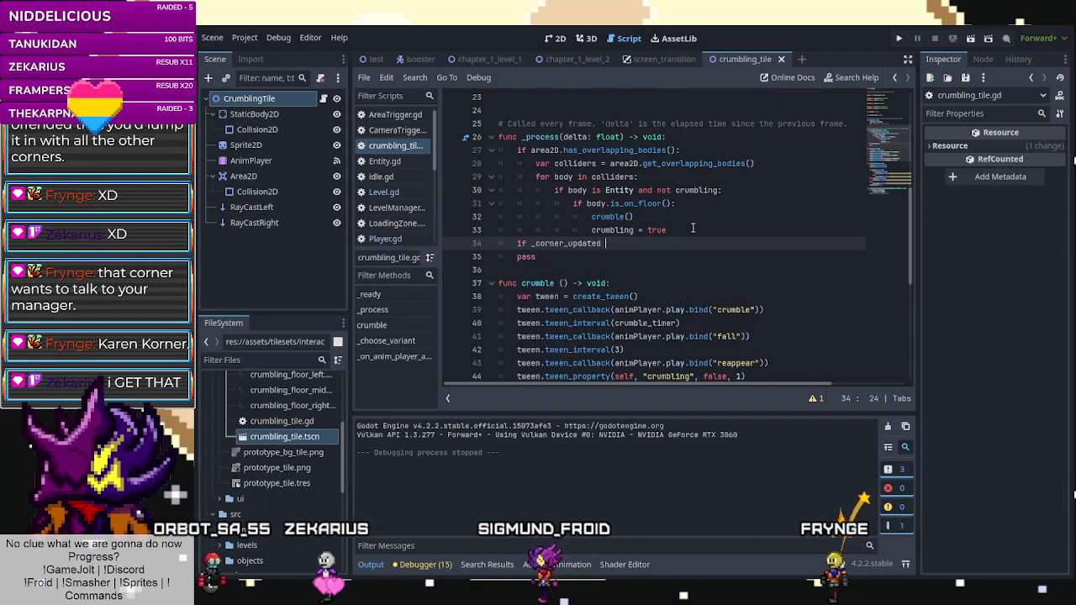
pyautogui.write('= fa')
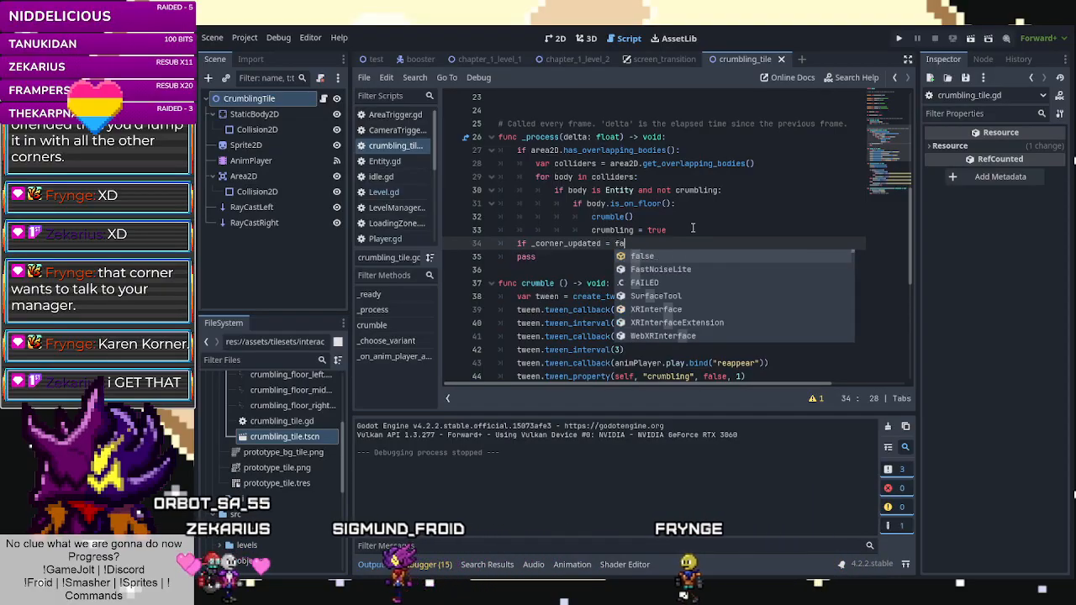
pyautogui.write('lse:')
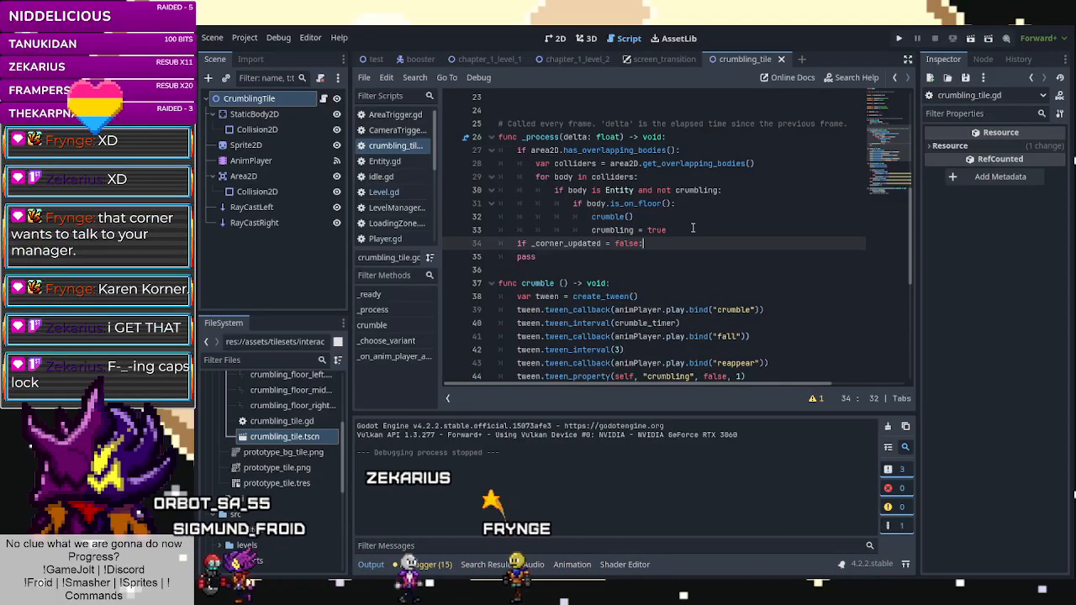
pyautogui.press('Return')
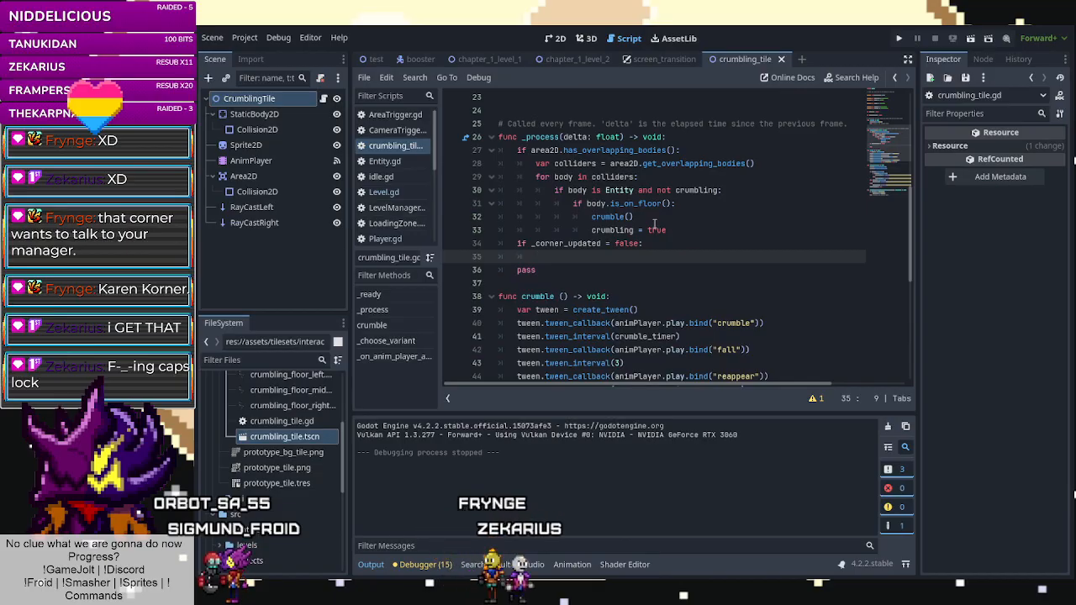
# Rewrite the condition as "if not _corner_updated:" and call _choose_variant.call_deferred() inside it.
pyautogui.click(605, 245)
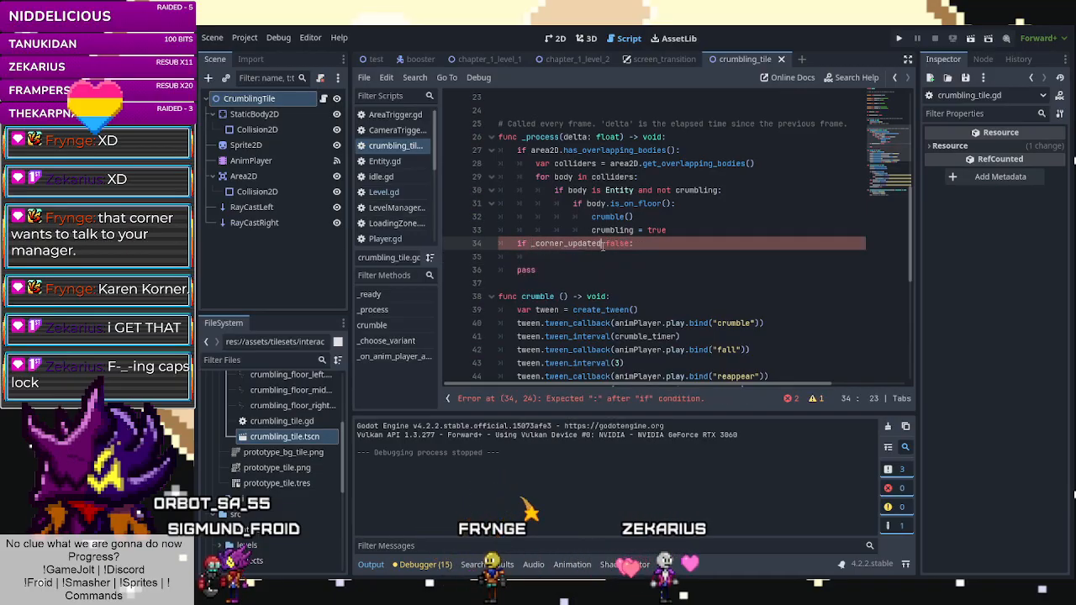
pyautogui.press('Delete')
pyautogui.press('Delete')
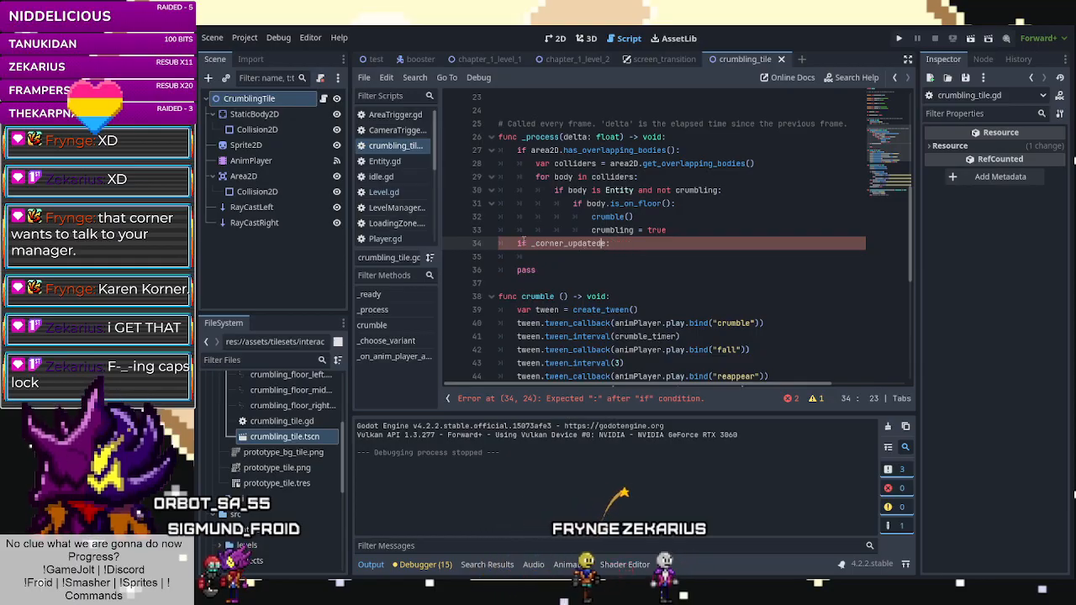
pyautogui.click(533, 244)
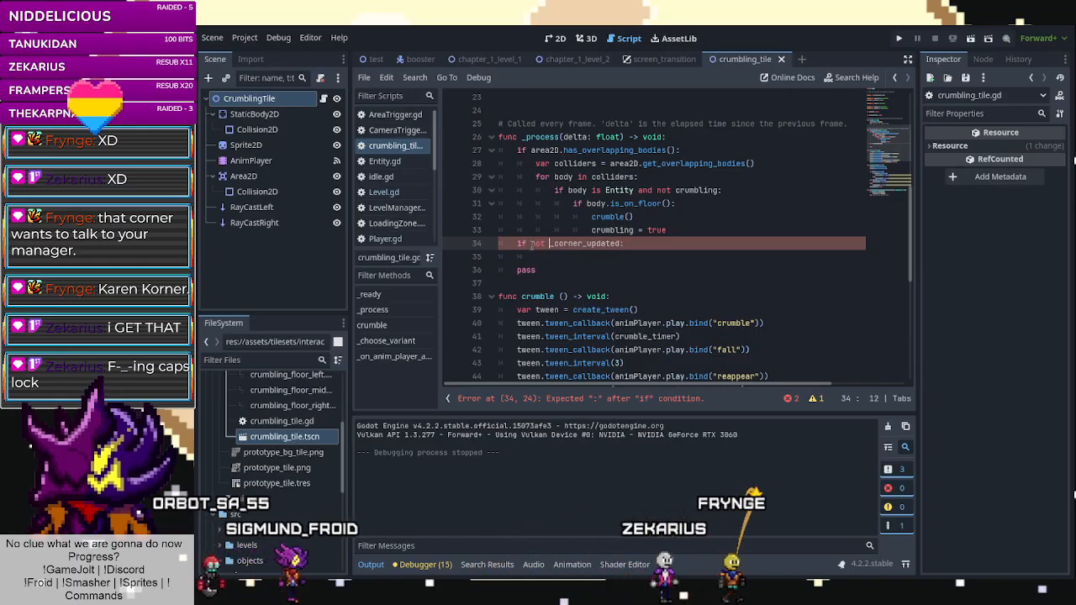
pyautogui.click(580, 261)
pyautogui.write('_choose_variant.call_deferred()')
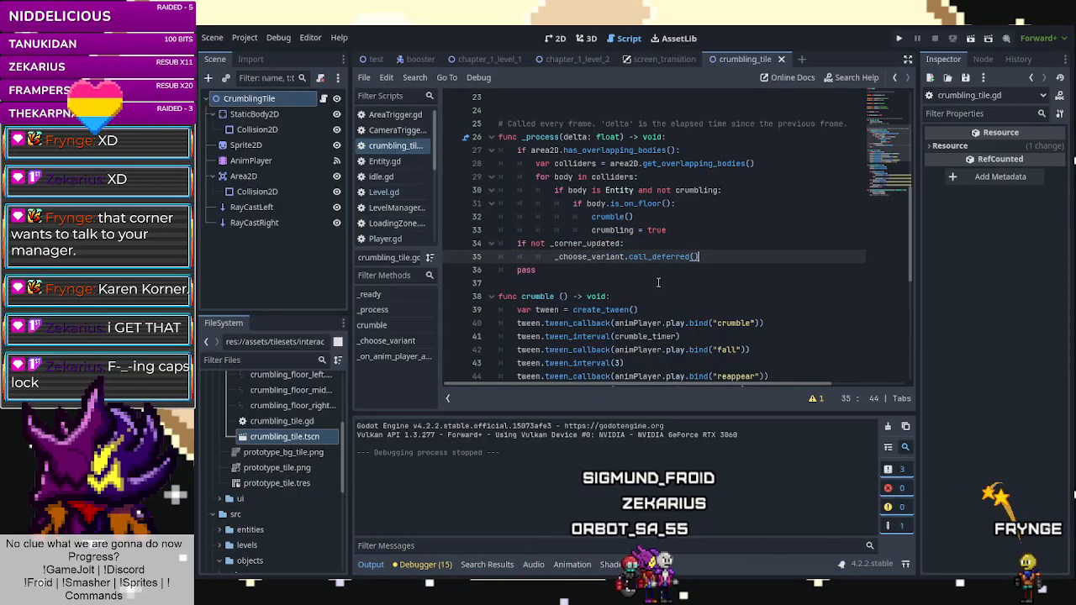
# Open the chapter_1_level_2 scene in the 2D view and run it.
pyautogui.scroll(-6, 658, 284)
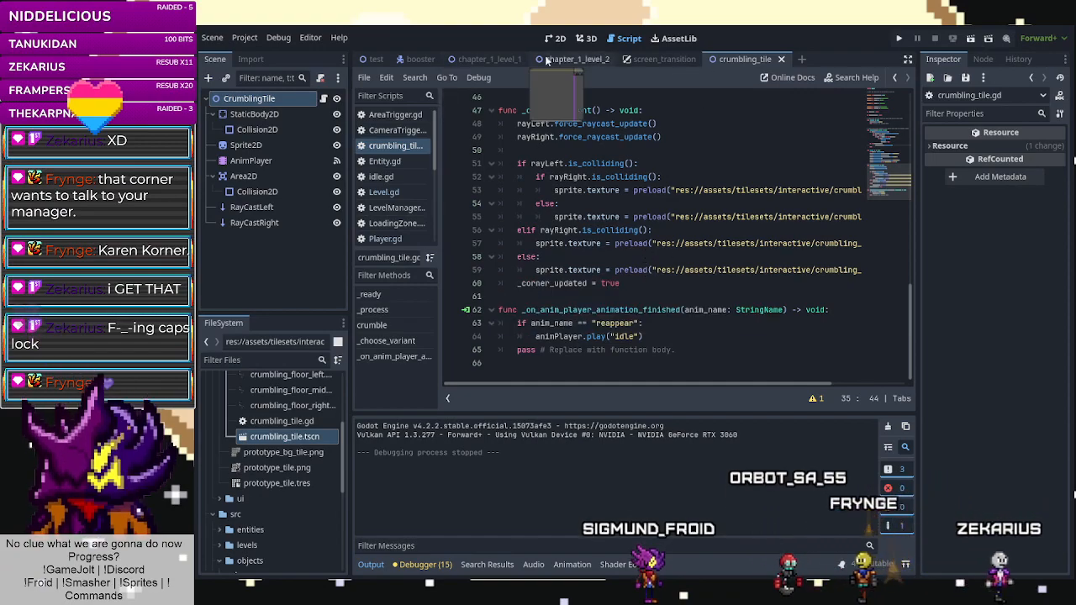
pyautogui.click(578, 59)
pyautogui.click(555, 39)
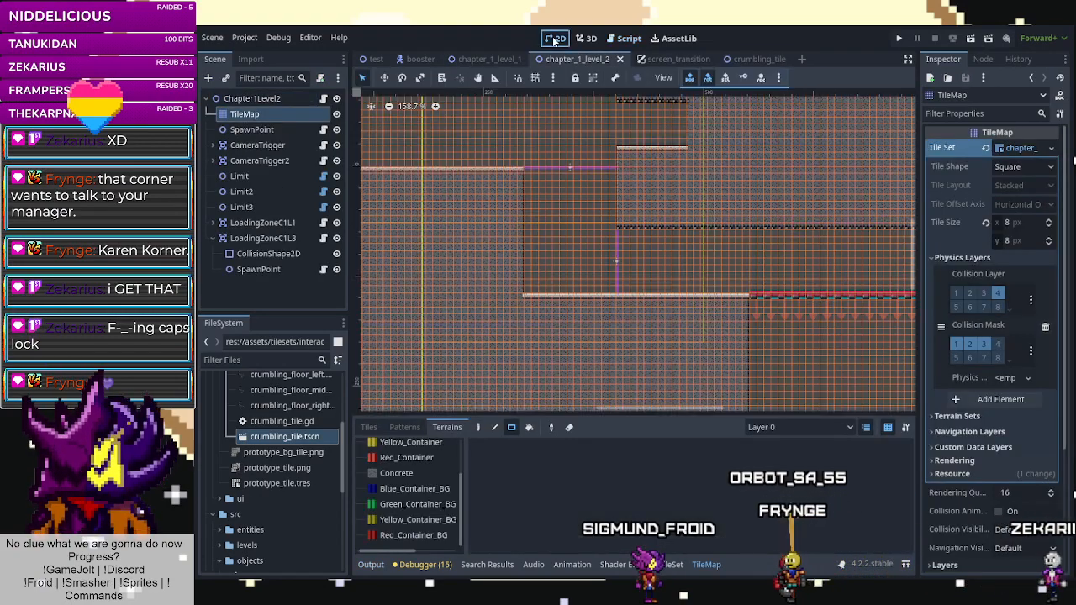
pyautogui.click(970, 39)
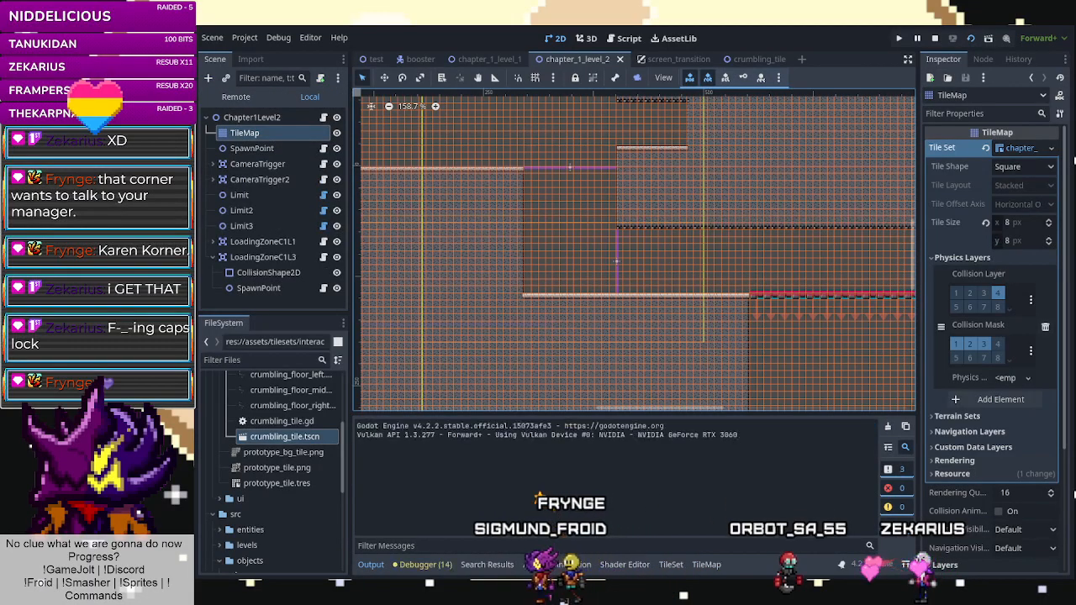
# Playtest the crumbling floor by moving the character right across it and up onto the far platform.
pyautogui.press('Right')
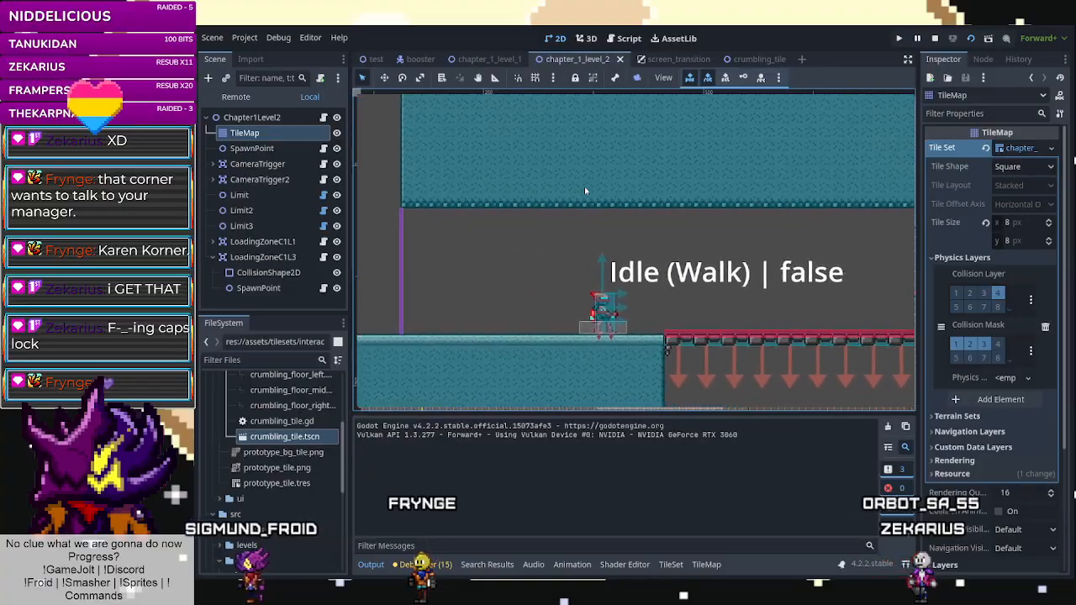
pyautogui.press('Right')
pyautogui.press('Right')
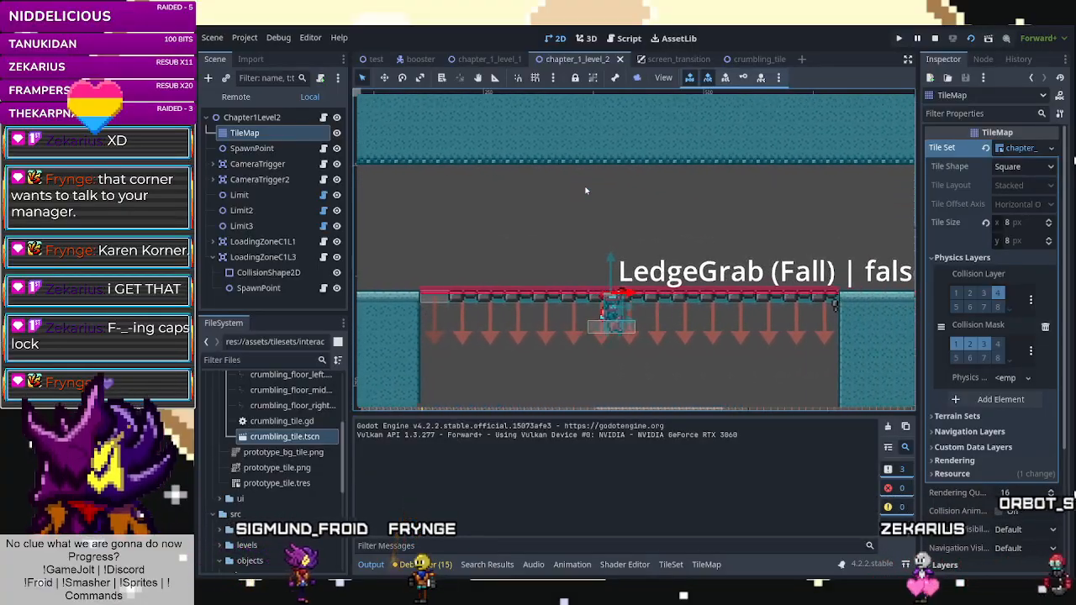
pyautogui.press('space')
pyautogui.press('Right')
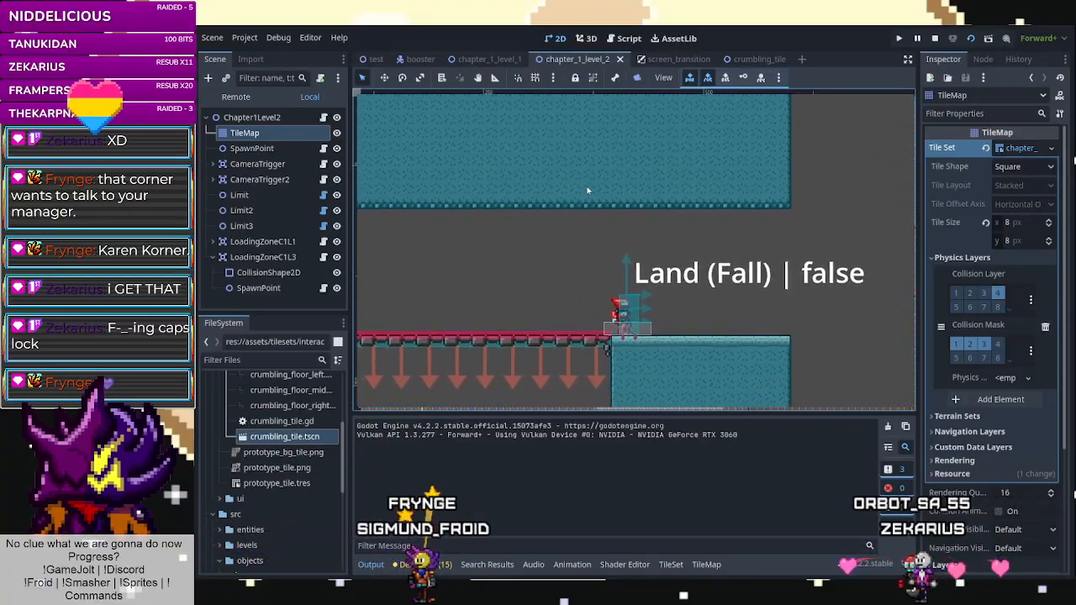
pyautogui.press('Right')
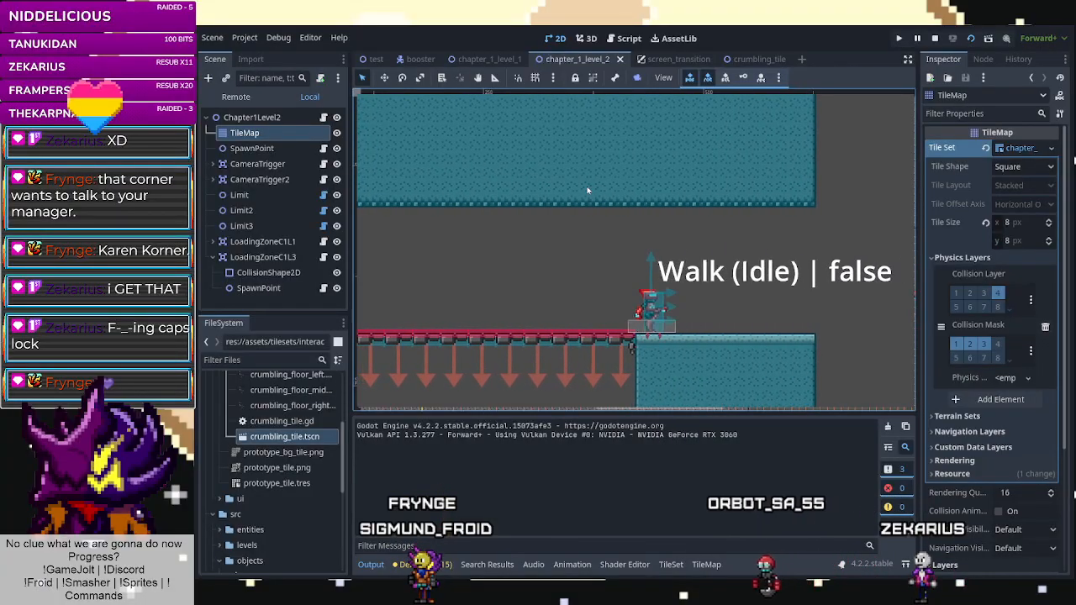
# Bring the character back across the crumbling floor, climb the near ledge and walk to the left wall.
pyautogui.press('Left')
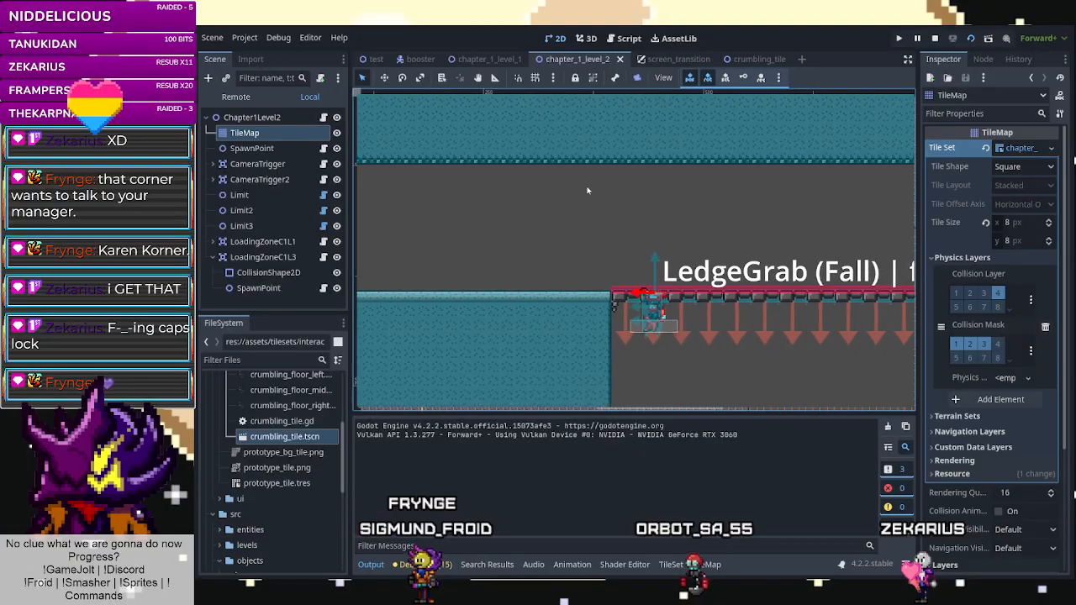
pyautogui.press('space')
pyautogui.press('Left')
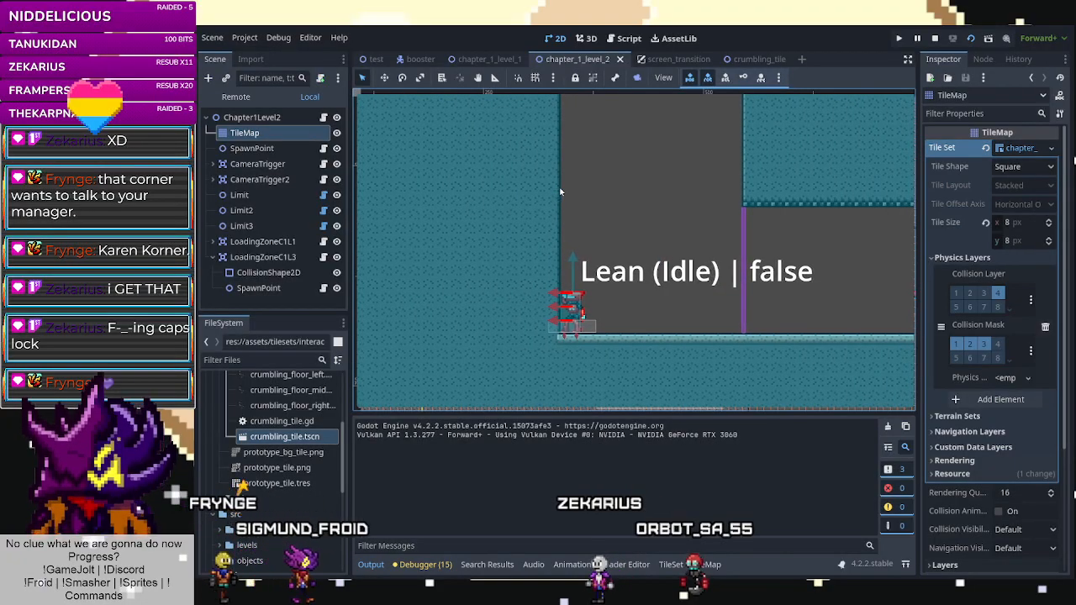
pyautogui.press('Left')
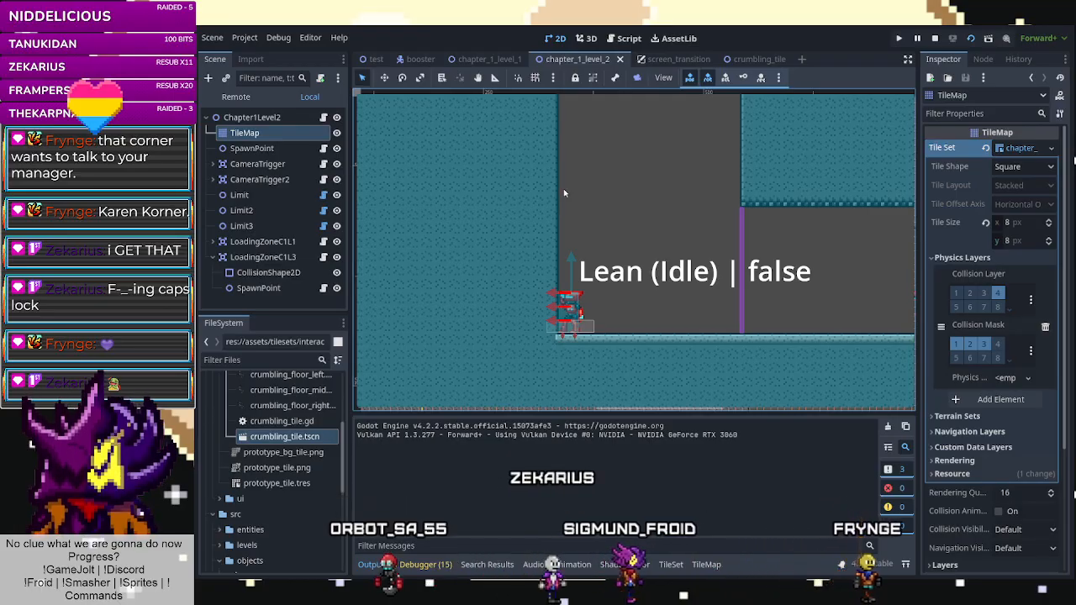
pyautogui.press('Right')
pyautogui.press('Left')
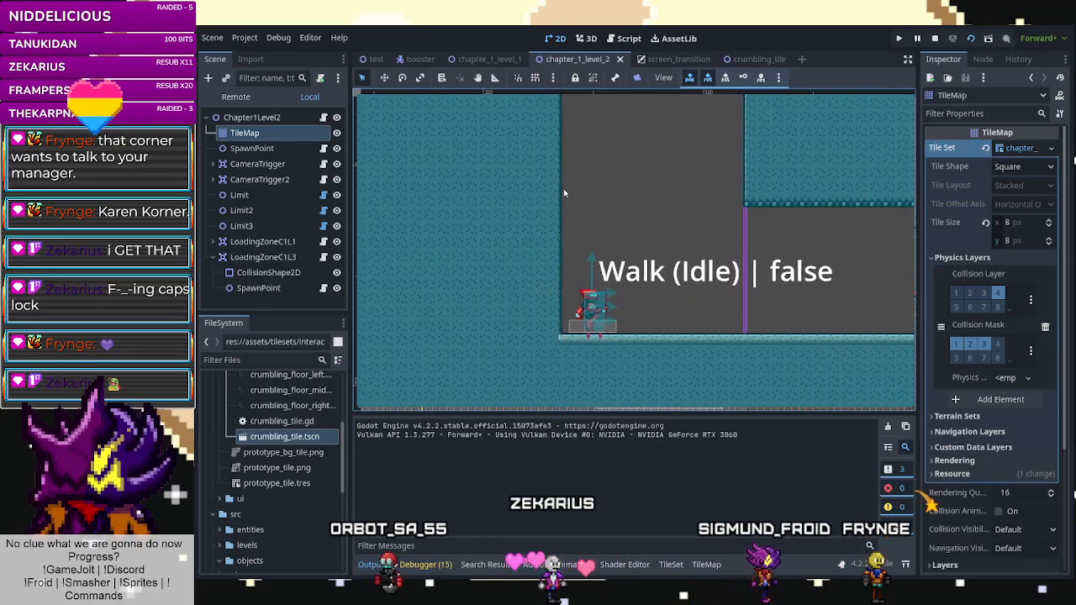
# Cross the crumbling floor to the right again and climb from the ledge onto the far platform.
pyautogui.press('Right')
pyautogui.press('Right')
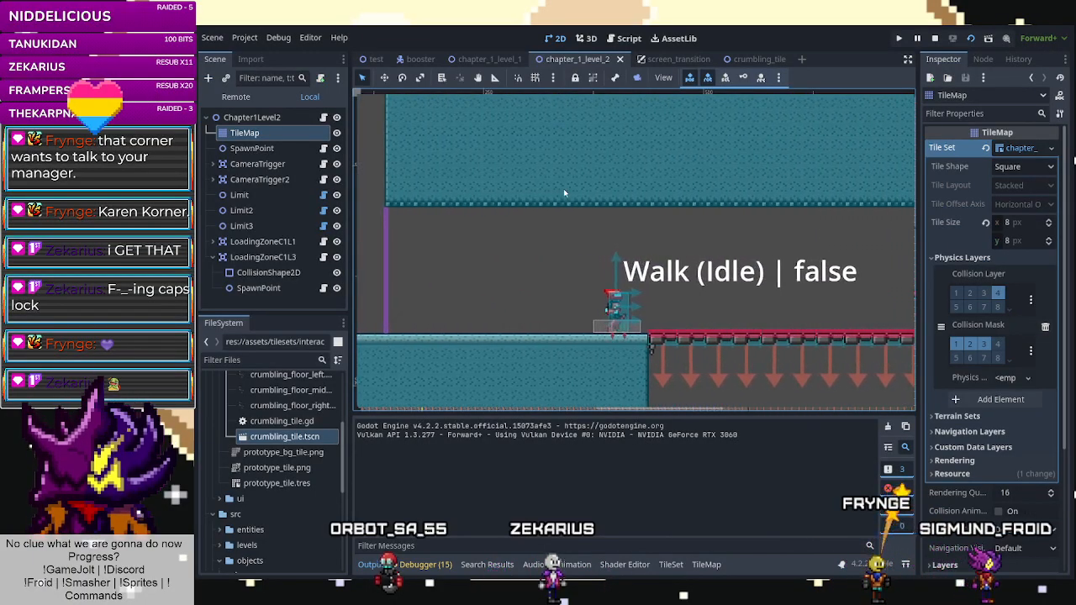
pyautogui.press('Right')
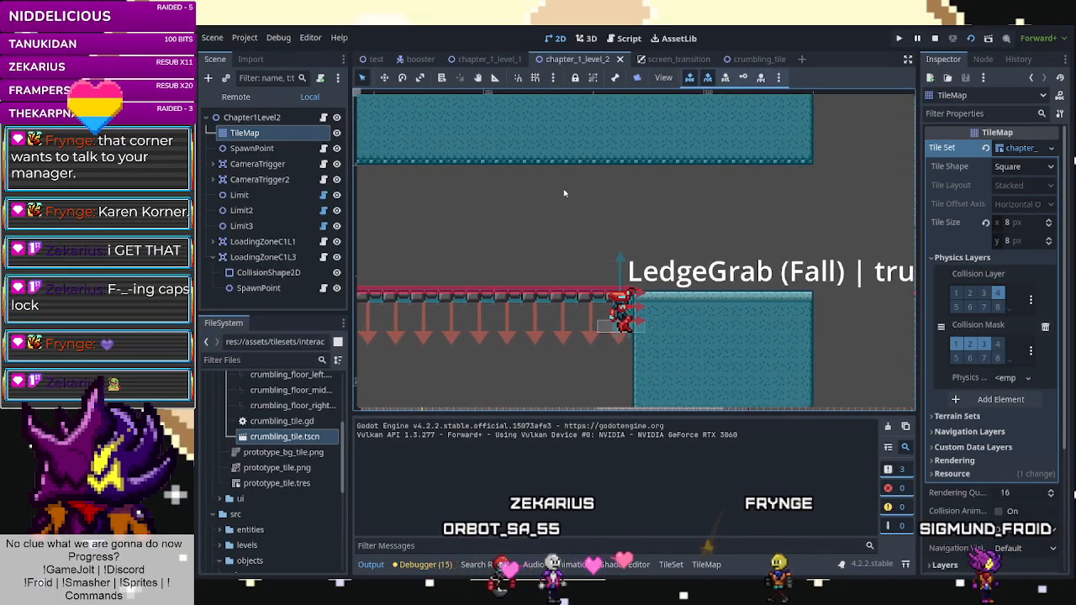
pyautogui.press('space')
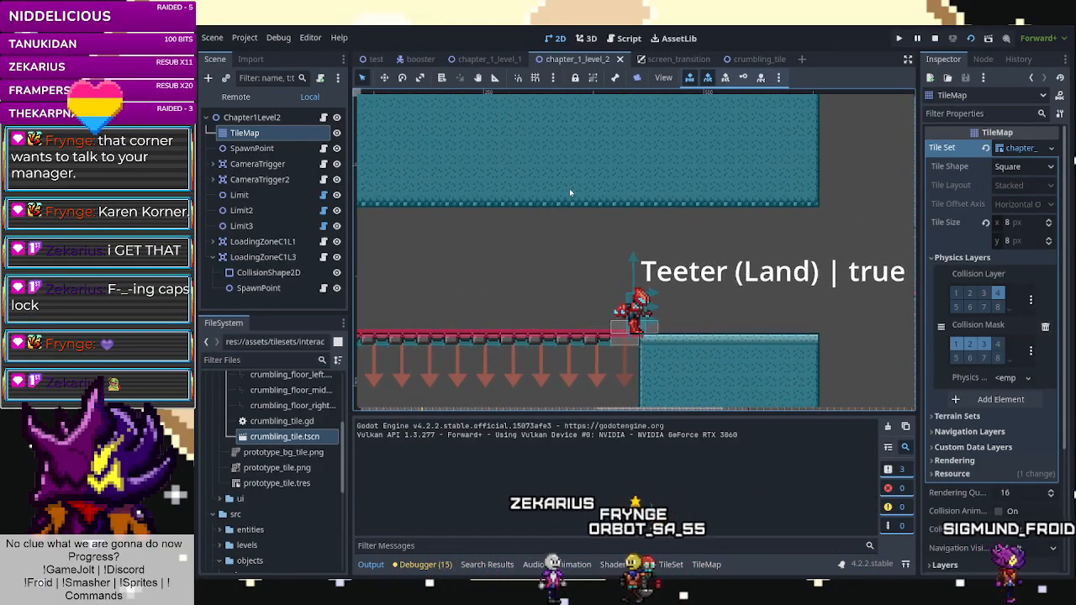
pyautogui.press('Right')
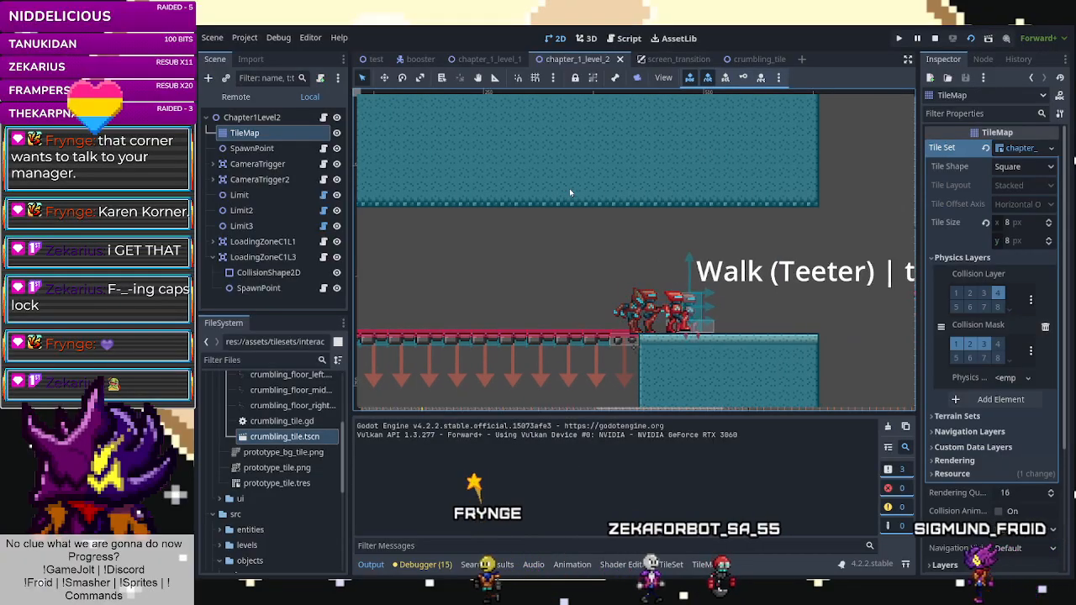
# Return the character left over the crumbling floor and jump from the ledge onto the solid ground.
pyautogui.press('Left')
pyautogui.press('Left')
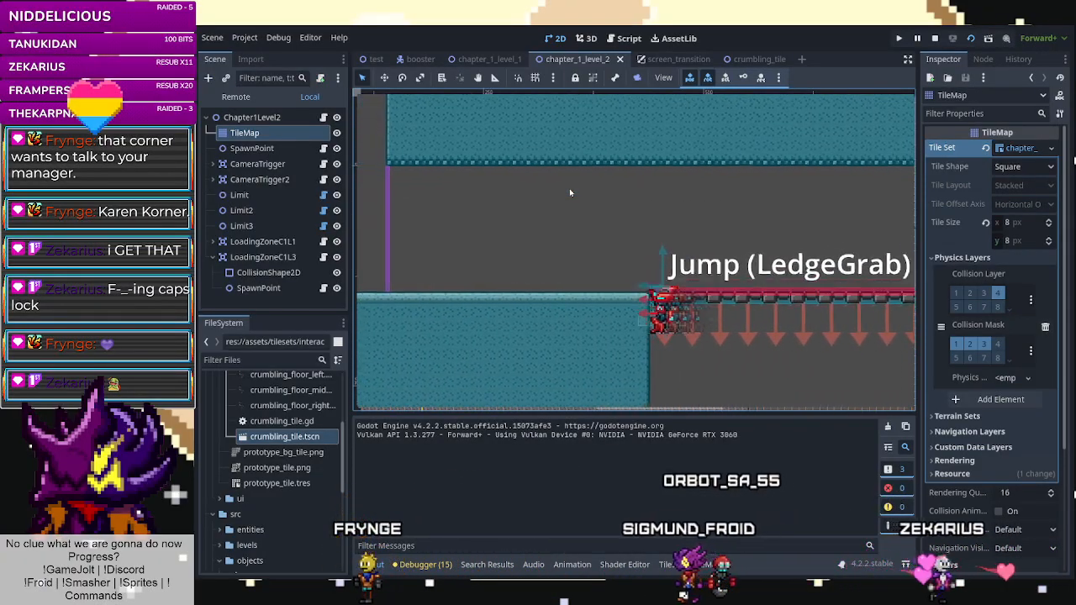
pyautogui.press('space')
pyautogui.press('Left')
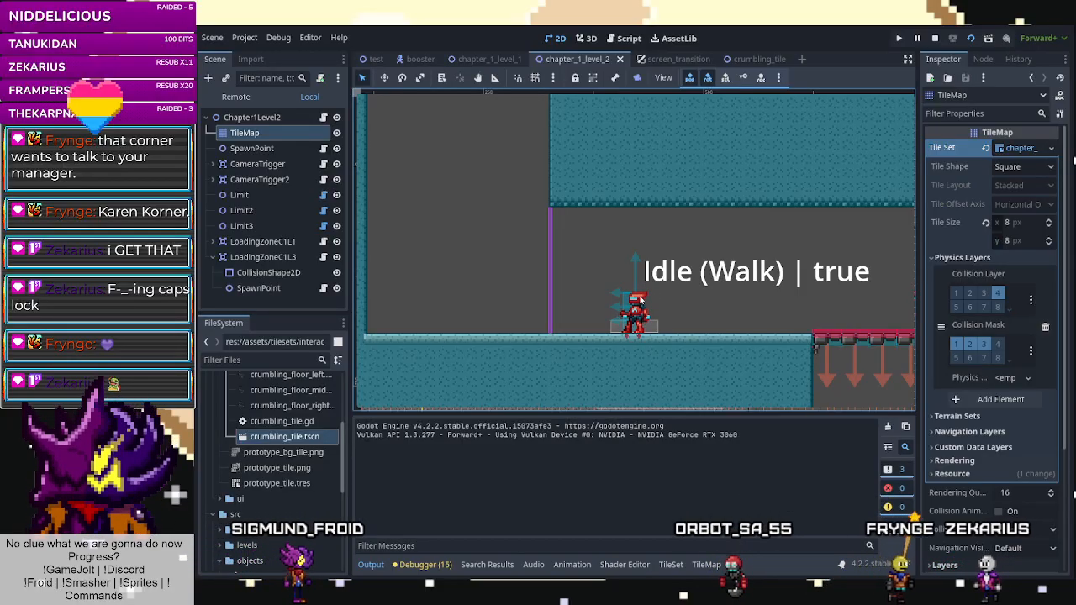
# Walk the character back and forth on the solid ground left of the crumbling floor.
pyautogui.press('a')
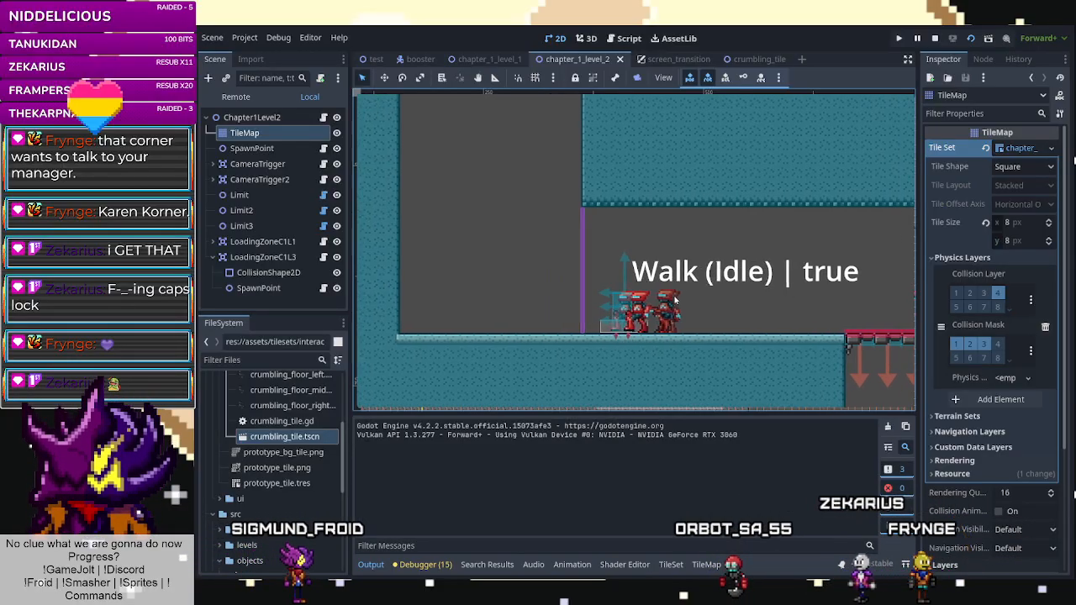
pyautogui.press('d')
pyautogui.press('a')
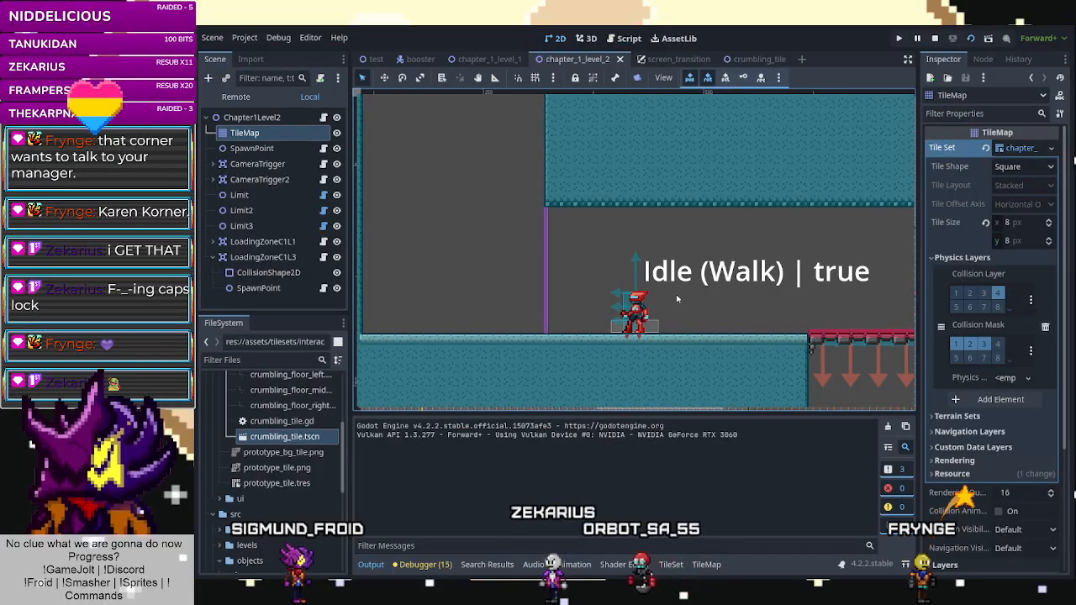
pyautogui.press('d')
pyautogui.press('a')
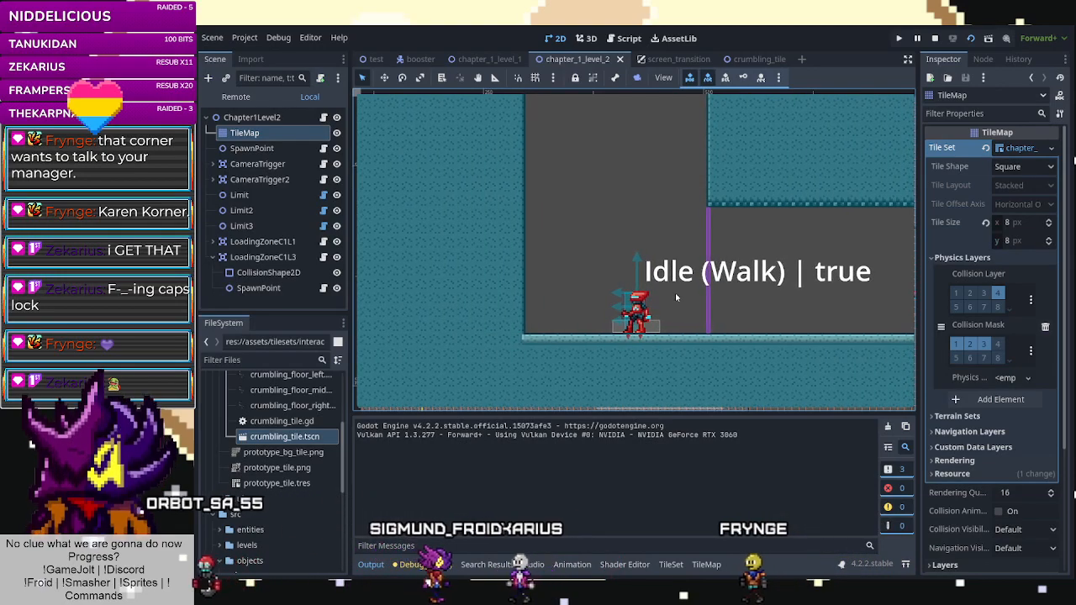
# Run the character right over the crumbling floor, recover from the ledge grab, and jump onto the far solid platform.
pyautogui.press('d')
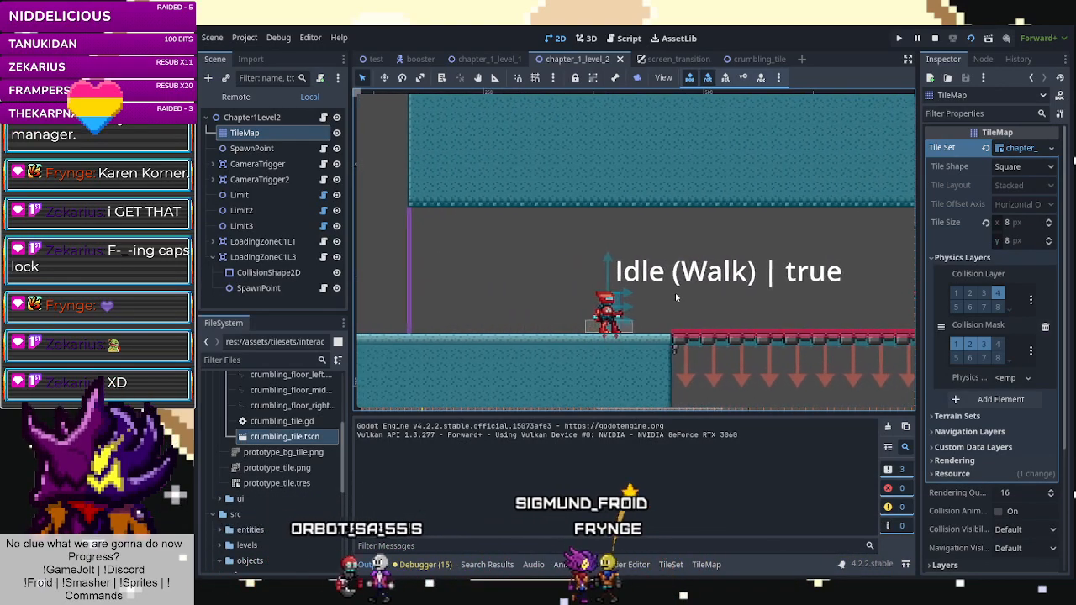
pyautogui.press('d')
pyautogui.press('s')
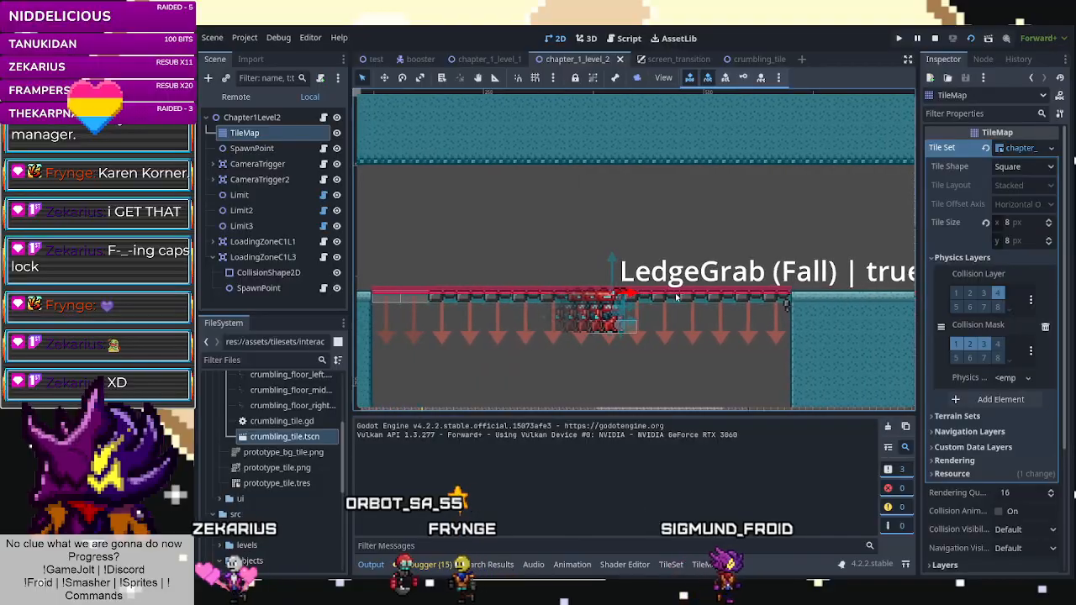
pyautogui.press('space')
pyautogui.press('Left')
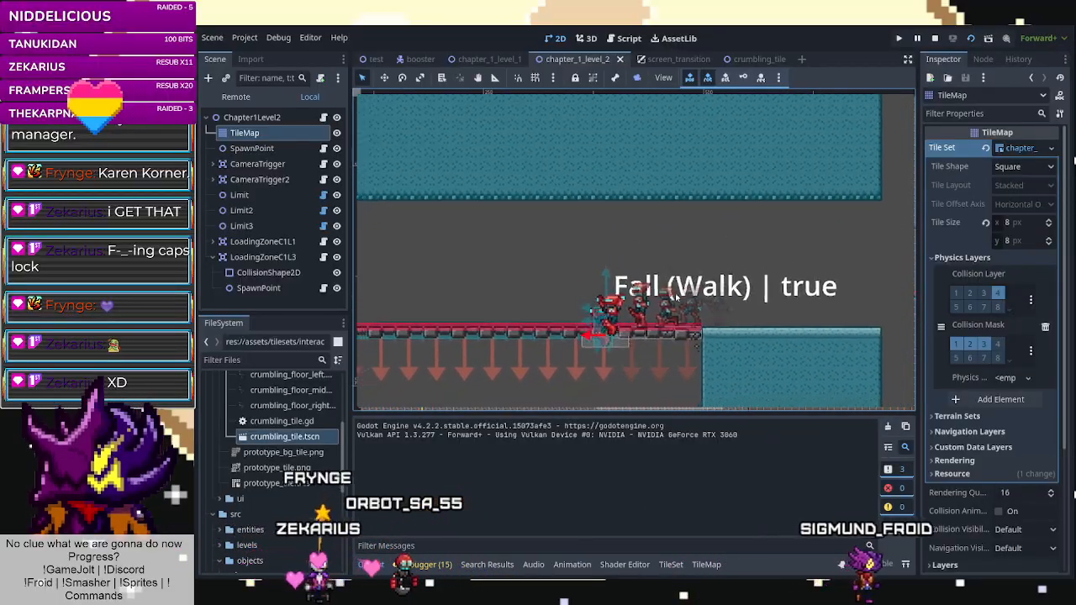
pyautogui.press('space')
pyautogui.press('Right')
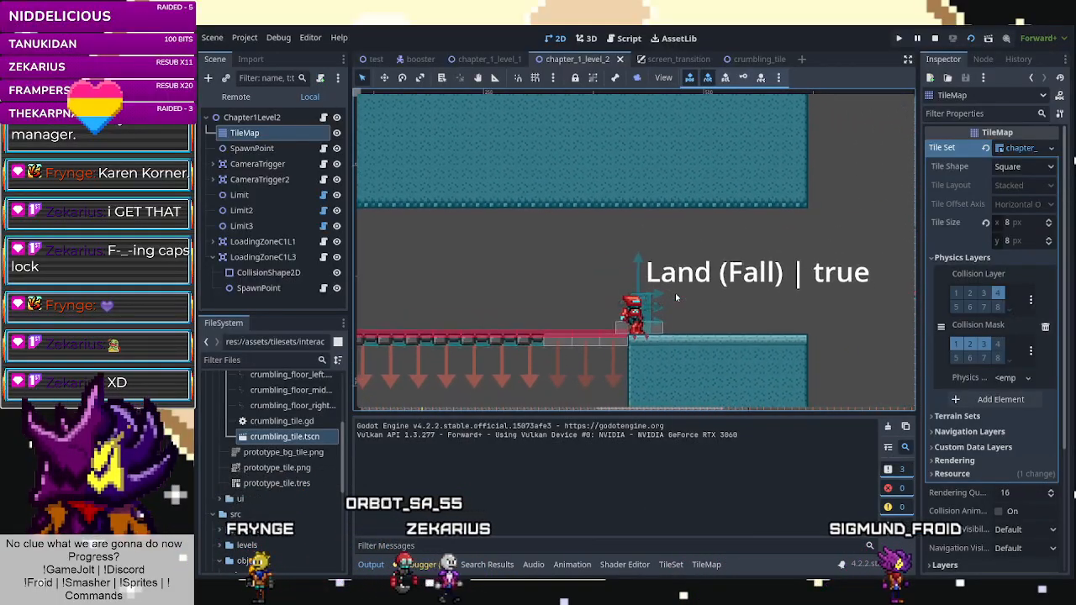
# Take the character left, jump over the green container, and drop down the shaft into the lower area.
pyautogui.press('Left')
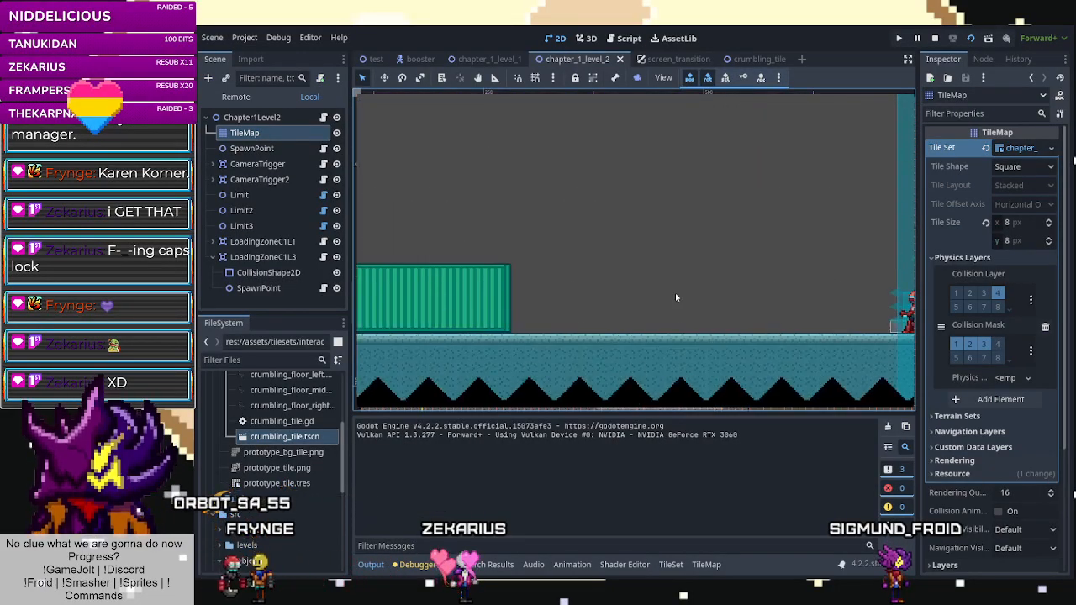
pyautogui.press('space')
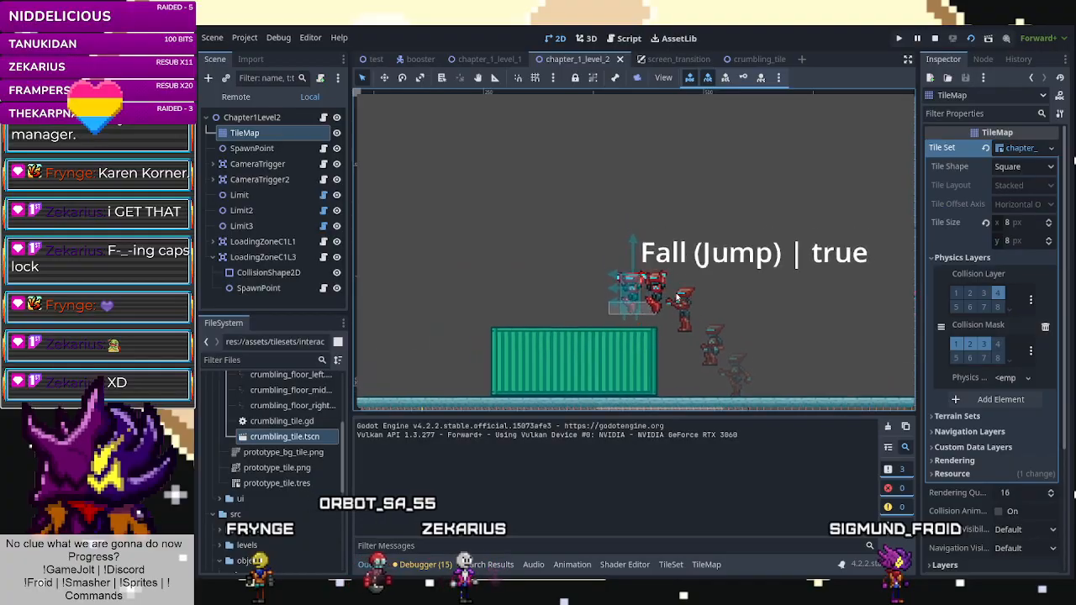
pyautogui.press('space')
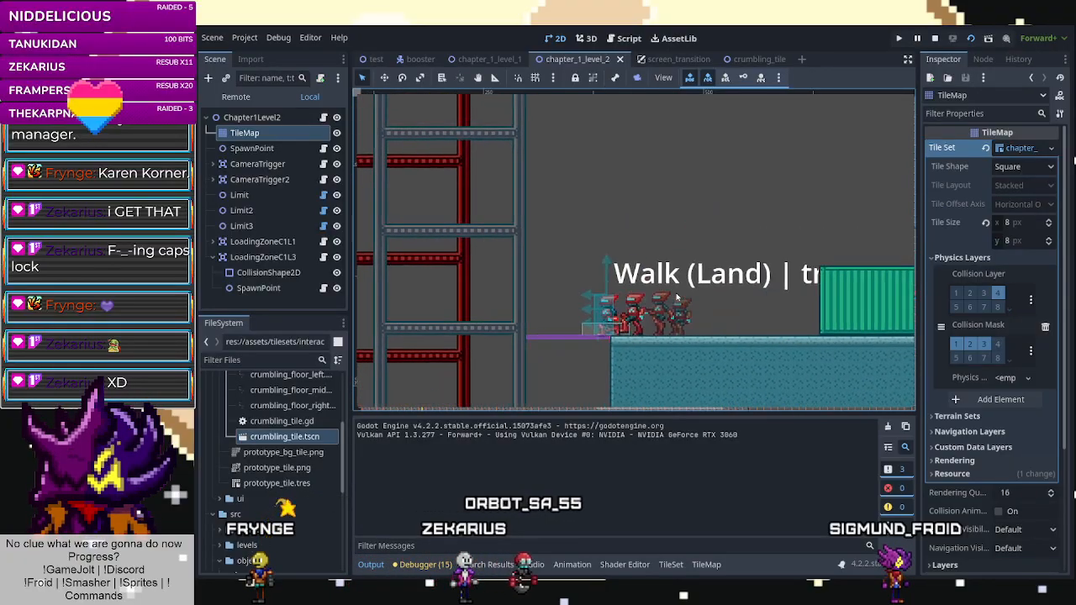
pyautogui.press('Right')
pyautogui.press('Left')
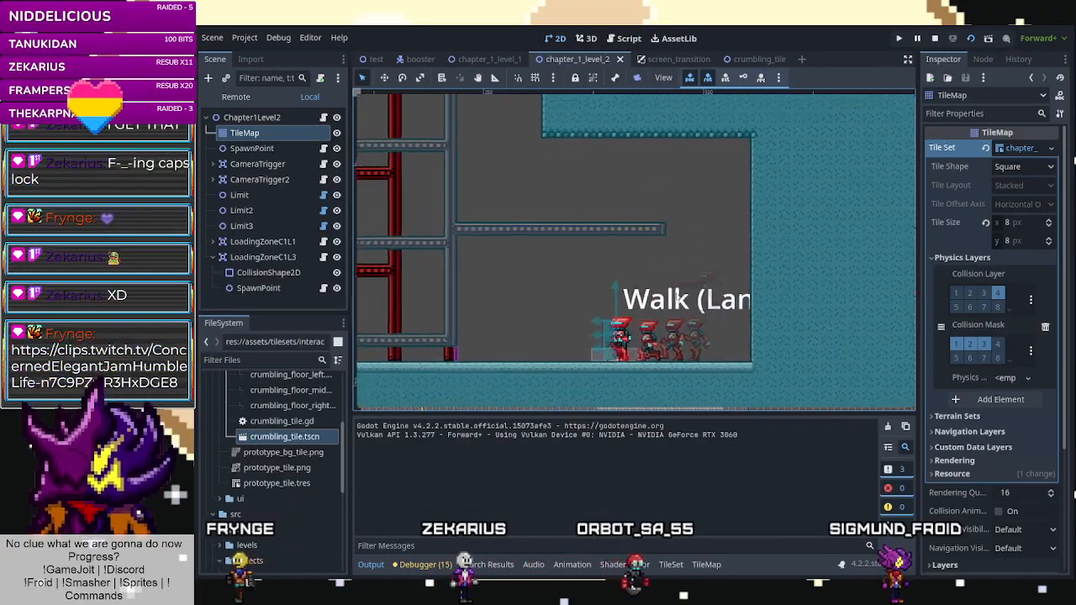
# Walk the character back and forth past the scaffold at the shaft's foot to test the camera limits.
pyautogui.press('Left')
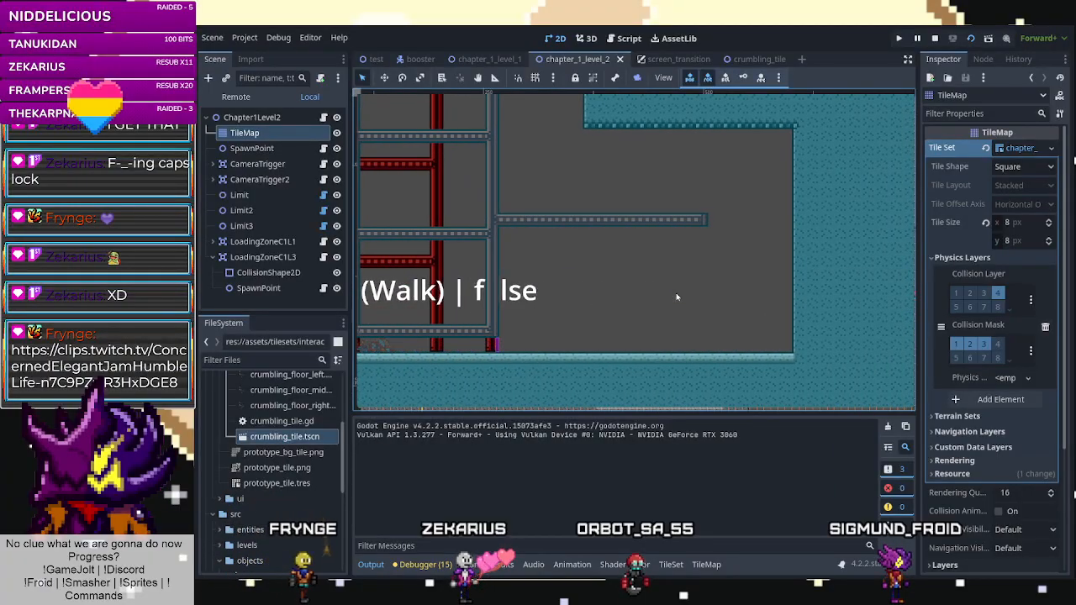
pyautogui.press('Right')
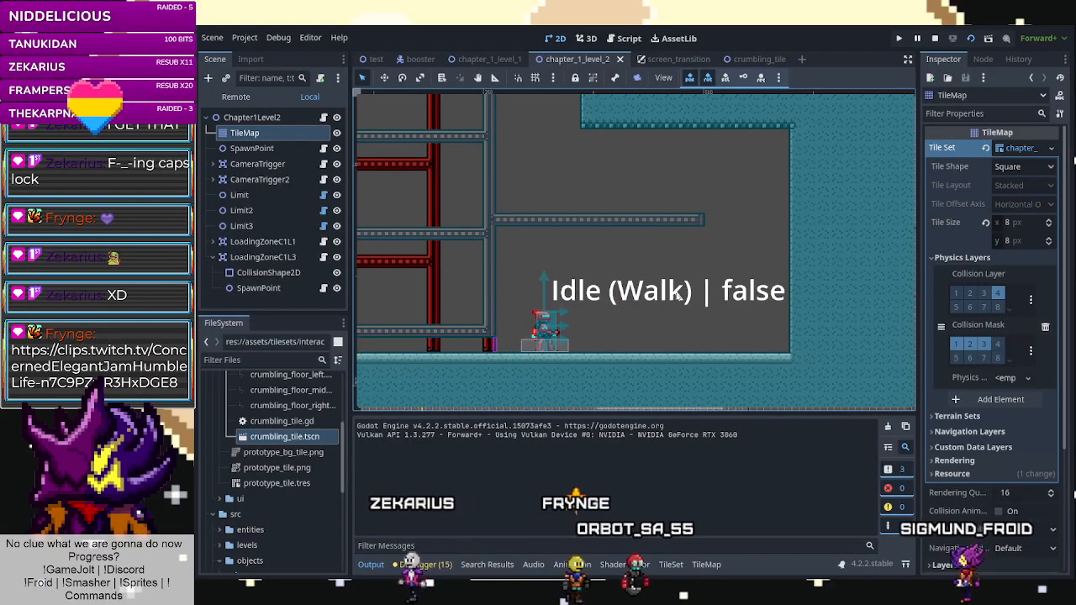
pyautogui.press('Left')
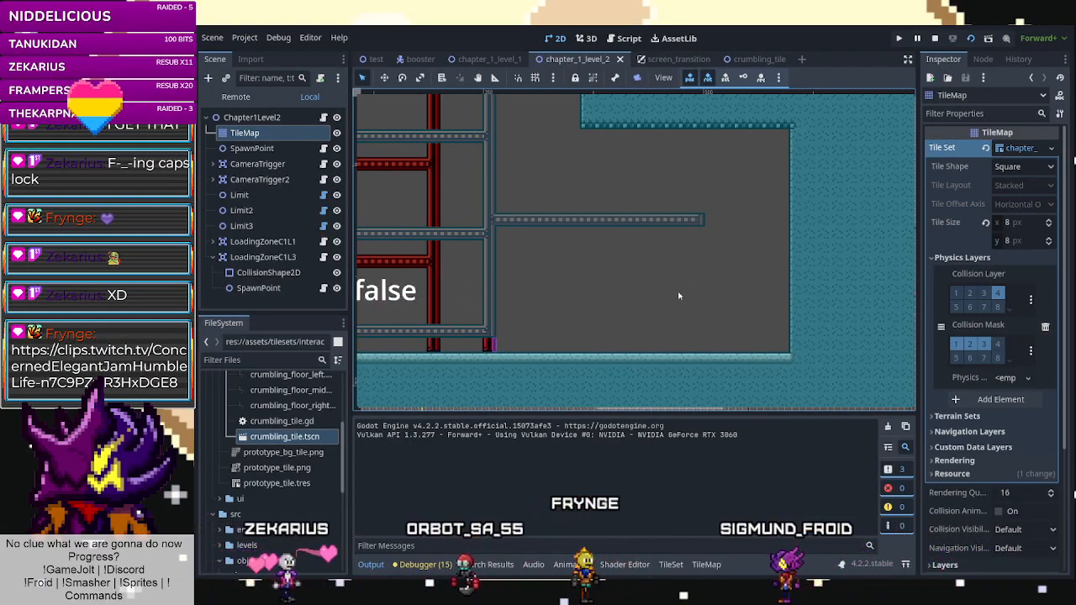
pyautogui.press('space')
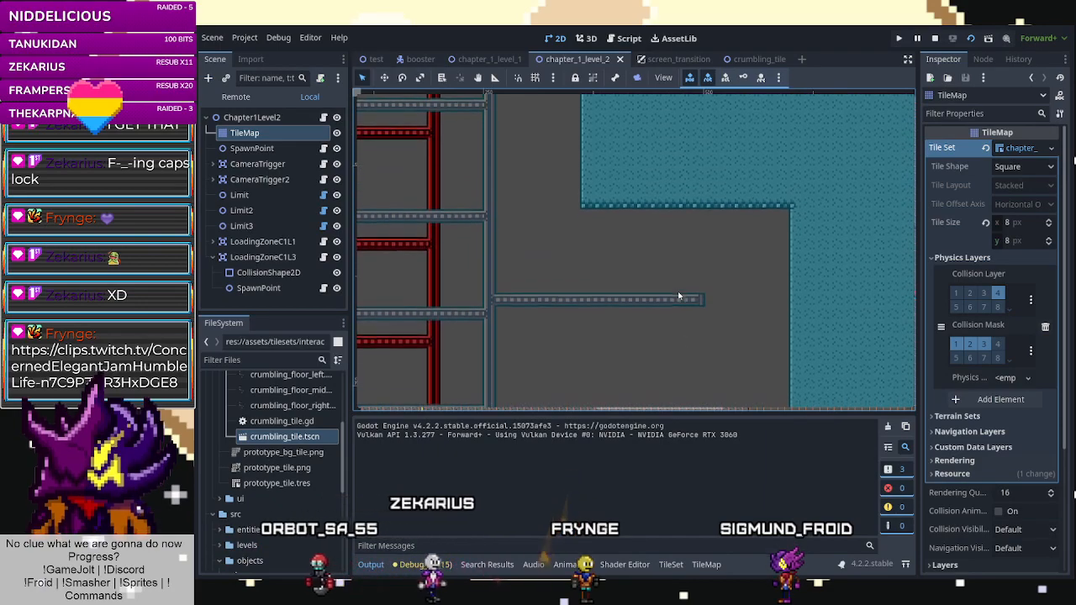
pyautogui.press('Right')
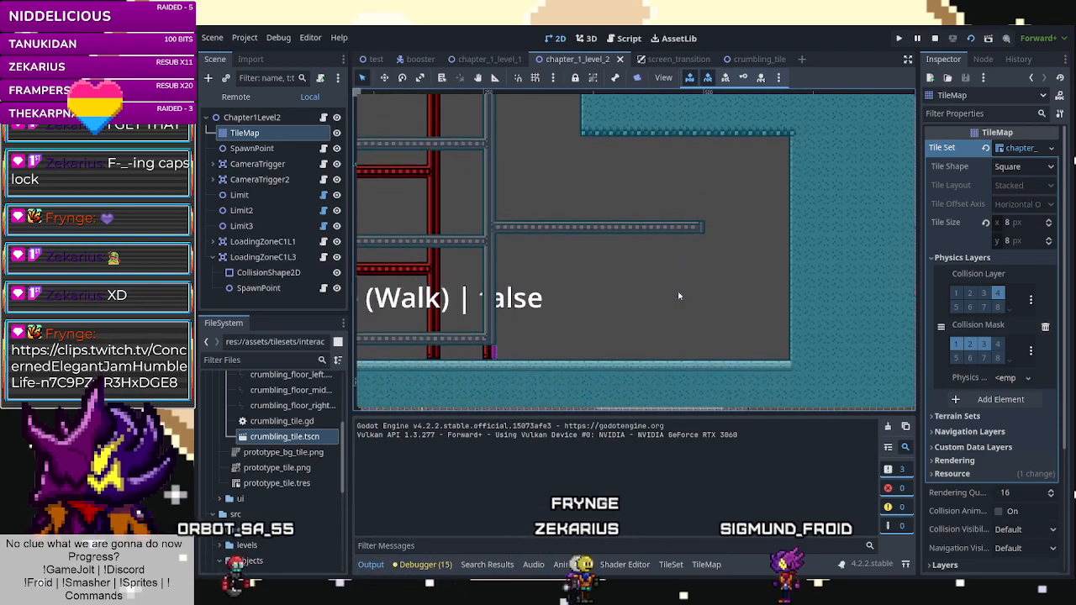
# Wall-jump the character up the shaft to the upper level and drop back to the lower floor.
pyautogui.press('space')
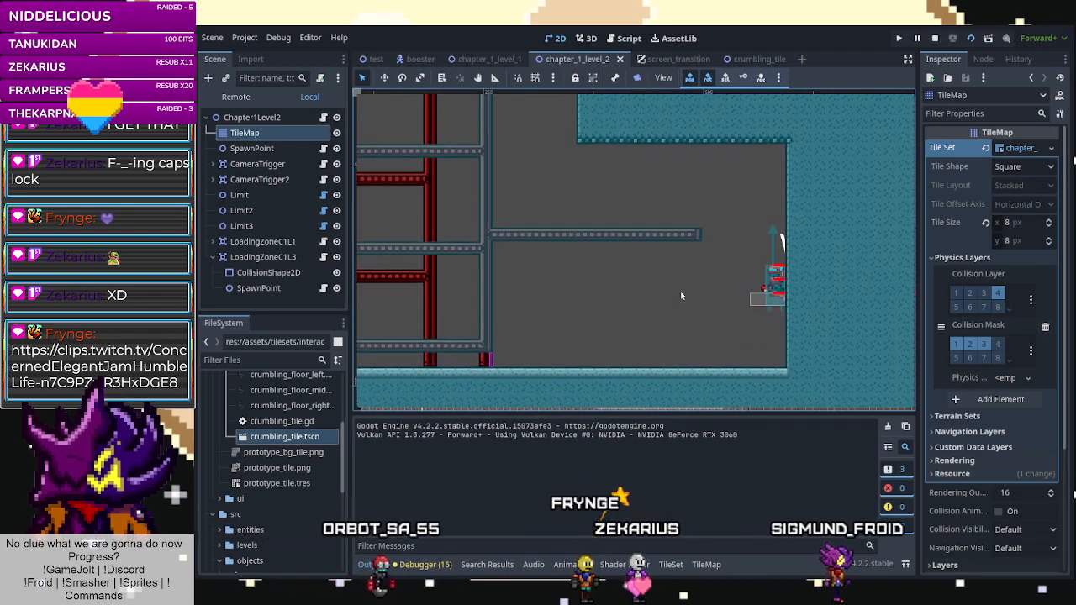
pyautogui.press('space')
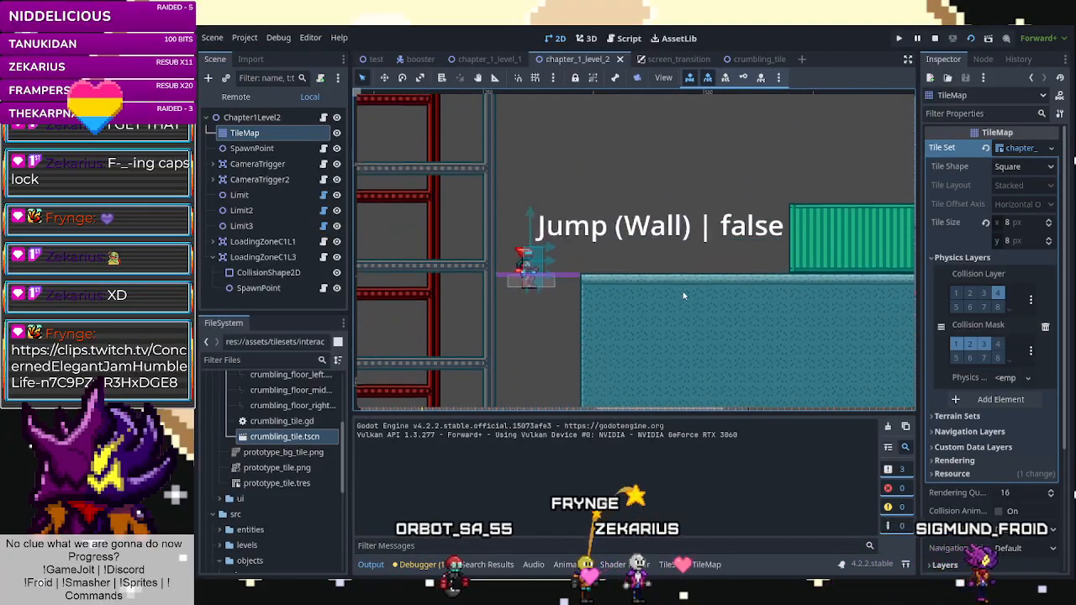
pyautogui.press('Left')
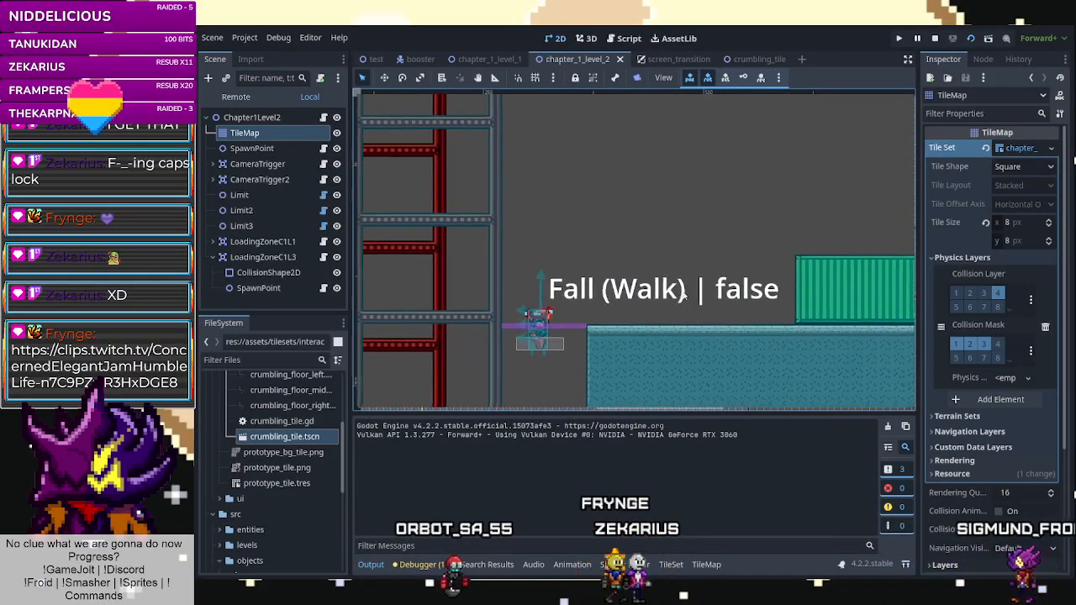
pyautogui.press('Left')
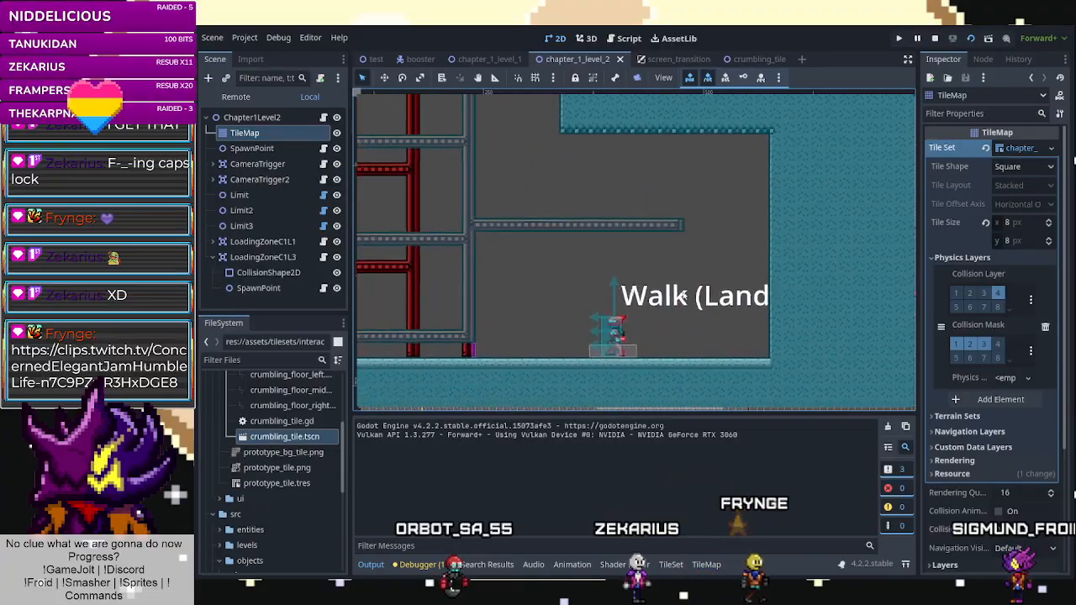
# Finish moving the character around the lower area and stop the running game.
pyautogui.press('Down')
pyautogui.press('Right')
pyautogui.press('Down')
pyautogui.press('Right')
pyautogui.press('Down')
pyautogui.press('Right')
pyautogui.press('Down')
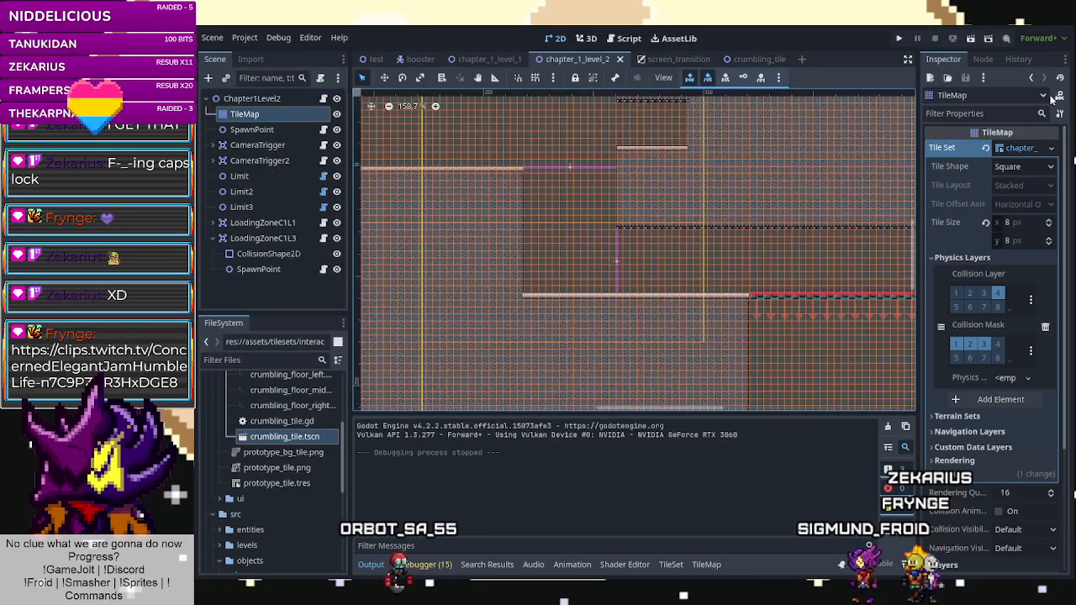
pyautogui.press('F8')
# Open the chapter_1_level_1 scene and inspect the camera trigger area at the foot of the red scaffold.
pyautogui.click(496, 60)
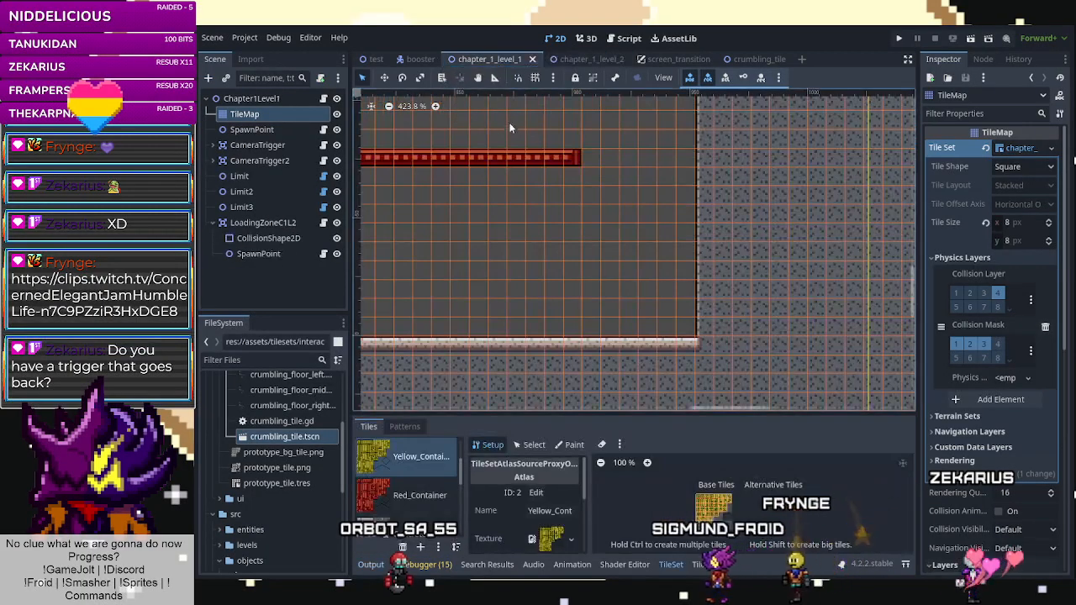
pyautogui.scroll(-3, 712, 216)
pyautogui.scroll(5, 510, 273)
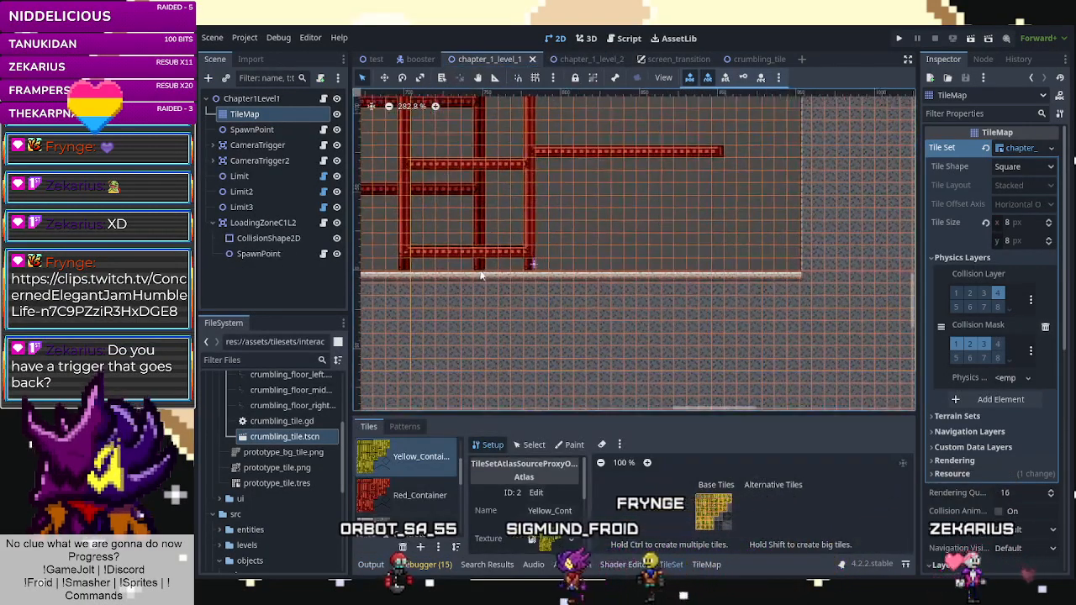
pyautogui.scroll(1, 510, 274)
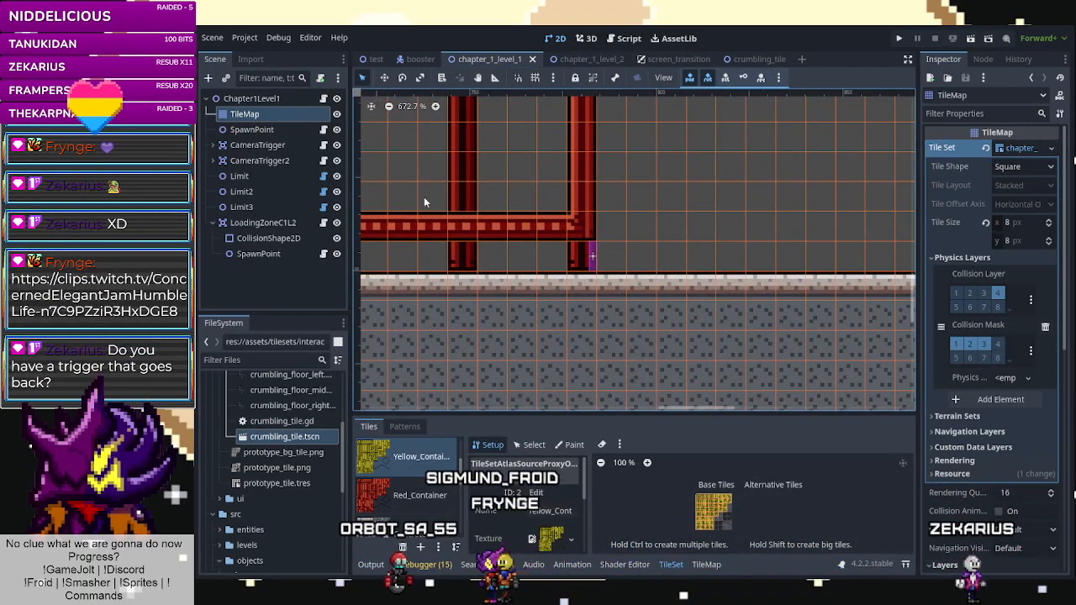
# Assign the Limit node as Limit A of the CameraTrigger node.
pyautogui.click(288, 145)
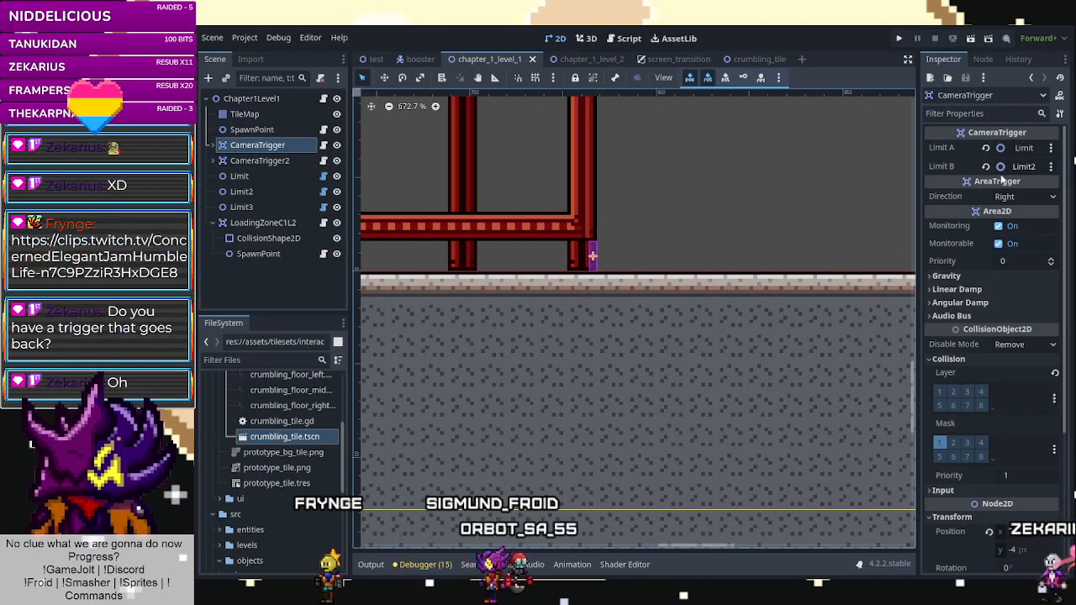
pyautogui.click(1021, 148)
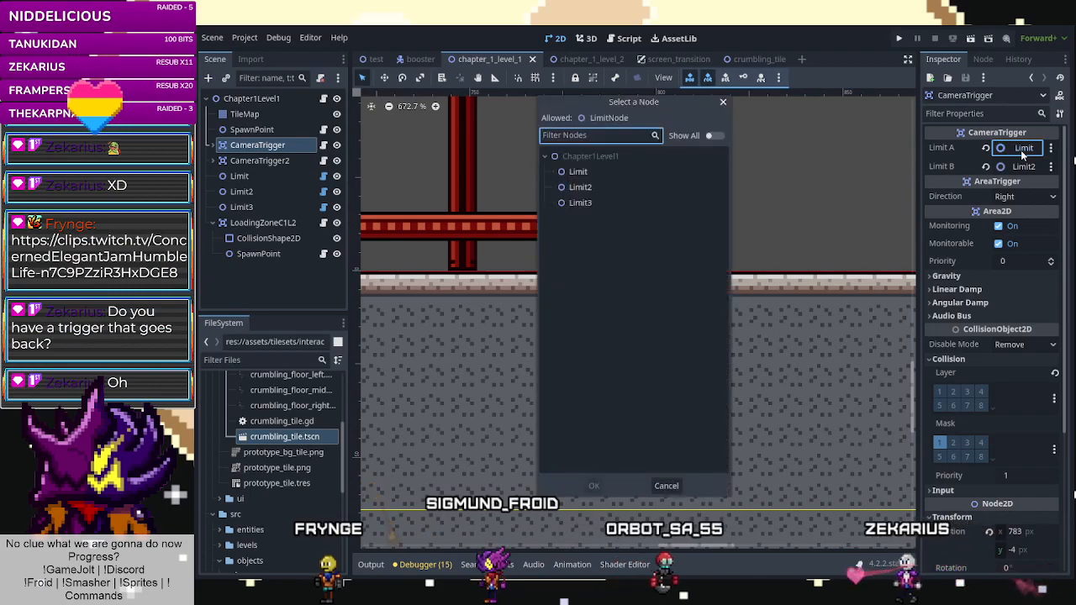
pyautogui.click(580, 172)
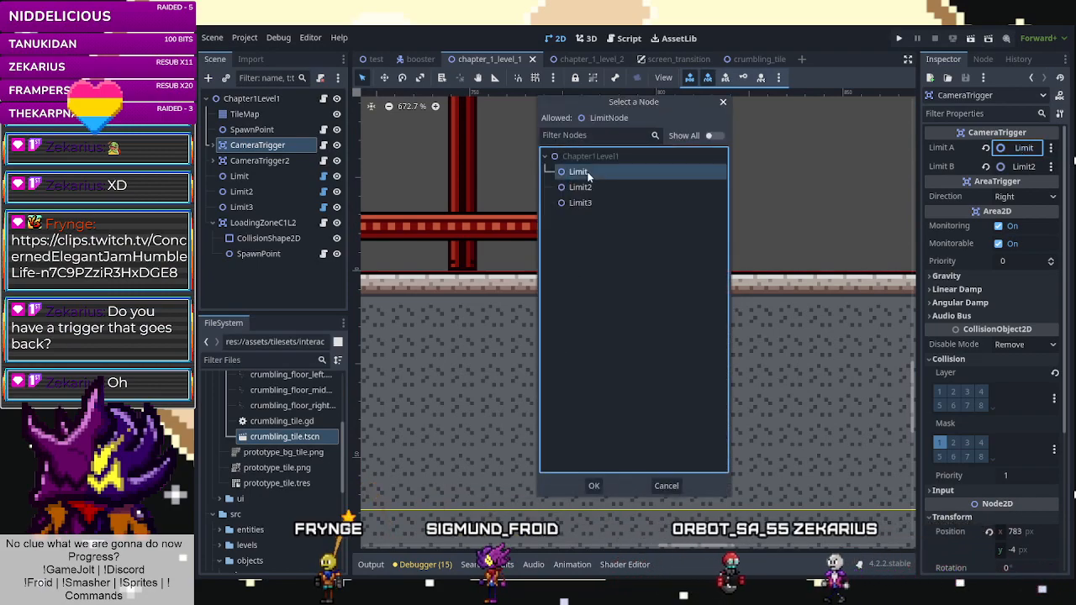
pyautogui.click(585, 484)
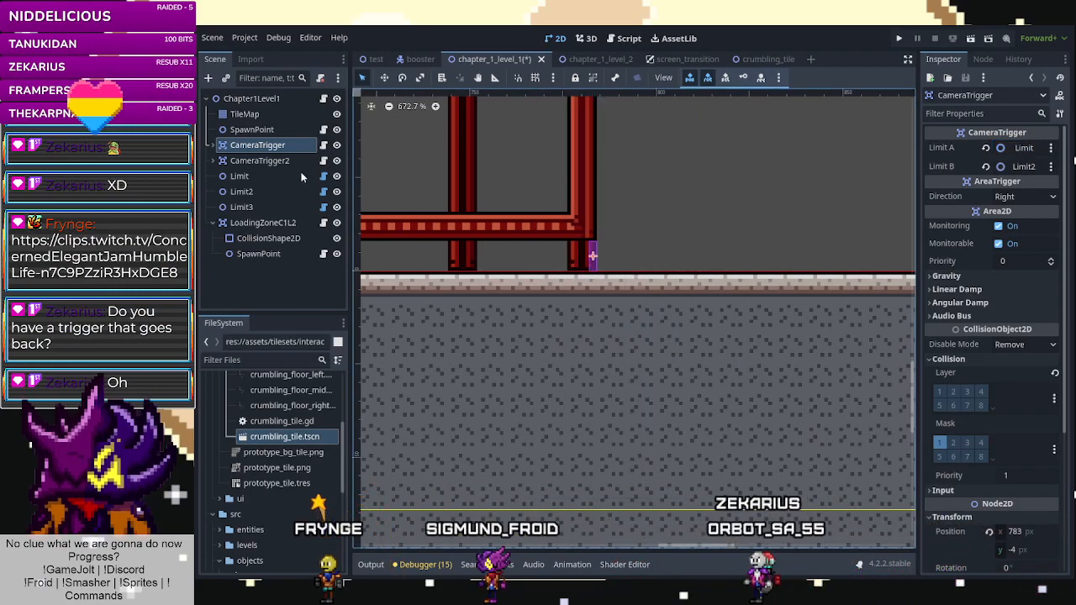
# Open the camera trigger's script and examine how trigger_effect uses the exported LimitA and LimitB variables.
pyautogui.click(322, 160)
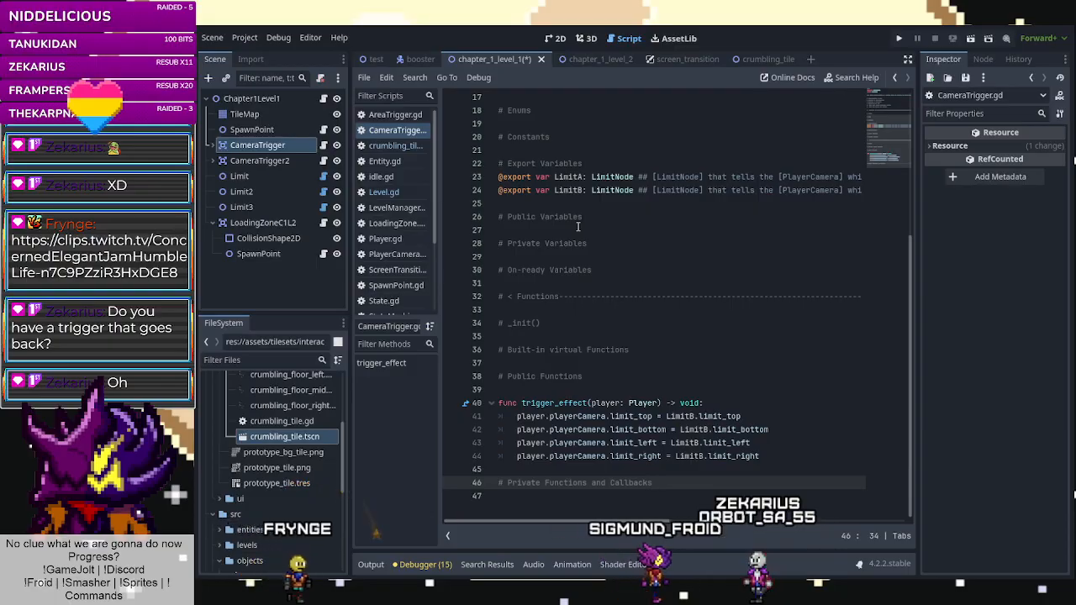
pyautogui.scroll(5, 578, 226)
pyautogui.scroll(-5, 577, 226)
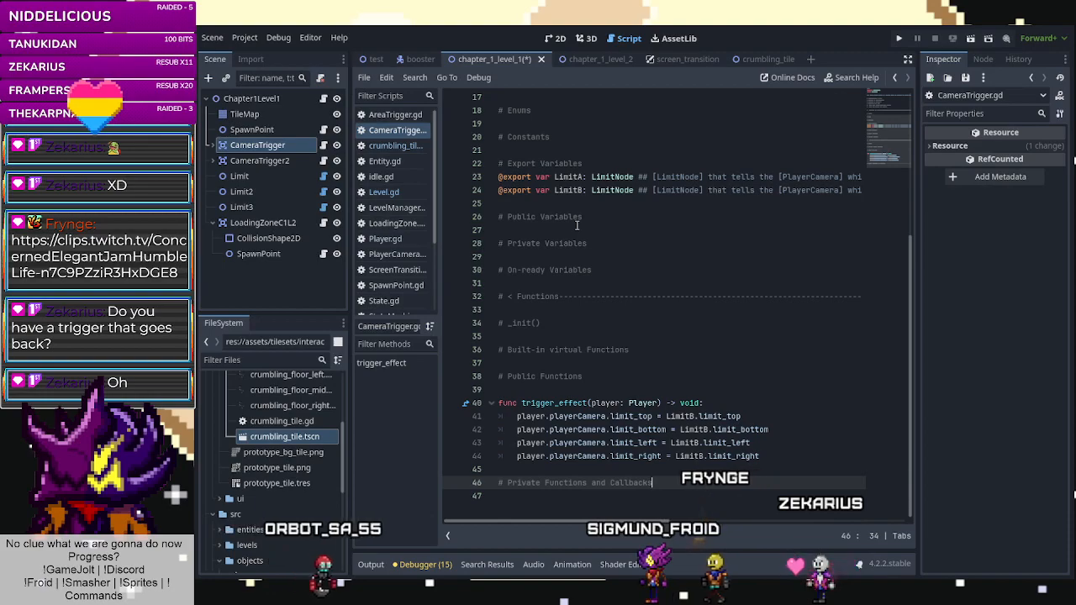
pyautogui.scroll(5, 577, 225)
pyautogui.scroll(-5, 577, 226)
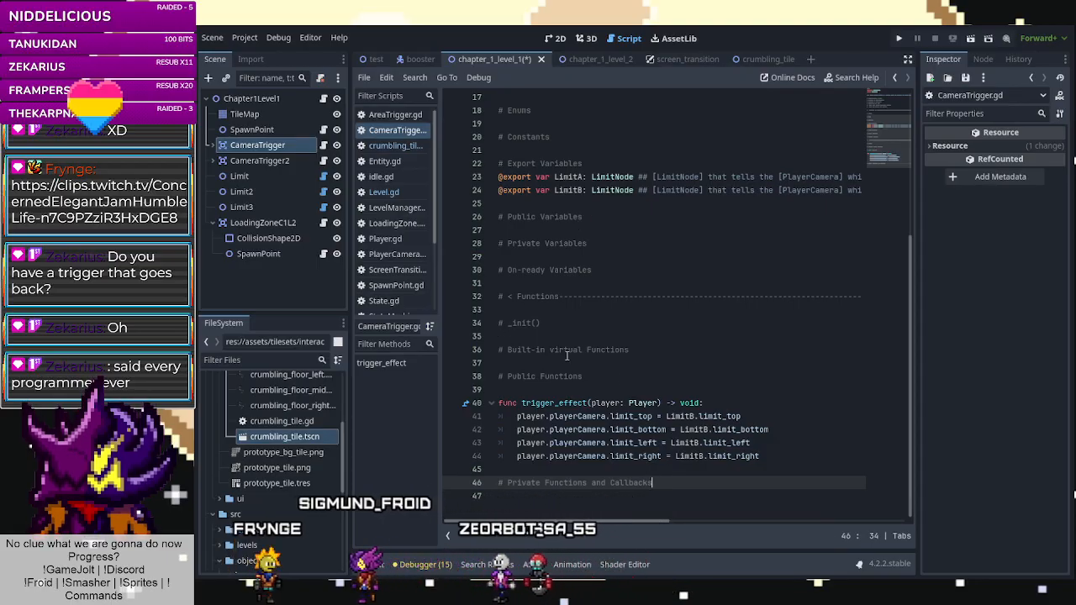
pyautogui.click(691, 416)
pyautogui.moveTo(691, 417); pyautogui.dragTo(696, 417)
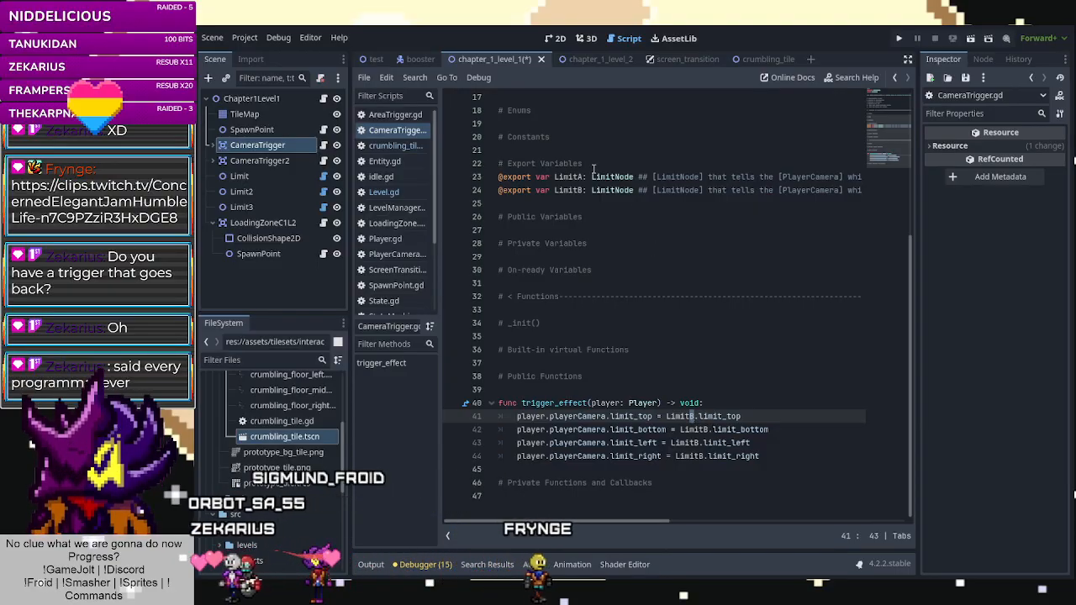
pyautogui.moveTo(582, 177); pyautogui.dragTo(577, 176)
pyautogui.click(716, 471)
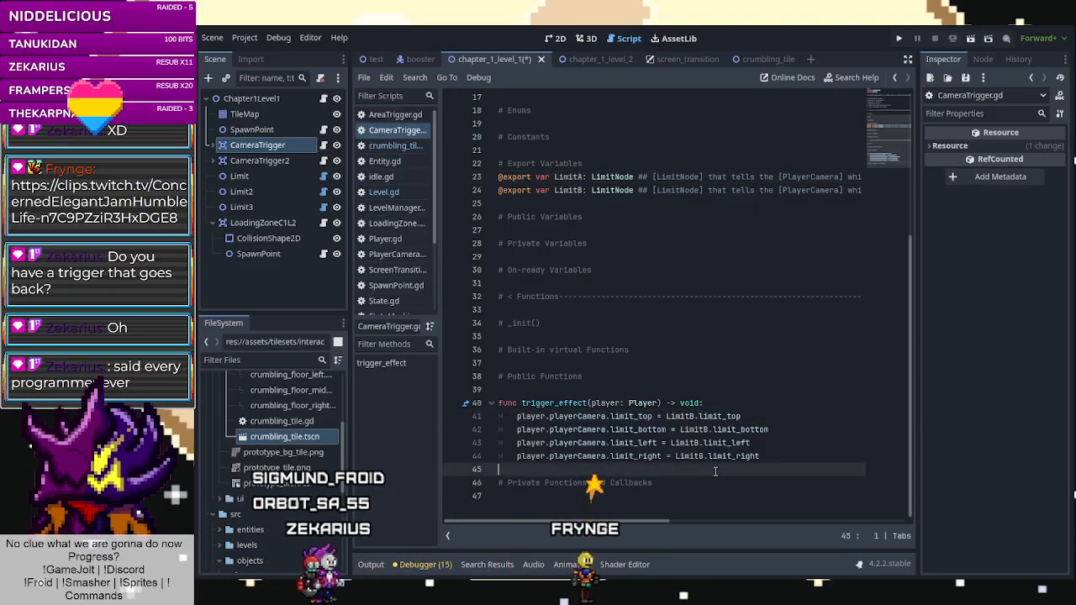
# Rename the trigger_effect function in the camera trigger script to trigger_effect_forward.
pyautogui.click(770, 457)
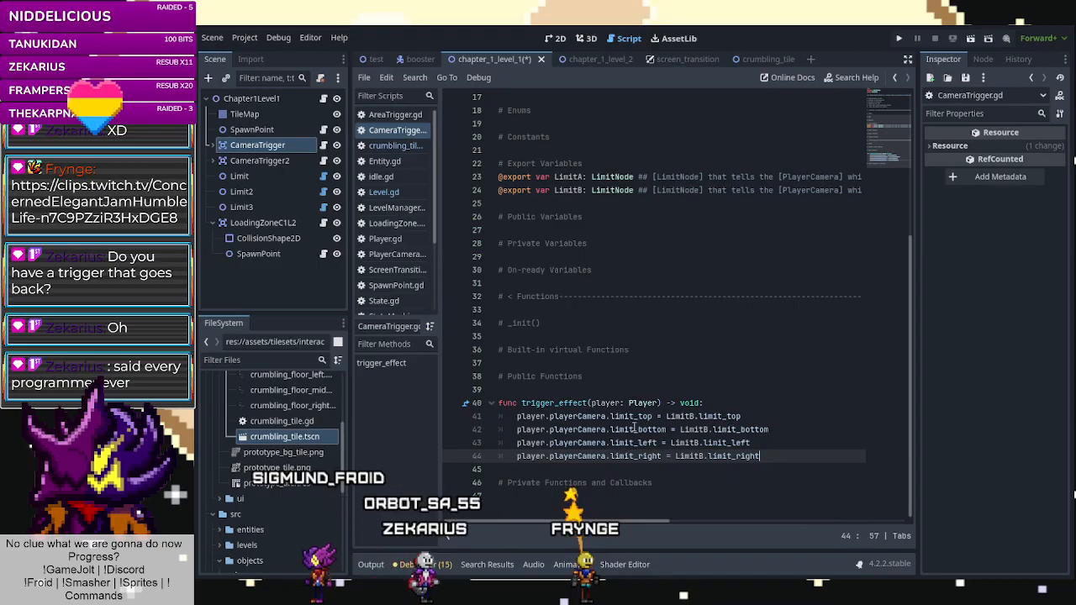
pyautogui.click(587, 404)
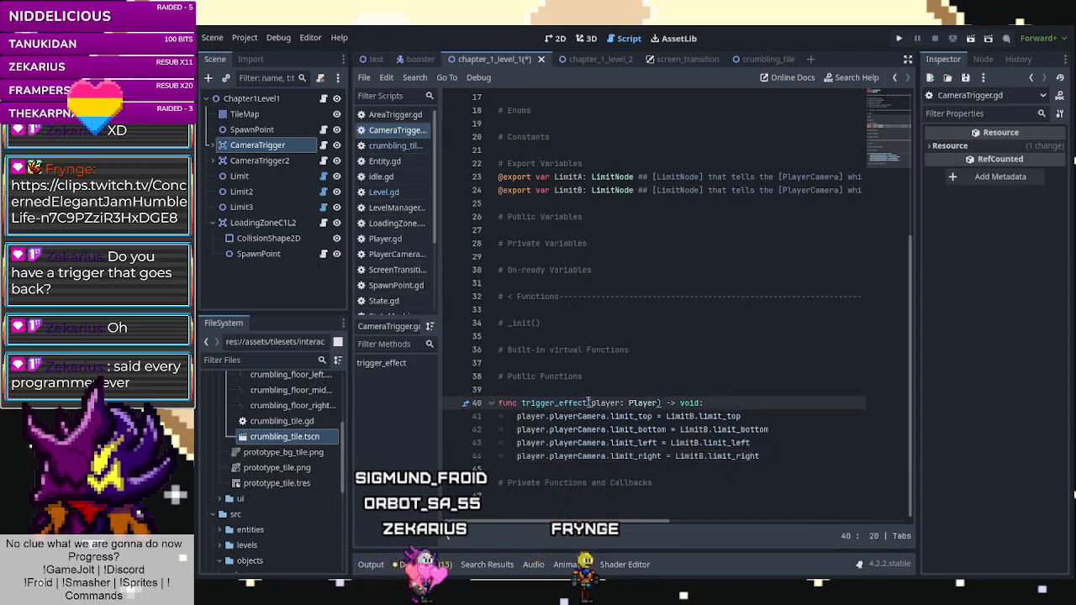
pyautogui.write('_forward')
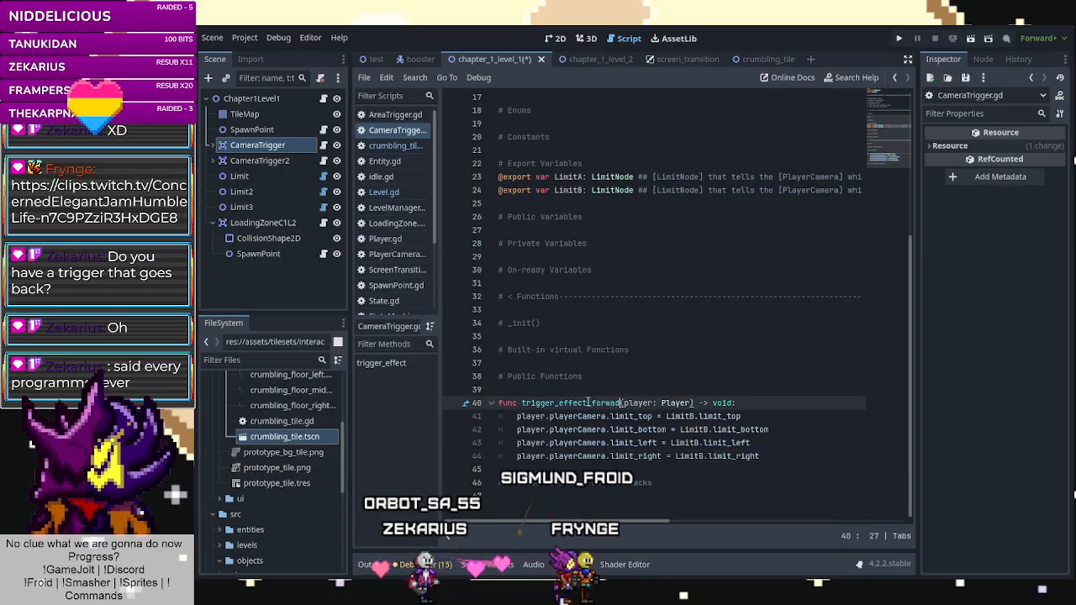
# Declare a new function trigger_effect_backwards(player: Player) -> void below trigger_effect_forward in the camera trigger script.
pyautogui.click(770, 459)
pyautogui.press('Return')
pyautogui.press('Return')
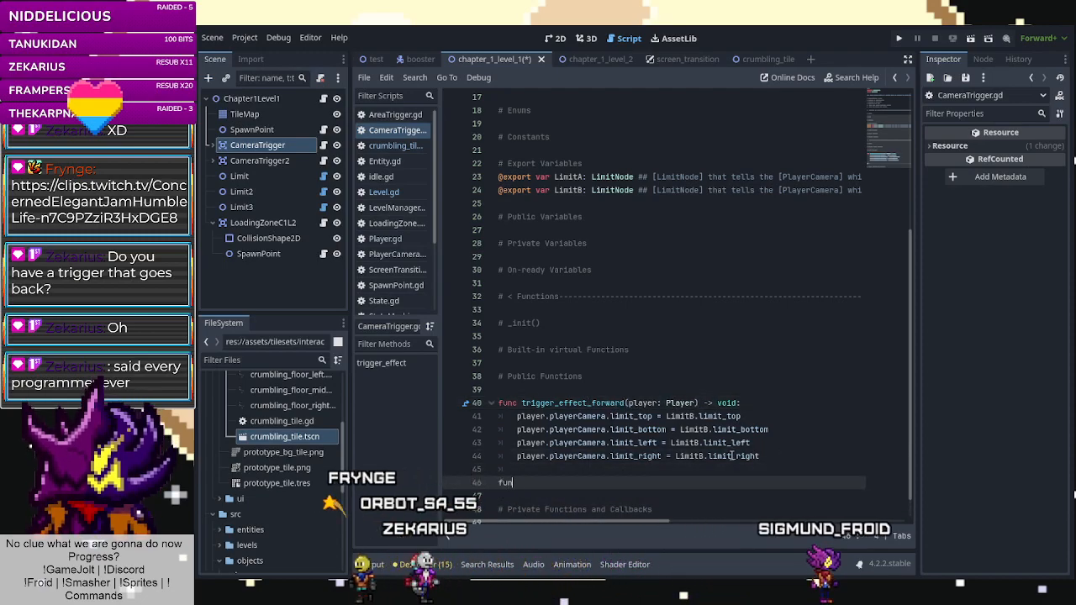
pyautogui.write('func tr')
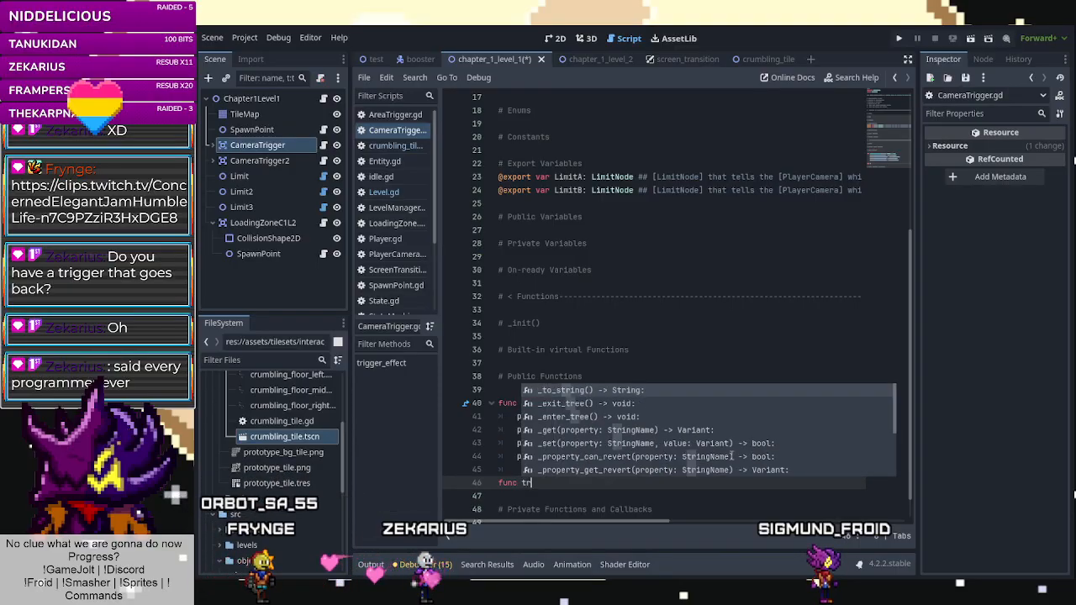
pyautogui.write('igger_ef')
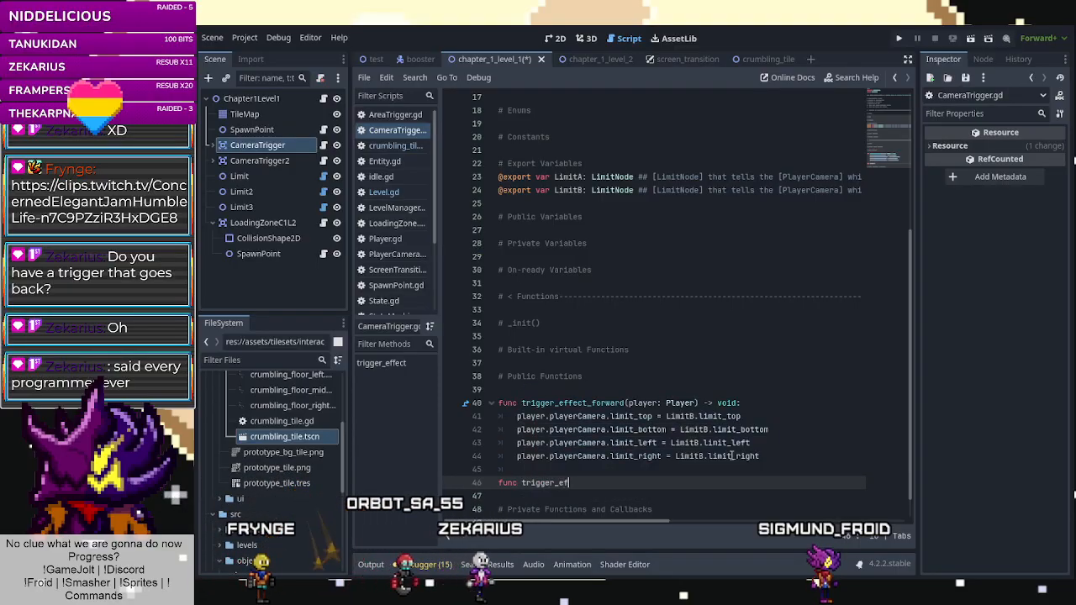
pyautogui.write('fect_bac')
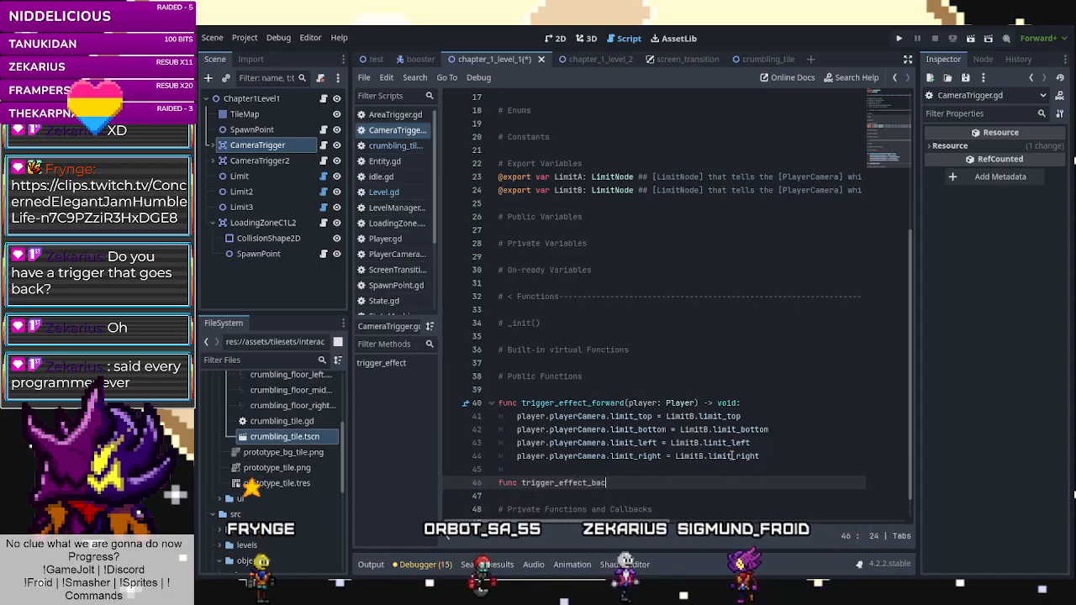
pyautogui.write('kwards(pa')
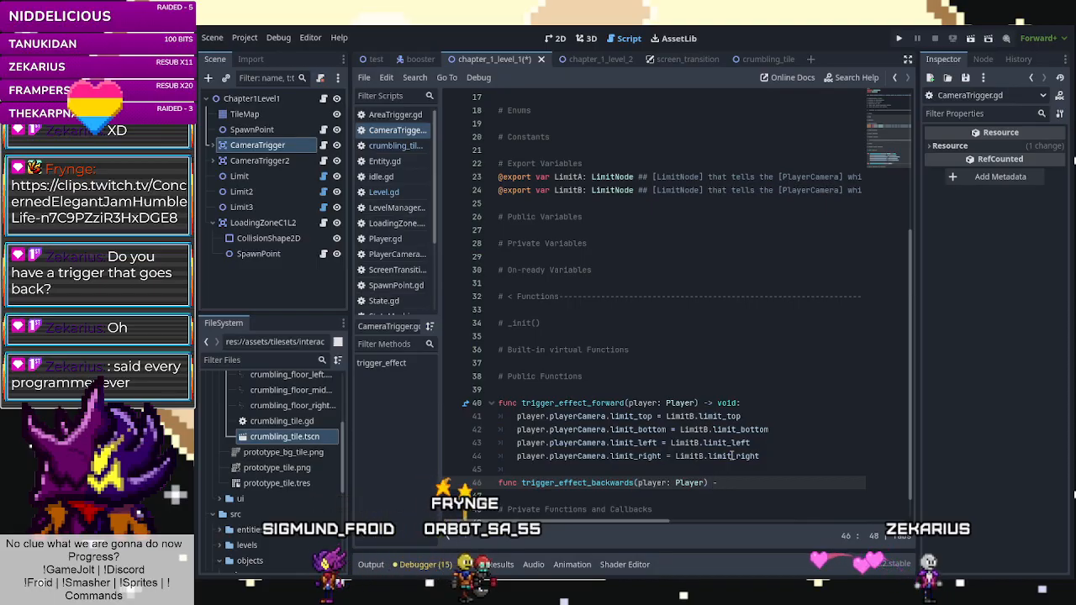
pyautogui.write('> void:')
pyautogui.press('Return')
# Copy the four camera limit assignments from trigger_effect_forward into the body of trigger_effect_backwards.
pyautogui.click(786, 451)
pyautogui.moveTo(786, 451); pyautogui.dragTo(516, 416)
pyautogui.hotkey('ctrl', 'c')
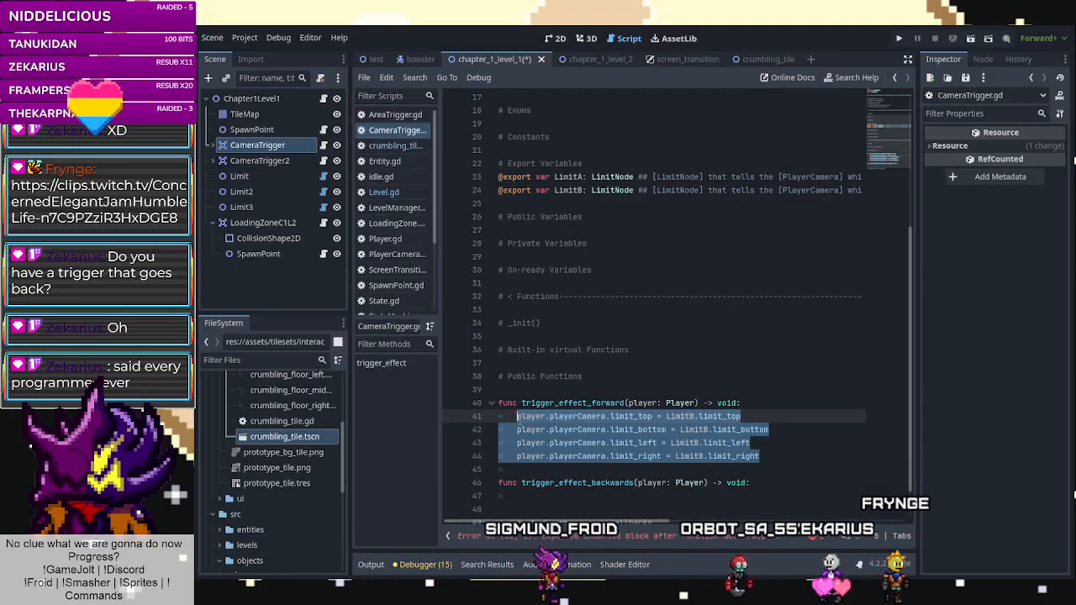
pyautogui.click(549, 494)
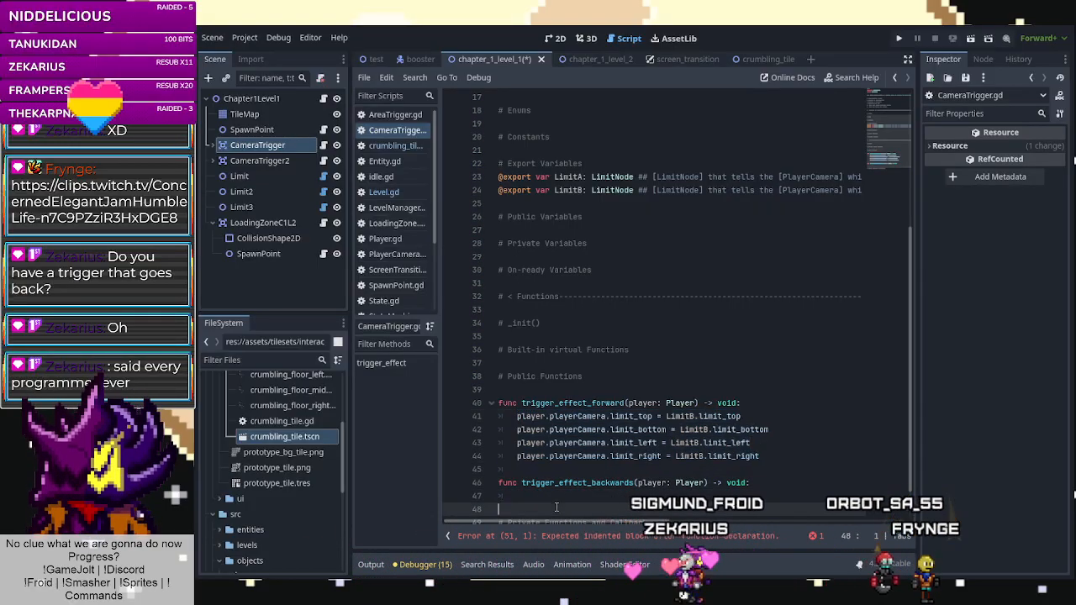
pyautogui.hotkey('ctrl', 'v')
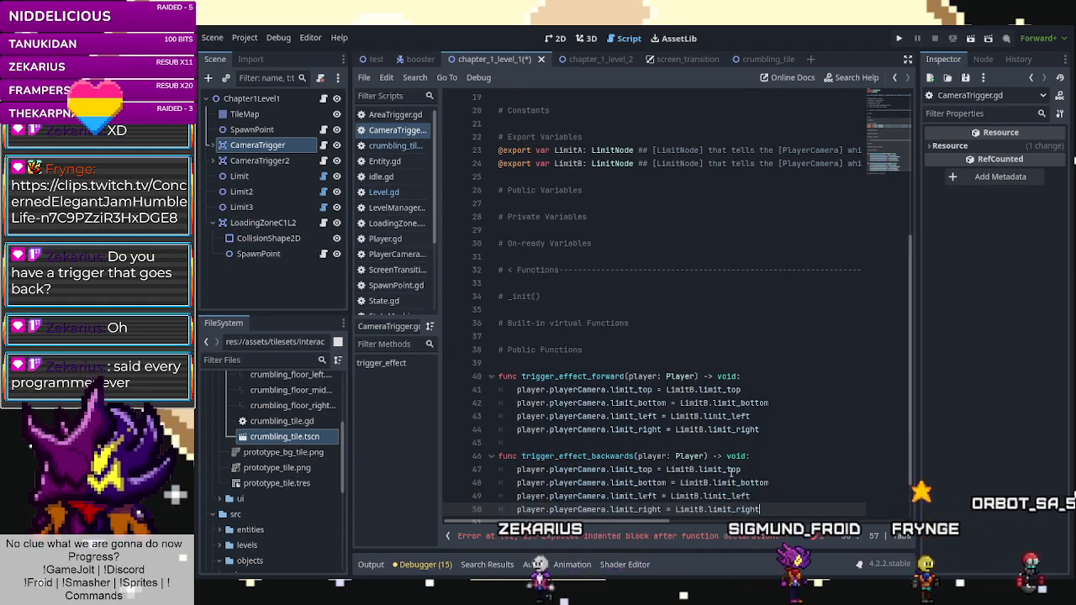
# Make all four assignments in trigger_effect_backwards read from LimitA, and save the script.
pyautogui.click(693, 469)
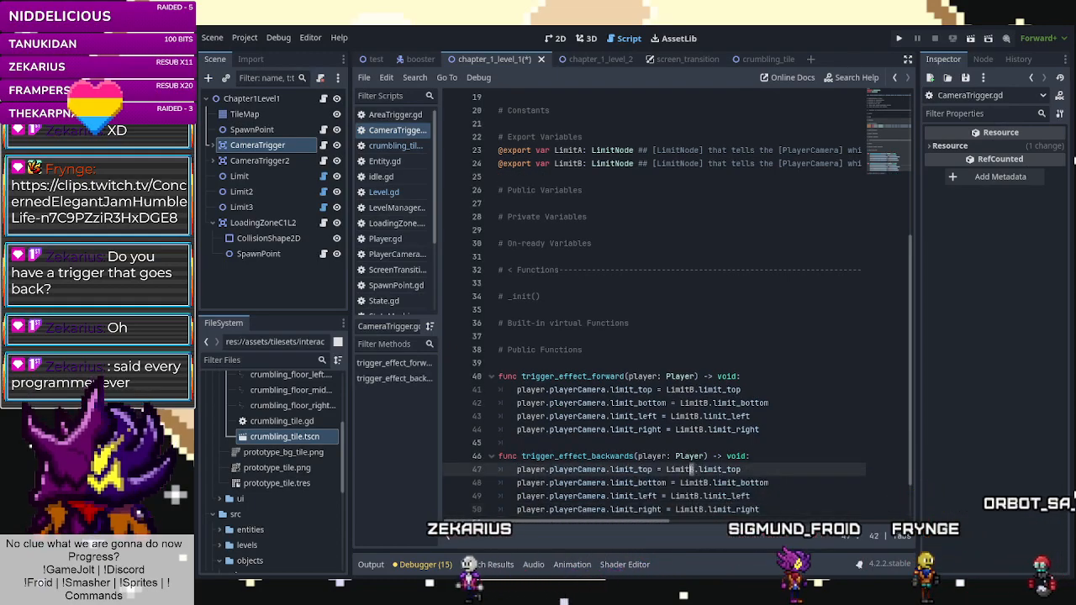
pyautogui.click(706, 482)
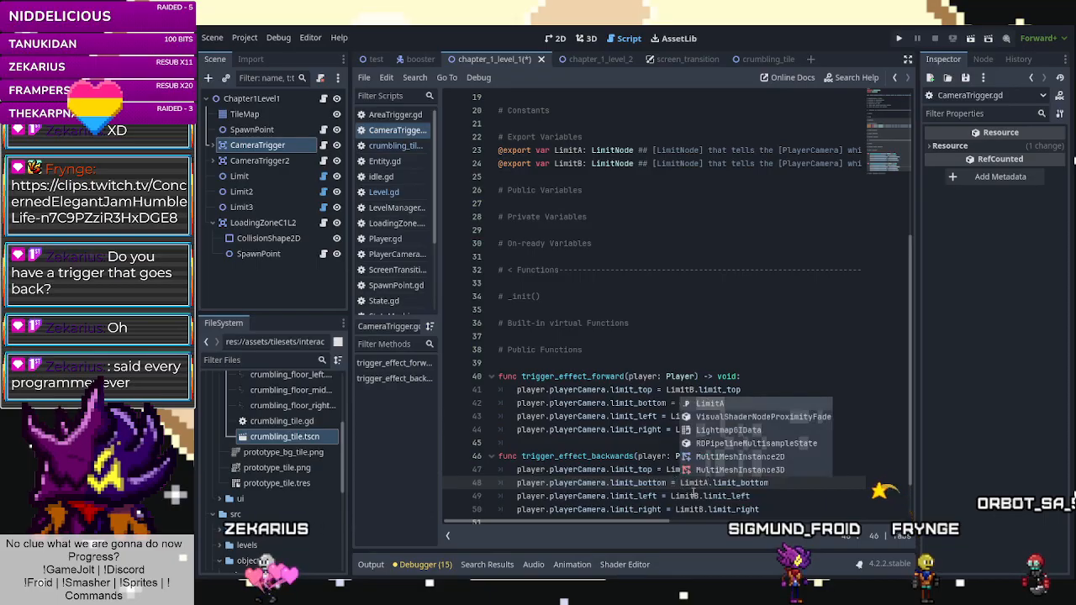
pyautogui.click(696, 496)
pyautogui.click(702, 510)
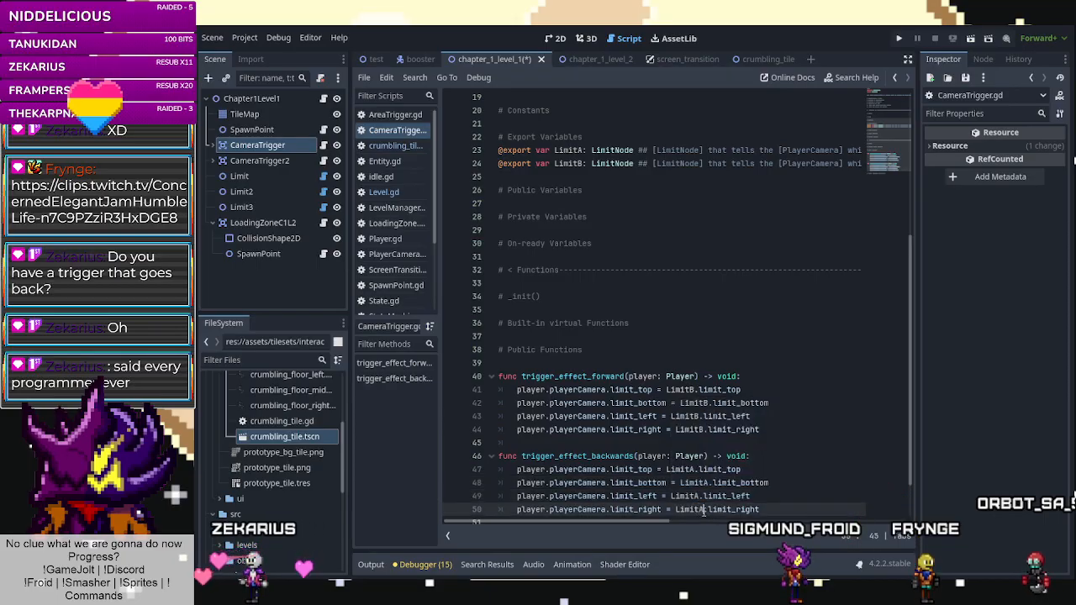
pyautogui.click(729, 364)
pyautogui.hotkey('ctrl', 's')
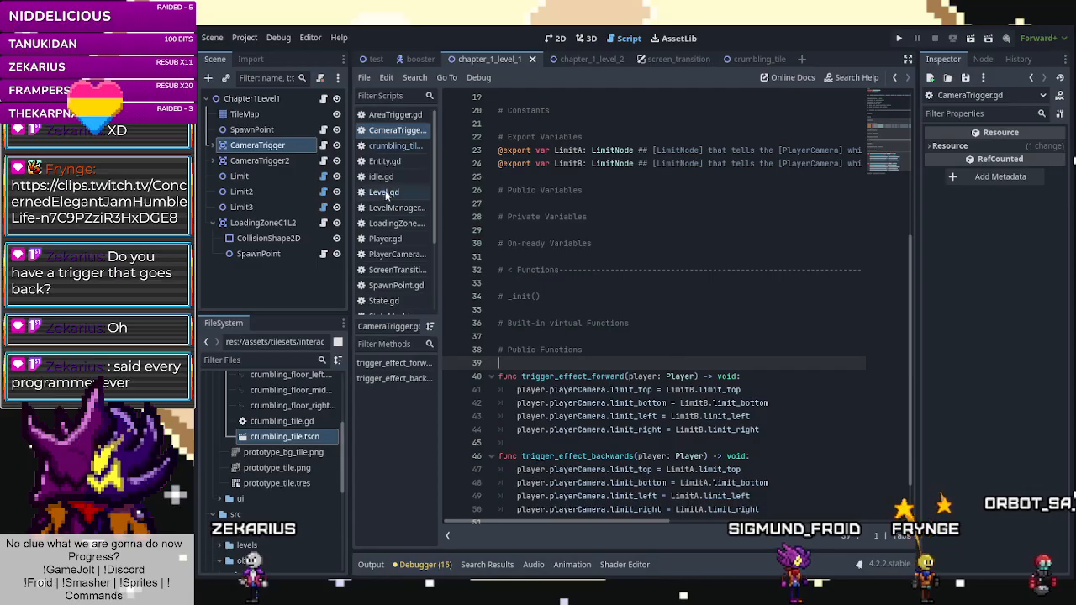
# Open the LoadingZoneC1L2 node's script and rename its trigger_effect function to trigger_effect_forward.
pyautogui.click(324, 222)
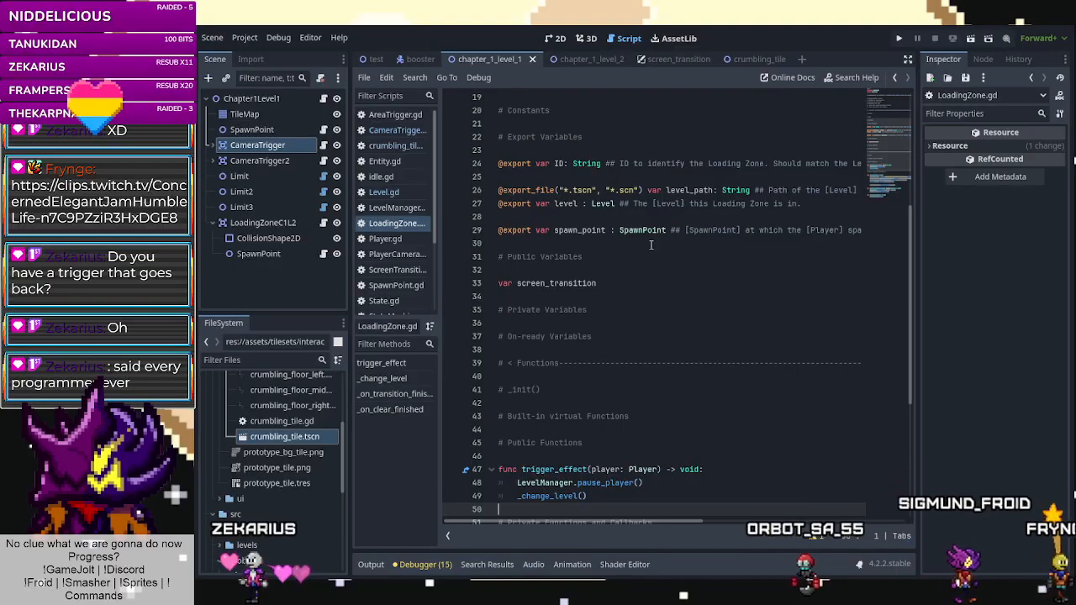
pyautogui.scroll(-6, 650, 244)
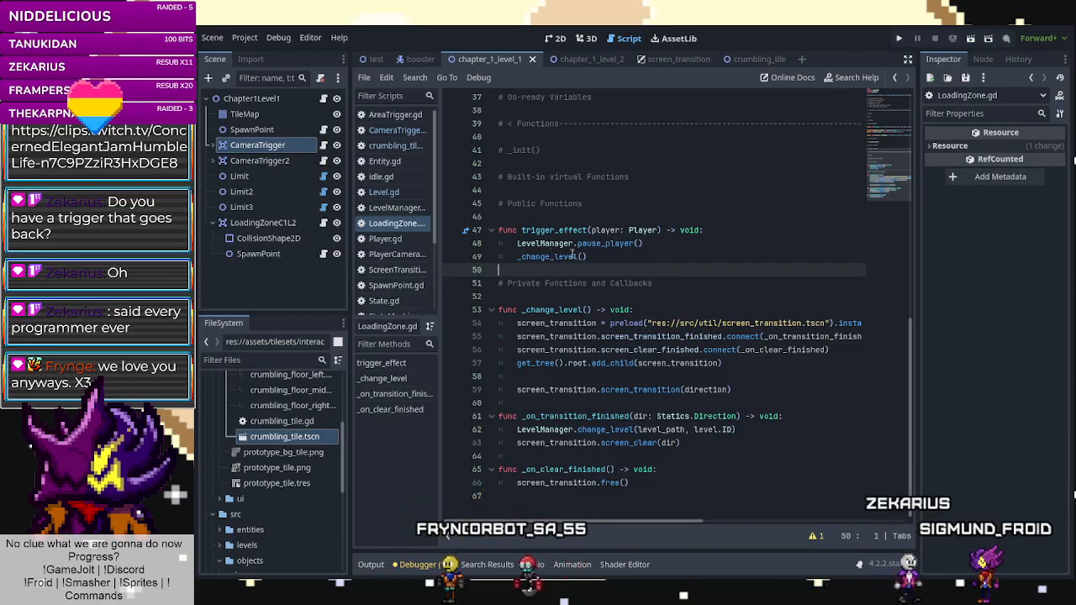
pyautogui.click(584, 230)
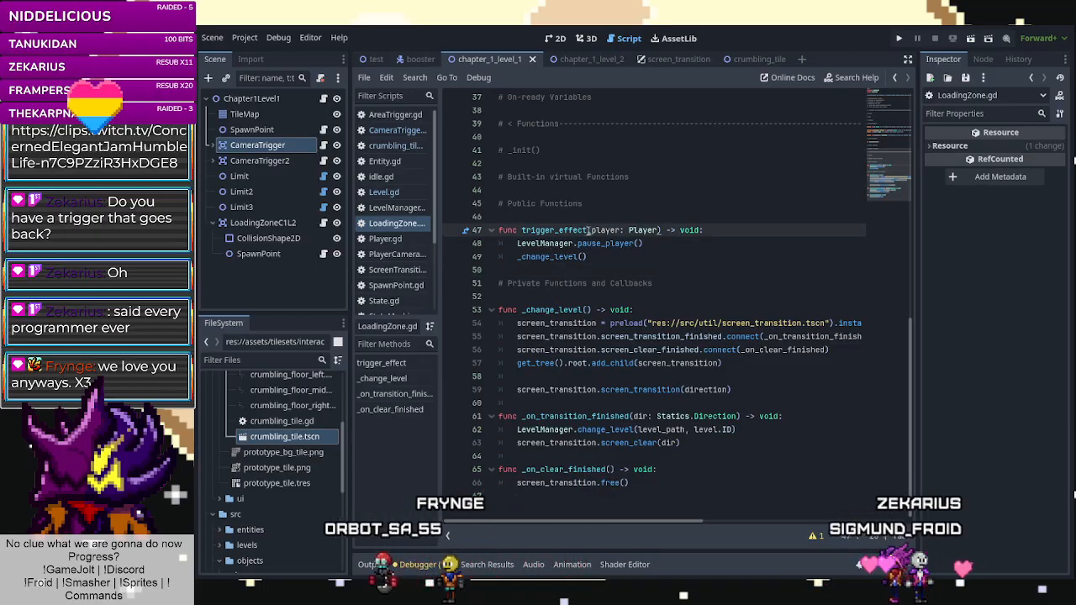
pyautogui.write('forwar')
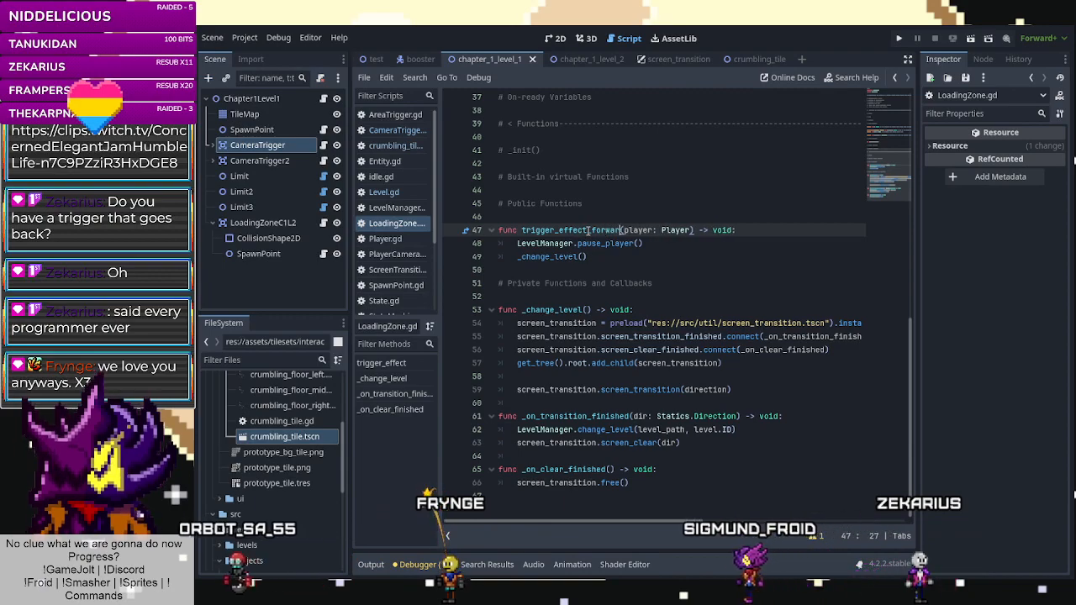
pyautogui.write('d')
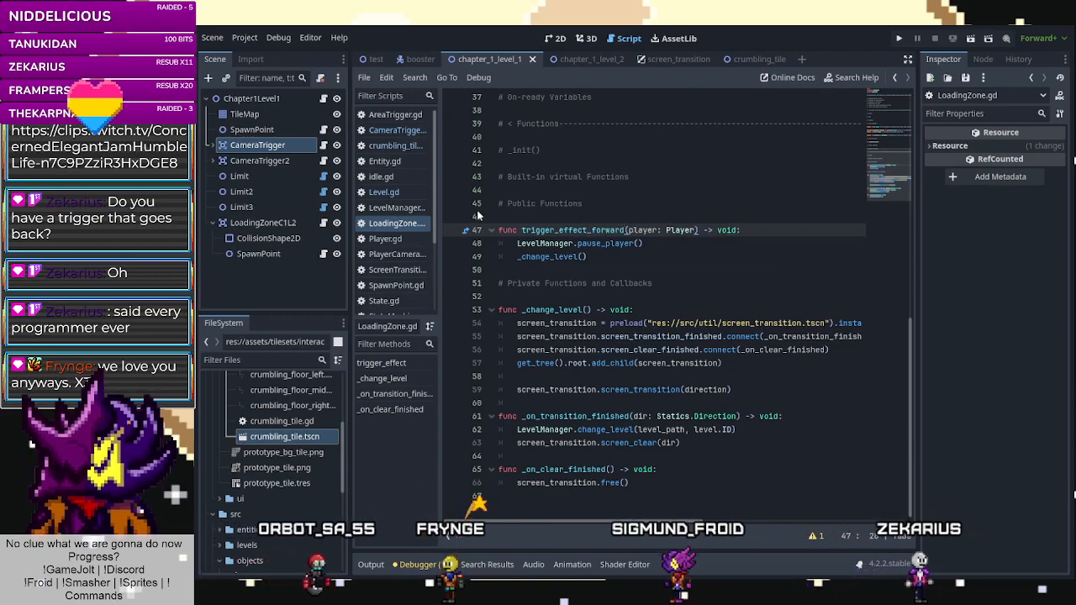
# Open the AreaTrigger base script and change the trigger_effect calls for all four directions in _on_body_exited to trigger_effect_forward.
pyautogui.scroll(10, 476, 216)
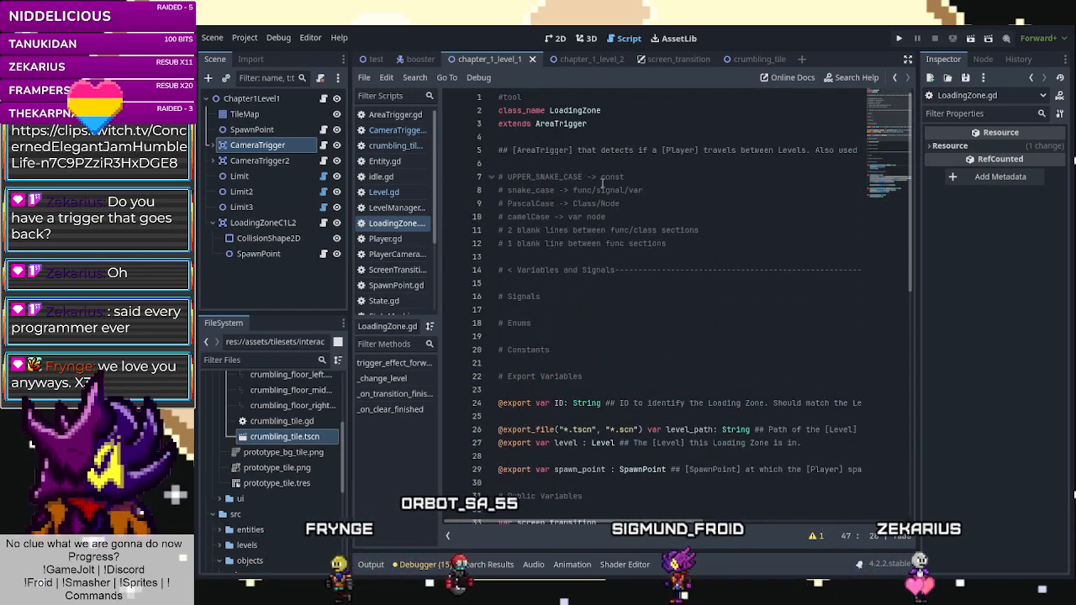
pyautogui.click(562, 125)
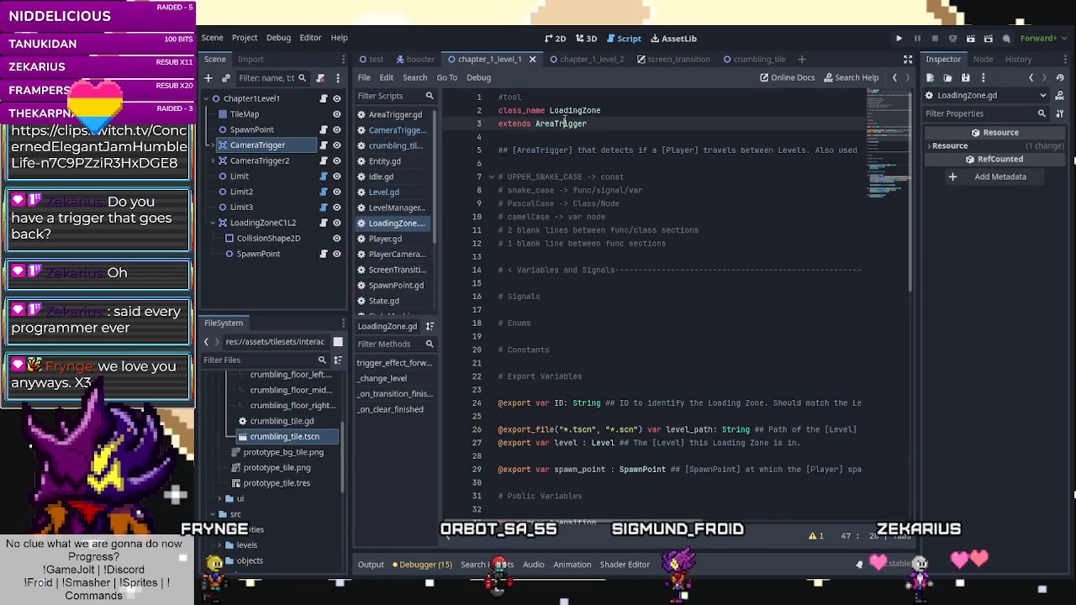
pyautogui.keyDown('ctrl'); pyautogui.click(570, 126); pyautogui.keyUp('ctrl')
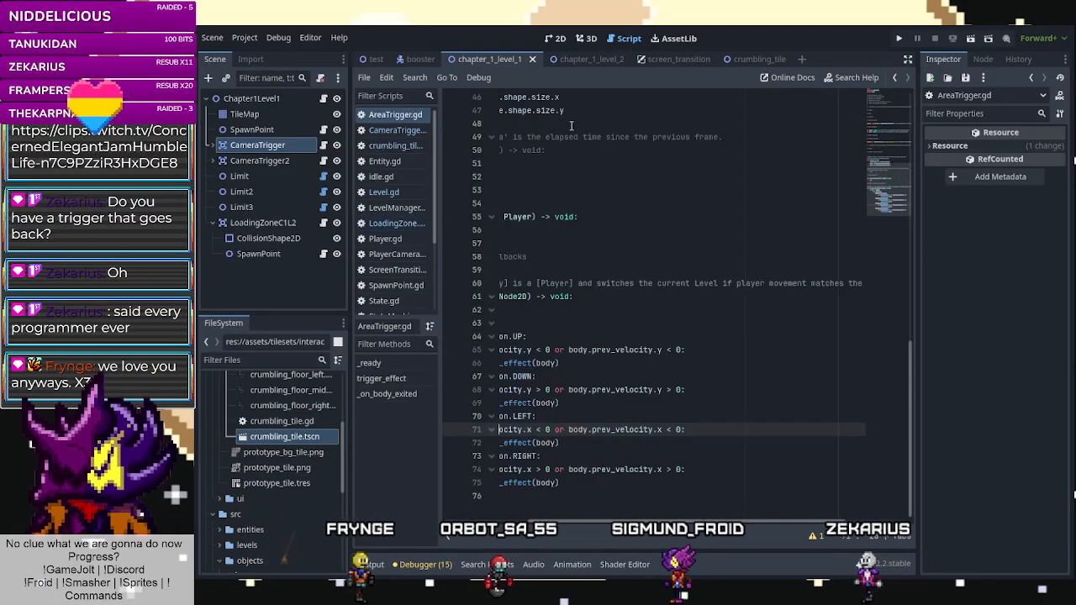
pyautogui.moveTo(590, 522); pyautogui.dragTo(476, 519)
pyautogui.click(655, 482)
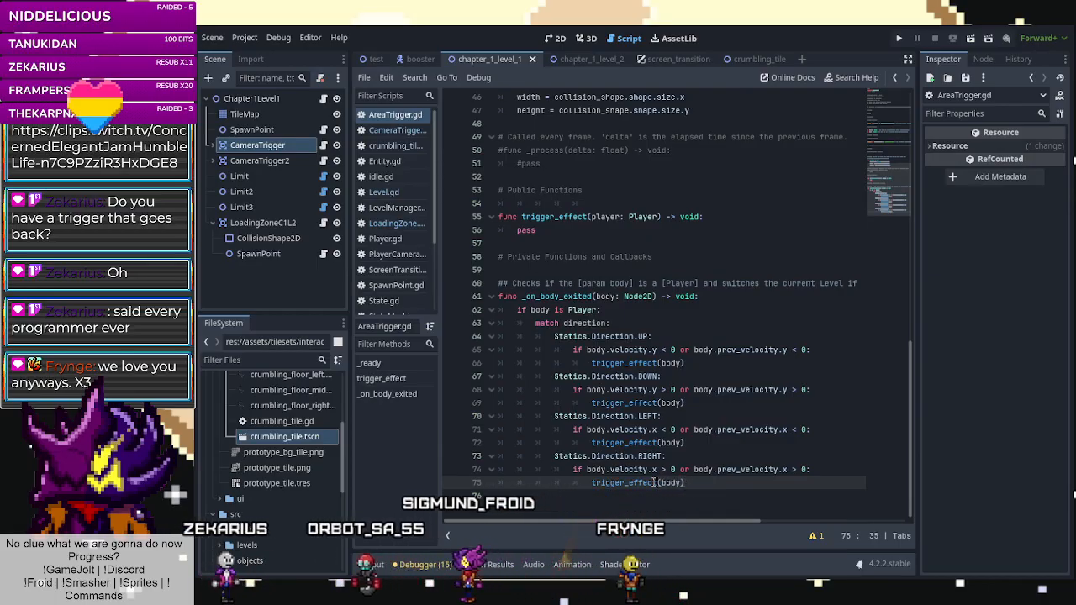
pyautogui.write('forward')
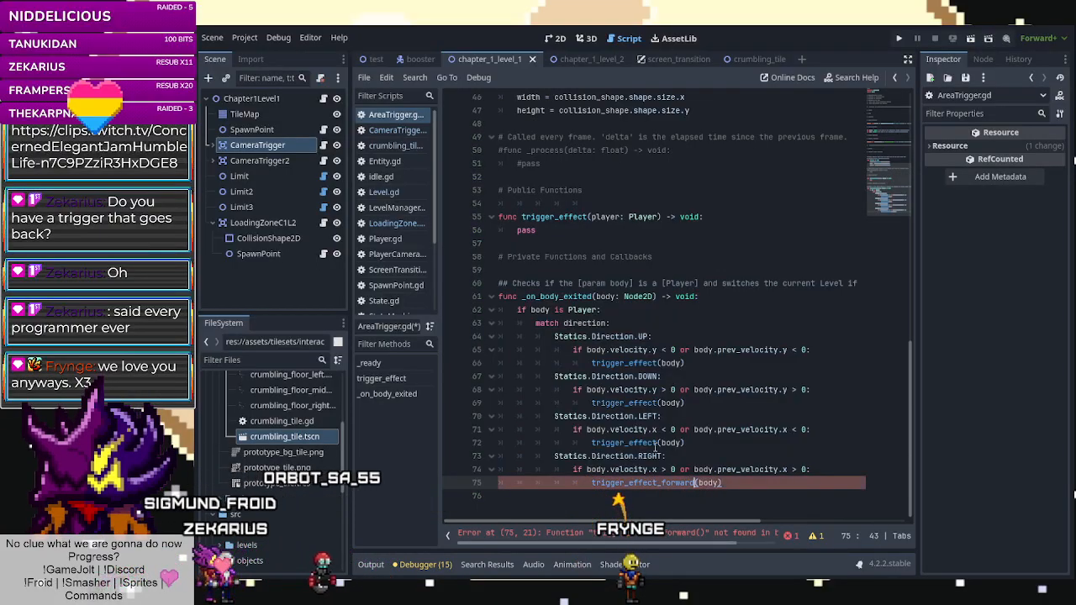
pyautogui.click(658, 443)
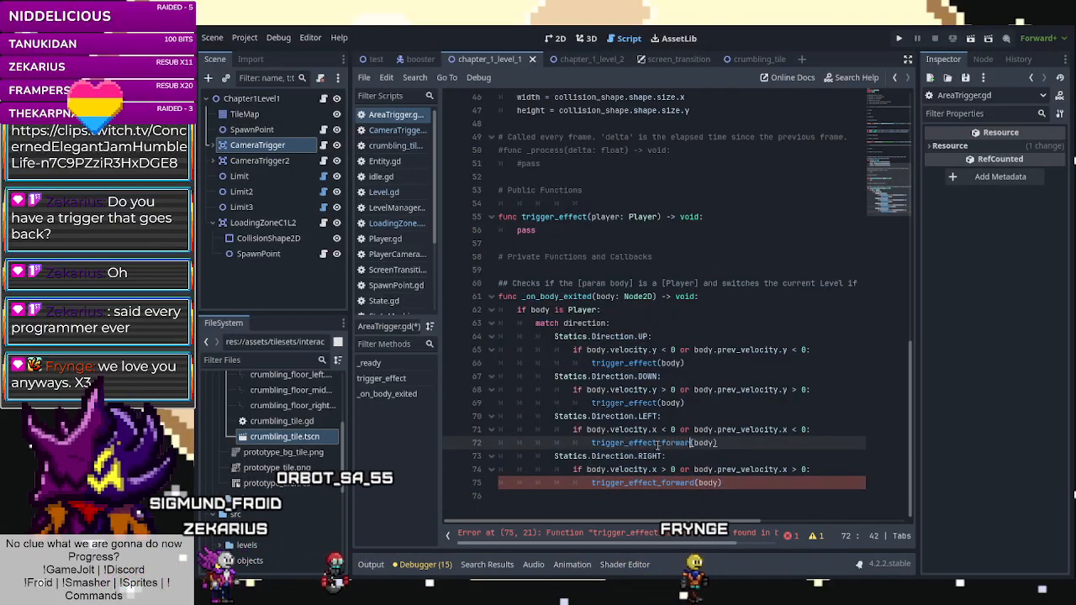
pyautogui.click(660, 404)
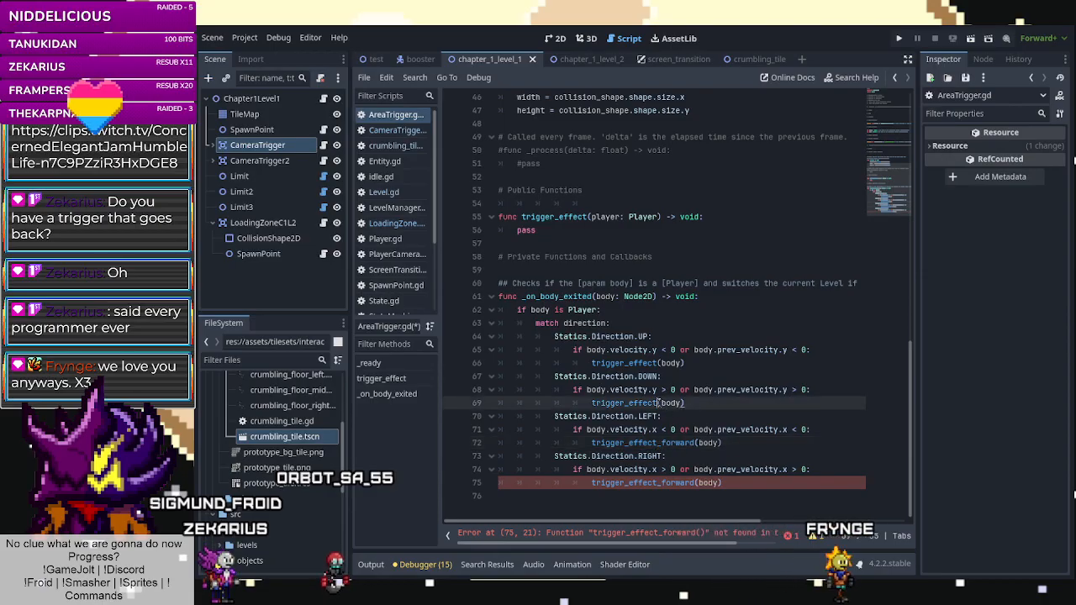
pyautogui.write('_fo')
pyautogui.write('rward')
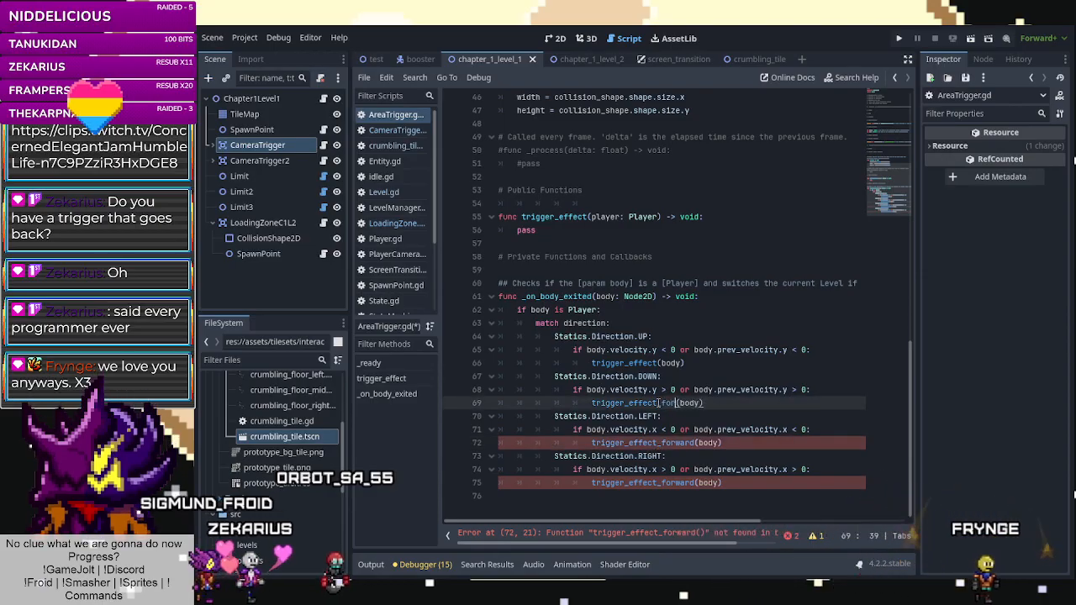
pyautogui.click(659, 362)
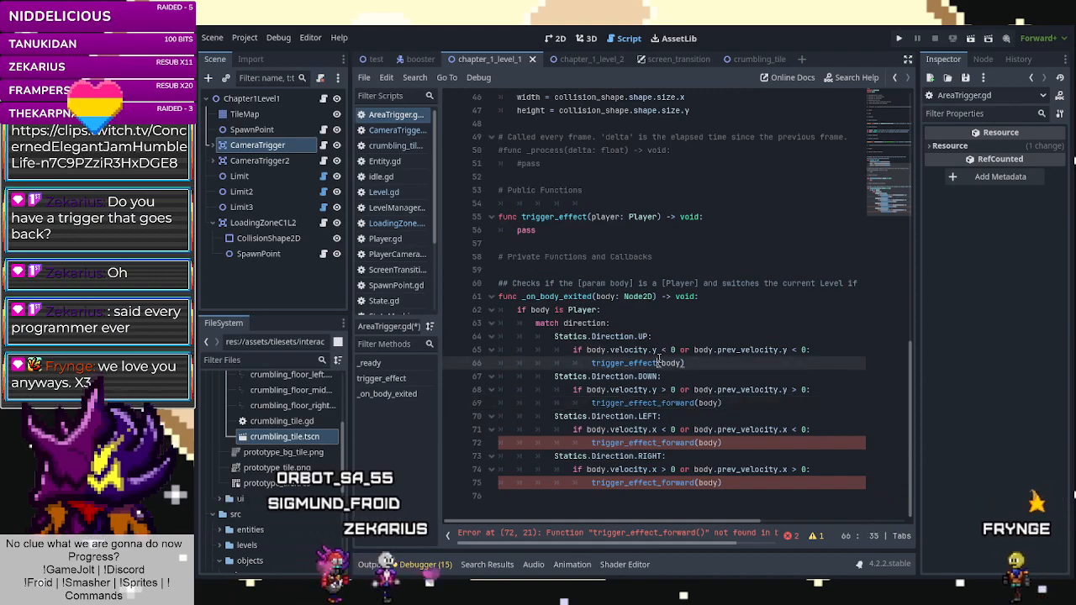
pyautogui.write('_forward')
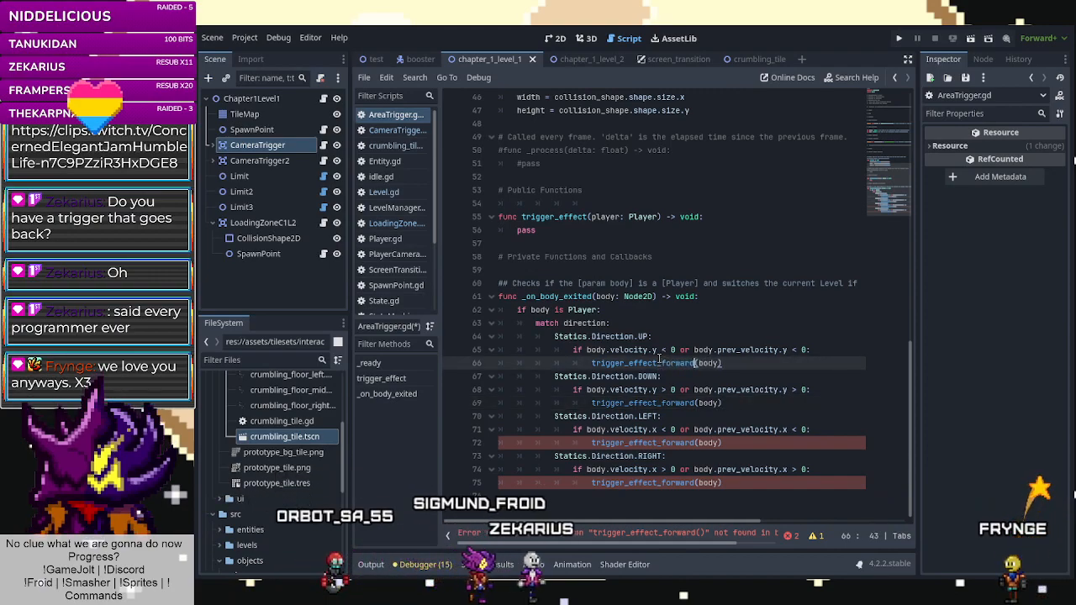
# Rename the trigger_effect function declaration in AreaTrigger.gd to trigger_effect_forward.
pyautogui.click(586, 216)
pyautogui.write('_')
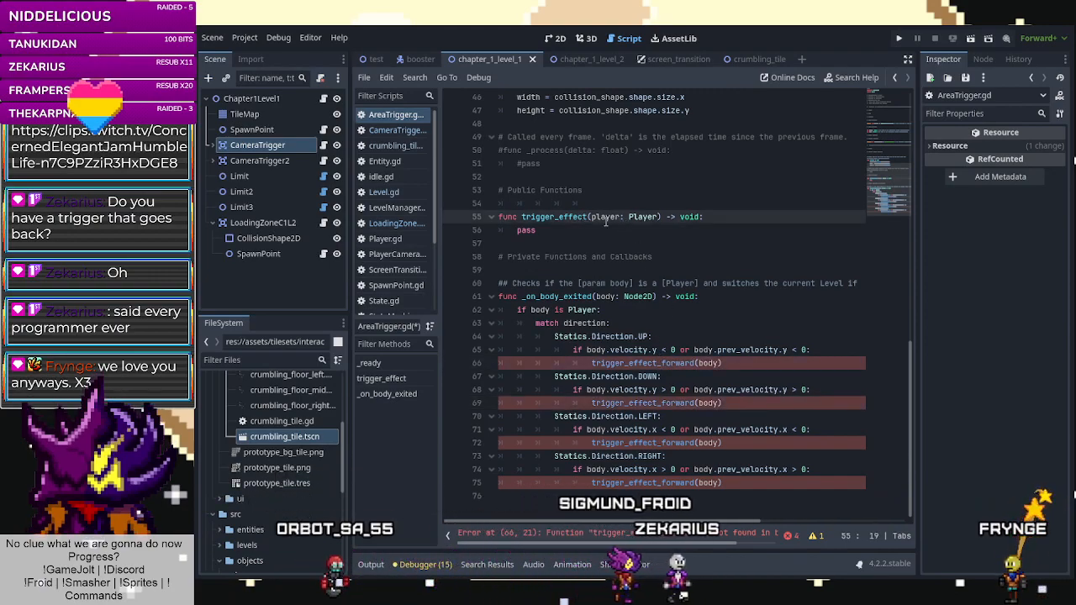
pyautogui.write('forward')
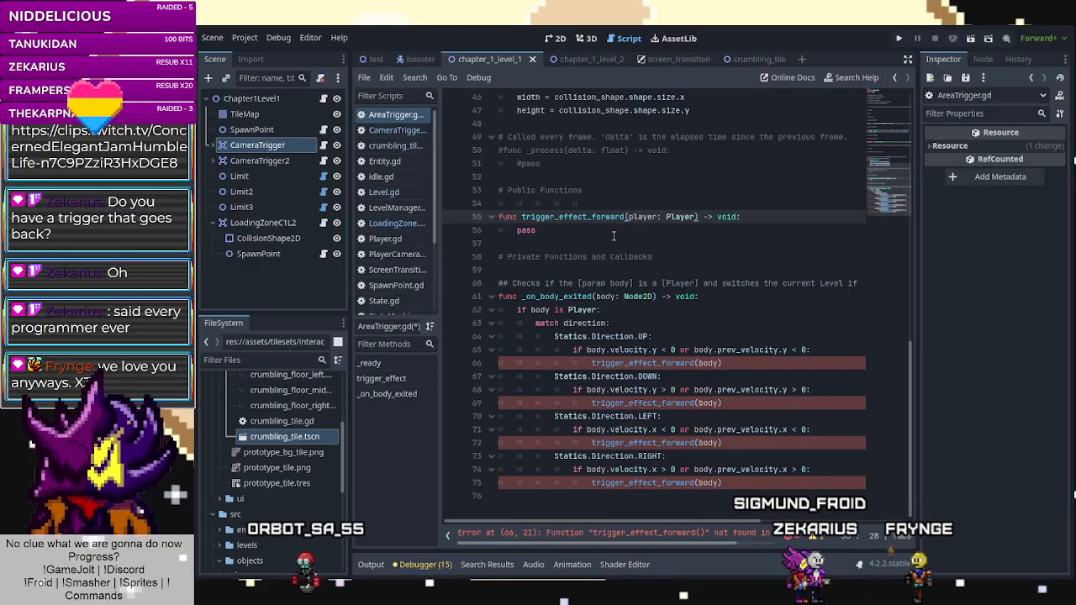
# Duplicate the empty trigger_effect_forward function in AreaTrigger.gd, name the copy trigger_effect_backwards, and save the script.
pyautogui.moveTo(581, 232); pyautogui.dragTo(494, 217)
pyautogui.hotkey('ctrl', 'c')
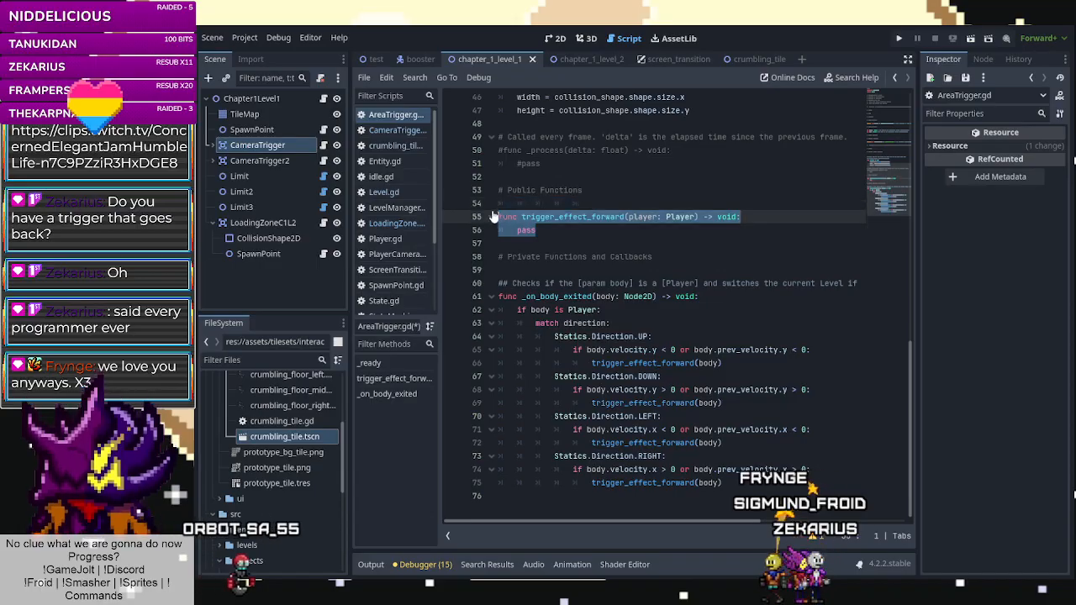
pyautogui.click(550, 234)
pyautogui.press('Return')
pyautogui.press('Return')
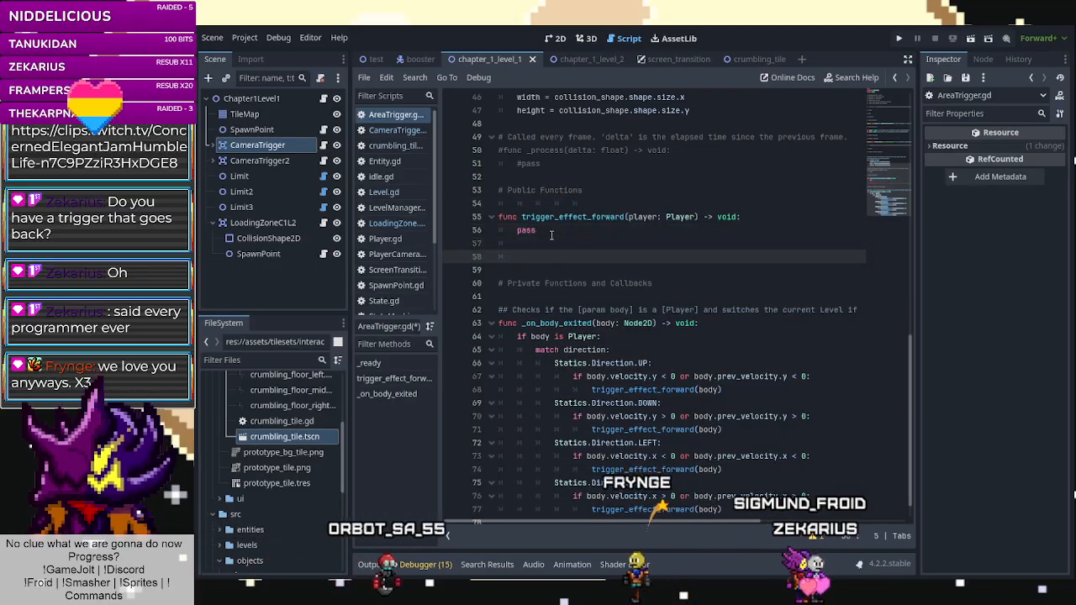
pyautogui.press('BackSpace')
pyautogui.hotkey('ctrl', 'v')
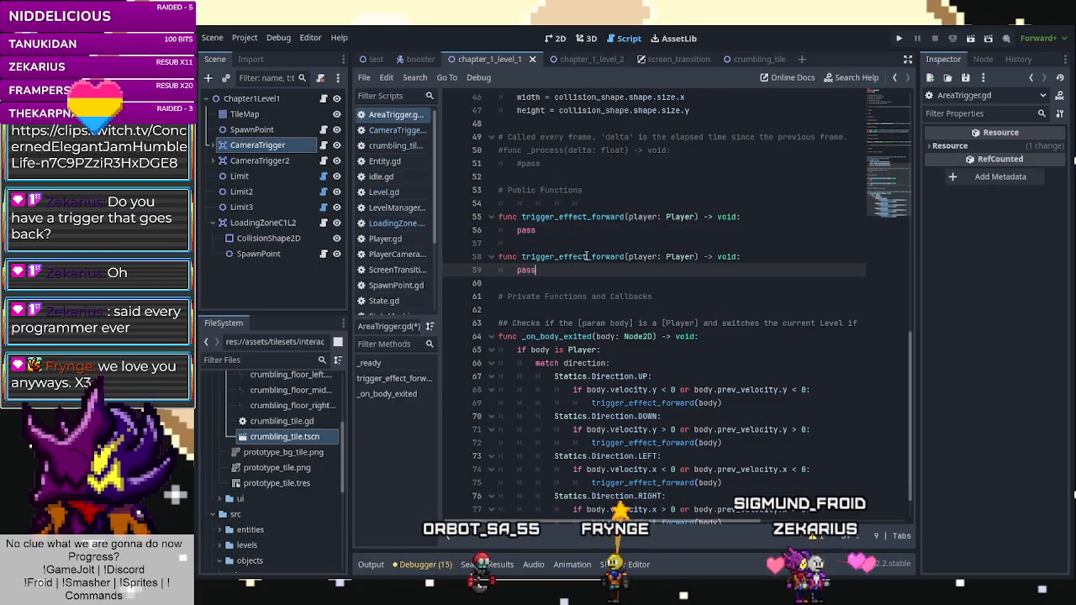
pyautogui.moveTo(590, 256); pyautogui.dragTo(616, 256)
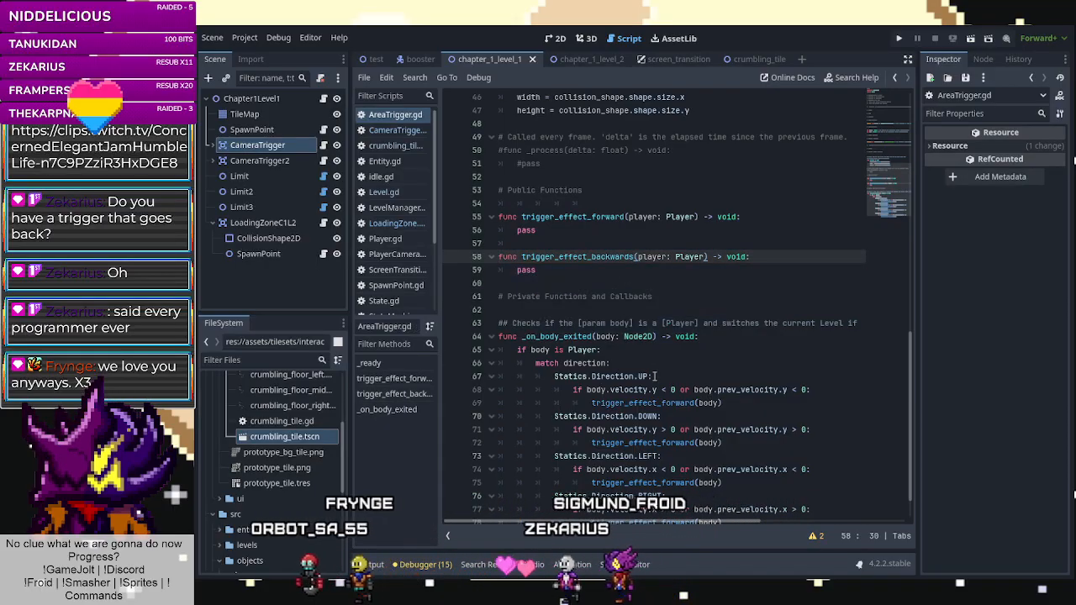
# Add an elif branch to the UP case of _on_body_exited with the condition body.velocity.y > 0 or body.prev_velocity.y > 0.
pyautogui.scroll(-1, 648, 275)
pyautogui.click(763, 363)
pyautogui.press('Return')
pyautogui.write('el')
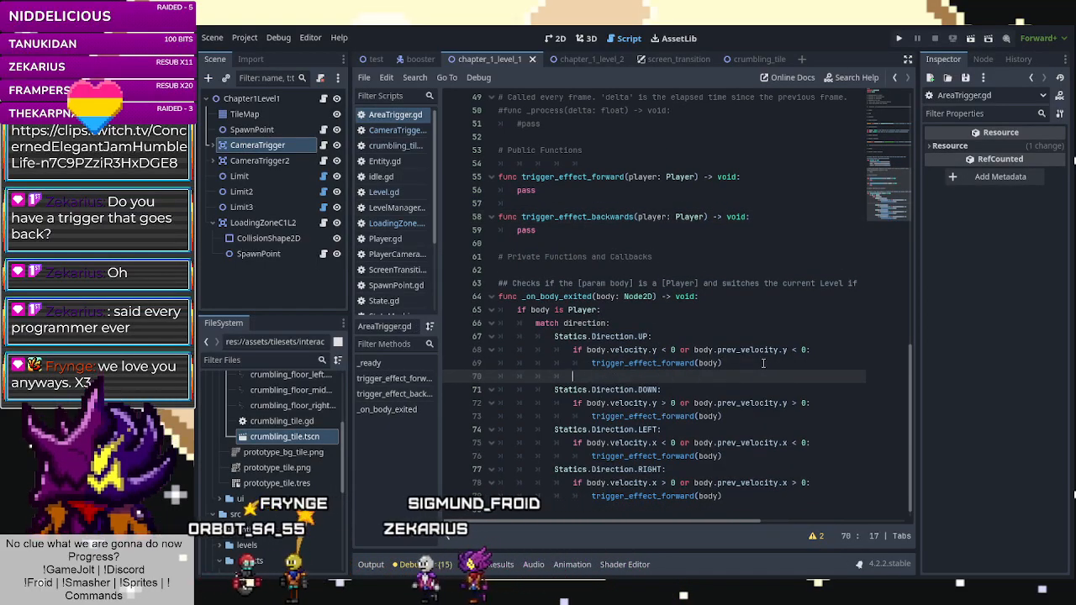
pyautogui.write('se')
pyautogui.write('if:')
pyautogui.moveTo(586, 350); pyautogui.dragTo(780, 350)
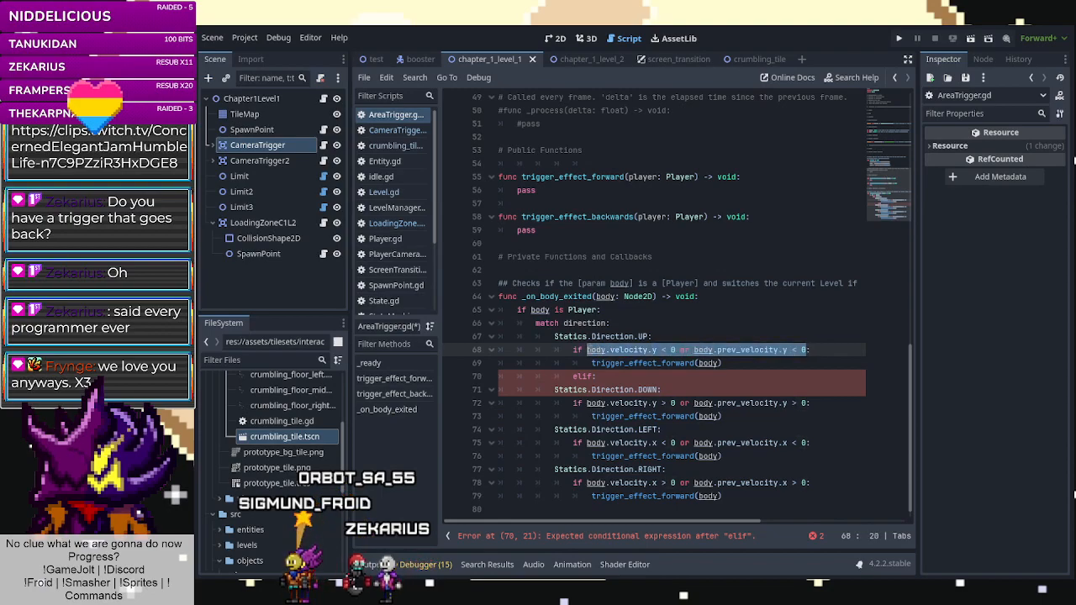
pyautogui.moveTo(586, 404); pyautogui.dragTo(679, 403)
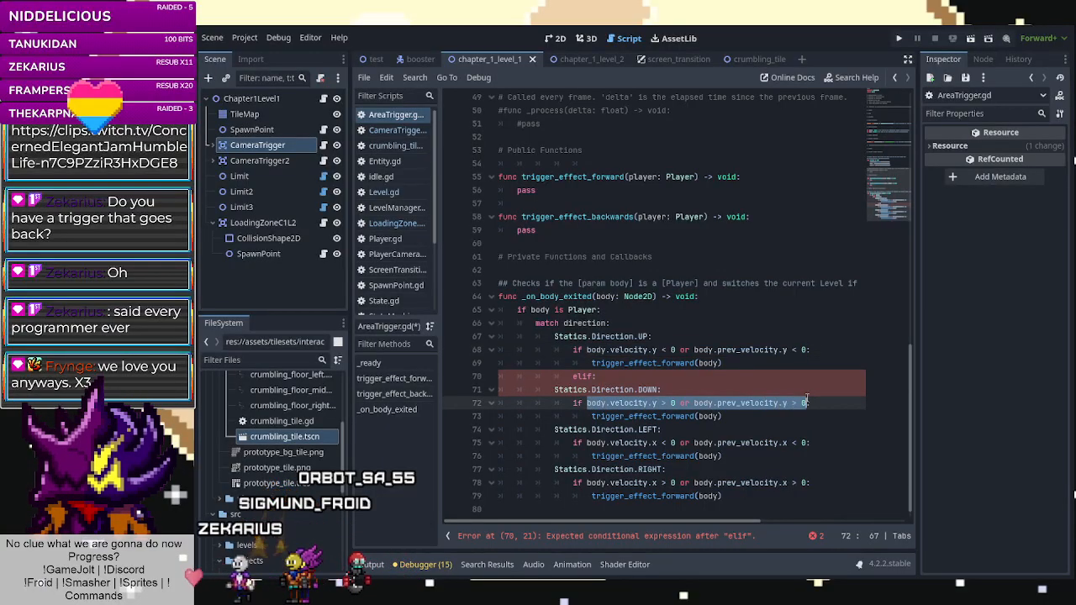
pyautogui.click(630, 373)
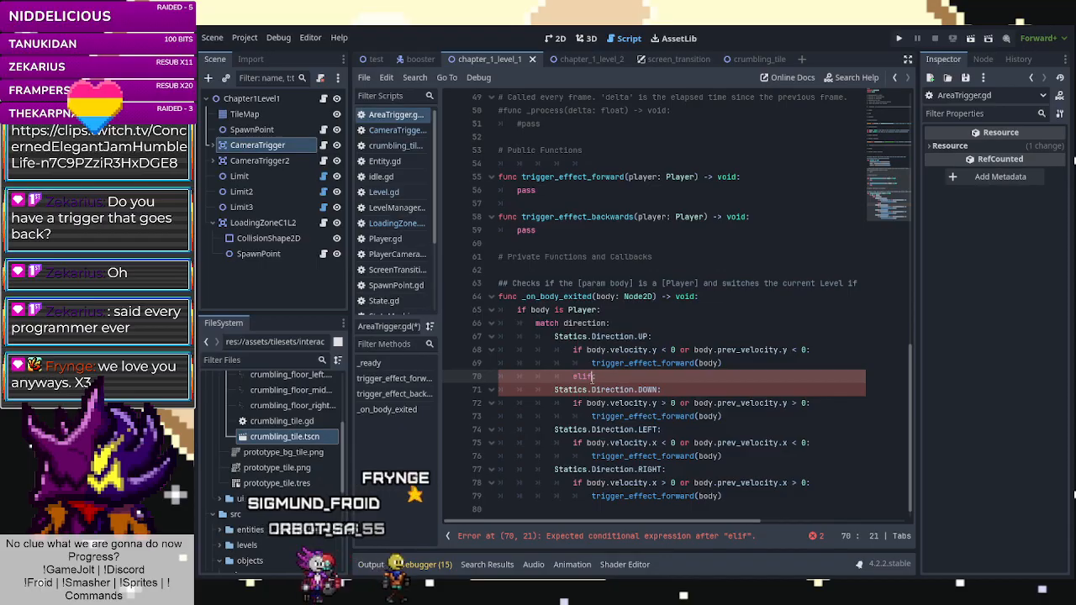
pyautogui.write('body.velocity.y > 0 or body.prev_velocity.y > 0:')
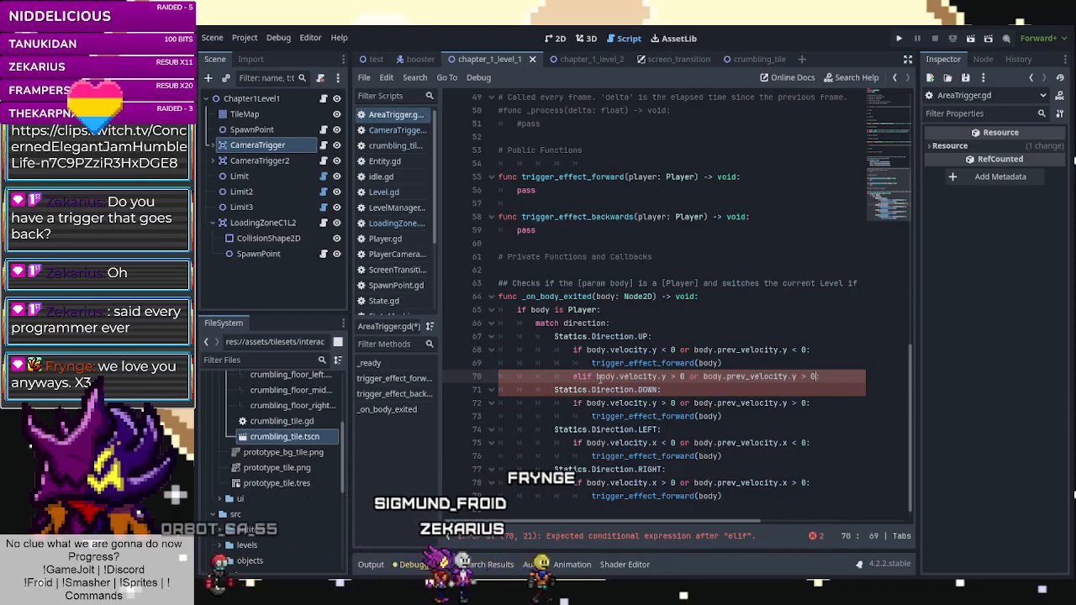
# Call trigger_effect_backwards(body) inside the UP case's elif branch.
pyautogui.press('Return')
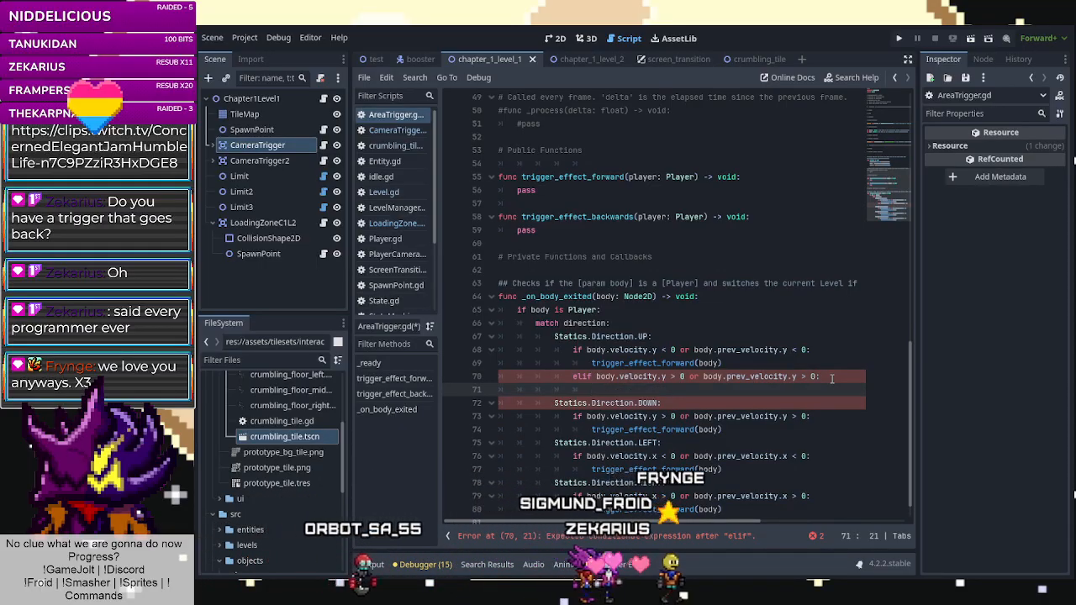
pyautogui.write('tri')
pyautogui.press('Return')
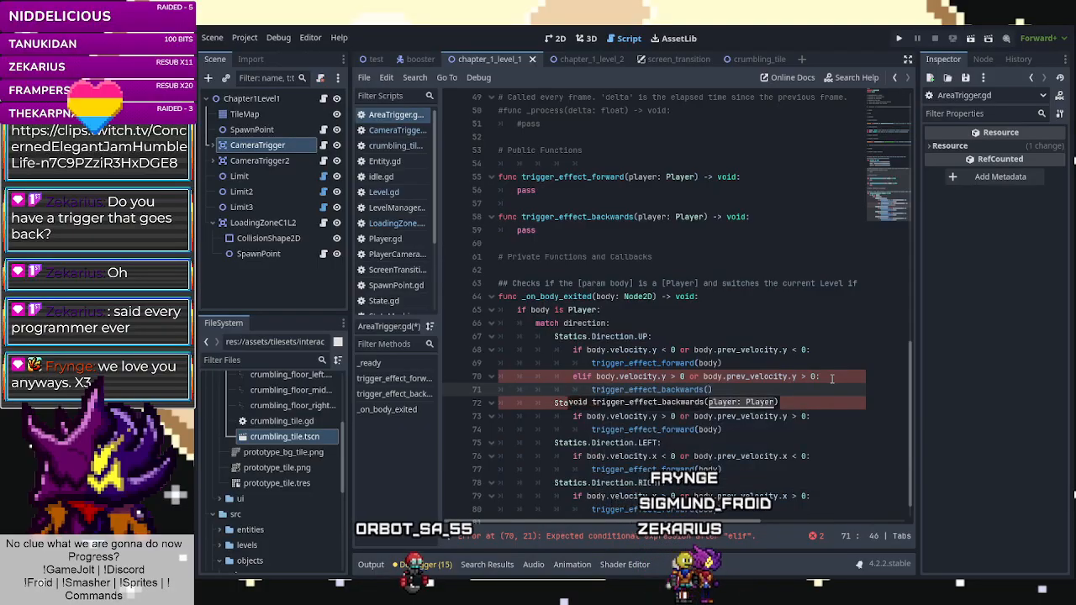
pyautogui.write('body')
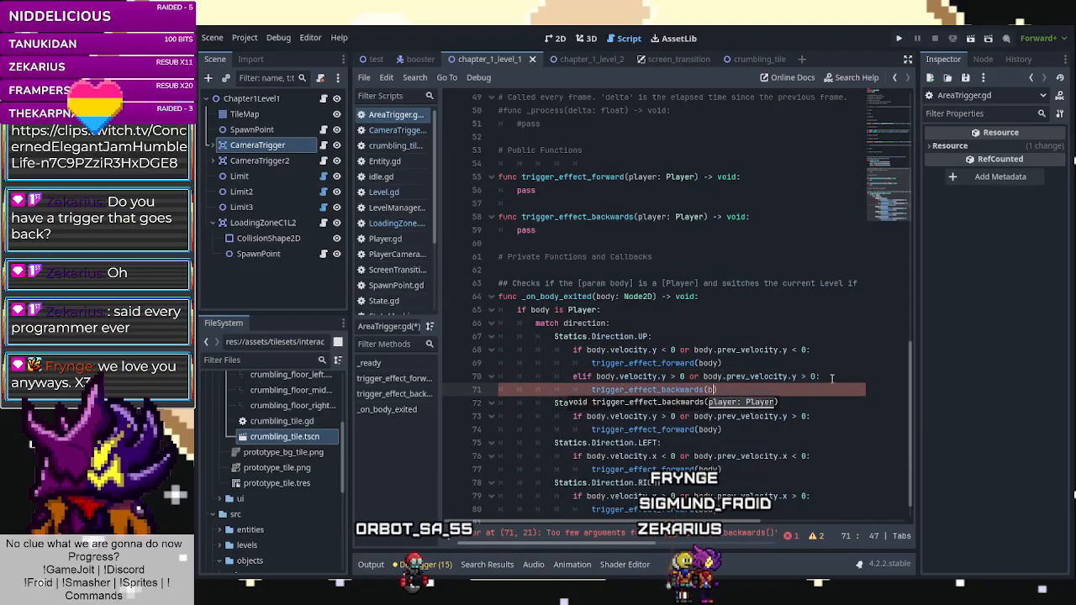
pyautogui.click(802, 363)
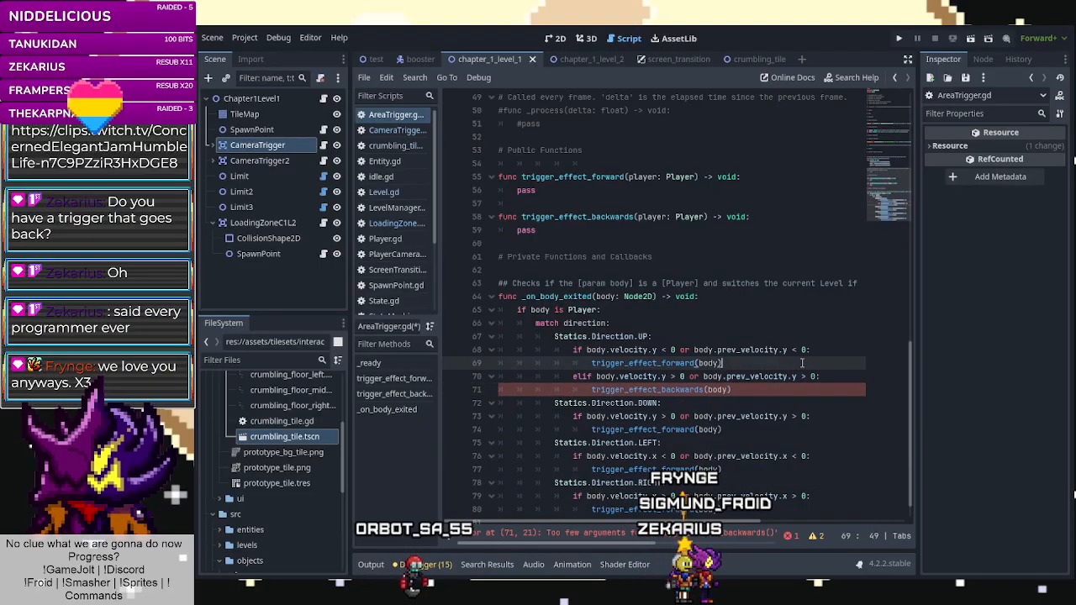
pyautogui.click(748, 390)
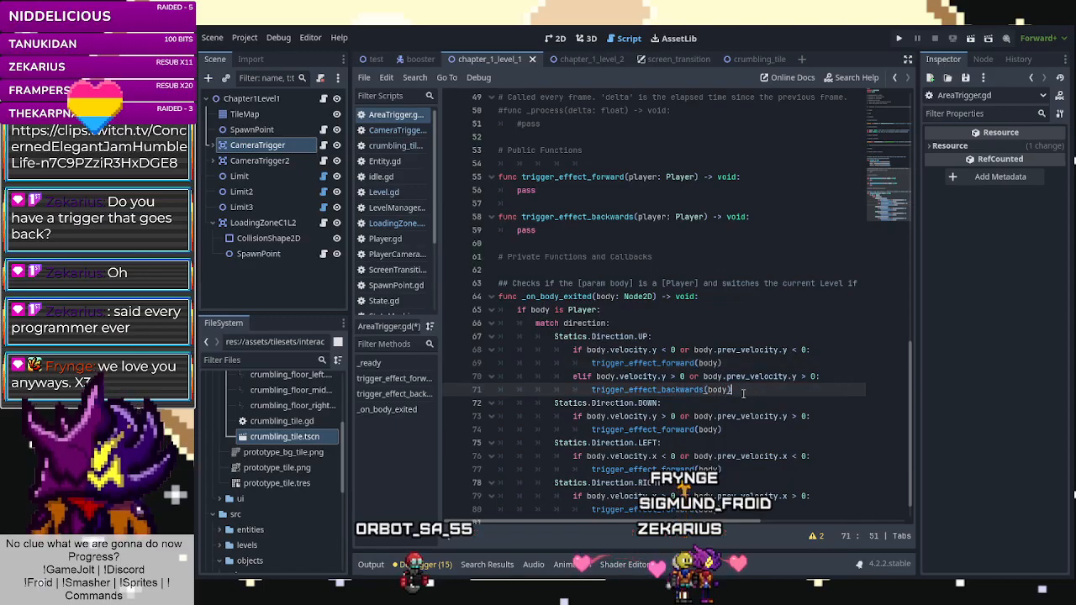
# Add an elif branch to the DOWN case, copying the UP condition body.velocity.y < 0 or body.prev_velocity.y < 0.
pyautogui.click(765, 430)
pyautogui.press('Return')
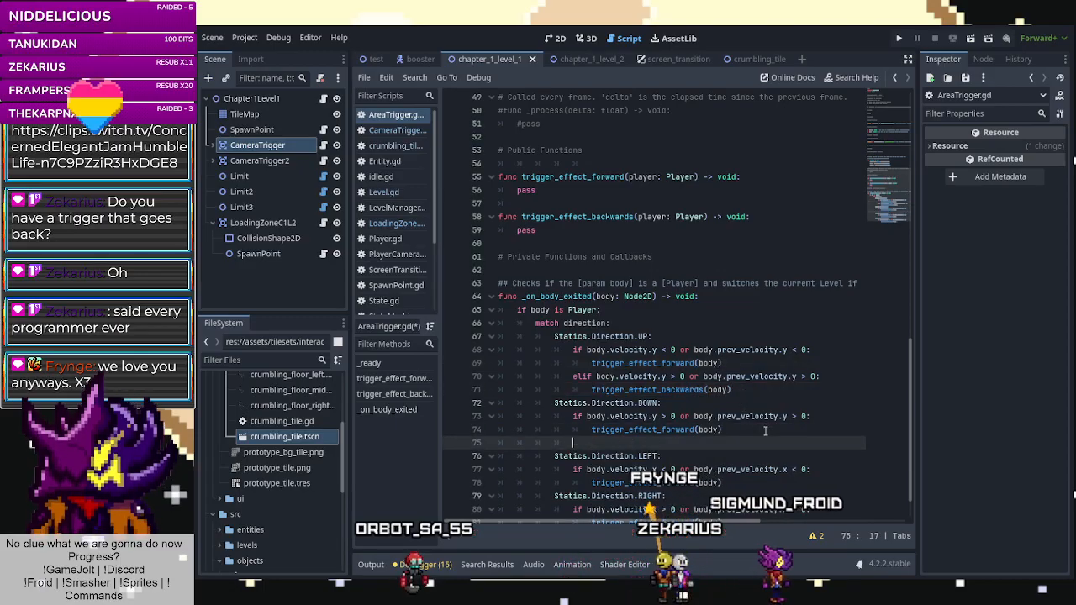
pyautogui.press('BackSpace')
pyautogui.write('elif')
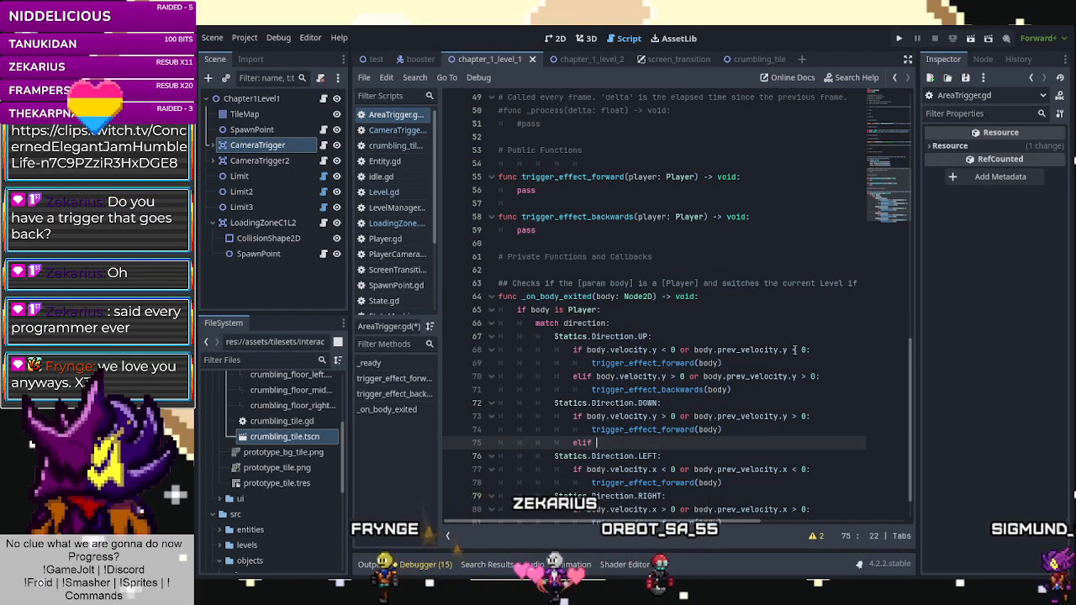
pyautogui.moveTo(803, 350); pyautogui.dragTo(586, 349)
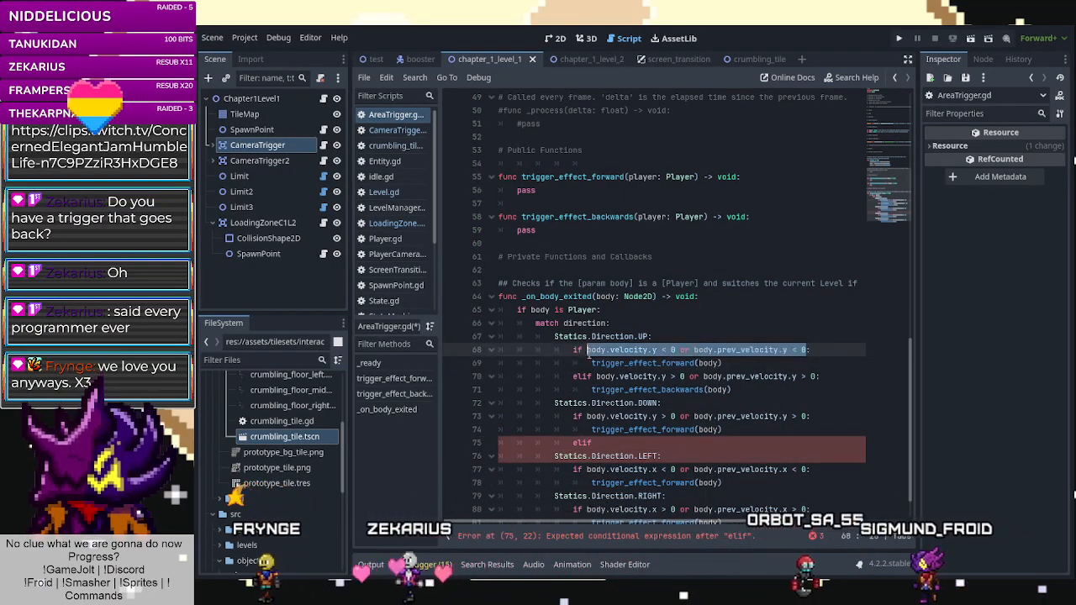
pyautogui.hotkey('ctrl', 'c')
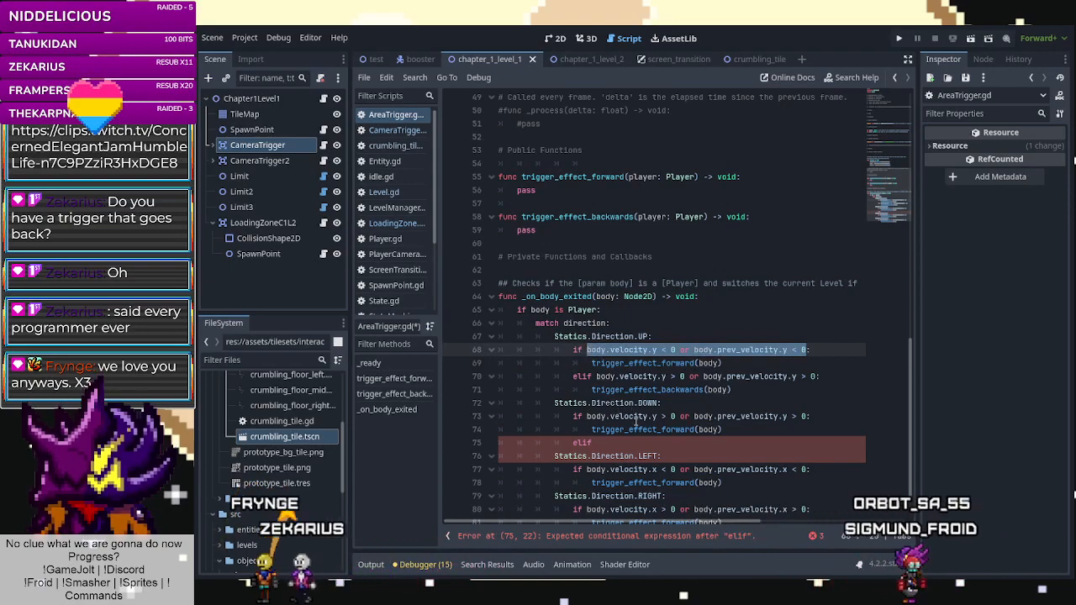
pyautogui.click(605, 442)
pyautogui.hotkey('ctrl', 'v')
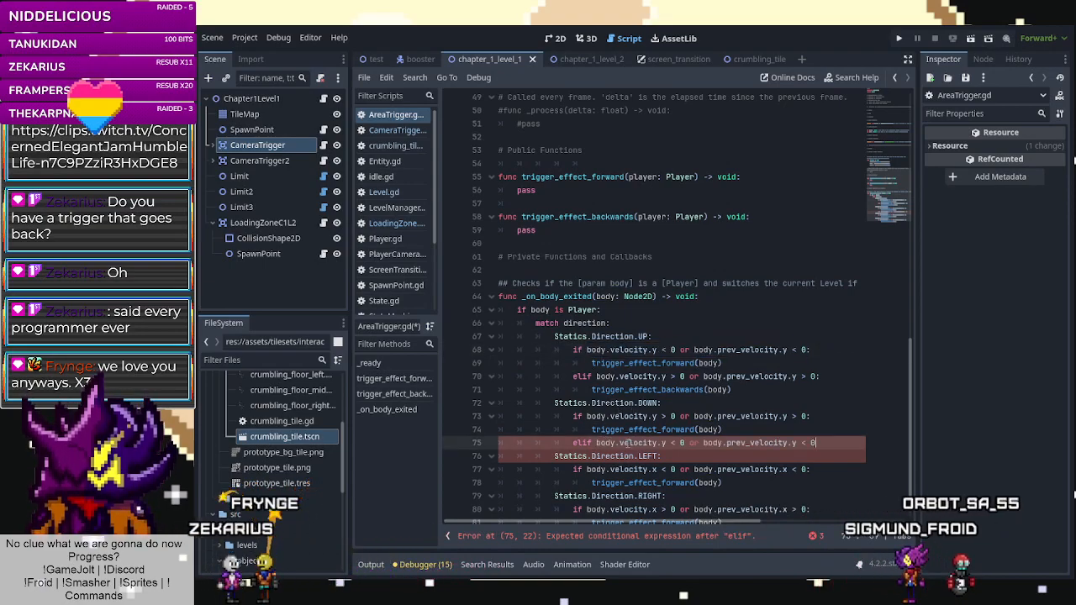
pyautogui.write(':')
# Call trigger_effect_backwards(body) inside the DOWN case's elif branch.
pyautogui.press('Return')
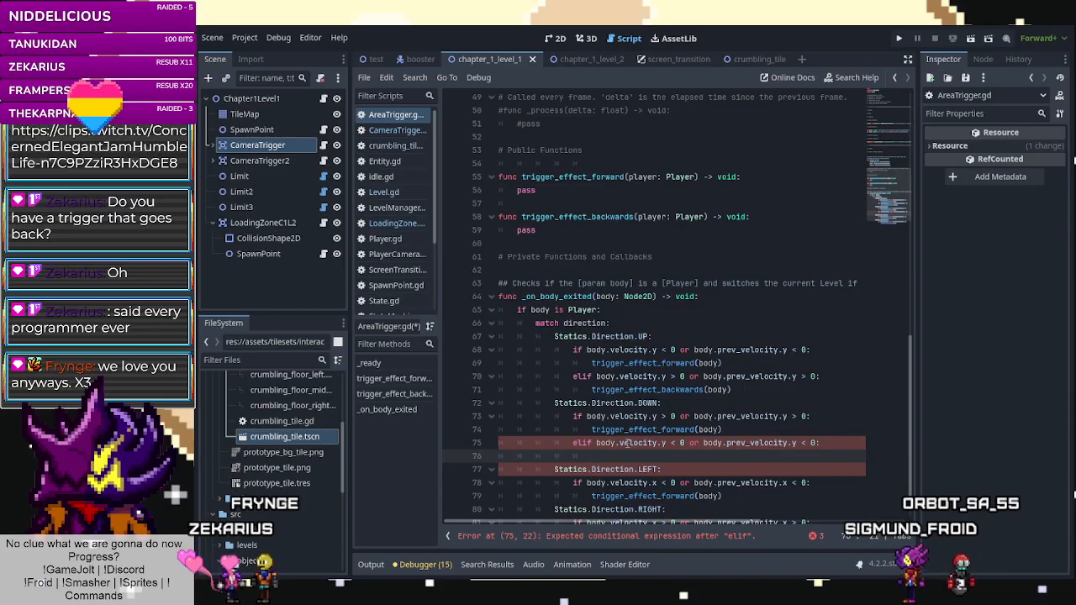
pyautogui.write('t')
pyautogui.press('Return')
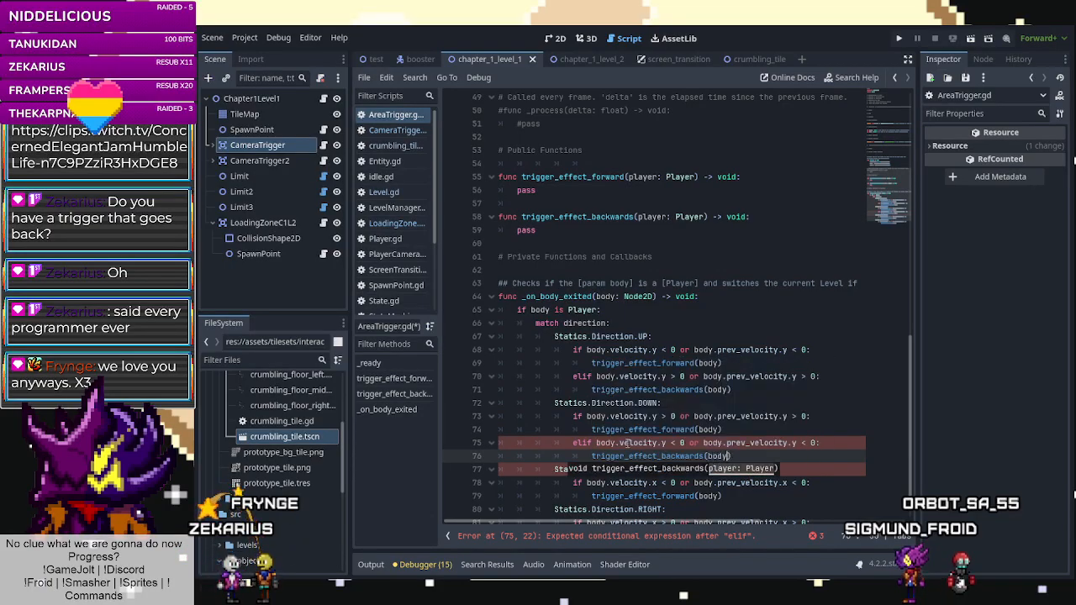
pyautogui.click(594, 429)
# Add an elif branch to the LEFT case, copying the RIGHT condition body.velocity.x > 0 or body.prev_velocity.x > 0.
pyautogui.scroll(-2, 681, 445)
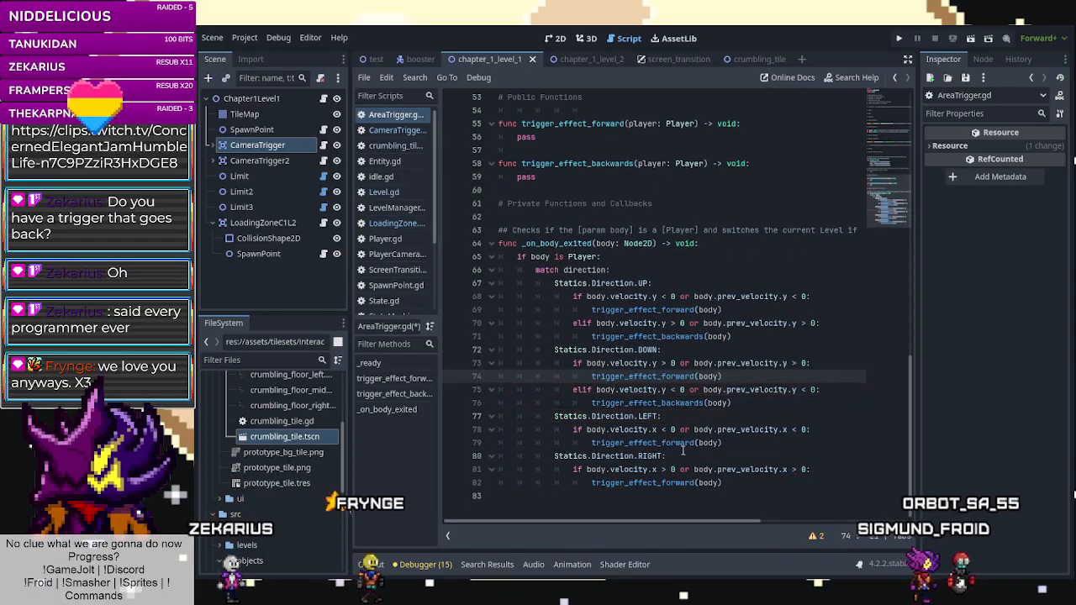
pyautogui.click(755, 446)
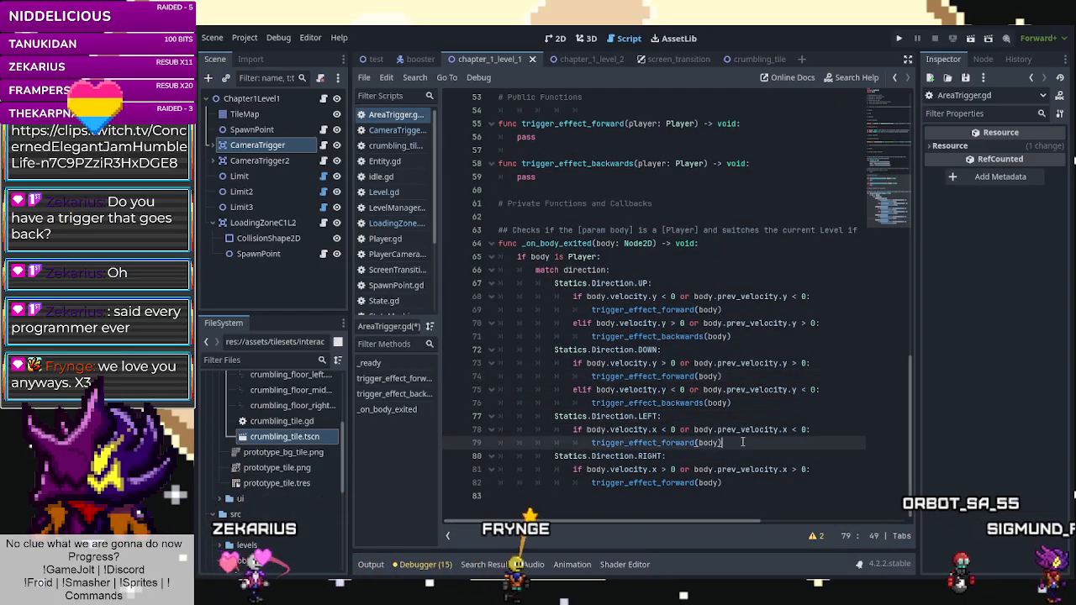
pyautogui.press('Return')
pyautogui.press('BackSpace')
pyautogui.write('elif')
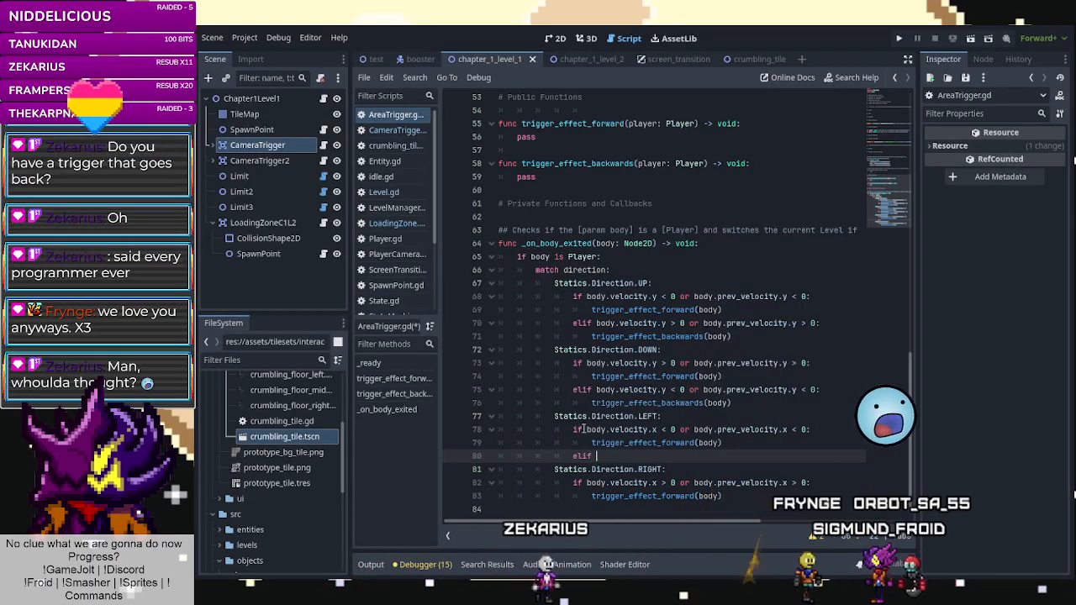
pyautogui.press('Up')
pyautogui.press('Up')
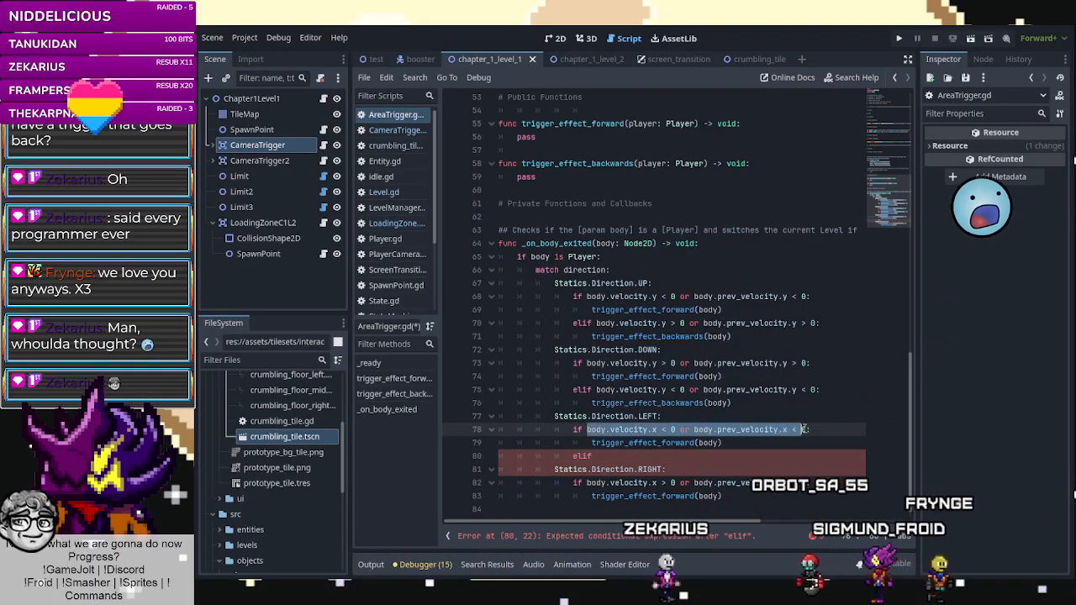
pyautogui.click(822, 480)
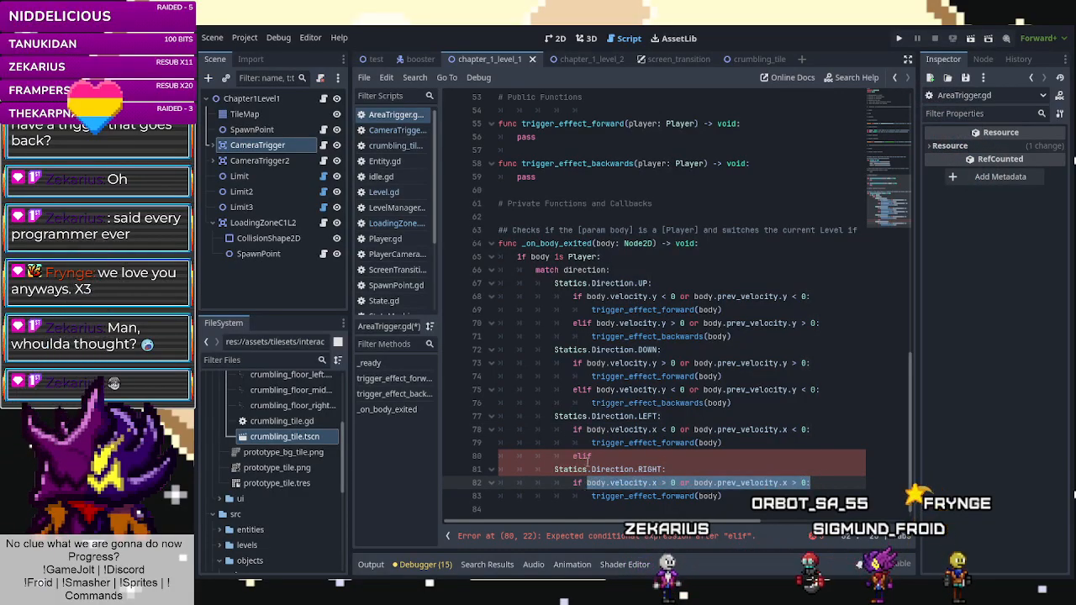
pyautogui.hotkey('ctrl', 'c')
pyautogui.click(604, 454)
pyautogui.hotkey('ctrl', 'v')
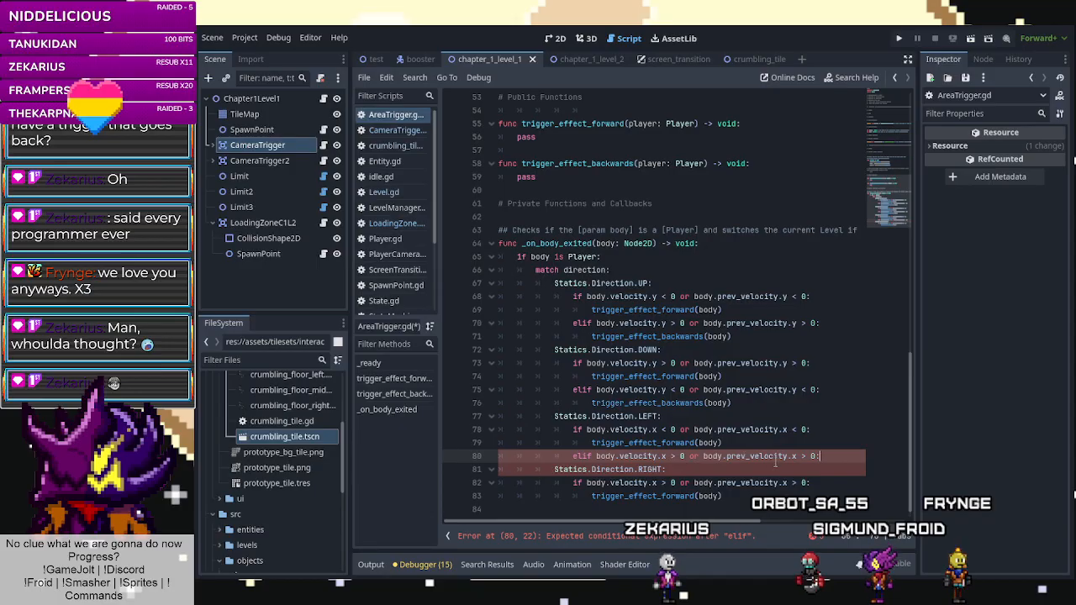
# Call trigger_effect_backwards(body) inside the LEFT case's elif branch.
pyautogui.click(821, 456)
pyautogui.press('Return')
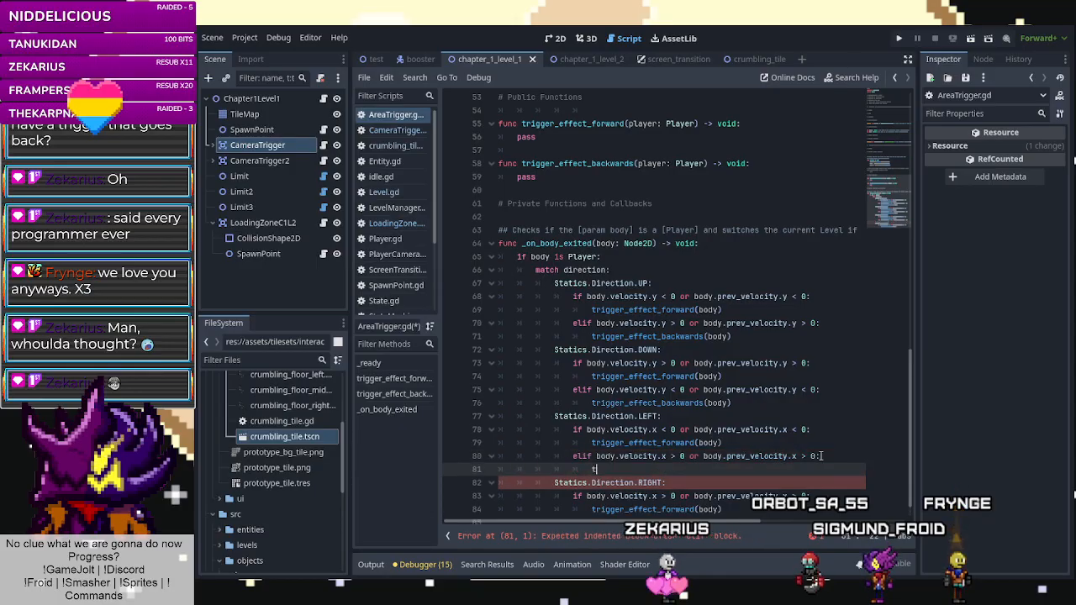
pyautogui.write('tru')
pyautogui.press('BackSpace')
pyautogui.write('igger_effect_backwards(')
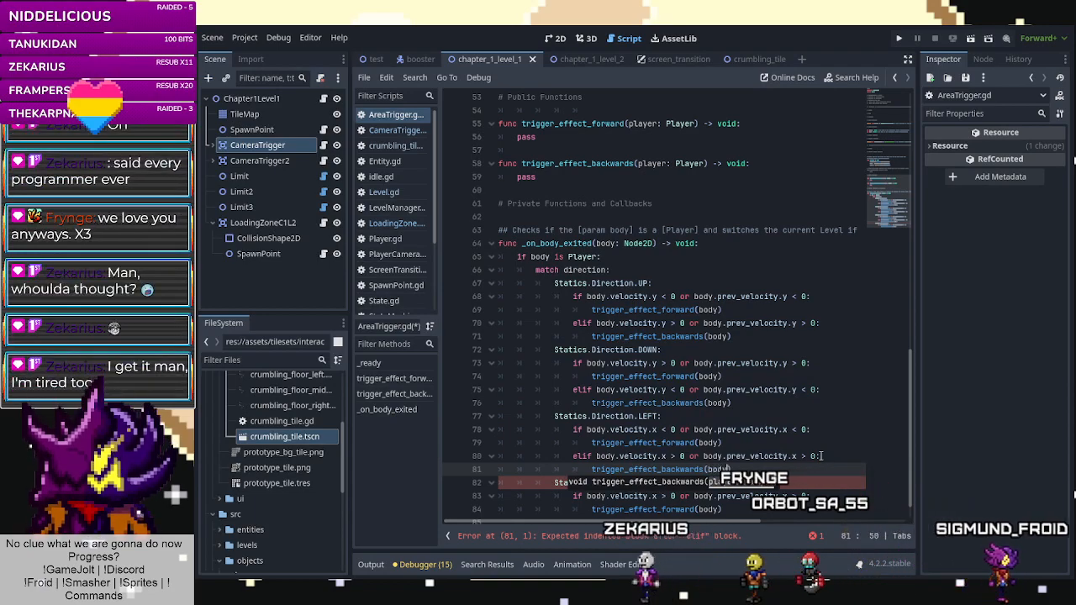
pyautogui.write('body')
pyautogui.click(651, 390)
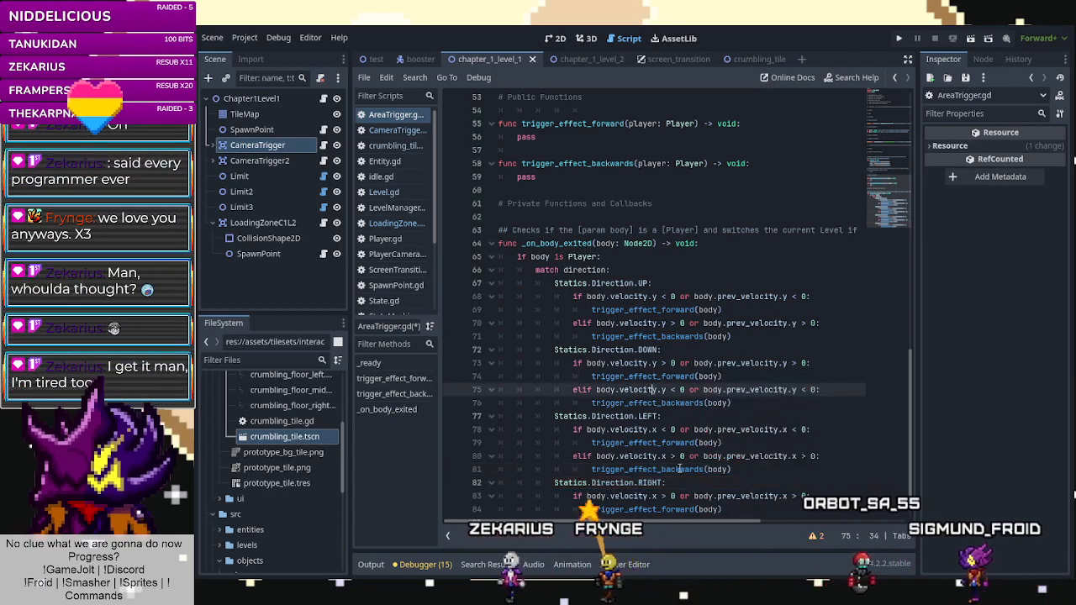
# Add an elif branch to the RIGHT case, copying the LEFT condition body.velocity.x < 0 or body.prev_velocity.x < 0.
pyautogui.scroll(-1, 691, 495)
pyautogui.click(739, 481)
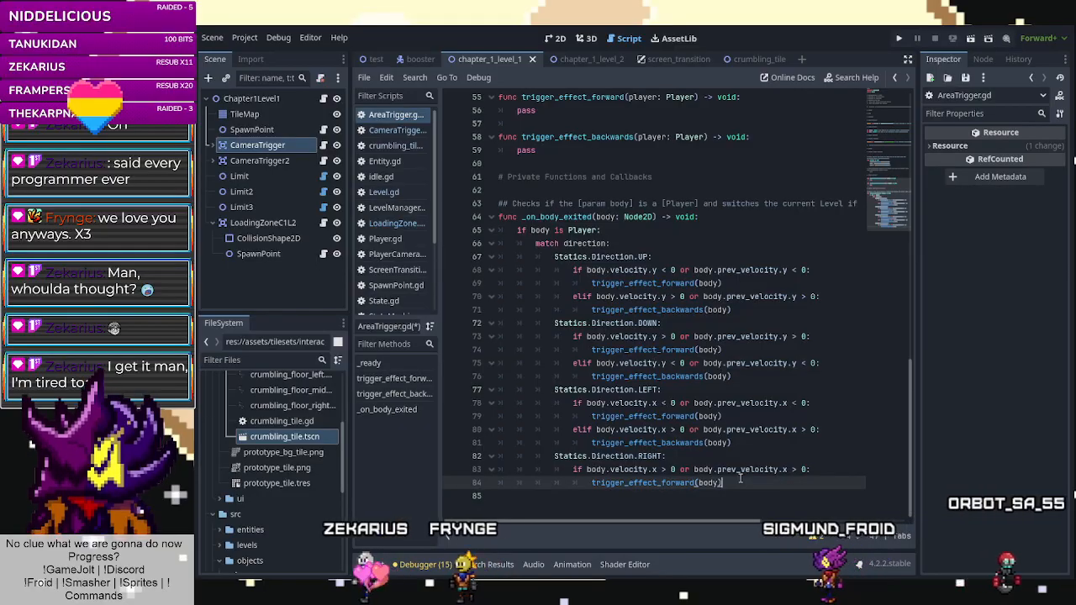
pyautogui.press('Return')
pyautogui.press('BackSpace')
pyautogui.write('l')
pyautogui.press('BackSpace')
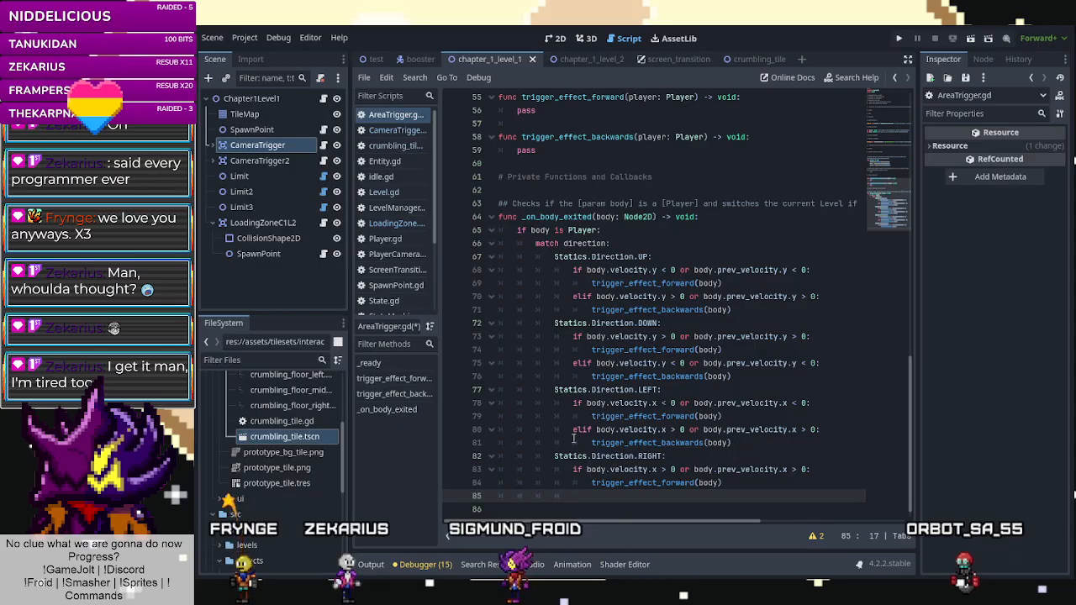
pyautogui.click(516, 410)
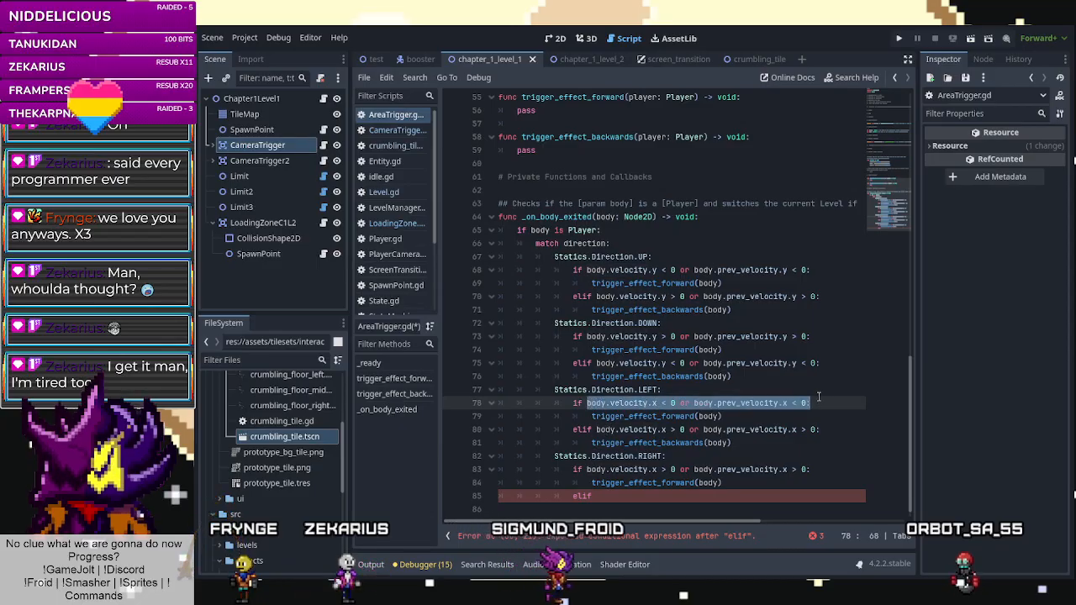
pyautogui.click(592, 496)
pyautogui.hotkey('ctrl', 'v')
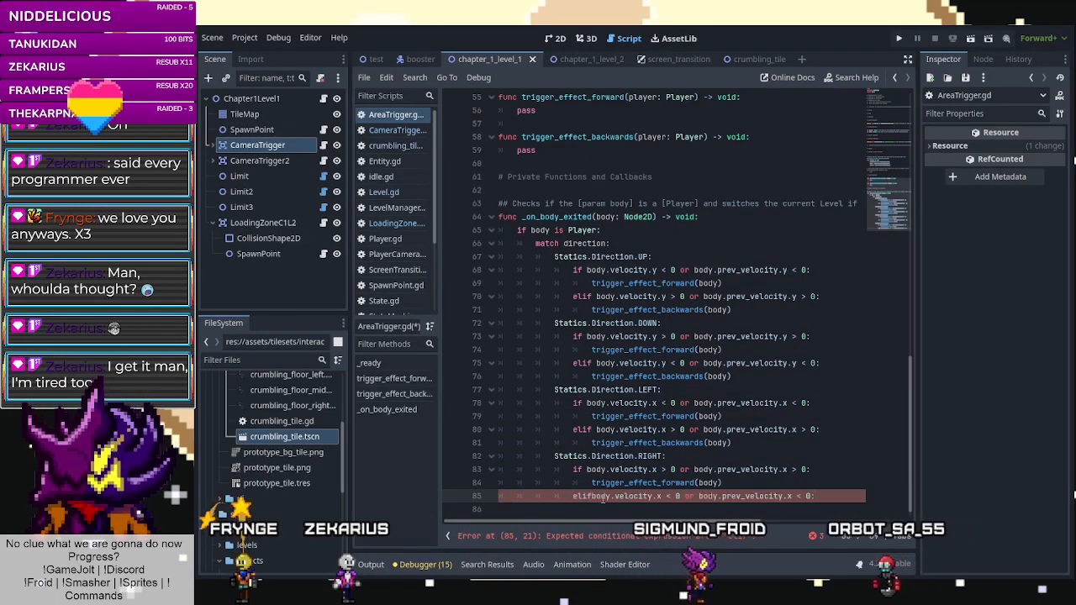
pyautogui.click(591, 495)
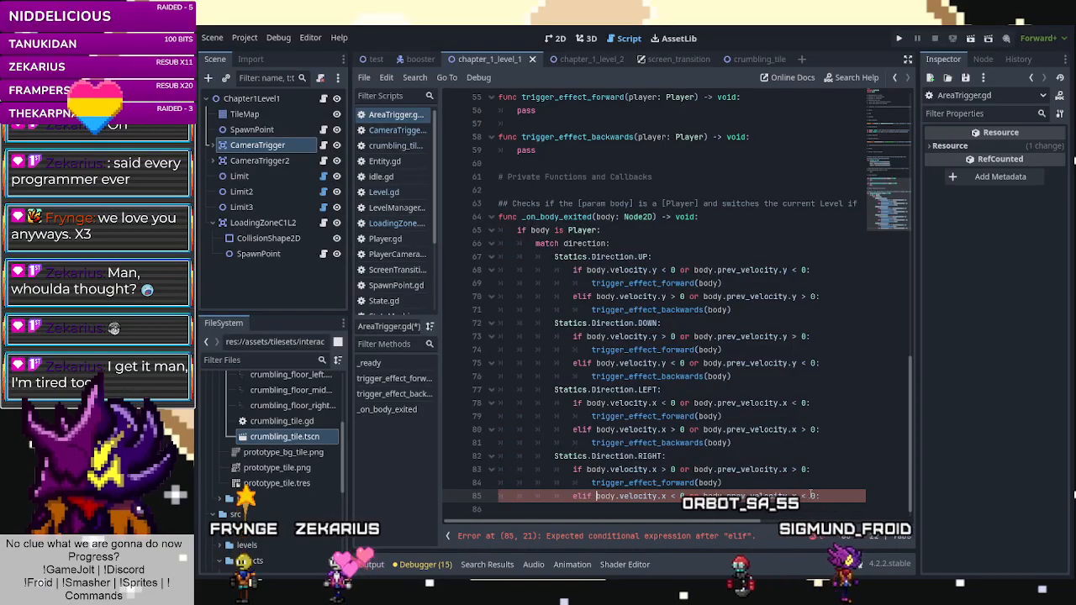
pyautogui.click(836, 495)
# Copy the trigger_effect_backwards(body) call into the RIGHT case's elif branch and save the script.
pyautogui.moveTo(732, 443); pyautogui.dragTo(590, 443)
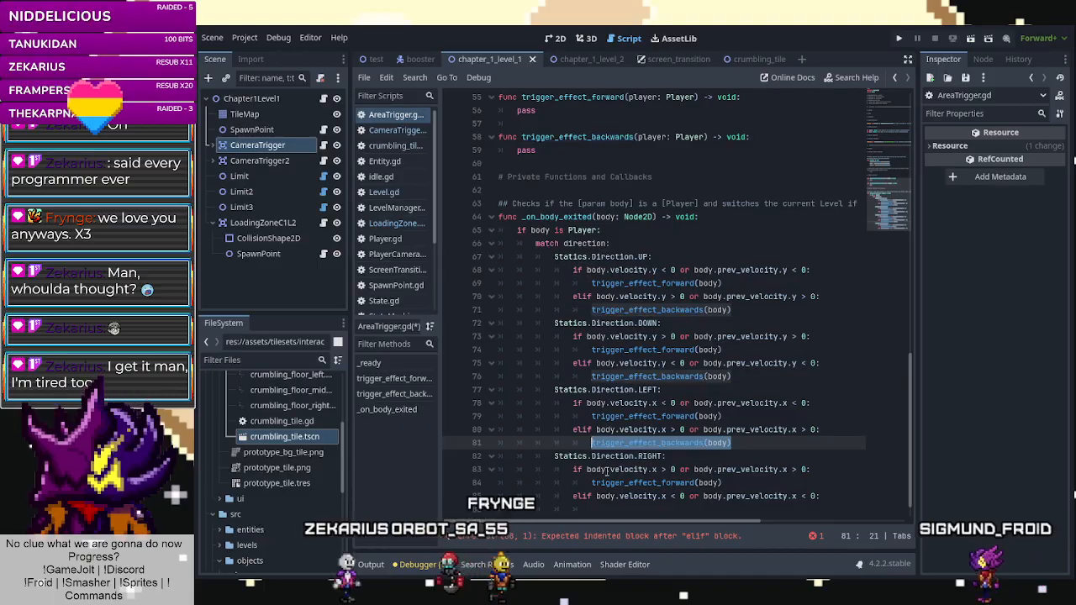
pyautogui.click(619, 502)
pyautogui.hotkey('ctrl', 'v')
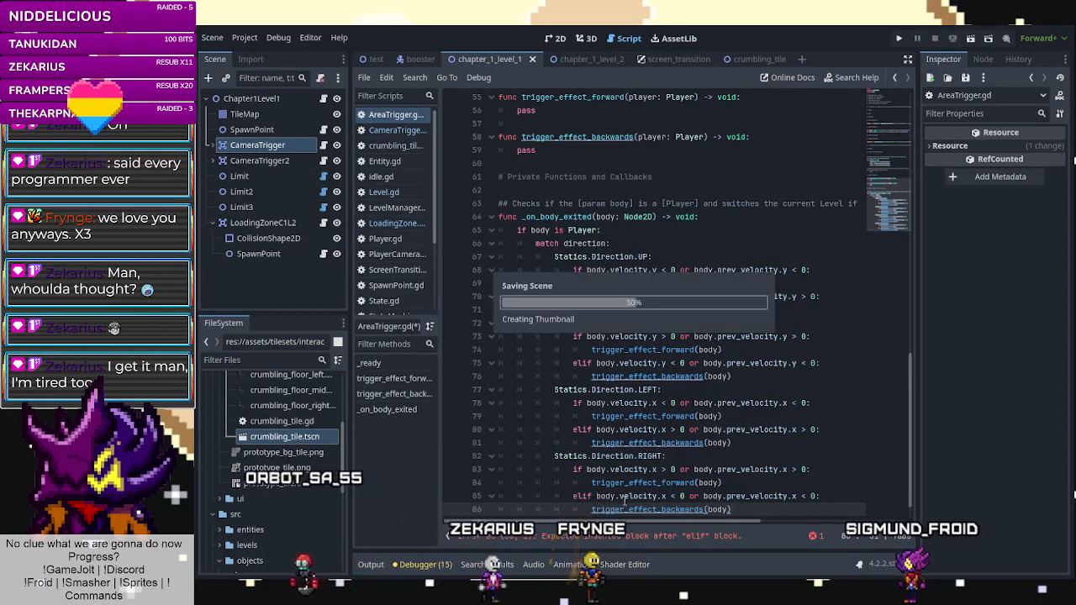
pyautogui.scroll(-1, 745, 413)
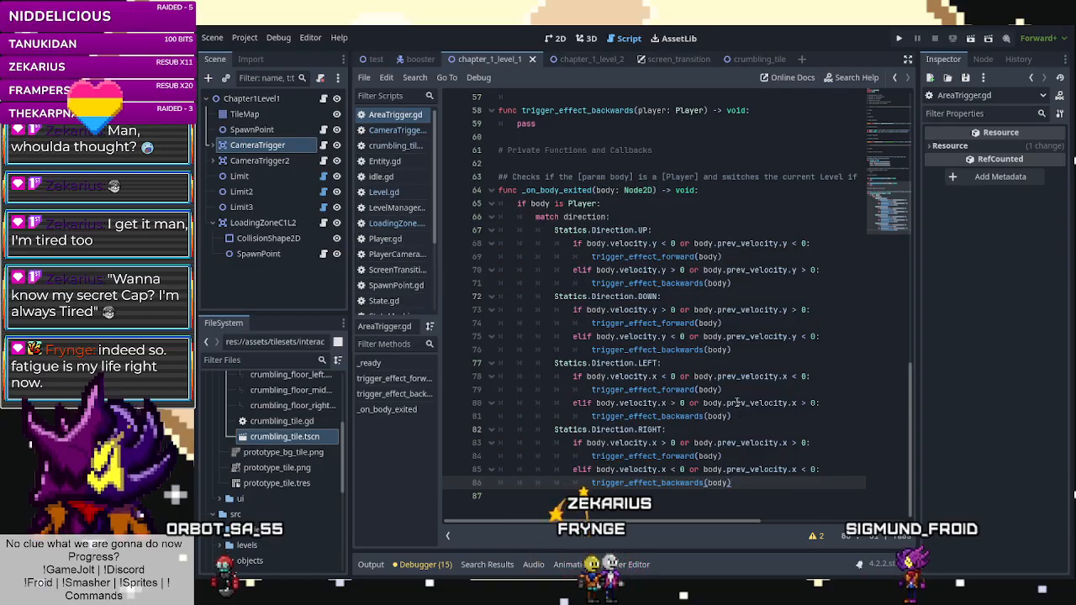
# Run the chapter_1_level_2 scene and walk the player off the ledge through the horizontal camera trigger into the pit.
pyautogui.click(554, 38)
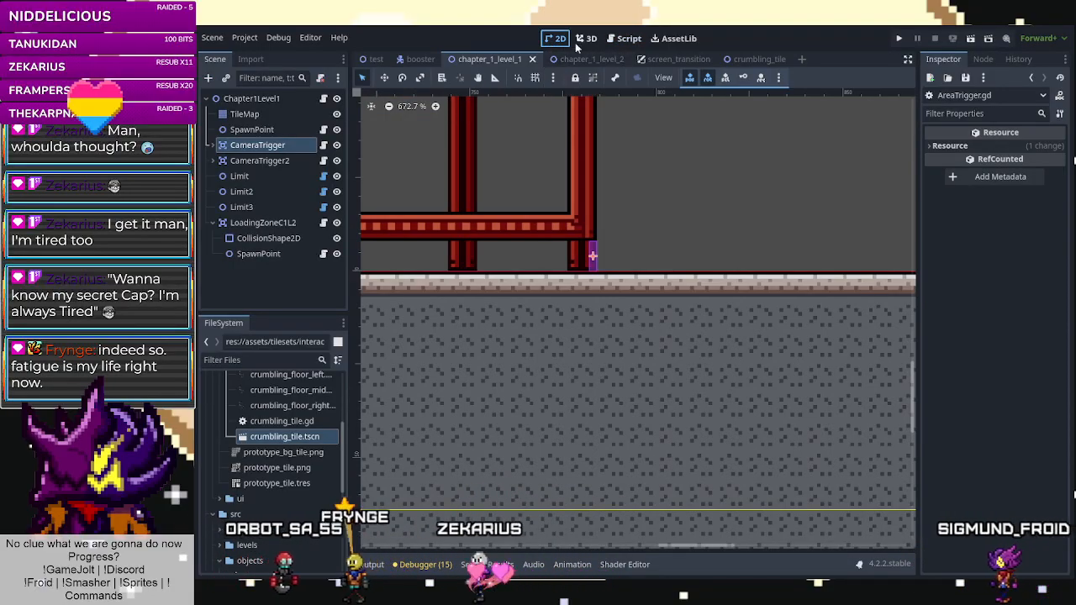
pyautogui.click(579, 58)
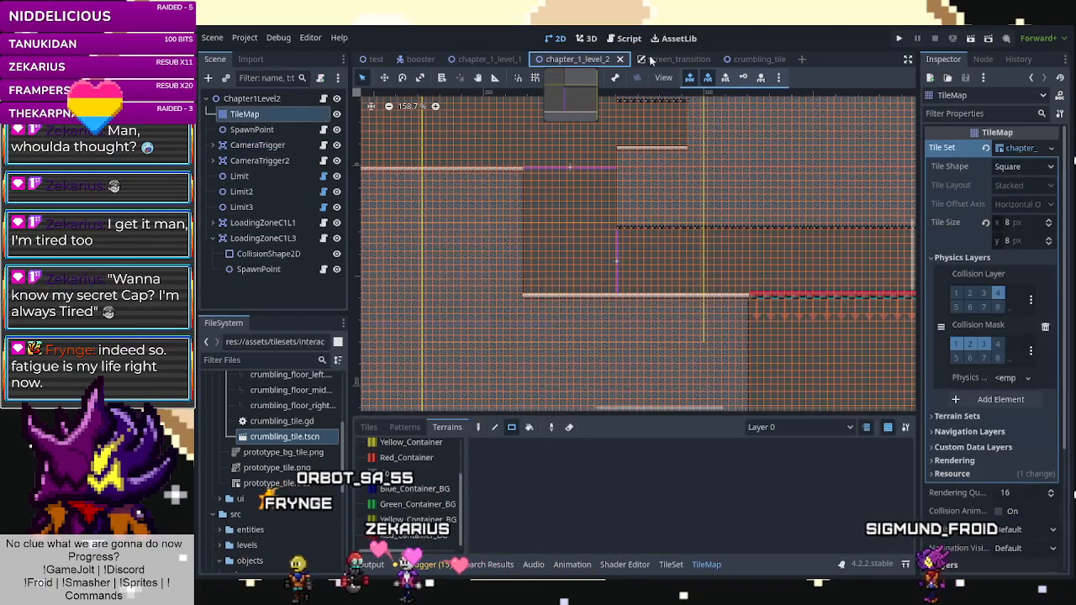
pyautogui.click(969, 38)
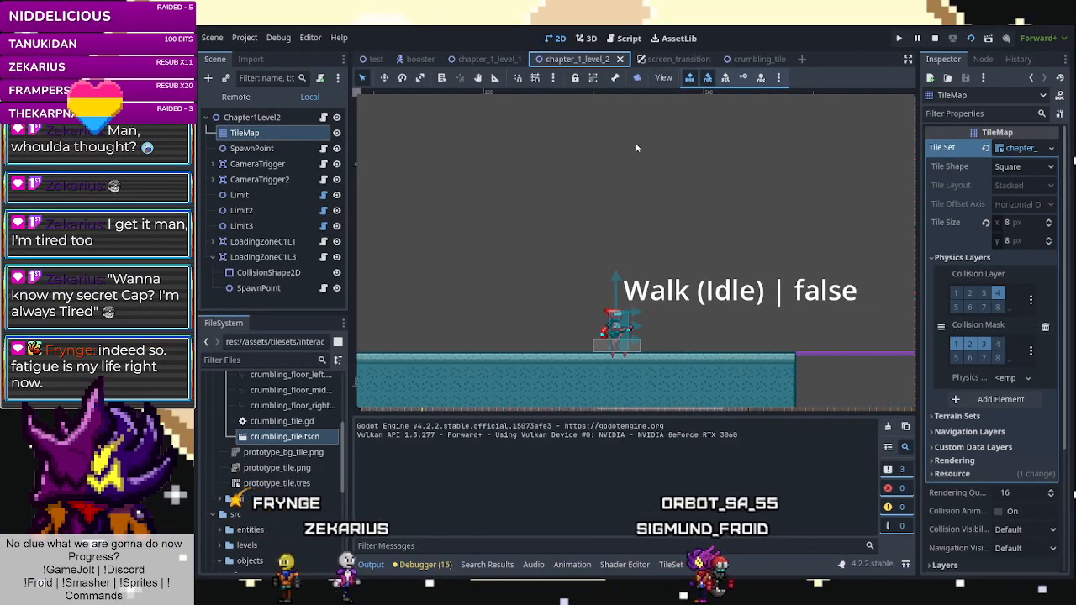
pyautogui.press('Right')
pyautogui.press('Left')
pyautogui.press('Left')
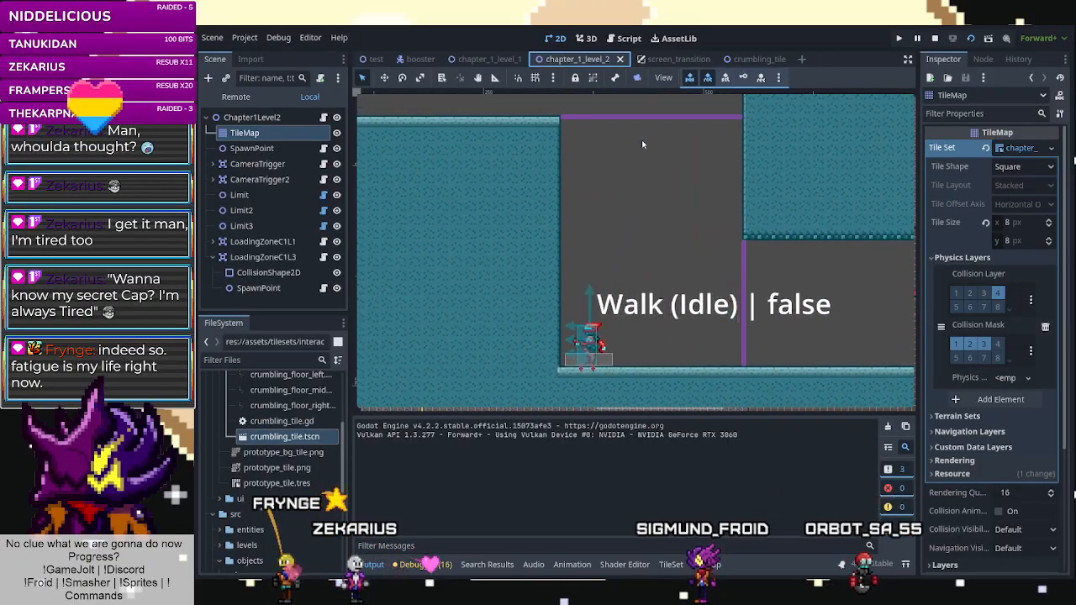
# Playtest jumping against the pit's wall, and move the player through the vertical camera trigger into the corridor.
pyautogui.press('space')
pyautogui.press('space')
pyautogui.press('Right')
pyautogui.press('Left')
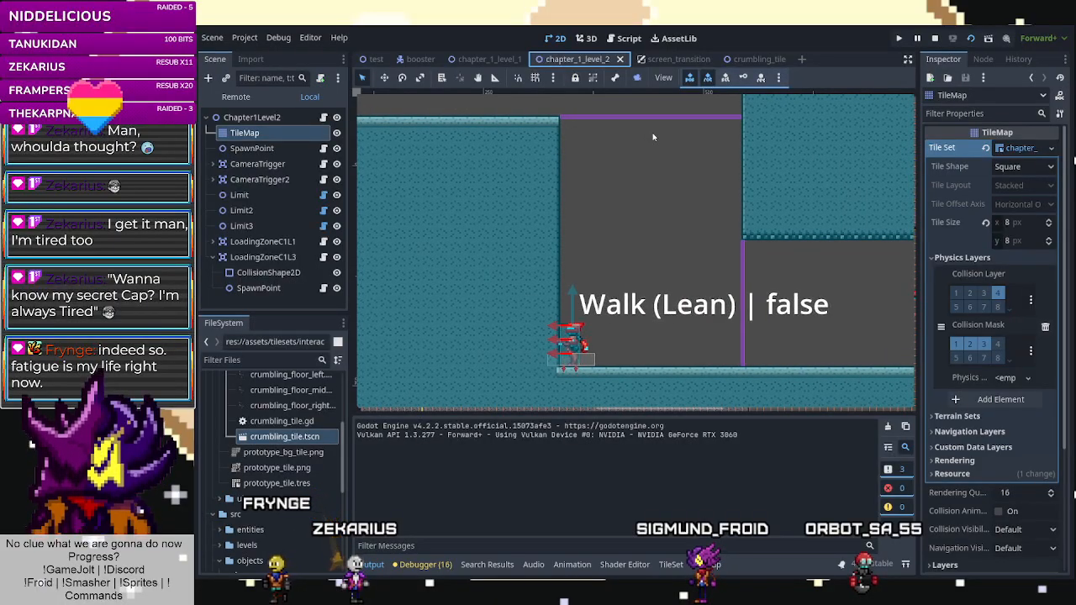
pyautogui.press('Left')
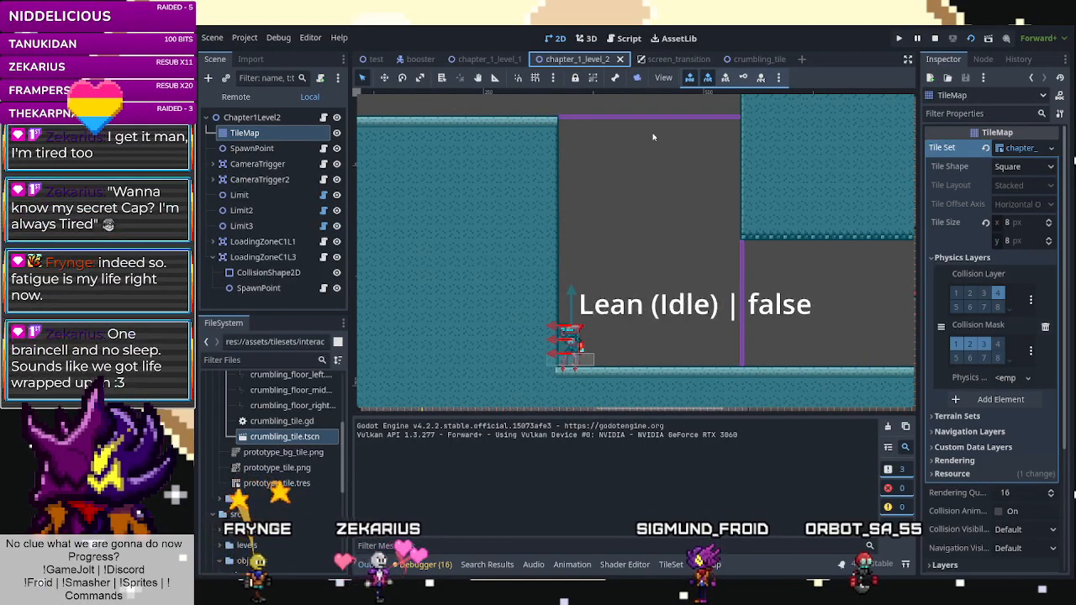
pyautogui.press('space')
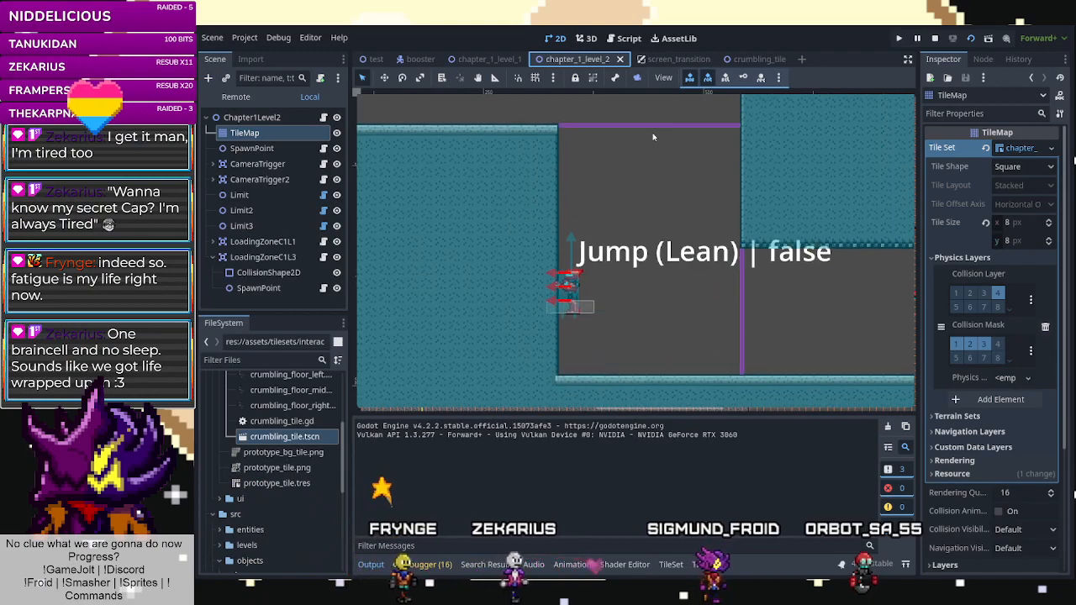
pyautogui.press('Right')
pyautogui.press('Right')
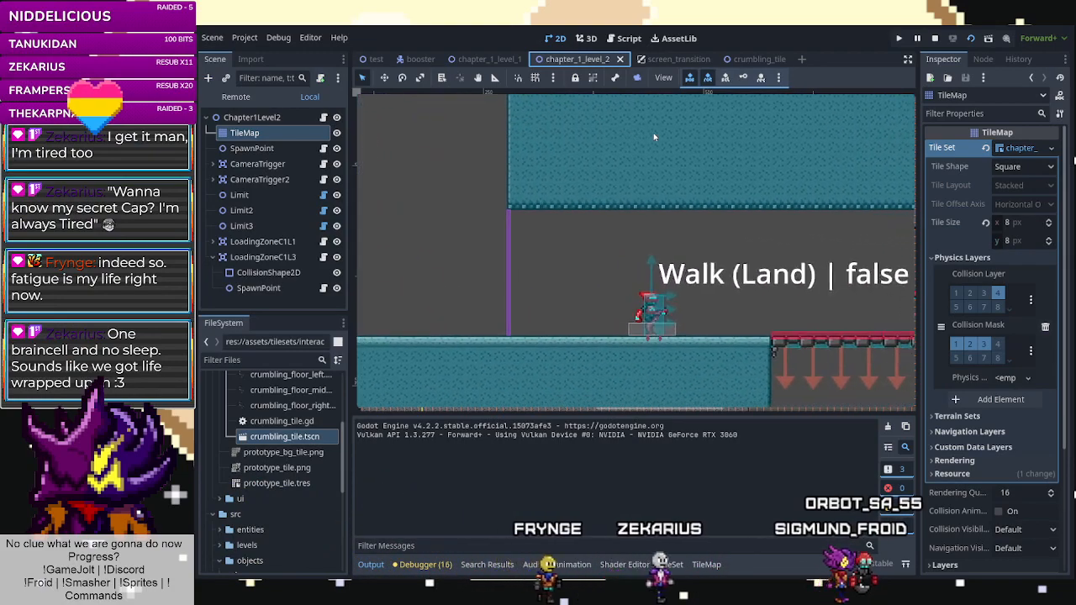
# Playtest crossing the crumbling tiles in both directions, going back to the vertical camera trigger in between.
pyautogui.press('Right')
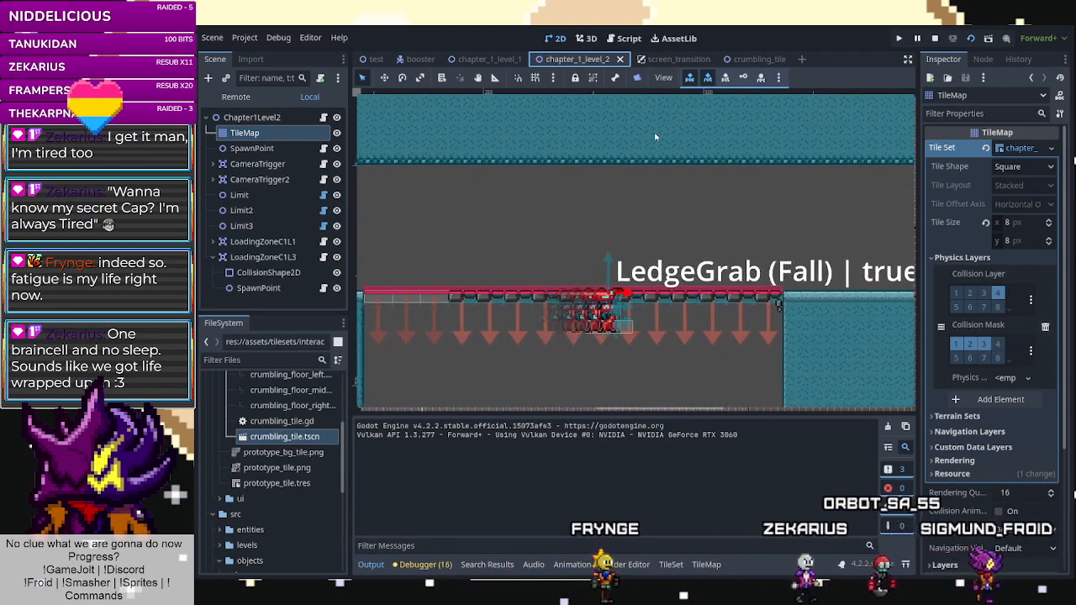
pyautogui.press('space')
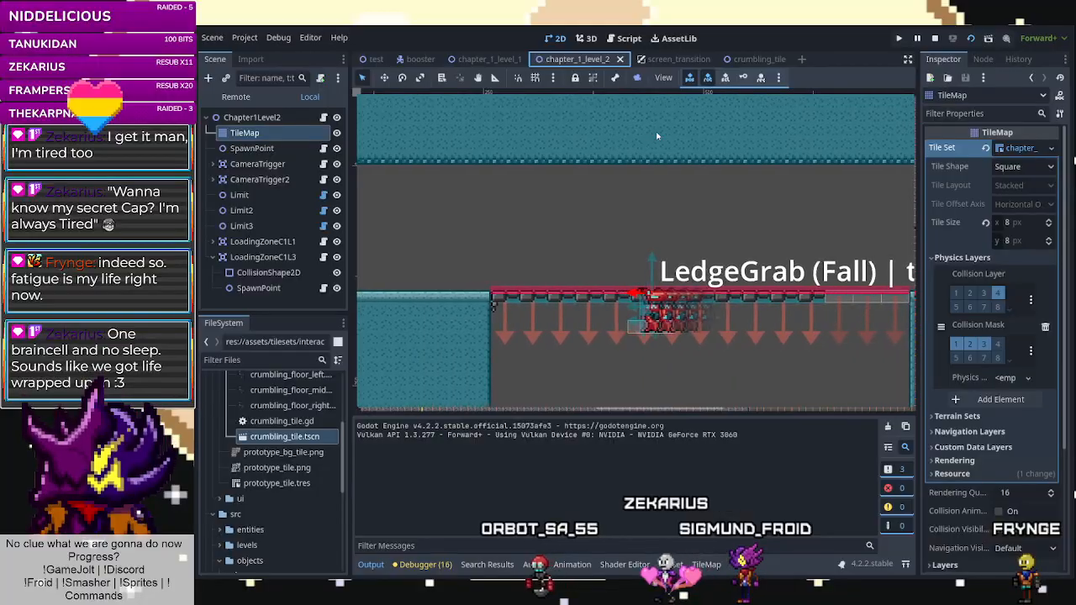
pyautogui.press('space')
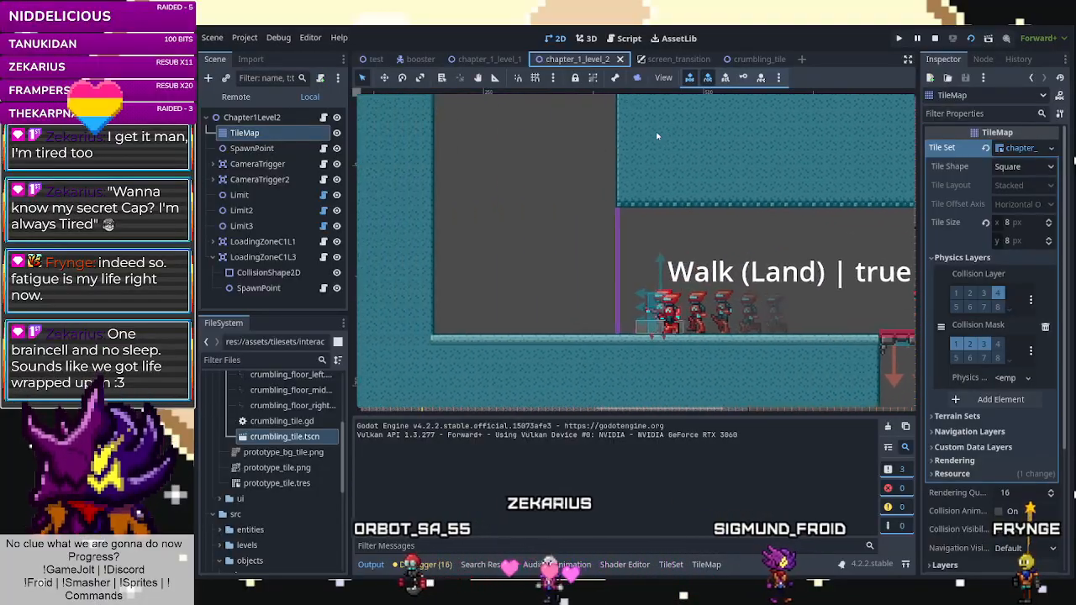
pyautogui.press('Right')
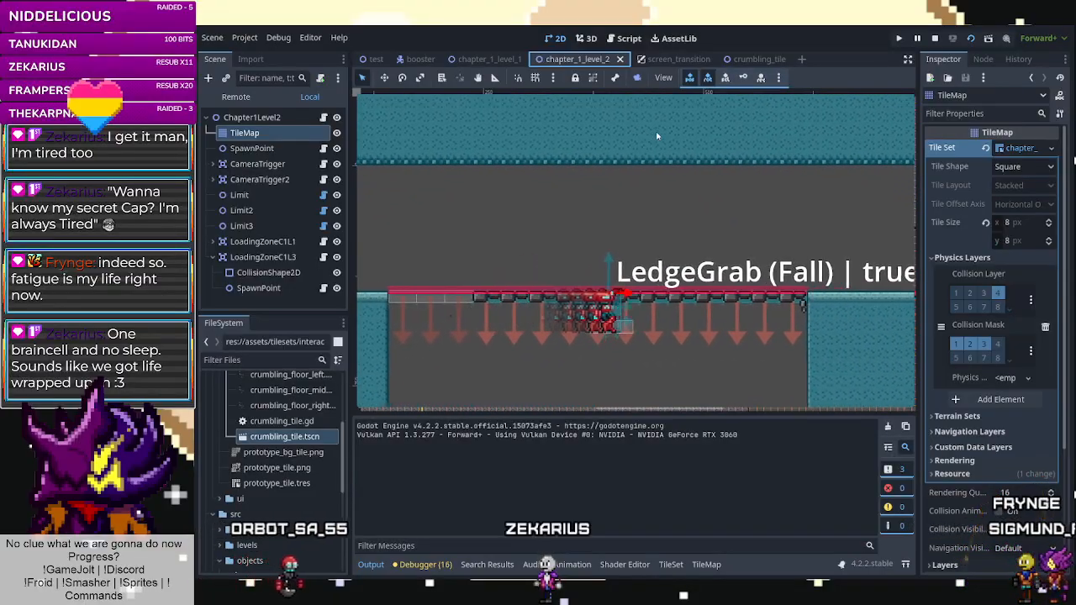
pyautogui.press('space')
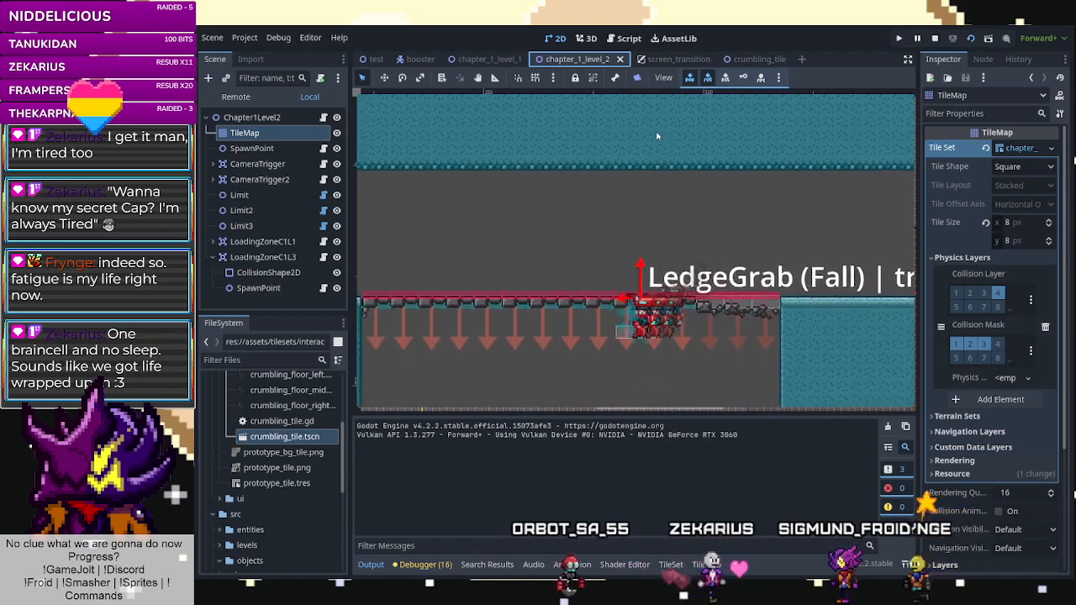
pyautogui.press('space')
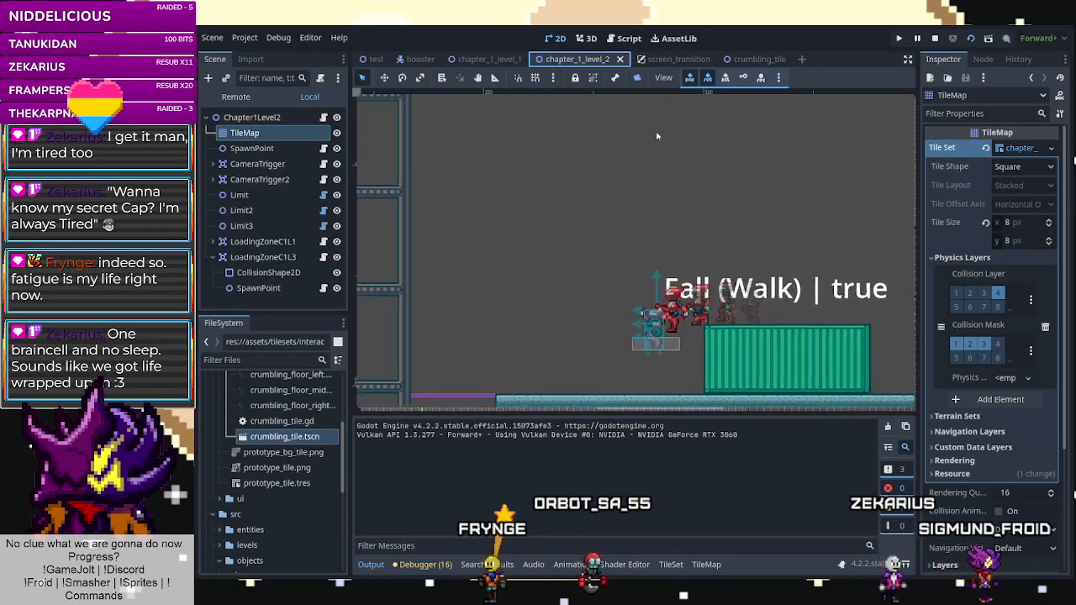
# Playtest running, sliding and jumping around the scaffolding and containers, and stop the running game.
pyautogui.press('Right')
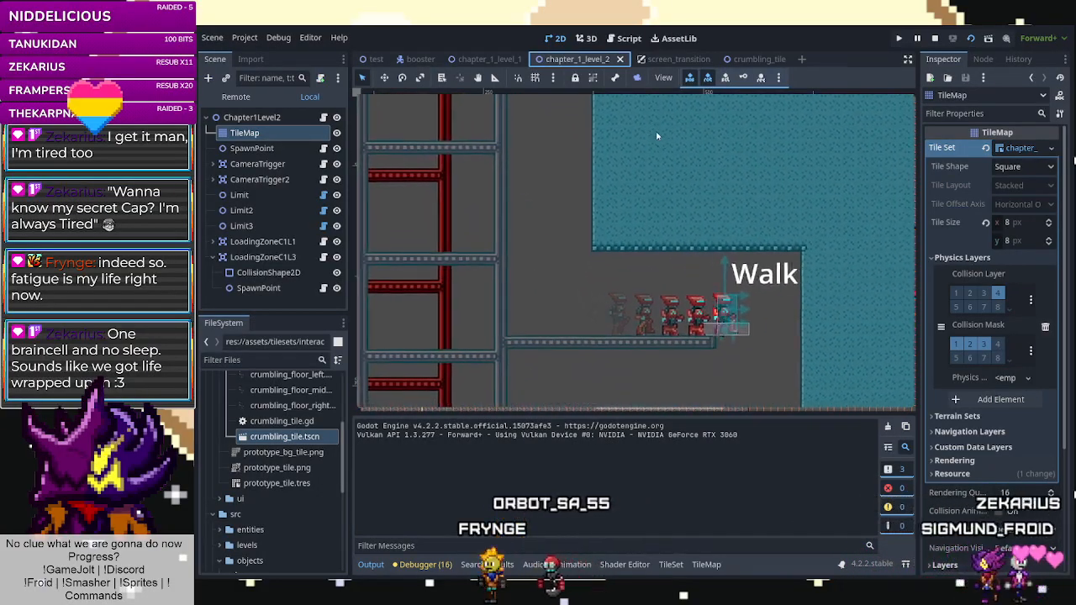
pyautogui.press('Left')
pyautogui.press('Left')
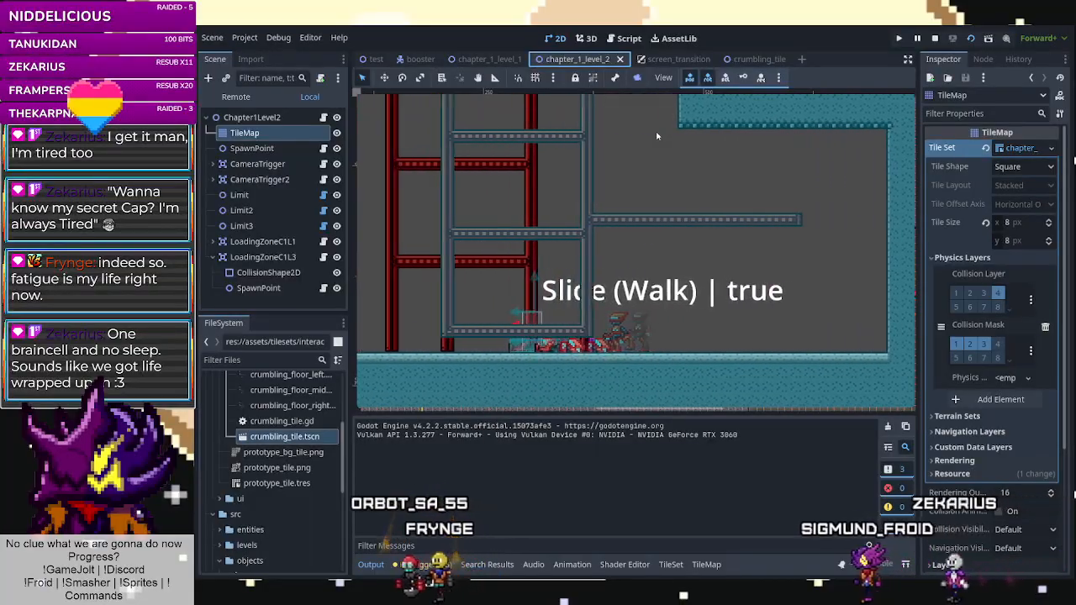
pyautogui.press('space')
pyautogui.press('space')
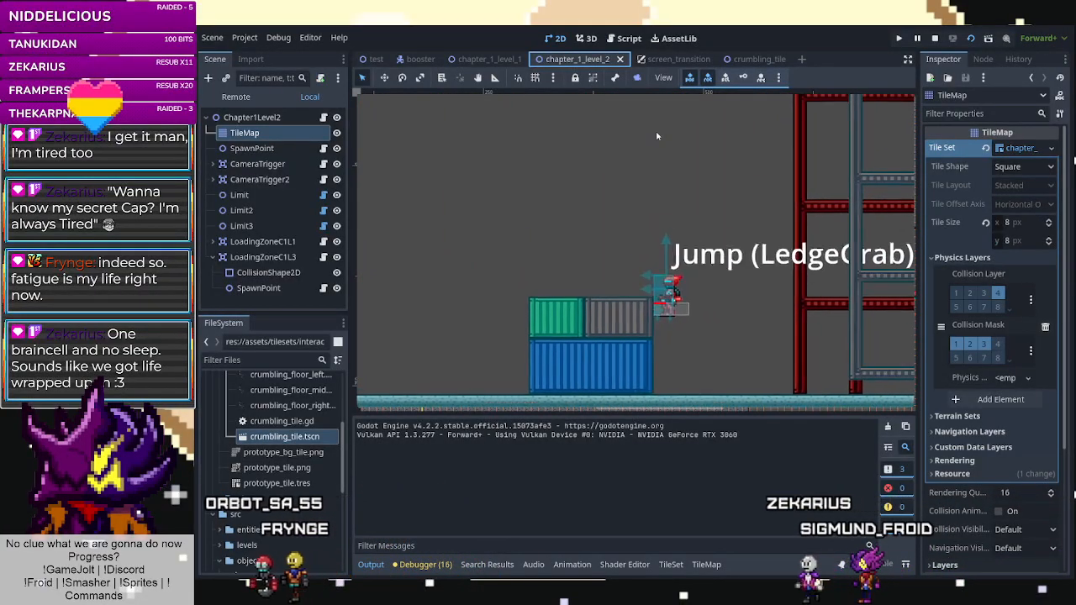
pyautogui.press('Left')
pyautogui.press('space')
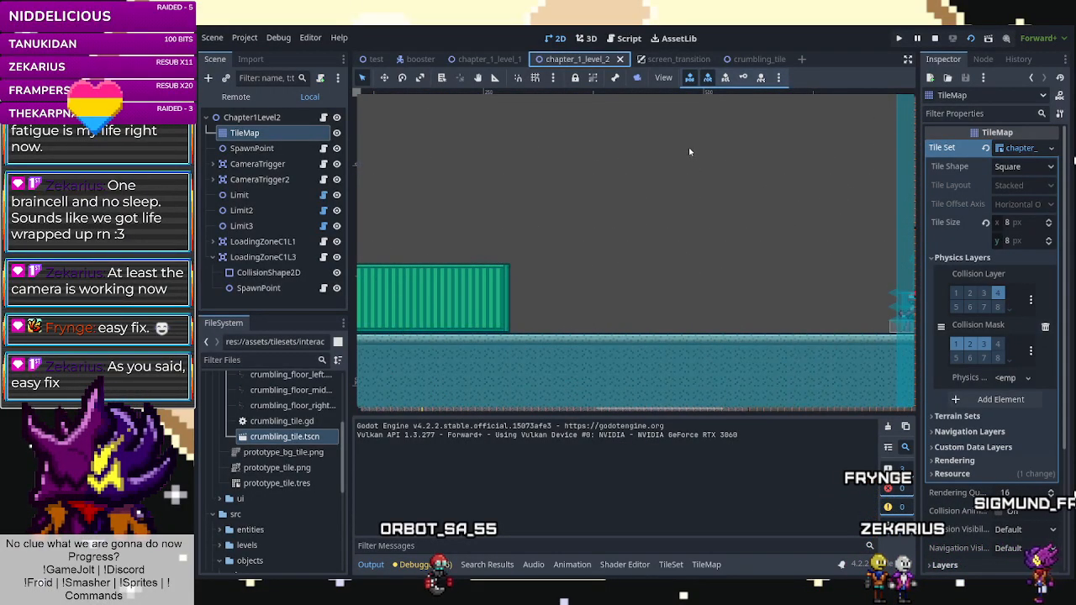
pyautogui.press('F8')
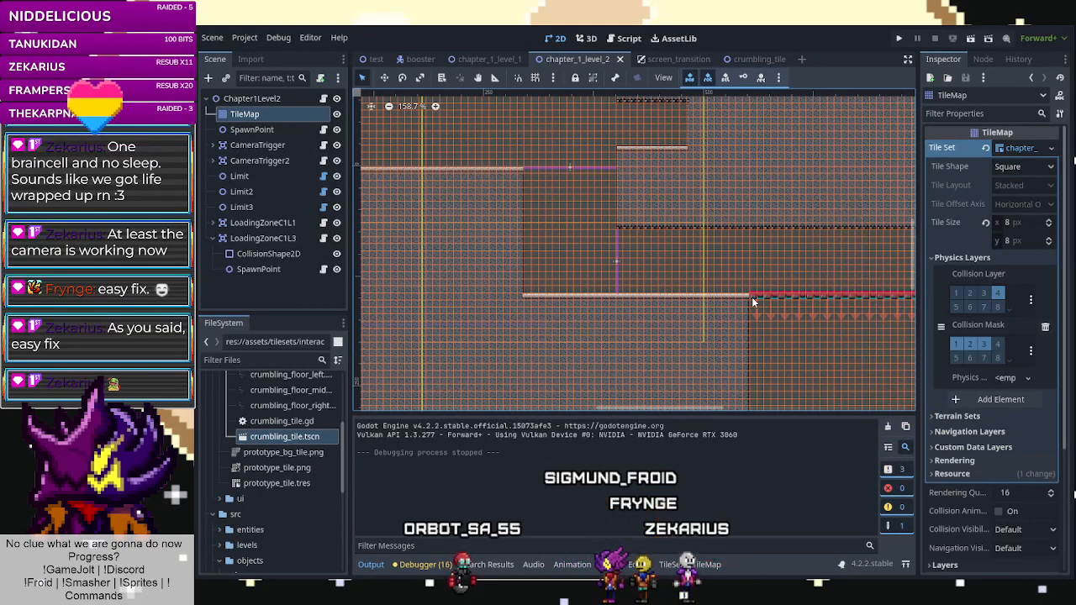
# Look over the crumbling_tile and screen_transition scenes and inspect the crumbling tiles in chapter_1_level_2.
pyautogui.scroll(6, 248, 422)
pyautogui.scroll(-6, 250, 420)
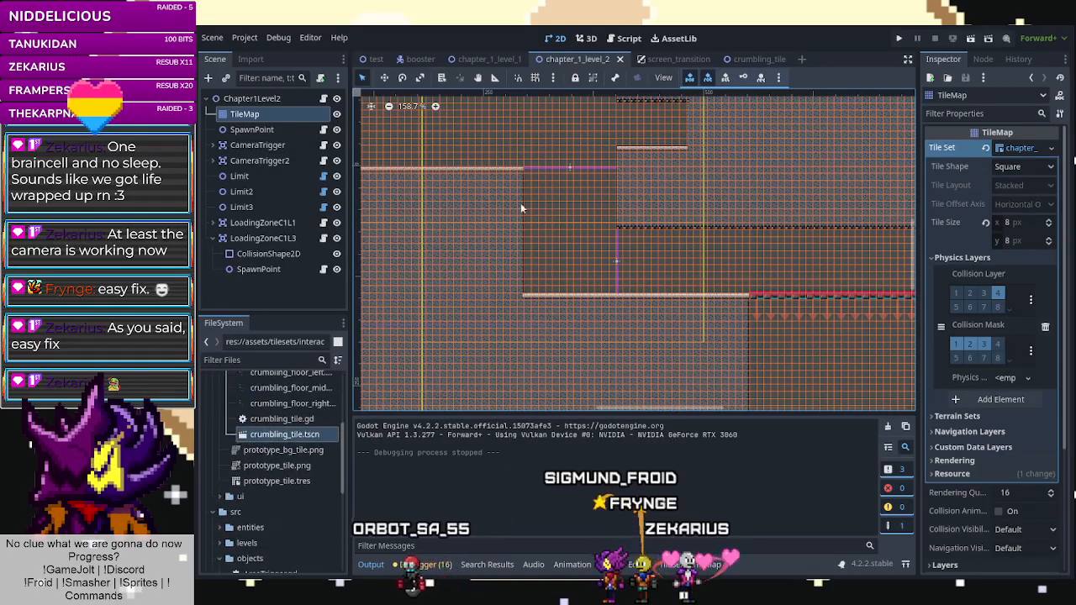
pyautogui.click(756, 59)
pyautogui.scroll(-4, 606, 271)
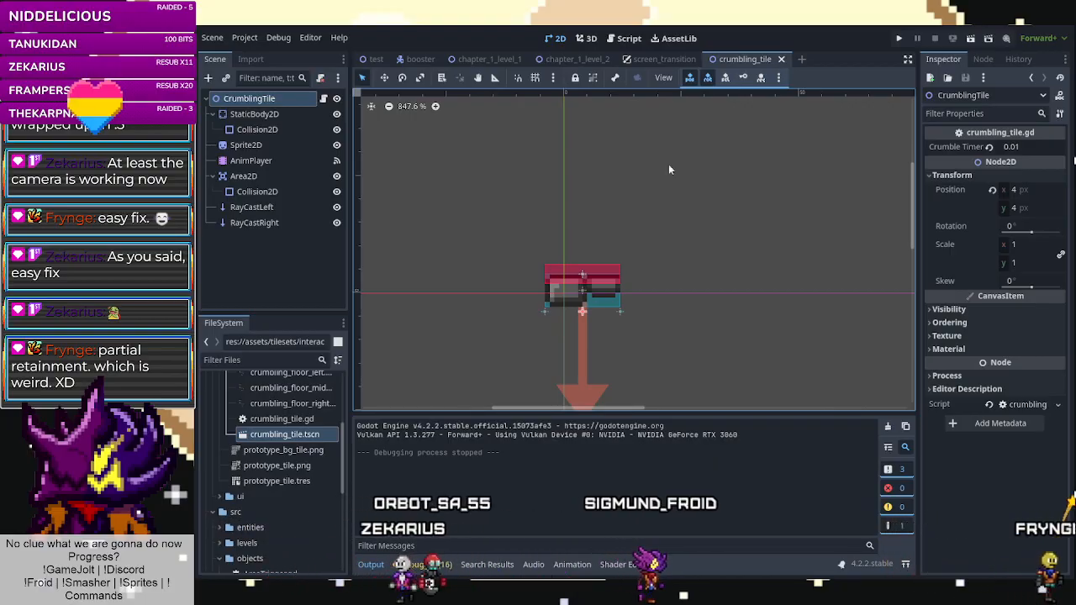
pyautogui.click(656, 59)
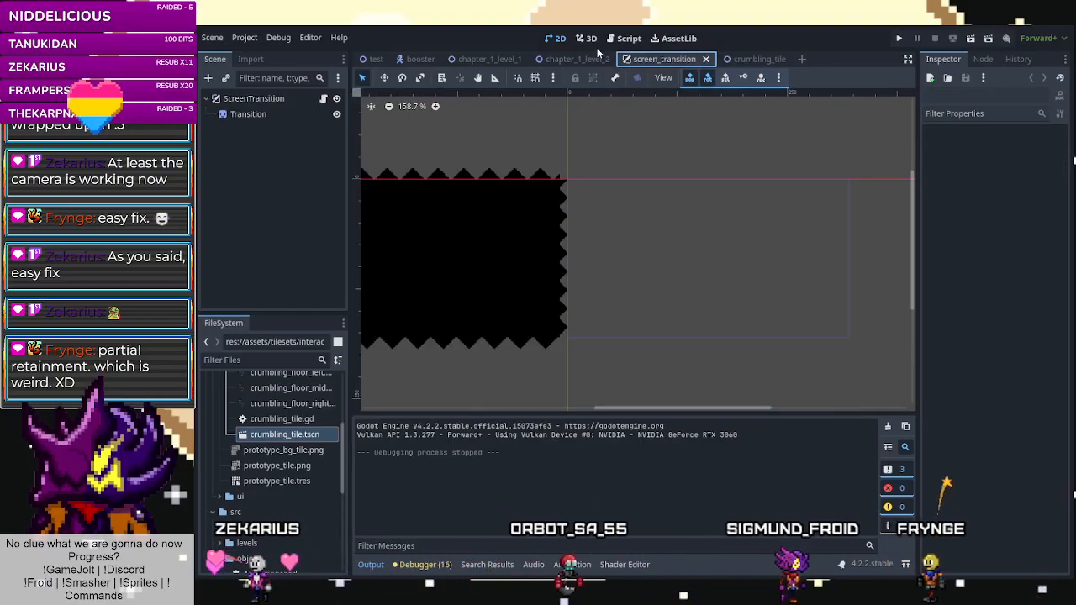
pyautogui.click(577, 59)
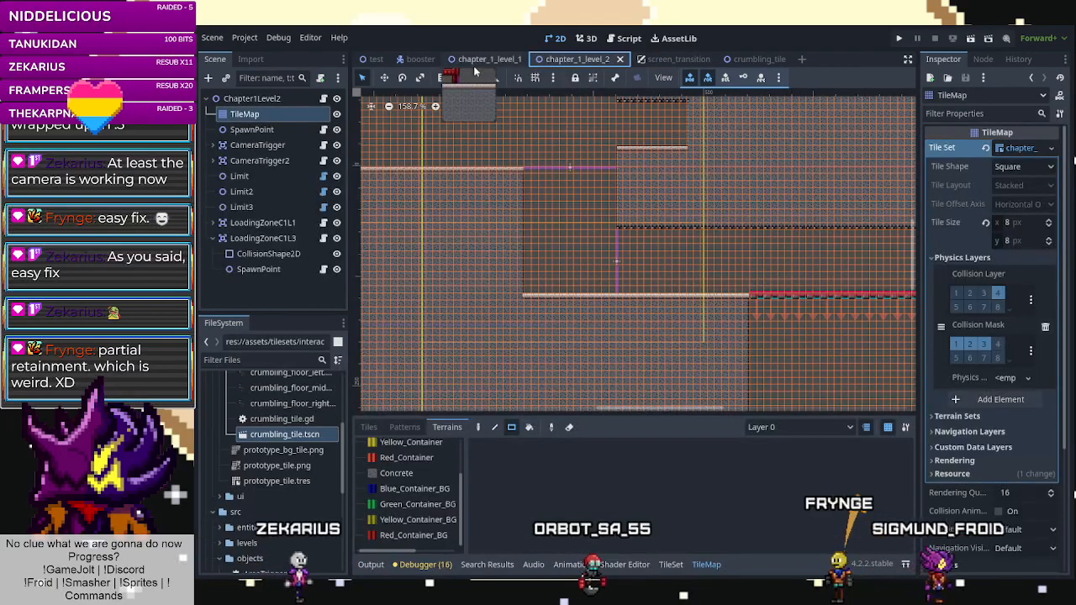
pyautogui.scroll(-3, 721, 243)
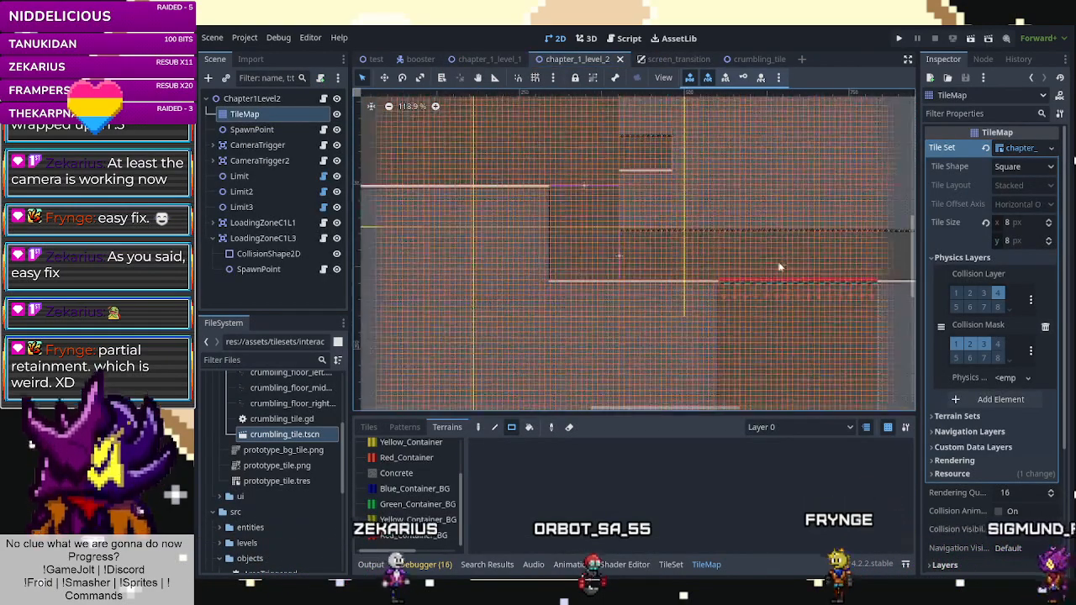
pyautogui.scroll(6, 783, 312)
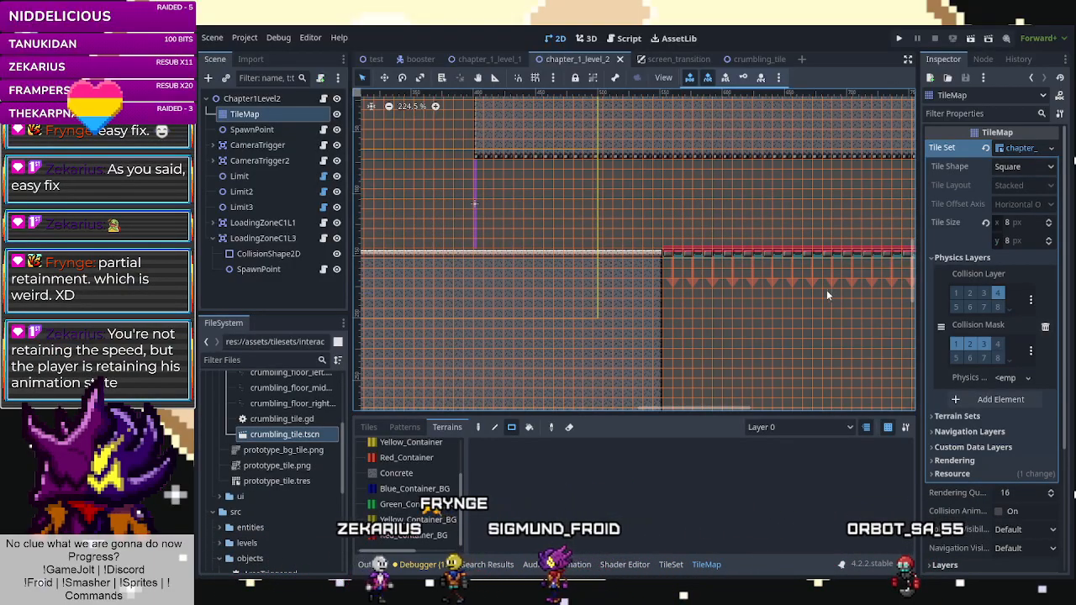
pyautogui.moveTo(410, 60)
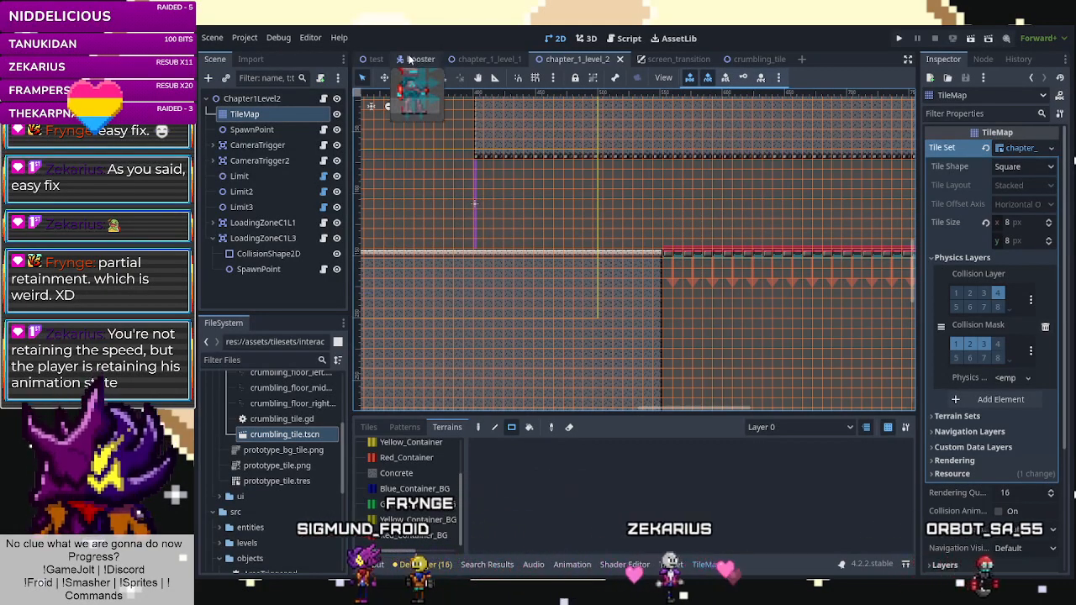
# Open the Booster's Player.gd script and examine the running variable among the public variables.
pyautogui.click(418, 60)
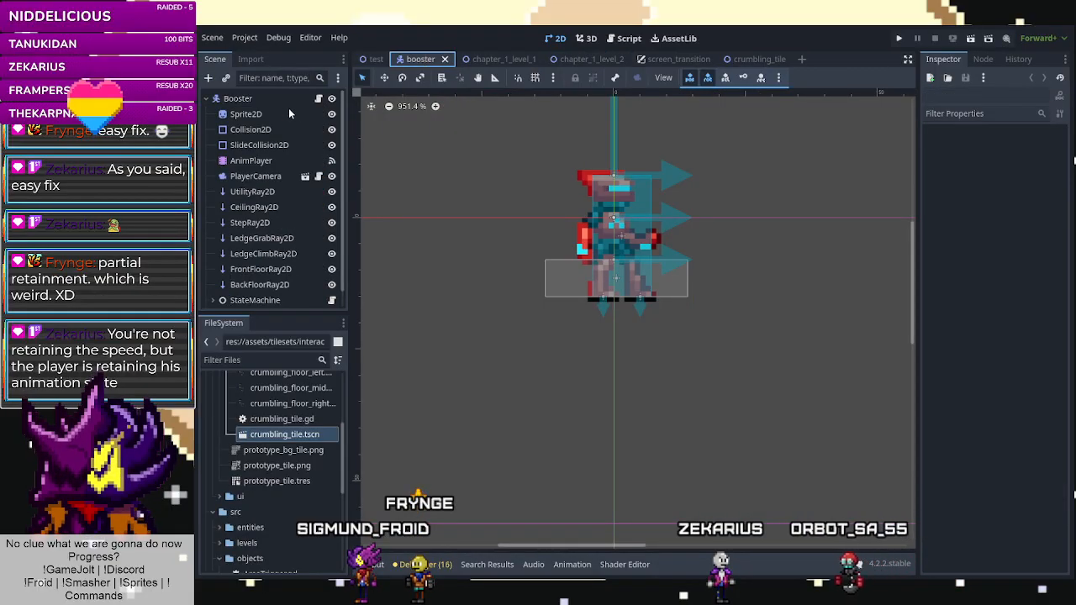
pyautogui.click(319, 99)
pyautogui.scroll(20, 639, 264)
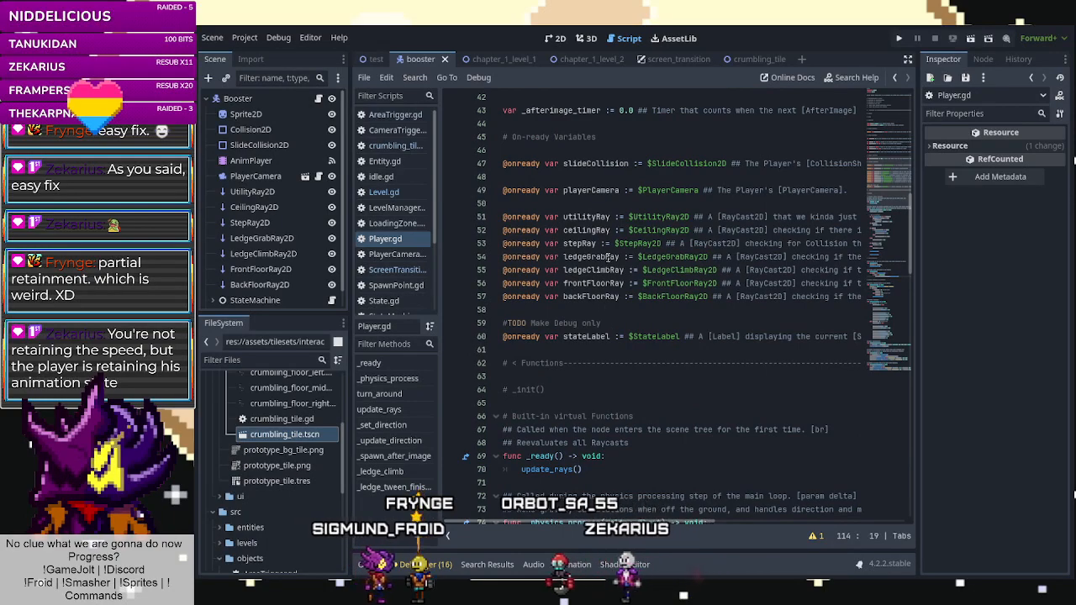
pyautogui.scroll(4, 608, 258)
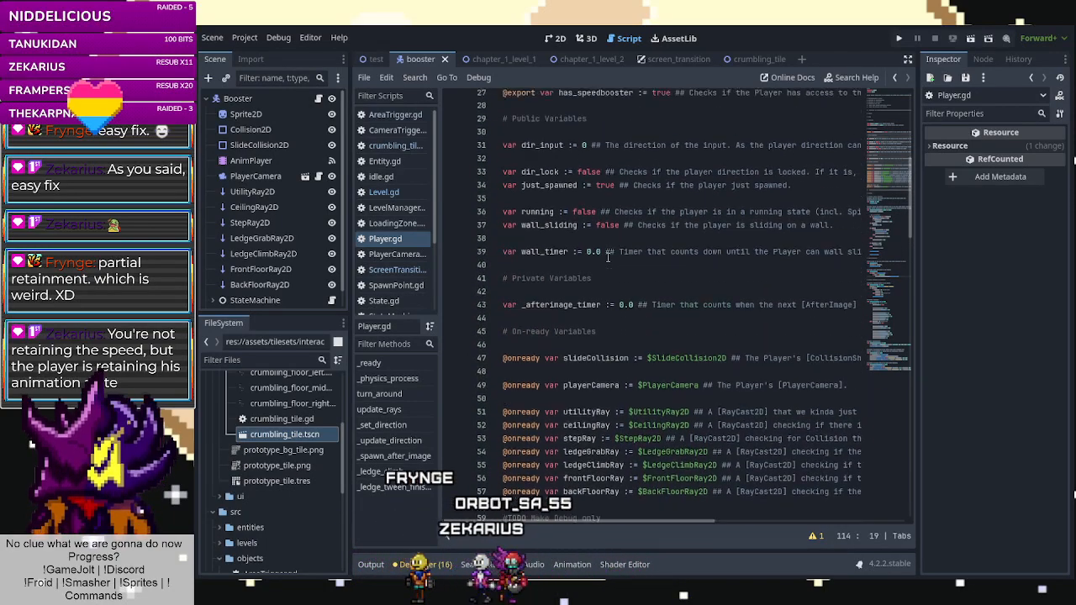
pyautogui.scroll(2, 607, 258)
pyautogui.moveTo(558, 256); pyautogui.dragTo(832, 253)
pyautogui.click(730, 257)
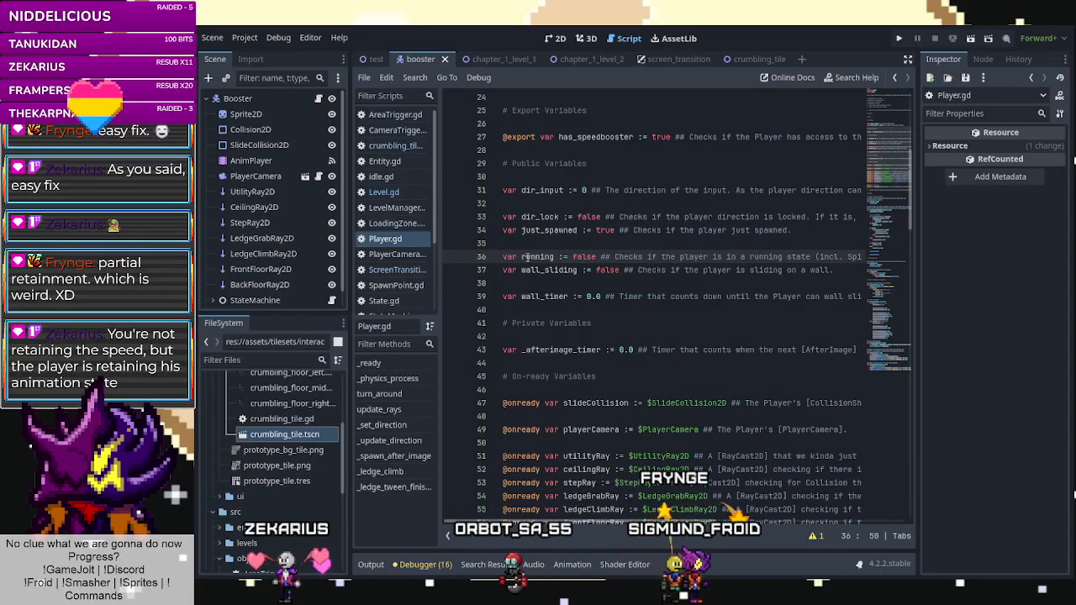
pyautogui.moveTo(659, 256); pyautogui.dragTo(408, 260)
pyautogui.click(586, 258)
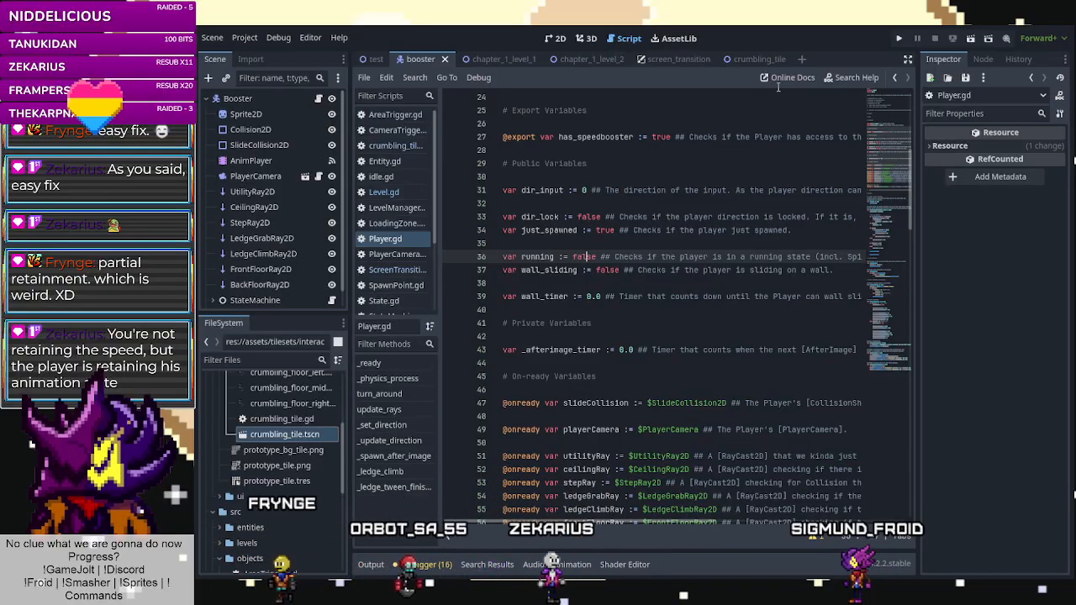
# Review the crumbling_tile.gd script from its crumble function up to its variables, and browse the project files.
pyautogui.click(751, 60)
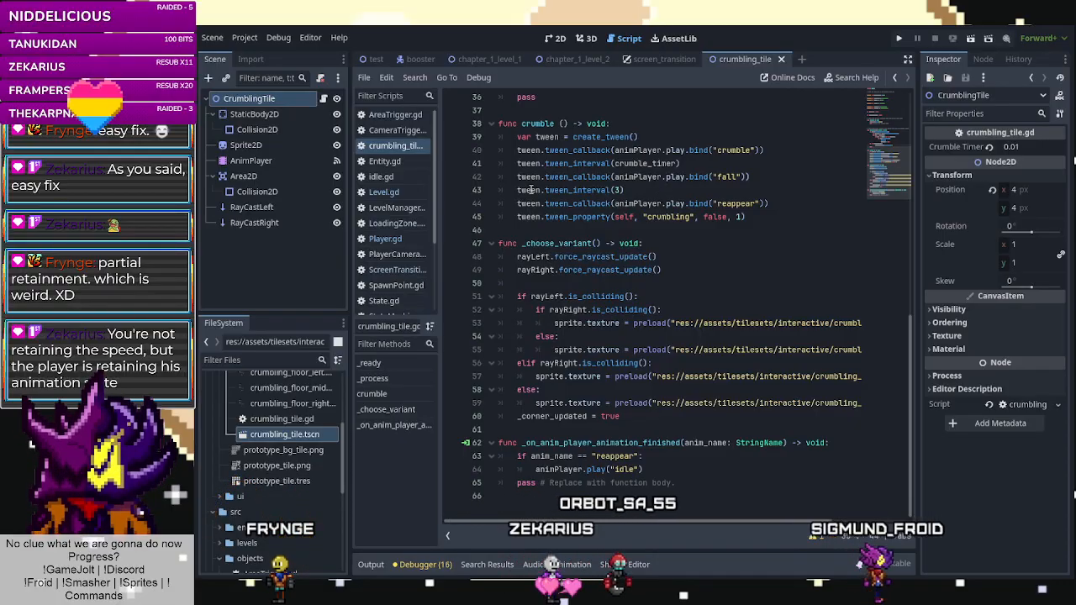
pyautogui.scroll(12, 508, 292)
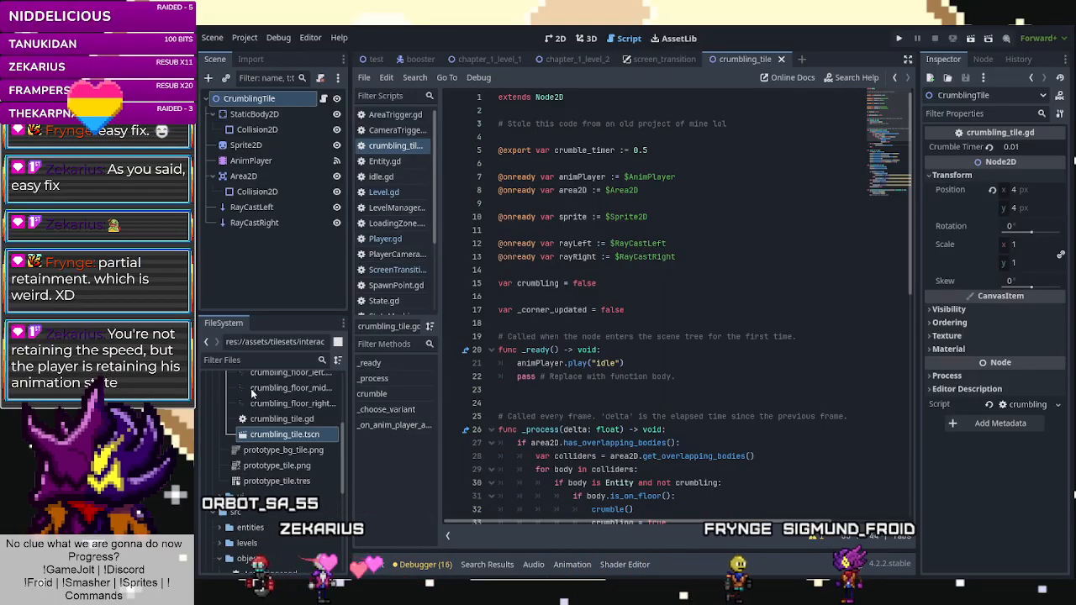
pyautogui.scroll(3, 256, 448)
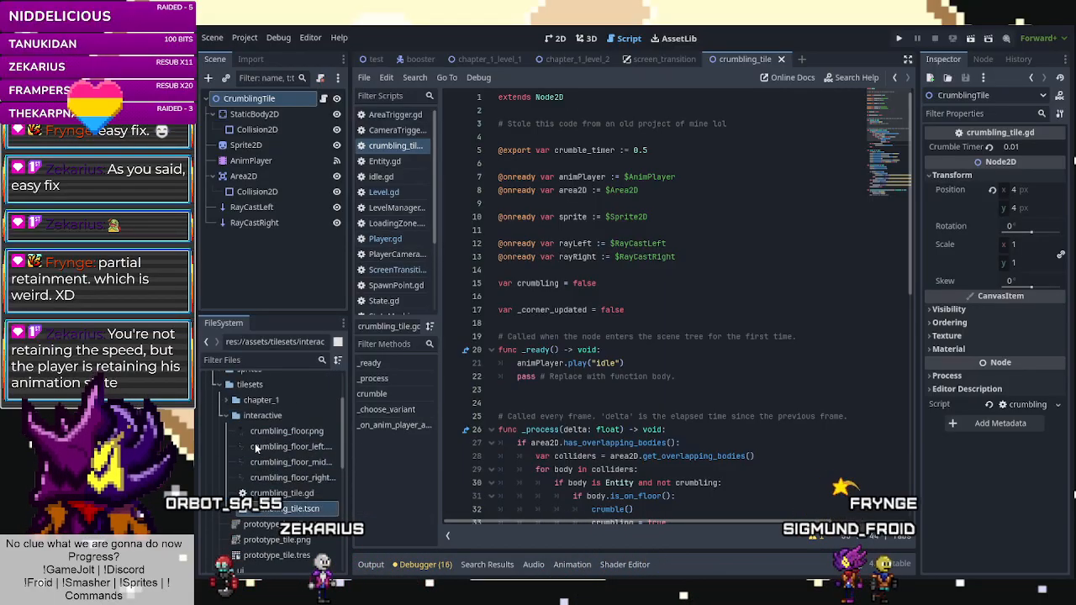
pyautogui.scroll(-3, 255, 443)
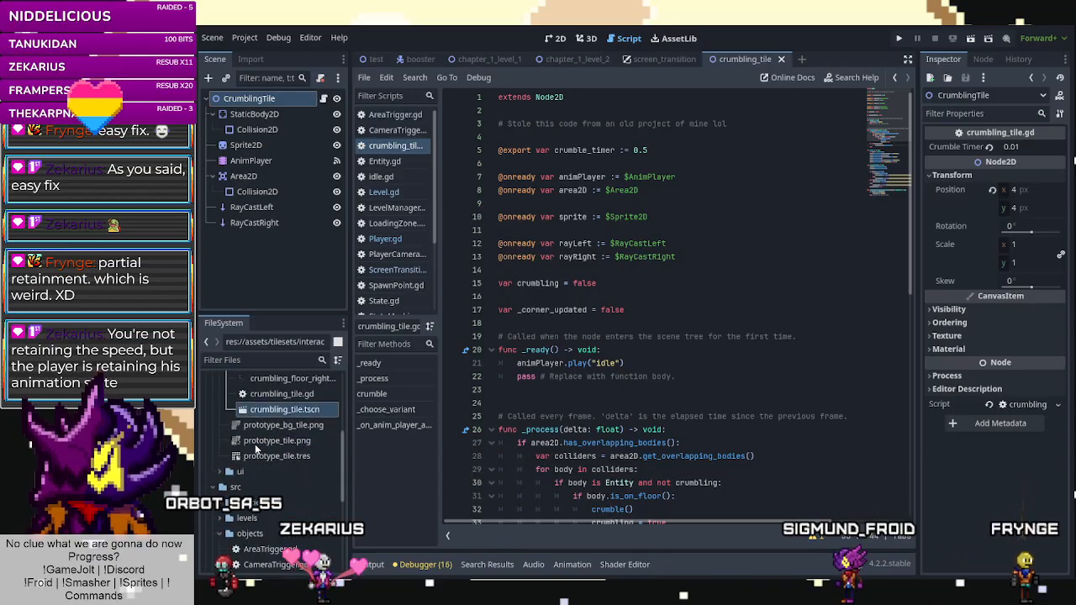
# Find the player state scripts in the src/entities folder and open ledge_grab.gd.
pyautogui.moveTo(258, 443)
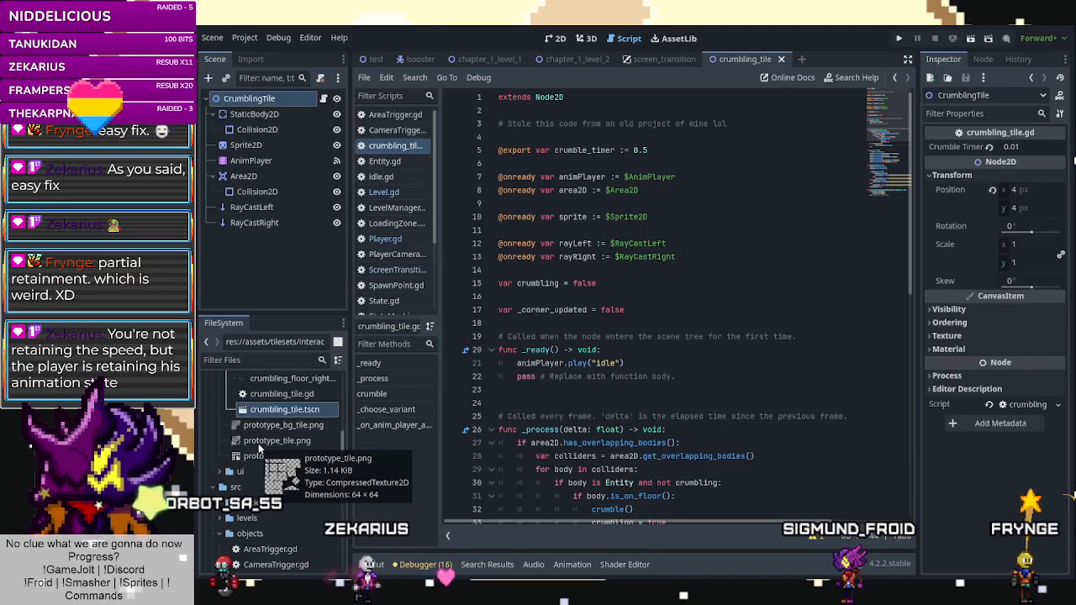
pyautogui.scroll(-3, 255, 442)
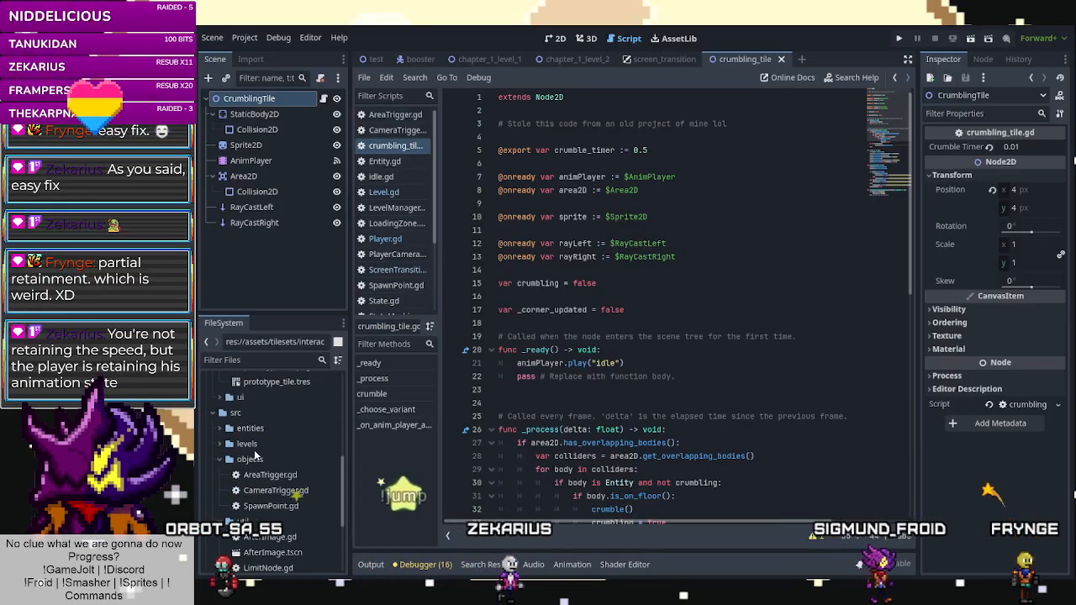
pyautogui.click(224, 404)
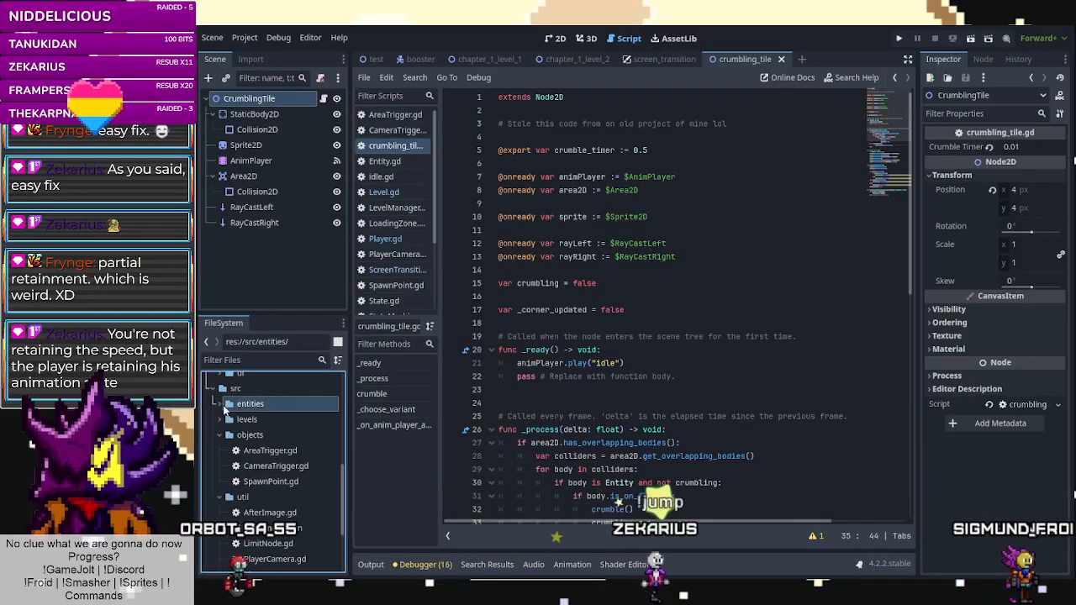
pyautogui.click(221, 405)
pyautogui.scroll(-5, 261, 461)
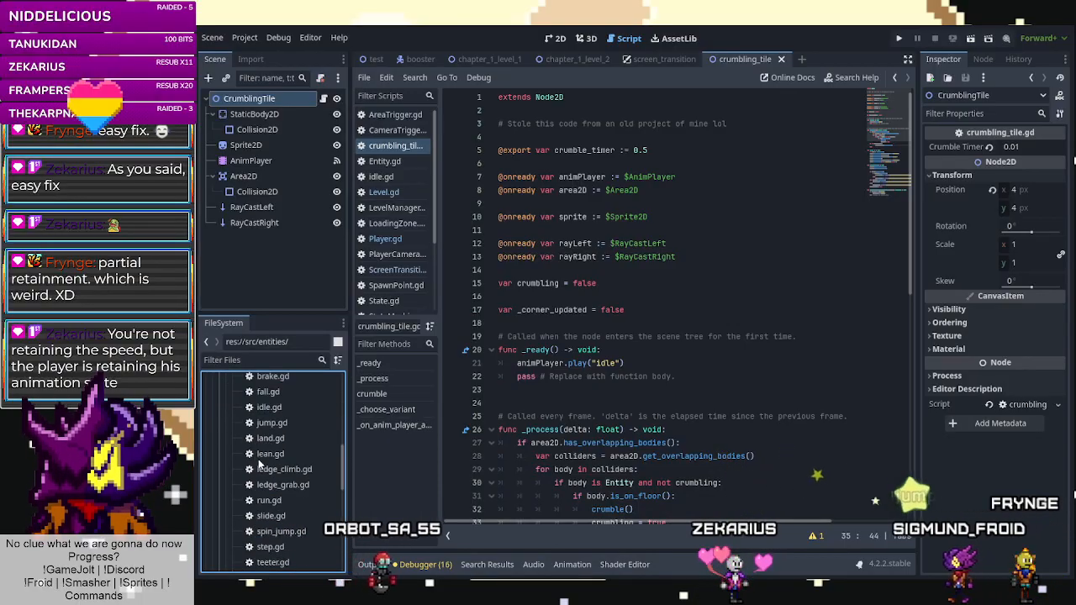
pyautogui.doubleClick(263, 460)
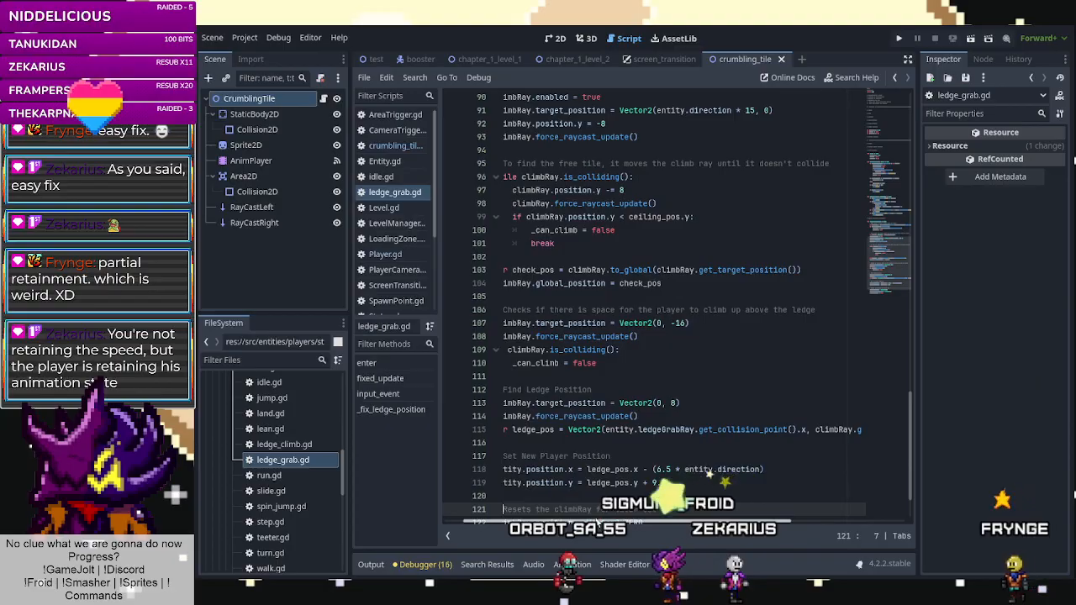
# Start an if condition on entity.ledgeGrabRay.get_collider() as the first line inside the ledgeGrabRay collision check of fixed_update.
pyautogui.hscroll(-1, 597, 471)
pyautogui.scroll(6, 591, 400)
pyautogui.scroll(6, 591, 400)
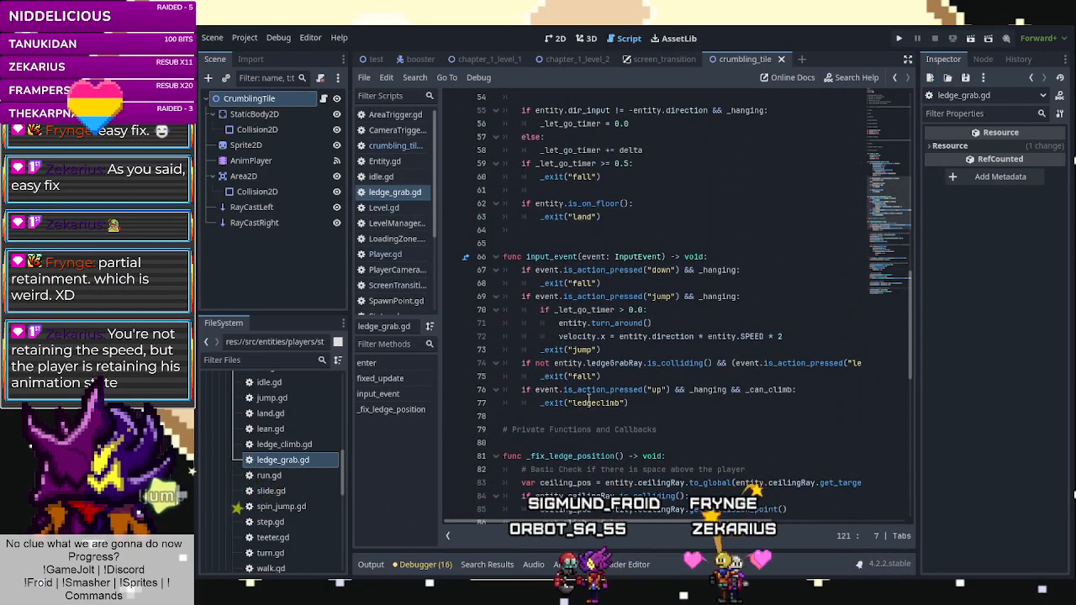
pyautogui.scroll(7, 587, 396)
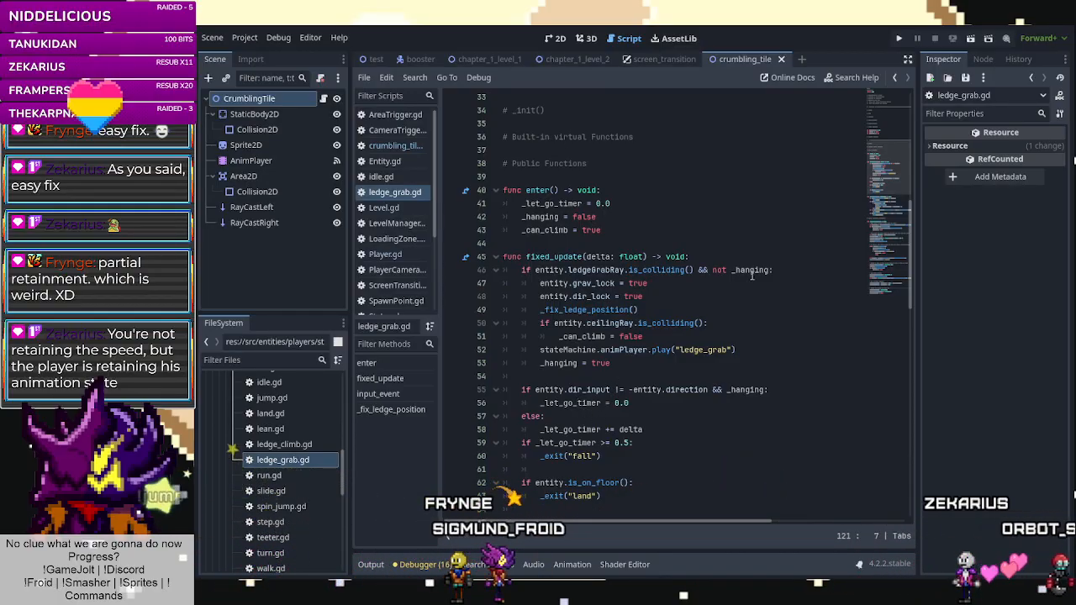
pyautogui.click(790, 269)
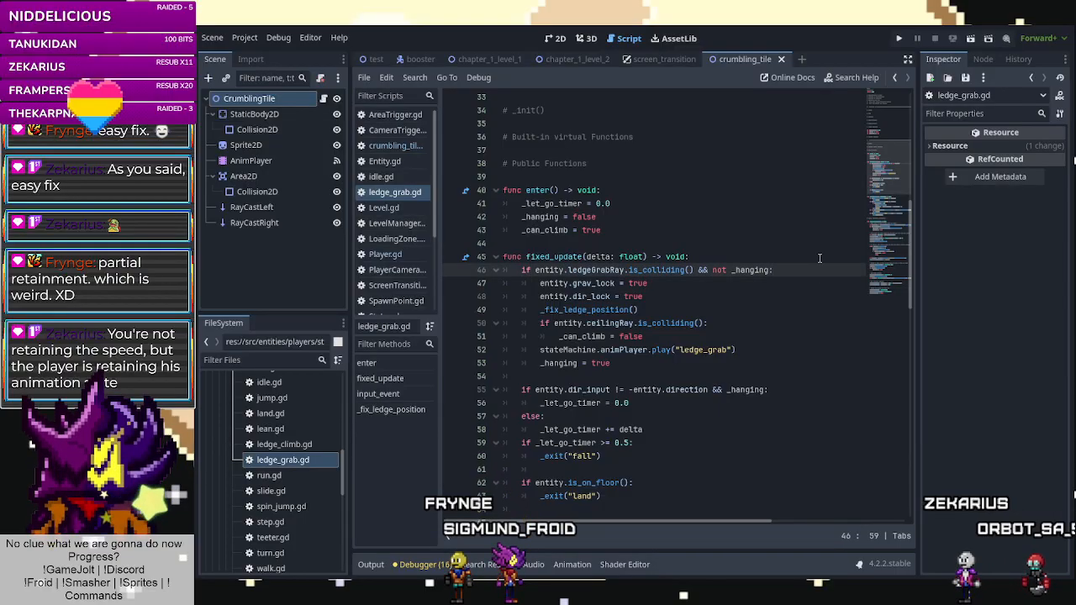
pyautogui.press('Return')
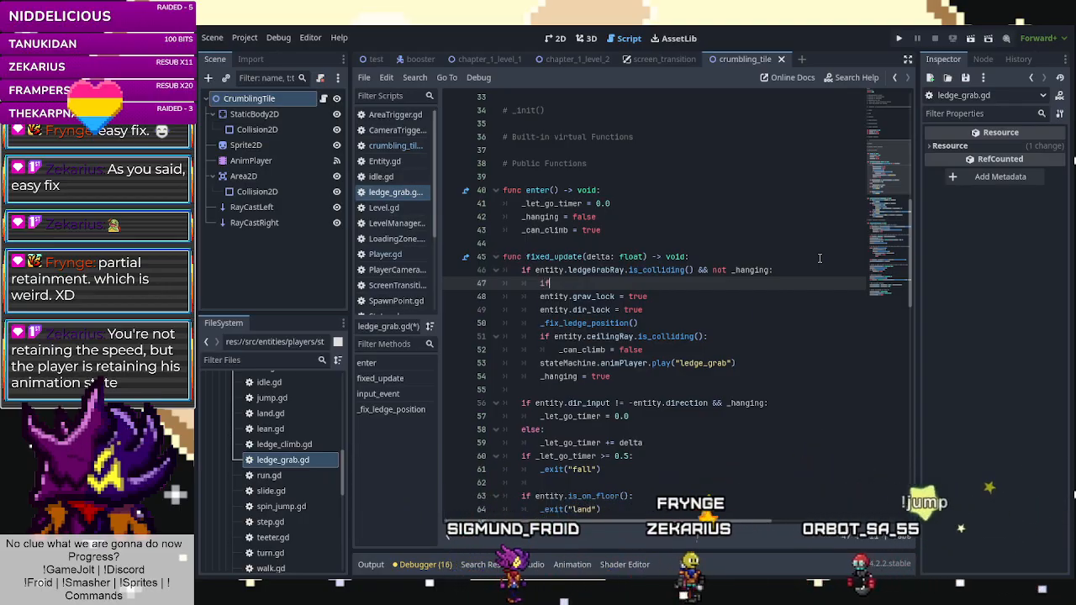
pyautogui.write('if')
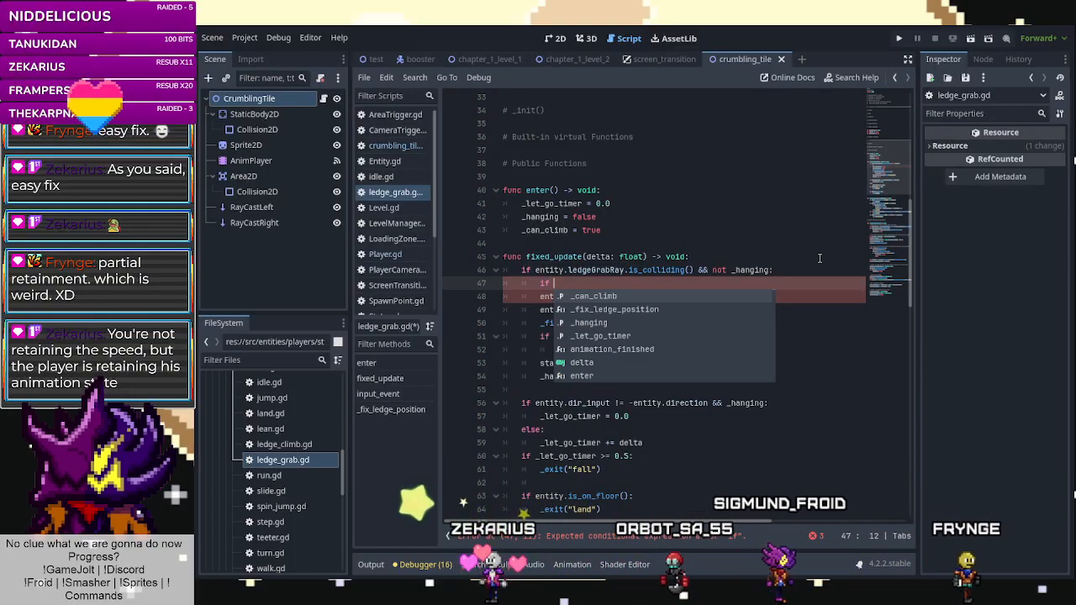
pyautogui.write(' l')
pyautogui.press('BackSpace')
pyautogui.write('enti')
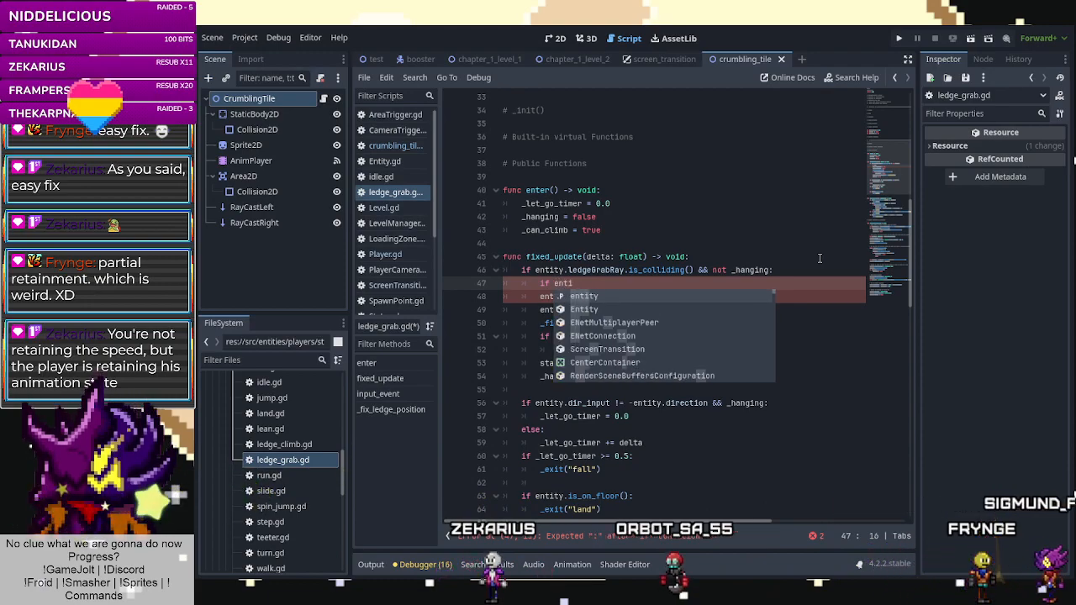
pyautogui.write('ty.l')
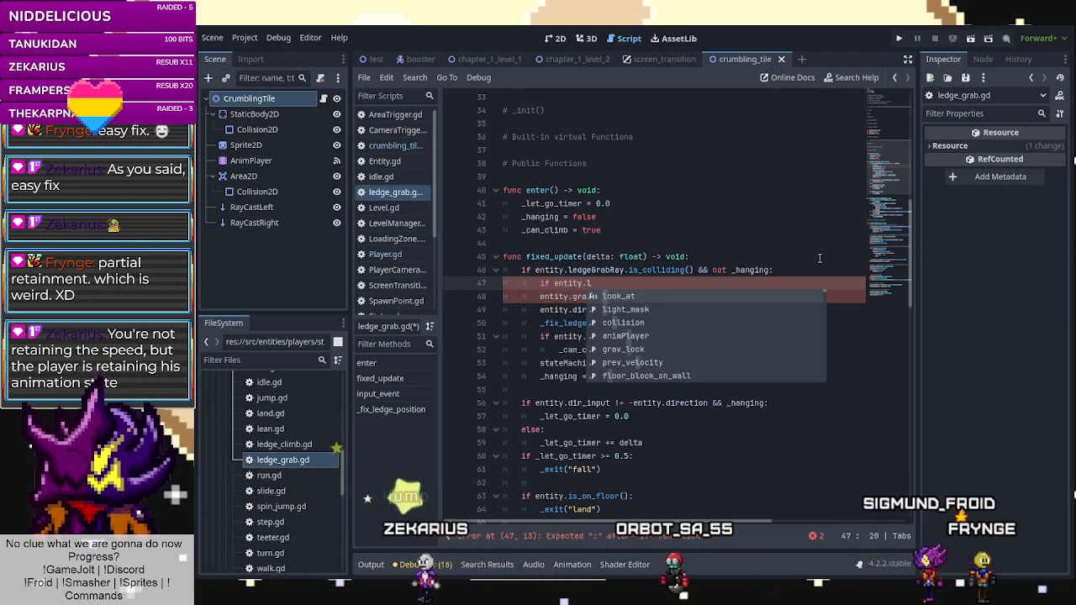
pyautogui.write('e')
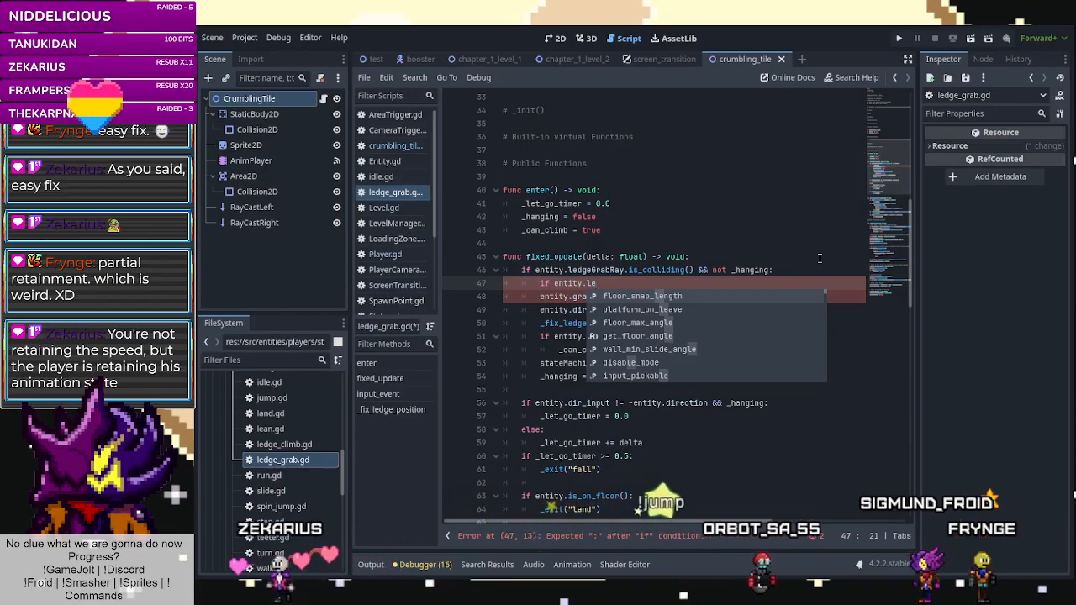
pyautogui.write('dge')
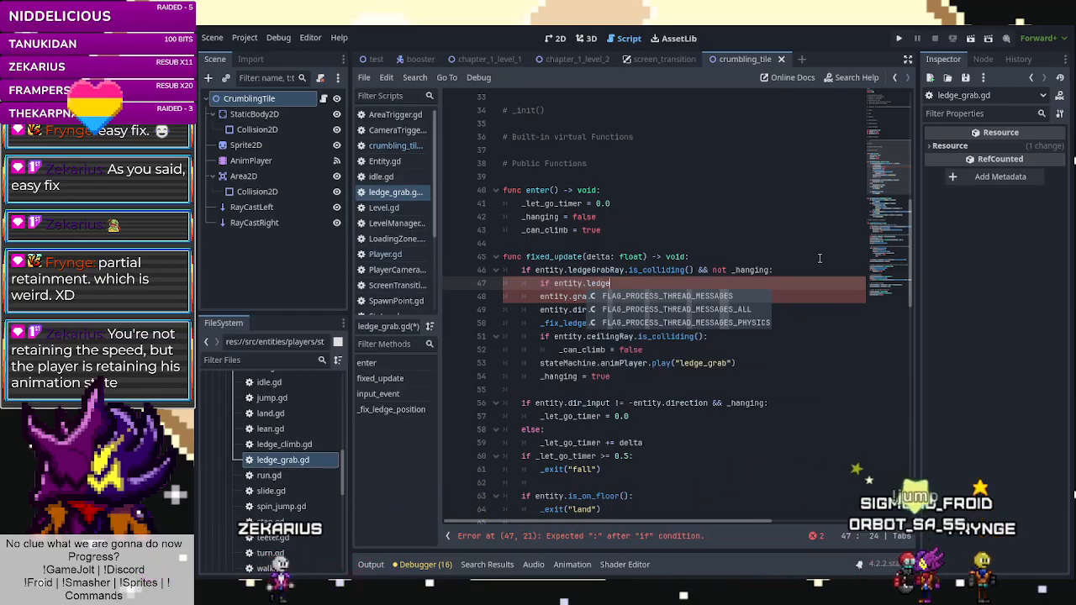
pyautogui.write('GrabRay.')
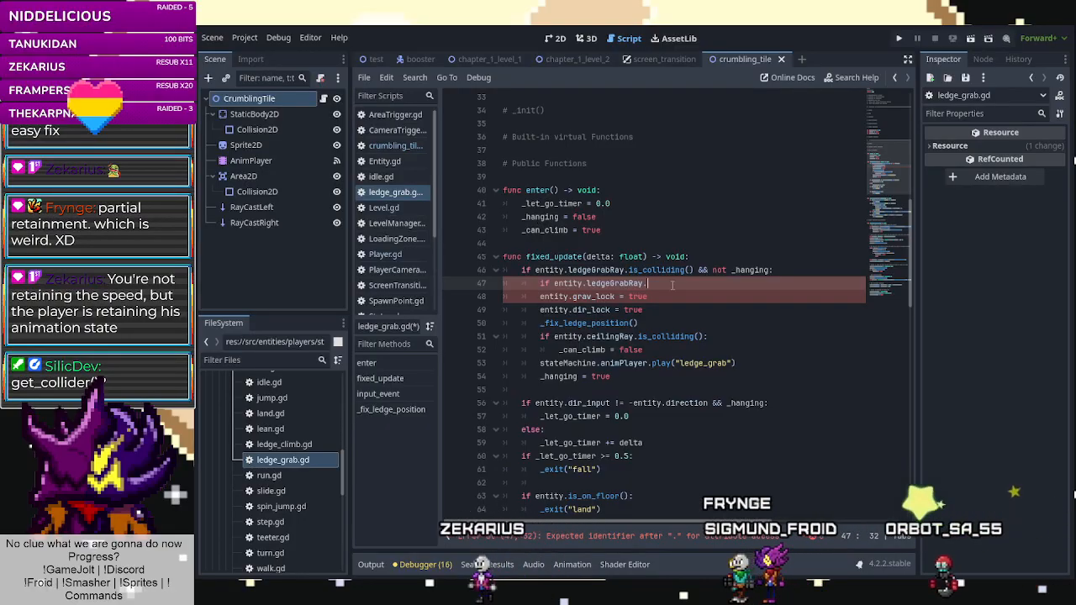
pyautogui.write('get')
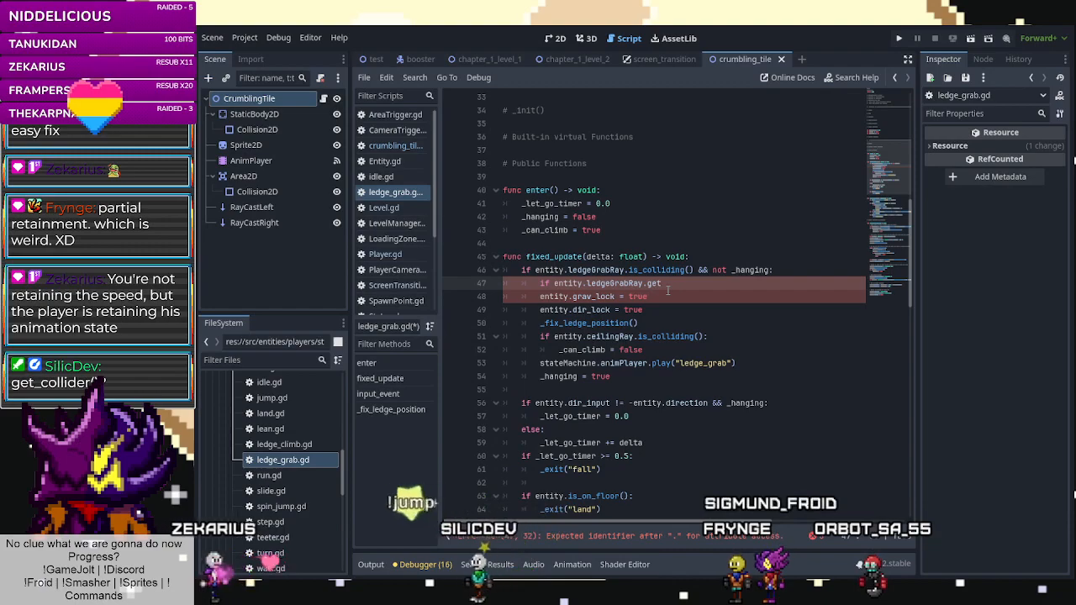
pyautogui.write('_col')
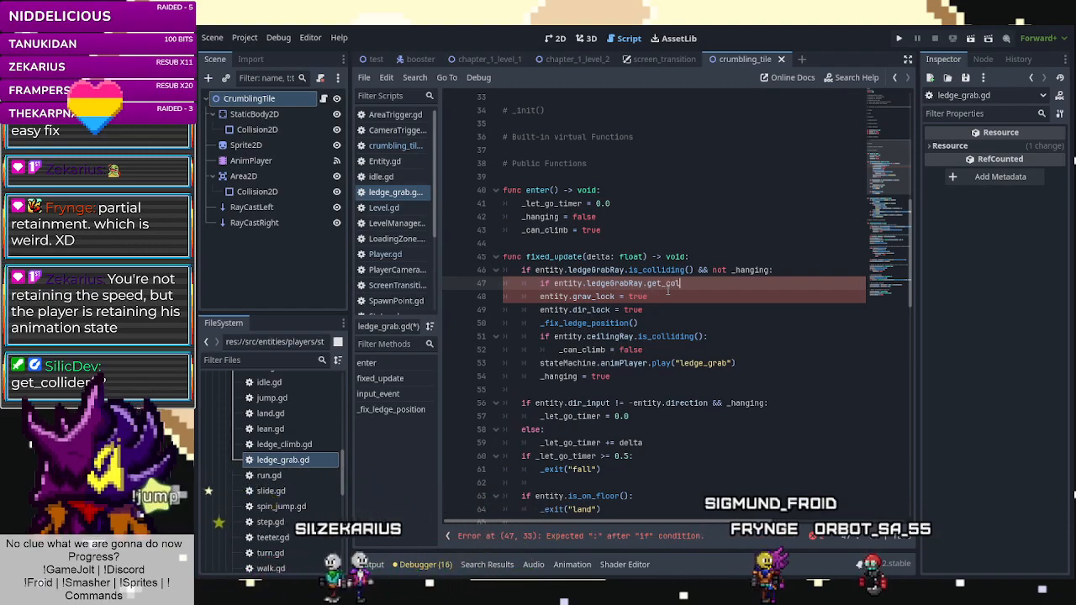
pyautogui.write('lider()')
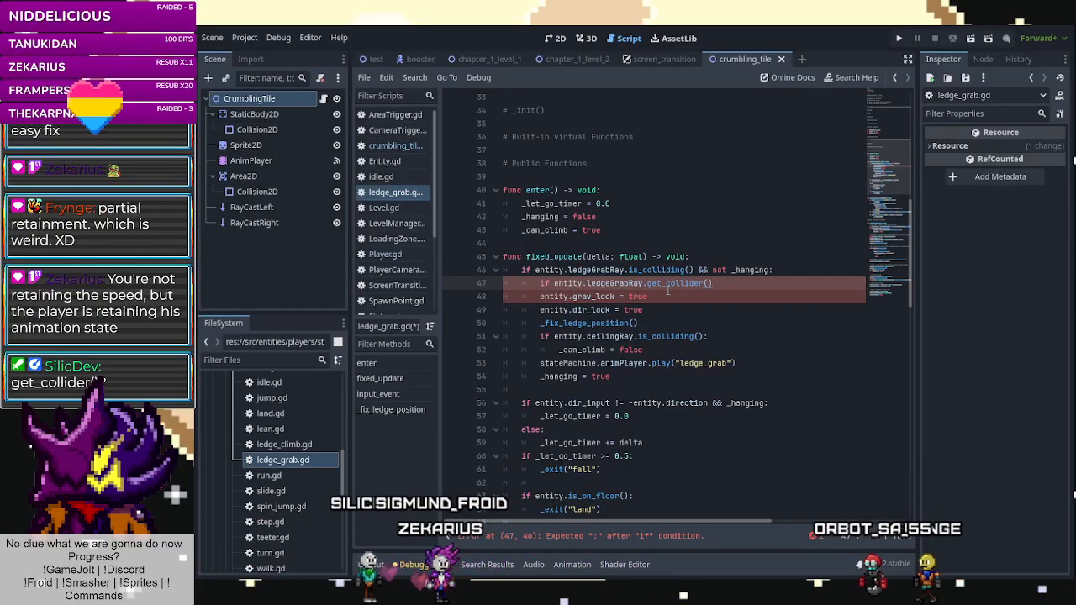
pyautogui.write('i')
pyautogui.press('BackSpace')
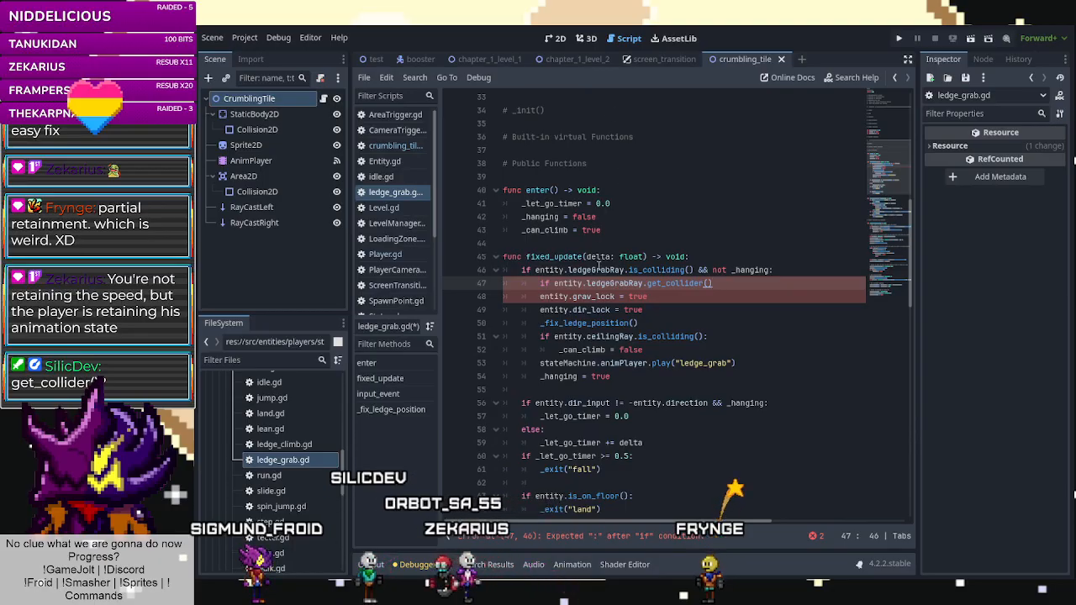
# Turn the unfinished condition into print(entity.ledgeGrabRay.get_collider()) and save the script.
pyautogui.press('BackSpace')
pyautogui.press('BackSpace')
pyautogui.press('BackSpace')
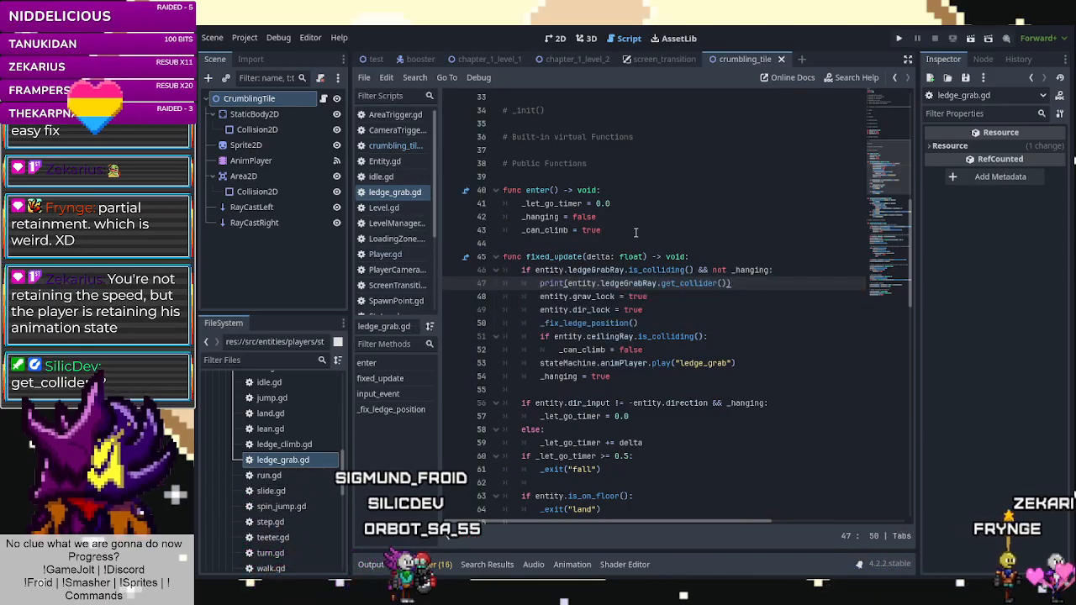
# Run the chapter_1_level_2 scene, make the player grab the ledge at the crumbling tiles, and stop the game.
pyautogui.click(554, 38)
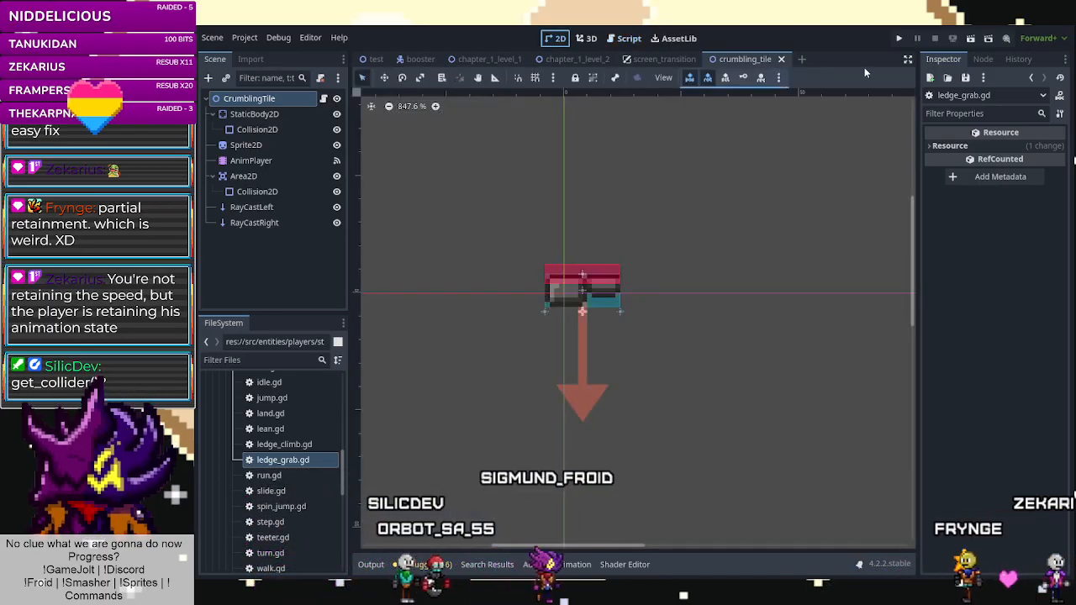
pyautogui.click(558, 60)
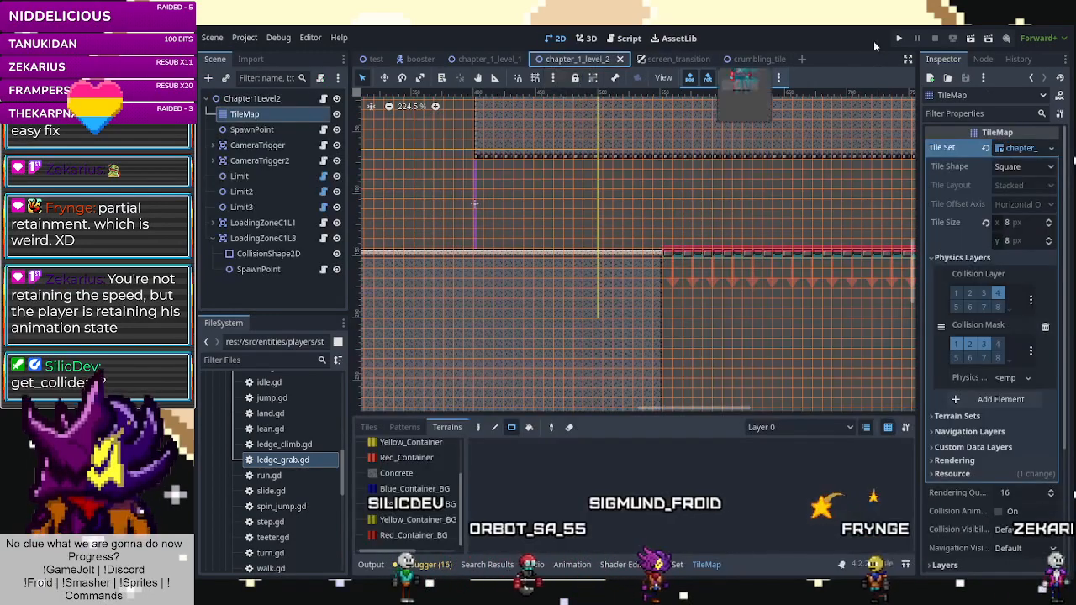
pyautogui.click(970, 38)
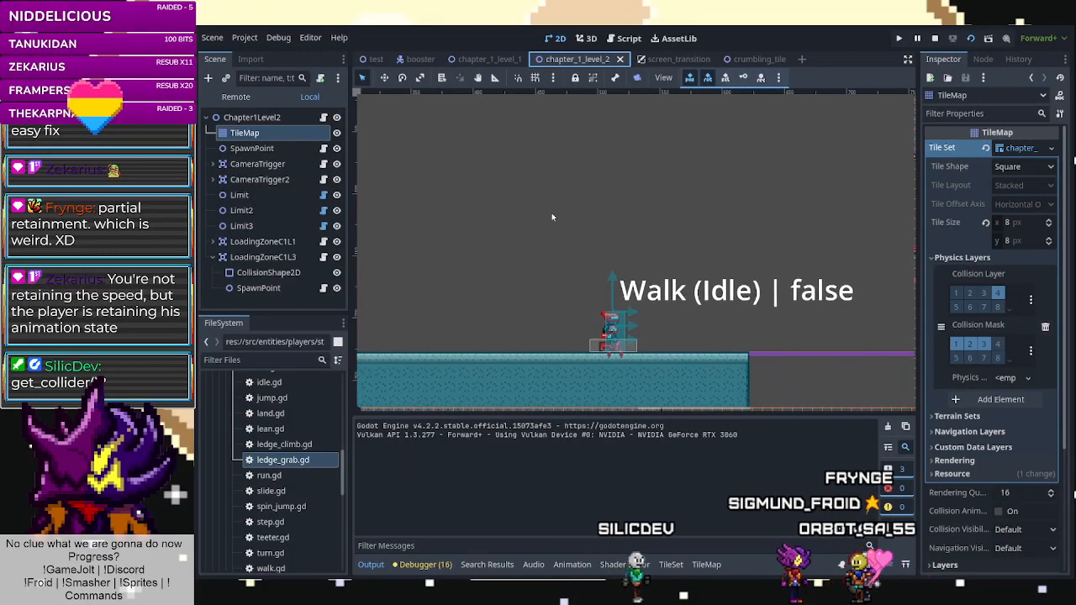
pyautogui.press('Right')
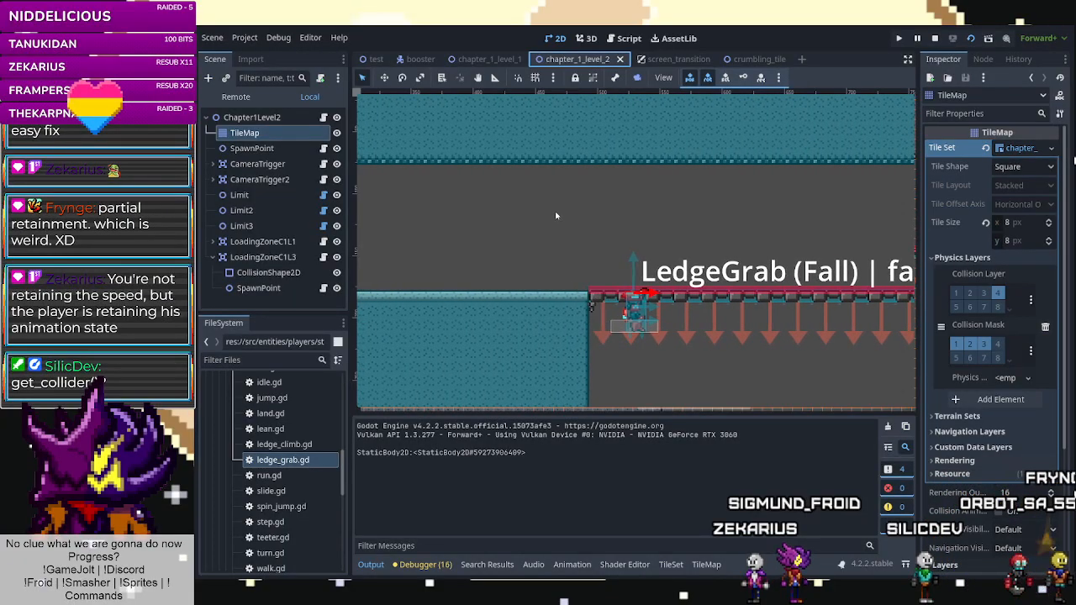
pyautogui.press('space')
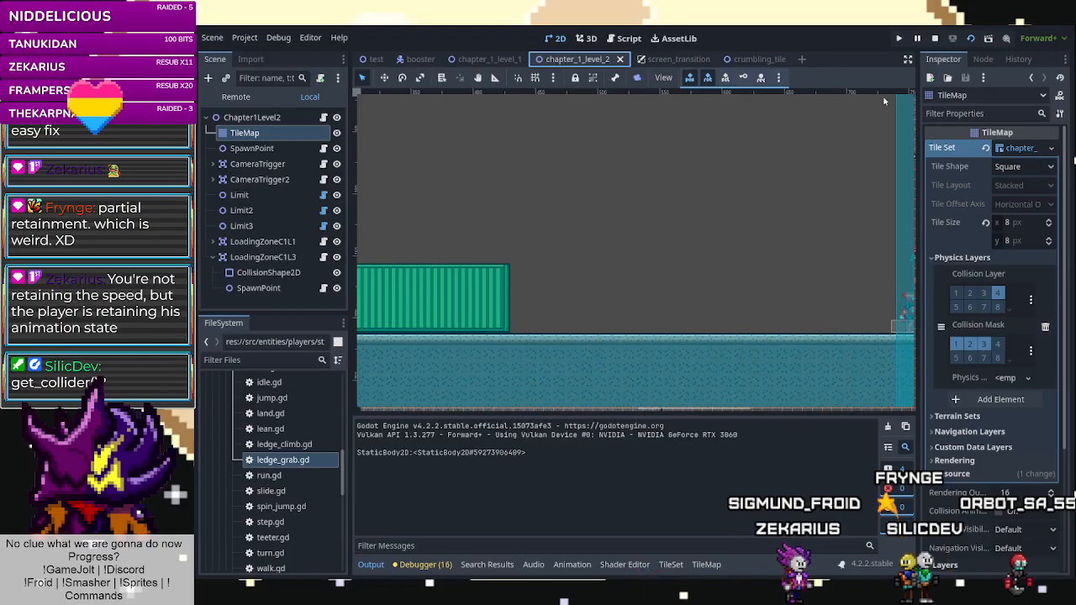
pyautogui.click(912, 95)
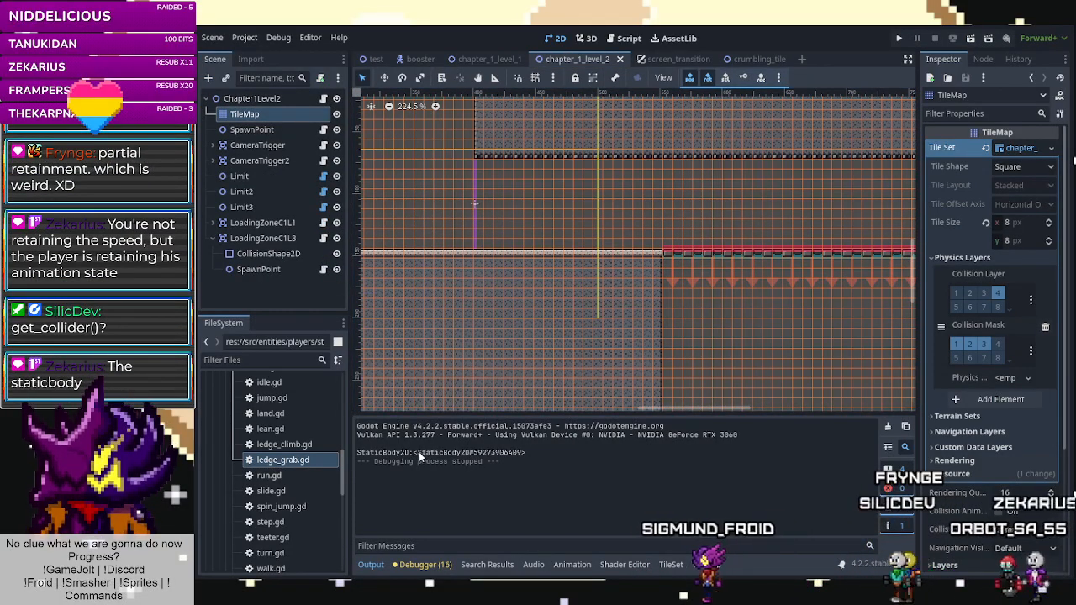
# Check the printed collider against the StaticBody2D node of the crumbling_tile scene and return to chapter_1_level_2.
pyautogui.moveTo(411, 452); pyautogui.dragTo(407, 452)
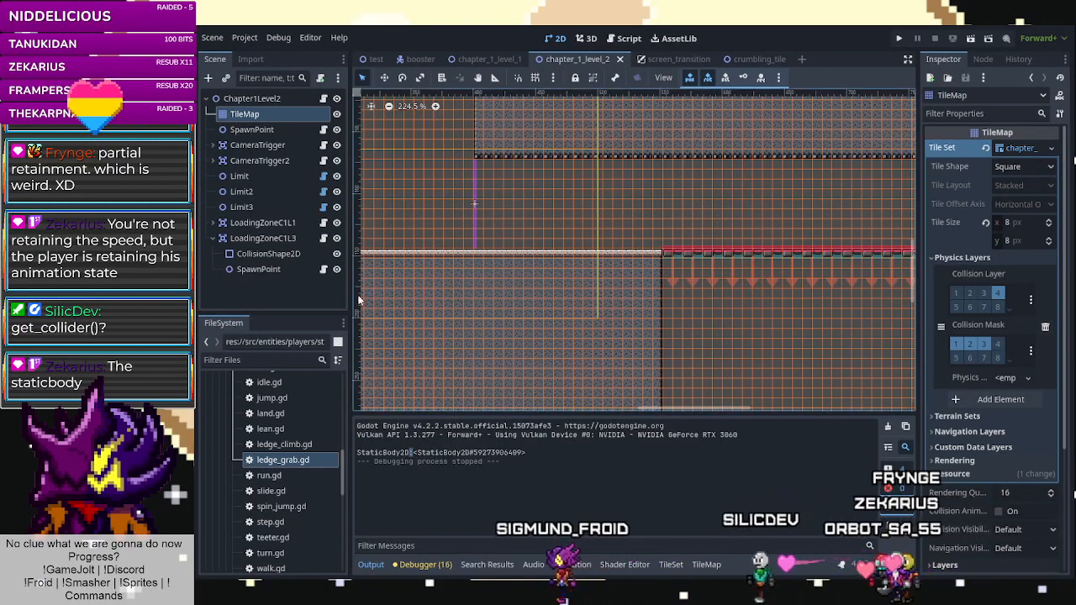
pyautogui.click(751, 58)
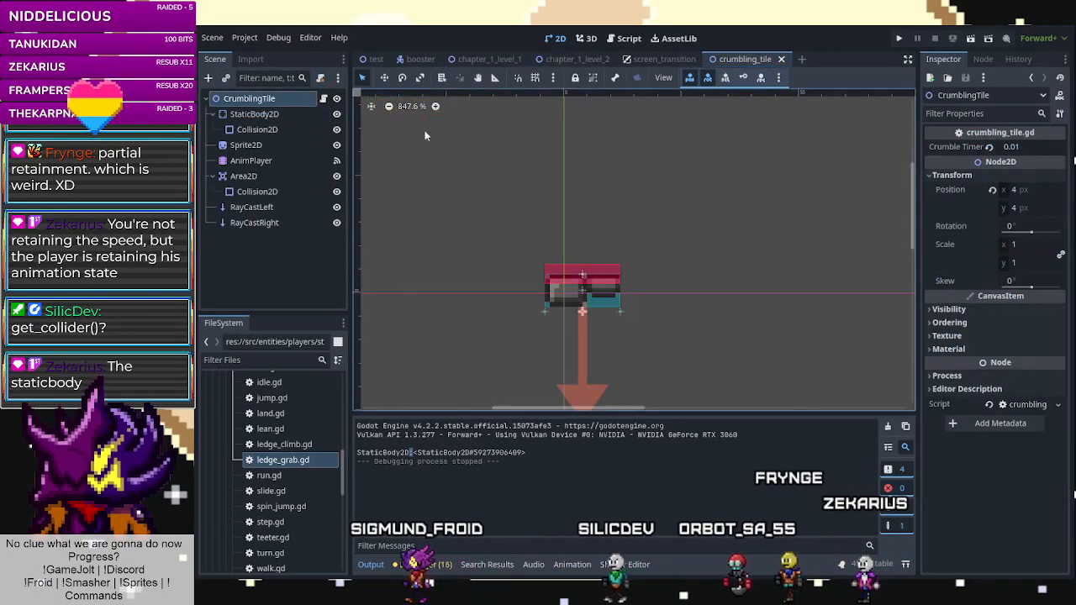
pyautogui.click(246, 114)
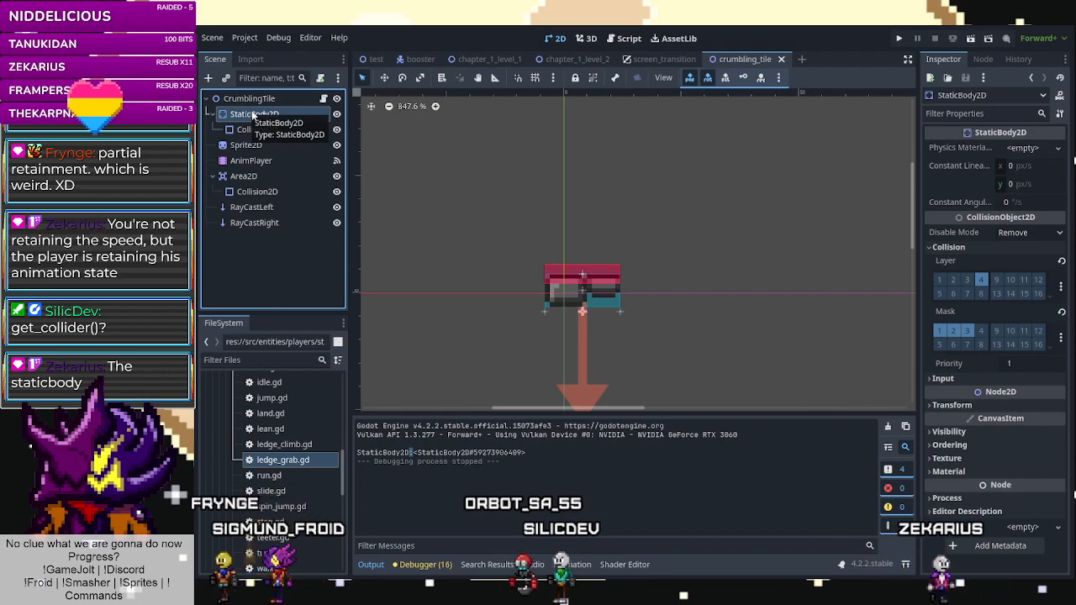
pyautogui.click(565, 61)
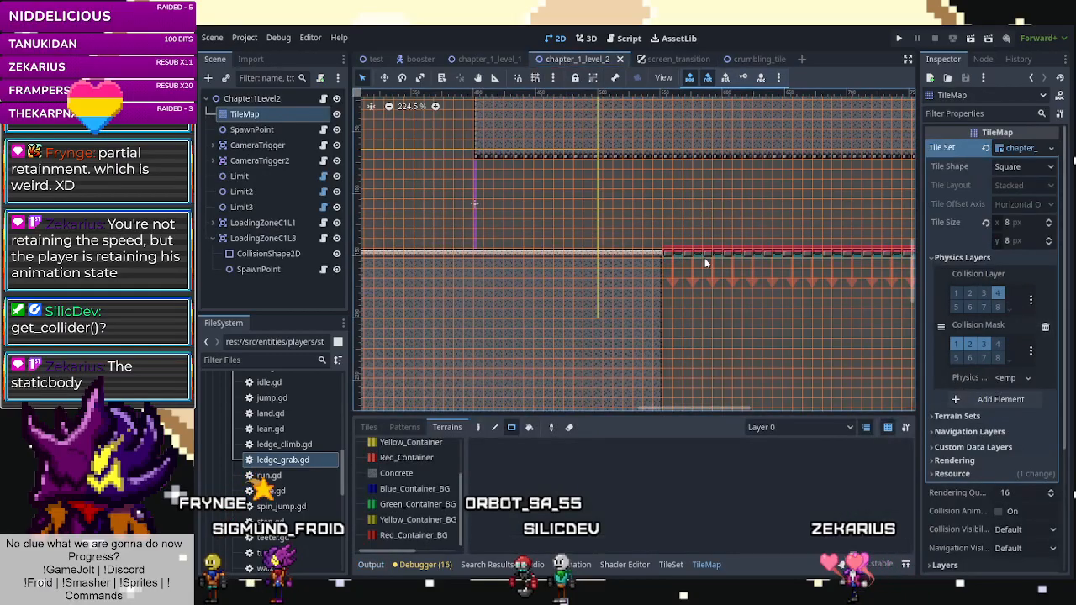
# Return to ledge_grab.gd and replace the collider print call's opening with if in fixed_update.
pyautogui.click(616, 38)
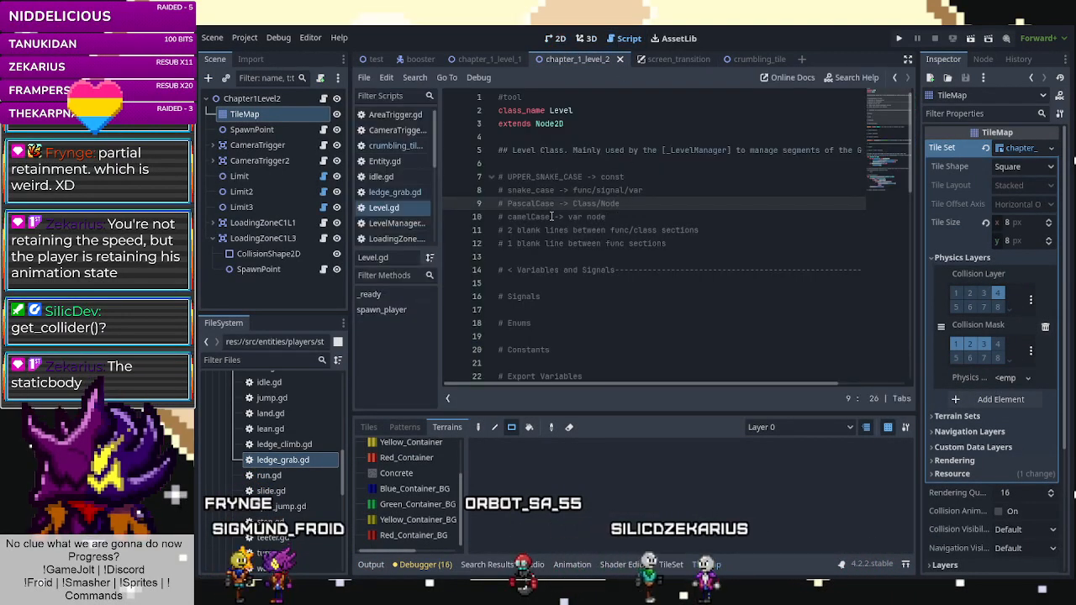
pyautogui.scroll(-14, 570, 217)
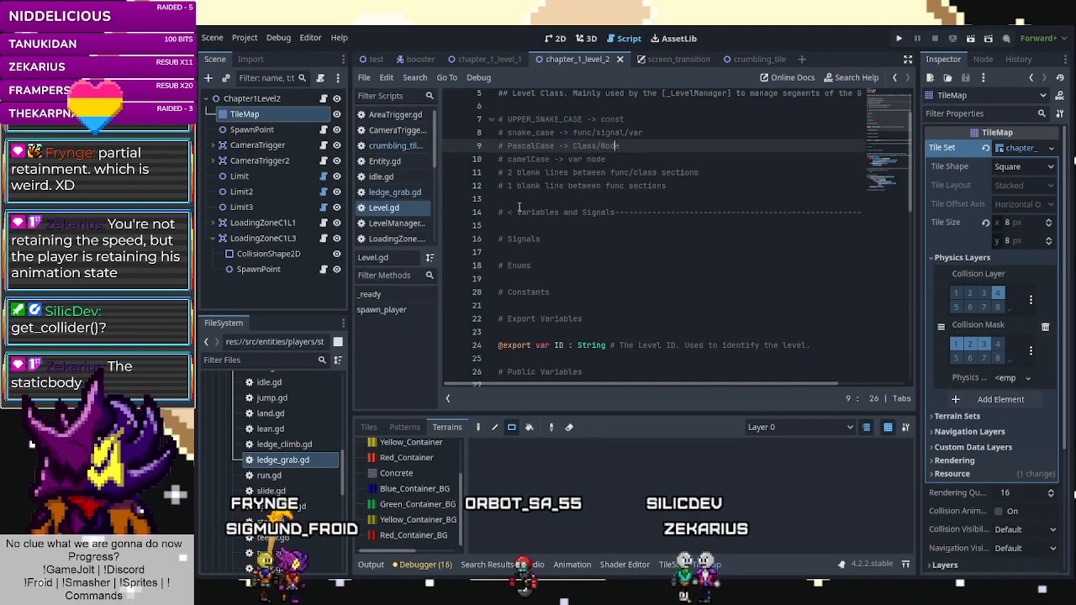
pyautogui.click(395, 192)
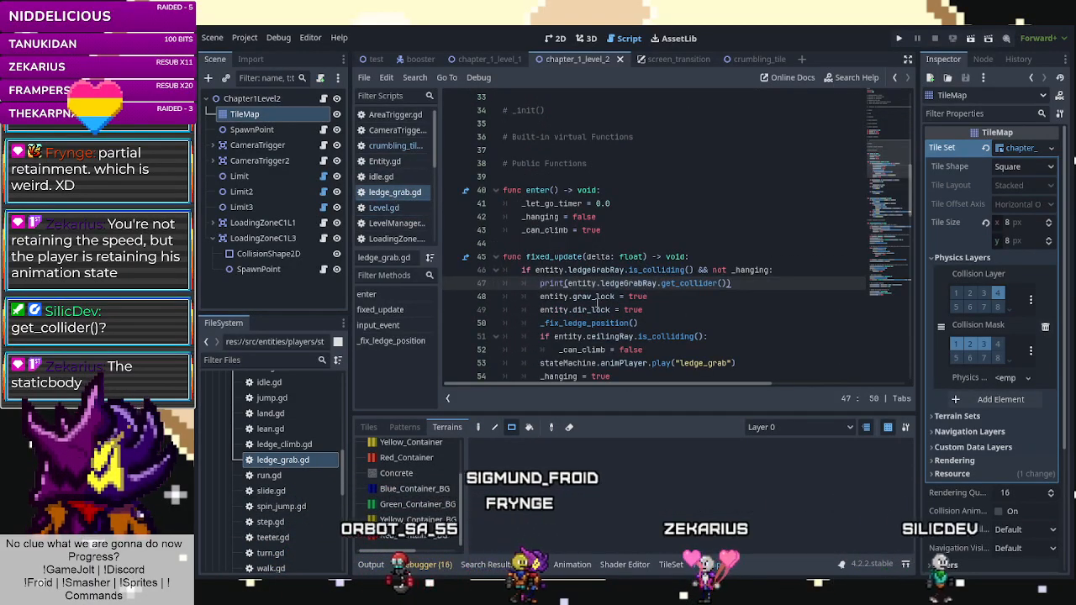
pyautogui.click(568, 283)
pyautogui.press('BackSpace')
pyautogui.press('BackSpace')
pyautogui.press('BackSpace')
pyautogui.press('BackSpace')
pyautogui.press('BackSpace')
pyautogui.press('BackSpace')
pyautogui.write('if')
# Remove the stray closing parenthesis and append .get_parent() to the ledgeGrabRay.get_collider() call in the fixed_update condition.
pyautogui.click(713, 285)
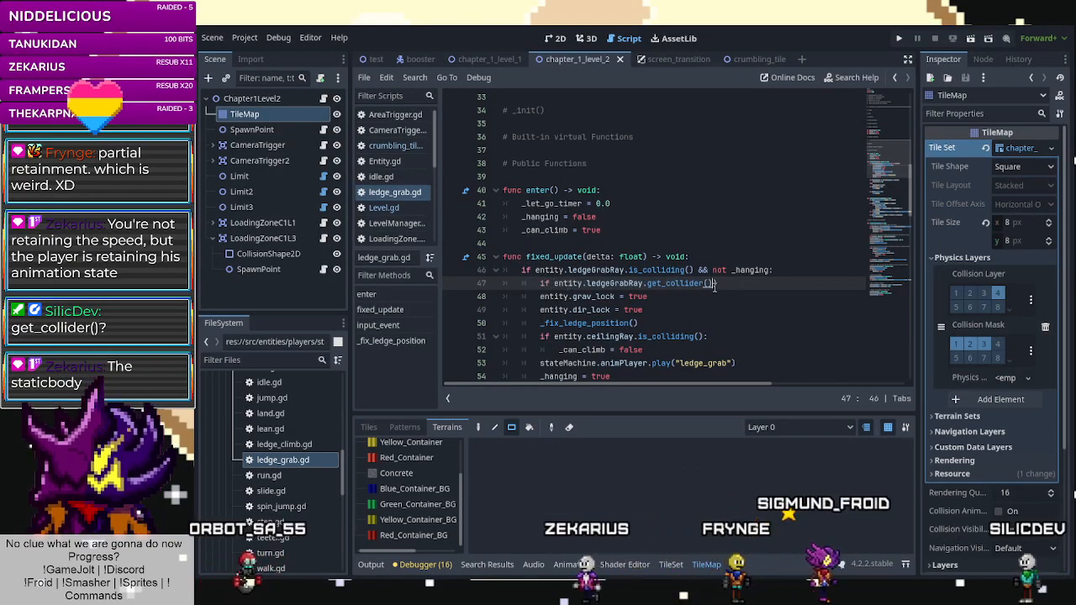
pyautogui.write('.get')
pyautogui.write('_paretn')
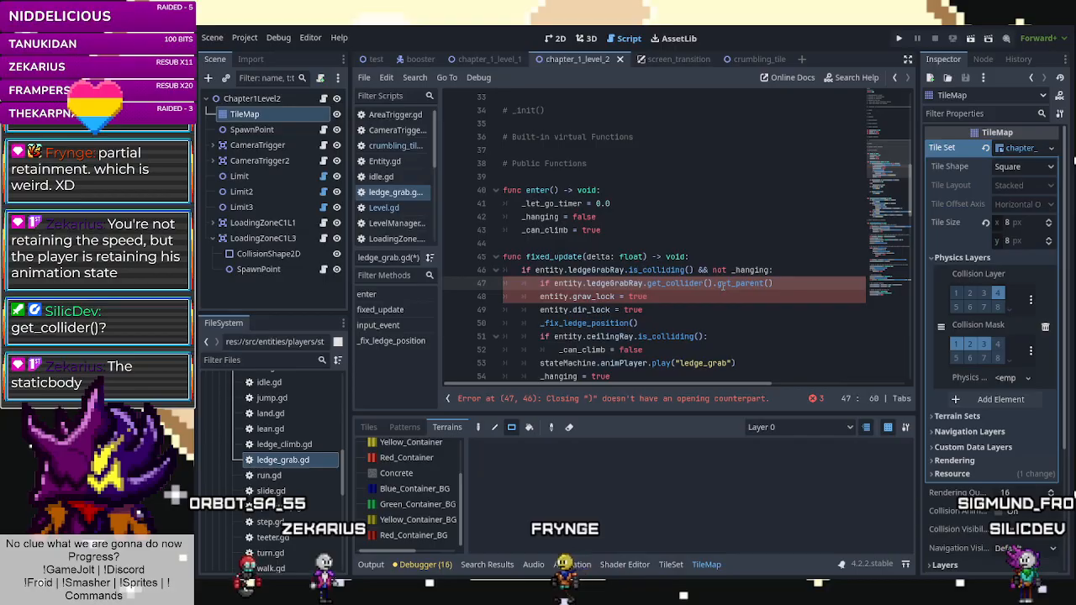
pyautogui.write('s')
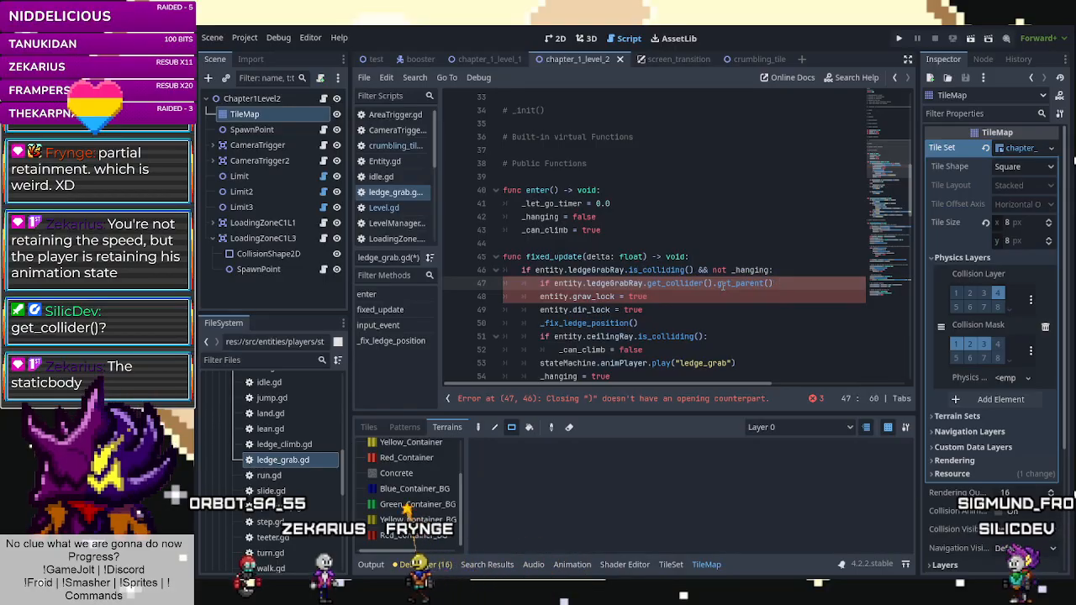
# Open crumbling_tile.gd and add the line class CrumblingTile above extends Node2D.
pyautogui.click(388, 146)
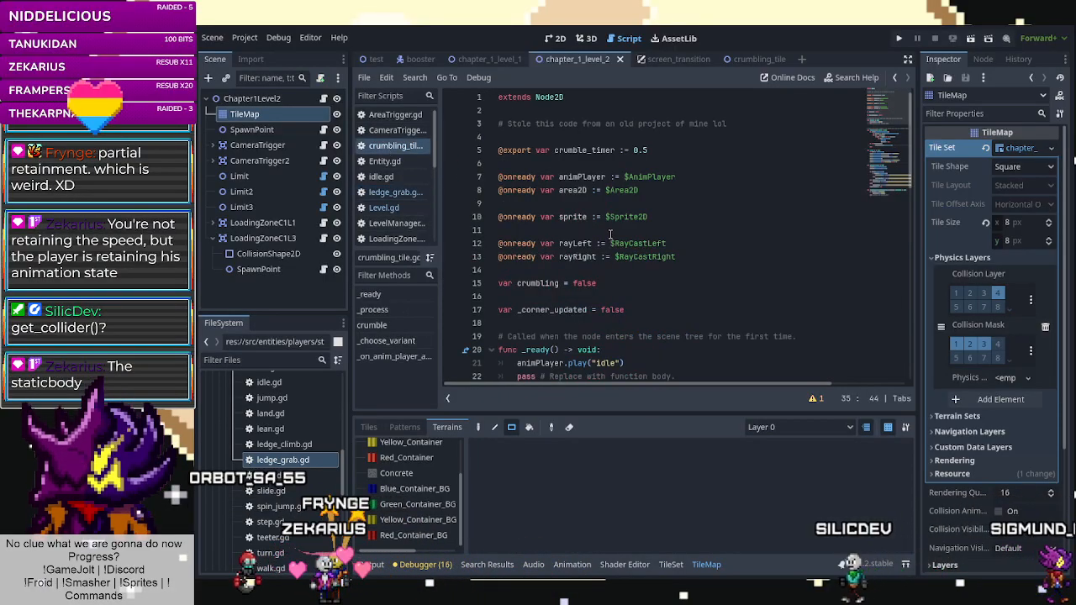
pyautogui.click(500, 97)
pyautogui.press('Return')
pyautogui.press('Up')
pyautogui.write('class Cr')
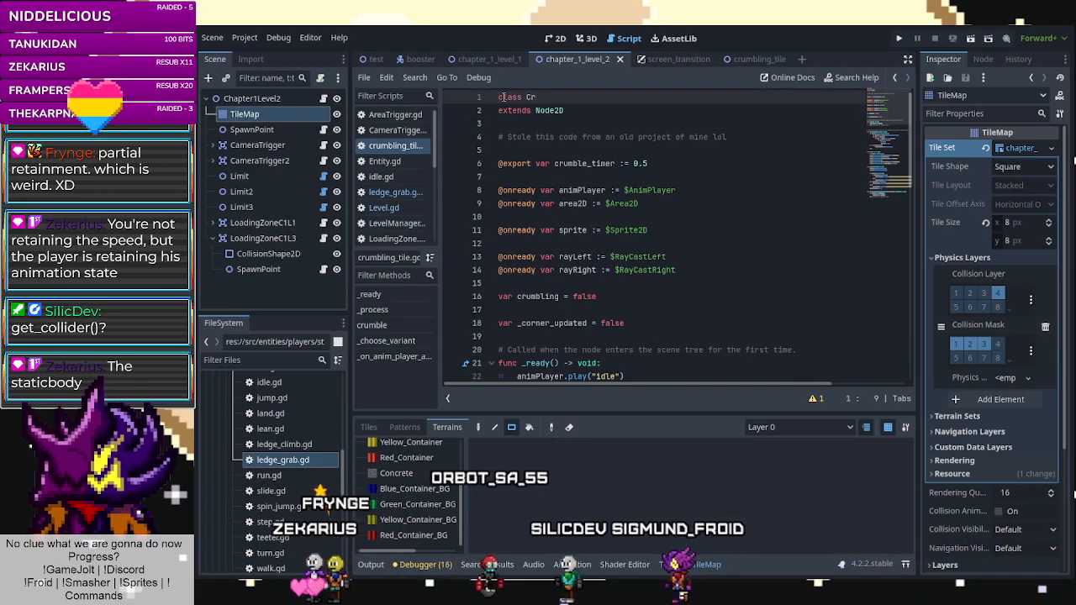
pyautogui.write('umbl')
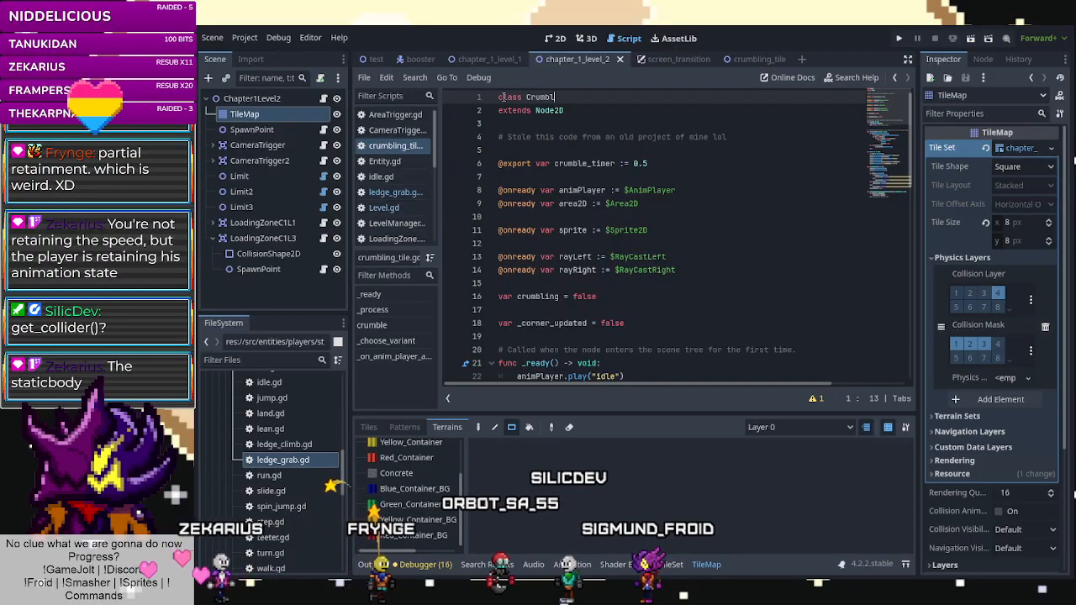
pyautogui.write('ingTile')
pyautogui.click(675, 161)
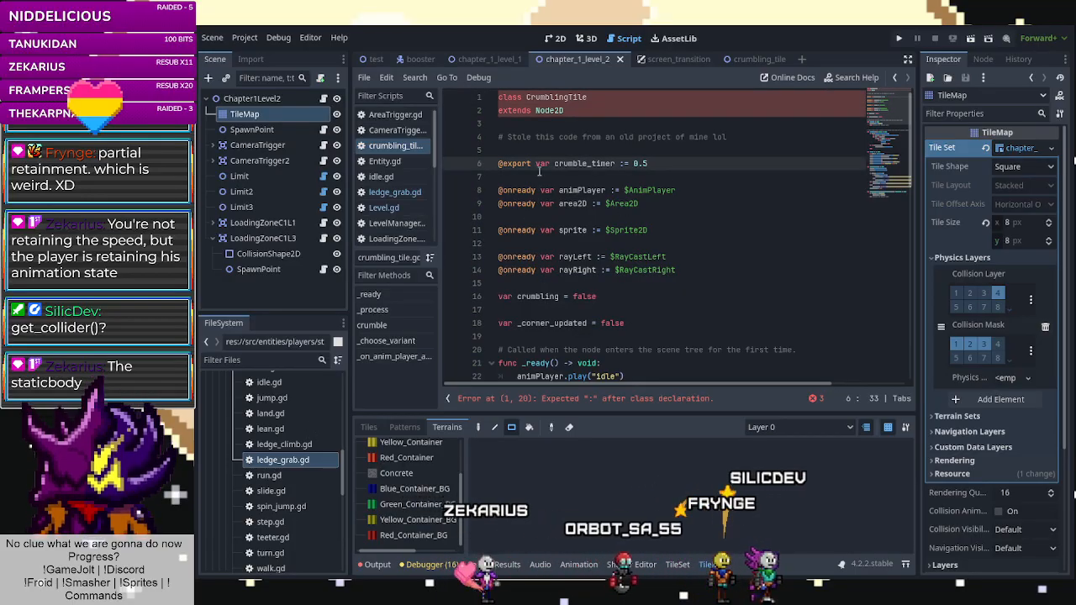
# Try ending the class CrumblingTile declaration with a colon.
pyautogui.click(611, 97)
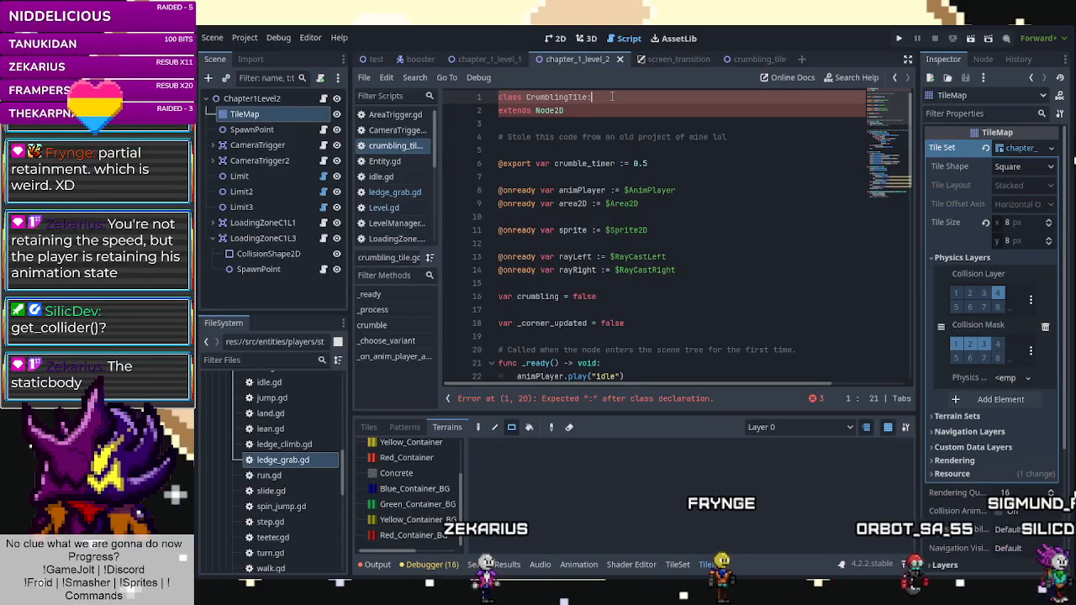
pyautogui.click(621, 112)
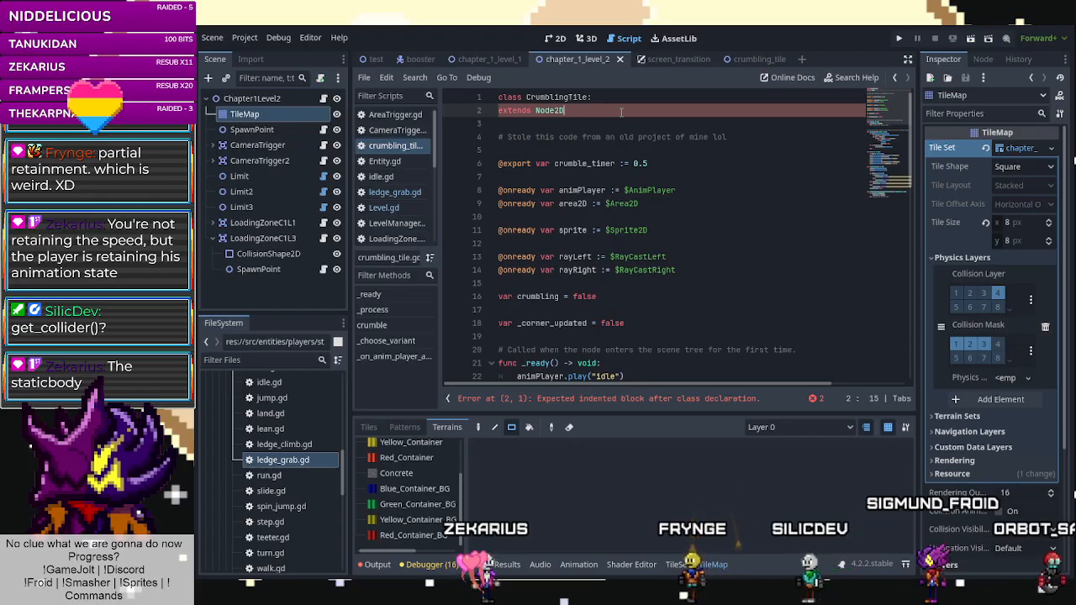
pyautogui.click(610, 102)
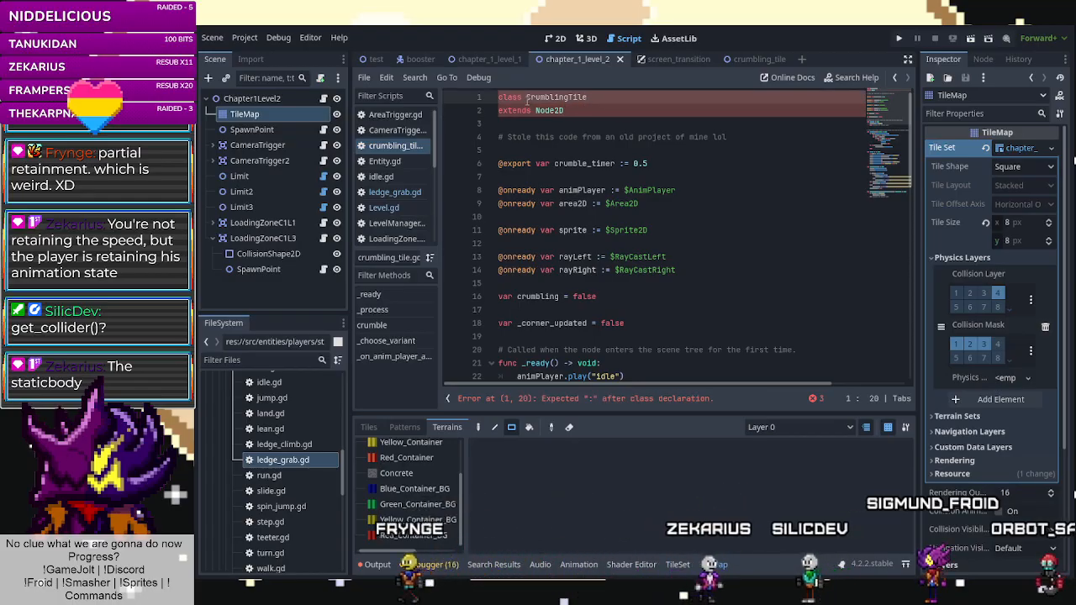
# Check the top of Entity.gd for reference and change the first line of crumbling_tile.gd to class_name CrumblingTile.
pyautogui.click(384, 160)
pyautogui.scroll(8, 571, 279)
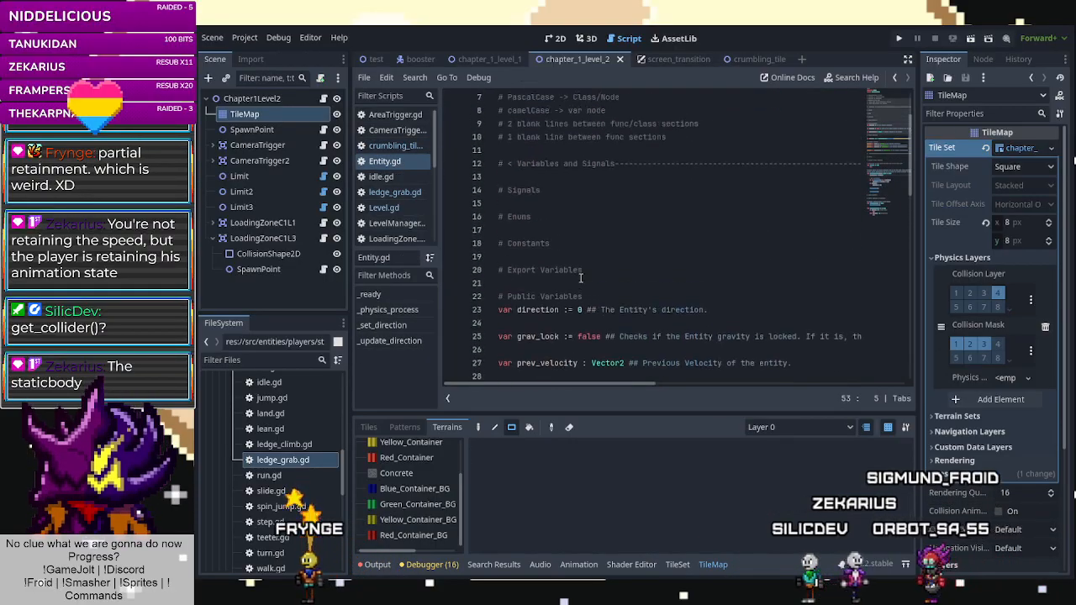
pyautogui.click(395, 145)
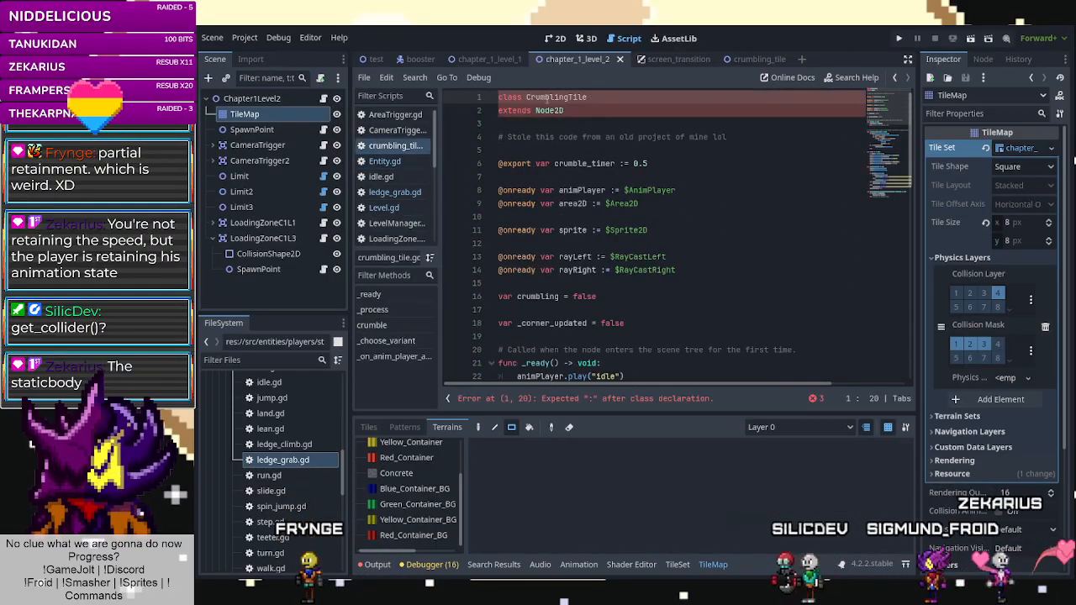
pyautogui.click(522, 98)
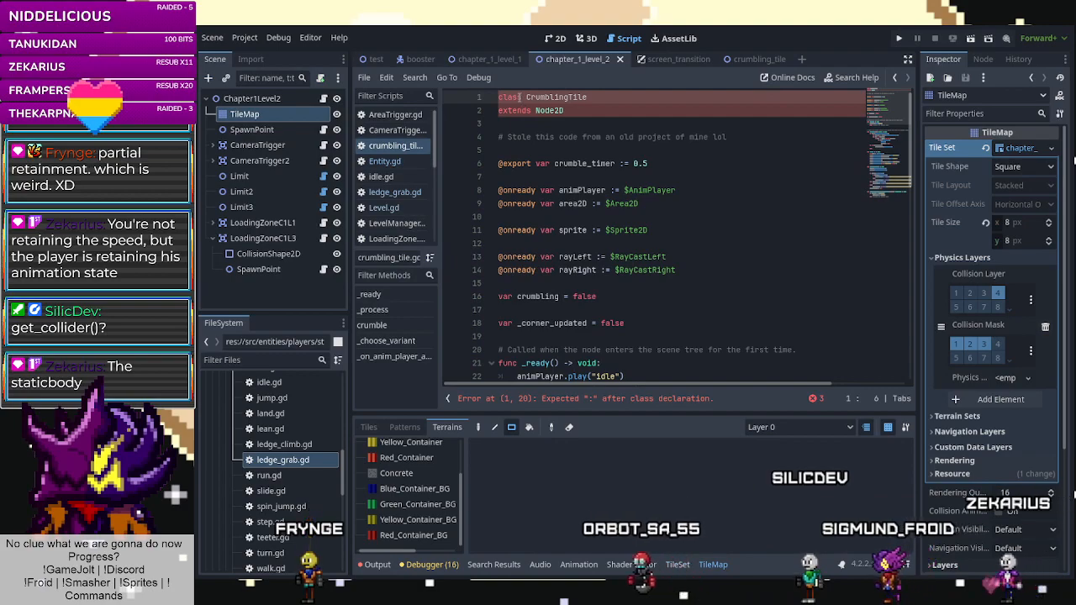
pyautogui.write('_name')
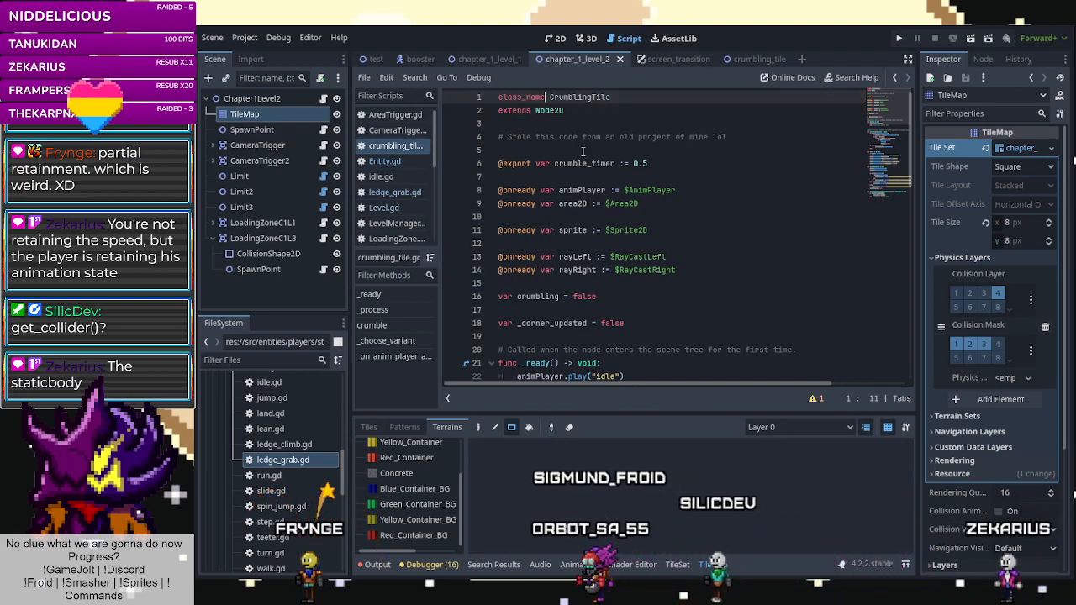
pyautogui.scroll(10, 227, 470)
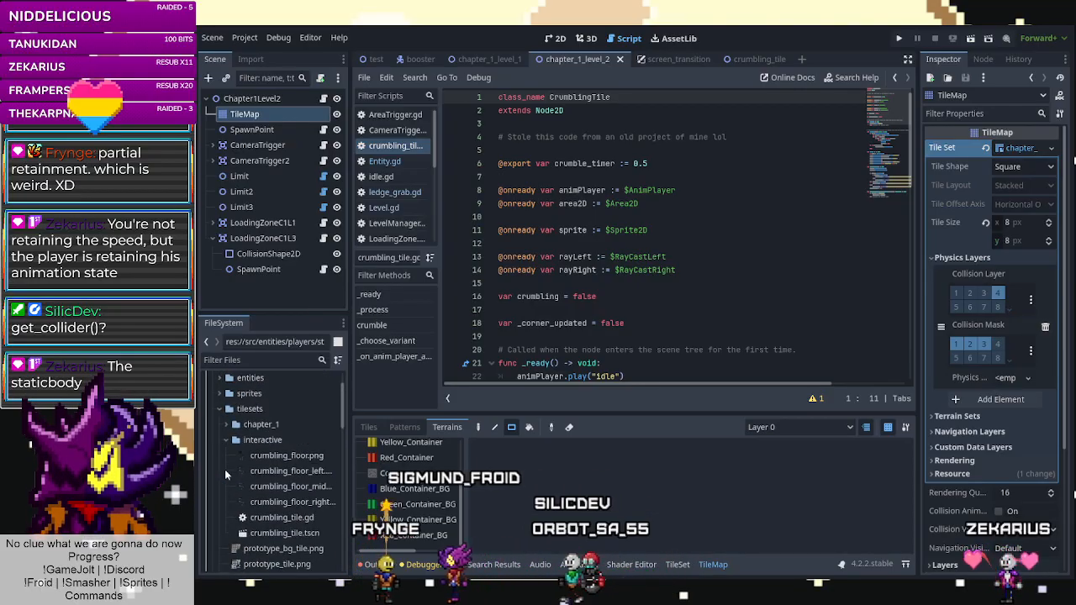
pyautogui.rightClick(265, 532)
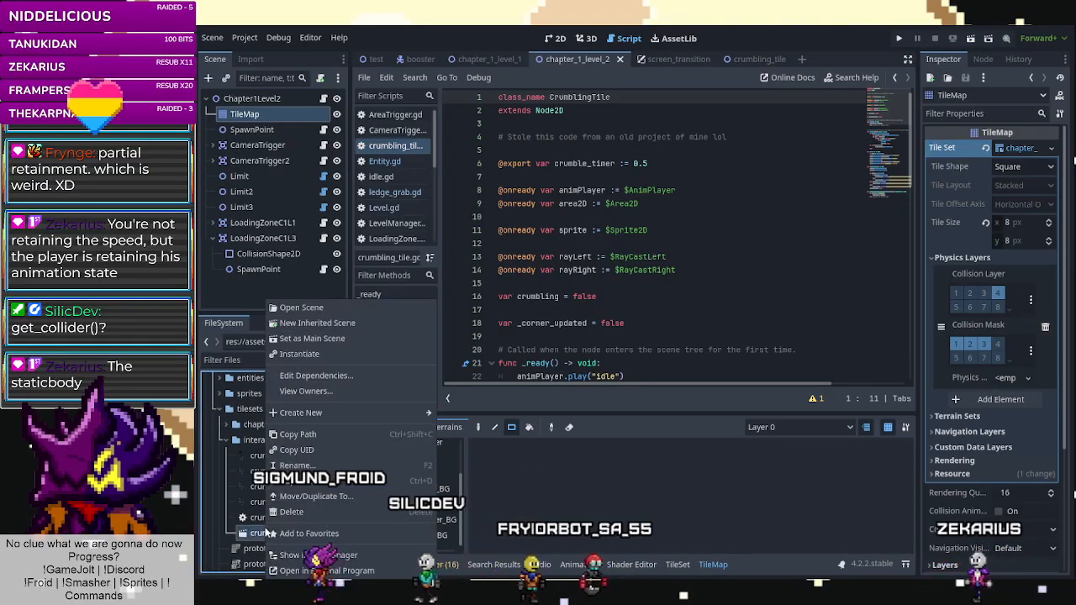
pyautogui.click(302, 436)
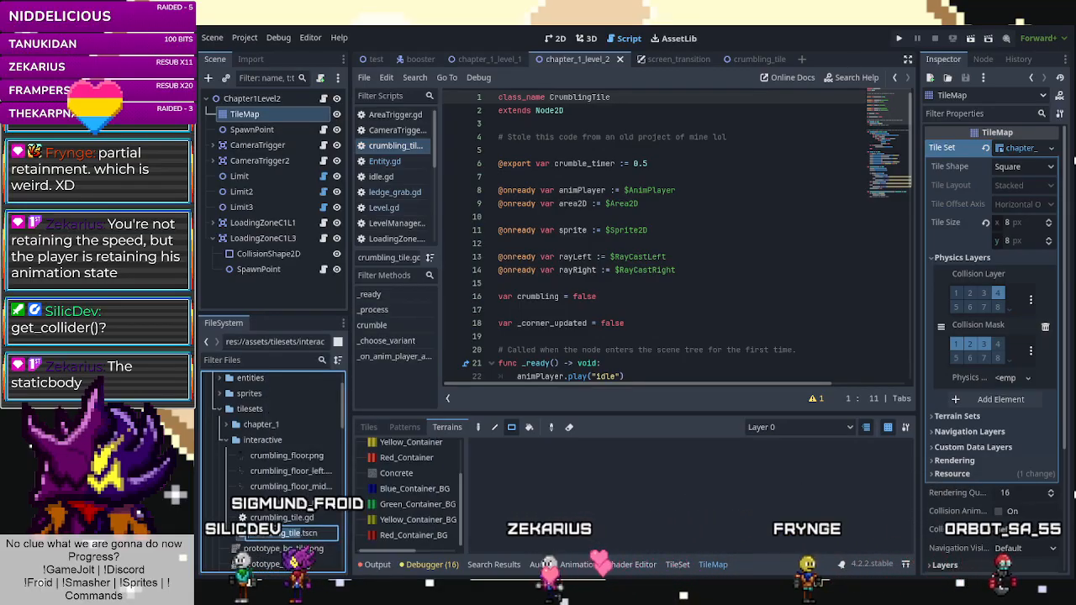
pyautogui.scroll(5, 289, 540)
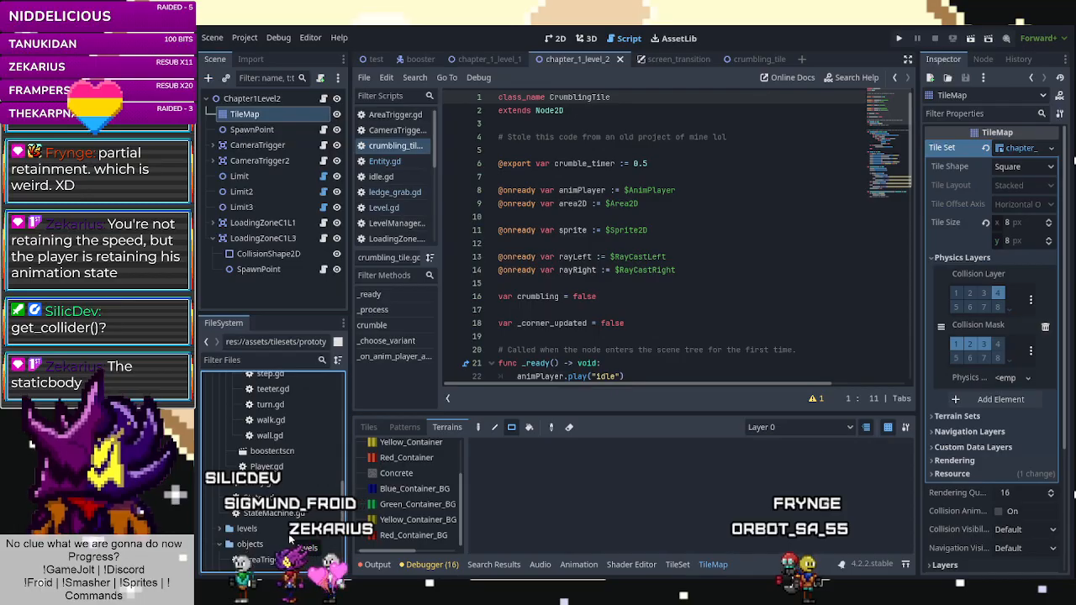
pyautogui.scroll(-5, 290, 537)
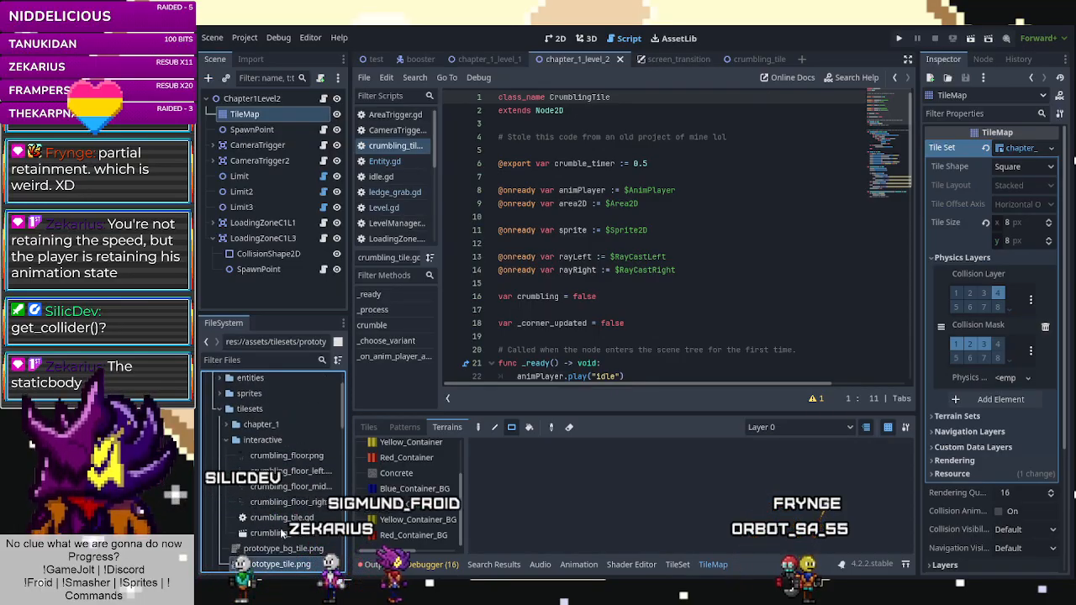
# Rename the script file crumbling_tile.gd in the interactive tilesets folder to Crumbling_Tile.gd.
pyautogui.click(281, 522)
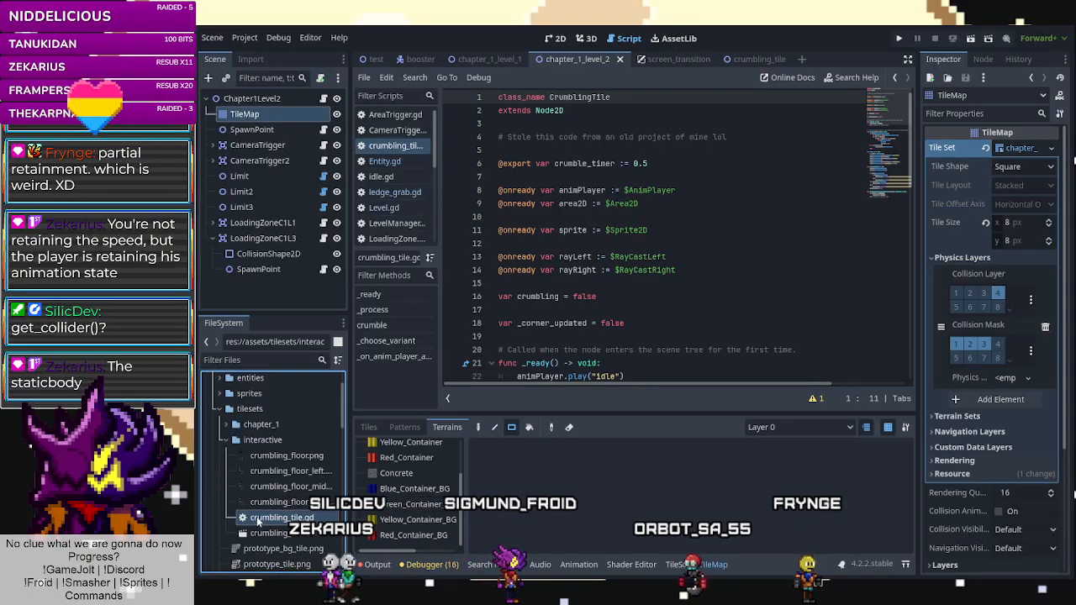
pyautogui.rightClick(258, 522)
pyautogui.click(283, 479)
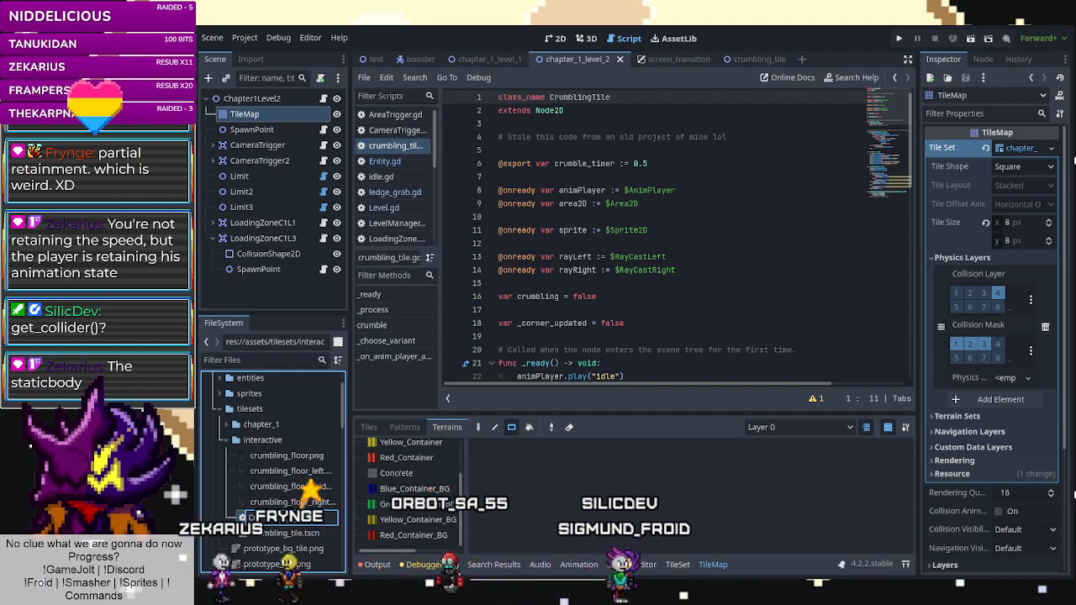
pyautogui.press('Return')
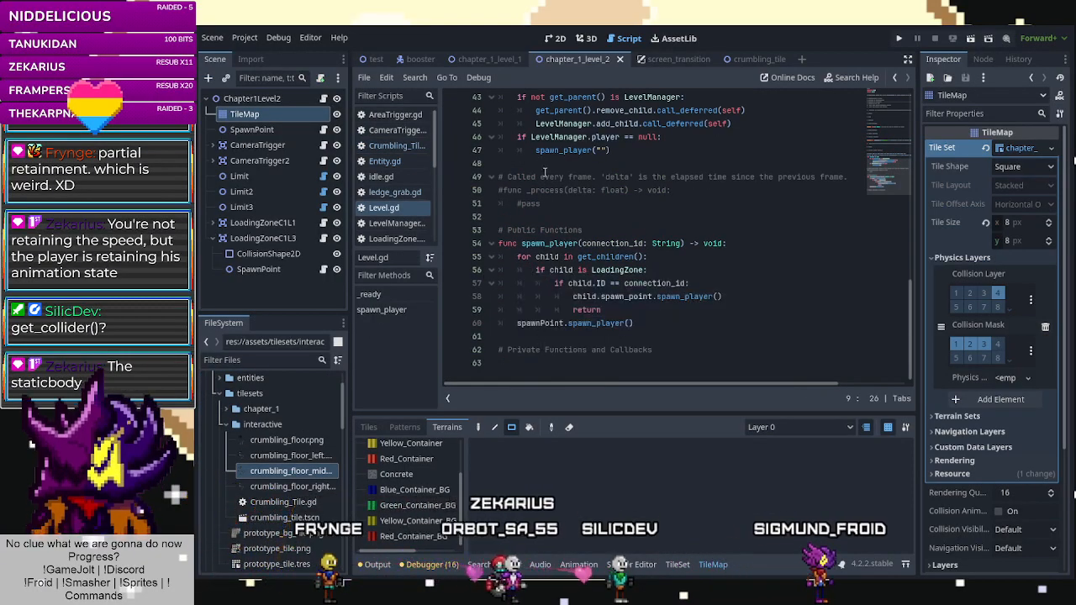
# Return to ledge_grab.gd and complete the collider parent condition with is CrumblingTile: in fixed_update.
pyautogui.click(501, 61)
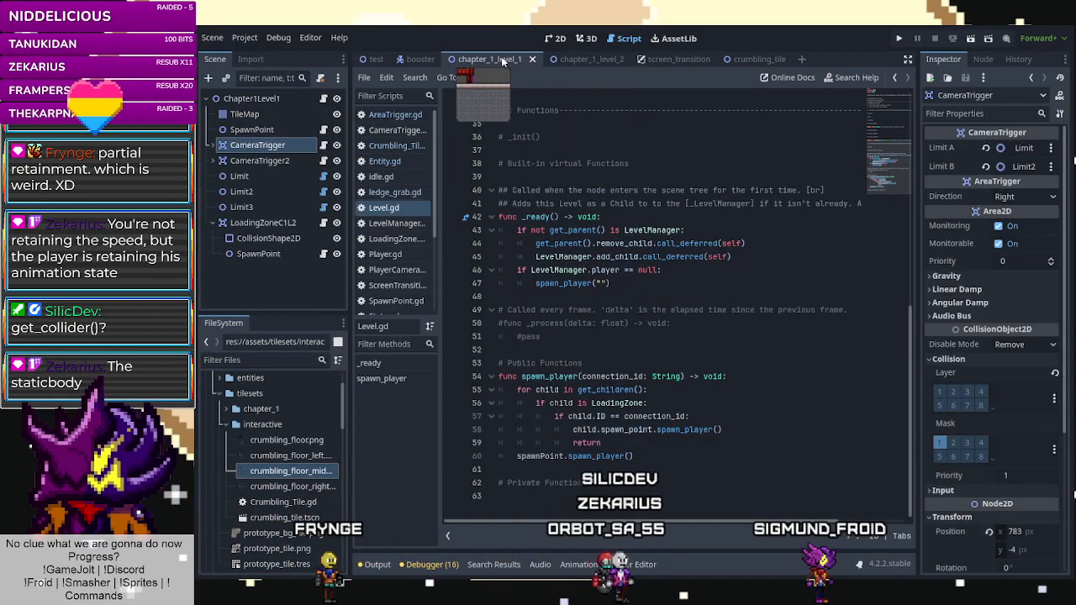
pyautogui.click(567, 62)
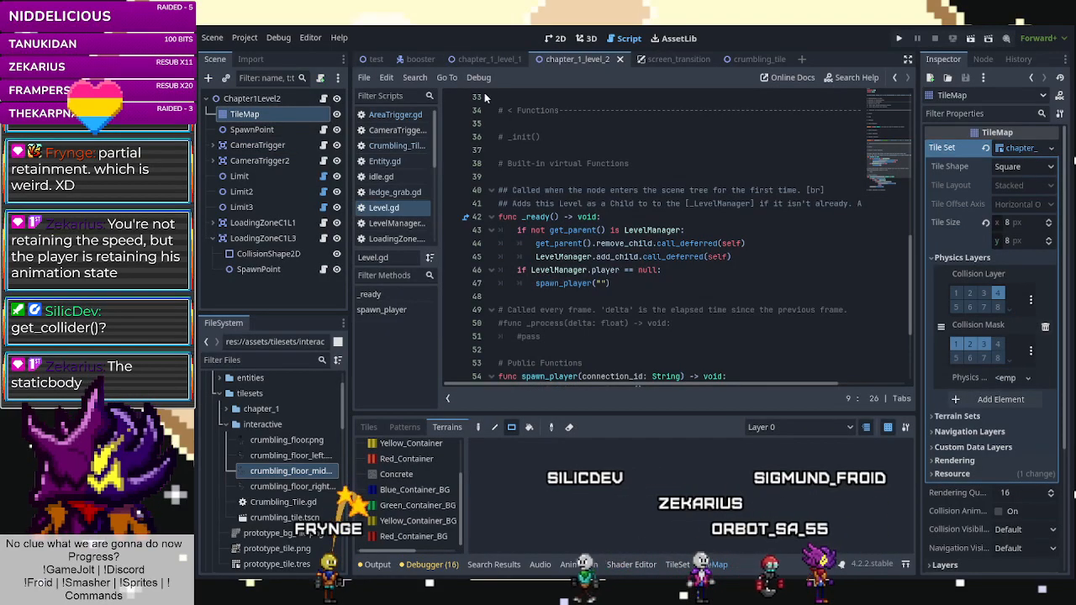
pyautogui.scroll(-4, 407, 202)
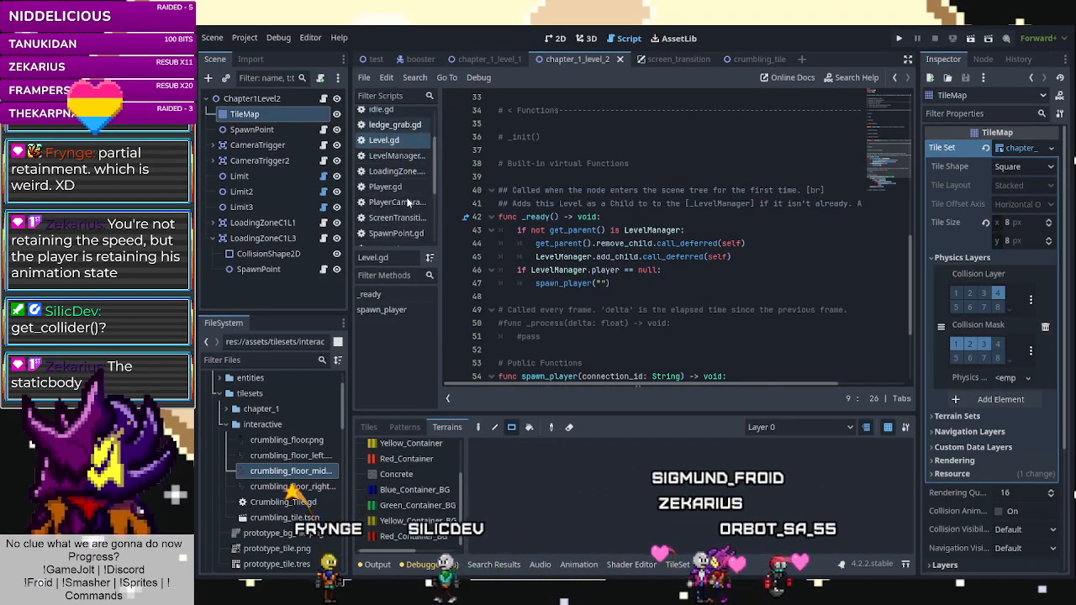
pyautogui.click(402, 126)
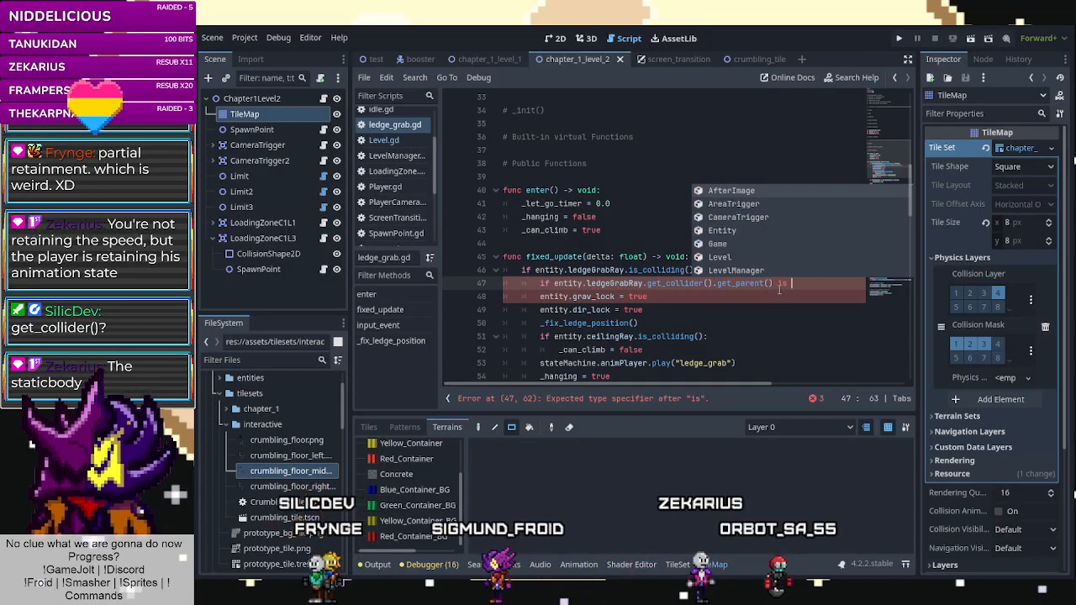
pyautogui.write('LrumblingTile')
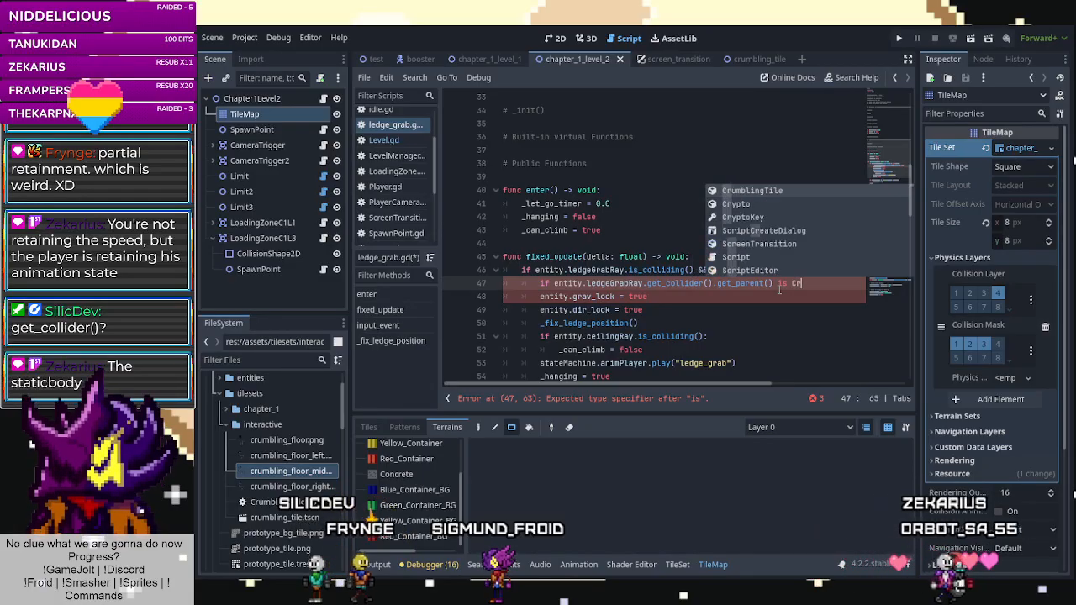
pyautogui.press('Return')
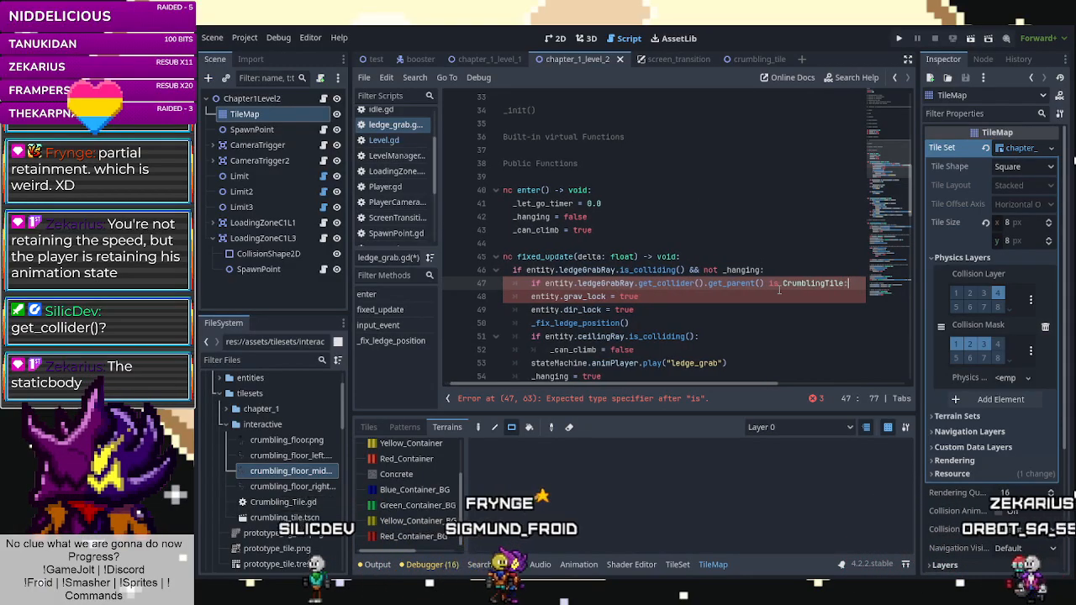
pyautogui.write(':')
# Add _exit("fall") inside the CrumblingTile condition and save the script.
pyautogui.press('Return')
pyautogui.write('ex')
pyautogui.write('is')
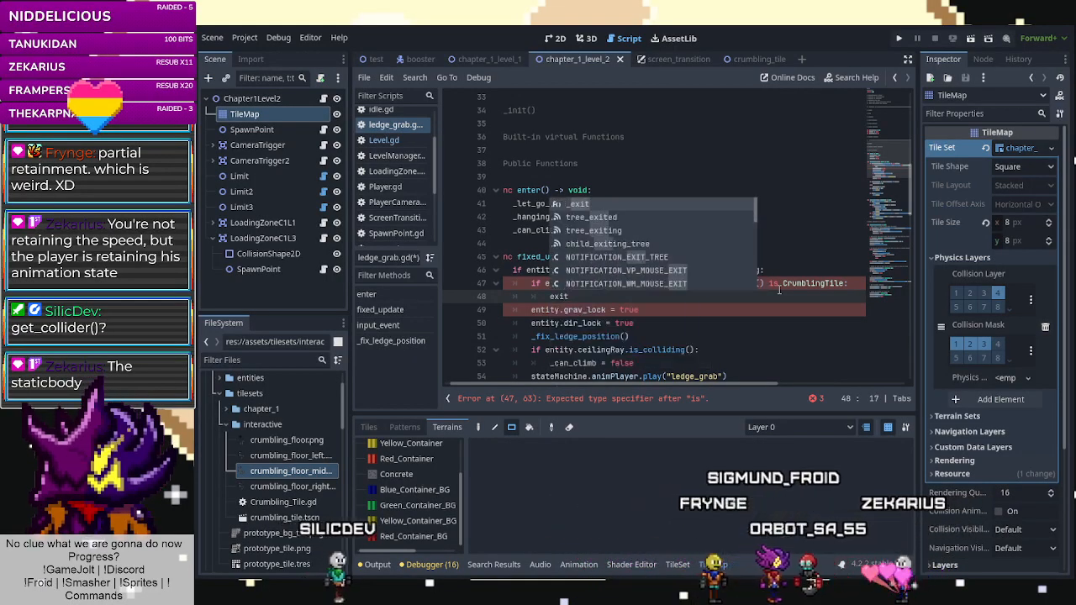
pyautogui.press('Return')
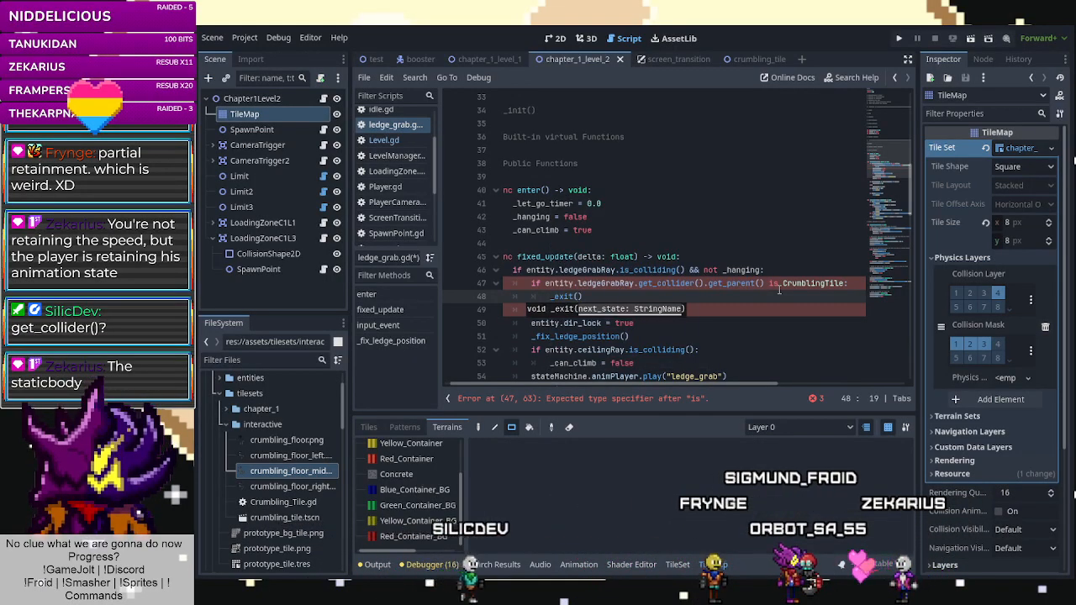
pyautogui.hotkey('ctrl', 's')
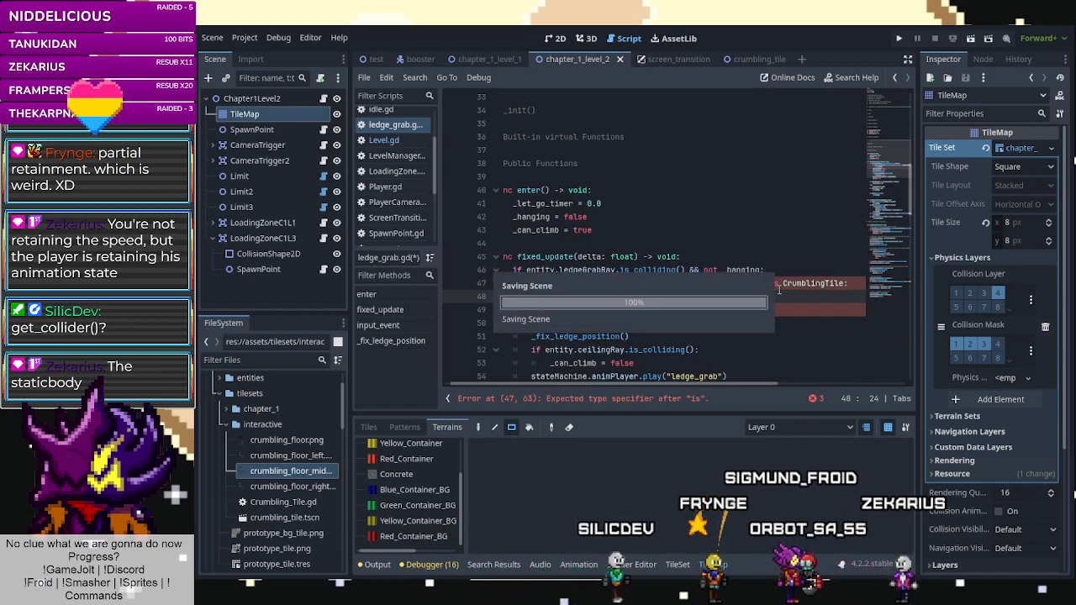
pyautogui.click(740, 244)
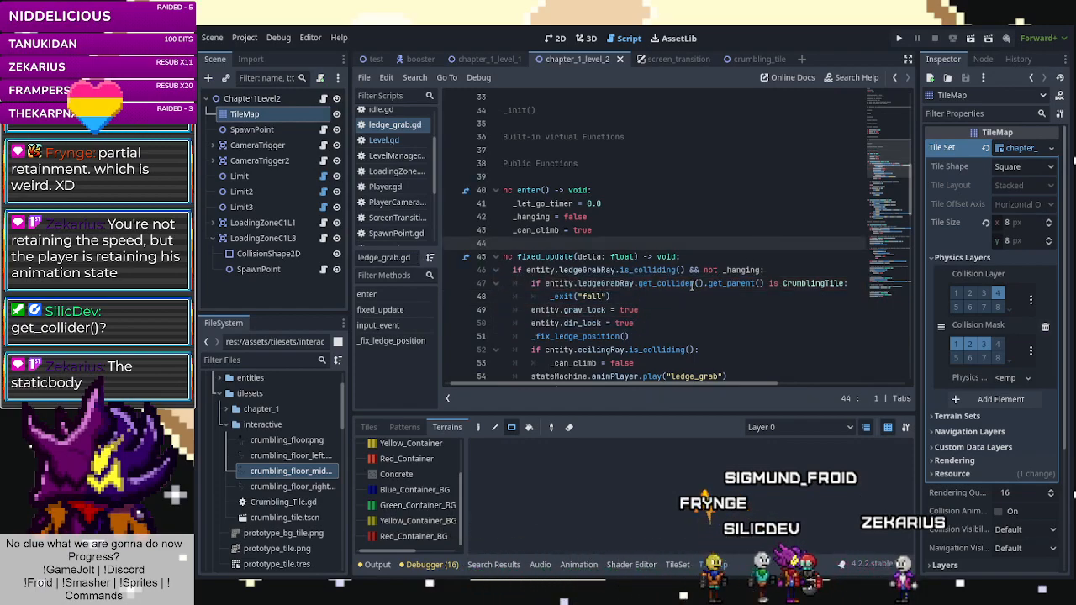
# Playtest chapter_1_level_2 by running the player across the crumbling floor, close the game, and inspect the crumbling tile row.
pyautogui.click(556, 38)
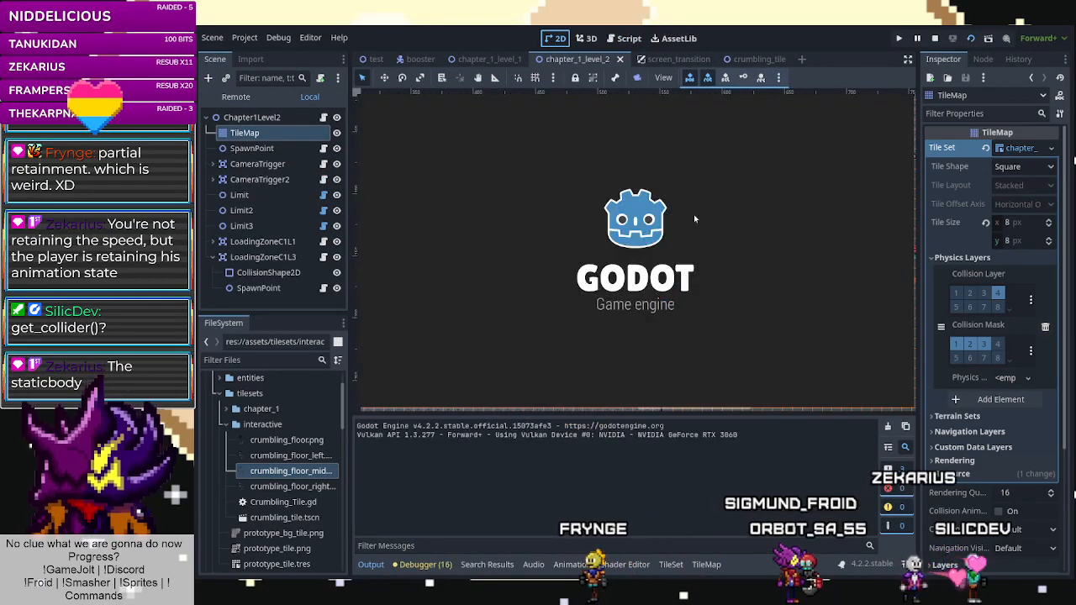
pyautogui.press('d')
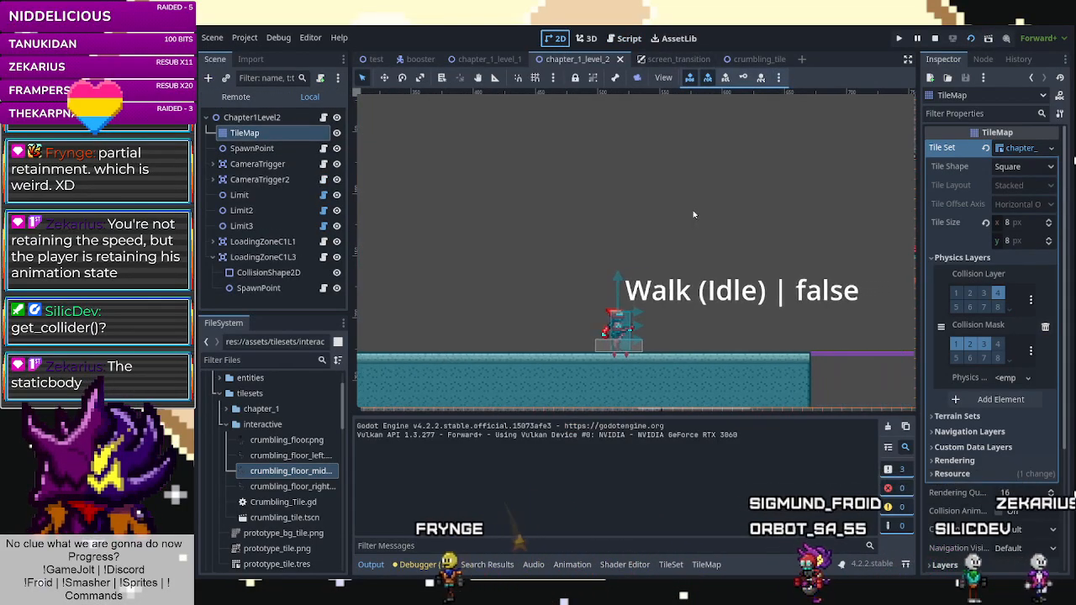
pyautogui.press('d')
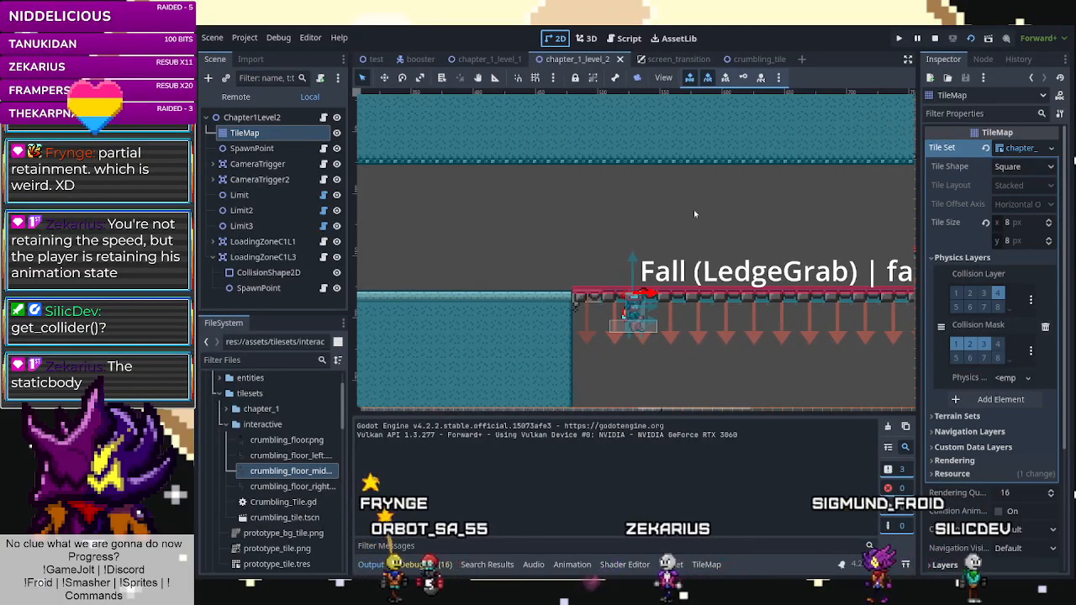
pyautogui.press('d')
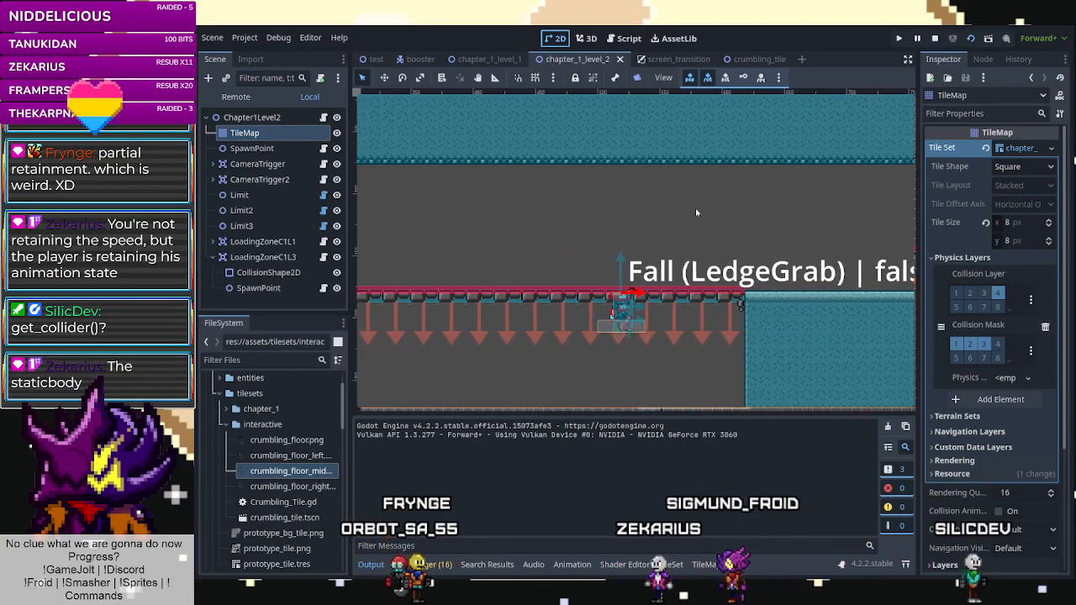
pyautogui.press('d')
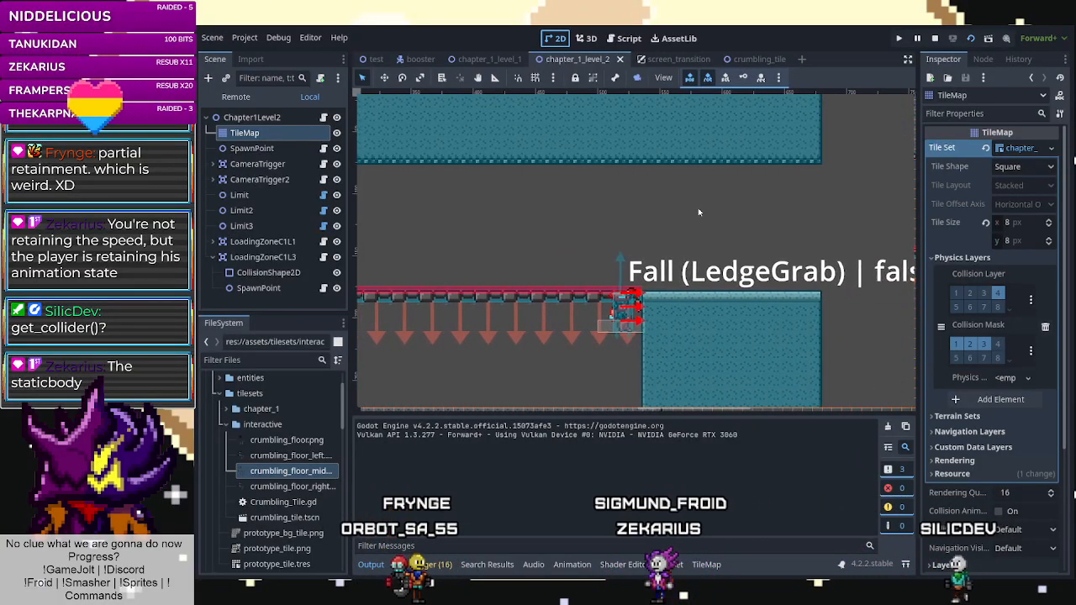
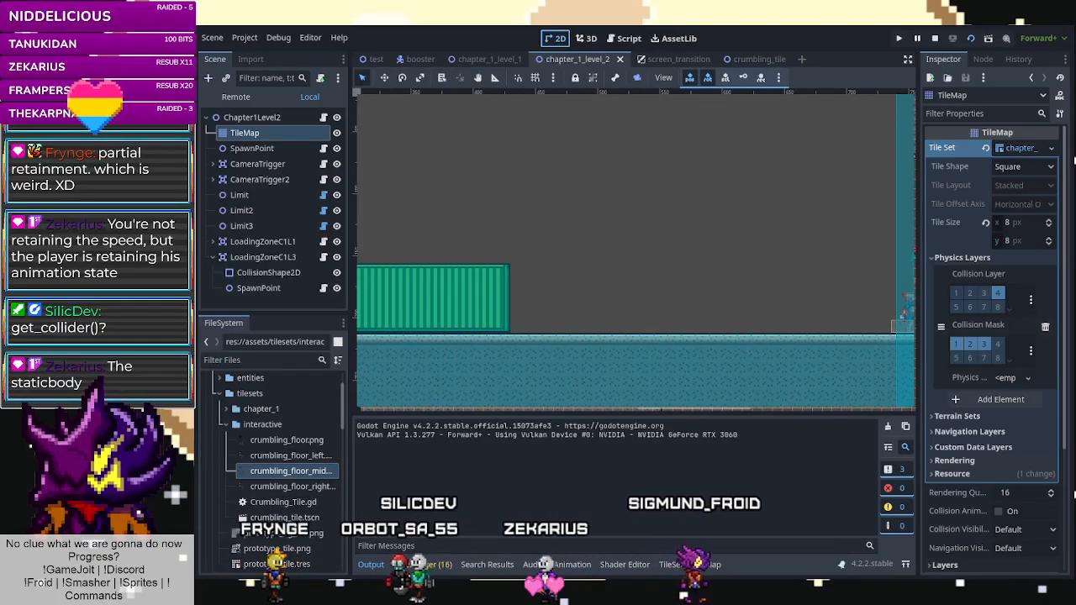
pyautogui.hotkey('alt', 'F4')
pyautogui.scroll(-3, 664, 268)
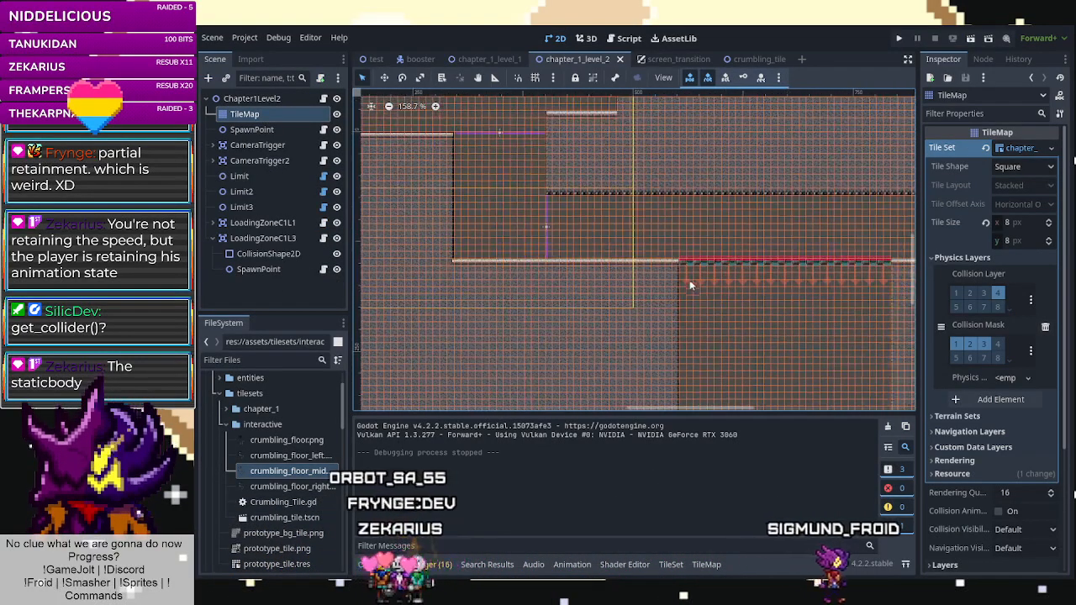
pyautogui.scroll(7, 769, 262)
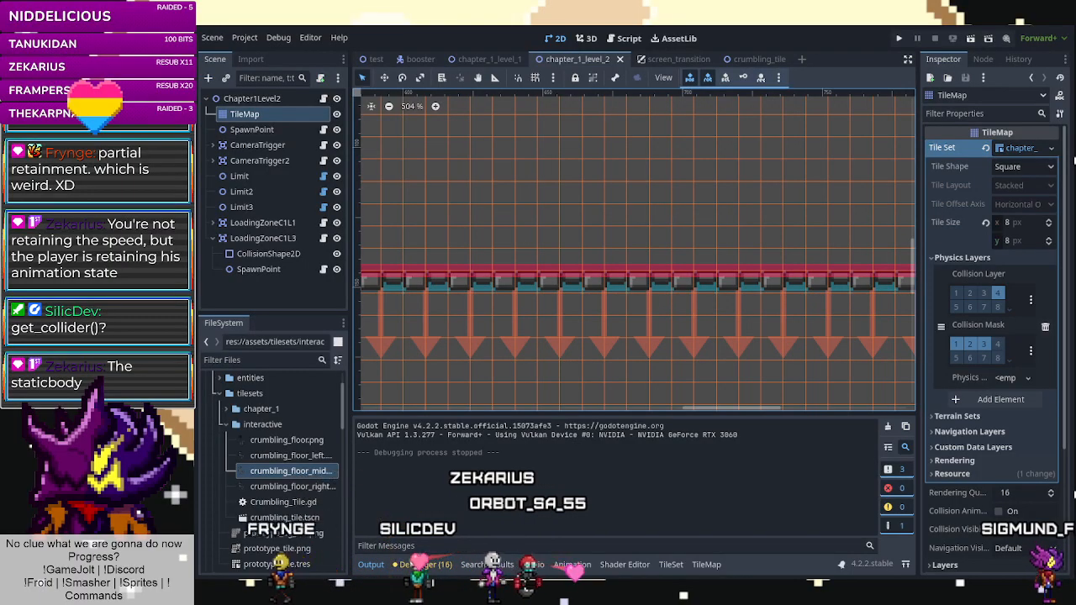
# Add a return line after _exit("fall") in the CrumblingTile condition of ledge_grab.gd and save the script.
pyautogui.click(625, 39)
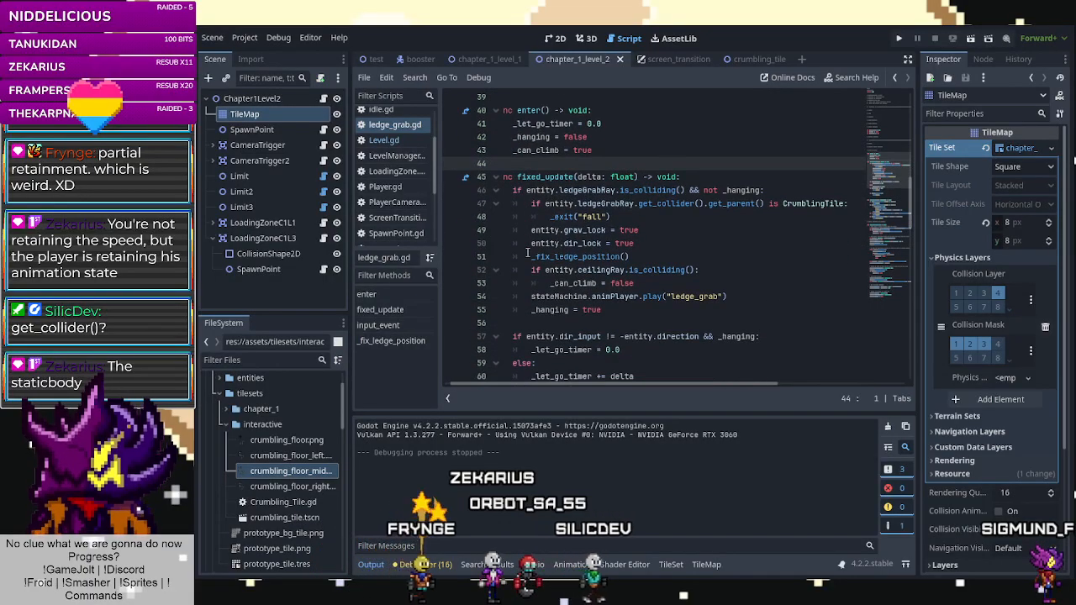
pyautogui.click(622, 216)
pyautogui.press('Return')
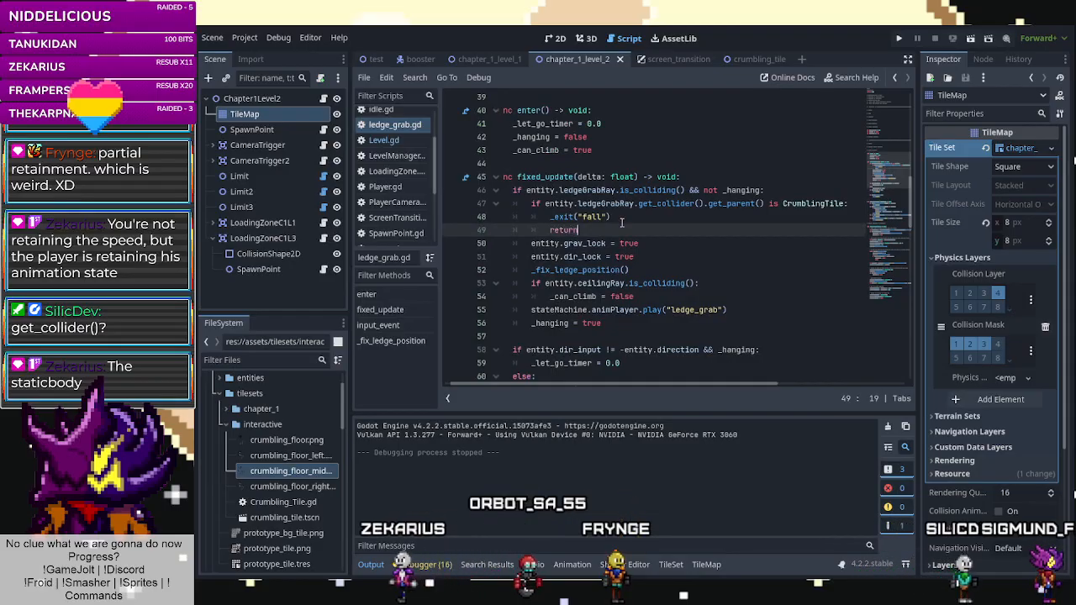
pyautogui.hotkey('ctrl', 's')
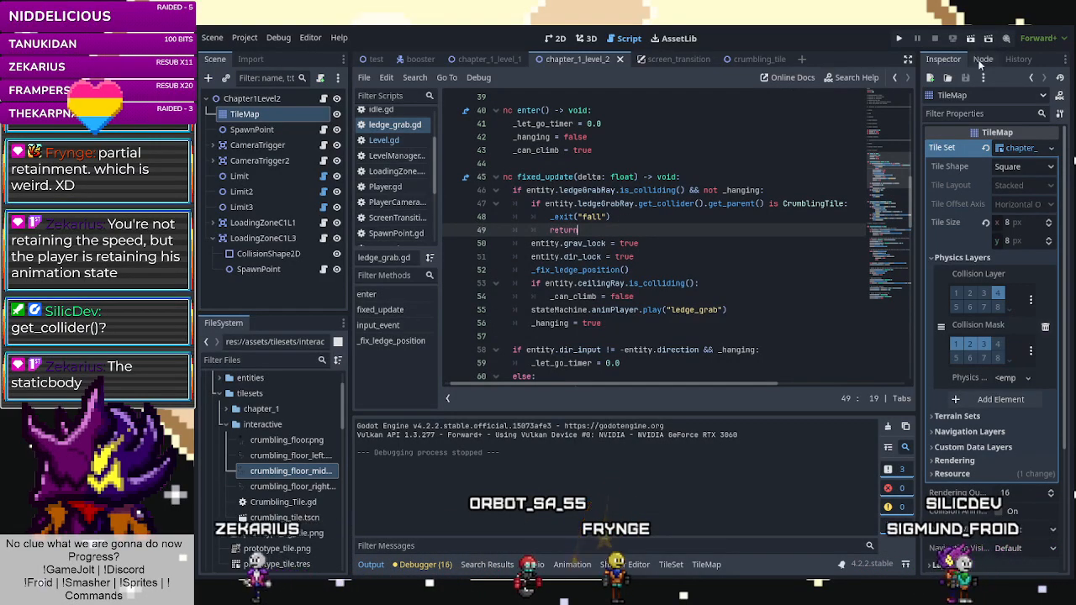
# Run chapter_1_level_2 again to test the early return by moving the player through the level, and stop the game.
pyautogui.click(971, 39)
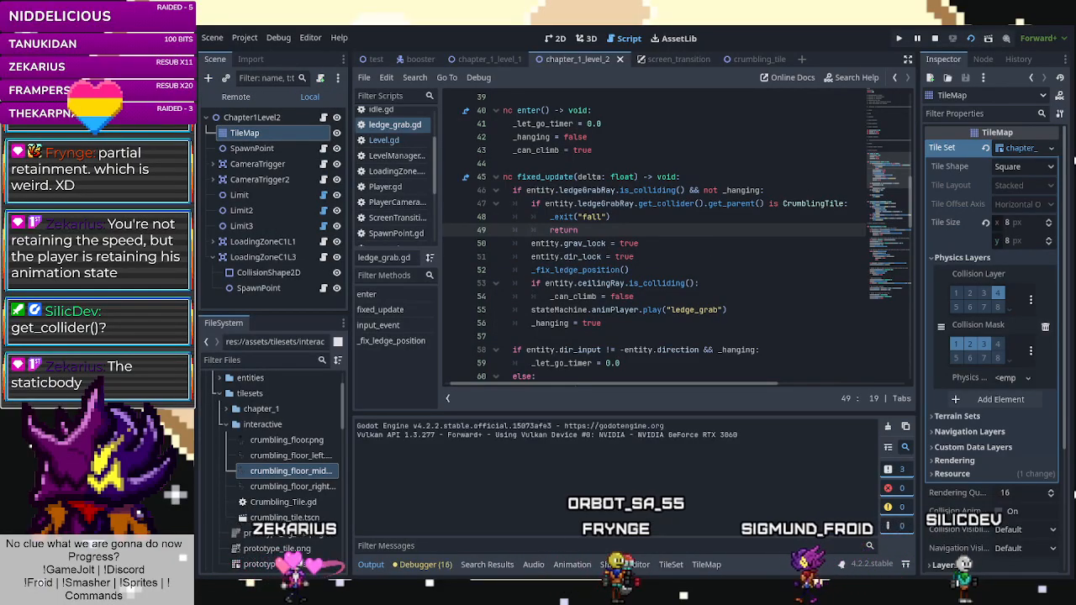
pyautogui.press('Right')
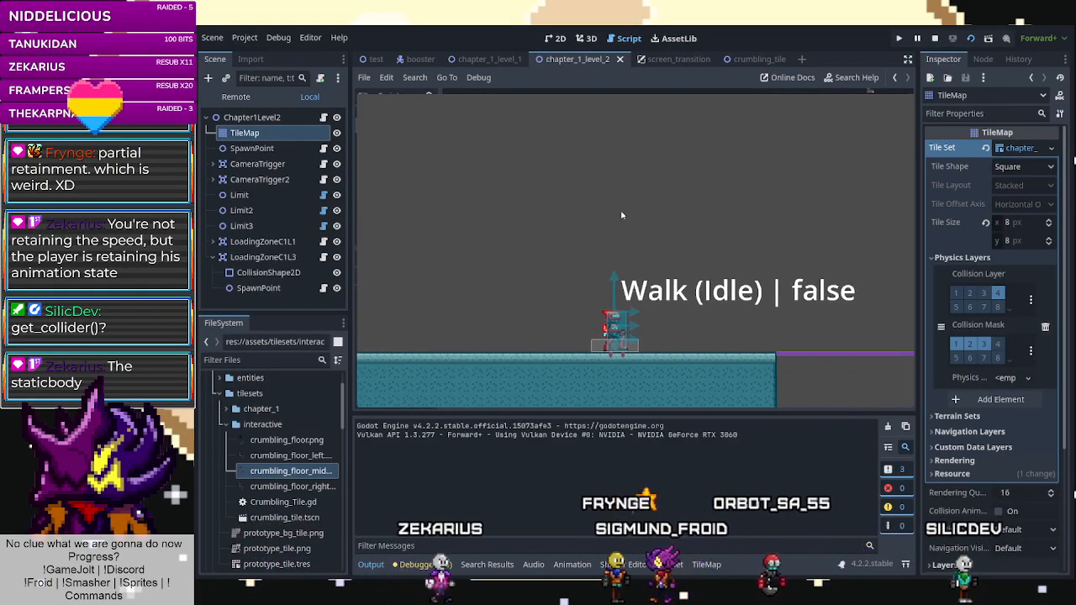
pyautogui.press('Right')
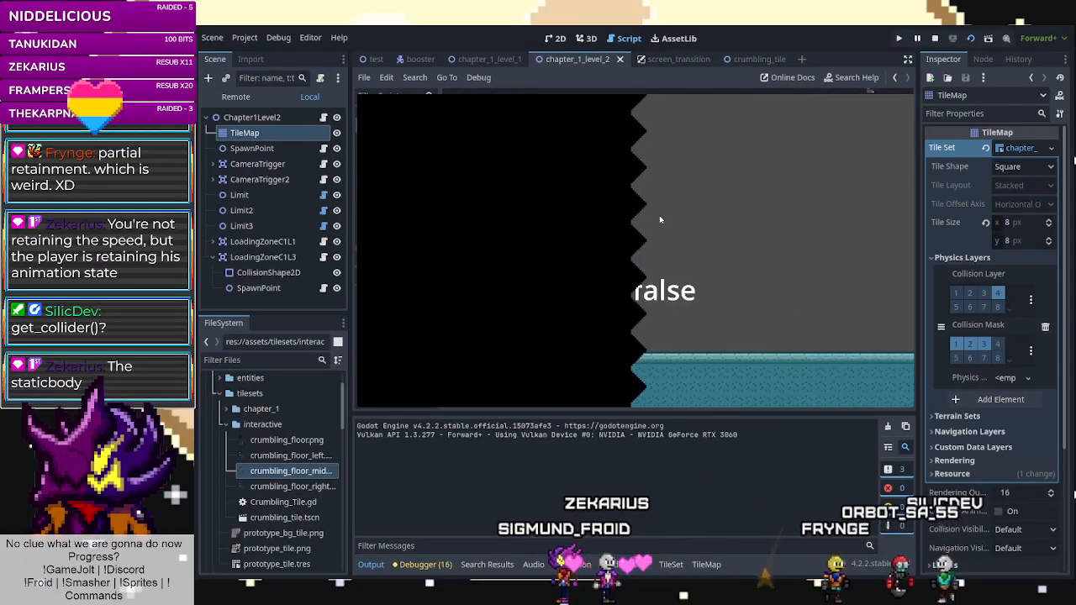
pyautogui.press('Right')
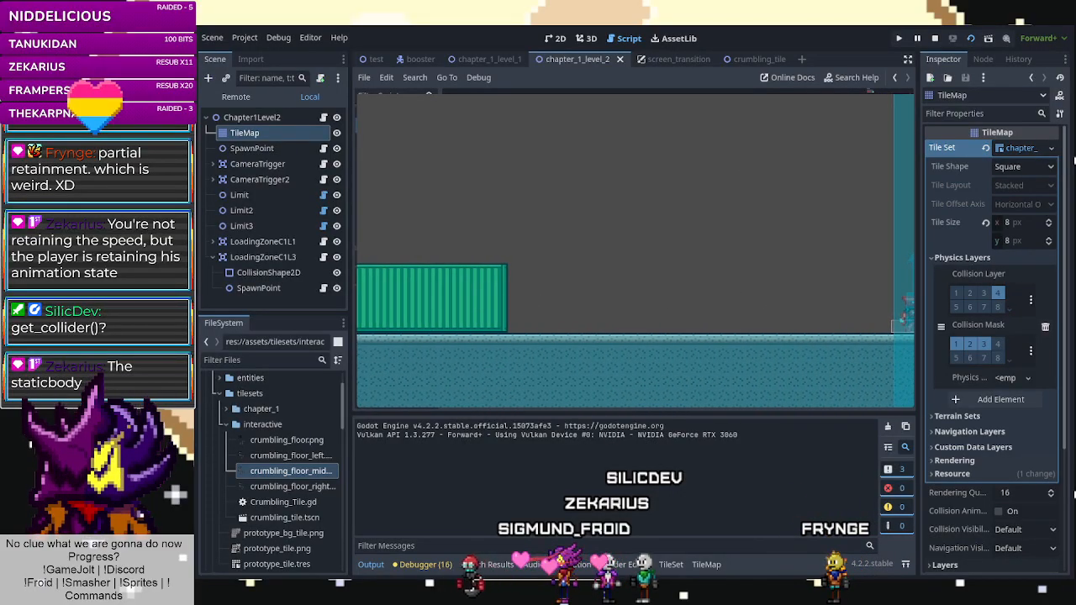
pyautogui.press('F8')
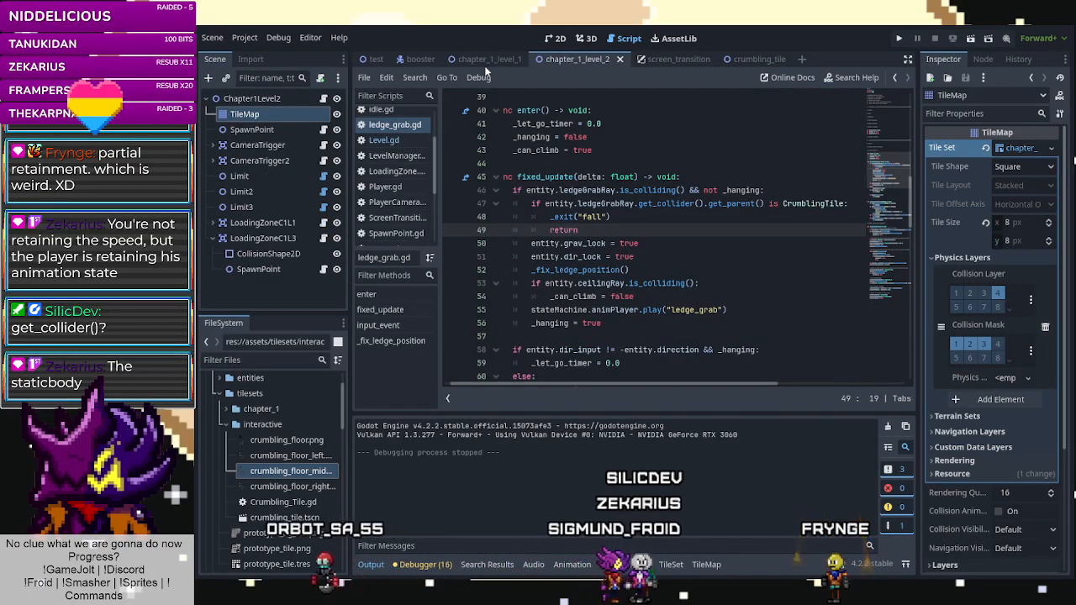
# Run the test scene, try sliding, jumping and ledge grabbing with the player, and stop the game.
pyautogui.click(488, 63)
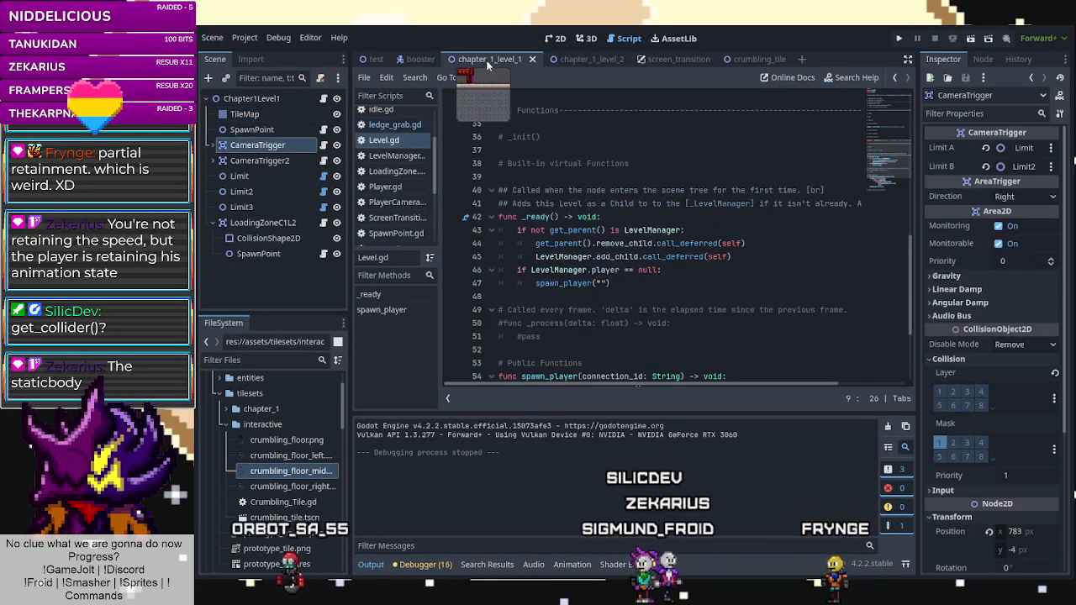
pyautogui.click(378, 61)
pyautogui.click(554, 38)
pyautogui.press('F6')
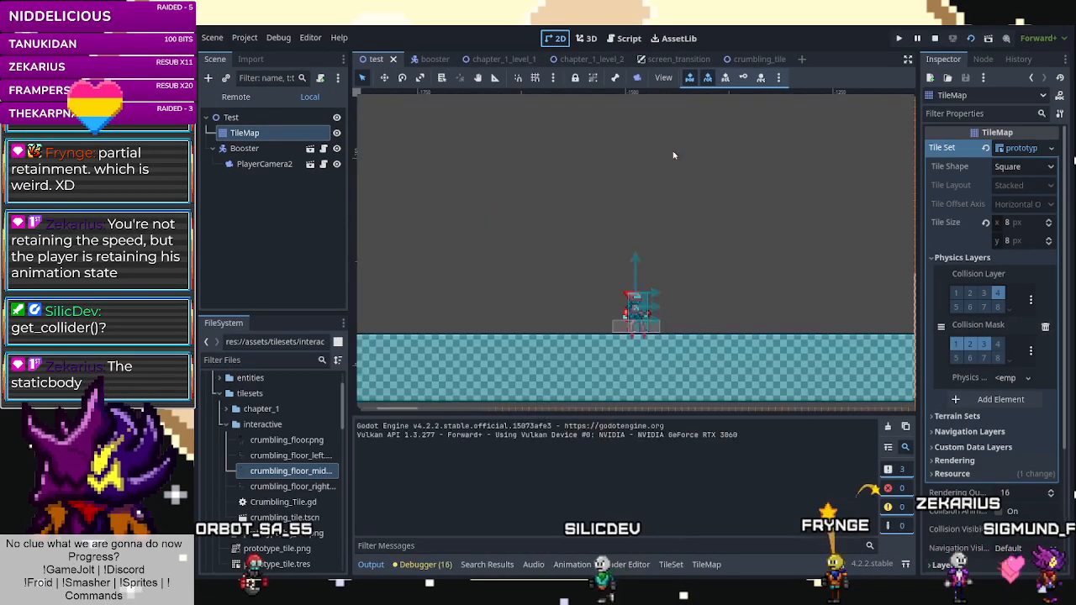
pyautogui.press('shift')
pyautogui.press('Down')
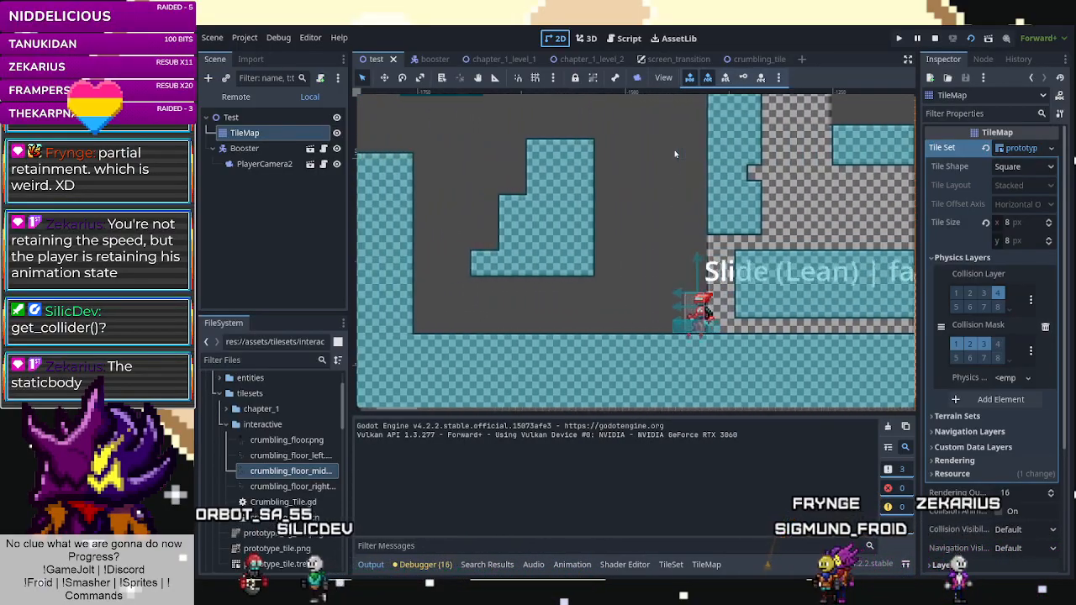
pyautogui.press('space')
pyautogui.press('space')
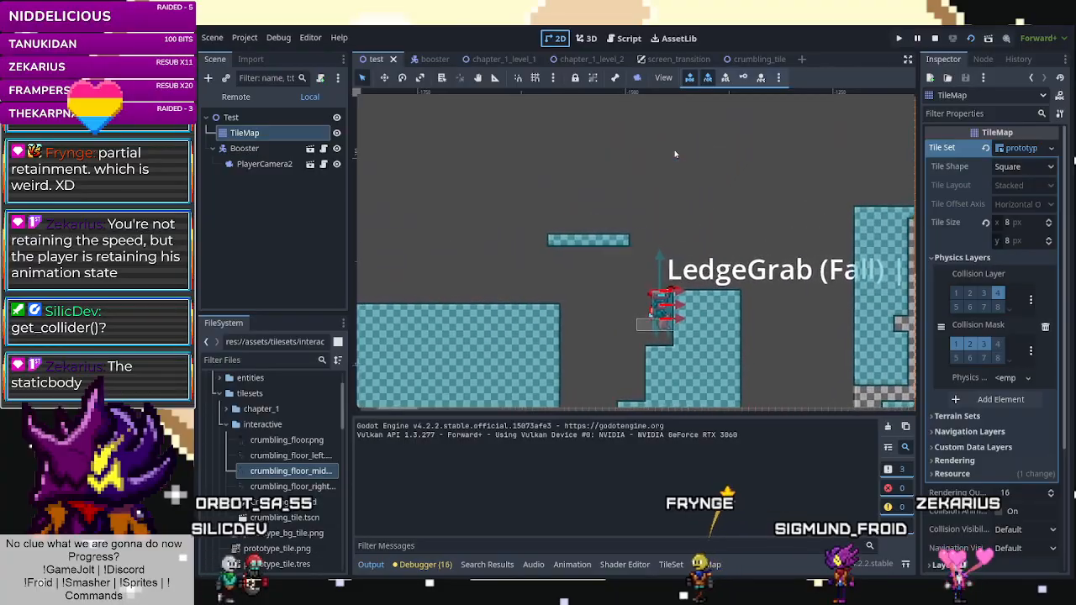
pyautogui.press('Up')
pyautogui.press('space')
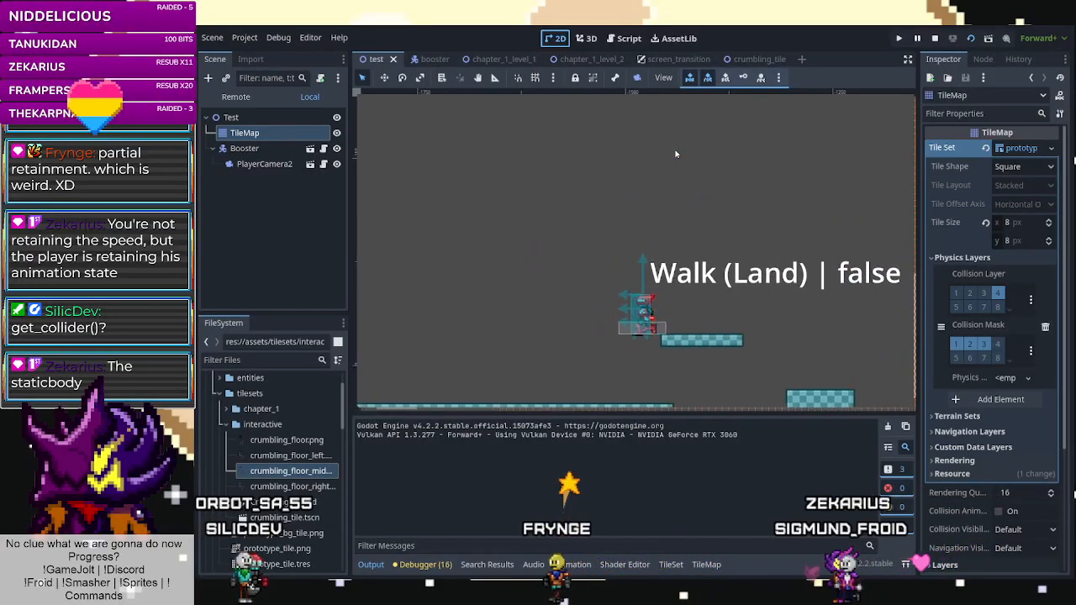
pyautogui.press('Left')
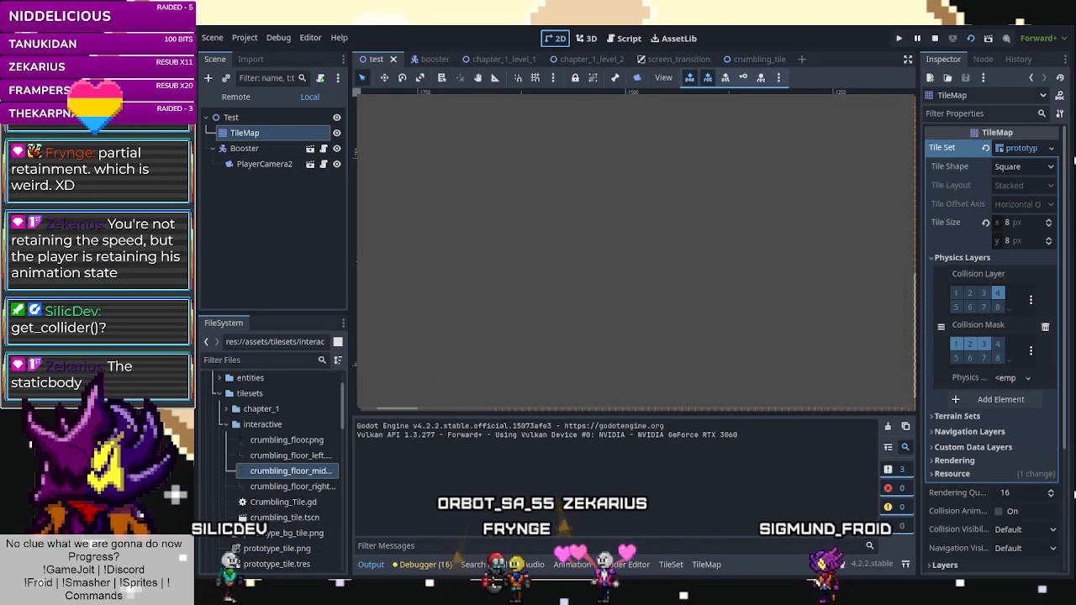
pyautogui.click(935, 39)
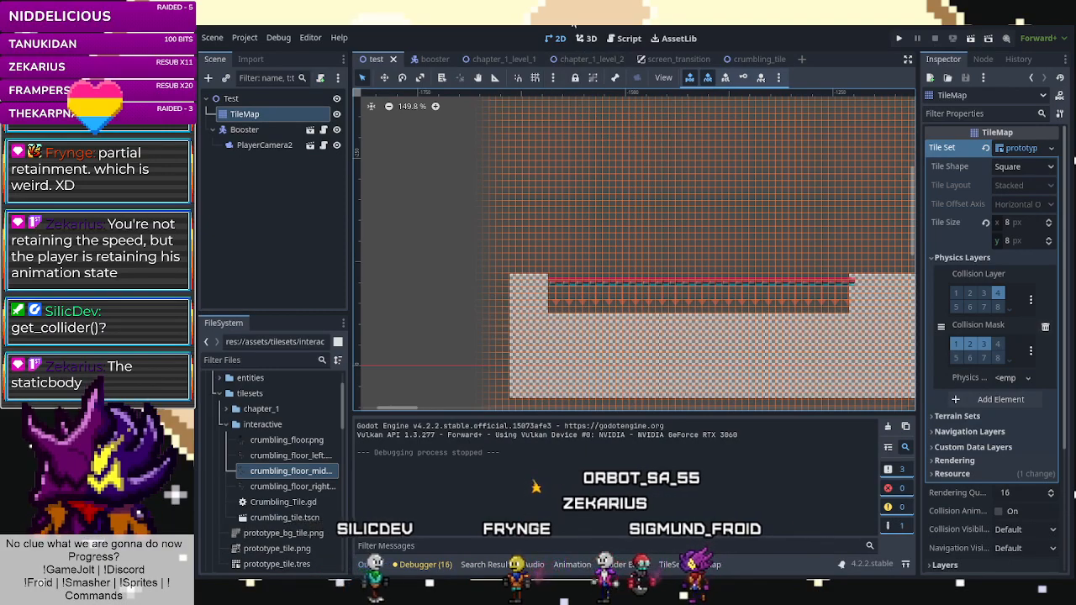
# Return to chapter_1_level_2 and choose the Concrete terrain for painting on its TileMap.
pyautogui.click(597, 60)
pyautogui.scroll(-8, 681, 258)
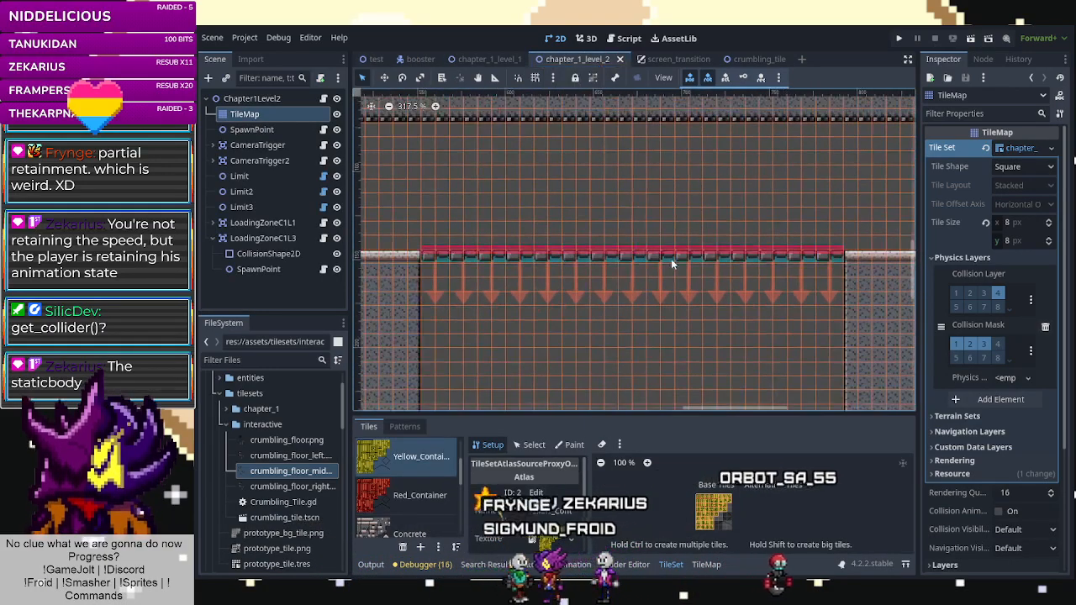
pyautogui.scroll(-2, 658, 274)
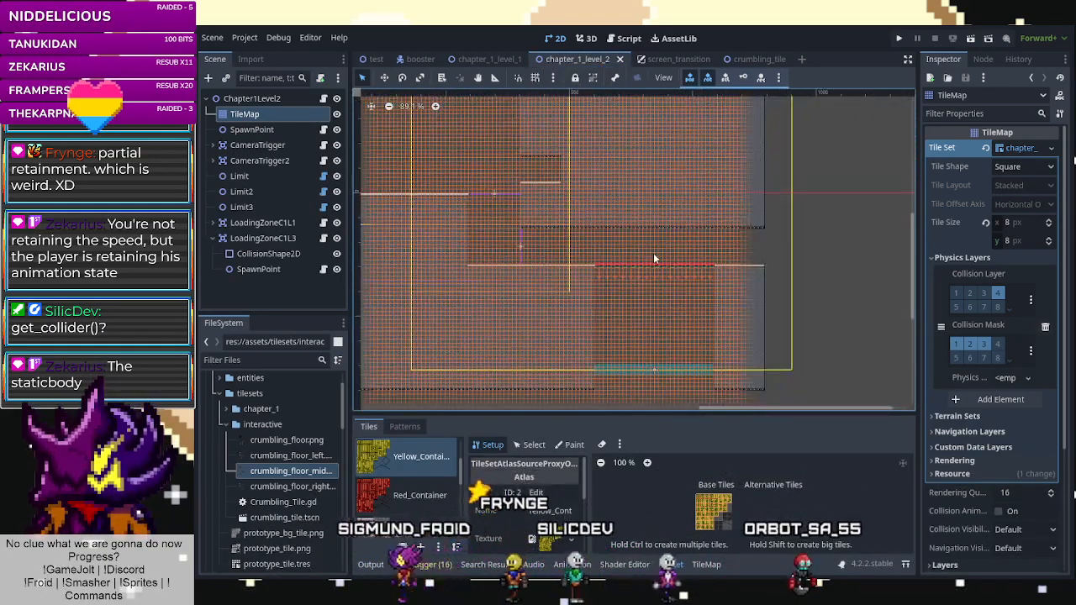
pyautogui.scroll(3, 645, 281)
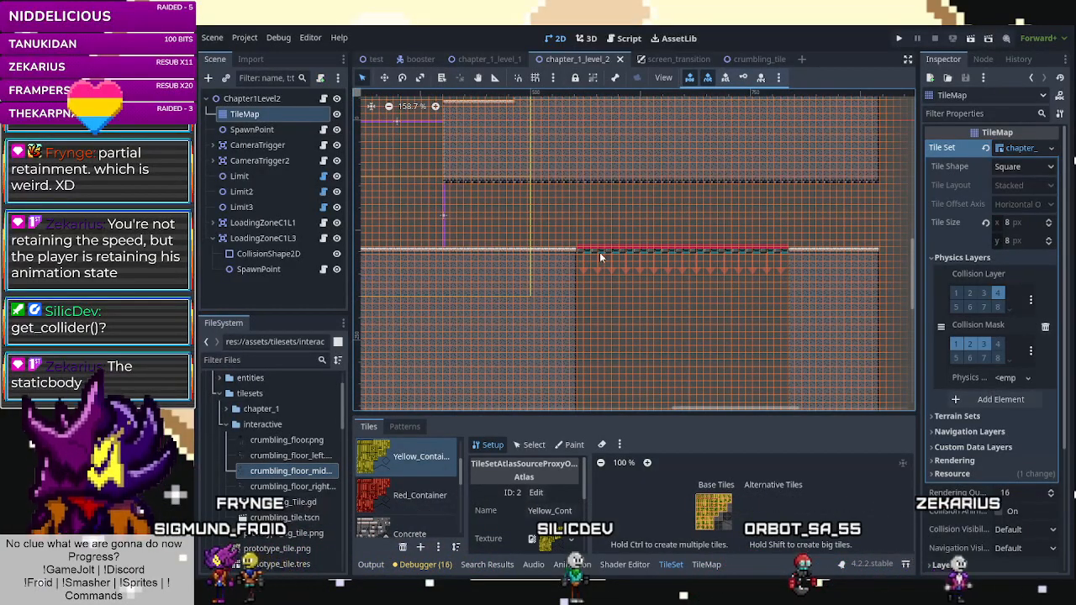
pyautogui.scroll(2, 599, 252)
pyautogui.scroll(2, 600, 252)
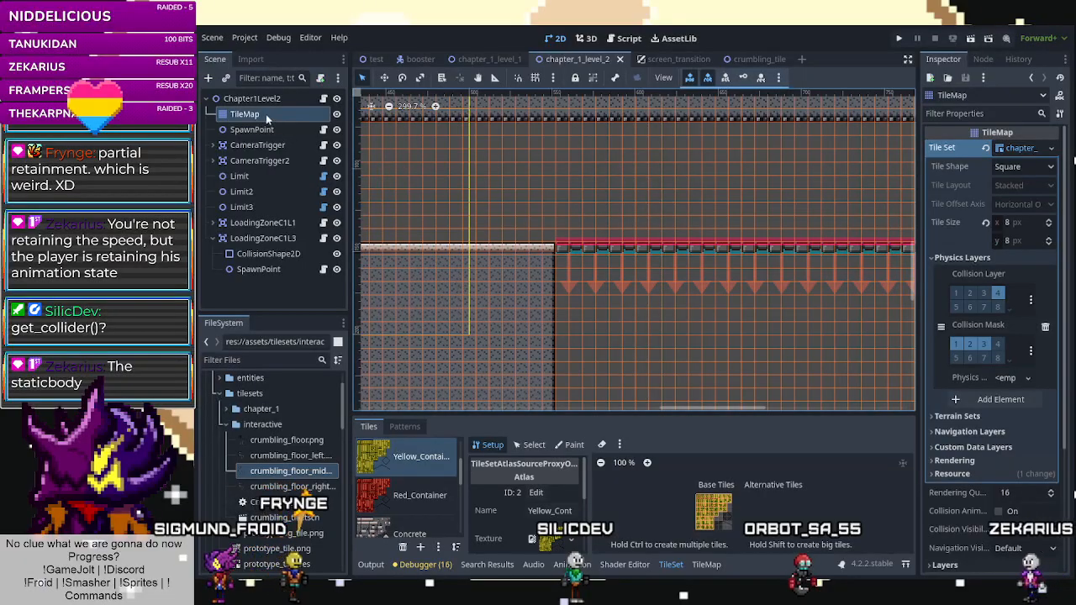
pyautogui.click(265, 117)
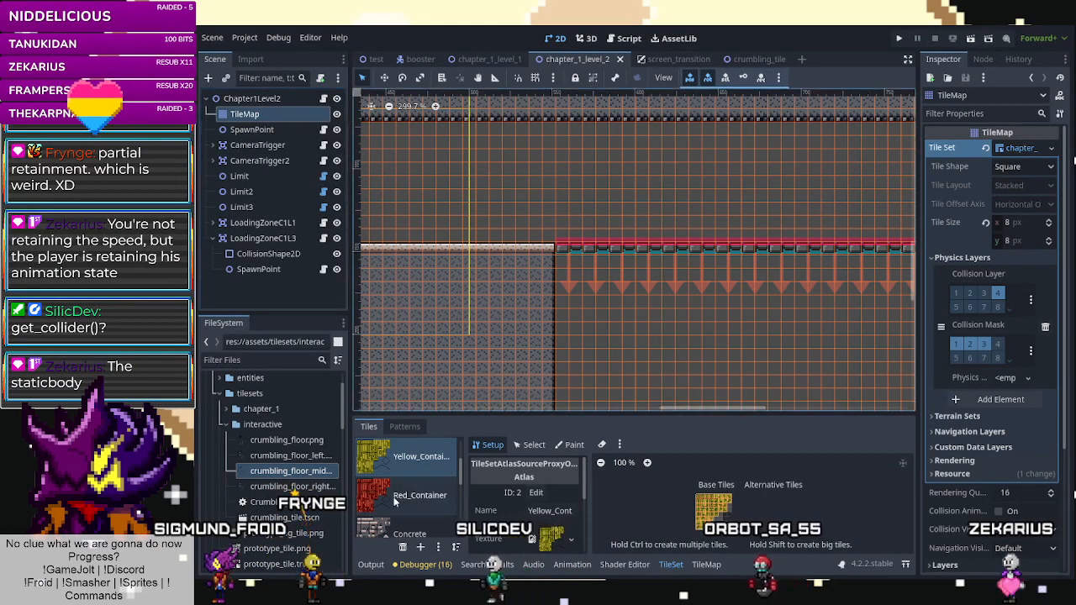
pyautogui.scroll(-10, 395, 497)
pyautogui.click(706, 565)
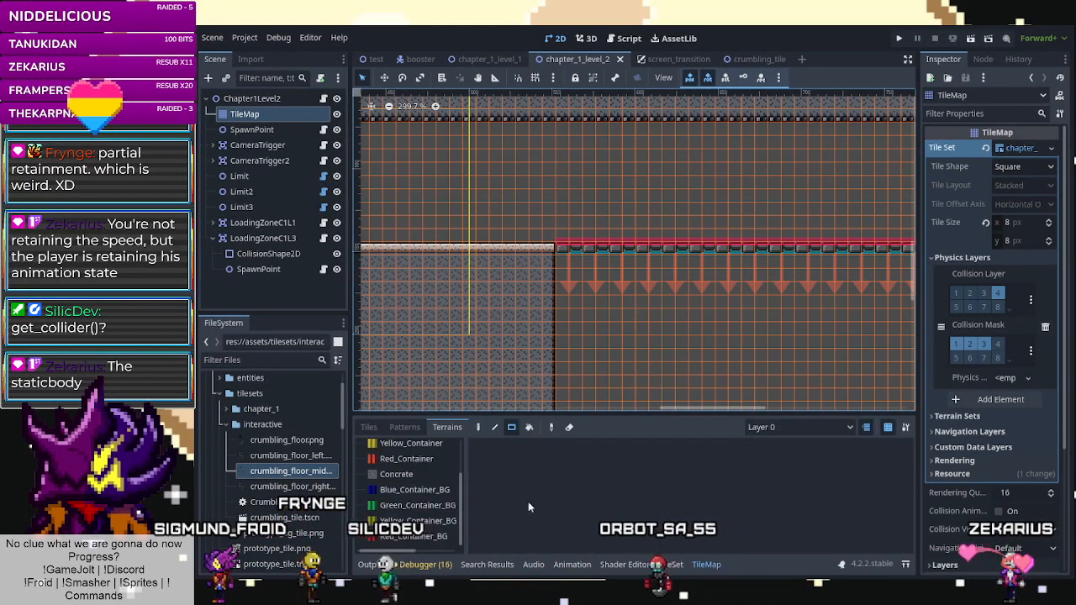
pyautogui.click(412, 472)
# Erase the three leftmost crumbling tiles and extend the left concrete block down the pit's full height to meet the remaining row.
pyautogui.scroll(-3, 575, 235)
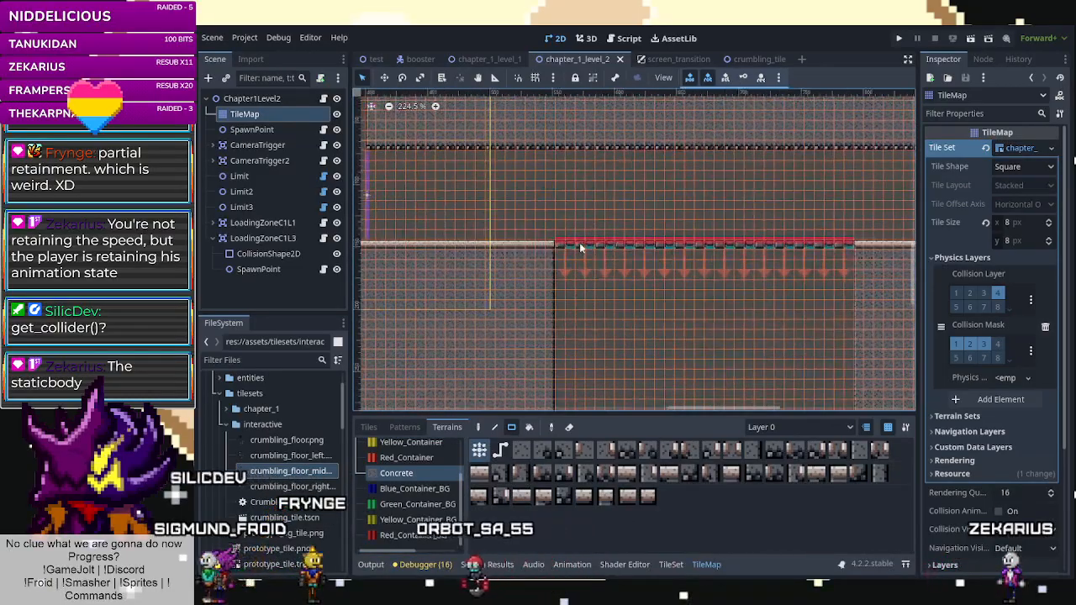
pyautogui.scroll(3, 579, 242)
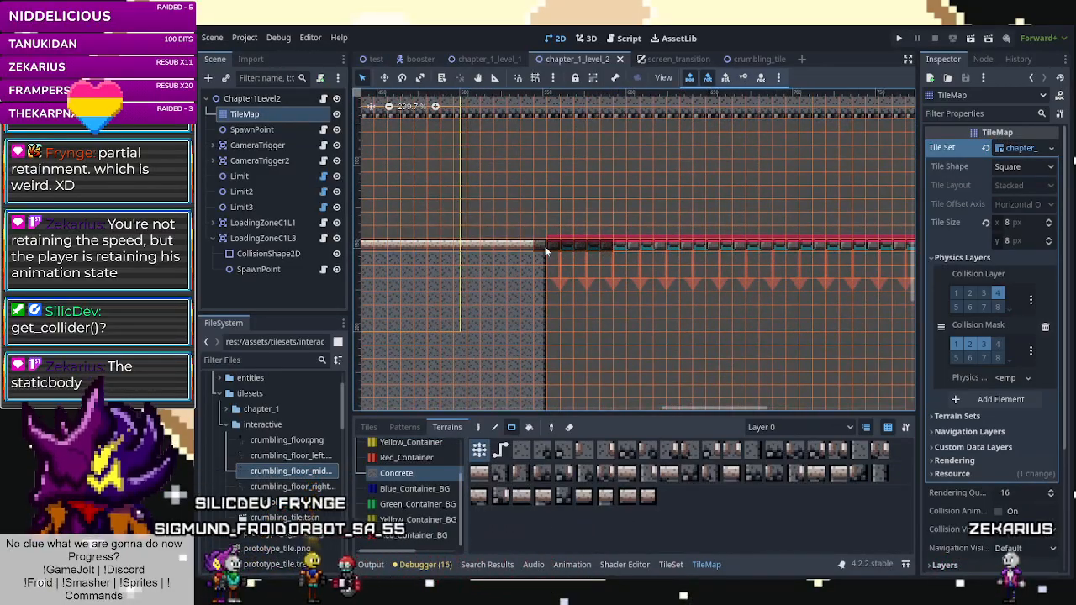
pyautogui.scroll(-3, 598, 262)
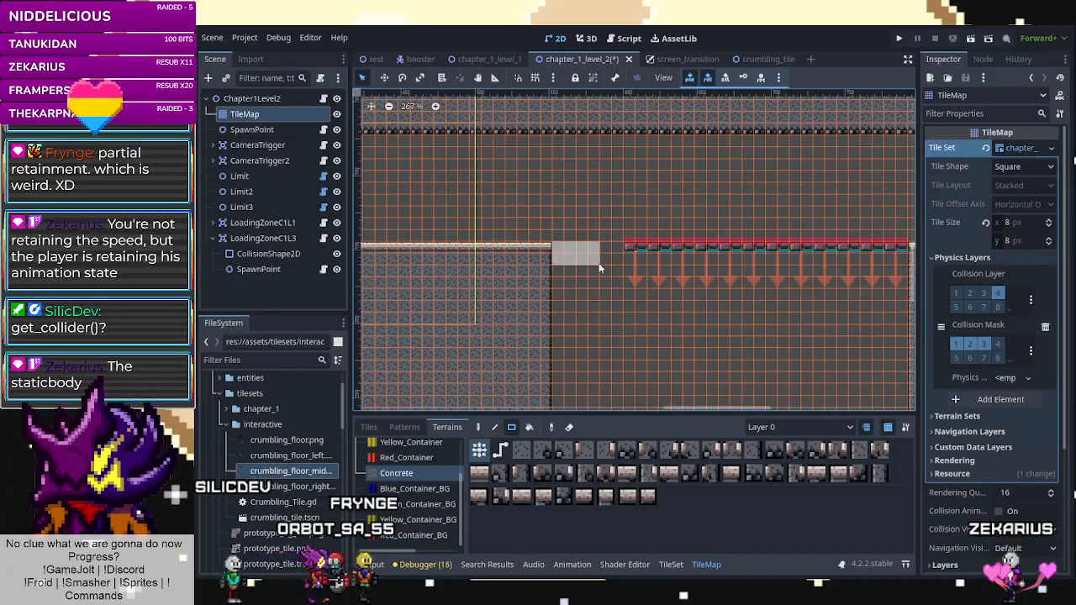
pyautogui.scroll(-4, 598, 270)
pyautogui.moveTo(598, 270)
pyautogui.mouseDown()
pyautogui.moveTo(605, 407)
pyautogui.moveTo(583, 204)
pyautogui.moveTo(591, 374)
pyautogui.moveTo(606, 380)
pyautogui.moveTo(621, 365)
pyautogui.mouseUp()
pyautogui.scroll(-8, 585, 227)
# Erase about eight columns from the right concrete block's pit side and extend its far side about six columns outward at full height.
pyautogui.scroll(3, 589, 368)
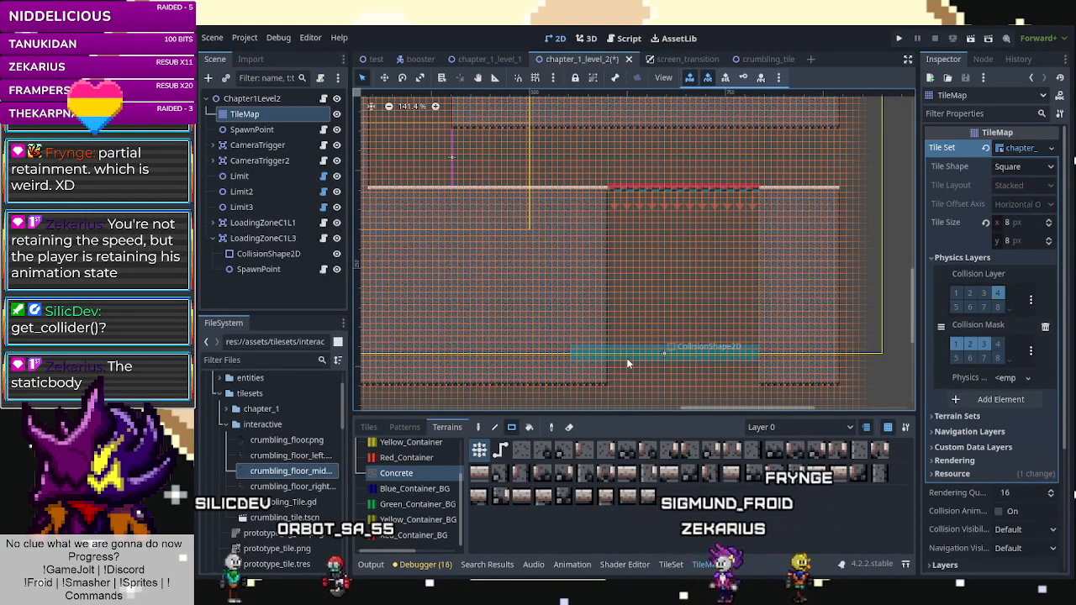
pyautogui.scroll(4, 763, 360)
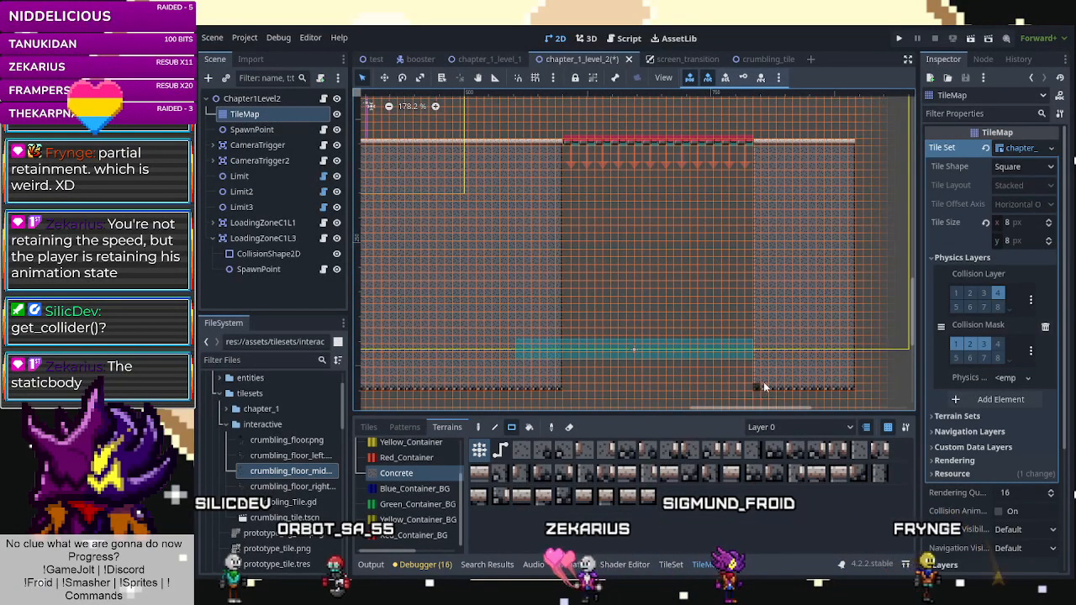
pyautogui.moveTo(804, 243)
pyautogui.mouseDown()
pyautogui.moveTo(814, 138)
pyautogui.moveTo(885, 188)
pyautogui.moveTo(884, 301)
pyautogui.mouseUp()
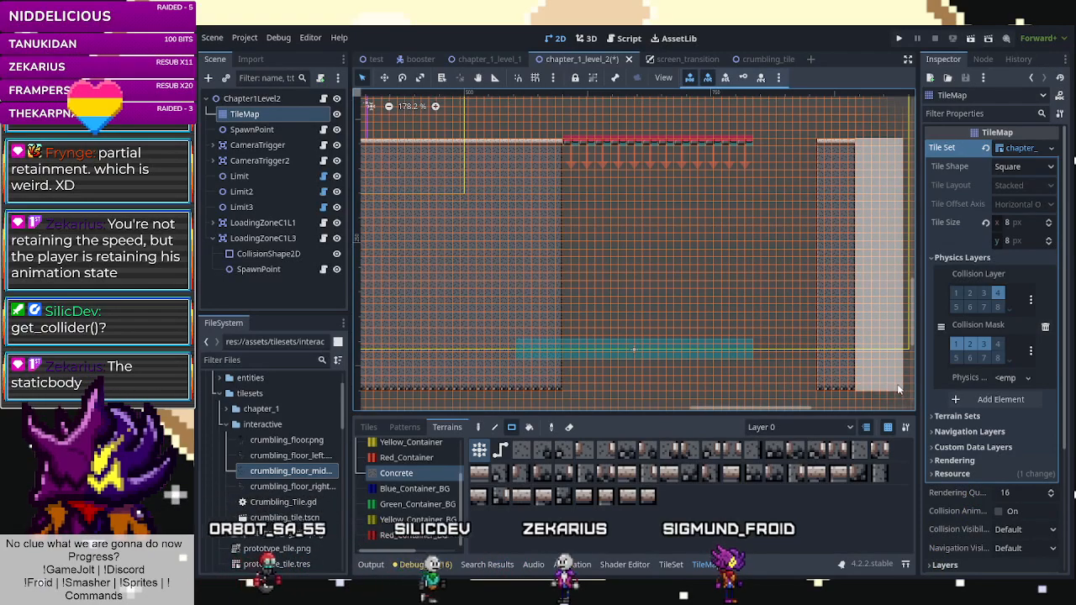
pyautogui.moveTo(897, 390); pyautogui.dragTo(860, 143)
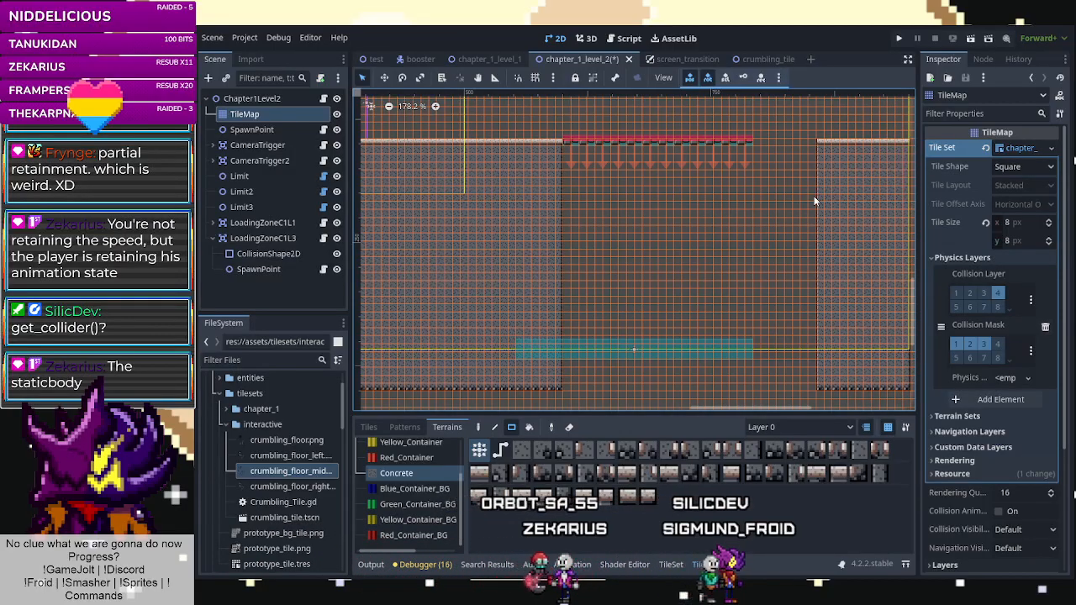
# Move the CollisionShape2D of LoadingZoneC1L3 about 49 px right so that its left end meets the left concrete block.
pyautogui.scroll(2, 632, 348)
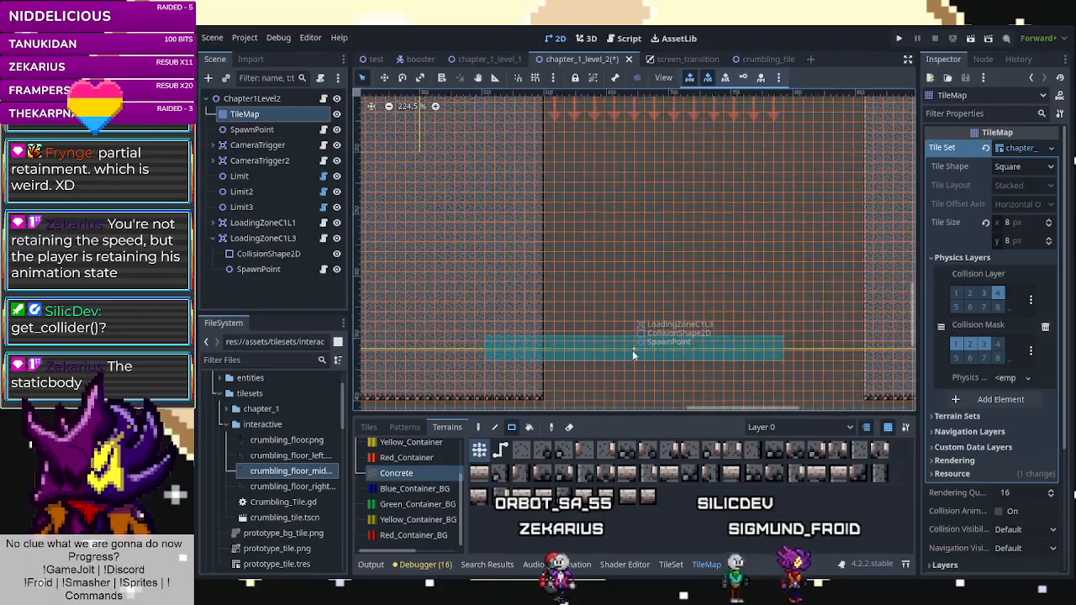
pyautogui.moveTo(628, 349); pyautogui.dragTo(643, 349)
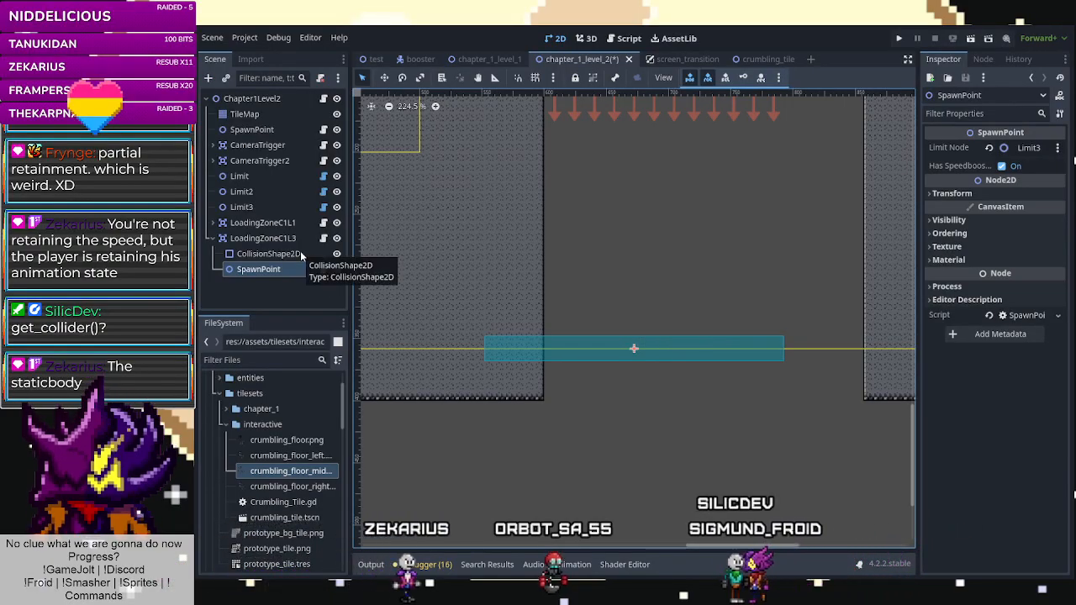
pyautogui.moveTo(636, 350); pyautogui.dragTo(682, 346)
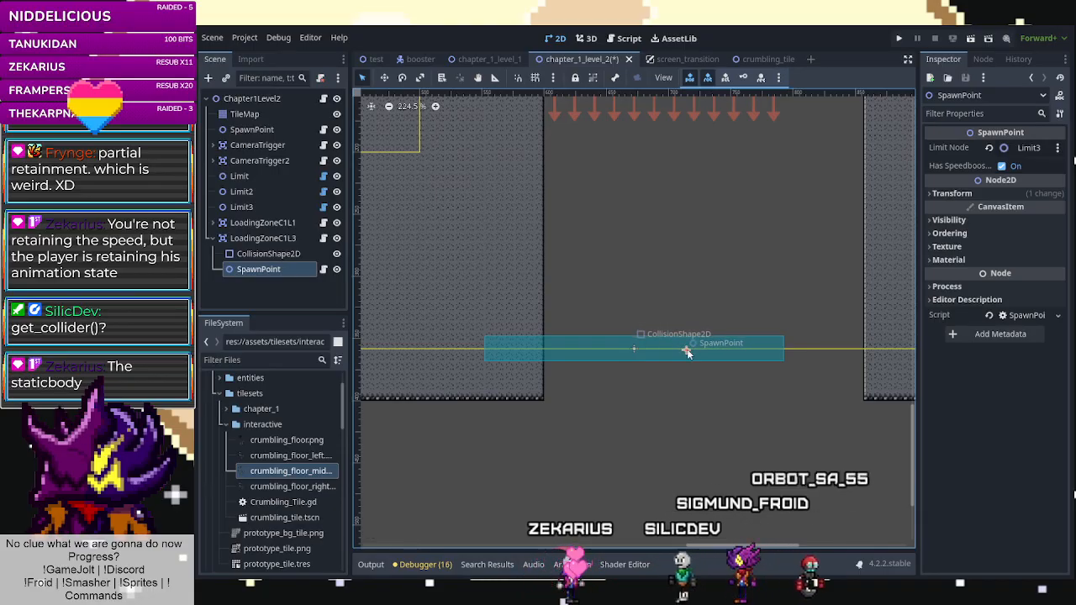
pyautogui.moveTo(546, 351); pyautogui.dragTo(604, 351)
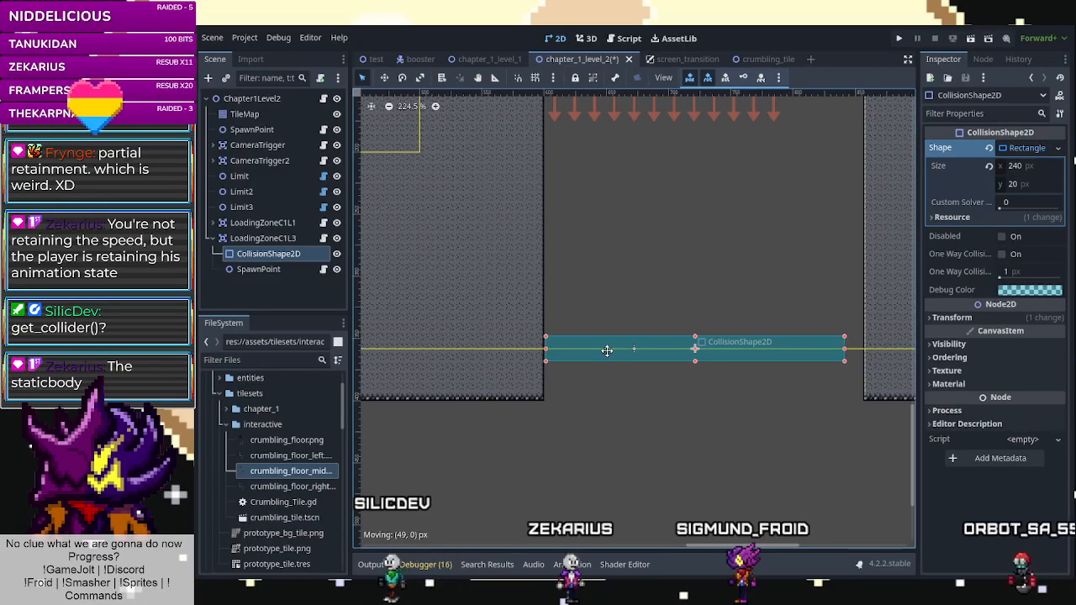
pyautogui.scroll(-4, 604, 355)
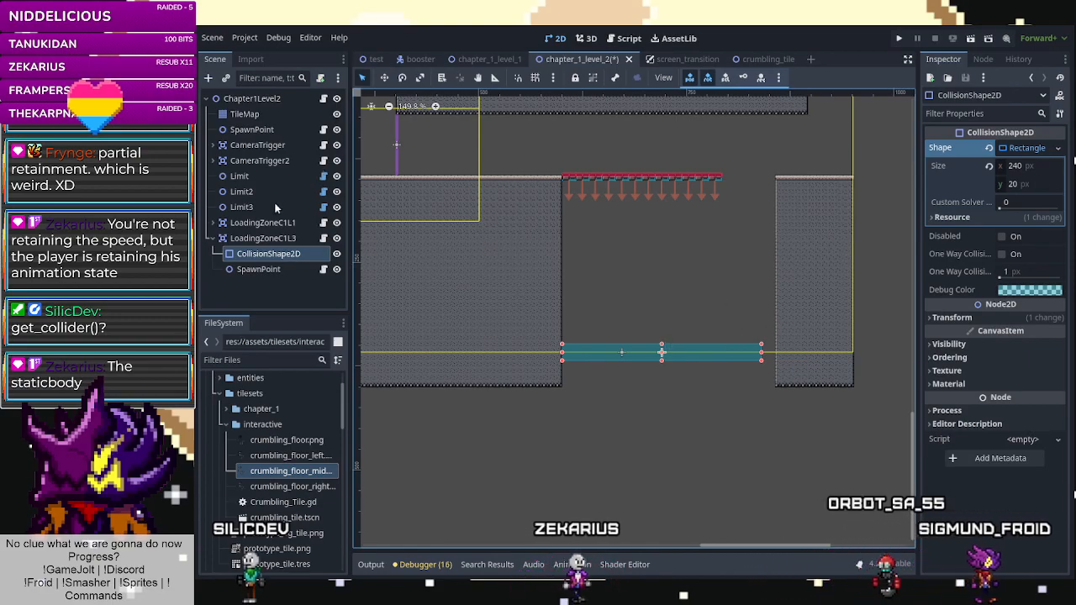
# Paint Concrete on the TileMap to extend the right block about two columns toward the pit, meeting the loading zone shape at full height.
pyautogui.click(252, 114)
pyautogui.scroll(2, 760, 189)
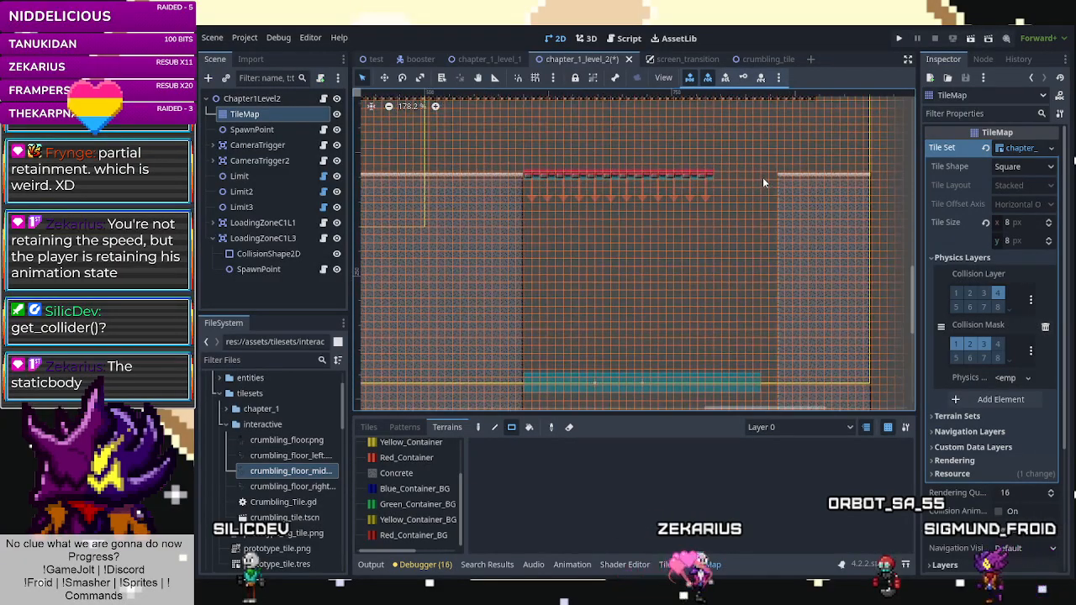
pyautogui.click(415, 474)
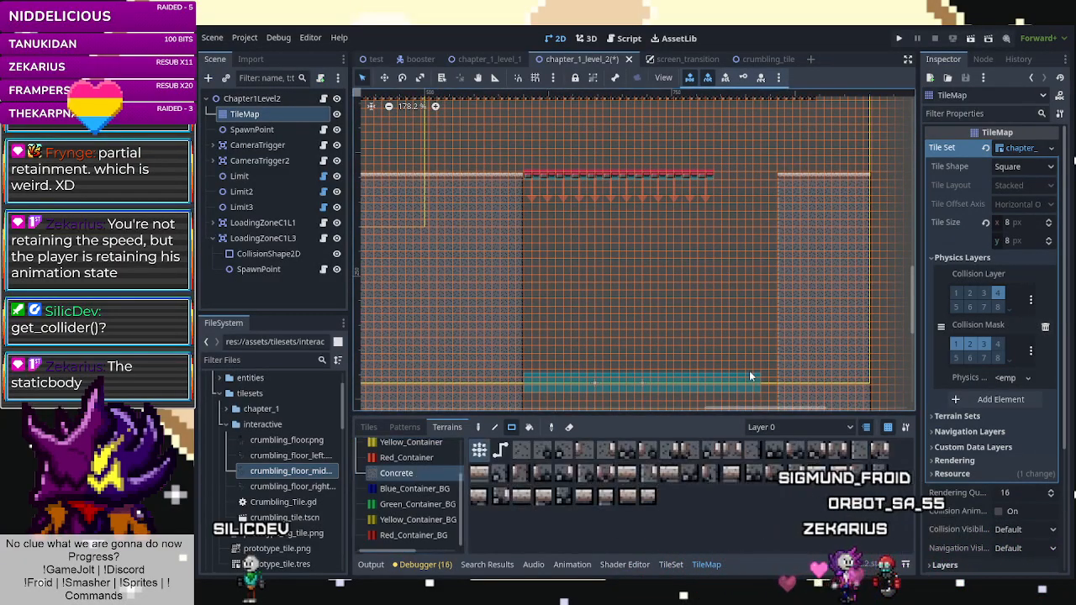
pyautogui.scroll(2, 754, 365)
pyautogui.scroll(-6, 748, 168)
pyautogui.scroll(6, 786, 356)
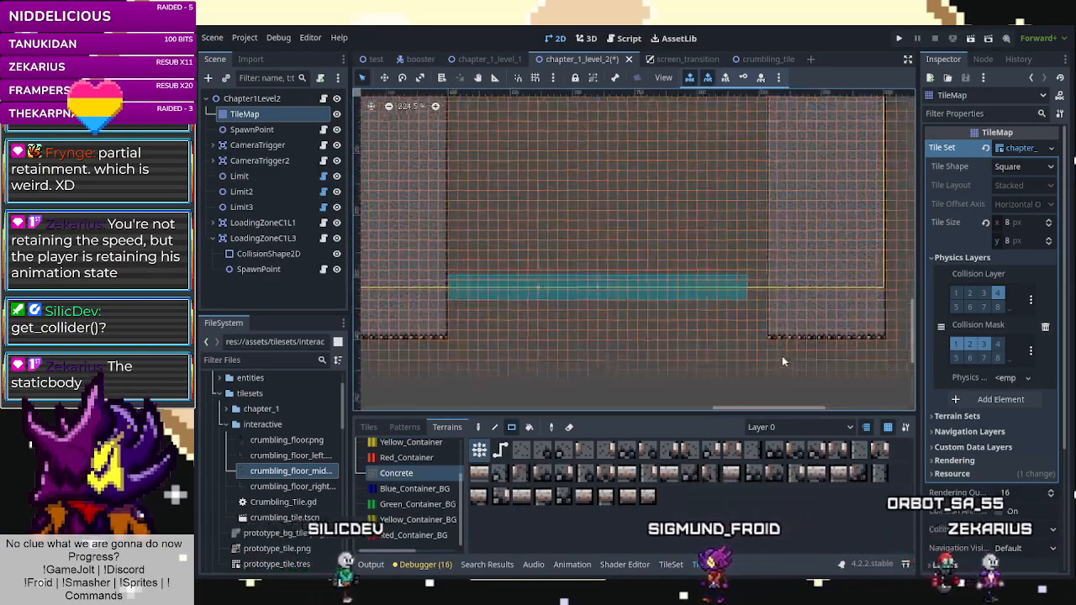
pyautogui.moveTo(746, 335)
pyautogui.mouseDown()
pyautogui.moveTo(820, 212)
pyautogui.moveTo(835, 94)
pyautogui.moveTo(829, 224)
pyautogui.moveTo(813, 242)
pyautogui.moveTo(778, 125)
pyautogui.moveTo(790, 131)
pyautogui.mouseUp()
pyautogui.scroll(-4, 828, 224)
pyautogui.scroll(9, 774, 251)
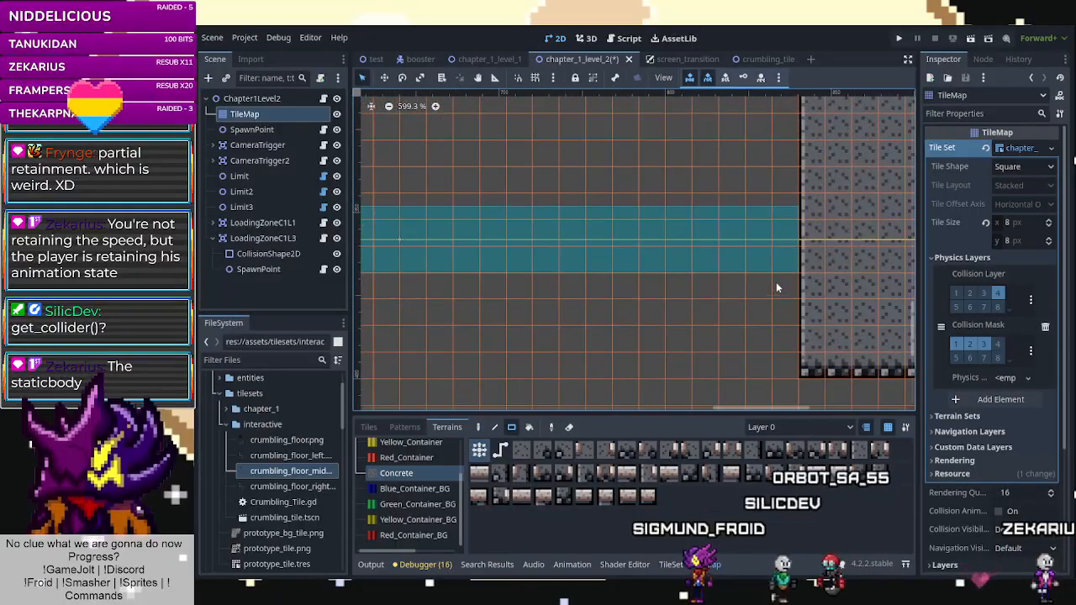
# Check the CollisionShape2D's ends against the pit walls and move LoadingZoneC1L3's SpawnPoint about 49 px right to the shape's centre.
pyautogui.click(269, 253)
pyautogui.scroll(-2, 701, 259)
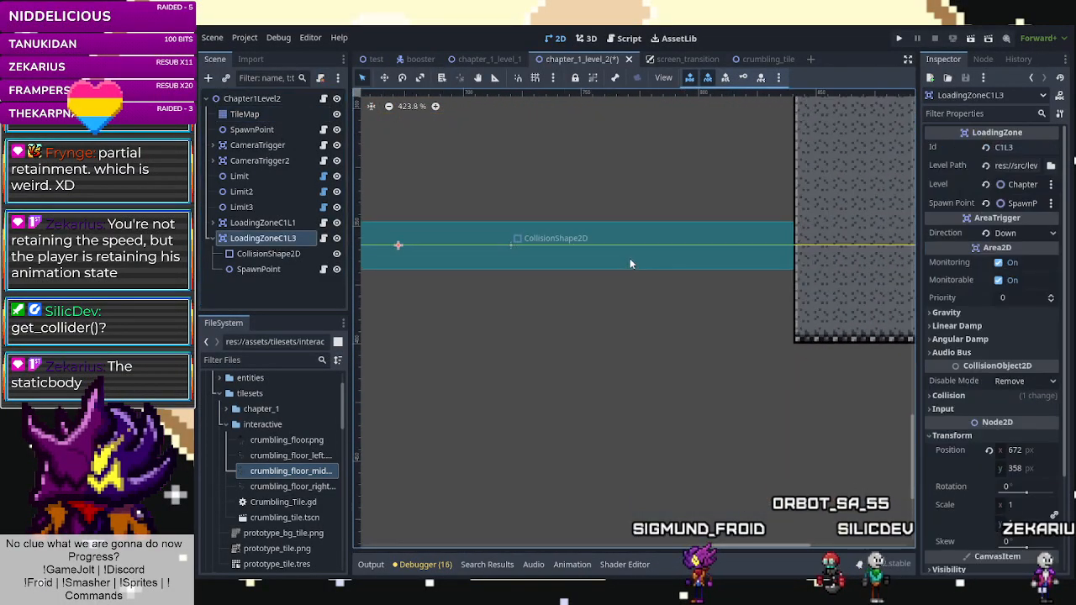
pyautogui.scroll(6, 837, 252)
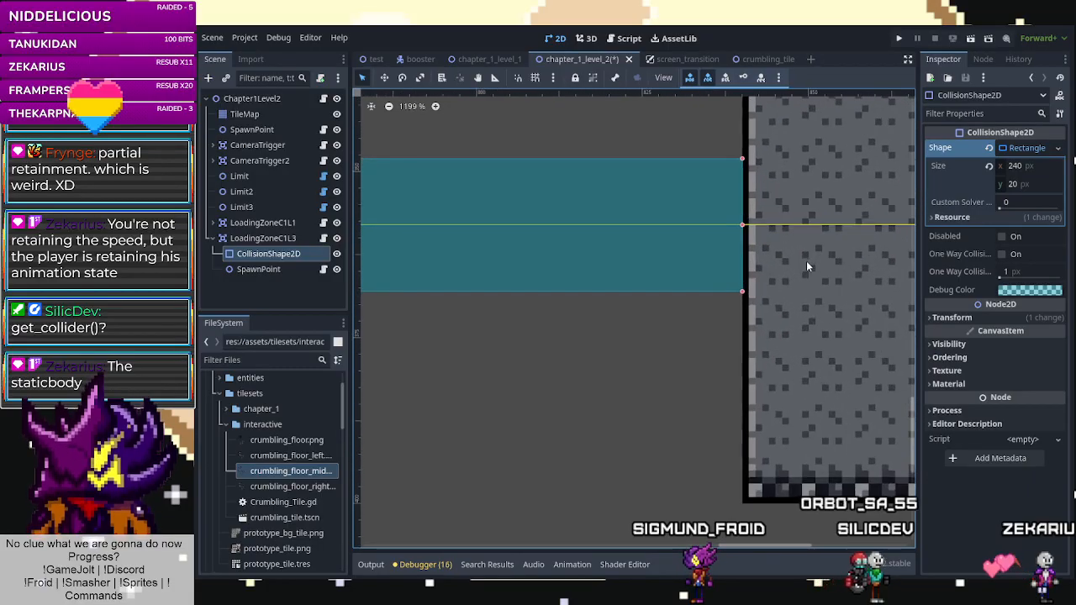
pyautogui.scroll(-7, 806, 261)
pyautogui.scroll(-3, 842, 262)
pyautogui.scroll(2, 541, 253)
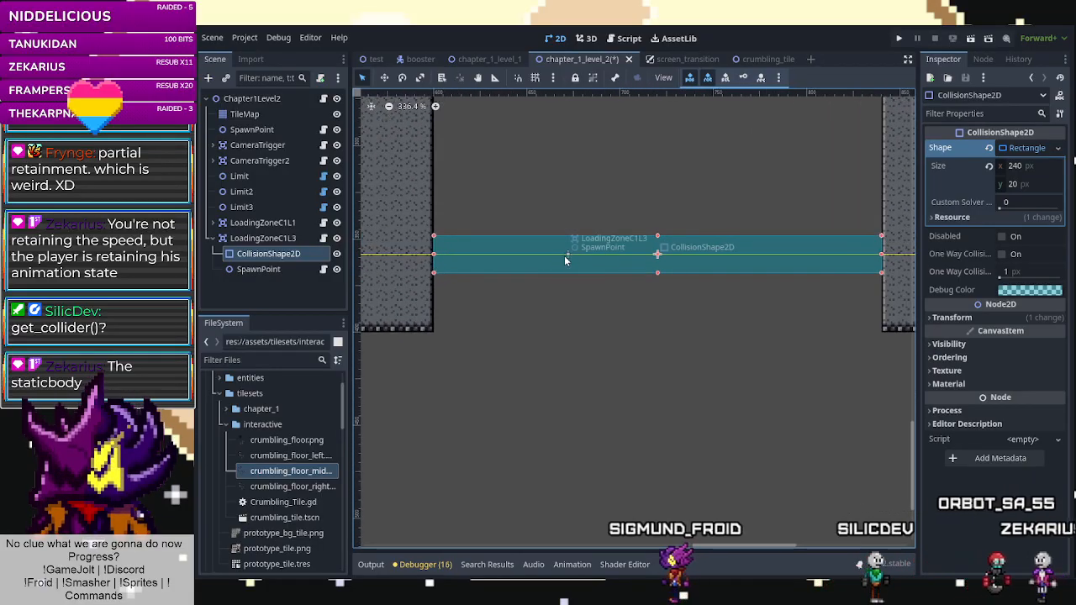
pyautogui.click(565, 255)
pyautogui.moveTo(568, 256); pyautogui.dragTo(655, 255)
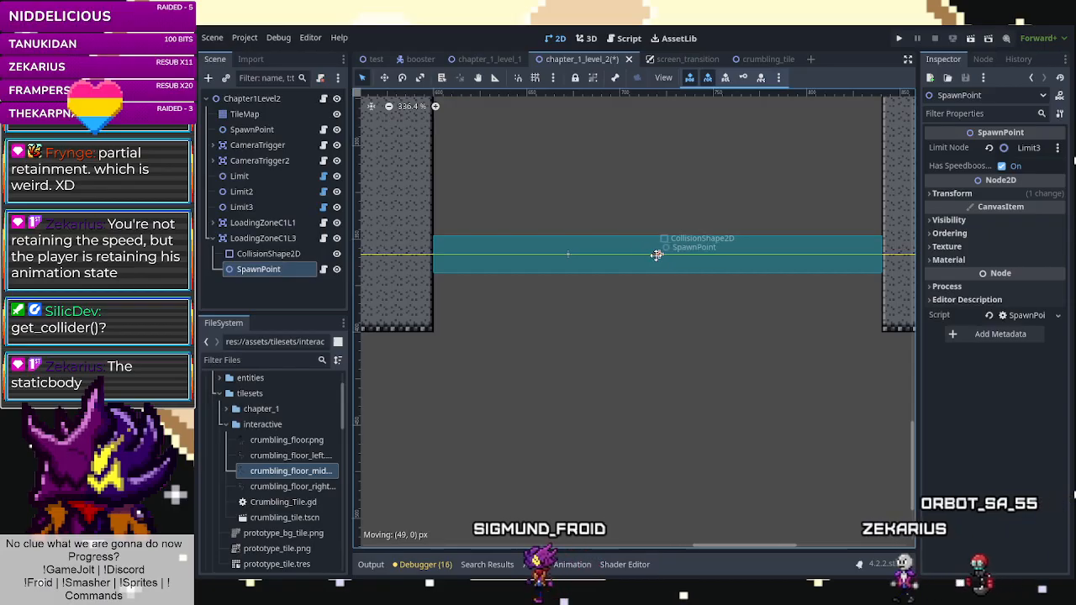
pyautogui.scroll(1, 656, 256)
pyautogui.scroll(6, 657, 261)
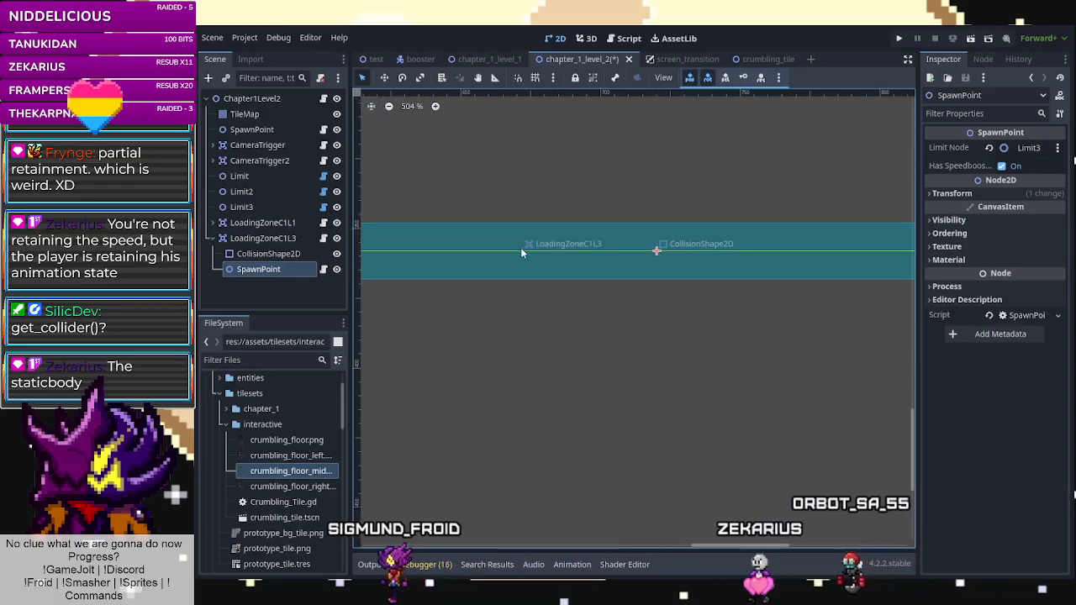
pyautogui.click(520, 247)
pyautogui.click(538, 253)
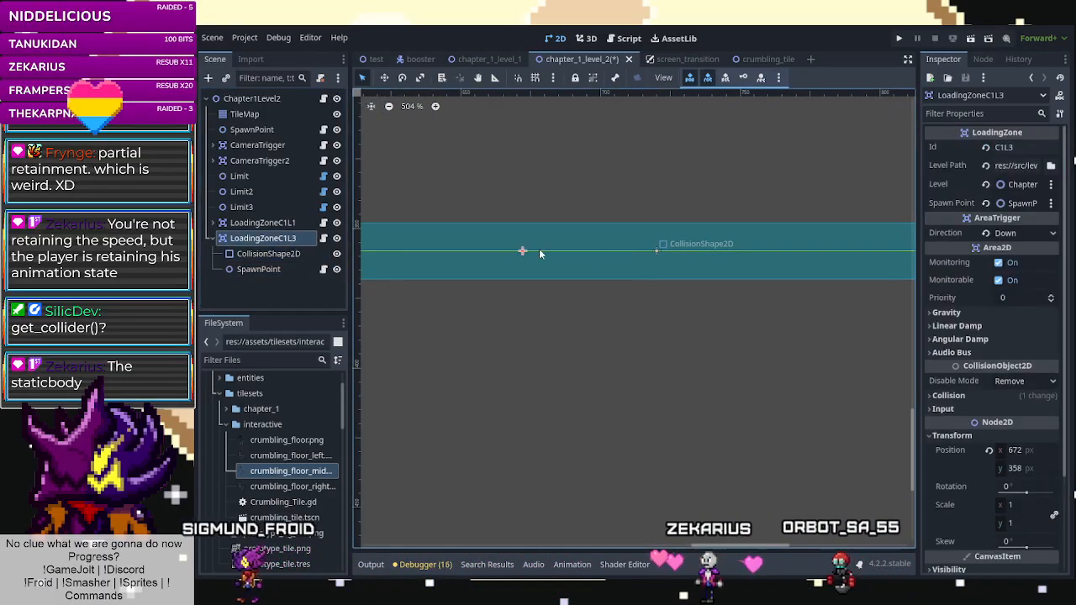
pyautogui.moveTo(523, 252); pyautogui.dragTo(571, 301)
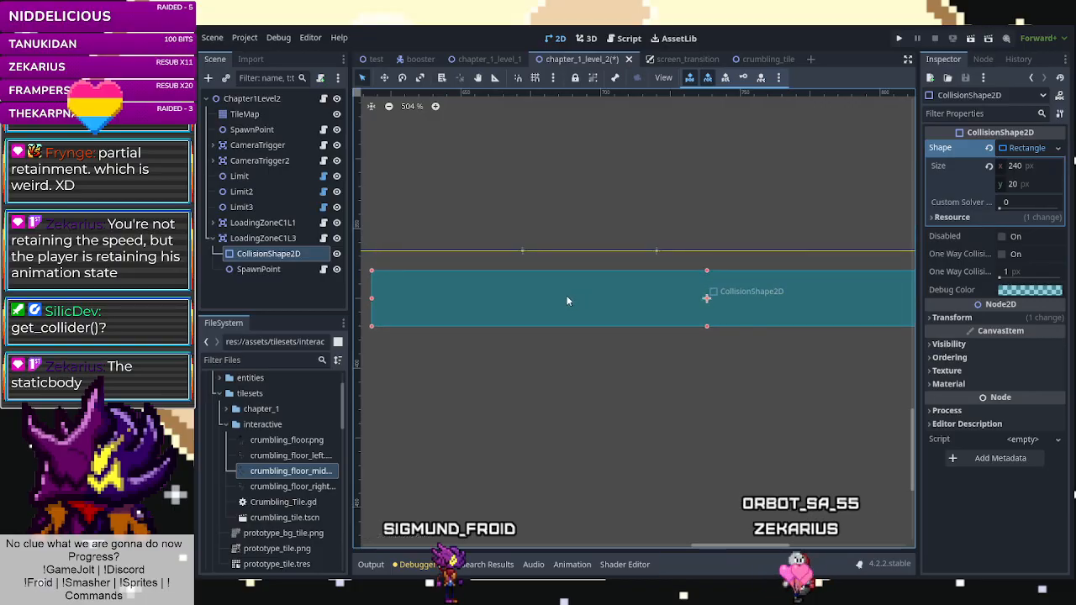
pyautogui.moveTo(525, 253); pyautogui.dragTo(641, 249)
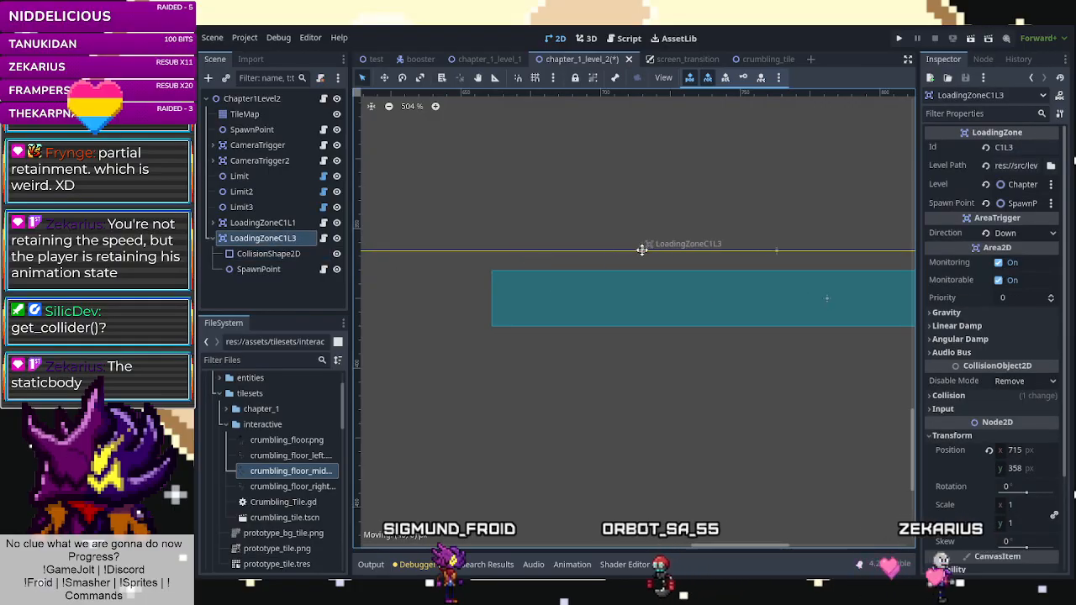
pyautogui.scroll(-7, 663, 254)
pyautogui.hotkey('ctrl', 'z')
pyautogui.hotkey('ctrl', 'z')
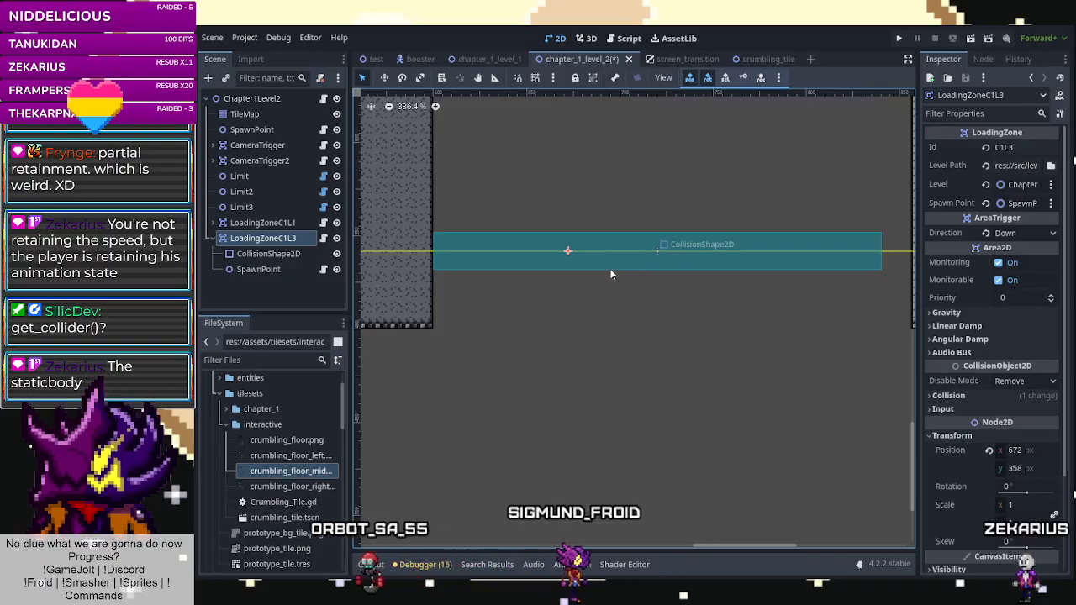
# Move the CollisionShape2D and SpawnPoint off LoadingZoneC1L3's origin, and shift the loading zone itself right to x 726 px.
pyautogui.scroll(-1, 609, 269)
pyautogui.scroll(1, 603, 276)
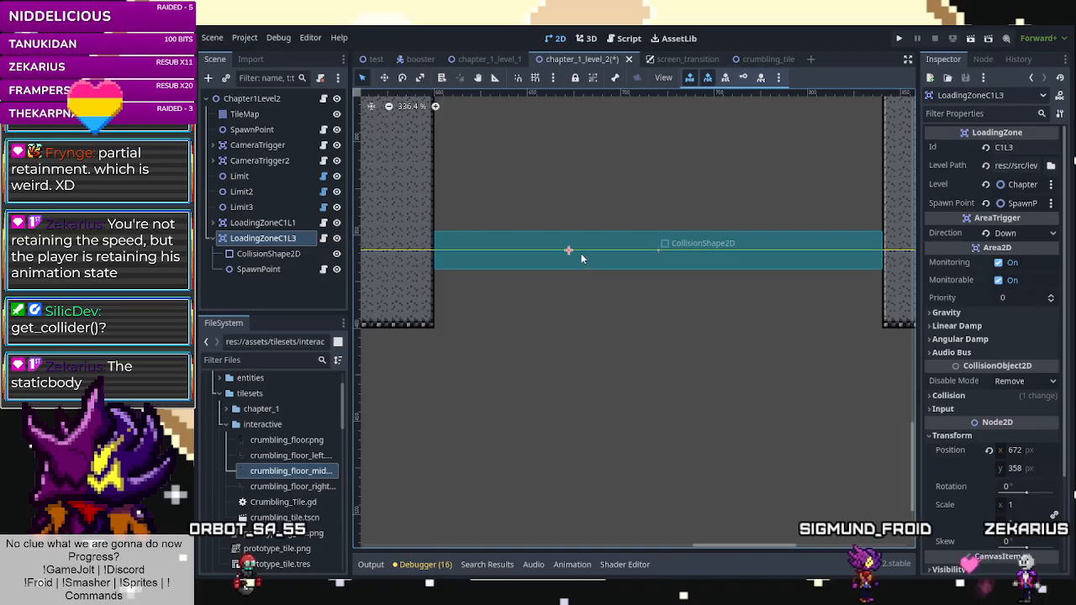
pyautogui.moveTo(571, 250)
pyautogui.mouseDown()
pyautogui.moveTo(592, 250)
pyautogui.moveTo(577, 249)
pyautogui.moveTo(623, 276)
pyautogui.mouseUp()
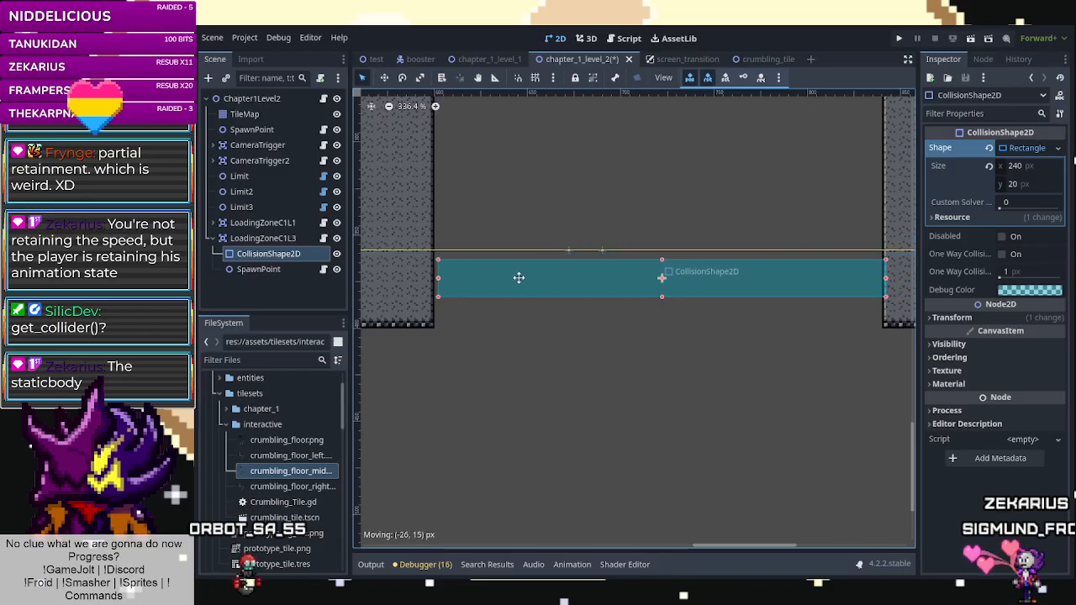
pyautogui.scroll(1, 565, 250)
pyautogui.moveTo(566, 248); pyautogui.dragTo(565, 281)
pyautogui.scroll(-5, 555, 281)
pyautogui.scroll(6, 624, 269)
pyautogui.scroll(3, 643, 269)
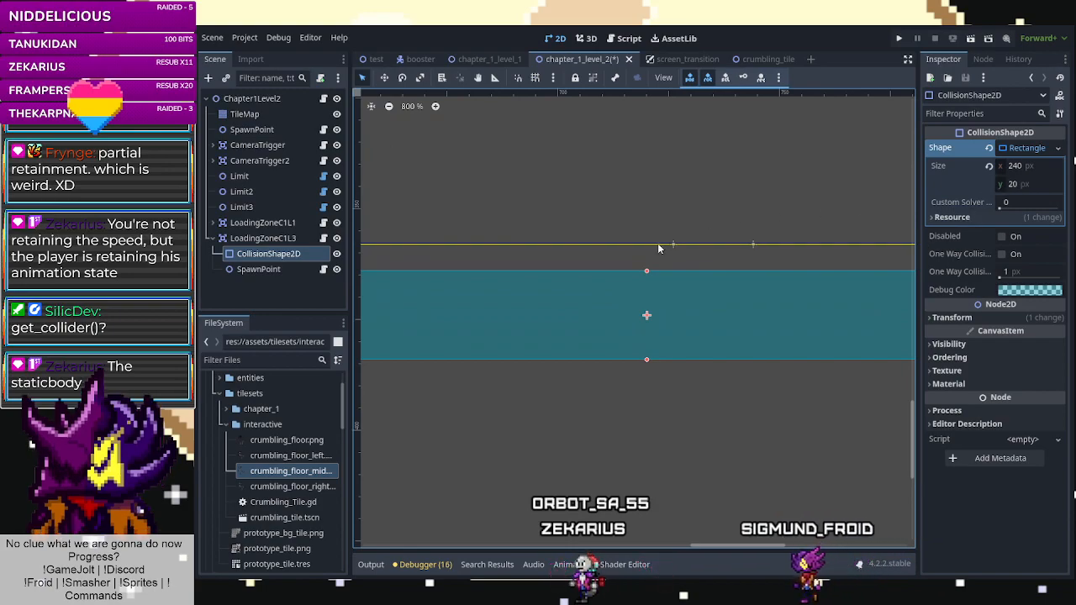
pyautogui.click(769, 246)
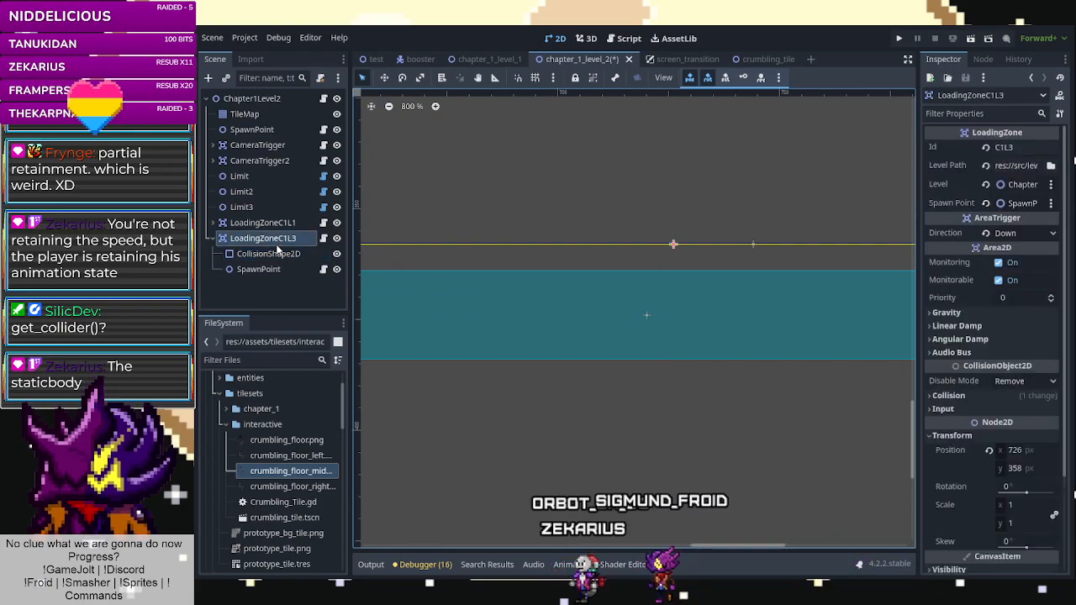
# Return to the 2D view of the level and align the CollisionShape2D horizontally with LoadingZoneC1L3's origin.
pyautogui.click(322, 239)
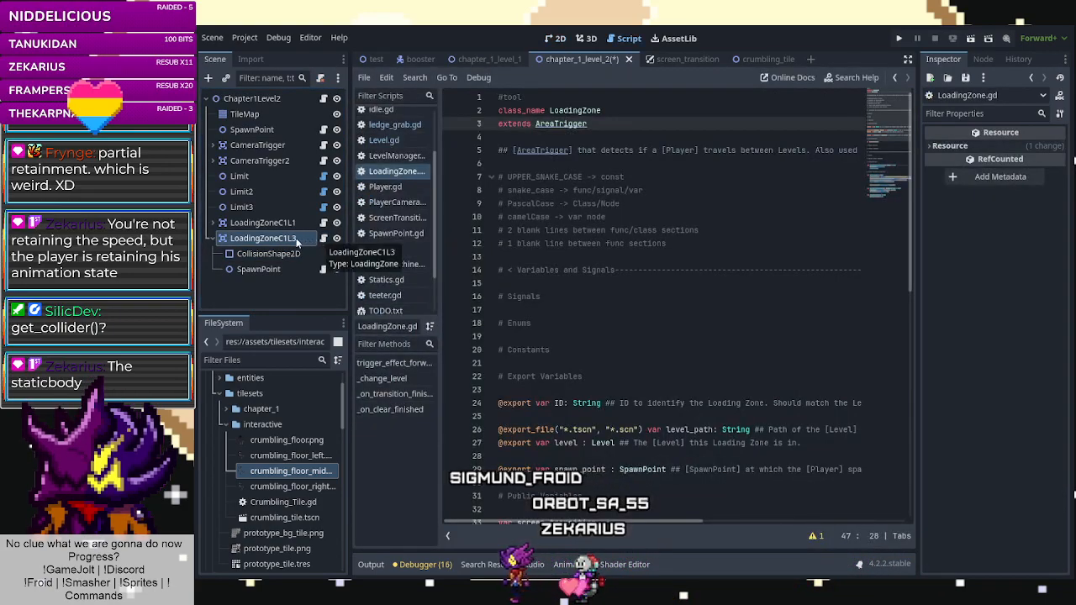
pyautogui.click(268, 253)
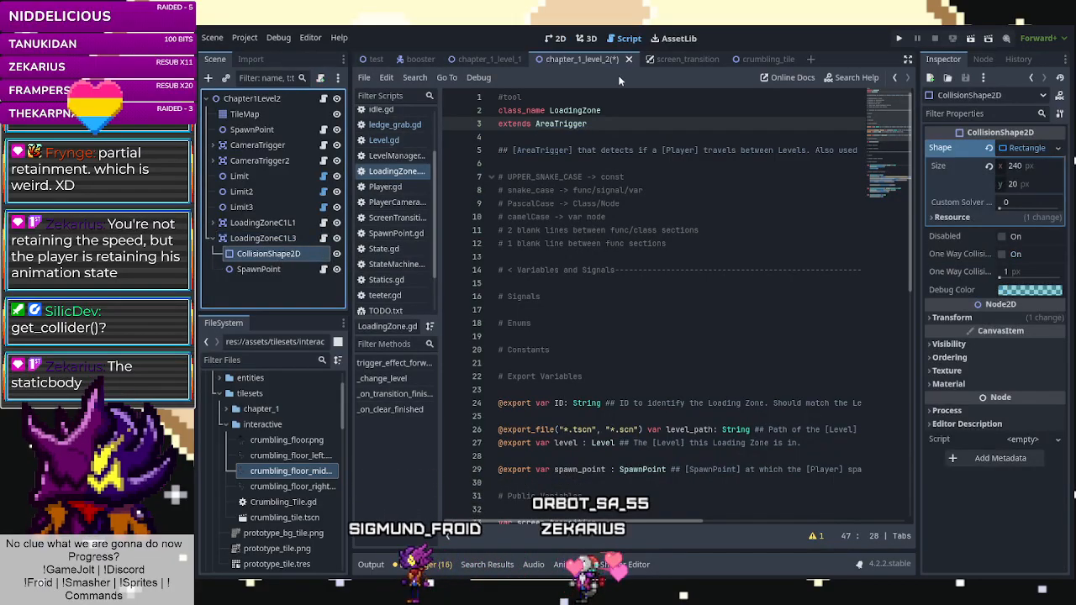
pyautogui.click(556, 39)
pyautogui.scroll(1, 707, 244)
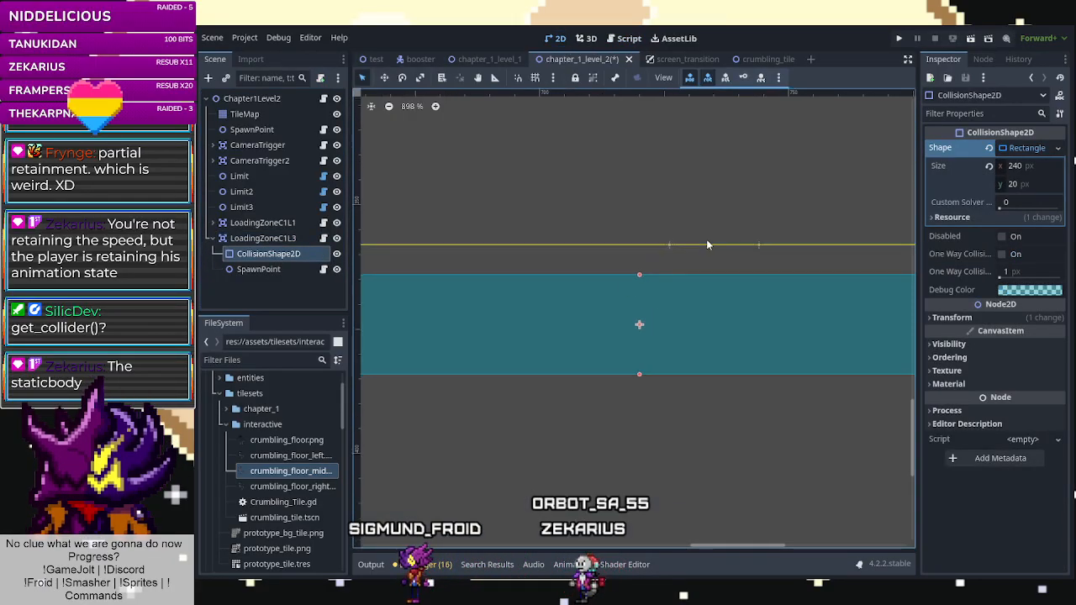
pyautogui.scroll(3, 661, 245)
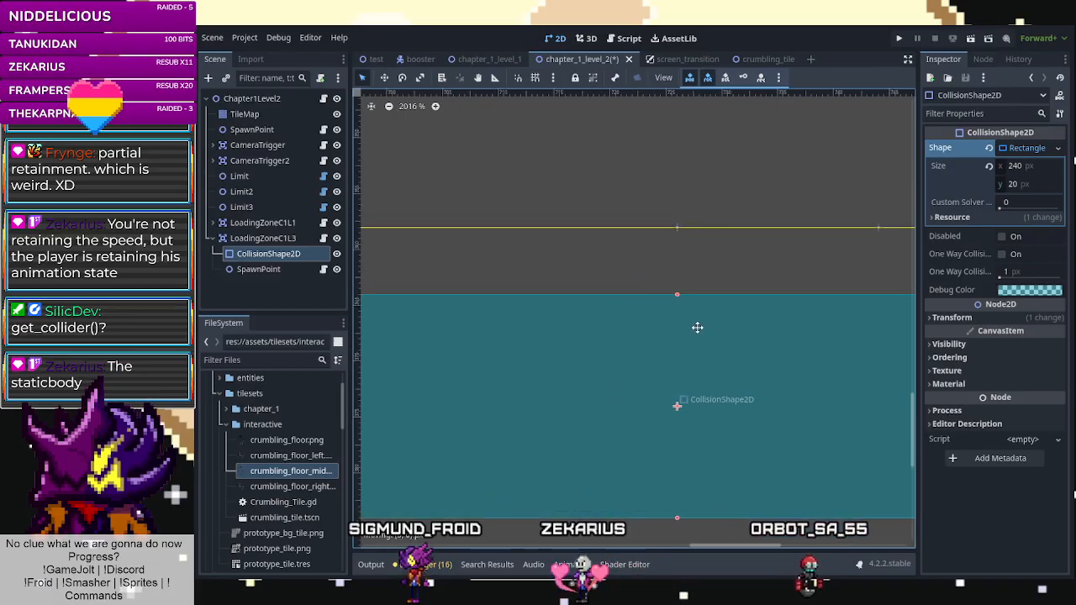
# Shift LoadingZoneC1L3 slightly left to the pit's centre and raise its CollisionShape2D 15 px onto the camera limit line.
pyautogui.moveTo(678, 233); pyautogui.dragTo(615, 233)
pyautogui.scroll(-5, 643, 228)
pyautogui.scroll(-3, 643, 228)
pyautogui.scroll(3, 667, 227)
pyautogui.moveTo(617, 292); pyautogui.dragTo(617, 238)
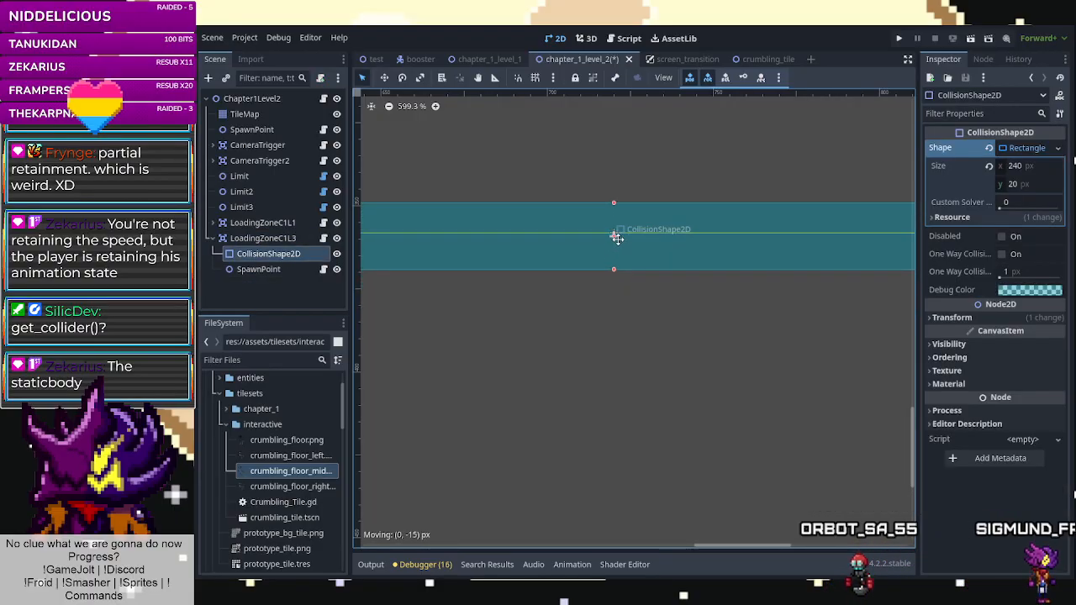
pyautogui.click(648, 310)
pyautogui.scroll(-6, 654, 346)
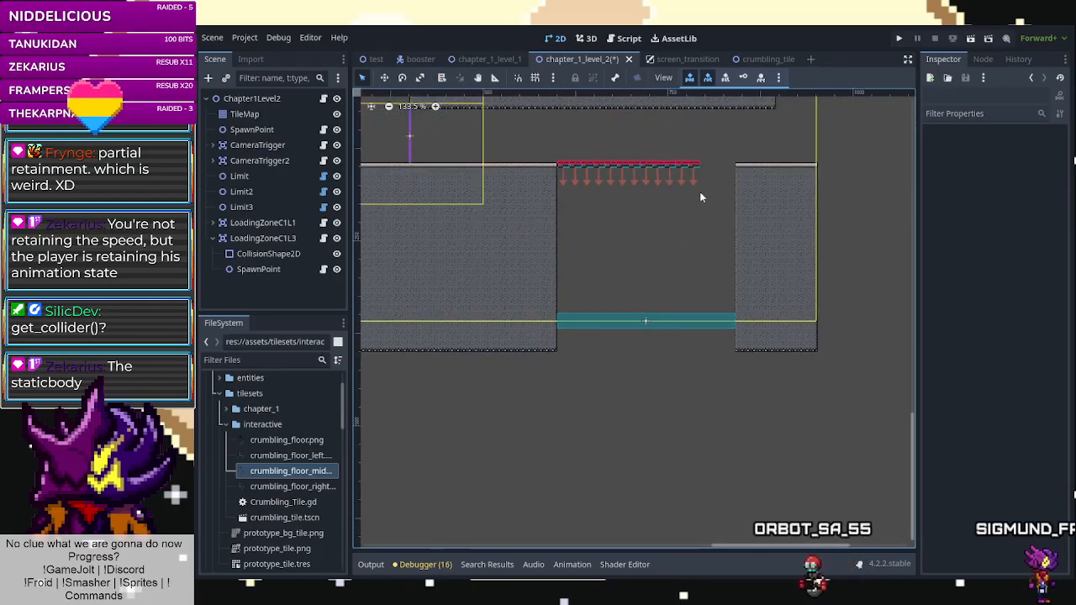
# Extend the crumbling floor with crumbling_tile scene tiles up to the concrete wall on the pit's right, and save the level.
pyautogui.scroll(2, 704, 139)
pyautogui.click(245, 113)
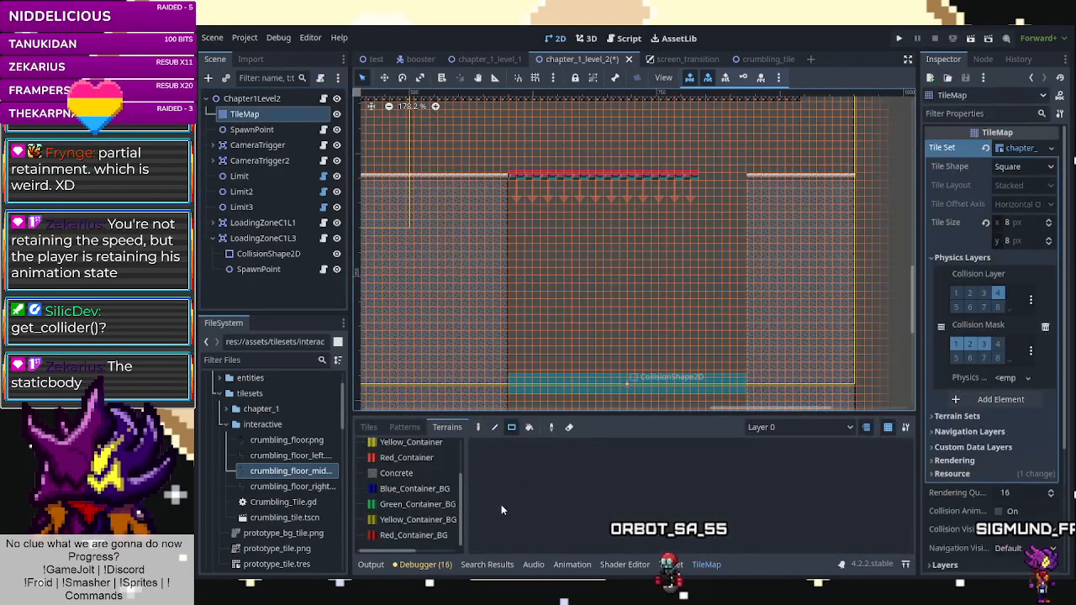
pyautogui.scroll(-4, 416, 486)
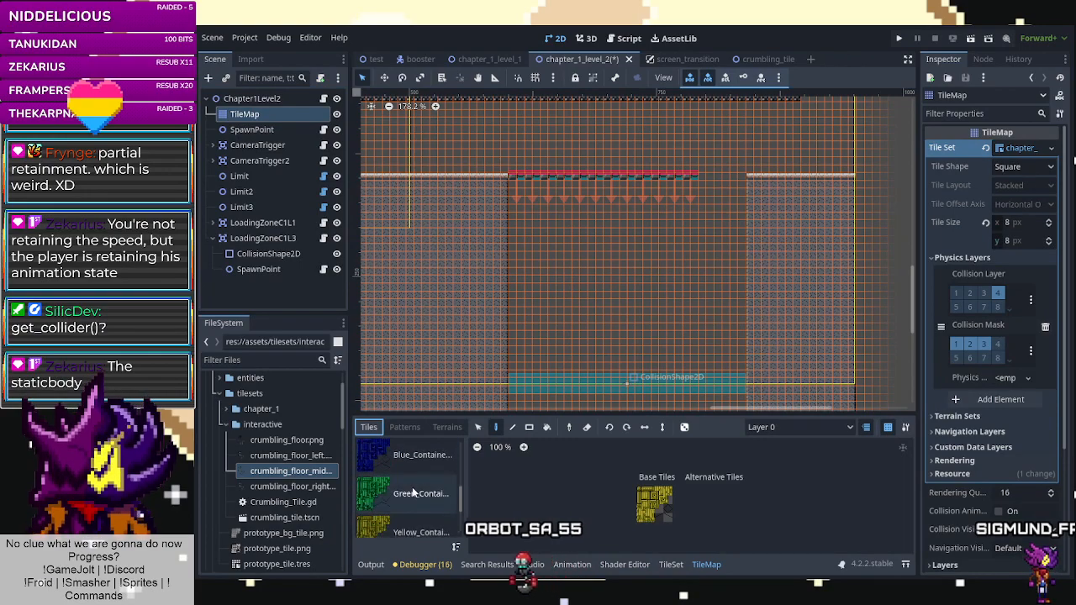
pyautogui.click(413, 516)
pyautogui.scroll(5, 732, 176)
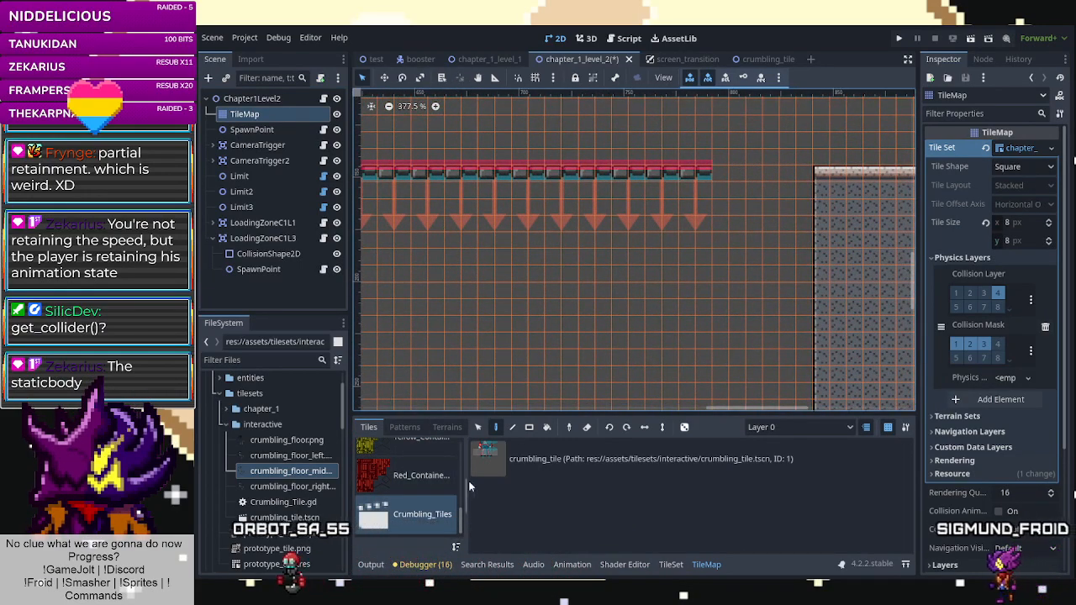
pyautogui.click(492, 458)
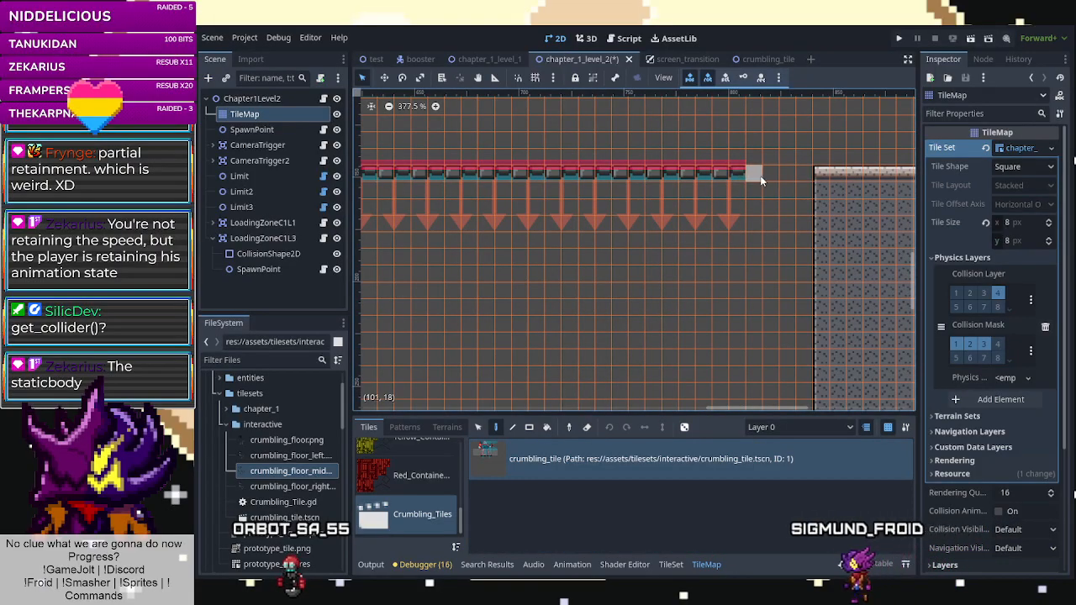
pyautogui.scroll(-7, 675, 273)
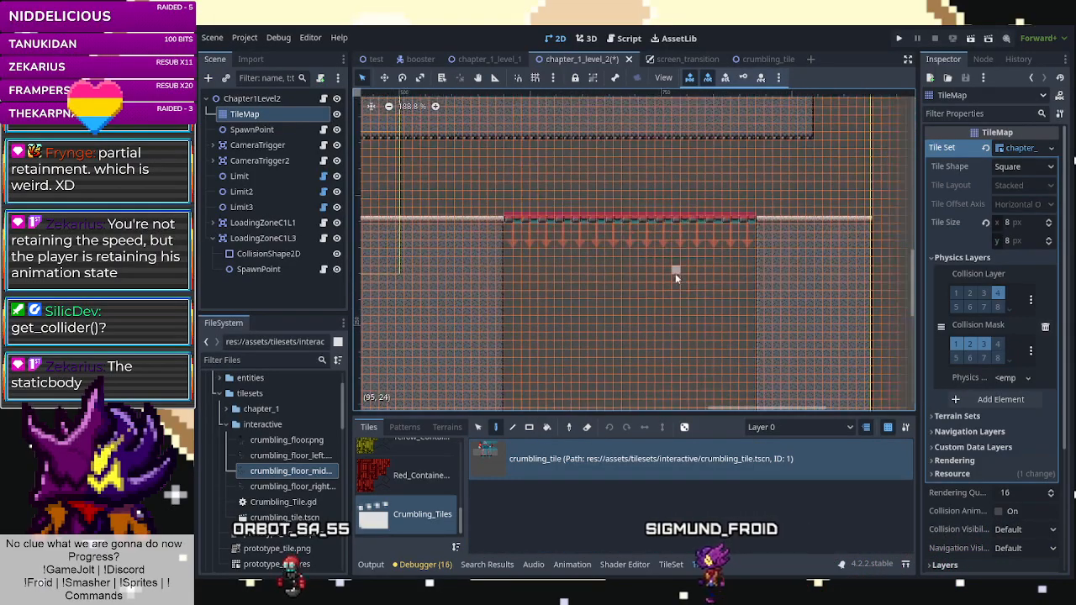
pyautogui.scroll(-3, 680, 282)
pyautogui.hotkey('ctrl', 's')
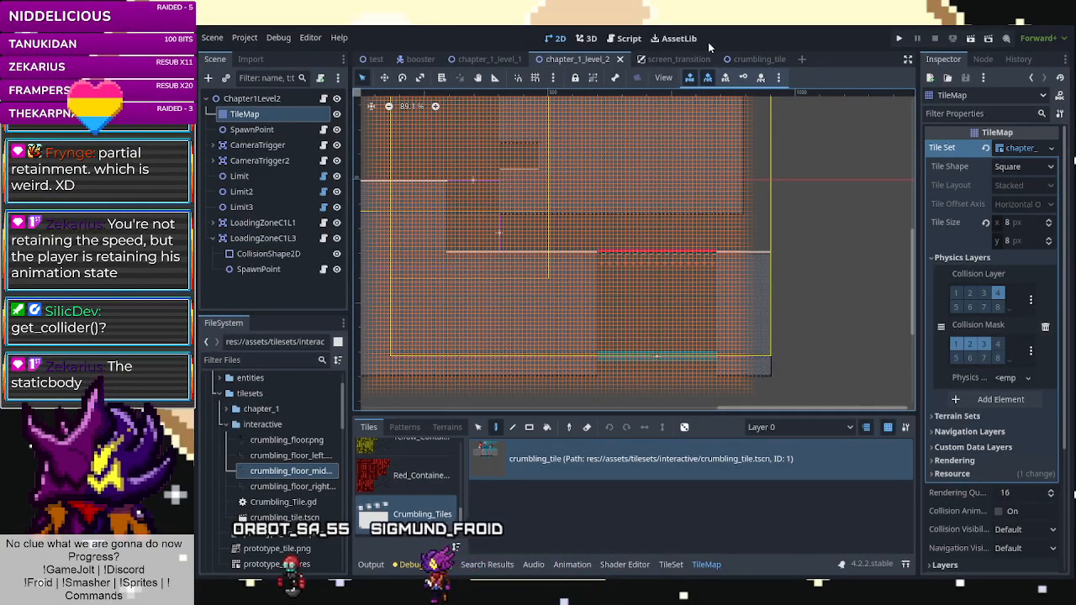
# Run chapter_1_level_2, walk the player onto the extended crumbling floor to test the drop, and stop the game.
pyautogui.click(971, 40)
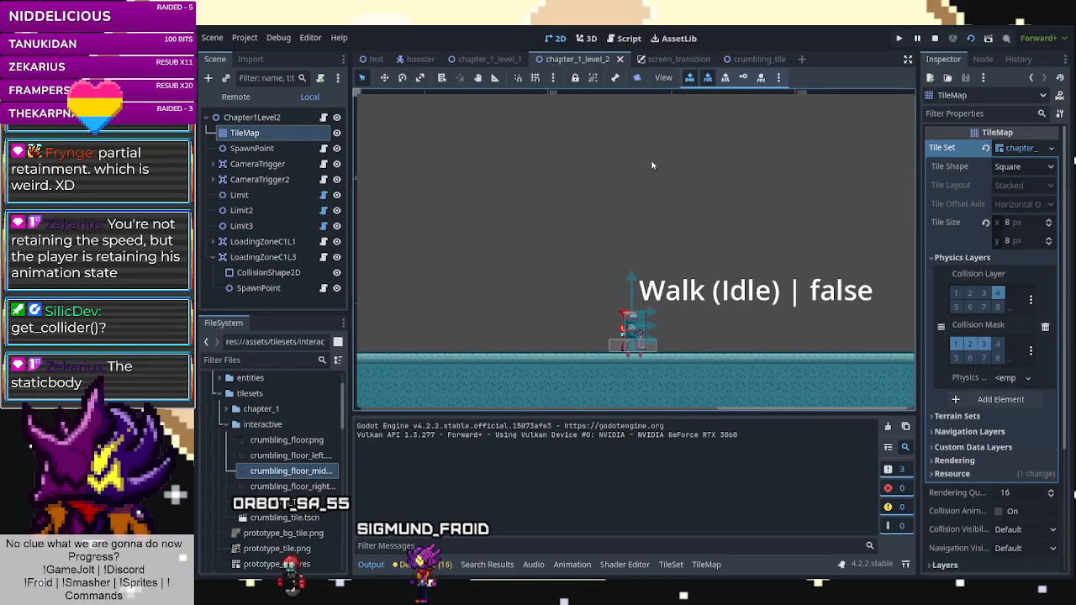
pyautogui.press('Right')
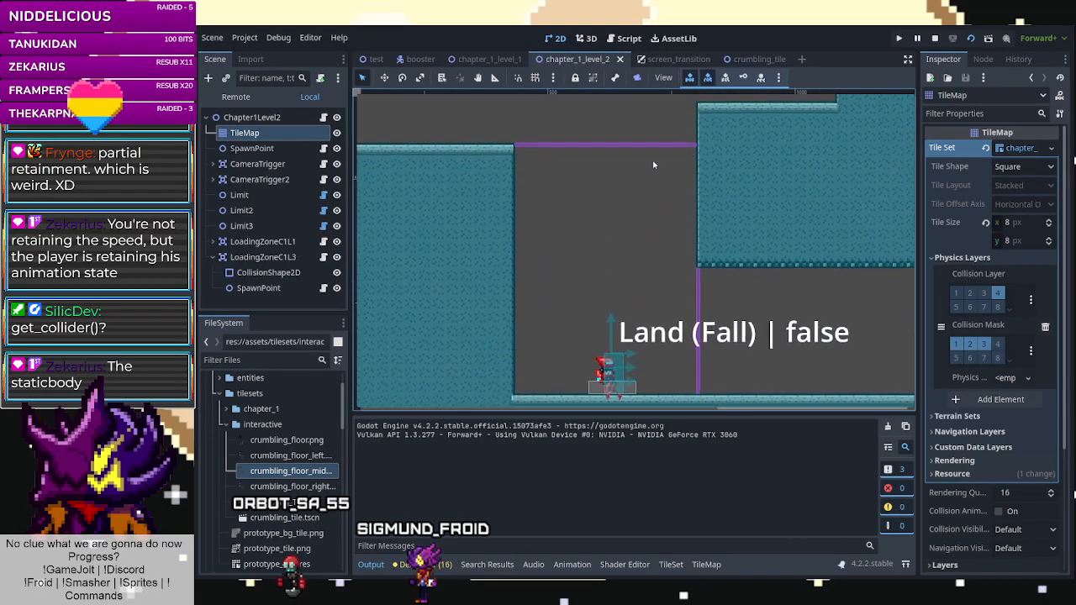
pyautogui.press('Left')
pyautogui.press('Right')
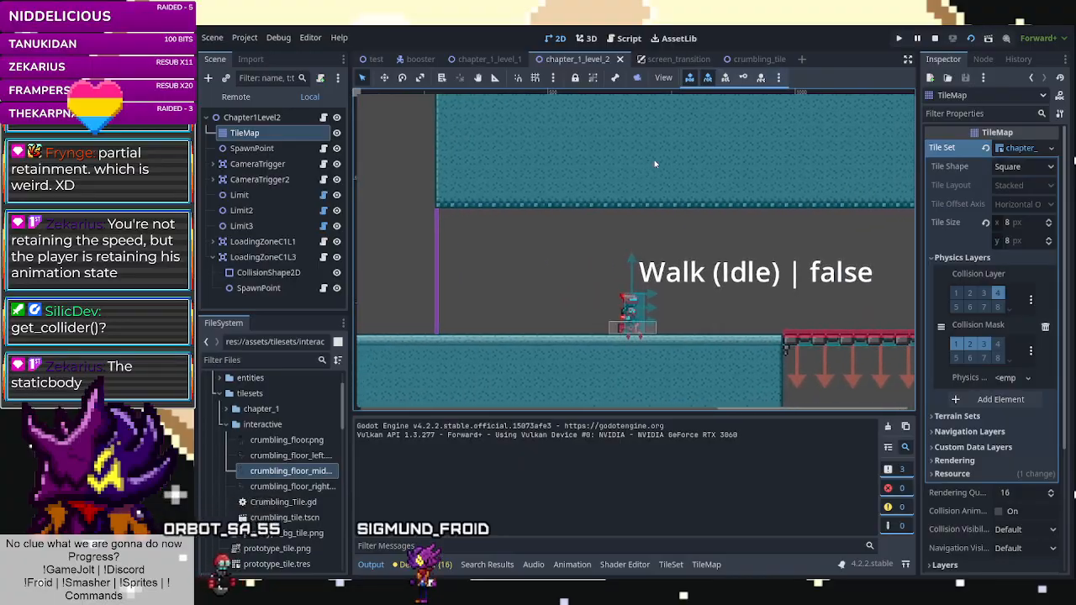
pyautogui.press('Right')
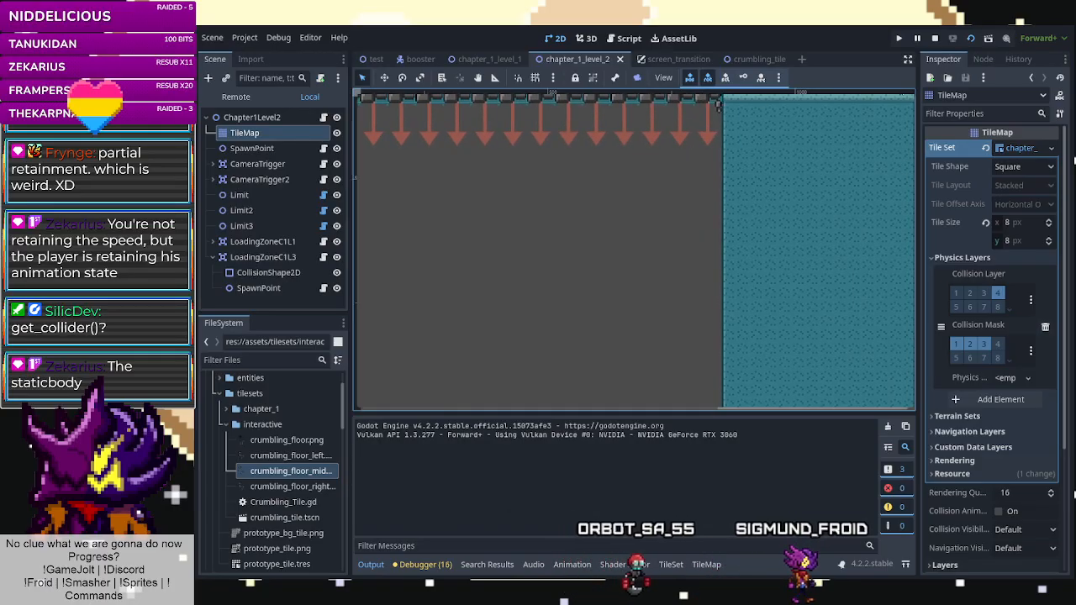
pyautogui.press('F8')
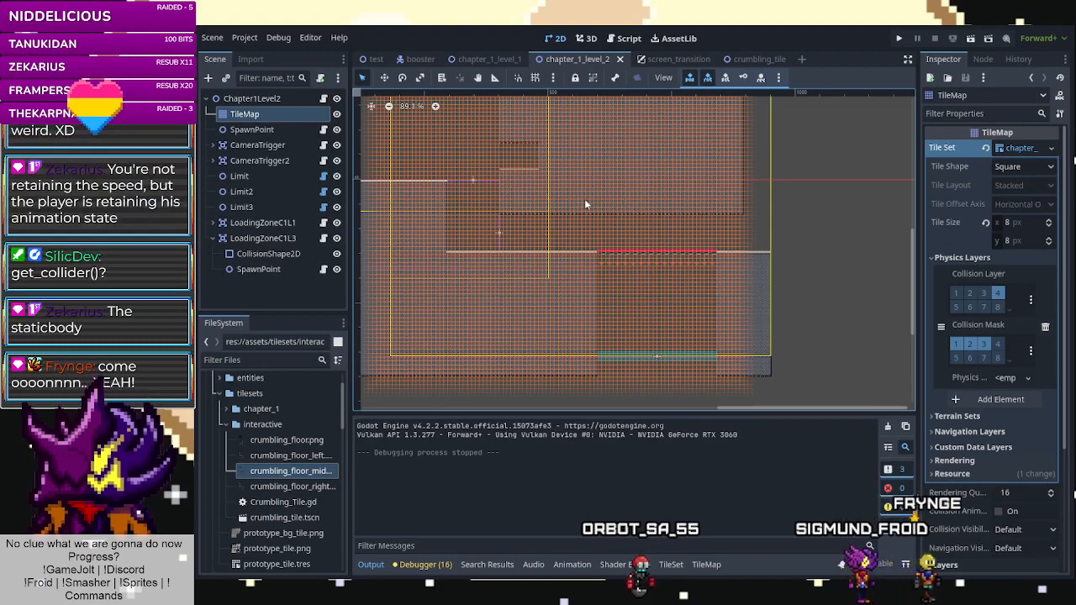
# Run the level again and test jumping through it, using the loading zone and crossing the crumbling floor to its far wall.
pyautogui.press('F5')
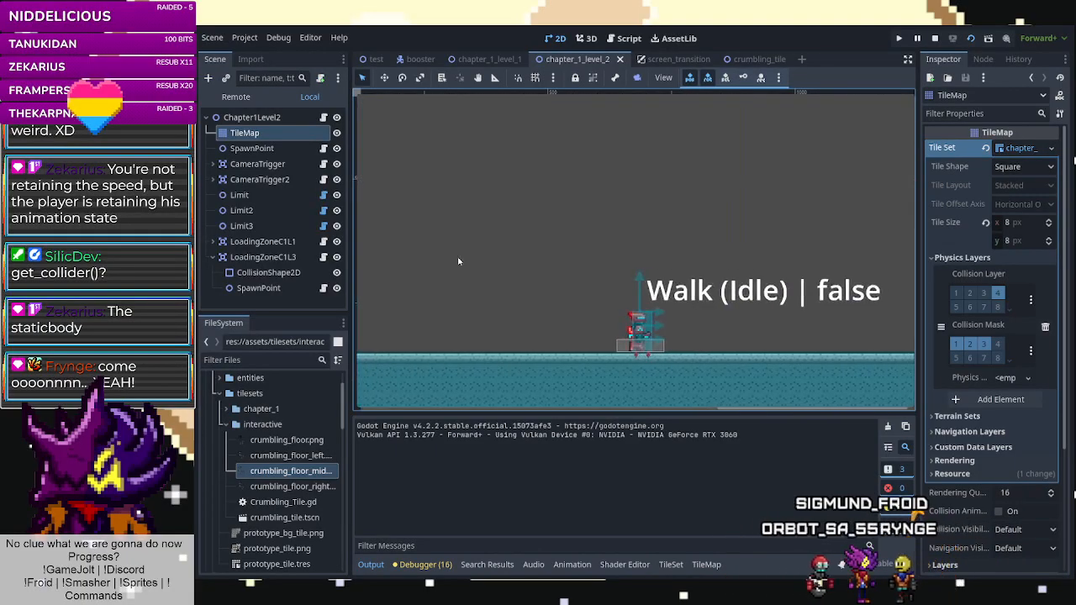
pyautogui.press('space')
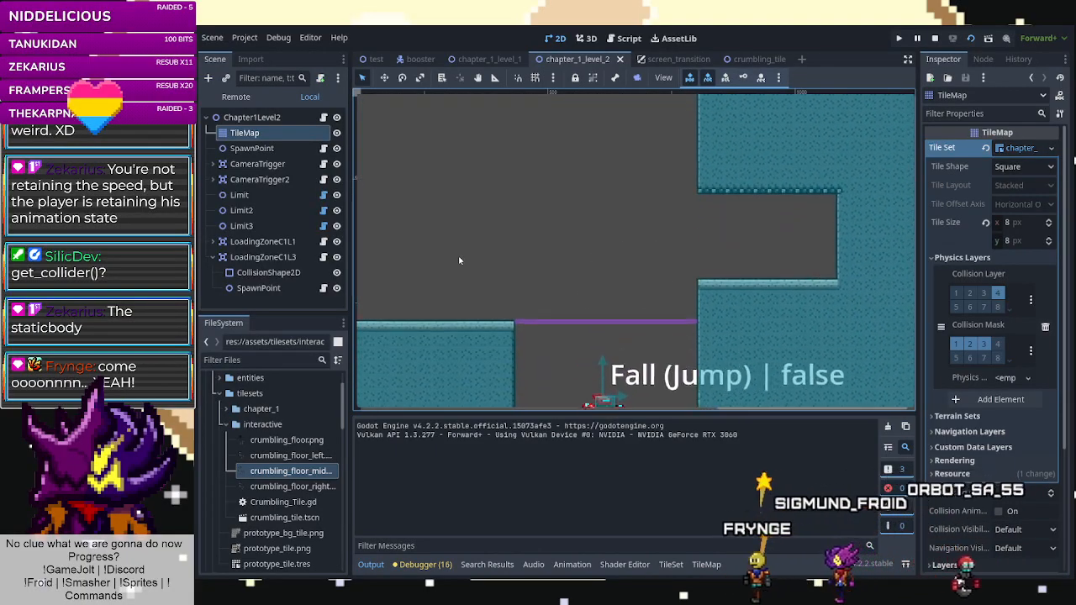
pyautogui.press('space')
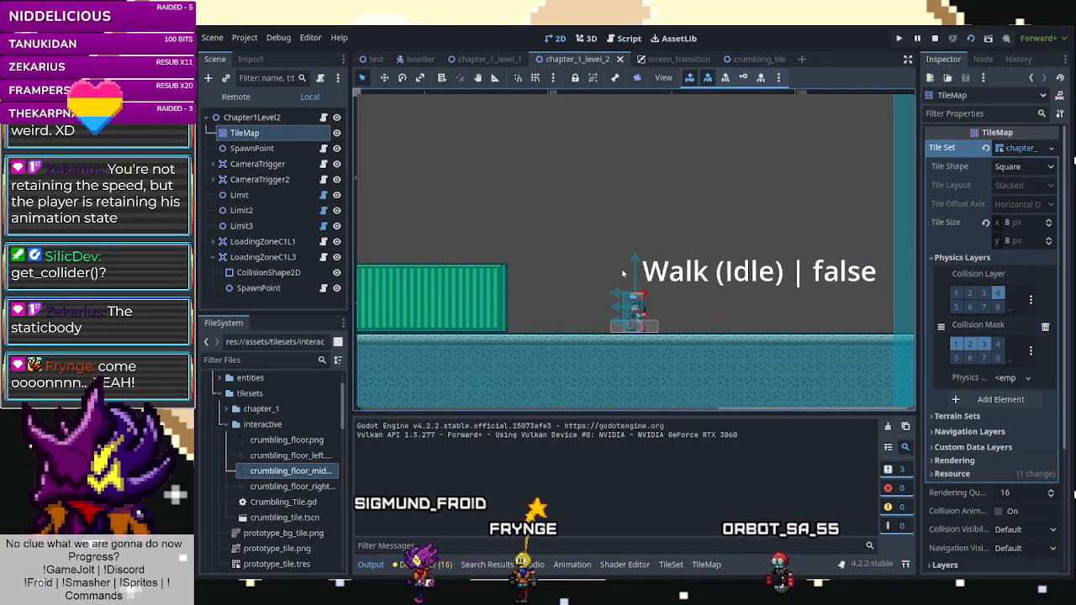
pyautogui.press('space')
pyautogui.press('Right')
pyautogui.press('space')
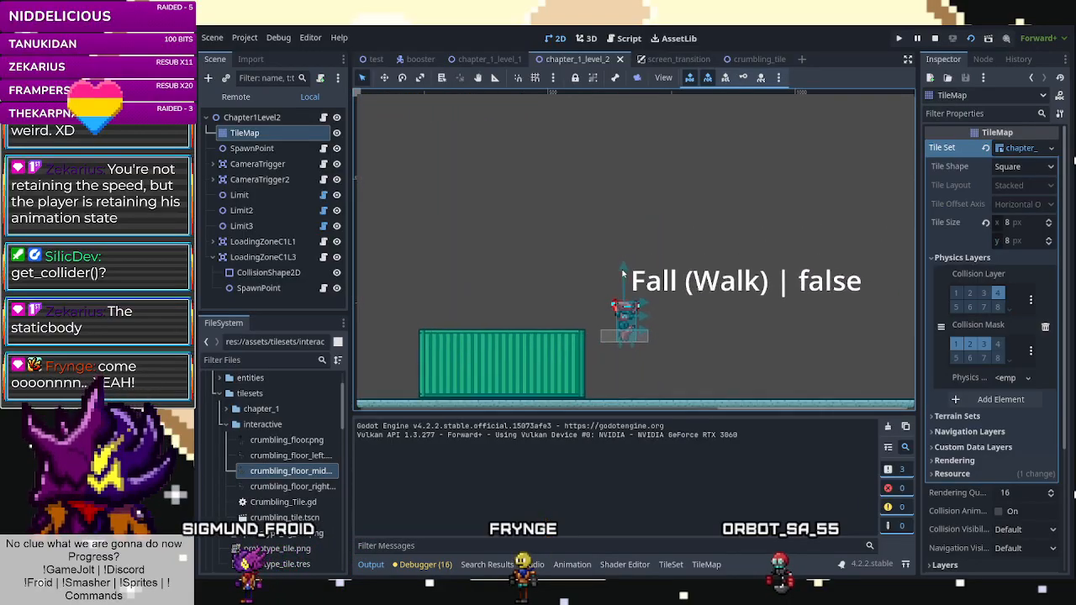
pyautogui.press('Right')
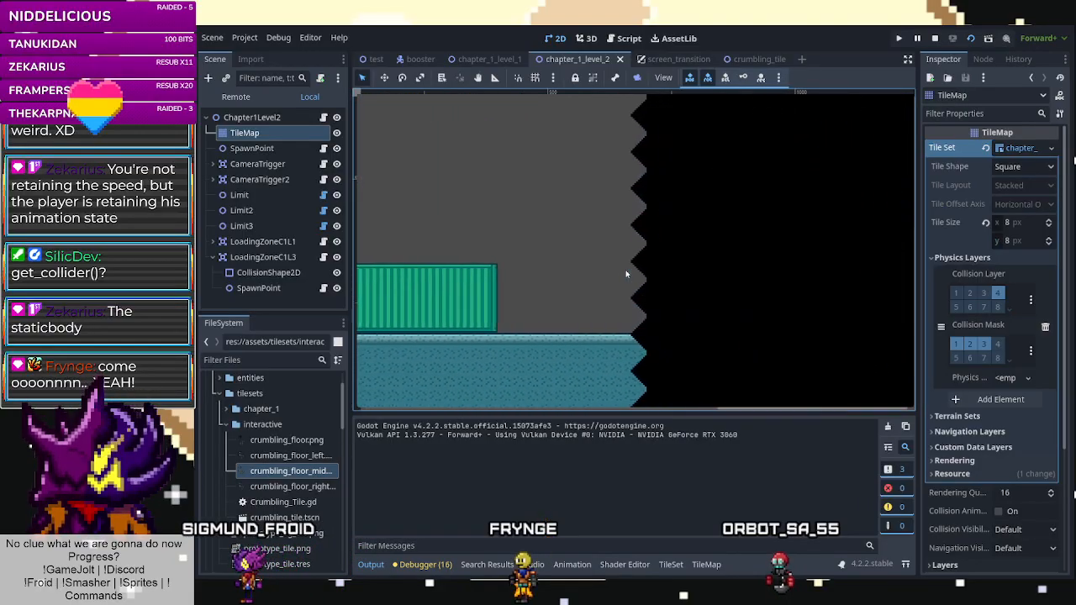
pyautogui.press('space')
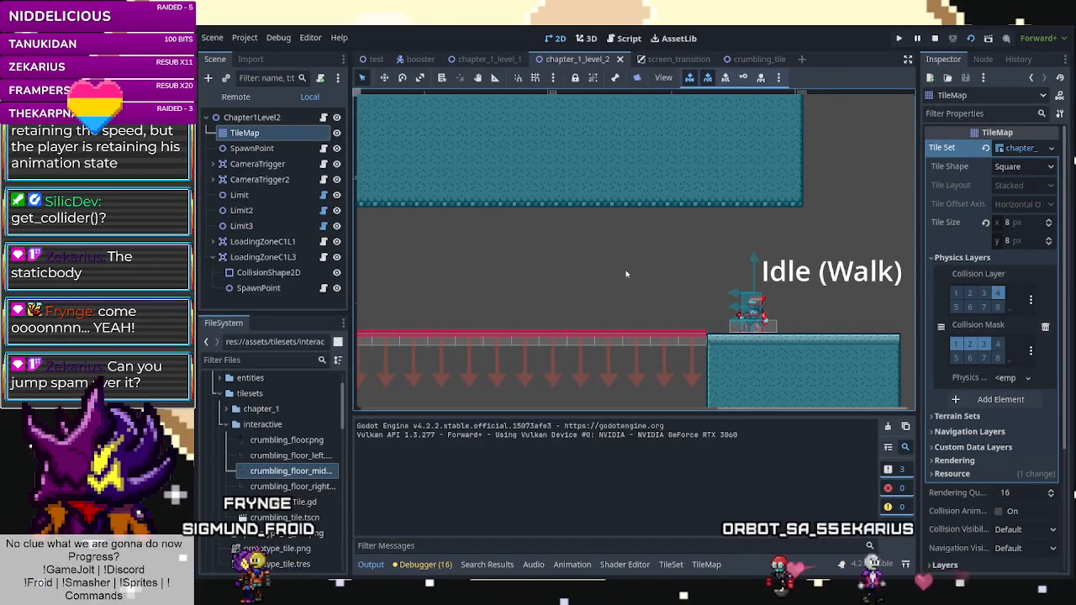
# Test repeated jumps back left over the crumbling floor, re-enter the loading zone, and stop the game.
pyautogui.press('Left')
pyautogui.press('space')
pyautogui.press('space')
pyautogui.press('space')
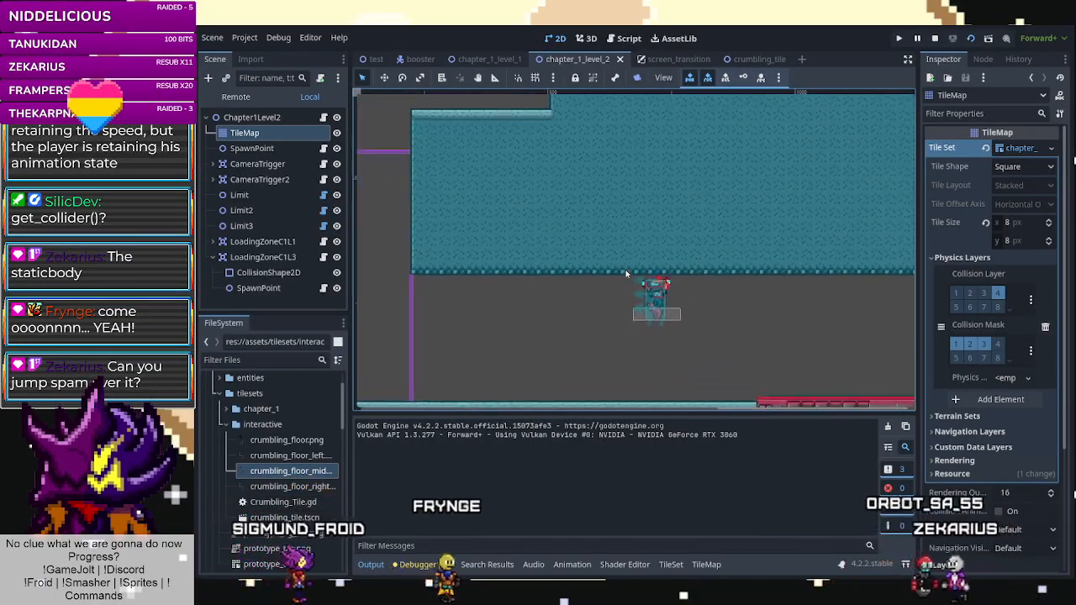
pyautogui.press('space')
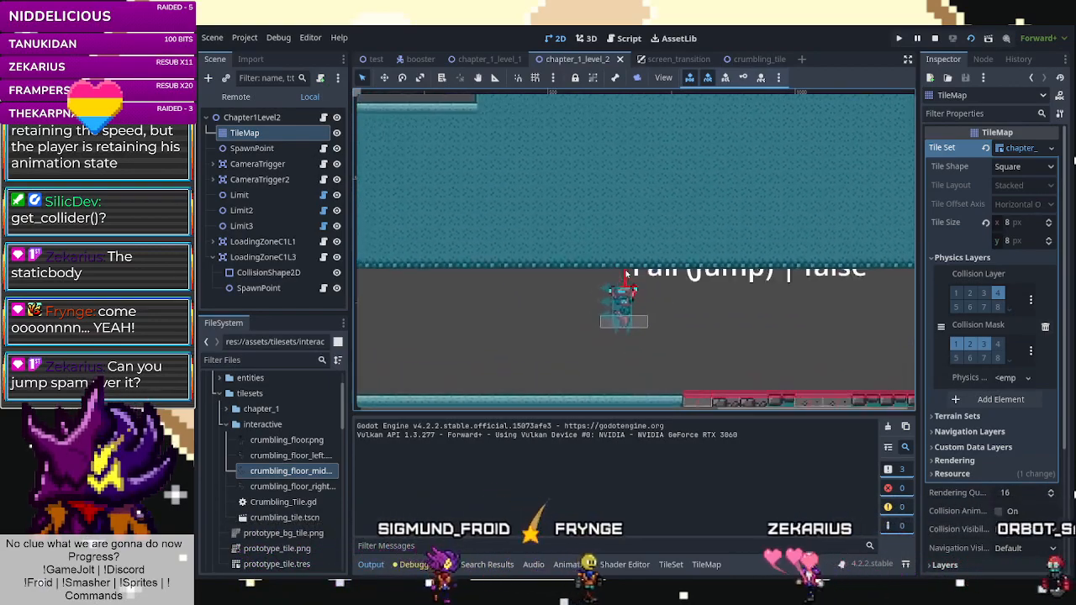
pyautogui.press('Right')
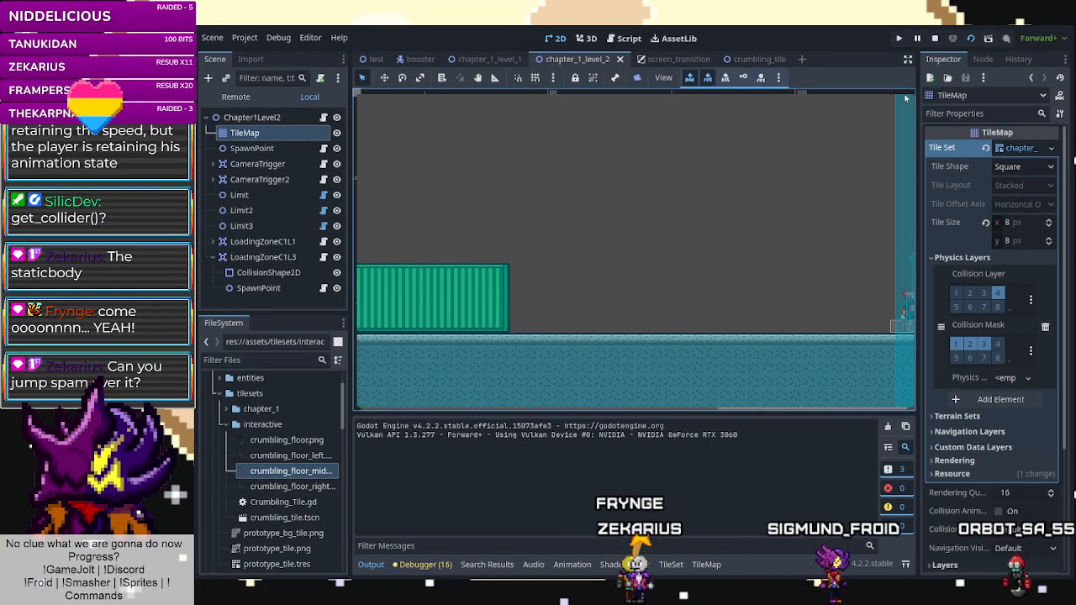
pyautogui.press('F8')
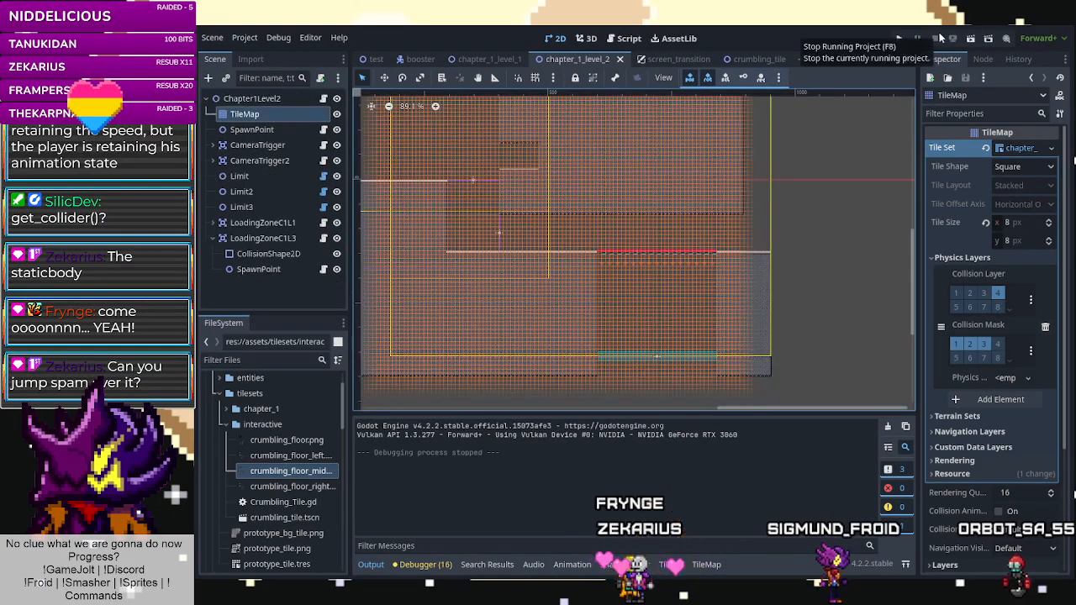
# Draw a U-shaped Red_Container terrain frame about 5 tiles deep, hanging from the ceiling across the width of the crumbling floor.
pyautogui.scroll(3, 678, 212)
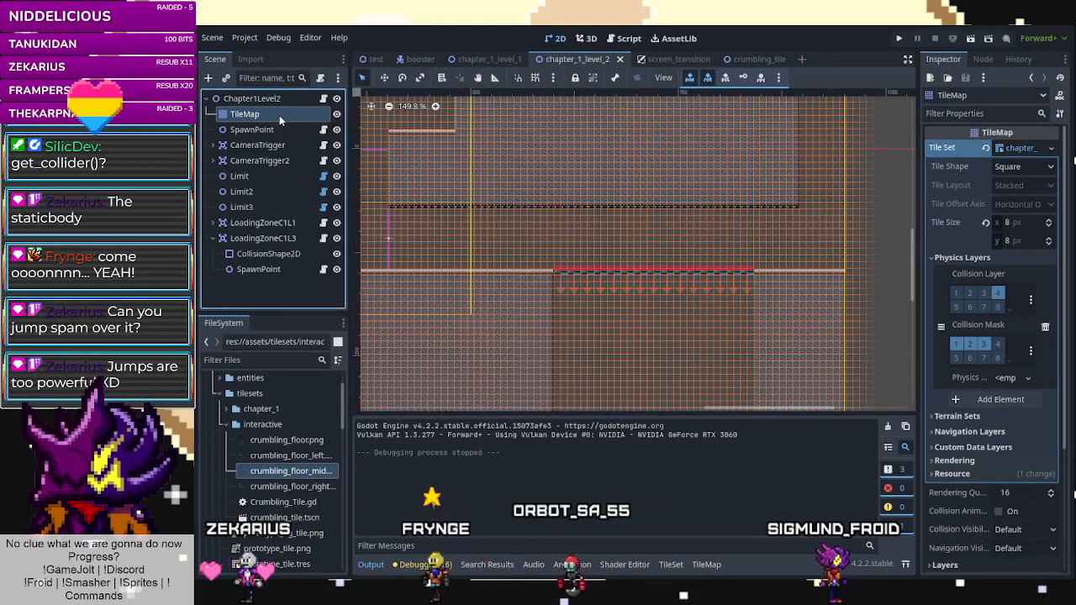
pyautogui.scroll(1, 545, 218)
pyautogui.scroll(1, 597, 216)
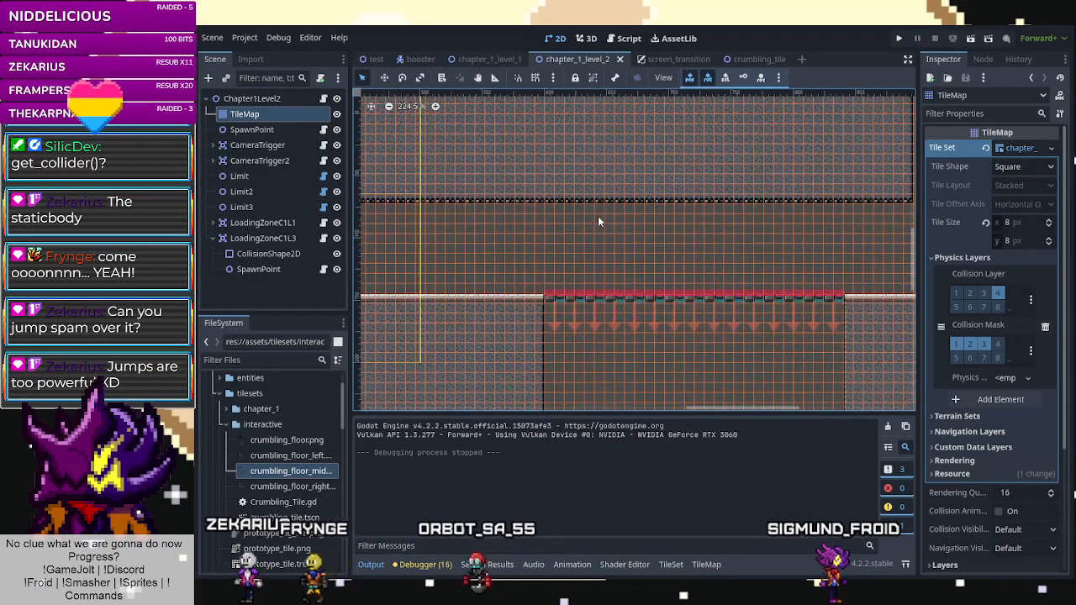
pyautogui.click(297, 441)
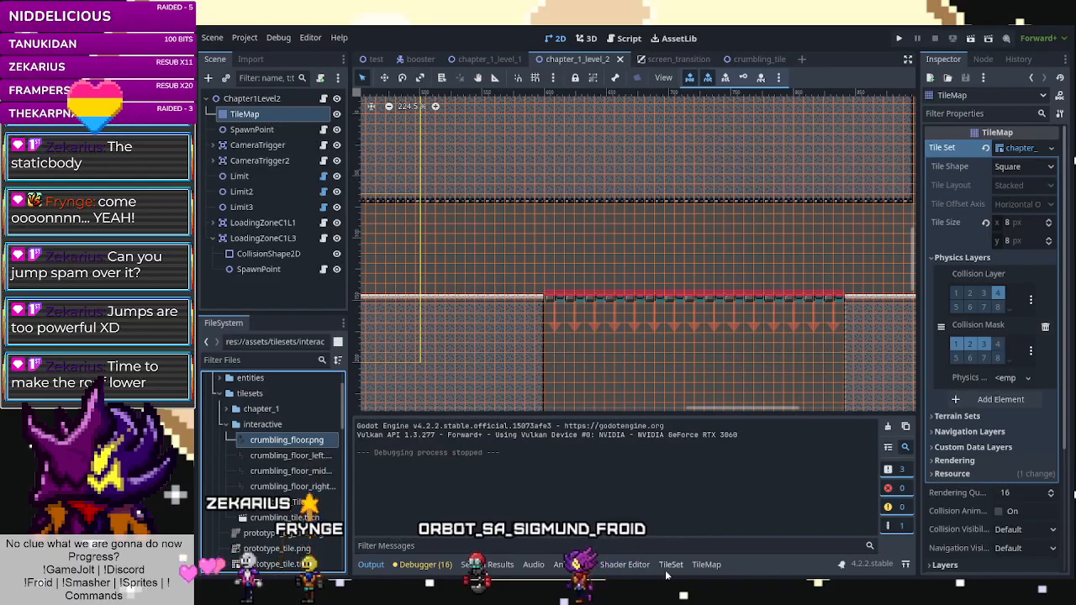
pyautogui.click(706, 564)
pyautogui.click(447, 427)
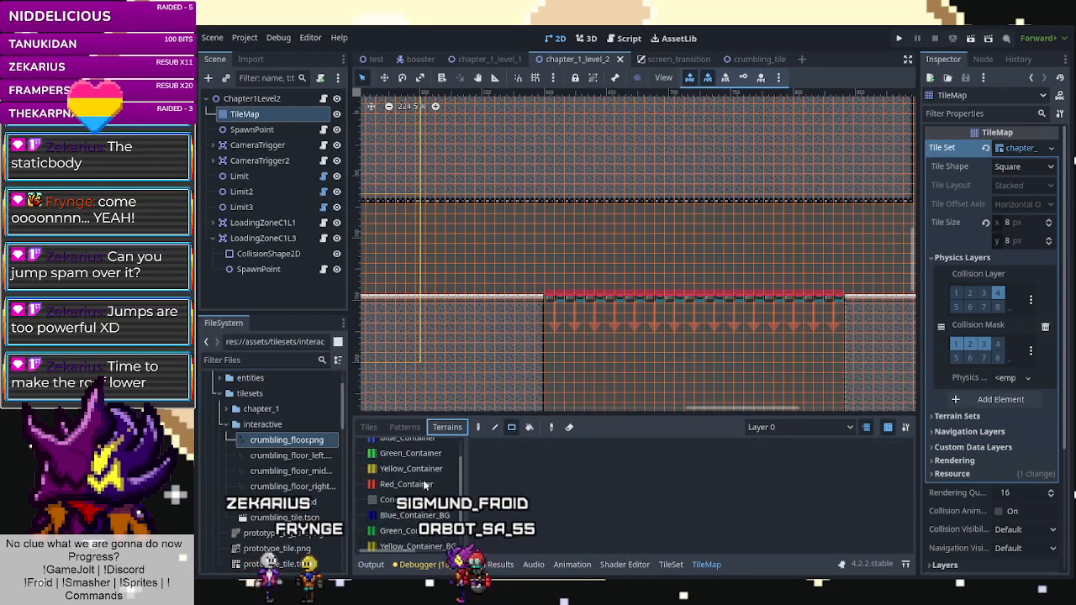
pyautogui.click(393, 497)
pyautogui.scroll(1, 543, 220)
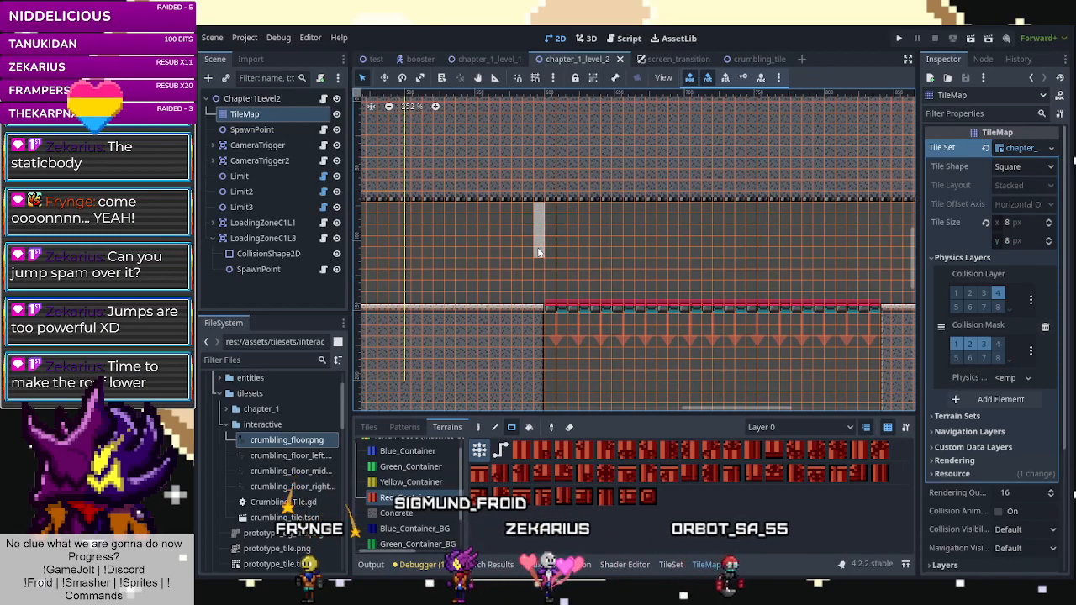
pyautogui.moveTo(544, 251); pyautogui.dragTo(737, 252)
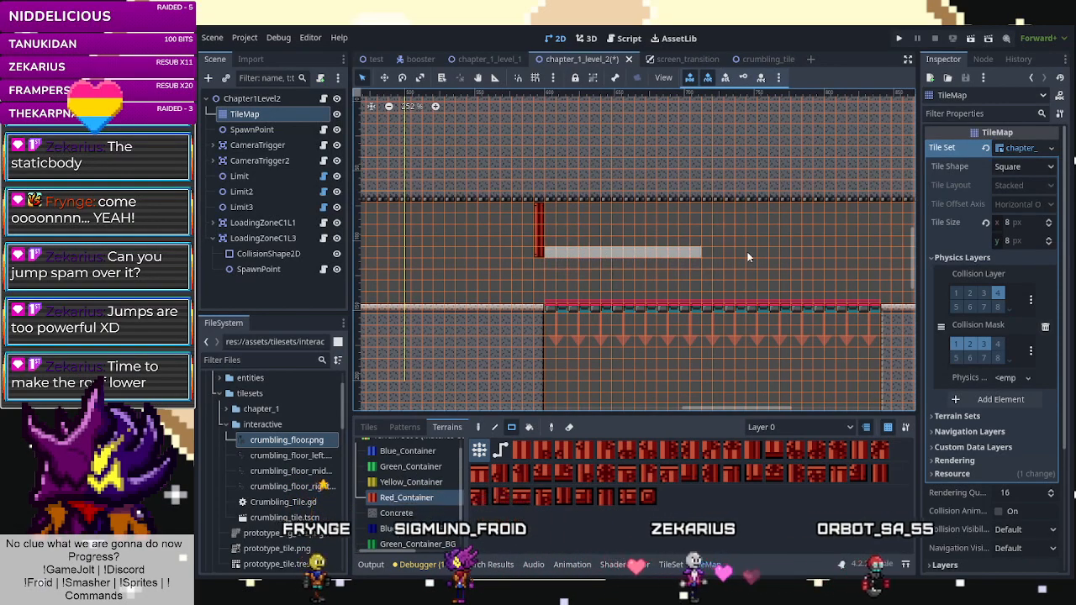
pyautogui.moveTo(891, 258); pyautogui.dragTo(882, 214)
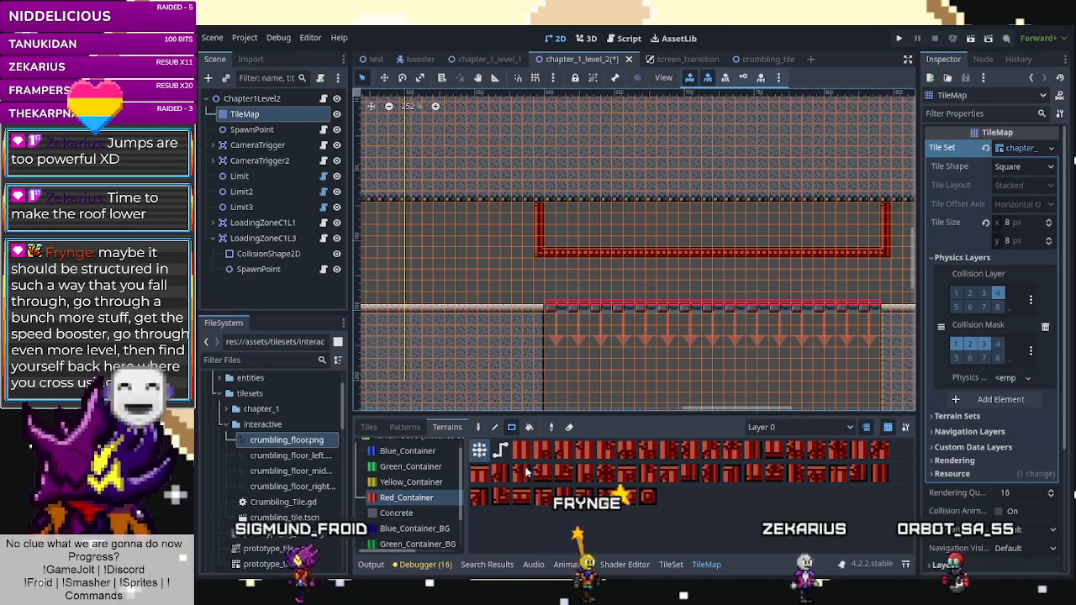
# Try a Red_Container_BG column from the hanging frame's left corner down to the concrete floor, and undo it.
pyautogui.scroll(-2, 440, 448)
pyautogui.click(415, 530)
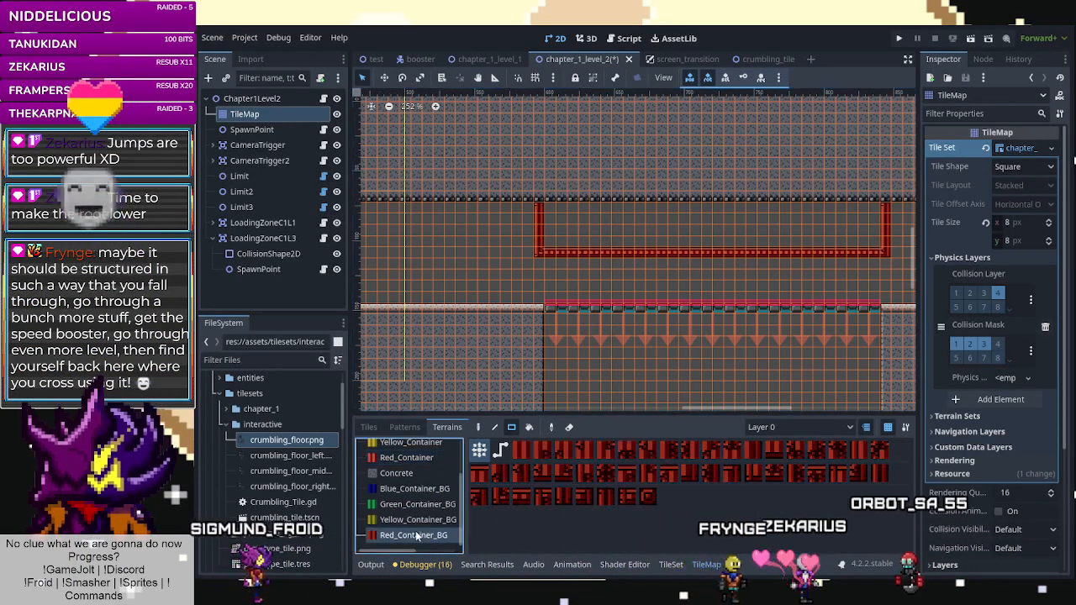
pyautogui.moveTo(534, 256); pyautogui.dragTo(538, 306)
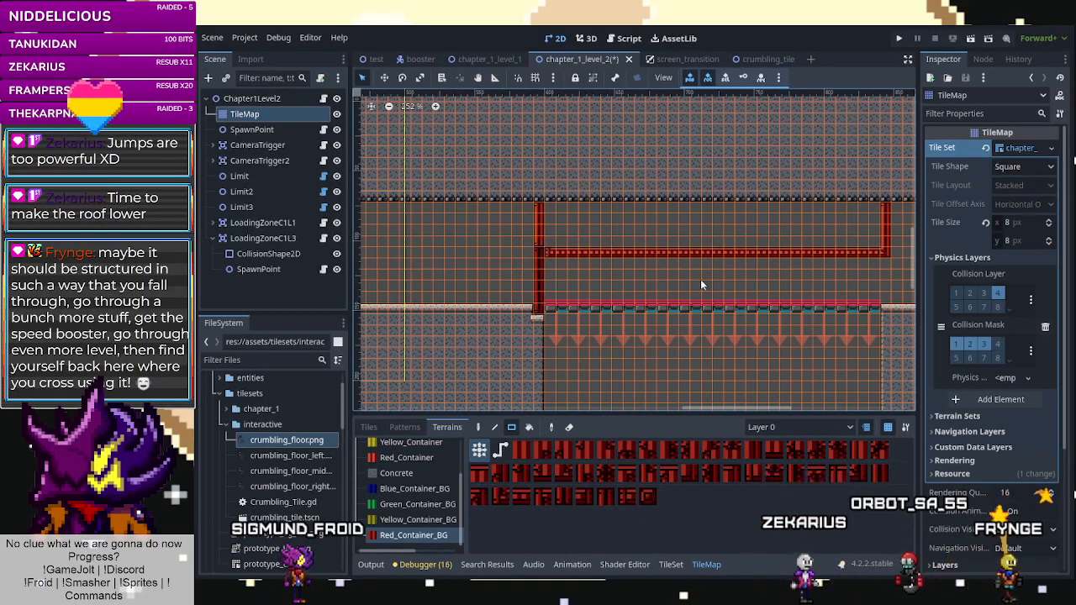
pyautogui.hotkey('ctrl', 'z')
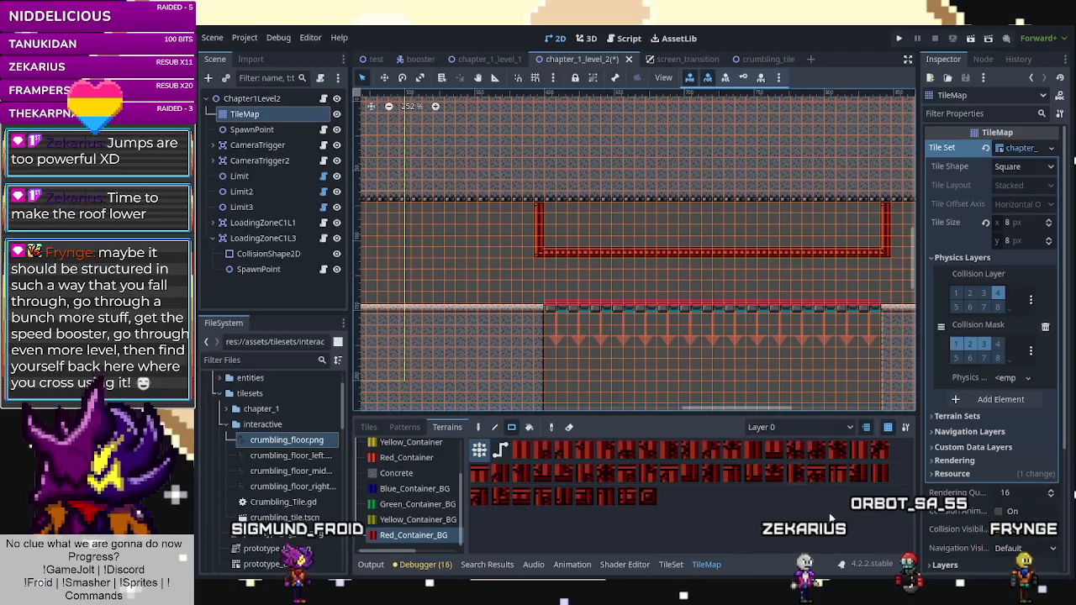
# Compare the TileMap layers available in chapter_1_level_1 with those in chapter_1_level_2.
pyautogui.click(804, 428)
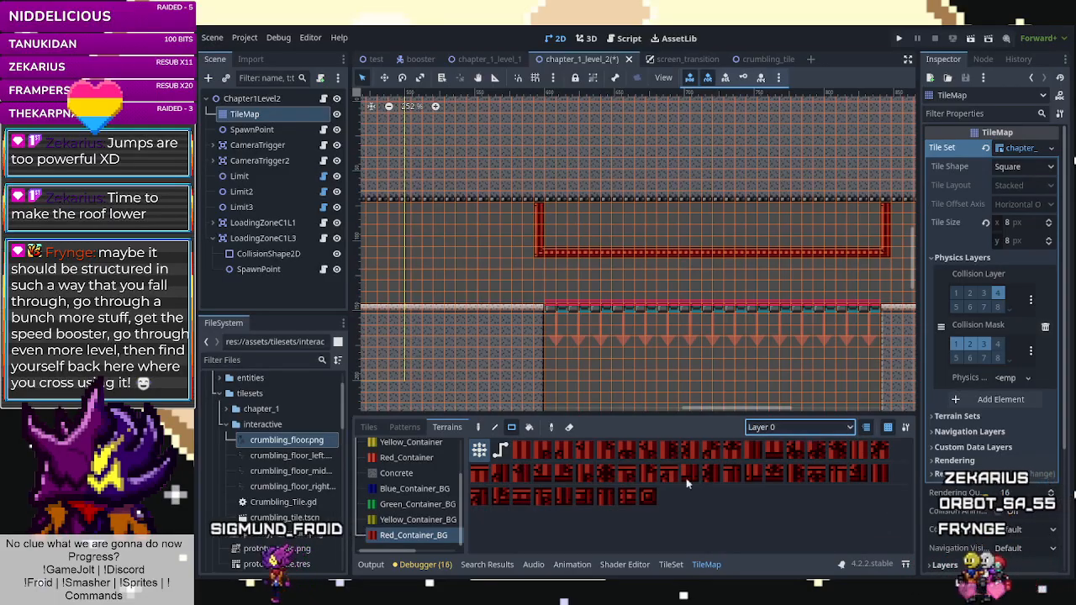
pyautogui.scroll(4, 418, 455)
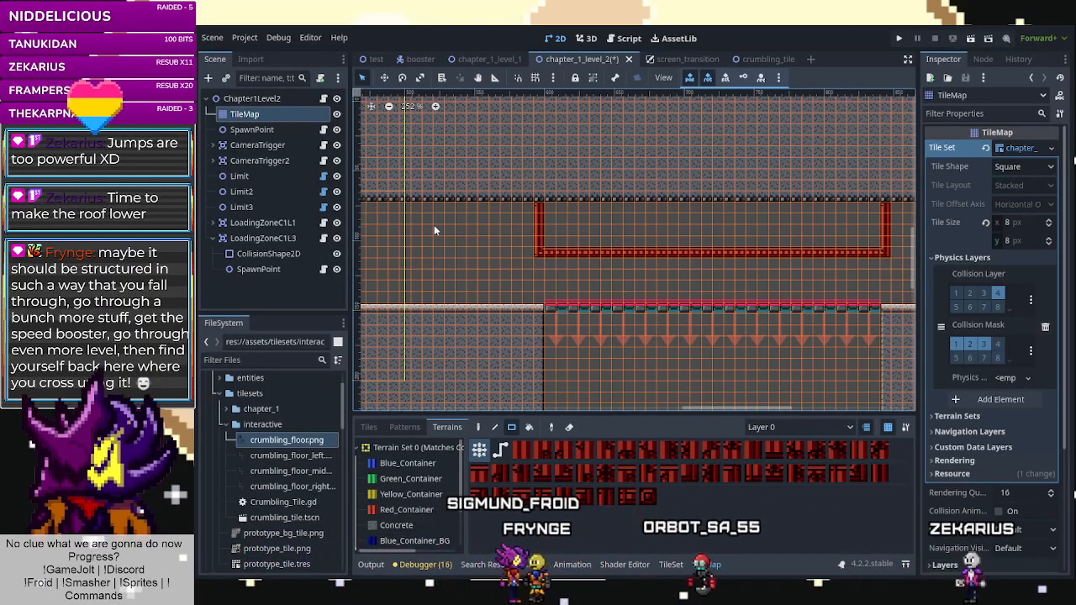
pyautogui.click(500, 58)
pyautogui.click(252, 99)
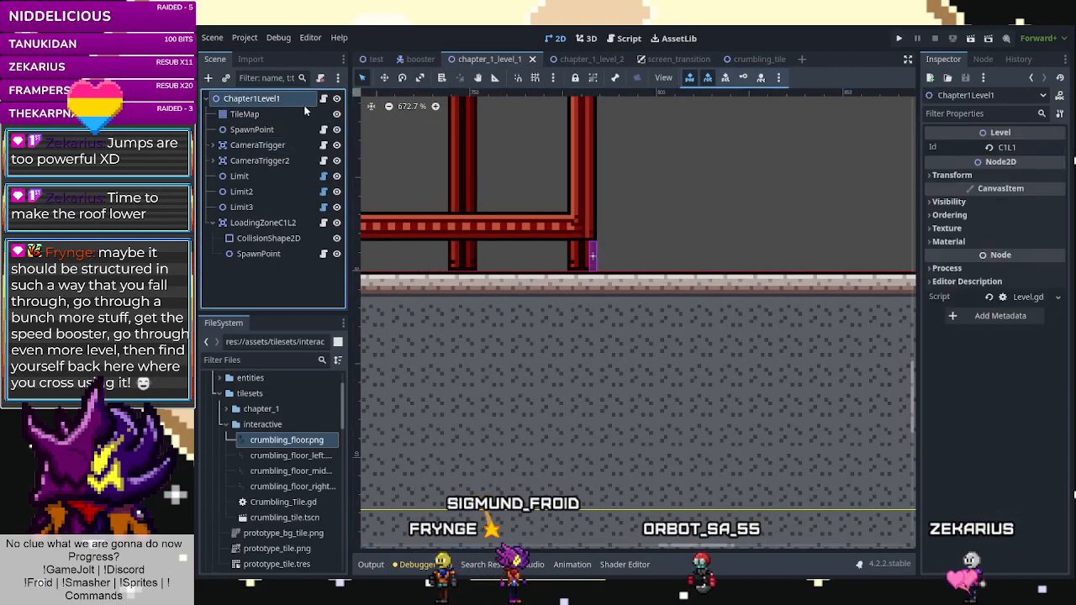
pyautogui.click(303, 114)
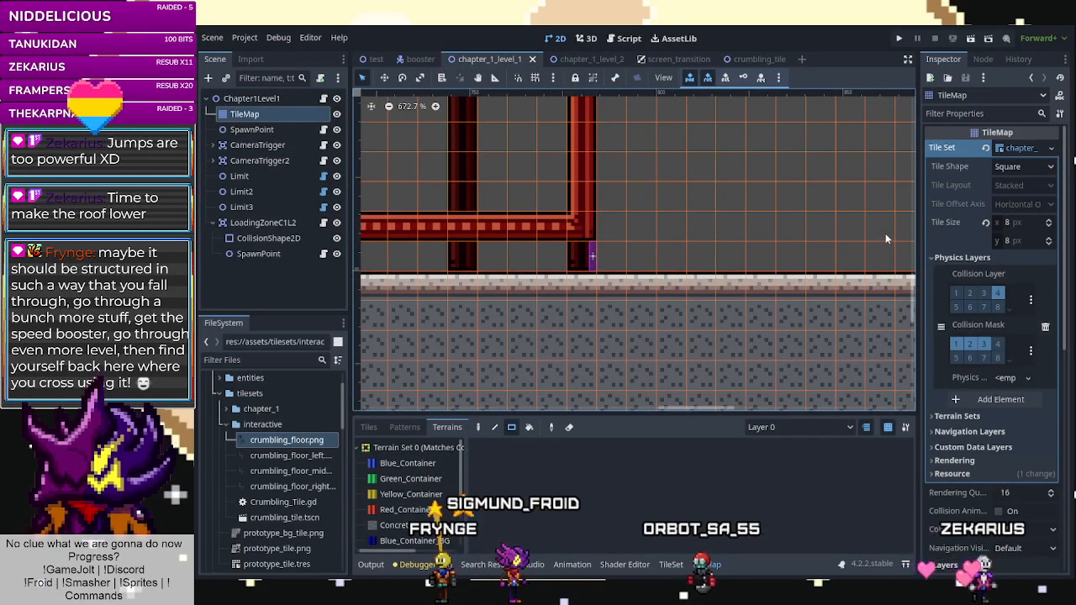
pyautogui.click(795, 427)
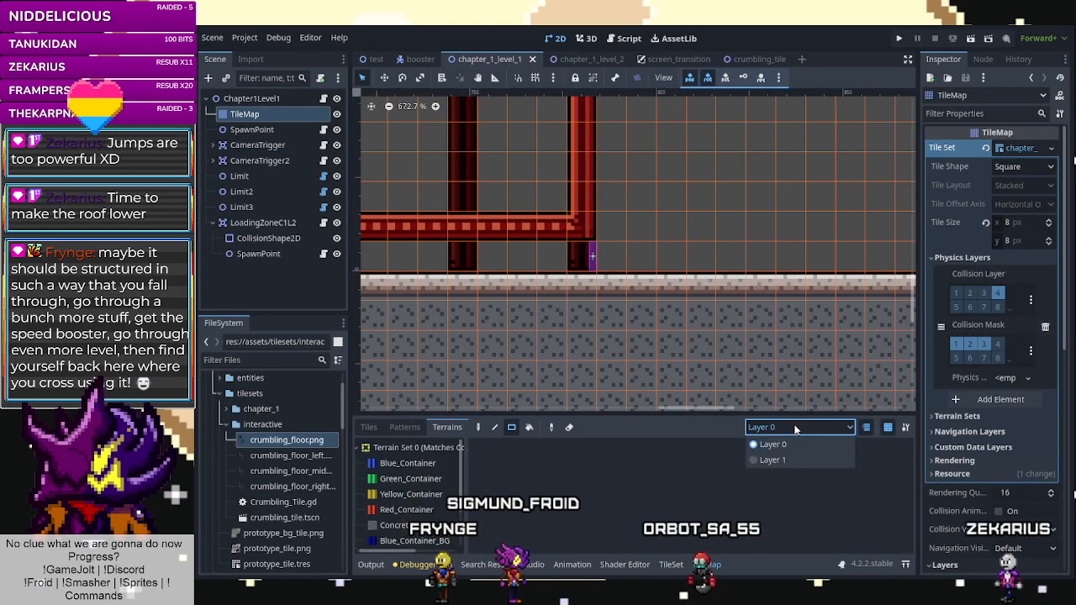
pyautogui.click(583, 60)
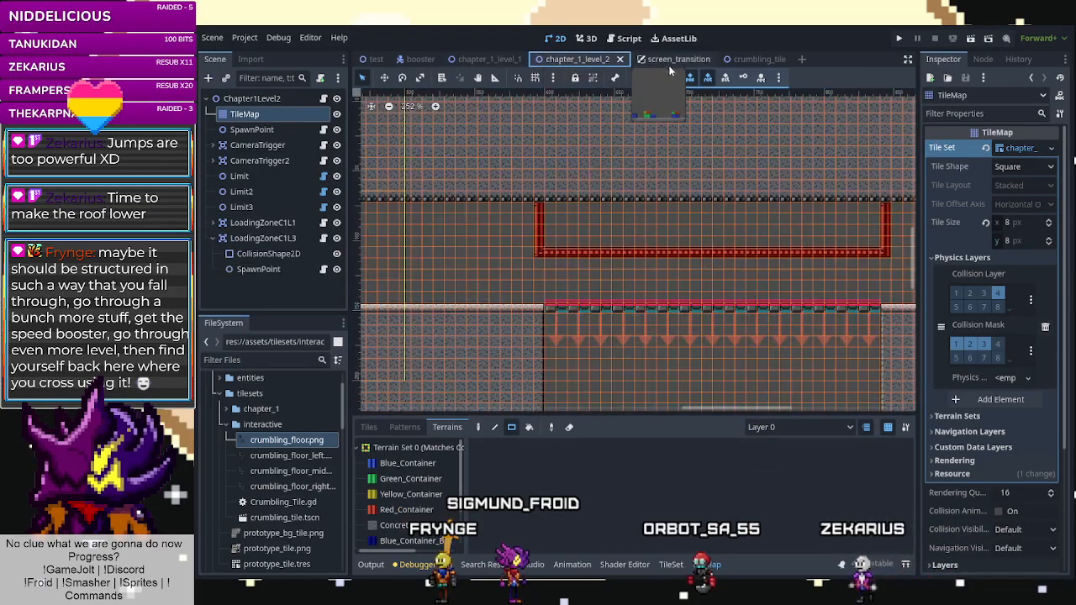
# Add a second layer to chapter_1_level_2's TileMap and make Layer 1 the active painting layer.
pyautogui.scroll(-2, 963, 424)
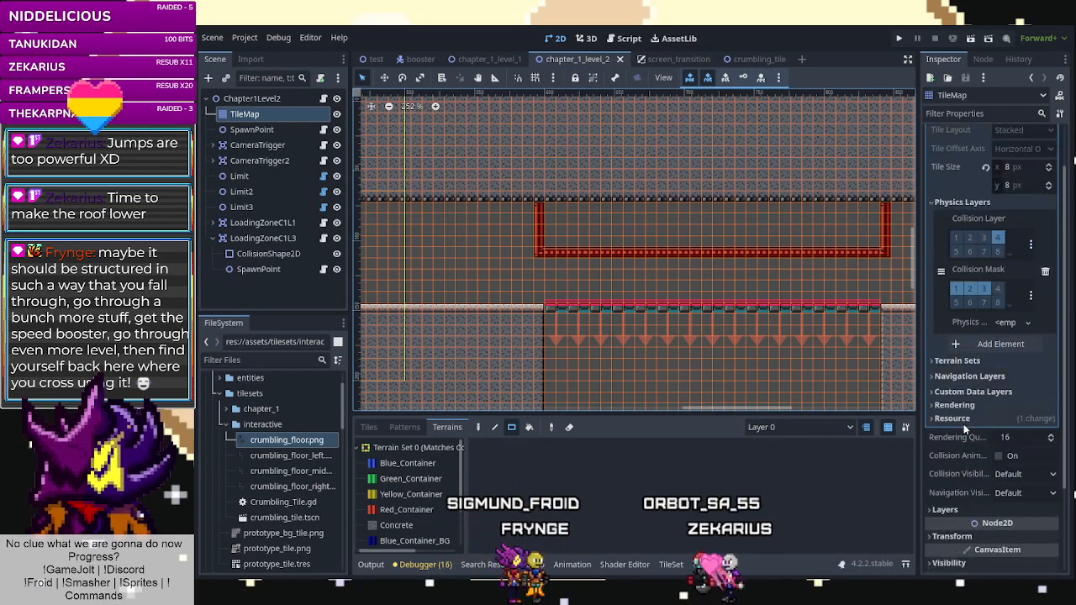
pyautogui.scroll(-2, 963, 424)
pyautogui.click(945, 399)
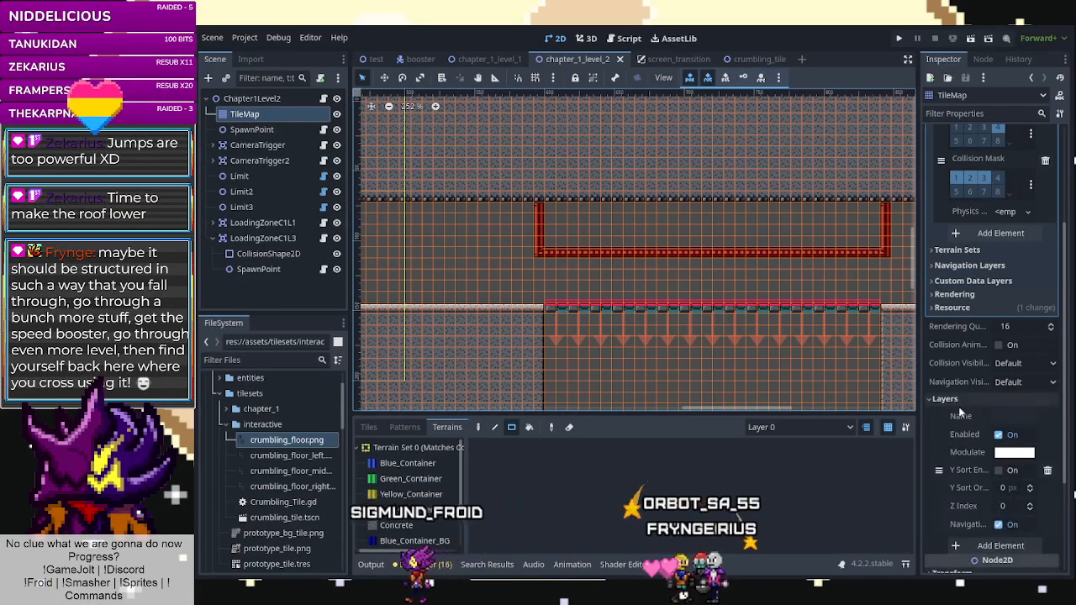
pyautogui.scroll(-2, 950, 437)
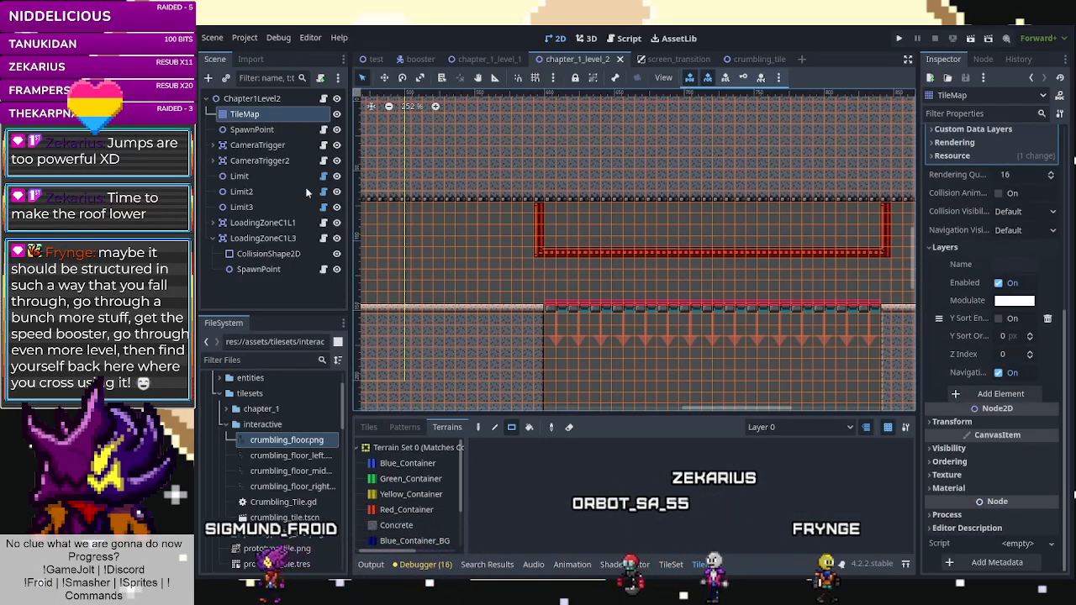
pyautogui.click(966, 393)
pyautogui.click(791, 428)
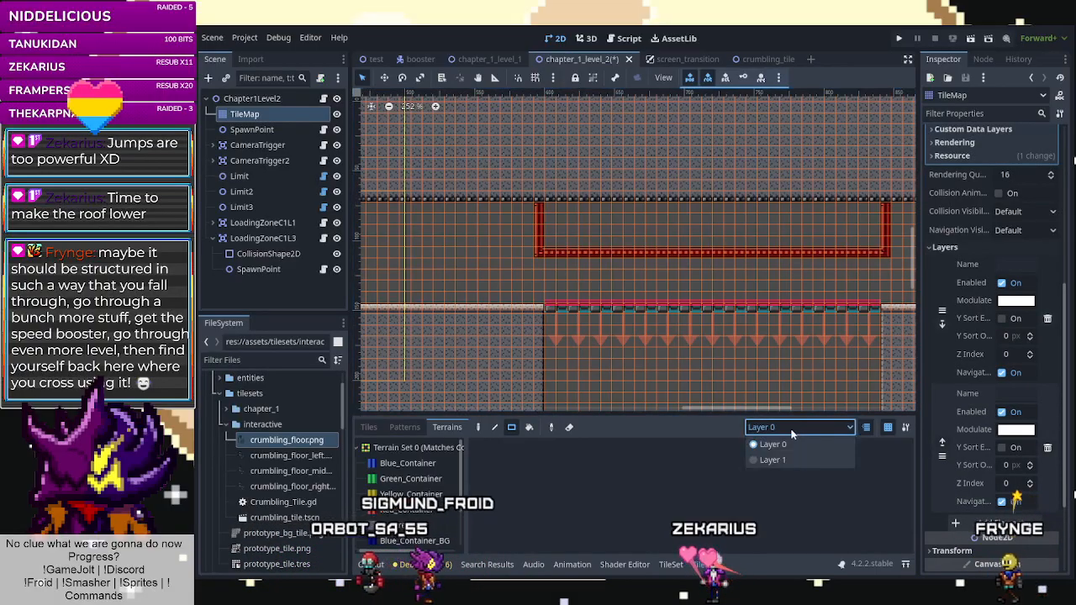
pyautogui.click(790, 458)
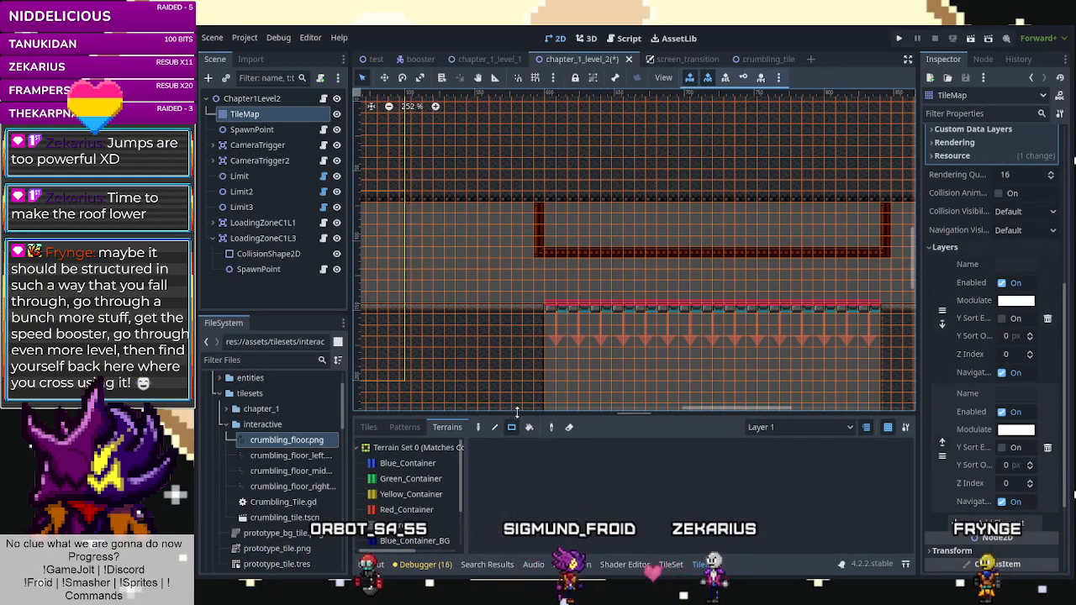
# Check chapter_1_level_1's TileMap layer settings, set the Z Index of chapter_1_level_2's second layer to -1, and save.
pyautogui.click(500, 58)
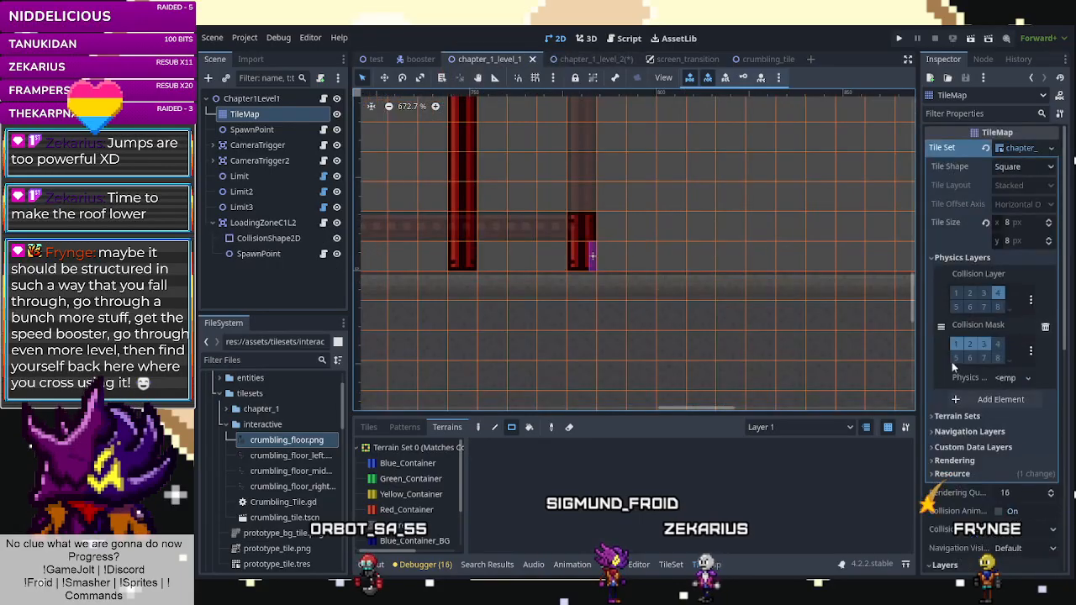
pyautogui.scroll(-5, 976, 382)
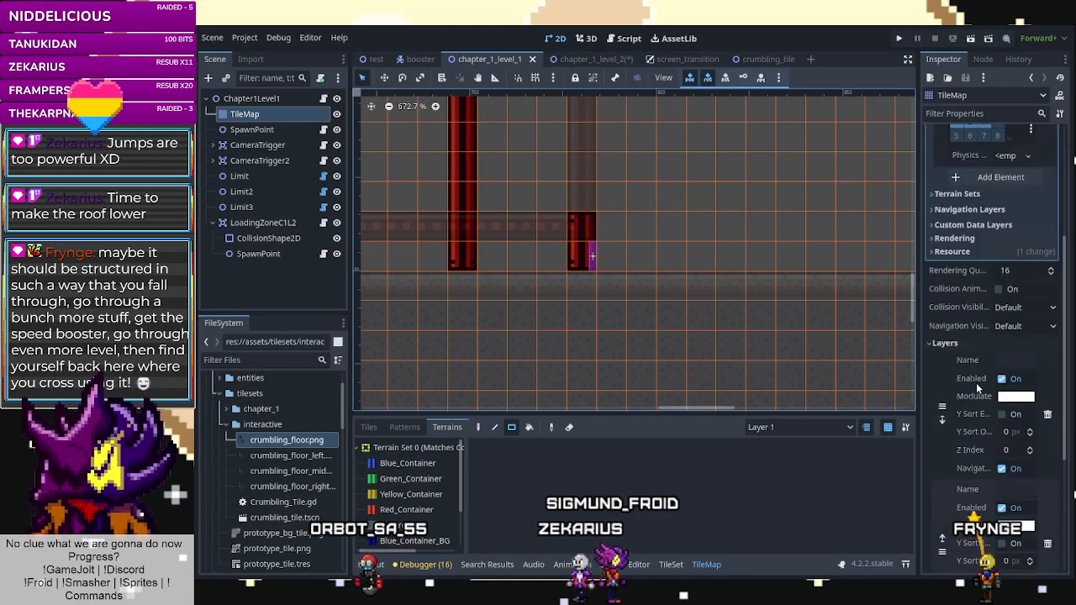
pyautogui.click(612, 59)
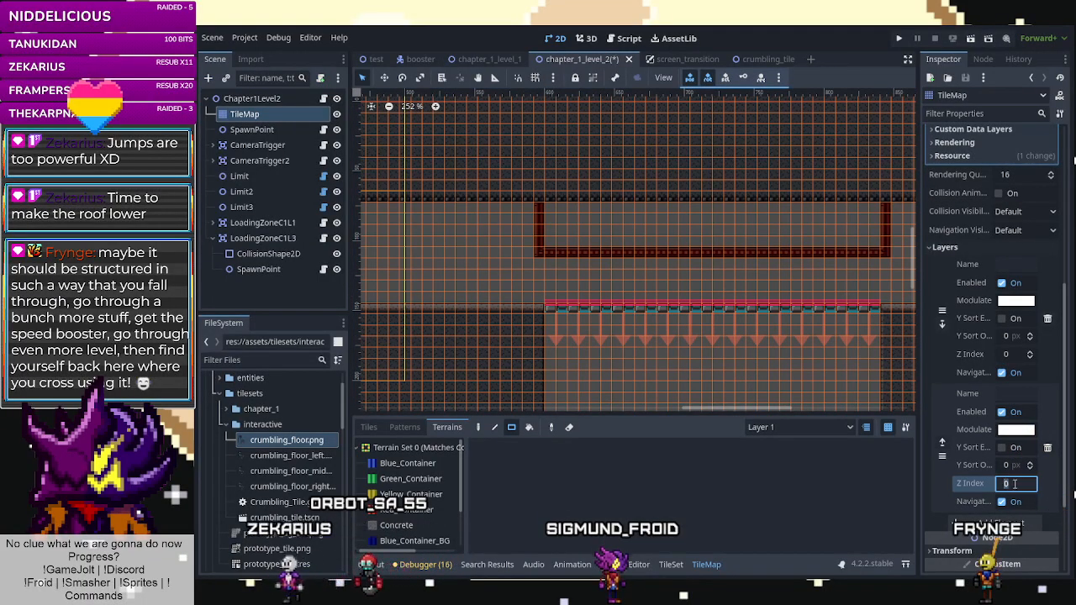
pyautogui.hotkey('ctrl', 's')
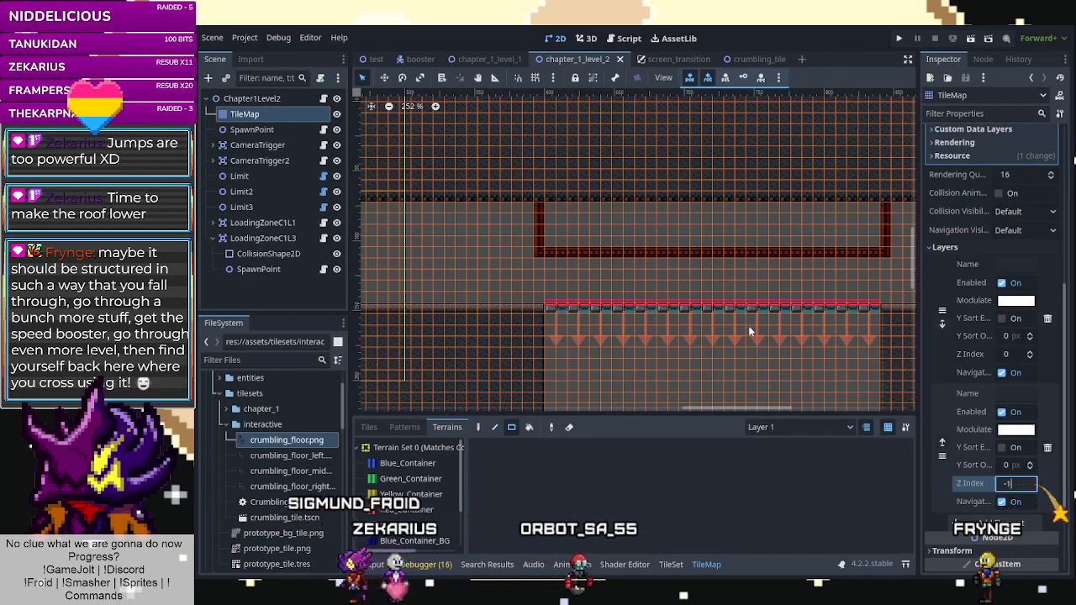
# Paint Red_Container_BG columns on Layer 1 from both lower corners of the hanging frame to the floor, save, and reactivate Layer 0.
pyautogui.scroll(1, 751, 330)
pyautogui.scroll(-2, 429, 490)
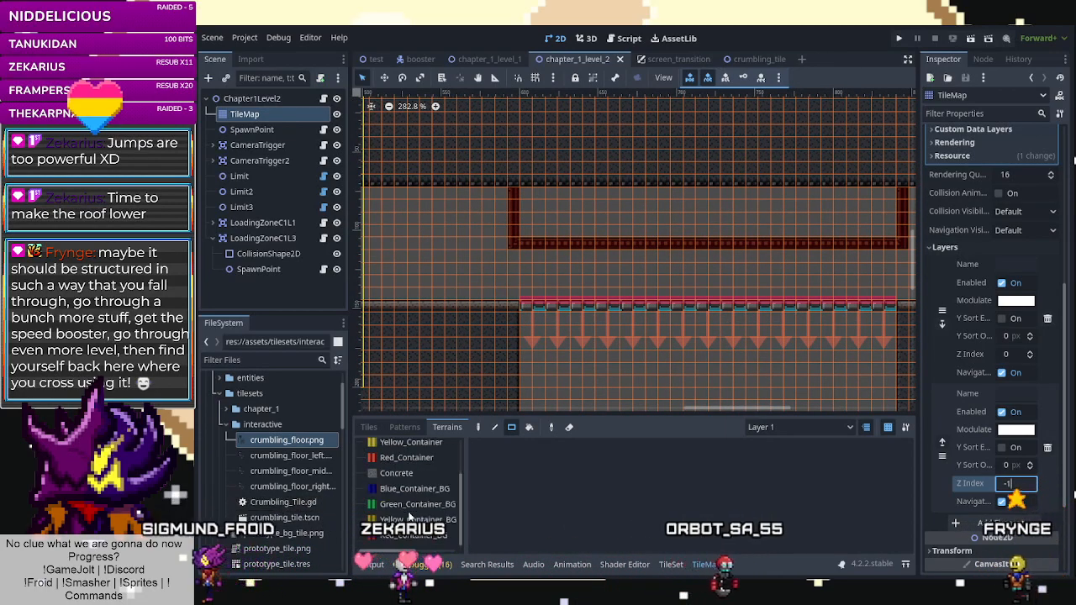
pyautogui.press('Return')
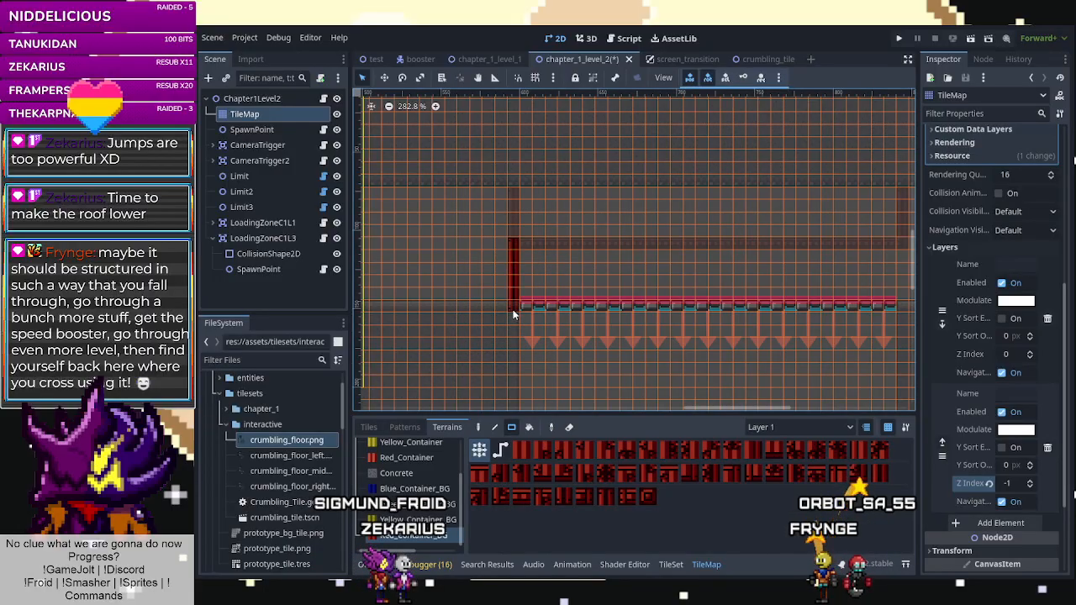
pyautogui.scroll(-2, 484, 305)
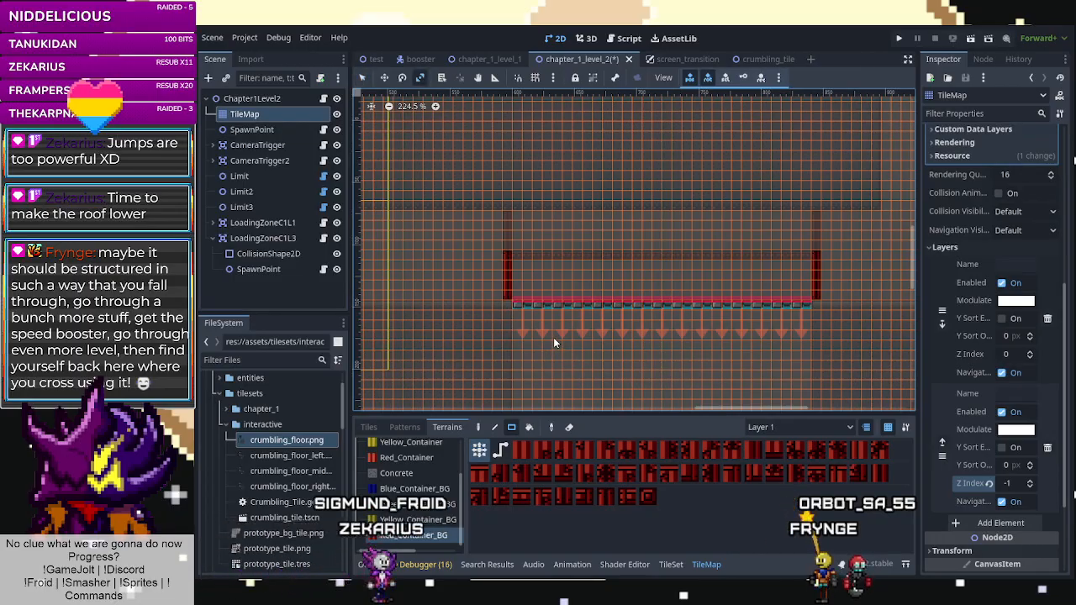
pyautogui.hotkey('ctrl', 's')
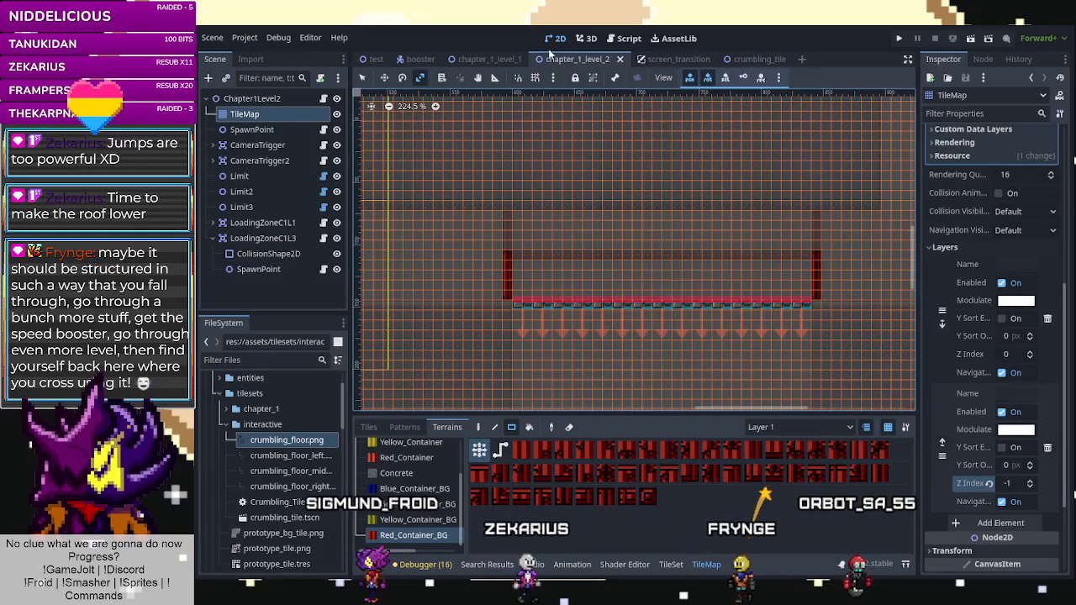
pyautogui.click(813, 429)
pyautogui.click(805, 441)
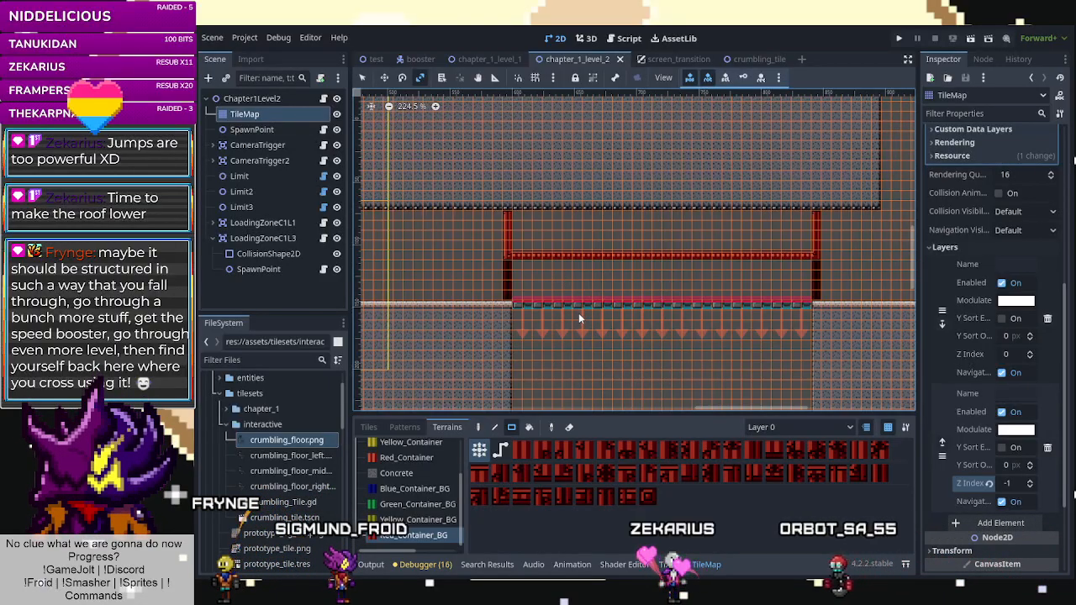
# Review the whole level layout, run the current scene, test moving the character through it, and stop the game.
pyautogui.scroll(-7, 626, 273)
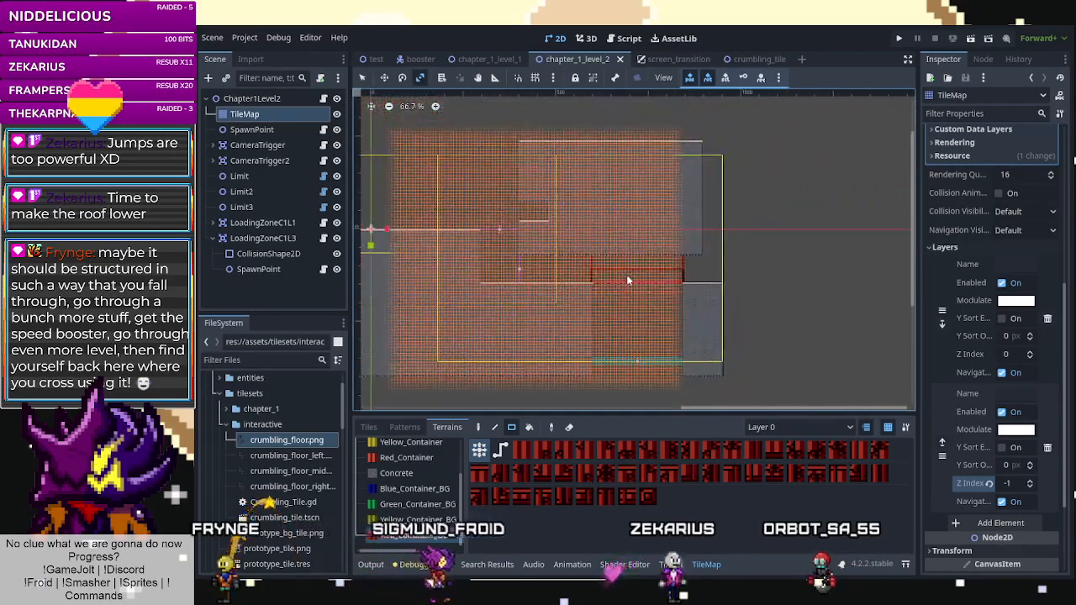
pyautogui.scroll(1, 542, 249)
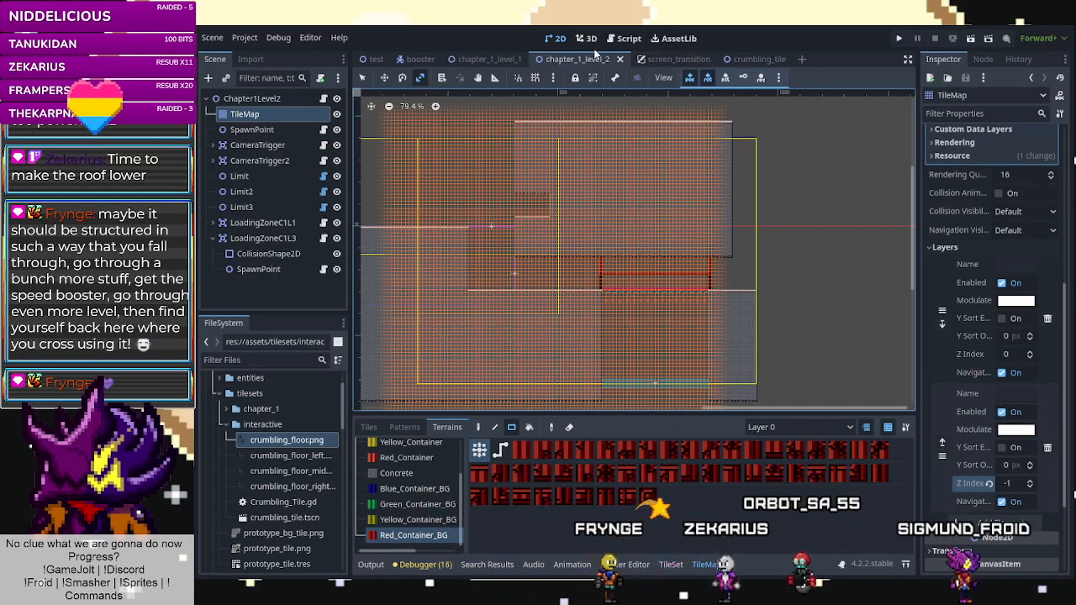
pyautogui.click(972, 39)
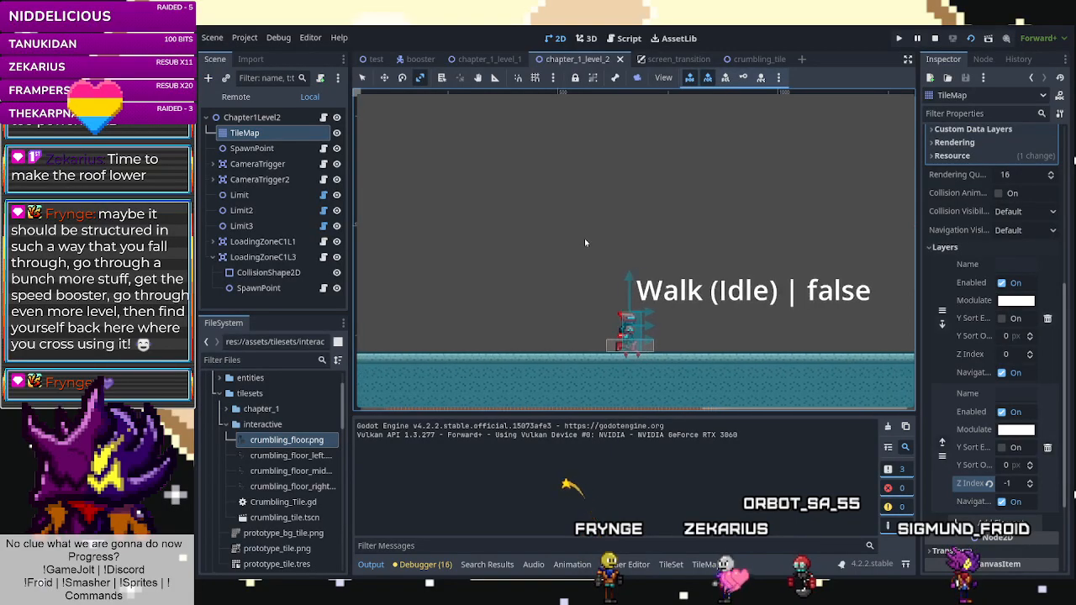
pyautogui.press('d')
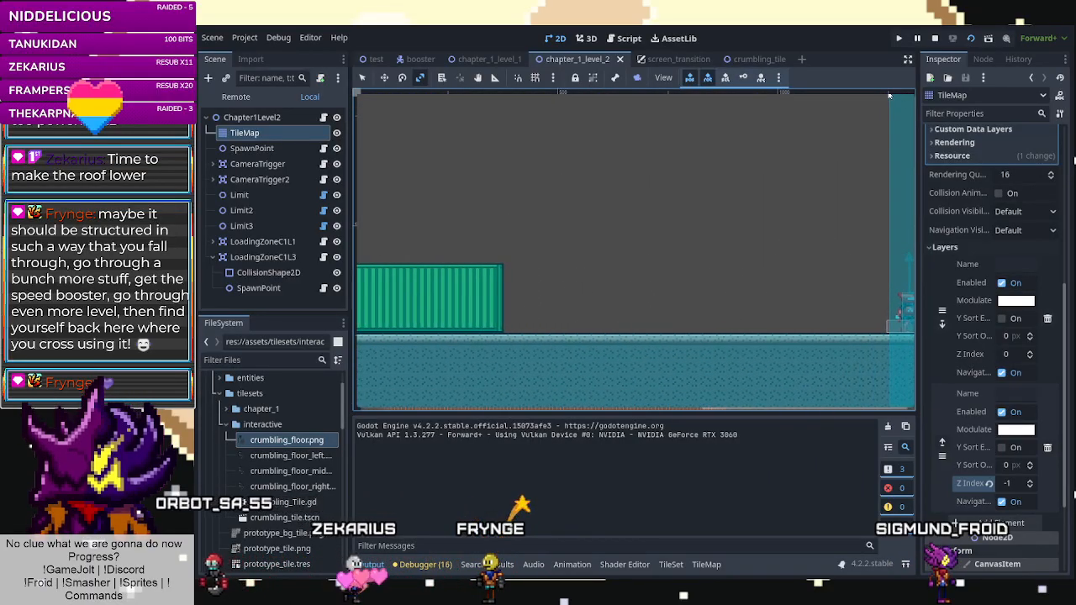
pyautogui.click(935, 39)
# Run the level again and test jumping across the crumbling floor beneath the lowered red container roof.
pyautogui.click(971, 40)
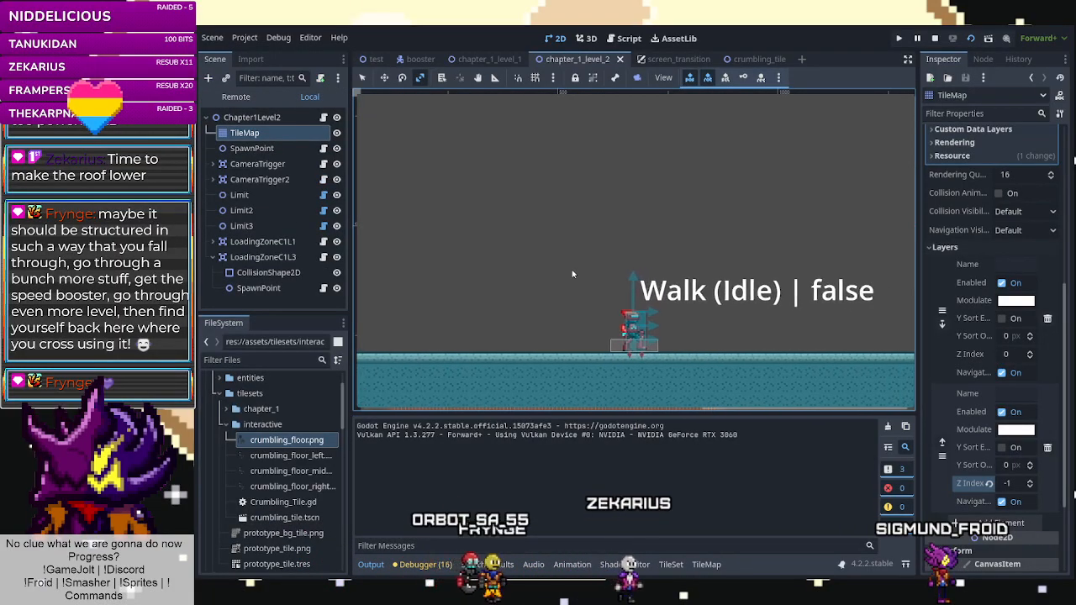
pyautogui.press('Right')
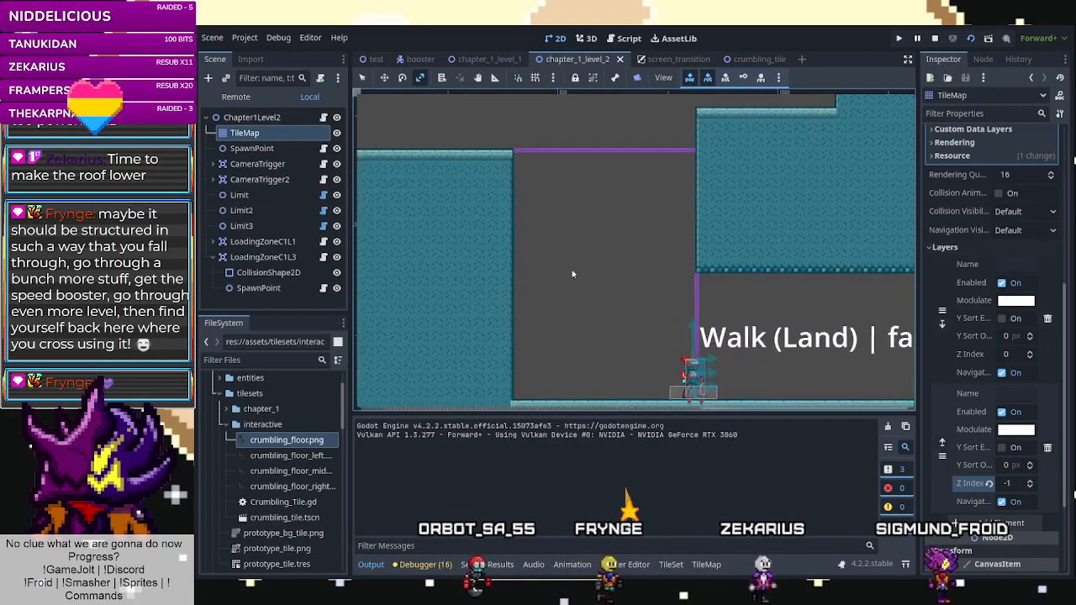
pyautogui.press('space')
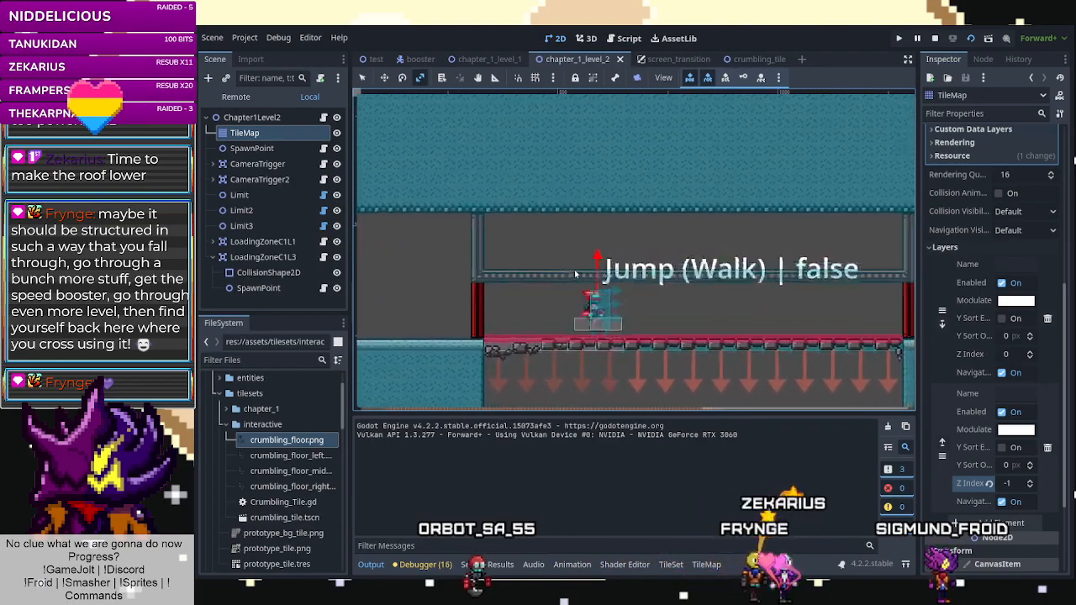
# Playtest the crumbling-floor corridor of the running level by walking, jumping and sliding through it, and stop the game.
pyautogui.press('space')
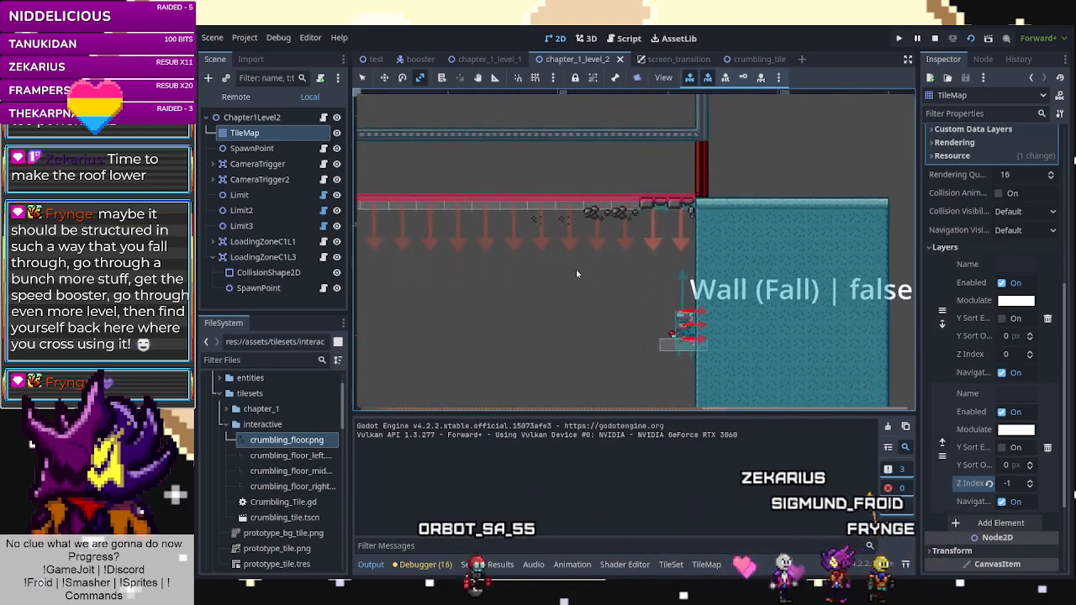
pyautogui.press('space')
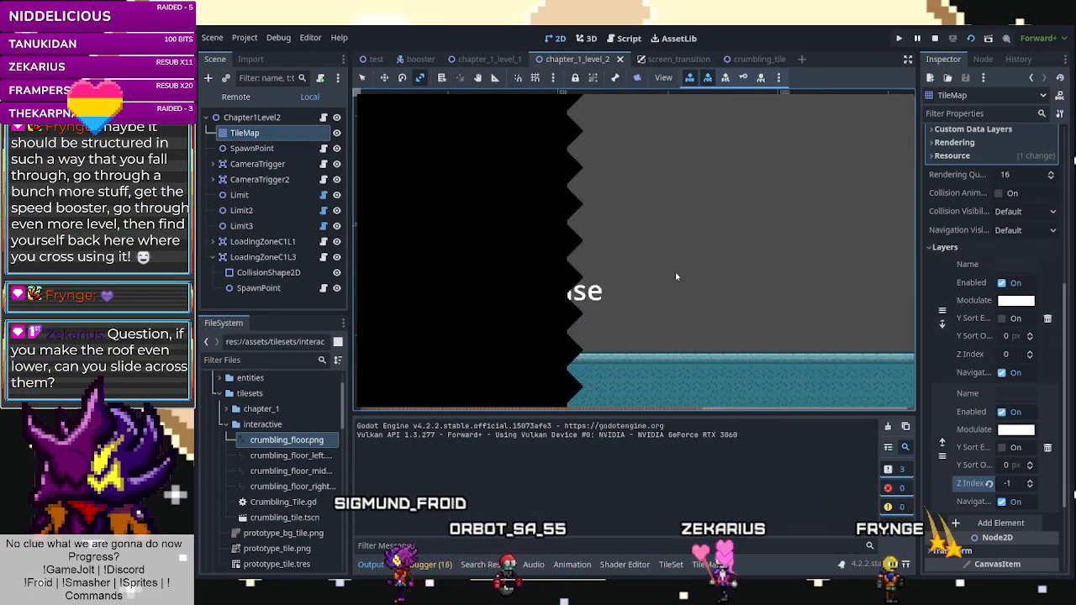
pyautogui.press('Right')
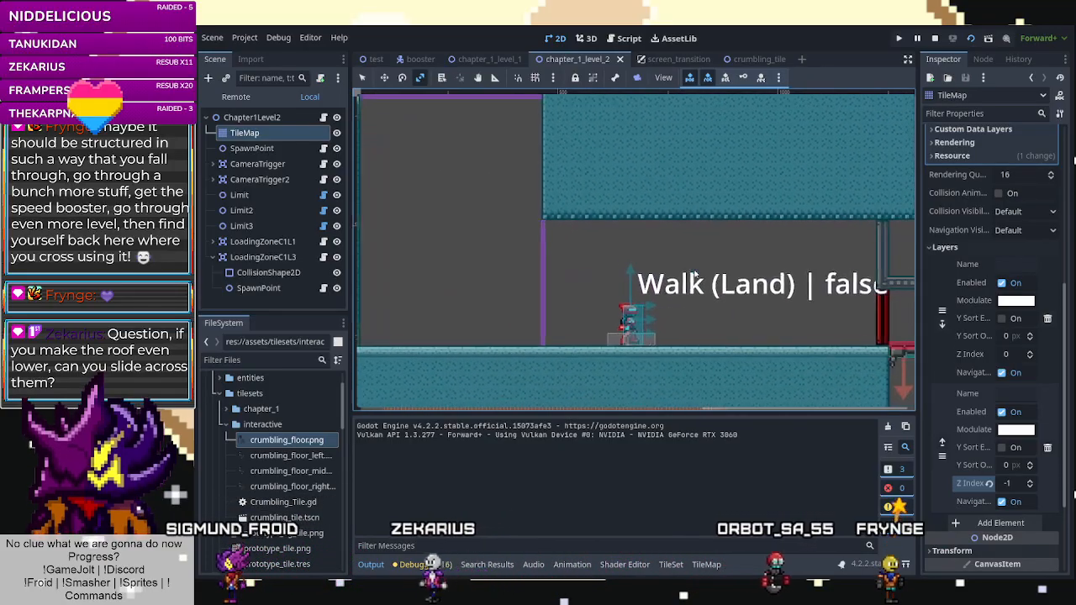
pyautogui.press('Down')
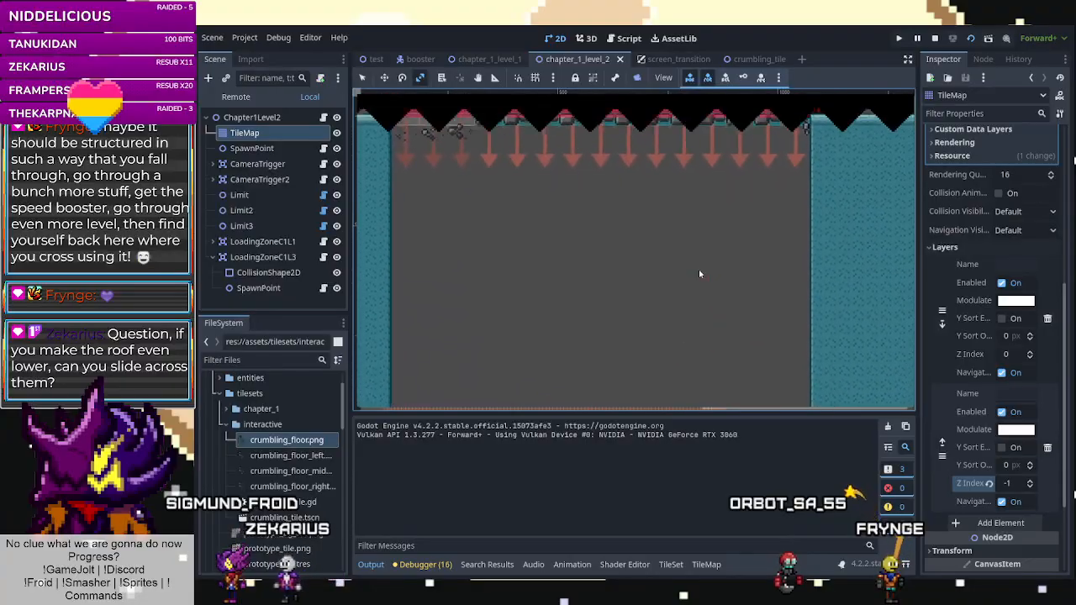
pyautogui.press('Left')
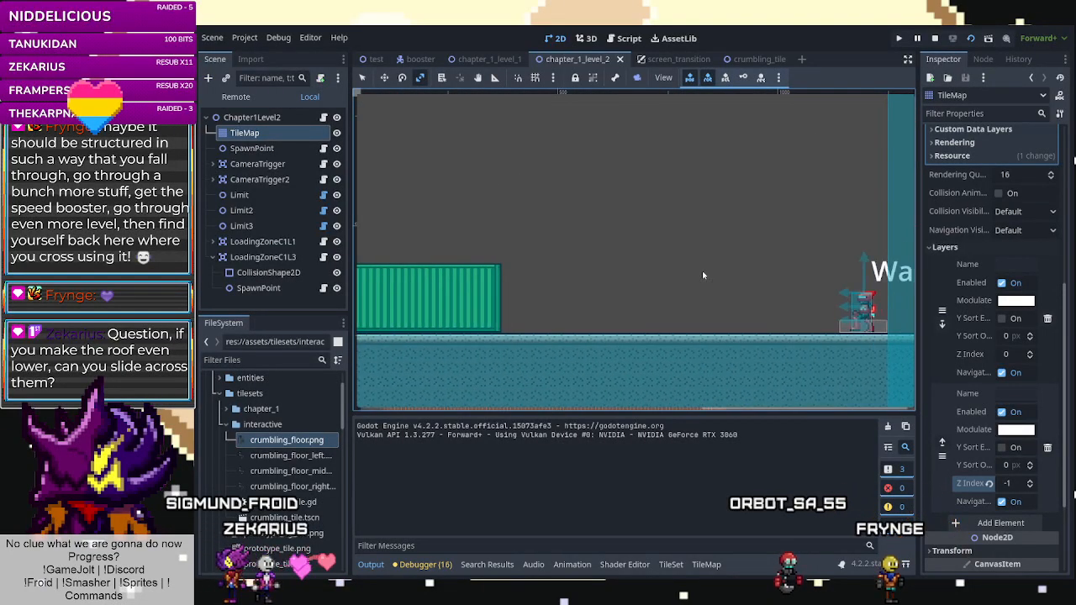
pyautogui.press('Down')
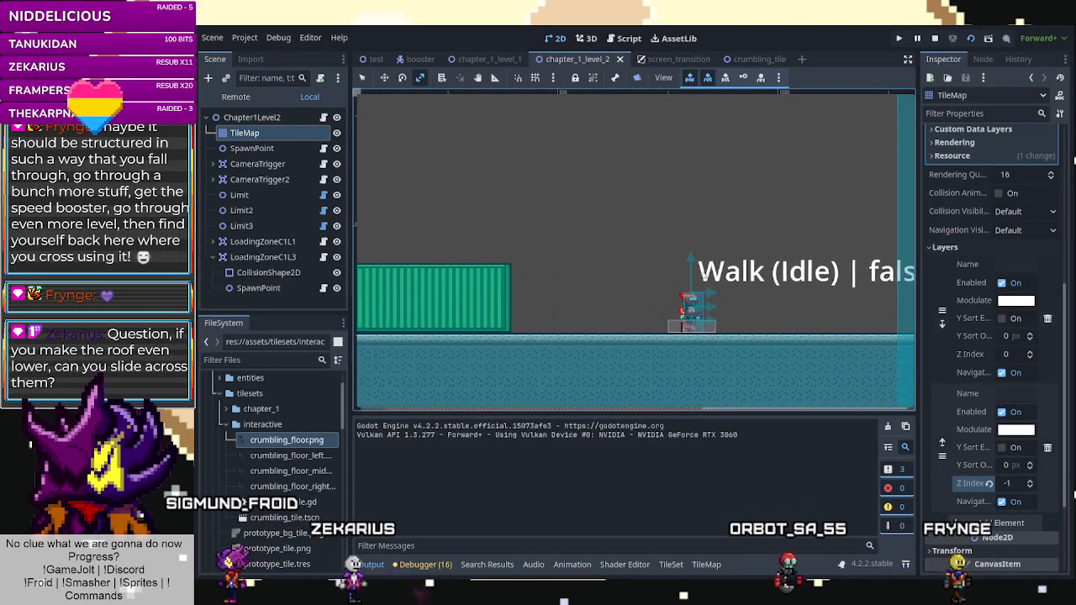
pyautogui.press('Right')
pyautogui.press('Down')
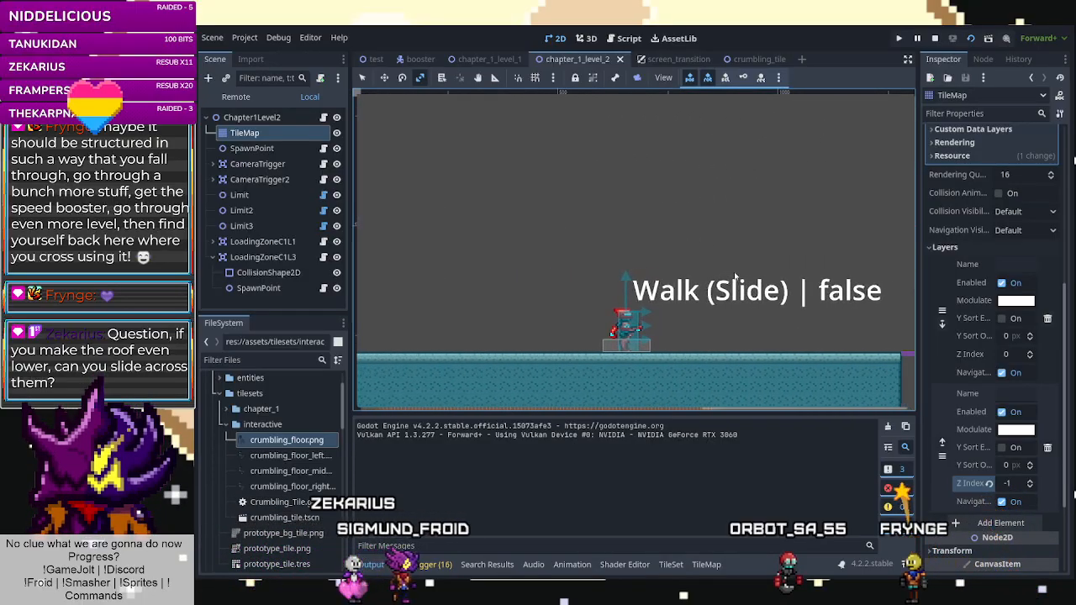
pyautogui.press('Right')
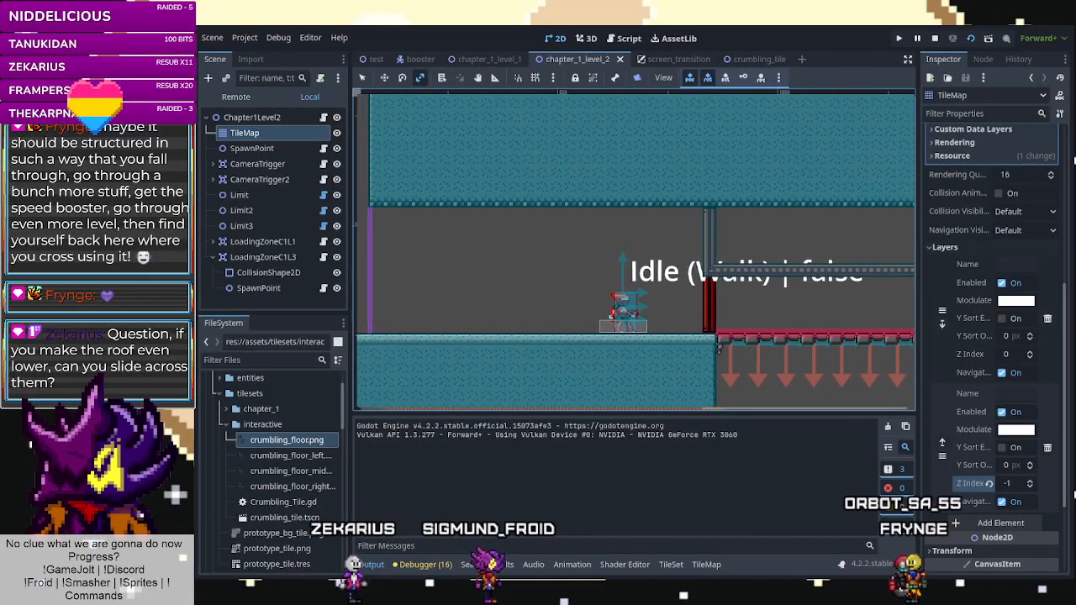
pyautogui.press('F8')
# Try to paint Yellow_Container_BG terrain on the TileMap across the support at the start of the crumbling floor.
pyautogui.scroll(6, 642, 290)
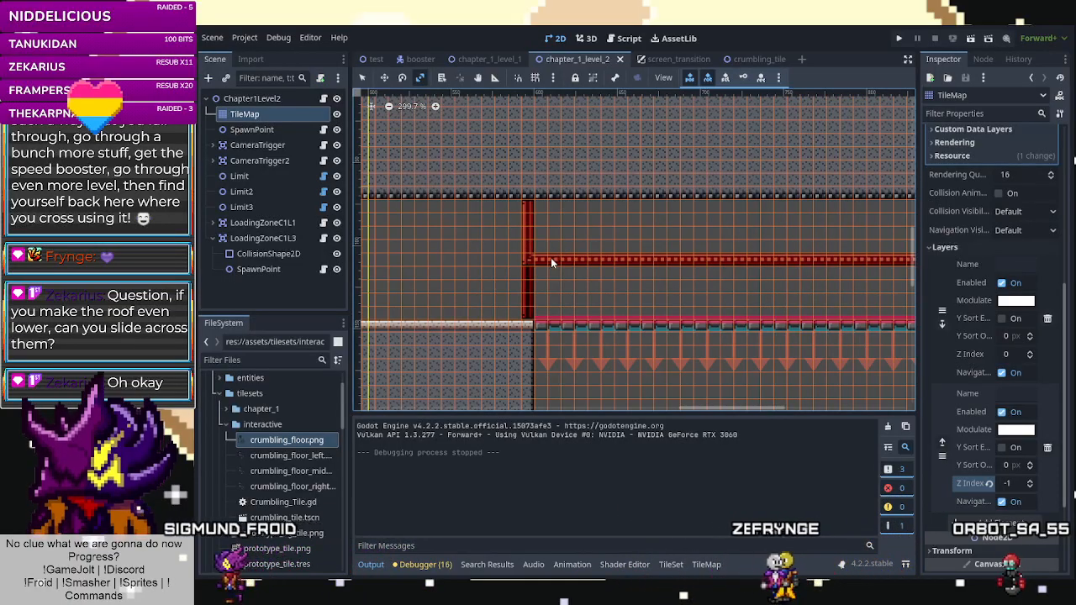
pyautogui.click(245, 115)
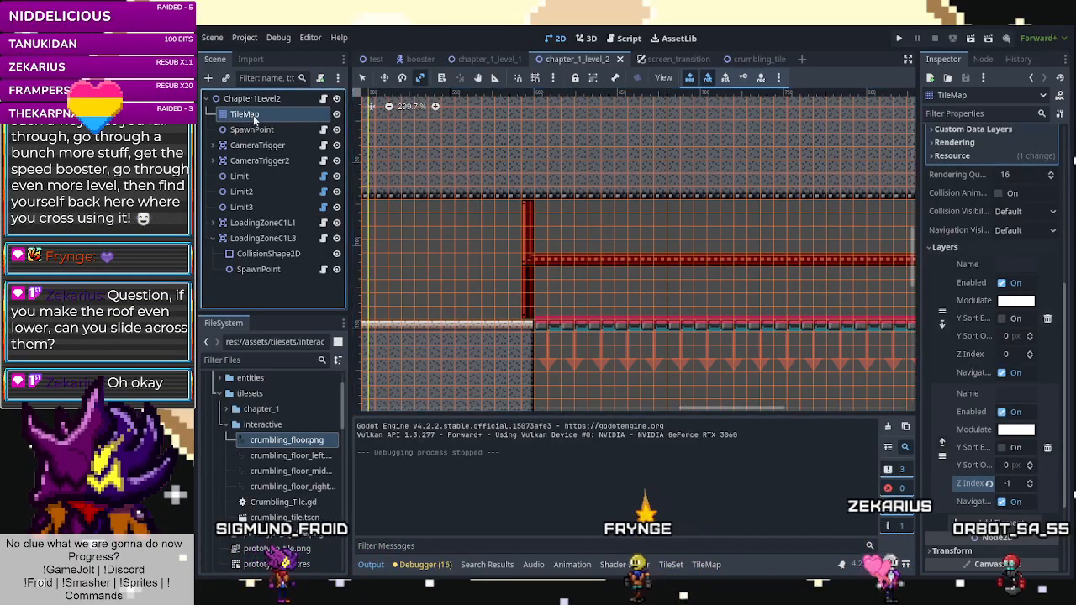
pyautogui.click(704, 564)
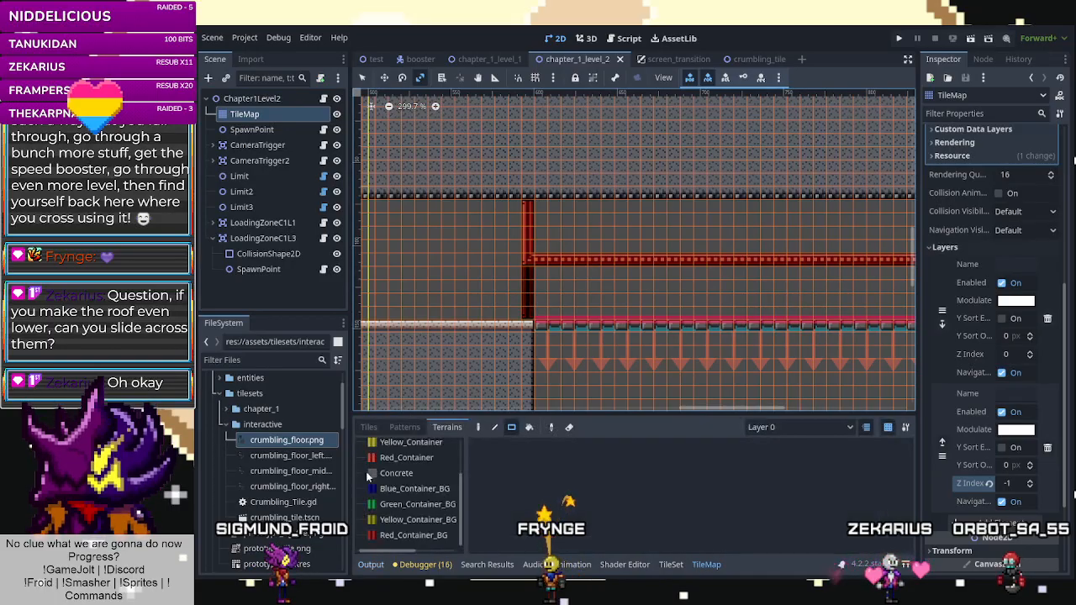
pyautogui.click(407, 520)
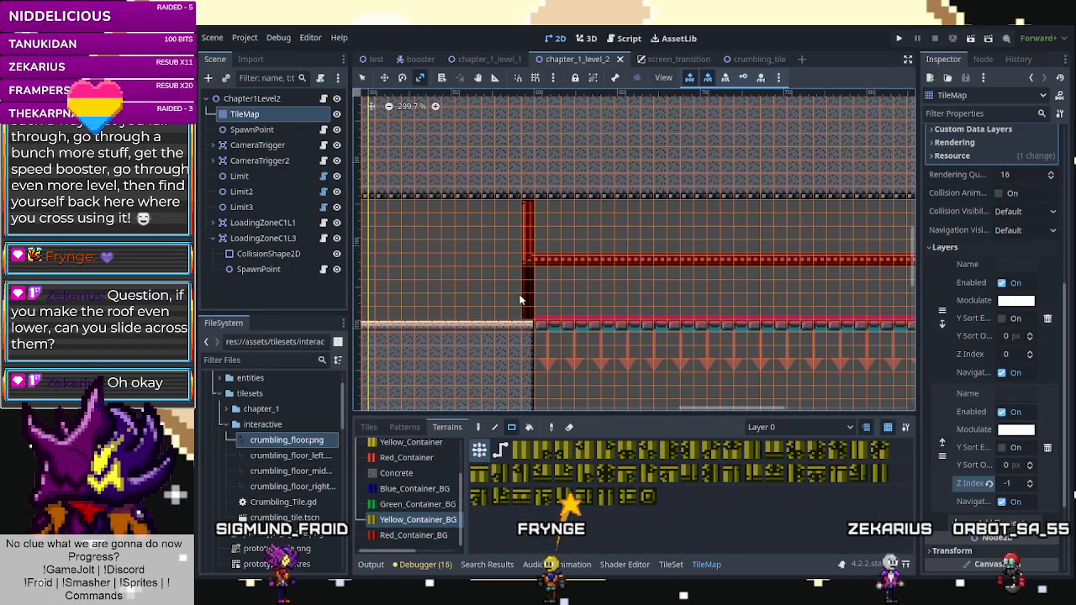
pyautogui.moveTo(514, 301); pyautogui.dragTo(542, 295)
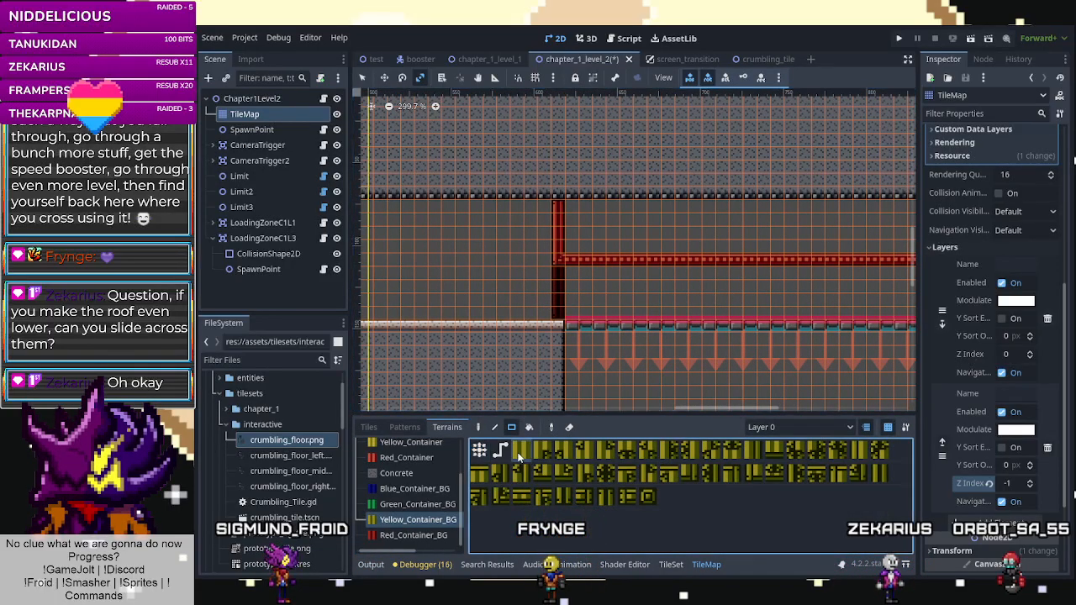
pyautogui.moveTo(572, 301); pyautogui.dragTo(524, 301)
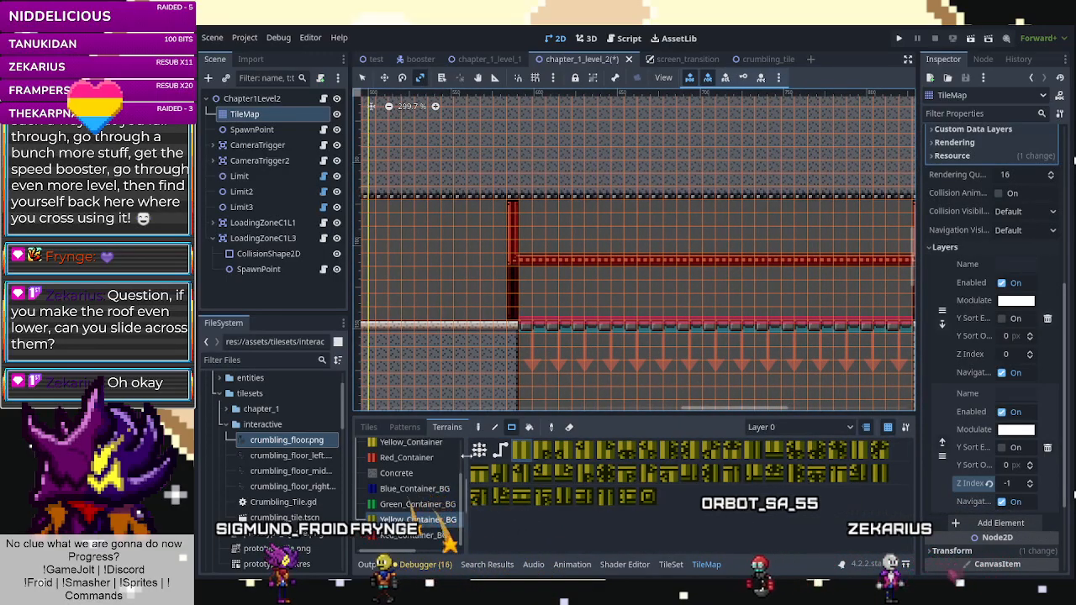
# Try to draw Yellow_Container terrain on the TileMap beside the first support, and undo the last change.
pyautogui.moveTo(508, 305)
pyautogui.mouseDown(button='middle')
pyautogui.moveTo(562, 305)
pyautogui.moveTo(500, 340)
pyautogui.moveTo(547, 305)
pyautogui.moveTo(511, 309)
pyautogui.mouseUp(button='middle')
pyautogui.click(710, 566)
pyautogui.click(708, 566)
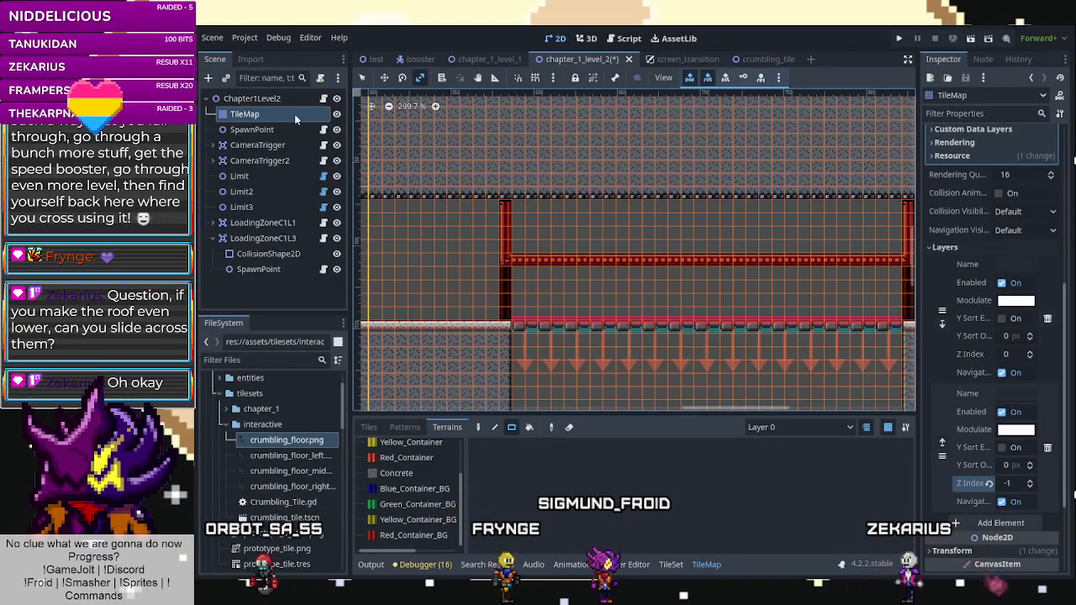
pyautogui.click(414, 488)
pyautogui.click(417, 519)
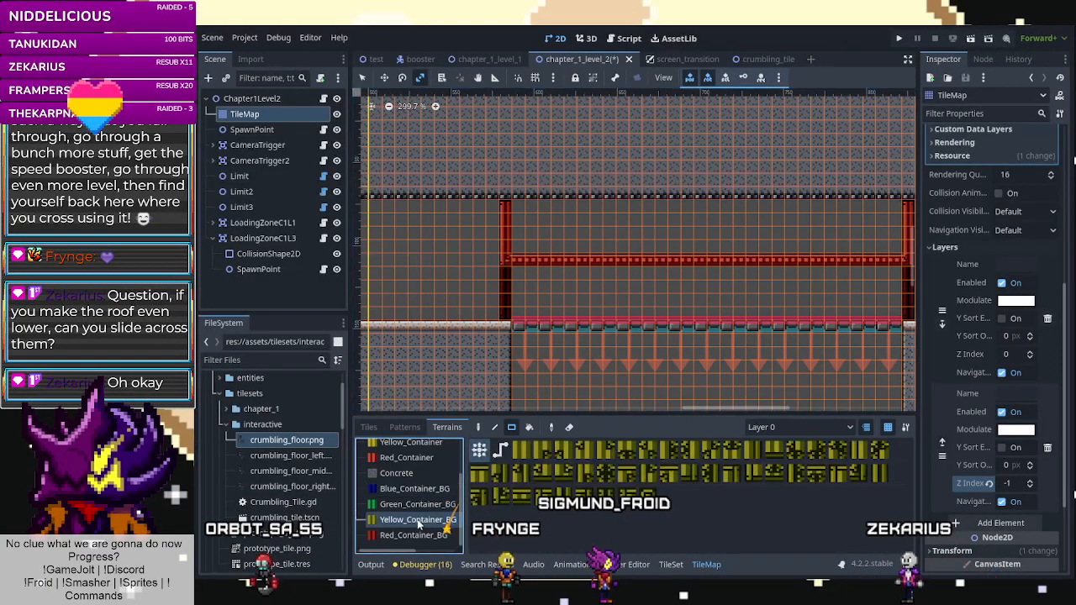
pyautogui.click(393, 445)
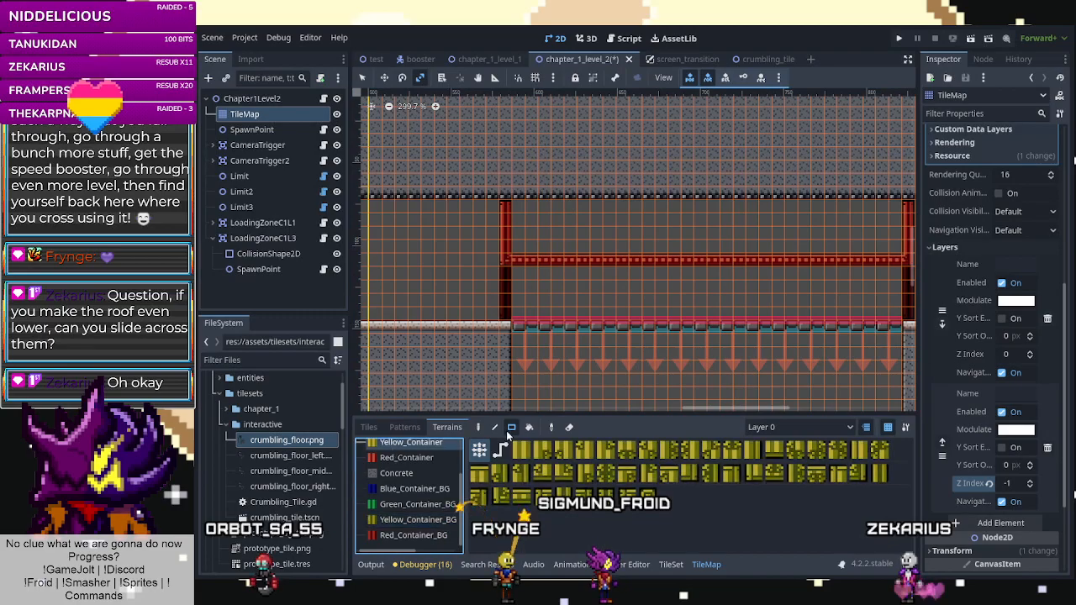
pyautogui.moveTo(507, 274); pyautogui.dragTo(477, 301)
pyautogui.rightClick(478, 299)
pyautogui.click(470, 290)
pyautogui.moveTo(521, 227)
pyautogui.mouseDown()
pyautogui.moveTo(496, 264)
pyautogui.moveTo(496, 232)
pyautogui.moveTo(494, 246)
pyautogui.moveTo(511, 253)
pyautogui.moveTo(511, 225)
pyautogui.mouseUp()
pyautogui.moveTo(506, 265); pyautogui.dragTo(455, 288)
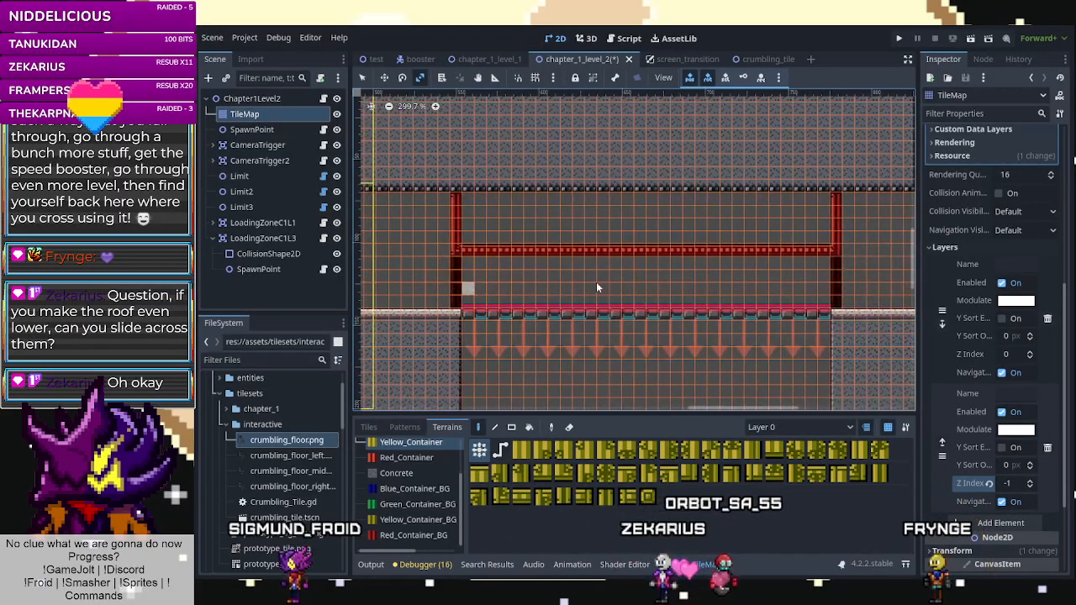
pyautogui.hotkey('ctrl', 'z')
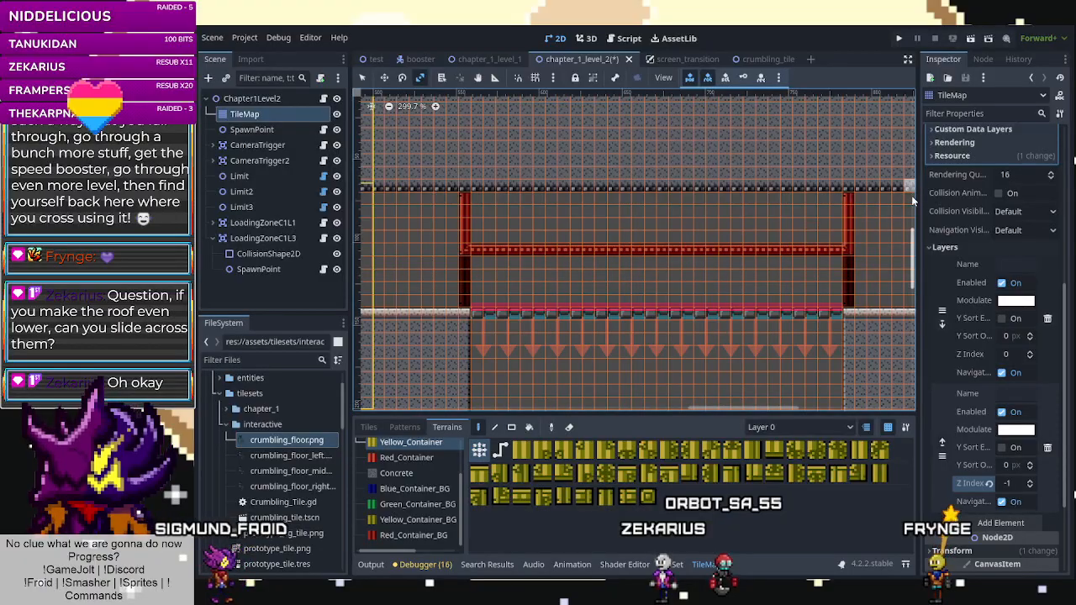
# Paint a thin Yellow_Container strip just above the crumbling floor, spanning the gap between the two supports.
pyautogui.scroll(5, 939, 221)
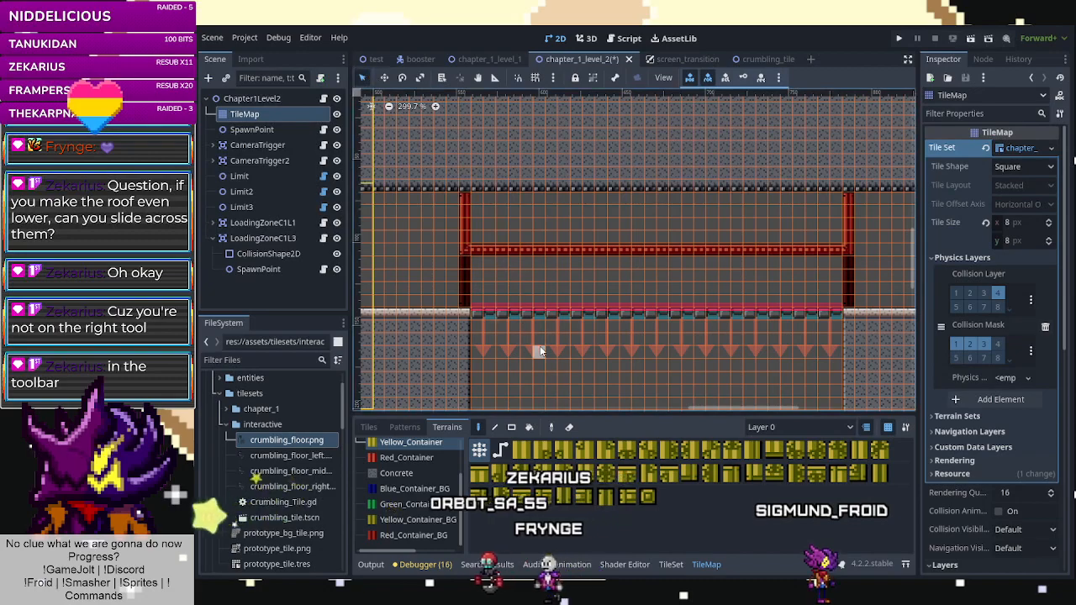
pyautogui.click(456, 290)
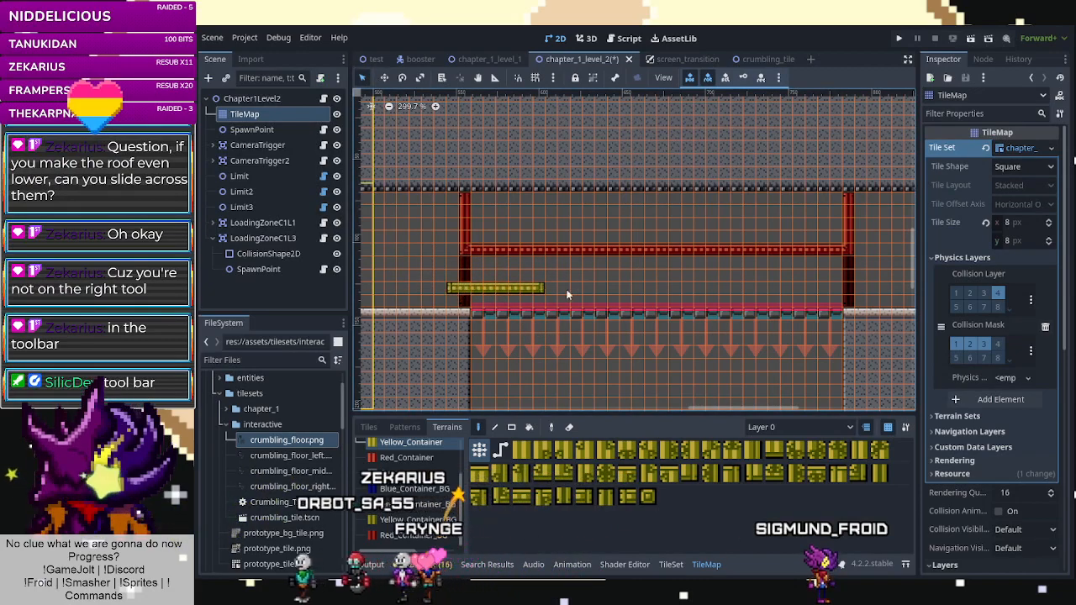
pyautogui.moveTo(559, 295); pyautogui.dragTo(727, 292)
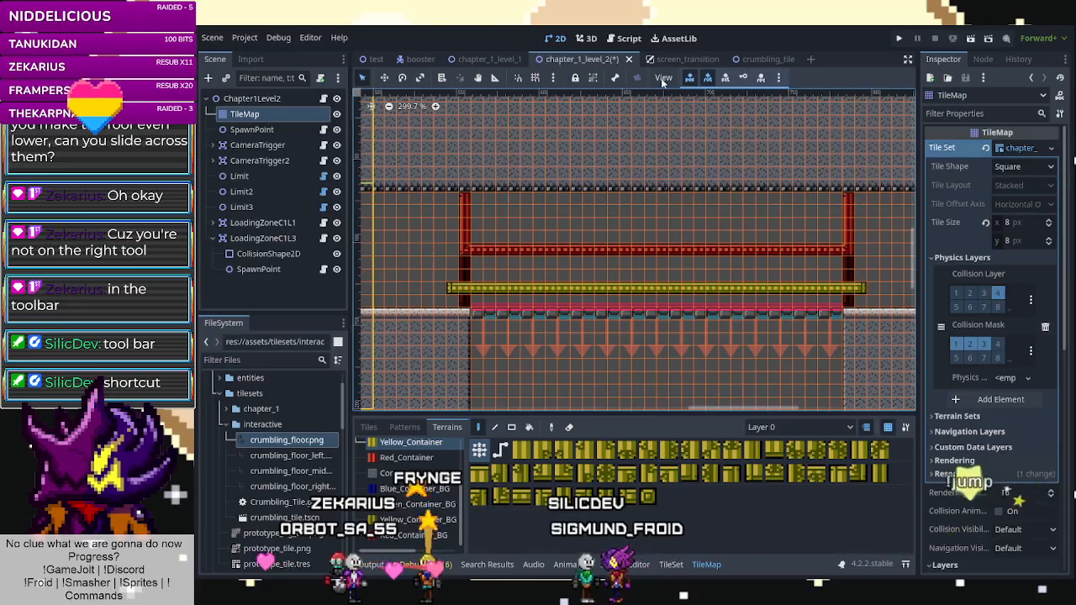
pyautogui.click(779, 77)
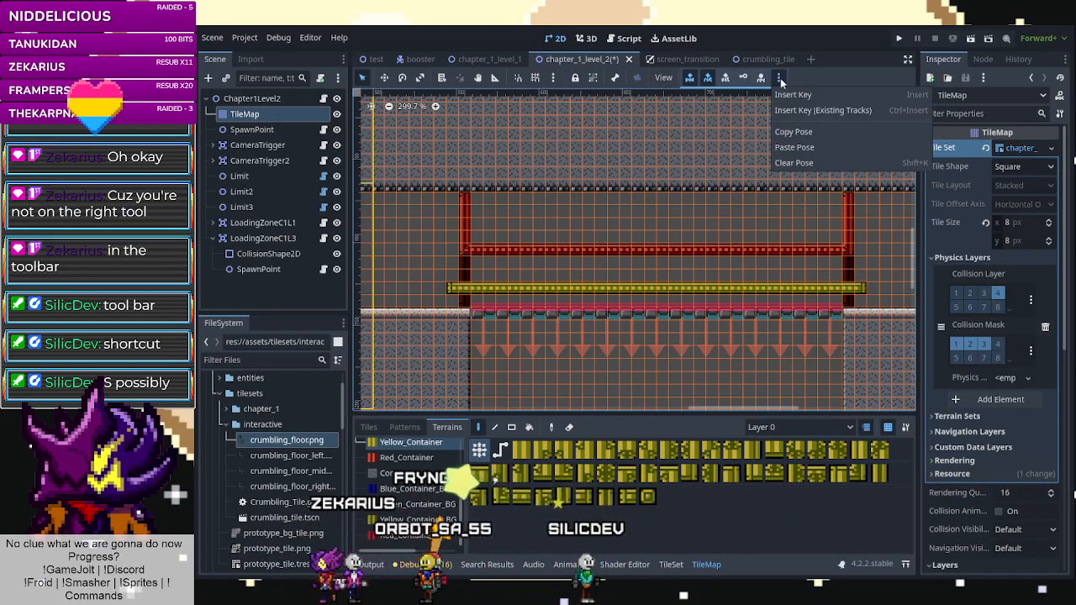
pyautogui.click(780, 163)
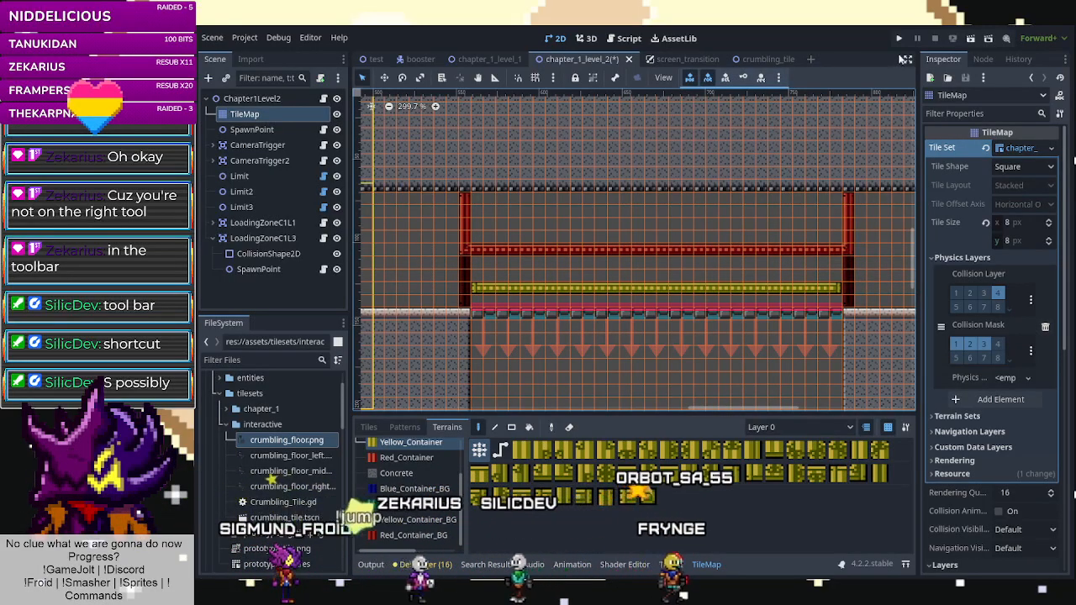
# Run the current scene, move the character along the path toward the low yellow roof, and stop the game.
pyautogui.click(970, 41)
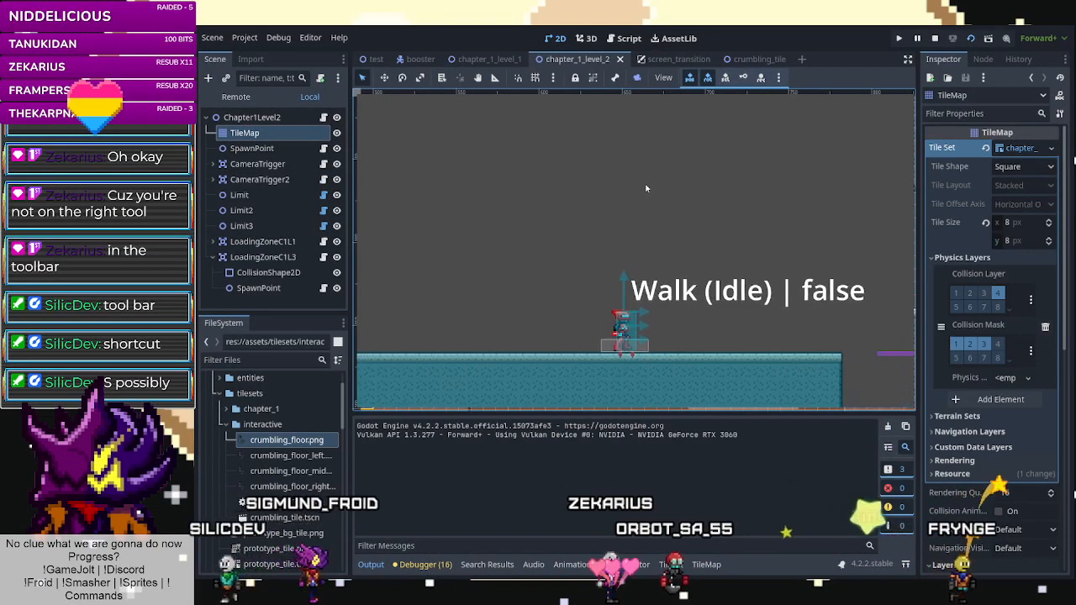
pyautogui.press('Right')
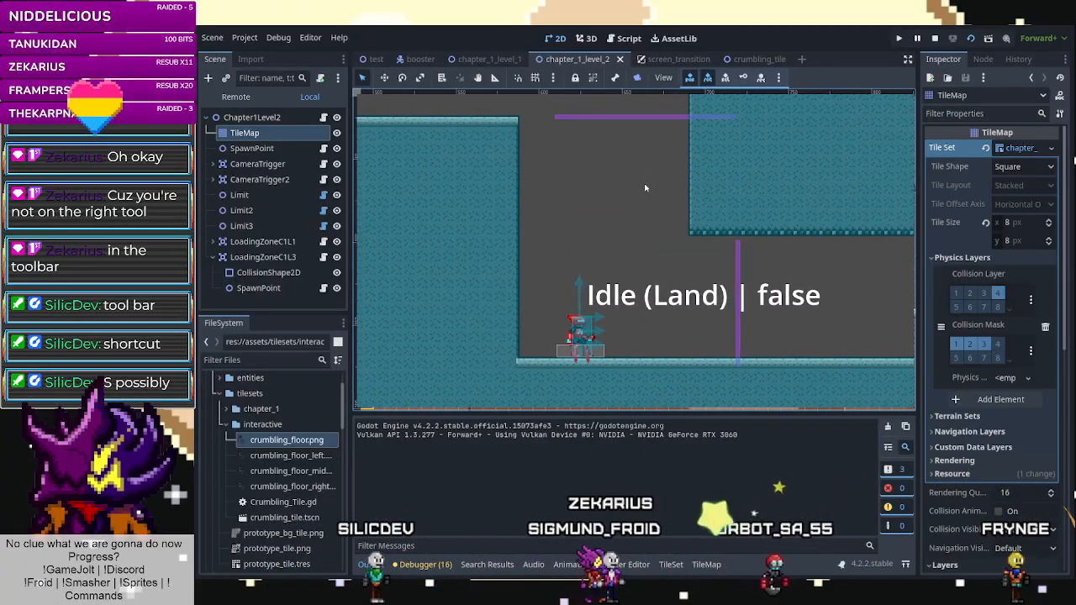
pyautogui.press('Right')
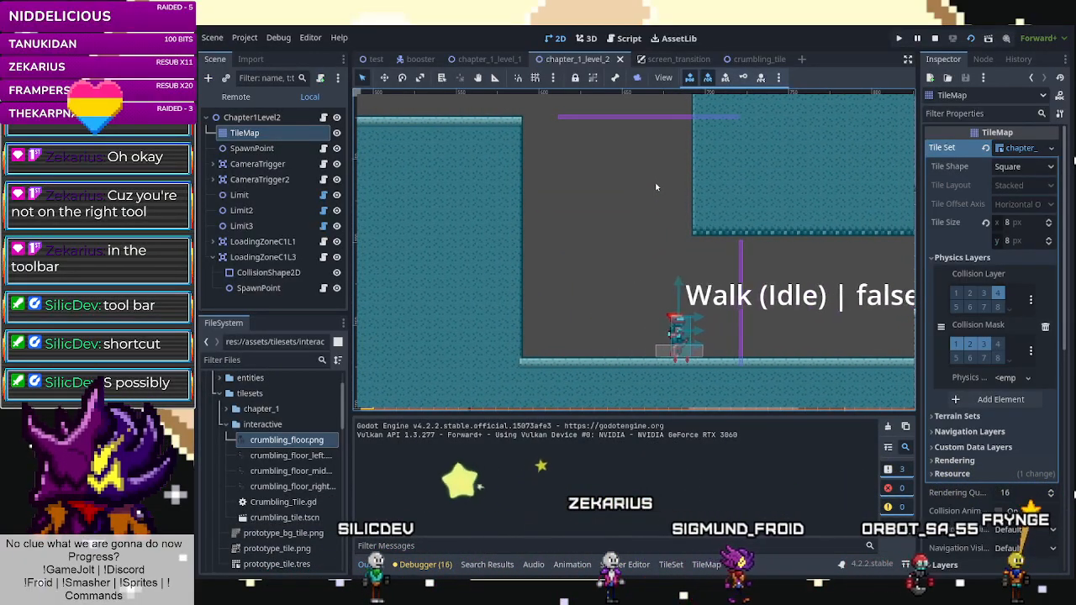
pyautogui.press('Right')
pyautogui.press('Down')
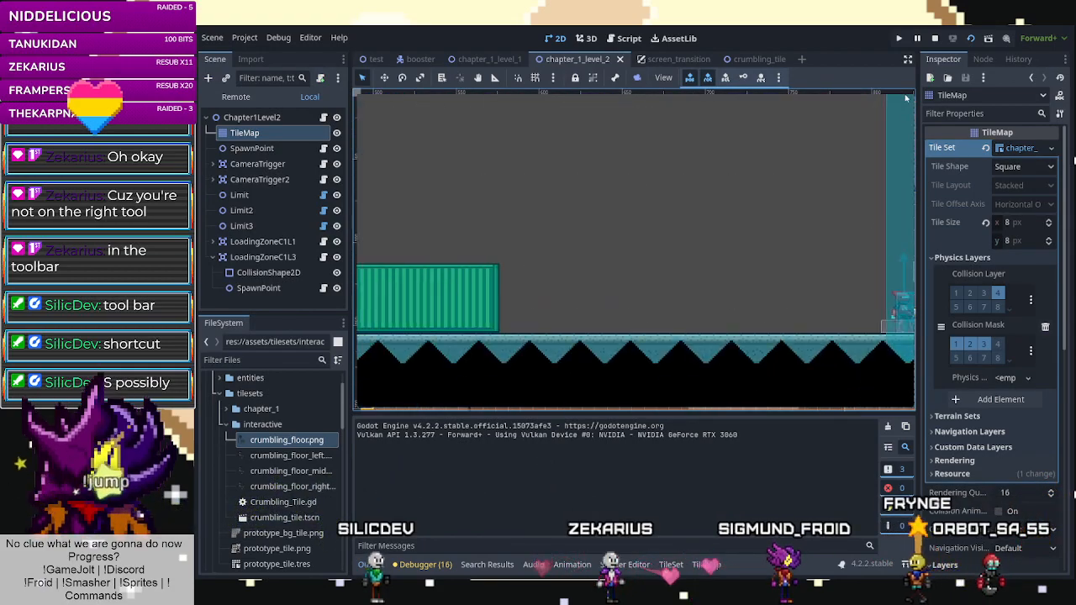
pyautogui.press('F8')
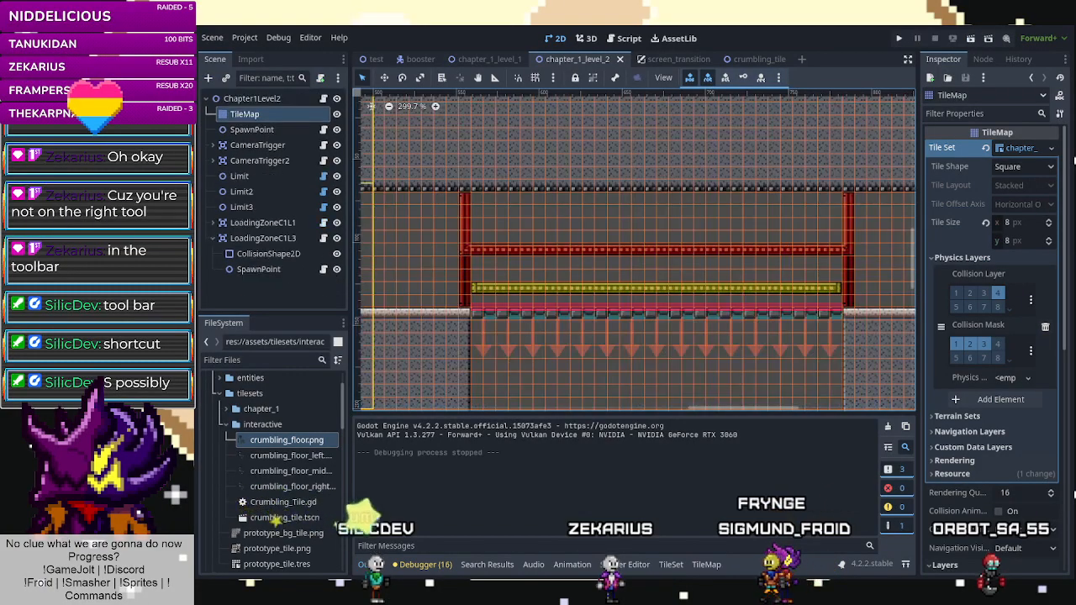
# Undo the Yellow_Container terrain painting and the accidental scale changes made to the TileMap.
pyautogui.scroll(-5, 564, 274)
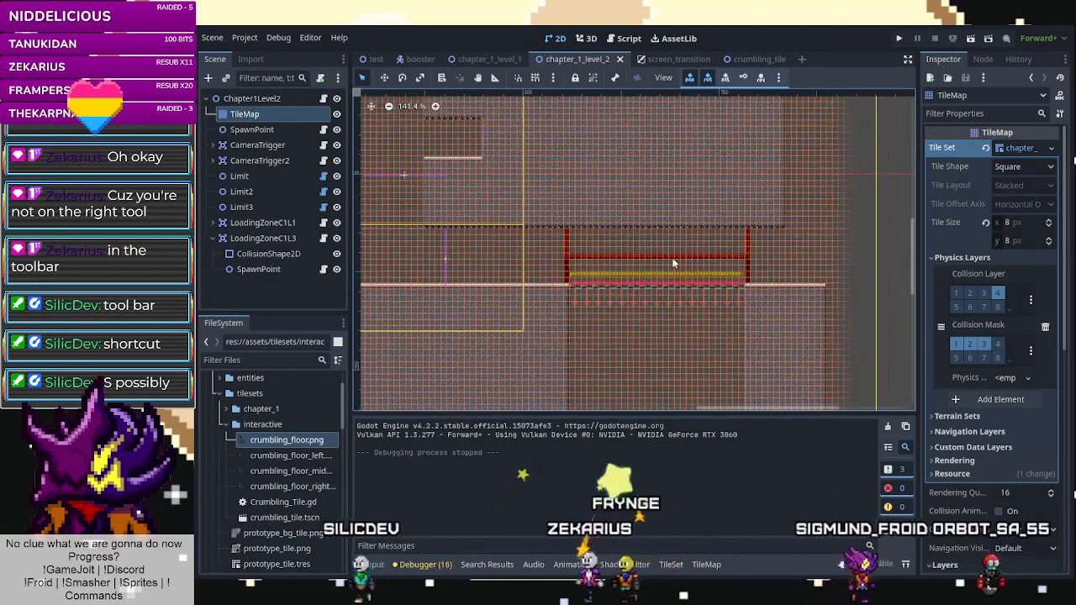
pyautogui.hotkey('ctrl', 'z')
pyautogui.hotkey('ctrl', 'z')
pyautogui.hotkey('ctrl', 'z')
pyautogui.hotkey('ctrl', 'z')
pyautogui.hotkey('ctrl', 'z')
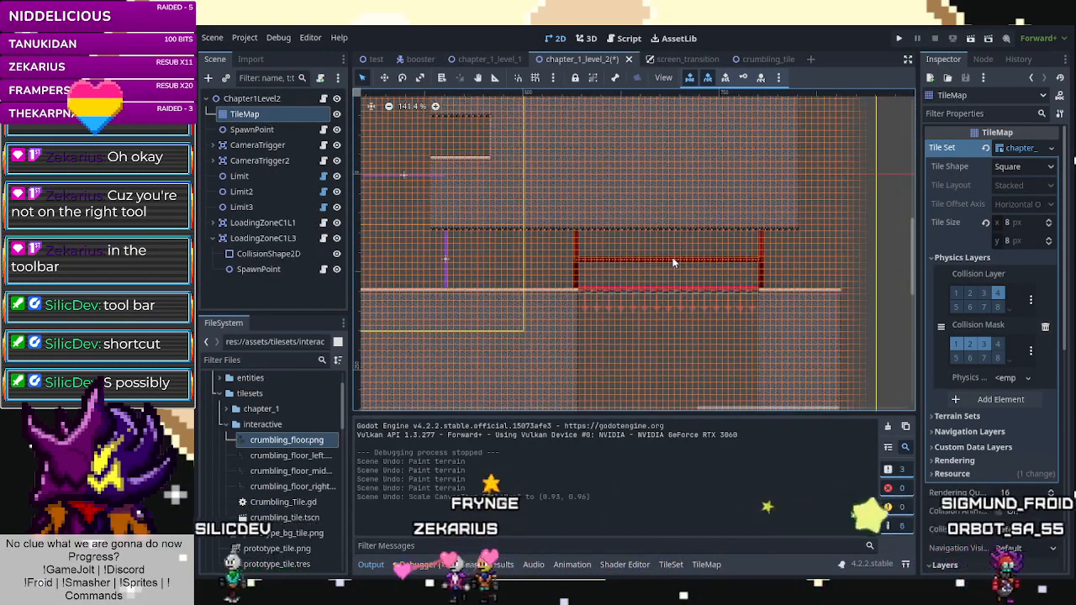
pyautogui.hotkey('ctrl', 'z')
pyautogui.hotkey('ctrl', 'z')
pyautogui.hotkey('ctrl', 'z')
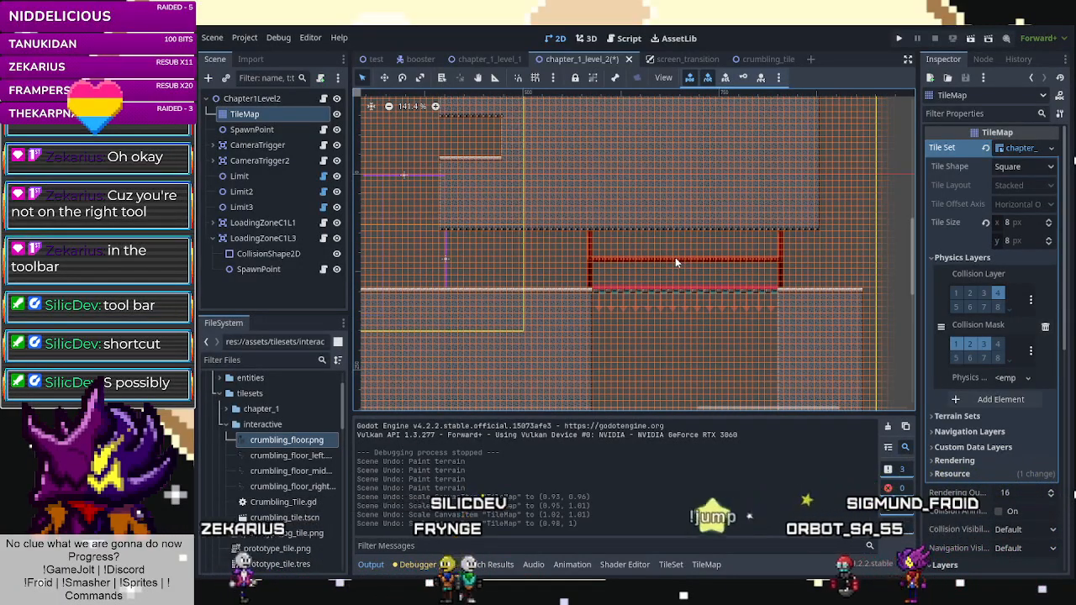
pyautogui.hotkey('ctrl', 'z')
pyautogui.hotkey('ctrl', 'z')
pyautogui.hotkey('ctrl', 'z')
pyautogui.hotkey('ctrl', 'z')
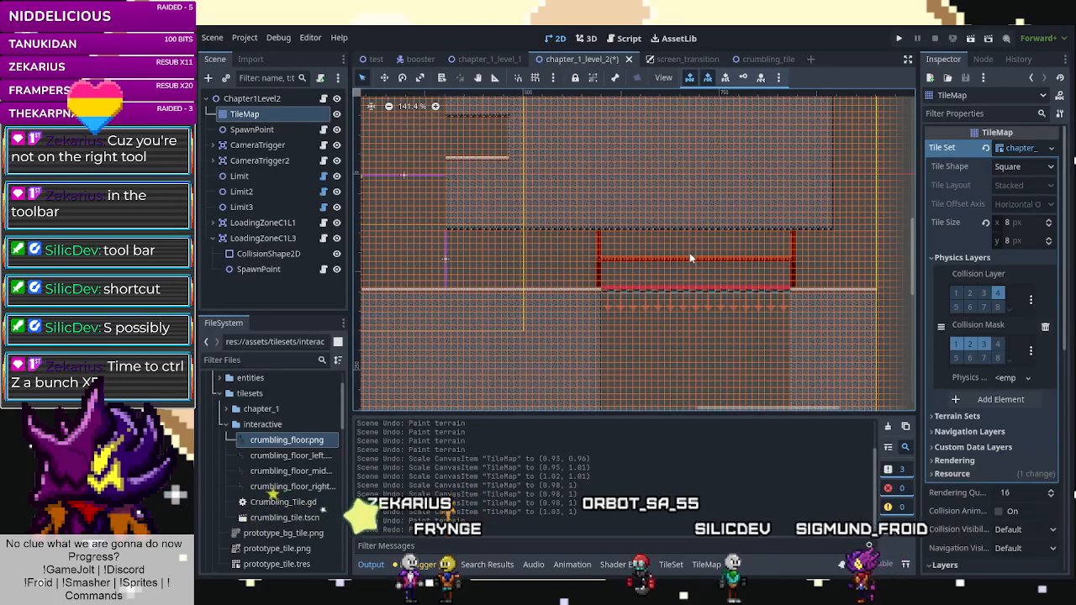
# Check the remaining TileMap scale change with undo and redo, and save the chapter_1_level_2 scene.
pyautogui.hotkey('ctrl', 'z')
pyautogui.hotkey('ctrl', 'shift', 'z')
pyautogui.hotkey('ctrl', 's')
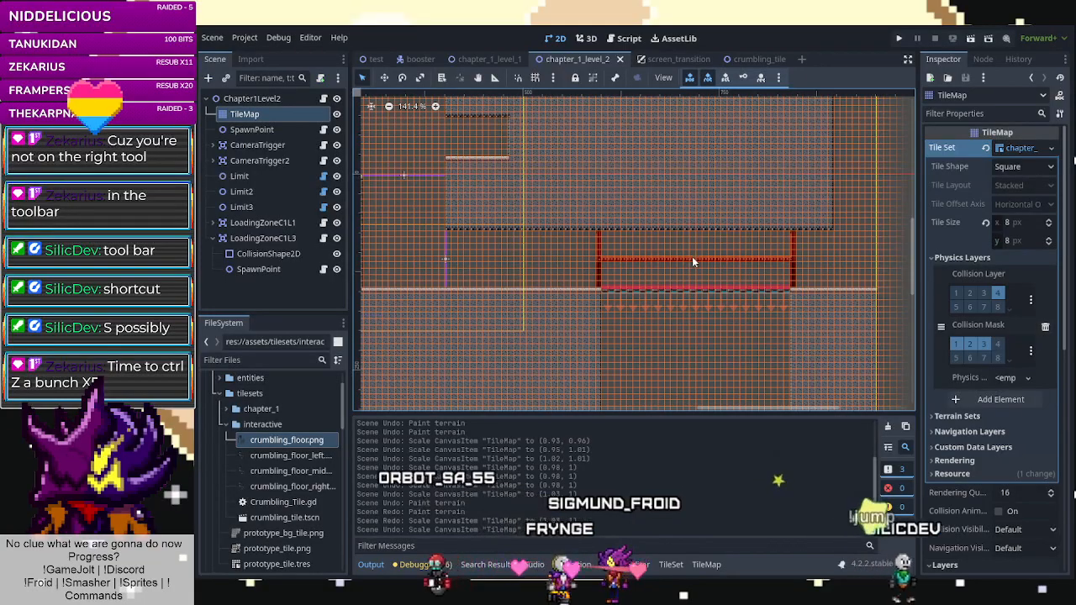
pyautogui.scroll(-6, 701, 263)
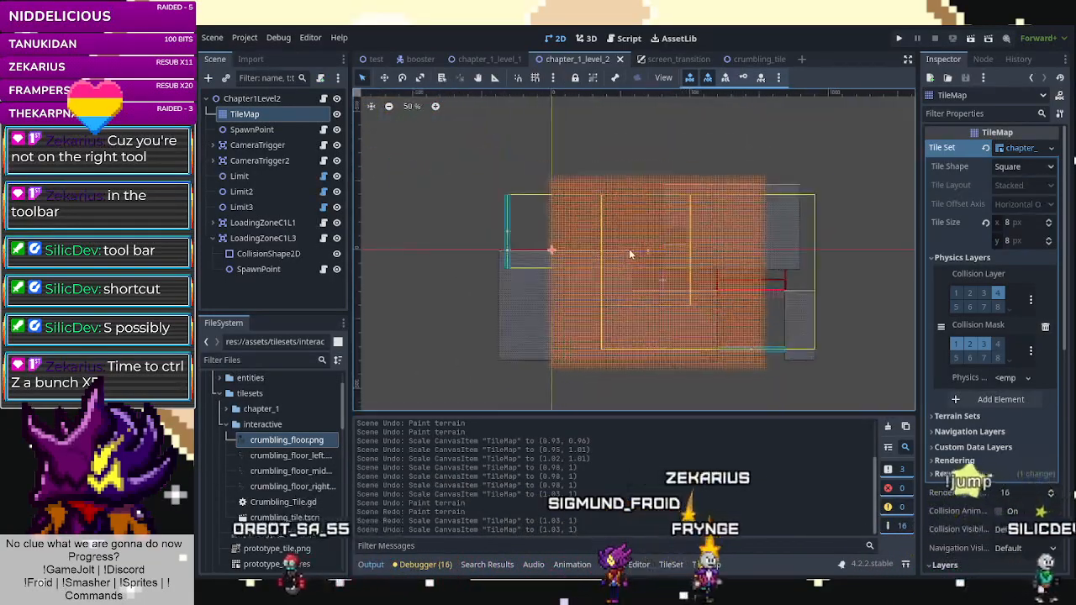
# Switch to the test scene and examine how its crumbling tiles line up with the edges of the pit.
pyautogui.scroll(7, 629, 249)
pyautogui.scroll(-1, 634, 249)
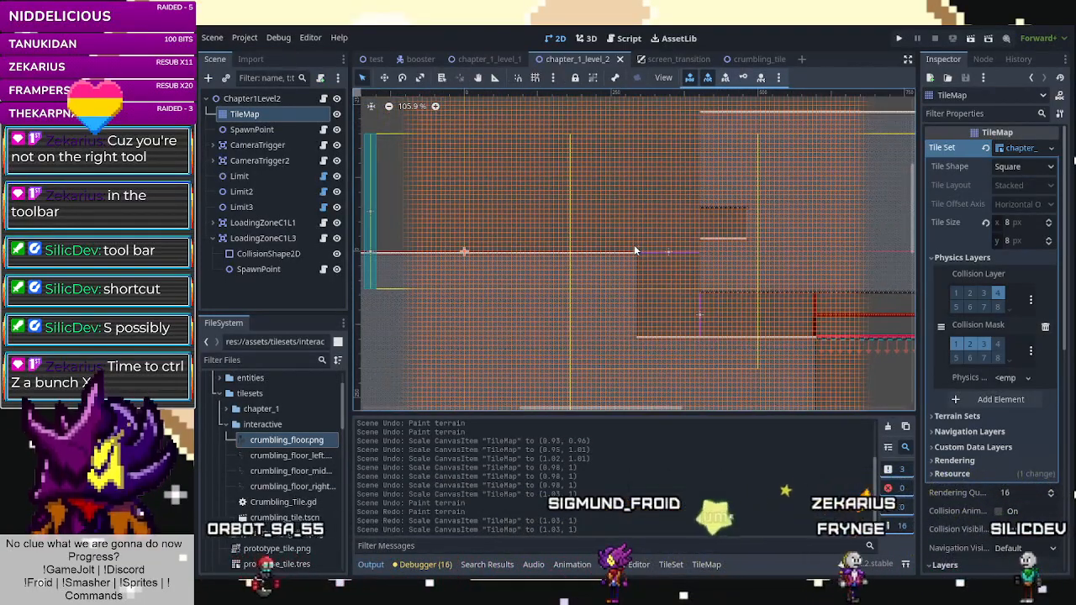
pyautogui.click(376, 59)
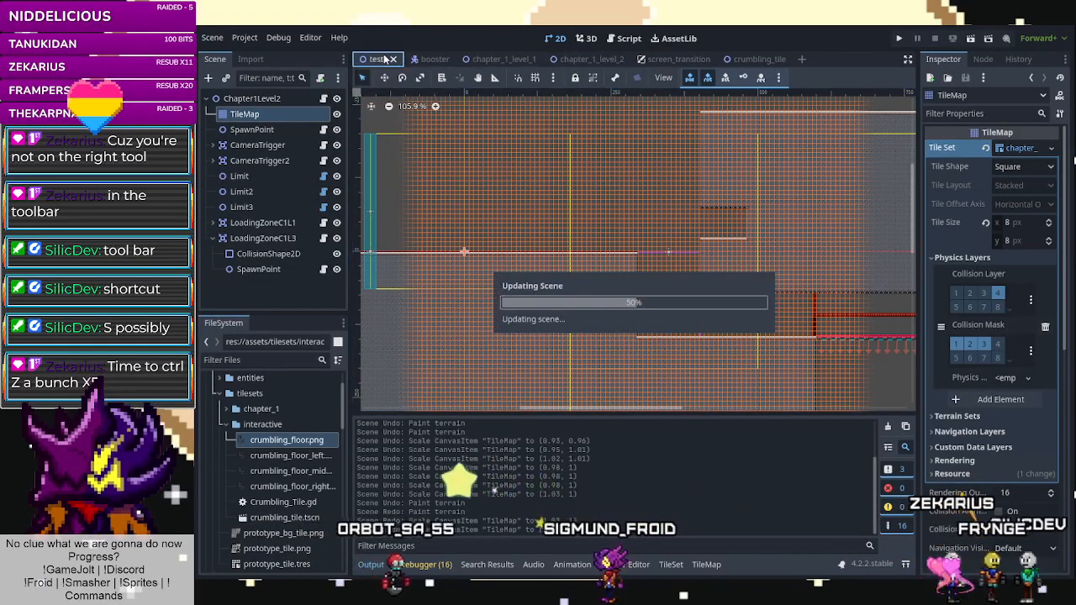
pyautogui.scroll(13, 732, 270)
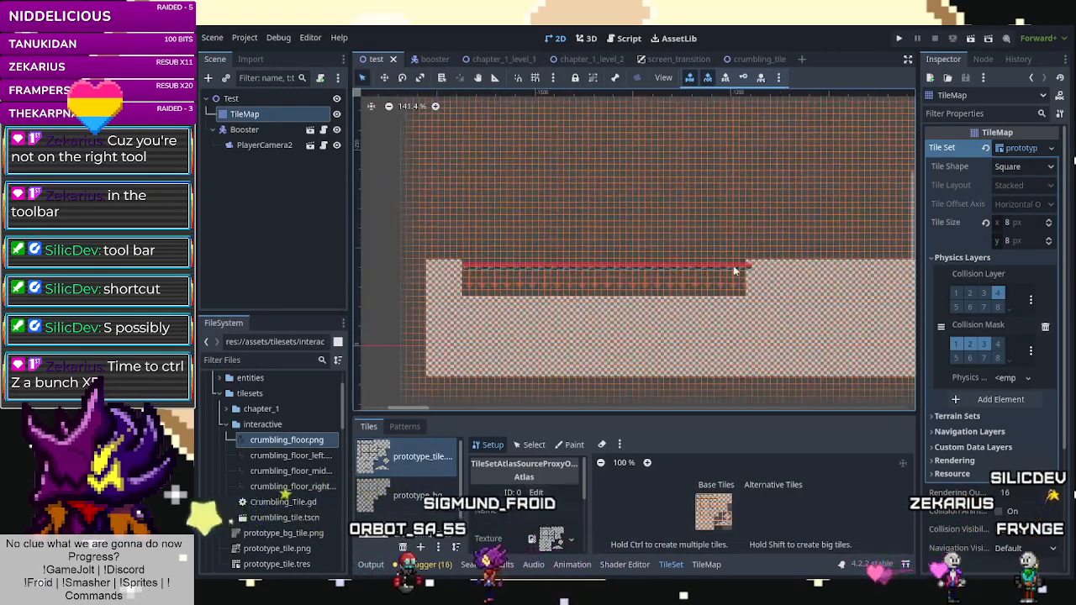
pyautogui.scroll(-7, 732, 269)
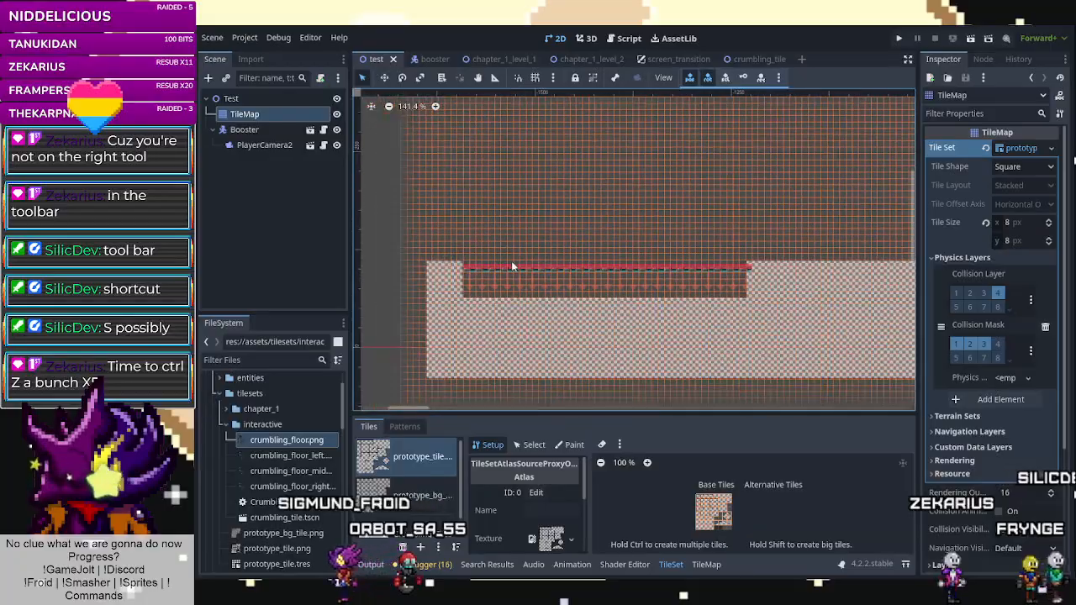
pyautogui.scroll(6, 503, 259)
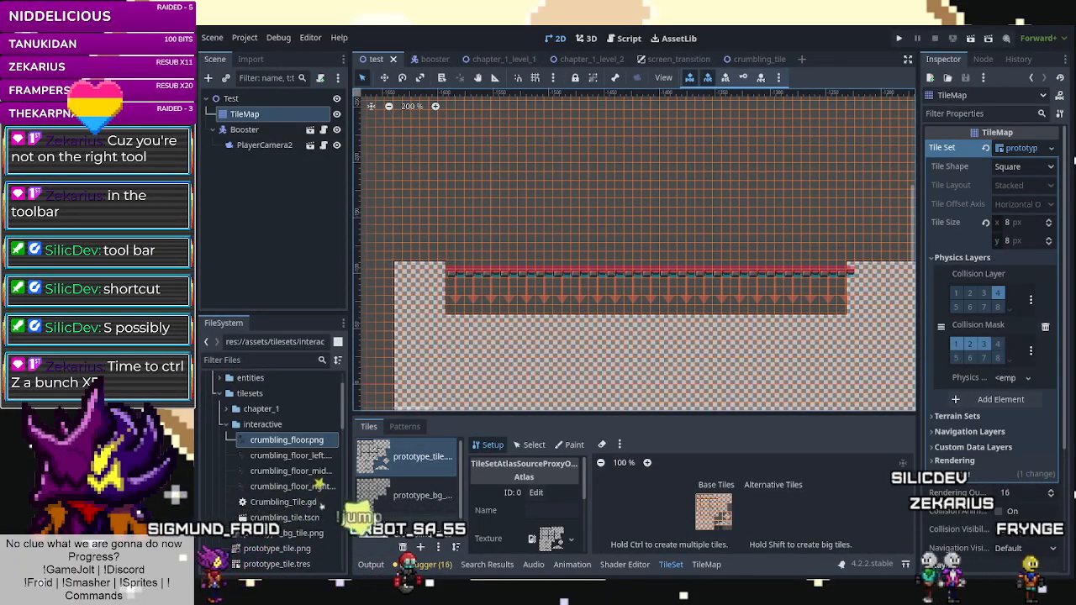
pyautogui.scroll(-2, 412, 500)
pyautogui.click(403, 511)
pyautogui.scroll(6, 431, 294)
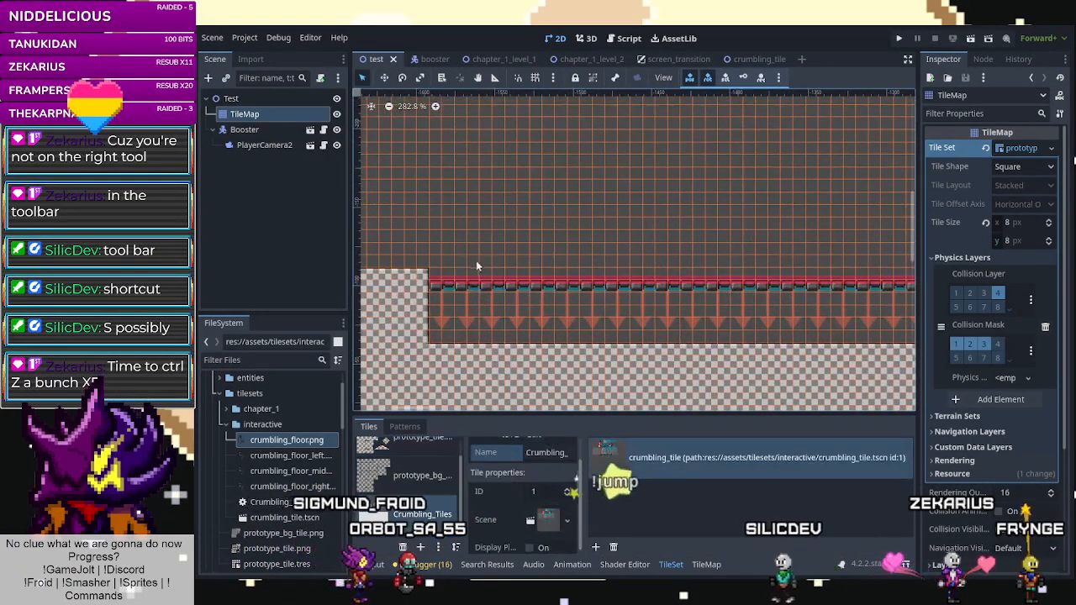
# Erase the existing row of crumbling tiles across the pit in the test scene's TileMap.
pyautogui.rightClick(431, 294)
pyautogui.click(438, 287)
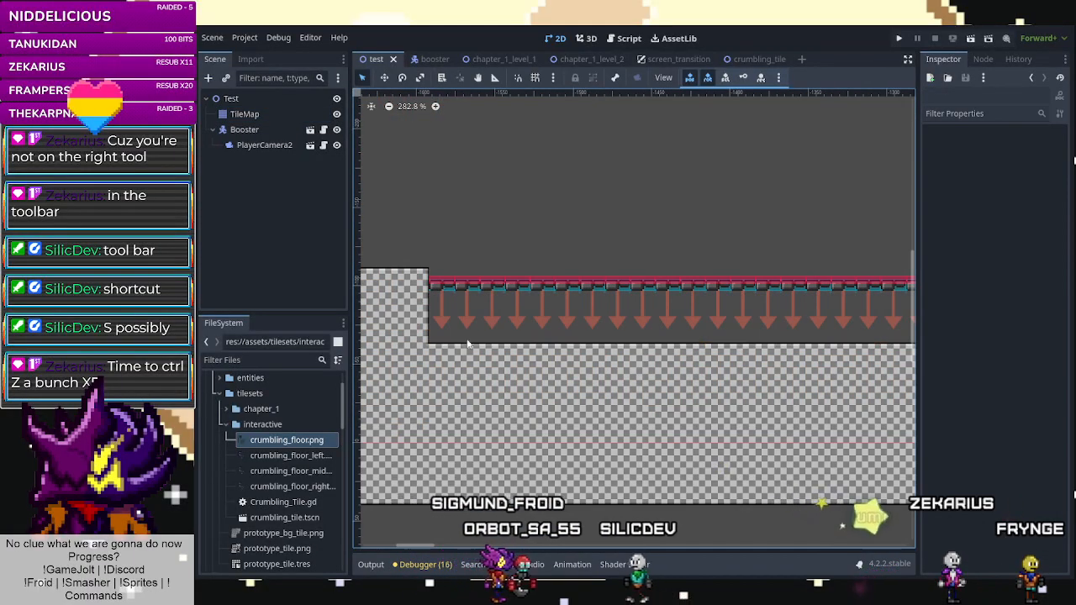
pyautogui.click(265, 114)
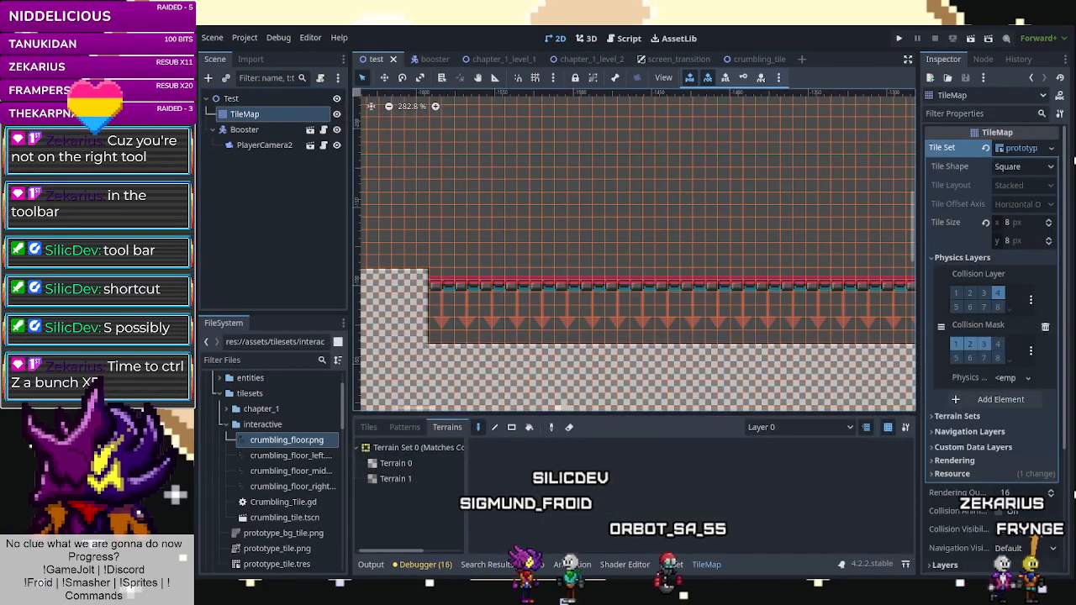
pyautogui.click(408, 478)
pyautogui.click(408, 466)
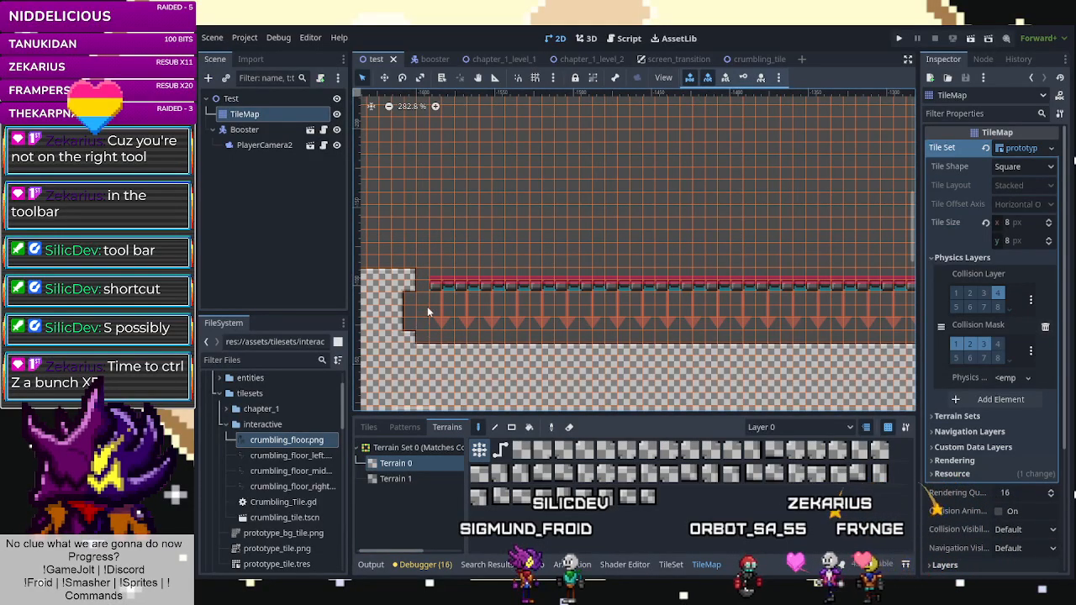
pyautogui.scroll(-2, 433, 315)
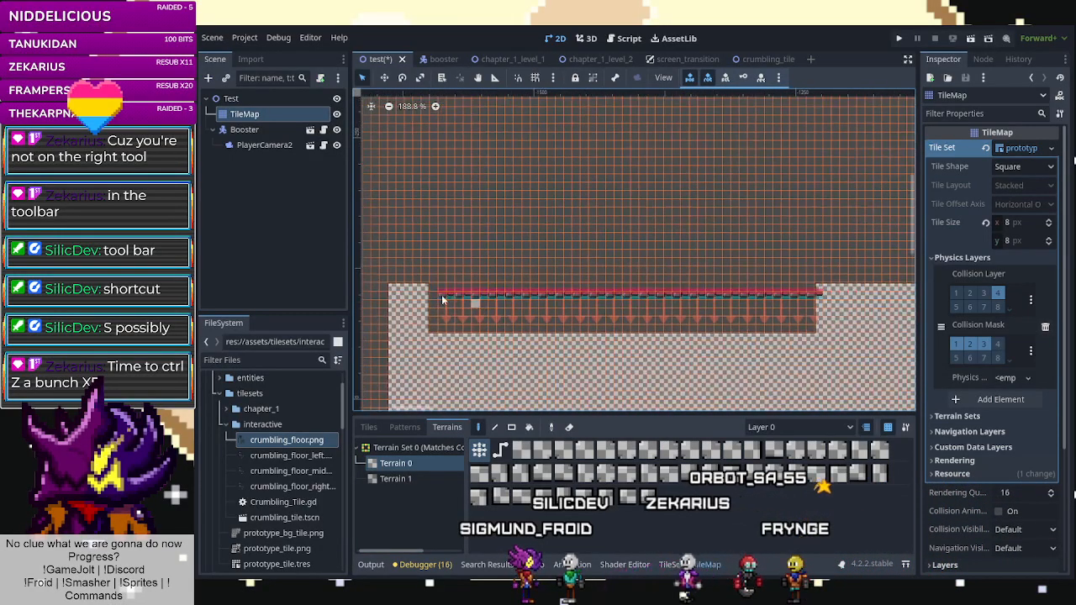
pyautogui.moveTo(444, 295); pyautogui.dragTo(534, 294, button='right')
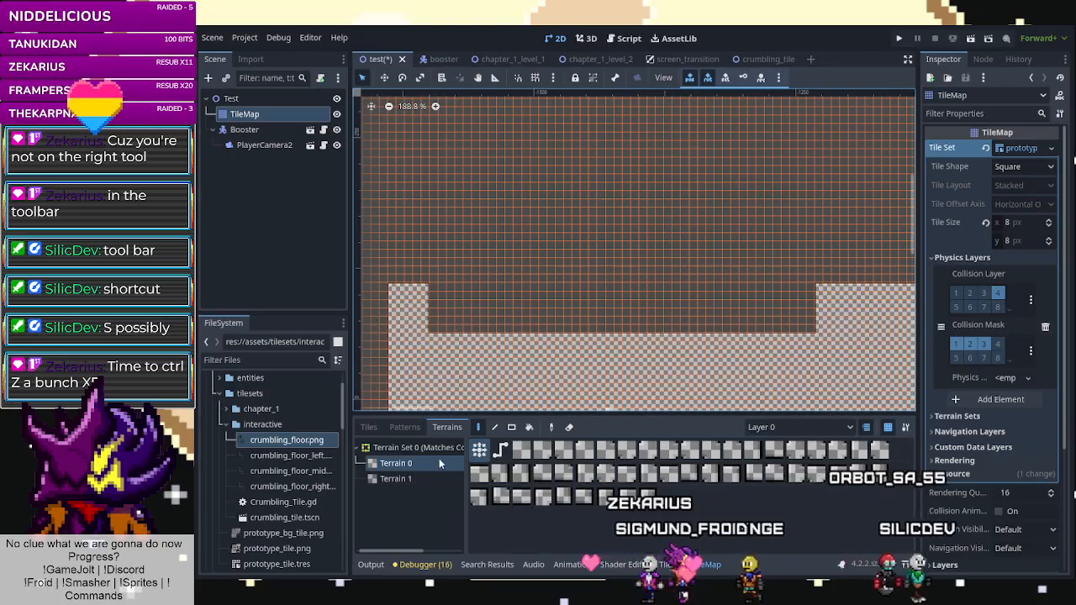
# Place a continuous row of crumbling_tile scene tiles level with the ground surface, from one pit wall to the other.
pyautogui.click(371, 428)
pyautogui.click(496, 458)
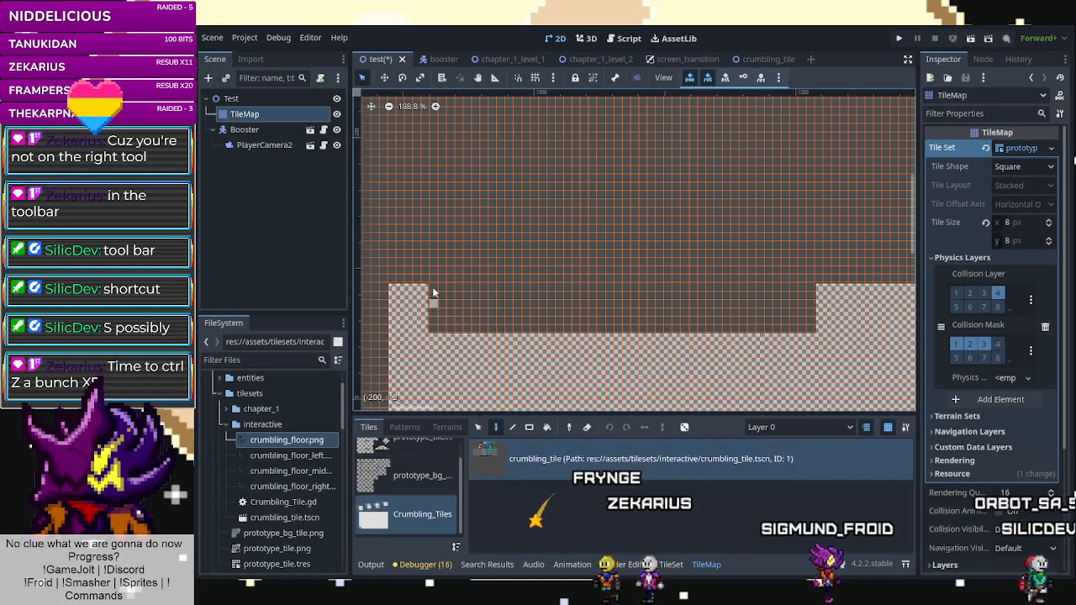
pyautogui.scroll(1, 431, 290)
pyautogui.click(431, 287)
pyautogui.moveTo(484, 286); pyautogui.dragTo(528, 290)
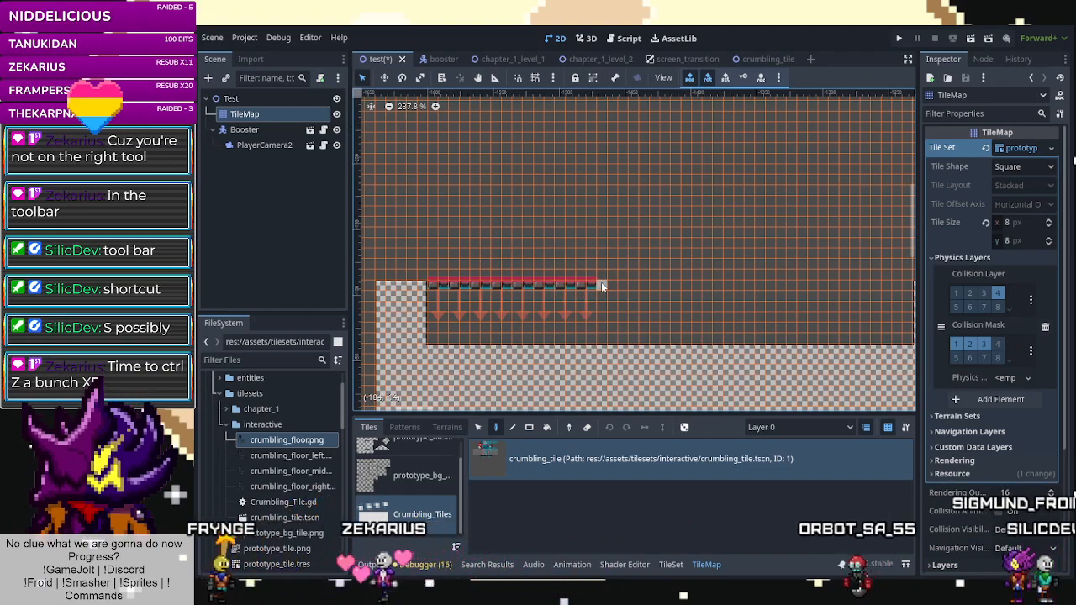
pyautogui.moveTo(629, 287); pyautogui.dragTo(663, 287)
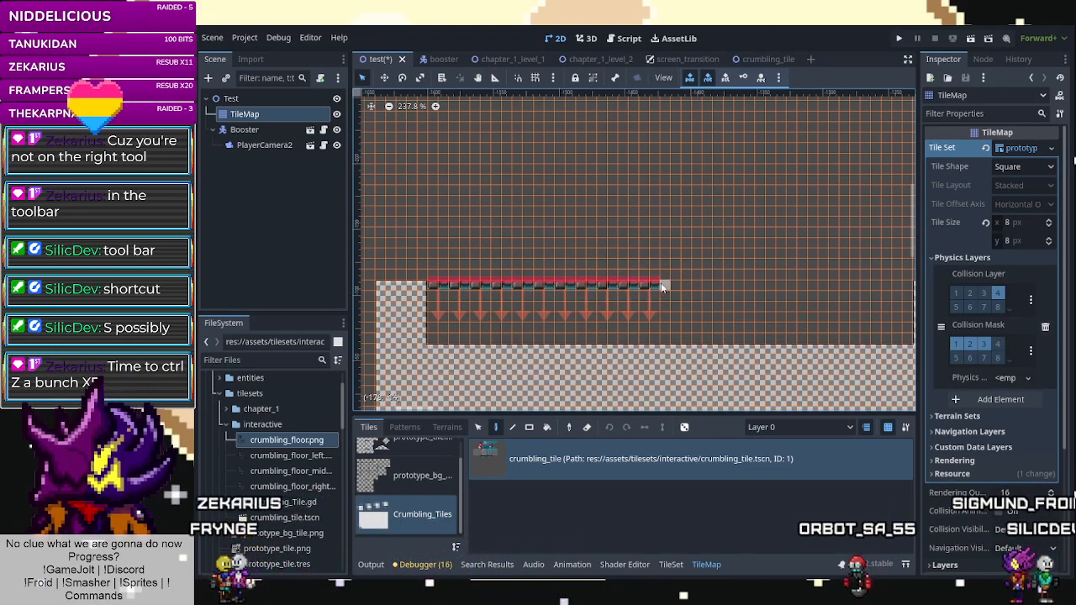
pyautogui.moveTo(731, 287); pyautogui.dragTo(758, 287)
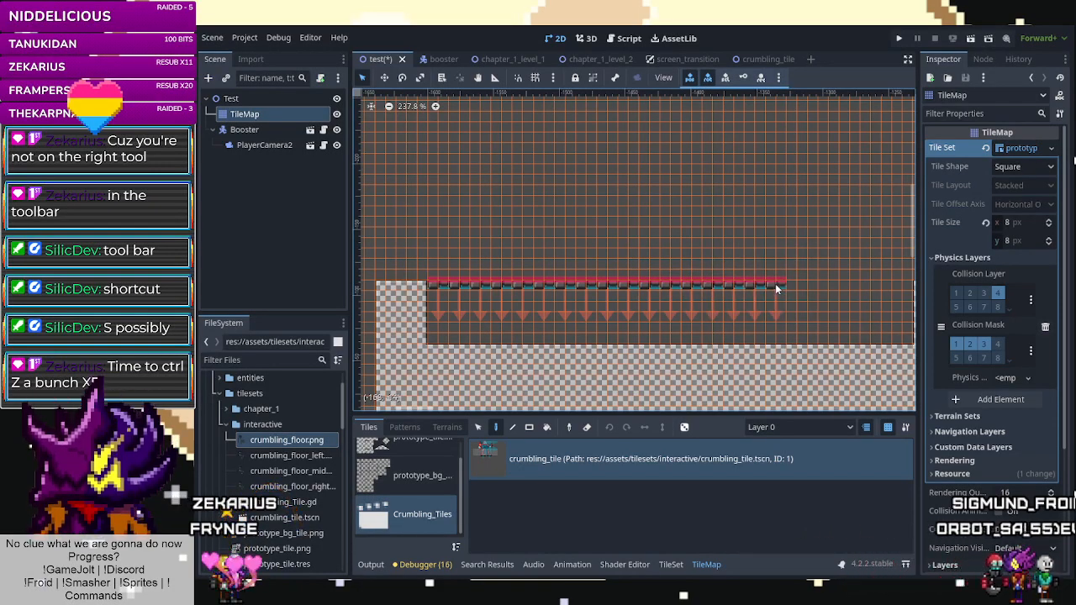
pyautogui.moveTo(843, 287); pyautogui.dragTo(856, 290)
pyautogui.click(856, 288)
pyautogui.click(876, 285)
pyautogui.scroll(-7, 729, 261)
pyautogui.scroll(6, 848, 266)
pyautogui.click(841, 283)
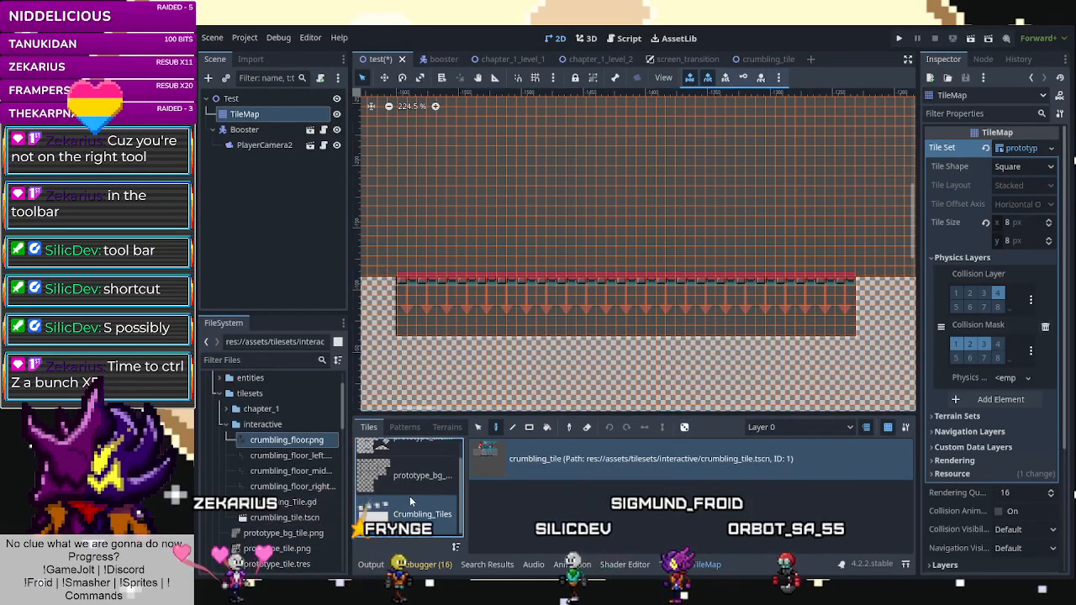
# Paint a one-tile-thick Terrain 0 roof along the whole crumbling floor, leaving a one-tile gap between them.
pyautogui.scroll(2, 410, 498)
pyautogui.click(409, 460)
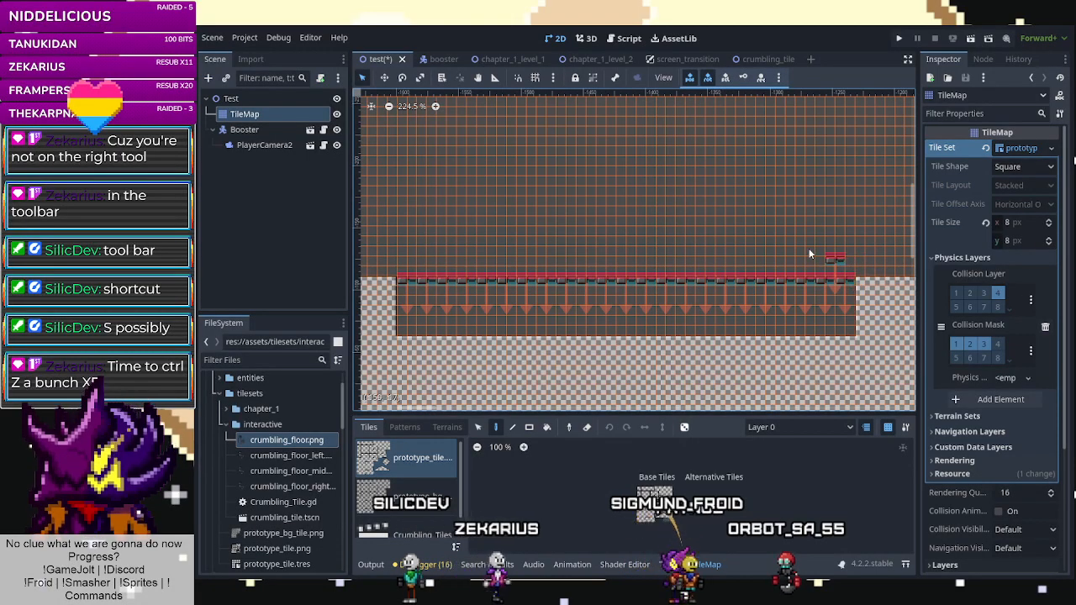
pyautogui.click(446, 427)
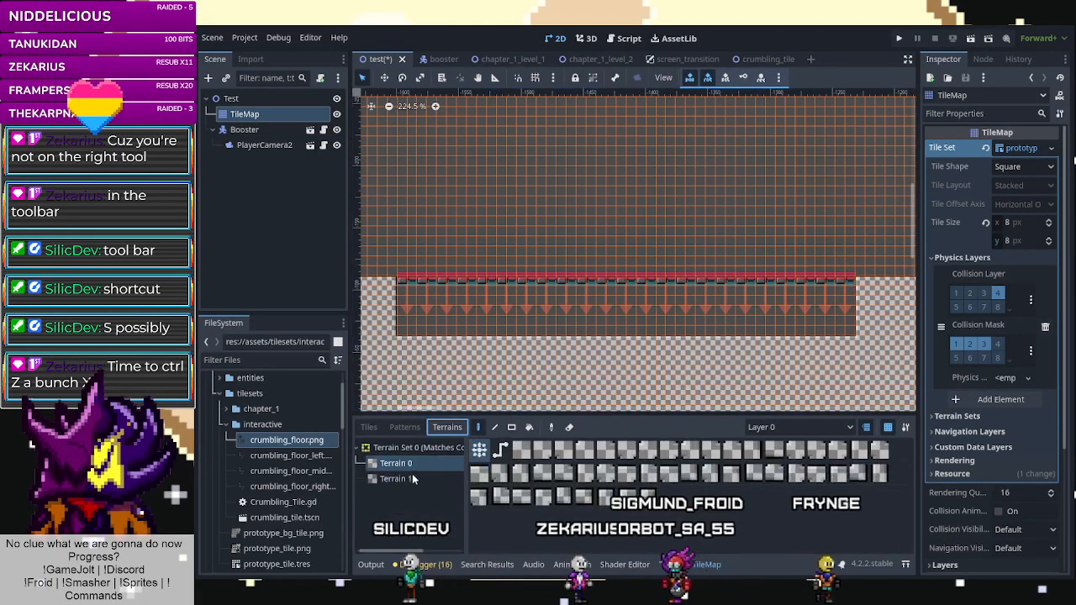
pyautogui.moveTo(847, 266); pyautogui.dragTo(791, 267)
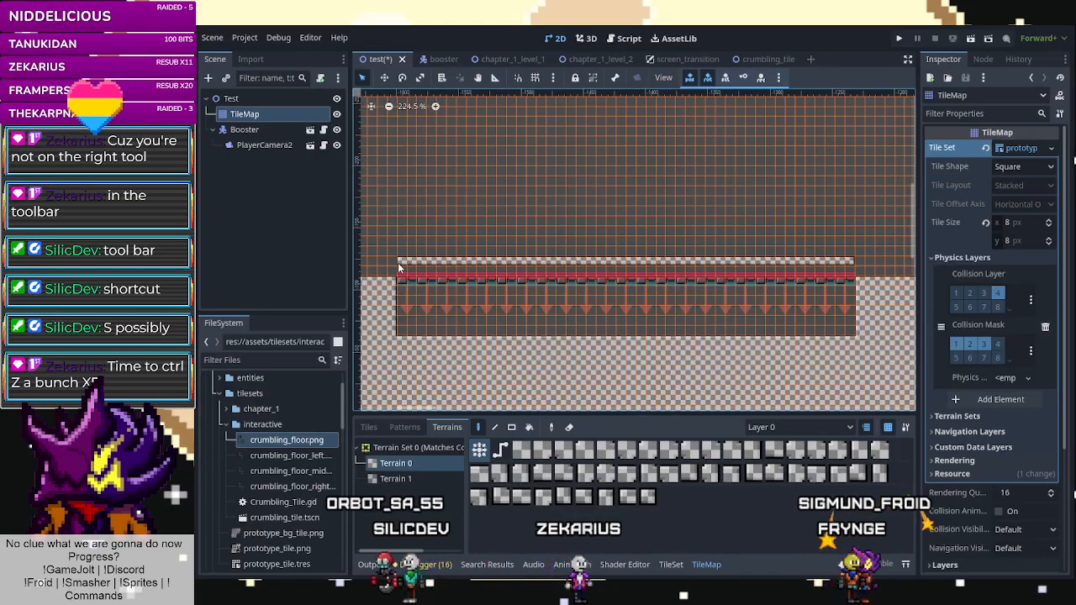
# Run the test scene and jump the character across the platforms toward the crumbling floor.
pyautogui.click(966, 39)
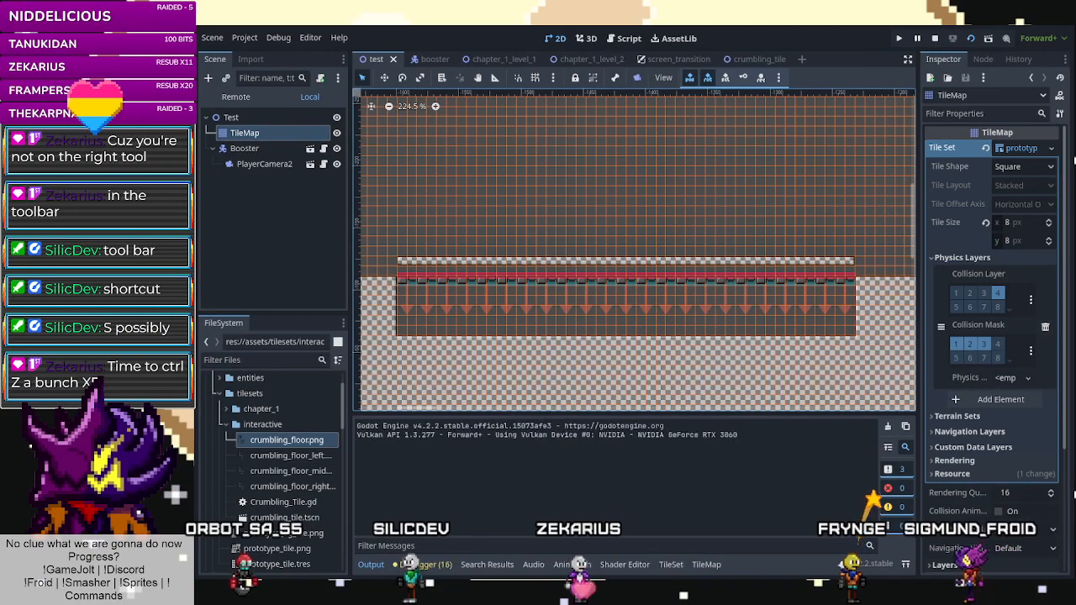
pyautogui.press('Left')
pyautogui.press('space')
pyautogui.press('space')
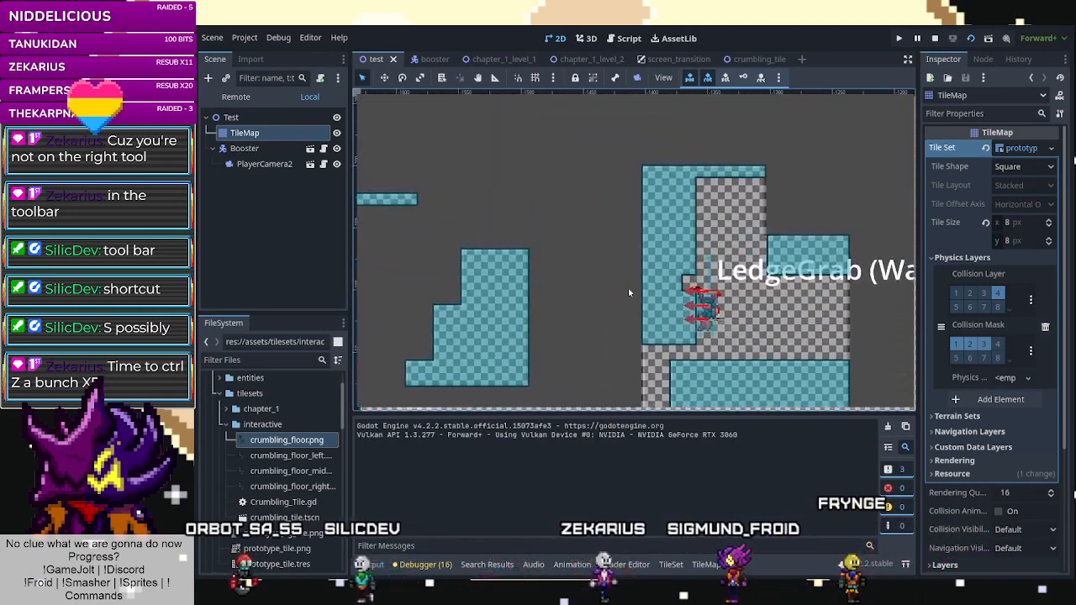
pyautogui.press('space')
pyautogui.press('space')
pyautogui.press('Right')
pyautogui.press('space')
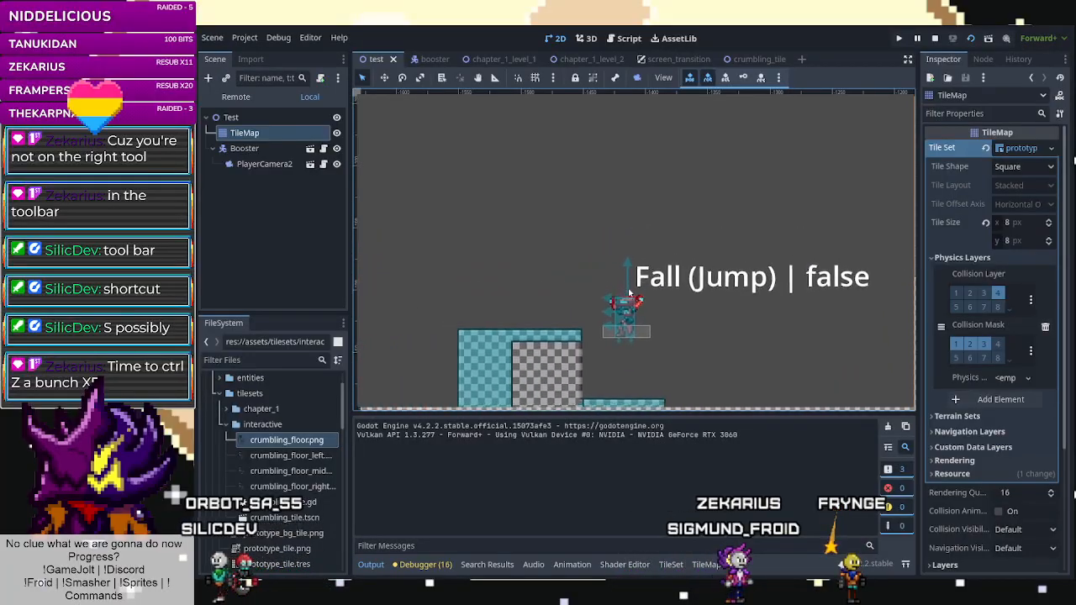
pyautogui.press('space')
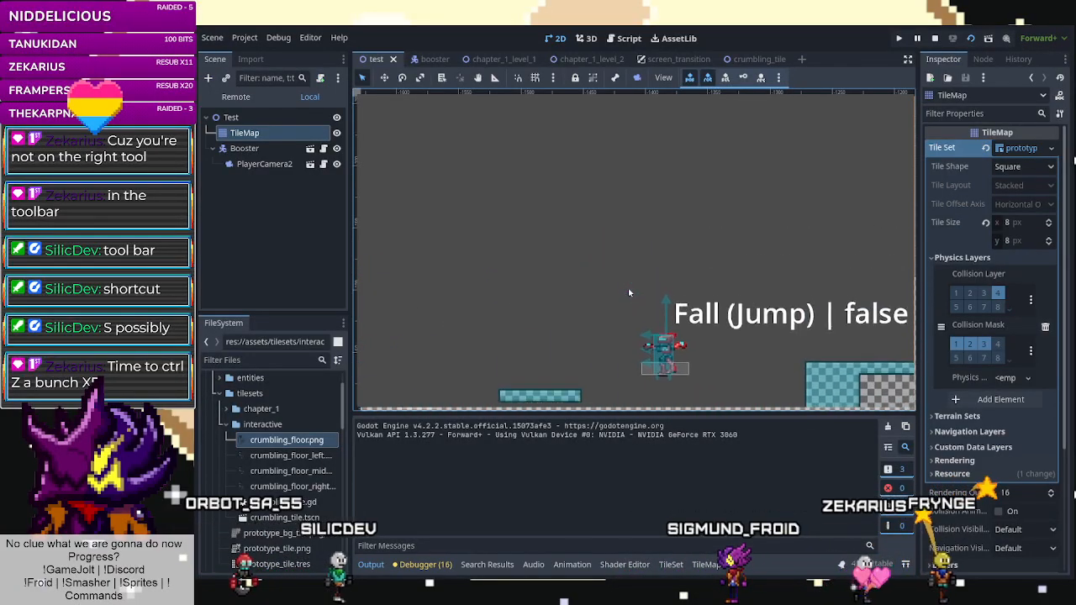
pyautogui.press('space')
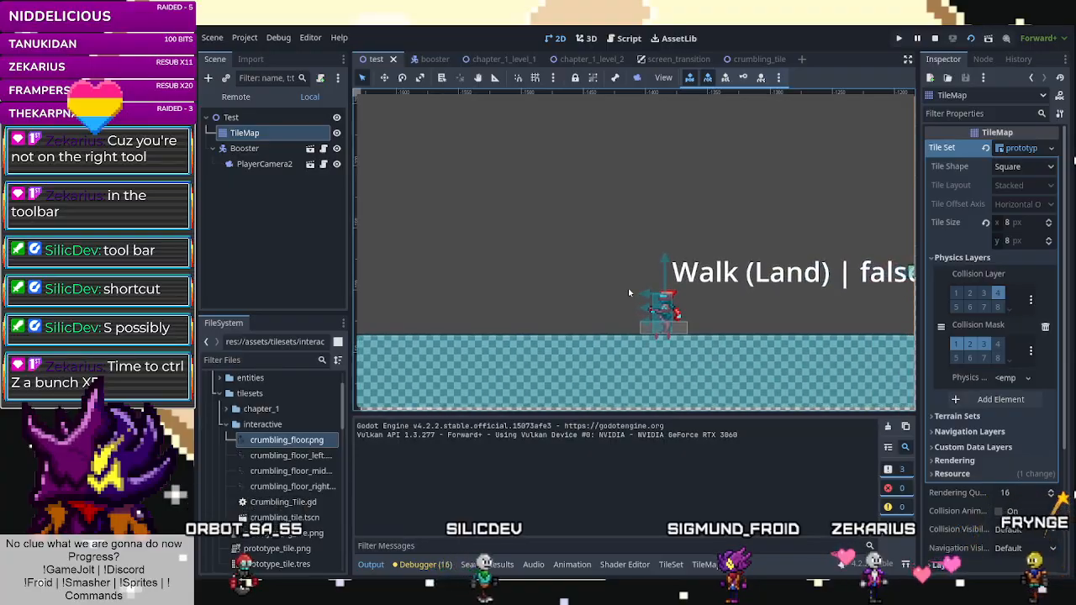
# Slide the character under the thin roof onto the crumbling floor, move around the pit below, and stop the game.
pyautogui.press('Left')
pyautogui.press('Down')
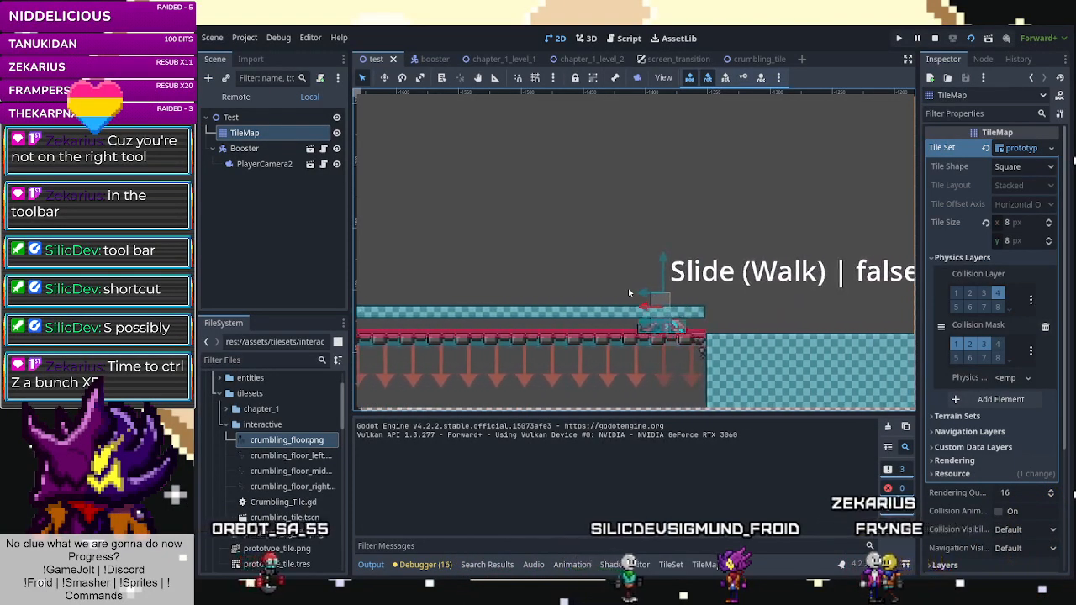
pyautogui.press('Right')
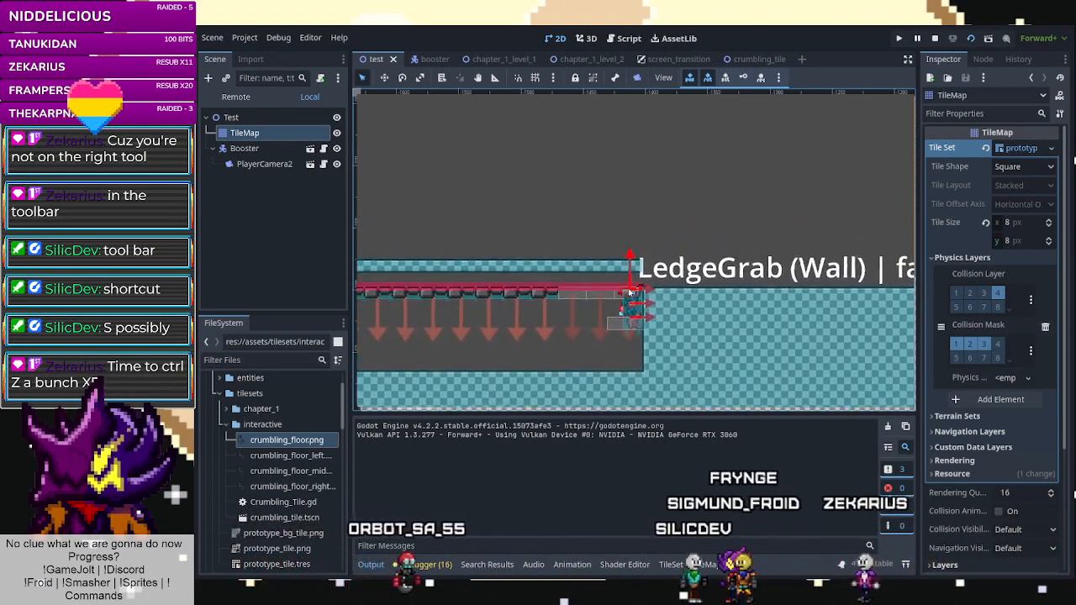
pyautogui.press('space')
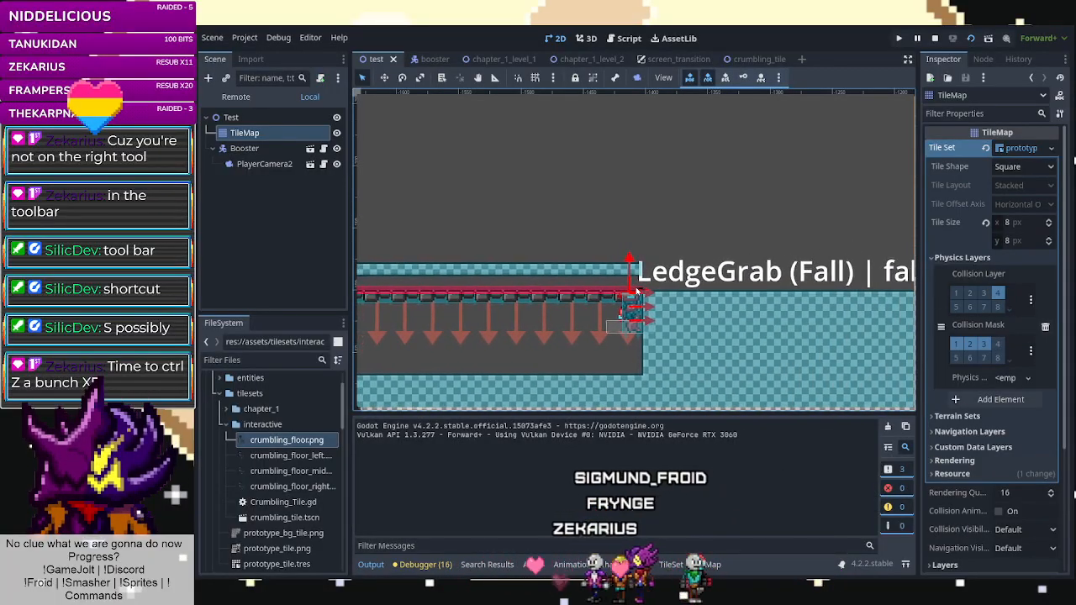
pyautogui.press('Left')
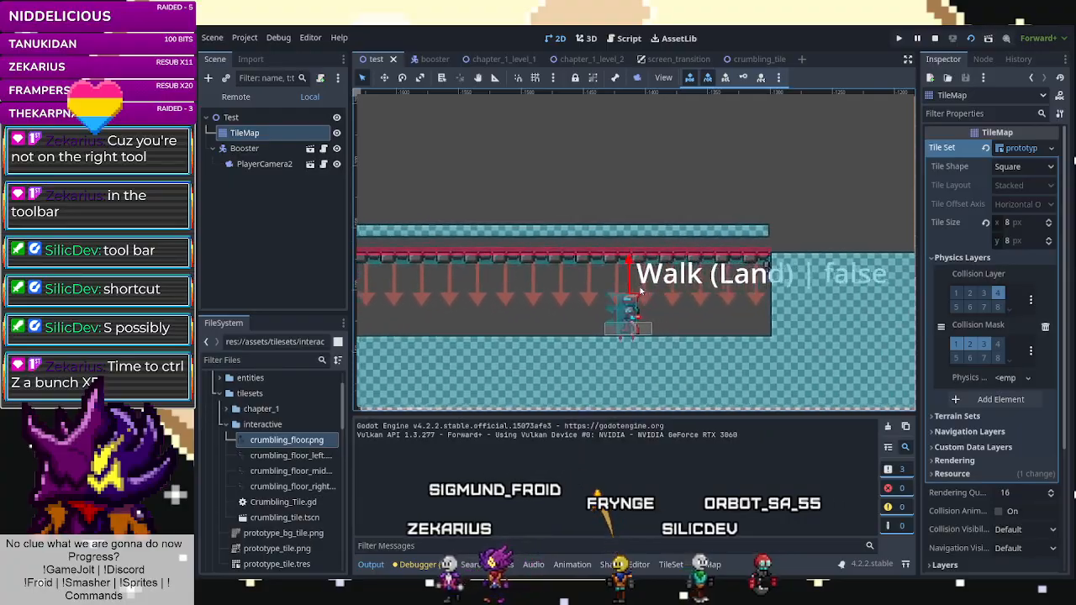
pyautogui.press('Right')
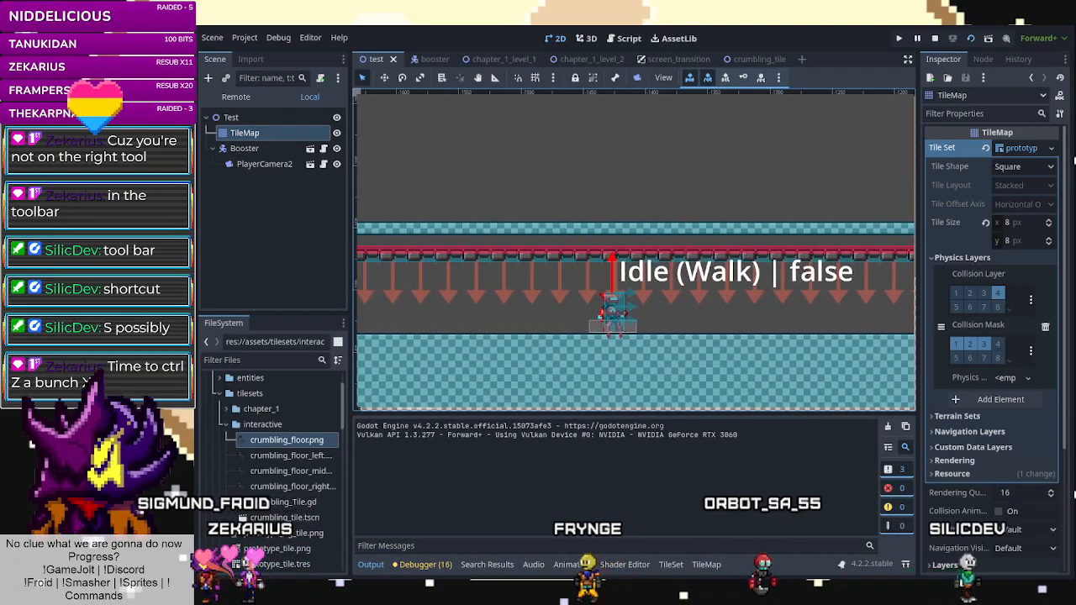
pyautogui.click(934, 39)
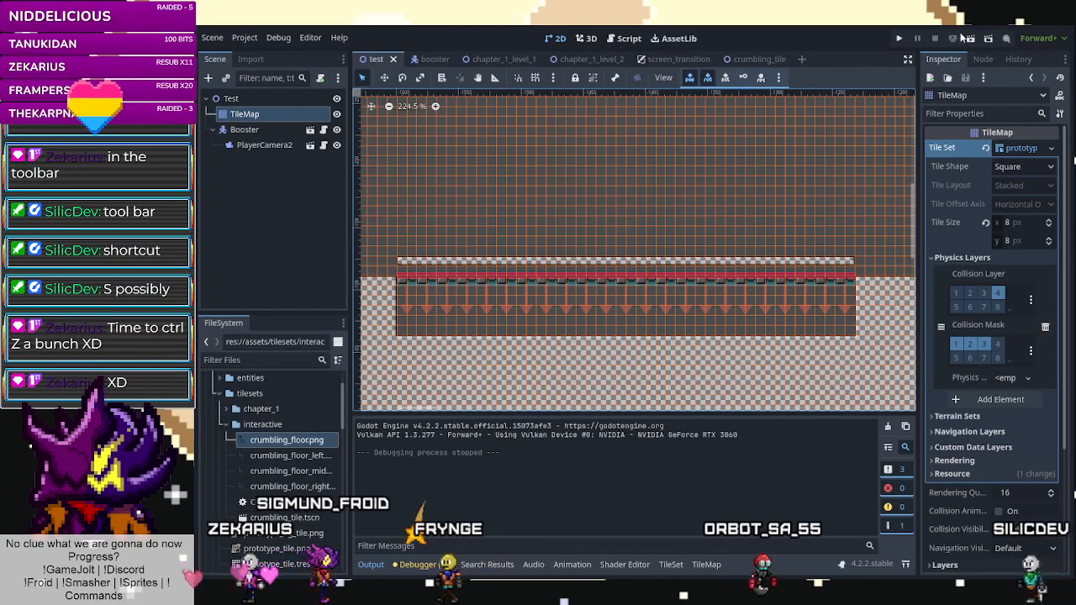
# Run the test scene, slide the character under the low block, then run back over the steps and slide into the long low tunnel.
pyautogui.click(968, 38)
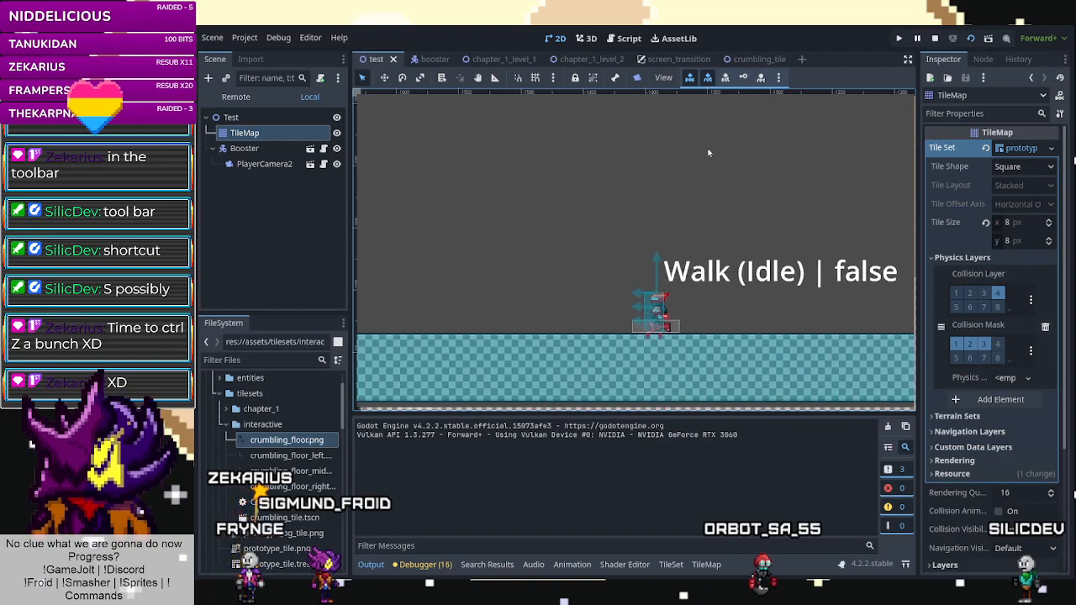
pyautogui.press('Left')
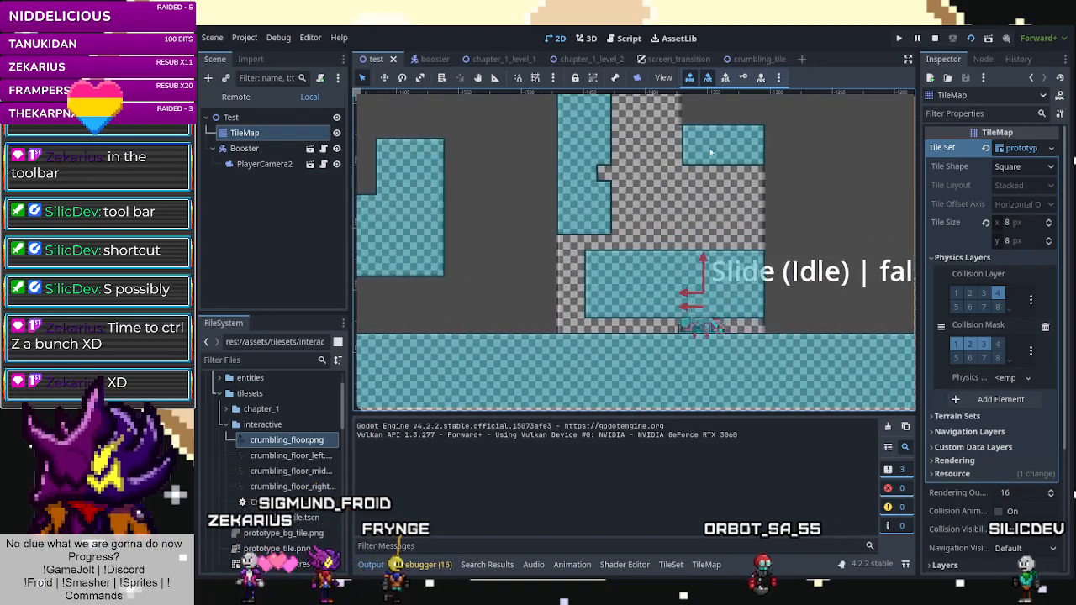
pyautogui.press('Right')
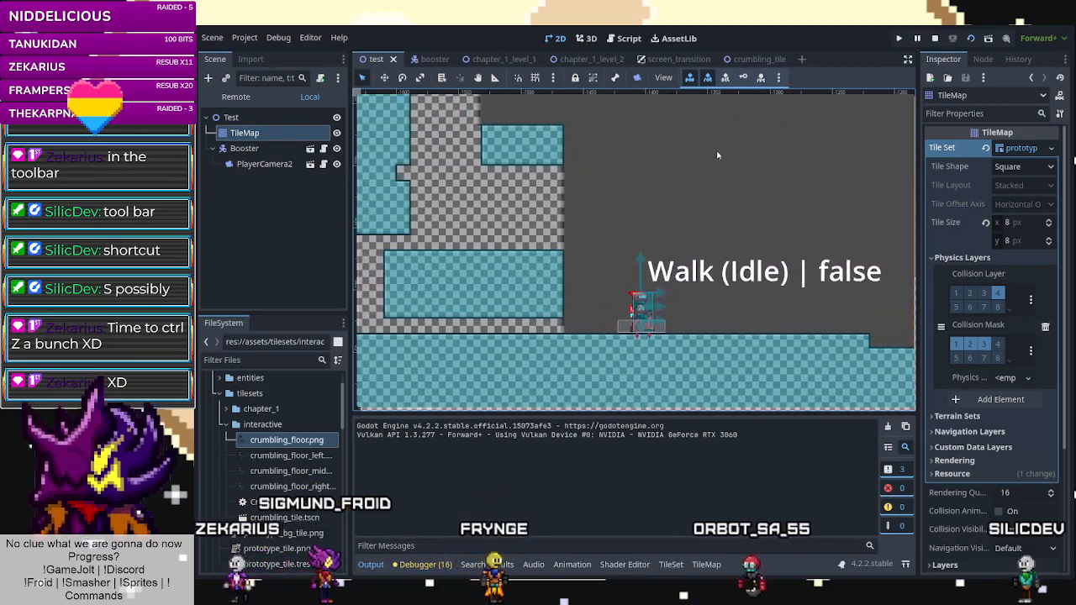
pyautogui.press('Right')
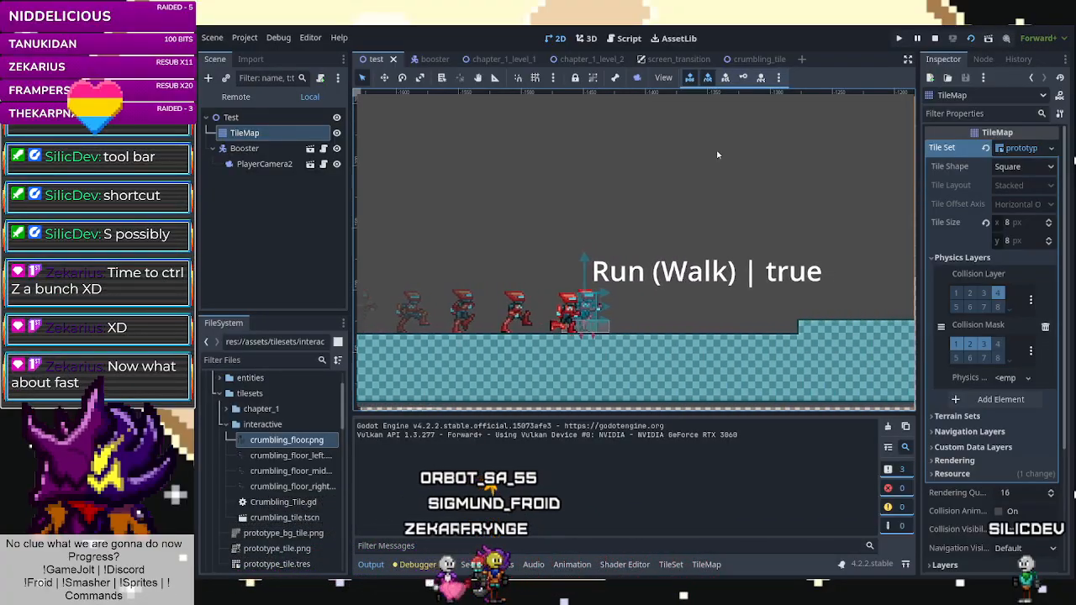
pyautogui.press('Right')
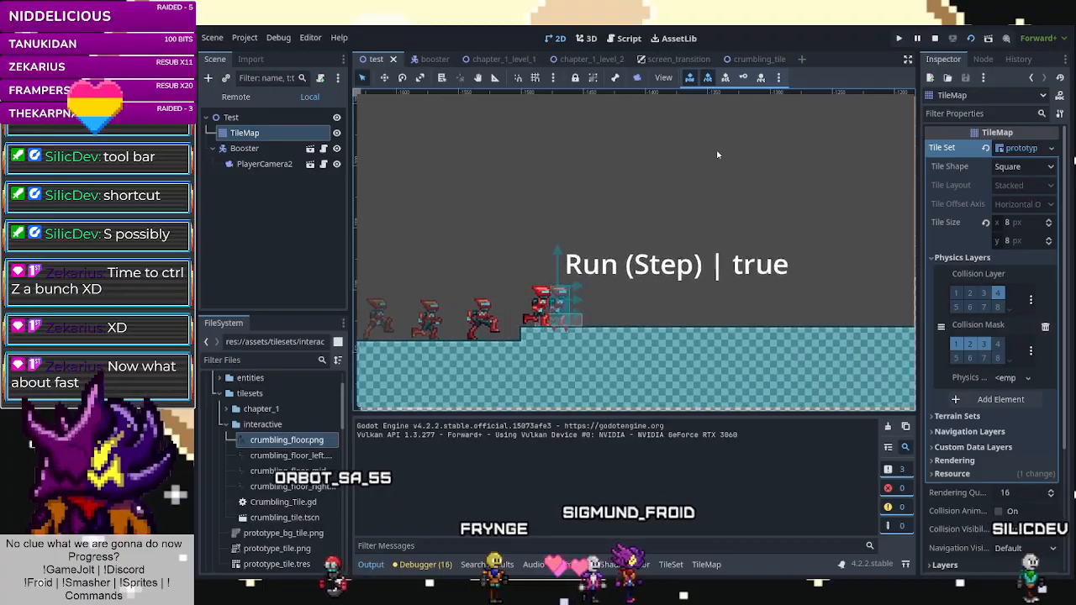
pyautogui.press('Right')
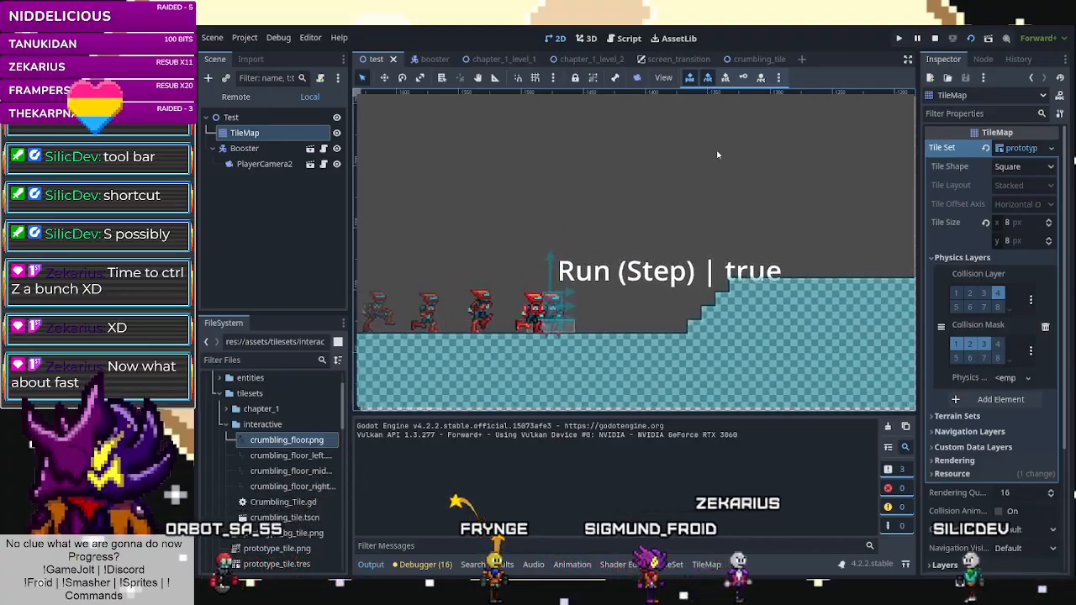
pyautogui.press('Right')
pyautogui.press('Down')
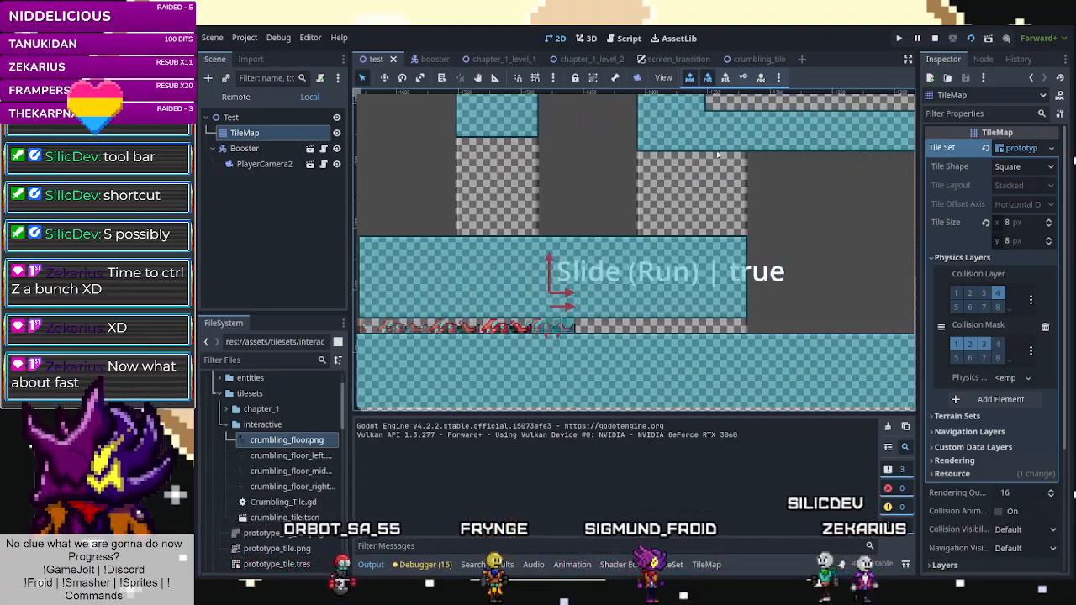
# Wall-jump the character up the shaft at the tunnel's end and head back along the upper platforms.
pyautogui.press('Right')
pyautogui.press('space')
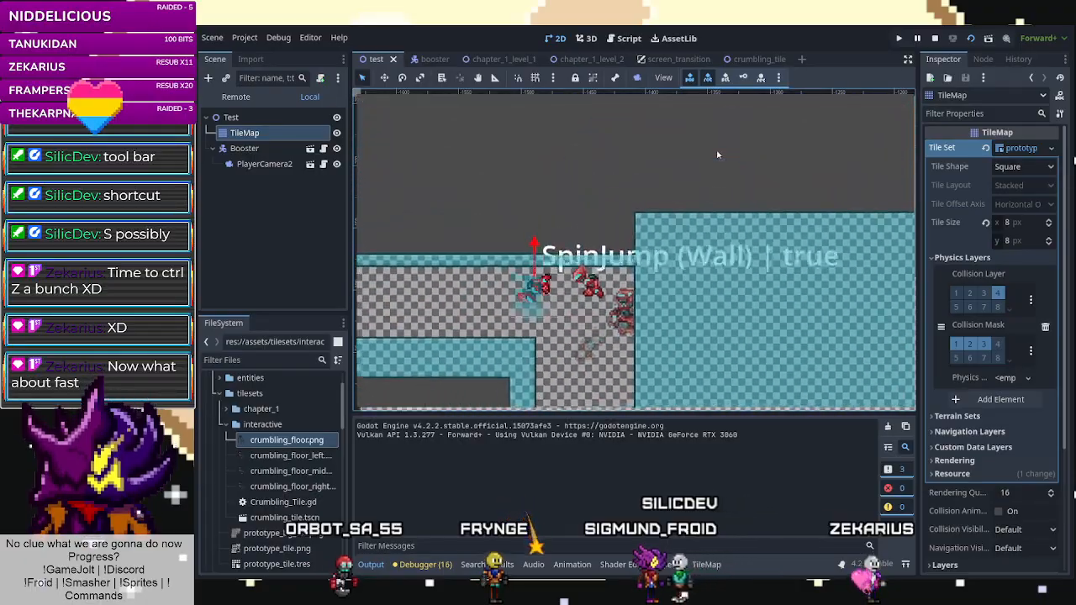
pyautogui.press('Right')
pyautogui.press('space')
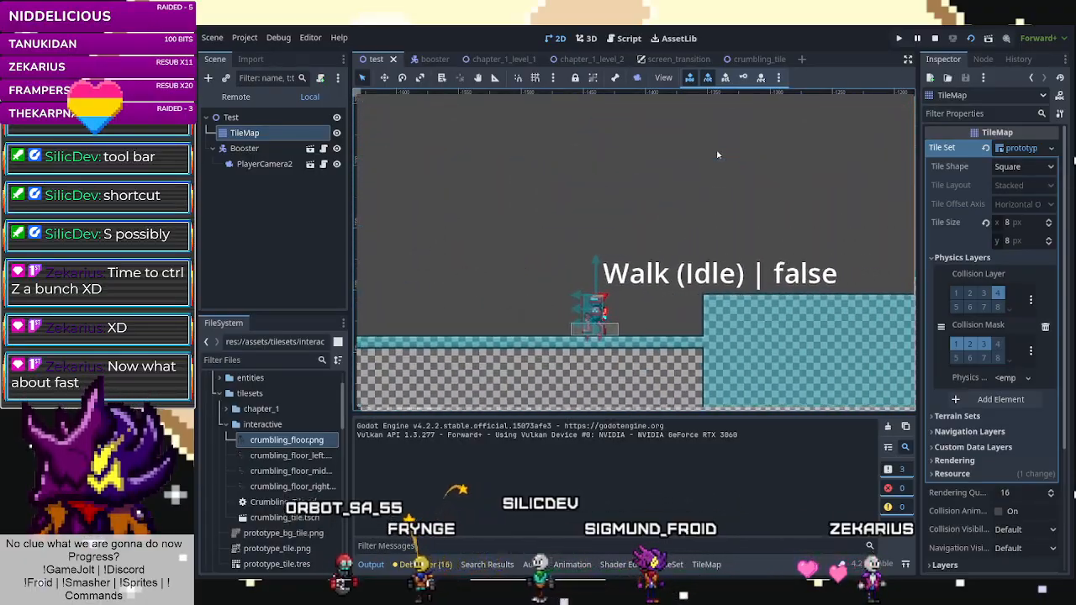
pyautogui.press('space')
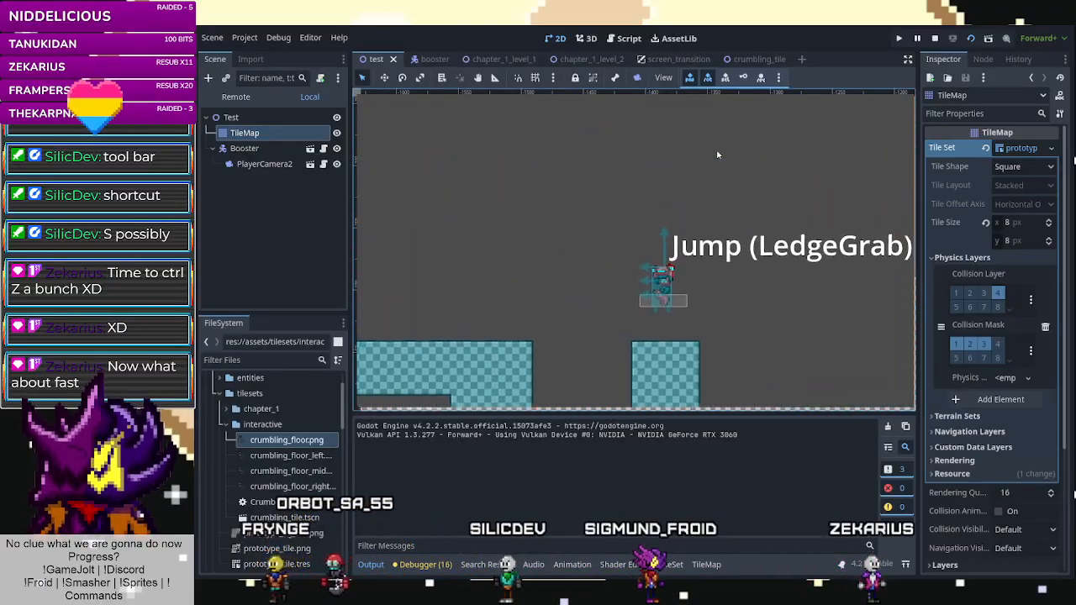
pyautogui.press('Left')
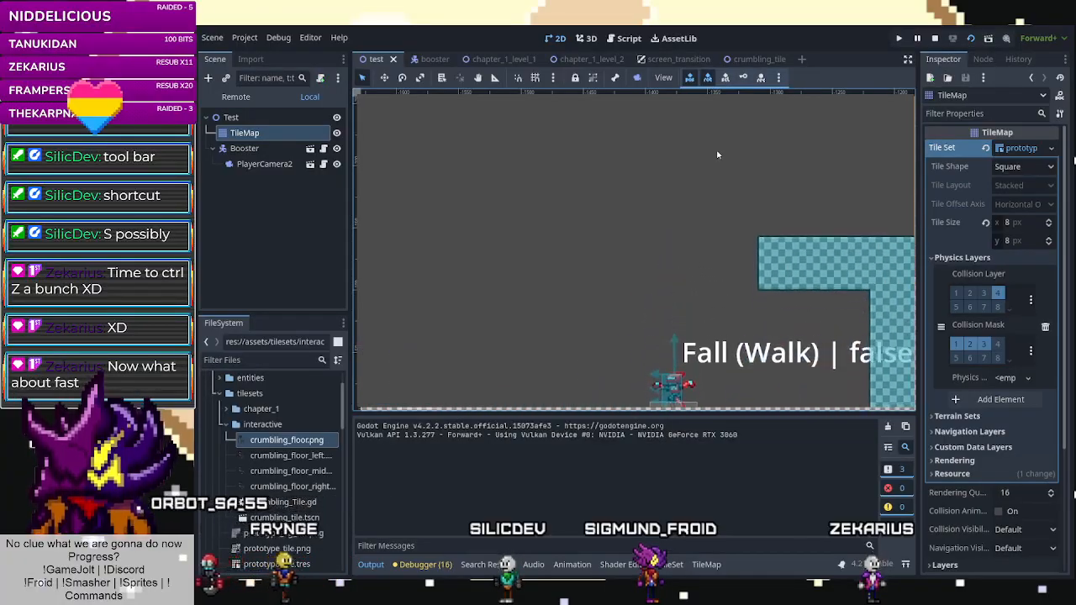
# Run and spin-jump the character back to the crumbling floor, slide it under the thin roof, and stop the game.
pyautogui.press('space')
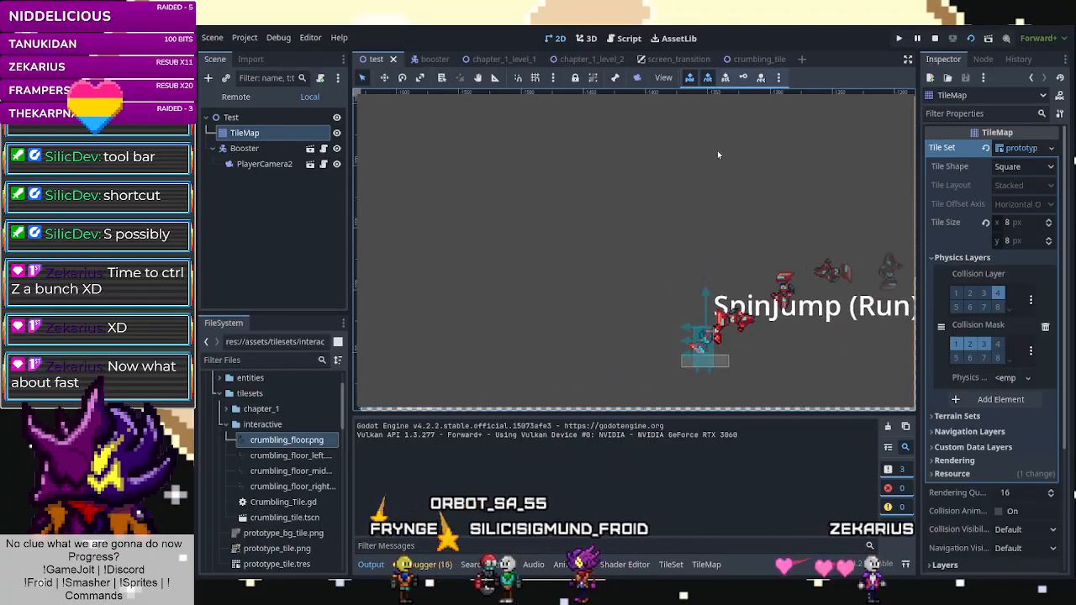
pyautogui.press('space')
pyautogui.press('space')
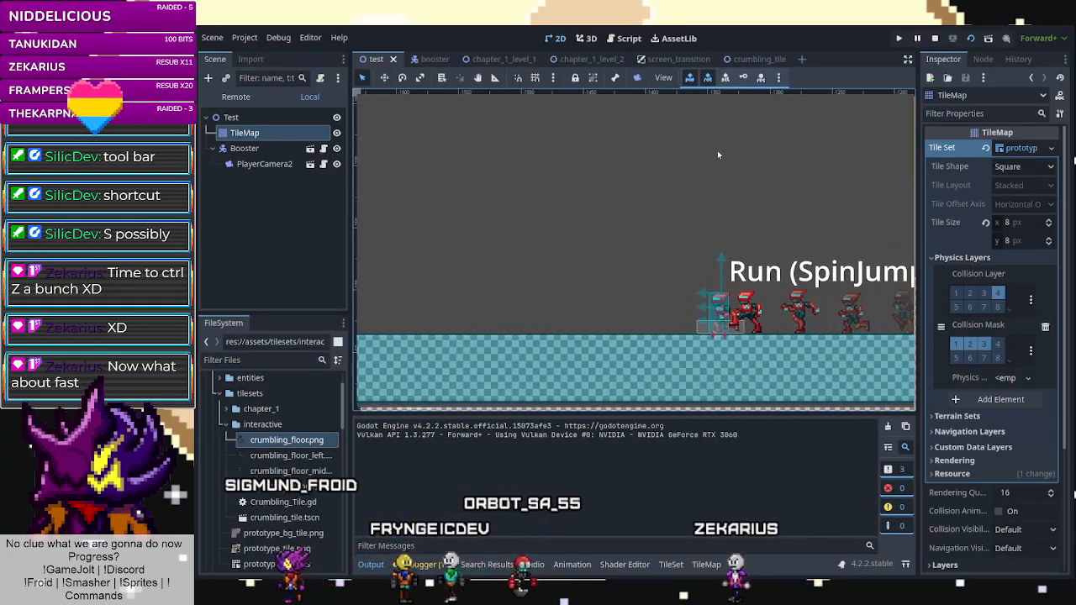
pyautogui.press('Down')
pyautogui.press('space')
pyautogui.press('space')
pyautogui.press('space')
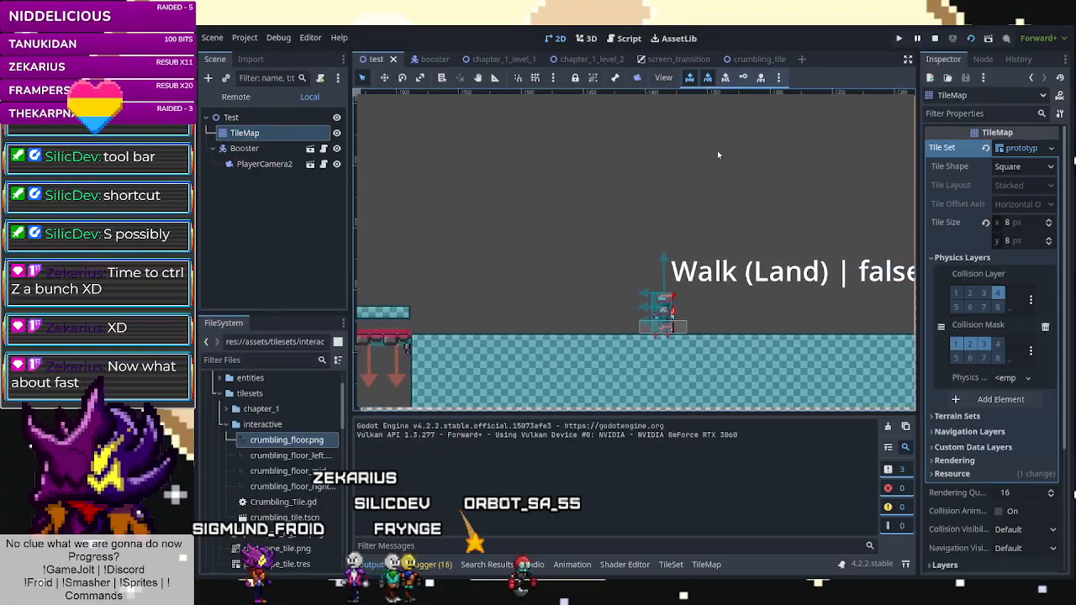
pyautogui.press('Down')
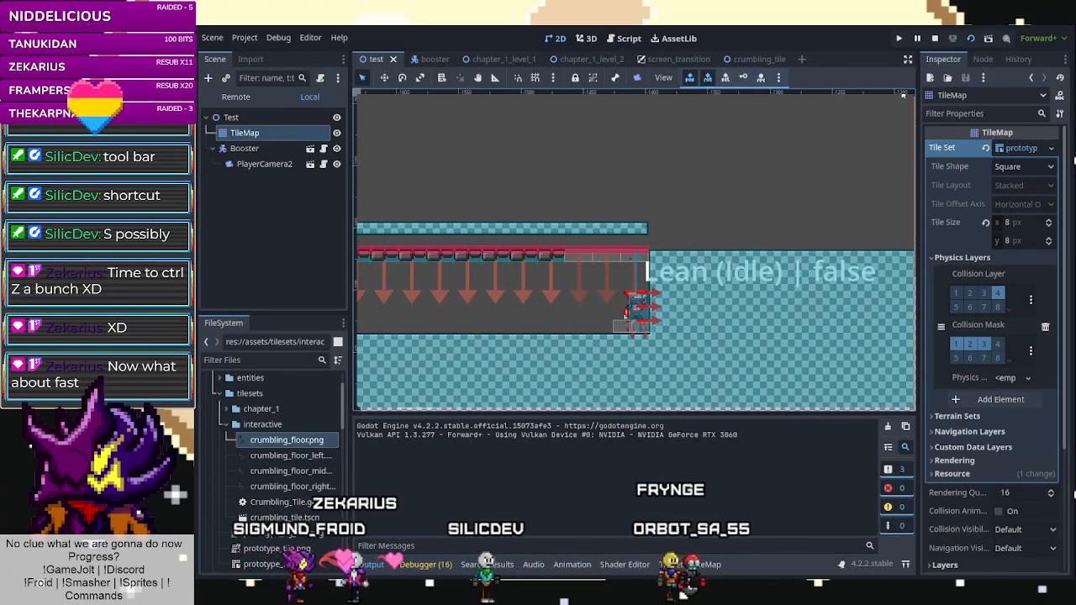
pyautogui.press('F8')
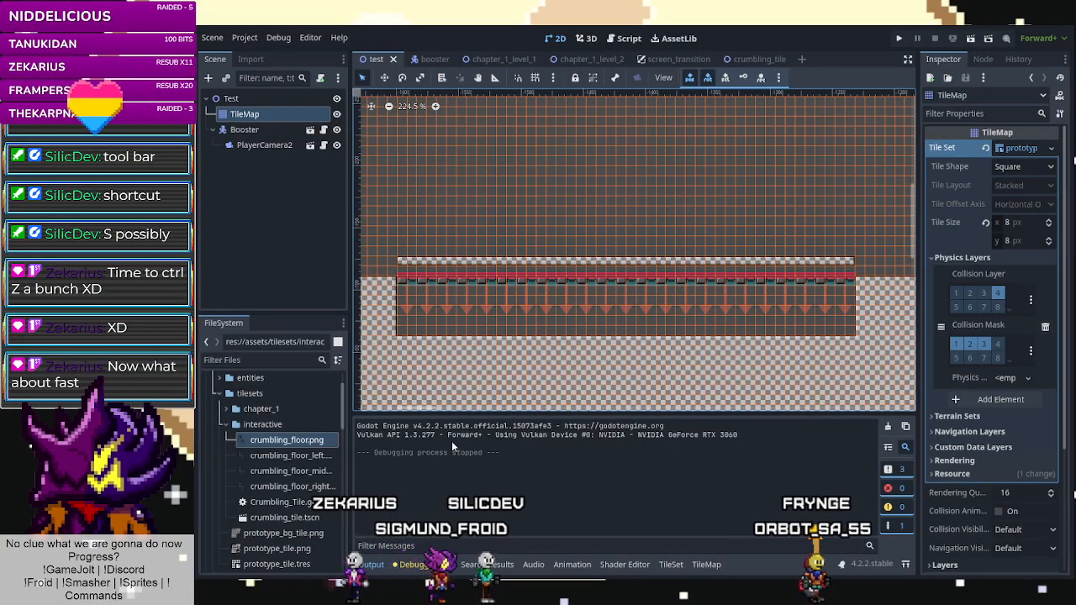
# Shorten the right end of the crumbling floor and its roof by four grid cells, filling the pit there with Terrain 0 ground.
pyautogui.scroll(-14, 531, 175)
pyautogui.scroll(7, 760, 186)
pyautogui.scroll(1, 662, 221)
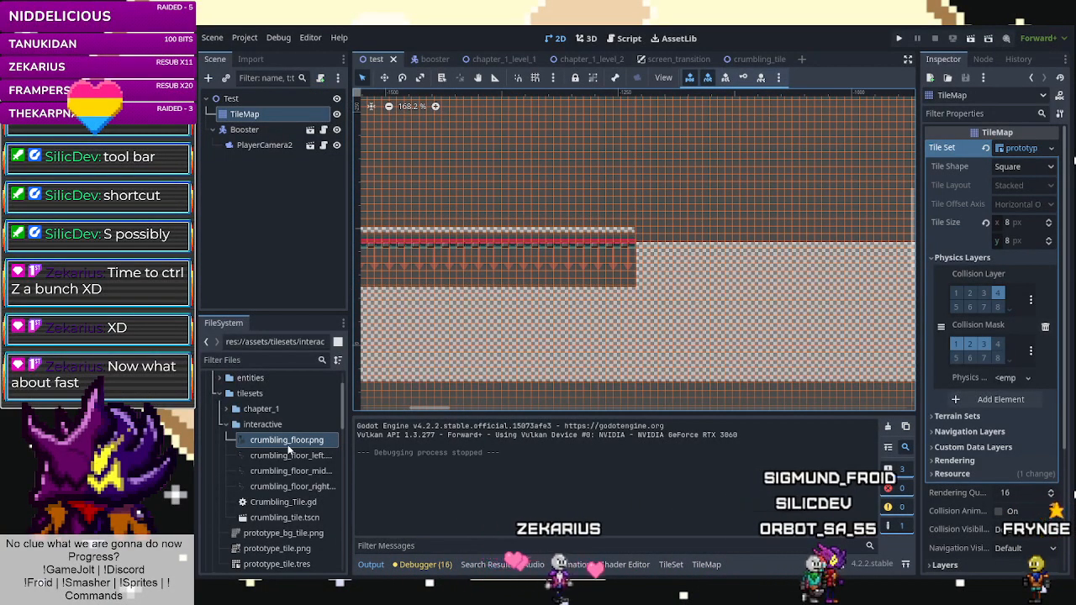
pyautogui.click(702, 564)
pyautogui.click(397, 463)
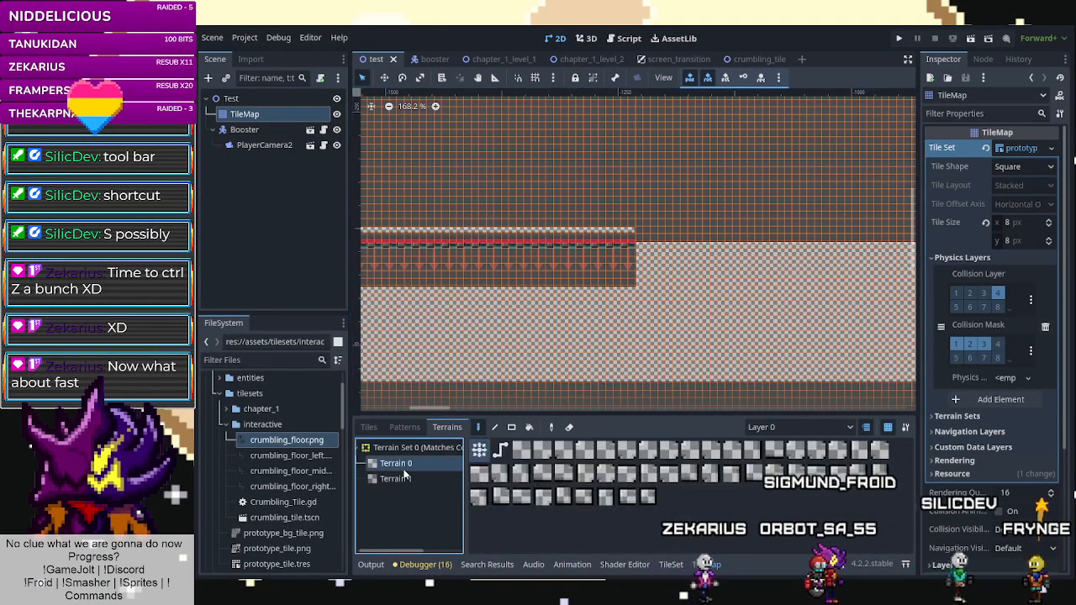
pyautogui.scroll(2, 639, 244)
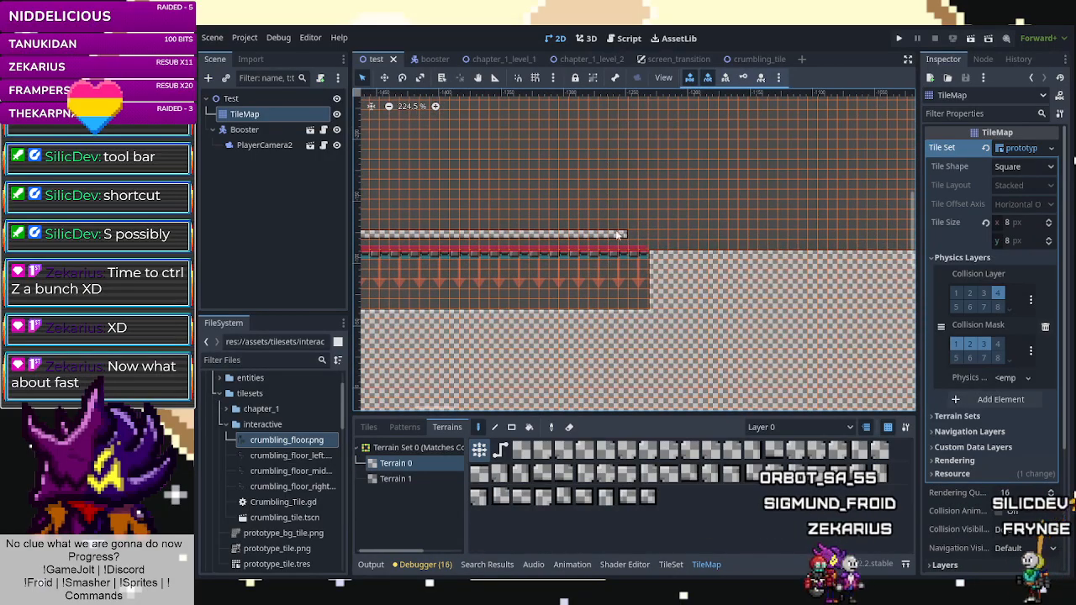
pyautogui.rightClick(614, 233)
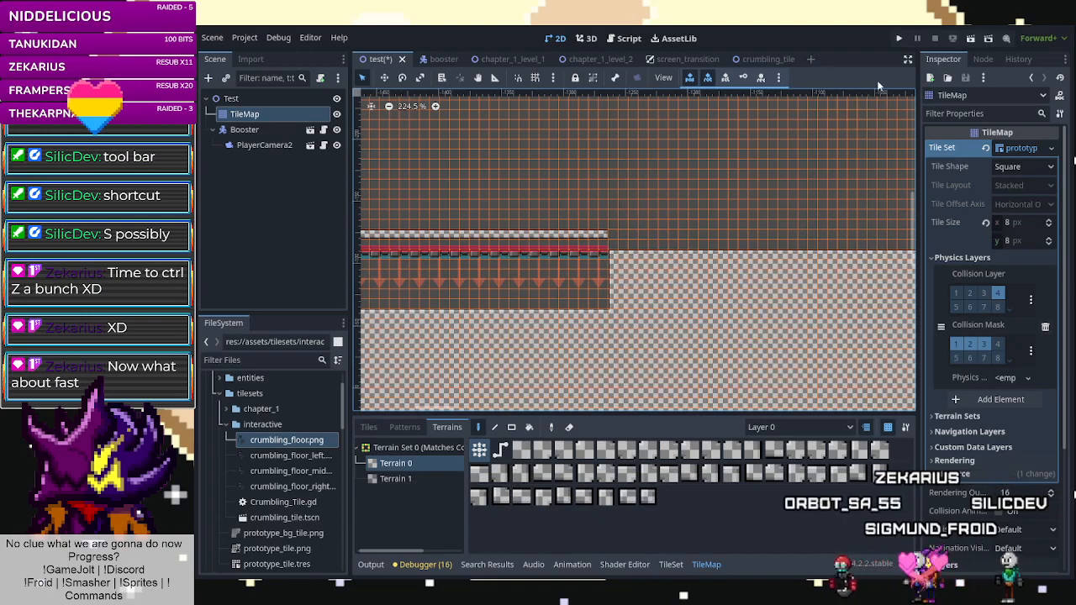
# Run the test scene again, slide the character under the low block, and jump up to the stepped platform's ledge.
pyautogui.click(973, 40)
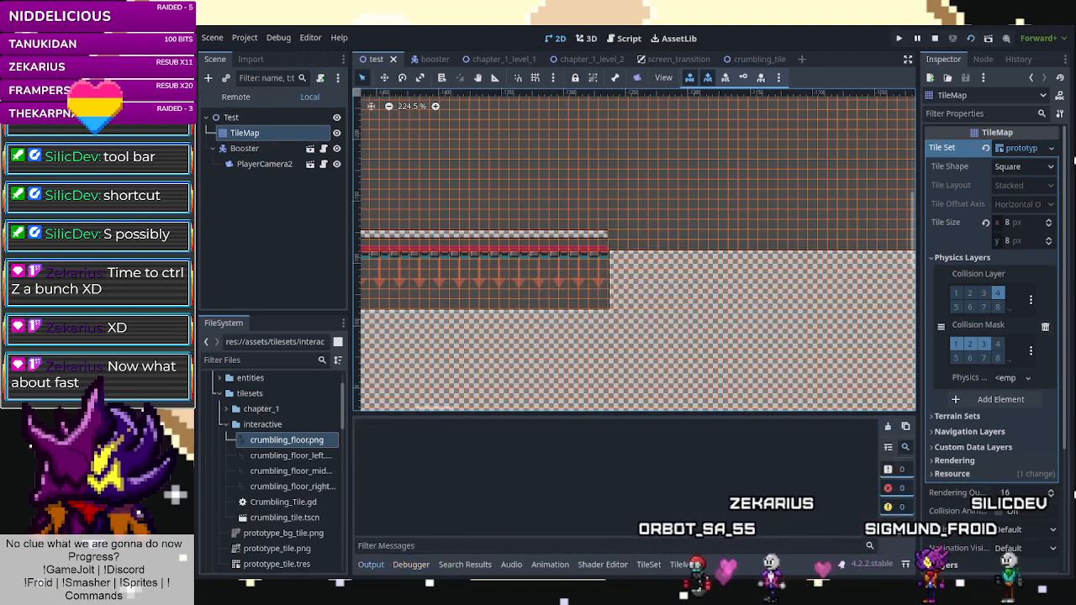
pyautogui.press('Left')
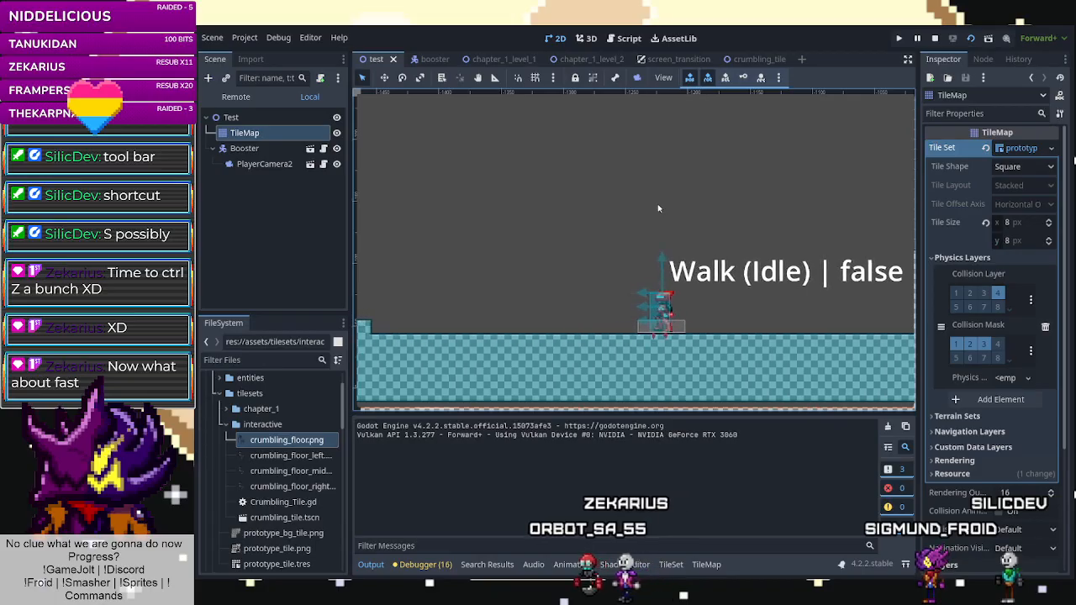
pyautogui.press('Down')
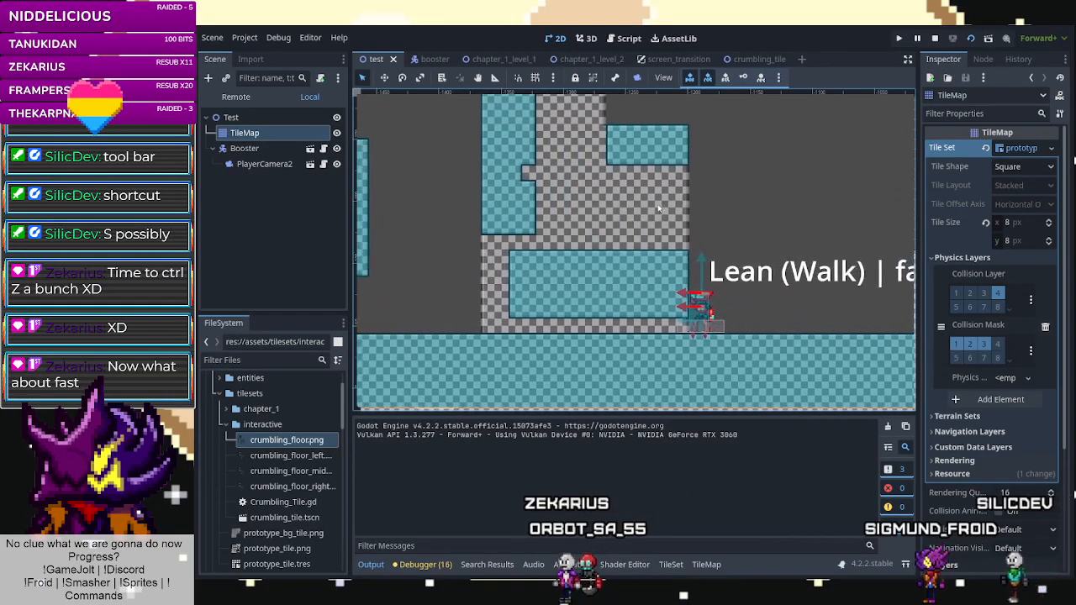
pyautogui.press('Down')
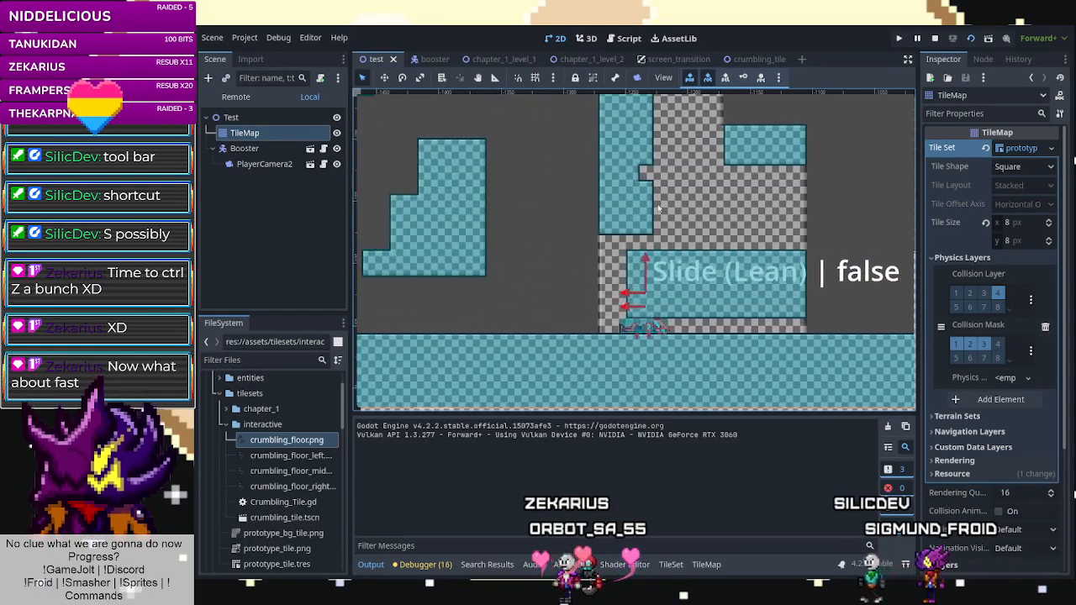
pyautogui.press('space')
pyautogui.press('space')
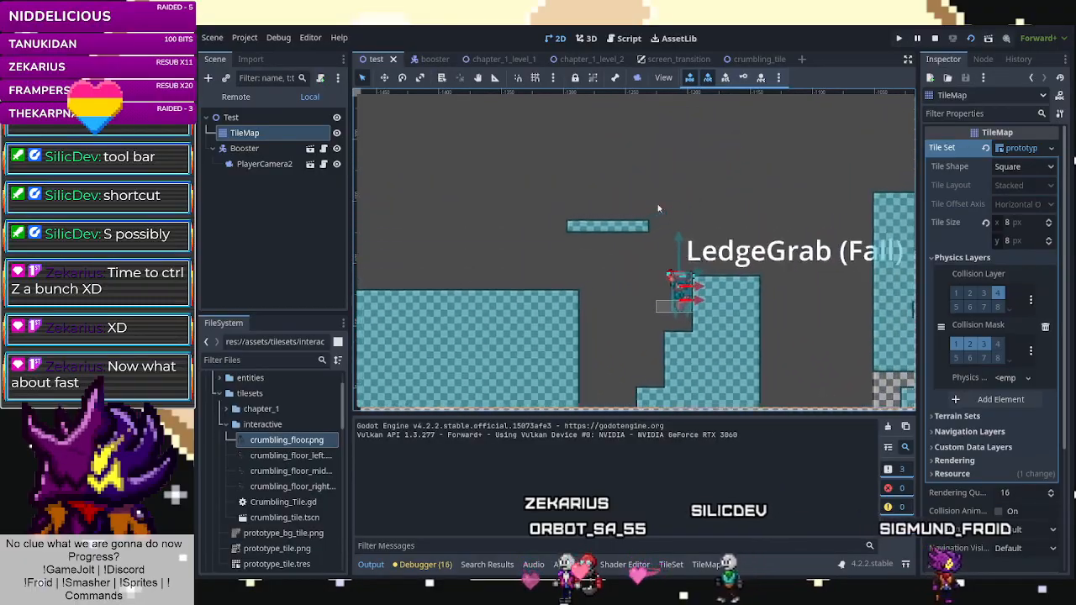
# Jump the character over to the crumbling floor, slide under the roof, test the pit's edge and bottom, and stop the game.
pyautogui.press('Up')
pyautogui.press('Left')
pyautogui.press('space')
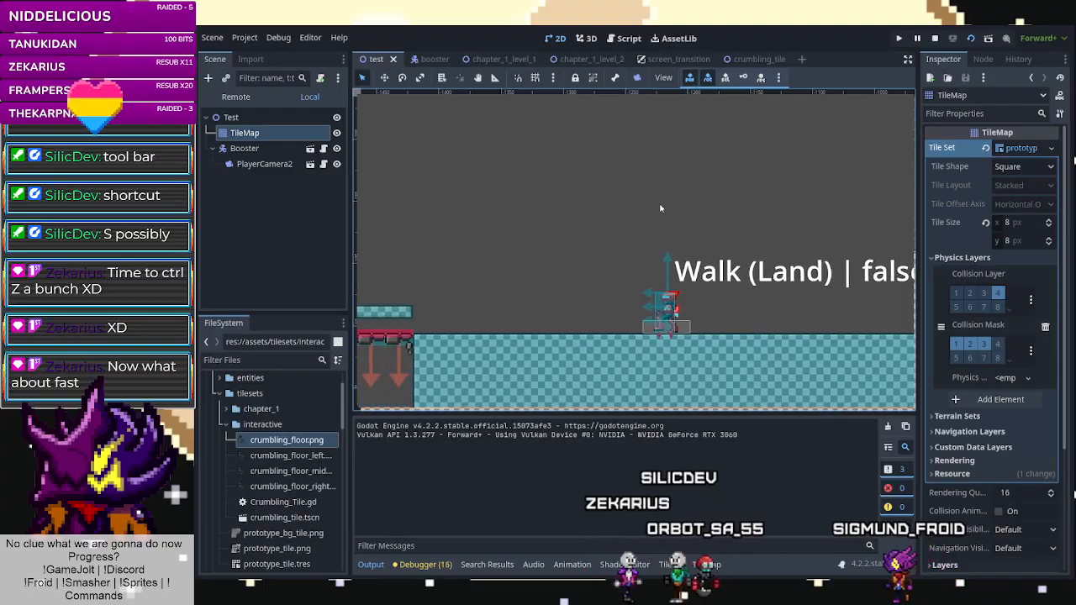
pyautogui.press('Down')
pyautogui.press('Right')
pyautogui.press('space')
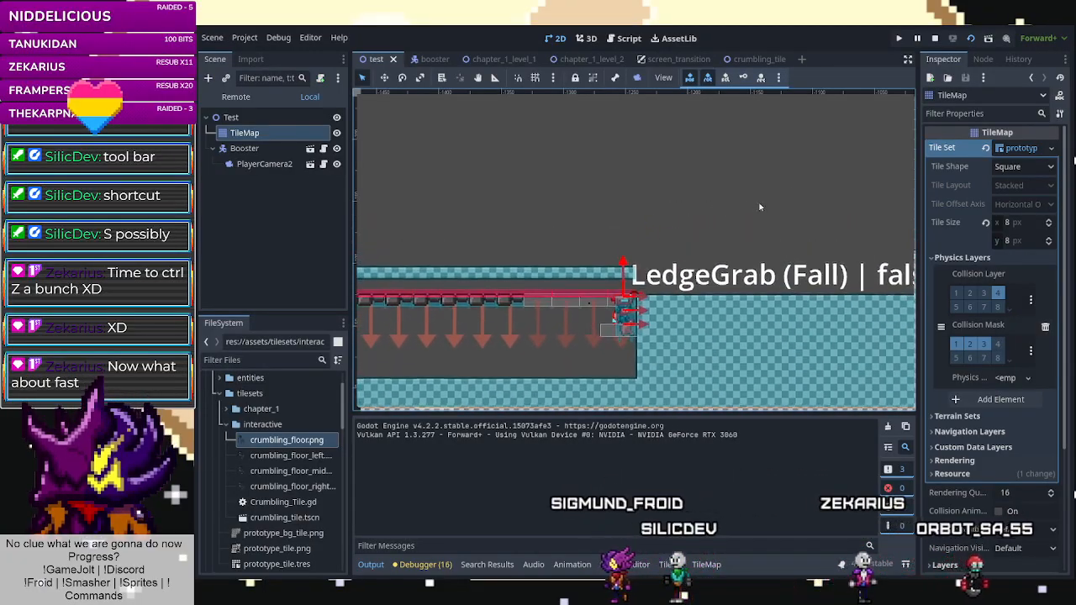
pyautogui.press('Left')
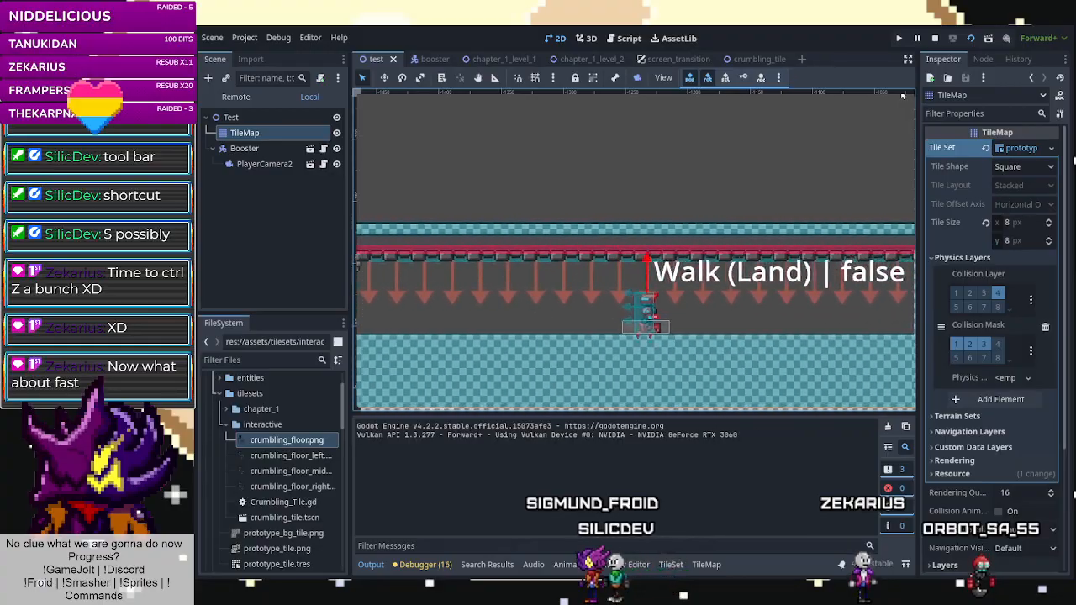
pyautogui.click(903, 96)
# Erase the lower part of the wall at the pit's left end, leaving a floating ledge beside the crumbling floor.
pyautogui.scroll(-9, 624, 264)
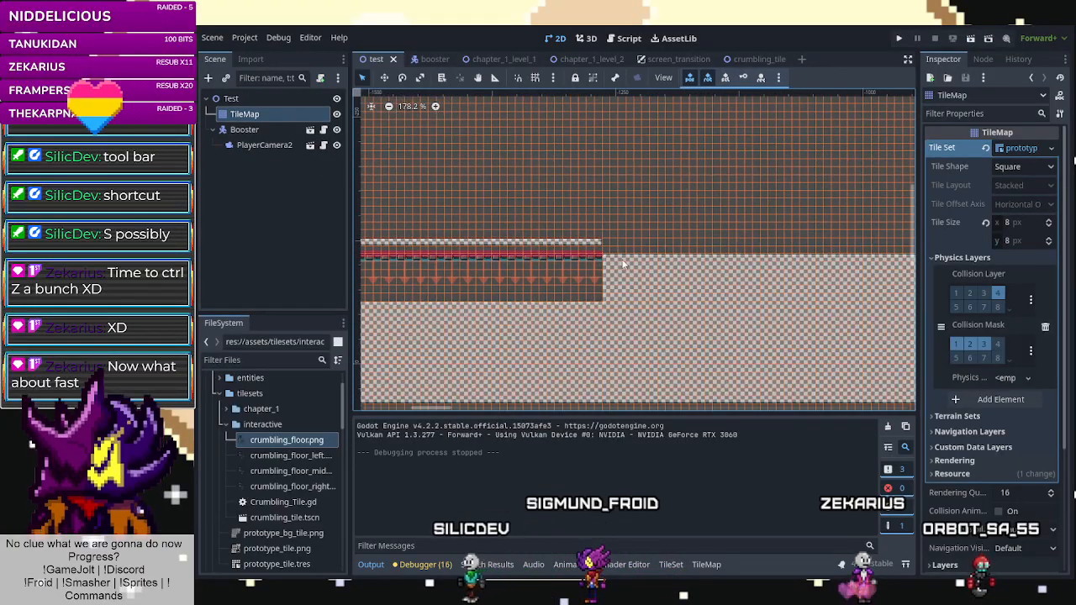
pyautogui.scroll(9, 534, 263)
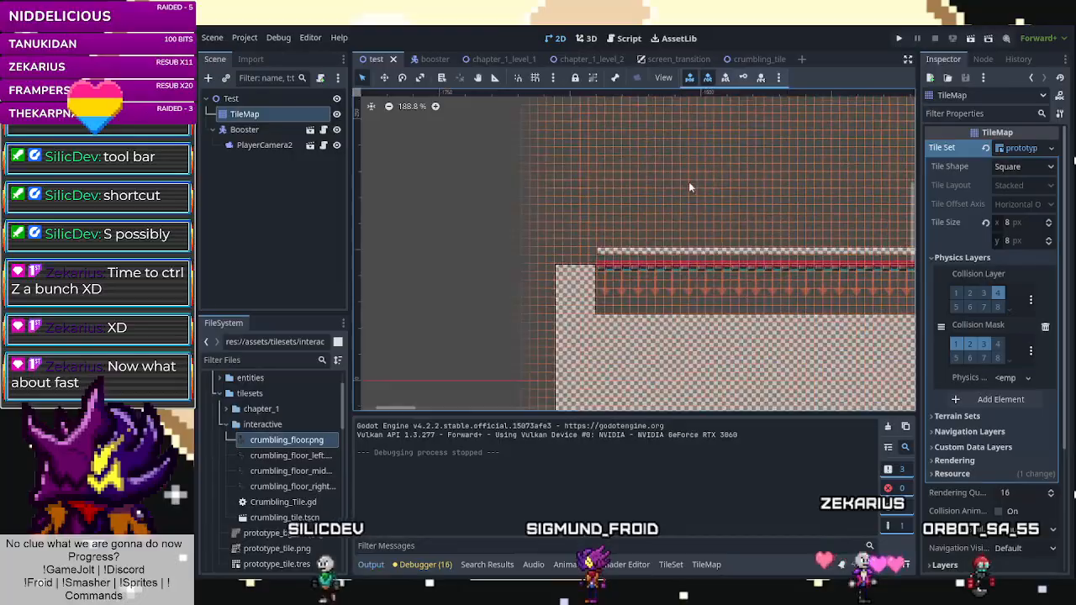
pyautogui.scroll(12, 538, 260)
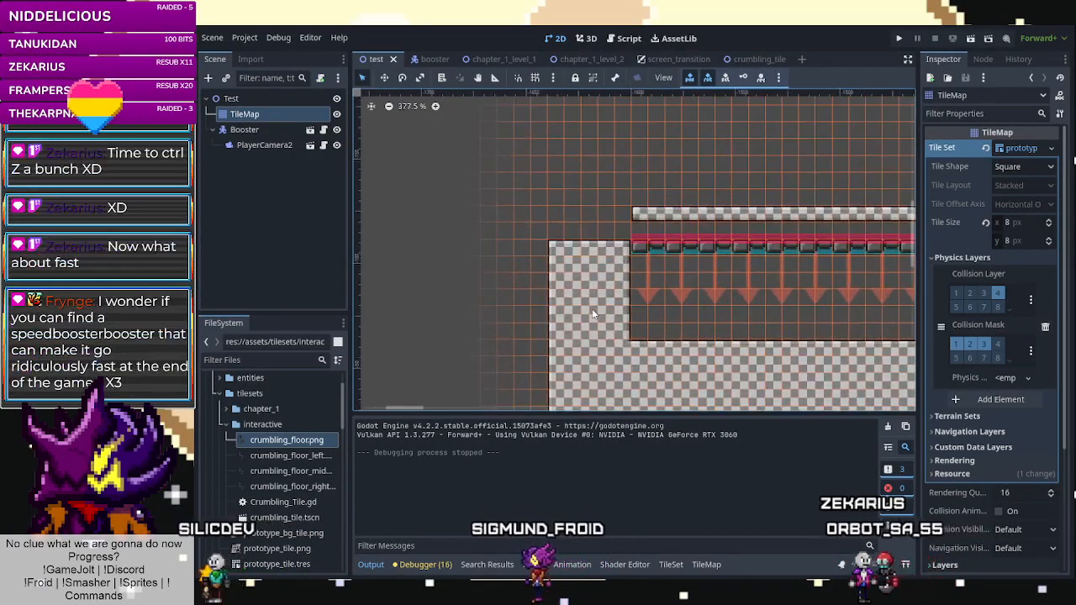
pyautogui.click(706, 564)
pyautogui.moveTo(621, 295)
pyautogui.mouseDown(button='right')
pyautogui.moveTo(616, 331)
pyautogui.moveTo(589, 319)
pyautogui.moveTo(596, 304)
pyautogui.moveTo(568, 314)
pyautogui.mouseUp(button='right')
# With Terrain 0 rectangles, extend the base ground left past the floating ledge and raise a tall wall at its left end.
pyautogui.scroll(-10, 538, 324)
pyautogui.click(511, 427)
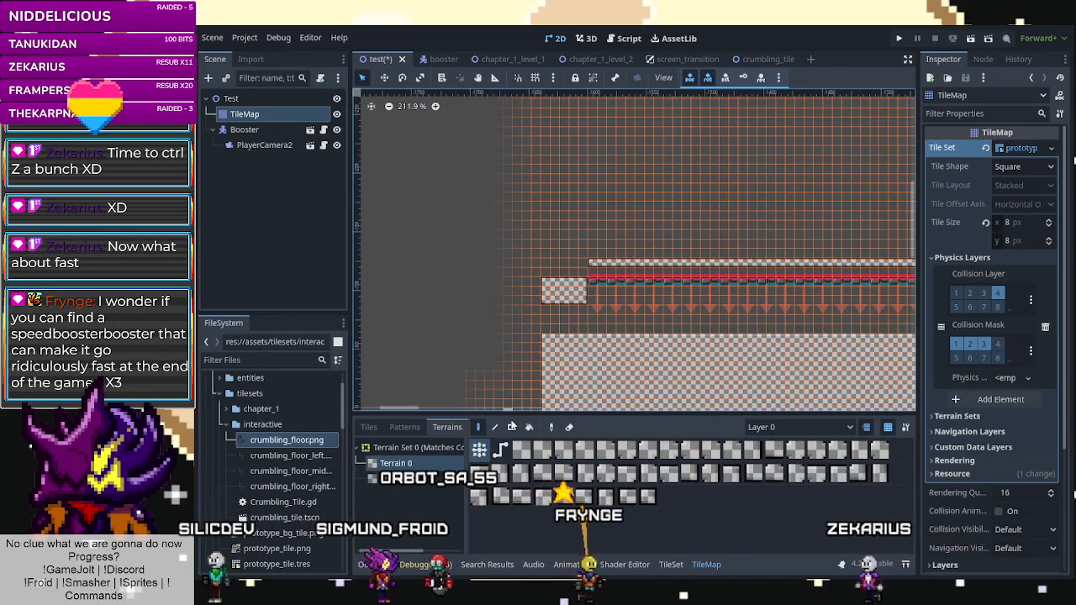
pyautogui.scroll(-5, 520, 361)
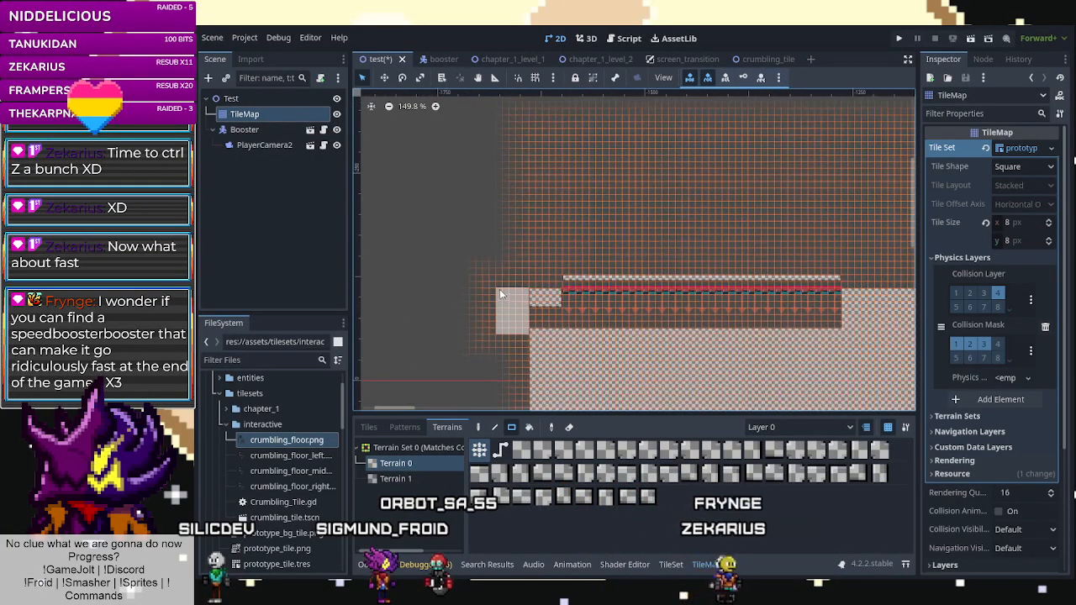
pyautogui.moveTo(519, 316)
pyautogui.mouseDown()
pyautogui.moveTo(454, 381)
pyautogui.moveTo(454, 371)
pyautogui.mouseUp()
pyautogui.scroll(5, 478, 311)
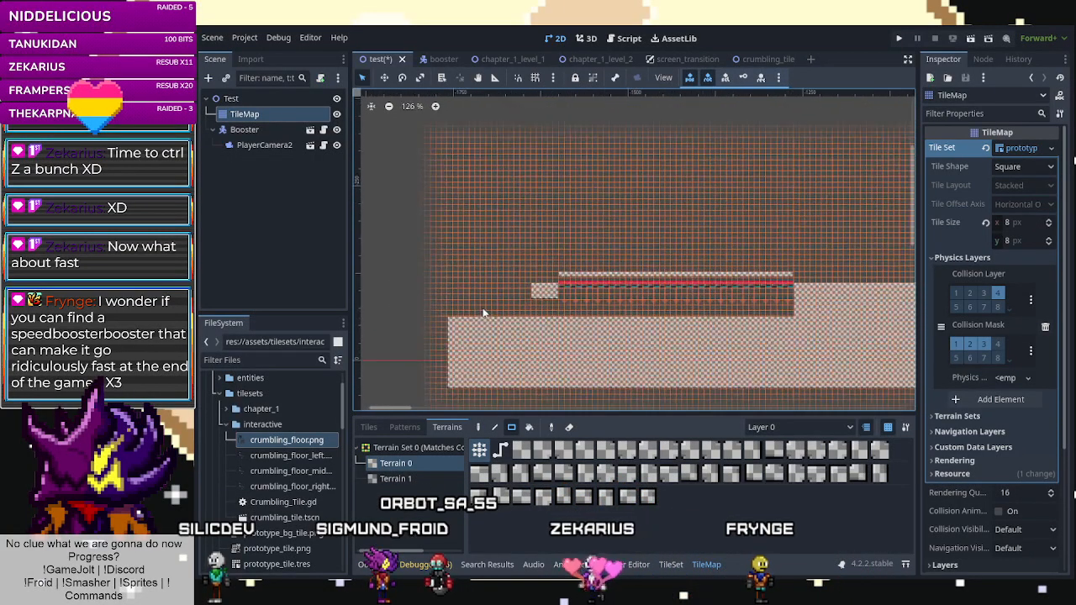
pyautogui.moveTo(502, 314)
pyautogui.mouseDown()
pyautogui.moveTo(422, 195)
pyautogui.moveTo(477, 162)
pyautogui.mouseUp()
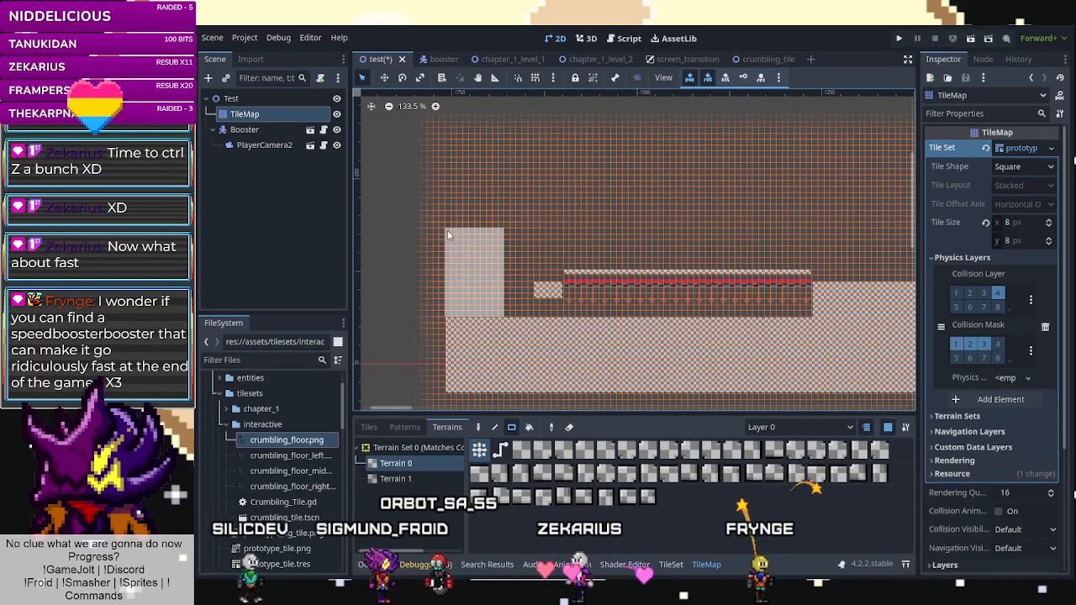
pyautogui.moveTo(449, 251); pyautogui.dragTo(450, 251)
pyautogui.scroll(1, 540, 224)
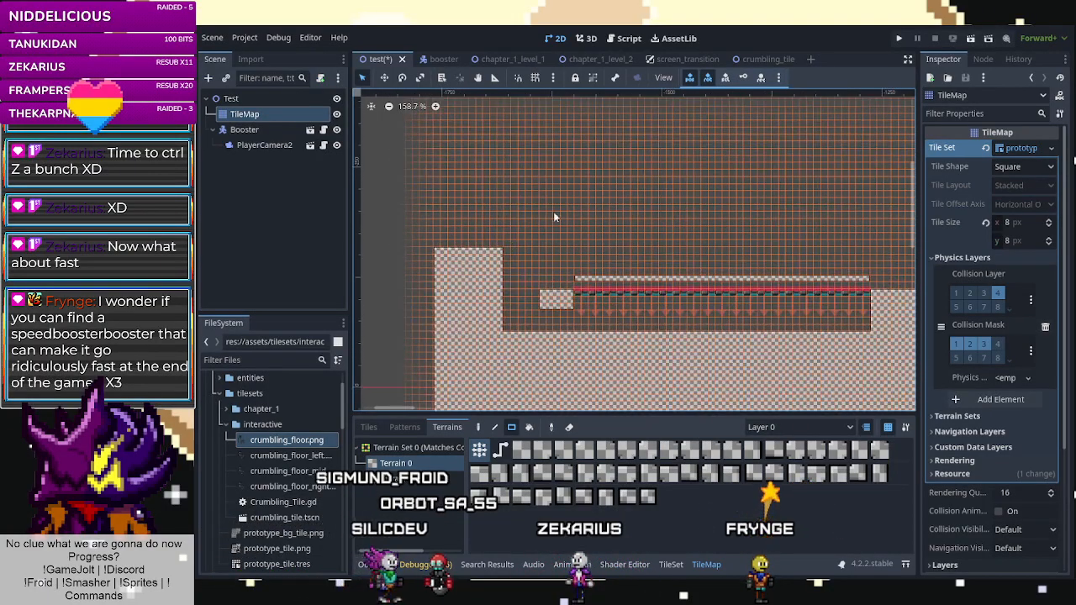
# Run the test scene, slide the character left under the low block, and jump across to the ledge beyond the stepped platform.
pyautogui.click(968, 38)
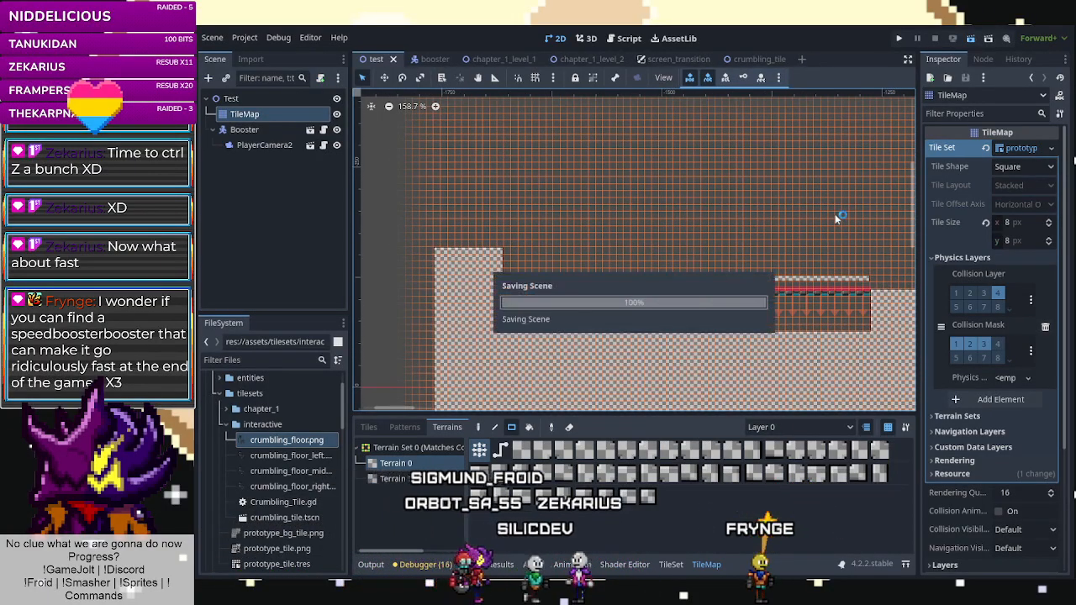
pyautogui.press('Left')
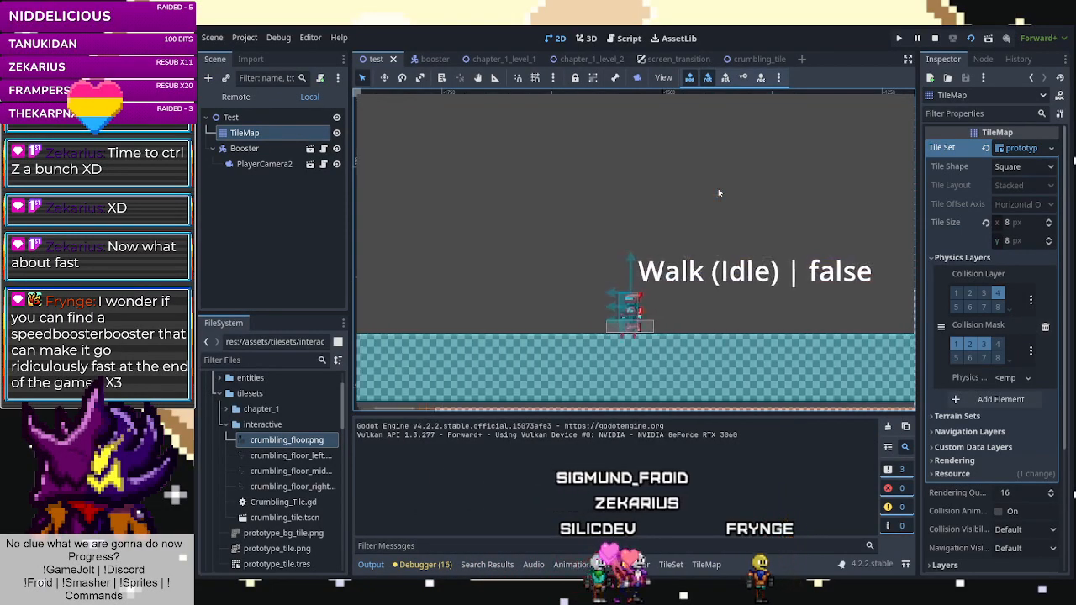
pyautogui.press('Down')
pyautogui.press('space')
pyautogui.press('space')
pyautogui.press('Left')
pyautogui.press('space')
pyautogui.press('space')
pyautogui.press('Right')
pyautogui.press('space')
pyautogui.press('Left')
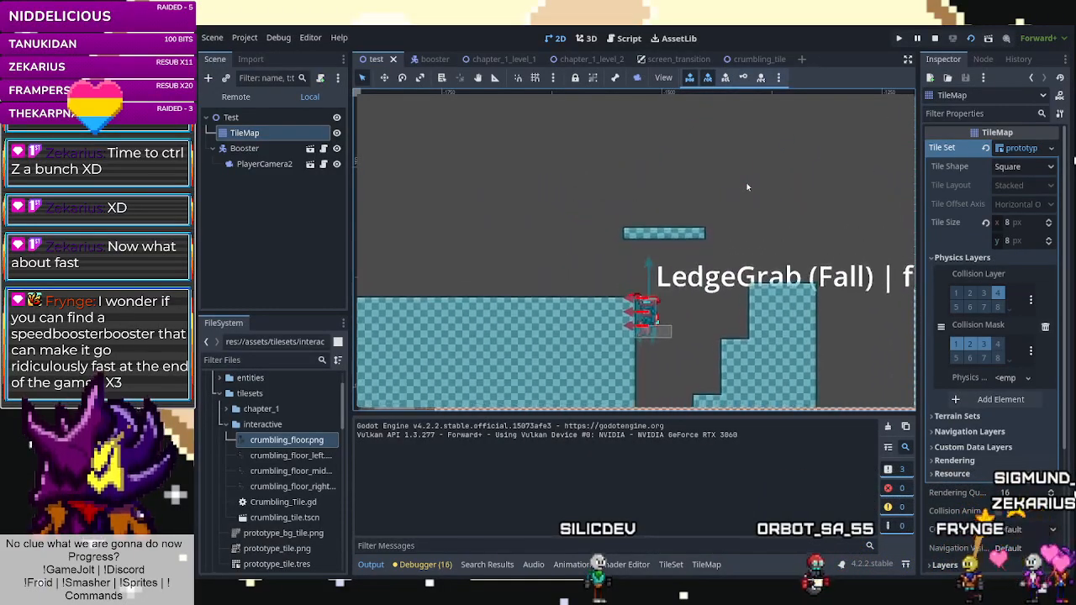
# Move the character onto the crumbling floor's roof, slide along it in both directions, and jump down to the floating ledge.
pyautogui.press('space')
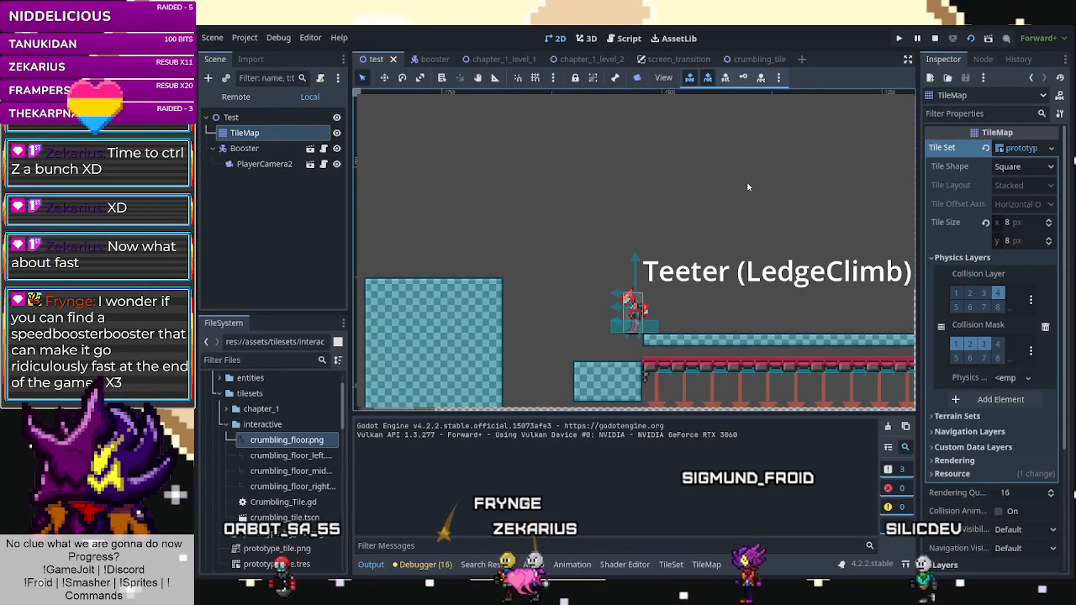
pyautogui.press('Right')
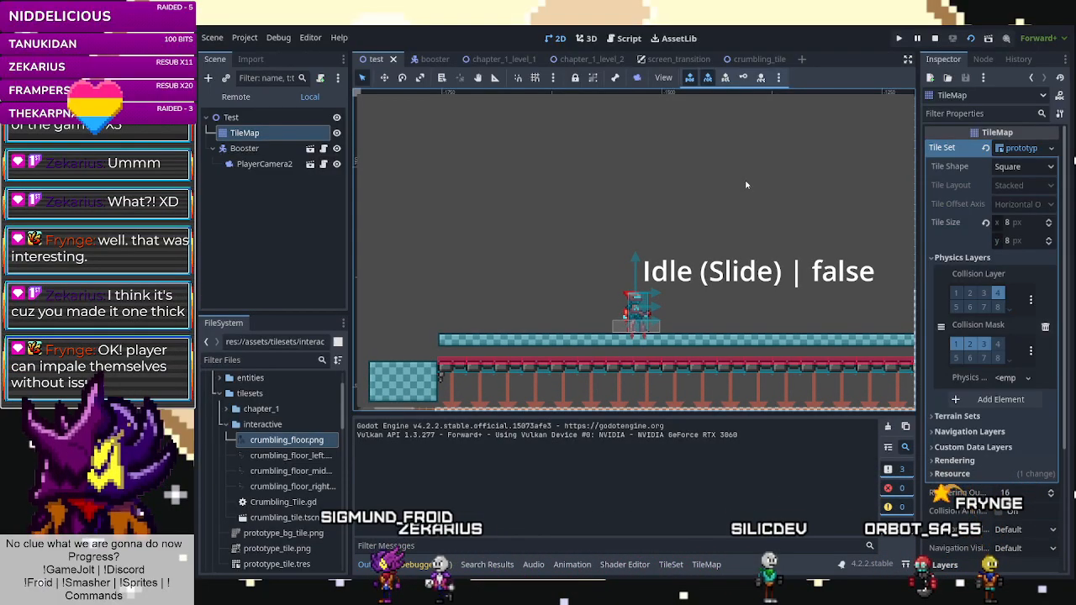
pyautogui.press('d')
pyautogui.press('a')
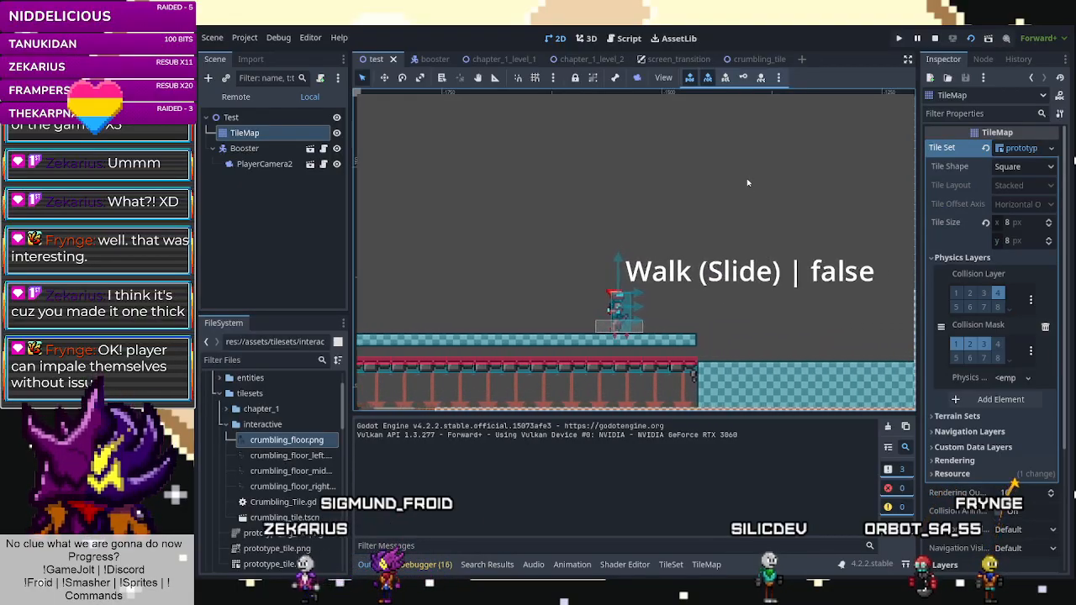
pyautogui.press('a')
pyautogui.press('space')
pyautogui.press('a')
pyautogui.press('d')
pyautogui.press('space')
pyautogui.press('space')
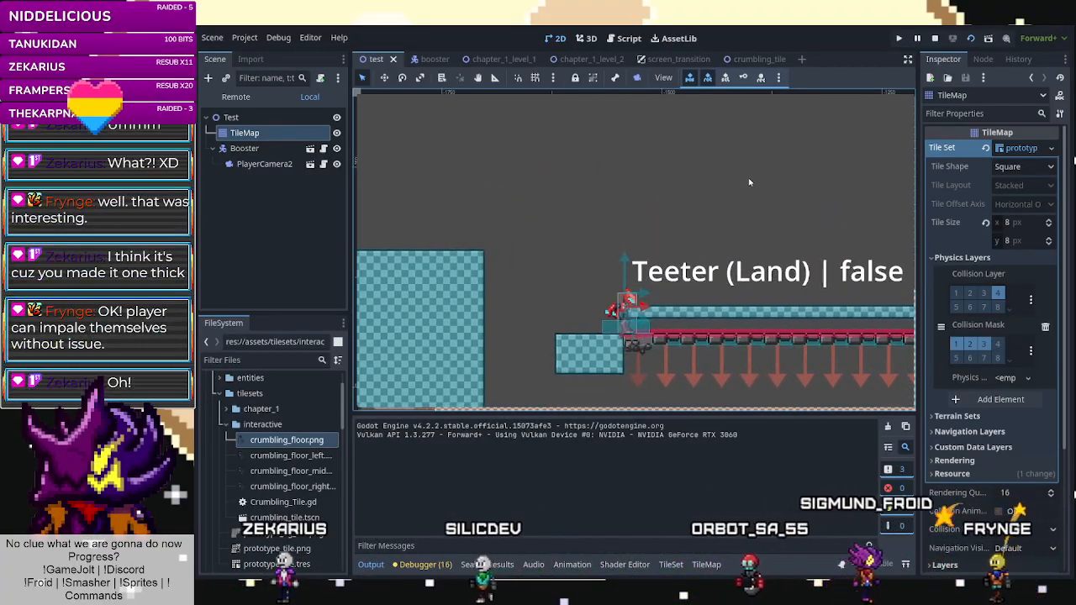
# Jump the character from the floating ledge to the new wall, wall-jump back, and cross under the roof to the right-hand ground.
pyautogui.press('a')
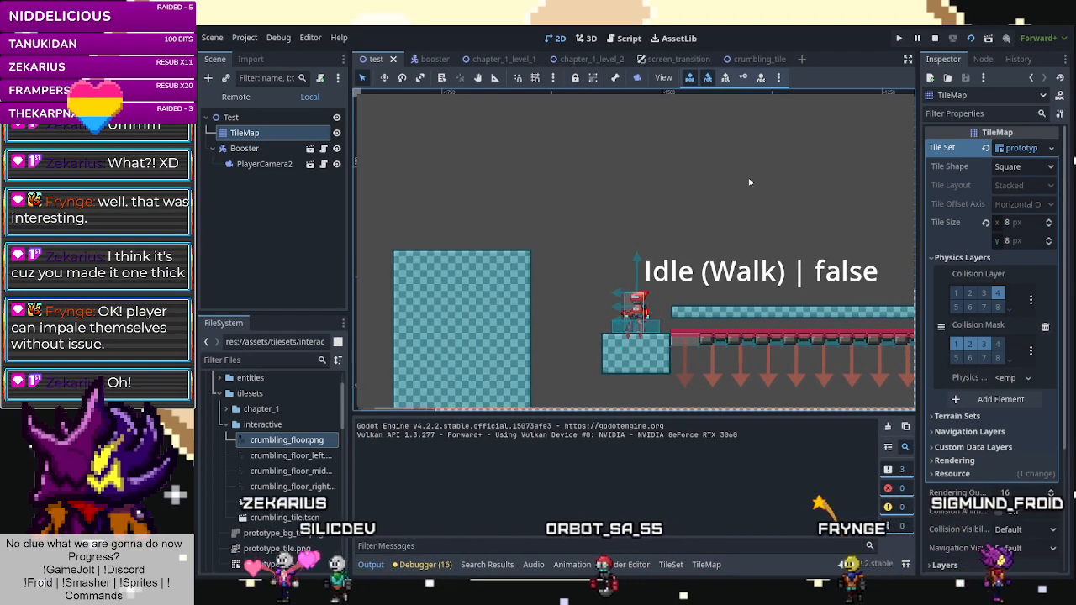
pyautogui.press('space')
pyautogui.press('a')
pyautogui.press('space')
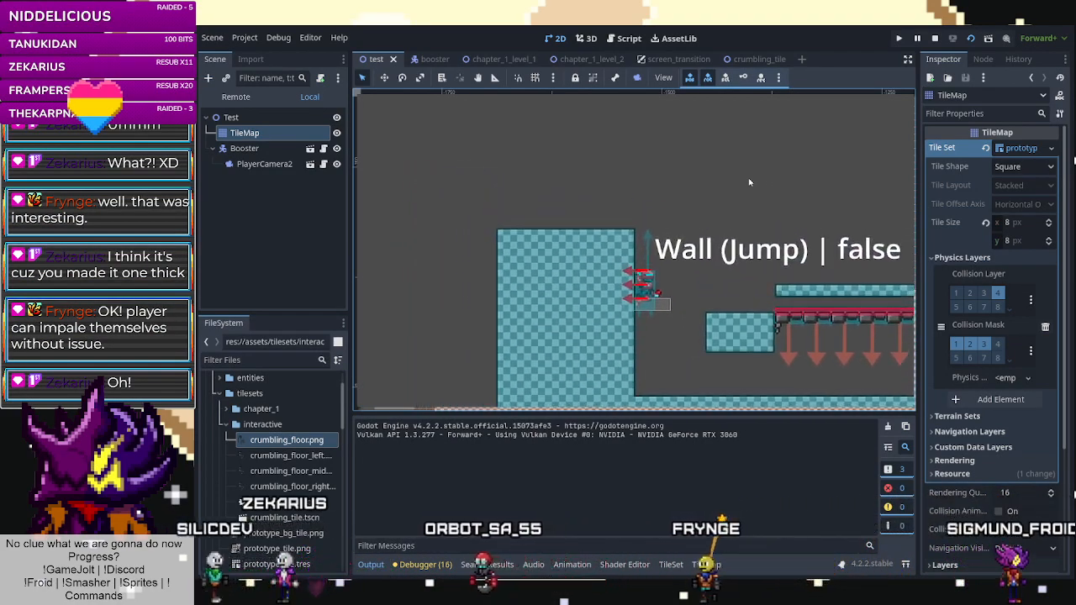
pyautogui.press('space')
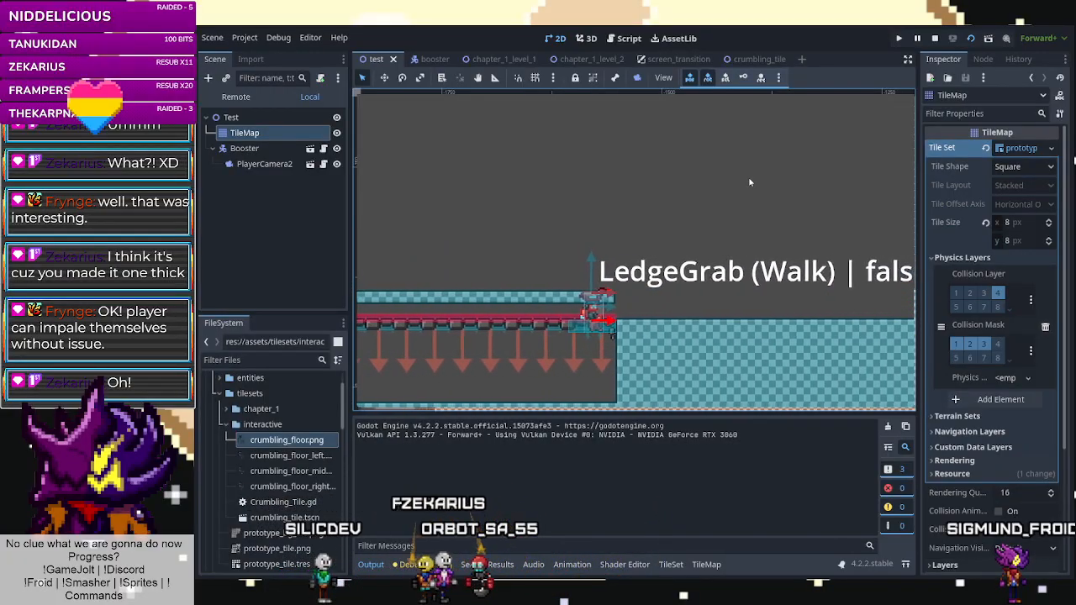
pyautogui.press('d')
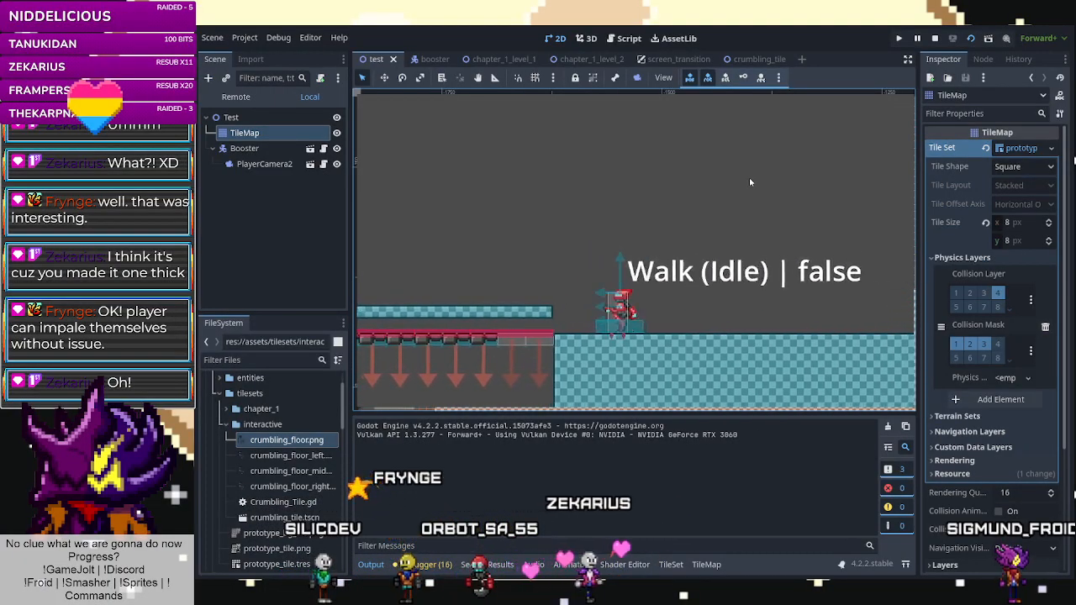
# Test the passage beneath the crumbling floor, jump back up to the floating ledge, slide right under the roof, and stop the game.
pyautogui.press('shift')
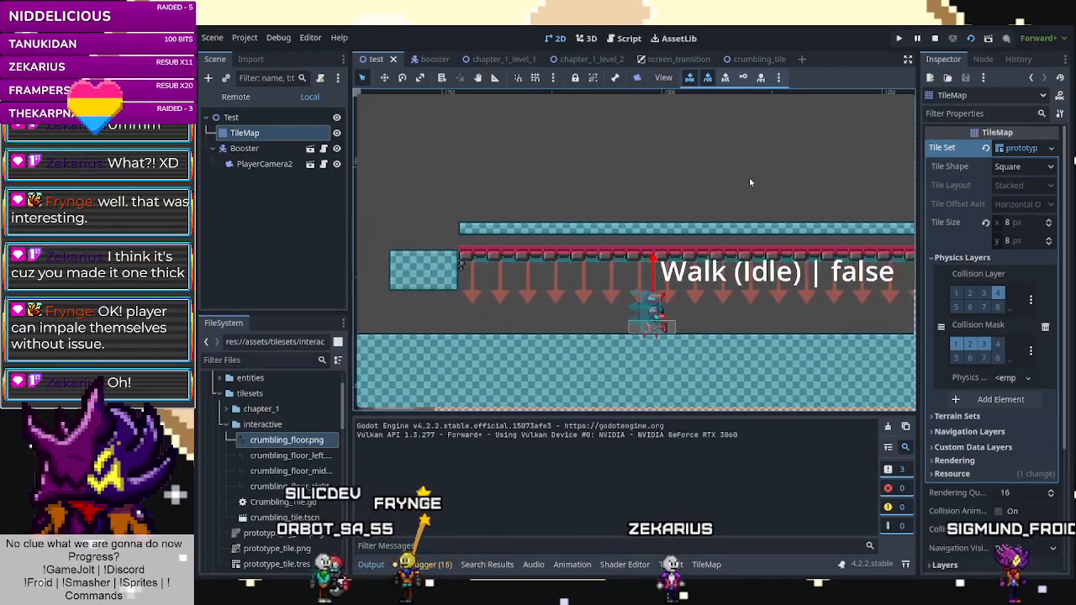
pyautogui.press('space')
pyautogui.press('Right')
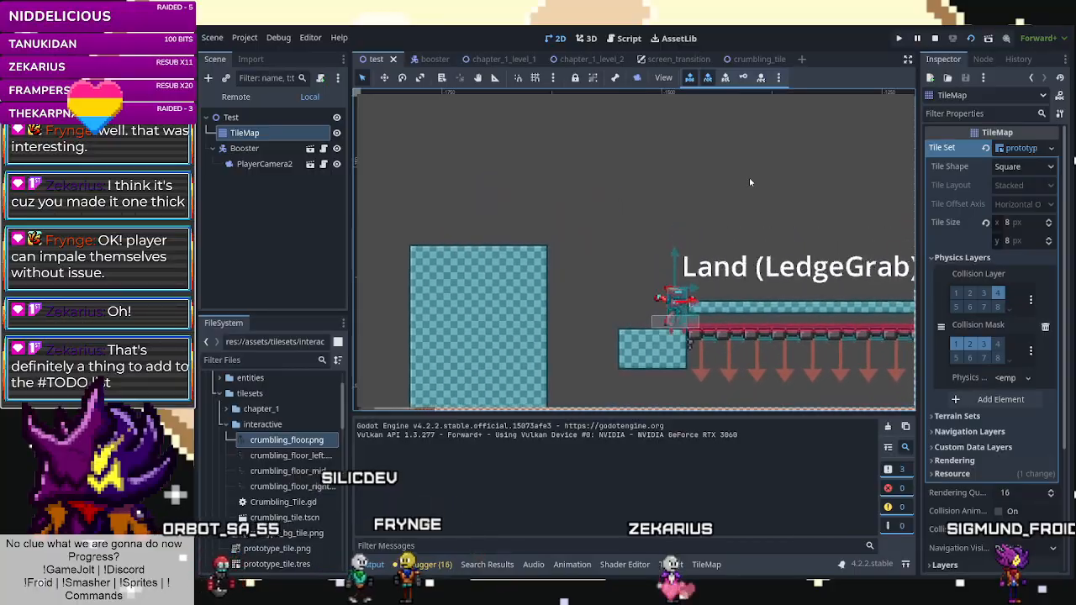
pyautogui.press('Right')
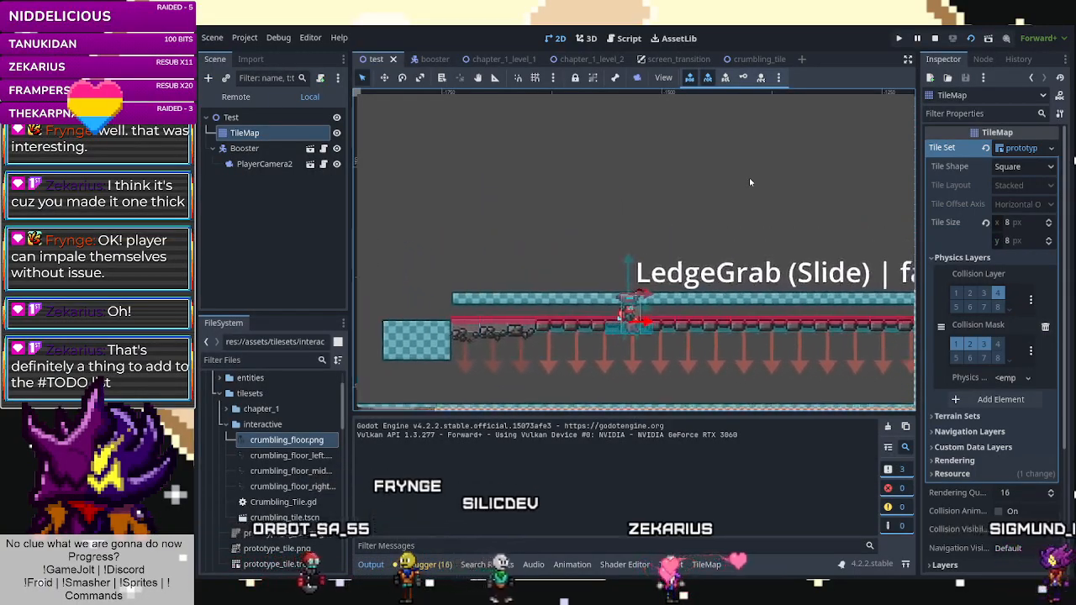
pyautogui.press('Right')
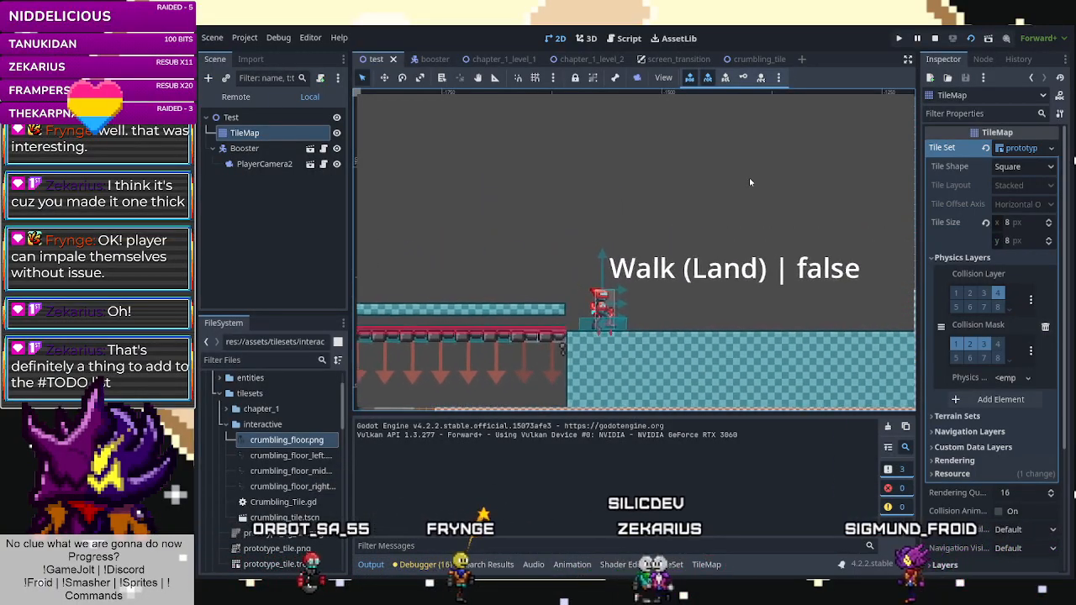
pyautogui.press('Left')
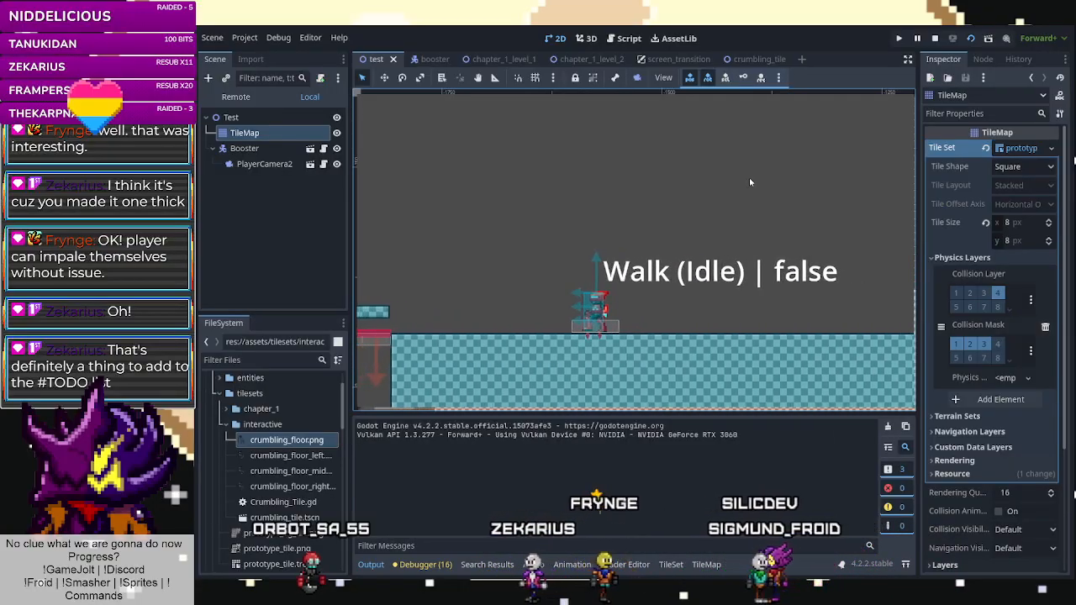
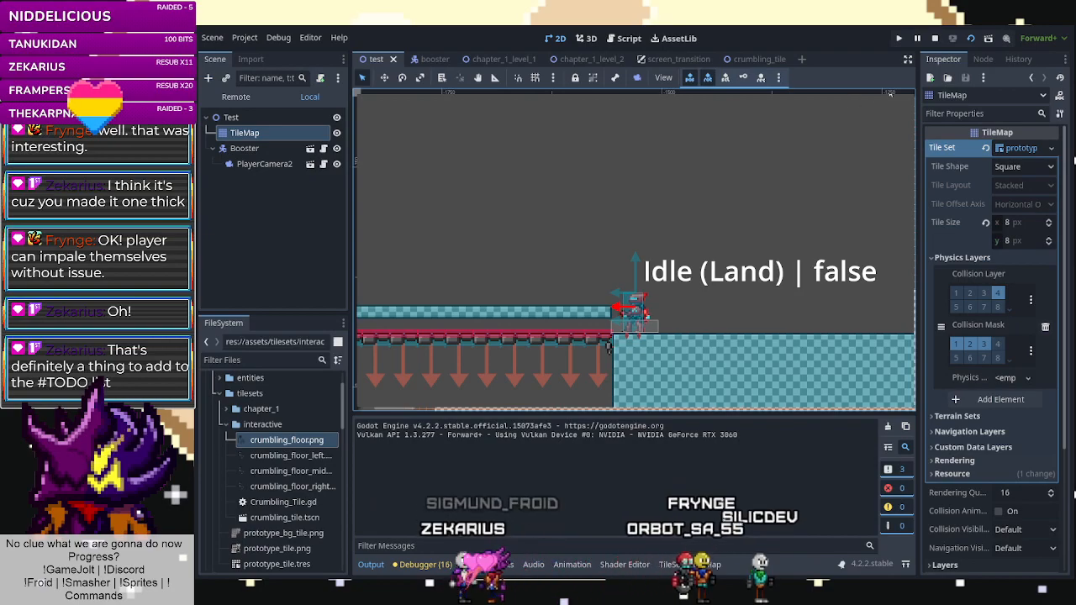
pyautogui.press('F8')
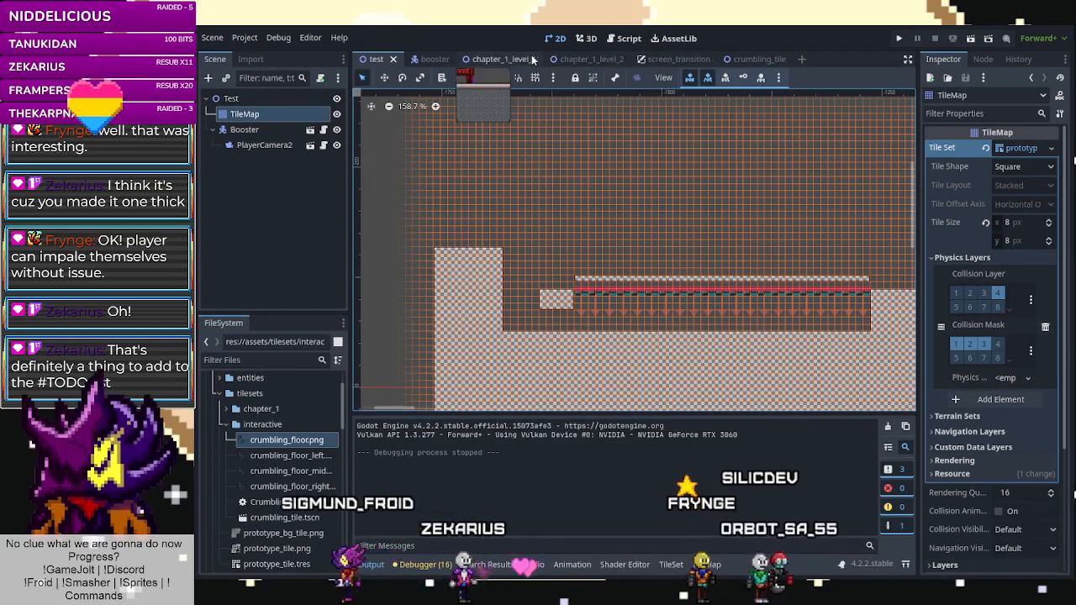
# Open the booster scene and its Player.gd script, and look over the exported and public variables.
pyautogui.click(310, 129)
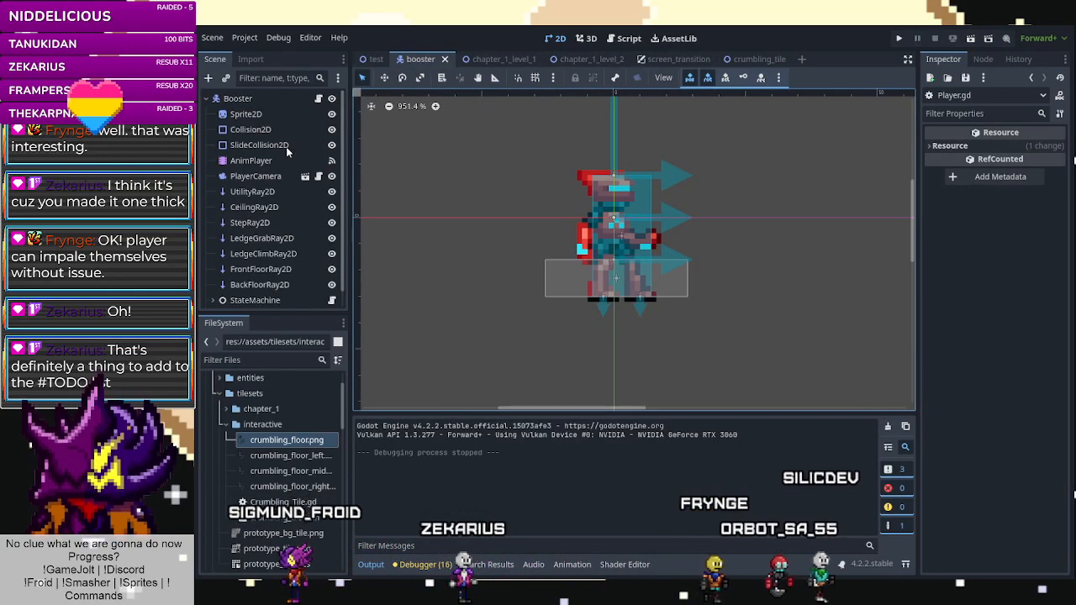
pyautogui.click(318, 99)
pyautogui.scroll(-2, 273, 245)
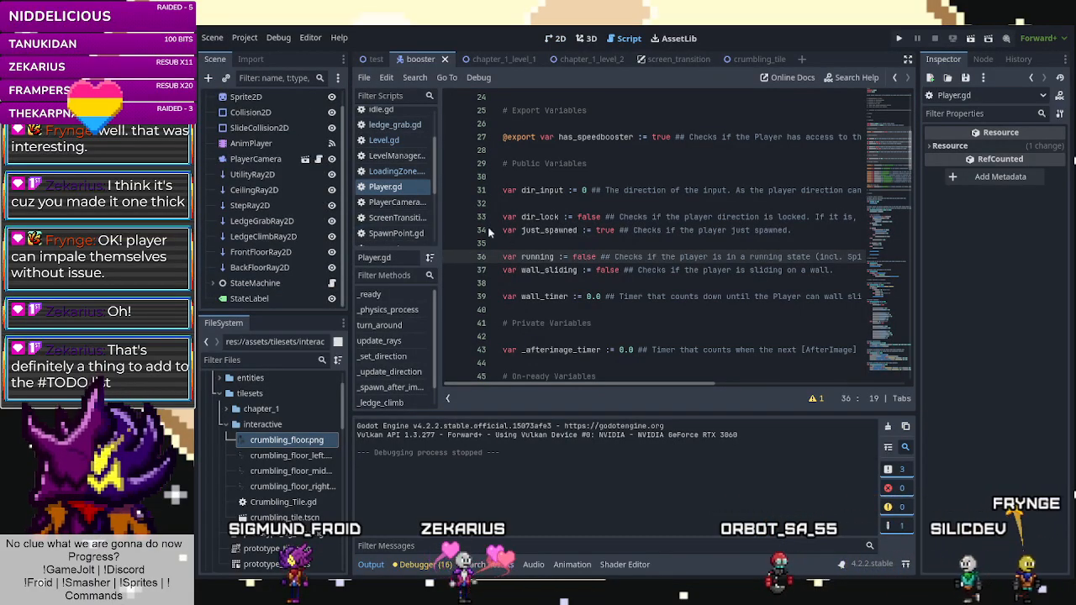
pyautogui.scroll(-1, 393, 192)
pyautogui.scroll(-3, 288, 456)
pyautogui.scroll(3, 288, 457)
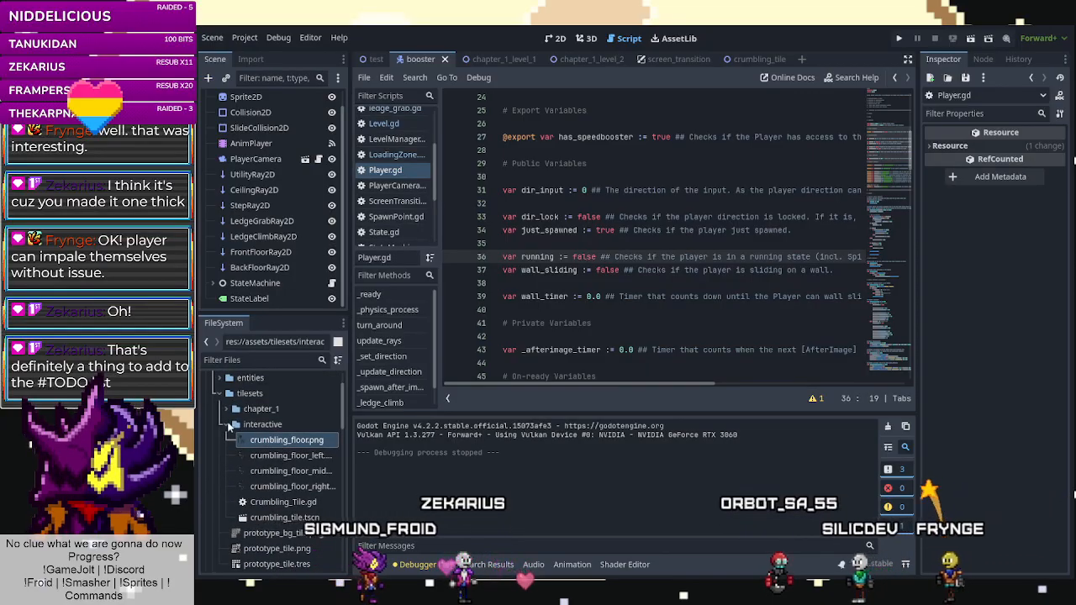
# Collapse the tilesets folder and open slide.gd from the player states folder.
pyautogui.scroll(2, 228, 428)
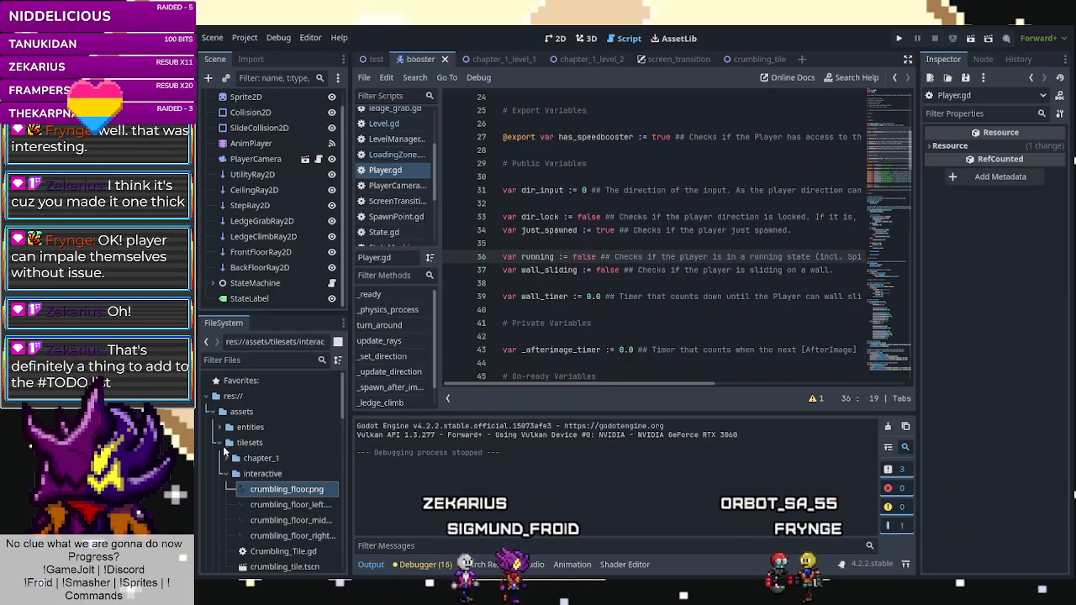
pyautogui.click(222, 442)
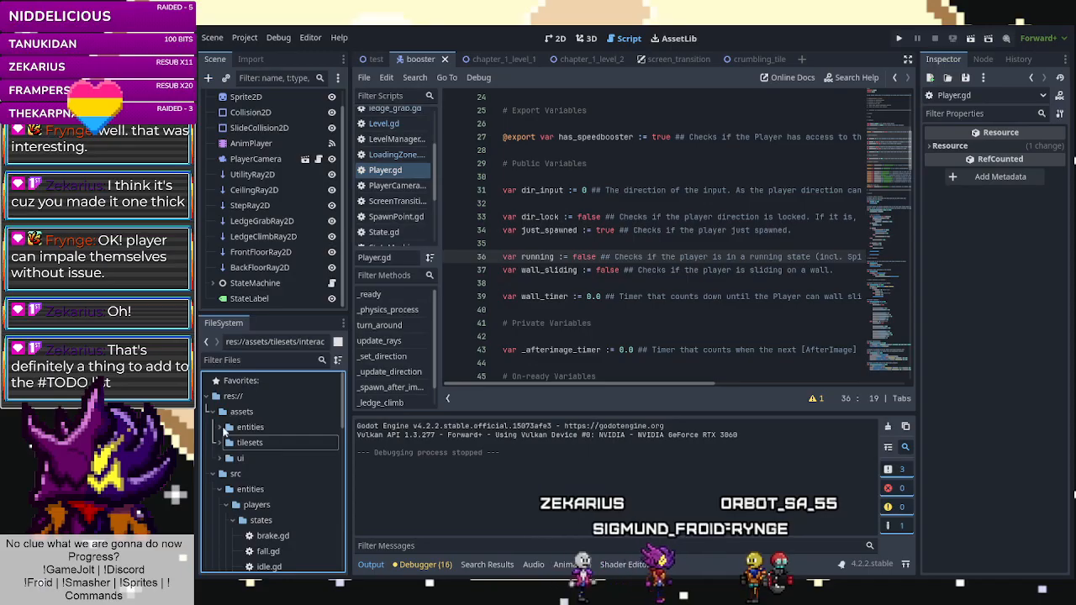
pyautogui.scroll(-5, 258, 483)
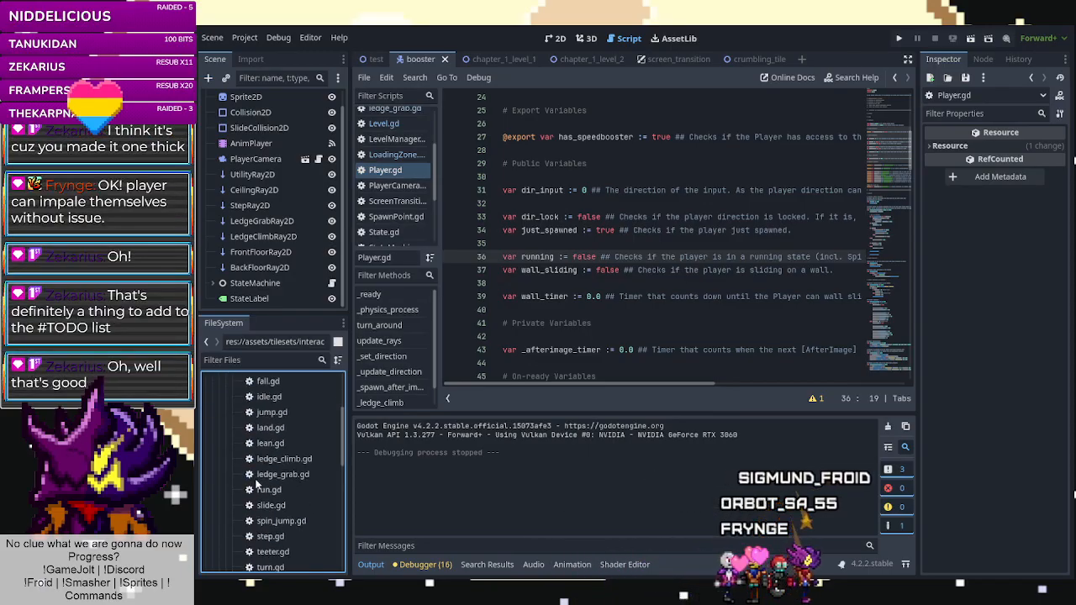
pyautogui.doubleClick(268, 504)
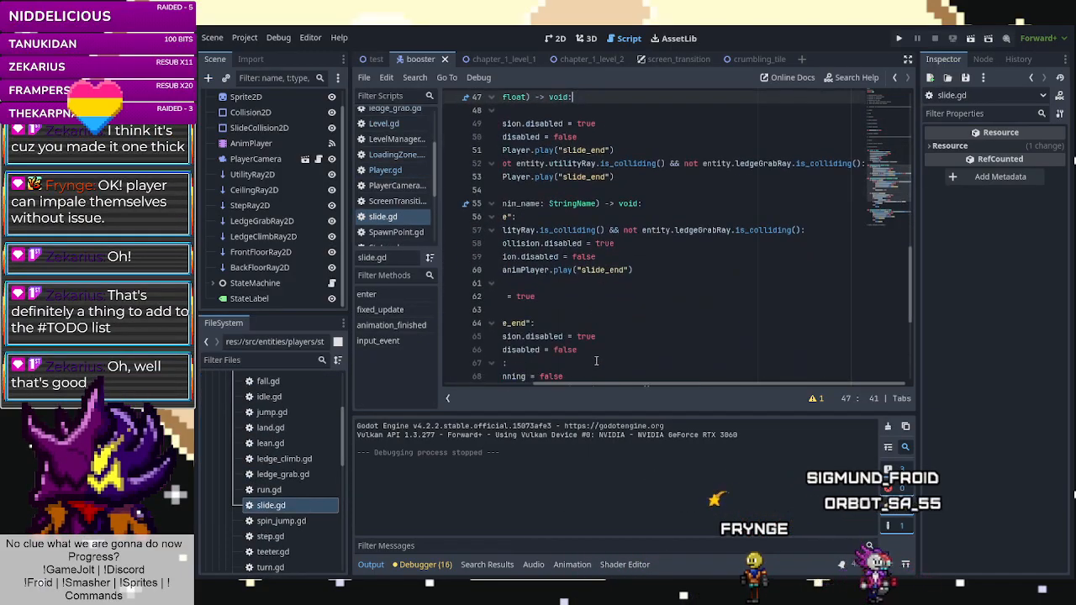
# Examine how slide.gd toggles slideCollision and collision in animation_finished and input_event, focusing on lines 58 and 59.
pyautogui.moveTo(599, 387); pyautogui.dragTo(429, 388)
pyautogui.scroll(-6, 607, 322)
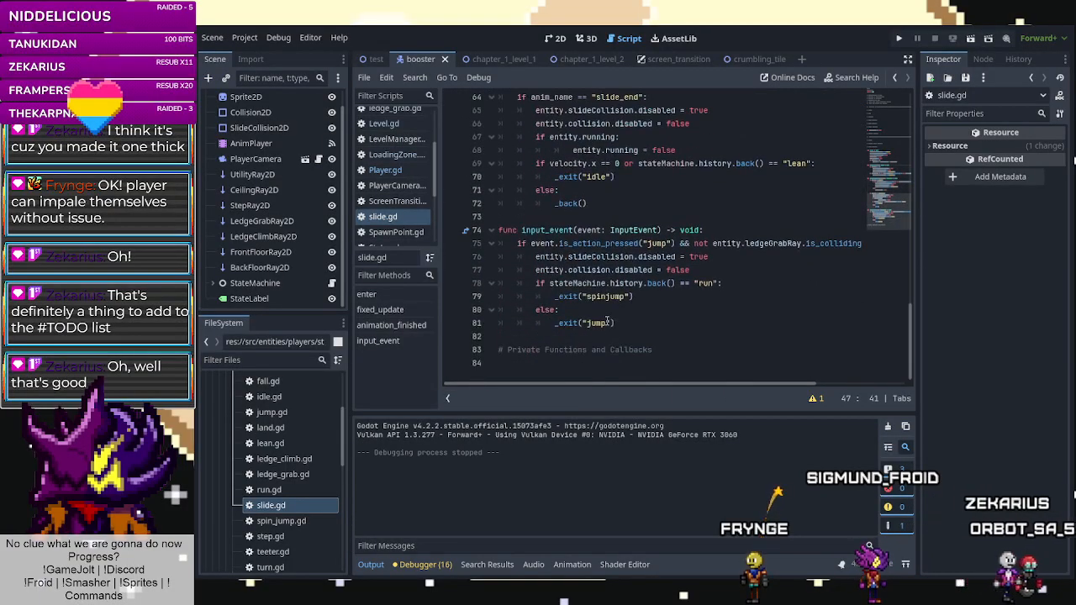
pyautogui.scroll(3, 607, 322)
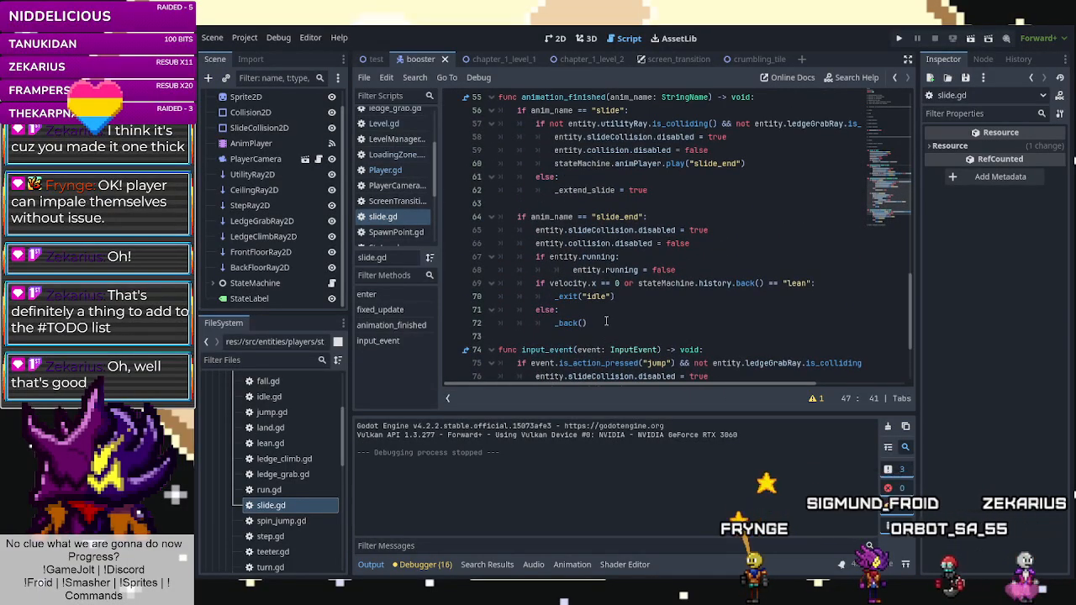
pyautogui.scroll(2, 604, 321)
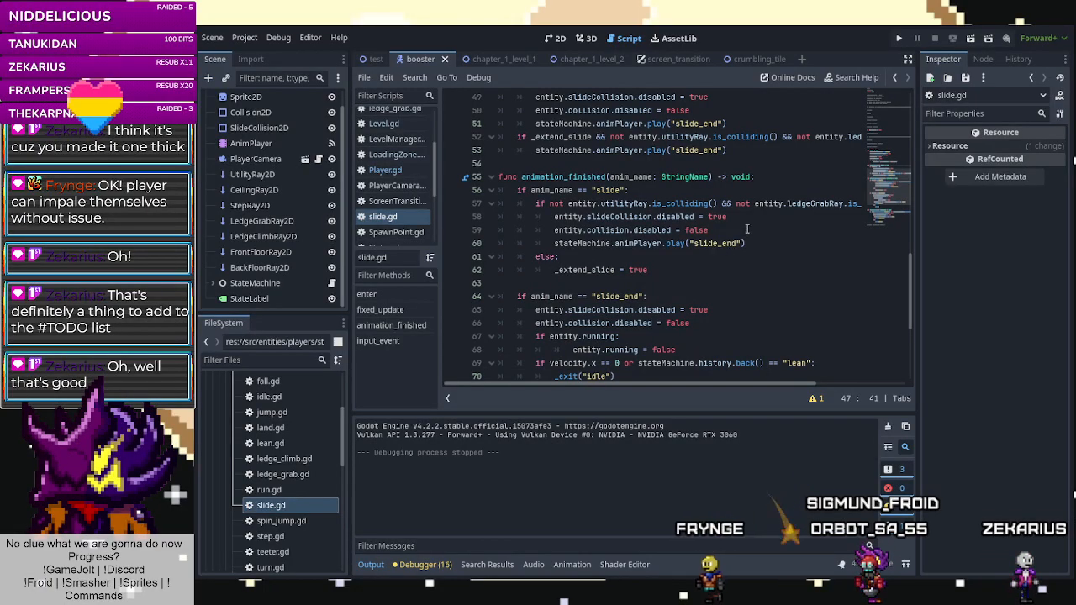
pyautogui.click(715, 217)
pyautogui.moveTo(581, 221); pyautogui.dragTo(550, 218)
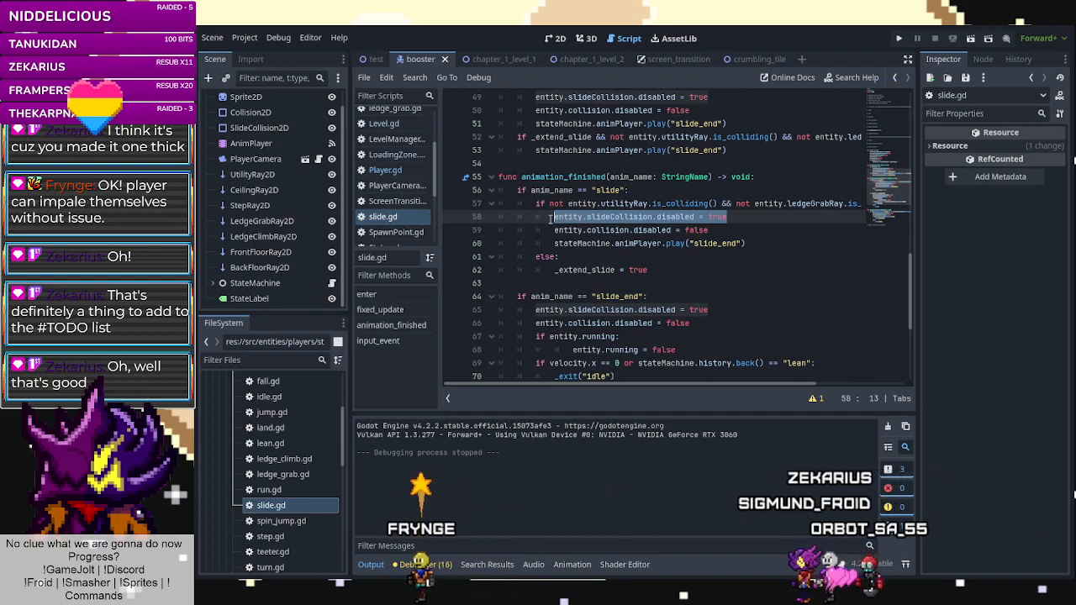
pyautogui.click(732, 233)
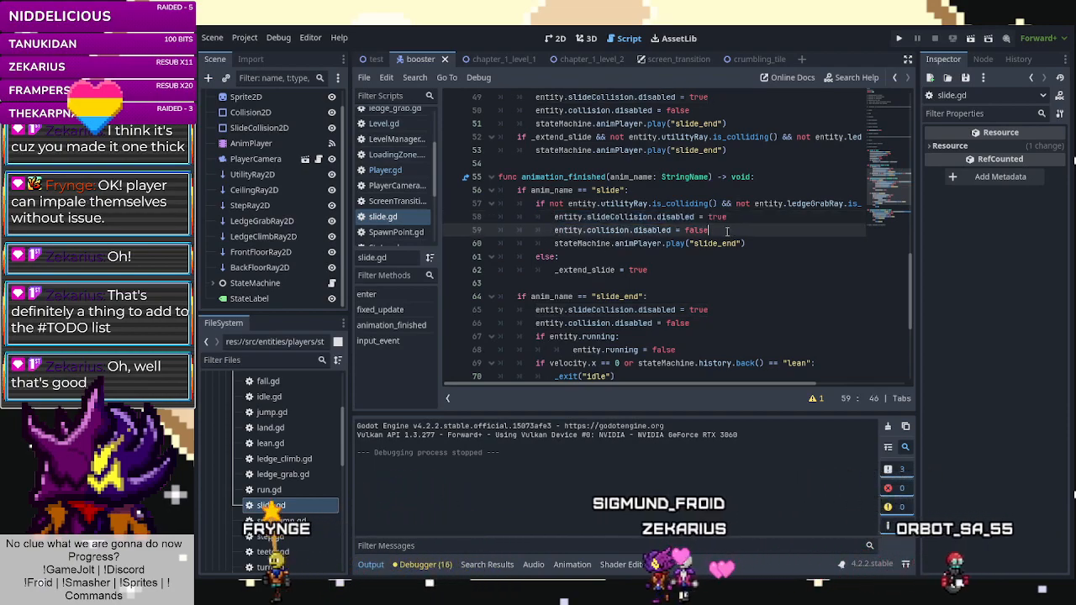
# Examine the collision toggles on lines 65 and 66 of the slide_end branch and compare them with those in enter, fixed_update and input_event.
pyautogui.moveTo(705, 322); pyautogui.dragTo(540, 316)
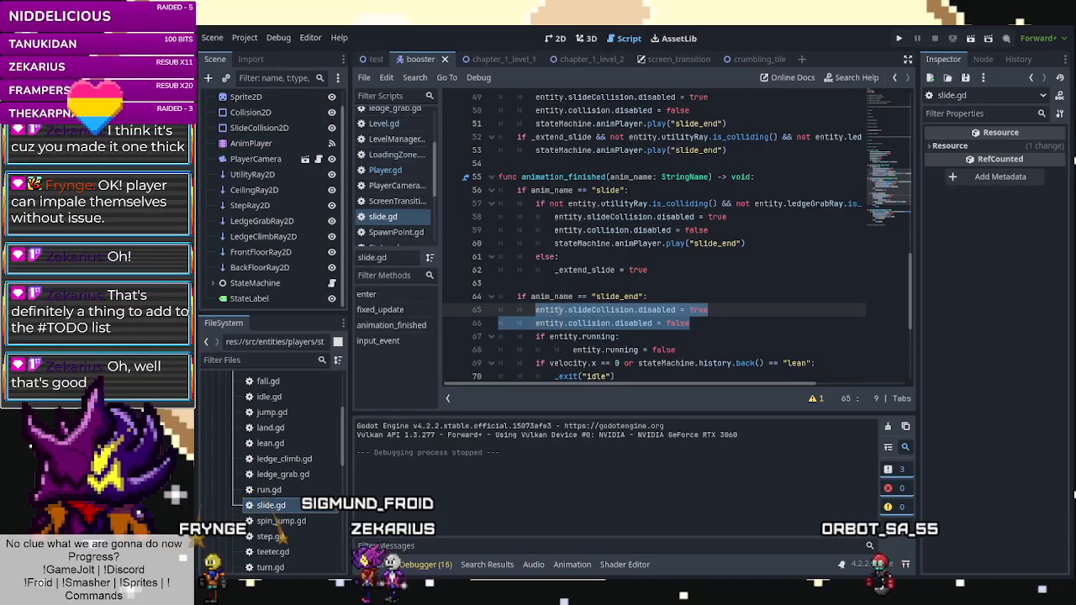
pyautogui.scroll(-2, 590, 320)
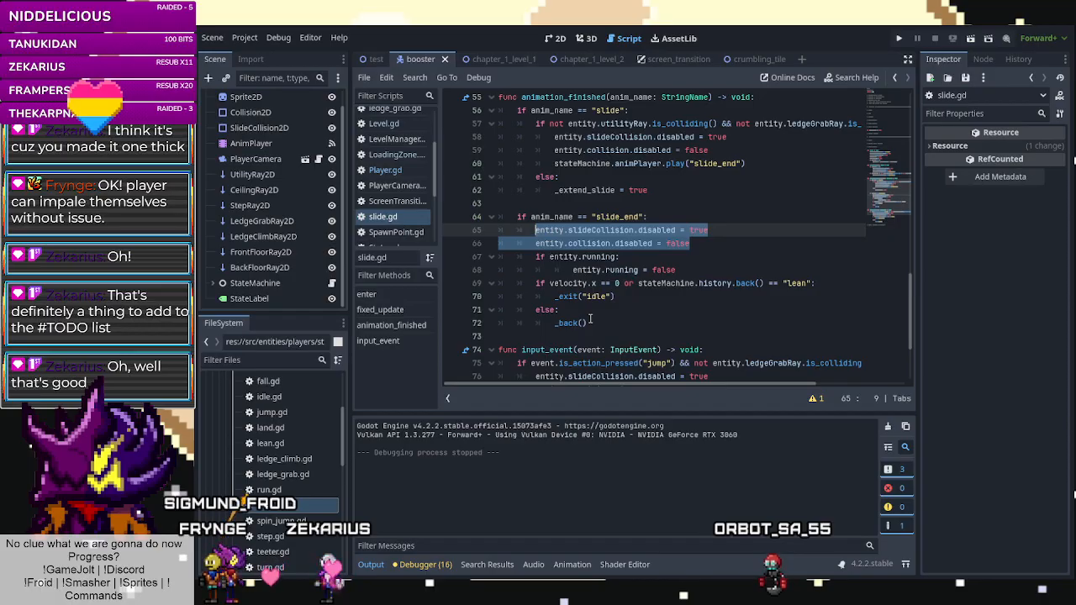
pyautogui.scroll(-3, 590, 319)
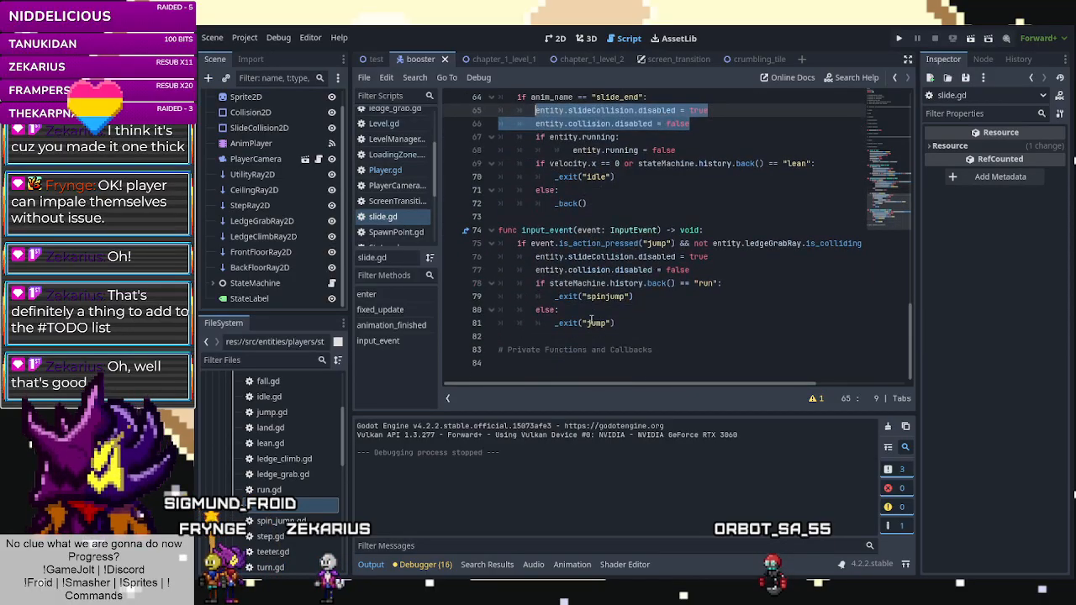
pyautogui.scroll(1, 592, 321)
pyautogui.scroll(12, 593, 321)
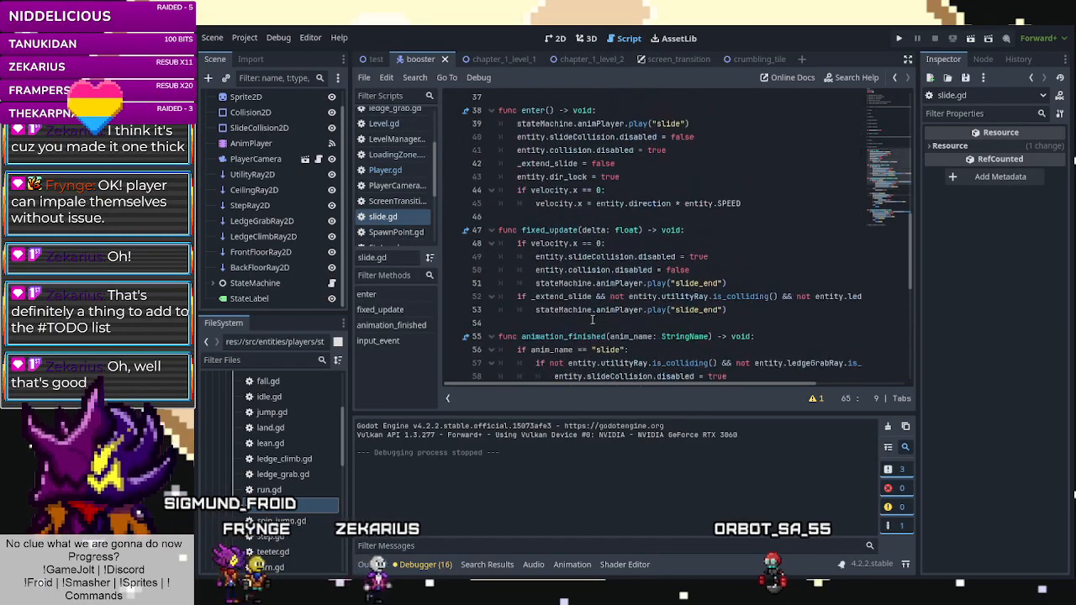
pyautogui.scroll(-9, 597, 321)
pyautogui.scroll(-2, 595, 322)
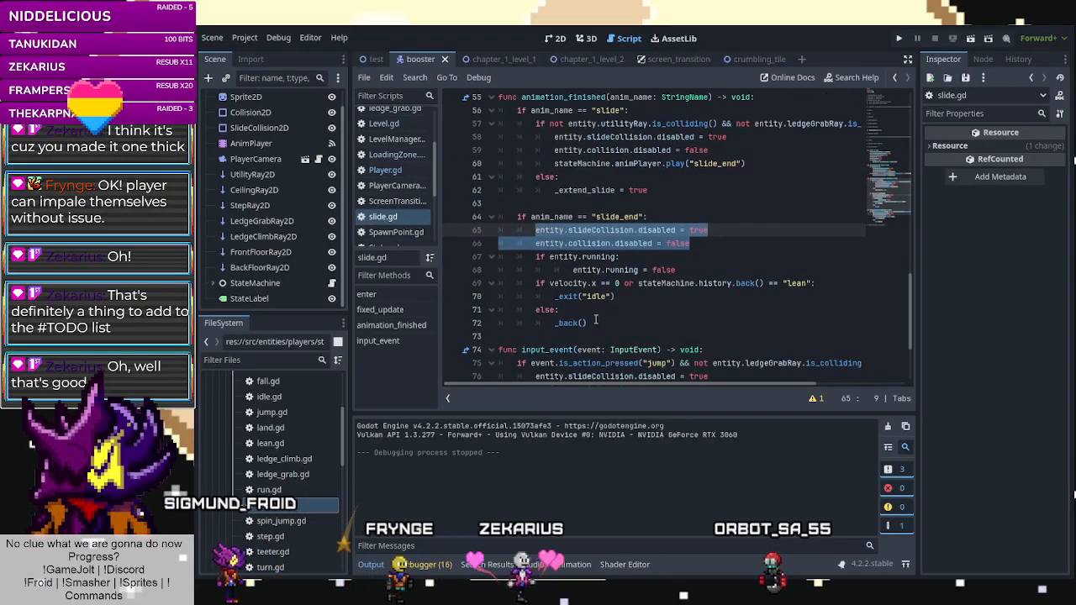
pyautogui.scroll(-3, 615, 316)
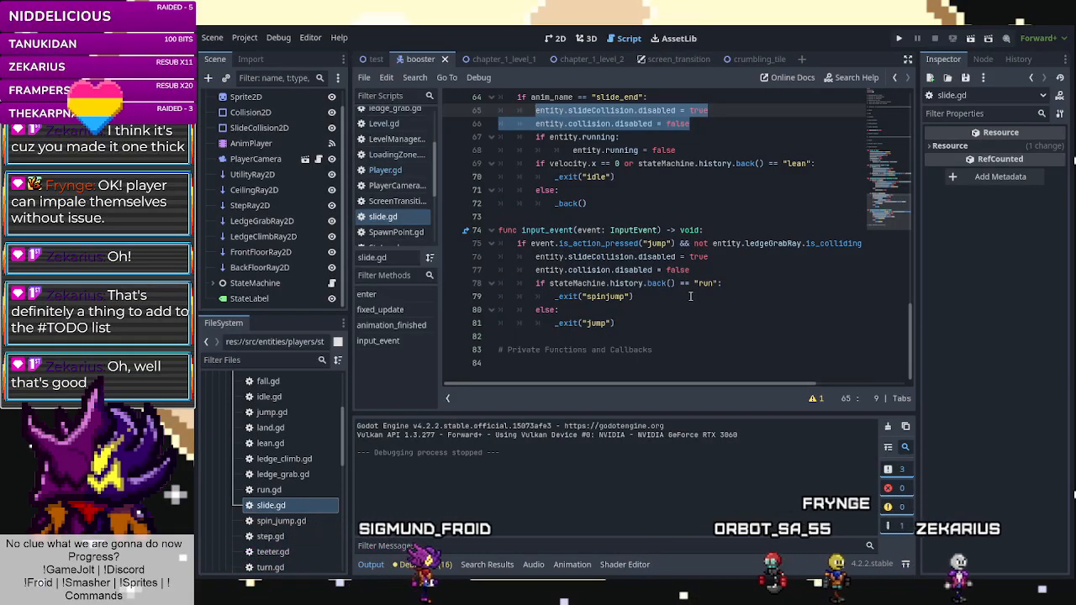
pyautogui.scroll(2, 690, 296)
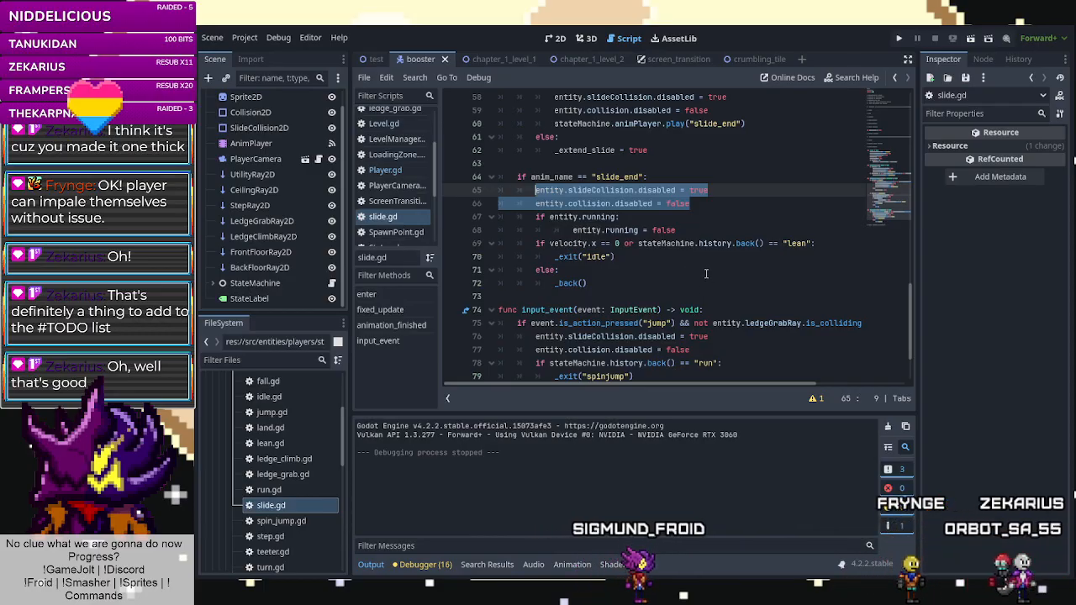
pyautogui.scroll(2, 704, 271)
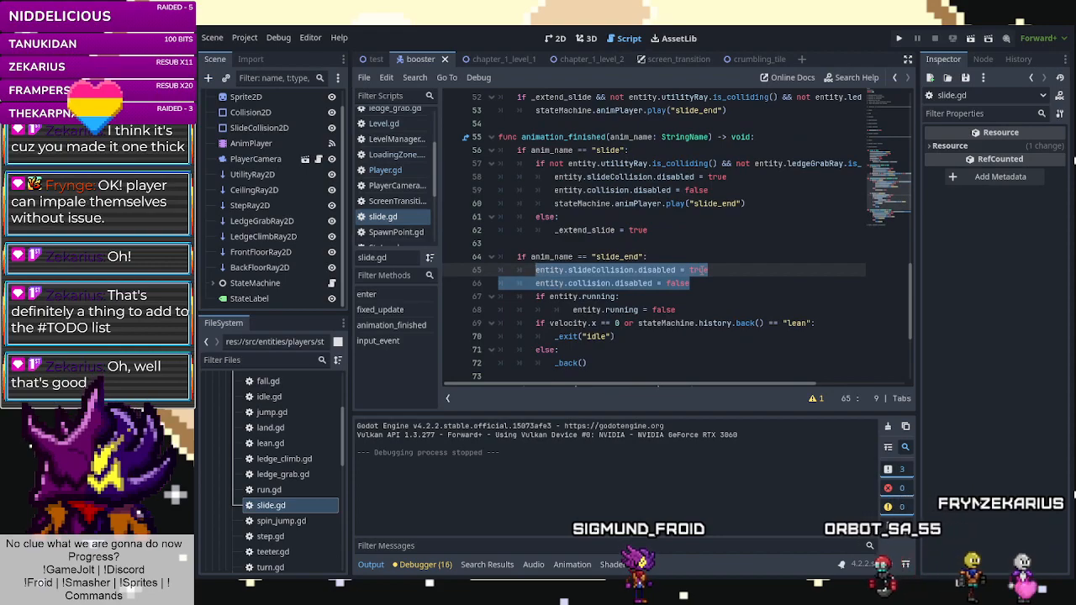
pyautogui.scroll(-1, 701, 269)
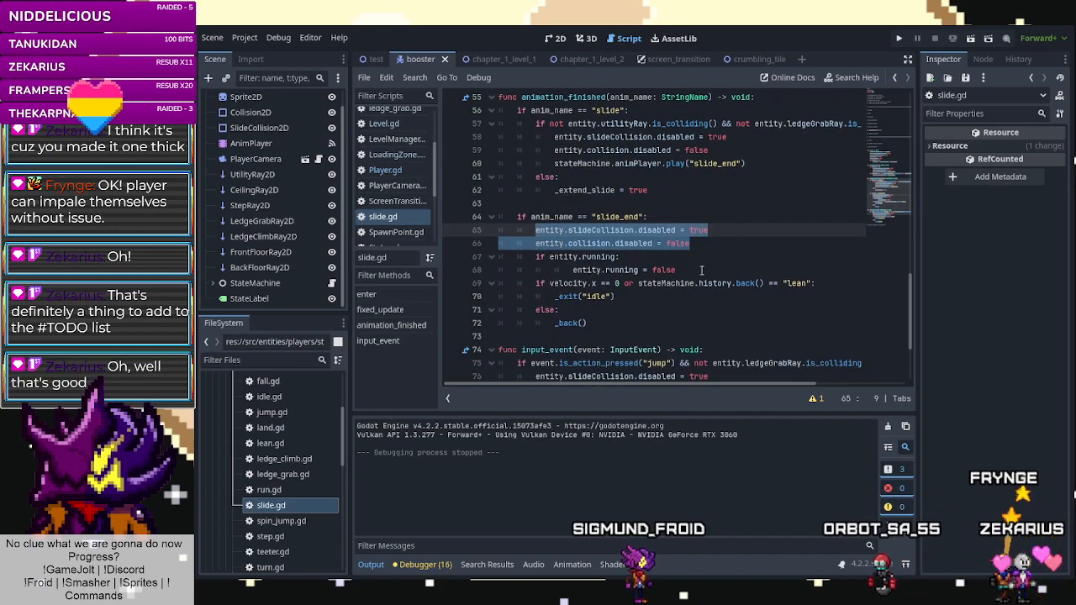
# Trace the slide_end branch's running and exit conditions against fixed_update and the slide branch, focusing on lines 65 to 72.
pyautogui.click(577, 217)
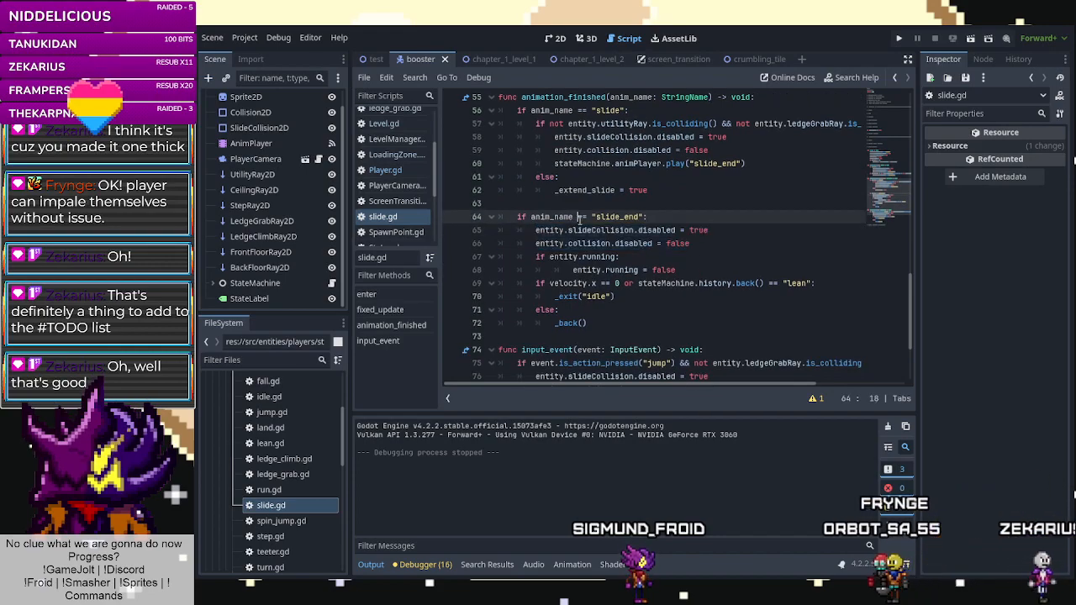
pyautogui.moveTo(579, 218); pyautogui.dragTo(582, 218)
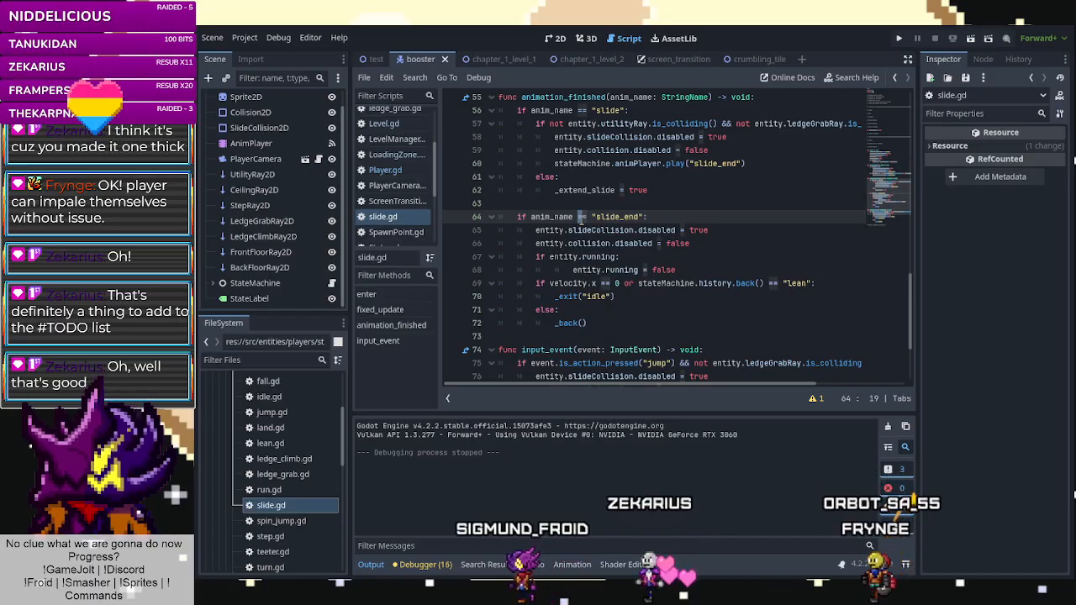
pyautogui.click(614, 257)
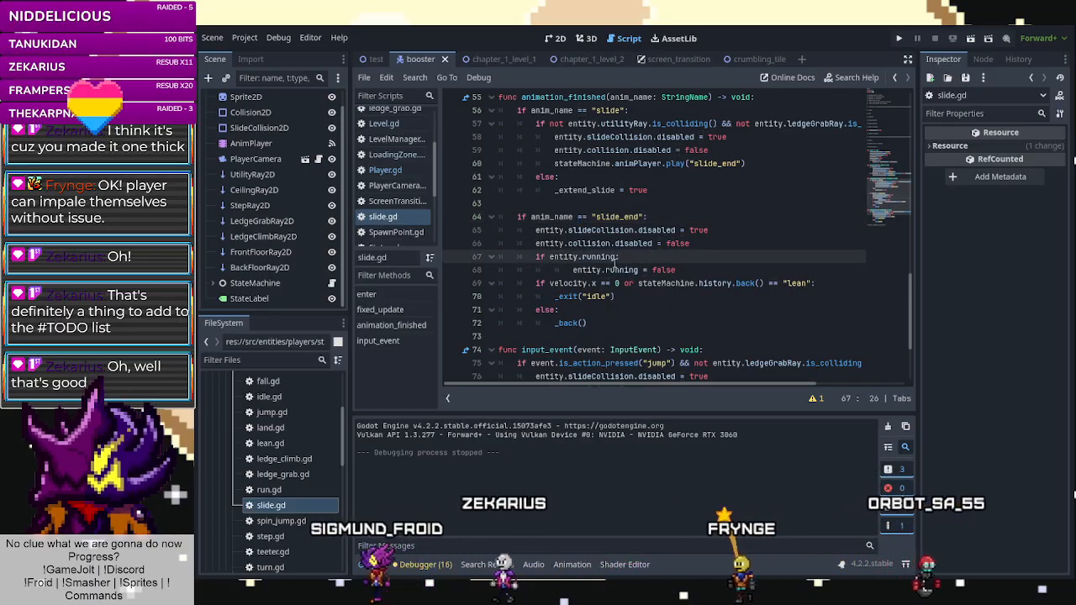
pyautogui.scroll(-2, 614, 263)
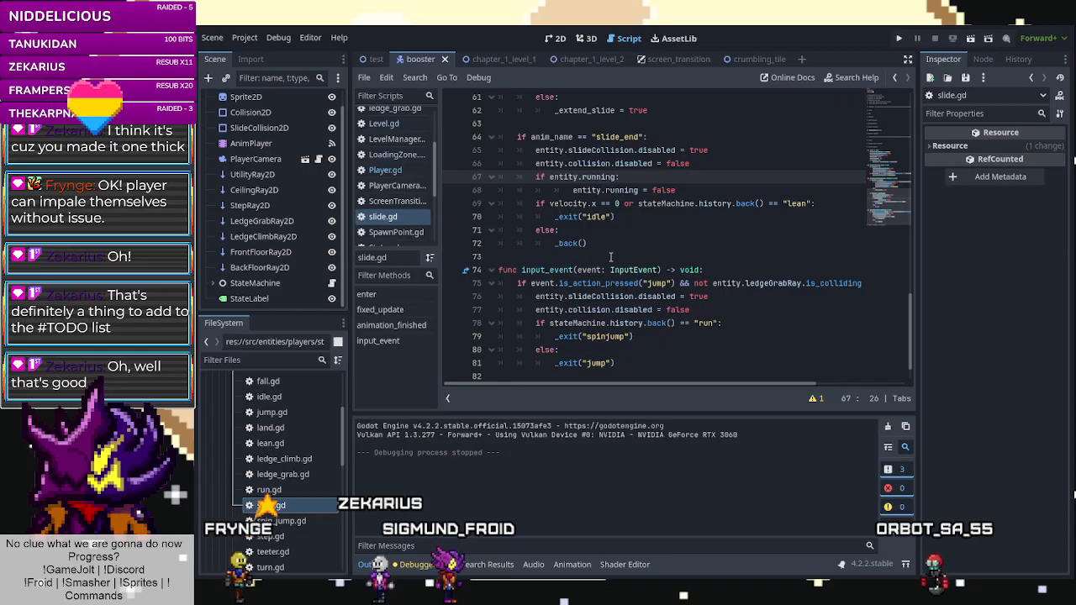
pyautogui.scroll(2, 611, 257)
pyautogui.scroll(4, 610, 257)
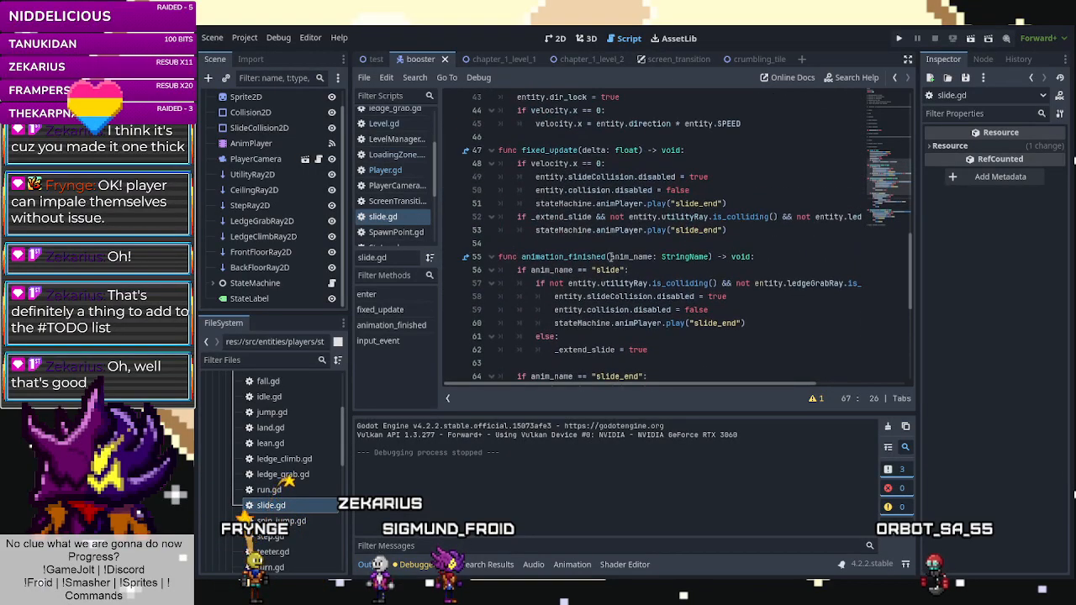
pyautogui.scroll(-2, 611, 256)
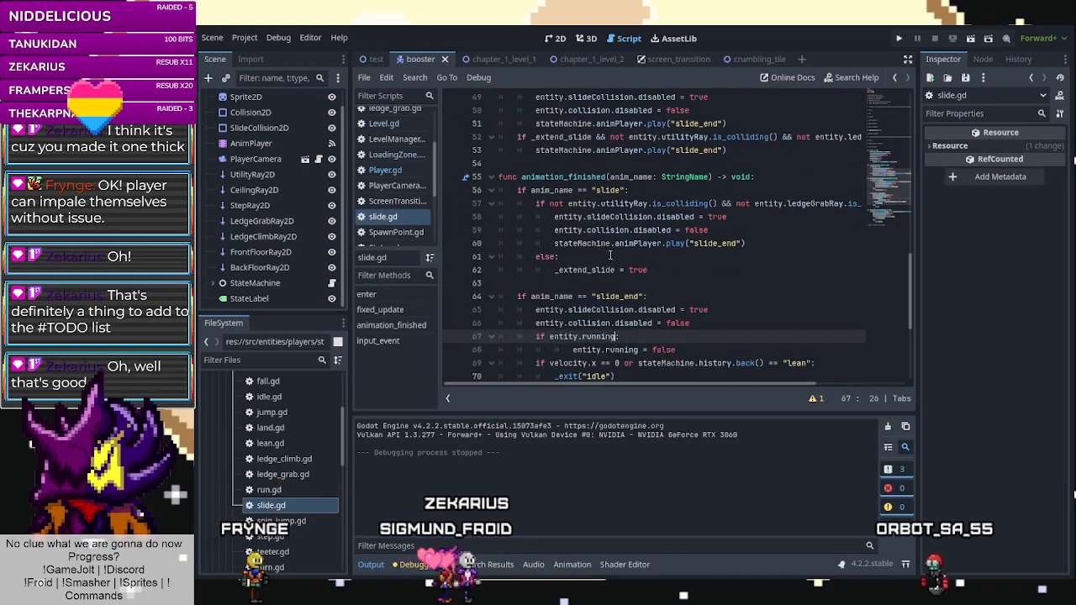
pyautogui.scroll(-2, 611, 256)
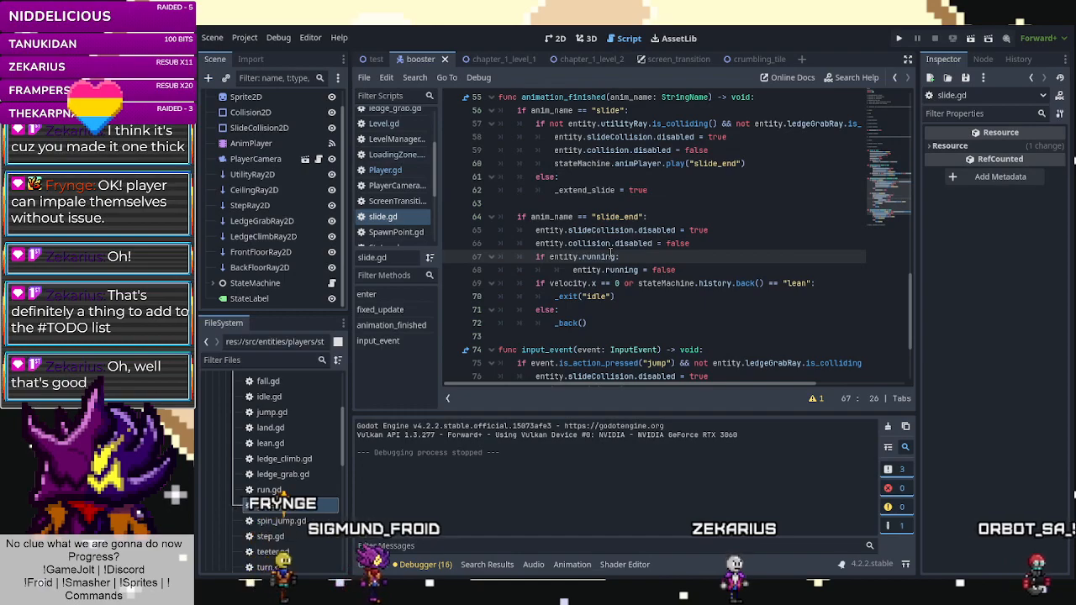
pyautogui.scroll(1, 610, 256)
pyautogui.scroll(3, 611, 252)
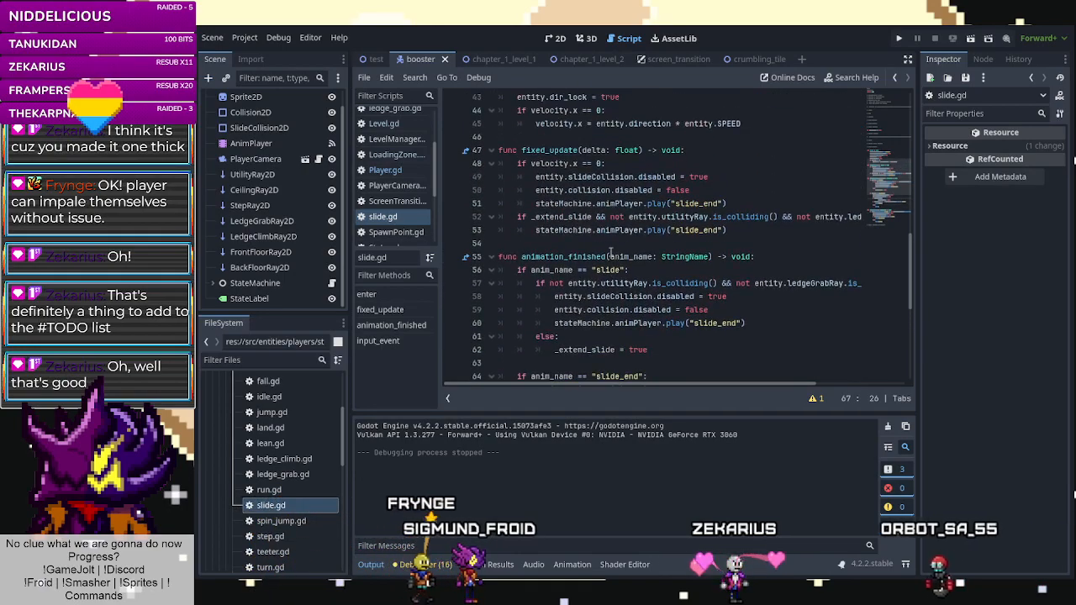
pyautogui.scroll(3, 611, 252)
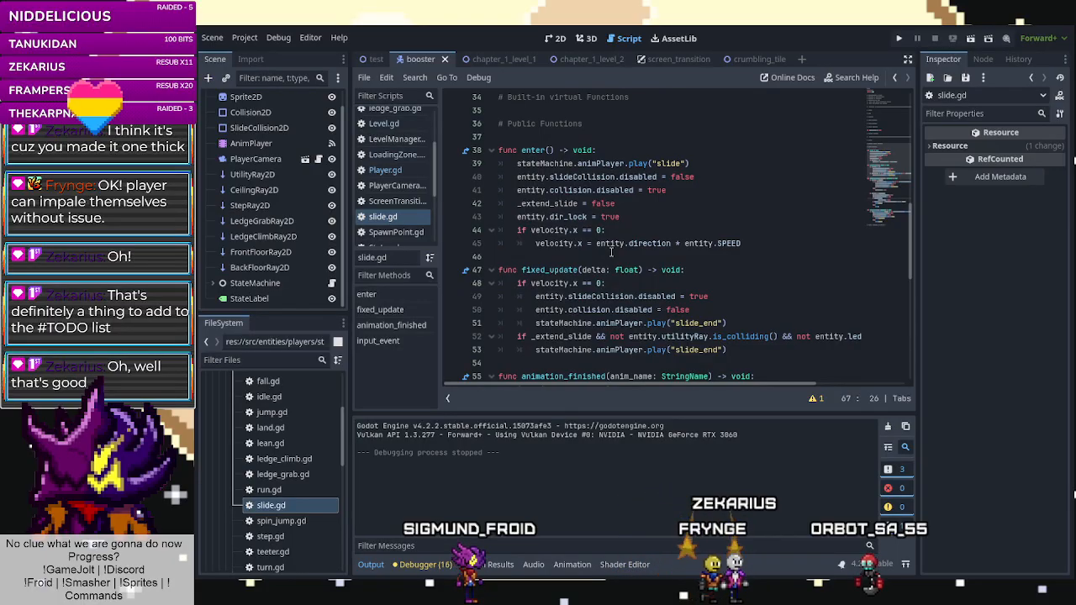
pyautogui.scroll(-3, 611, 251)
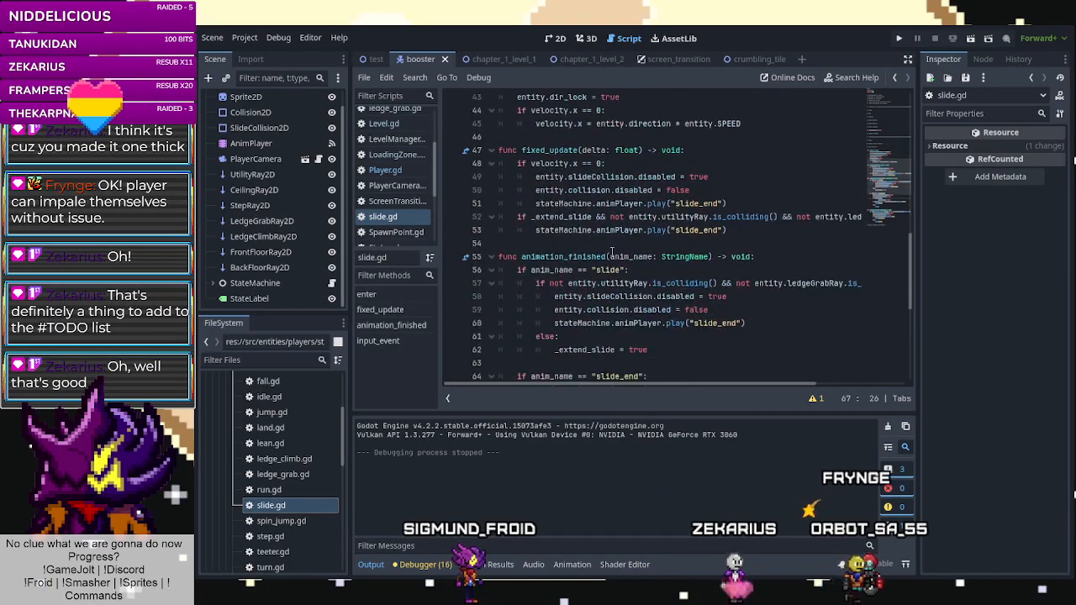
pyautogui.scroll(-3, 620, 252)
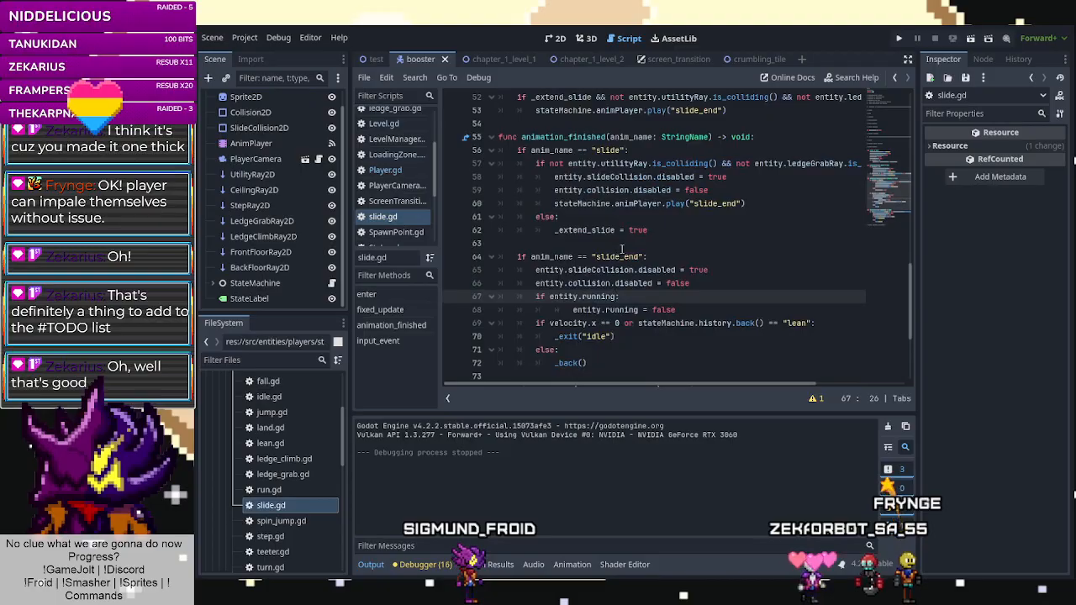
pyautogui.moveTo(695, 286); pyautogui.dragTo(536, 271)
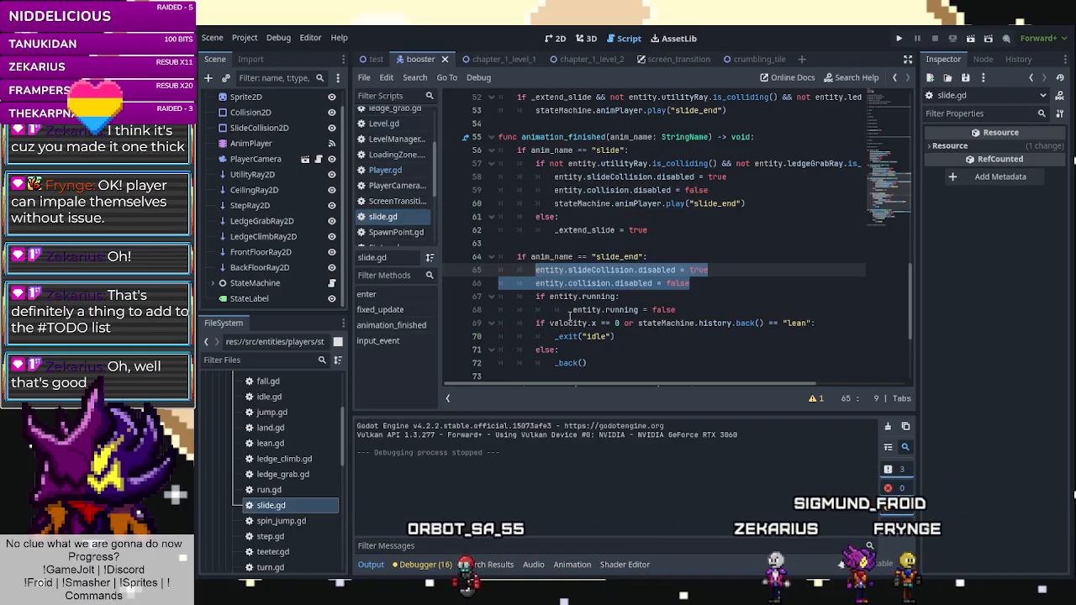
# Start a new if statement below the slide_end branch in animation_finished, separated by a blank line and at the same indentation level.
pyautogui.scroll(-2, 570, 316)
pyautogui.click(614, 284)
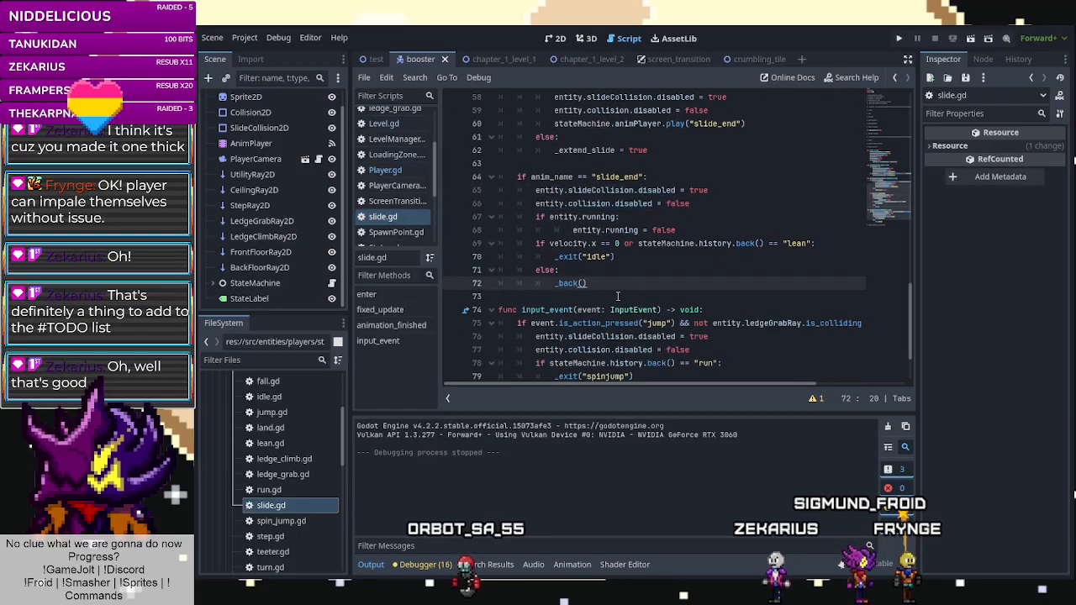
pyautogui.scroll(3, 412, 164)
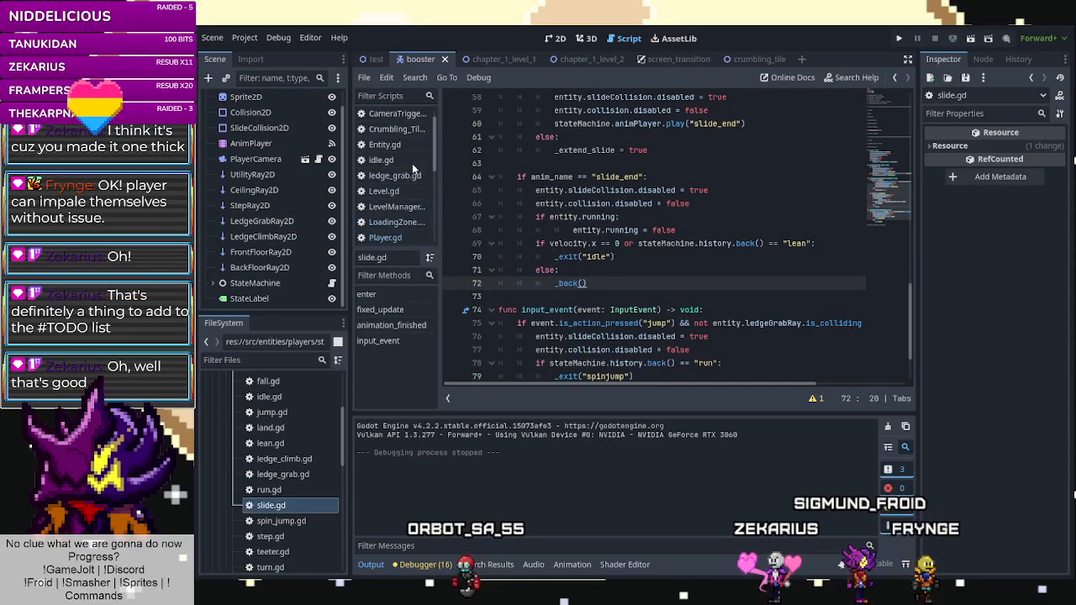
pyautogui.press('Return')
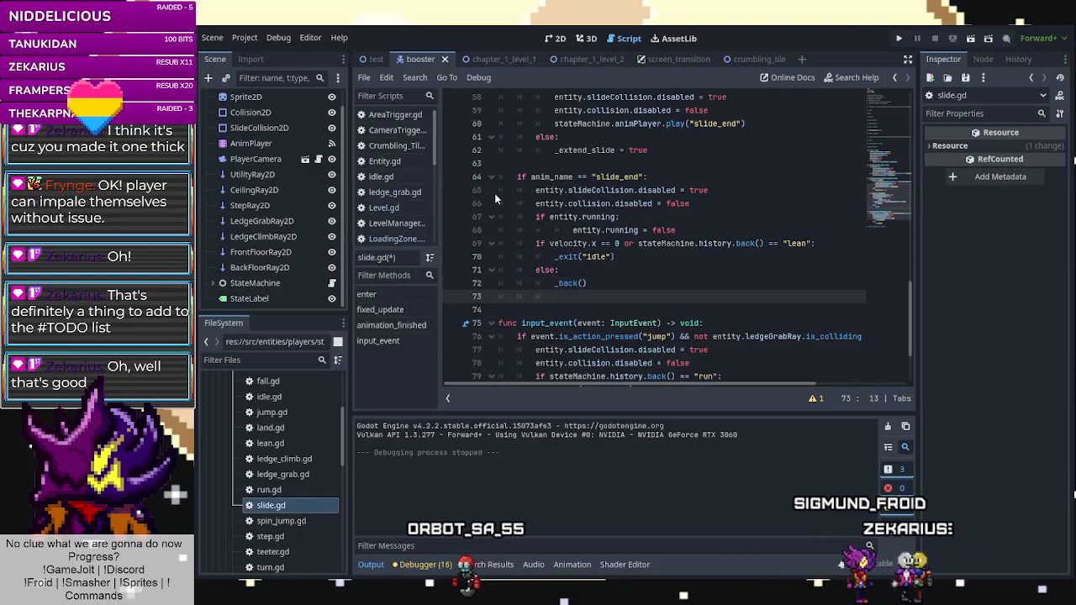
pyautogui.scroll(-1, 494, 194)
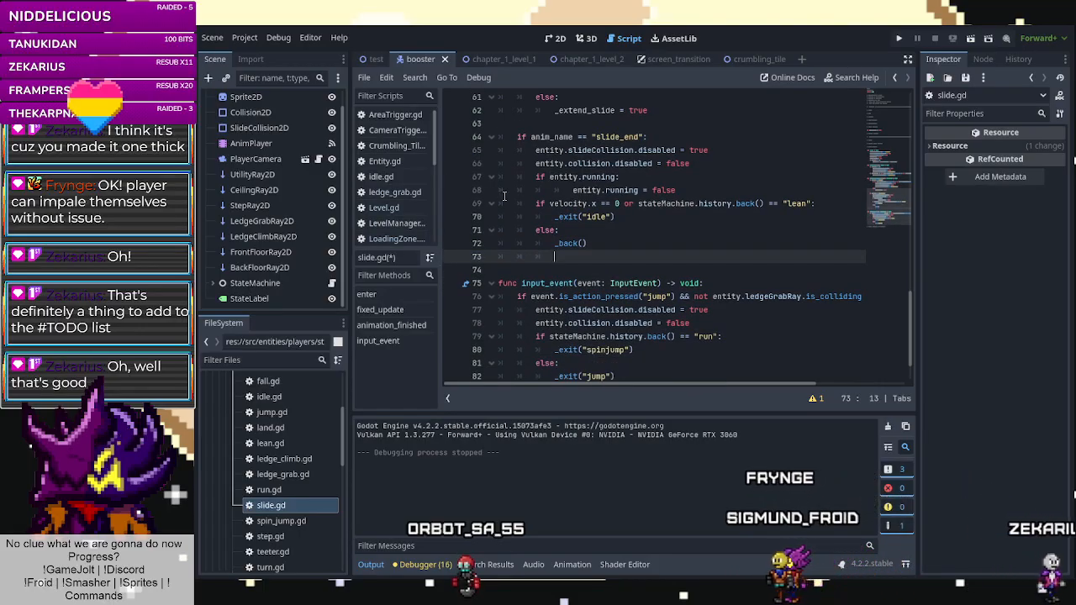
pyautogui.press('BackSpace')
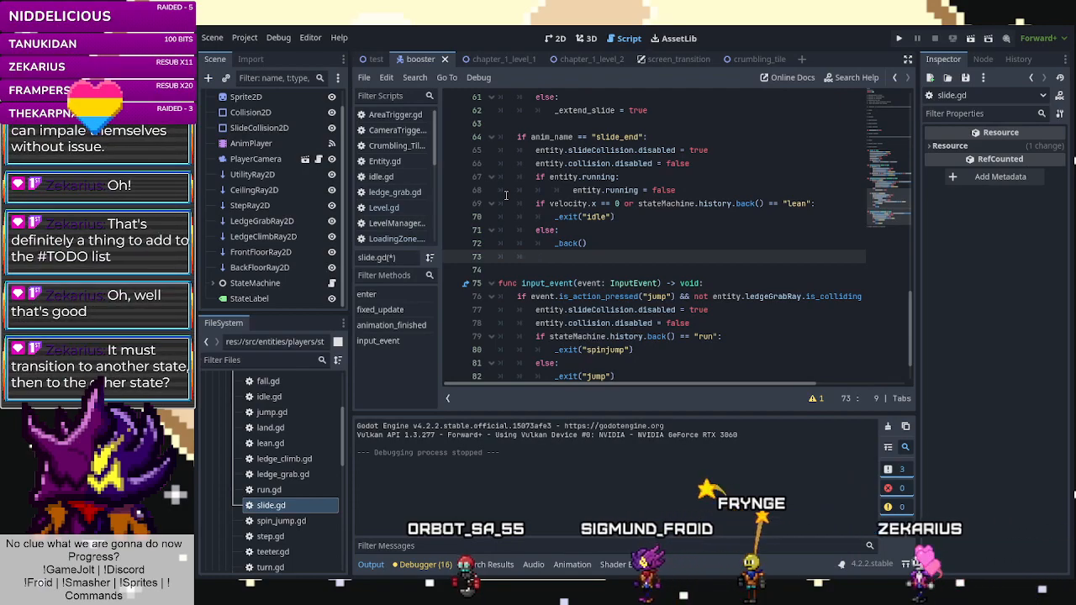
pyautogui.press('Return')
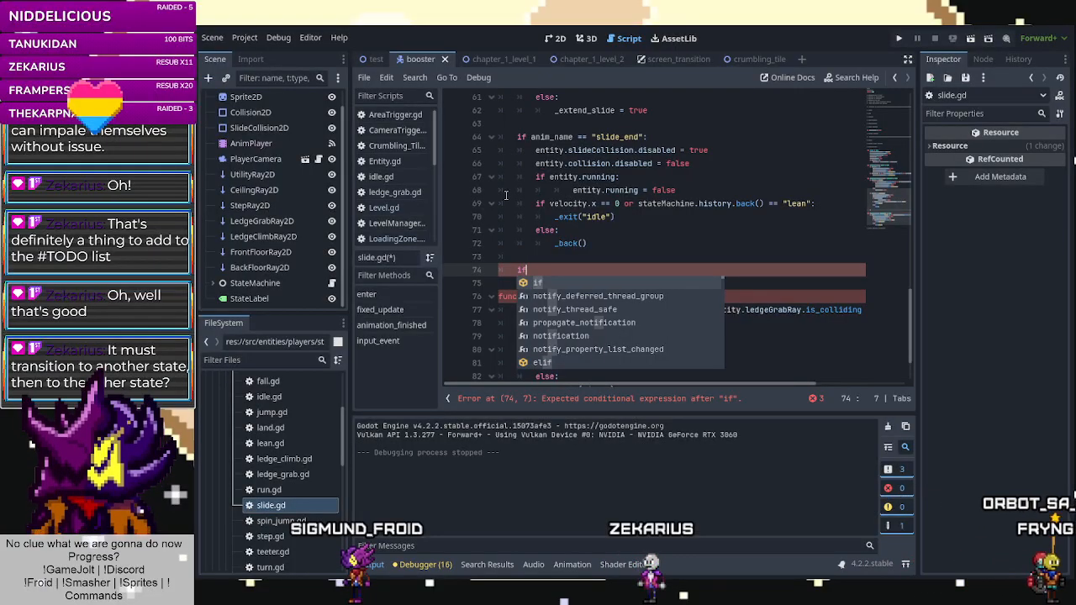
pyautogui.scroll(-1, 645, 218)
pyautogui.scroll(7, 645, 217)
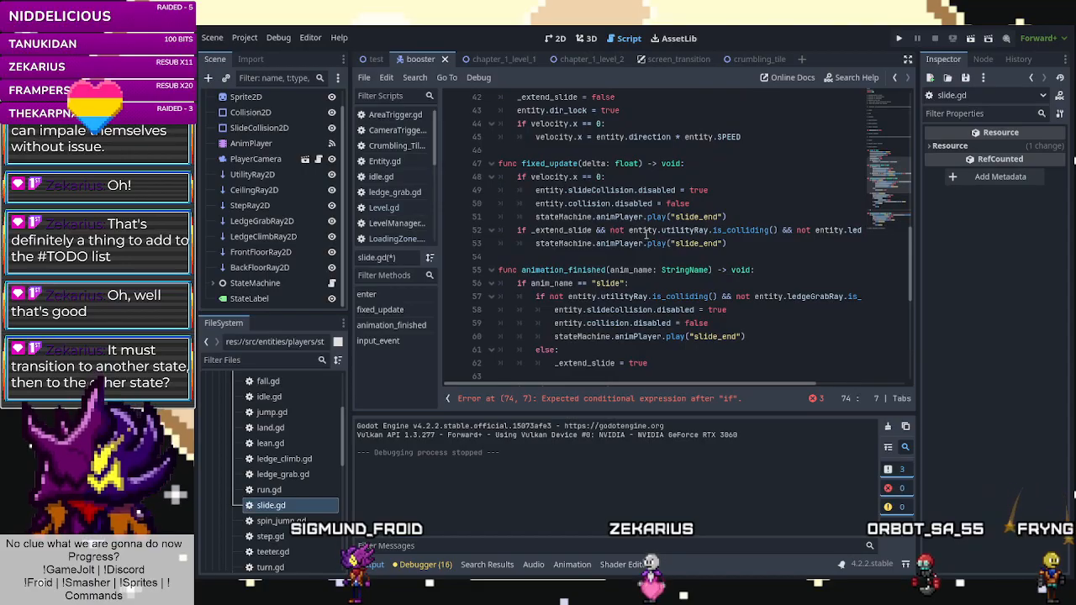
pyautogui.scroll(-6, 631, 258)
pyautogui.scroll(1, 631, 258)
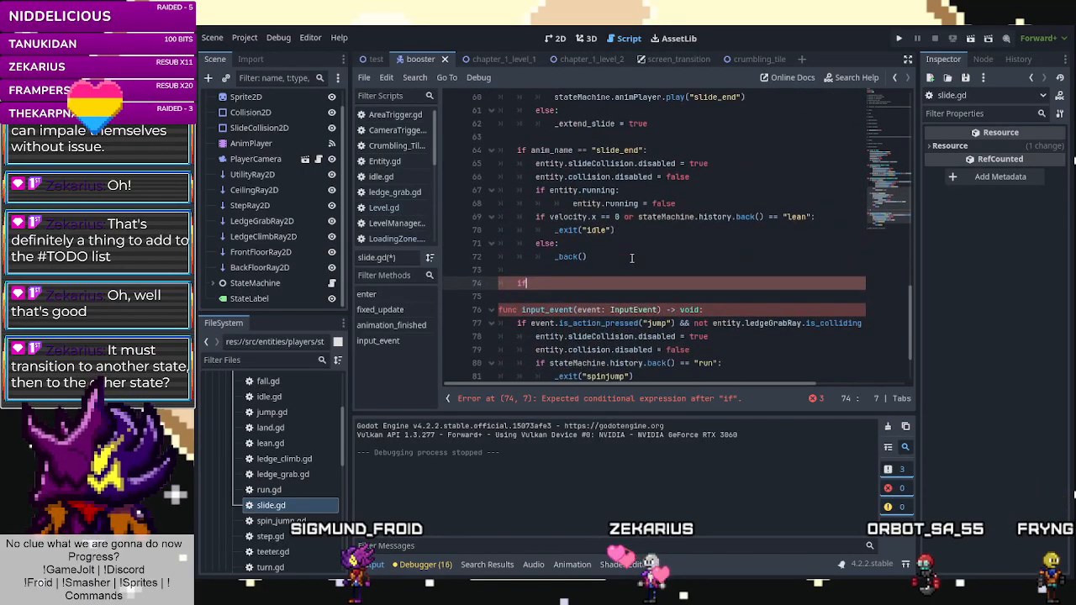
# Make anim_name the variable tested by the new if statement on line 74.
pyautogui.write('_name ')
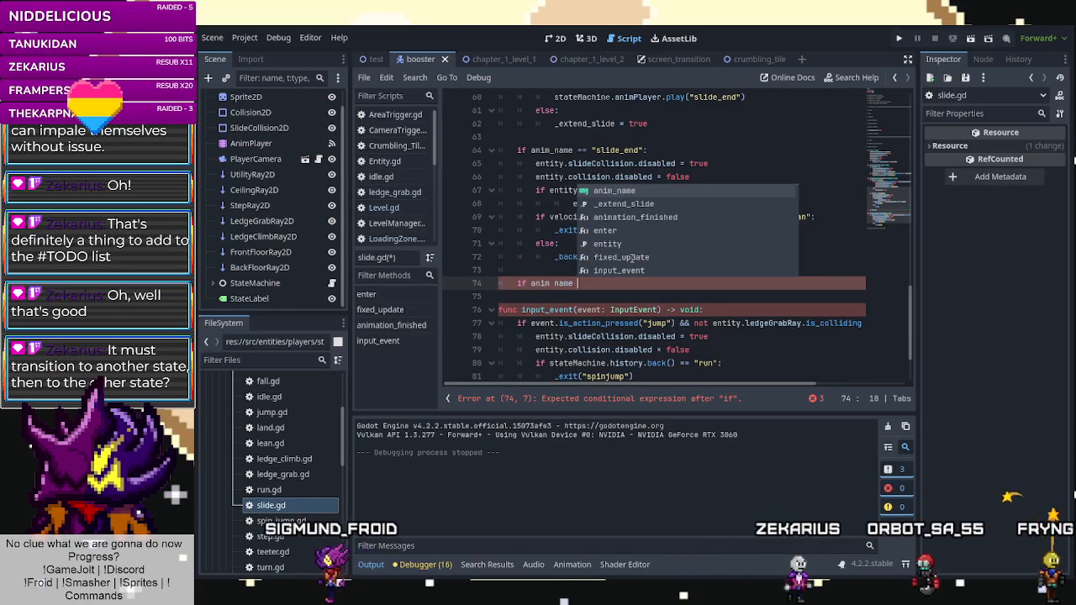
pyautogui.write('is')
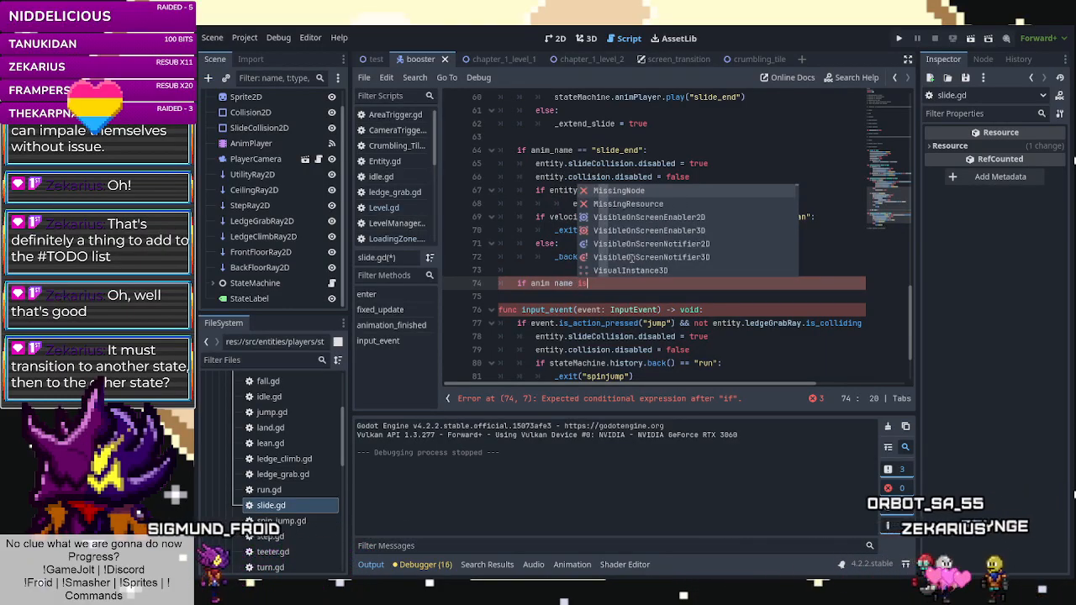
pyautogui.press('BackSpace')
pyautogui.press('BackSpace')
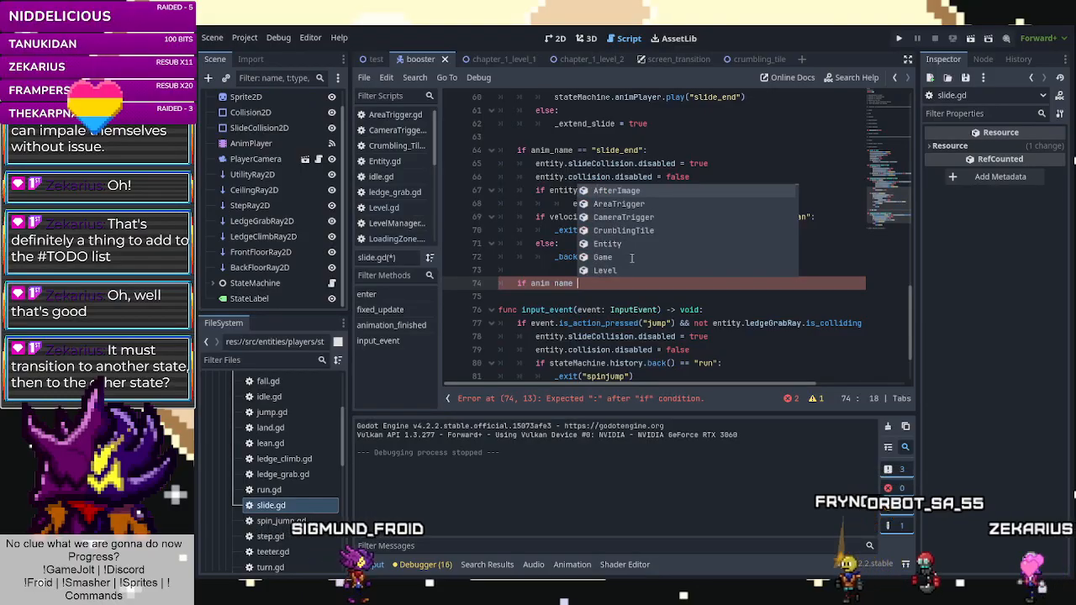
pyautogui.press('BackSpace')
pyautogui.press('BackSpace')
pyautogui.press('BackSpace')
pyautogui.press('BackSpace')
pyautogui.press('BackSpace')
pyautogui.press('BackSpace')
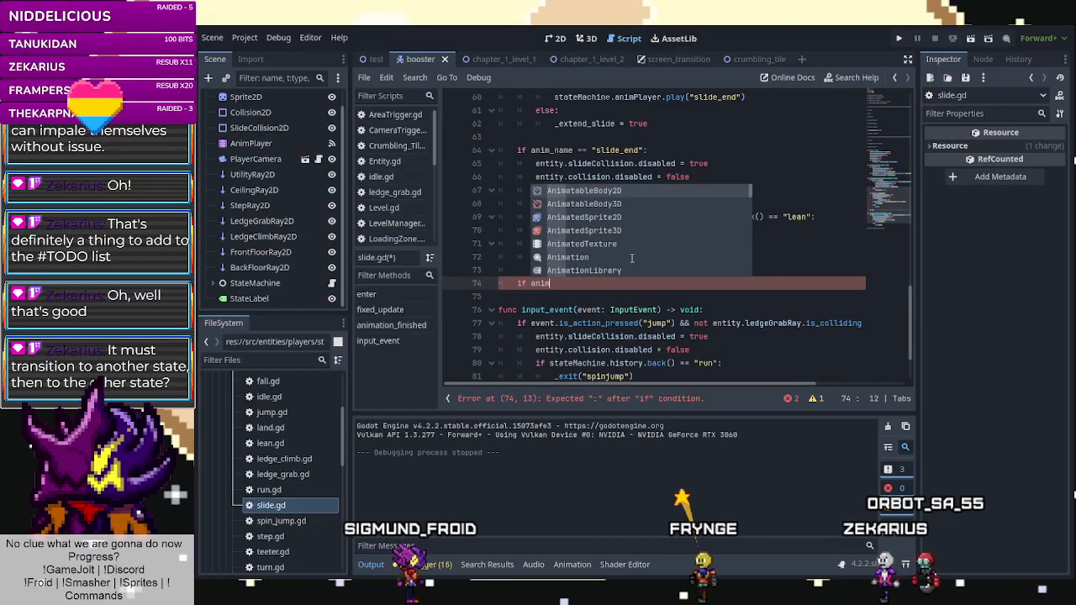
pyautogui.write('_name')
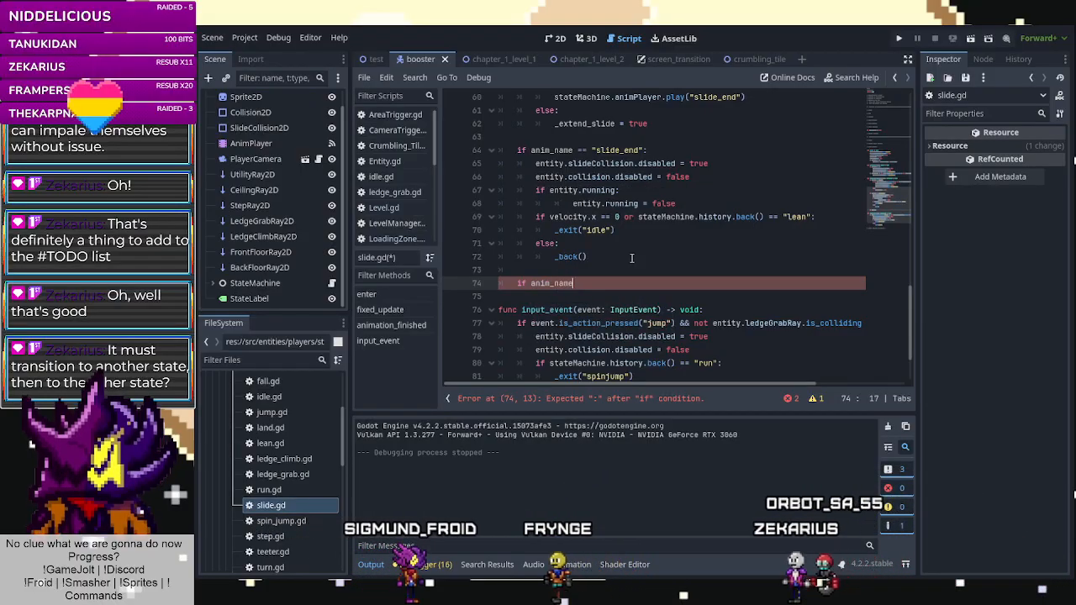
# Make the if condition on line 74 compare anim_name != slide and join a second anim_name test to it with and.
pyautogui.write(' ==')
pyautogui.press('BackSpace')
pyautogui.press('BackSpace')
pyautogui.press('BackSpace')
pyautogui.write('!')
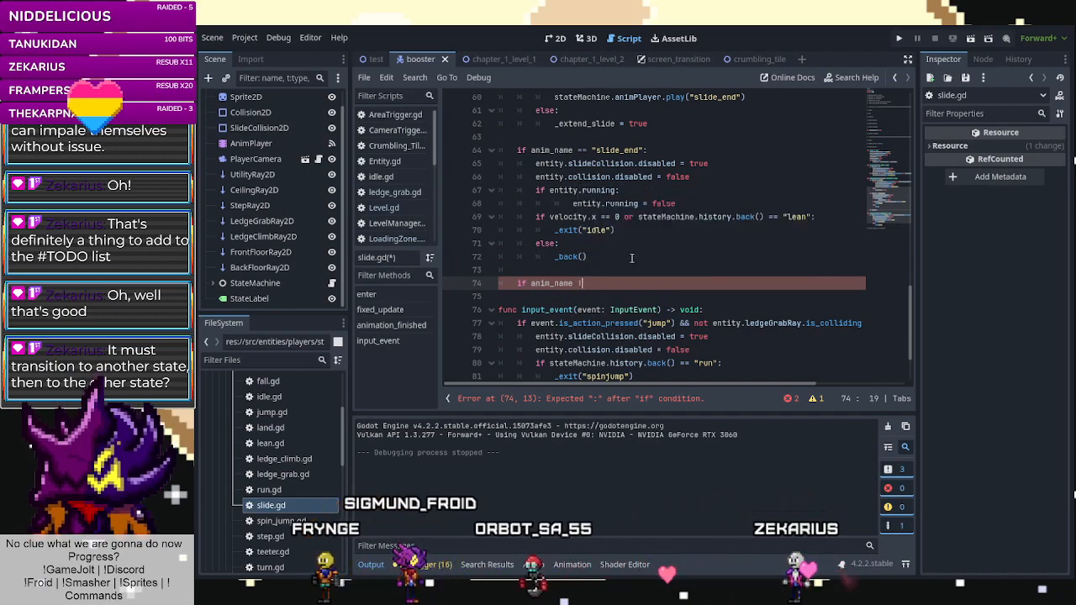
pyautogui.write('= sli')
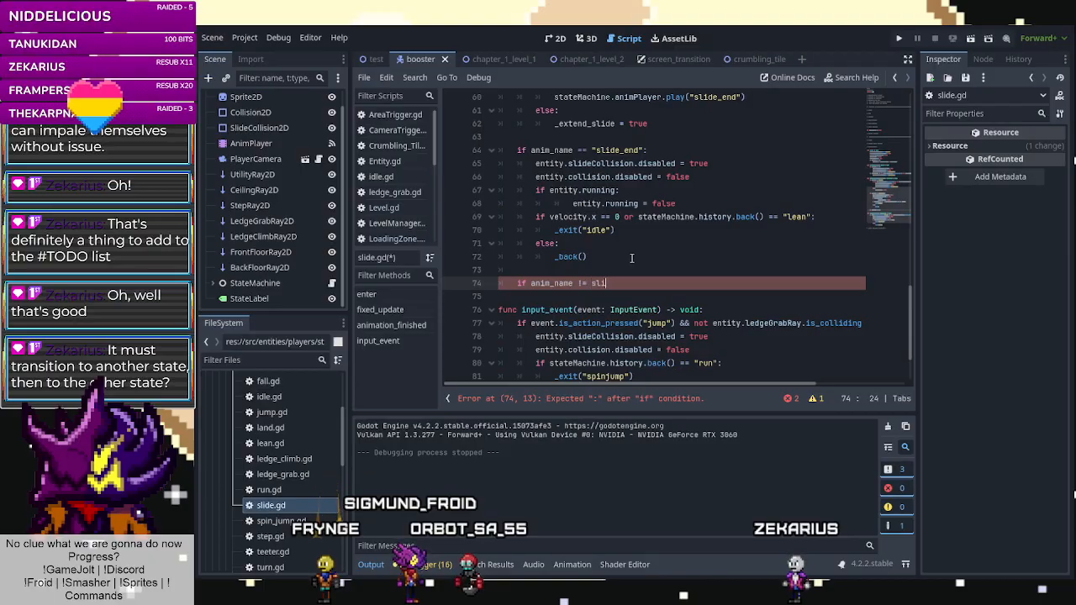
pyautogui.write('de or anim_na')
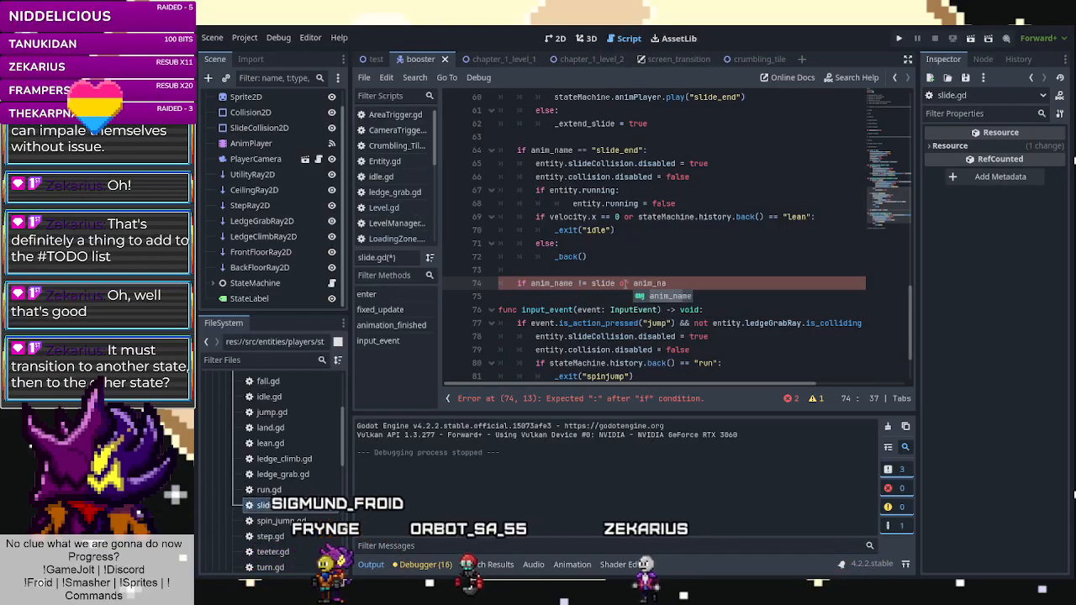
pyautogui.doubleClick(623, 284)
pyautogui.press('BackSpace')
pyautogui.write('and')
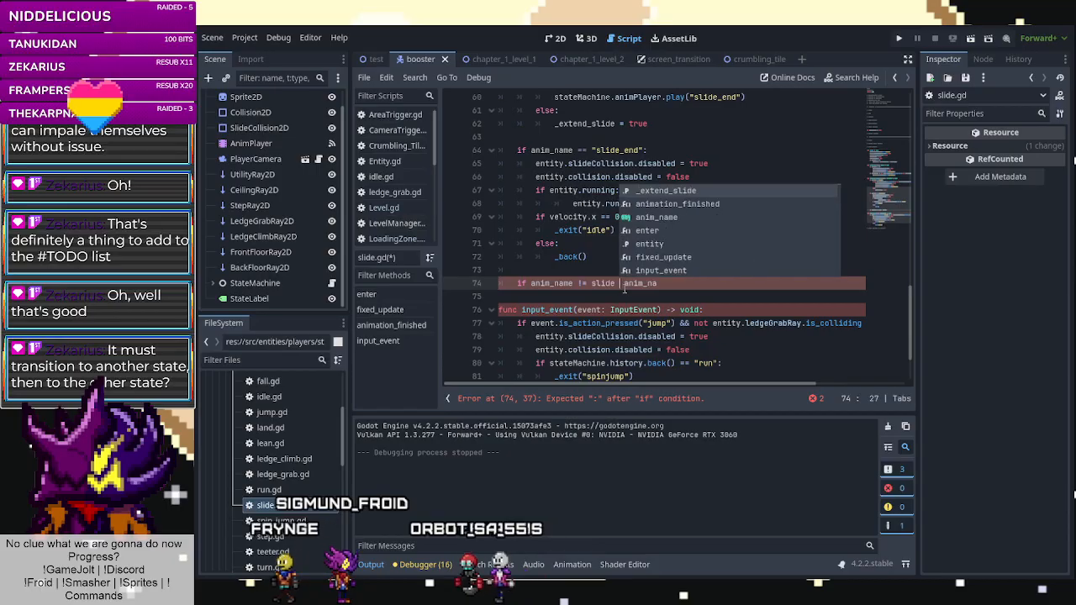
# Complete the second comparison as anim_name != "slide_end" and enclose slide in double quotes in the first comparison.
pyautogui.click(685, 284)
pyautogui.write('m')
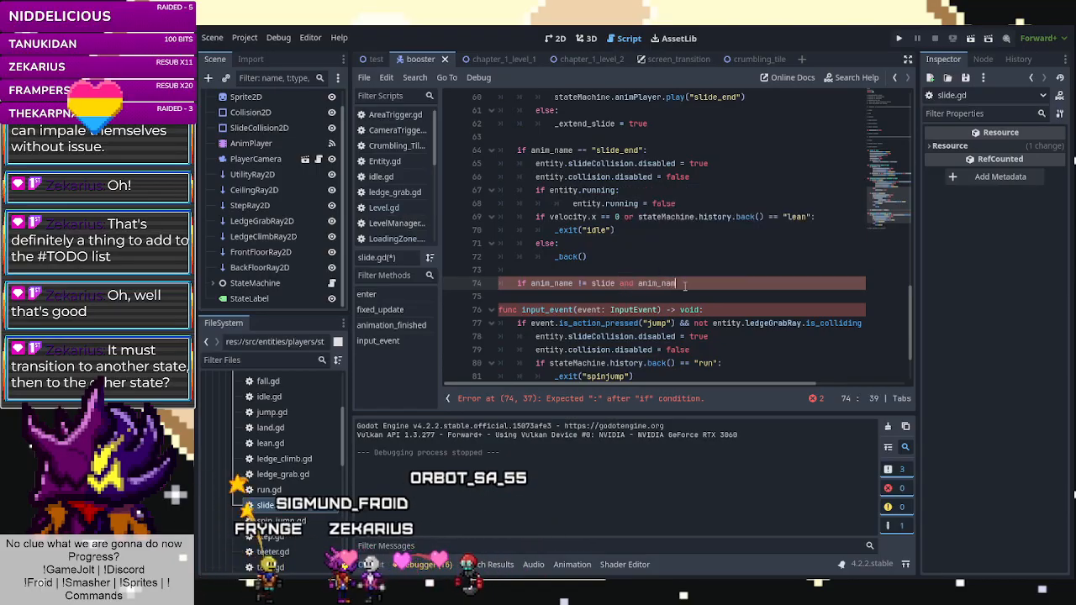
pyautogui.write('e')
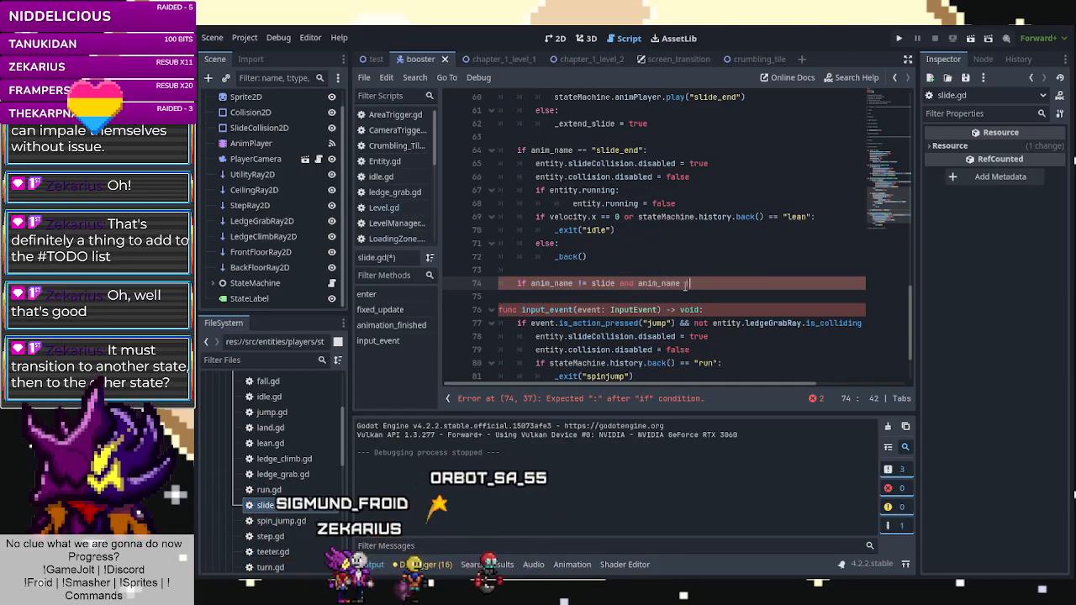
pyautogui.write(' != "slide_en')
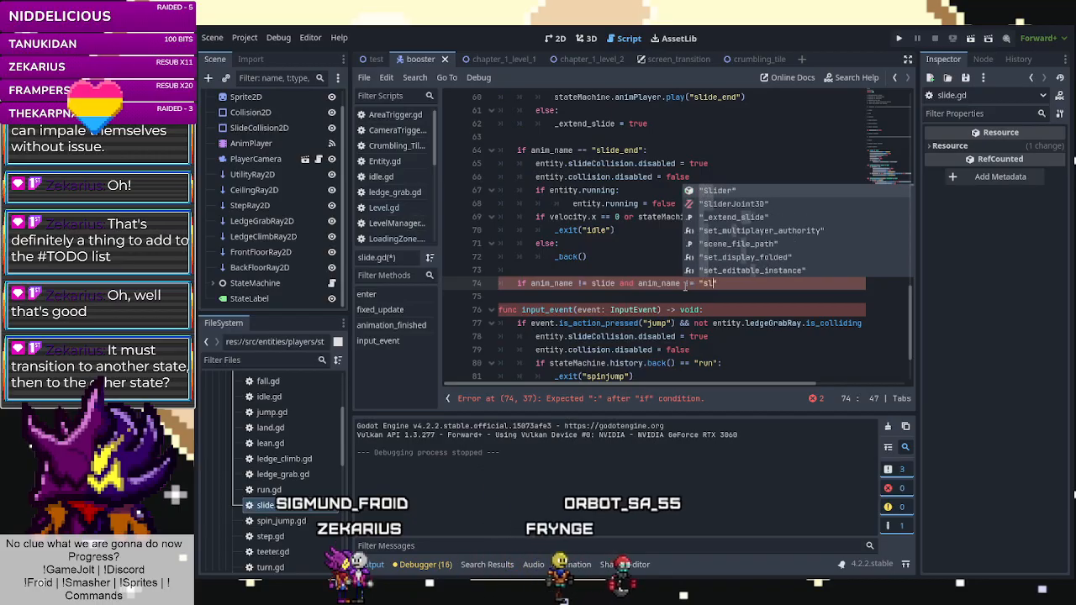
pyautogui.write('d')
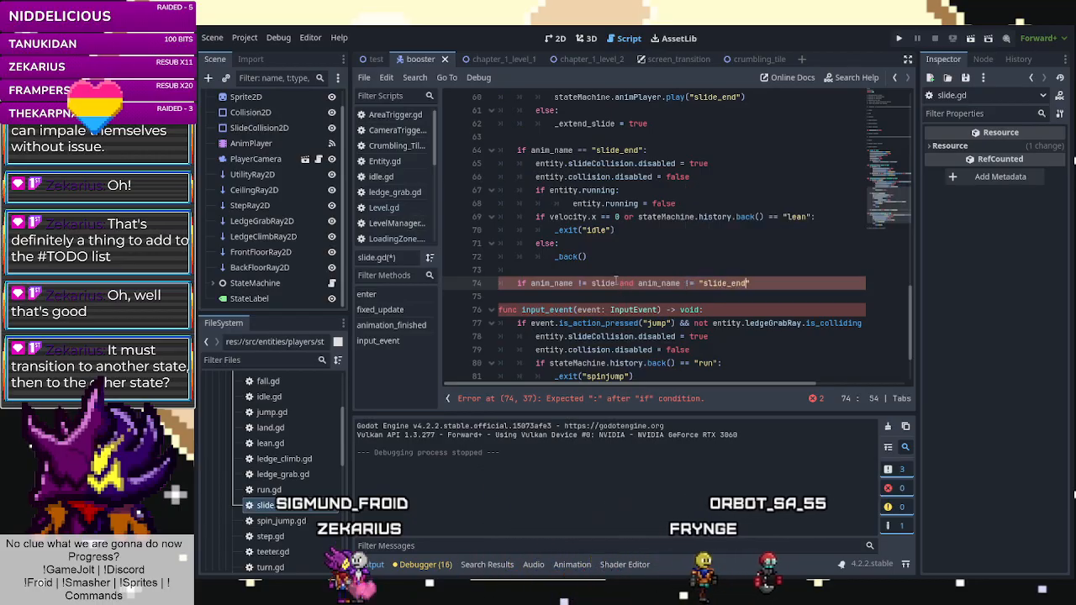
pyautogui.click(614, 282)
pyautogui.write('"')
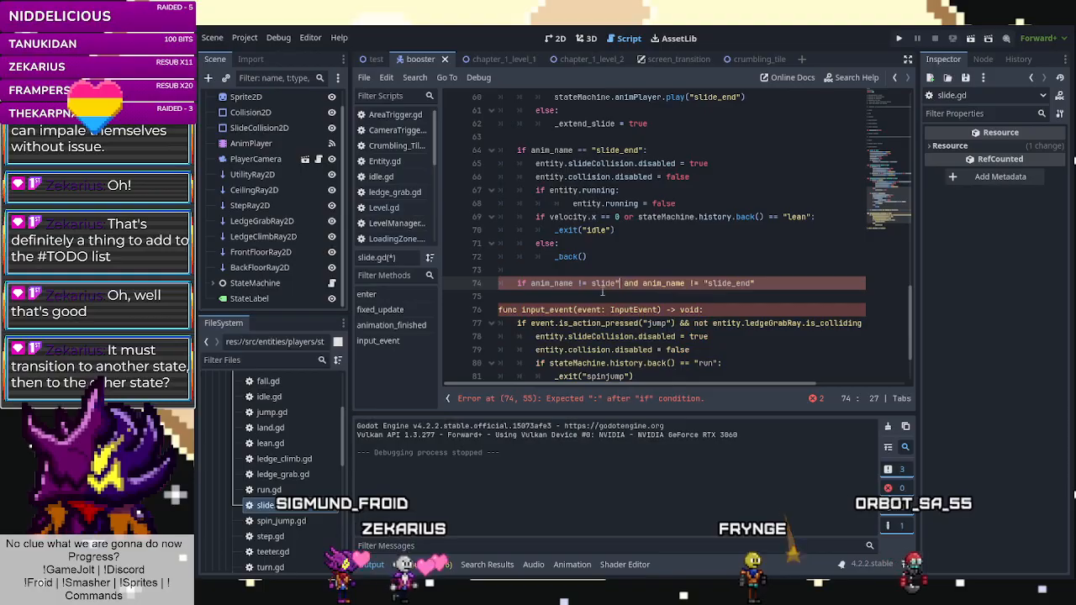
pyautogui.click(593, 286)
pyautogui.write('"')
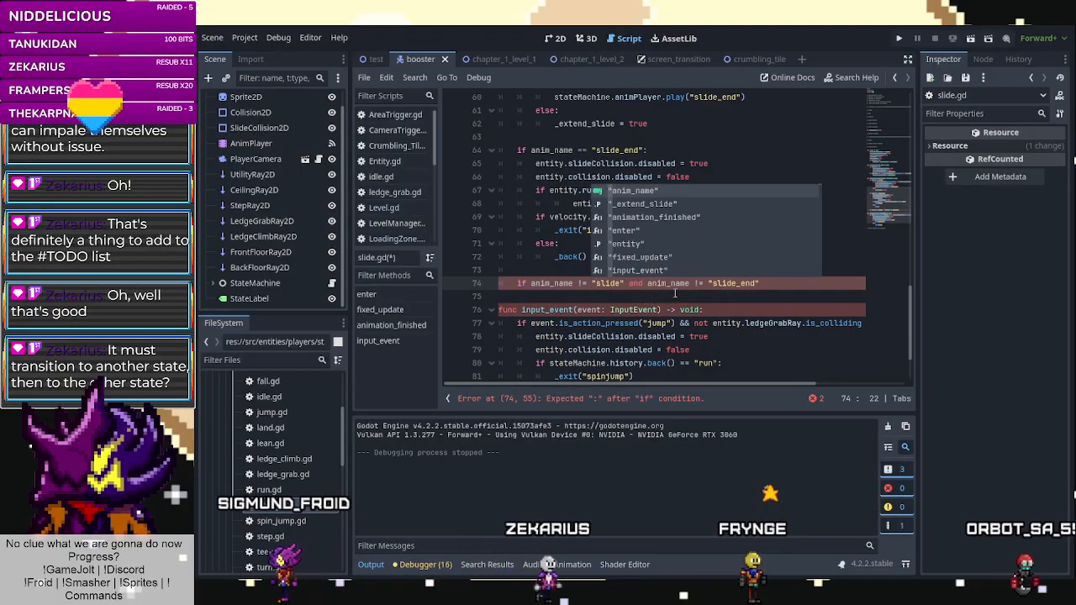
# Give the new if statement a body setting entity.slideCollision.disabled to true and entity.collision.disabled to false, and save slide.gd.
pyautogui.click(782, 282)
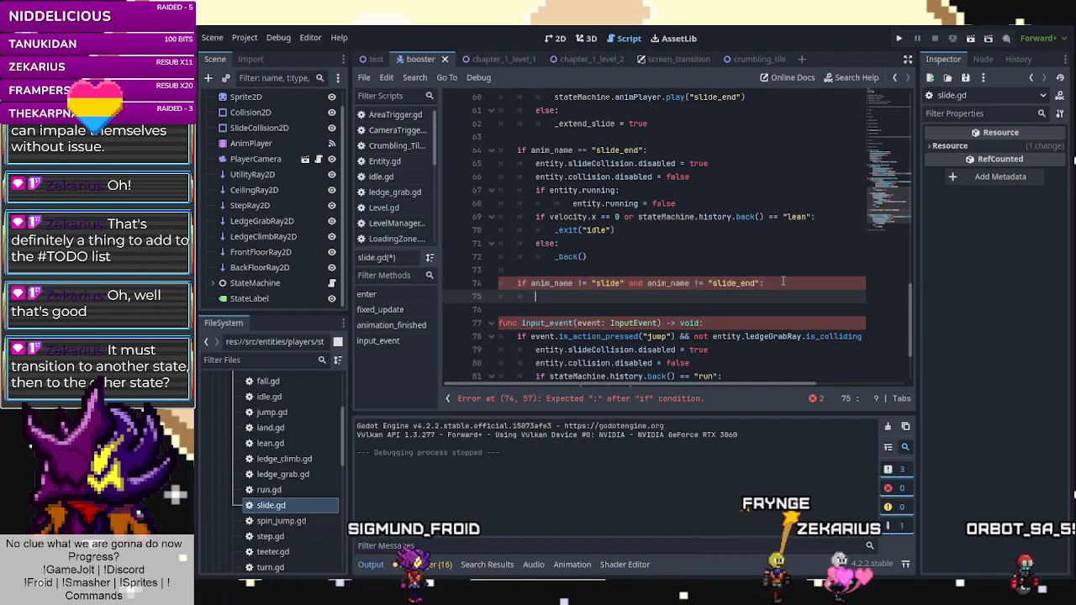
pyautogui.write('entity.slideCollision.disabled = true entity.collision.disabled = false')
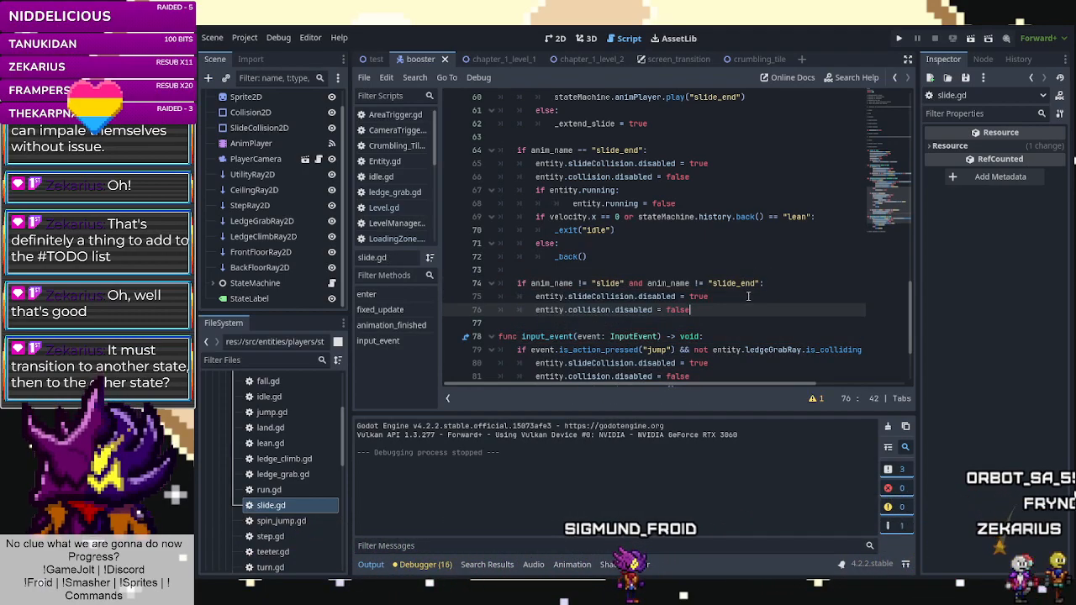
# Switch to the test scene in the 2D view and run that scene.
pyautogui.click(557, 39)
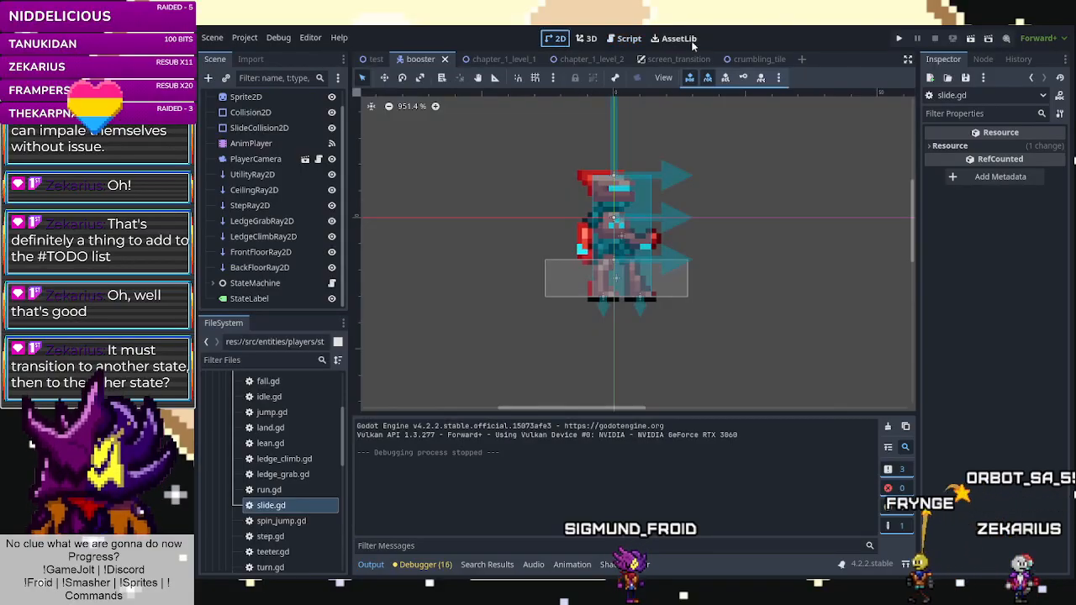
pyautogui.click(624, 38)
pyautogui.click(588, 38)
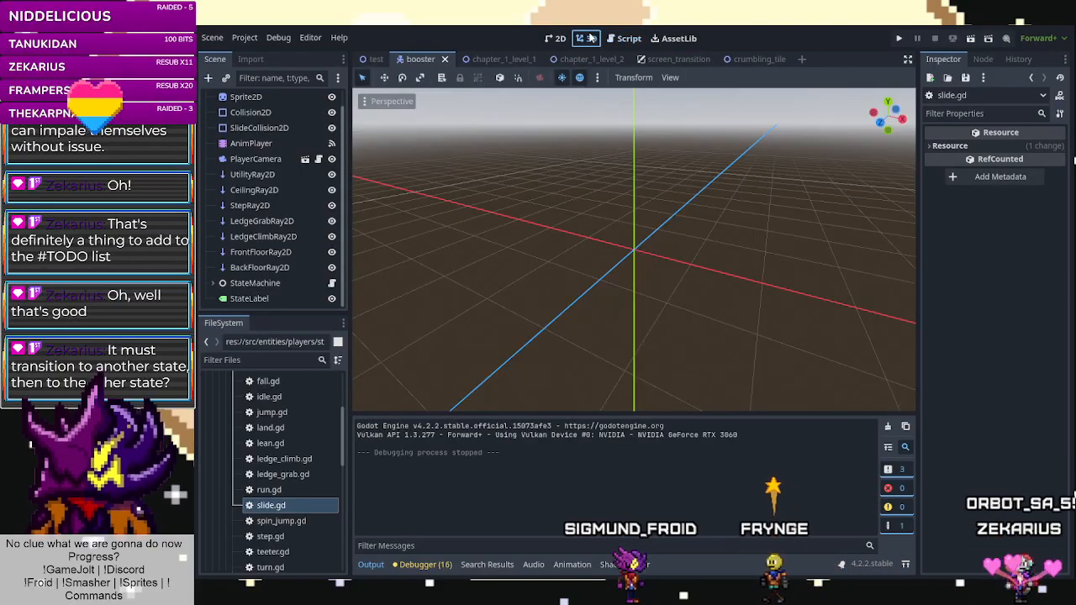
pyautogui.click(557, 38)
pyautogui.hotkey('ctrl', 'Tab')
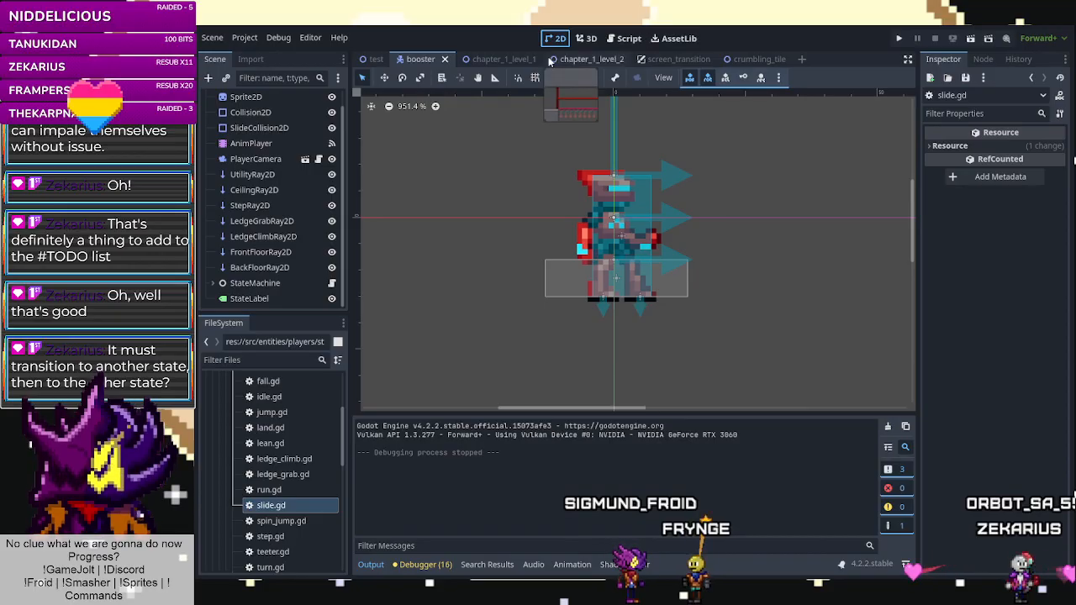
pyautogui.hotkey('ctrl', 'Tab')
pyautogui.click(899, 37)
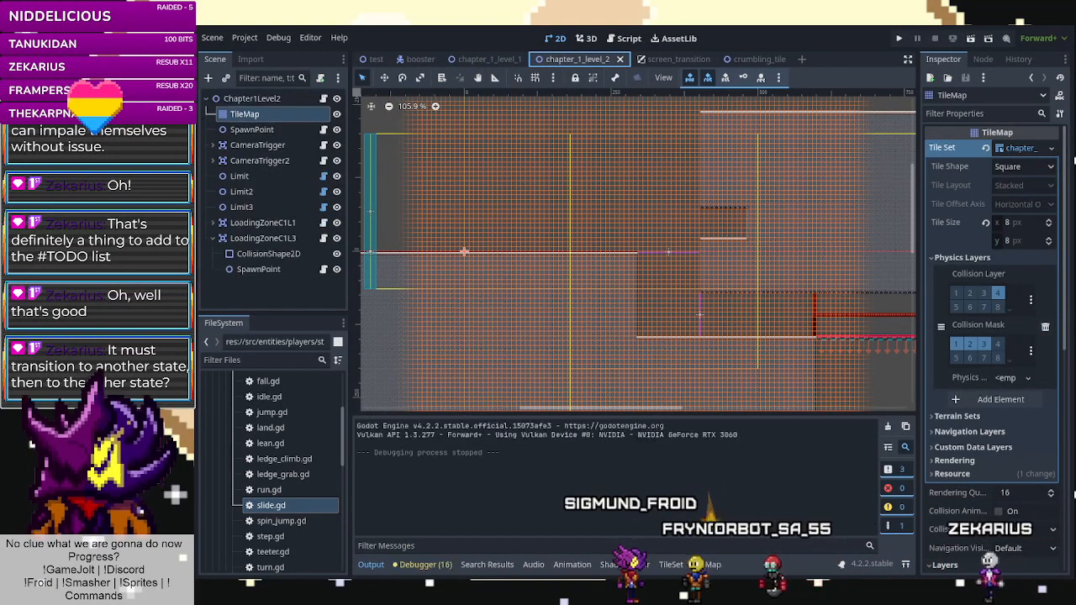
pyautogui.click(376, 59)
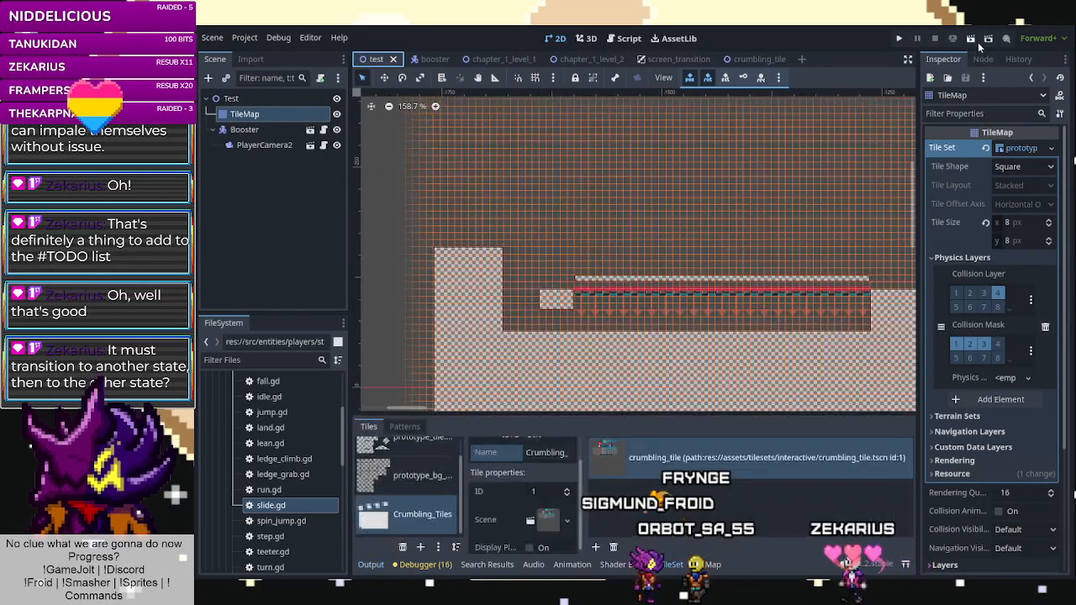
pyautogui.click(970, 37)
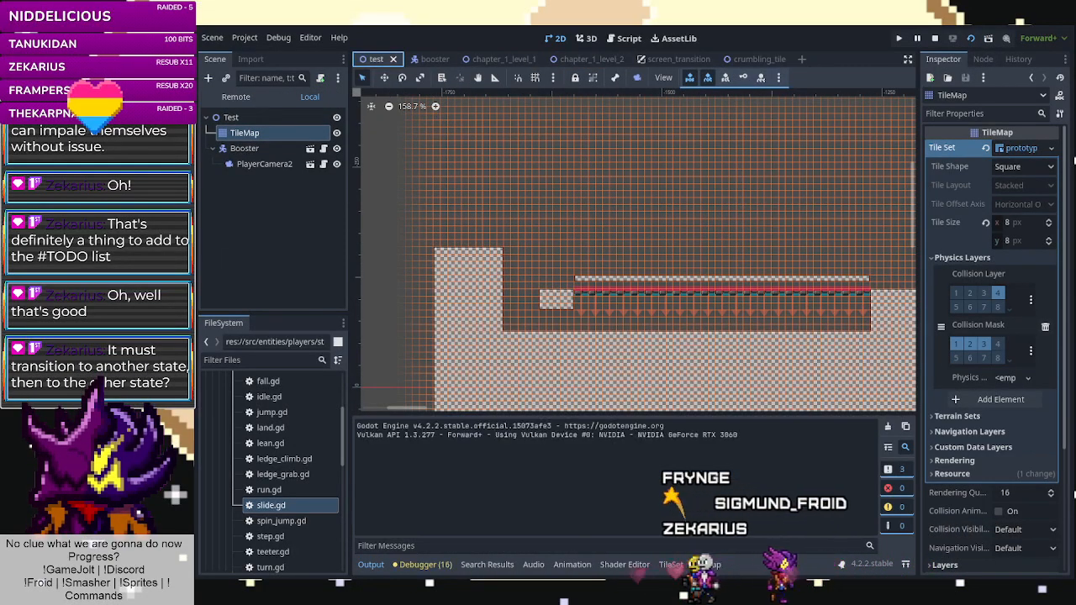
# Playtest sliding, wall jumping and moving across the crumbling floor beneath the low ceiling, then close the game.
pyautogui.press('Left')
pyautogui.press('Down')
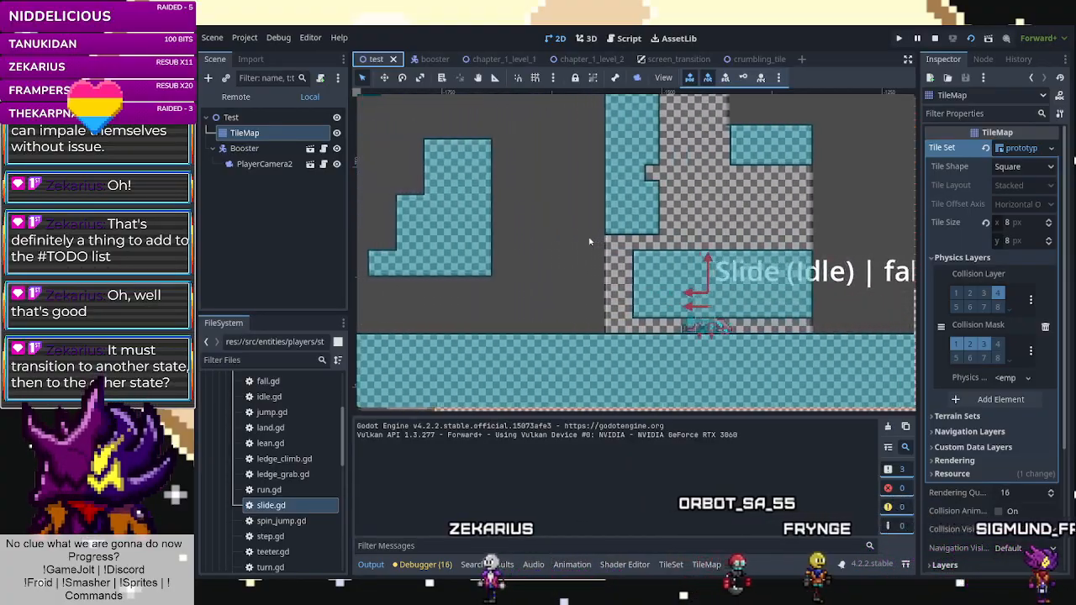
pyautogui.press('Left')
pyautogui.press('space')
pyautogui.press('space')
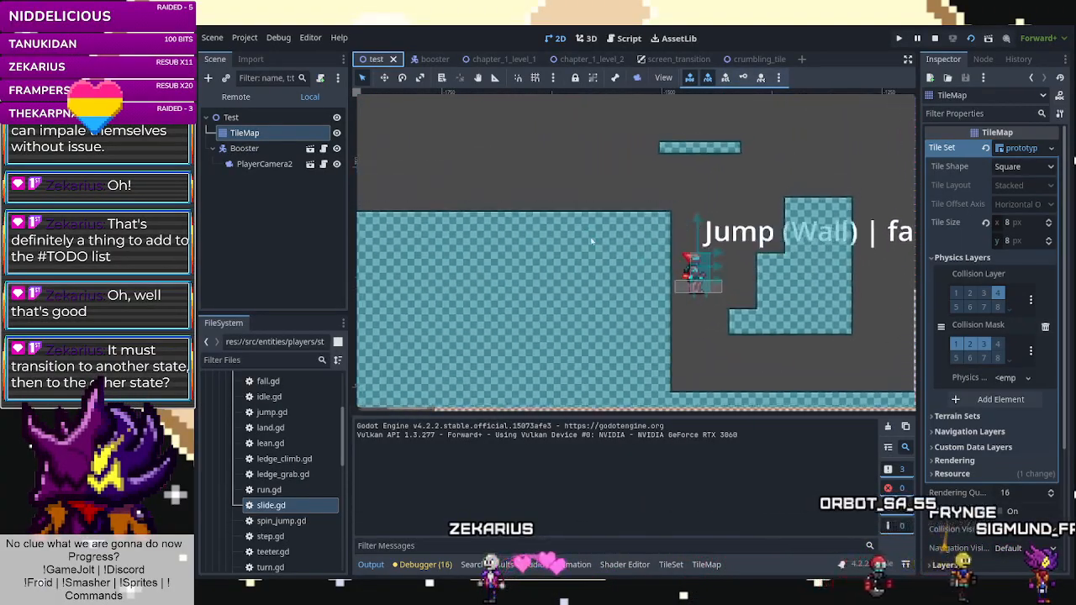
pyautogui.press('Right')
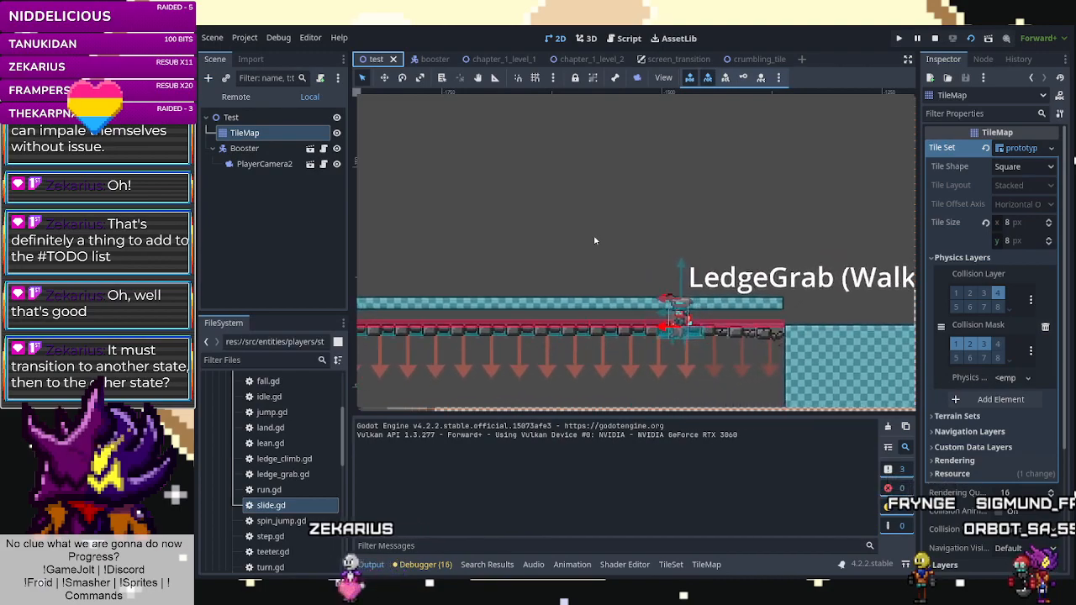
pyautogui.press('Left')
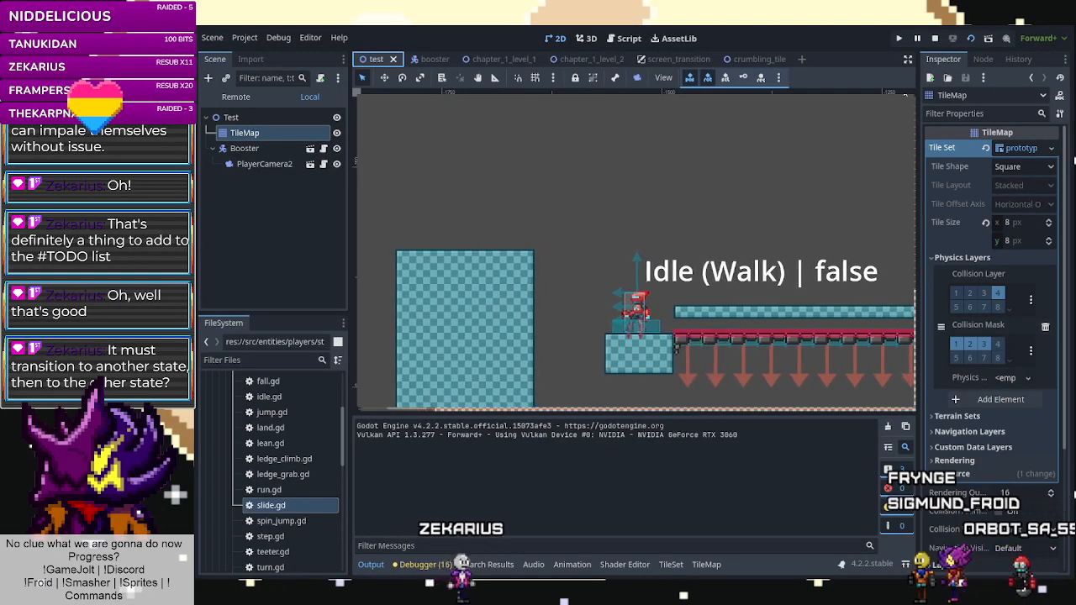
pyautogui.click(862, 97)
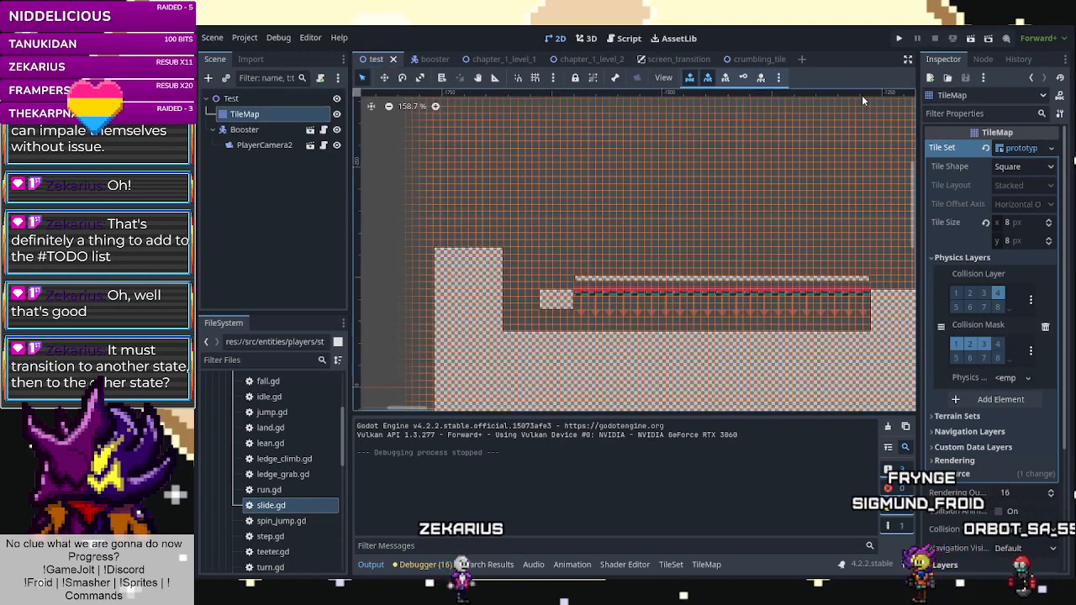
# Return to the booster scene and open the PlayerCamera node's script, showing the start of its lines.
pyautogui.click(437, 59)
pyautogui.click(487, 58)
pyautogui.click(588, 59)
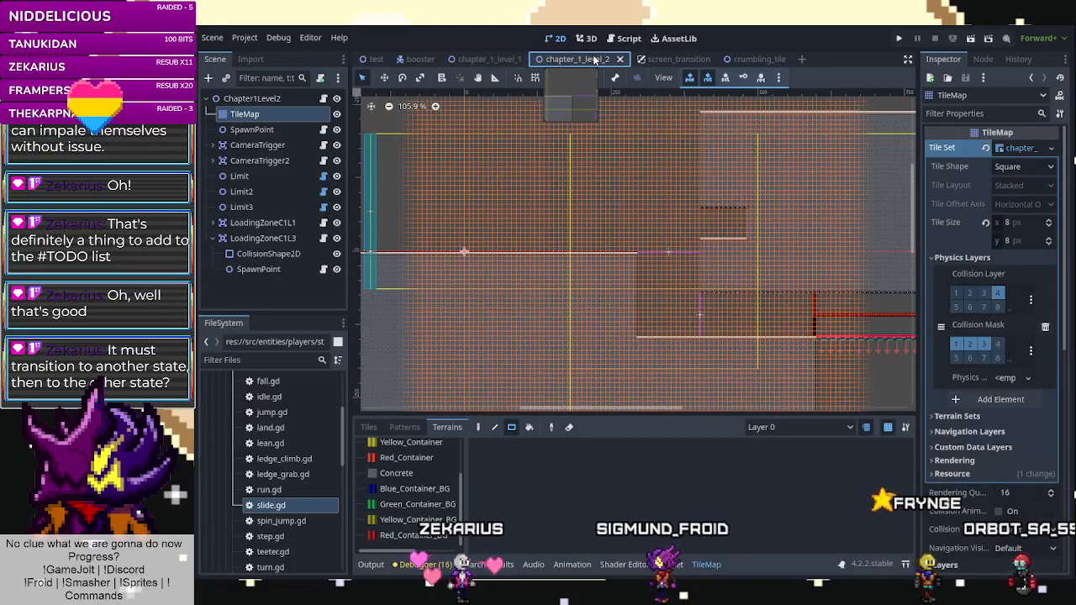
pyautogui.click(421, 59)
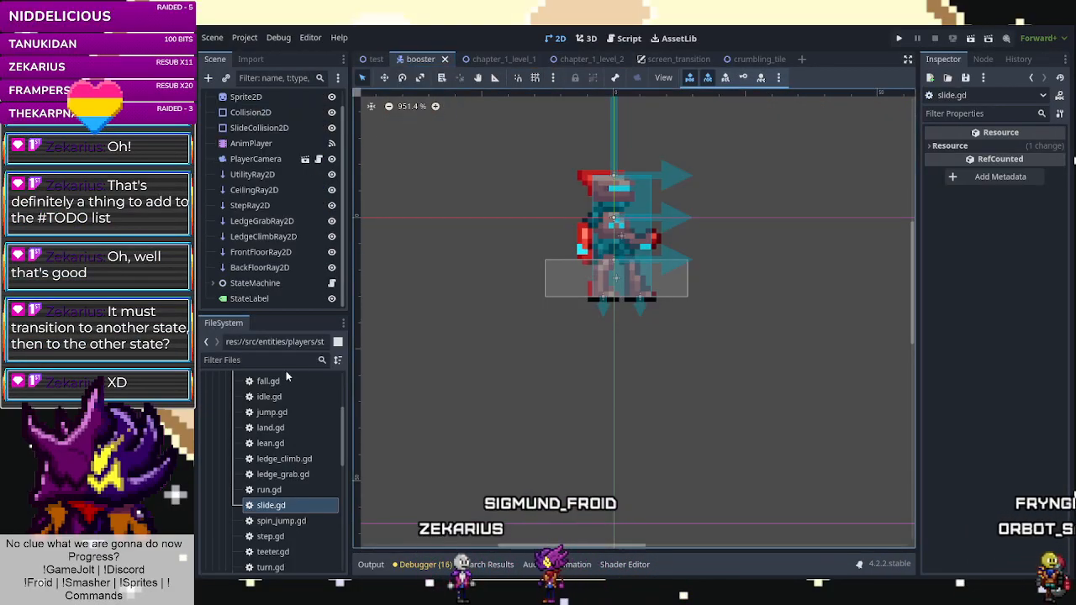
pyautogui.scroll(1, 234, 190)
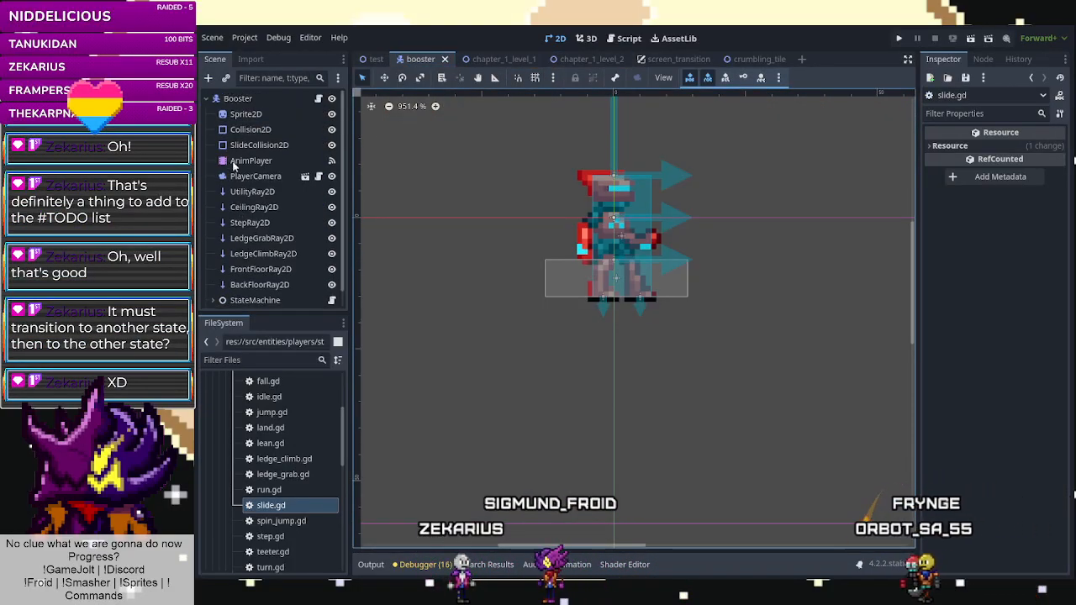
pyautogui.click(244, 115)
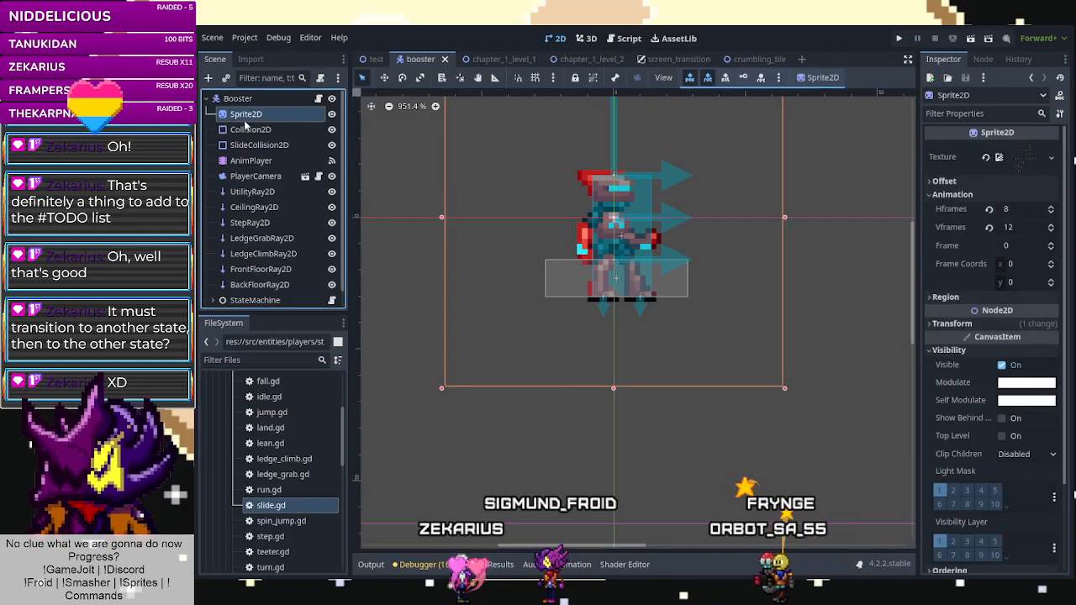
pyautogui.click(319, 177)
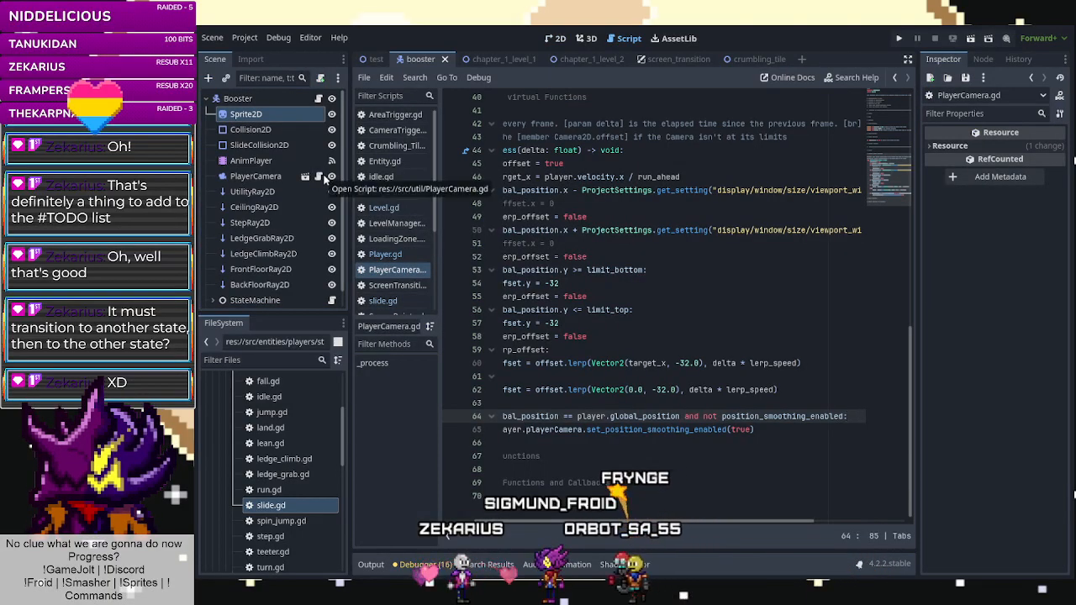
pyautogui.moveTo(590, 522); pyautogui.dragTo(470, 513)
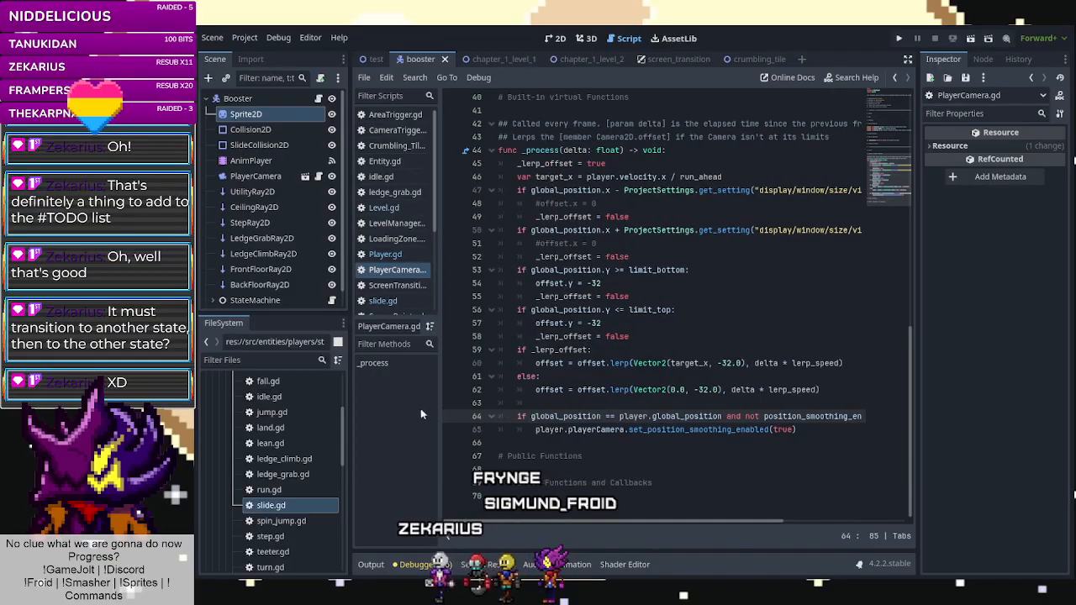
# Read through Player.gd's variables, physics, direction and ledge-climb functions, and glance at Level.gd, for collision handling.
pyautogui.click(404, 254)
pyautogui.scroll(-20, 558, 357)
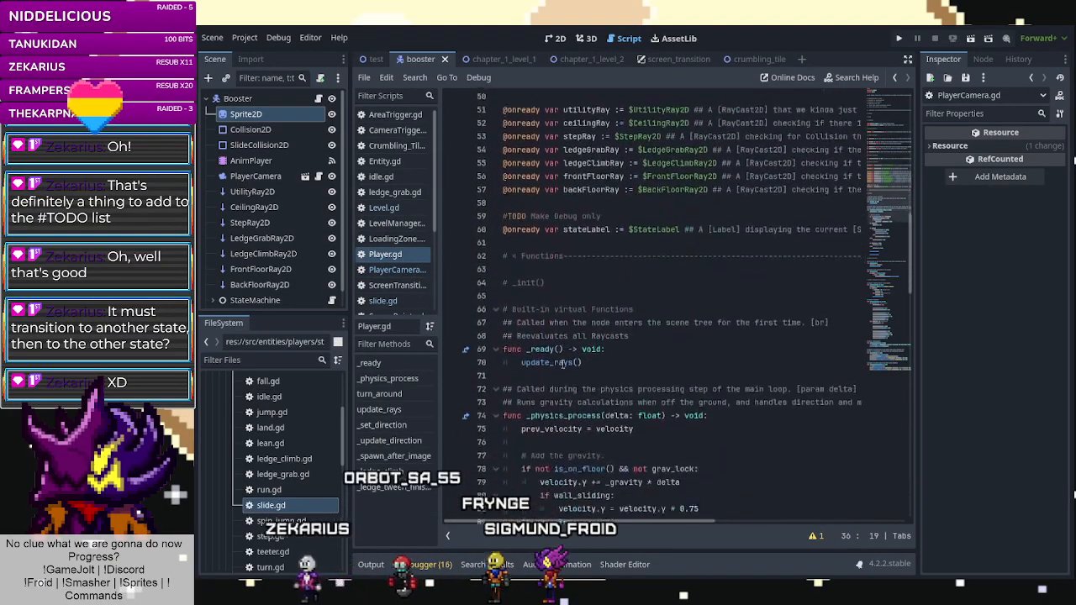
pyautogui.scroll(-4, 562, 363)
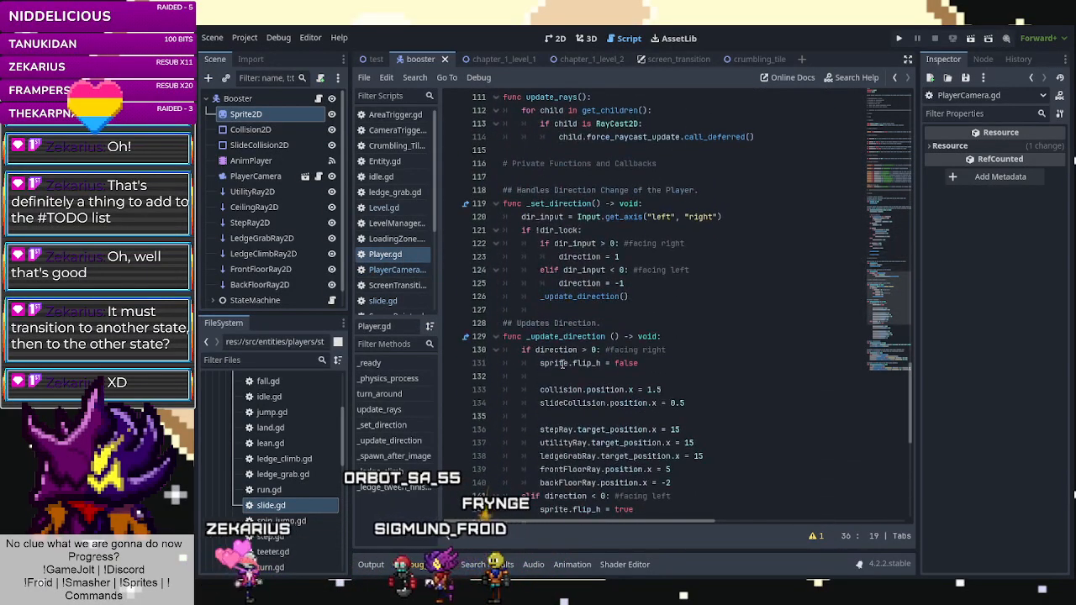
pyautogui.scroll(-10, 561, 364)
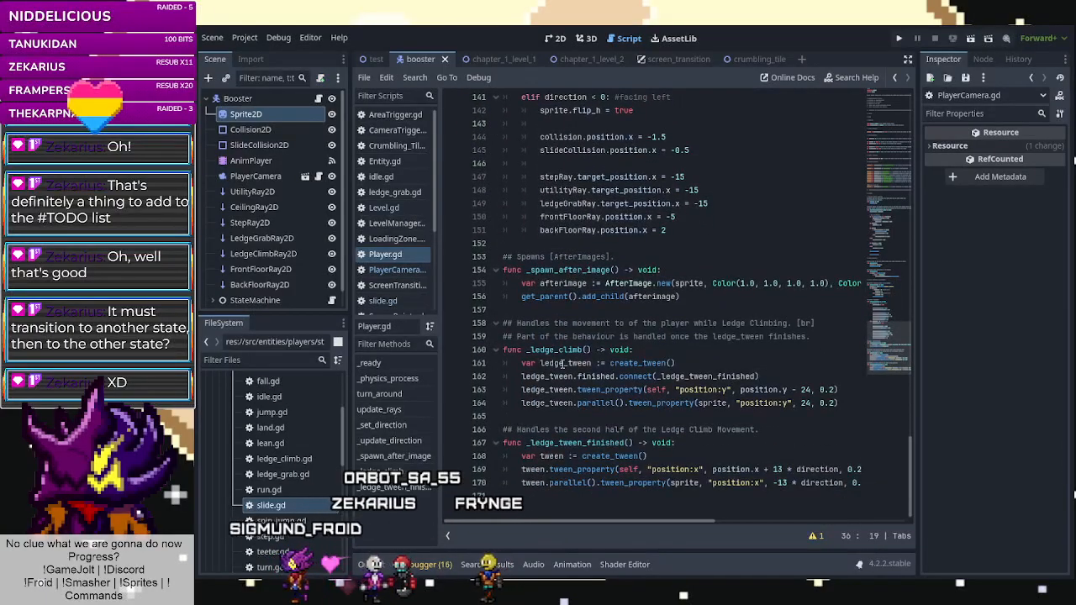
pyautogui.scroll(20, 562, 363)
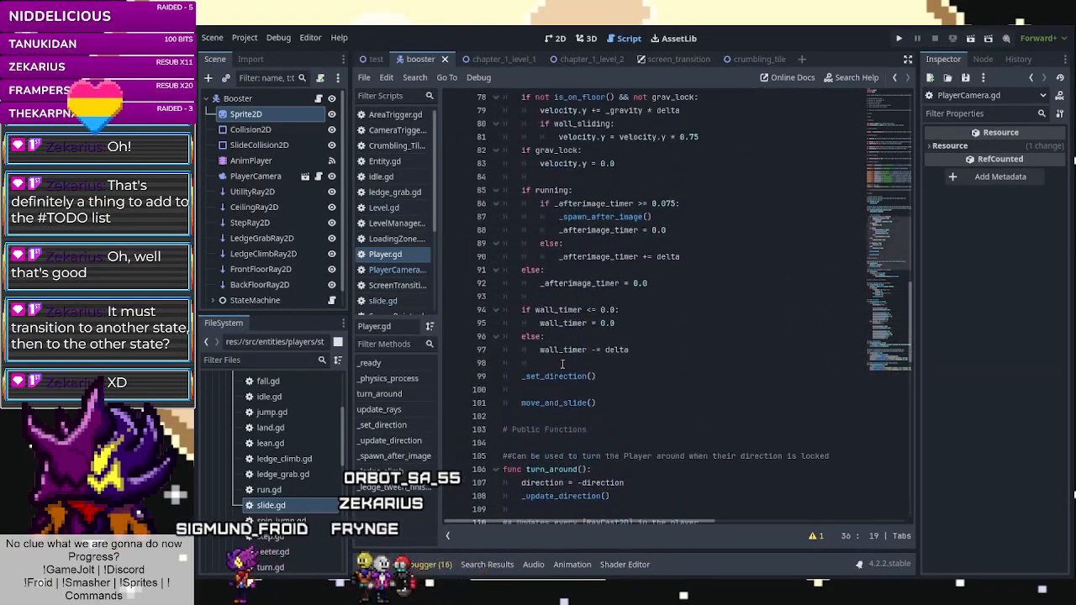
pyautogui.scroll(16, 561, 363)
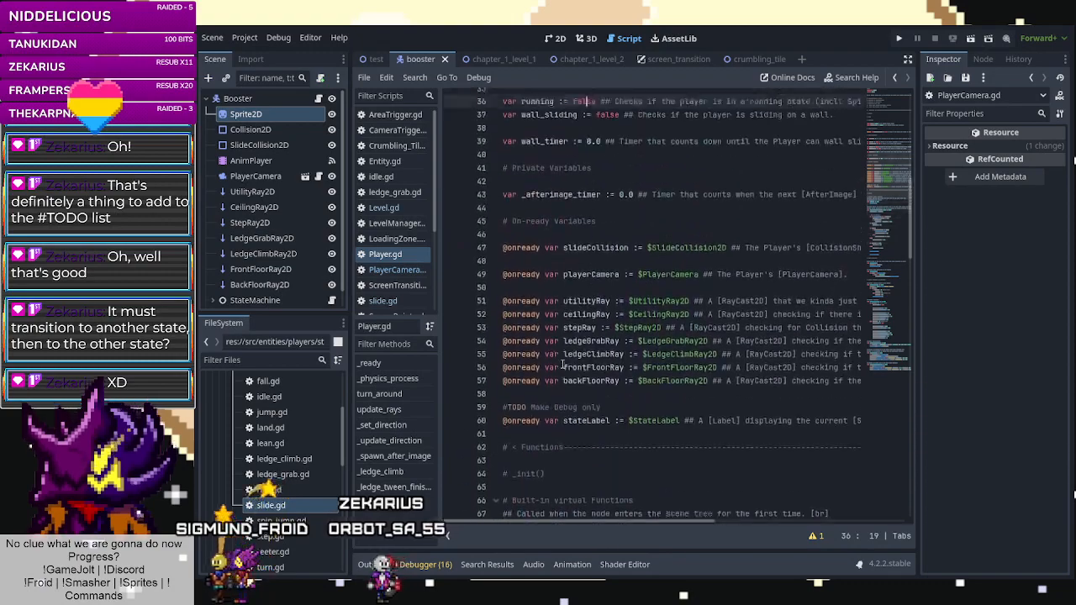
pyautogui.scroll(-4, 562, 363)
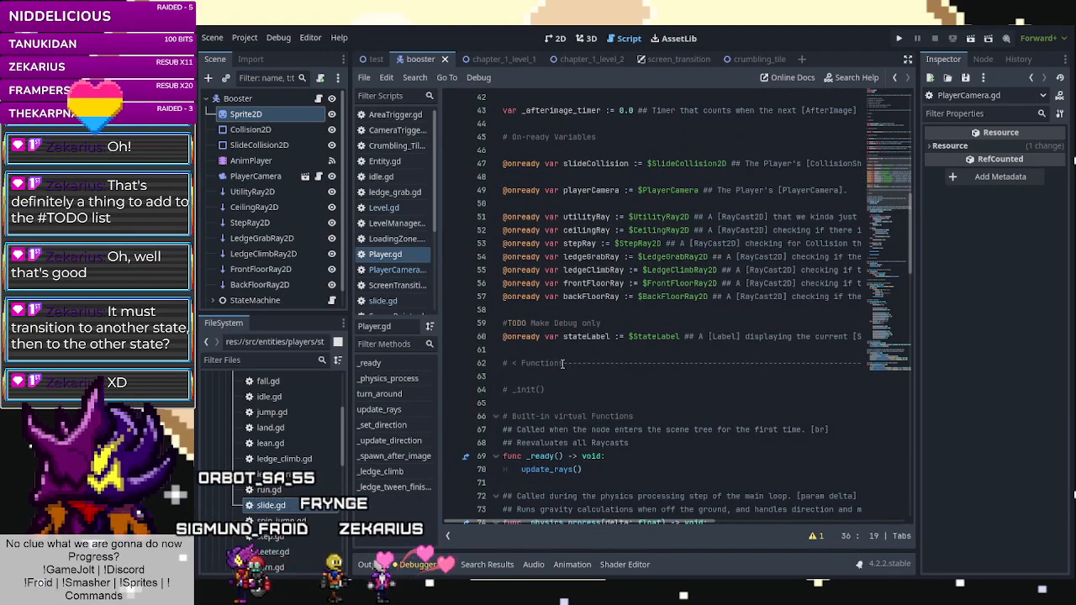
pyautogui.click(388, 209)
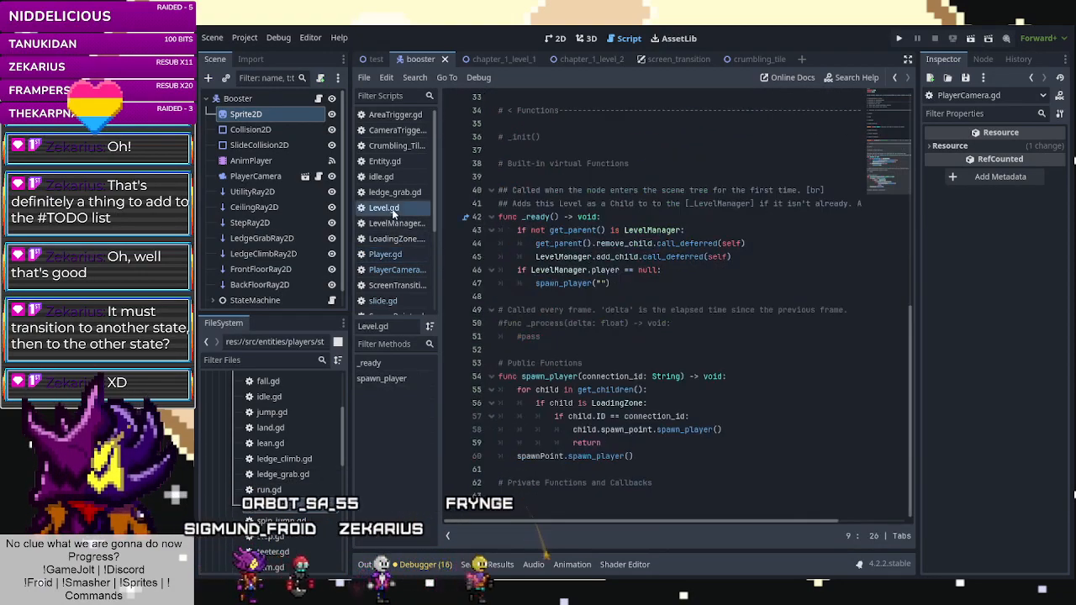
pyautogui.scroll(-3, 391, 213)
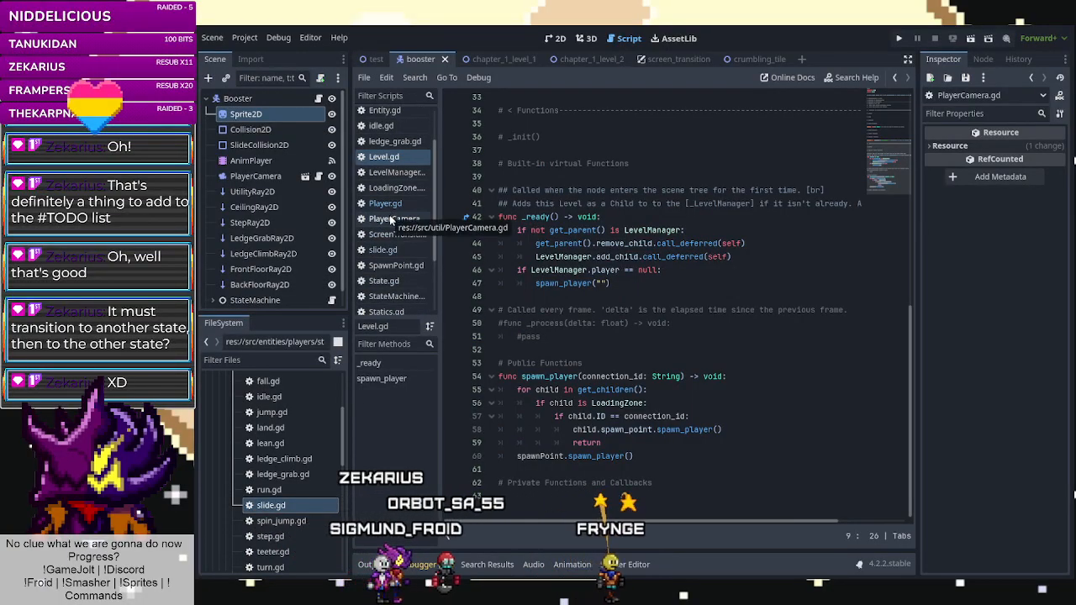
# In slide.gd, delete the if statement checking that anim_name is neither "slide" nor "slide_end", along with its two collision lines.
pyautogui.click(385, 250)
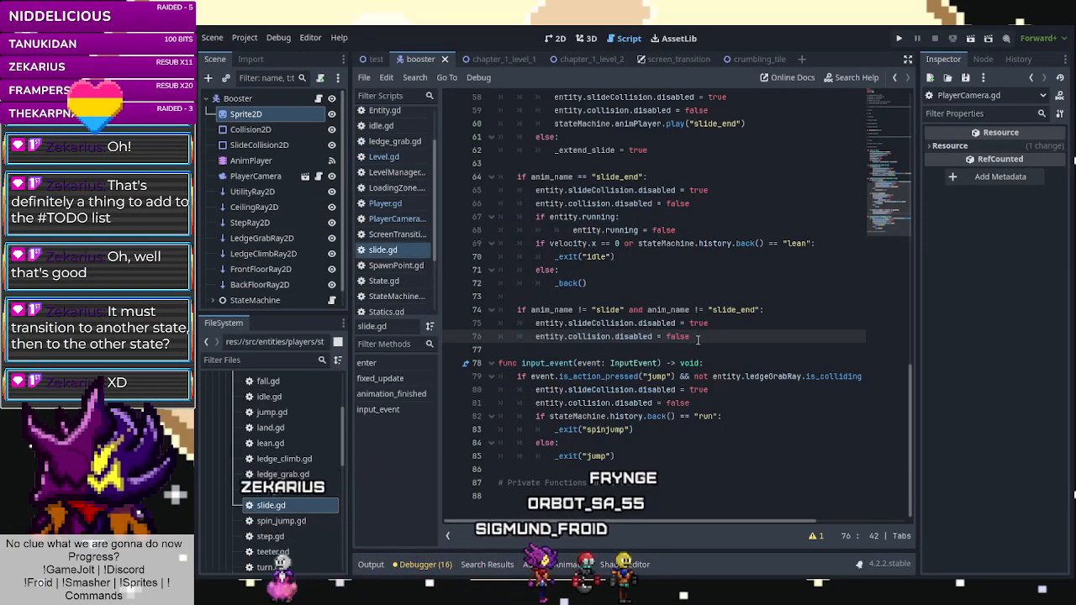
pyautogui.moveTo(704, 339); pyautogui.dragTo(533, 326)
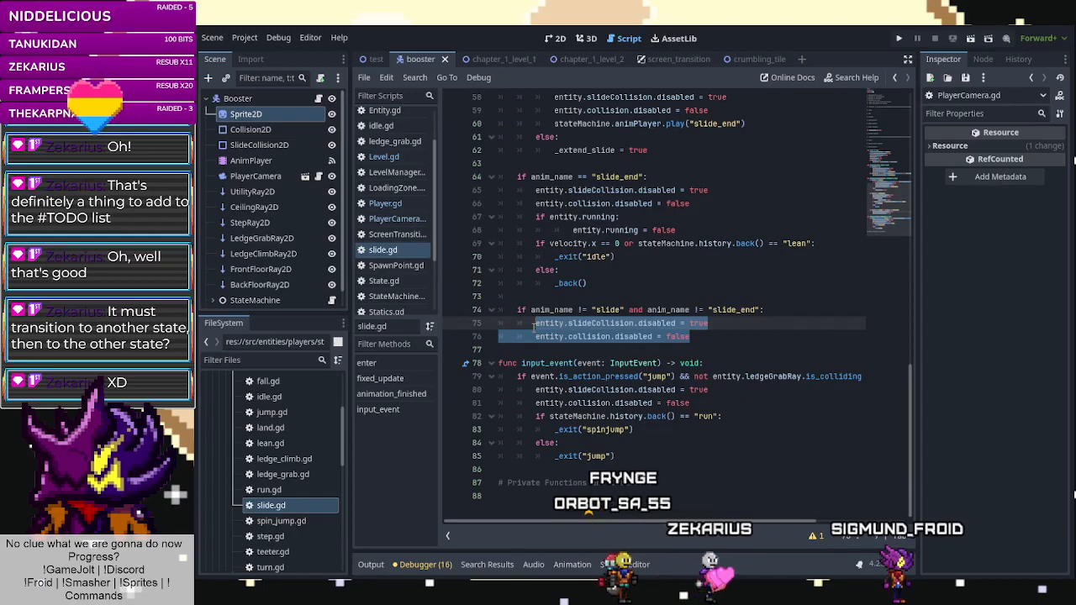
pyautogui.moveTo(599, 521)
pyautogui.mouseDown()
pyautogui.moveTo(634, 521)
pyautogui.moveTo(606, 523)
pyautogui.mouseUp()
pyautogui.press('BackSpace')
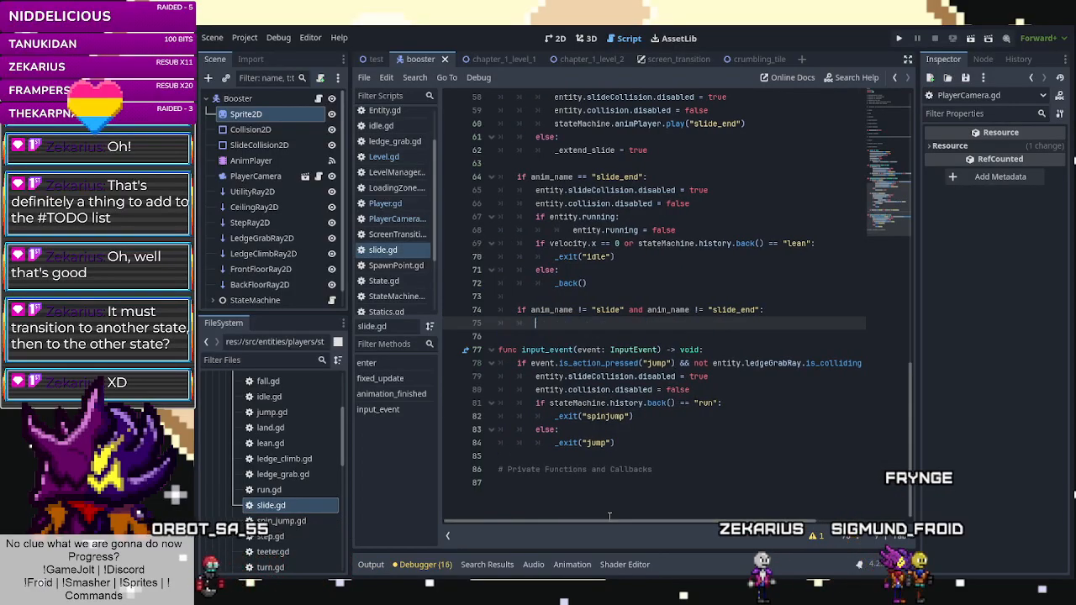
pyautogui.moveTo(763, 308); pyautogui.dragTo(512, 311)
pyautogui.press('BackSpace')
pyautogui.press('BackSpace')
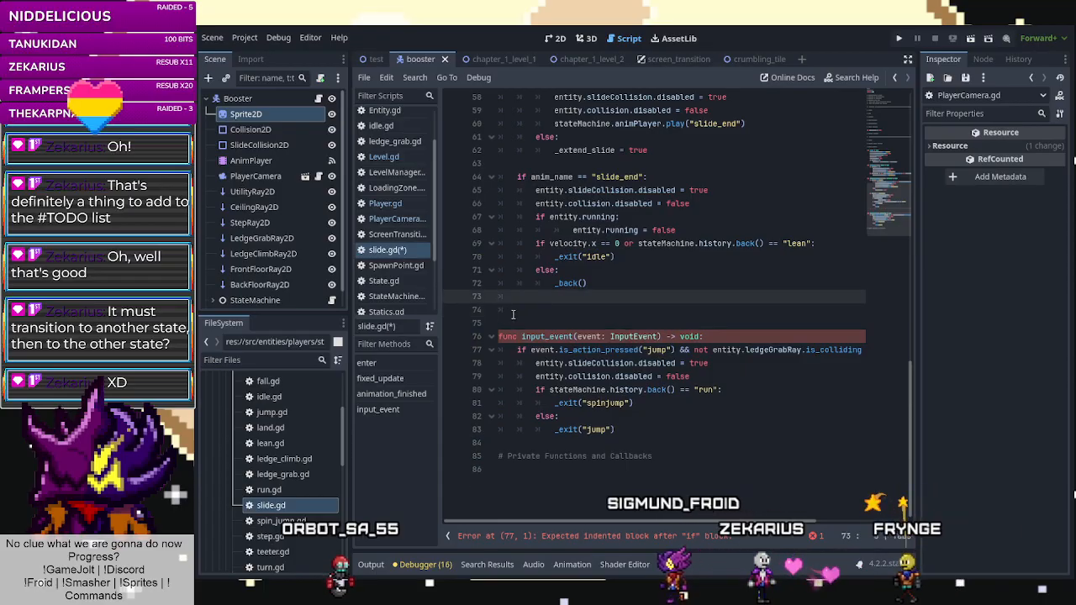
pyautogui.press('BackSpace')
pyautogui.press('BackSpace')
pyautogui.press('BackSpace')
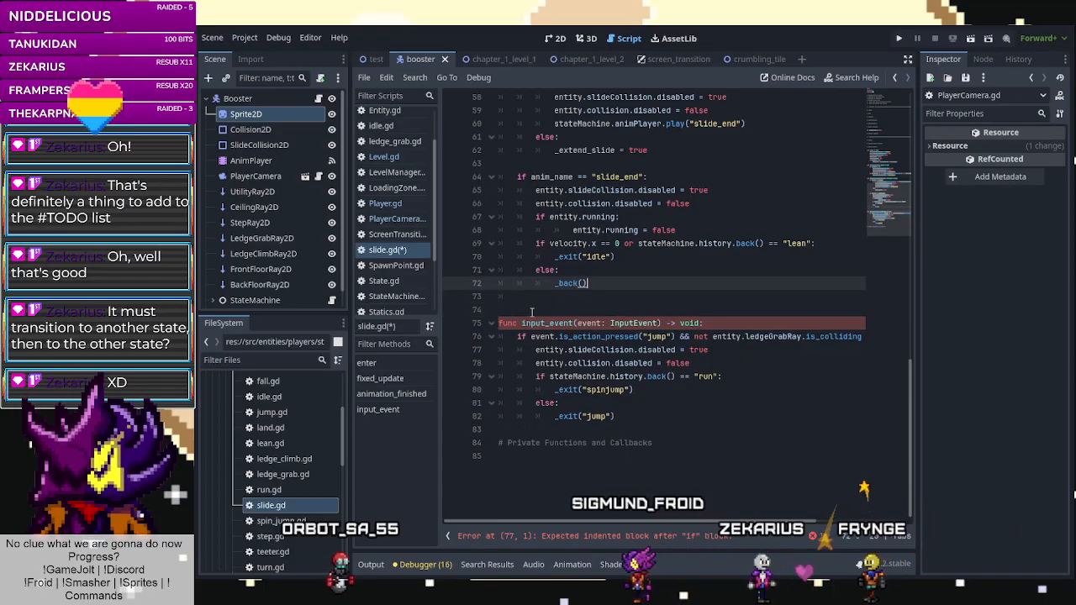
# Check the jump condition and the two collision lines in slide.gd's input_event function, and save the script.
pyautogui.click(637, 335)
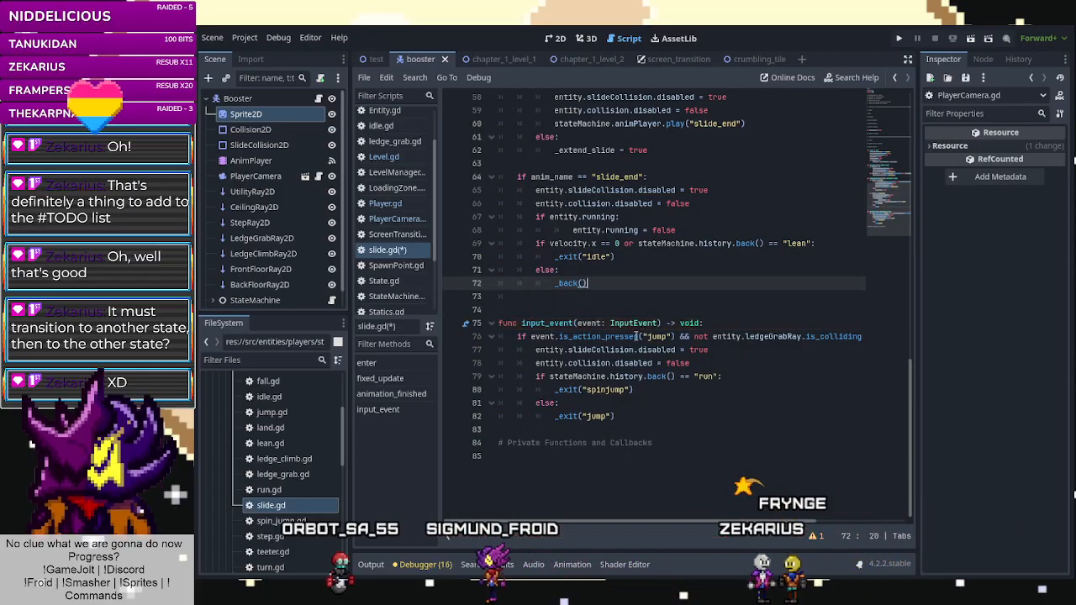
pyautogui.click(728, 337)
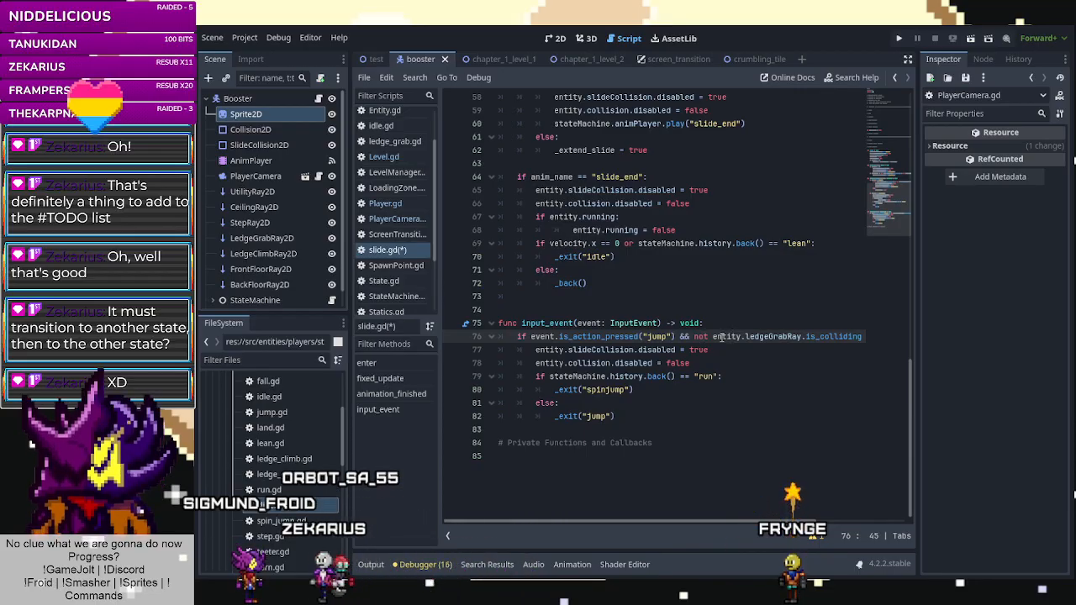
pyautogui.click(722, 363)
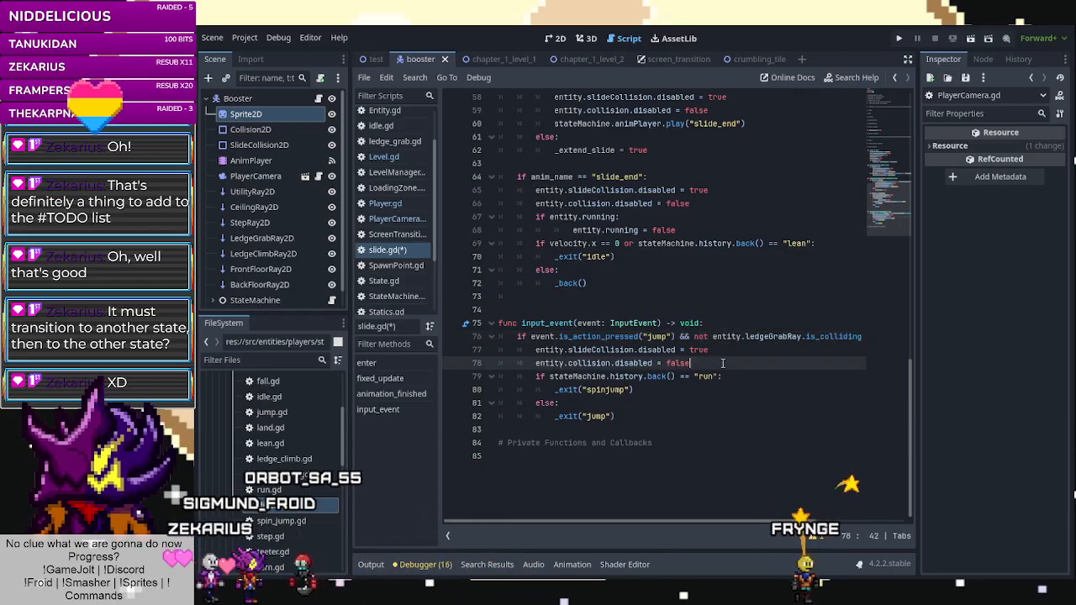
pyautogui.moveTo(624, 361); pyautogui.dragTo(548, 351)
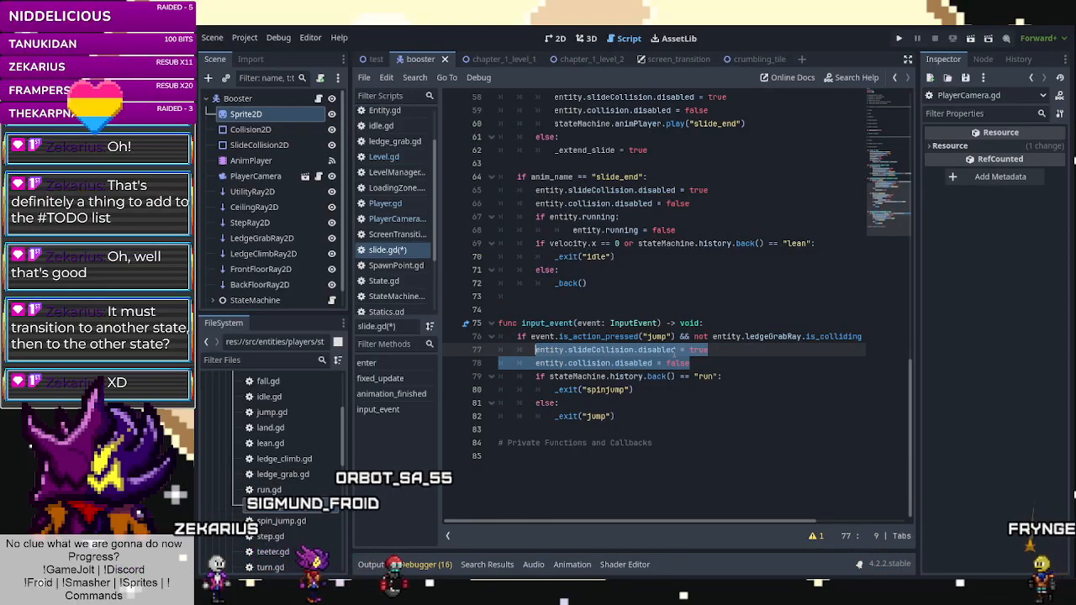
pyautogui.scroll(4, 673, 353)
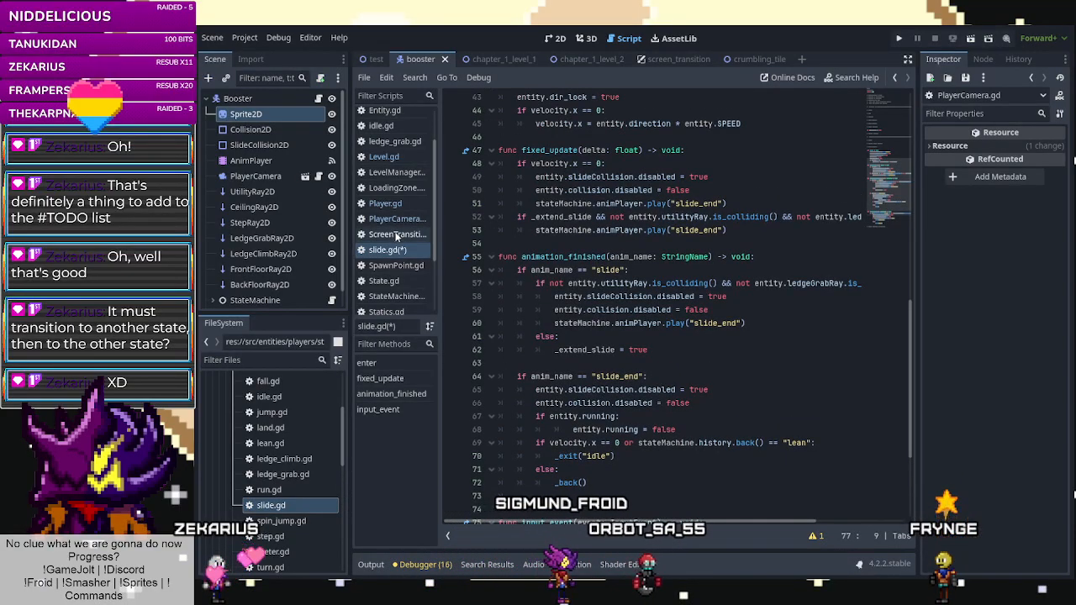
pyautogui.hotkey('ctrl', 's')
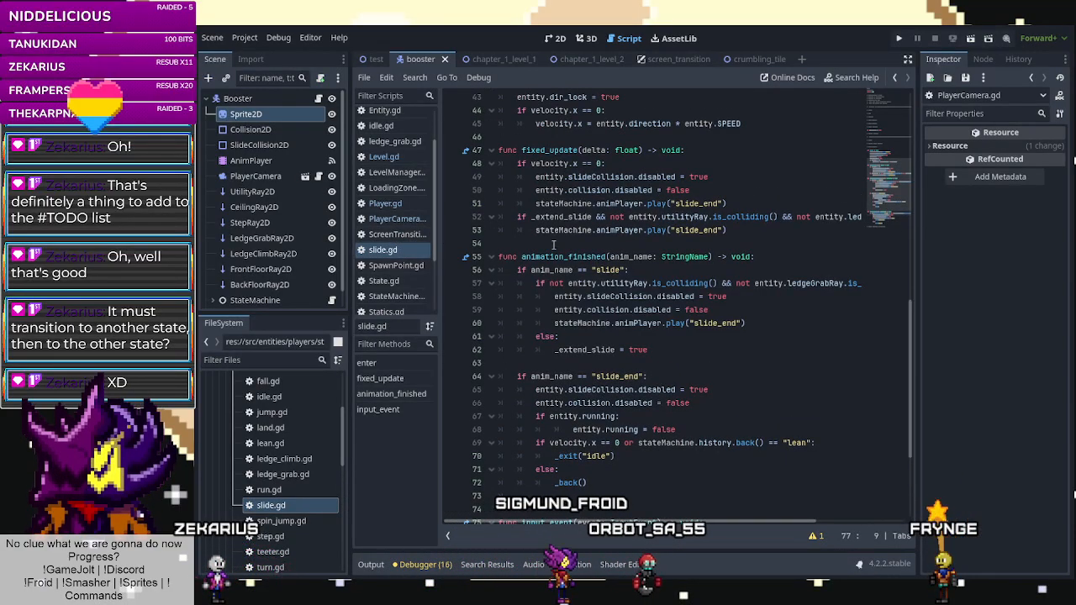
# In fixed_update's _extend_slide condition, add lines setting entity.slideCollision.disabled to true and entity.collision.disabled to false before "slide_end" plays.
pyautogui.scroll(14, 554, 243)
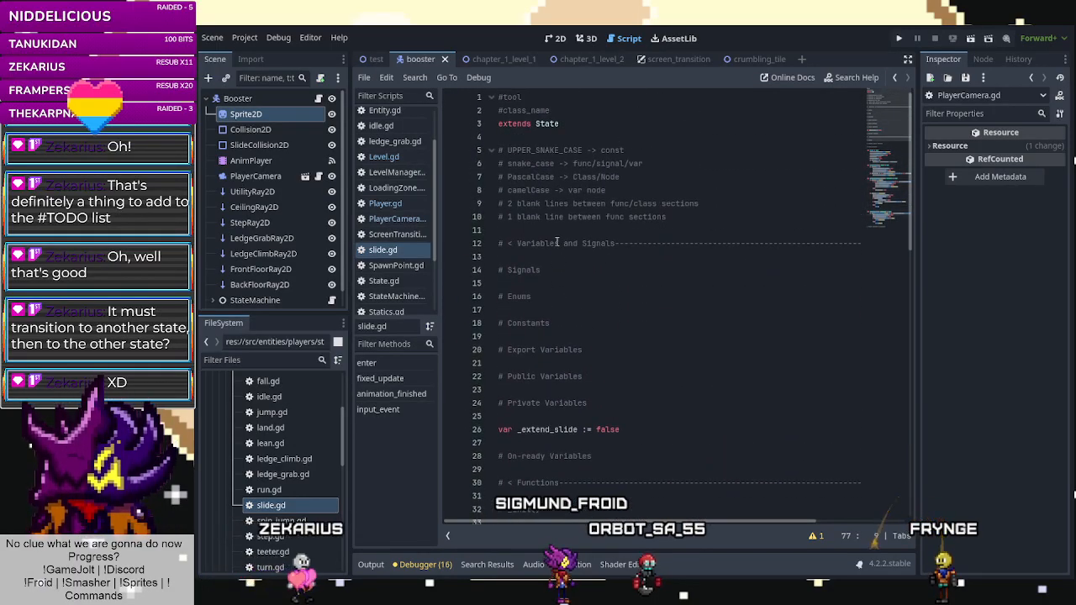
pyautogui.scroll(-5, 560, 246)
pyautogui.scroll(-4, 562, 248)
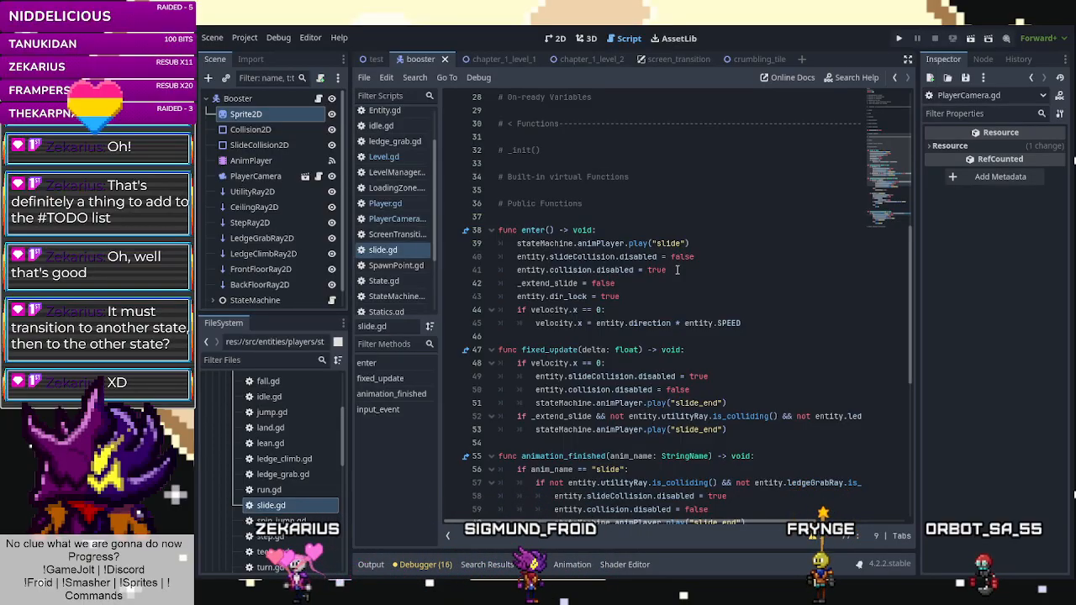
pyautogui.scroll(-2, 676, 270)
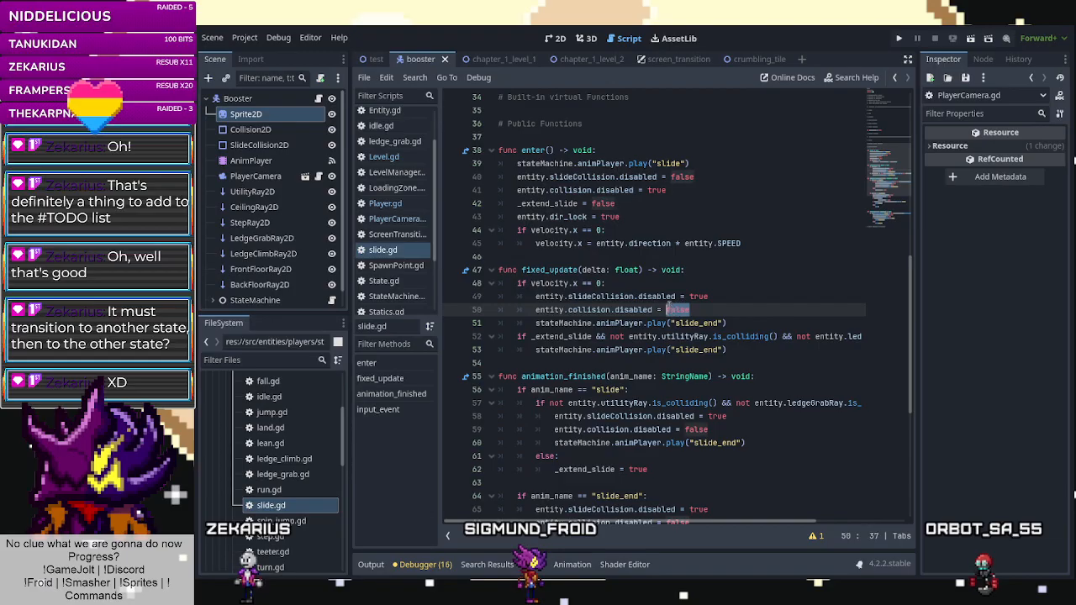
pyautogui.moveTo(668, 309); pyautogui.dragTo(658, 297)
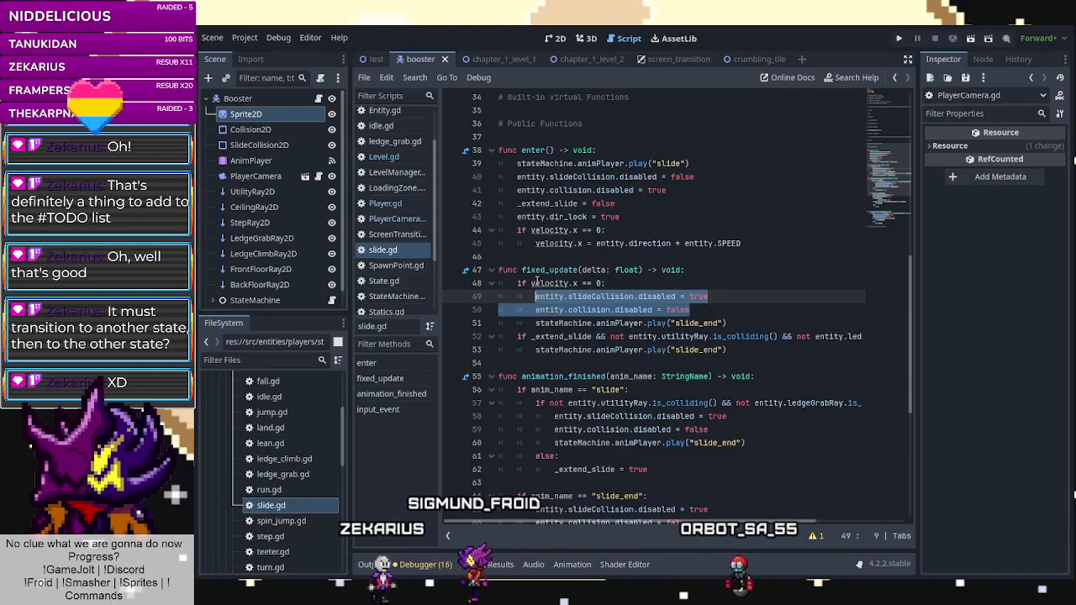
pyautogui.click(561, 336)
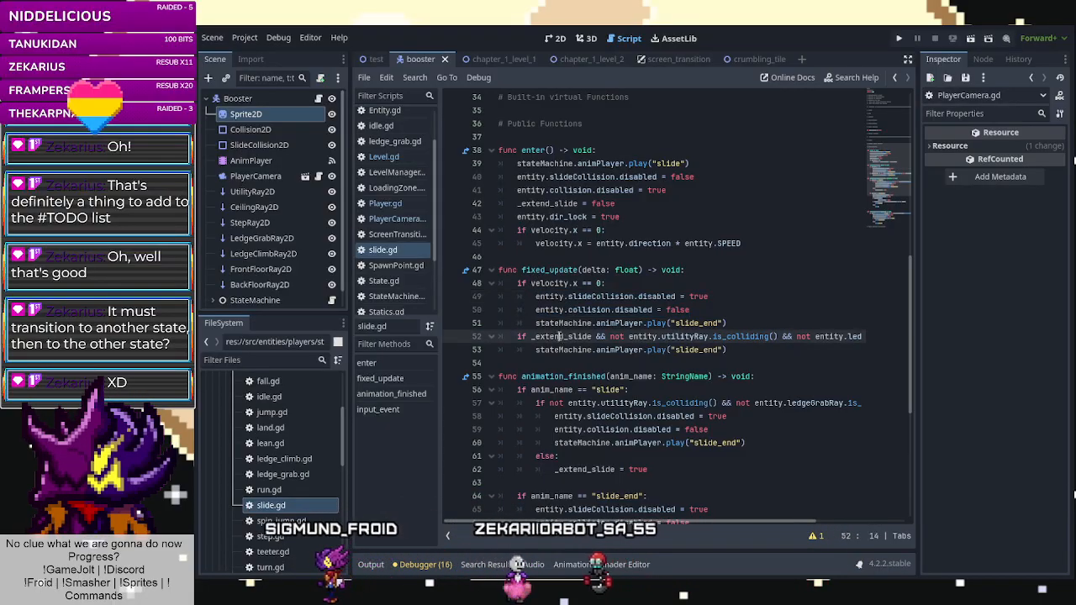
pyautogui.press('End')
pyautogui.press('Return')
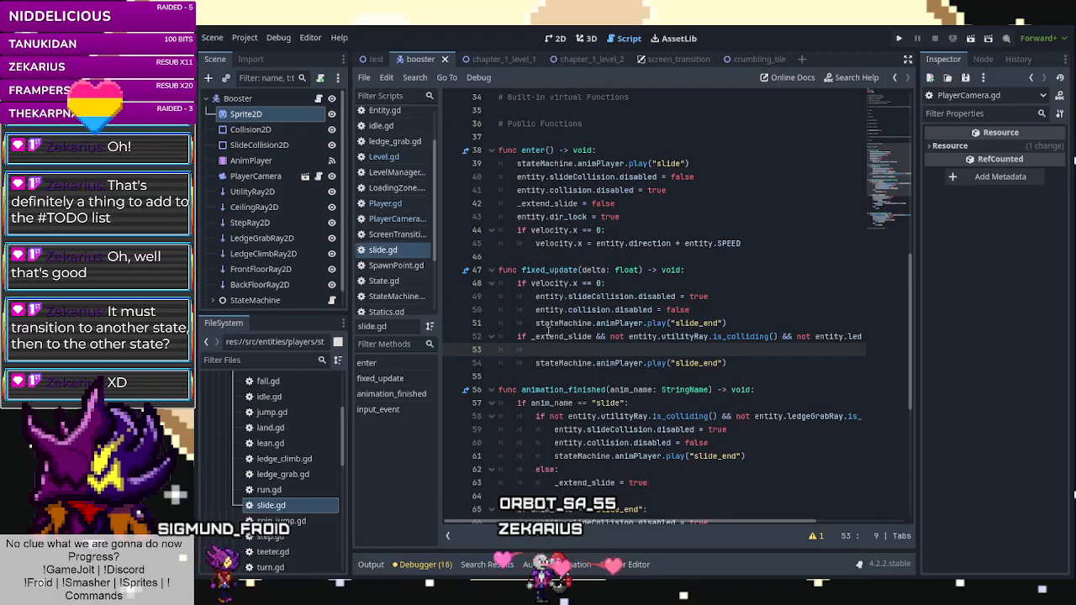
pyautogui.write('entity.slideCollision.disabled = true entity.collision.disabled = false')
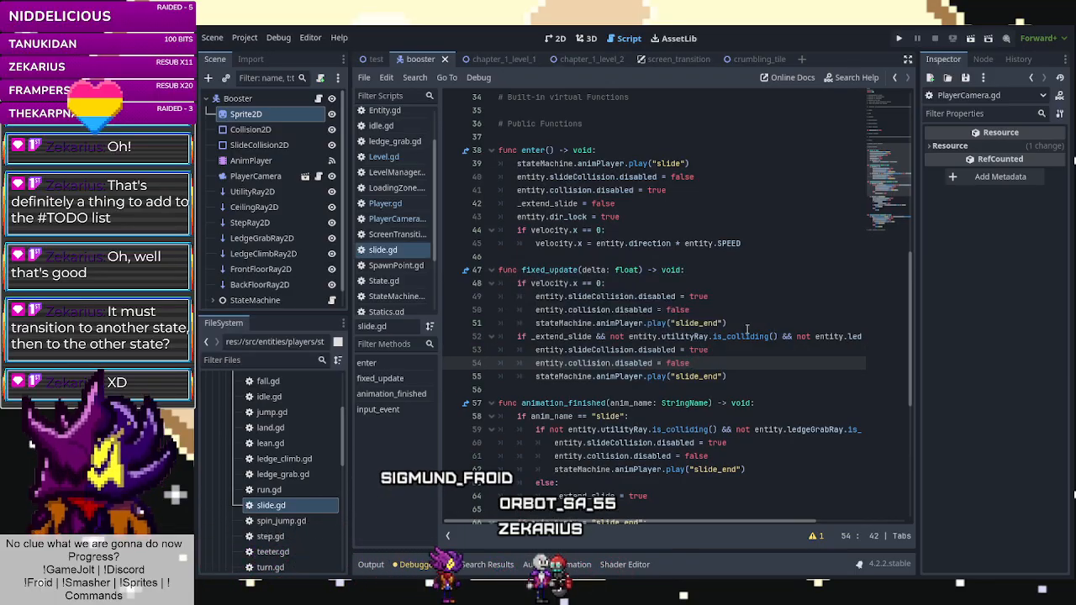
pyautogui.scroll(-3, 748, 323)
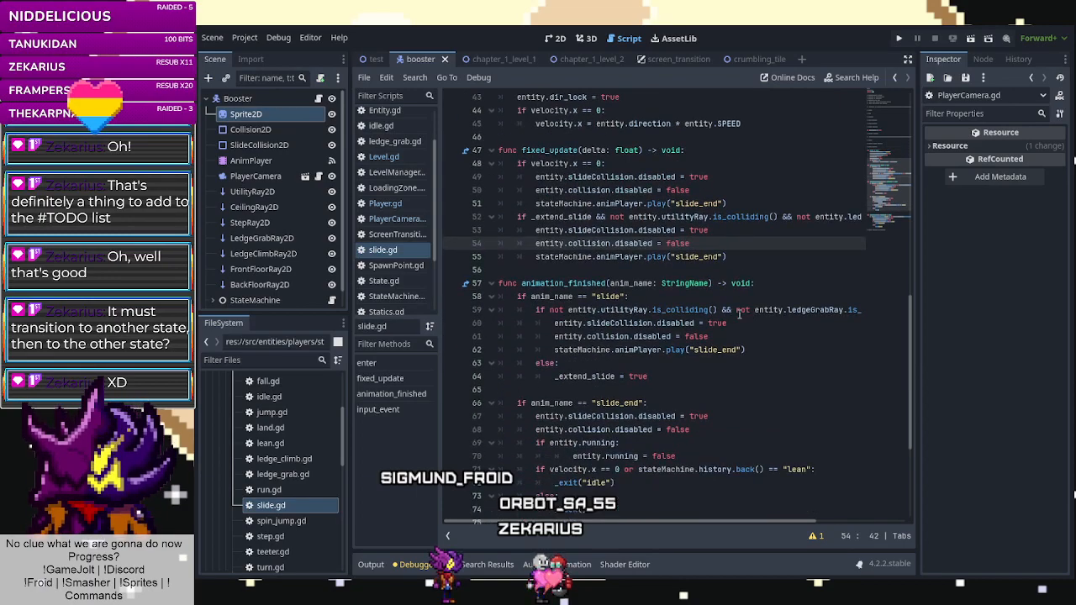
pyautogui.click(645, 403)
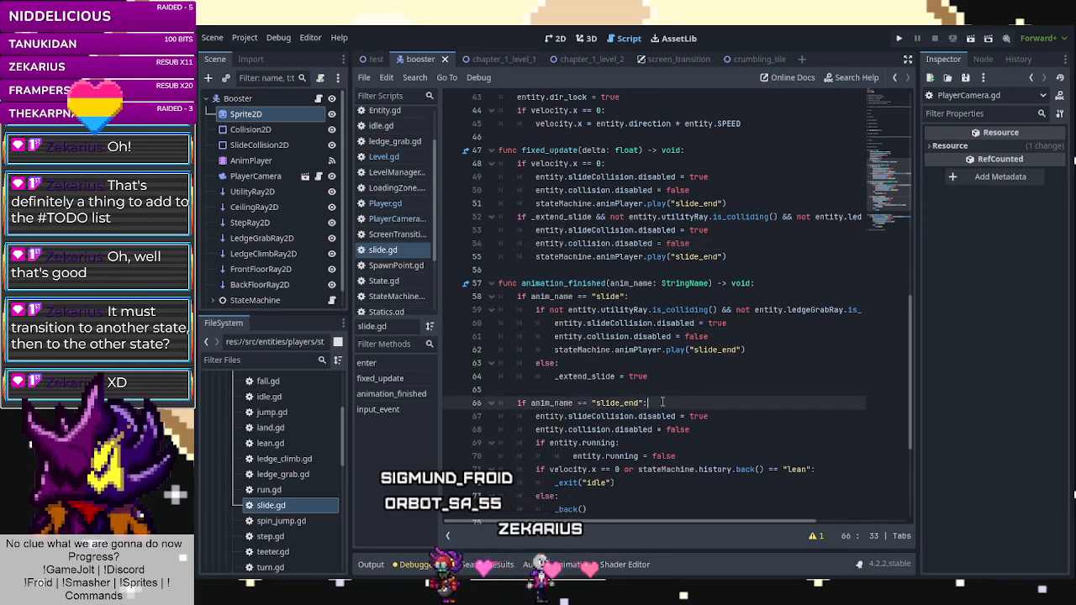
pyautogui.write(':')
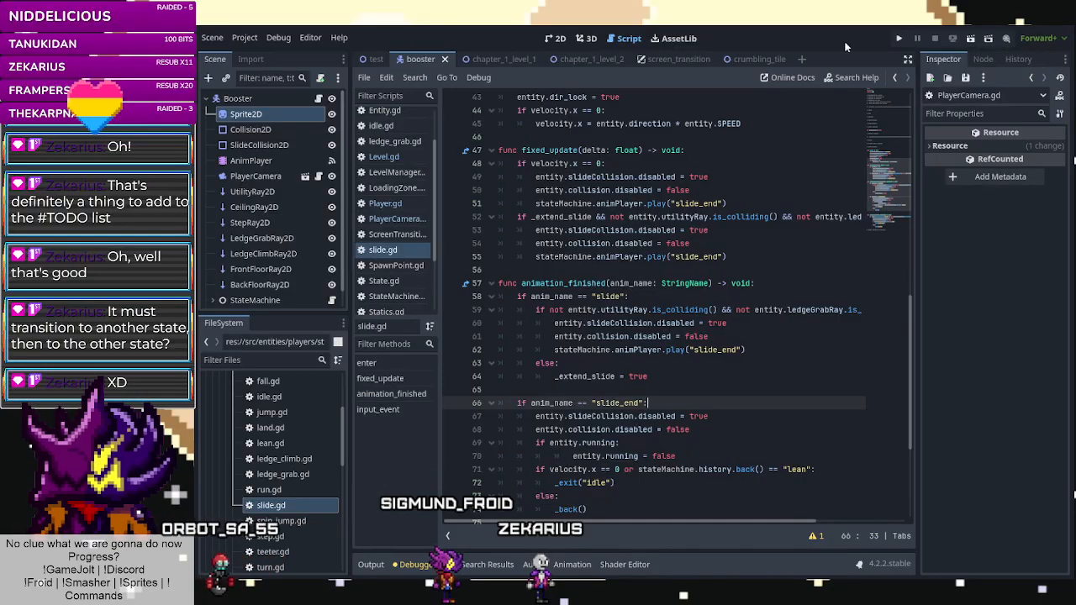
# Switch to the test scene and run it.
pyautogui.click(592, 59)
pyautogui.click(969, 39)
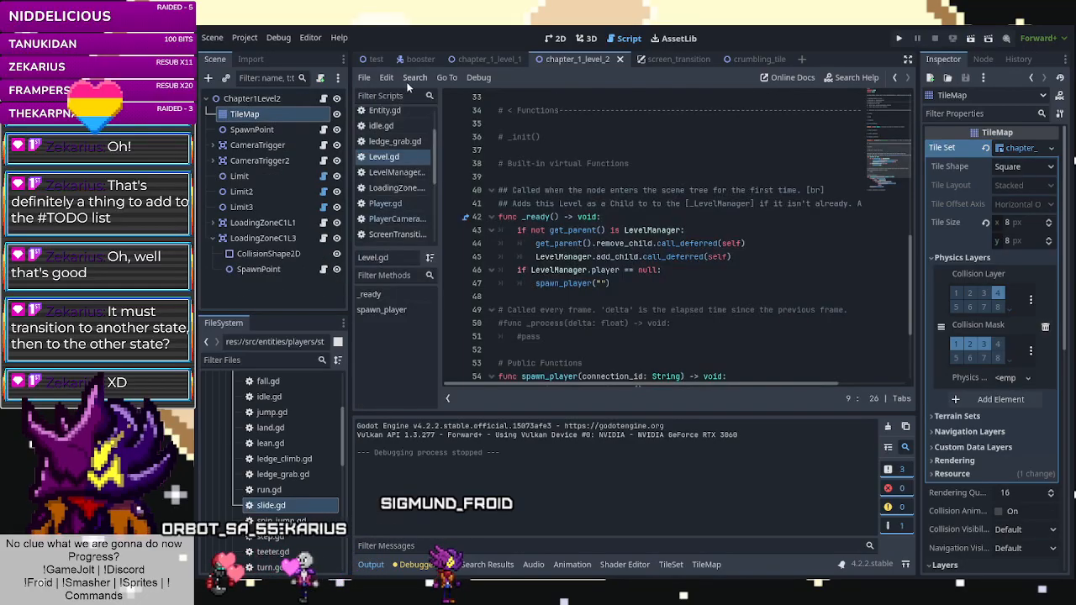
pyautogui.click(375, 59)
pyautogui.click(970, 40)
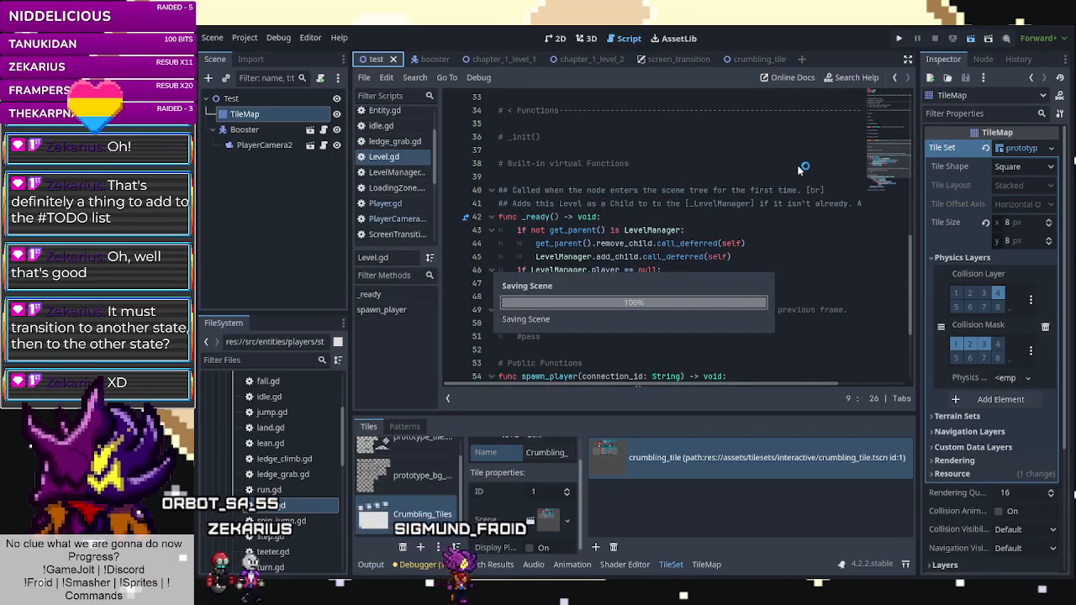
# Playtest sliding and jumping along the floor and under the low ceiling block, then stop the game.
pyautogui.press('Down')
pyautogui.press('Down')
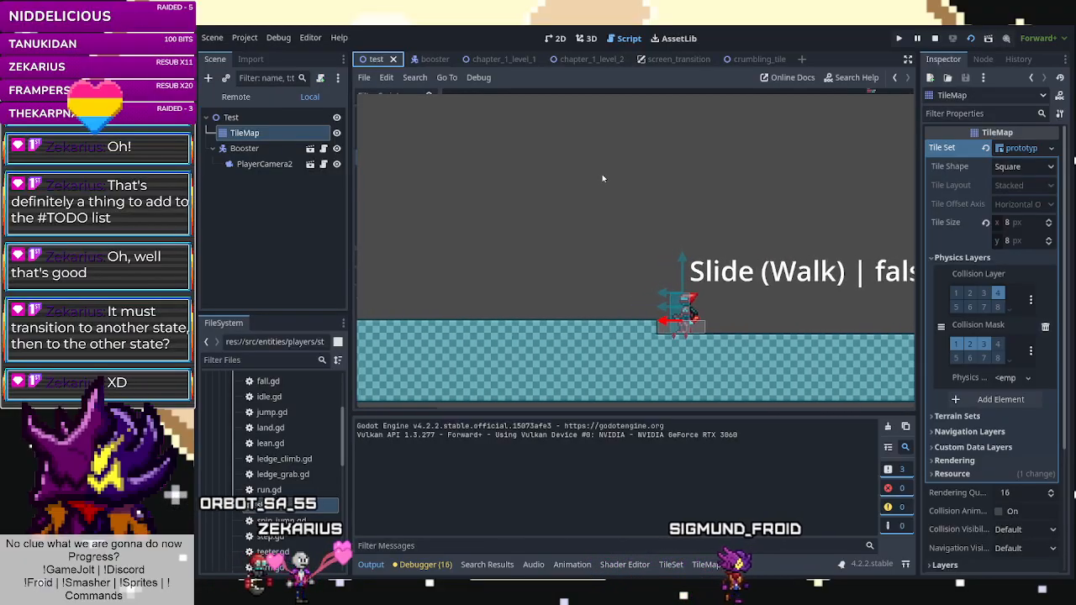
pyautogui.press('space')
pyautogui.press('Down')
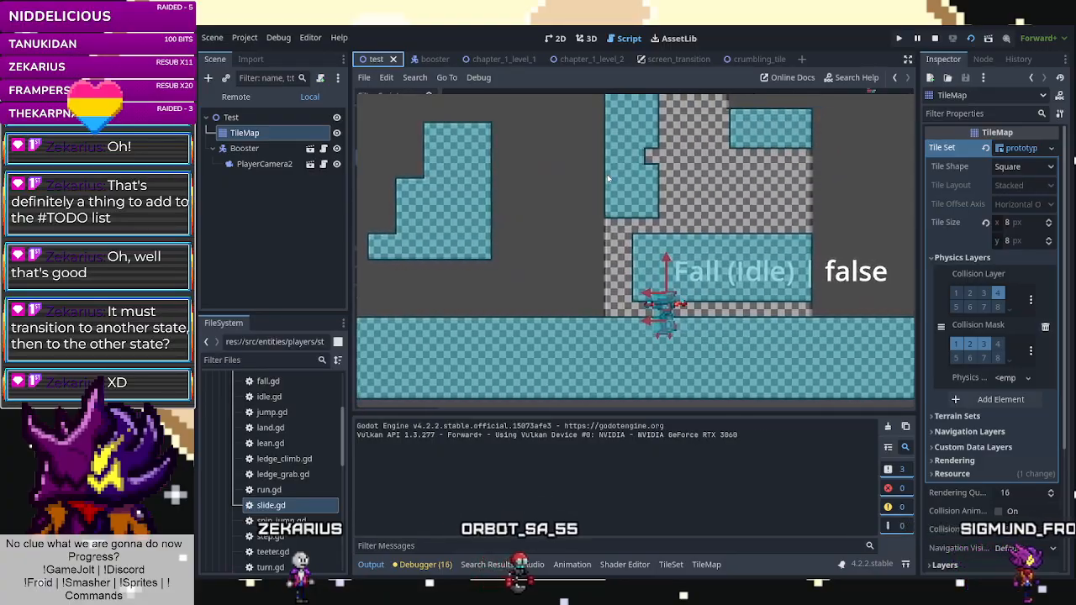
pyautogui.press('space')
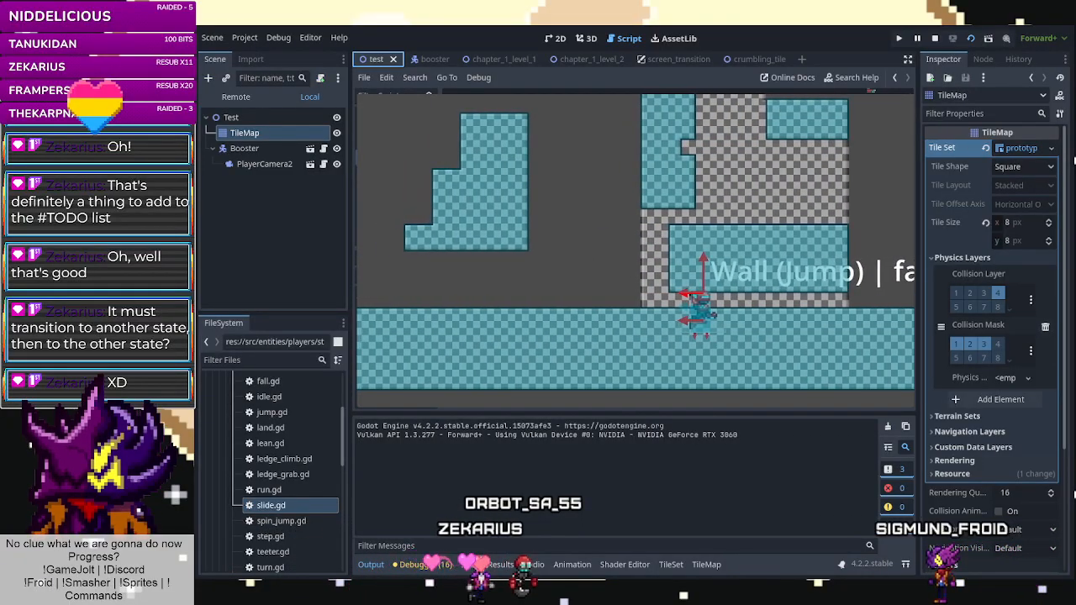
pyautogui.press('F8')
pyautogui.scroll(-3, 660, 260)
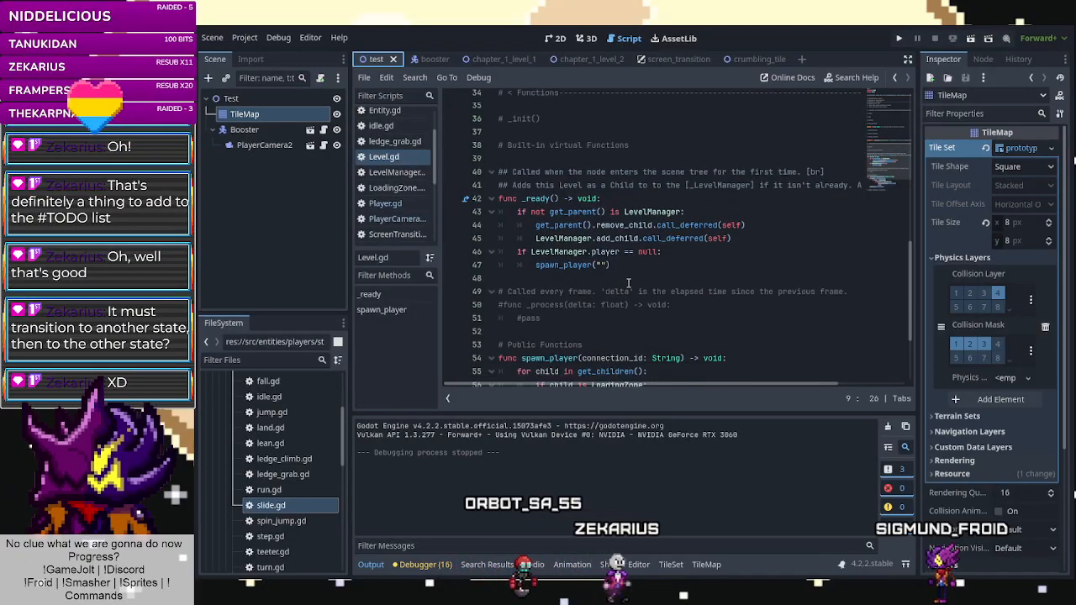
# Open slide.gd, remove the collision lines from the _extend_slide condition in fixed_update, and save the script.
pyautogui.click(395, 217)
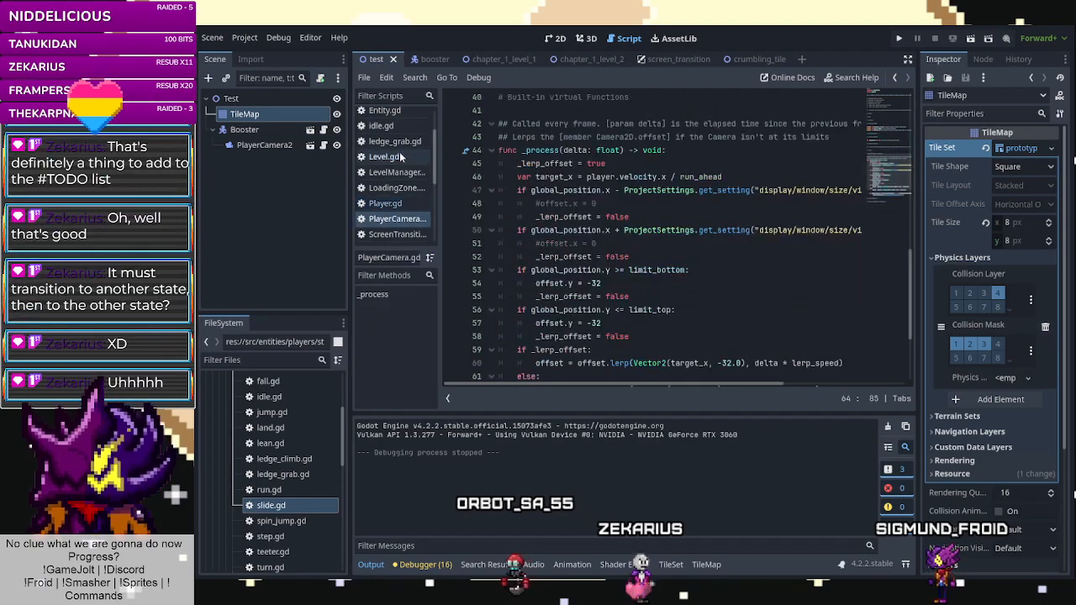
pyautogui.scroll(-2, 399, 153)
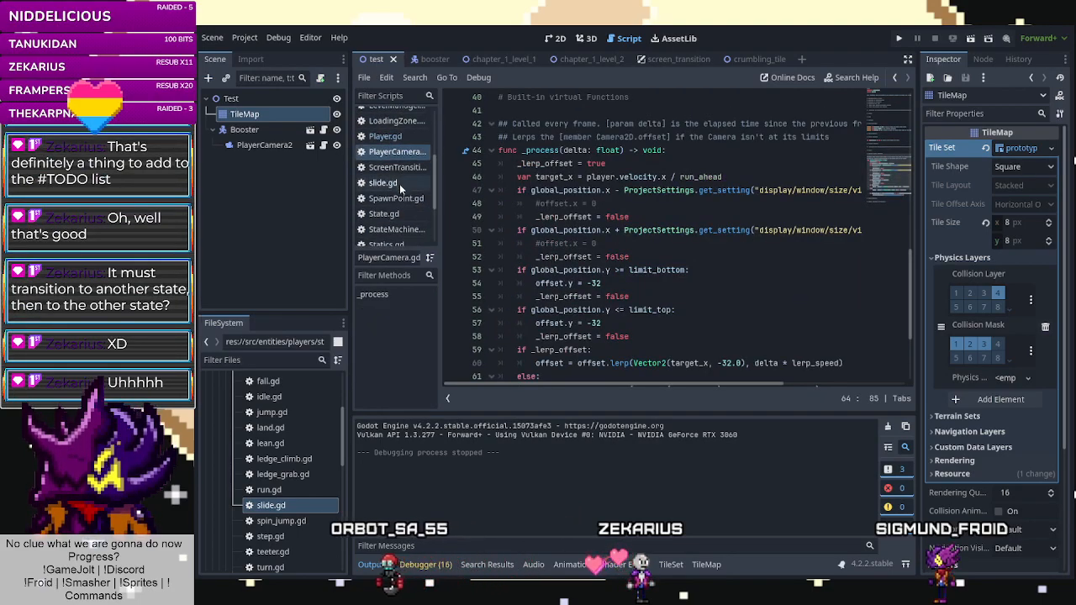
pyautogui.click(400, 182)
pyautogui.scroll(-3, 675, 290)
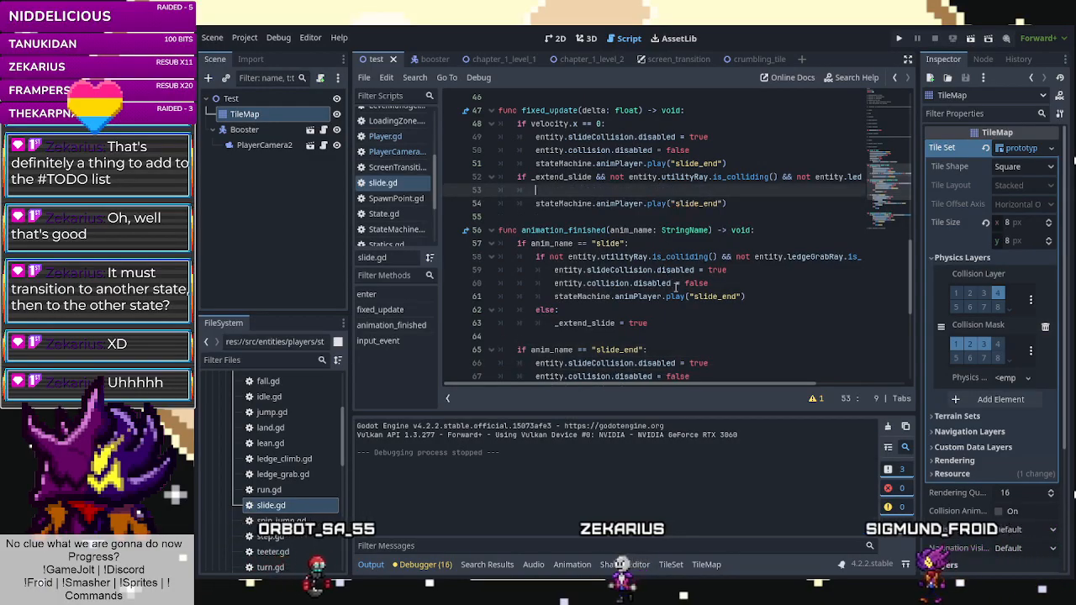
pyautogui.scroll(-2, 669, 284)
pyautogui.scroll(-4, 669, 286)
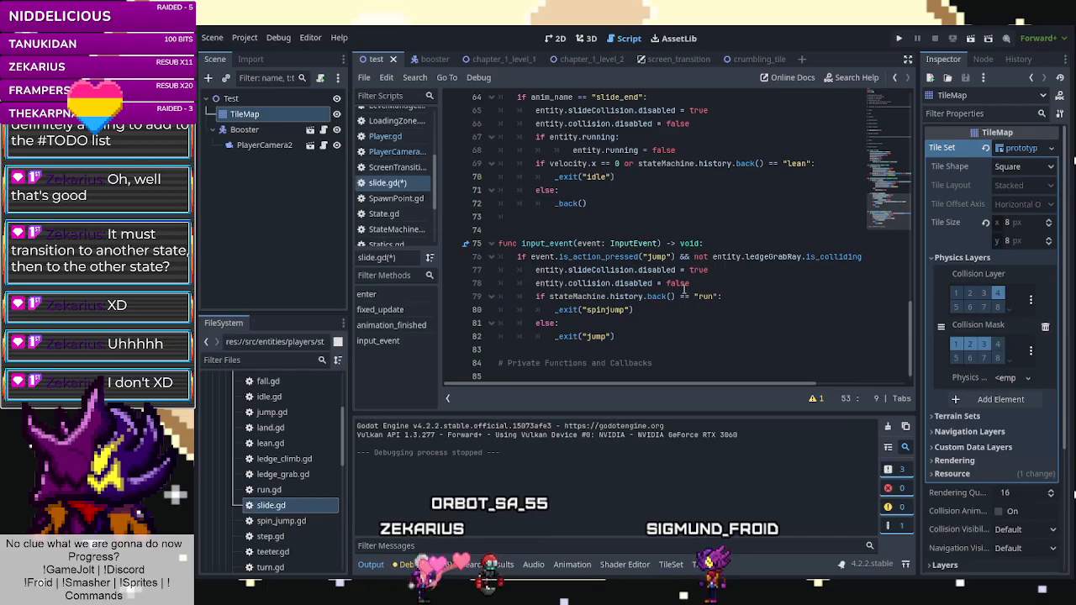
pyautogui.hotkey('ctrl', 's')
# Review slide.gd's enter, fixed_update and animation_finished functions to see where slideCollision and collision are switched.
pyautogui.scroll(5, 688, 296)
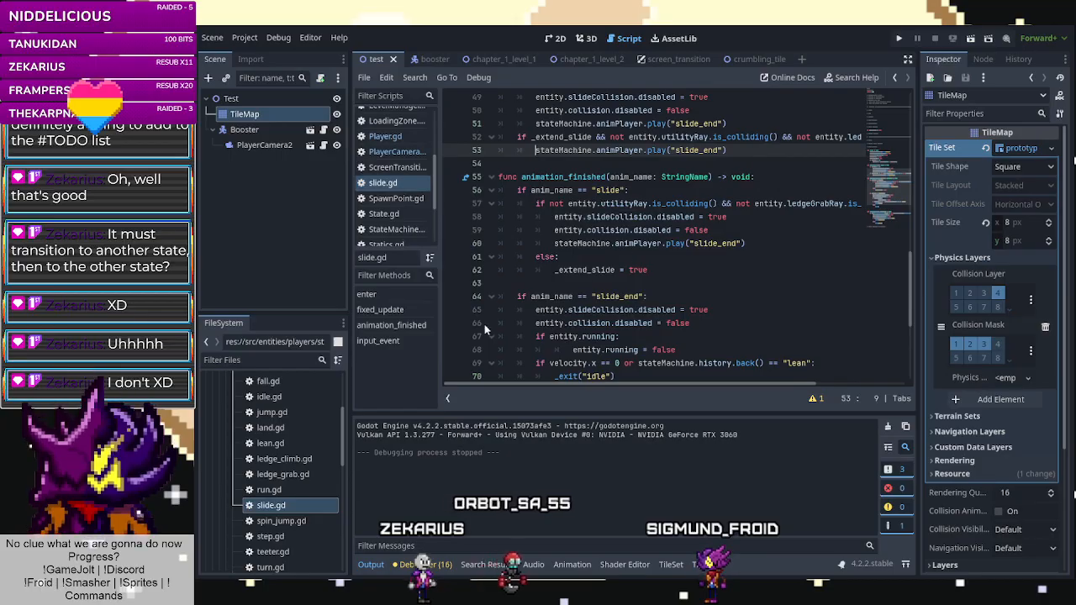
pyautogui.moveTo(564, 382); pyautogui.dragTo(535, 379)
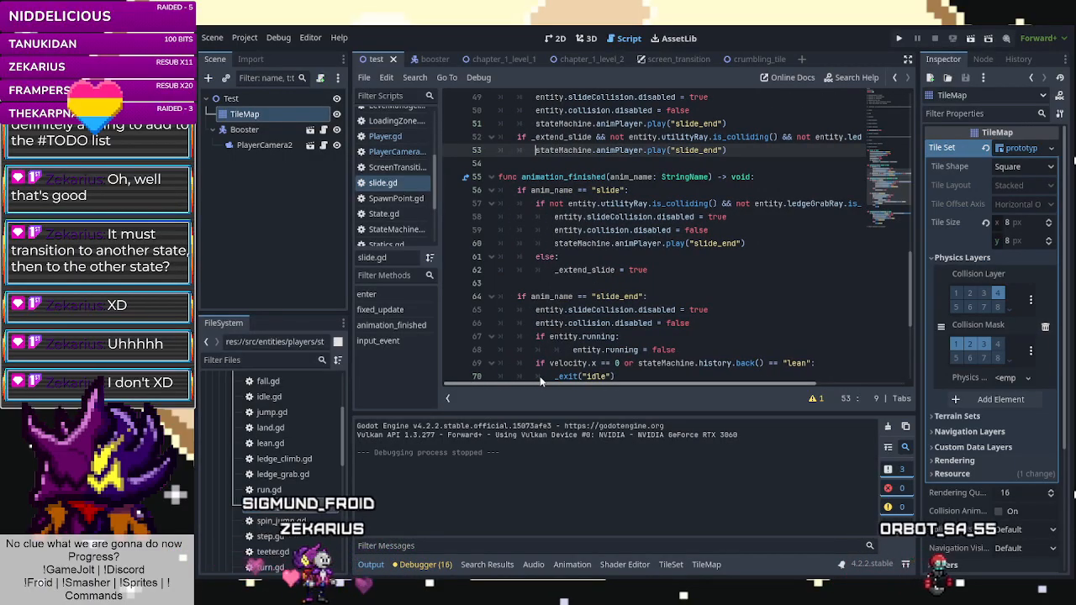
pyautogui.scroll(3, 555, 376)
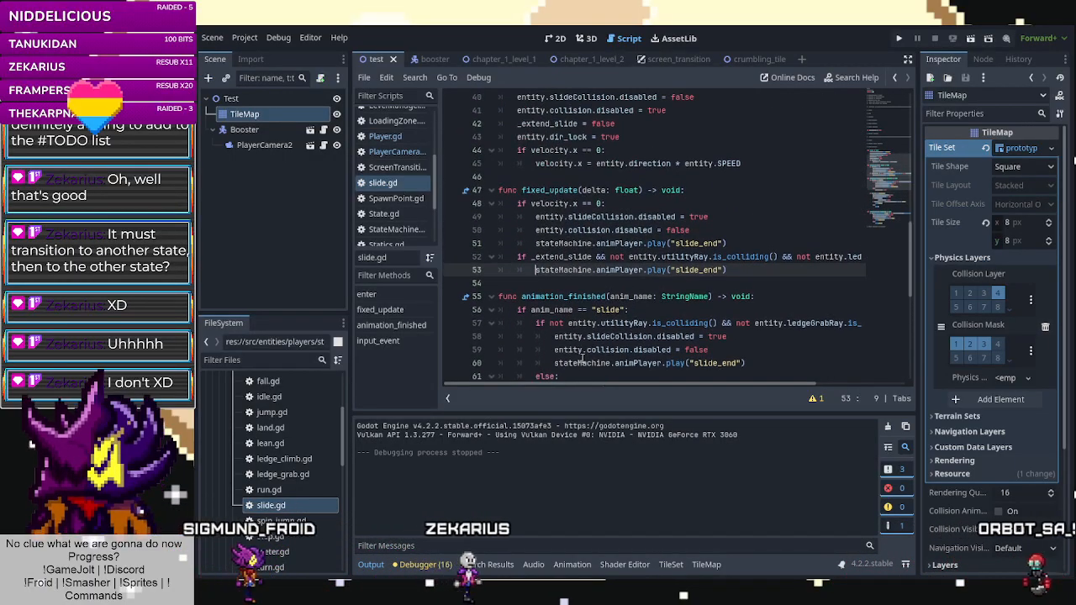
pyautogui.scroll(2, 598, 244)
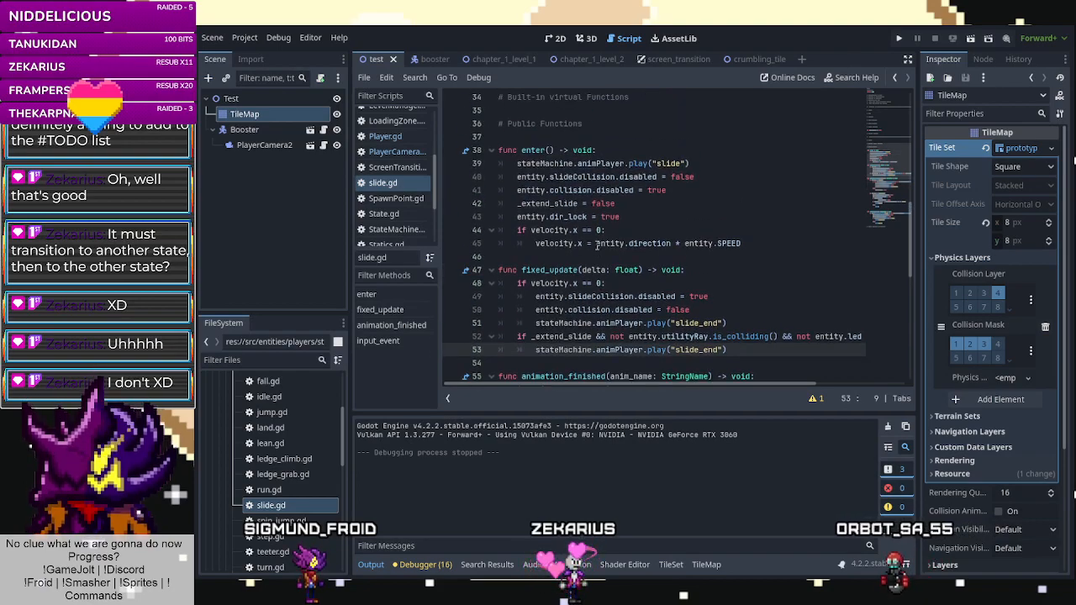
pyautogui.scroll(-7, 598, 244)
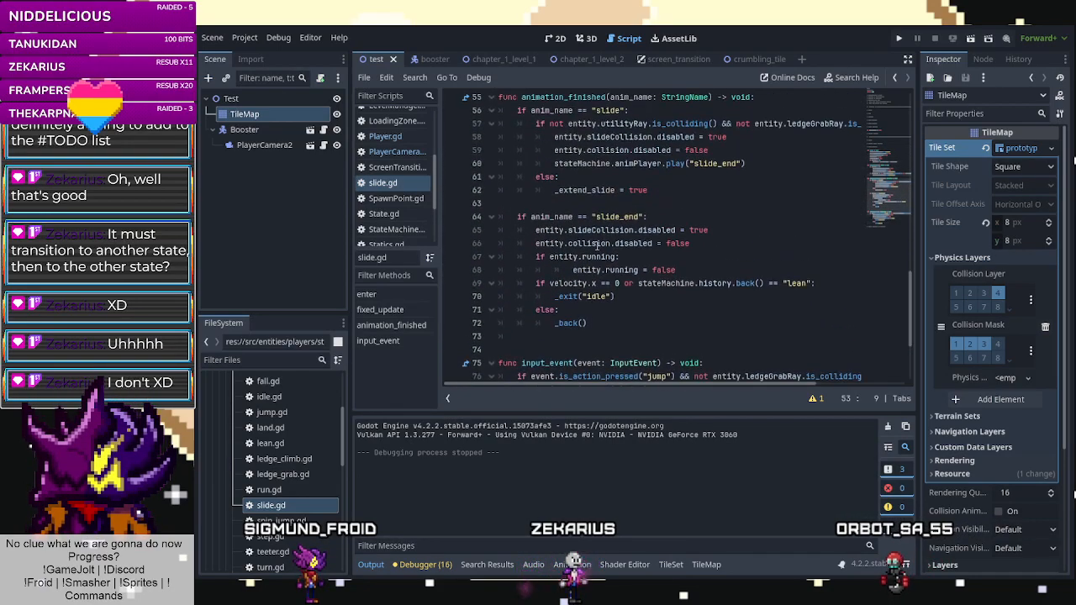
pyautogui.scroll(1, 597, 244)
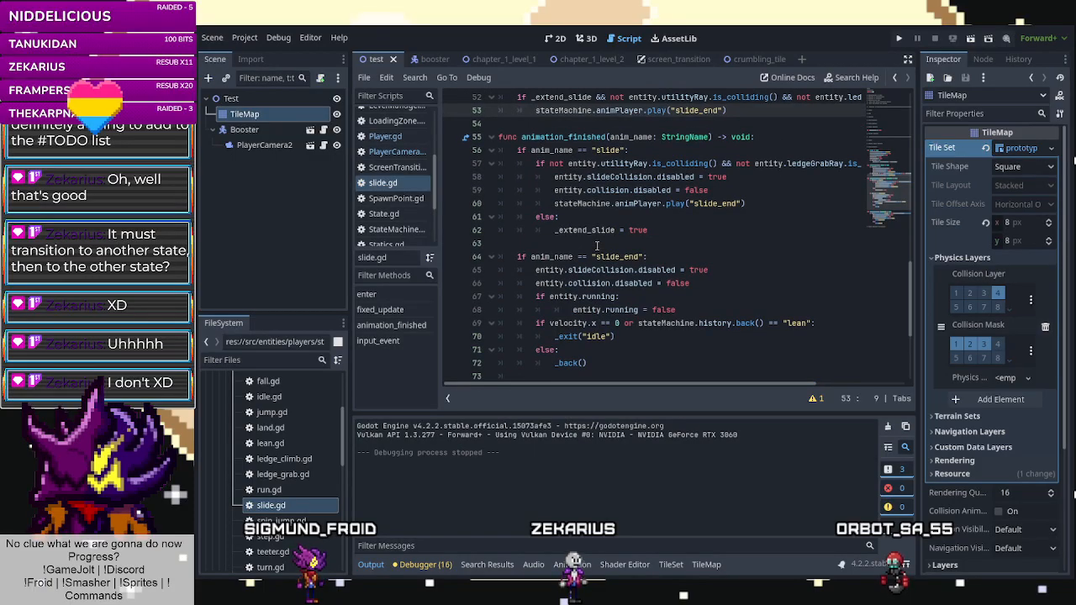
pyautogui.scroll(1, 597, 246)
pyautogui.moveTo(663, 270); pyautogui.dragTo(510, 191)
pyautogui.click(652, 230)
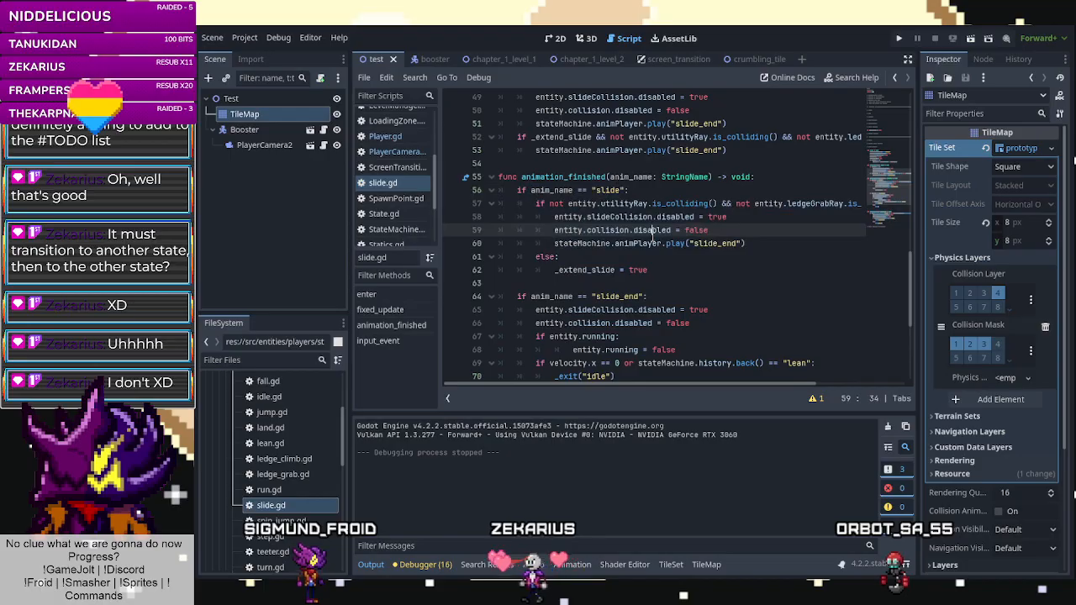
pyautogui.scroll(3, 653, 237)
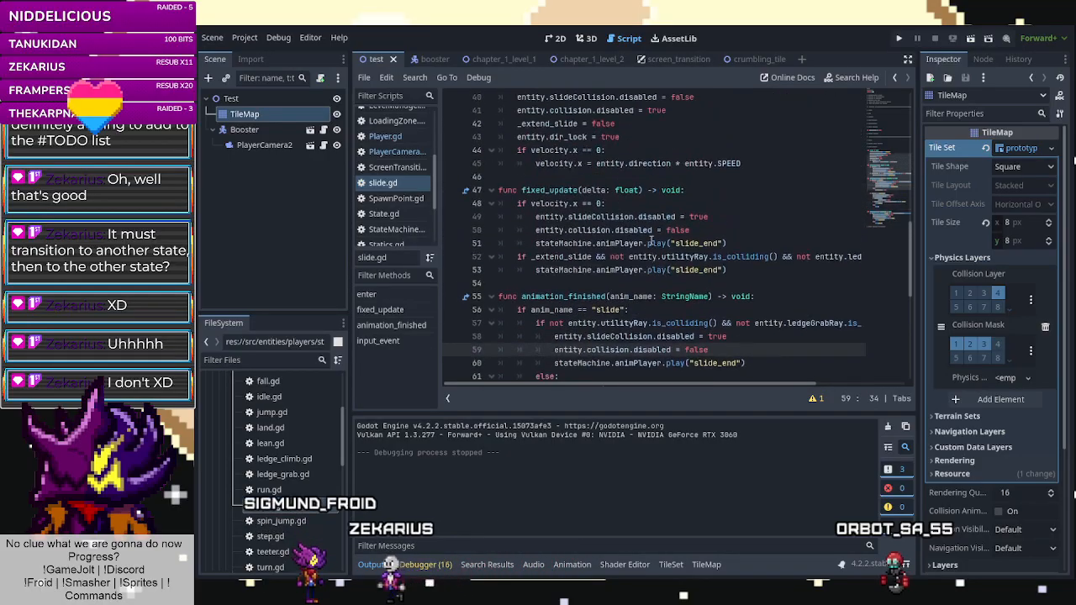
# Compare fixed_update's _extend_slide condition with the collision lines in animation_finished's "slide_end" branch.
pyautogui.moveTo(741, 269); pyautogui.dragTo(509, 256)
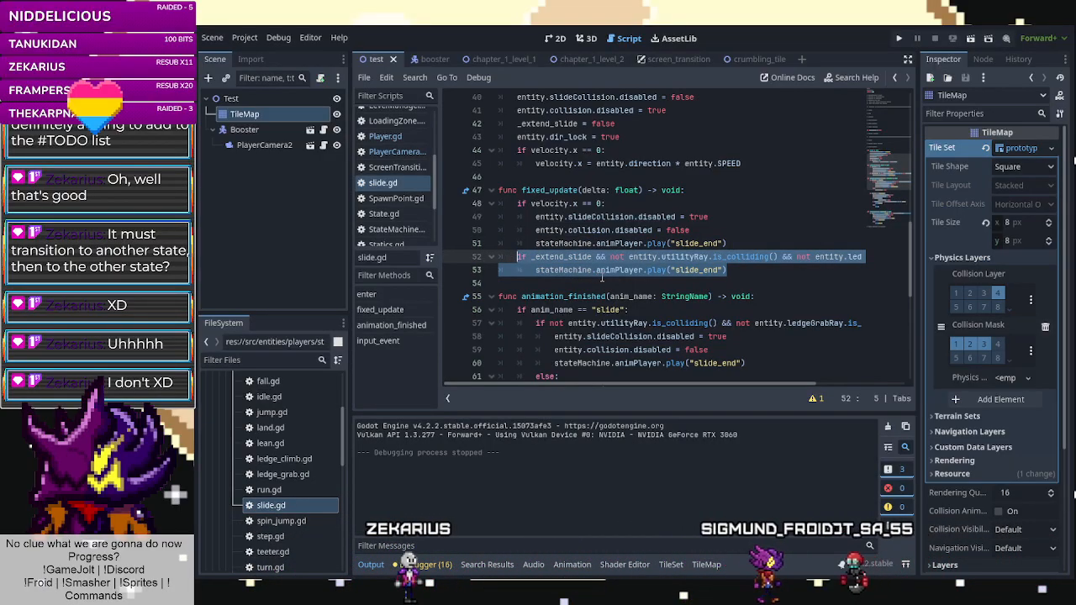
pyautogui.scroll(-6, 615, 278)
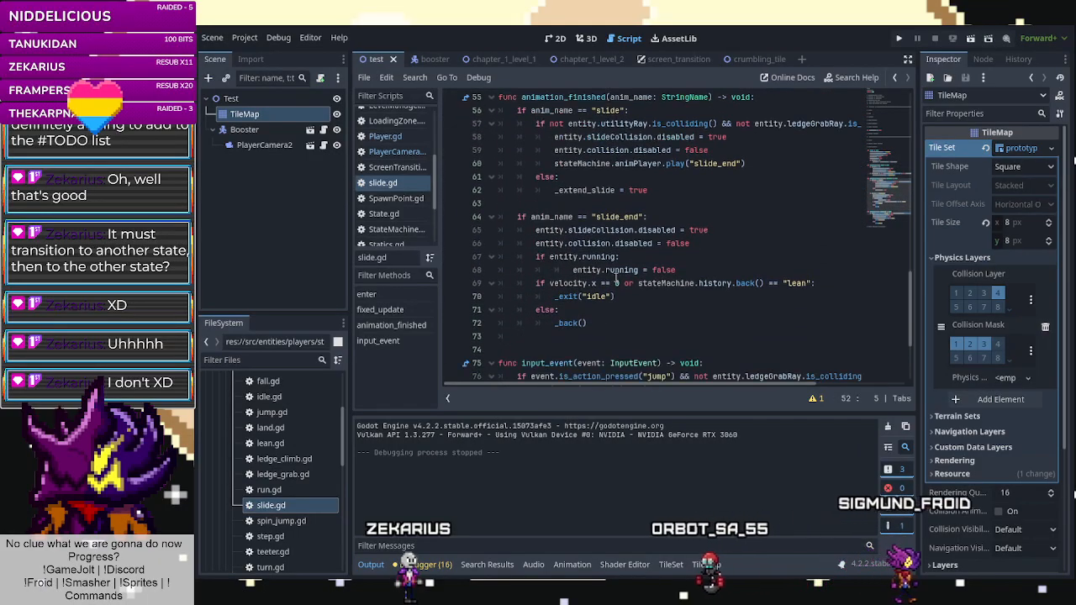
pyautogui.scroll(-5, 614, 278)
pyautogui.scroll(7, 616, 277)
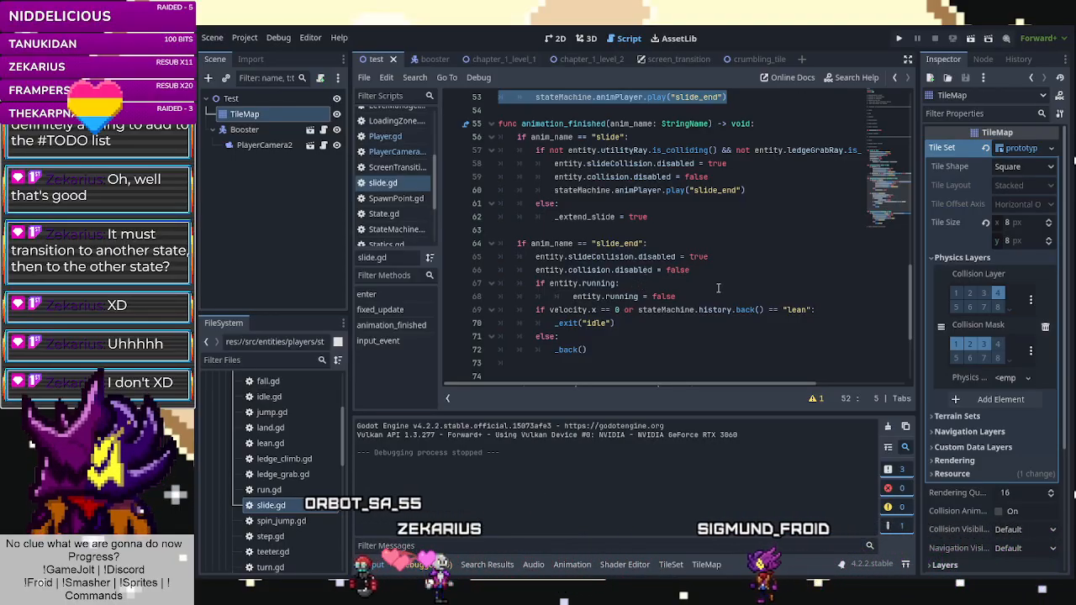
pyautogui.moveTo(720, 269); pyautogui.dragTo(545, 258)
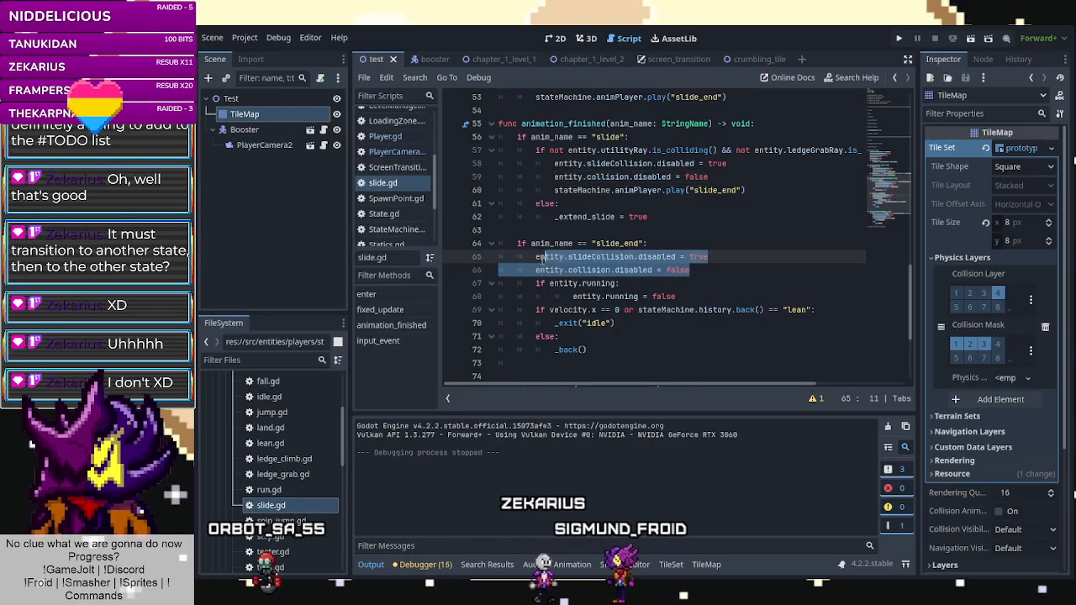
pyautogui.click(553, 257)
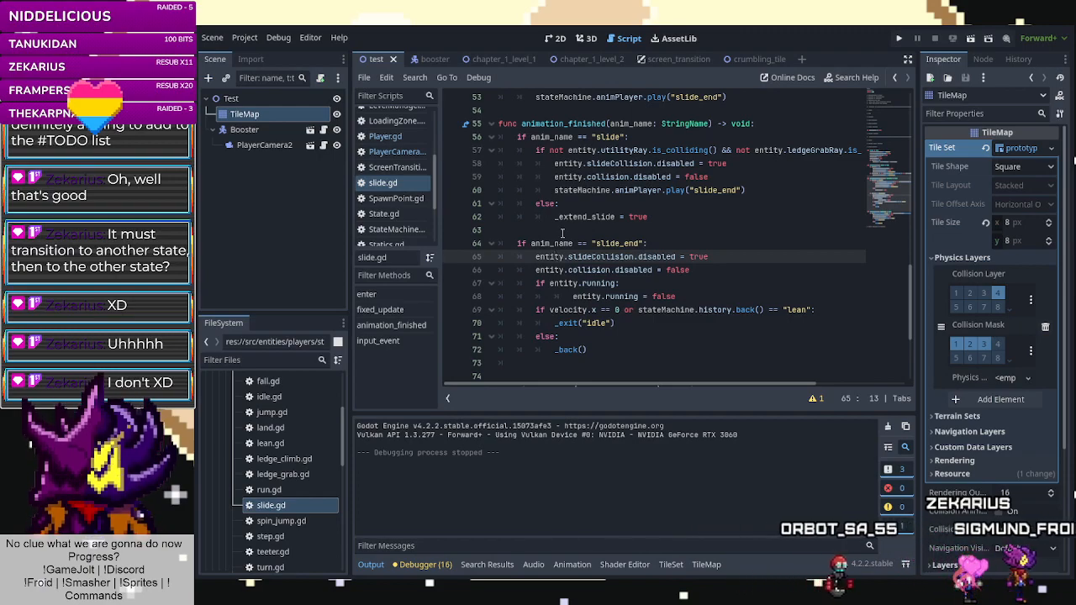
pyautogui.scroll(4, 666, 190)
pyautogui.moveTo(756, 270); pyautogui.dragTo(516, 243)
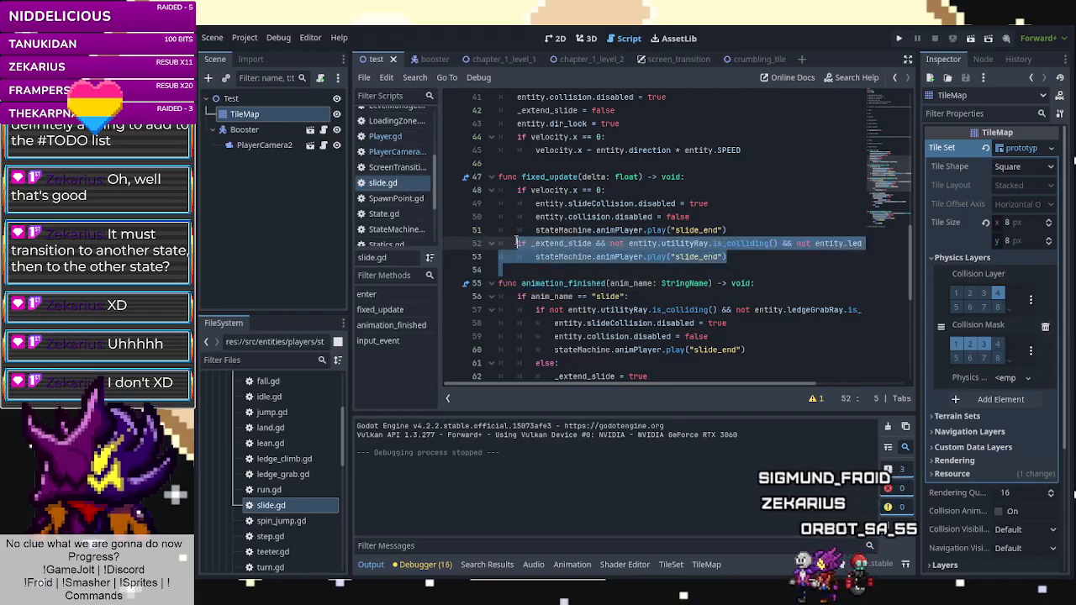
pyautogui.click(602, 275)
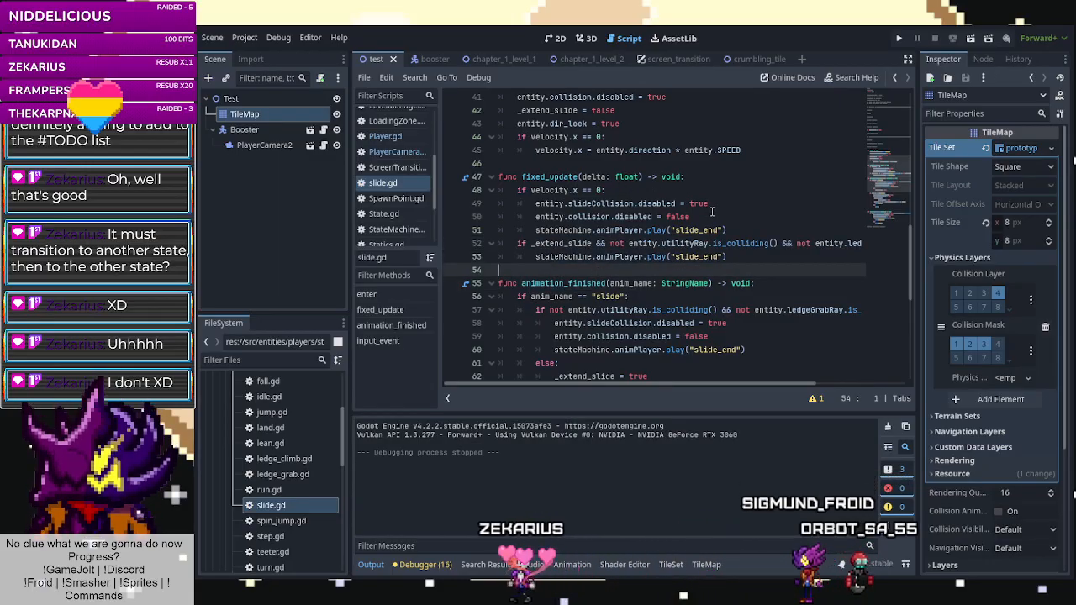
pyautogui.scroll(-3, 711, 205)
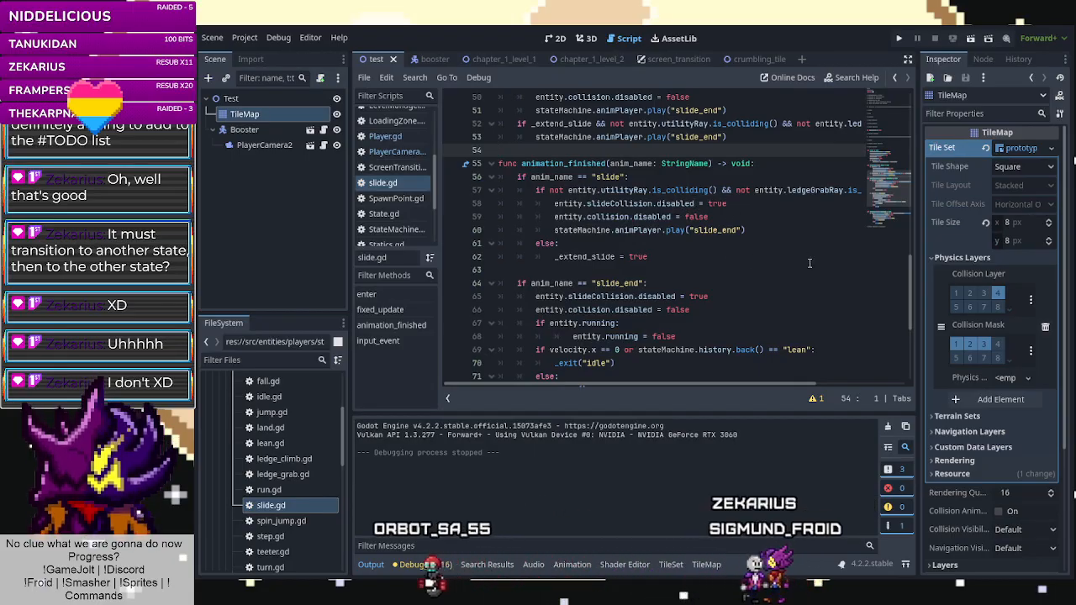
pyautogui.scroll(-2, 770, 282)
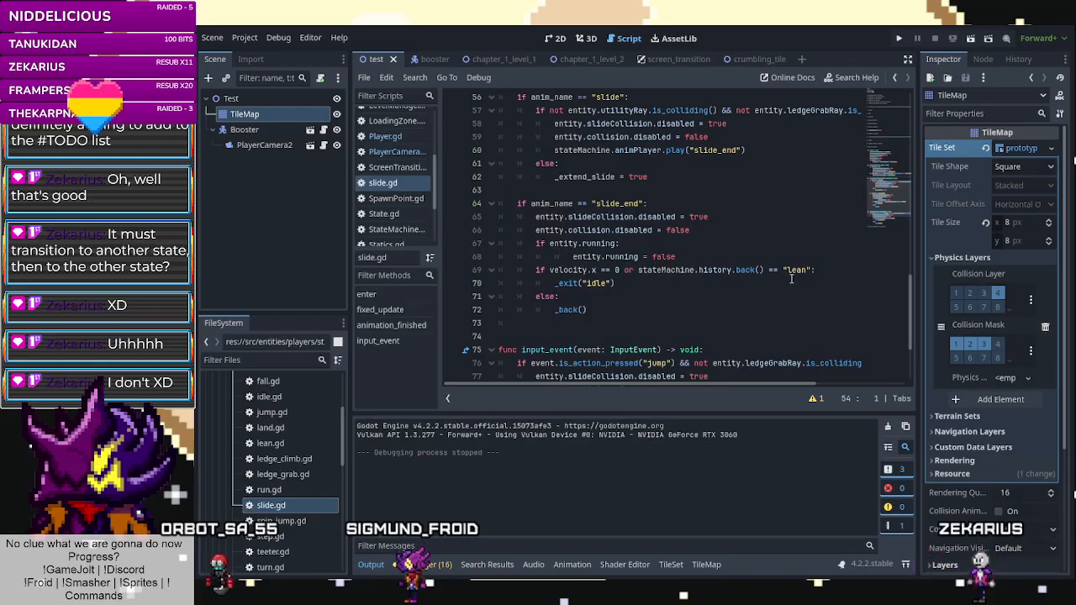
# Copy the "slide_end" branch's entity.slideCollision.disabled = true and entity.collision.disabled = false lines to the start of fall.gd's enter function, matching its indentation.
pyautogui.moveTo(708, 232); pyautogui.dragTo(535, 219)
pyautogui.hotkey('ctrl', 'c')
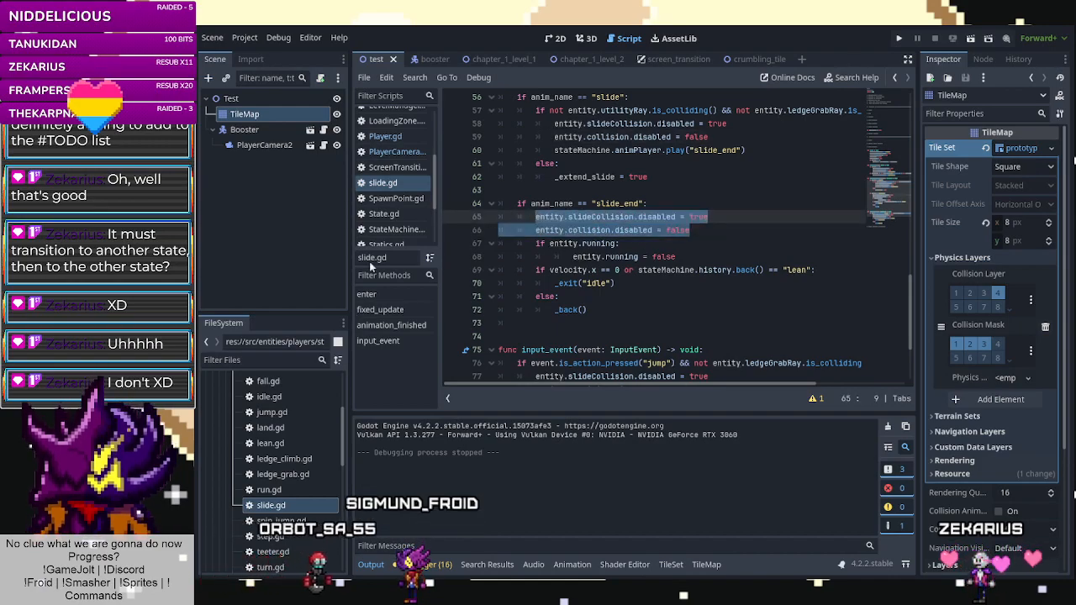
pyautogui.scroll(3, 377, 227)
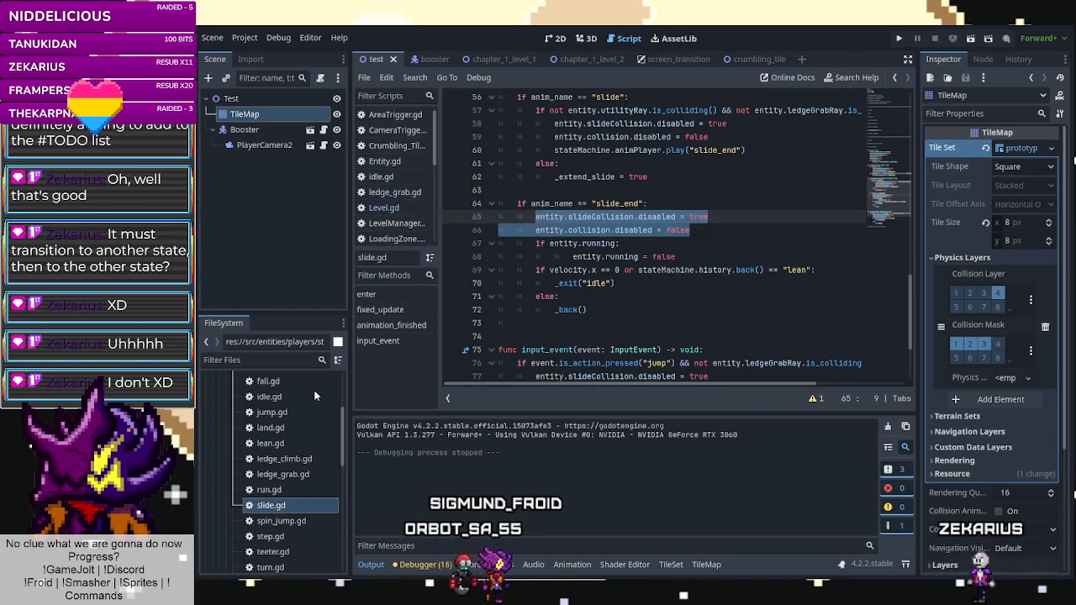
pyautogui.scroll(2, 303, 431)
pyautogui.doubleClick(276, 432)
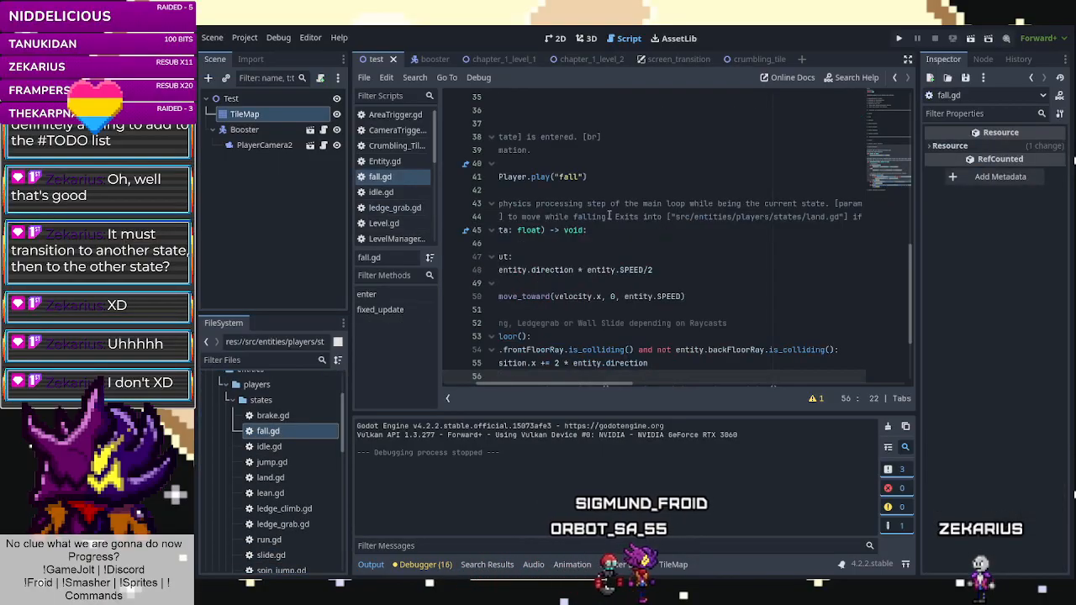
pyautogui.scroll(1, 616, 216)
pyautogui.moveTo(580, 384); pyautogui.dragTo(452, 384)
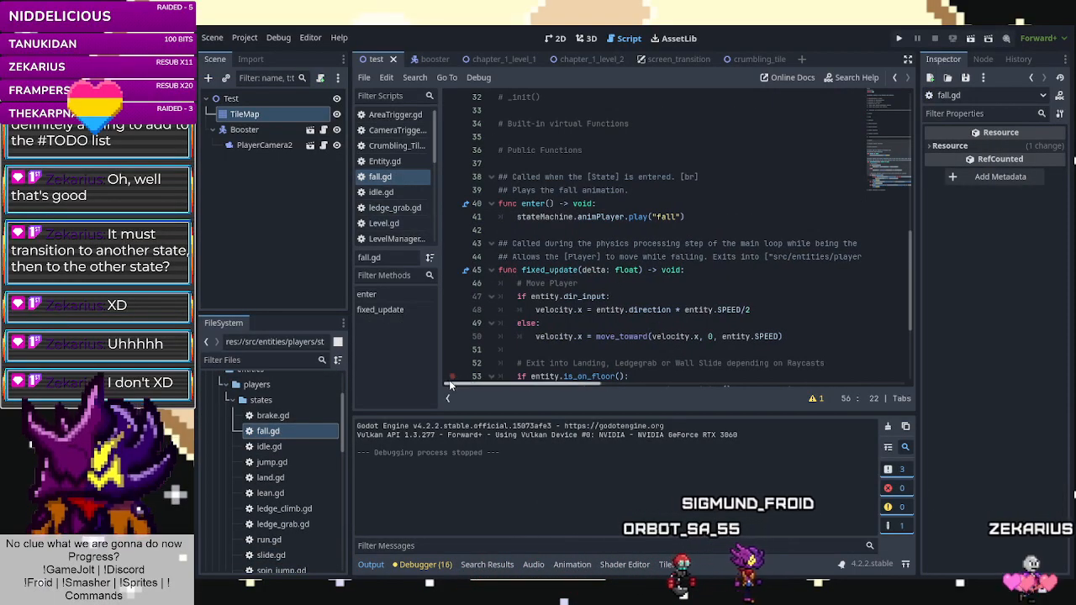
pyautogui.click(697, 200)
pyautogui.press('Return')
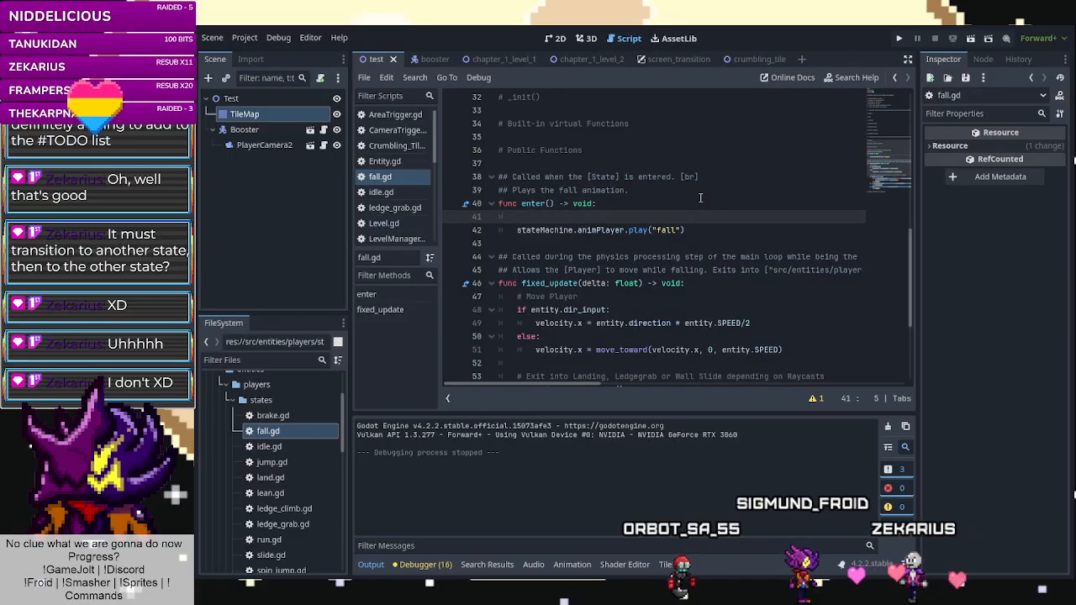
pyautogui.hotkey('ctrl', 'v')
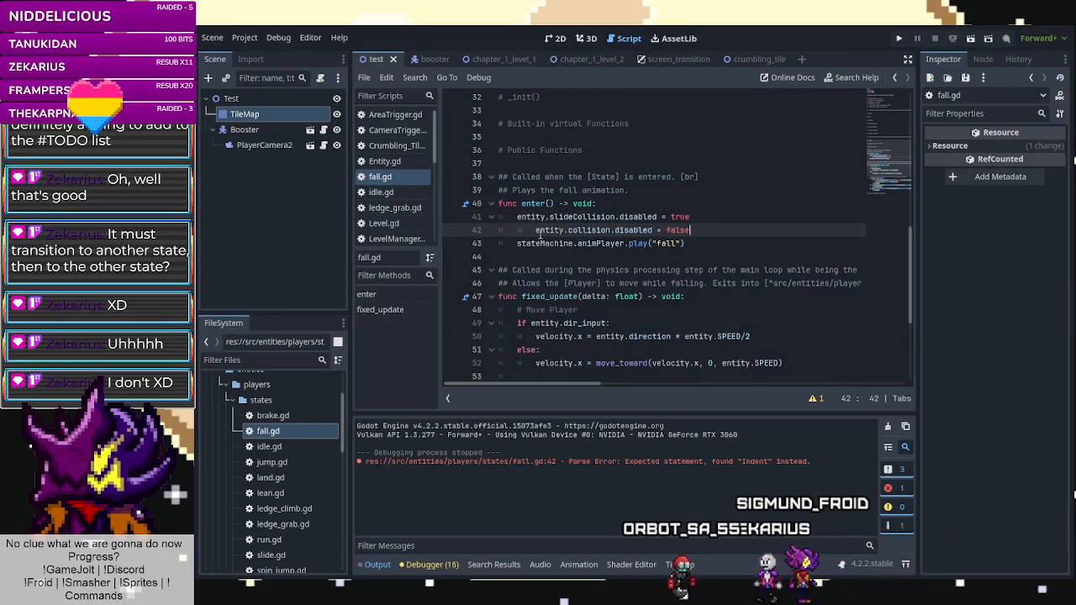
pyautogui.click(535, 230)
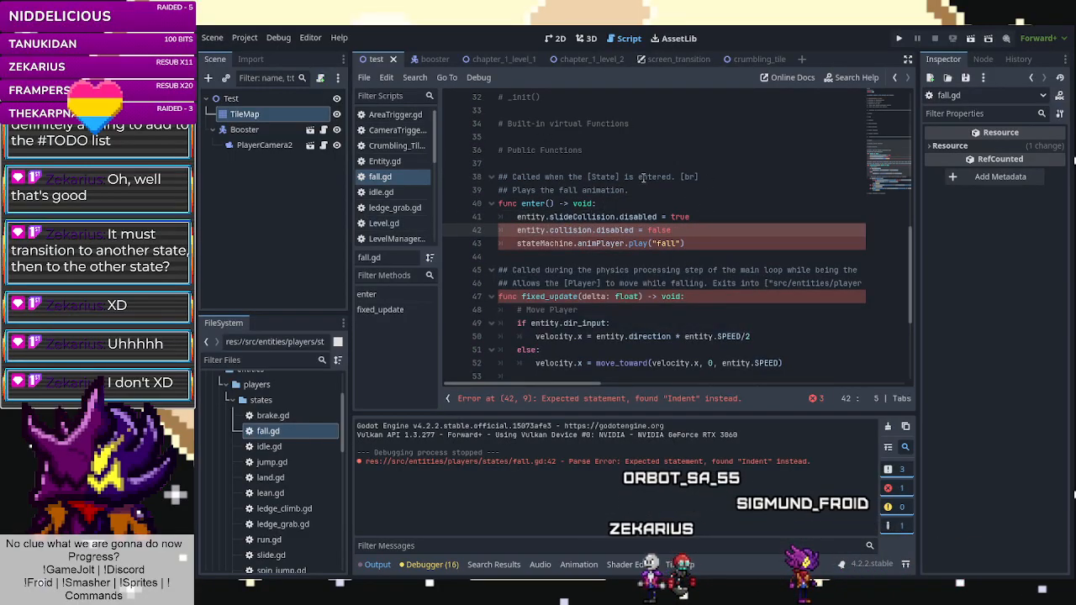
# Return to the test scene in the 2D workspace and run it.
pyautogui.click(518, 61)
pyautogui.click(378, 60)
pyautogui.click(554, 46)
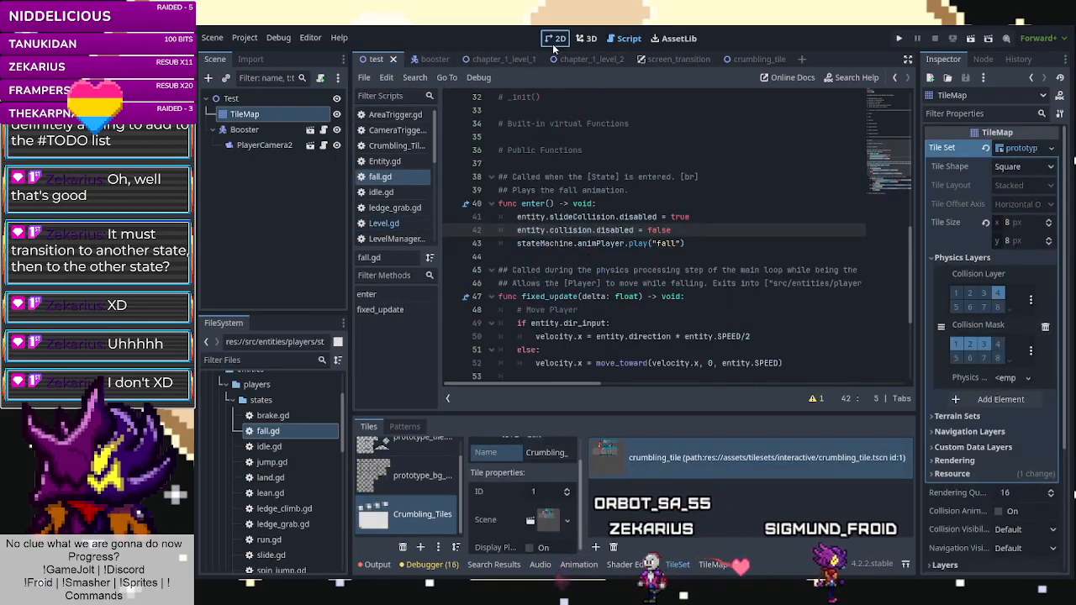
pyautogui.click(969, 38)
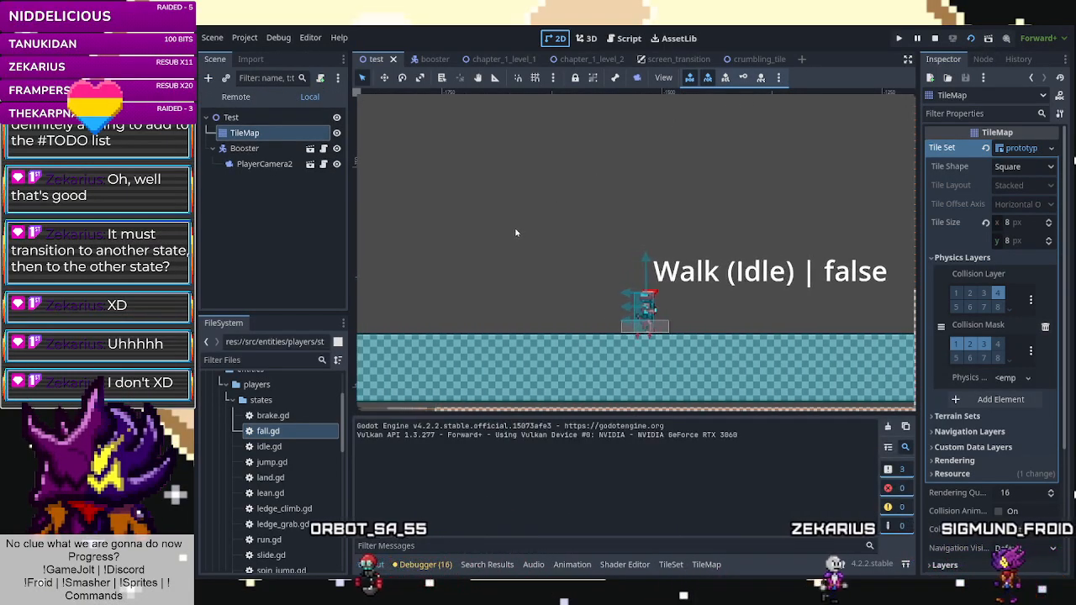
# Playtest running into a slide under the low block, and jump repeatedly to check the collision switching.
pyautogui.press('shift')
pyautogui.press('Down')
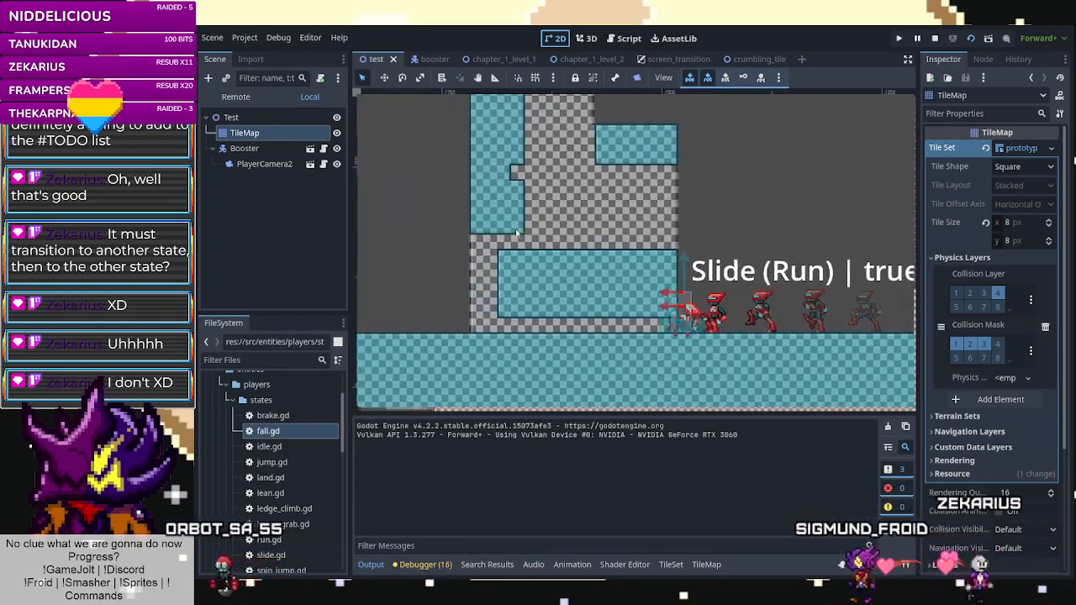
pyautogui.press('space')
pyautogui.press('space')
pyautogui.press('space')
pyautogui.press('space')
pyautogui.press('space')
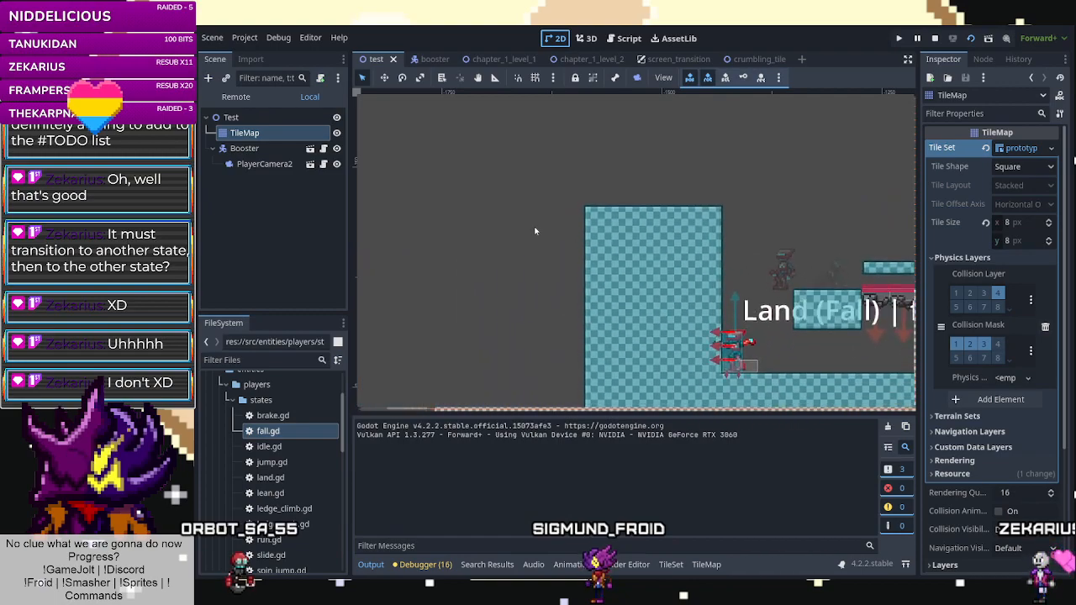
# Playtest jumping up to the crumbling-tile ledge beneath the low ceiling and moving in both directions during the ledge grab.
pyautogui.press('space')
pyautogui.press('space')
pyautogui.press('space')
pyautogui.press('Right')
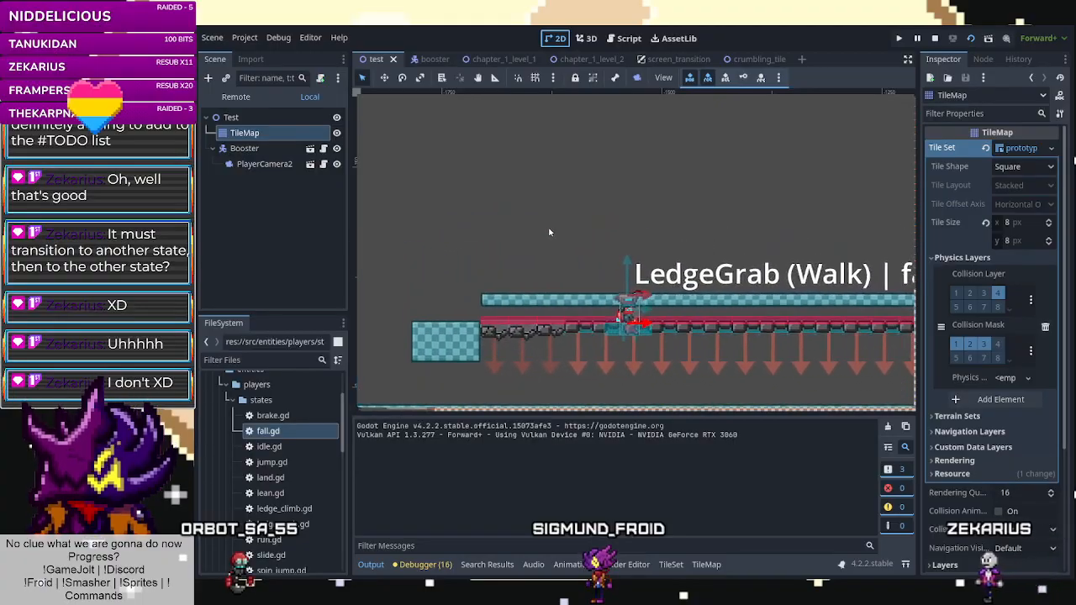
pyautogui.press('space')
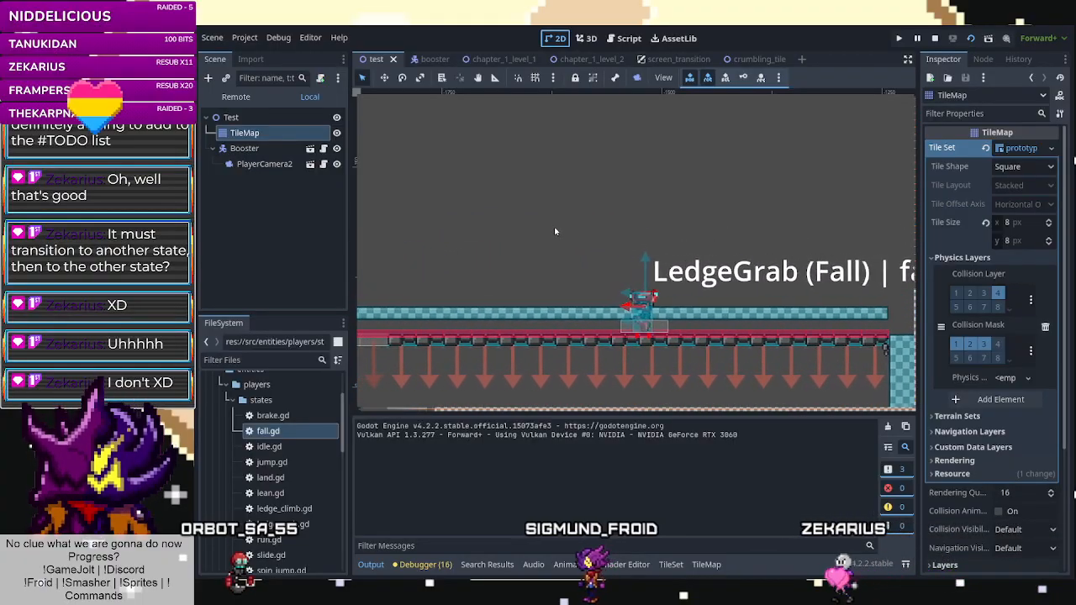
pyautogui.press('Right')
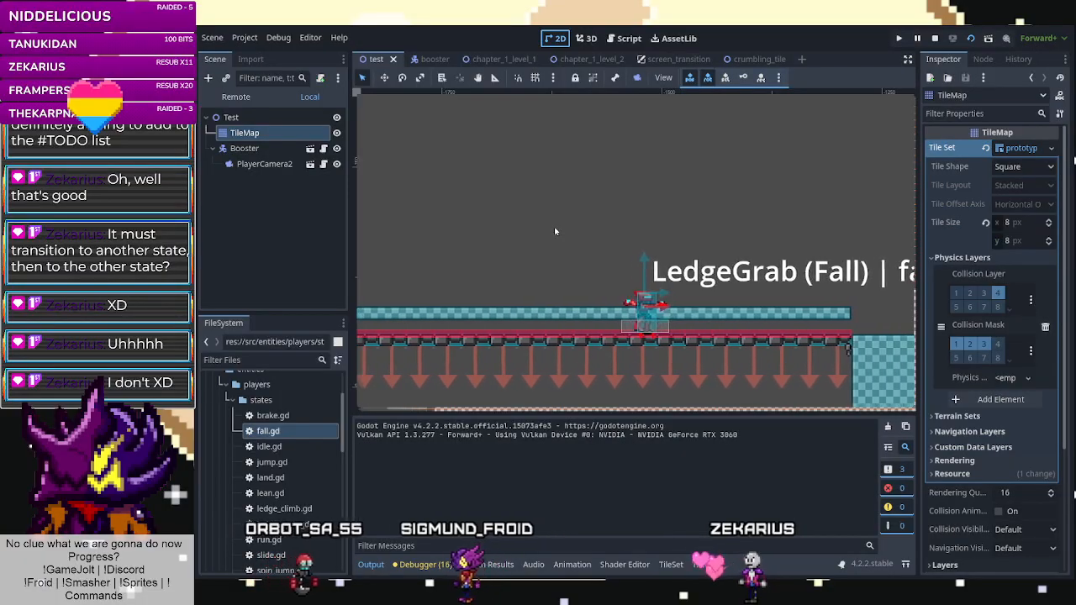
pyautogui.press('Left')
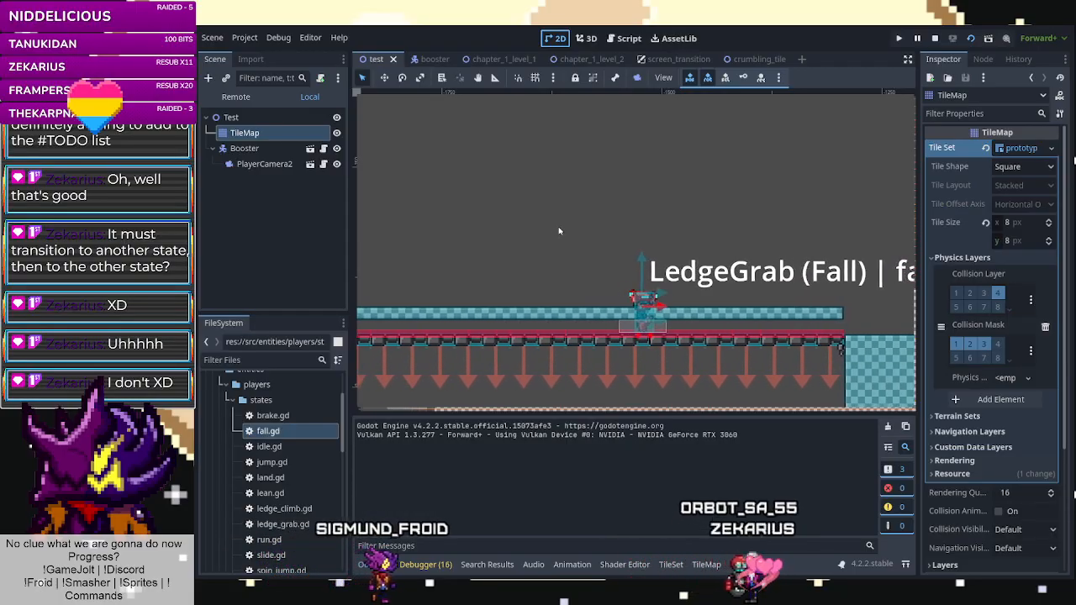
pyautogui.press('Right')
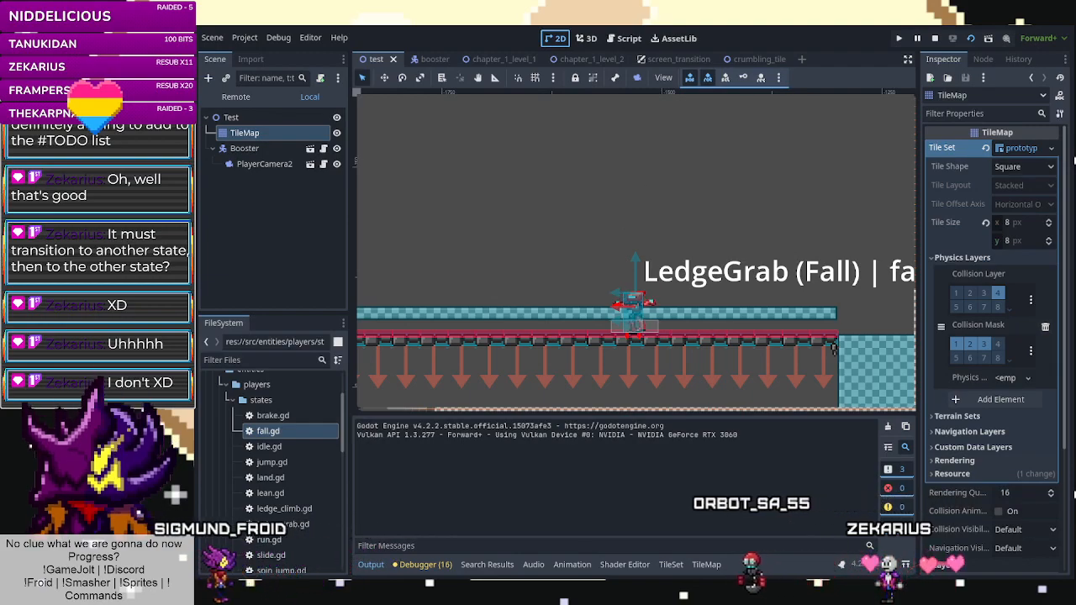
# Restart the running test scene and playtest sliding under the low block with repeated jumps to check the collision switching.
pyautogui.click(971, 39)
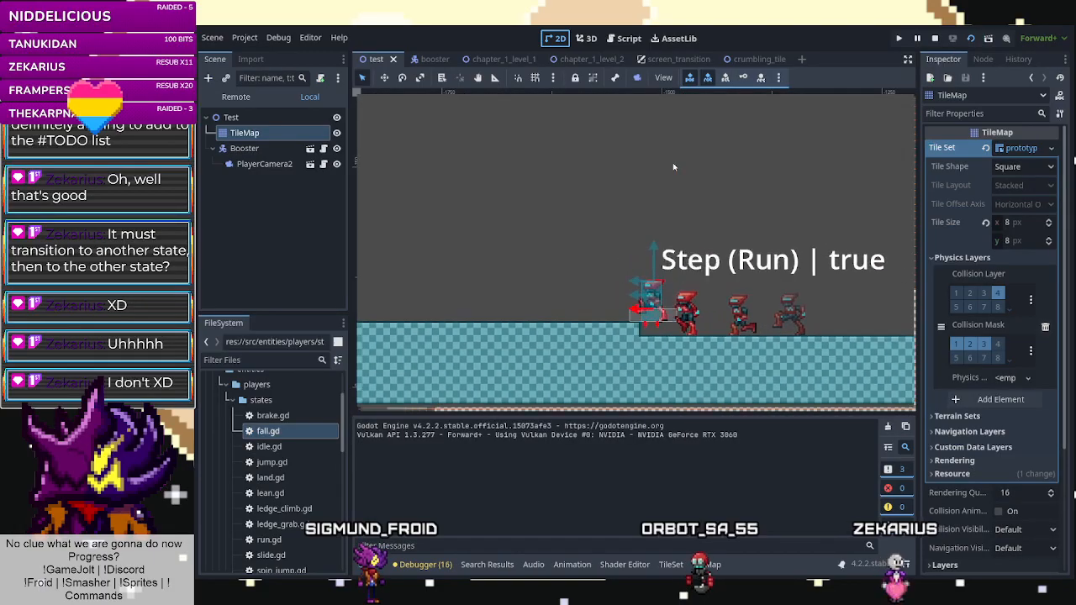
pyautogui.press('Down')
pyautogui.press('space')
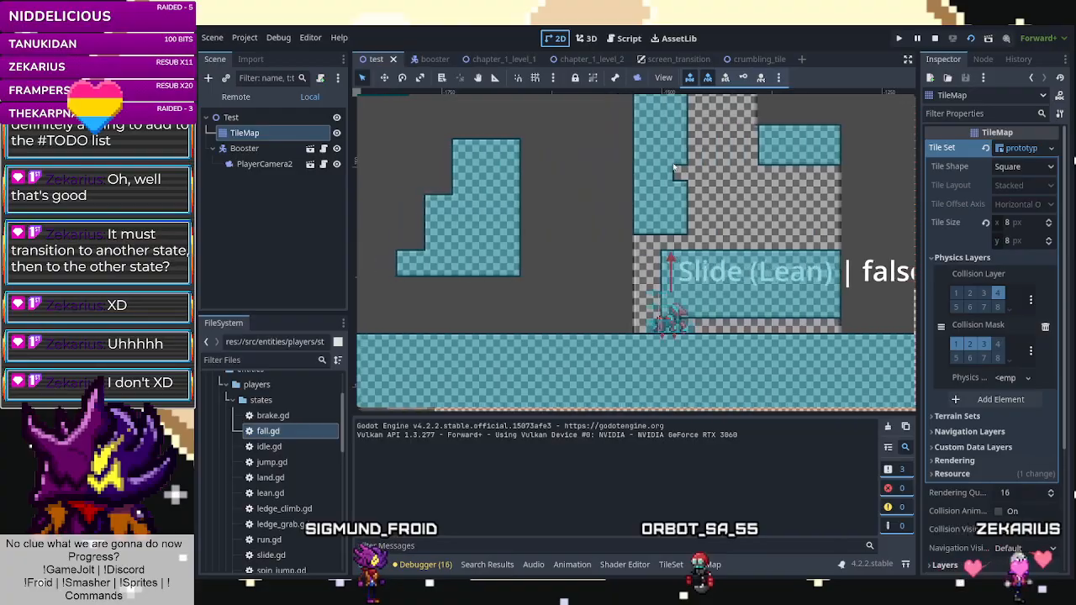
pyautogui.press('Left')
pyautogui.press('space')
pyautogui.press('space')
pyautogui.press('space')
pyautogui.press('Left')
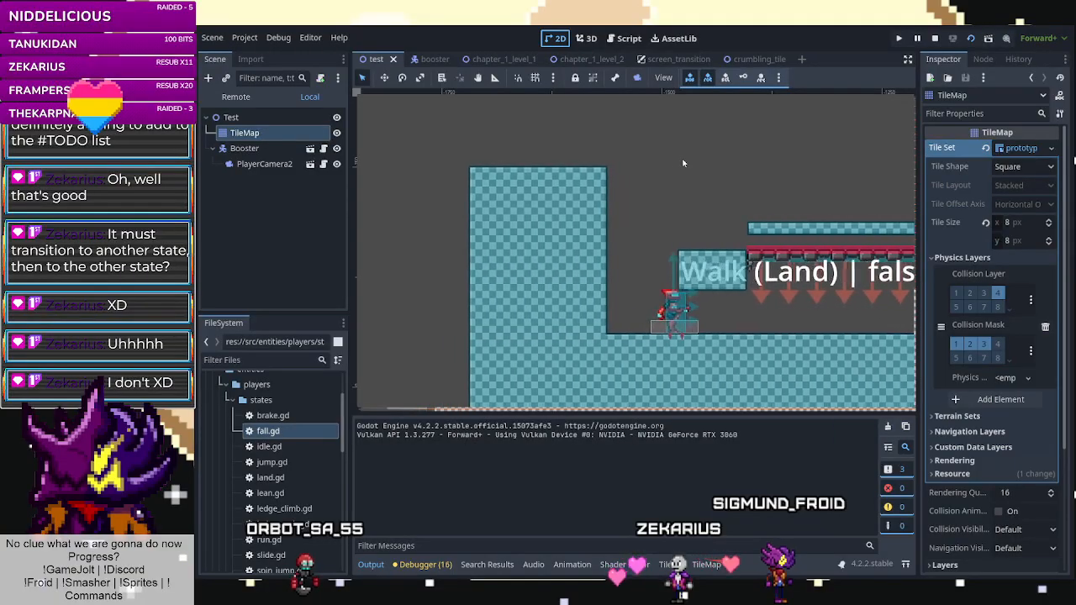
# Playtest jumping onto the small block beside the crumbling tiles and sliding beneath the low ceiling.
pyautogui.press('space')
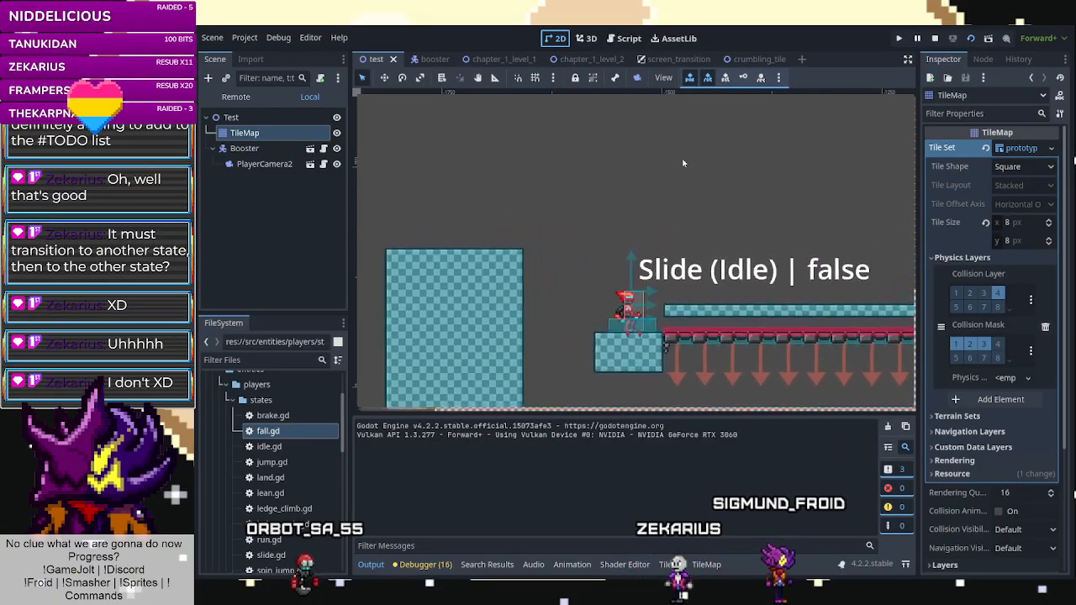
pyautogui.press('Left')
pyautogui.press('Right')
pyautogui.press('space')
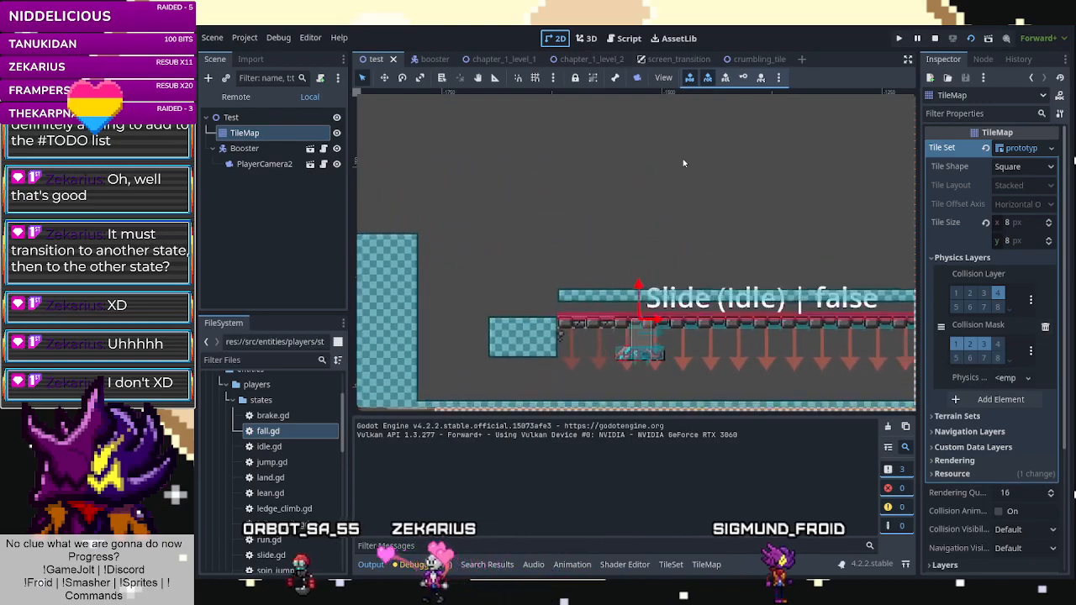
pyautogui.press('Left')
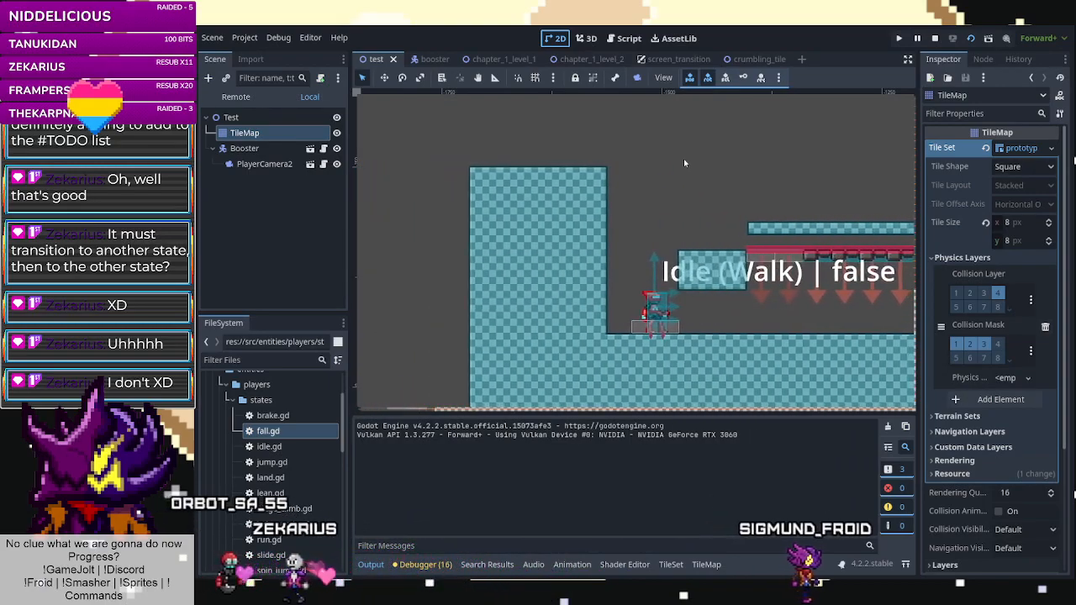
# Repeat the jumps and slides across the crumbling tiles to the far ledge, and stop the running game.
pyautogui.press('Right')
pyautogui.press('space')
pyautogui.press('Left')
pyautogui.press('Right')
pyautogui.press('space')
pyautogui.press('space')
pyautogui.press('Down')
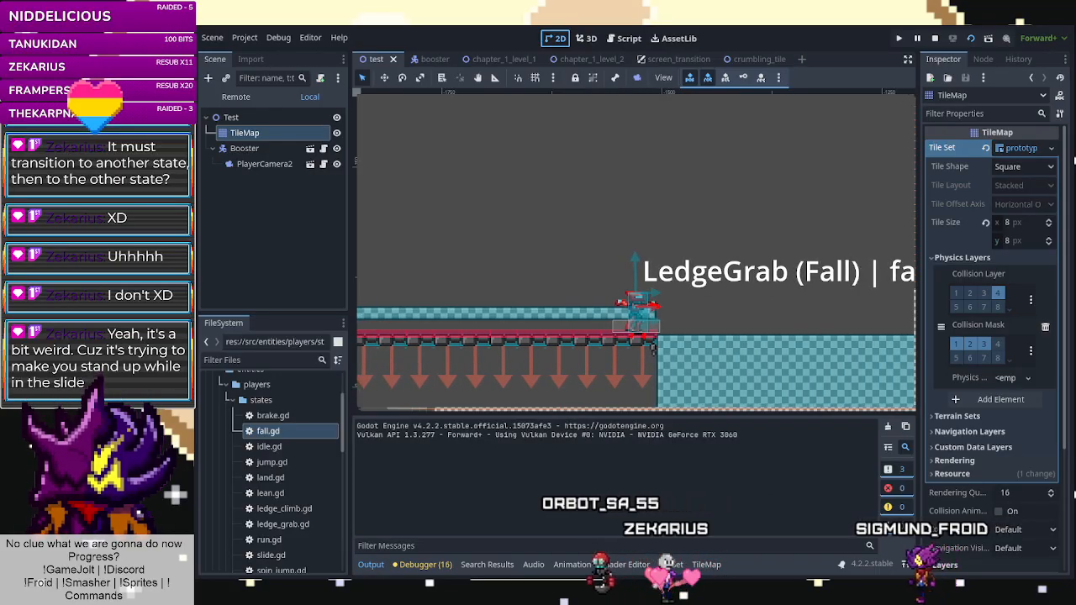
pyautogui.click(935, 39)
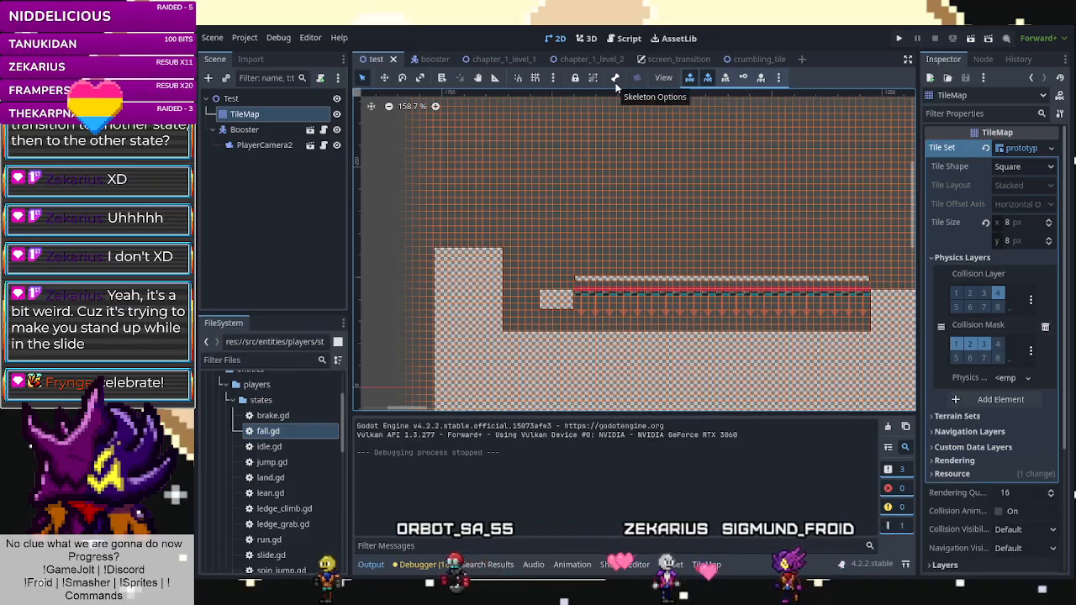
# Remove the entity.slideCollision.disabled = true and entity.collision.disabled = false lines from fall.gd's enter function and save the script.
pyautogui.moveTo(483, 61)
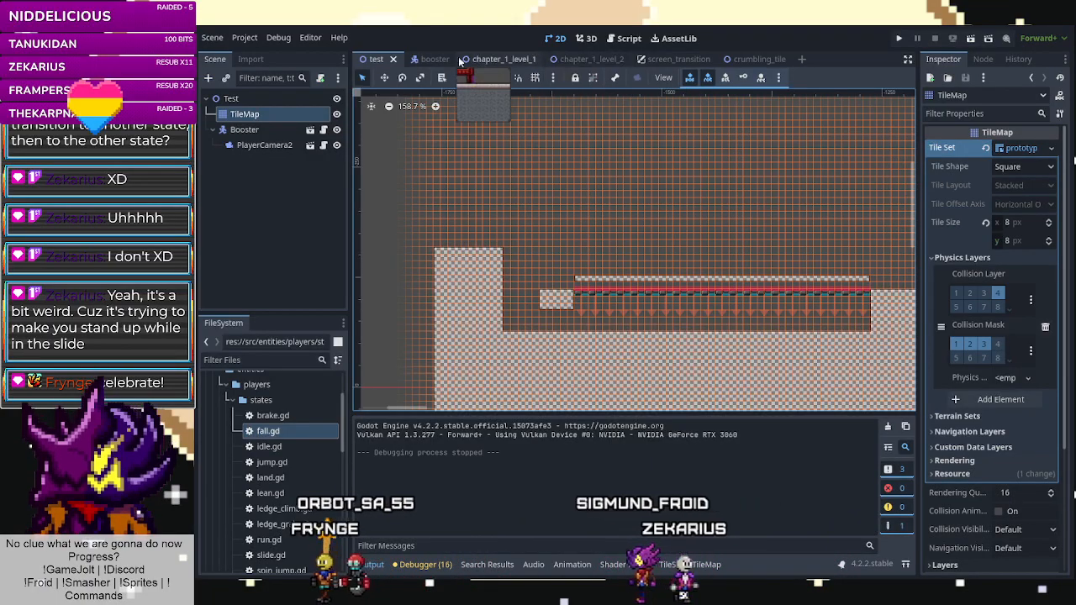
pyautogui.click(623, 38)
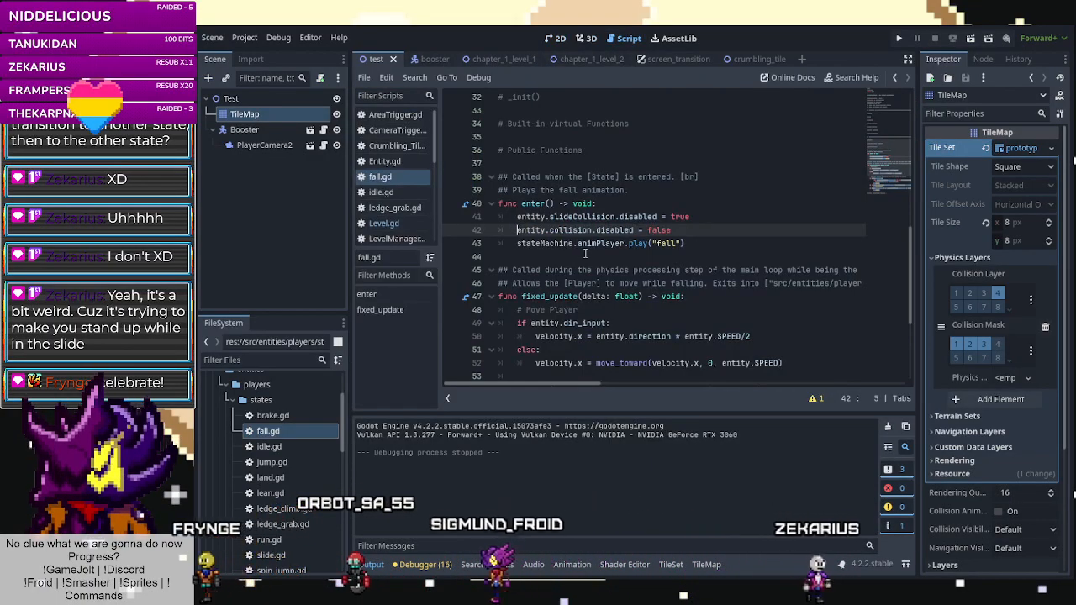
pyautogui.scroll(-5, 585, 253)
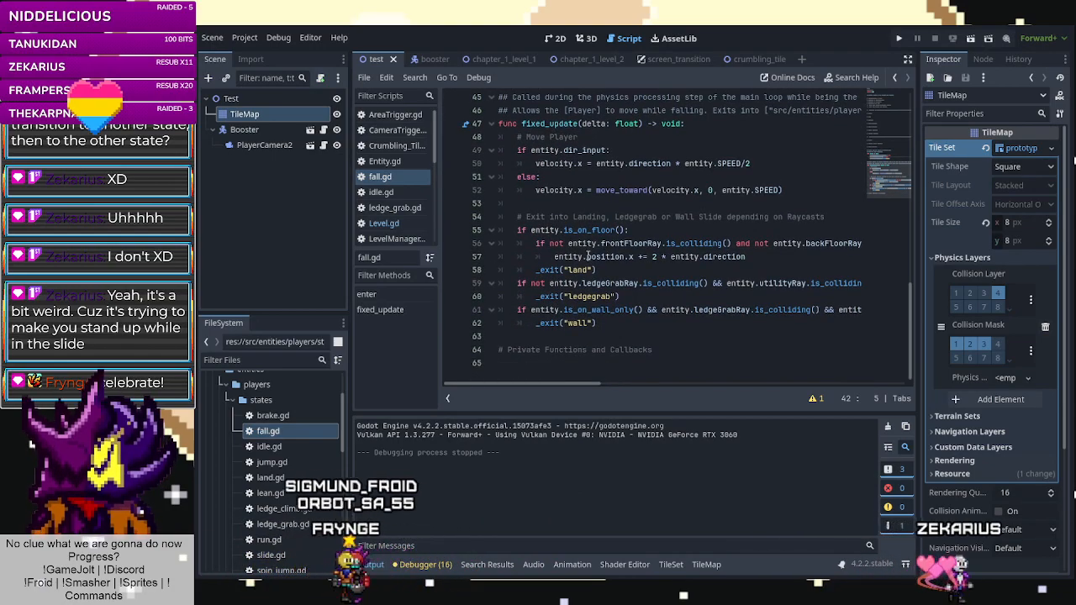
pyautogui.scroll(2, 504, 235)
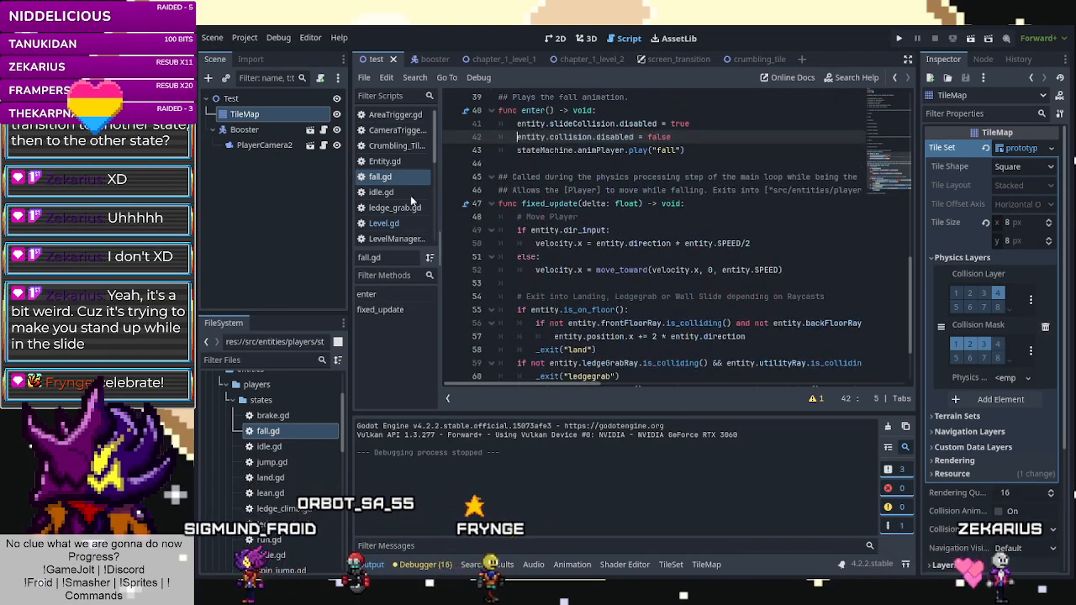
pyautogui.moveTo(672, 136); pyautogui.dragTo(527, 123)
pyautogui.press('BackSpace')
pyautogui.press('BackSpace')
pyautogui.press('BackSpace')
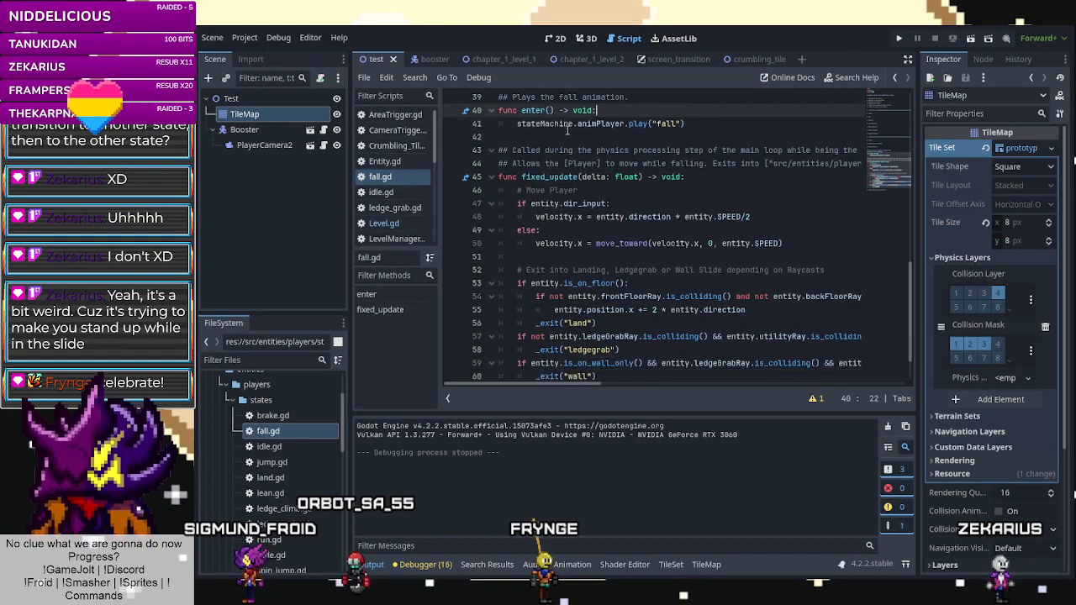
pyautogui.scroll(-2, 408, 203)
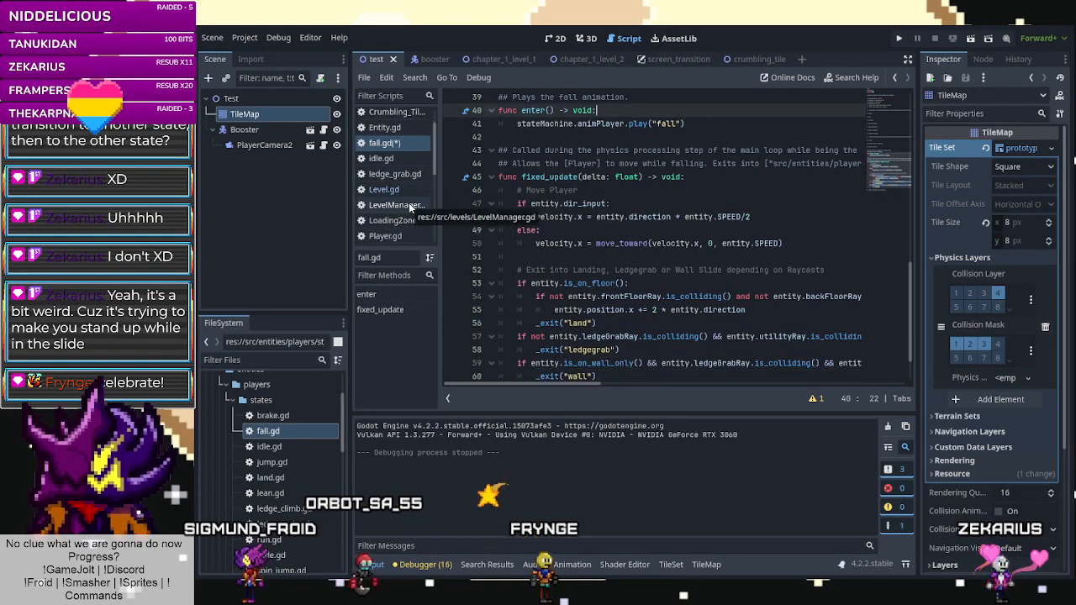
pyautogui.click(398, 190)
pyautogui.click(395, 144)
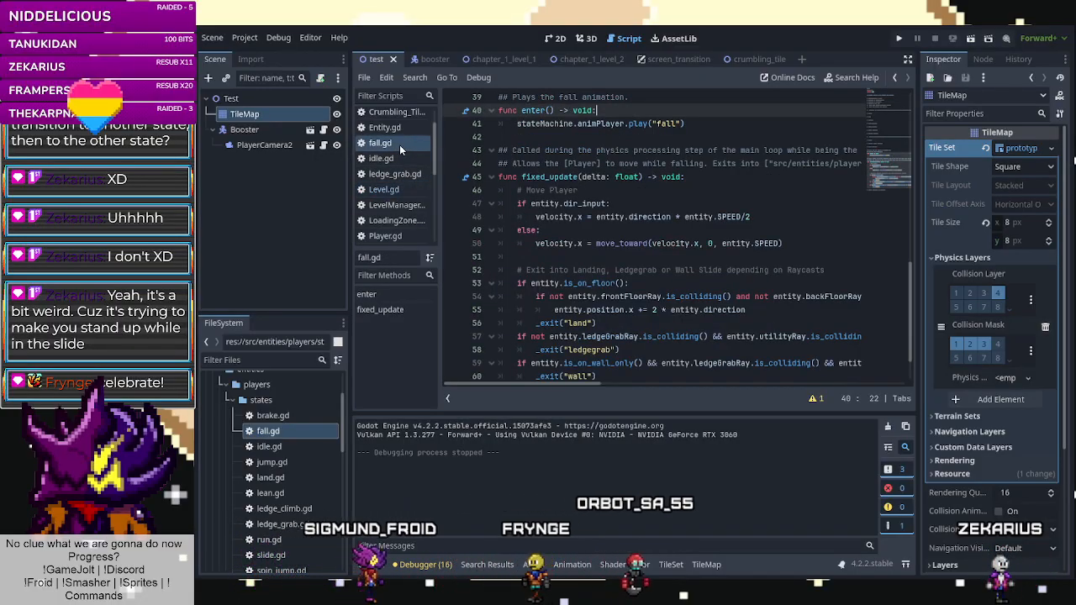
# Open slide.gd and examine the collision handling in input_event, animation_finished and fixed_update.
pyautogui.click(409, 188)
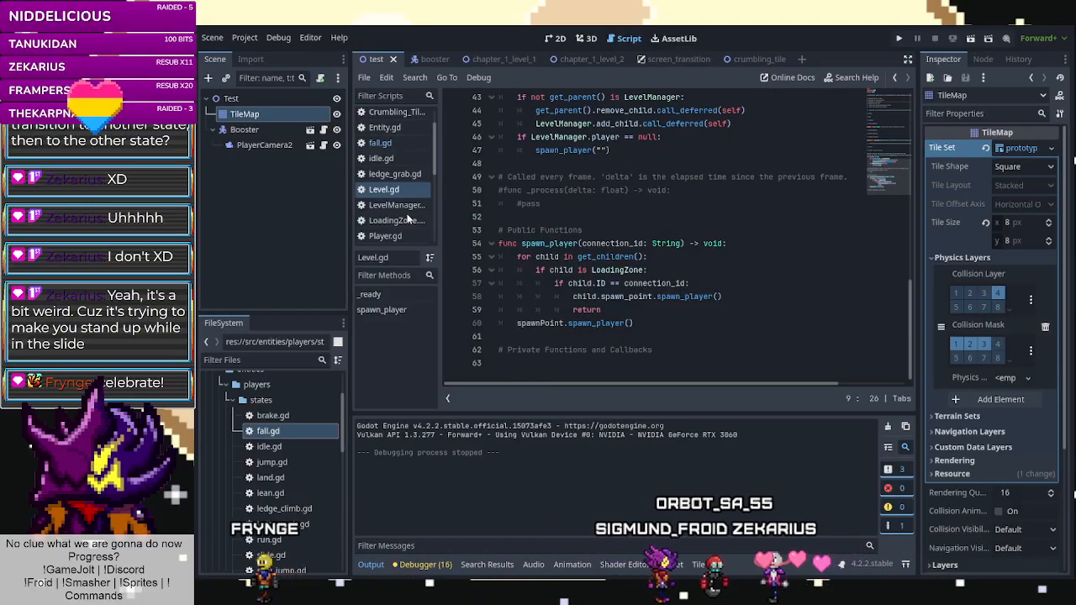
pyautogui.scroll(-3, 404, 222)
pyautogui.click(383, 198)
pyautogui.scroll(-5, 611, 296)
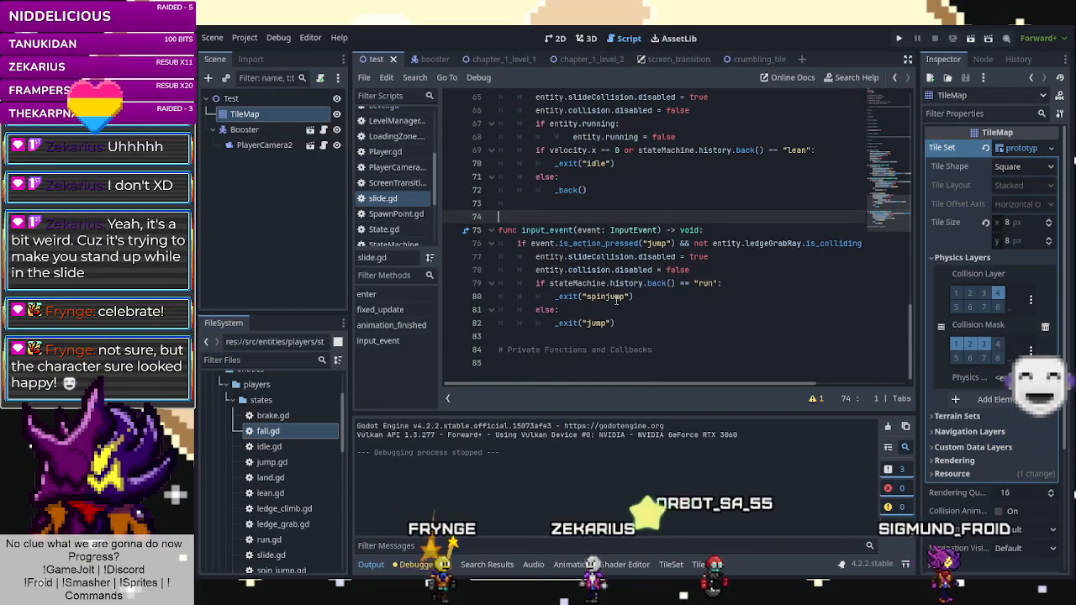
pyautogui.scroll(1, 614, 298)
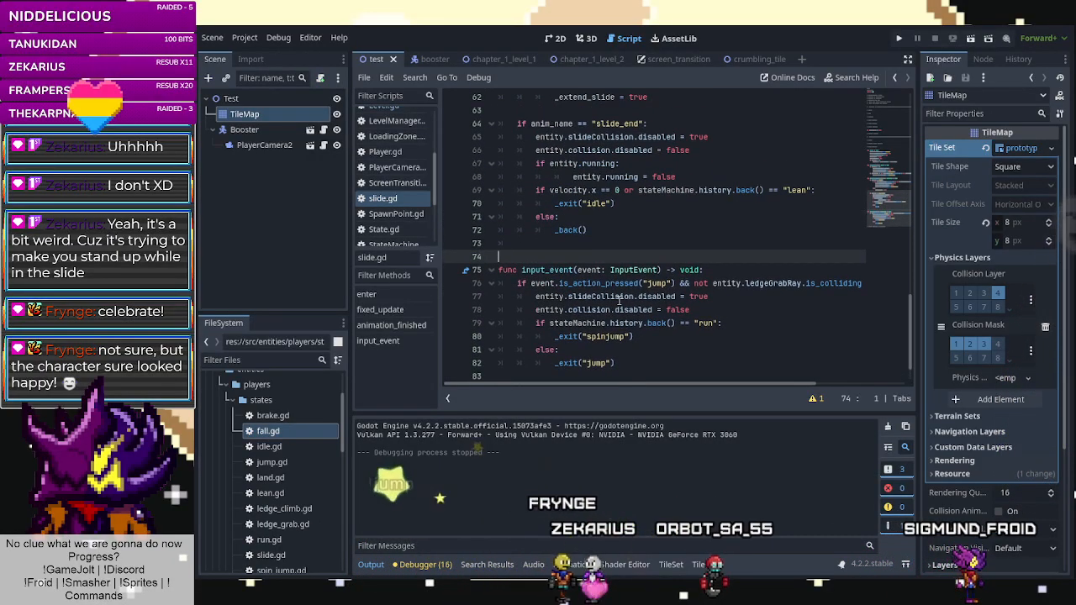
pyautogui.scroll(3, 626, 303)
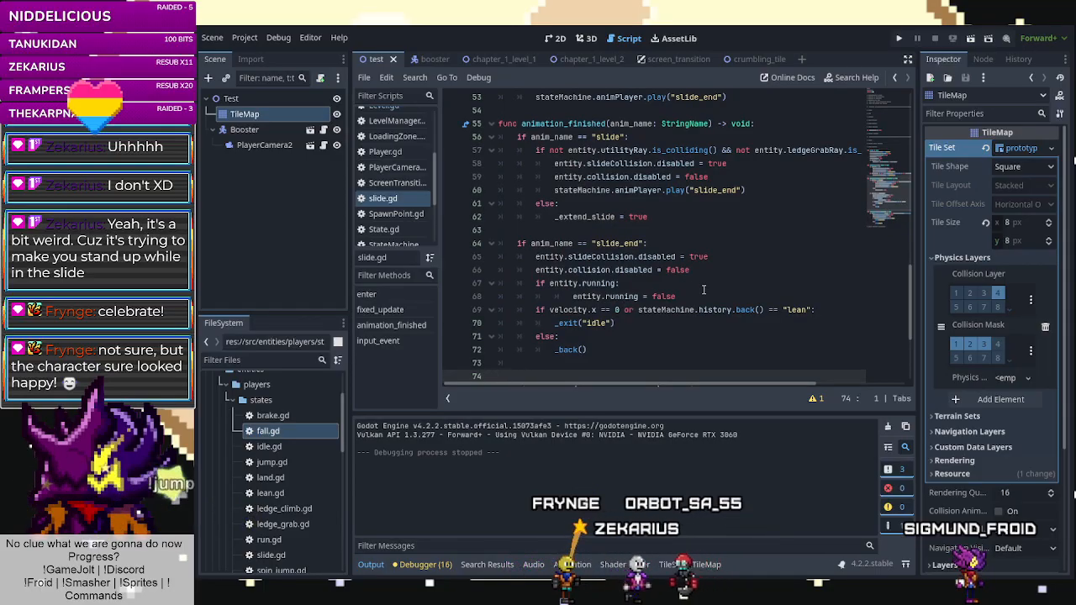
pyautogui.scroll(1, 642, 269)
pyautogui.scroll(3, 640, 273)
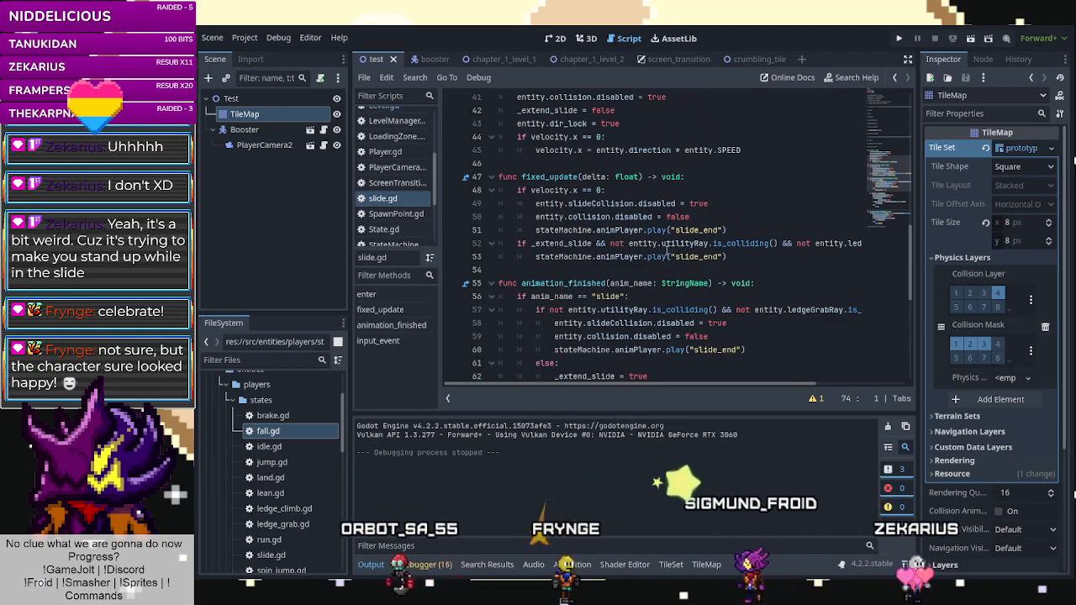
# Reuse fixed_update's utilityRay check to insert "if not entity.utilityRay.is_colliding():" above the collision lines in slide.gd's "slide_end" branch.
pyautogui.moveTo(629, 244); pyautogui.dragTo(778, 243)
pyautogui.hotkey('ctrl', 'c')
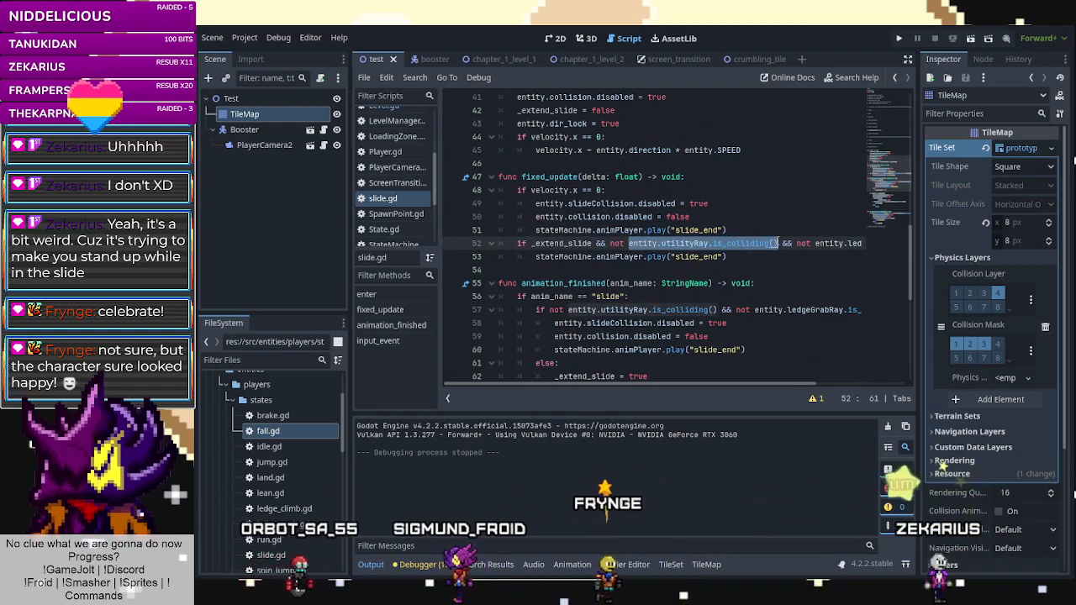
pyautogui.scroll(-4, 679, 296)
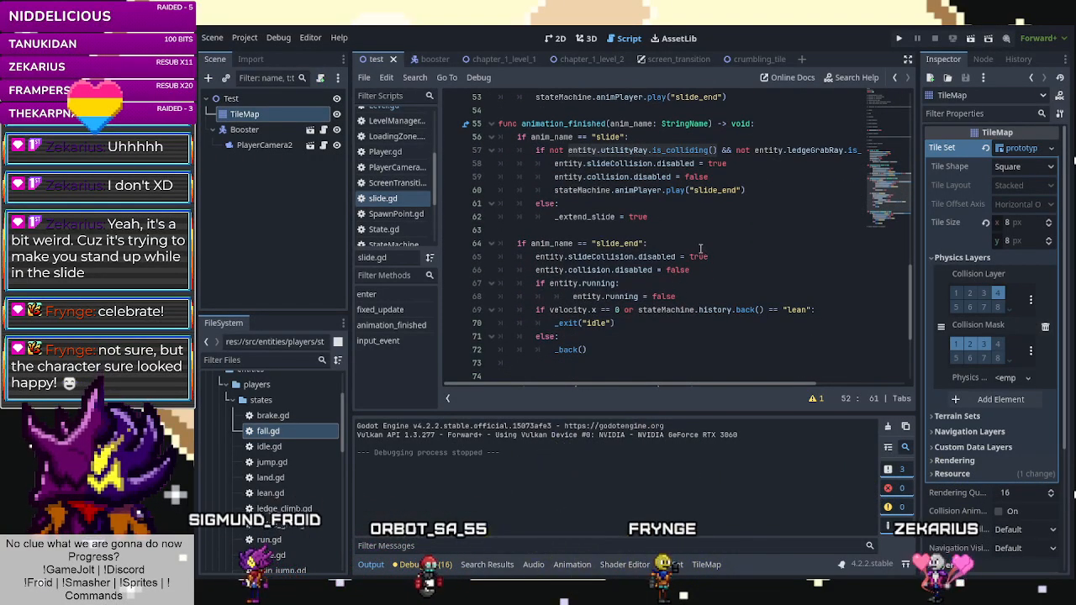
pyautogui.click(700, 247)
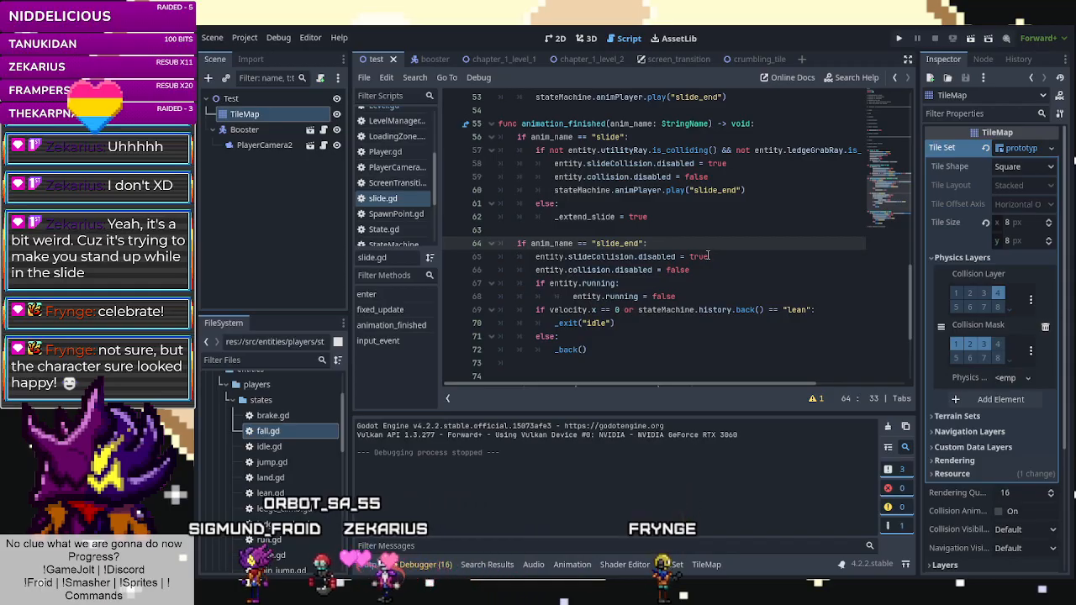
pyautogui.press('Return')
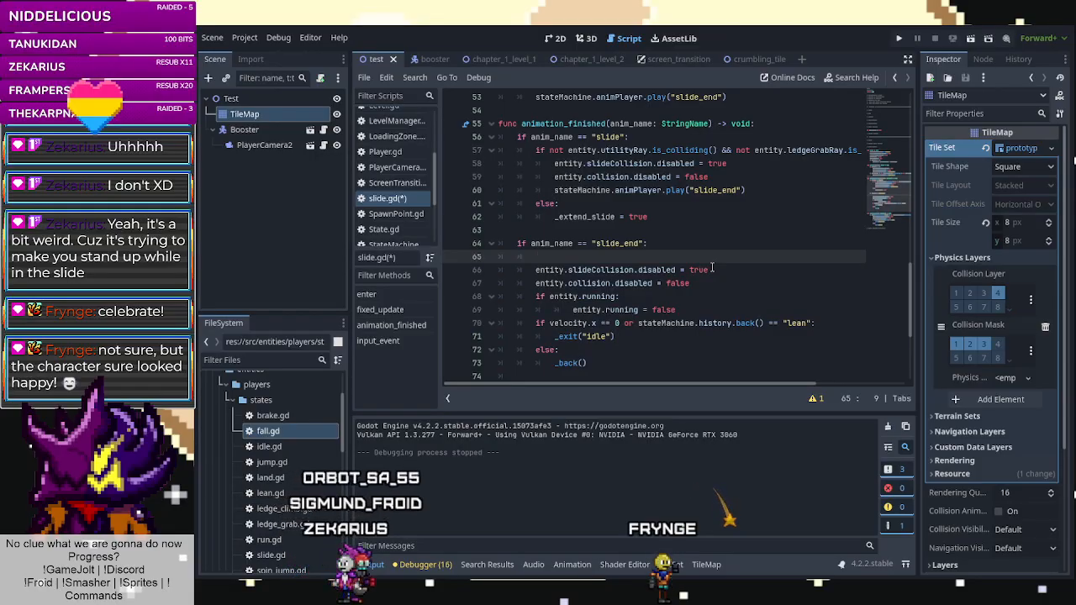
pyautogui.write('i')
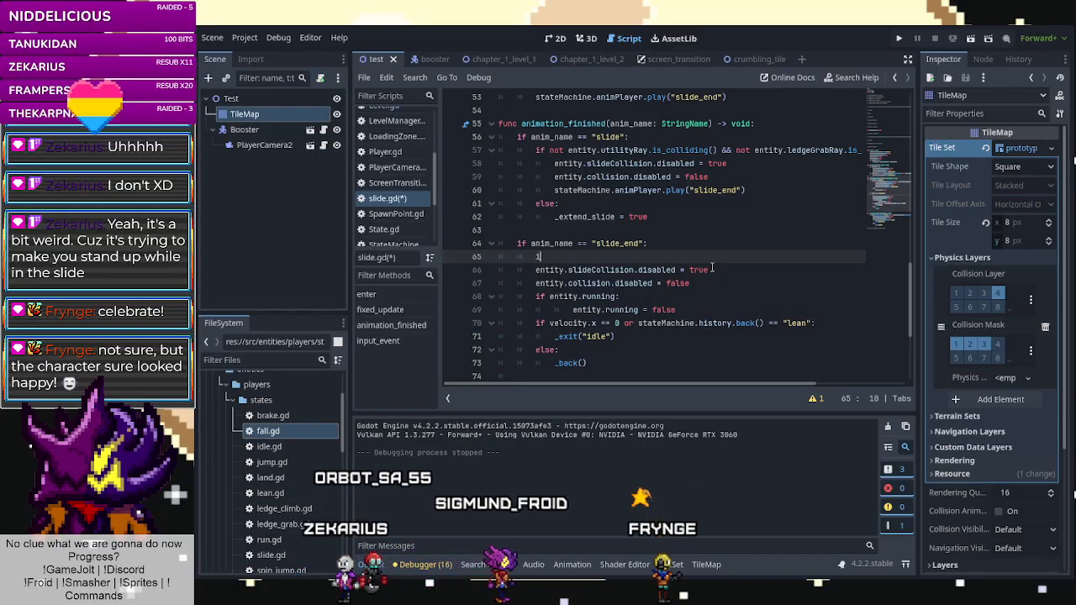
pyautogui.write('f s')
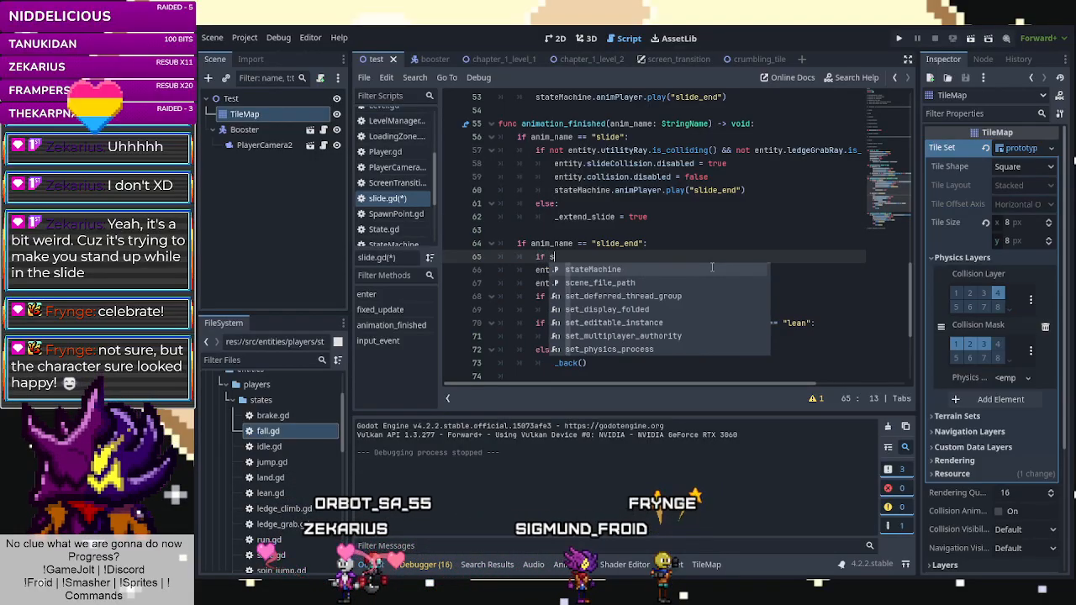
pyautogui.hotkey('ctrl', 'v')
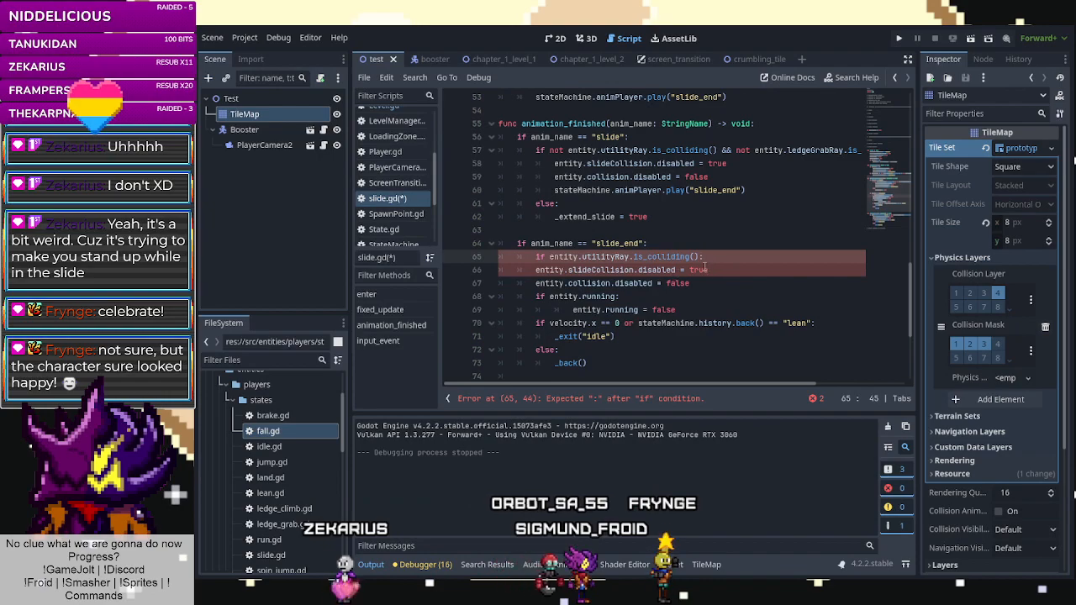
pyautogui.press('BackSpace')
pyautogui.write(':')
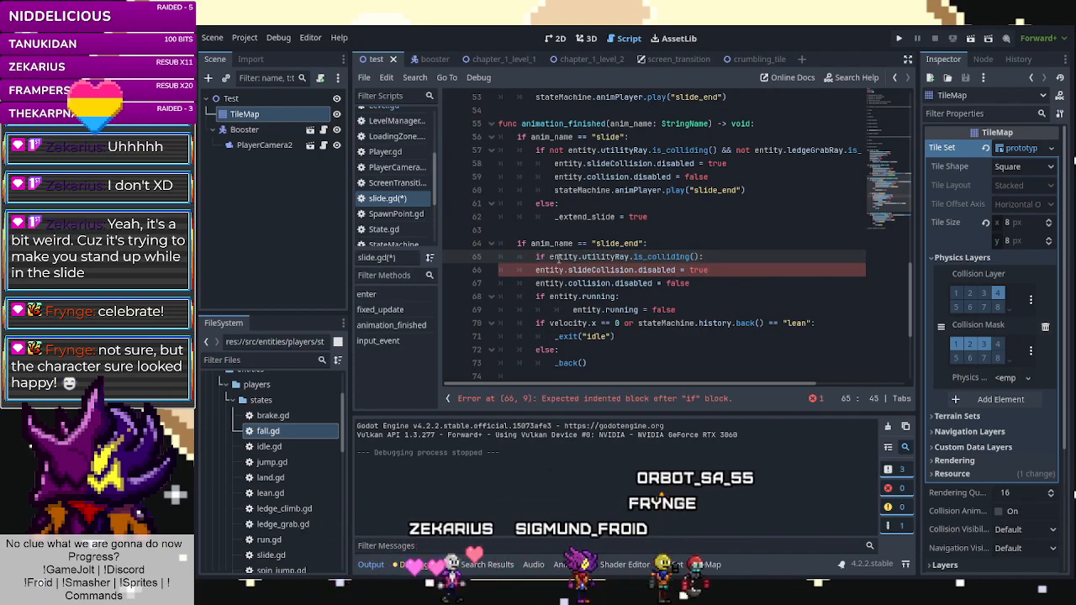
pyautogui.click(549, 256)
pyautogui.write('no')
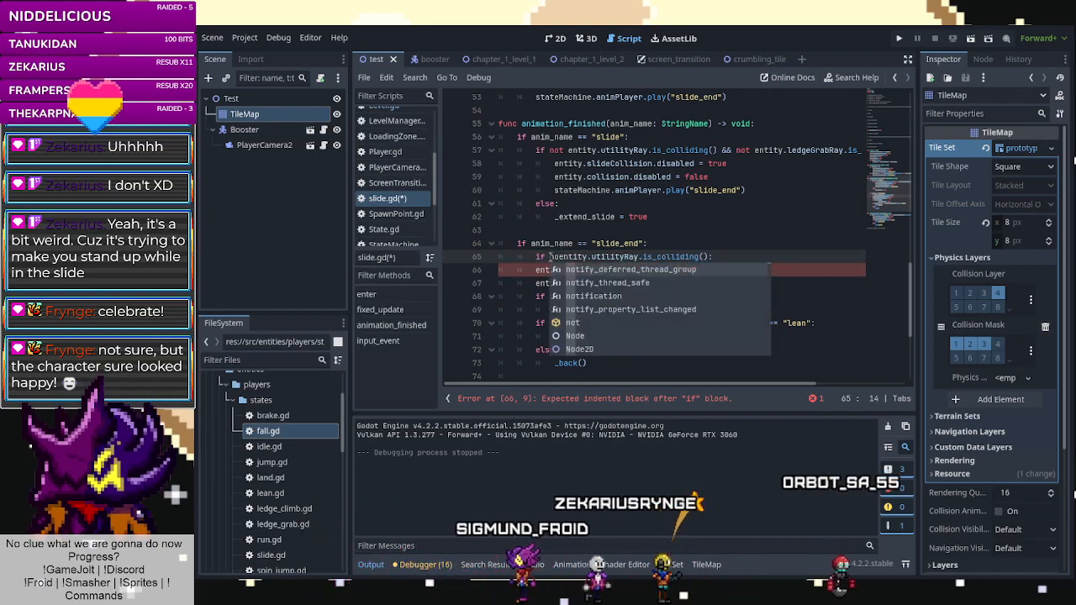
pyautogui.write('t')
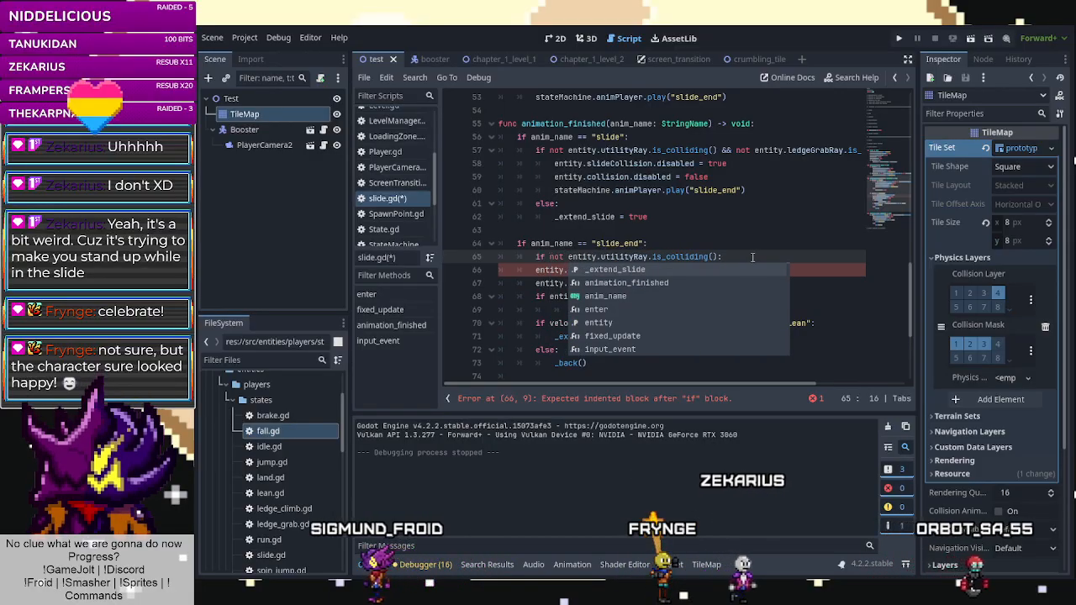
# Indent the "slide_end" body, from the slideCollision line through _back(), one level under the new utilityRay check in slide.gd.
pyautogui.moveTo(536, 270); pyautogui.dragTo(621, 370)
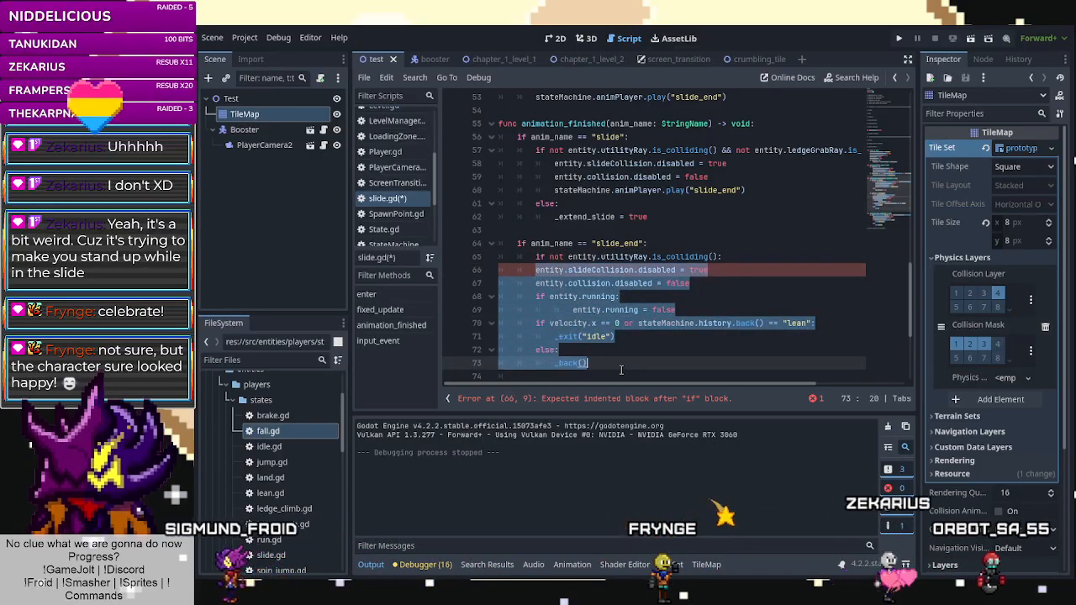
pyautogui.hotkey('shift', 'Tab')
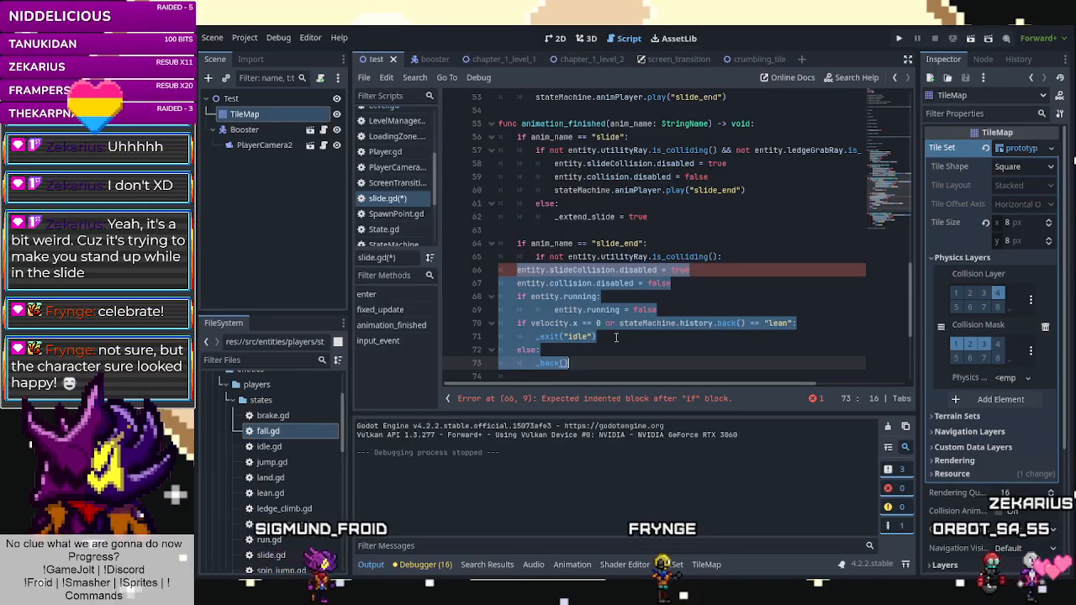
pyautogui.press('Tab')
pyautogui.press('Tab')
pyautogui.click(655, 362)
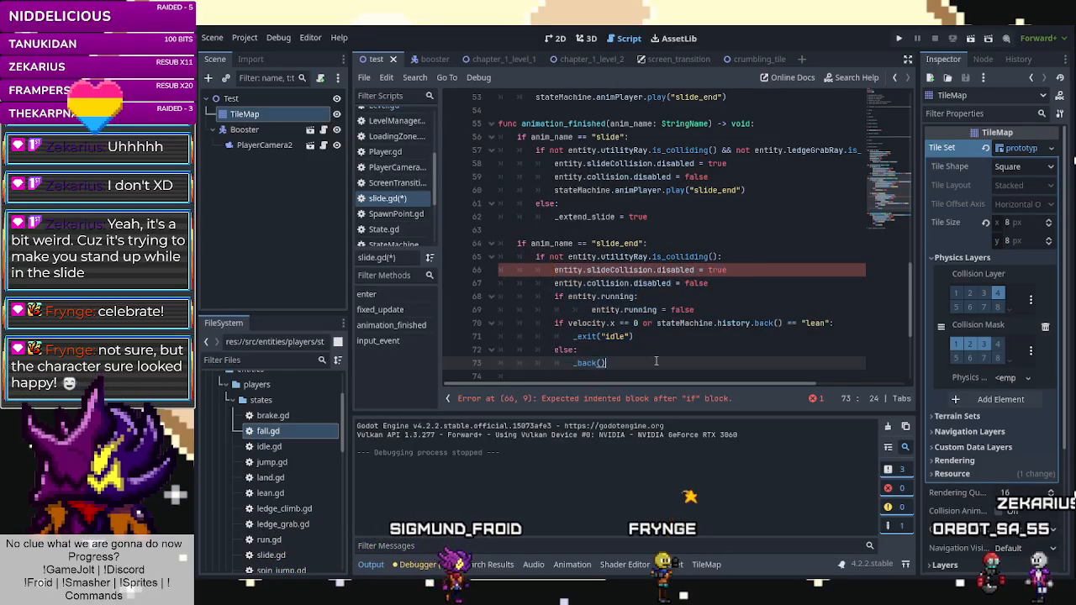
pyautogui.press('Return')
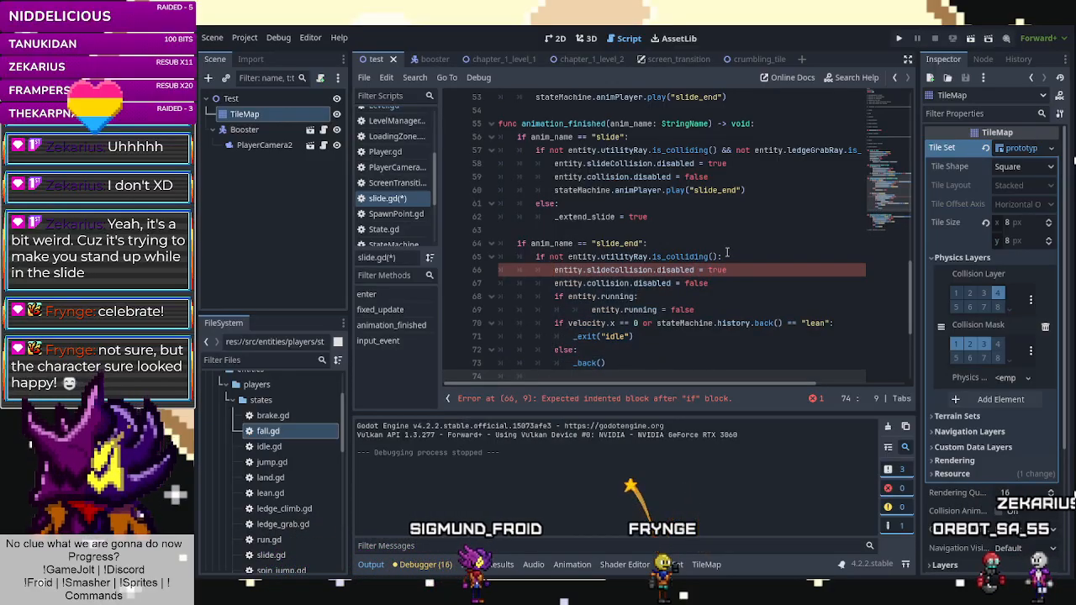
pyautogui.moveTo(720, 257); pyautogui.dragTo(566, 259)
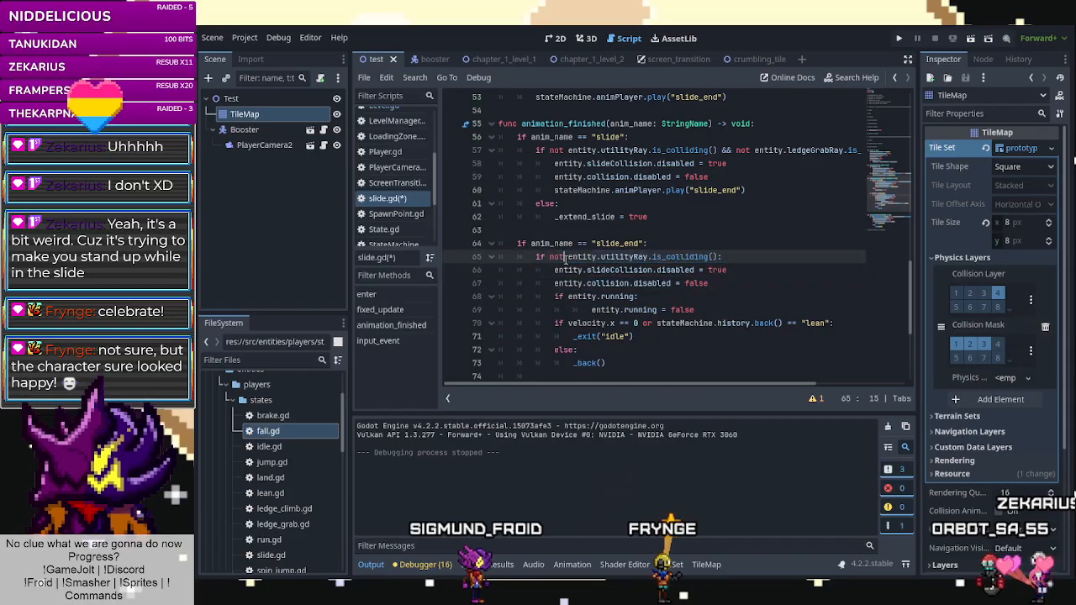
pyautogui.click(550, 375)
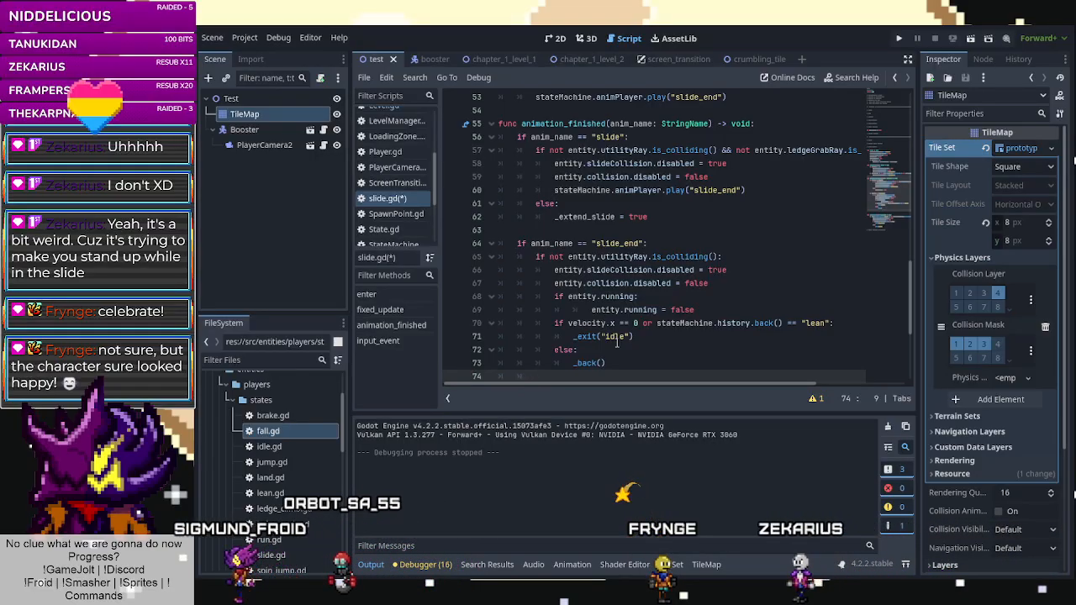
# Examine slide.gd's enter, fixed_update, animation_finished and input_event functions for how they switch the two collisions.
pyautogui.scroll(-1, 617, 340)
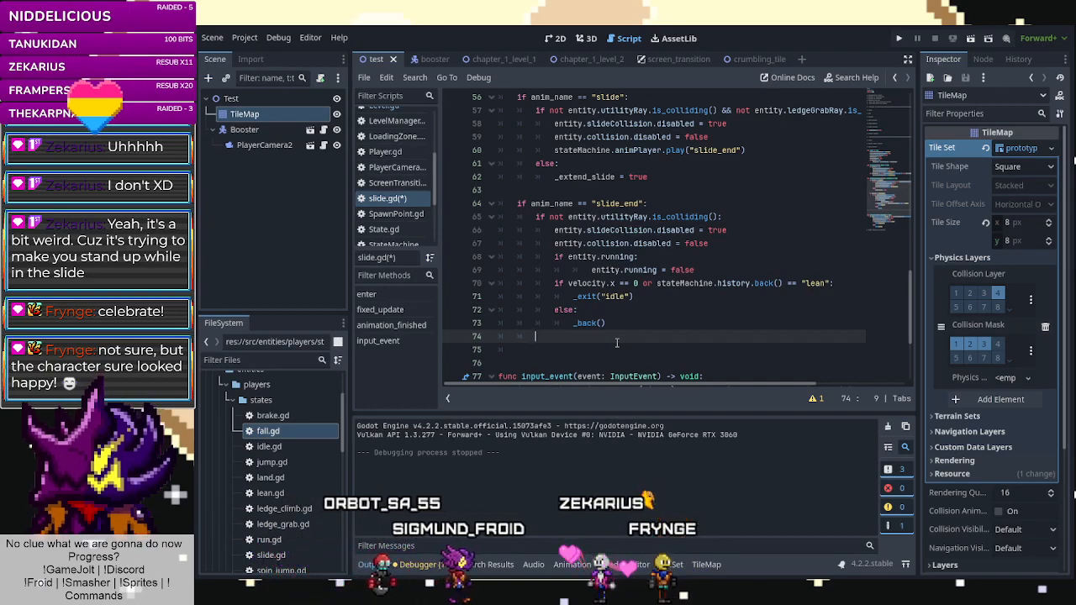
pyautogui.scroll(-3, 617, 342)
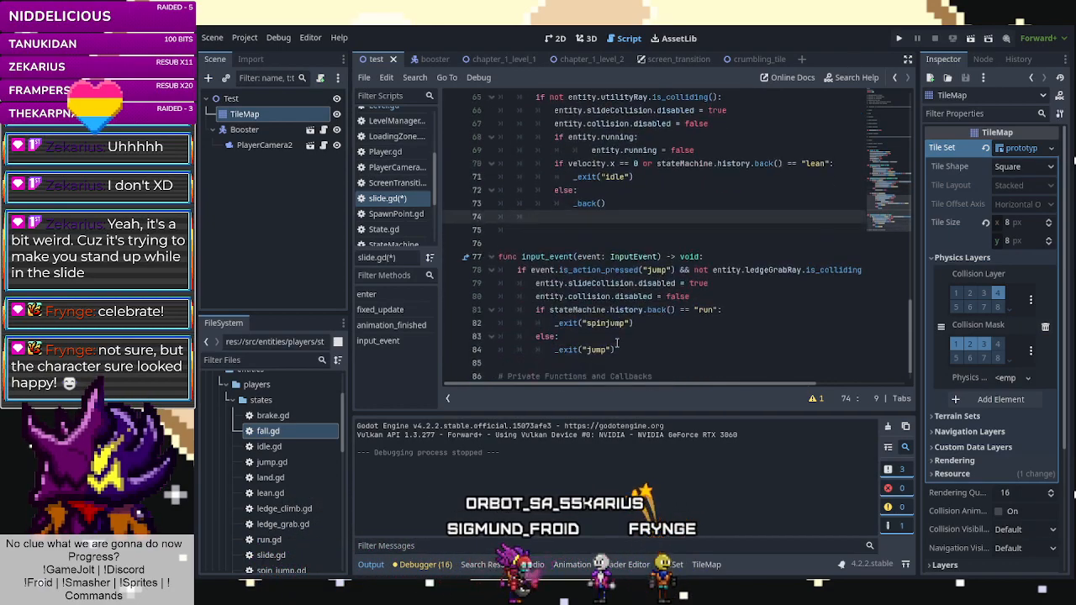
pyautogui.scroll(7, 617, 337)
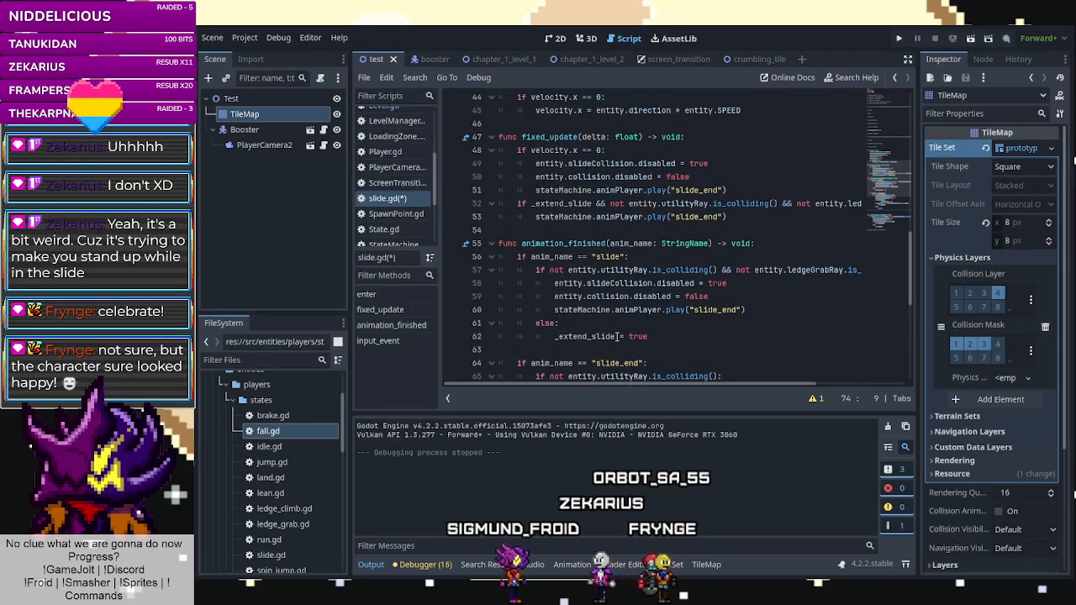
pyautogui.scroll(3, 616, 336)
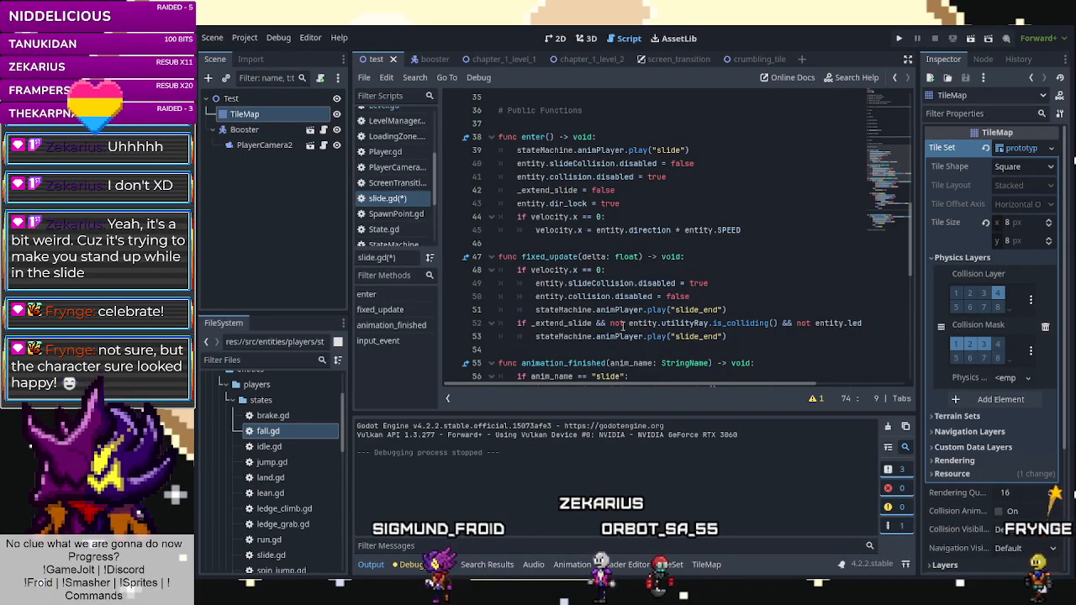
pyautogui.scroll(-3, 664, 283)
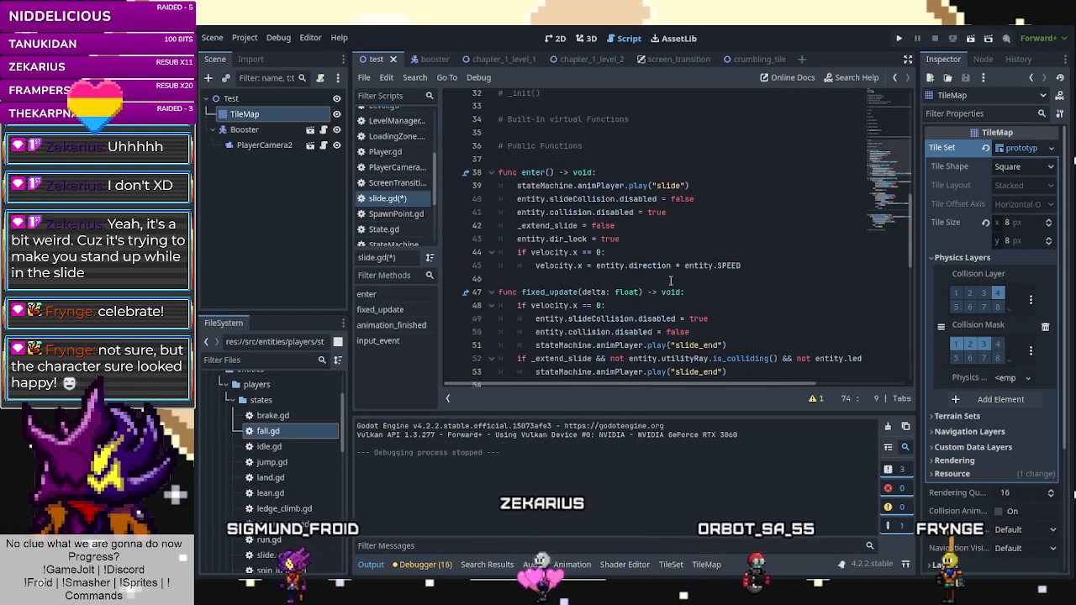
pyautogui.scroll(-8, 661, 283)
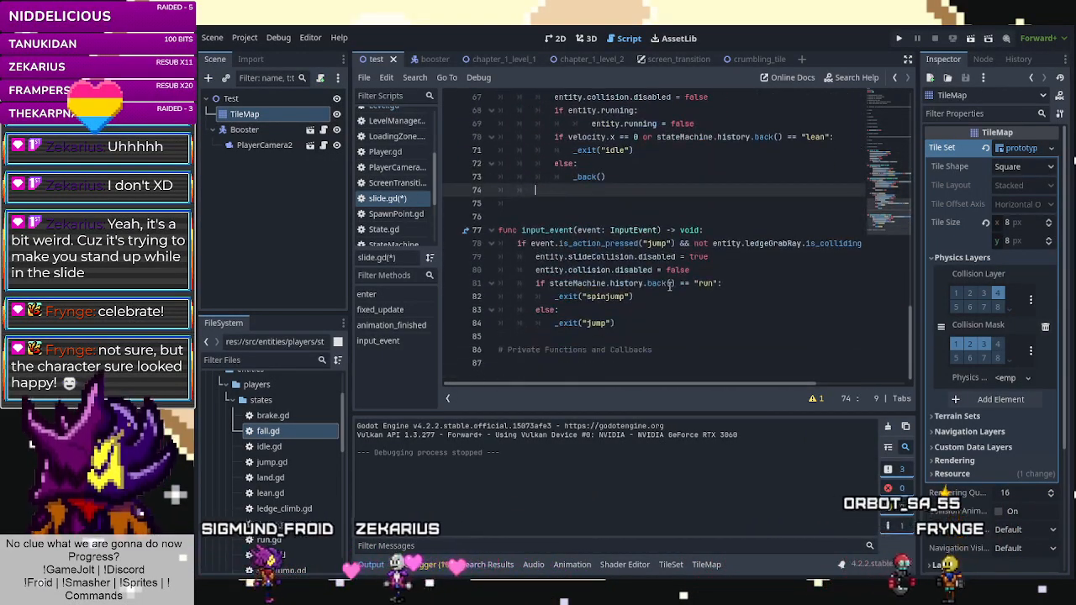
pyautogui.scroll(6, 674, 290)
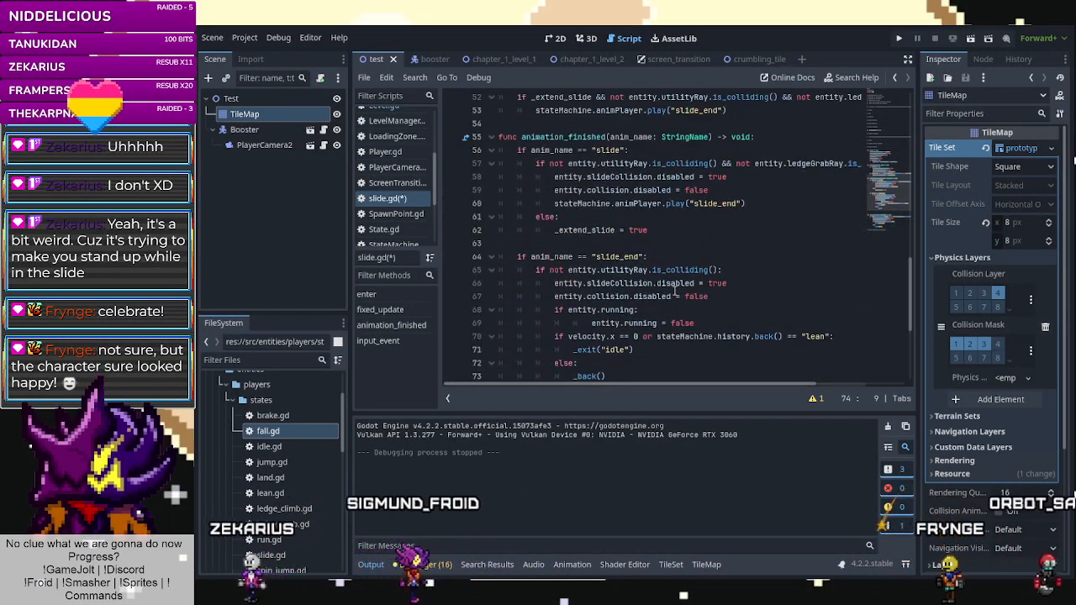
pyautogui.scroll(-4, 673, 290)
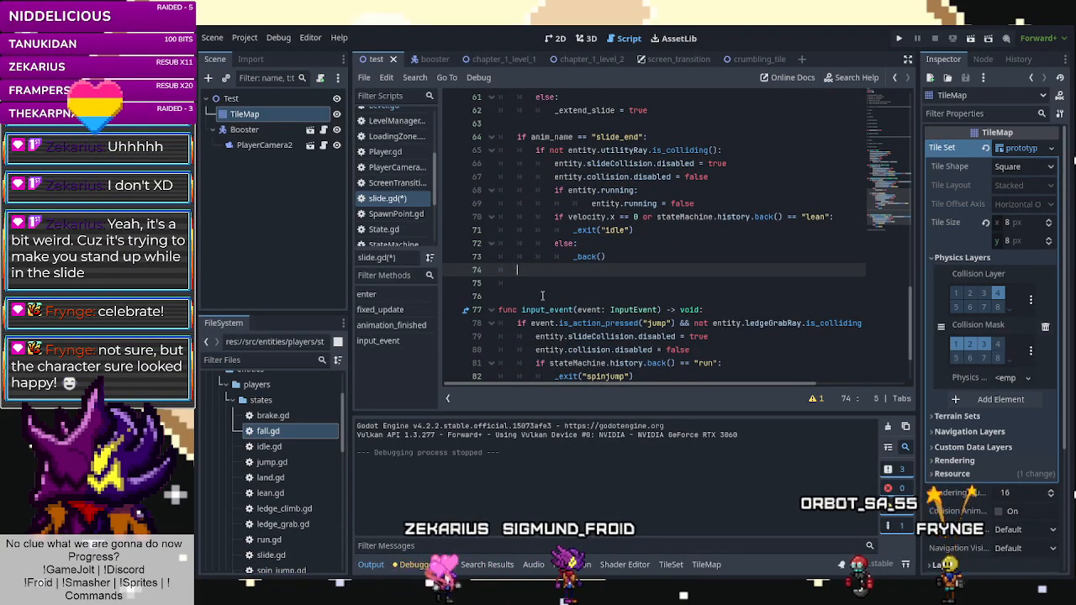
# Delete the surplus blank lines between the "slide_end" branch and input_event, and save slide.gd.
pyautogui.click(518, 284)
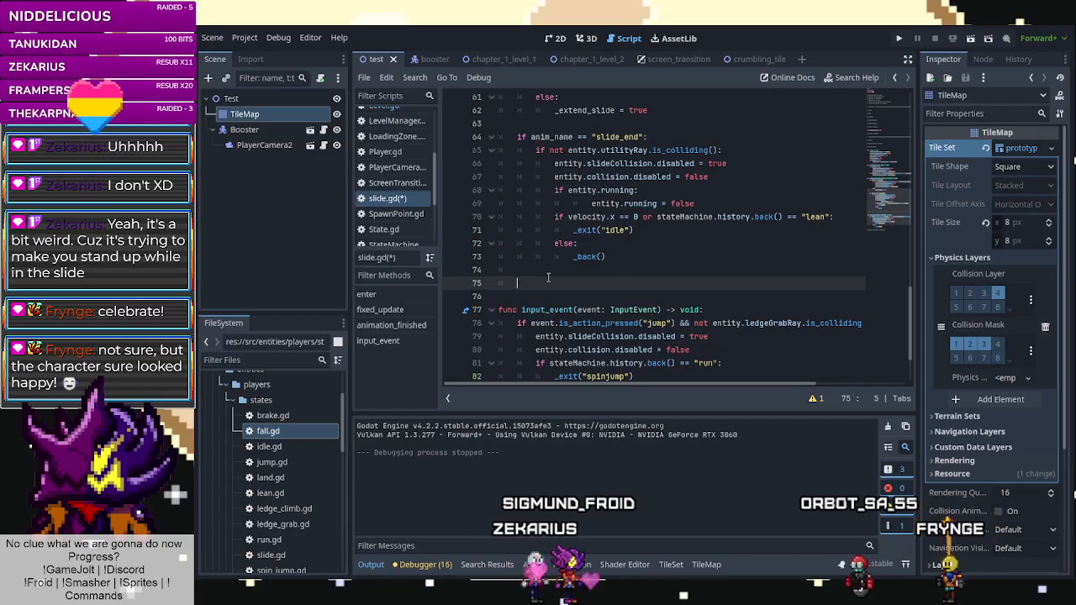
pyautogui.press('BackSpace')
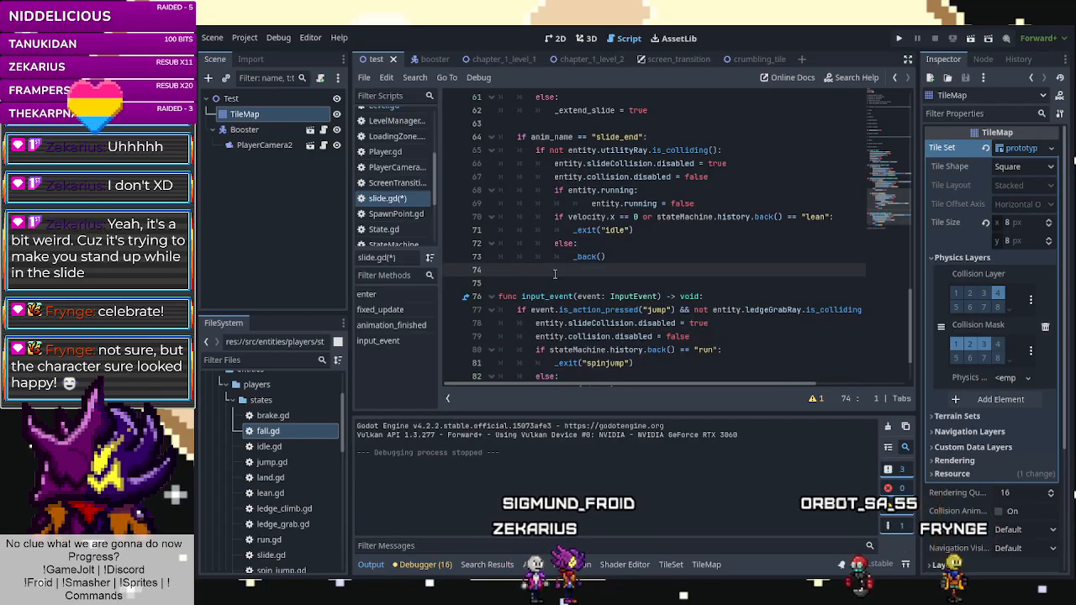
pyautogui.press('BackSpace')
pyautogui.press('BackSpace')
pyautogui.scroll(4, 555, 274)
pyautogui.hotkey('ctrl', 's')
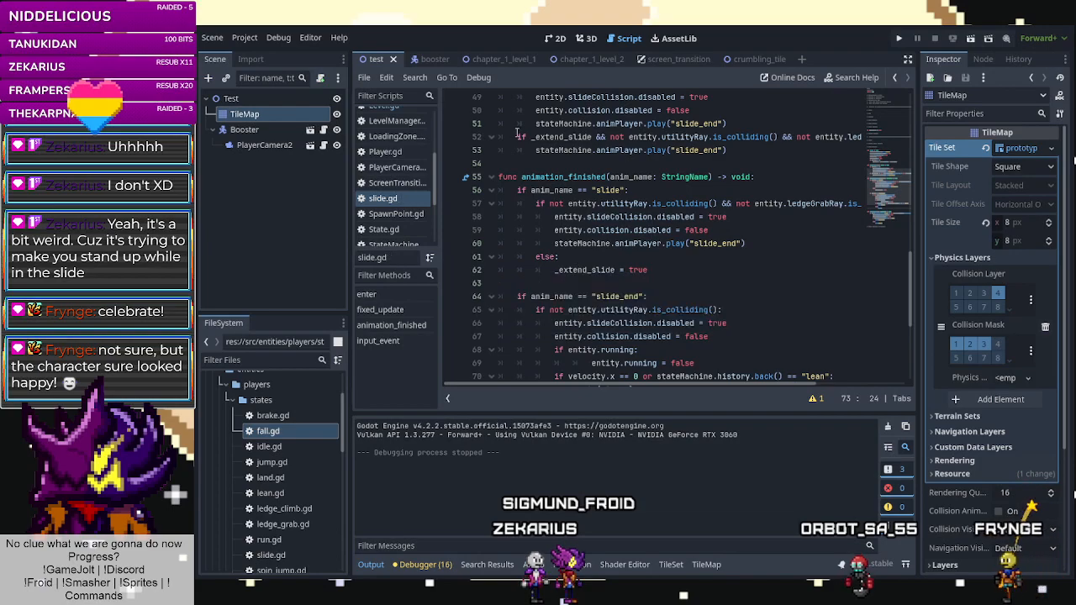
# Run the test scene from the 2D view and test the player's sliding and wall jumping around the terrain.
pyautogui.click(554, 39)
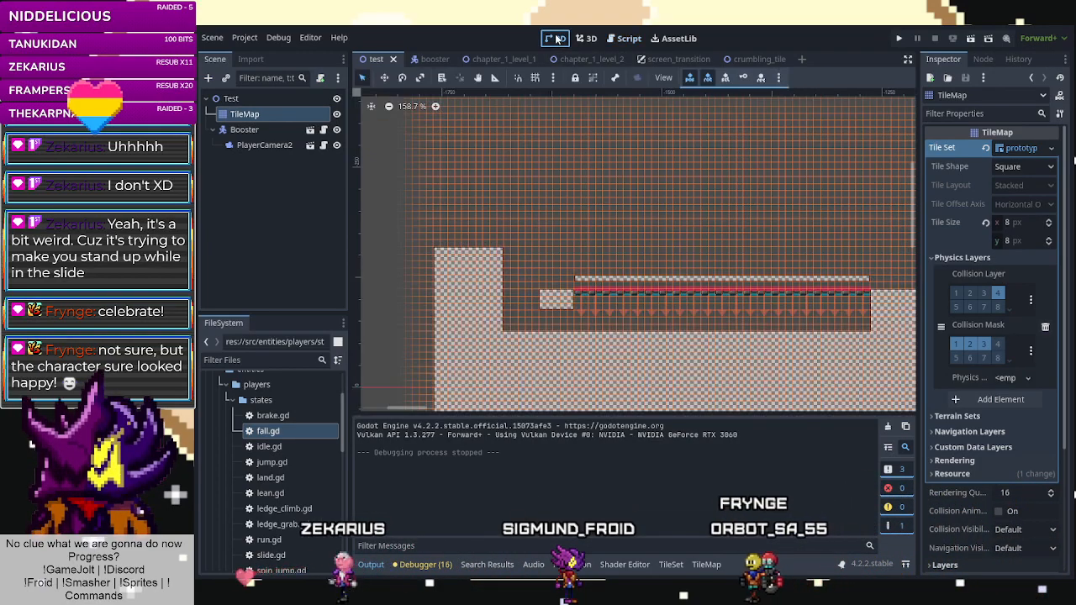
pyautogui.hotkey('ctrl', 's')
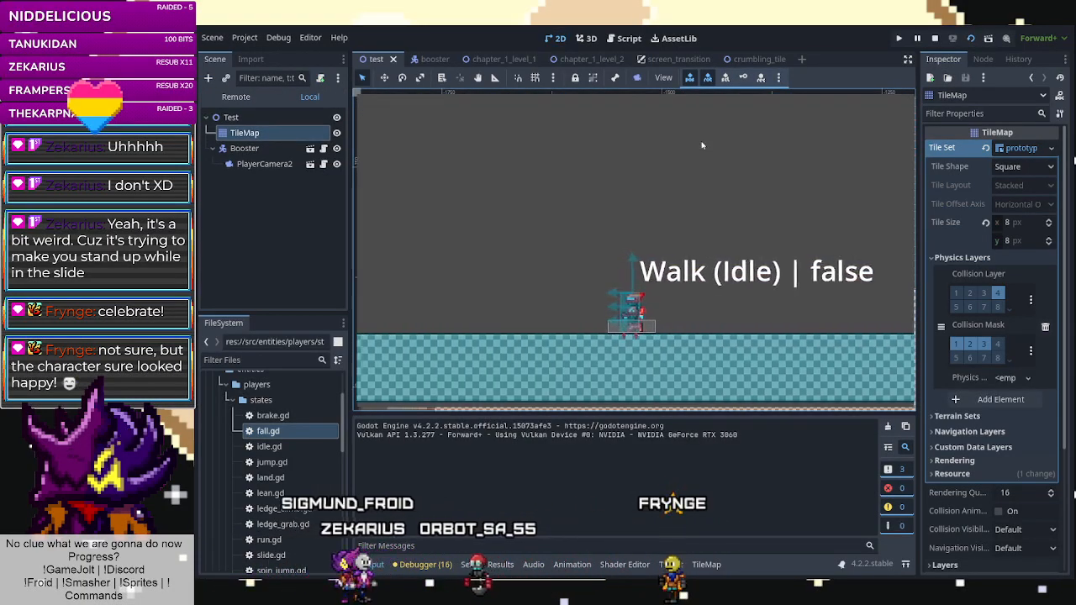
pyautogui.press('Left')
pyautogui.press('Down')
pyautogui.press('space')
pyautogui.press('space')
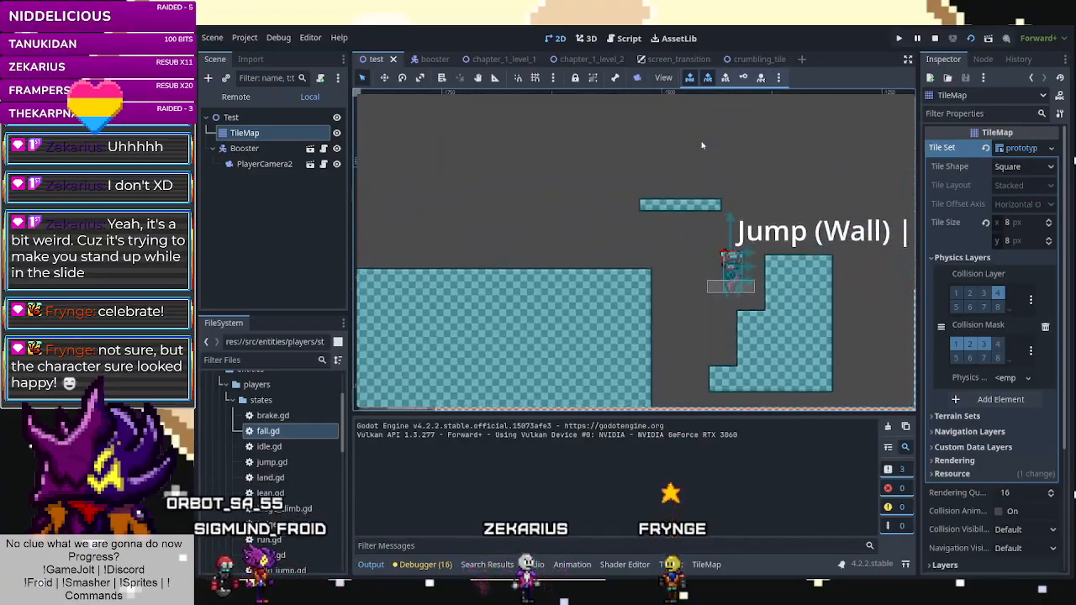
pyautogui.press('space')
pyautogui.press('space')
pyautogui.press('space')
pyautogui.press('Left')
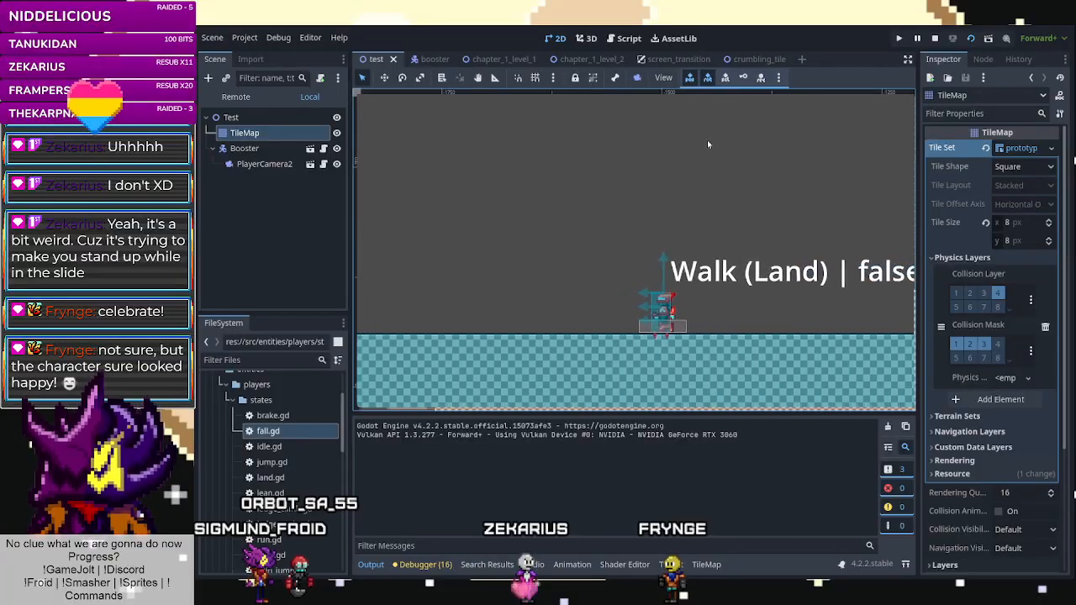
# Test sliding under and jumping onto the crumbling tiles in the low corridor, and stop the running game.
pyautogui.press('Left')
pyautogui.press('Down')
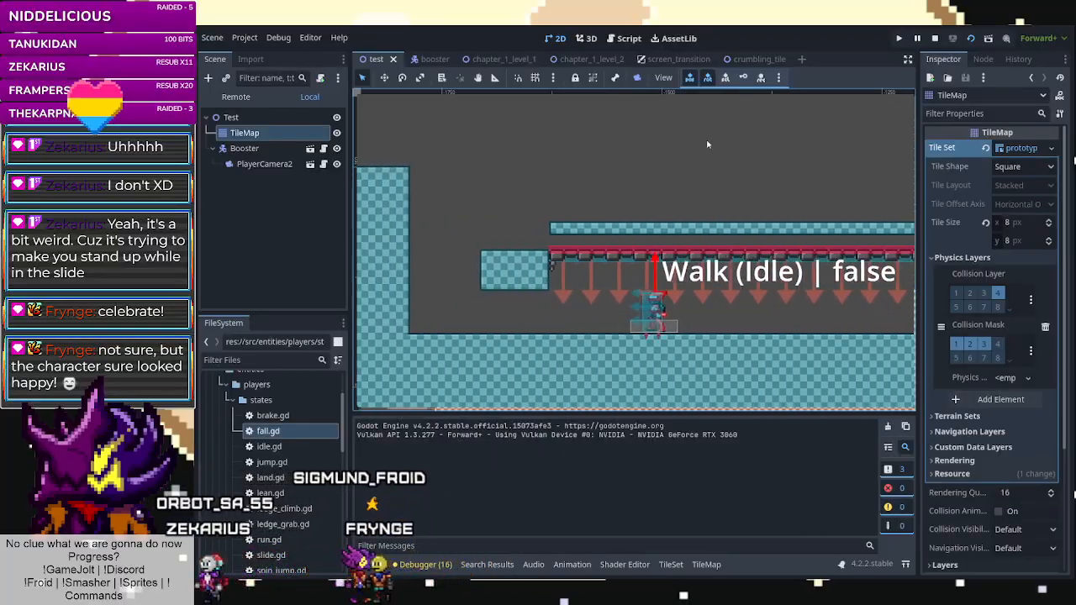
pyautogui.press('space')
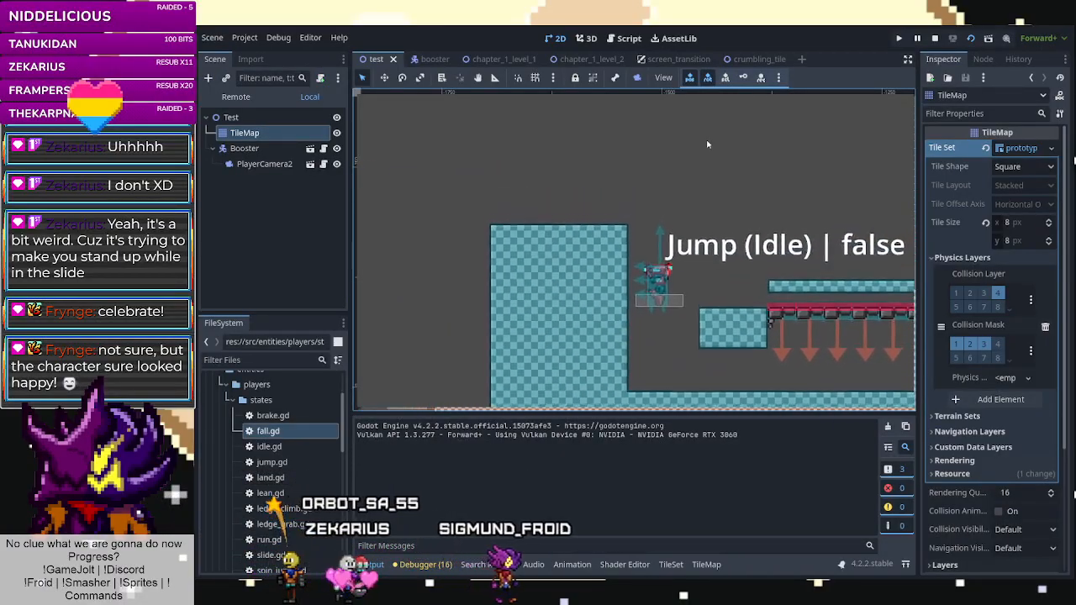
pyautogui.press('Right')
pyautogui.press('Left')
pyautogui.press('space')
pyautogui.press('space')
pyautogui.press('Right')
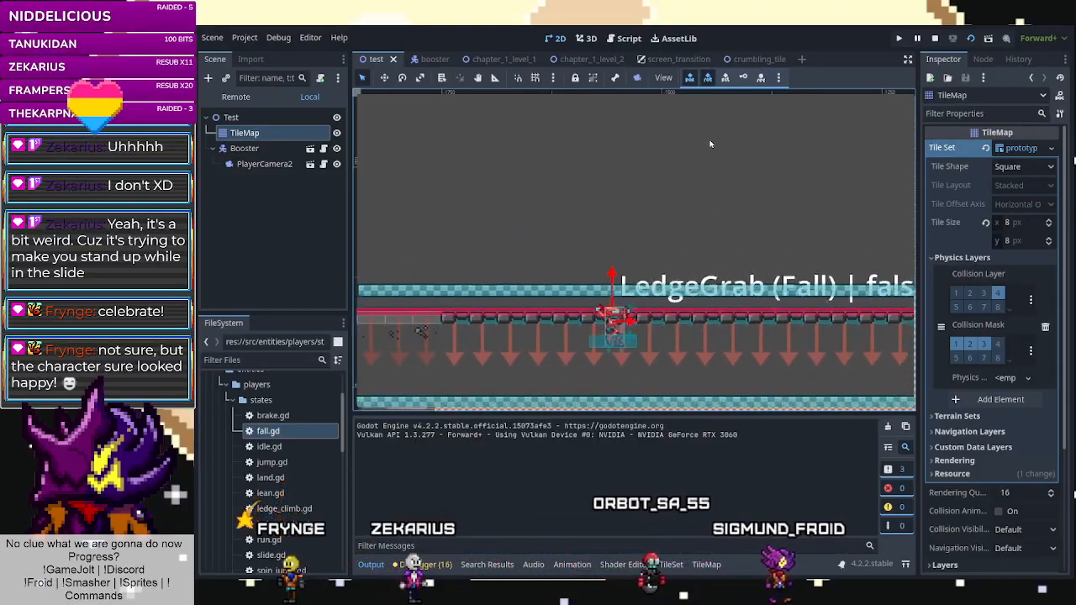
pyautogui.press('Right')
pyautogui.press('Left')
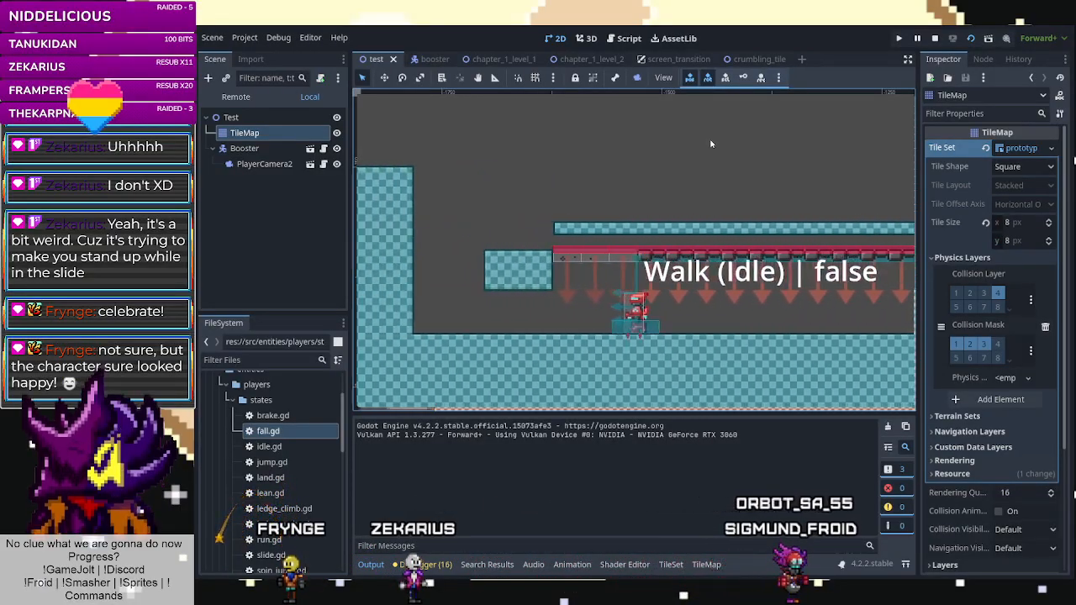
pyautogui.press('Down')
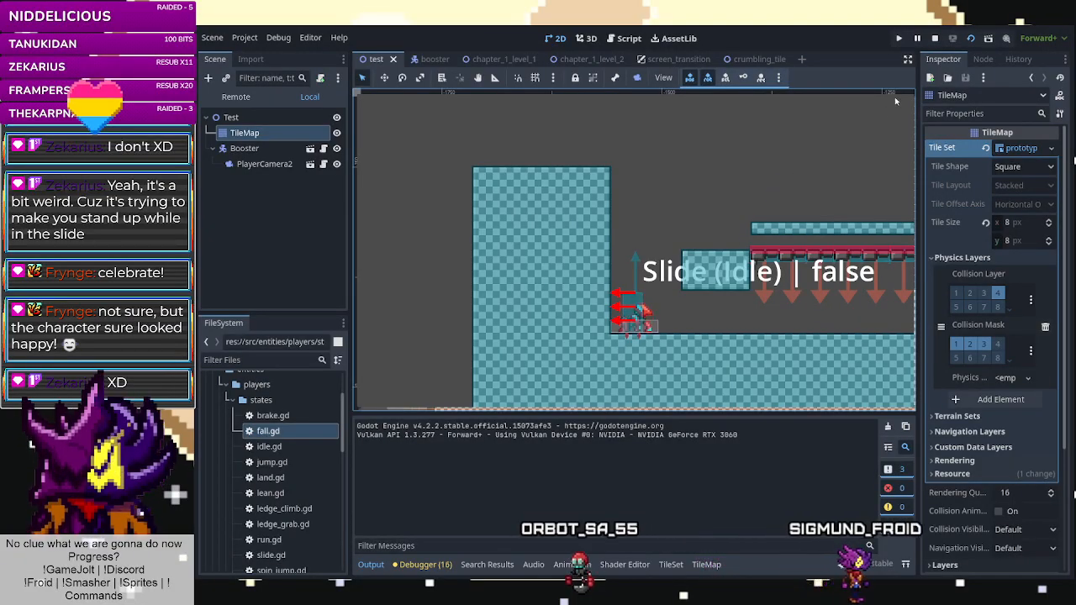
pyautogui.click(907, 89)
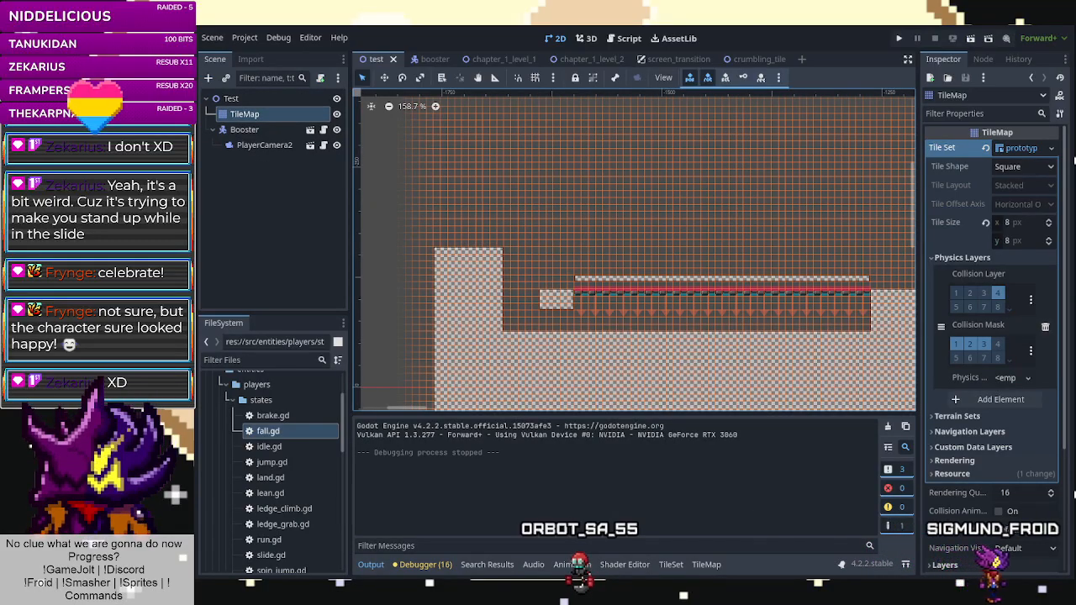
# Remove the "if not entity.utilityRay.is_colliding():" line from the "slide_end" branch in slide.gd.
pyautogui.click(628, 38)
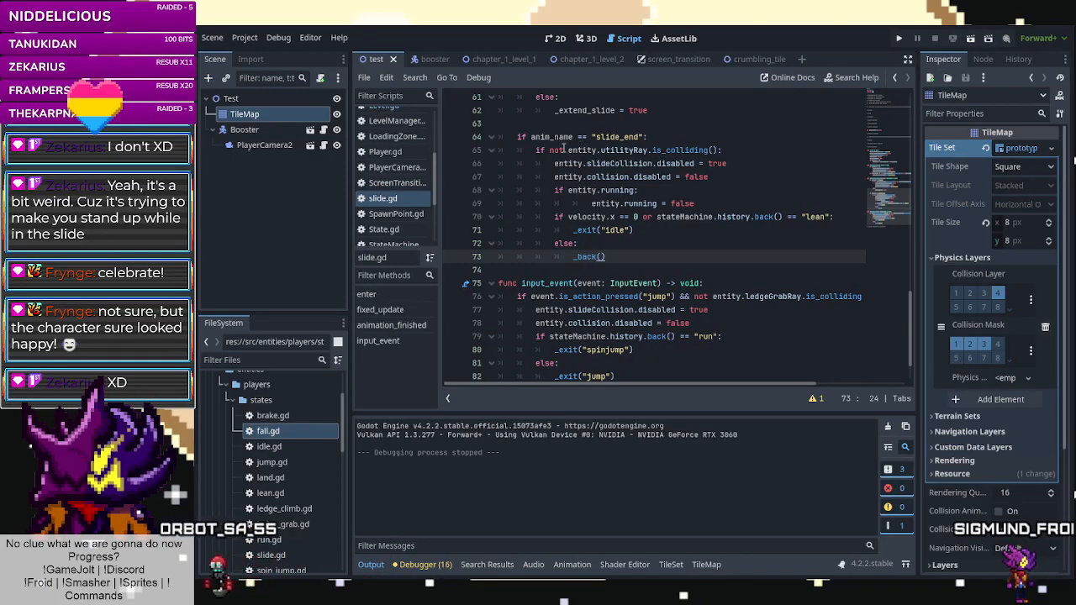
pyautogui.moveTo(538, 149); pyautogui.dragTo(623, 150)
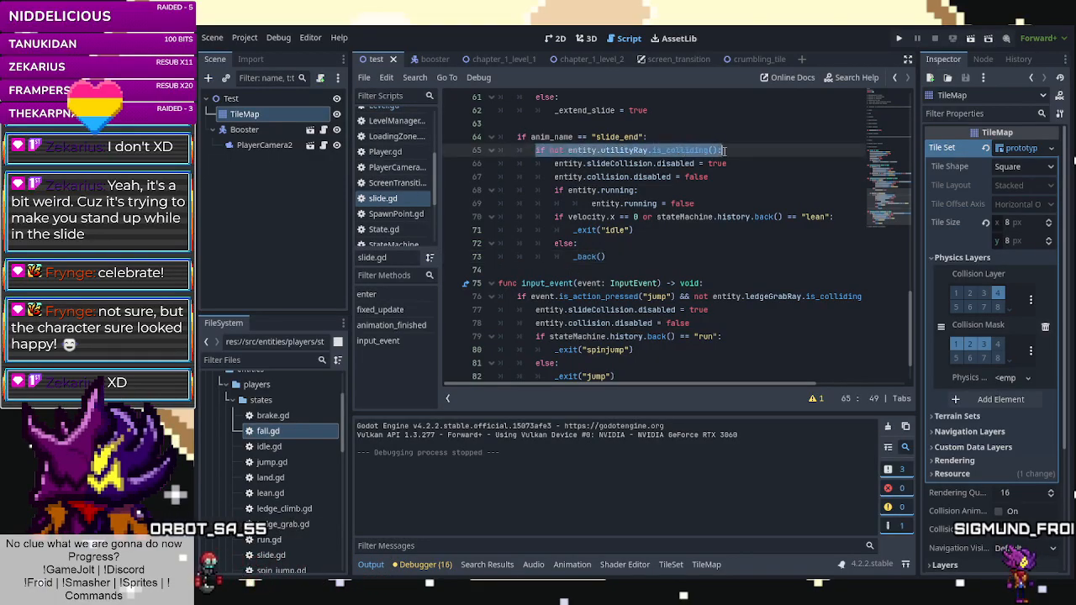
pyautogui.press('BackSpace')
pyautogui.press('BackSpace')
# Unindent the remaining "slide_end" lines one level, from entity.slideCollision.disabled = true through _back().
pyautogui.click(552, 150)
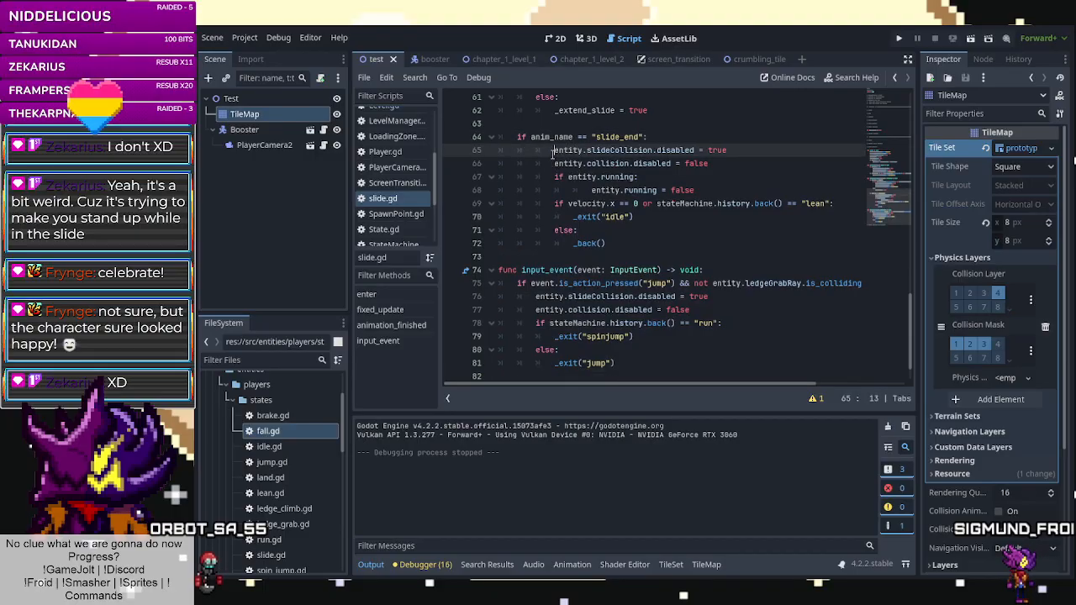
pyautogui.click(552, 163)
pyautogui.press('BackSpace')
pyautogui.click(549, 177)
pyautogui.press('BackSpace')
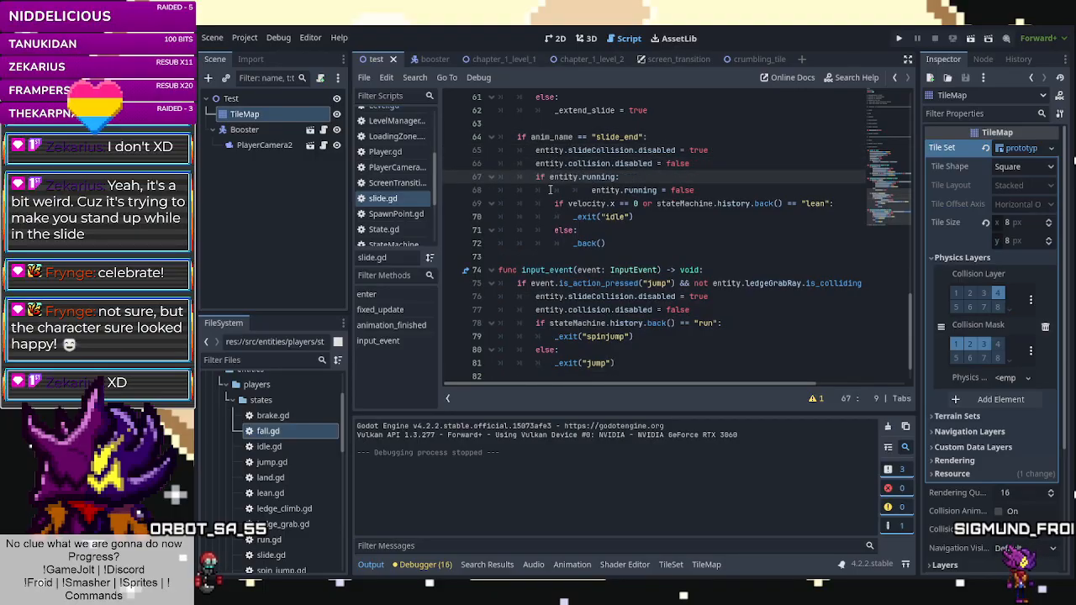
pyautogui.click(555, 190)
pyautogui.click(557, 203)
pyautogui.press('BackSpace')
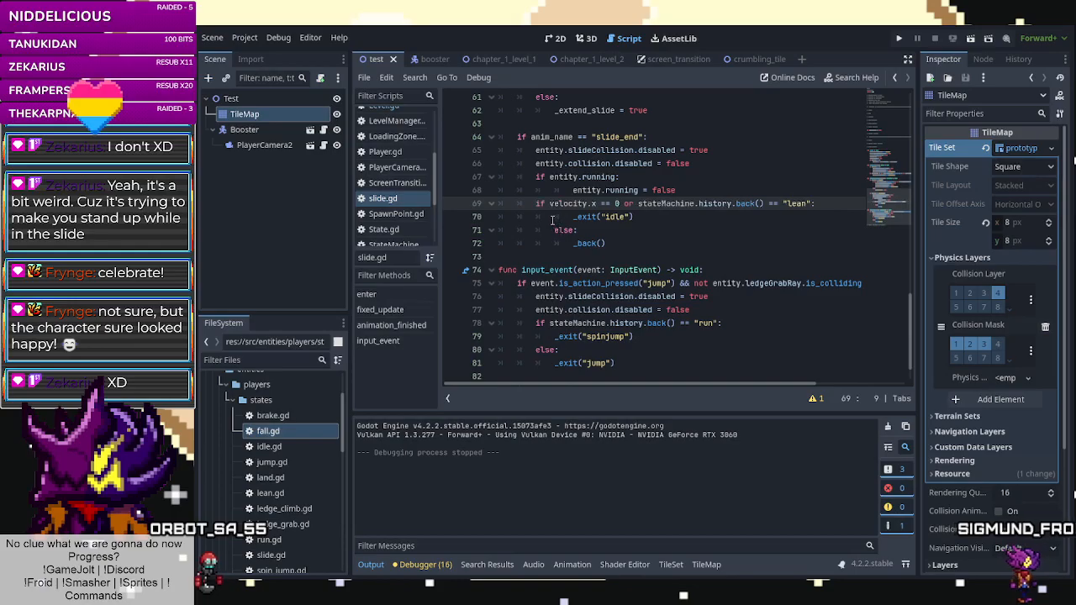
pyautogui.click(553, 217)
pyautogui.press('BackSpace')
pyautogui.click(553, 229)
pyautogui.press('BackSpace')
pyautogui.click(554, 243)
pyautogui.press('BackSpace')
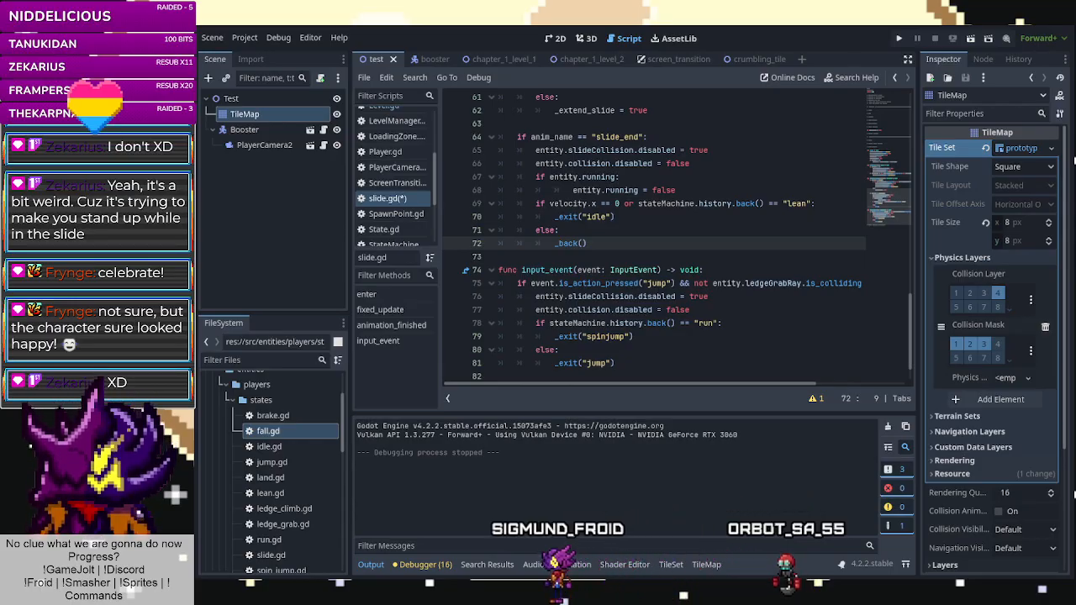
# Check the crumbling_tile scene and its _process and crumble functions, and save the changes to slide.gd.
pyautogui.click(559, 38)
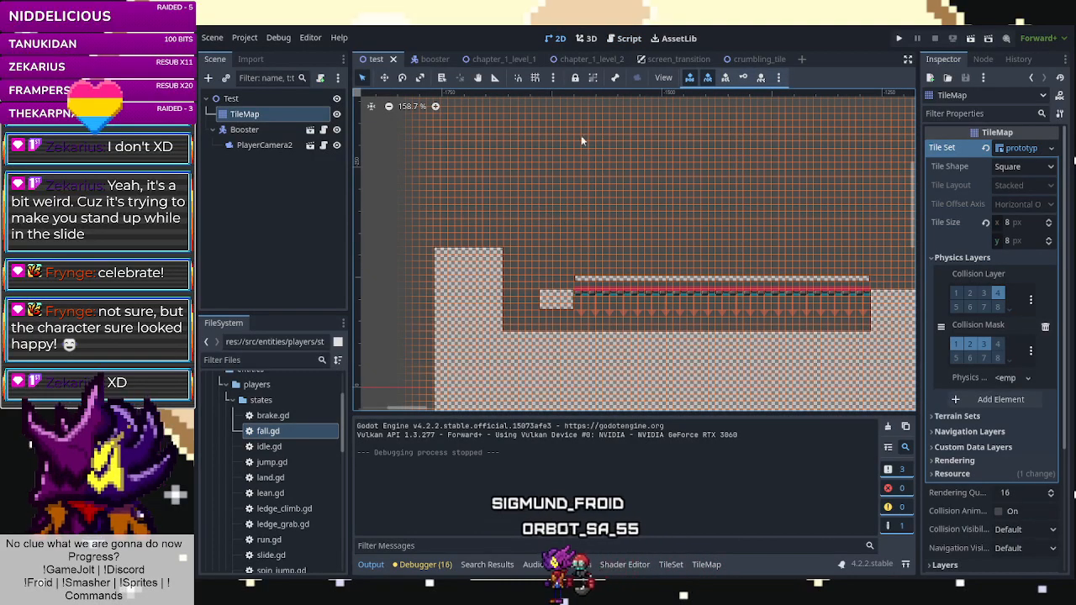
pyautogui.click(734, 58)
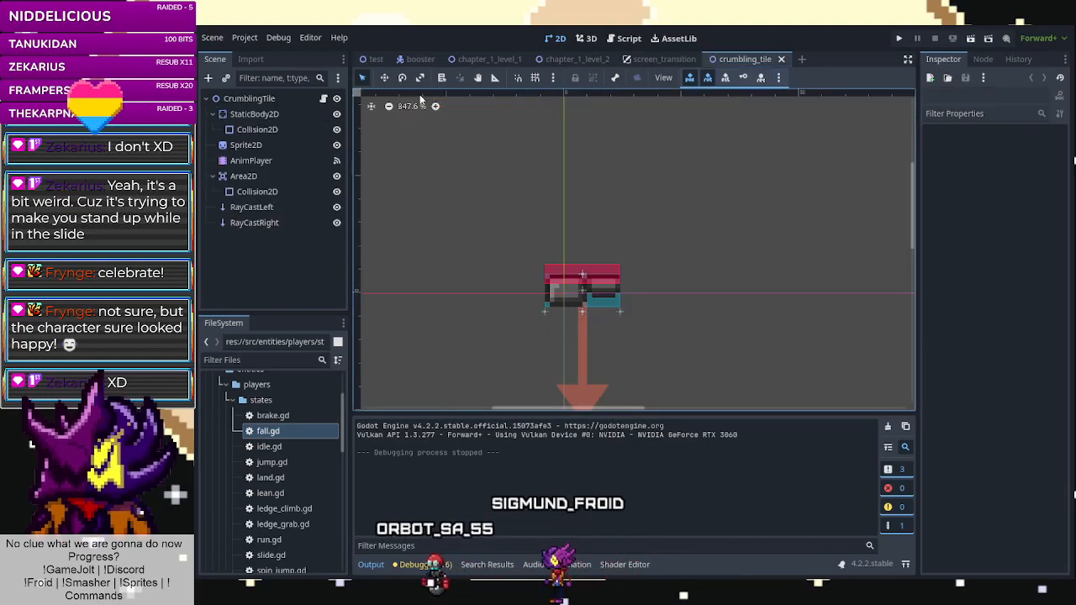
pyautogui.click(626, 37)
pyautogui.scroll(-15, 494, 272)
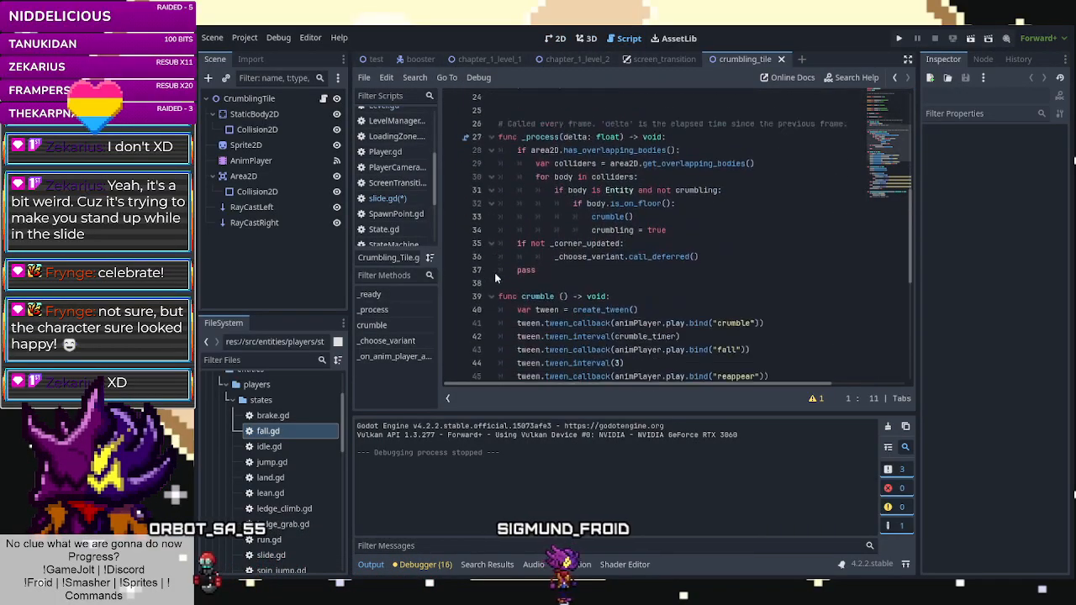
pyautogui.click(391, 198)
pyautogui.hotkey('ctrl', 's')
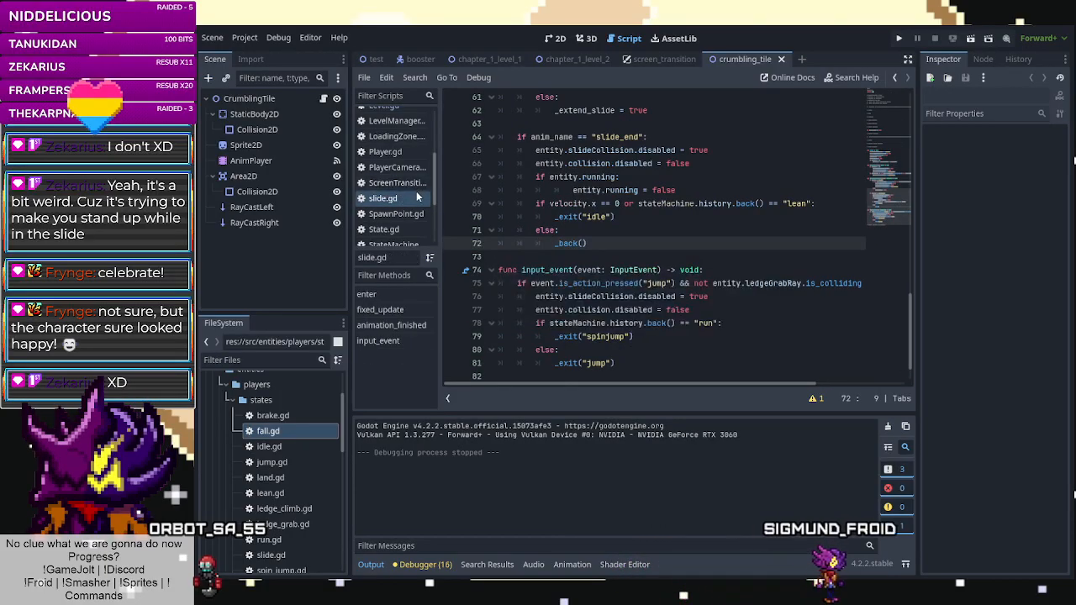
# Add "Slide collision breaks when sliding under one tile tunnels" under Must Have/Fix in TODO.txt and save the file.
pyautogui.scroll(-5, 415, 192)
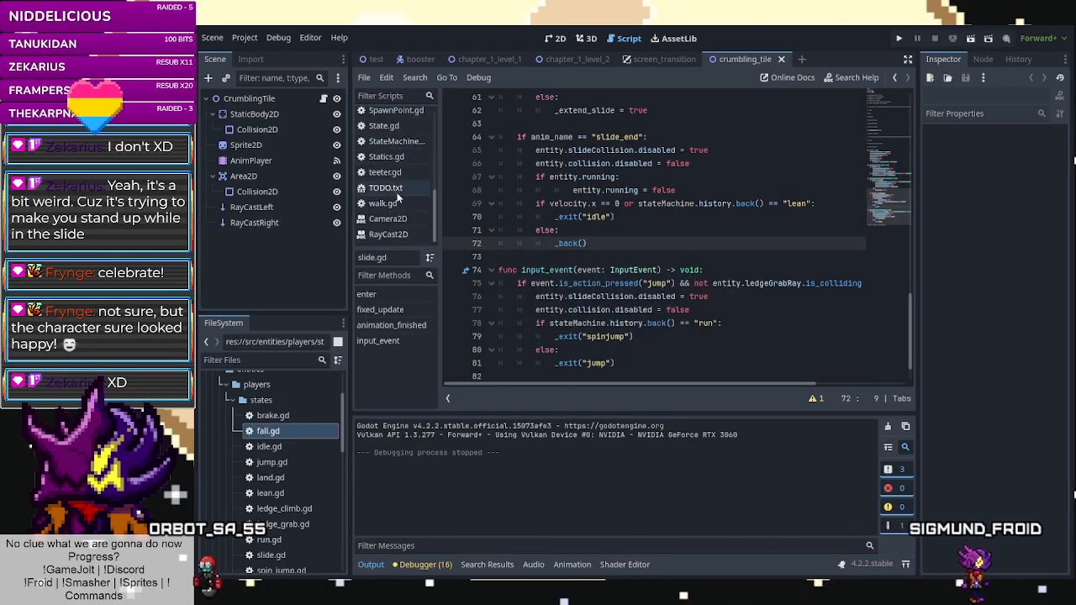
pyautogui.click(397, 190)
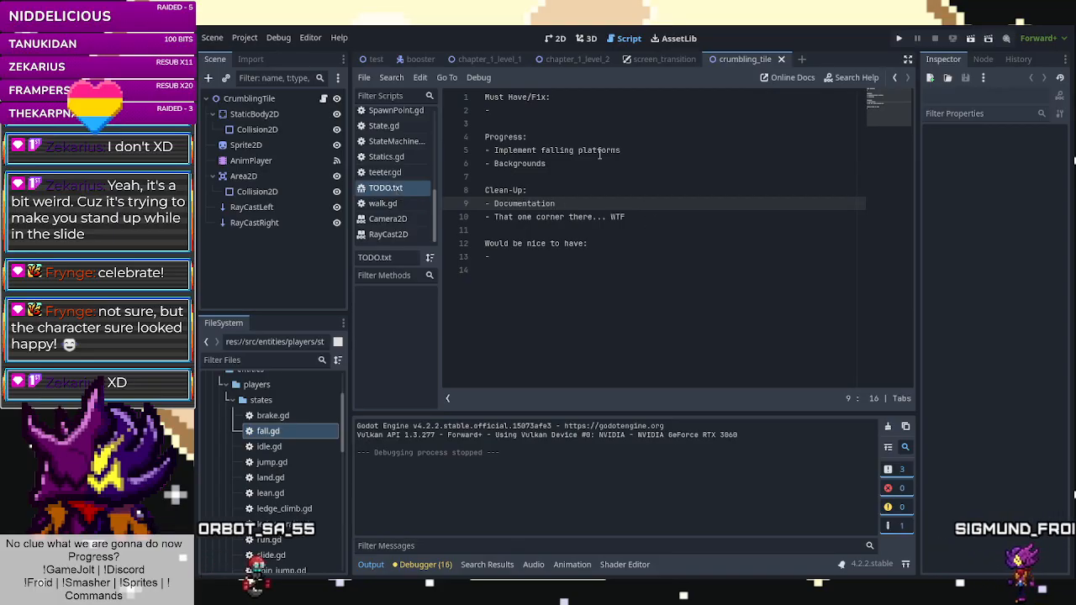
pyautogui.click(573, 114)
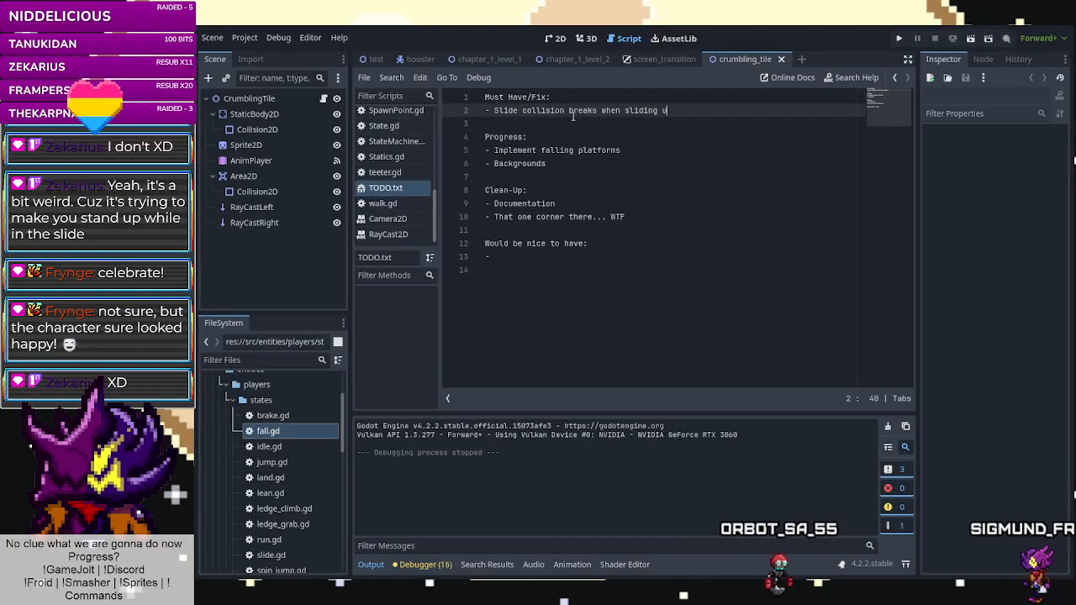
pyautogui.write('der ')
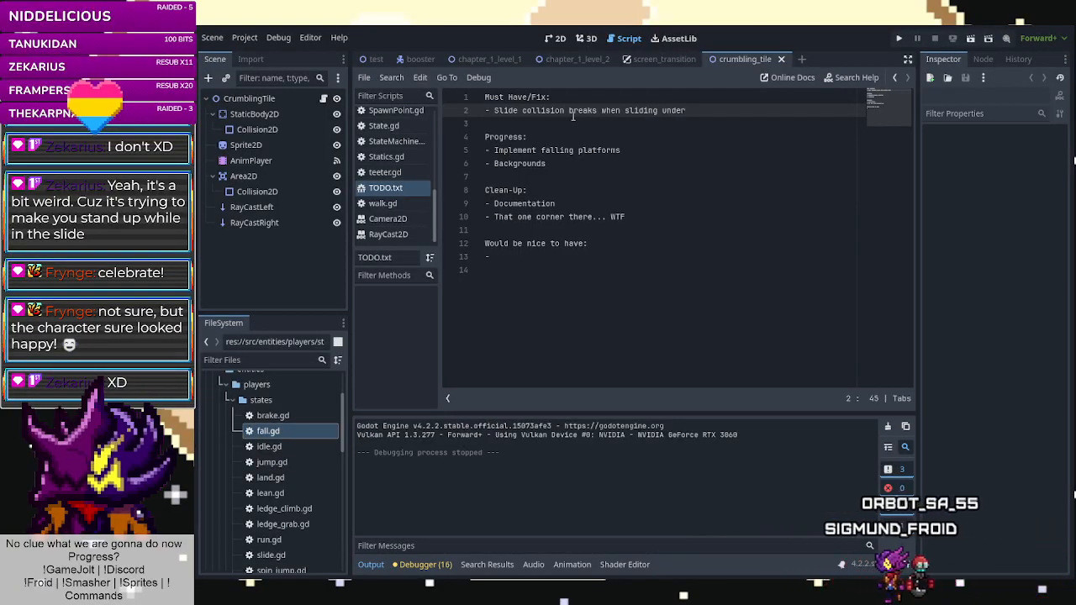
pyautogui.write('one tile tunnels')
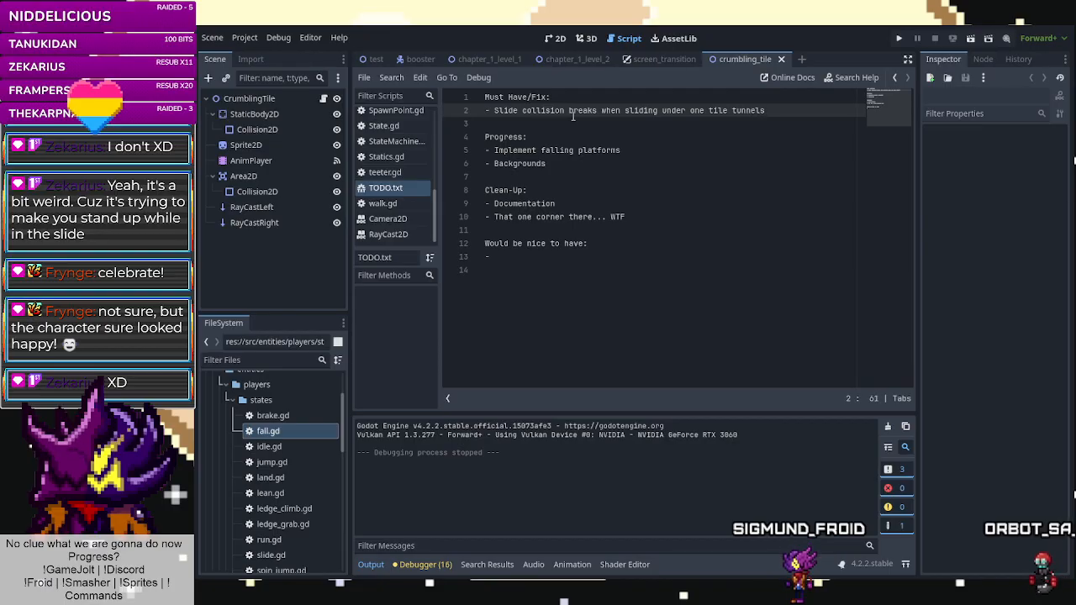
pyautogui.hotkey('ctrl', 's')
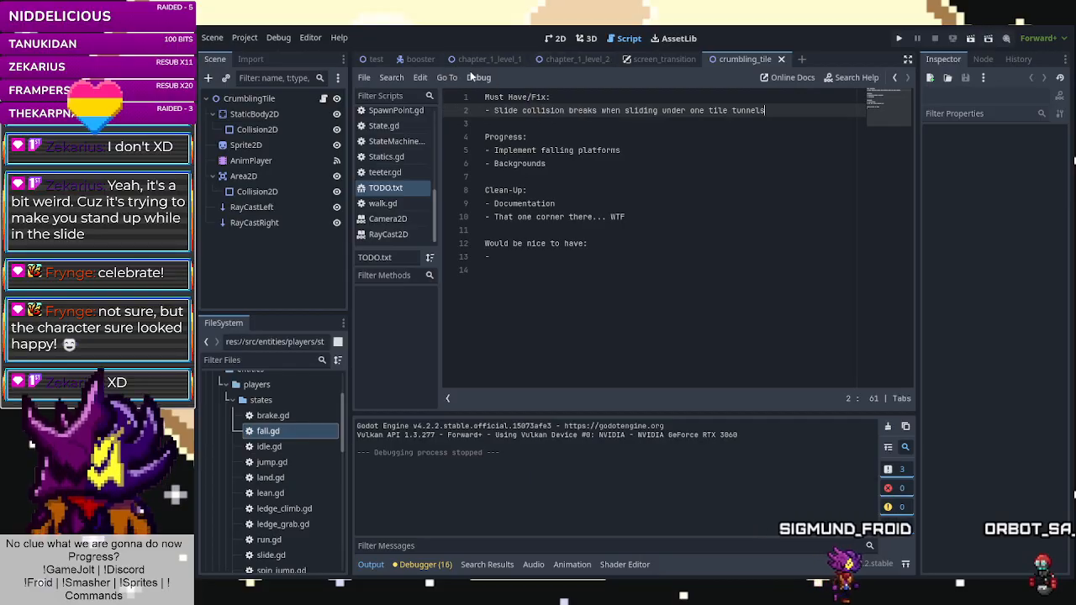
# Thicken the one-tile ceiling above the crumbling tiles in the test scene along its whole length using Terrain 0.
pyautogui.click(504, 61)
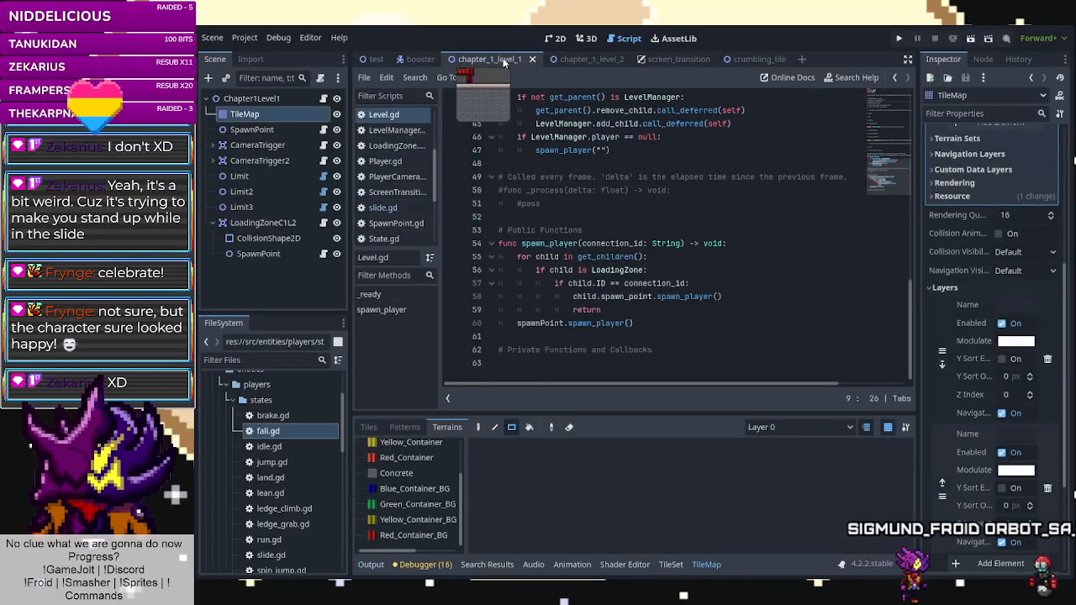
pyautogui.click(375, 59)
pyautogui.click(555, 38)
pyautogui.scroll(2, 468, 180)
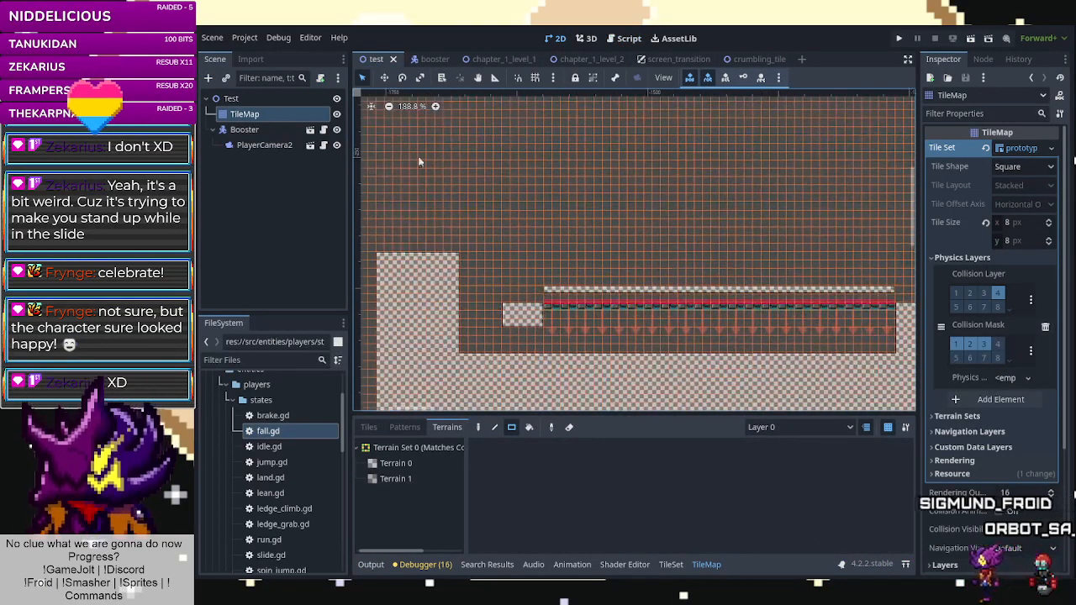
pyautogui.click(393, 463)
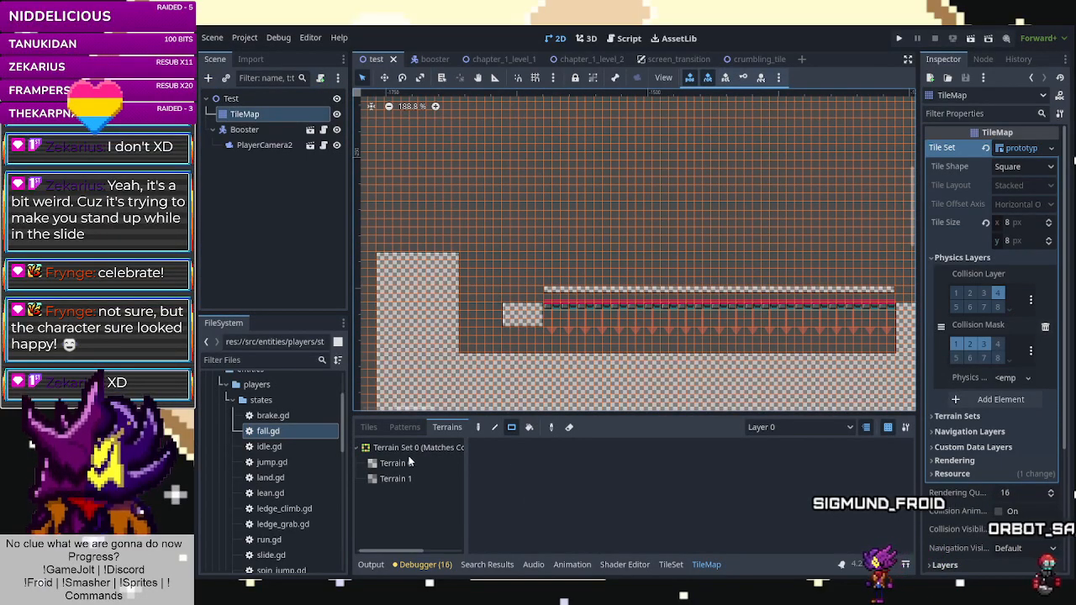
pyautogui.scroll(1, 558, 276)
pyautogui.moveTo(542, 284); pyautogui.dragTo(841, 277)
pyautogui.scroll(-3, 620, 277)
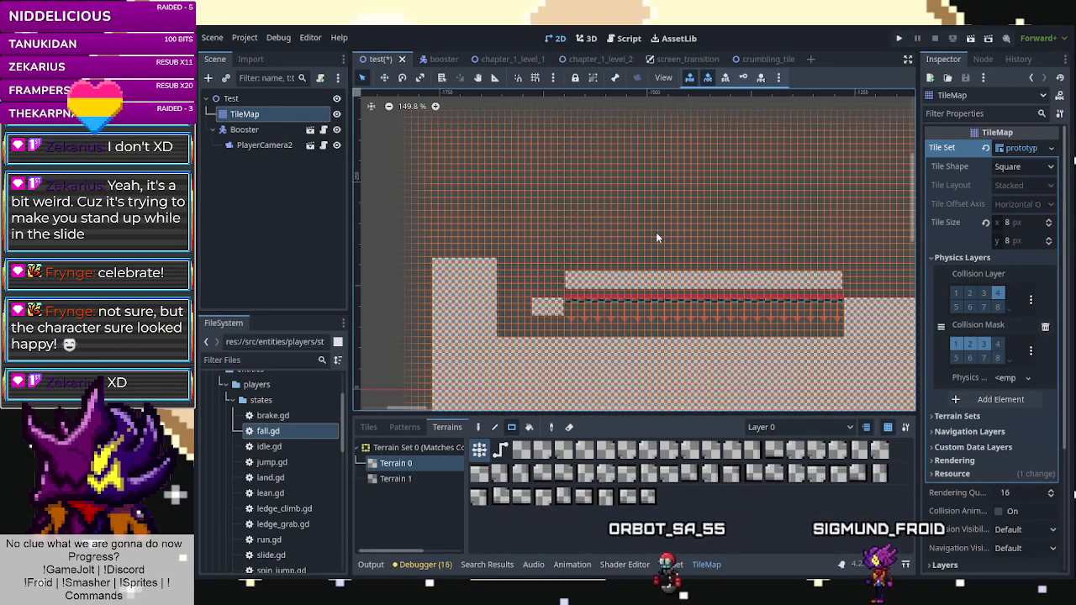
# Run the test scene and move the player left across the terrain by running, sliding and wall jumping.
pyautogui.click(972, 39)
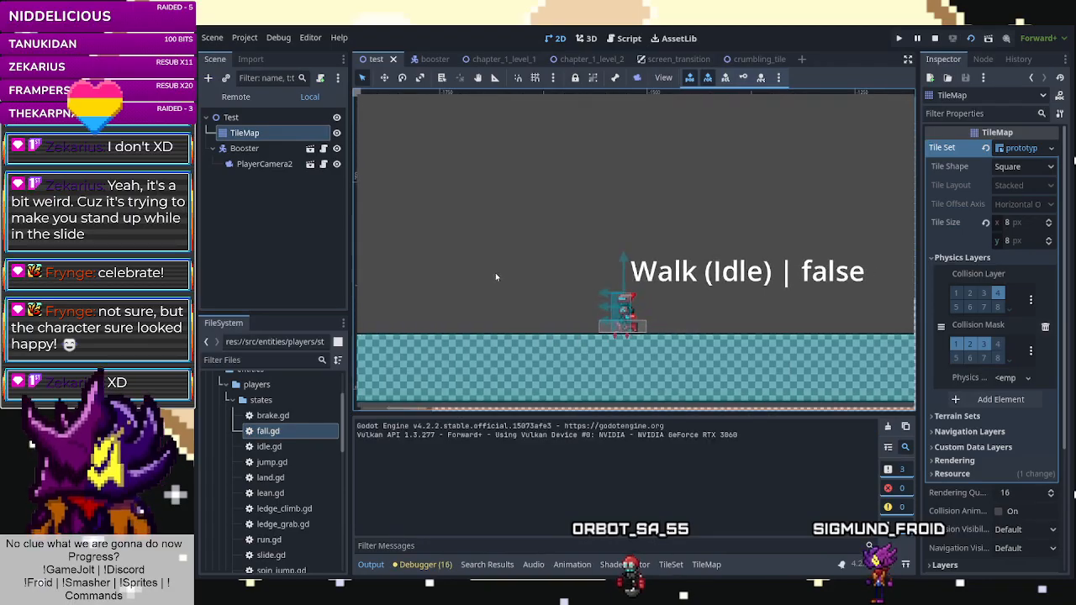
pyautogui.press('Left')
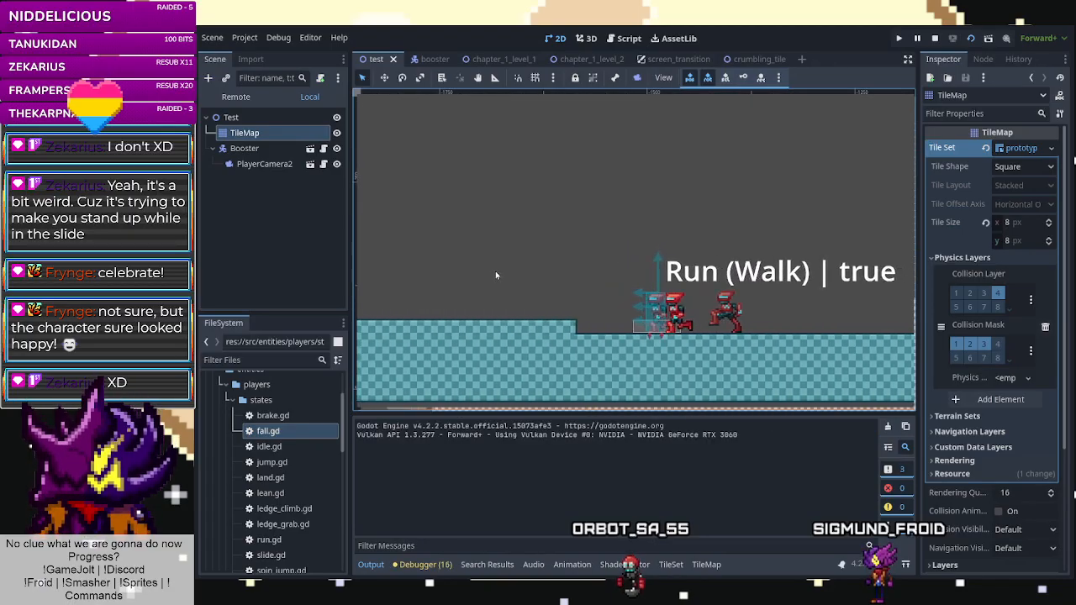
pyautogui.press('Down')
pyautogui.press('space')
pyautogui.press('Left')
pyautogui.press('space')
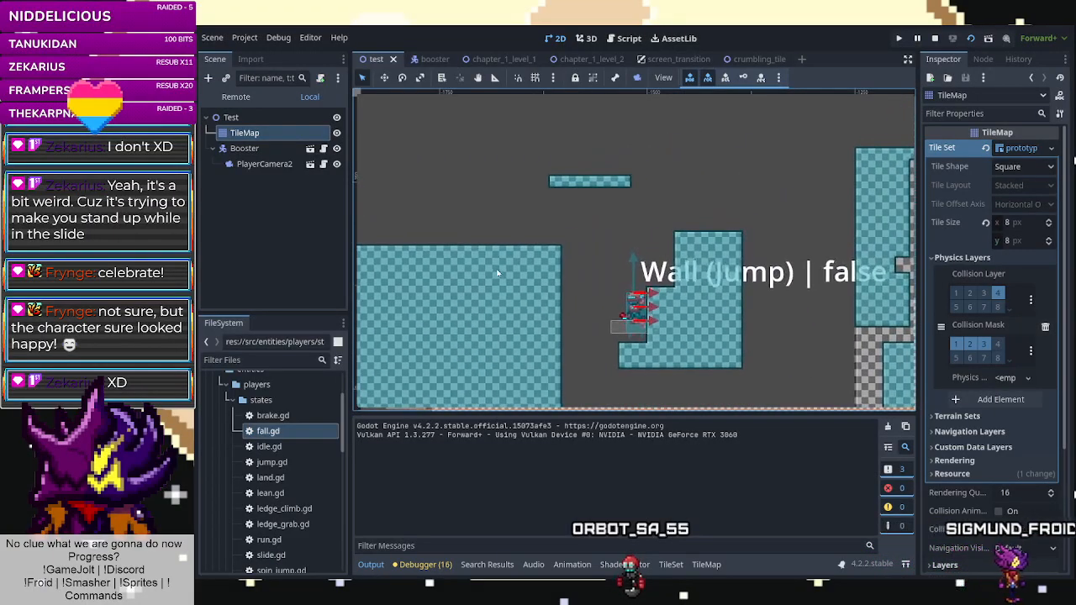
pyautogui.press('space')
pyautogui.press('space')
pyautogui.press('Left')
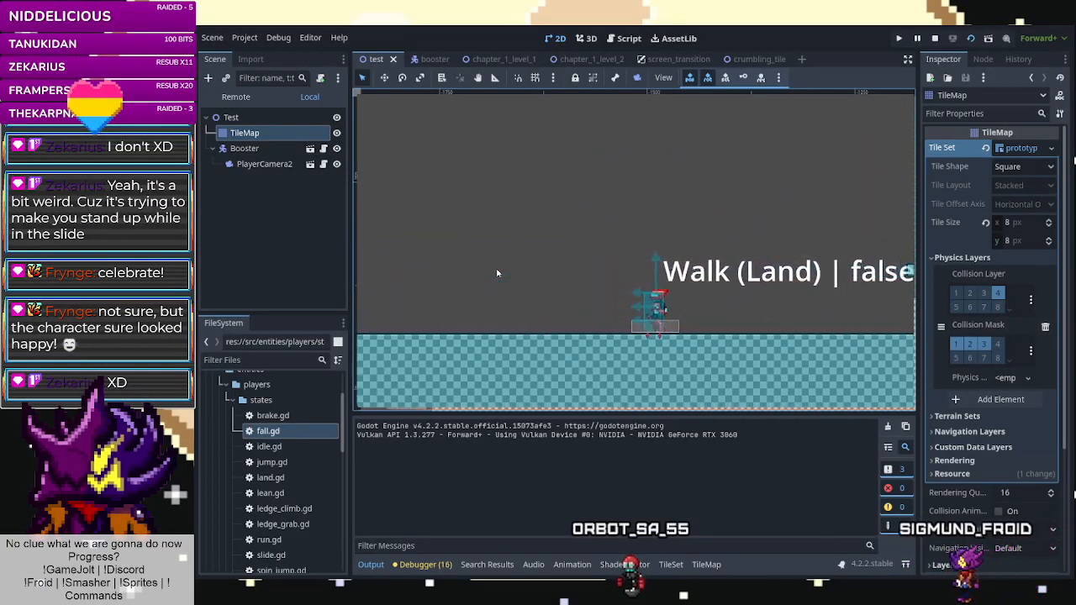
# Wall jump the player up the gap between the blocks and run left toward the crumbling-tile corridor.
pyautogui.press('Left')
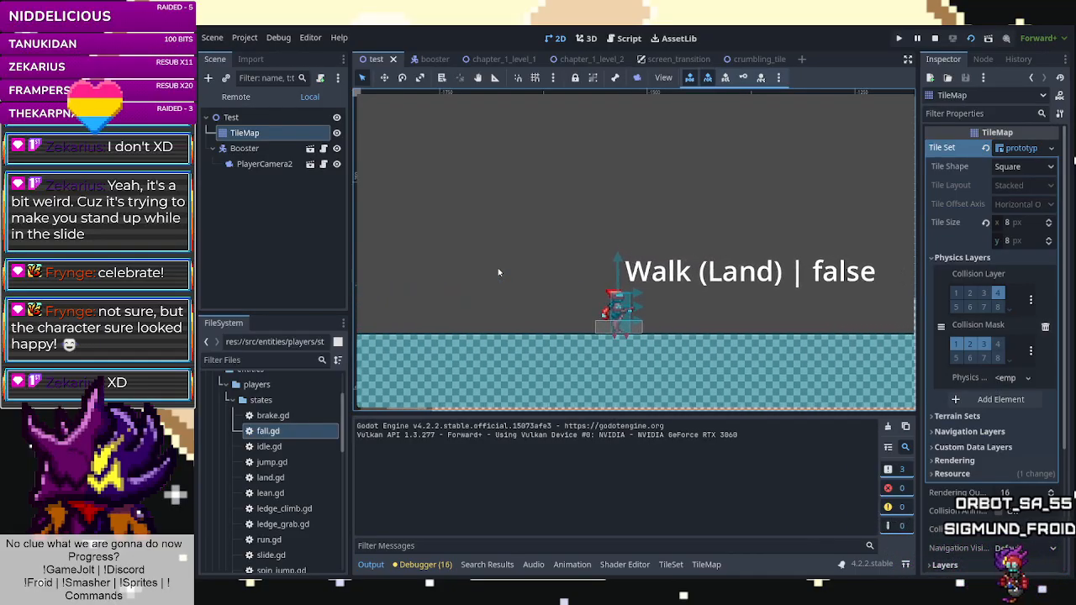
pyautogui.press('Right')
pyautogui.press('Left')
pyautogui.press('space')
pyautogui.press('space')
pyautogui.press('space')
pyautogui.press('Left')
pyautogui.press('space')
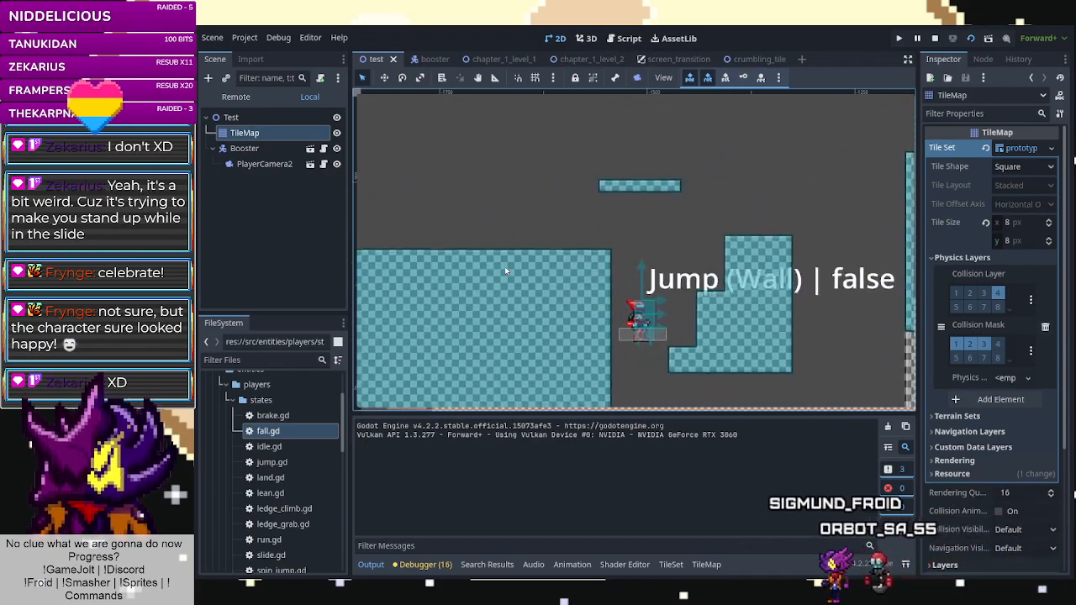
pyautogui.press('Left')
pyautogui.press('space')
pyautogui.press('space')
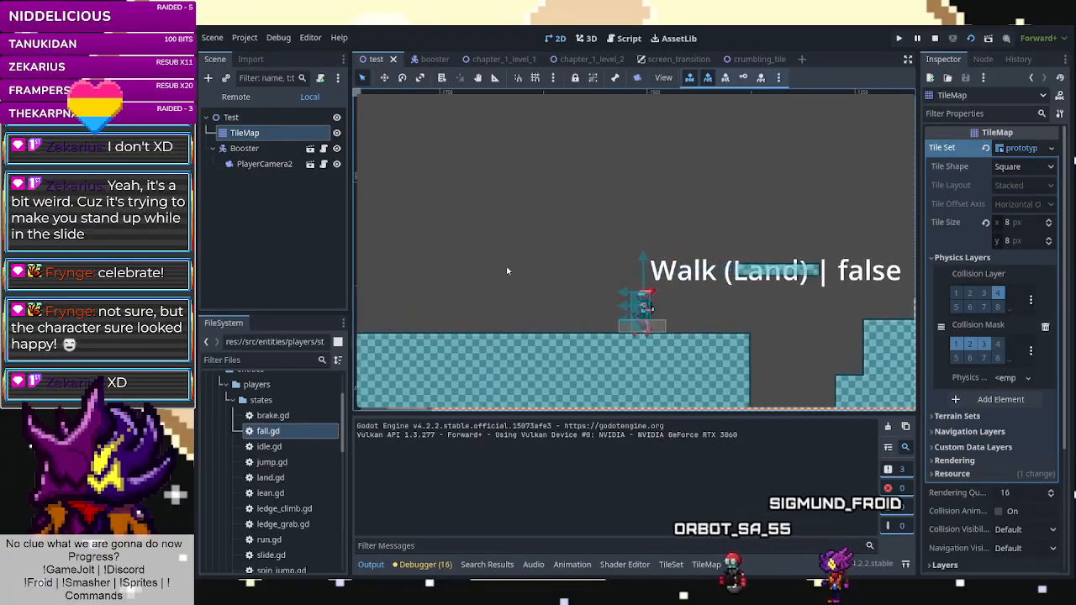
# Test sliding over the crumbling tiles under the thickened ceiling, and stop the running game.
pyautogui.press('Down')
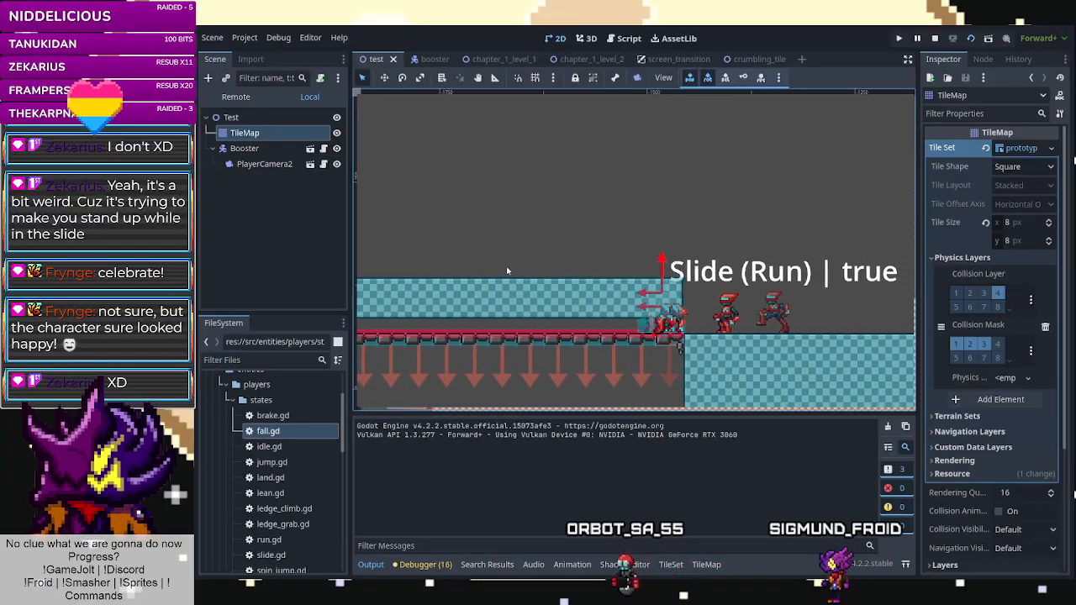
pyautogui.press('space')
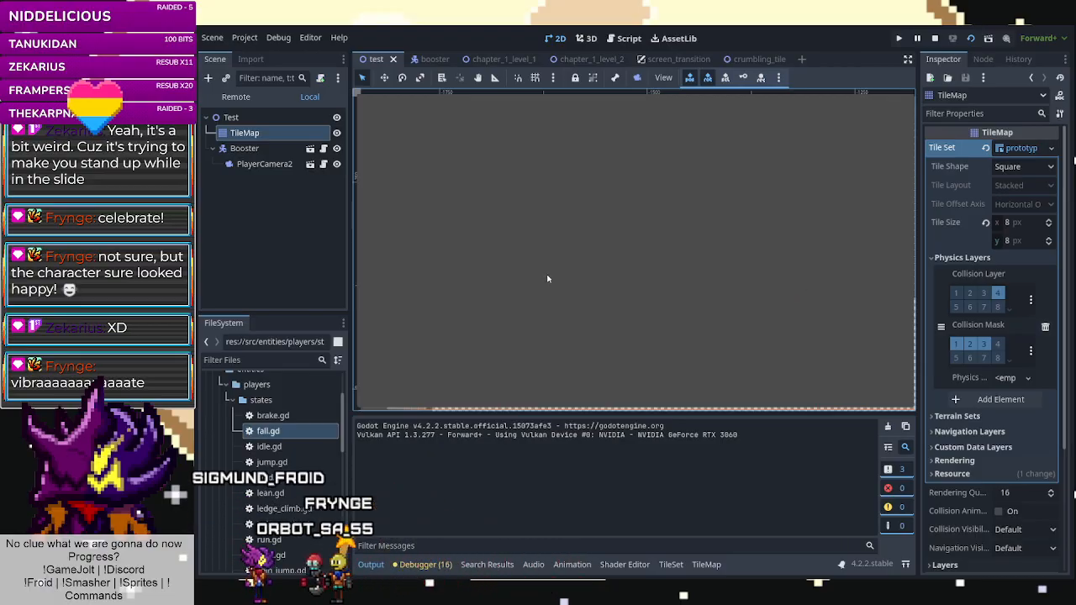
pyautogui.click(934, 38)
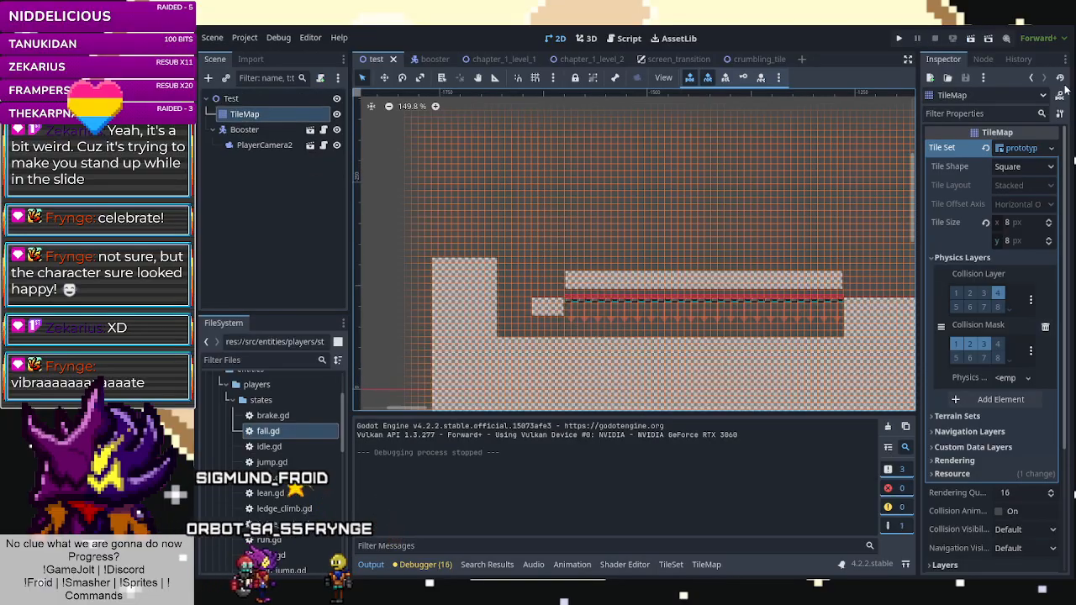
# Turn off visible collision shapes for debugging and run the chapter_1_level_2 scene.
pyautogui.click(278, 37)
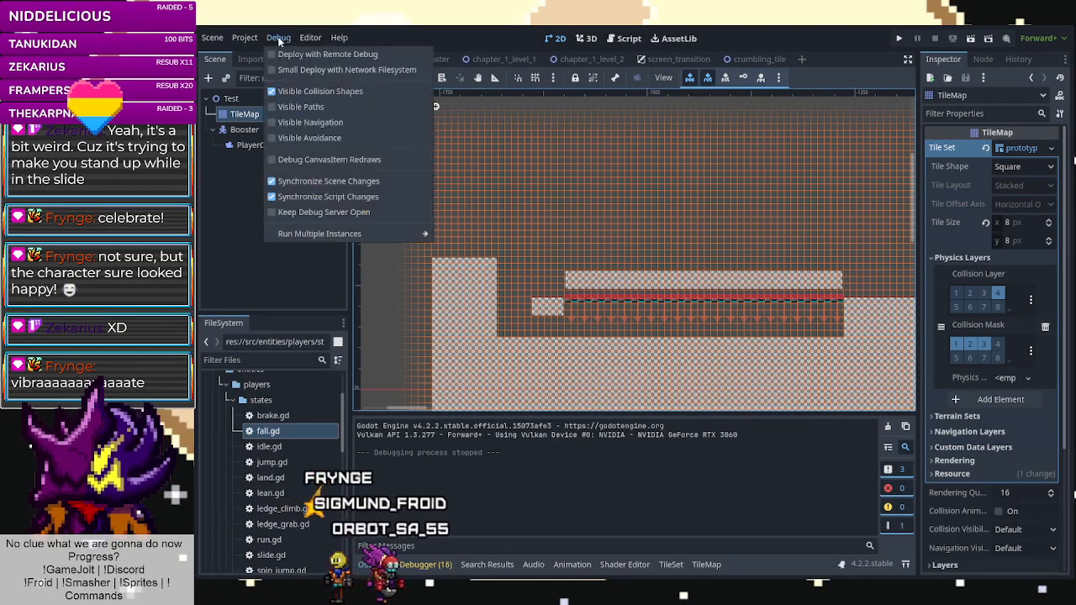
pyautogui.click(317, 90)
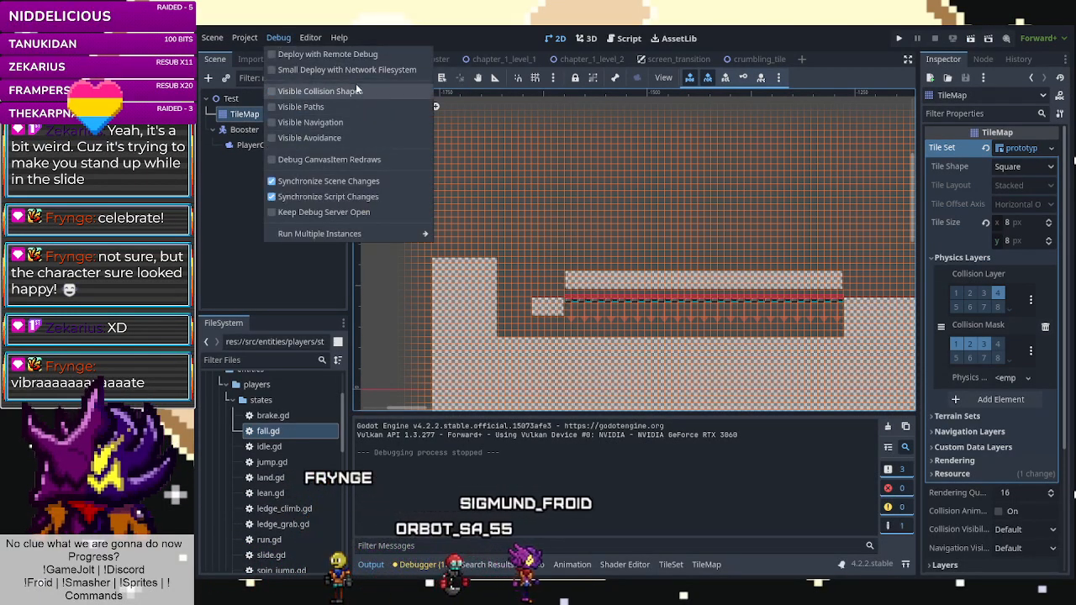
pyautogui.click(585, 61)
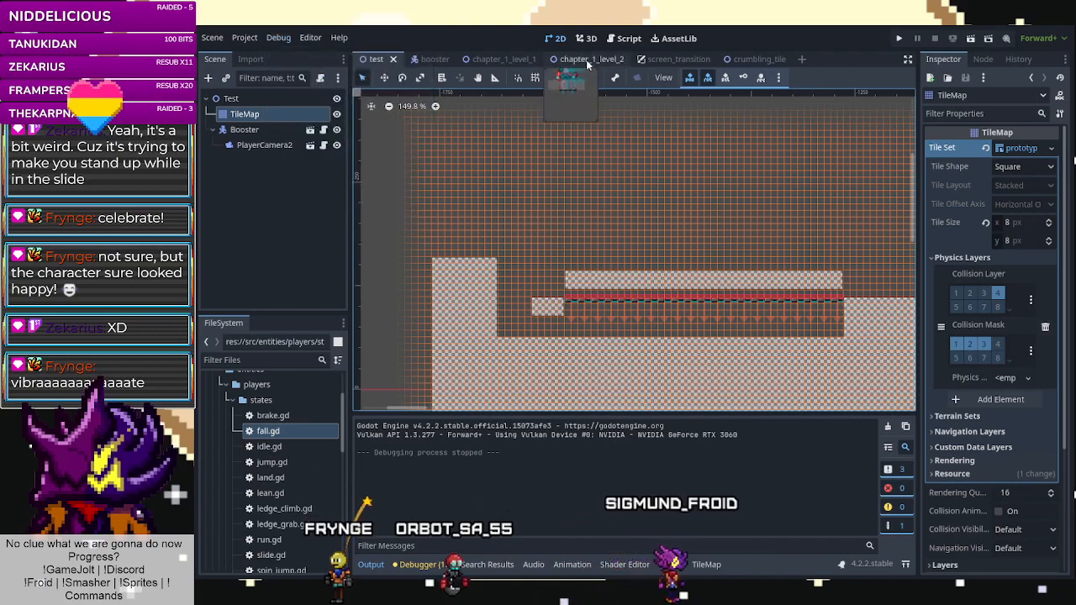
pyautogui.click(586, 60)
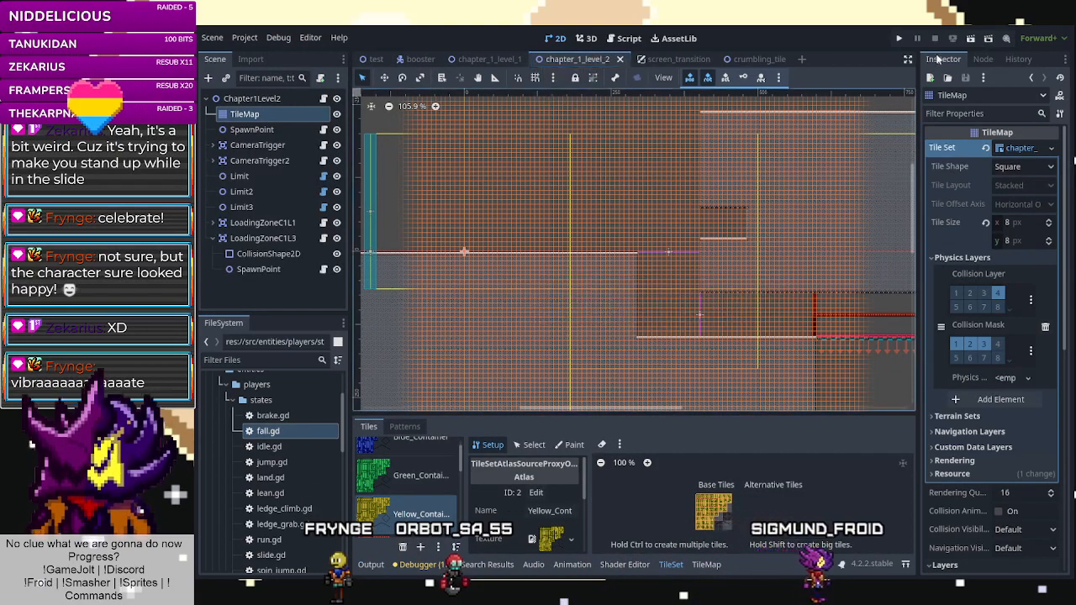
pyautogui.click(972, 38)
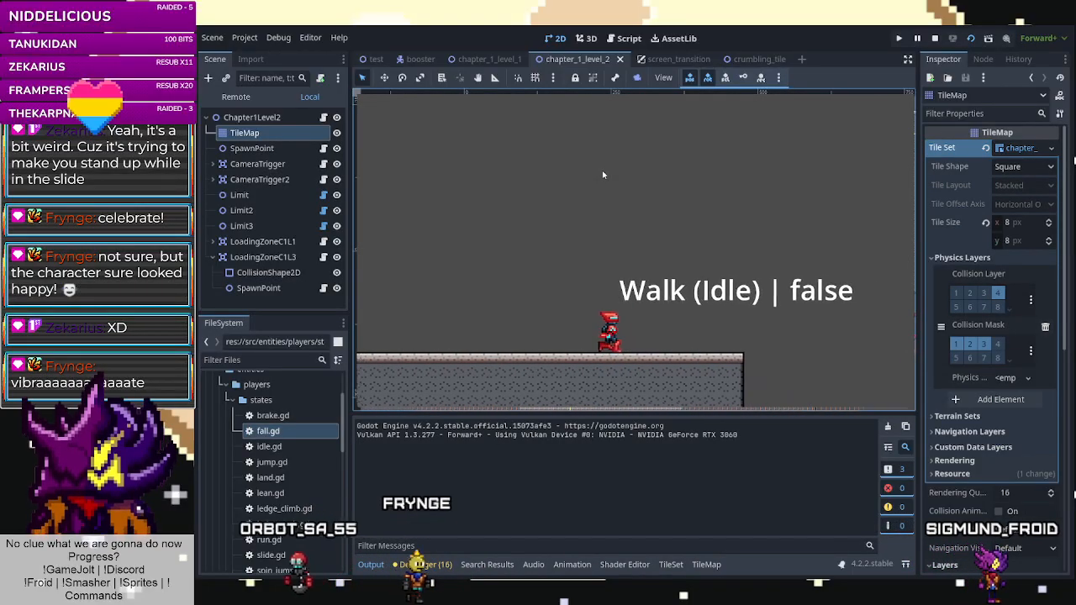
# Play chapter_1_level_2 down the shaft and right onto the crumbling tiles between the red pillars, and stop the game.
pyautogui.press('Right')
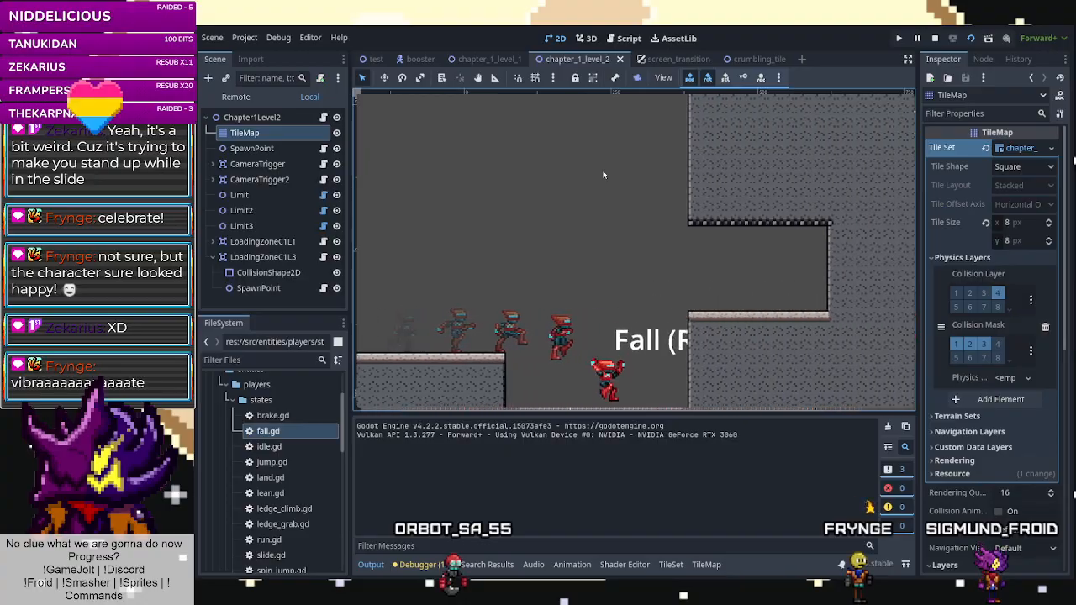
pyautogui.press('Left')
pyautogui.press('Left')
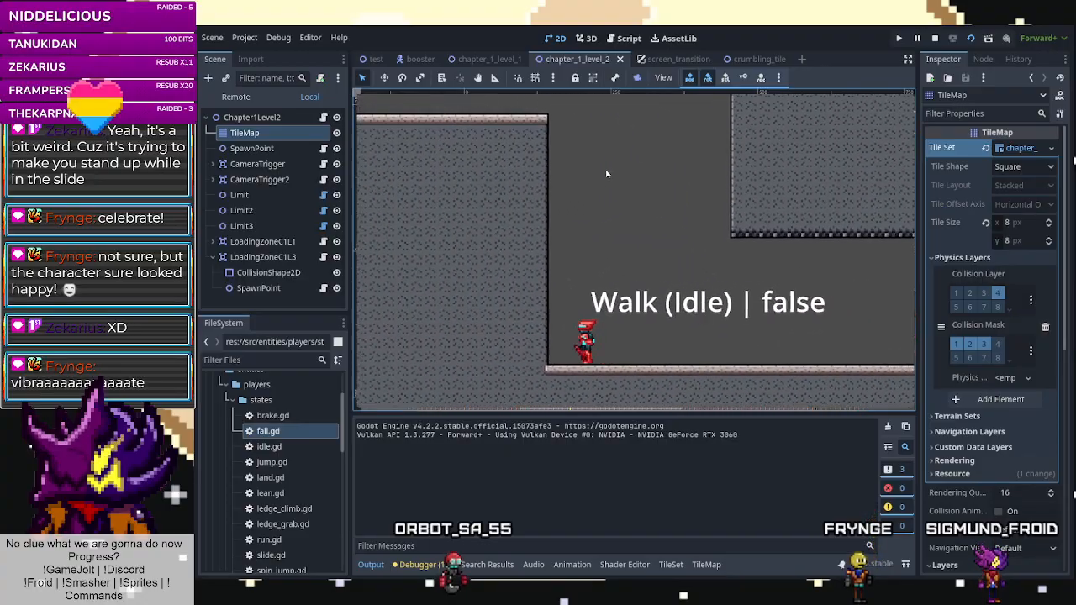
pyautogui.press('Right')
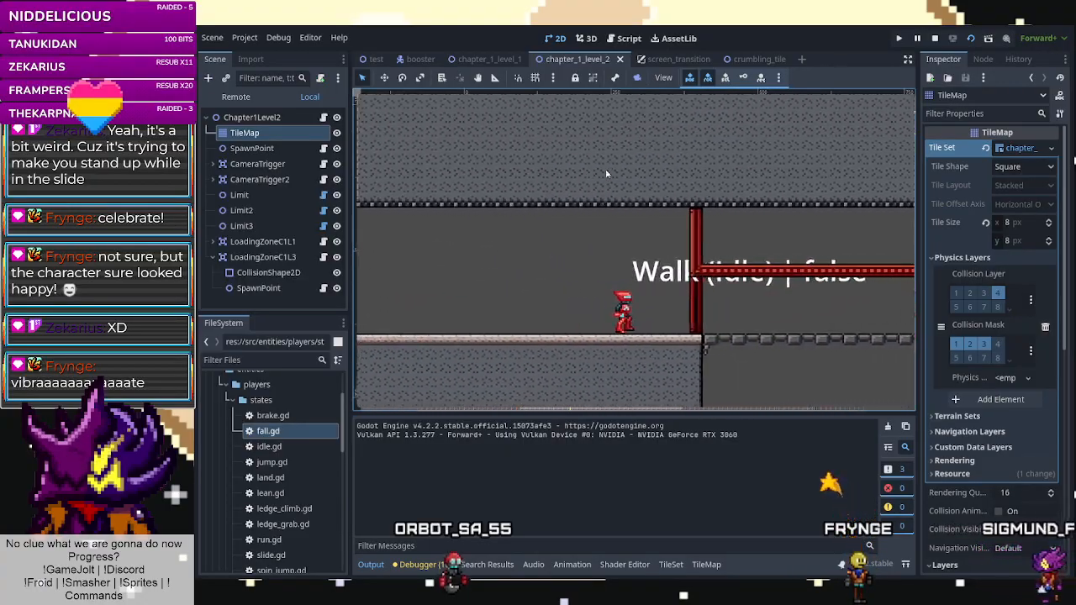
pyautogui.press('Right')
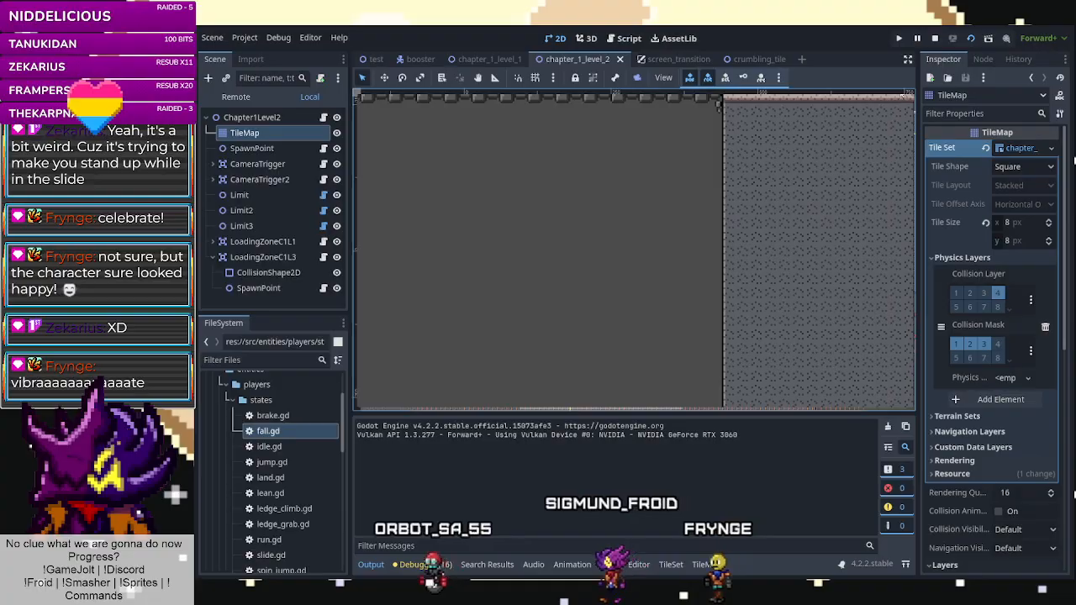
pyautogui.press('F8')
pyautogui.scroll(-5, 743, 247)
pyautogui.scroll(3, 848, 380)
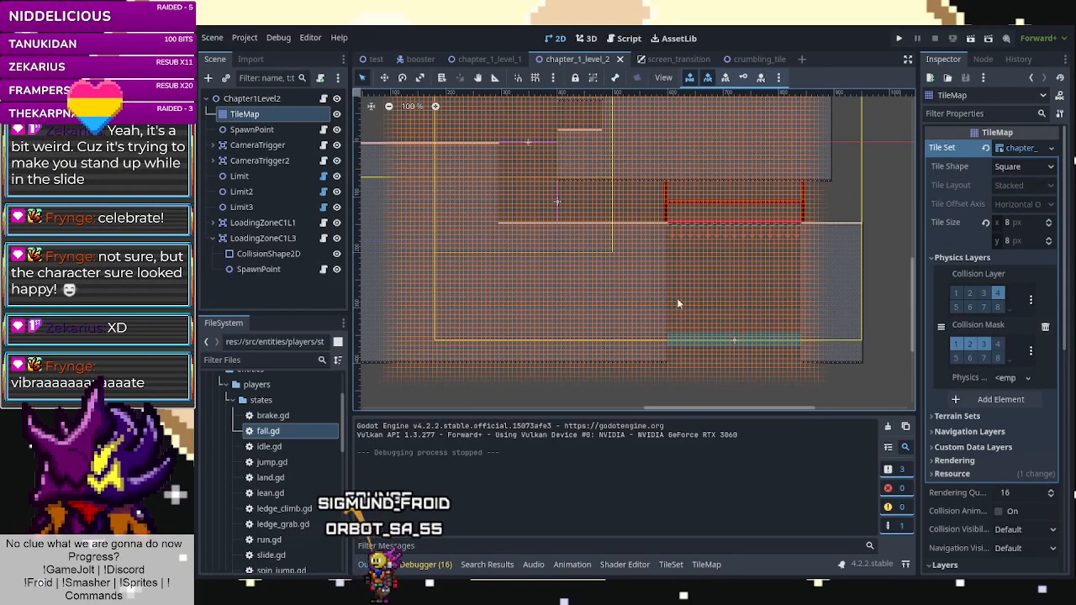
pyautogui.scroll(-3, 622, 320)
pyautogui.scroll(3, 609, 189)
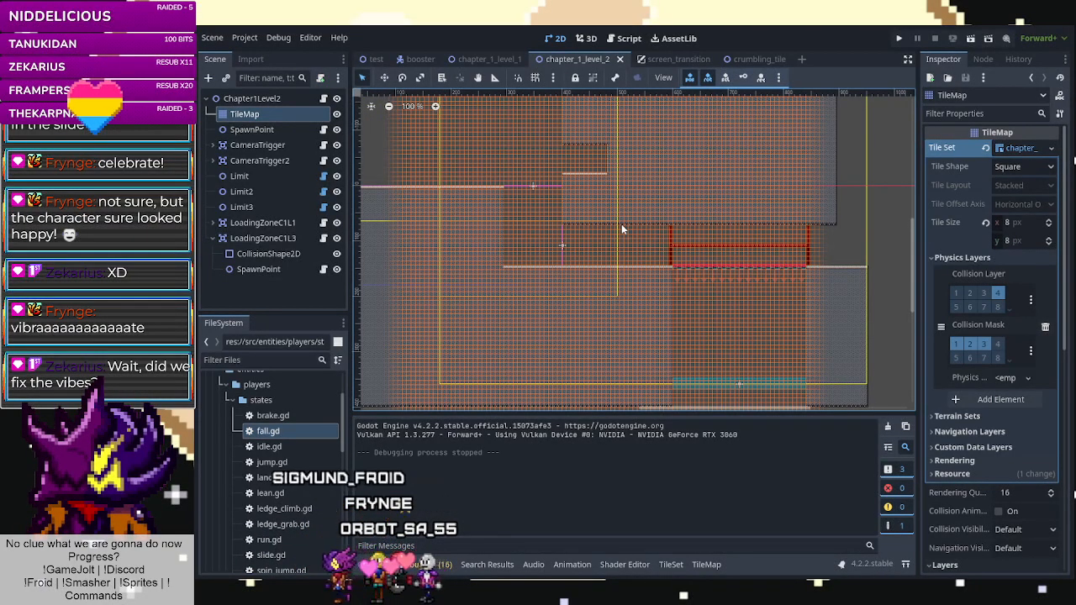
# Examine the chapter_1_level_2 layout around the shaft, the crumbling-tile corridor with red pillars and the camera limits.
pyautogui.scroll(14, 544, 244)
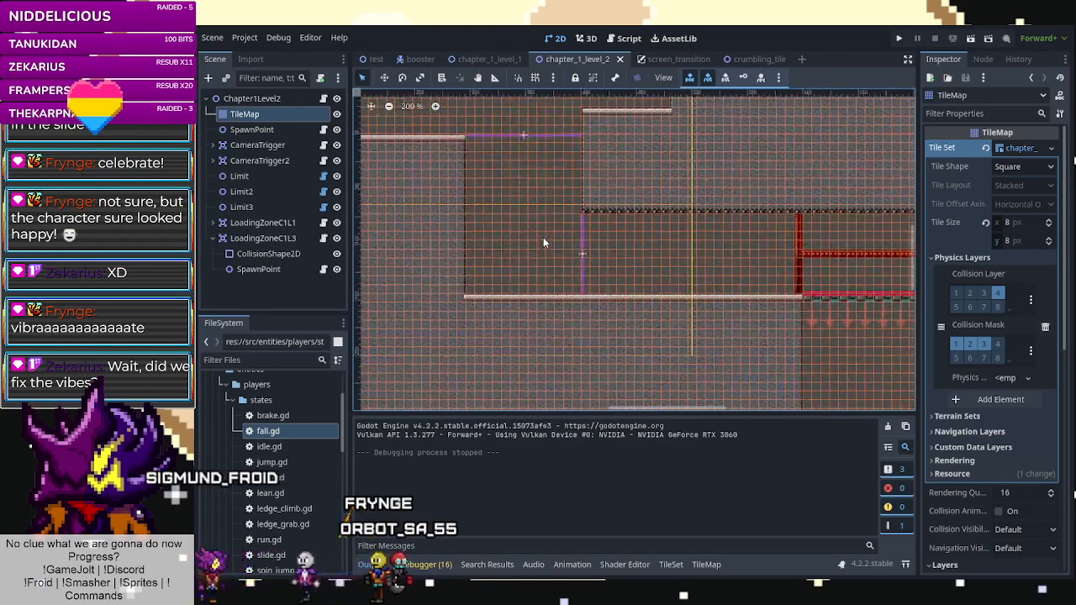
pyautogui.scroll(9, 543, 243)
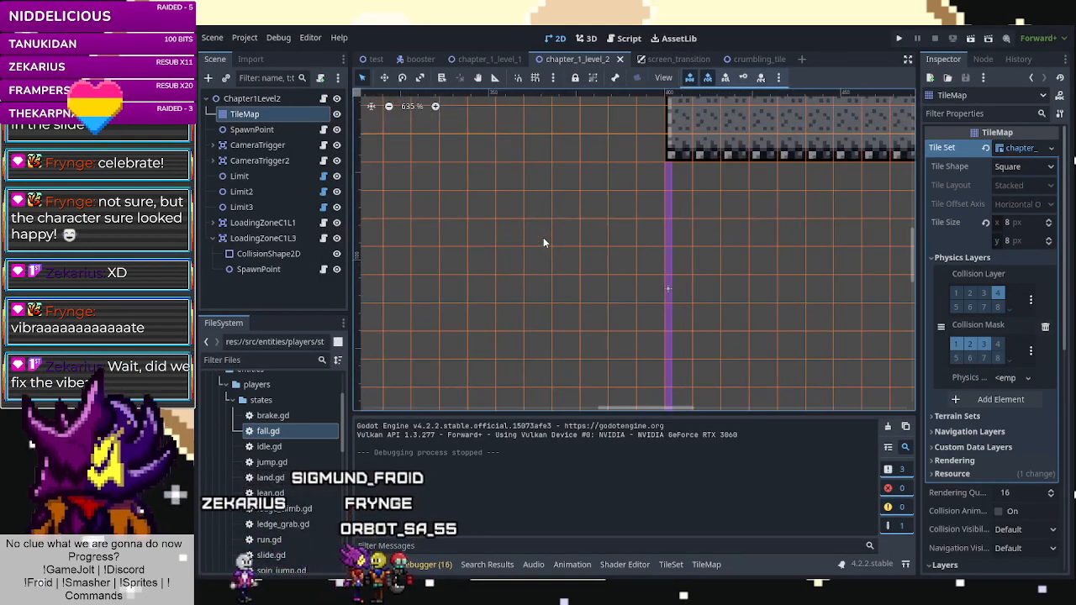
pyautogui.scroll(-4, 655, 299)
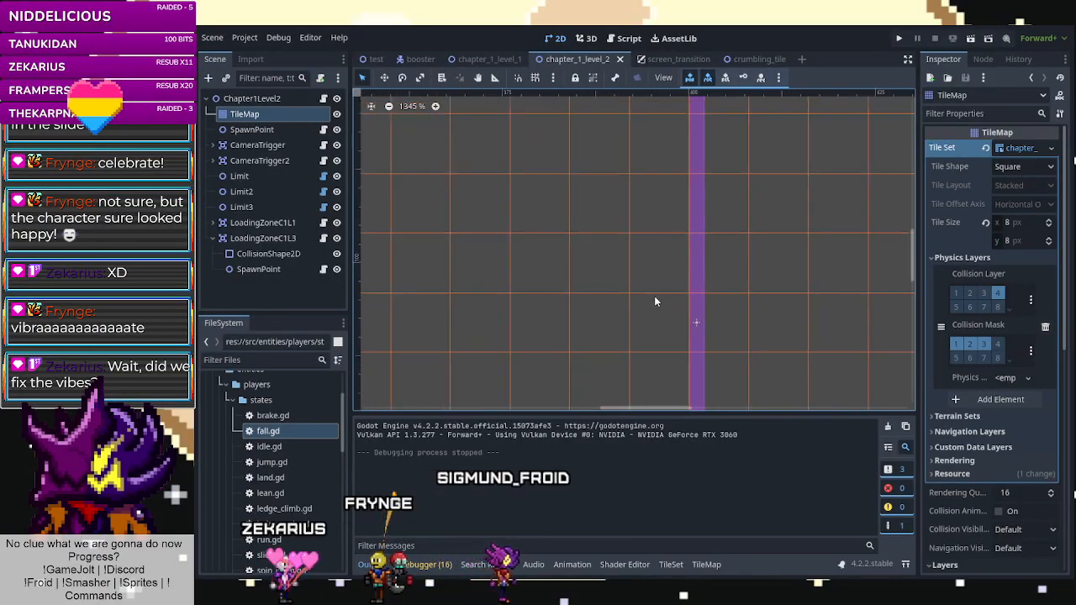
pyautogui.scroll(-2, 654, 299)
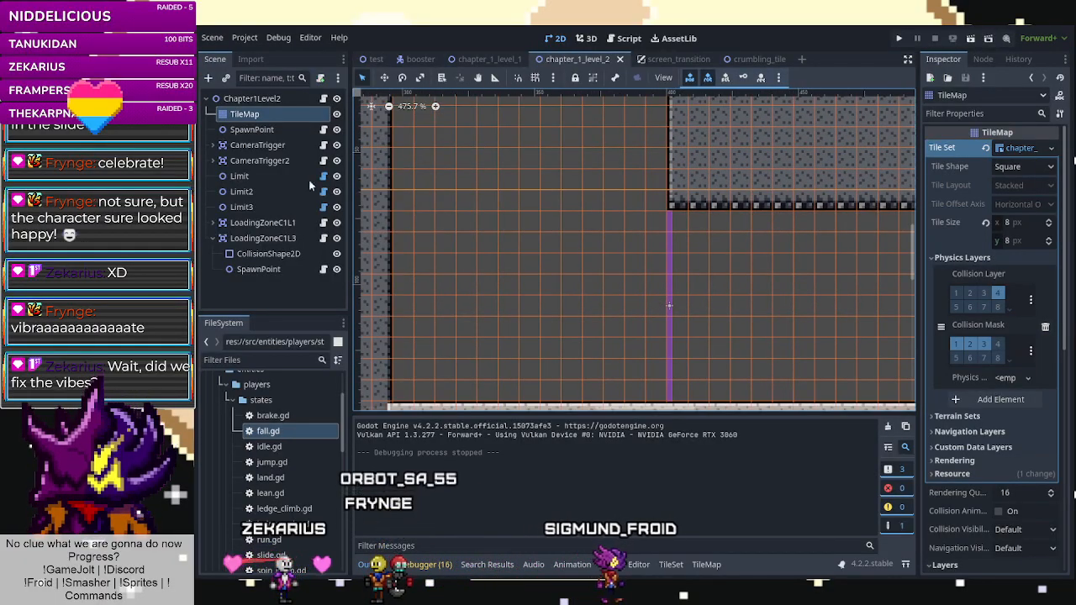
pyautogui.click(251, 99)
pyautogui.scroll(-4, 592, 241)
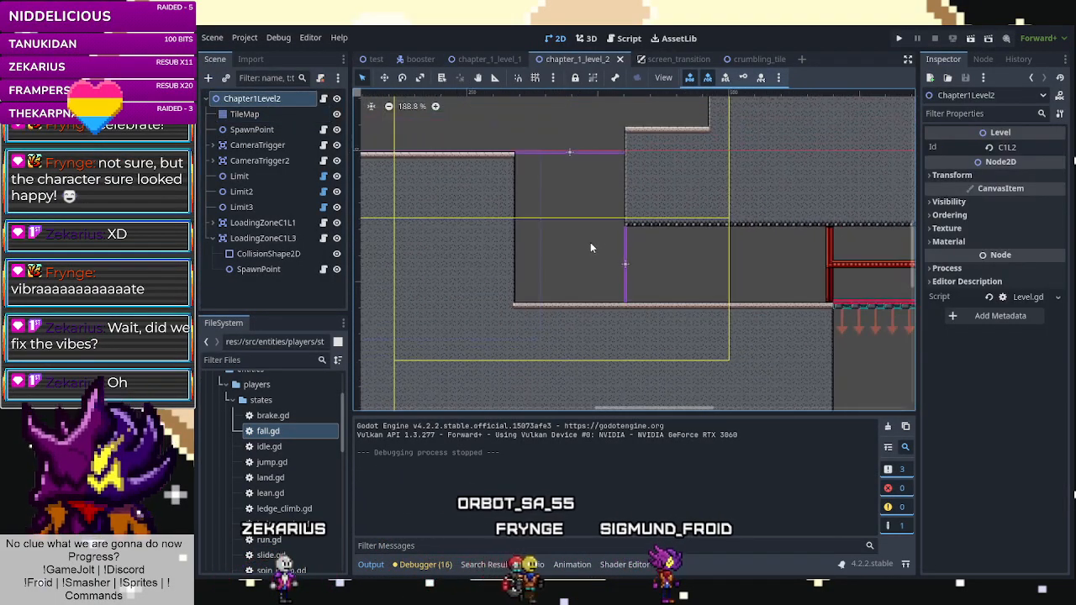
pyautogui.scroll(-6, 591, 247)
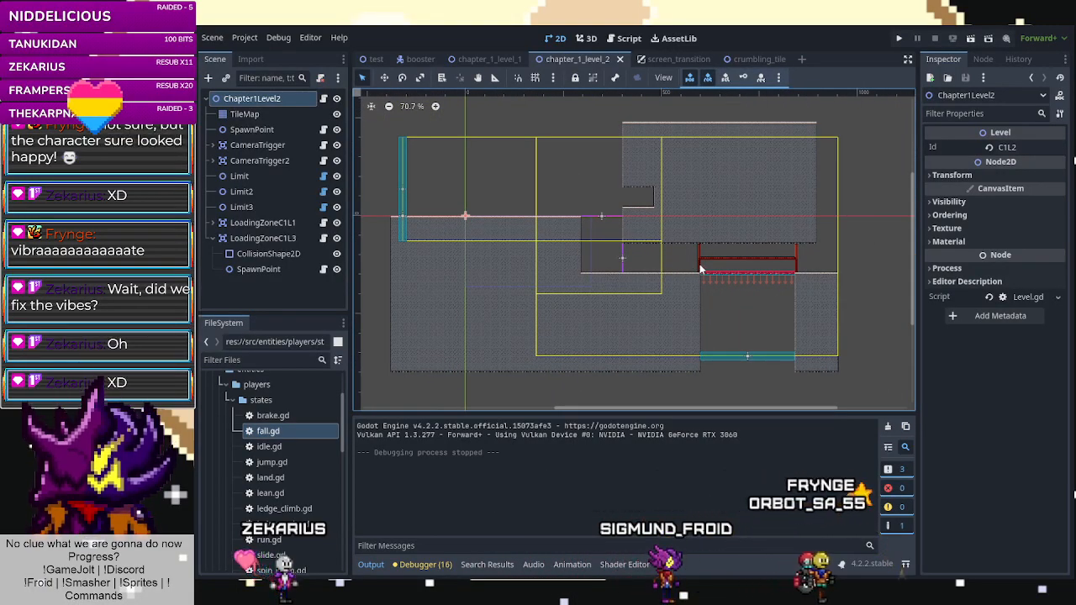
pyautogui.scroll(5, 750, 252)
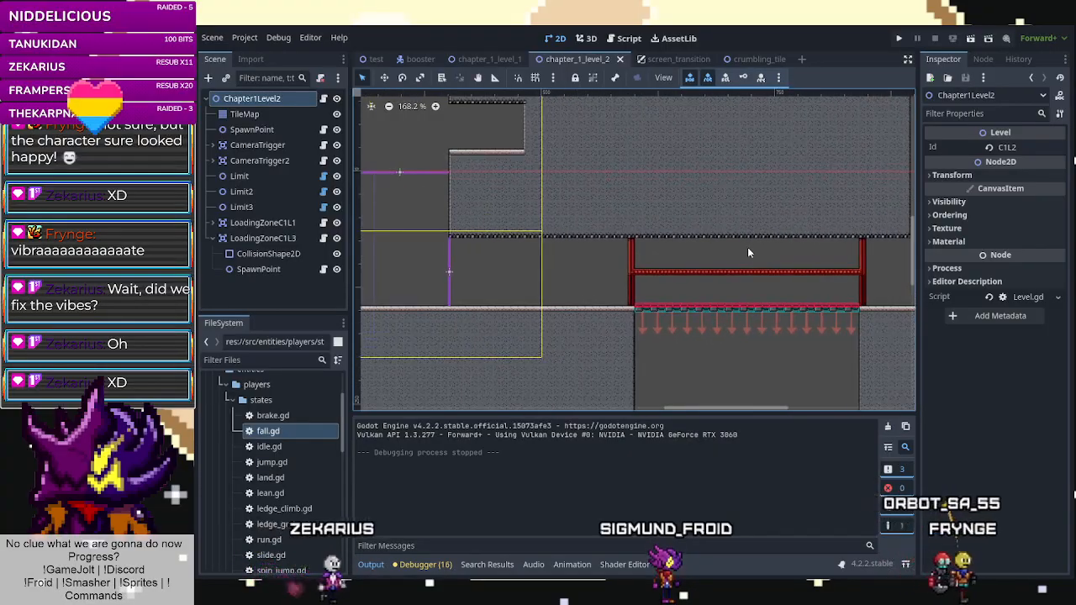
pyautogui.scroll(-5, 753, 247)
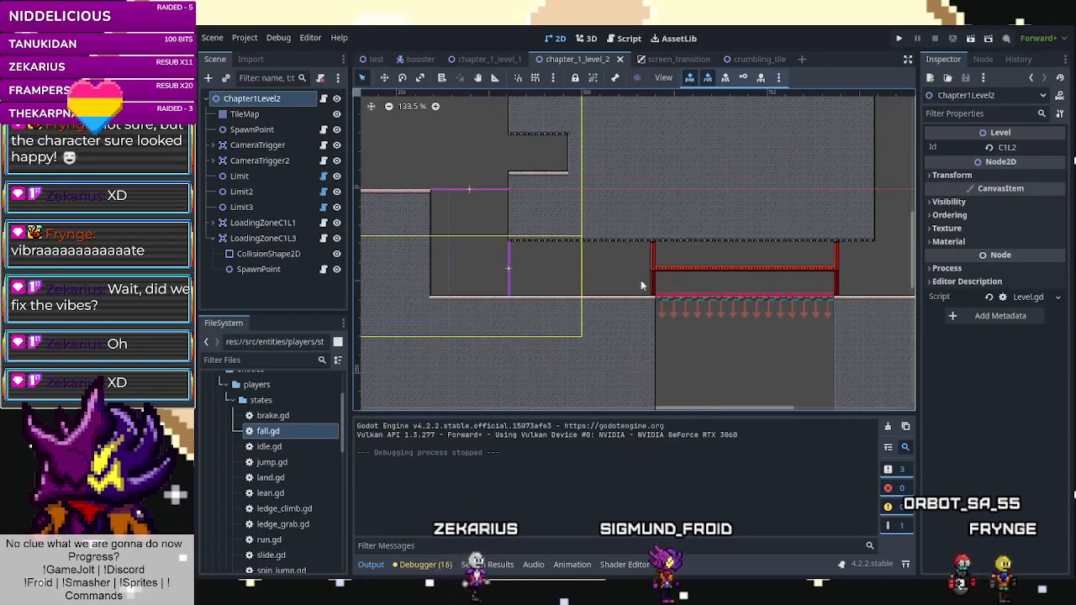
pyautogui.scroll(4, 611, 288)
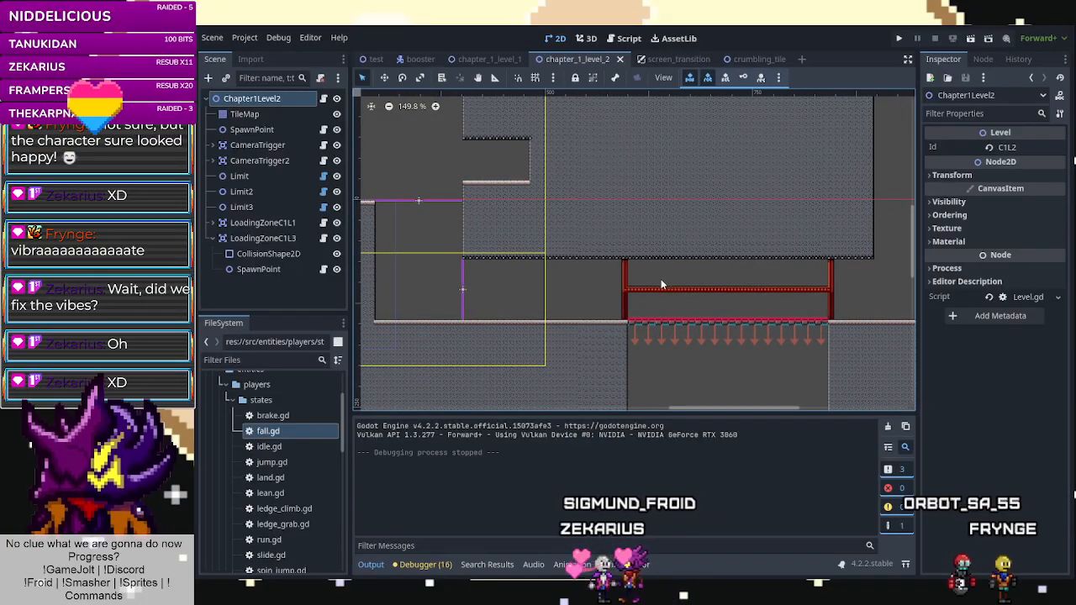
pyautogui.scroll(-4, 727, 262)
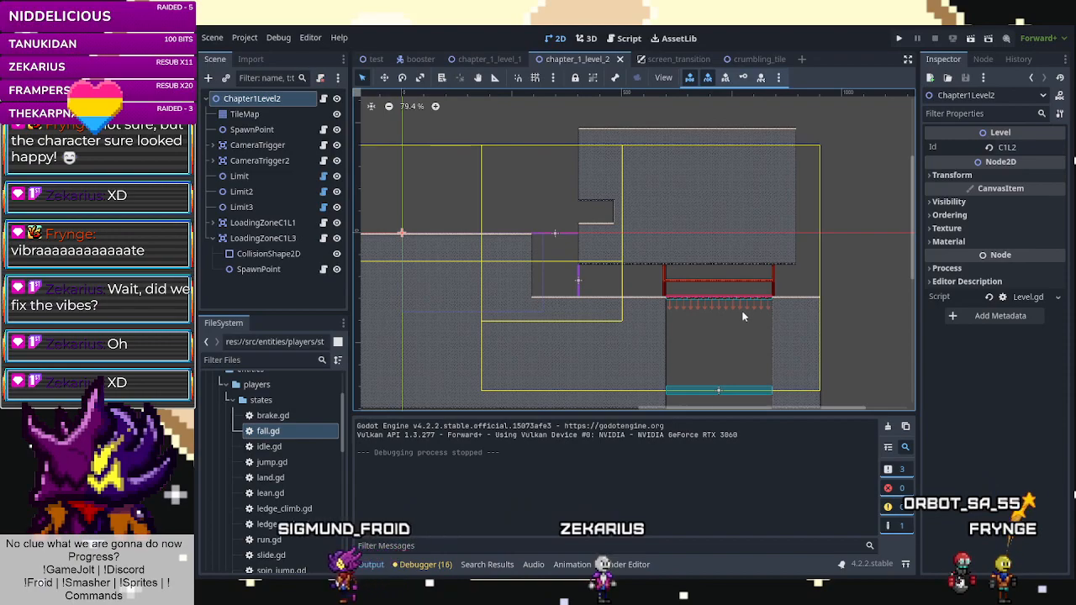
pyautogui.scroll(1, 743, 316)
pyautogui.scroll(-3, 703, 275)
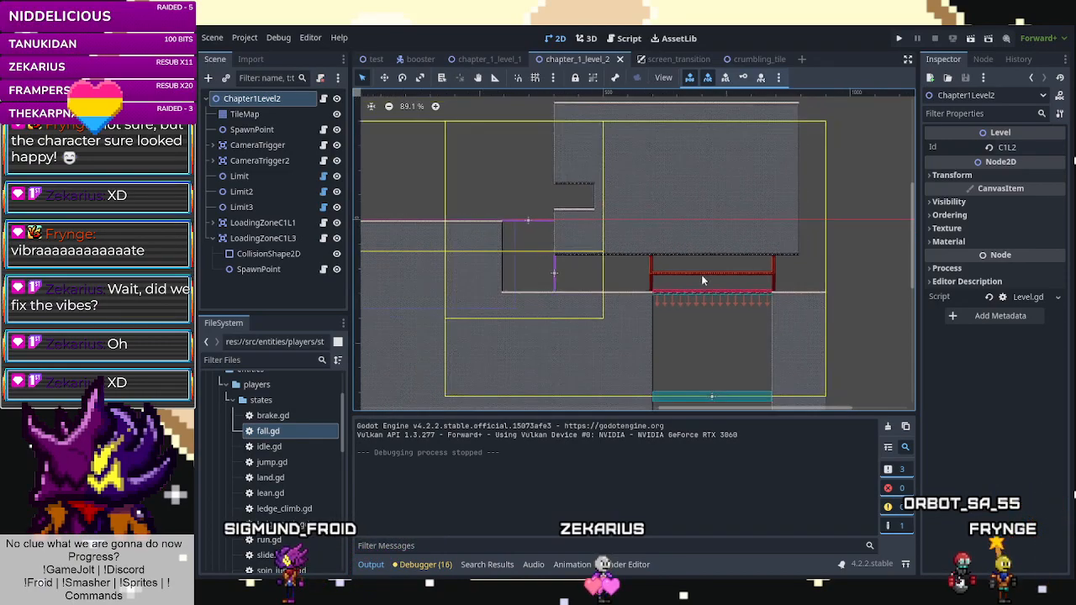
# Run the chapter_1_level_2 scene, play until the player reaches the area with the green container, and stop the game.
pyautogui.click(969, 40)
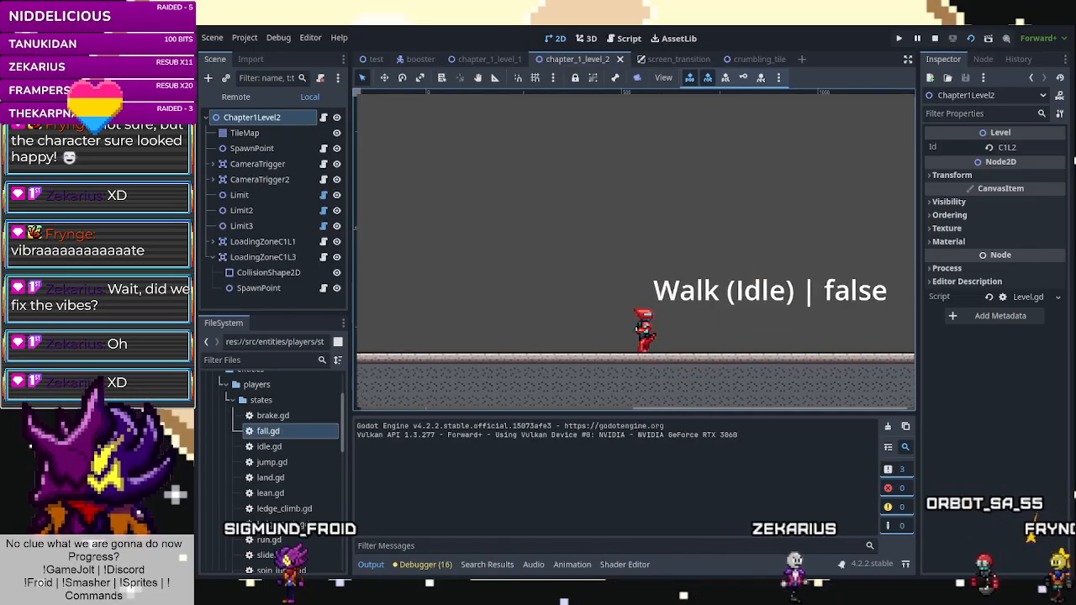
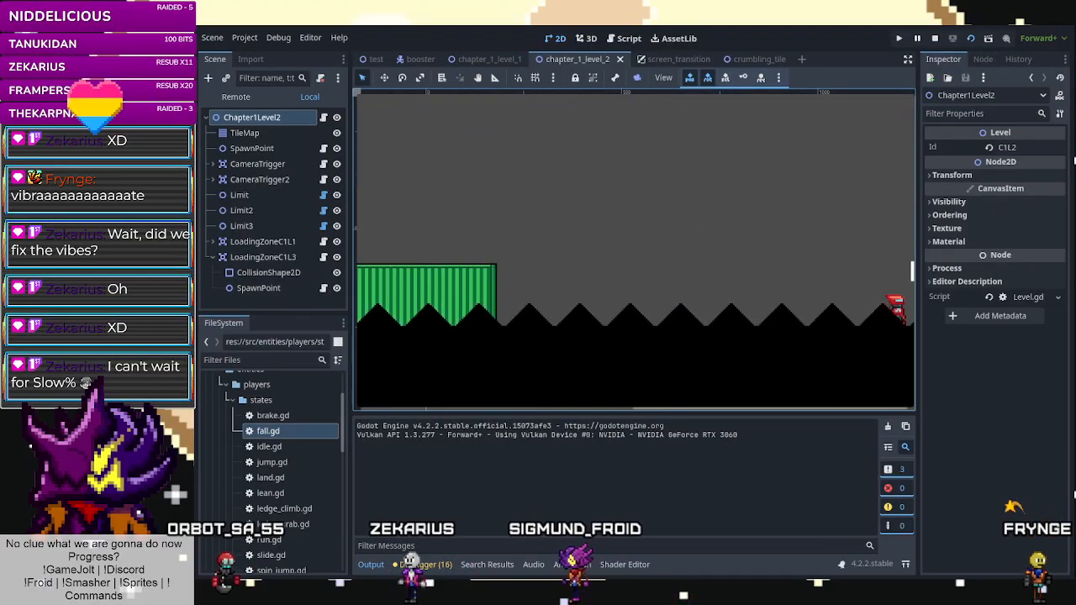
pyautogui.click(935, 38)
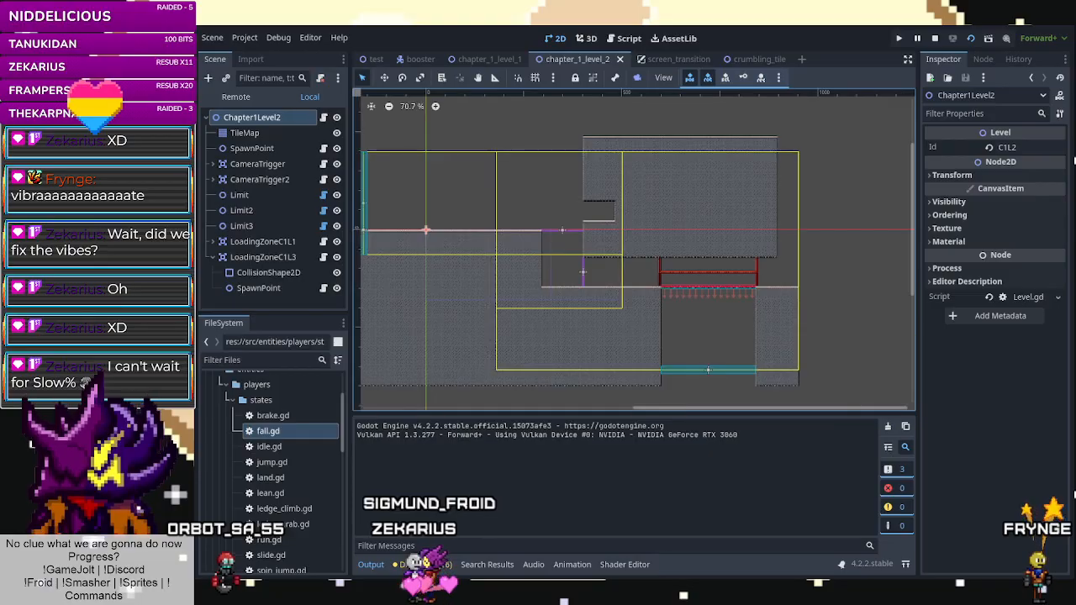
# Paint a Concrete terrain rectangle on the TileMap along the upper block's right edge, extending it just past the right camera limit.
pyautogui.scroll(-4, 611, 210)
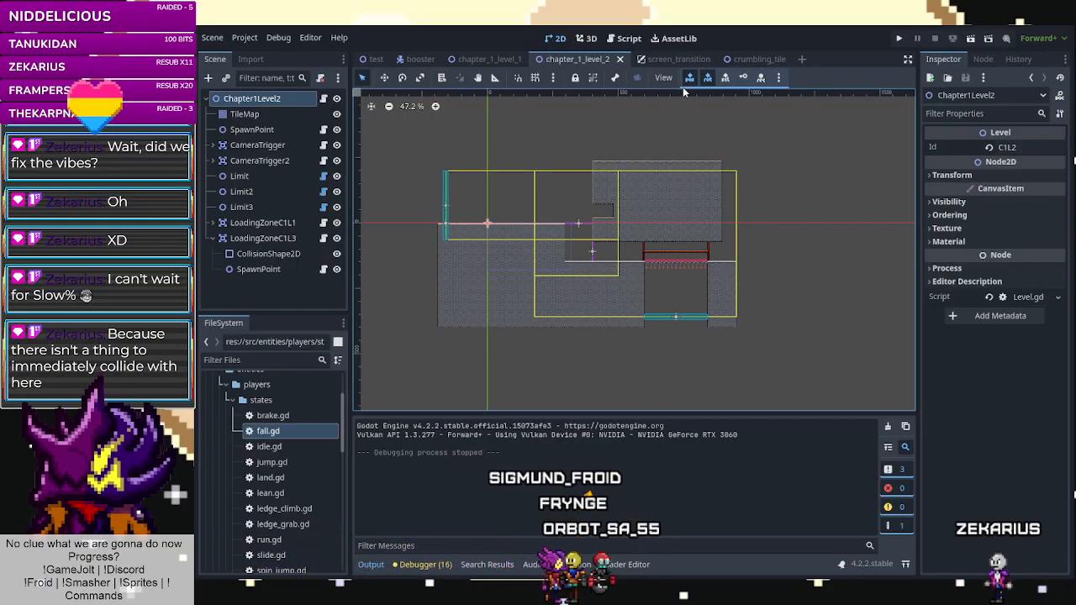
pyautogui.scroll(3, 725, 156)
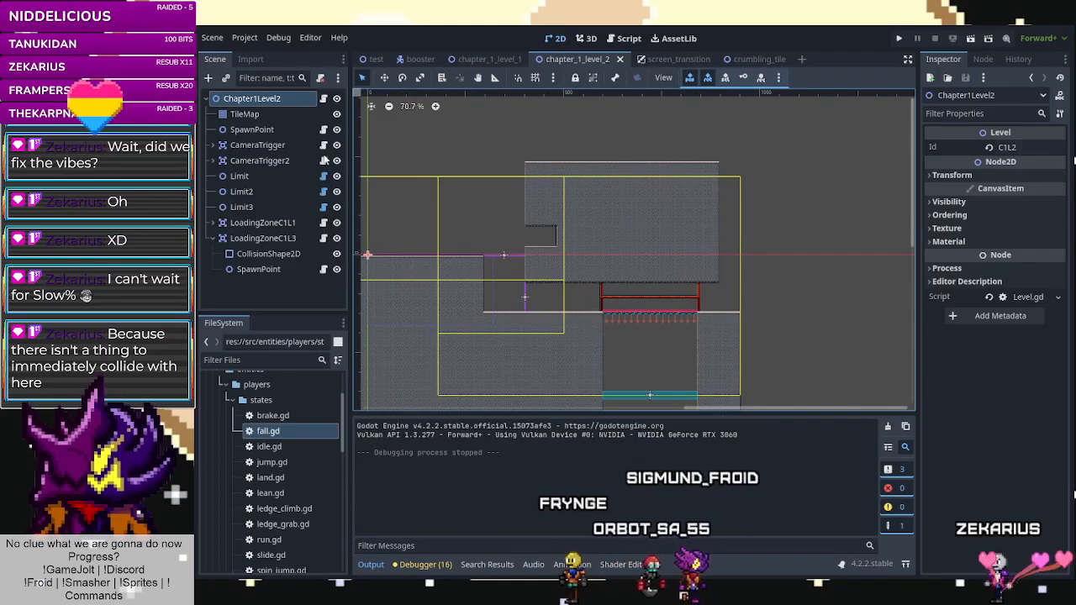
pyautogui.click(246, 115)
pyautogui.scroll(2, 753, 235)
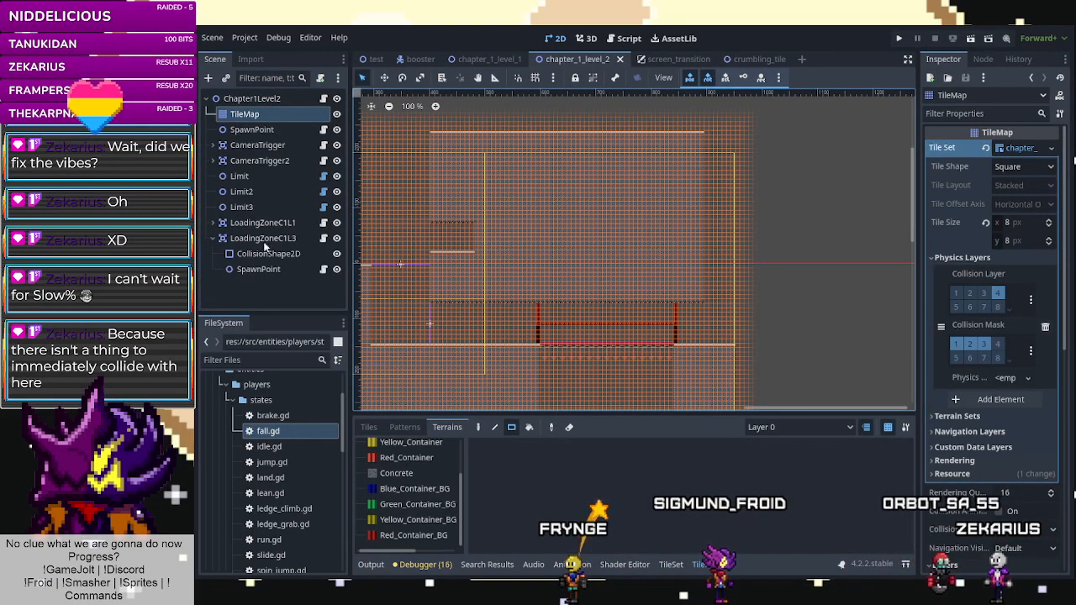
pyautogui.scroll(1, 708, 152)
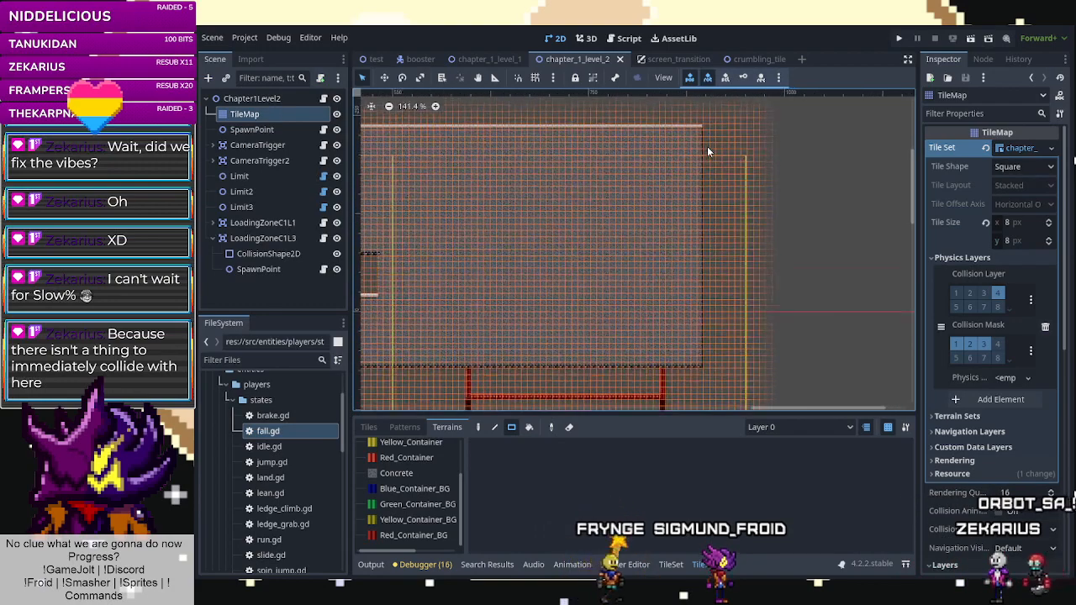
pyautogui.click(417, 476)
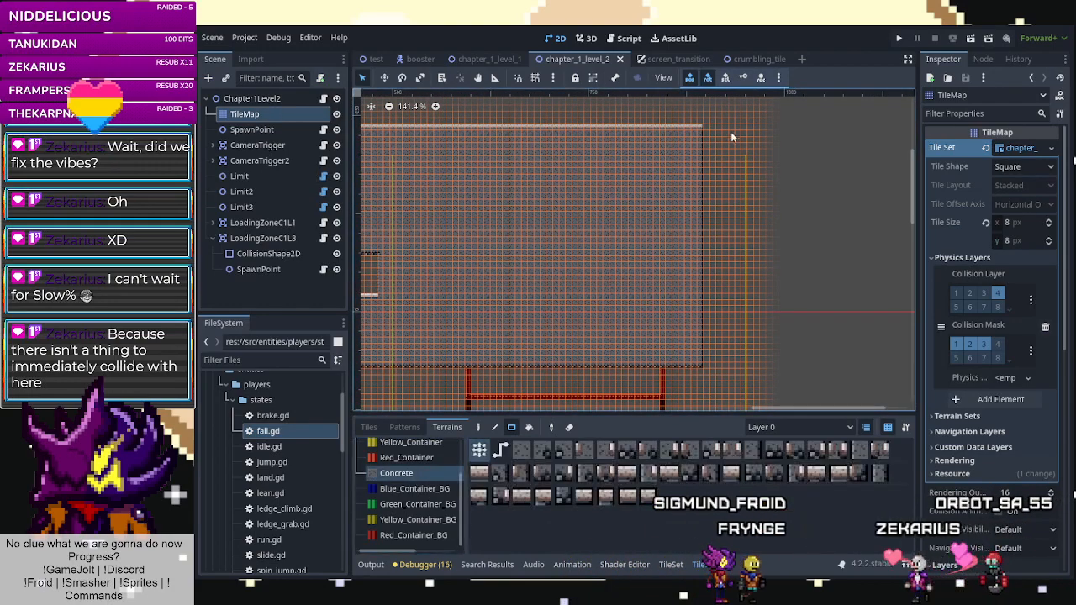
pyautogui.moveTo(707, 131); pyautogui.dragTo(767, 351)
pyautogui.scroll(-2, 774, 340)
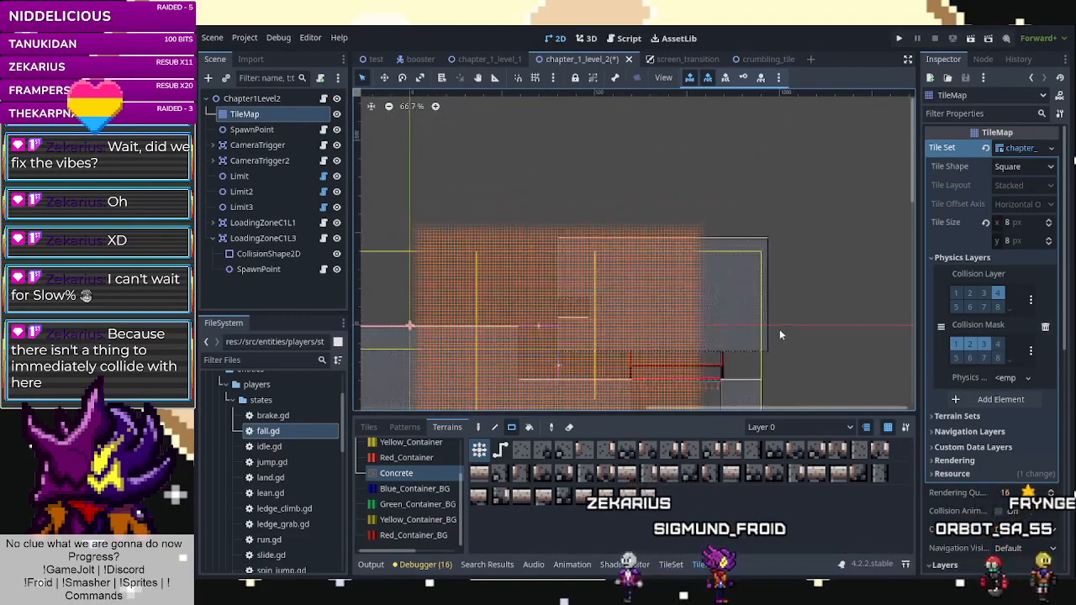
# Compare with the level's left edge and widen the upper concrete block to about two tiles beyond the right camera limit.
pyautogui.scroll(4, 408, 336)
pyautogui.scroll(-12, 664, 264)
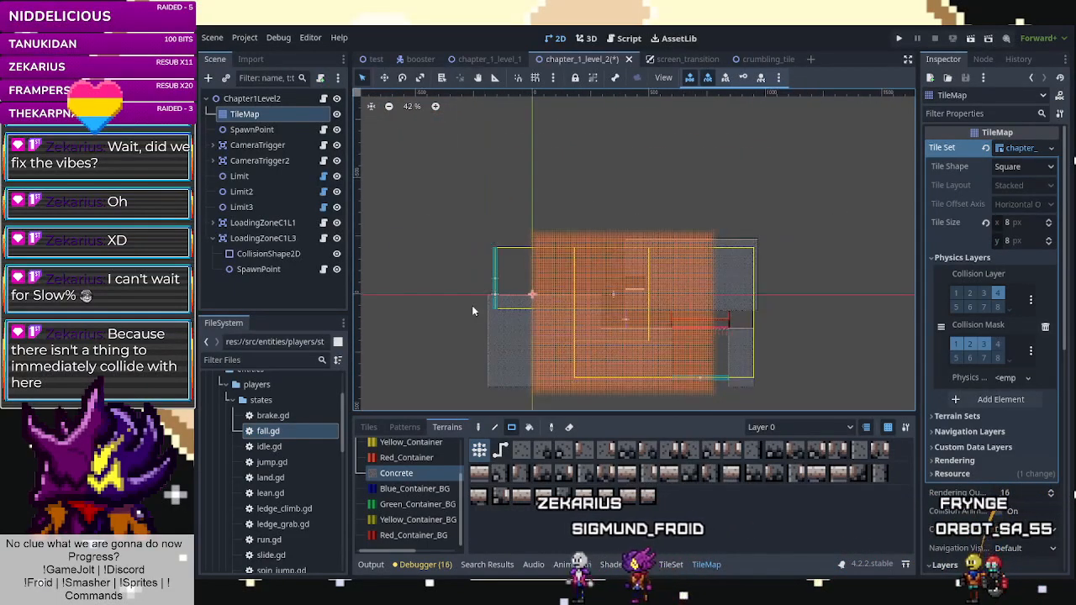
pyautogui.scroll(1, 477, 306)
pyautogui.scroll(8, 471, 295)
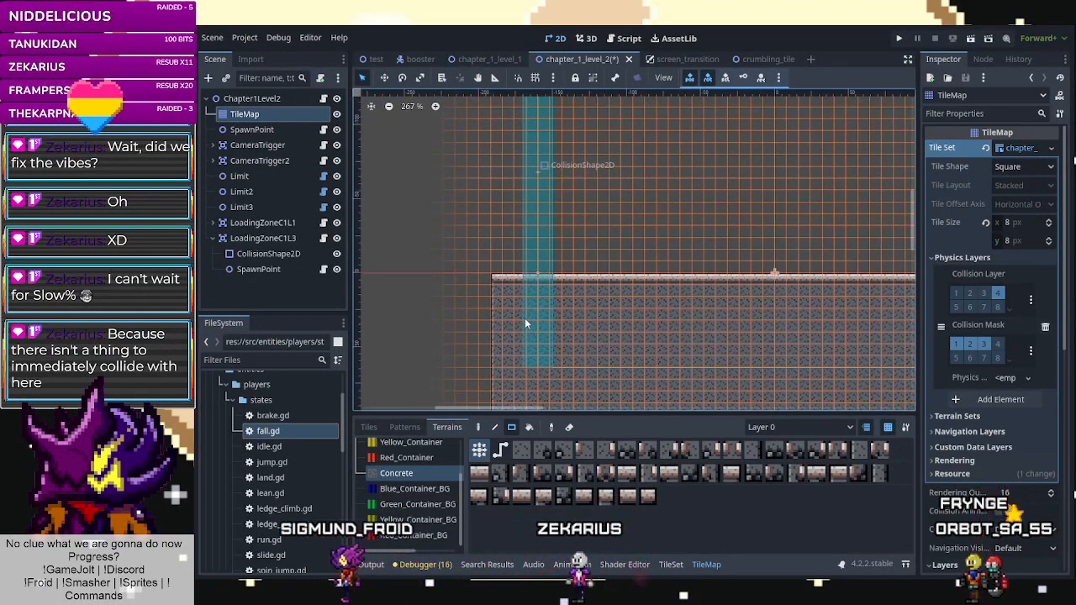
pyautogui.scroll(-6, 523, 317)
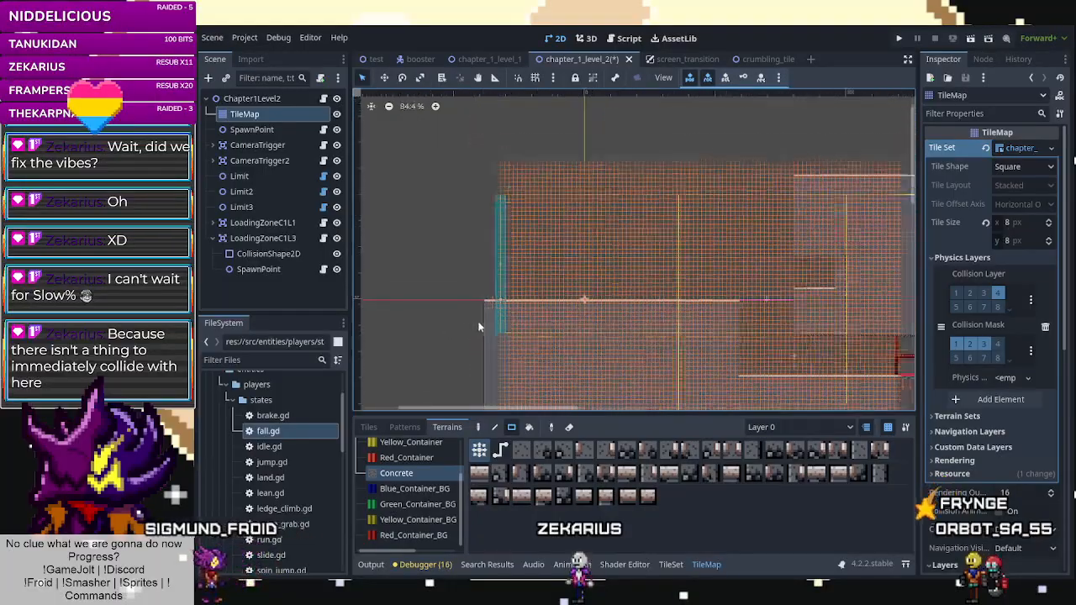
pyautogui.scroll(-2, 674, 250)
pyautogui.scroll(7, 871, 300)
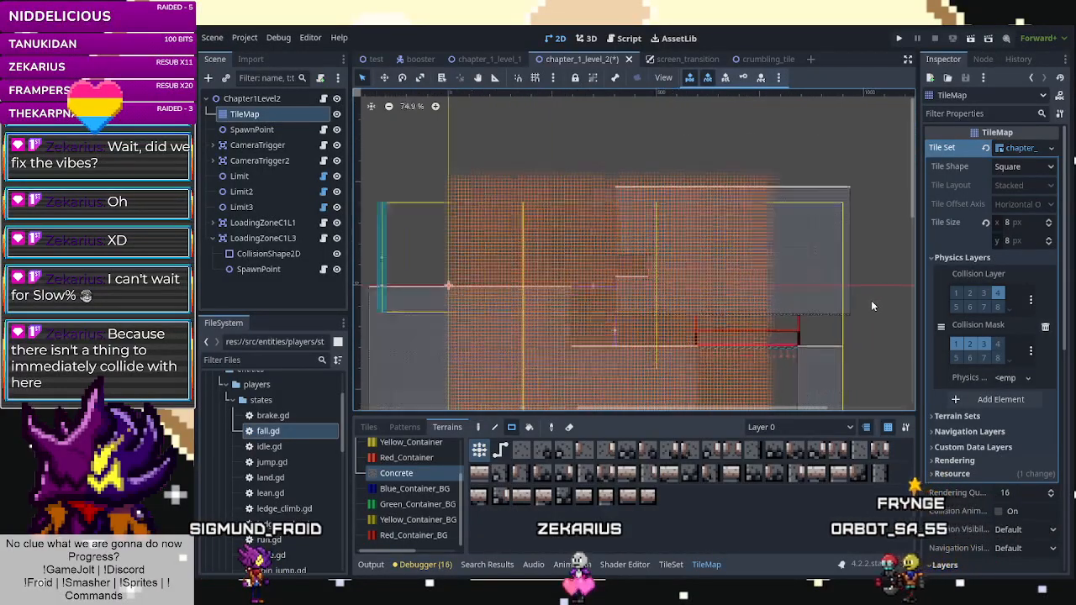
pyautogui.scroll(-3, 808, 310)
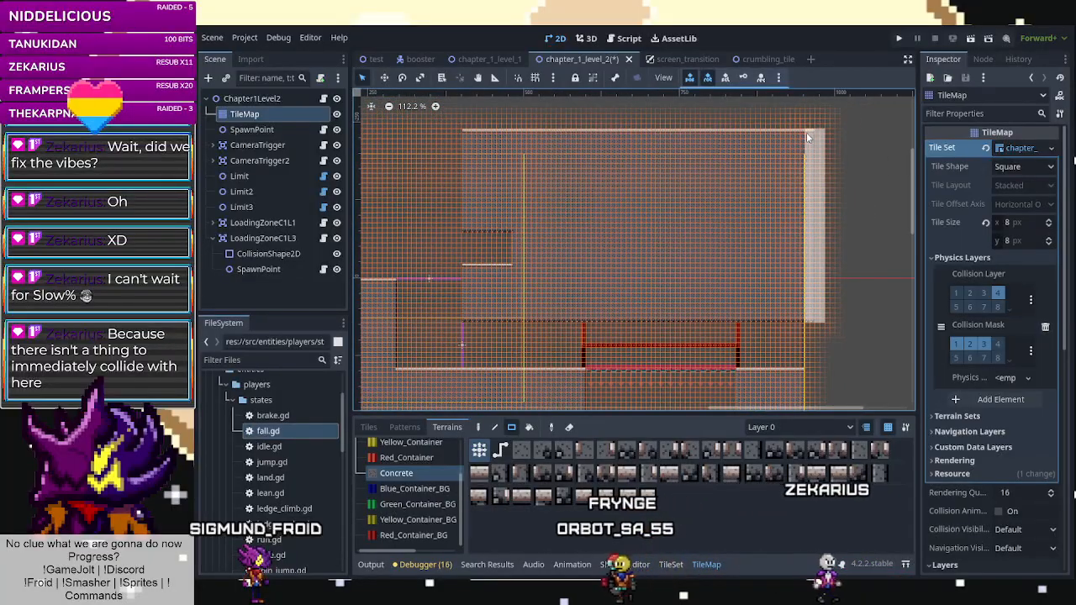
pyautogui.moveTo(806, 133); pyautogui.dragTo(806, 135)
# Fill a Concrete strip about two tiles wide along the right edge of the floor block beside the pit, over its full height.
pyautogui.scroll(-6, 814, 220)
pyautogui.scroll(7, 816, 319)
pyautogui.moveTo(806, 332); pyautogui.dragTo(834, 411)
pyautogui.scroll(-10, 801, 223)
pyautogui.moveTo(801, 223)
pyautogui.mouseDown()
pyautogui.moveTo(800, 376)
pyautogui.moveTo(814, 373)
pyautogui.mouseUp()
pyautogui.scroll(12, 799, 375)
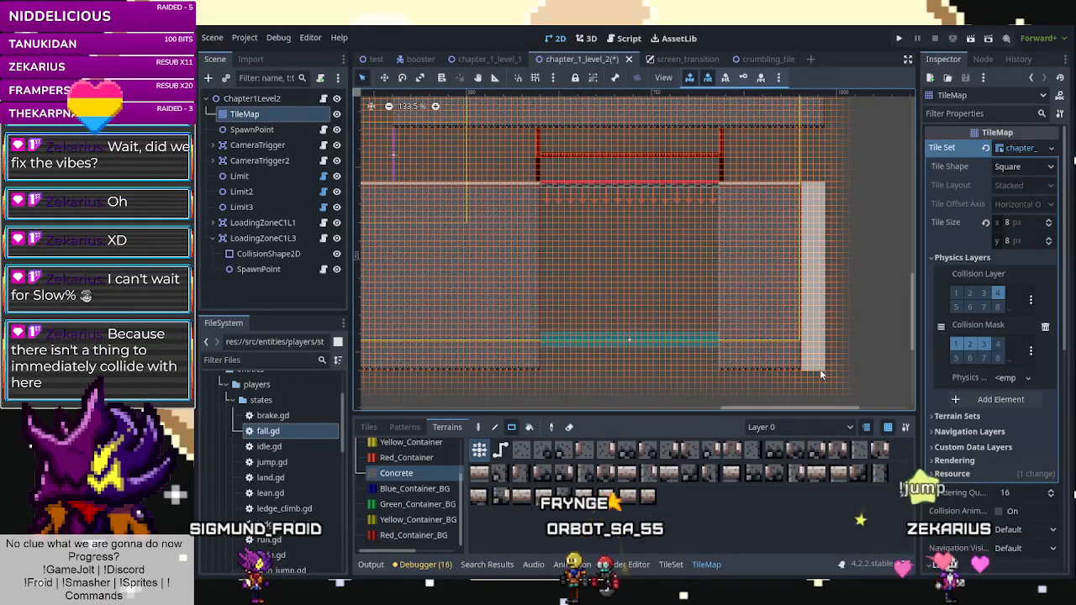
pyautogui.scroll(-6, 812, 370)
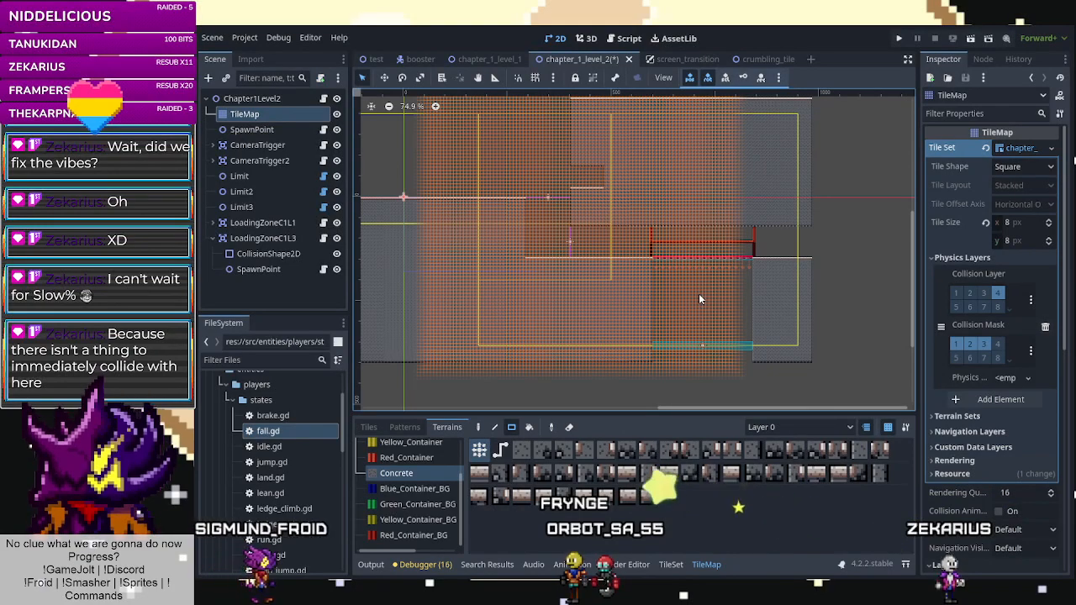
# Save the level 2 scene and create a new 2D scene whose root node is named Chapter1Level3.
pyautogui.hotkey('ctrl', 's')
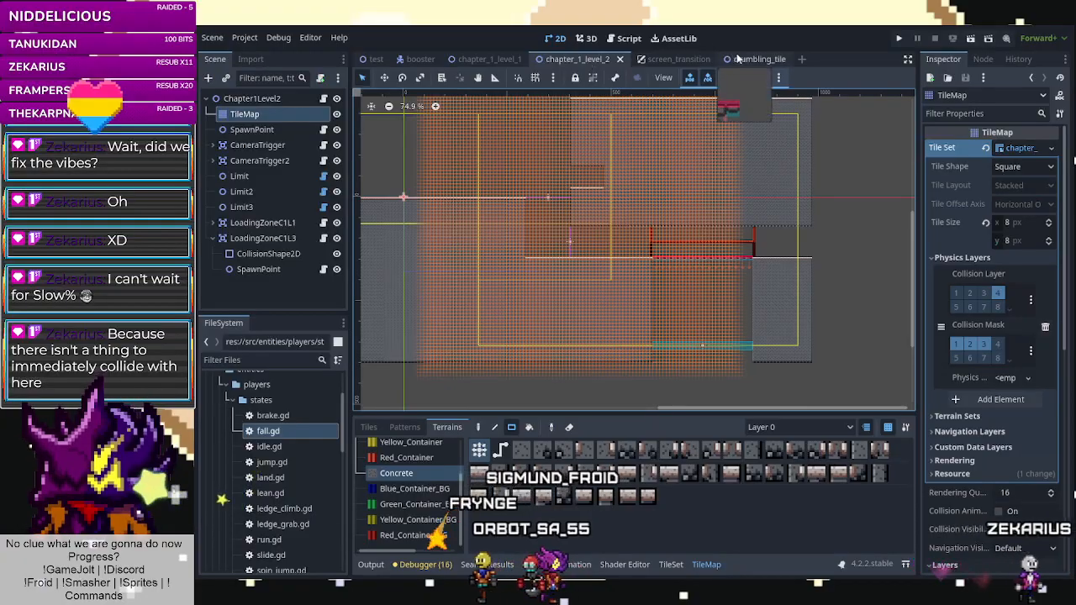
pyautogui.click(803, 59)
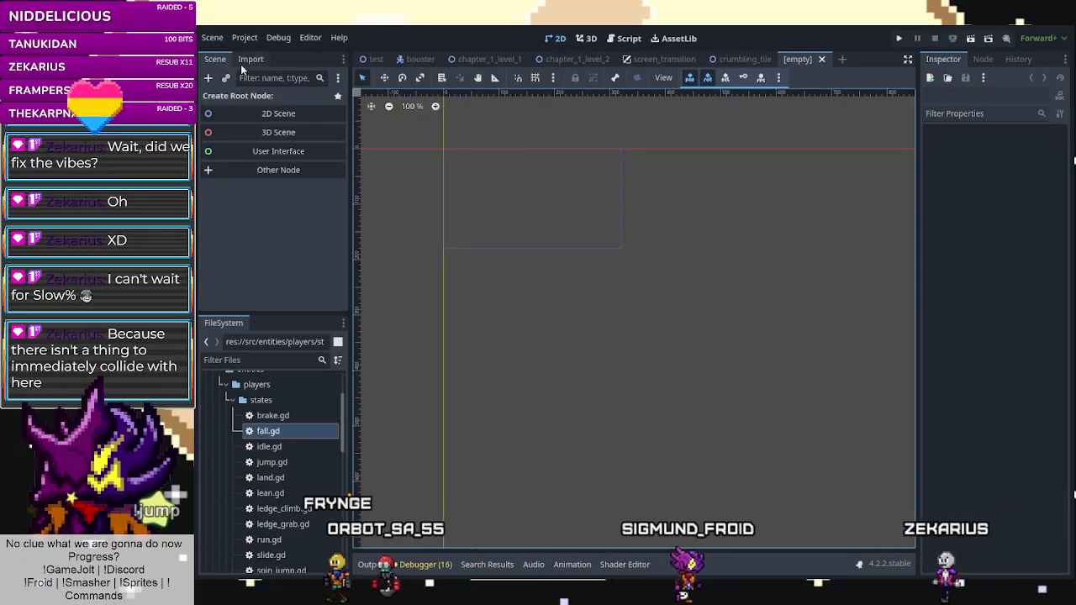
pyautogui.click(281, 112)
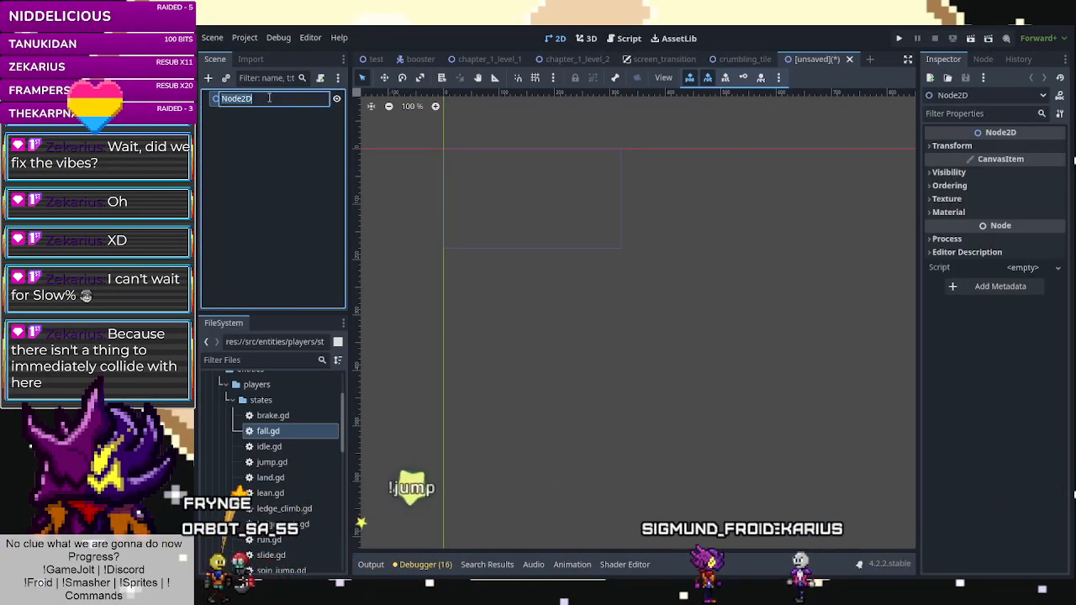
pyautogui.write('Chapter3')
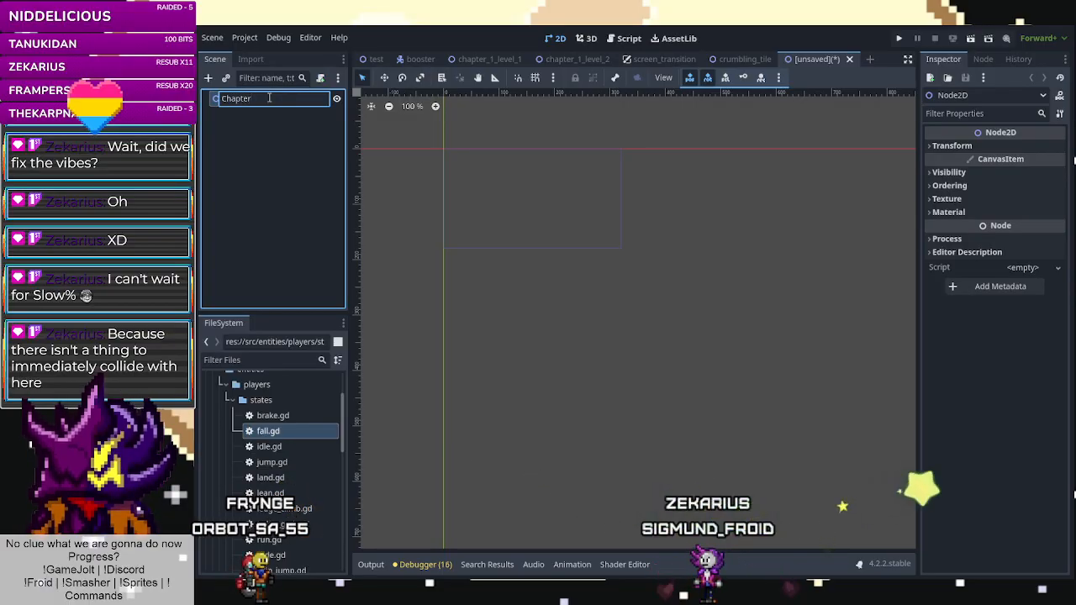
pyautogui.write('Level3')
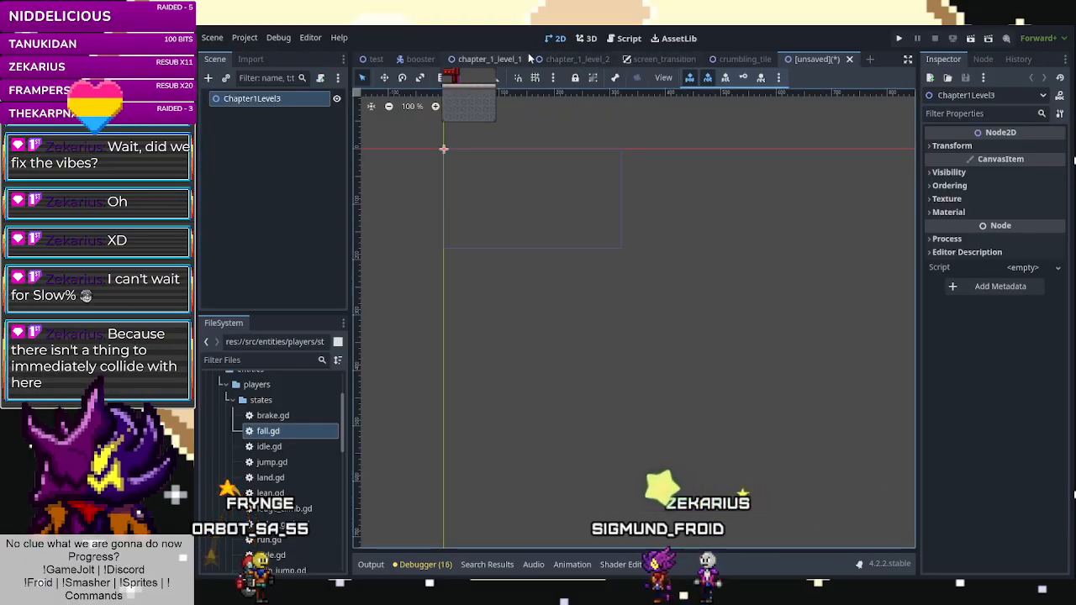
# Save the new scene as chapter_1_level_3.tscn in the res://src/levels/chapter_1 folder.
pyautogui.click(593, 60)
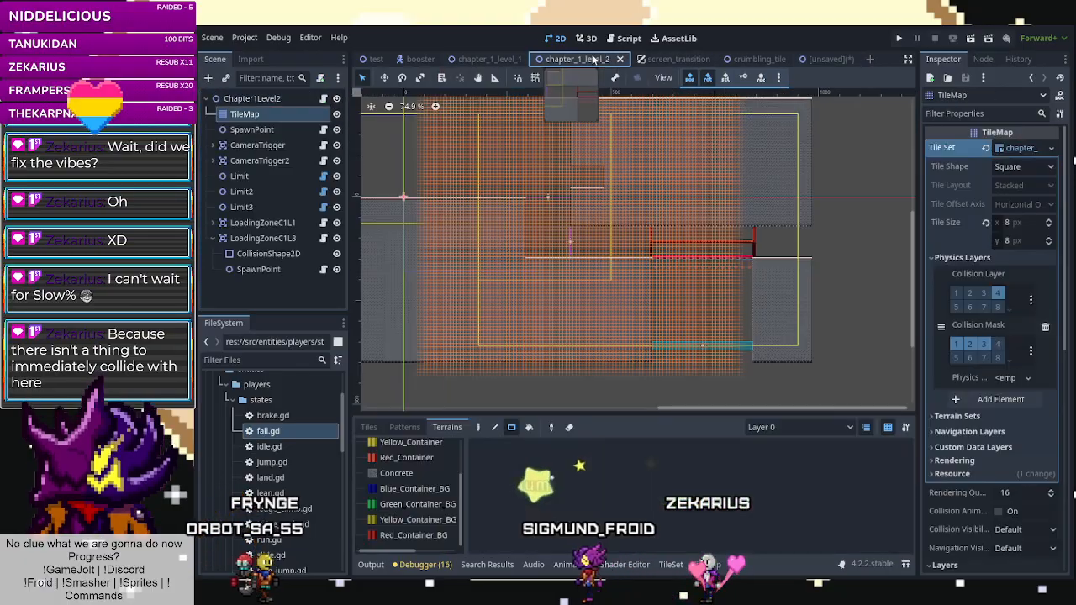
pyautogui.click(825, 59)
pyautogui.hotkey('ctrl', 's')
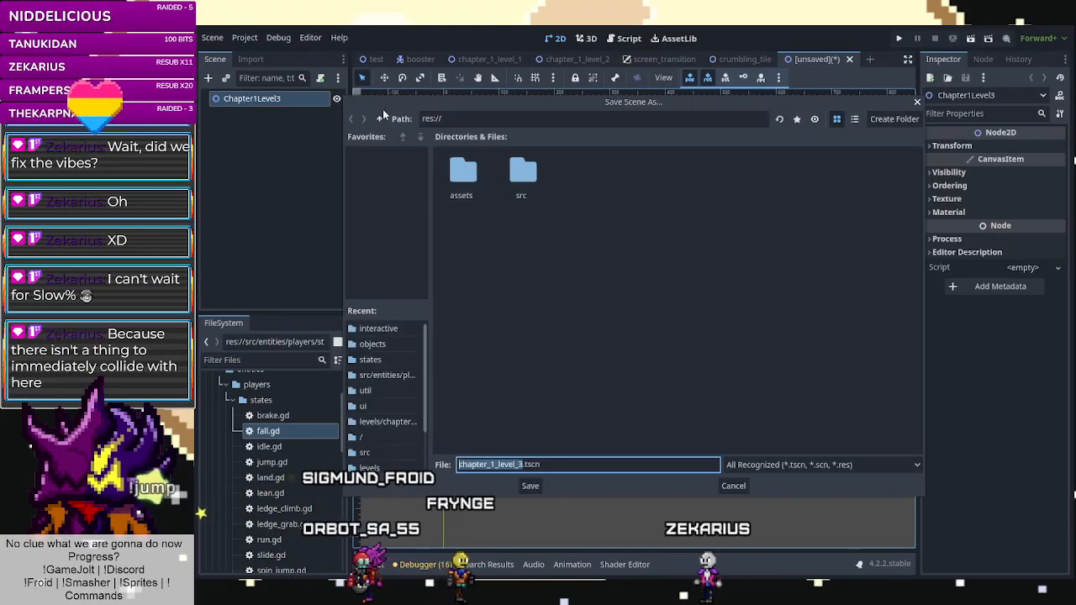
pyautogui.doubleClick(512, 187)
pyautogui.doubleClick(521, 202)
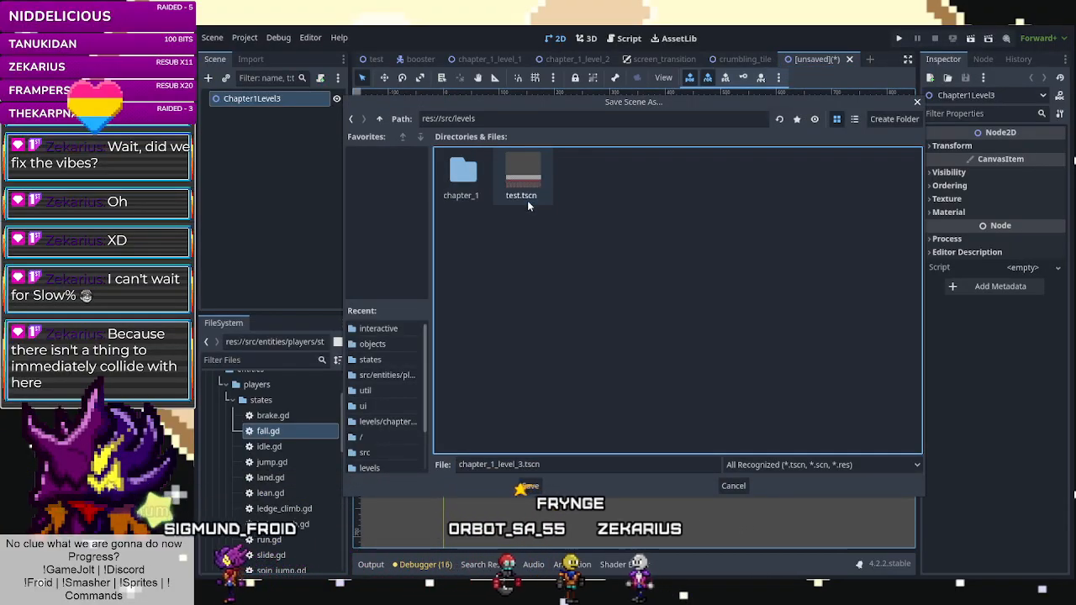
pyautogui.doubleClick(441, 189)
pyautogui.click(503, 206)
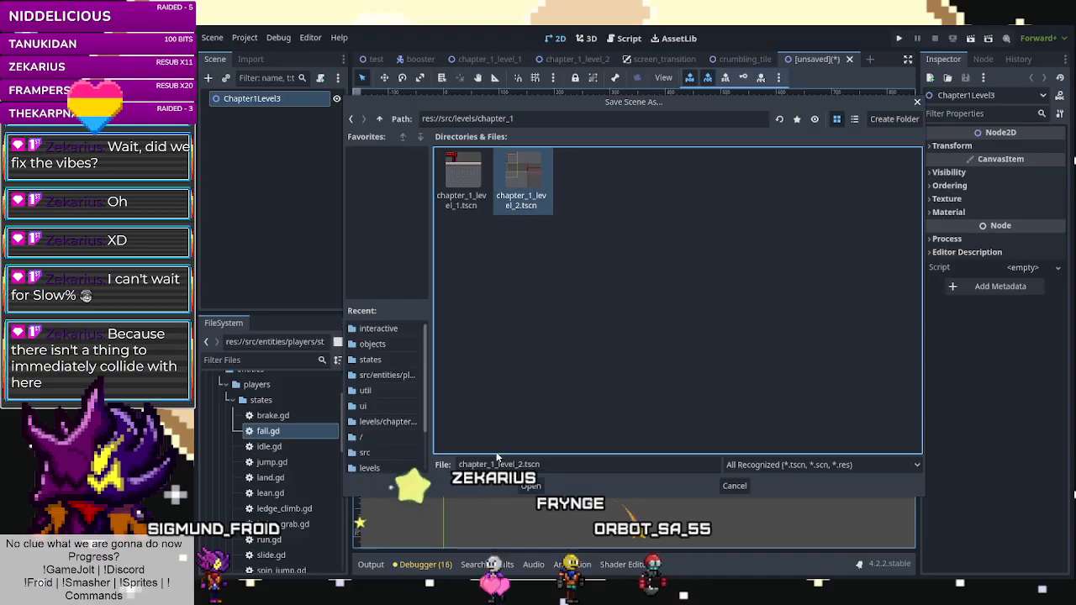
pyautogui.click(518, 464)
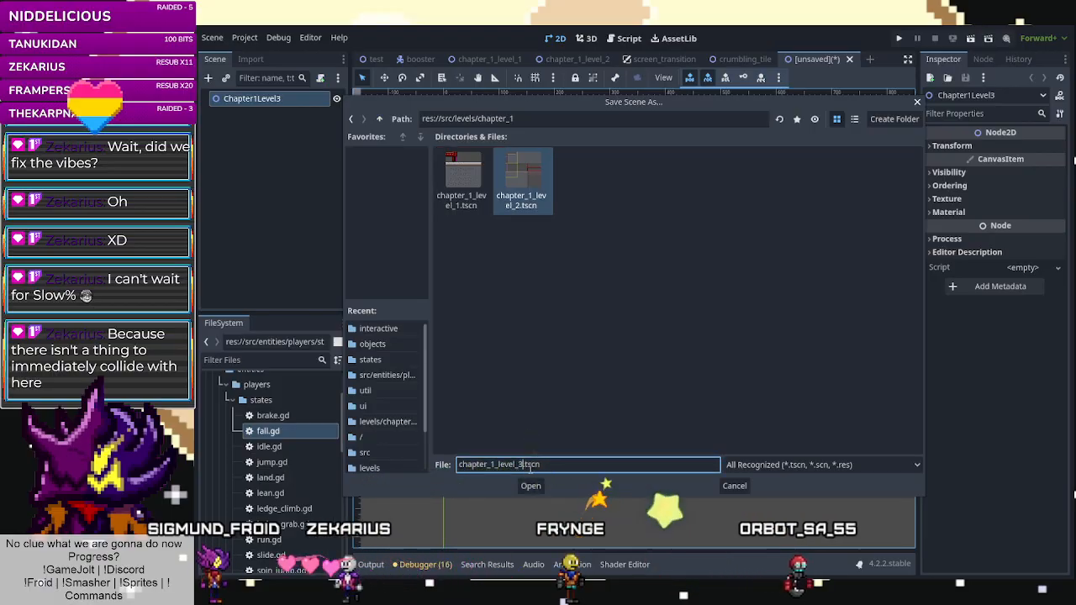
pyautogui.write('3')
pyautogui.click(531, 486)
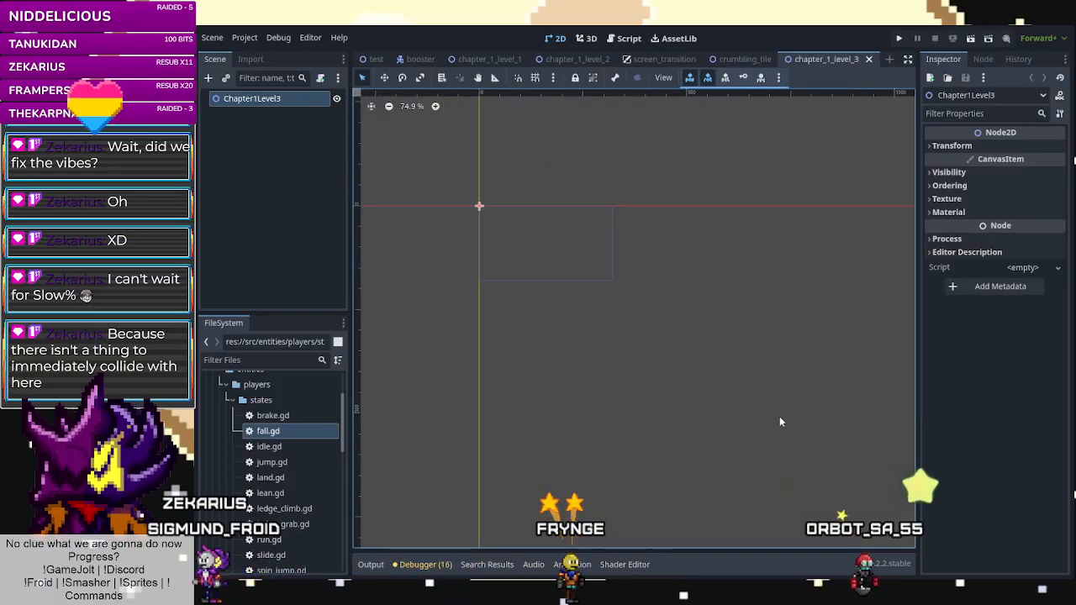
# Reorder the open scenes so that chapter_1_level_3 comes directly after chapter_1_level_2.
pyautogui.click(557, 59)
pyautogui.scroll(-4, 754, 327)
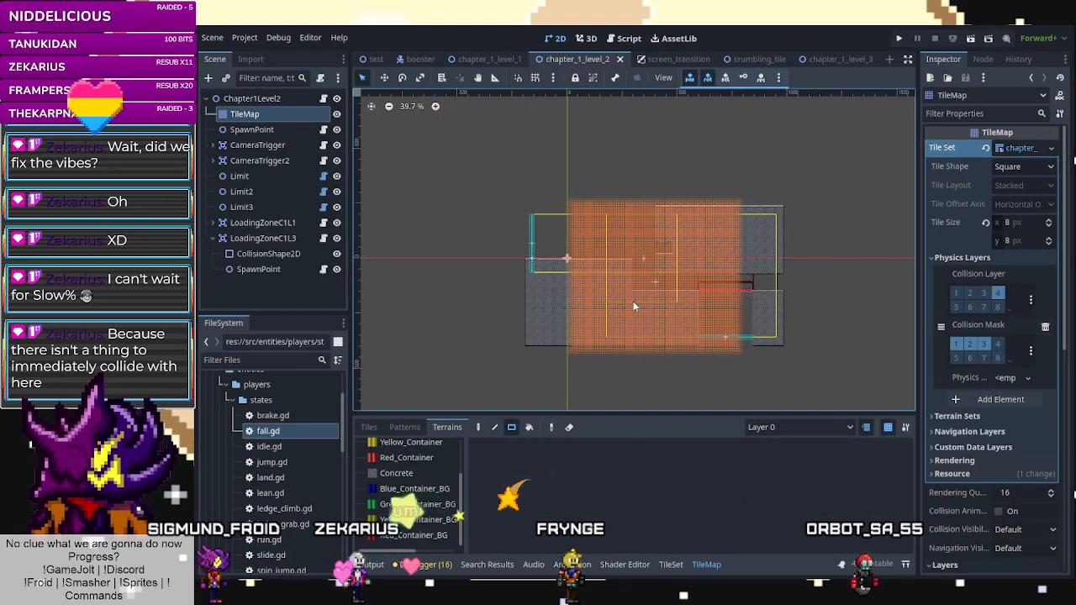
pyautogui.scroll(4, 633, 306)
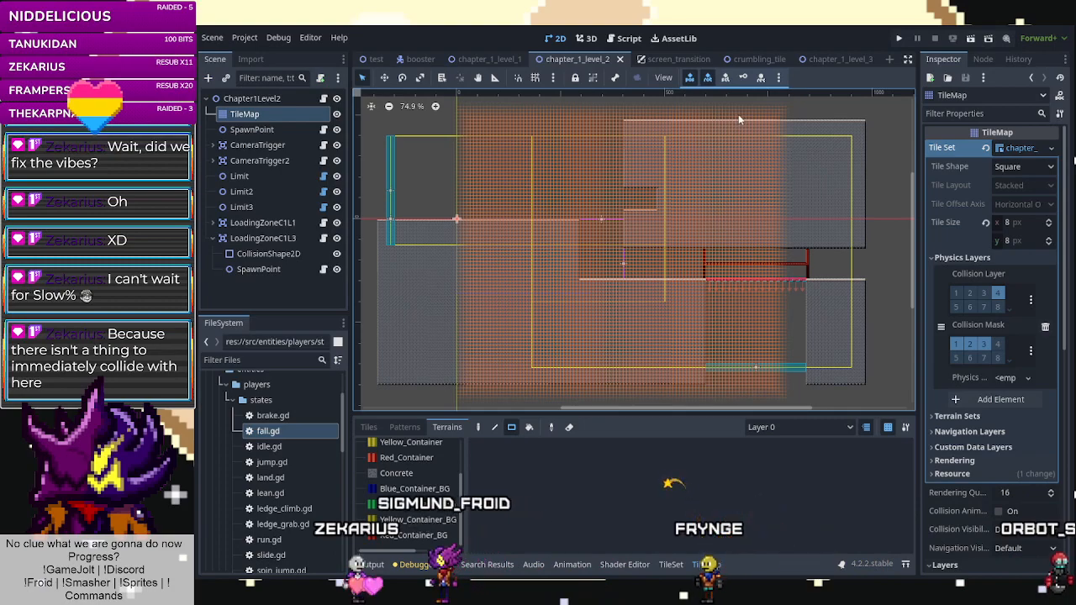
pyautogui.click(763, 58)
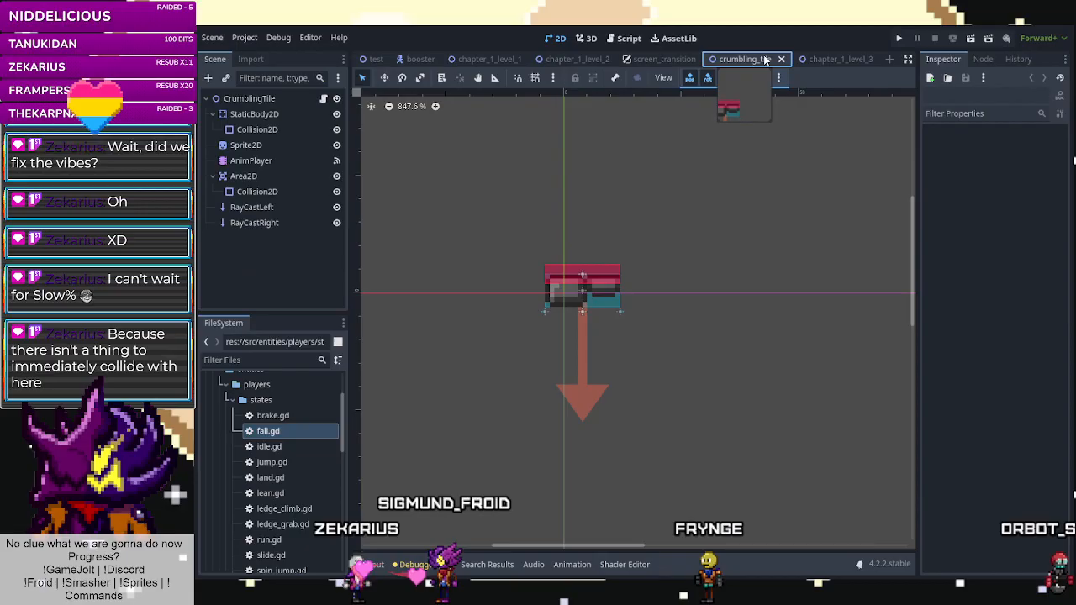
pyautogui.click(819, 60)
pyautogui.moveTo(667, 59); pyautogui.dragTo(632, 59)
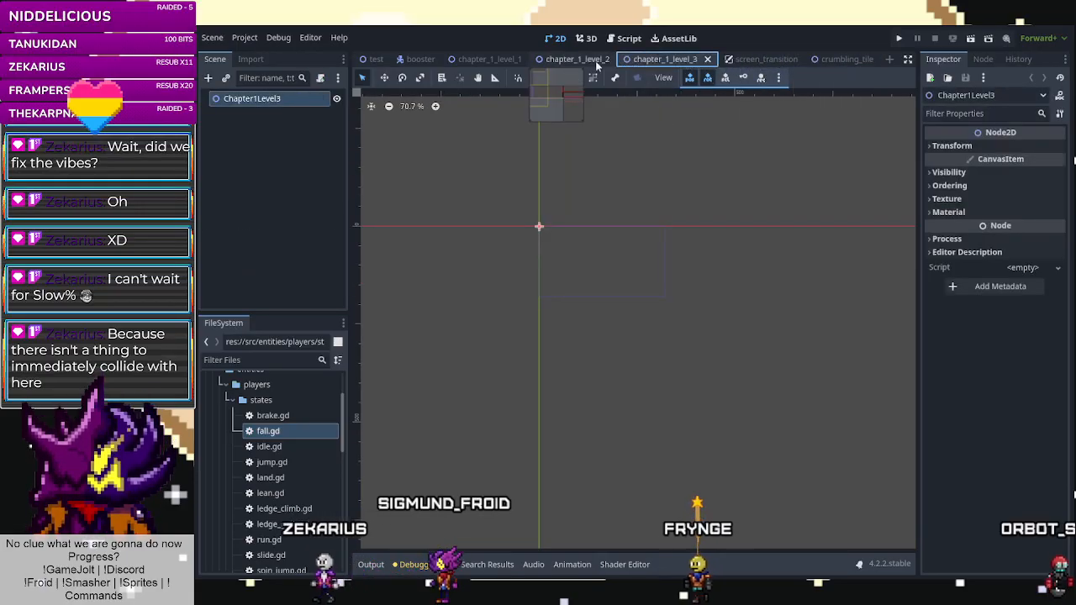
pyautogui.click(598, 60)
pyautogui.rightClick(265, 120)
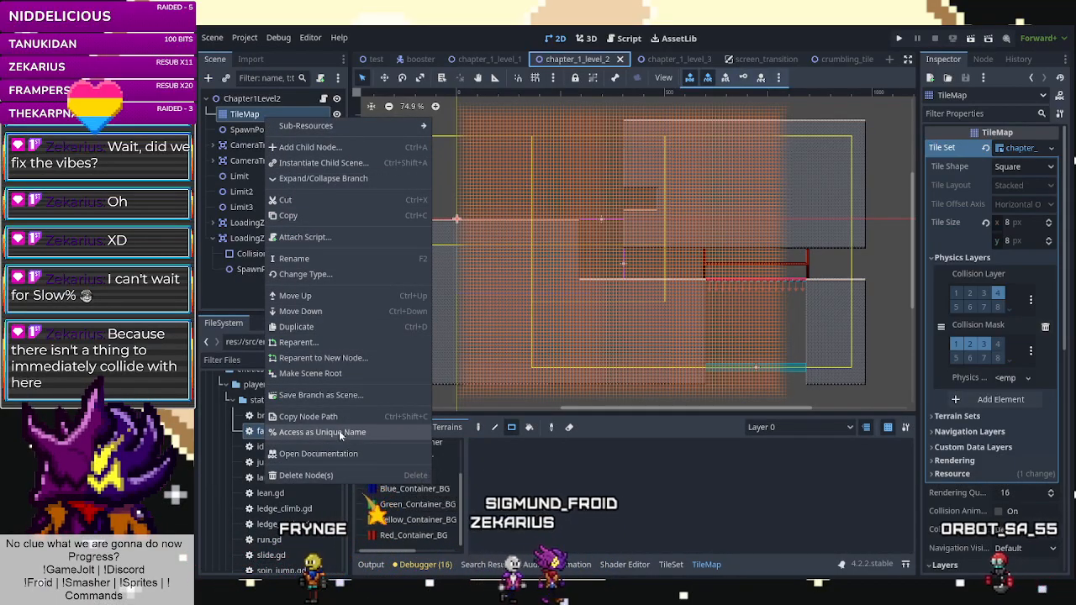
pyautogui.click(975, 135)
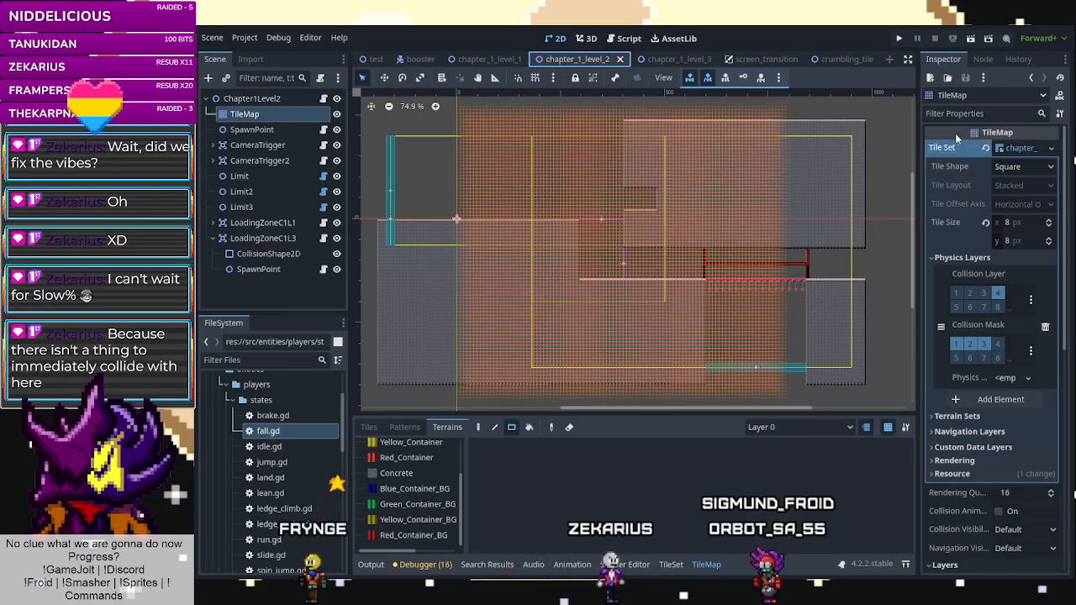
pyautogui.click(837, 57)
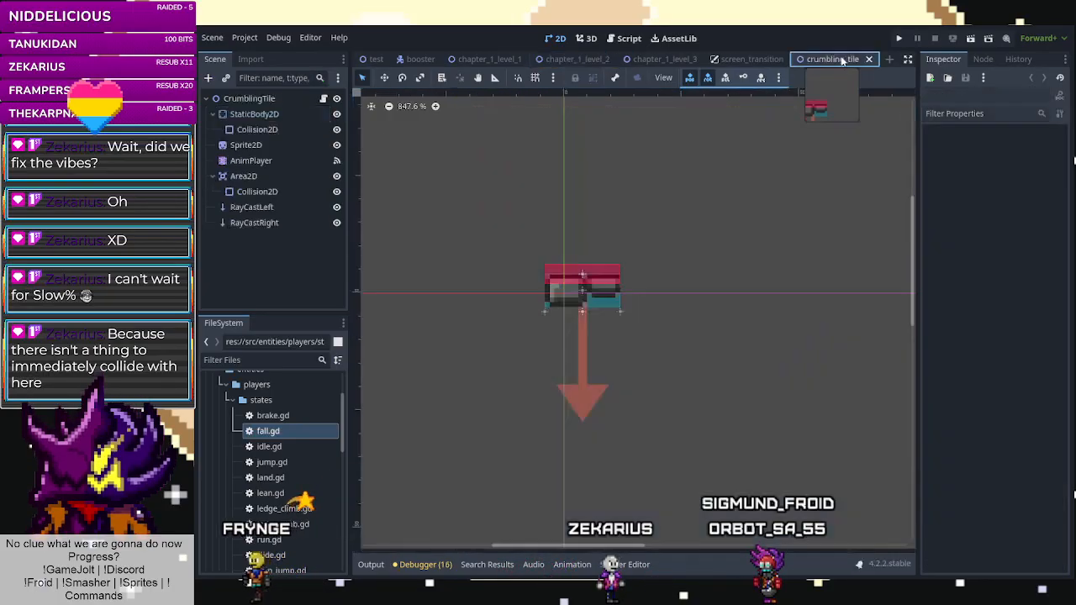
pyautogui.click(674, 40)
pyautogui.click(585, 39)
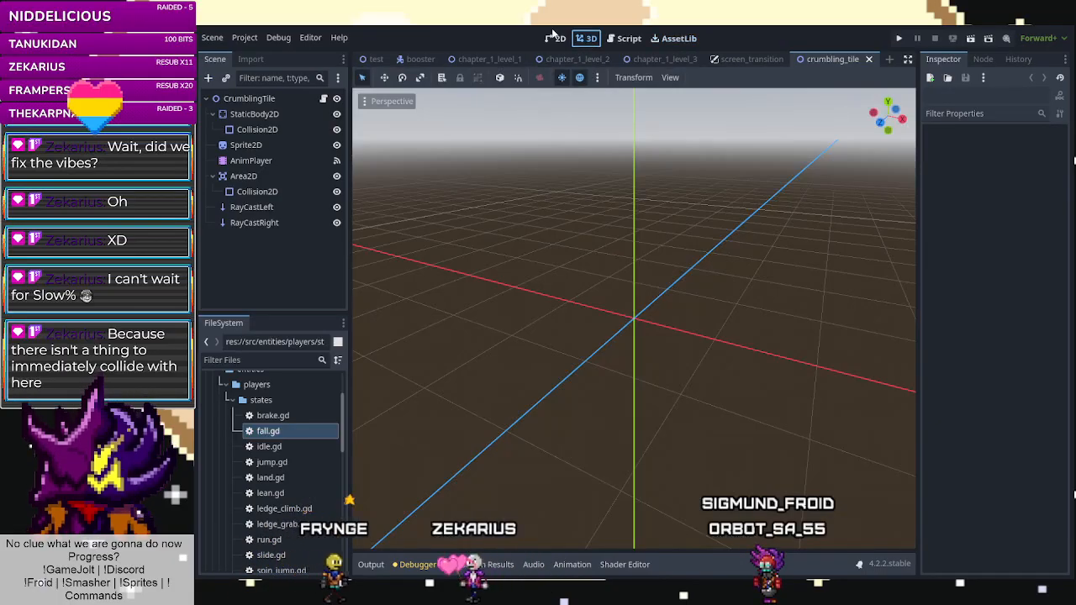
pyautogui.click(553, 39)
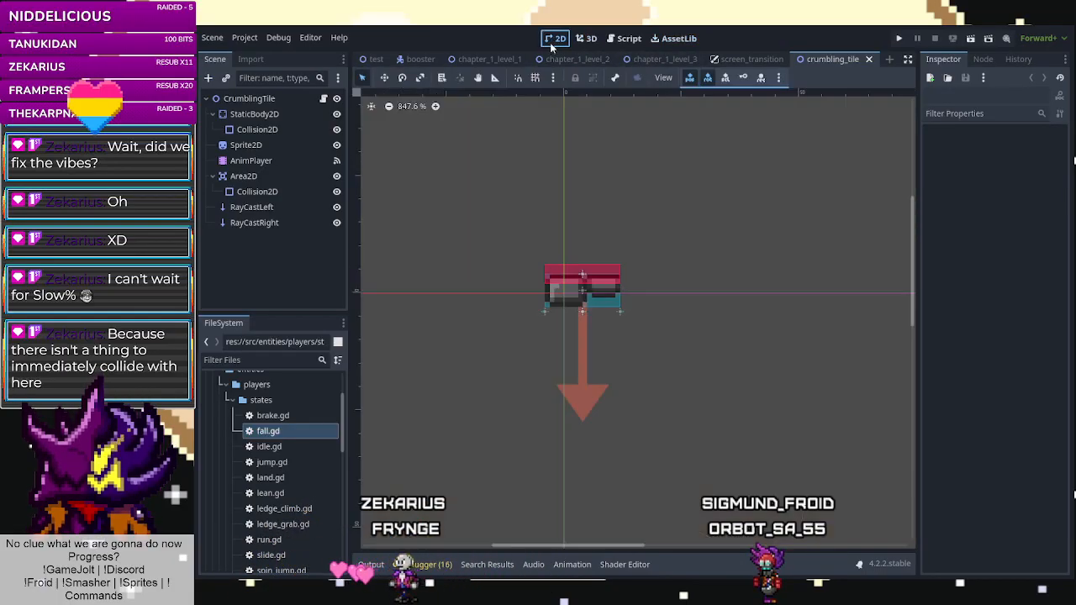
# Attach the existing script res://src/levels/Level.gd to the Chapter1Level3 root node.
pyautogui.click(664, 58)
pyautogui.rightClick(297, 103)
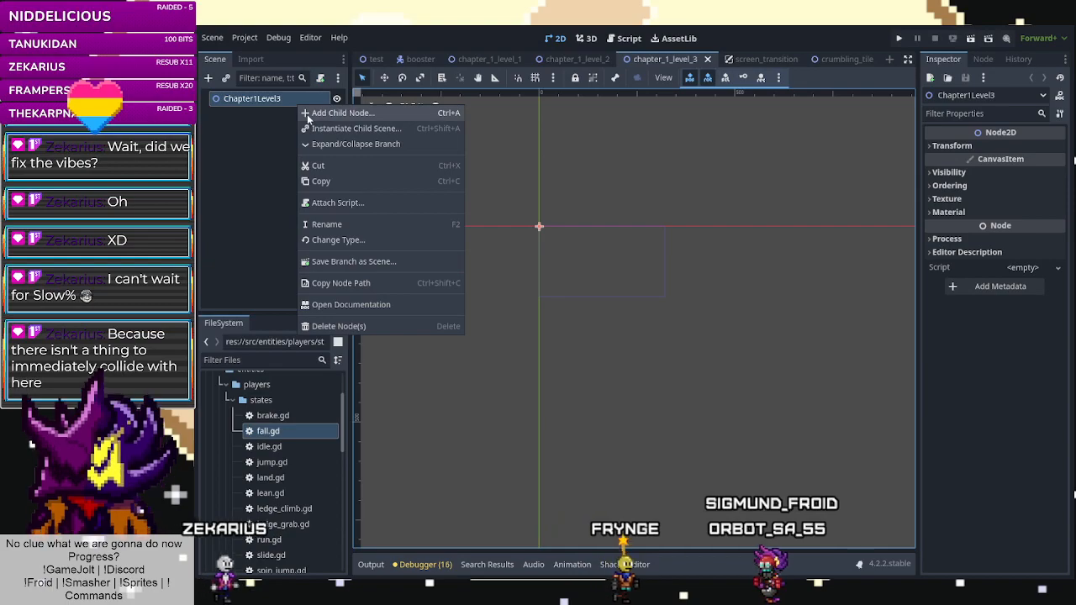
pyautogui.click(356, 203)
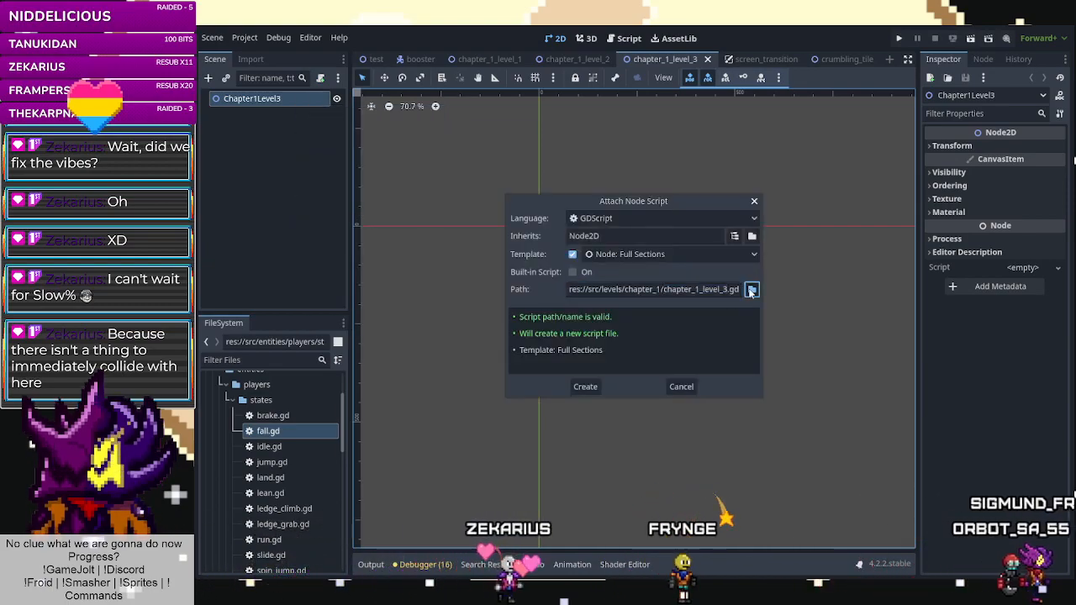
pyautogui.click(752, 290)
pyautogui.click(380, 118)
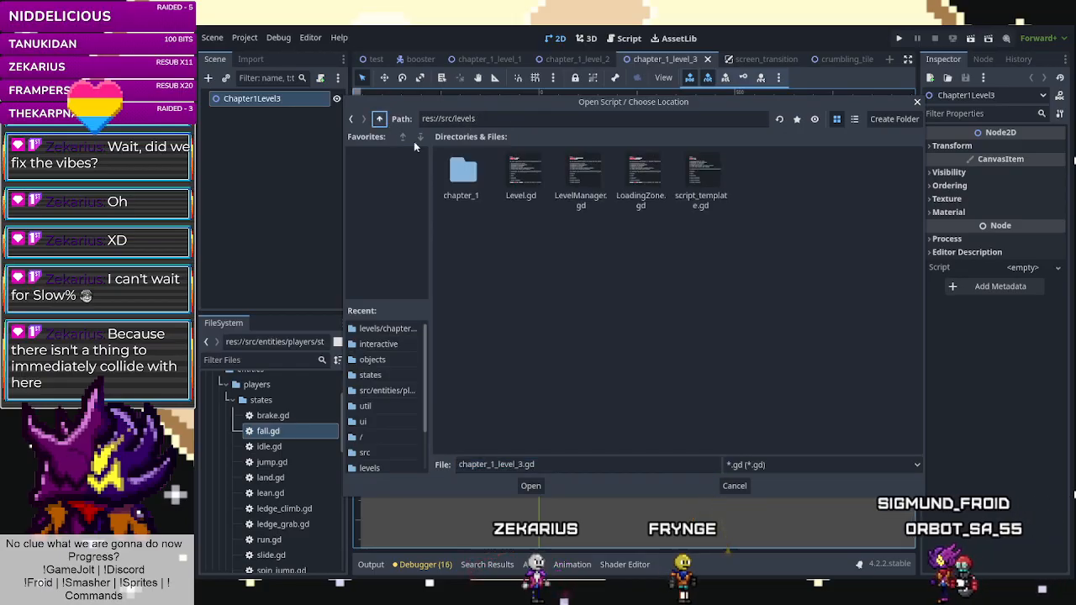
pyautogui.doubleClick(504, 180)
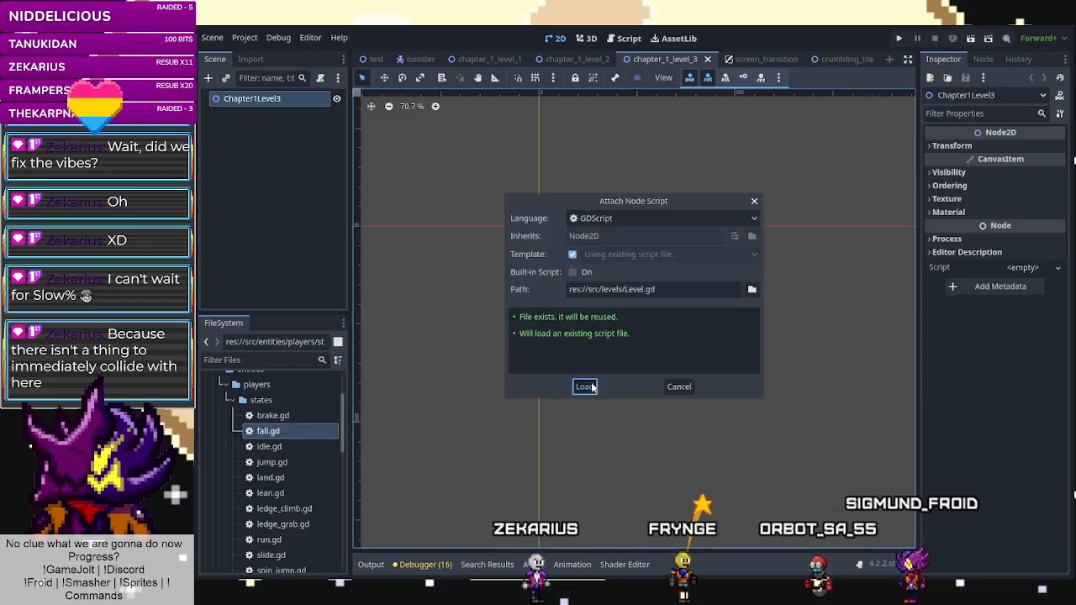
pyautogui.click(584, 387)
# Set the Id property of the Chapter1Level3 node to C1L3 and save the scene.
pyautogui.click(251, 98)
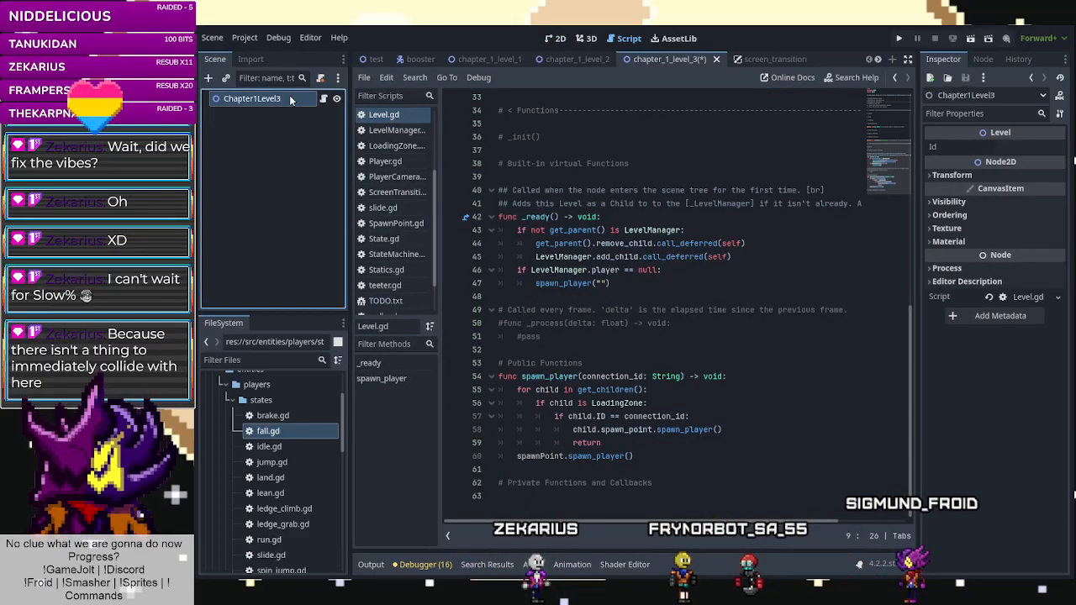
pyautogui.click(999, 148)
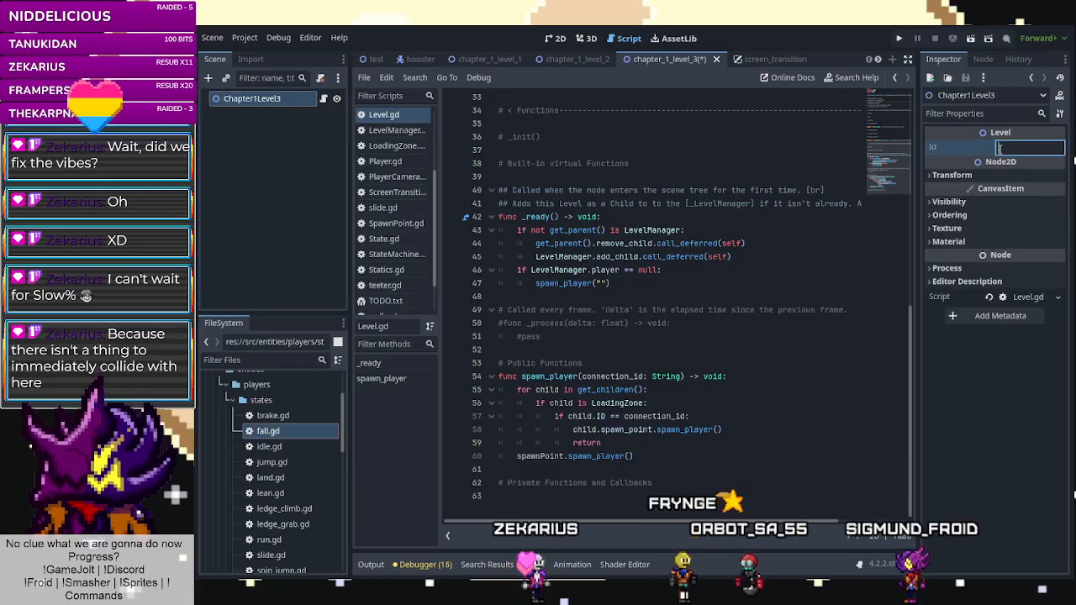
pyautogui.write('c1')
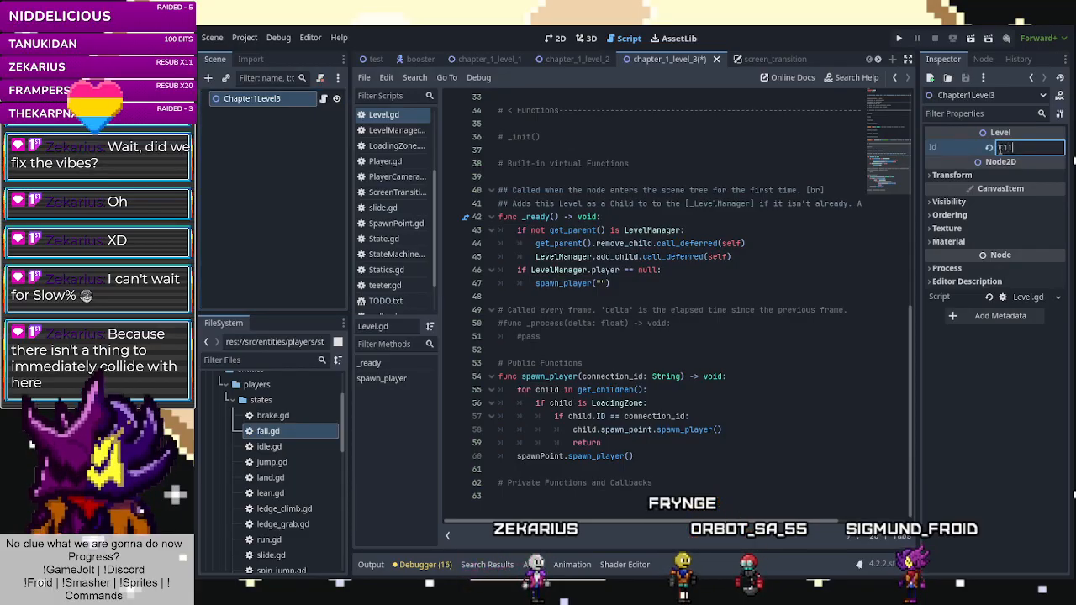
pyautogui.write('L')
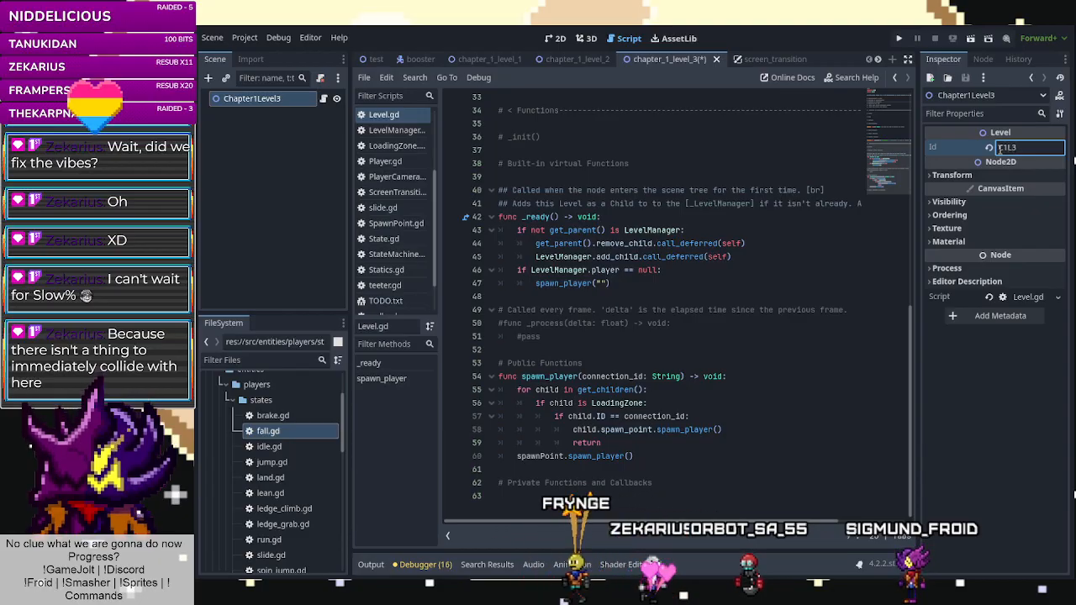
pyautogui.hotkey('ctrl', 's')
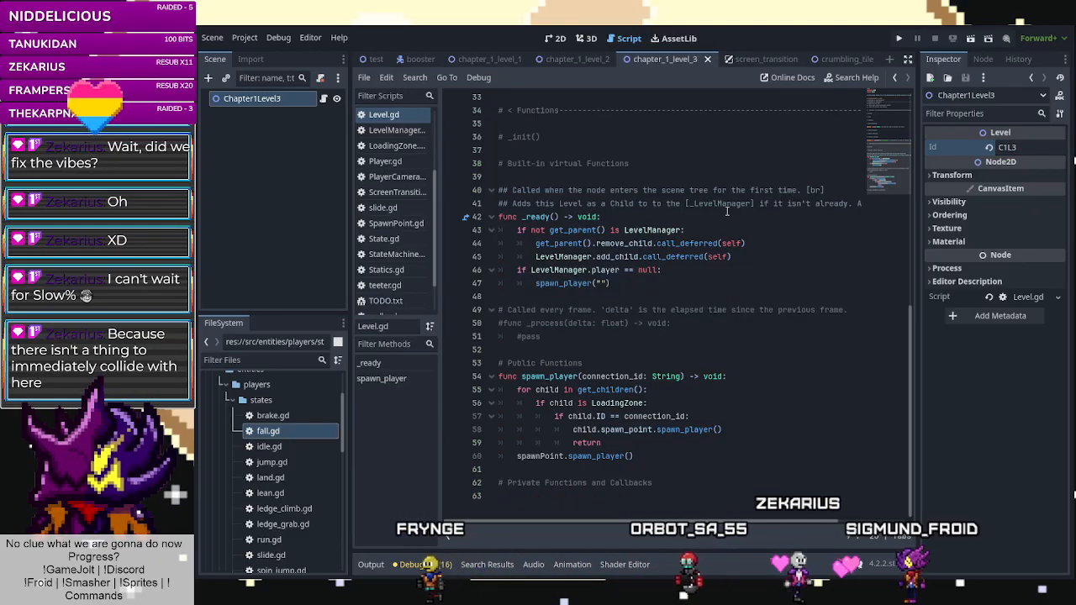
# Add a TileMap node as a child of Chapter1Level3 in the 2D workspace.
pyautogui.scroll(4, 700, 220)
pyautogui.scroll(5, 701, 220)
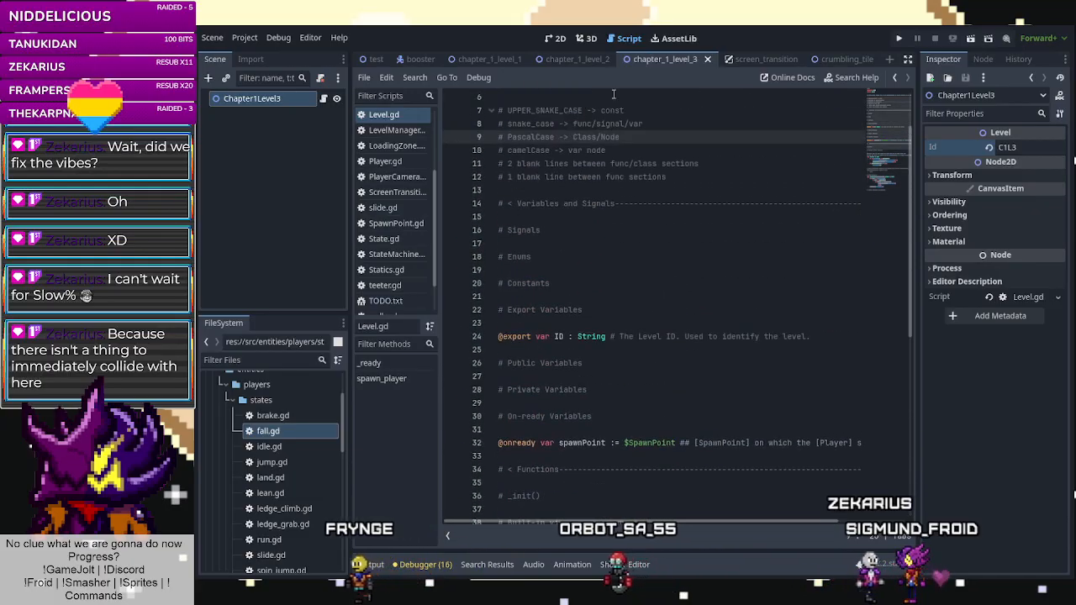
pyautogui.click(577, 59)
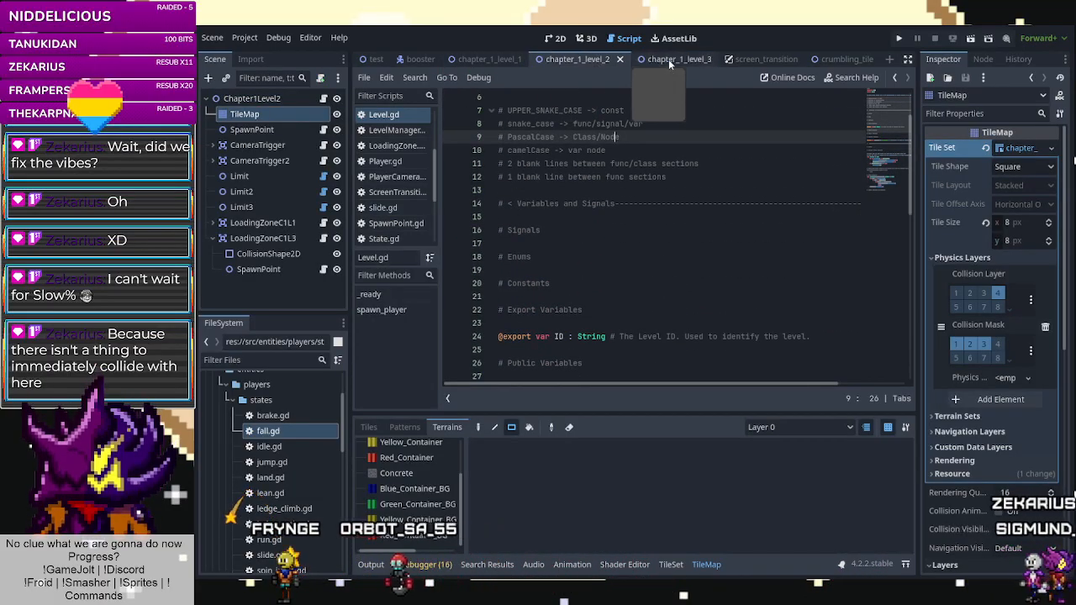
pyautogui.click(670, 59)
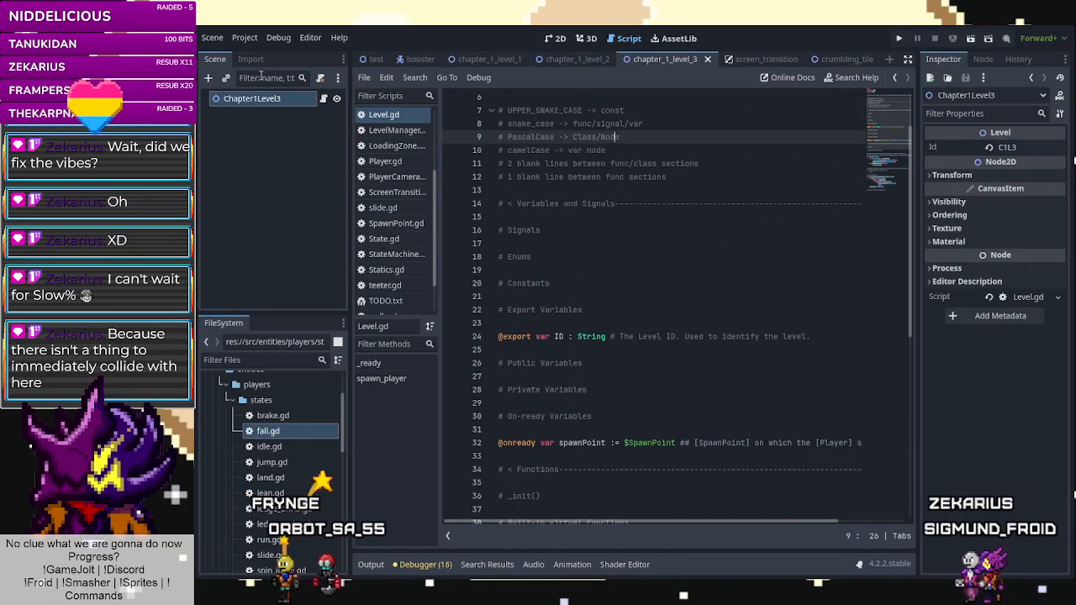
pyautogui.click(555, 38)
pyautogui.rightClick(260, 102)
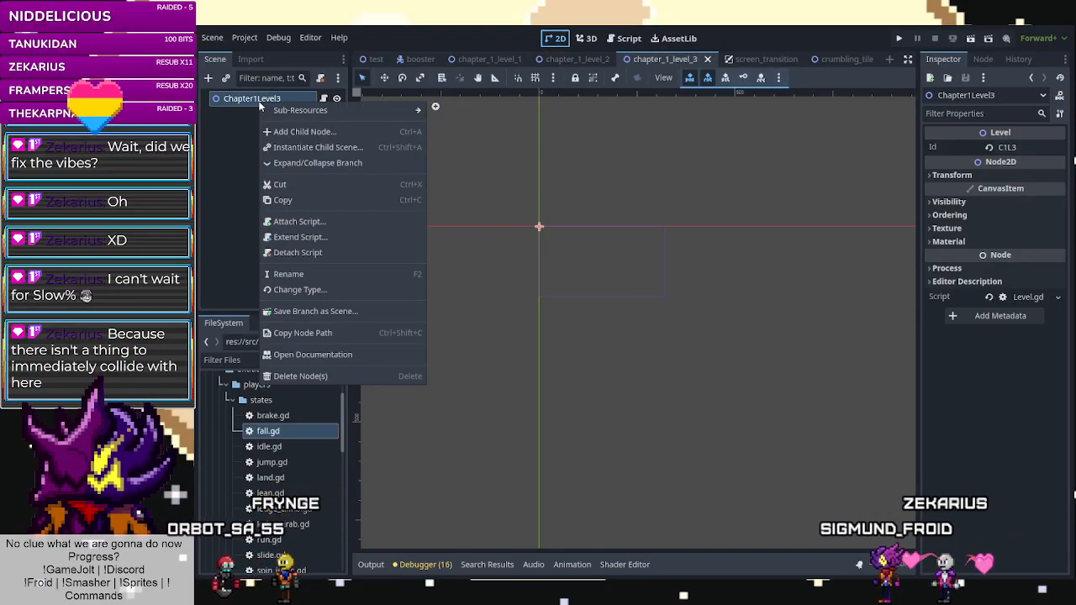
pyautogui.click(296, 132)
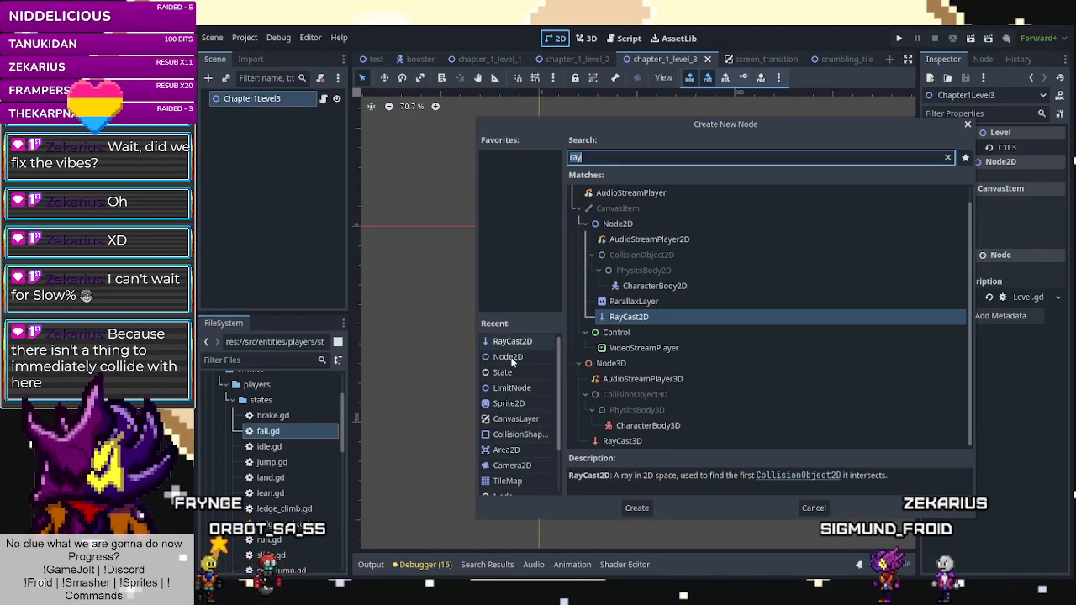
pyautogui.scroll(-2, 515, 389)
pyautogui.click(509, 422)
pyautogui.click(636, 508)
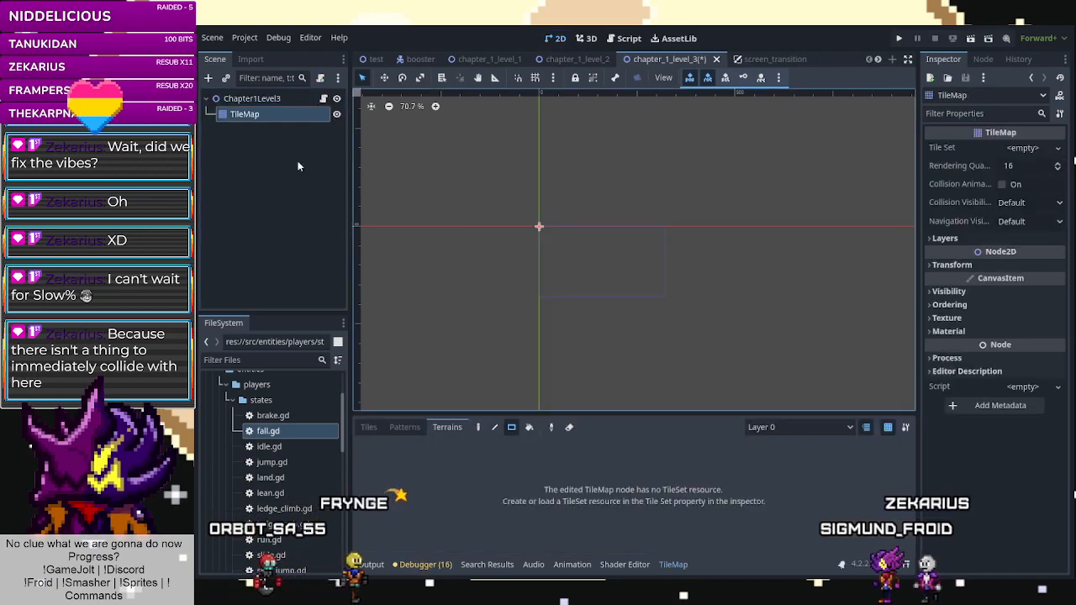
# Load the existing chapter_1 tile set resource into the TileMap's Tile Set property and check its settings.
pyautogui.click(1036, 156)
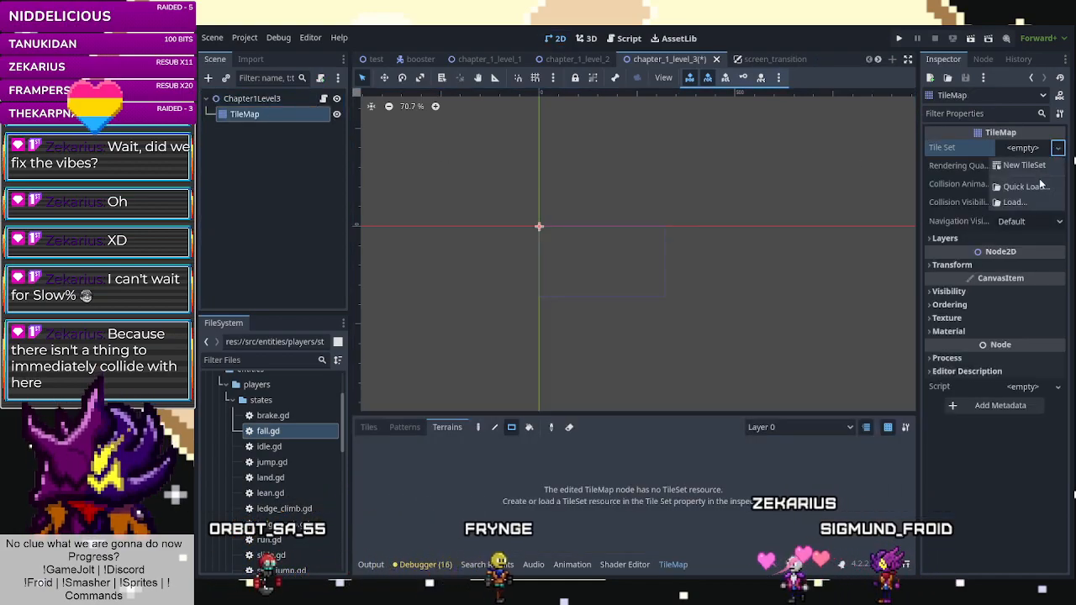
pyautogui.click(1038, 187)
pyautogui.doubleClick(580, 245)
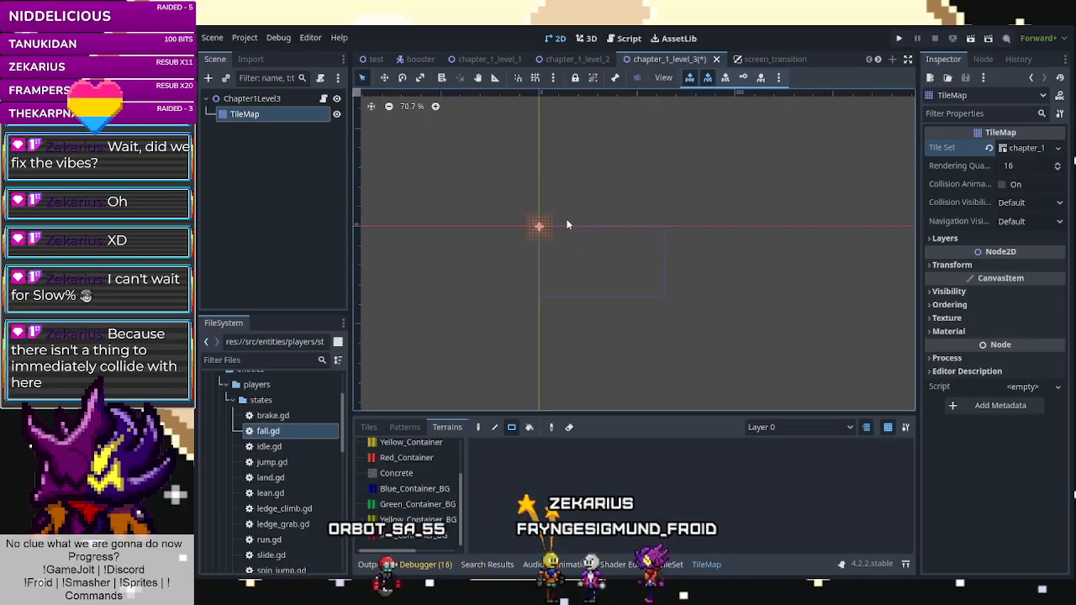
pyautogui.click(1021, 148)
pyautogui.click(1051, 149)
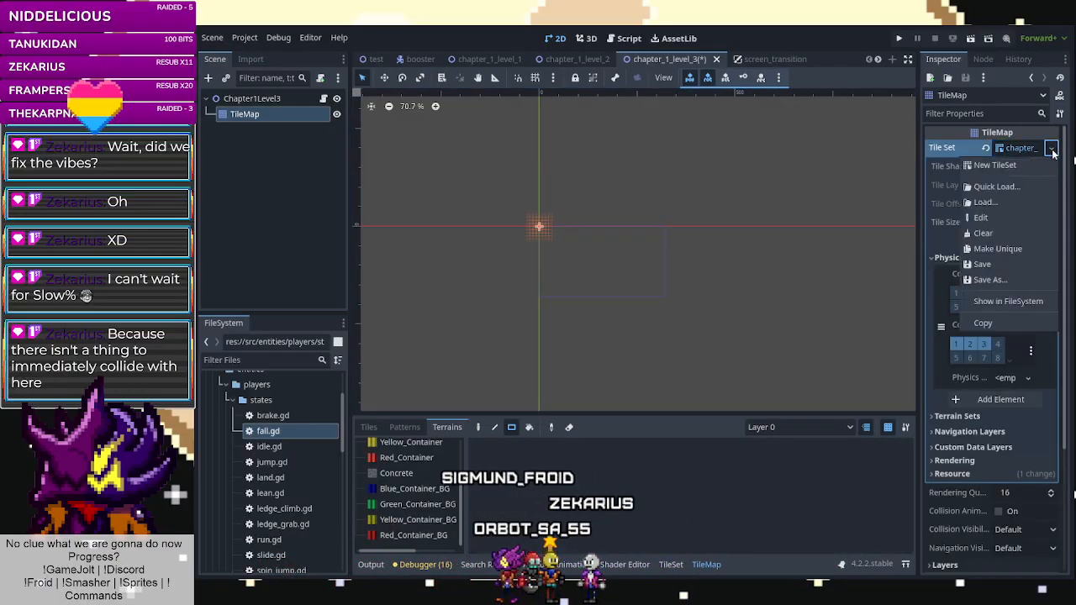
pyautogui.click(1026, 148)
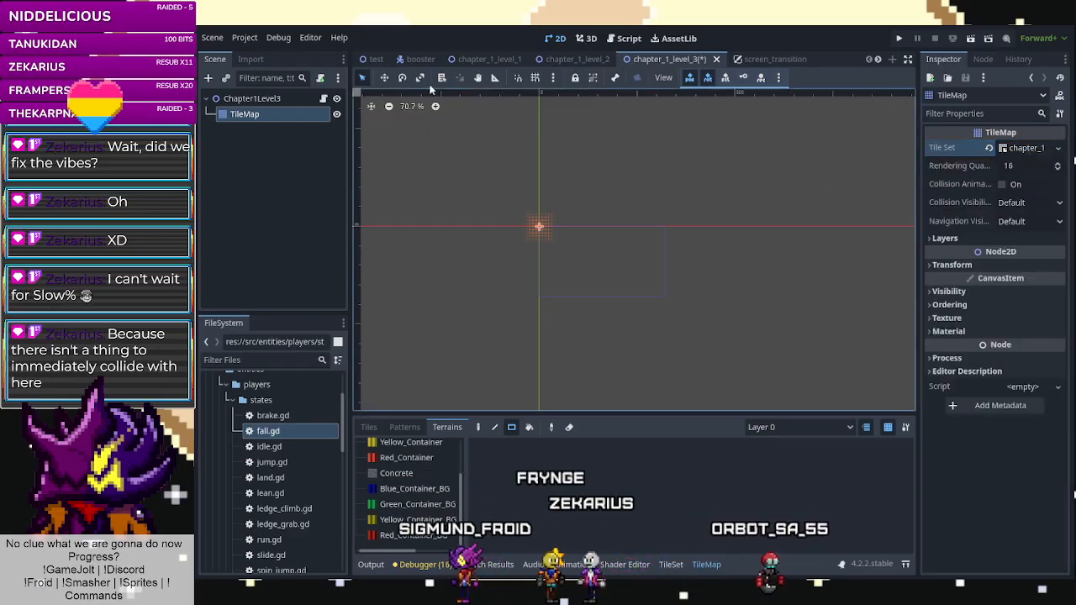
# From chapter_1_level_1, collapse the players folder and reveal the tile set files in res://assets/tilesets/chapter_1.
pyautogui.click(505, 57)
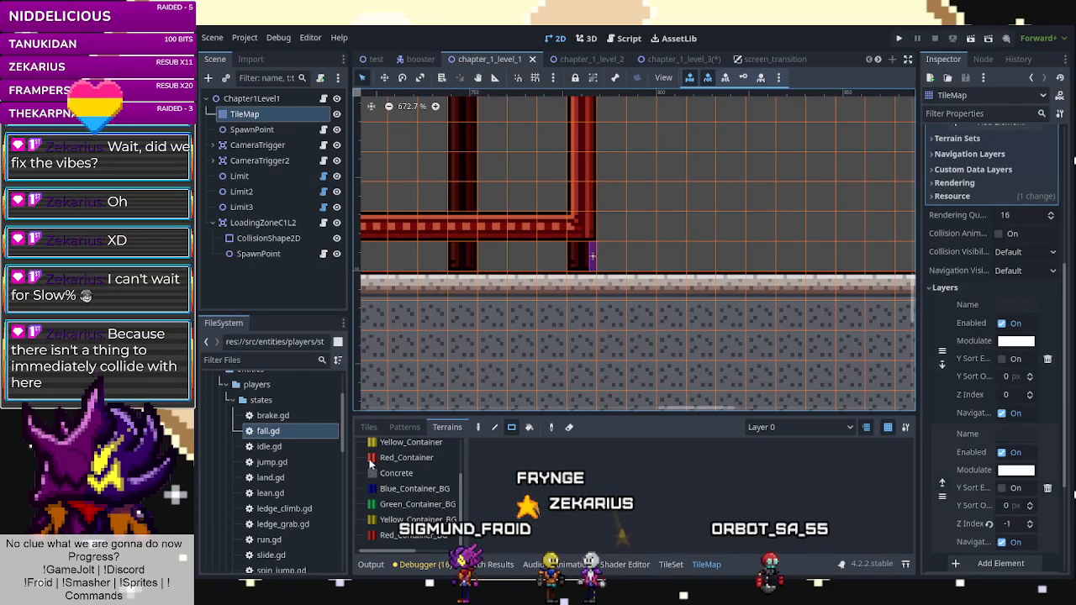
pyautogui.scroll(-2, 263, 446)
pyautogui.scroll(-6, 262, 446)
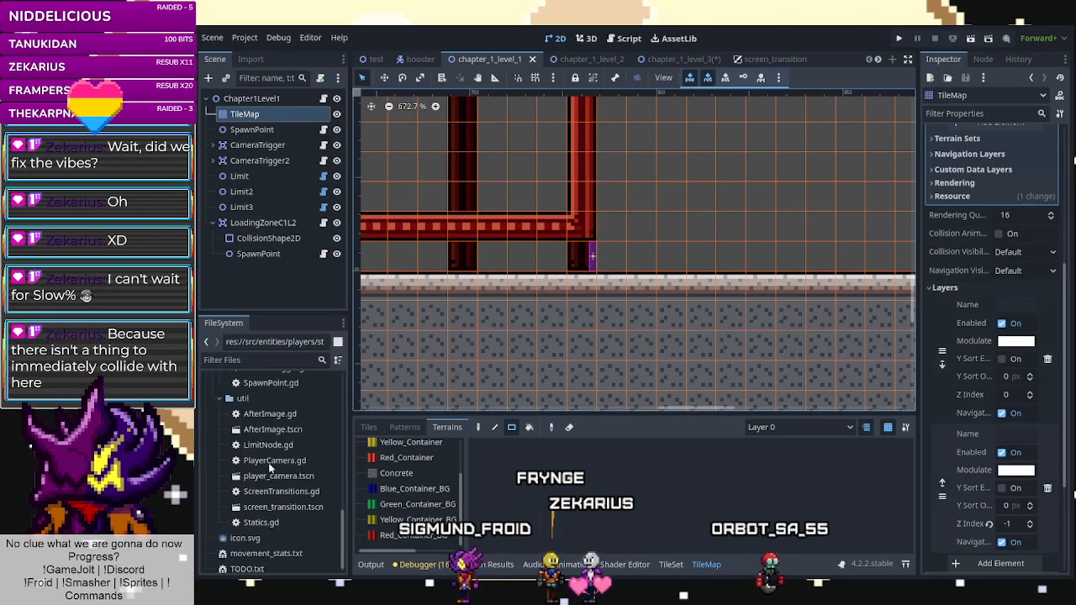
pyautogui.scroll(10, 266, 462)
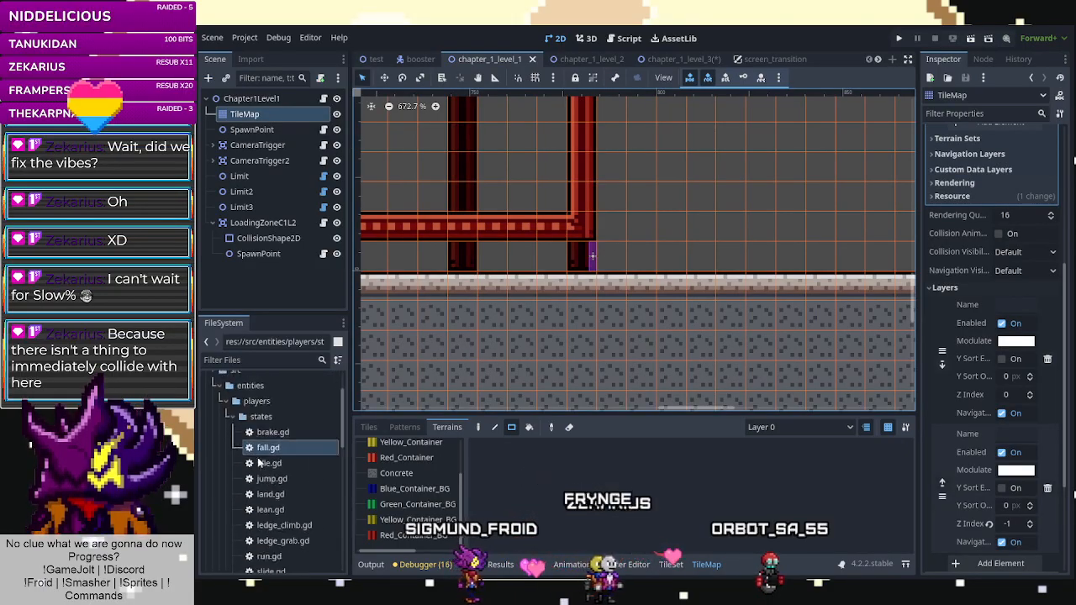
pyautogui.click(229, 467)
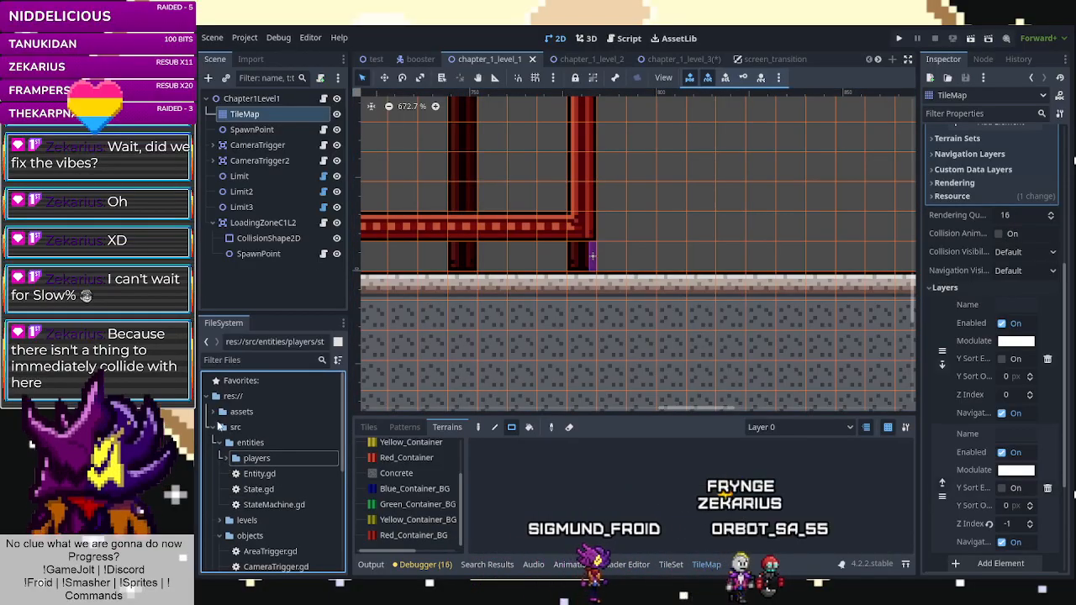
pyautogui.click(213, 412)
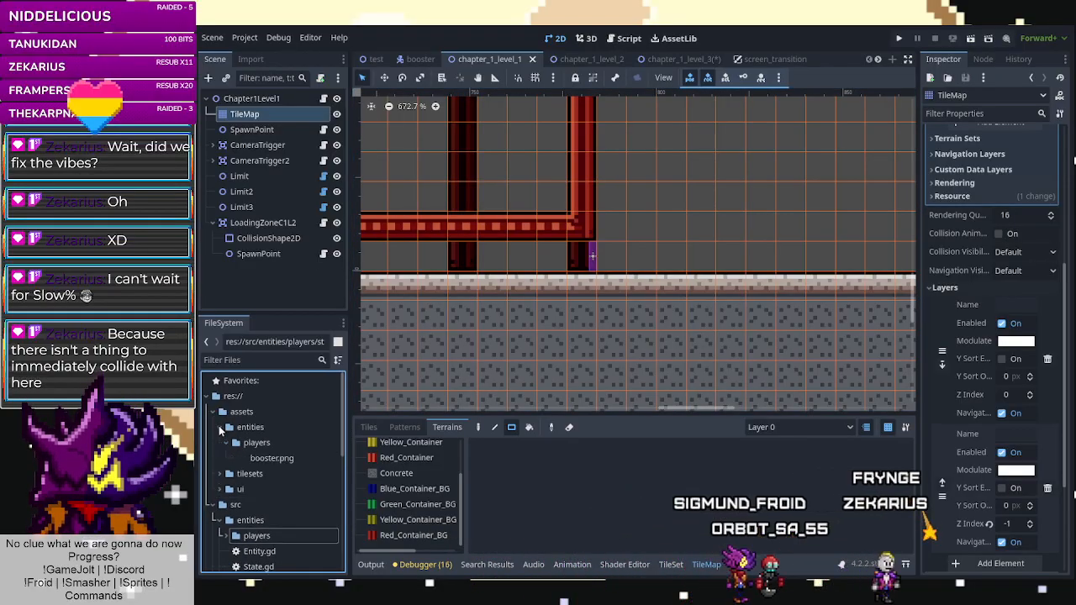
pyautogui.click(221, 442)
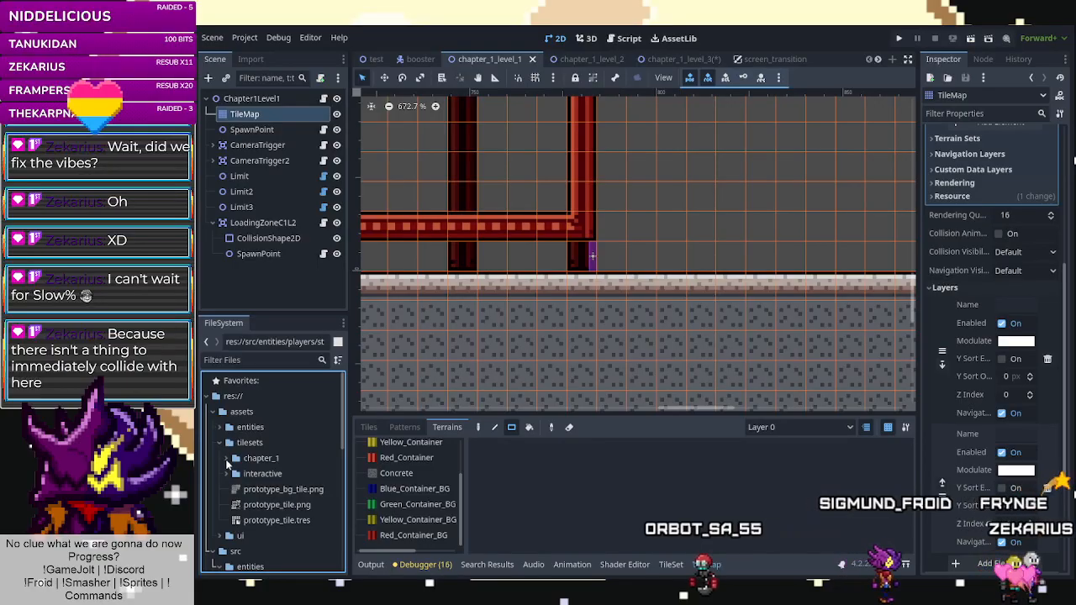
pyautogui.scroll(-1, 235, 546)
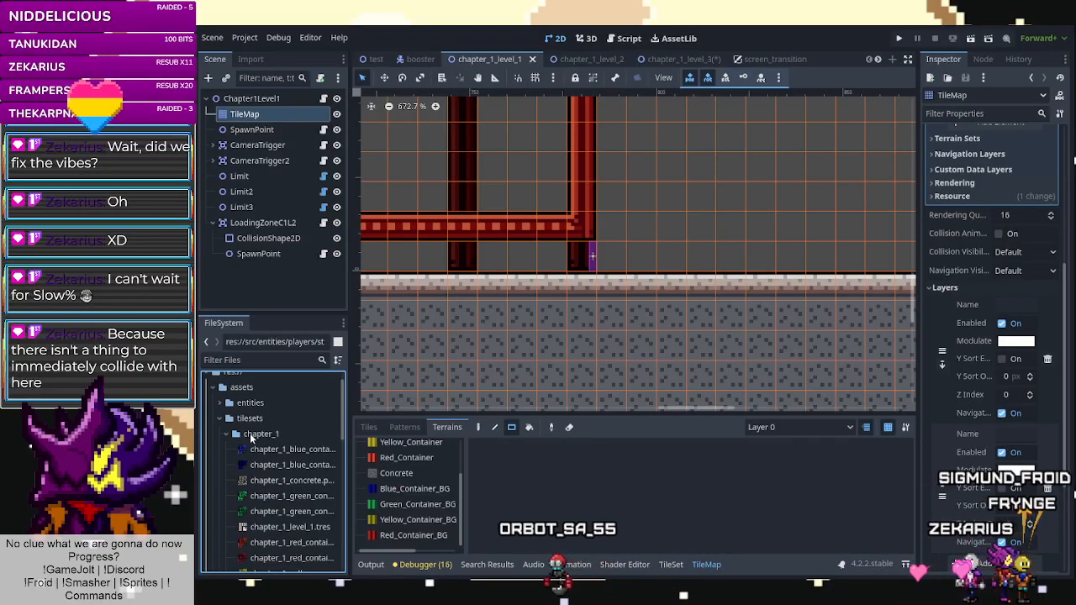
# Rename the tile set file chapter_1_level1.tres to chapter_1.tres, and save the chapter_1_level_3 scene.
pyautogui.scroll(-1, 269, 471)
pyautogui.click(297, 503)
pyautogui.rightClick(297, 504)
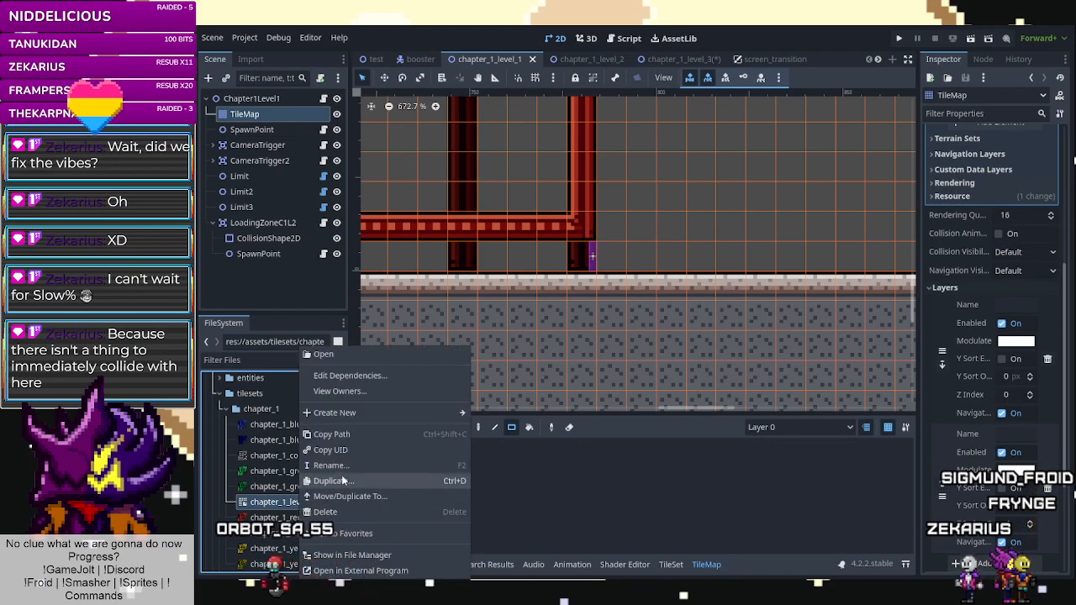
pyautogui.click(329, 485)
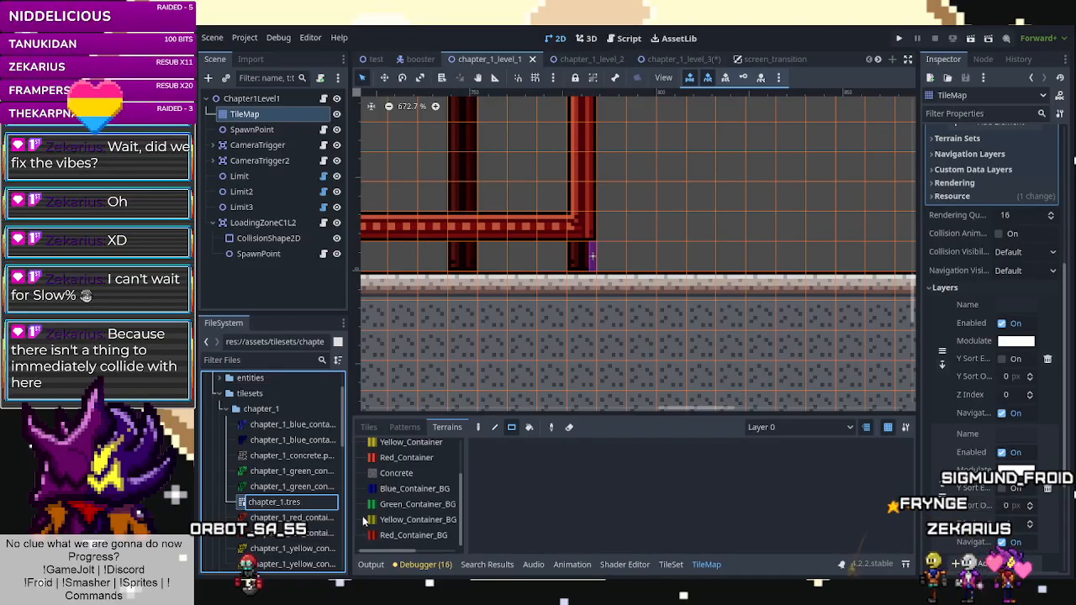
pyautogui.press('Return')
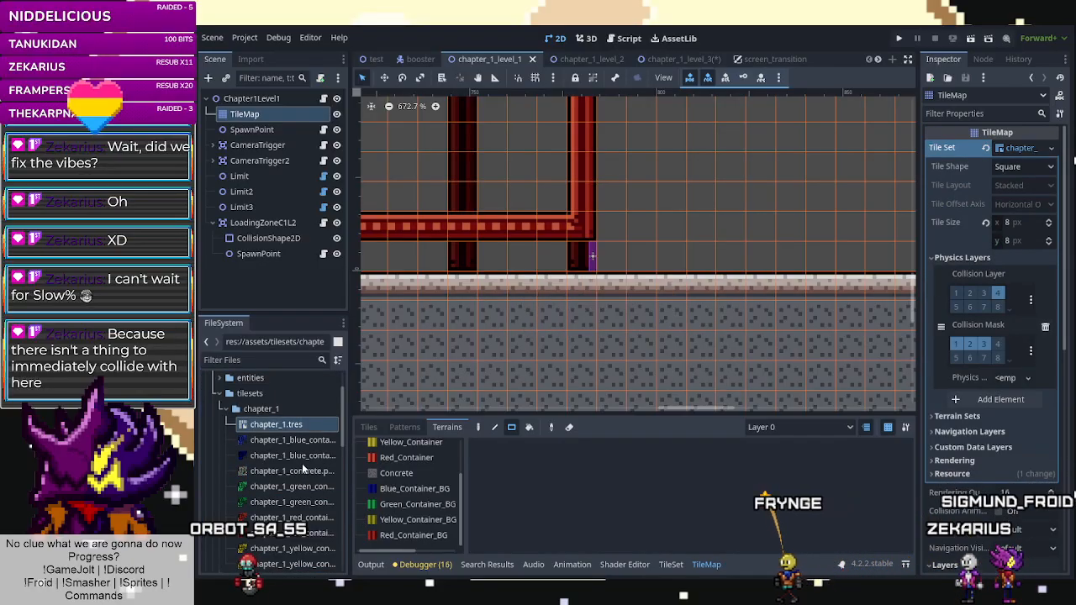
pyautogui.scroll(-5, 664, 244)
pyautogui.scroll(-3, 616, 273)
pyautogui.click(679, 61)
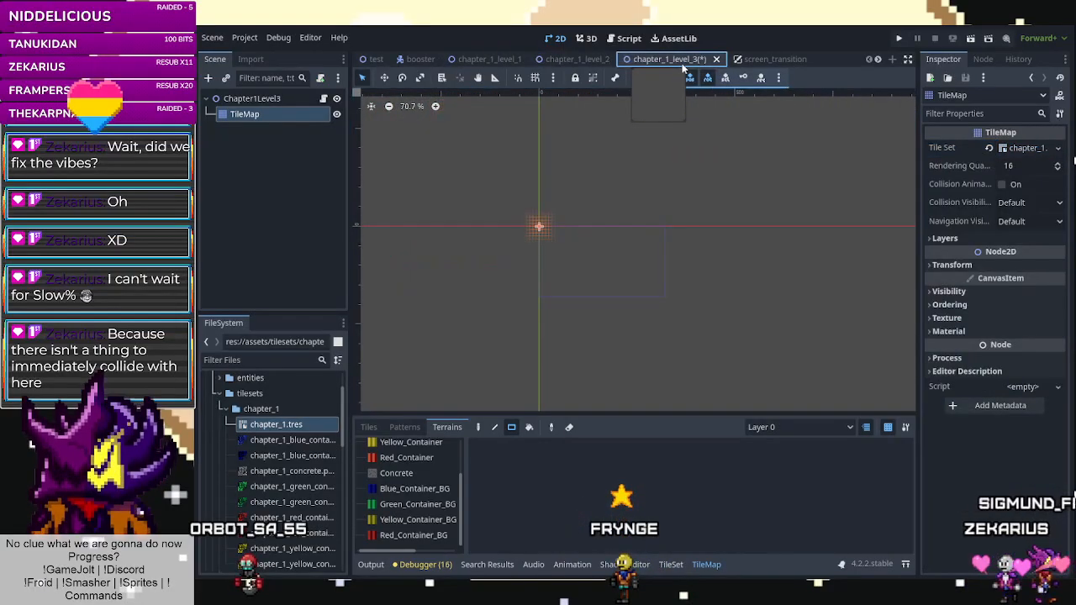
pyautogui.hotkey('ctrl', 's')
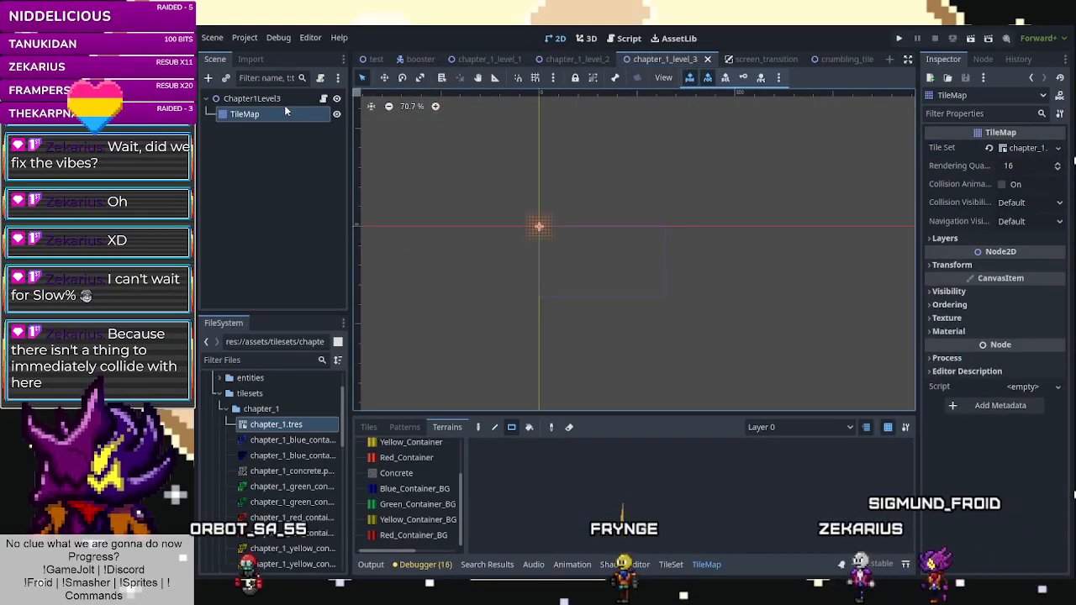
pyautogui.scroll(2, 512, 218)
pyautogui.scroll(3, 584, 219)
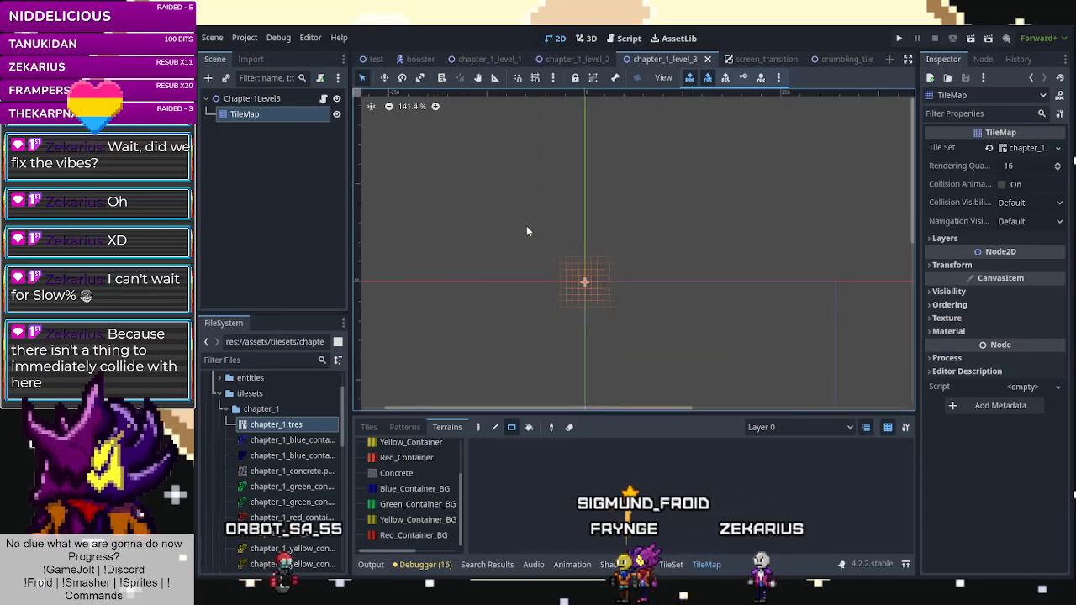
pyautogui.scroll(-1, 526, 226)
pyautogui.click(412, 473)
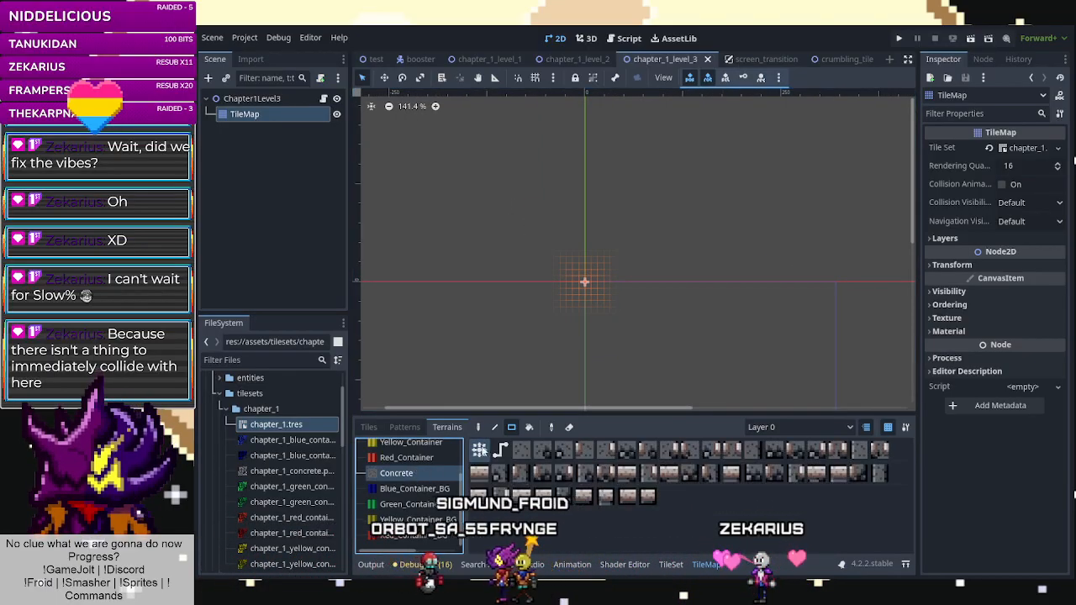
# Gauge the shaft's width in chapter_1_level_2 with a temporary row of Concrete tiles, erase it, and examine the shaft down to its loading zone.
pyautogui.click(576, 59)
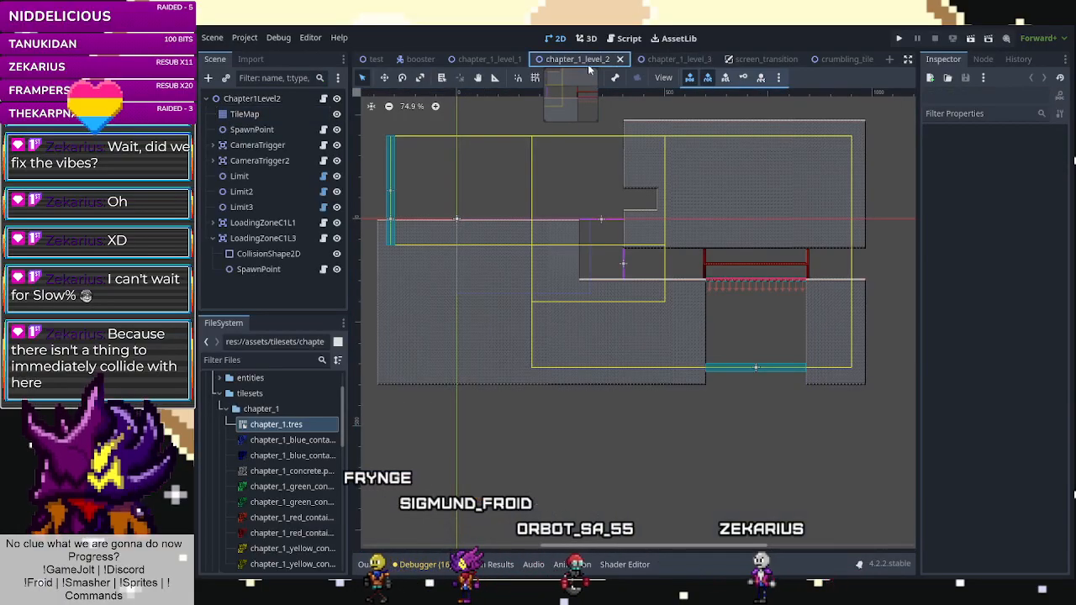
pyautogui.scroll(9, 770, 356)
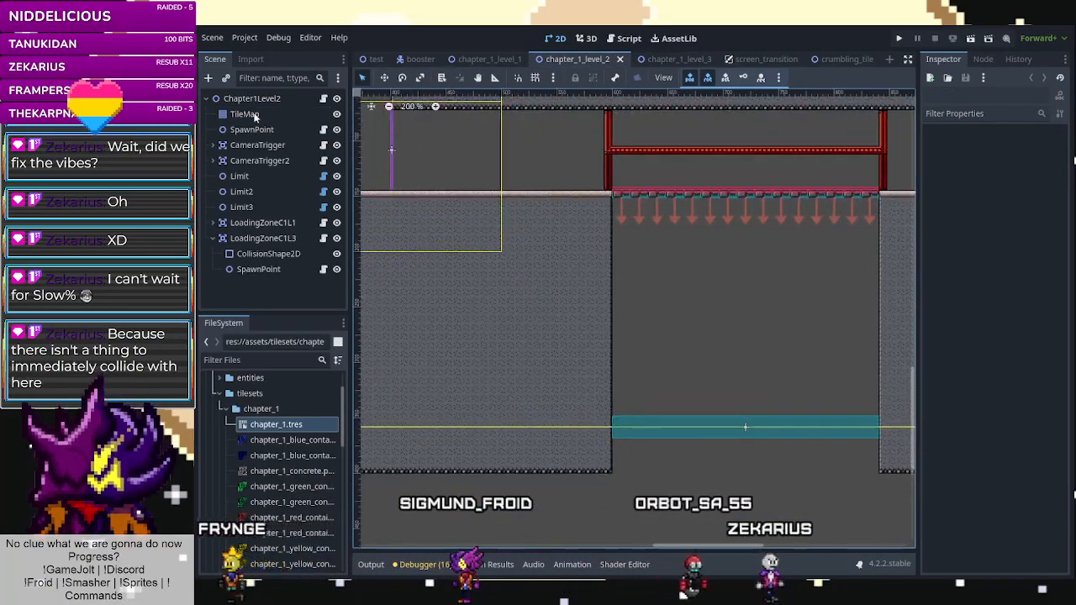
pyautogui.click(694, 253)
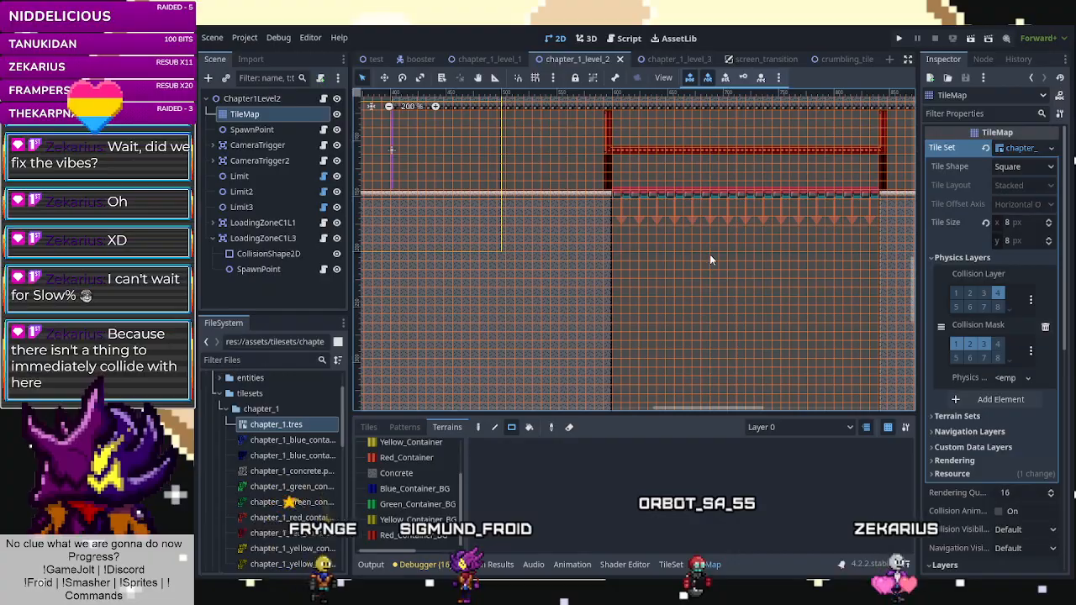
pyautogui.click(396, 472)
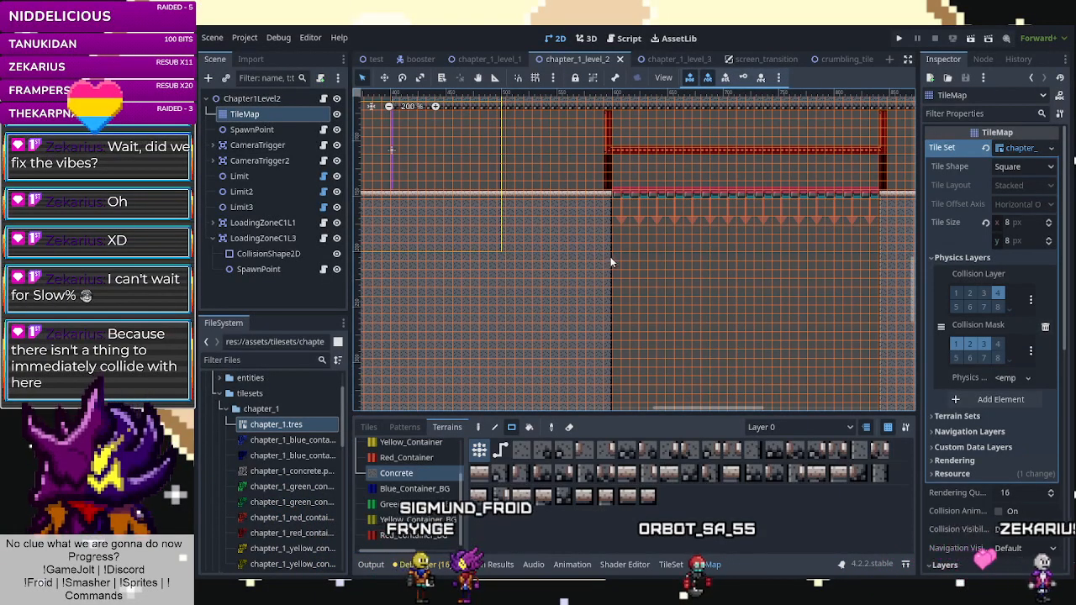
pyautogui.moveTo(653, 260); pyautogui.dragTo(830, 260)
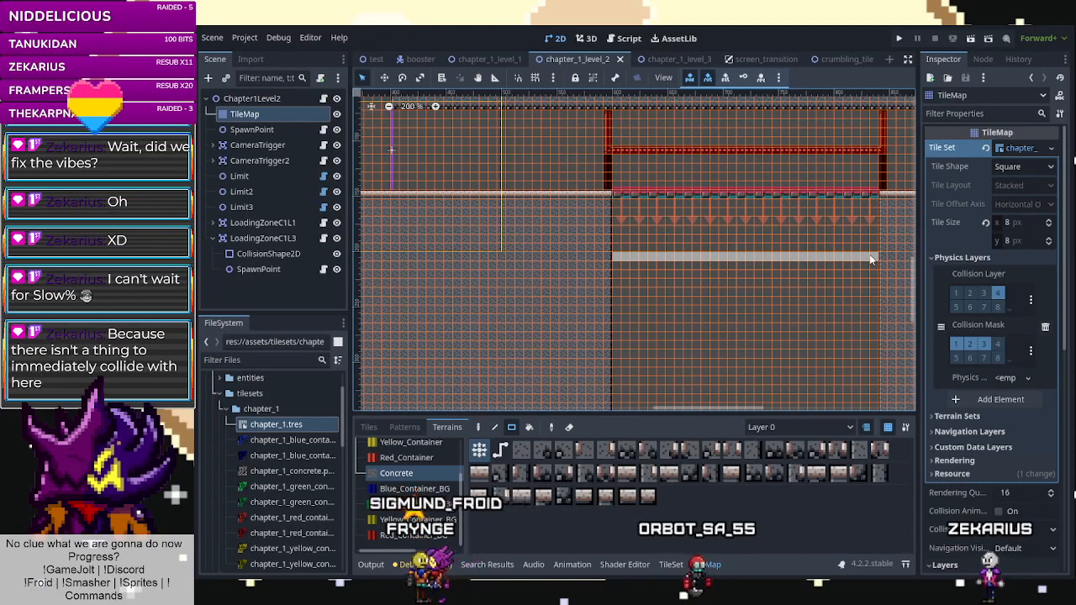
pyautogui.moveTo(871, 259); pyautogui.dragTo(692, 259)
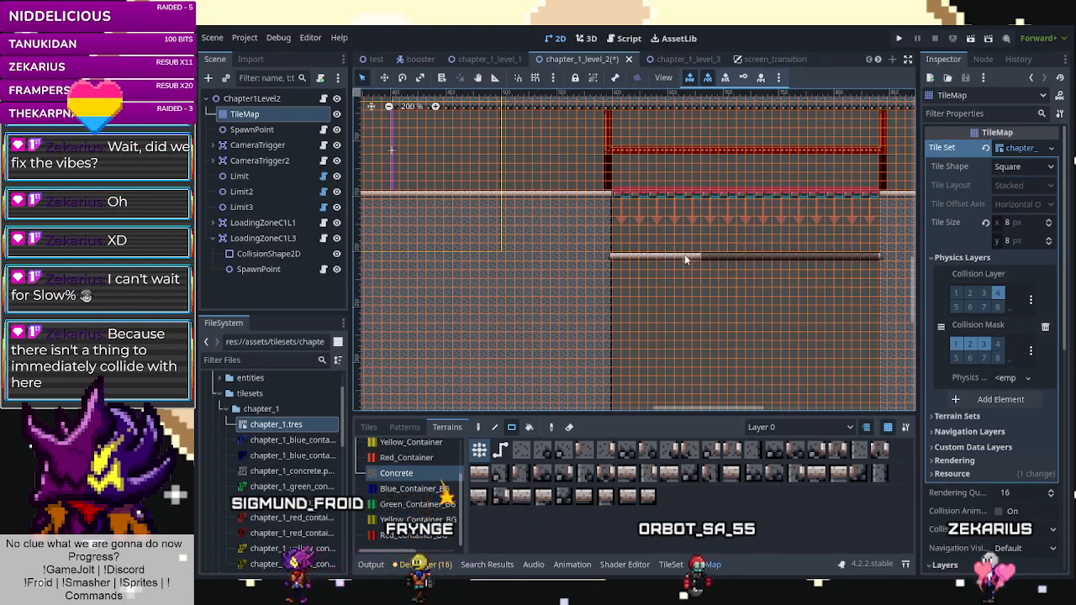
pyautogui.moveTo(612, 259); pyautogui.dragTo(612, 259)
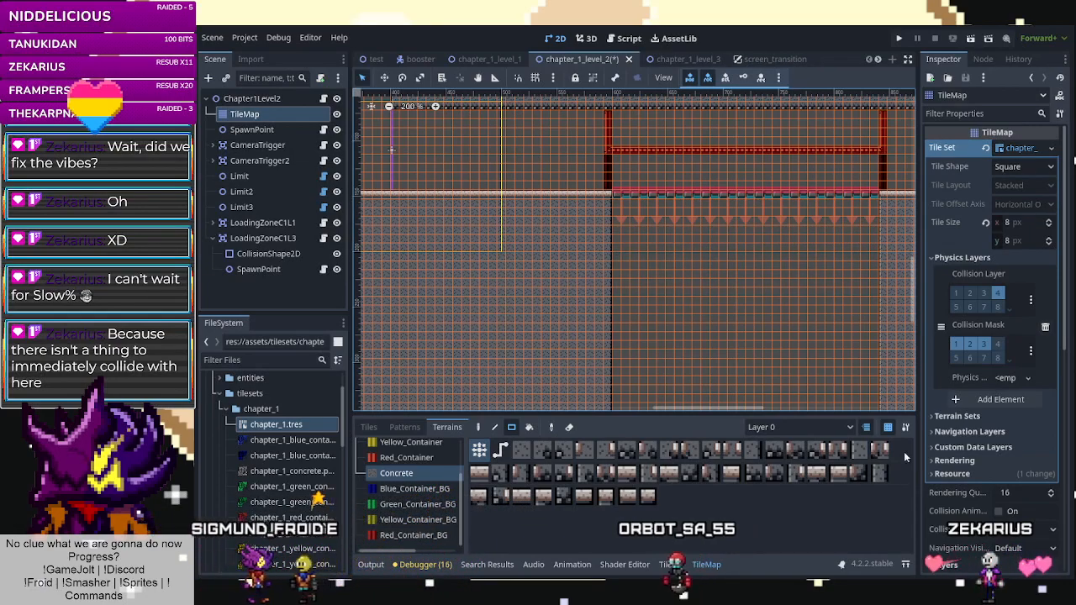
pyautogui.click(905, 564)
pyautogui.click(905, 564)
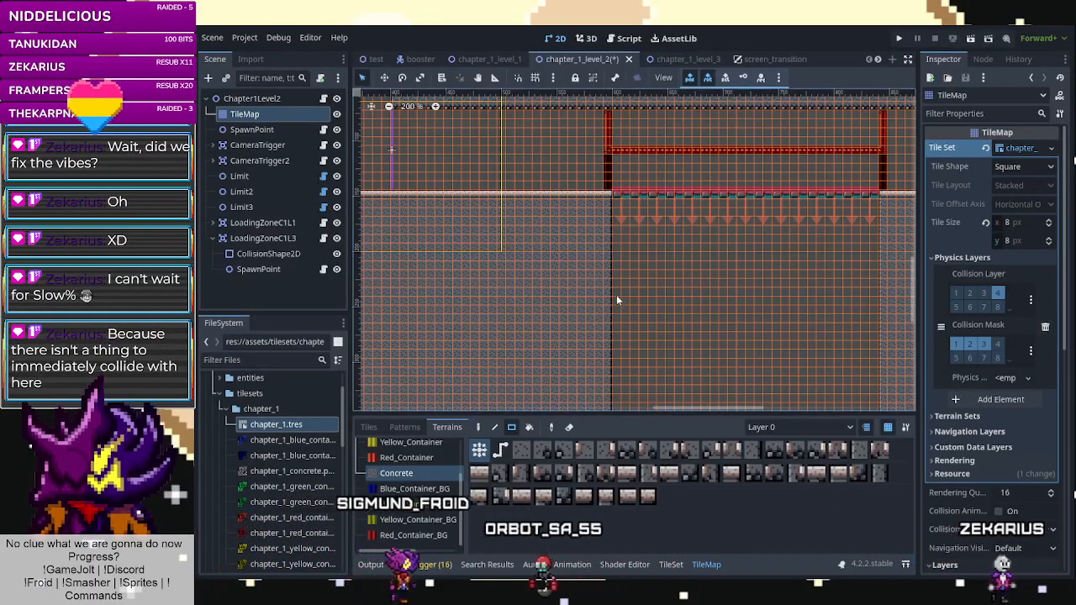
pyautogui.scroll(-5, 647, 252)
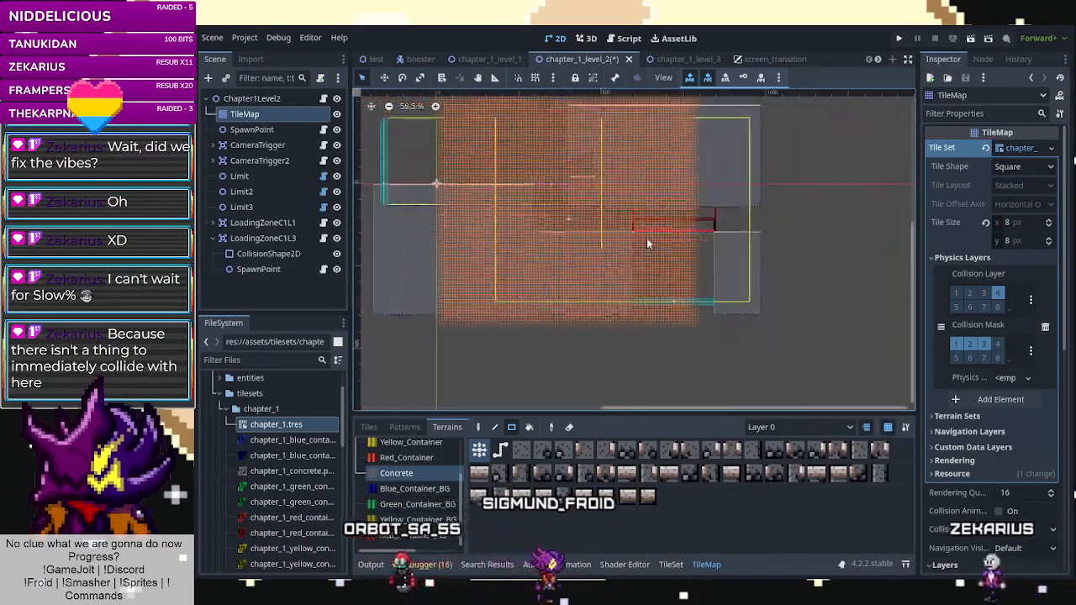
pyautogui.scroll(8, 664, 261)
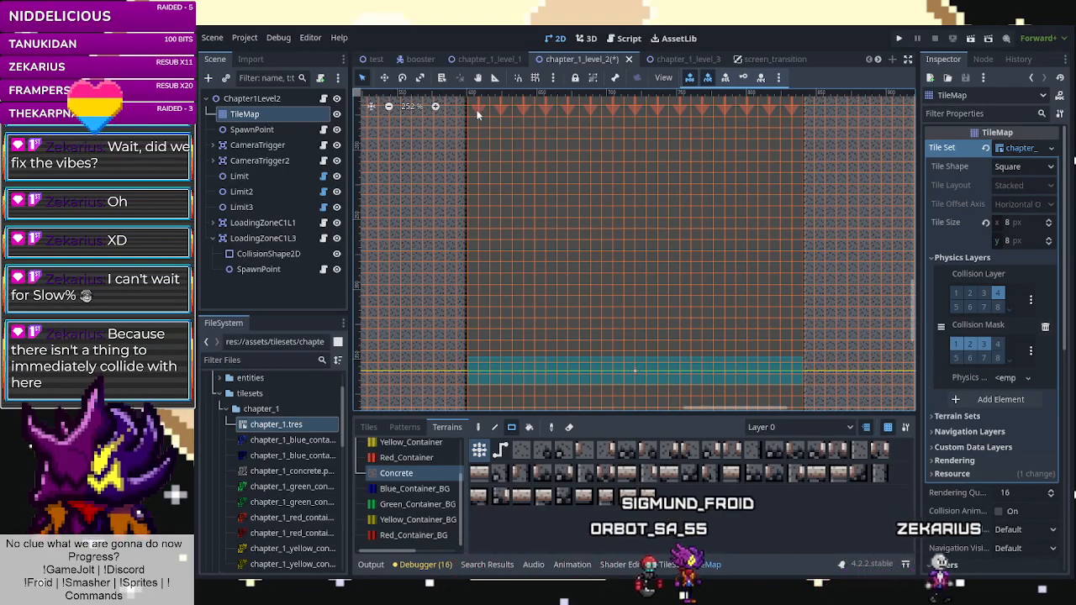
pyautogui.scroll(-6, 645, 254)
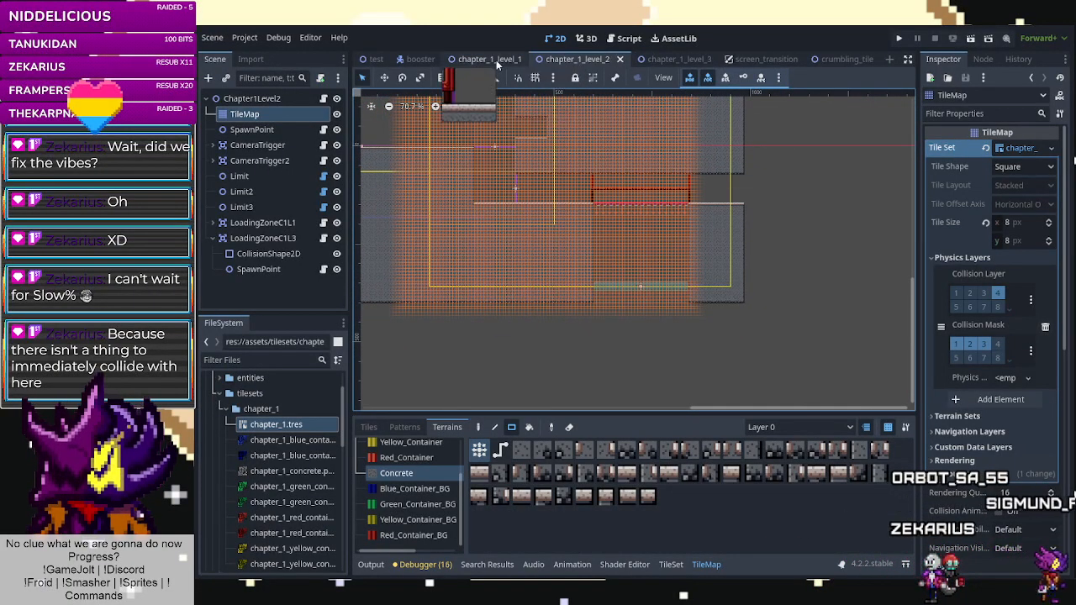
# Paint a nine-tile row of Concrete terrain starting at the origin in chapter_1_level_3 and erase its fifth tile.
pyautogui.click(685, 59)
pyautogui.moveTo(590, 294)
pyautogui.mouseDown(button='middle')
pyautogui.moveTo(636, 305)
pyautogui.moveTo(576, 290)
pyautogui.mouseUp(button='middle')
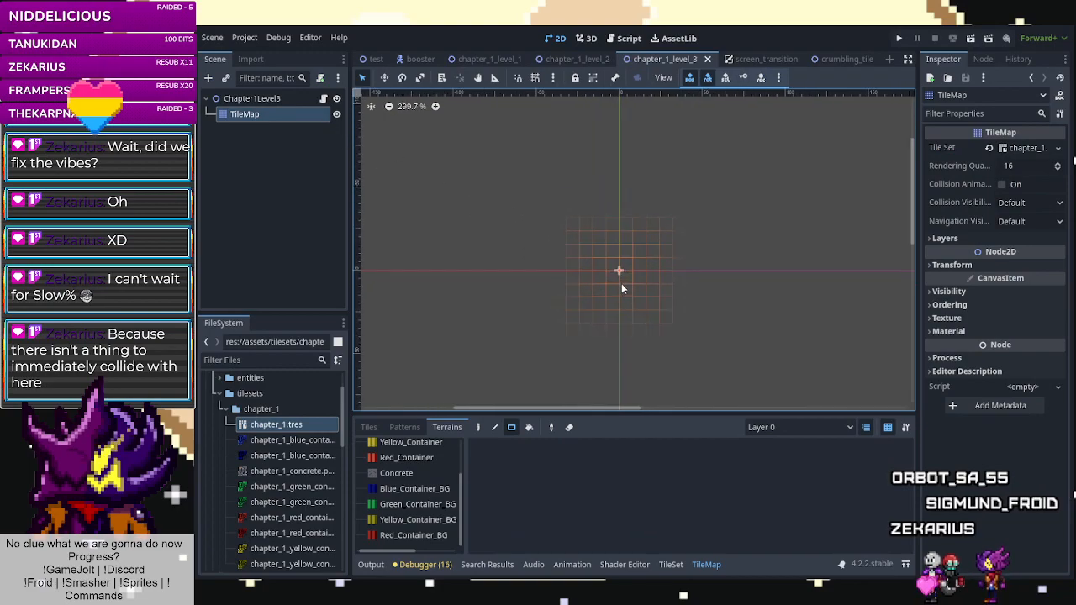
pyautogui.click(416, 473)
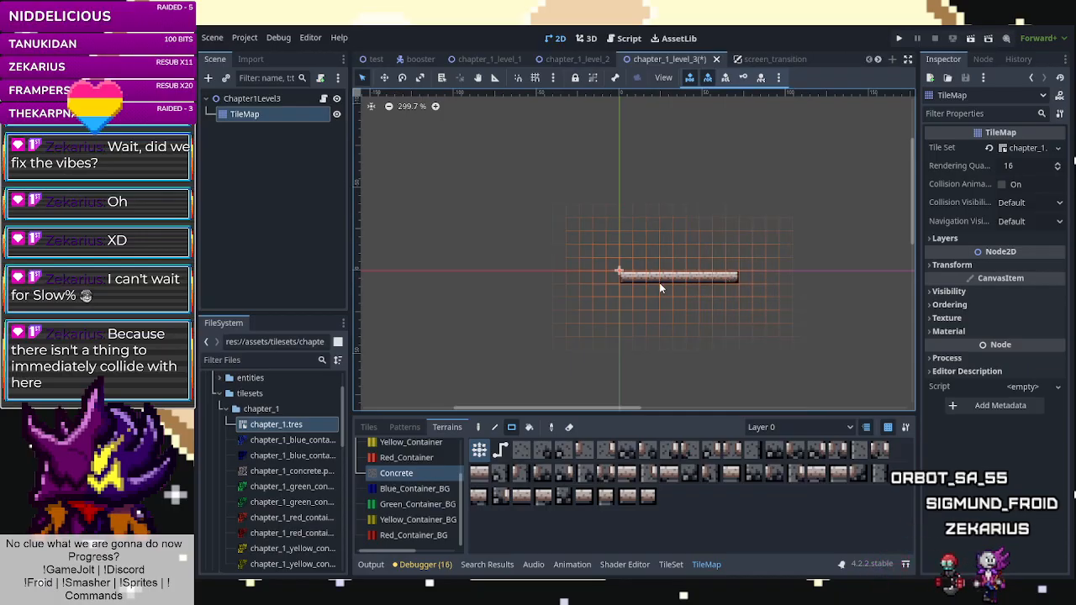
pyautogui.scroll(1, 659, 282)
pyautogui.rightClick(680, 276)
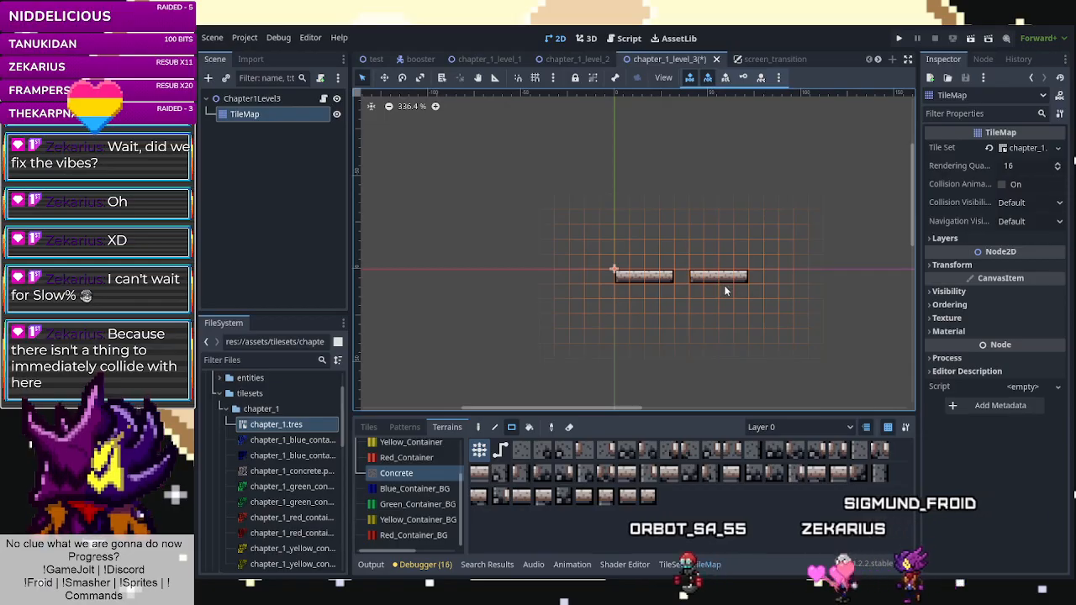
# Mark out the shaft's width with four-tile Concrete rows separated by one-tile gaps and a vertical strip at each end, then erase the rows.
pyautogui.moveTo(765, 281); pyautogui.dragTo(846, 203)
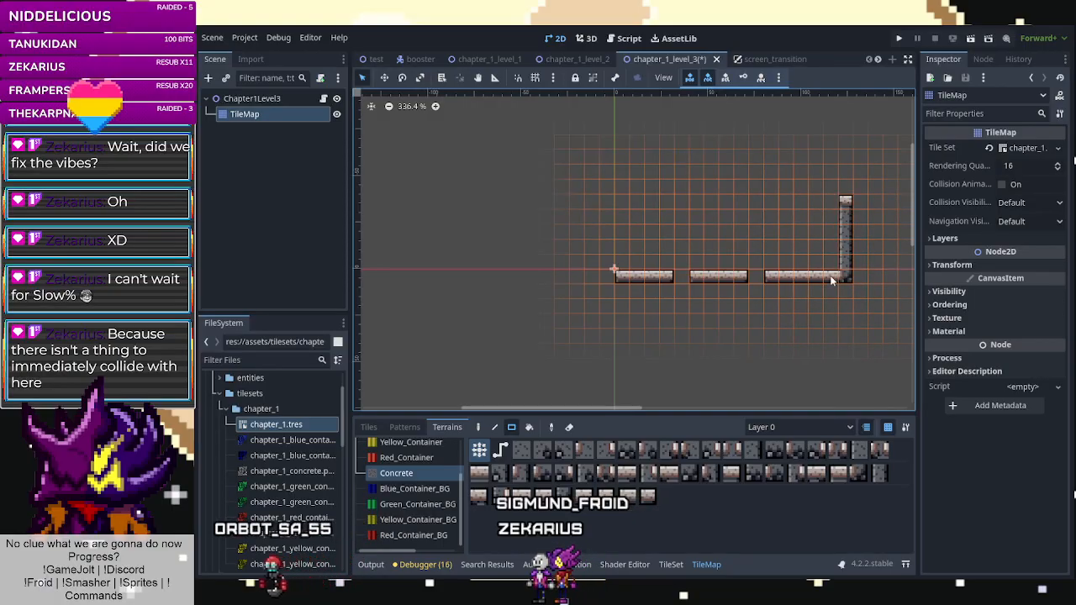
pyautogui.moveTo(606, 279); pyautogui.dragTo(561, 280)
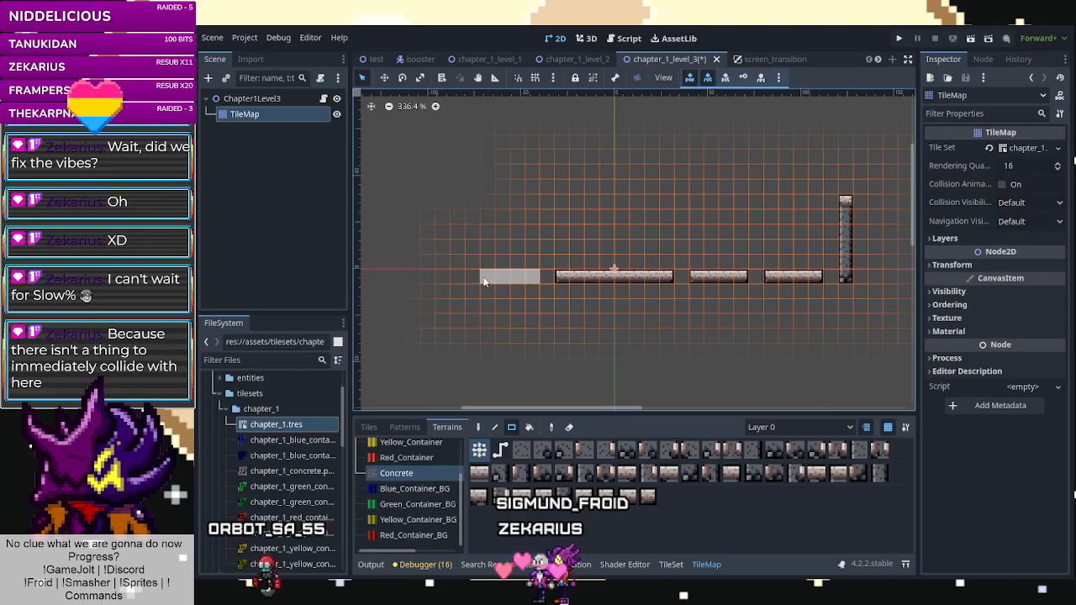
pyautogui.moveTo(459, 279); pyautogui.dragTo(419, 279)
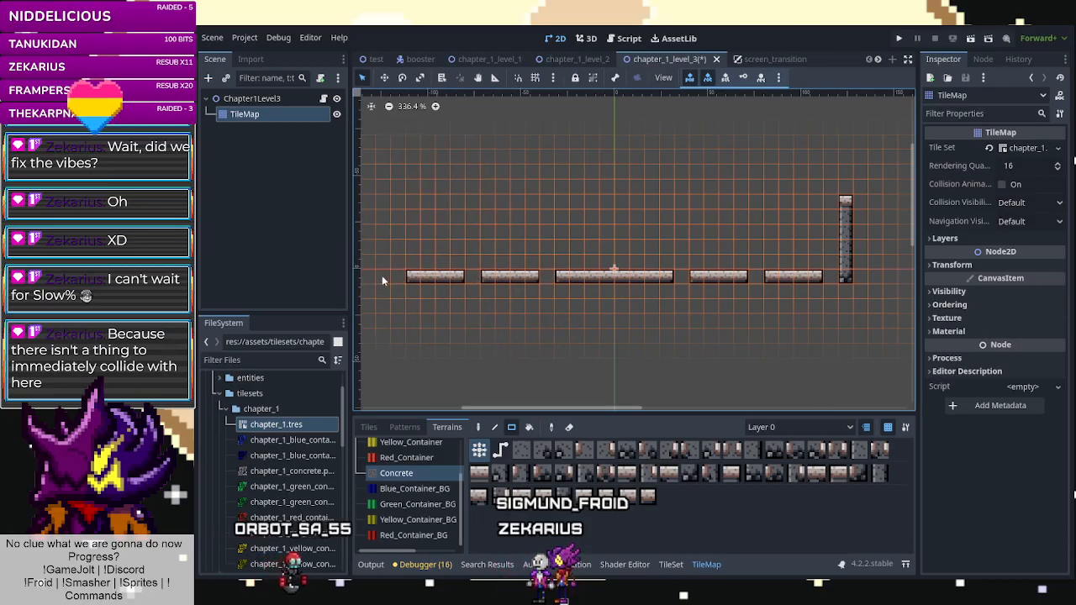
pyautogui.moveTo(382, 151); pyautogui.dragTo(384, 152)
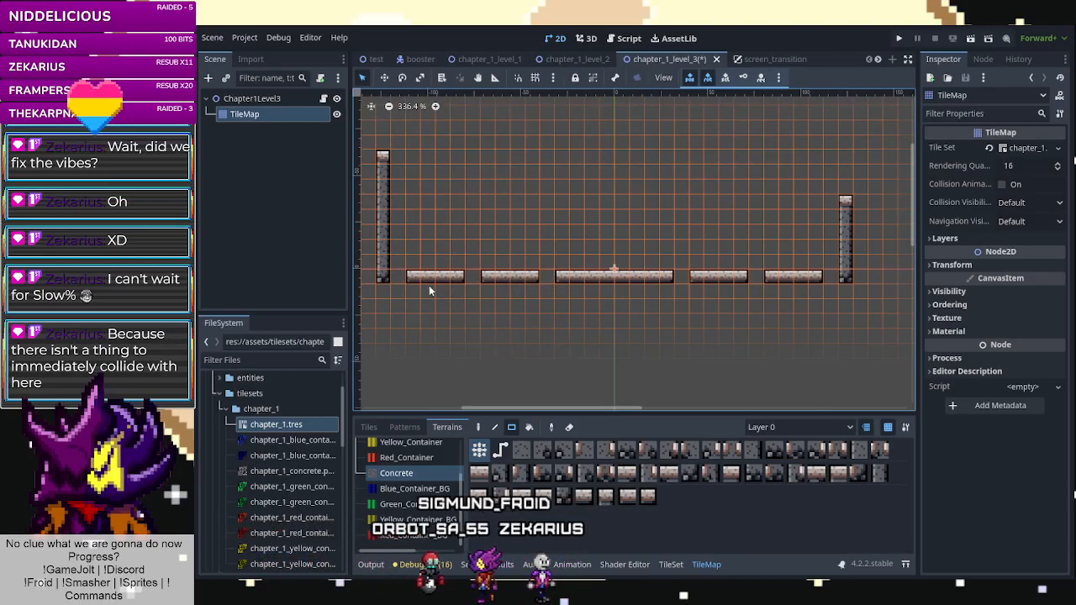
pyautogui.moveTo(413, 279); pyautogui.dragTo(791, 284, button='right')
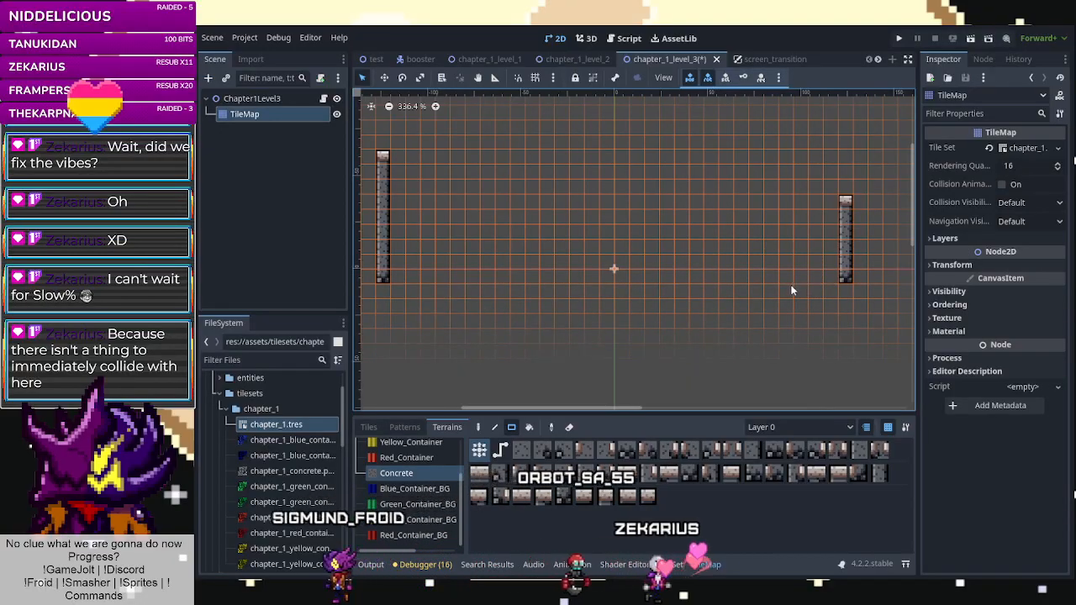
# Paint thick Concrete walls of equal height outward from the two vertical strips, forming both sides of the shaft.
pyautogui.scroll(-7, 764, 296)
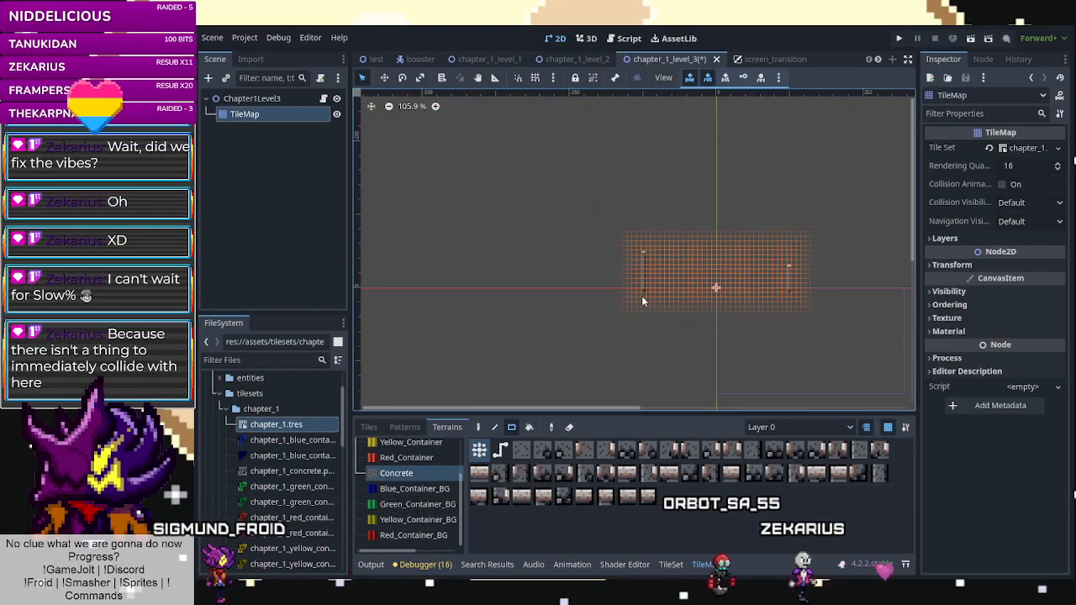
pyautogui.moveTo(645, 324); pyautogui.dragTo(608, 171)
pyautogui.scroll(1, 786, 176)
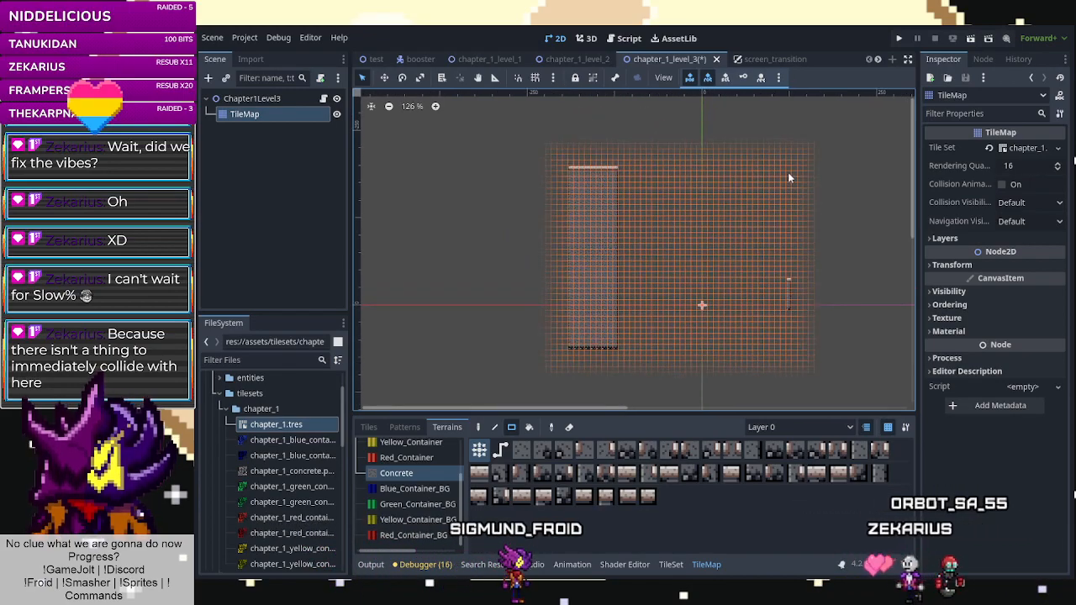
pyautogui.moveTo(787, 171); pyautogui.dragTo(833, 349)
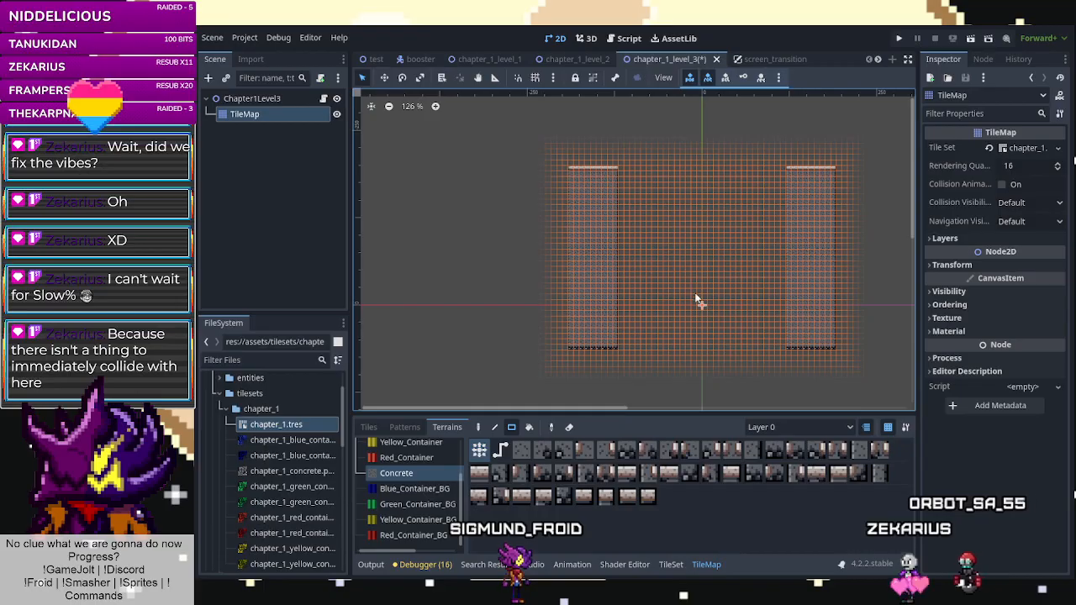
# Fill a Concrete floor between the walls at the origin's height, and erase the right wall's lower part above the floor to open an exit.
pyautogui.scroll(-2, 693, 242)
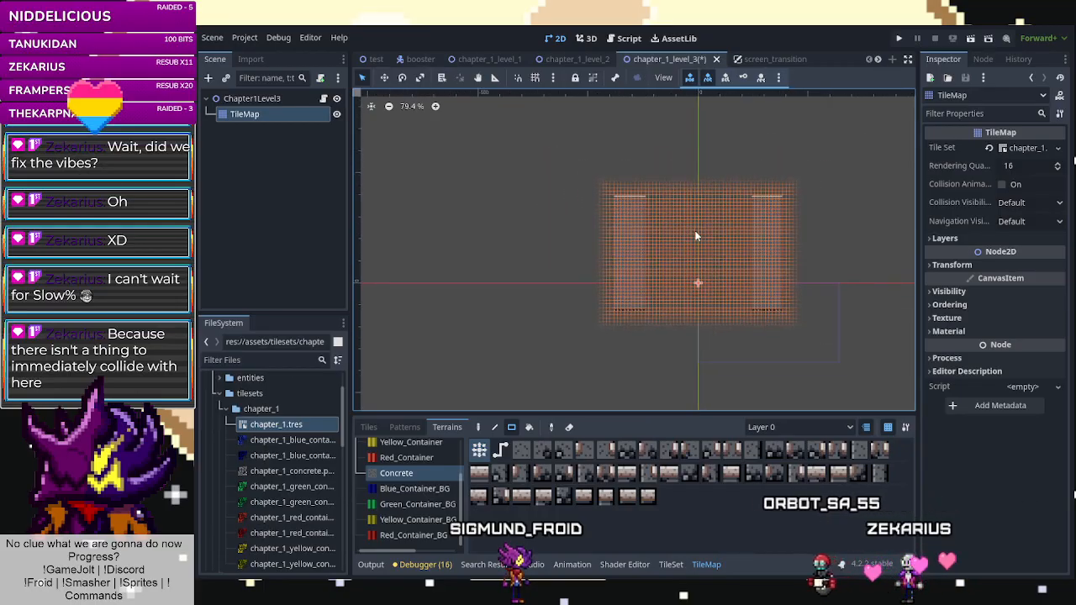
pyautogui.scroll(3, 714, 252)
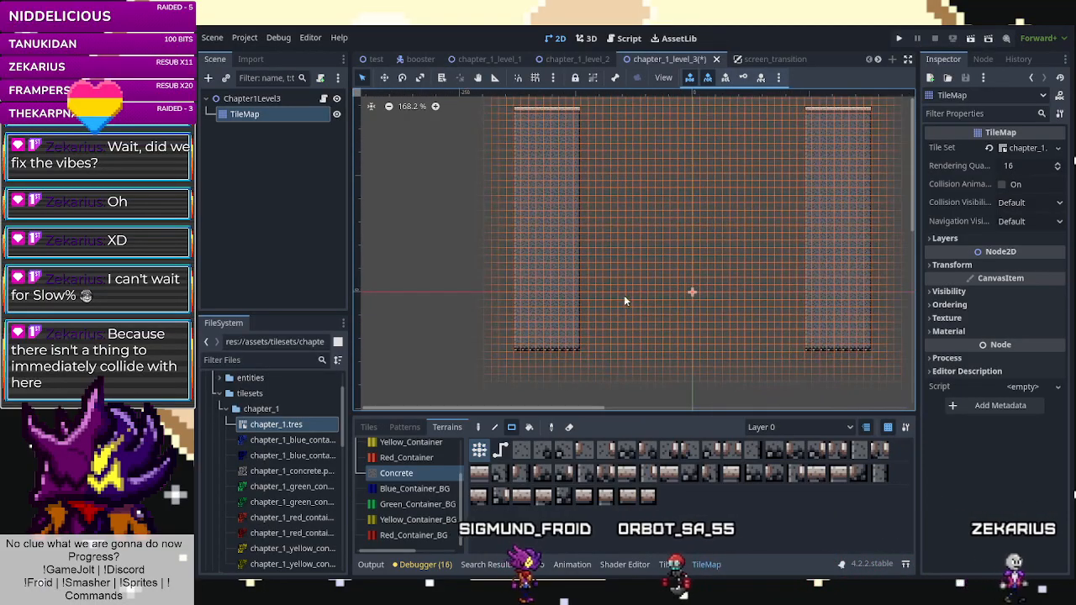
pyautogui.moveTo(586, 298); pyautogui.dragTo(805, 348)
pyautogui.scroll(-3, 601, 315)
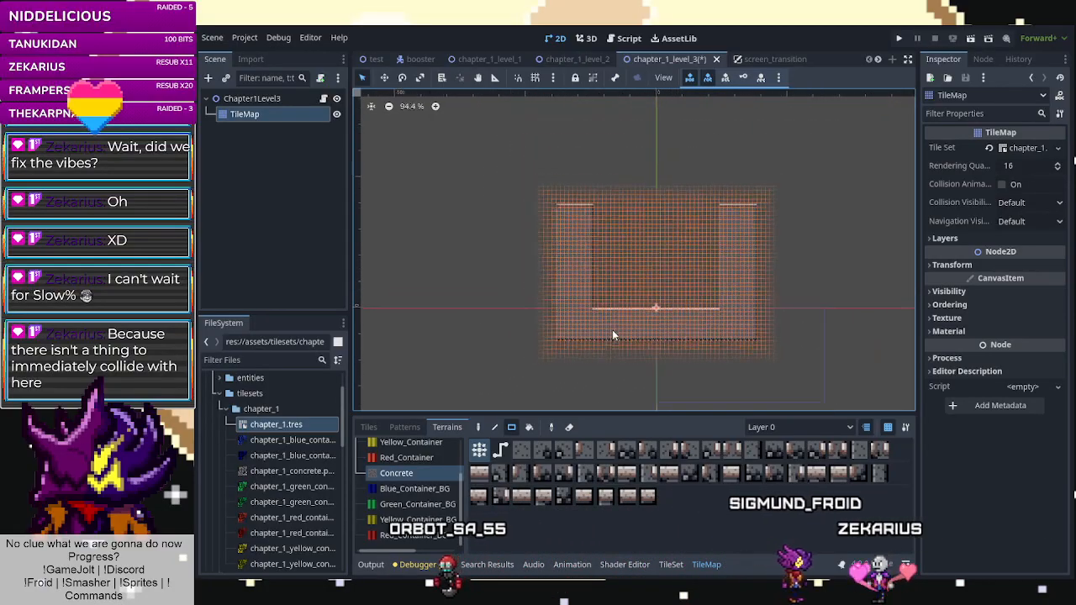
pyautogui.moveTo(757, 387); pyautogui.dragTo(810, 355, button='right')
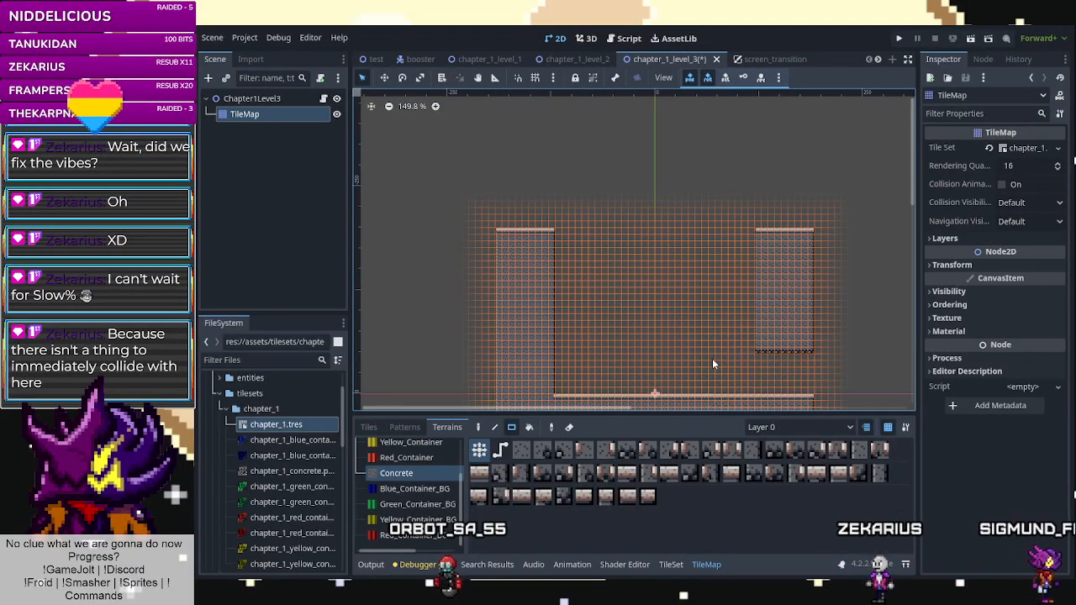
pyautogui.moveTo(831, 361); pyautogui.dragTo(831, 361, button='right')
# Extend both Concrete shaft walls upward to the same height and save the chapter_1_level_3 scene.
pyautogui.moveTo(762, 140); pyautogui.dragTo(807, 238)
pyautogui.moveTo(551, 225); pyautogui.dragTo(498, 127)
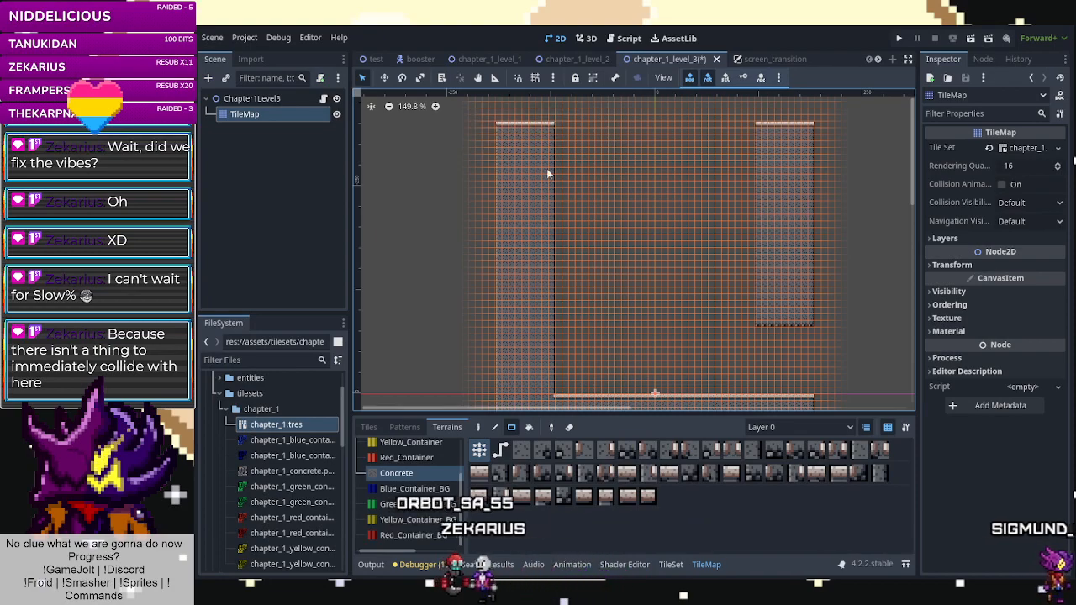
pyautogui.scroll(-5, 586, 221)
pyautogui.scroll(4, 590, 131)
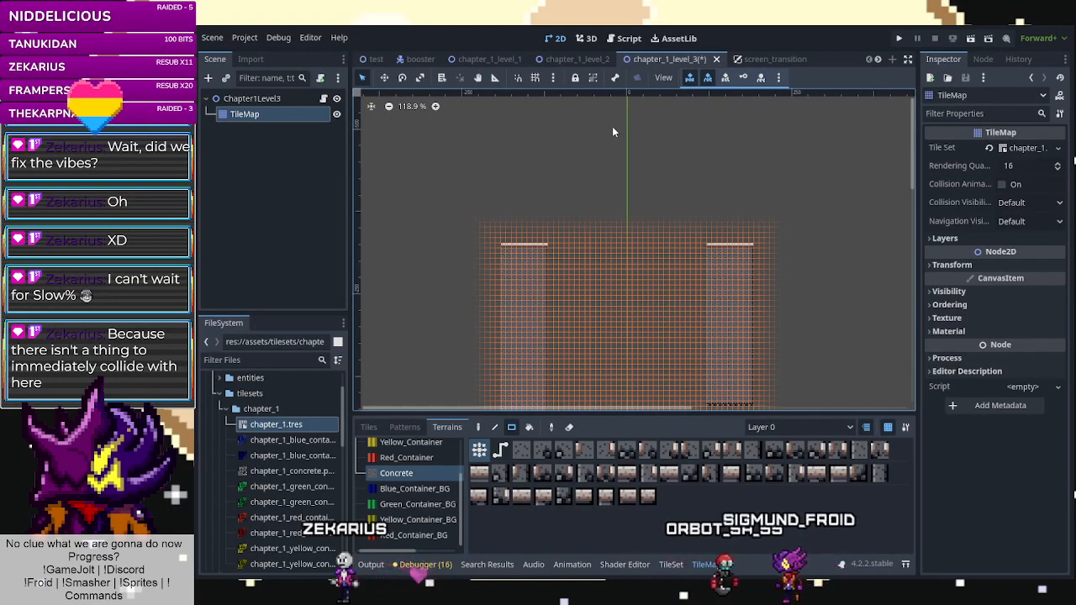
pyautogui.hotkey('ctrl', 's')
pyautogui.scroll(1, 600, 178)
pyautogui.moveTo(527, 160)
pyautogui.mouseDown()
pyautogui.moveTo(490, 283)
pyautogui.moveTo(534, 164)
pyautogui.mouseUp()
pyautogui.moveTo(730, 164); pyautogui.dragTo(778, 251)
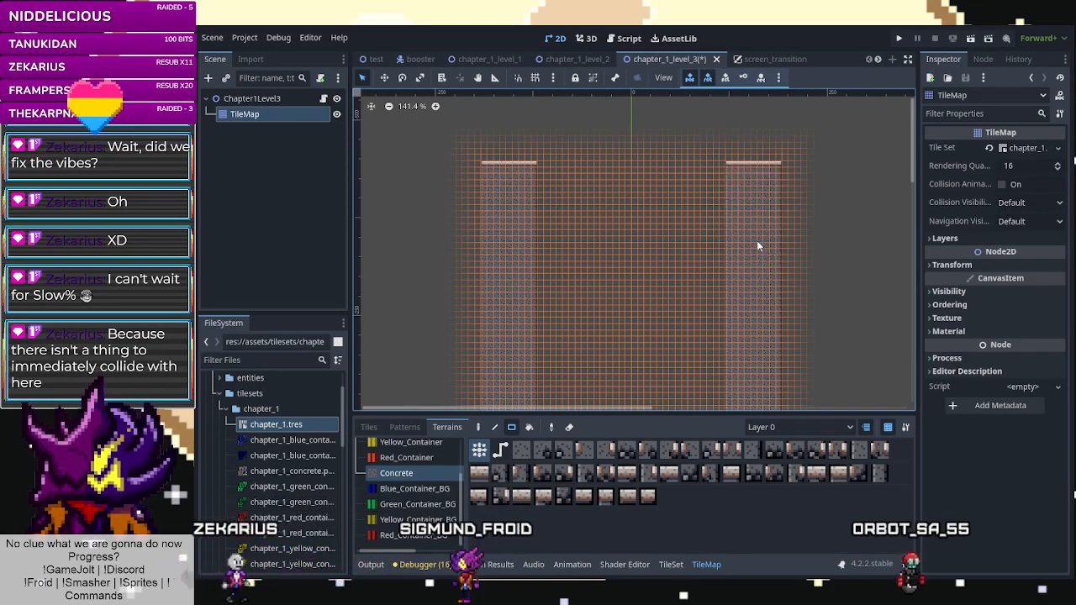
pyautogui.hotkey('ctrl', 's')
# Add an Area2D child node to Chapter1Level3 and name it LoadingZone_C1L2.
pyautogui.rightClick(265, 101)
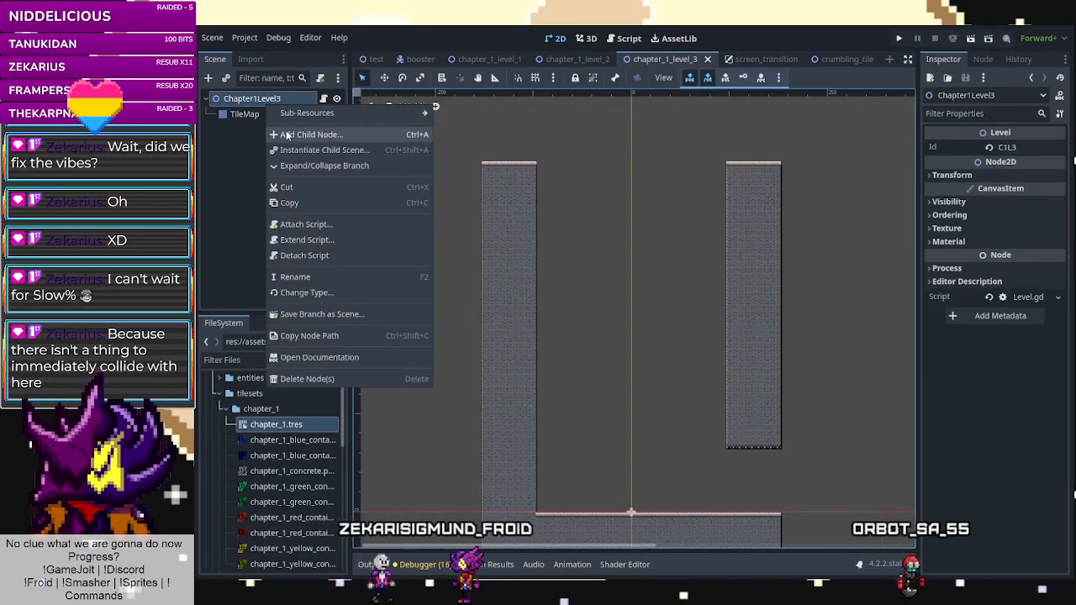
pyautogui.click(307, 135)
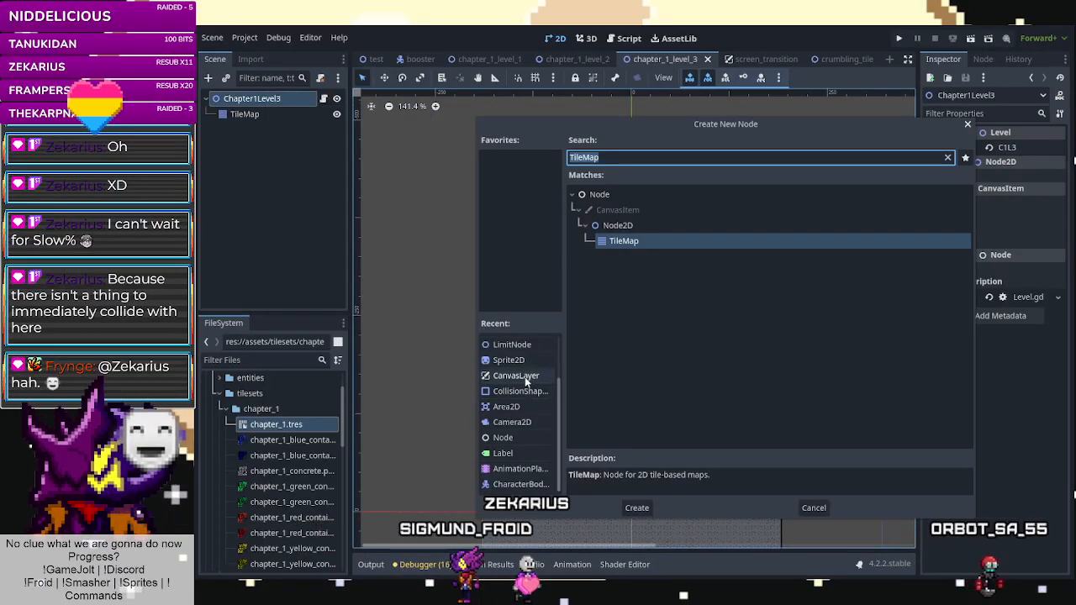
pyautogui.click(506, 406)
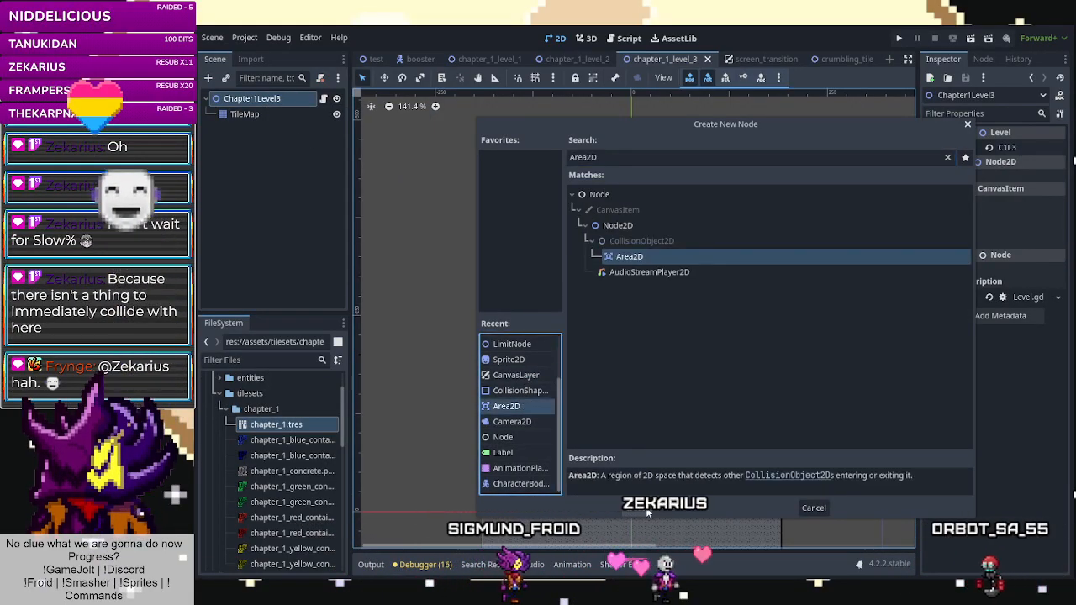
pyautogui.press('Return')
pyautogui.doubleClick(273, 134)
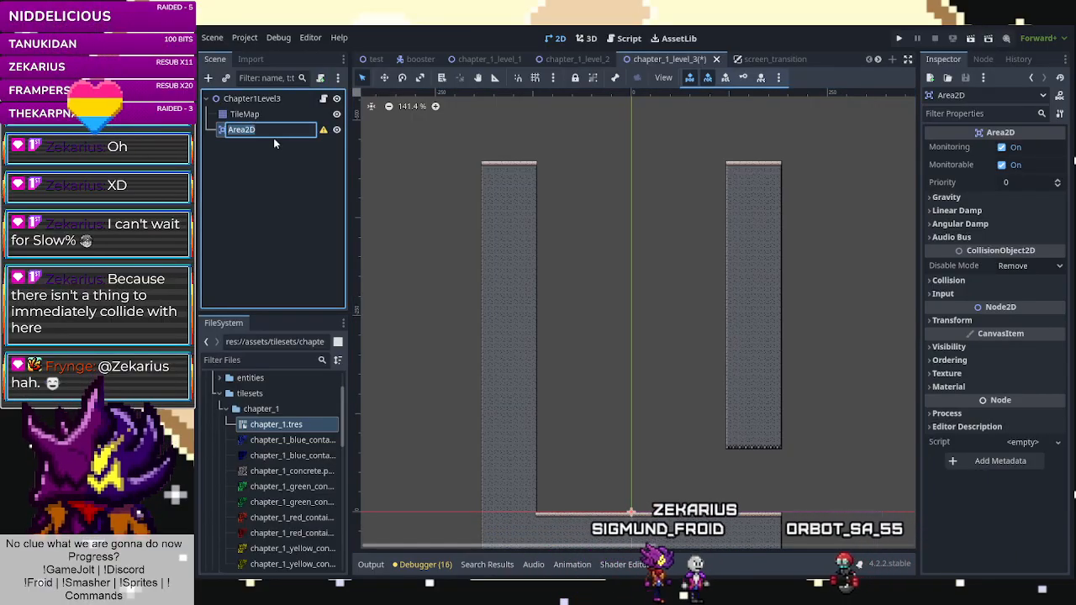
pyautogui.write('Loading')
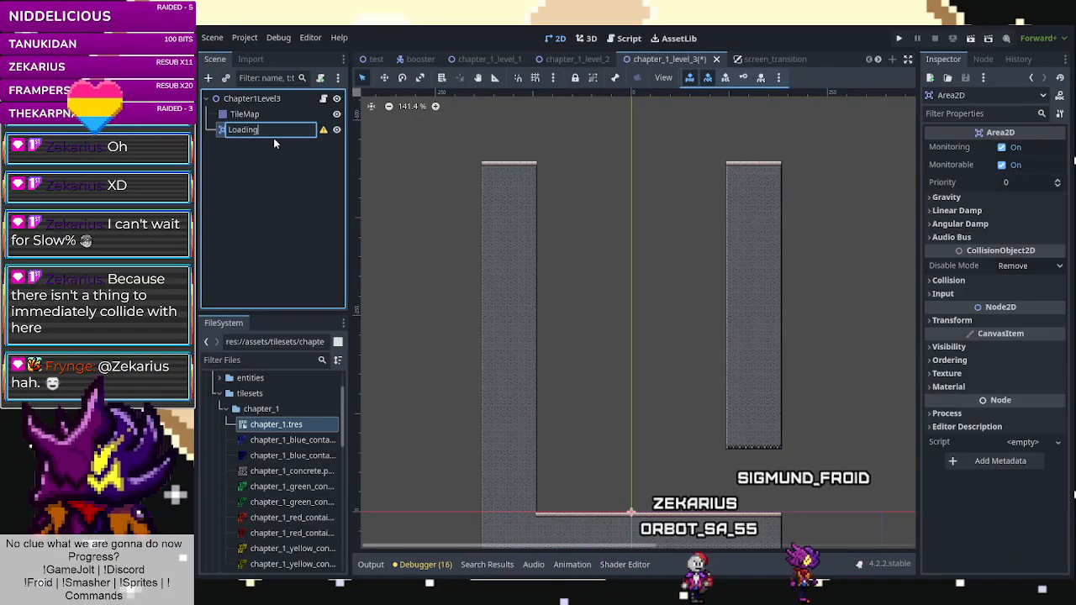
pyautogui.write('Zone')
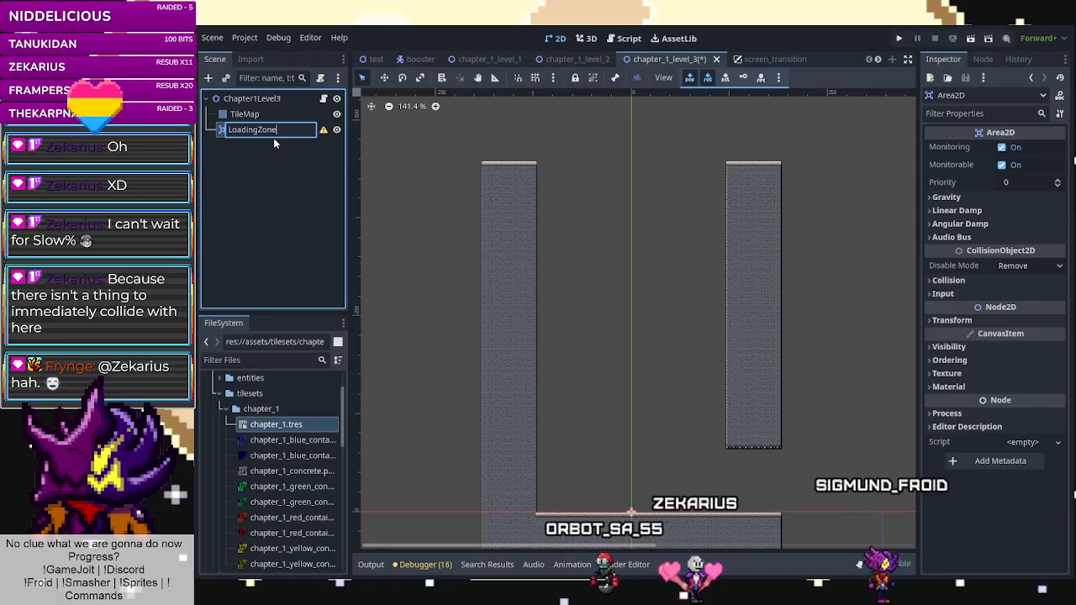
pyautogui.write('_C')
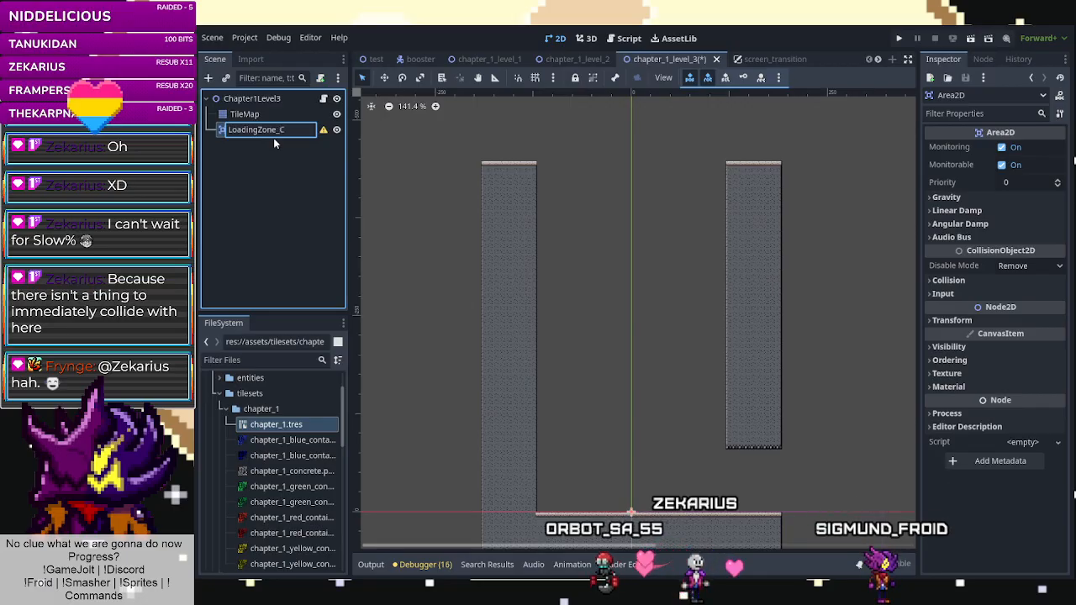
pyautogui.write('1L2')
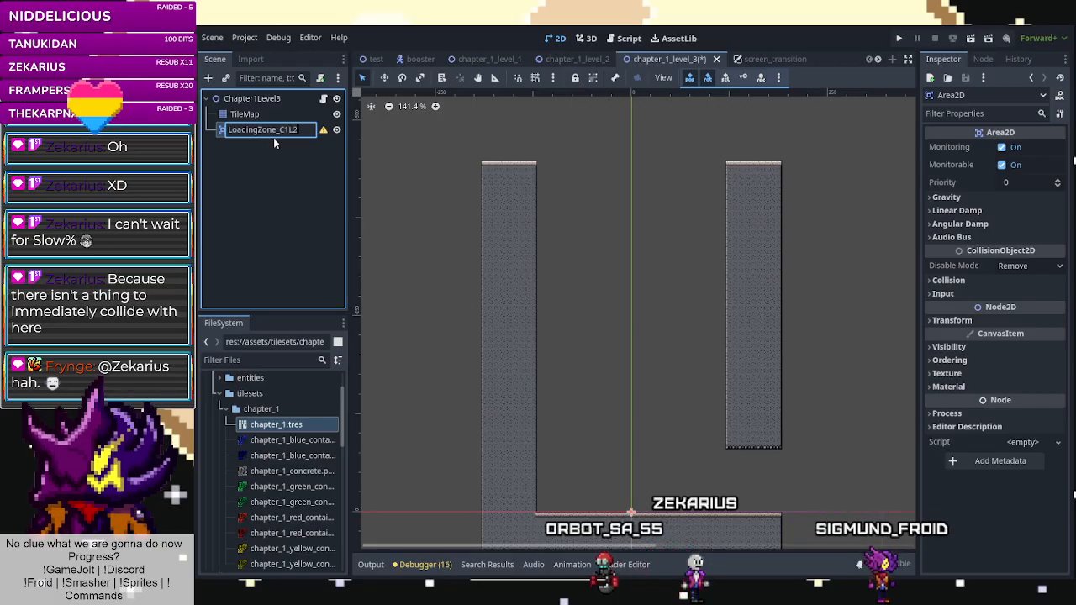
pyautogui.press('Return')
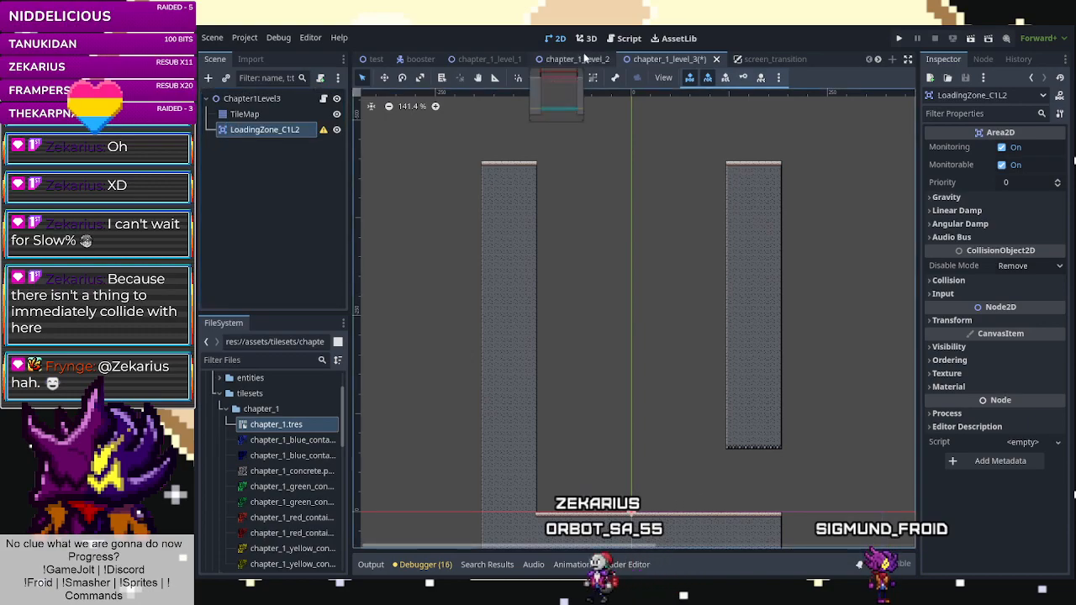
# Check the loading zone naming in chapter_1_level_2 and rename the level 3 node to LoadingZoneC1L2.
pyautogui.click(577, 59)
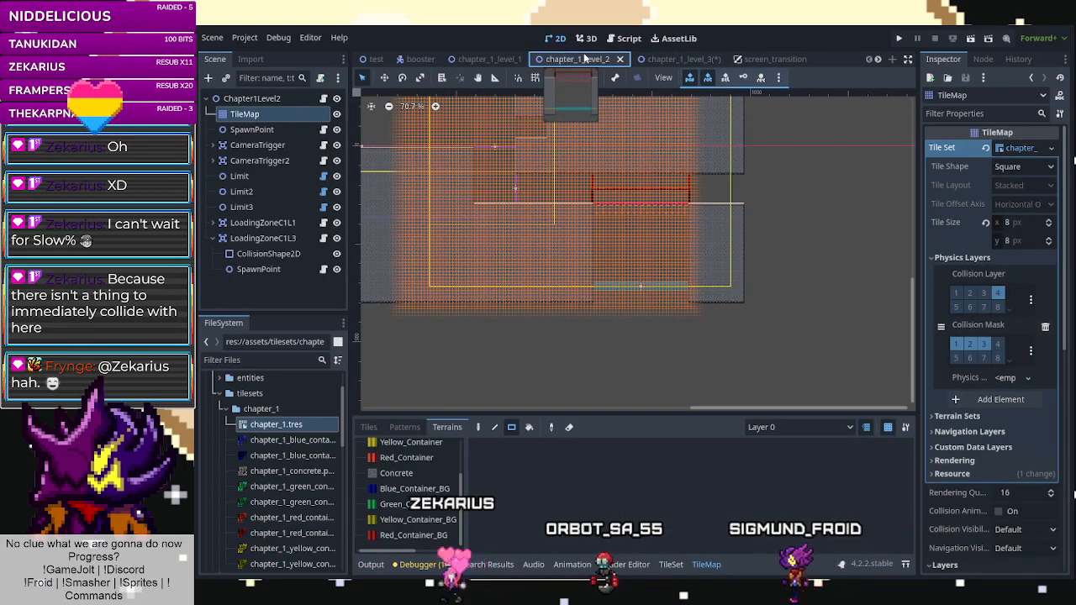
pyautogui.click(651, 58)
pyautogui.doubleClick(287, 131)
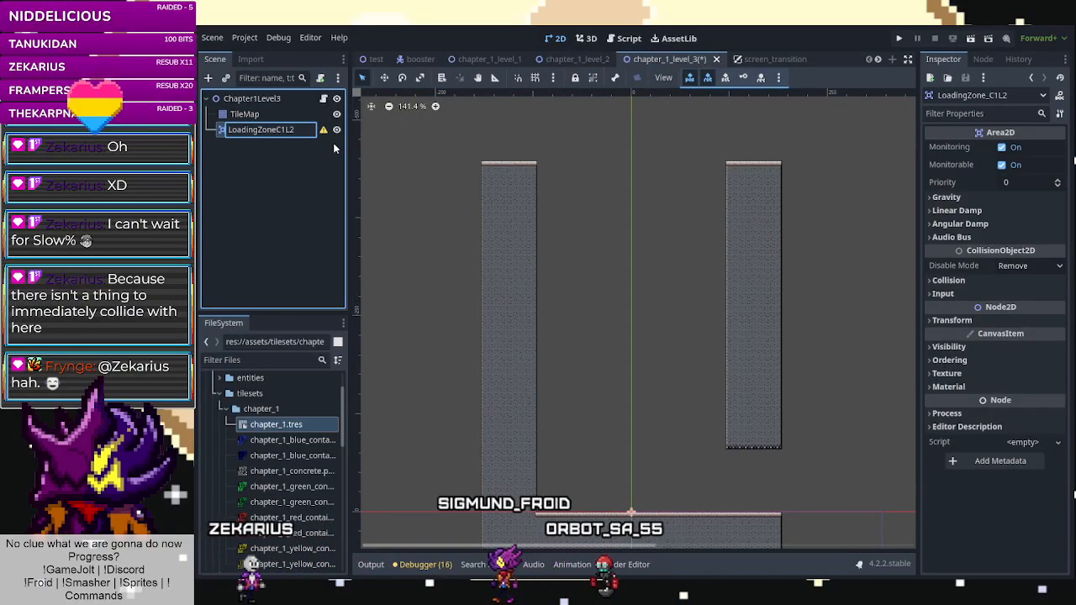
pyautogui.click(285, 149)
# Add a CollisionShape2D child node to LoadingZoneC1L2.
pyautogui.rightClick(294, 133)
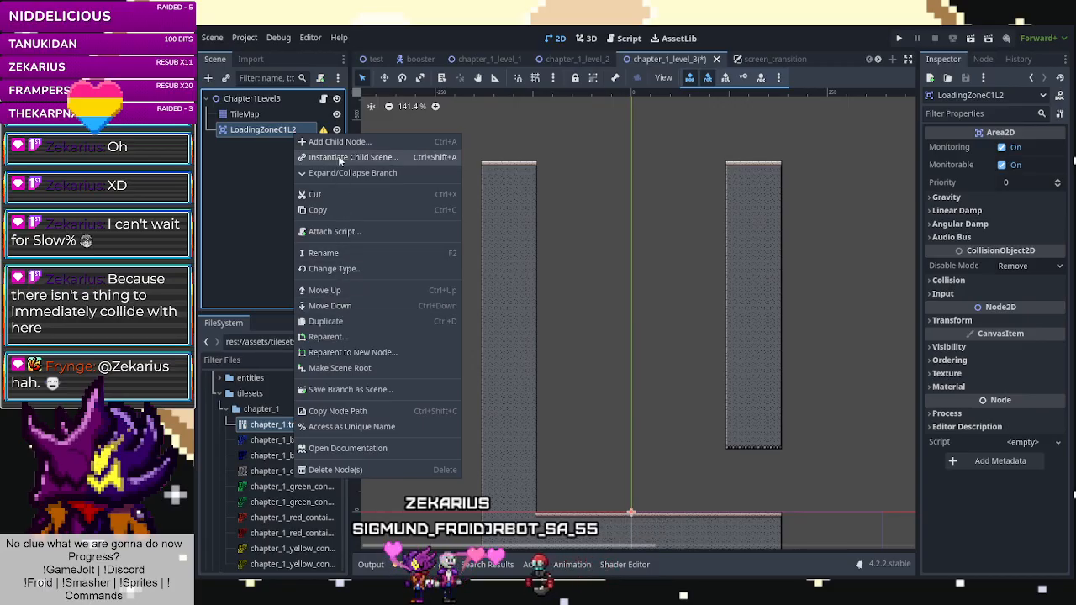
pyautogui.click(336, 145)
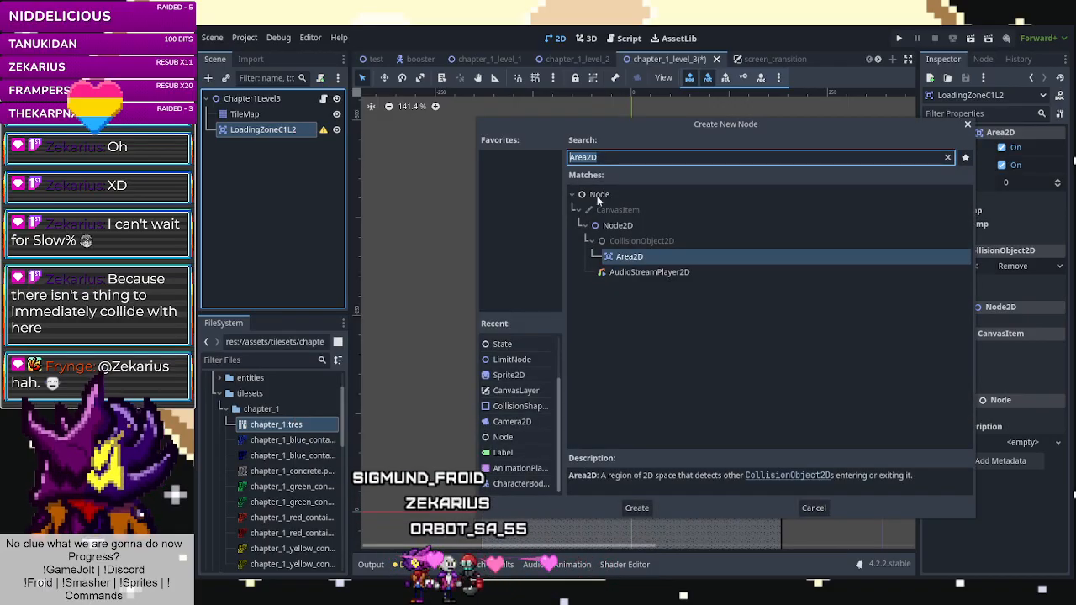
pyautogui.click(513, 406)
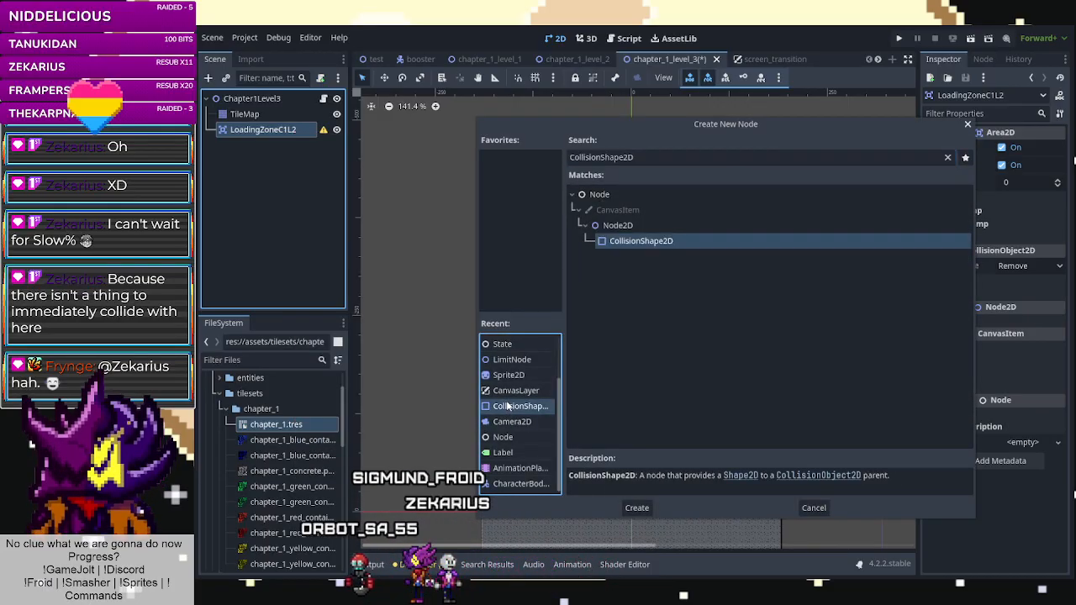
pyautogui.click(636, 508)
# Move the LoadingZoneC1L2 node straight up from the origin to just above the top of the shaft walls.
pyautogui.scroll(1, 569, 163)
pyautogui.scroll(-2, 571, 167)
pyautogui.scroll(2, 571, 167)
pyautogui.click(290, 129)
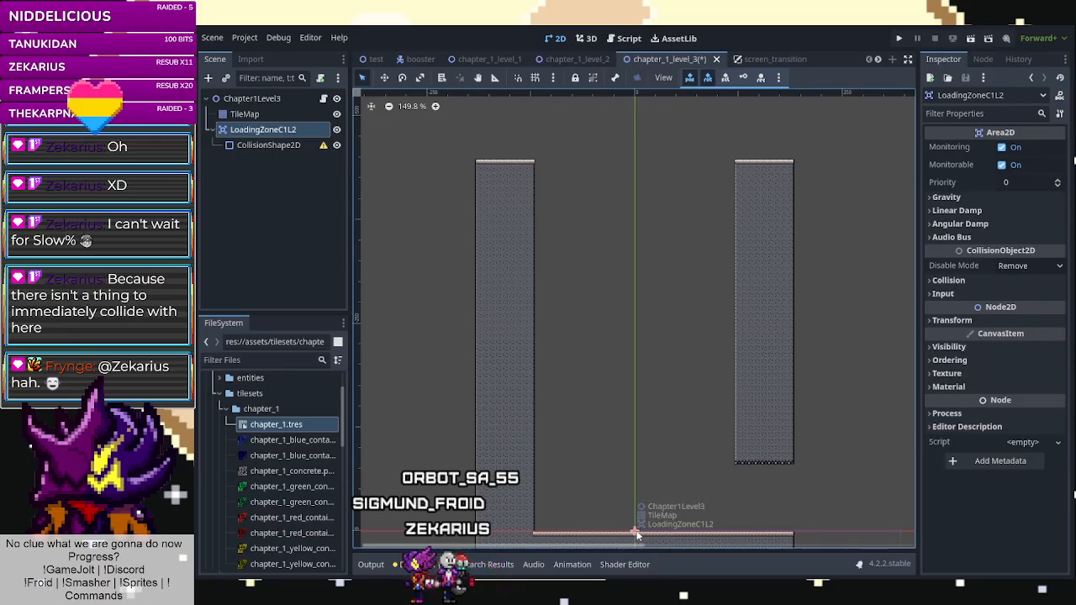
pyautogui.scroll(20, 632, 158)
pyautogui.moveTo(632, 163); pyautogui.dragTo(631, 132)
# Give the CollisionShape2D under LoadingZoneC1L2 a rectangle shape.
pyautogui.click(298, 145)
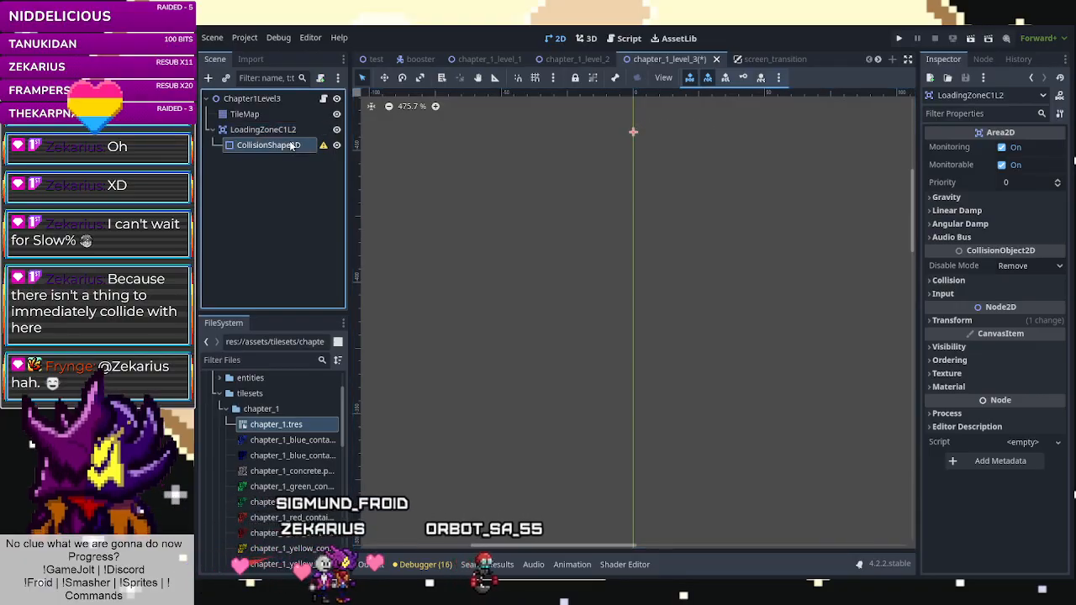
pyautogui.scroll(-15, 696, 267)
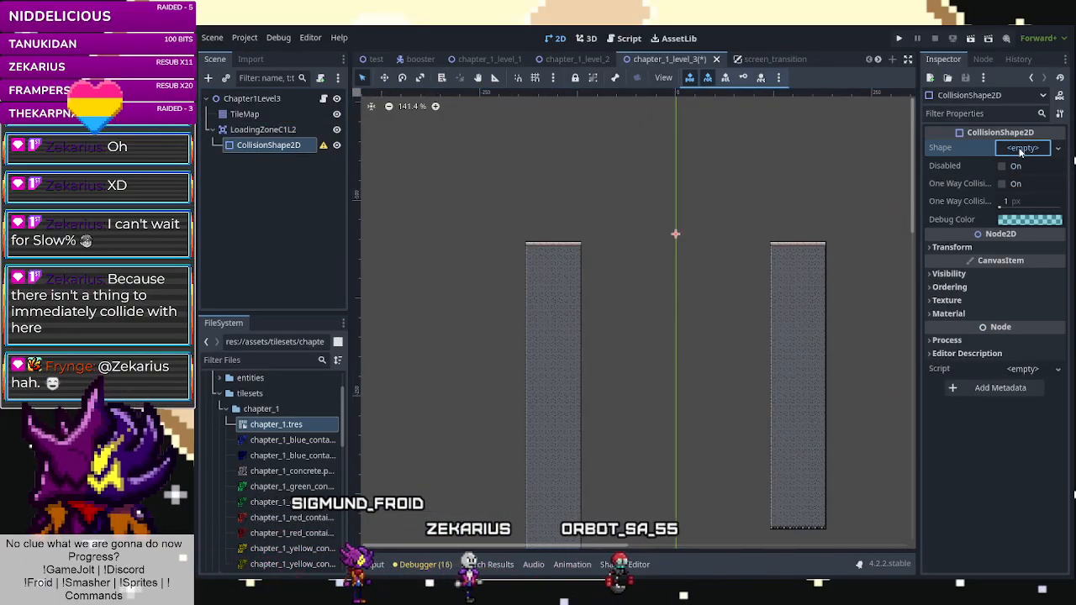
pyautogui.click(1025, 148)
pyautogui.click(958, 221)
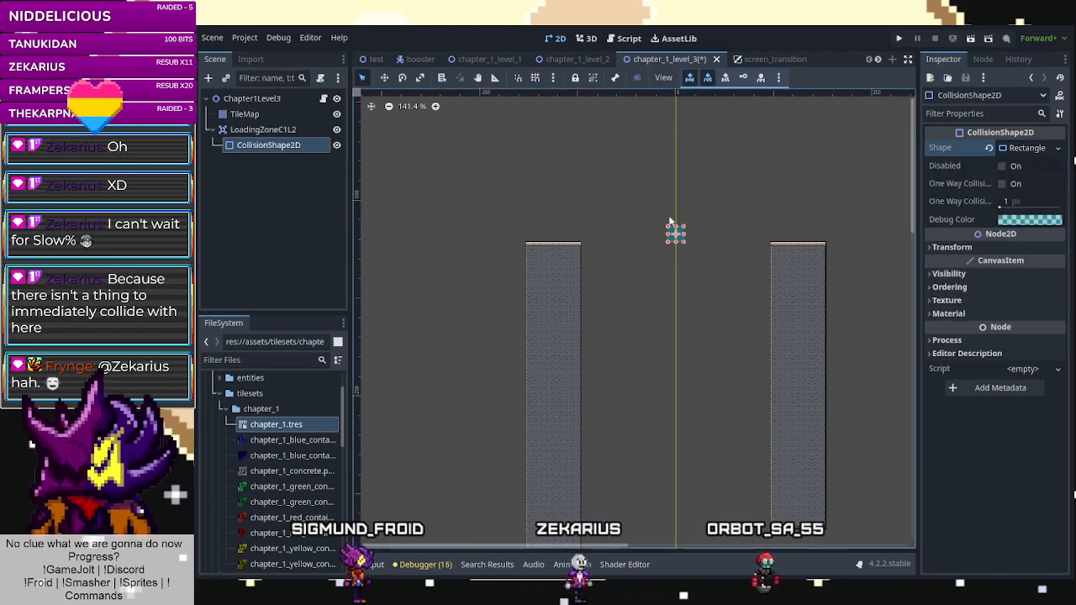
# Stretch the rectangle collision shape to 240 px wide so it spans the gap between the two shaft walls.
pyautogui.scroll(6, 683, 223)
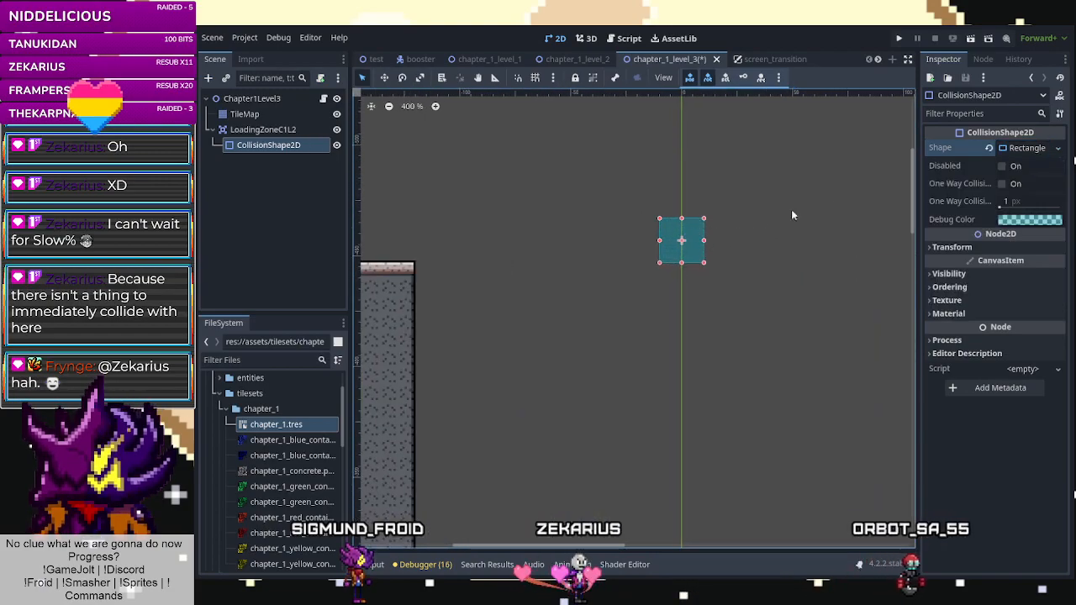
pyautogui.click(1027, 148)
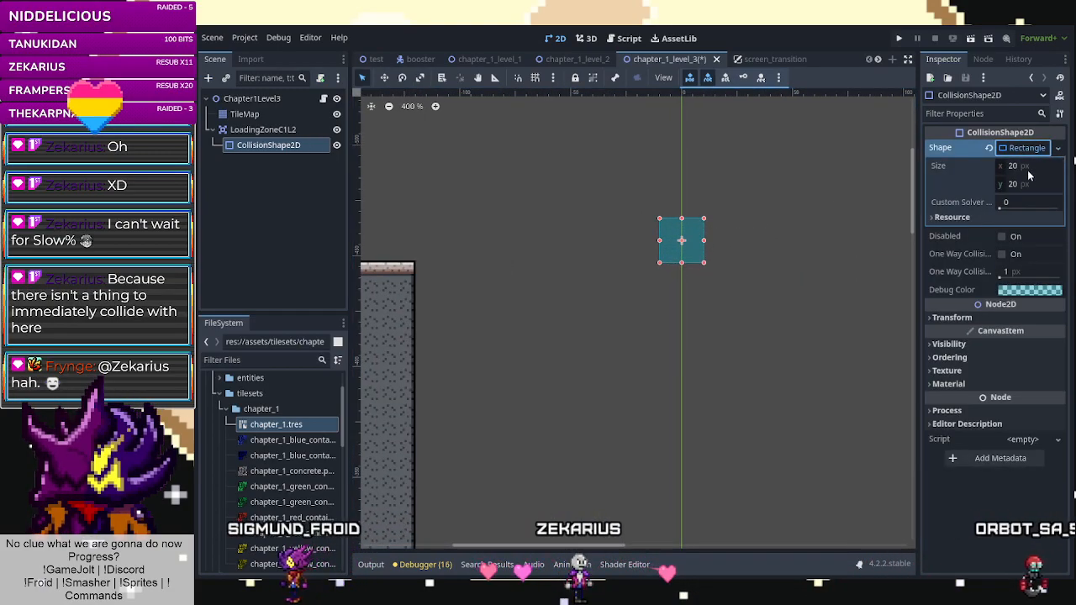
pyautogui.click(1027, 184)
pyautogui.click(1031, 166)
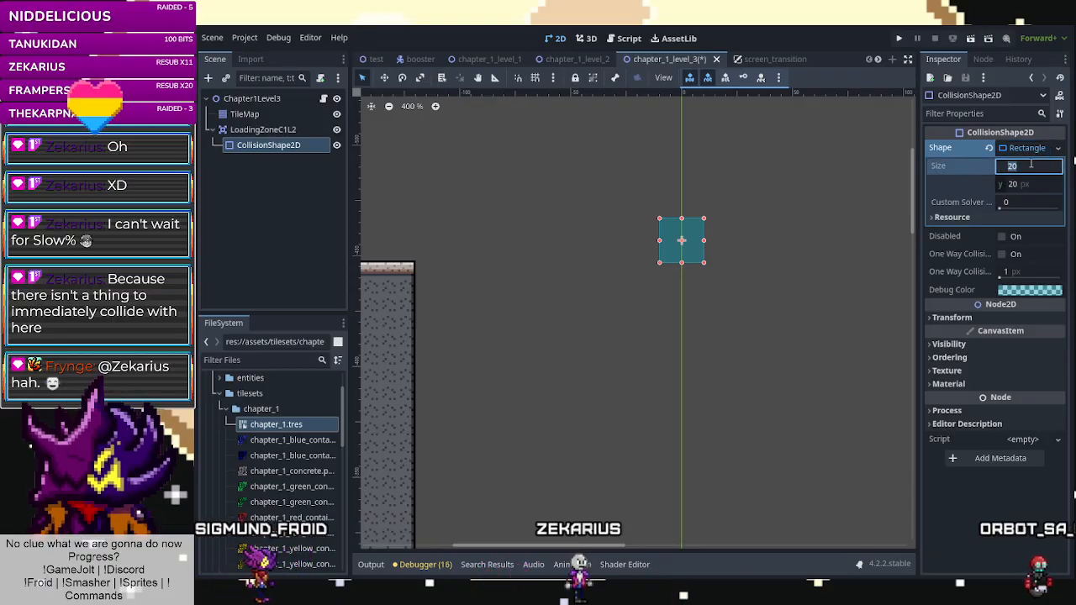
pyautogui.moveTo(704, 240); pyautogui.dragTo(833, 240)
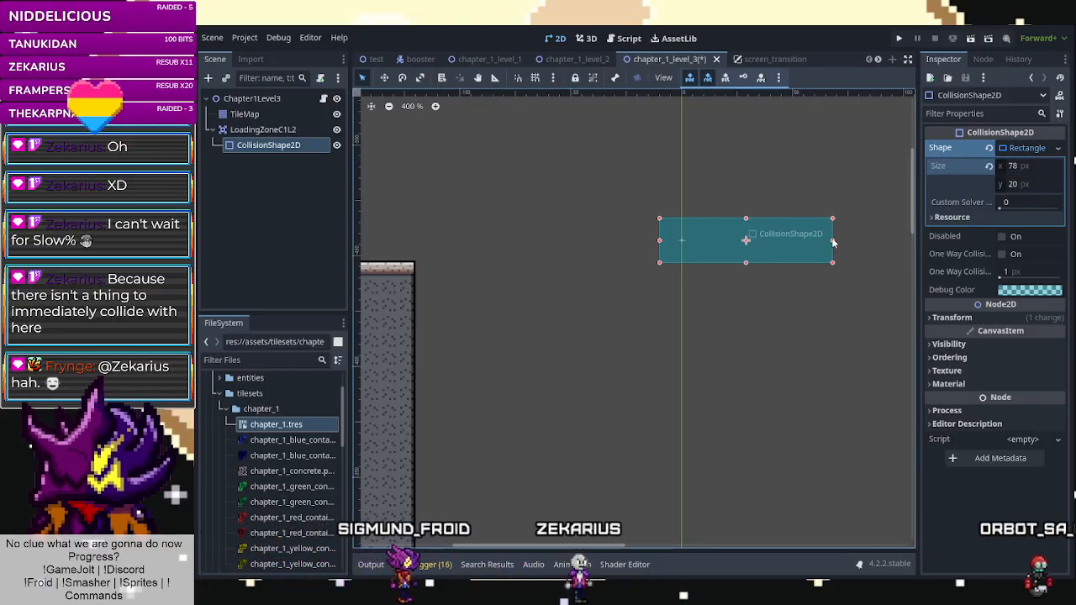
pyautogui.scroll(-2, 463, 241)
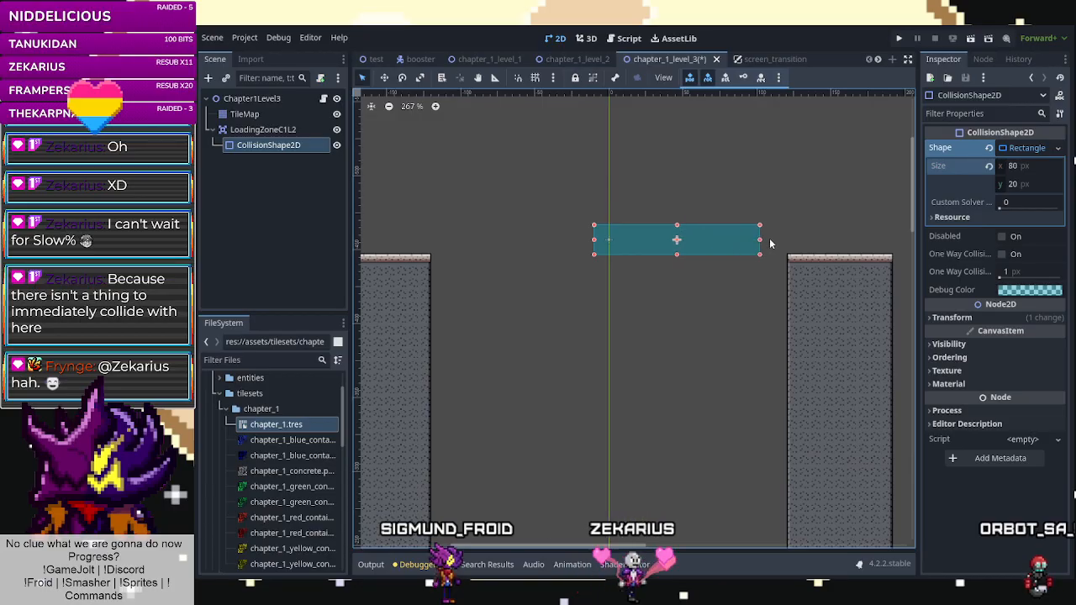
pyautogui.scroll(4, 786, 242)
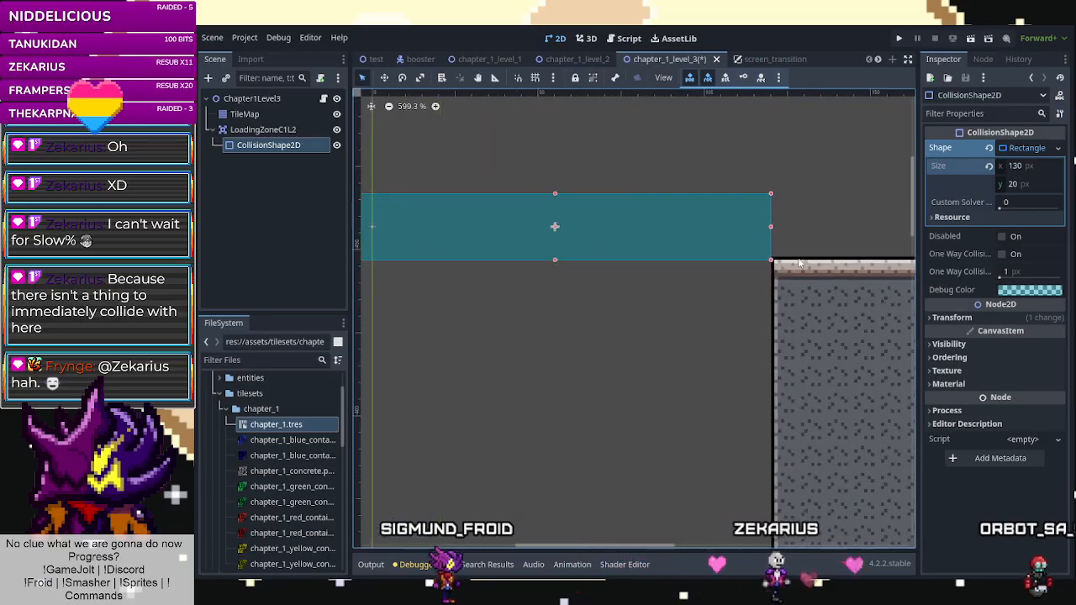
pyautogui.scroll(-1, 799, 265)
pyautogui.scroll(-2, 799, 266)
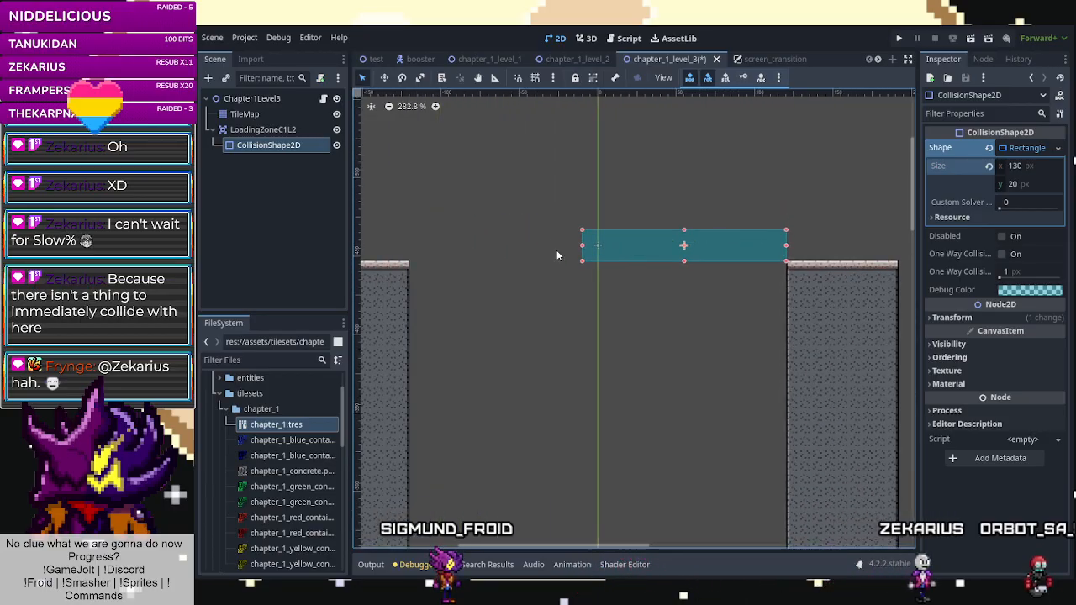
pyautogui.moveTo(565, 245); pyautogui.dragTo(410, 261)
pyautogui.scroll(2, 387, 269)
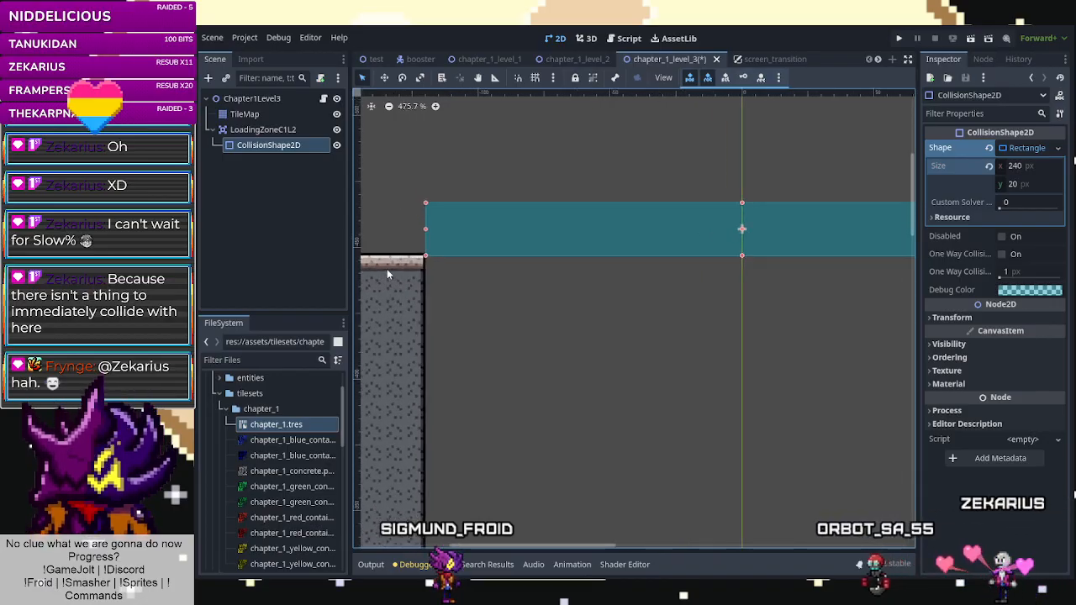
pyautogui.scroll(-3, 520, 316)
# Extend both shaft walls upward past the loading zone with Concrete terrain on the TileMap, and save the scene.
pyautogui.click(256, 114)
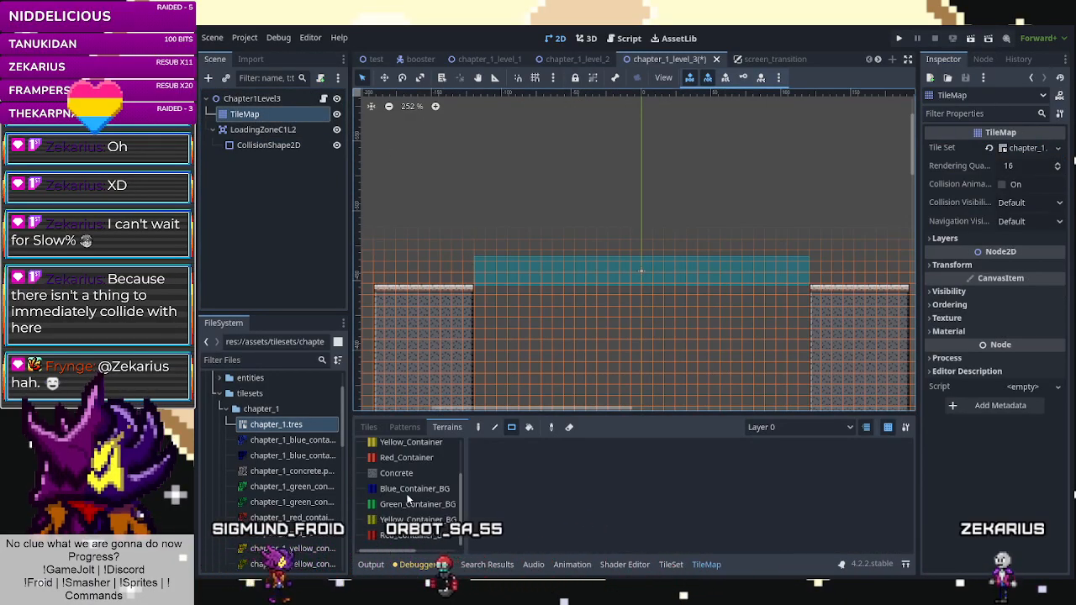
pyautogui.click(398, 473)
pyautogui.moveTo(473, 247)
pyautogui.mouseDown()
pyautogui.moveTo(432, 288)
pyautogui.moveTo(374, 293)
pyautogui.mouseUp()
pyautogui.moveTo(811, 246); pyautogui.dragTo(906, 294)
pyautogui.scroll(-4, 538, 193)
pyautogui.scroll(-10, 561, 188)
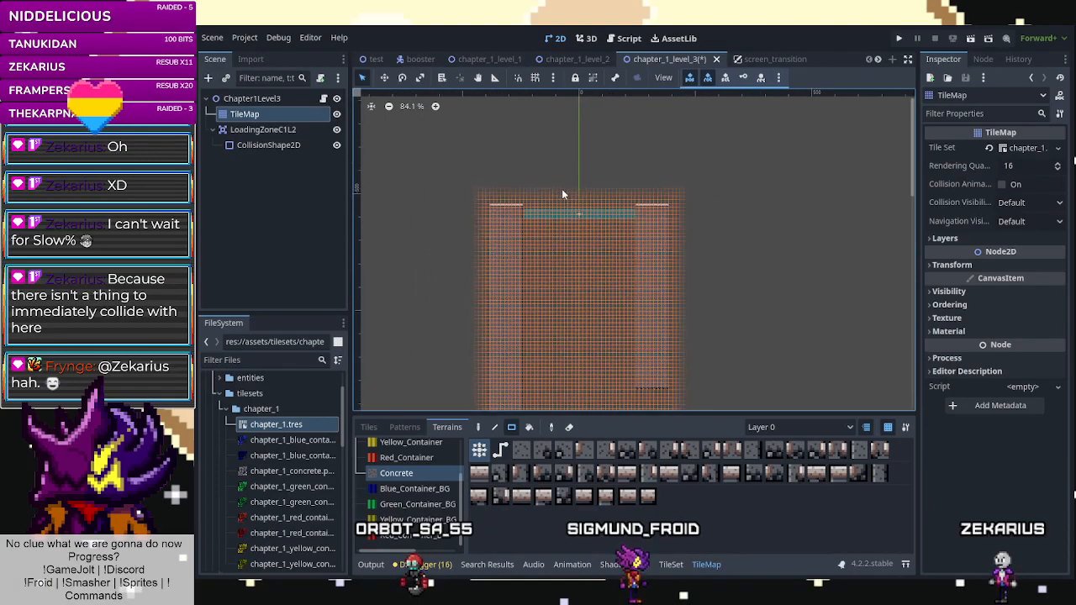
pyautogui.scroll(15, 573, 196)
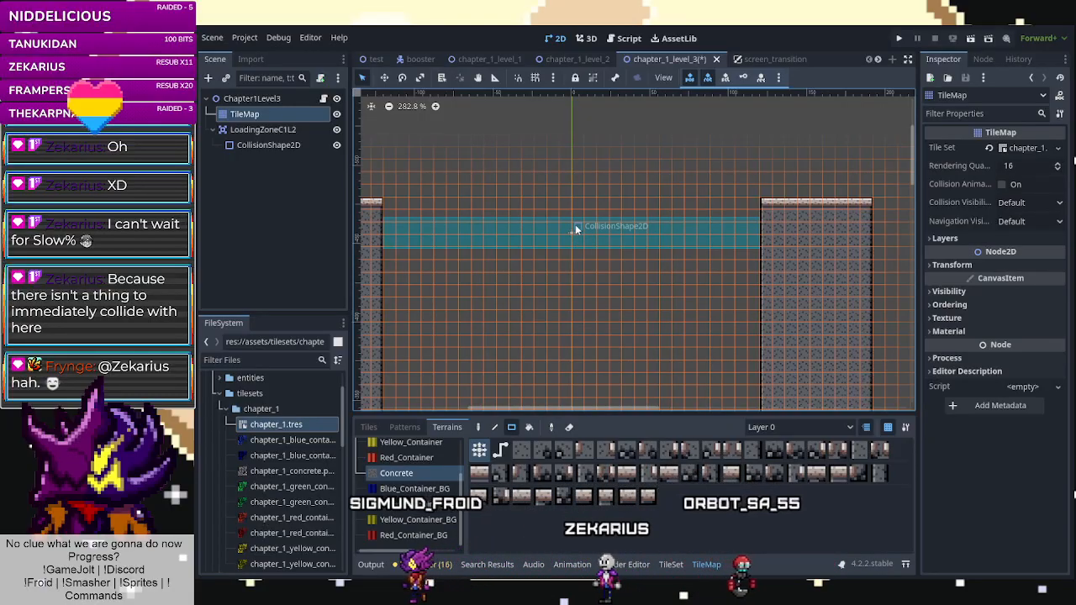
pyautogui.hotkey('ctrl', 's')
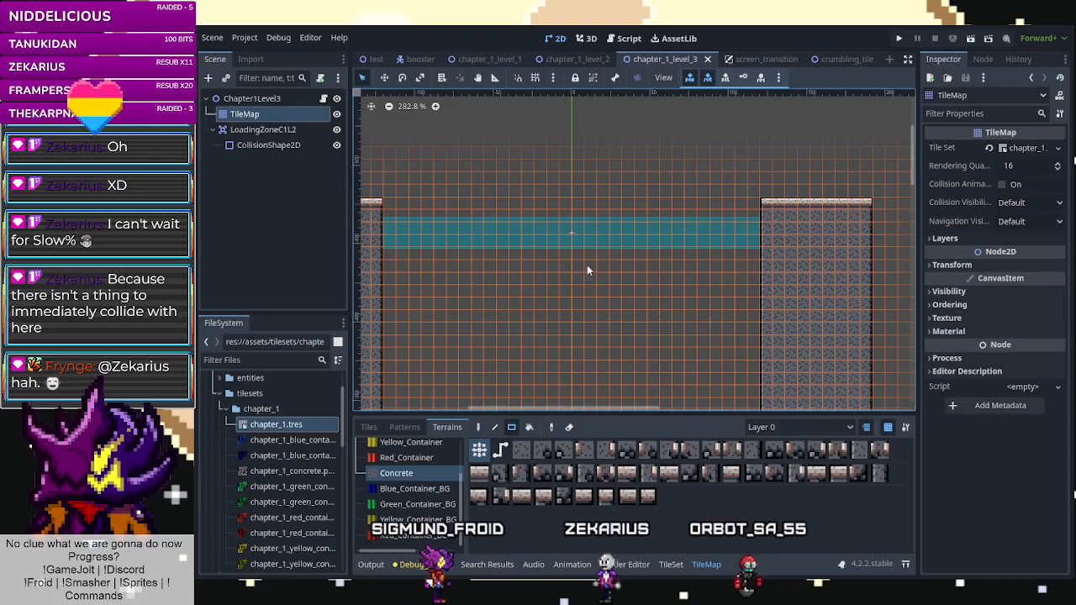
# Attach the existing script res://src/levels/LoadingZone.gd to LoadingZoneC1L2 and return to the 2D view.
pyautogui.click(263, 130)
pyautogui.rightClick(267, 130)
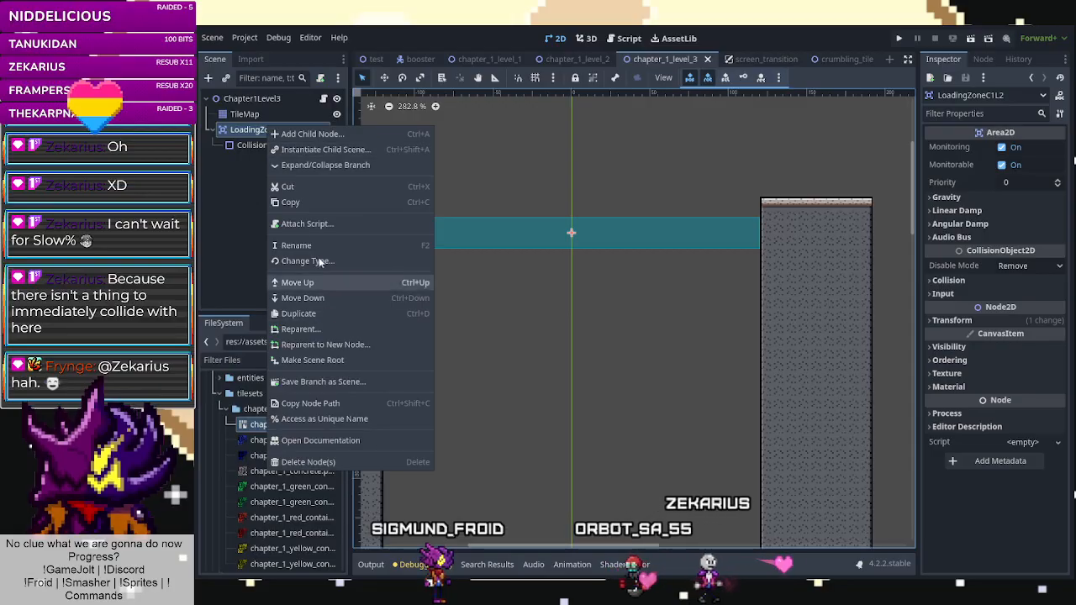
pyautogui.click(307, 223)
pyautogui.click(882, 351)
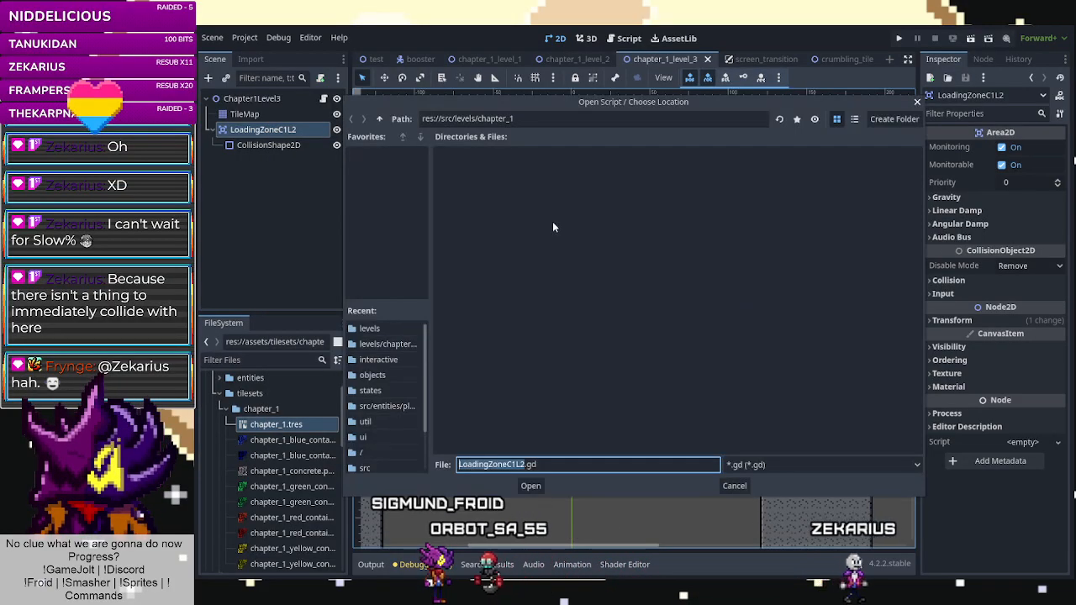
pyautogui.click(382, 119)
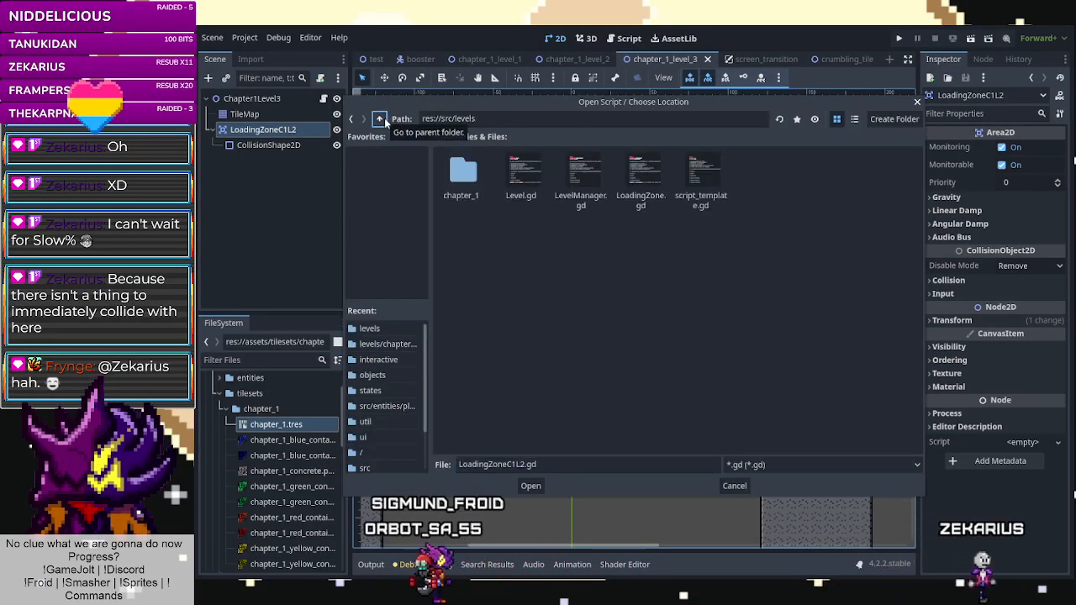
pyautogui.click(641, 177)
pyautogui.click(527, 485)
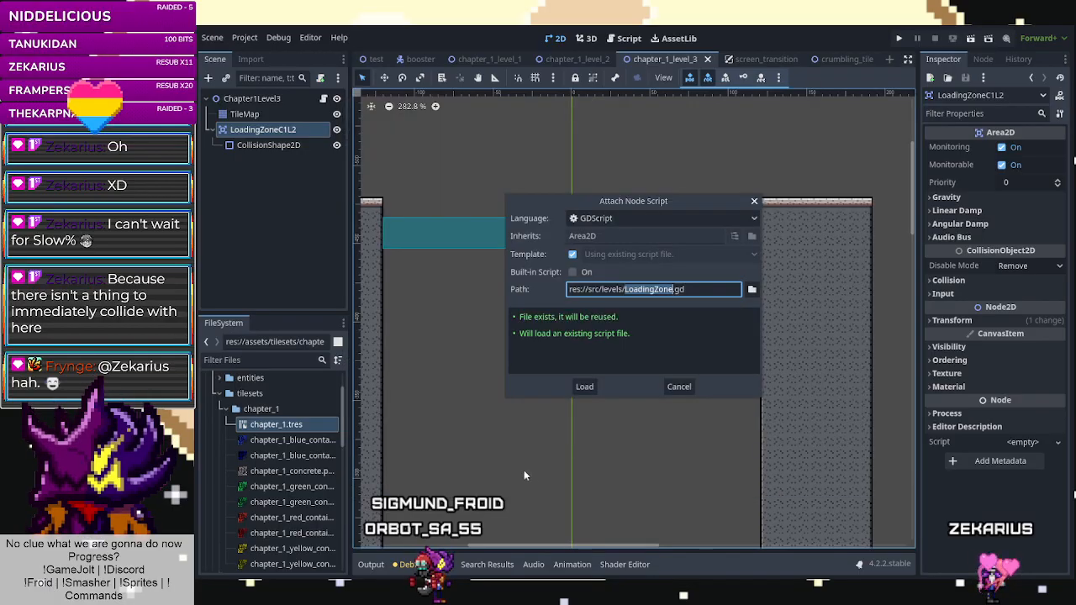
pyautogui.click(584, 387)
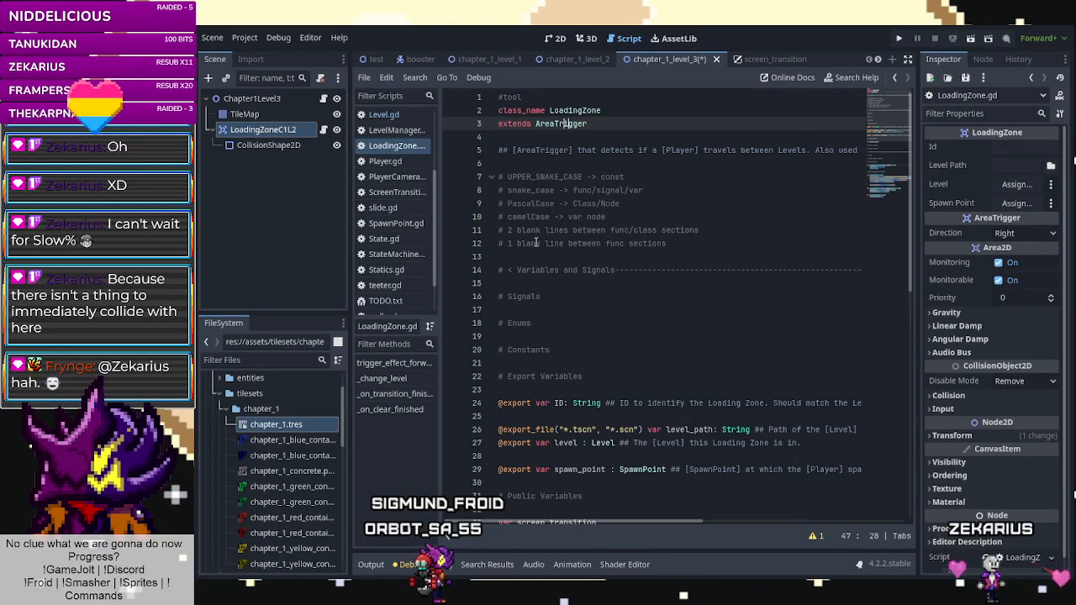
pyautogui.scroll(-4, 535, 243)
pyautogui.click(557, 36)
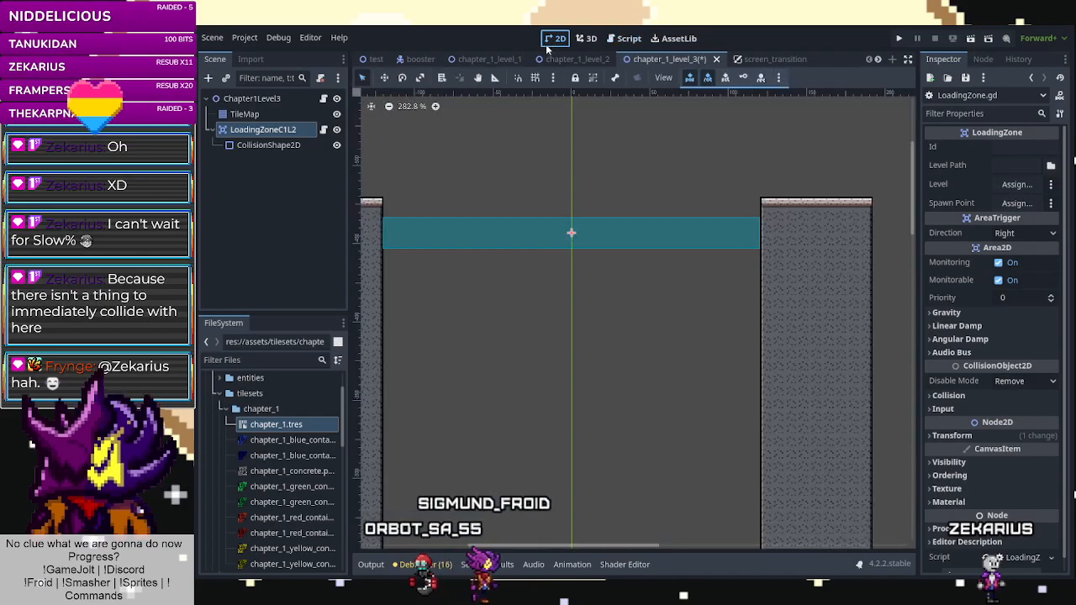
pyautogui.click(324, 130)
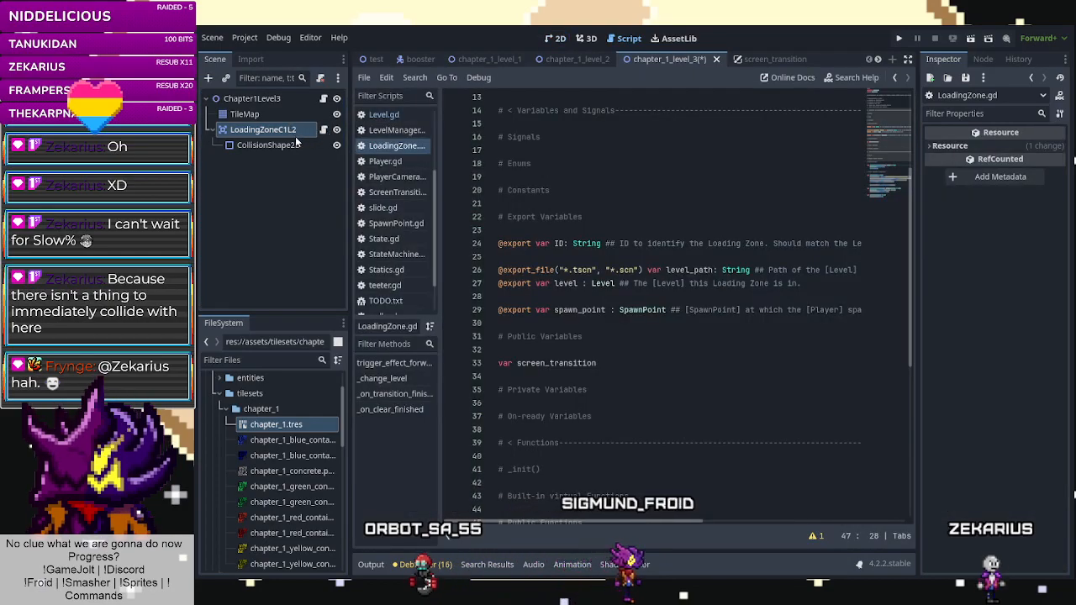
pyautogui.click(557, 38)
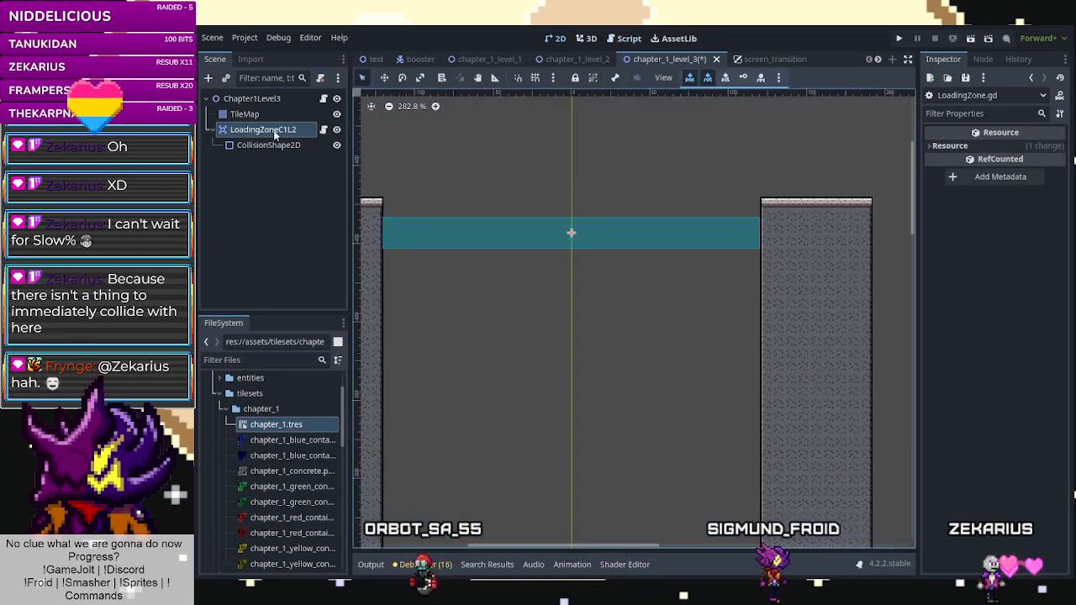
pyautogui.click(941, 146)
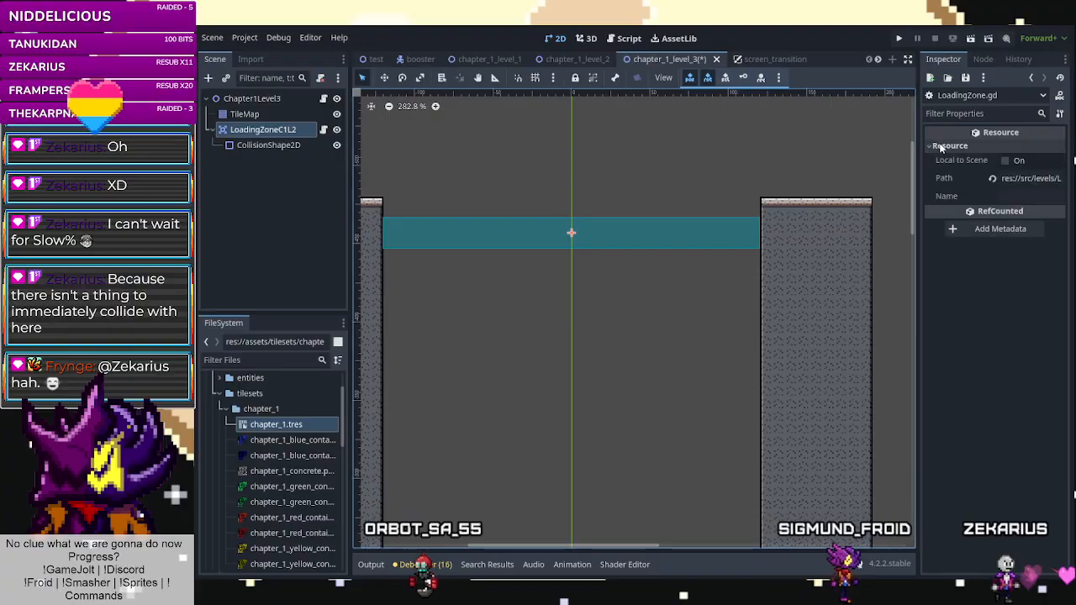
# Set the Id of LoadingZoneC1L2 to C1L2.
pyautogui.click(257, 133)
pyautogui.click(1000, 148)
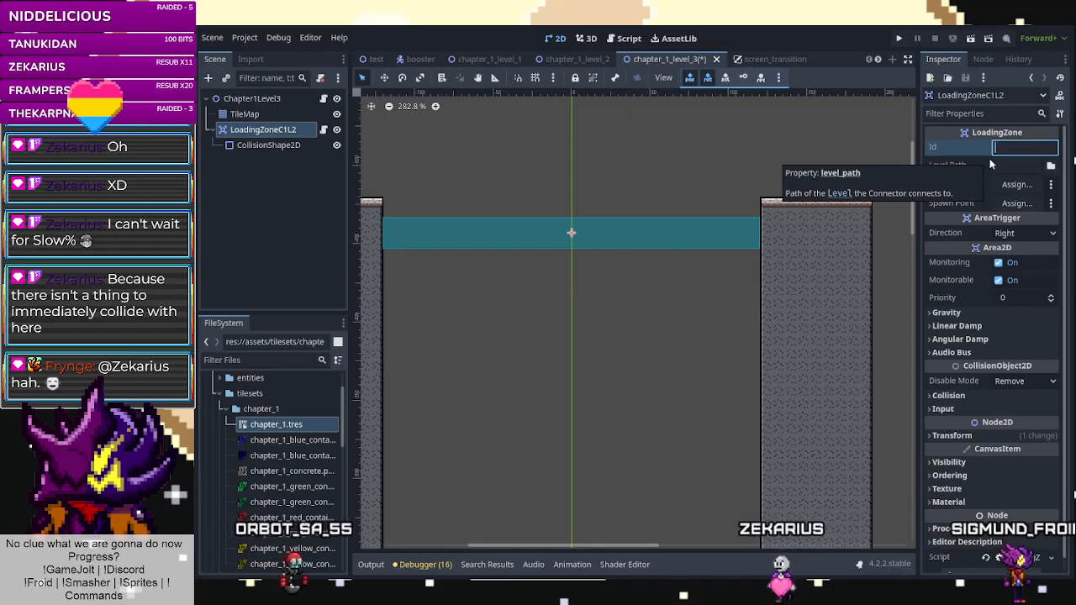
pyautogui.write('C1L2')
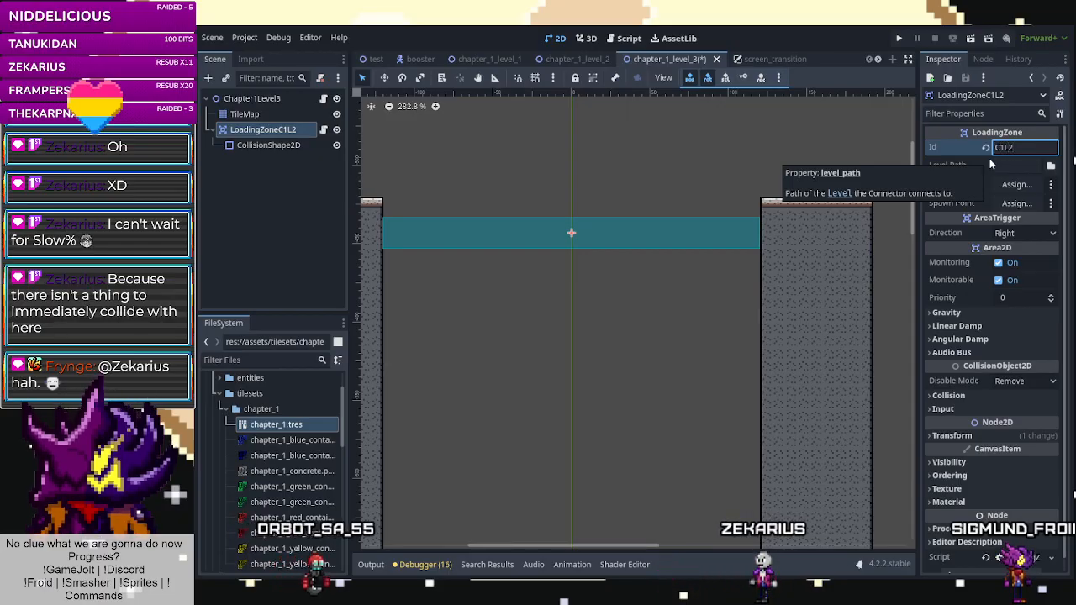
# Set the loading zone's Level Path to chapter_1_level_2.tscn in res://src/levels/chapter_1.
pyautogui.click(1051, 165)
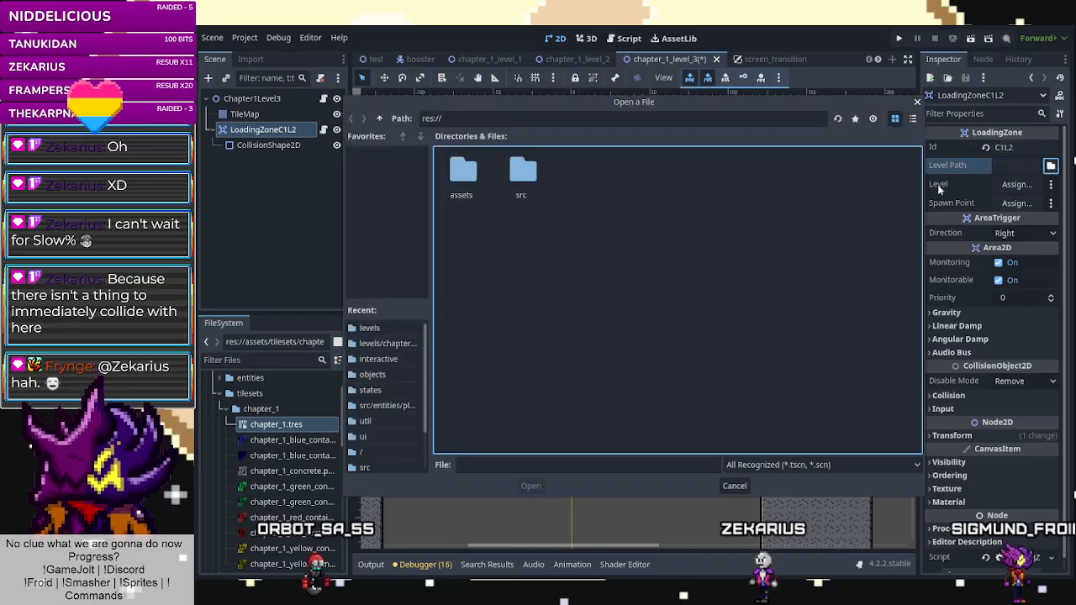
pyautogui.doubleClick(523, 176)
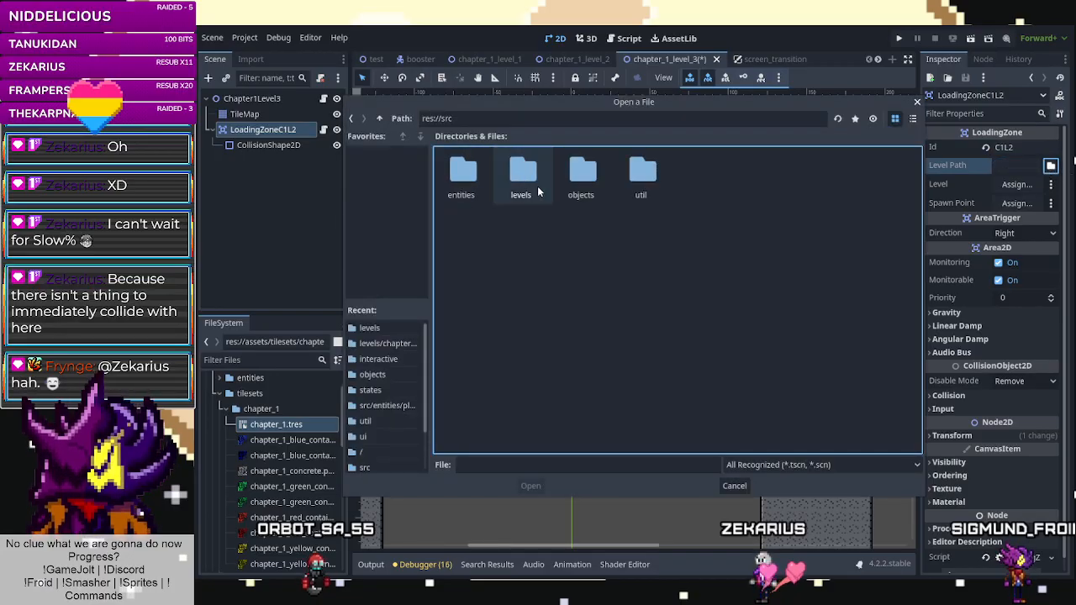
pyautogui.doubleClick(528, 180)
pyautogui.doubleClick(487, 184)
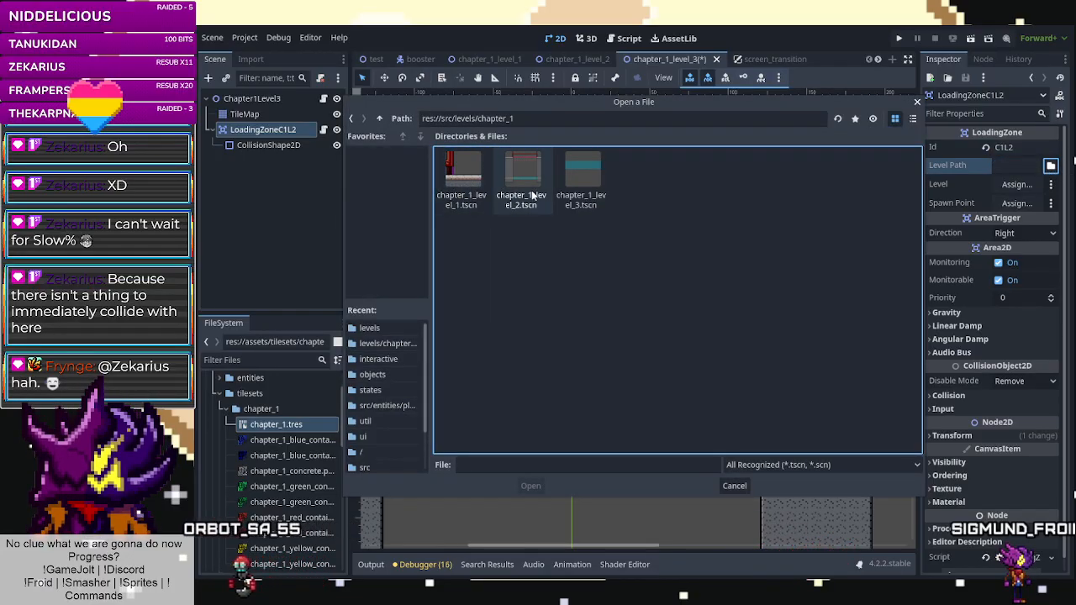
pyautogui.click(521, 177)
pyautogui.click(530, 486)
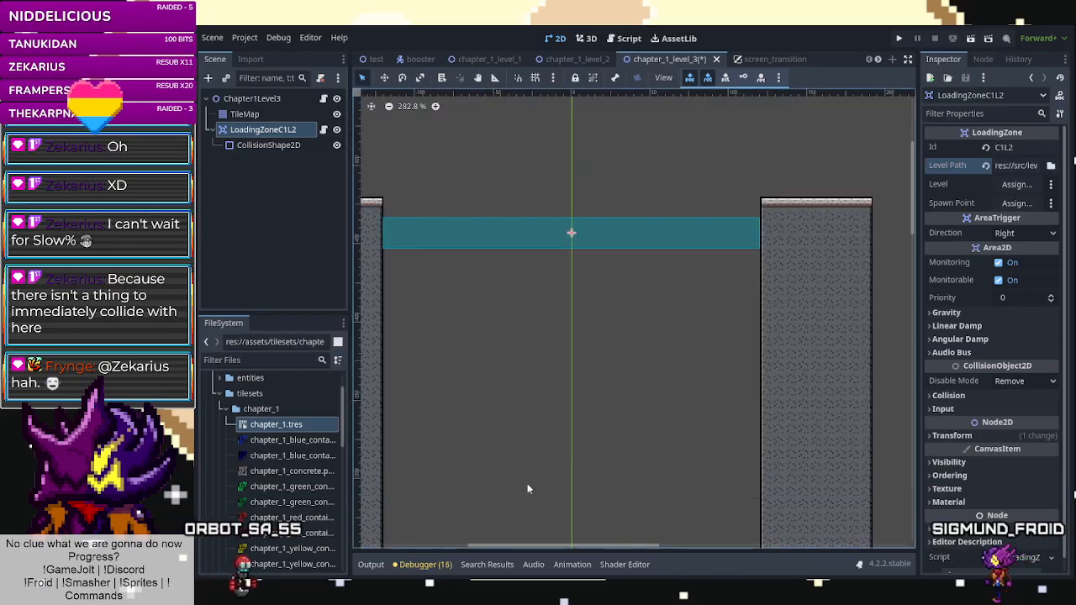
# Assign the Chapter1Level3 node as the loading zone's Level.
pyautogui.click(1017, 184)
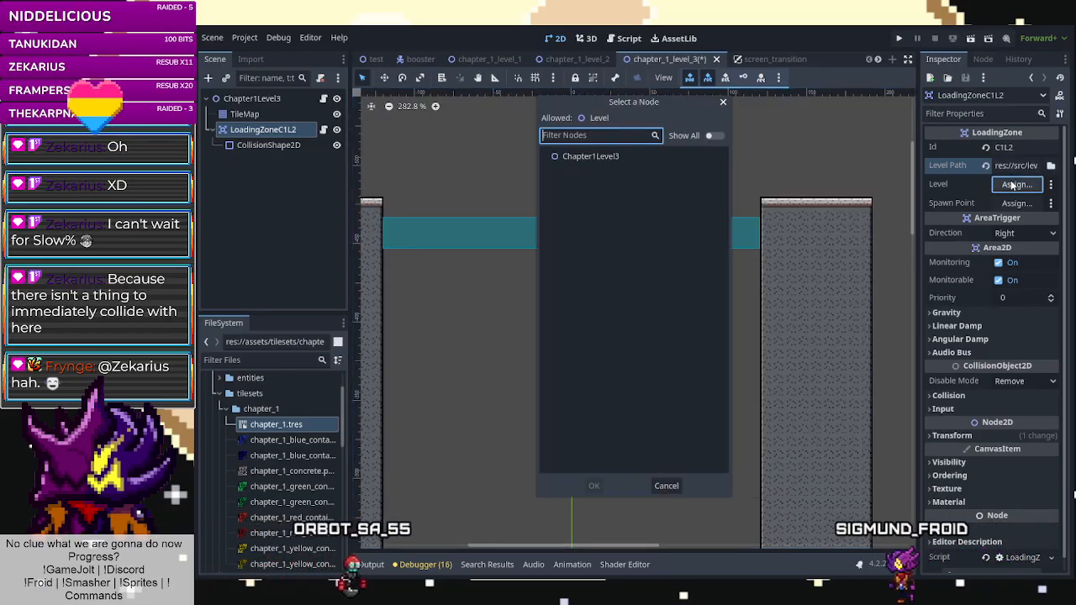
pyautogui.click(586, 155)
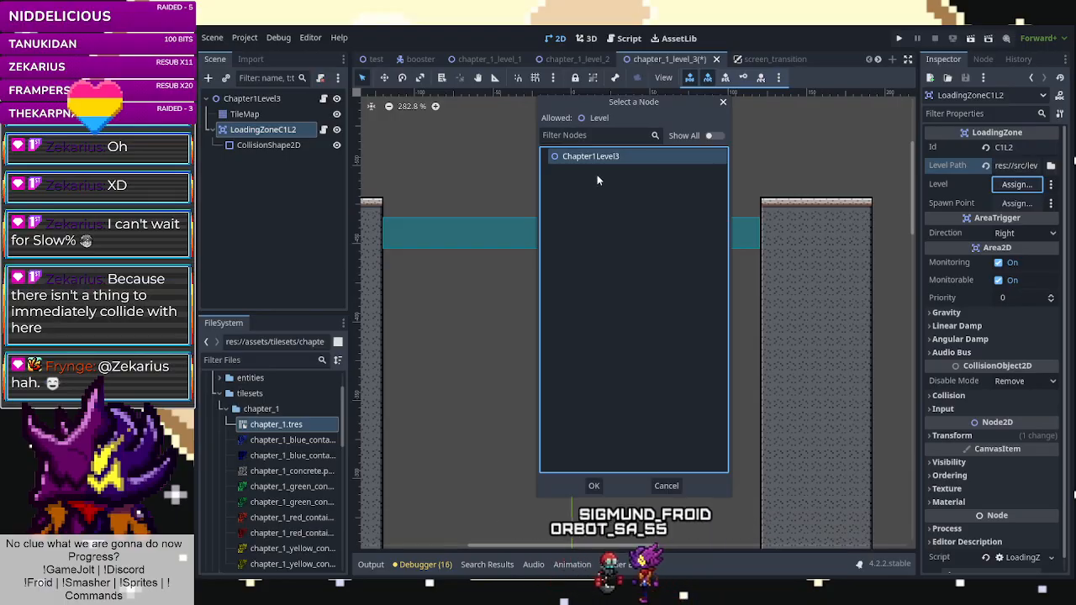
pyautogui.click(590, 485)
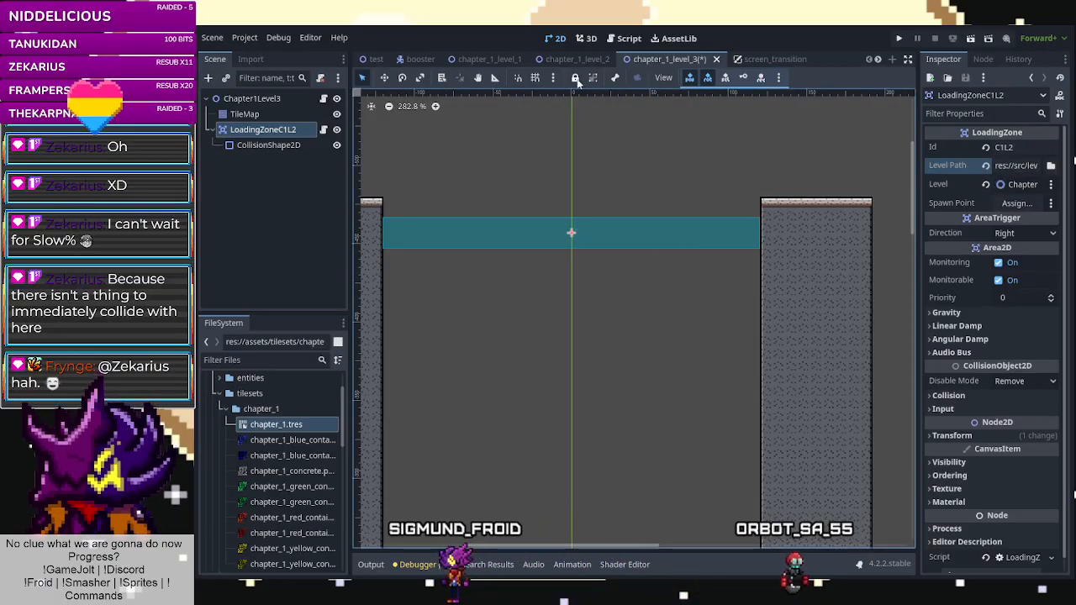
# Add a Node2D child node to LoadingZoneC1L2.
pyautogui.rightClick(298, 128)
pyautogui.click(324, 158)
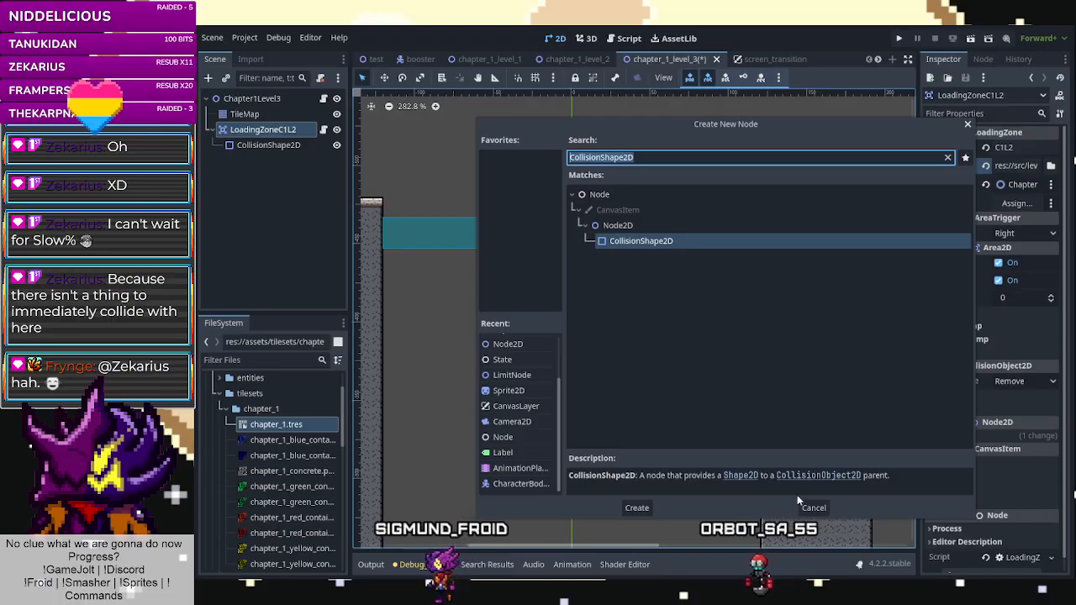
pyautogui.click(626, 226)
pyautogui.click(641, 507)
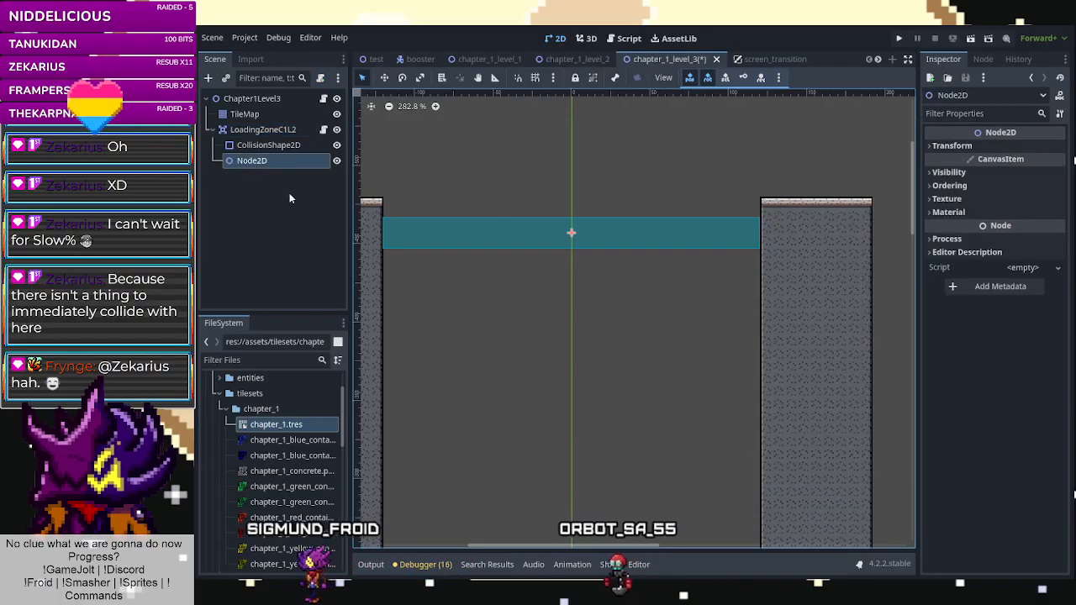
# Rename the new Node2D under LoadingZoneC1L2 to SpawnPoint.
pyautogui.doubleClick(269, 160)
pyautogui.write('SpawnPoint')
pyautogui.press('Return')
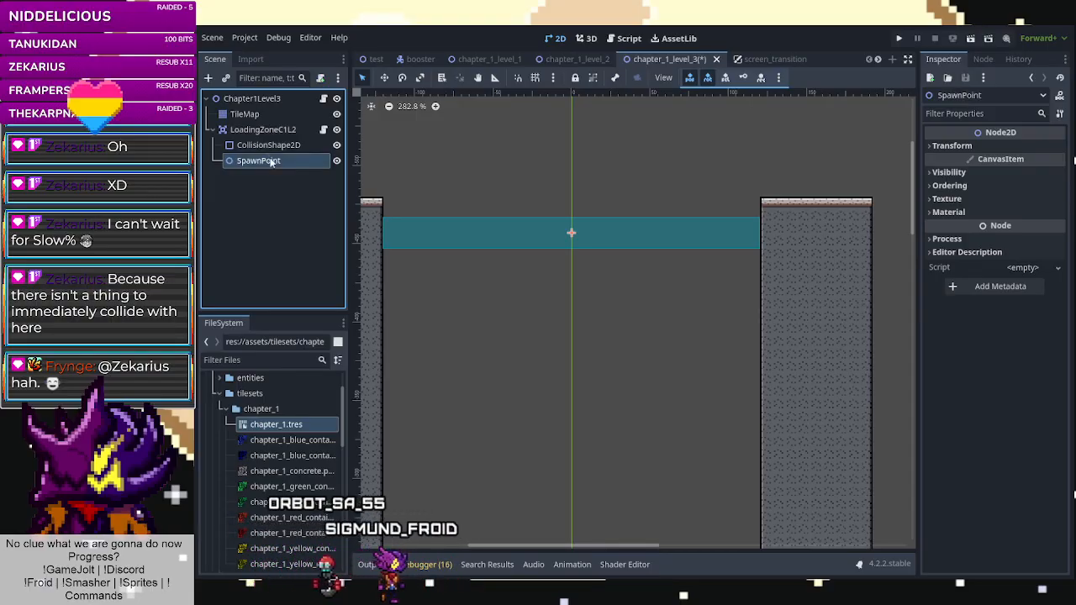
# Attach the existing SpawnPoint.gd script from res://src/objects to the SpawnPoint node and save the scene.
pyautogui.rightClick(305, 158)
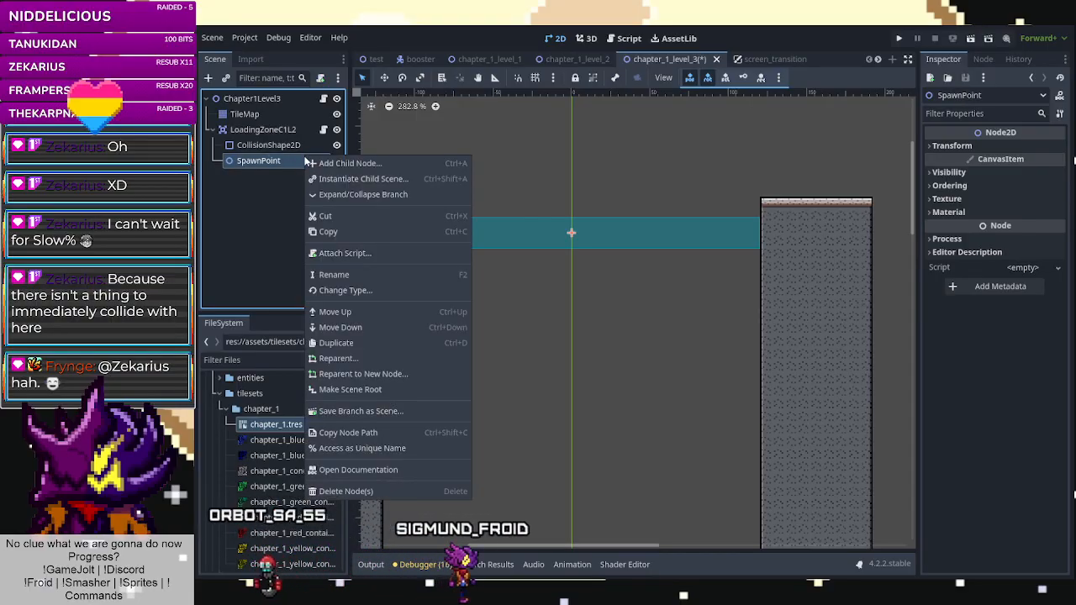
pyautogui.click(343, 253)
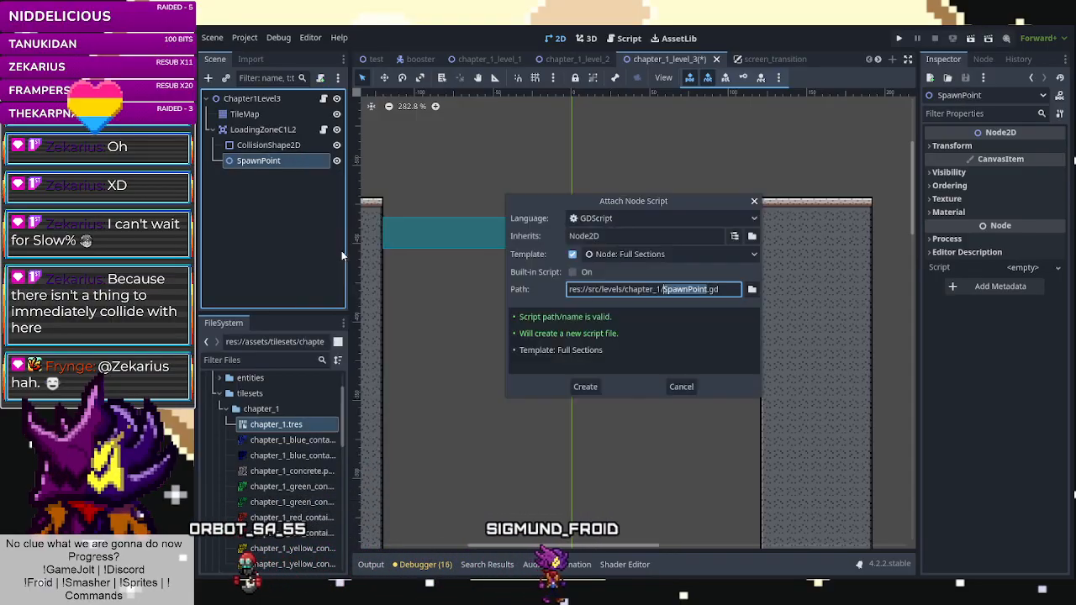
pyautogui.click(750, 289)
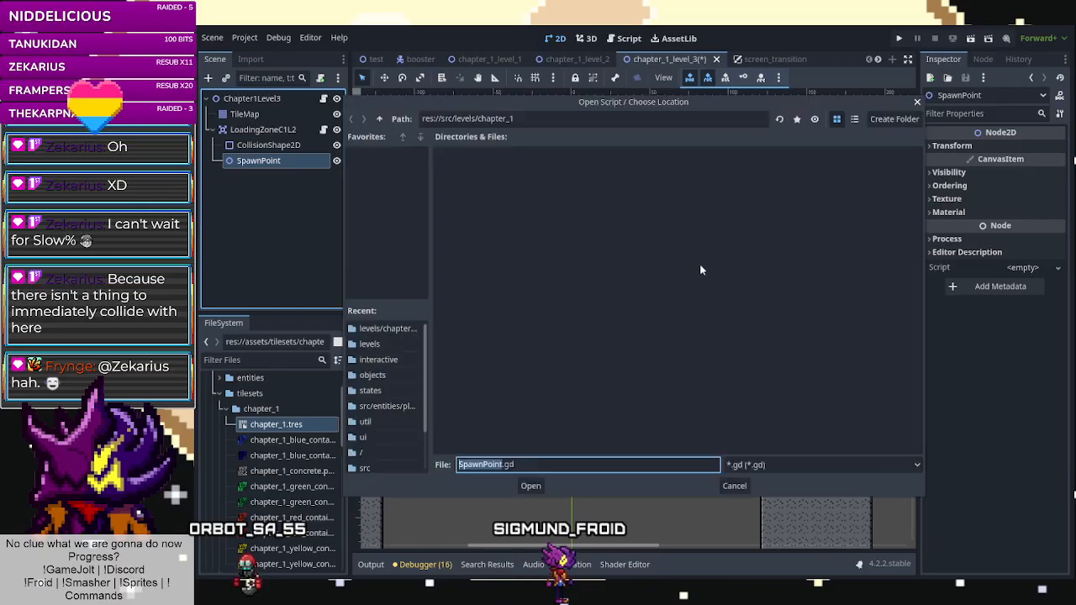
pyautogui.click(380, 119)
pyautogui.click(380, 119)
pyautogui.doubleClick(582, 191)
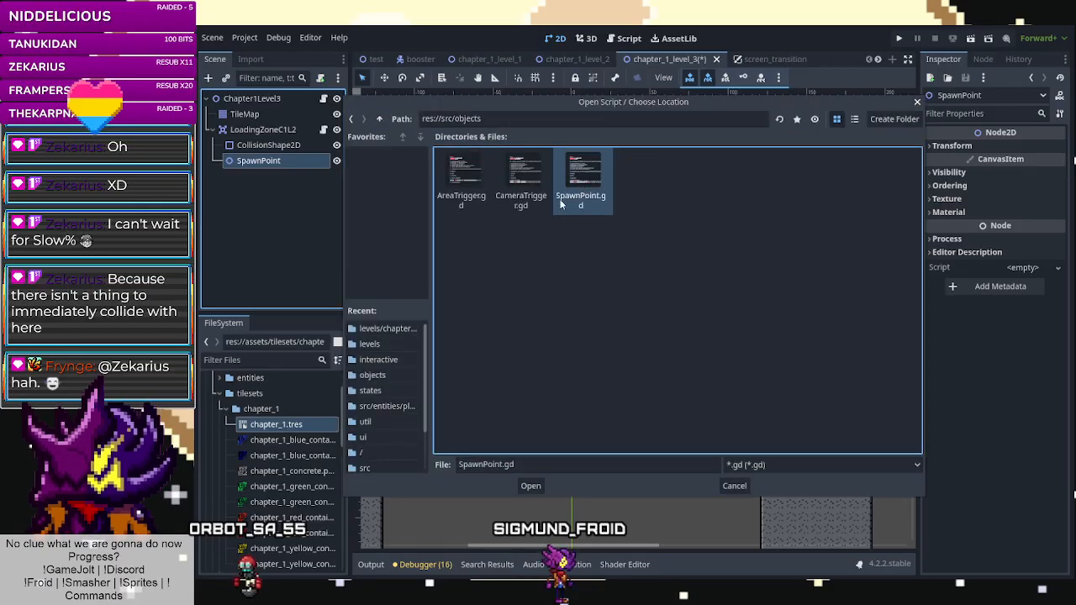
pyautogui.doubleClick(592, 195)
pyautogui.click(584, 387)
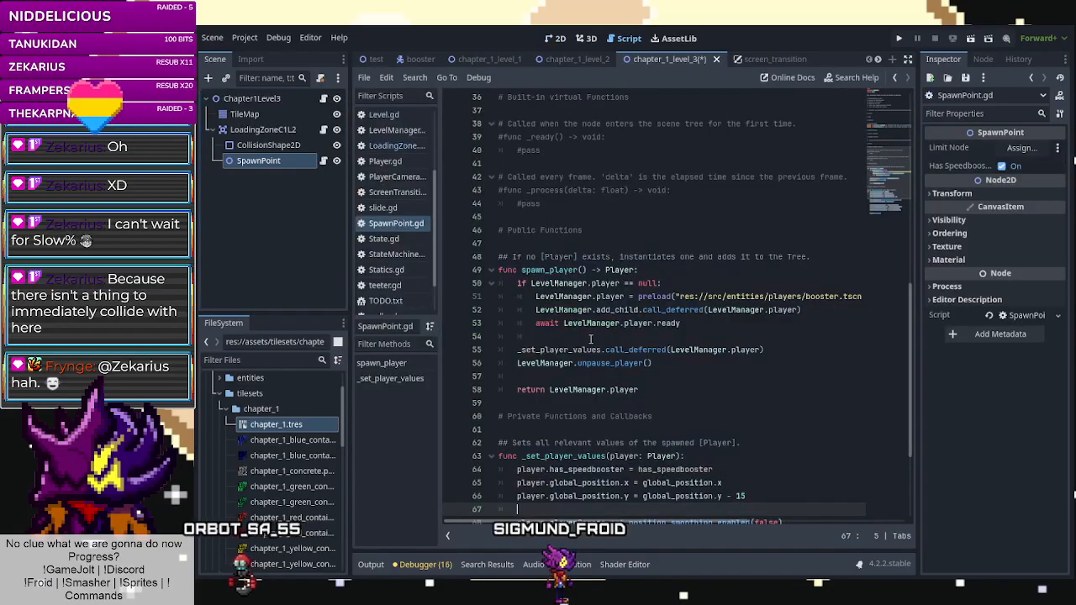
pyautogui.click(555, 38)
pyautogui.scroll(-6, 563, 252)
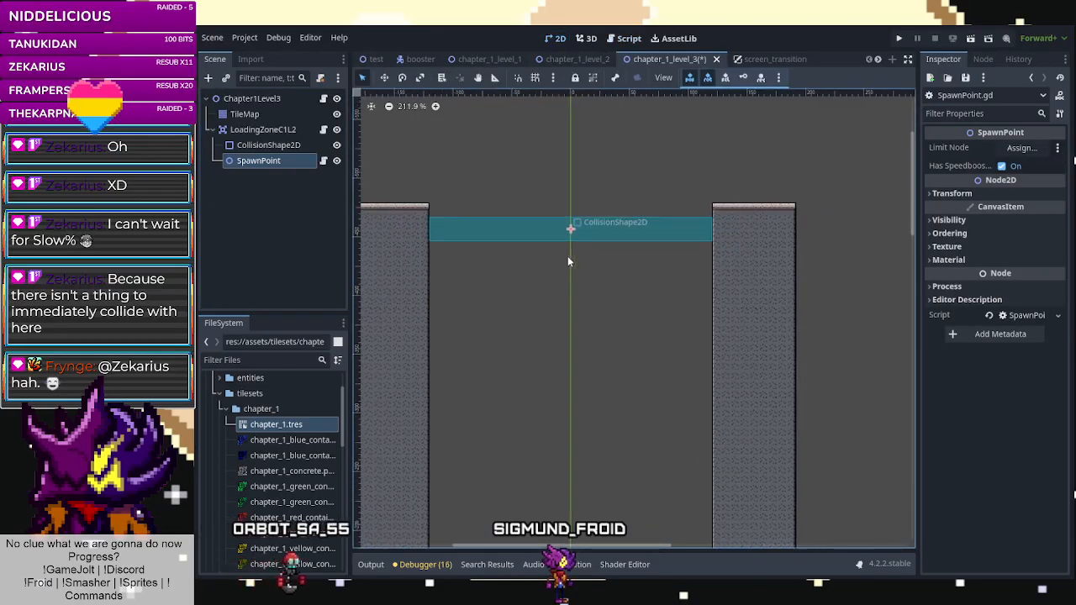
pyautogui.scroll(-3, 472, 206)
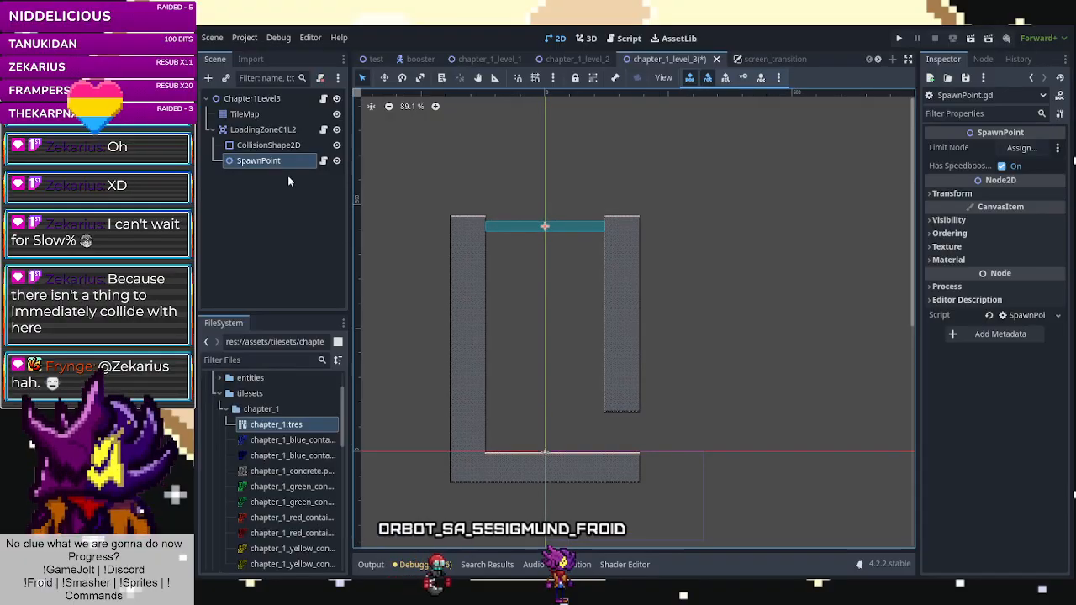
pyautogui.scroll(6, 517, 191)
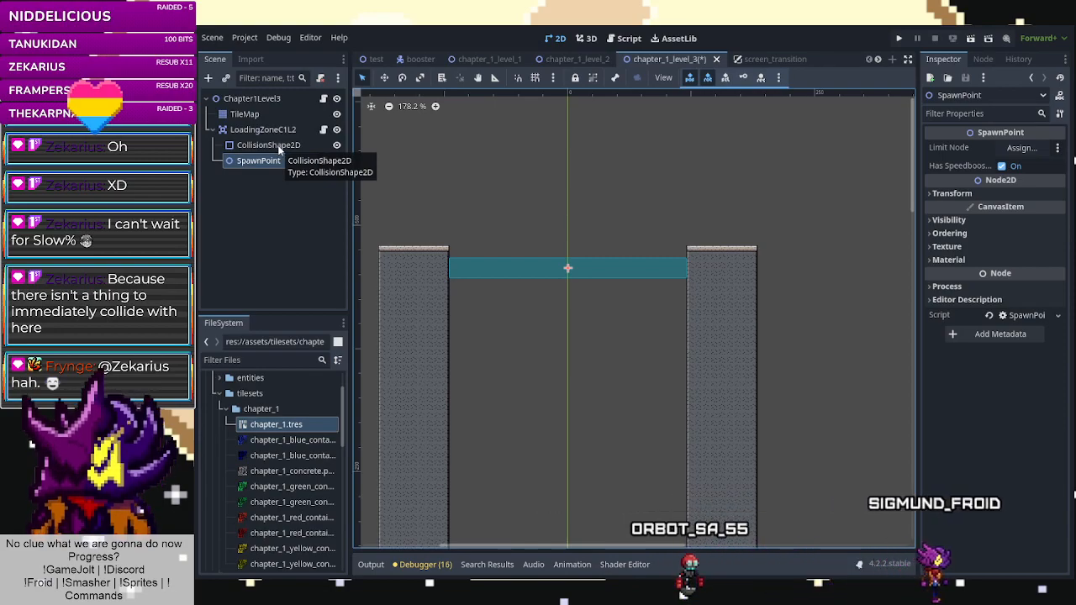
pyautogui.hotkey('ctrl', 's')
# Assign the SpawnPoint node as the Spawn Point of LoadingZoneC1L2.
pyautogui.click(263, 130)
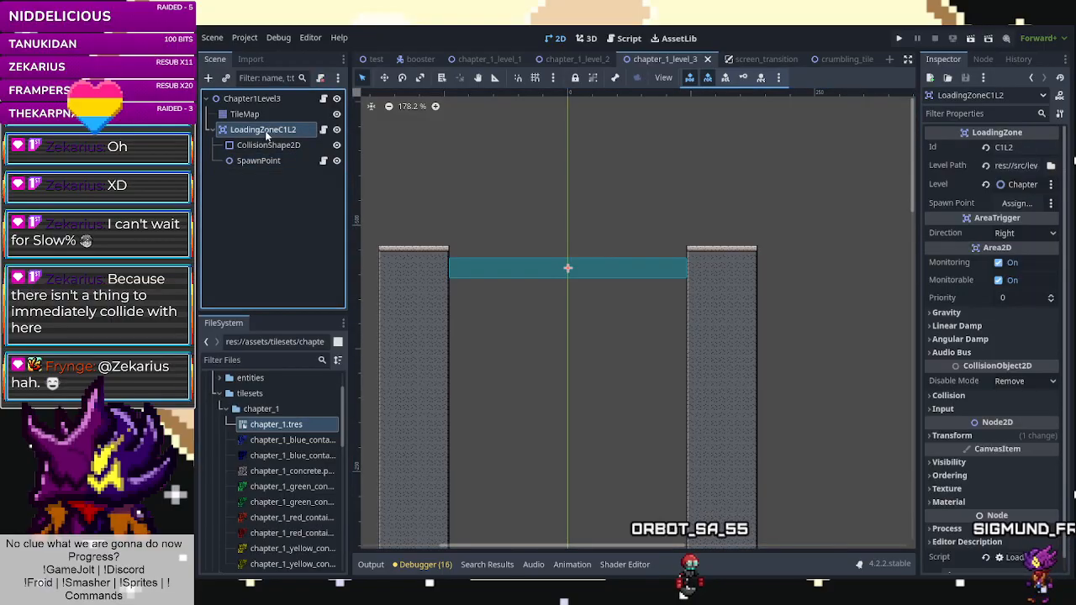
pyautogui.click(635, 177)
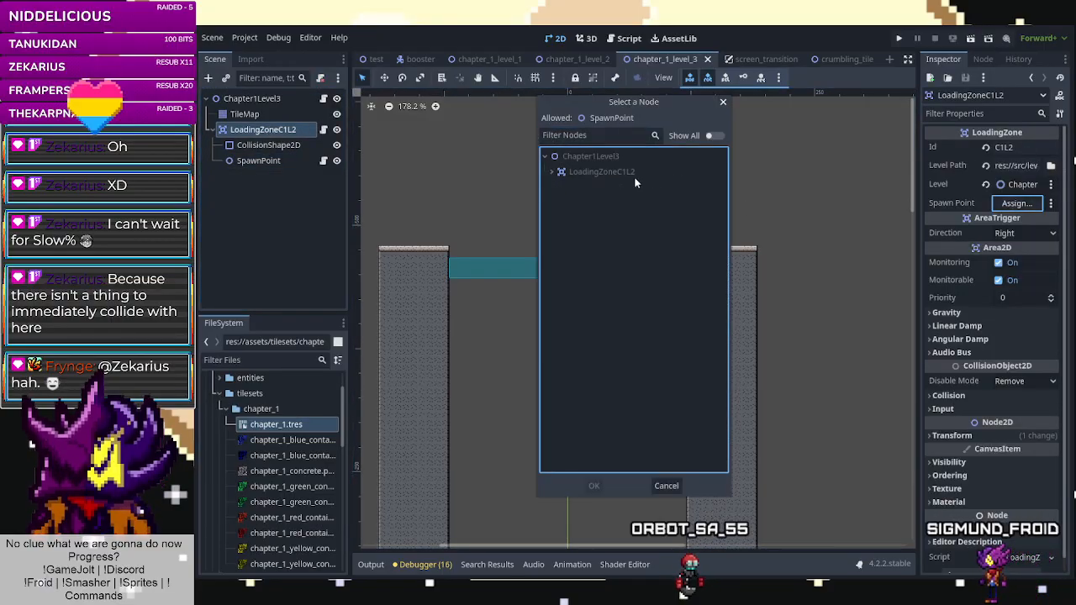
pyautogui.click(587, 169)
pyautogui.click(584, 186)
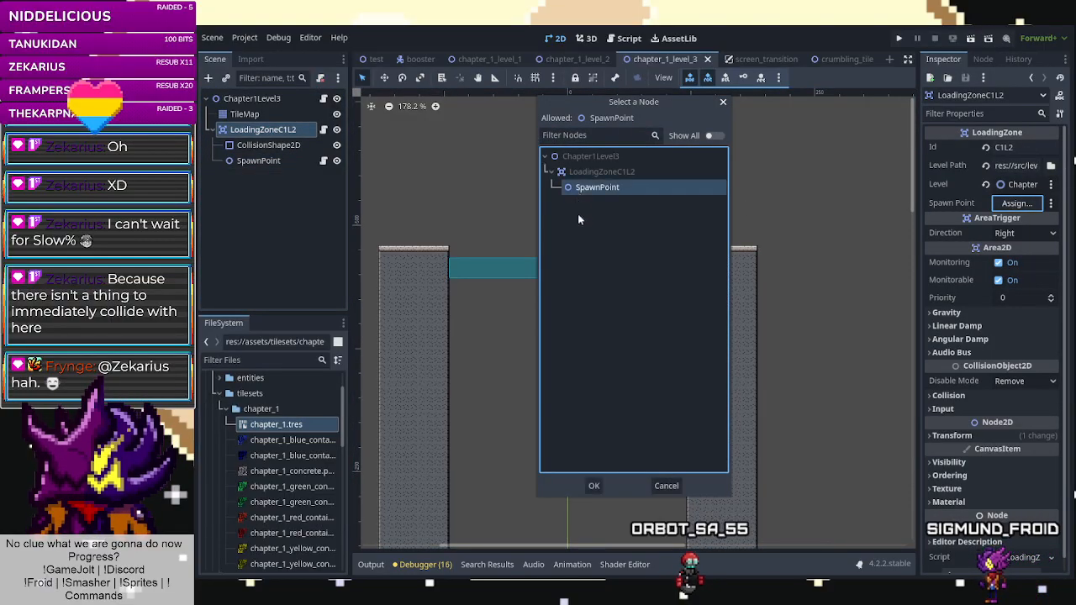
pyautogui.click(593, 487)
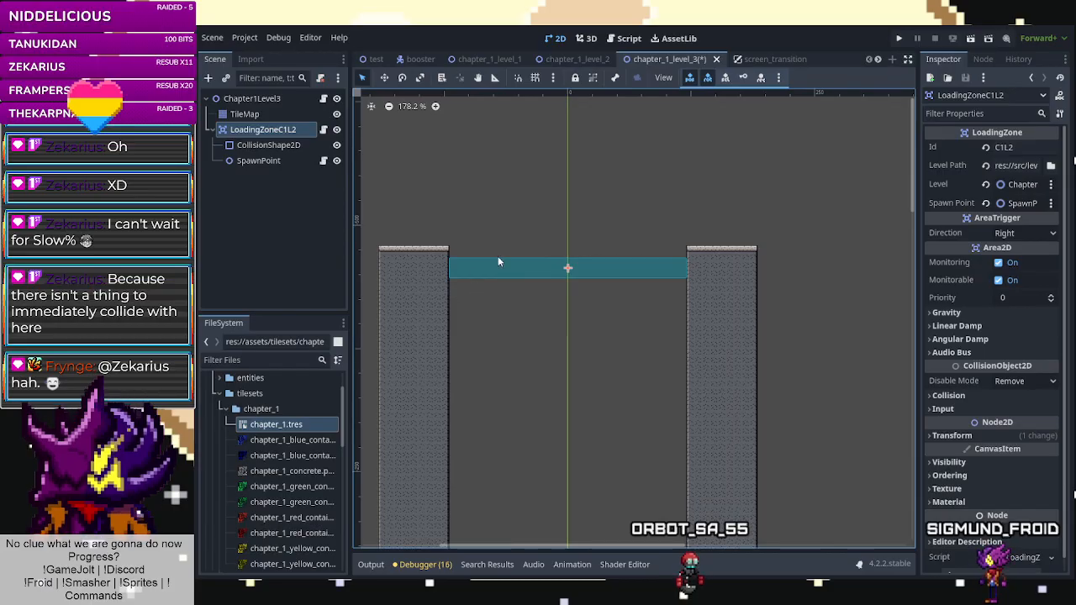
# Set the Direction of LoadingZoneC1L2 to Up and save the scene.
pyautogui.click(589, 265)
pyautogui.click(259, 130)
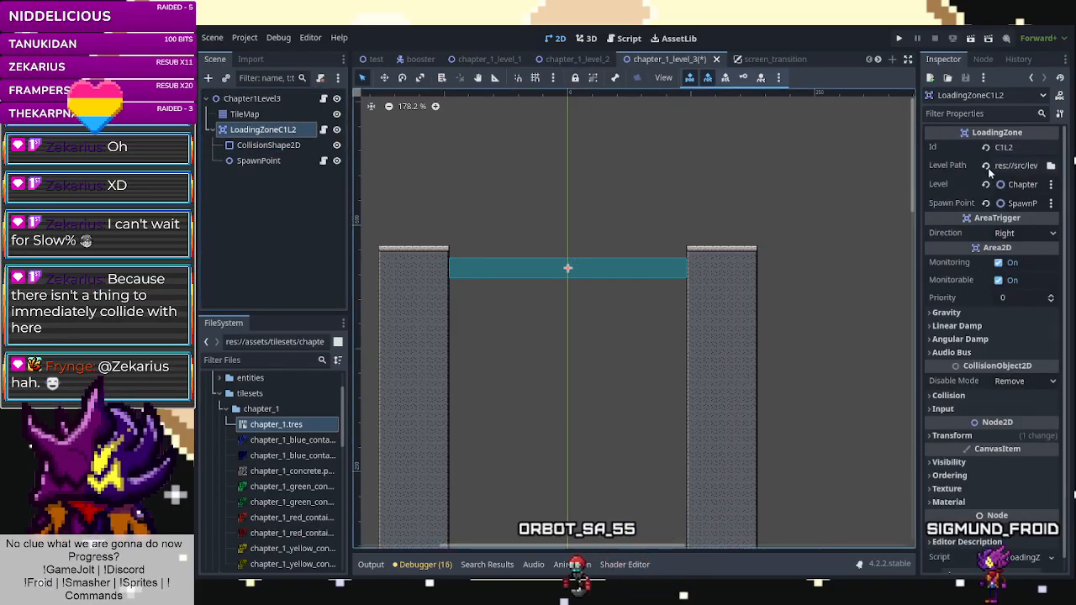
pyautogui.click(1011, 235)
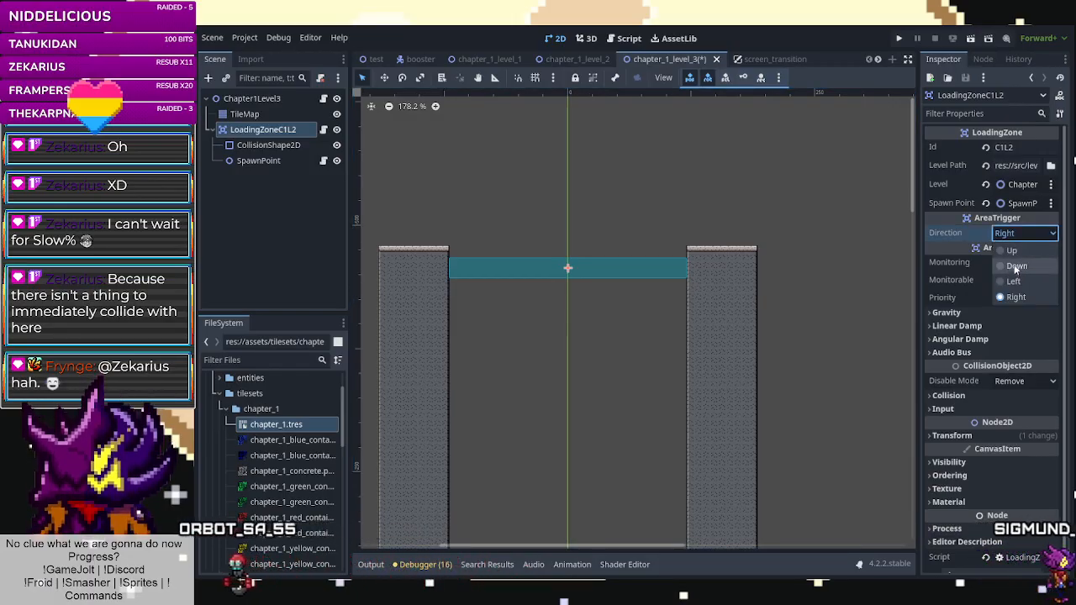
pyautogui.click(1014, 252)
pyautogui.hotkey('ctrl', 's')
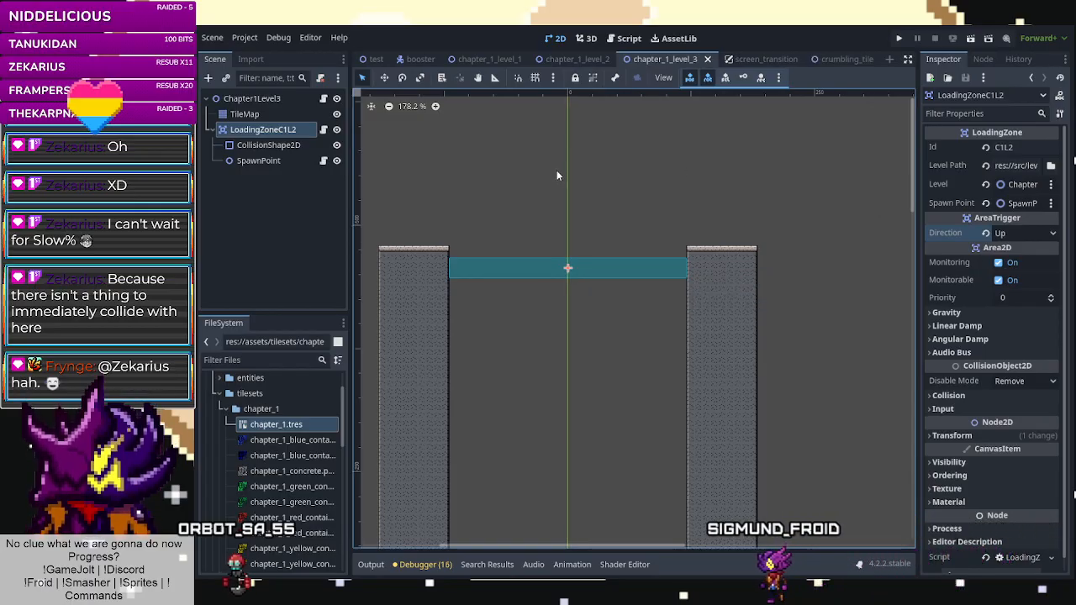
# Add a LimitNode as a child of the Chapter1Level3 root node.
pyautogui.scroll(-4, 558, 169)
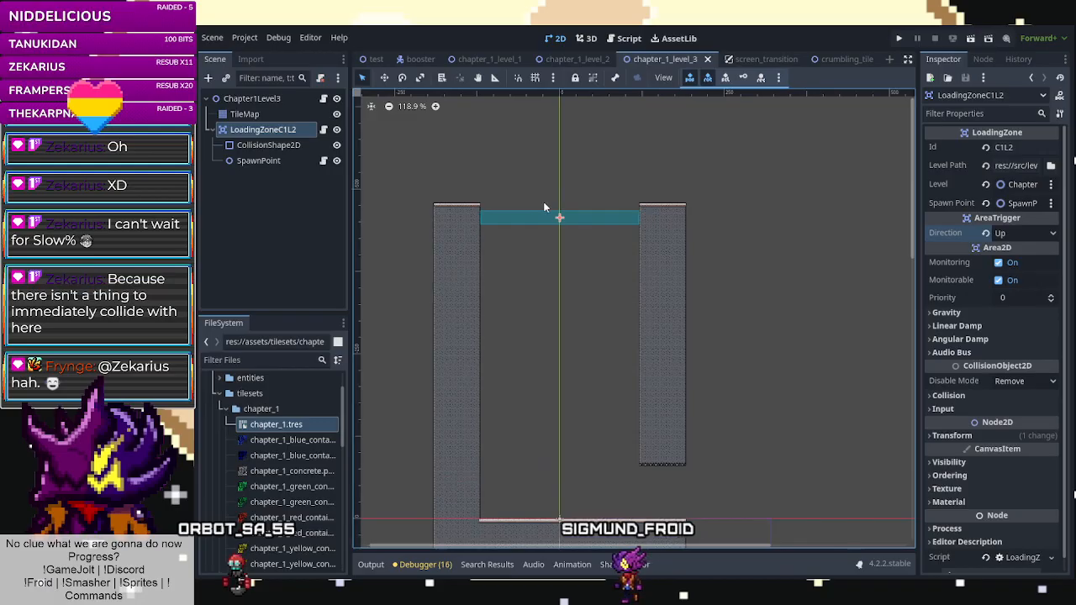
pyautogui.click(258, 99)
pyautogui.rightClick(258, 99)
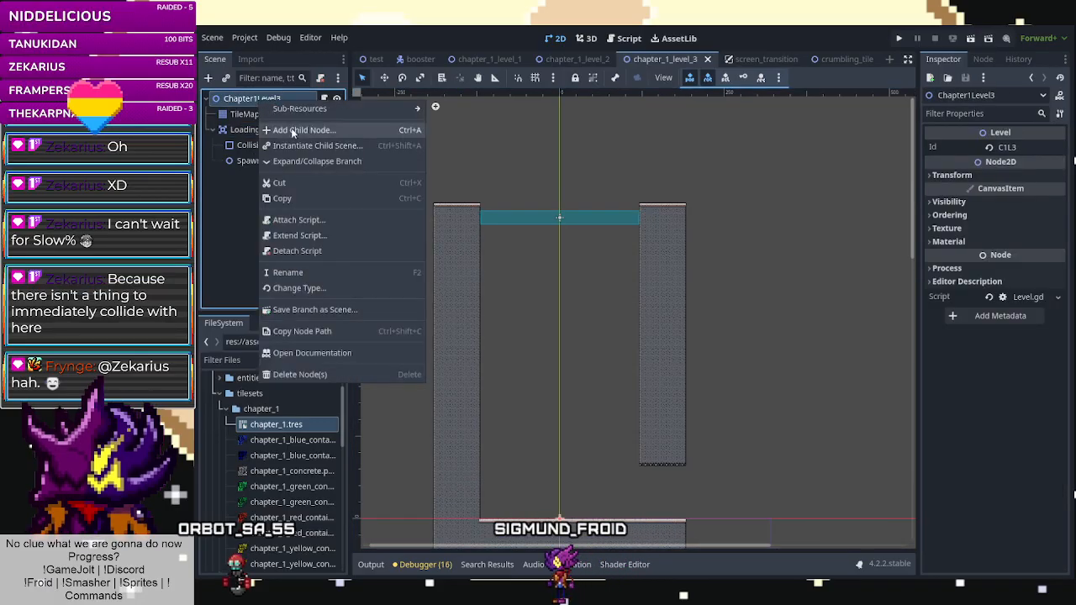
pyautogui.click(293, 132)
pyautogui.click(602, 223)
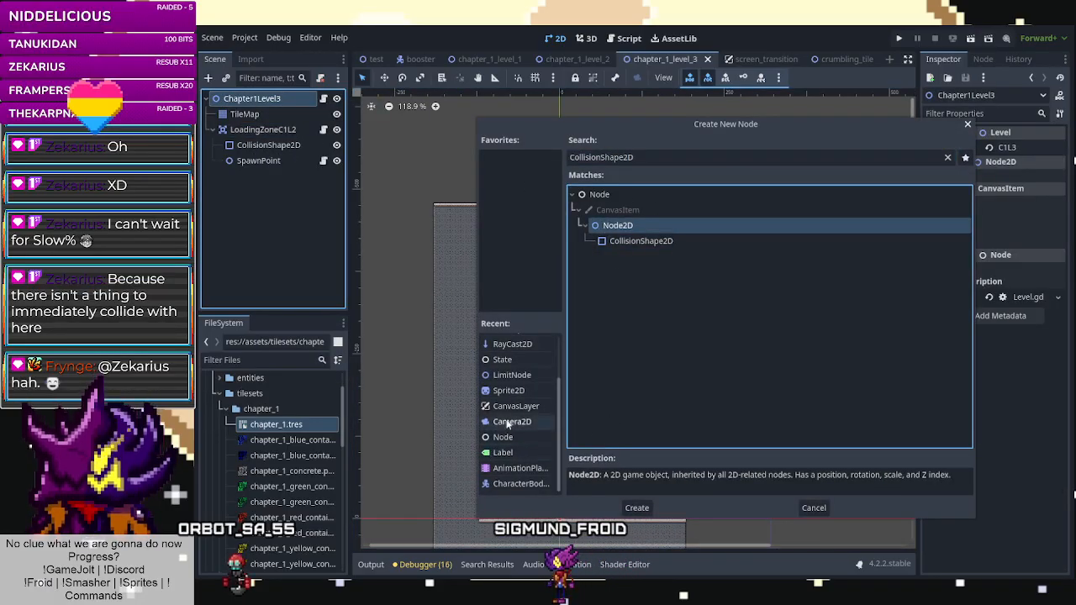
pyautogui.click(511, 375)
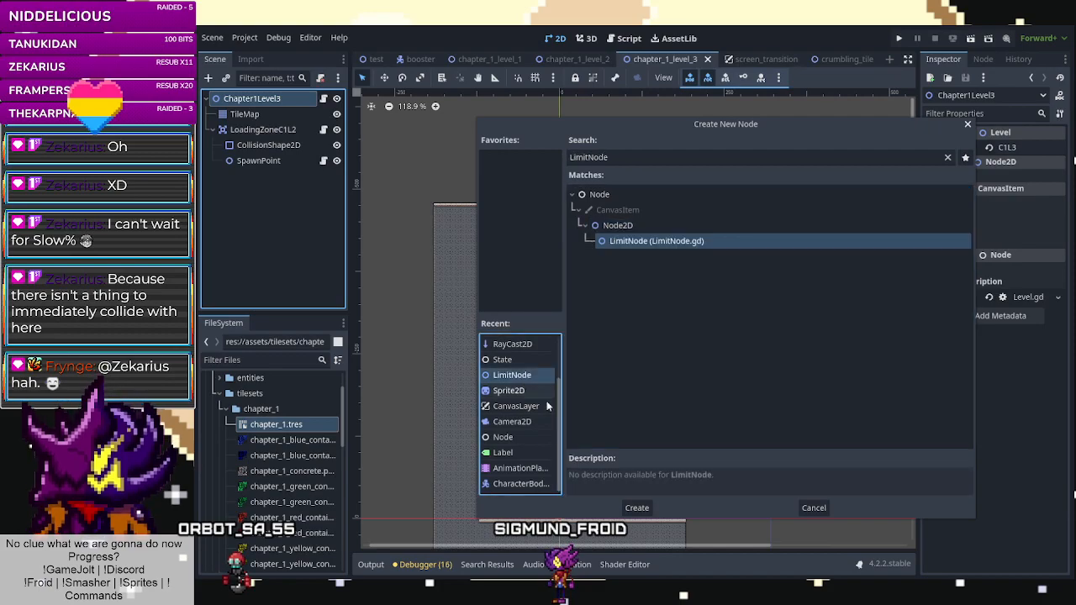
pyautogui.click(637, 507)
# Move the LimitNode directly below TileMap in the scene tree and rename it Limit.
pyautogui.click(249, 178)
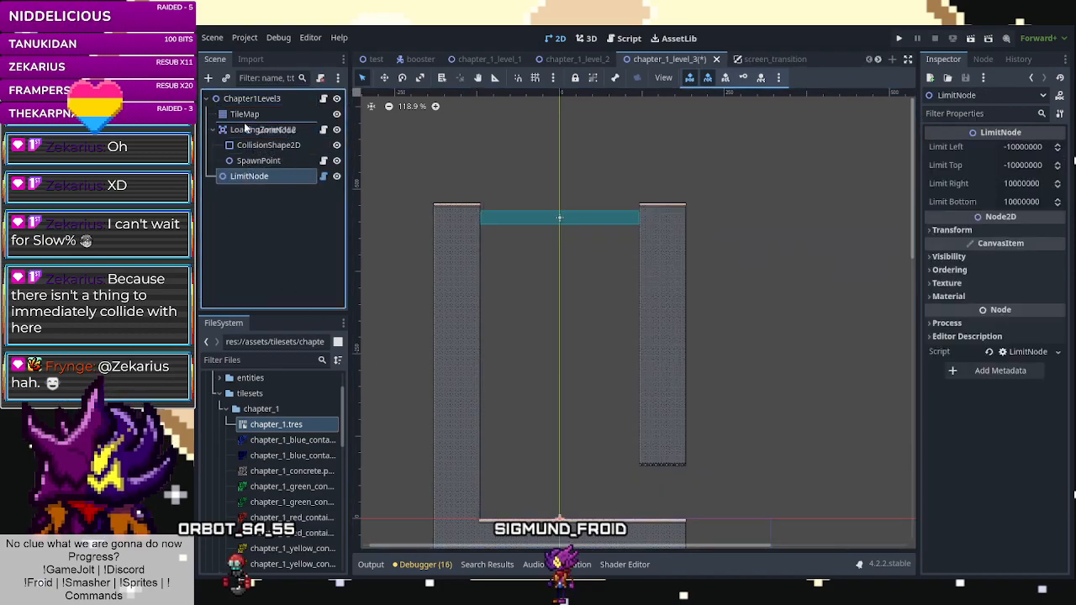
pyautogui.moveTo(244, 125); pyautogui.dragTo(244, 125)
pyautogui.doubleClick(286, 130)
pyautogui.write('LimitN')
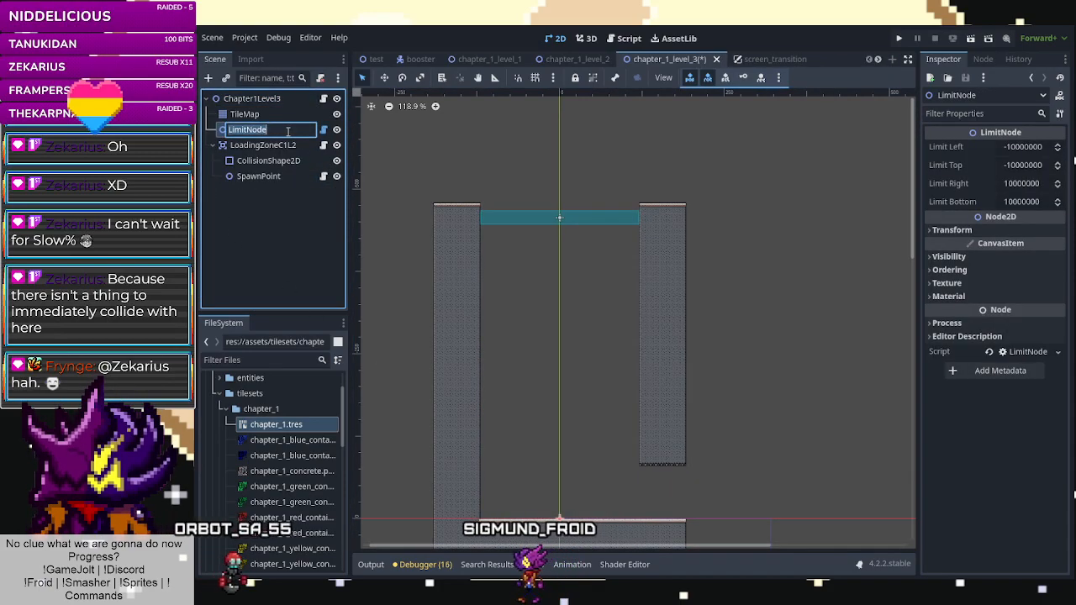
pyautogui.press('BackSpace')
pyautogui.press('Return')
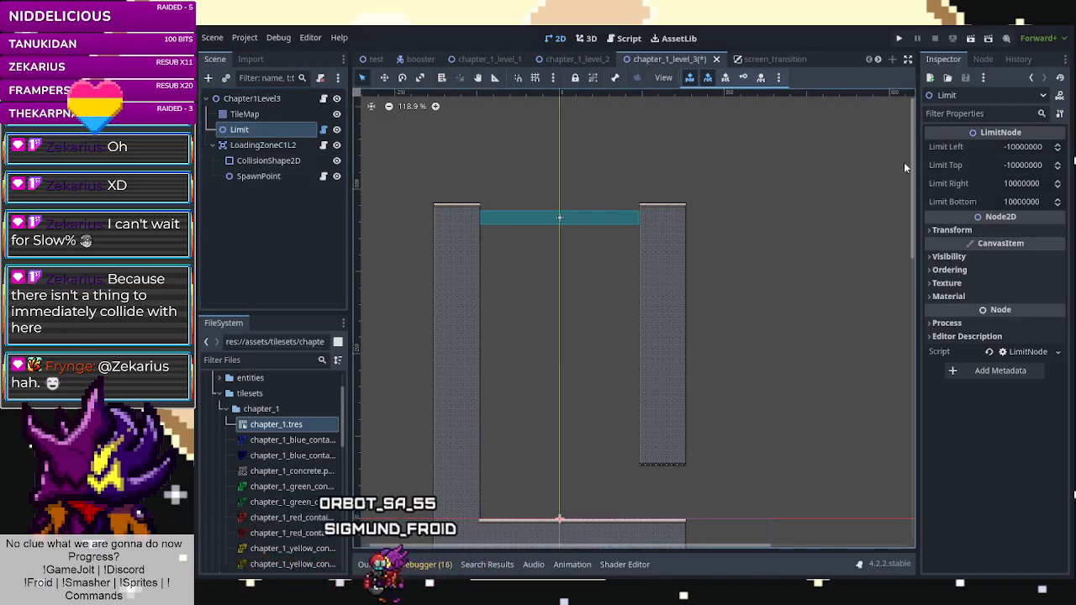
# Set the Limit node's Limit Bottom to 16 and Limit Top to -1000, and save the scene.
pyautogui.scroll(-3, 707, 208)
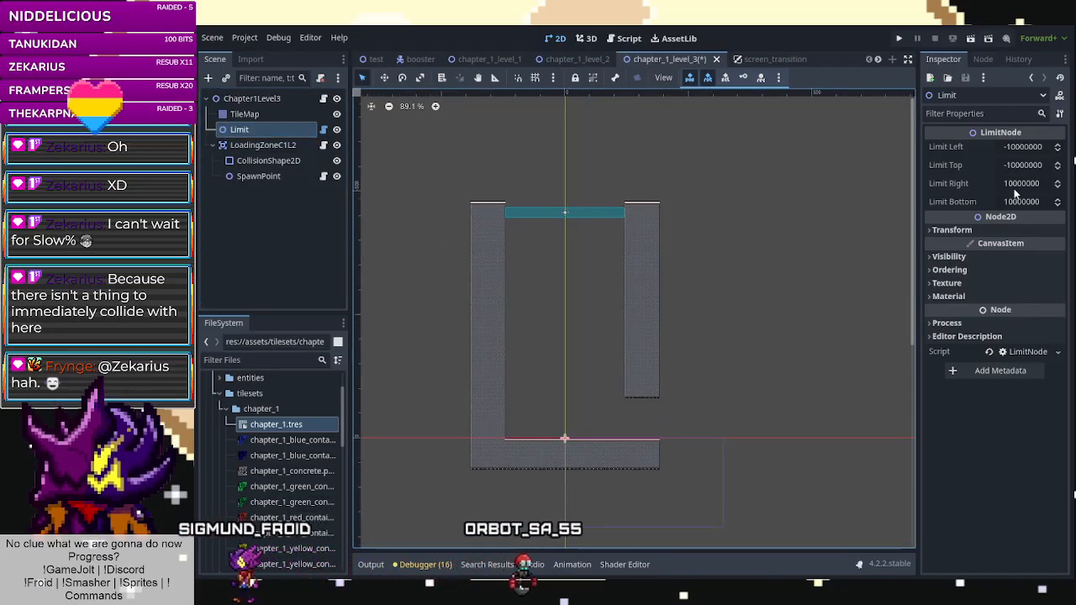
pyautogui.click(1024, 148)
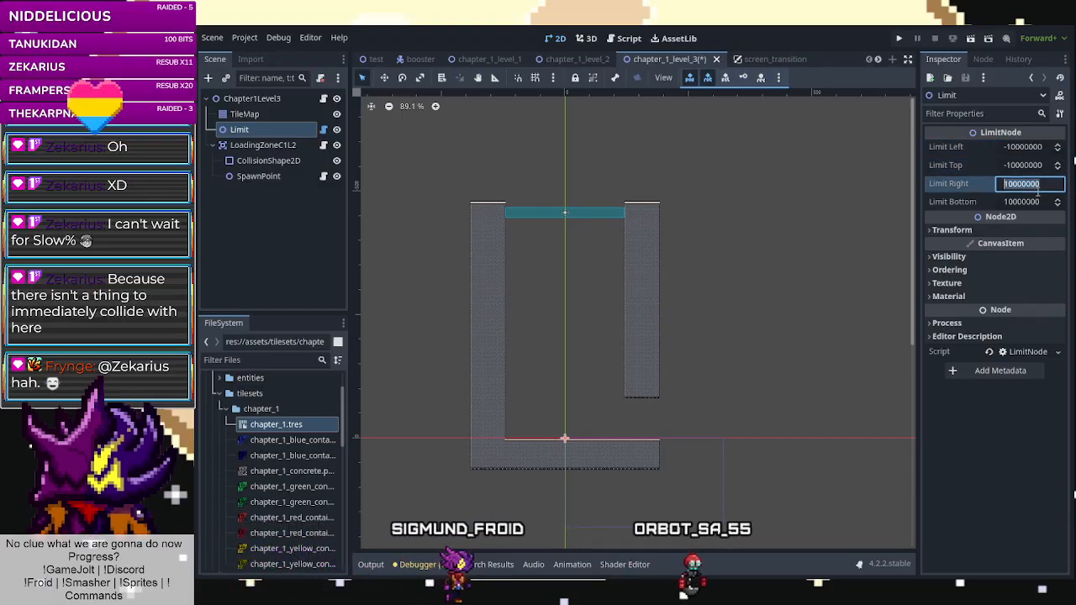
pyautogui.click(1039, 202)
pyautogui.write('1')
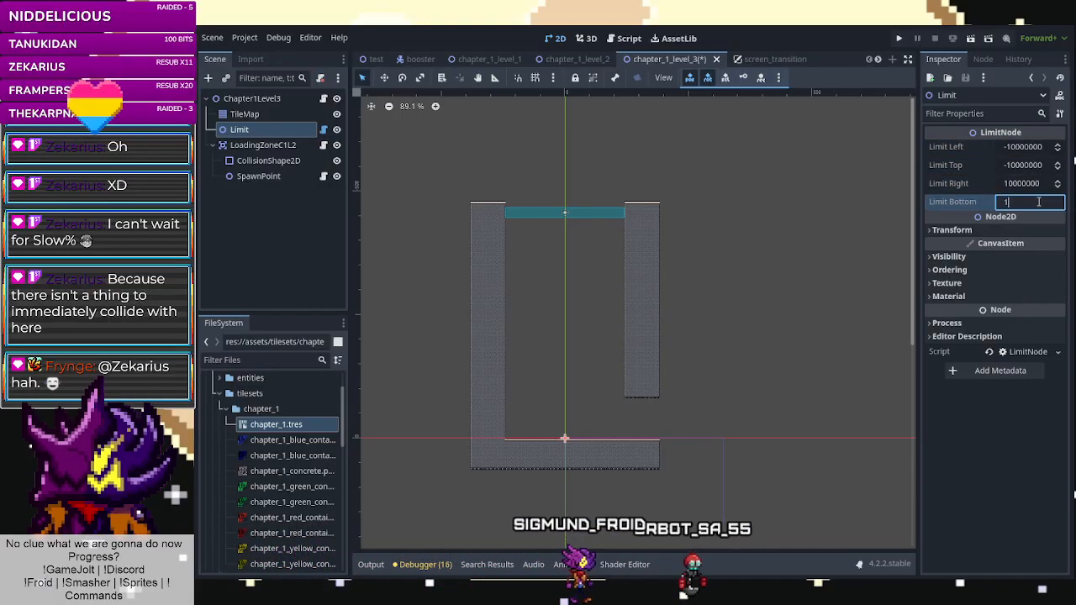
pyautogui.write('6')
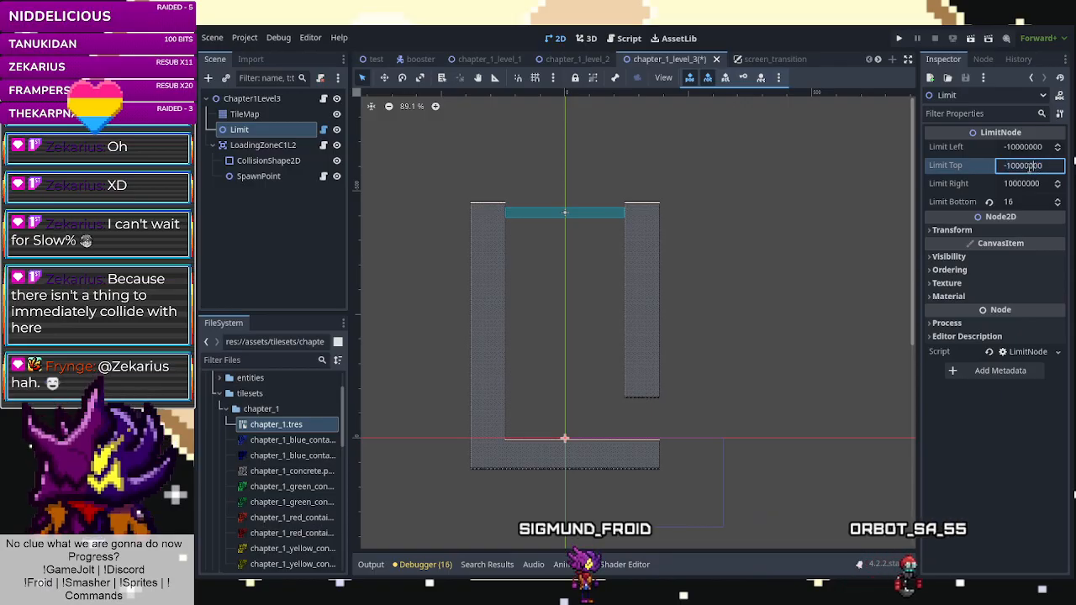
pyautogui.click(825, 266)
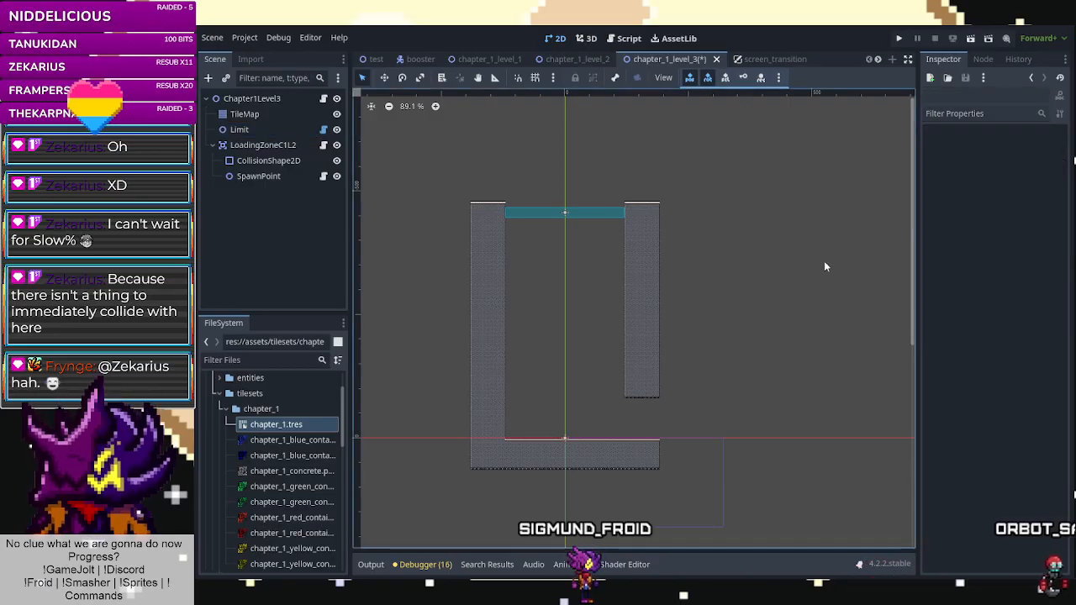
pyautogui.hotkey('ctrl', 's')
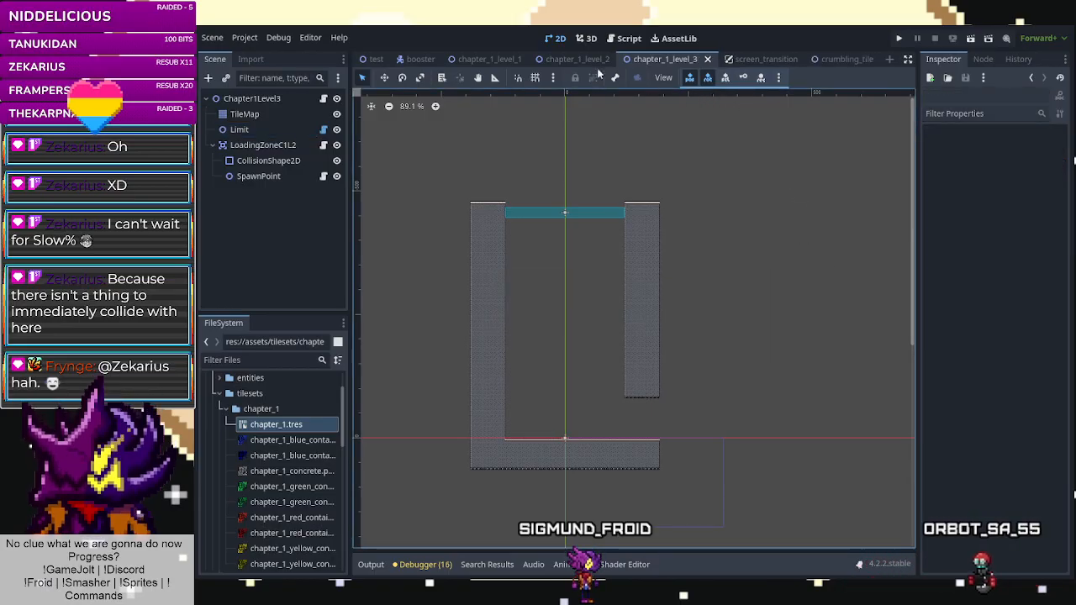
# Reload the chapter_1_level_3 view and examine the limit lines around the shaft and the Limit, SpawnPoint and LoadingZoneC1L2 properties.
pyautogui.click(625, 62)
pyautogui.click(665, 59)
pyautogui.scroll(-3, 601, 269)
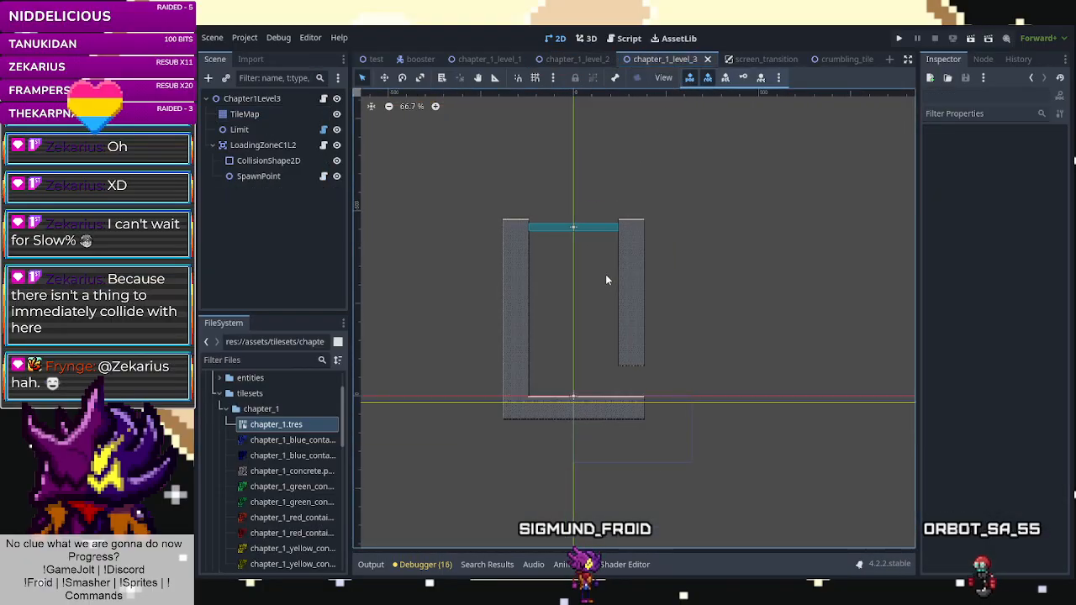
pyautogui.scroll(-5, 602, 346)
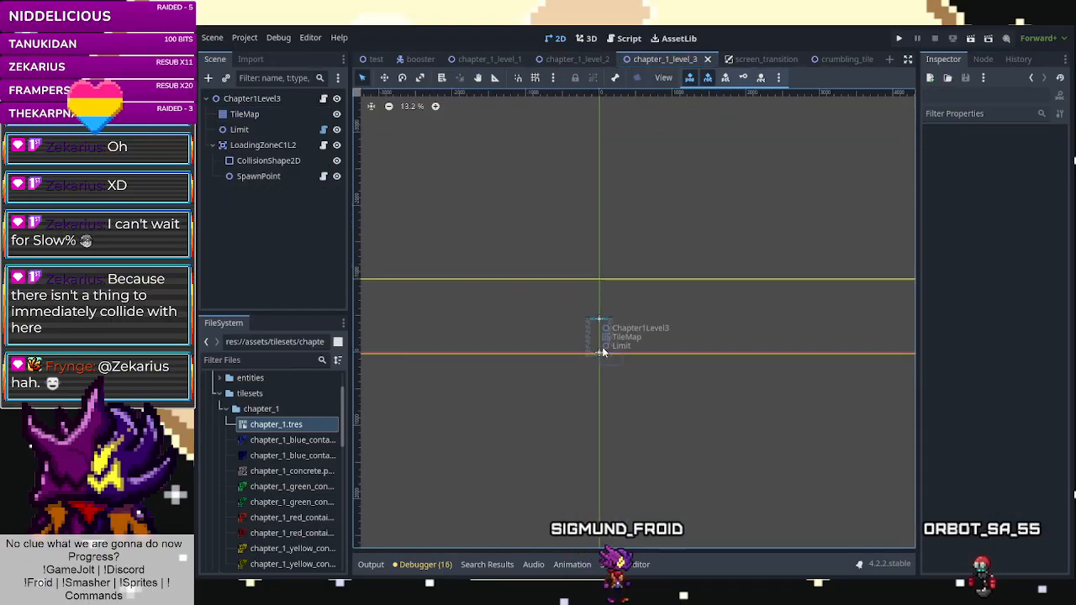
pyautogui.scroll(5, 605, 339)
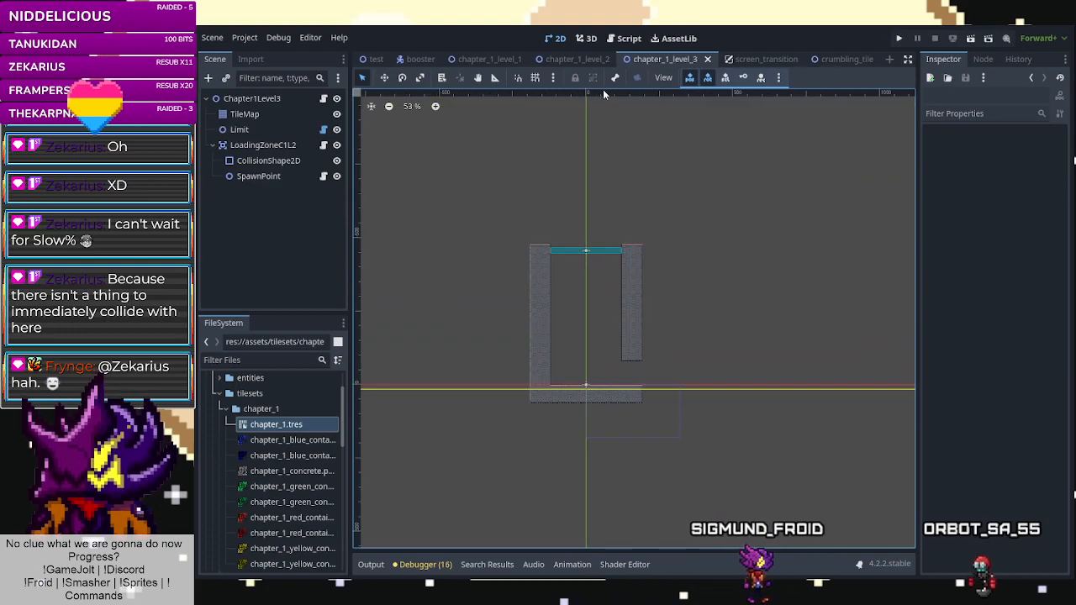
pyautogui.click(269, 114)
pyautogui.click(270, 129)
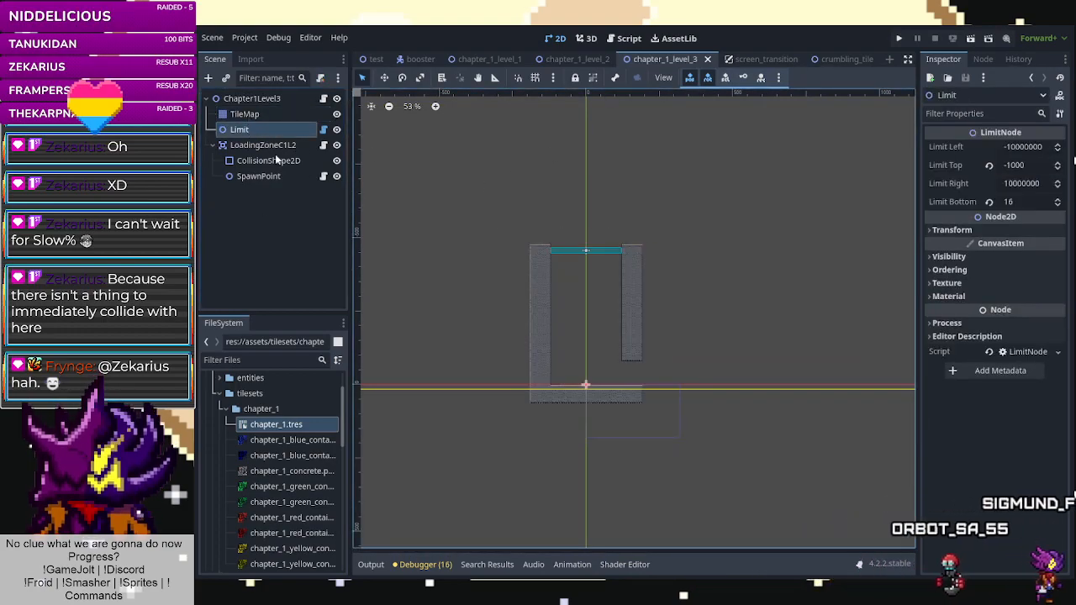
pyautogui.scroll(3, 594, 250)
pyautogui.click(594, 250)
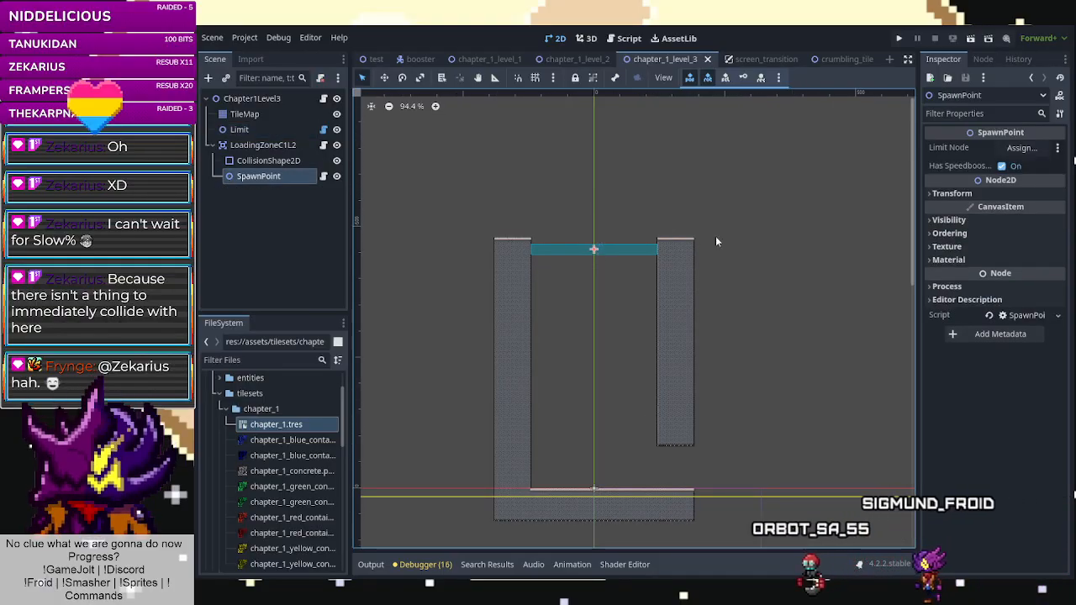
pyautogui.click(257, 145)
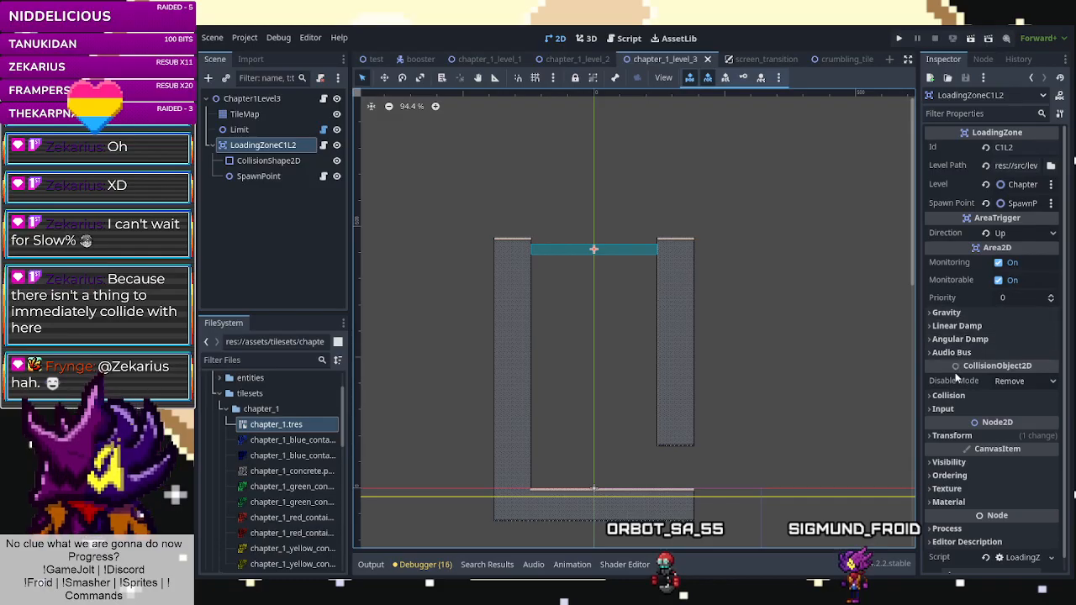
# Set the LoadingZoneC1L2 node's Y position to -456 px.
pyautogui.click(946, 435)
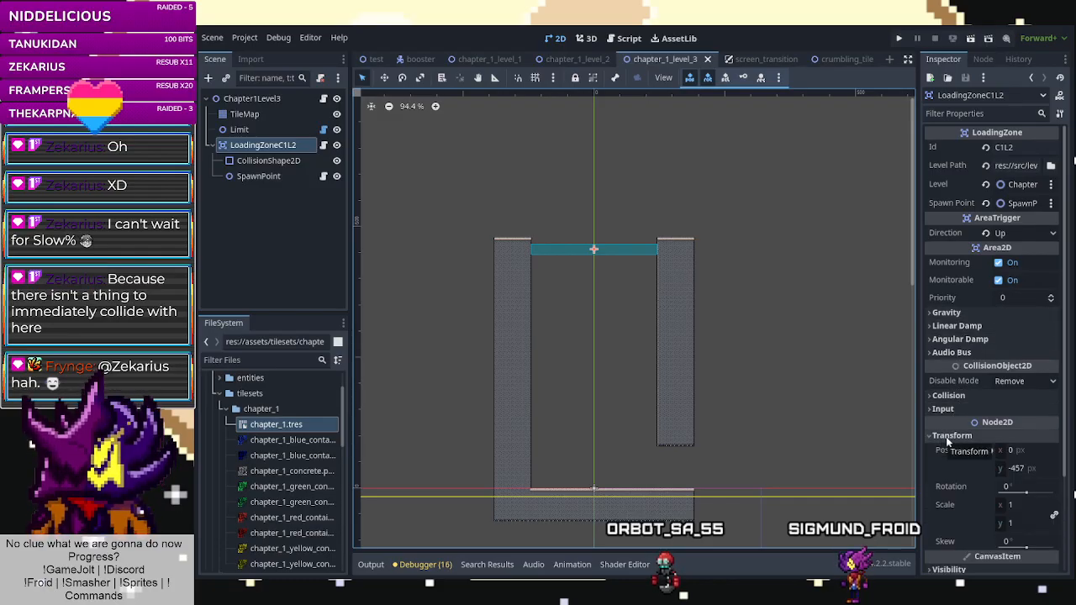
pyautogui.click(1034, 468)
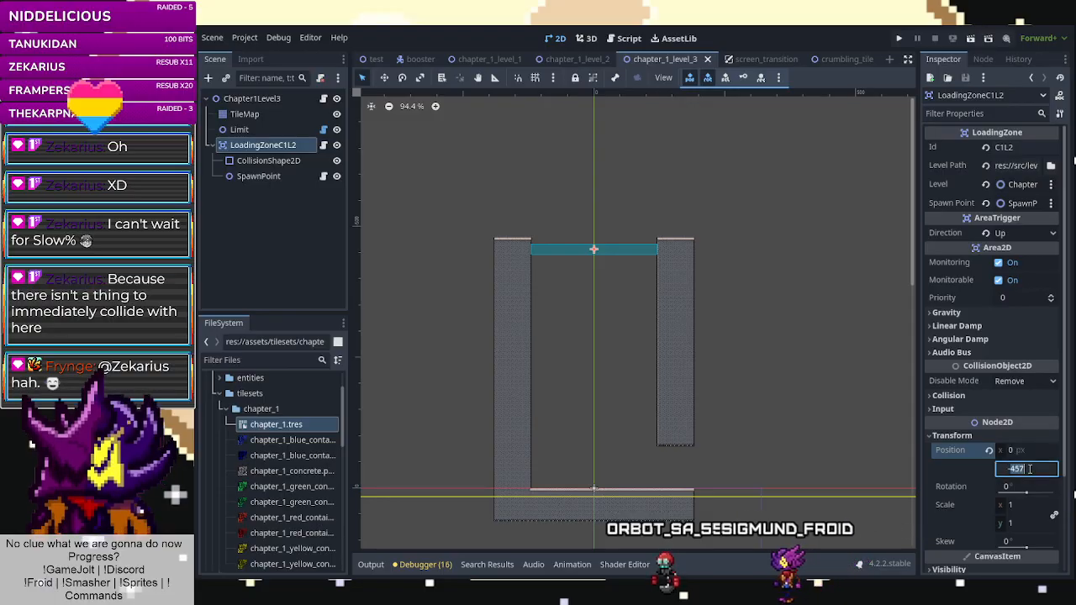
pyautogui.write('-45')
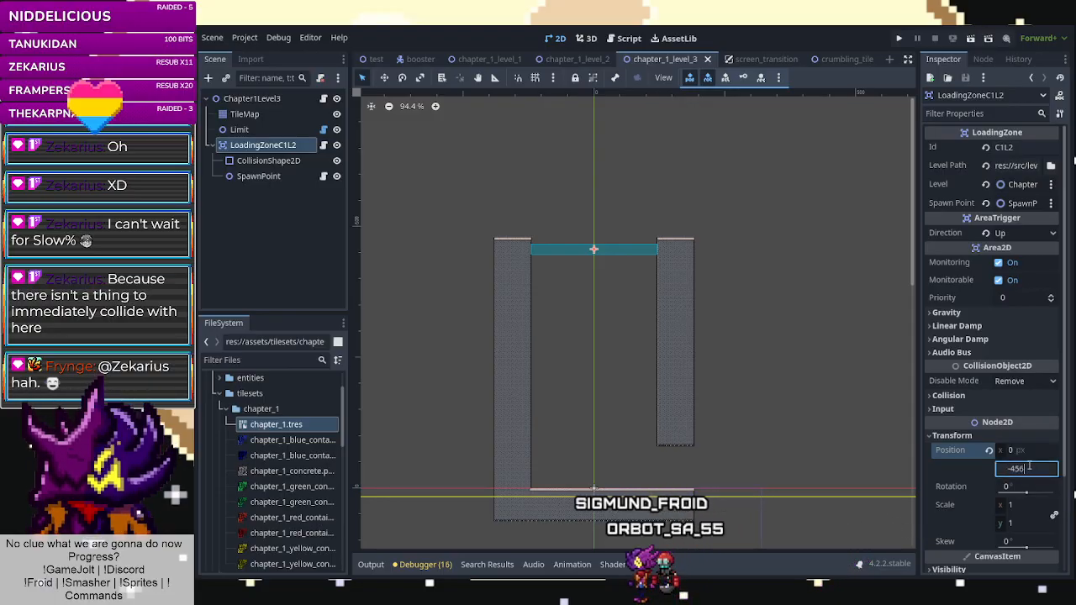
pyautogui.write('6')
pyautogui.press('Return')
# Set the Limit node's Limit Top to -456, matching the loading zone's Y position.
pyautogui.click(1025, 469)
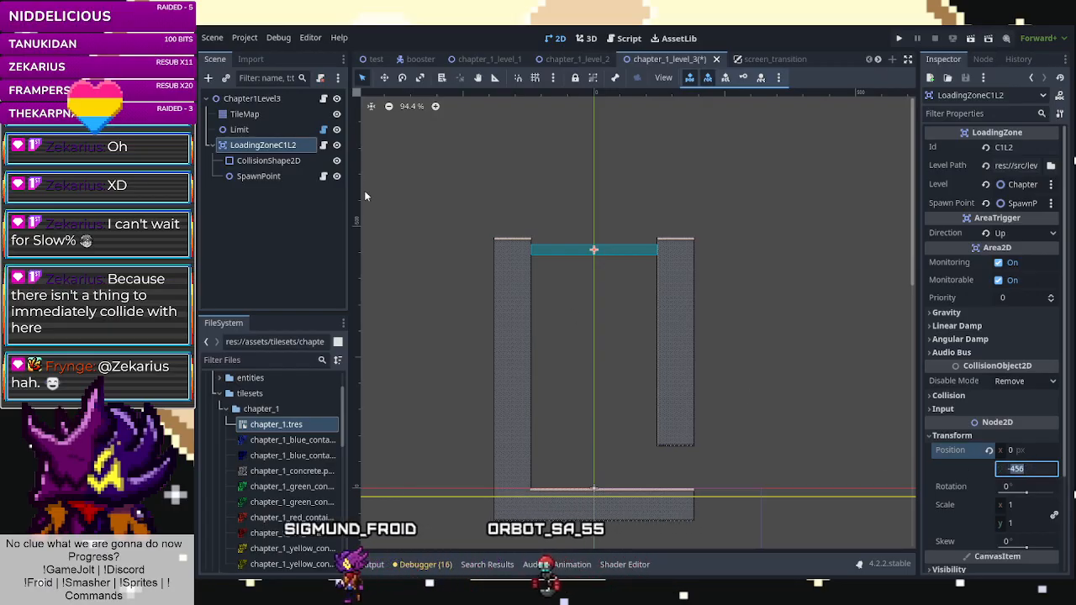
pyautogui.click(275, 176)
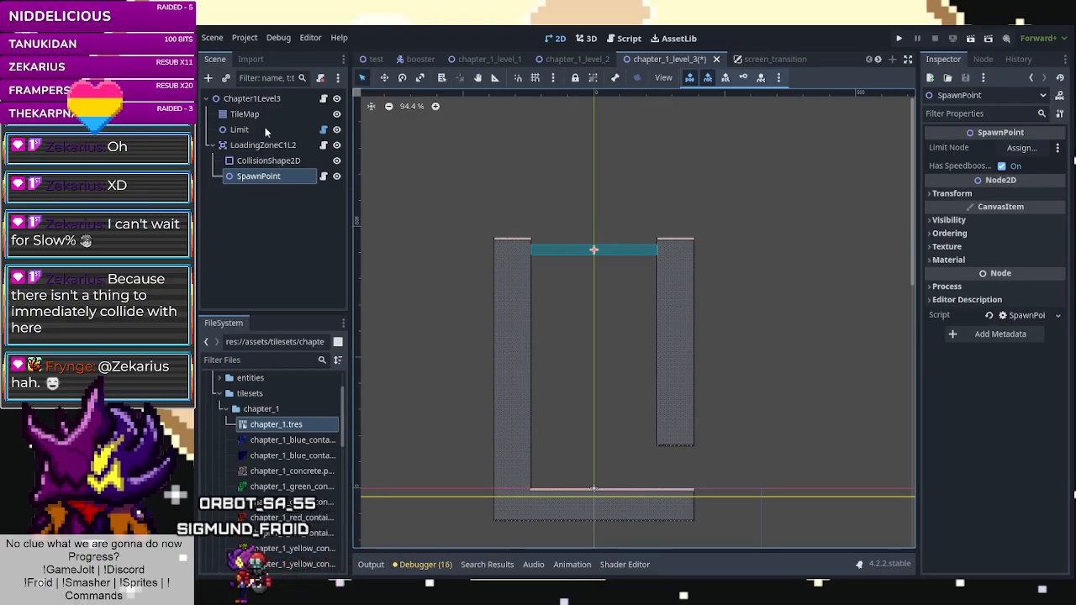
pyautogui.click(265, 129)
pyautogui.click(1023, 165)
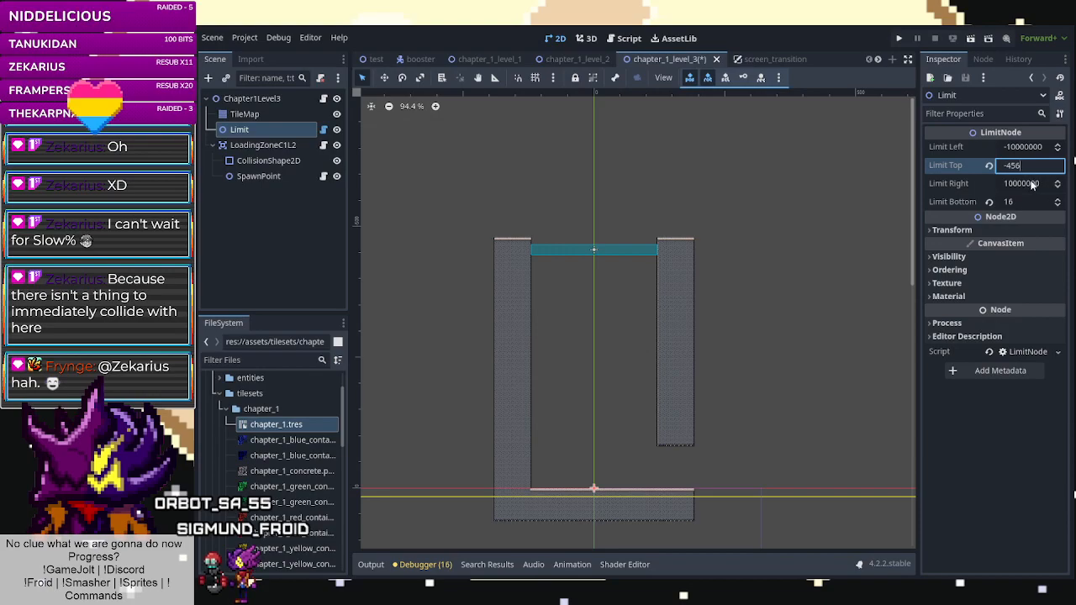
# Set the Limit node's Limit Right to 240 and Limit Left to -240, save, and refresh the limit lines.
pyautogui.click(1032, 184)
pyautogui.click(1045, 185)
pyautogui.moveTo(1046, 185); pyautogui.dragTo(1003, 186)
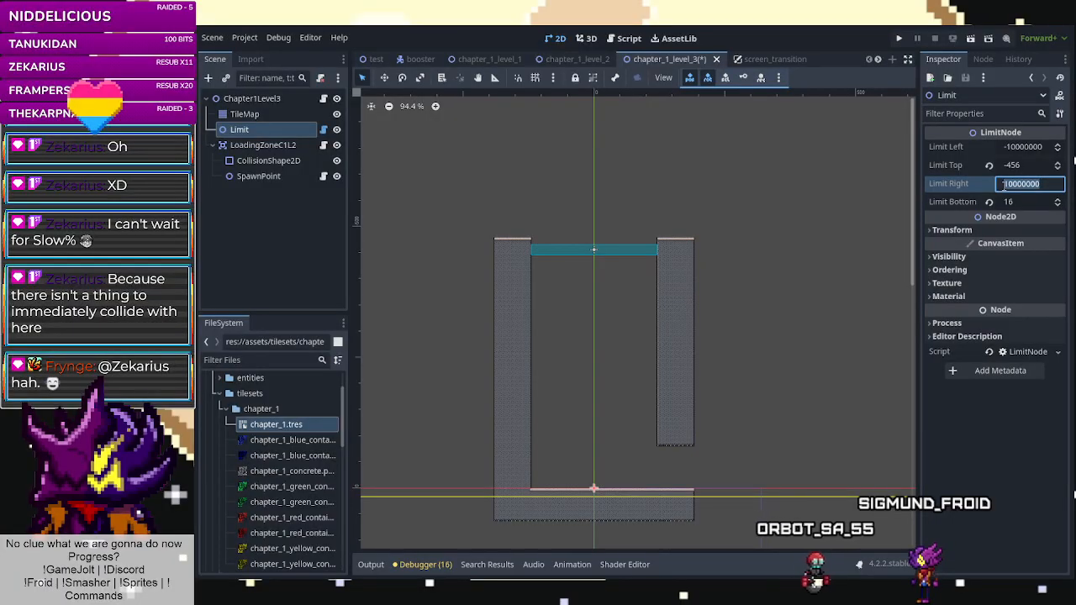
pyautogui.write('240')
pyautogui.doubleClick(1033, 148)
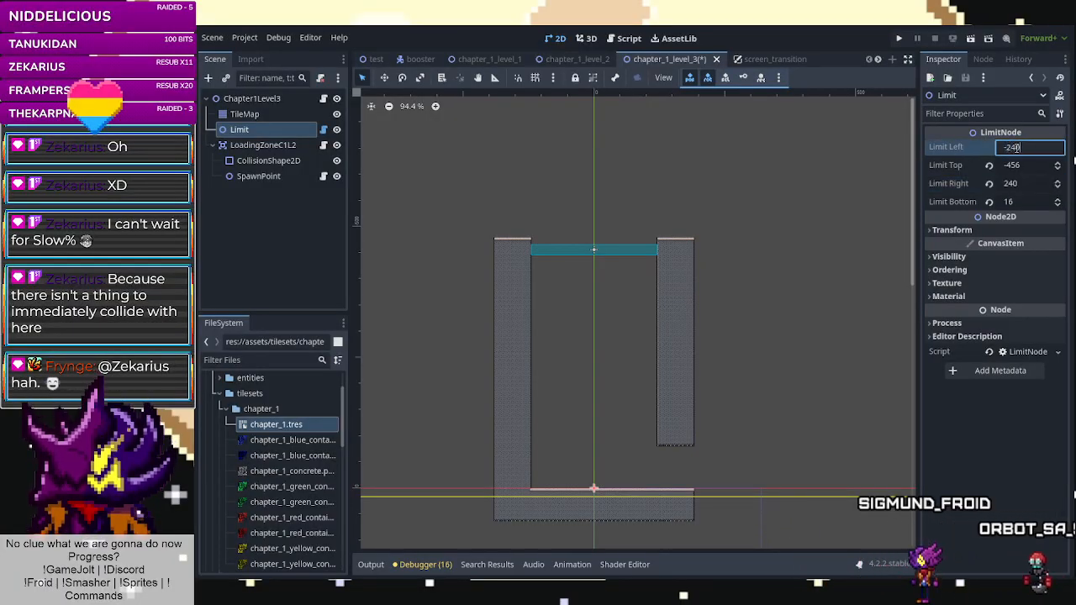
pyautogui.write('240')
pyautogui.press('Return')
pyautogui.hotkey('ctrl', 's')
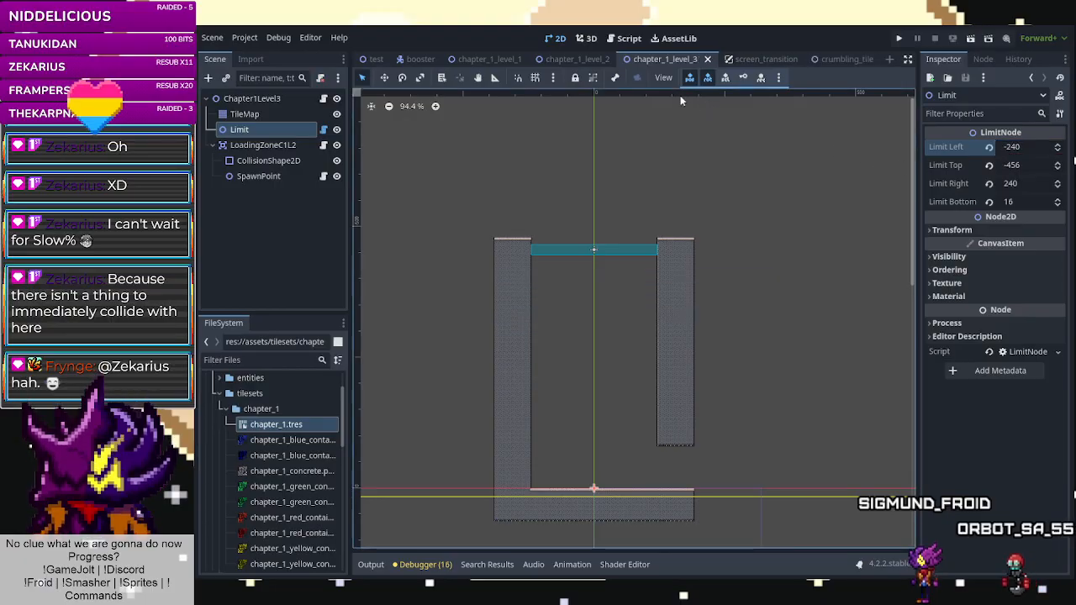
pyautogui.click(591, 60)
pyautogui.click(664, 59)
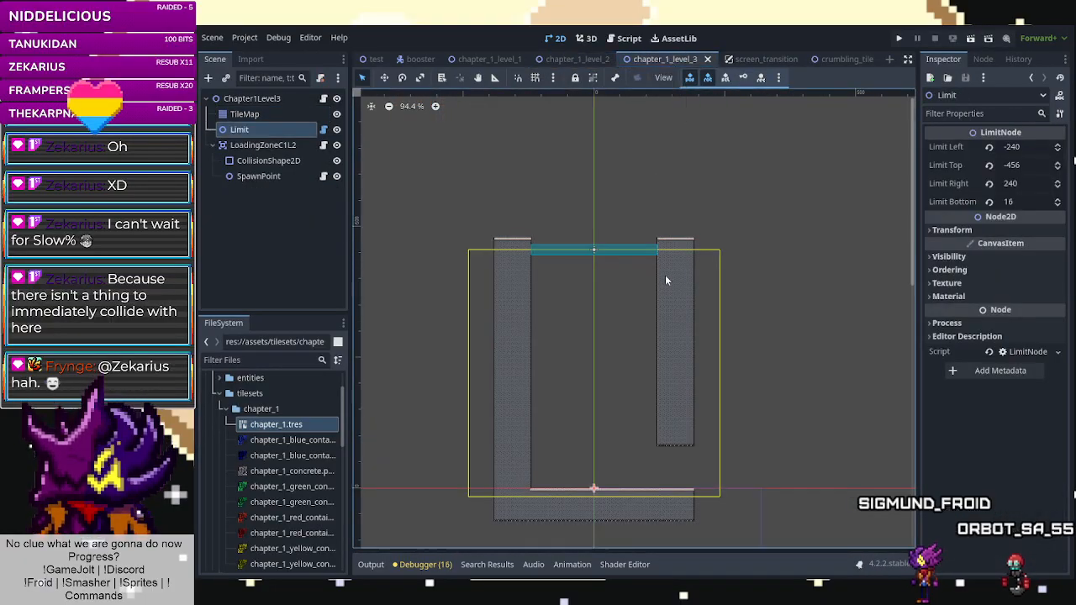
pyautogui.scroll(-1, 665, 278)
pyautogui.scroll(2, 615, 367)
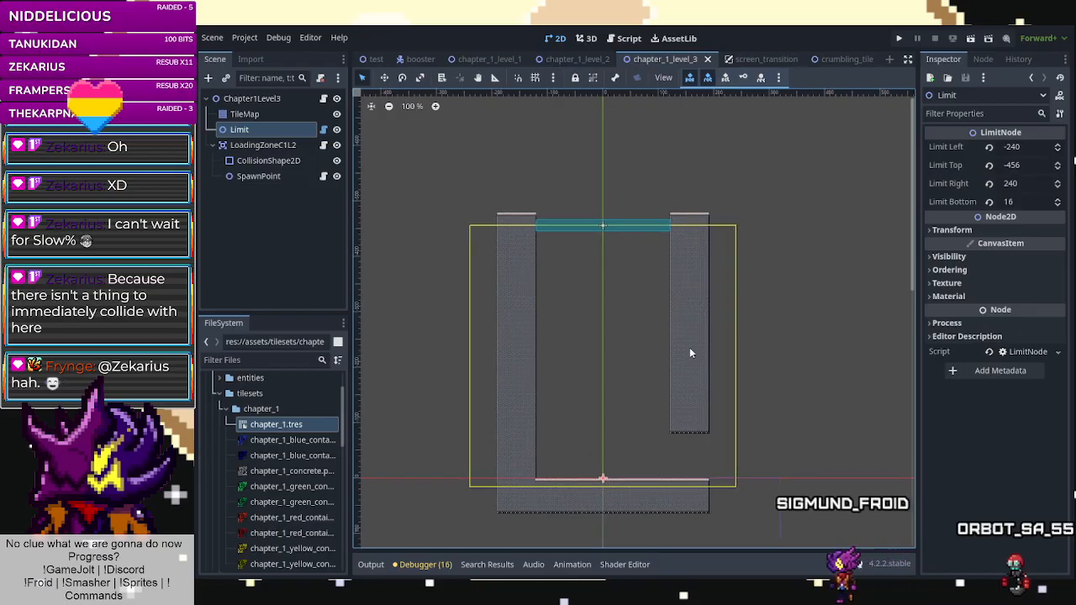
# Narrow the Limit node to Limit Left -220 and Limit Right 220, refresh the limit lines and save.
pyautogui.click(1038, 147)
pyautogui.write('-22')
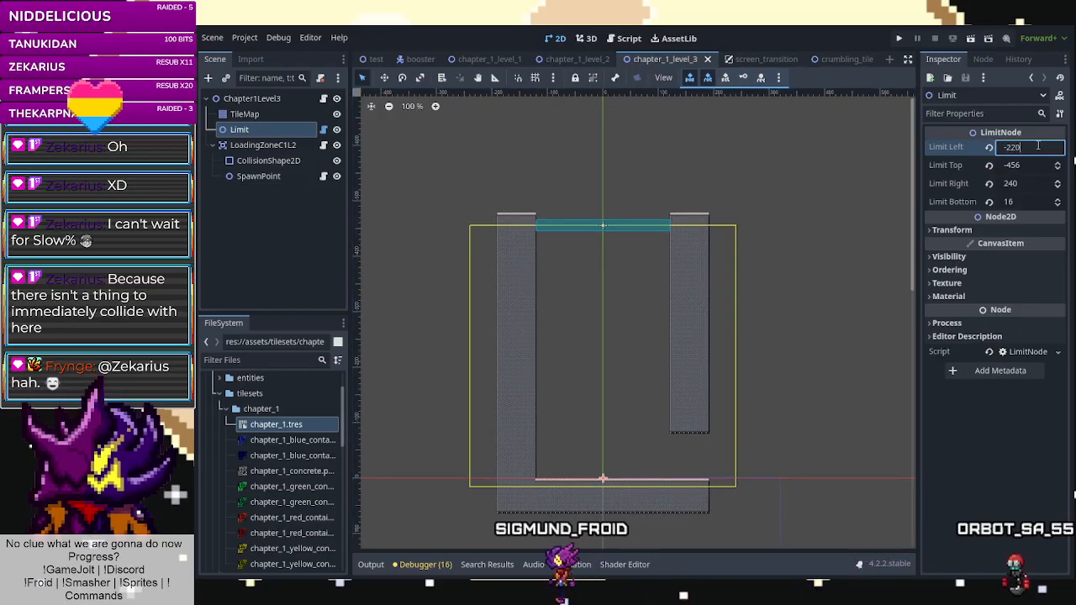
pyautogui.click(1033, 185)
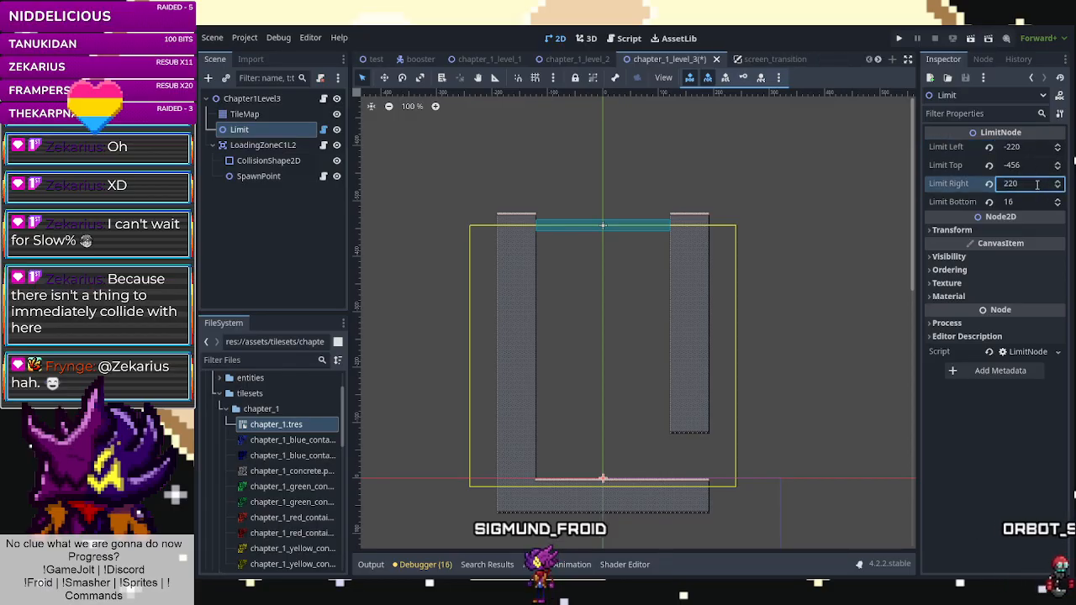
pyautogui.click(556, 61)
pyautogui.click(654, 61)
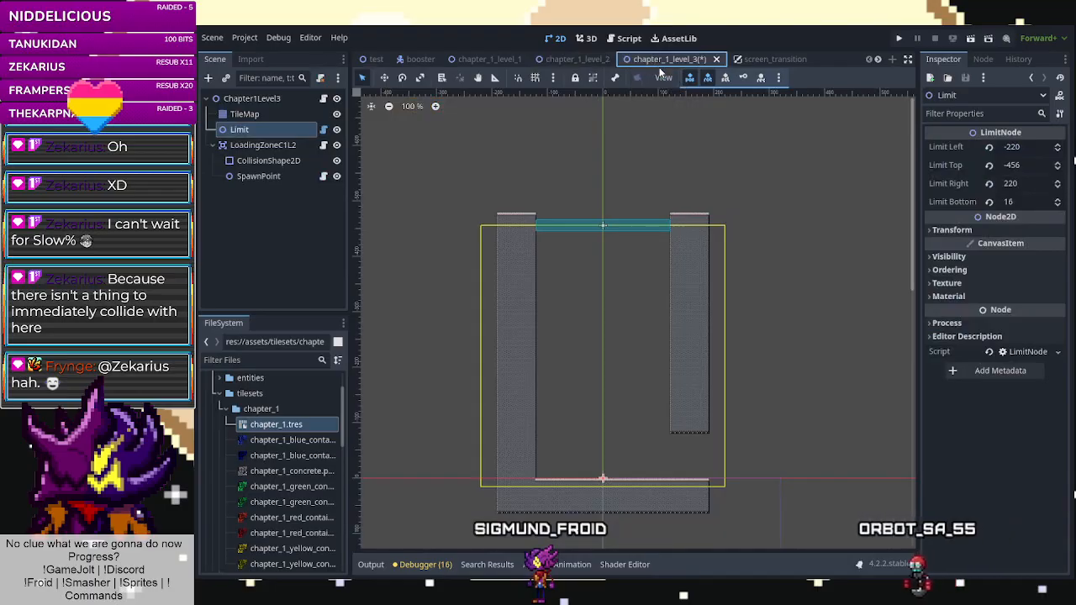
pyautogui.hotkey('ctrl', 's')
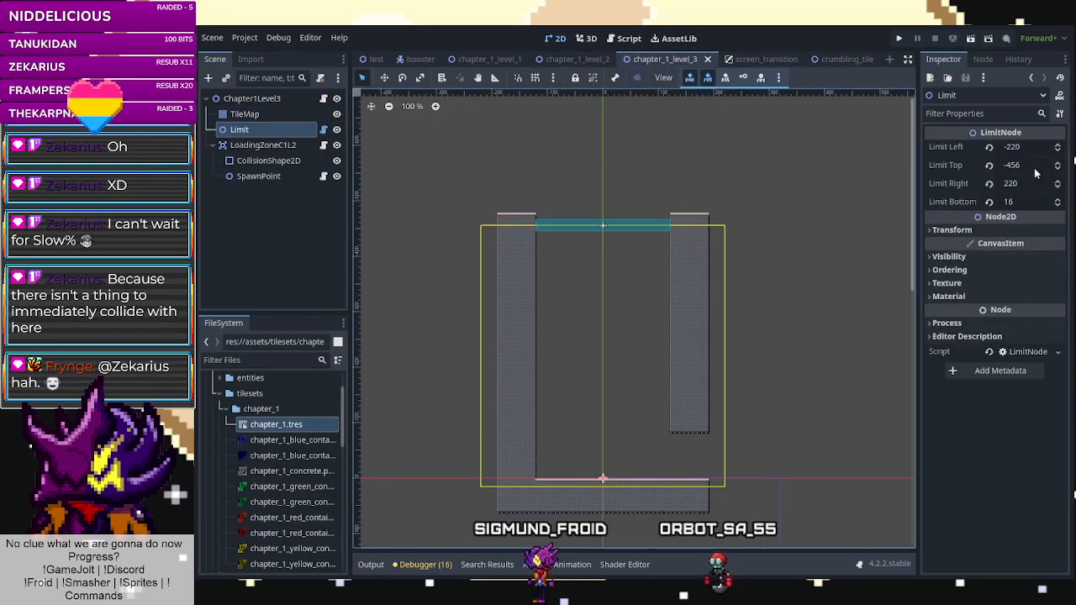
# Set the Limit node's Limit Left to -200 and Limit Right to 200, save the scene and refresh the limit lines.
pyautogui.click(1023, 146)
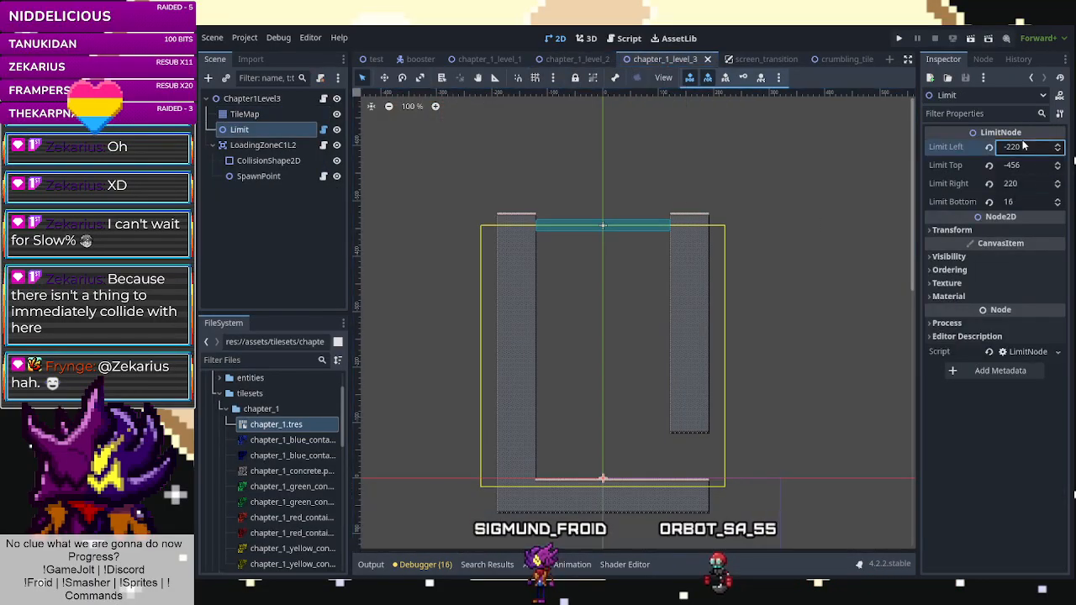
pyautogui.write('-200')
pyautogui.click(1029, 183)
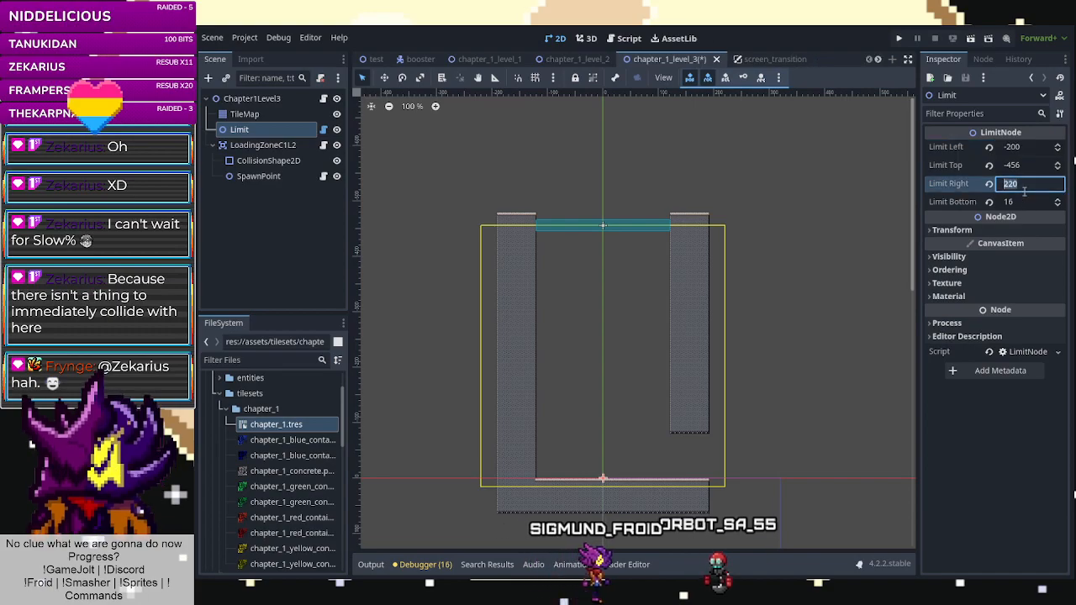
pyautogui.write('200')
pyautogui.hotkey('ctrl', 's')
pyautogui.click(577, 59)
pyautogui.click(664, 58)
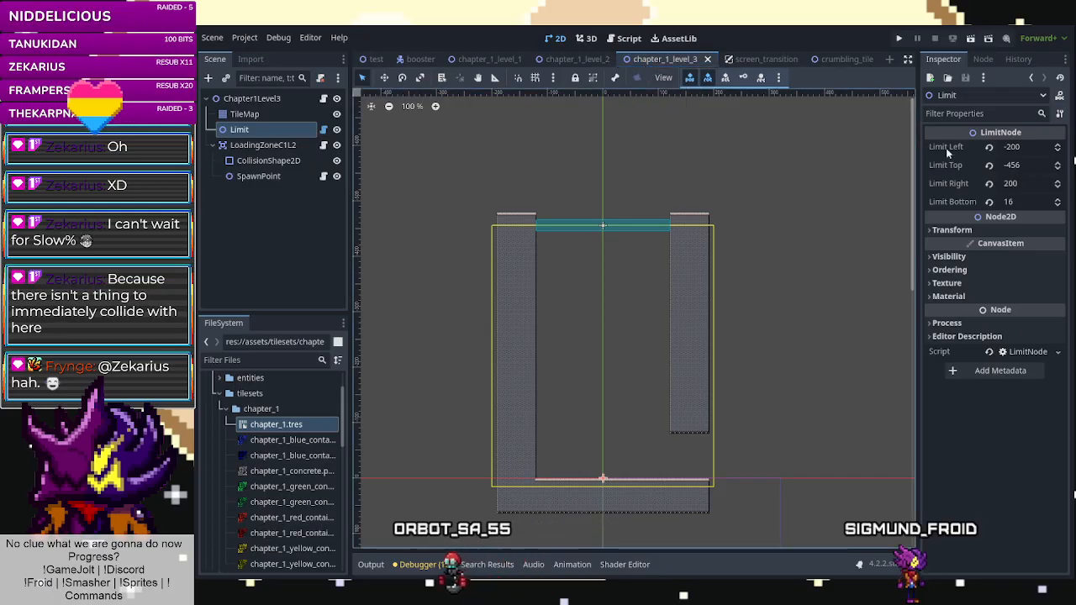
pyautogui.click(1032, 152)
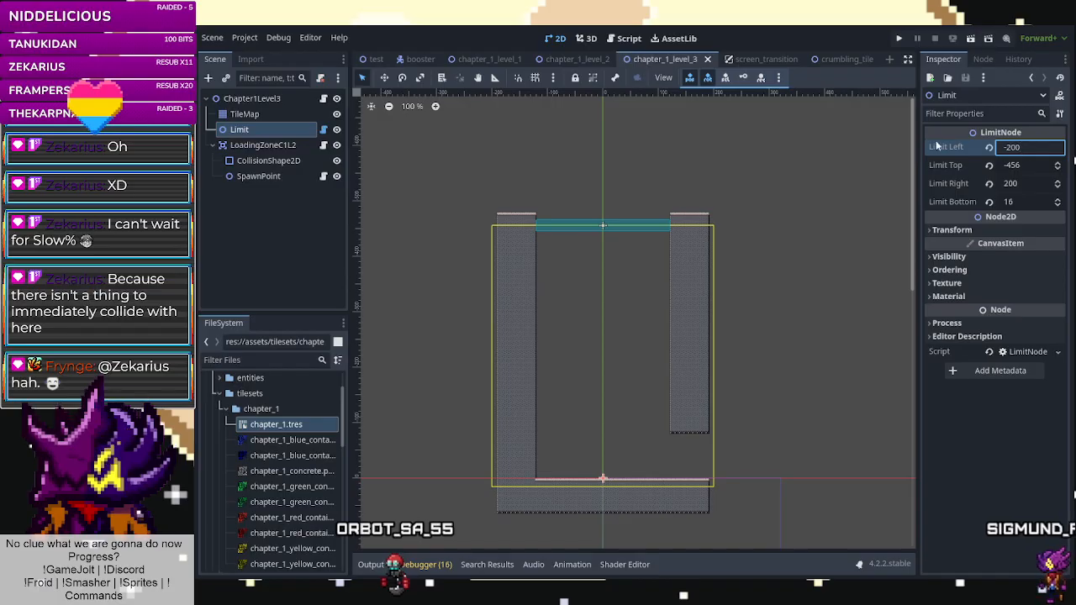
pyautogui.click(838, 246)
# Widen the shaft's left wall outward on the TileMap with a full-height rectangle of Concrete terrain.
pyautogui.click(245, 114)
pyautogui.scroll(1, 493, 228)
pyautogui.click(406, 473)
pyautogui.scroll(7, 496, 210)
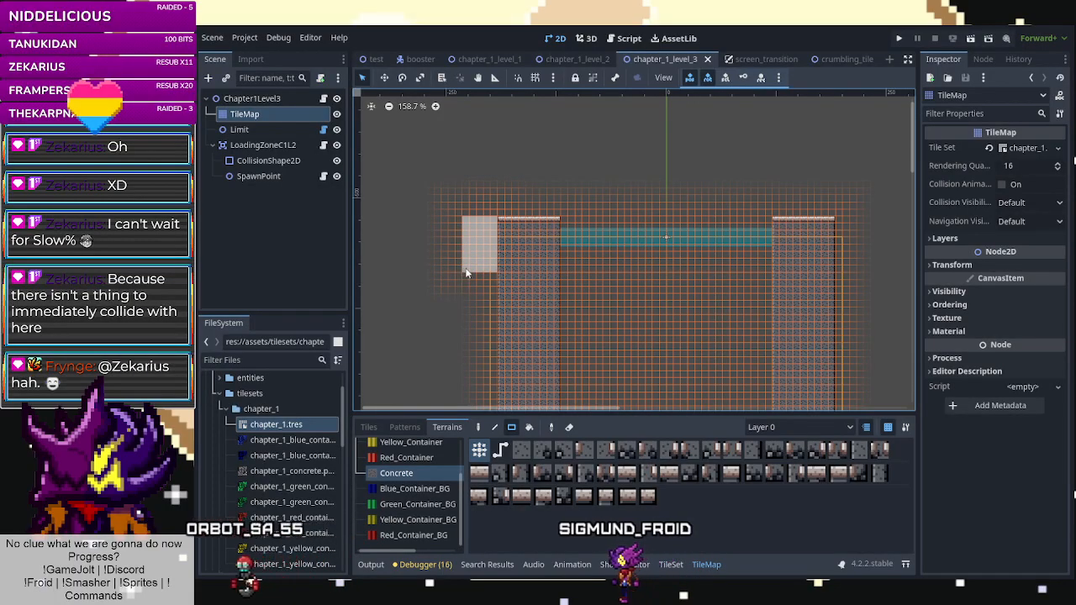
pyautogui.scroll(-20, 465, 267)
pyautogui.scroll(13, 459, 408)
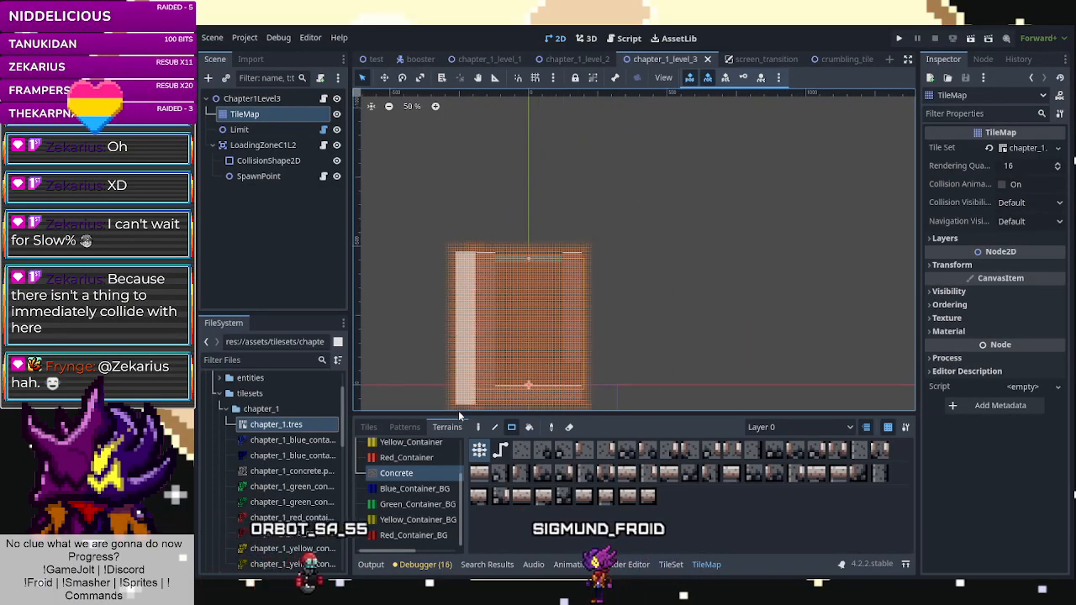
pyautogui.moveTo(462, 402); pyautogui.dragTo(520, 396)
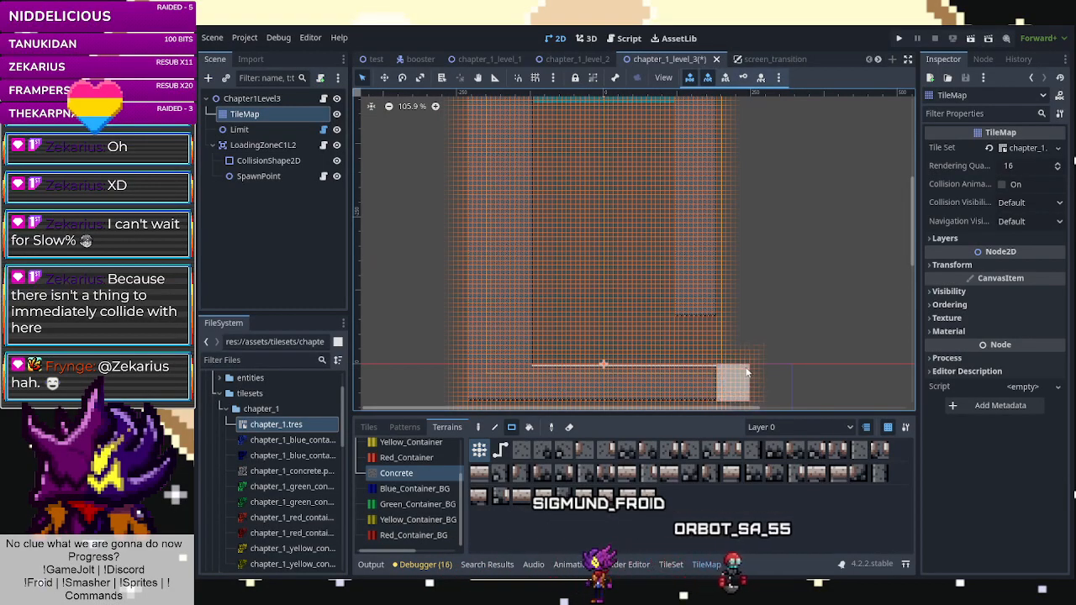
# Extend the shaft's floor and right wall outward with Concrete terrain, past the right camera limit.
pyautogui.moveTo(740, 366); pyautogui.dragTo(739, 366)
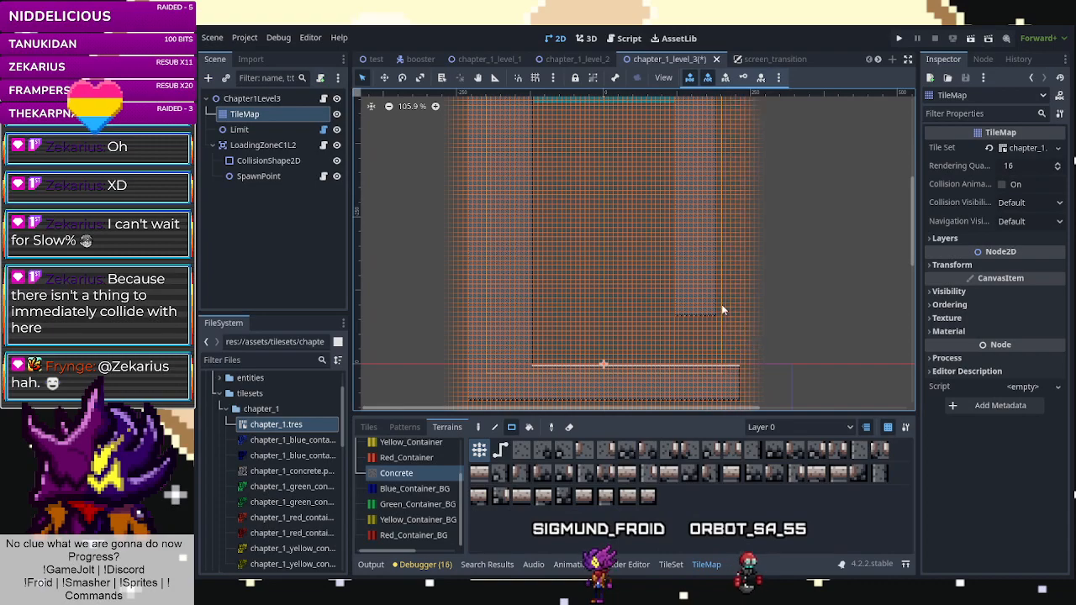
pyautogui.moveTo(733, 313); pyautogui.dragTo(708, 274)
pyautogui.moveTo(735, 311)
pyautogui.mouseDown()
pyautogui.moveTo(698, 118)
pyautogui.moveTo(719, 99)
pyautogui.moveTo(717, 243)
pyautogui.moveTo(717, 147)
pyautogui.moveTo(834, 163)
pyautogui.mouseUp()
pyautogui.scroll(-4, 724, 177)
pyautogui.scroll(-6, 717, 239)
pyautogui.scroll(6, 717, 147)
pyautogui.scroll(18, 675, 121)
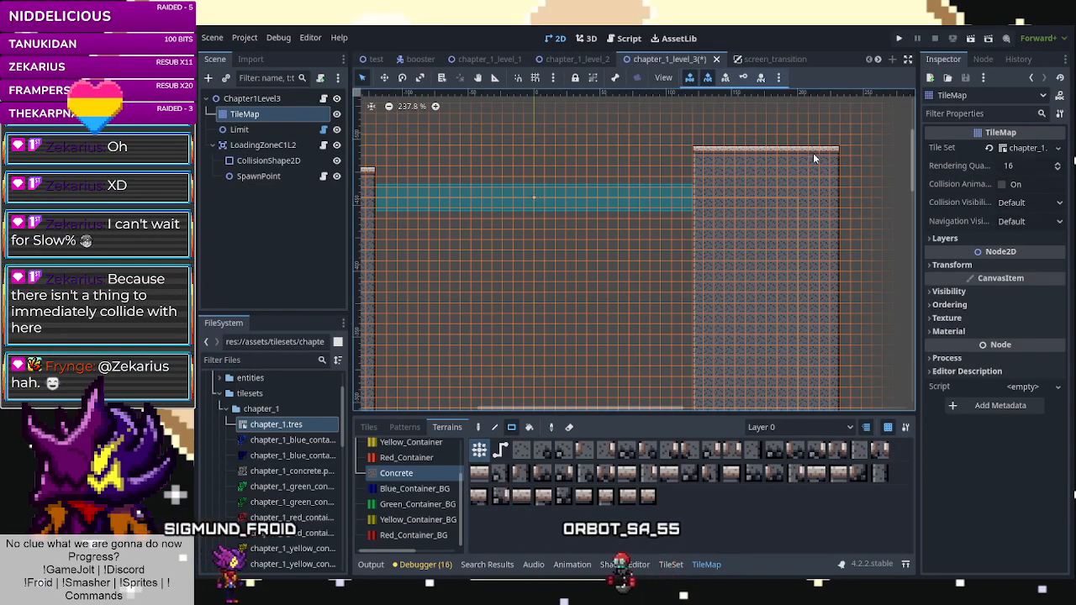
# Raise the left wall's top by one row of Concrete to match the right wall, and save the scene.
pyautogui.scroll(-9, 790, 185)
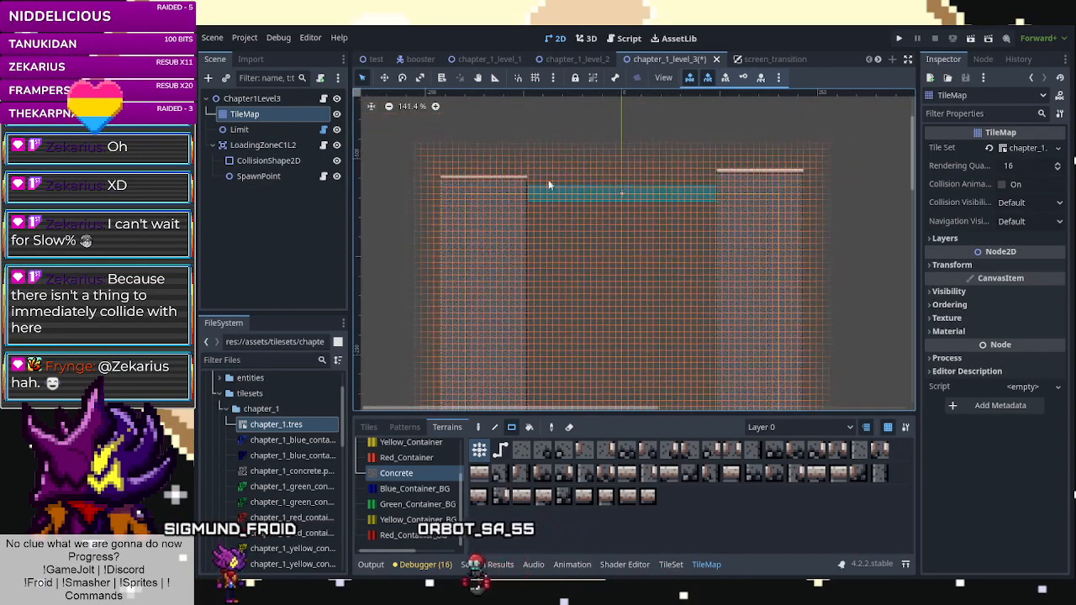
pyautogui.scroll(4, 546, 181)
pyautogui.moveTo(529, 174); pyautogui.dragTo(420, 182)
pyautogui.scroll(-11, 663, 184)
pyautogui.hotkey('ctrl', 's')
# Assign Limit as the SpawnPoint's Limit Node, check the Limit and LoadingZoneC1L2 properties, and save the scene.
pyautogui.click(259, 176)
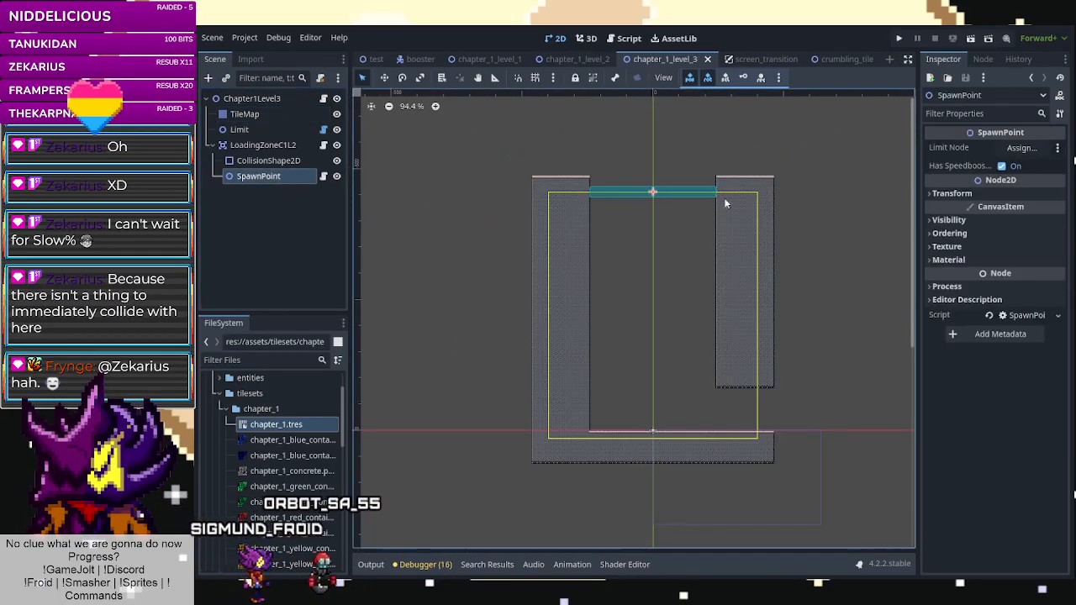
pyautogui.click(1021, 147)
pyautogui.click(577, 172)
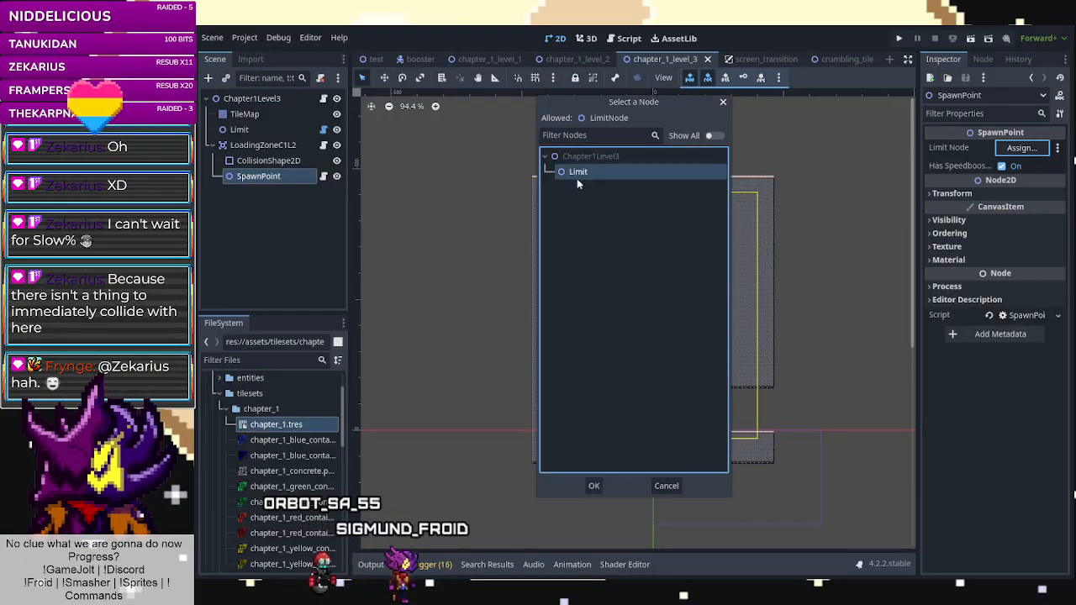
pyautogui.click(594, 486)
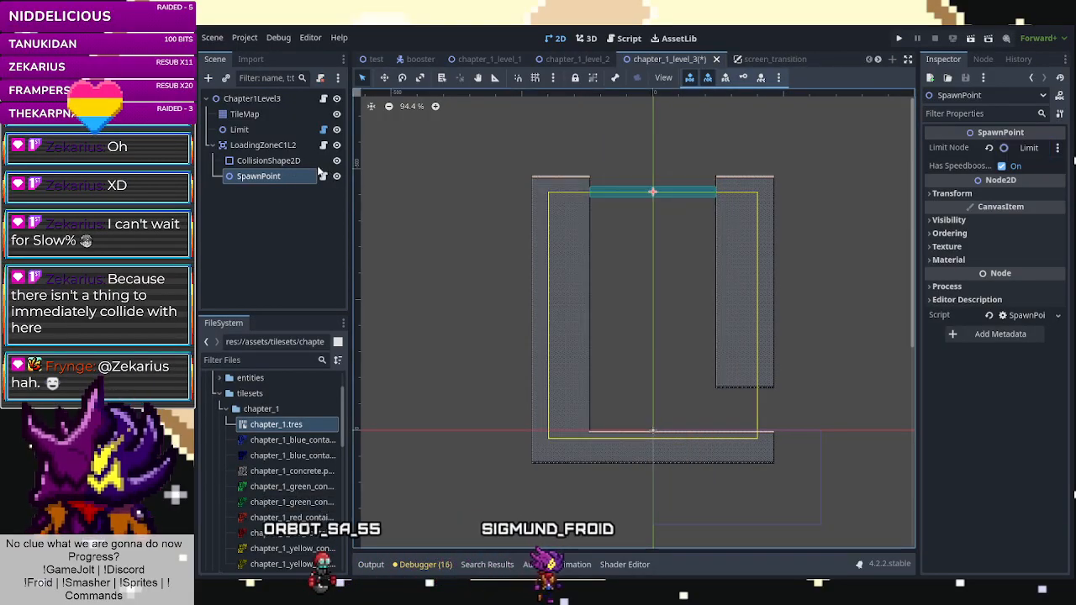
pyautogui.click(298, 161)
pyautogui.click(295, 176)
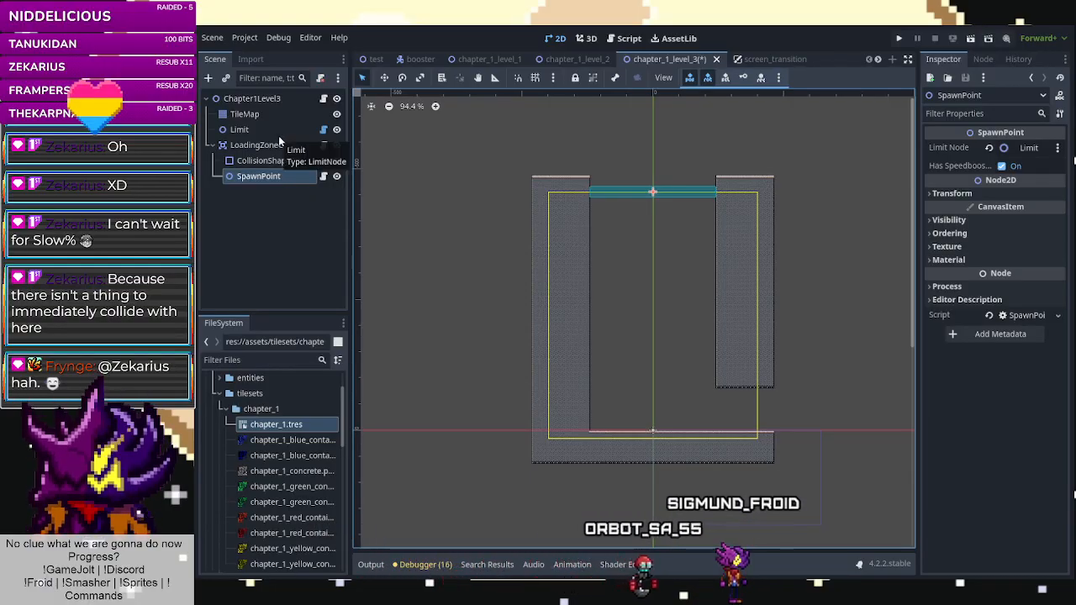
pyautogui.click(279, 136)
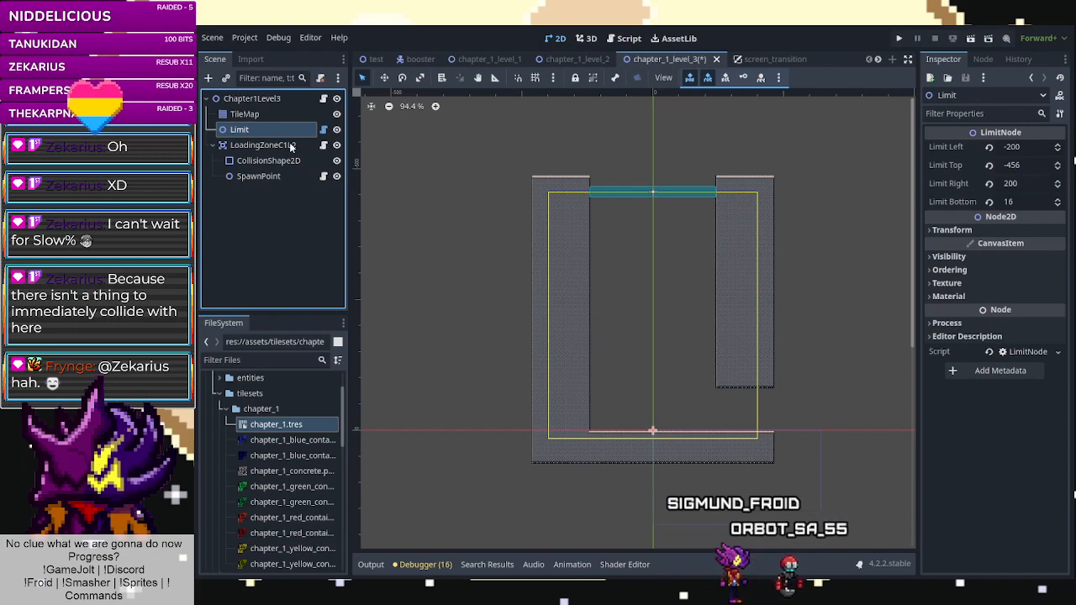
pyautogui.click(290, 144)
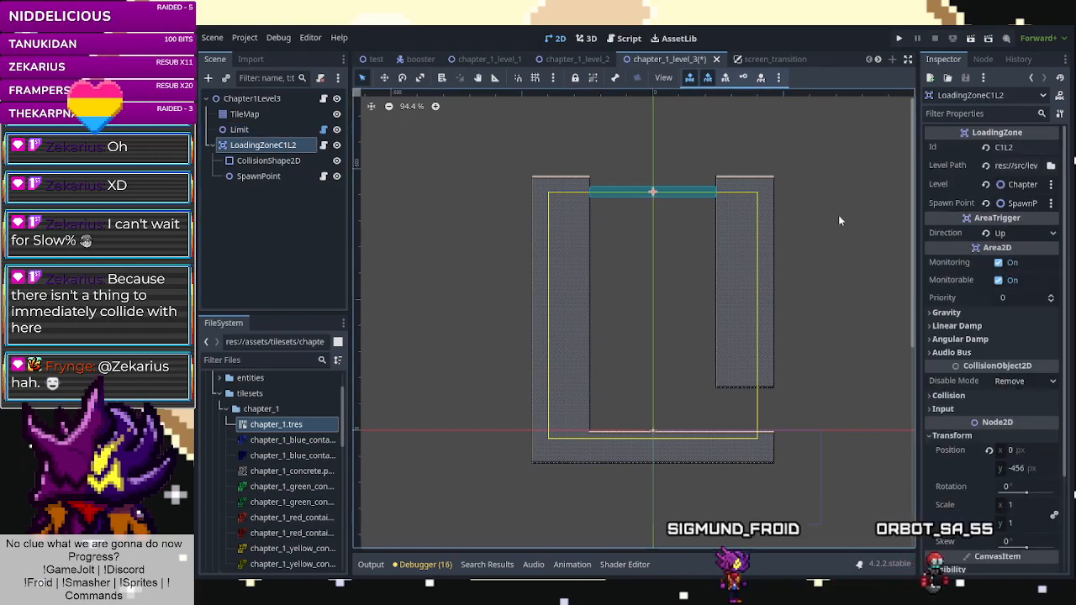
pyautogui.hotkey('ctrl', 's')
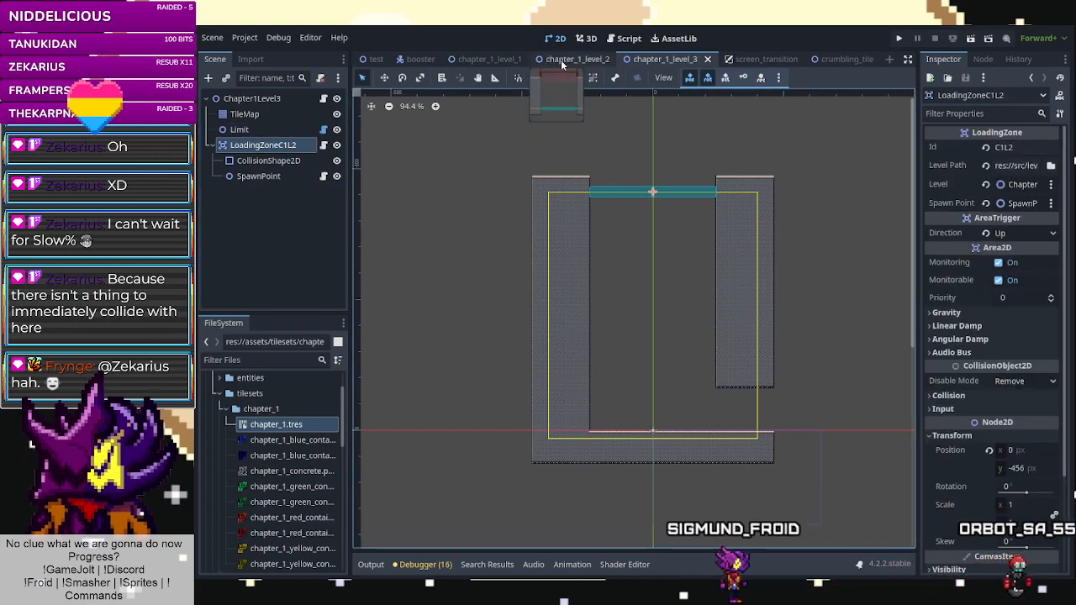
# Examine the LoadingZoneC1L3 and LoadingZoneC1L1 properties in chapter_1_level_2, with a brief look at chapter_1_level_1.
pyautogui.click(564, 59)
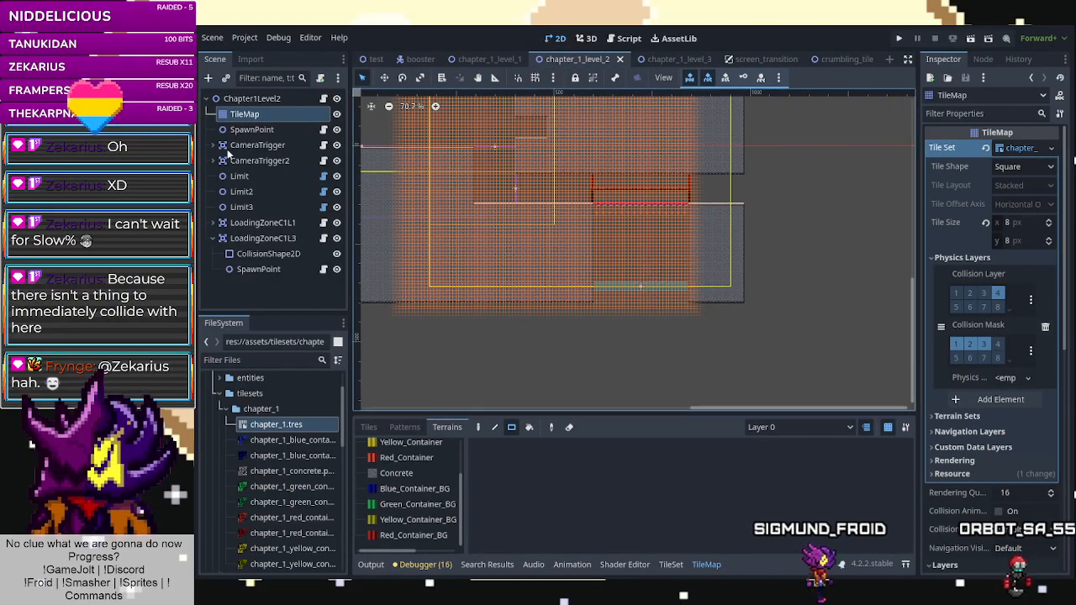
pyautogui.click(260, 238)
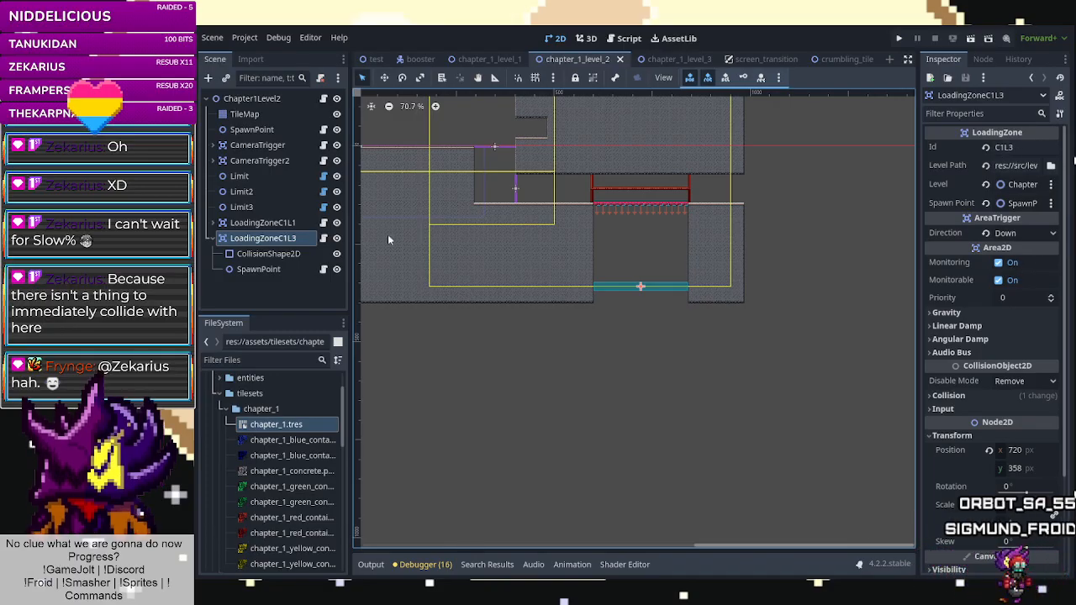
pyautogui.click(274, 225)
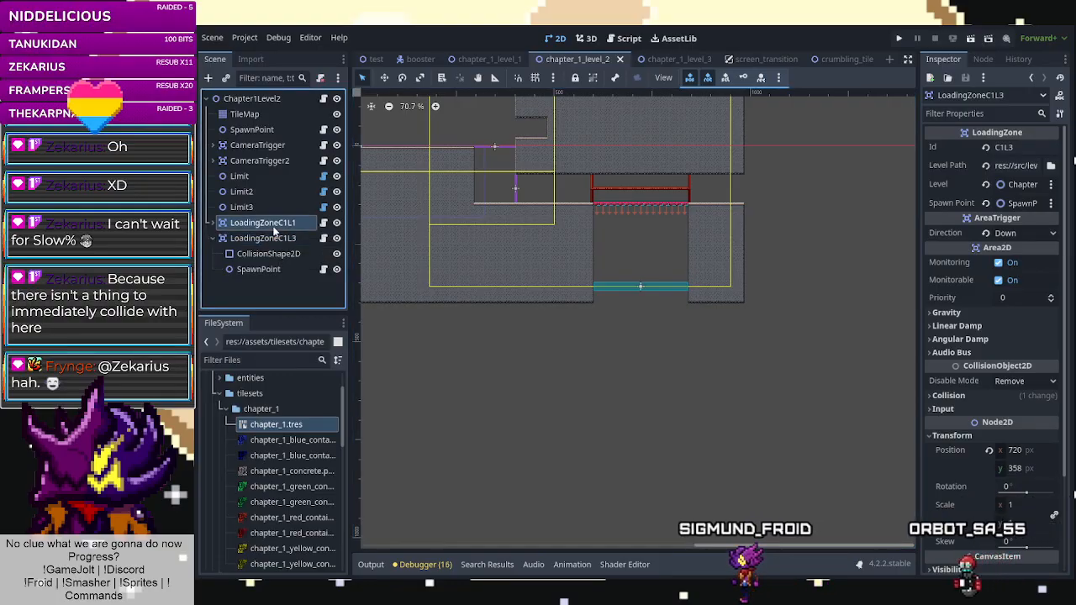
pyautogui.click(280, 241)
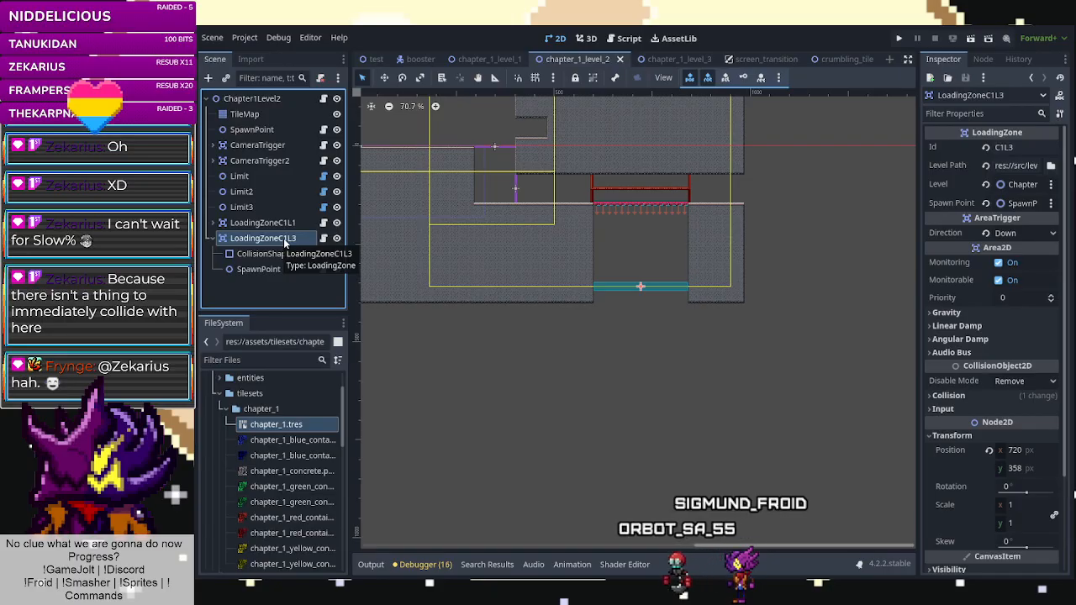
pyautogui.click(277, 223)
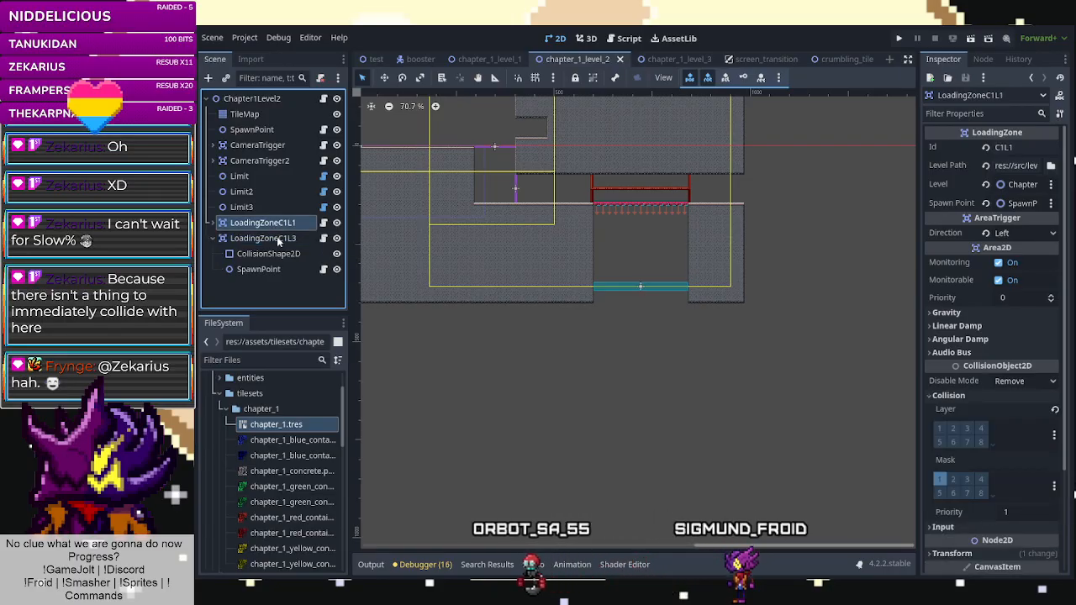
pyautogui.click(277, 239)
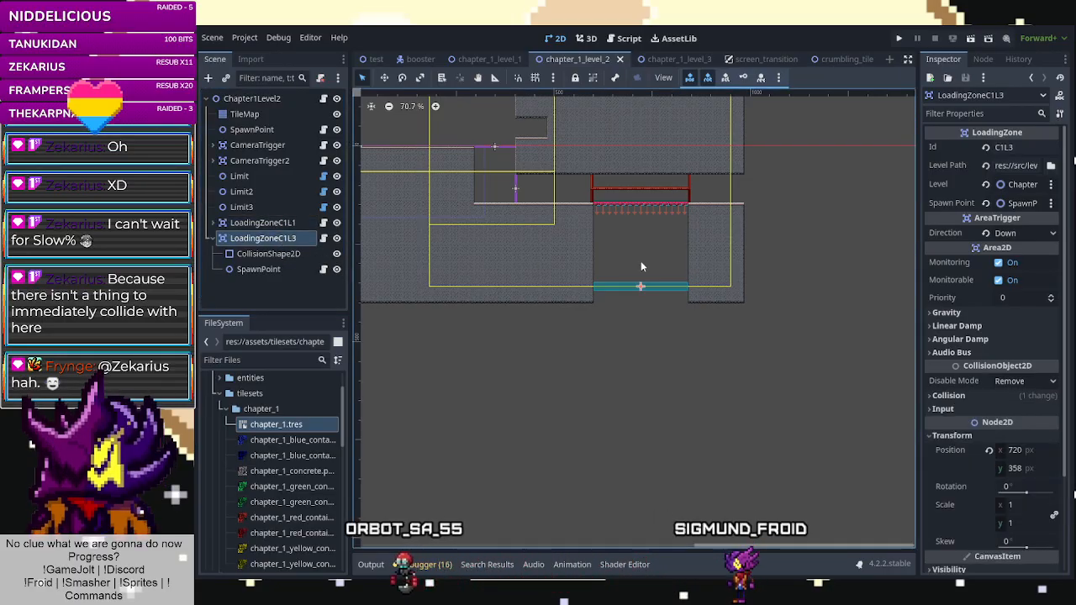
pyautogui.click(497, 60)
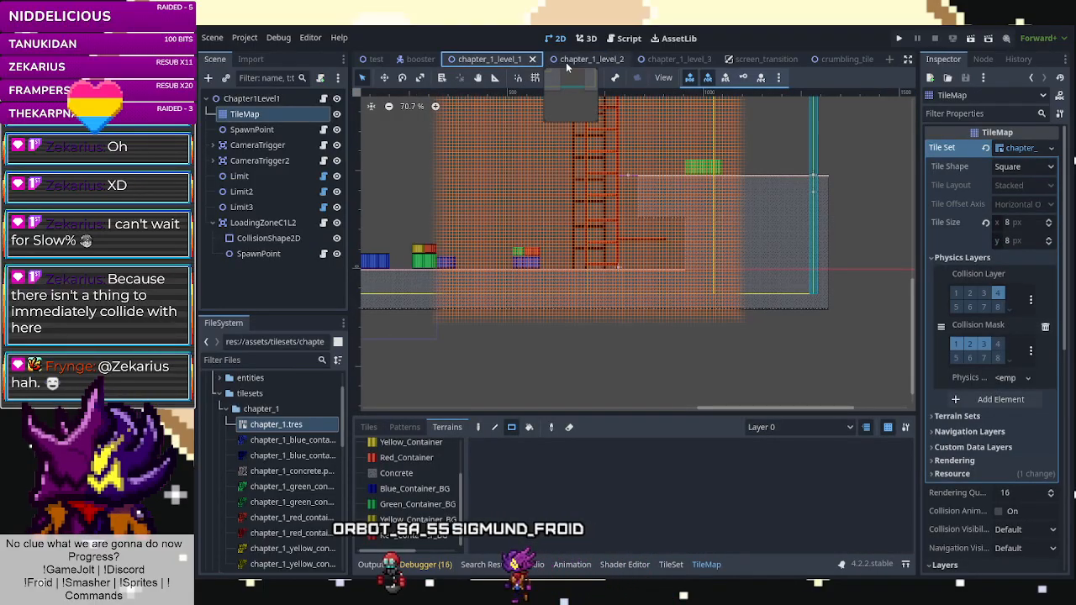
pyautogui.click(566, 62)
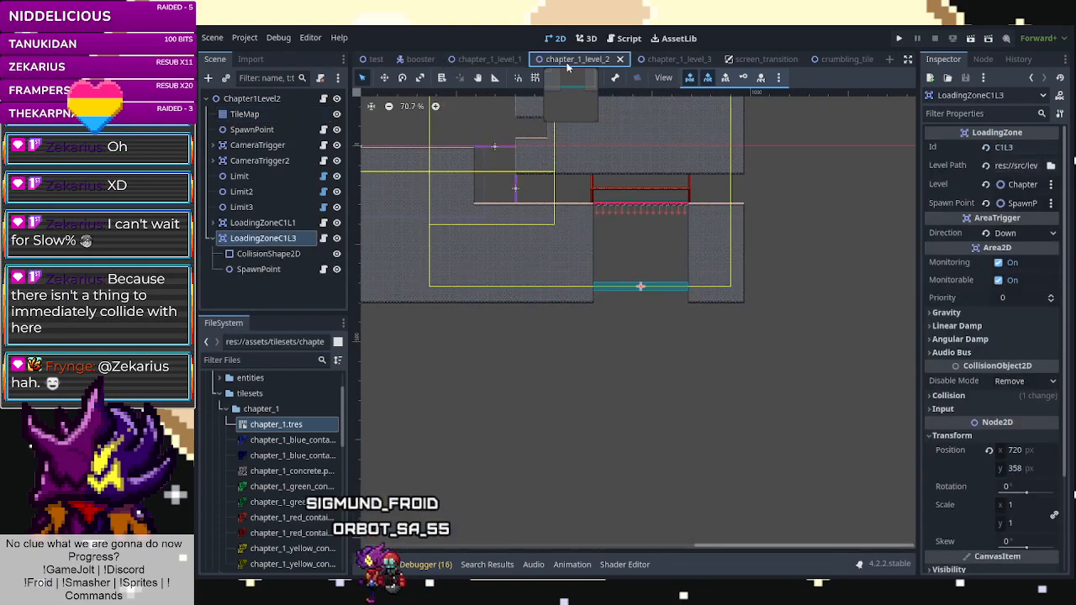
# Playtest chapter_1_level_2 by running right and dropping down the shaft into LoadingZoneC1L3, and stop the game.
pyautogui.click(969, 40)
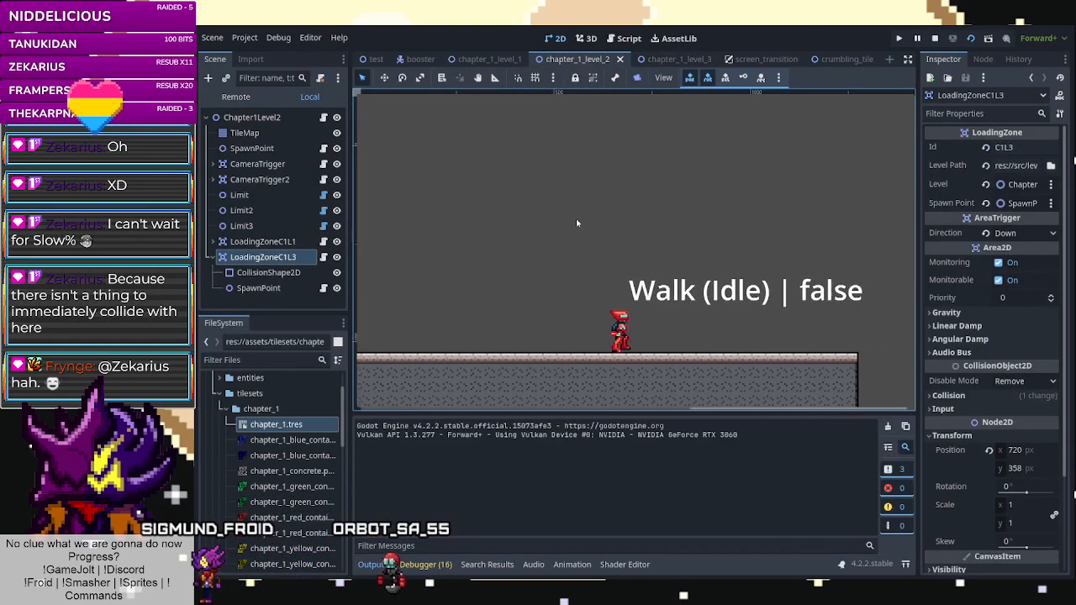
pyautogui.press('Right')
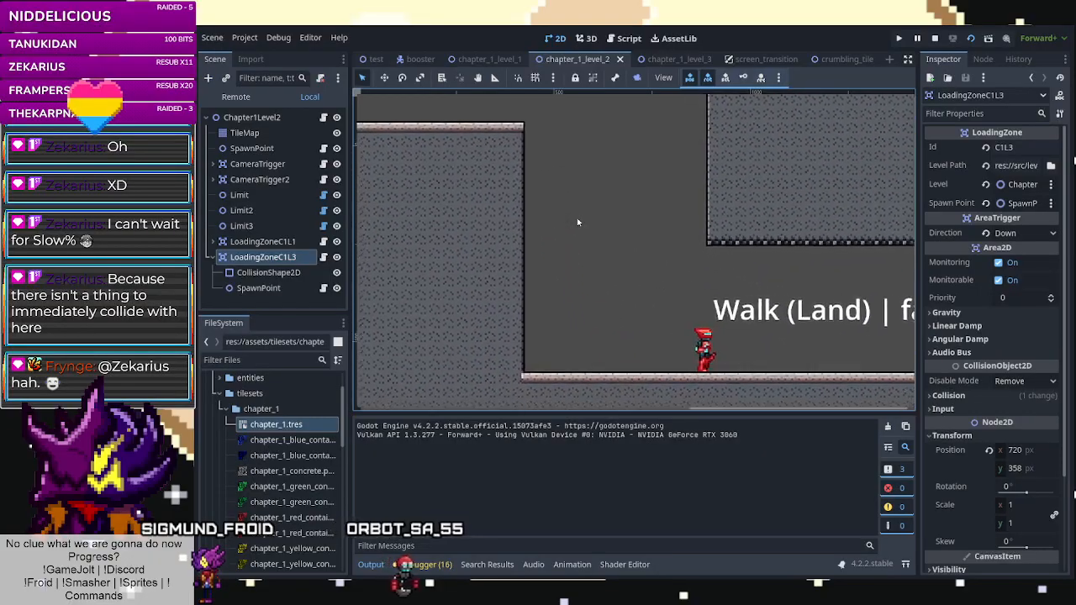
pyautogui.press('Right')
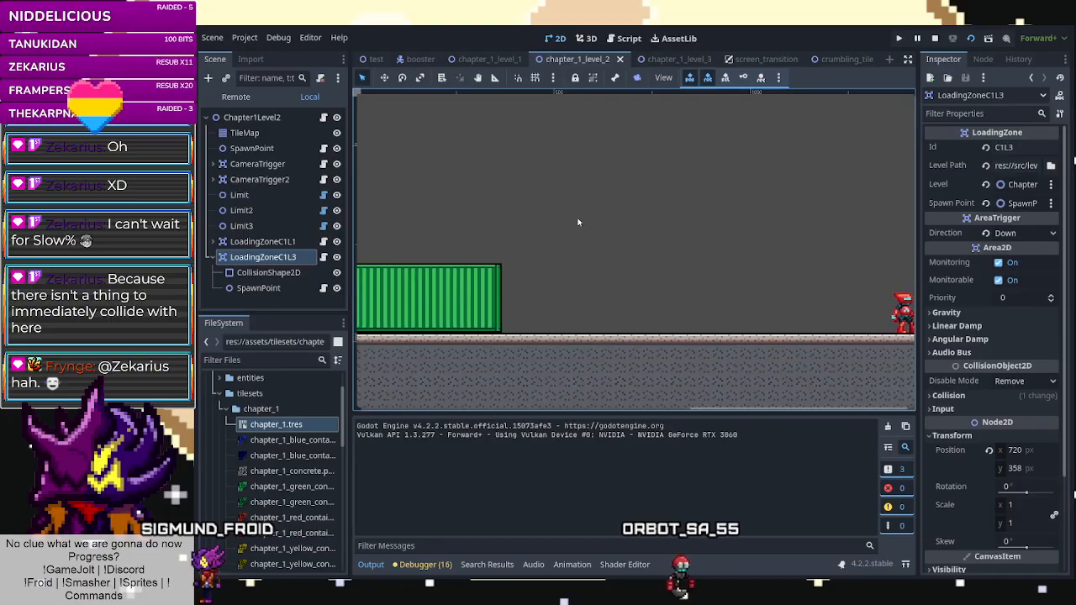
pyautogui.press('Right')
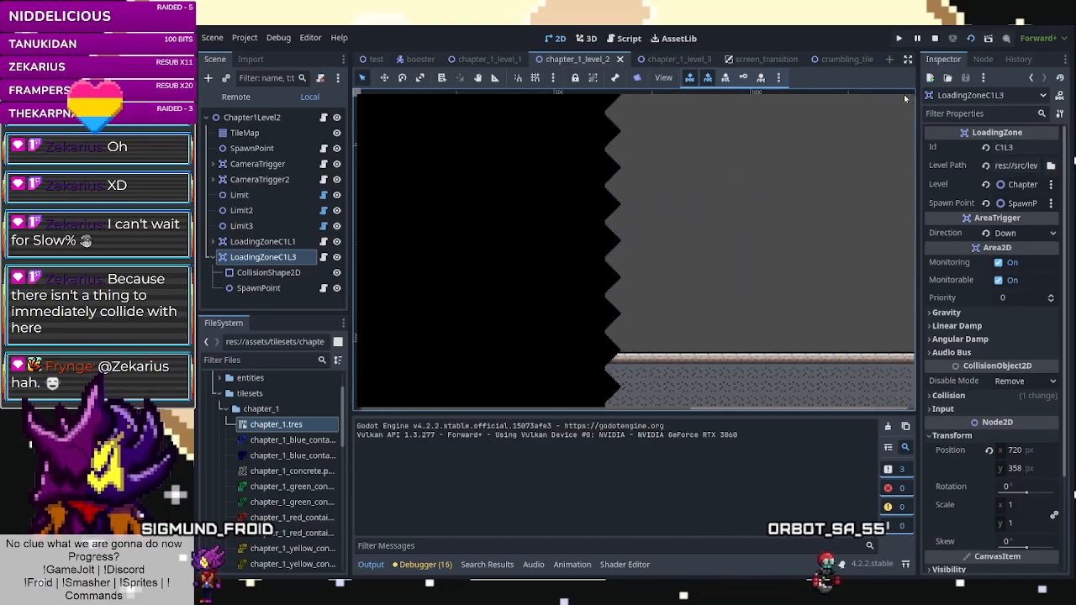
pyautogui.press('F8')
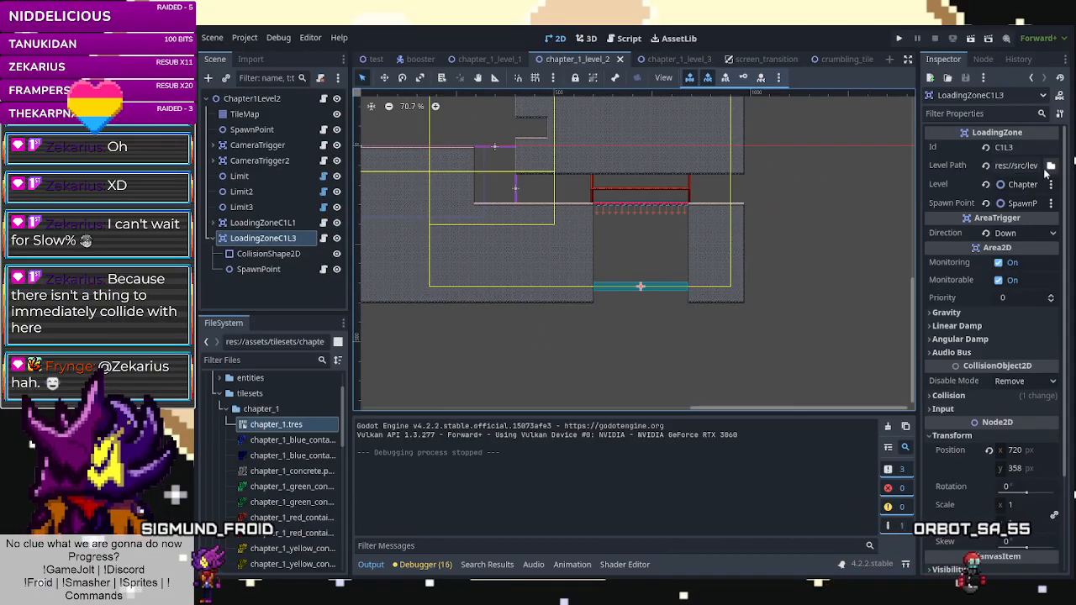
# Set LoadingZoneC1L3's Level Path to chapter_1_level_3.tscn and save chapter_1_level_2.
pyautogui.click(1051, 165)
pyautogui.click(582, 178)
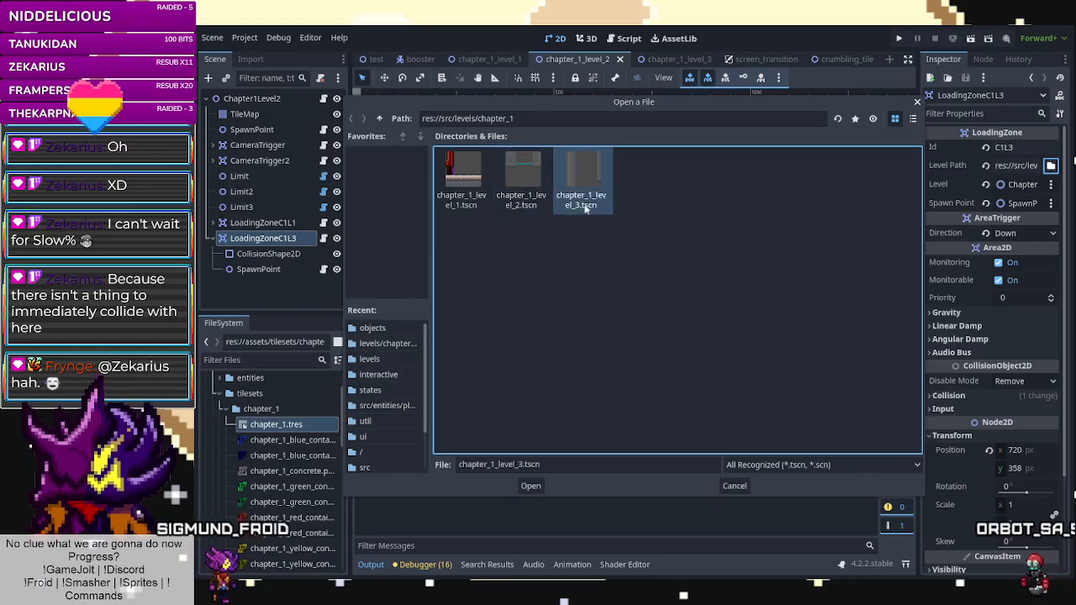
pyautogui.click(535, 489)
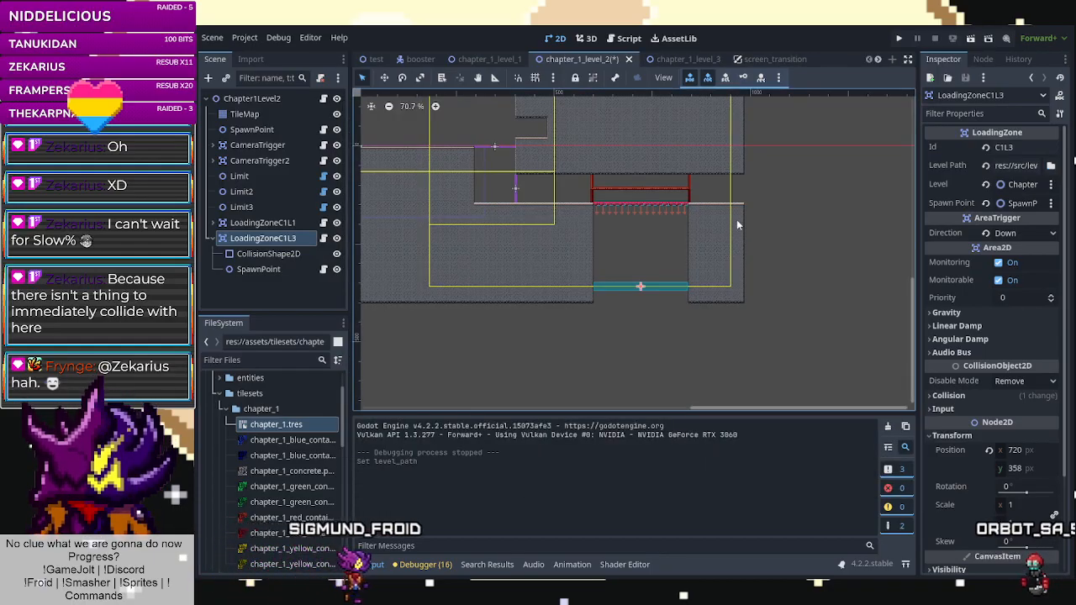
pyautogui.hotkey('ctrl', 's')
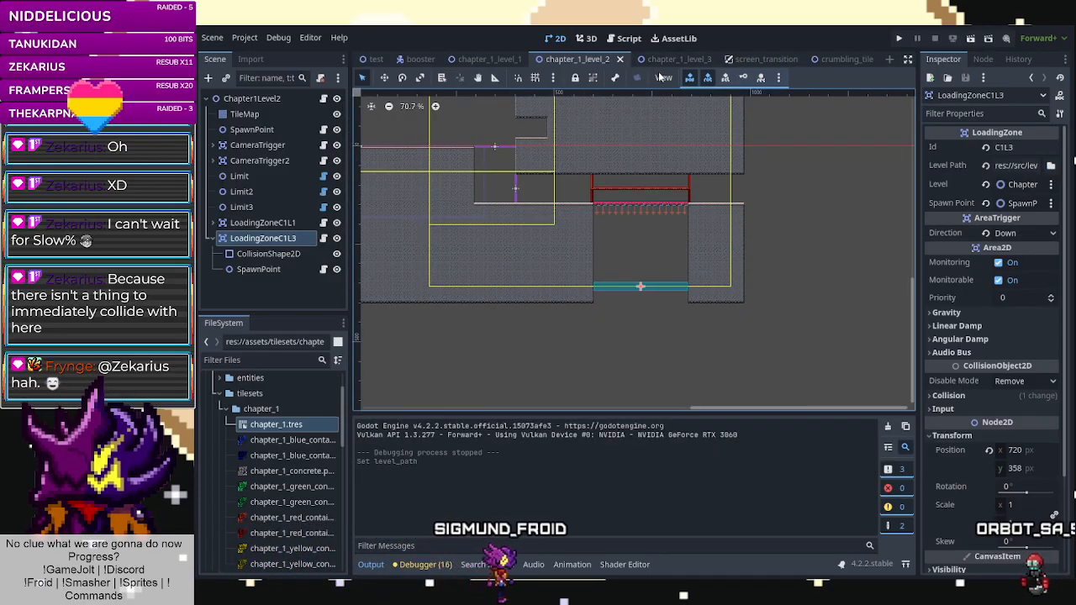
# Playtest the transition from chapter_1_level_2 down into chapter_1_level_3, wall-jump in the shaft, and stop the game.
pyautogui.click(971, 42)
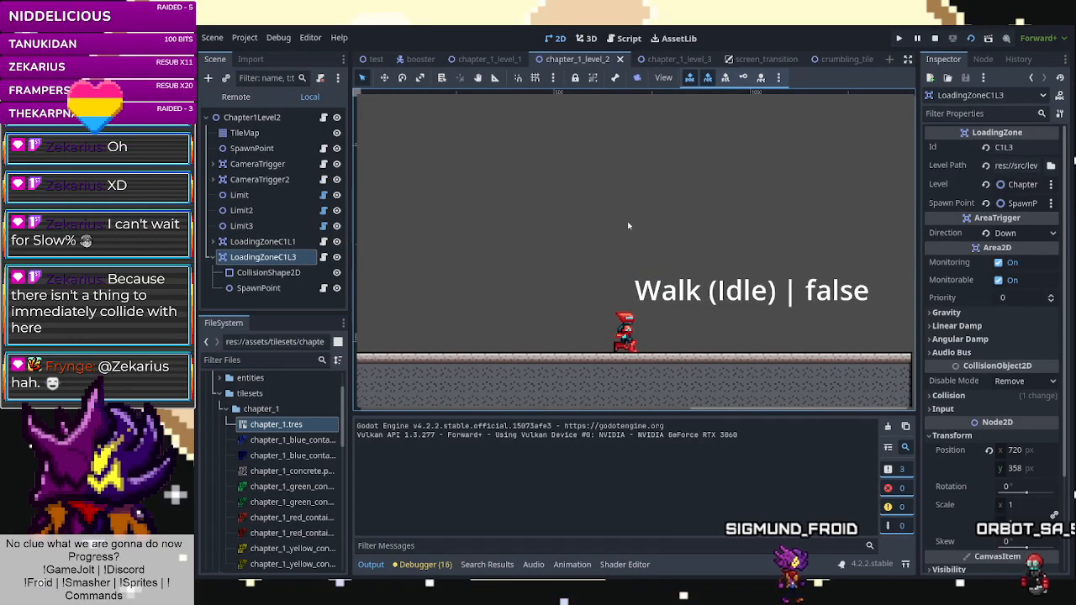
pyautogui.press('Right')
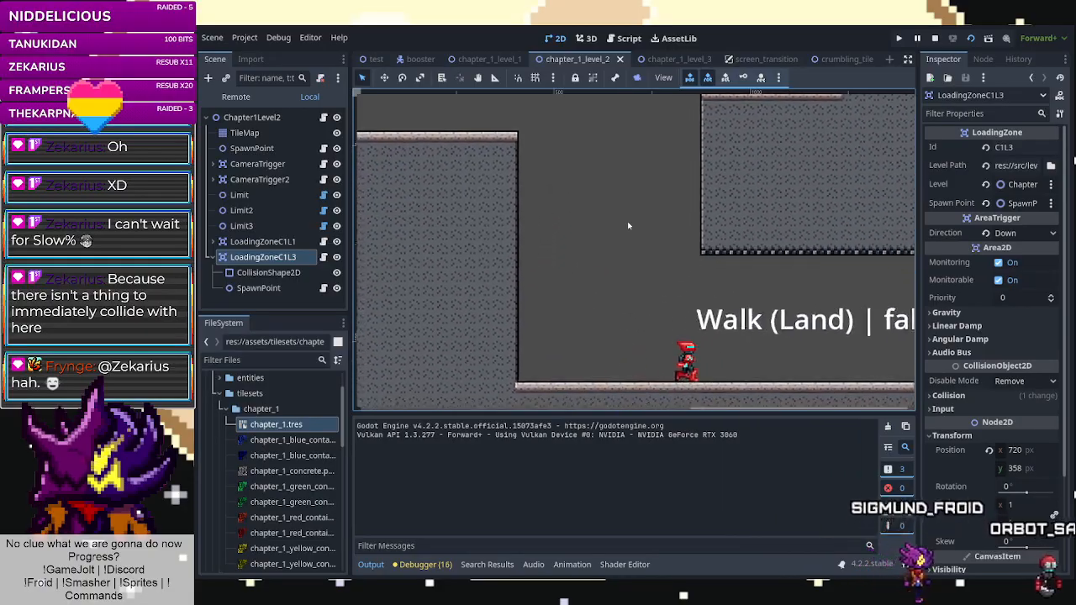
pyautogui.press('Down')
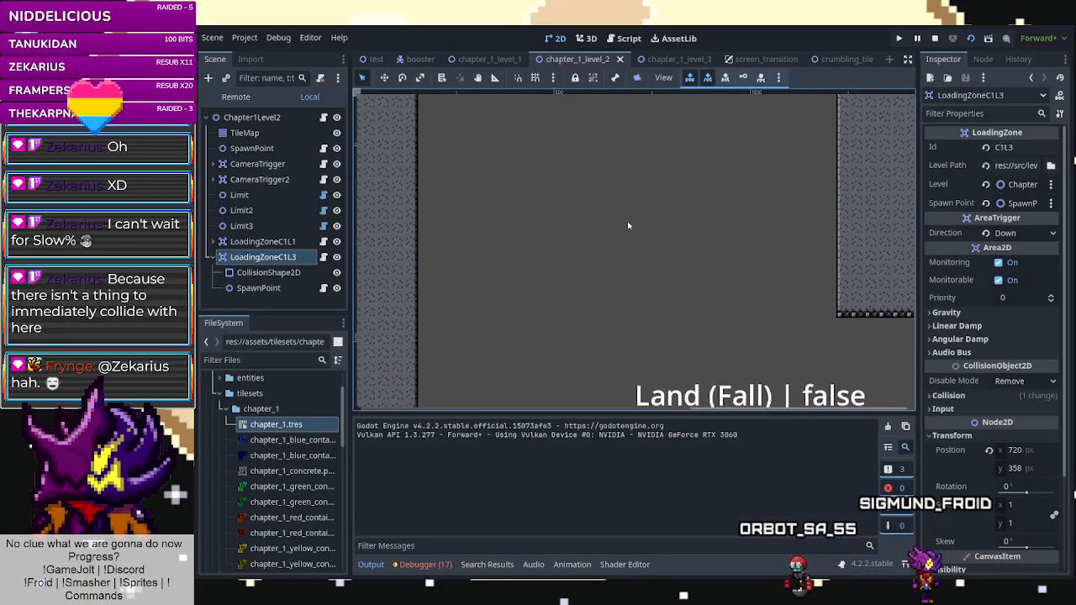
pyautogui.press('Right')
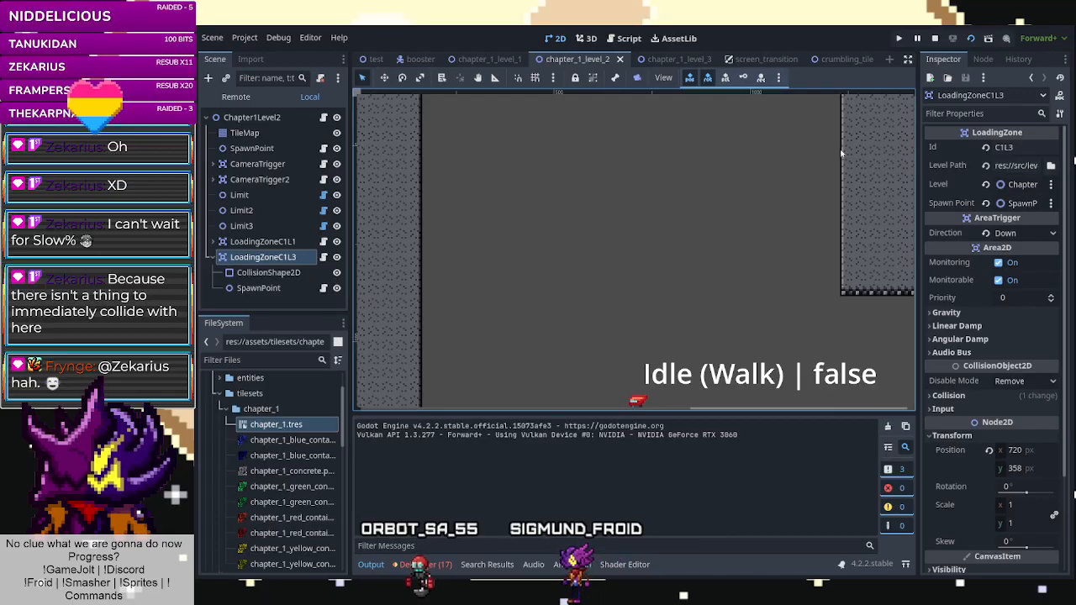
pyautogui.press('Left')
pyautogui.press('space')
pyautogui.press('space')
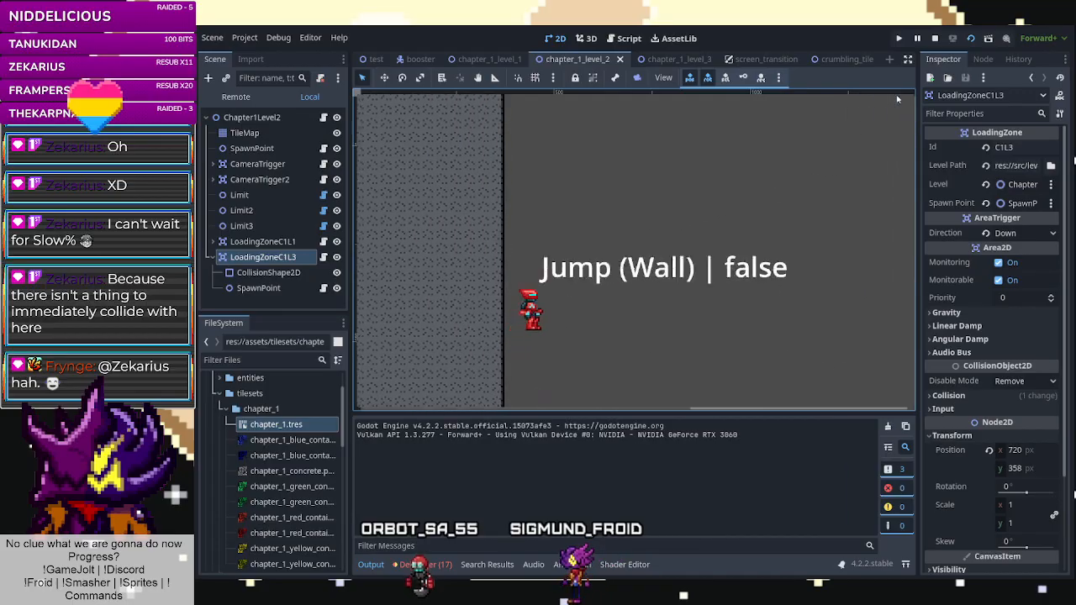
pyautogui.press('F8')
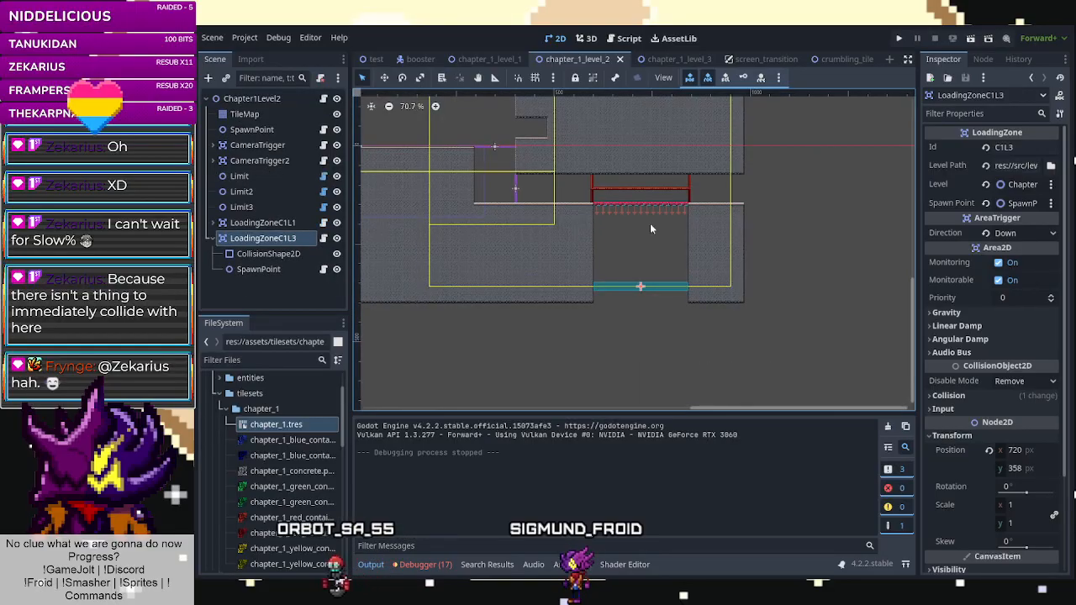
# Examine the shaft floor and the SpawnPoint and LoadingZoneC1L2 properties in chapter_1_level_3.
pyautogui.scroll(-1, 656, 217)
pyautogui.click(676, 60)
pyautogui.scroll(-8, 632, 240)
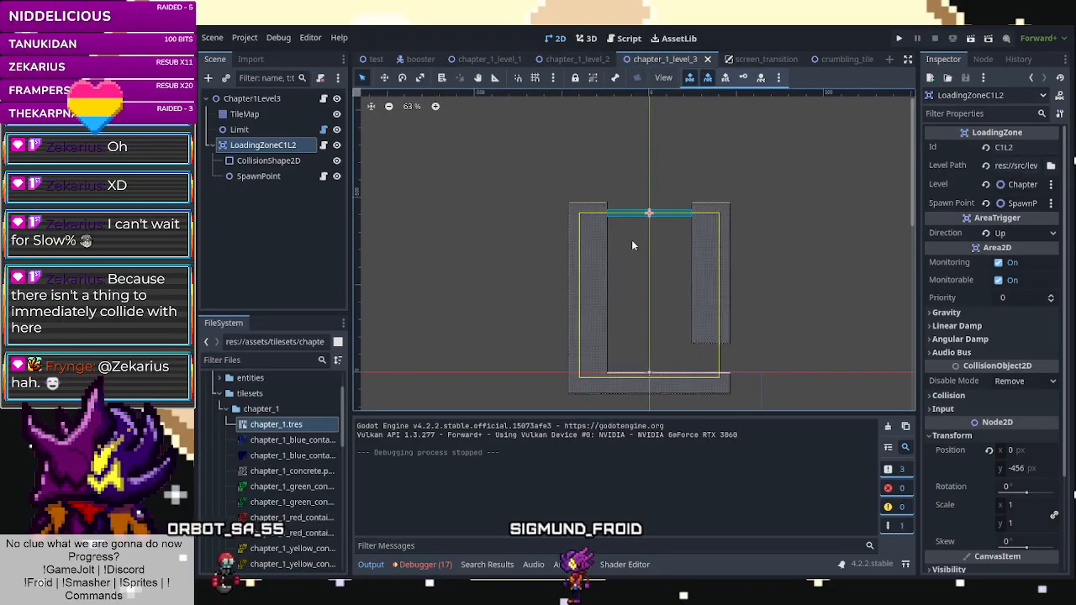
pyautogui.scroll(8, 664, 362)
pyautogui.scroll(4, 668, 380)
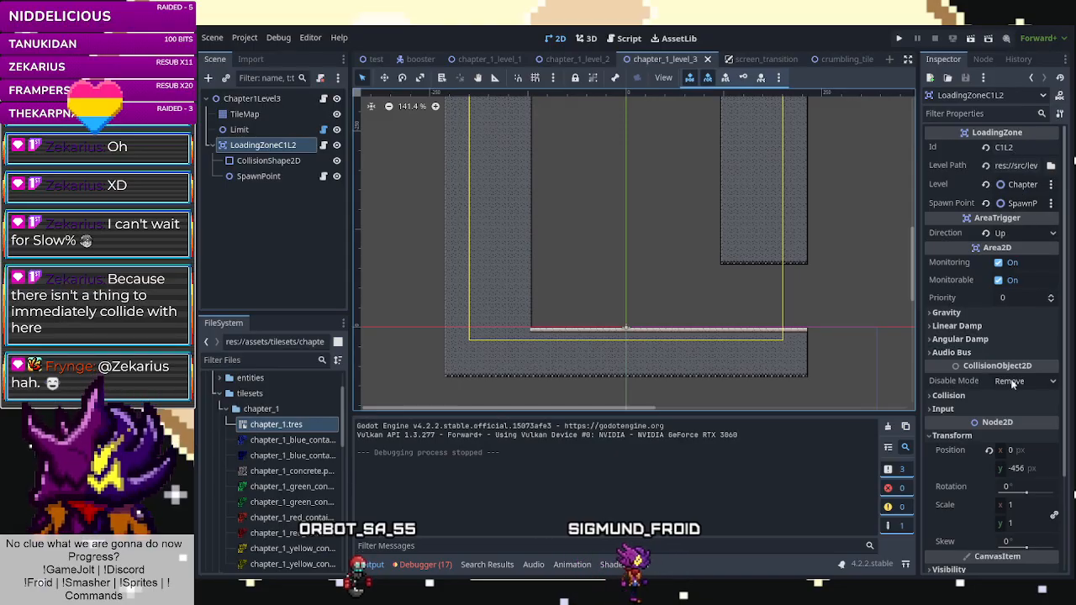
pyautogui.click(257, 175)
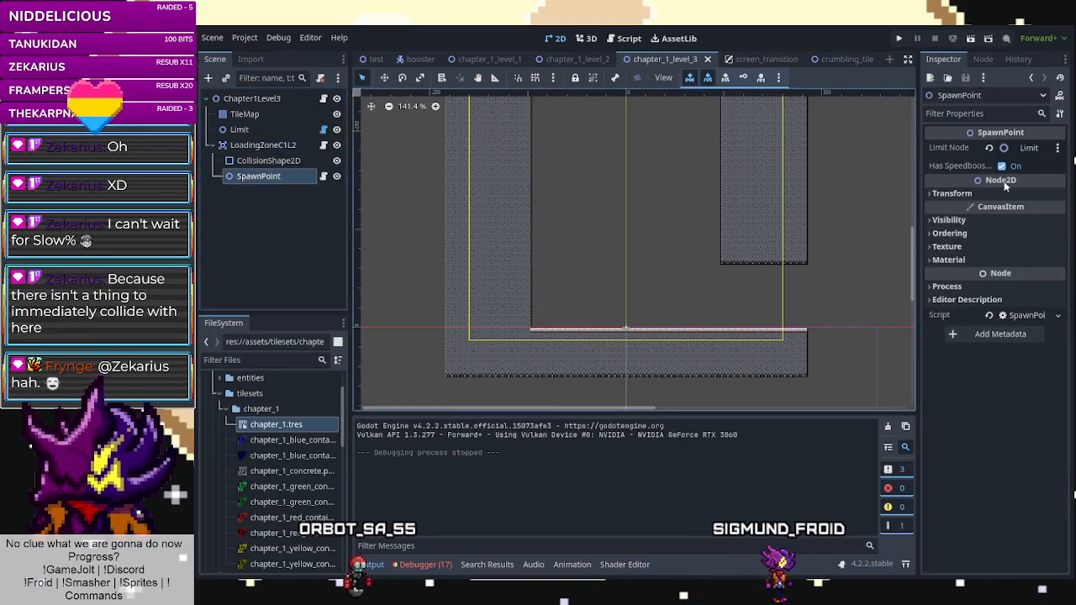
pyautogui.click(289, 163)
pyautogui.click(286, 145)
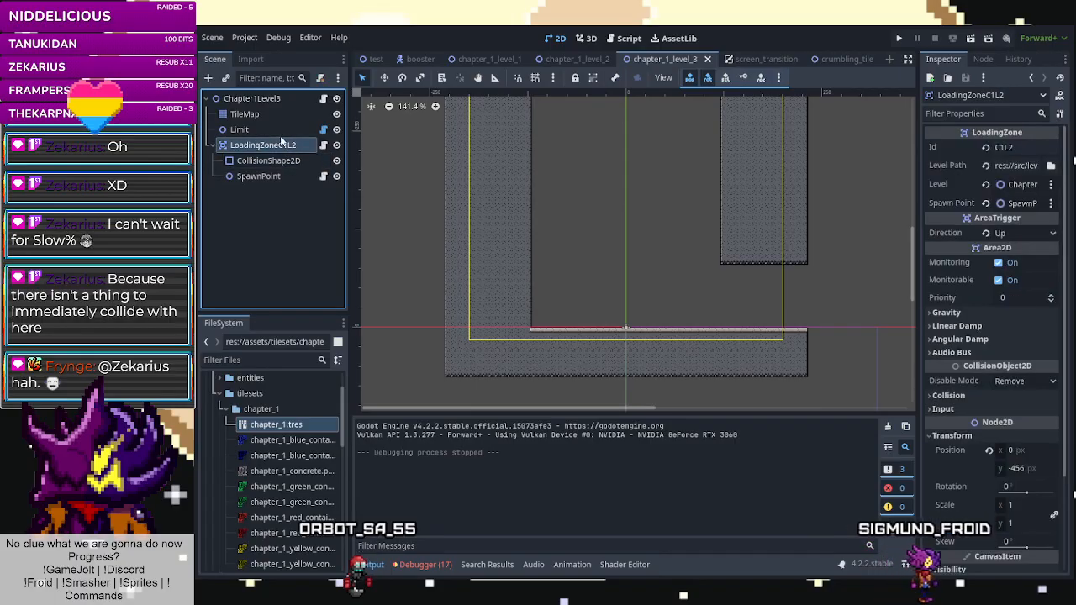
# Set Limit Bottom to 64 on chapter_1_level_3's Limit node, matching the Limit in chapter_1_level_1, and save the scene.
pyautogui.click(278, 129)
pyautogui.click(1022, 203)
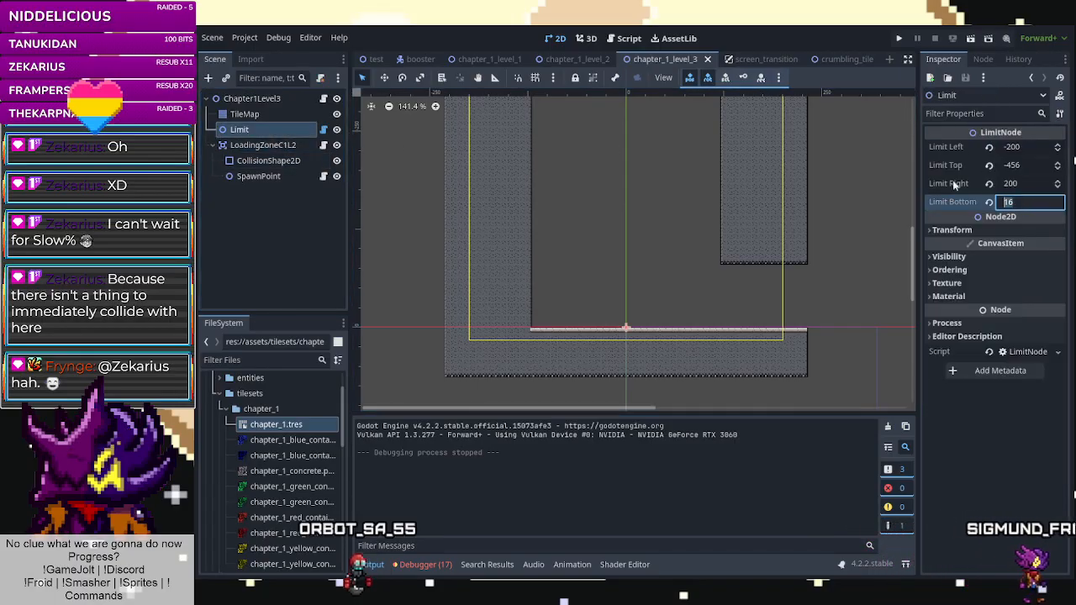
pyautogui.click(486, 59)
pyautogui.scroll(-5, 643, 302)
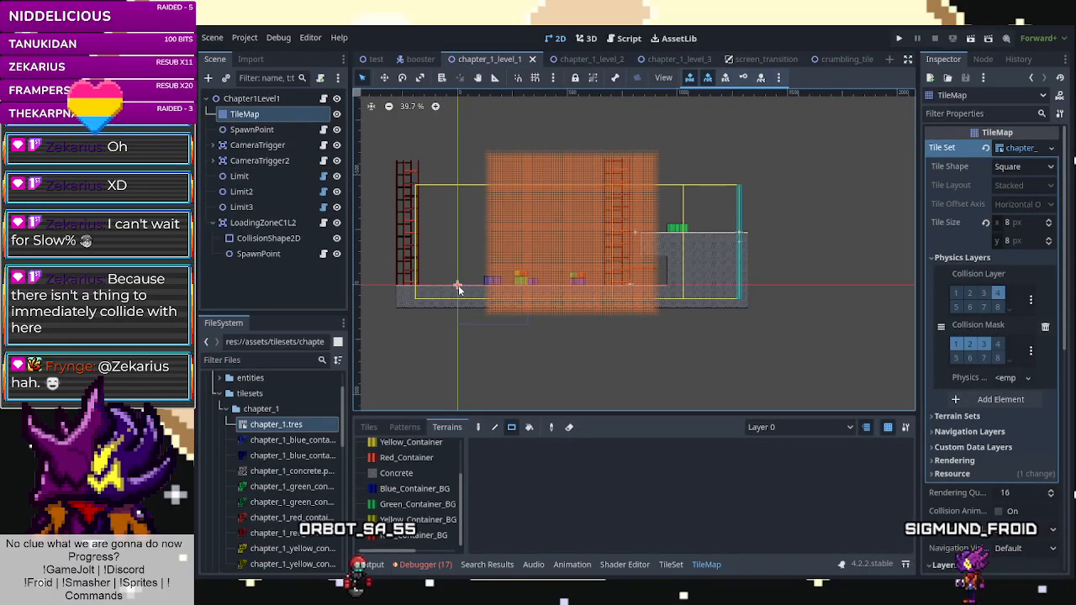
pyautogui.click(281, 176)
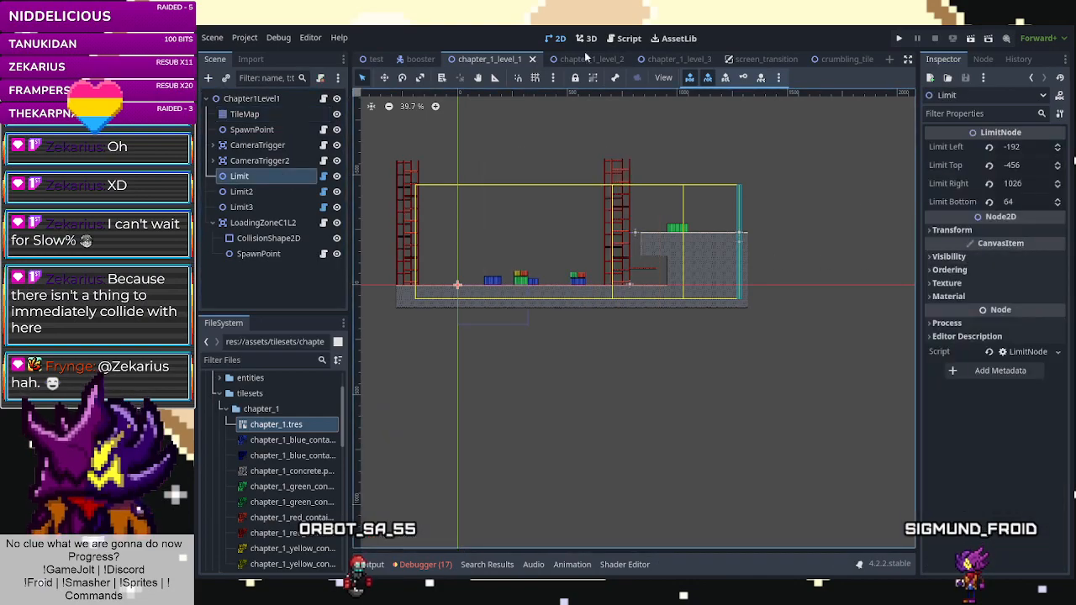
pyautogui.click(711, 57)
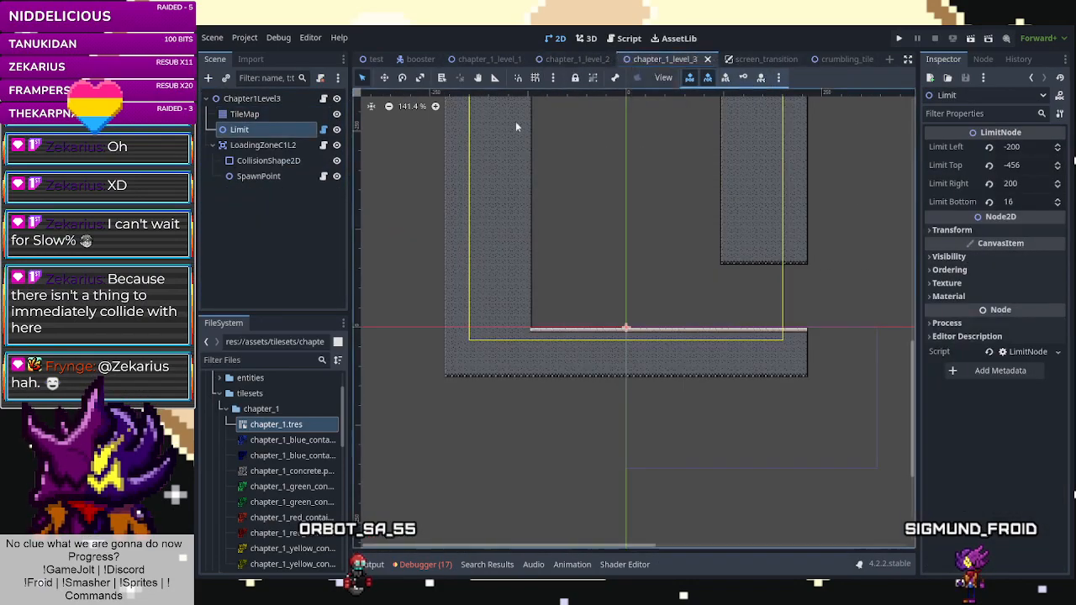
pyautogui.click(283, 177)
pyautogui.click(267, 130)
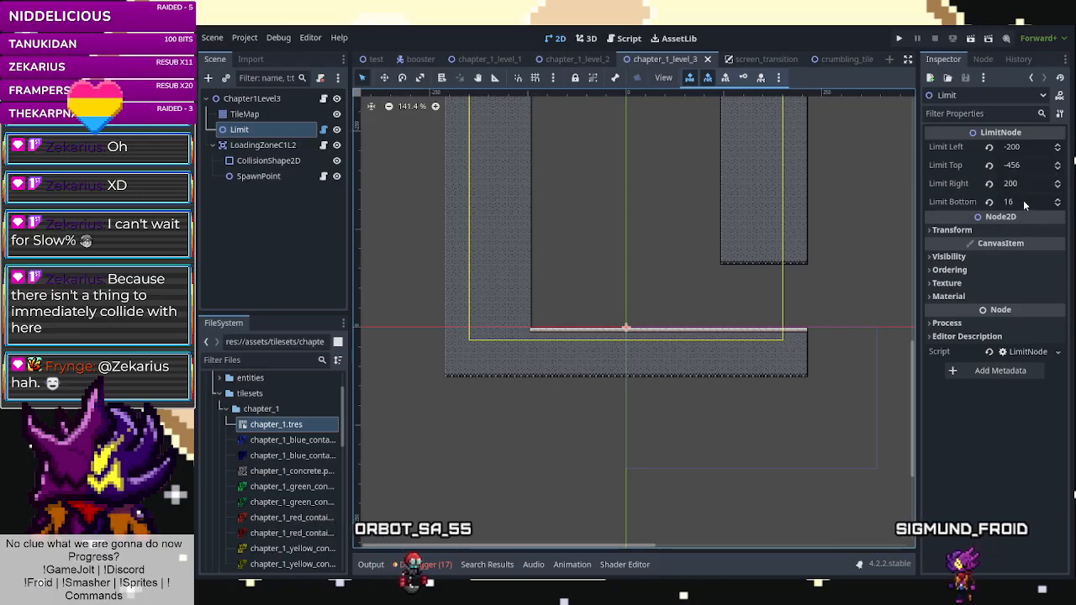
pyautogui.click(1023, 201)
pyautogui.write('64')
pyautogui.hotkey('ctrl', 's')
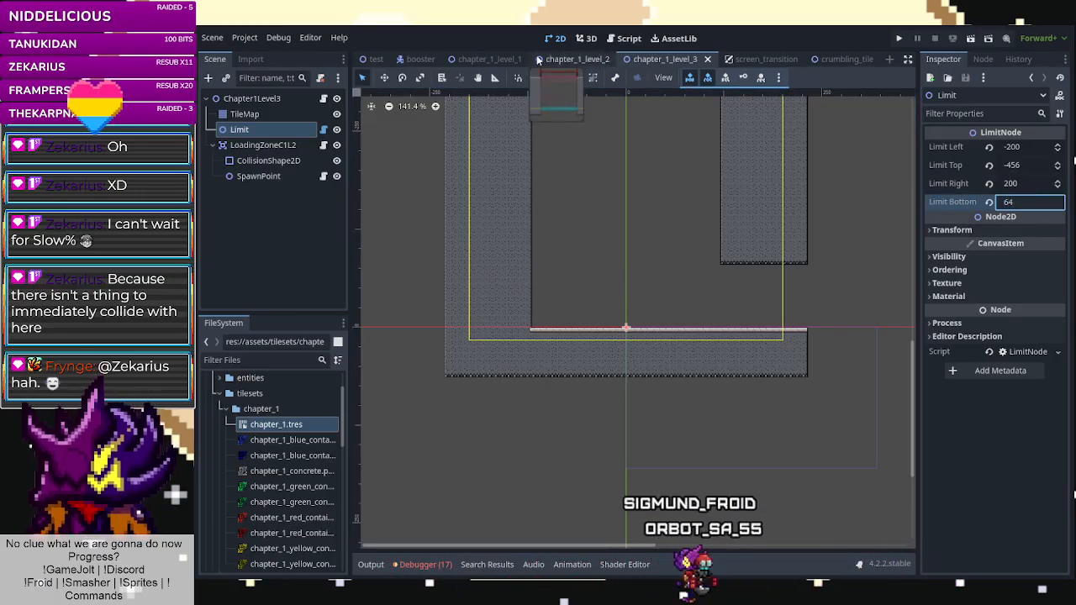
# Briefly playtest chapter_1_level_1, running and jumping onto the blue container, and stop the game.
pyautogui.click(495, 57)
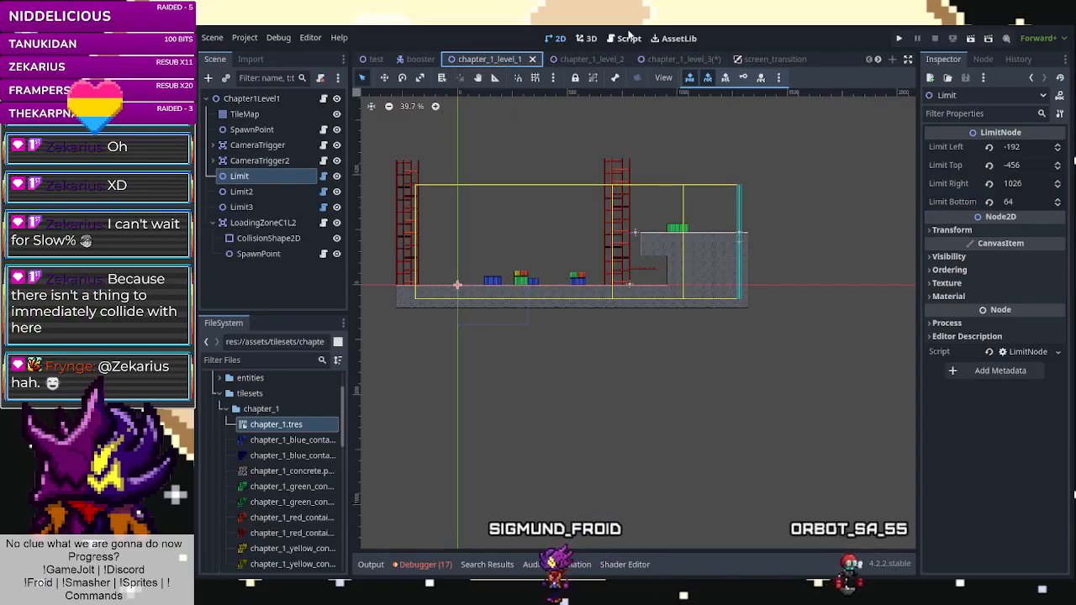
pyautogui.click(970, 40)
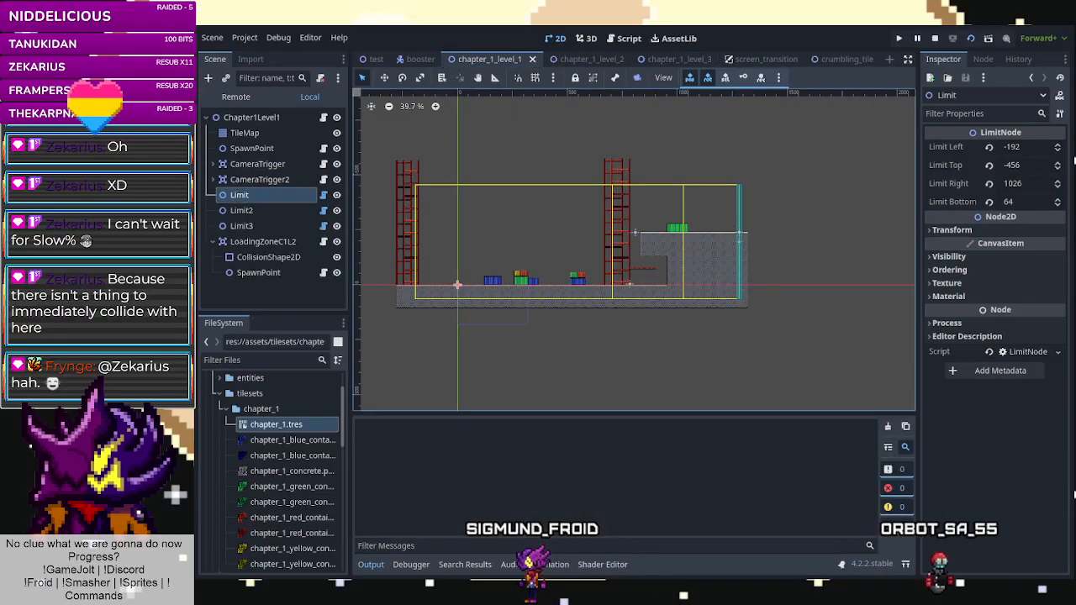
pyautogui.press('Right')
pyautogui.press('space')
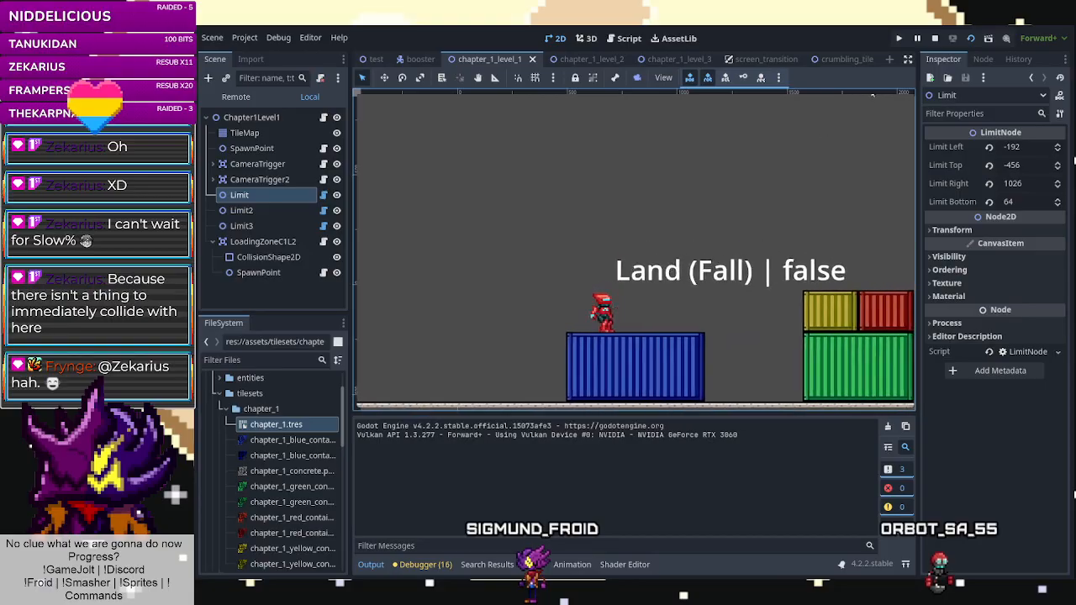
pyautogui.press('F8')
# Playtest from chapter_1_level_2, dropping down the shaft into chapter_1_level_3, and stop the game.
pyautogui.click(611, 57)
pyautogui.click(970, 39)
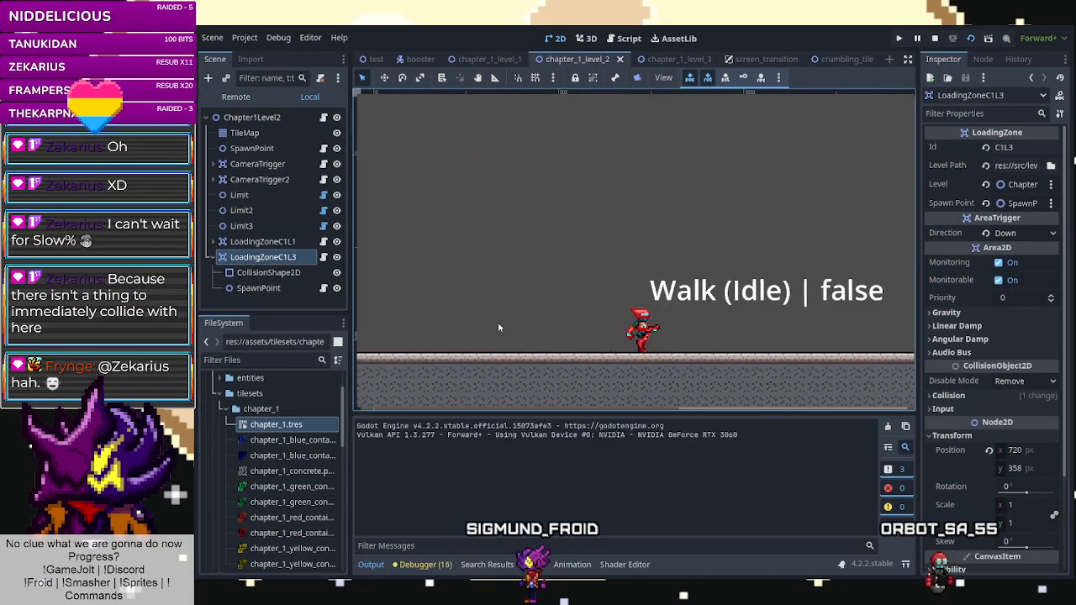
pyautogui.press('d')
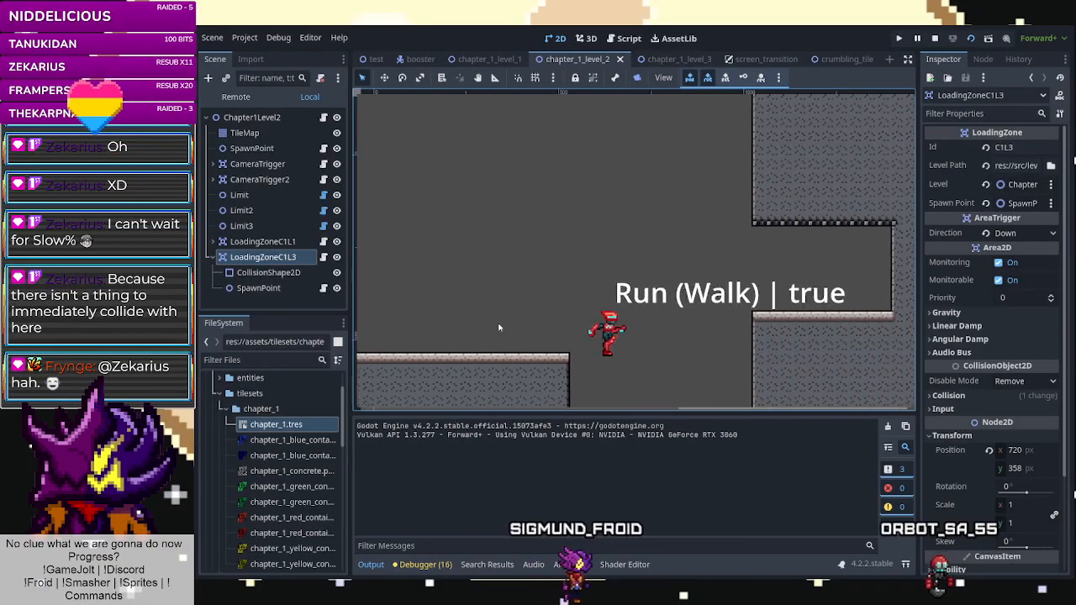
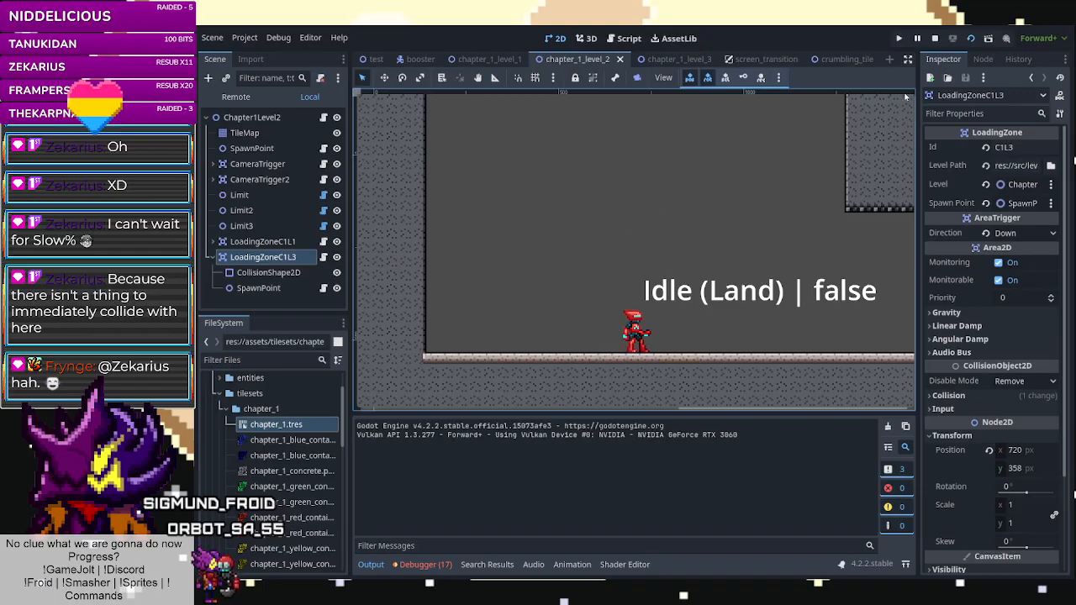
pyautogui.click(905, 99)
# Inspect the upper shaft of chapter_1_level_3, review the debugger errors, and open the SpawnPoint error's source line in Level.gd.
pyautogui.scroll(-10, 677, 237)
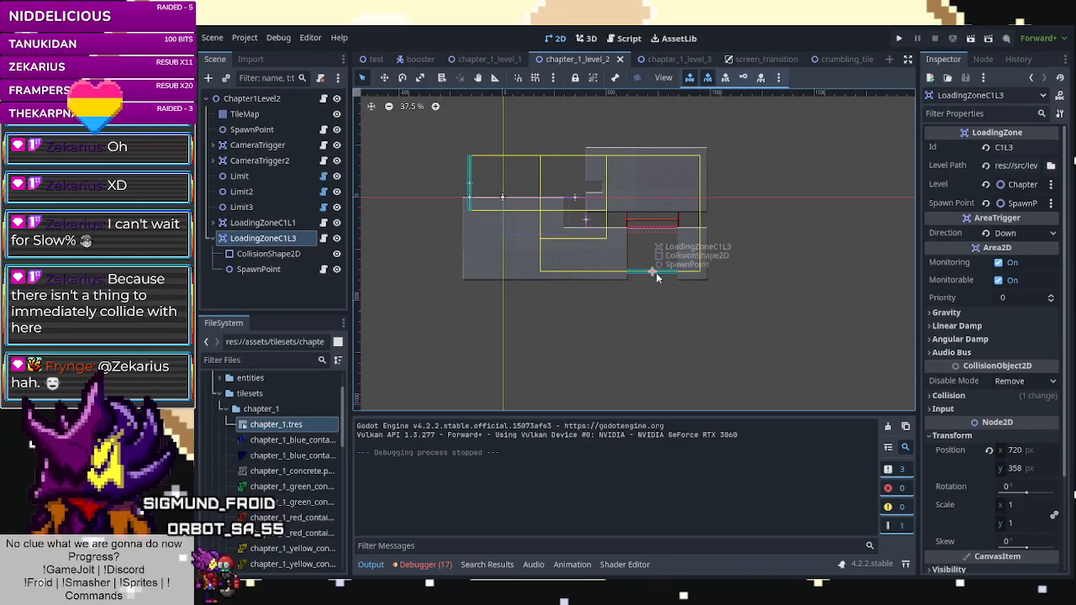
pyautogui.click(673, 59)
pyautogui.scroll(3, 580, 336)
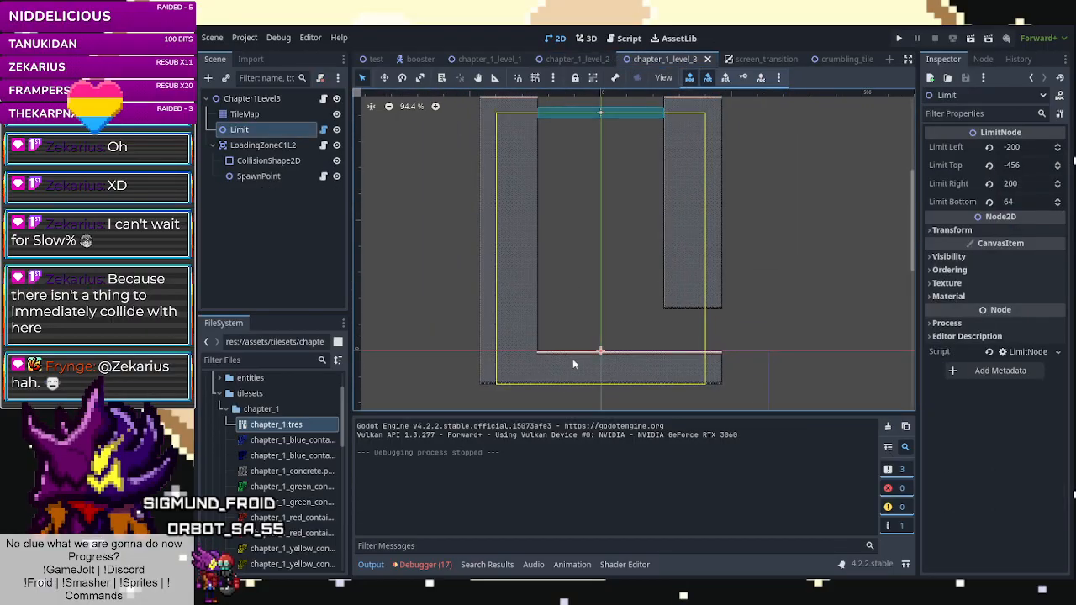
pyautogui.scroll(8, 622, 177)
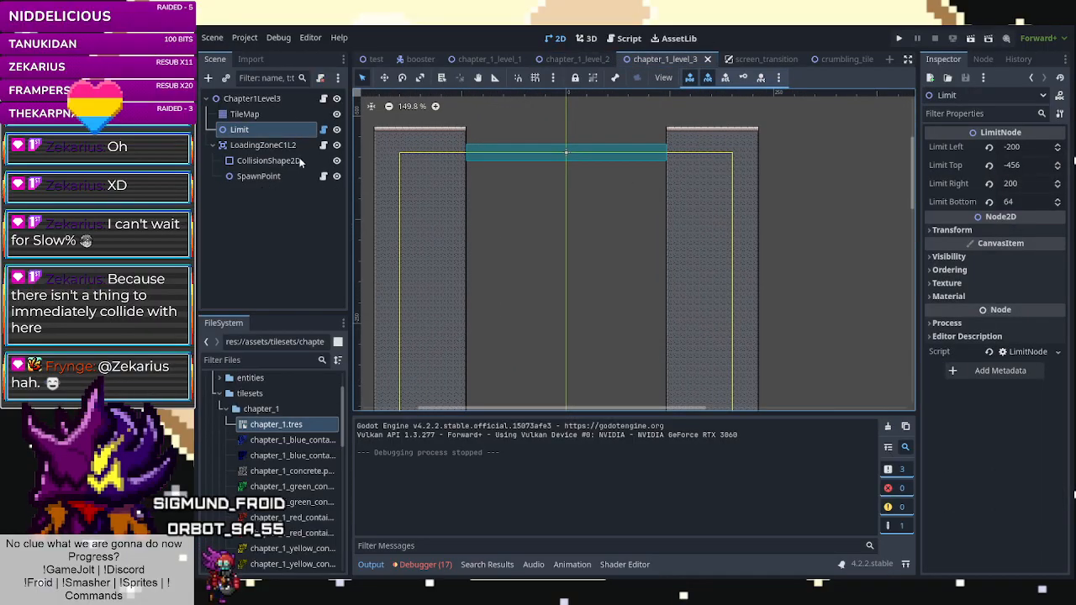
pyautogui.click(264, 117)
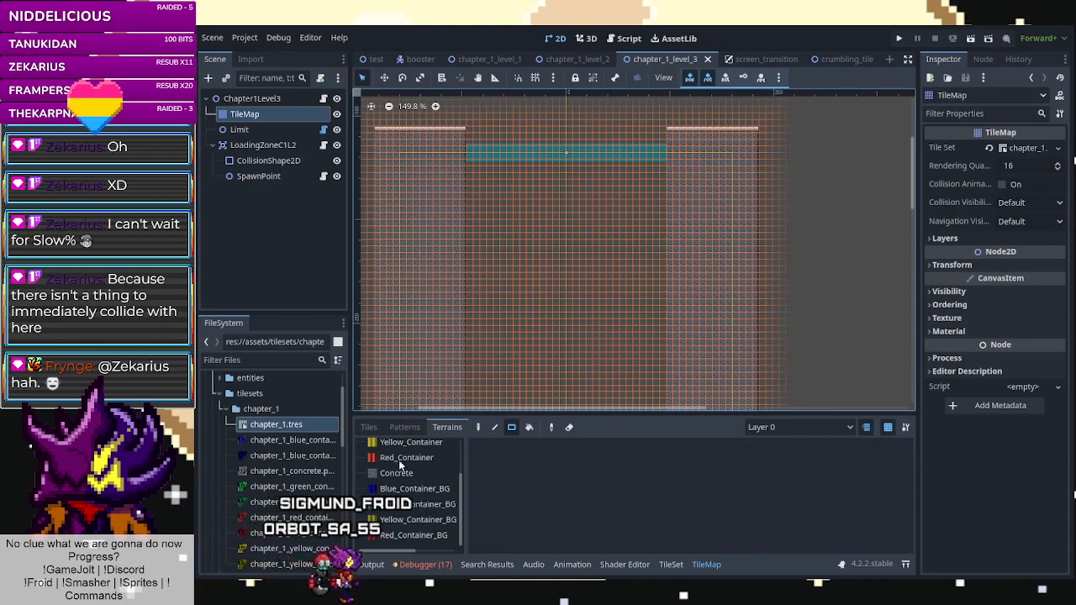
pyautogui.click(424, 564)
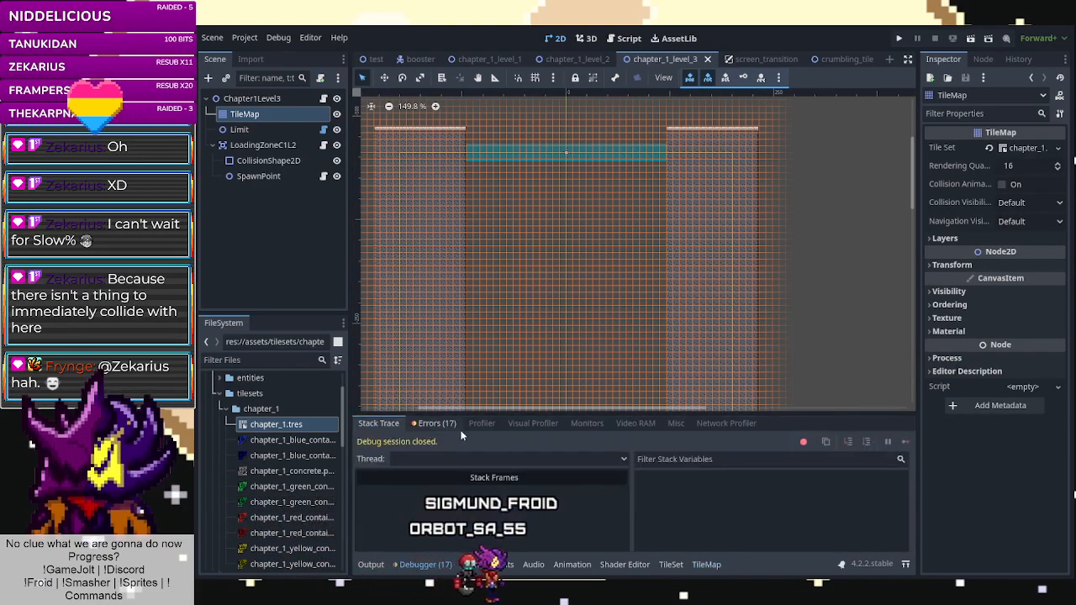
pyautogui.click(431, 423)
pyautogui.scroll(-5, 521, 496)
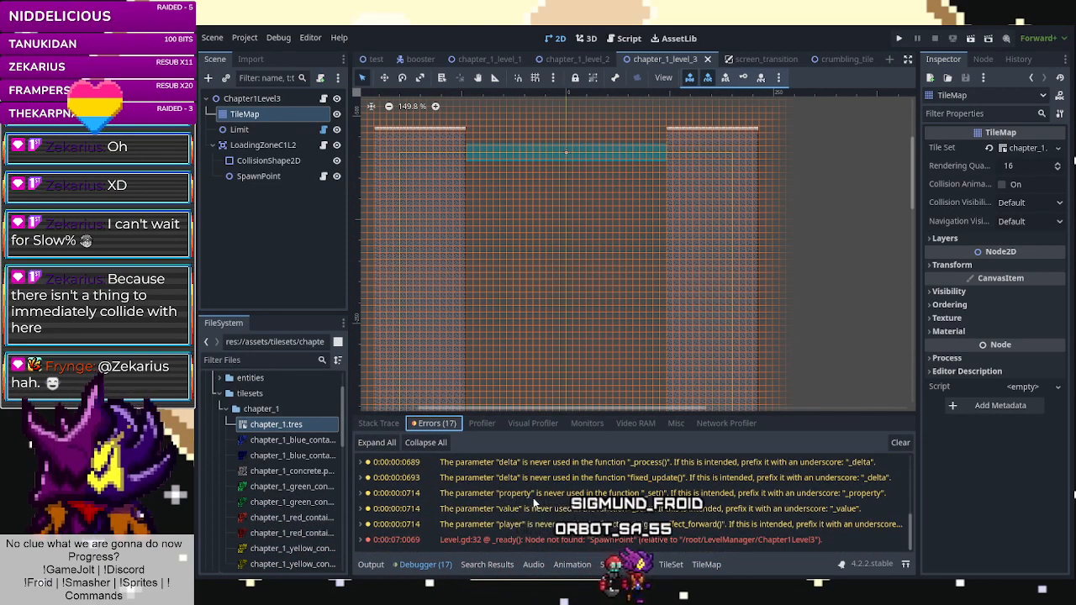
pyautogui.doubleClick(598, 539)
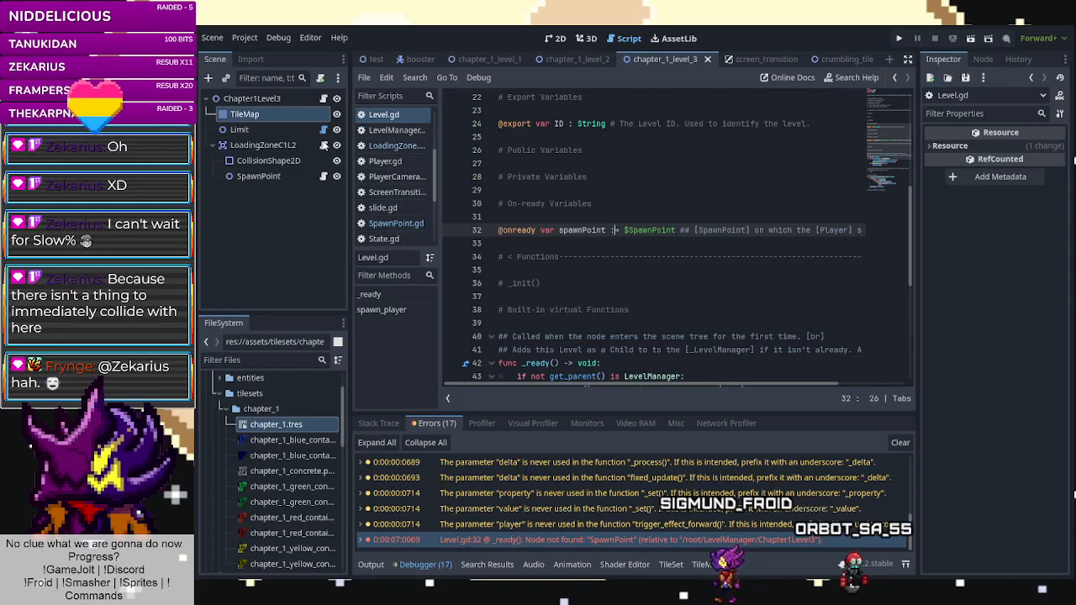
# Add a Node2D child to Chapter1Level3, place it between TileMap and Limit, and rename it SpawnPoint.
pyautogui.rightClick(273, 99)
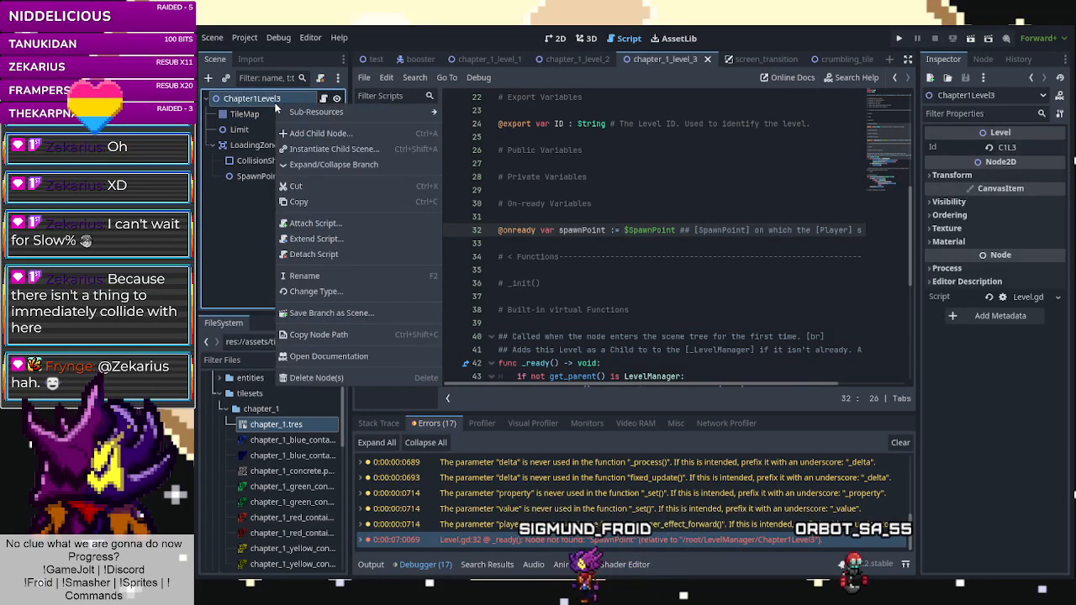
pyautogui.click(300, 130)
pyautogui.click(614, 227)
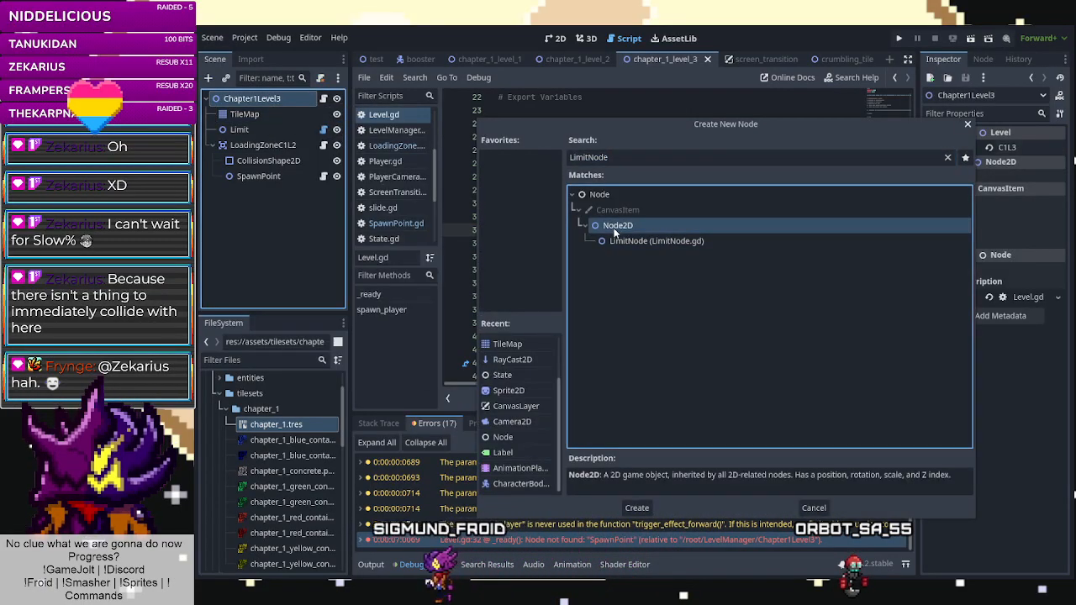
pyautogui.click(650, 502)
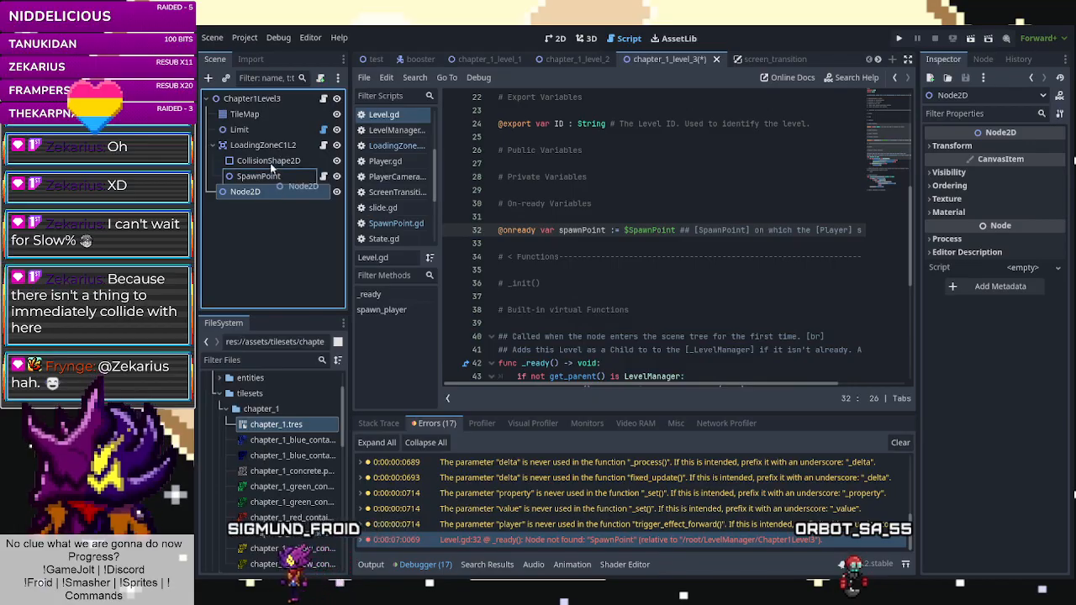
pyautogui.moveTo(249, 104); pyautogui.dragTo(251, 119)
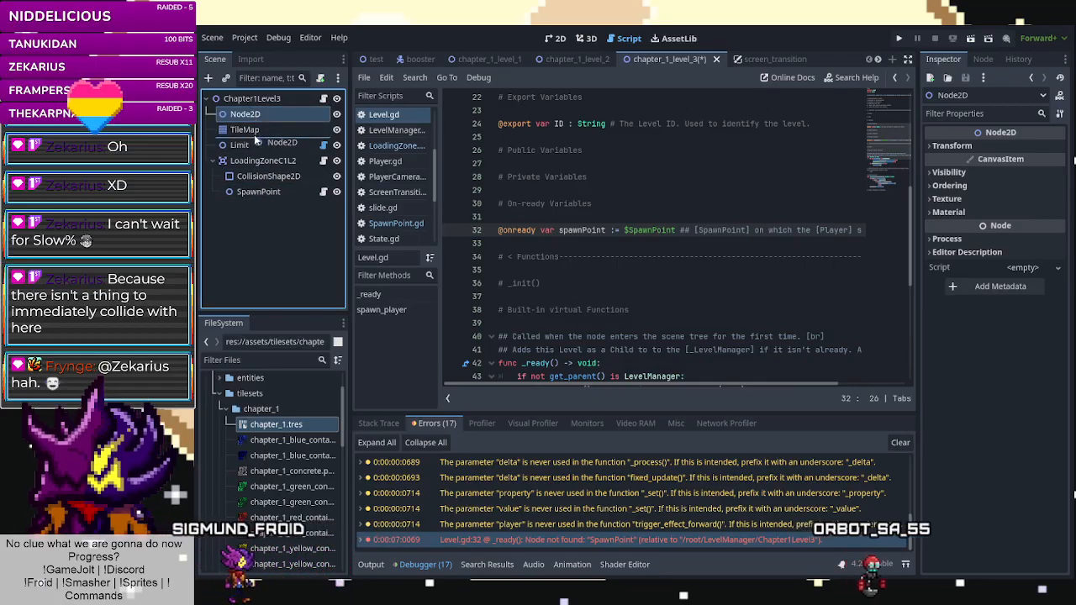
pyautogui.doubleClick(253, 133)
pyautogui.write('SpawnPoi')
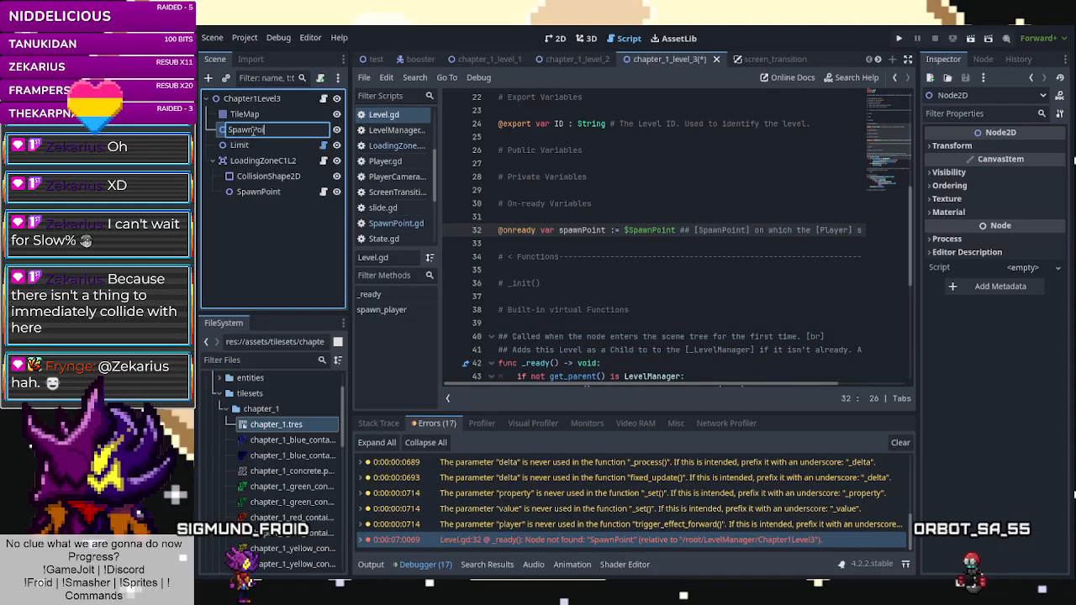
# Attach the existing script res://src/objects/SpawnPoint.gd to Chapter1Level3's new SpawnPoint node and save chapter_1_level_3.
pyautogui.rightClick(253, 131)
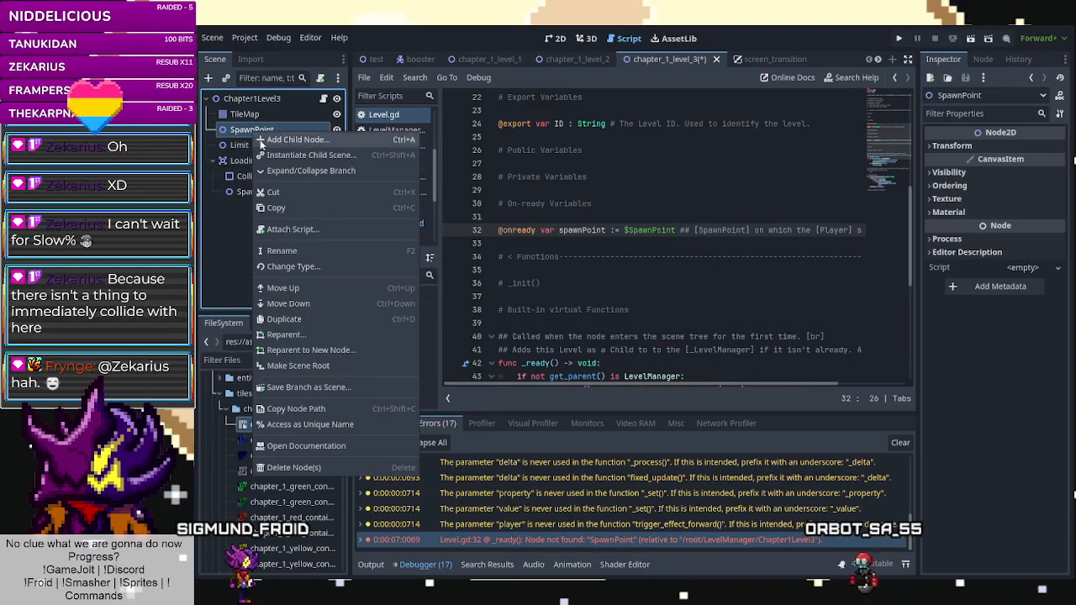
pyautogui.click(288, 231)
pyautogui.click(751, 289)
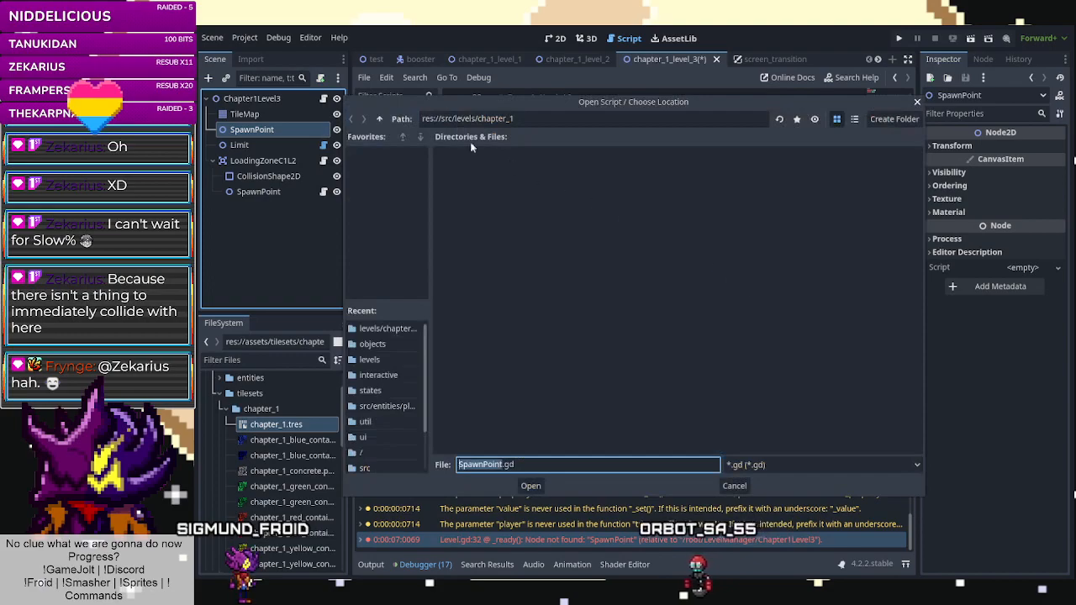
pyautogui.click(385, 119)
pyautogui.click(385, 119)
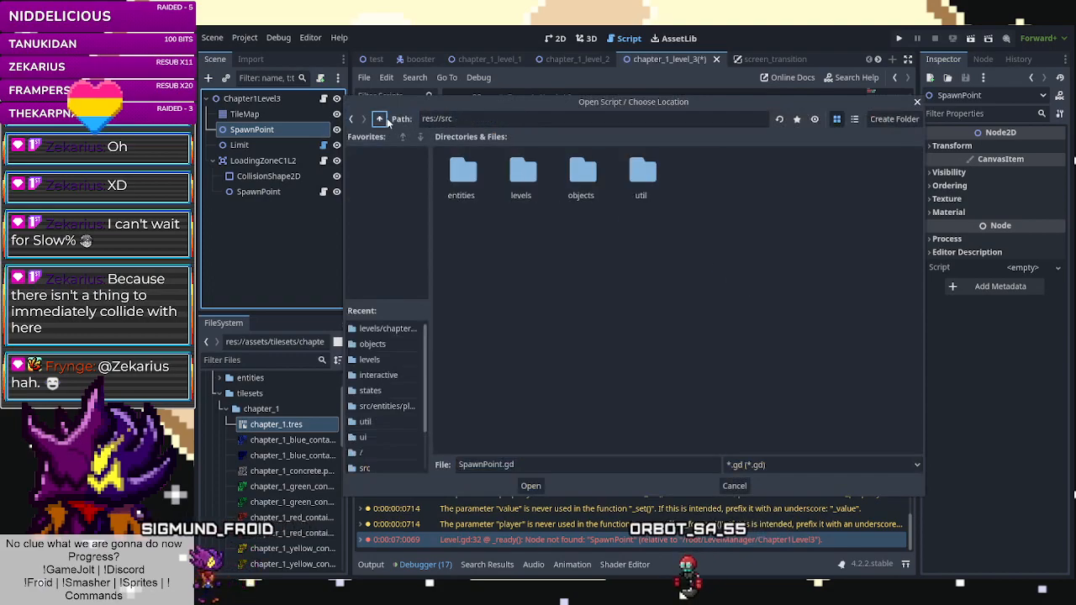
pyautogui.doubleClick(574, 179)
pyautogui.doubleClick(575, 179)
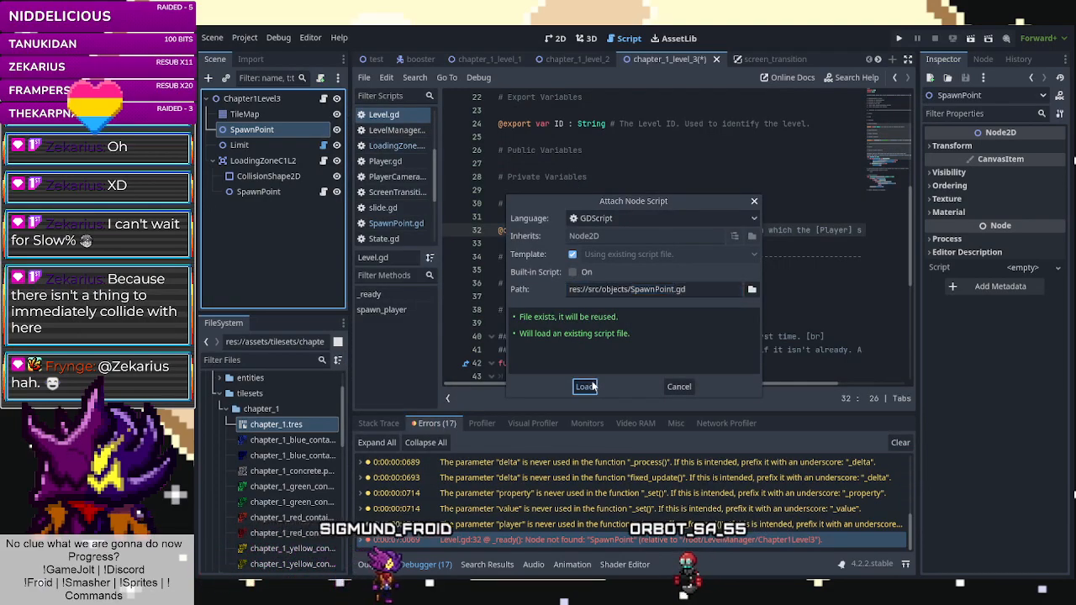
pyautogui.click(586, 386)
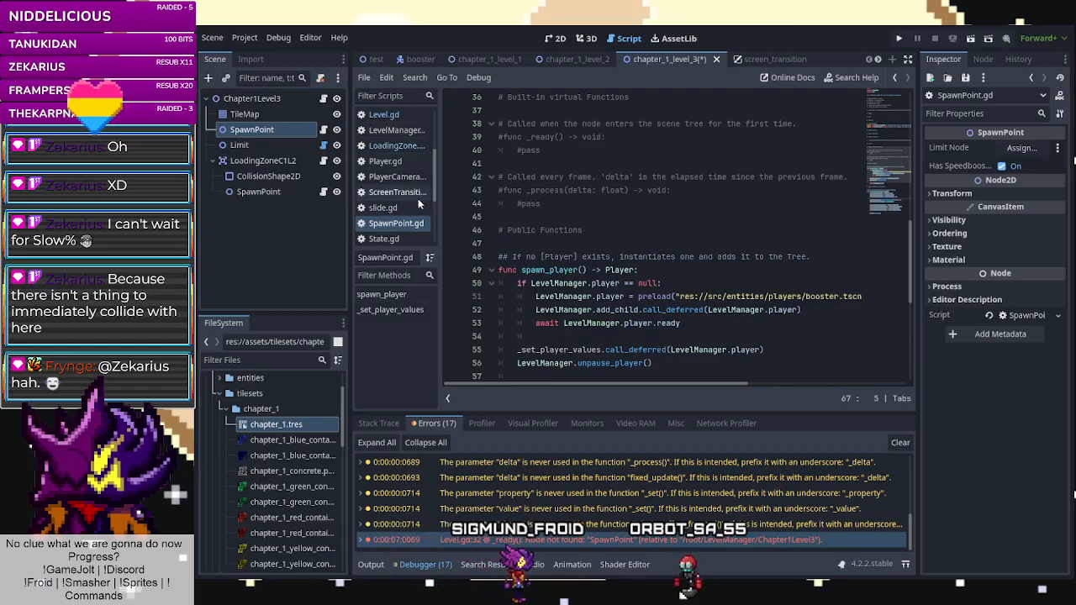
pyautogui.click(569, 58)
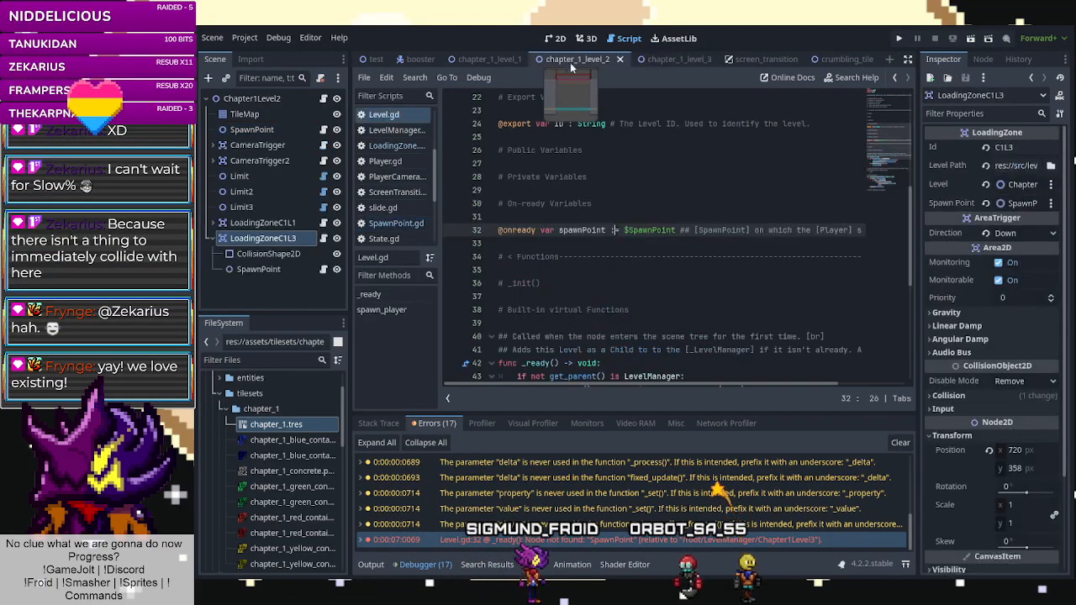
pyautogui.click(681, 60)
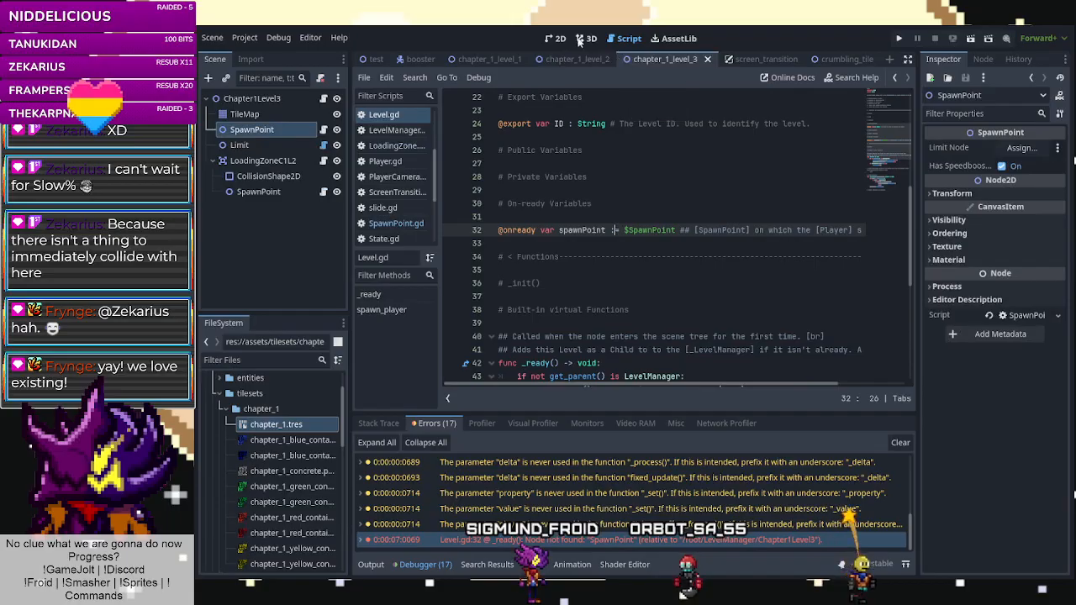
# Paint a wall-to-wall row of 15 crumbling_tile scene tiles just below LoadingZoneC1L2 on chapter_1_level_3's TileMap and save the scene.
pyautogui.click(556, 39)
pyautogui.click(378, 425)
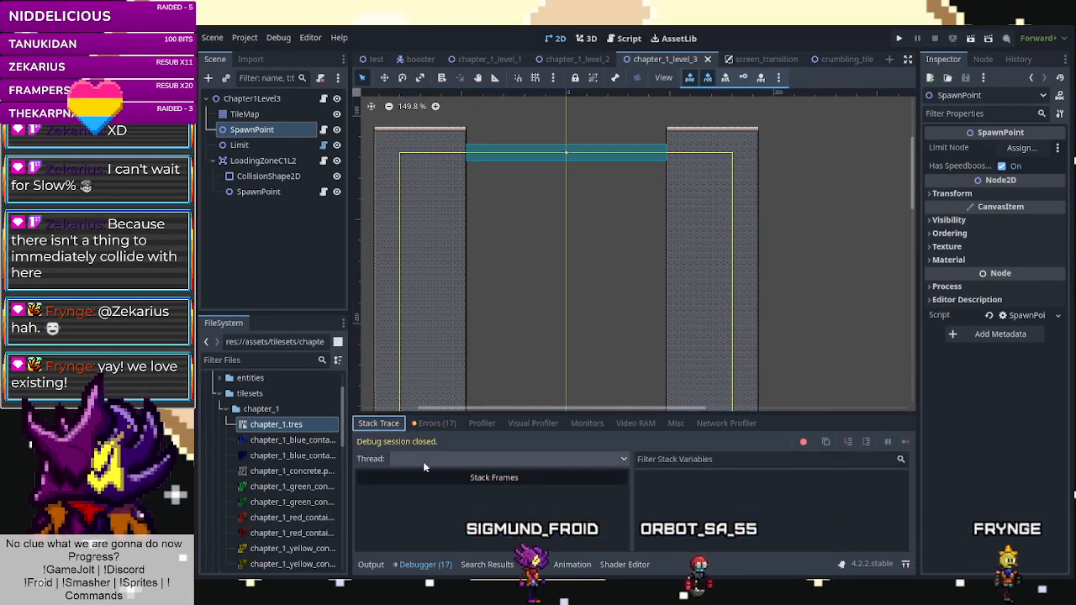
pyautogui.click(252, 115)
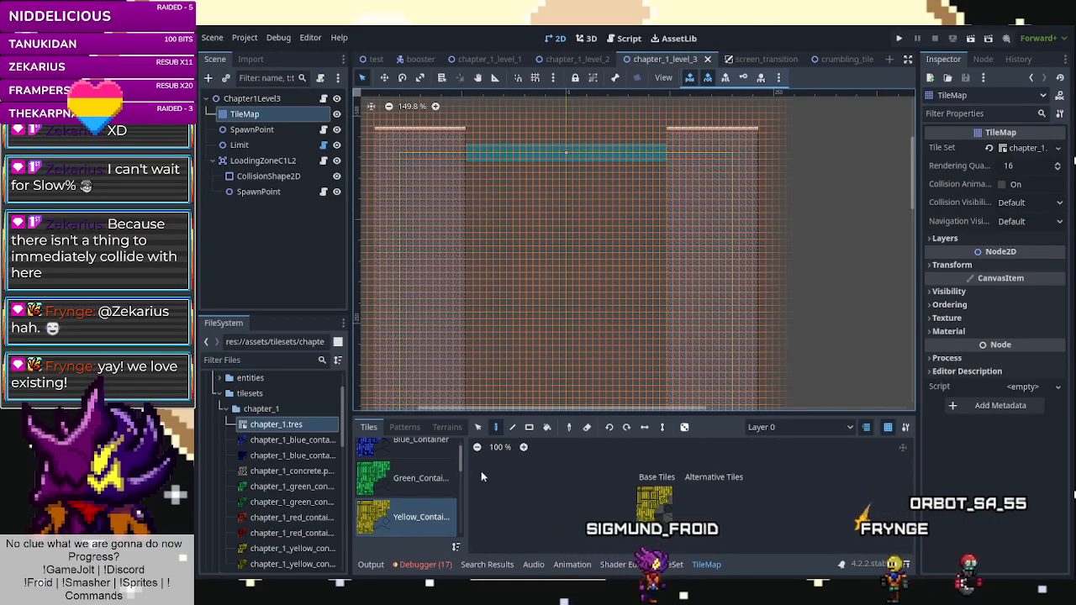
pyautogui.scroll(-3, 408, 484)
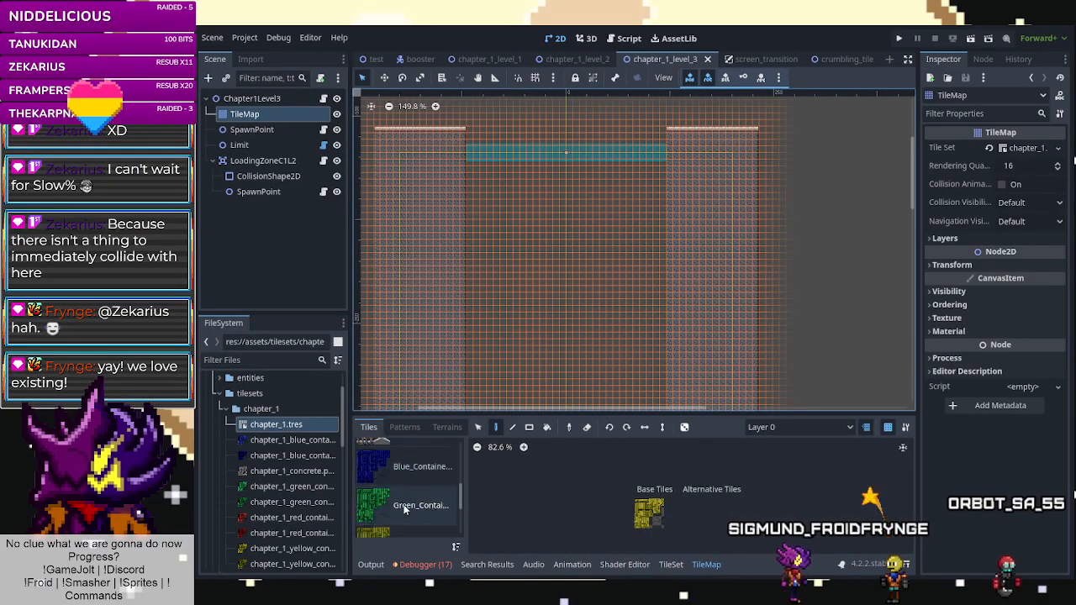
pyautogui.click(403, 518)
pyautogui.scroll(4, 483, 166)
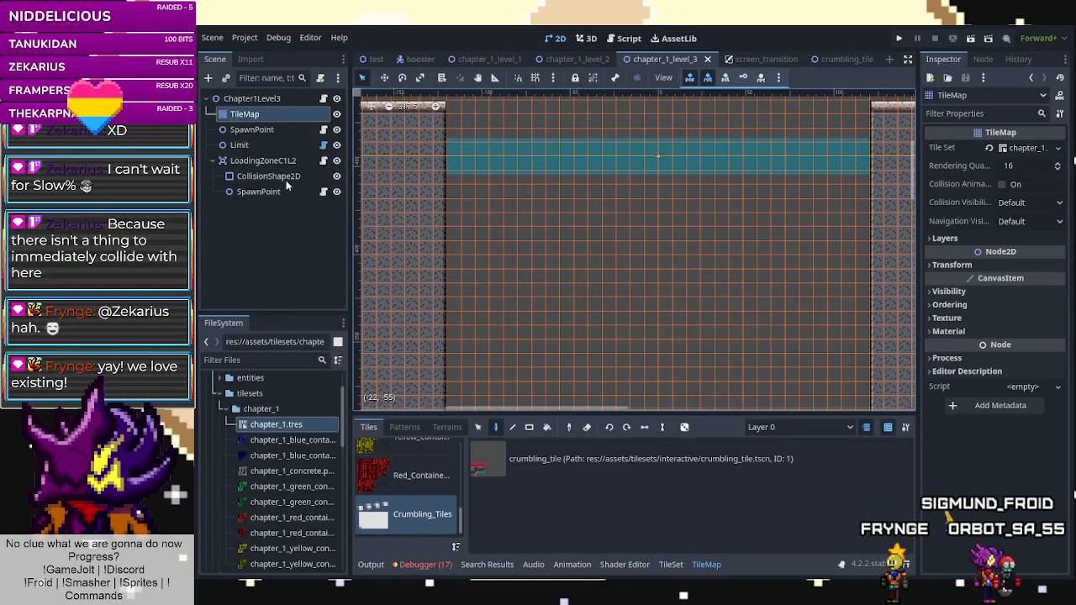
pyautogui.click(487, 461)
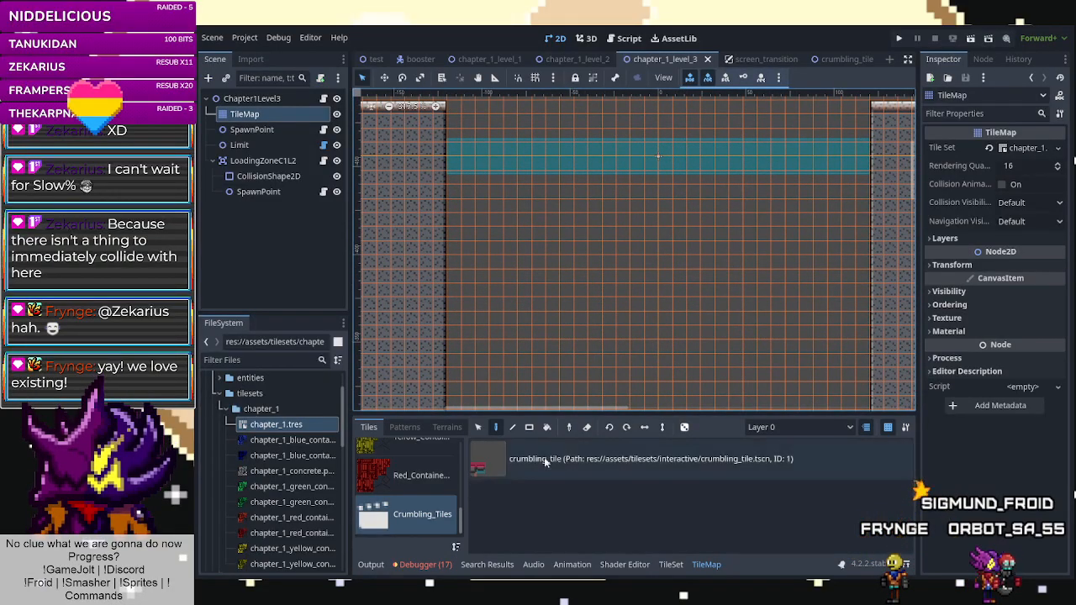
pyautogui.click(453, 180)
pyautogui.click(484, 180)
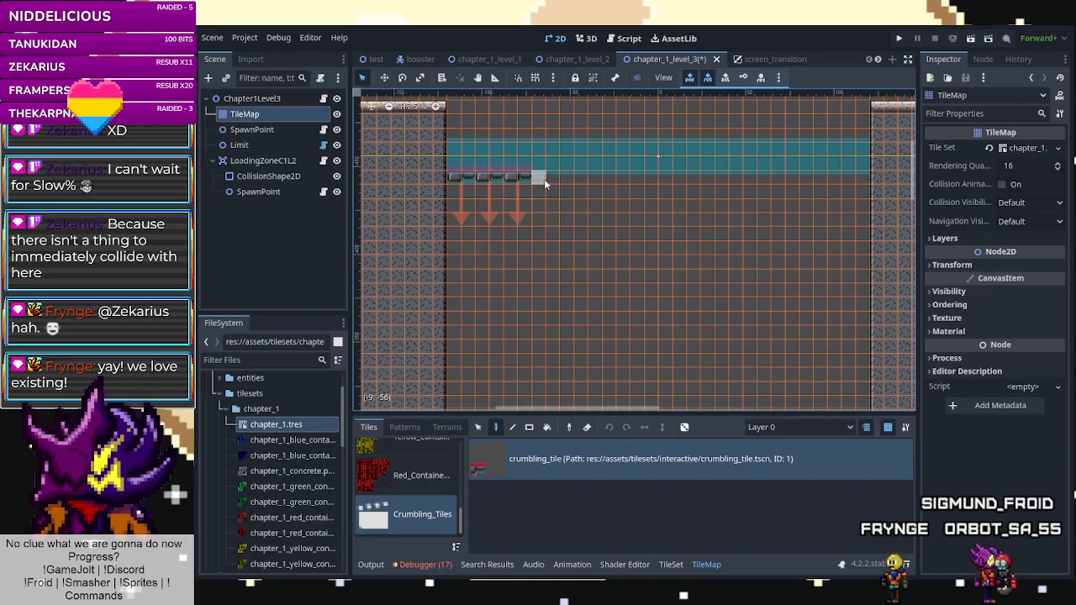
pyautogui.click(544, 179)
pyautogui.click(569, 177)
pyautogui.click(594, 174)
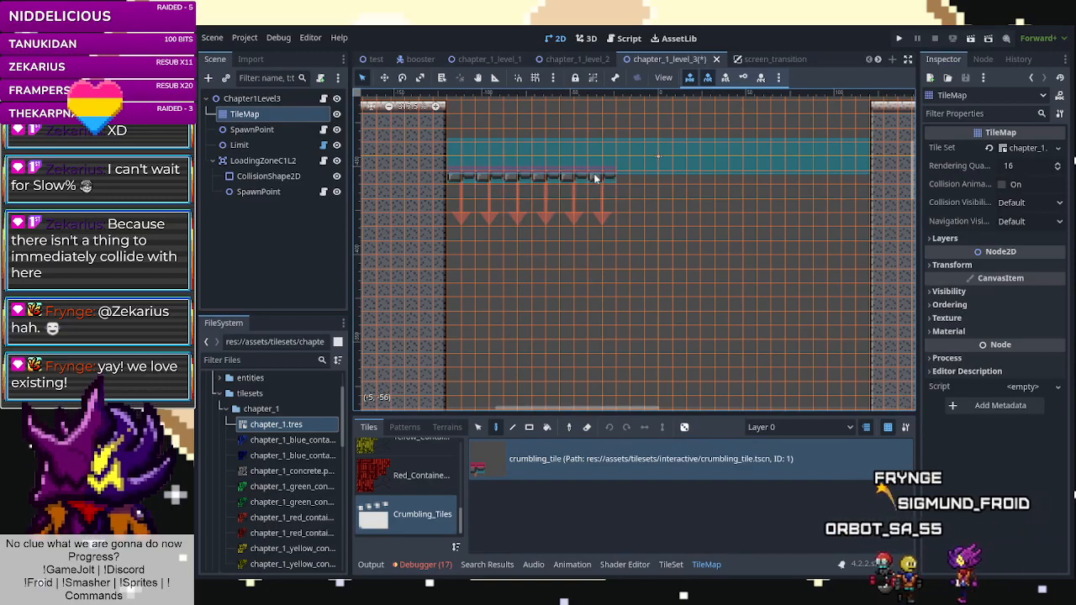
pyautogui.click(622, 177)
pyautogui.click(653, 177)
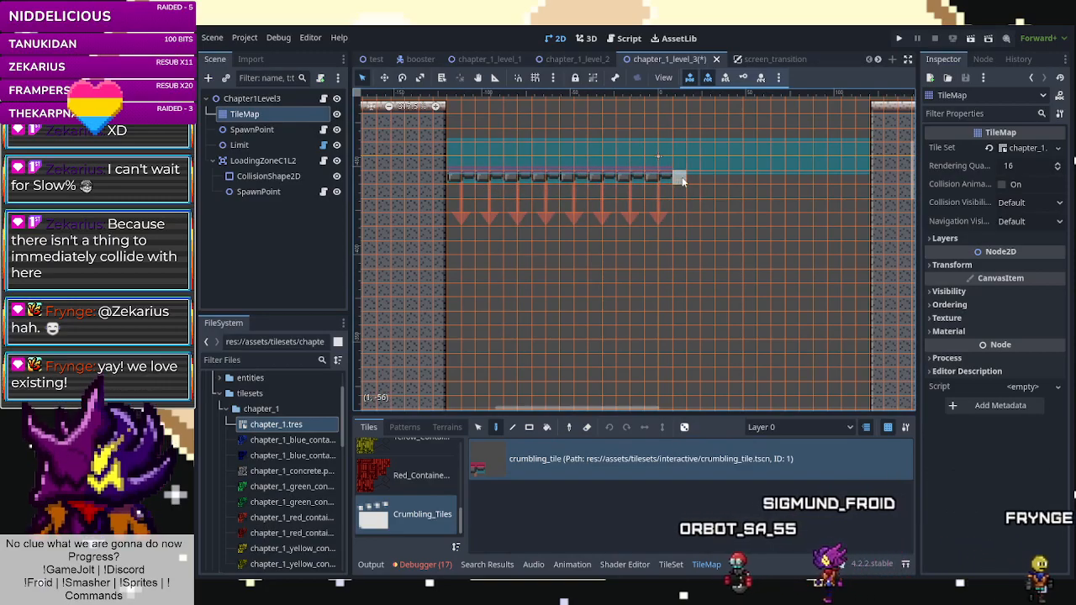
pyautogui.click(686, 179)
pyautogui.click(710, 177)
pyautogui.click(739, 177)
pyautogui.click(776, 177)
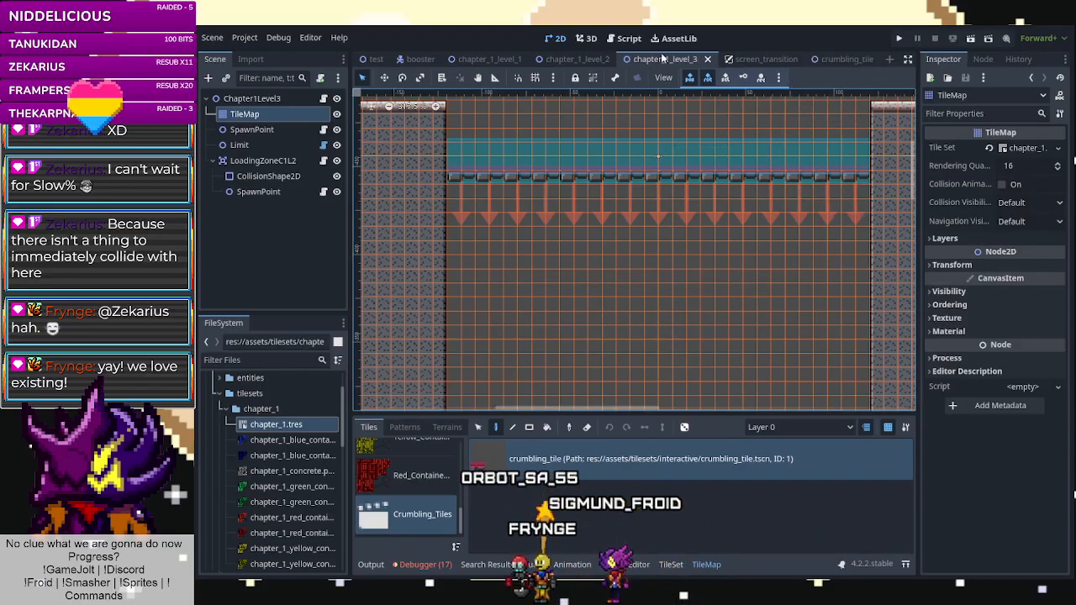
# Playtest chapter_1_level_2 by moving the player through the level into chapter_1_level_3, then stop the running game.
pyautogui.click(561, 59)
pyautogui.click(973, 39)
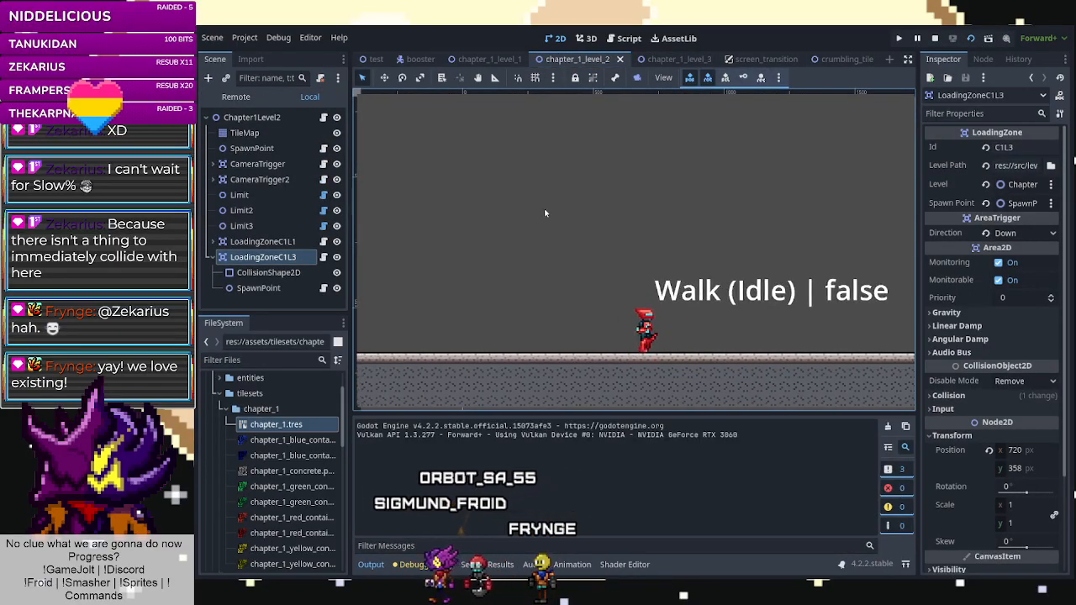
pyautogui.press('Right')
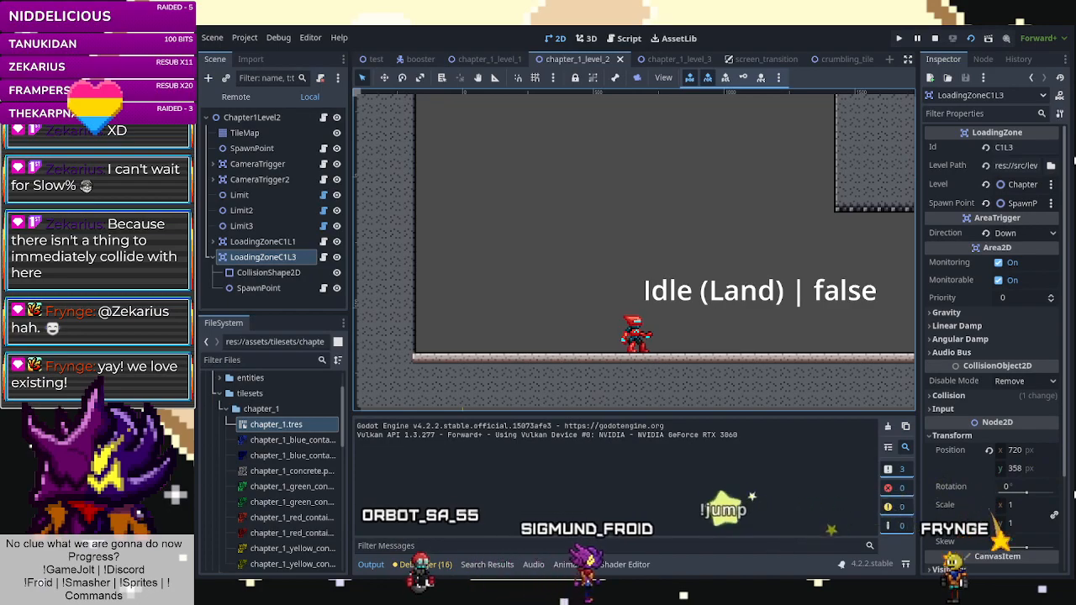
pyautogui.press('F8')
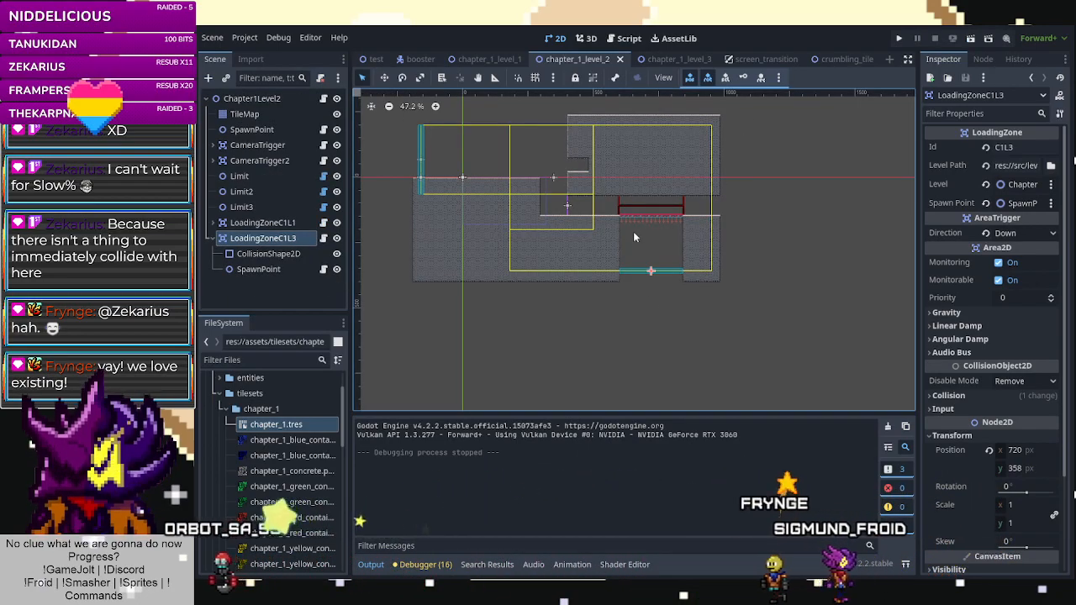
# Erase the entire row of crumbling tiles below LoadingZoneC1L2 from the TileMap in chapter_1_level_3.
pyautogui.click(681, 60)
pyautogui.scroll(-5, 603, 254)
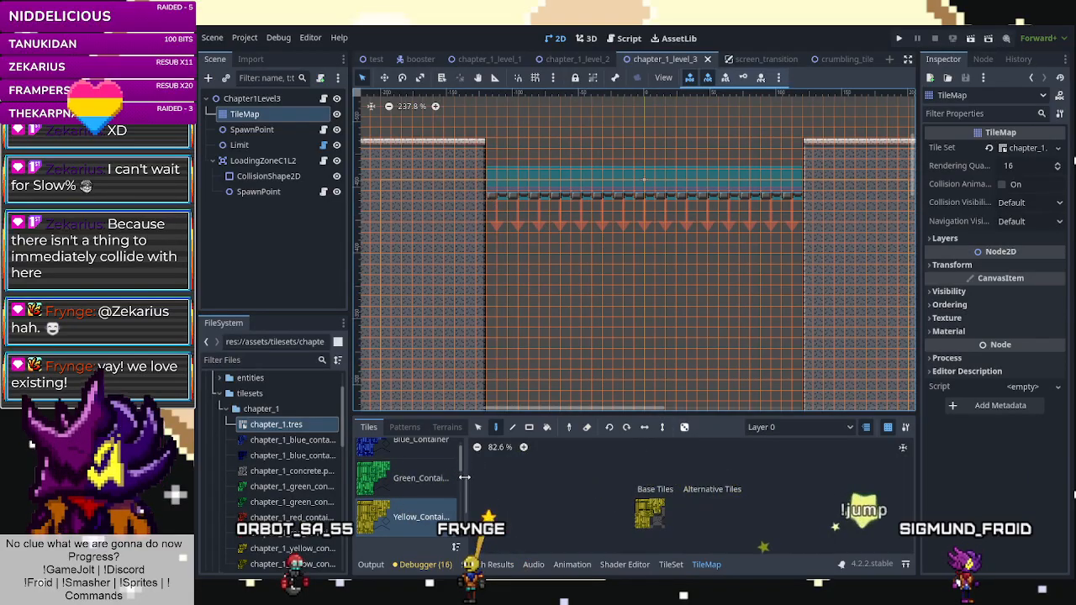
pyautogui.moveTo(499, 194); pyautogui.dragTo(621, 190, button='right')
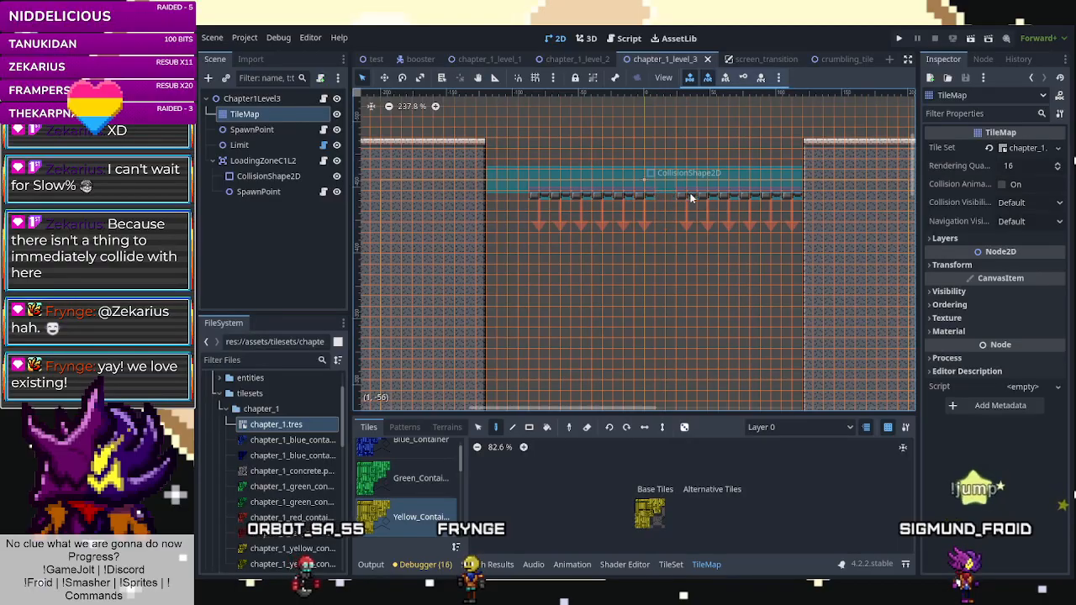
pyautogui.moveTo(781, 198); pyautogui.dragTo(542, 199, button='right')
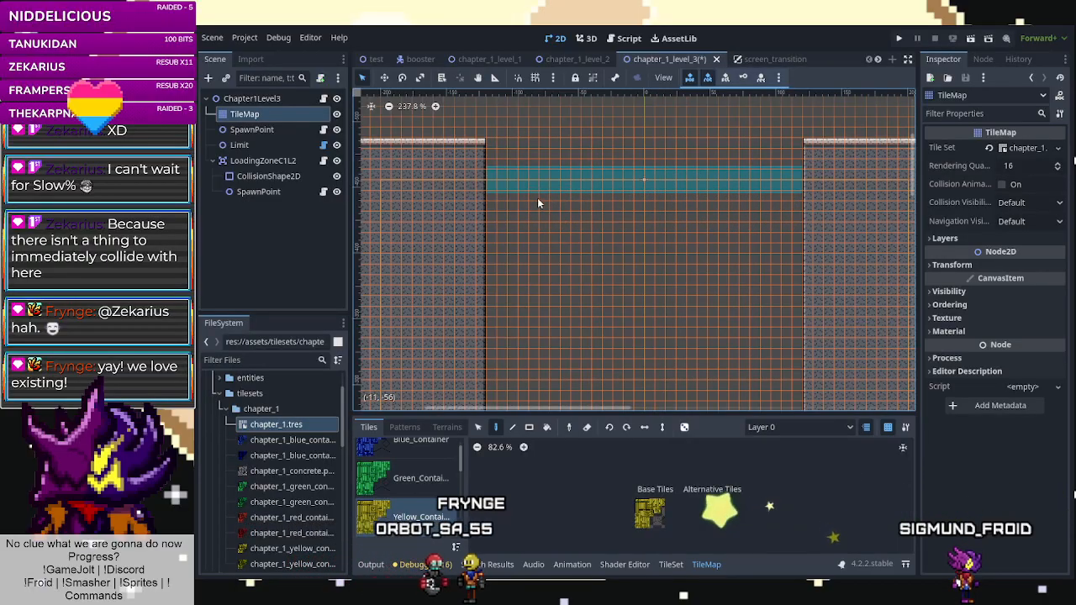
# Select LoadingZoneC1L2 with its CollisionShape2D and SpawnPoint and move it straight up above the shaft to about y -830 px.
pyautogui.scroll(-6, 589, 220)
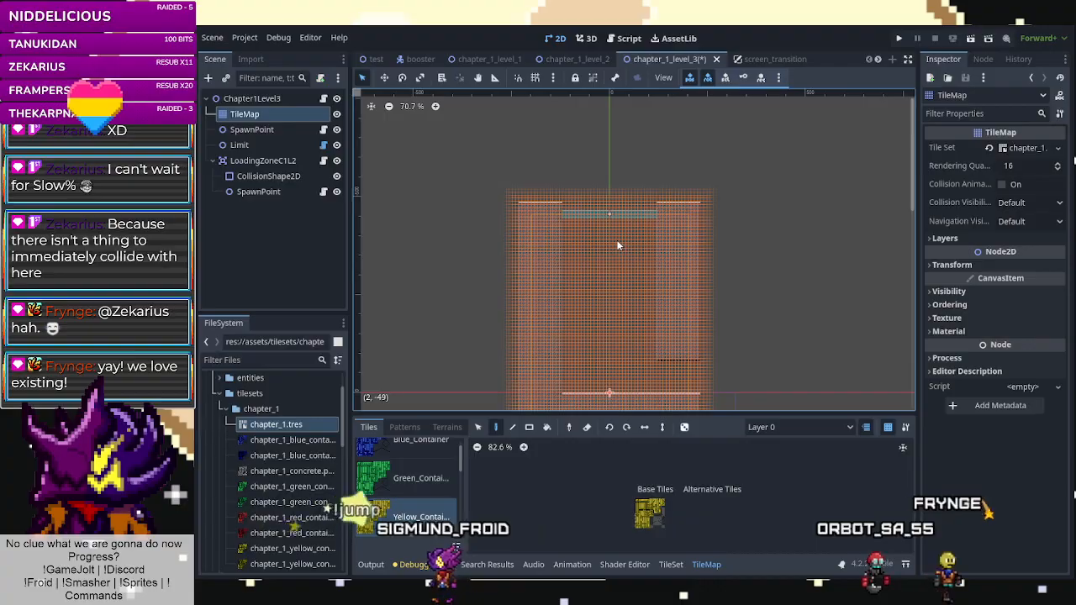
pyautogui.scroll(-2, 618, 264)
pyautogui.scroll(2, 602, 176)
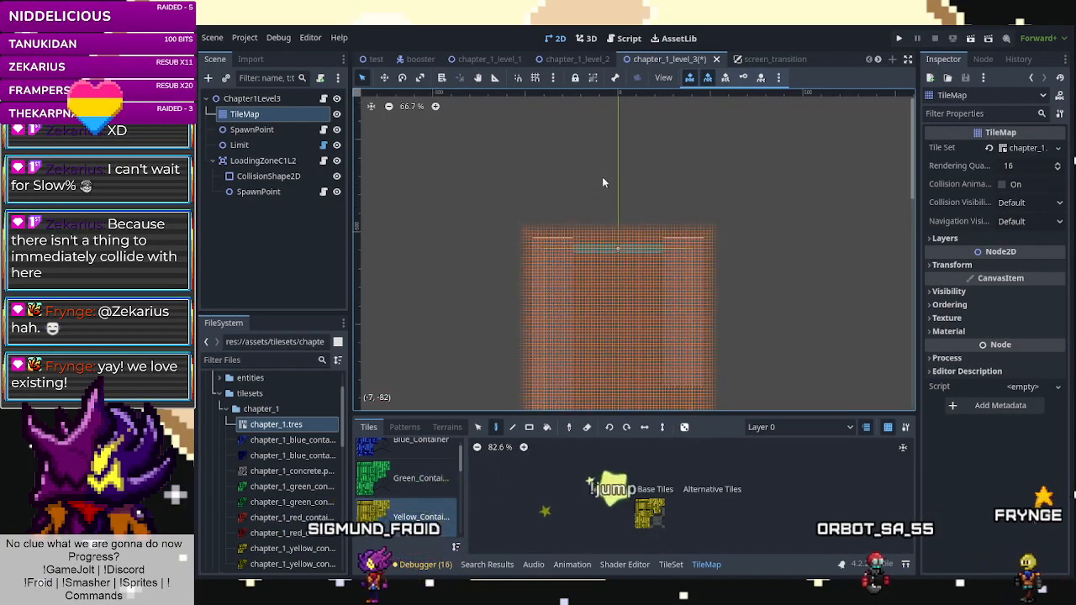
pyautogui.scroll(10, 613, 227)
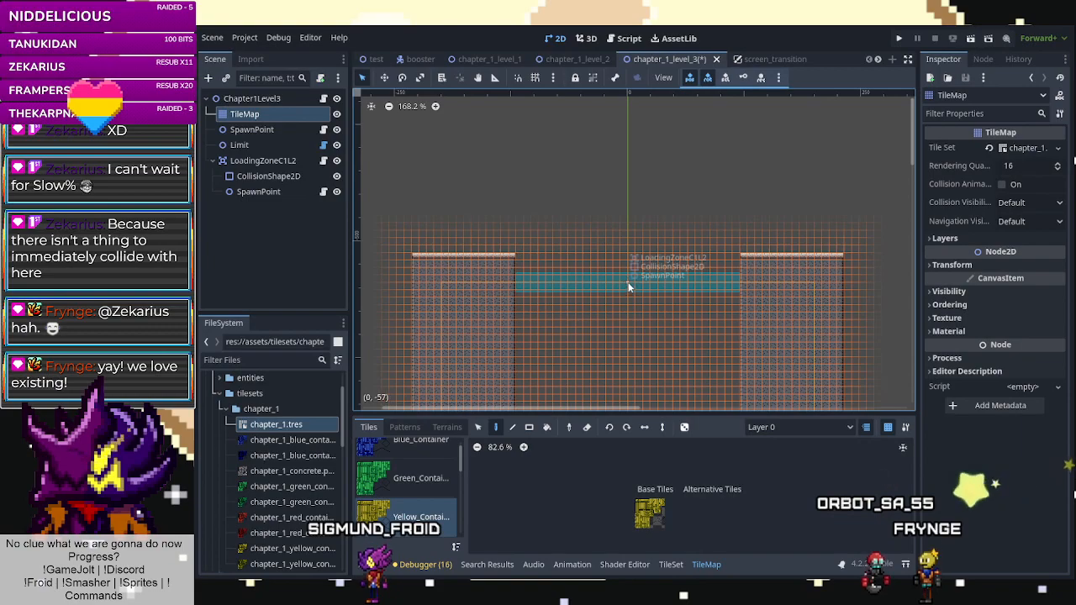
pyautogui.click(277, 164)
pyautogui.keyDown('shift'); pyautogui.click(280, 192); pyautogui.keyUp('shift')
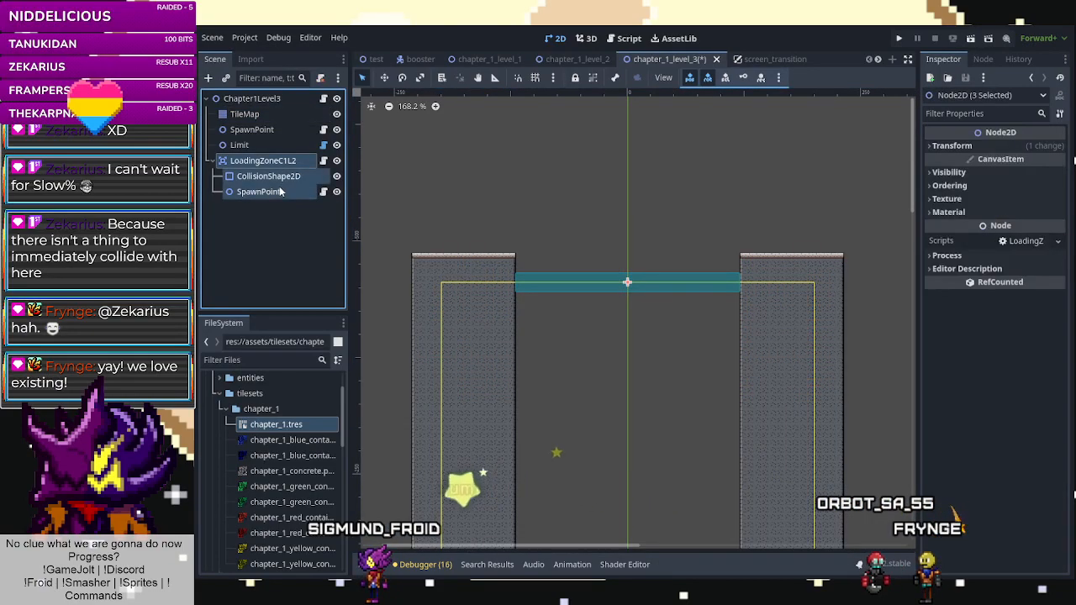
pyautogui.click(277, 165)
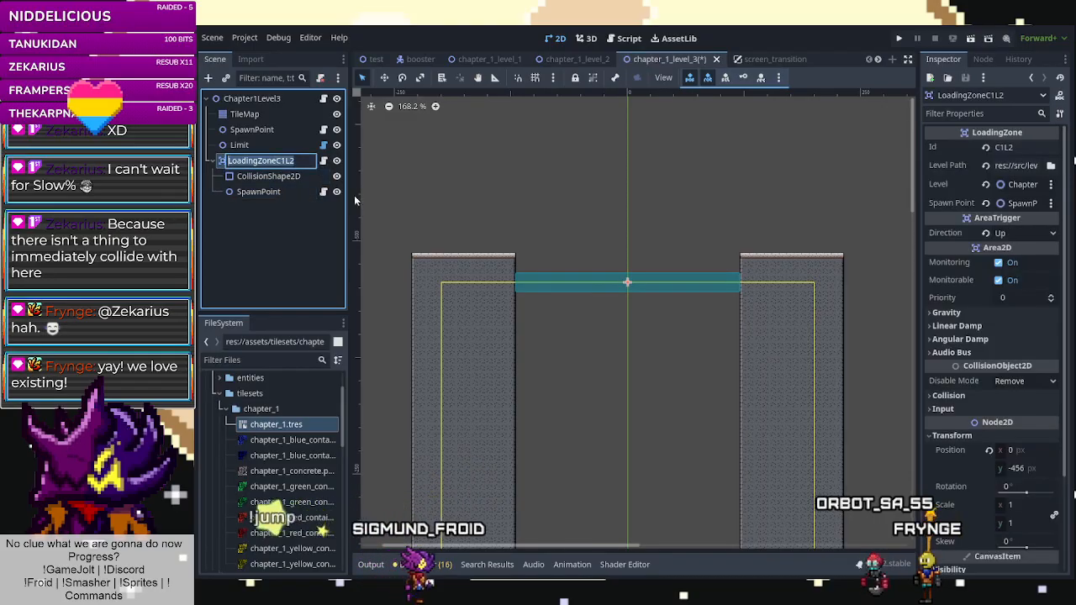
pyautogui.click(281, 193)
pyautogui.keyDown('shift'); pyautogui.click(273, 164); pyautogui.keyUp('shift')
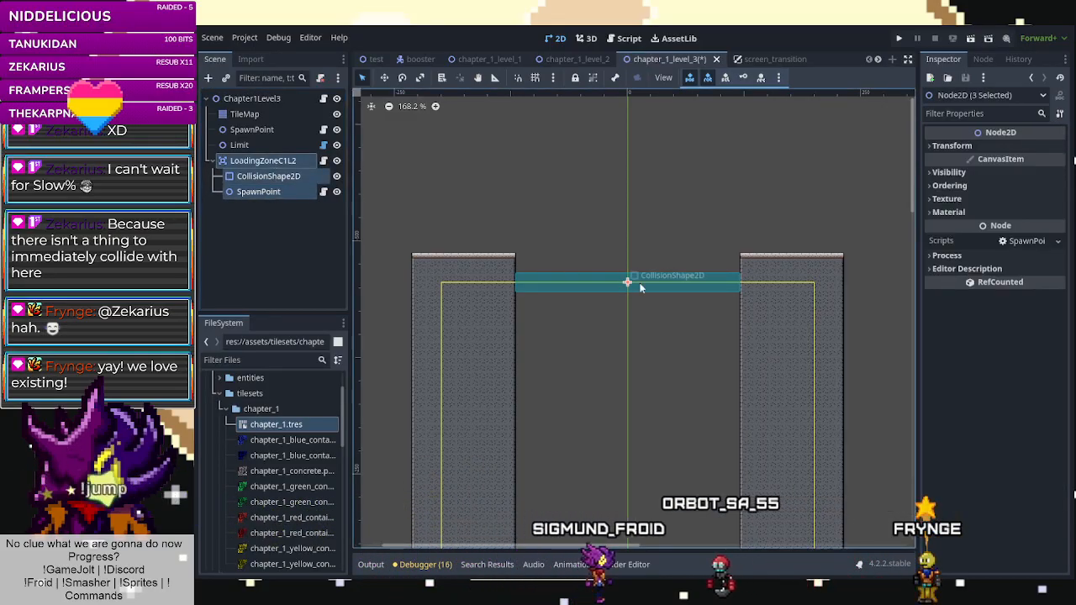
pyautogui.moveTo(627, 281); pyautogui.dragTo(619, 142)
pyautogui.scroll(-4, 618, 229)
pyautogui.scroll(-2, 612, 211)
pyautogui.scroll(5, 627, 131)
pyautogui.scroll(3, 620, 148)
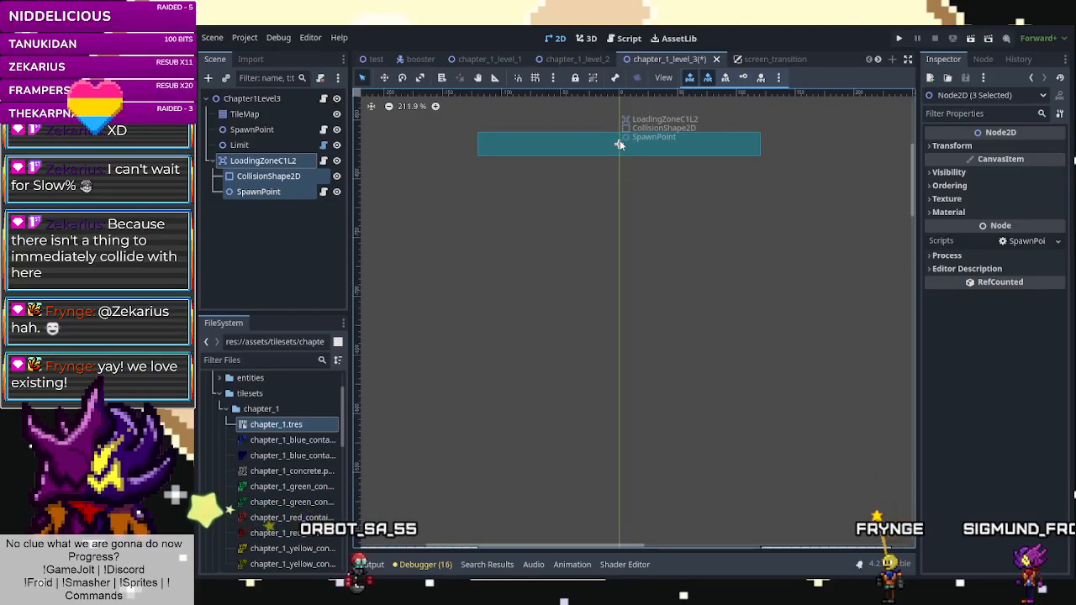
pyautogui.scroll(10, 619, 145)
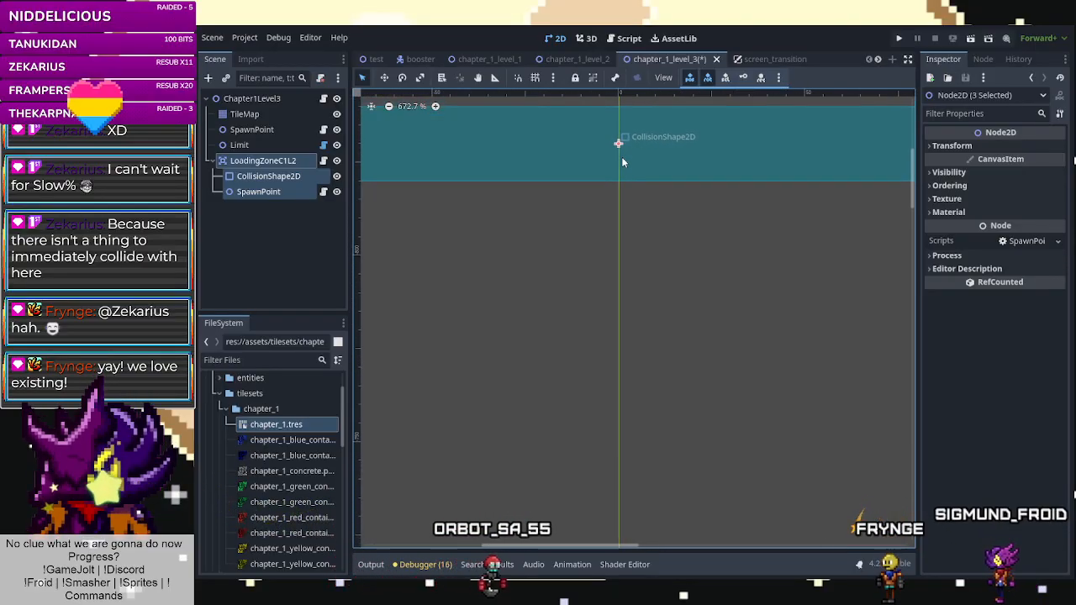
pyautogui.scroll(-16, 623, 175)
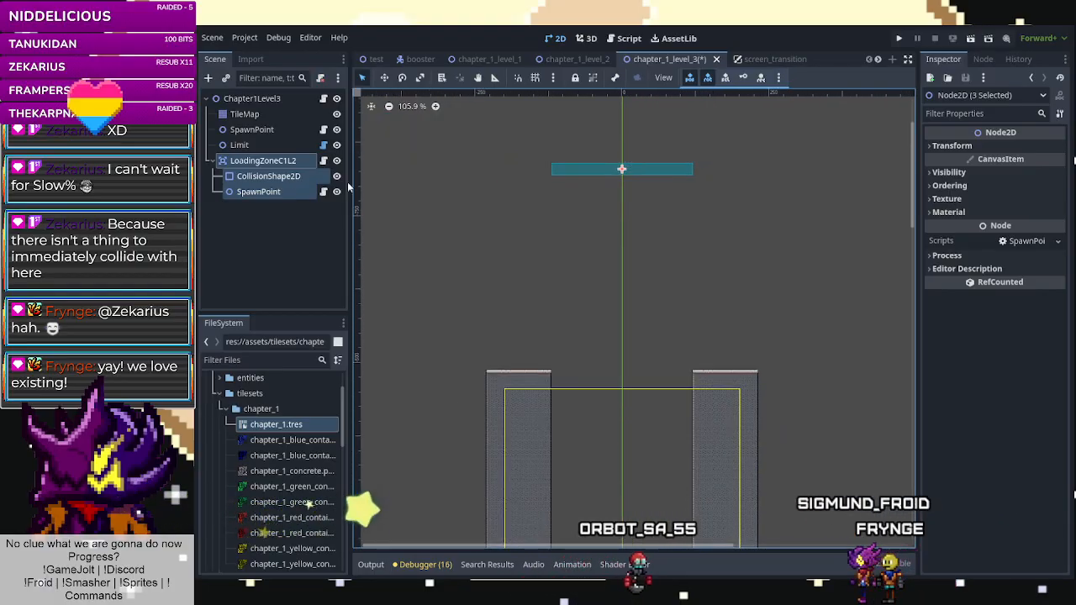
# Set the Limit node's Limit Top to -830, matching LoadingZoneC1L2's y position, and save chapter_1_level_3.
pyautogui.click(263, 160)
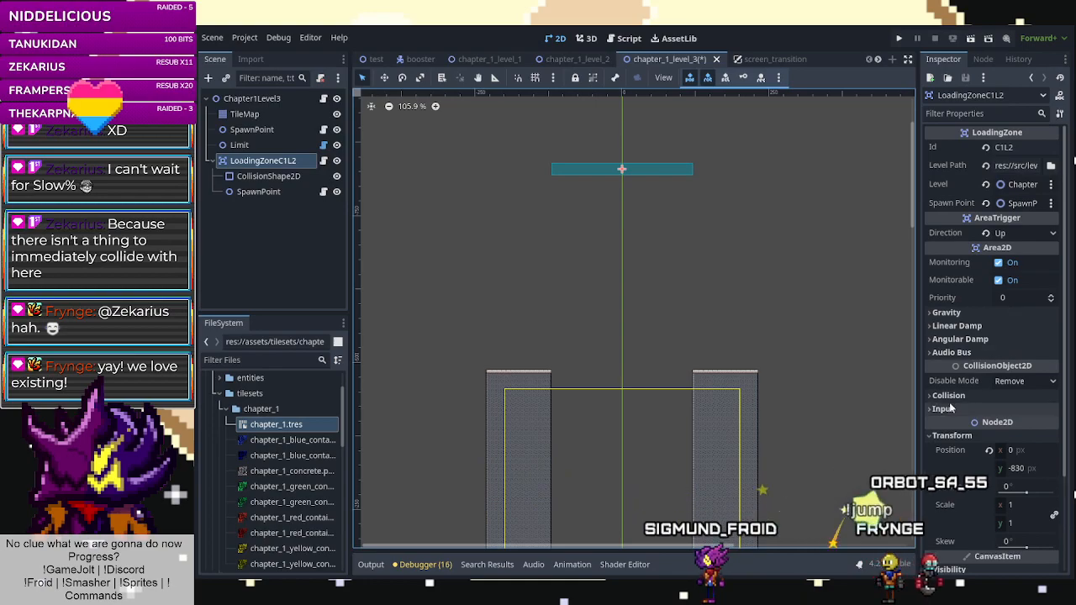
pyautogui.click(1023, 469)
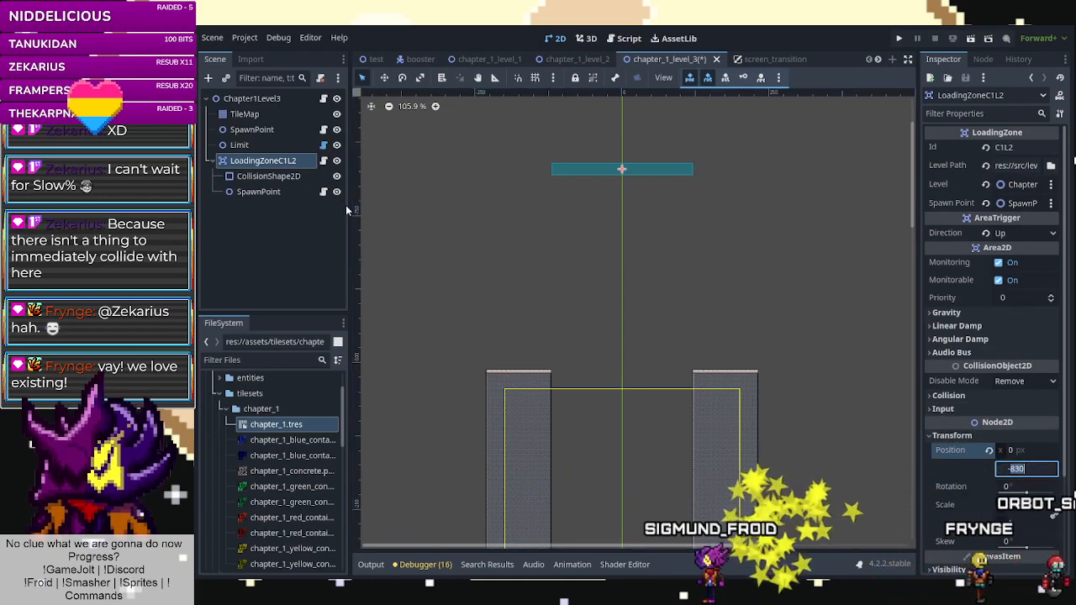
pyautogui.click(266, 144)
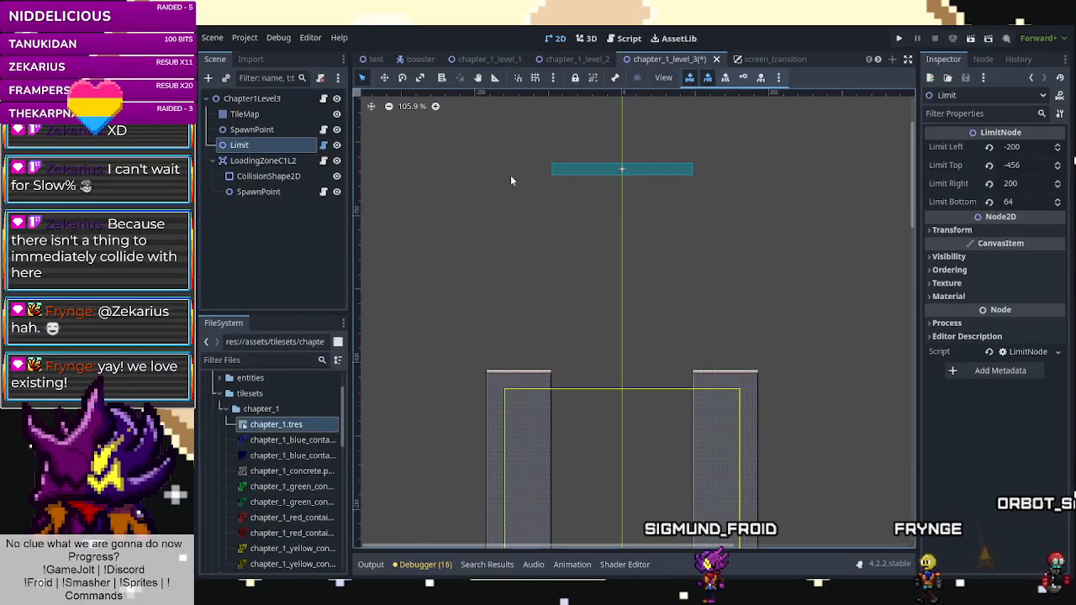
pyautogui.click(1026, 167)
pyautogui.hotkey('ctrl', 's')
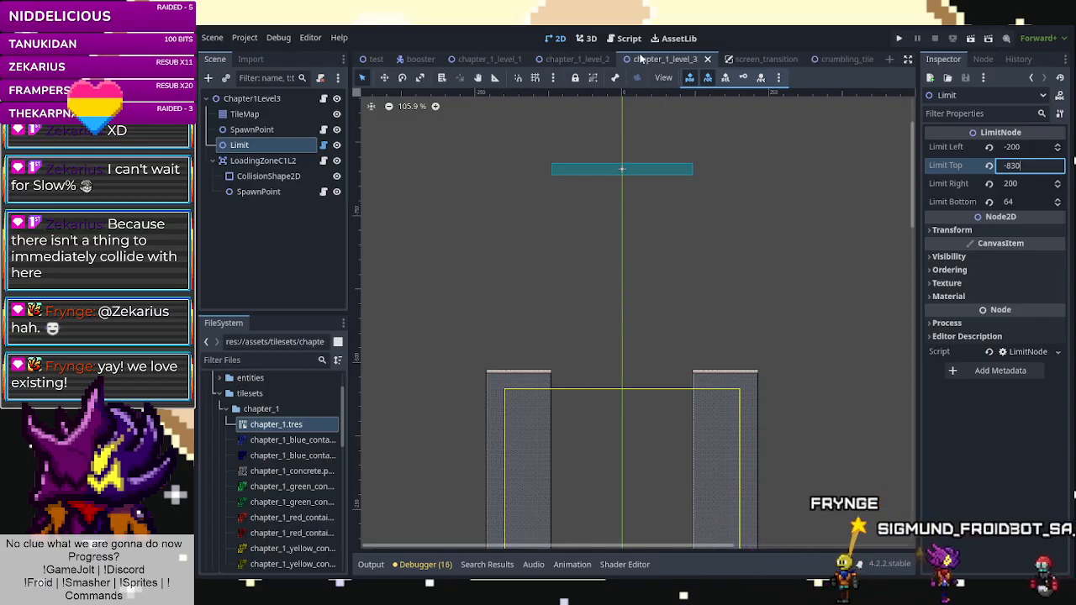
pyautogui.click(575, 59)
pyautogui.click(661, 59)
pyautogui.scroll(-3, 593, 208)
pyautogui.scroll(2, 575, 208)
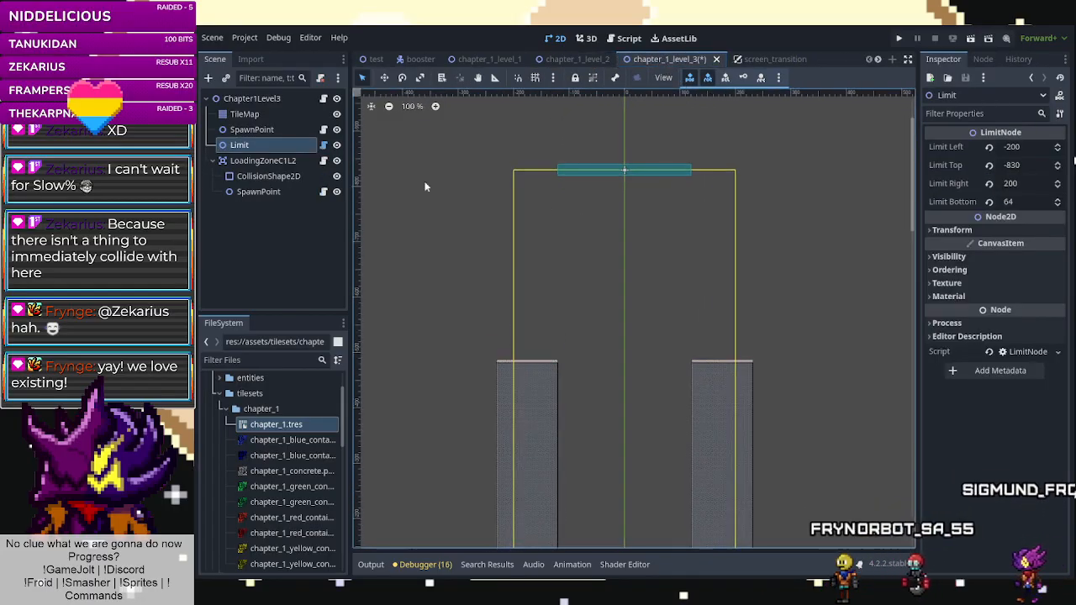
# Extend the shaft's left wall on the TileMap with Concrete terrain rectangles, upward past LoadingZoneC1L2 at the wall's full width.
pyautogui.click(244, 114)
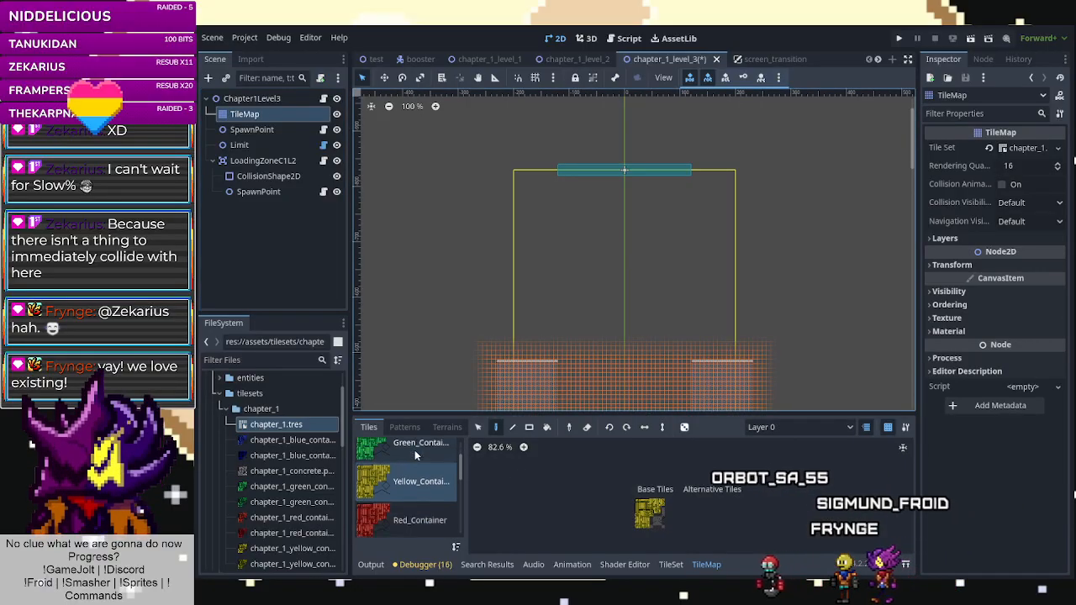
pyautogui.click(446, 427)
pyautogui.click(424, 473)
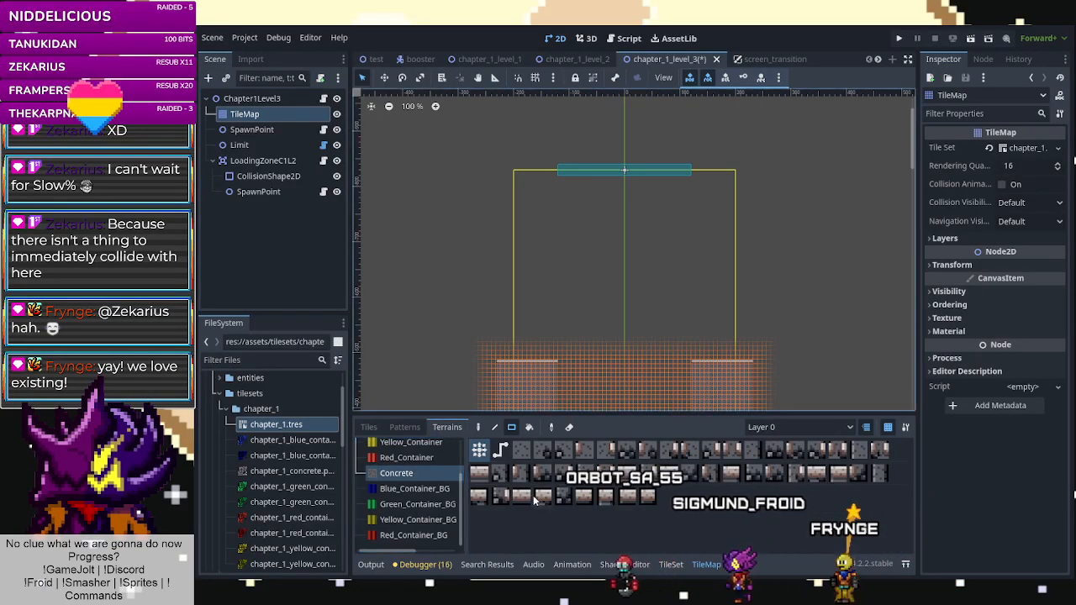
pyautogui.moveTo(557, 356); pyautogui.dragTo(505, 158)
pyautogui.scroll(2, 506, 158)
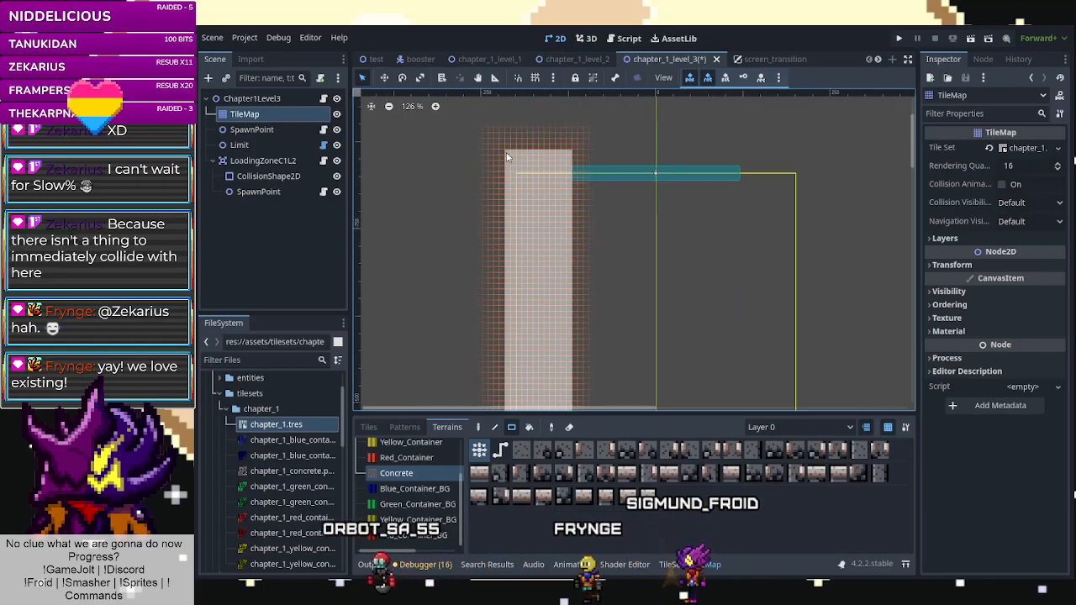
pyautogui.scroll(-3, 506, 154)
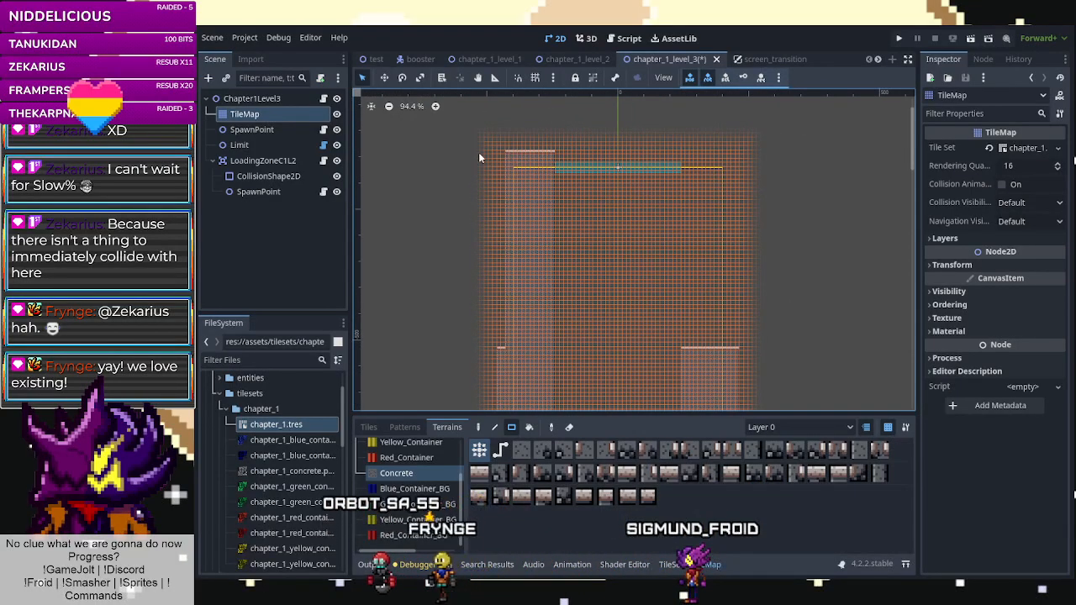
pyautogui.moveTo(542, 330); pyautogui.dragTo(526, 163)
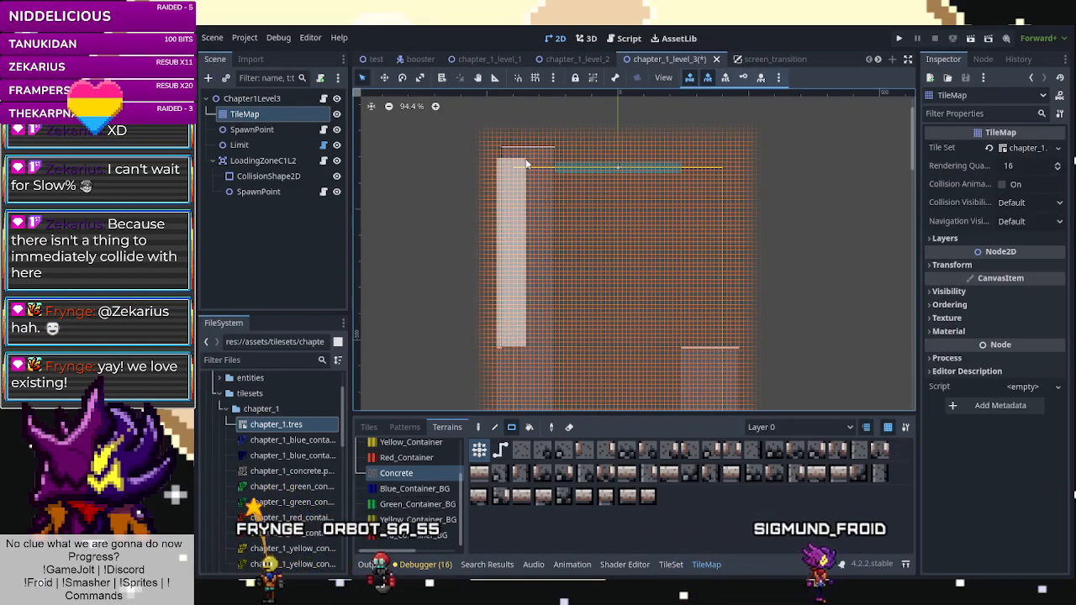
# Extend the shaft's right wall with Concrete terrain to the same height as the left wall and save the scene.
pyautogui.scroll(1, 734, 276)
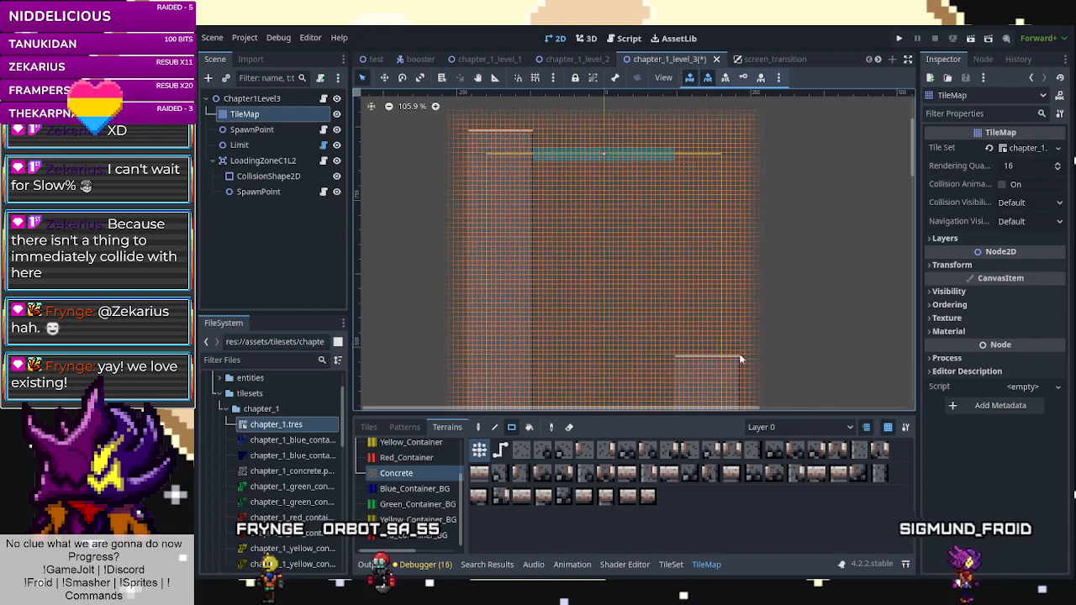
pyautogui.moveTo(737, 353); pyautogui.dragTo(682, 127)
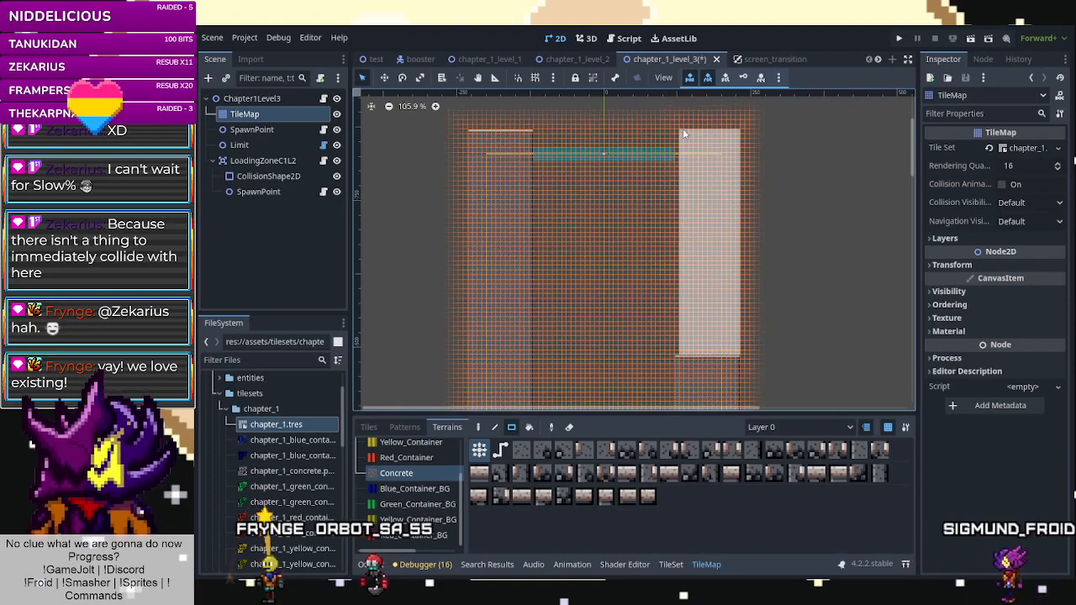
pyautogui.scroll(2, 682, 129)
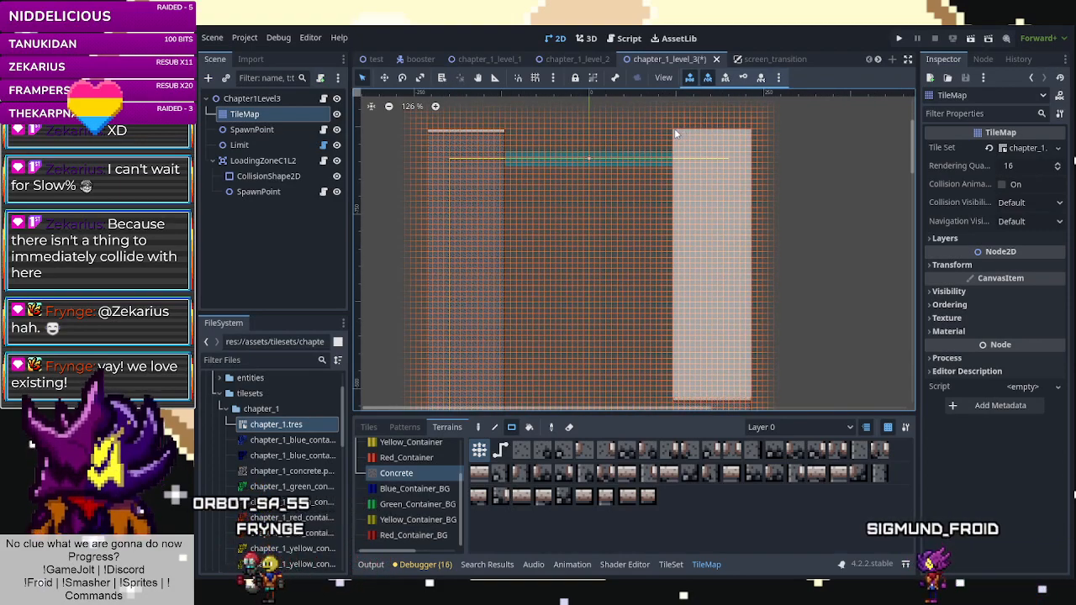
pyautogui.scroll(-1, 678, 135)
pyautogui.scroll(-20, 680, 152)
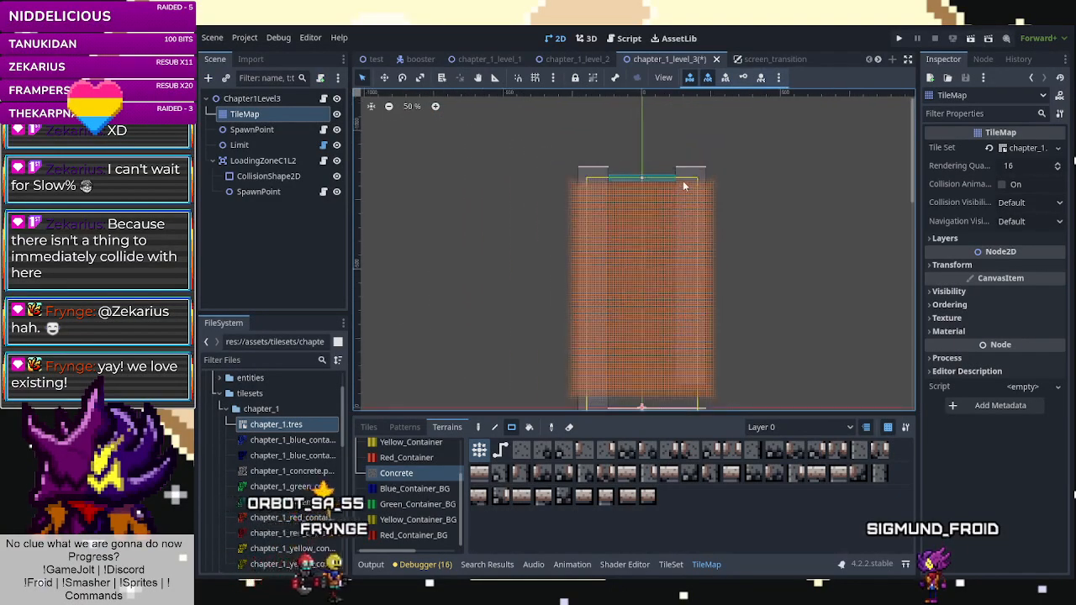
pyautogui.hotkey('ctrl', 's')
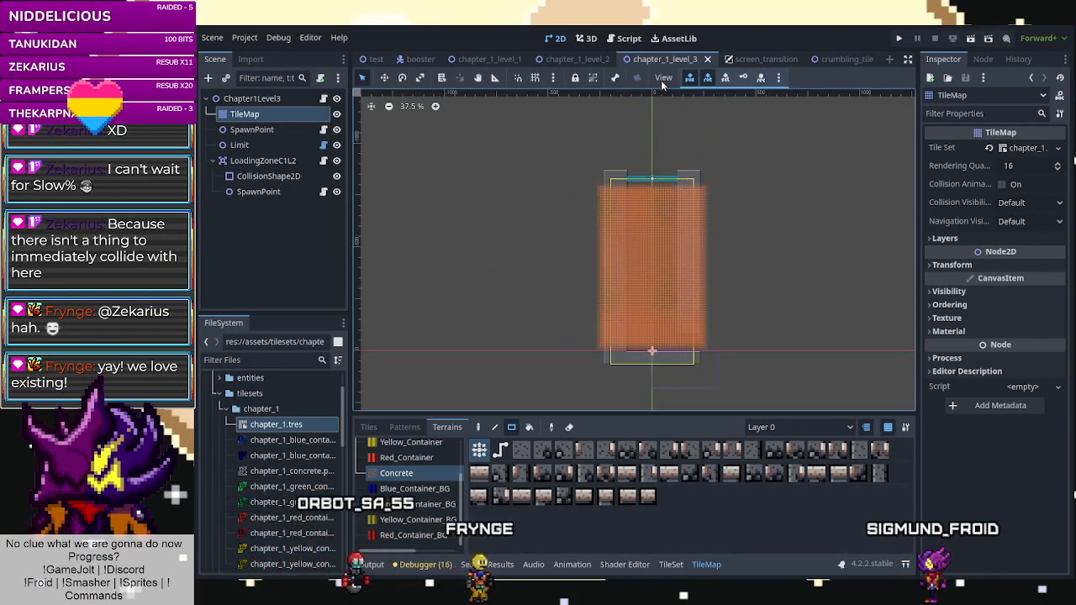
# Playtest chapter_1_level_3 and check the SpawnPoint.gd limit_top error against the nodes in chapter_1_level_2.
pyautogui.click(970, 38)
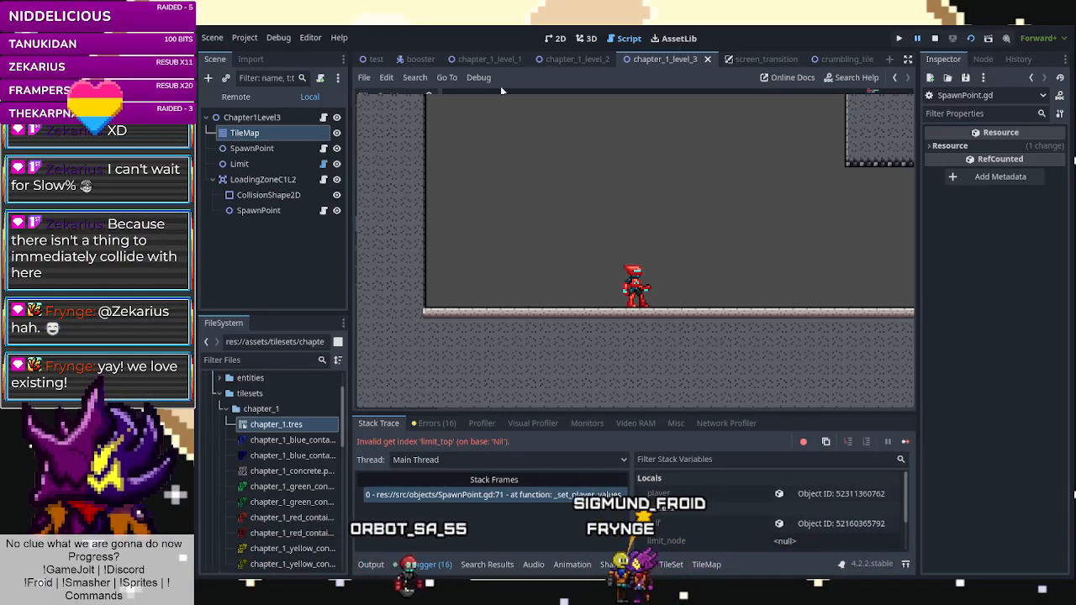
pyautogui.click(555, 59)
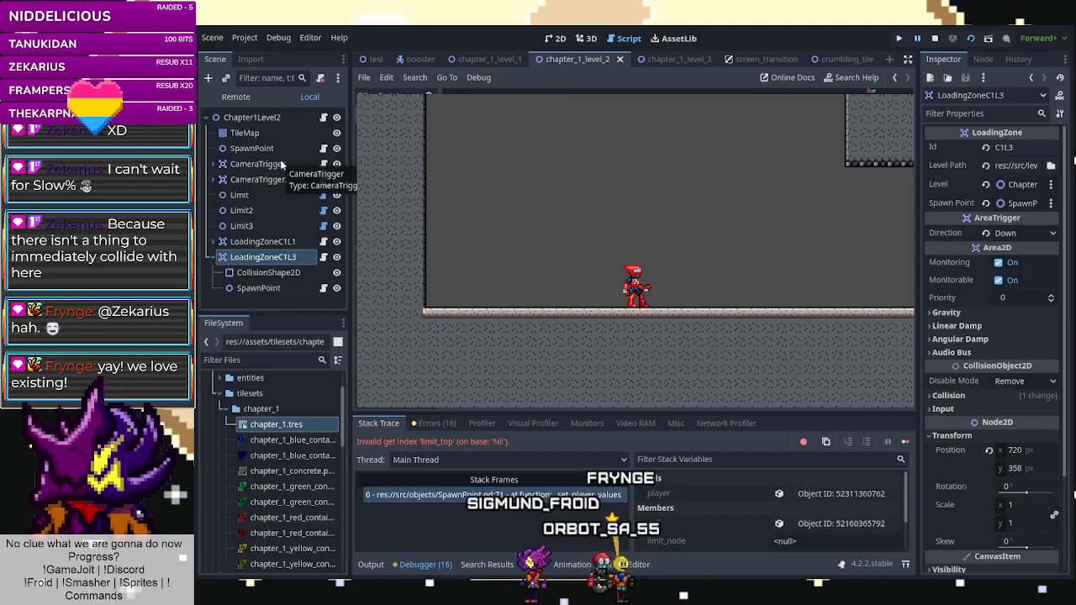
pyautogui.click(672, 59)
# Assign the Limit node as the Limit Node of chapter_1_level_3's SpawnPoint and save the scene.
pyautogui.click(560, 39)
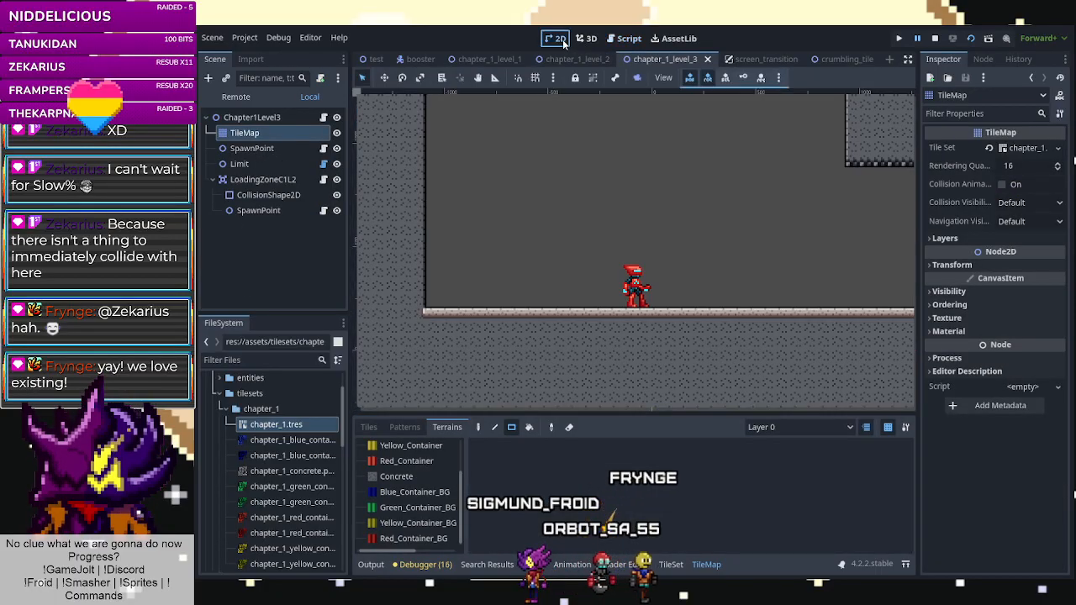
pyautogui.click(251, 148)
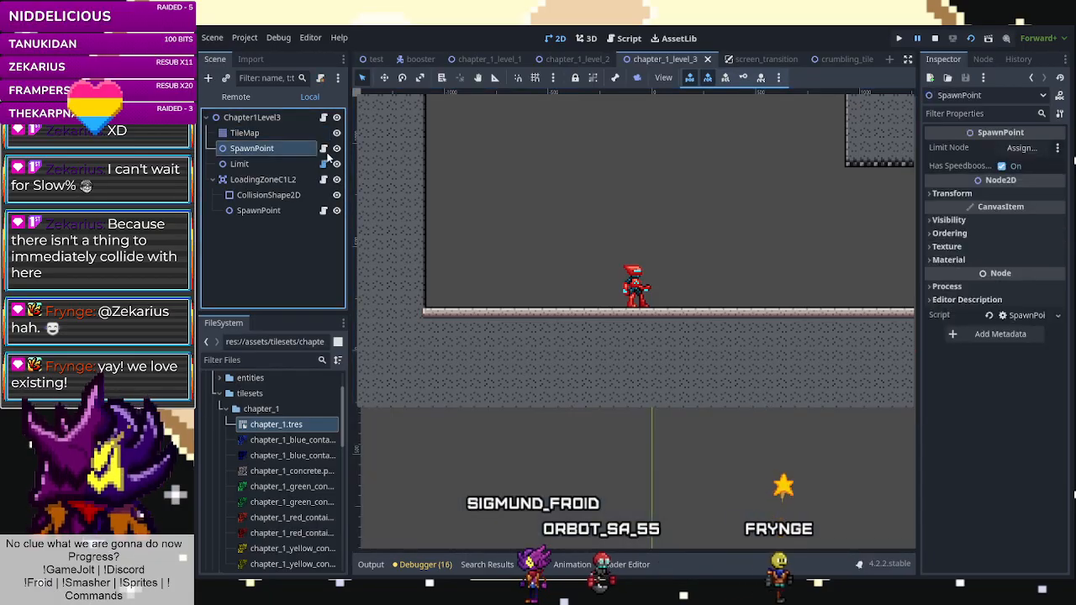
pyautogui.click(1023, 147)
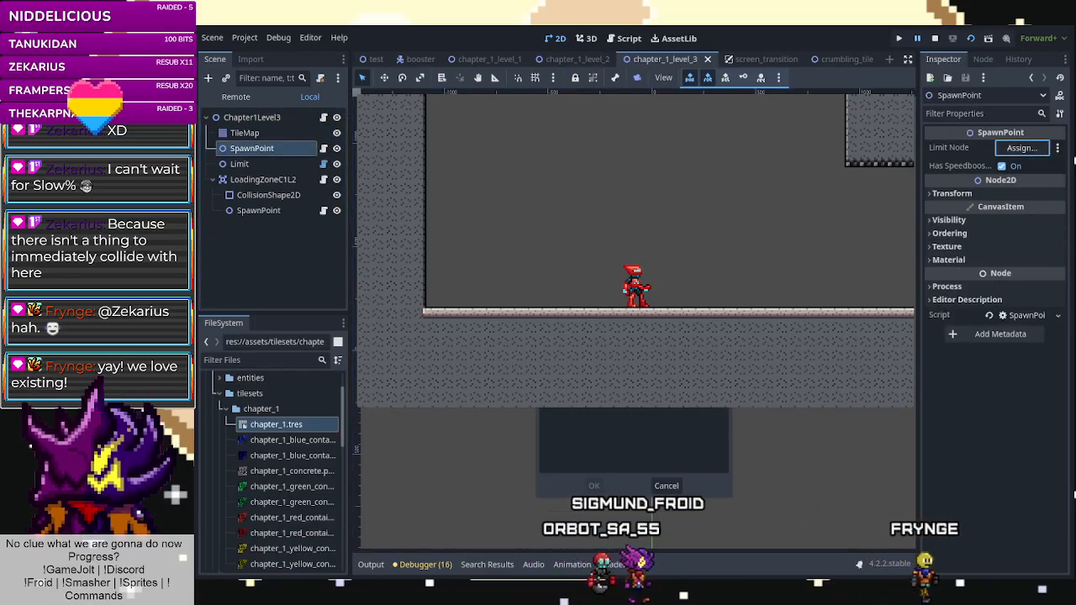
pyautogui.click(594, 487)
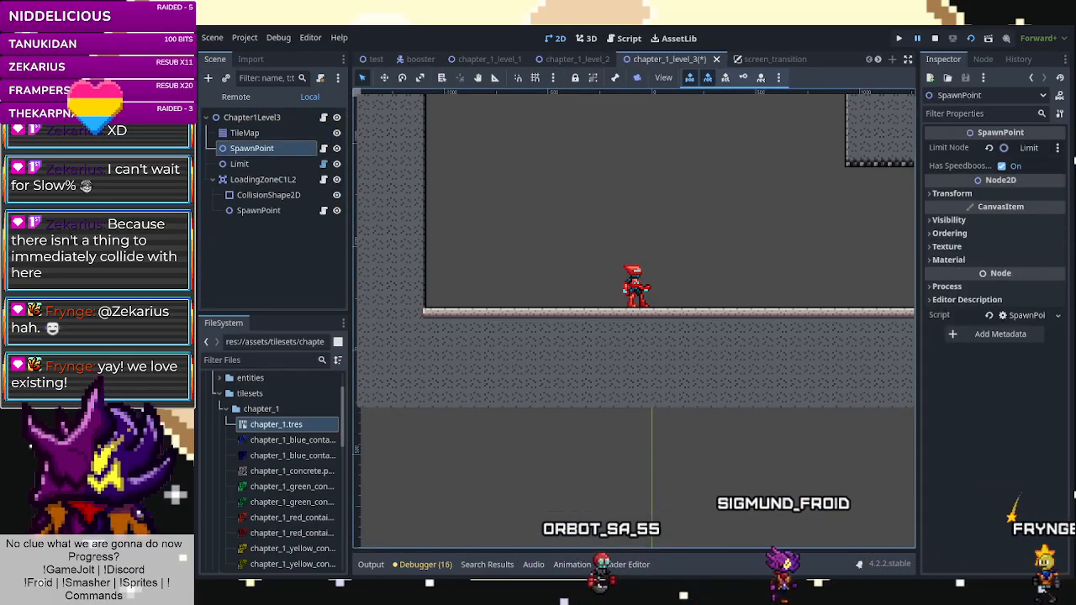
pyautogui.hotkey('ctrl', 's')
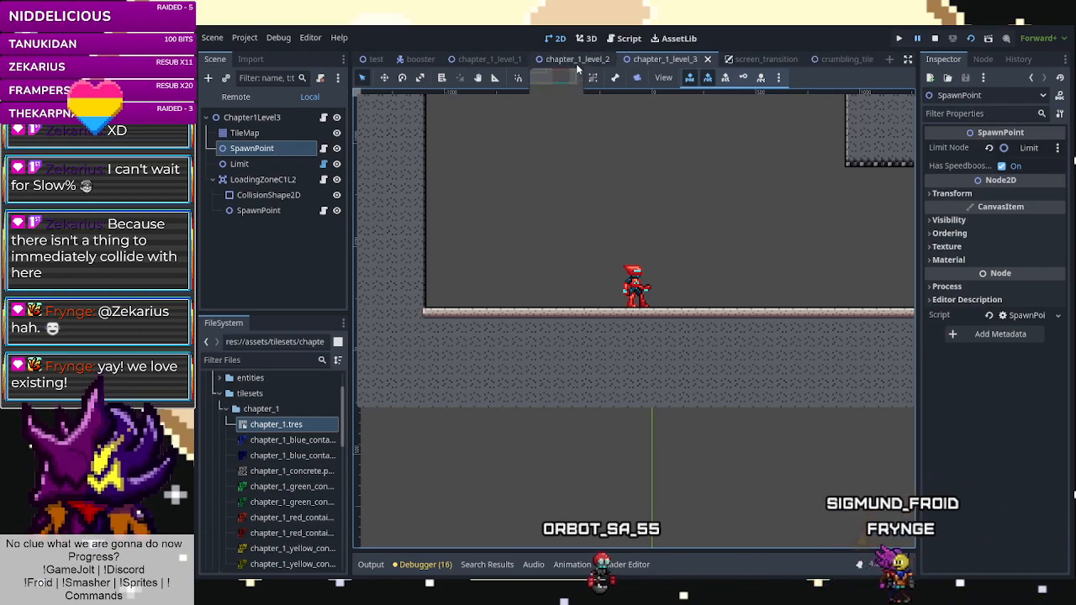
# Restart chapter_1_level_3 on its own and playtest walking from its SpawnPoint.
pyautogui.click(934, 39)
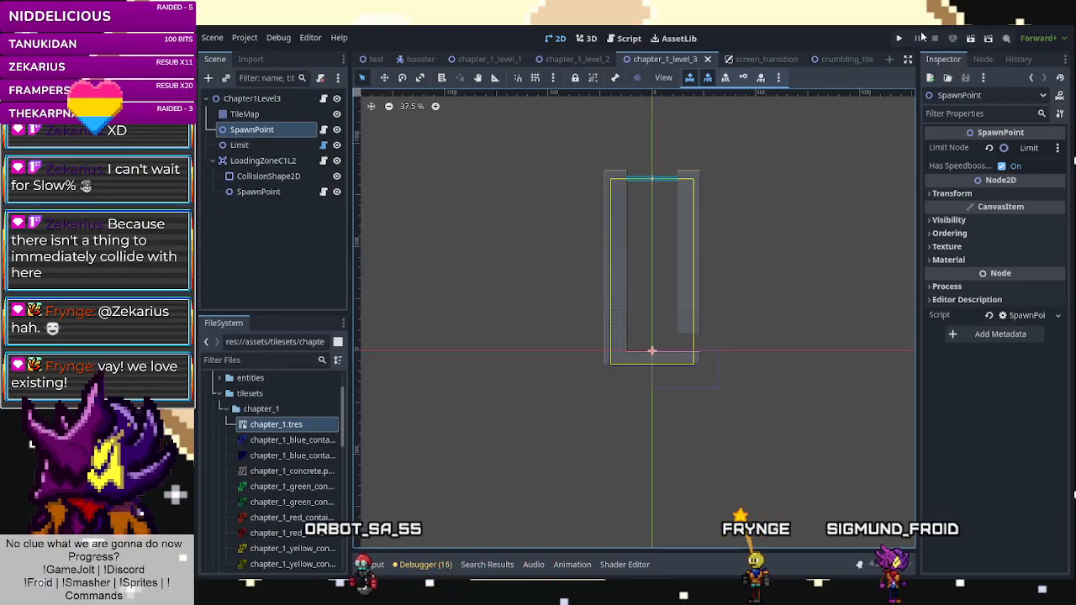
pyautogui.click(970, 40)
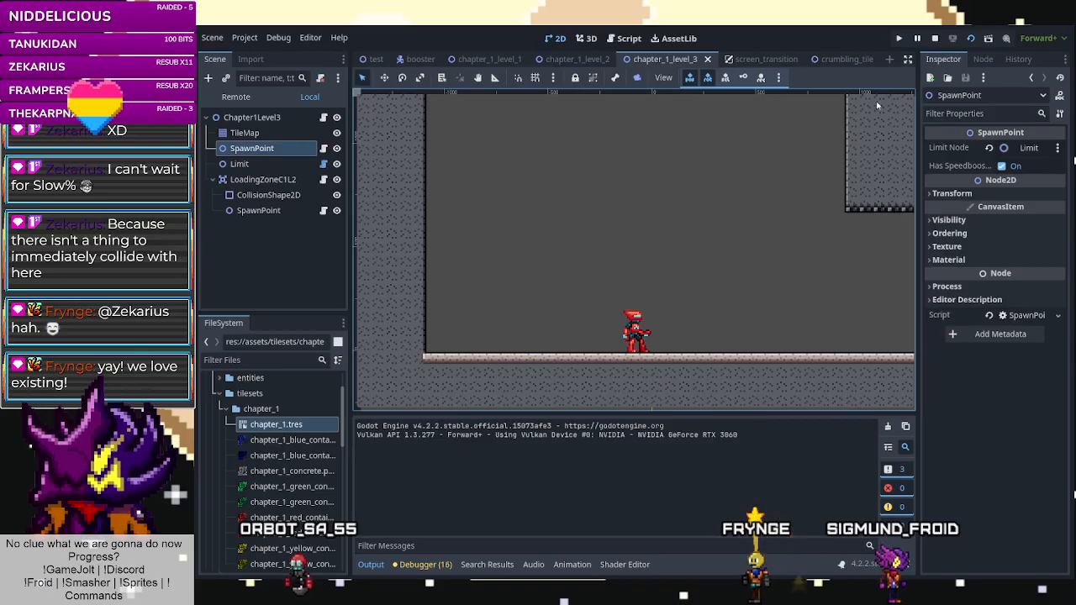
pyautogui.press('Right')
pyautogui.press('Left')
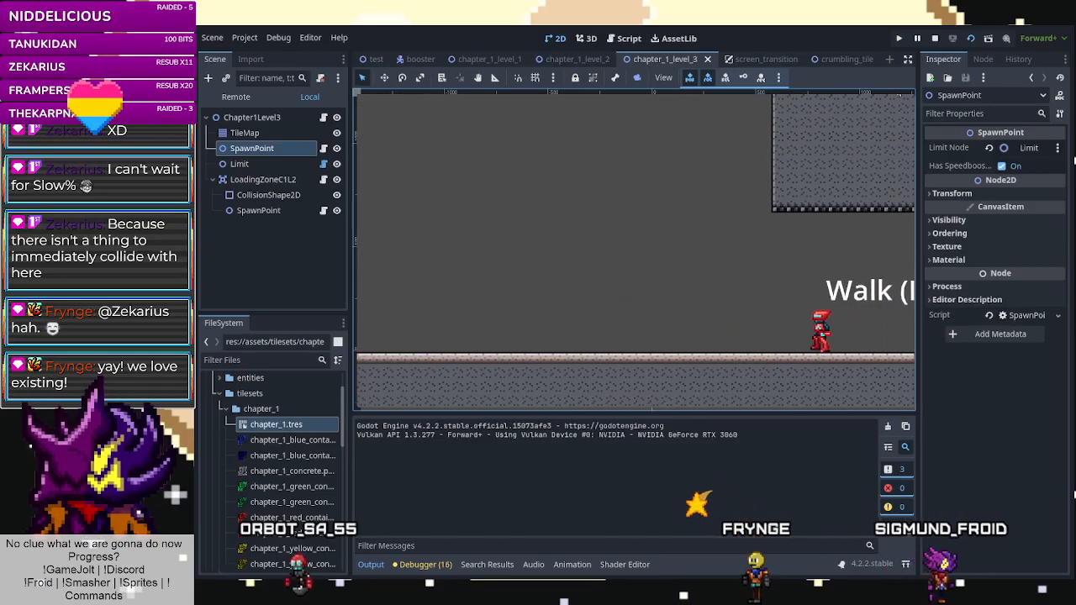
pyautogui.click(908, 90)
# Playtest chapter_1_level_2 into level 3 through LoadingZoneC1L3, and check the level 2 SpawnPoint's Limit Node.
pyautogui.click(574, 59)
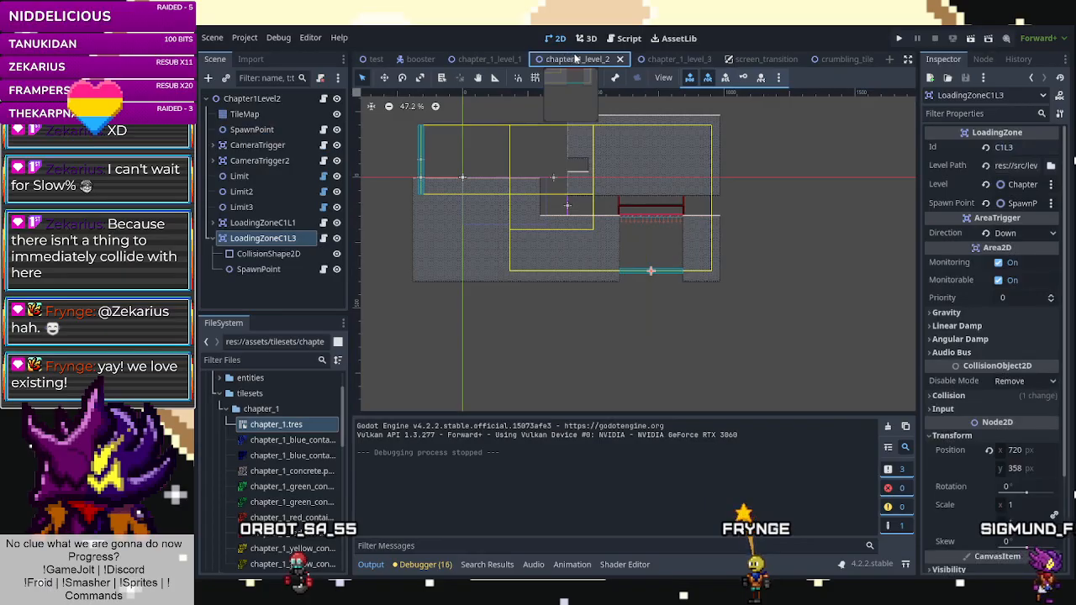
pyautogui.click(971, 39)
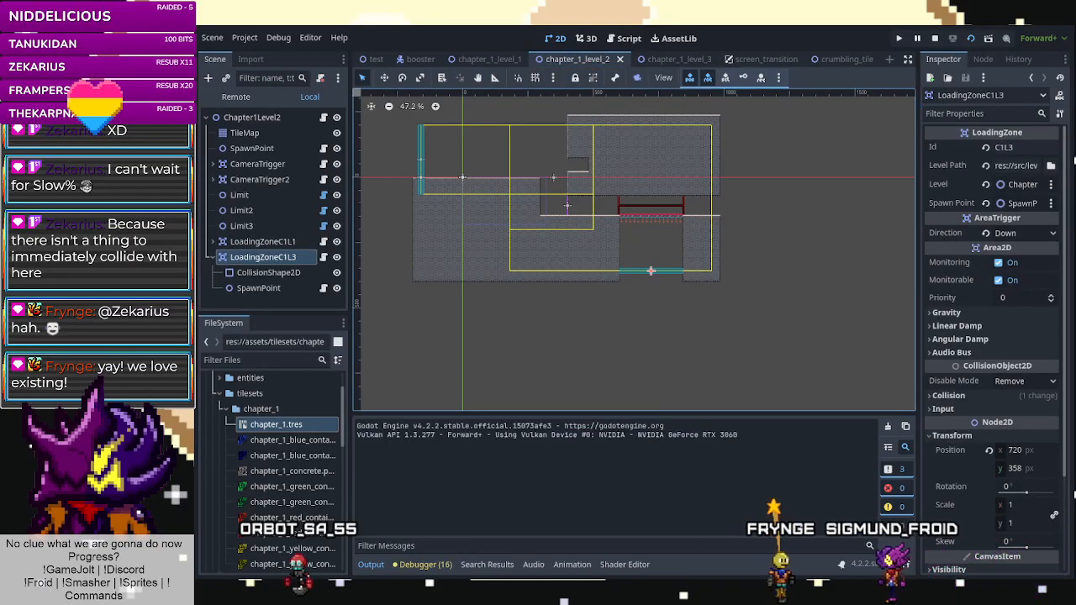
pyautogui.press('d')
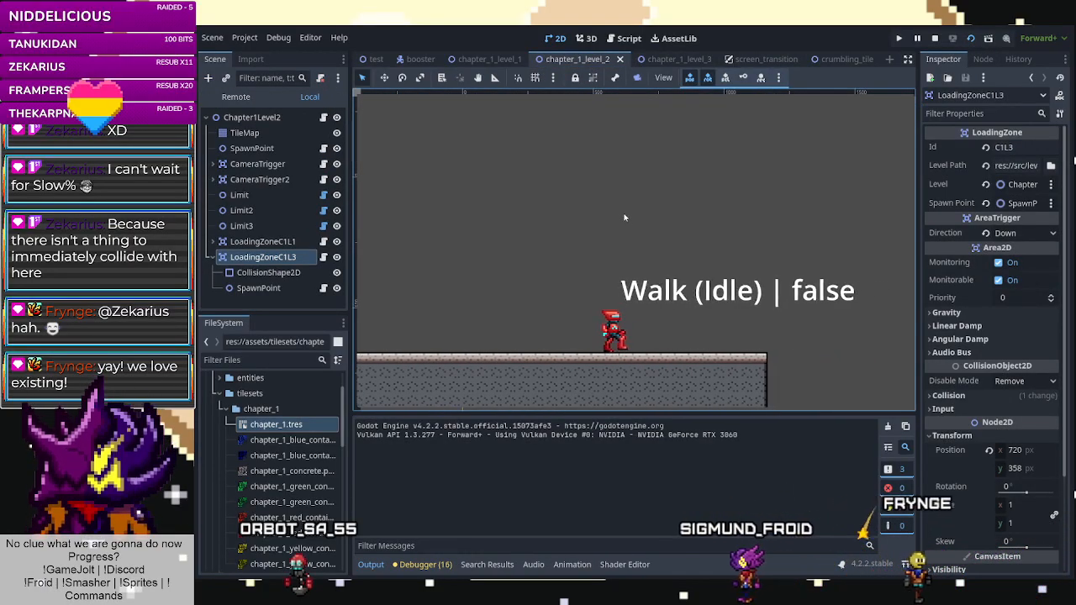
pyautogui.press('d')
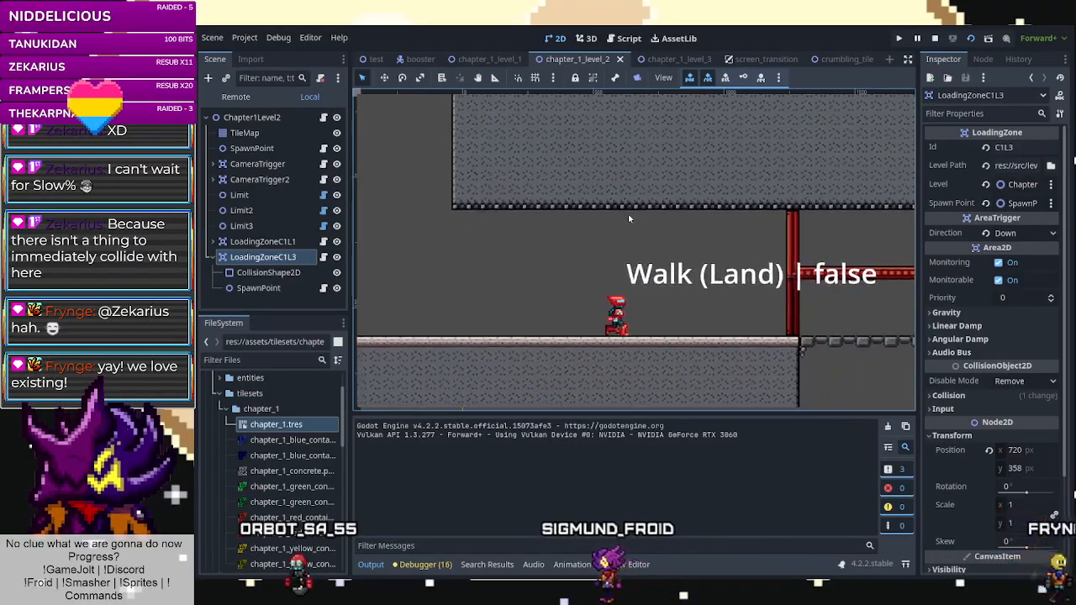
pyautogui.press('d')
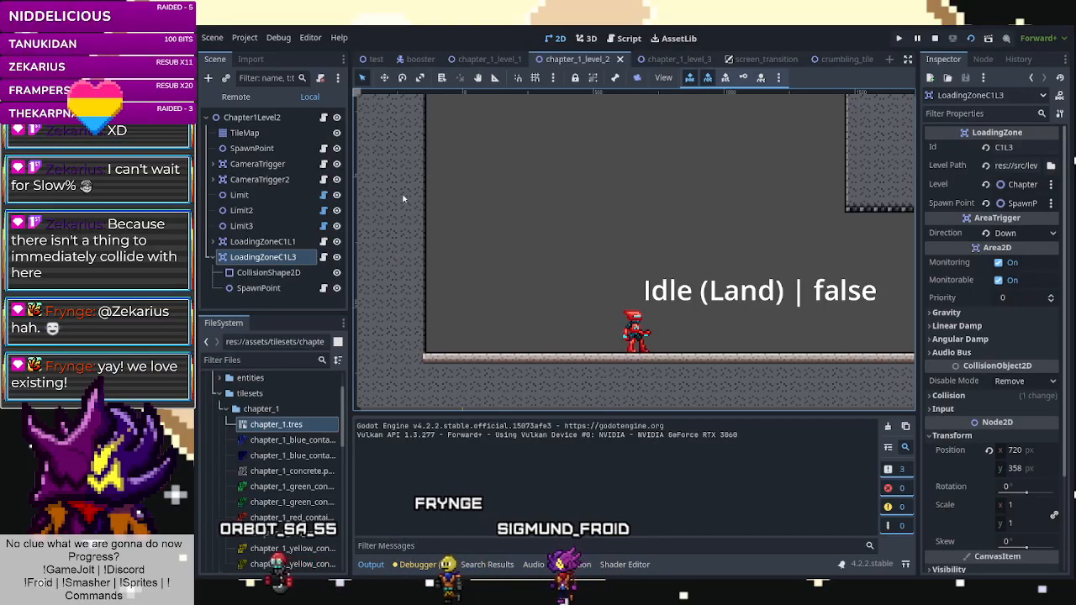
pyautogui.click(251, 148)
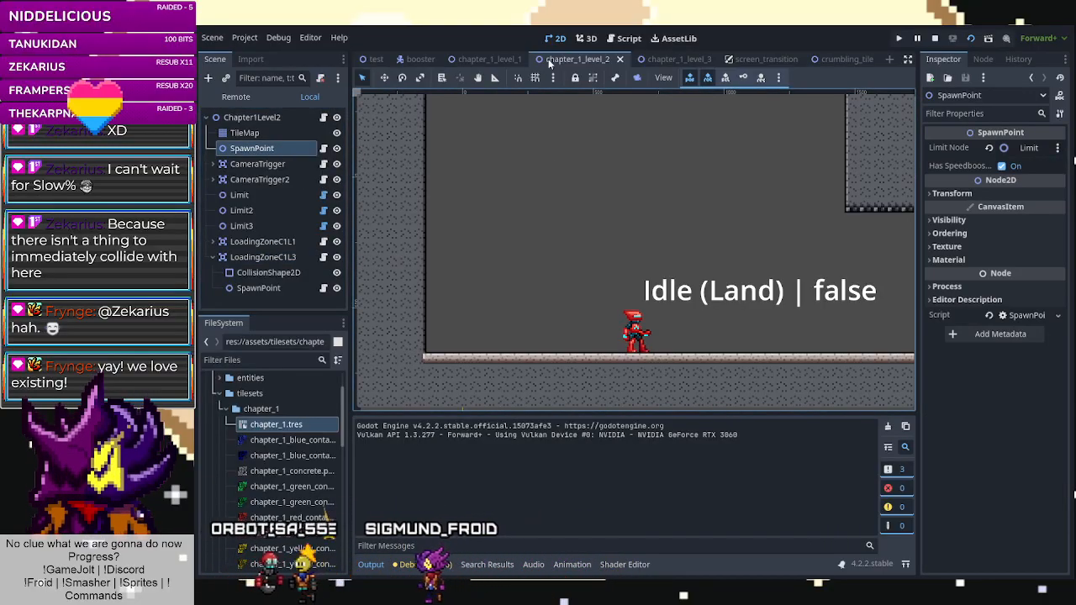
pyautogui.click(628, 39)
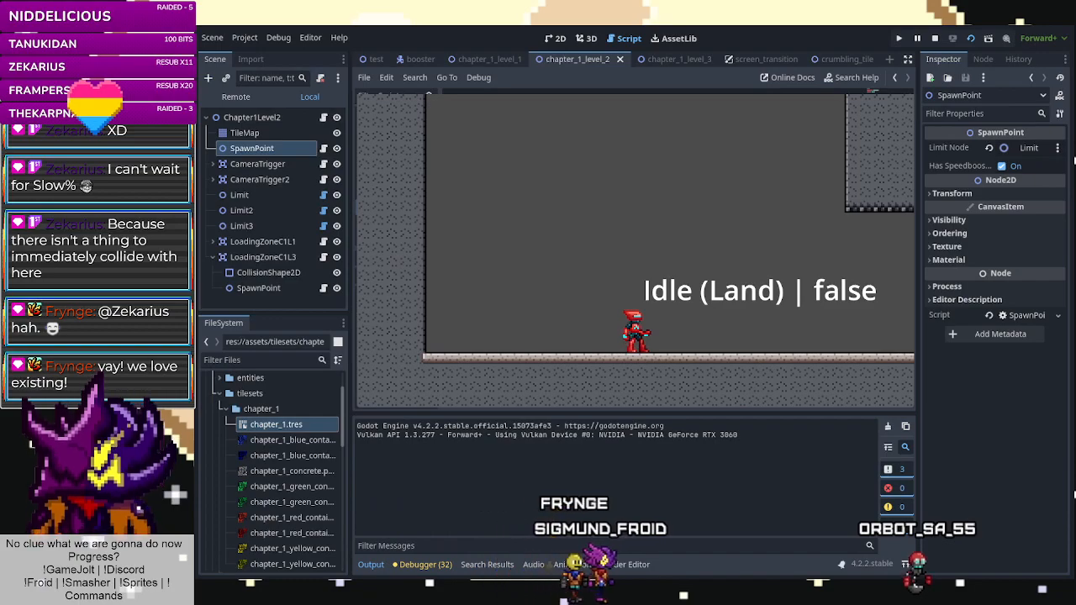
pyautogui.click(558, 39)
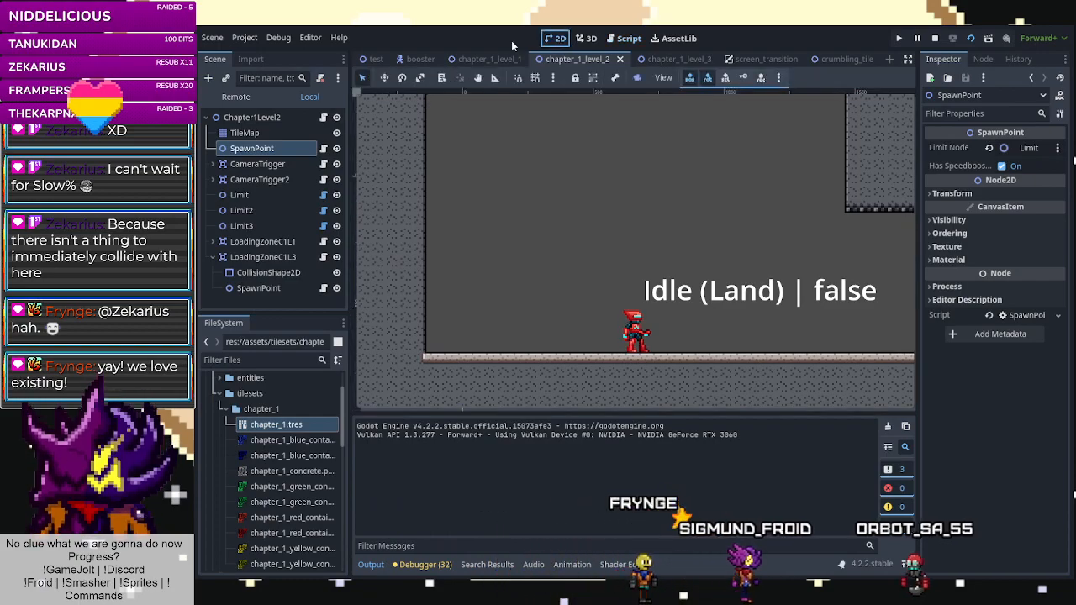
# Rerun chapter_1_level_2 and replay the drop into level 3, watching the direction of the screen transition.
pyautogui.click(970, 39)
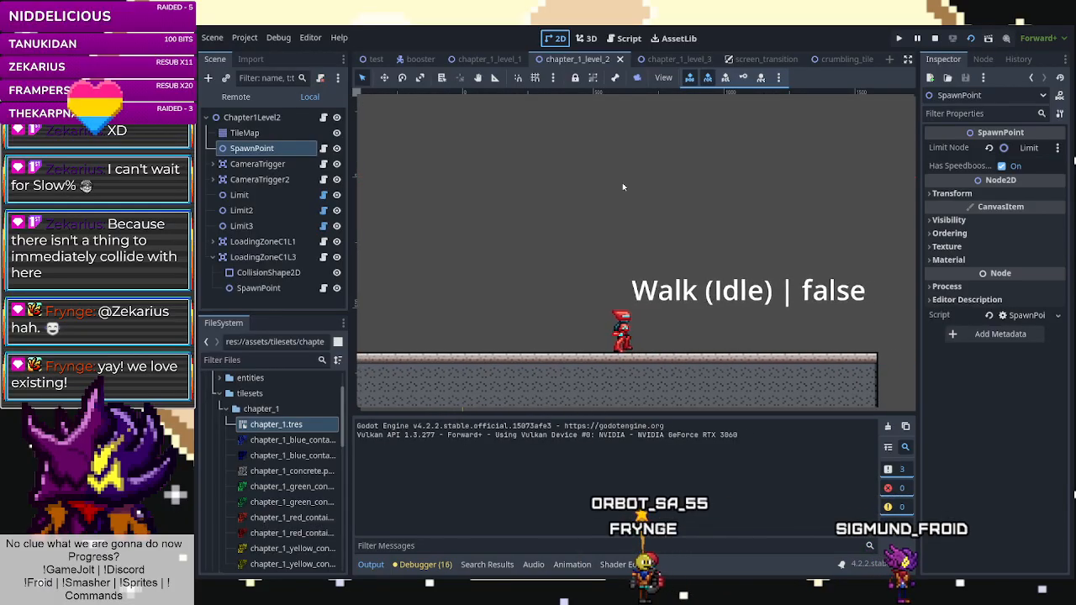
pyautogui.press('Right')
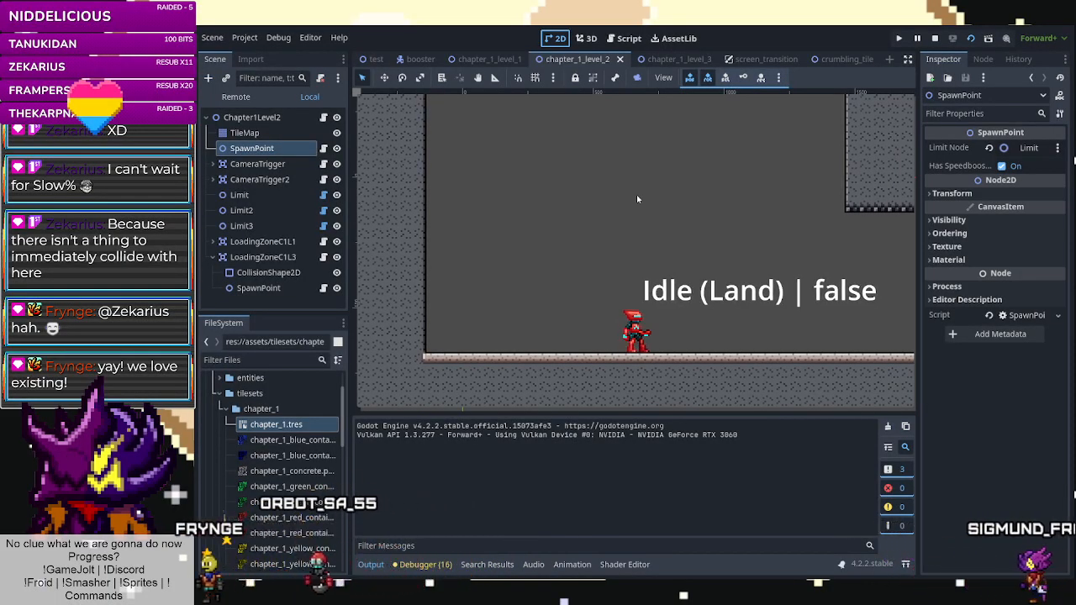
pyautogui.press('Right')
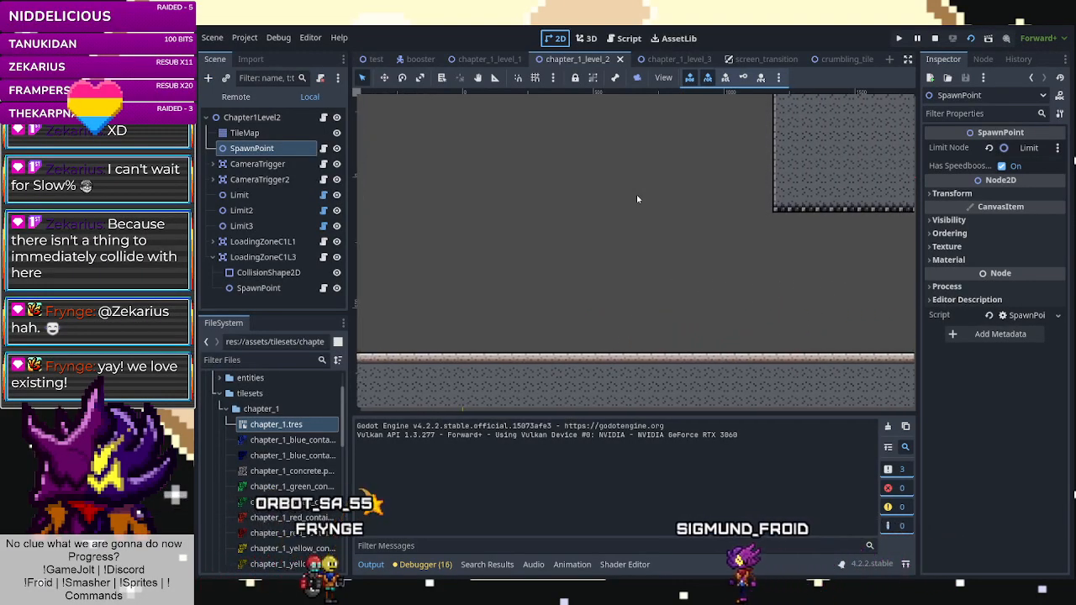
pyautogui.click(935, 39)
pyautogui.click(971, 39)
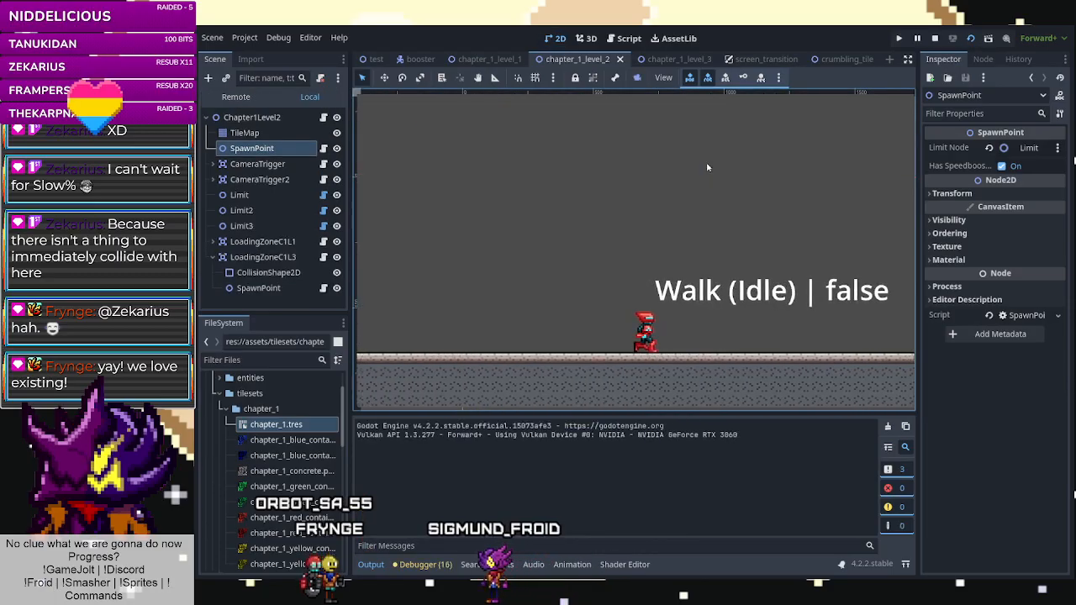
pyautogui.press('Right')
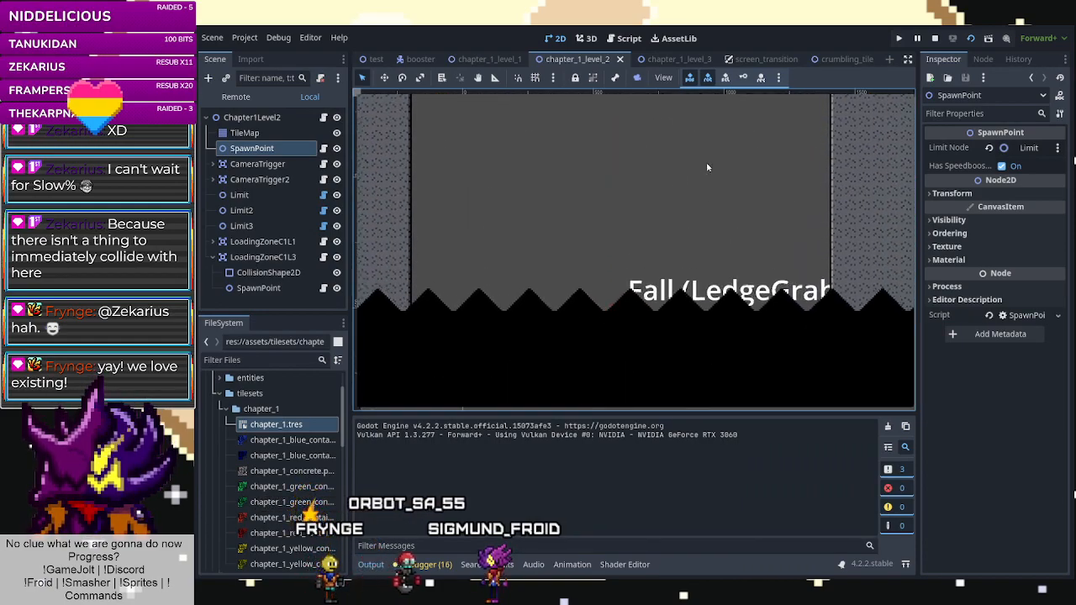
pyautogui.click(1062, 101)
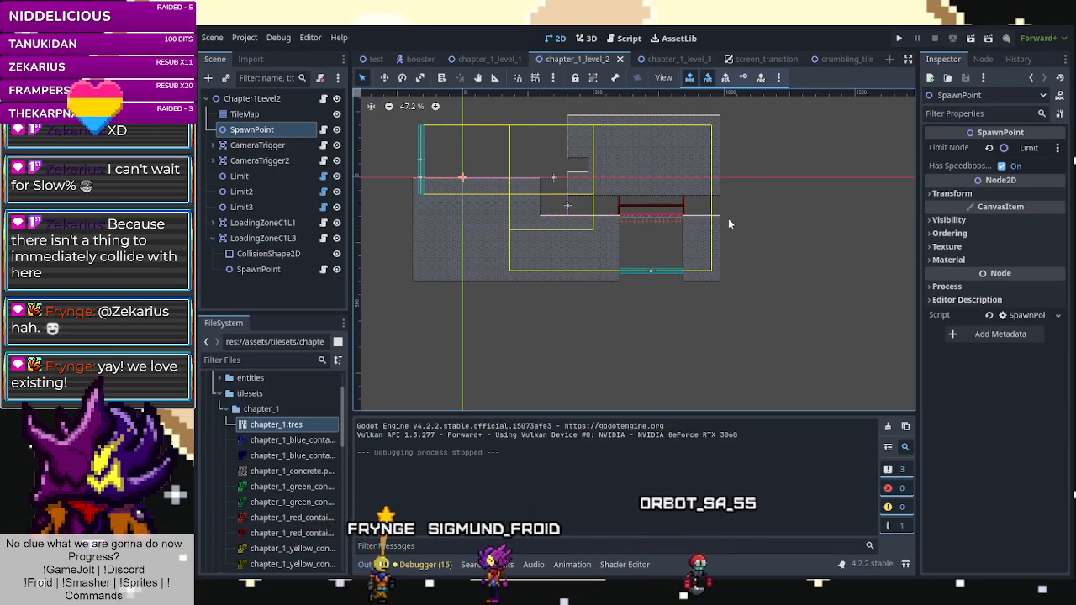
# Swap the UP and DOWN direction labels in the screen_transition match block of the ScreenTransition script.
pyautogui.click(324, 130)
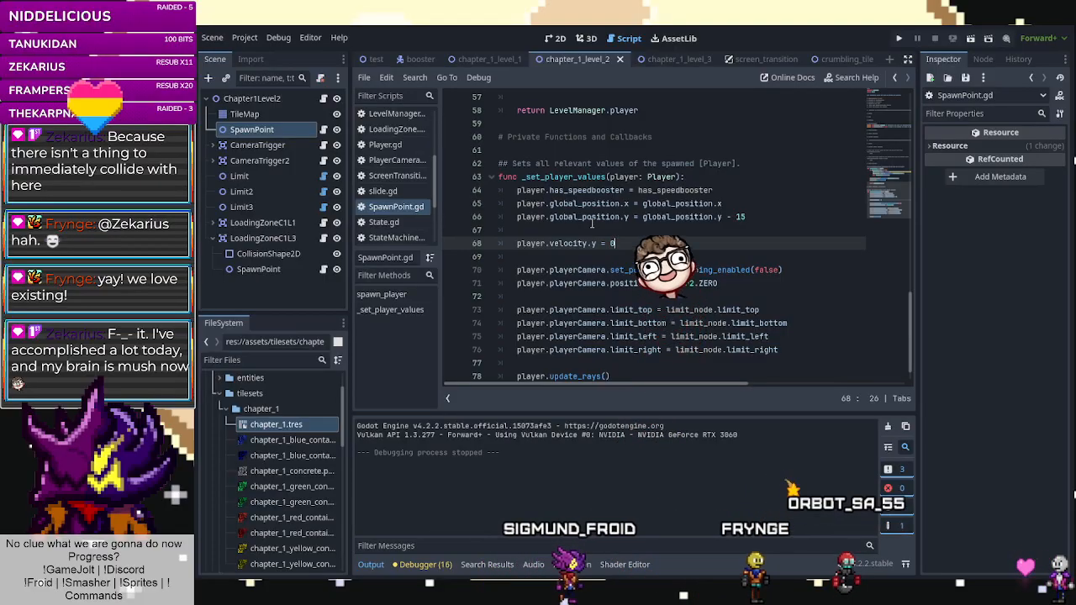
pyautogui.scroll(2, 399, 210)
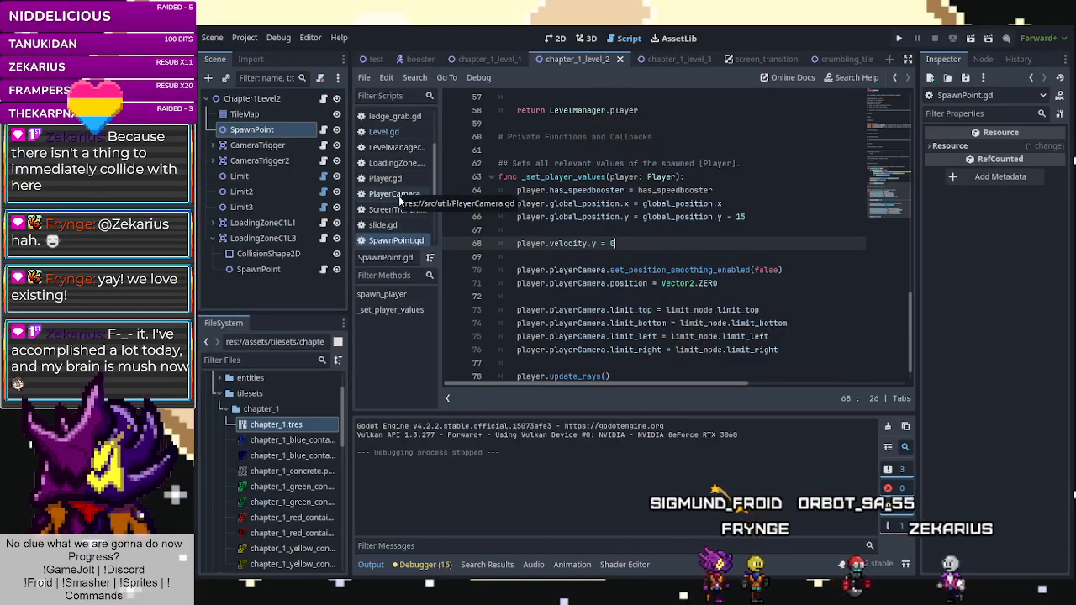
pyautogui.click(397, 209)
pyautogui.scroll(-8, 664, 294)
pyautogui.scroll(3, 664, 294)
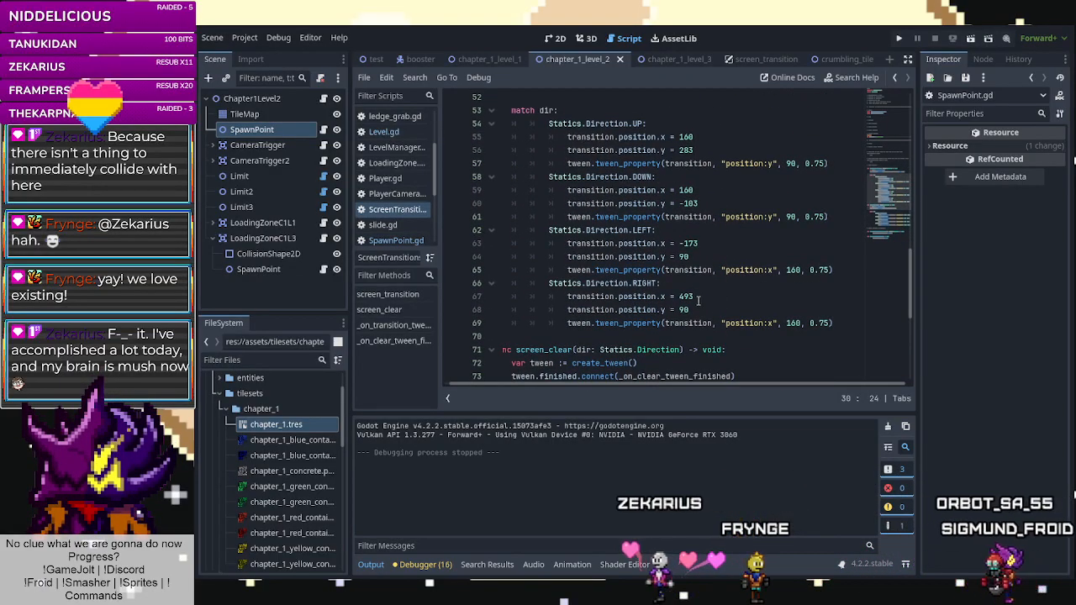
pyautogui.doubleClick(643, 177)
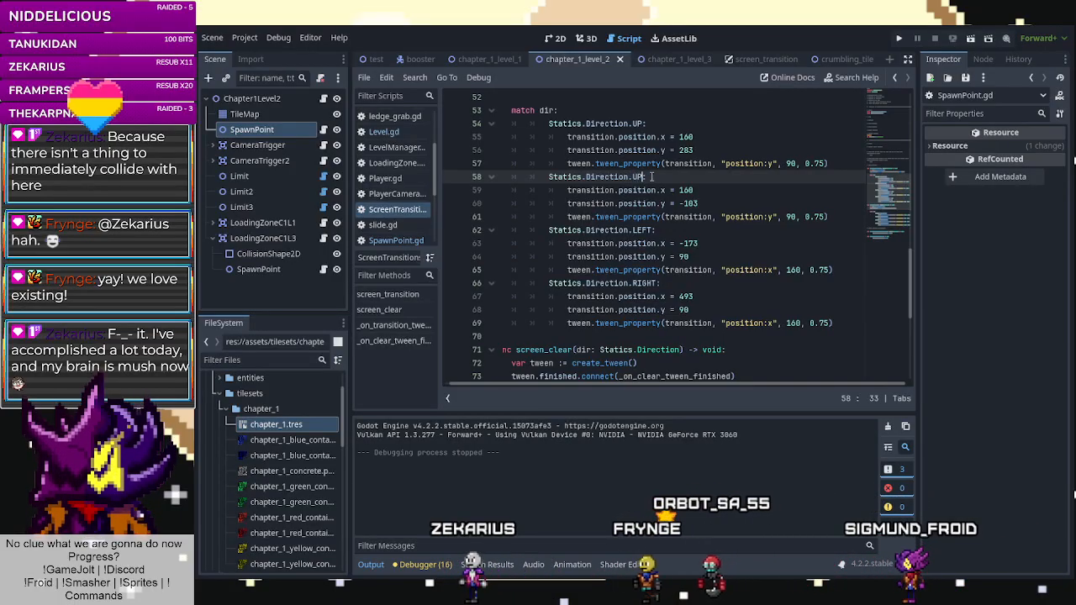
pyautogui.write('UP')
pyautogui.doubleClick(636, 119)
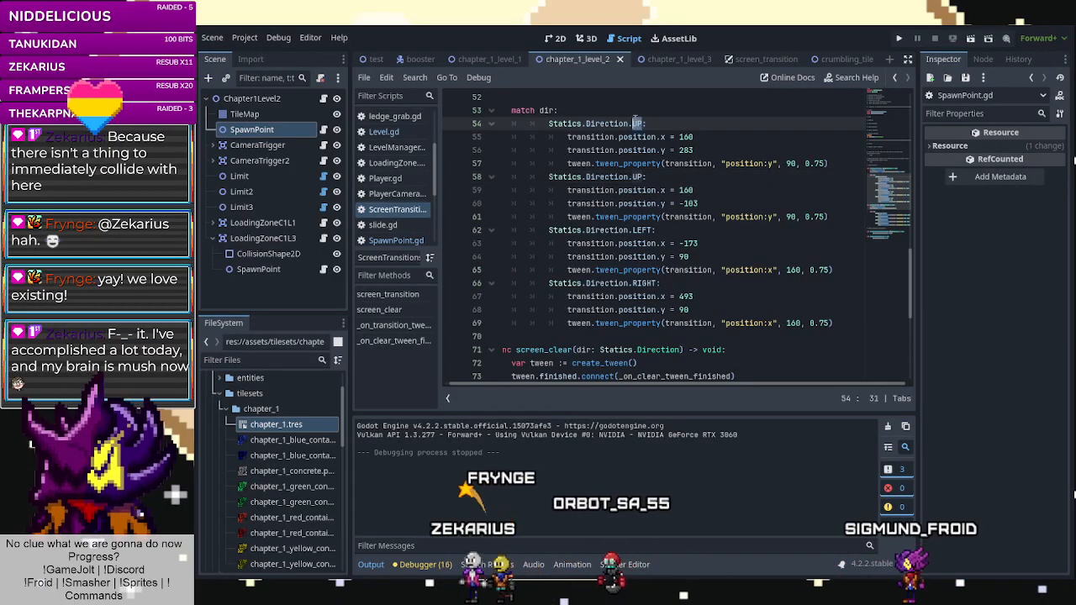
pyautogui.write('DOWN')
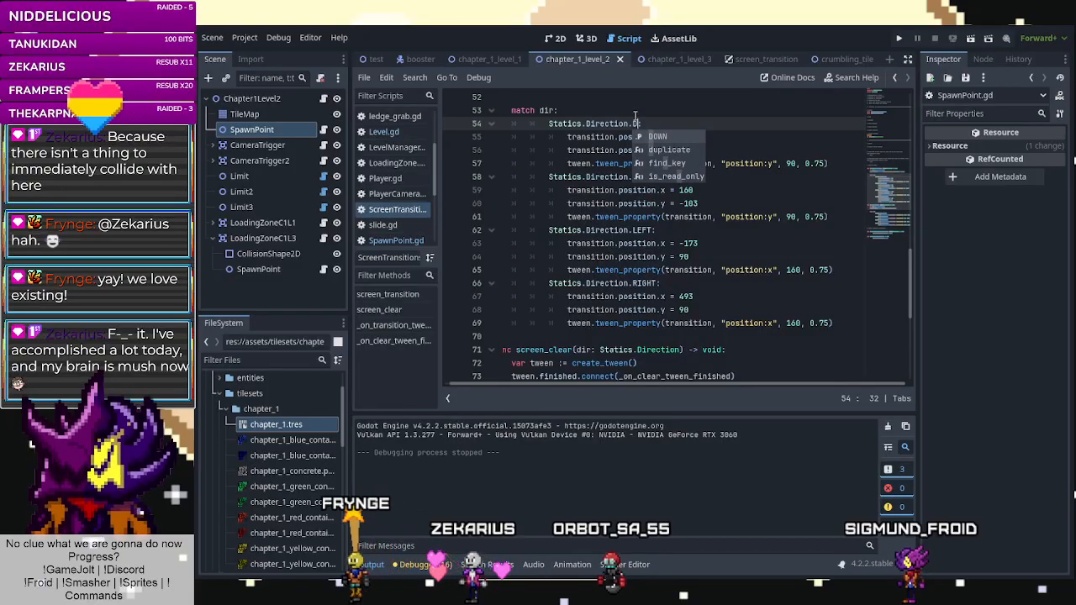
# Move the Statics.Direction.DOWN case below the UP case in screen_transition, leaving no blank line behind.
pyautogui.moveTo(830, 163); pyautogui.dragTo(531, 124)
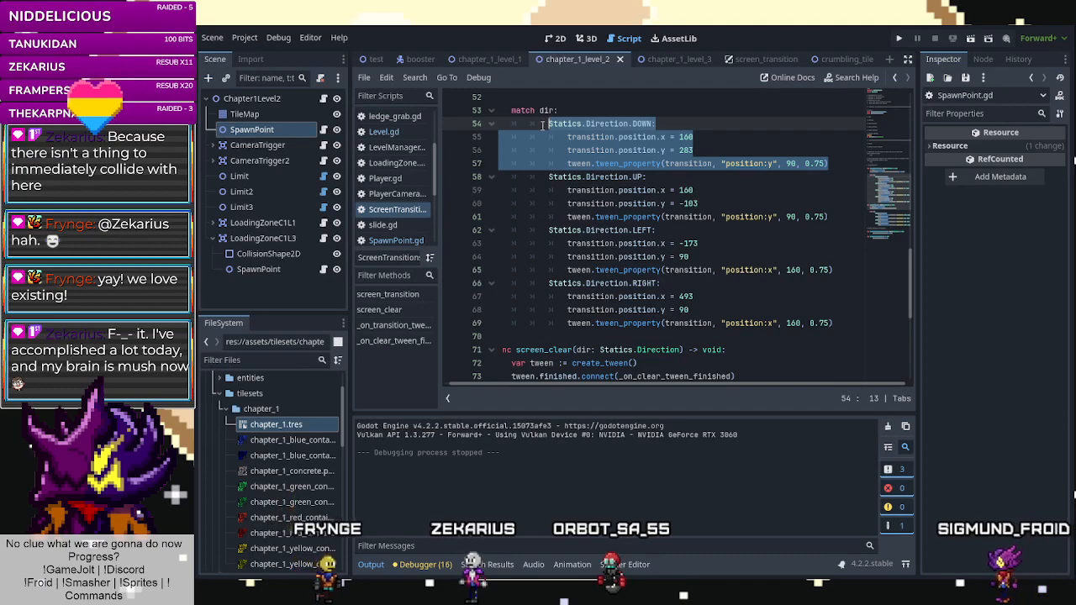
pyautogui.hotkey('ctrl', 'x')
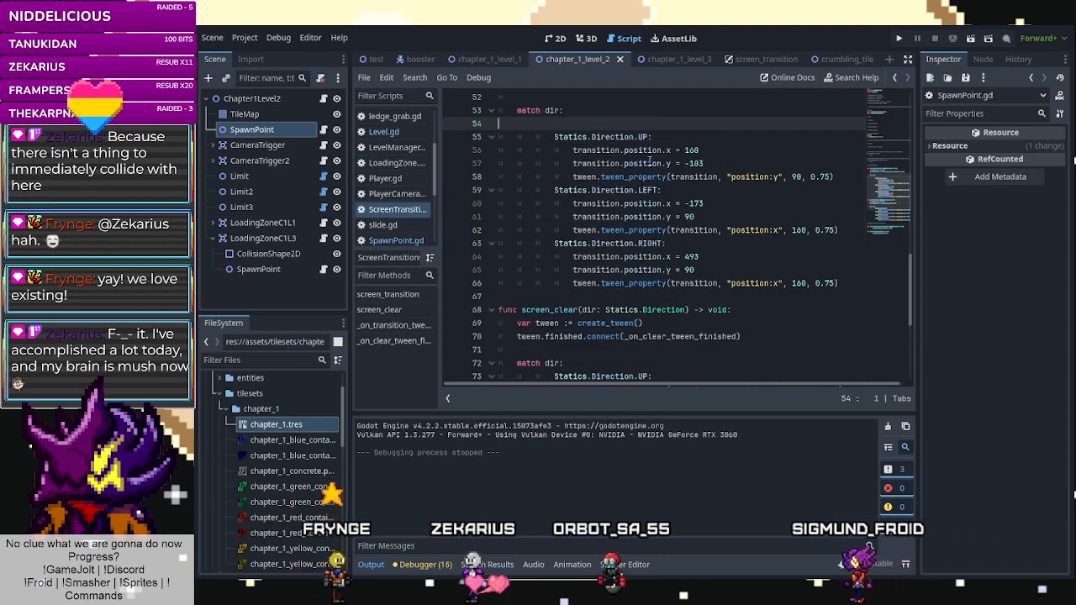
pyautogui.press('BackSpace')
pyautogui.press('BackSpace')
pyautogui.click(839, 163)
pyautogui.press('Return')
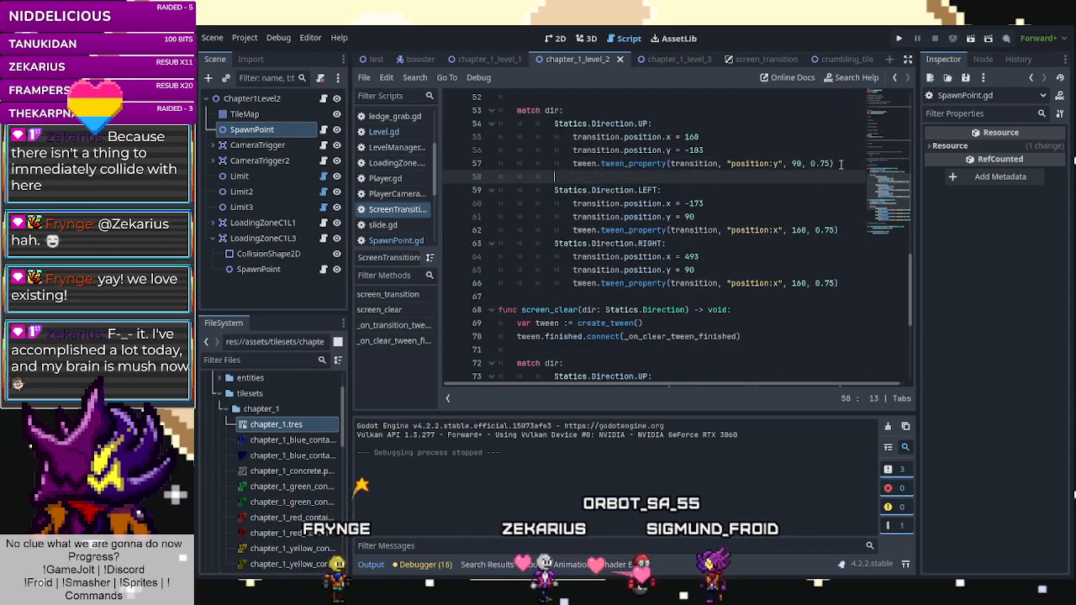
pyautogui.hotkey('ctrl', 'v')
# Swap the direction labels in screen_clear so DOWN tweens position:y to -103 and UP tweens it to 283.
pyautogui.scroll(-5, 644, 314)
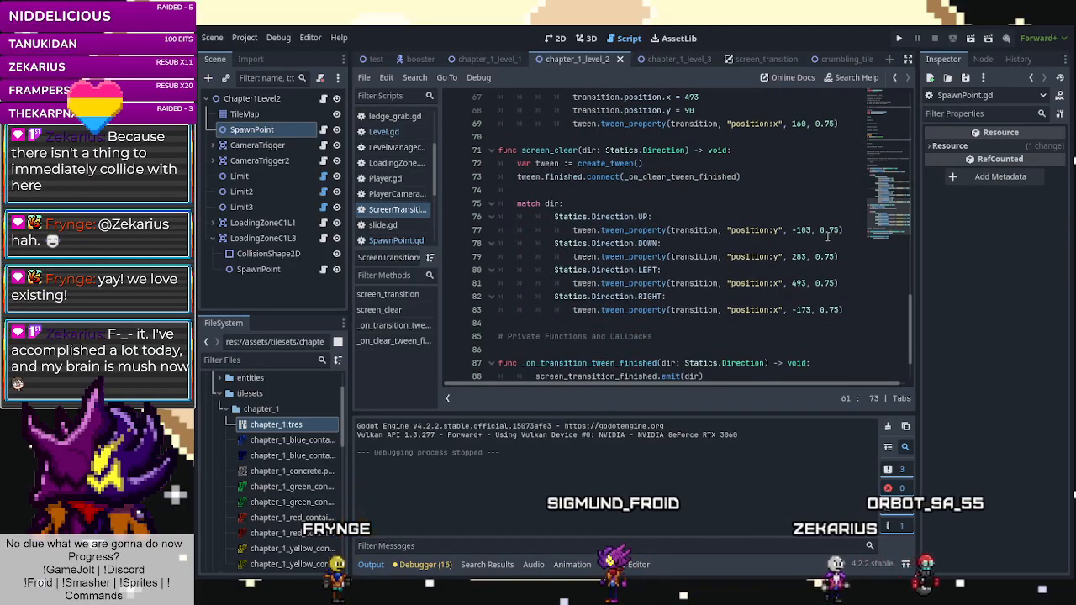
pyautogui.moveTo(843, 230); pyautogui.dragTo(554, 217)
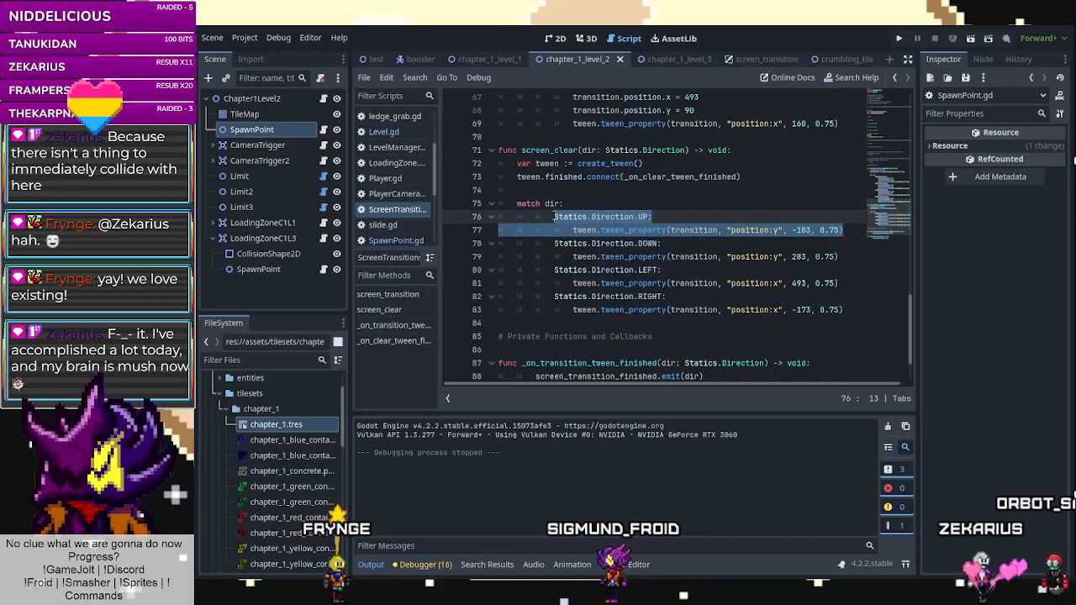
pyautogui.click(641, 217)
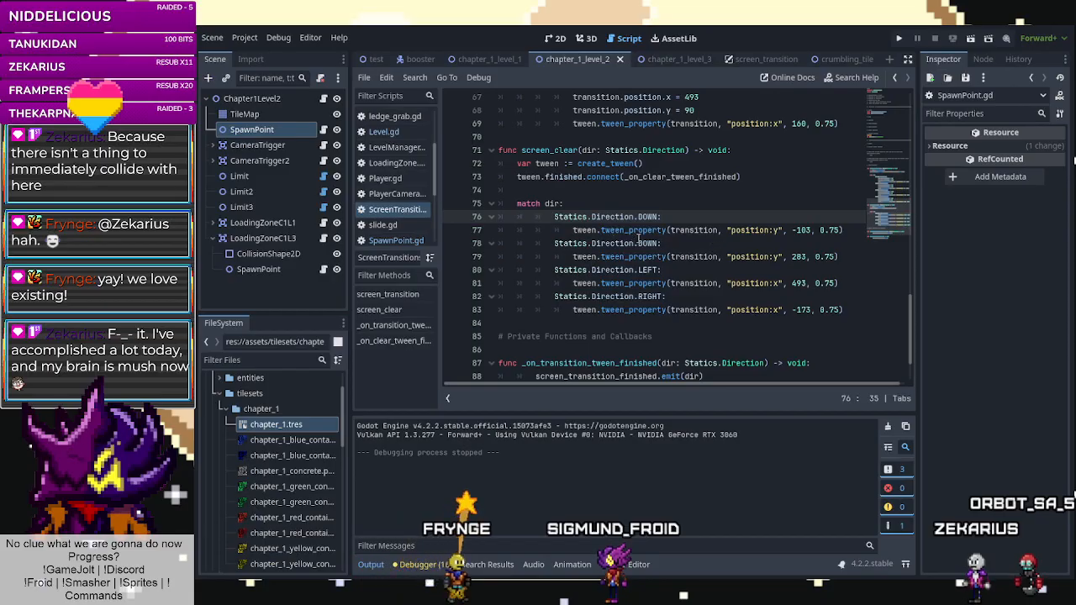
pyautogui.moveTo(637, 243); pyautogui.dragTo(662, 242)
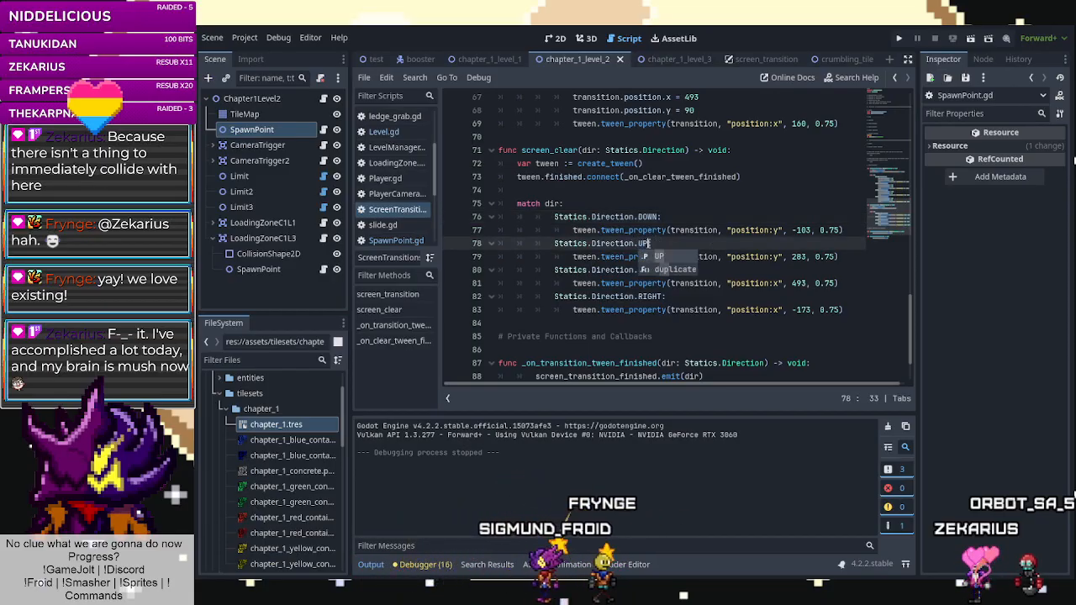
# Move the Statics.Direction.UP case above the DOWN case in screen_clear, leaving no blank line behind, and save the script.
pyautogui.moveTo(840, 256); pyautogui.dragTo(548, 246)
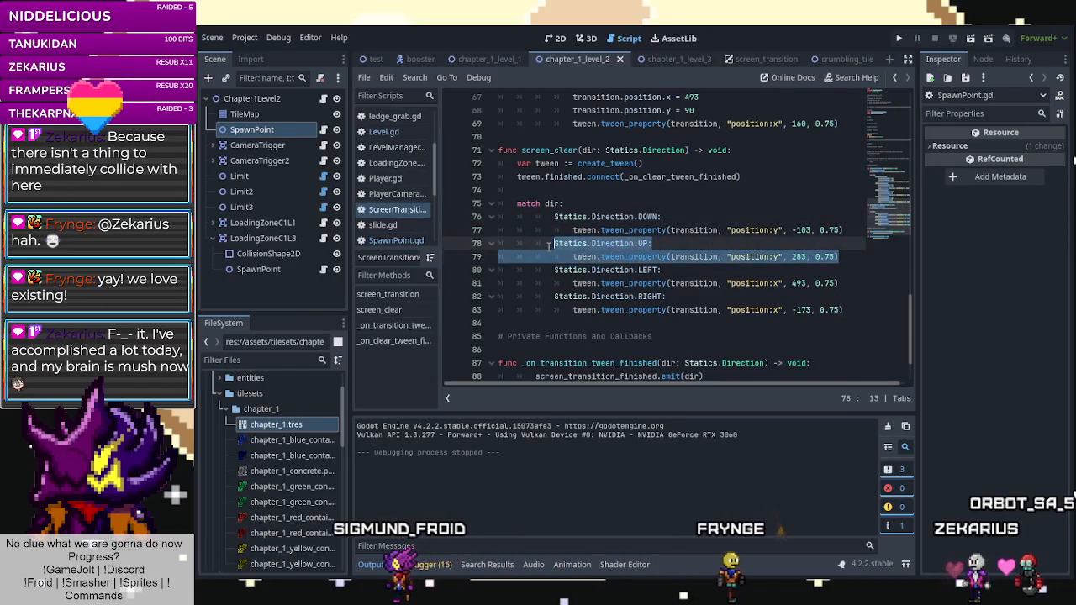
pyautogui.press('BackSpace')
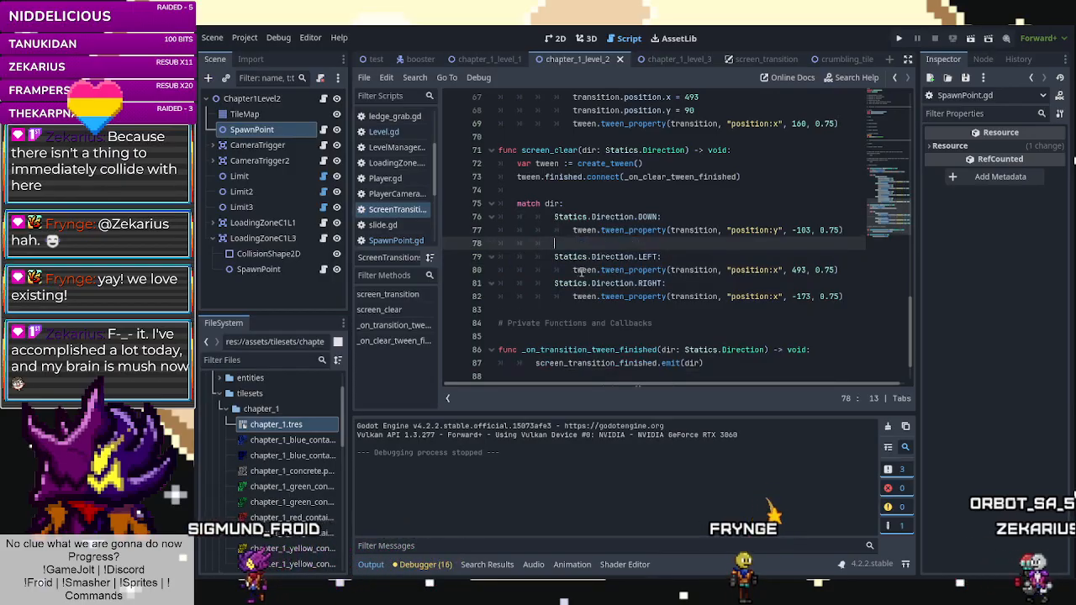
pyautogui.press('BackSpace')
pyautogui.click(630, 203)
pyautogui.press('Return')
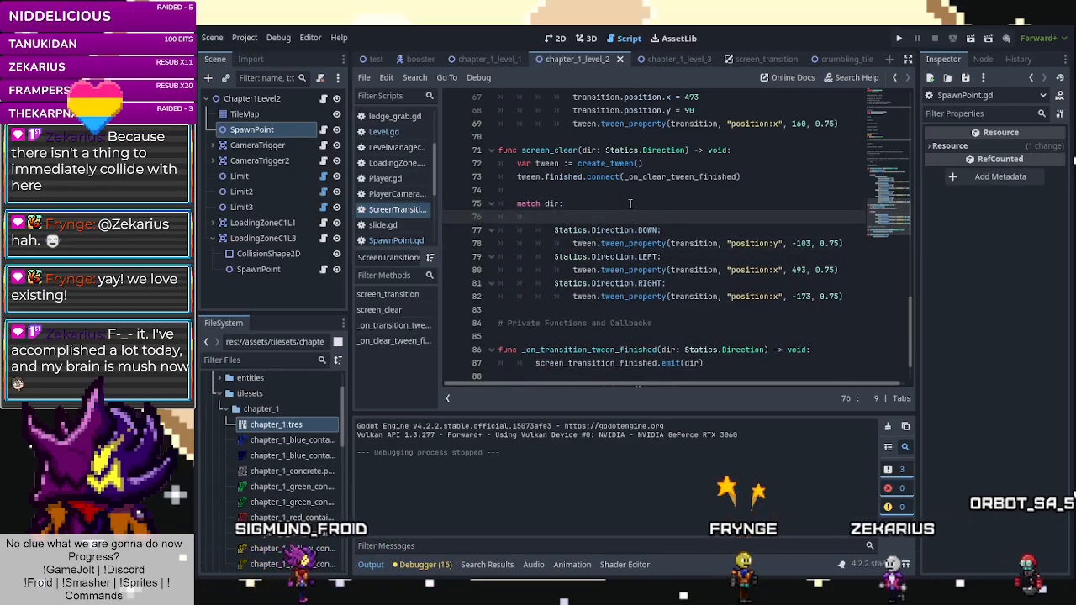
pyautogui.hotkey('ctrl', 'v')
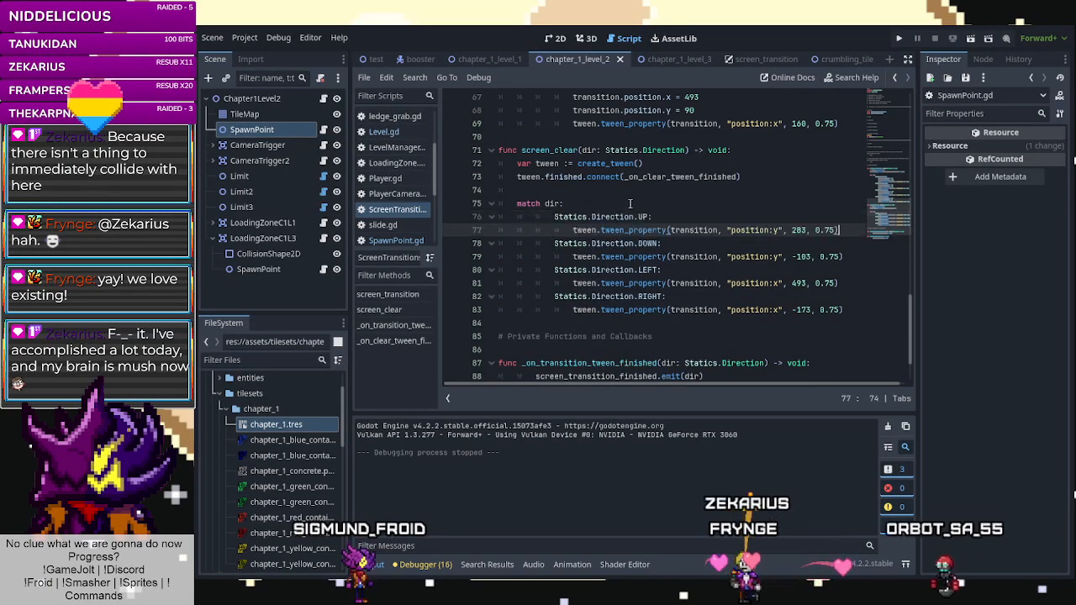
pyautogui.hotkey('ctrl', 's')
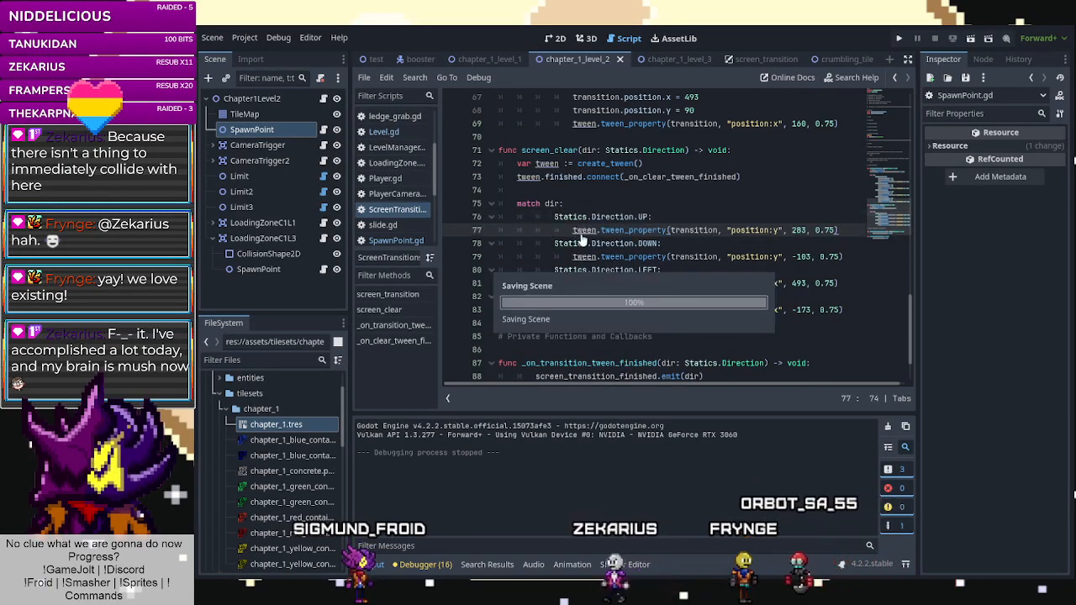
# Test-run chapter_1_level_2 to check the screen transition into level 3, stop it, and open the chapter_1_level_3 scene at its loading zone.
pyautogui.click(554, 39)
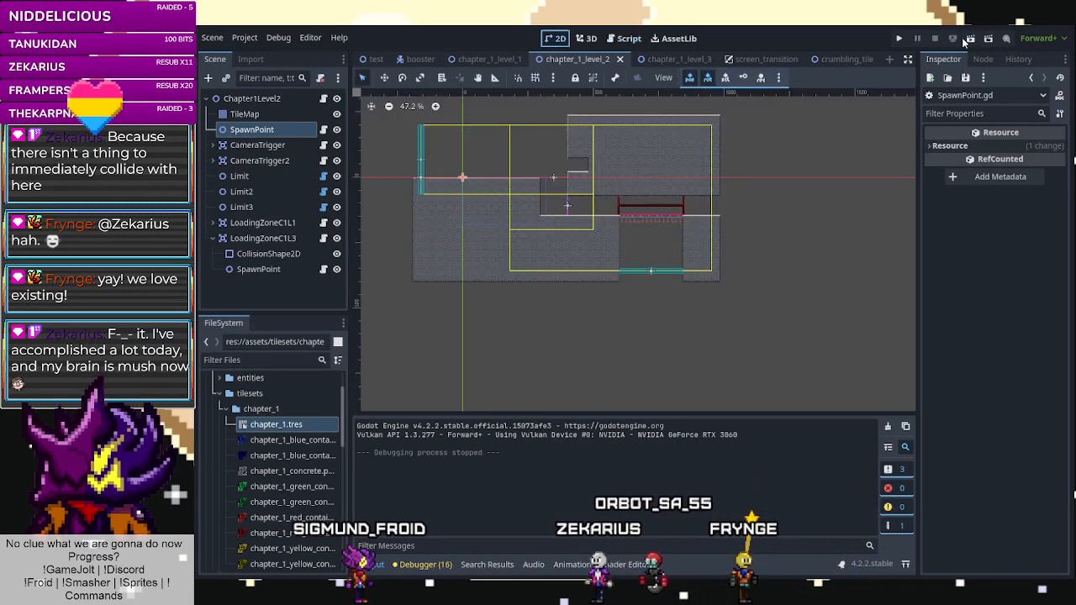
pyautogui.press('F6')
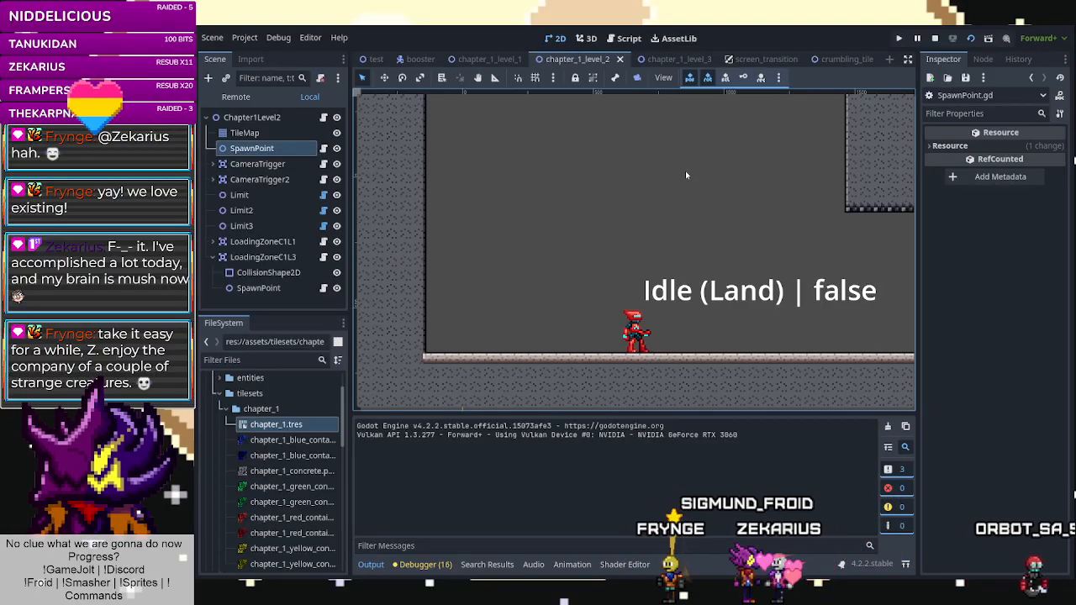
pyautogui.click(903, 95)
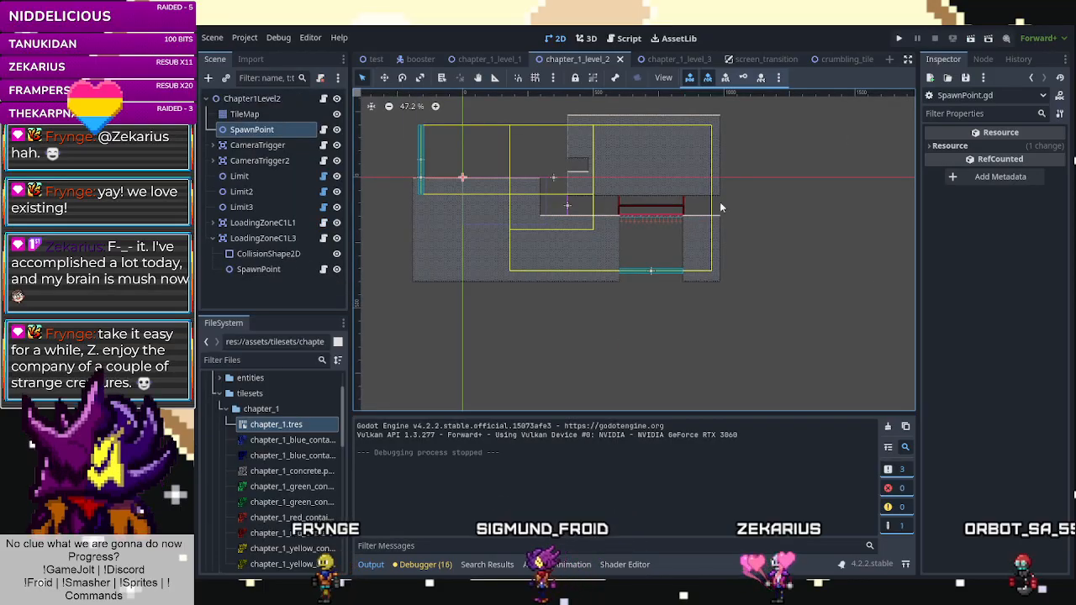
pyautogui.click(666, 60)
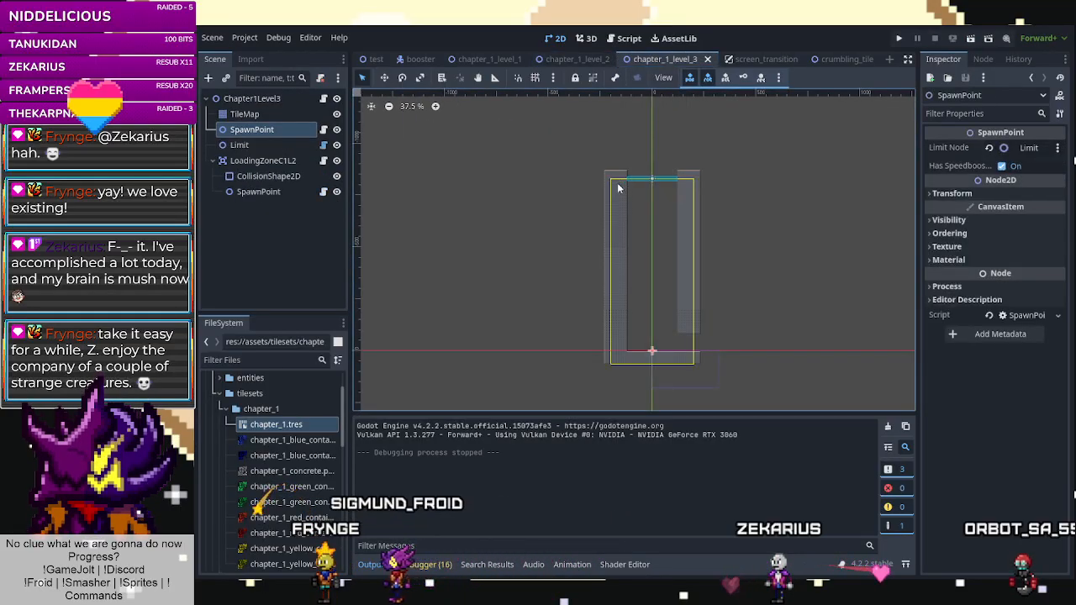
pyautogui.scroll(1, 639, 192)
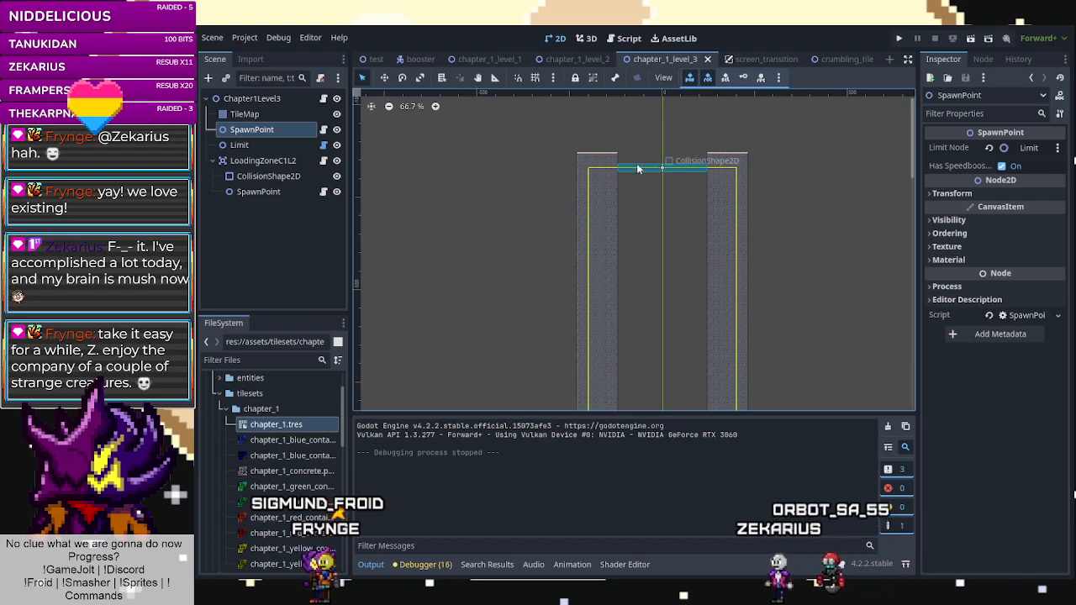
pyautogui.scroll(-1, 635, 168)
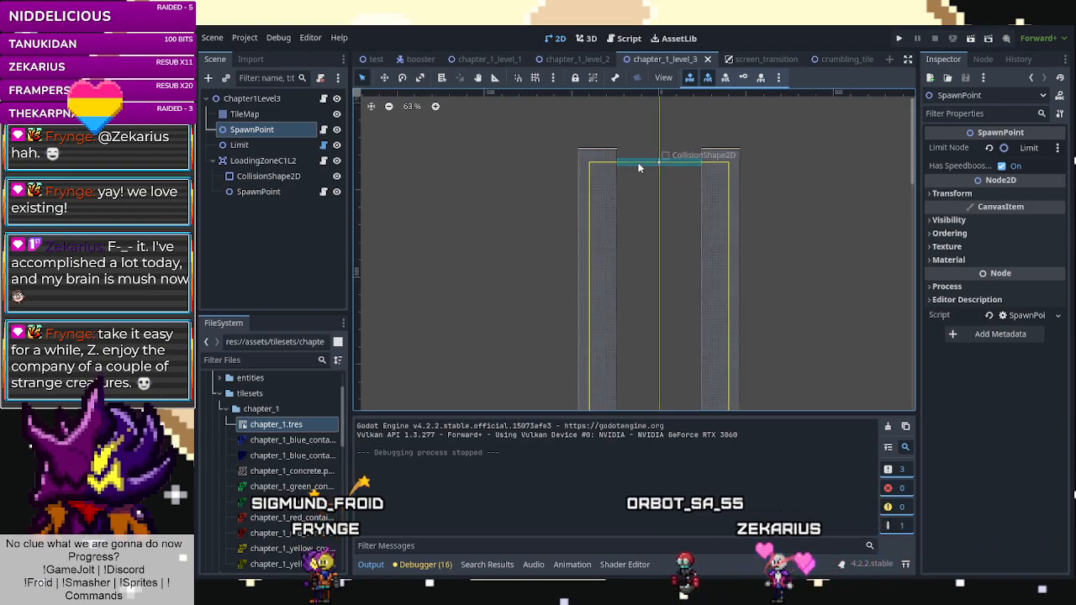
pyautogui.moveTo(638, 167); pyautogui.dragTo(633, 233)
pyautogui.scroll(3, 642, 230)
pyautogui.scroll(4, 640, 232)
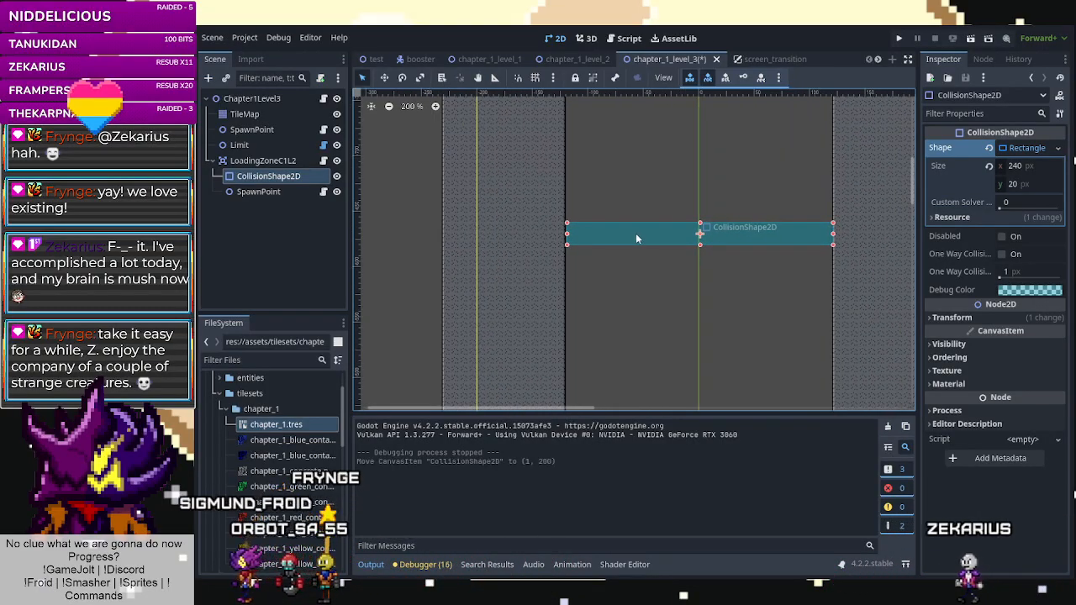
pyautogui.scroll(6, 856, 225)
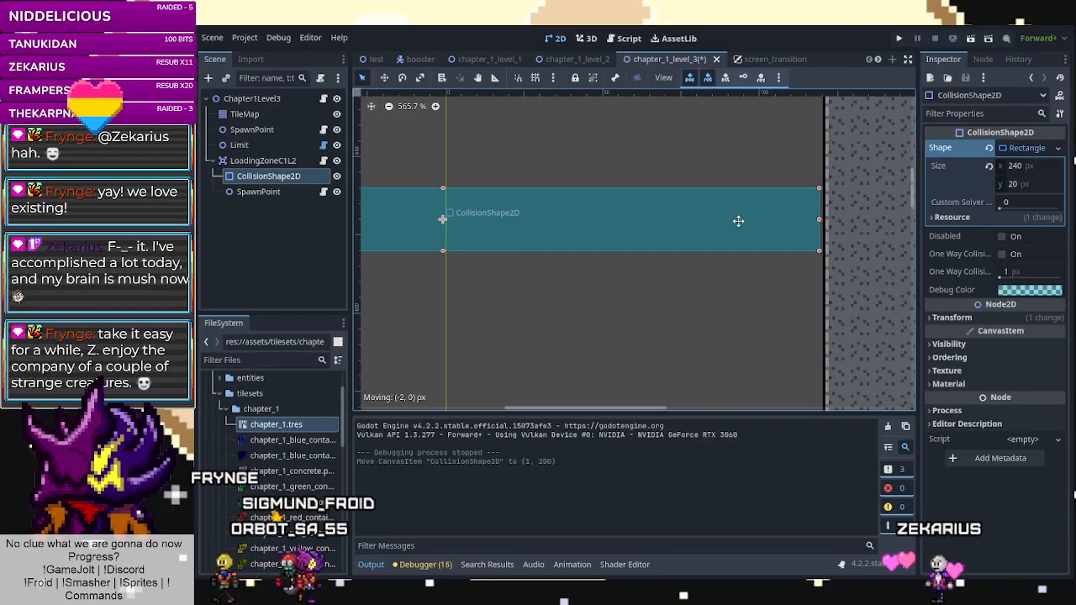
pyautogui.moveTo(740, 221); pyautogui.dragTo(739, 221)
pyautogui.scroll(-6, 737, 222)
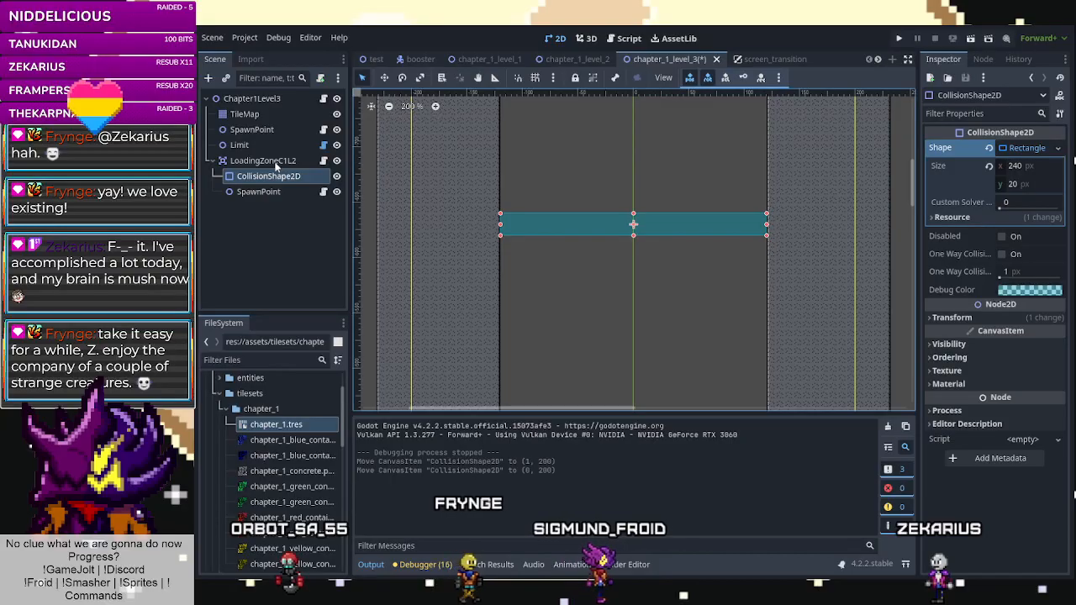
pyautogui.hotkey('ctrl', 'z')
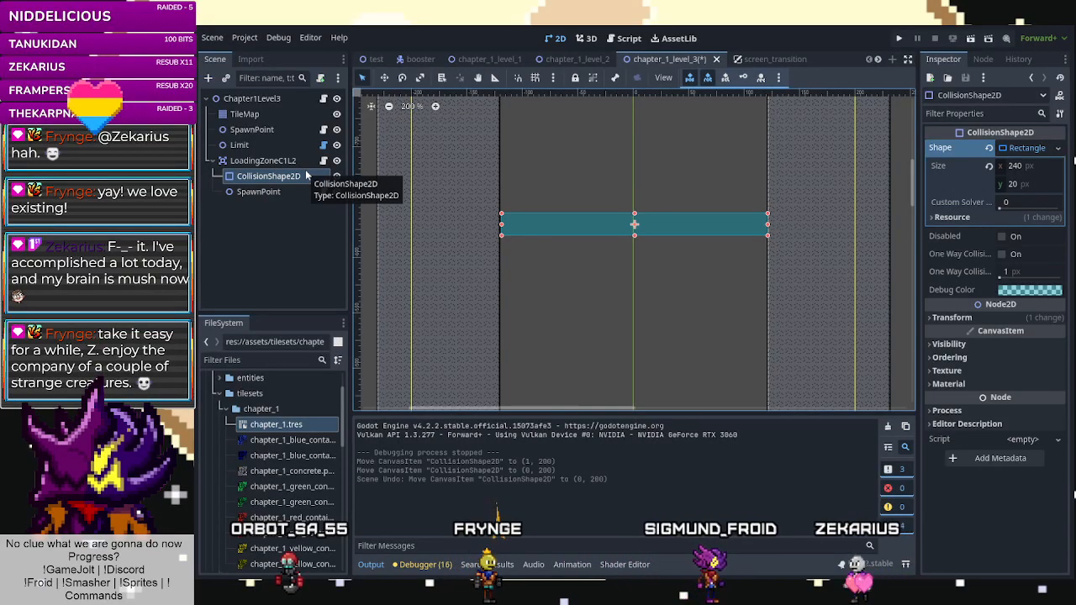
pyautogui.hotkey('ctrl', 'z')
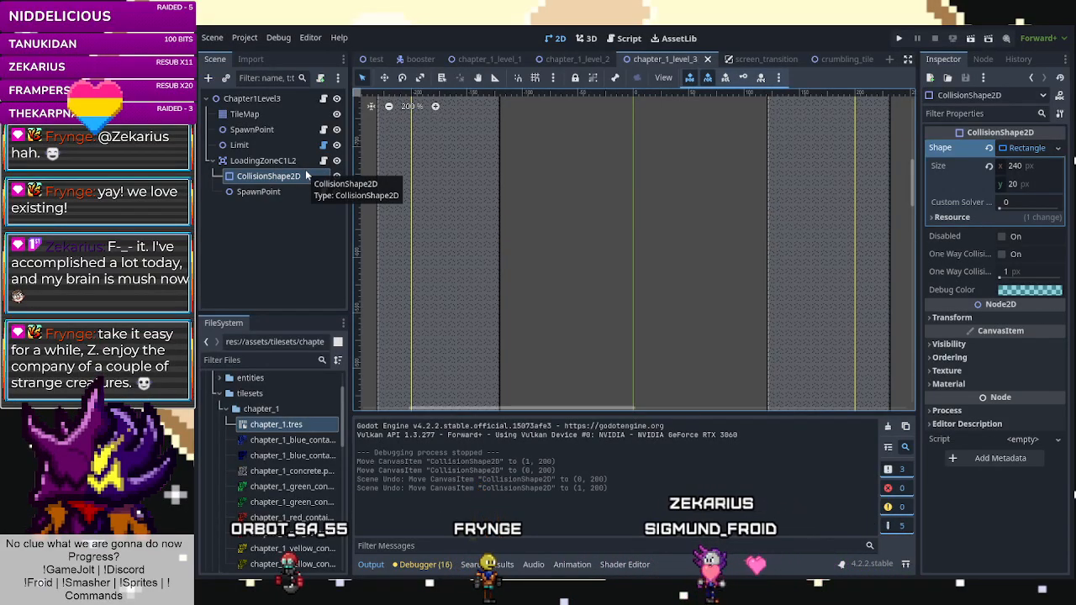
# Move LoadingZoneC1L2 together with its collision shape and spawn point down the shaft to position (0, -580).
pyautogui.click(300, 193)
pyautogui.keyDown('shift'); pyautogui.click(296, 160); pyautogui.keyUp('shift')
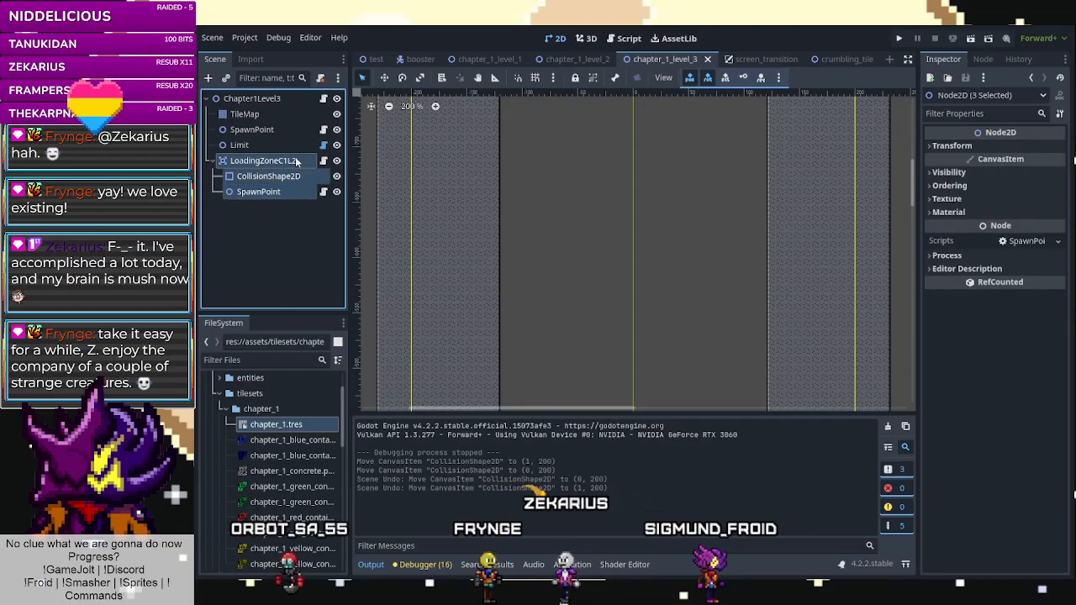
pyautogui.press('f')
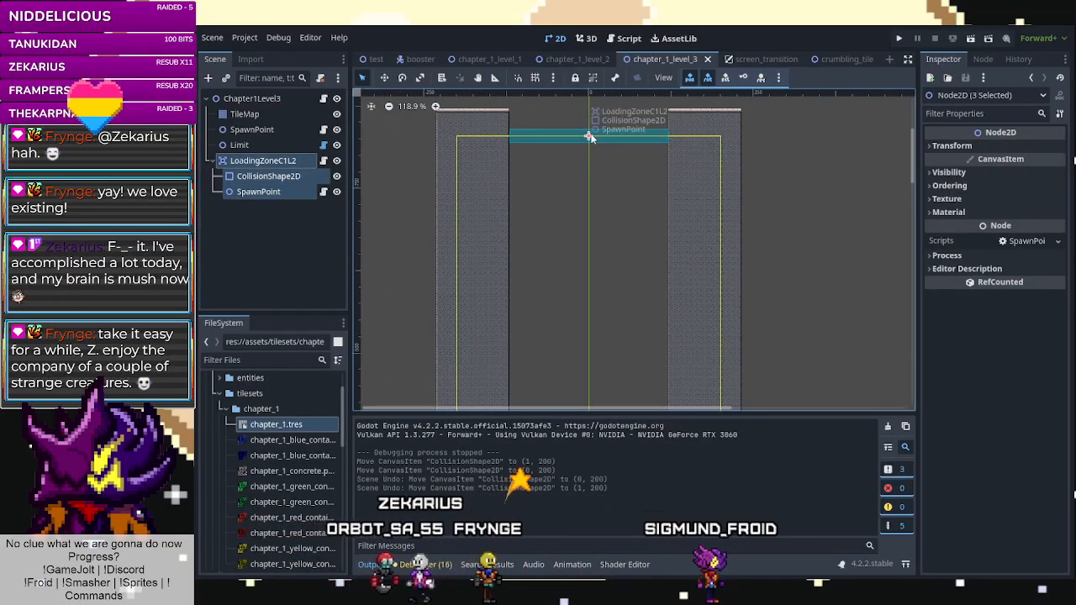
pyautogui.moveTo(589, 137); pyautogui.dragTo(589, 297)
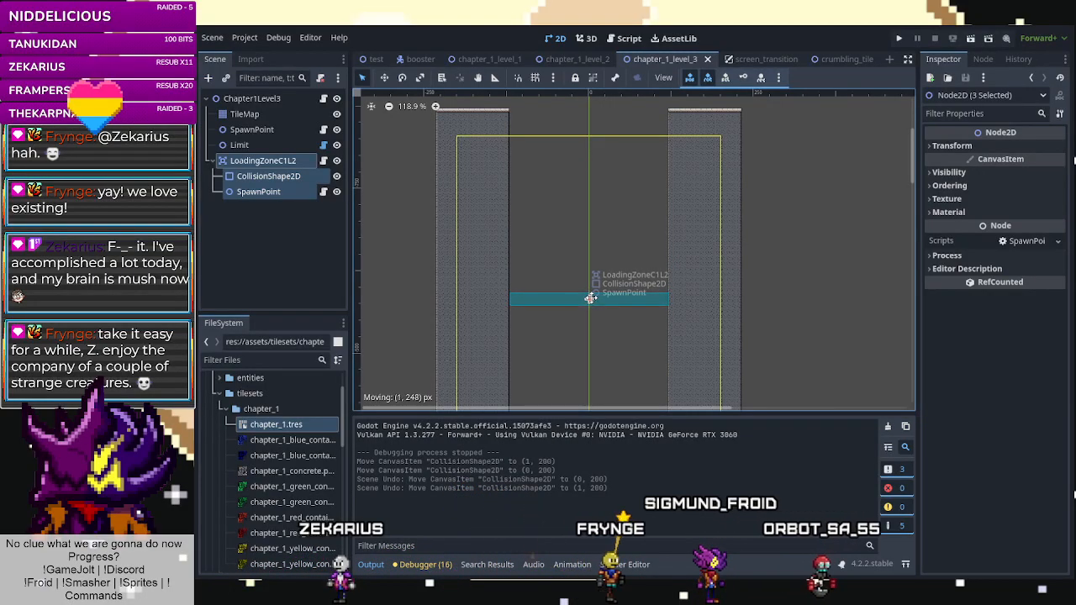
pyautogui.moveTo(591, 298); pyautogui.dragTo(590, 300)
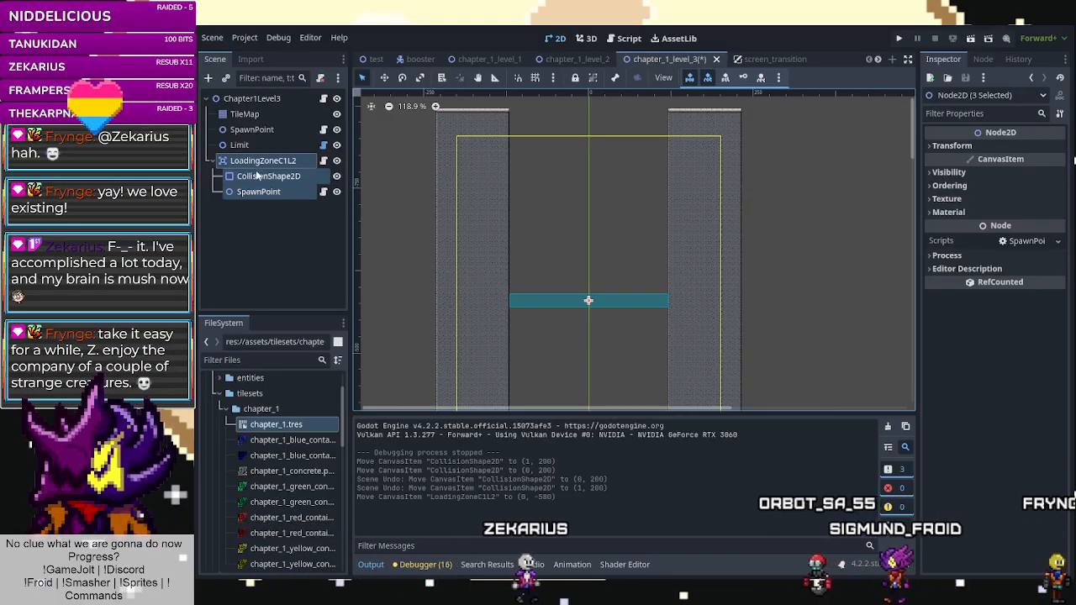
# Set the Limit node's Limit Top to -580, matching the y position of LoadingZoneC1L2.
pyautogui.click(290, 161)
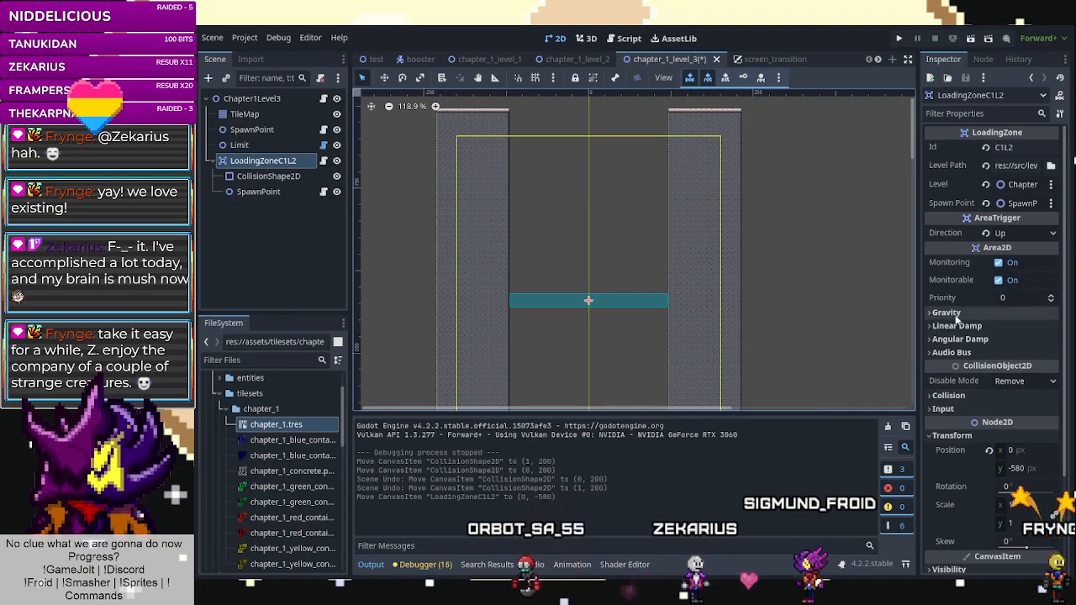
pyautogui.click(1024, 468)
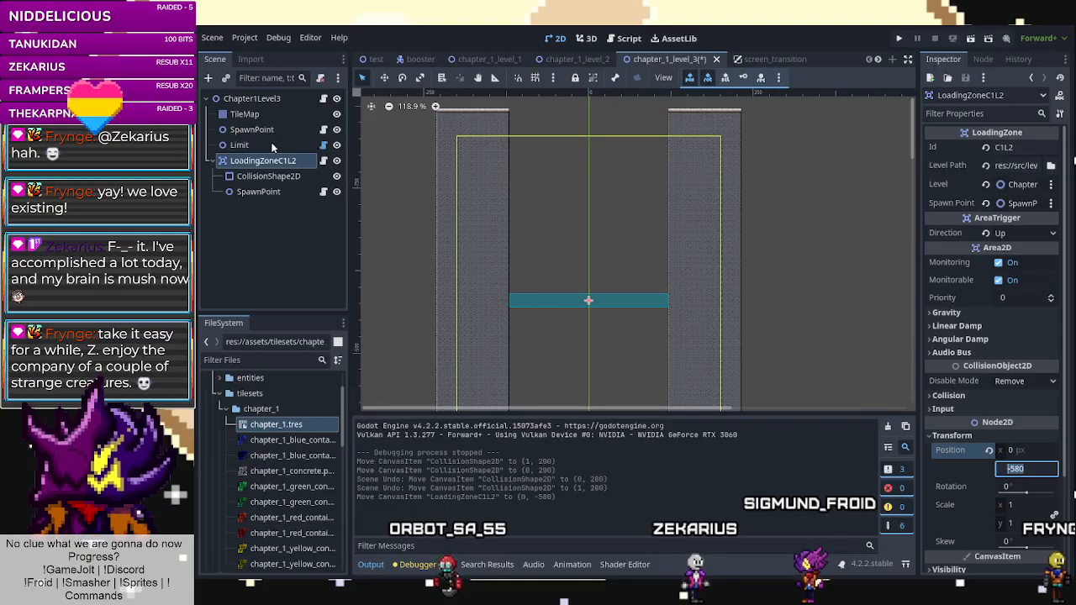
pyautogui.click(239, 145)
pyautogui.click(1029, 165)
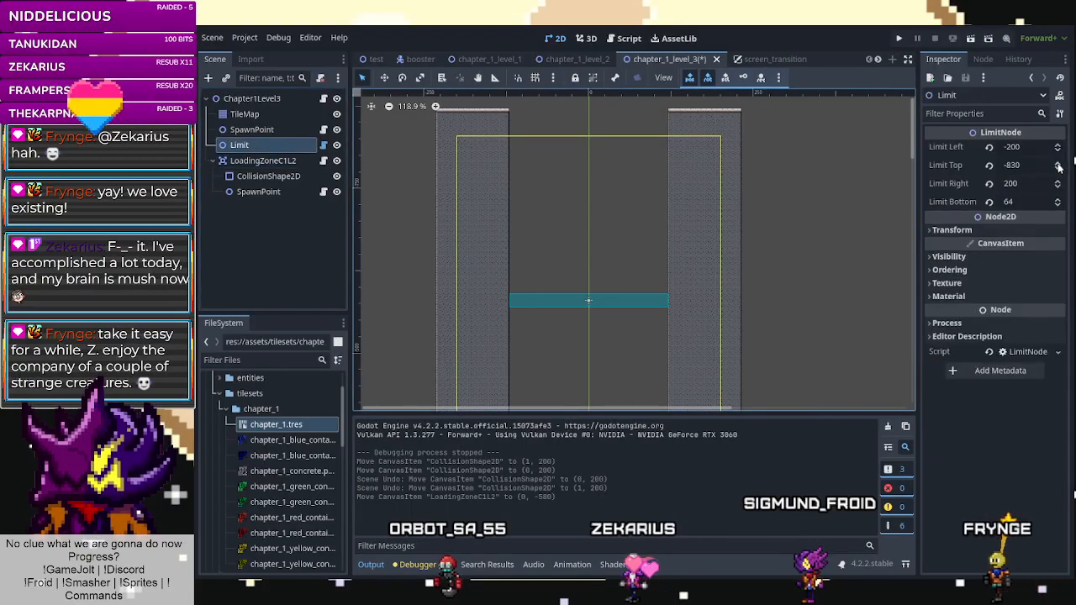
pyautogui.press('Return')
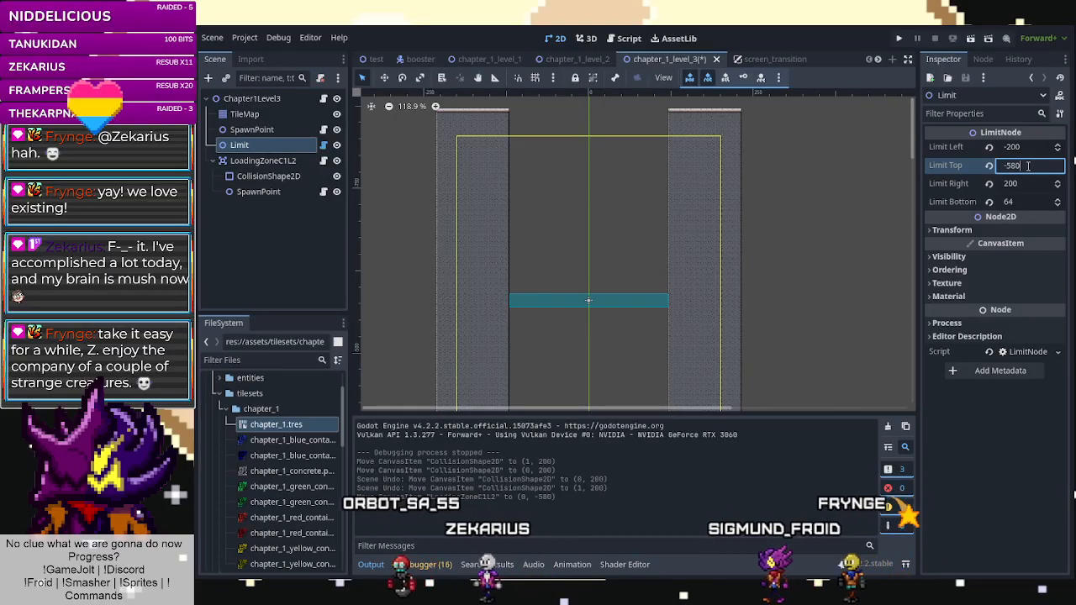
pyautogui.hotkey('ctrl', 's')
pyautogui.click(577, 58)
pyautogui.click(651, 59)
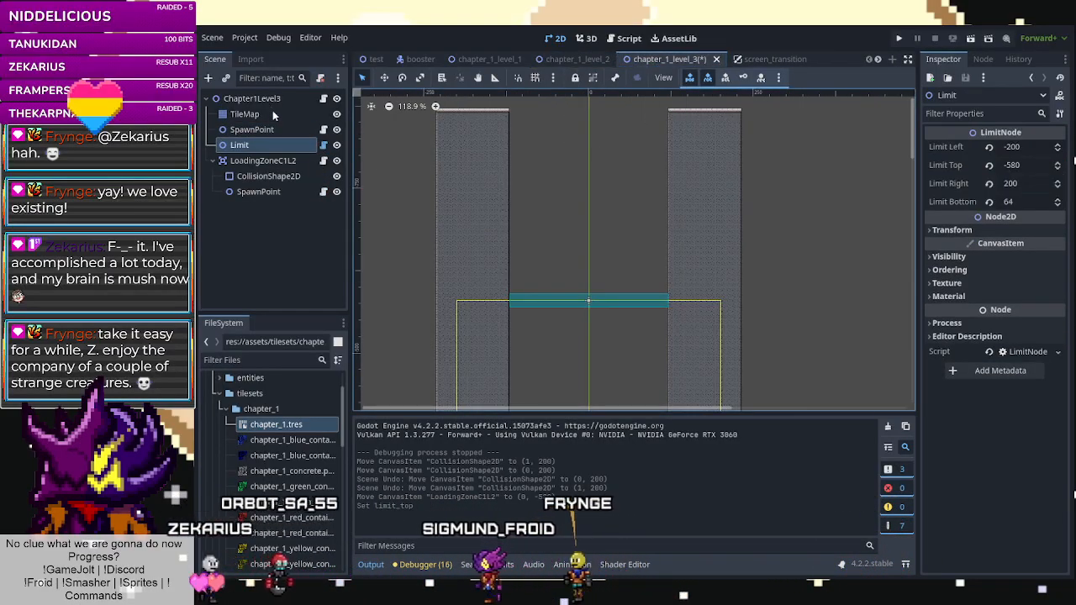
# Trim the concrete walls in the TileMap so they end just above the relocated loading zone, and save chapter_1_level_3.
pyautogui.click(271, 113)
pyautogui.click(402, 477)
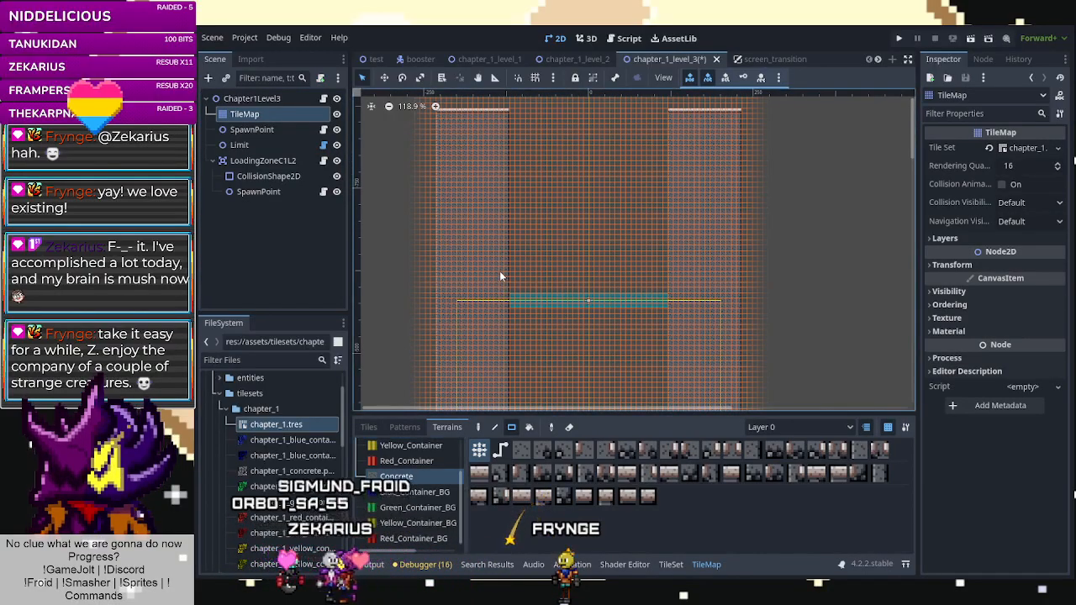
pyautogui.scroll(1, 499, 271)
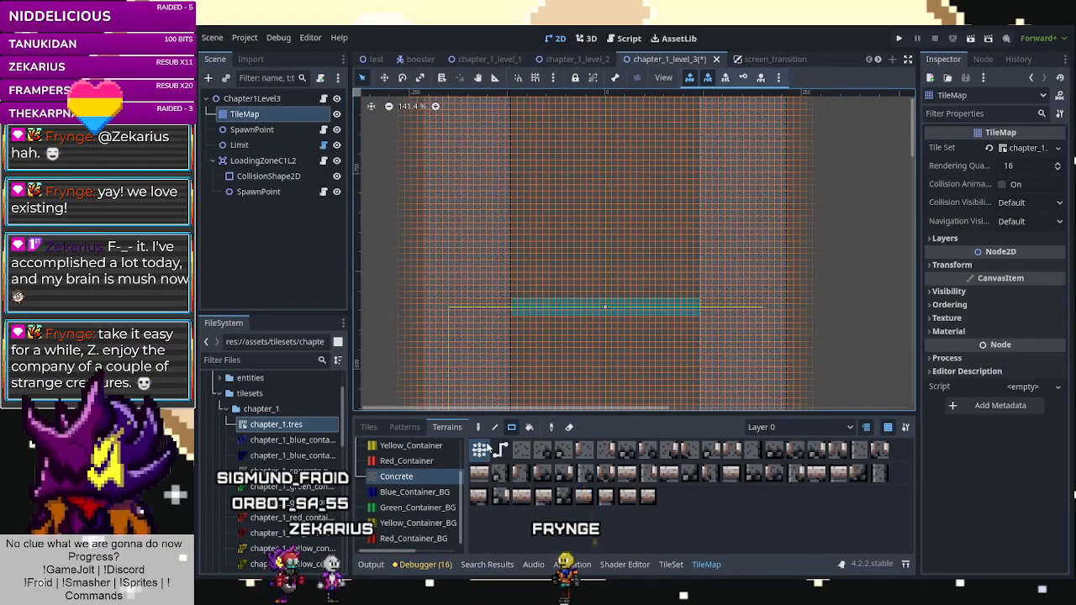
pyautogui.moveTo(506, 272); pyautogui.dragTo(674, 251)
pyautogui.scroll(-1, 444, 160)
pyautogui.scroll(-1, 442, 211)
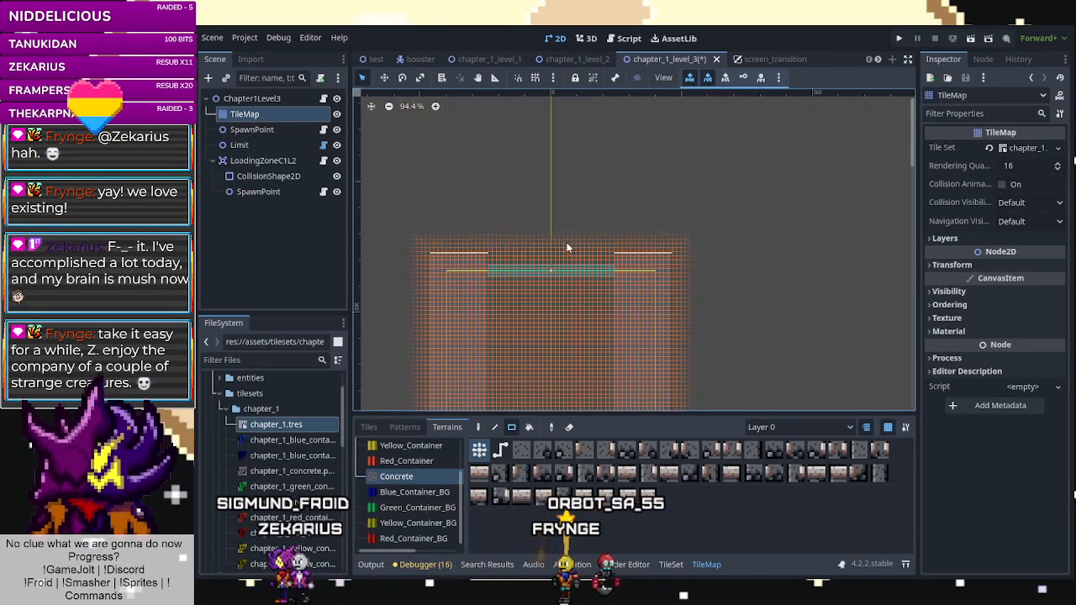
pyautogui.scroll(6, 551, 249)
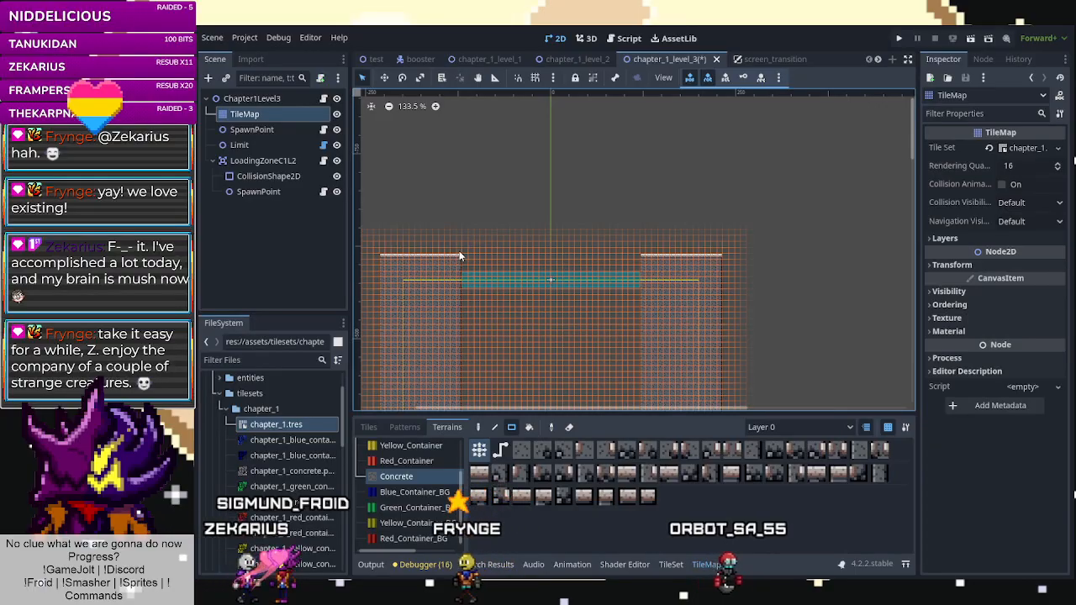
pyautogui.hotkey('ctrl', 's')
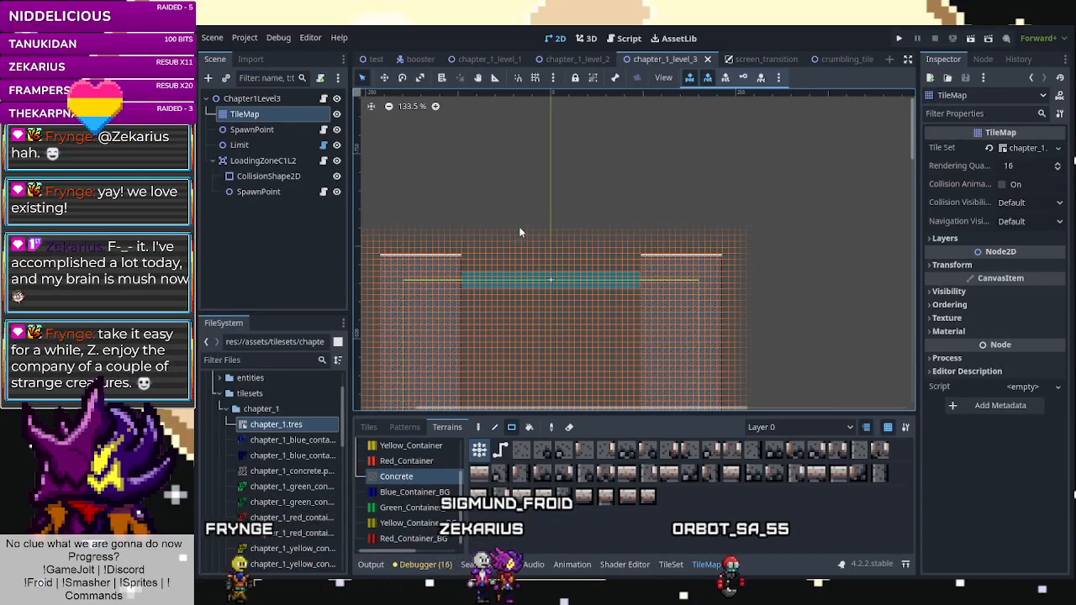
# Run chapter_1_level_2 and walk right to replay the route into the shortened level 3, stopping the game with the booster scene open.
pyautogui.click(567, 60)
pyautogui.click(969, 41)
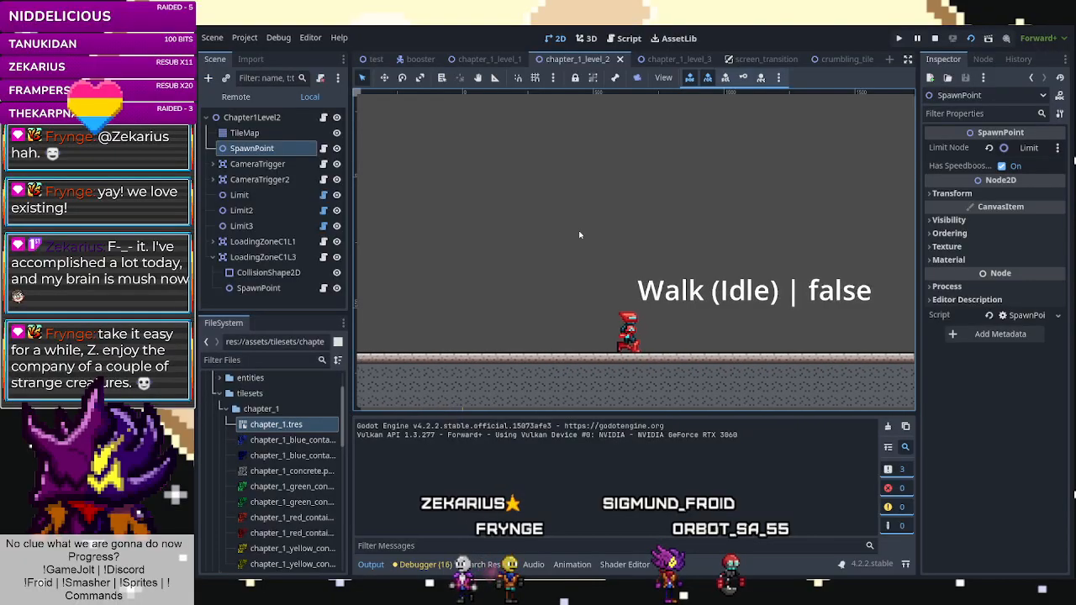
pyautogui.press('Right')
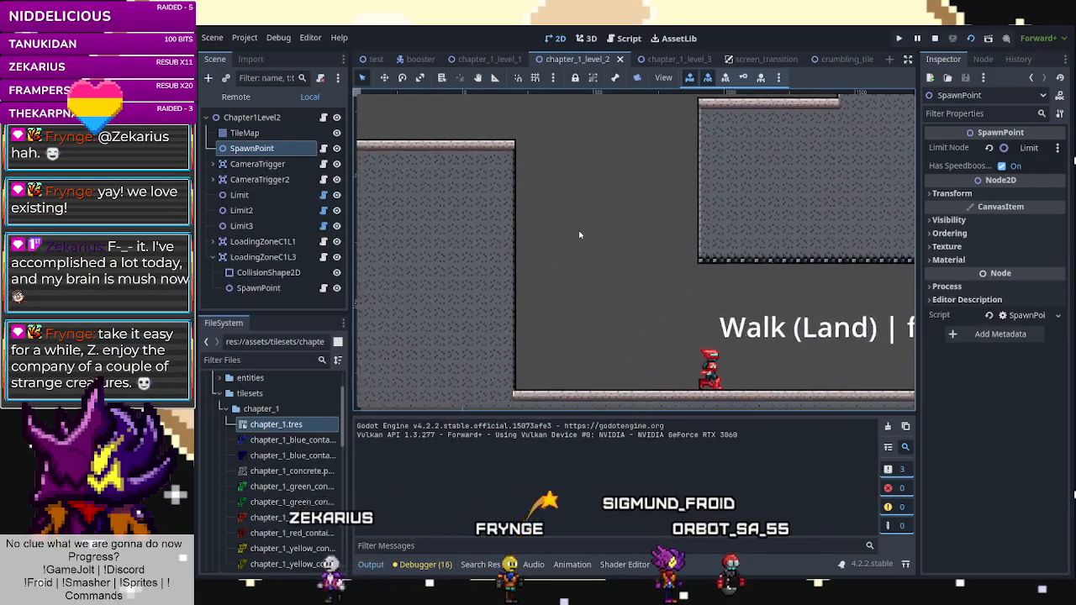
pyautogui.press('Right')
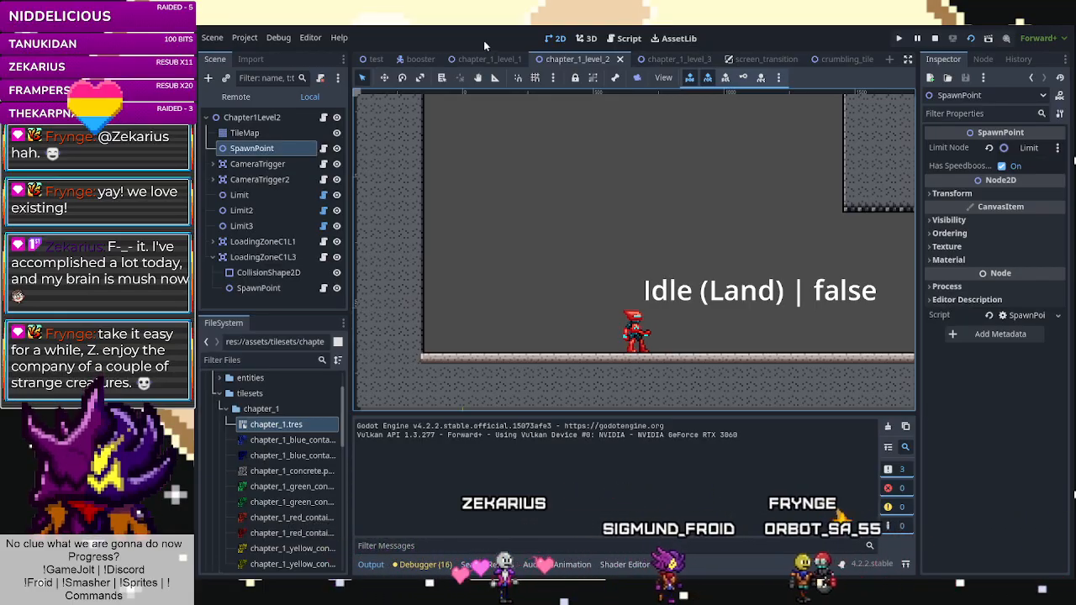
pyautogui.click(433, 59)
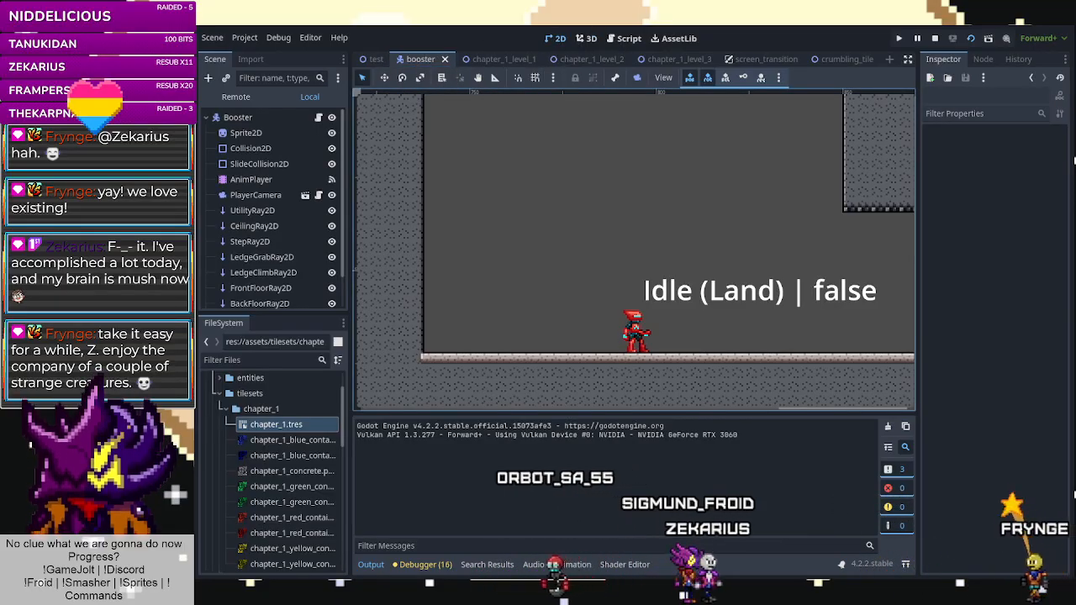
pyautogui.click(936, 39)
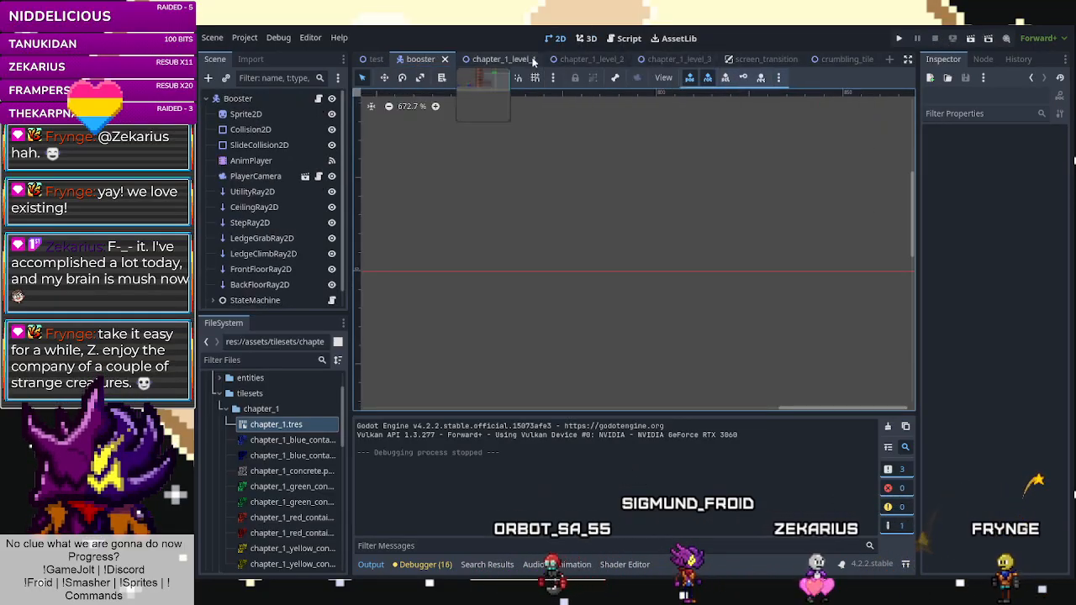
# Examine the gravity handling in Player.gd's _physics_process and collapse the chapter_1 tilesets folder.
pyautogui.click(623, 39)
pyautogui.scroll(-3, 568, 259)
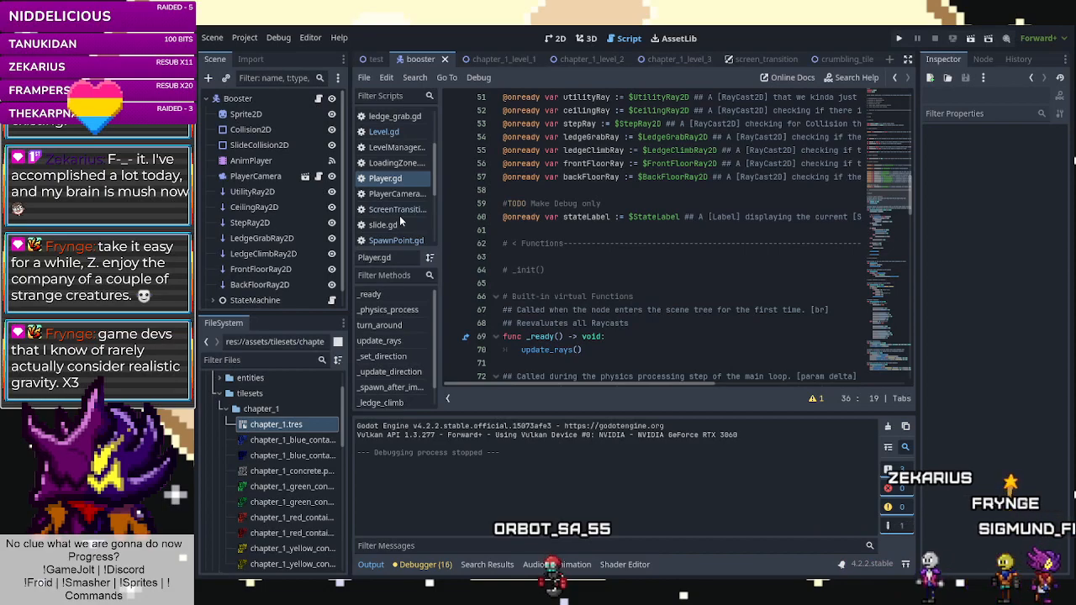
pyautogui.scroll(-4, 618, 273)
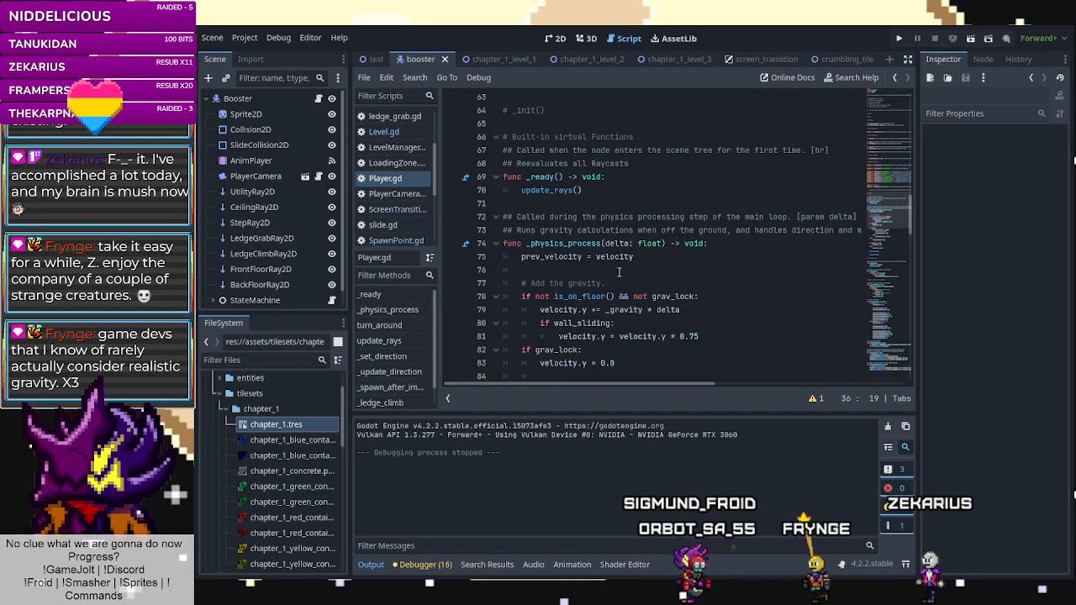
pyautogui.scroll(-2, 614, 275)
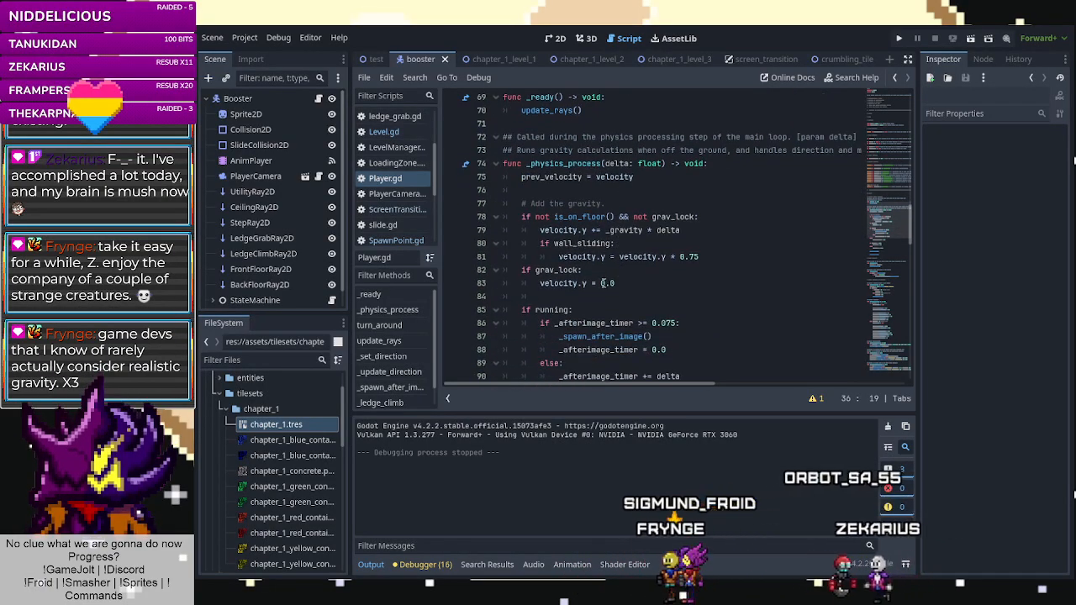
pyautogui.scroll(-3, 403, 202)
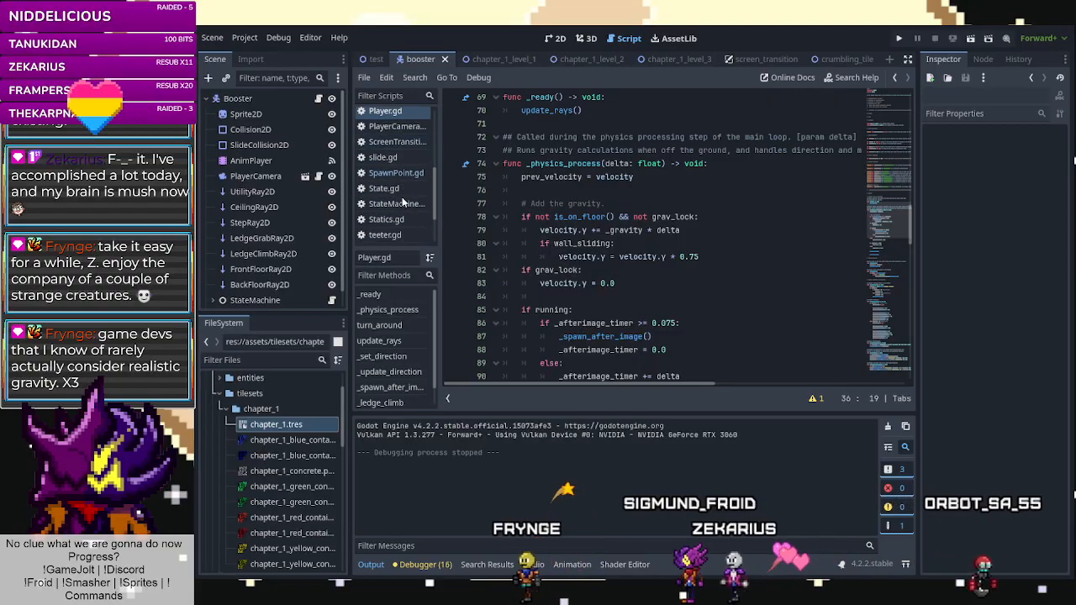
pyautogui.scroll(3, 402, 201)
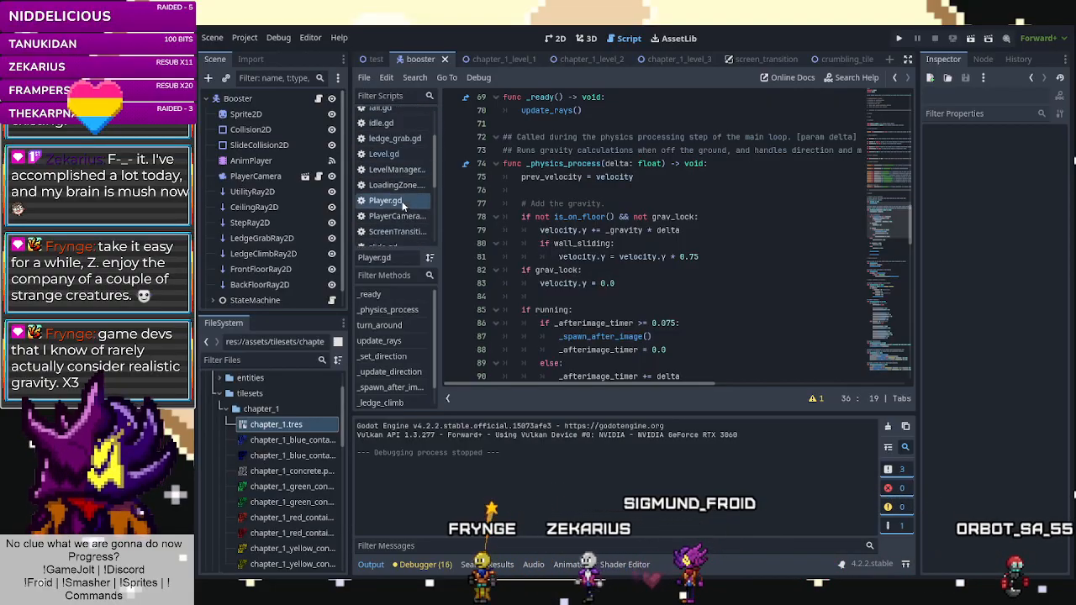
pyautogui.scroll(3, 402, 204)
pyautogui.scroll(3, 235, 437)
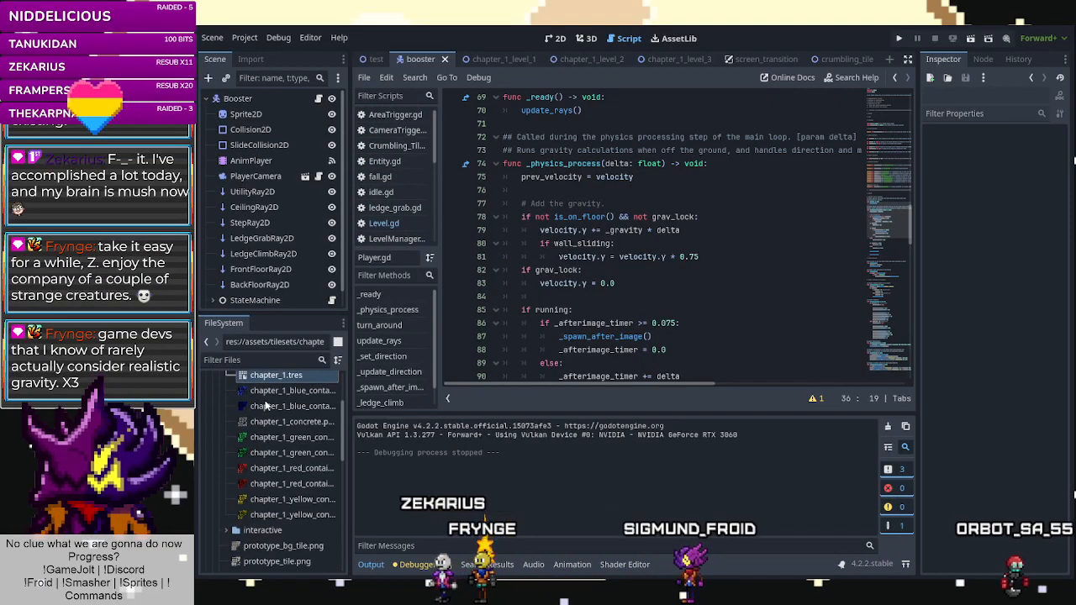
pyautogui.click(228, 458)
# Open the Entity base class from Player.gd's extends line and examine the gravity code in its _physics_process.
pyautogui.scroll(15, 568, 252)
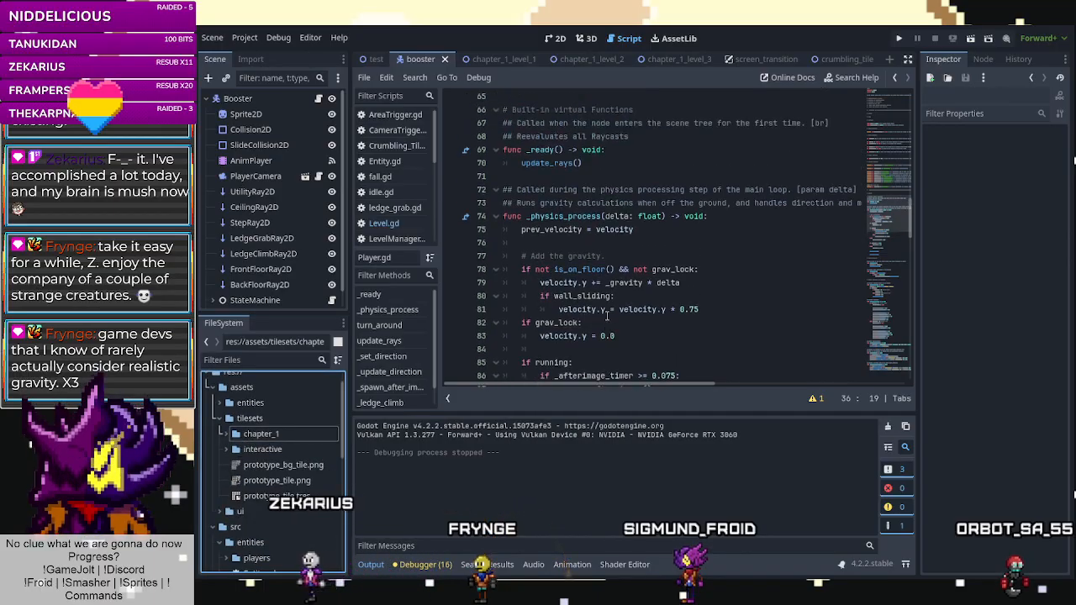
pyautogui.scroll(5, 568, 250)
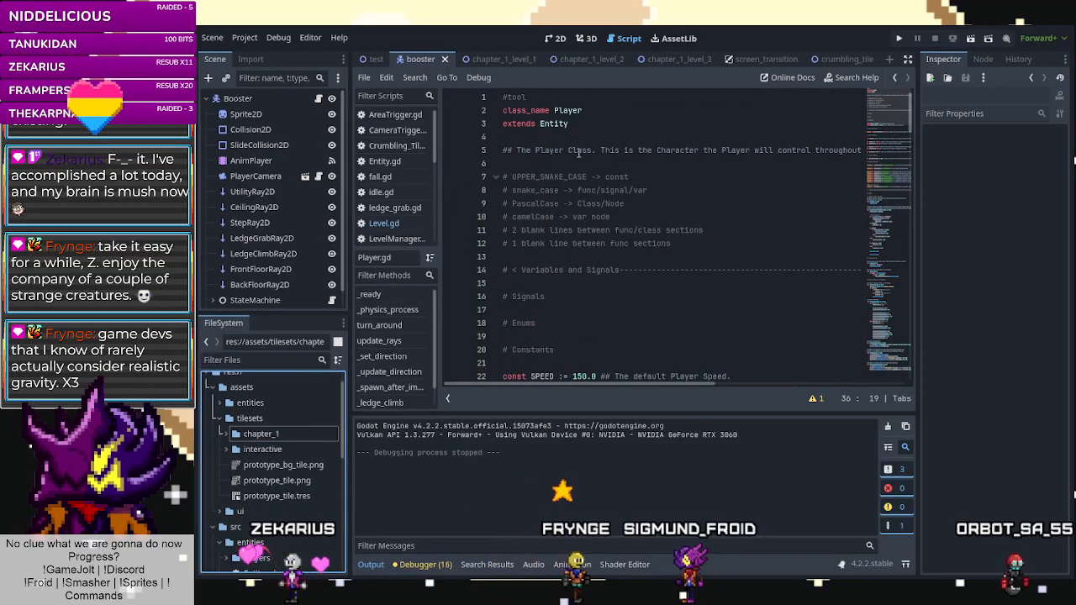
pyautogui.keyDown('ctrl'); pyautogui.click(556, 123); pyautogui.keyUp('ctrl')
pyautogui.scroll(-13, 632, 228)
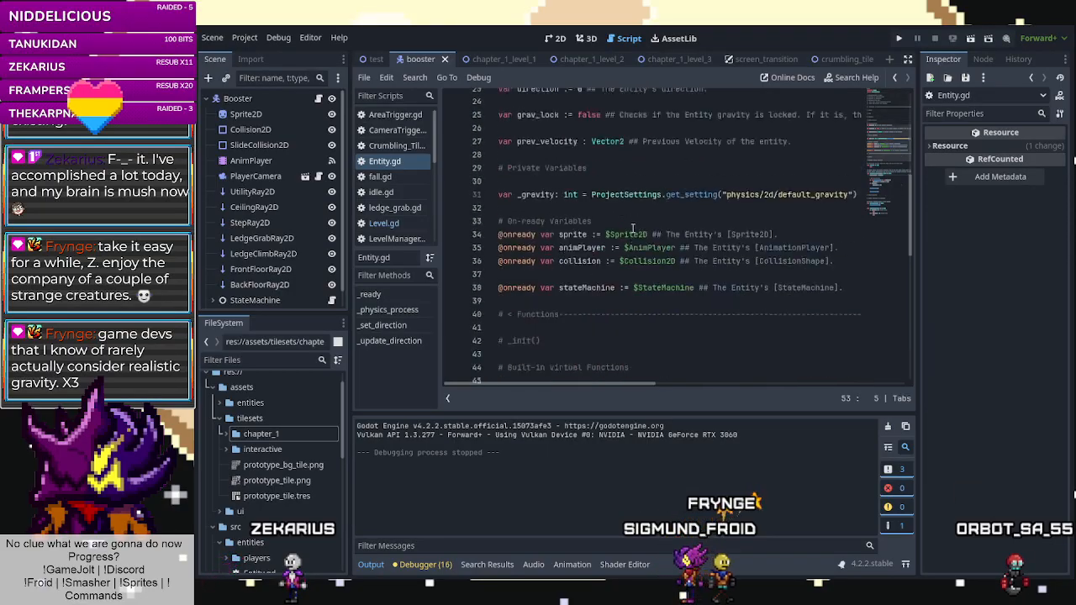
pyautogui.click(632, 228)
pyautogui.scroll(-3, 632, 228)
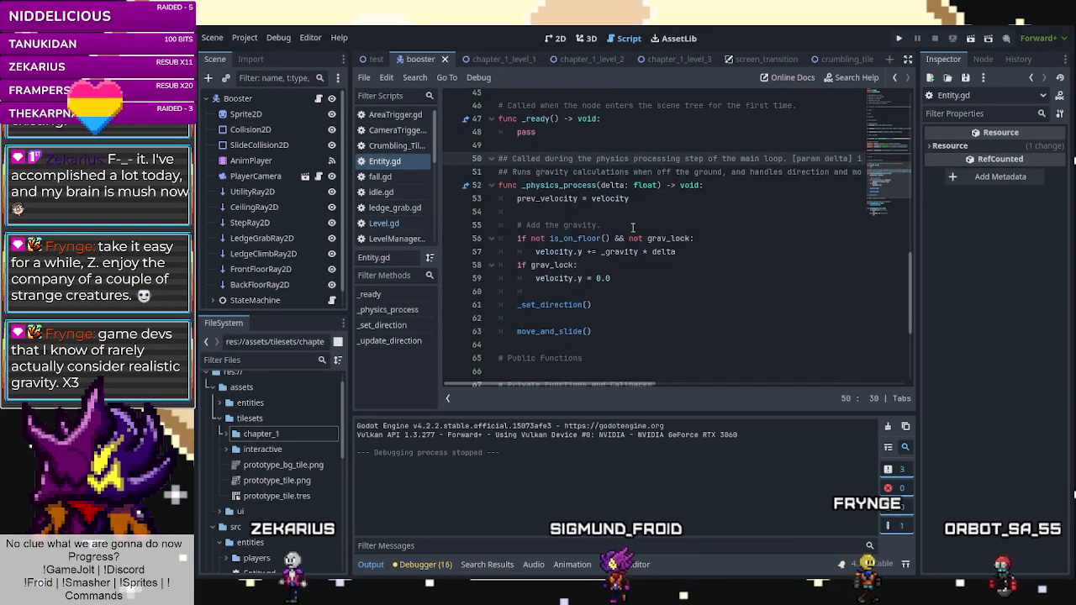
pyautogui.click(694, 208)
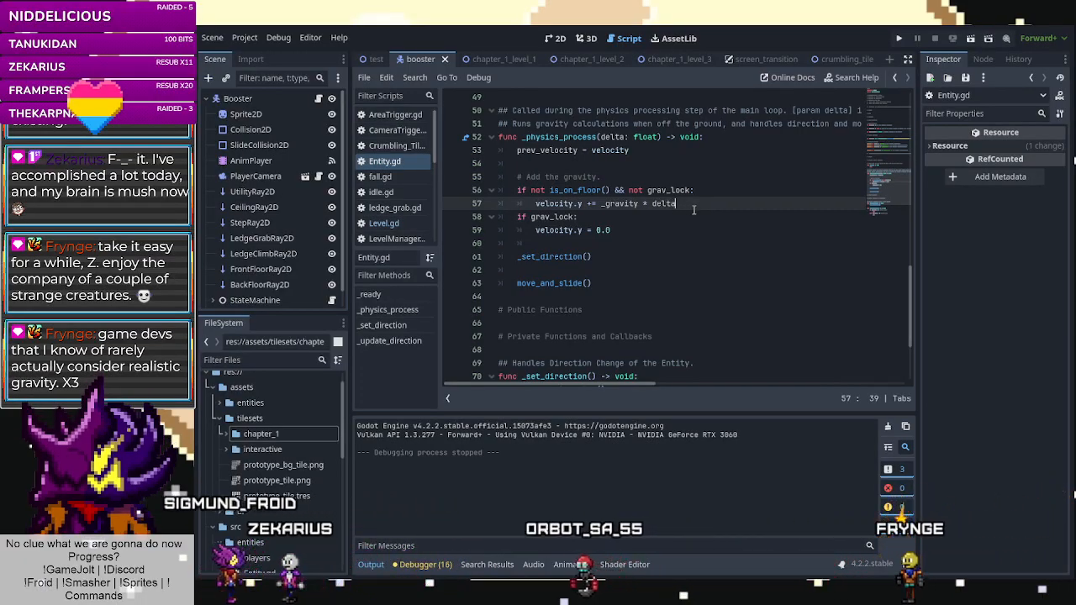
pyautogui.click(693, 190)
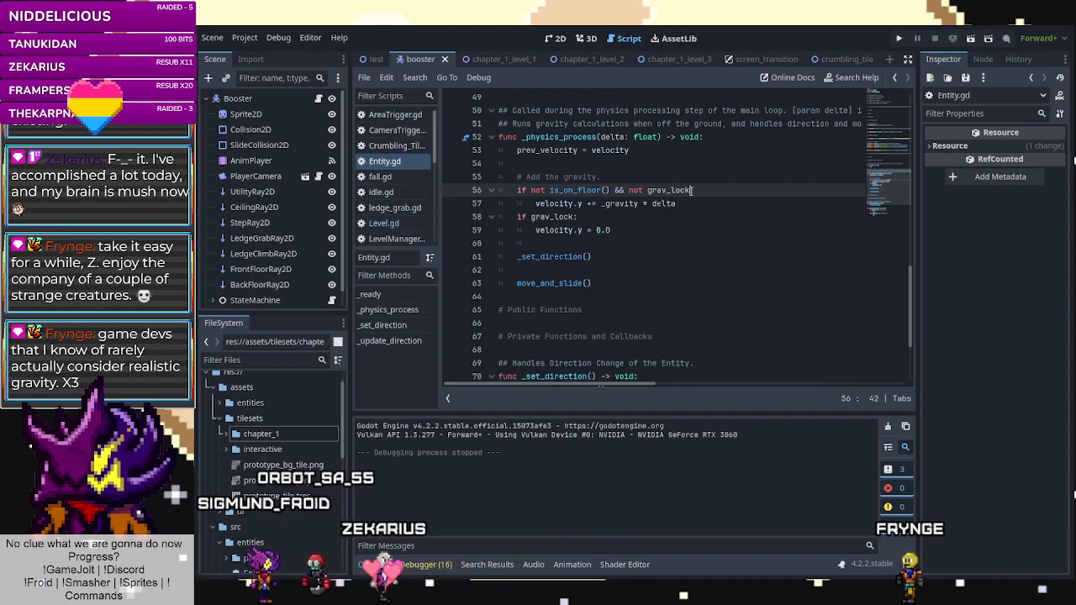
pyautogui.write(':')
# Start a new condition "if velocity.y >" beneath the grav_lock block in Entity.gd's _physics_process.
pyautogui.click(664, 247)
pyautogui.click(661, 236)
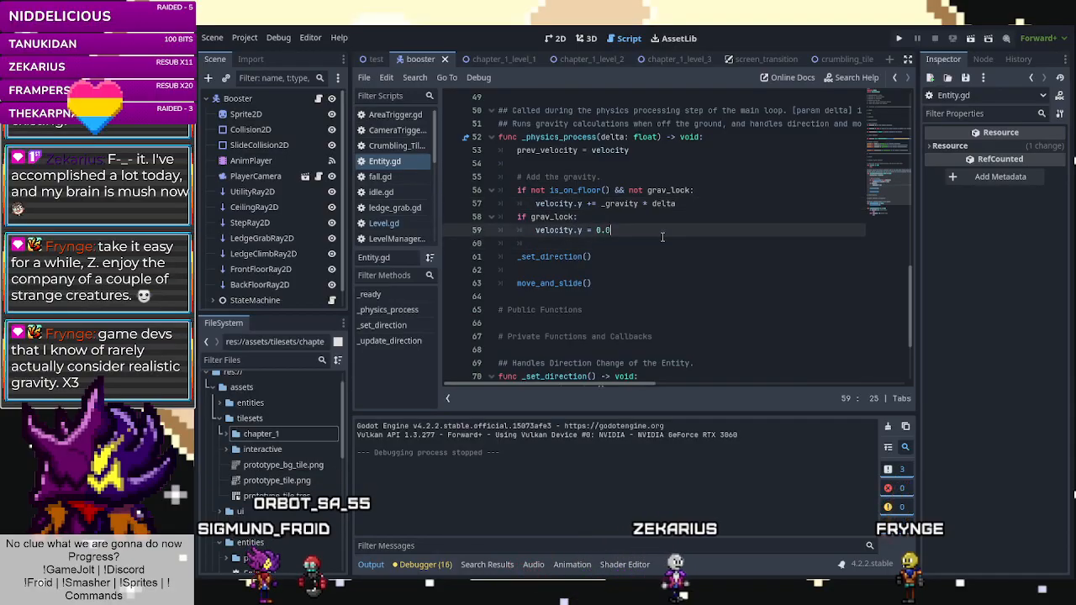
pyautogui.press('Return')
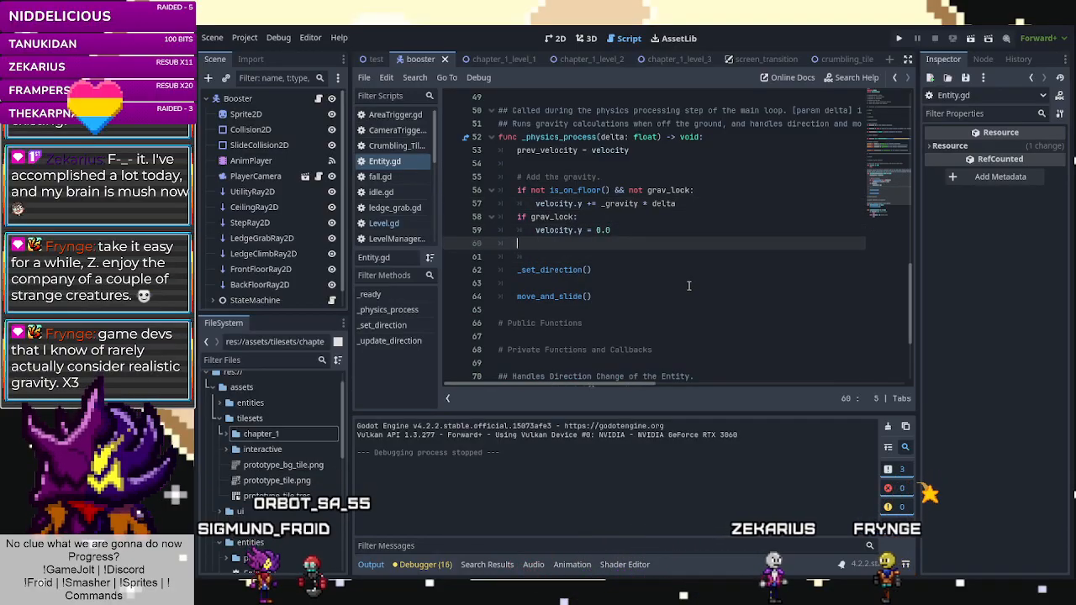
pyautogui.write('if gra')
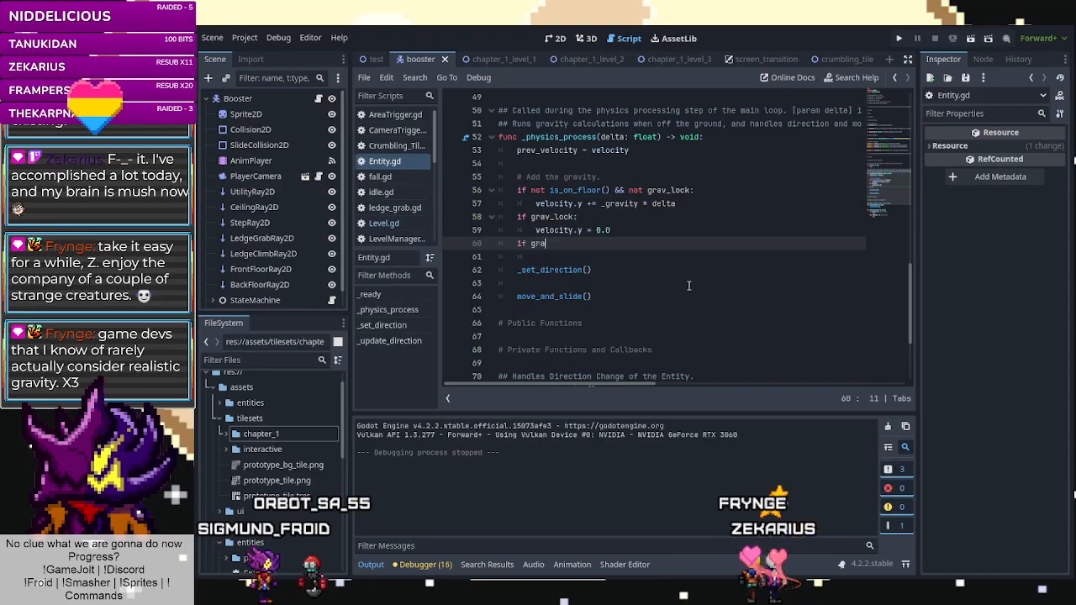
pyautogui.press('BackSpace')
pyautogui.press('BackSpace')
pyautogui.press('BackSpace')
pyautogui.write('ve')
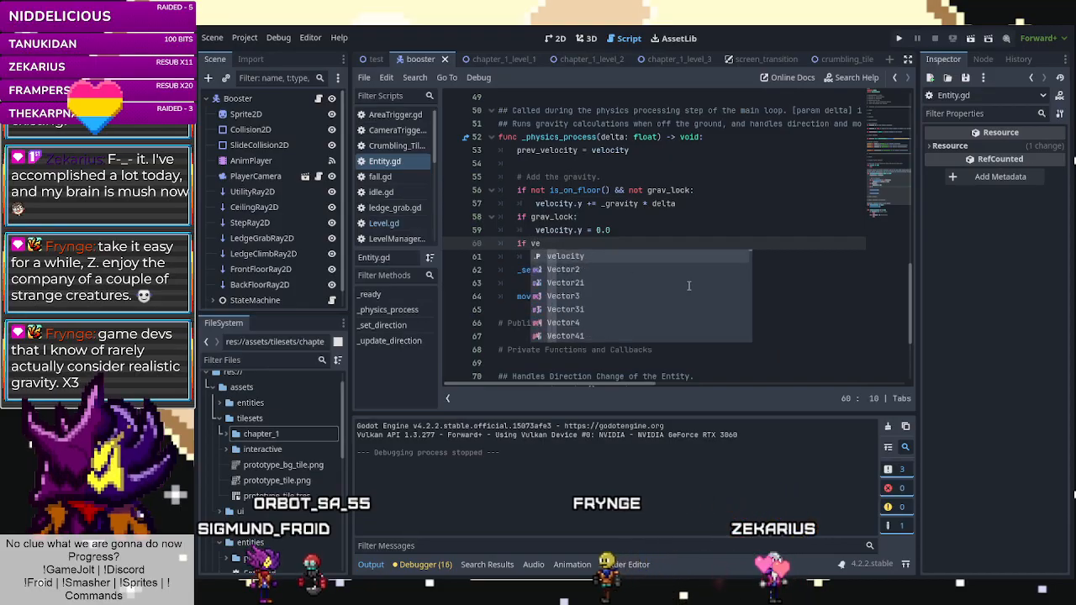
pyautogui.press('Return')
pyautogui.write('.y ')
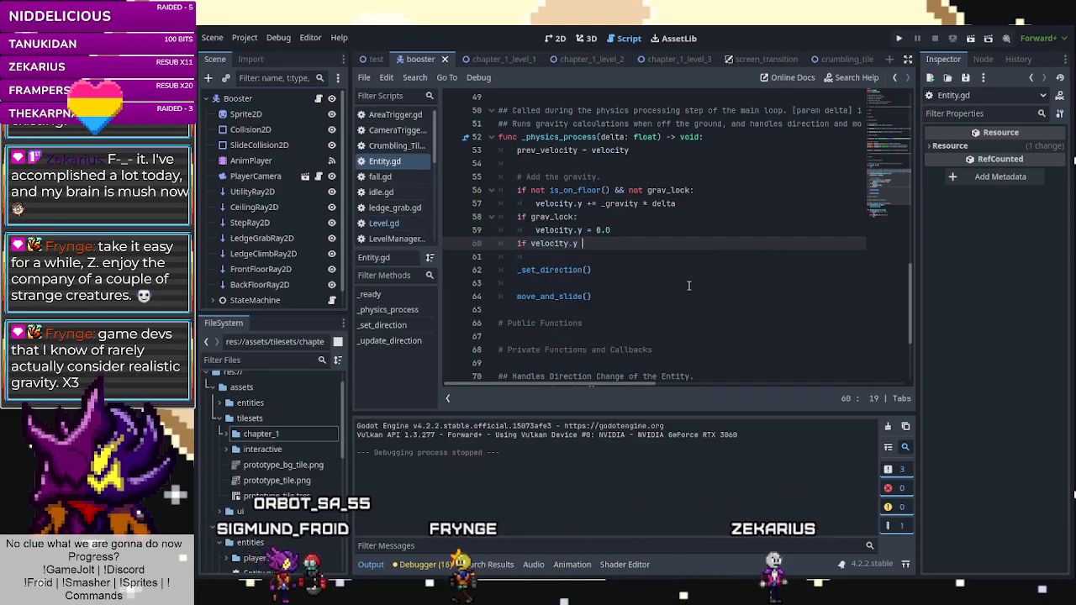
pyautogui.write('>')
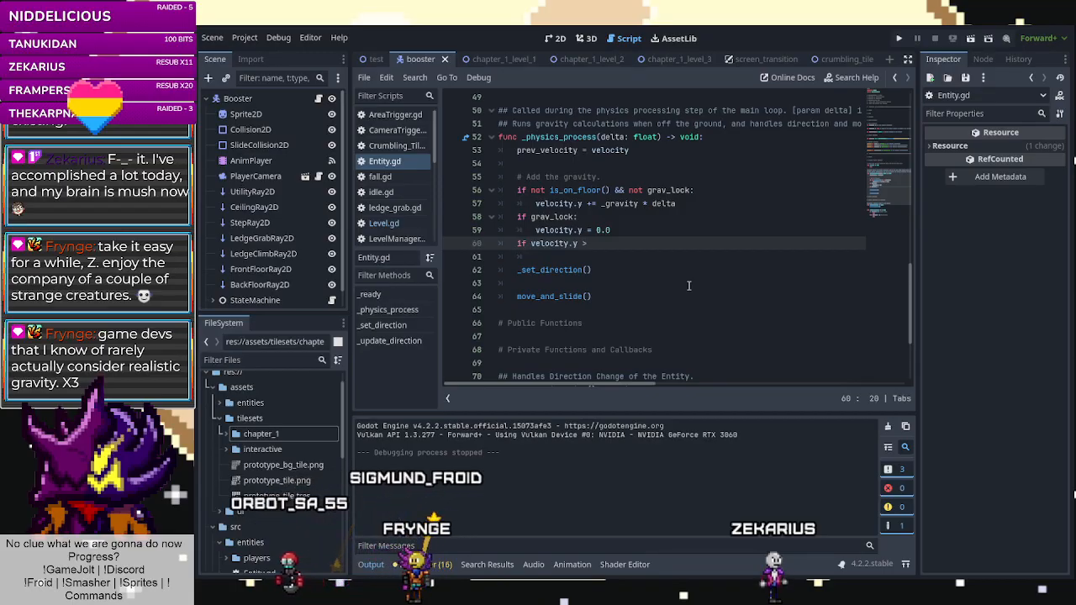
pyautogui.write('=')
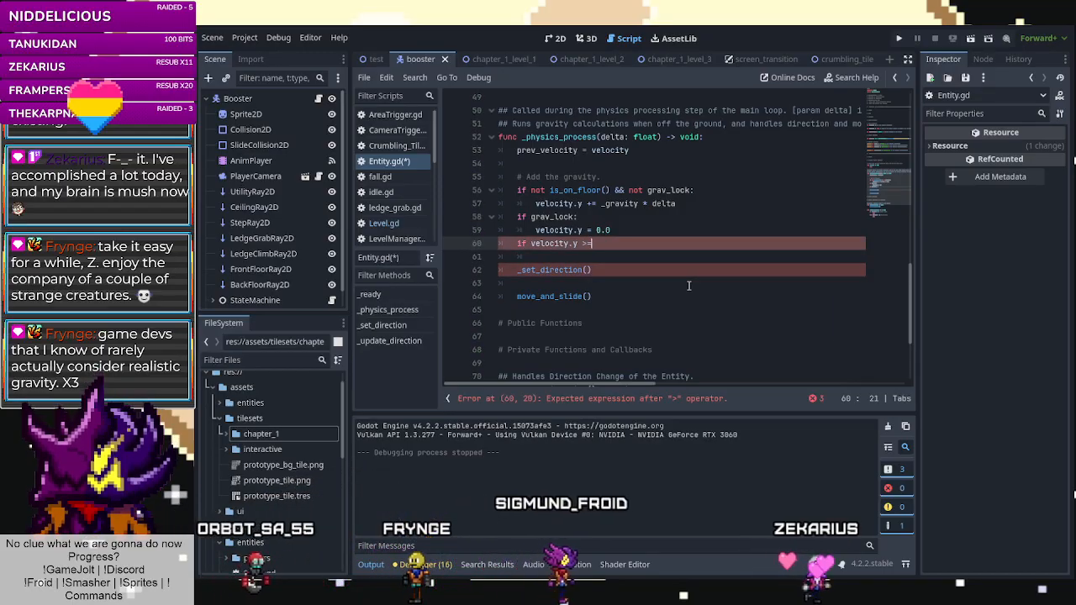
pyautogui.press('BackSpace')
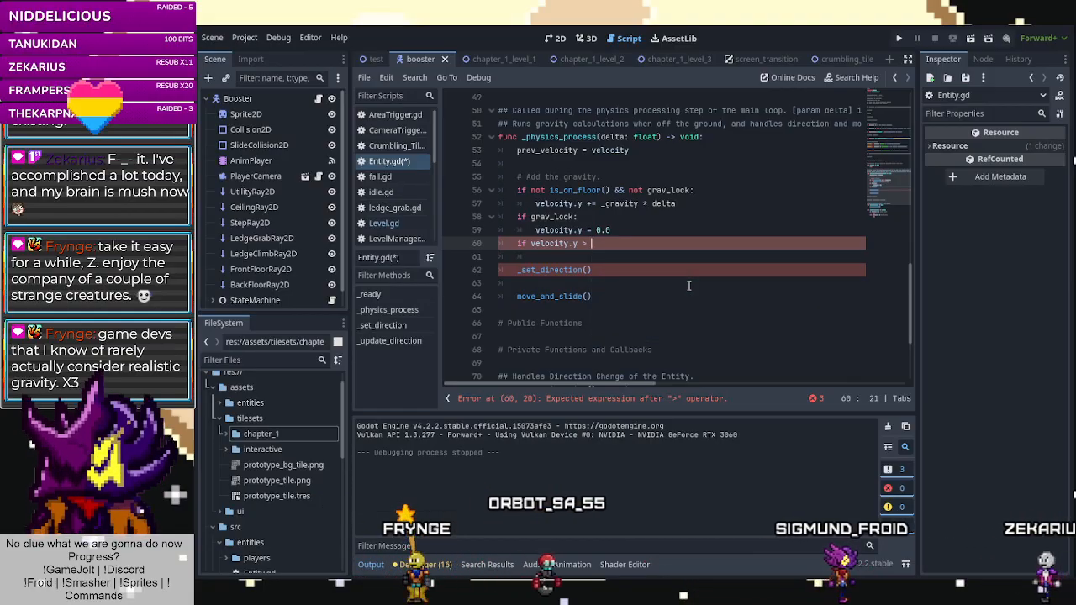
# Extend the new velocity.y condition to compare against "_gravity * 12", reusing the _gravity variable from the line that adds gravity.
pyautogui.click(601, 204)
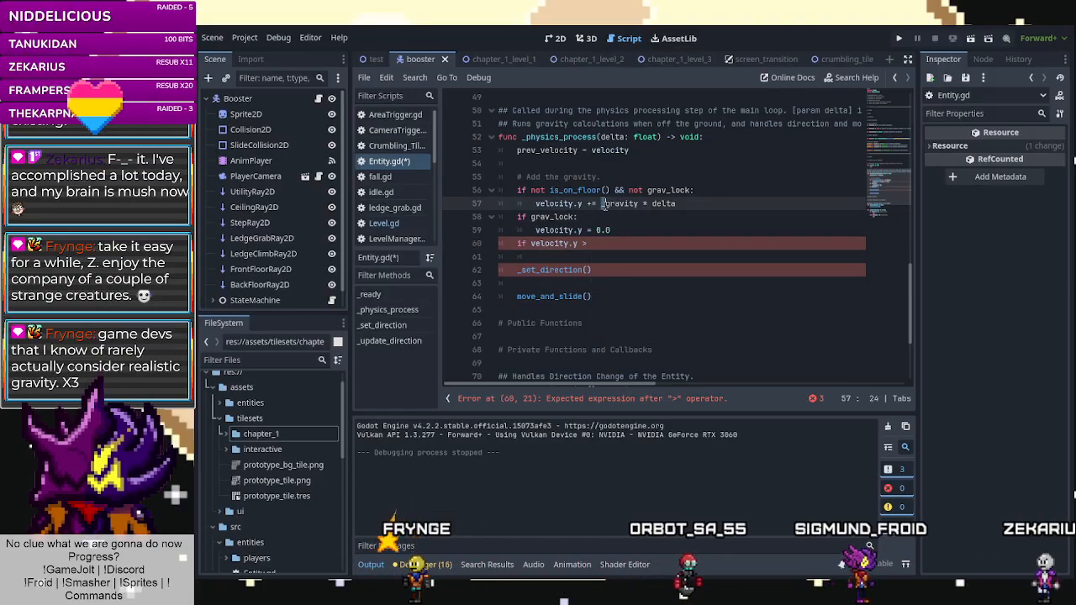
pyautogui.moveTo(636, 206); pyautogui.dragTo(639, 205)
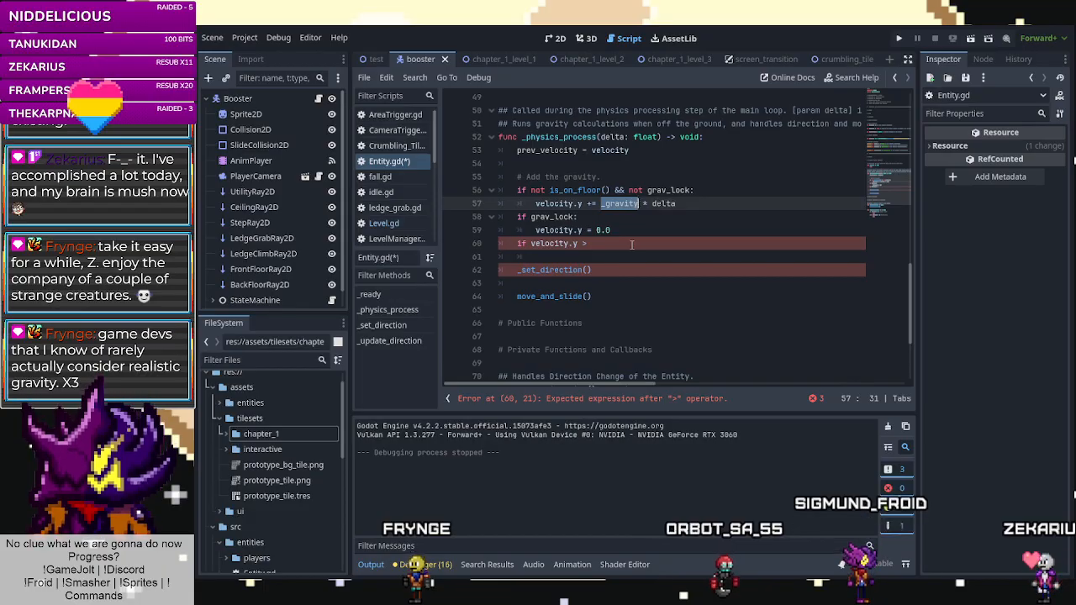
pyautogui.click(627, 243)
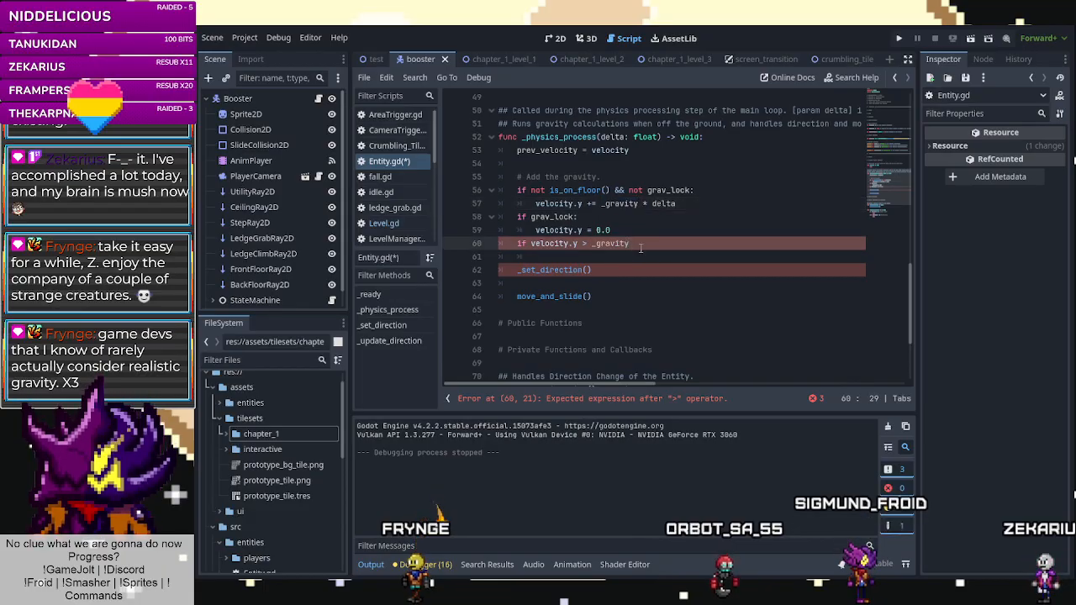
pyautogui.write('* 12')
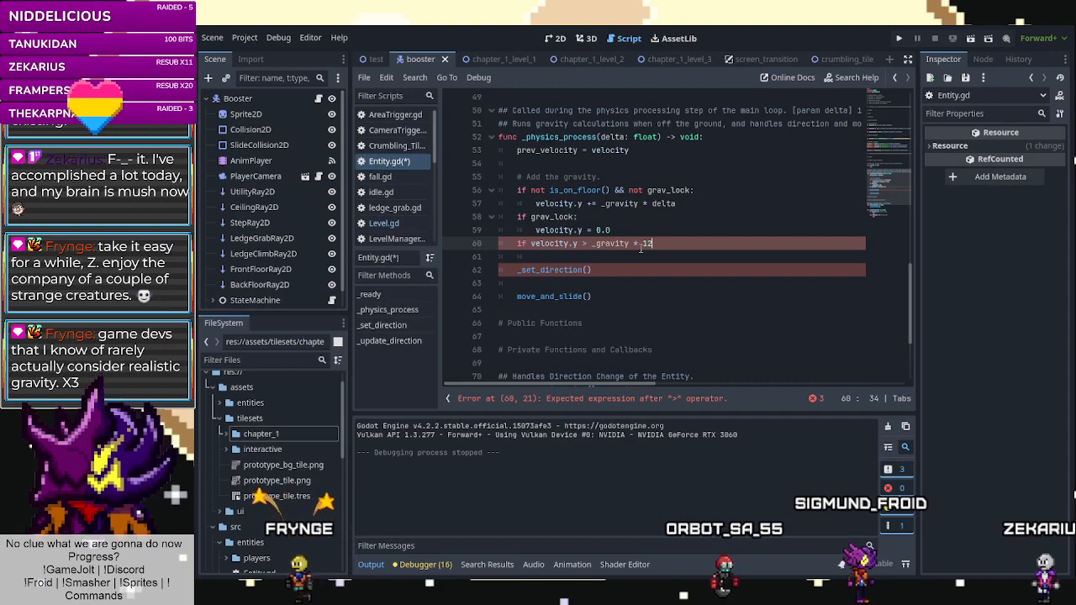
# Finish the if statement in Entity.gd's _physics_process that caps velocity.y at _gravity * 12, and comment it #terminal velocity.
pyautogui.hotkey('ctrl', 's')
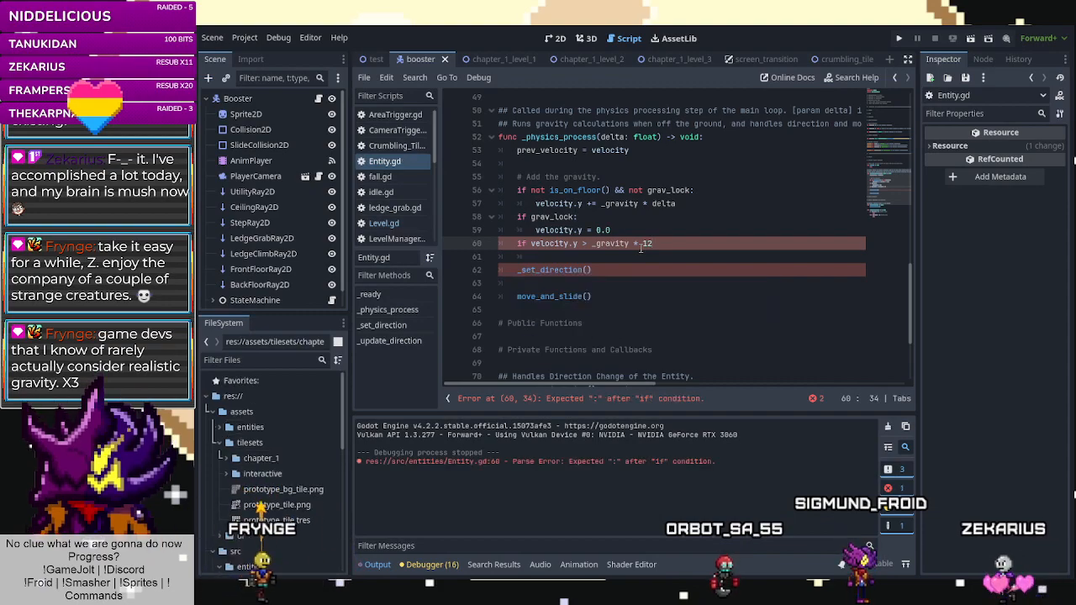
pyautogui.press('Return')
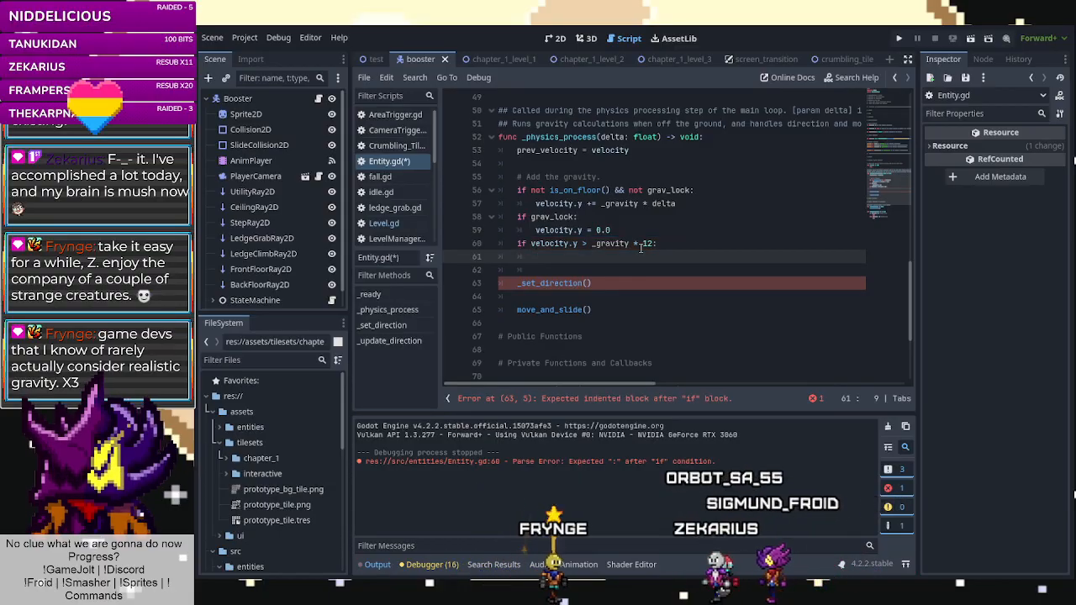
pyautogui.write('vel')
pyautogui.press('Return')
pyautogui.write('.y')
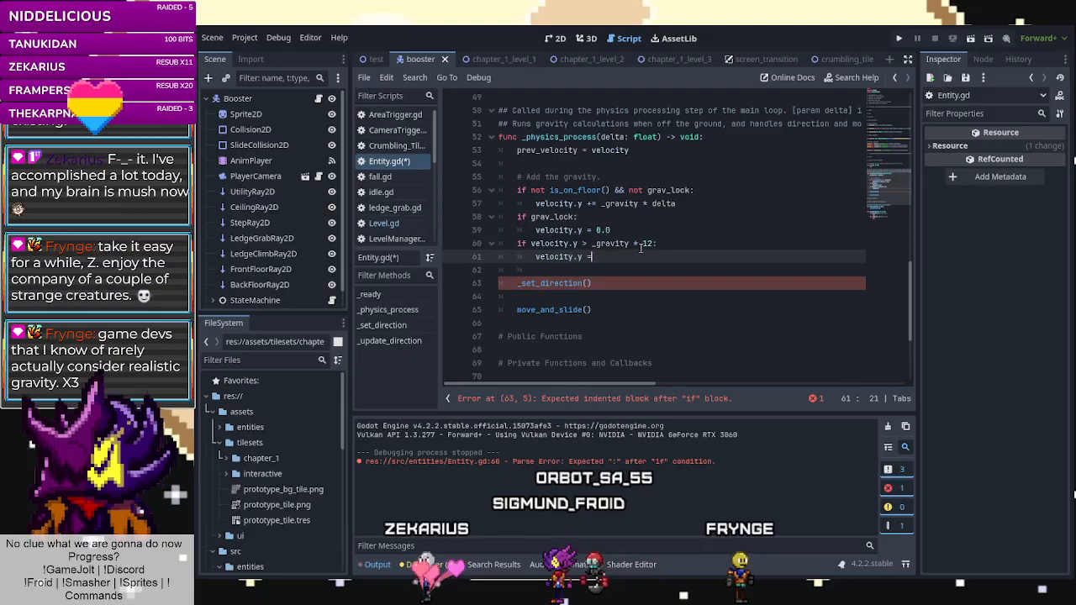
pyautogui.write(' = _')
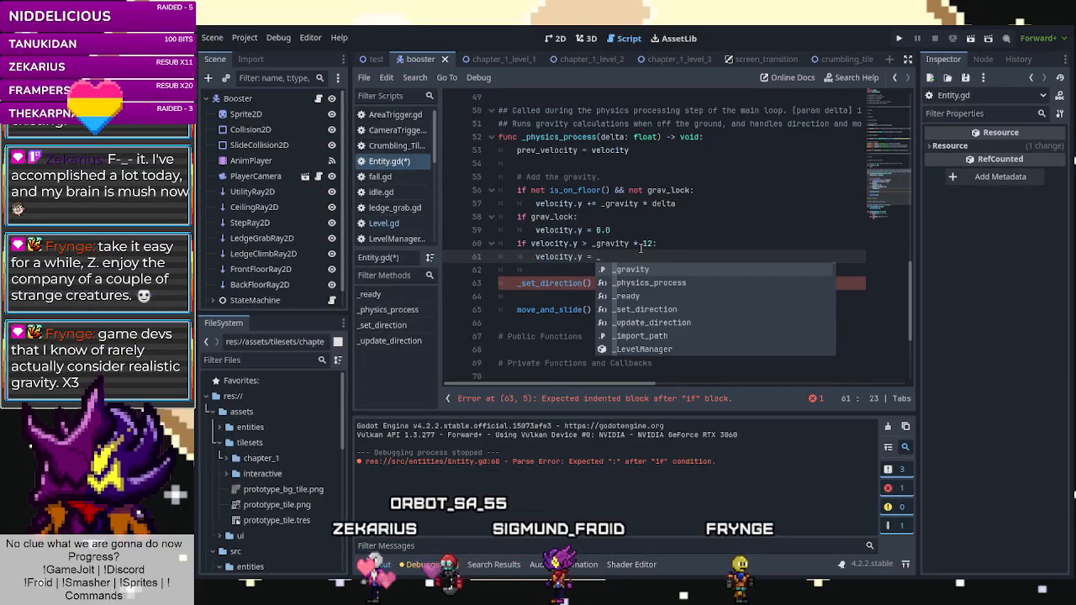
pyautogui.press('Return')
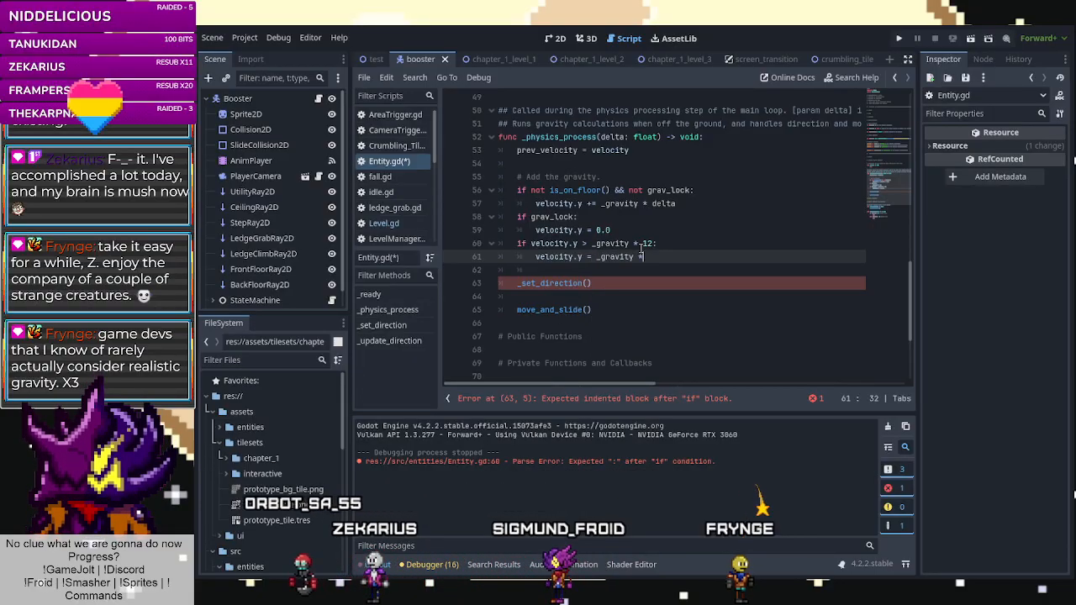
pyautogui.click(628, 230)
pyautogui.press('Return')
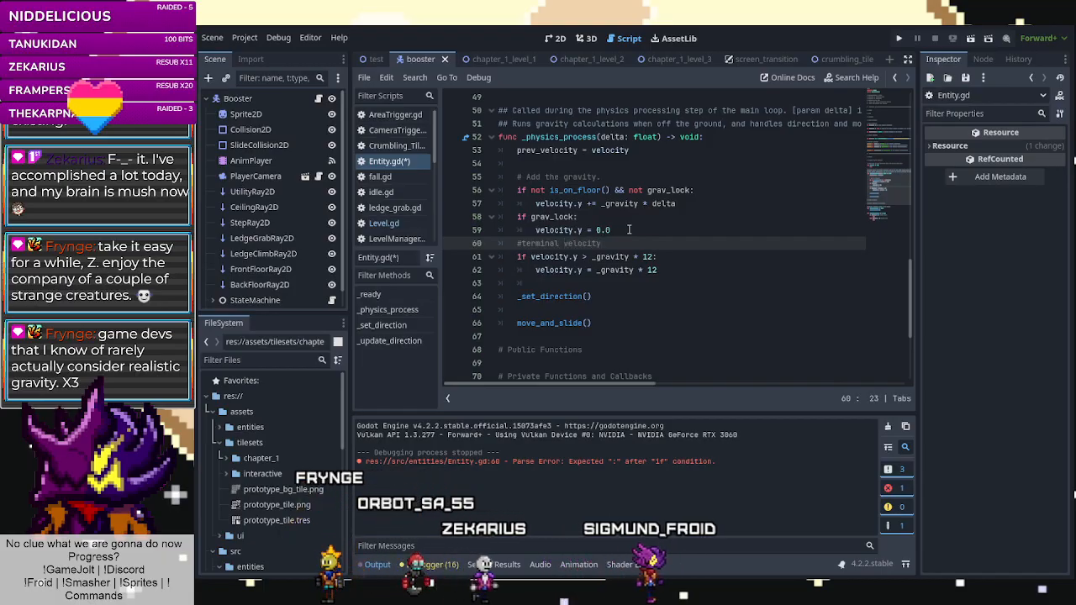
# Copy the terminal velocity block into Player.gd's _physics_process below the grav_lock check, separated by a blank line, and save the scripts.
pyautogui.moveTo(659, 270); pyautogui.dragTo(517, 243)
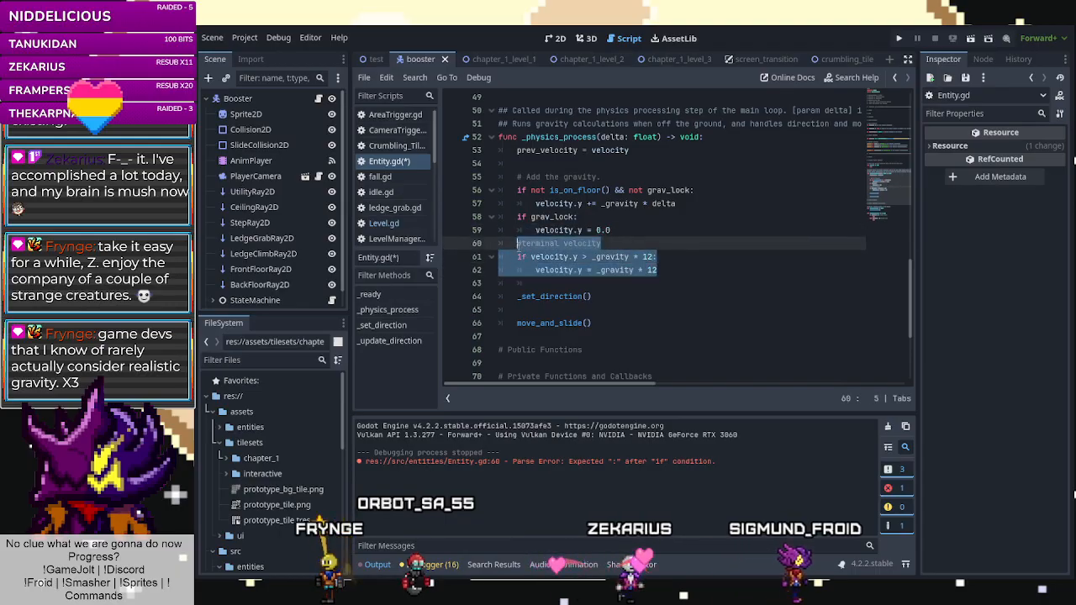
pyautogui.hotkey('ctrl', 's')
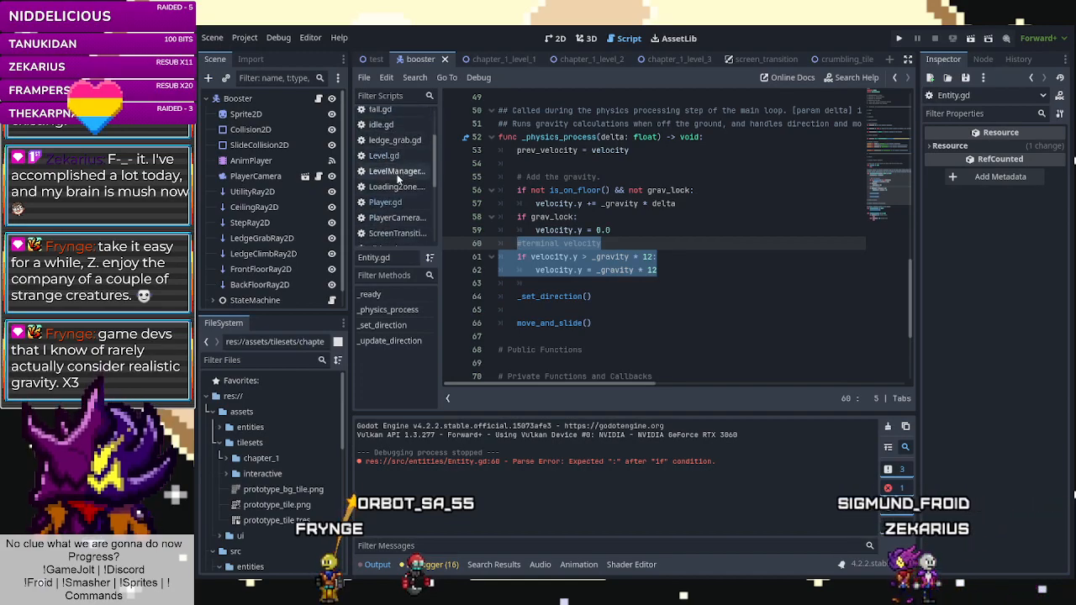
pyautogui.click(395, 204)
pyautogui.scroll(-15, 562, 207)
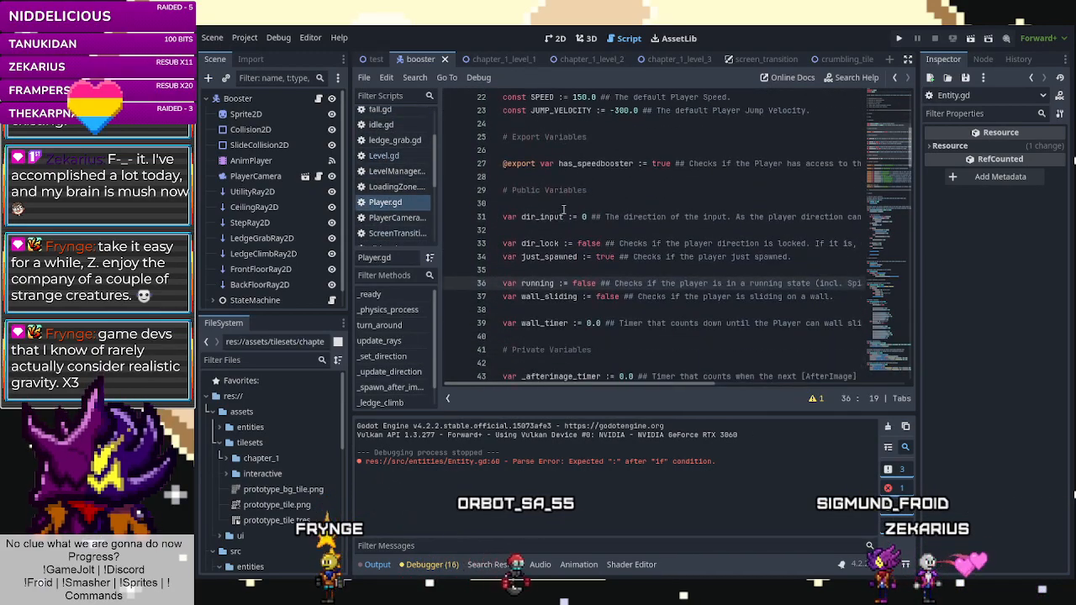
pyautogui.scroll(-7, 568, 248)
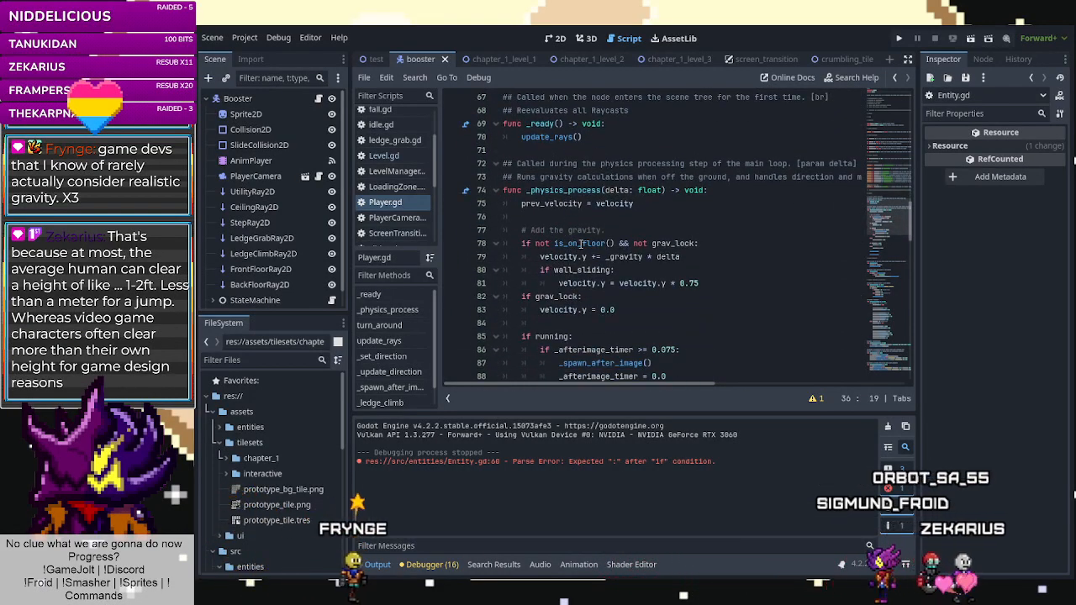
pyautogui.scroll(-3, 605, 236)
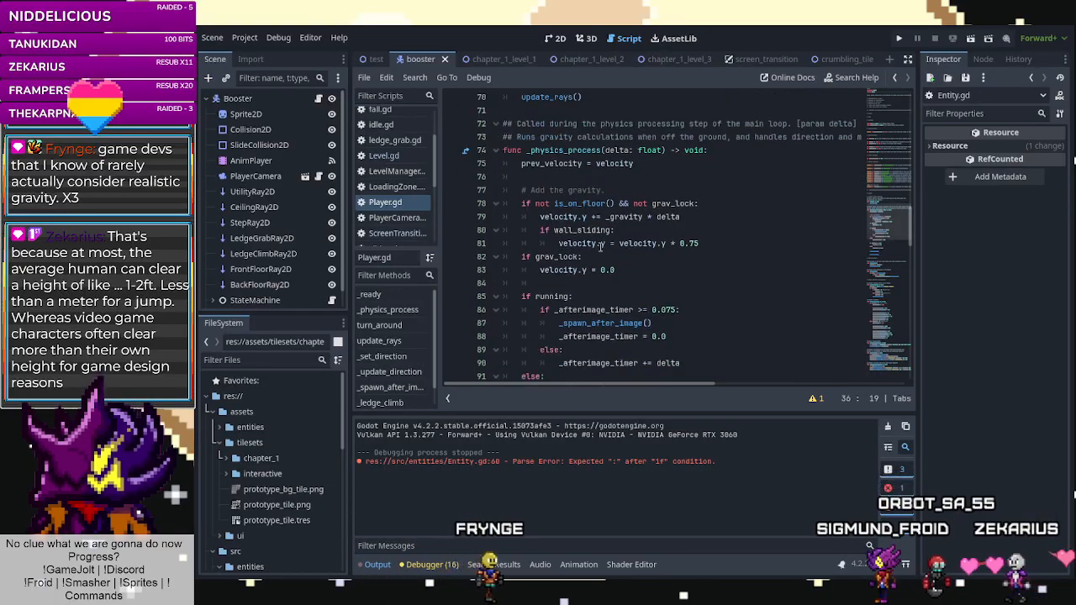
pyautogui.click(632, 191)
pyautogui.press('Return')
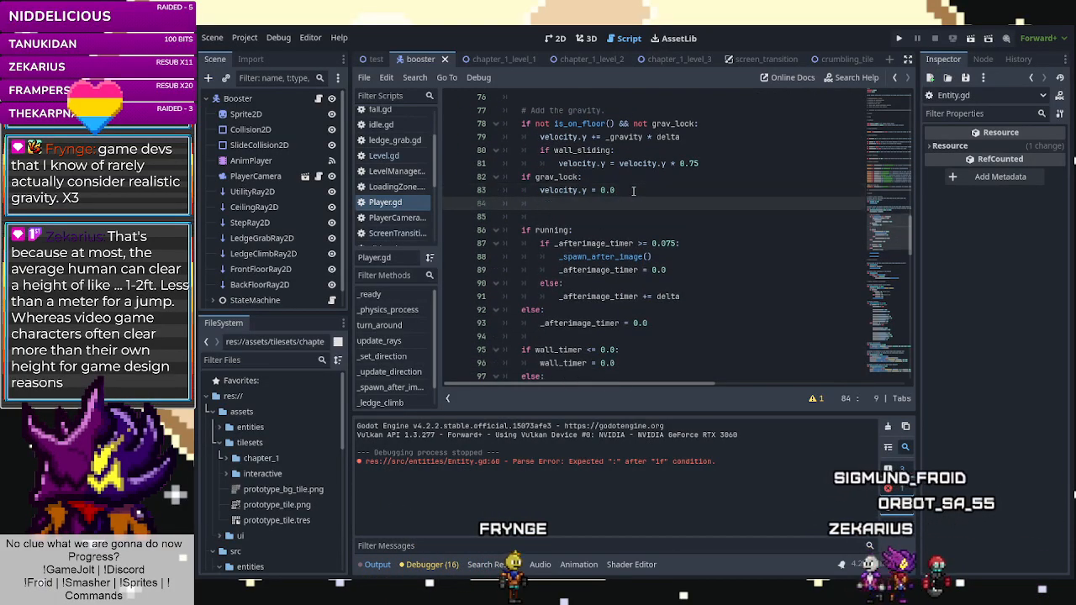
pyautogui.write('#terminal velocity if velocity.y > _gravity * 12: \tvelocity.y = _gravity * 12')
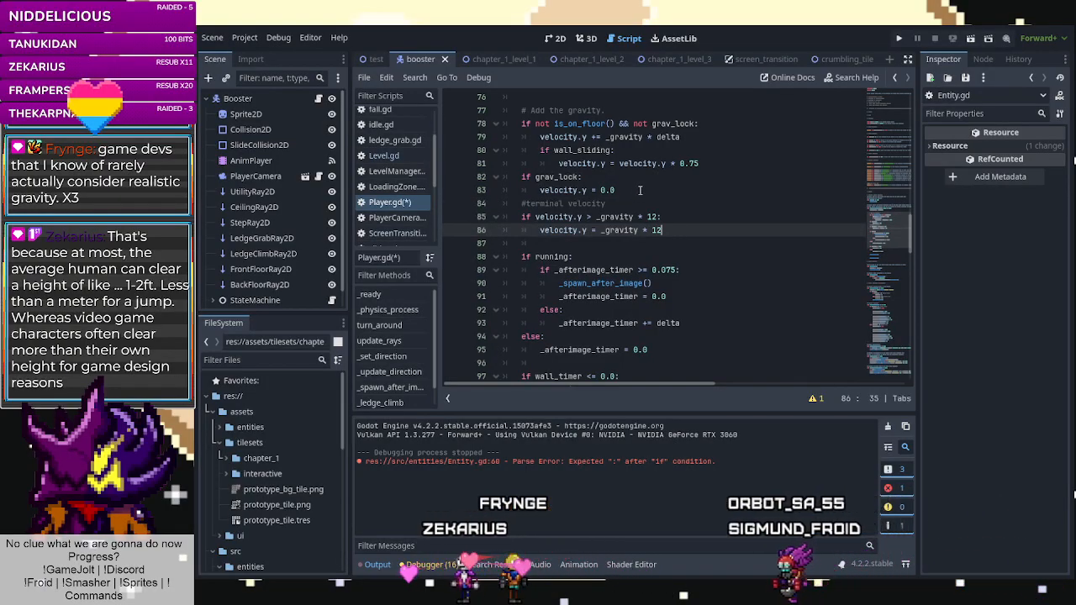
pyautogui.hotkey('ctrl', 's')
pyautogui.click(640, 190)
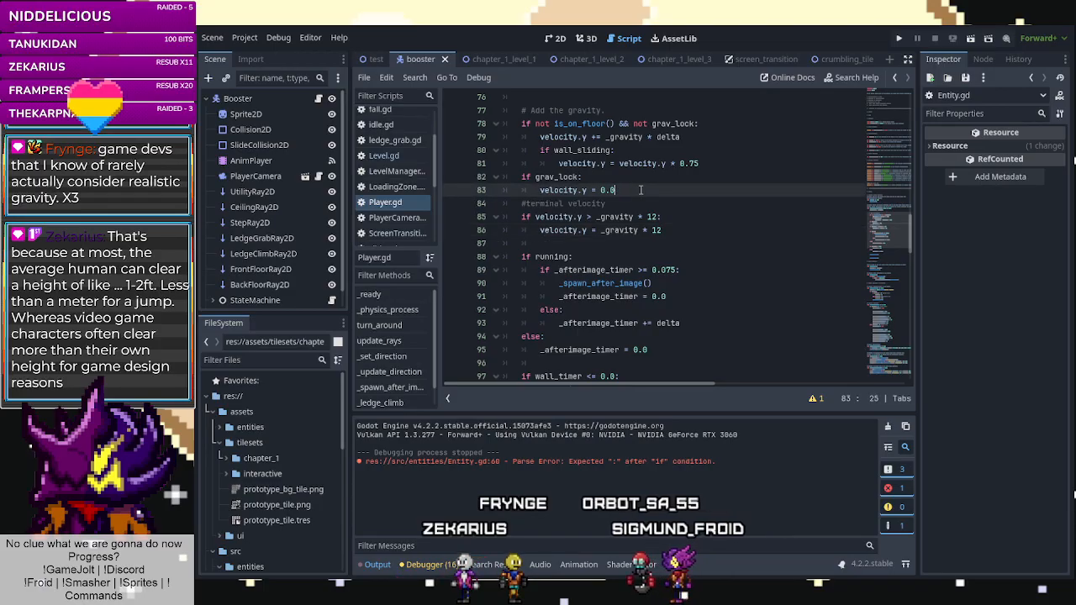
pyautogui.press('Return')
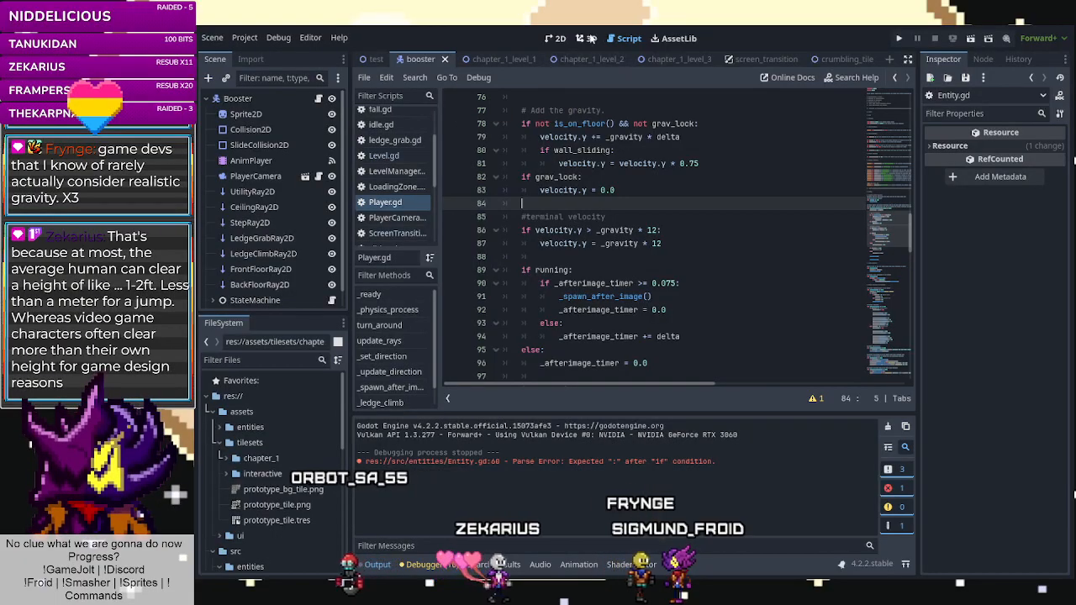
# Run the chapter_1_level_2 scene and walk and jump the player off the ledge to test the fall speed.
pyautogui.click(590, 59)
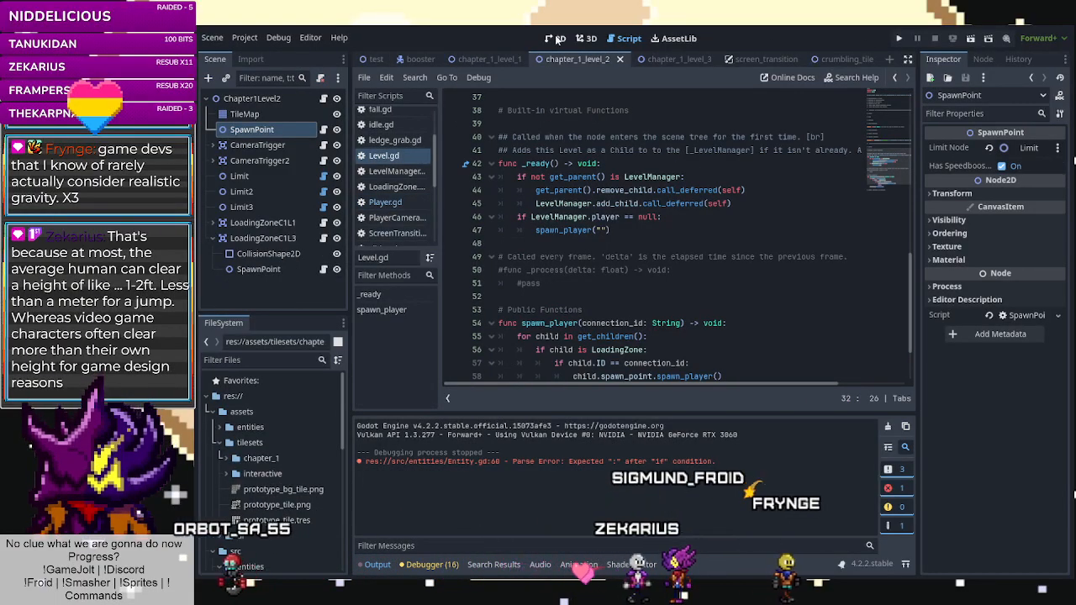
pyautogui.press('F6')
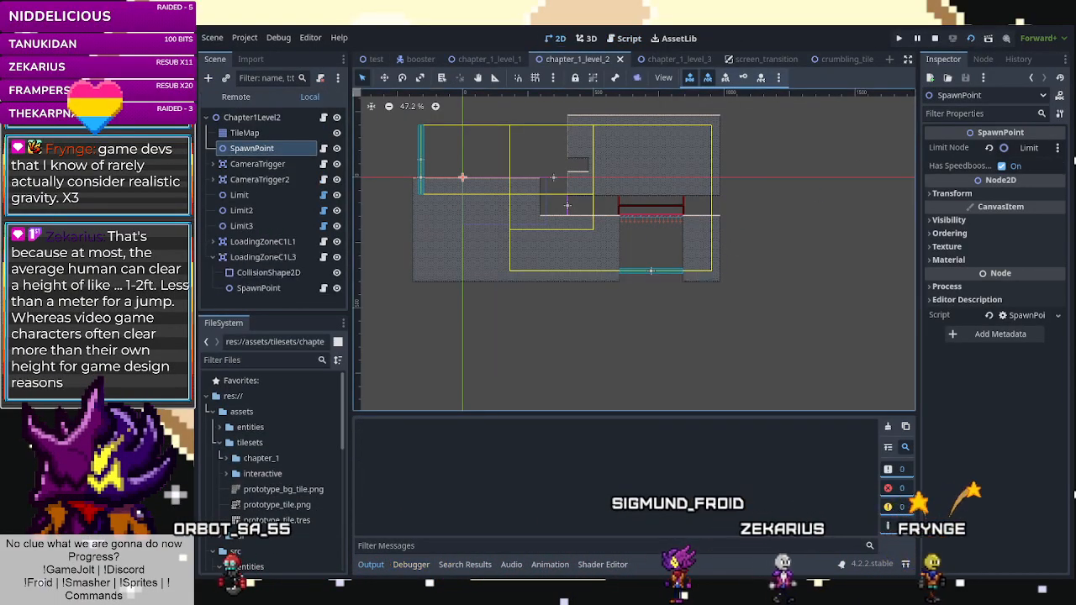
pyautogui.press('Right')
pyautogui.press('space')
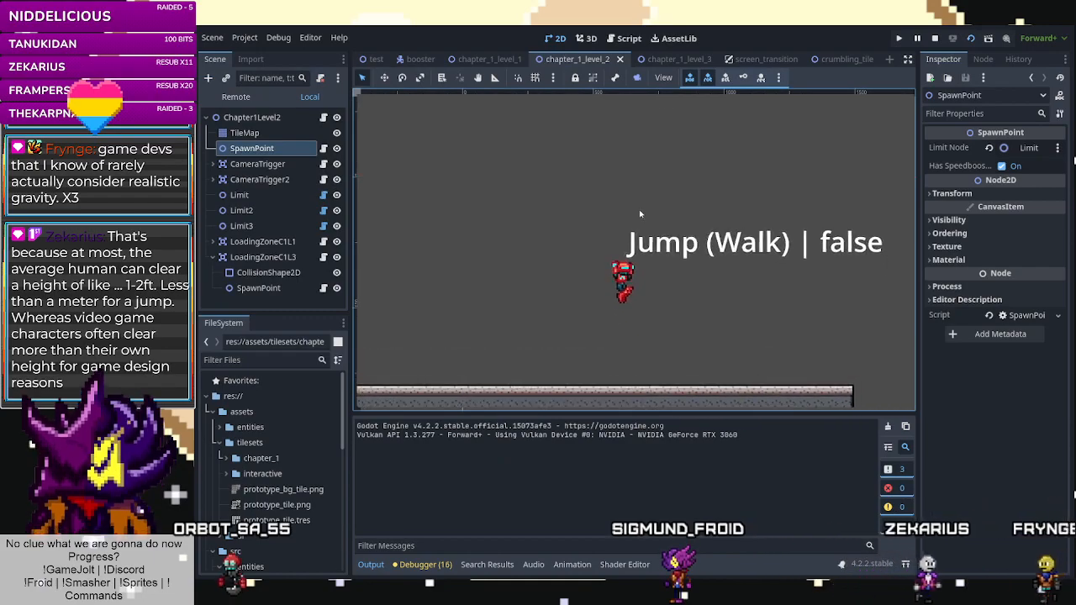
pyautogui.press('Right')
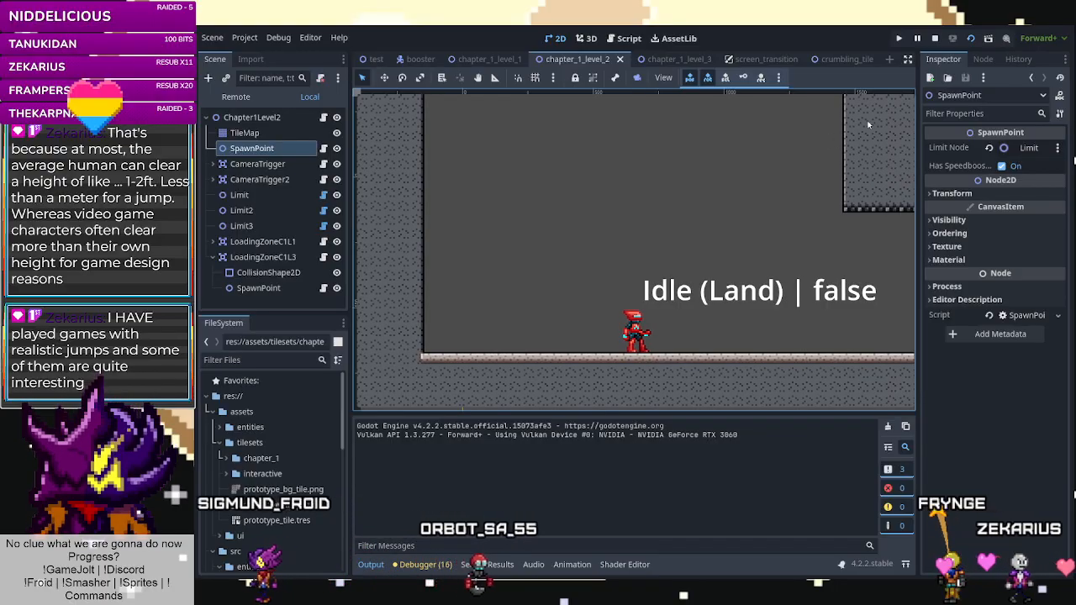
pyautogui.click(904, 87)
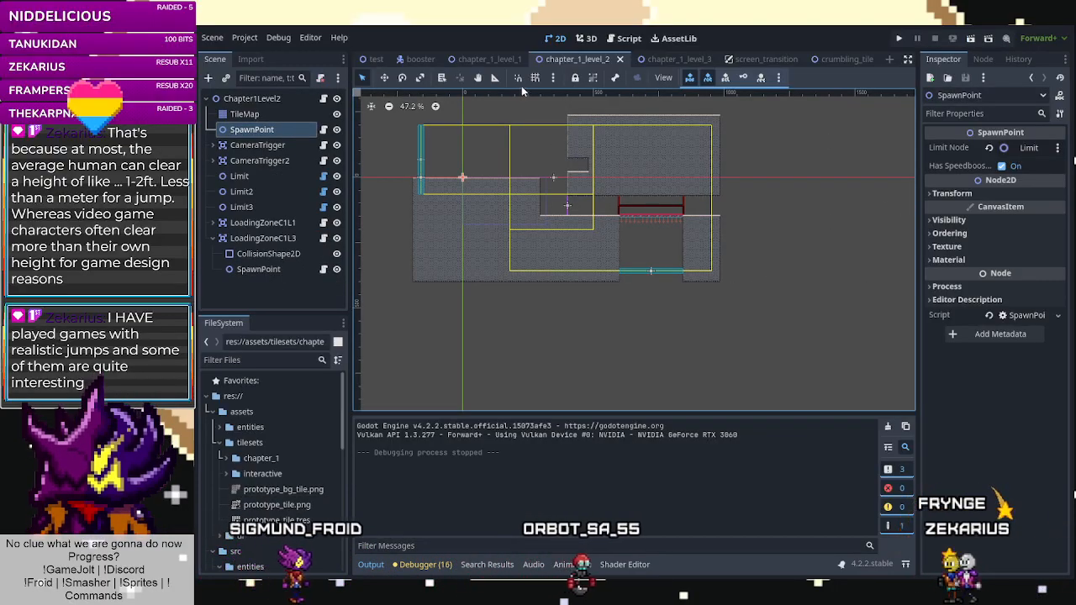
# Set the gravity multiplier to 6 in both terminal velocity lines of Player.gd and save the script.
pyautogui.click(622, 39)
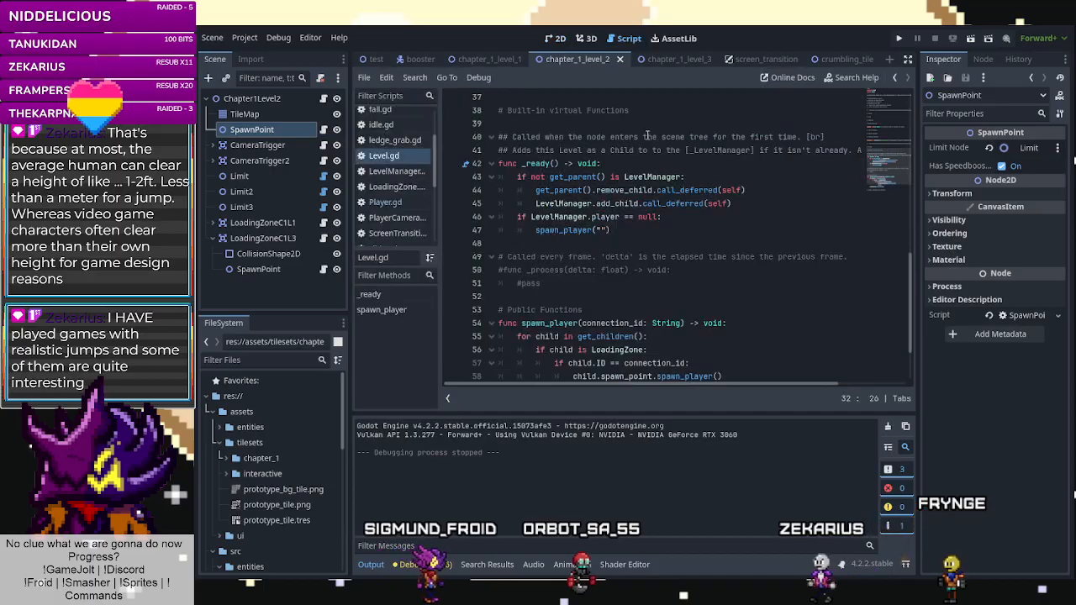
pyautogui.scroll(-2, 645, 117)
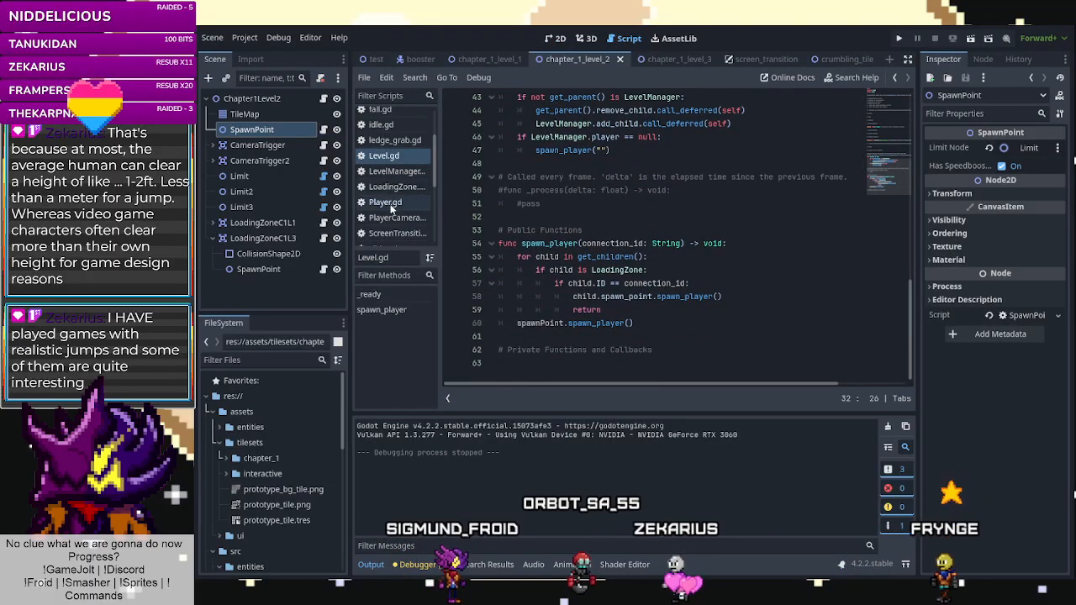
pyautogui.scroll(12, 575, 217)
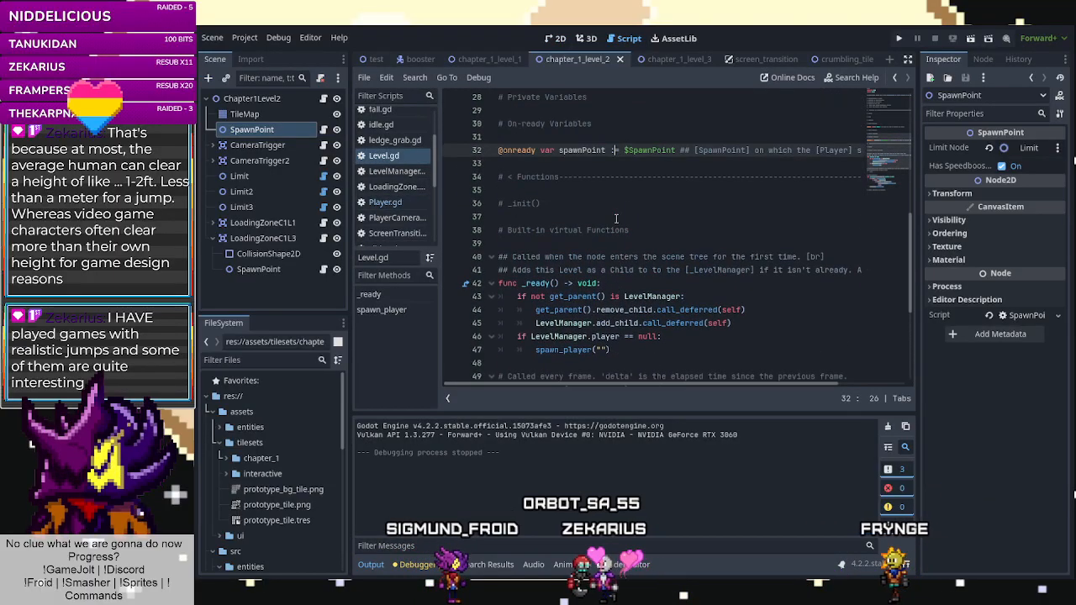
pyautogui.click(384, 201)
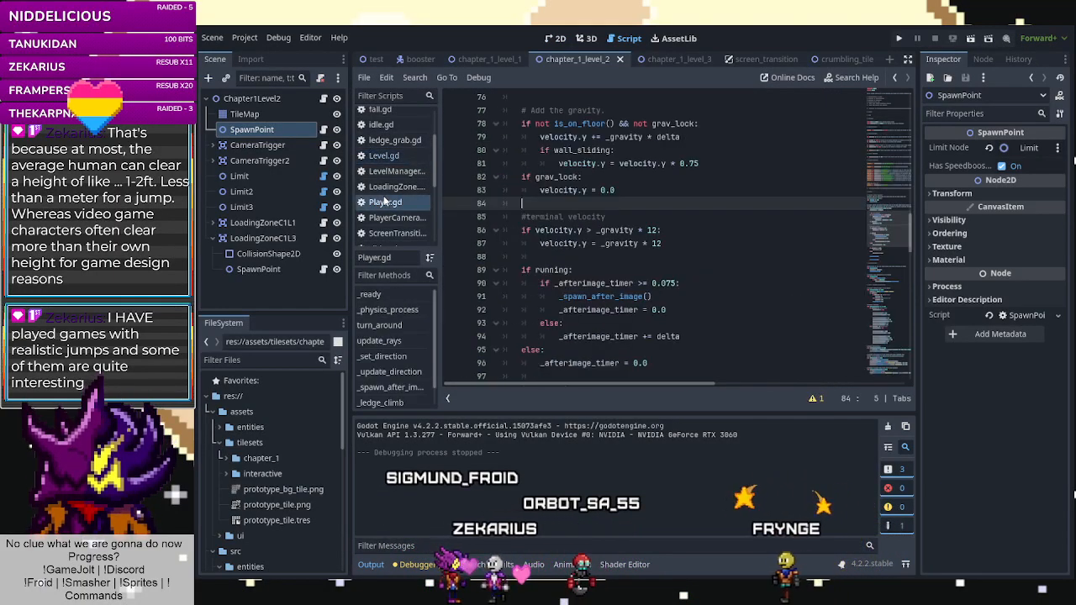
pyautogui.doubleClick(652, 230)
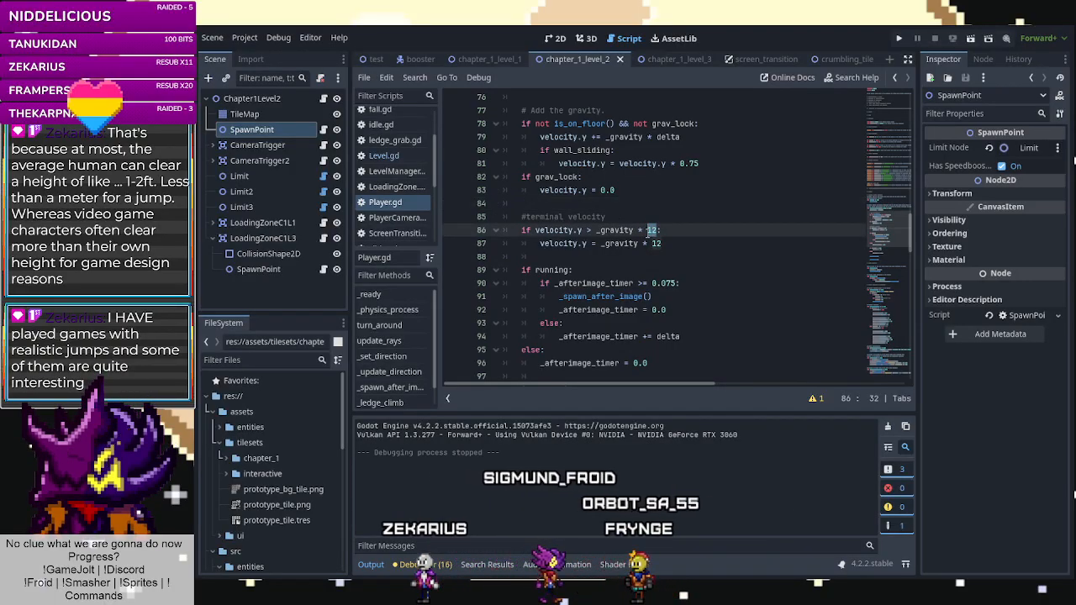
pyautogui.hotkey('ctrl', 'd')
pyautogui.write('6')
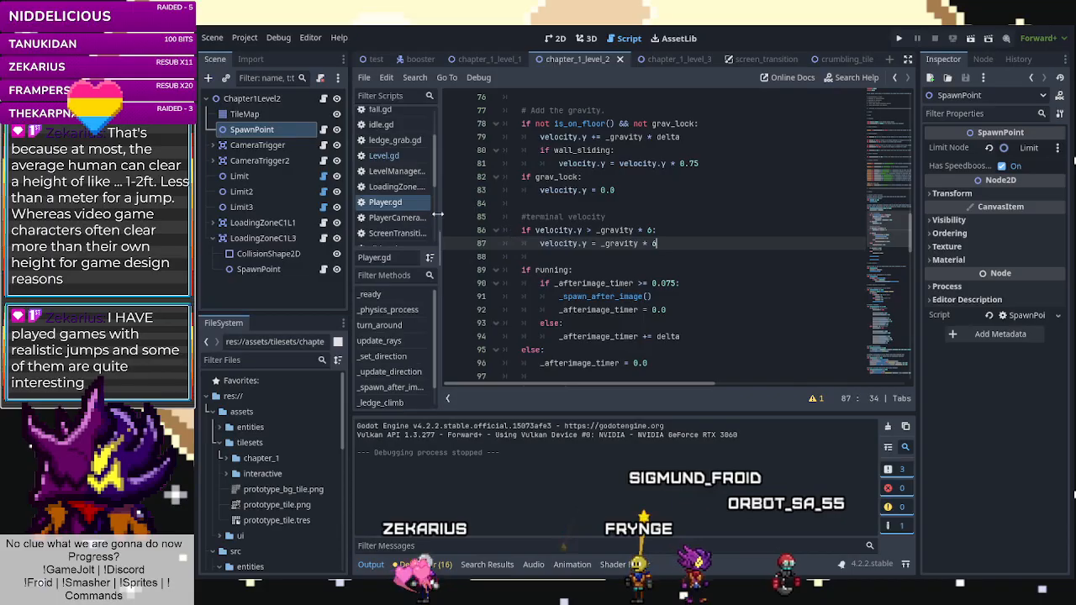
pyautogui.scroll(-2, 390, 197)
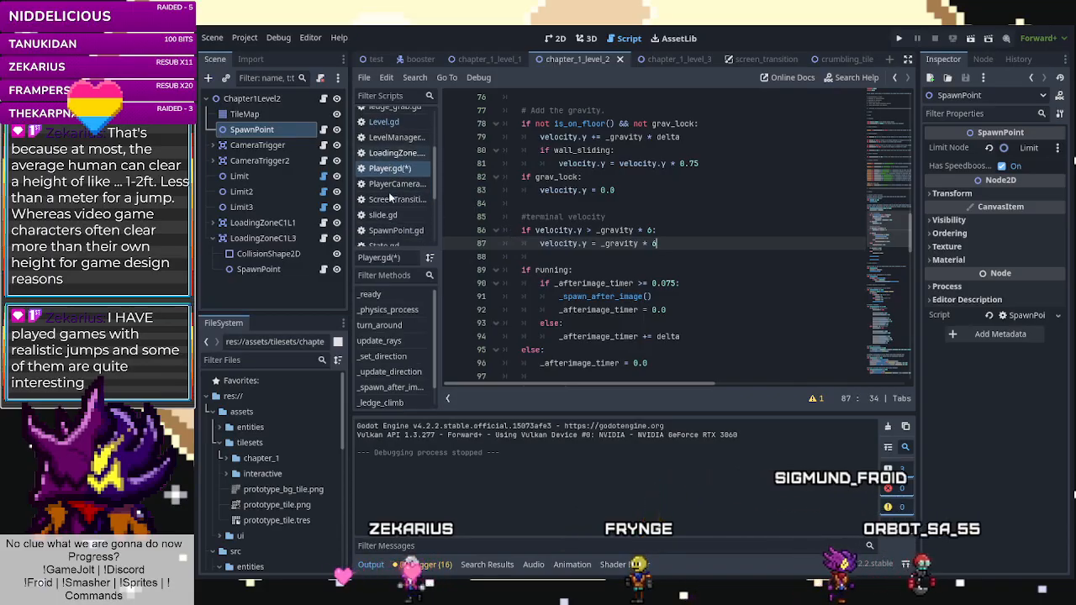
pyautogui.hotkey('ctrl', 's')
# Set the gravity multiplier to 6 in both terminal velocity lines of Entity.gd.
pyautogui.scroll(-3, 389, 195)
pyautogui.scroll(5, 389, 192)
pyautogui.click(390, 160)
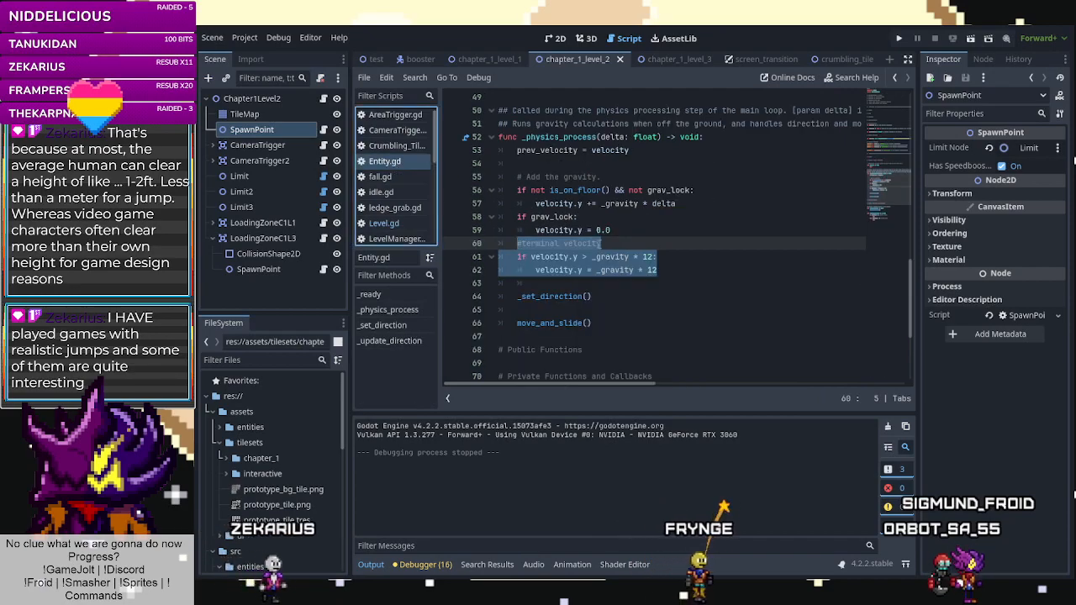
pyautogui.click(636, 256)
pyautogui.write('6')
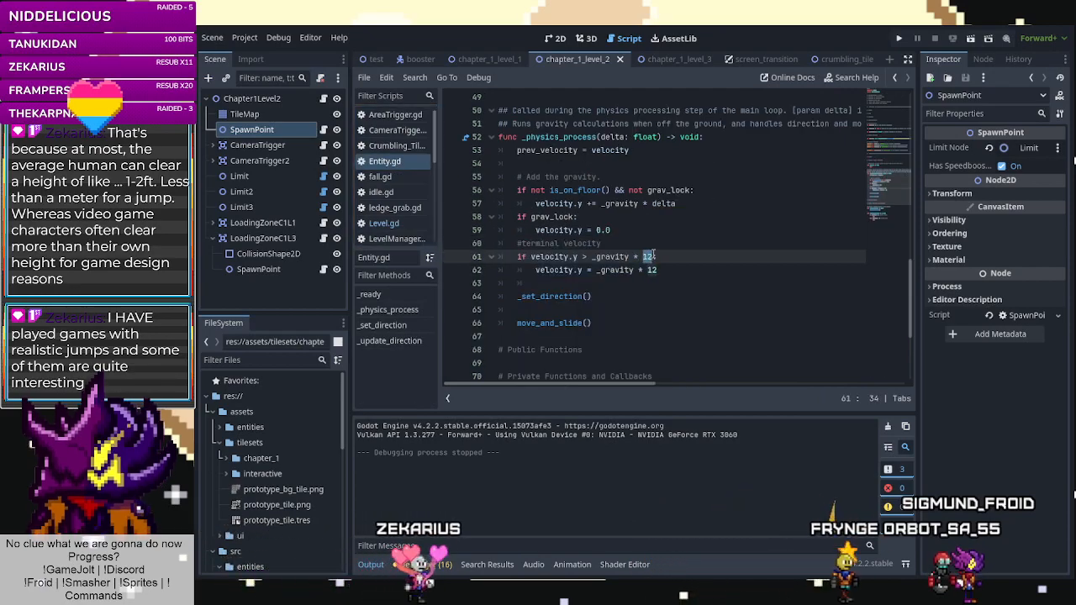
pyautogui.doubleClick(651, 270)
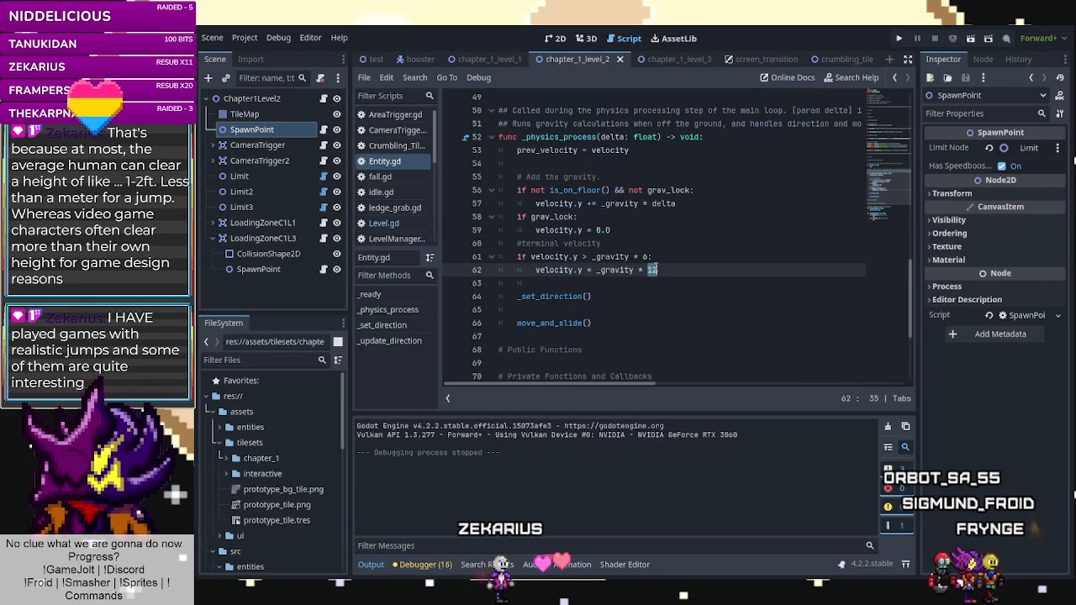
pyautogui.write('6')
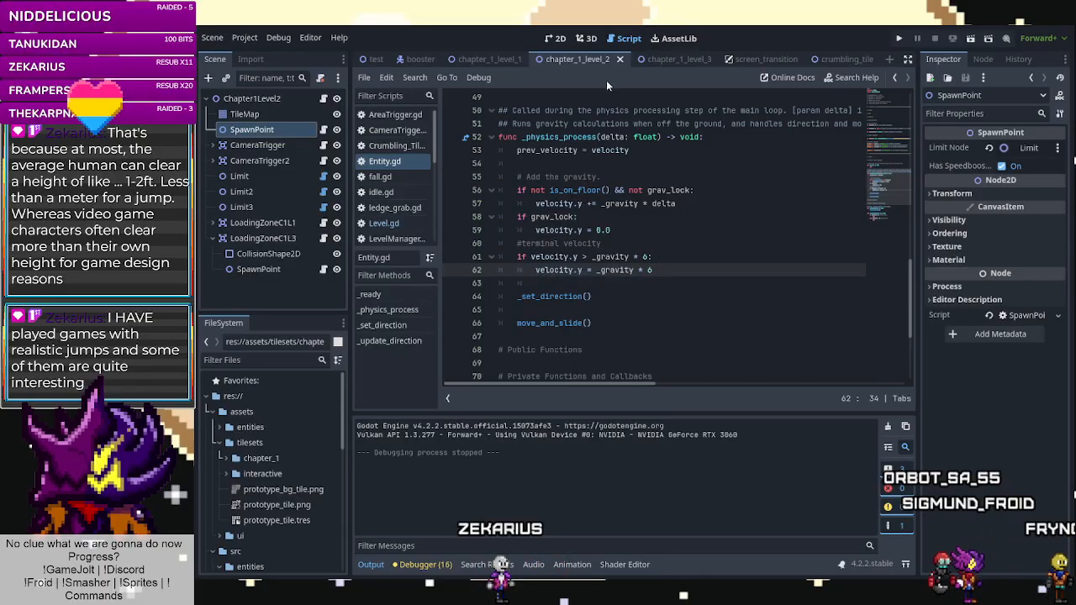
# Run chapter_1_level_2 again and drop the player off the ledge to test the terminal velocity of _gravity * 6.
pyautogui.click(554, 38)
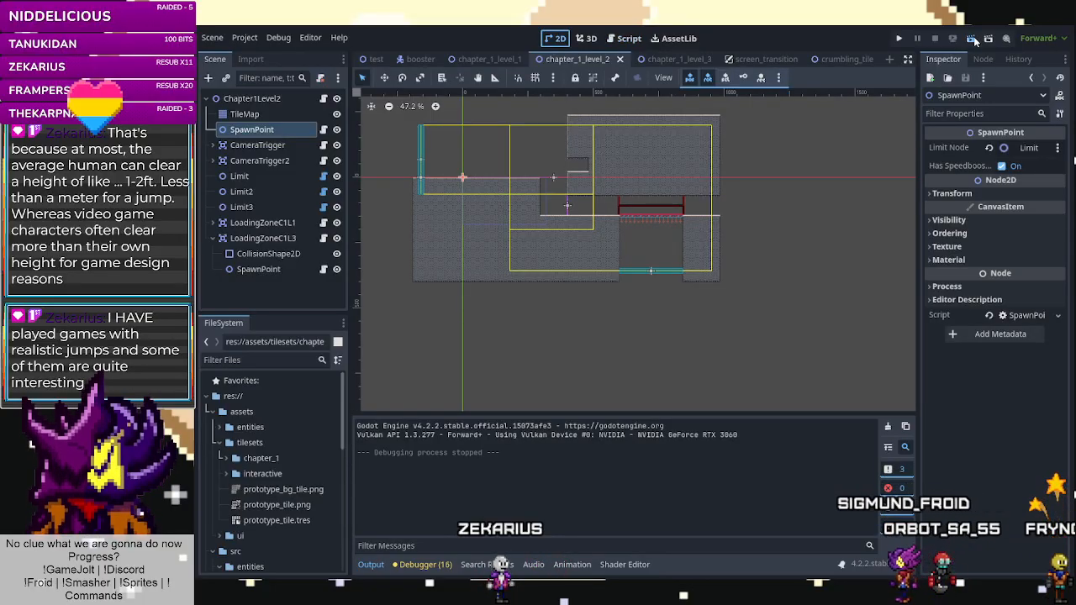
pyautogui.press('F5')
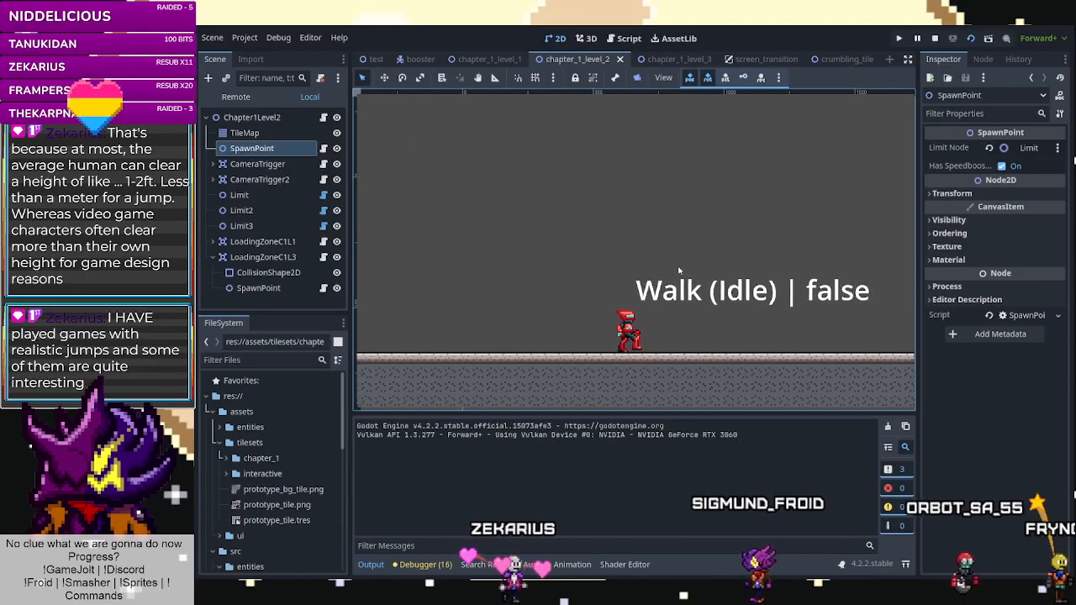
pyautogui.press('space')
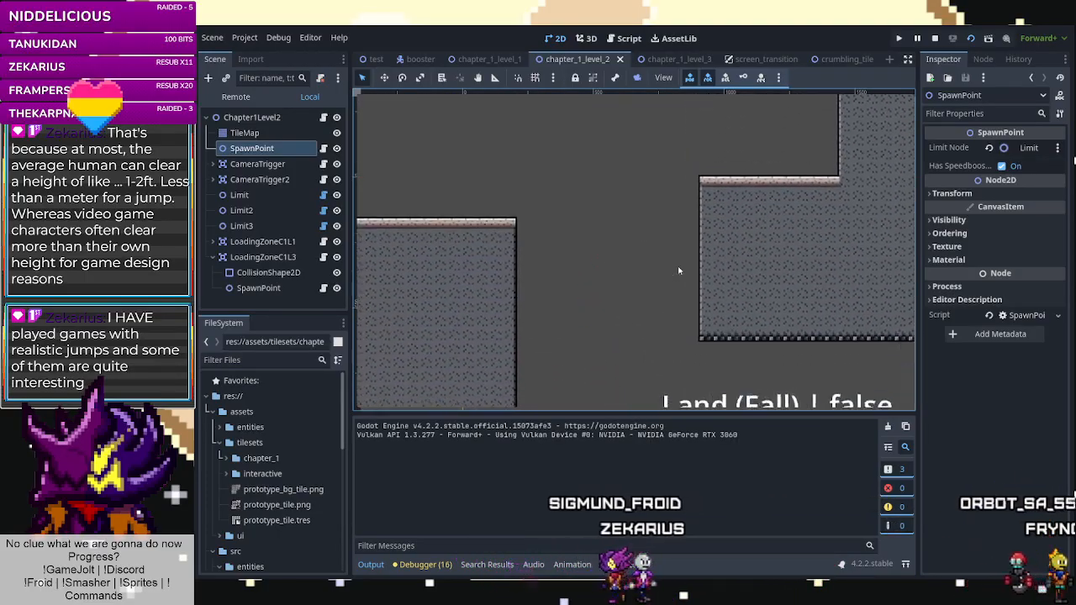
pyautogui.press('Right')
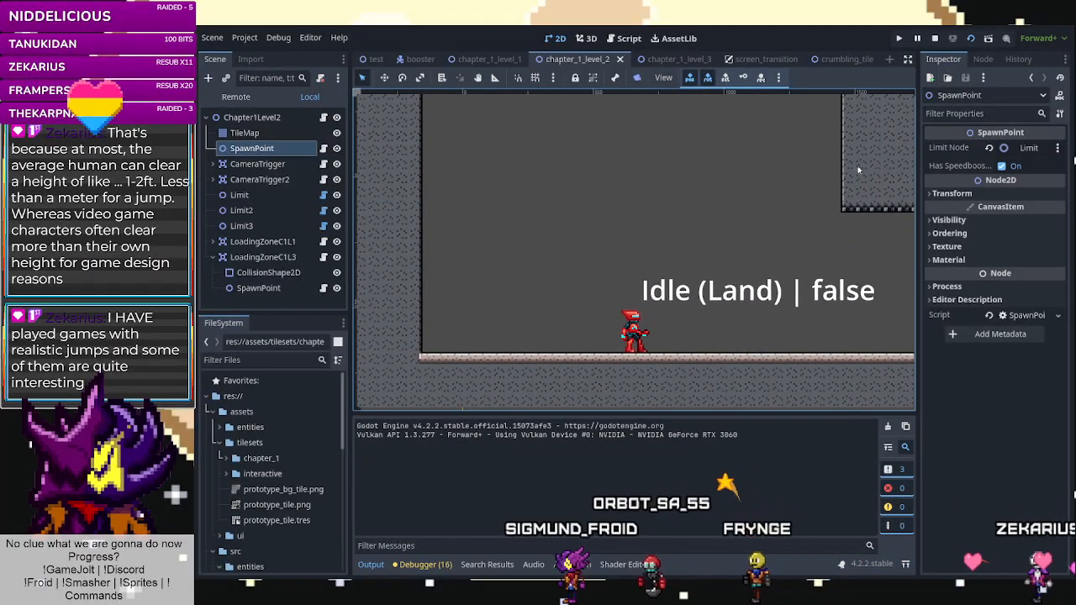
# Stop the running game and look through the Level.gd script alongside the chapter_1_level_1 scene.
pyautogui.press('F8')
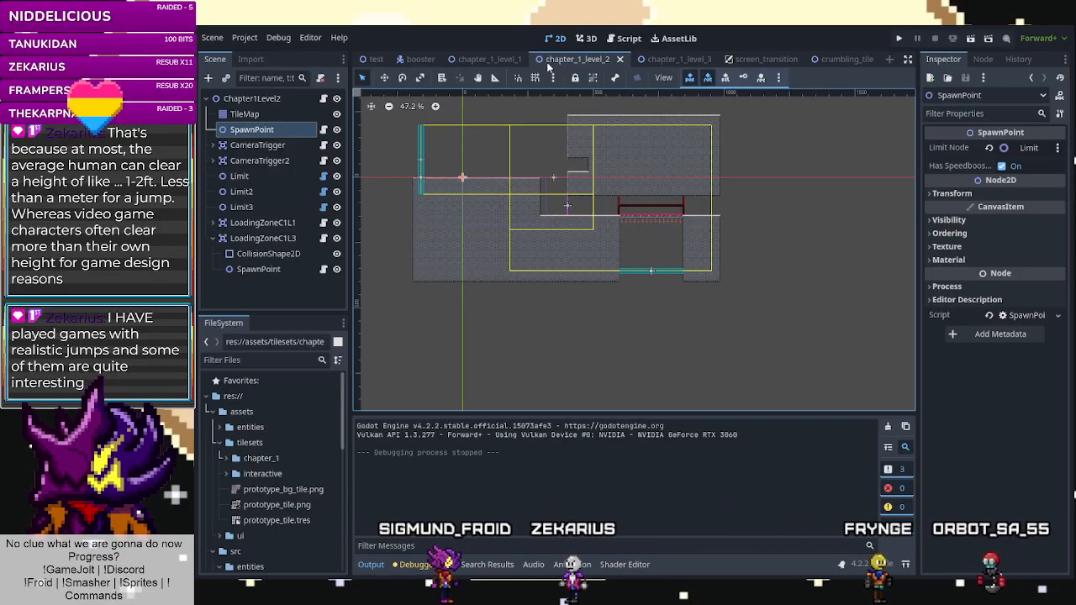
pyautogui.click(504, 60)
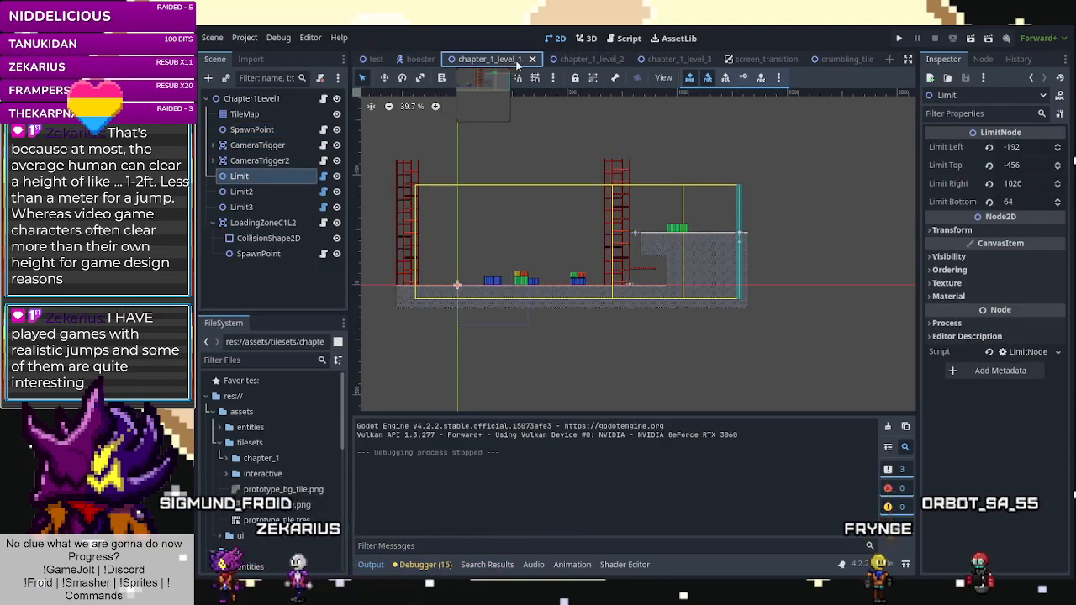
pyautogui.click(617, 39)
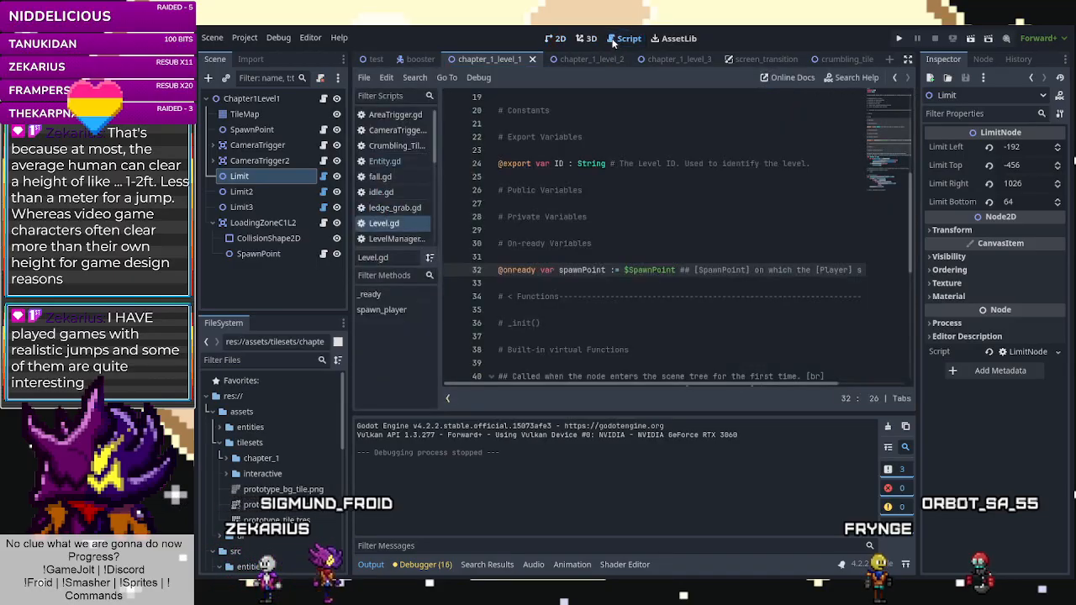
pyautogui.scroll(-8, 628, 280)
pyautogui.scroll(4, 622, 273)
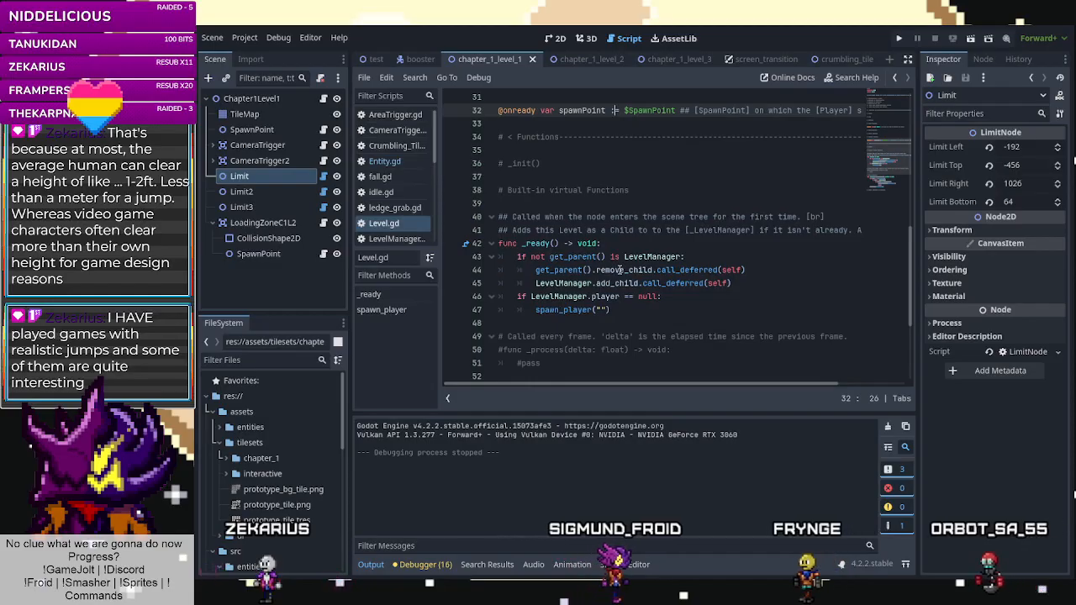
pyautogui.scroll(4, 620, 270)
pyautogui.scroll(6, 618, 269)
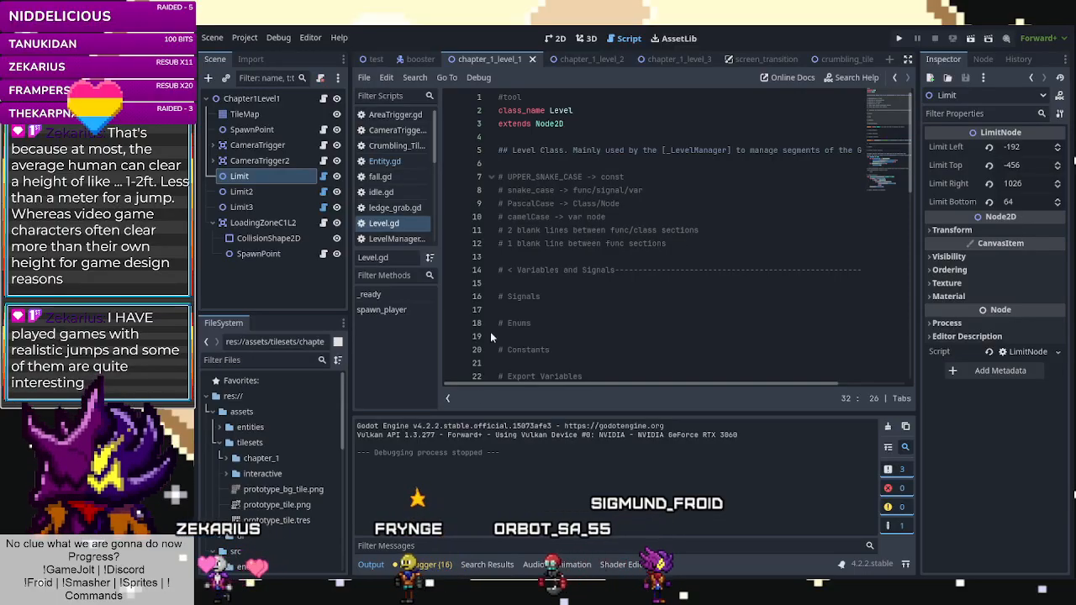
# Open the crumbling_tile scene and read through its script, from the crumble and variant functions to the variable declarations.
pyautogui.click(829, 60)
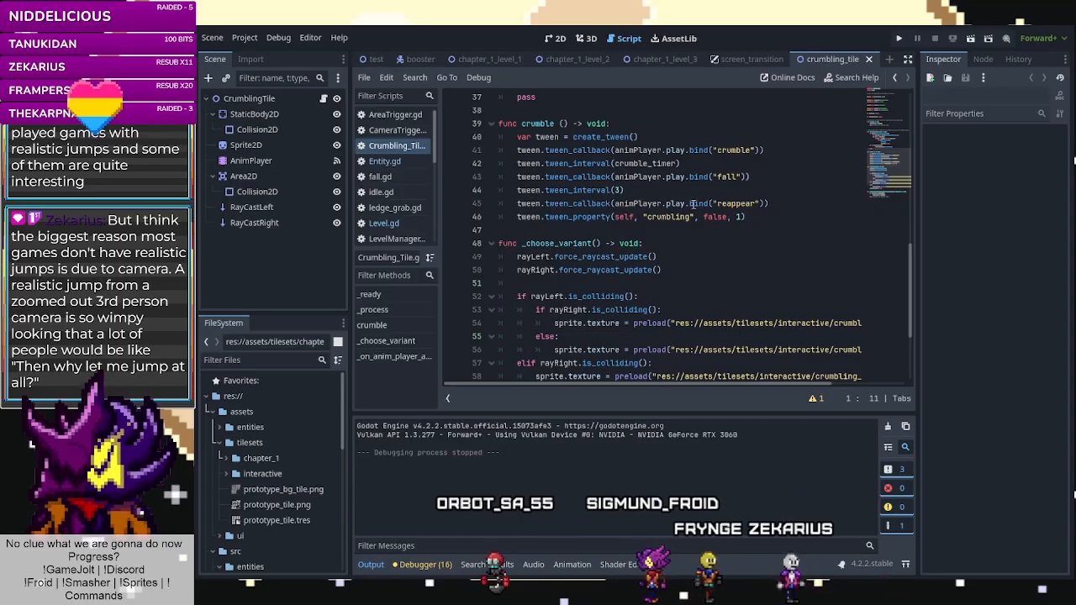
pyautogui.scroll(-4, 735, 243)
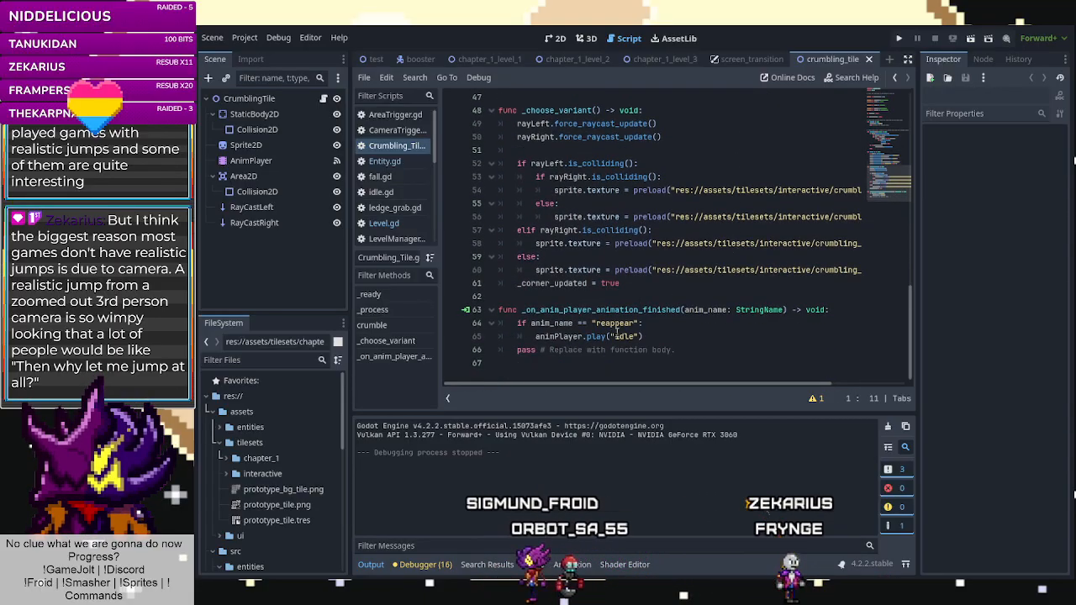
pyautogui.scroll(8, 653, 347)
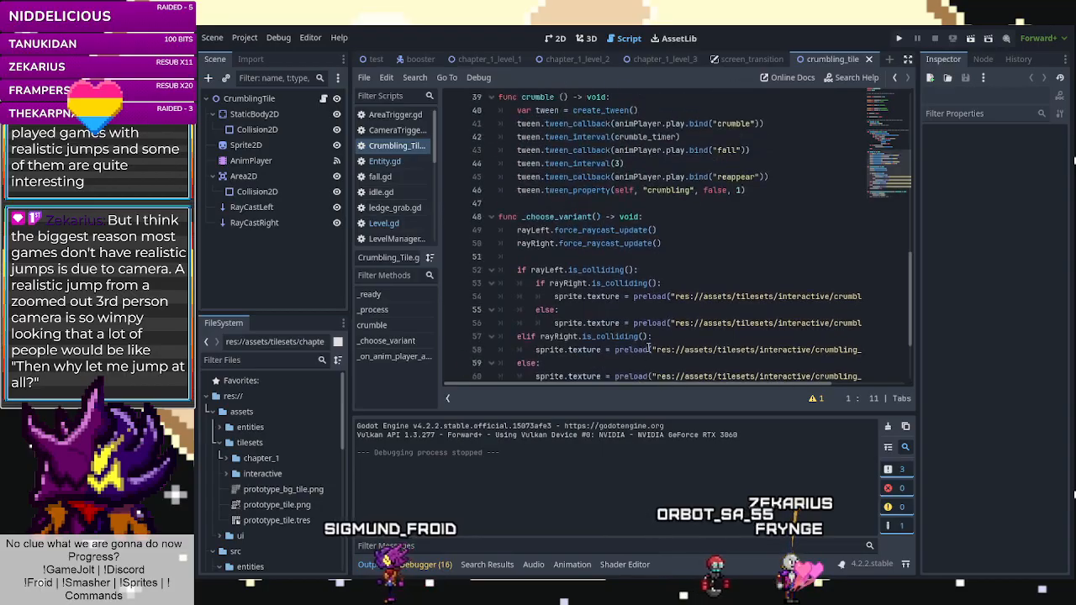
pyautogui.scroll(5, 644, 340)
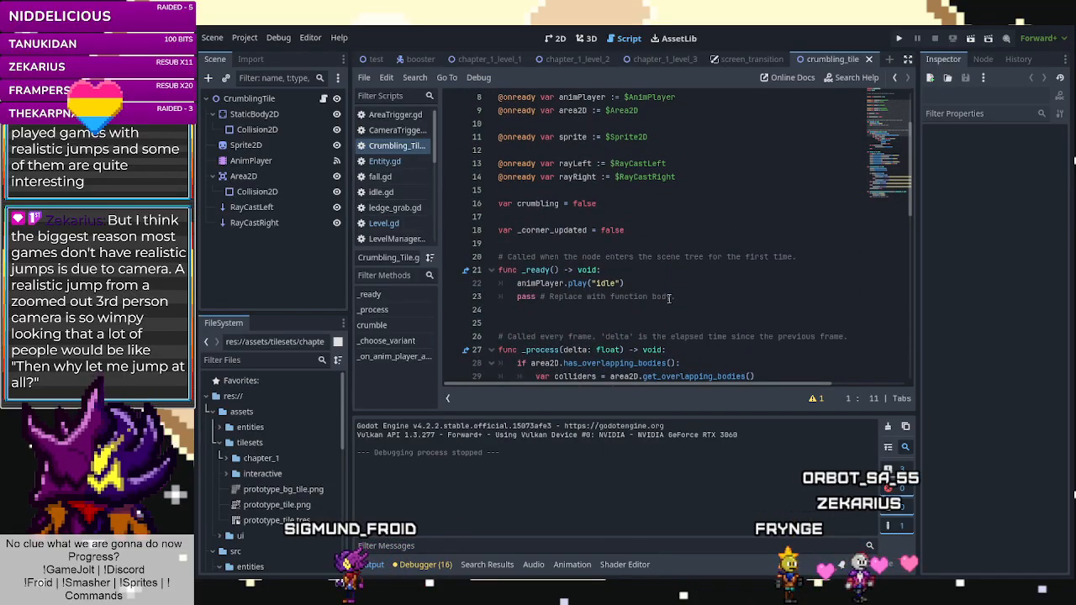
pyautogui.scroll(2, 649, 300)
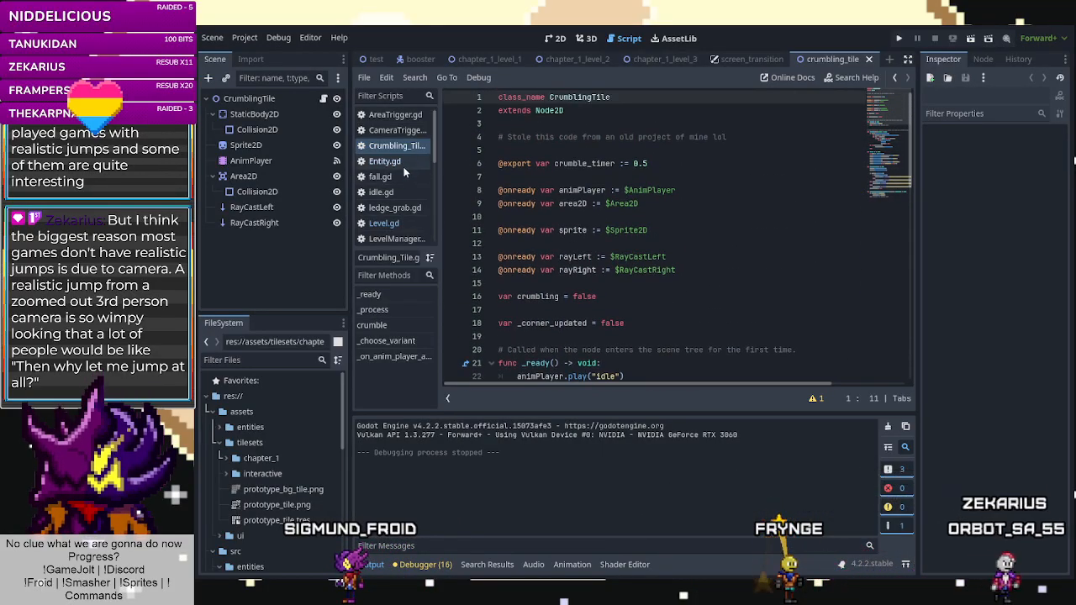
# Add "- Clean up Vertical Camera Catch-up" as the last Clean-Up item in TODO.txt and save the file.
pyautogui.scroll(-5, 403, 176)
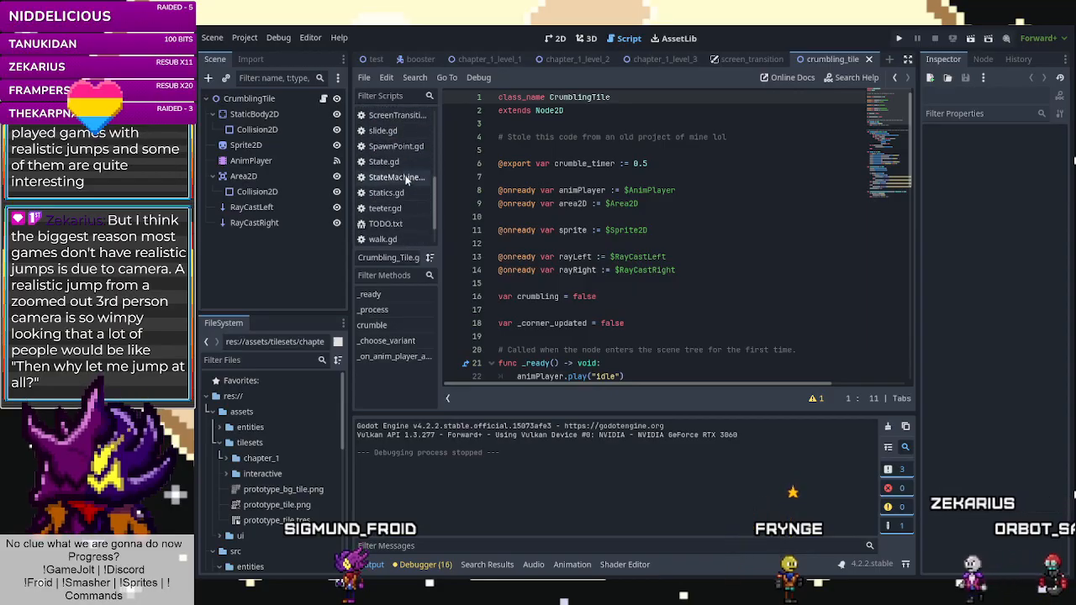
pyautogui.click(397, 187)
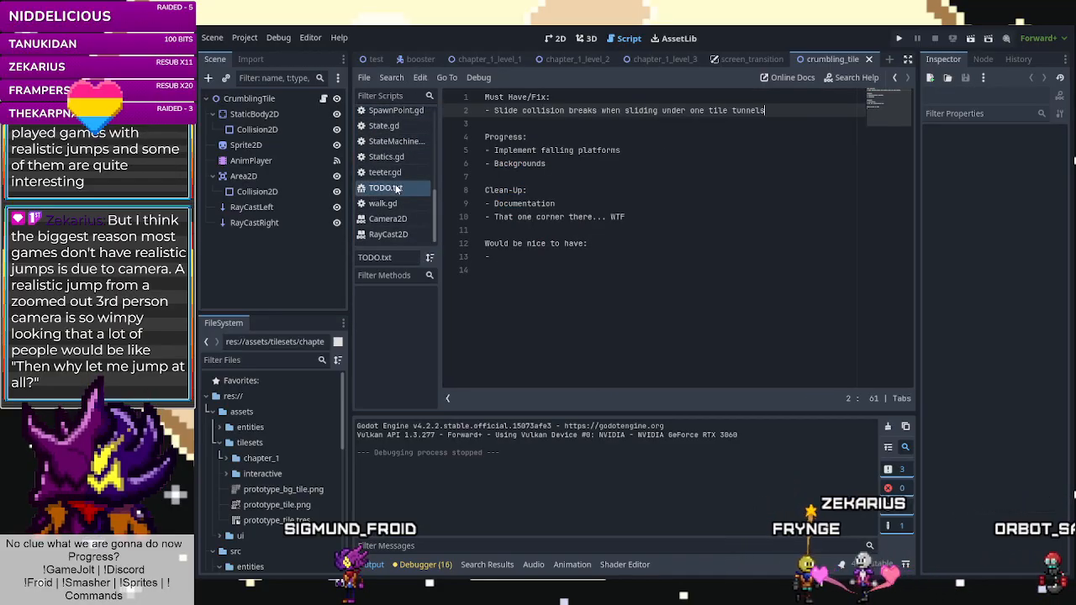
pyautogui.click(618, 161)
pyautogui.click(639, 216)
pyautogui.press('Return')
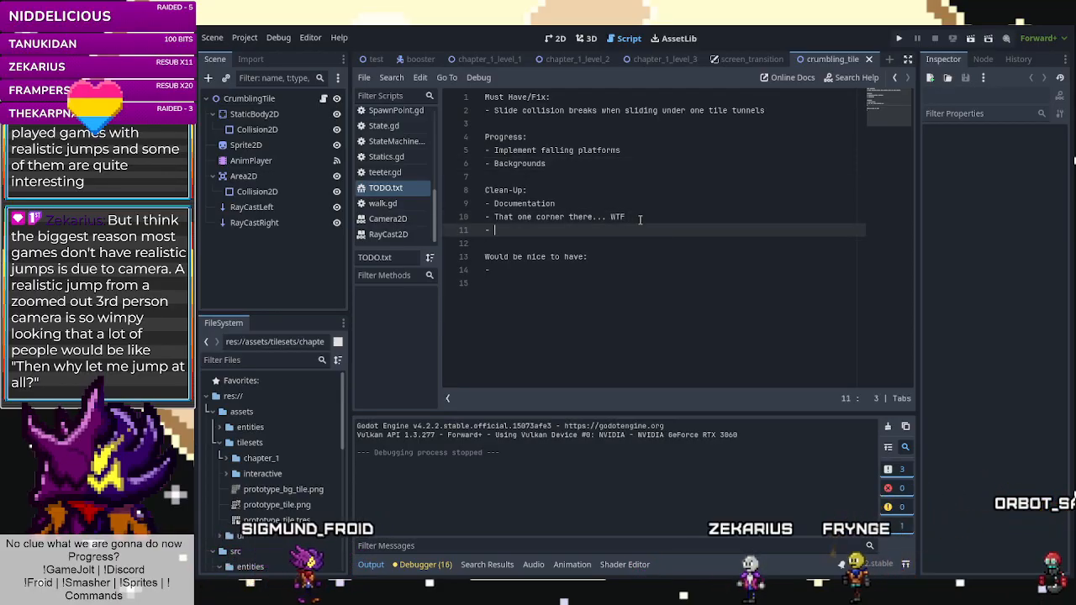
pyautogui.write('- cle')
pyautogui.press('BackSpace')
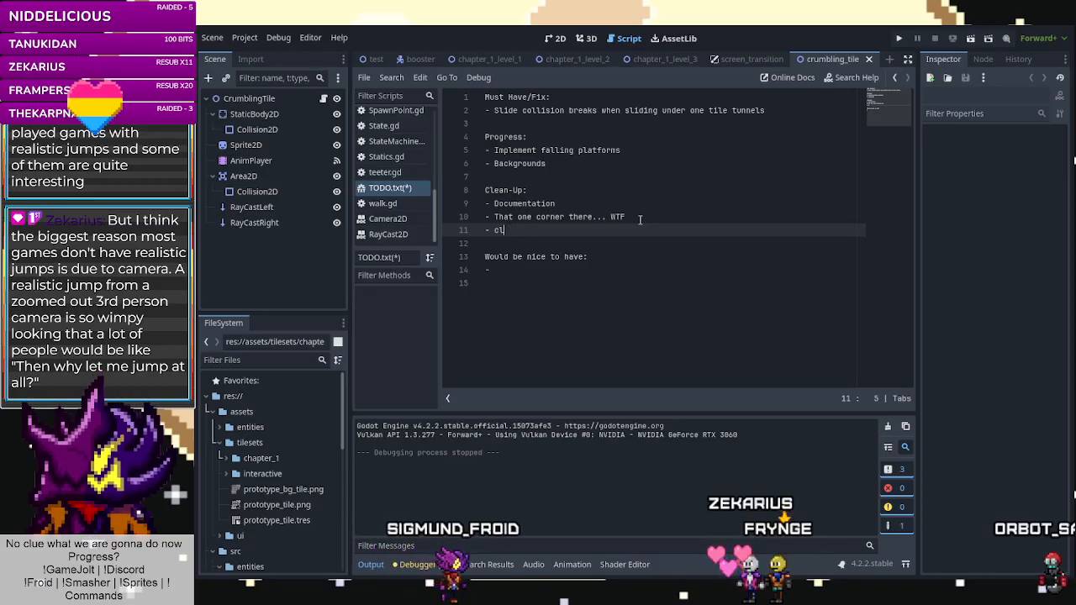
pyautogui.write('ean up Vertical ')
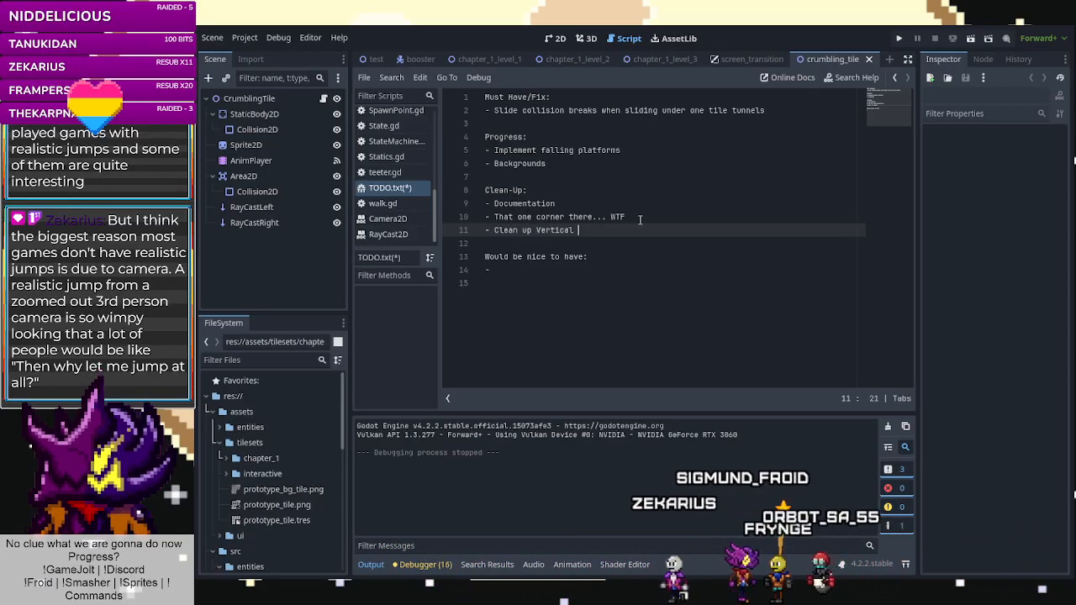
pyautogui.write('Camera Catch-up')
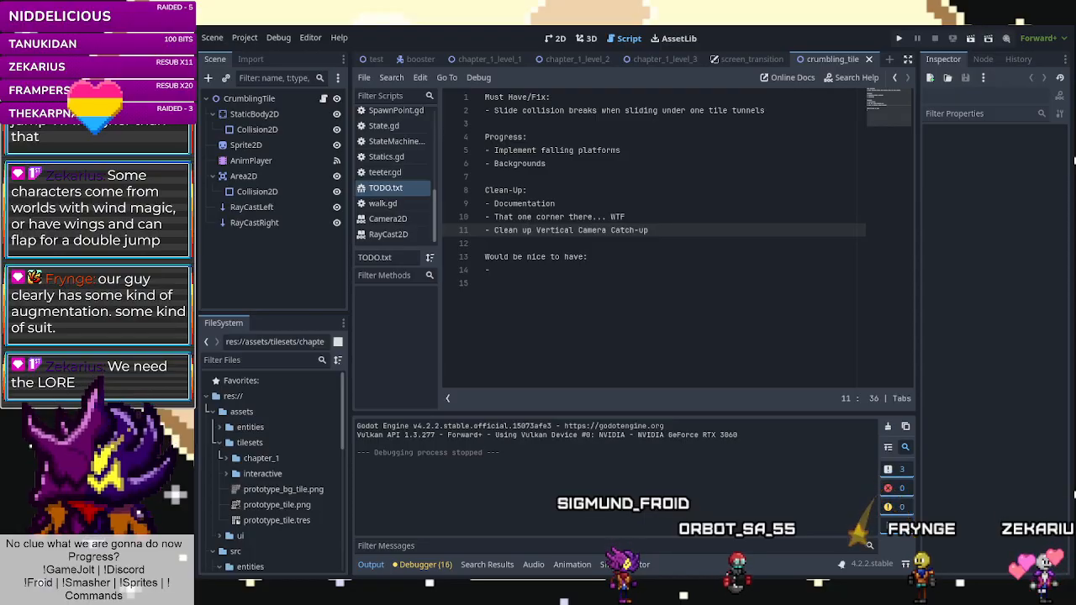
# Switch to Aseprite and examine the character's first Idle frame up close in Booster.ase.
pyautogui.hotkey('alt', 'Tab')
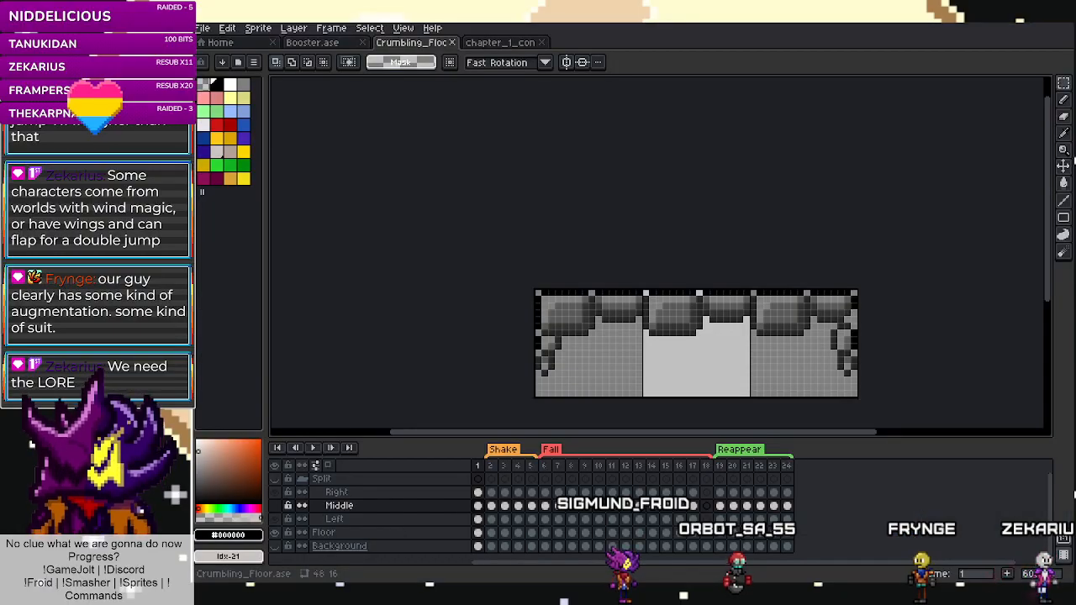
pyautogui.click(312, 43)
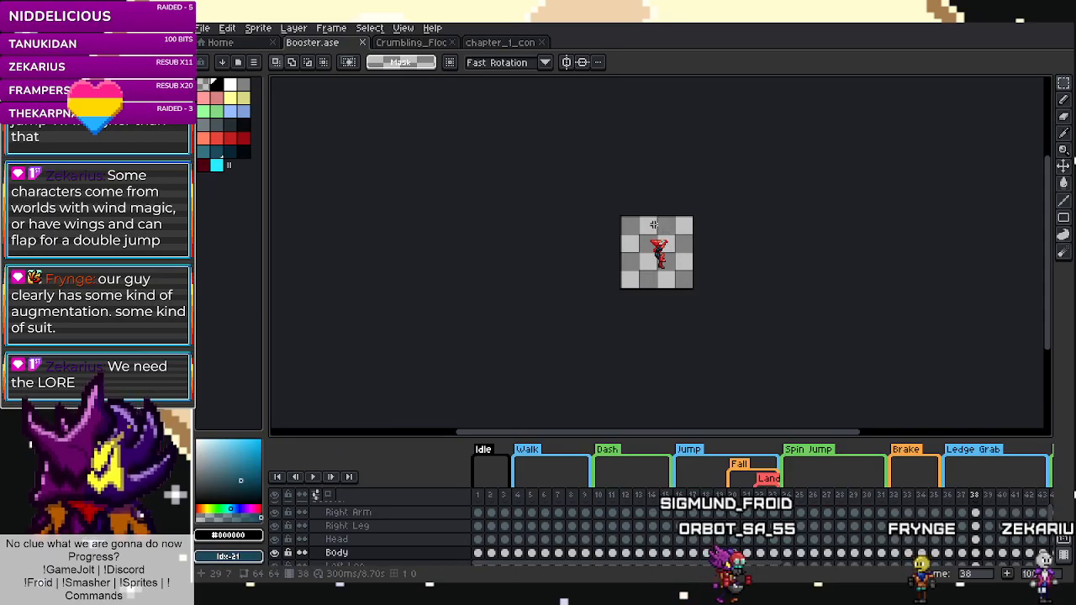
pyautogui.scroll(5, 653, 224)
pyautogui.click(478, 496)
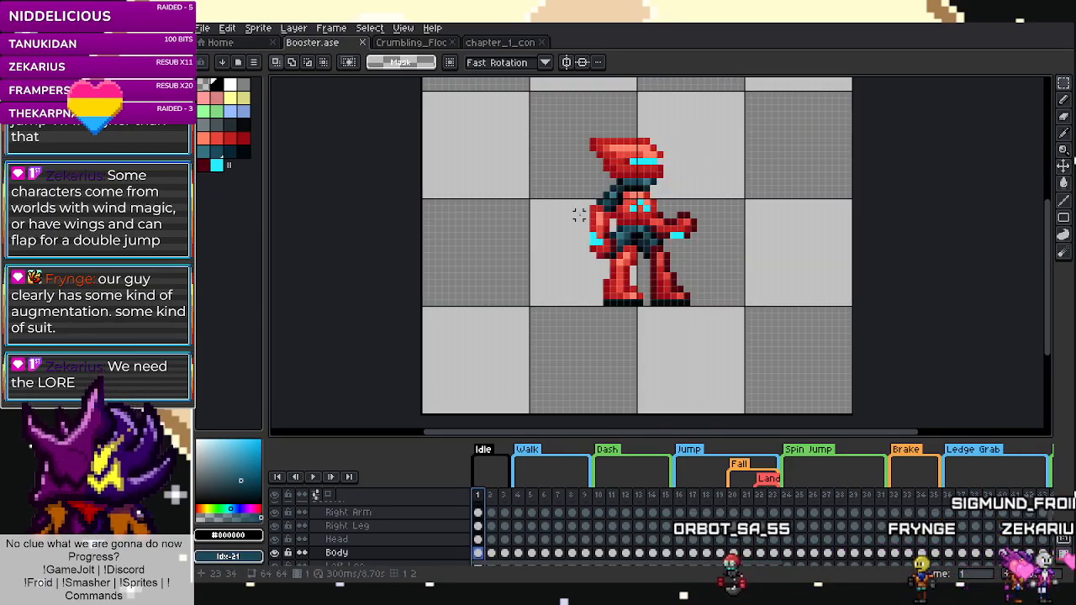
pyautogui.scroll(2, 579, 215)
pyautogui.scroll(-2, 577, 220)
pyautogui.scroll(1, 557, 161)
pyautogui.moveTo(533, 135); pyautogui.dragTo(797, 430)
pyautogui.click(889, 322)
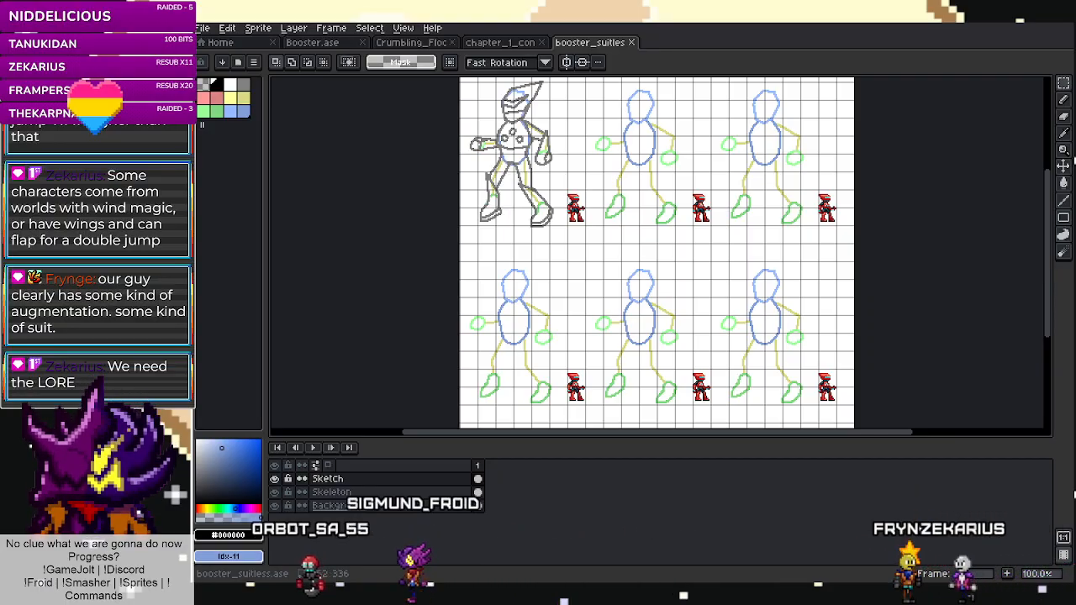
# Examine the armoured figure sketch, the skeleton poses and the small red sprites in booster_suitless.ase.
pyautogui.scroll(5, 563, 178)
pyautogui.scroll(-3, 588, 257)
pyautogui.scroll(3, 654, 327)
pyautogui.scroll(-5, 654, 326)
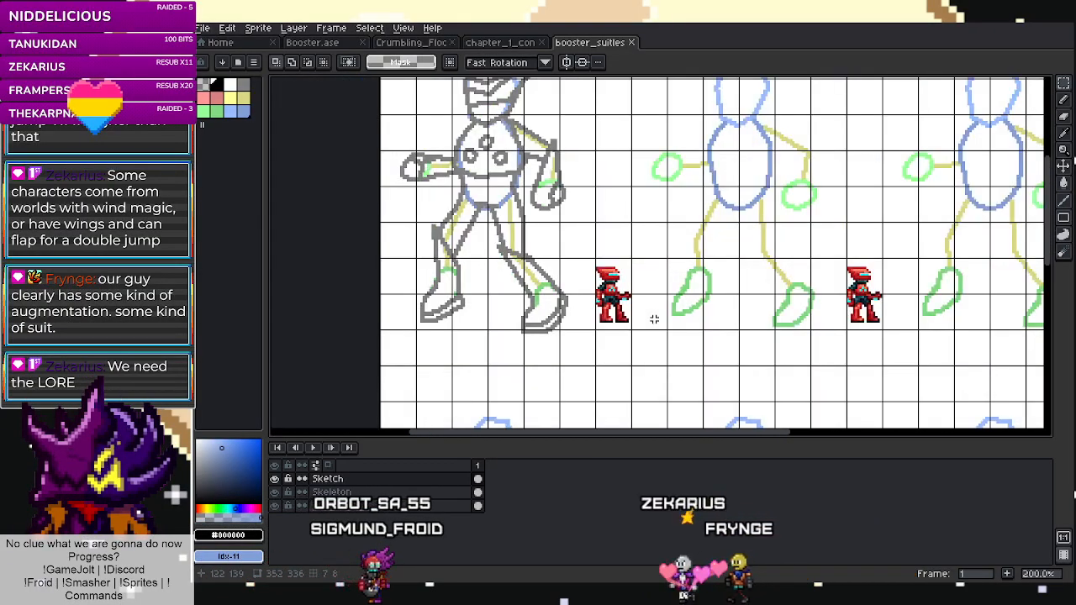
pyautogui.scroll(2, 645, 278)
pyautogui.scroll(-1, 645, 276)
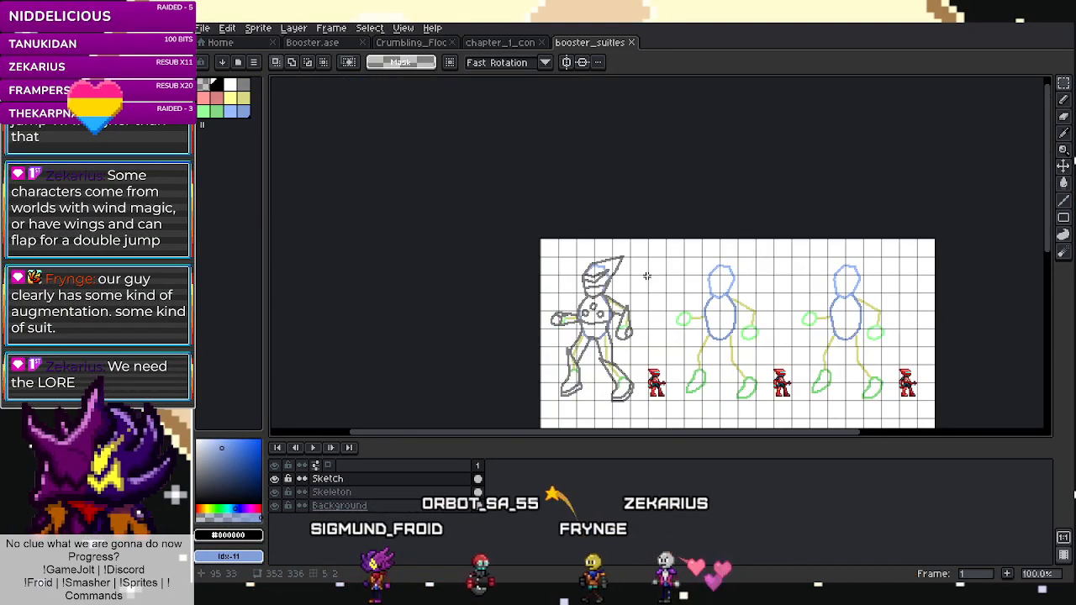
pyautogui.scroll(1, 701, 335)
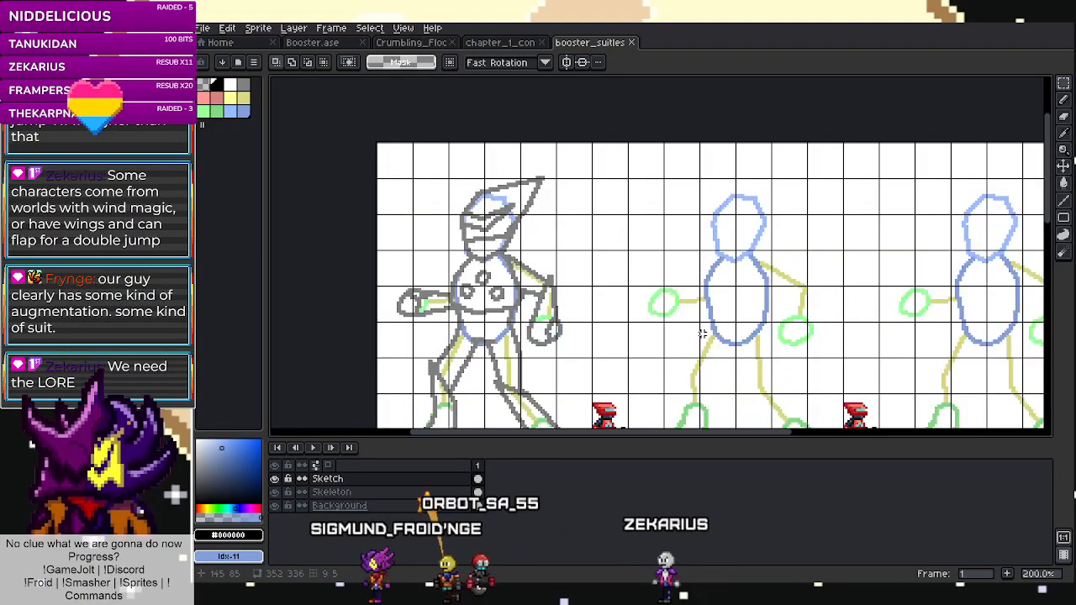
# Pick the grey #808080 of the armoured figure's sketch lines as the drawing colour.
pyautogui.press('i')
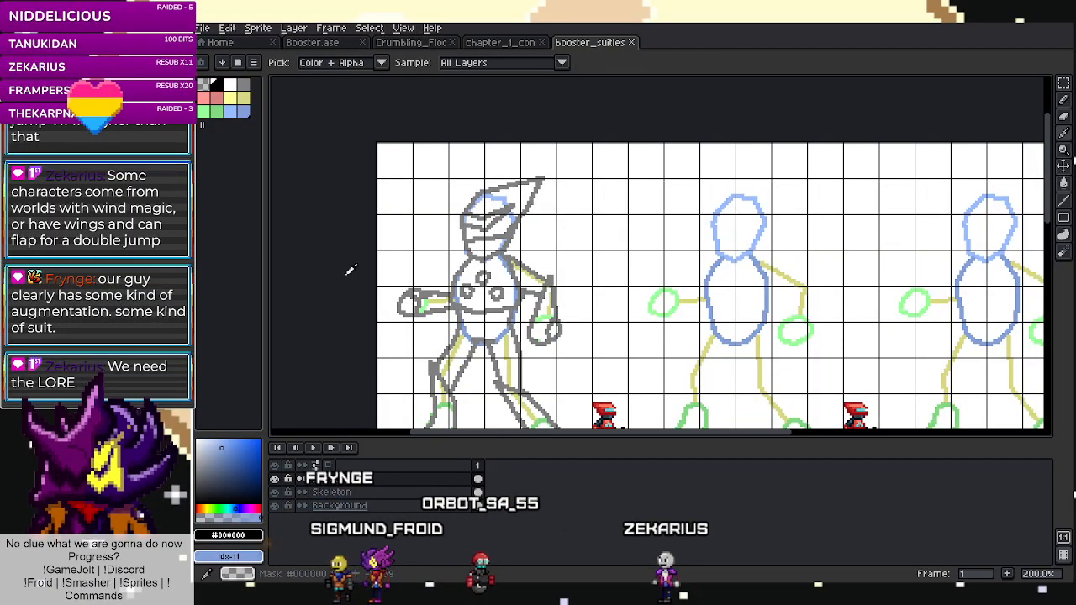
pyautogui.scroll(2, 458, 276)
pyautogui.click(464, 295)
pyautogui.scroll(-3, 464, 295)
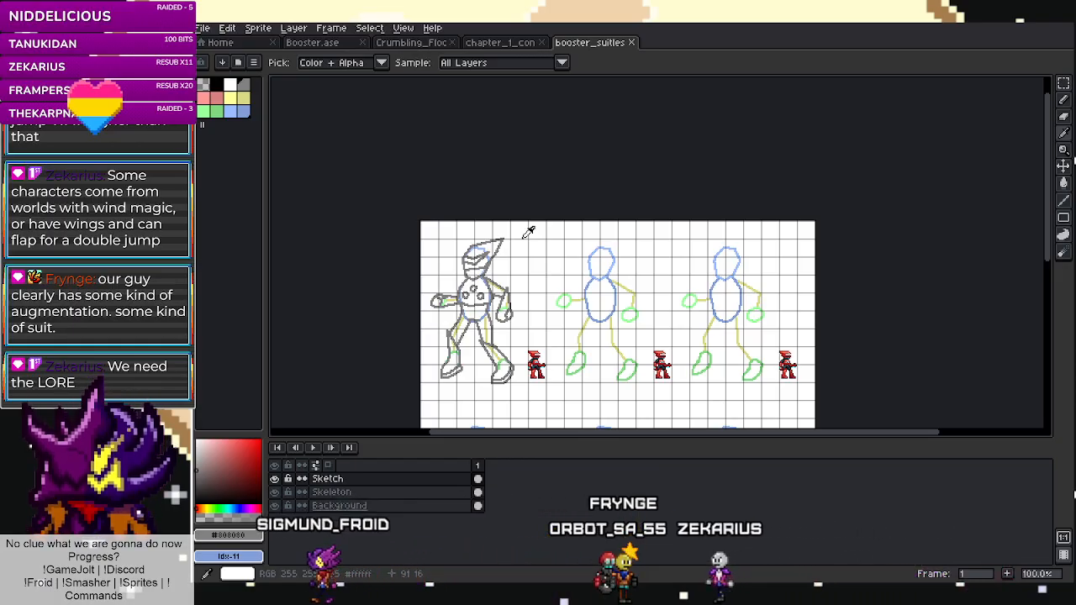
# Check the sketch with the Skeleton layer hidden, show the layer again, and inspect the small red sprite's legs up close.
pyautogui.click(275, 493)
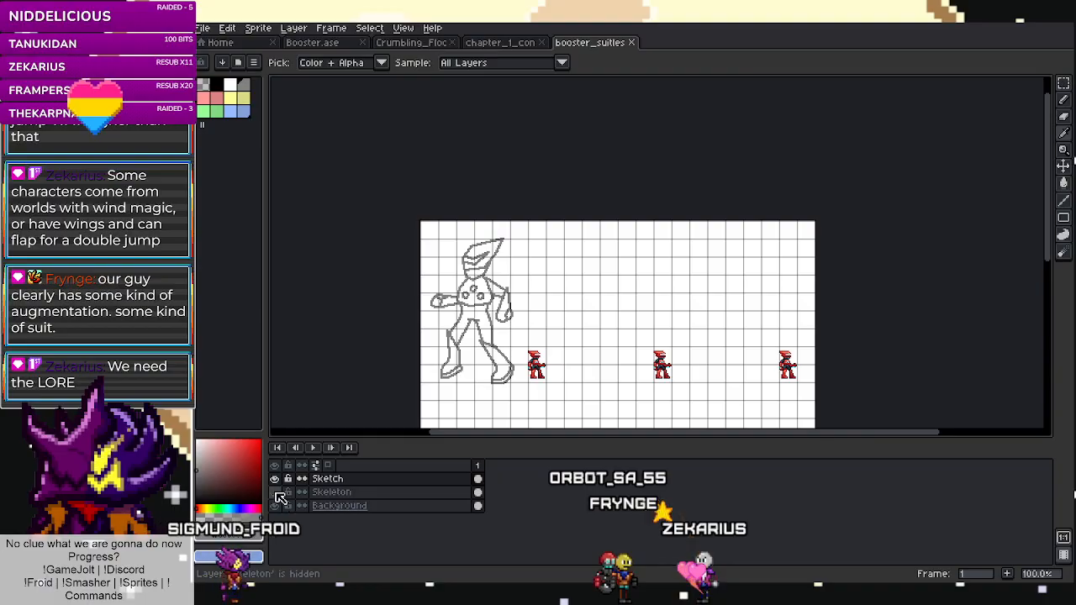
pyautogui.click(275, 493)
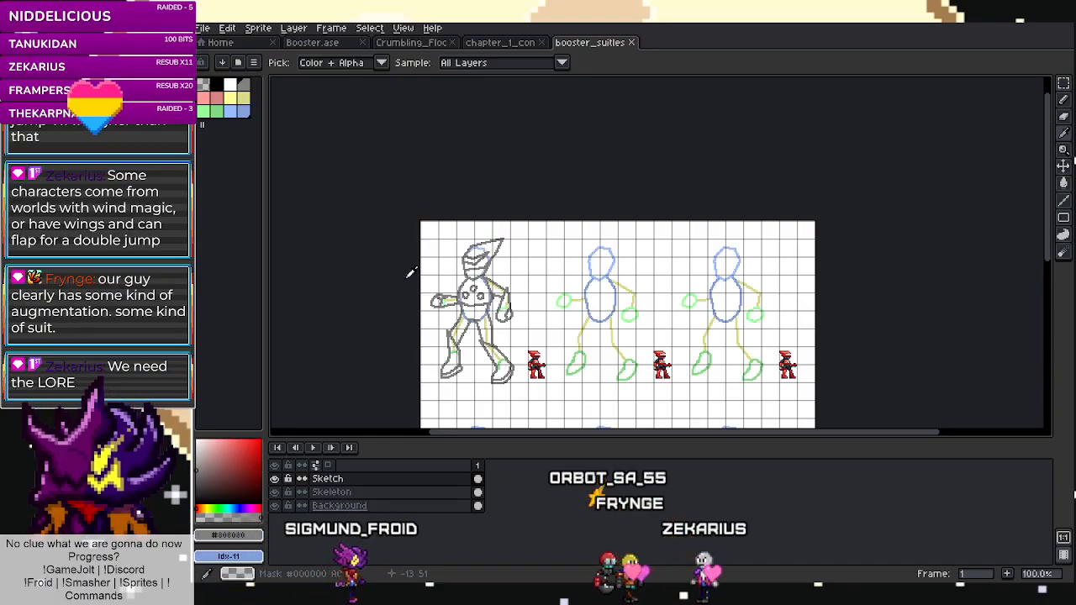
pyautogui.scroll(2, 575, 370)
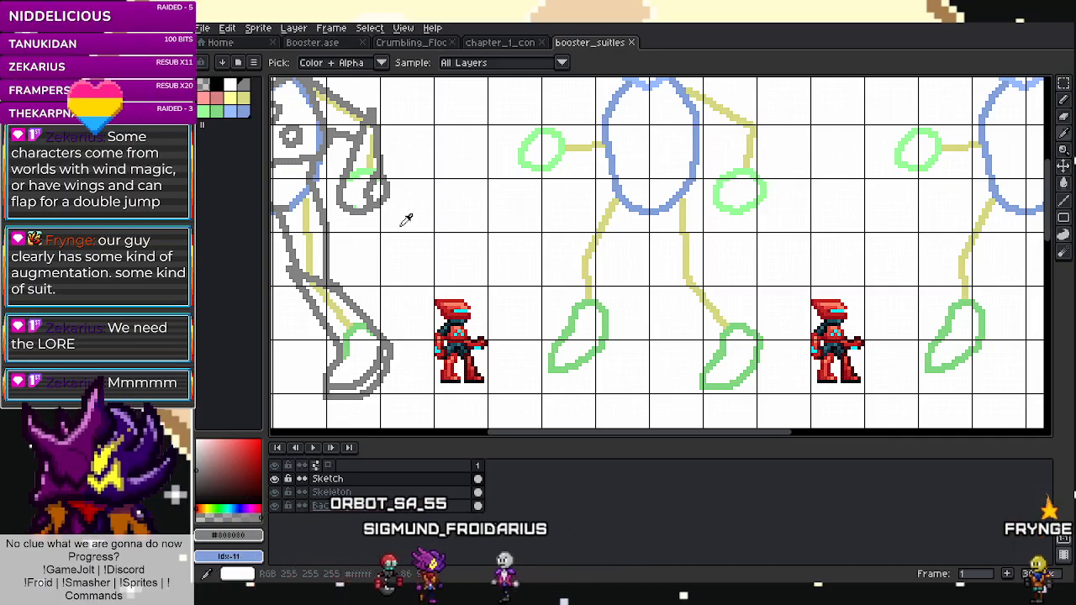
pyautogui.scroll(1, 454, 244)
pyautogui.scroll(1, 518, 204)
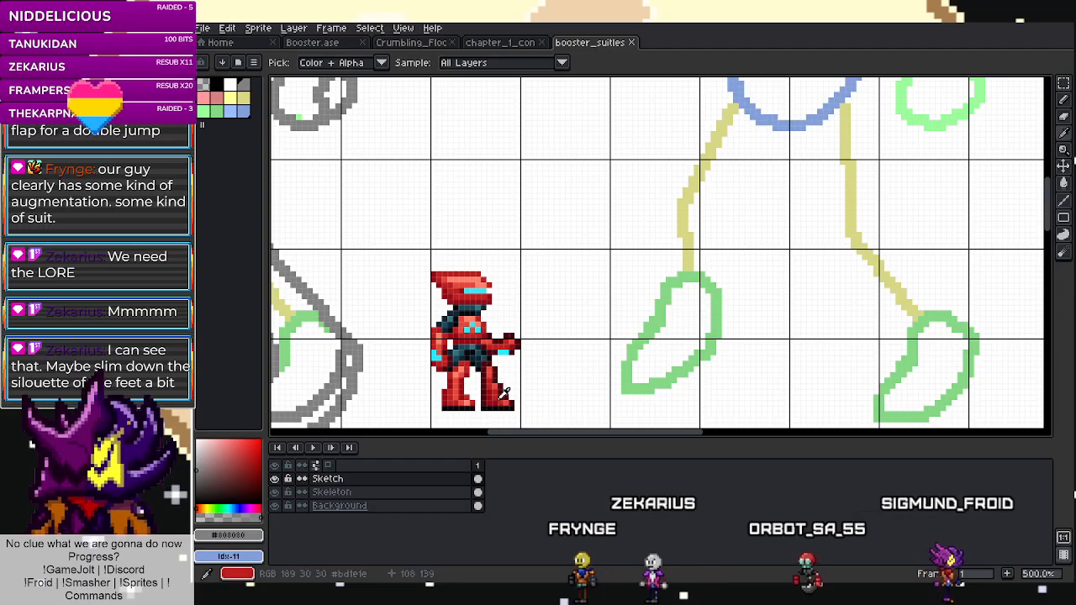
pyautogui.scroll(2, 493, 388)
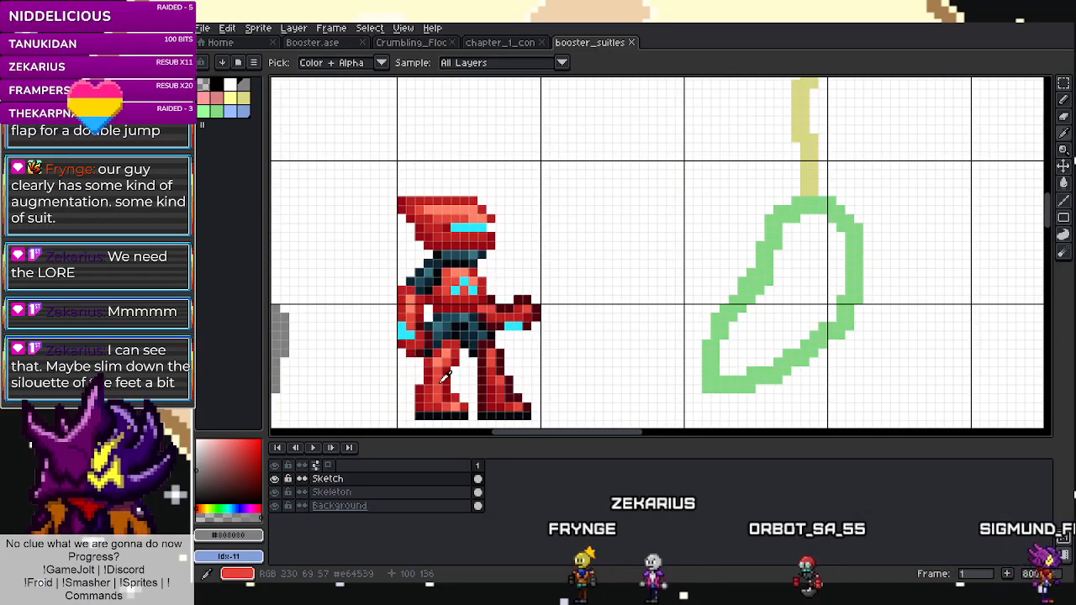
# Outline the small red sprite's feet and knee area with the rectangular marquee to study the leg silhouette.
pyautogui.press('m')
pyautogui.moveTo(401, 388); pyautogui.dragTo(619, 416)
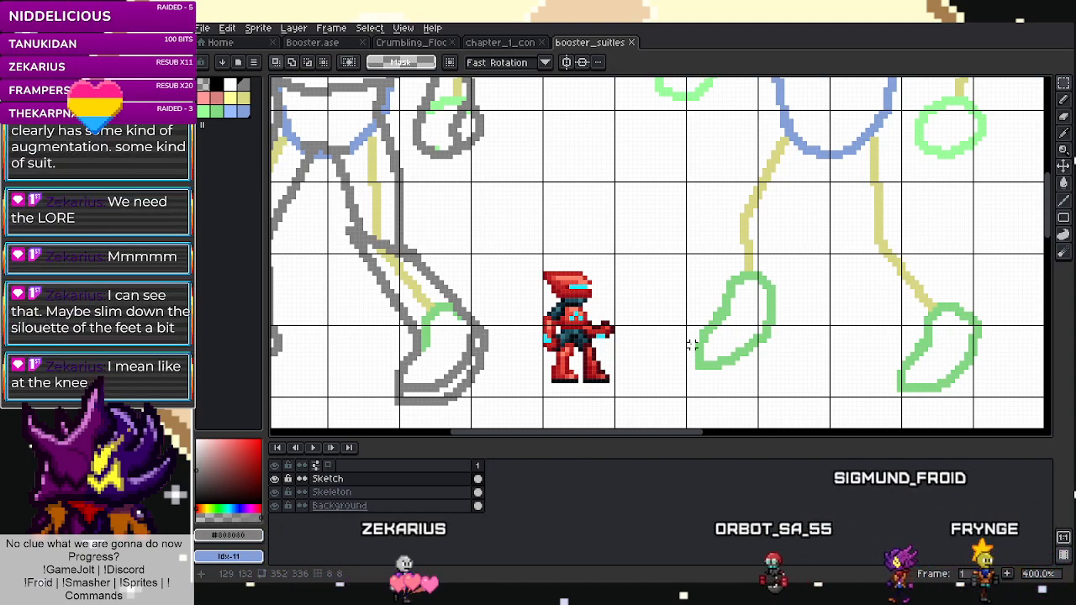
pyautogui.scroll(4, 580, 340)
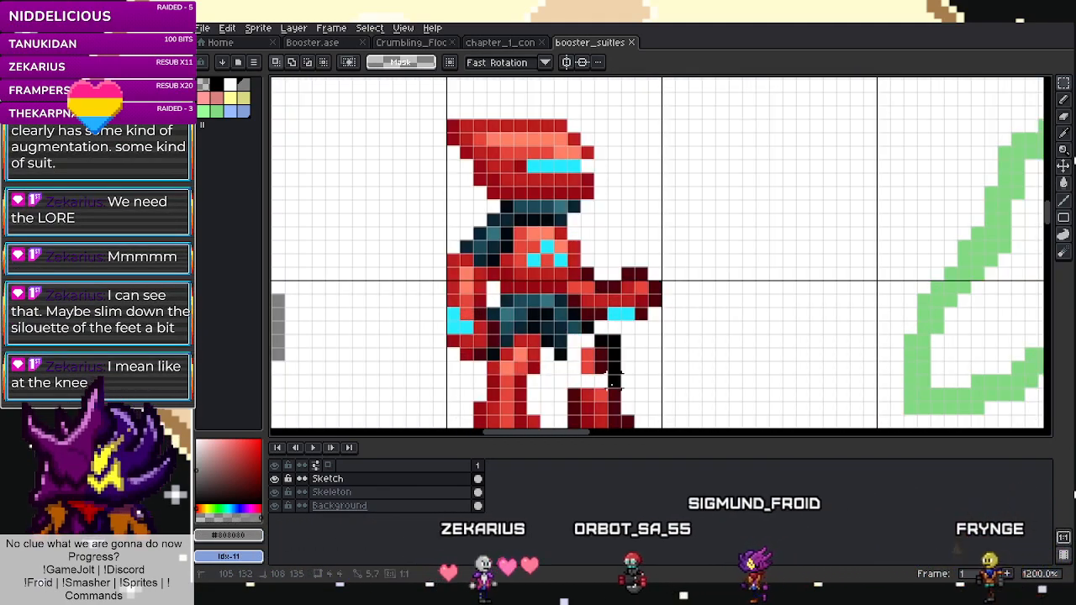
pyautogui.scroll(-5, 636, 395)
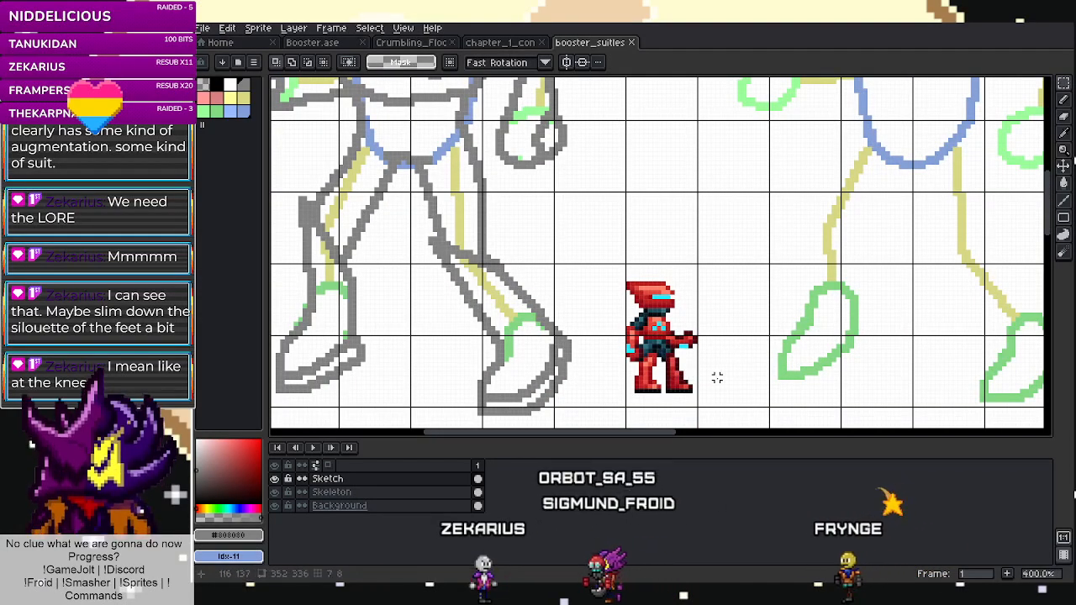
# Paste a copy of the armoured figure sketch onto the second skeleton pose, aligned at position 112, 0.
pyautogui.scroll(-3, 691, 304)
pyautogui.scroll(2, 729, 313)
pyautogui.scroll(-2, 728, 312)
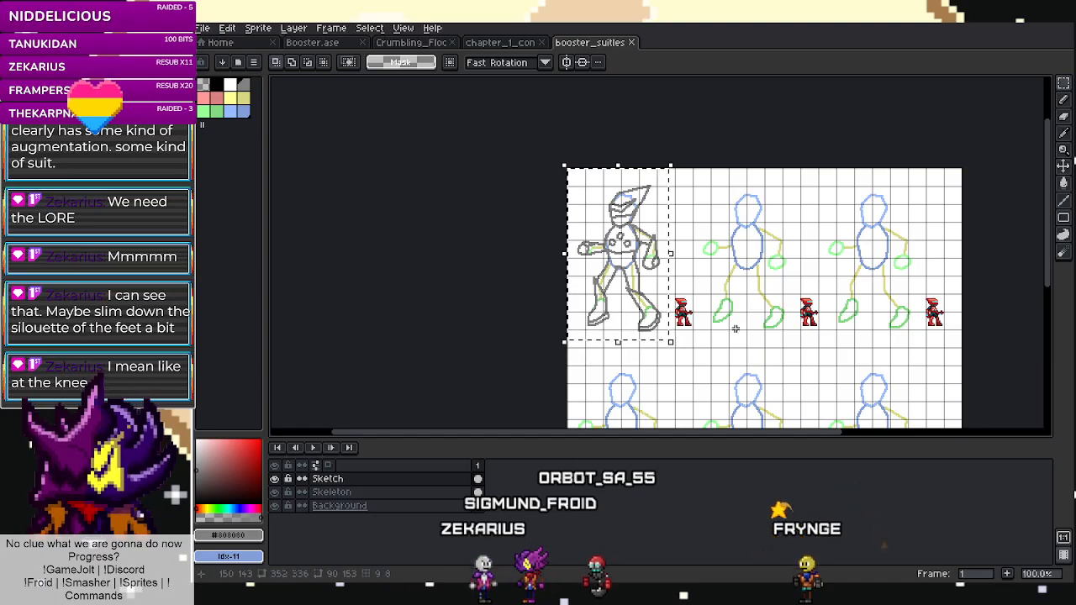
pyautogui.hotkey('ctrl', 'v')
pyautogui.moveTo(620, 283); pyautogui.dragTo(754, 309)
pyautogui.scroll(3, 755, 309)
pyautogui.moveTo(861, 367); pyautogui.dragTo(855, 357)
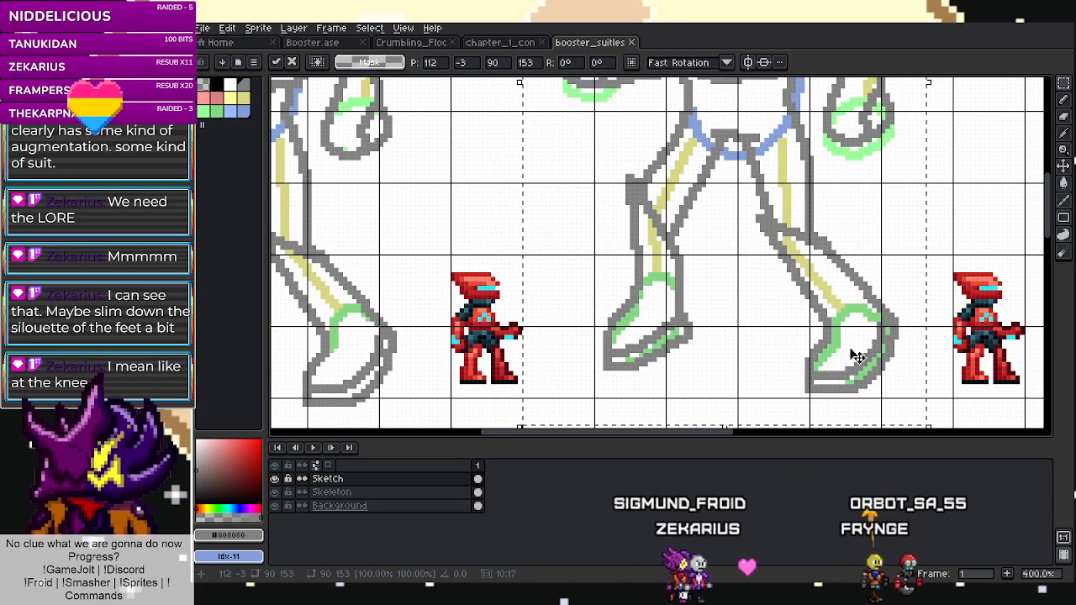
pyautogui.scroll(-1, 856, 358)
pyautogui.moveTo(855, 357); pyautogui.dragTo(858, 364)
pyautogui.scroll(-2, 779, 353)
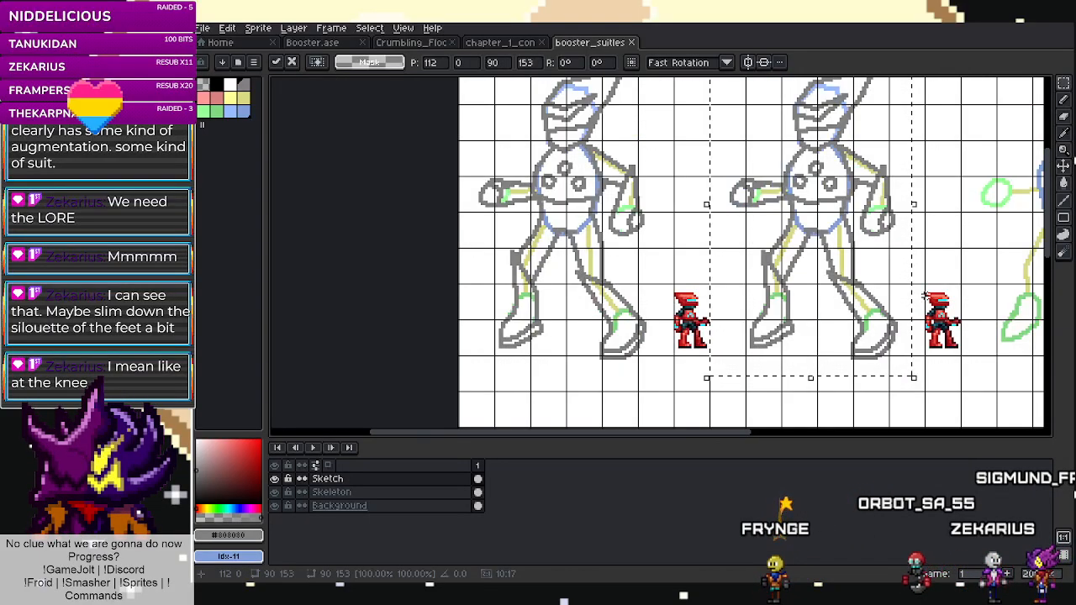
pyautogui.press('Return')
# Compare the copied figure with the original and inspect its helmet and visor up close.
pyautogui.scroll(-2, 909, 252)
pyautogui.scroll(2, 909, 253)
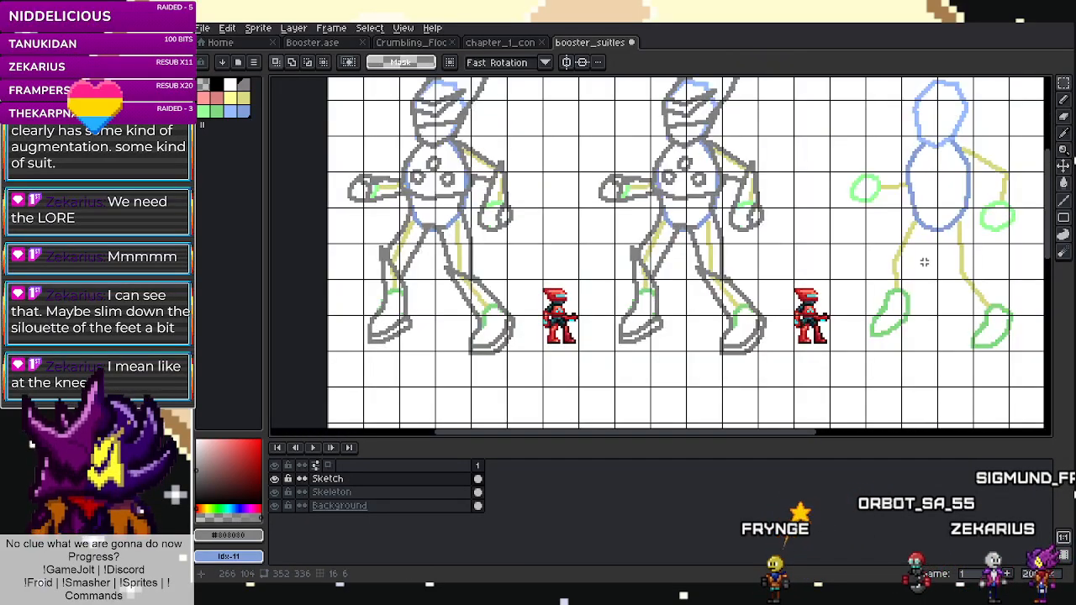
pyautogui.scroll(-1, 925, 260)
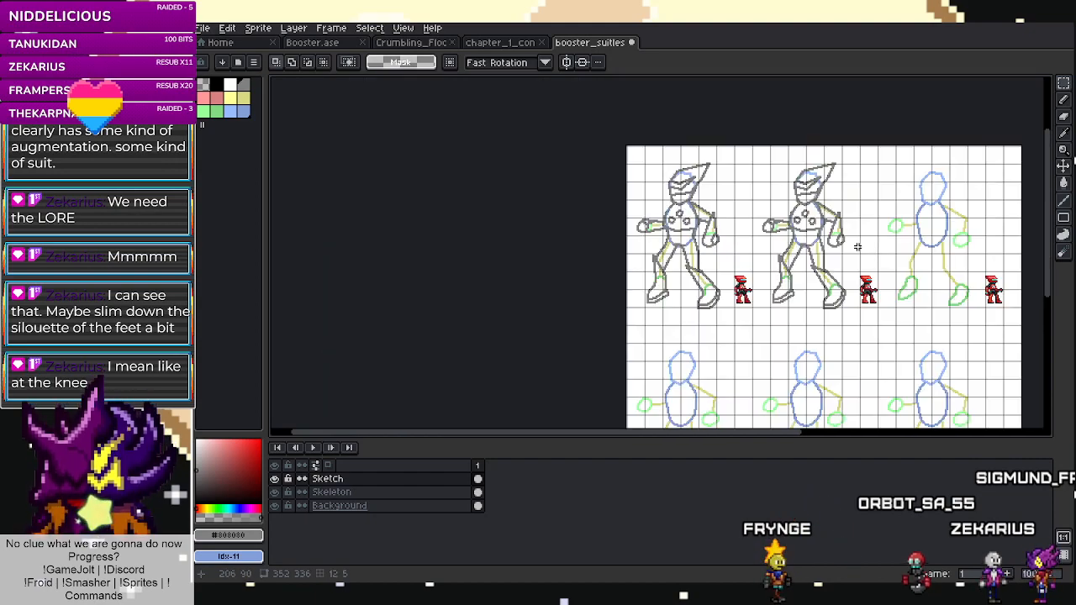
pyautogui.scroll(2, 817, 233)
pyautogui.scroll(-1, 766, 246)
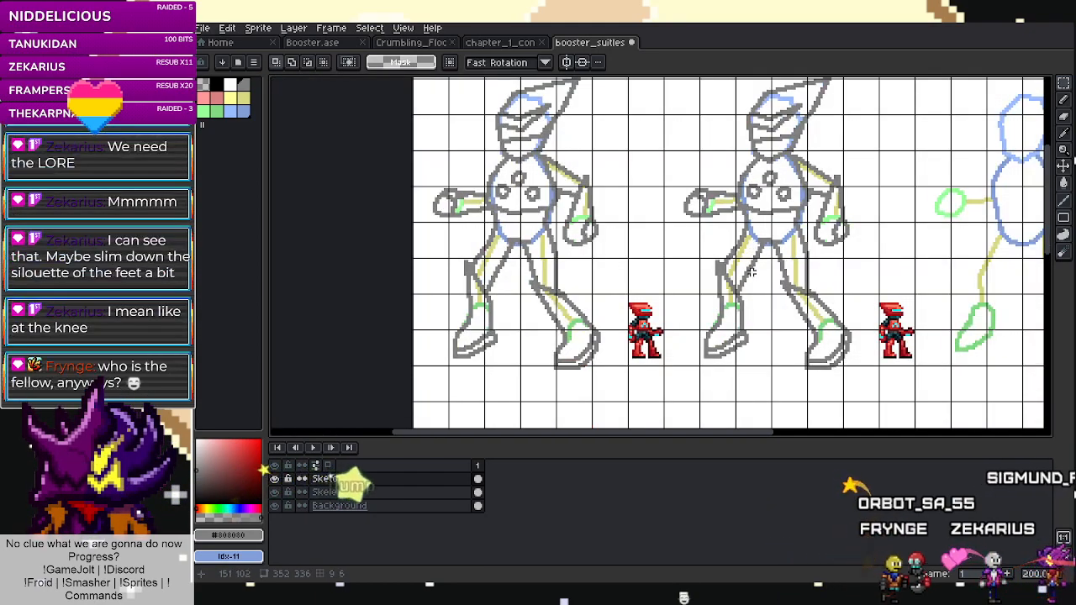
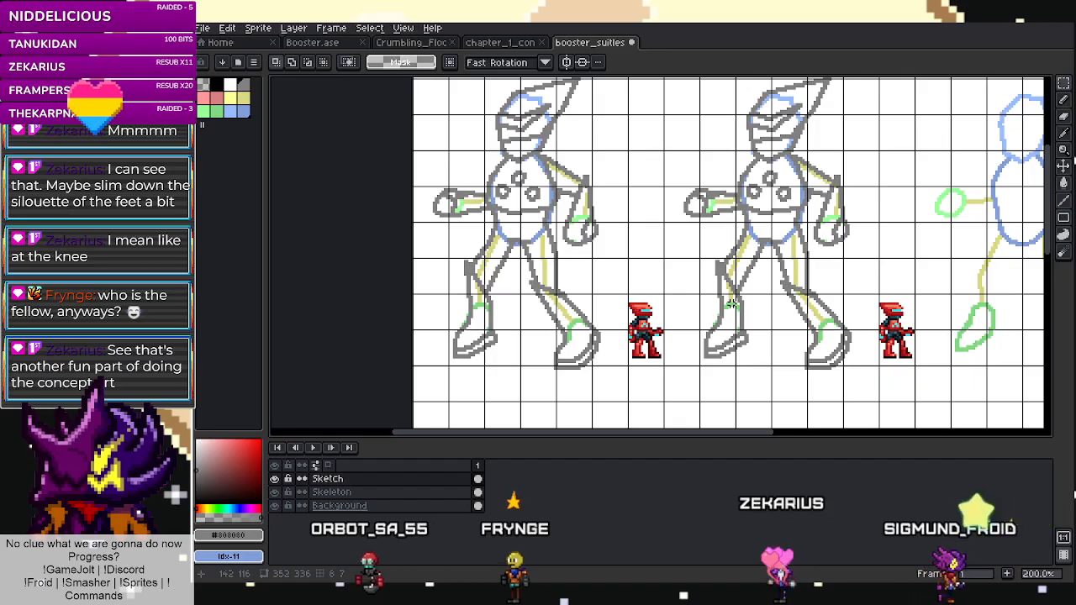
pyautogui.scroll(-1, 731, 304)
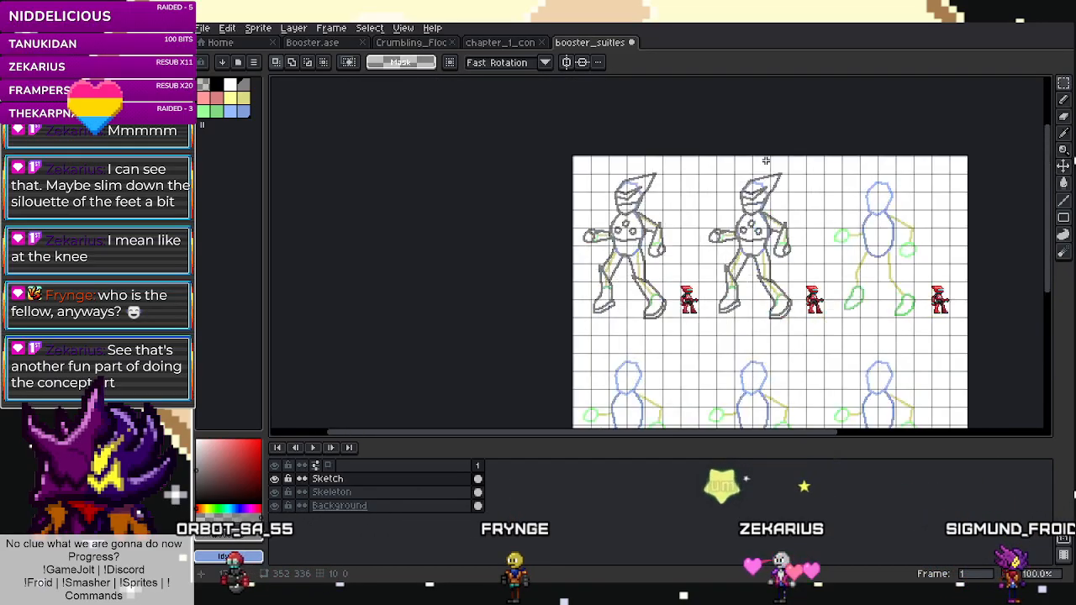
pyautogui.scroll(4, 713, 248)
pyautogui.scroll(1, 714, 248)
pyautogui.press('i')
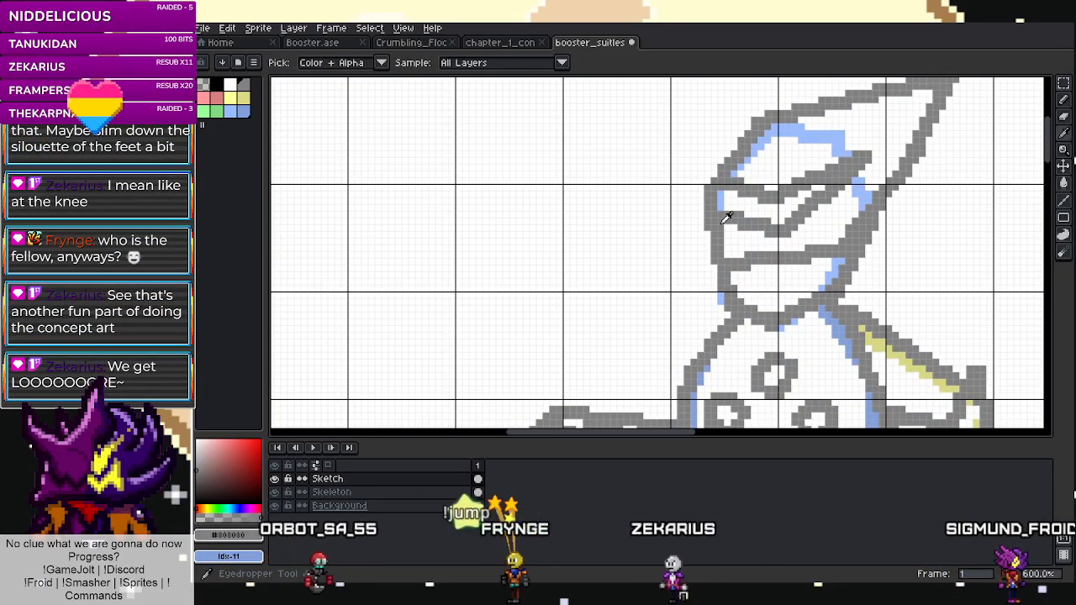
pyautogui.press('b')
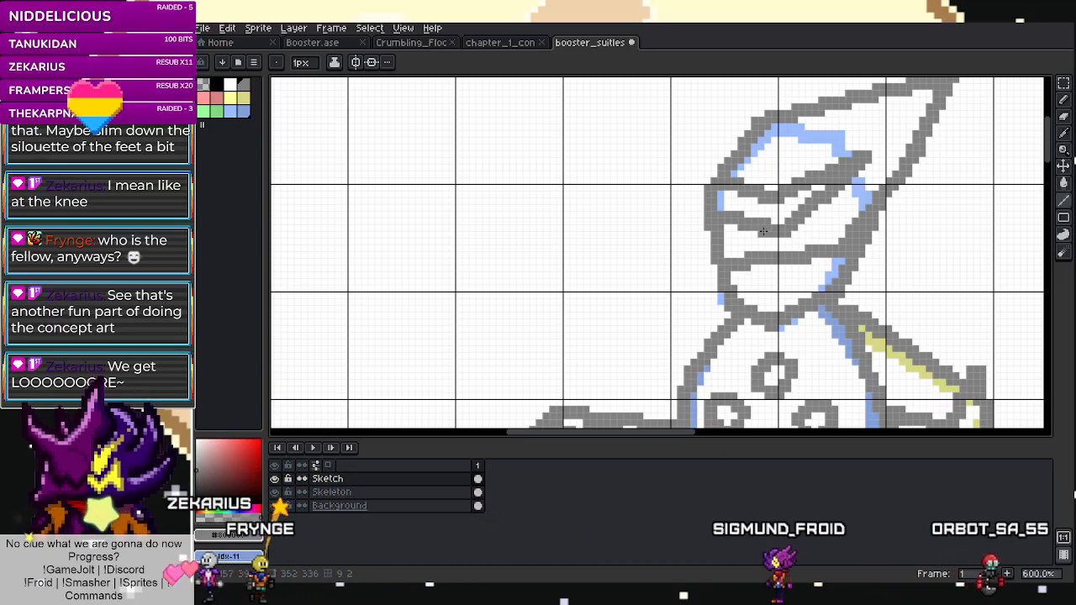
pyautogui.press('m')
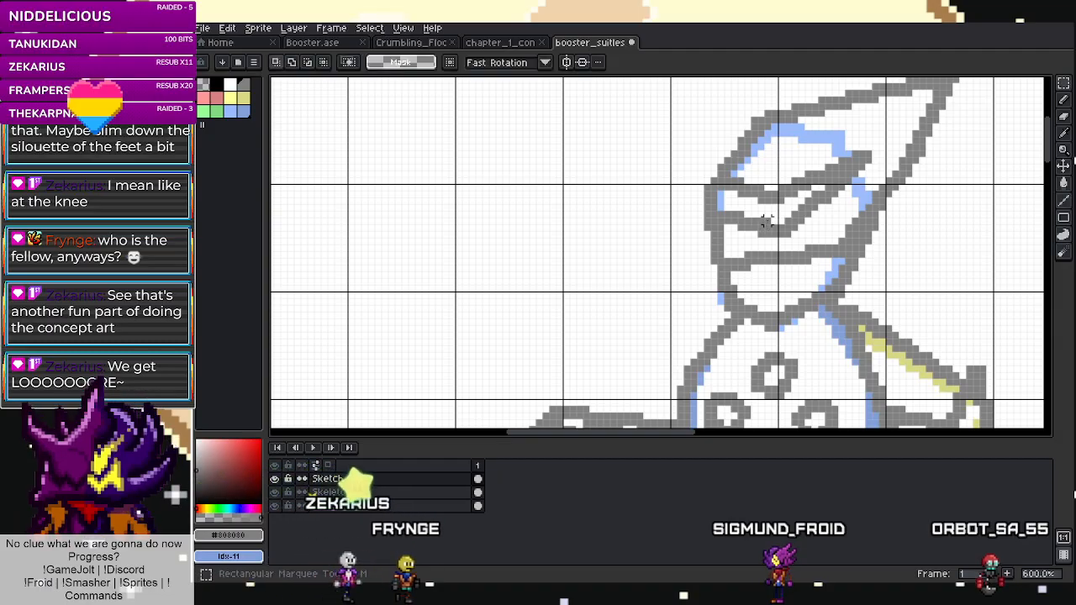
# Delete the pointed crest from the copied figure's helmet, piece by piece with rectangular selections.
pyautogui.scroll(-2, 767, 214)
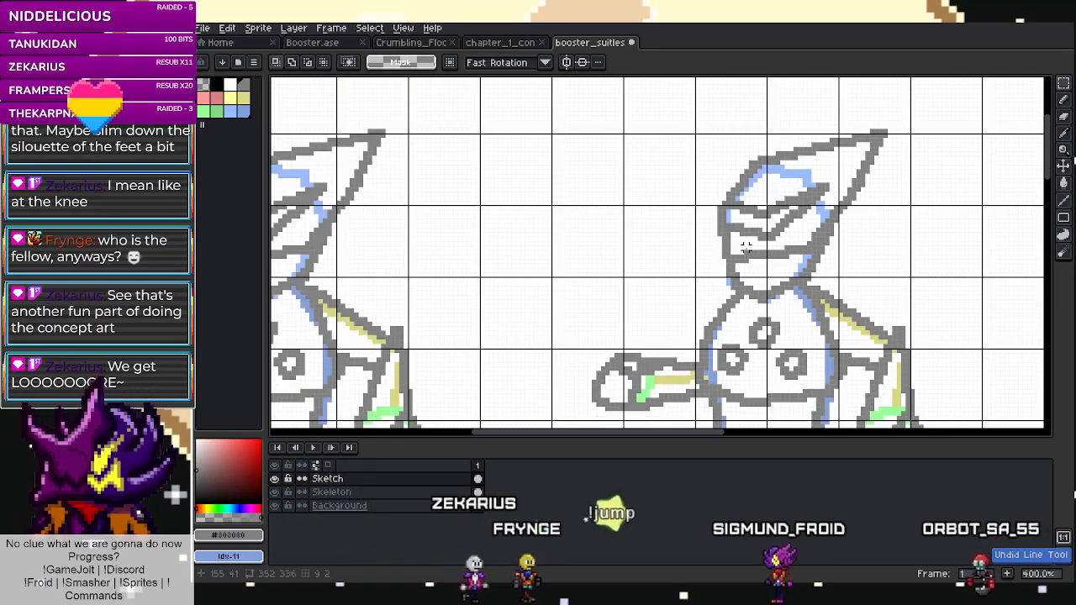
pyautogui.scroll(-2, 866, 206)
pyautogui.scroll(3, 859, 185)
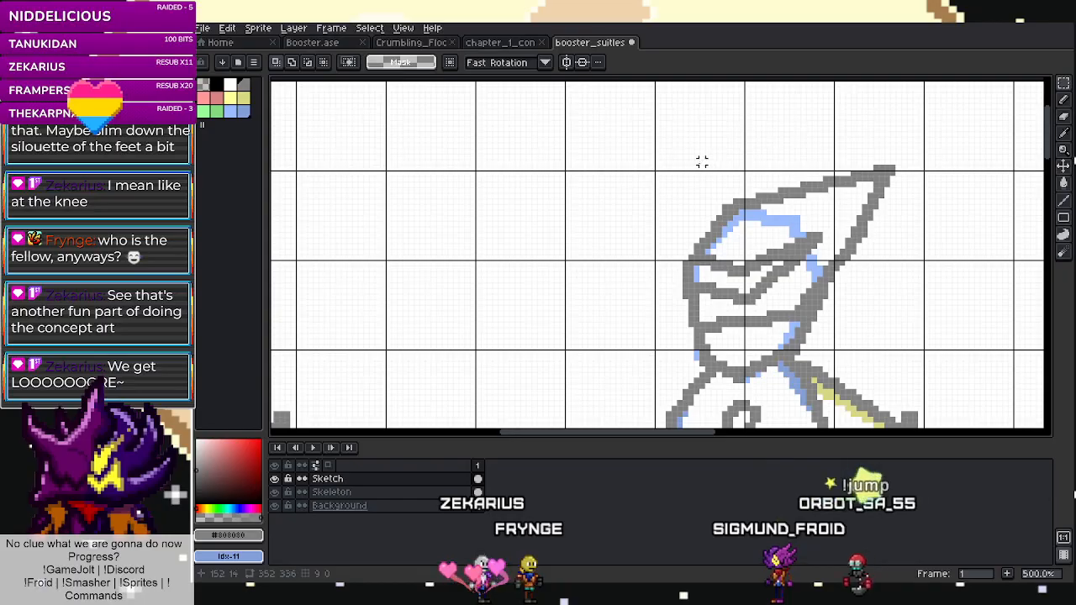
pyautogui.moveTo(858, 194); pyautogui.dragTo(910, 207)
pyautogui.press('Delete')
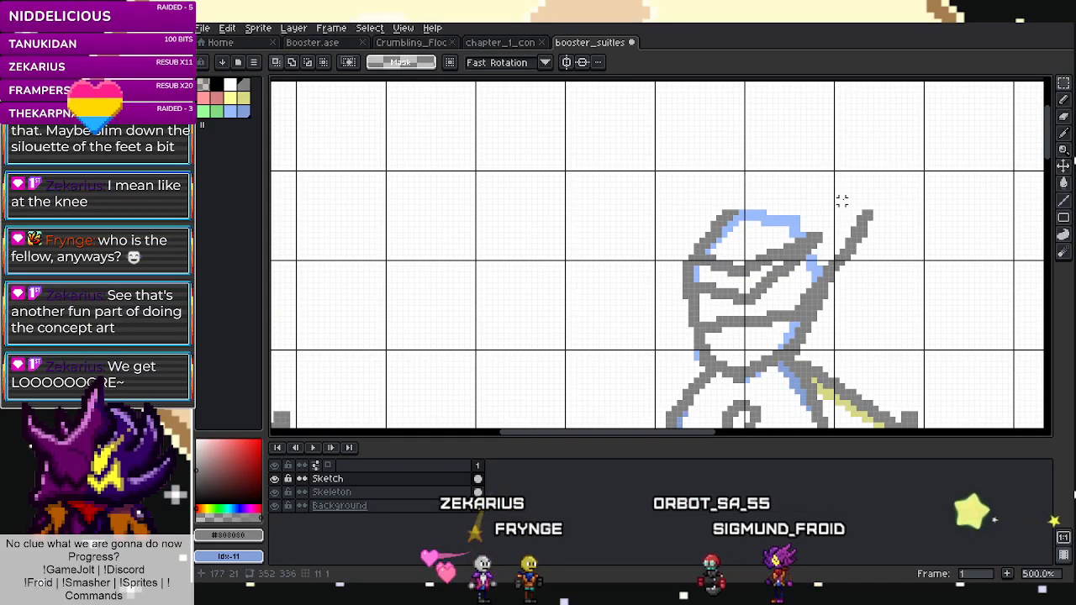
pyautogui.moveTo(842, 201); pyautogui.dragTo(916, 271)
pyautogui.press('Delete')
pyautogui.moveTo(830, 254); pyautogui.dragTo(895, 318)
pyautogui.press('Delete')
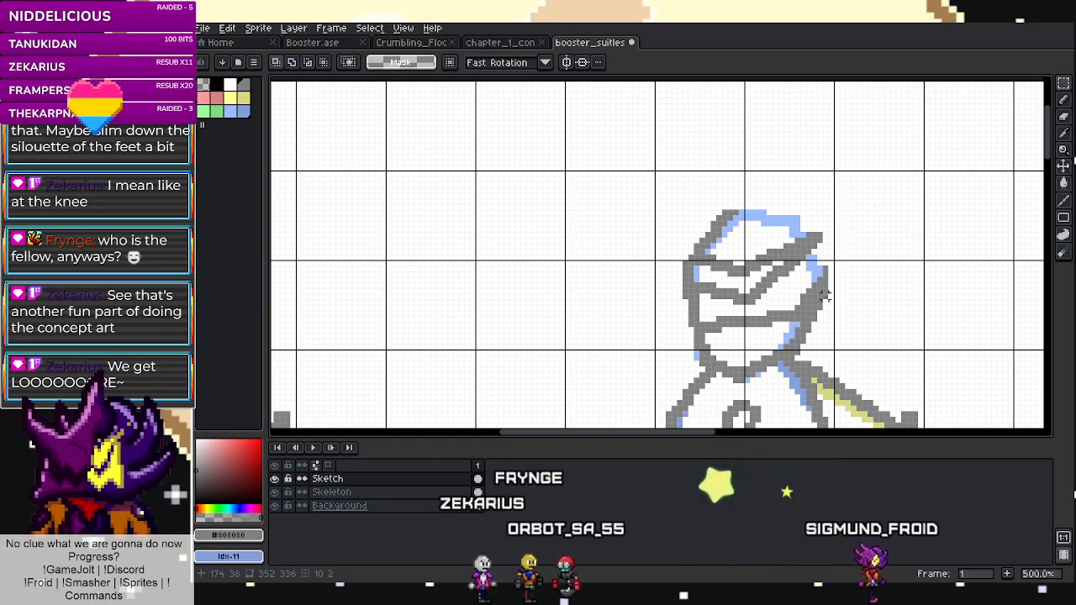
# Set the Line tool to 2 px and close the gap at the back of the copied figure's head behind the visor.
pyautogui.scroll(2, 820, 286)
pyautogui.press('l')
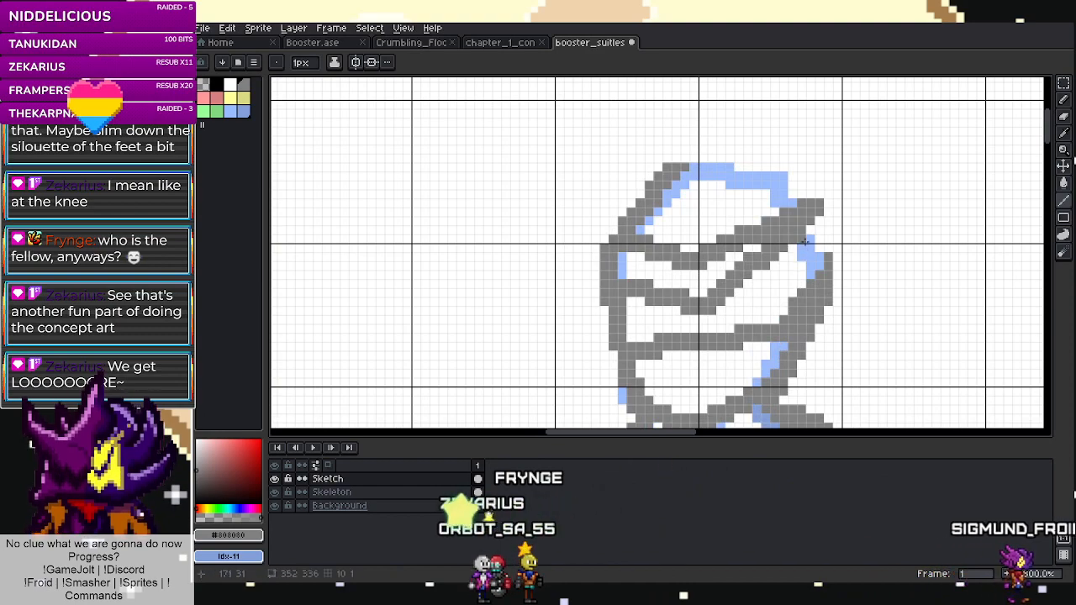
pyautogui.click(309, 63)
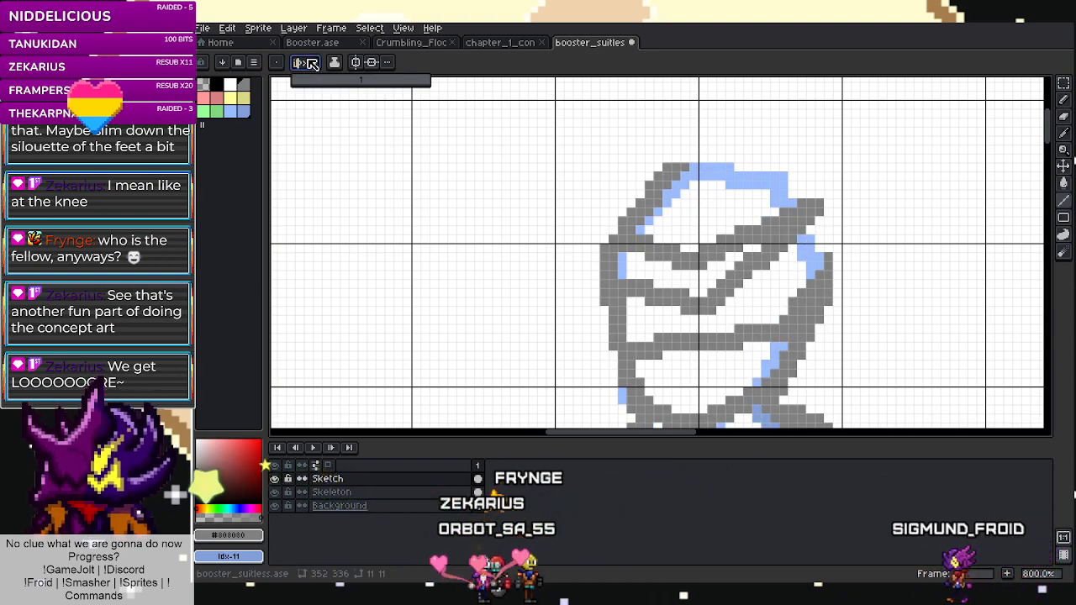
pyautogui.press('Return')
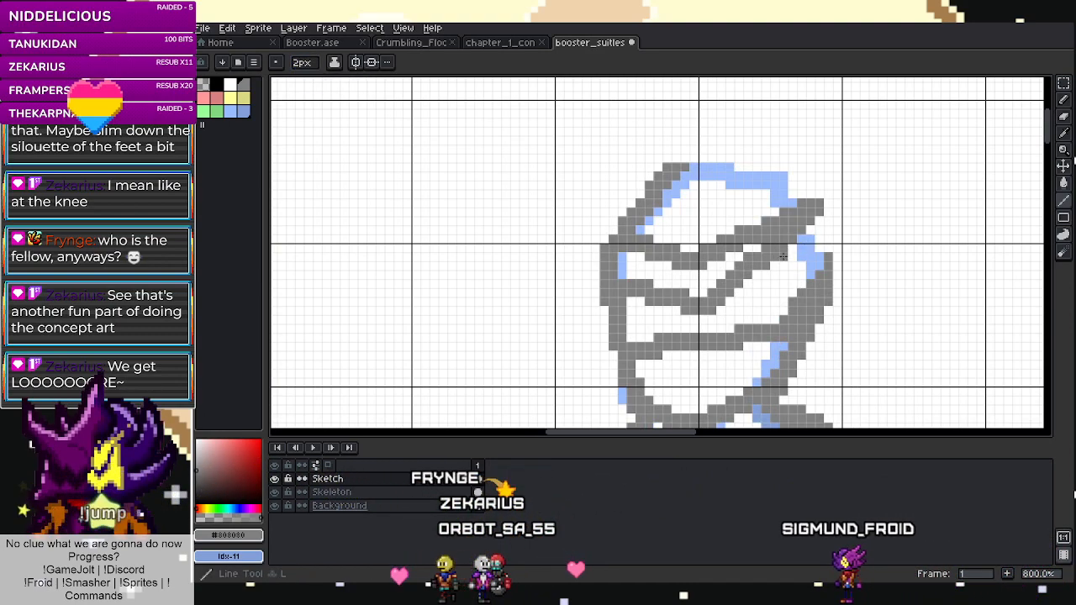
pyautogui.press('m')
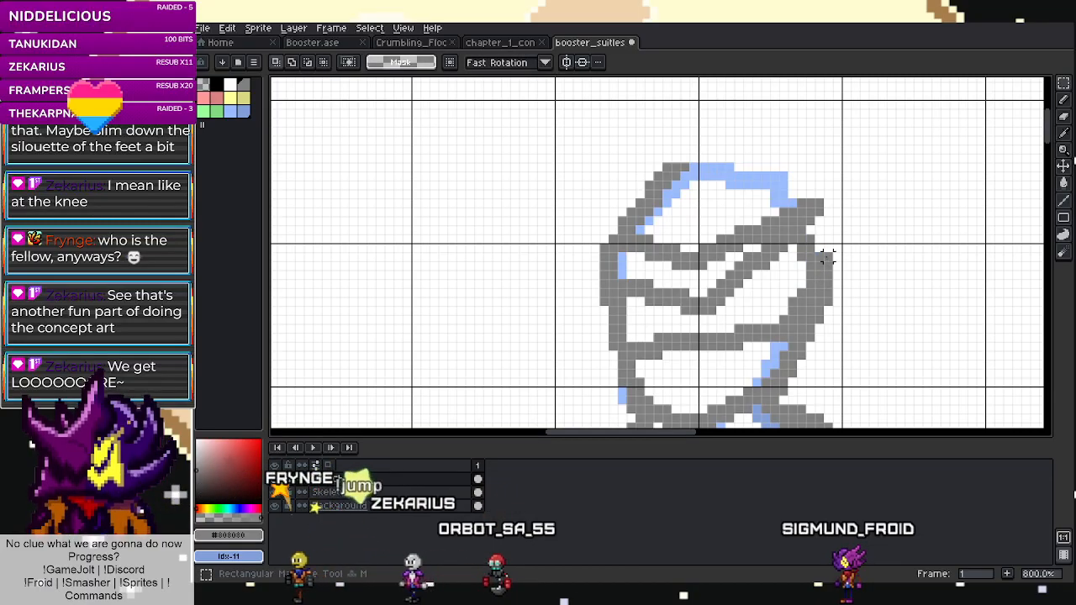
# Draw a new grey crown outline over the skeleton's head above the visor.
pyautogui.scroll(-3, 846, 281)
pyautogui.scroll(3, 760, 235)
pyautogui.press('l')
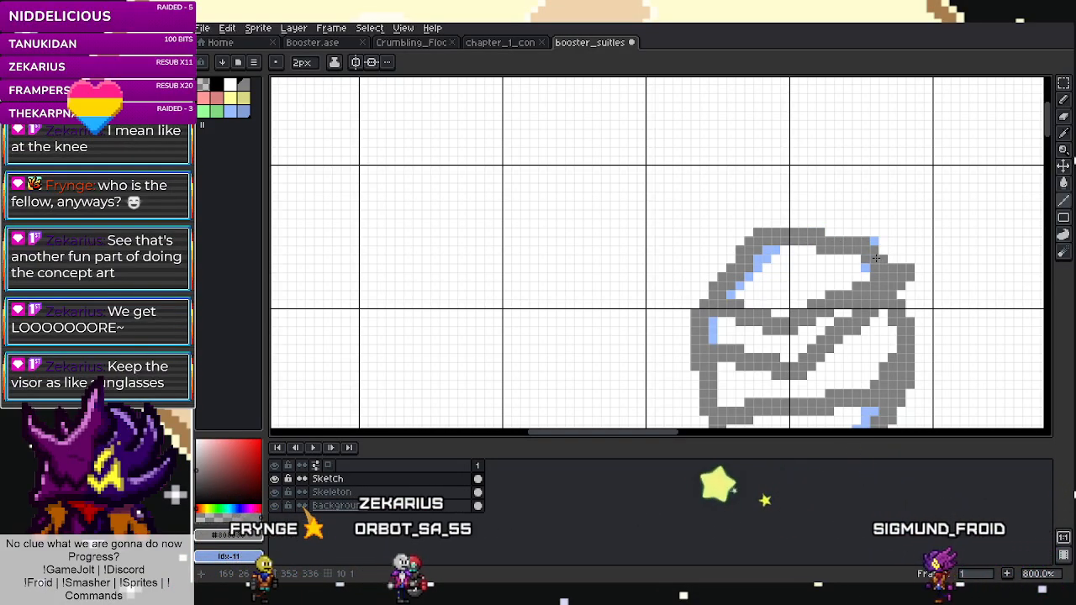
pyautogui.scroll(-2, 771, 238)
pyautogui.scroll(3, 772, 238)
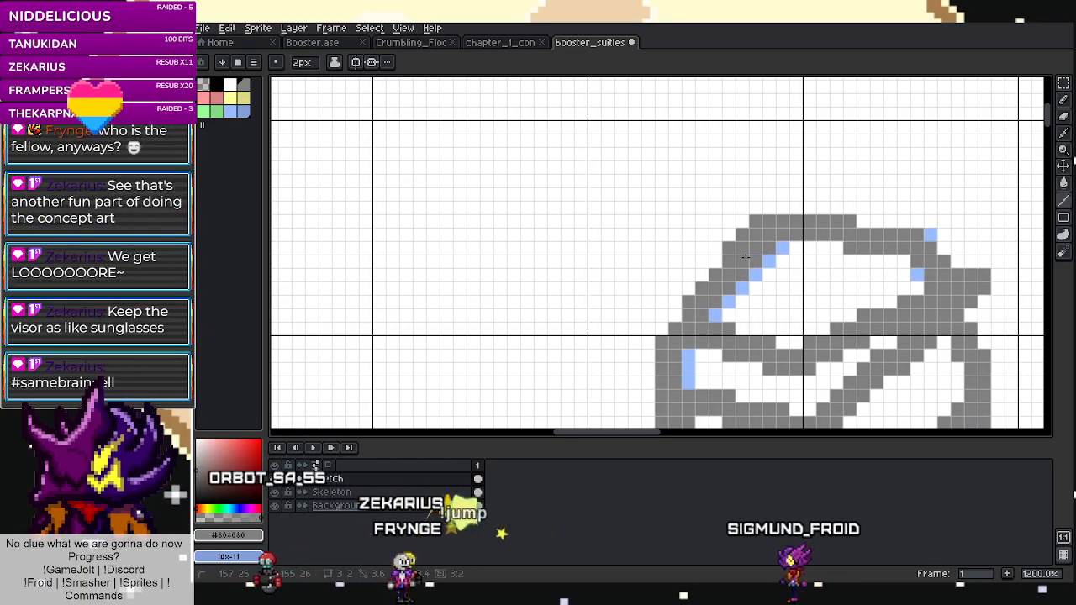
# Trim the stray corner pixels where the crown outline meets the front of the head.
pyautogui.press('m')
pyautogui.moveTo(692, 211); pyautogui.dragTo(738, 256)
pyautogui.click(740, 236)
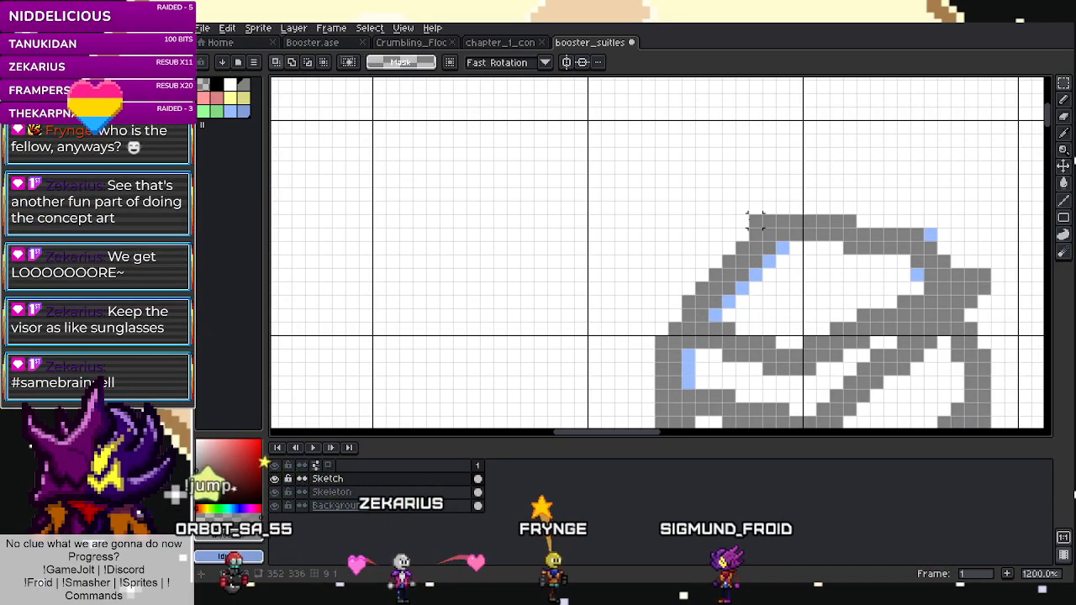
pyautogui.press('Delete')
pyautogui.moveTo(753, 208)
pyautogui.mouseDown()
pyautogui.moveTo(755, 221)
pyautogui.moveTo(783, 222)
pyautogui.mouseUp()
pyautogui.press('Delete')
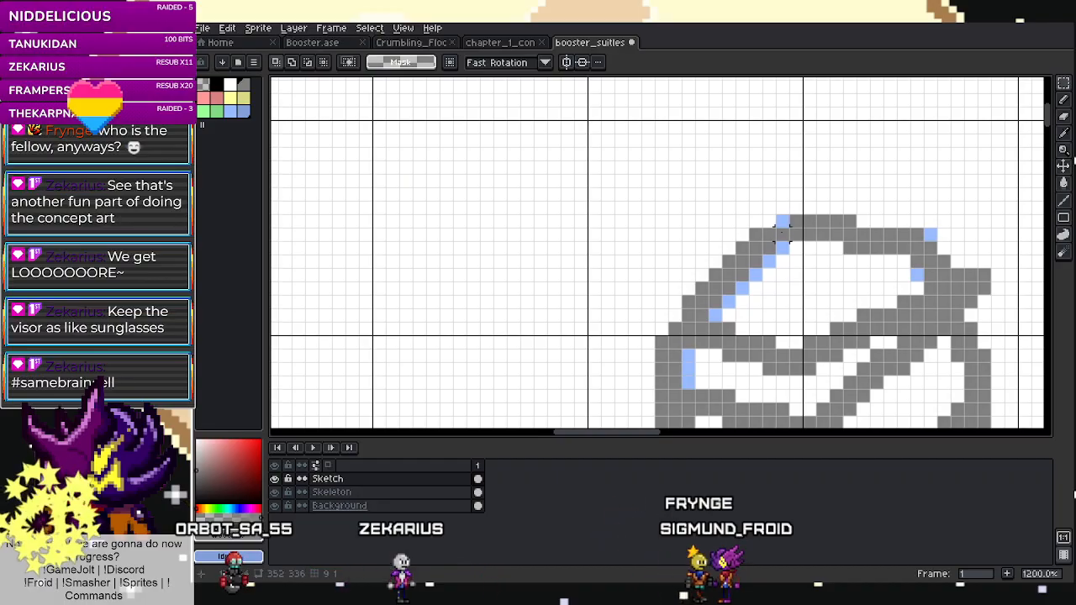
# Extend the visor's front corner into a pointed tip beyond the face, like sunglasses.
pyautogui.press('l')
pyautogui.scroll(-6, 790, 220)
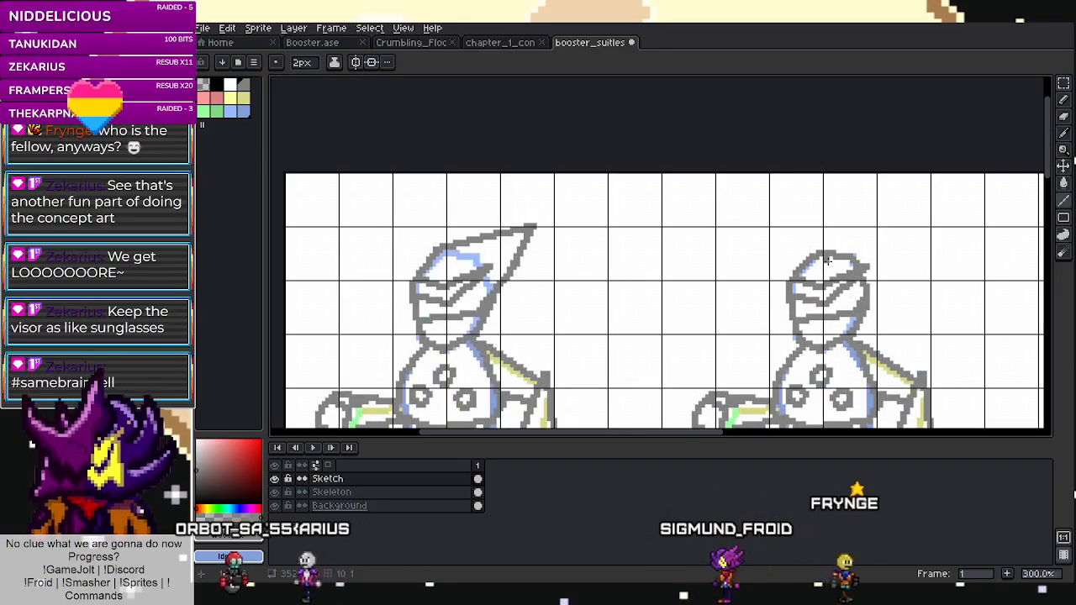
pyautogui.scroll(2, 767, 271)
pyautogui.scroll(4, 768, 271)
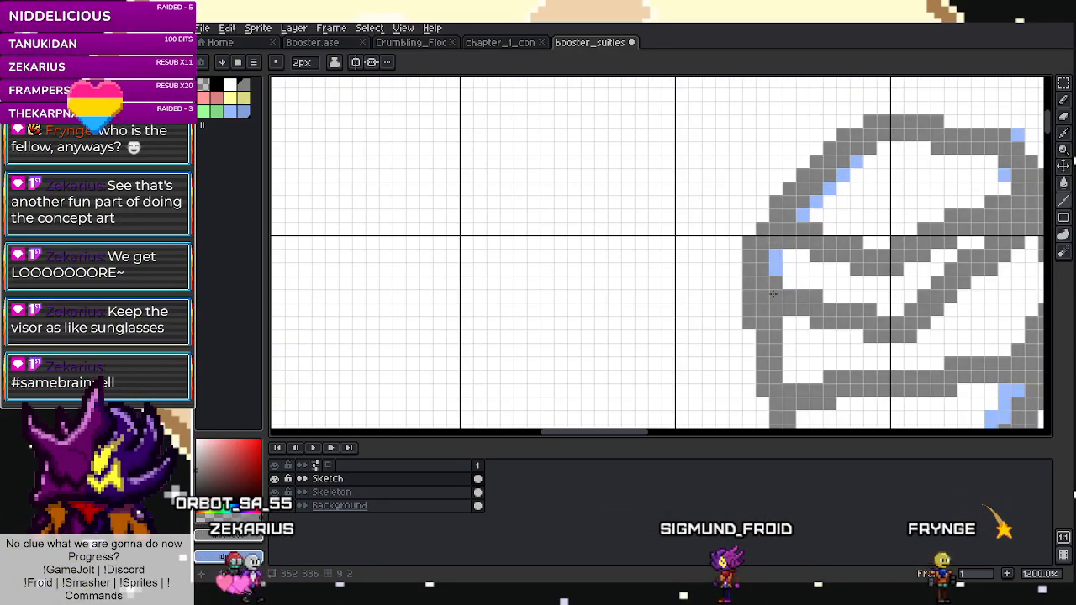
pyautogui.moveTo(708, 250); pyautogui.dragTo(758, 241)
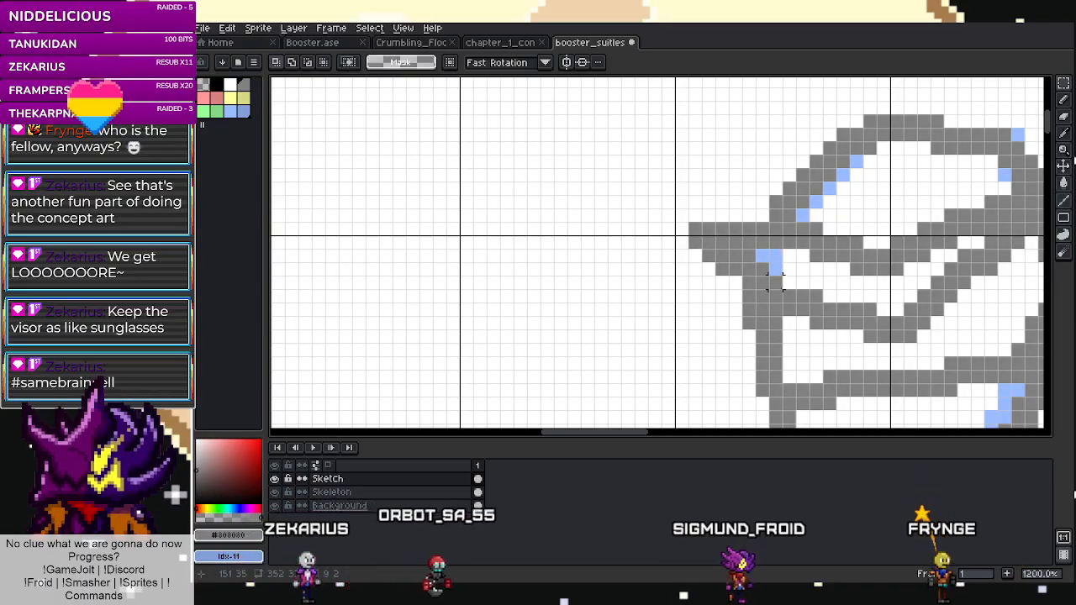
pyautogui.scroll(-6, 773, 280)
pyautogui.scroll(7, 799, 320)
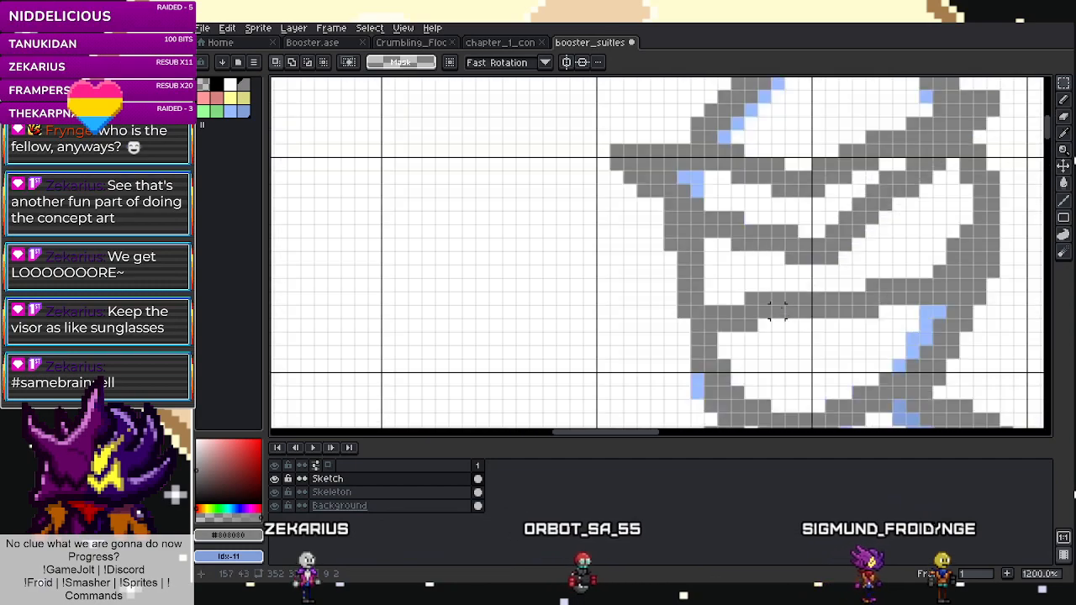
# Thin the outline at the lower back of the head by deleting its surplus inner pixels.
pyautogui.scroll(-6, 723, 296)
pyautogui.scroll(4, 798, 294)
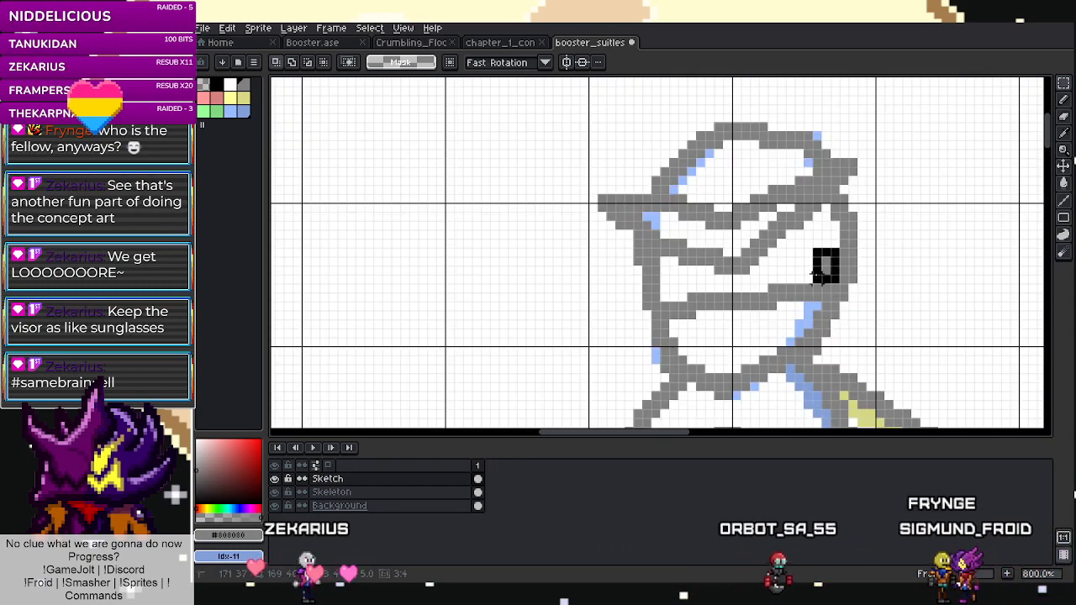
pyautogui.press('b')
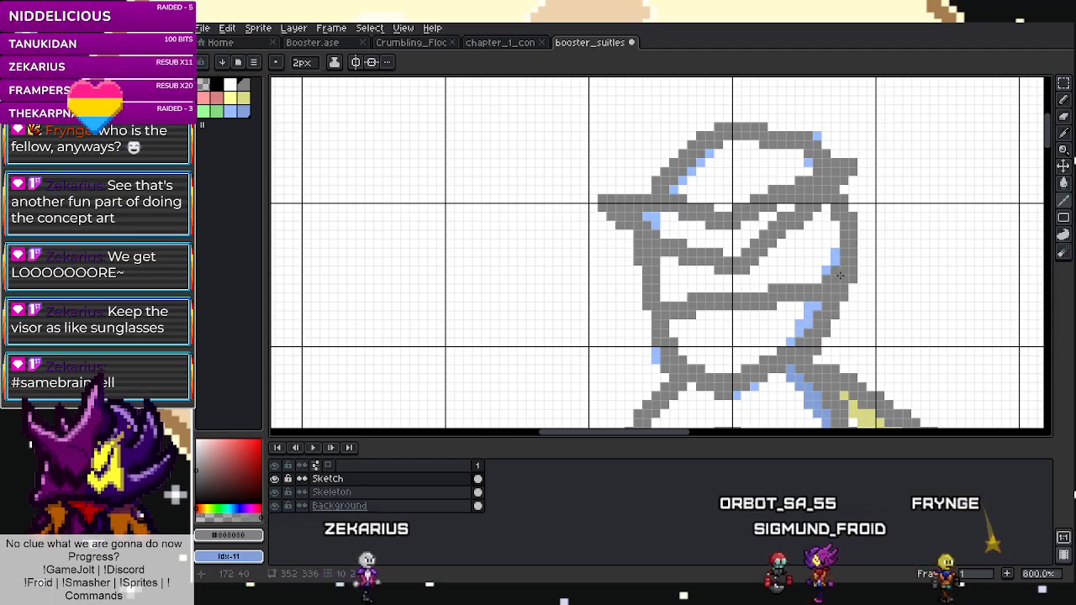
pyautogui.press('m')
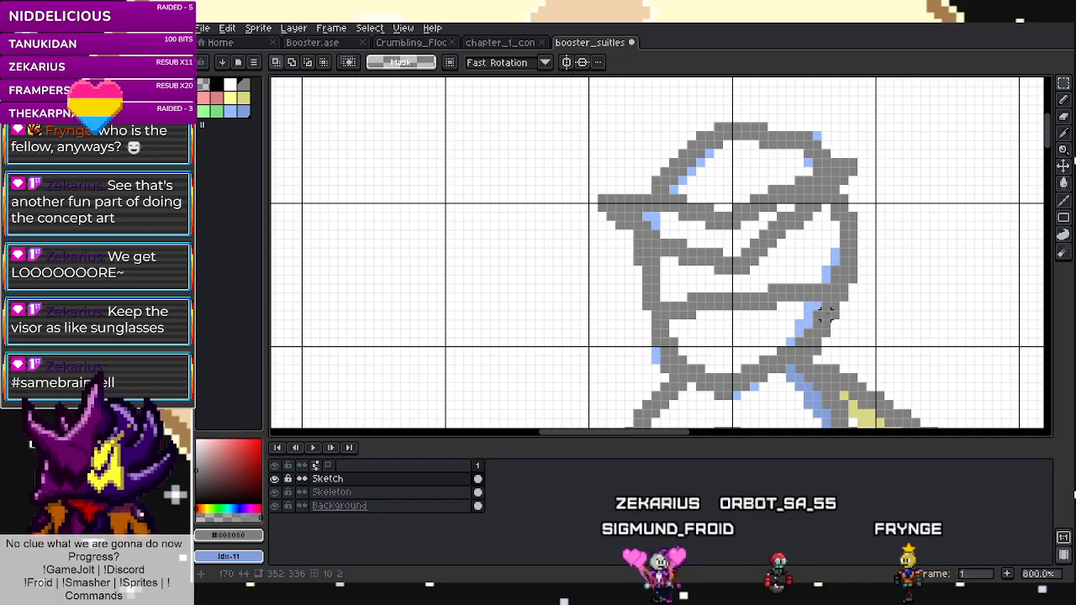
# Compare the copied figure's redrawn crestless head with the original crested figure at several zoom levels.
pyautogui.scroll(1, 825, 313)
pyautogui.scroll(-3, 711, 315)
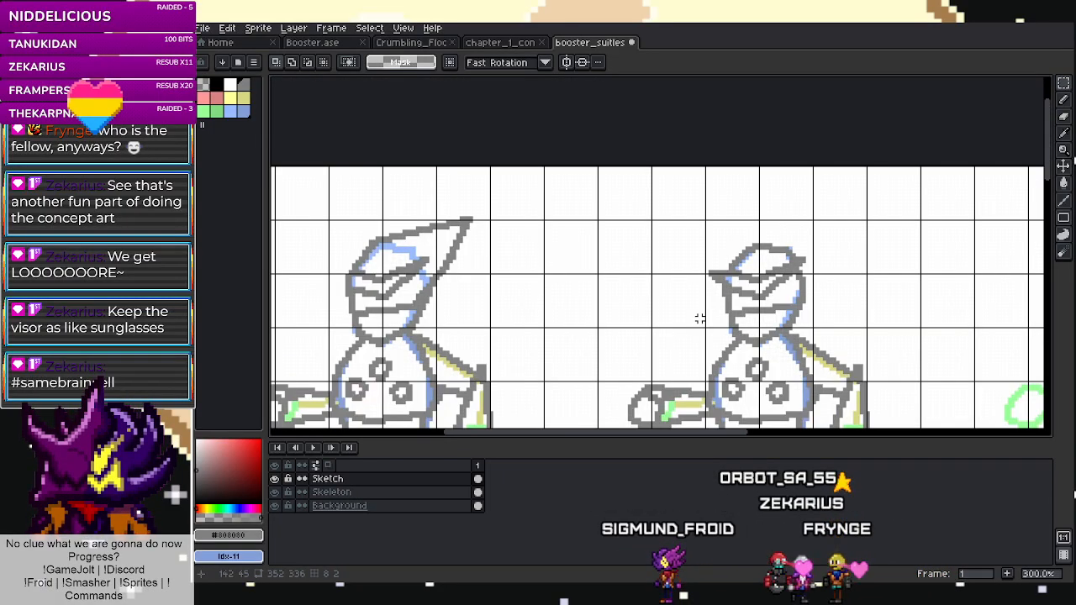
pyautogui.scroll(2, 756, 309)
pyautogui.scroll(1, 795, 300)
pyautogui.press('l')
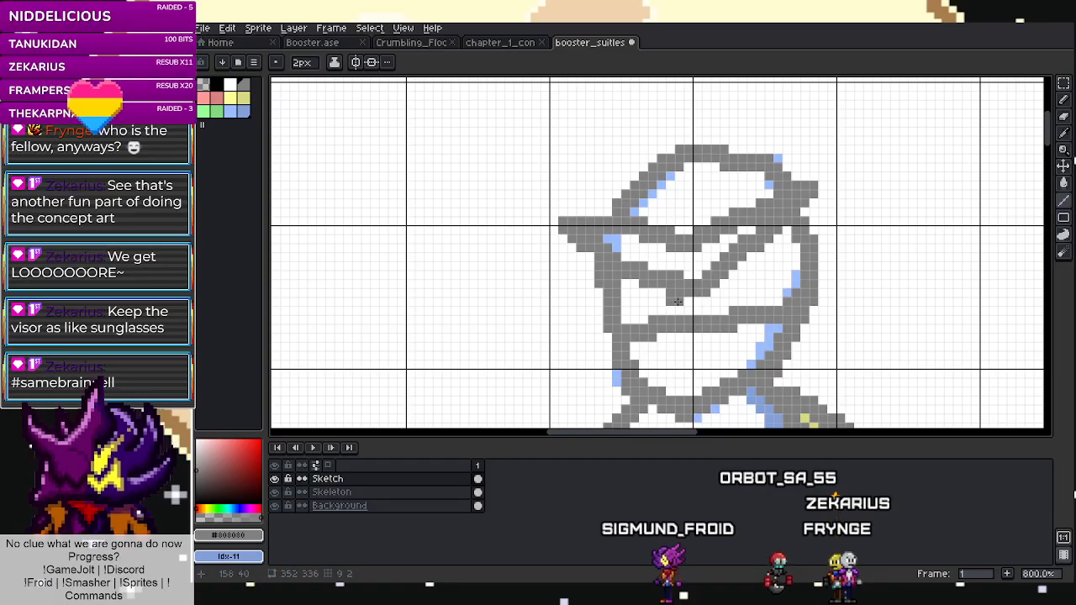
pyautogui.scroll(-3, 679, 301)
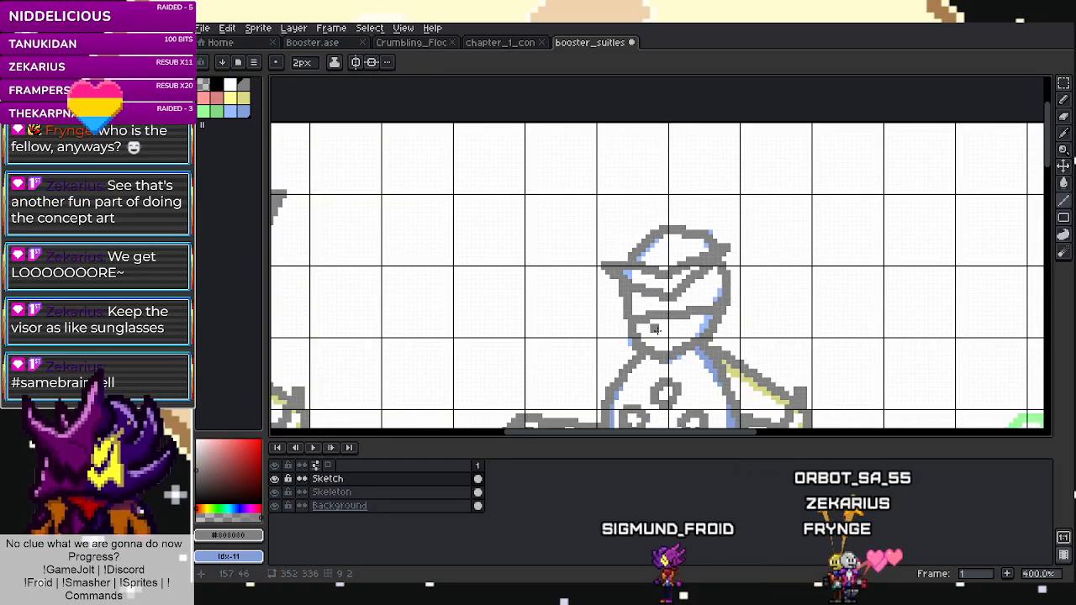
pyautogui.scroll(-3, 656, 330)
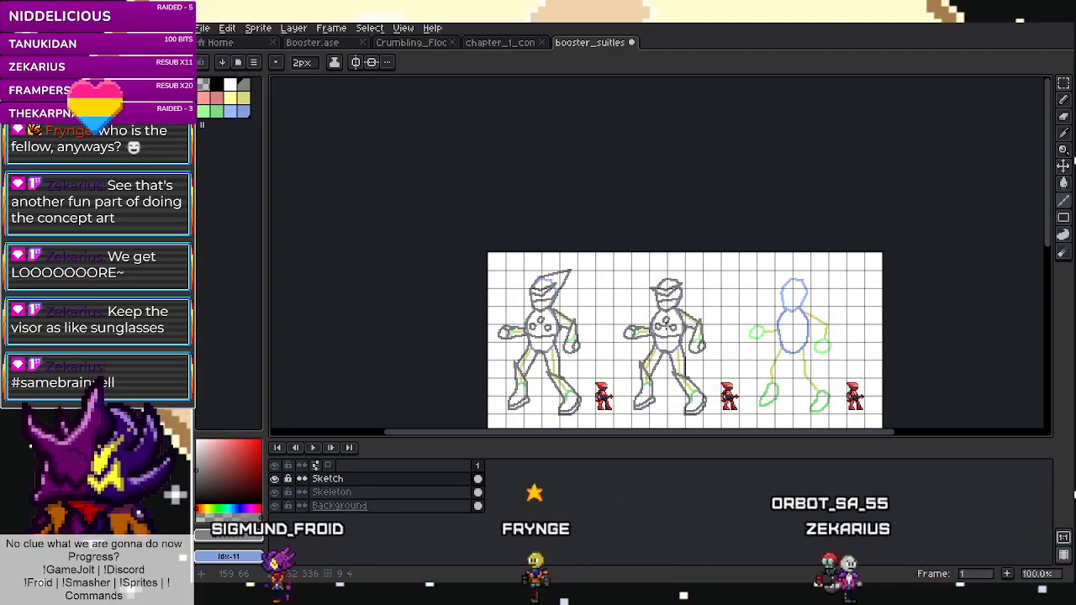
pyautogui.scroll(1, 649, 319)
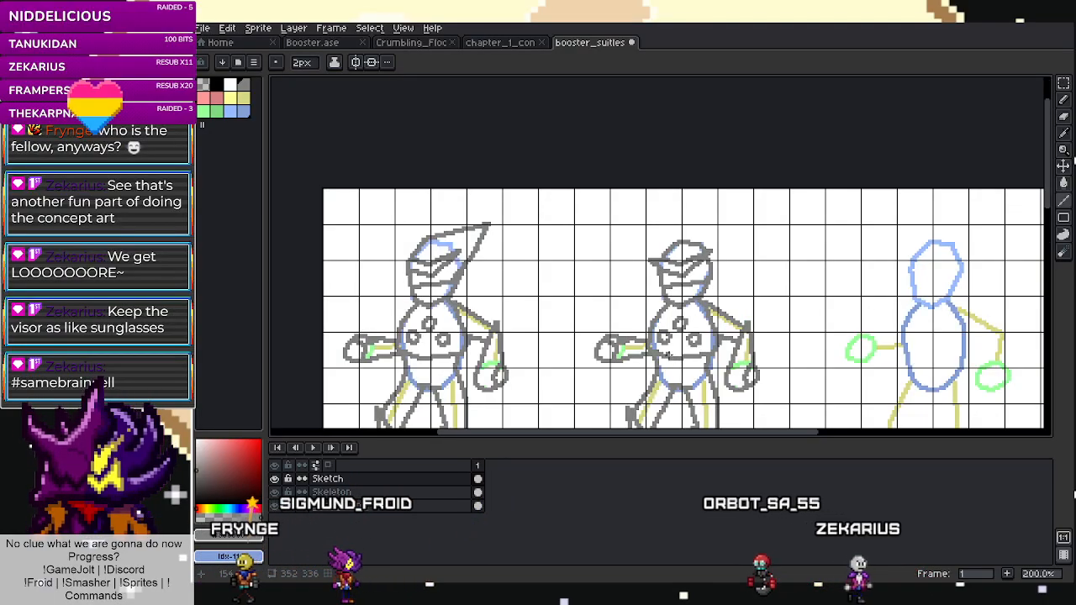
# Draw a horizontal ankle line across the copied figure's front leg just above the boot.
pyautogui.scroll(1, 720, 356)
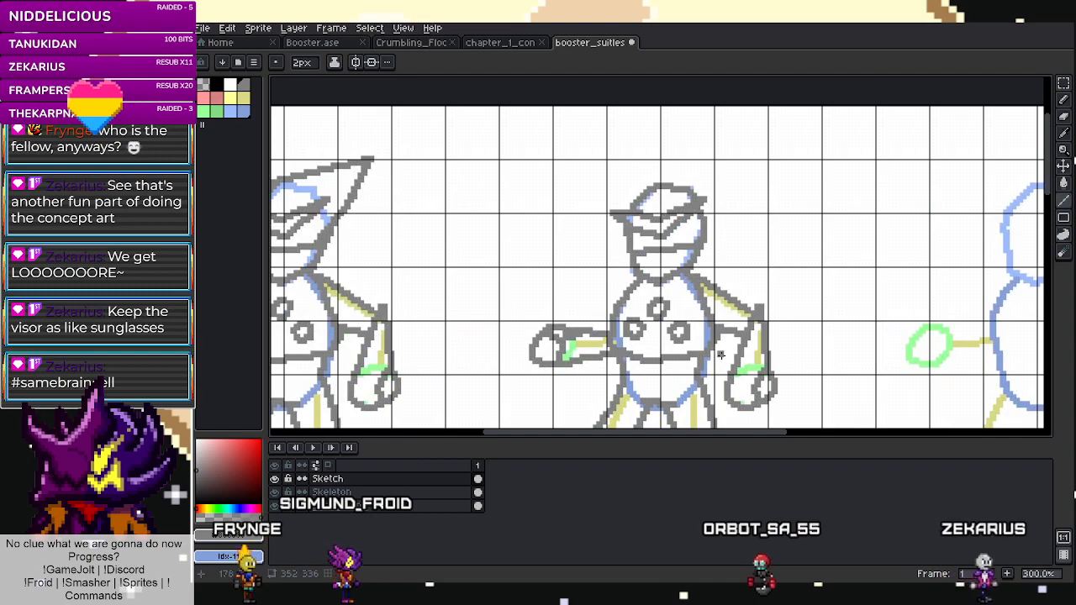
pyautogui.scroll(-2, 721, 336)
pyautogui.scroll(8, 698, 405)
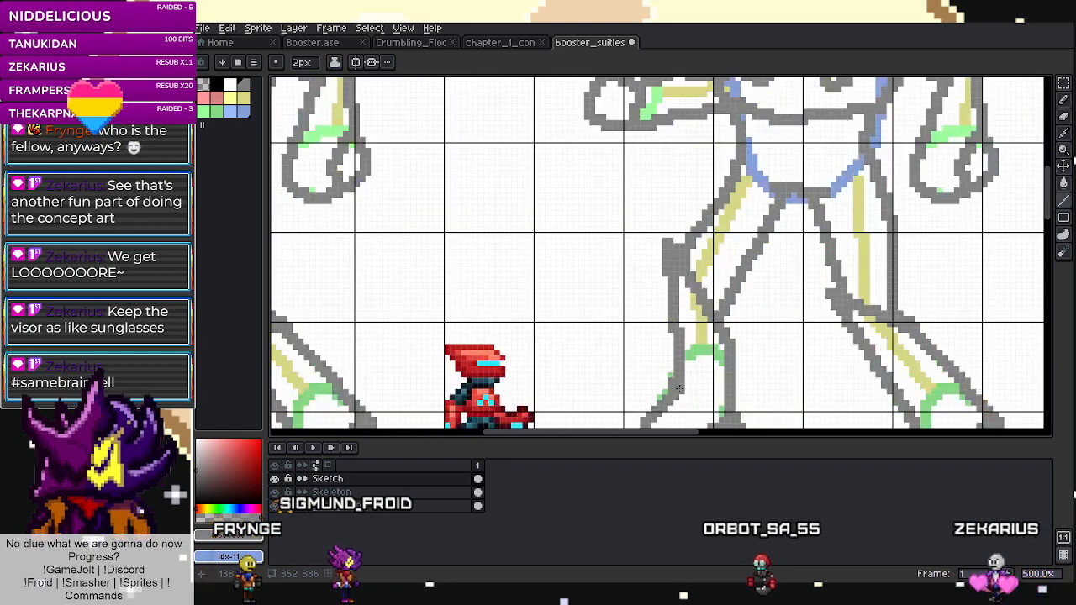
pyautogui.moveTo(697, 354); pyautogui.dragTo(719, 354)
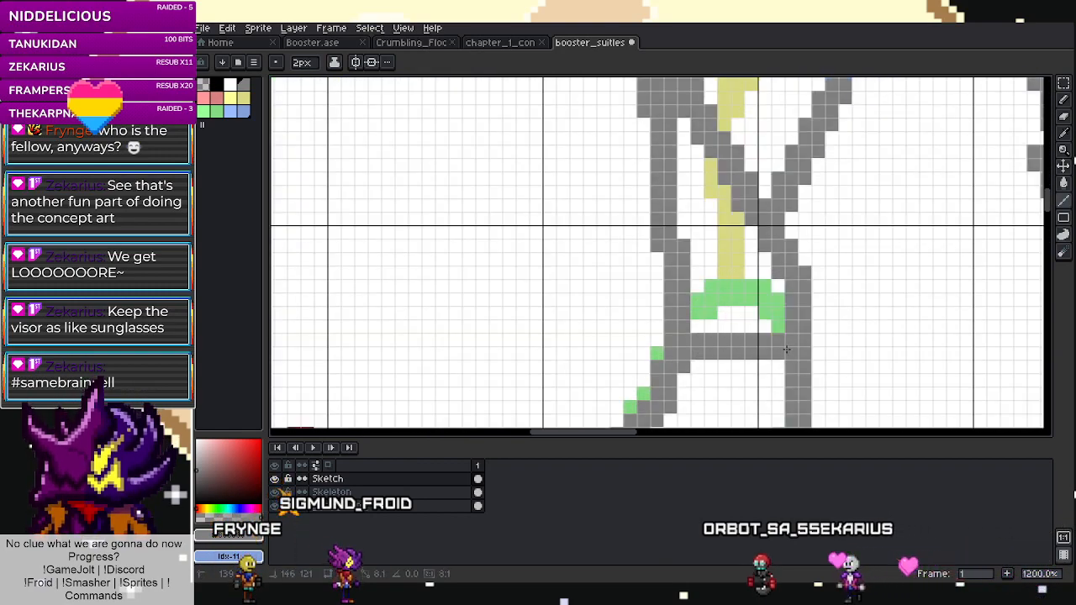
pyautogui.scroll(-5, 786, 348)
pyautogui.scroll(1, 912, 357)
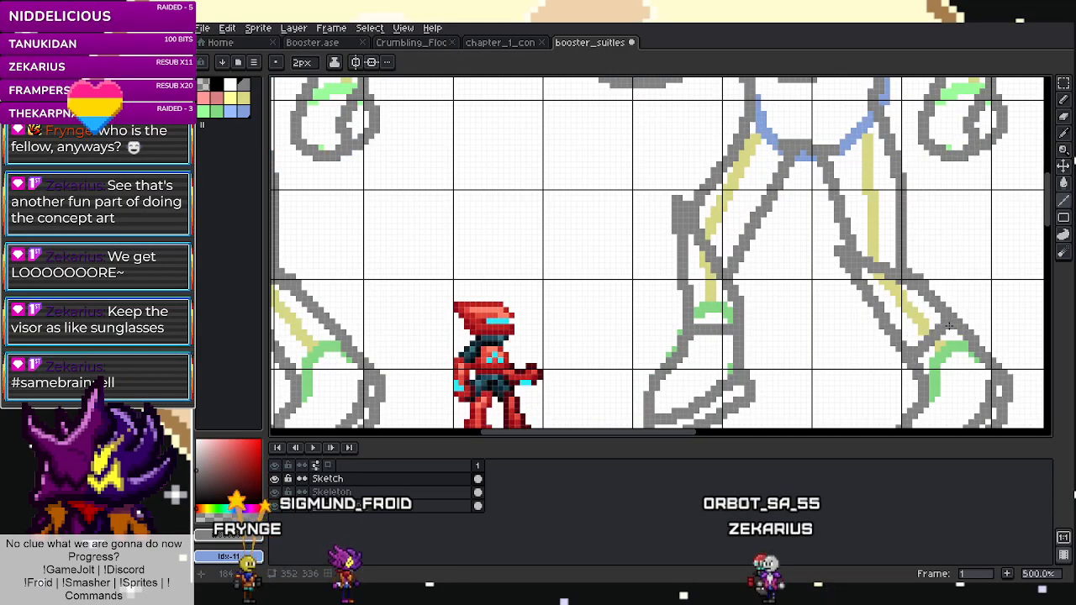
# Delete the bulging shin outline above the back leg's boot and redraw it as a smooth diagonal.
pyautogui.scroll(2, 942, 311)
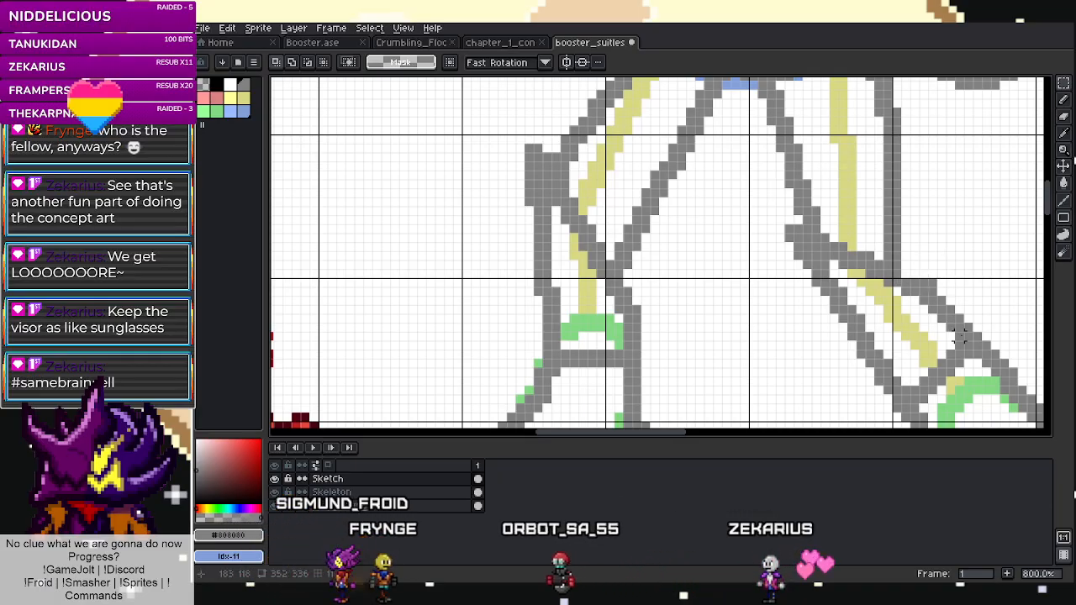
pyautogui.moveTo(968, 327); pyautogui.dragTo(951, 291)
pyautogui.press('Delete')
pyautogui.press('Delete')
pyautogui.press('l')
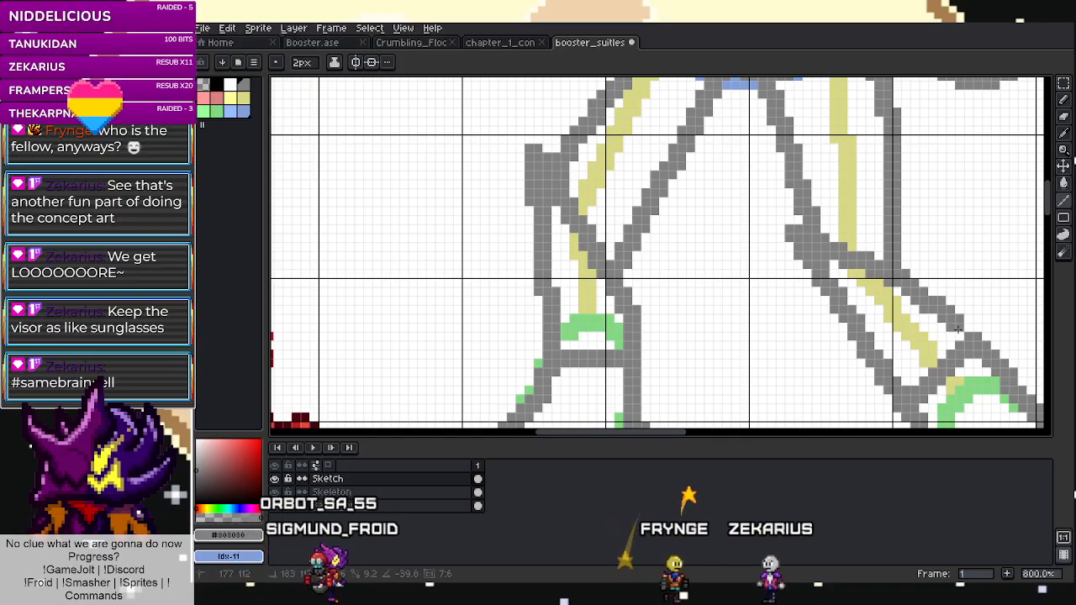
# Erase the armour line crossing the back leg's knee in the copied figure.
pyautogui.press('m')
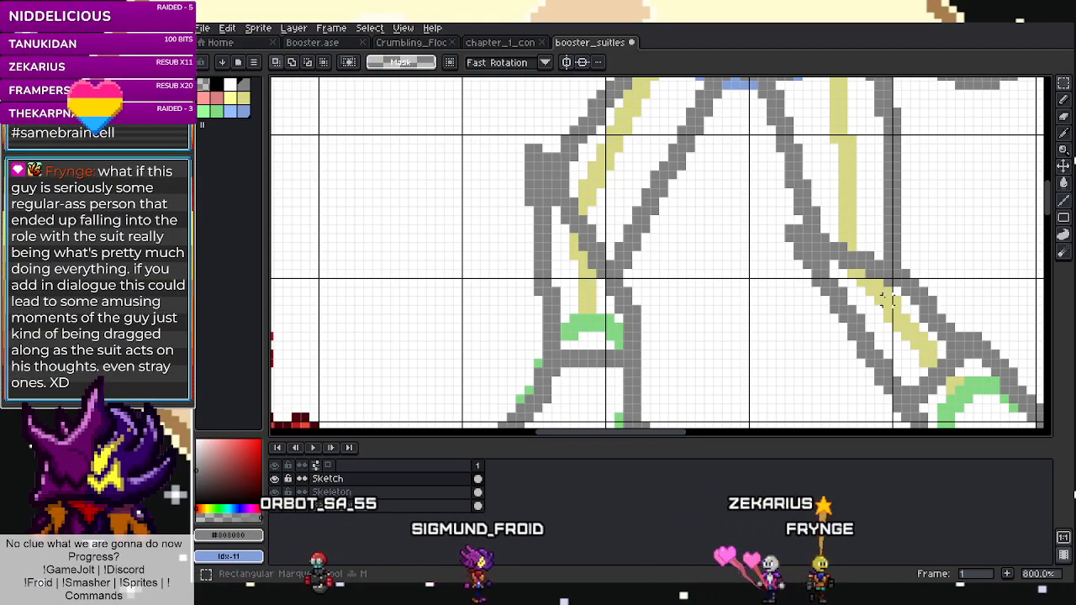
pyautogui.moveTo(869, 254); pyautogui.dragTo(843, 235)
pyautogui.press('Delete')
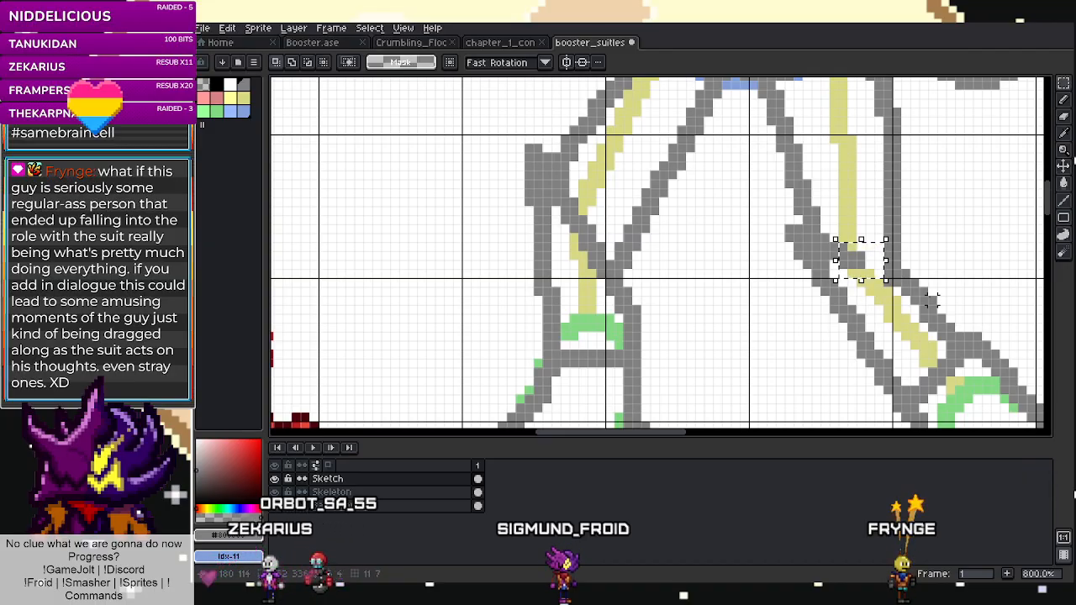
pyautogui.press('Delete')
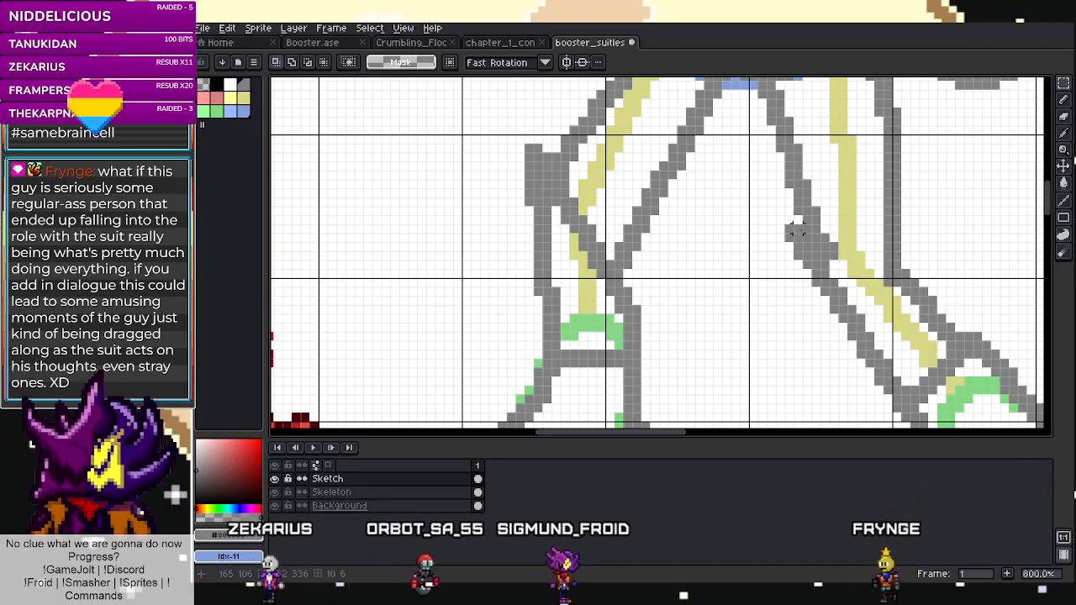
# Remove the protruding knee pixels from the back leg's inner outline and smooth the bend.
pyautogui.moveTo(803, 228); pyautogui.dragTo(779, 289)
pyautogui.press('Delete')
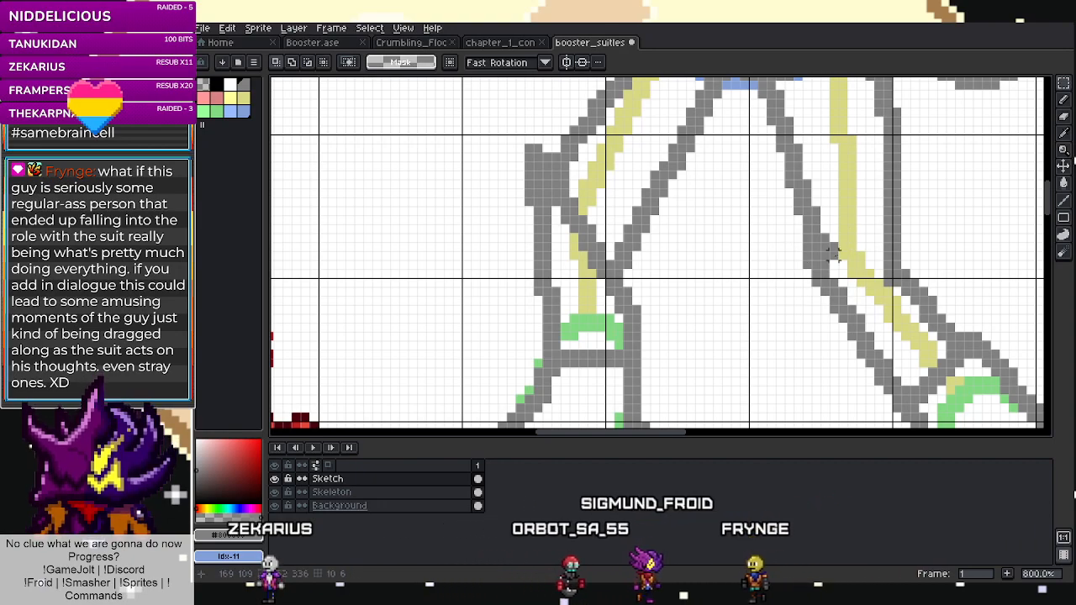
pyautogui.moveTo(841, 222); pyautogui.dragTo(817, 262)
pyautogui.press('Delete')
pyautogui.scroll(-1, 825, 267)
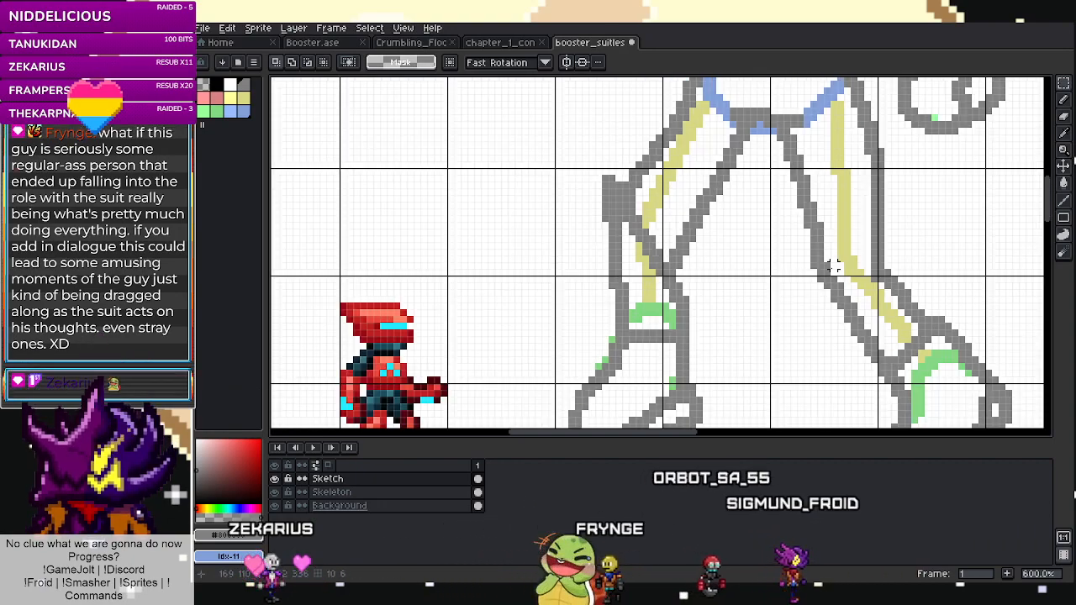
pyautogui.scroll(3, 826, 266)
pyautogui.press('l')
pyautogui.press('m')
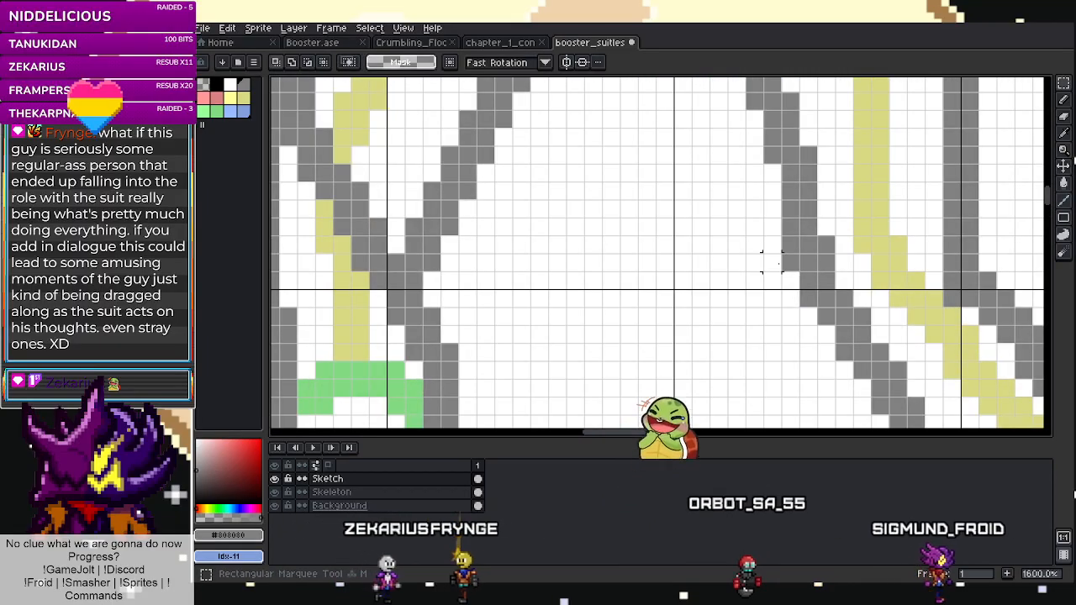
pyautogui.scroll(-2, 768, 293)
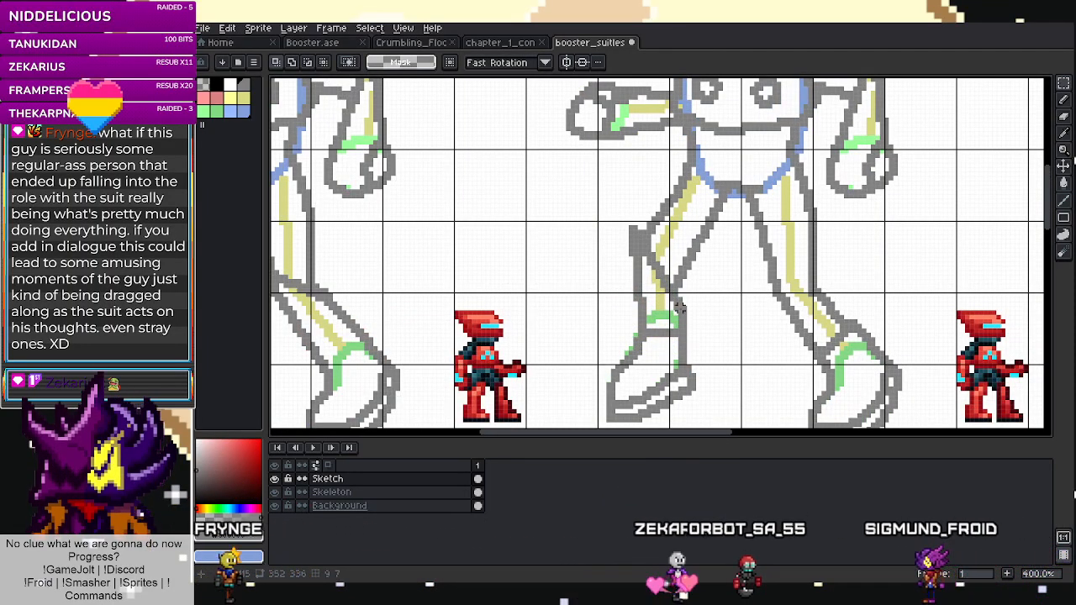
# Straighten the front leg's inner lower outline and delete the line crossing its knee.
pyautogui.scroll(3, 680, 317)
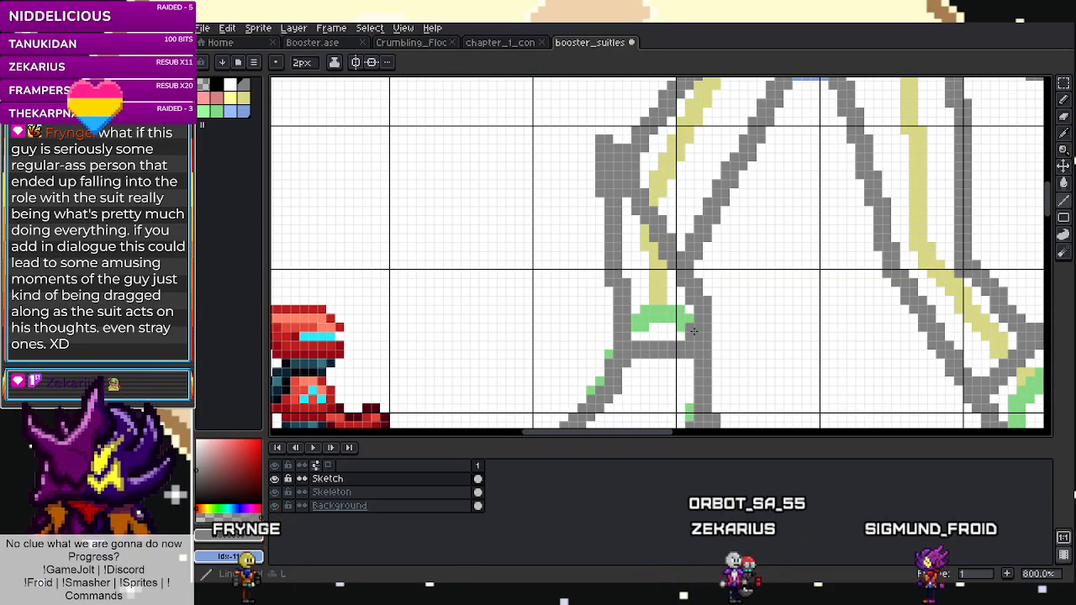
pyautogui.press('m')
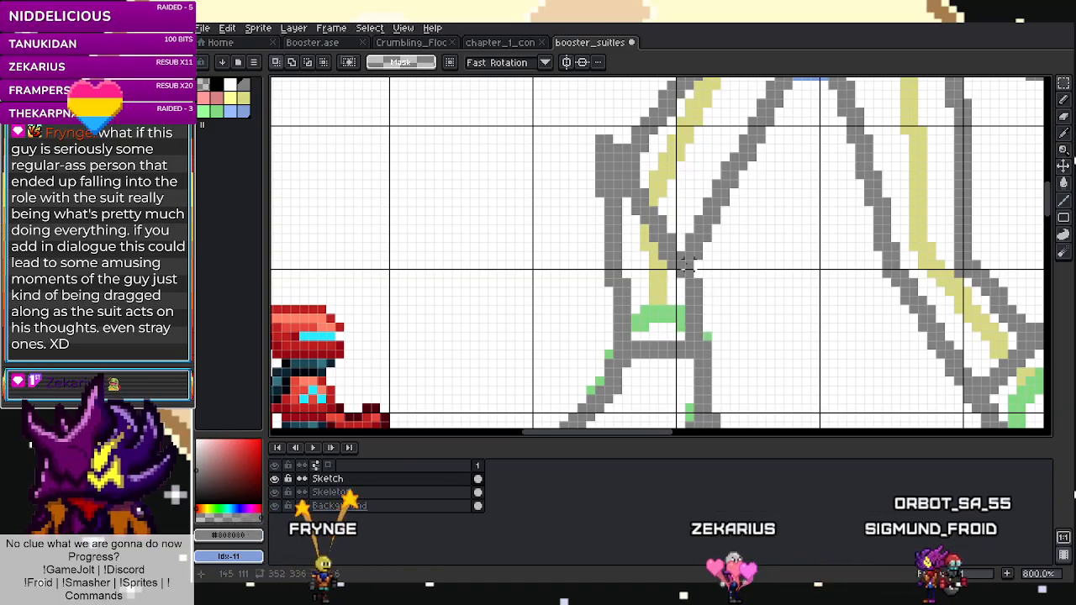
pyautogui.moveTo(675, 250); pyautogui.dragTo(624, 174)
pyautogui.press('Delete')
pyautogui.hotkey('ctrl', 'd')
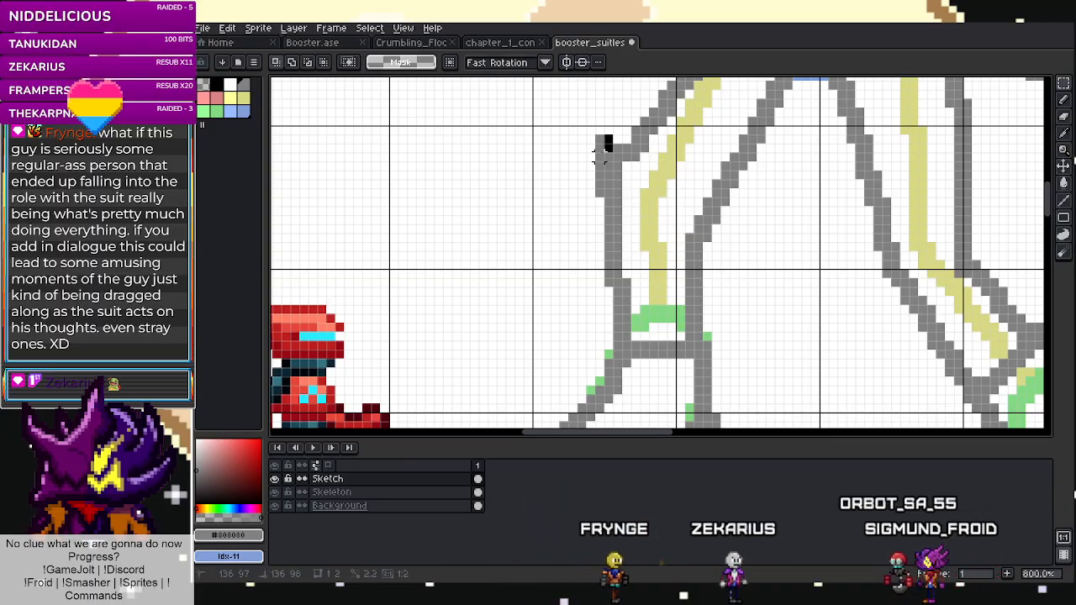
# Replace the front leg's blocky knee guard with a smooth 2px outline curving from thigh to shin.
pyautogui.press('l')
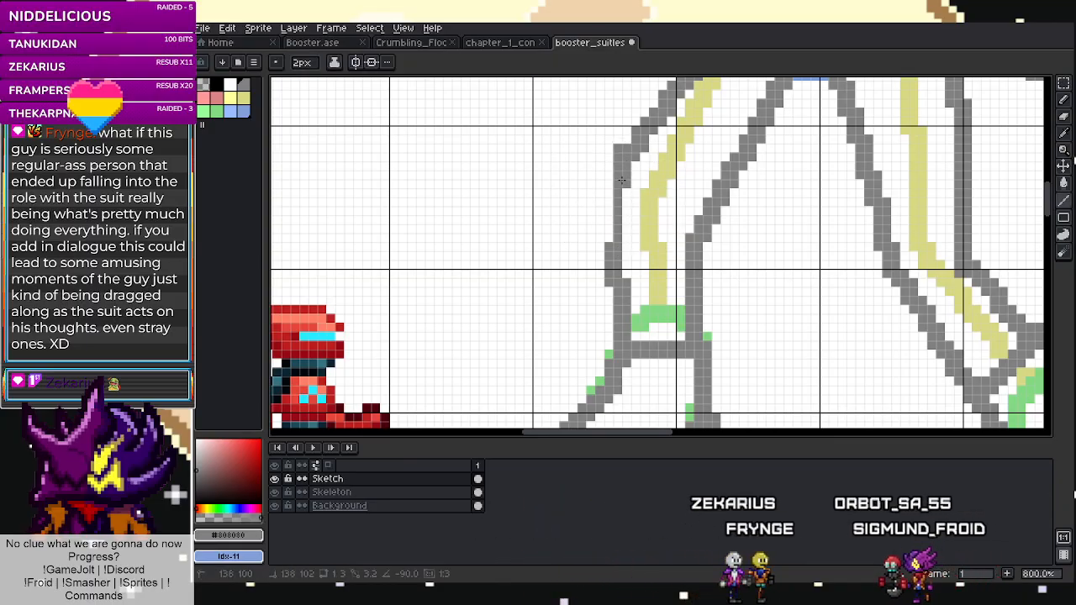
pyautogui.moveTo(615, 193); pyautogui.dragTo(615, 245)
pyautogui.scroll(-3, 614, 244)
pyautogui.press('m')
pyautogui.scroll(4, 606, 189)
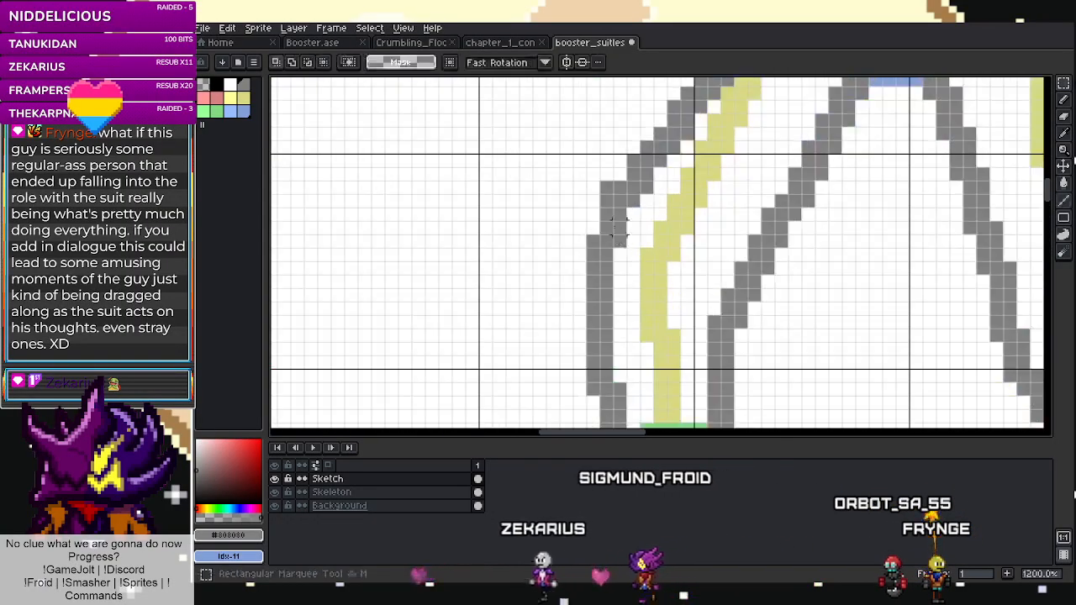
pyautogui.press('l')
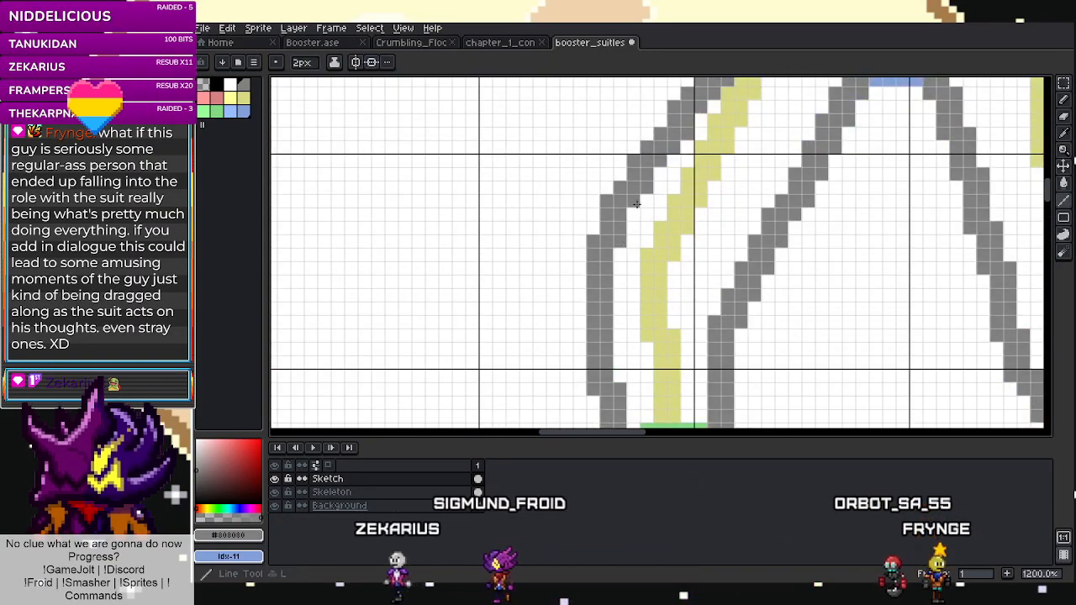
pyautogui.press('m')
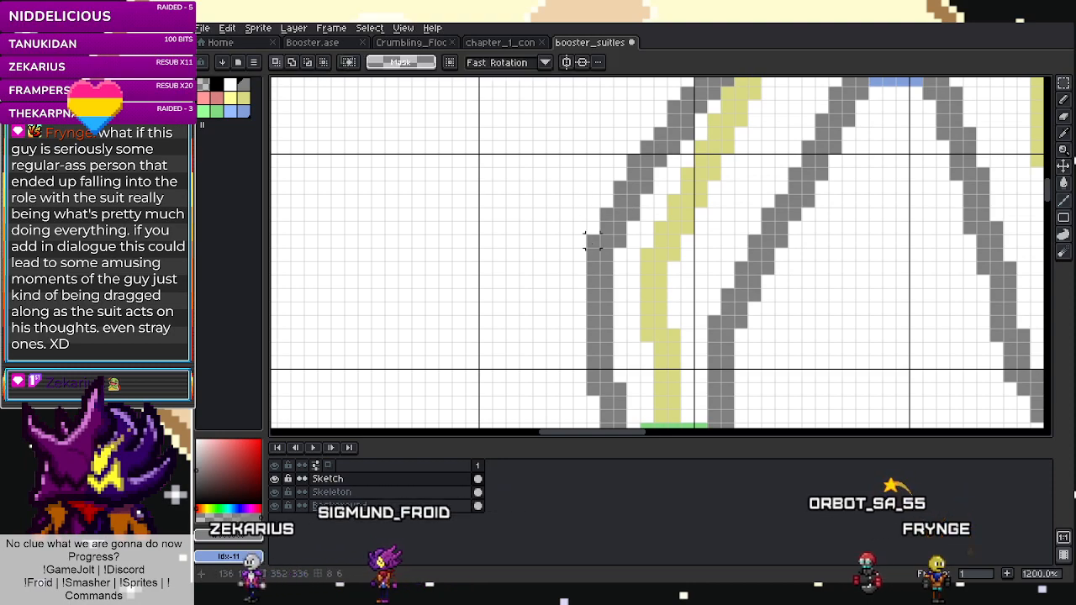
pyautogui.press('l')
pyautogui.scroll(-4, 620, 259)
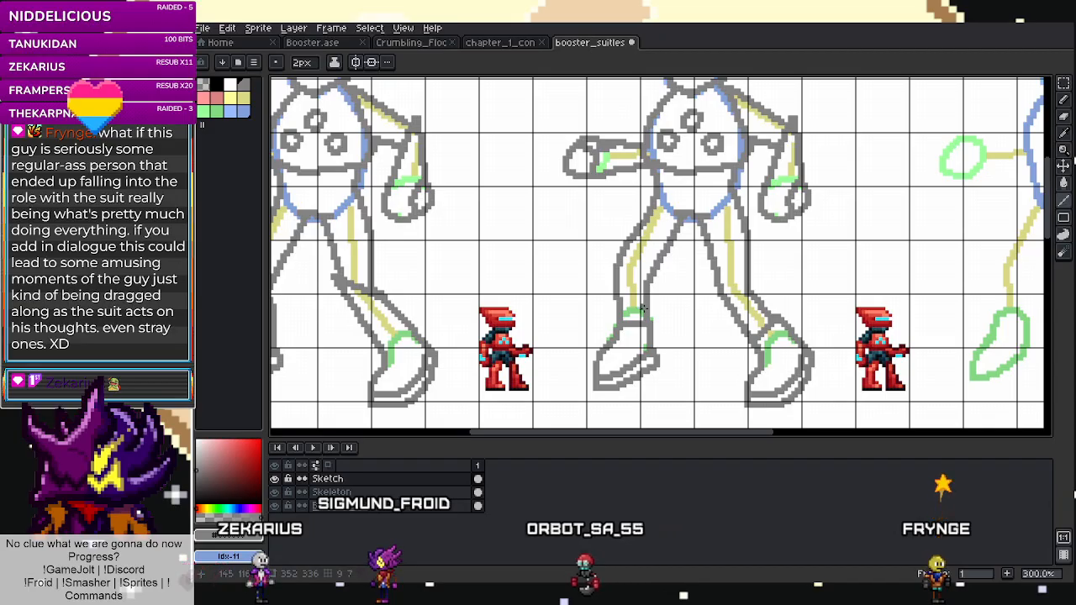
# Delete the mouth-guard line across the lower face of the copied figure's head.
pyautogui.scroll(-2, 651, 307)
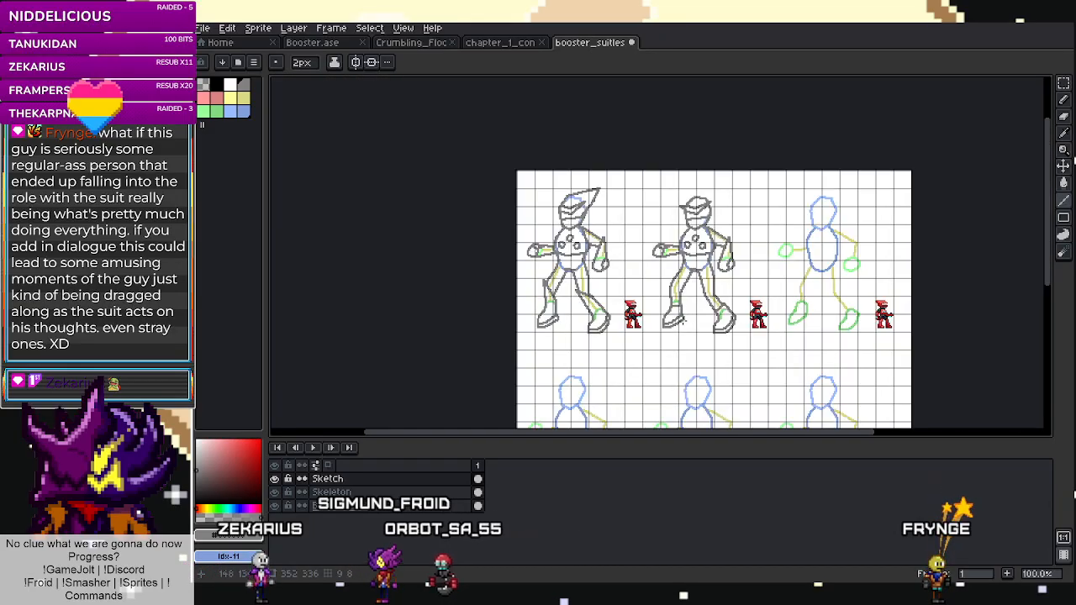
pyautogui.scroll(2, 682, 237)
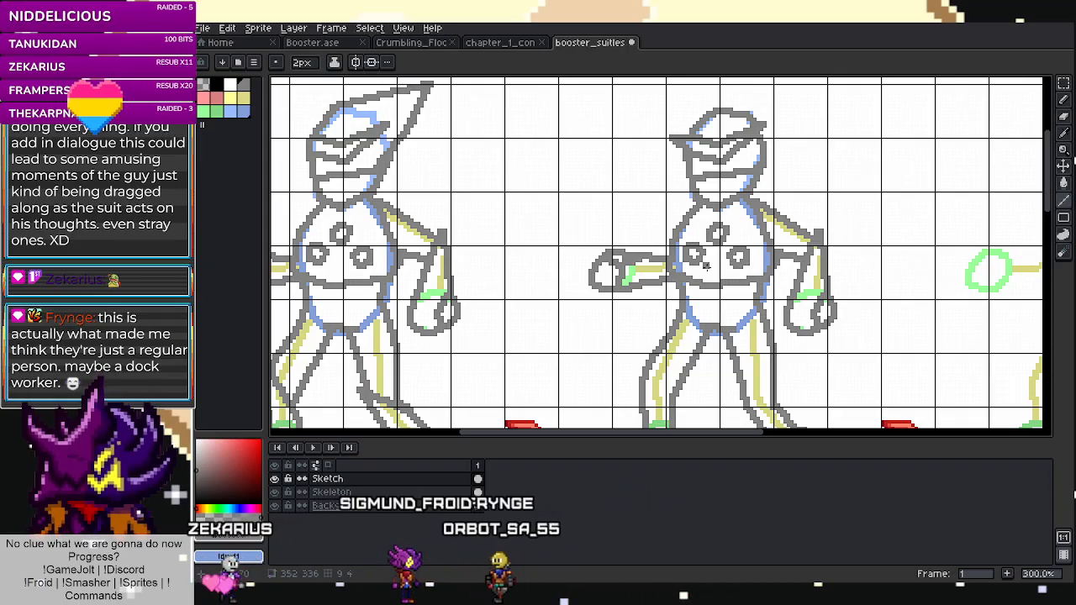
pyautogui.scroll(-1, 709, 266)
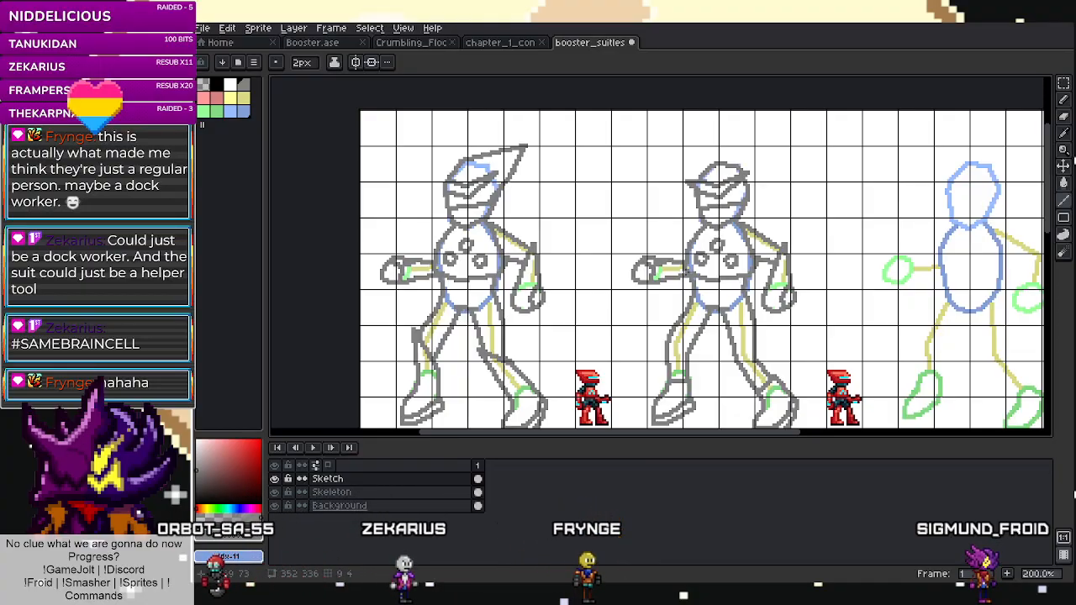
pyautogui.press('m')
pyautogui.scroll(3, 721, 197)
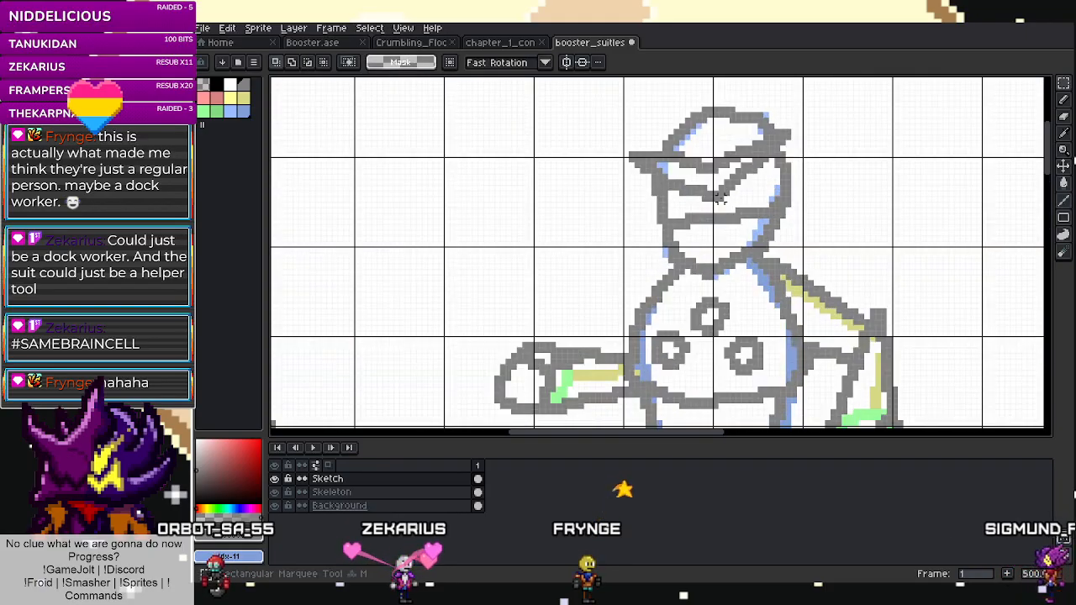
pyautogui.scroll(2, 676, 215)
pyautogui.moveTo(679, 240); pyautogui.dragTo(807, 192)
pyautogui.press('Delete')
pyautogui.hotkey('ctrl', 'd')
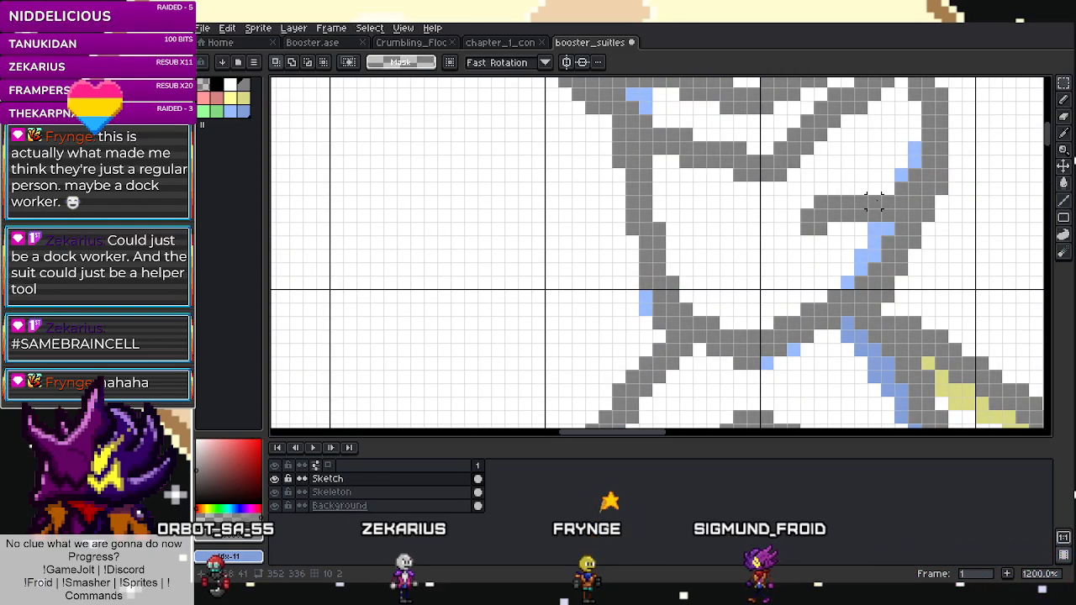
pyautogui.press('Delete')
pyautogui.scroll(-4, 783, 254)
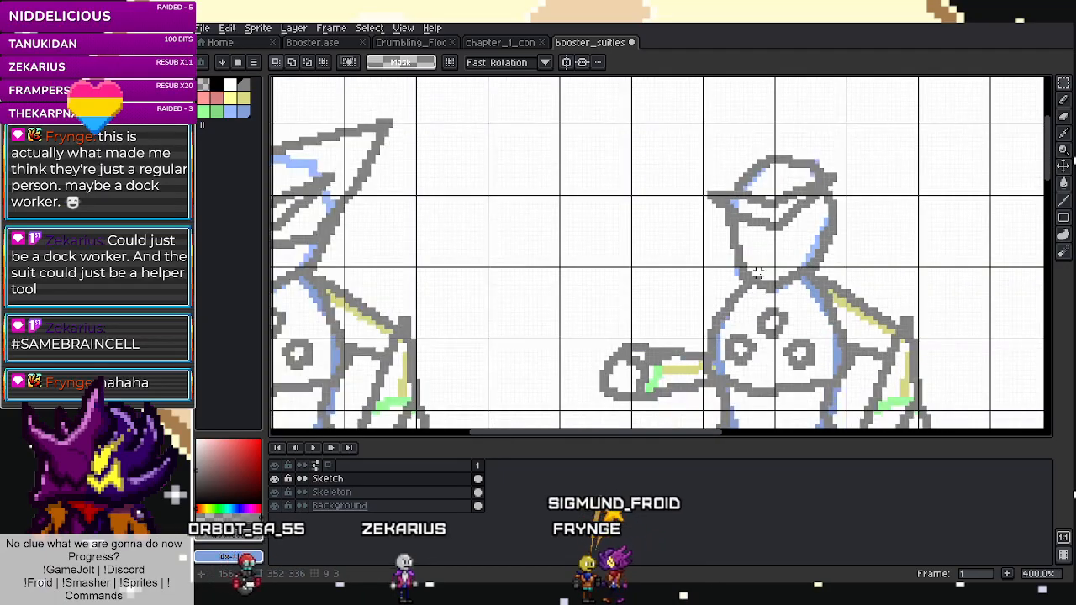
# Draw a short, slightly slanted mouth line on the copied figure's open lower face.
pyautogui.press('b')
pyautogui.scroll(2, 752, 237)
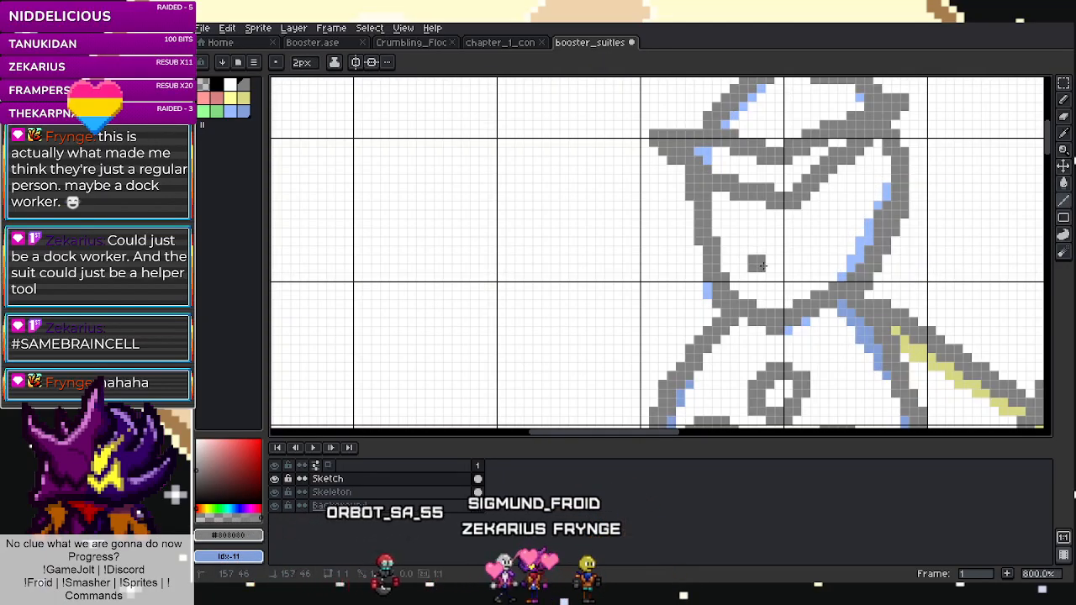
pyautogui.scroll(-2, 832, 252)
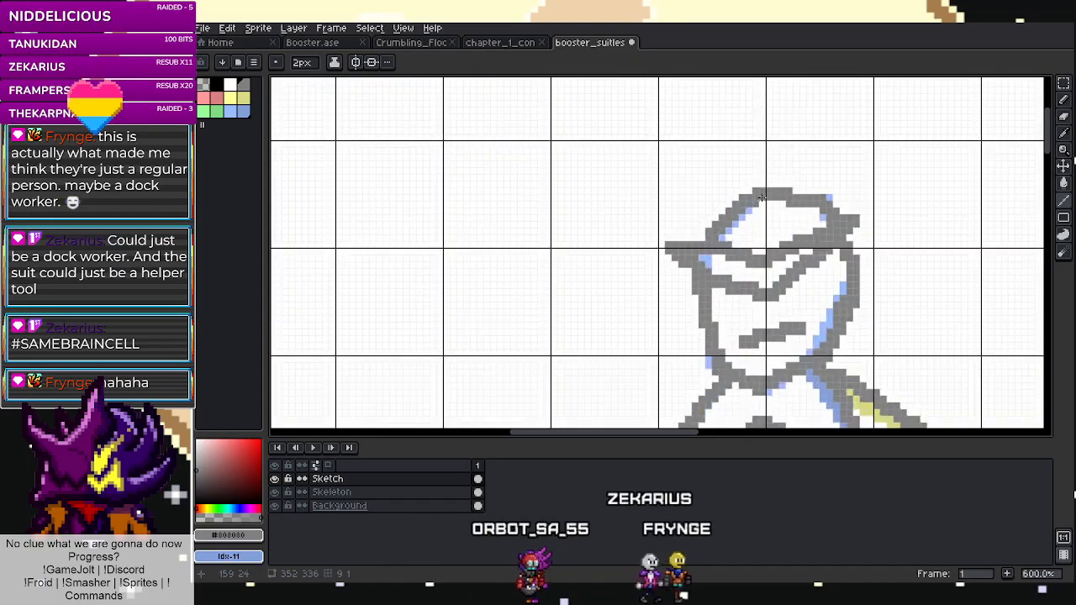
# Redraw the crown as a taller, rounder dome above the visor and delete the old inner outline.
pyautogui.scroll(2, 703, 237)
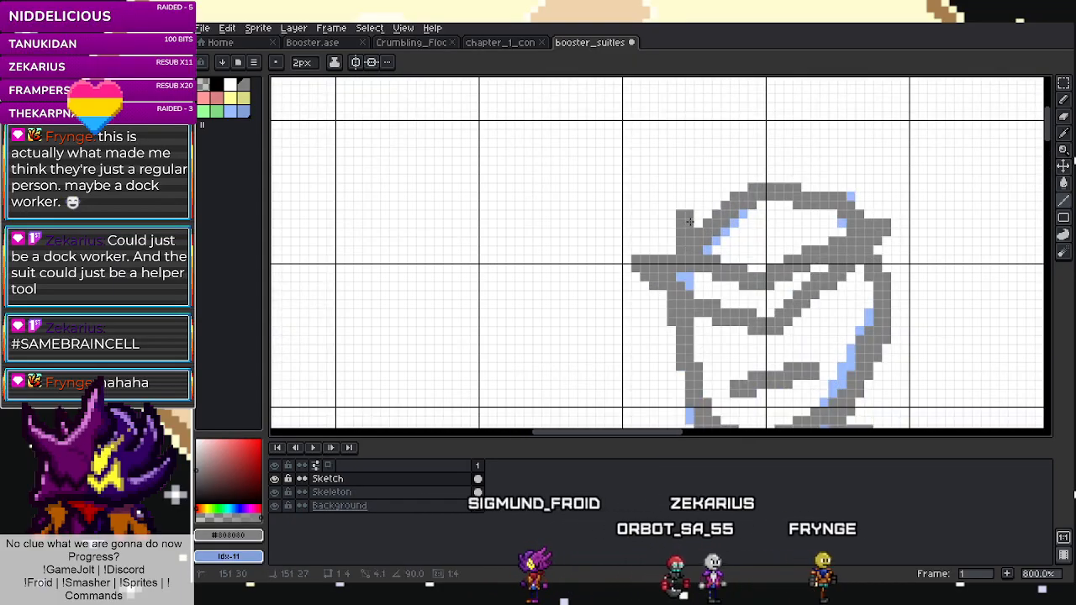
pyautogui.moveTo(696, 221); pyautogui.dragTo(736, 186)
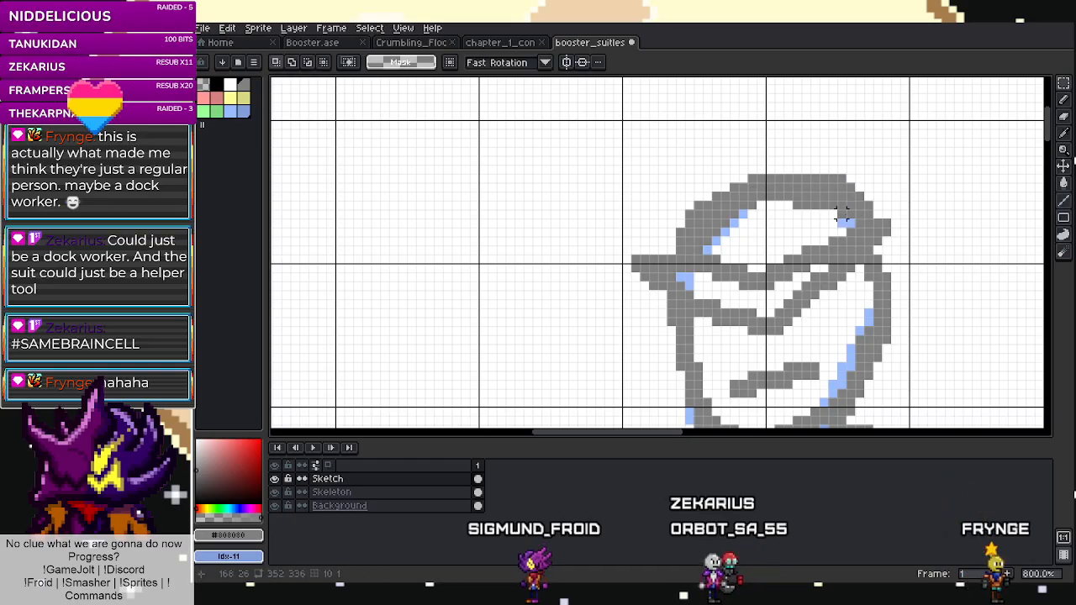
pyautogui.press('Delete')
pyautogui.moveTo(813, 222); pyautogui.dragTo(752, 214)
pyautogui.press('Delete')
pyautogui.press('Delete')
pyautogui.click(743, 214)
pyautogui.click(743, 205)
pyautogui.press('Delete')
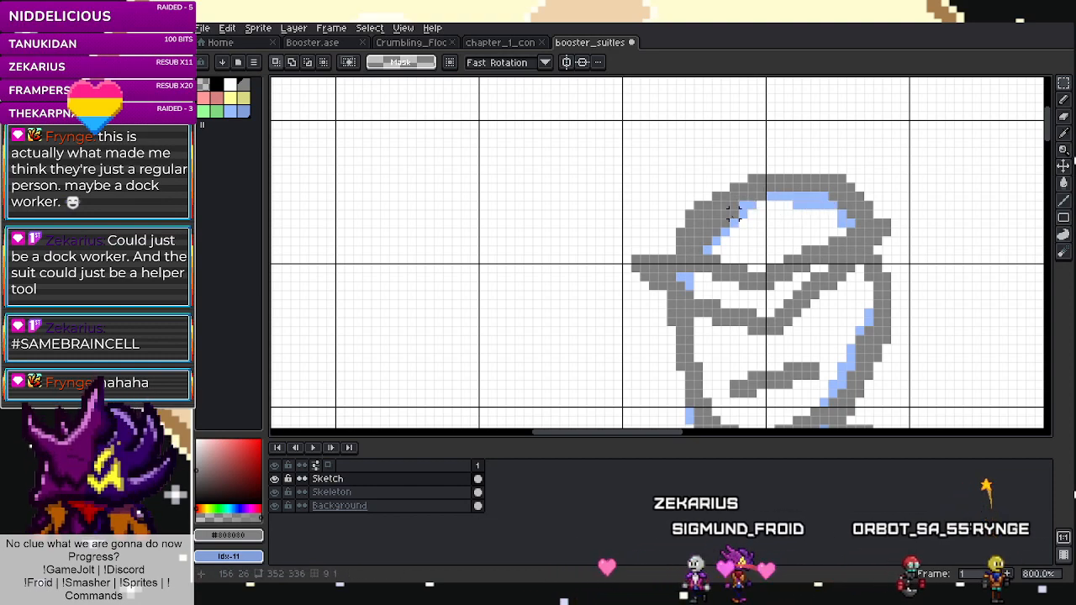
pyautogui.moveTo(709, 217); pyautogui.dragTo(736, 240)
pyautogui.press('Delete')
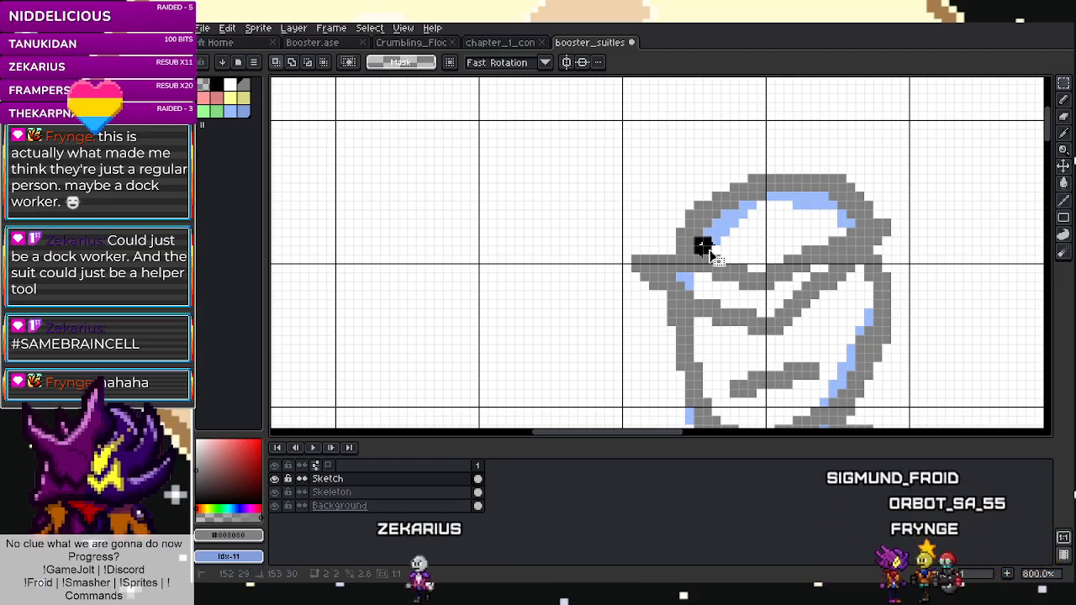
# Draw a 2px band with small lens-like gaps across the copied figure's crown, just above the visor.
pyautogui.press('b')
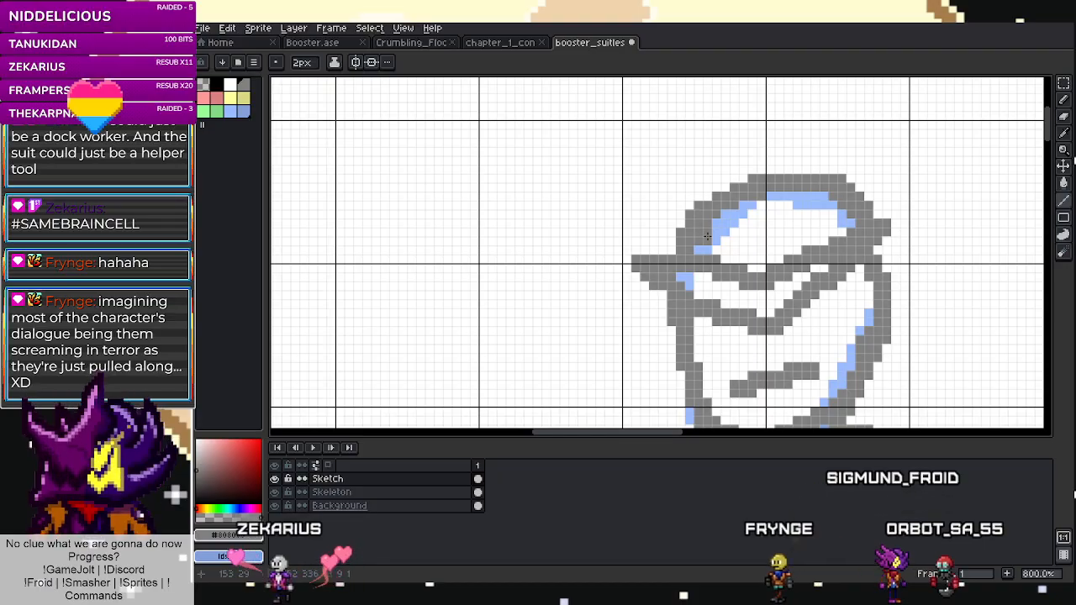
pyautogui.moveTo(799, 234); pyautogui.dragTo(841, 215)
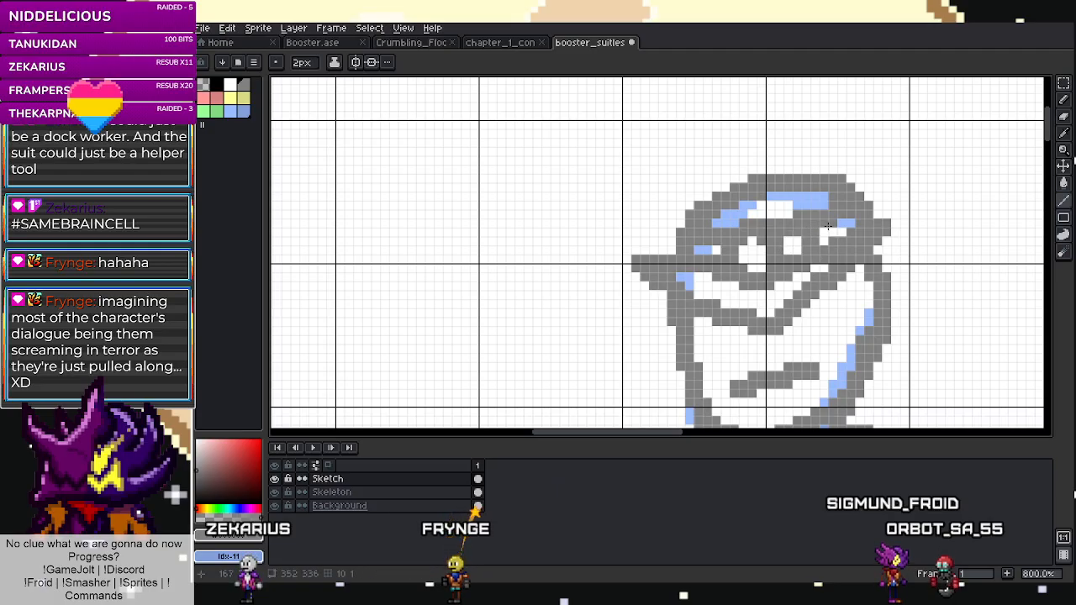
pyautogui.scroll(-3, 844, 227)
pyautogui.scroll(1, 705, 279)
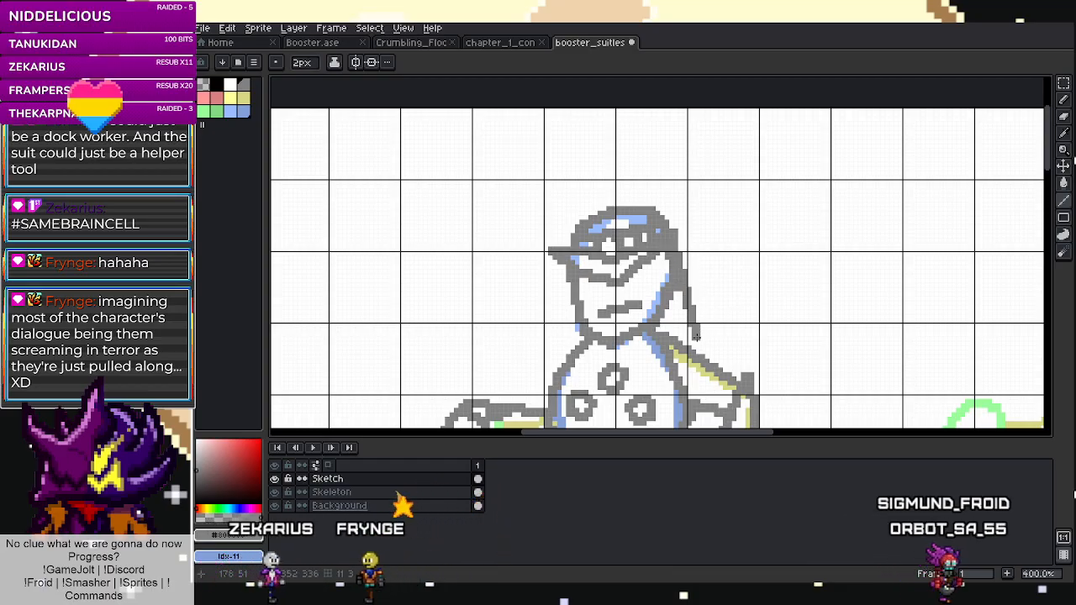
# Undo the strand line drawn down behind the copied figure's head.
pyautogui.hotkey('ctrl', 'z')
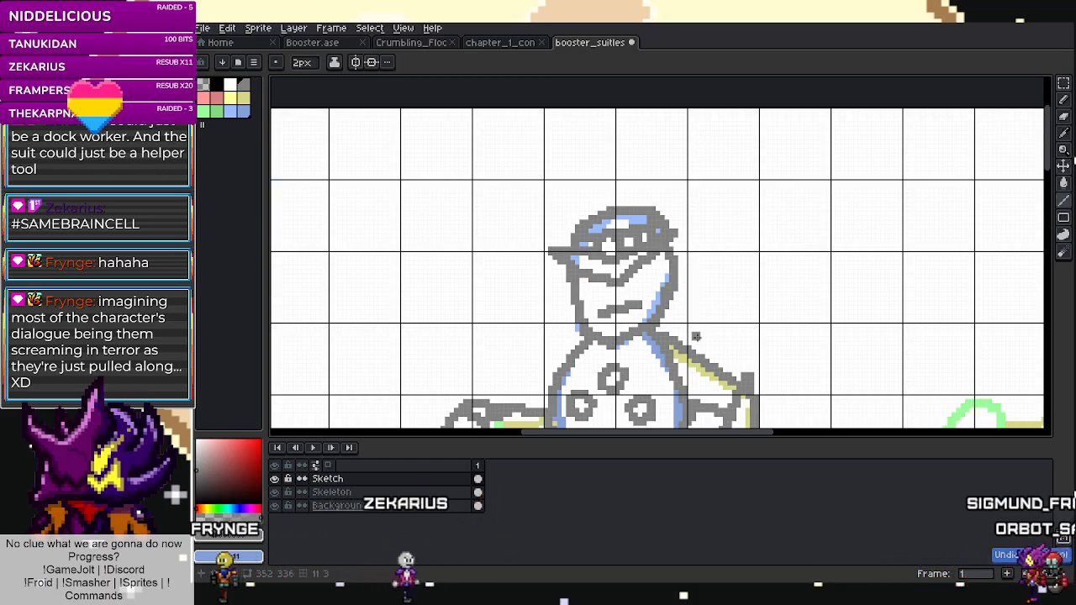
pyautogui.scroll(-3, 696, 336)
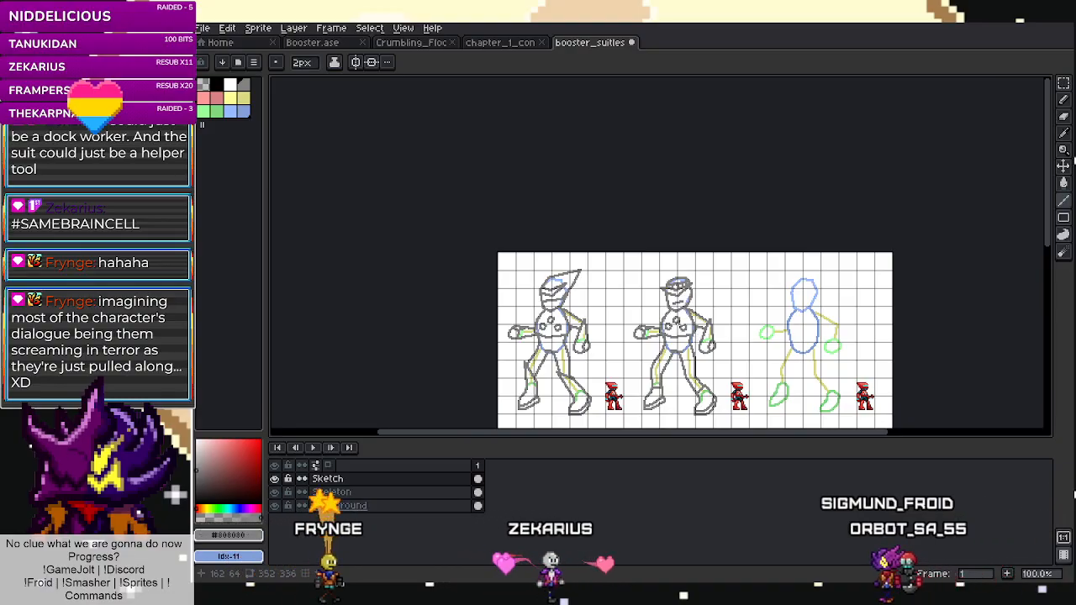
pyautogui.scroll(2, 698, 336)
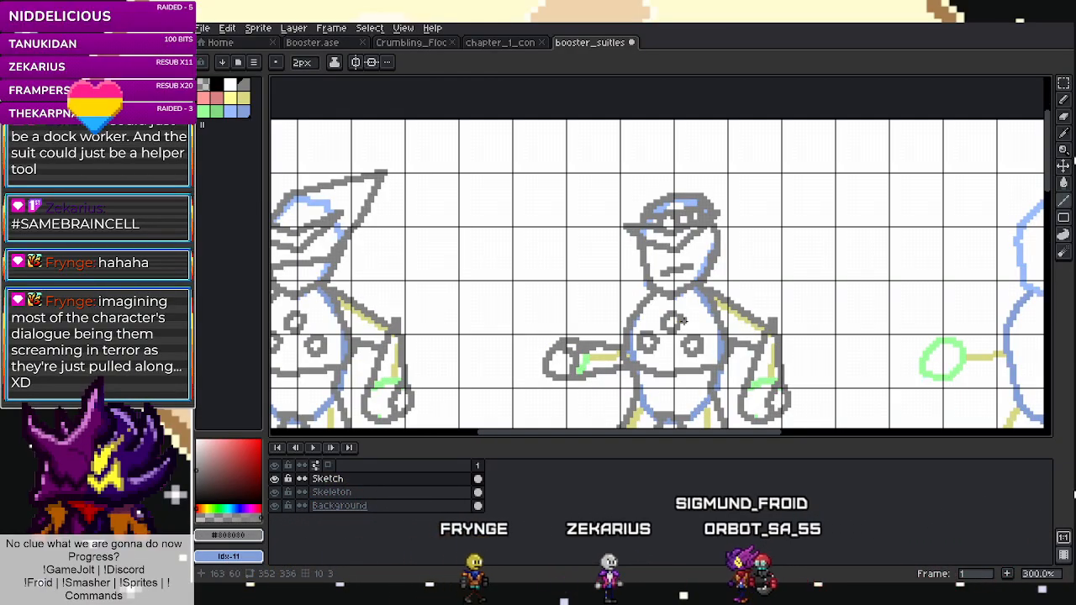
pyautogui.scroll(-2, 733, 257)
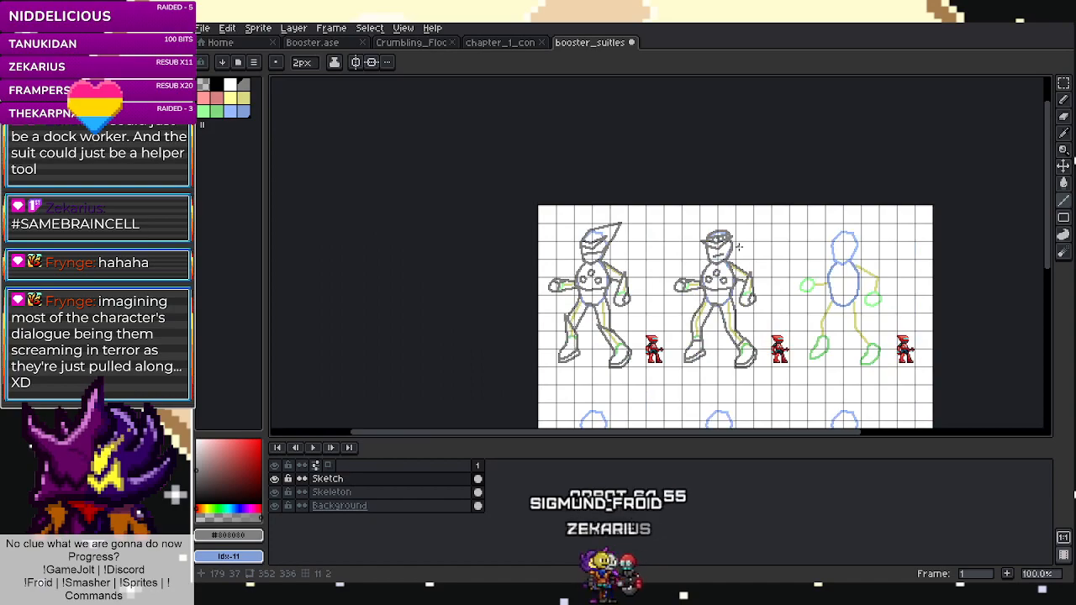
pyautogui.scroll(2, 725, 284)
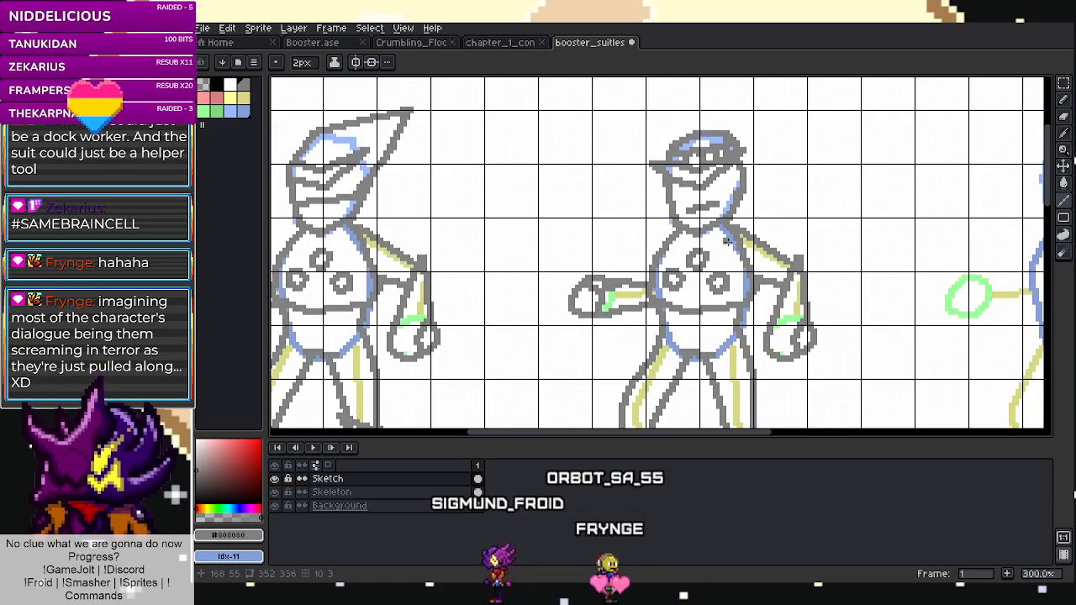
# Select the visor and the band above it in several joined rectangles and move them down about 3 pixels.
pyautogui.scroll(3, 732, 255)
pyautogui.press('m')
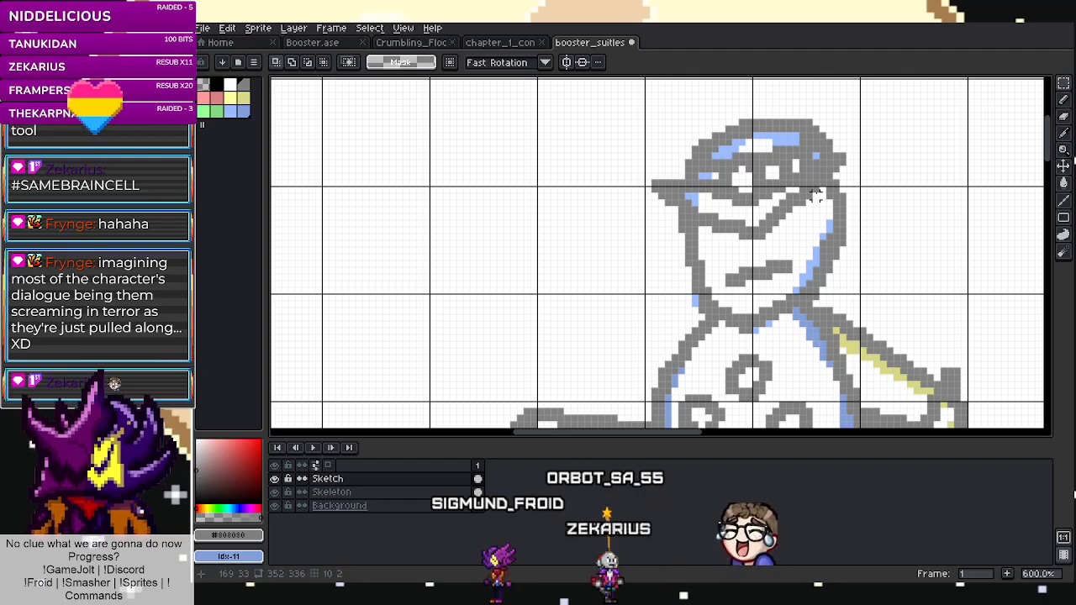
pyautogui.scroll(3, 681, 168)
pyautogui.moveTo(724, 158); pyautogui.dragTo(899, 330)
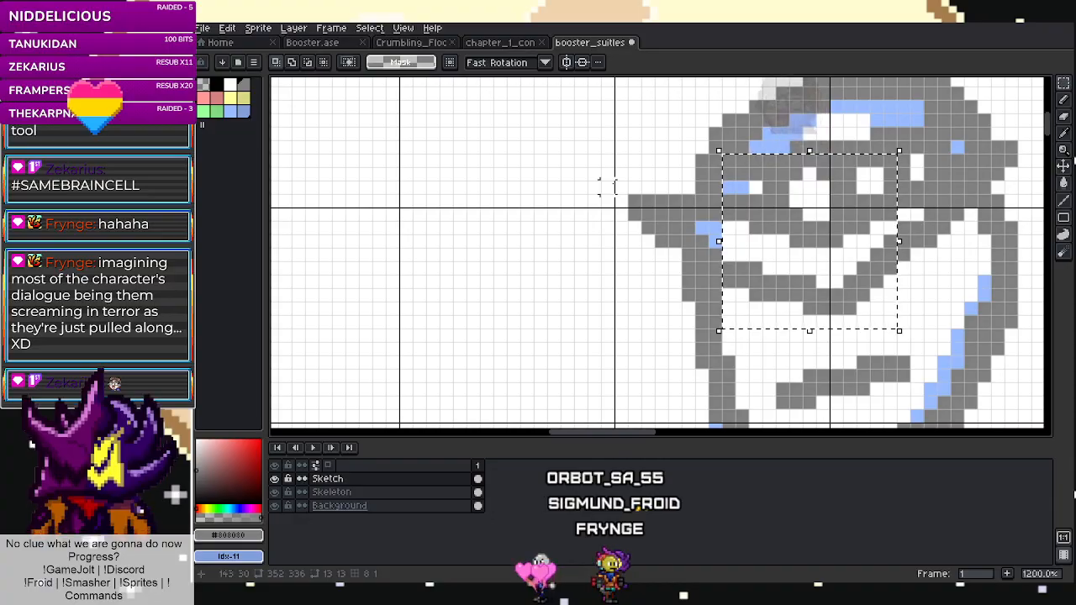
pyautogui.keyDown('shift'); pyautogui.moveTo(632, 200); pyautogui.dragTo(743, 269); pyautogui.keyUp('shift')
pyautogui.scroll(-2, 639, 279)
pyautogui.scroll(2, 639, 278)
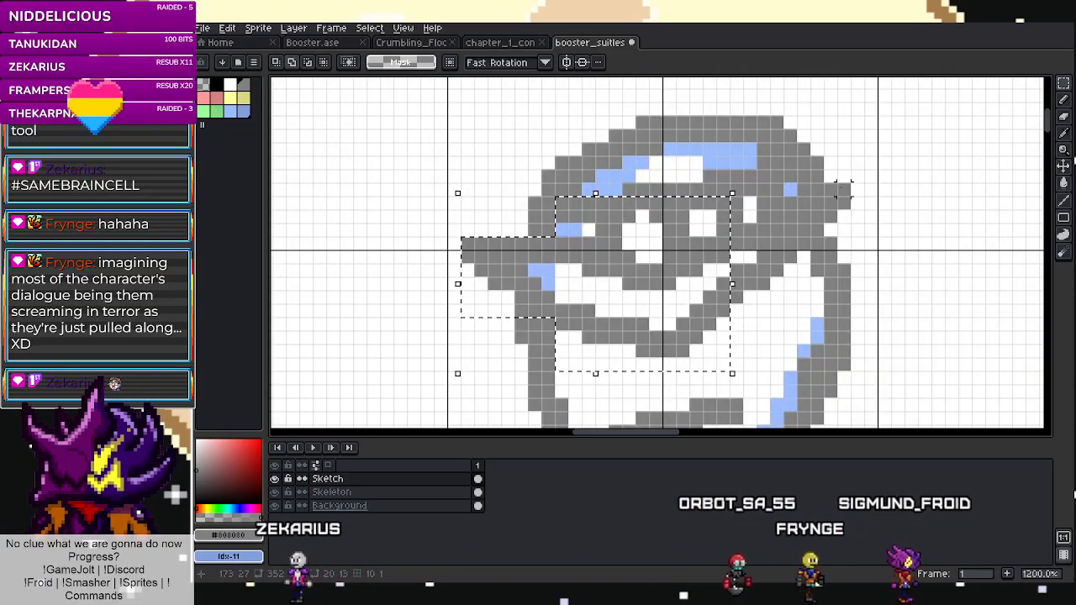
pyautogui.keyDown('shift'); pyautogui.moveTo(750, 217); pyautogui.dragTo(723, 231); pyautogui.keyUp('shift')
pyautogui.keyDown('shift'); pyautogui.moveTo(749, 177); pyautogui.dragTo(629, 231); pyautogui.keyUp('shift')
pyautogui.keyDown('shift'); pyautogui.moveTo(777, 176); pyautogui.dragTo(736, 203); pyautogui.keyUp('shift')
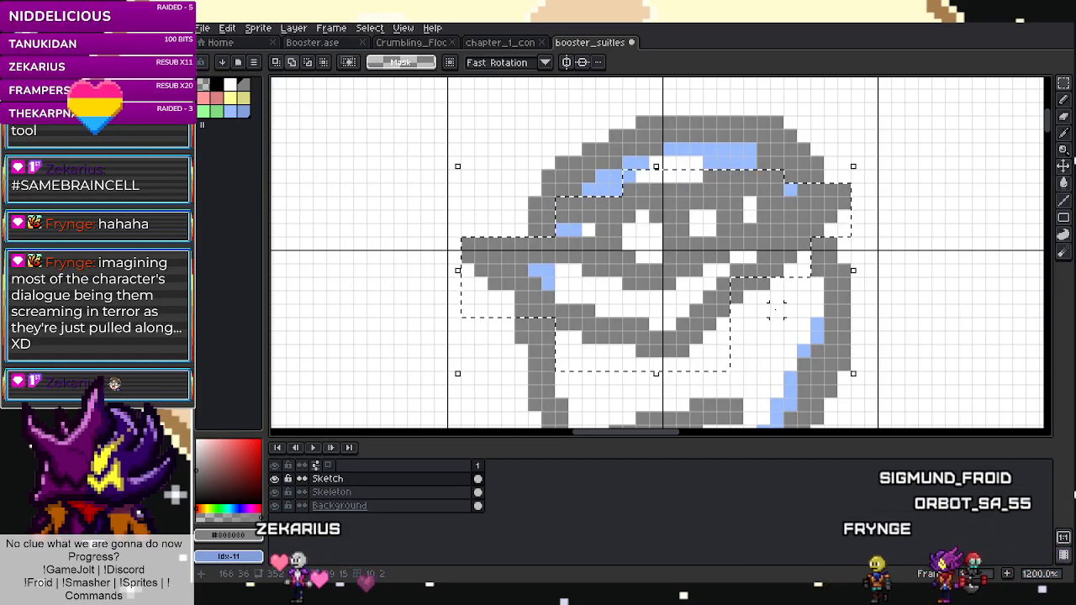
pyautogui.moveTo(677, 270); pyautogui.dragTo(688, 291)
pyautogui.click(534, 149)
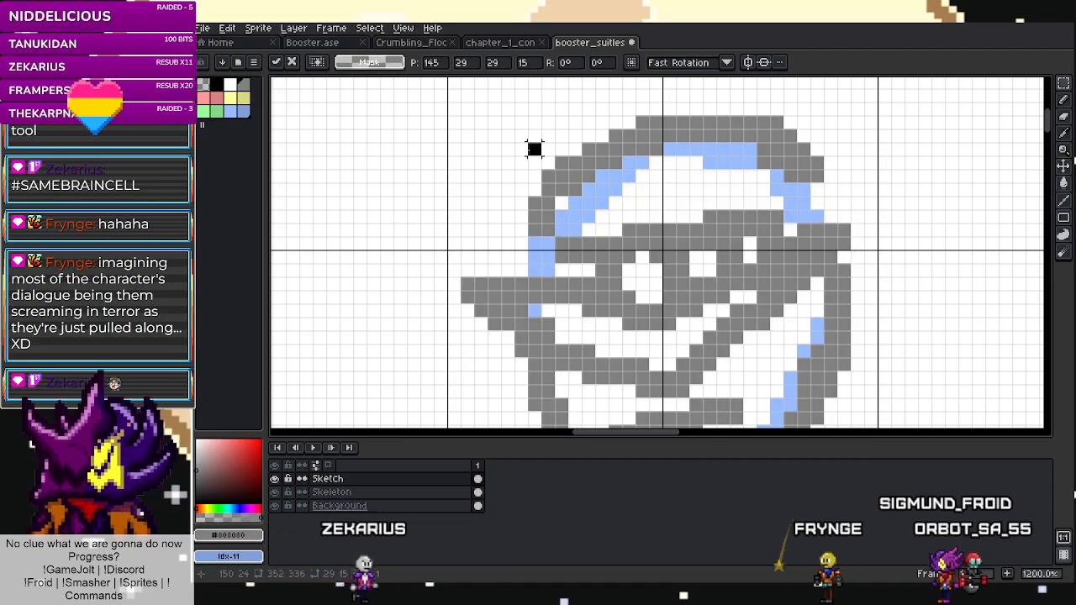
# Close the gaps in the head outline on both sides above the visor with short 2px lines.
pyautogui.press('l')
pyautogui.moveTo(529, 256); pyautogui.dragTo(528, 272)
pyautogui.click(547, 258)
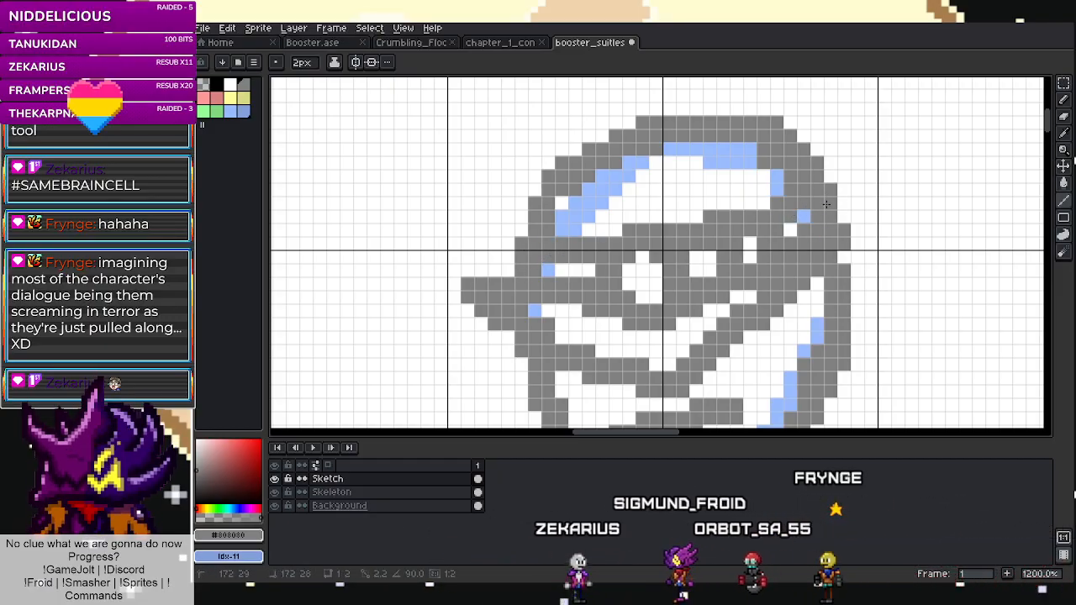
pyautogui.scroll(-4, 807, 204)
pyautogui.scroll(-4, 799, 204)
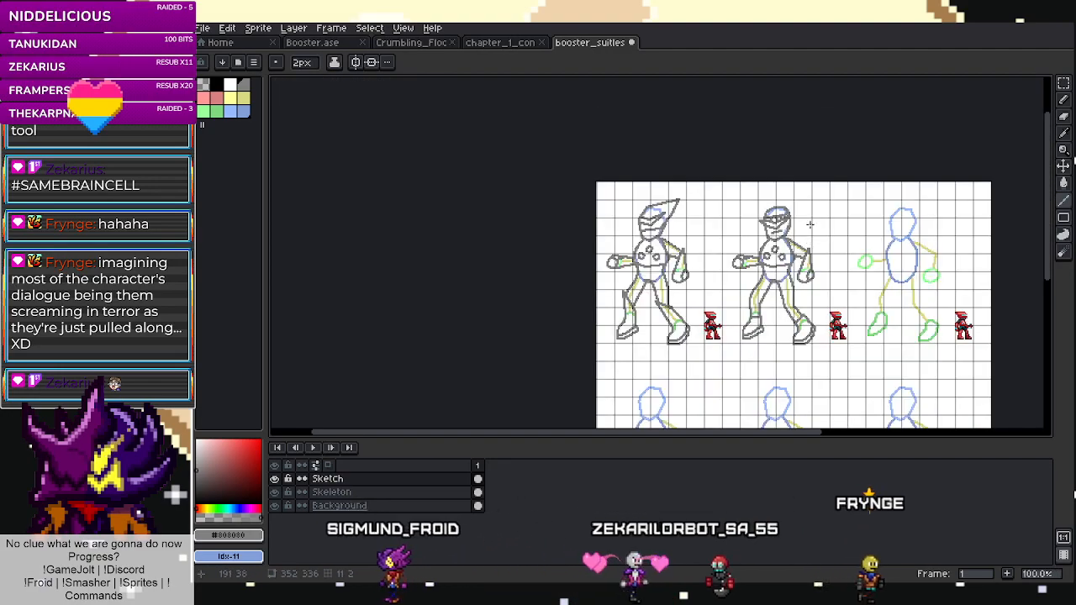
# Delete the thumb circle from the copied figure's hanging hand and redraw the hand's outer edge as one 2px rounded outline.
pyautogui.scroll(1, 814, 258)
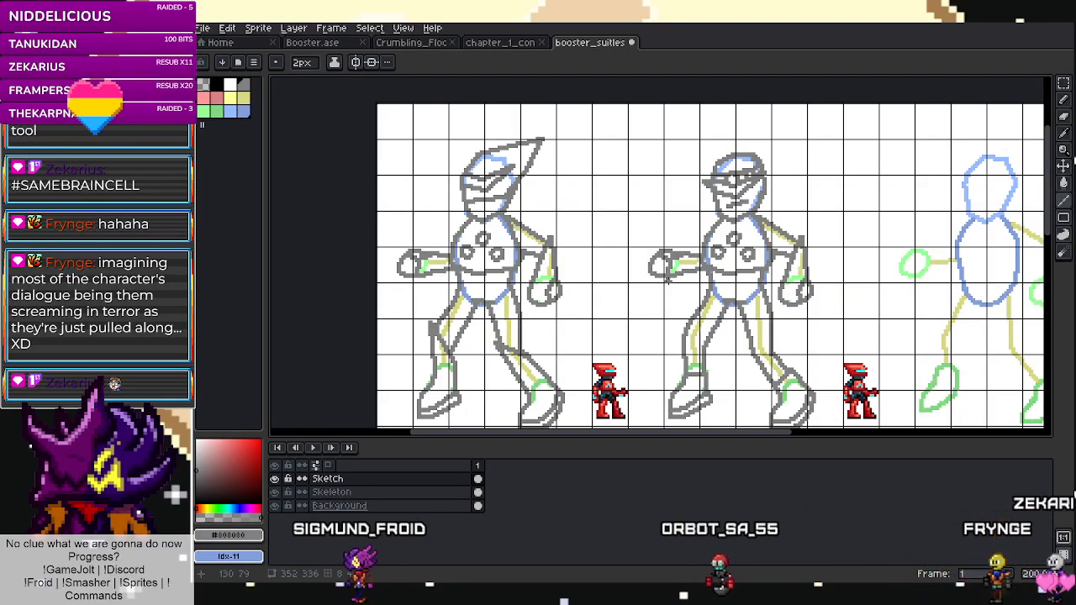
pyautogui.scroll(1, 667, 280)
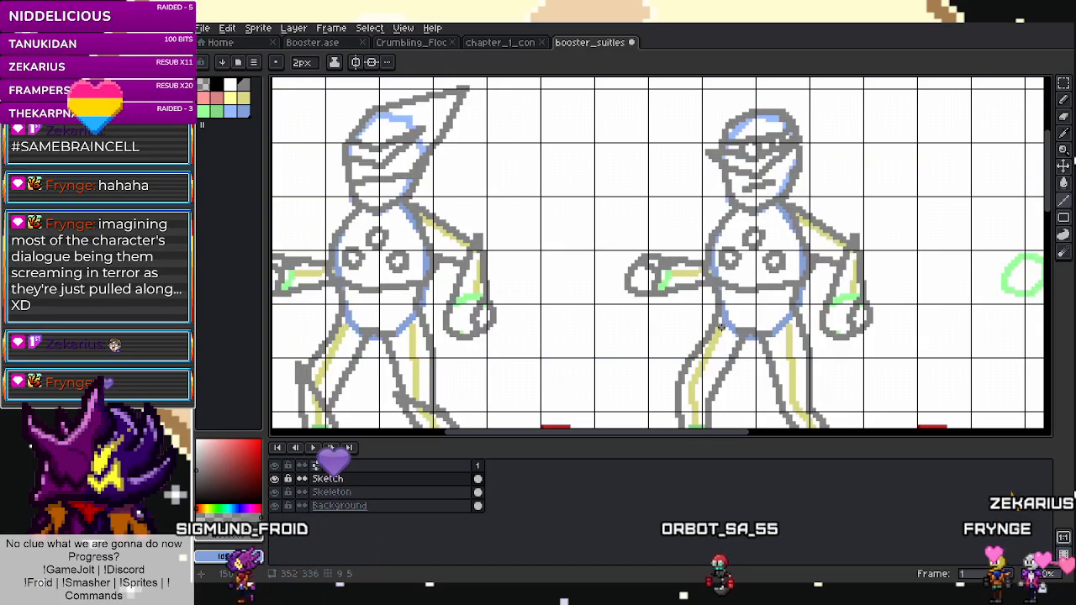
pyautogui.scroll(1, 719, 325)
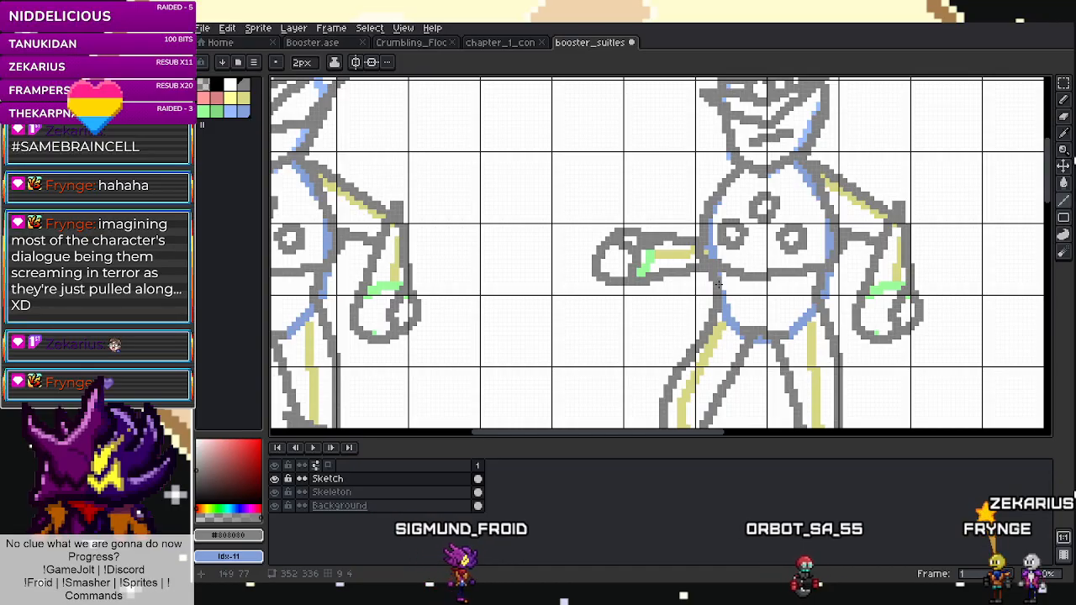
pyautogui.scroll(-1, 718, 284)
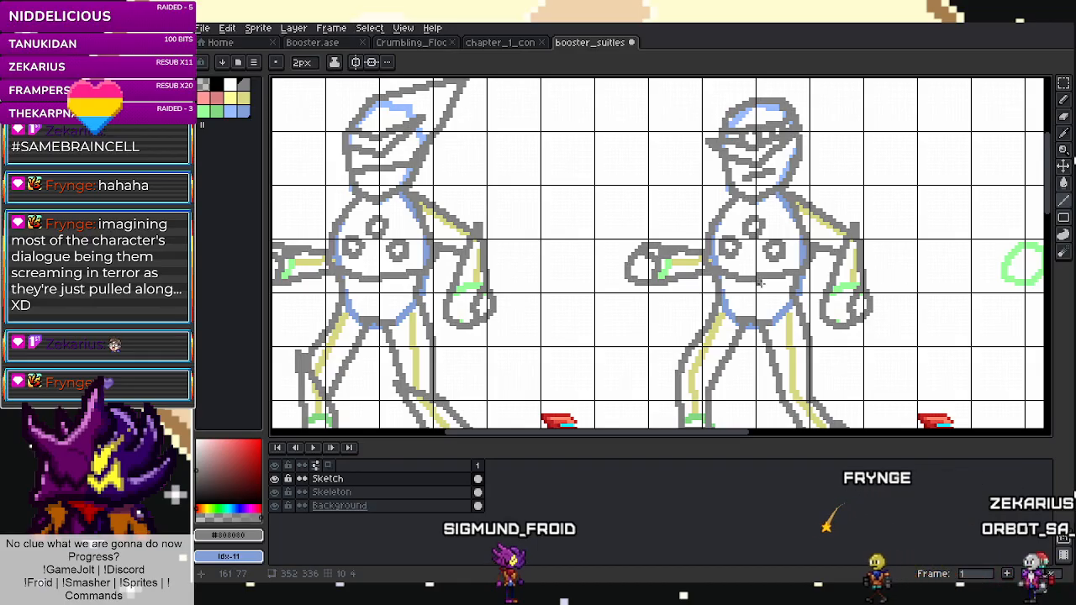
pyautogui.scroll(3, 851, 274)
pyautogui.press('m')
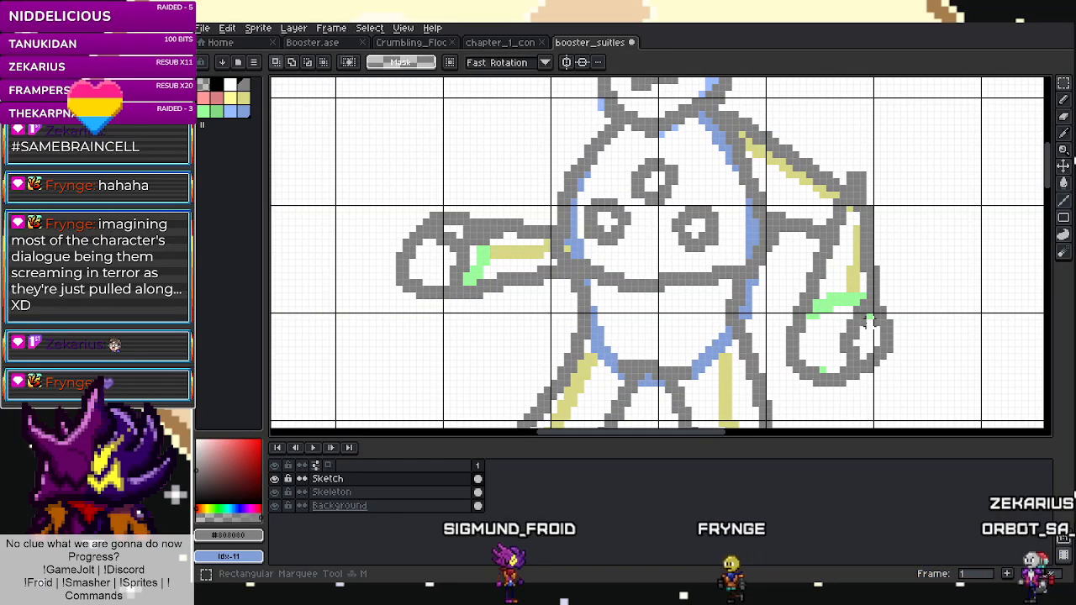
pyautogui.press('Delete')
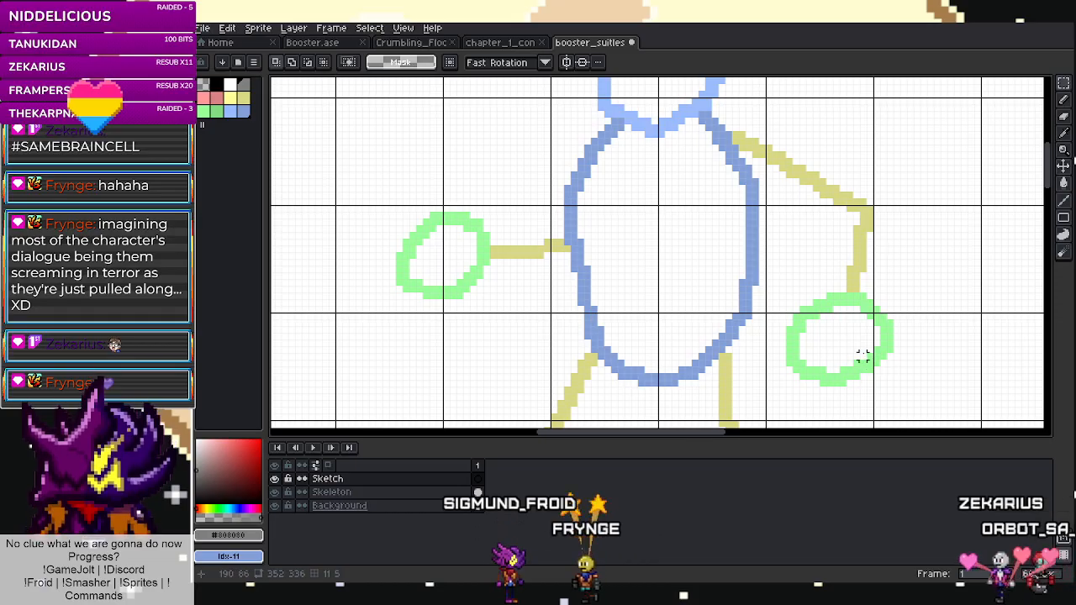
pyautogui.hotkey('ctrl', 'z')
pyautogui.press('l')
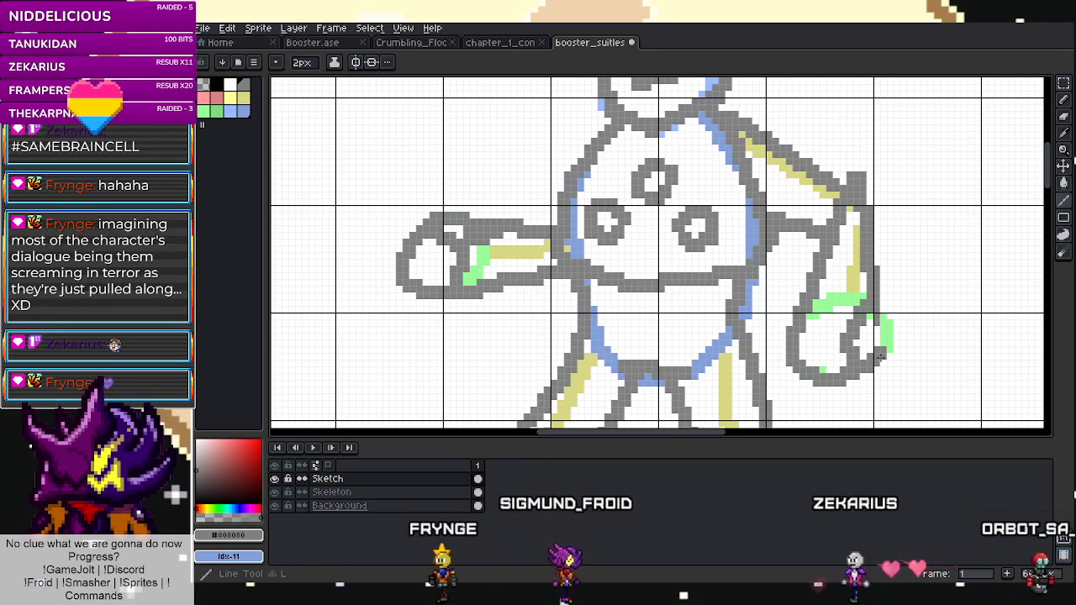
pyautogui.moveTo(884, 355); pyautogui.dragTo(885, 325)
pyautogui.press('m')
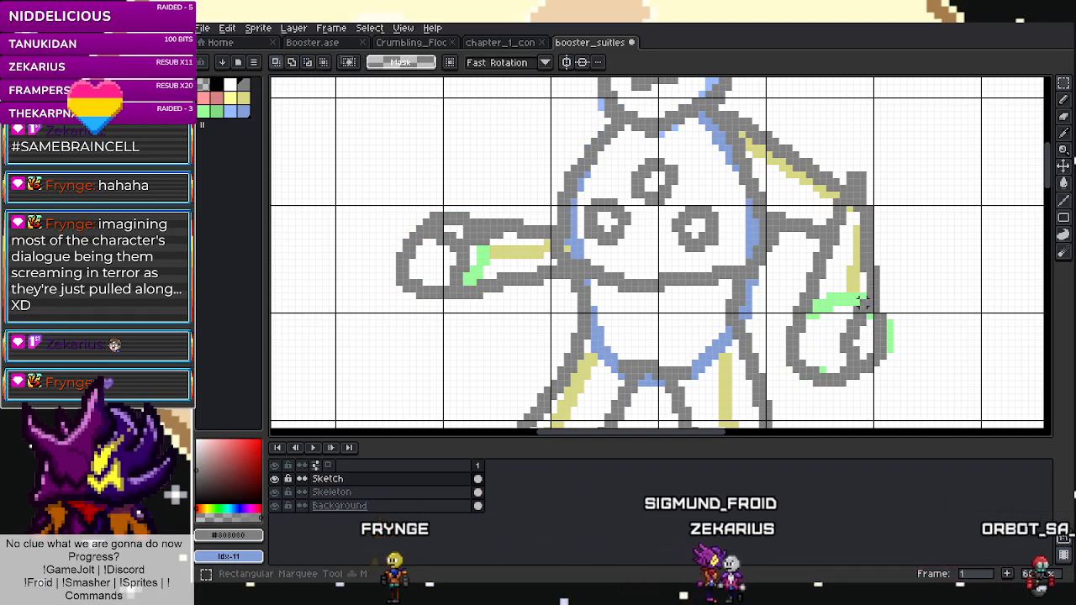
pyautogui.press('Delete')
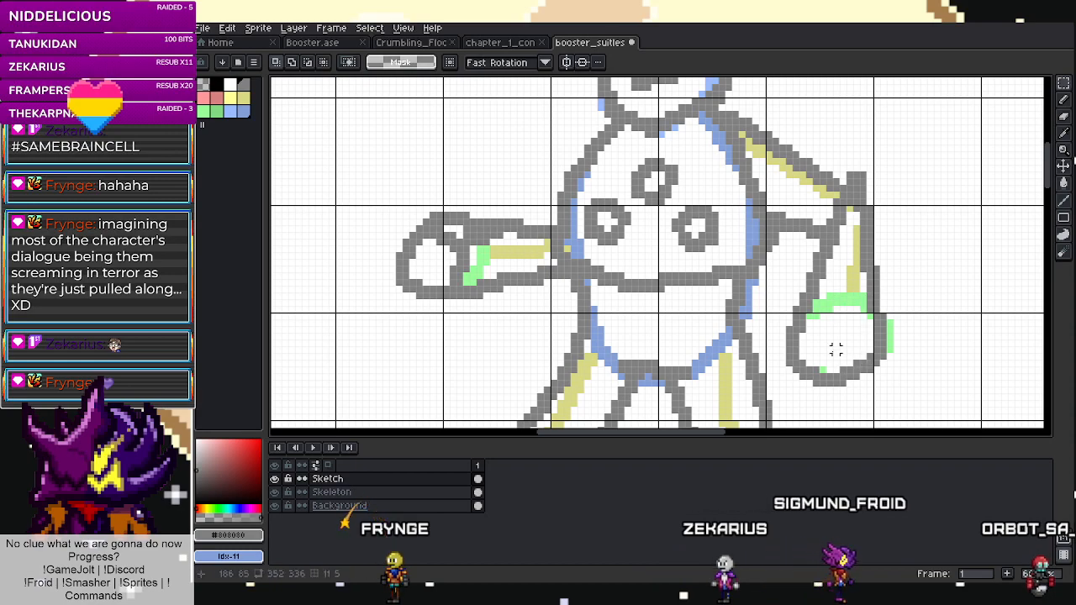
# Draw 2px cuff lines across the wrist just above the hanging hand.
pyautogui.press('l')
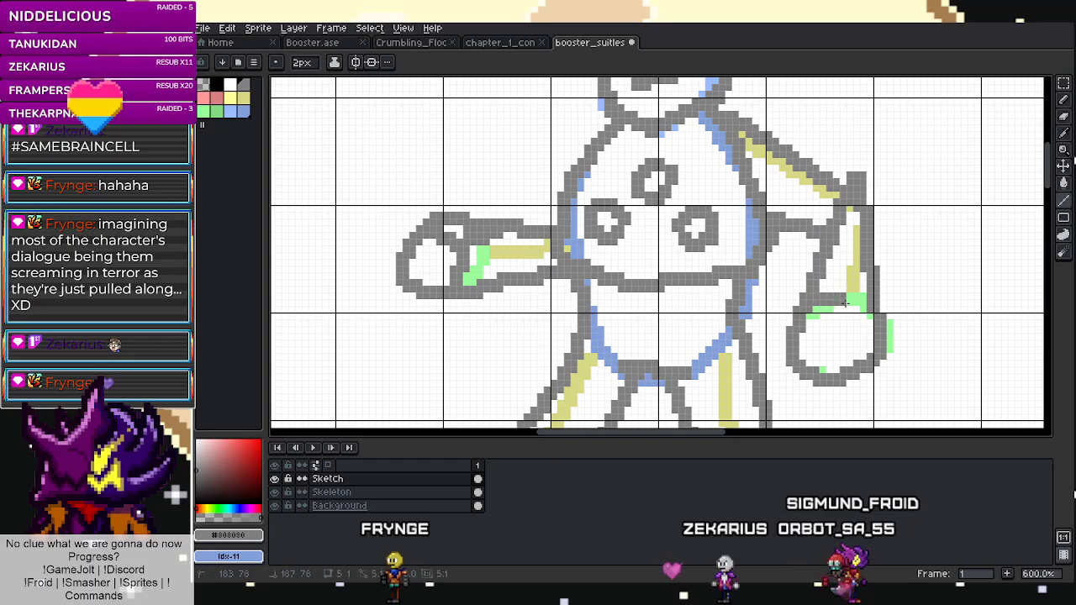
pyautogui.moveTo(866, 301)
pyautogui.mouseDown()
pyautogui.moveTo(813, 299)
pyautogui.moveTo(864, 296)
pyautogui.mouseUp()
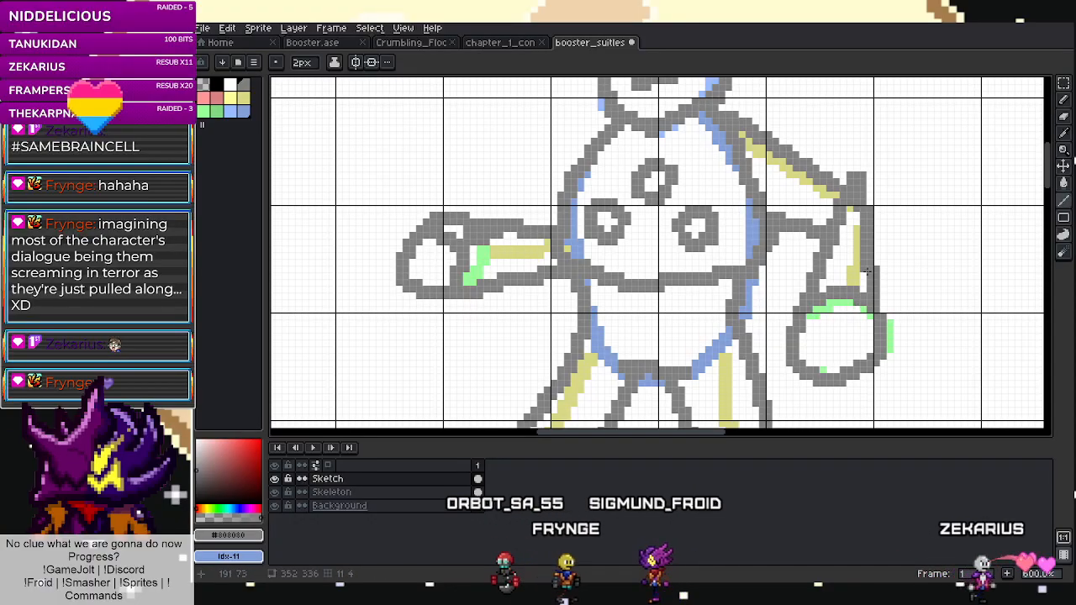
# Delete the pointed elbow guard and the overlapping inner lines at the bent arm's elbow, leaving a plain corner.
pyautogui.press('m')
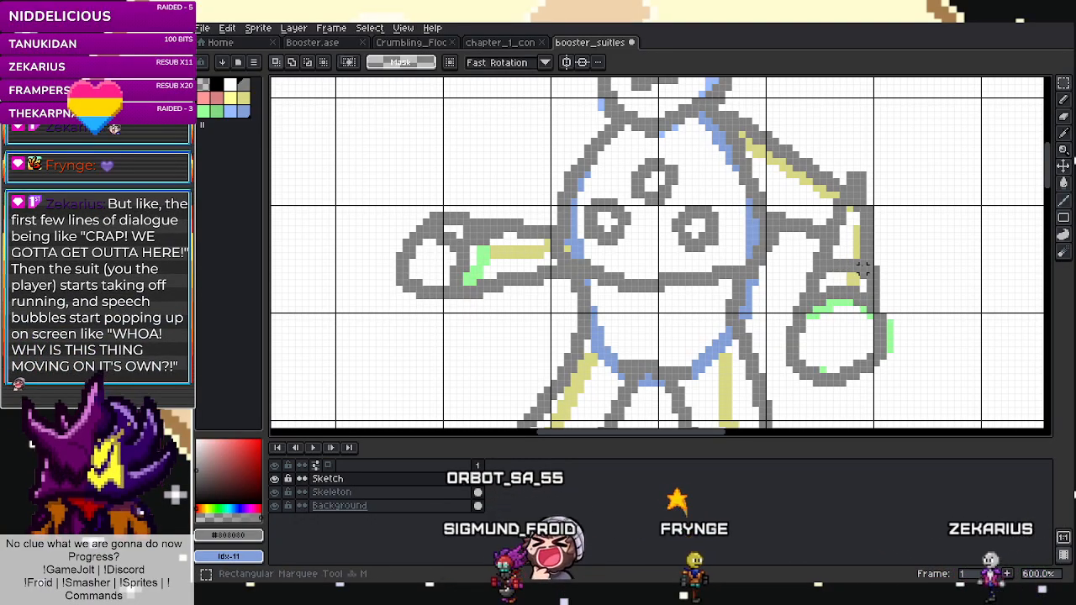
pyautogui.moveTo(849, 175); pyautogui.dragTo(861, 183)
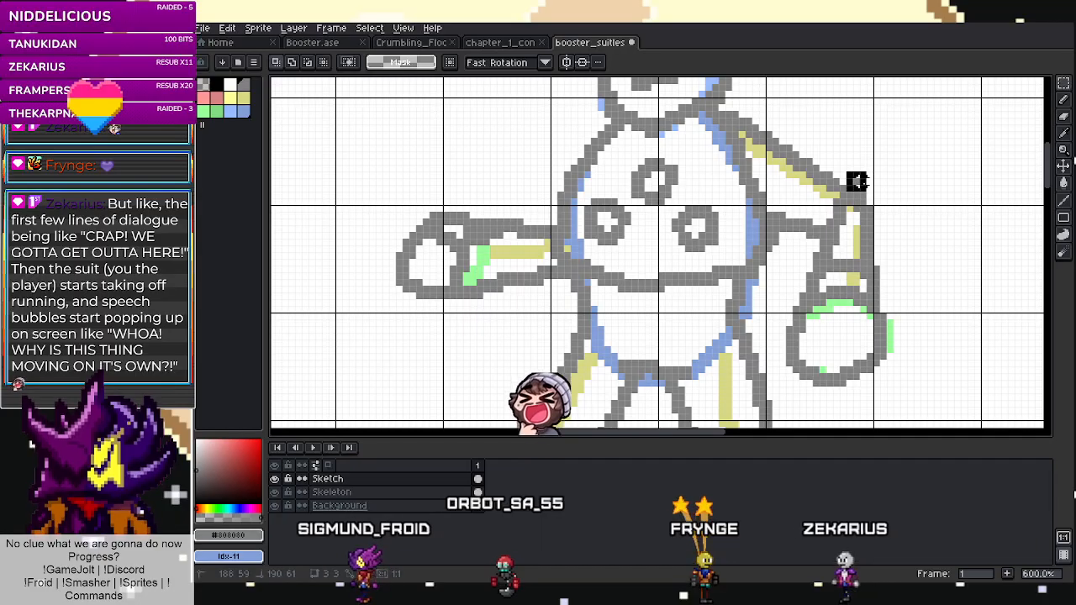
pyautogui.scroll(3, 856, 182)
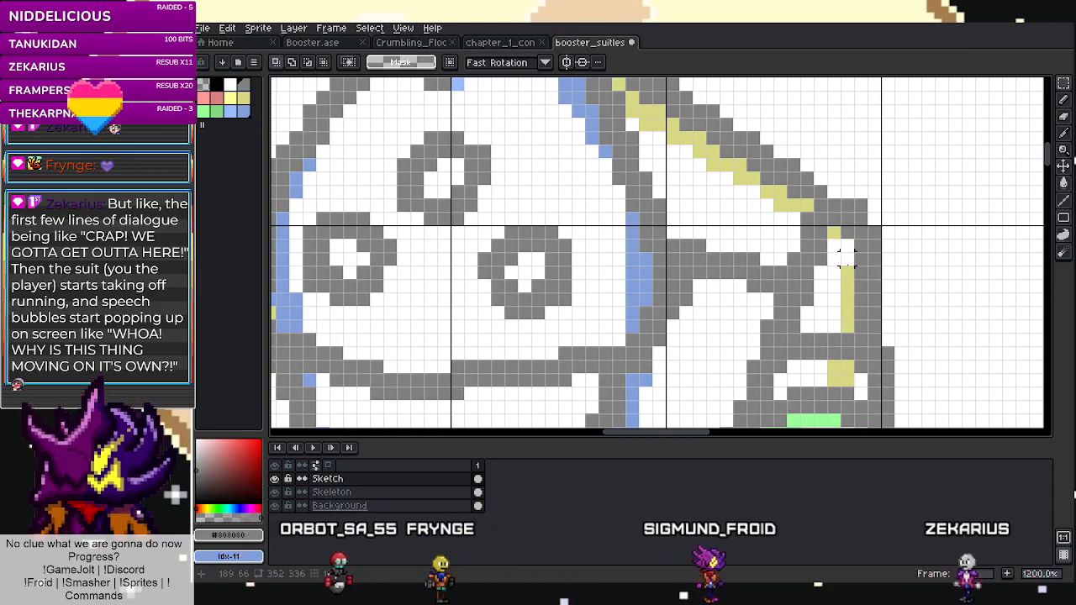
pyautogui.scroll(-4, 844, 261)
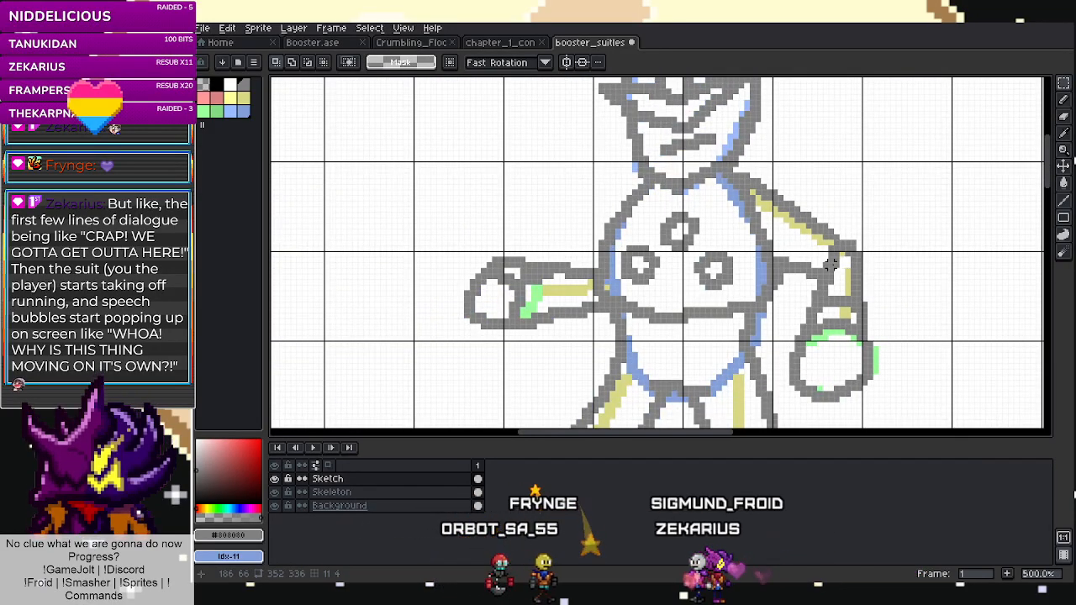
pyautogui.scroll(2, 831, 264)
pyautogui.moveTo(829, 286)
pyautogui.mouseDown()
pyautogui.moveTo(837, 241)
pyautogui.moveTo(830, 250)
pyautogui.mouseUp()
pyautogui.press('Delete')
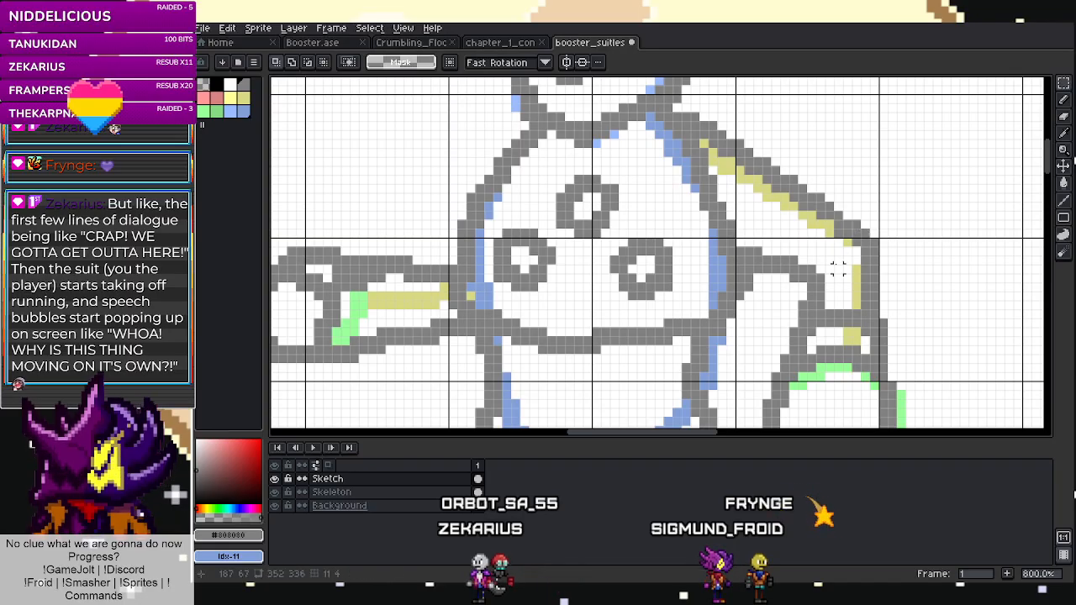
# Draw 2px cuff lines across the copied figure's outstretched forearm near the hand.
pyautogui.scroll(-4, 838, 251)
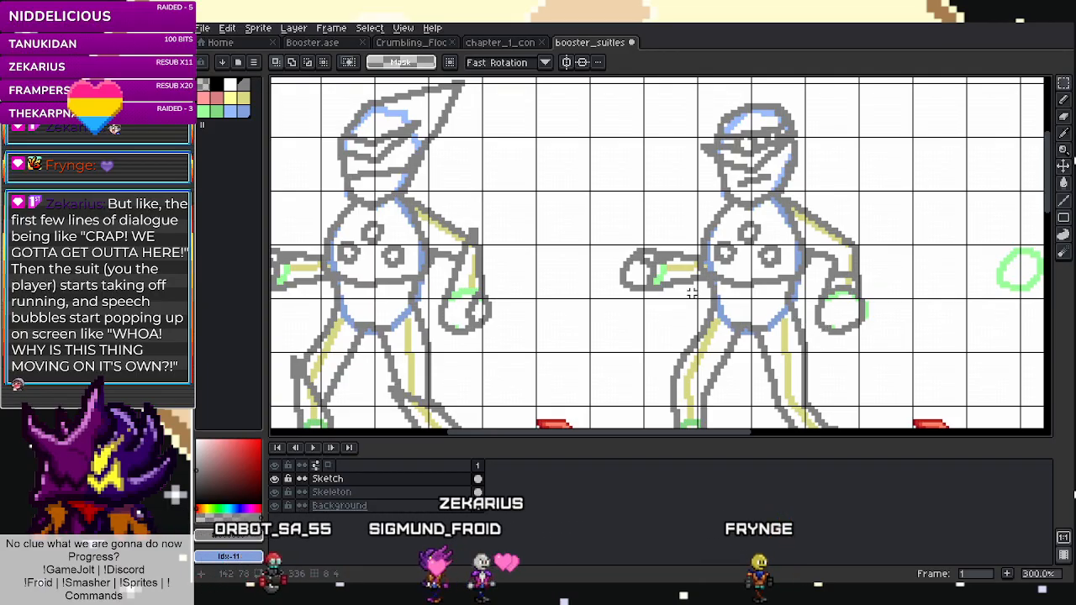
pyautogui.scroll(3, 690, 296)
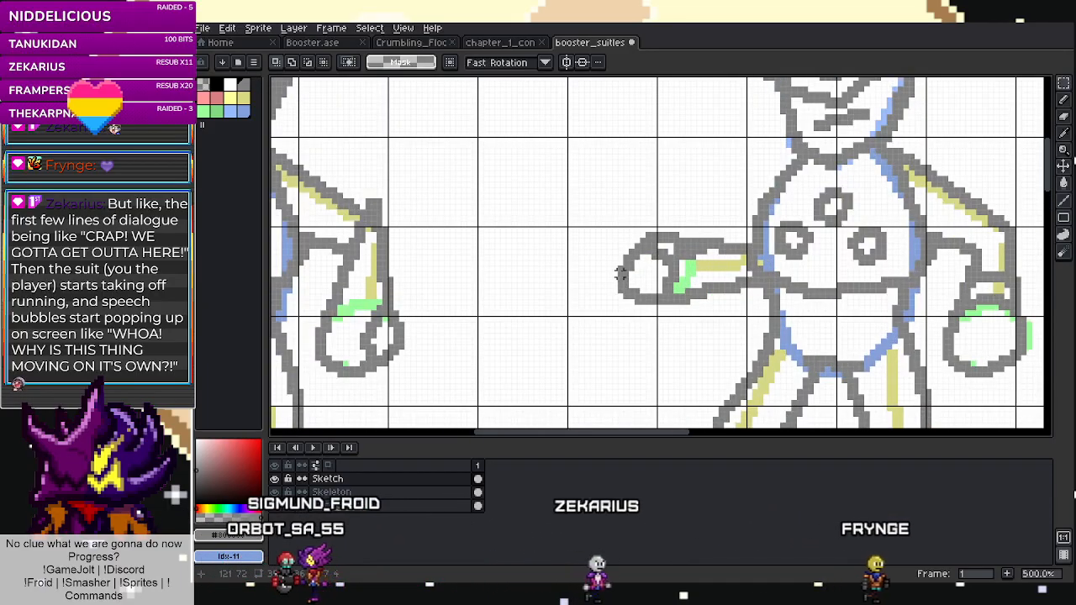
pyautogui.press('l')
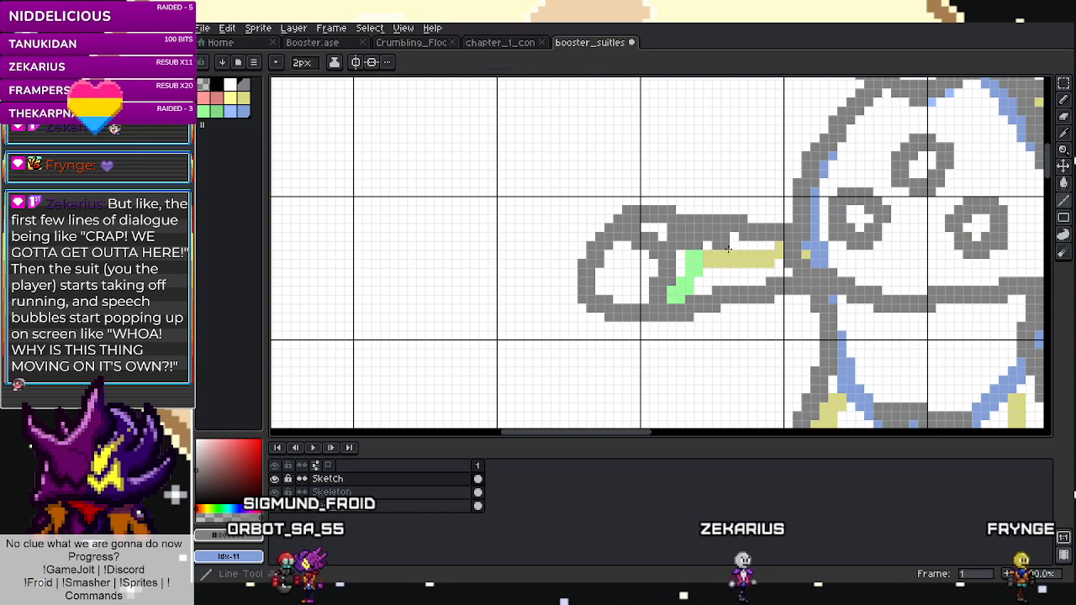
pyautogui.moveTo(726, 296); pyautogui.dragTo(764, 244)
pyautogui.scroll(-4, 593, 339)
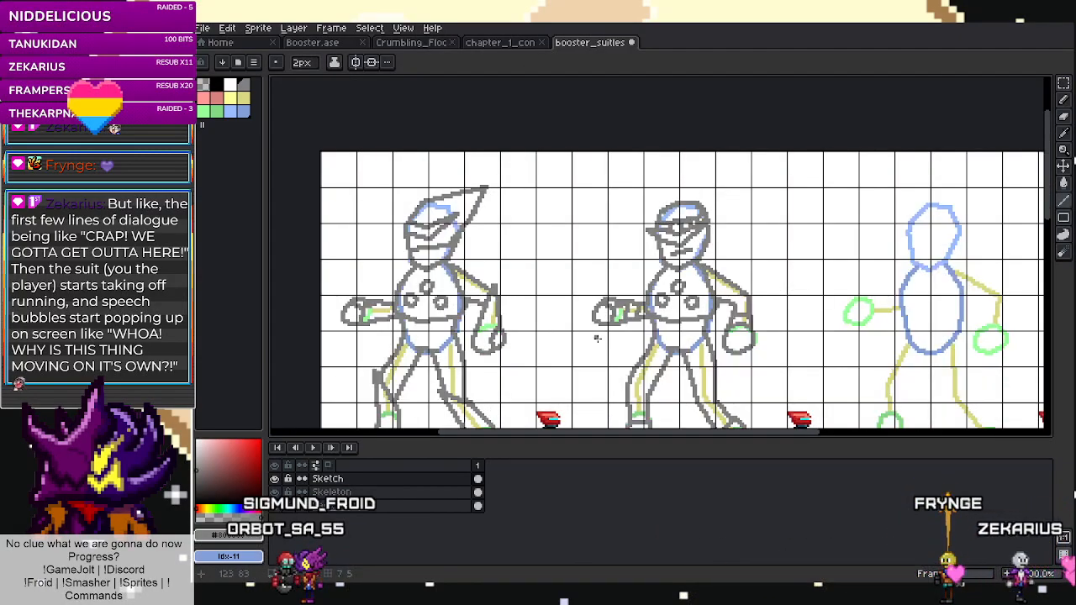
# Delete the three circles from the copied figure's chest.
pyautogui.scroll(-1, 597, 339)
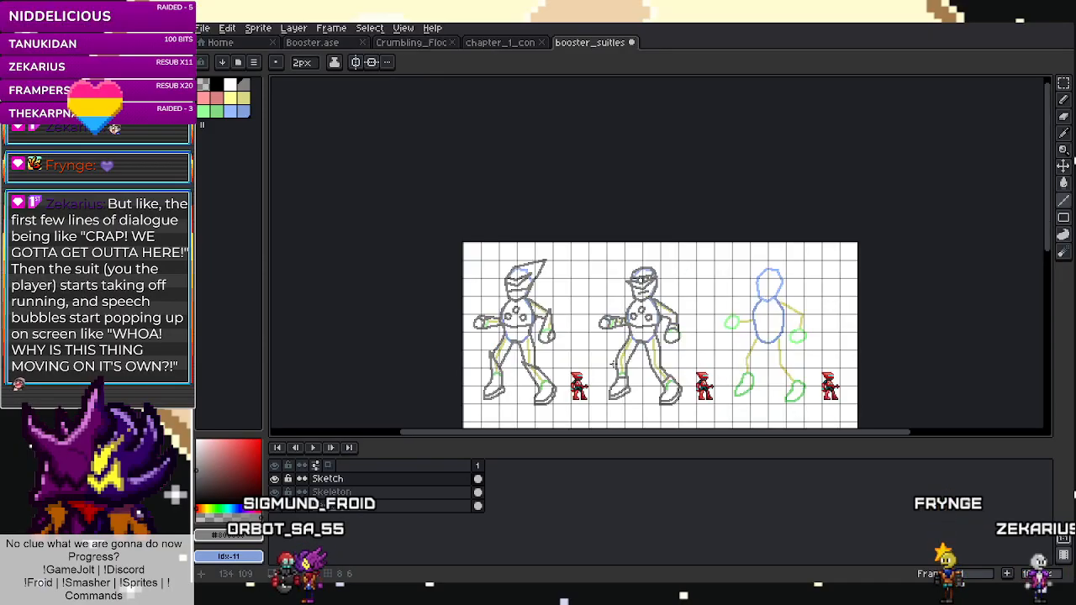
pyautogui.scroll(3, 618, 347)
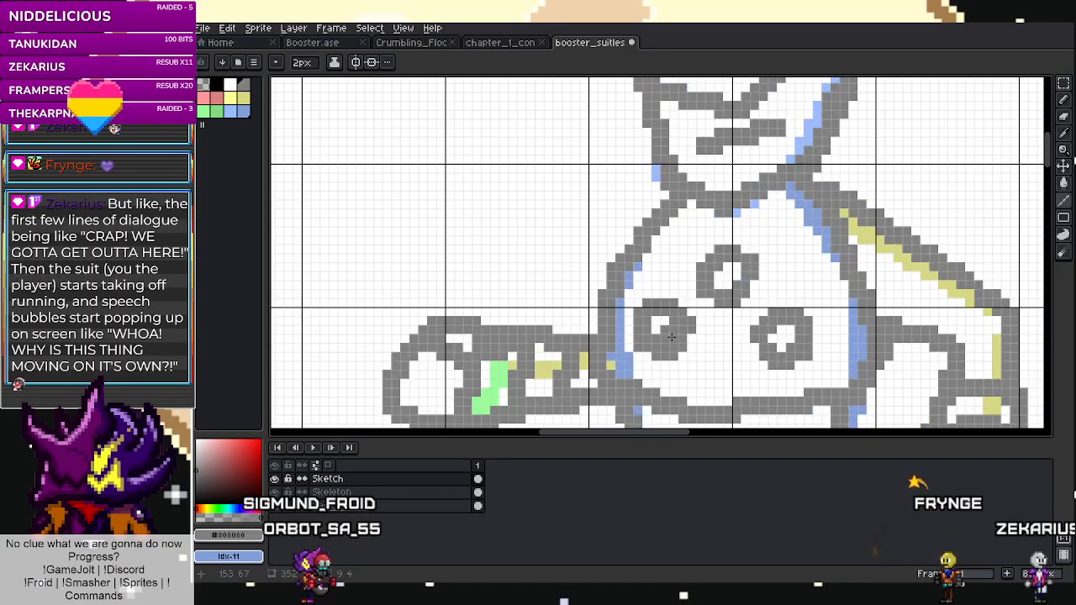
pyautogui.press('m')
pyautogui.moveTo(708, 345); pyautogui.dragTo(792, 367)
pyautogui.press('Delete')
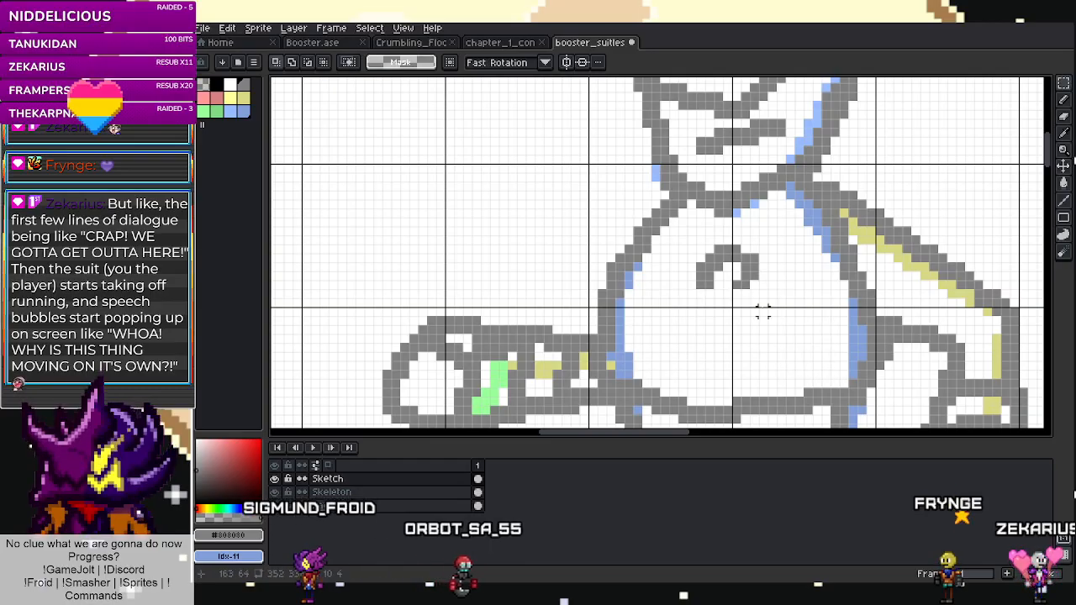
pyautogui.scroll(-1, 728, 259)
pyautogui.scroll(-1, 727, 258)
# Draw a small boxy collar piece with 2px lines just below the copied figure's chin.
pyautogui.press('l')
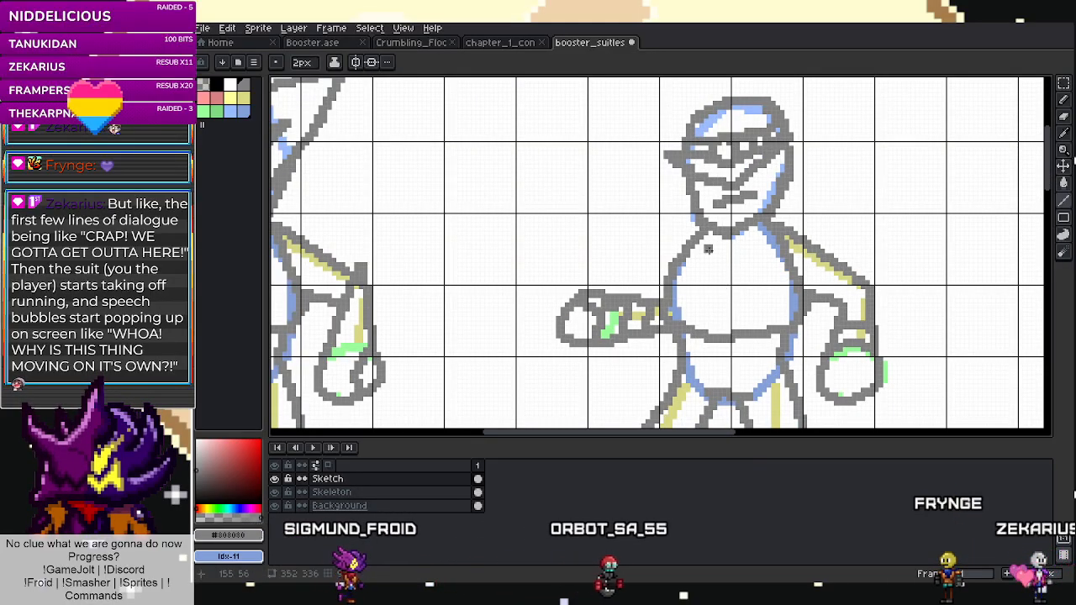
pyautogui.scroll(2, 709, 254)
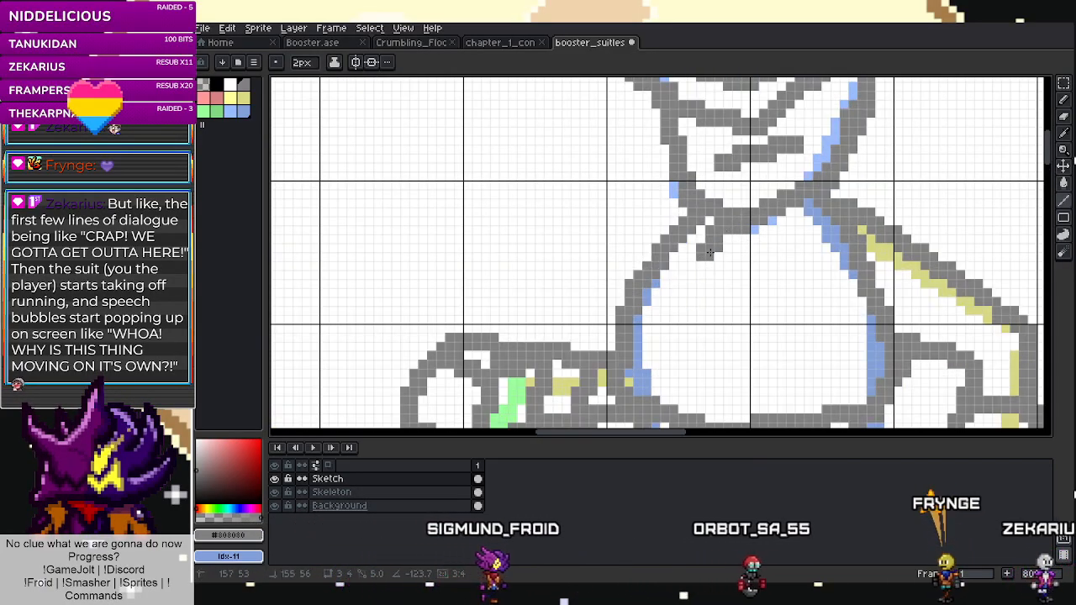
pyautogui.moveTo(709, 254)
pyautogui.mouseDown()
pyautogui.moveTo(782, 266)
pyautogui.moveTo(778, 220)
pyautogui.mouseUp()
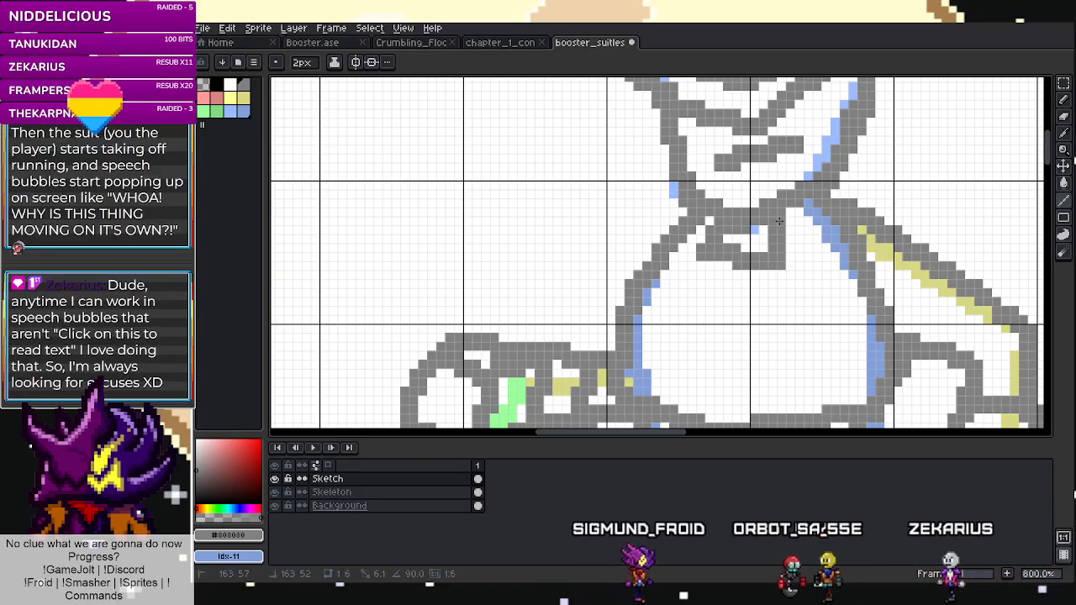
pyautogui.scroll(-4, 576, 275)
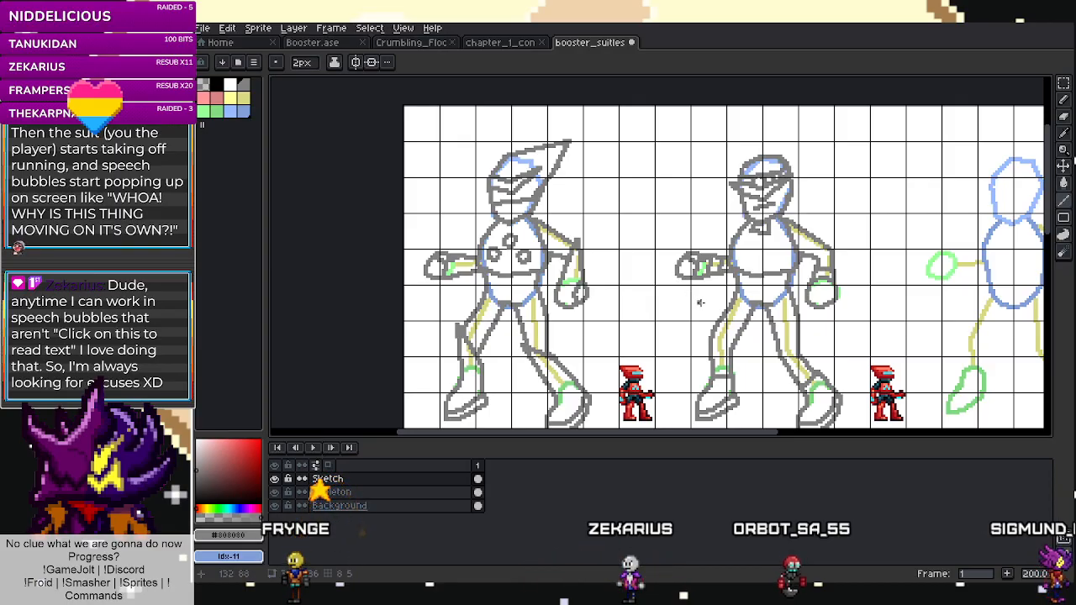
# Draw horizontal 2px belt lines across the copied figure's waist, between the chest plate and the legs.
pyautogui.scroll(3, 699, 303)
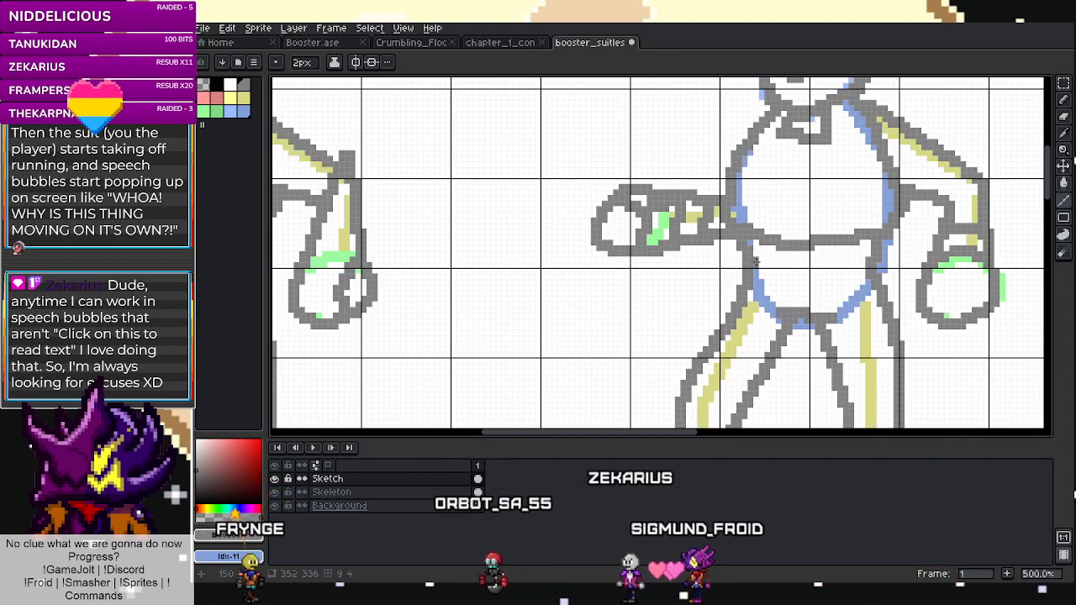
pyautogui.moveTo(756, 263); pyautogui.dragTo(753, 288)
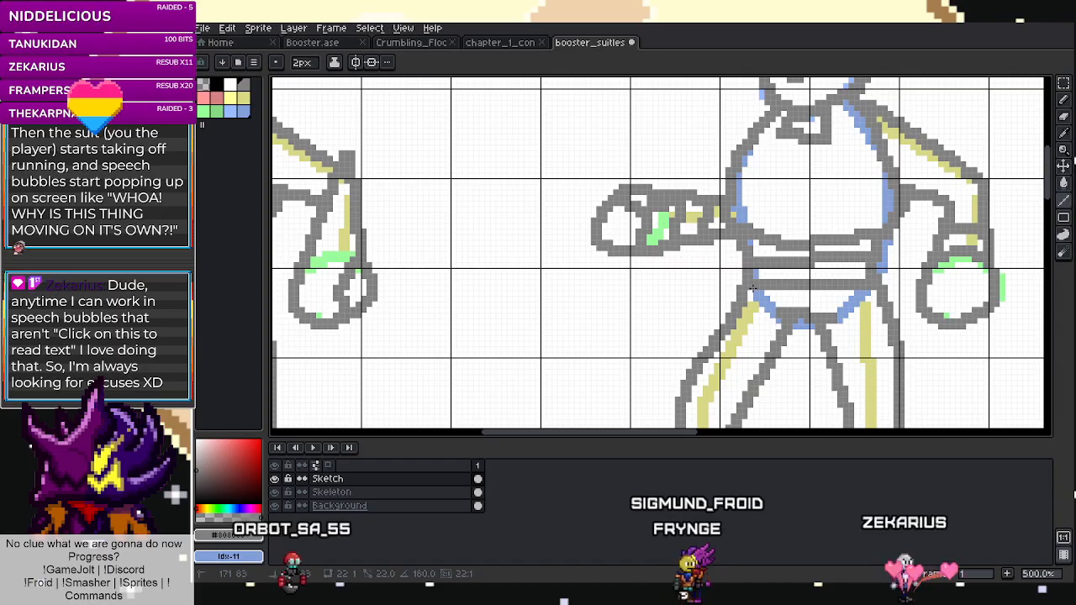
pyautogui.scroll(-4, 625, 297)
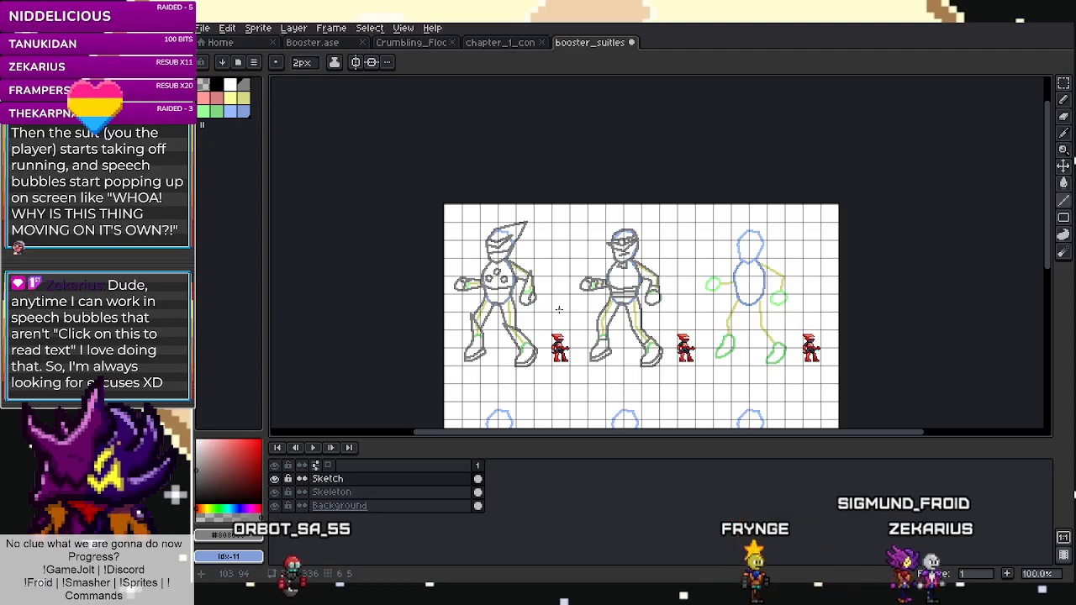
pyautogui.scroll(2, 581, 325)
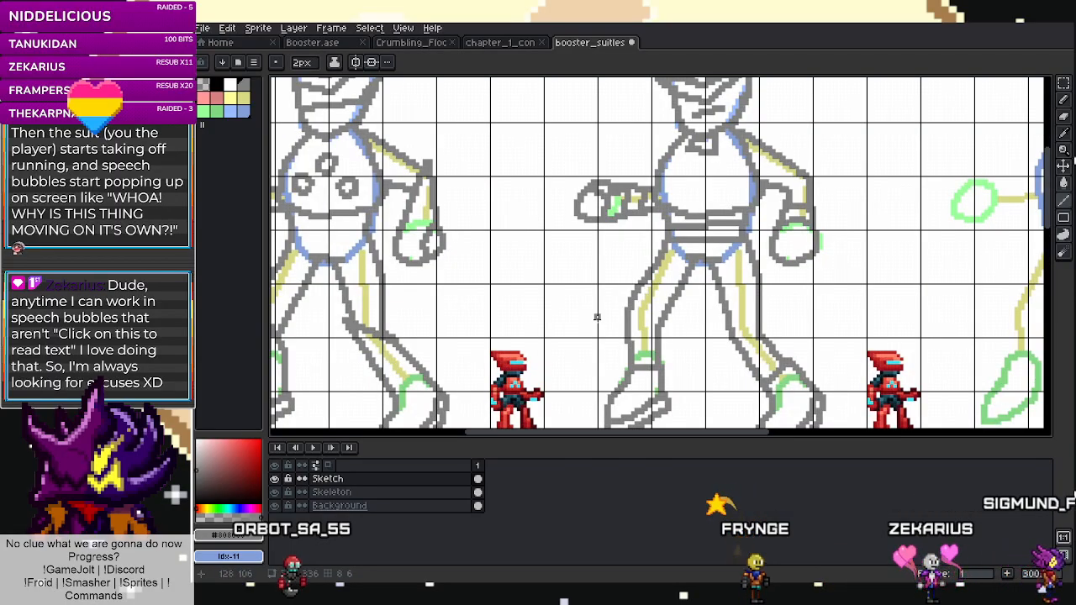
pyautogui.scroll(-1, 597, 317)
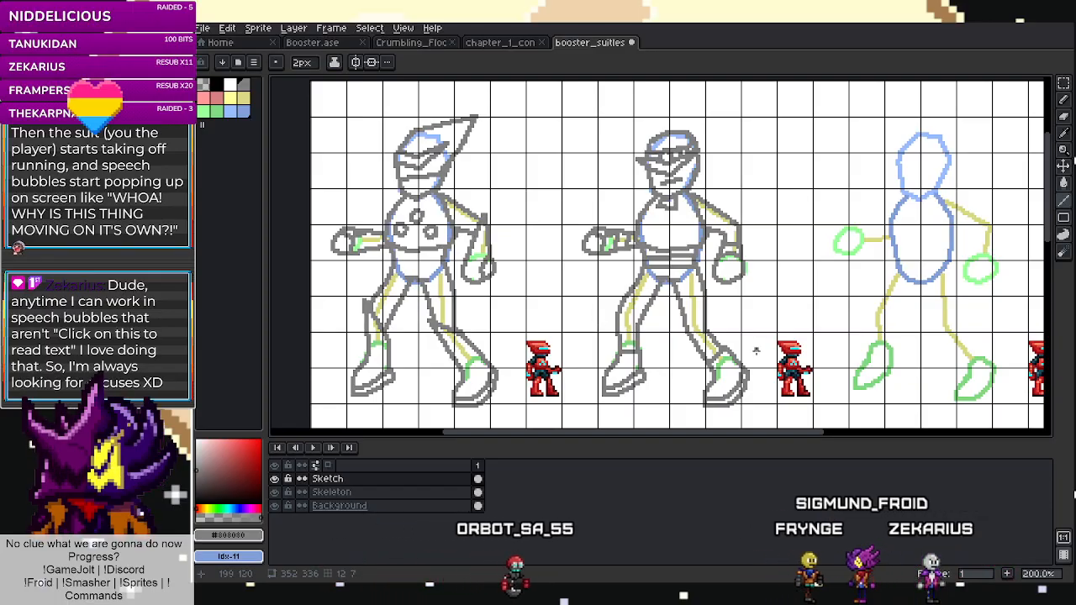
pyautogui.click(500, 42)
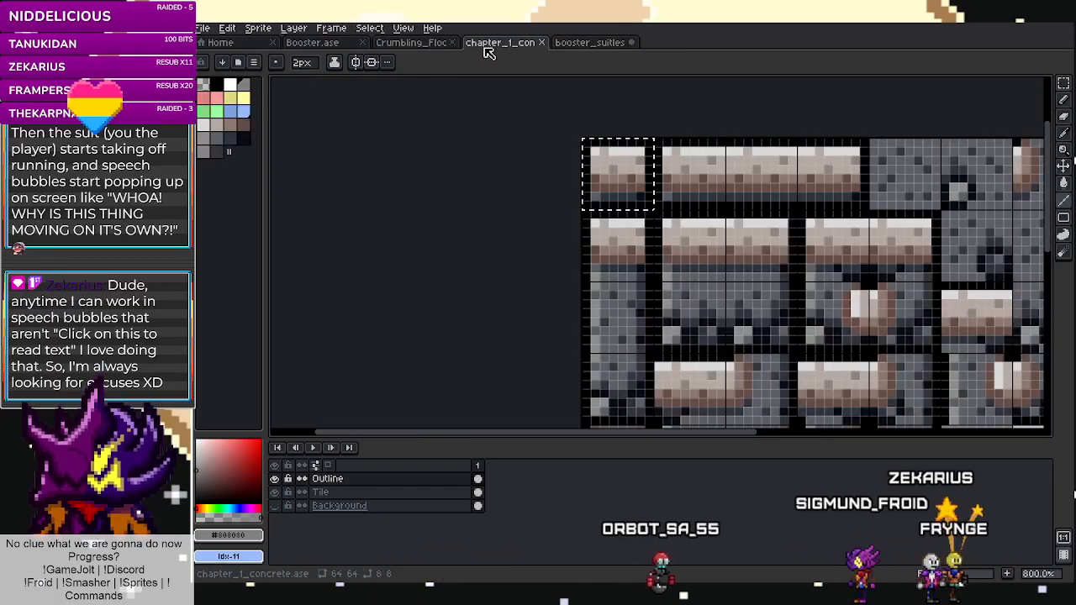
pyautogui.click(324, 42)
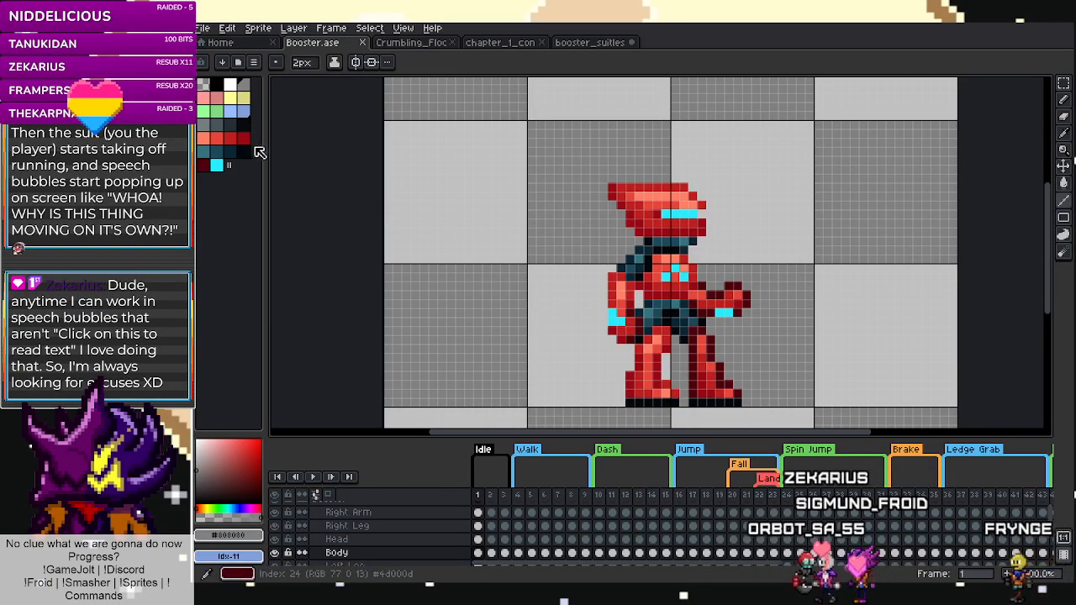
pyautogui.click(216, 165)
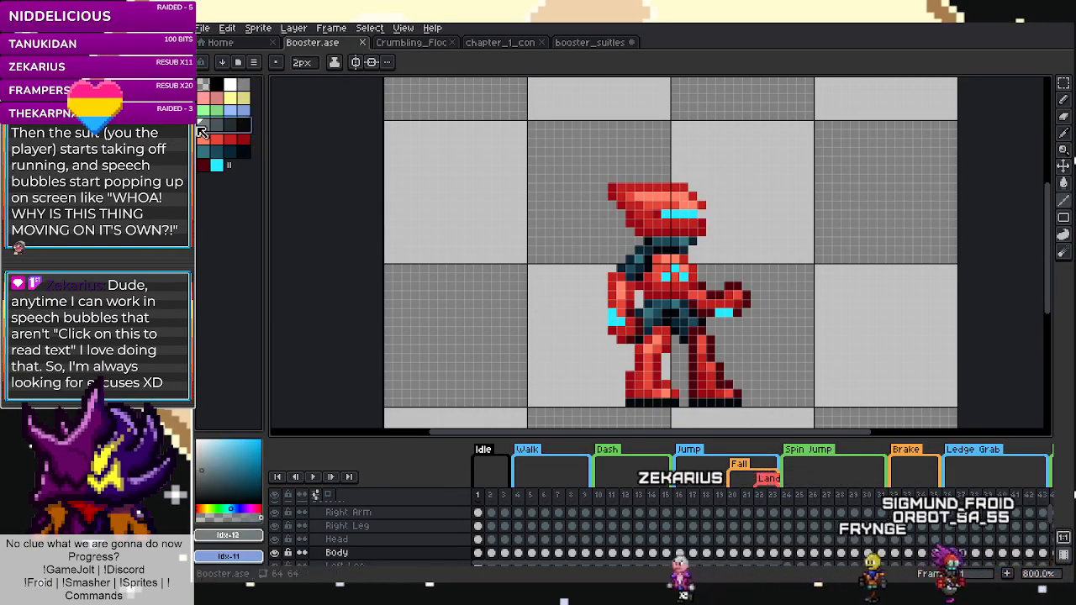
pyautogui.press('v')
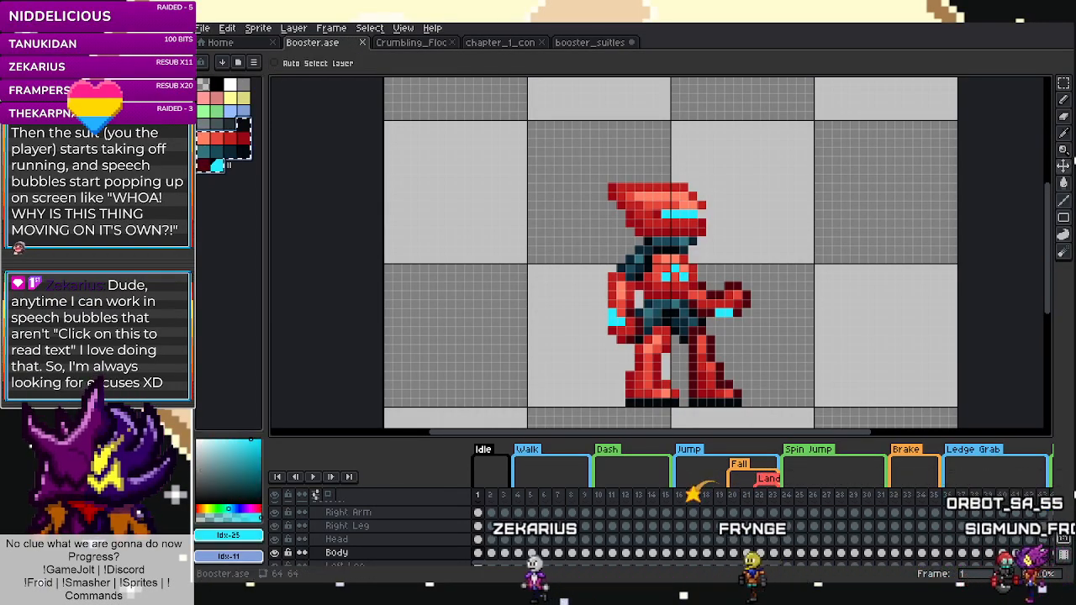
pyautogui.click(585, 42)
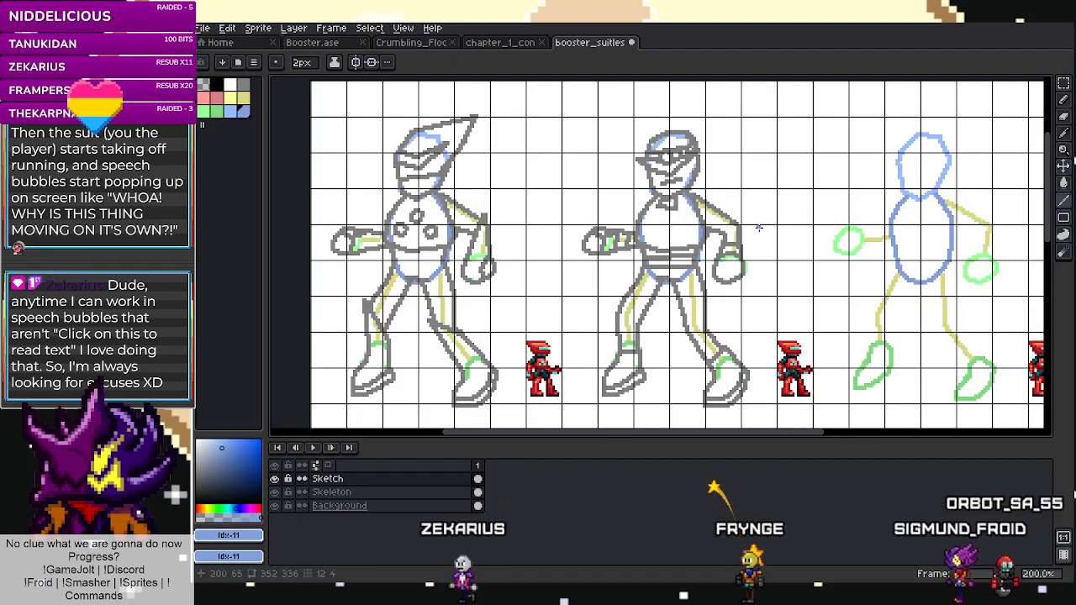
pyautogui.click(221, 141)
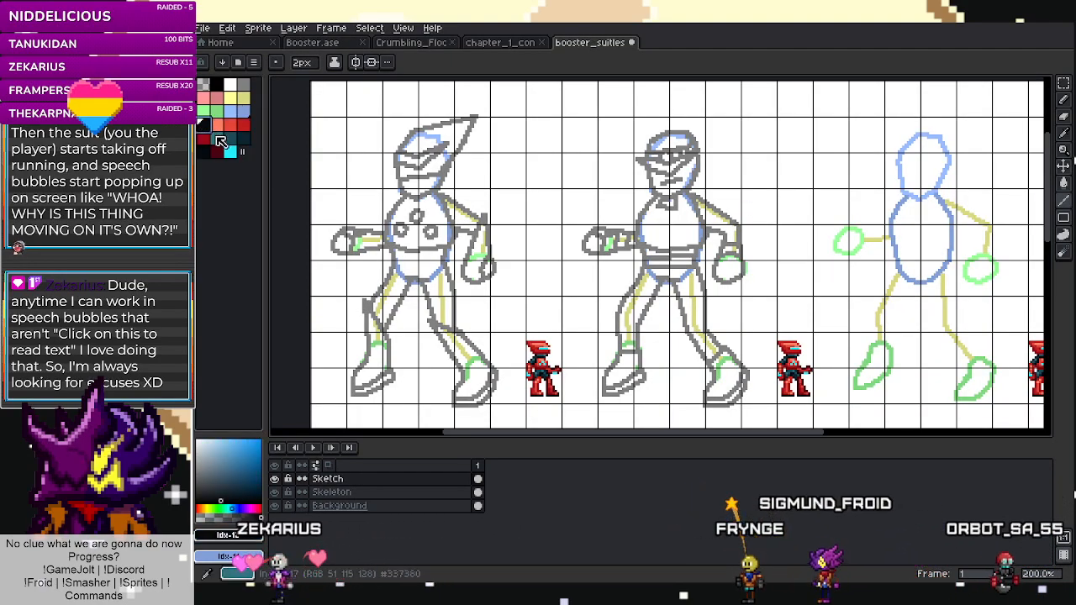
pyautogui.click(229, 151)
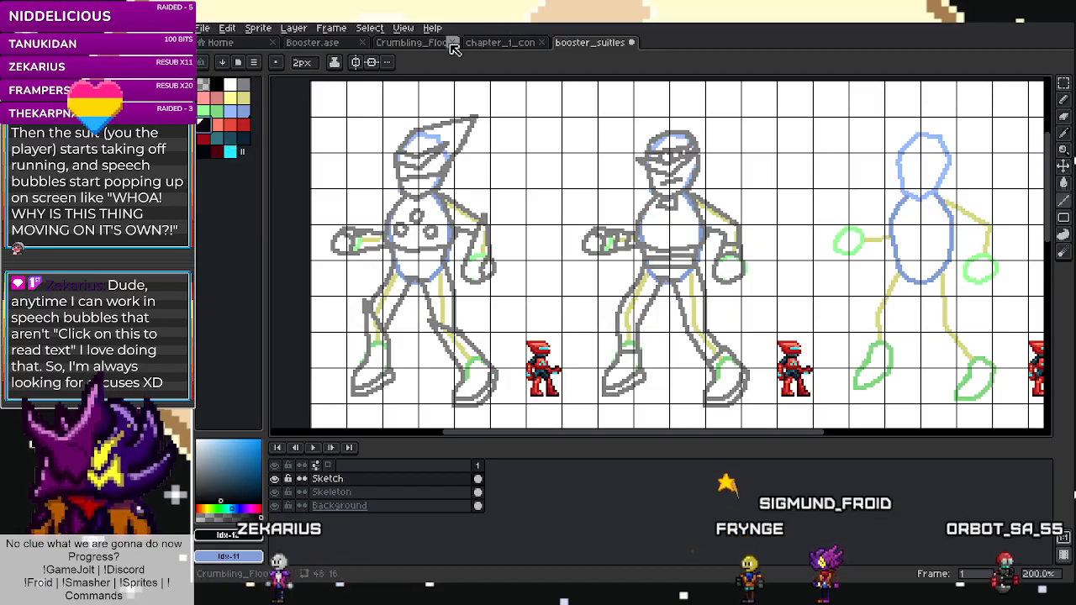
# Copy the palette colours from index 12 through 25 in Booster.ase into the suit sketch document's palette.
pyautogui.click(409, 43)
pyautogui.click(313, 43)
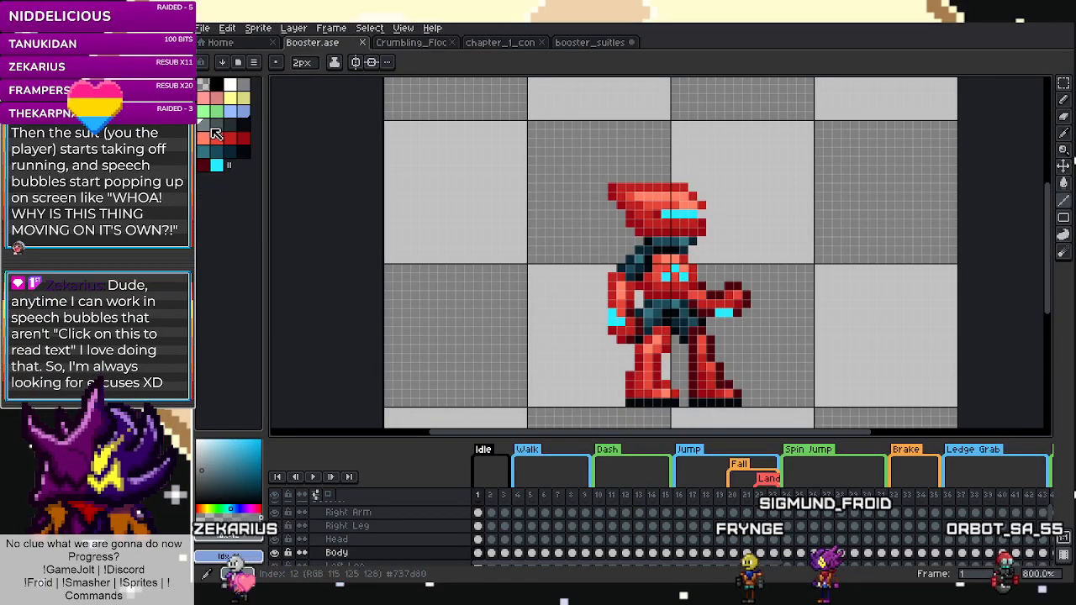
pyautogui.click(217, 166)
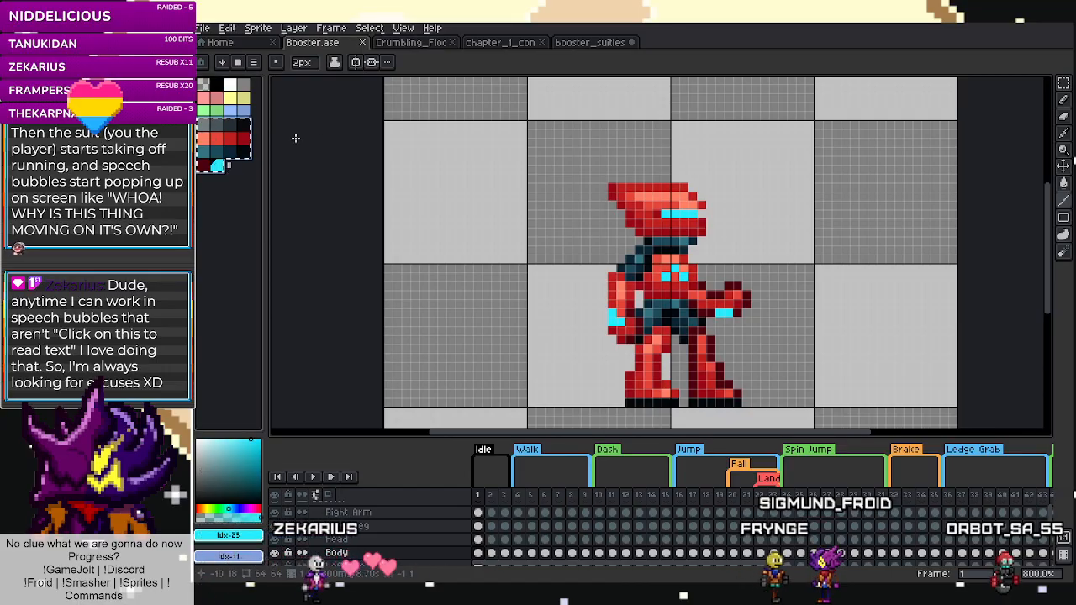
pyautogui.click(593, 43)
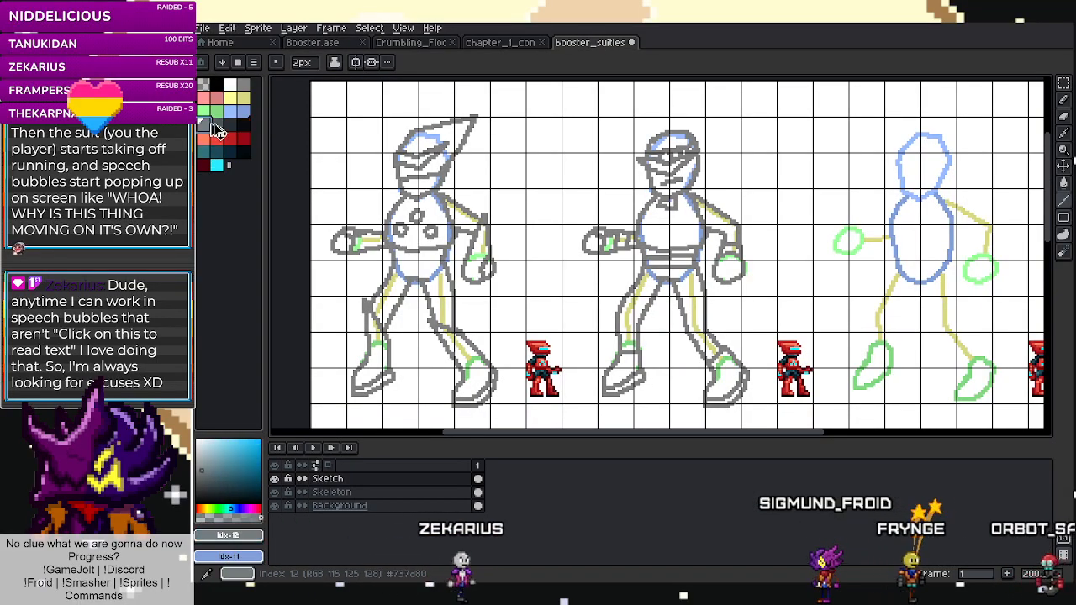
# Paint a glasses-shaped visor in 1px near-black, palette index 15, over the cyan visor of the small sprite beside the copied figure.
pyautogui.click(245, 127)
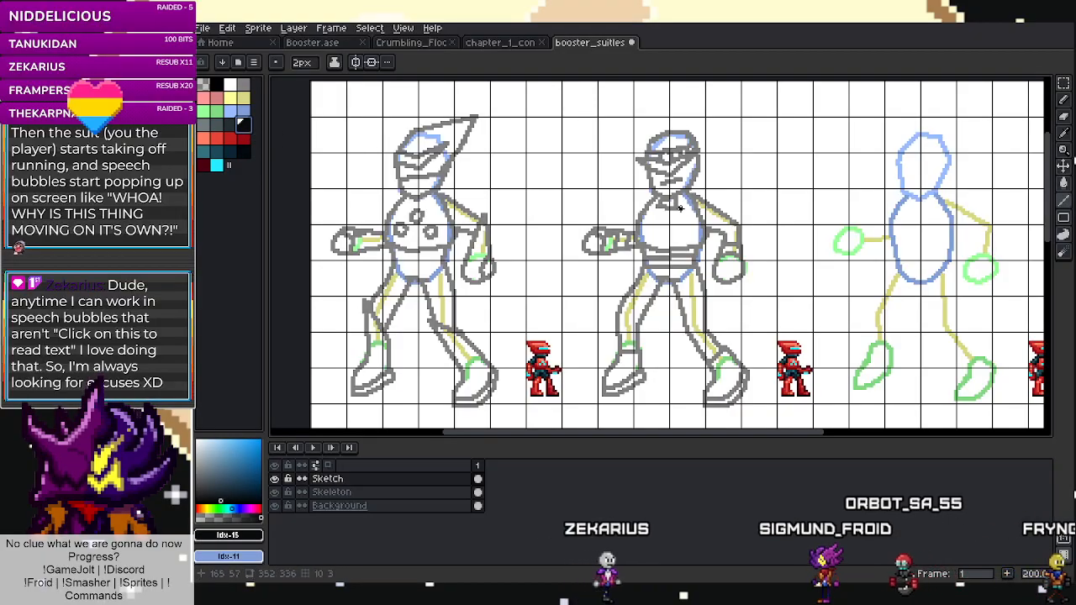
pyautogui.scroll(4, 793, 362)
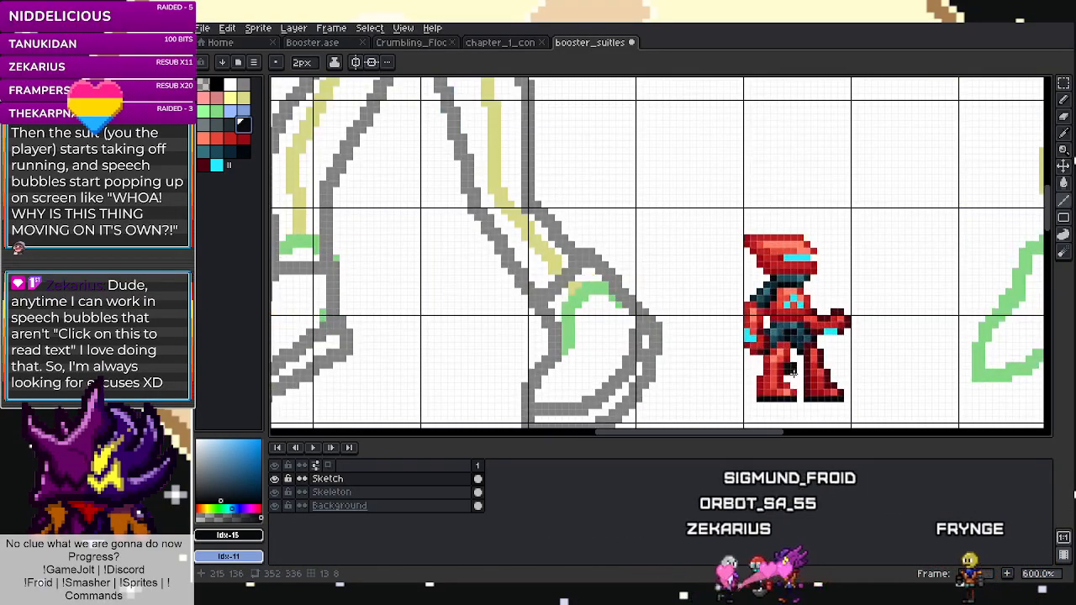
pyautogui.scroll(4, 793, 336)
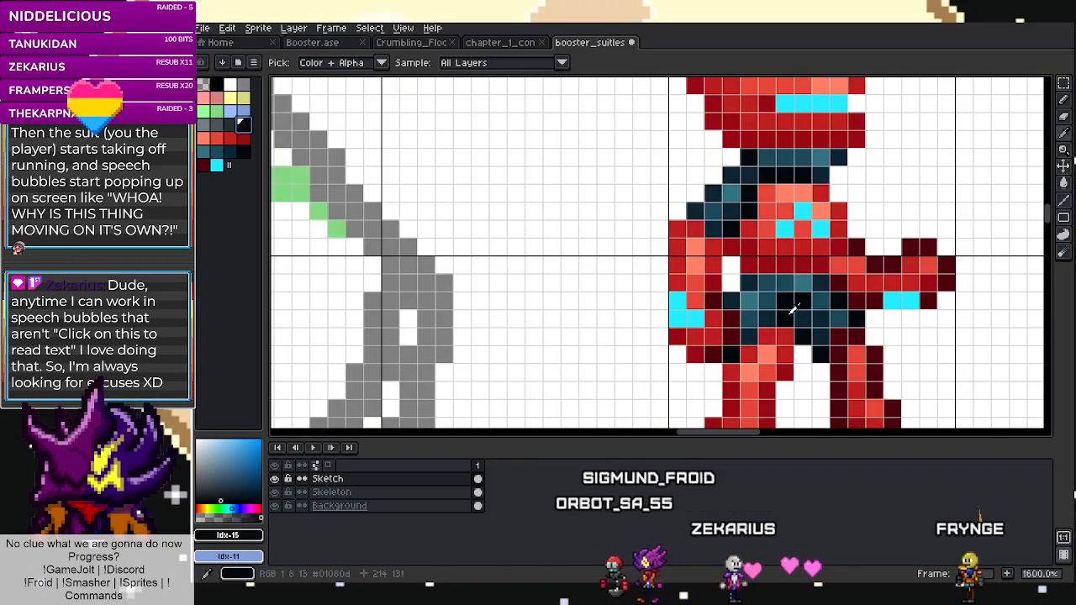
pyautogui.scroll(-3, 792, 305)
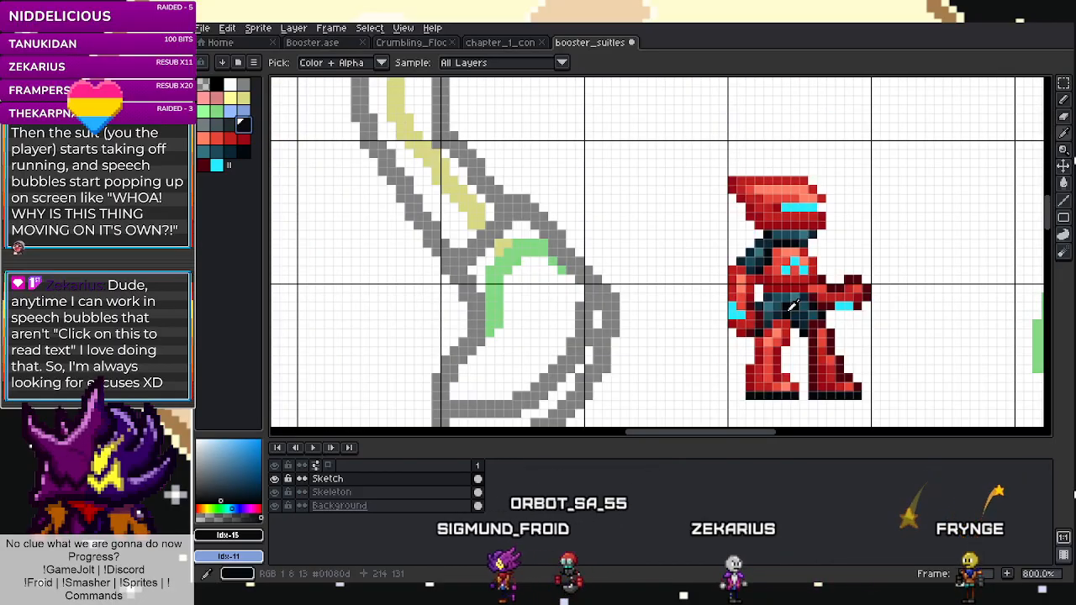
pyautogui.scroll(1, 777, 215)
pyautogui.press('l')
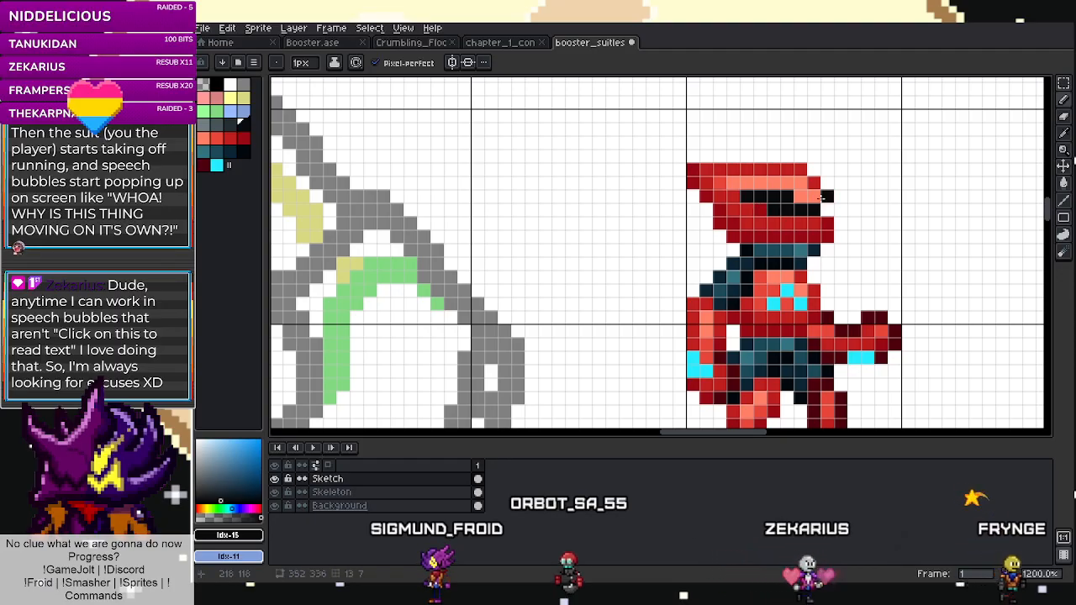
pyautogui.hotkey('ctrl', 'z')
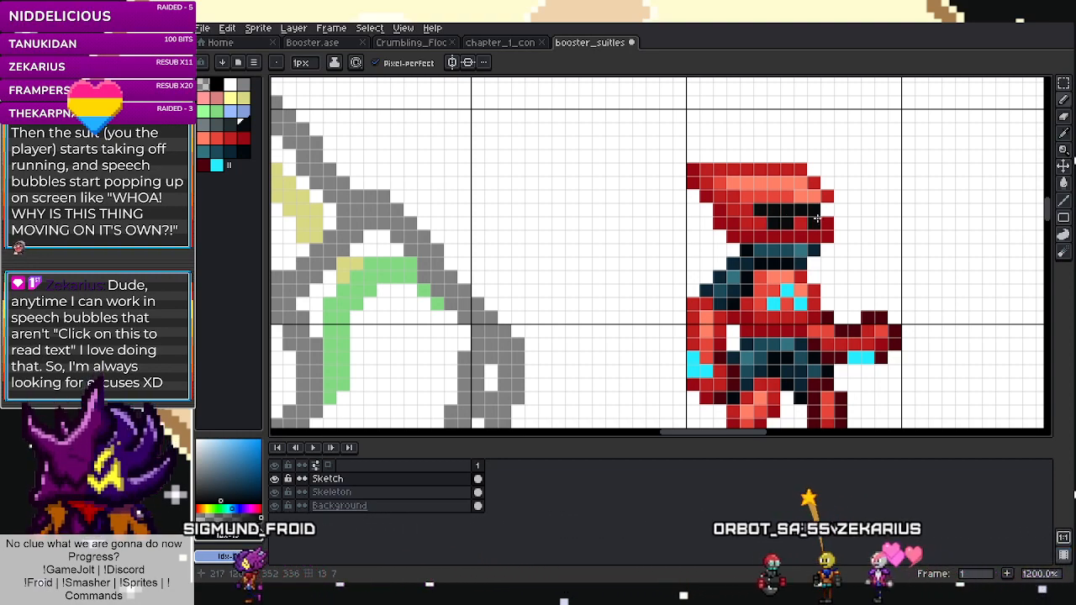
pyautogui.press('alt')
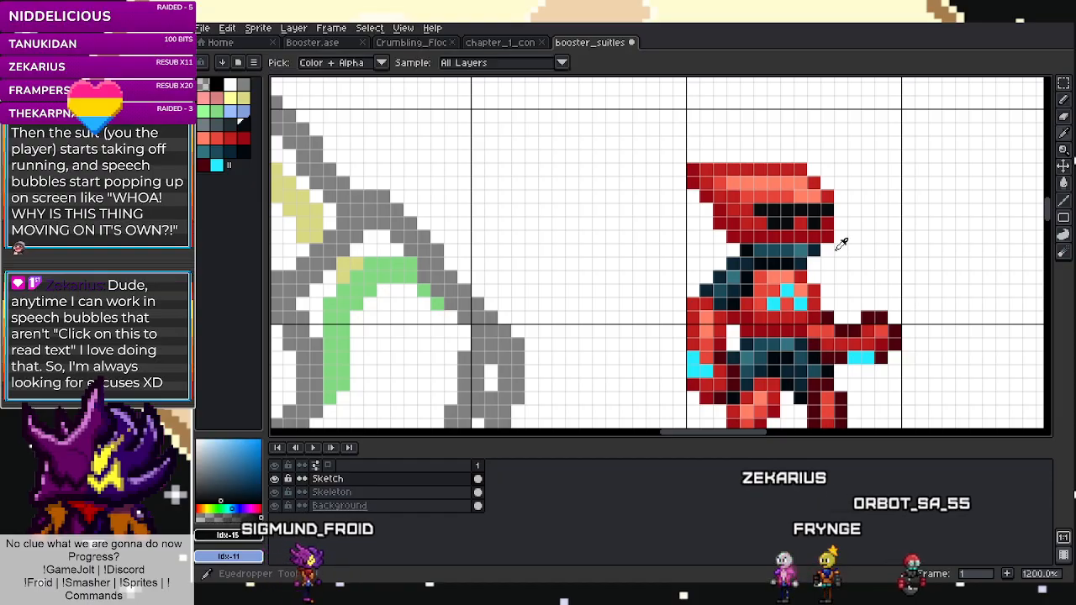
# Delete the pointed rear fin of the small sprite's helmet and the upper back corner pixel to round the crown.
pyautogui.press('m')
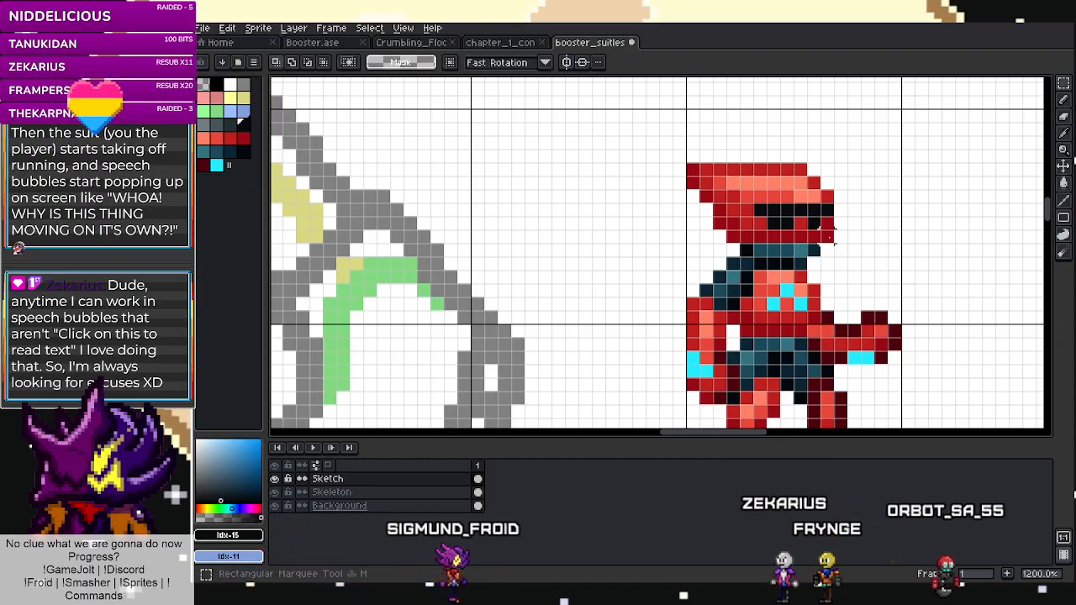
pyautogui.moveTo(719, 224); pyautogui.dragTo(679, 169)
pyautogui.press('Delete')
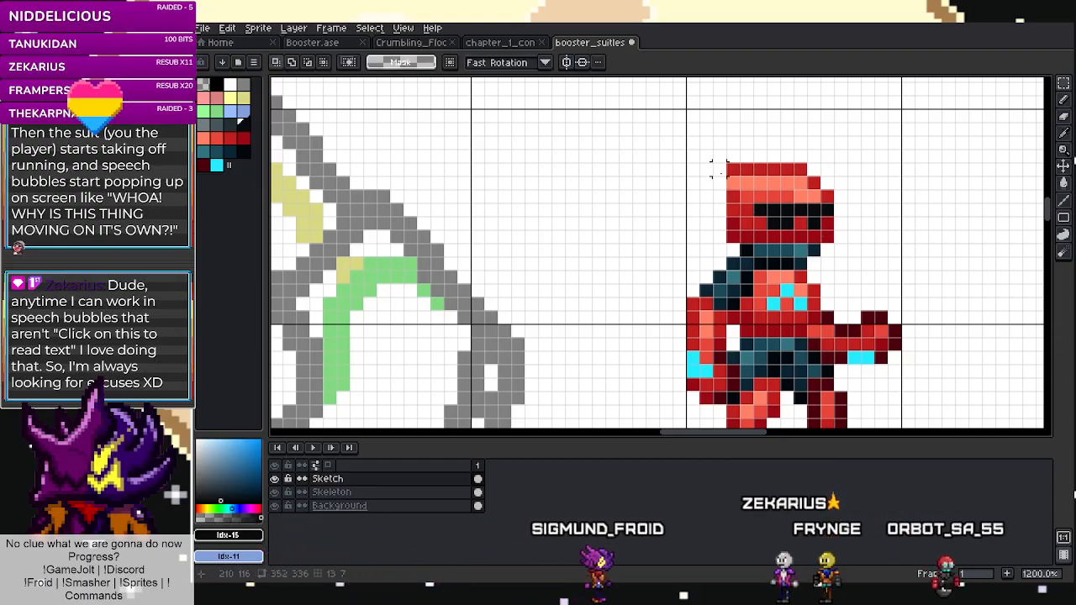
pyautogui.click(733, 169)
pyautogui.press('Delete')
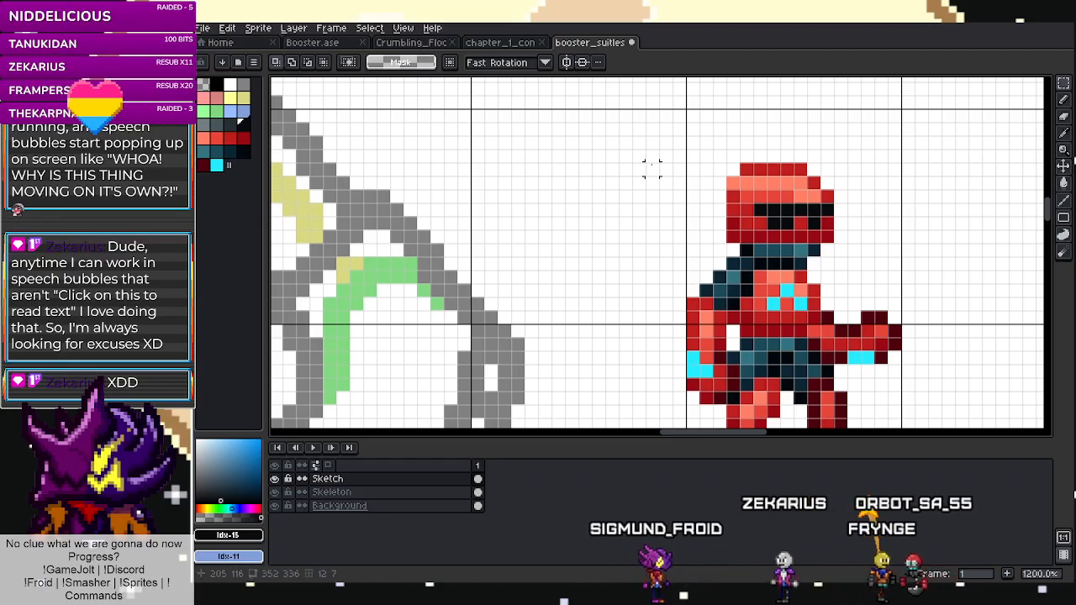
# Recolour the top and front edge pixels of the small sprite's crown with the 1px Pencil in dark slate, palette index 14.
pyautogui.press('i')
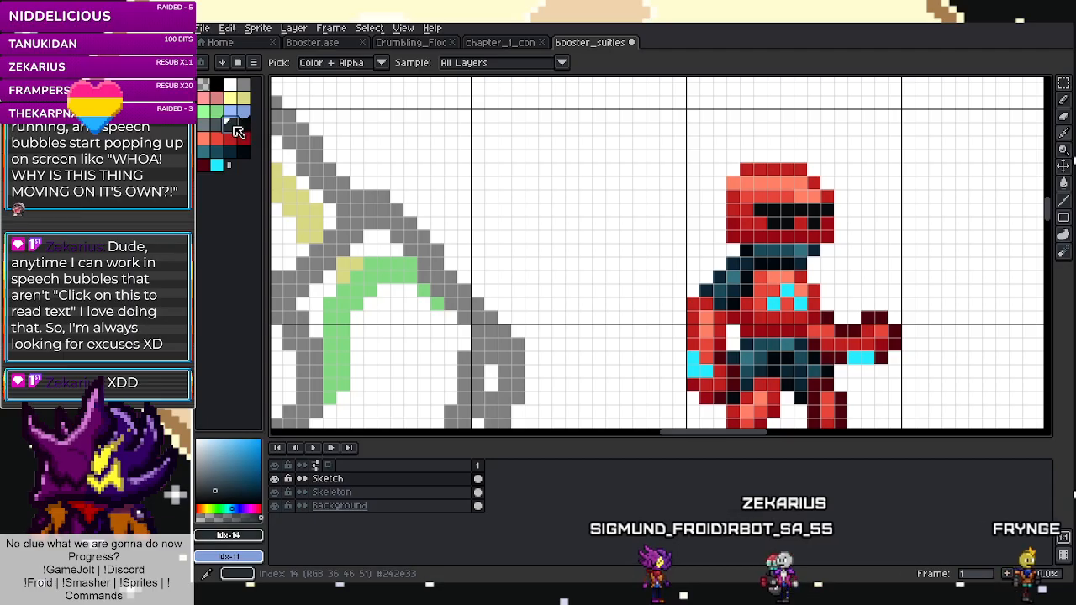
pyautogui.press('b')
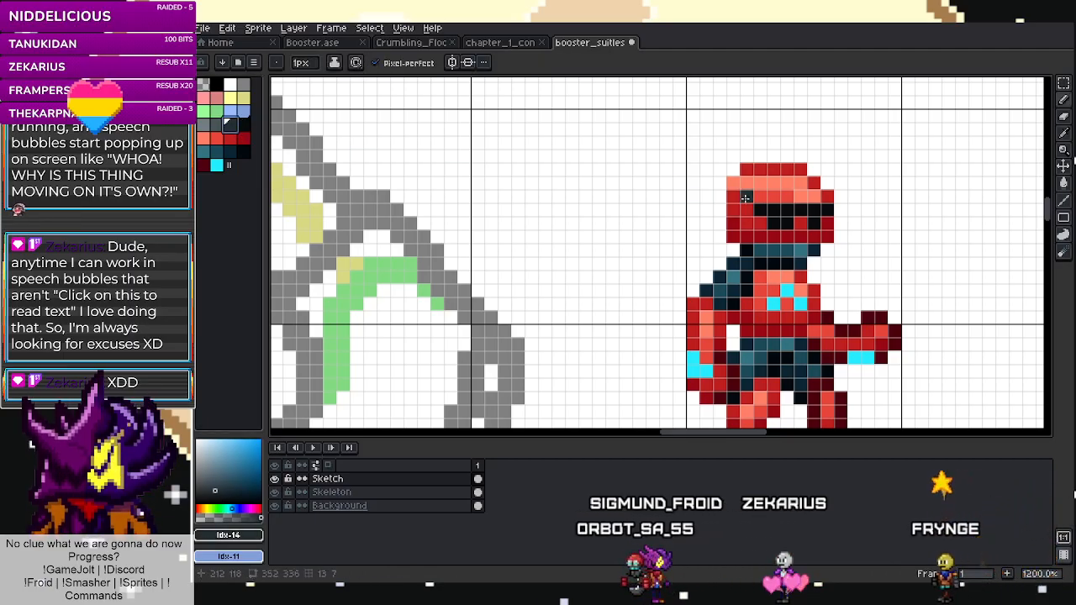
pyautogui.scroll(1, 726, 212)
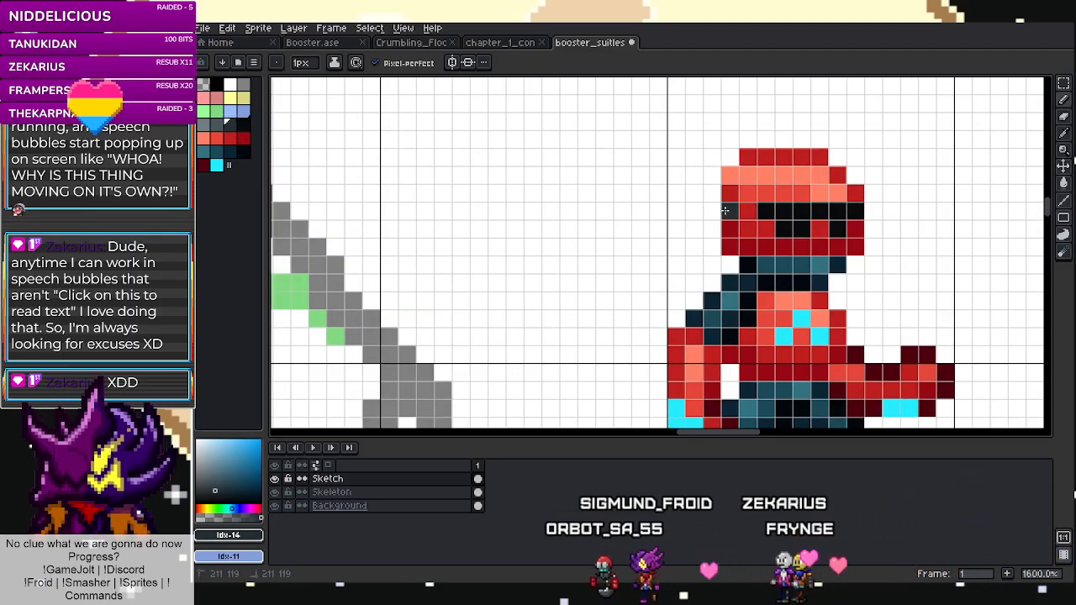
pyautogui.click(725, 211)
pyautogui.moveTo(747, 158)
pyautogui.mouseDown()
pyautogui.moveTo(794, 157)
pyautogui.moveTo(855, 194)
pyautogui.mouseUp()
# Extend the near-black band, palette index 15, to the back of the small sprite's head and darken the crown's back edge with #242e33.
pyautogui.press('i')
pyautogui.click(784, 200)
pyautogui.press('b')
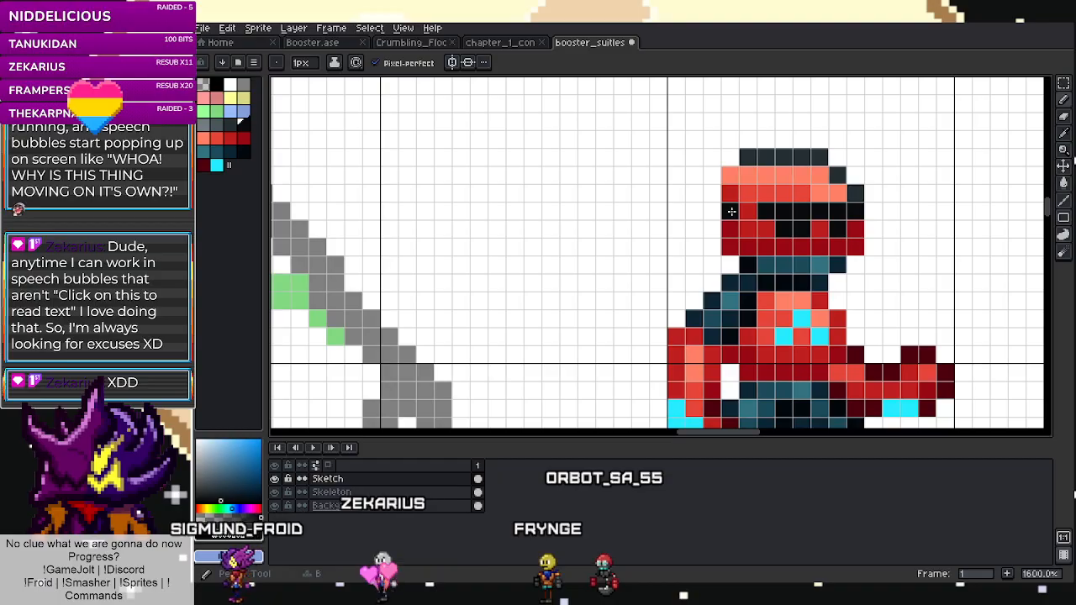
pyautogui.press('i')
pyautogui.press('l')
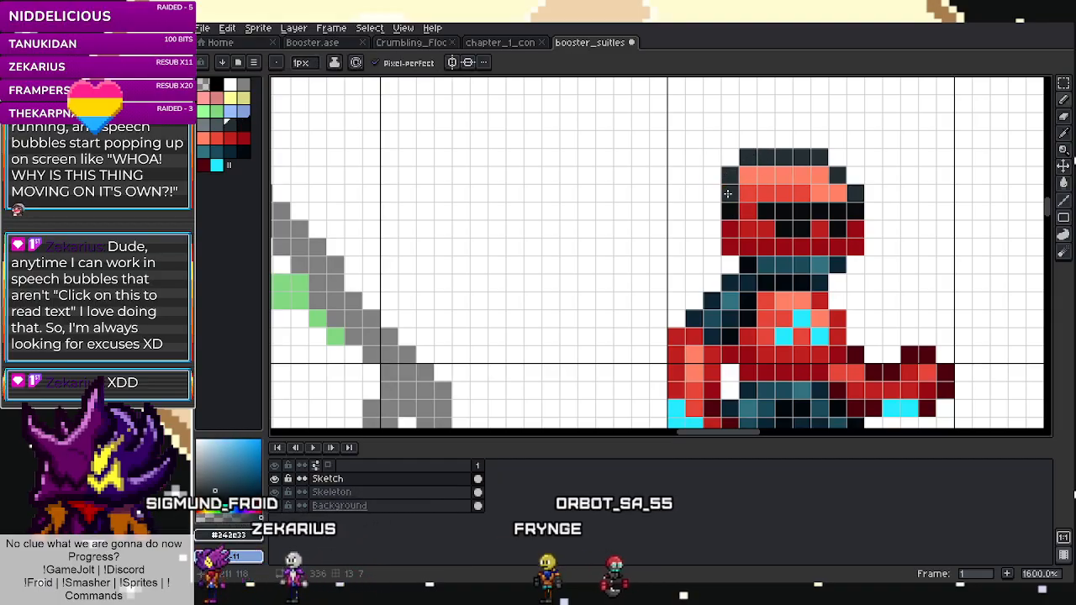
# Alternate #242e33 and palette index 13 pixels along the row above the black band, and fill the row above that with index 12.
pyautogui.keyDown('alt'); pyautogui.click(739, 209); pyautogui.keyUp('alt')
pyautogui.keyDown('alt'); pyautogui.click(734, 190); pyautogui.keyUp('alt')
pyautogui.click(766, 194)
pyautogui.click(804, 193)
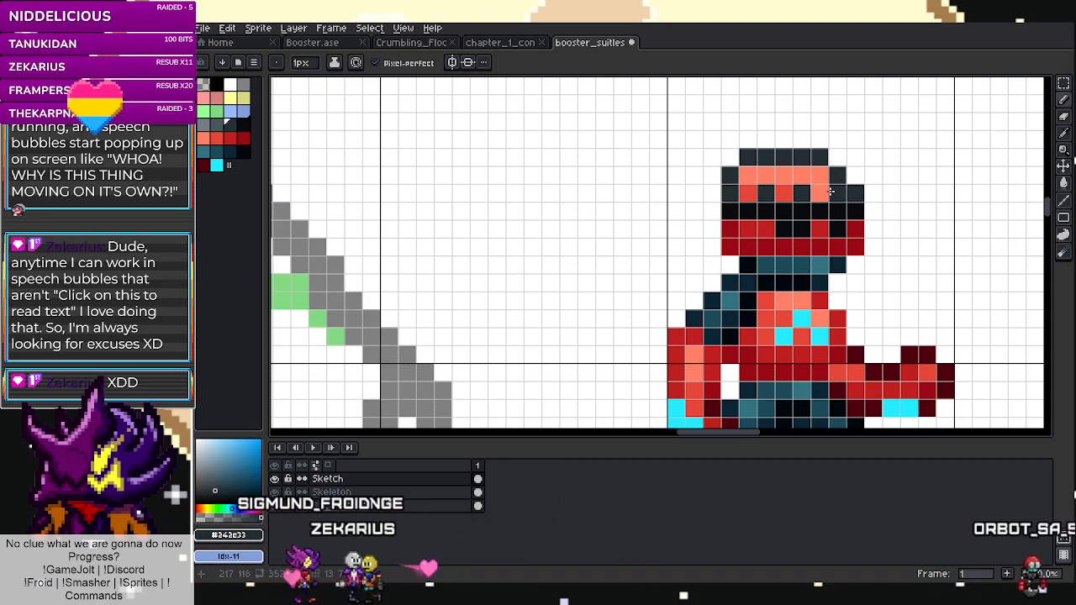
pyautogui.click(216, 125)
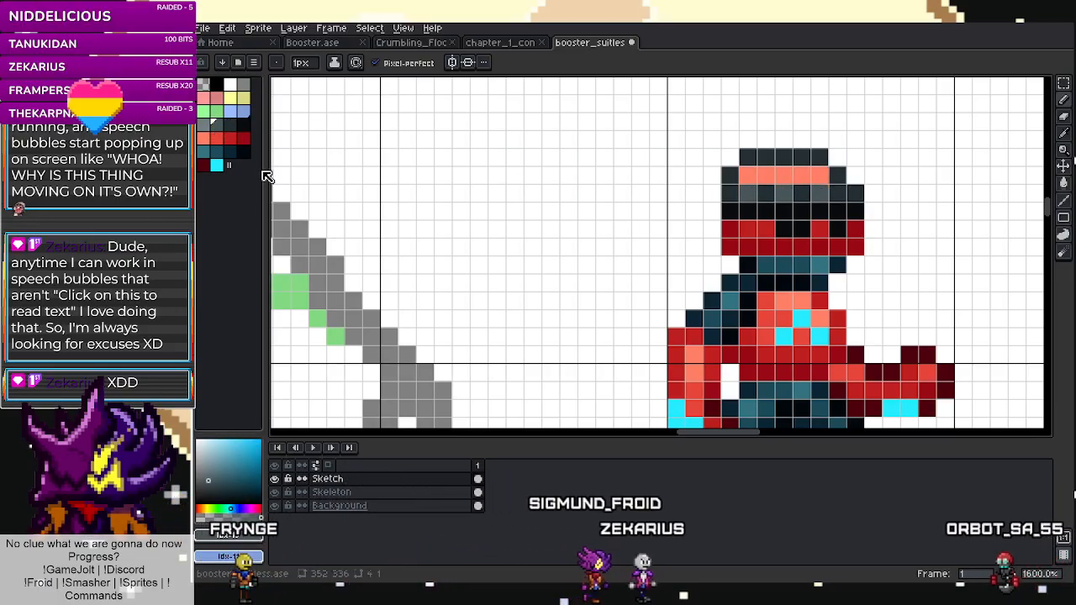
pyautogui.click(206, 125)
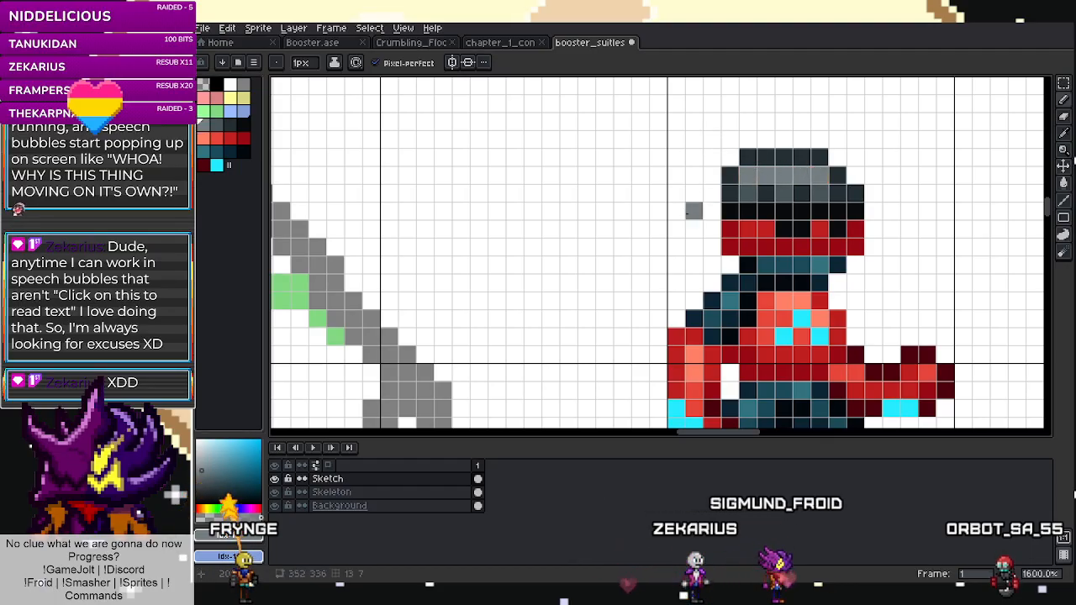
# Try to move the small sprite's black glasses pixels down by one pixel.
pyautogui.scroll(-5, 689, 209)
pyautogui.scroll(6, 639, 252)
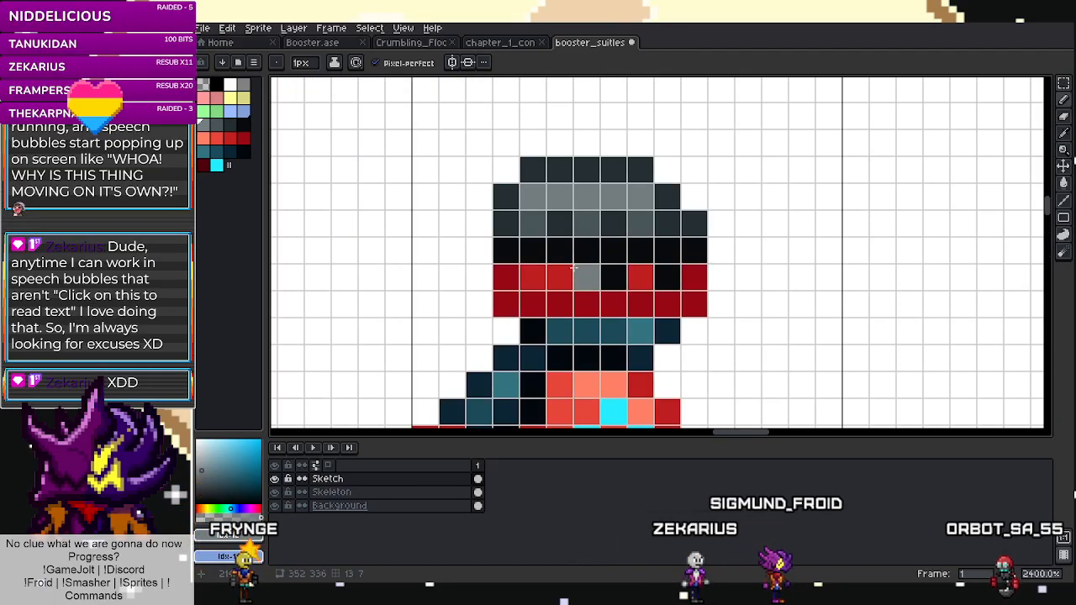
pyautogui.press('m')
pyautogui.moveTo(556, 253); pyautogui.dragTo(661, 274)
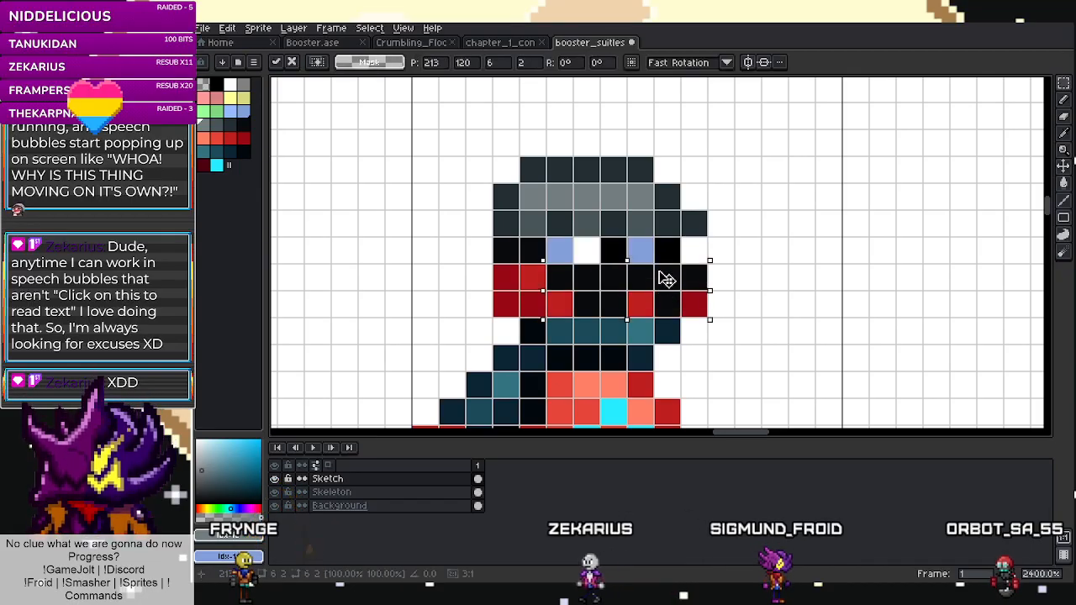
pyautogui.hotkey('ctrl', 'z')
pyautogui.click(747, 305)
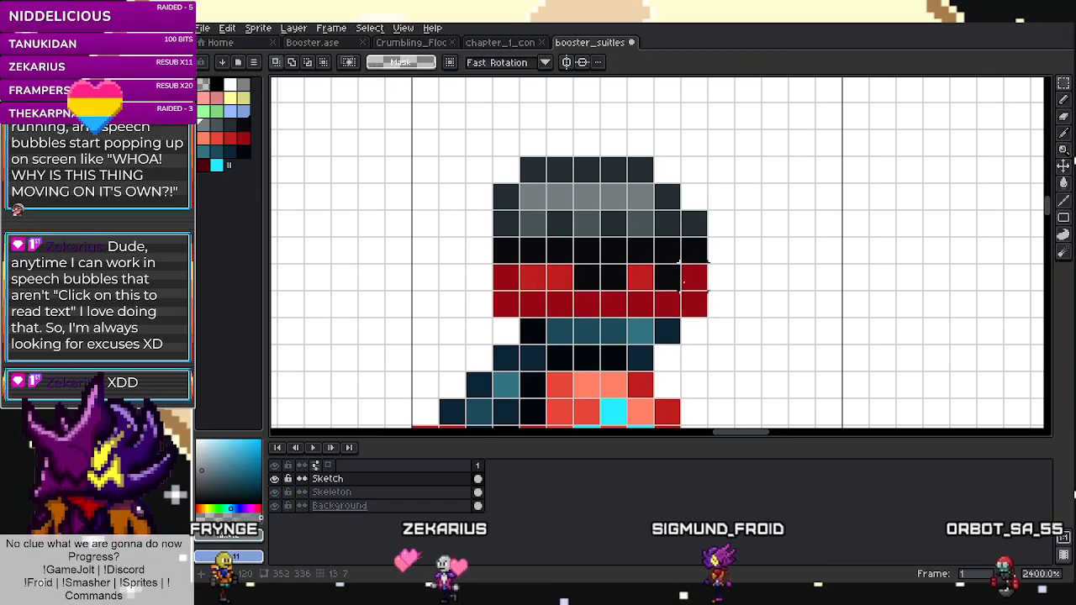
pyautogui.scroll(-3, 683, 280)
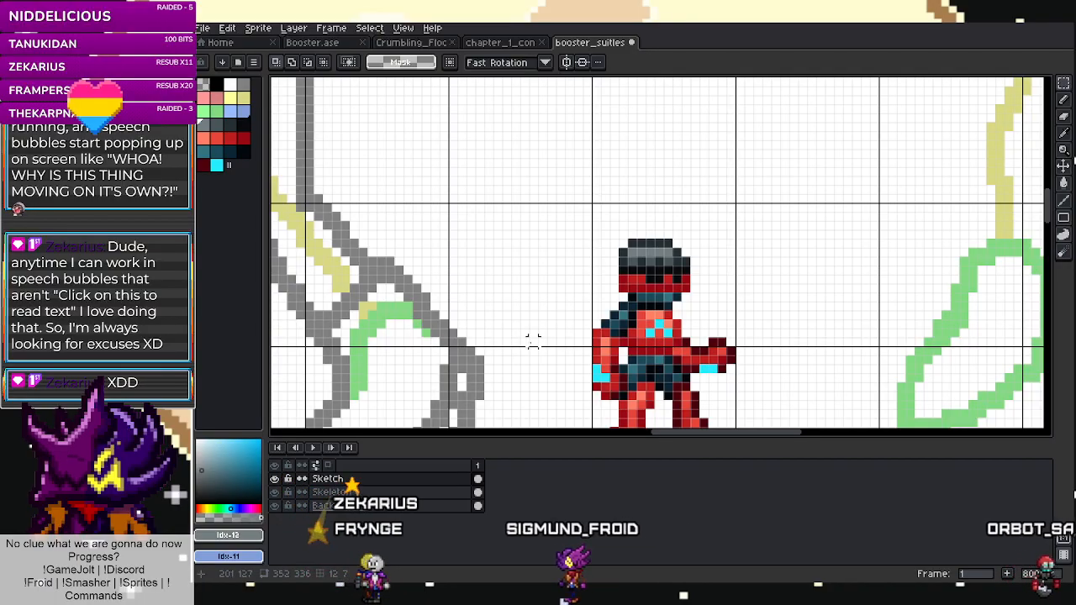
pyautogui.scroll(4, 648, 271)
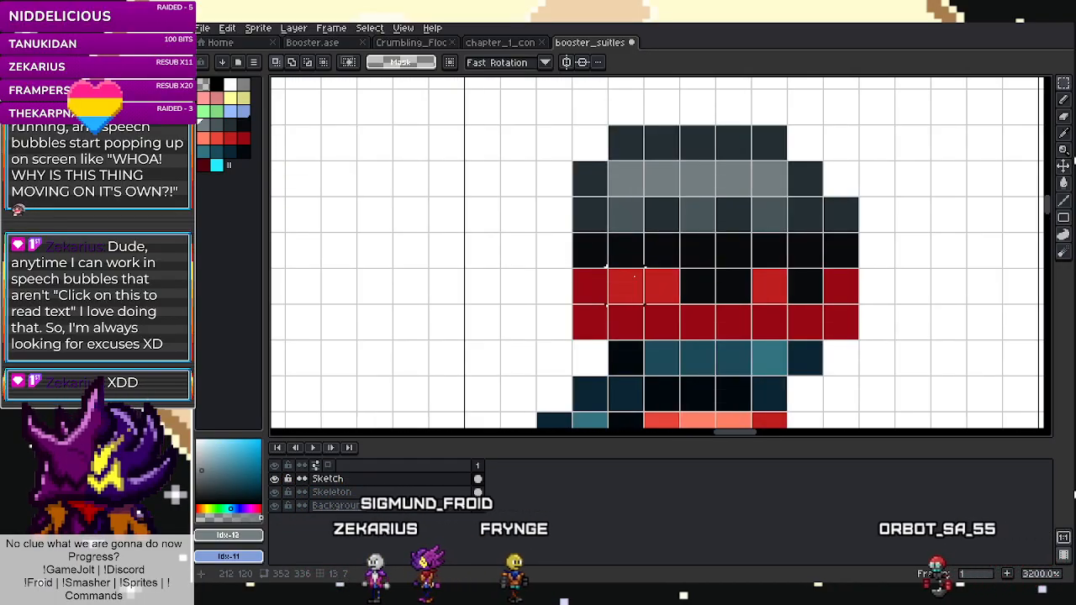
pyautogui.press('i')
pyautogui.click(675, 247)
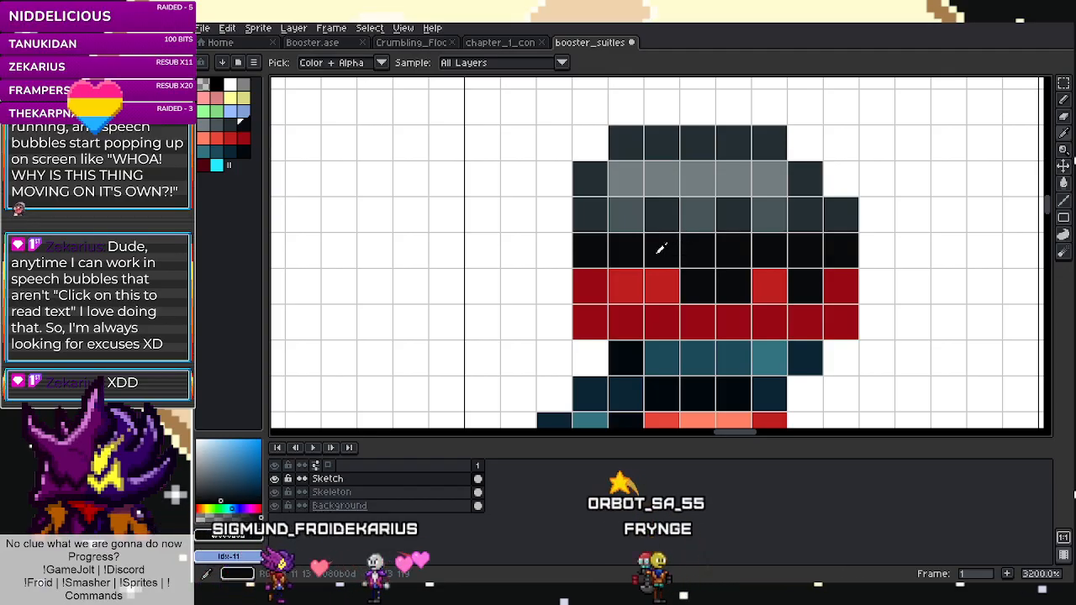
pyautogui.scroll(-2, 671, 270)
pyautogui.scroll(1, 672, 269)
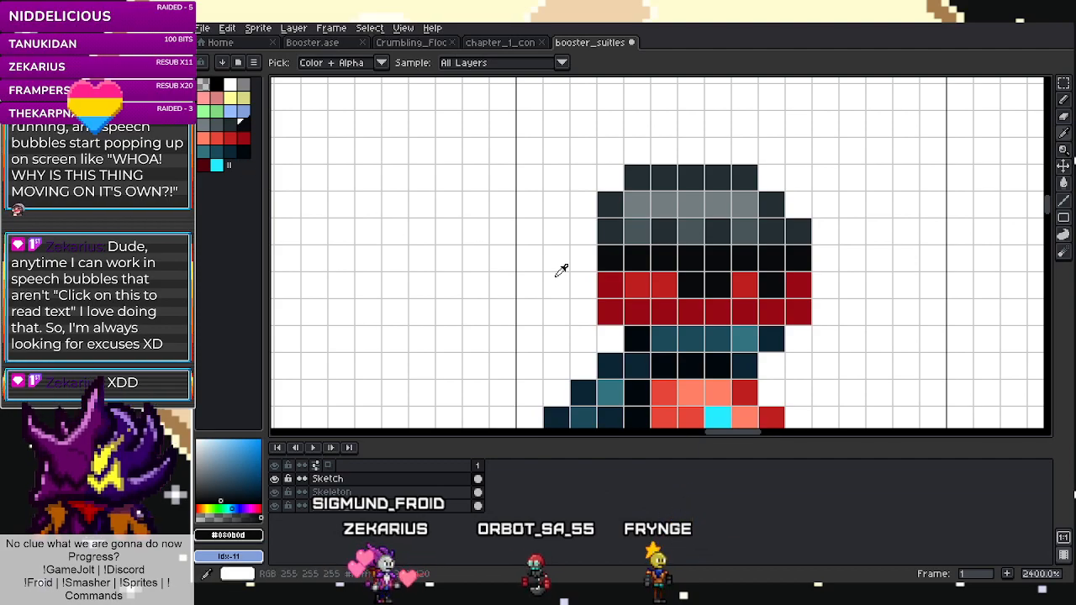
pyautogui.scroll(-2, 568, 263)
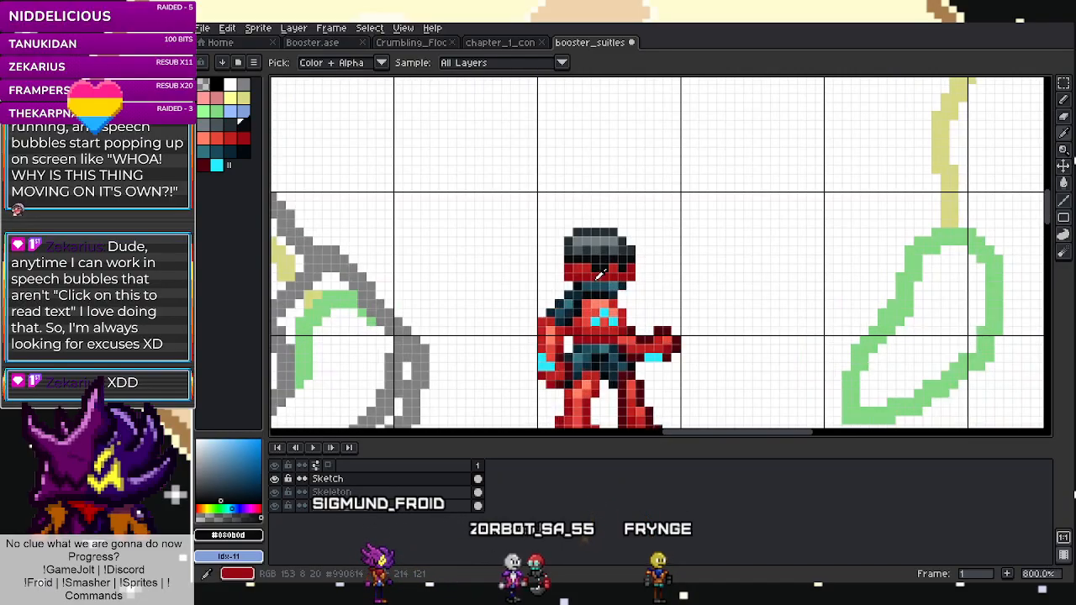
pyautogui.scroll(2, 566, 210)
pyautogui.press('m')
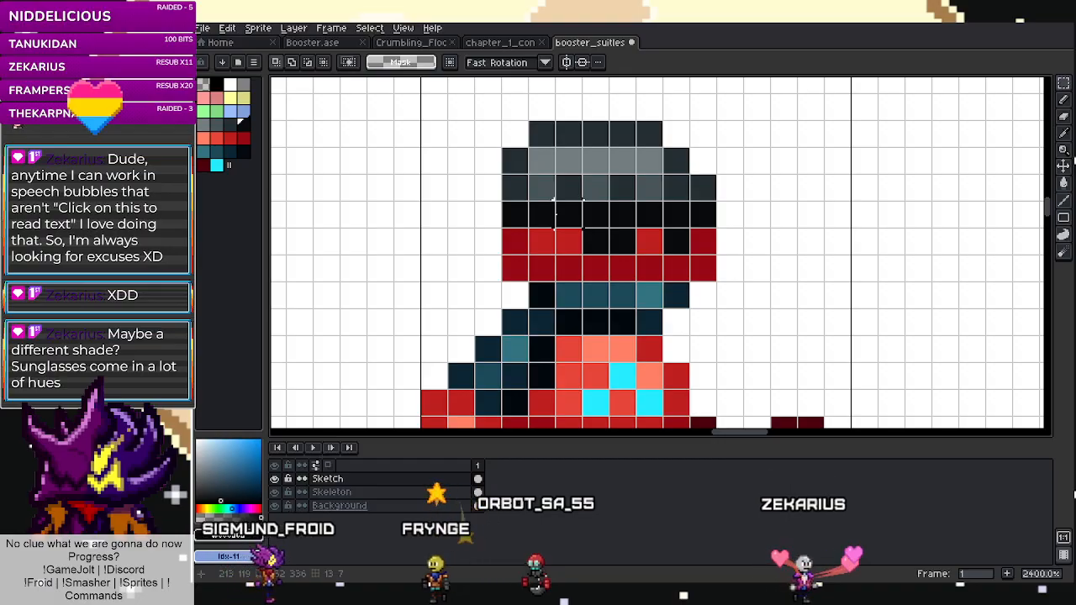
# Repaint the small sprite's black glasses in salmon, palette index 16, leaving only the rear pixel of the band black.
pyautogui.press('i')
pyautogui.click(204, 139)
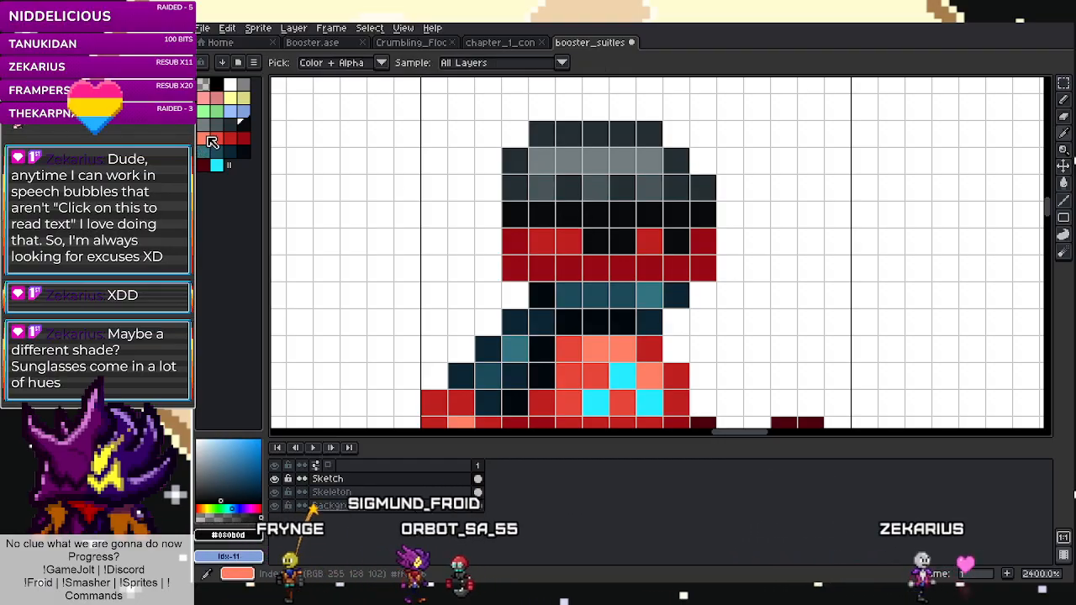
pyautogui.press('b')
pyautogui.moveTo(542, 217); pyautogui.dragTo(653, 224)
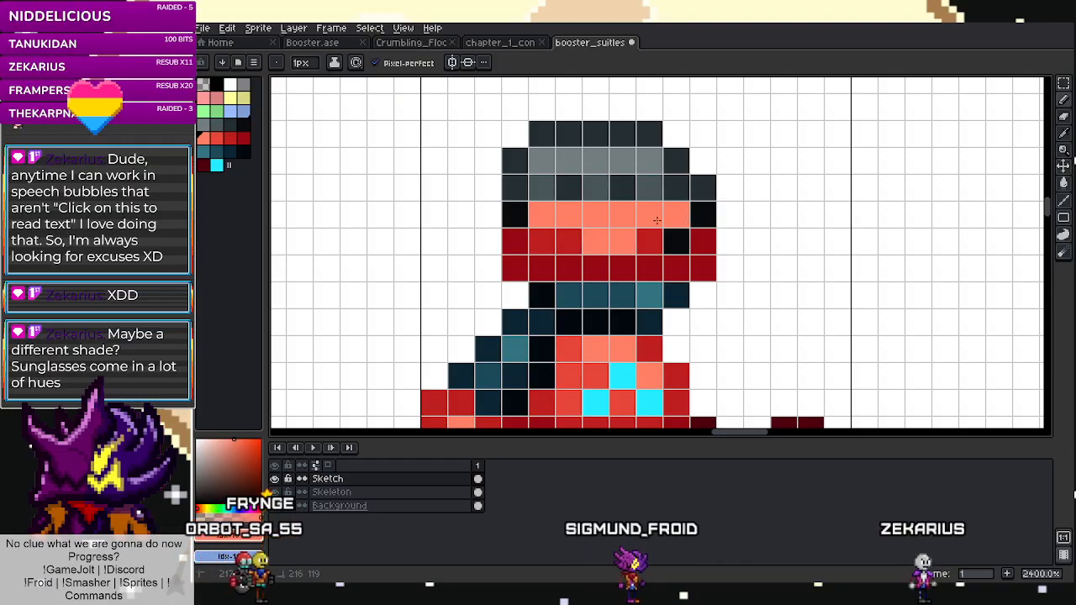
pyautogui.press('i')
pyautogui.click(603, 266)
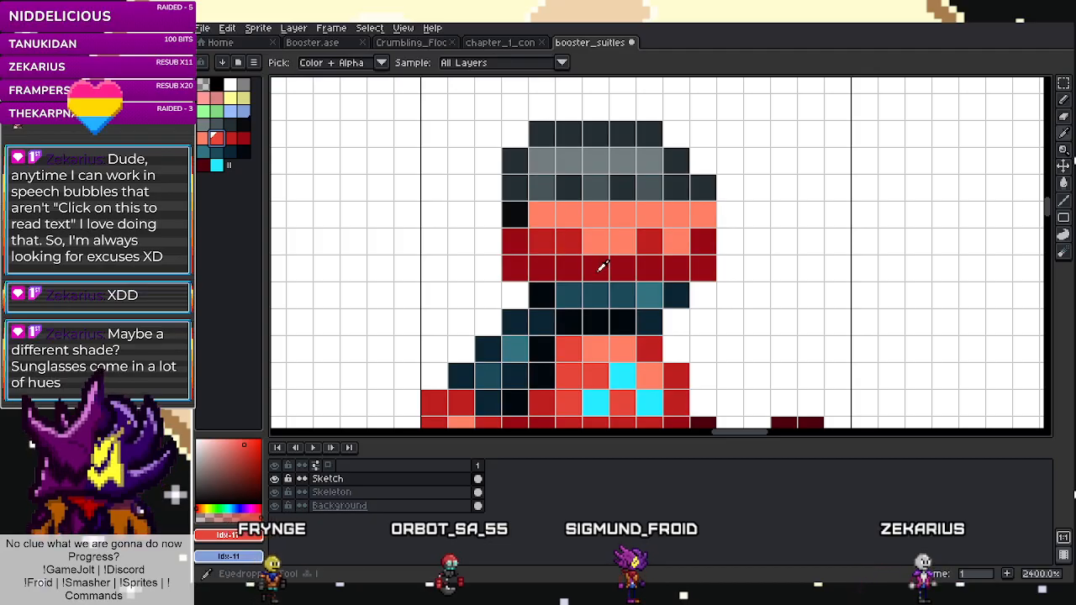
pyautogui.scroll(-5, 571, 261)
pyautogui.scroll(5, 595, 265)
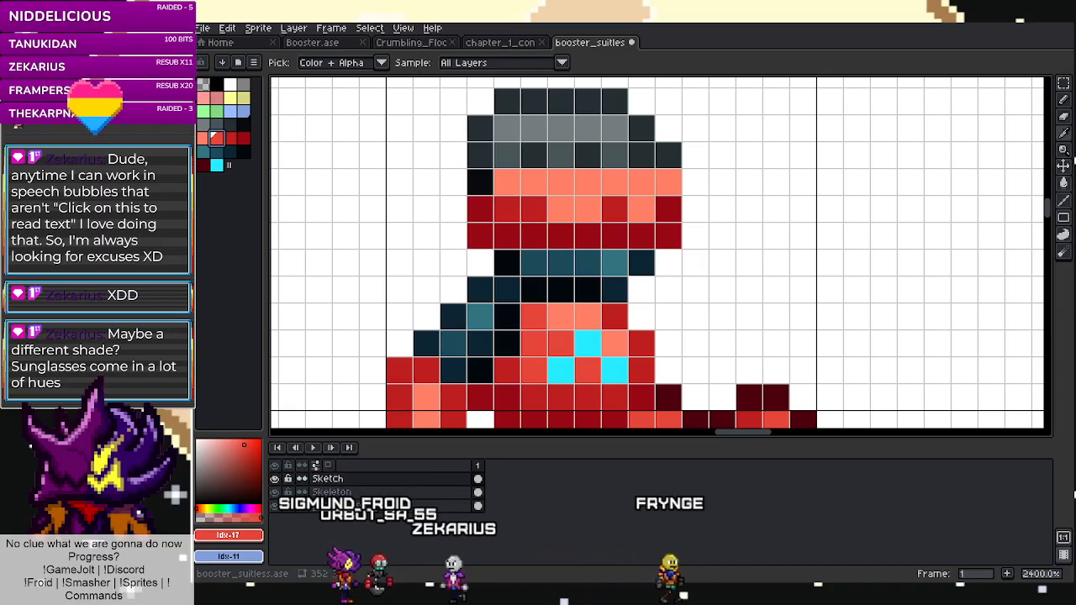
pyautogui.scroll(-3, 658, 240)
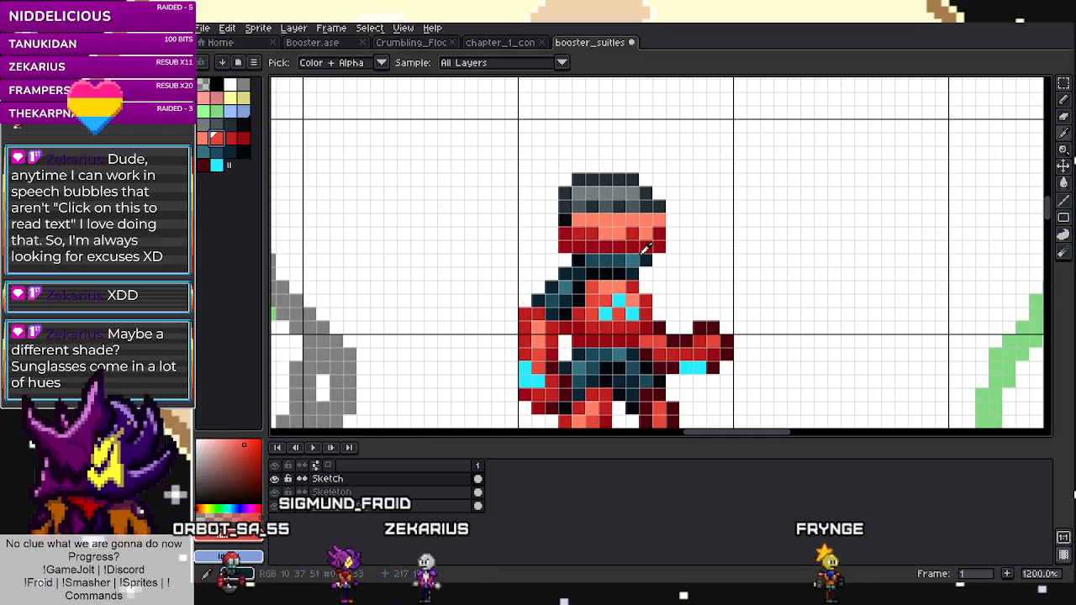
pyautogui.scroll(4, 651, 252)
pyautogui.scroll(-3, 643, 277)
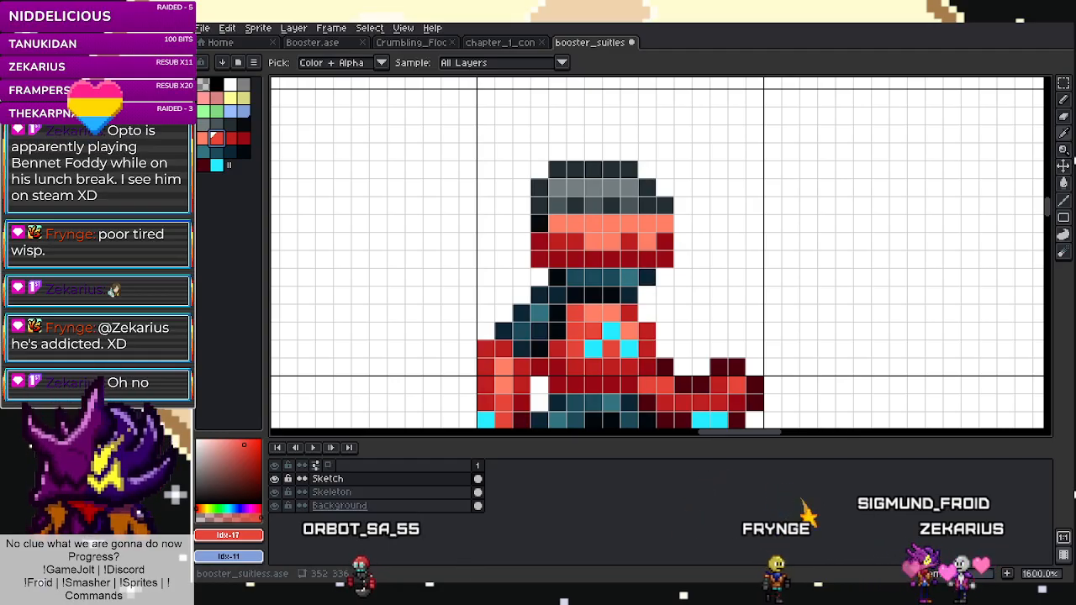
# Open the stick_avatar sprite and copy its four light-to-mid grey palette colours into the suit sketch document's palette as indices 26 to 29.
pyautogui.moveTo(1075, 328); pyautogui.dragTo(632, 330)
pyautogui.scroll(8, 668, 244)
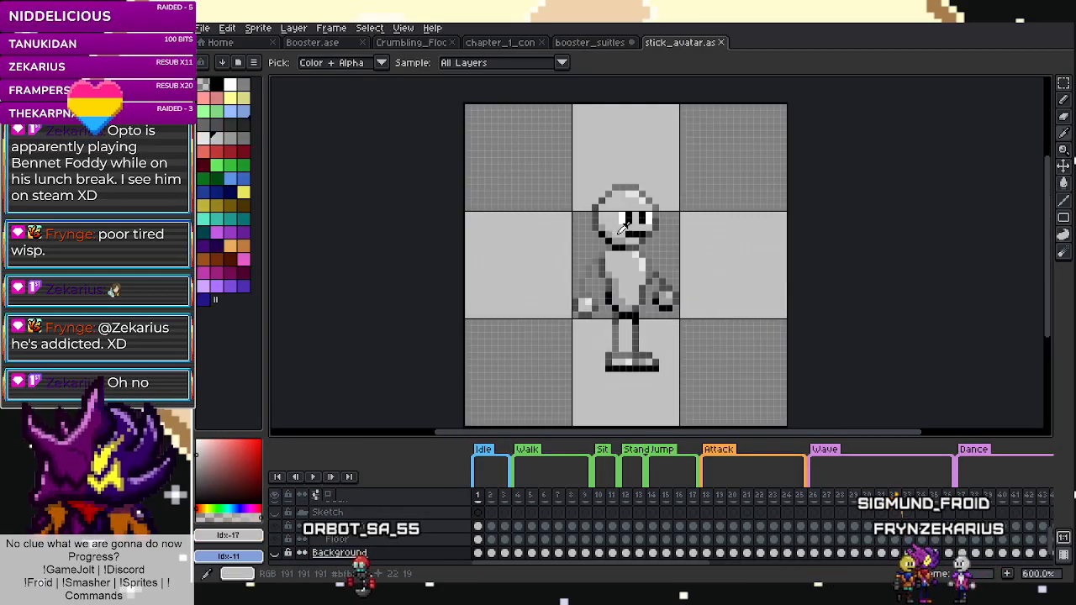
pyautogui.scroll(1, 602, 215)
pyautogui.scroll(-2, 656, 206)
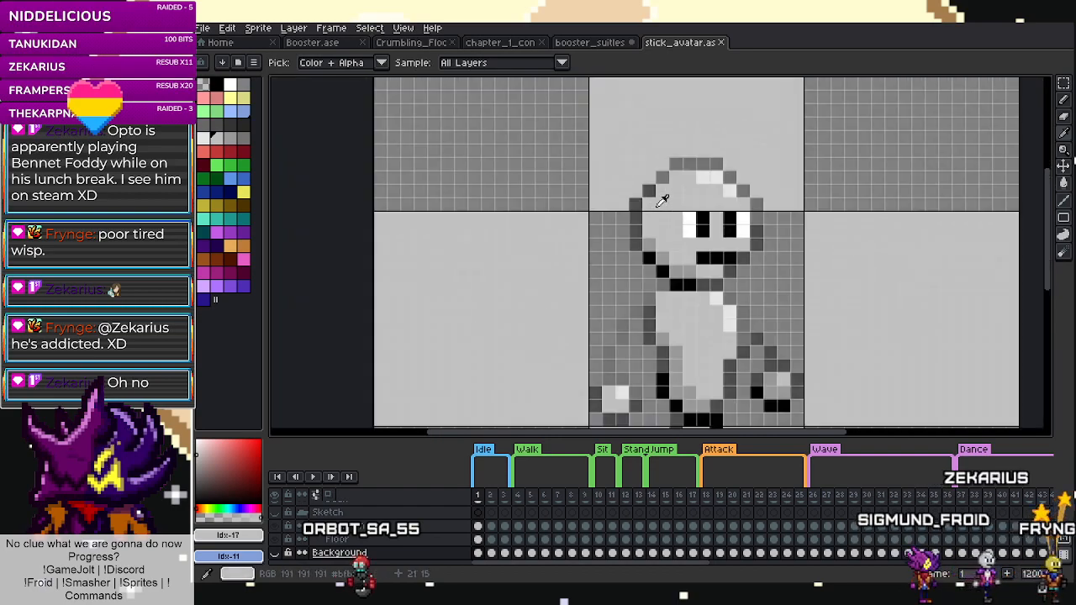
pyautogui.scroll(1, 662, 204)
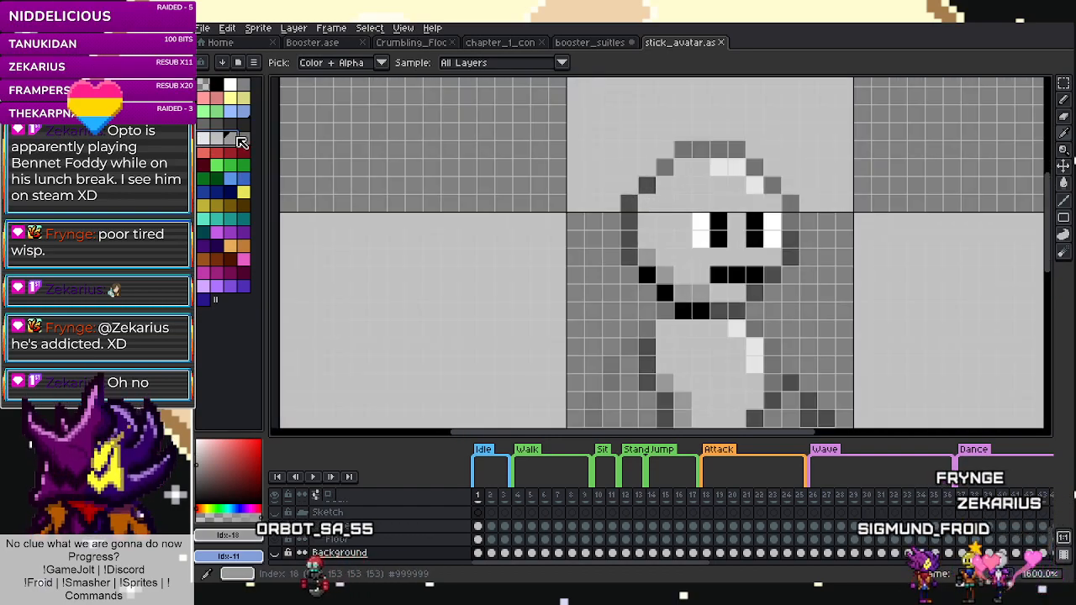
pyautogui.hotkey('ctrl', 'c')
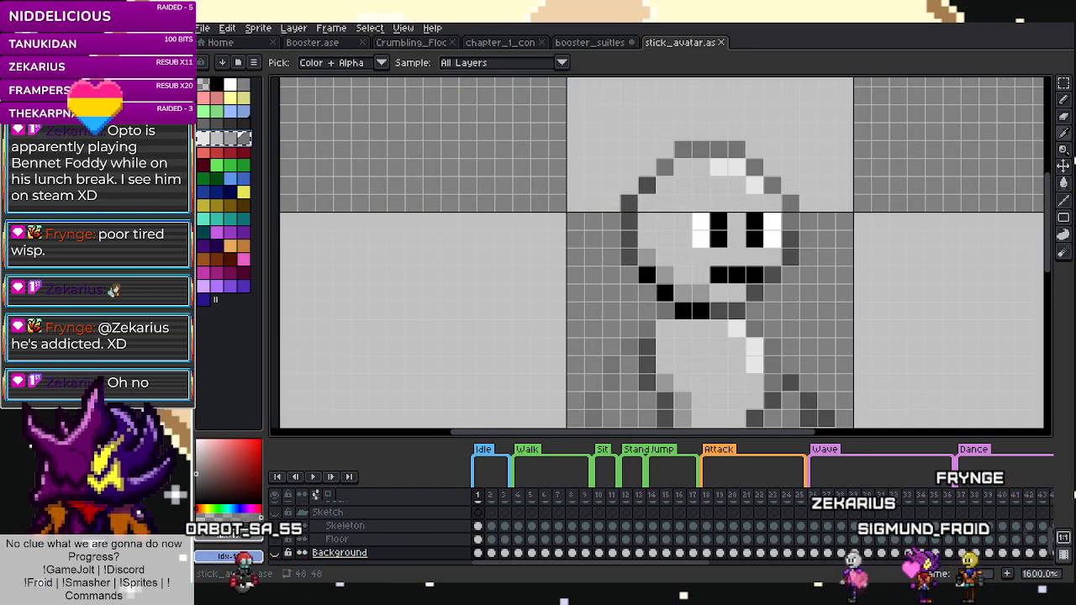
pyautogui.click(595, 43)
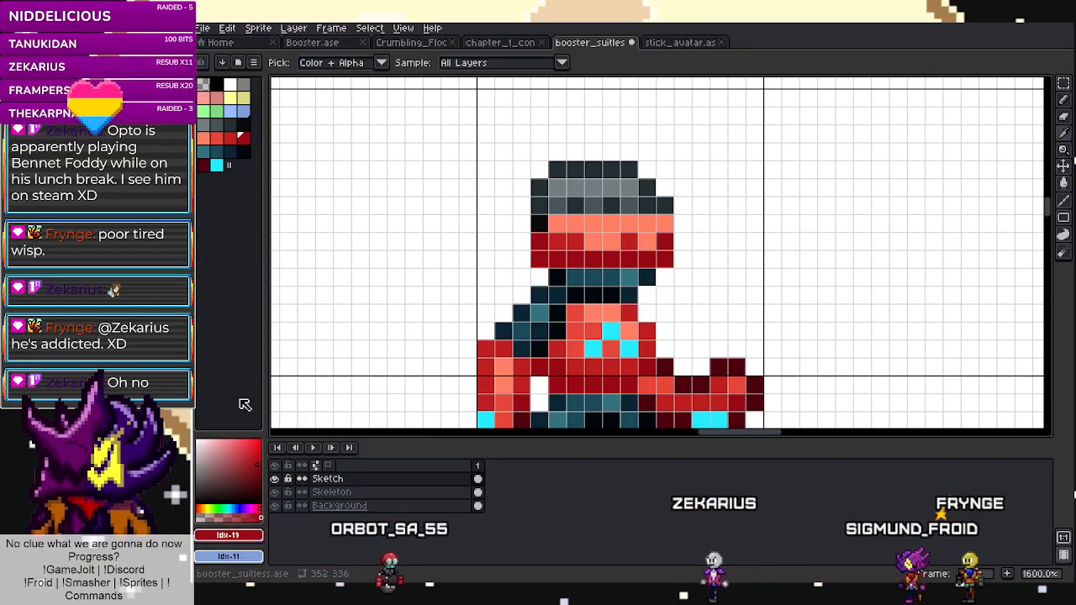
pyautogui.hotkey('ctrl', 'v')
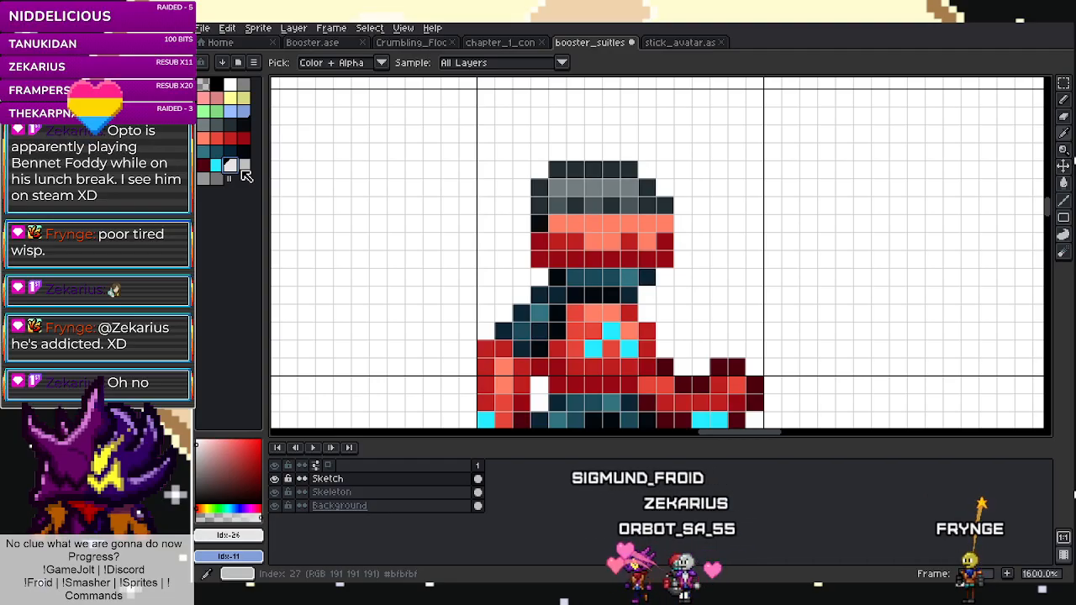
# Paint two cheek pixels of the small sprite in light grey, palette index 27, and two diagonal chin highlight pixels in index 26.
pyautogui.press('b')
pyautogui.scroll(2, 554, 269)
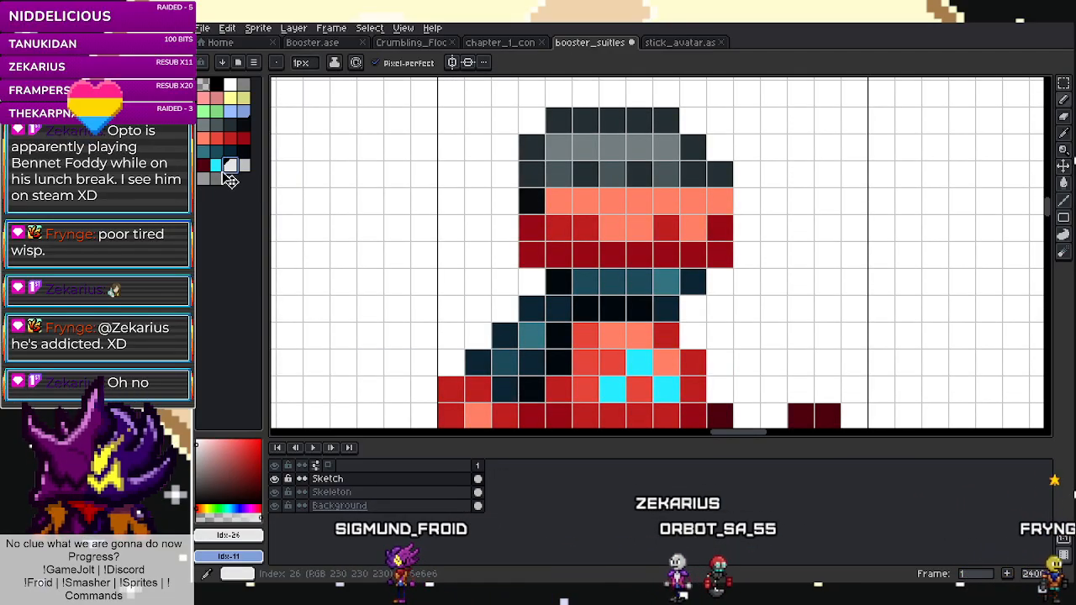
pyautogui.click(243, 166)
pyautogui.moveTo(584, 229); pyautogui.dragTo(553, 230)
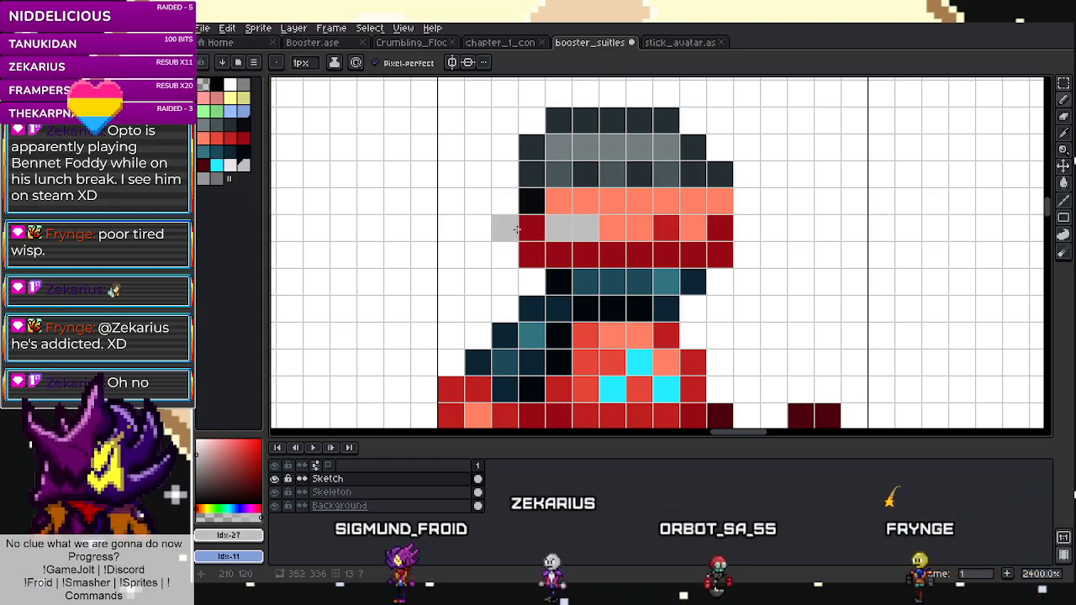
pyautogui.click(230, 165)
pyautogui.click(666, 283)
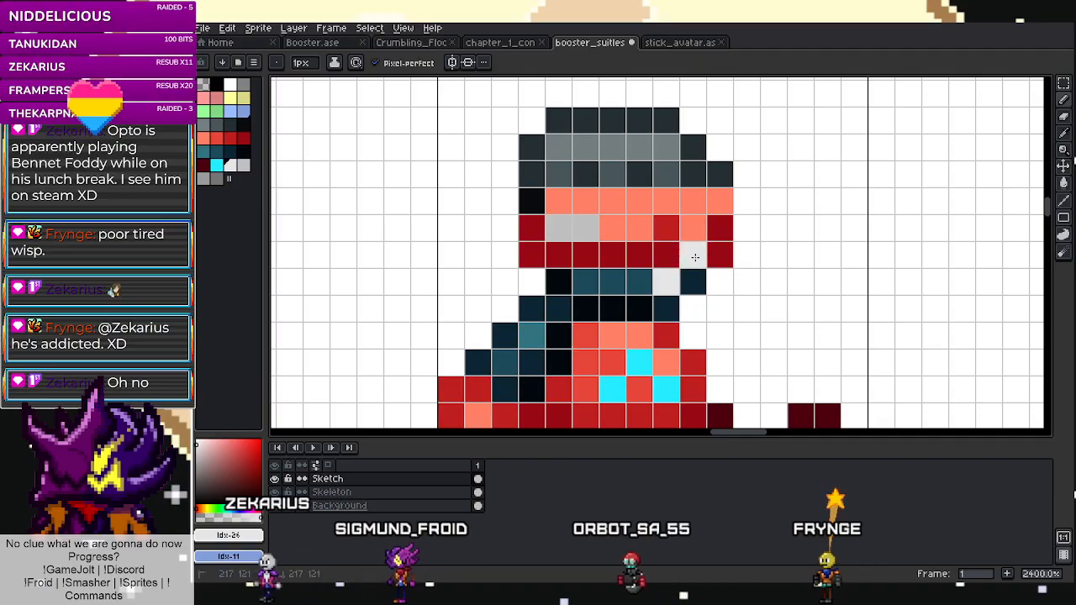
# Shade the small sprite's jaw and neck in grey, using palette index 28 around the front and middle and index 29 along the back and underside.
pyautogui.click(208, 179)
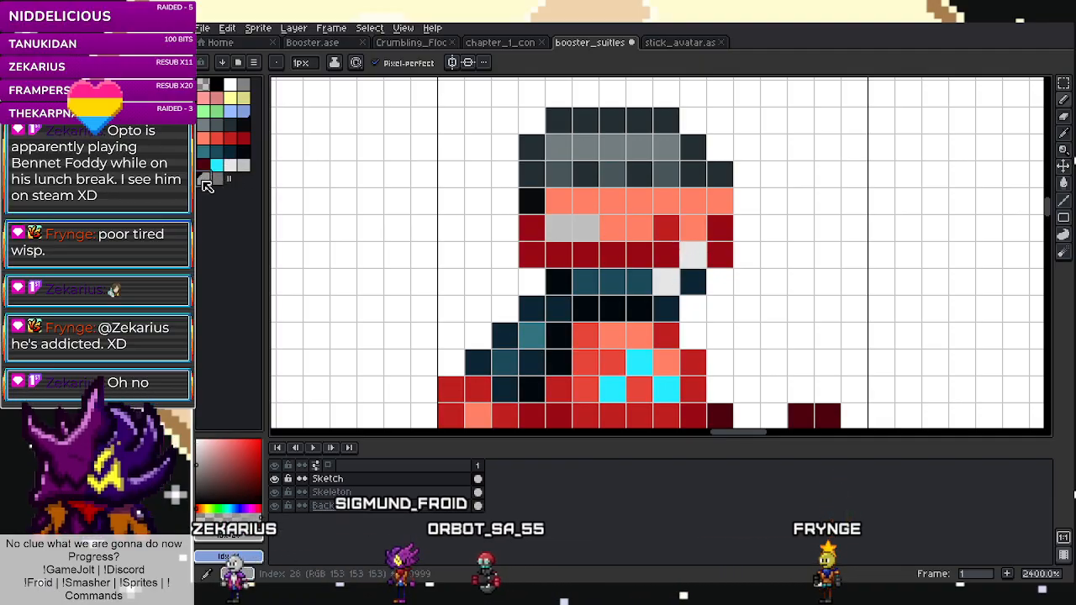
pyautogui.press('l')
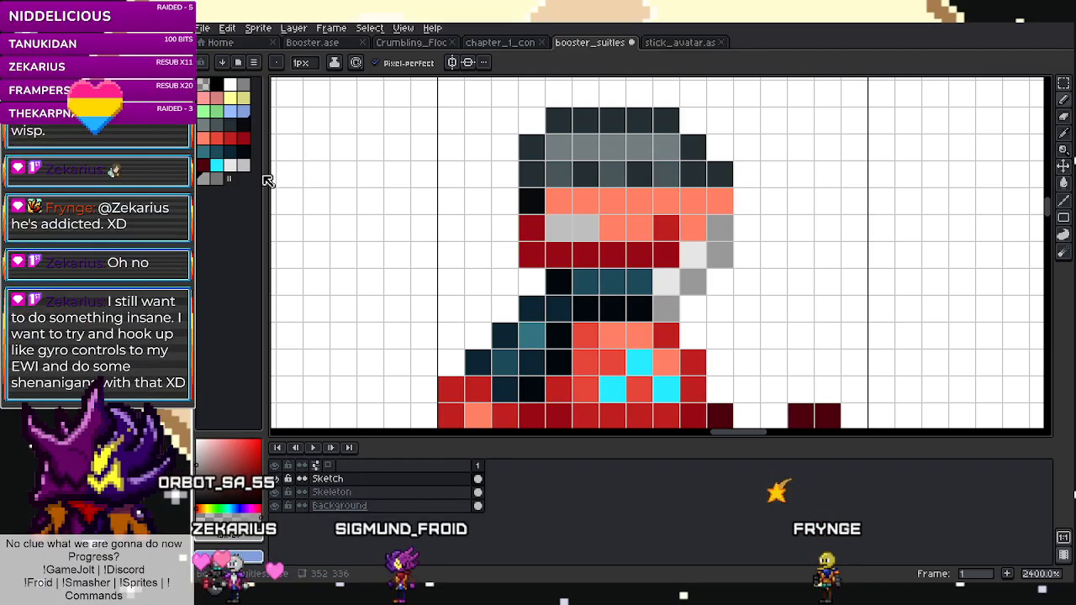
pyautogui.click(222, 178)
pyautogui.press('b')
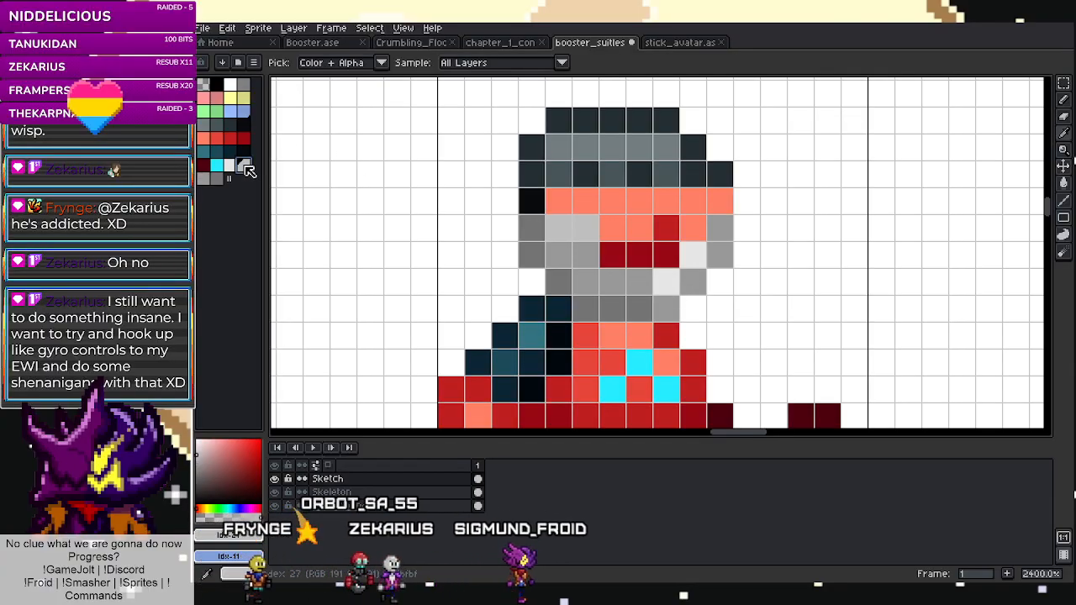
# Repaint the sprite's dark red mouth pixels in light grey, palette index 27, and shade two pixels under the mouth in darker grey #737373.
pyautogui.moveTo(608, 258); pyautogui.dragTo(664, 254)
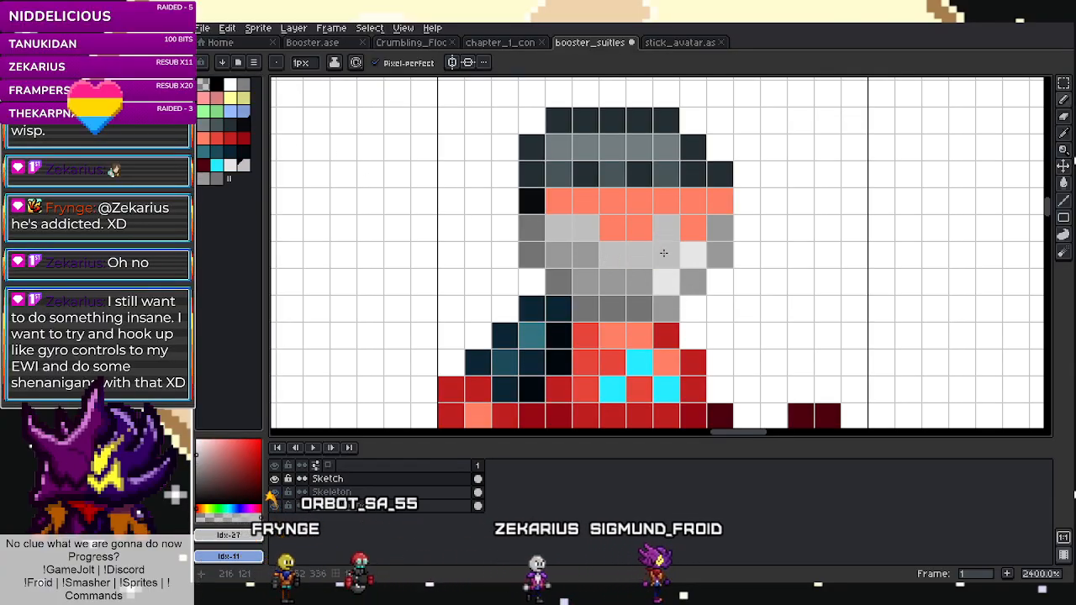
pyautogui.scroll(-5, 664, 252)
pyautogui.scroll(3, 648, 287)
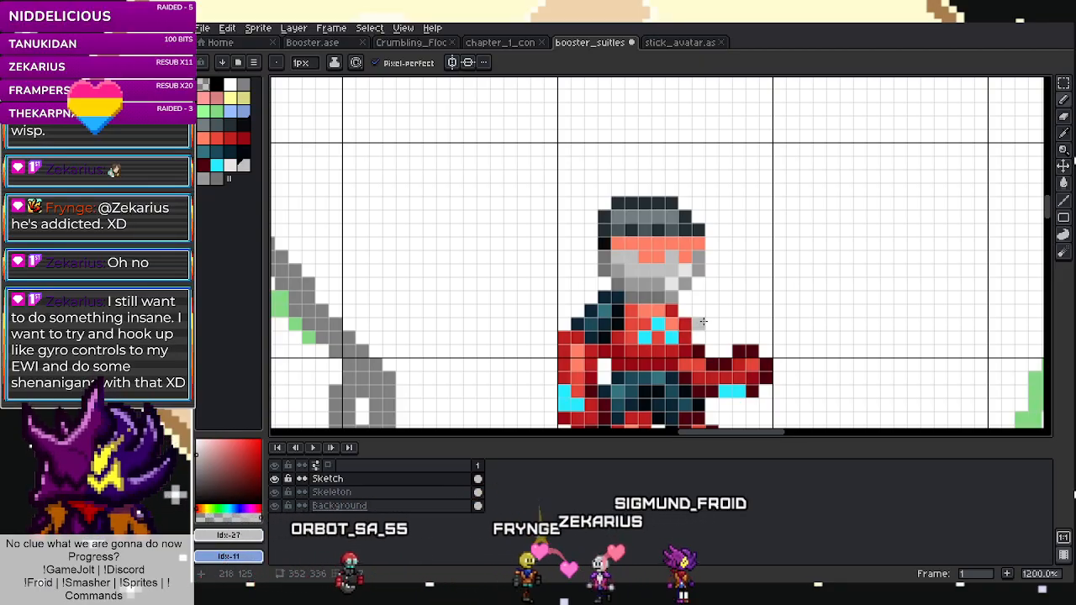
pyautogui.scroll(3, 670, 290)
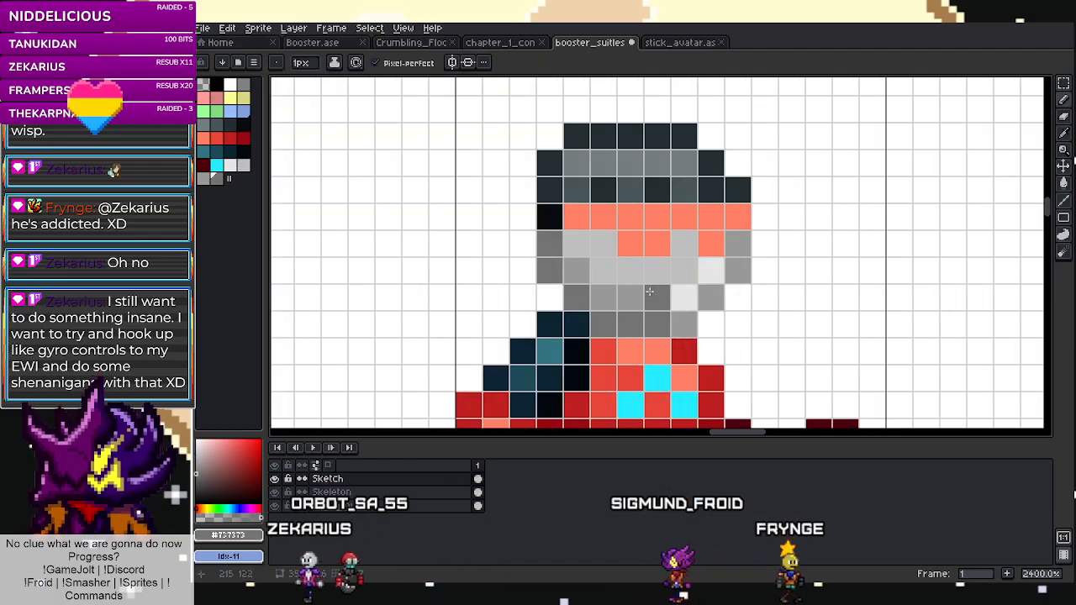
# Repaint most of the salmon glasses band and one lower lens pixel in red, palette index 17, leaving a central and the front pixel salmon.
pyautogui.press('i')
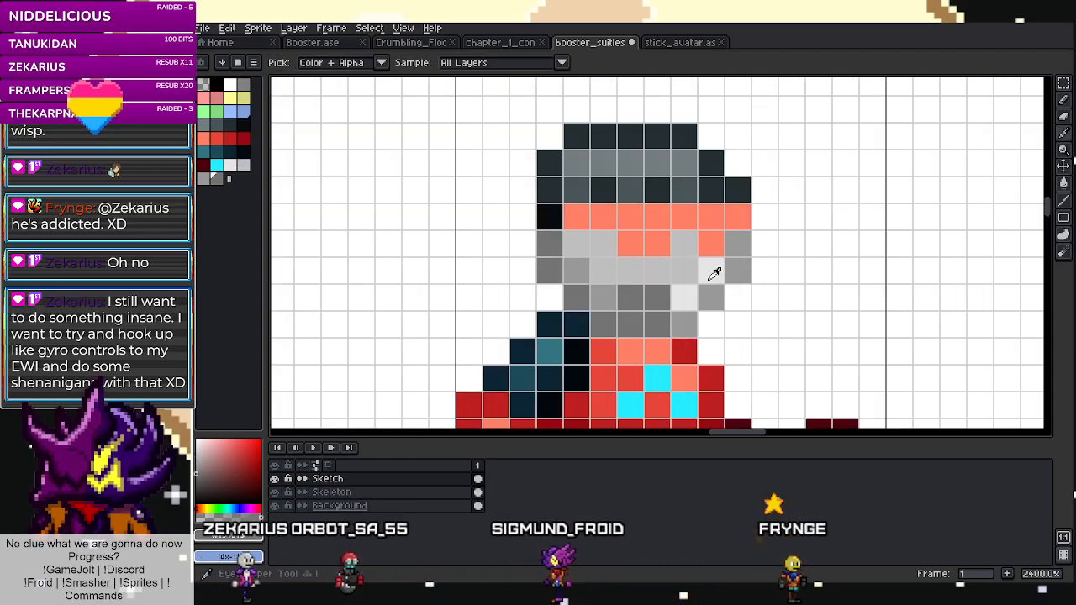
pyautogui.click(656, 221)
pyautogui.click(220, 139)
pyautogui.press('b')
pyautogui.click(564, 220)
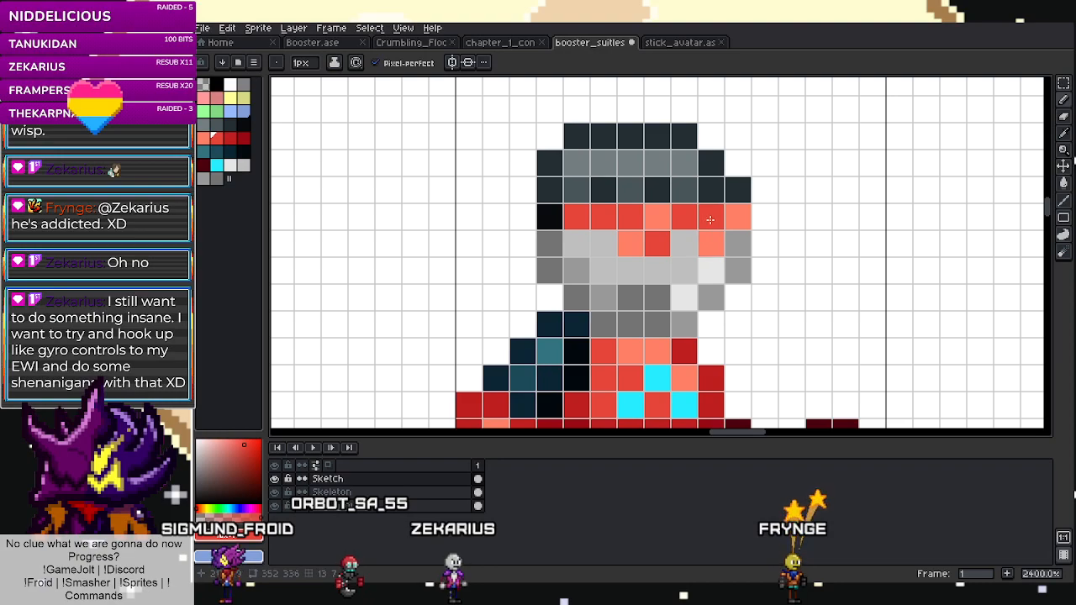
pyautogui.scroll(-6, 724, 253)
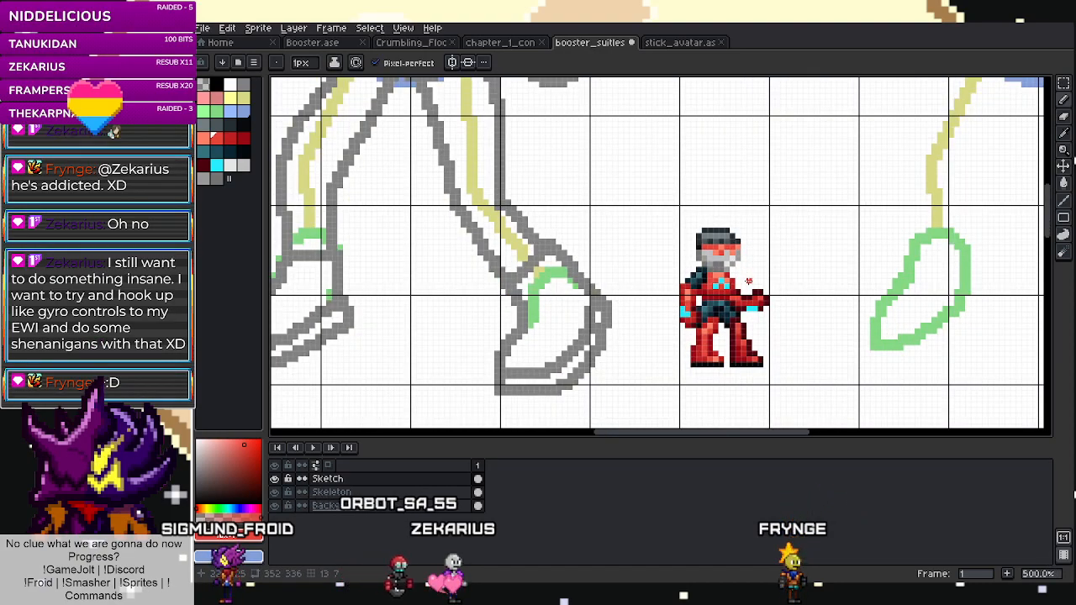
# Paint the rearmost red pixel of the glasses band near-black, palette index 15, extending the dark strap forward by one pixel.
pyautogui.scroll(5, 749, 281)
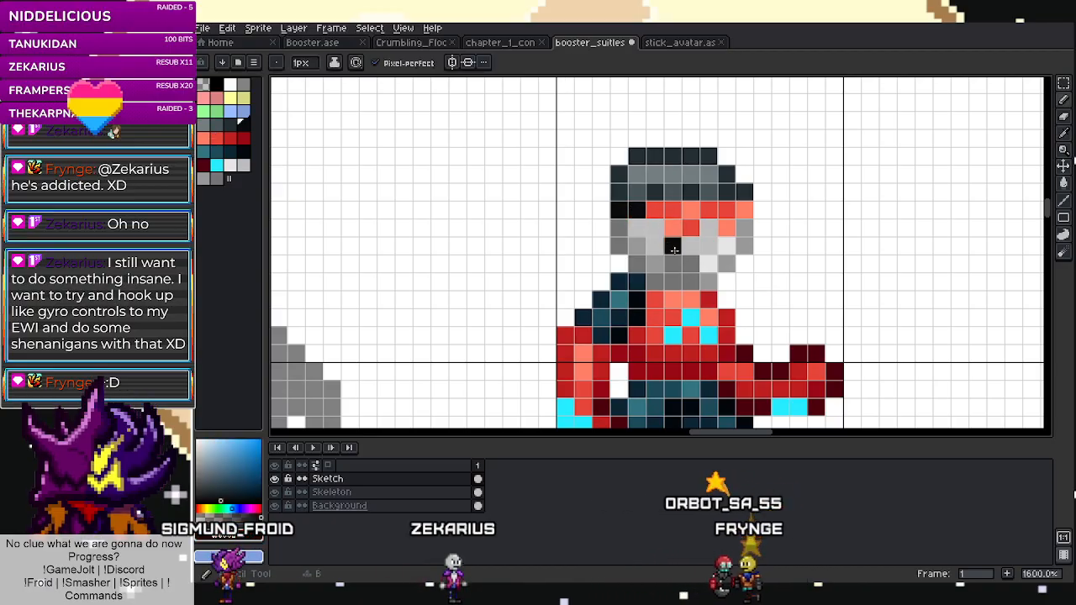
pyautogui.scroll(-5, 694, 307)
pyautogui.scroll(-2, 693, 307)
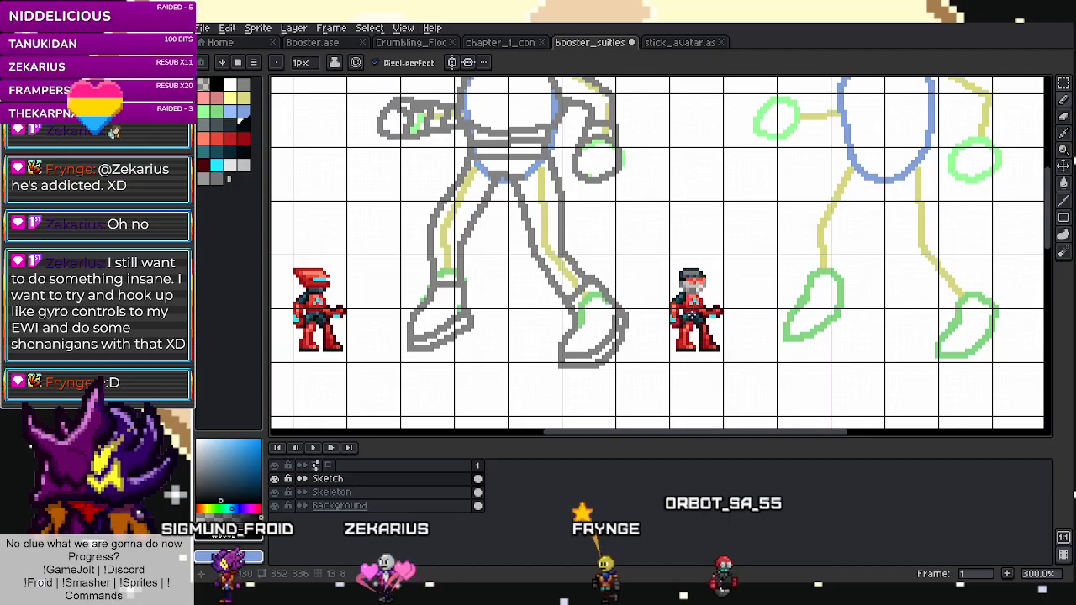
# Examine the recoloured small sprite close up and beside the other figures, checking its head, torso, belt, arms and boots.
pyautogui.scroll(2, 642, 304)
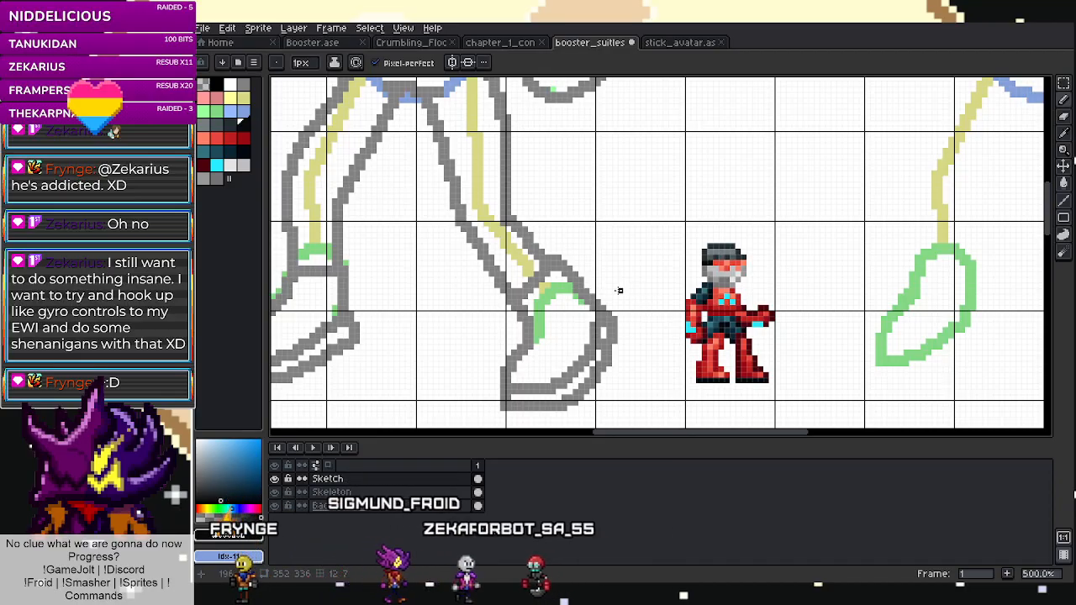
pyautogui.scroll(5, 660, 279)
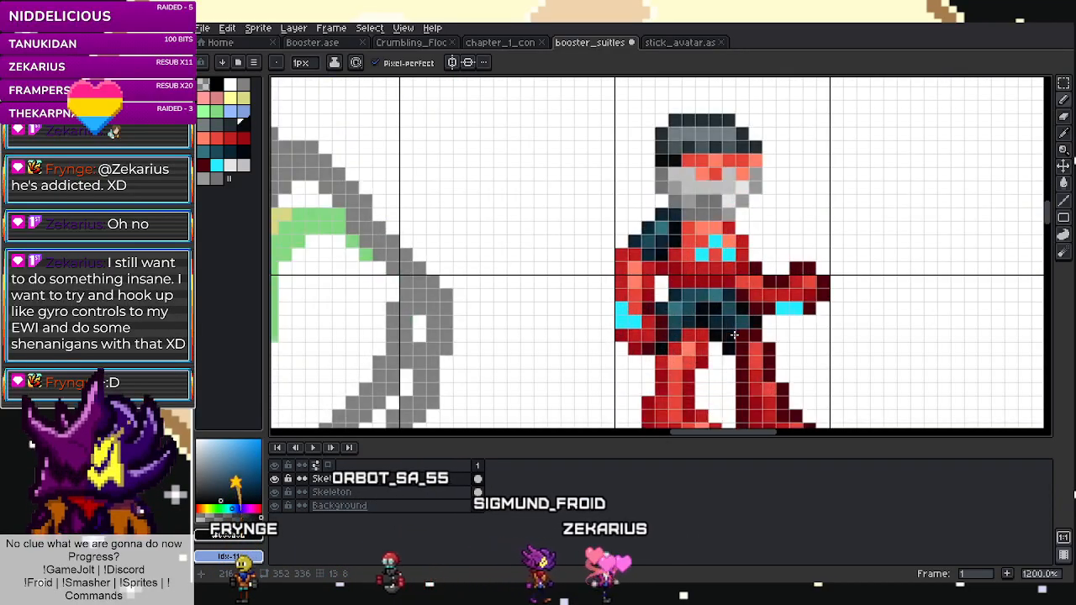
pyautogui.scroll(-3, 605, 310)
pyautogui.scroll(-6, 605, 309)
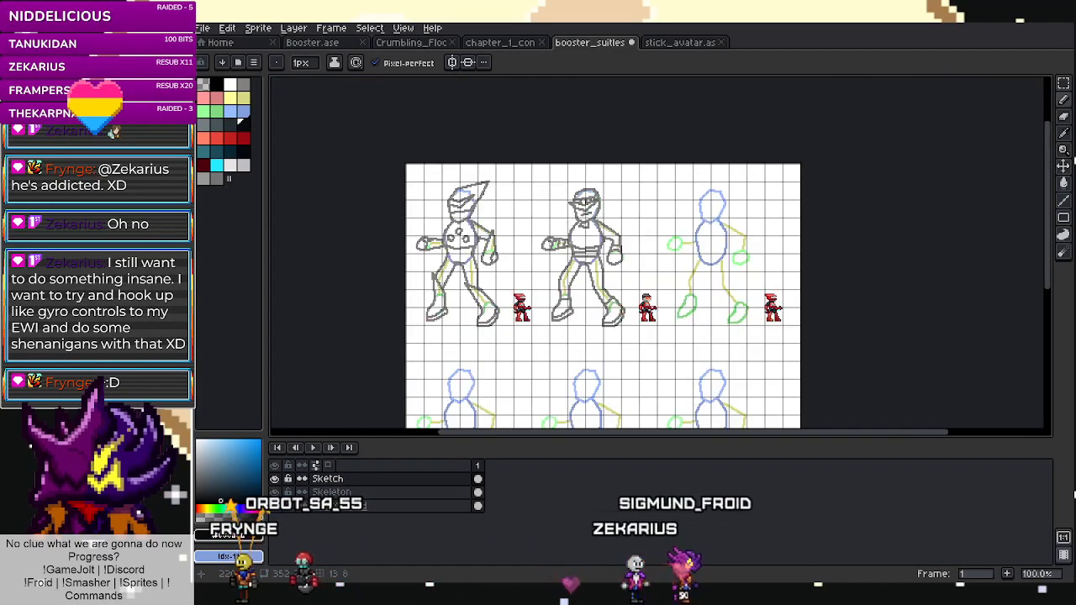
pyautogui.scroll(8, 647, 316)
pyautogui.press('alt')
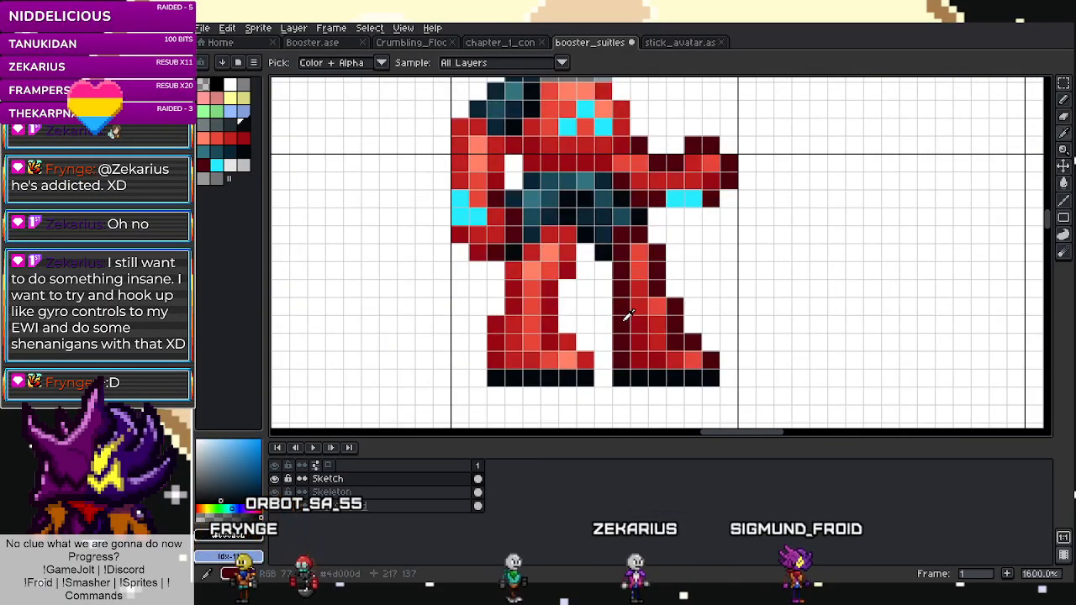
pyautogui.click(243, 153)
pyautogui.scroll(-1, 560, 243)
pyautogui.scroll(-5, 563, 240)
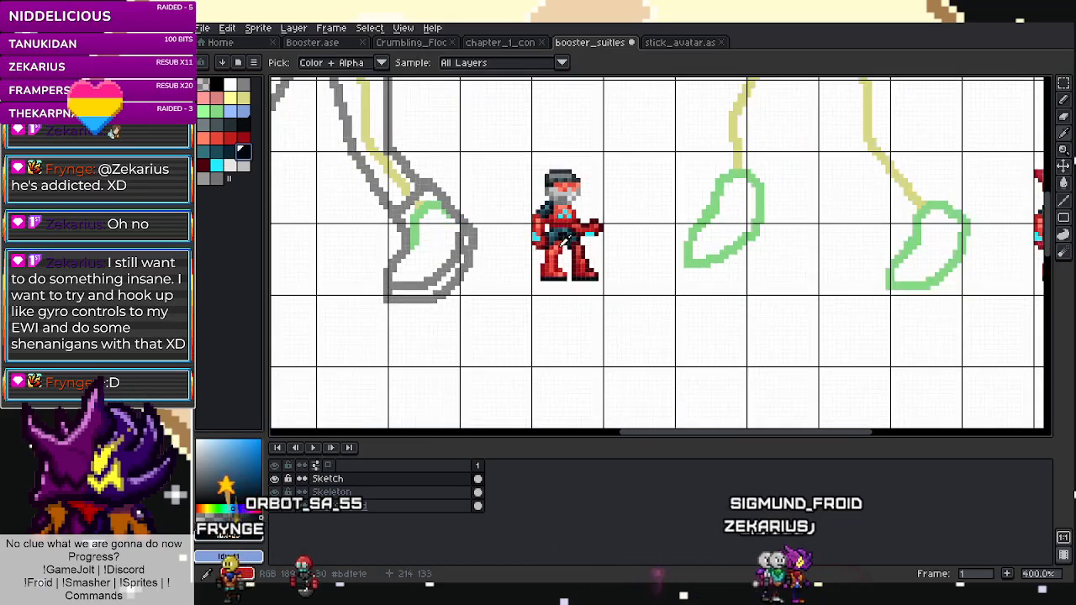
pyautogui.scroll(10, 563, 232)
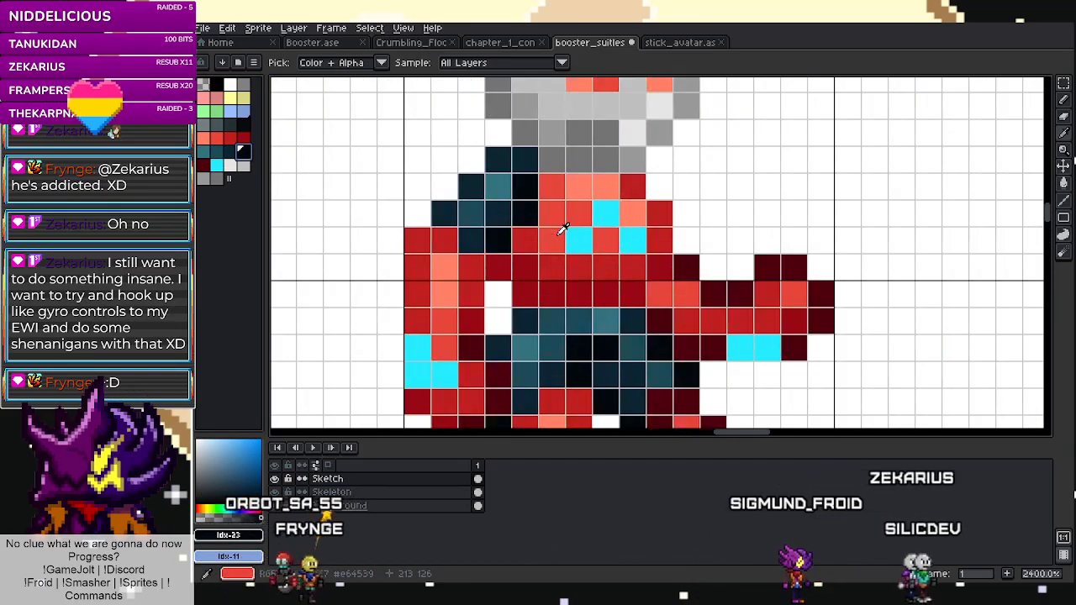
pyautogui.press('b')
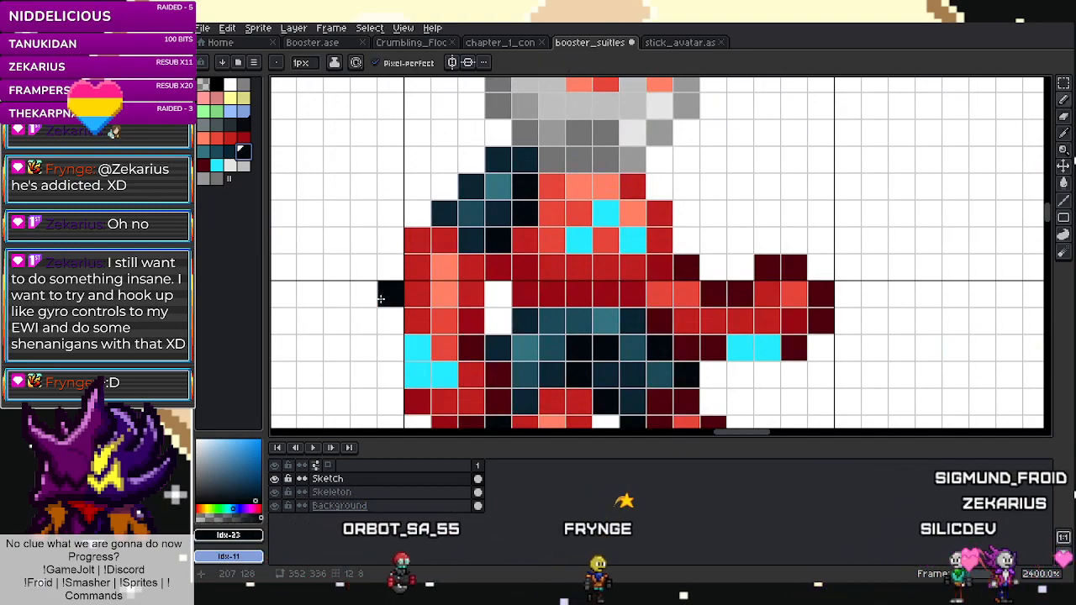
pyautogui.scroll(-5, 500, 271)
pyautogui.scroll(-2, 500, 271)
pyautogui.scroll(6, 547, 288)
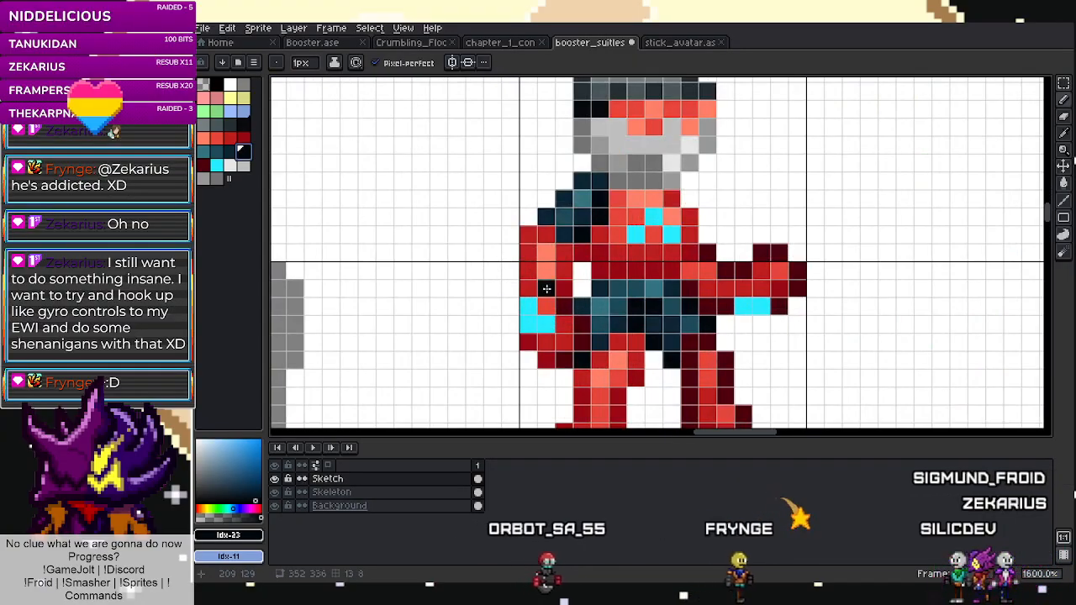
pyautogui.scroll(-4, 548, 287)
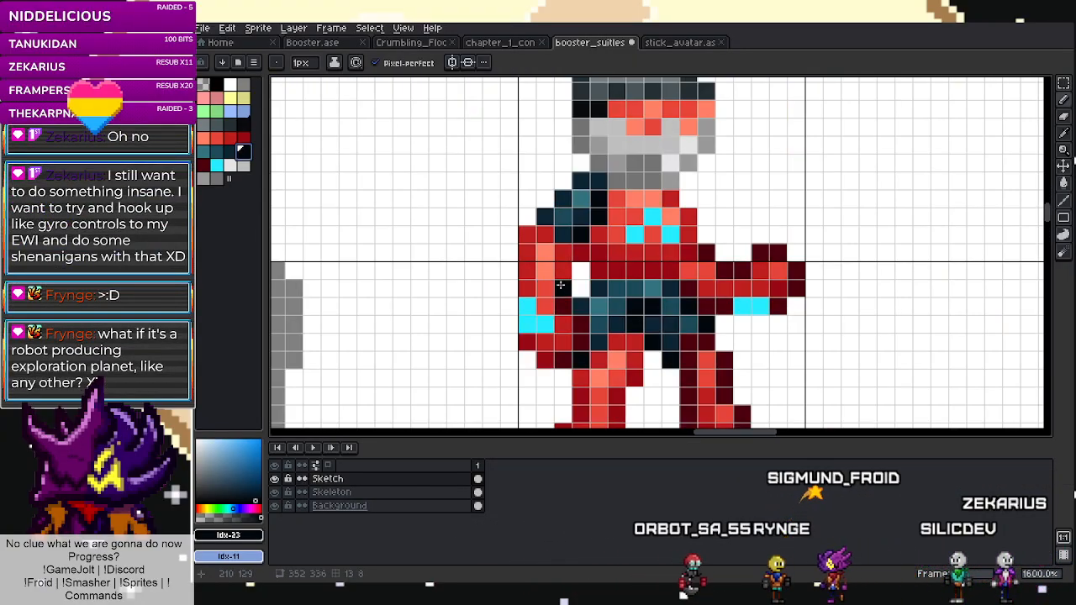
pyautogui.scroll(-4, 691, 197)
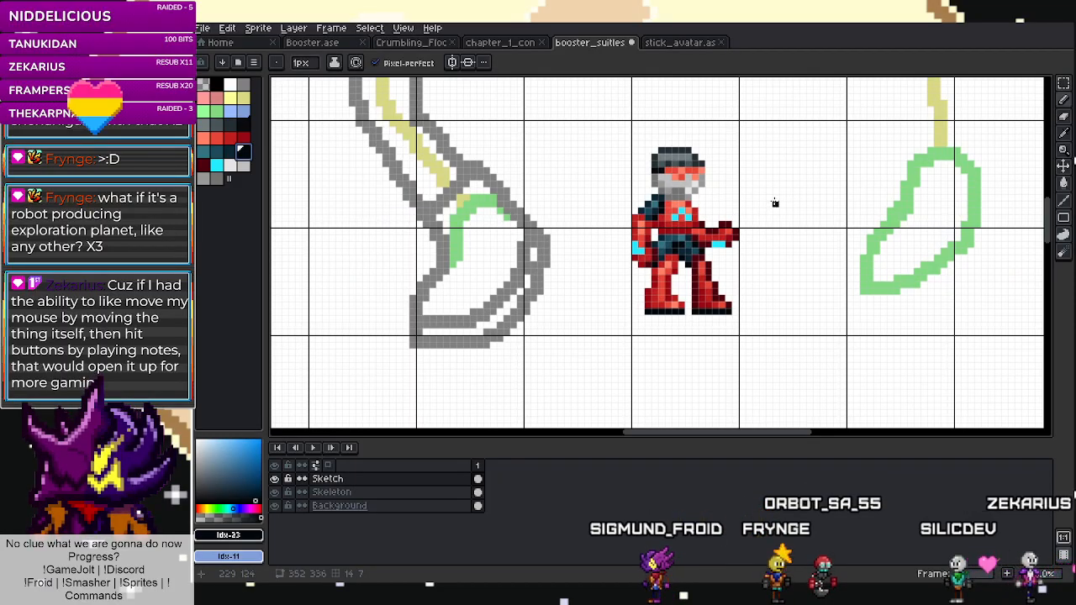
pyautogui.scroll(4, 732, 237)
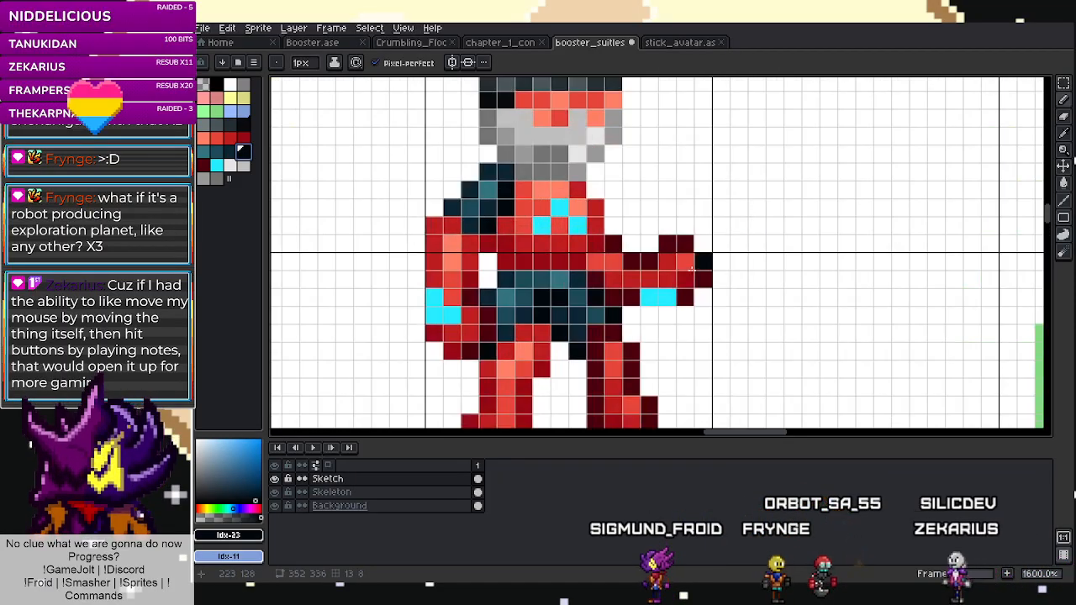
pyautogui.scroll(-1, 636, 360)
pyautogui.scroll(-2, 627, 345)
pyautogui.scroll(3, 619, 337)
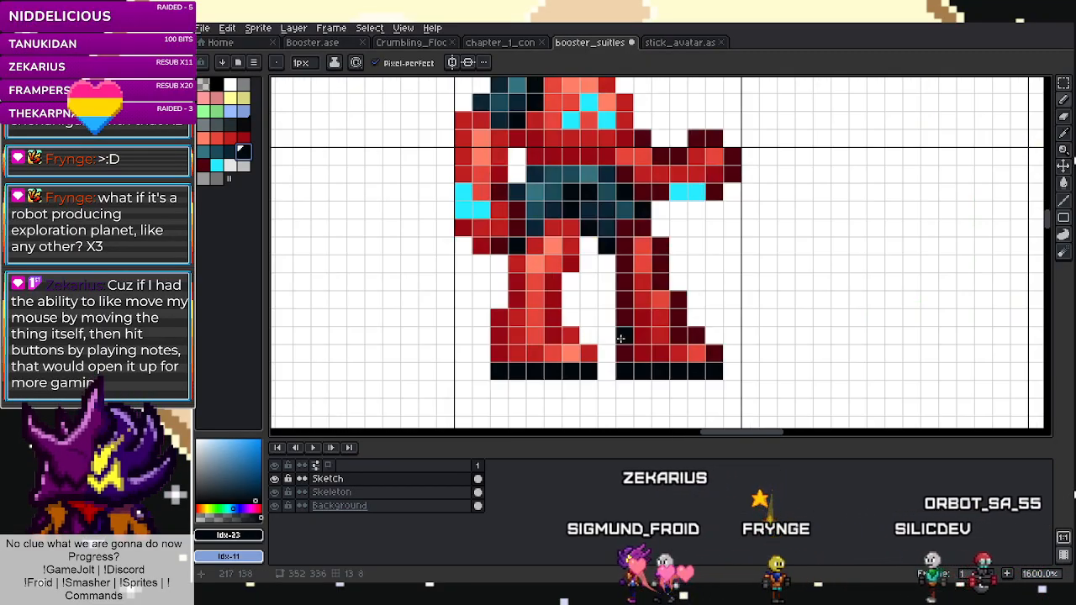
pyautogui.scroll(2, 619, 337)
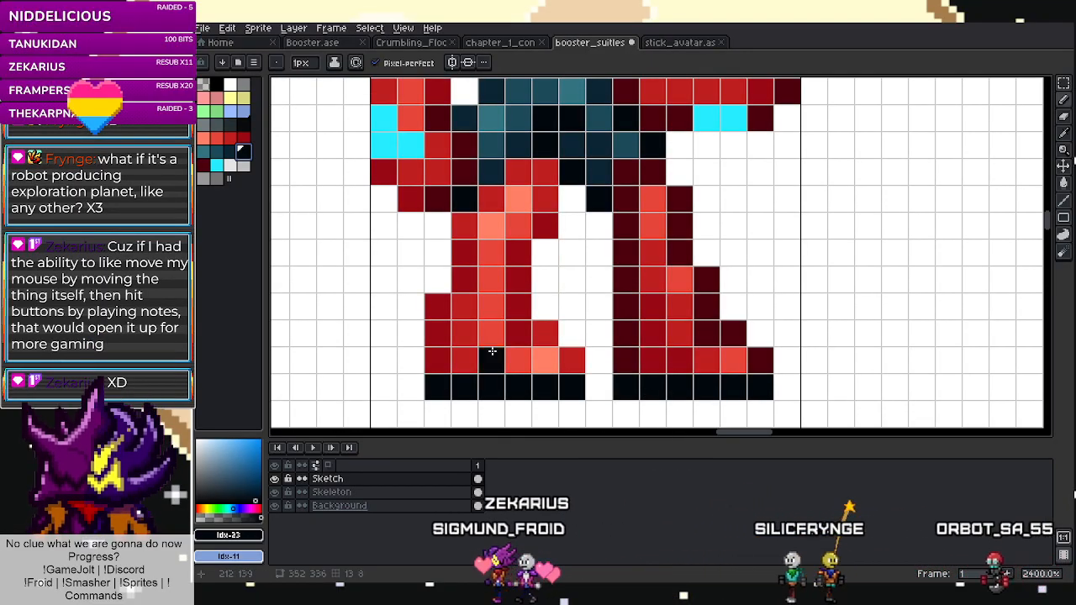
pyautogui.scroll(-5, 599, 294)
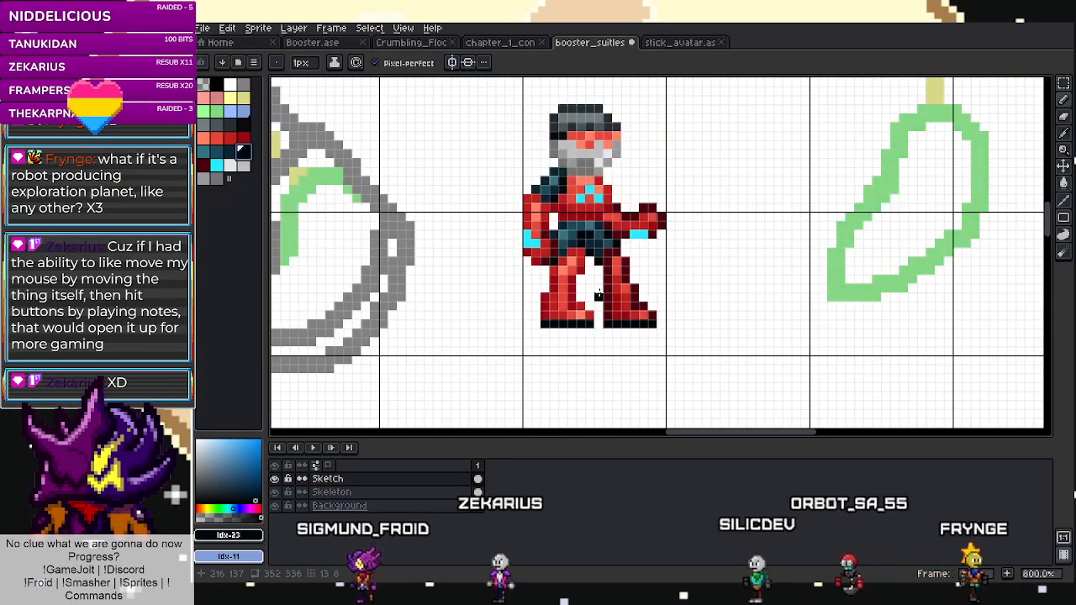
pyautogui.scroll(2, 599, 295)
pyautogui.scroll(1, 598, 294)
pyautogui.scroll(-1, 599, 294)
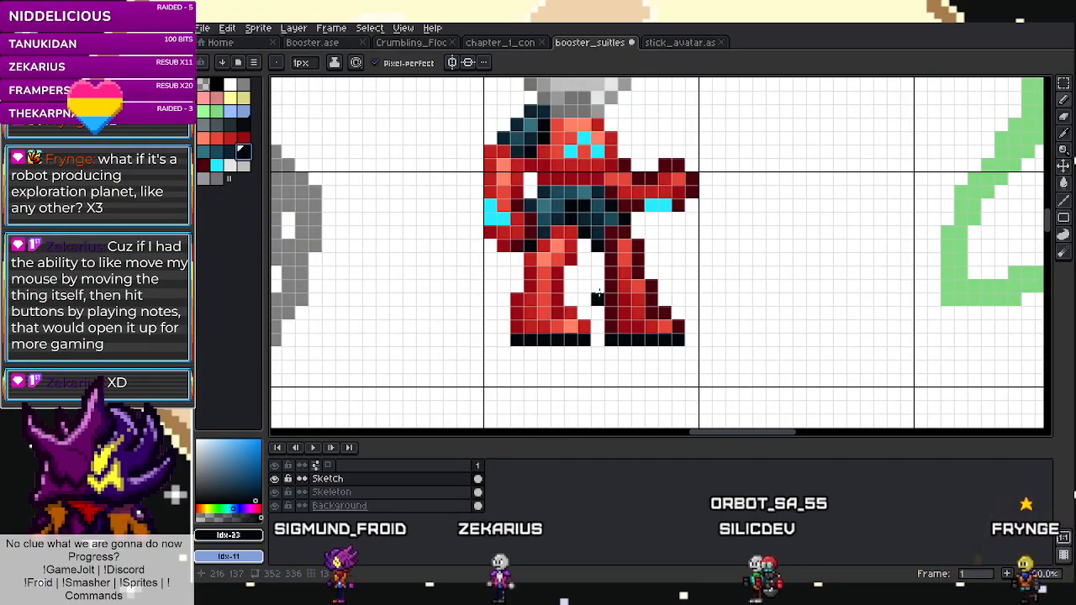
pyautogui.scroll(-1, 595, 284)
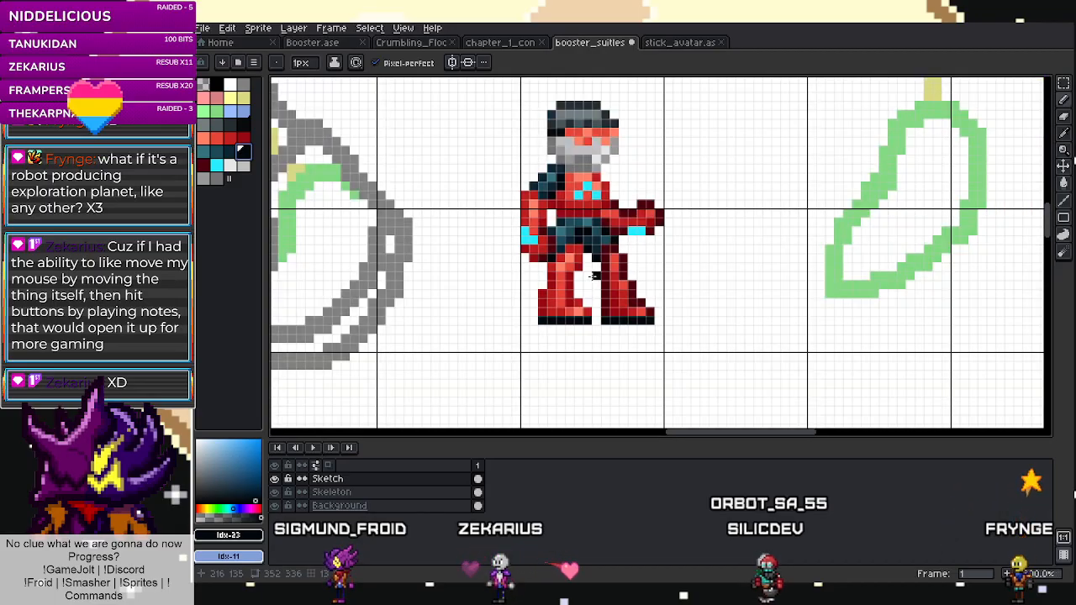
# Paint the sideburn pixel below the rear of the glasses in #080b0d and one collar pixel under the chin in grey #999999.
pyautogui.scroll(3, 544, 130)
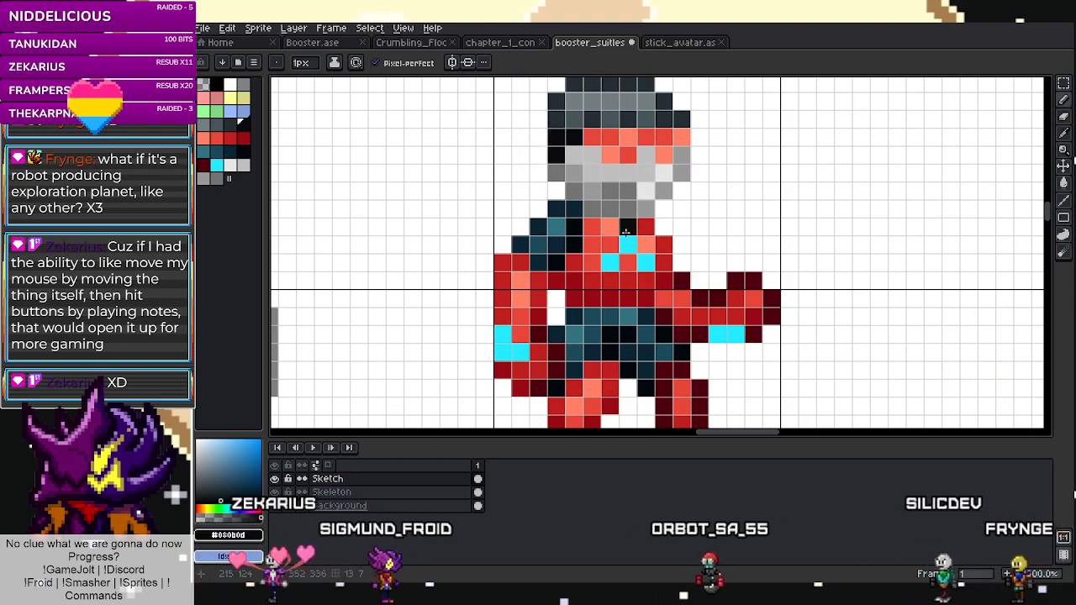
pyautogui.press('i')
pyautogui.scroll(-2, 618, 236)
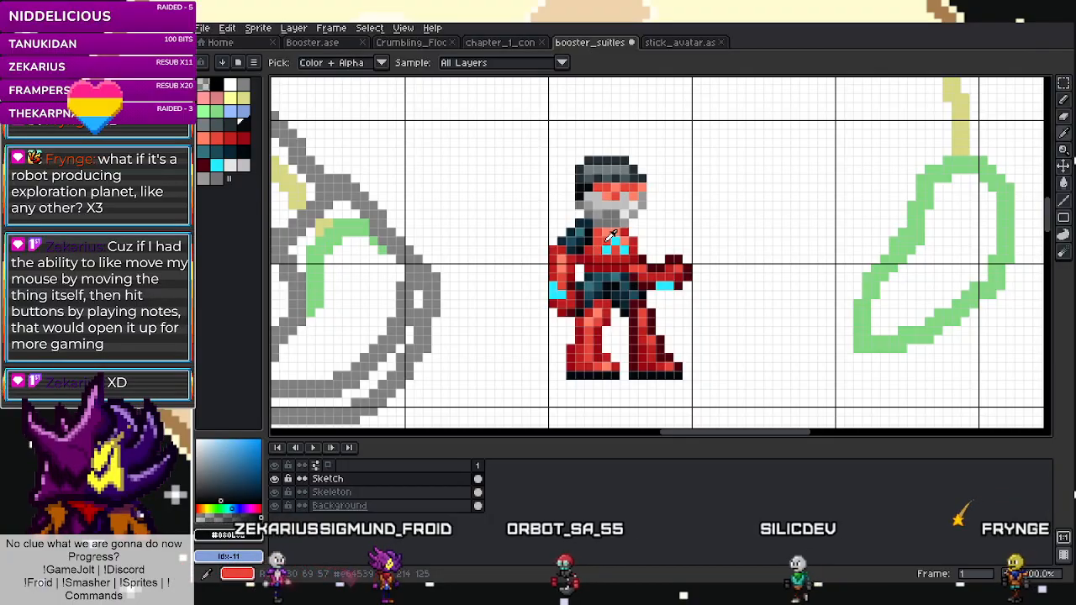
pyautogui.scroll(-3, 611, 236)
pyautogui.scroll(-2, 622, 252)
pyautogui.scroll(3, 639, 265)
pyautogui.scroll(-3, 650, 273)
pyautogui.scroll(8, 651, 273)
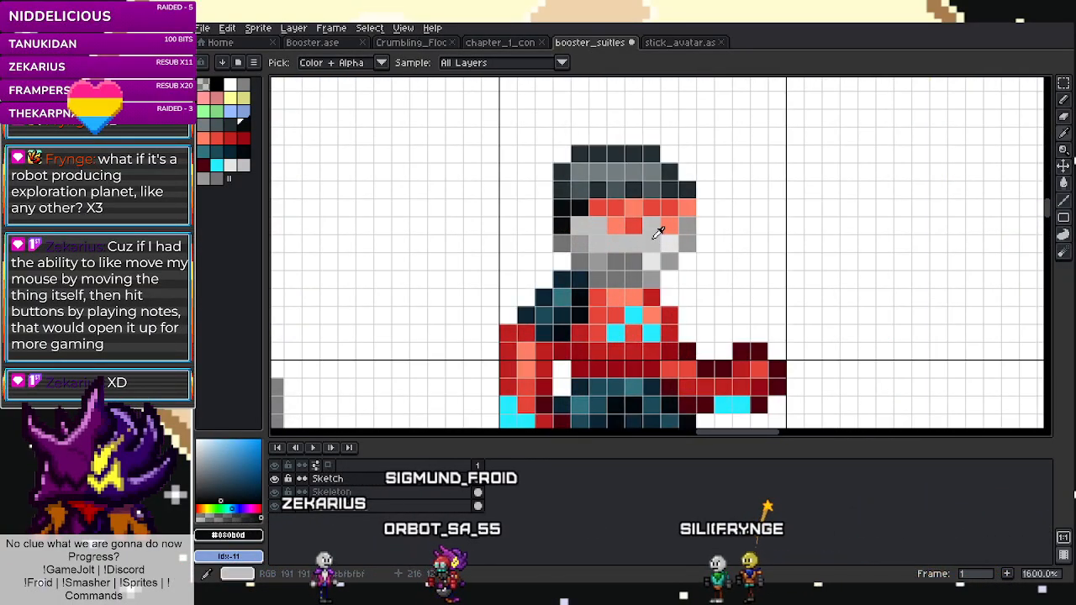
pyautogui.click(651, 278)
pyautogui.press('b')
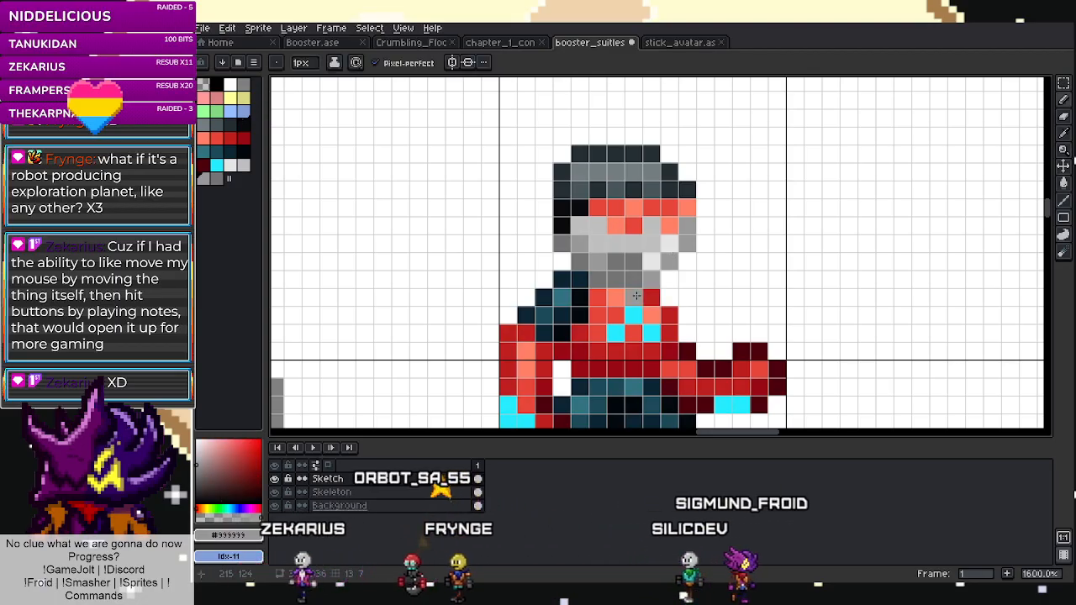
pyautogui.click(231, 152)
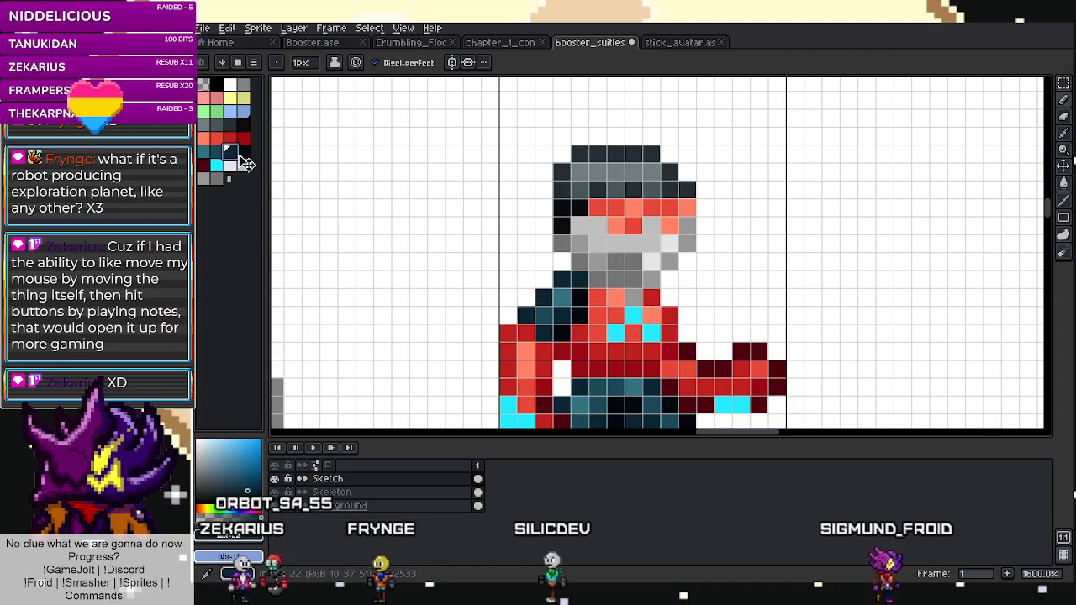
pyautogui.click(243, 153)
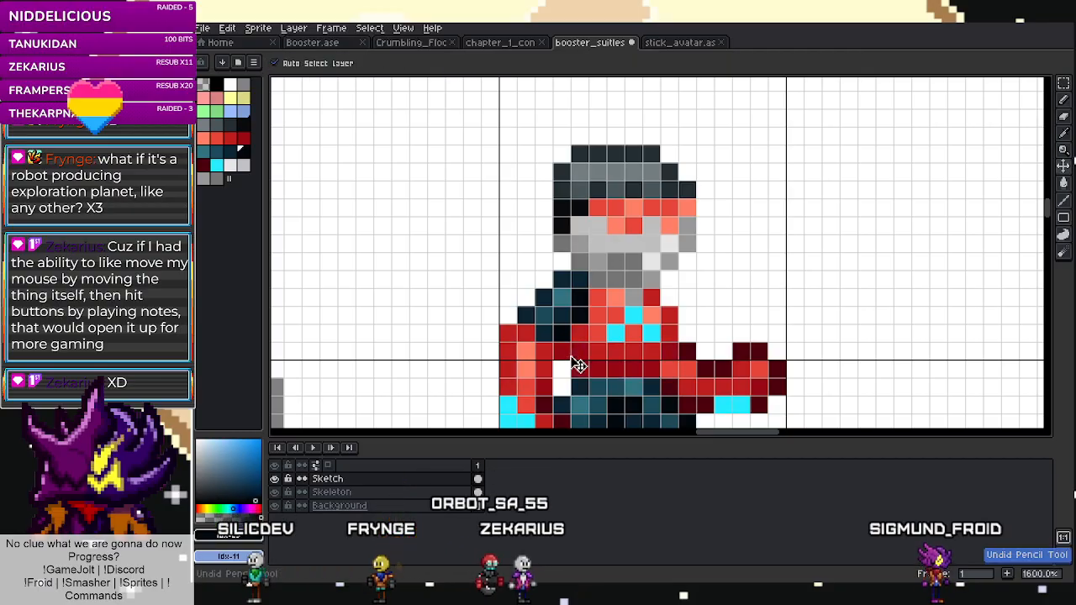
pyautogui.scroll(-3, 614, 322)
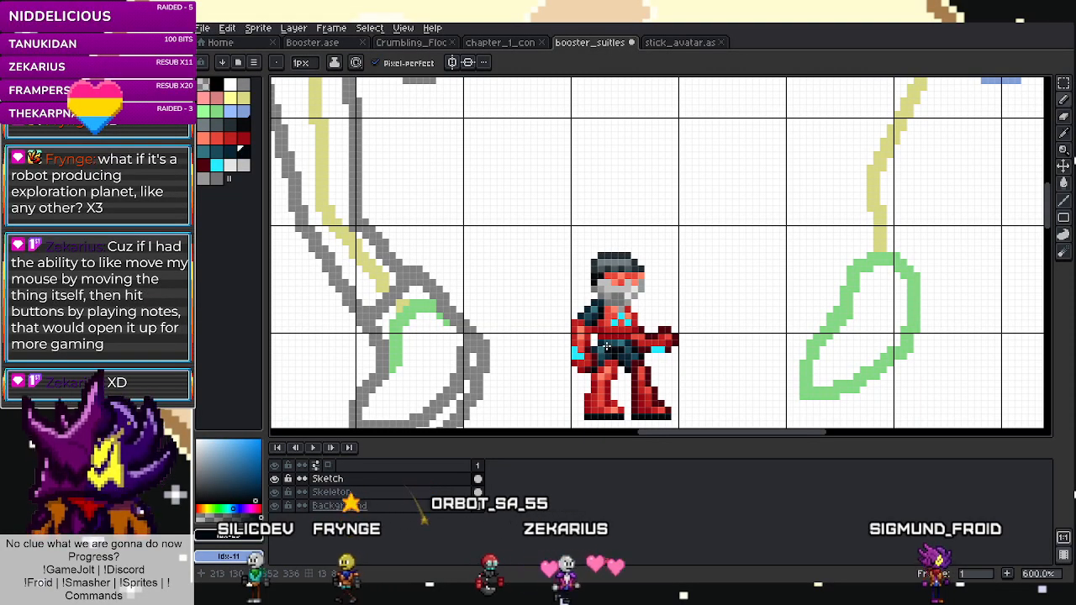
# Repaint the small sprite's upper rear arm in dark teals #0a2533 and #1b4a59, with a near-black inner edge in #01080d.
pyautogui.press('i')
pyautogui.scroll(3, 606, 347)
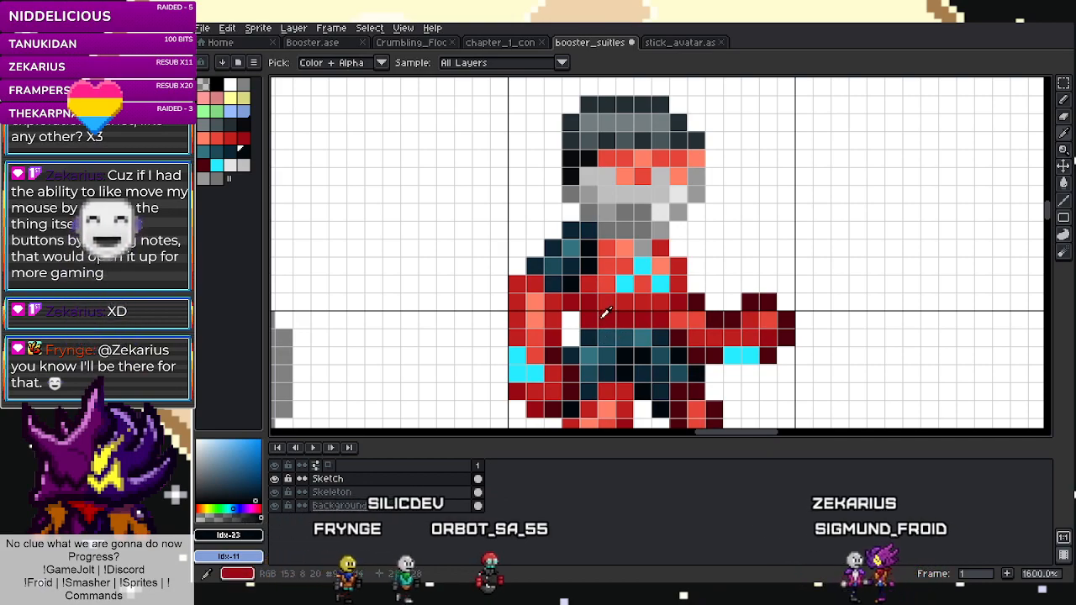
pyautogui.click(561, 313)
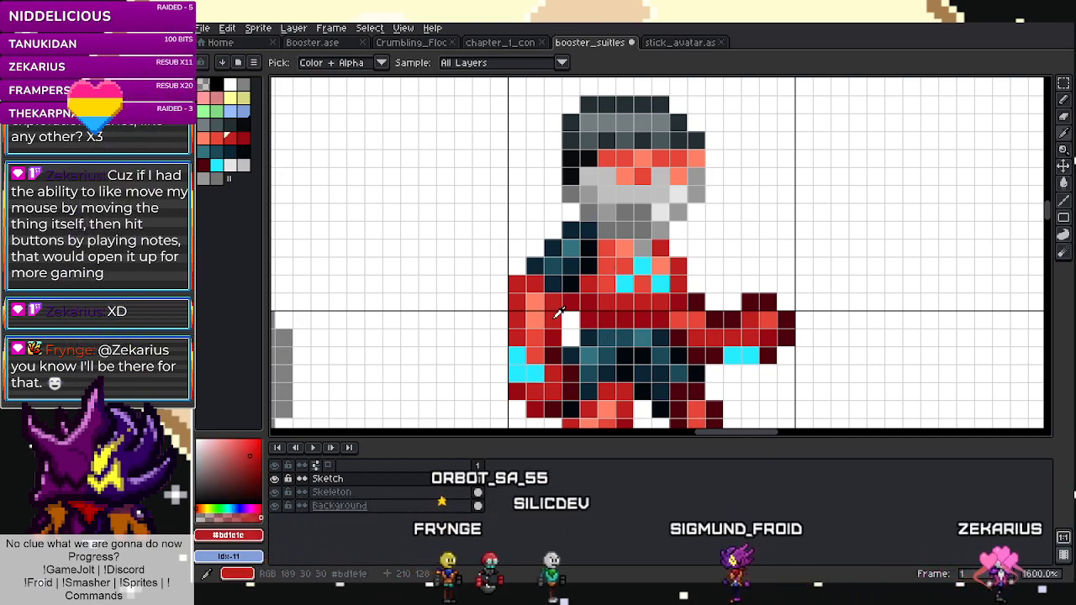
pyautogui.click(570, 276)
pyautogui.press('b')
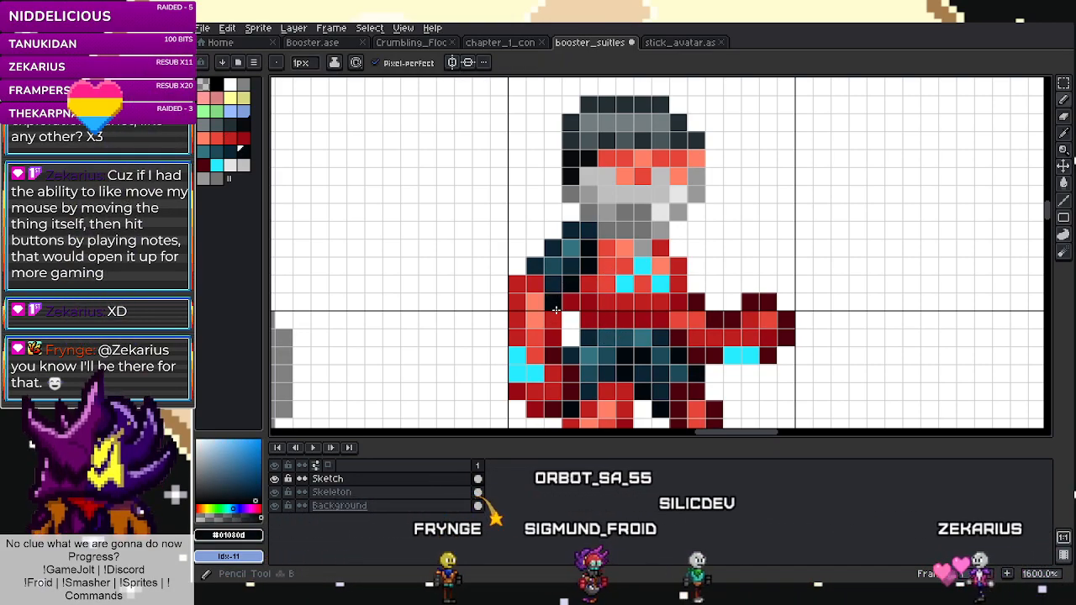
pyautogui.click(516, 284)
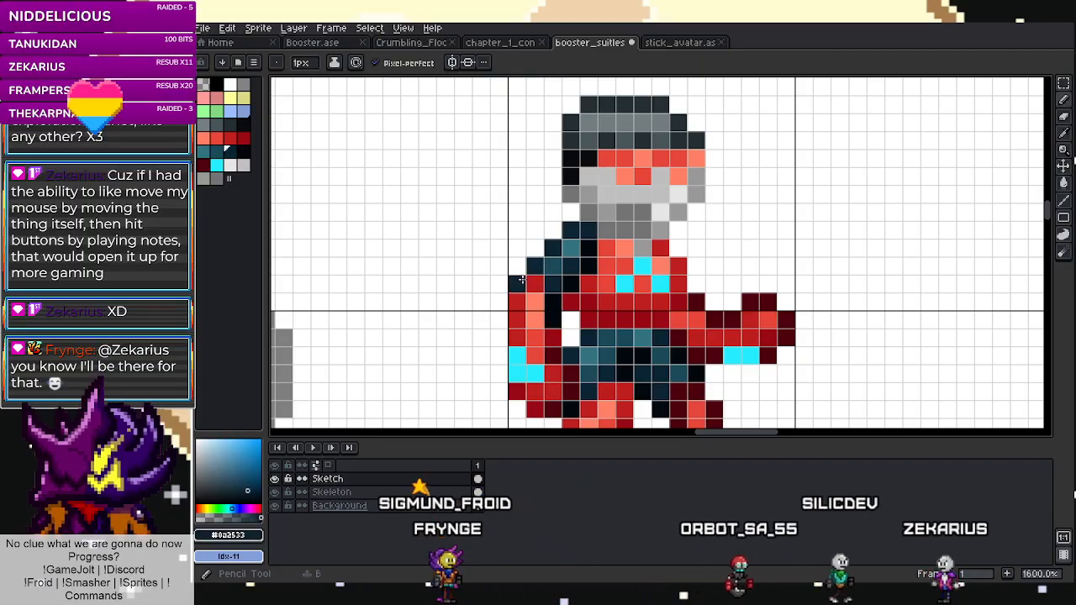
pyautogui.click(517, 317)
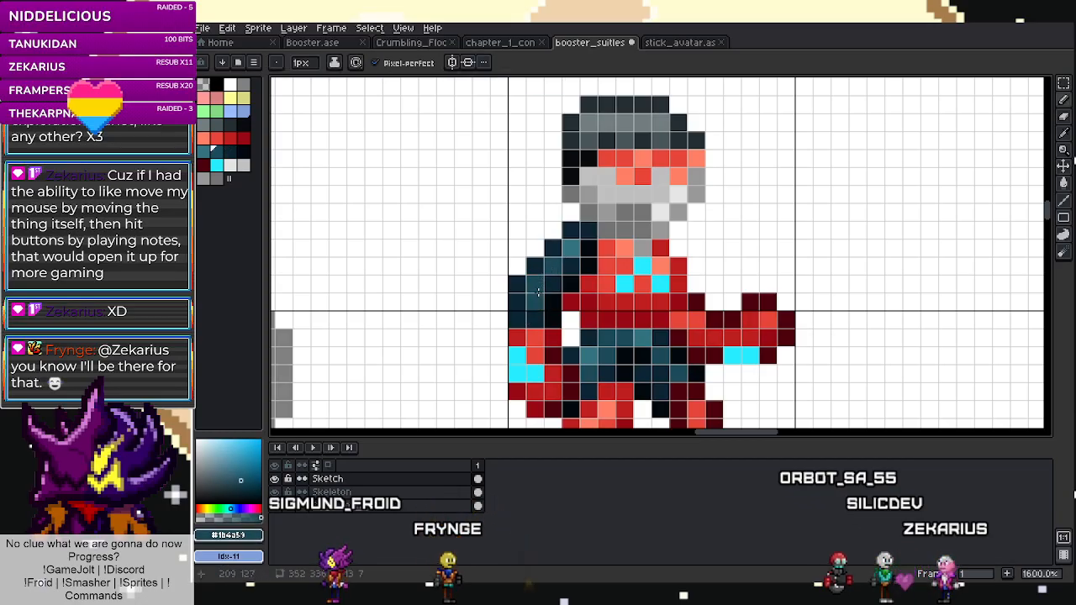
# Repaint the rear forearm and hand in grey, using #737373 for the edges and #999999 for the inner pixels.
pyautogui.scroll(-5, 483, 298)
pyautogui.scroll(5, 446, 245)
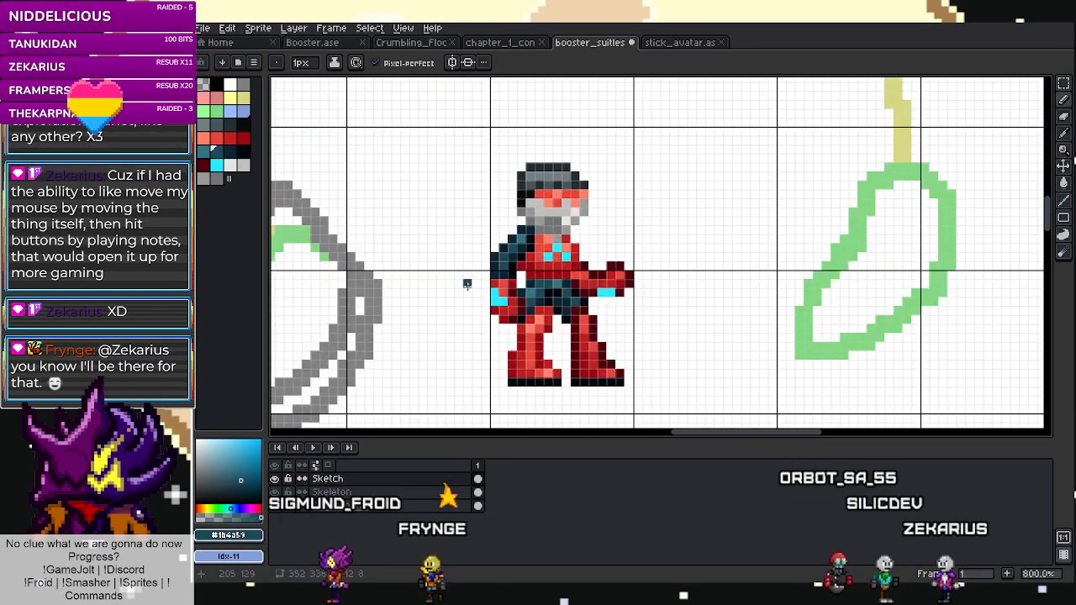
pyautogui.press('i')
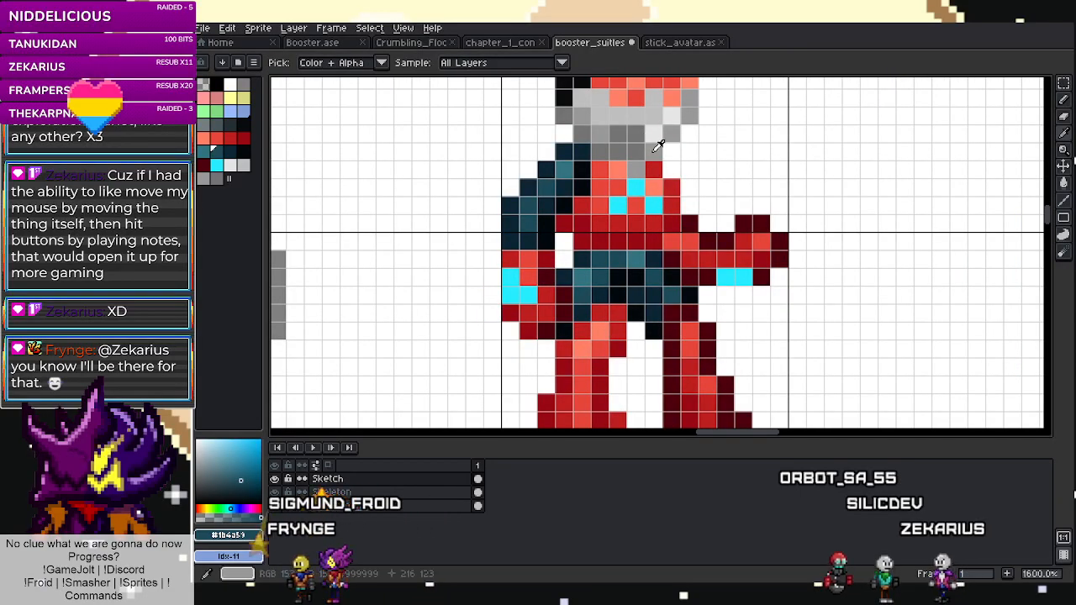
pyautogui.click(553, 269)
pyautogui.press('b')
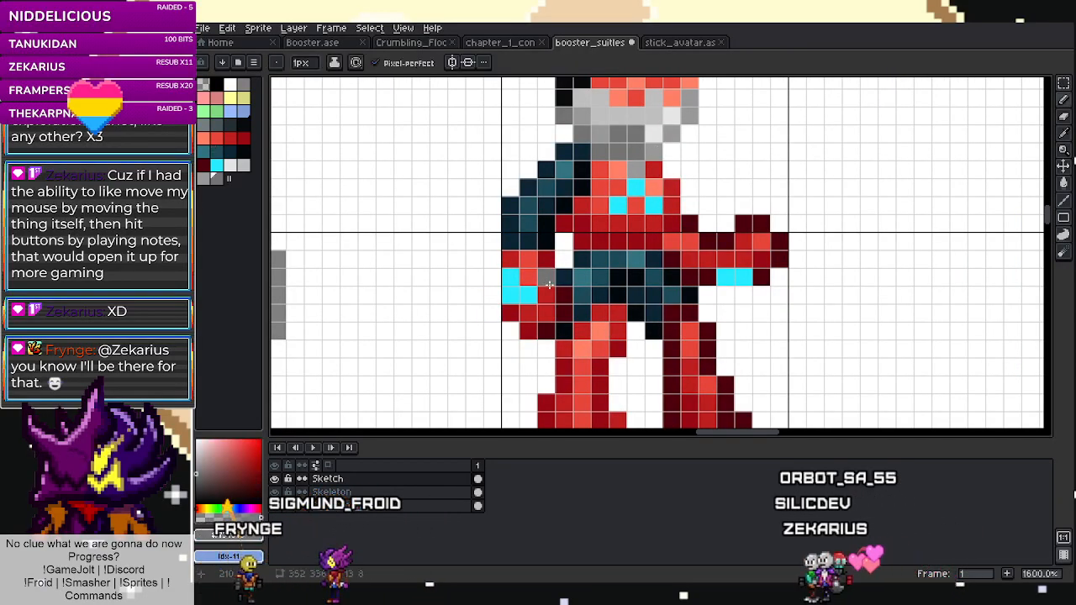
pyautogui.press('i')
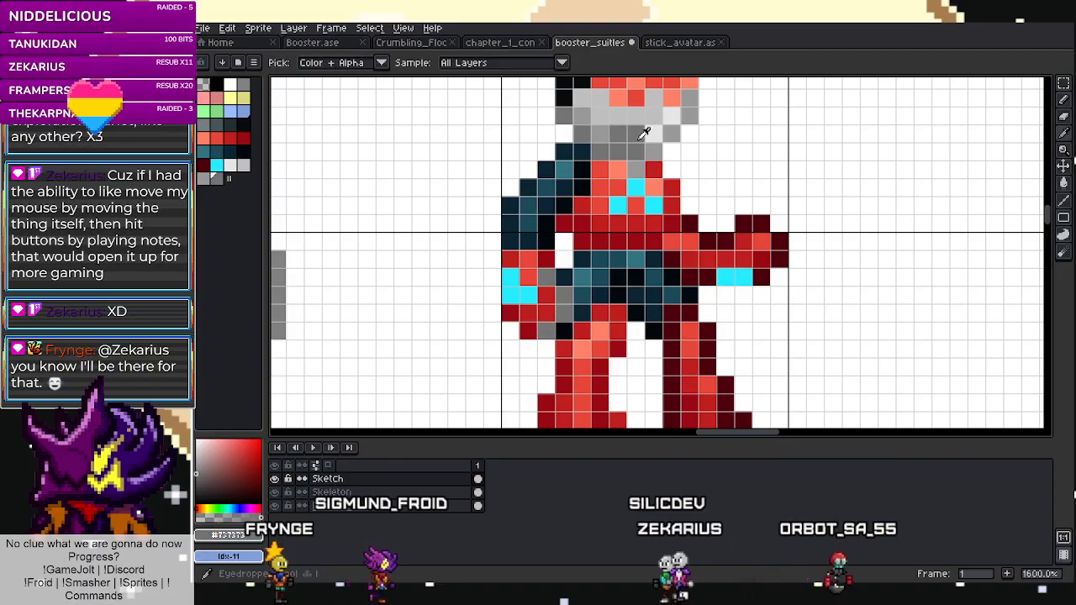
pyautogui.click(629, 133)
pyautogui.press('b')
pyautogui.click(508, 258)
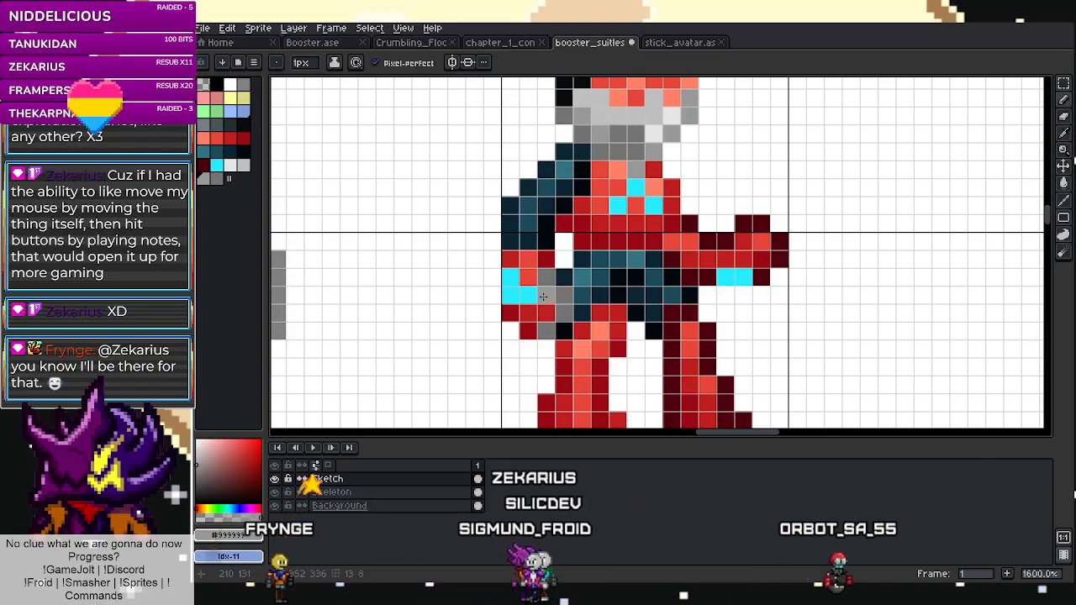
pyautogui.press('i')
pyautogui.click(546, 319)
pyautogui.press('b')
pyautogui.click(508, 320)
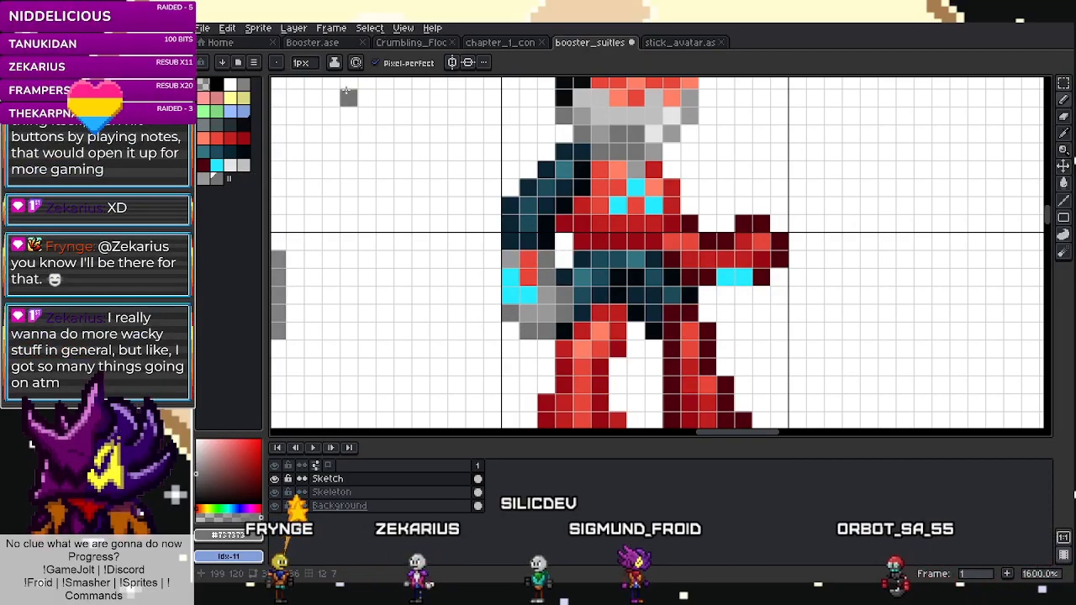
# Darken the grey hand's inner edge with palette index 13 and paint one pixel on the front forearm's upper edge.
pyautogui.click(204, 125)
pyautogui.press('l')
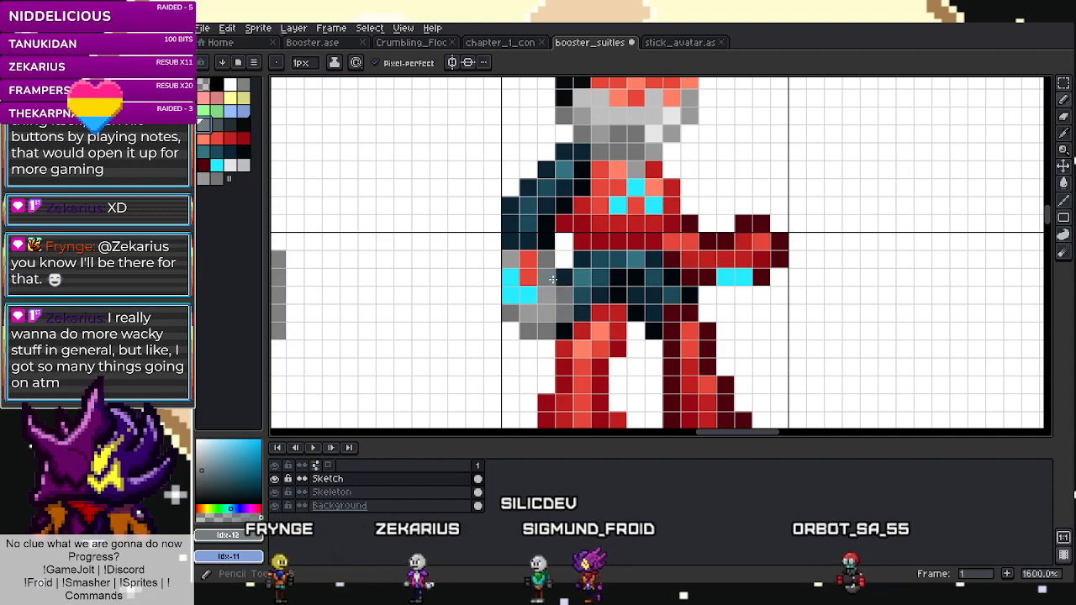
pyautogui.click(219, 128)
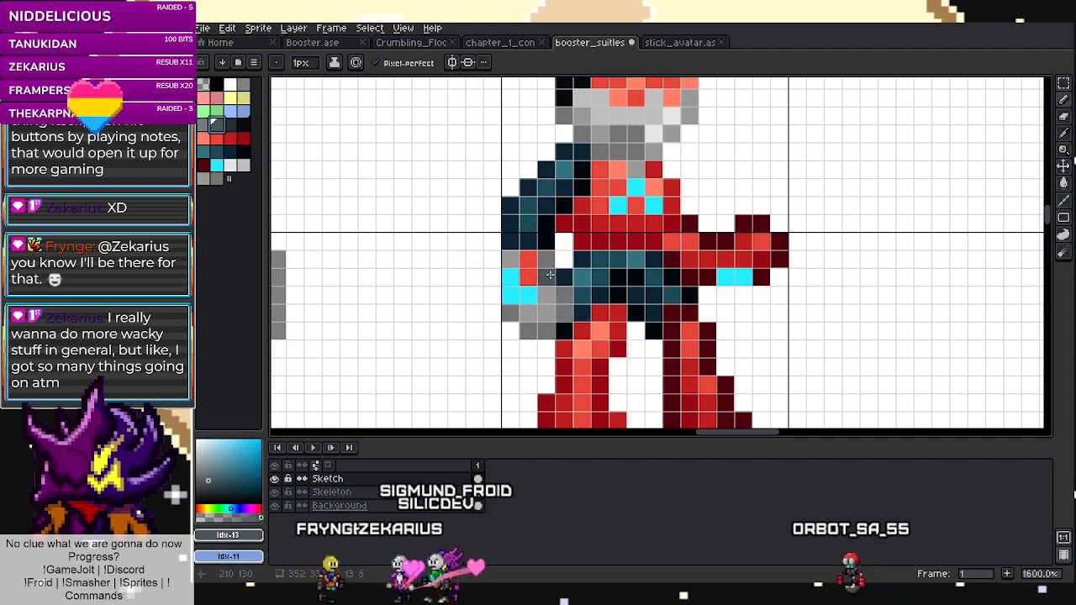
pyautogui.scroll(-3, 538, 345)
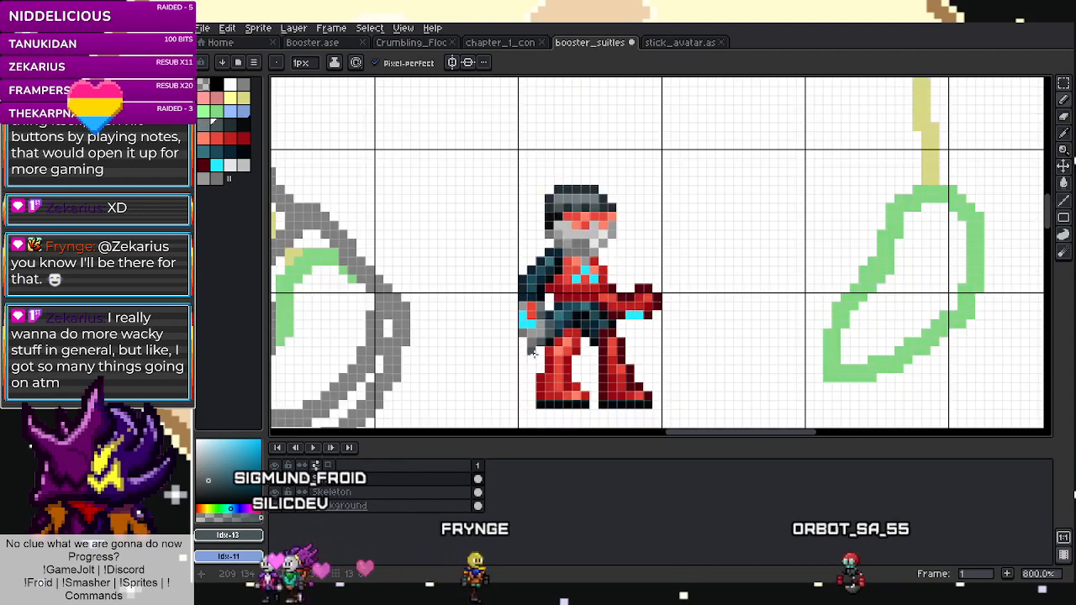
pyautogui.scroll(2, 532, 353)
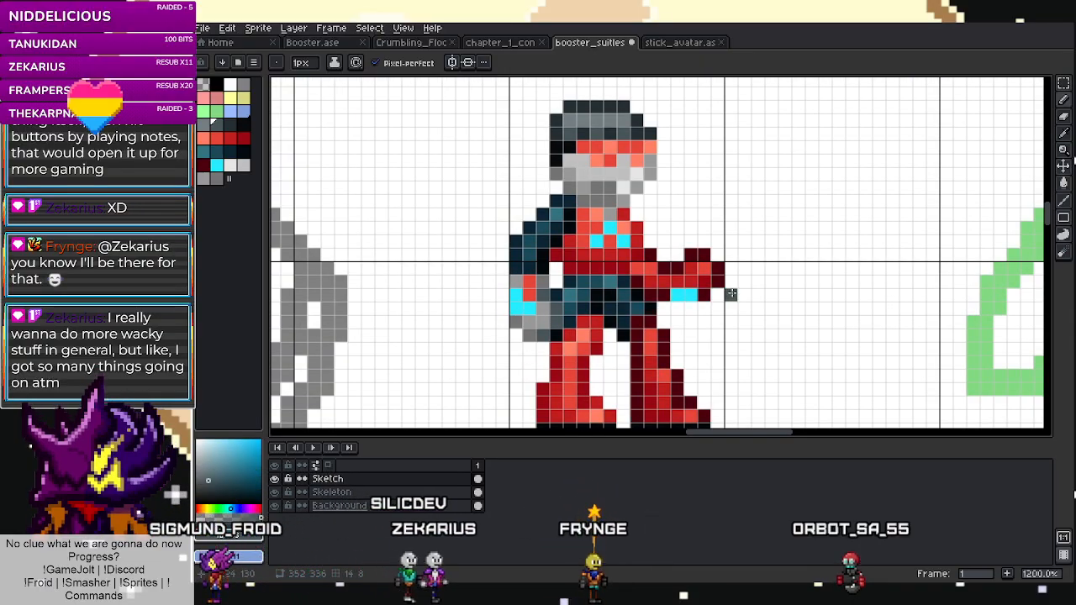
pyautogui.scroll(3, 731, 294)
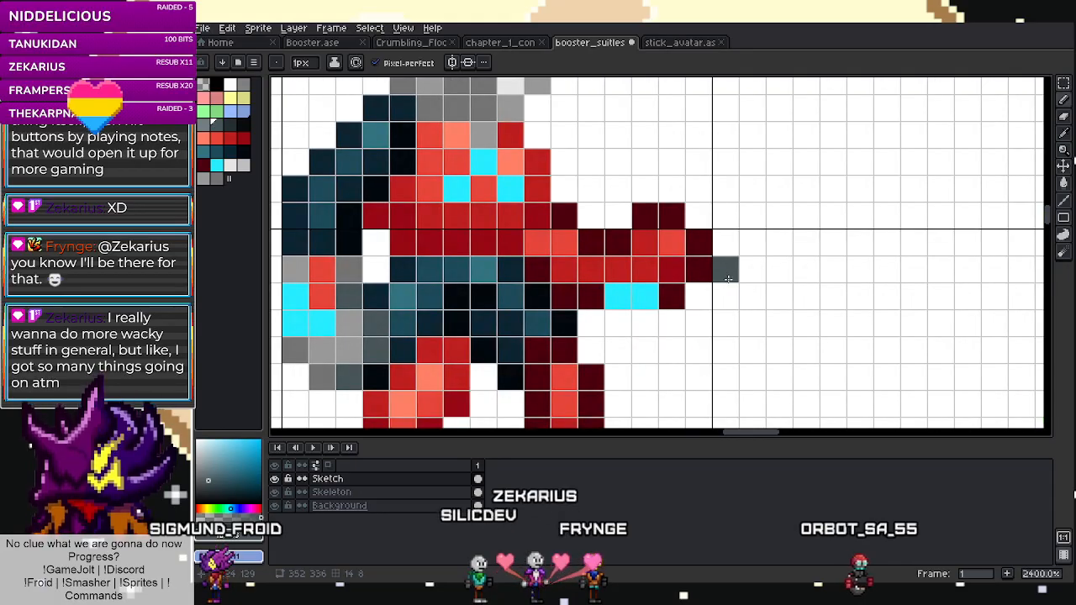
pyautogui.scroll(-3, 698, 242)
pyautogui.scroll(1, 698, 242)
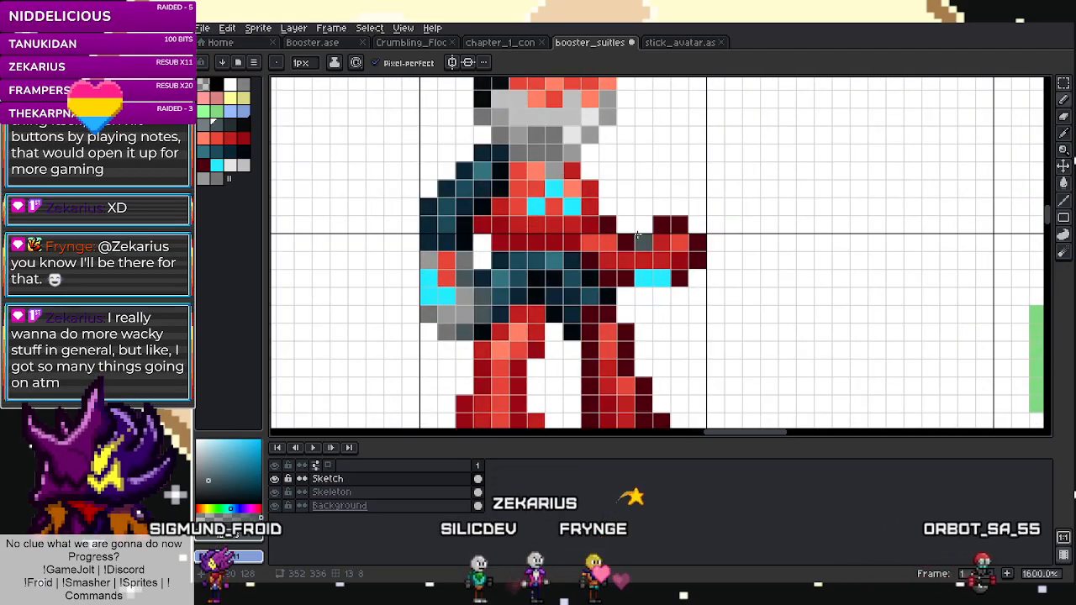
pyautogui.click(662, 226)
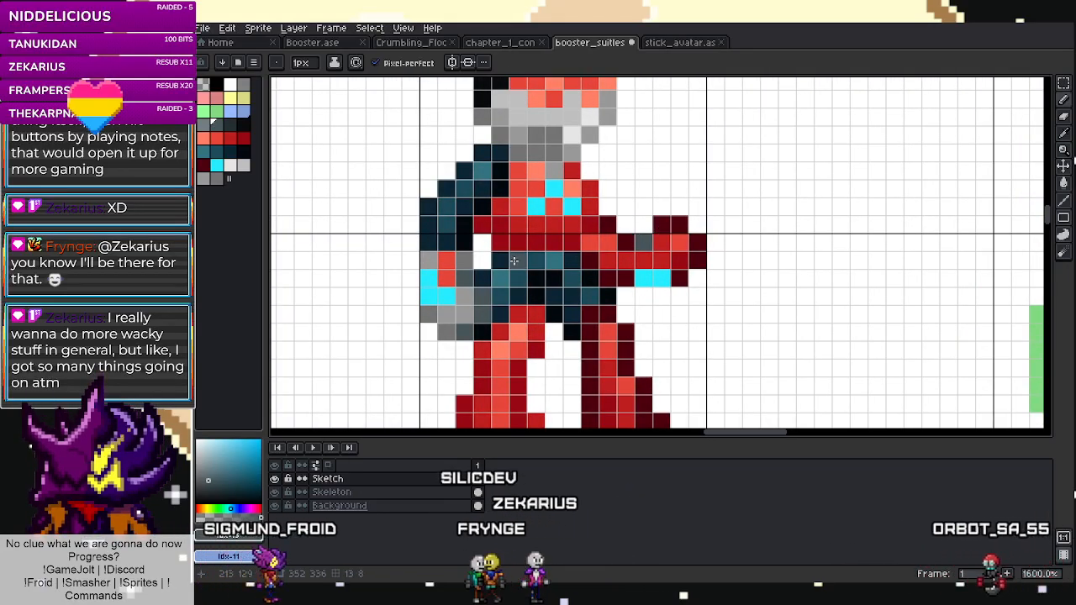
# Undo the front forearm pixel and most of the grey strokes on the rear hand.
pyautogui.keyDown('alt'); pyautogui.click(454, 259); pyautogui.keyUp('alt')
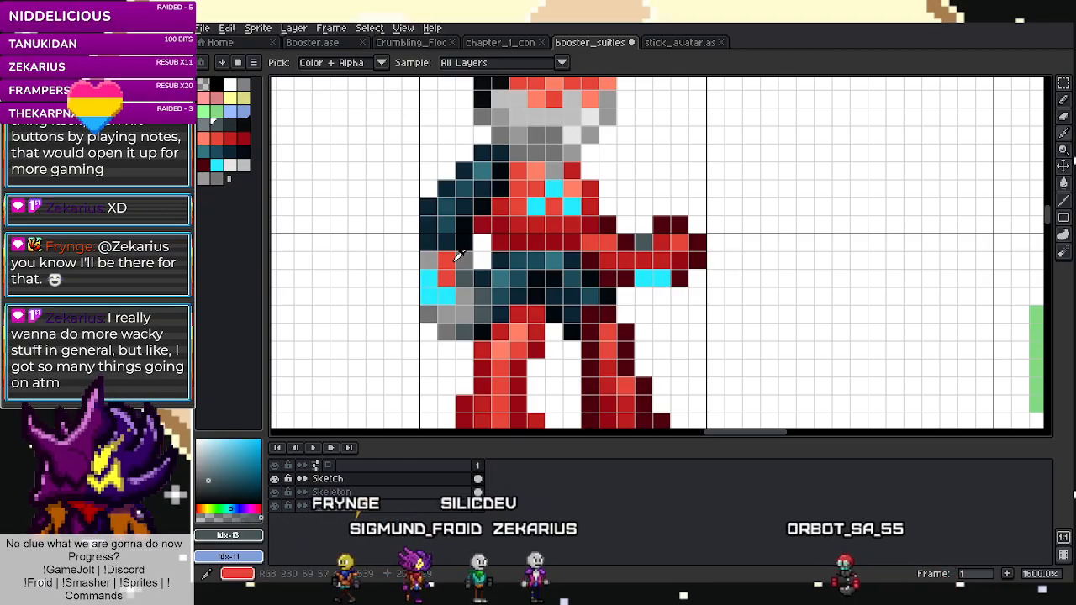
pyautogui.hotkey('ctrl', 'z')
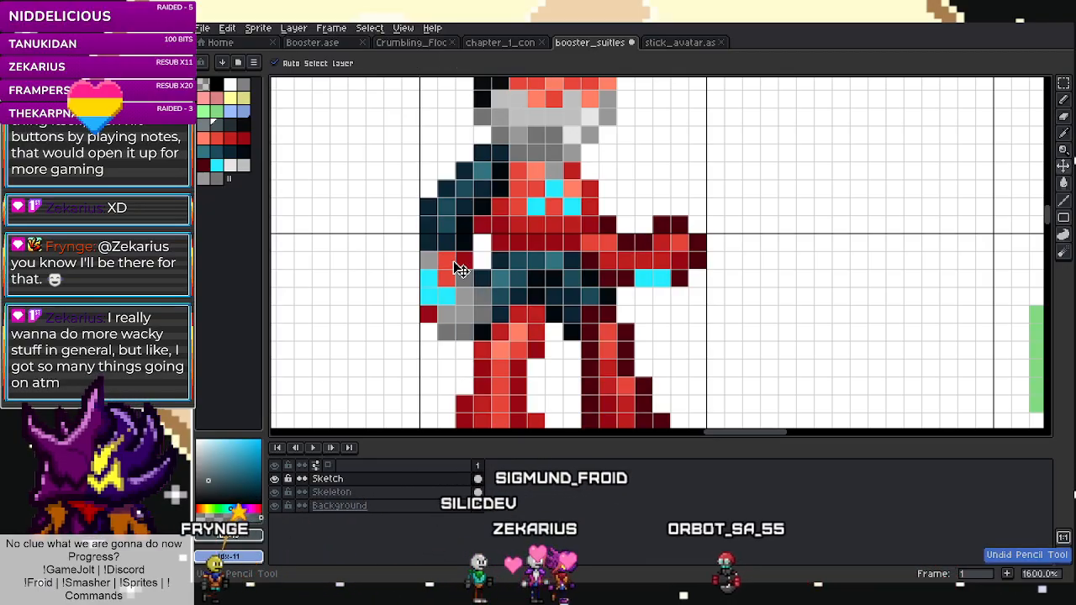
pyautogui.hotkey('ctrl', 'z')
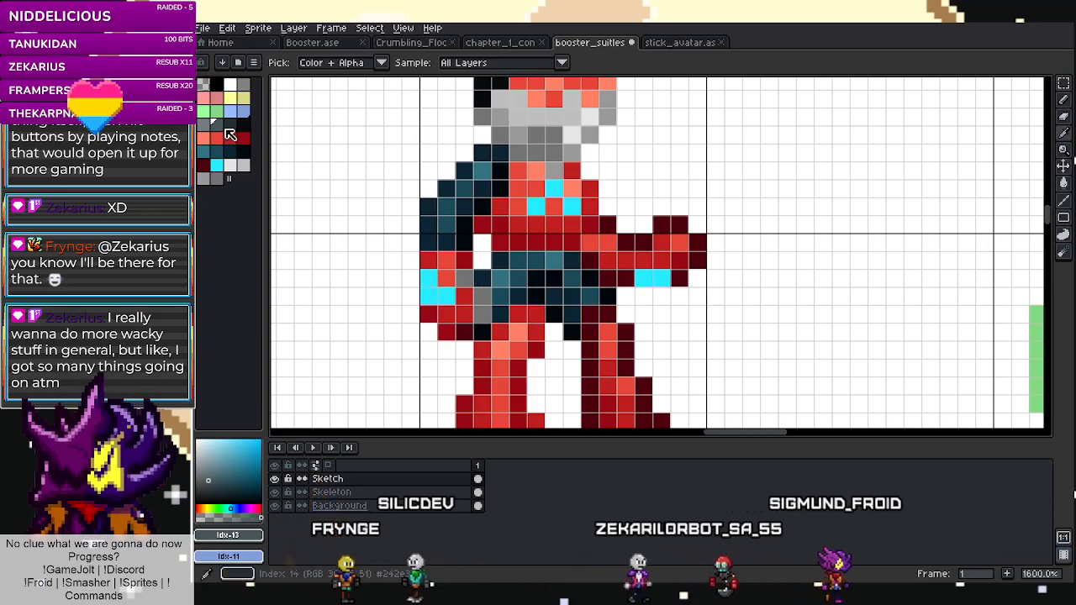
# Shade the rear hand's inner edge with palette index 13 and add a light grey #bfbfbf pixel at the top of the hand.
pyautogui.click(468, 280)
pyautogui.keyDown('alt'); pyautogui.click(539, 115); pyautogui.keyUp('alt')
pyautogui.moveTo(465, 295); pyautogui.dragTo(465, 310)
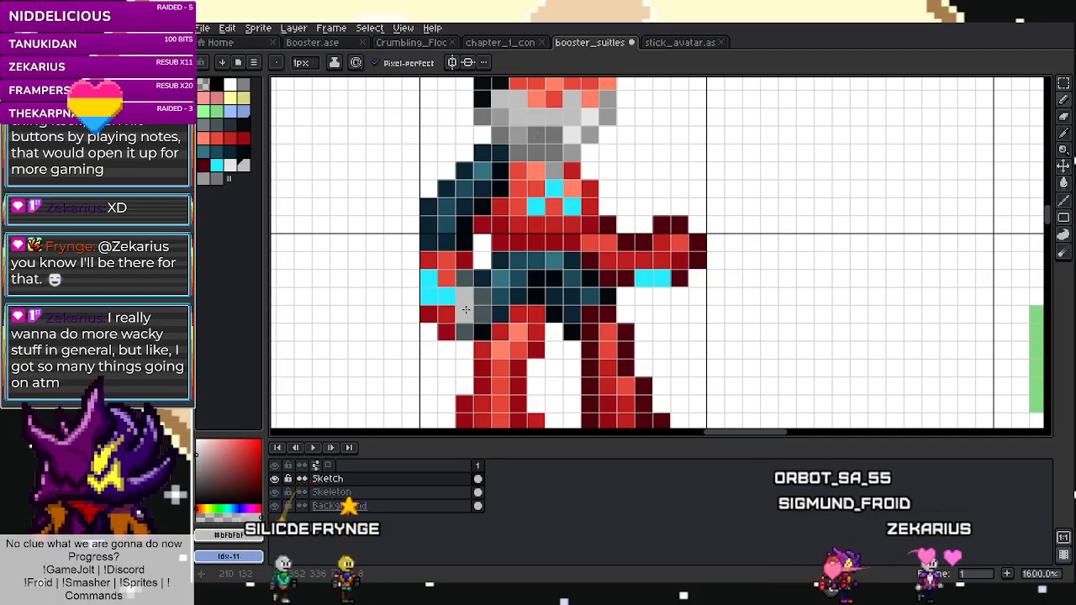
pyautogui.hotkey('ctrl', 'z')
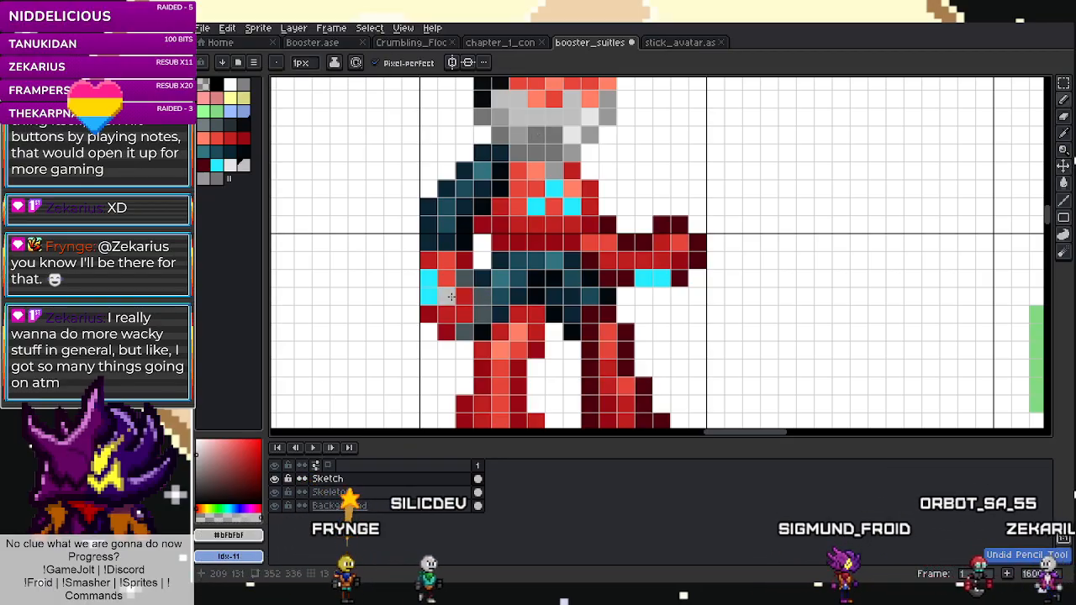
pyautogui.press('alt')
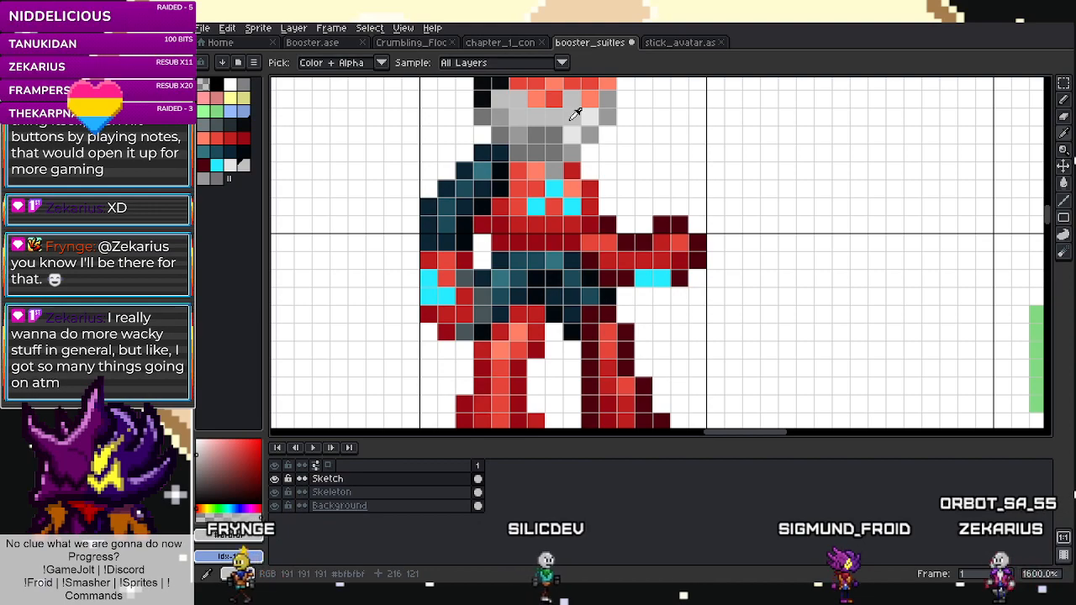
pyautogui.click(454, 258)
# Fill the rest of the rear hand with grey #999999 and shade its outer and lower edges in #737373, covering the cyan.
pyautogui.press('alt')
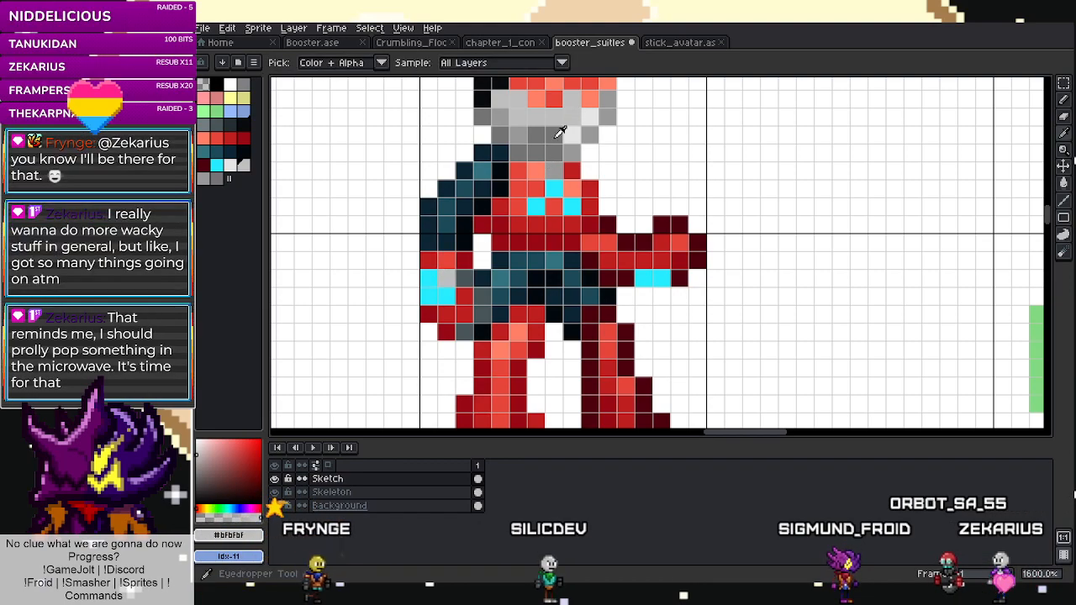
pyautogui.click(463, 293)
pyautogui.press('alt')
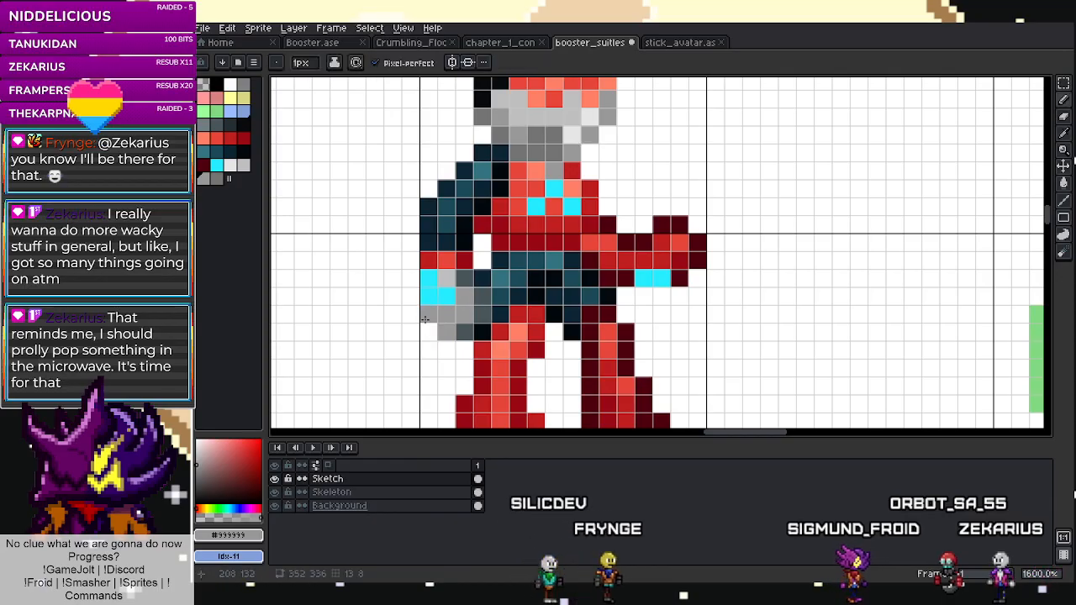
pyautogui.keyDown('alt'); pyautogui.click(558, 157); pyautogui.keyUp('alt')
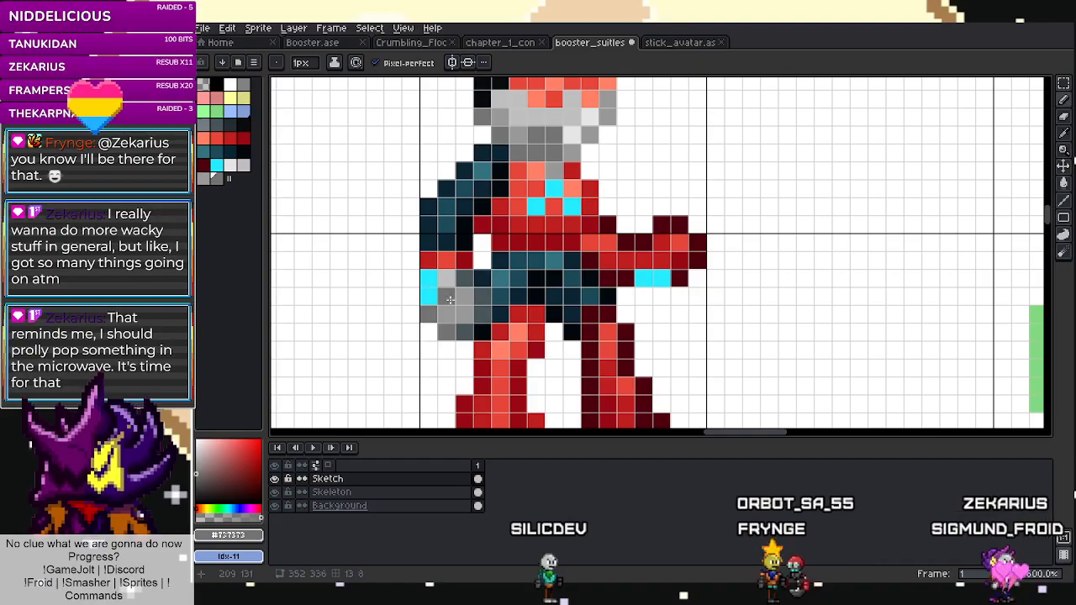
pyautogui.keyDown('alt'); pyautogui.click(443, 290); pyautogui.keyUp('alt')
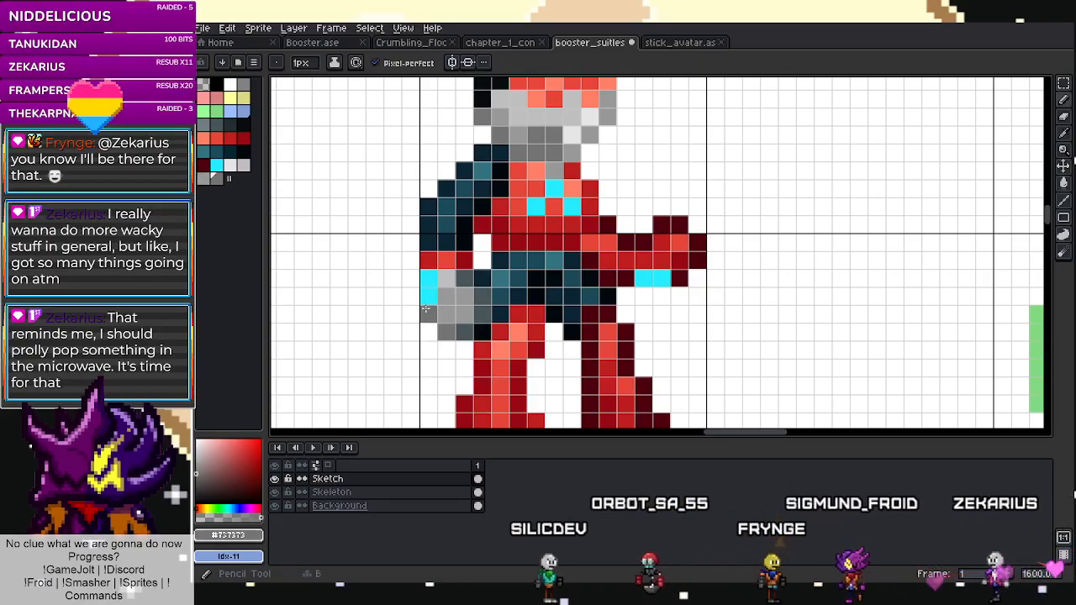
pyautogui.scroll(-3, 443, 290)
pyautogui.scroll(-1, 541, 335)
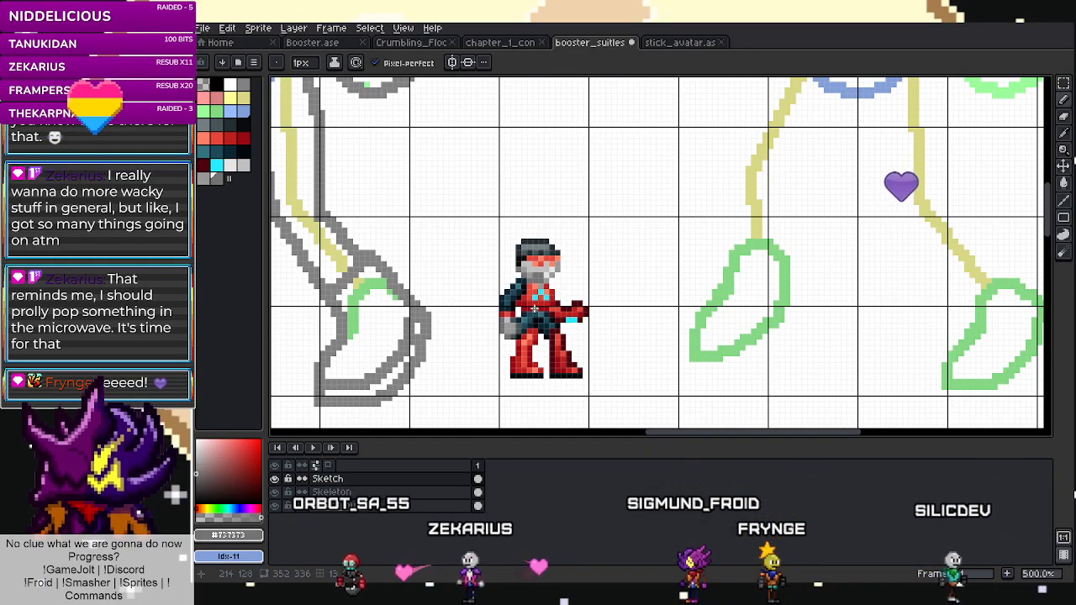
# Repaint the near-black inner edge of the rear upper arm in slate grey #475559.
pyautogui.scroll(5, 533, 310)
pyautogui.press('i')
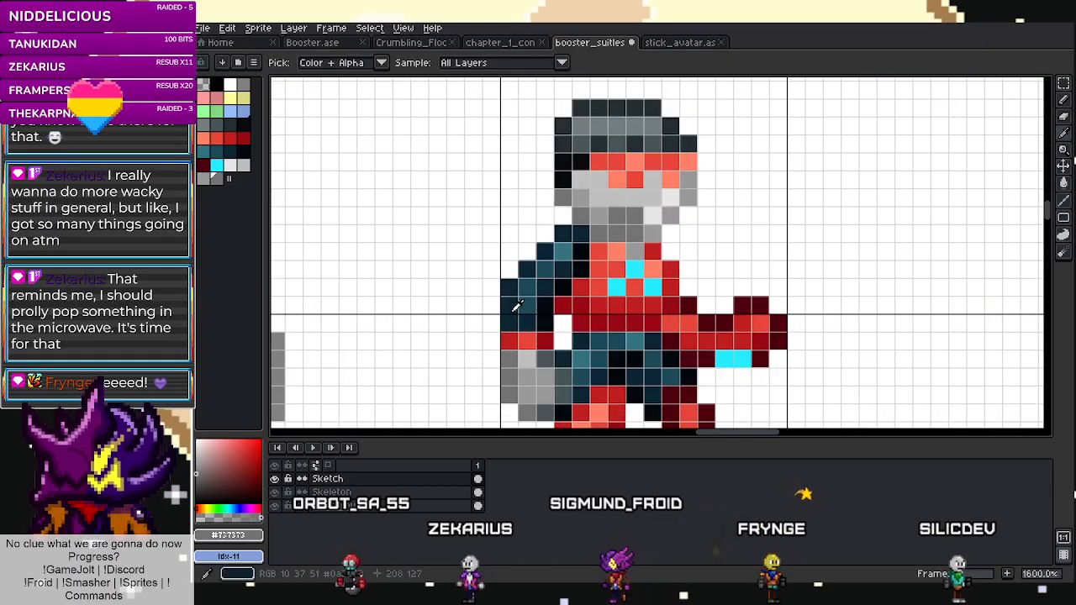
pyautogui.click(544, 357)
pyautogui.press('b')
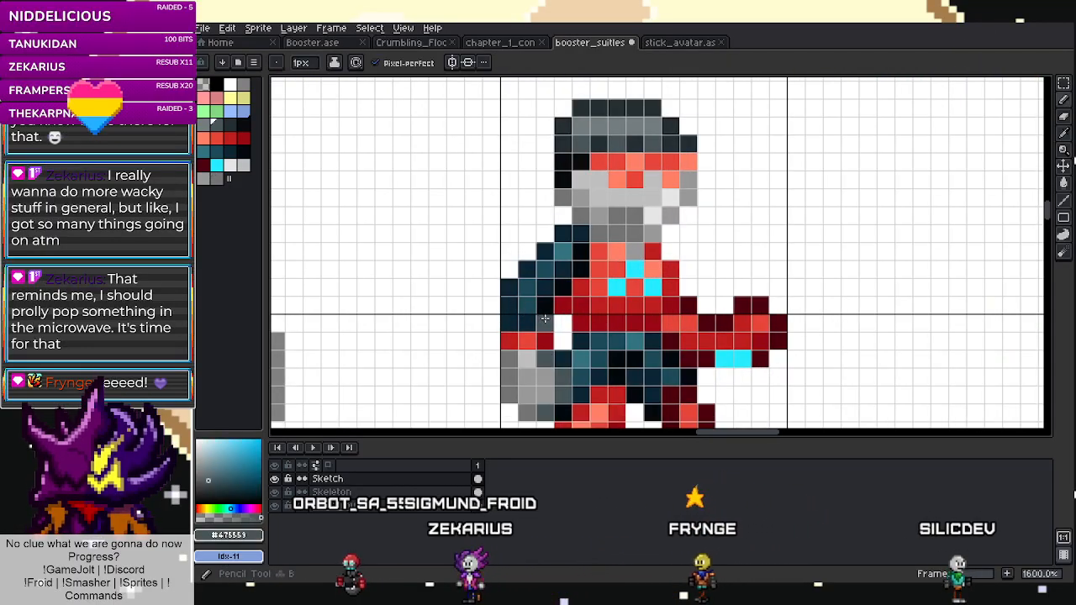
pyautogui.press('i')
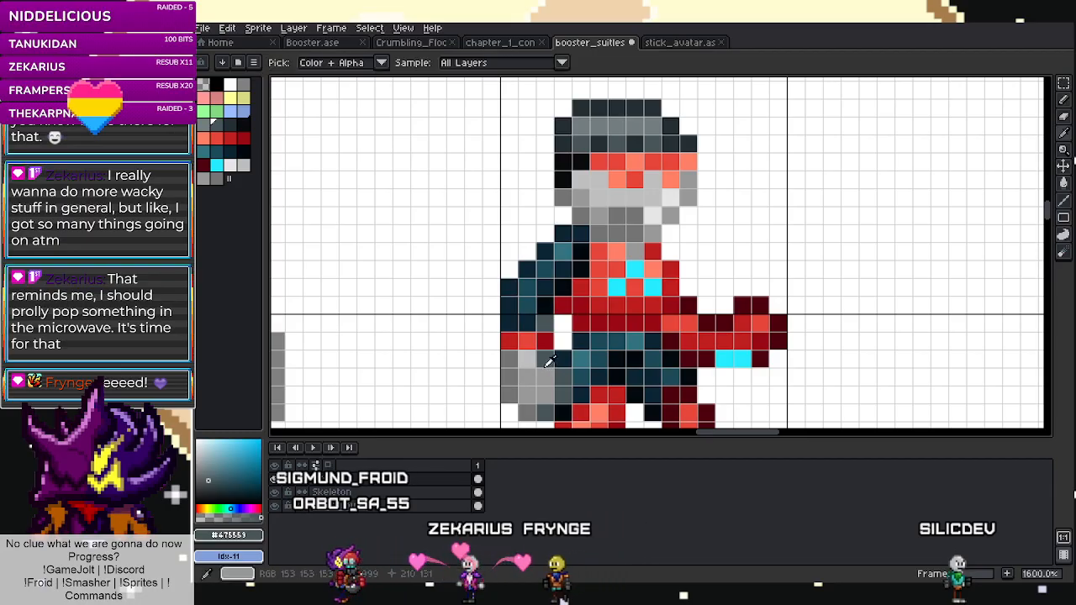
pyautogui.press('b')
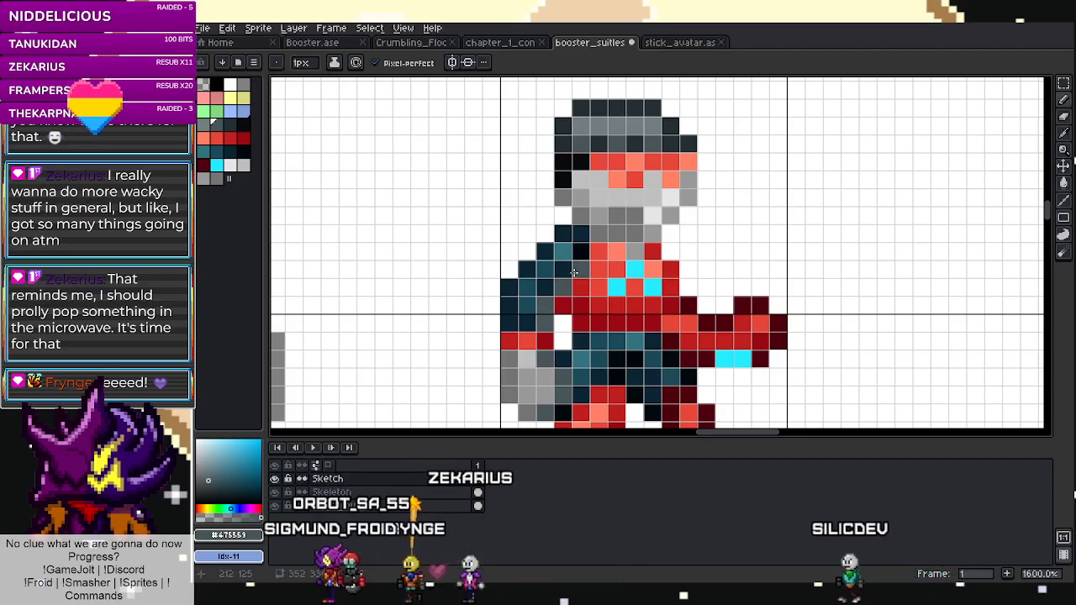
# Repaint the navy and teal pixels of the rear upper arm in greys #999999 and #737373, matching the rear hand's shading.
pyautogui.press('i')
pyautogui.click(545, 376)
pyautogui.press('b')
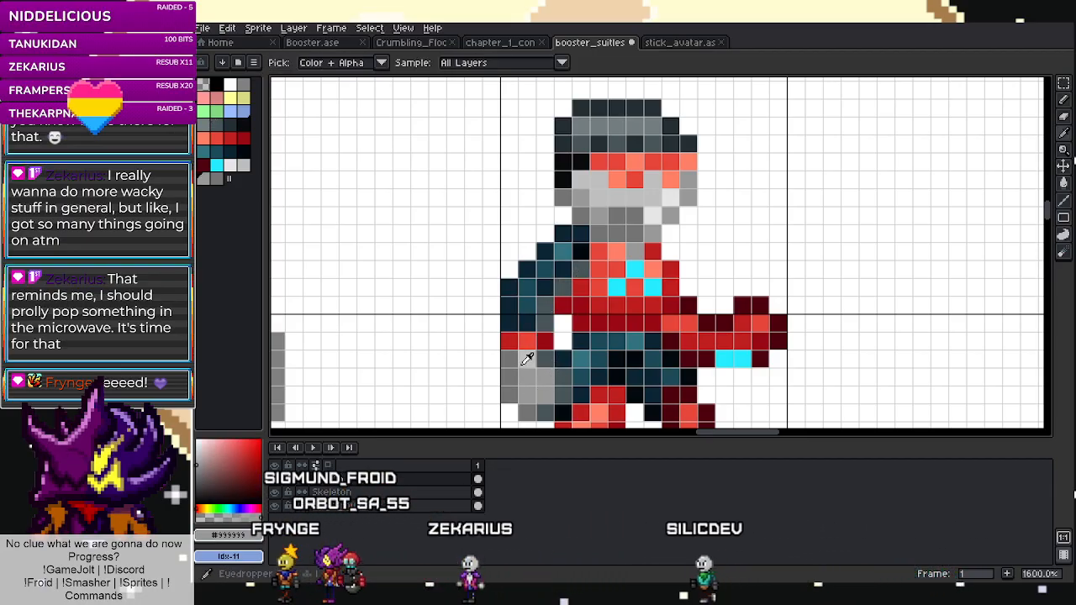
pyautogui.keyDown('alt'); pyautogui.click(526, 360); pyautogui.keyUp('alt')
pyautogui.click(527, 377)
pyautogui.keyDown('alt'); pyautogui.click(543, 384); pyautogui.keyUp('alt')
pyautogui.click(545, 360)
pyautogui.click(531, 287)
# Recolour the near-black pixel beside the rear shoulder in slate grey and the remaining teal shoulder pixel in light grey #bfbfbf.
pyautogui.press('i')
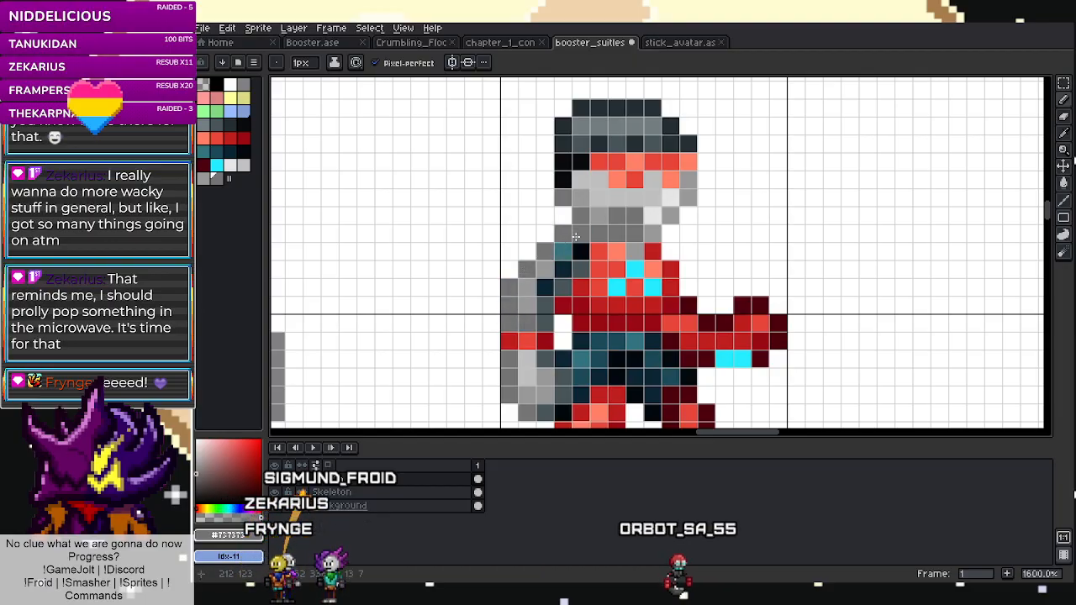
pyautogui.keyDown('alt'); pyautogui.click(580, 263); pyautogui.keyUp('alt')
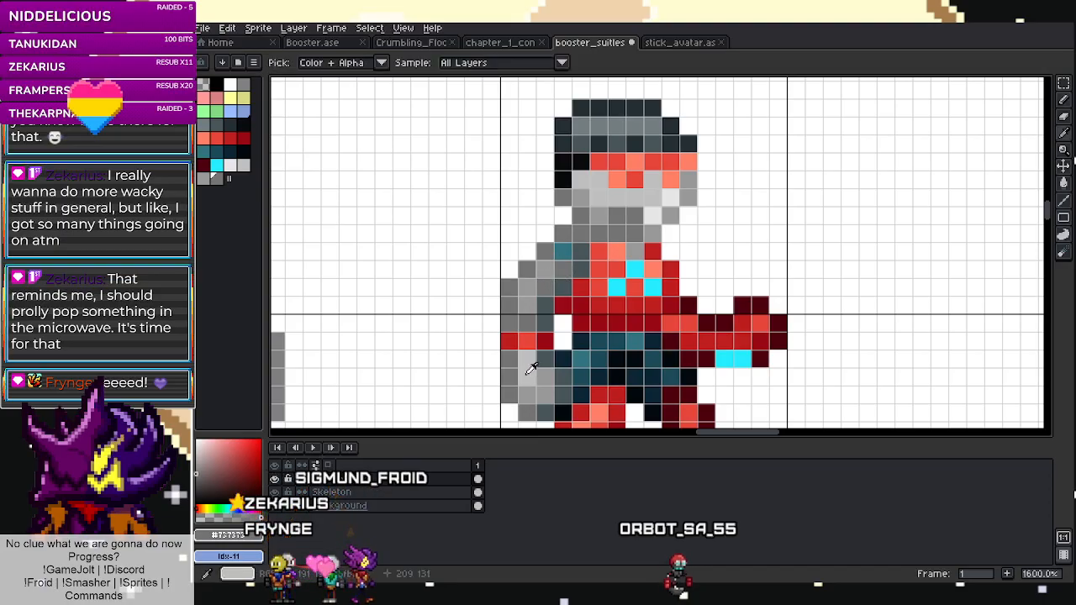
pyautogui.scroll(-5, 563, 251)
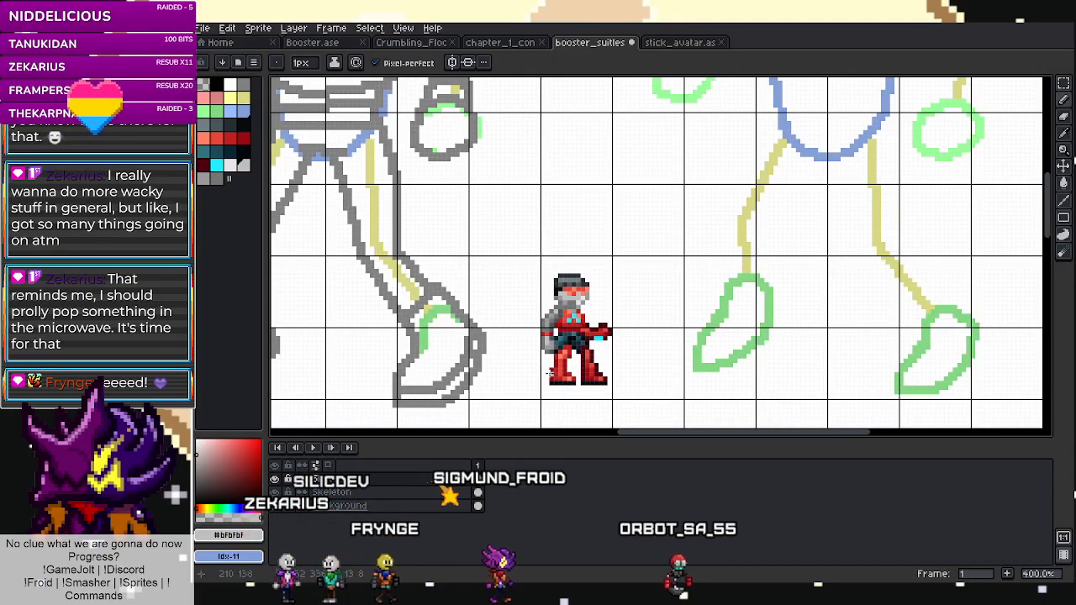
pyautogui.scroll(5, 572, 352)
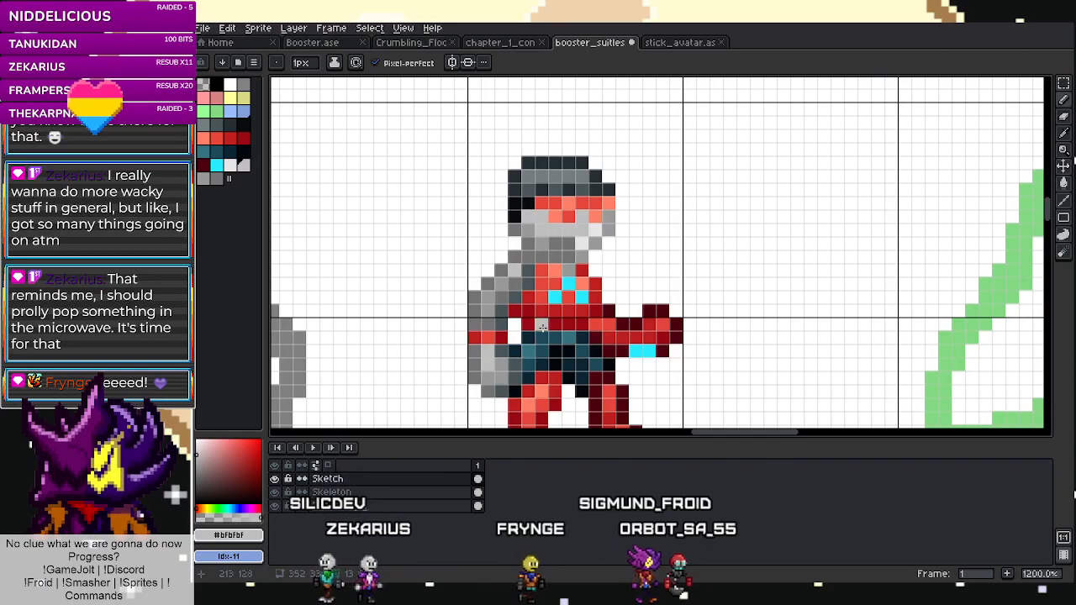
# Paint over the cyan lights on the small sprite's chest with red #e64539.
pyautogui.keyDown('alt'); pyautogui.click(555, 283); pyautogui.keyUp('alt')
pyautogui.scroll(-3, 580, 307)
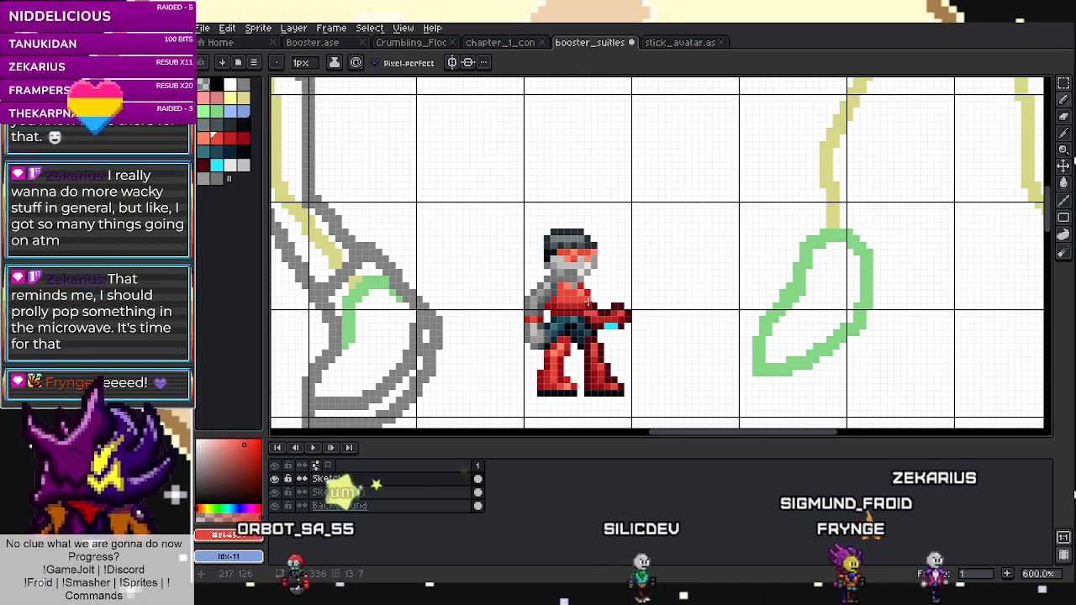
pyautogui.scroll(3, 588, 299)
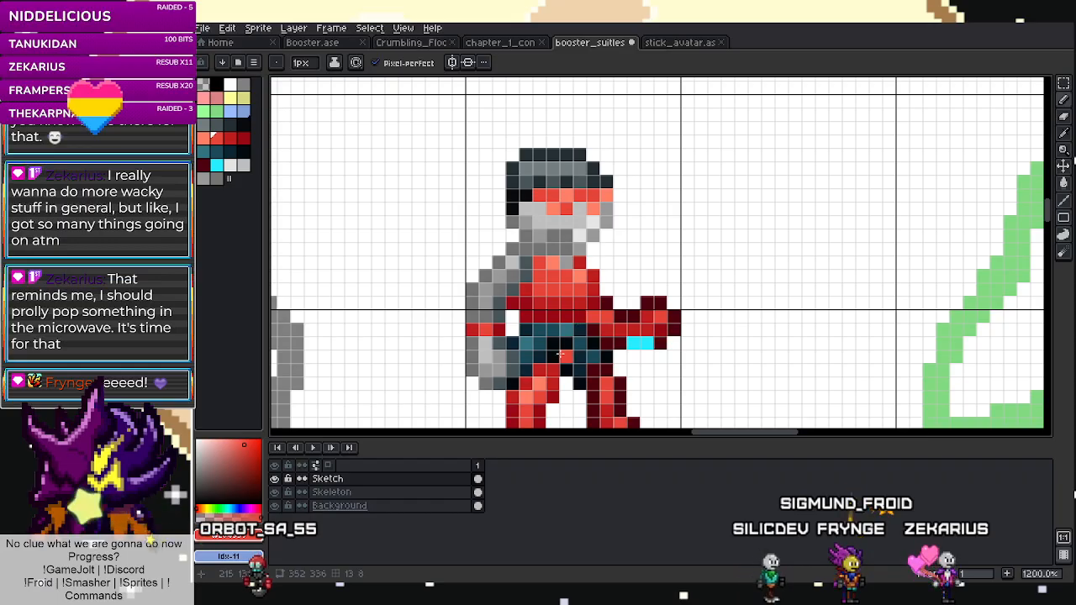
pyautogui.scroll(-6, 565, 311)
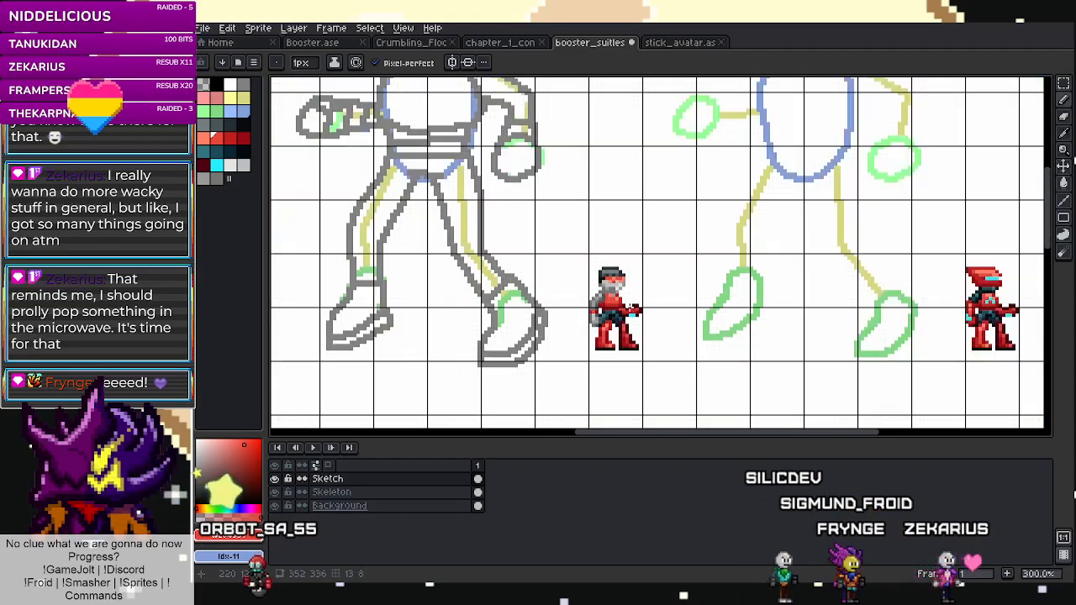
pyautogui.scroll(4, 627, 313)
pyautogui.scroll(-1, 619, 323)
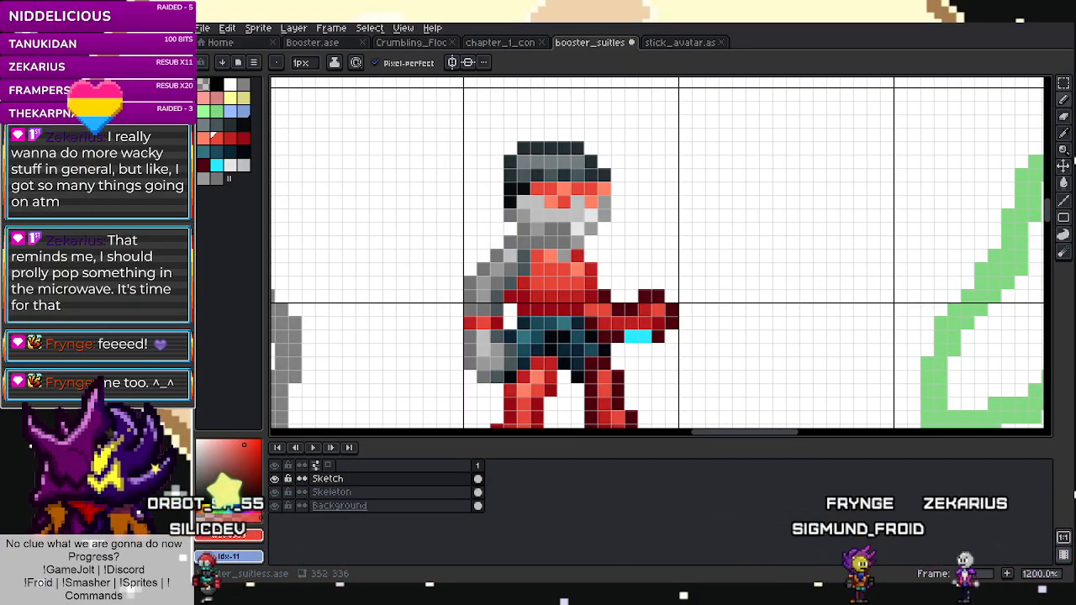
# Save the booster_suitless sprite file and close the stick_avatar file.
pyautogui.scroll(-8, 741, 336)
pyautogui.scroll(1, 742, 336)
pyautogui.hotkey('ctrl', 's')
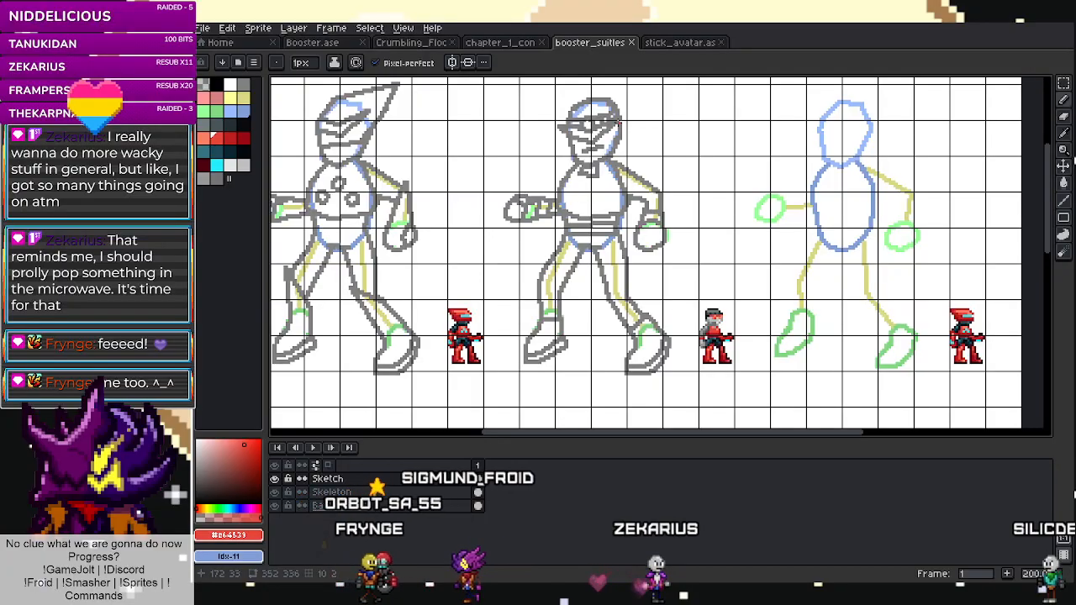
pyautogui.click(713, 44)
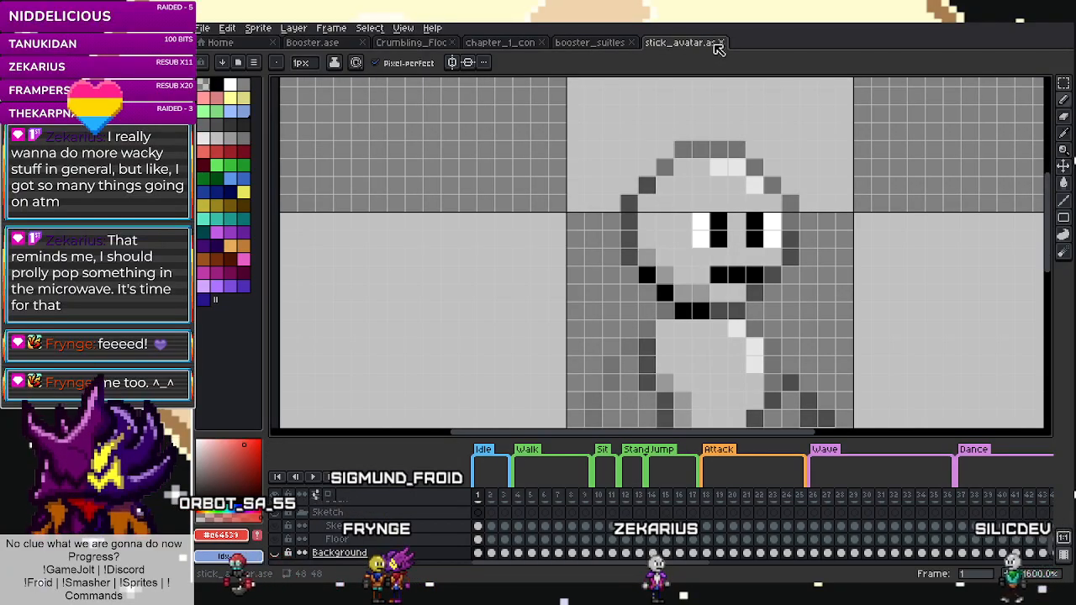
pyautogui.click(721, 43)
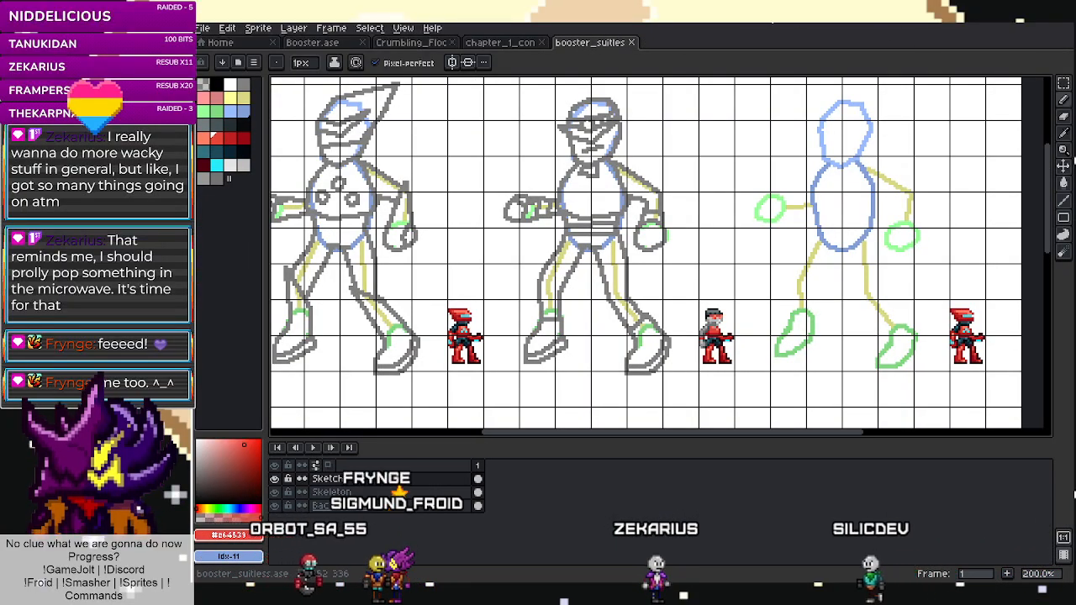
# Switch to Godot Engine and review the TODO.txt task list from the camera clean-up entry up to Backgrounds.
pyautogui.hotkey('alt', 'Tab')
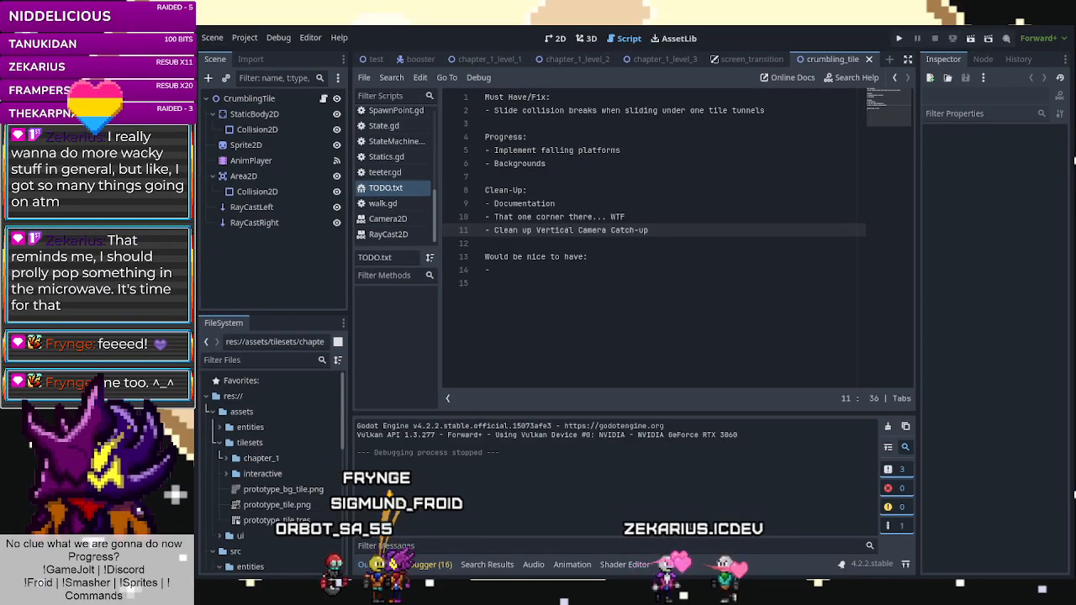
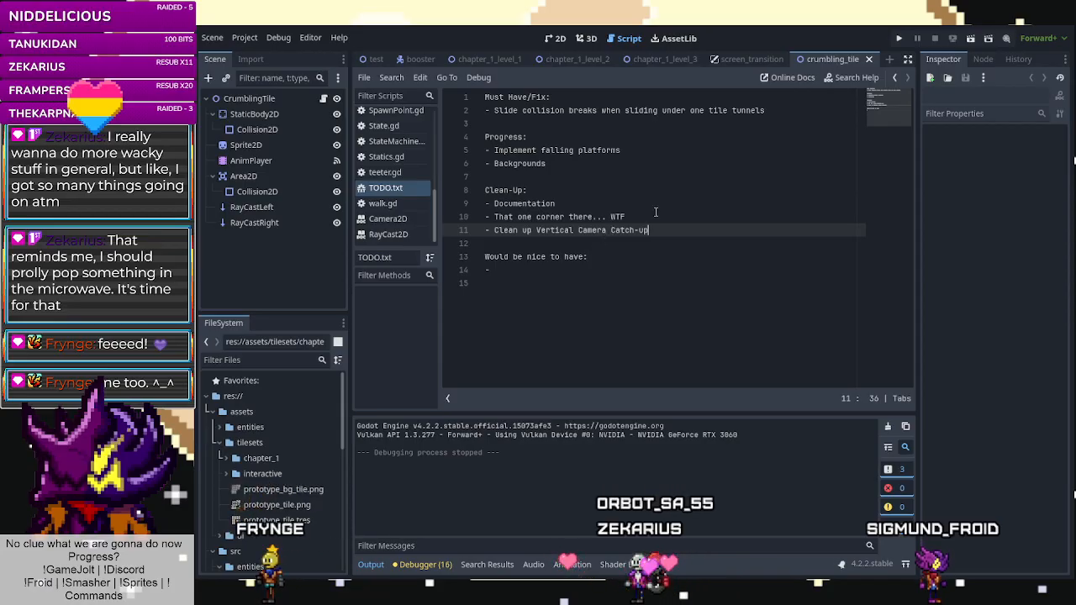
pyautogui.press('Up')
pyautogui.press('Up')
pyautogui.press('Up')
pyautogui.press('Up')
pyautogui.press('Up')
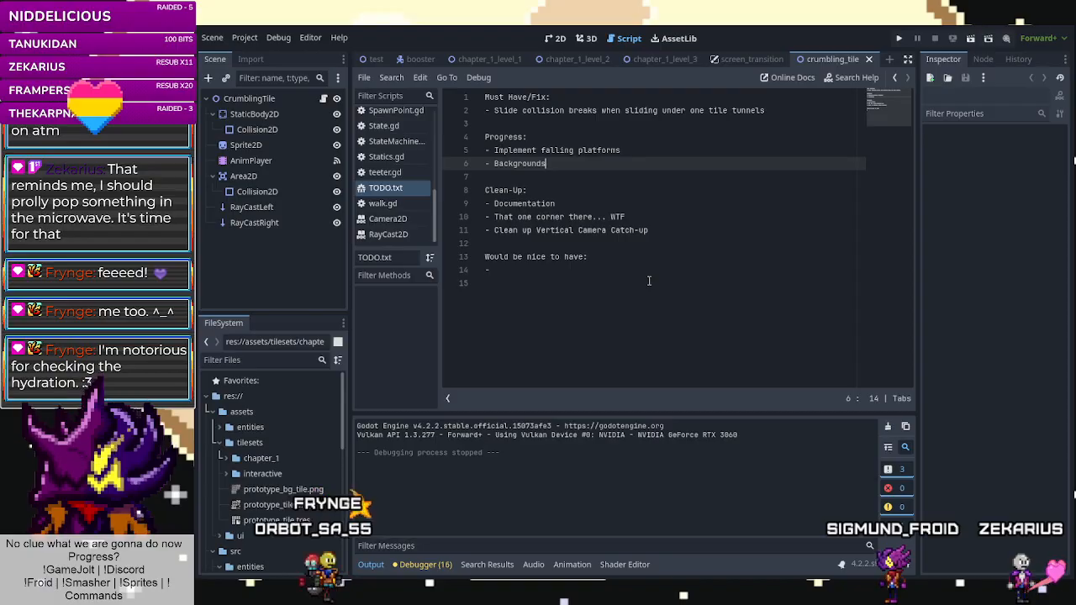
pyautogui.scroll(4, 387, 185)
pyautogui.scroll(3, 379, 177)
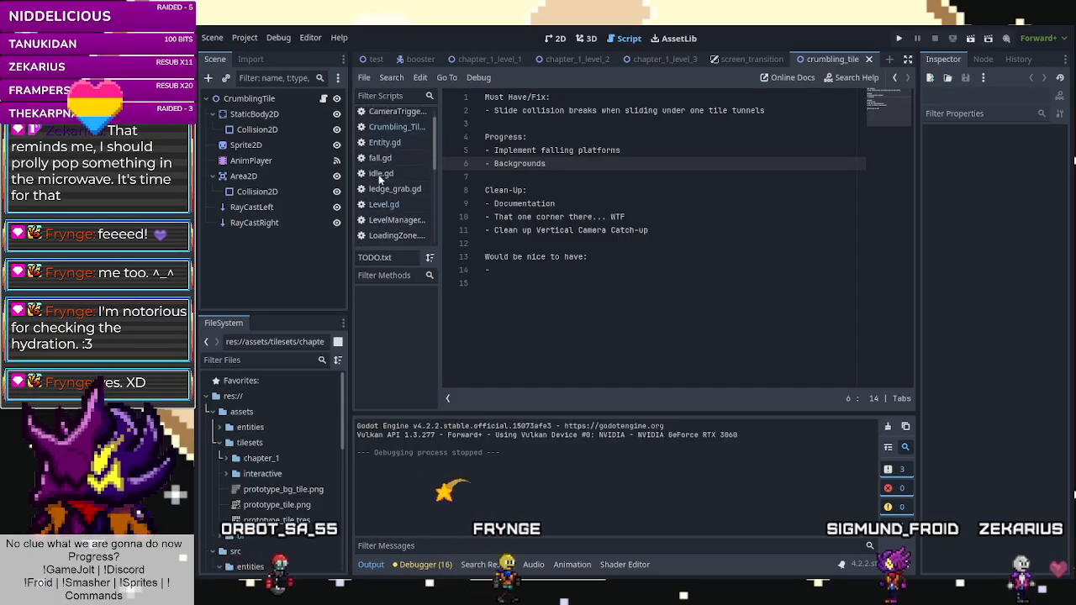
# Open the chapter_1_level_3 scene in the 2D view and examine its tile layout around the lower exit.
pyautogui.click(491, 57)
pyautogui.click(664, 59)
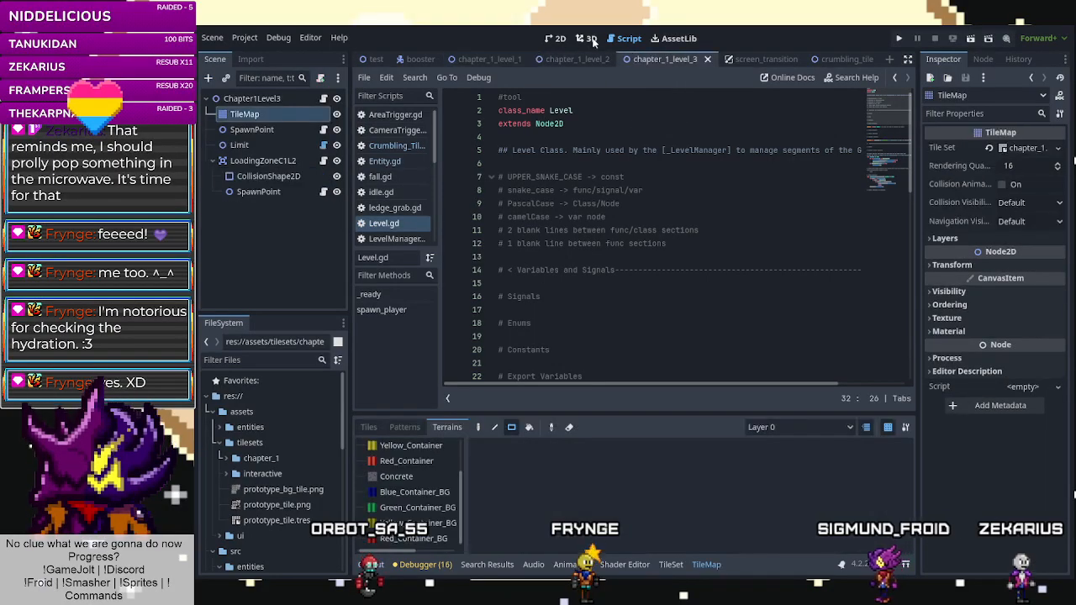
pyautogui.click(551, 39)
pyautogui.scroll(-7, 710, 343)
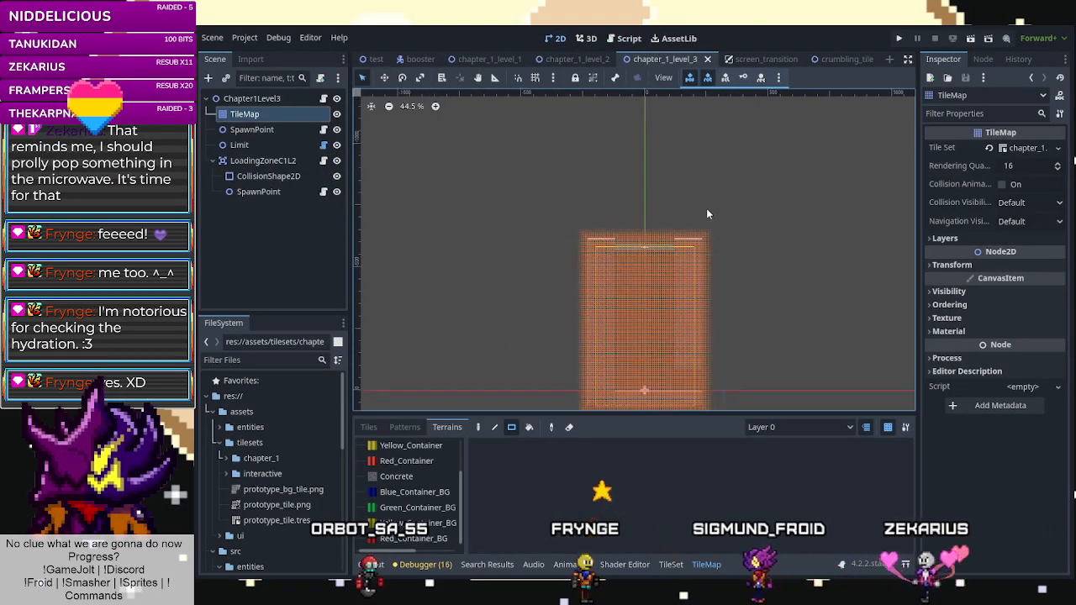
pyautogui.scroll(8, 714, 345)
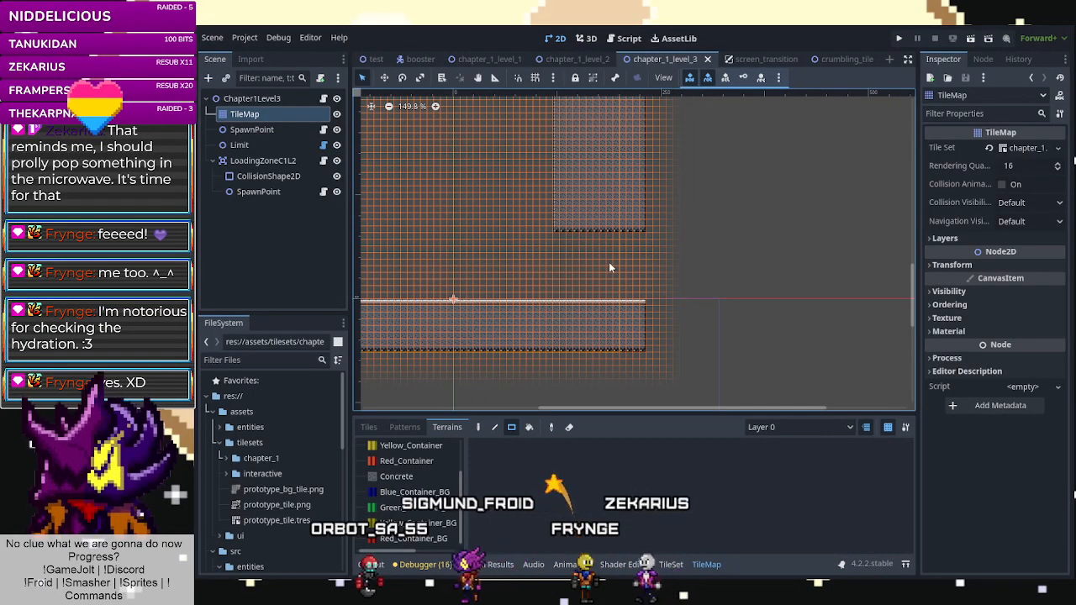
pyautogui.scroll(-6, 602, 309)
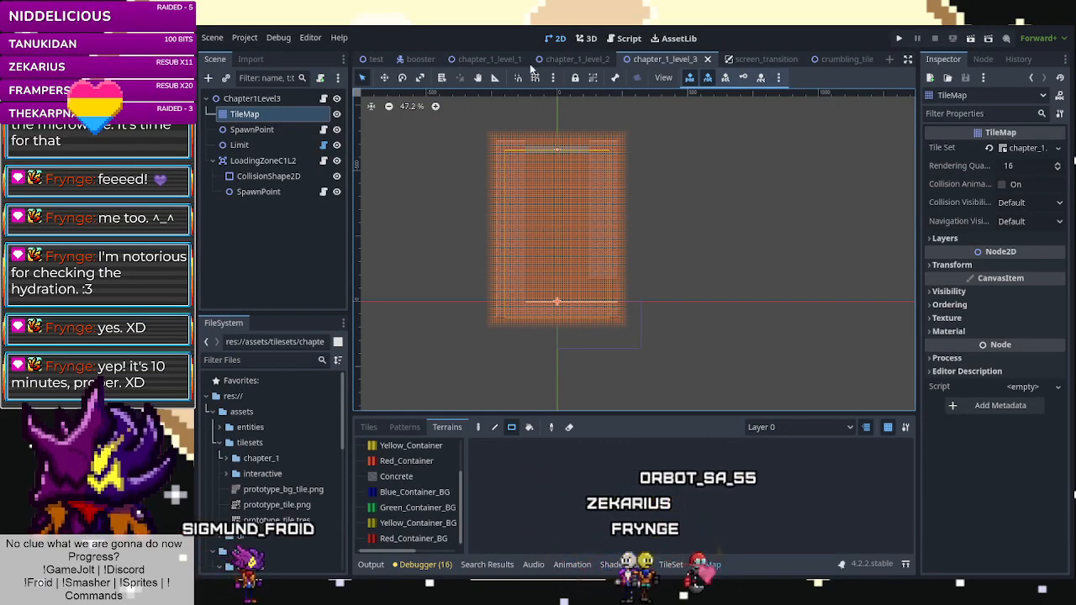
# Open the chapter_1_level_2 scene and examine the shaft and loading zone leading down to level 3.
pyautogui.click(576, 59)
pyautogui.scroll(3, 620, 224)
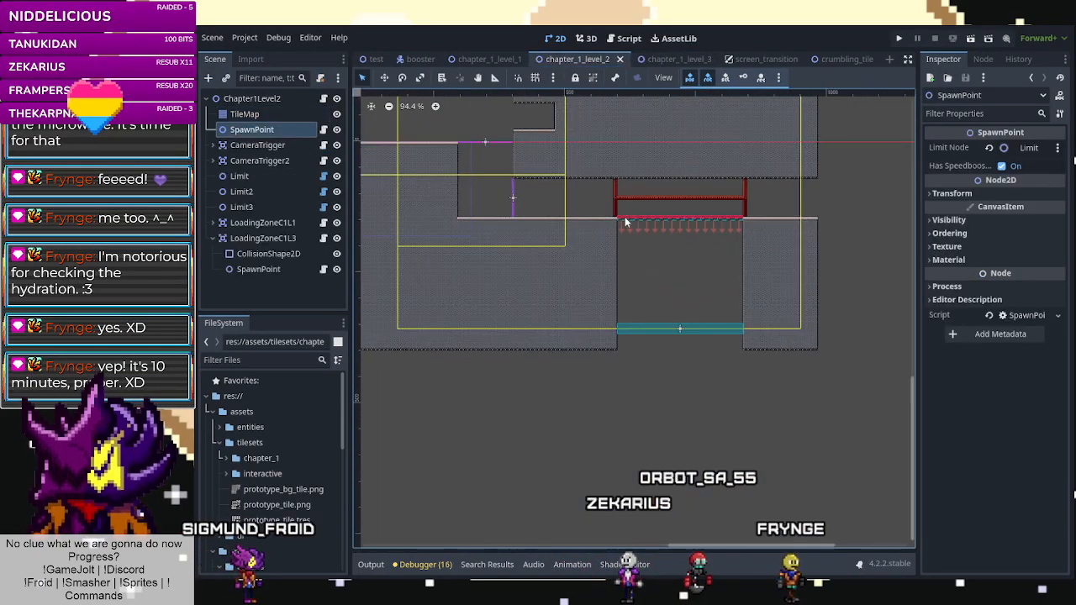
pyautogui.scroll(4, 621, 224)
pyautogui.moveTo(622, 281); pyautogui.dragTo(741, 222)
pyautogui.scroll(-12, 706, 319)
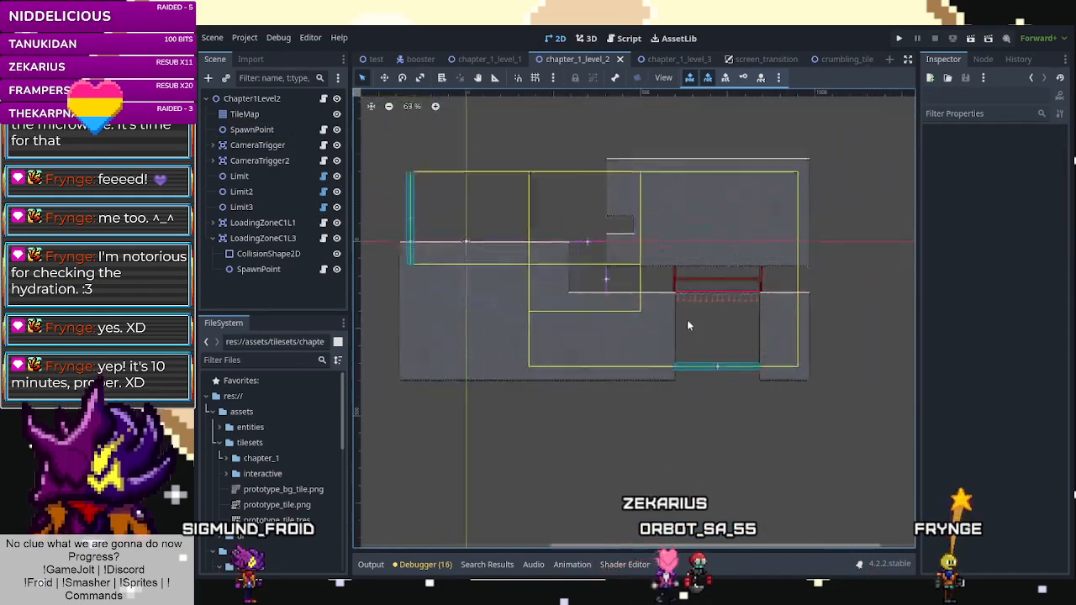
# In chapter_1_level_3, extend the TileMap's floor downward with a rectangle of Concrete terrain along its underside.
pyautogui.click(681, 59)
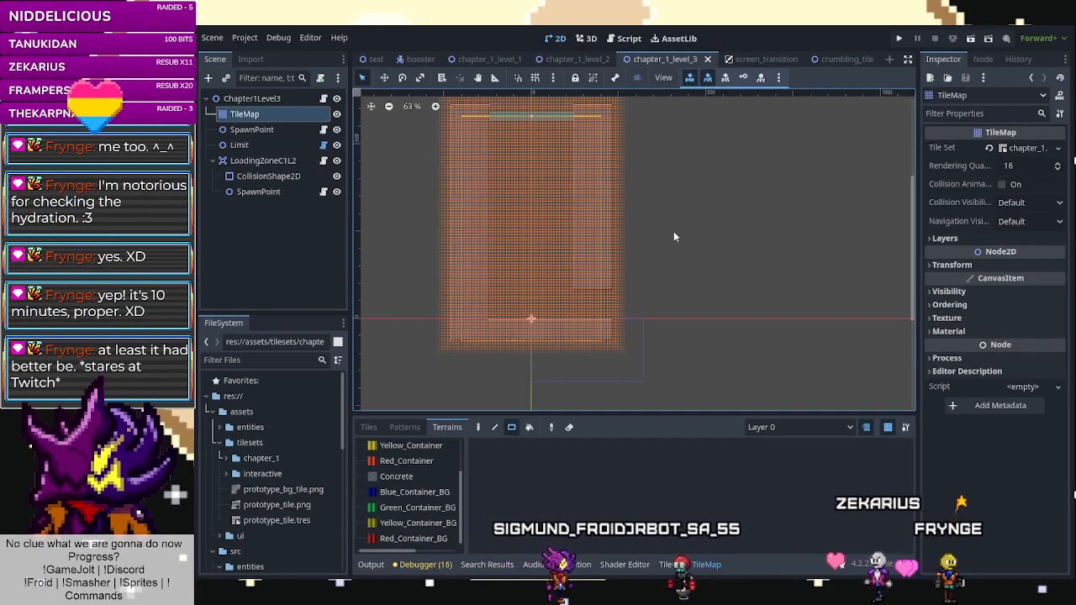
pyautogui.scroll(5, 625, 299)
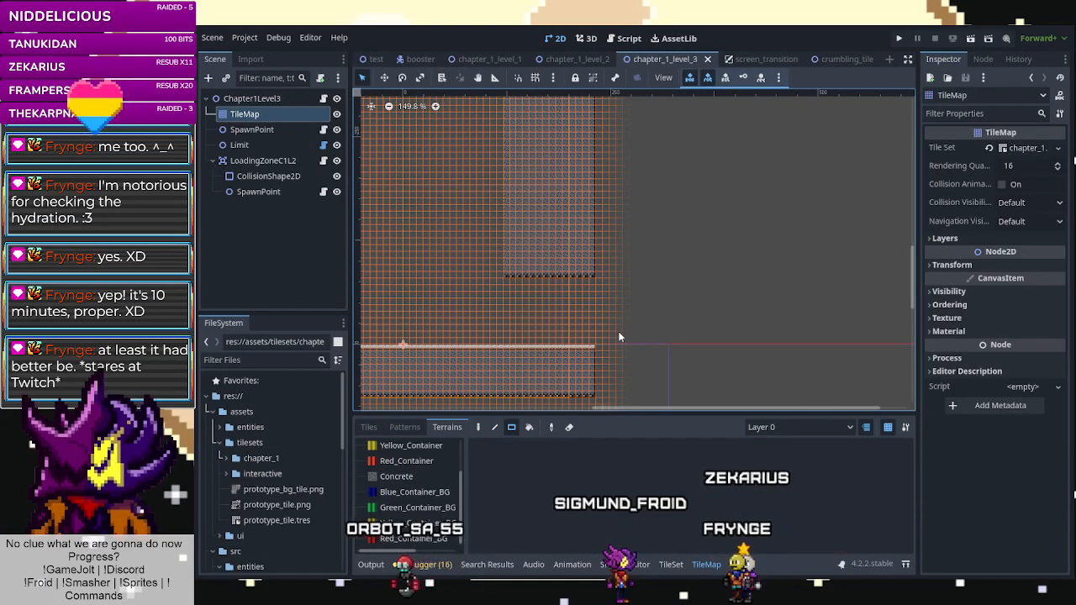
pyautogui.scroll(-3, 622, 315)
pyautogui.scroll(3, 419, 376)
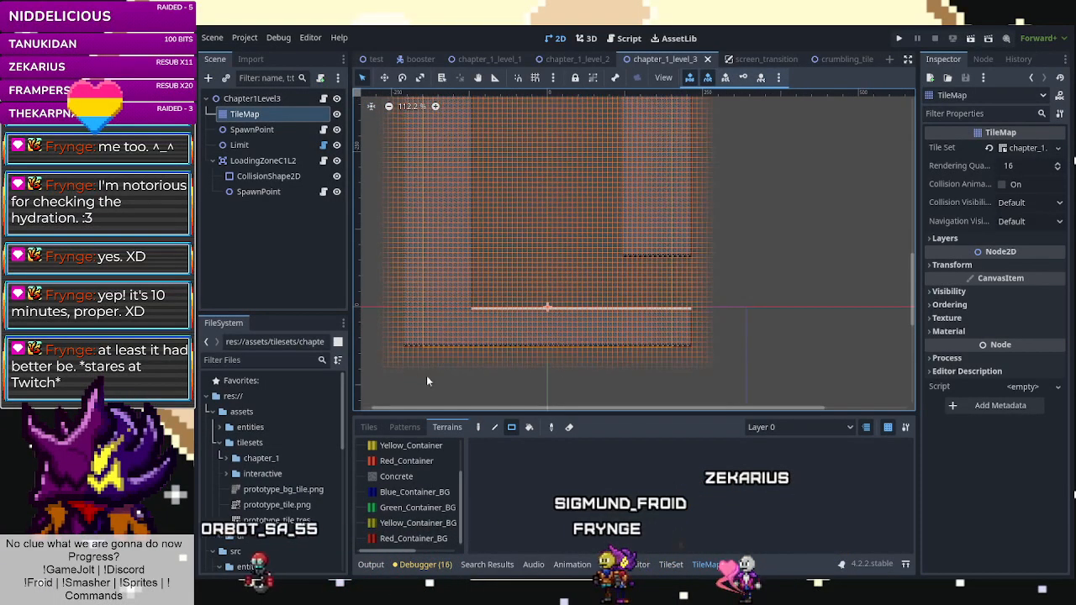
pyautogui.click(252, 192)
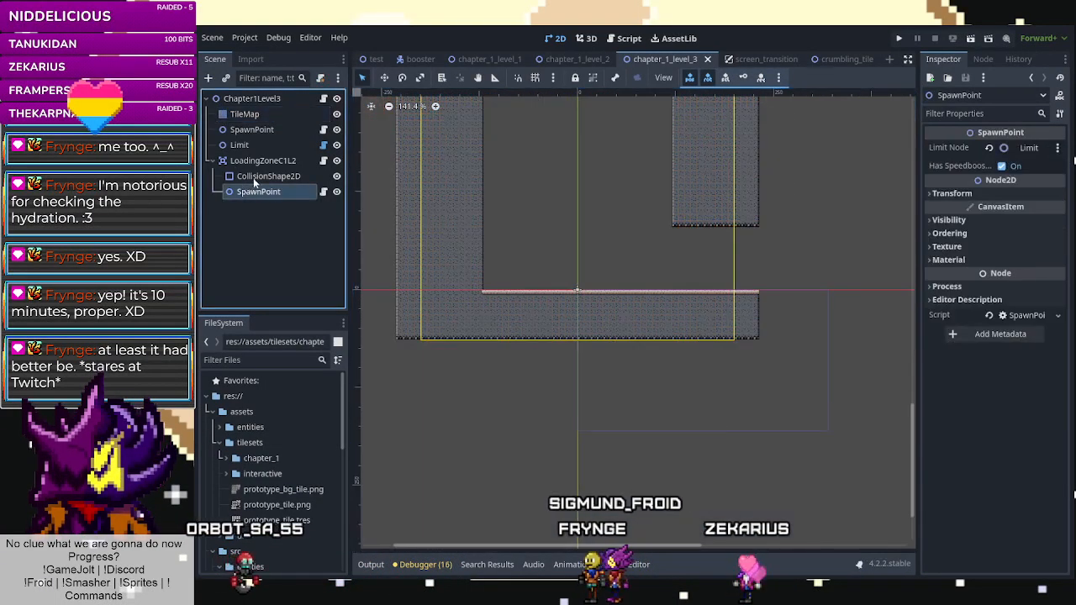
pyautogui.click(252, 177)
pyautogui.click(245, 113)
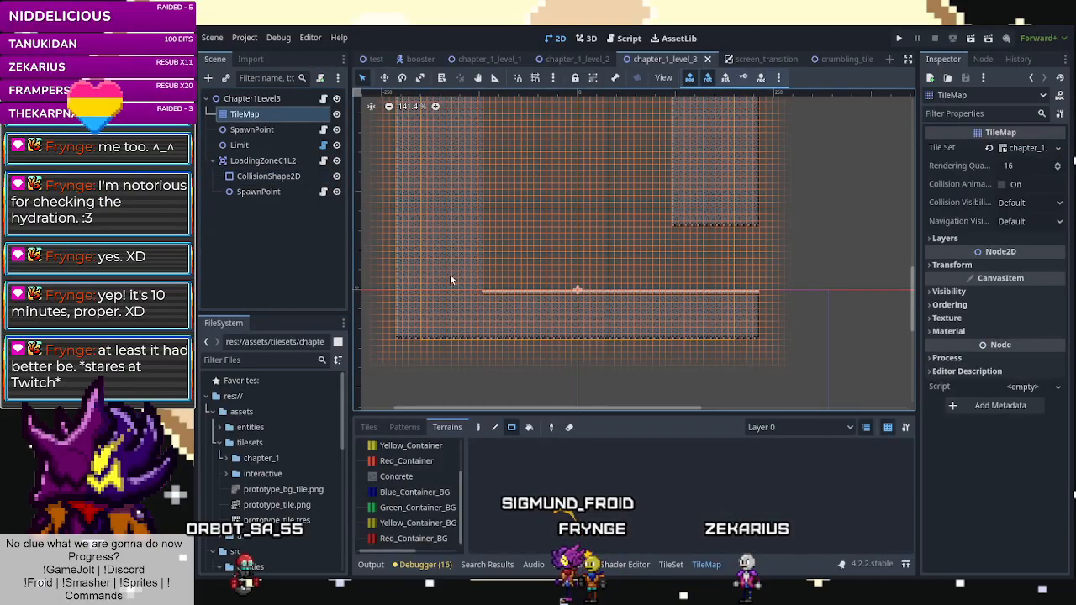
pyautogui.click(400, 476)
pyautogui.moveTo(398, 357)
pyautogui.mouseDown()
pyautogui.moveTo(755, 344)
pyautogui.moveTo(736, 363)
pyautogui.mouseUp()
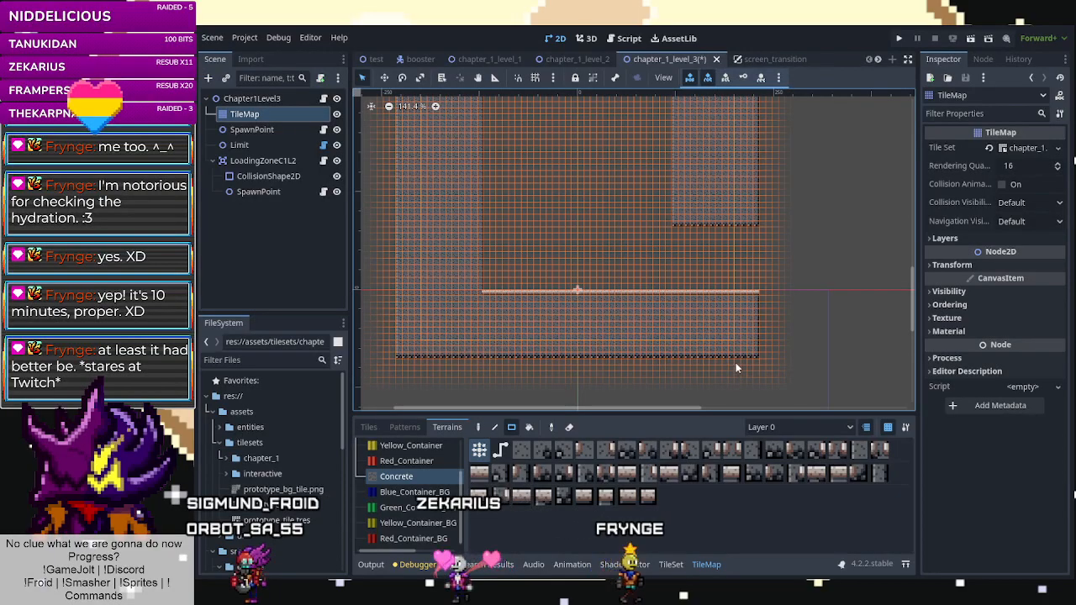
# Paint another Concrete rectangle across the full width of the floor's lower part and save the chapter_1_level_3 scene.
pyautogui.scroll(-5, 735, 362)
pyautogui.scroll(2, 728, 367)
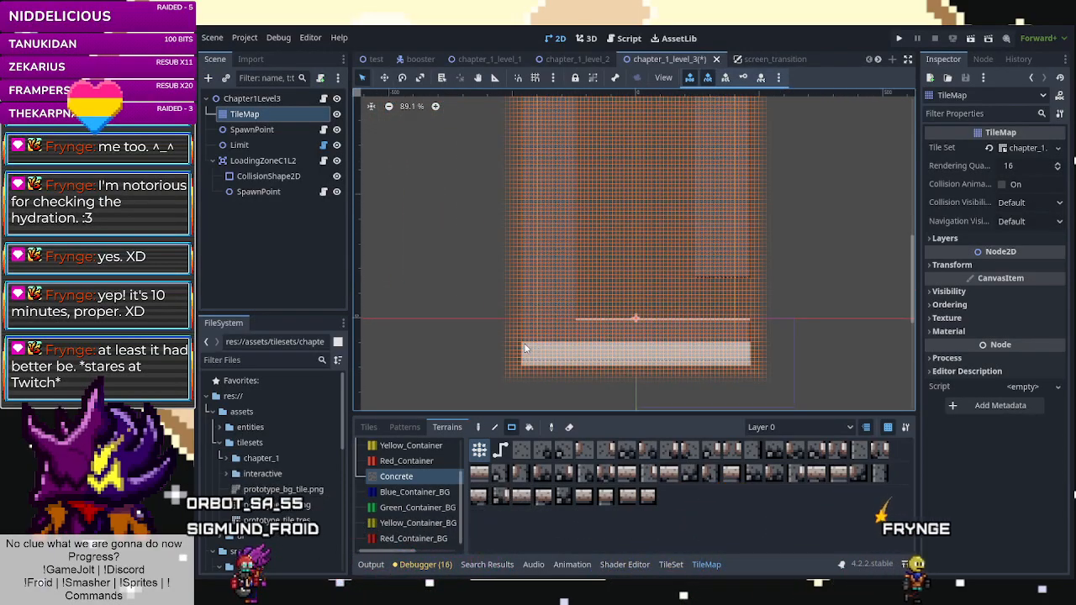
pyautogui.scroll(5, 715, 291)
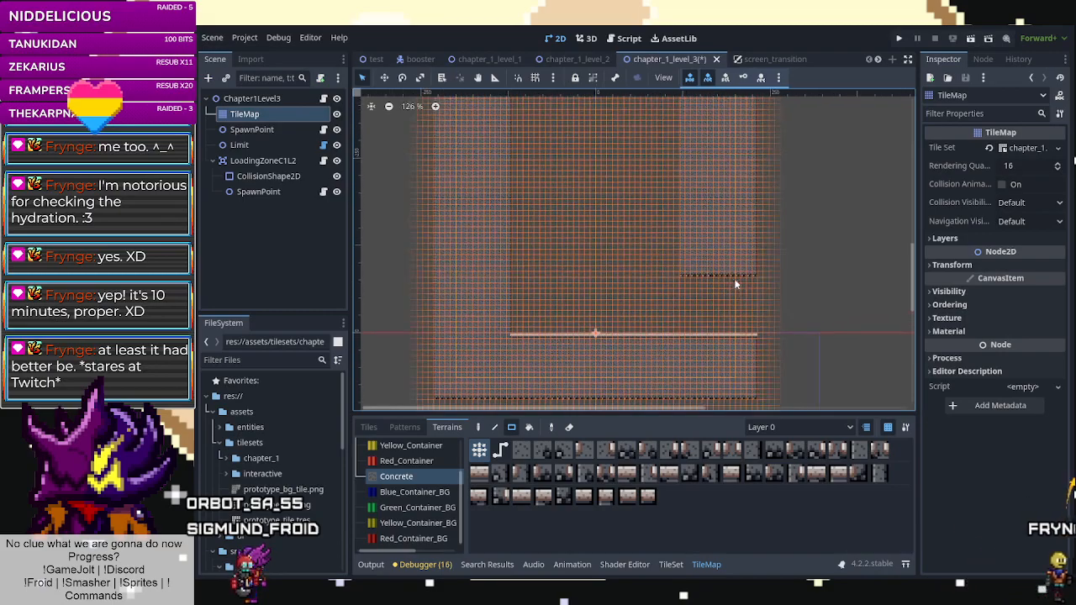
pyautogui.scroll(1, 714, 289)
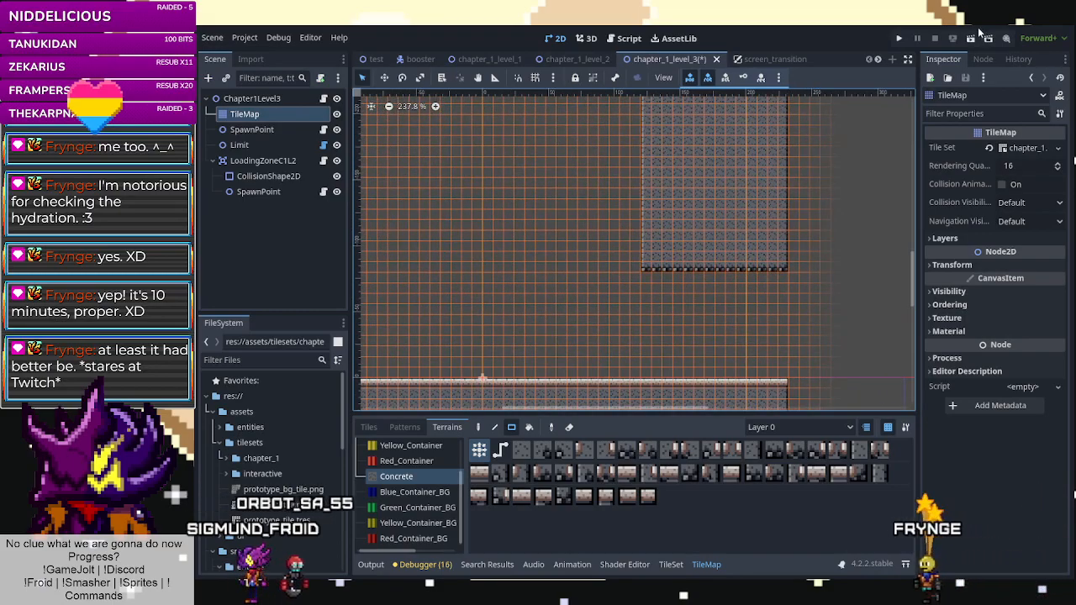
pyautogui.scroll(-3, 671, 252)
pyautogui.hotkey('ctrl', 's')
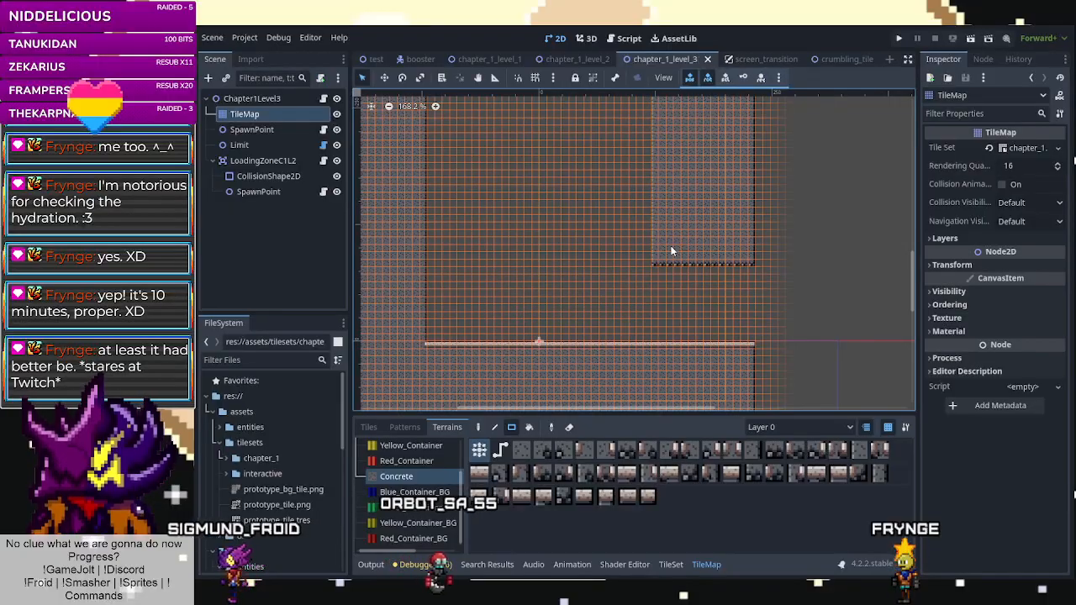
# Check the extended floor of chapter_1_level_3 and open the screen_transition scene.
pyautogui.scroll(-11, 610, 344)
pyautogui.scroll(5, 611, 344)
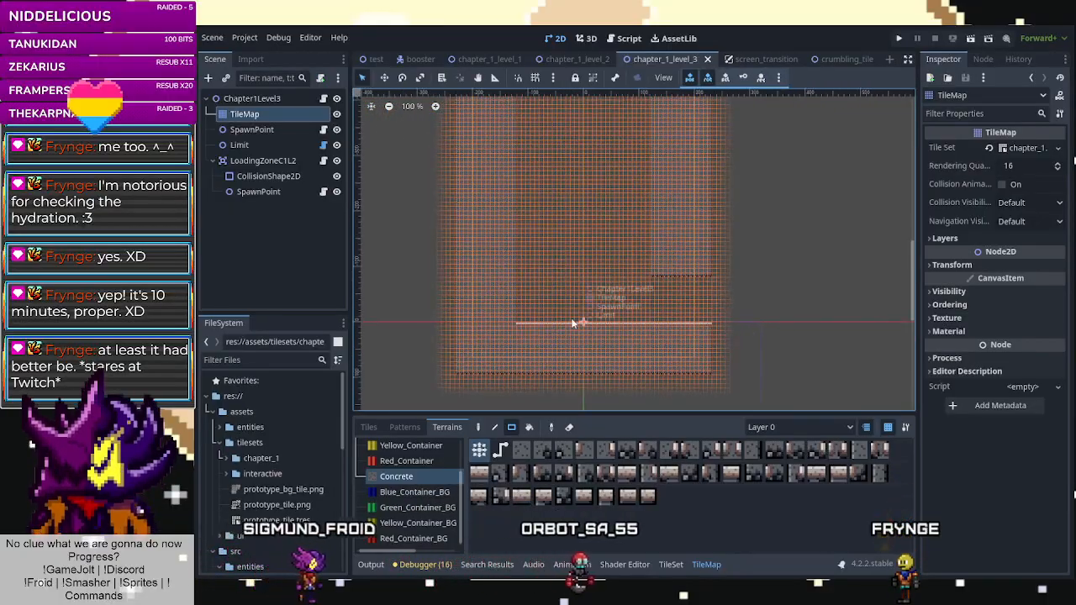
pyautogui.scroll(5, 573, 318)
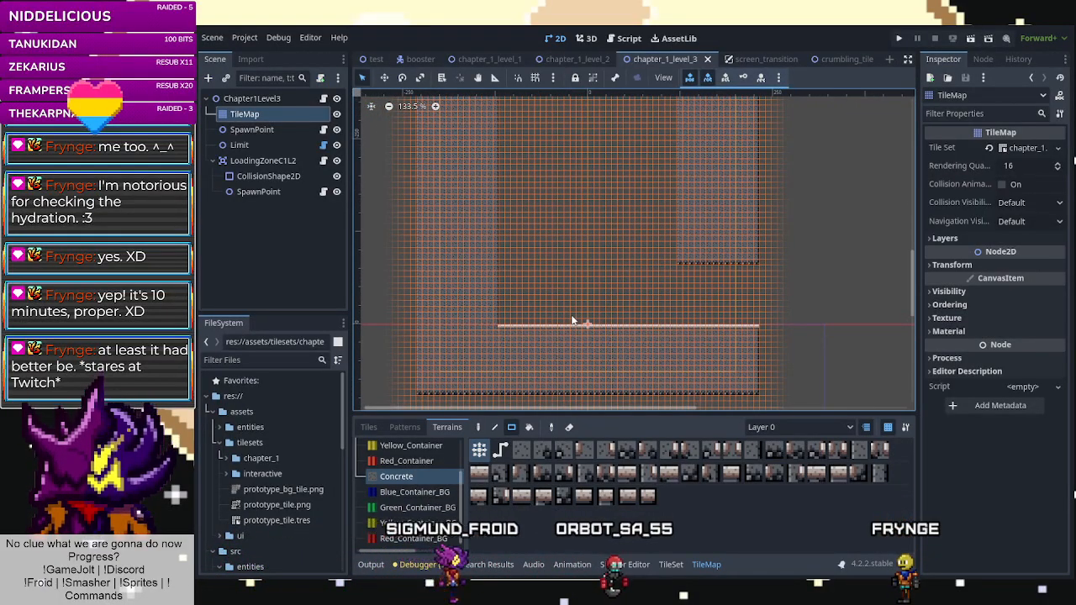
pyautogui.click(777, 60)
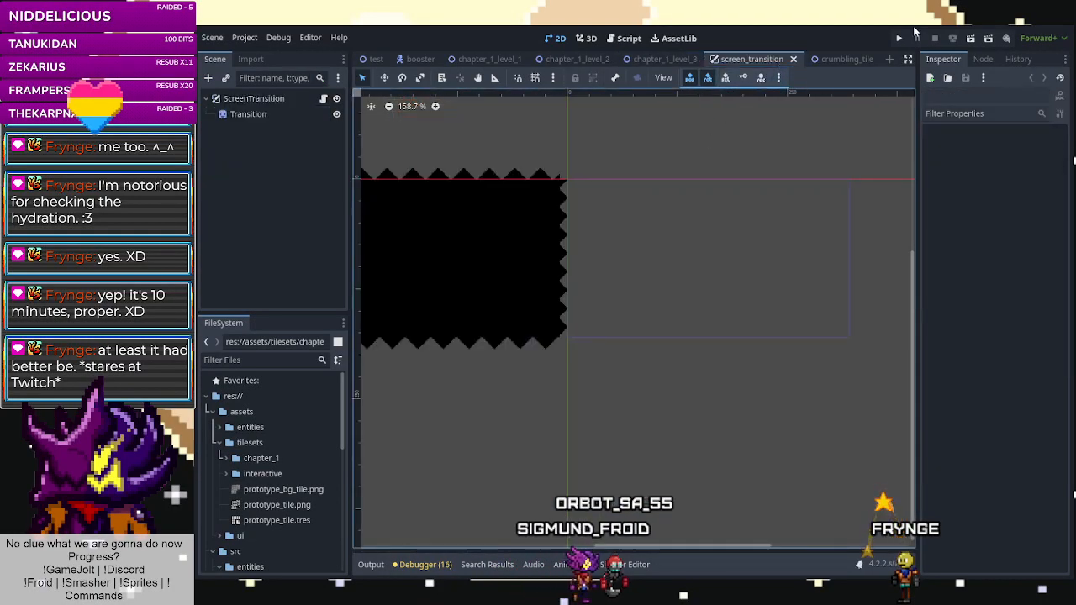
# Visit the crumbling_tile scene and open TODO.txt in the script editor.
pyautogui.click(831, 62)
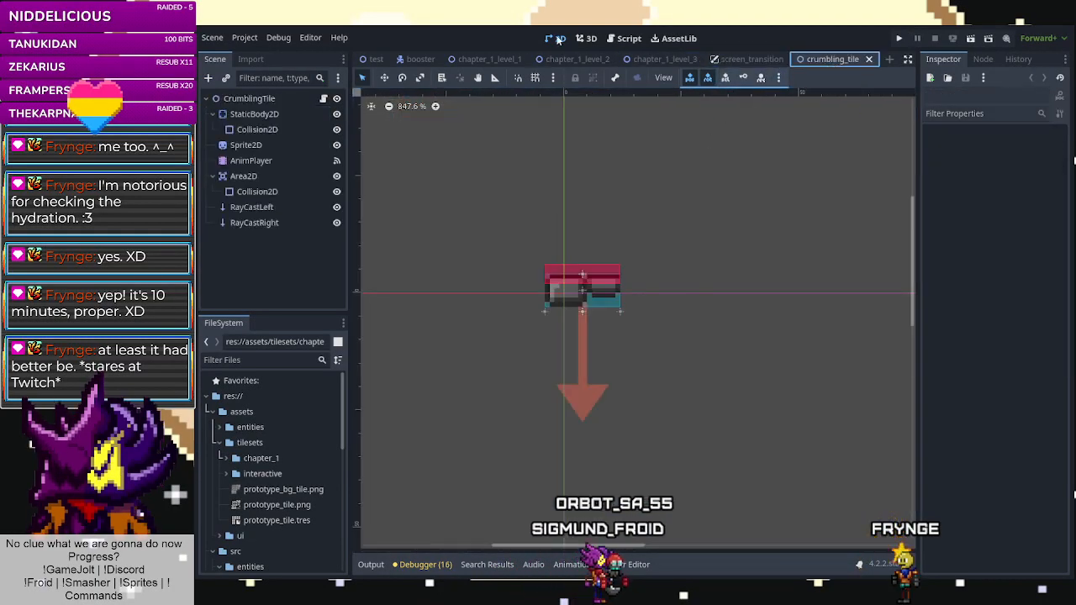
pyautogui.click(626, 39)
pyautogui.scroll(-5, 391, 252)
pyautogui.click(387, 281)
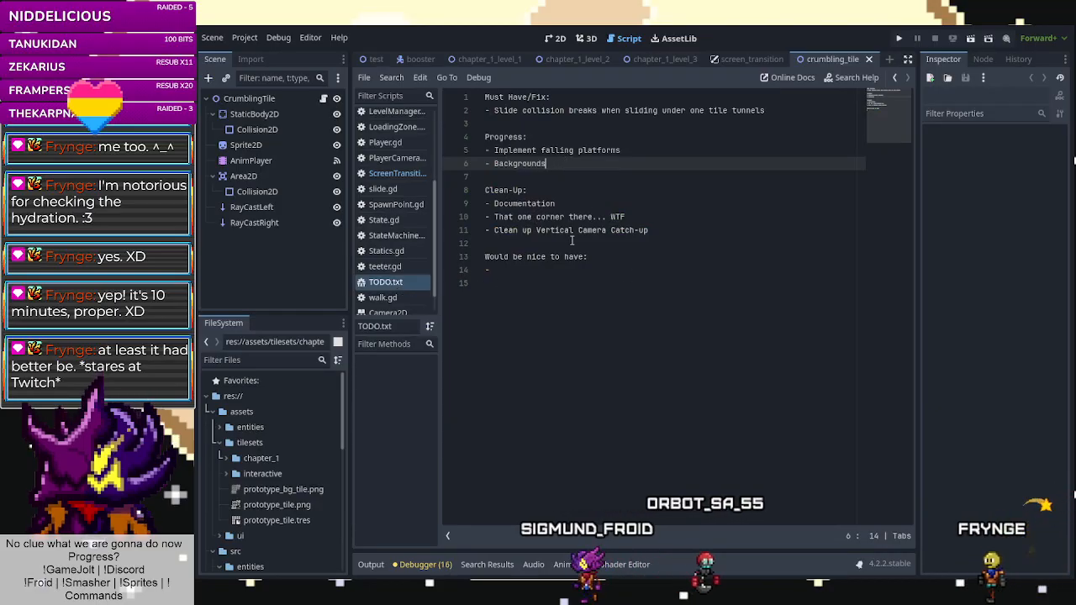
# Add a "- Slopes" entry as the first item under Progress in TODO.txt.
pyautogui.click(561, 142)
pyautogui.press('Return')
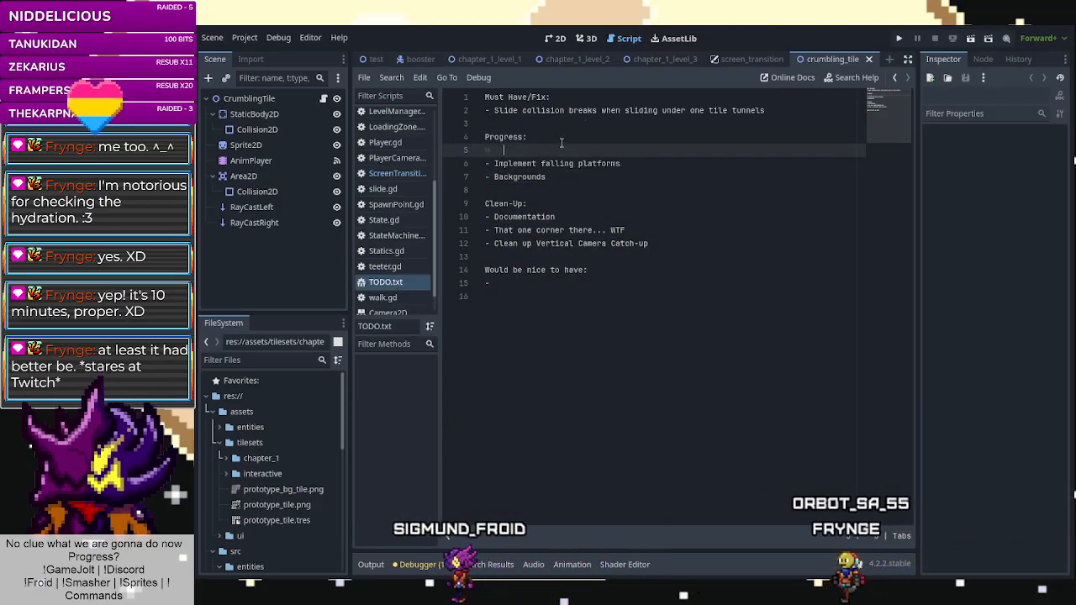
pyautogui.press('BackSpace')
pyautogui.write('- Sl')
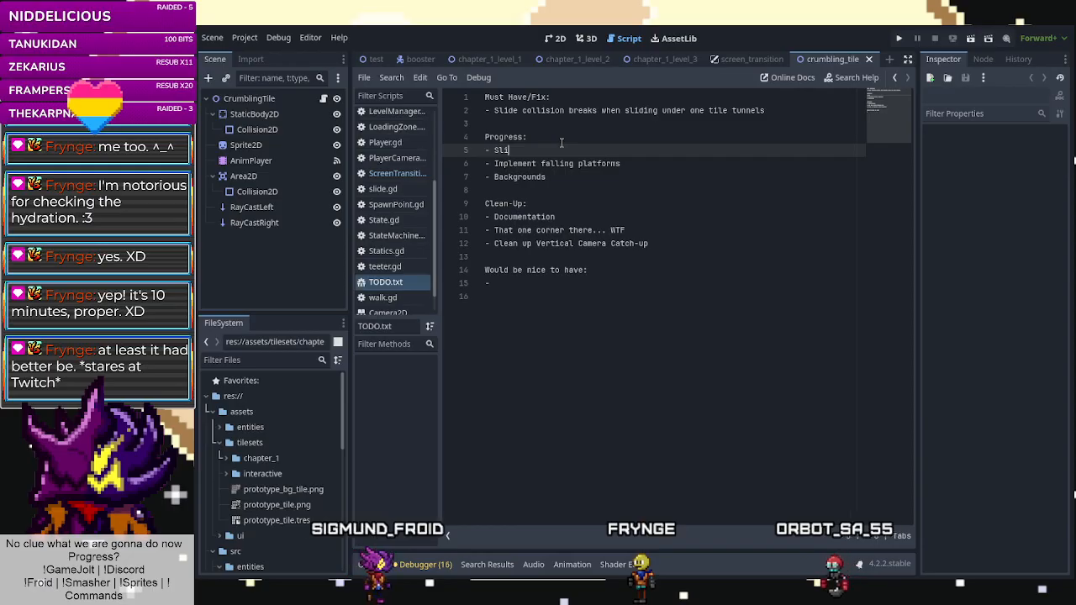
pyautogui.write('ope')
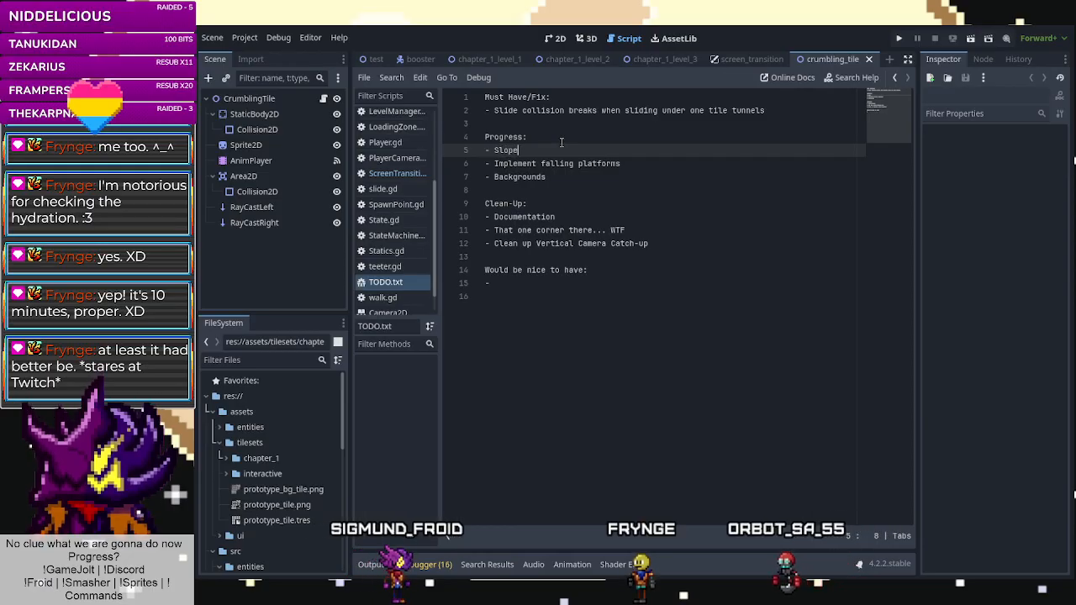
pyautogui.write('s')
# Remove the "Implement falling platforms" entry from the Progress list and save TODO.txt.
pyautogui.moveTo(631, 169); pyautogui.dragTo(497, 164)
pyautogui.press('BackSpace')
pyautogui.press('BackSpace')
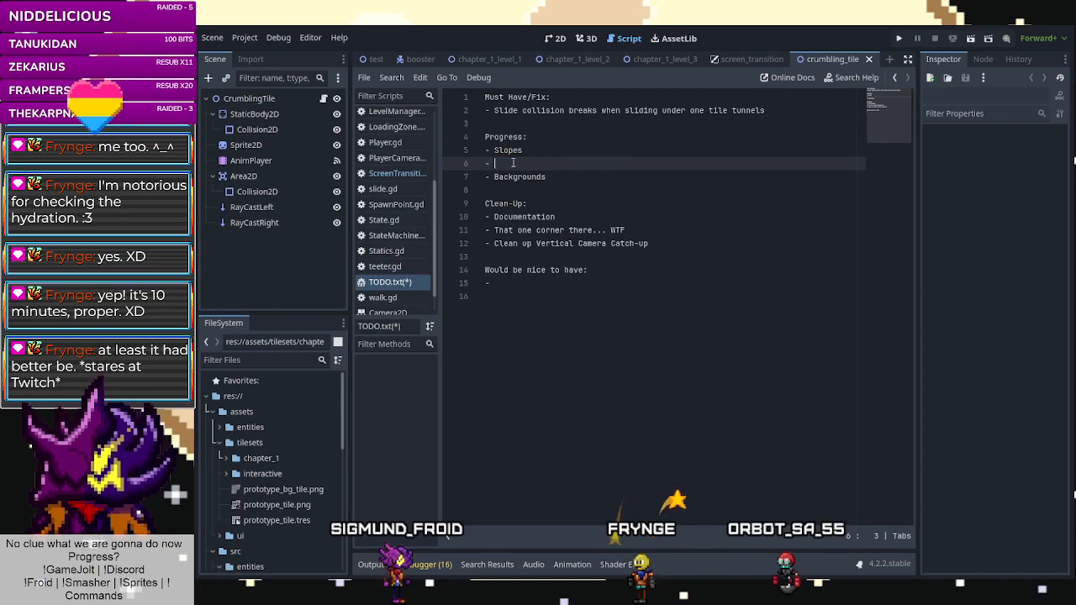
pyautogui.press('BackSpace')
pyautogui.hotkey('ctrl', 's')
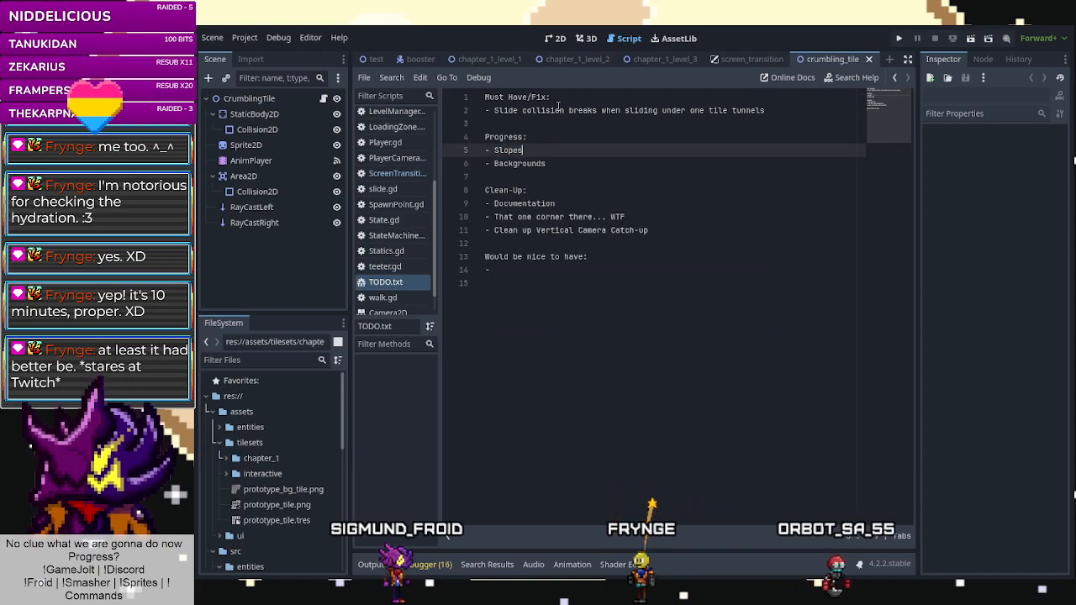
# Open the lean.gd script from the players' states folder and examine its enter and fixed_update functions.
pyautogui.moveTo(648, 216); pyautogui.dragTo(490, 211)
pyautogui.click(591, 275)
pyautogui.scroll(-5, 244, 467)
pyautogui.scroll(-4, 249, 460)
pyautogui.scroll(3, 248, 457)
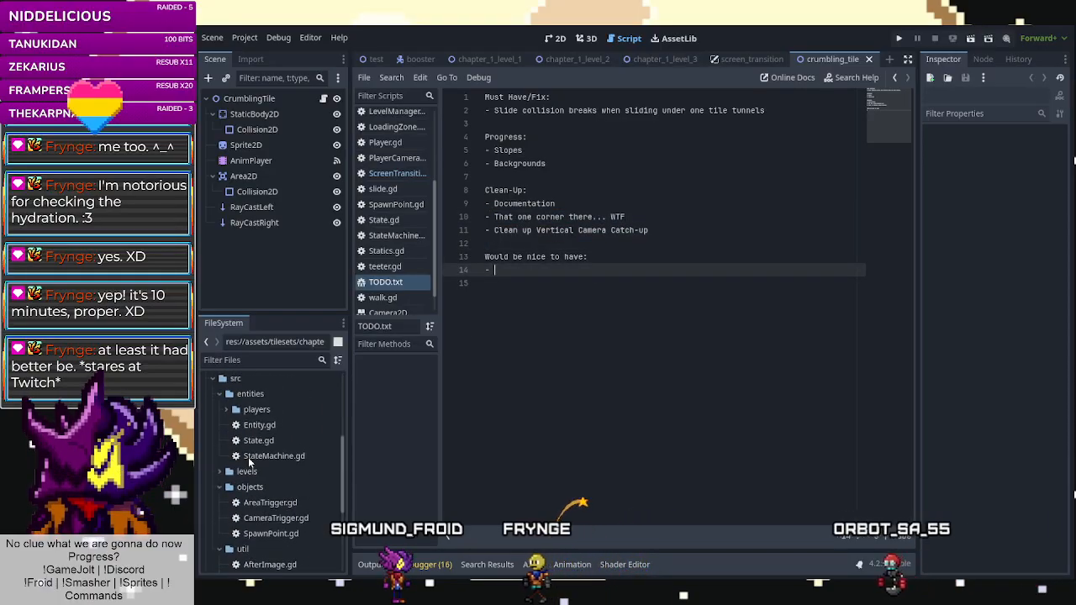
pyautogui.click(227, 410)
pyautogui.scroll(-5, 244, 437)
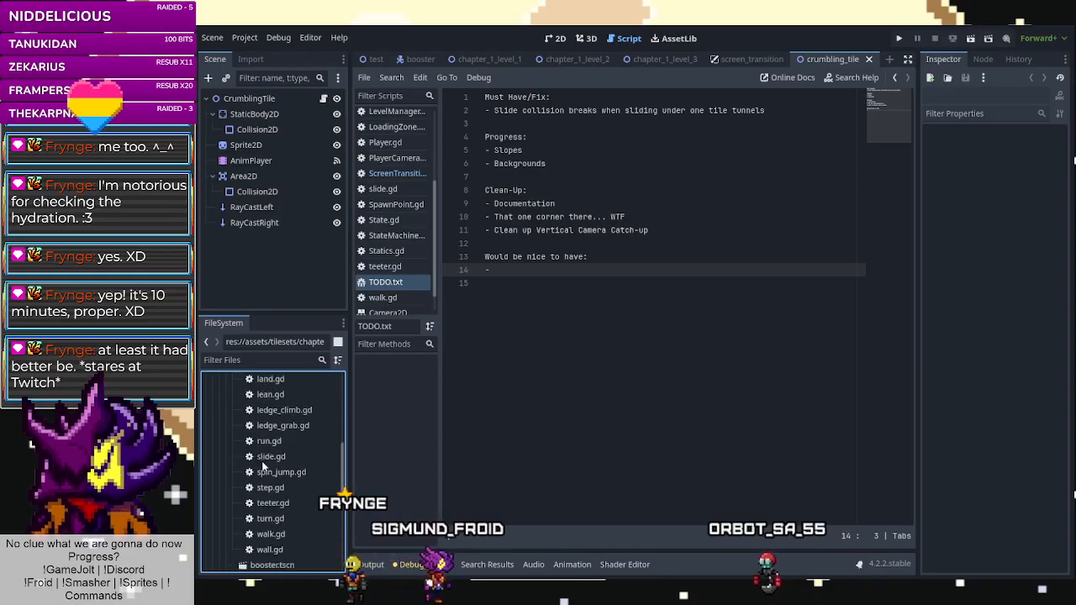
pyautogui.scroll(1, 262, 491)
pyautogui.scroll(3, 261, 495)
pyautogui.doubleClick(270, 492)
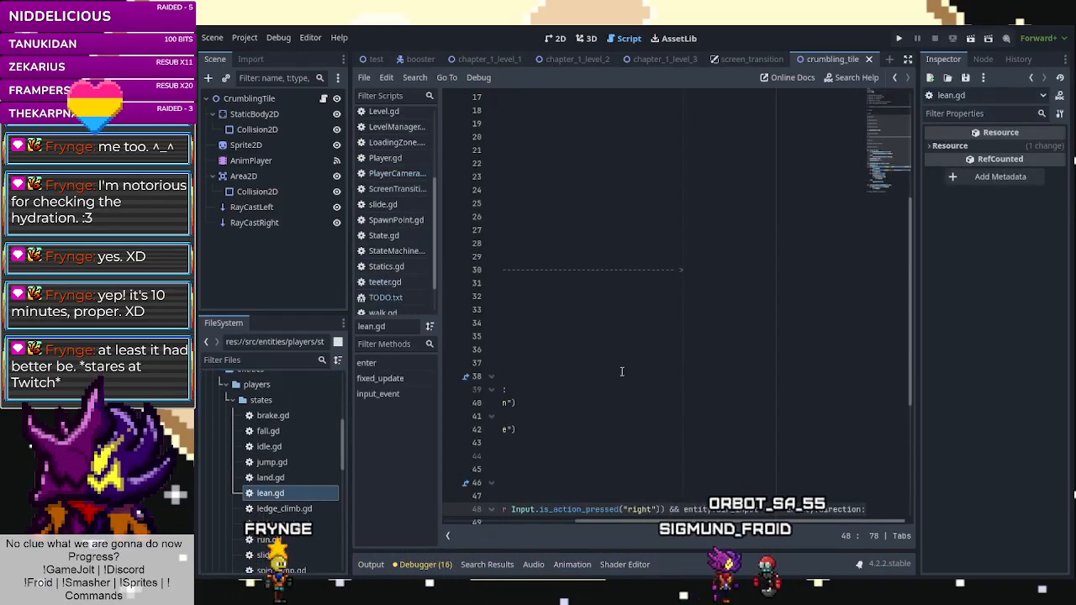
pyautogui.moveTo(605, 519); pyautogui.dragTo(442, 516)
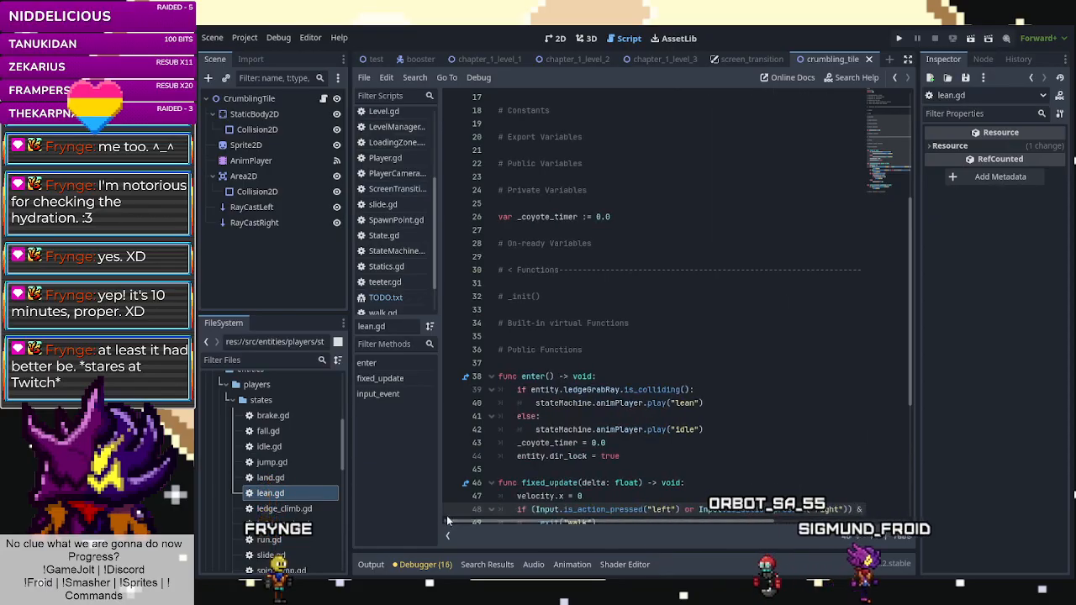
pyautogui.scroll(-2, 606, 415)
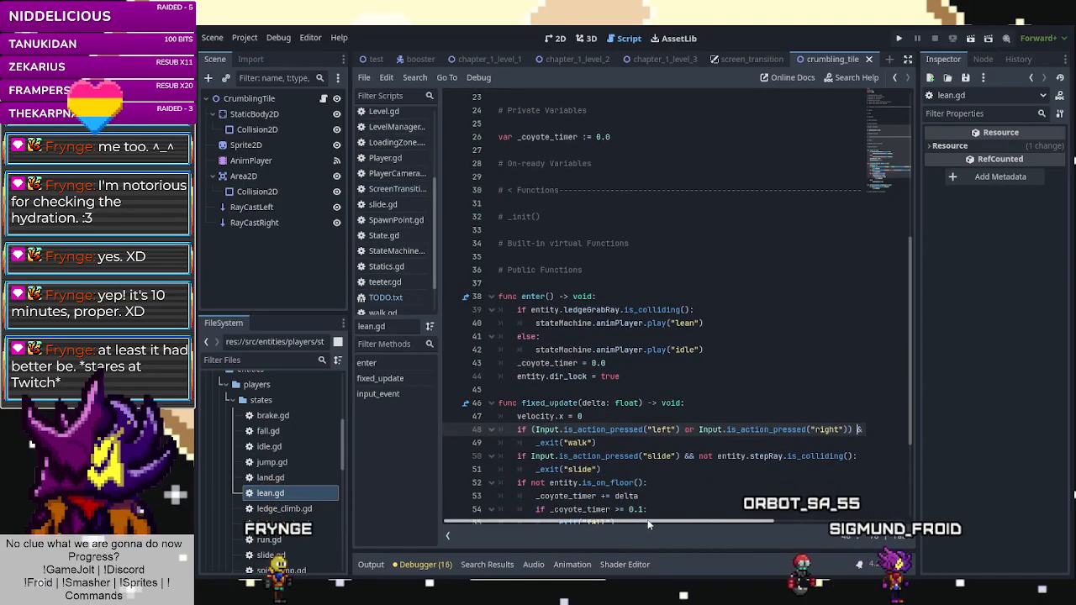
pyautogui.moveTo(650, 522); pyautogui.dragTo(556, 503)
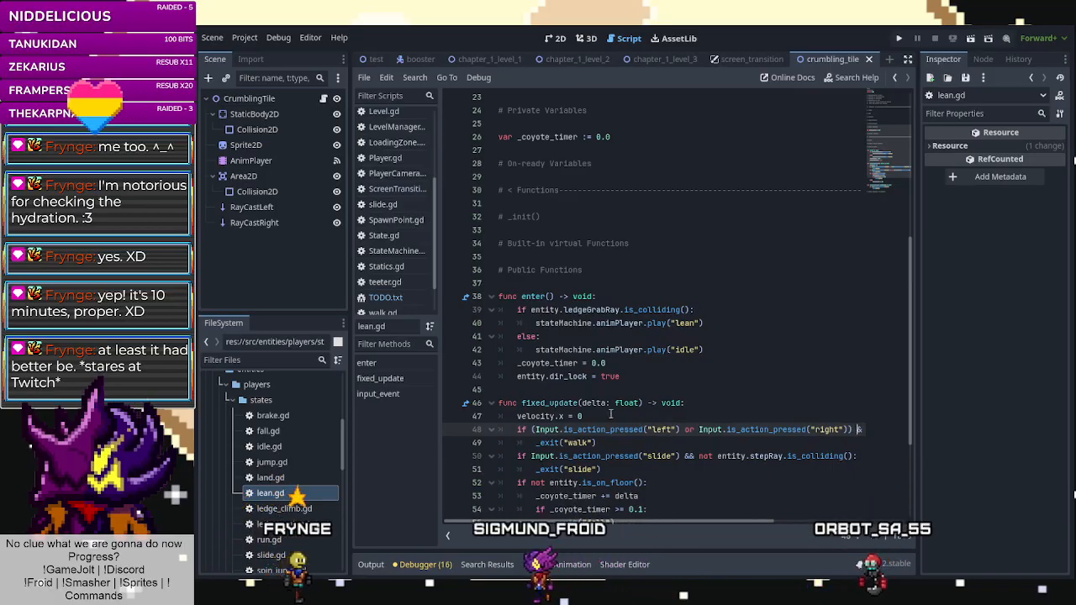
# In lean.gd's fixed_update, add "entity.dir_lock = false" just before _exit("walk") in the left/right input condition and save the script.
pyautogui.click(538, 443)
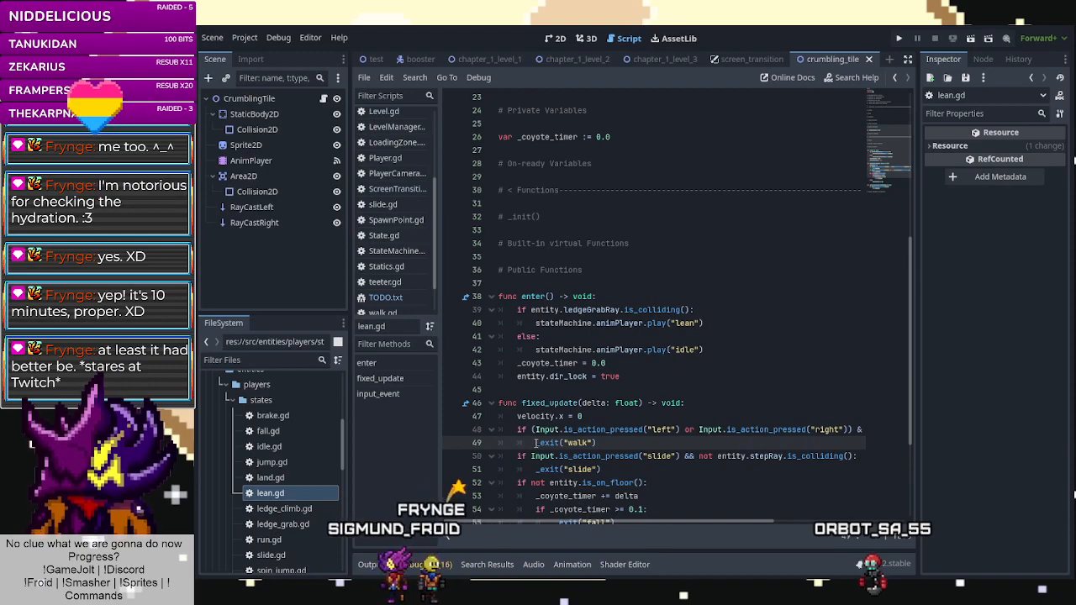
pyautogui.press('Return')
pyautogui.press('Up')
pyautogui.click(636, 376)
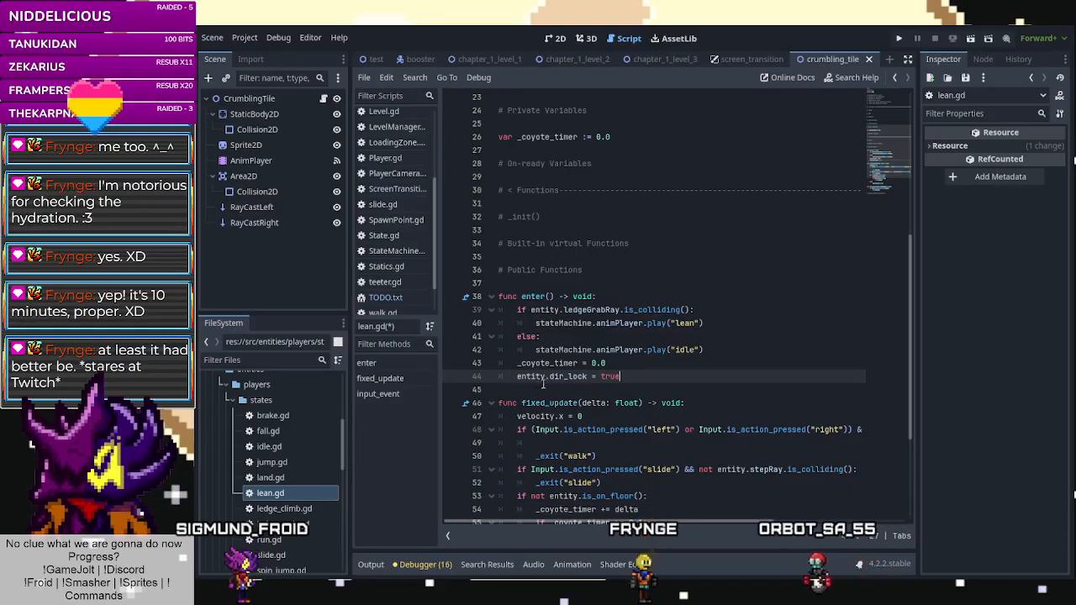
pyautogui.click(518, 377)
pyautogui.moveTo(569, 377); pyautogui.dragTo(589, 376)
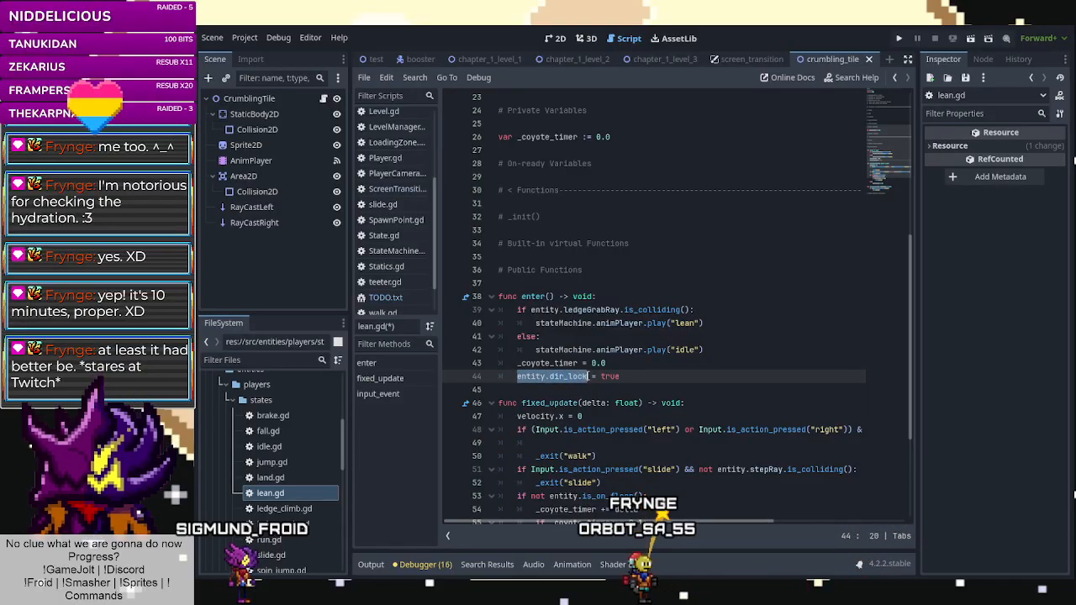
pyautogui.click(564, 442)
pyautogui.write('= fal')
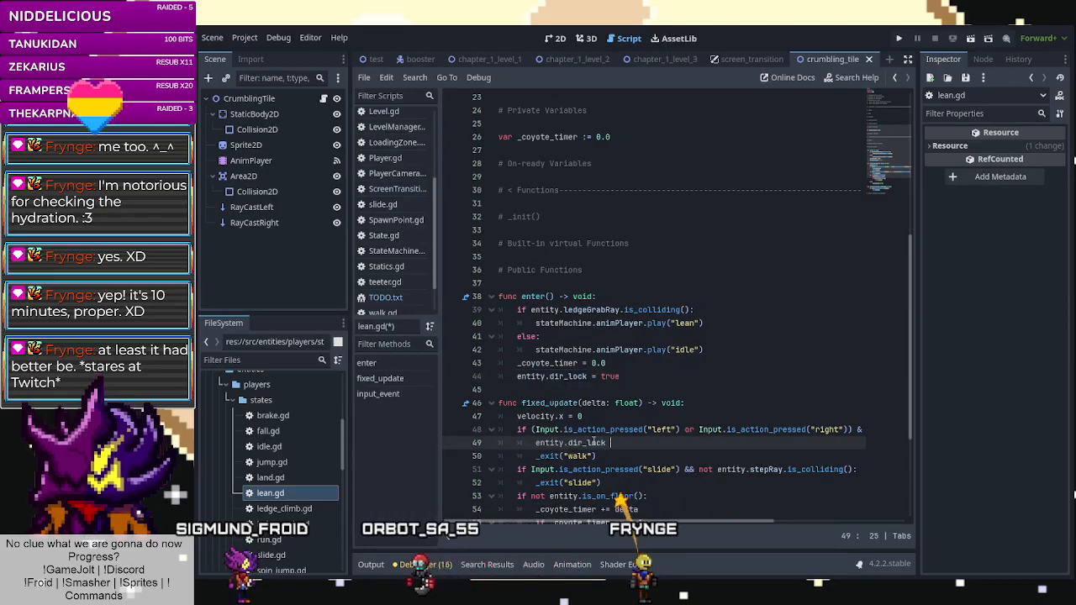
pyautogui.write('se')
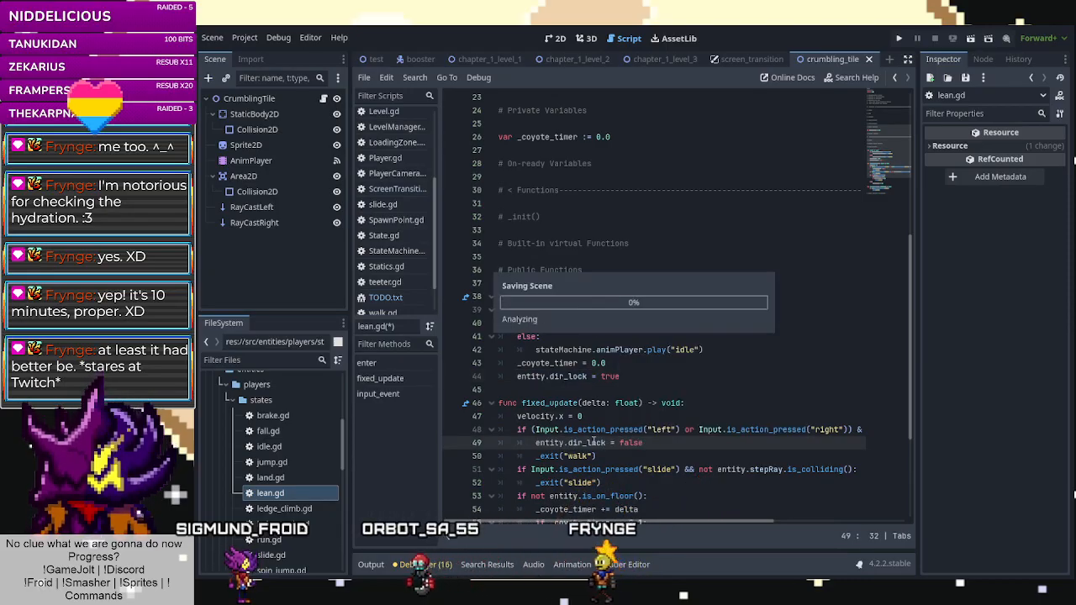
pyautogui.scroll(-1, 674, 445)
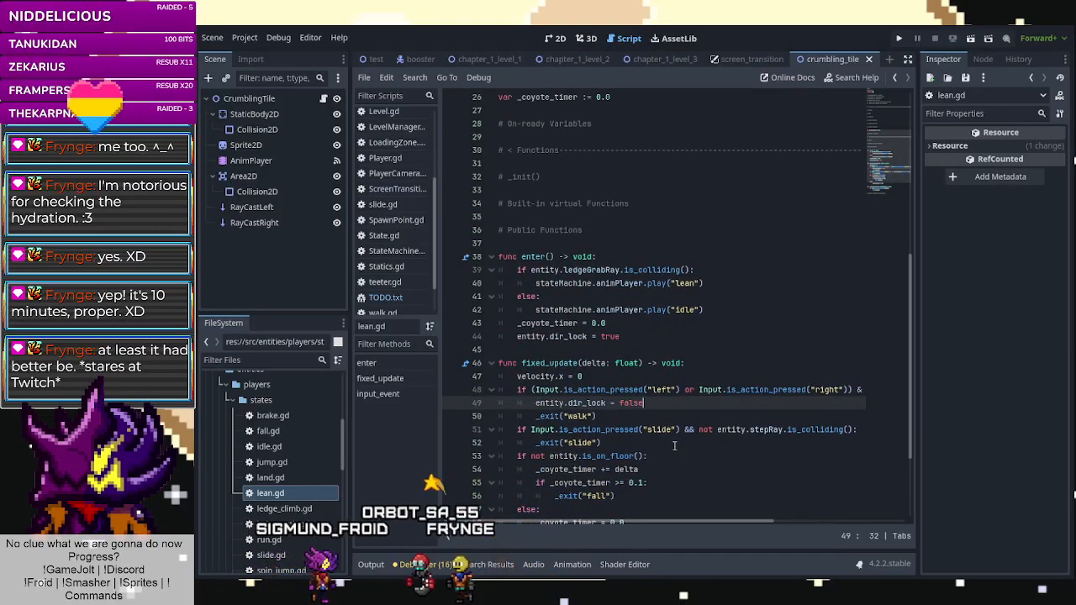
pyautogui.click(695, 430)
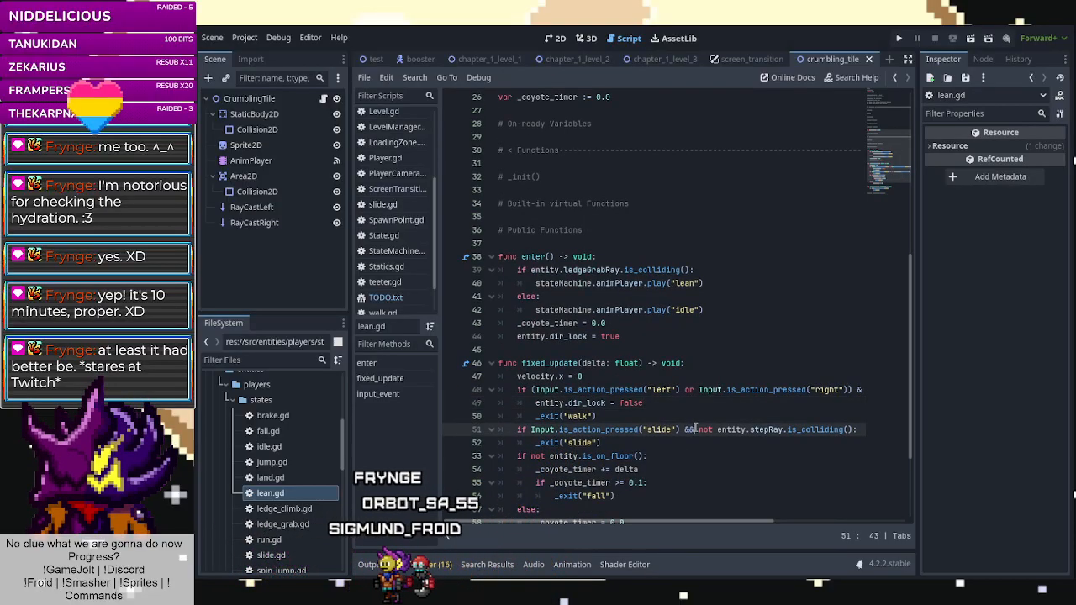
# Run the chapter_1_level_2 scene, test leaning, turning away and wall jumping at the walls, and stop the game.
pyautogui.click(573, 58)
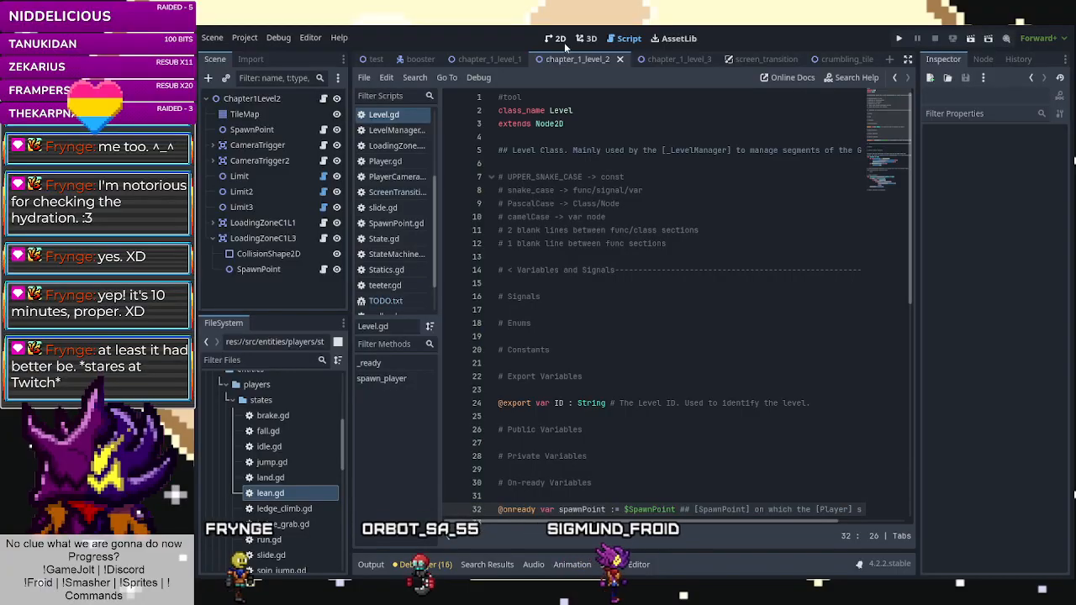
pyautogui.click(557, 39)
pyautogui.click(971, 37)
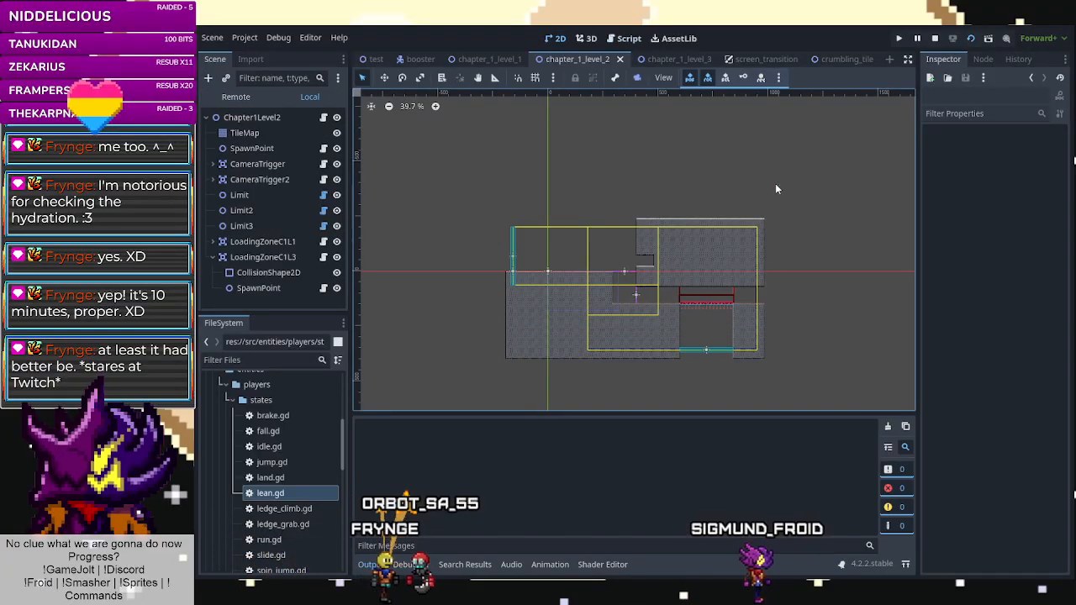
pyautogui.press('Right')
pyautogui.press('Left')
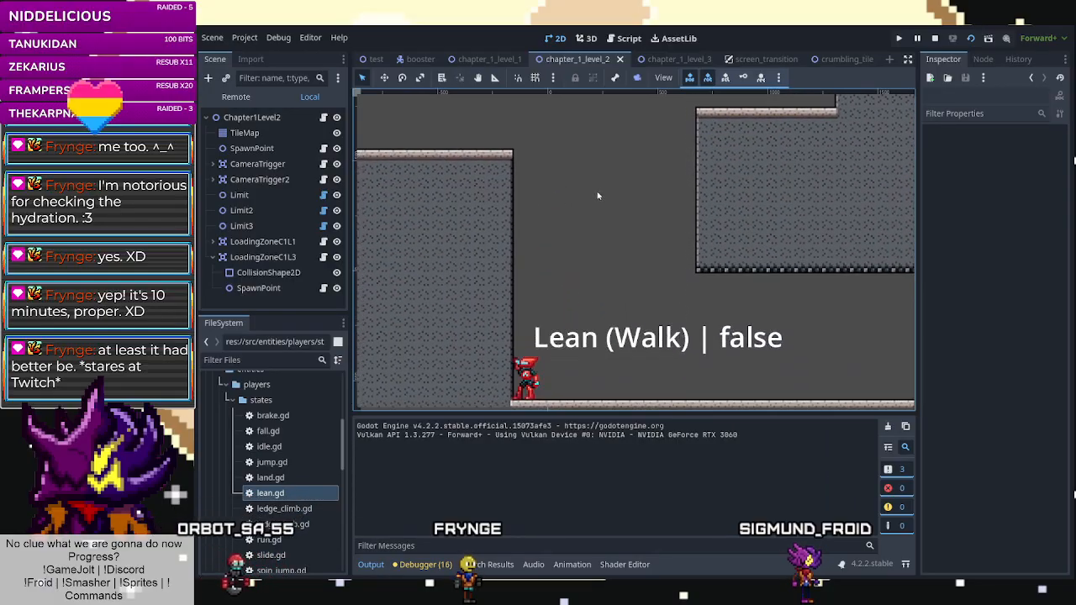
pyautogui.press('Right')
pyautogui.press('Left')
pyautogui.press('space')
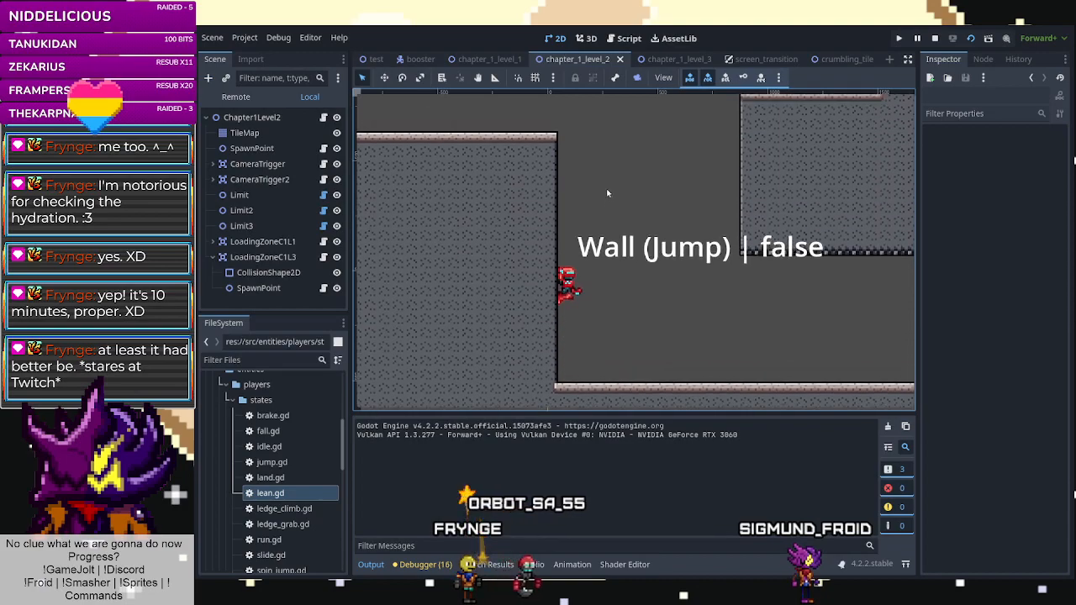
pyautogui.press('Right')
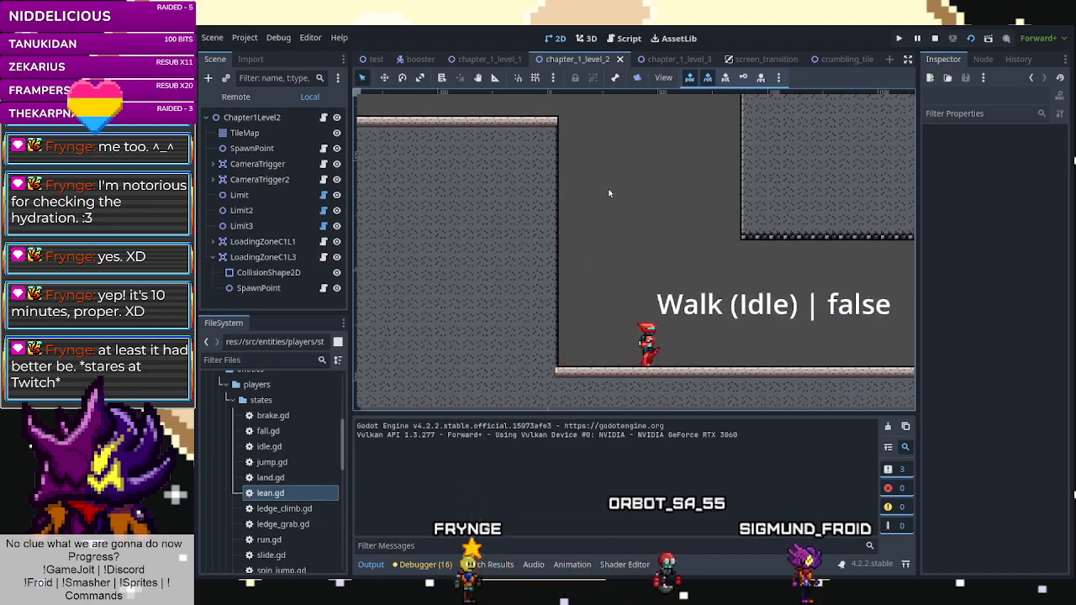
pyautogui.press('shift')
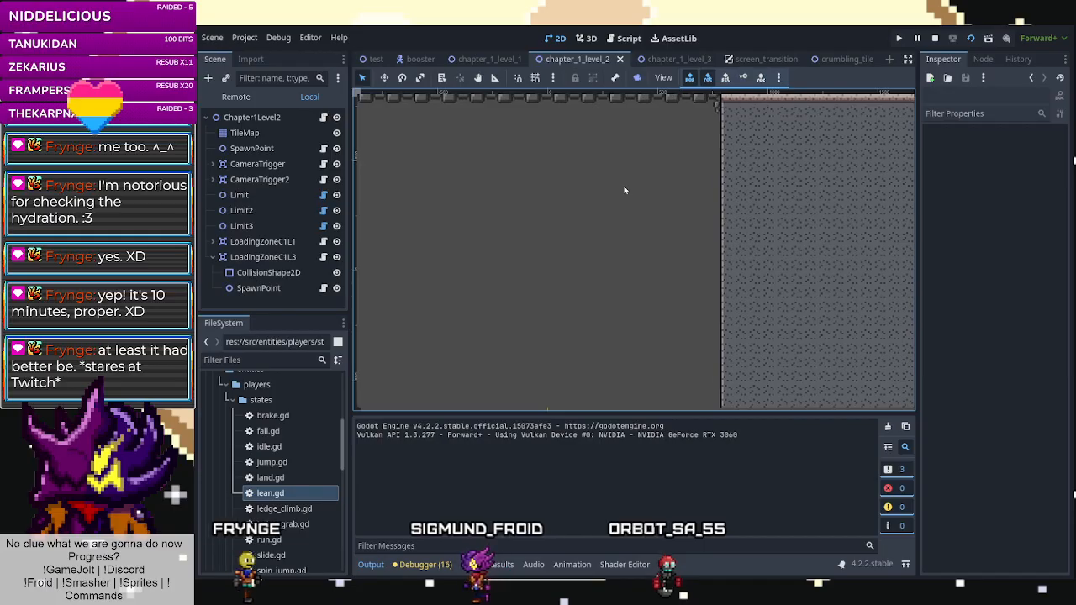
pyautogui.press('F8')
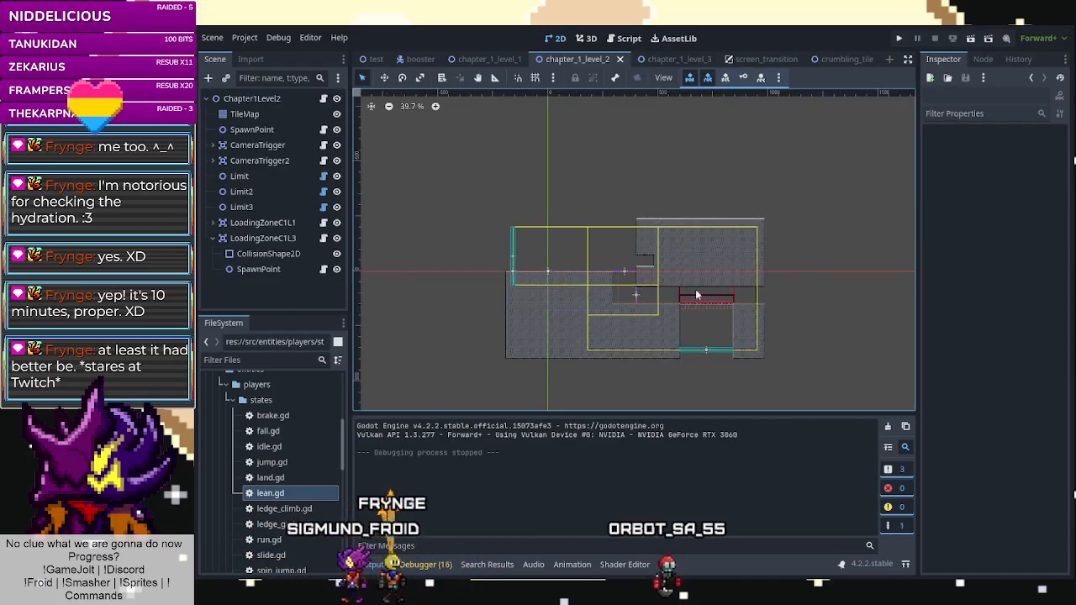
# Close the screen_transition scene and return to chapter_1_level_2.
pyautogui.scroll(-12, 699, 296)
pyautogui.scroll(6, 688, 295)
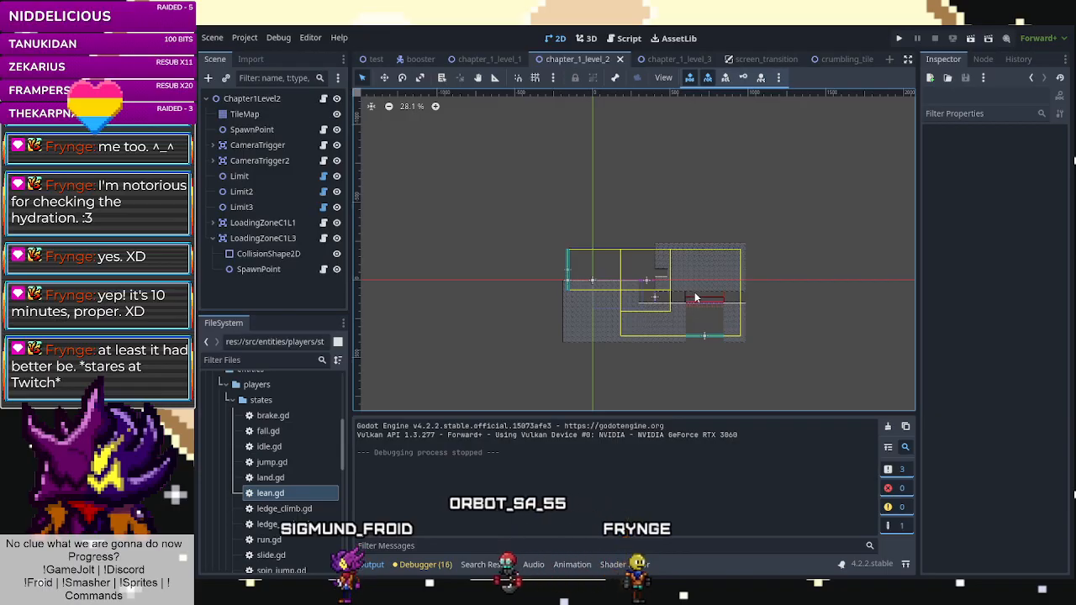
pyautogui.click(779, 60)
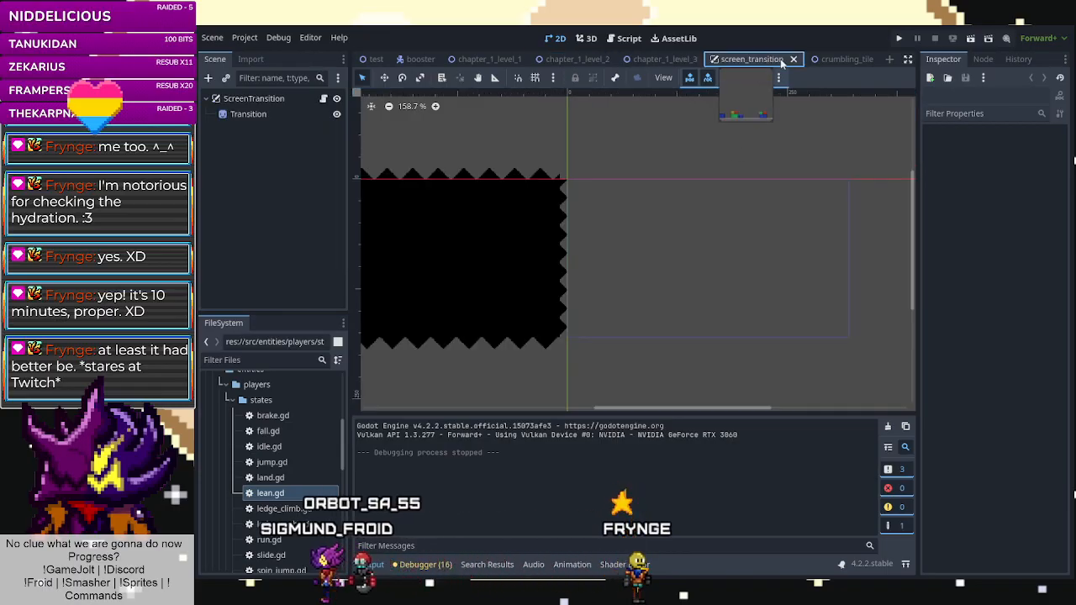
pyautogui.click(793, 59)
pyautogui.click(576, 59)
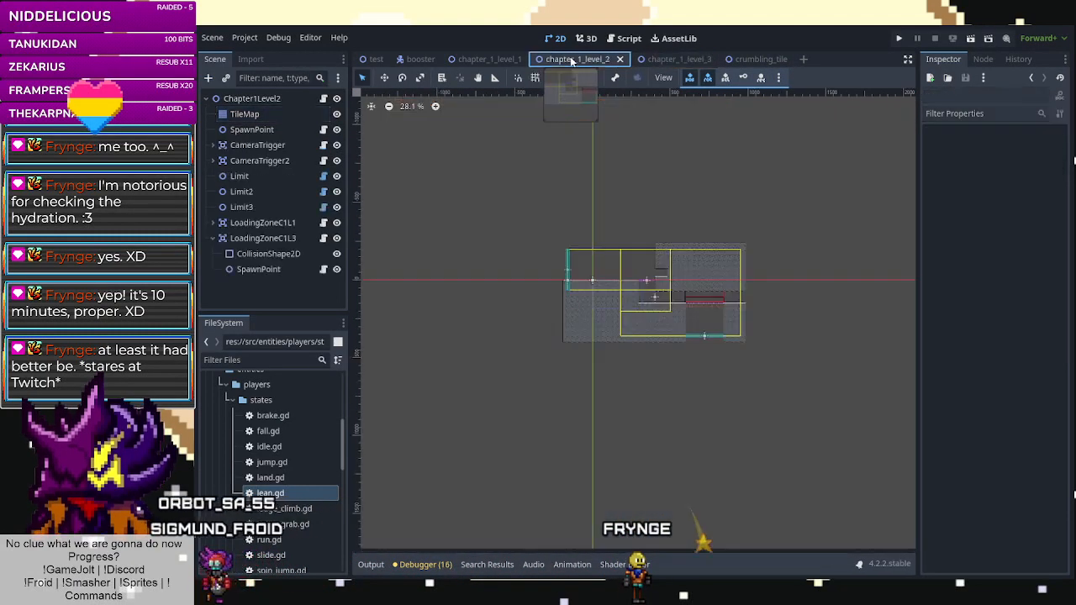
# Check chapter_1_level_3 and examine the step and drop area of chapter_1_level_2 up close.
pyautogui.click(670, 59)
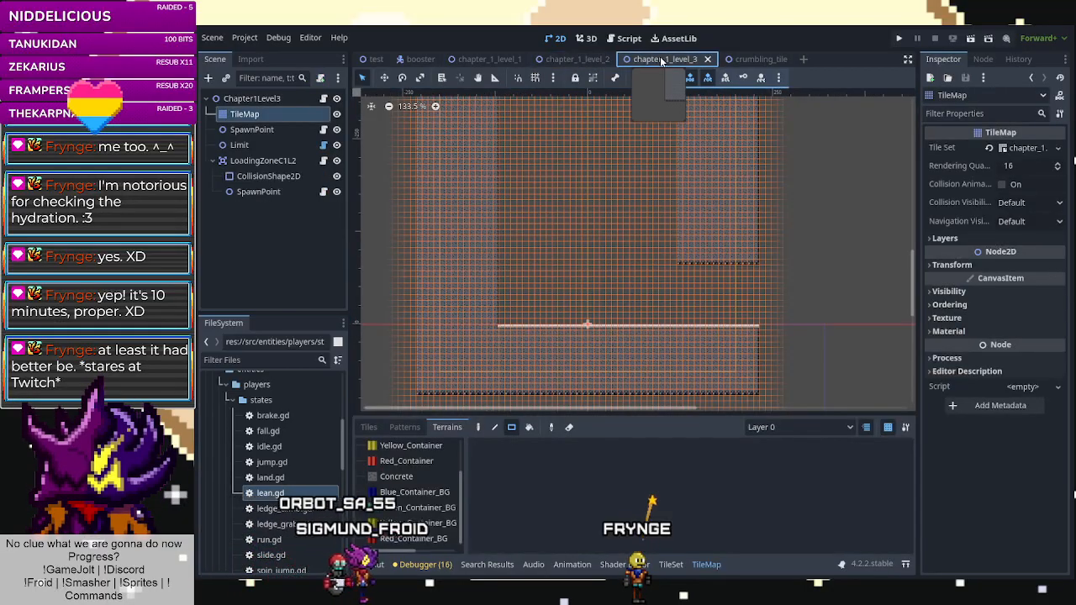
pyautogui.click(577, 59)
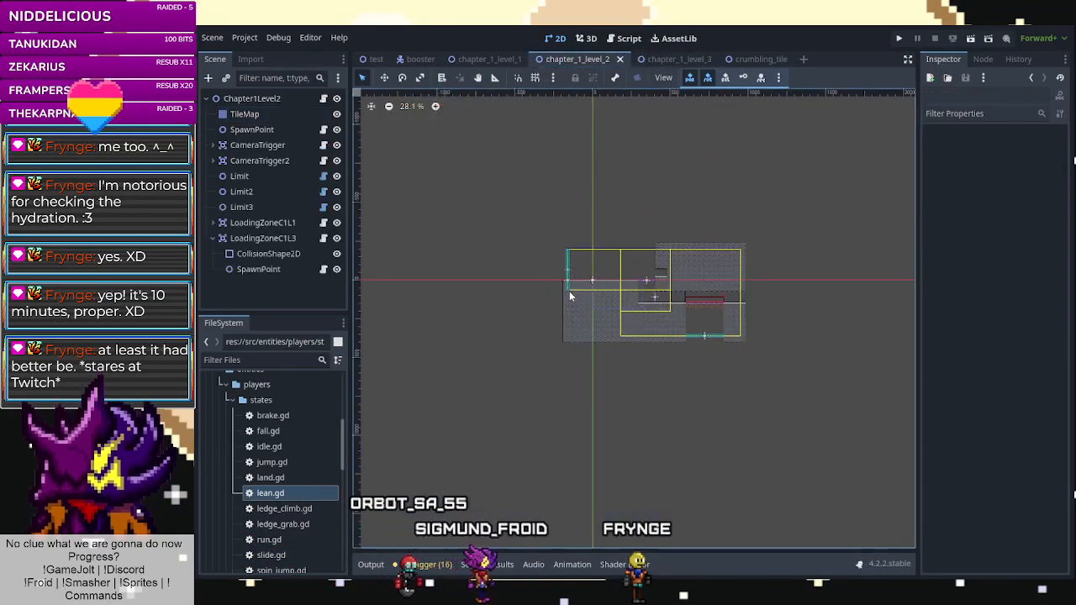
pyautogui.scroll(6, 615, 338)
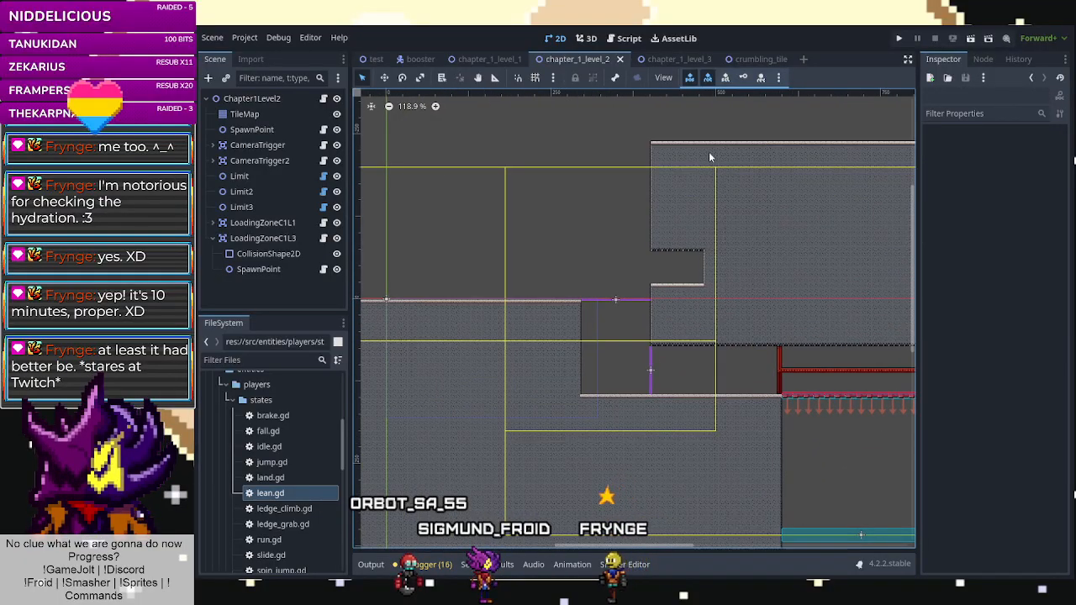
# Open the booster scene in the 2D view.
pyautogui.click(766, 58)
pyautogui.click(424, 58)
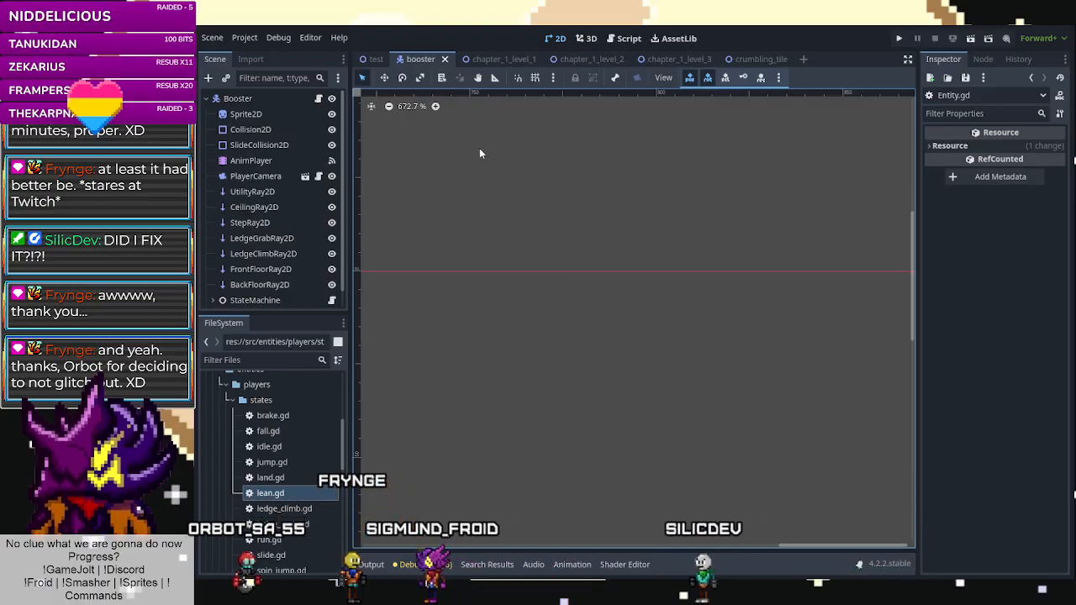
pyautogui.scroll(-1, 486, 220)
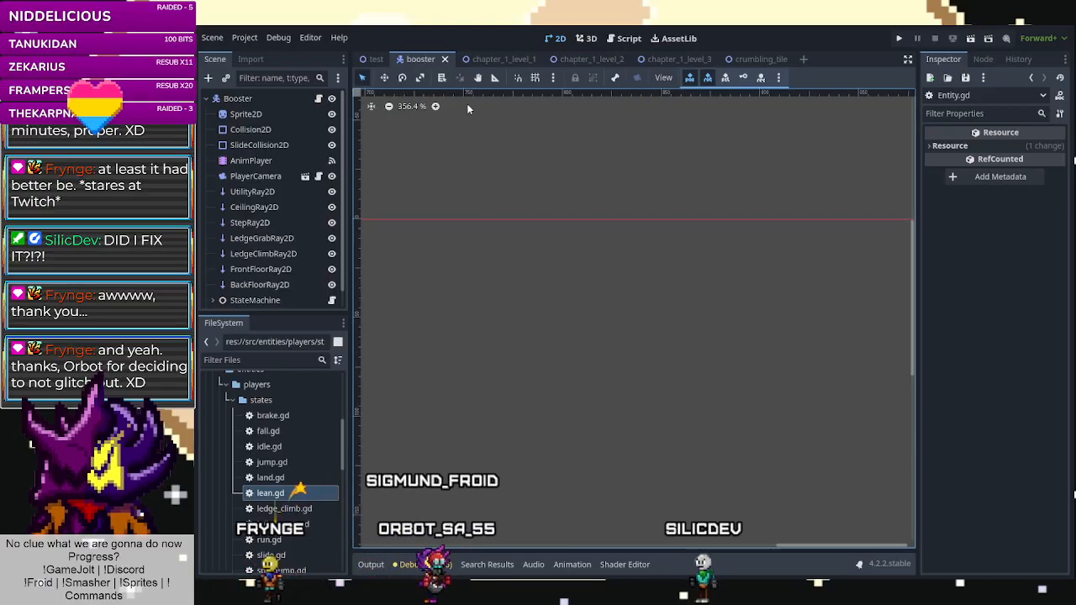
# Check the layouts of chapter_1_level_1 and chapter_1_level_3 in the 2D view.
pyautogui.click(502, 58)
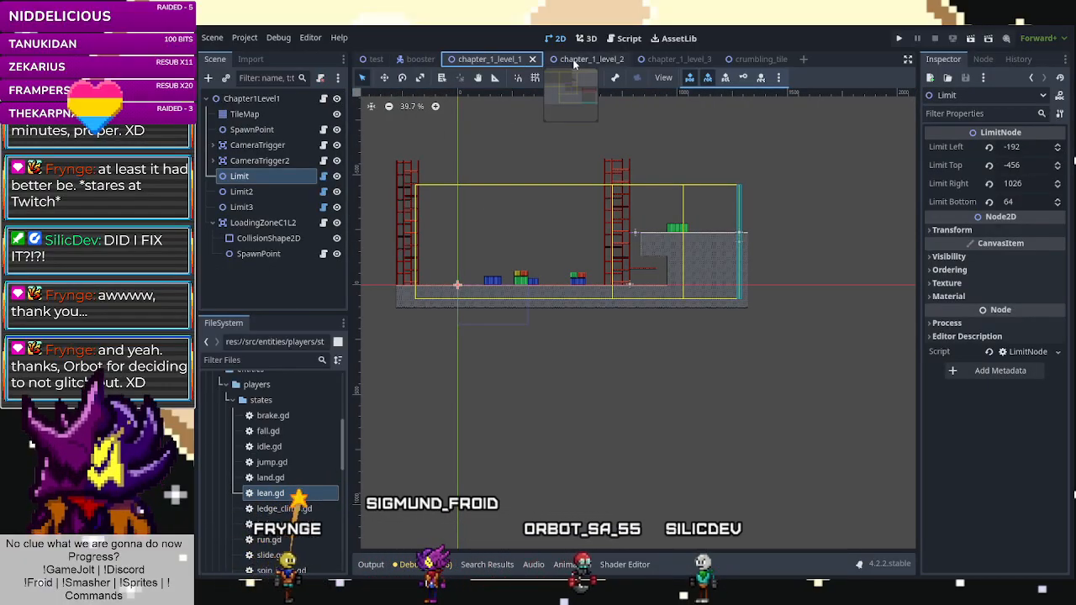
pyautogui.scroll(10, 417, 169)
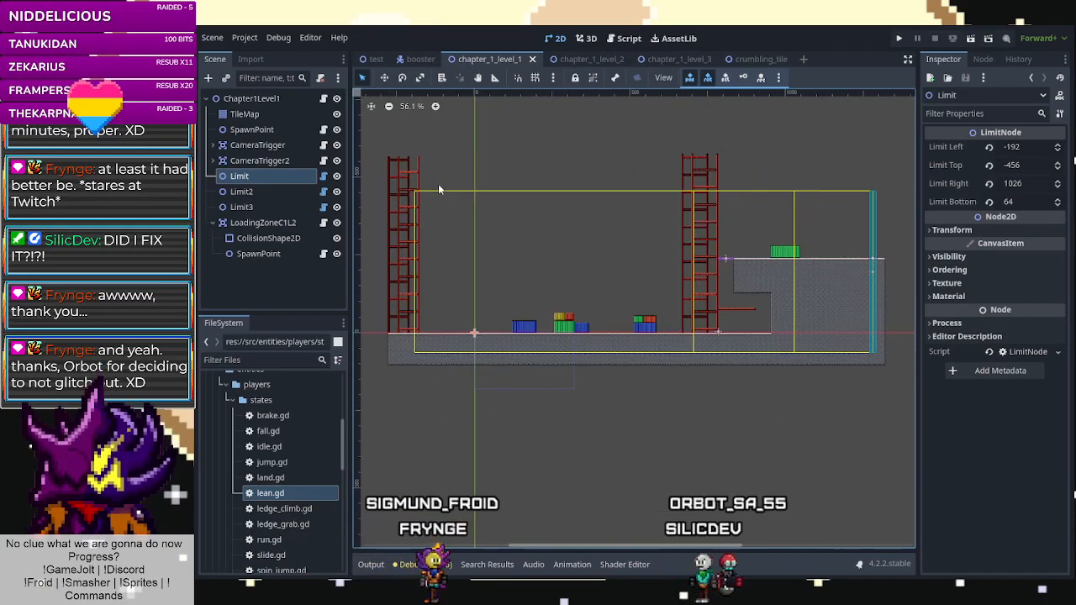
pyautogui.click(707, 59)
pyautogui.scroll(-5, 663, 311)
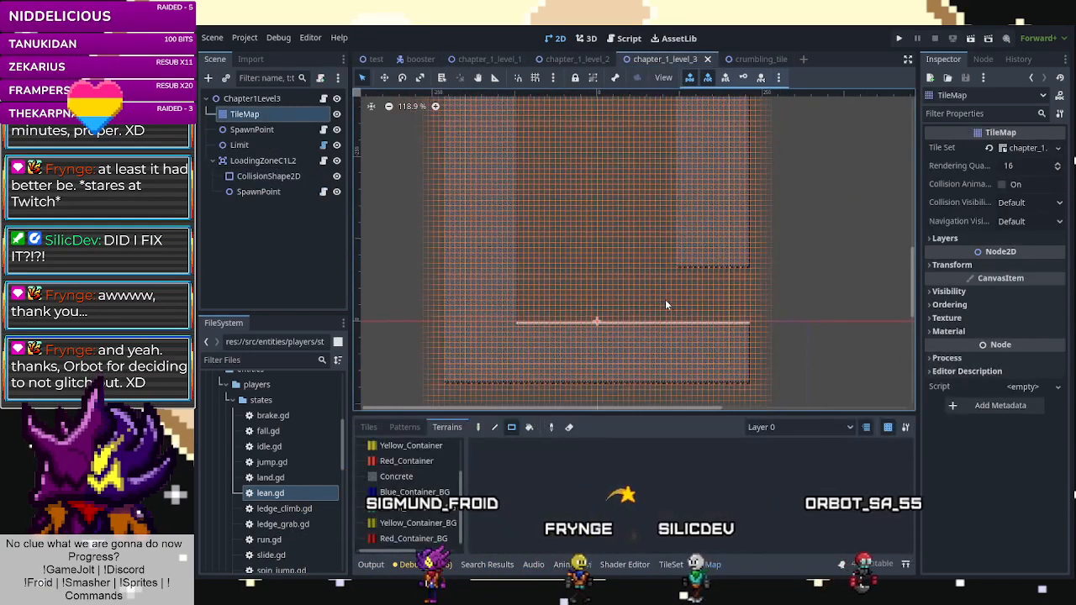
pyautogui.scroll(-5, 663, 309)
pyautogui.scroll(5, 680, 291)
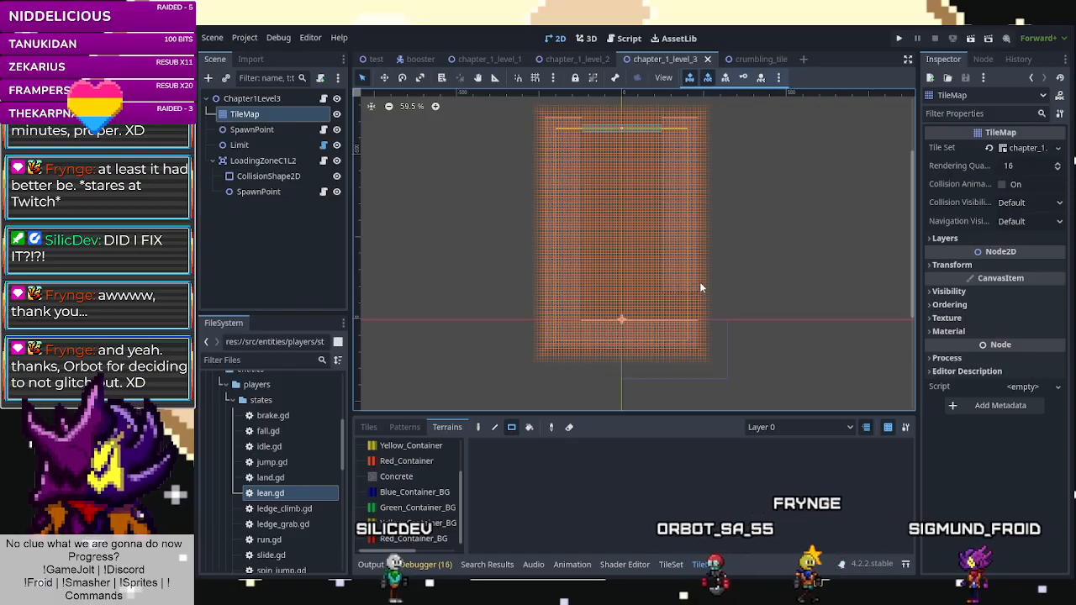
# Run the test scene and take the player past the walls to the stepped slope by running and wall jumping.
pyautogui.click(375, 58)
pyautogui.click(971, 37)
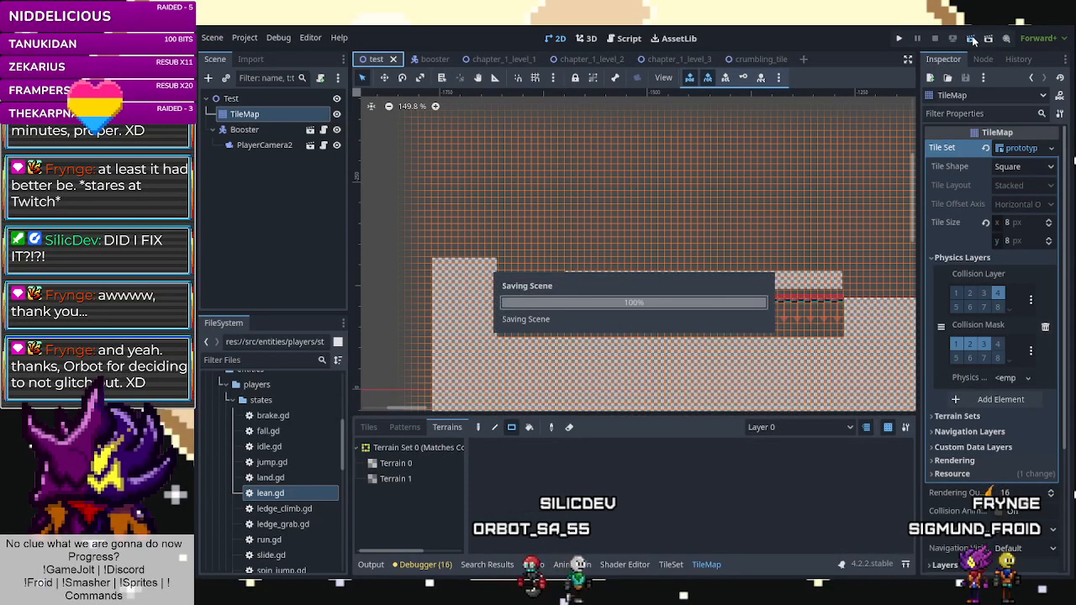
pyautogui.press('Right')
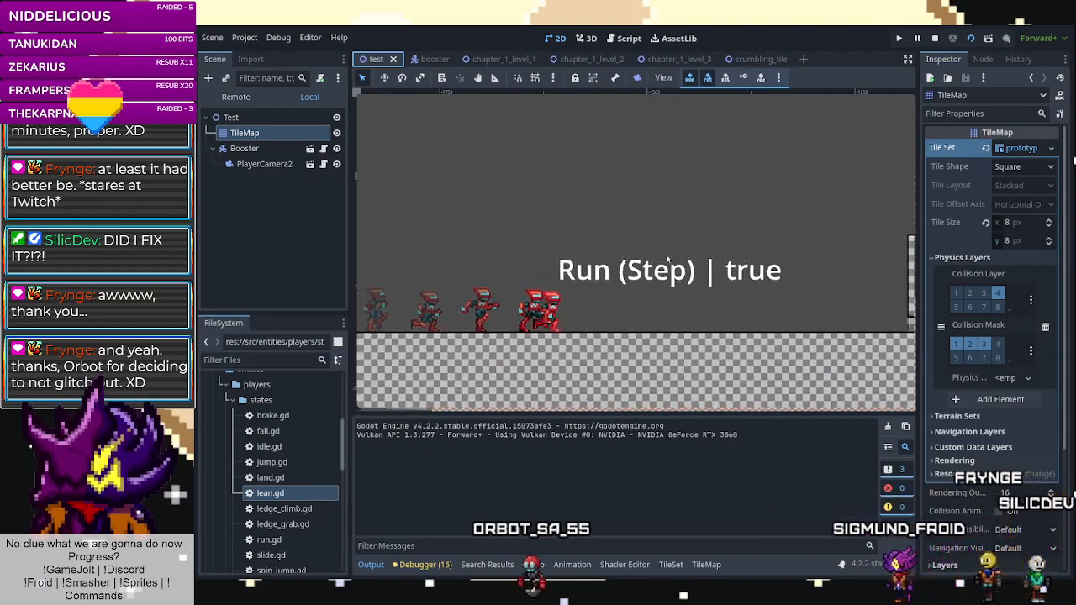
pyautogui.press('Down')
pyautogui.press('space')
pyautogui.press('space')
pyautogui.press('space')
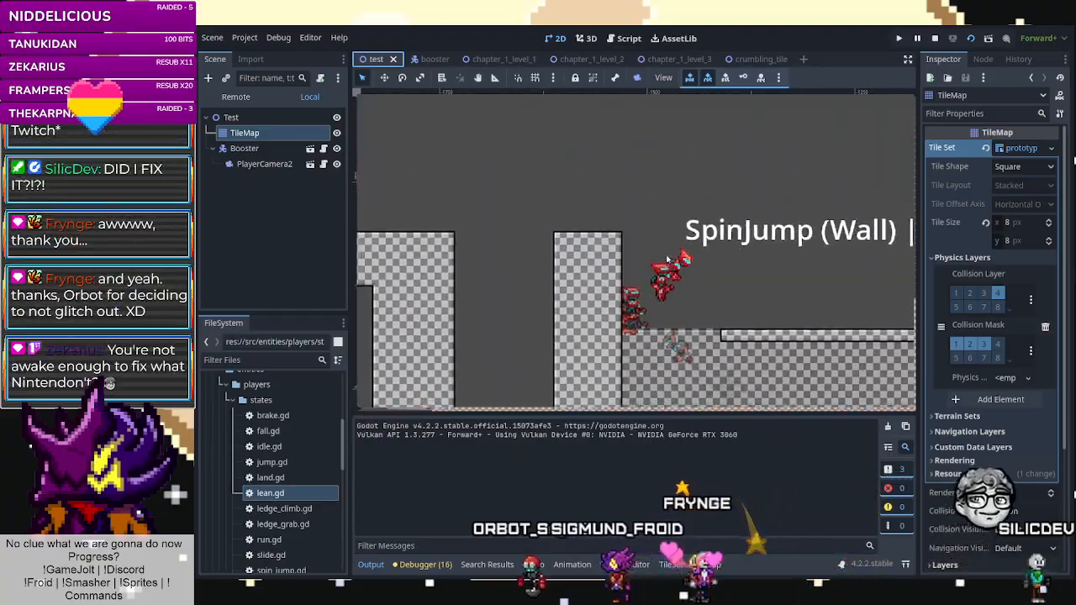
pyautogui.press('space')
pyautogui.press('Left')
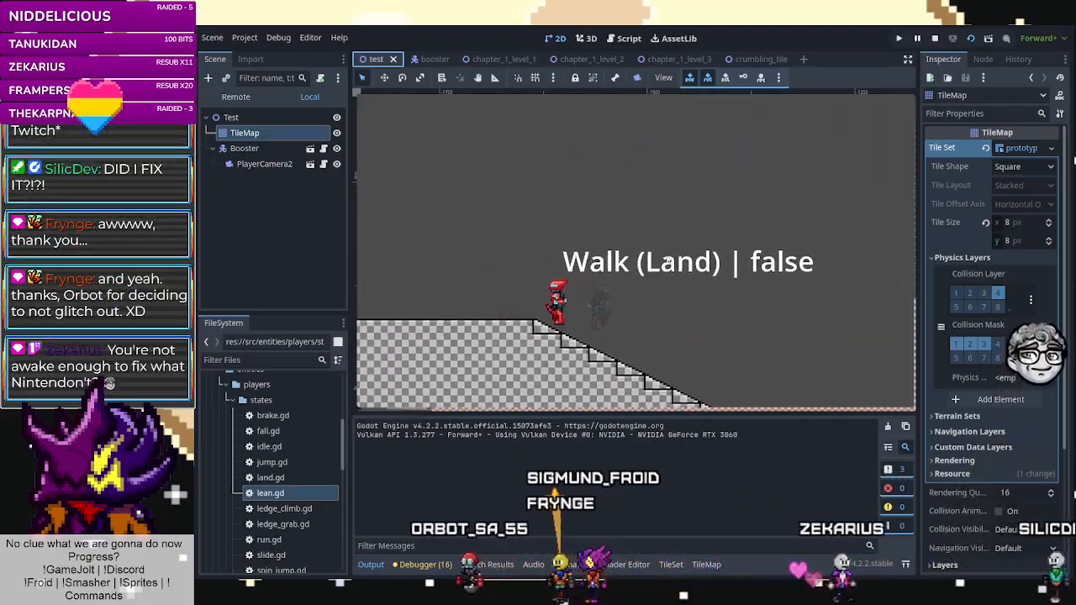
# Test walking up and down, turning around and jumping on the stepped slope.
pyautogui.press('Right')
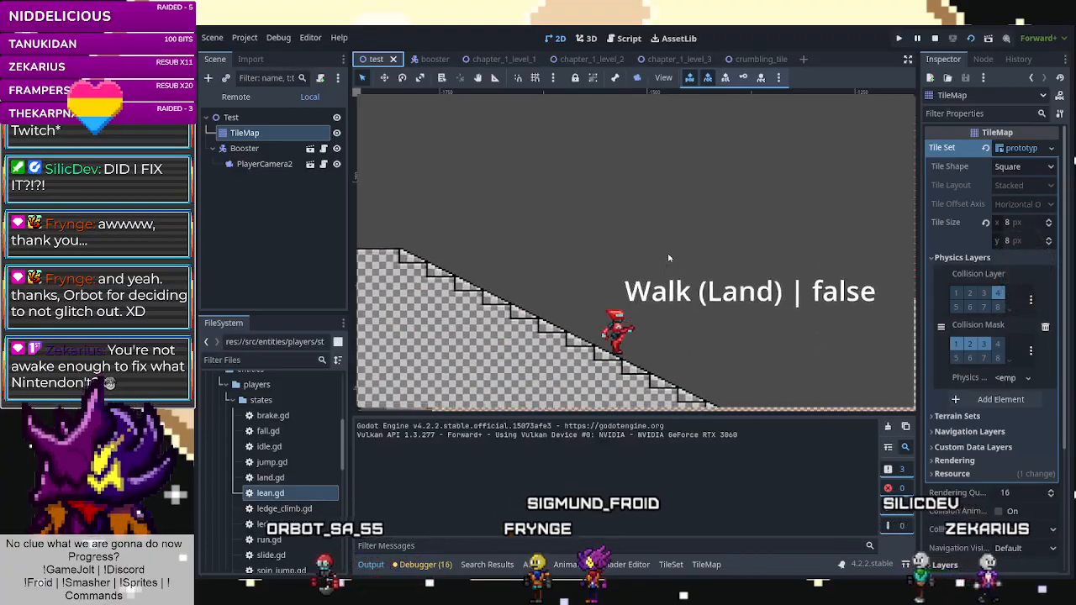
pyautogui.press('Left')
pyautogui.press('Right')
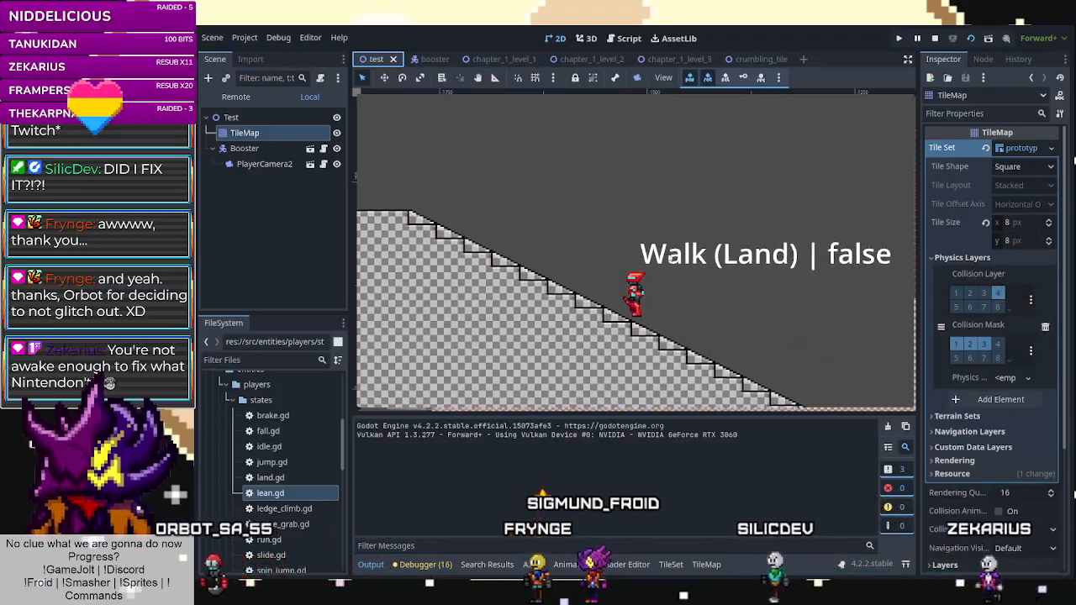
pyautogui.press('Right')
pyautogui.press('space')
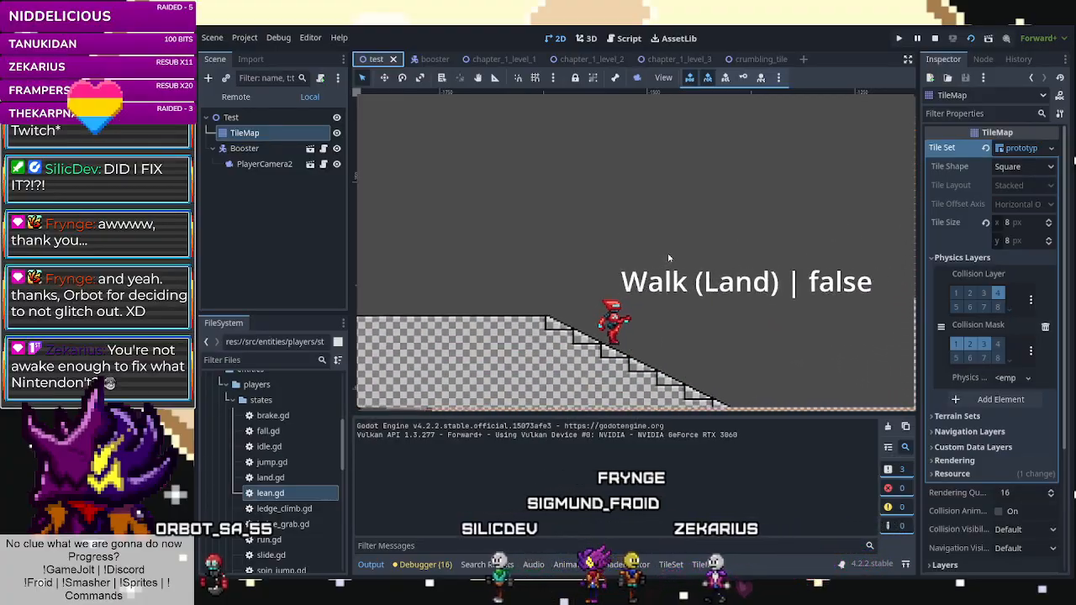
pyautogui.press('Left')
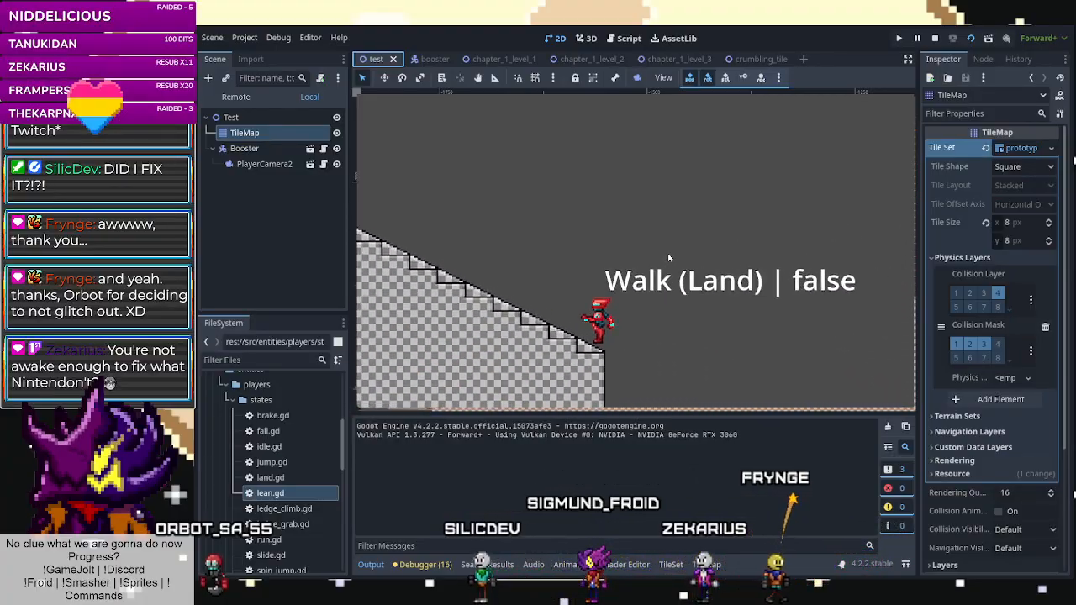
pyautogui.press('space')
pyautogui.press('Right')
pyautogui.press('space')
pyautogui.press('Right')
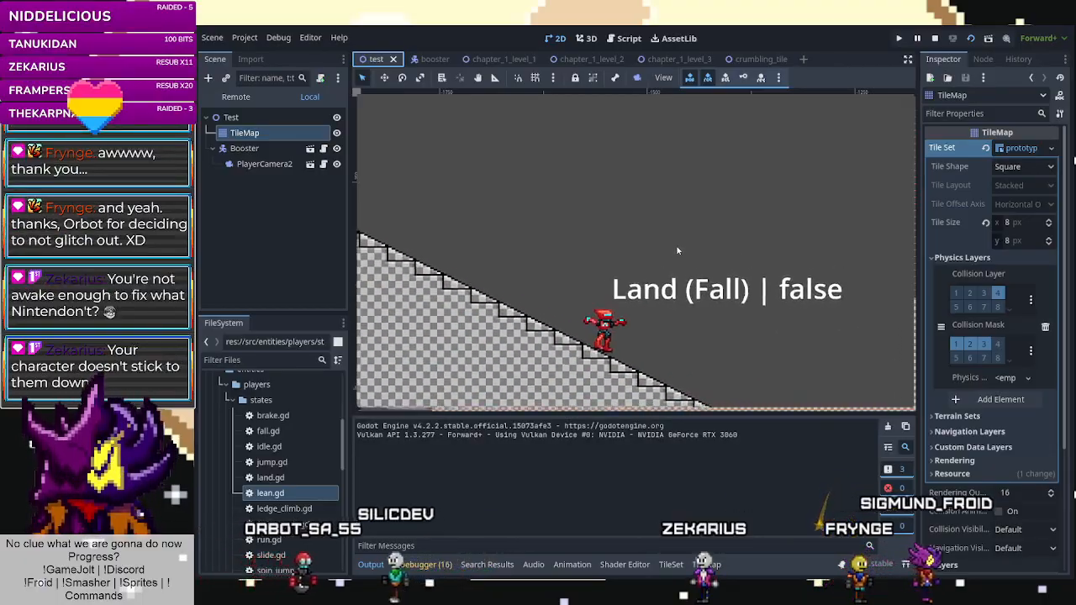
# Test short walks and stops near the slope's upper edge, stop the game, and inspect the test scene's tile layout.
pyautogui.press('Left')
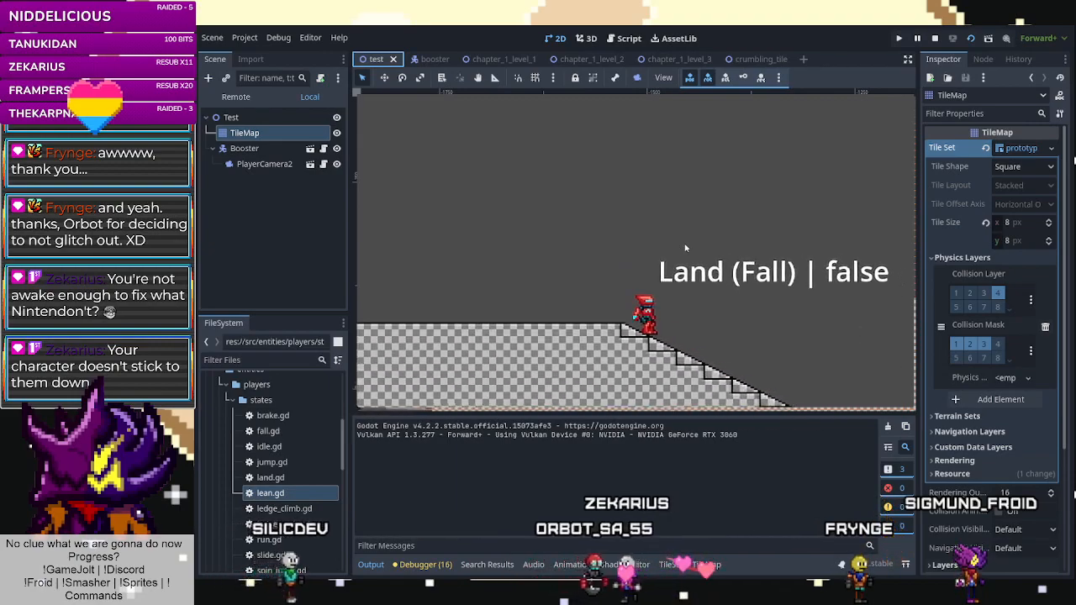
pyautogui.press('Left')
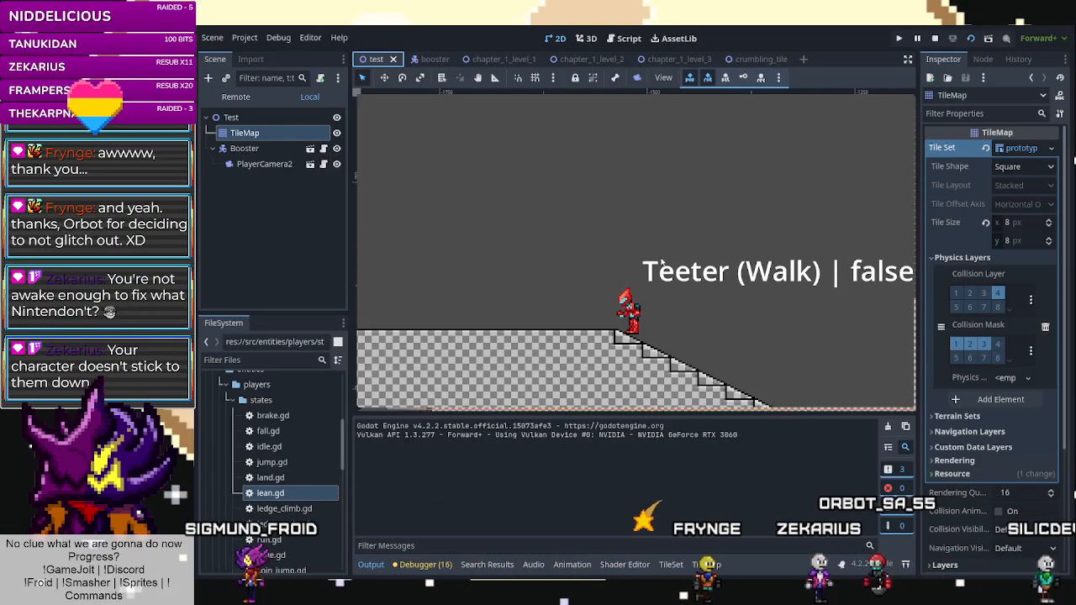
pyautogui.press('Right')
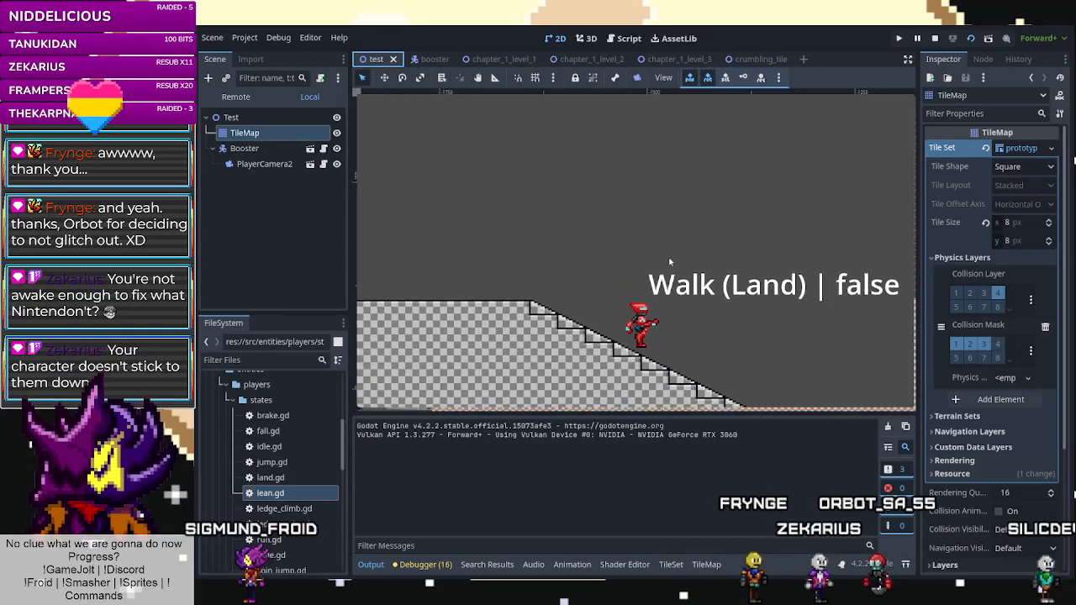
pyautogui.press('Left')
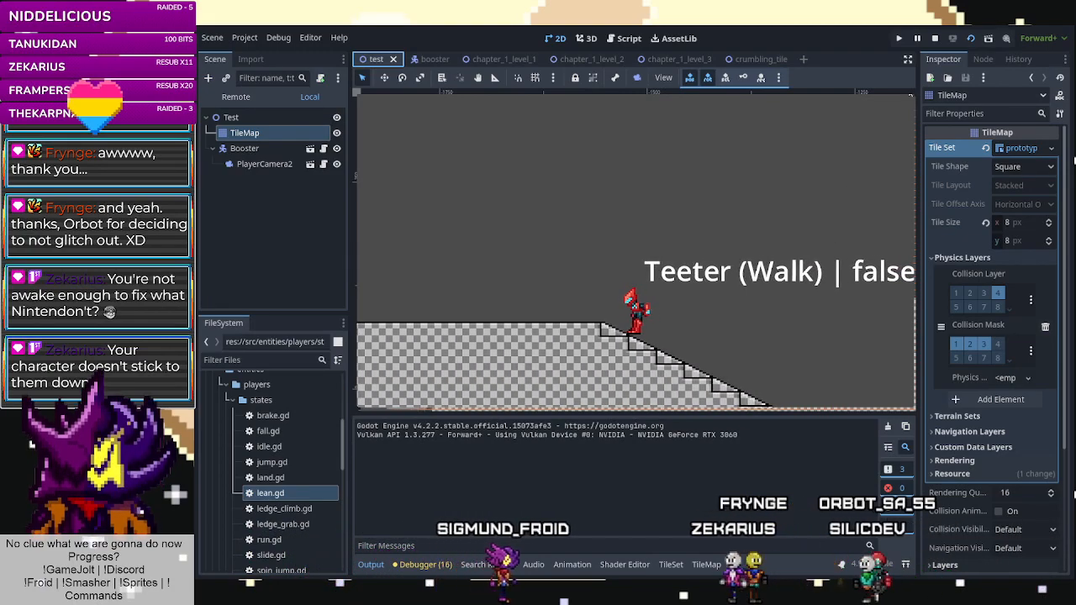
pyautogui.press('F8')
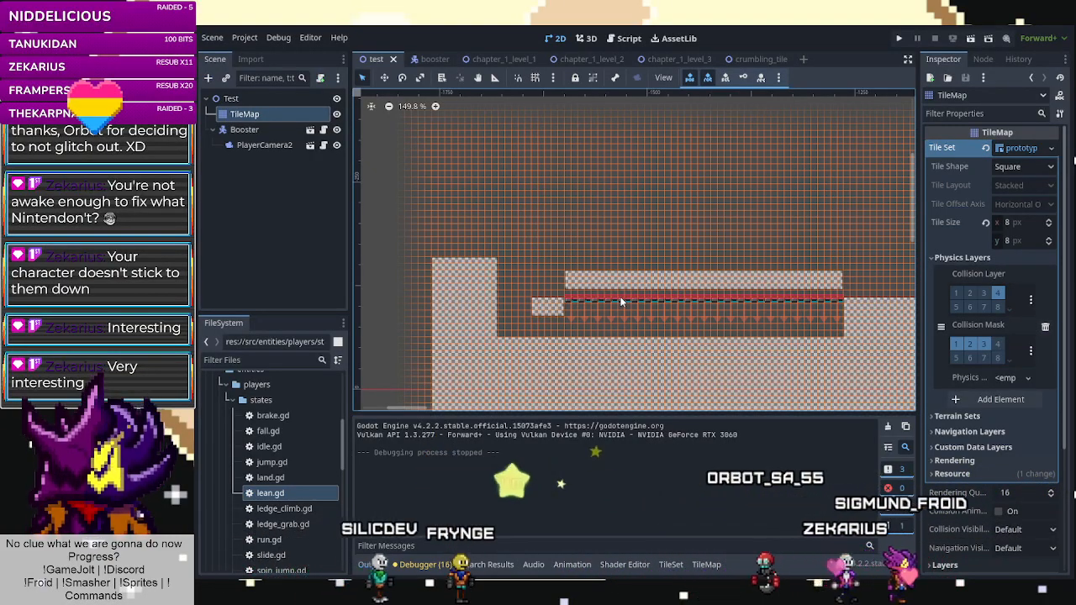
pyautogui.scroll(-3, 614, 286)
pyautogui.scroll(4, 636, 299)
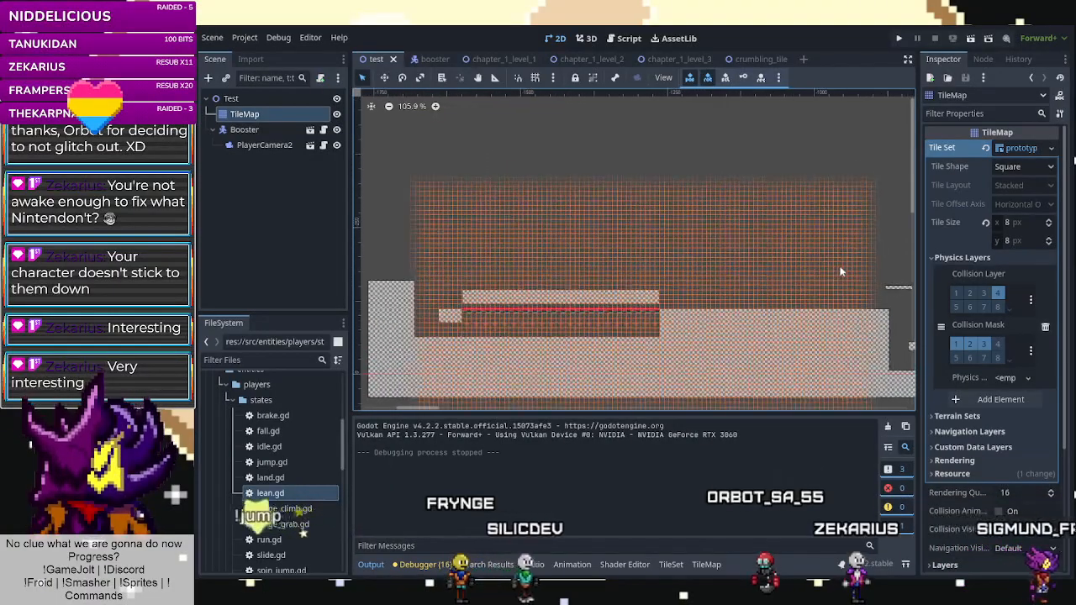